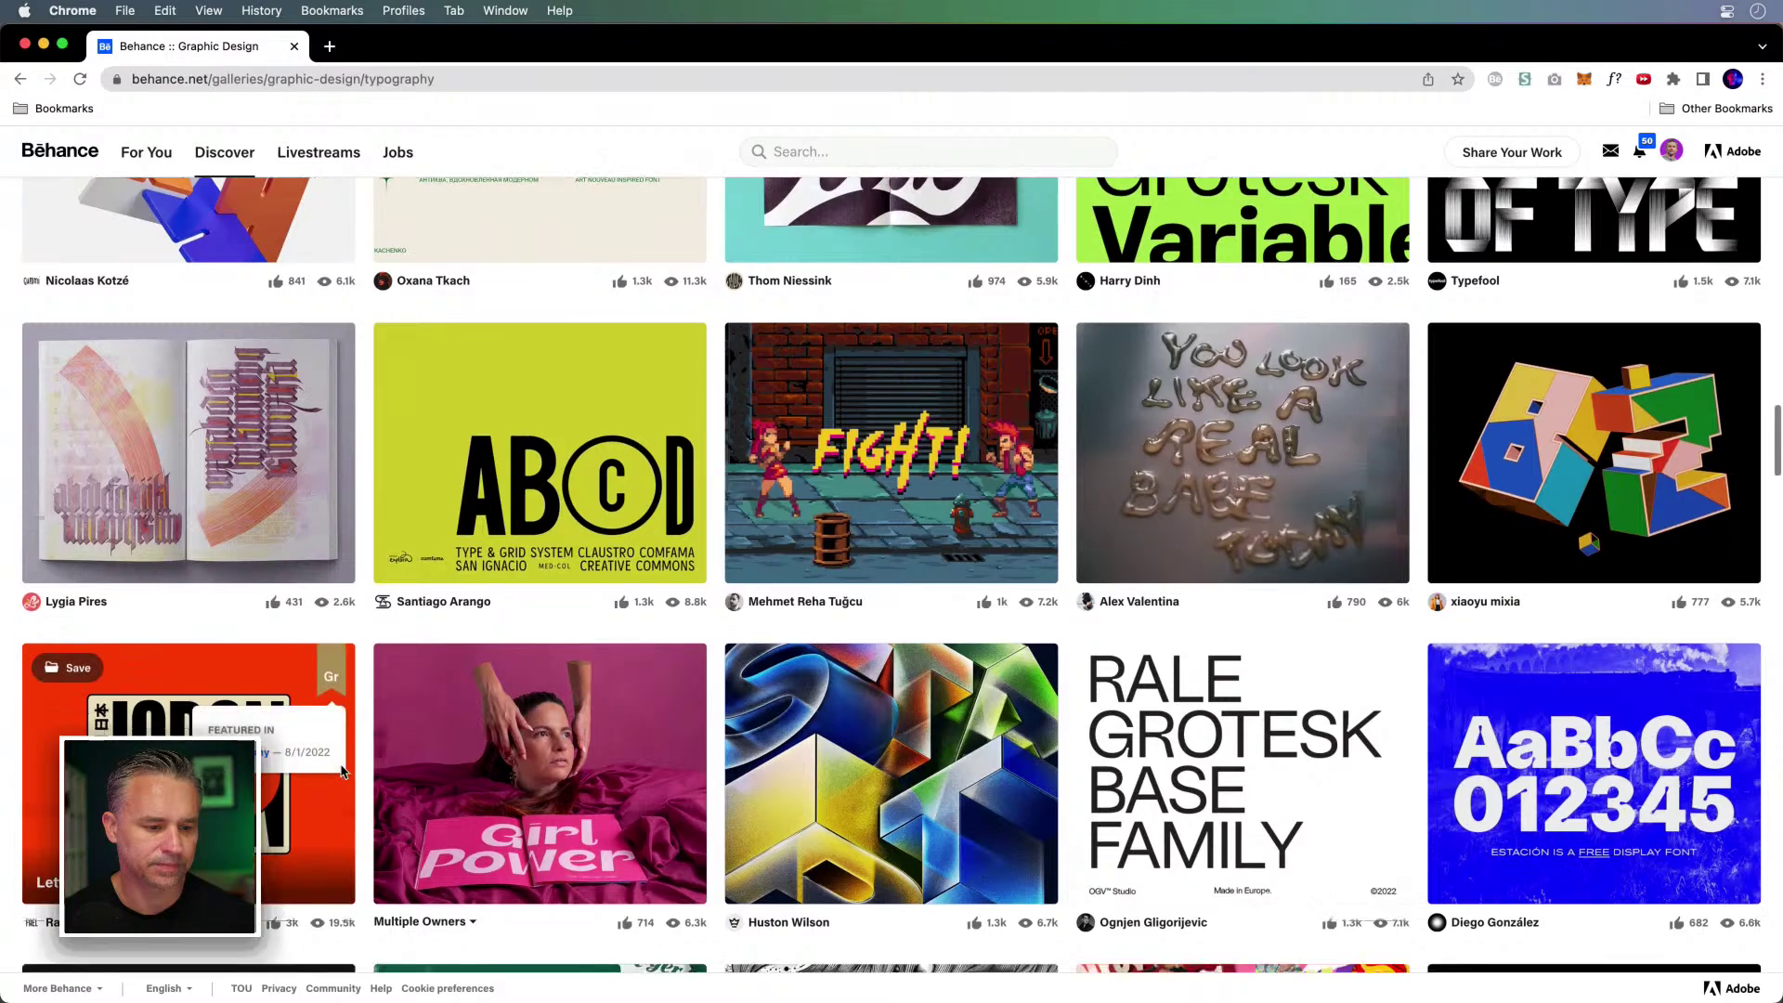
Step: Switch to Adobe Illustrator, collapse the expanded side panels, and fit all artboards in the window
scroll(43, 485, down, 3)
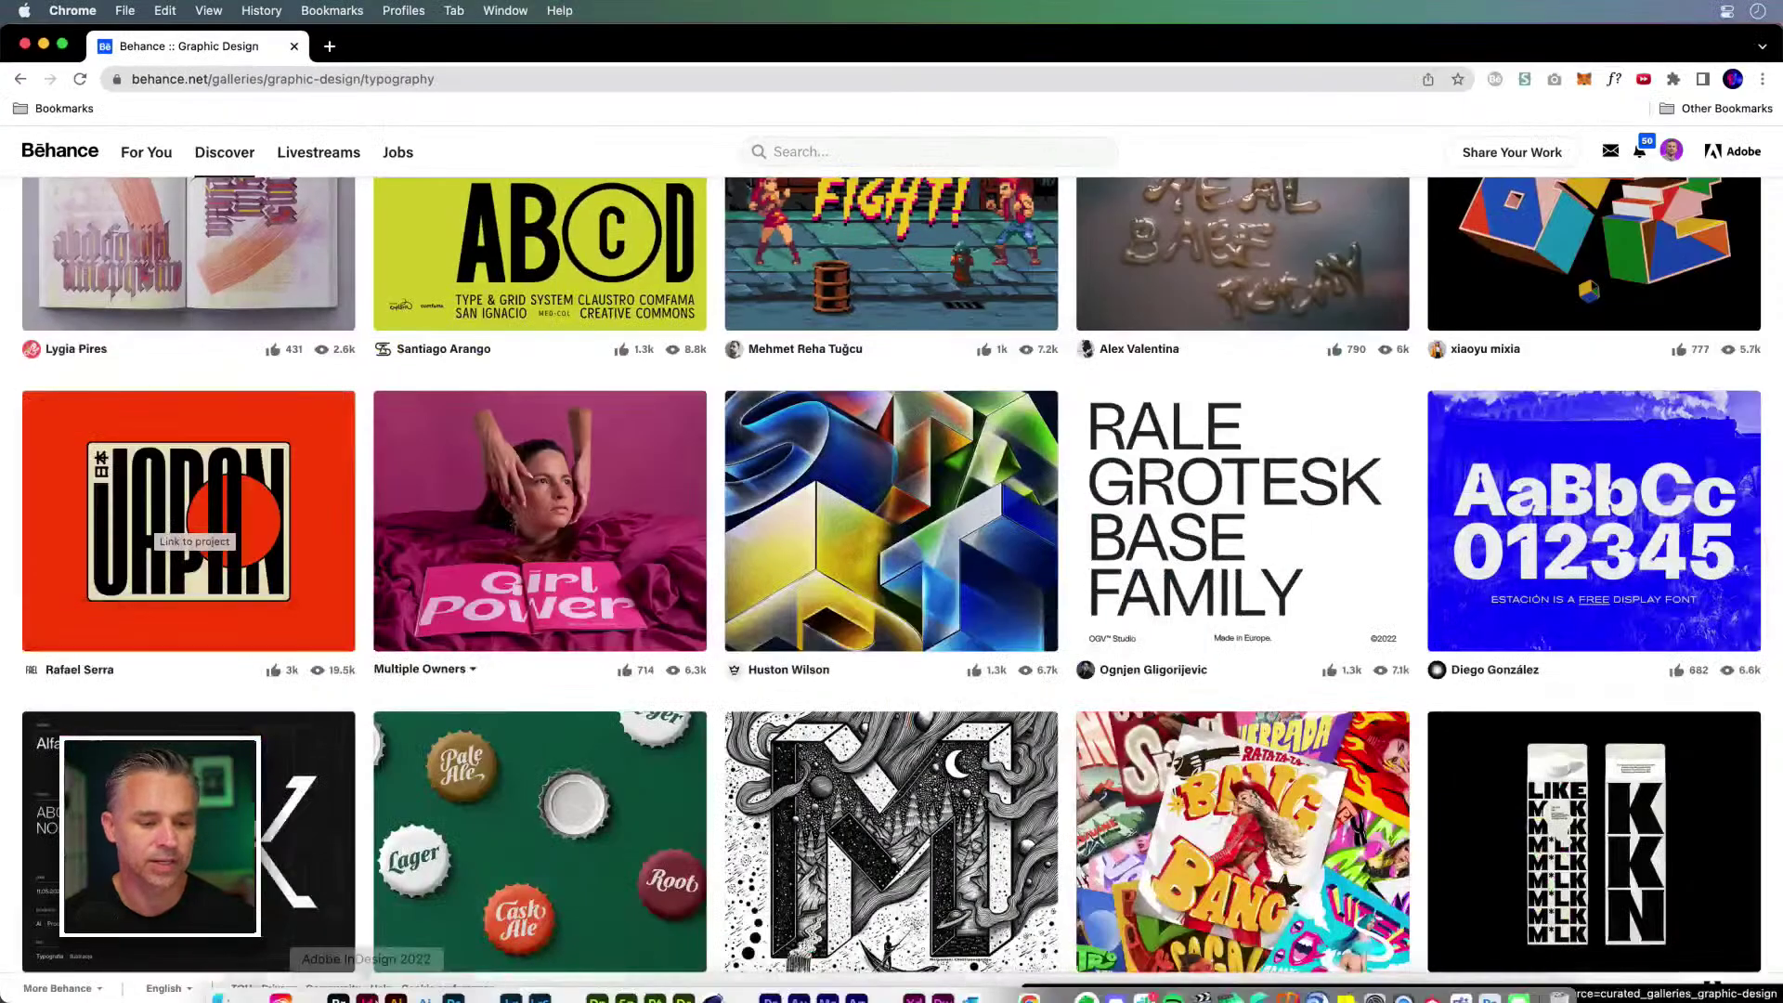
mouse_move(338, 986)
click(395, 982)
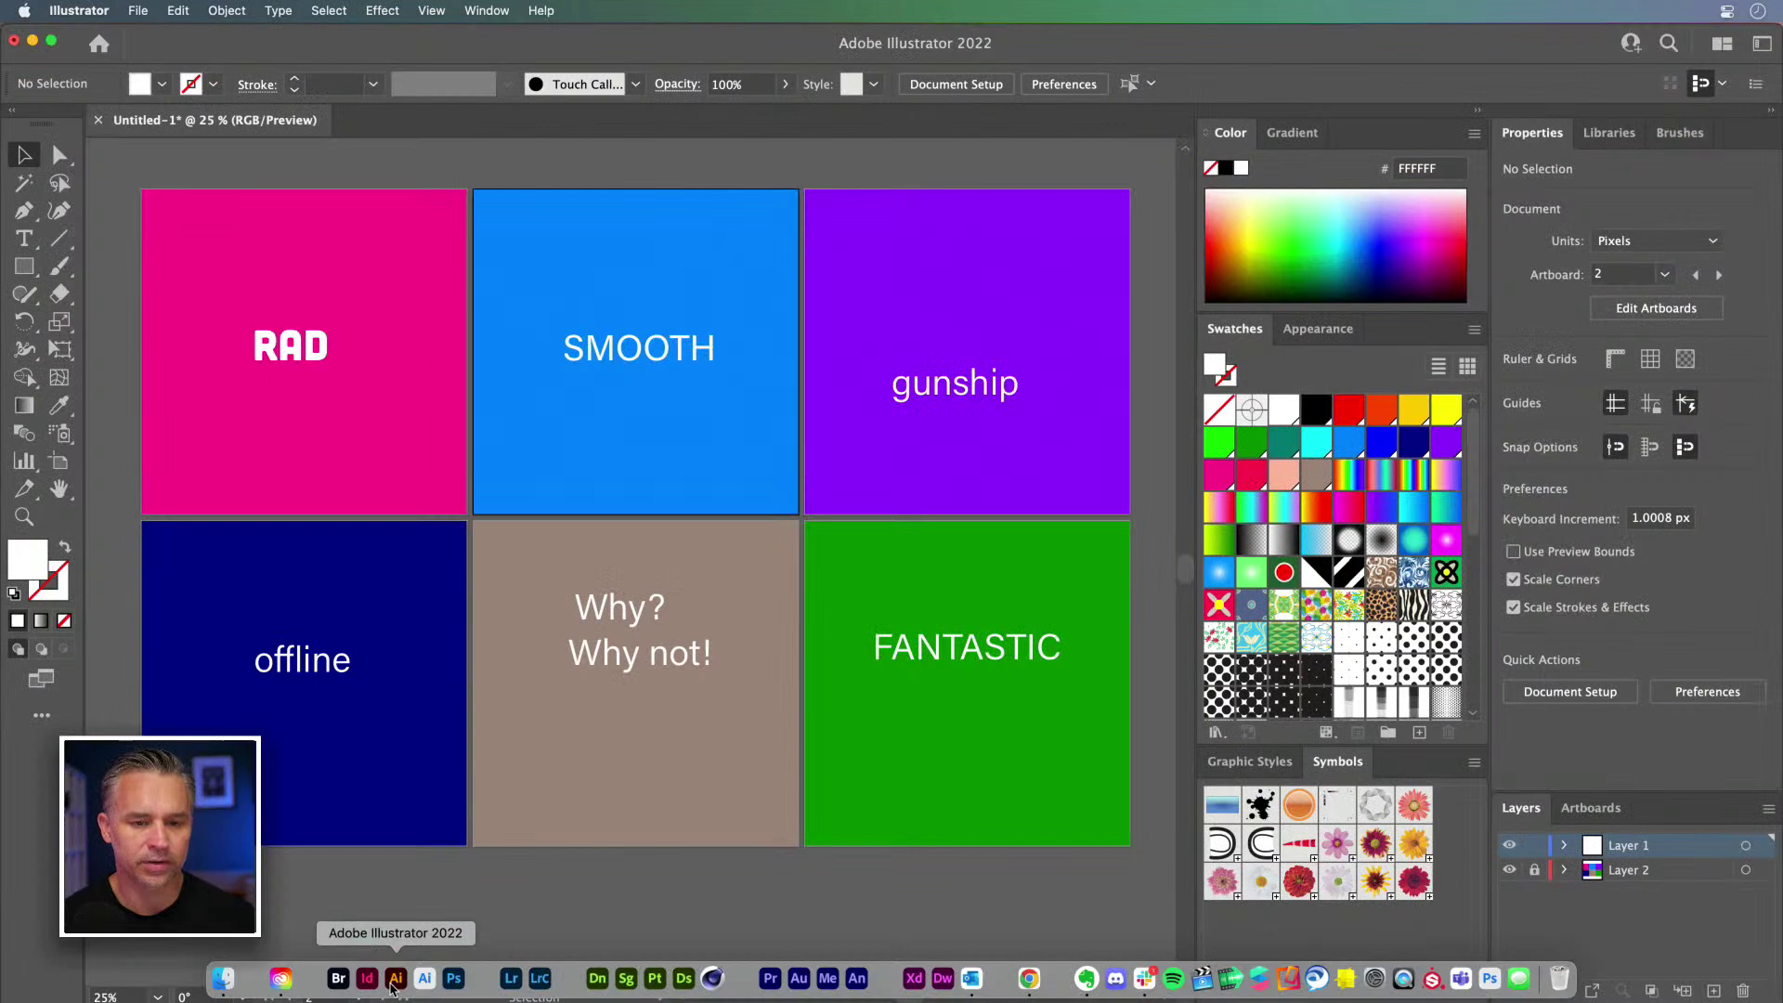
click(1480, 112)
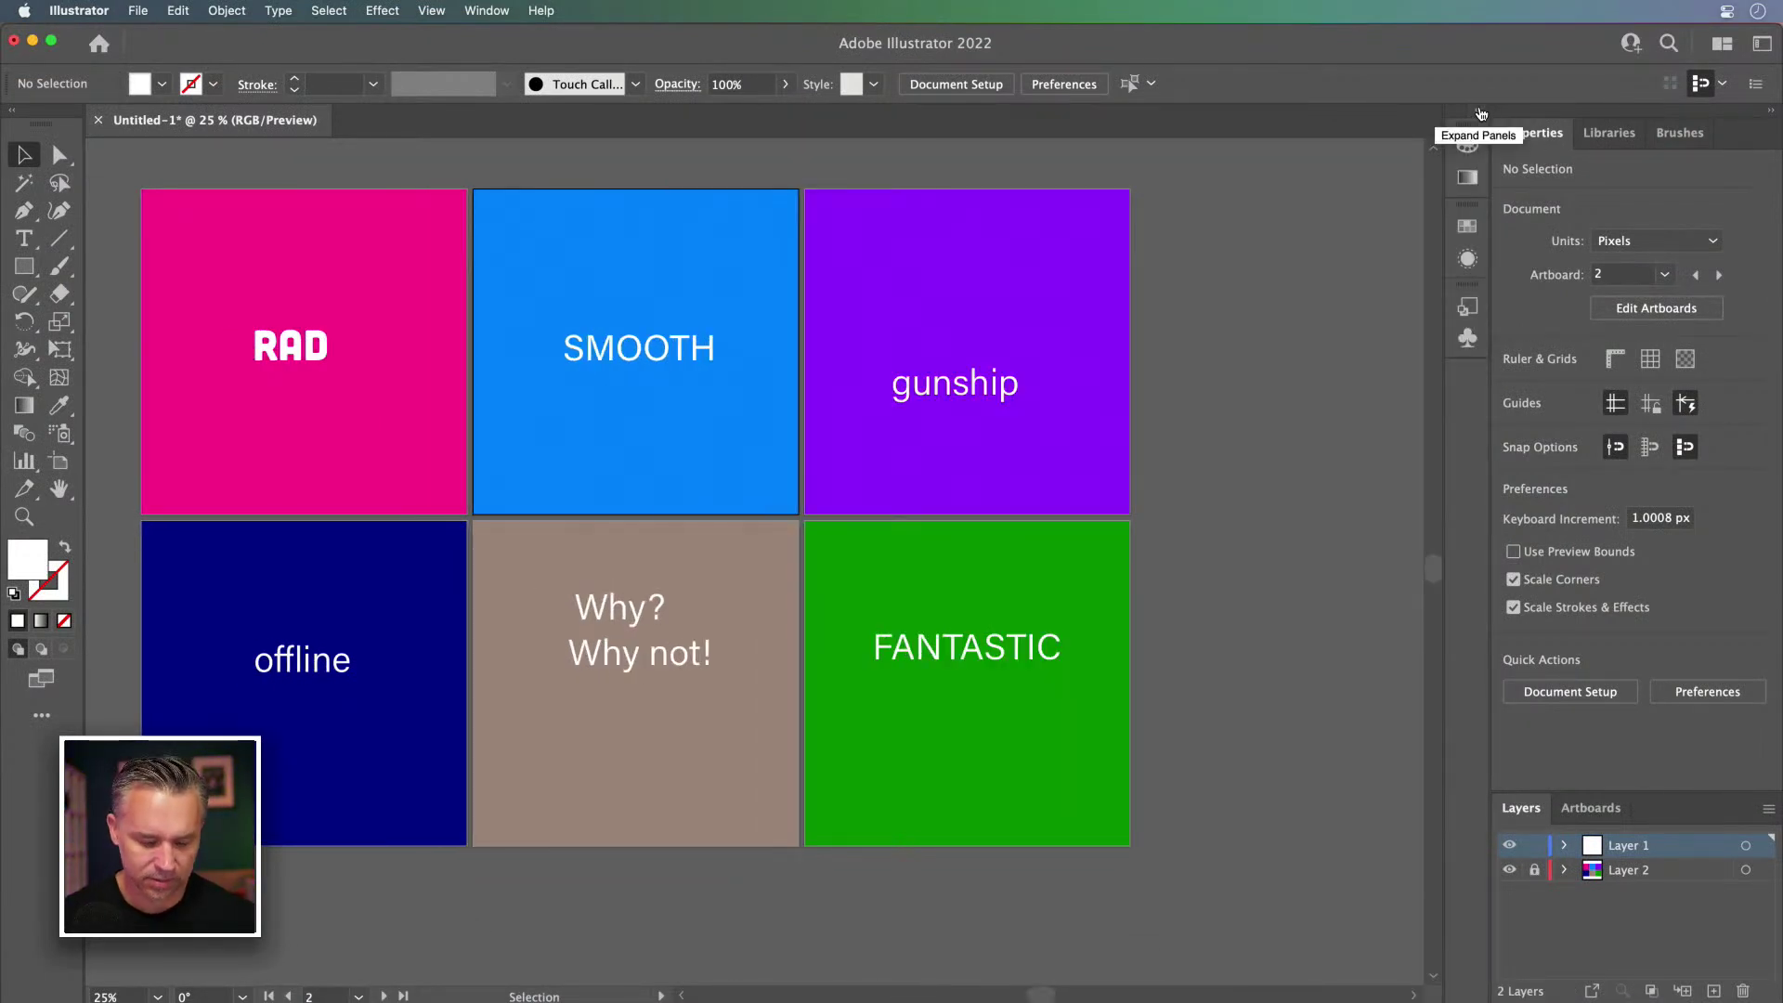
key(super+alt+0)
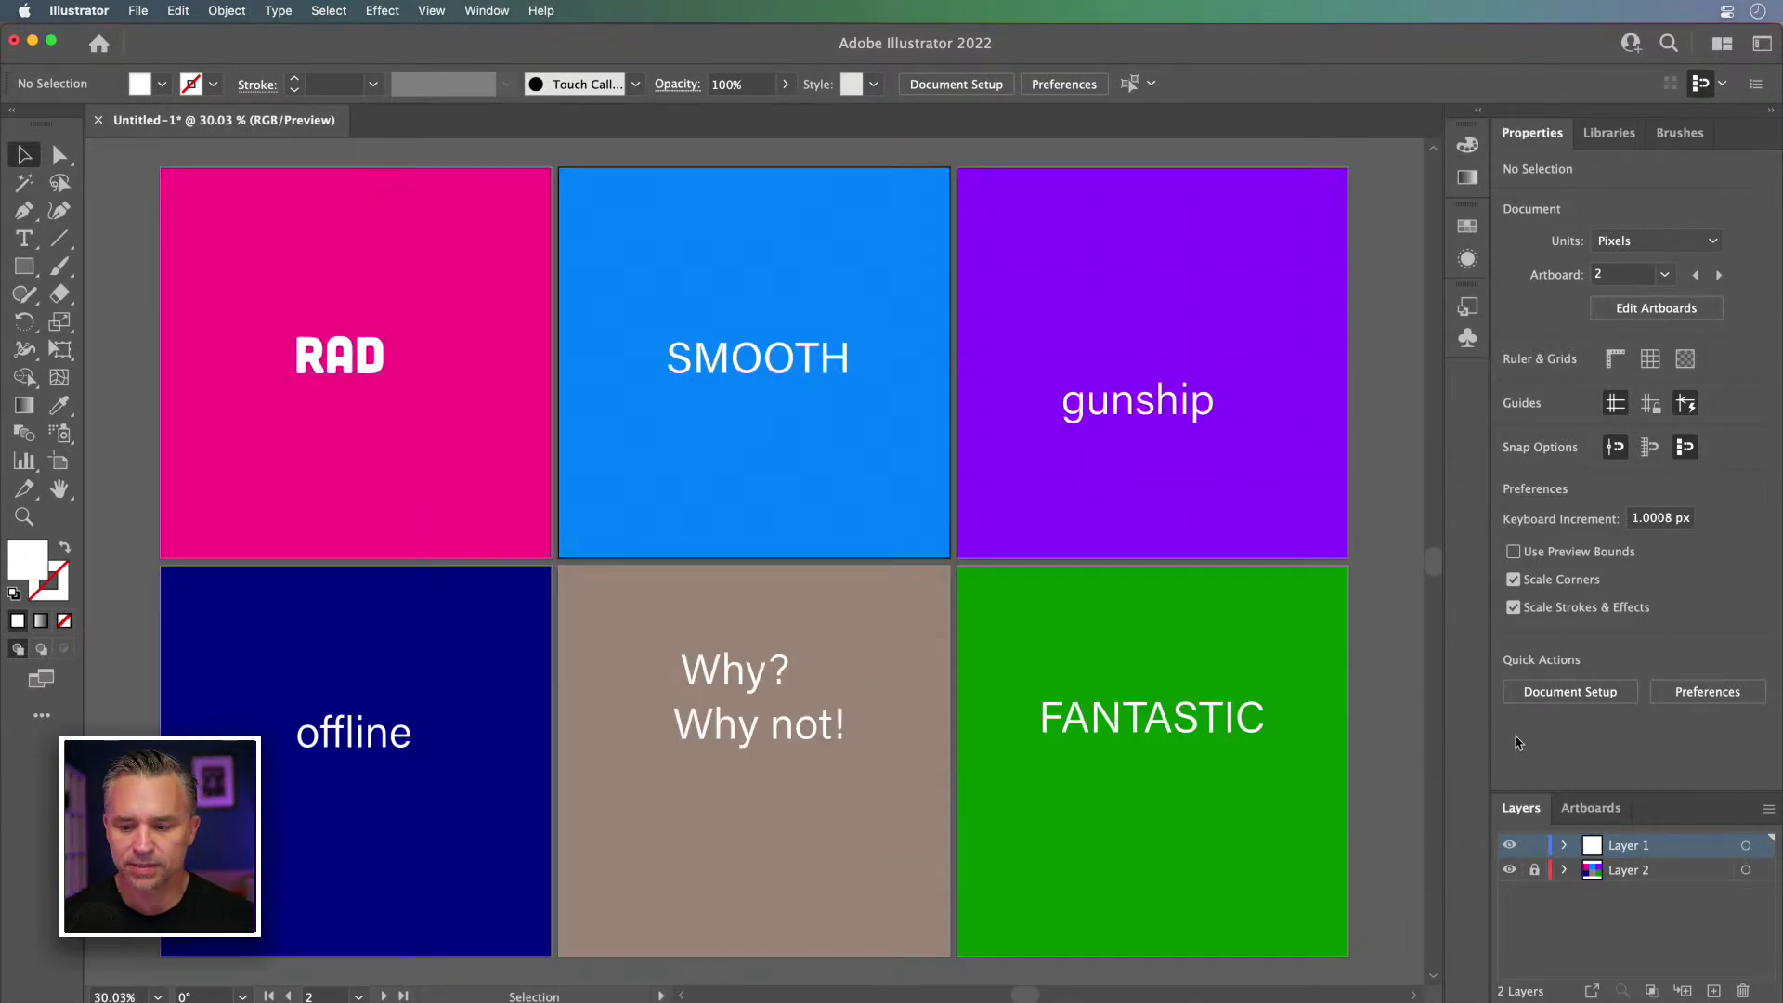
Step: Move the word gunship up on the purple artboard and shift SMOOTH slightly up and to the left on the blue artboard
click(1128, 408)
drag(1128, 408, 1136, 338)
mouse_move(730, 373)
mouse_down()
mouse_move(730, 345)
mouse_move(706, 349)
mouse_up()
Step: With the SMOOTH text selected, expand the collapsed side panels and bring up the Character Styles panel
key(super+equal)
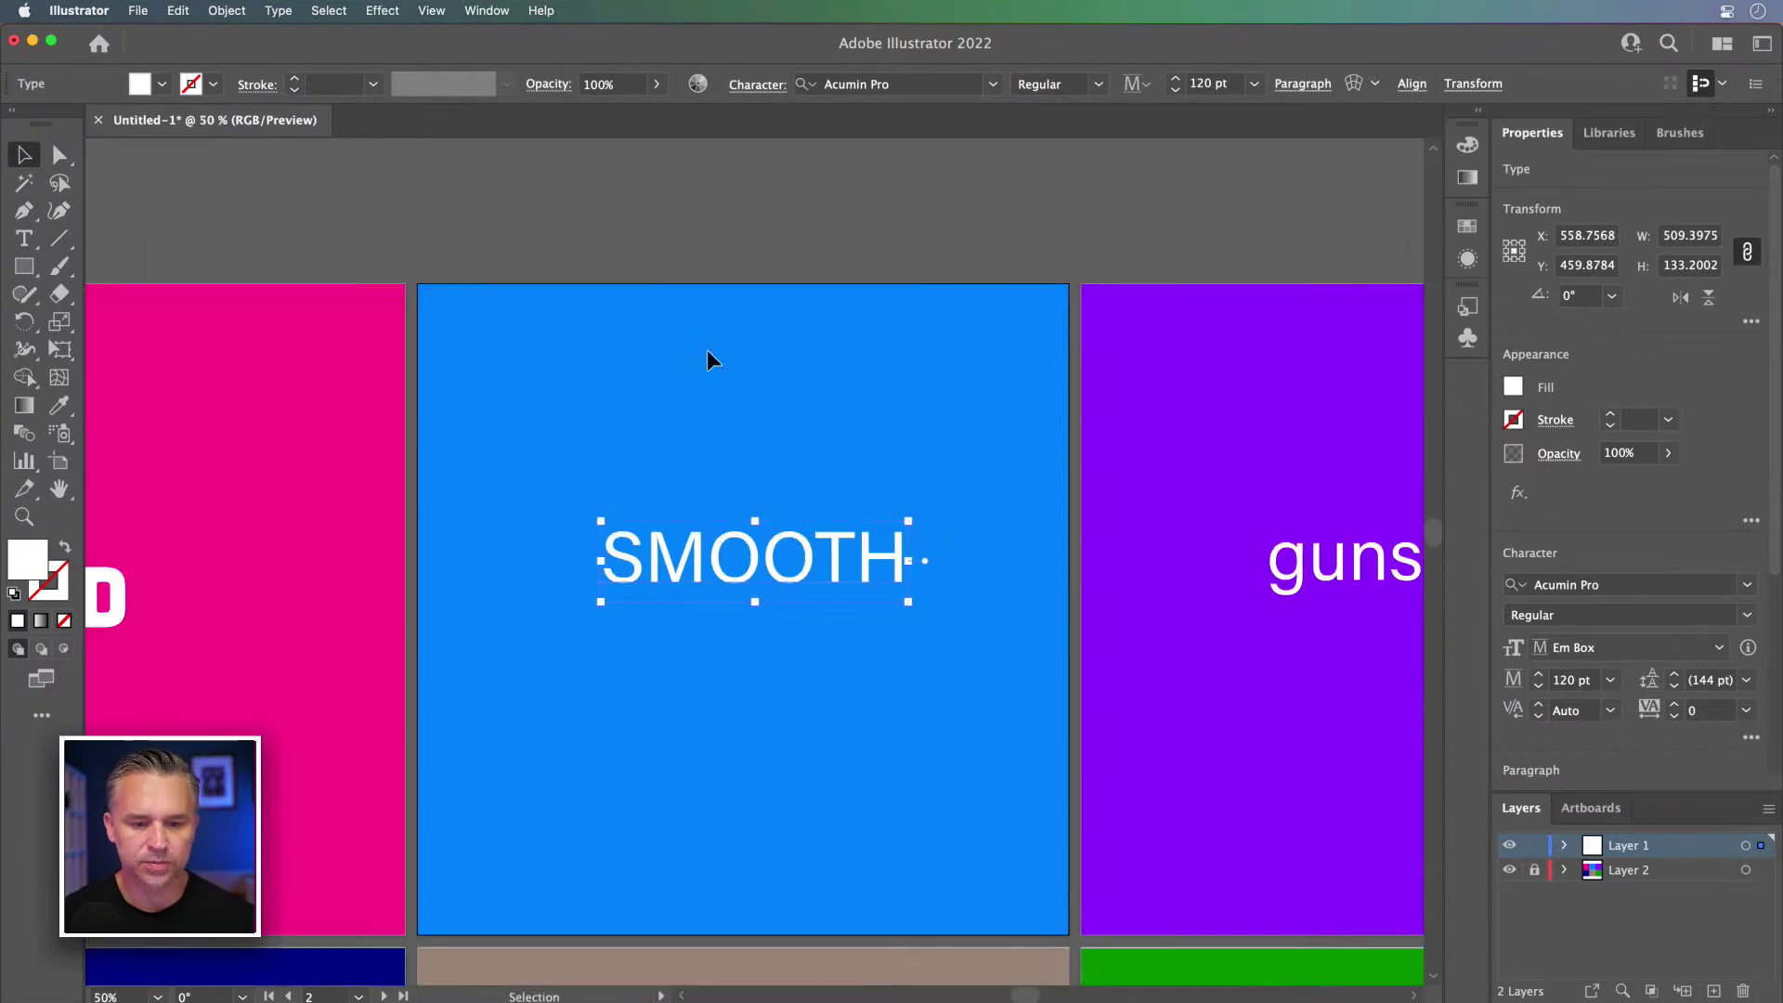
key(super+equal)
scroll(728, 473, down, 2)
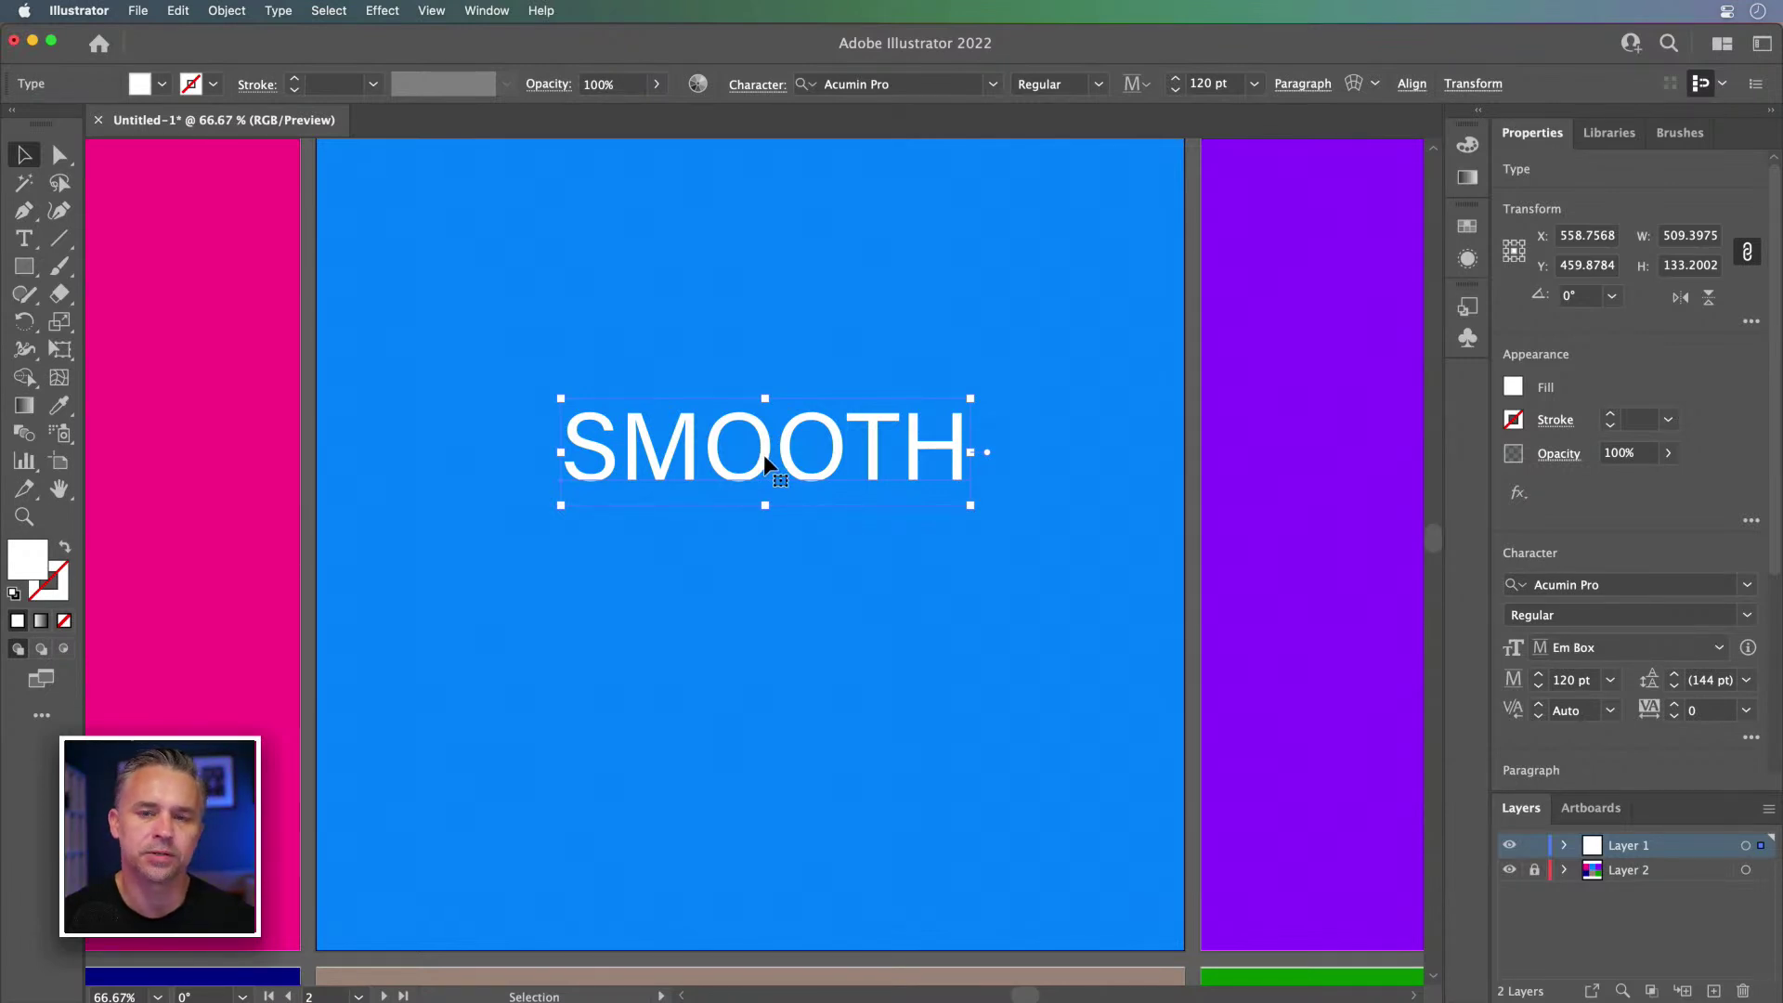
scroll(764, 457, up, 2)
scroll(784, 418, down, 1)
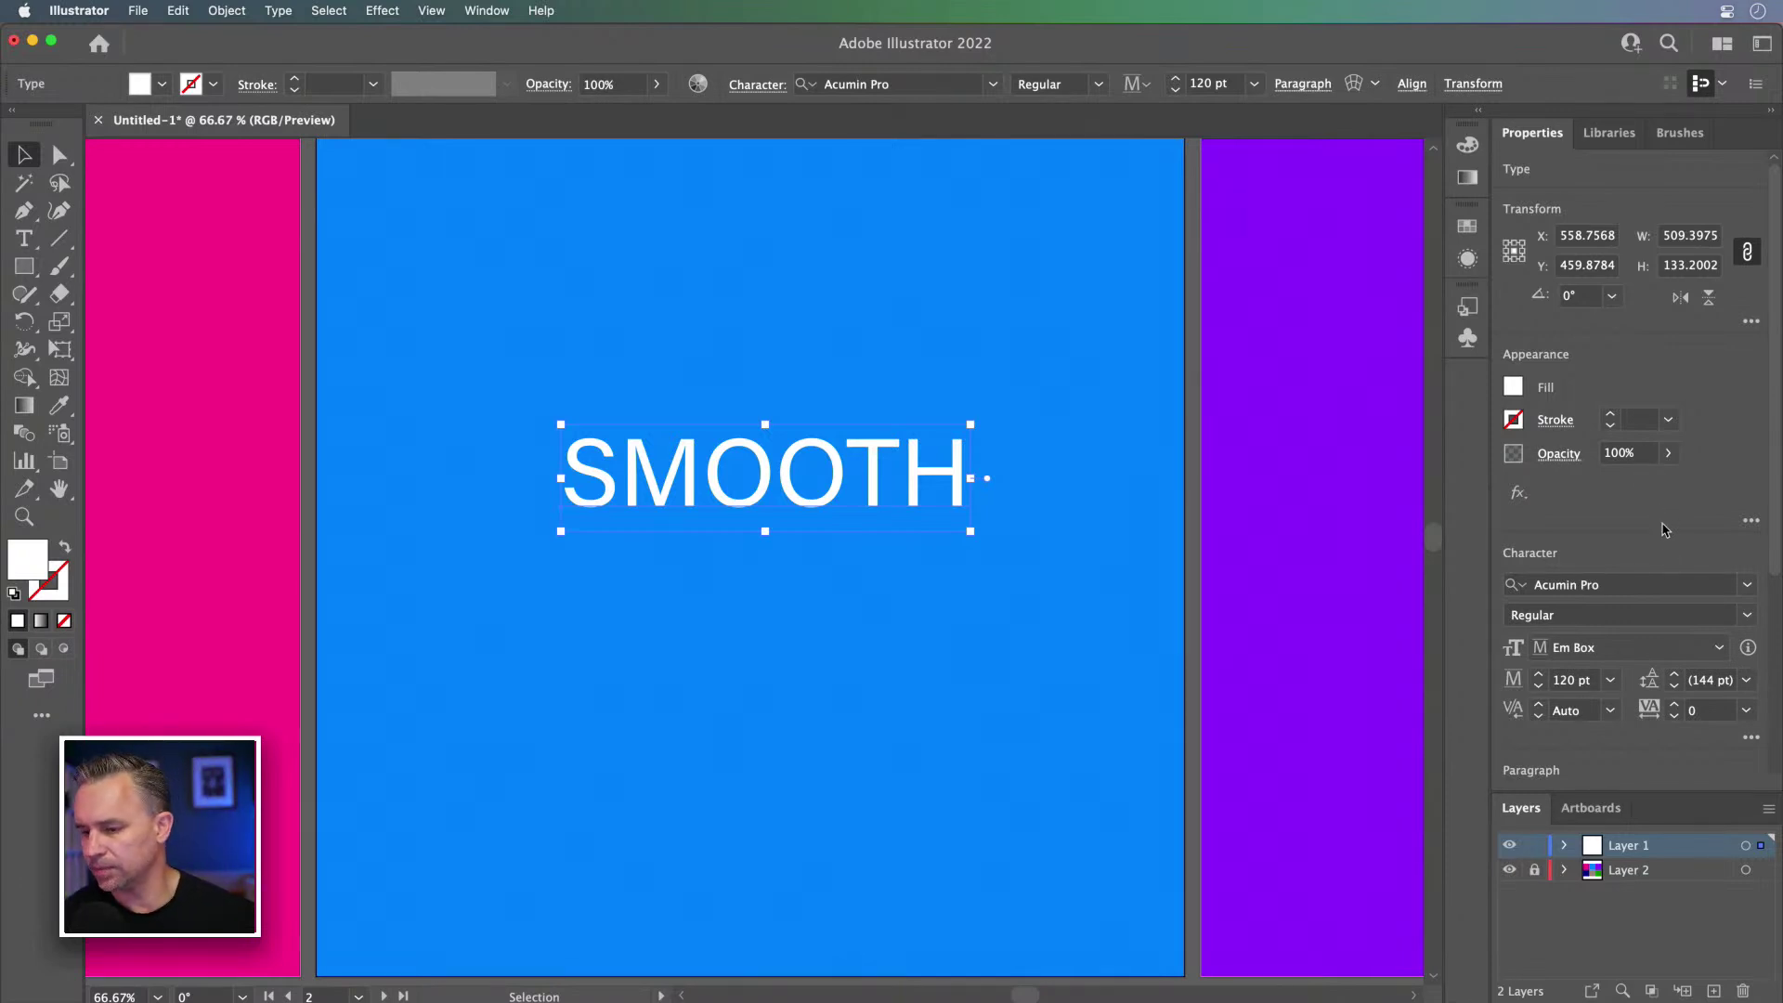
click(1747, 585)
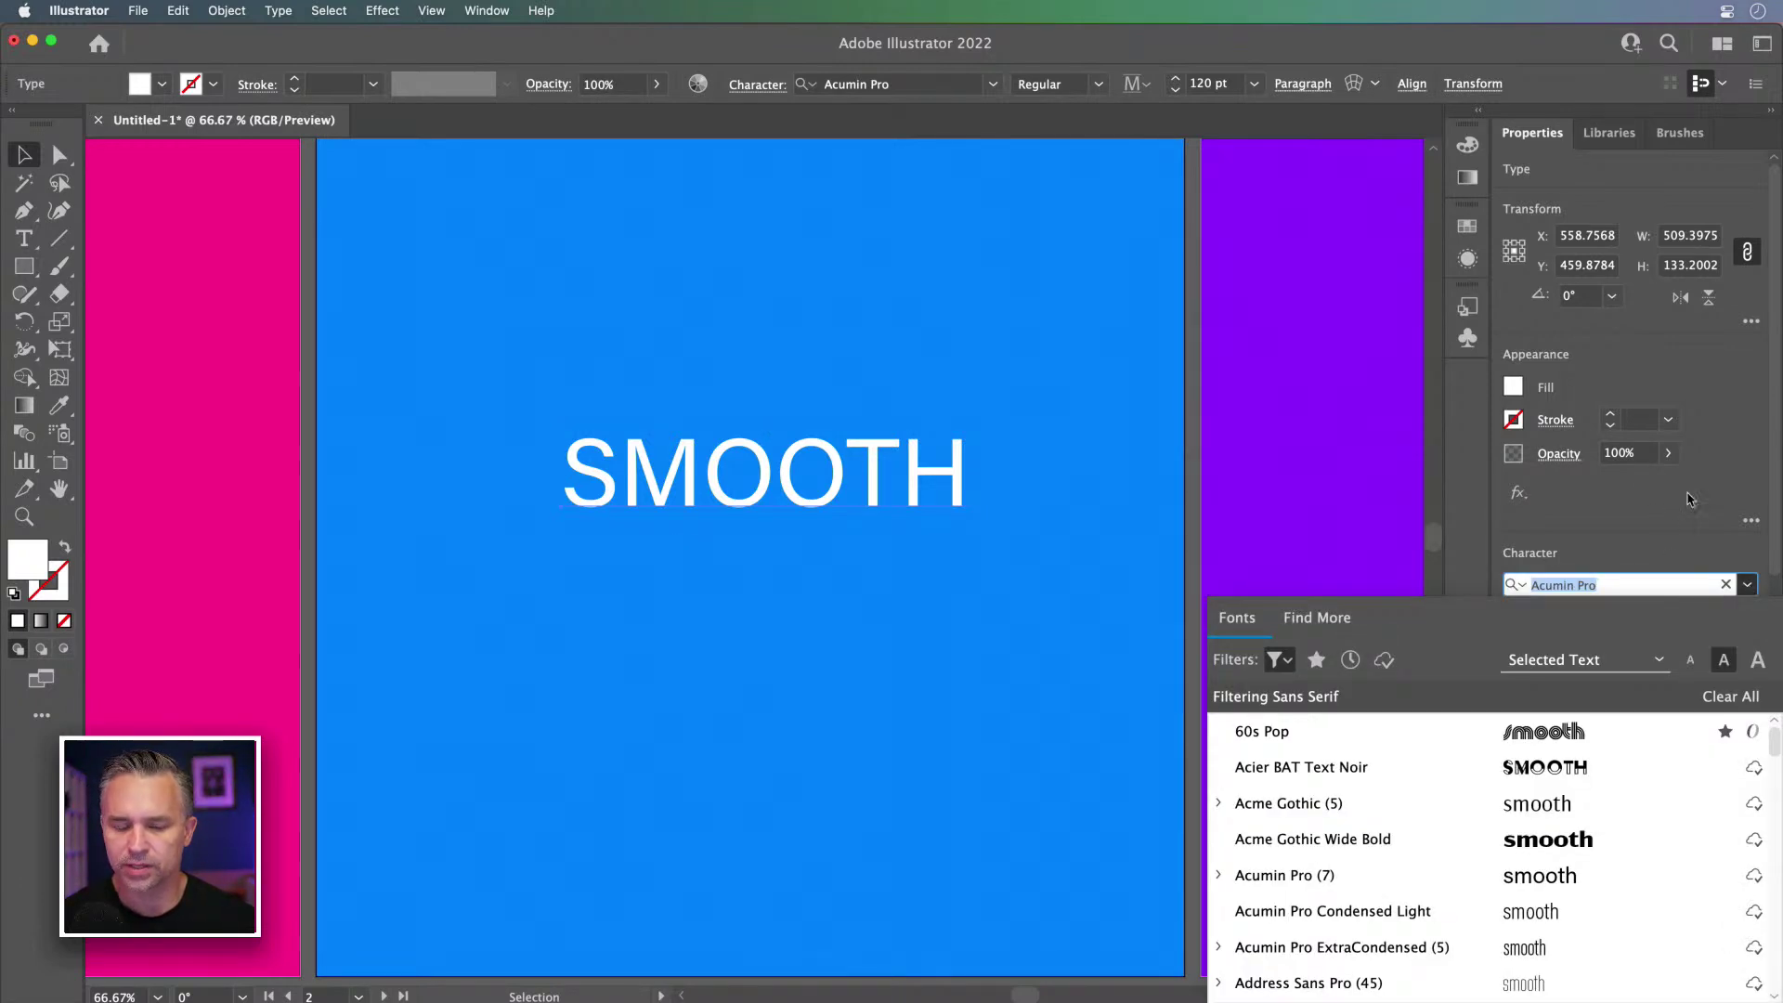
key(Escape)
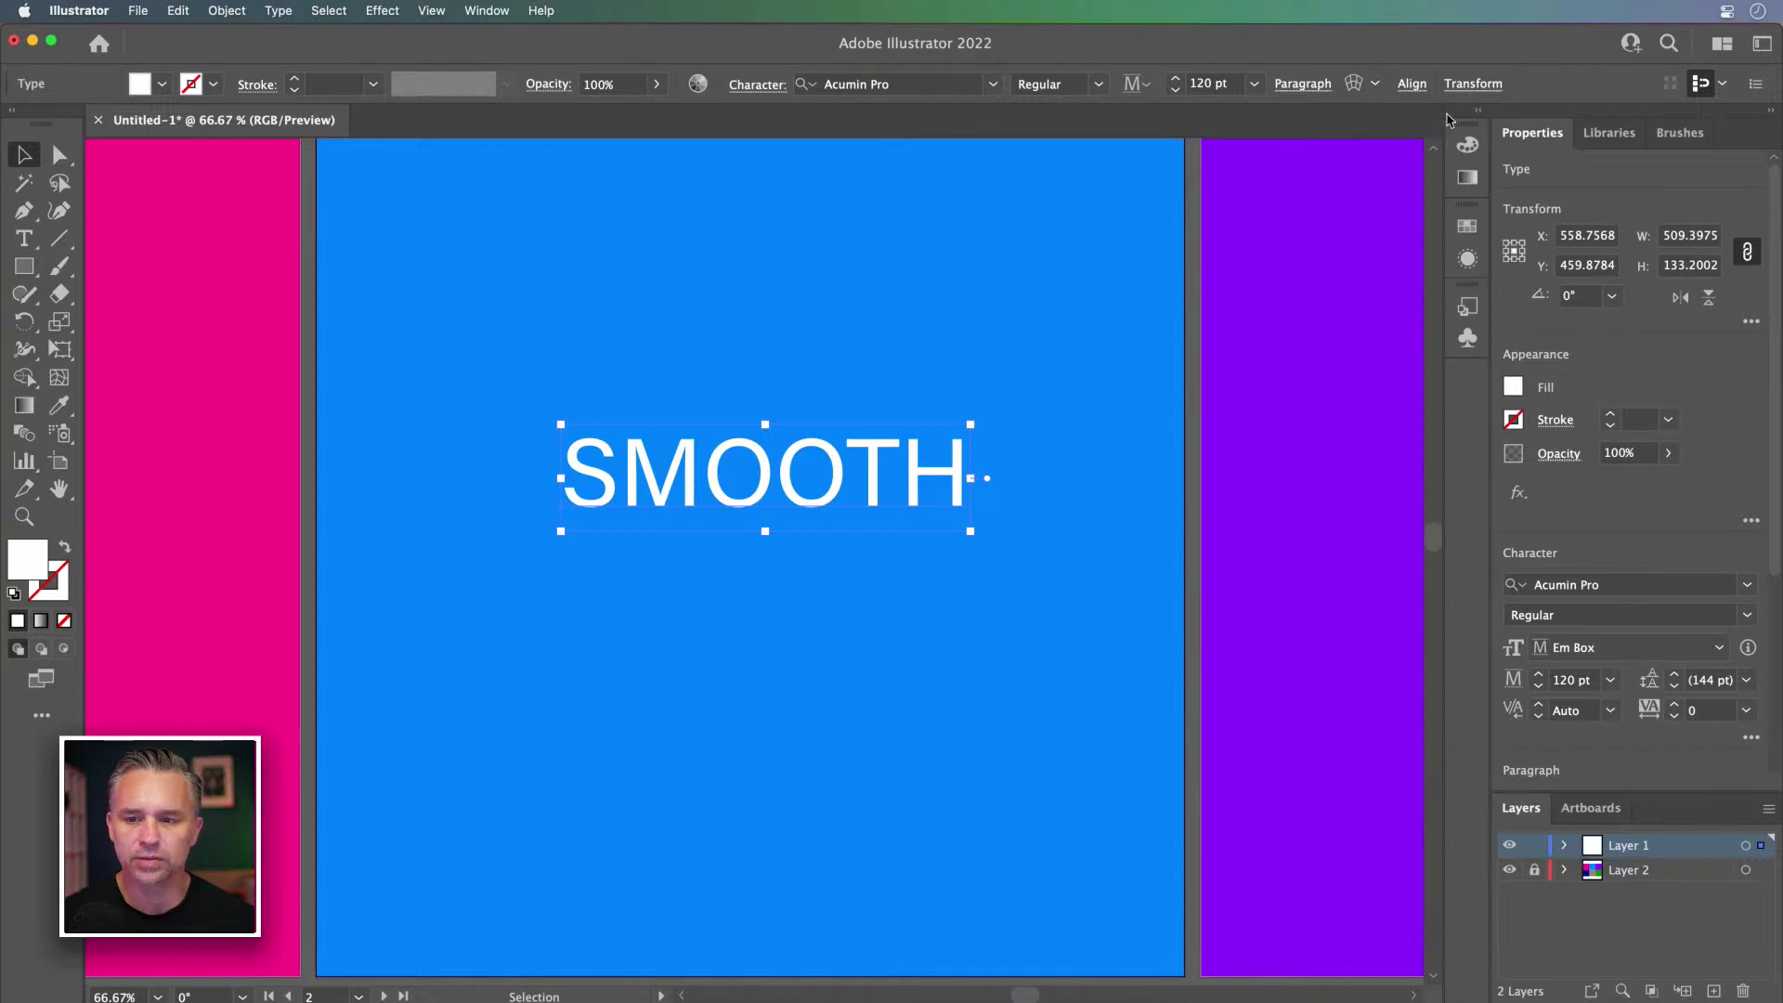
click(1476, 112)
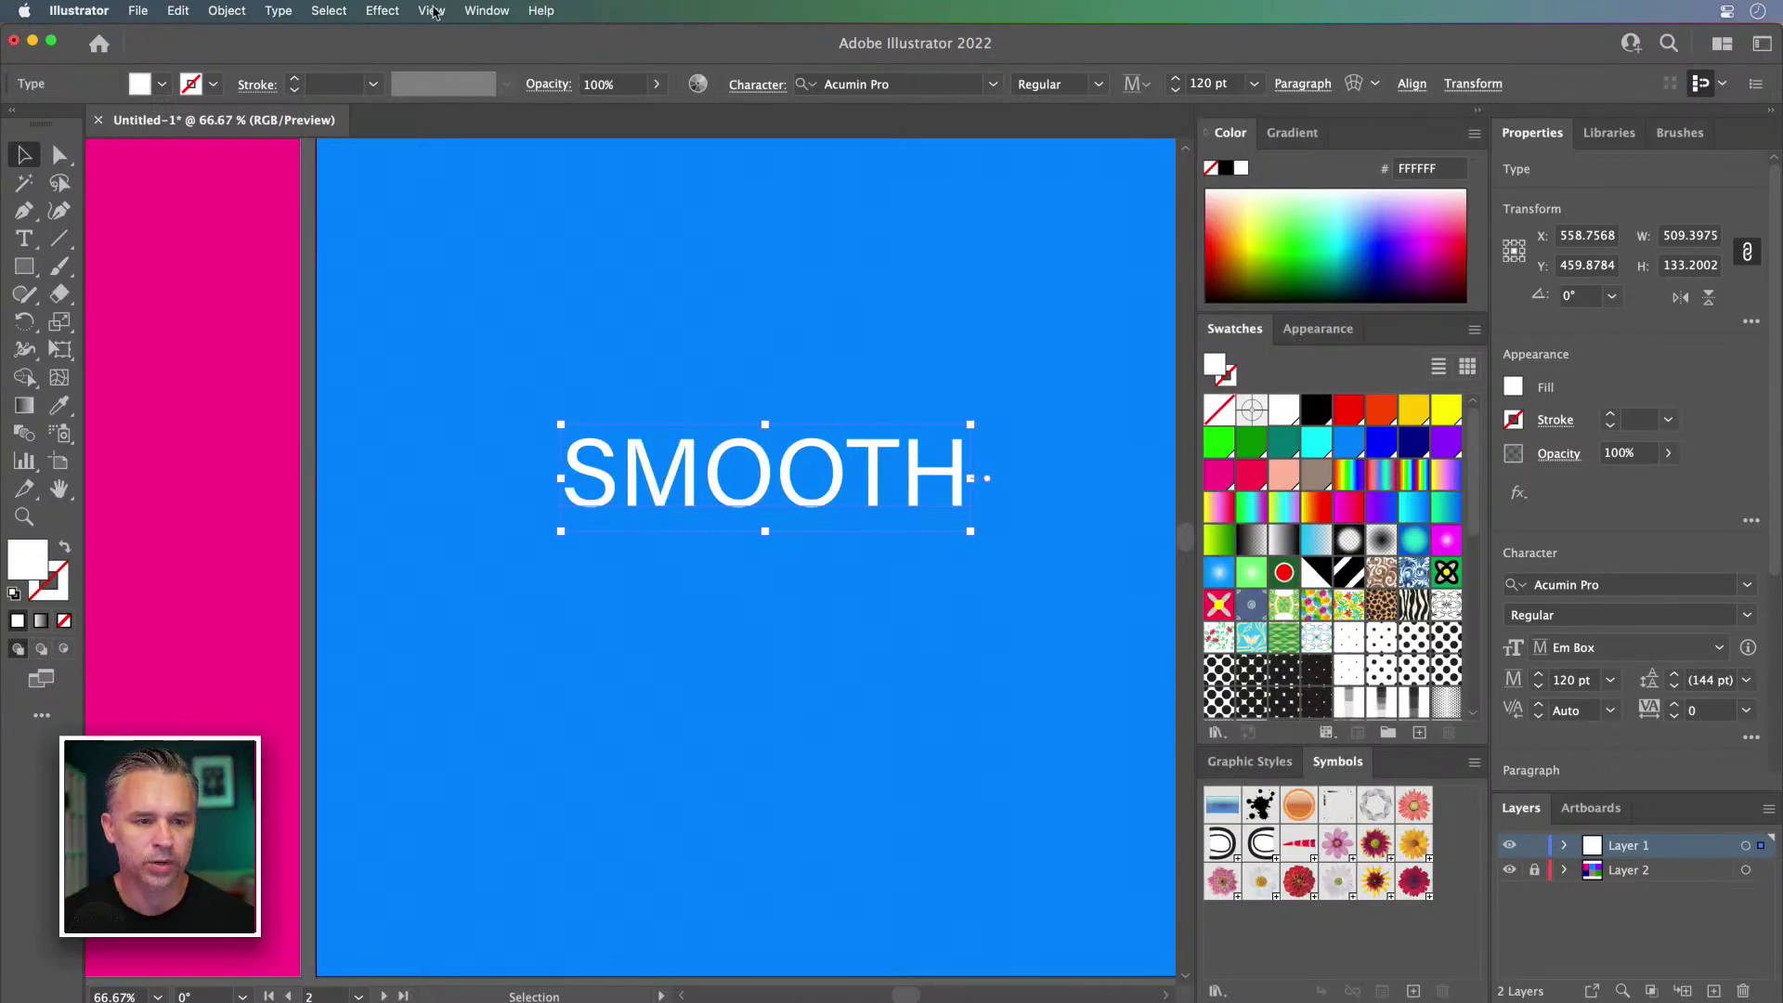
click(477, 11)
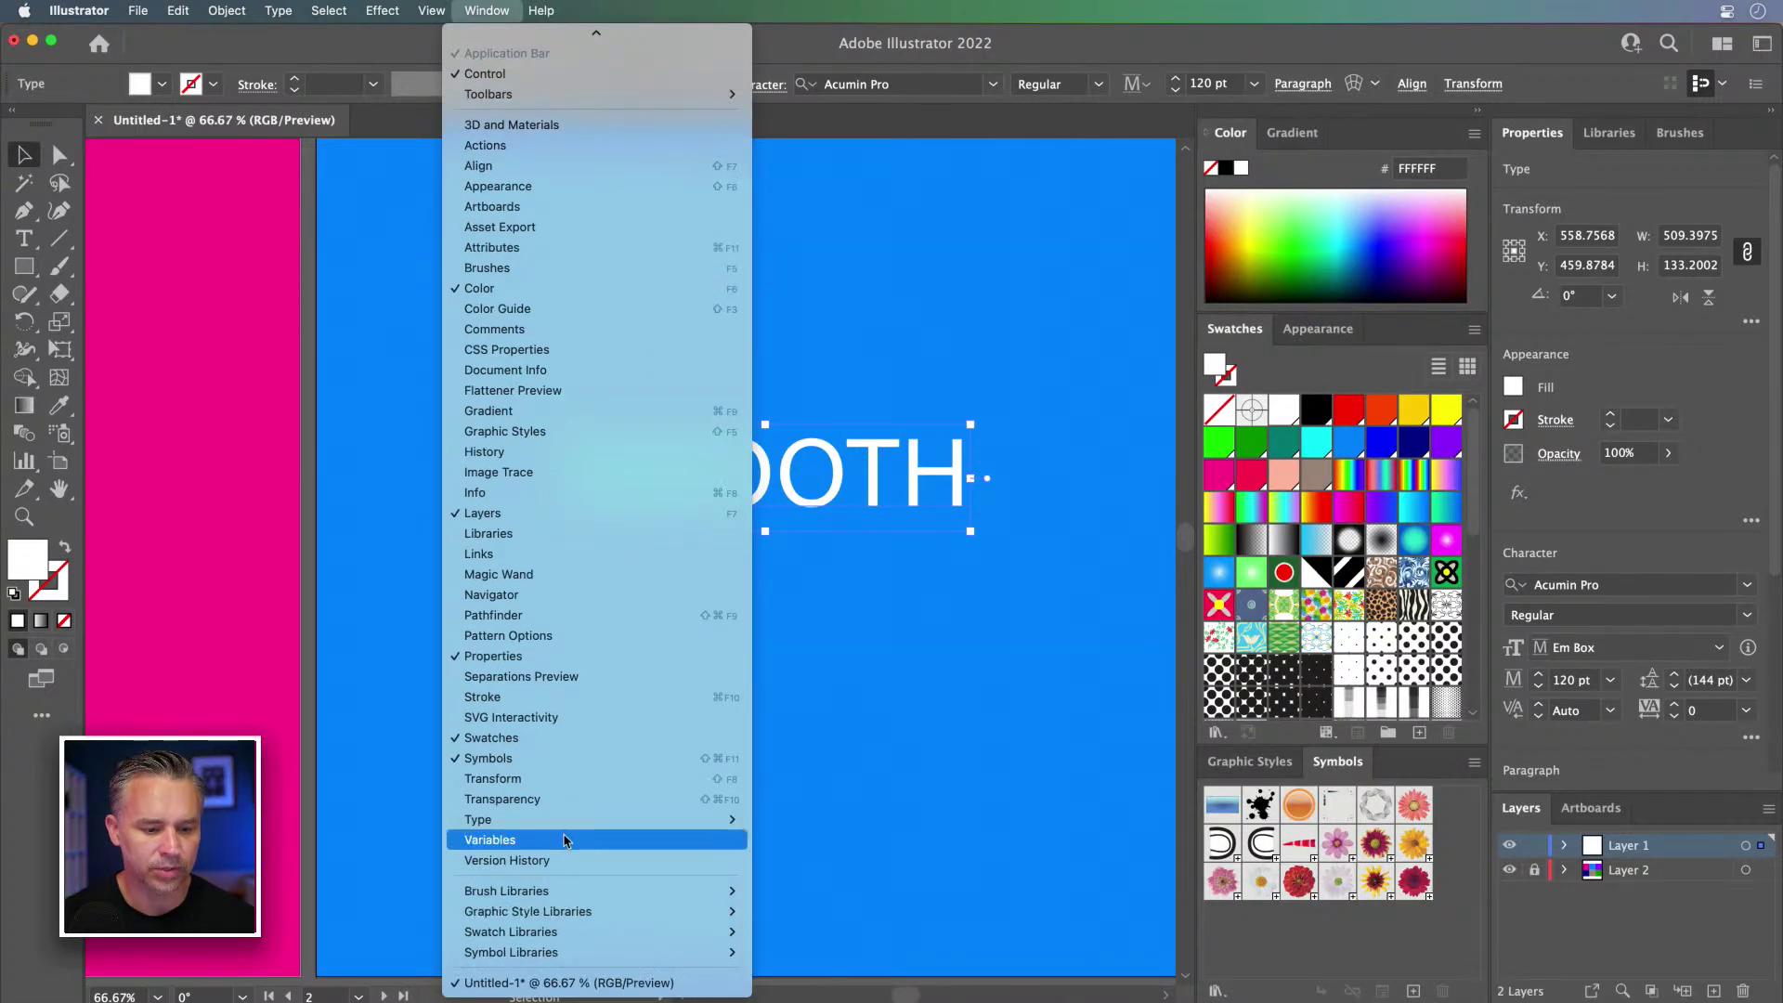
mouse_move(568, 819)
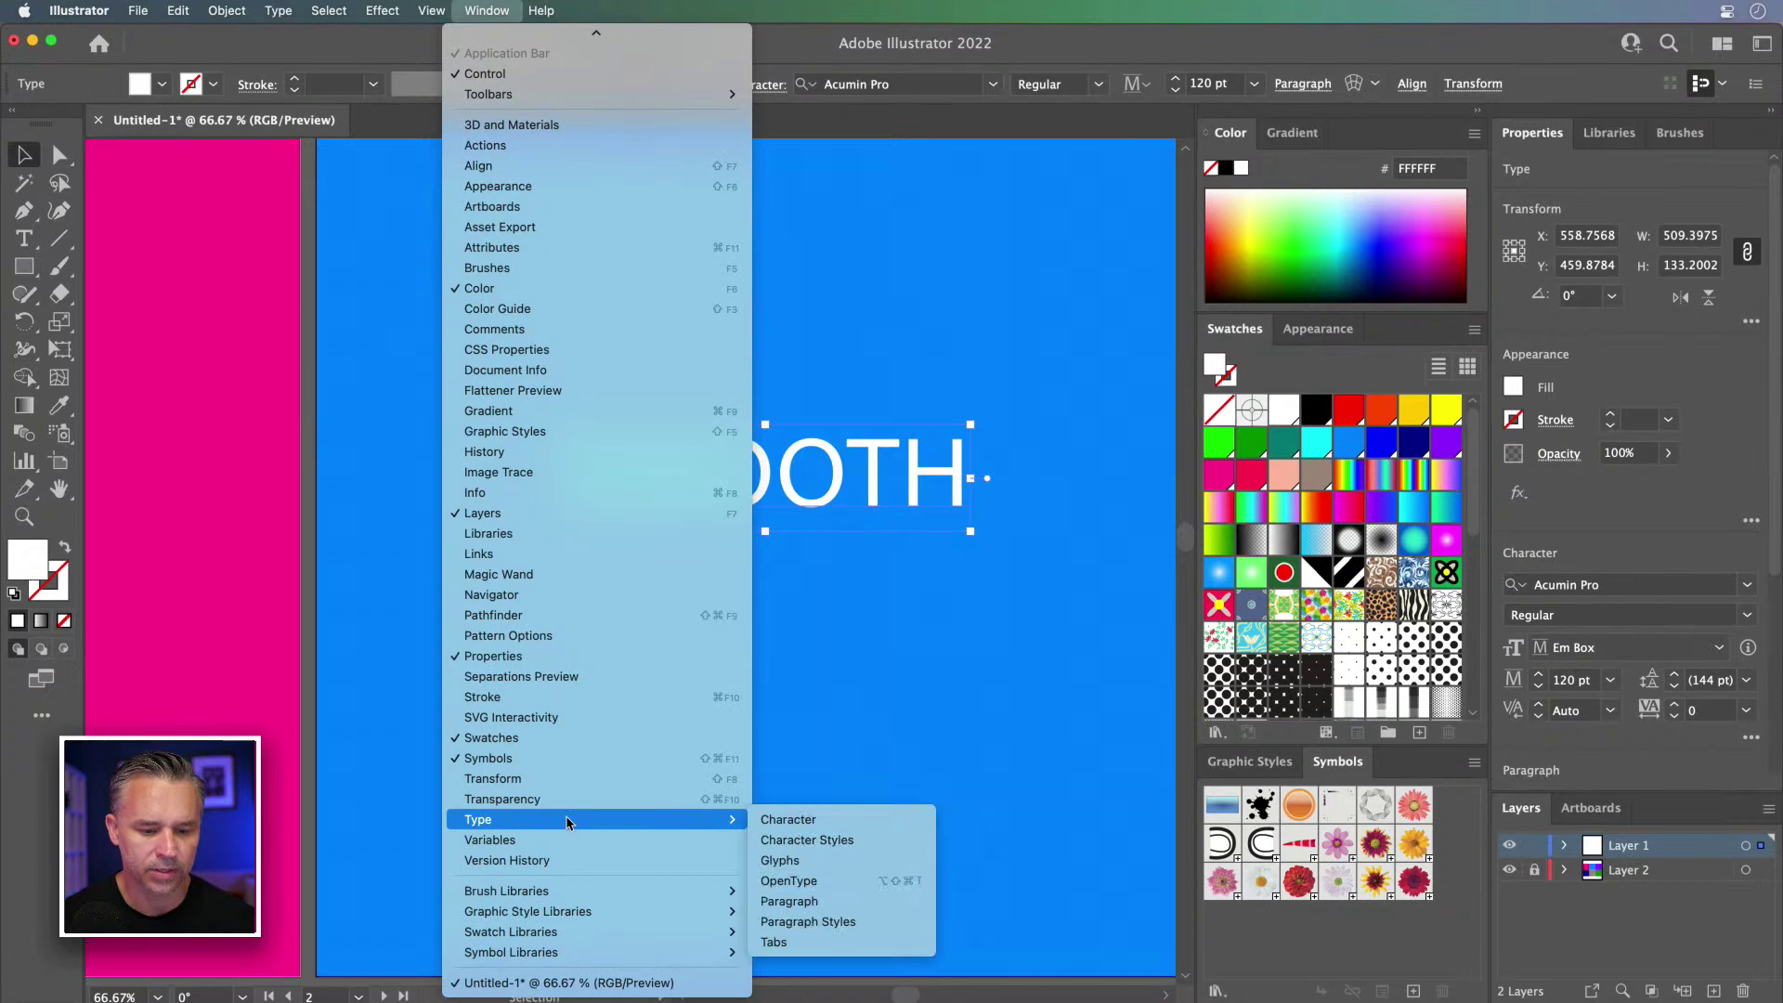
click(832, 839)
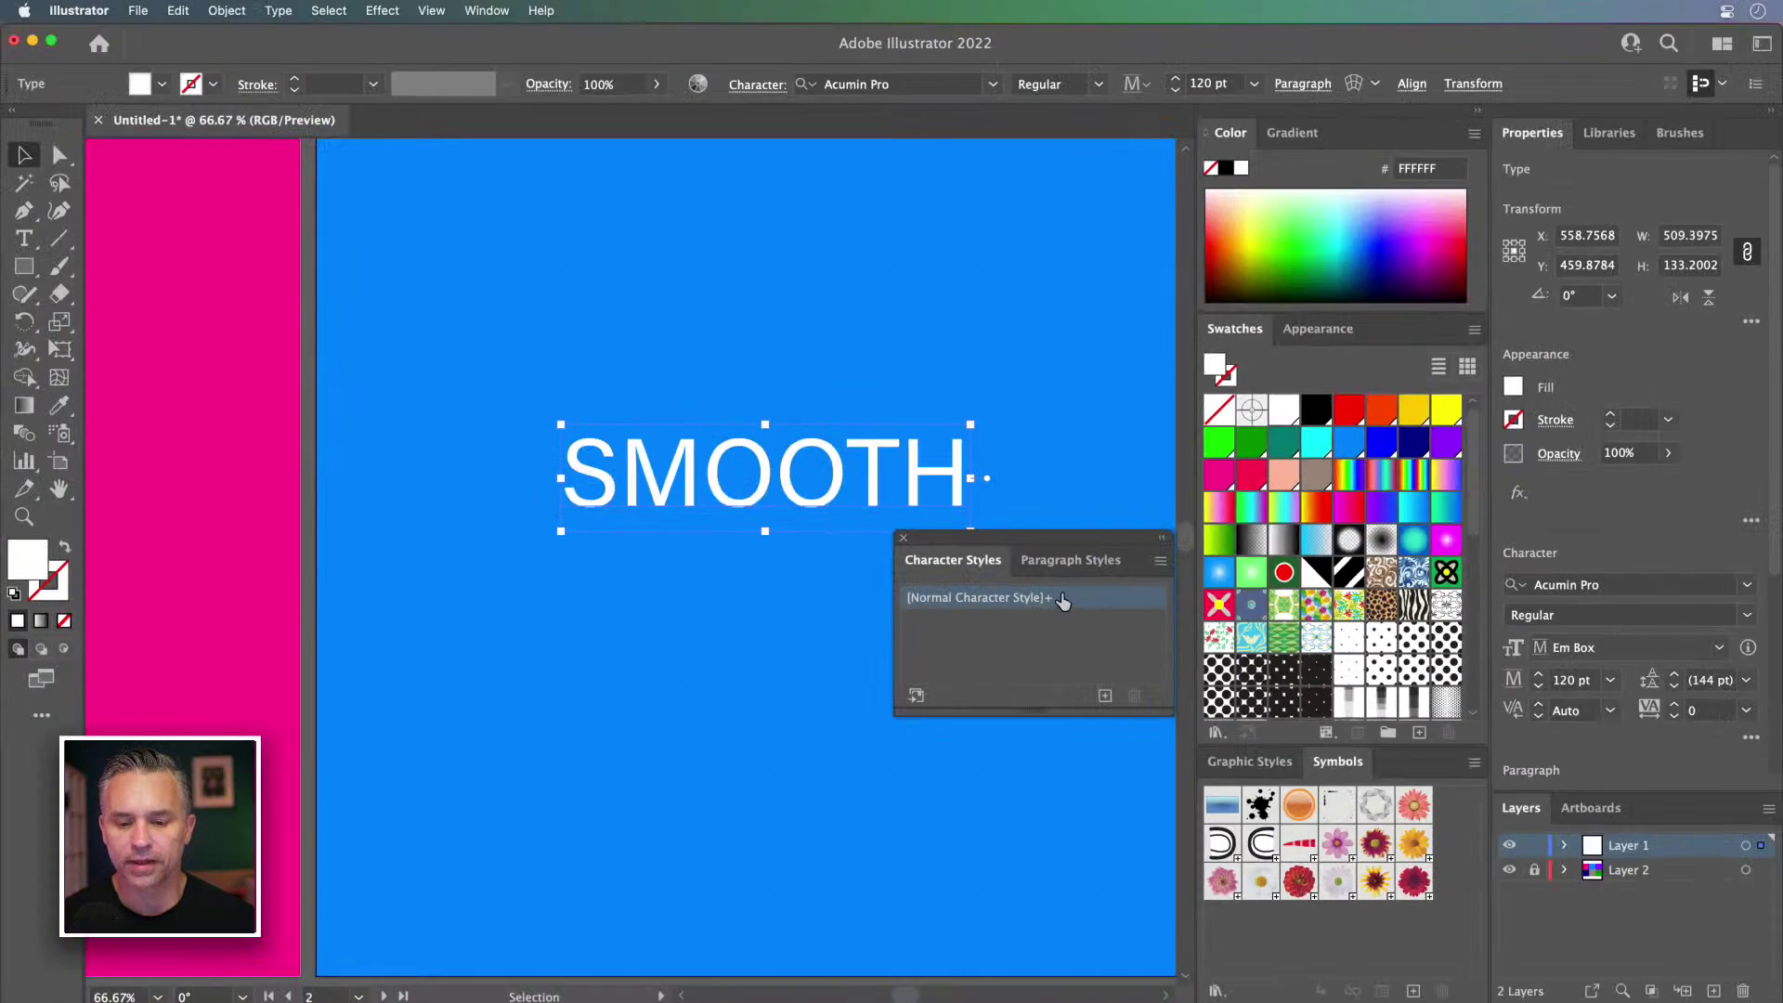
Step: Edit the Normal Character Style so its character color is White
double_click(1112, 516)
drag(729, 416, 773, 283)
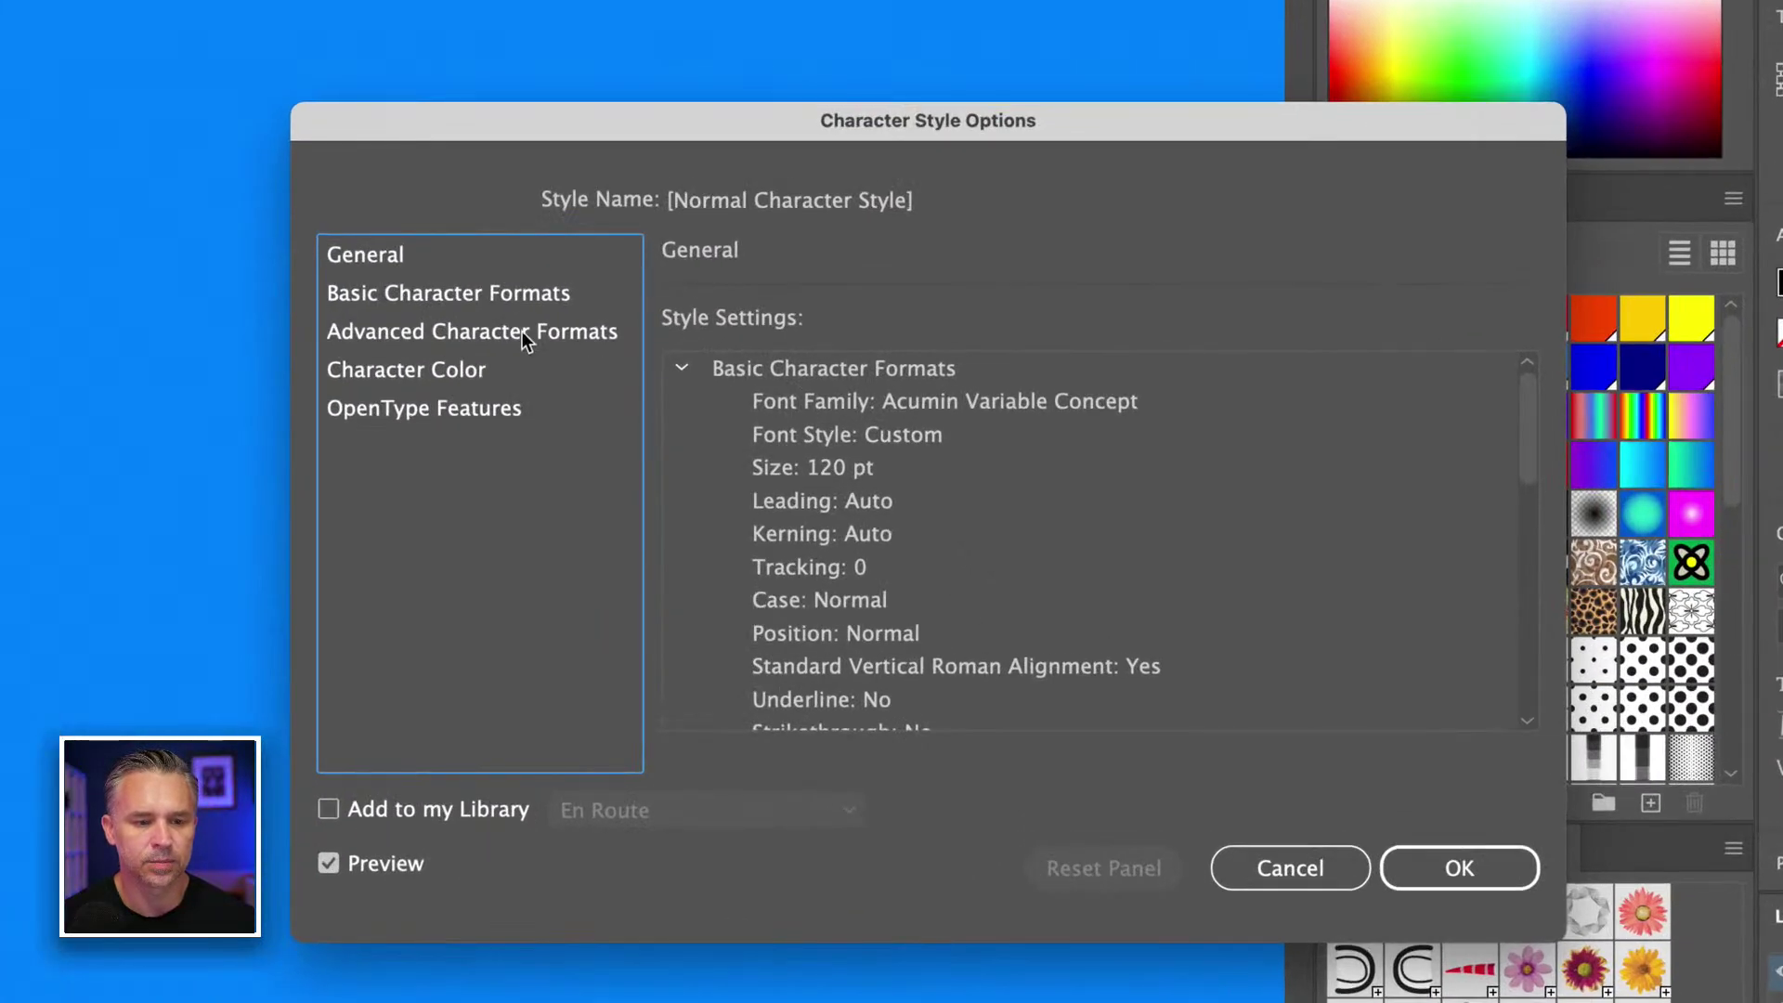
click(529, 313)
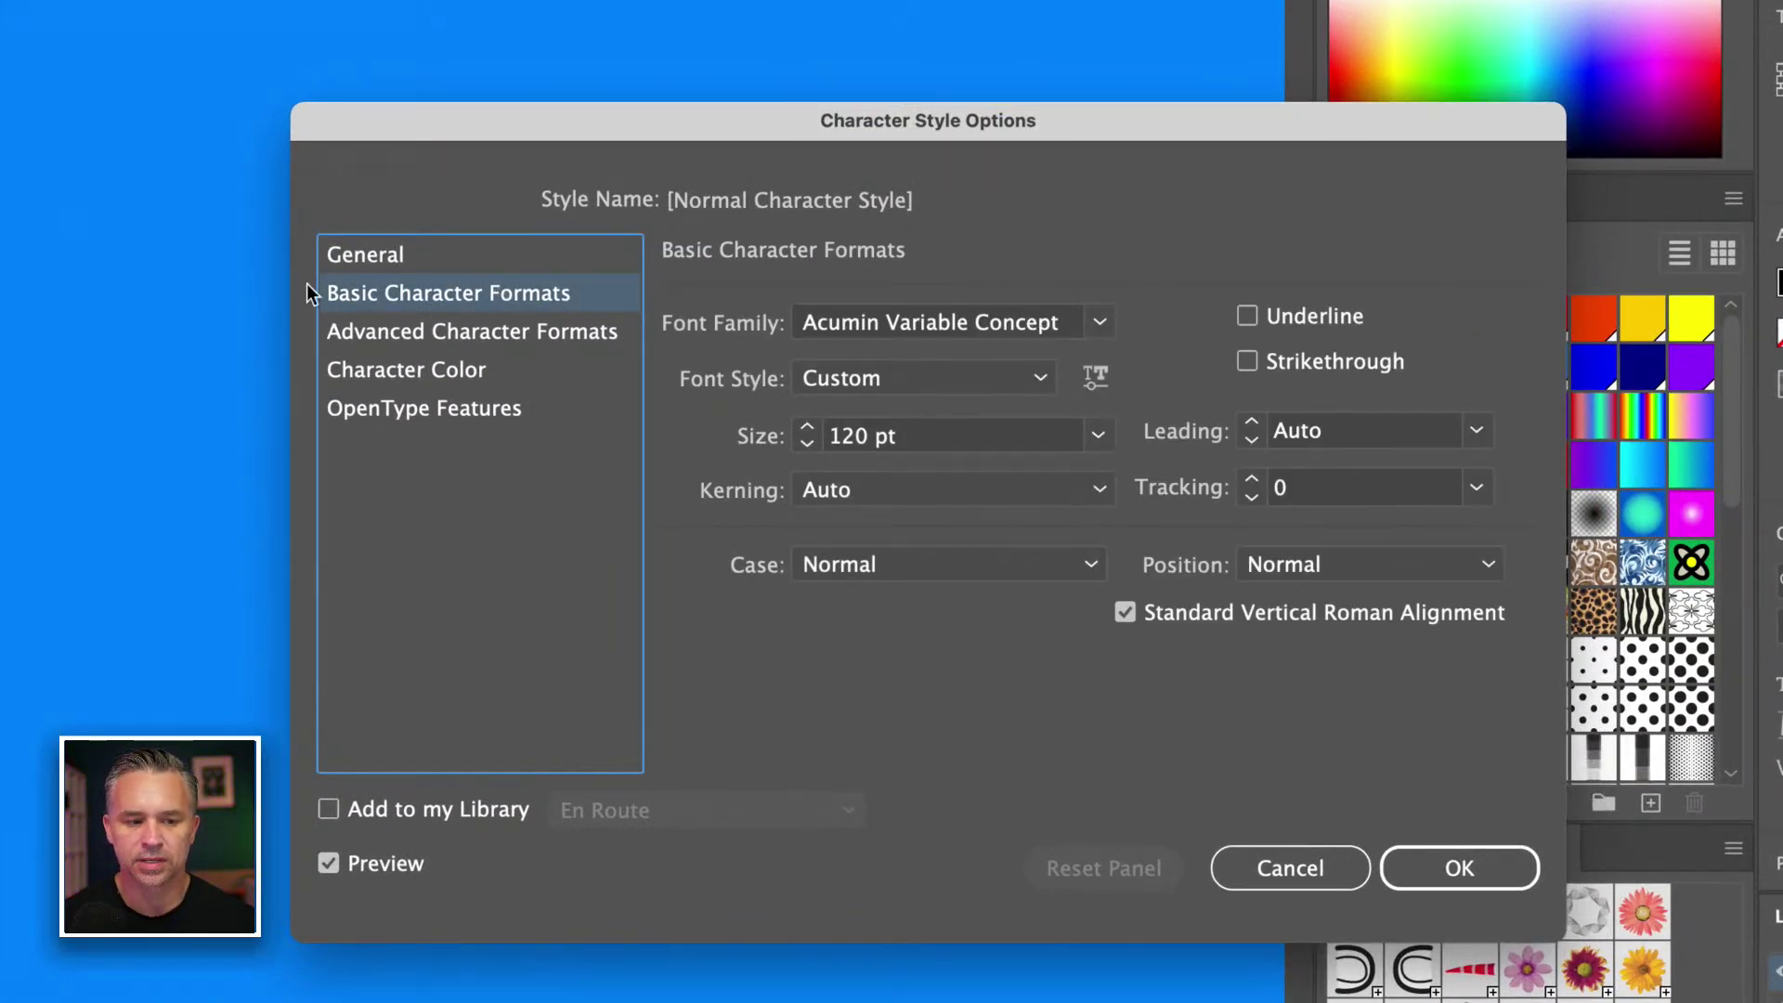
click(381, 371)
click(859, 392)
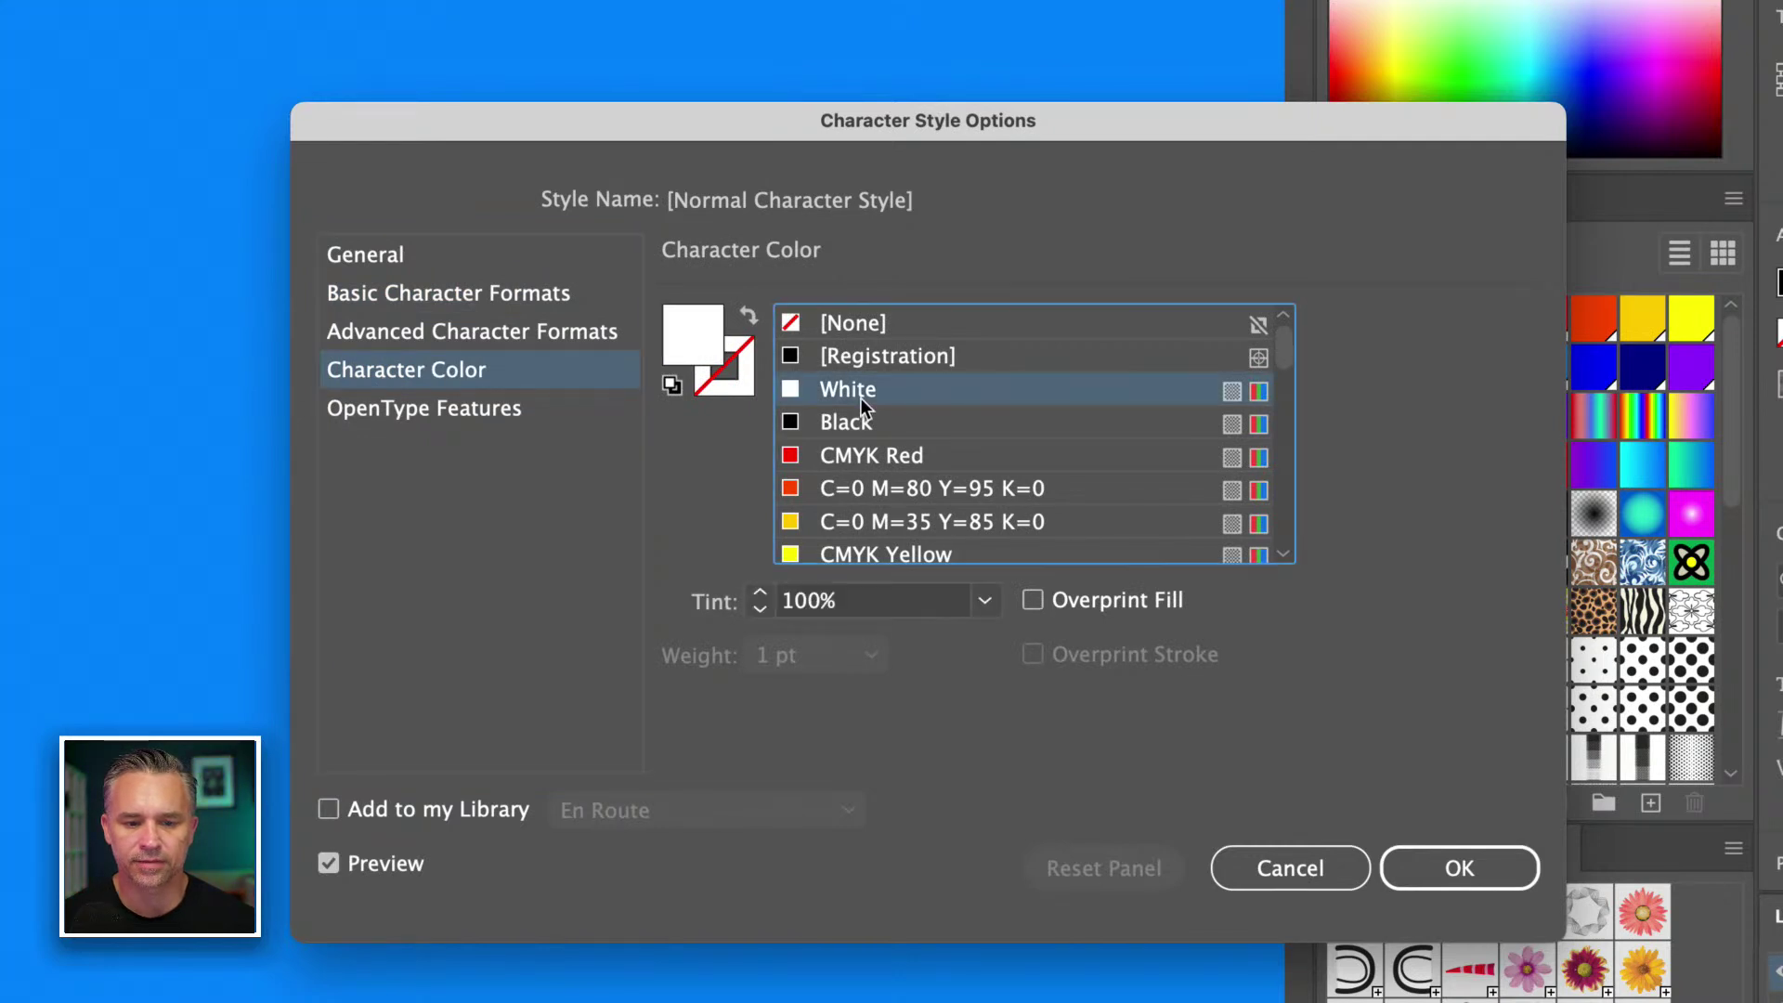
click(865, 425)
click(856, 399)
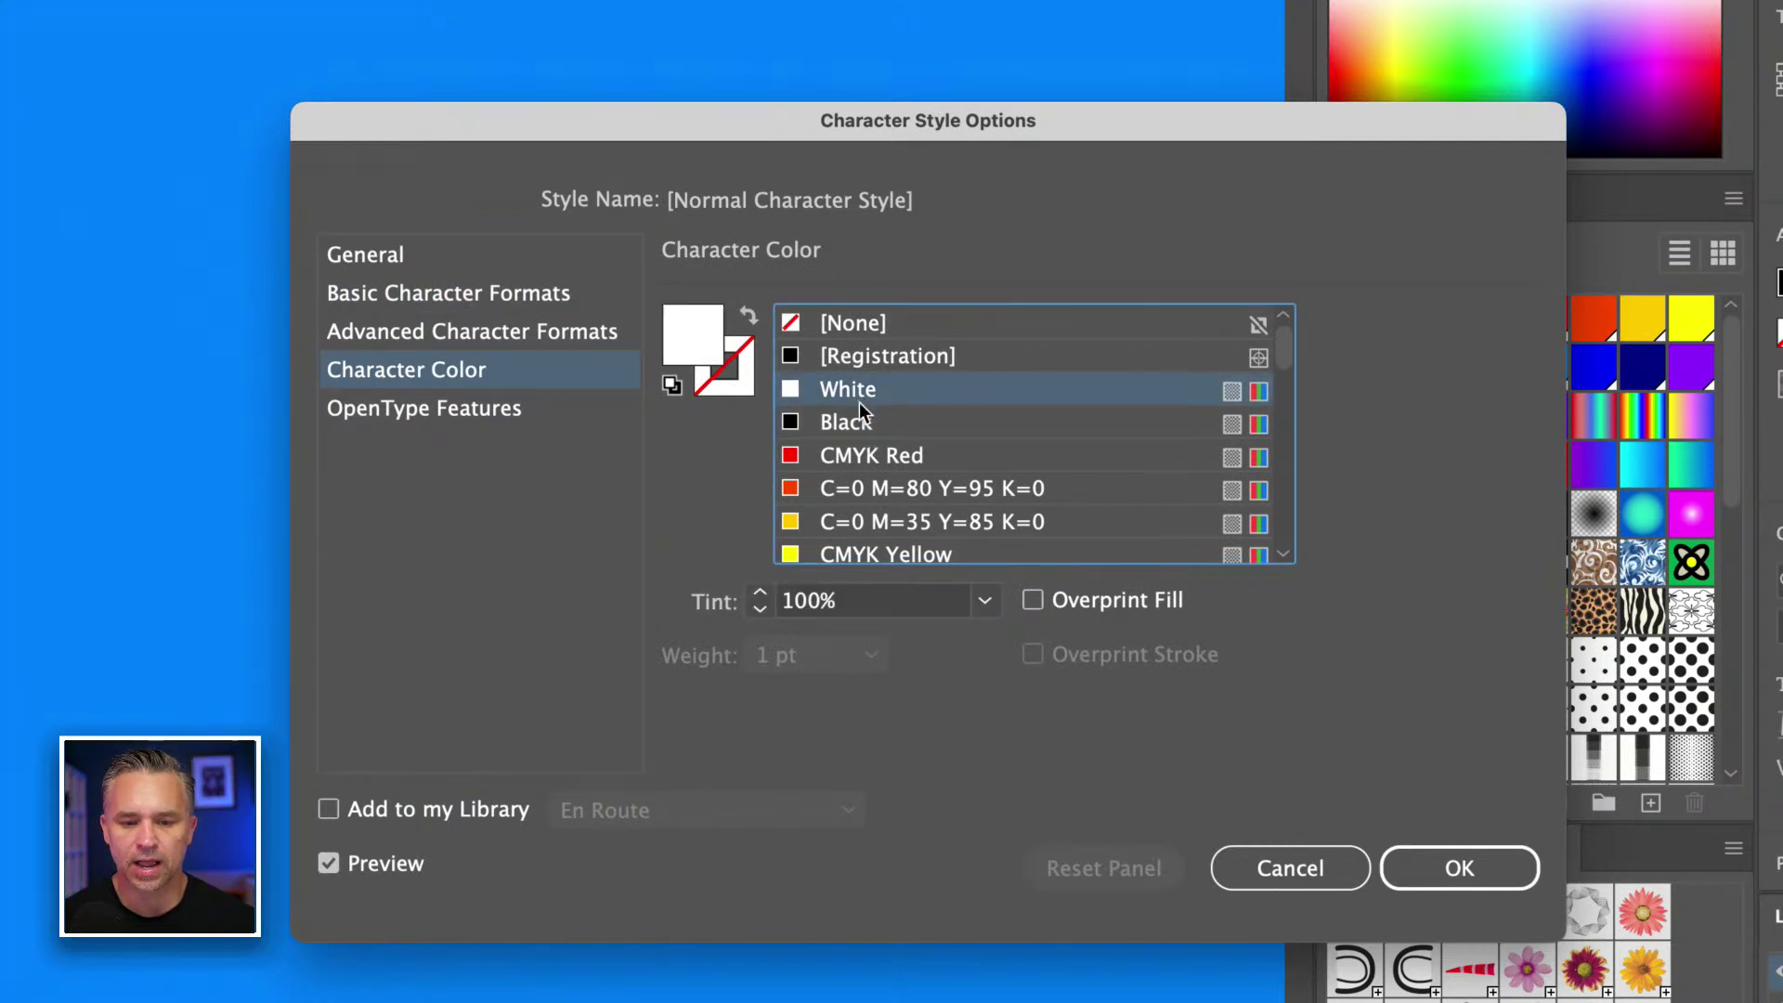
click(1434, 864)
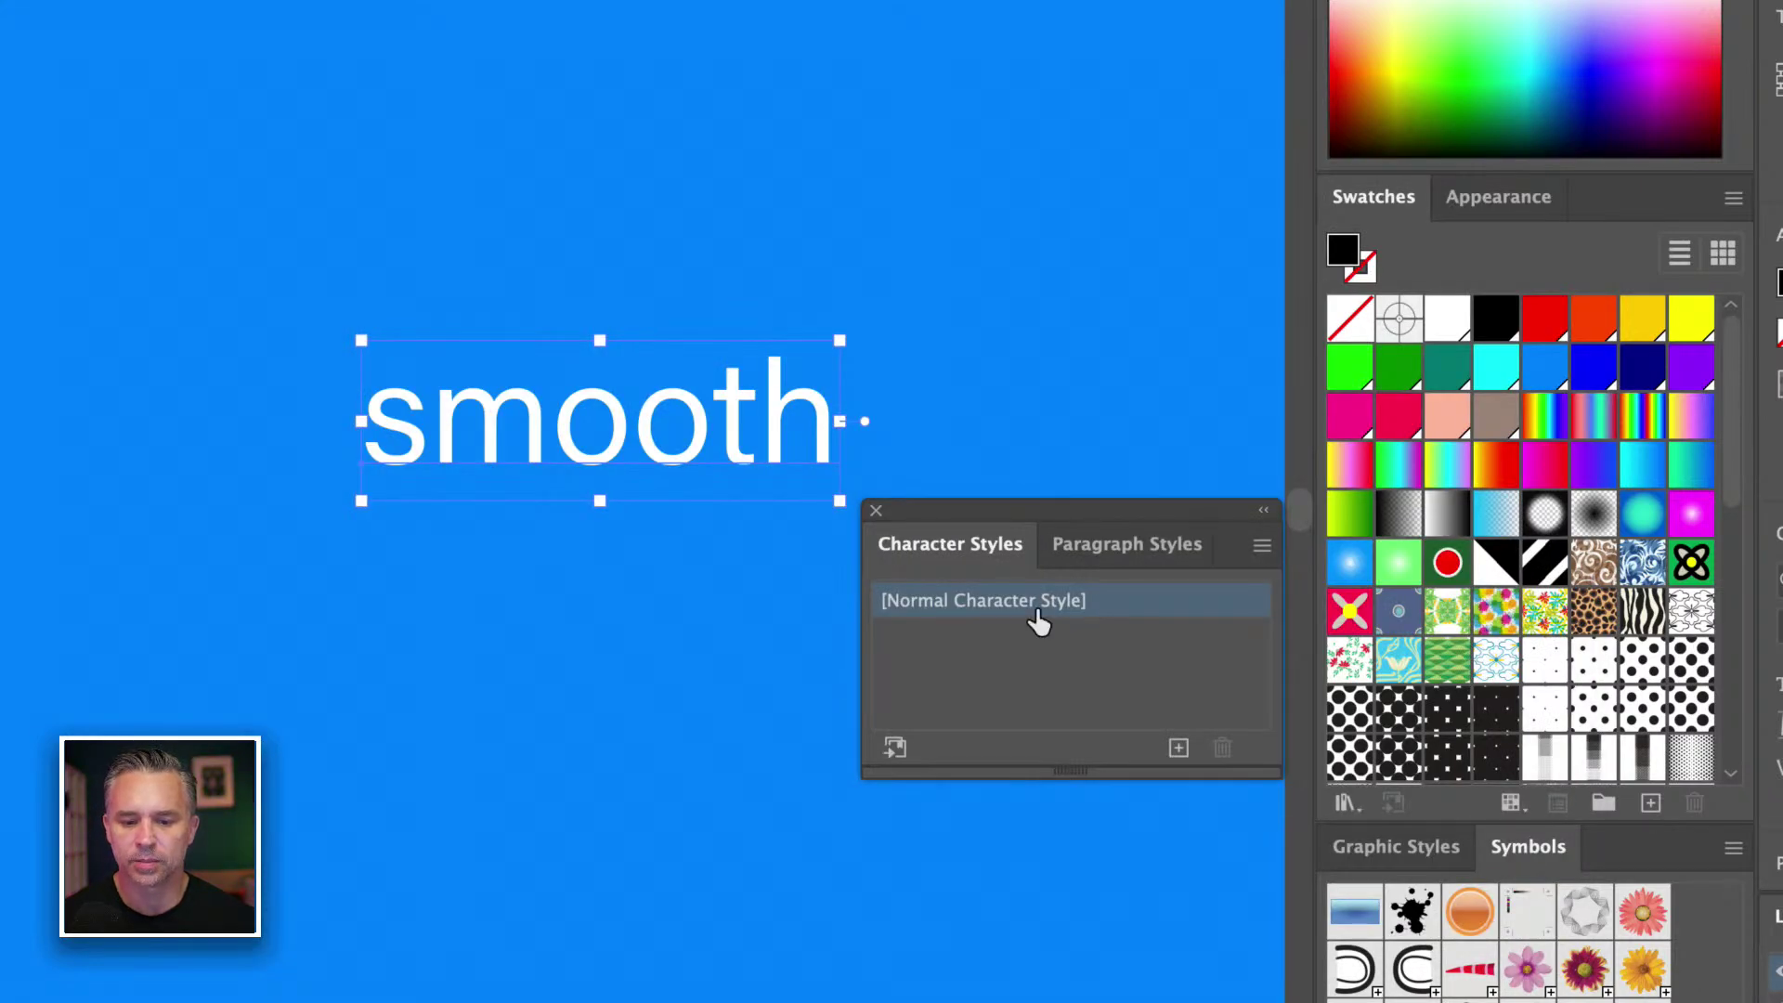
Step: Reapply the Normal Character Style to the smooth text and close the Character Styles panel
click(1068, 621)
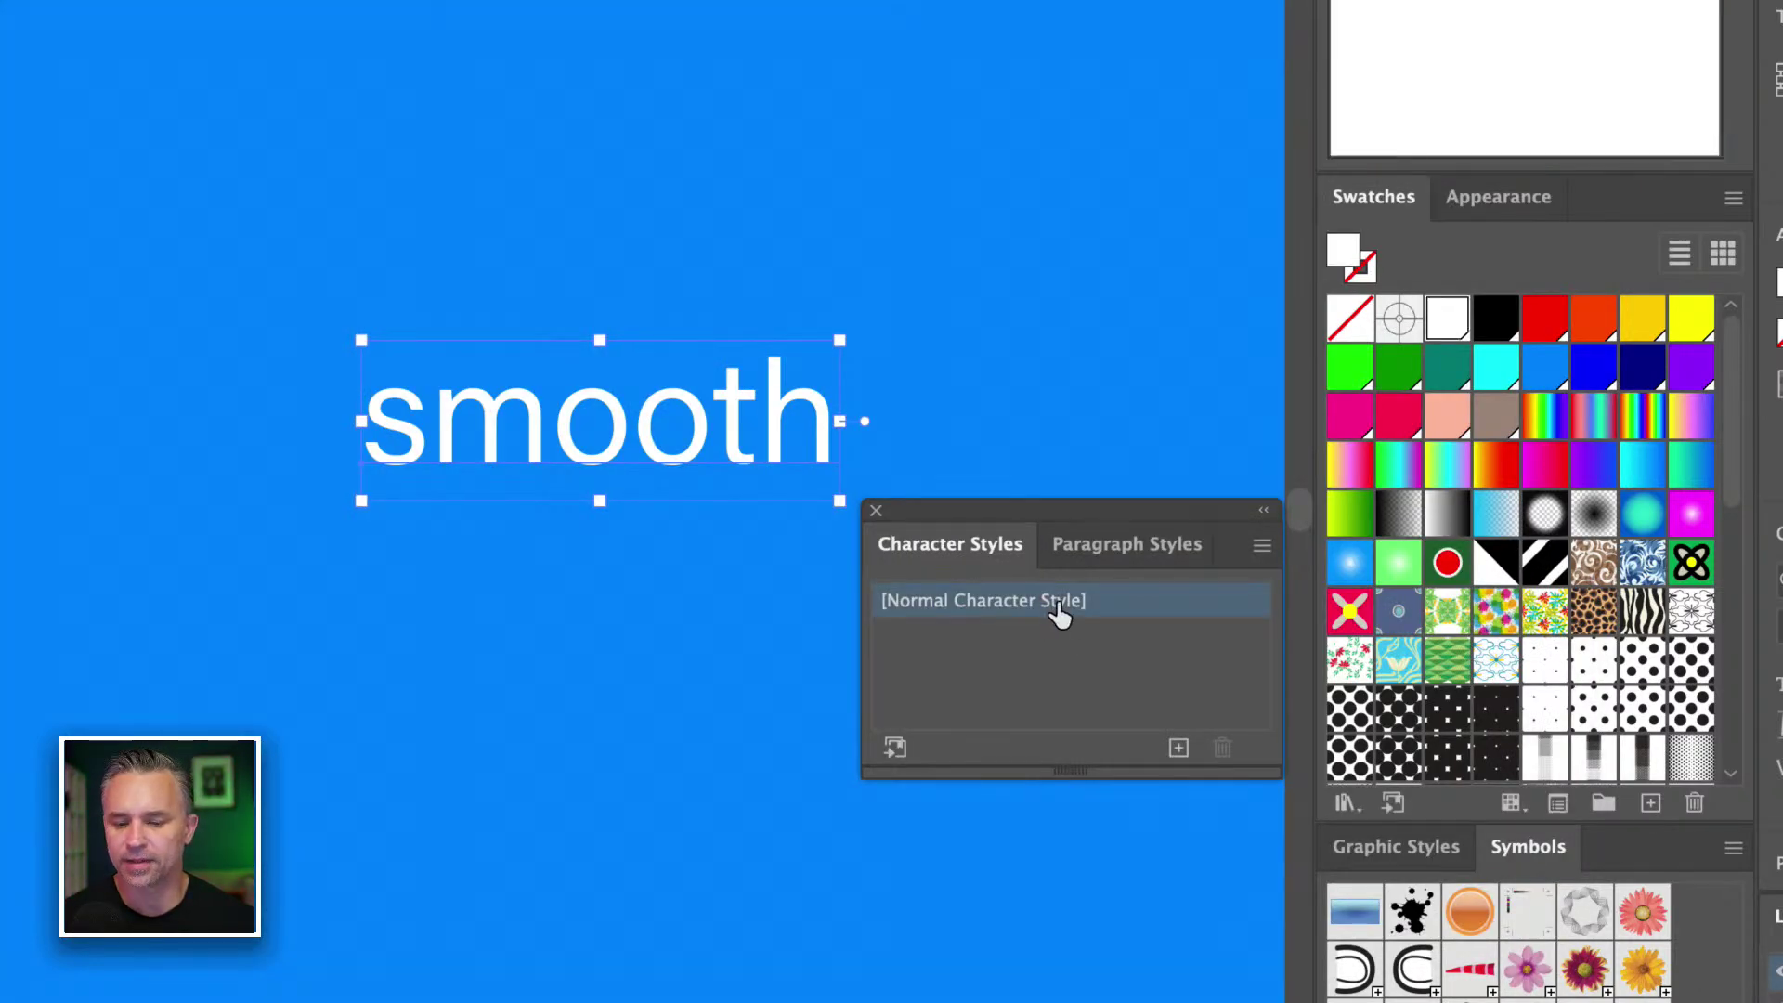
click(1054, 666)
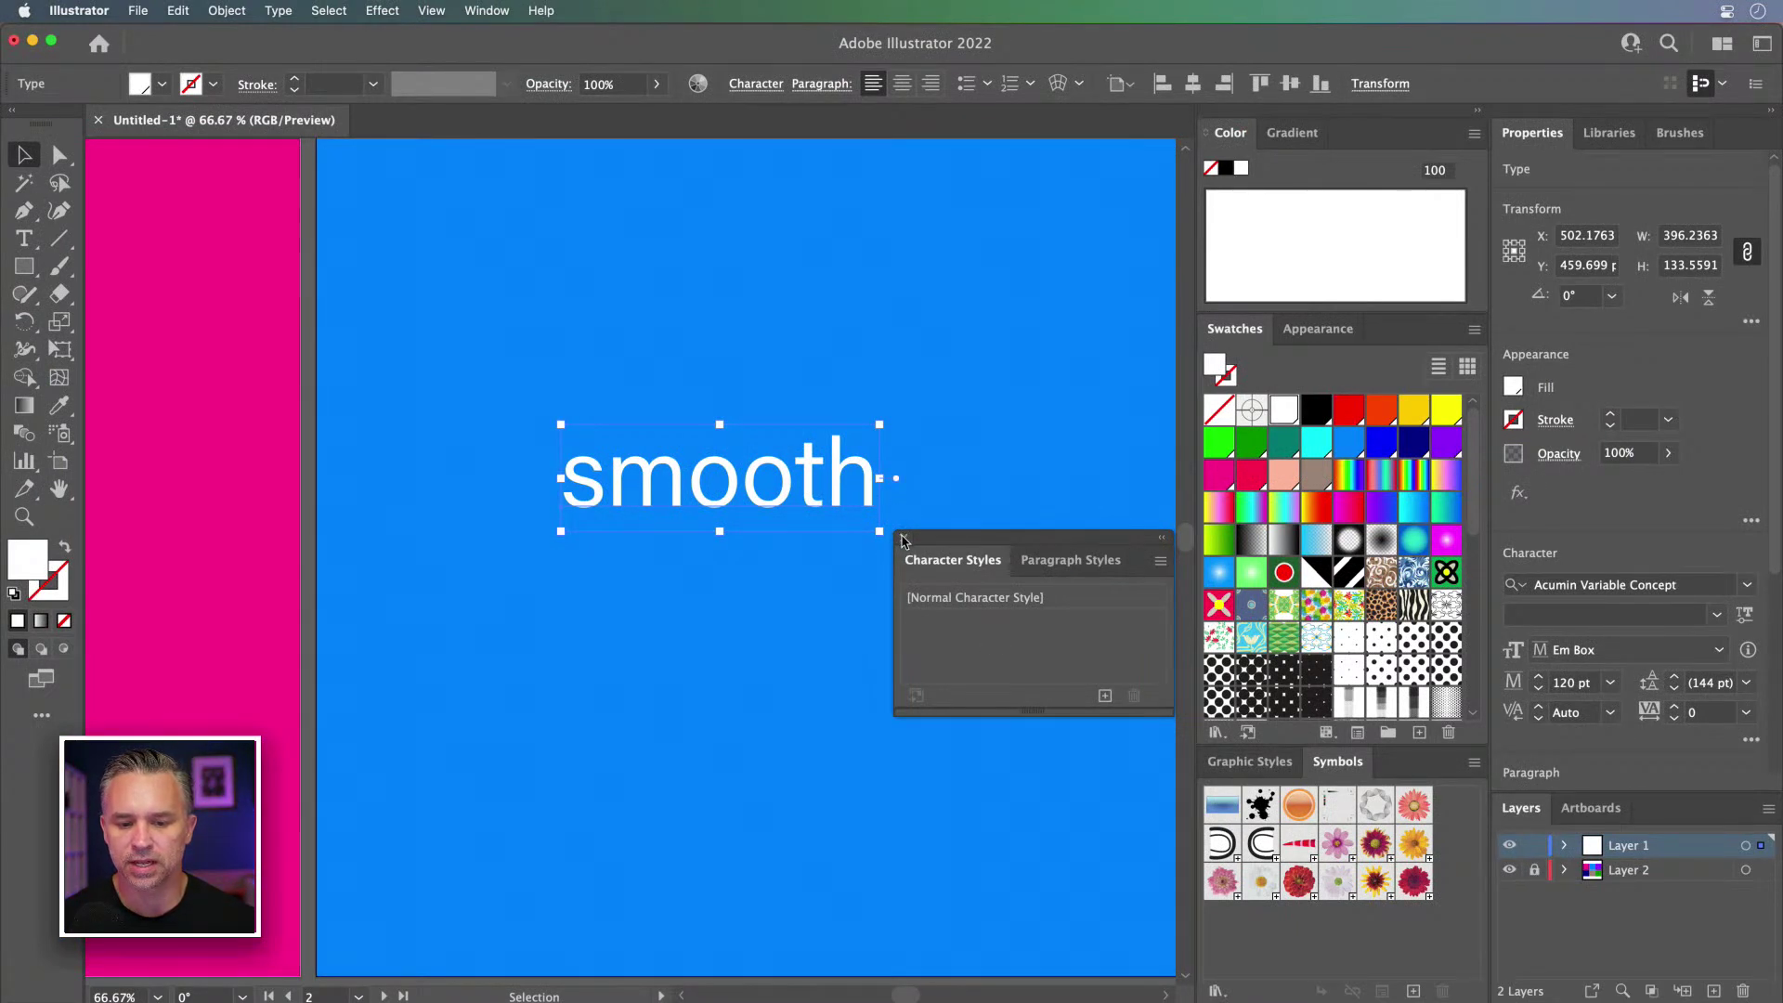
click(137, 10)
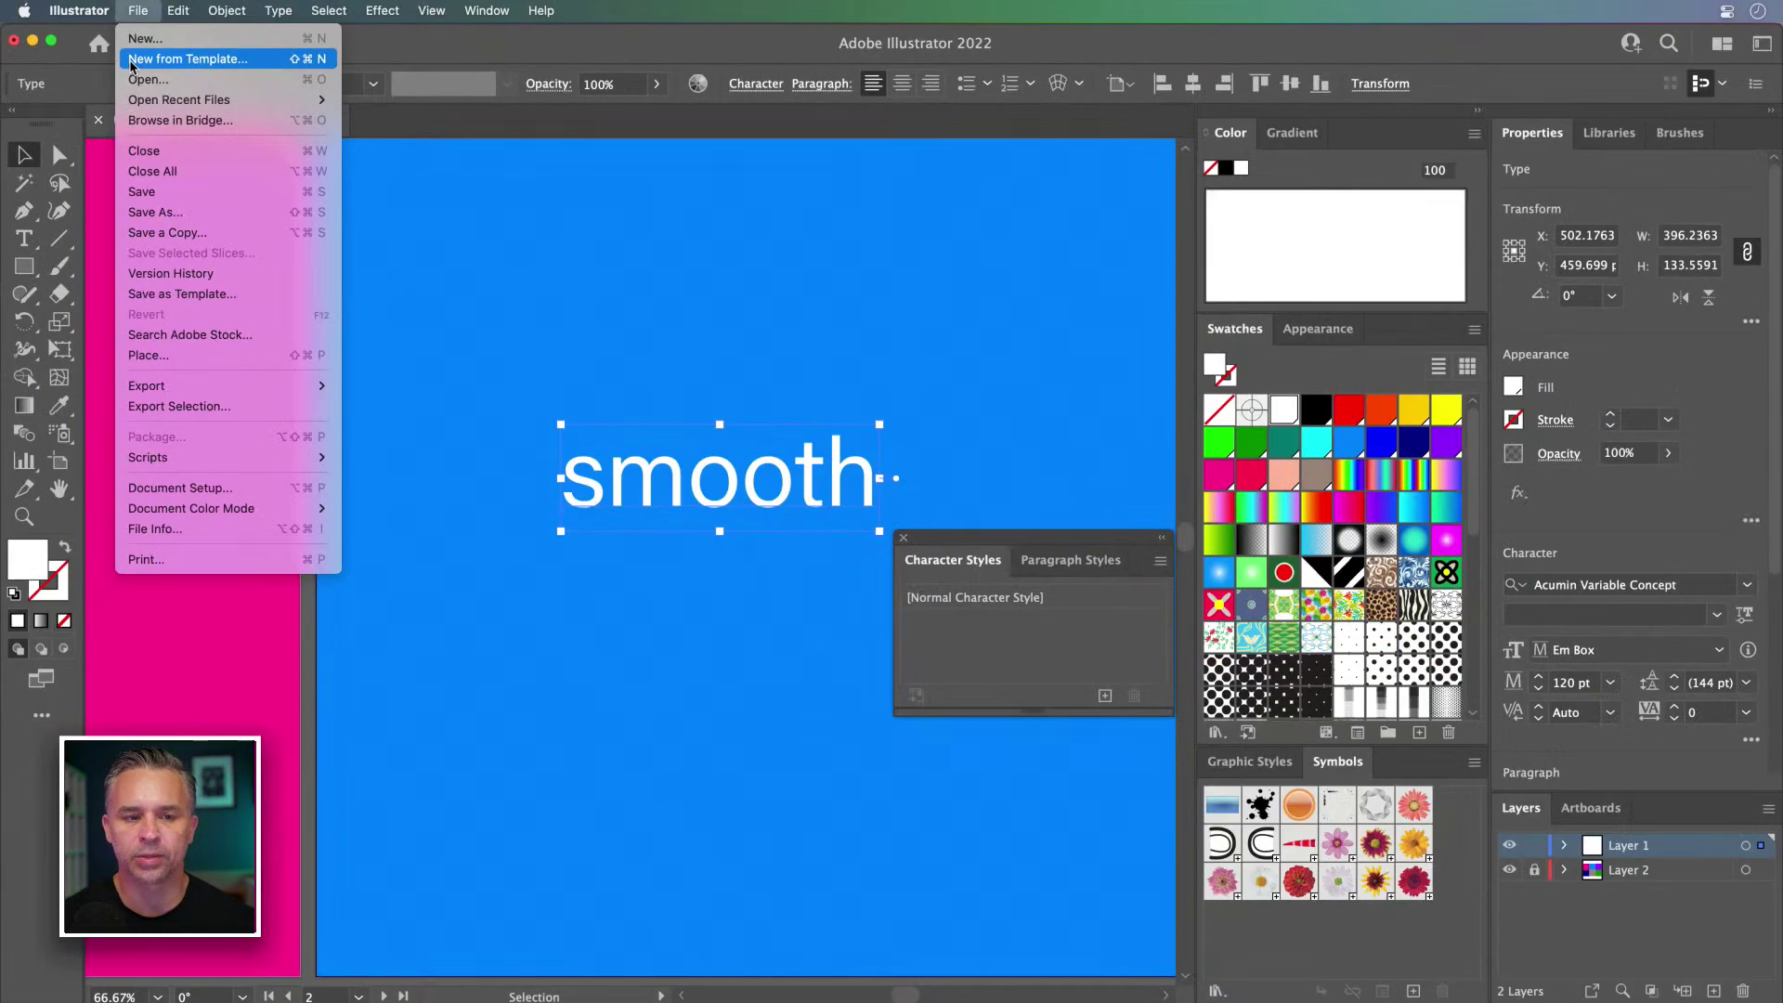
click(1075, 660)
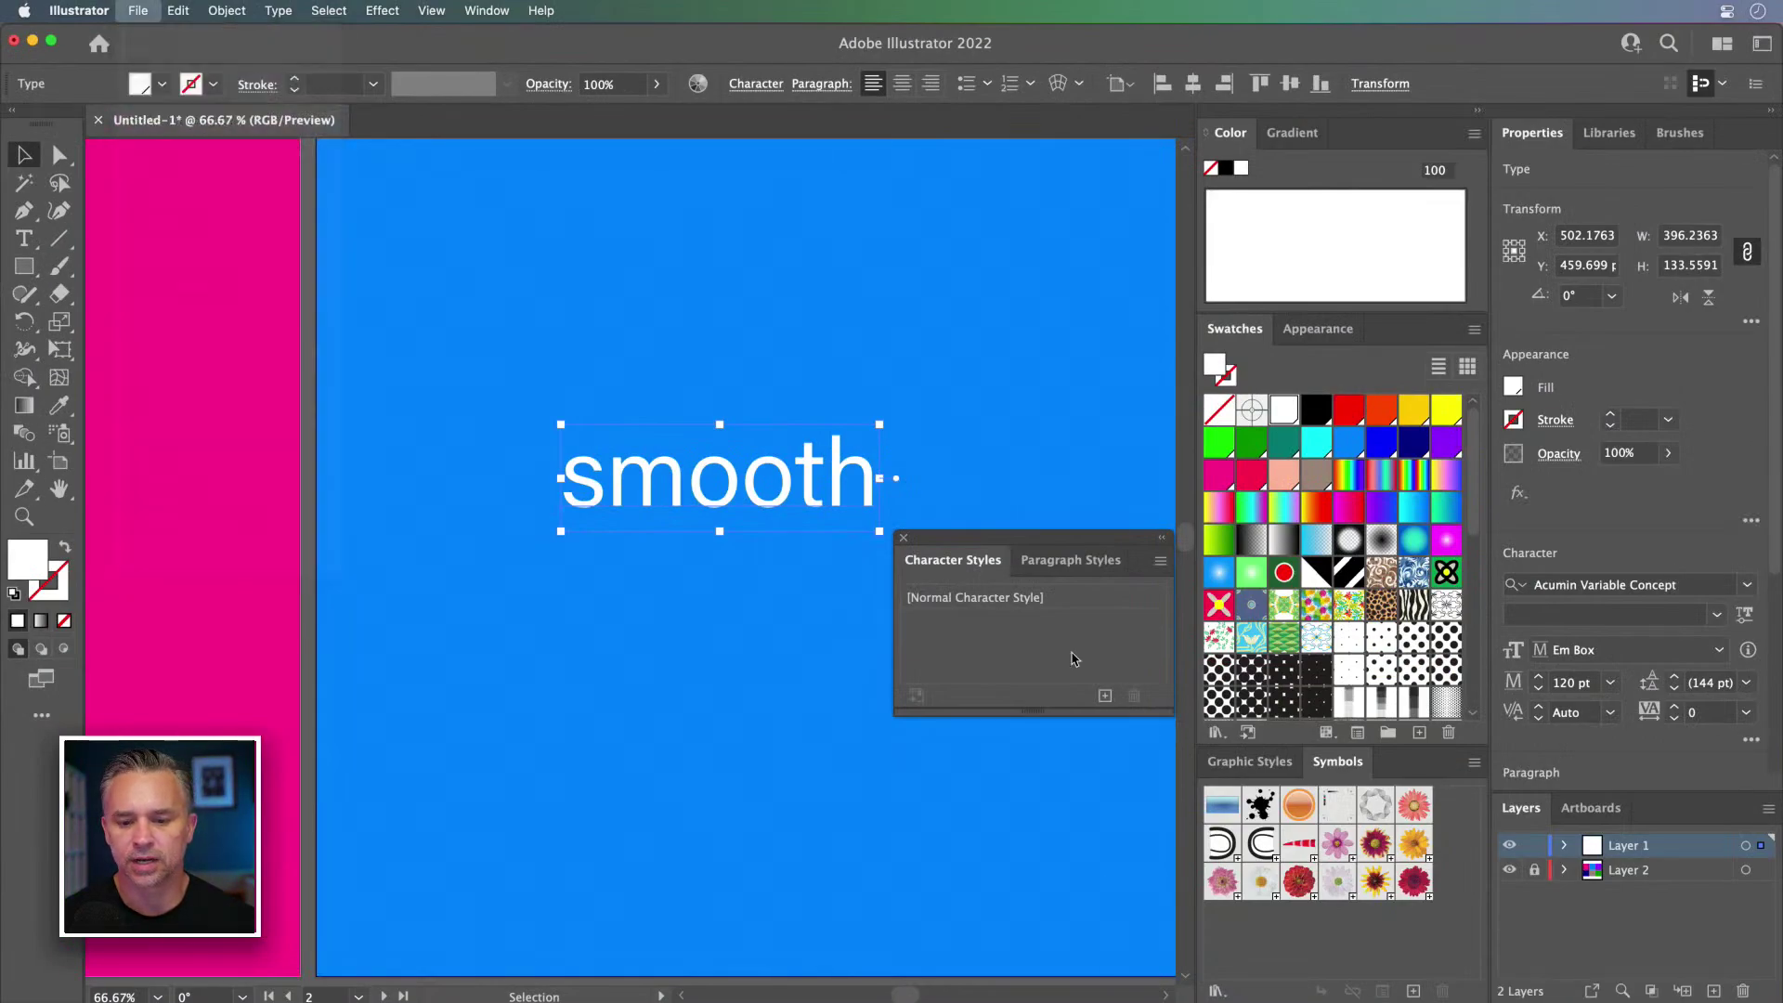
click(905, 539)
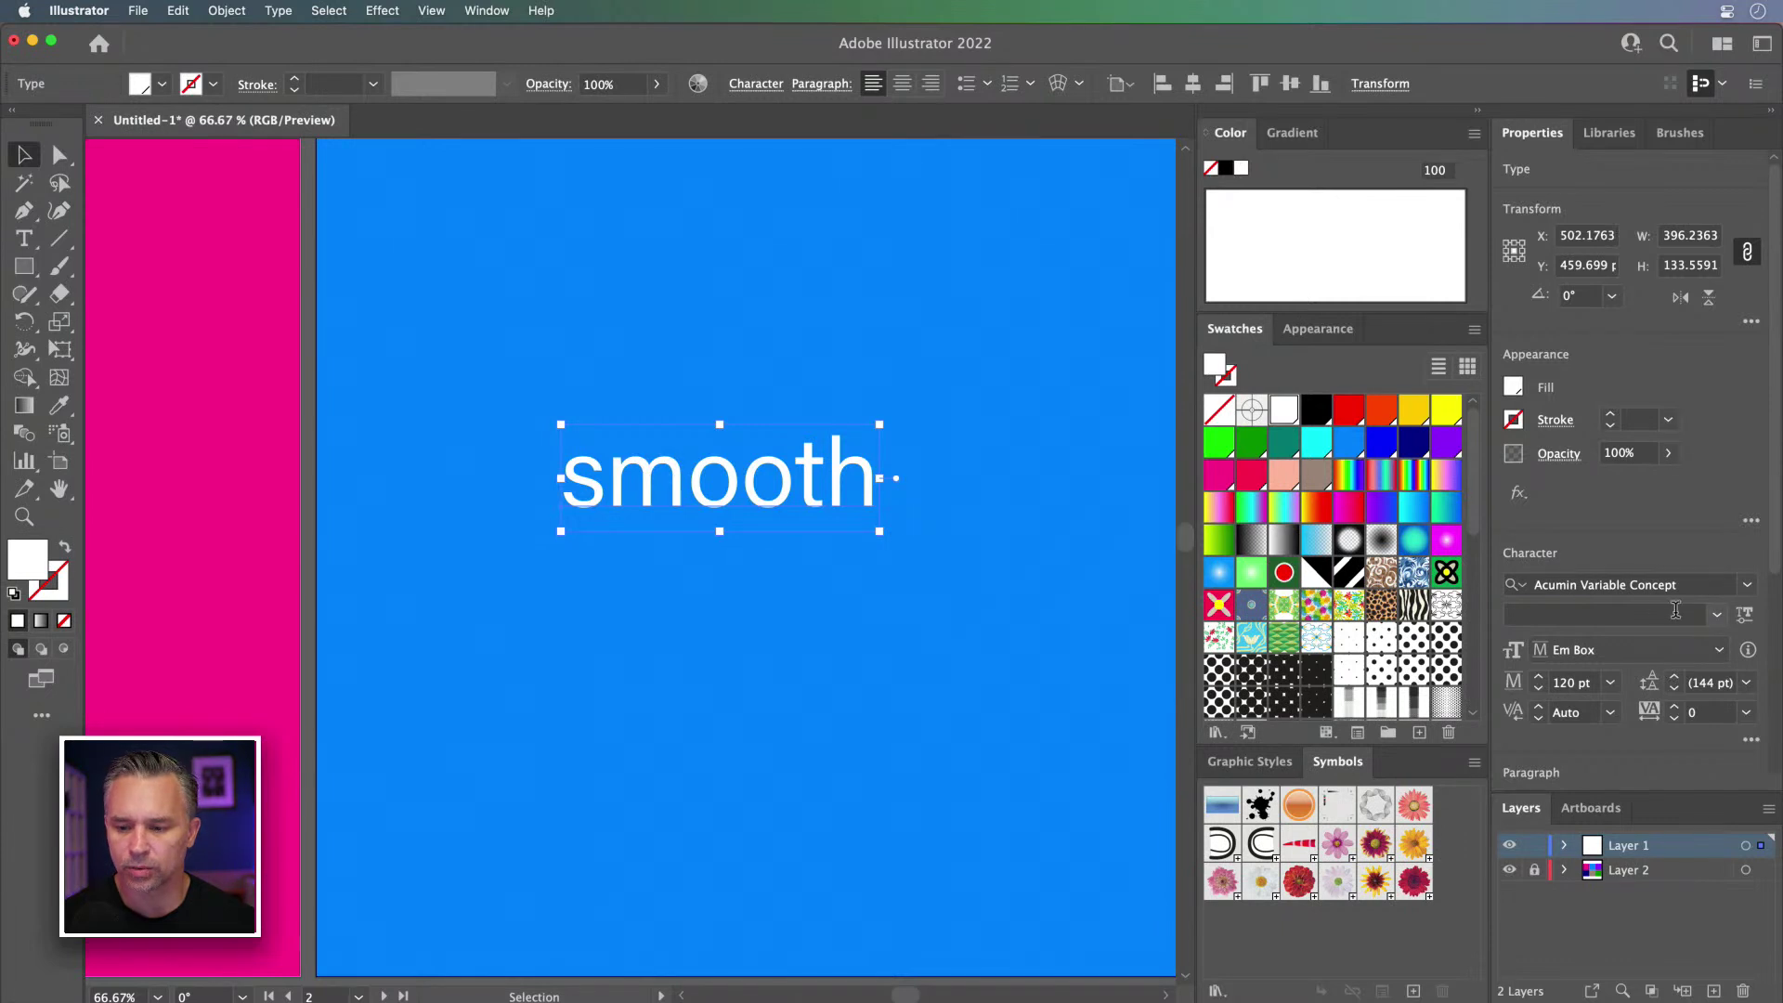
Step: Collapse the side panels and set the smooth text's variable font weight to 900 and width to 111
click(1744, 613)
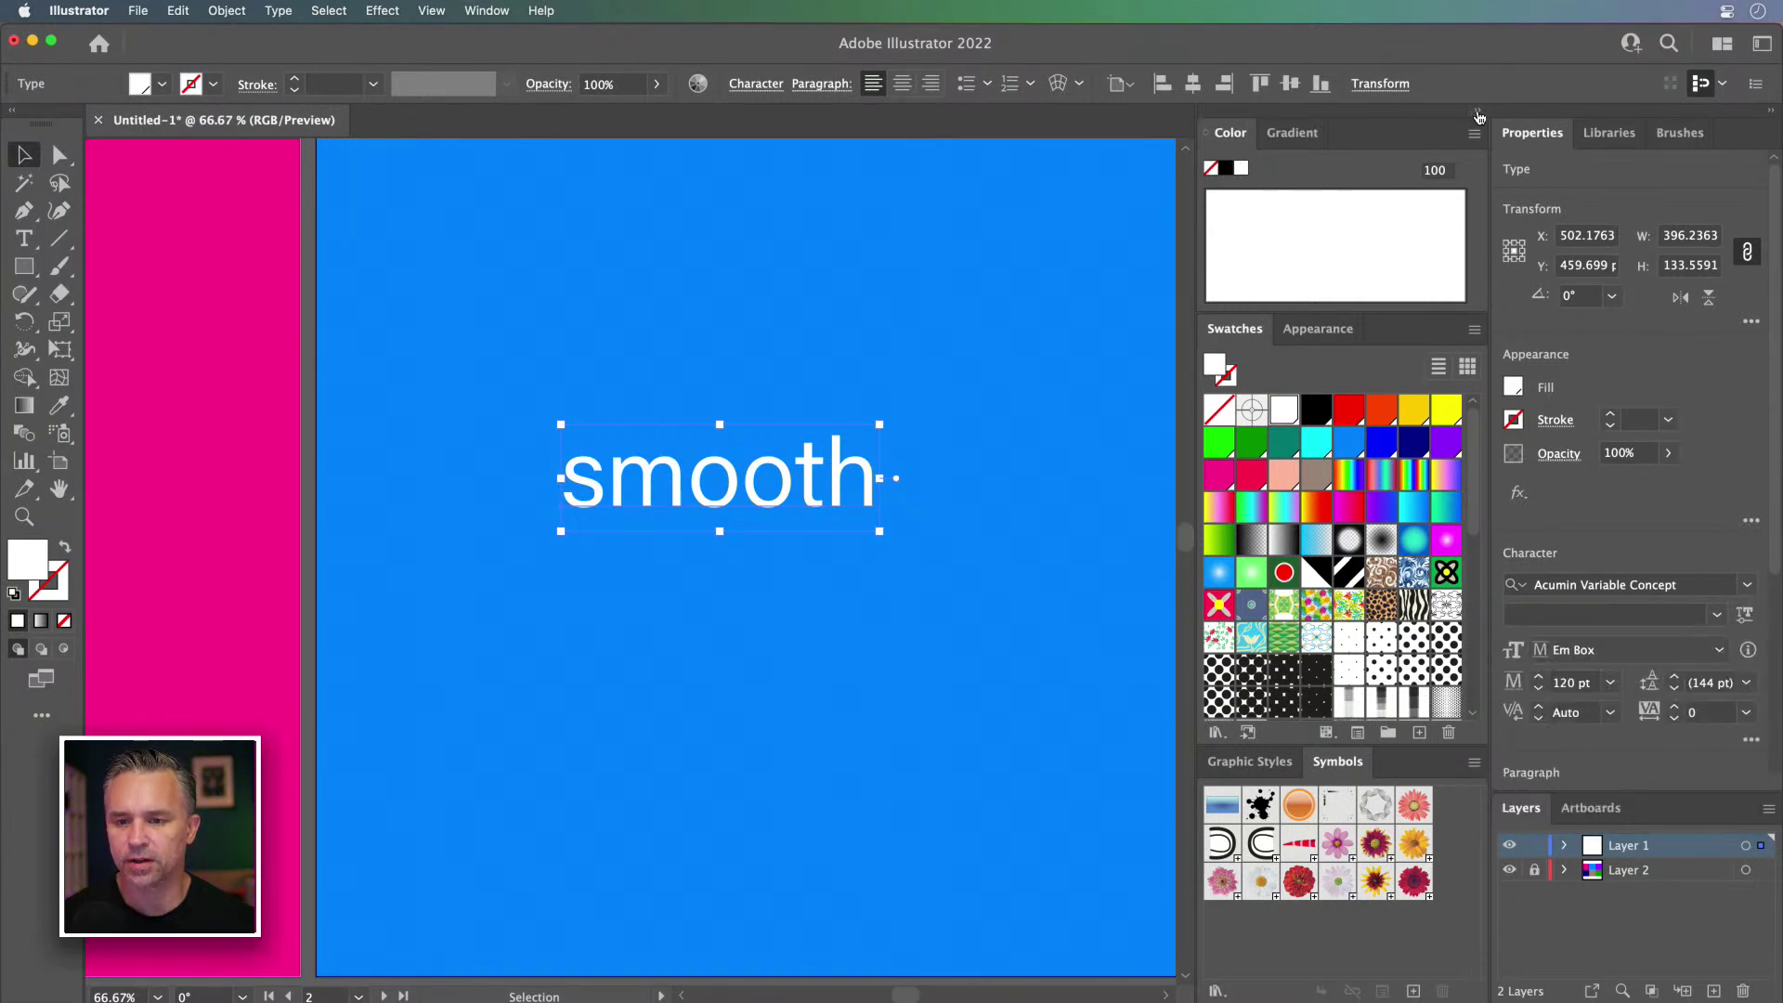
click(1477, 110)
drag(1558, 683, 1668, 682)
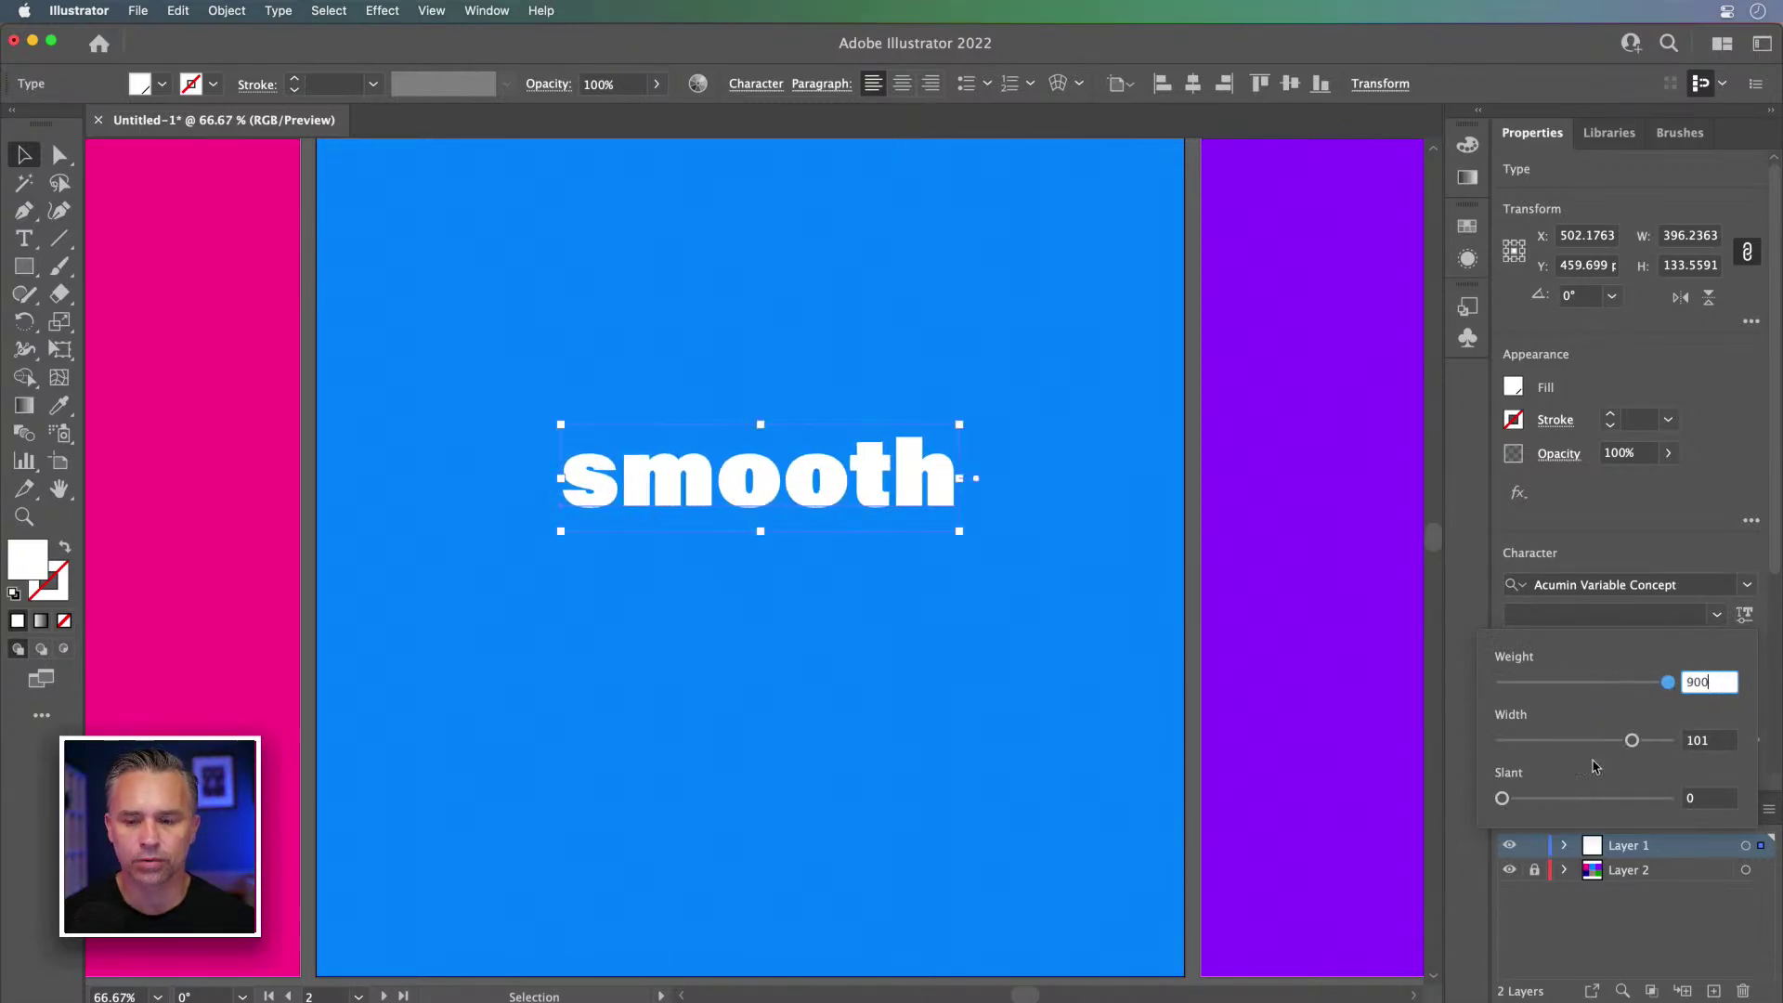
mouse_move(1632, 740)
mouse_down()
mouse_move(1666, 741)
mouse_move(1567, 753)
mouse_move(1659, 754)
mouse_up()
drag(1501, 799, 1334, 797)
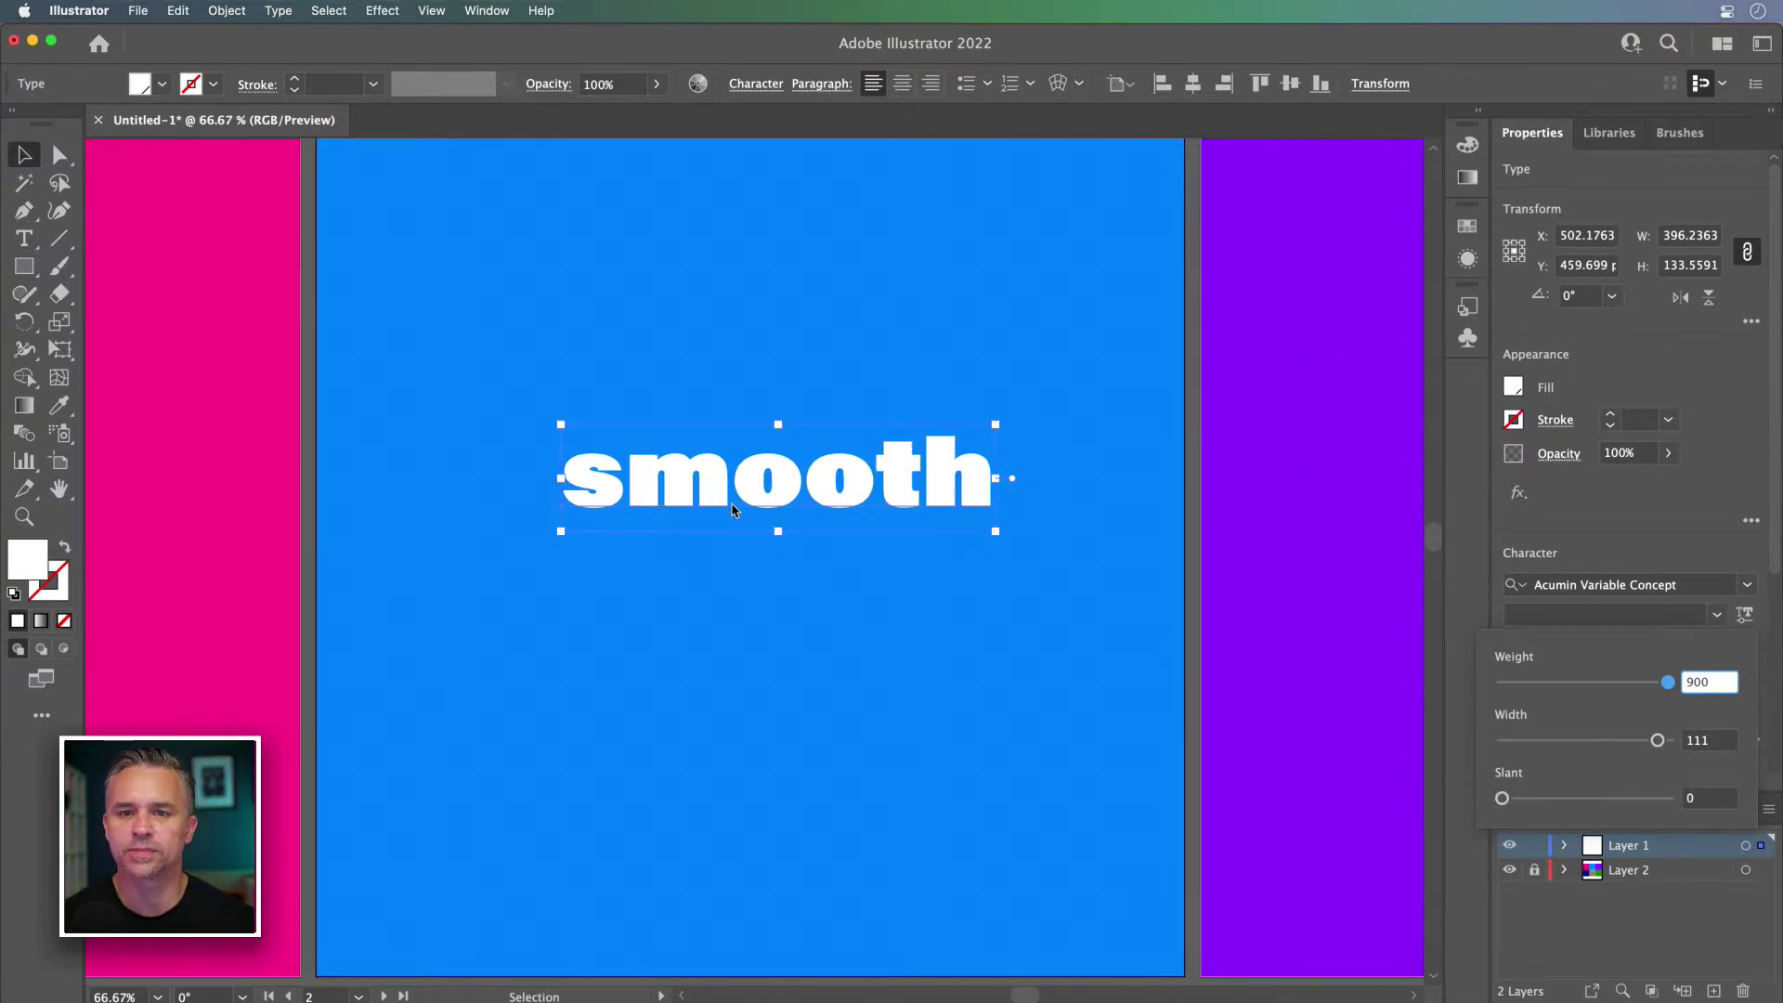
Step: Reposition the smooth text in the upper part of the blue artboard and duplicate it straight below
click(700, 444)
drag(680, 474, 688, 631)
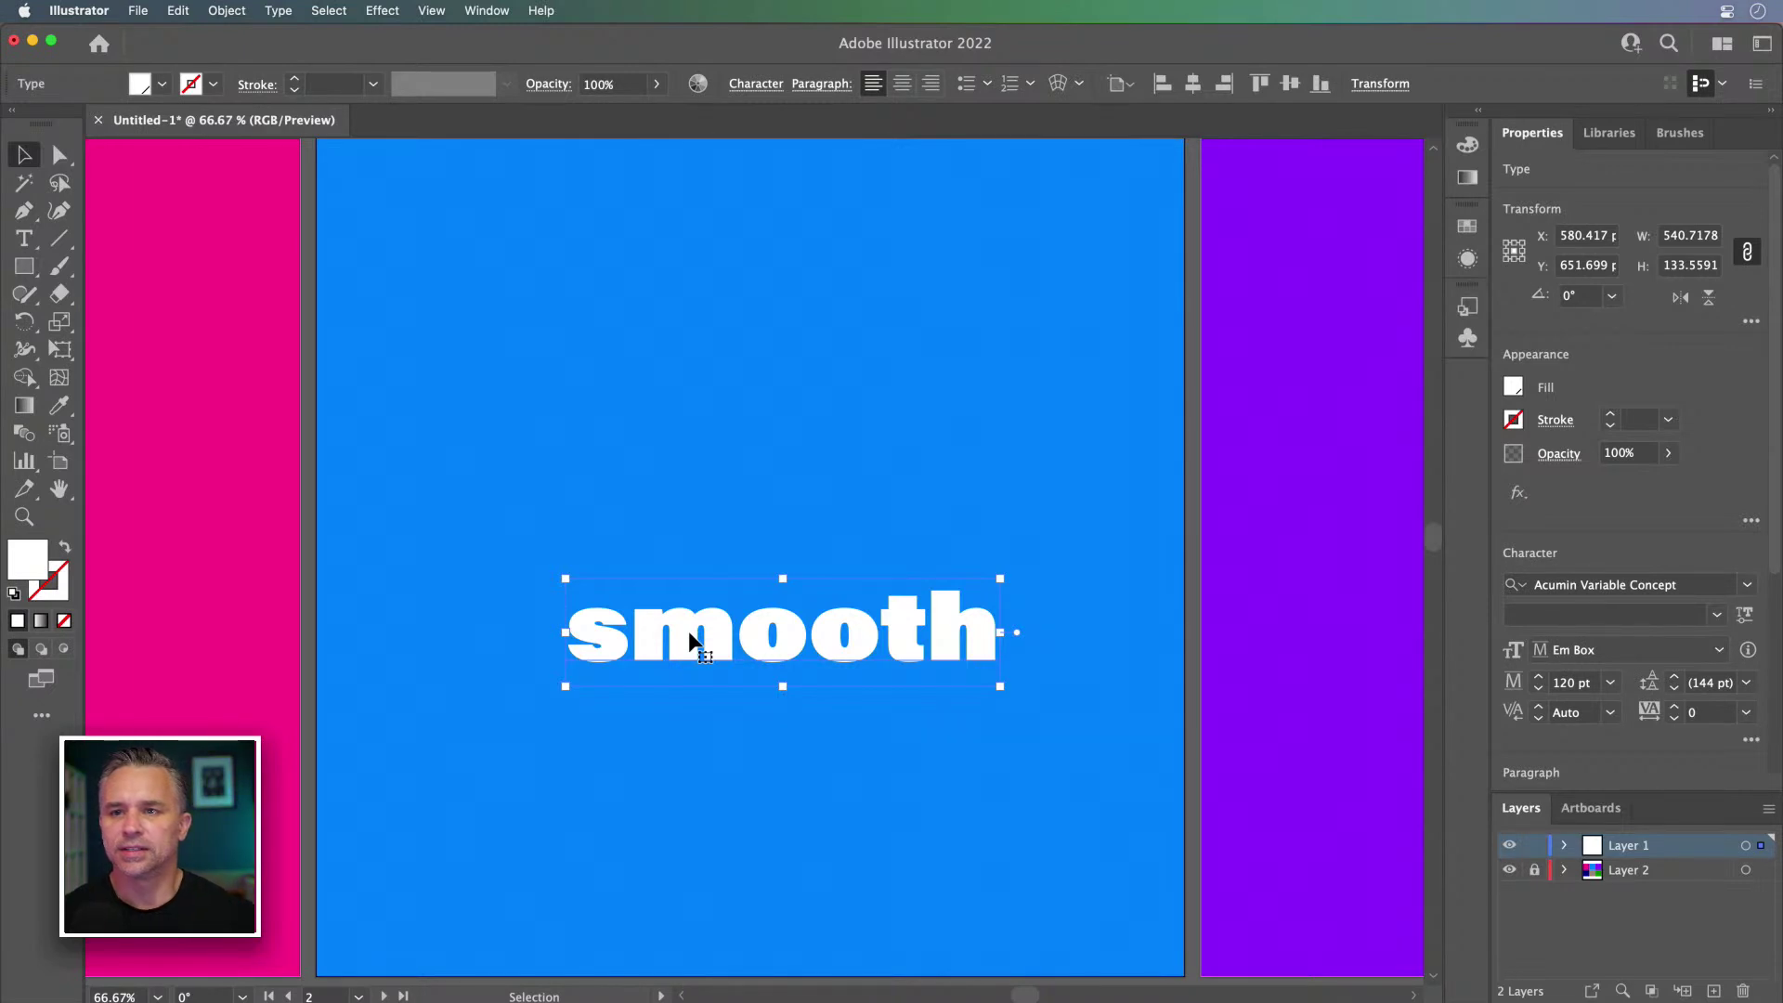
drag(677, 631, 615, 561)
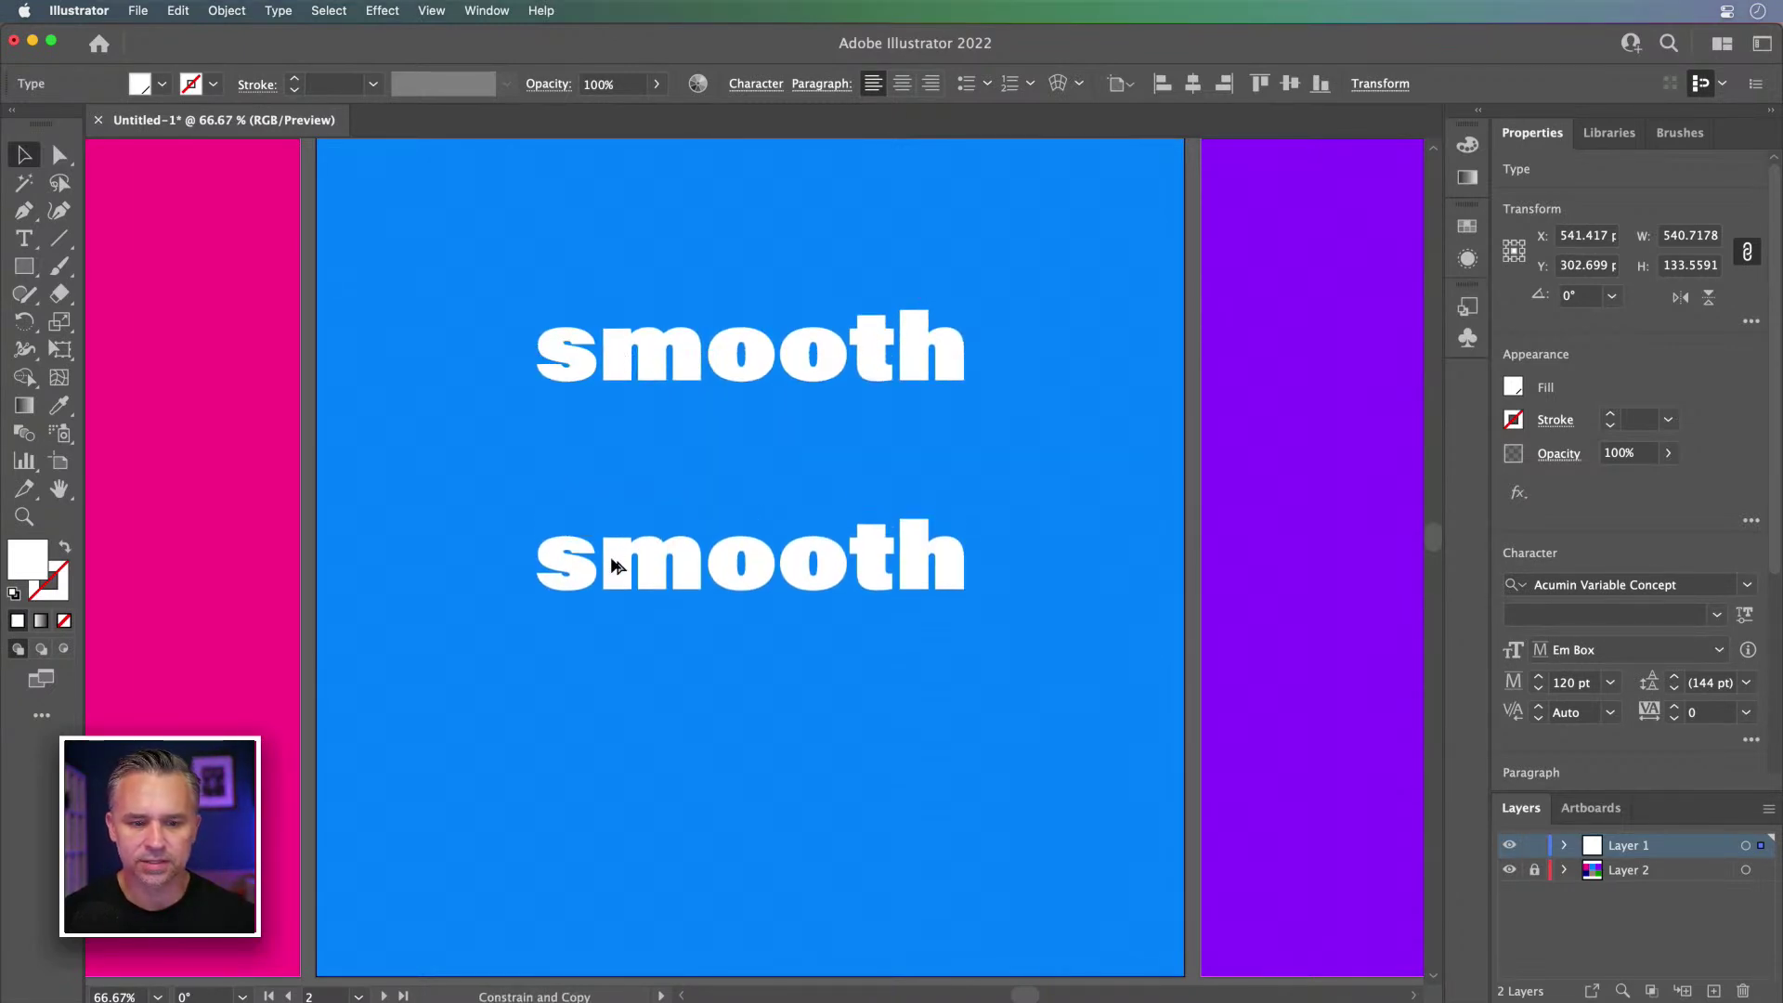
click(1744, 614)
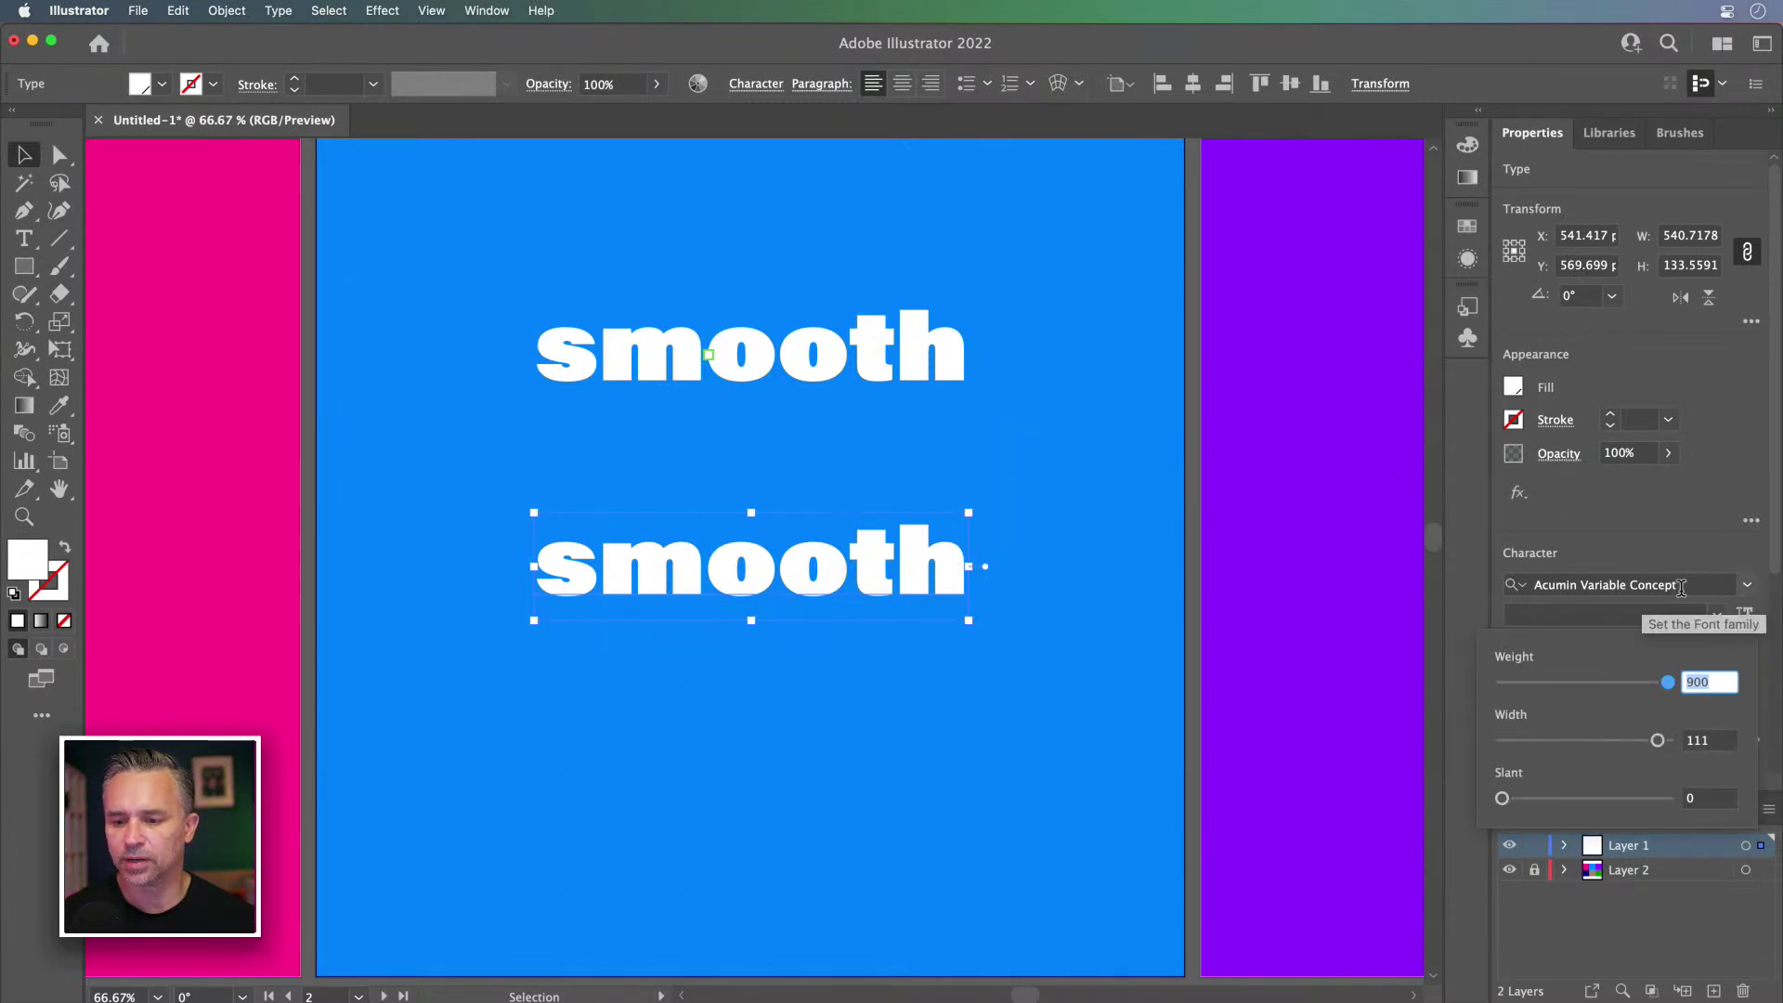
click(1680, 587)
click(1684, 587)
text(cri)
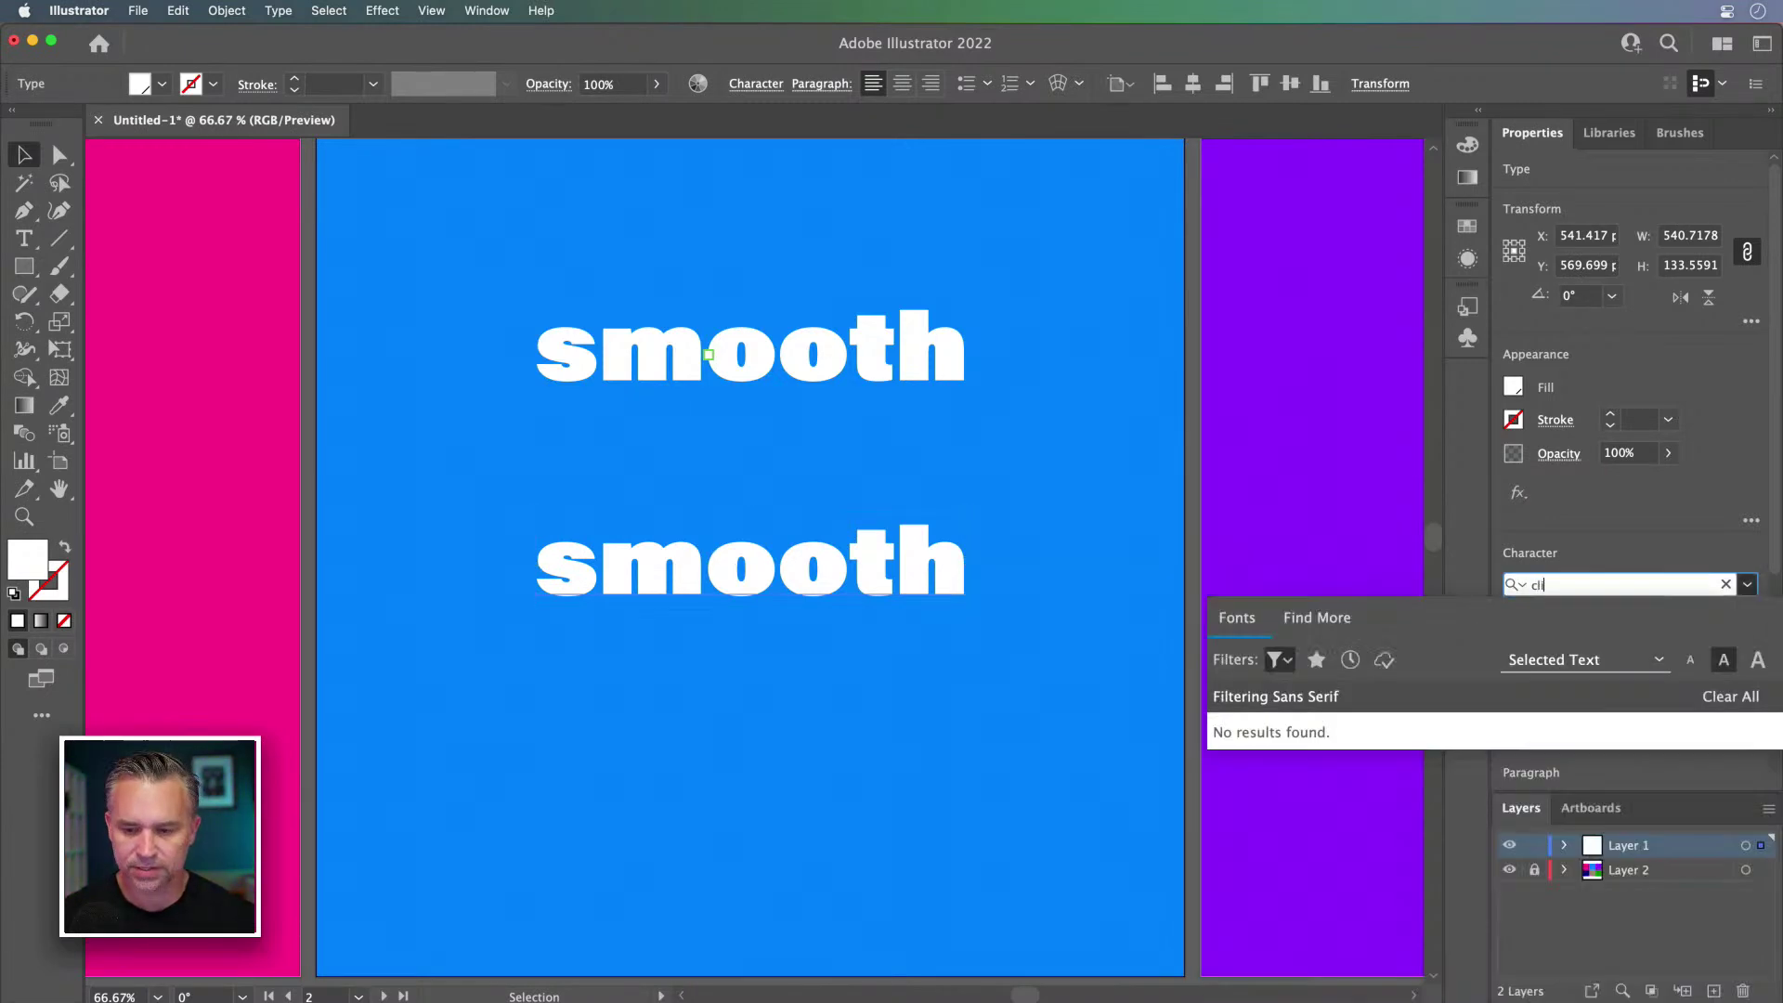
key(BackSpace)
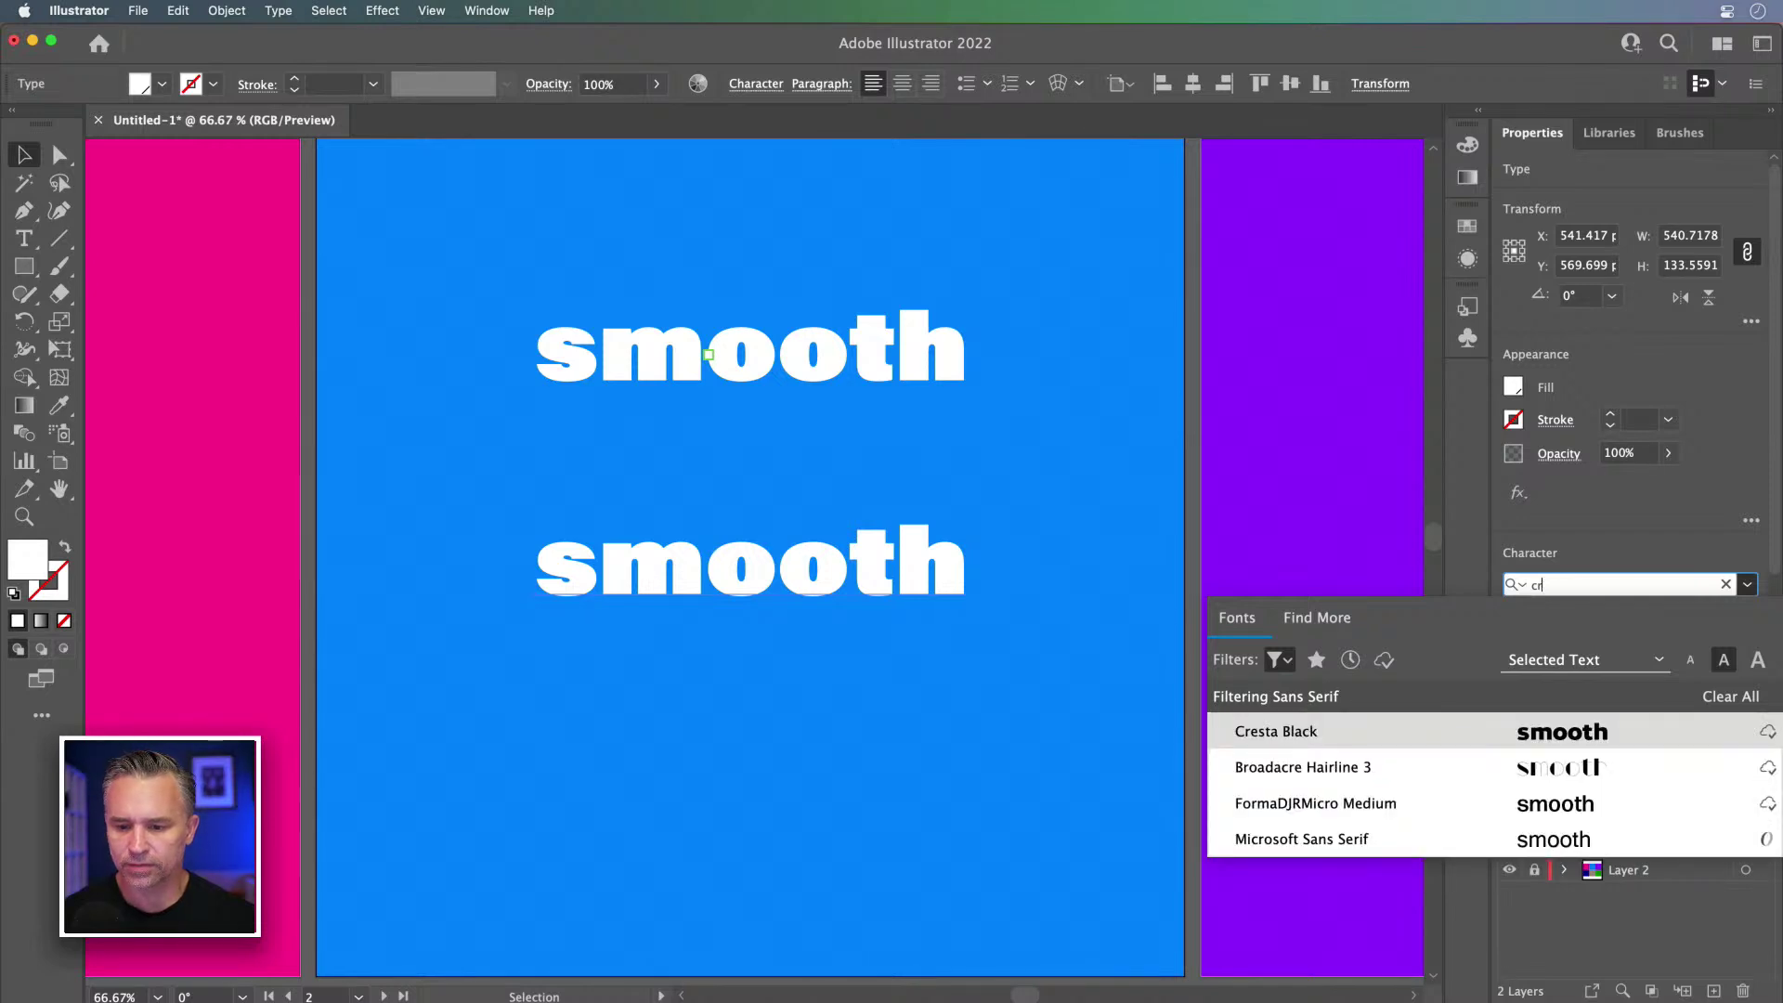
click(1727, 584)
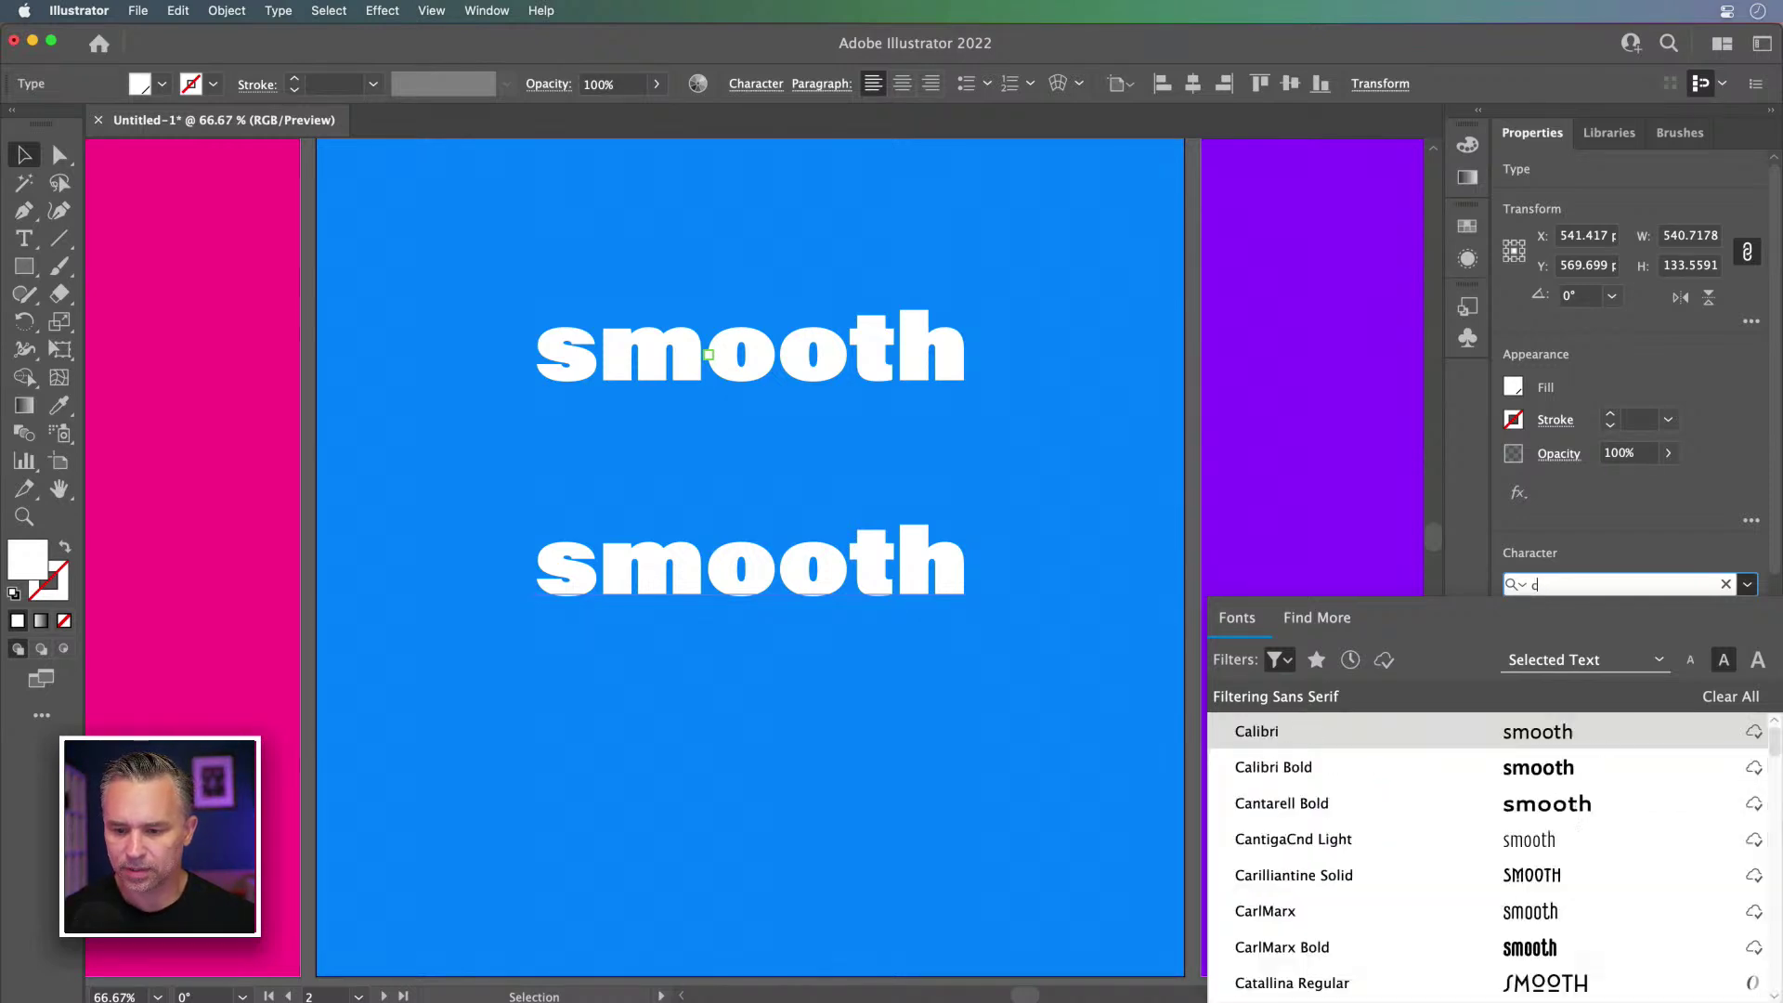
key(Escape)
Step: Clear the Sans Serif font filter and set the lower smooth text in the Climate Crisis font
click(1746, 585)
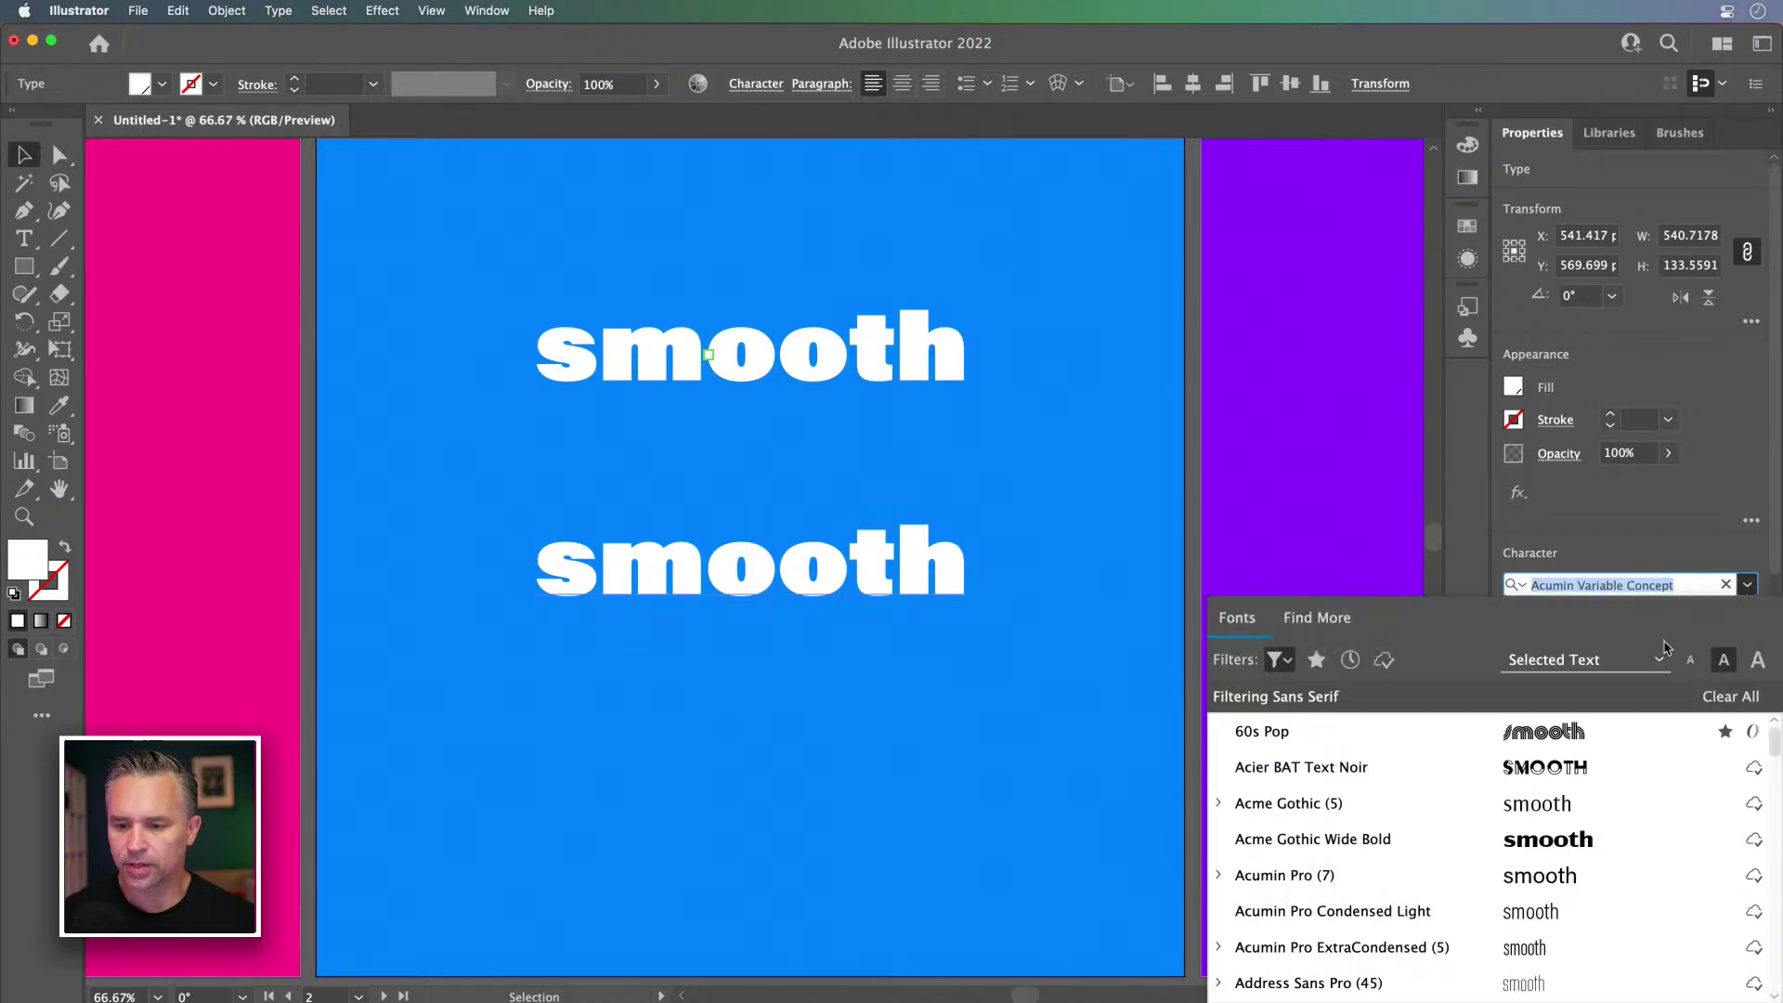
scroll(1412, 762, down, 10)
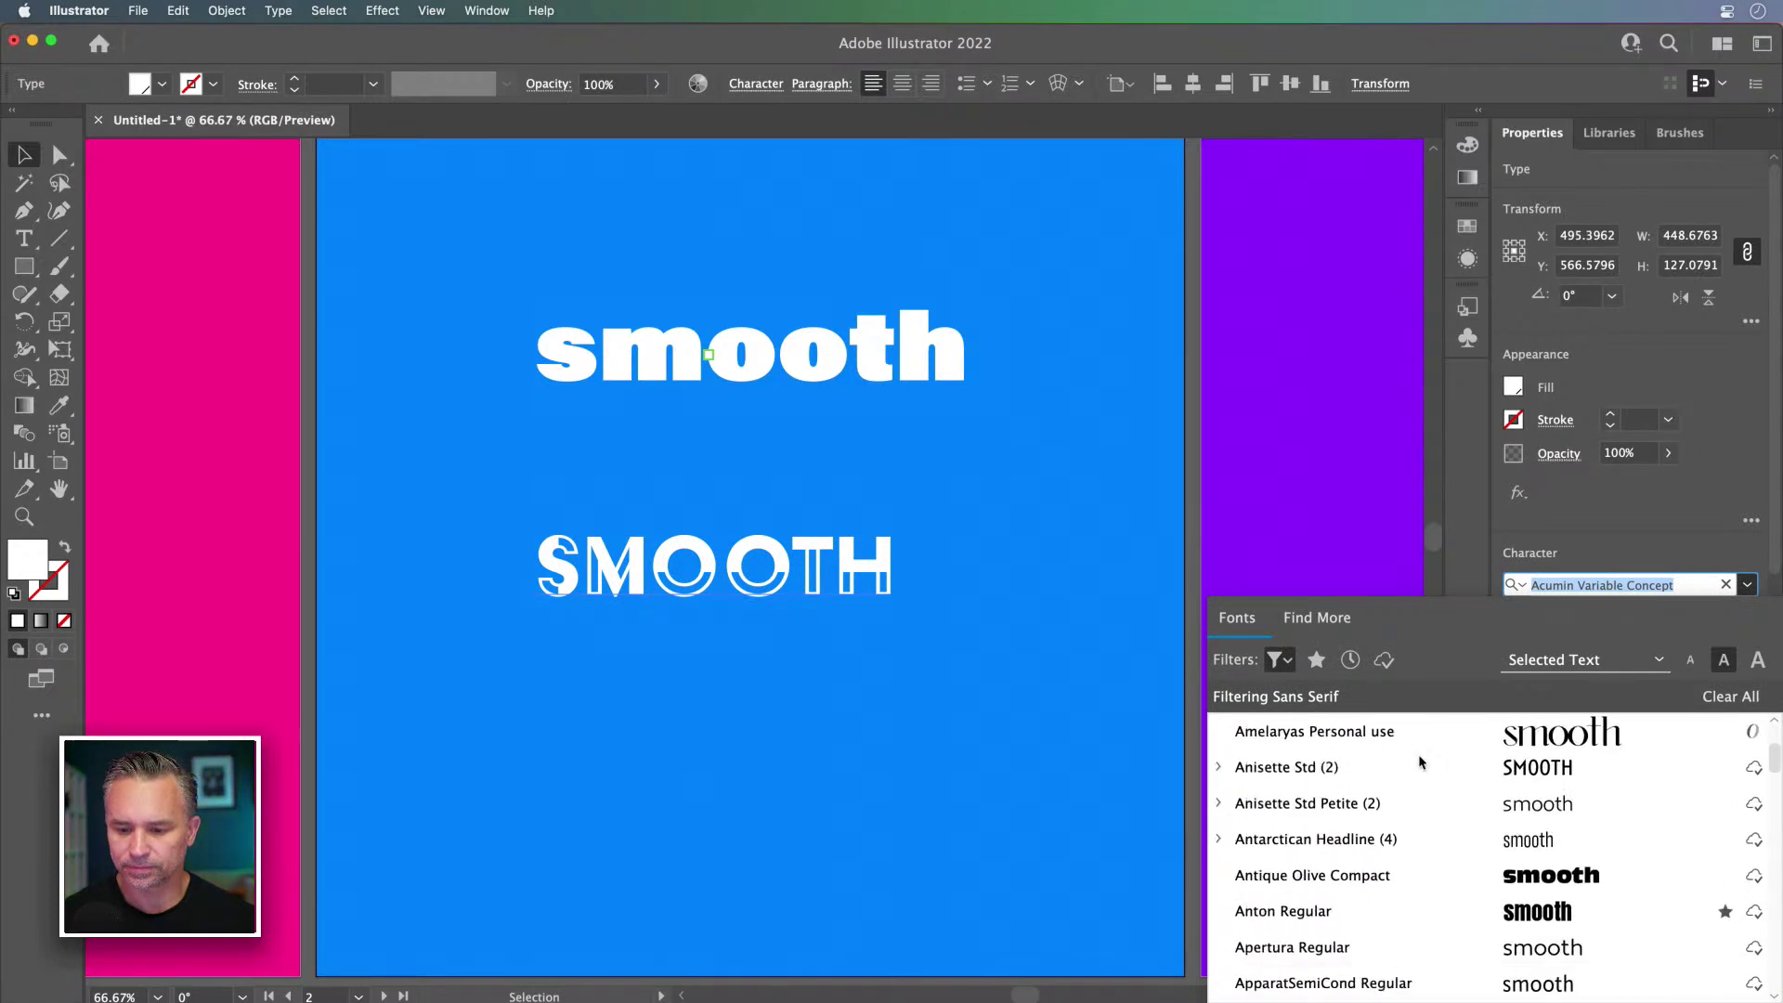
scroll(1418, 754, down, 3)
scroll(1418, 754, up, 10)
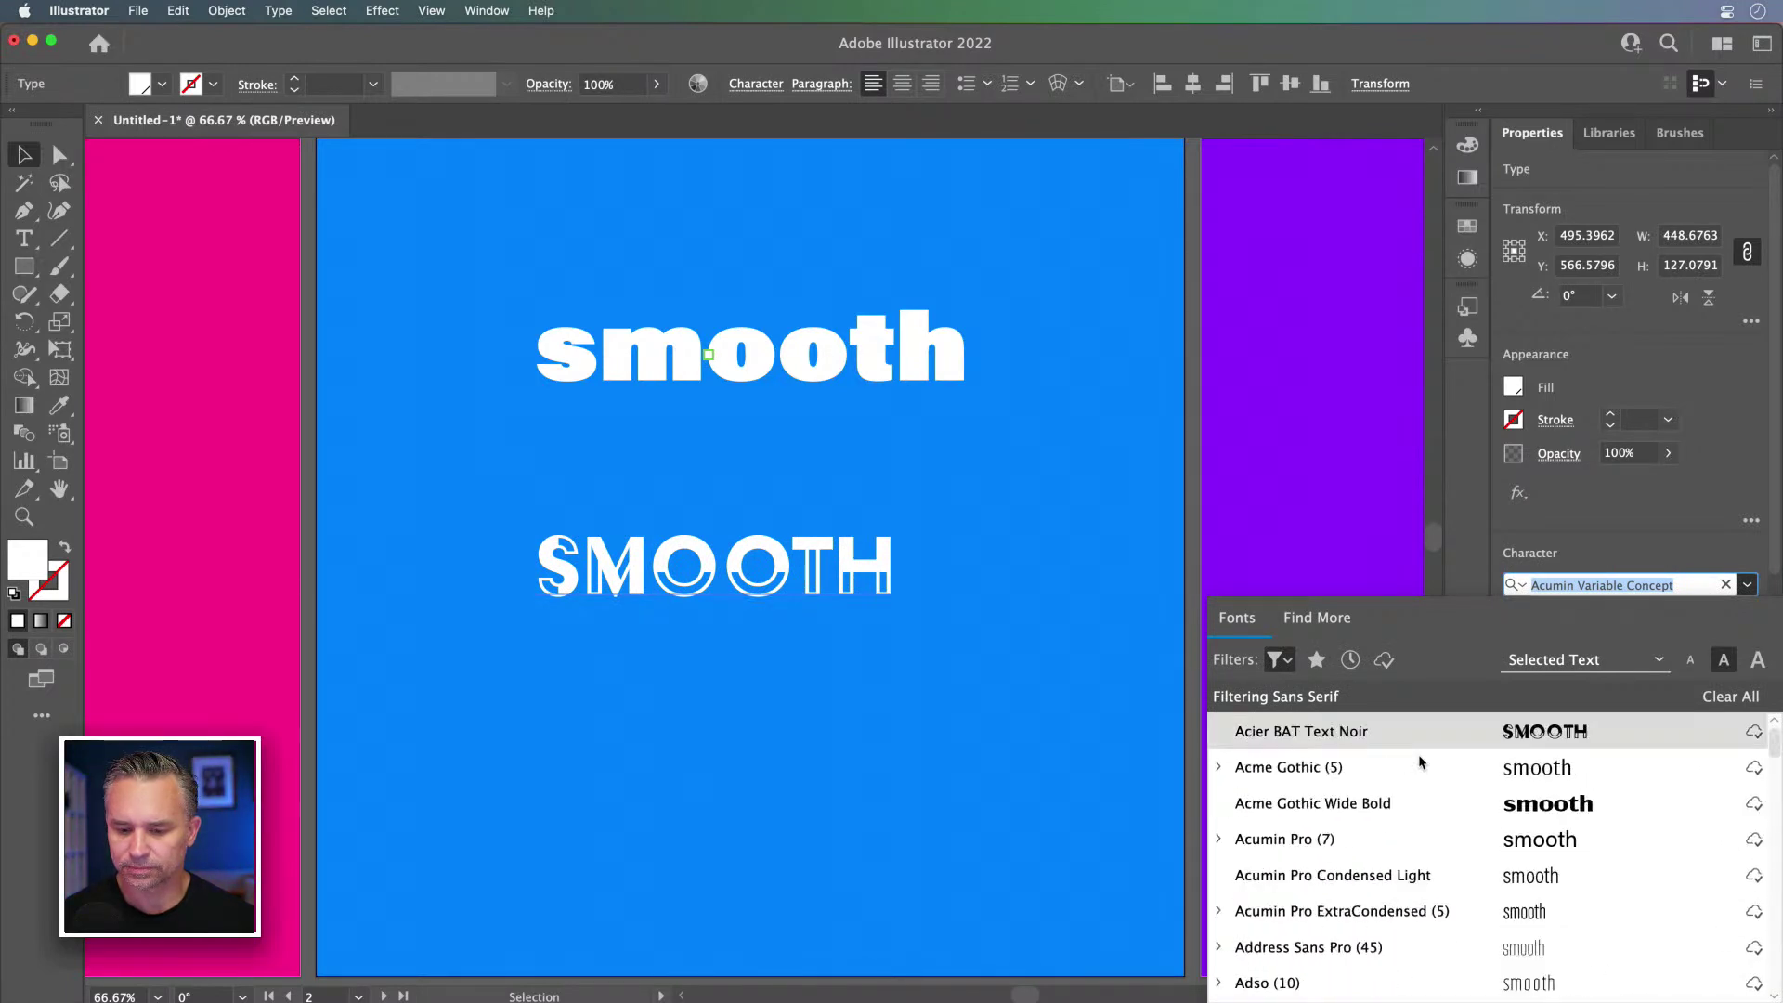
click(1278, 660)
click(1259, 332)
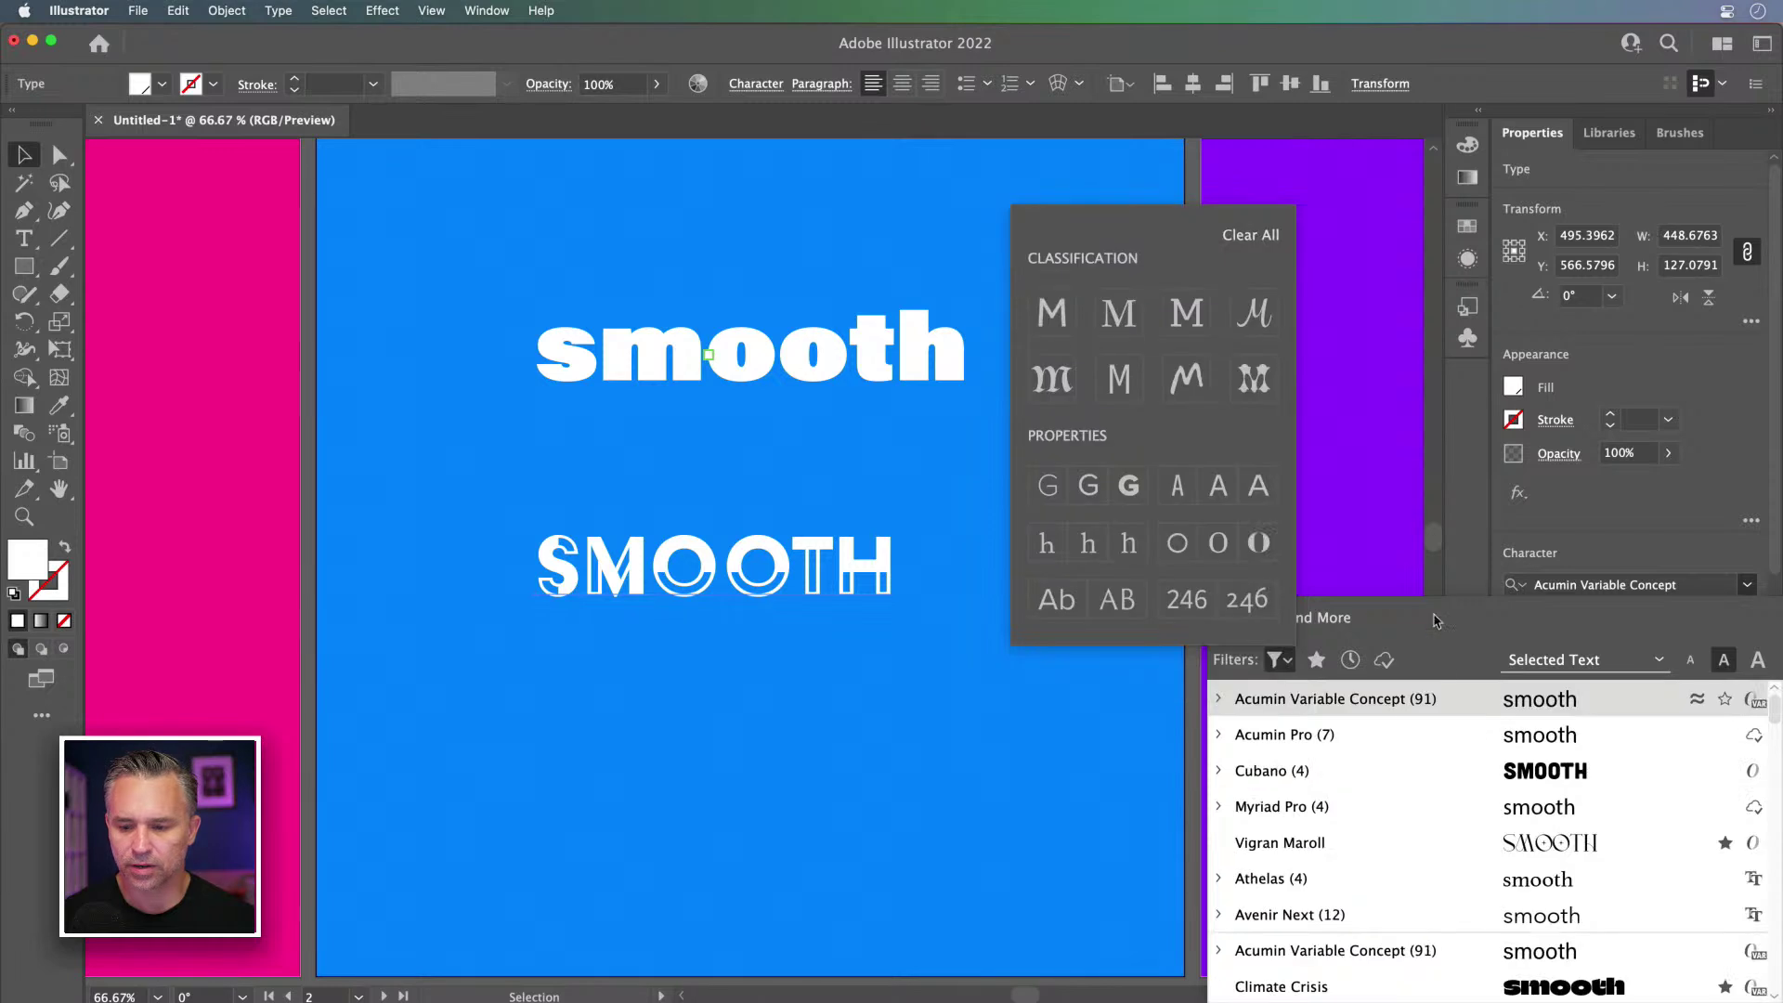
click(1435, 987)
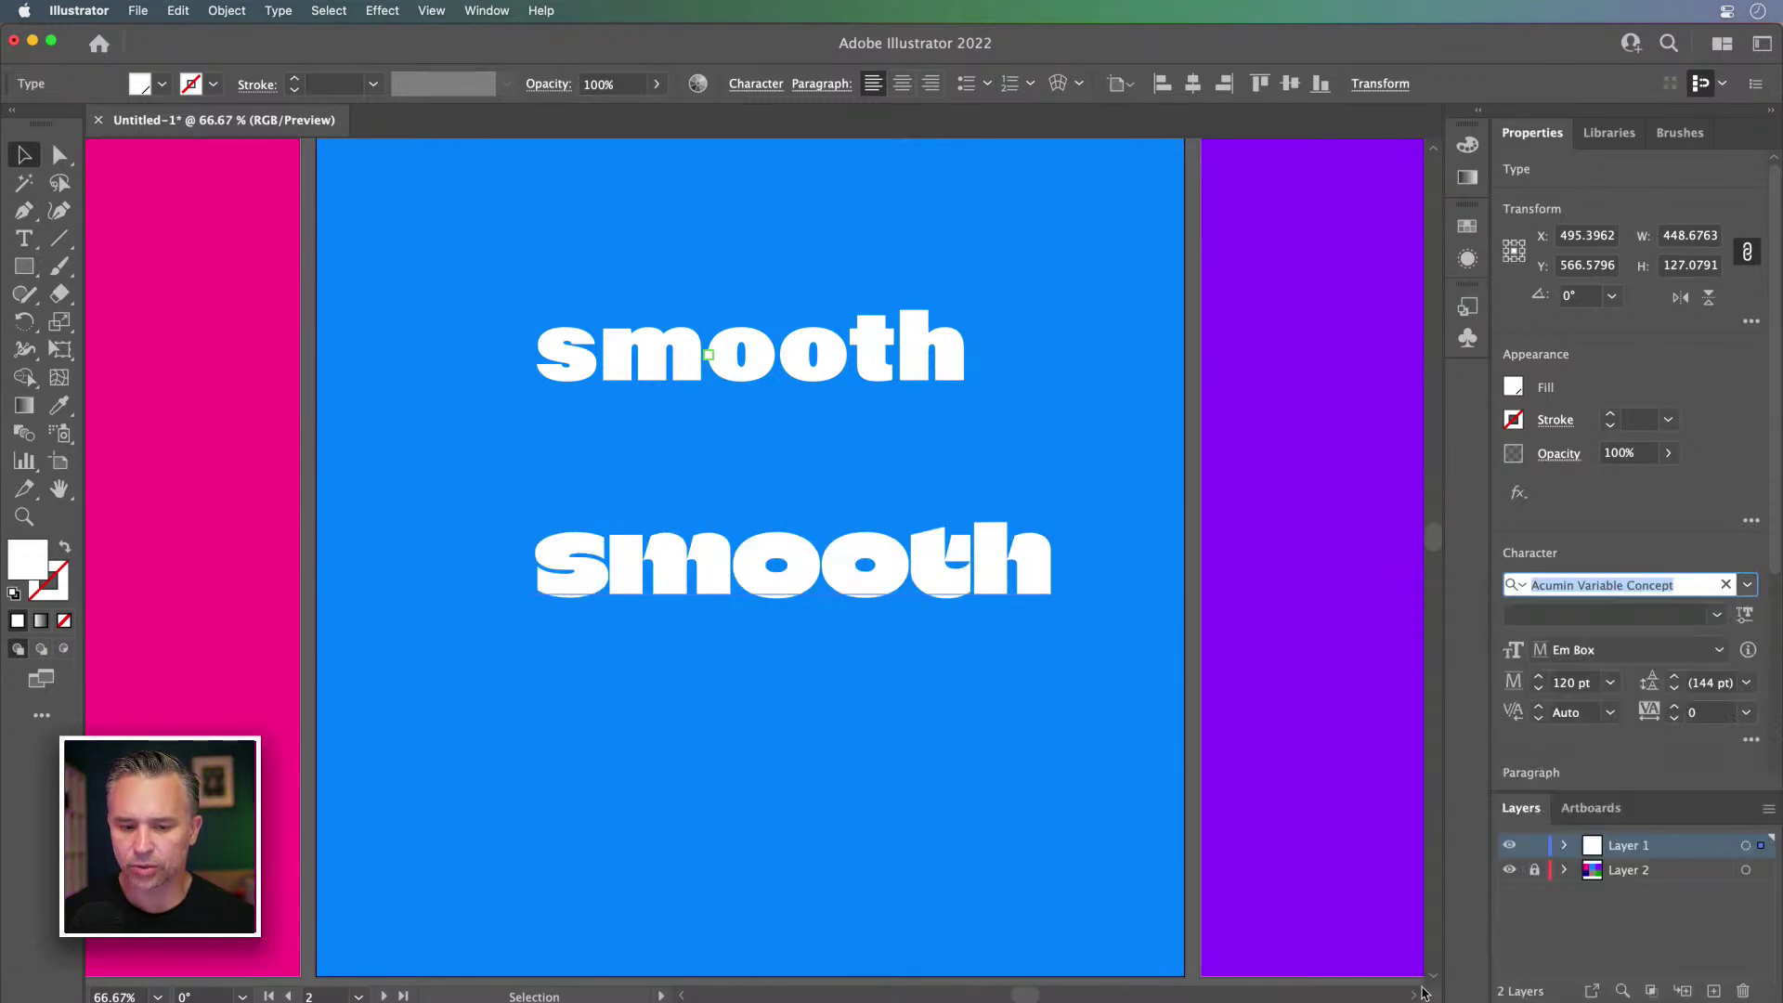
Step: Zoom in on the lower smooth text and preview its variable Year axis, ending at 1979
click(1745, 614)
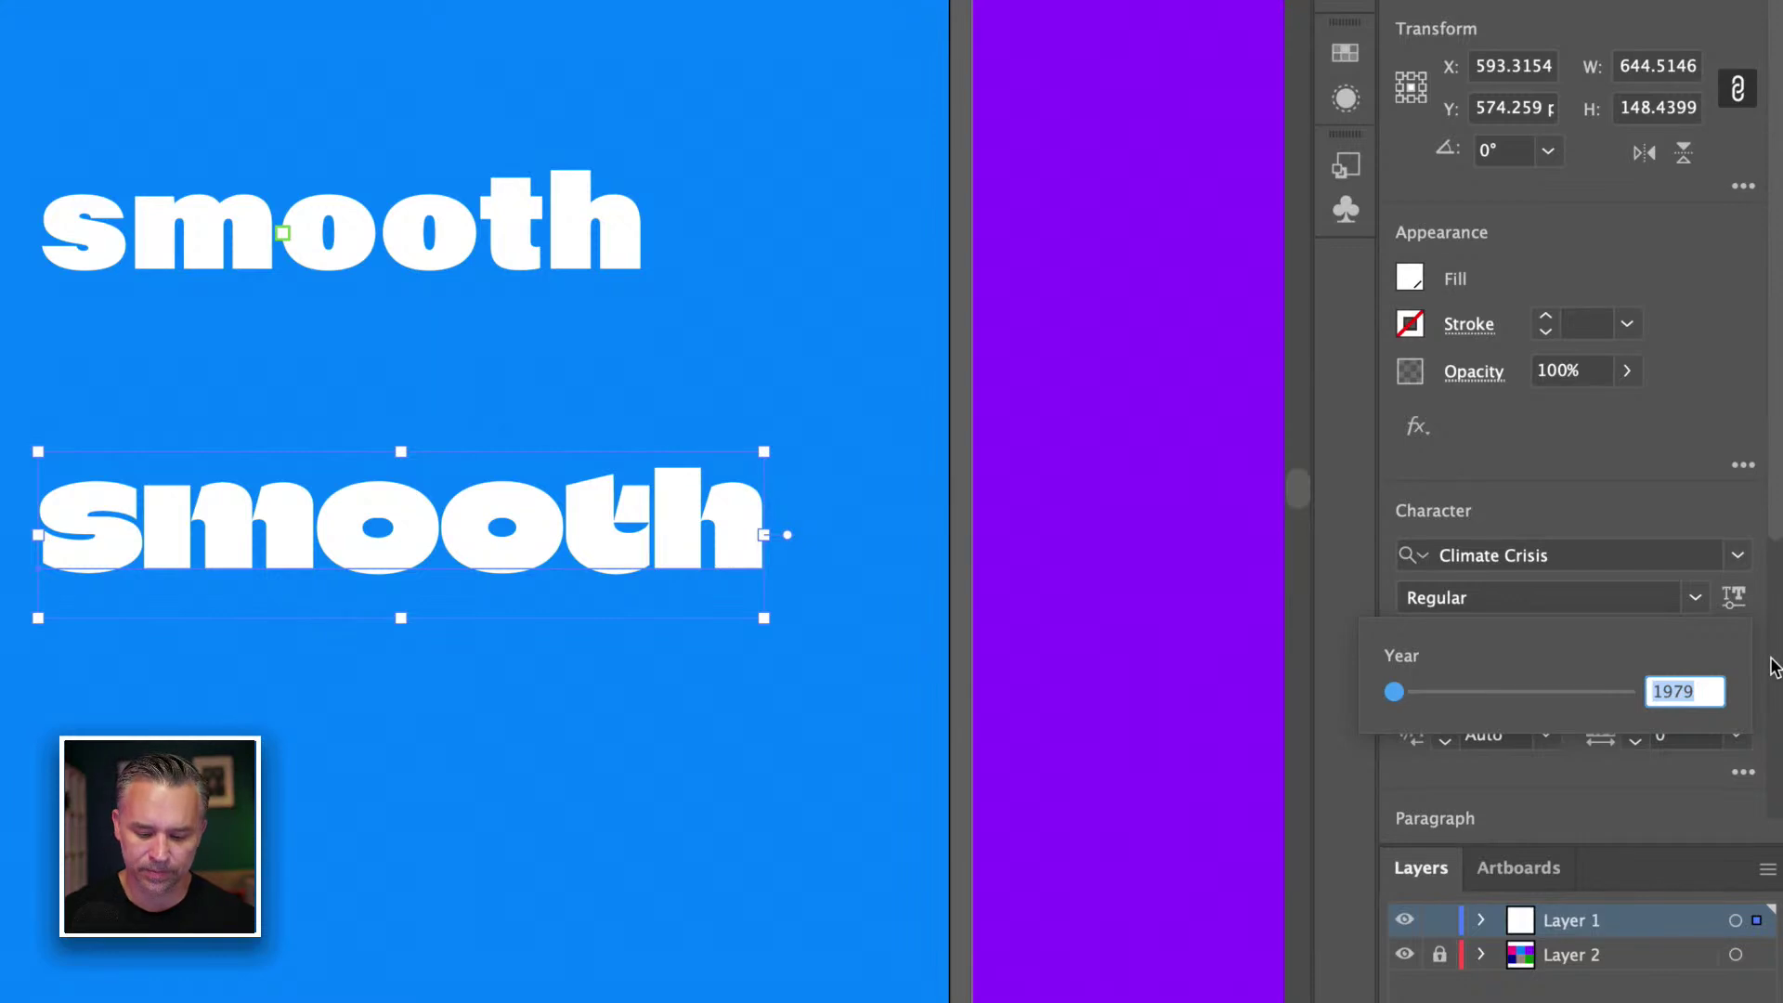
key(super+equal)
key(super+equal)
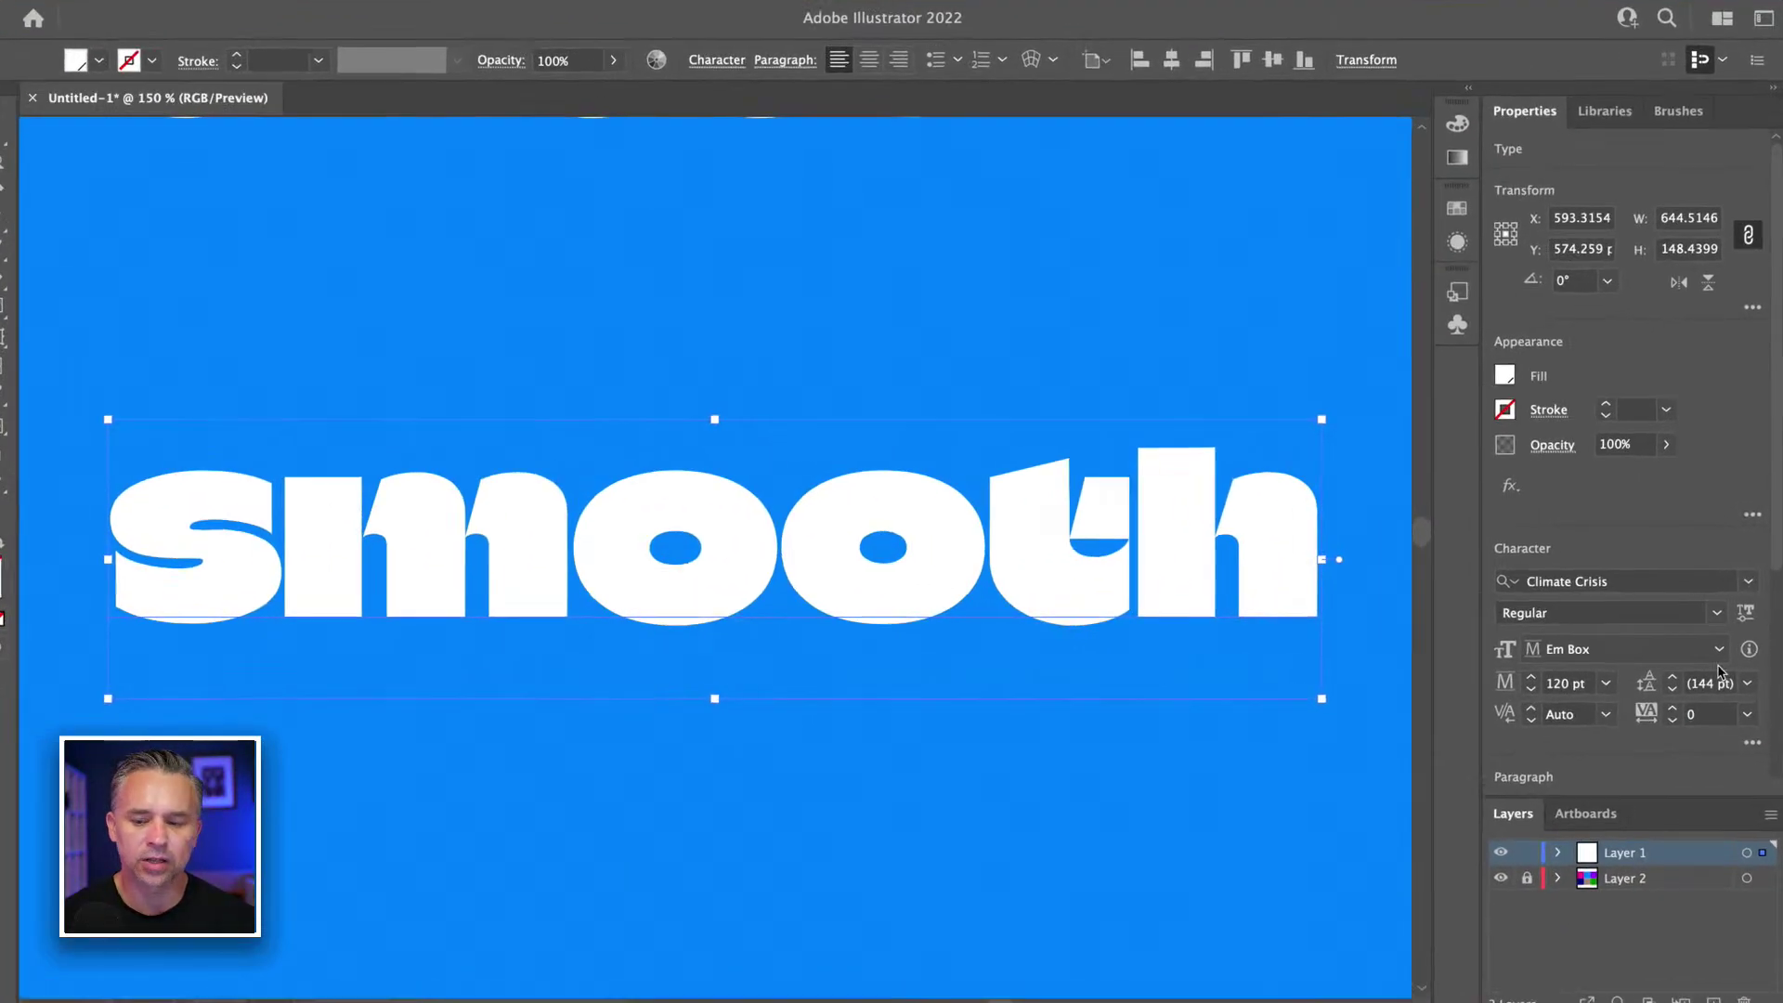
click(1739, 611)
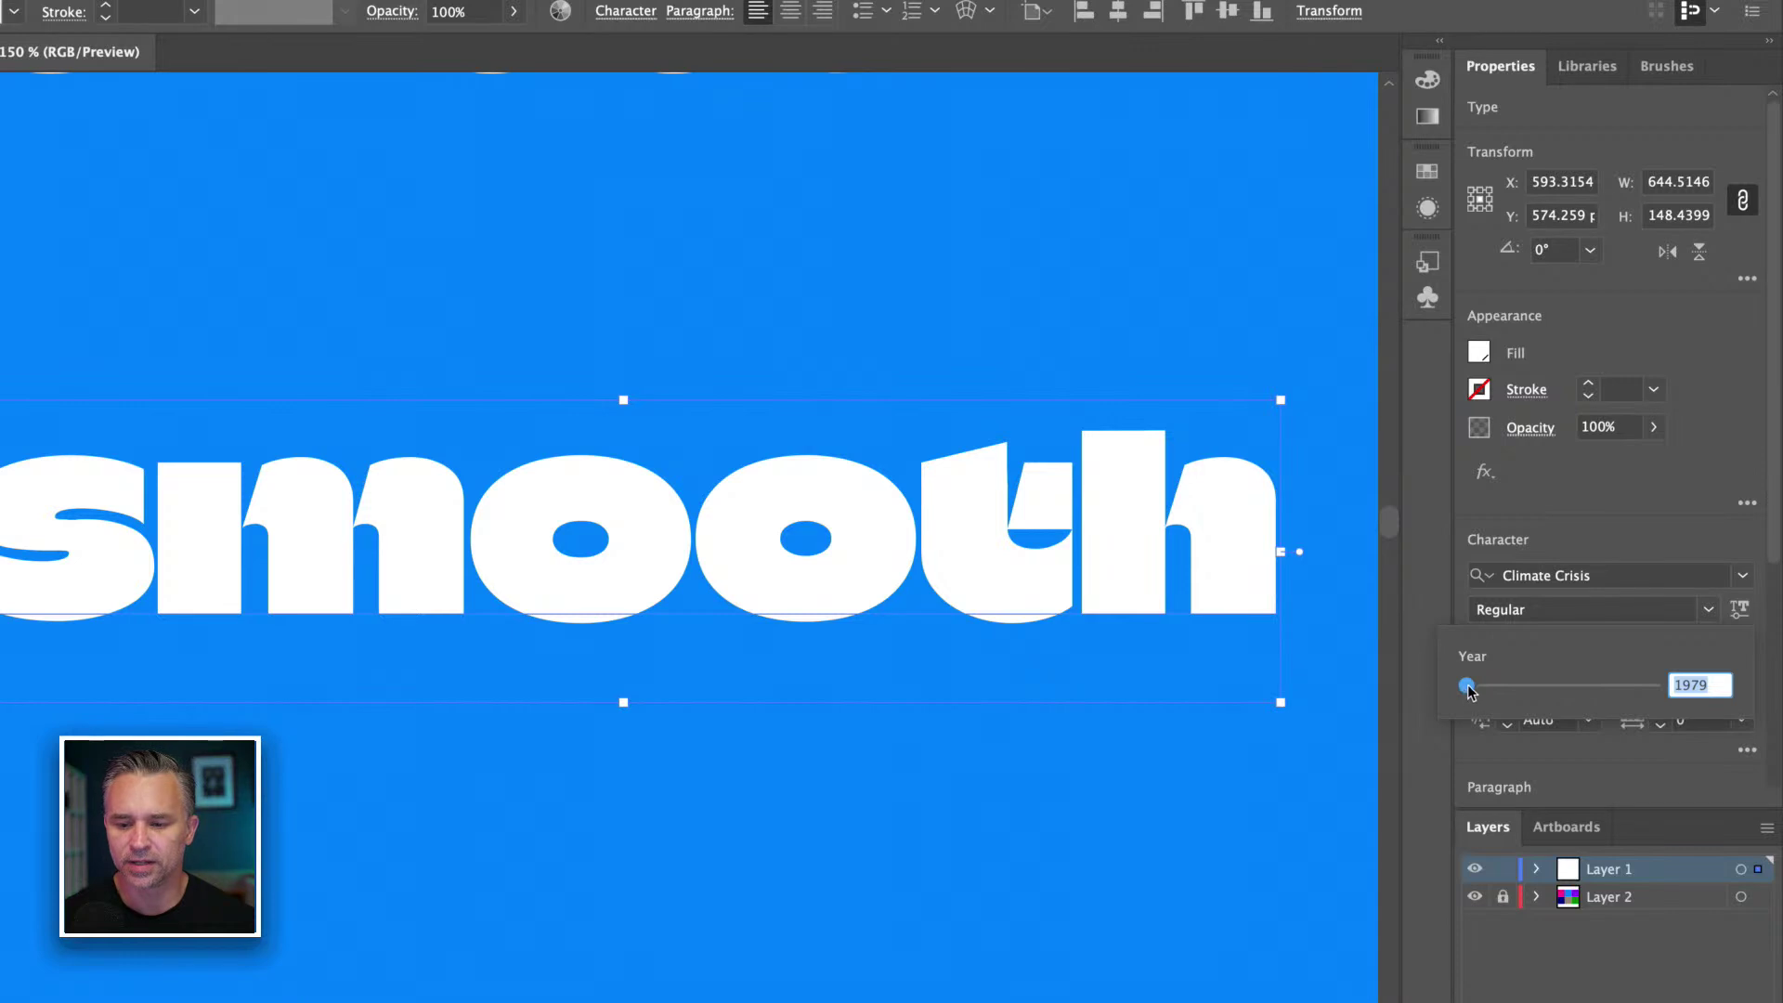
mouse_move(1467, 685)
mouse_down()
mouse_move(1688, 687)
mouse_move(1333, 689)
mouse_move(1663, 688)
mouse_move(1465, 689)
mouse_up()
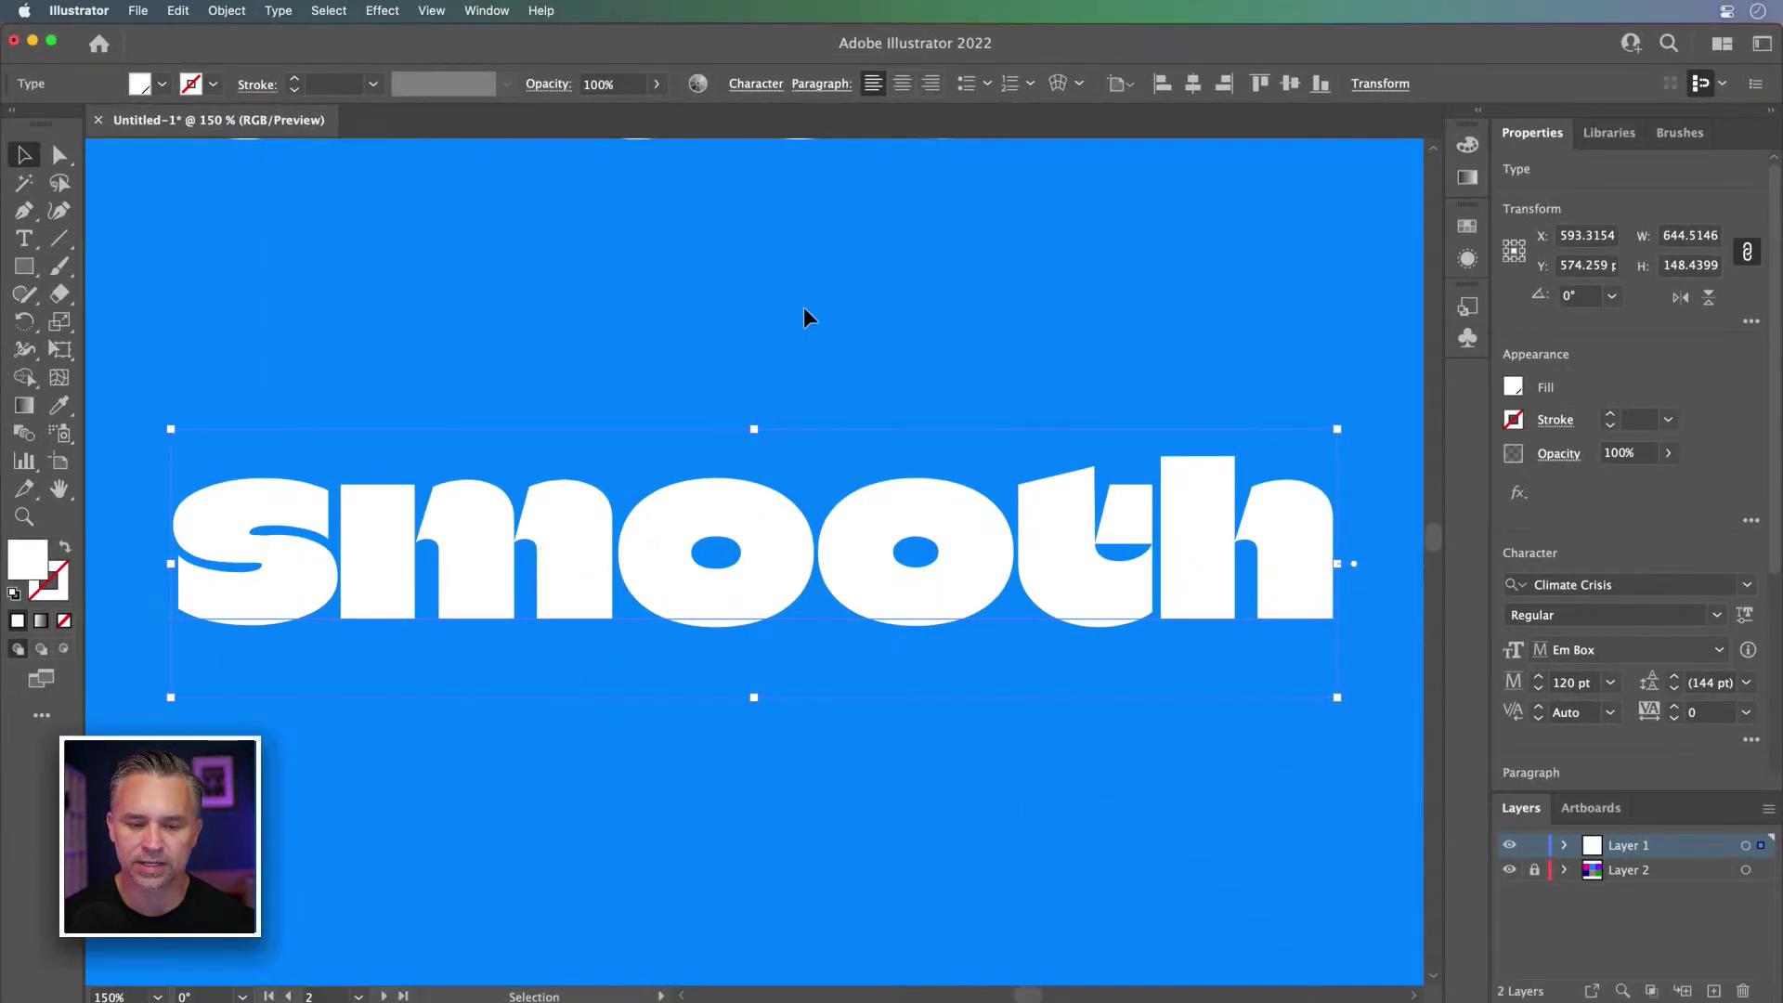
Step: Reselect the Climate Crisis smooth text and move it slightly upward on the blue artboard
click(804, 309)
click(1120, 557)
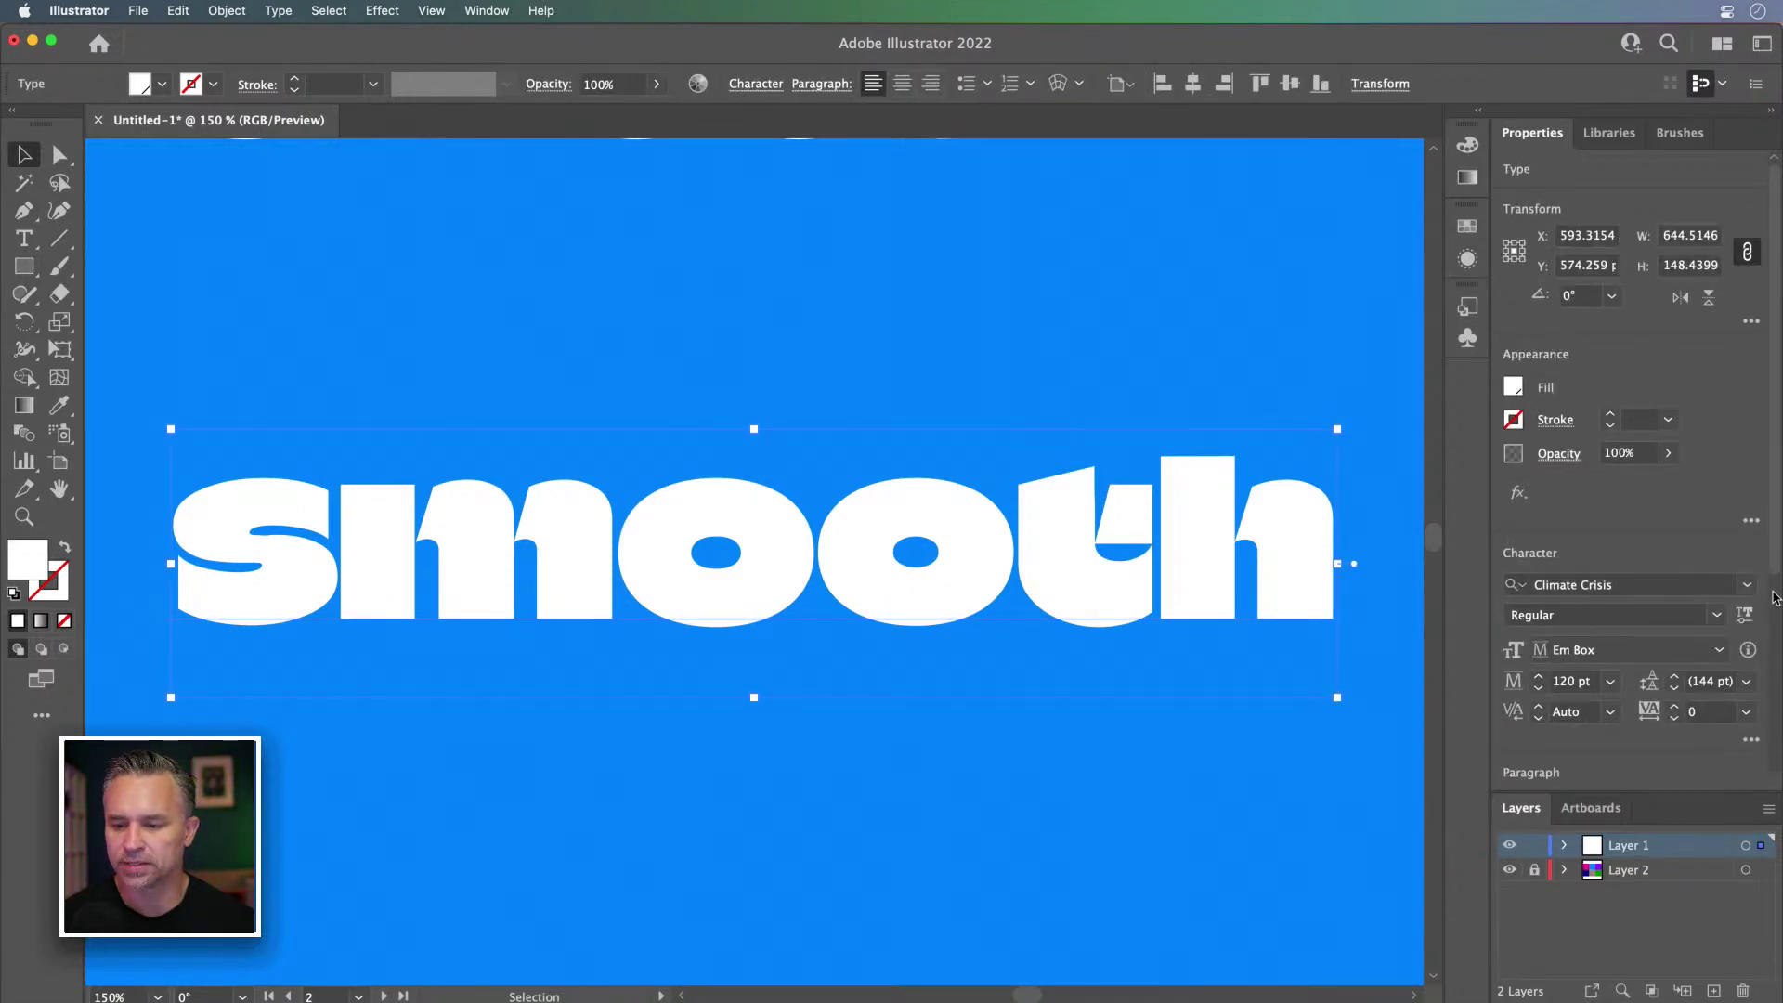
click(1718, 617)
click(1718, 618)
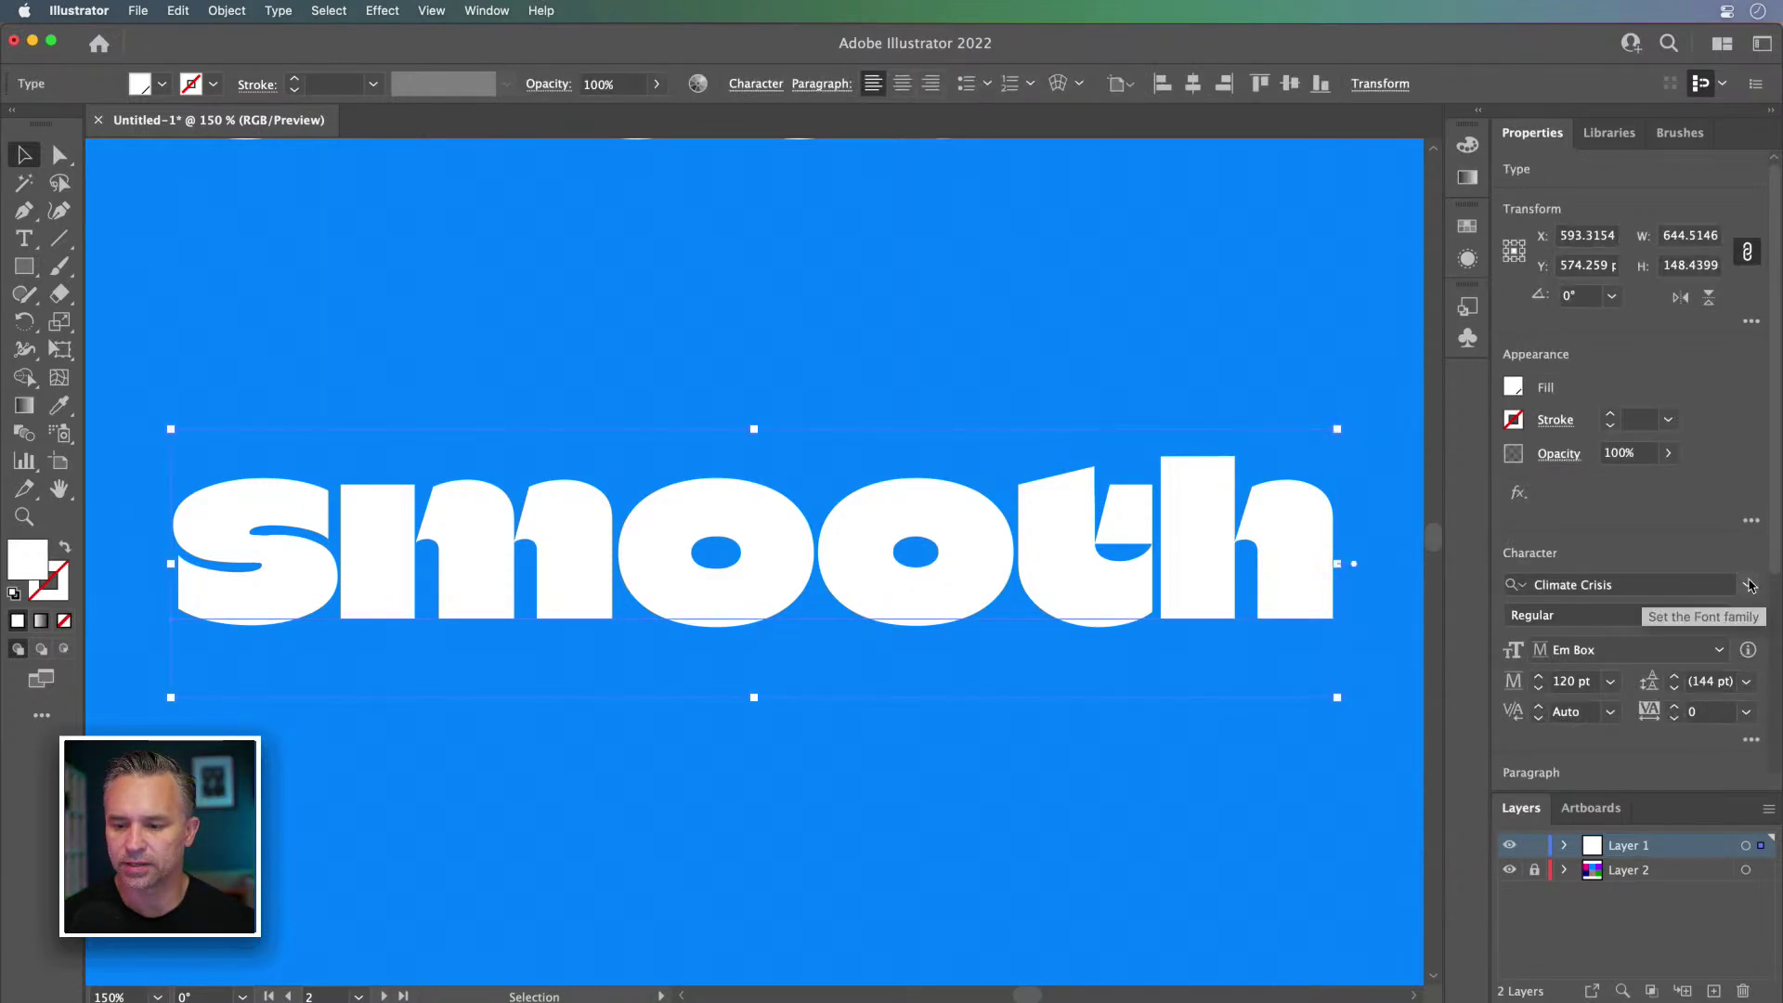
click(1749, 585)
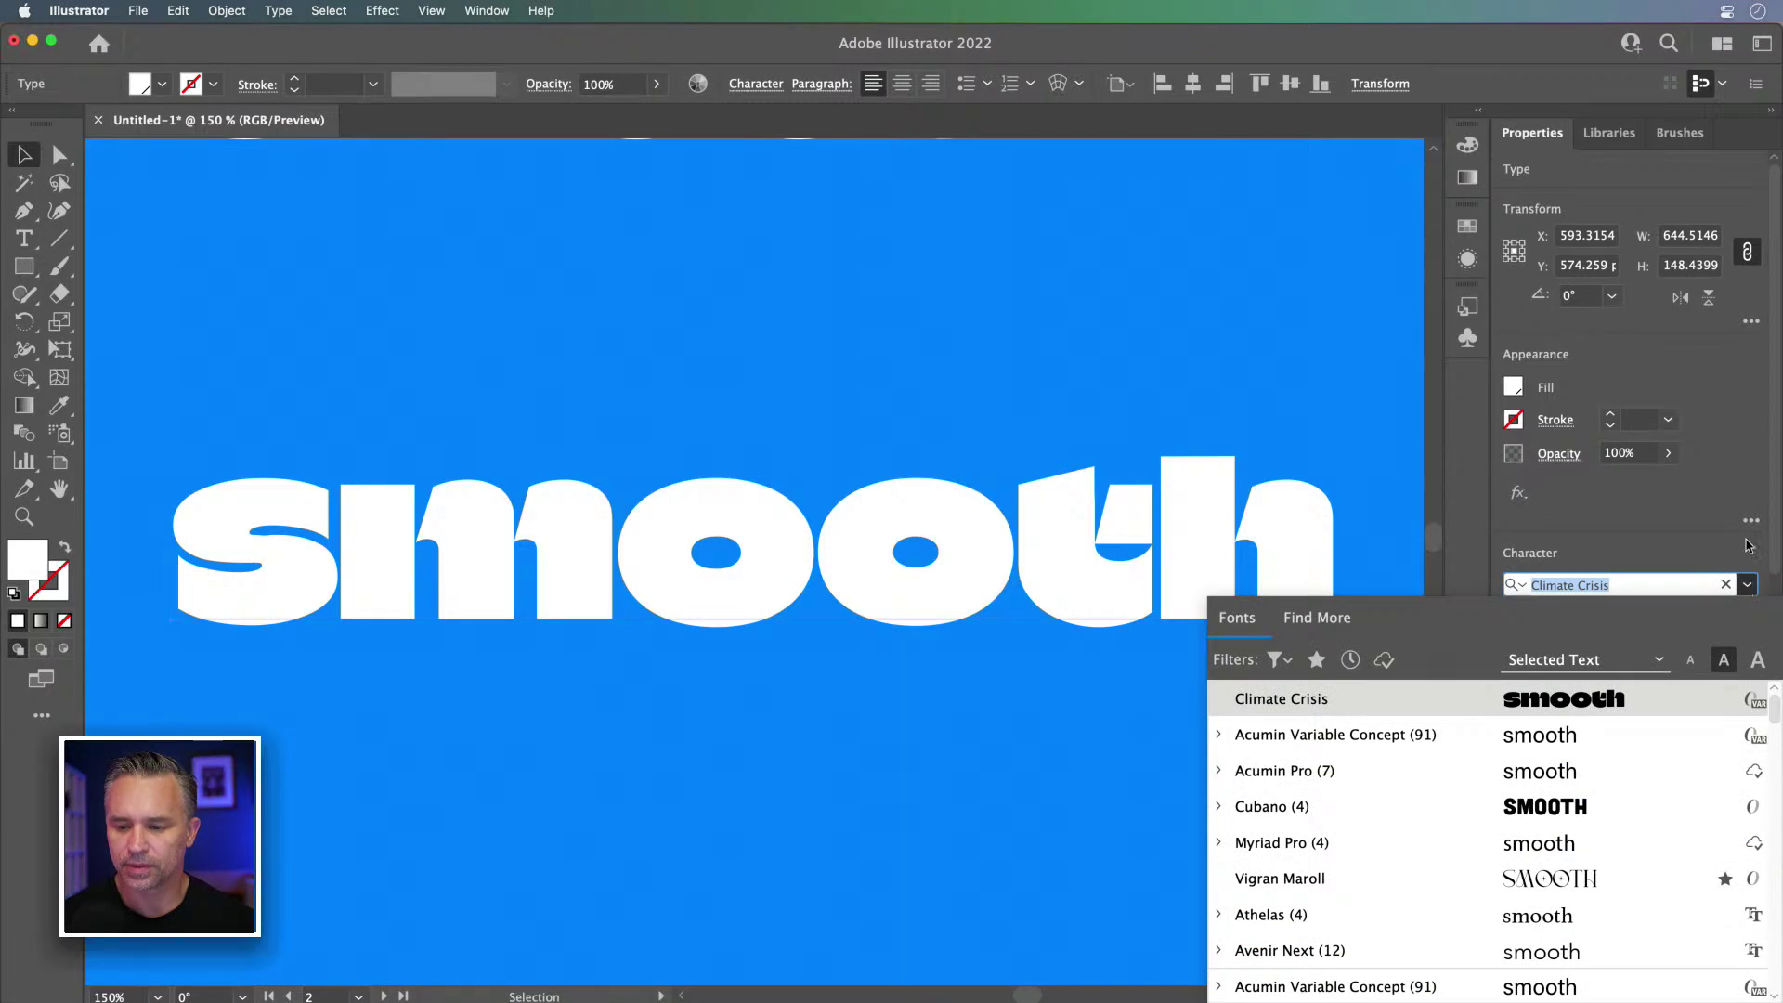
click(1750, 564)
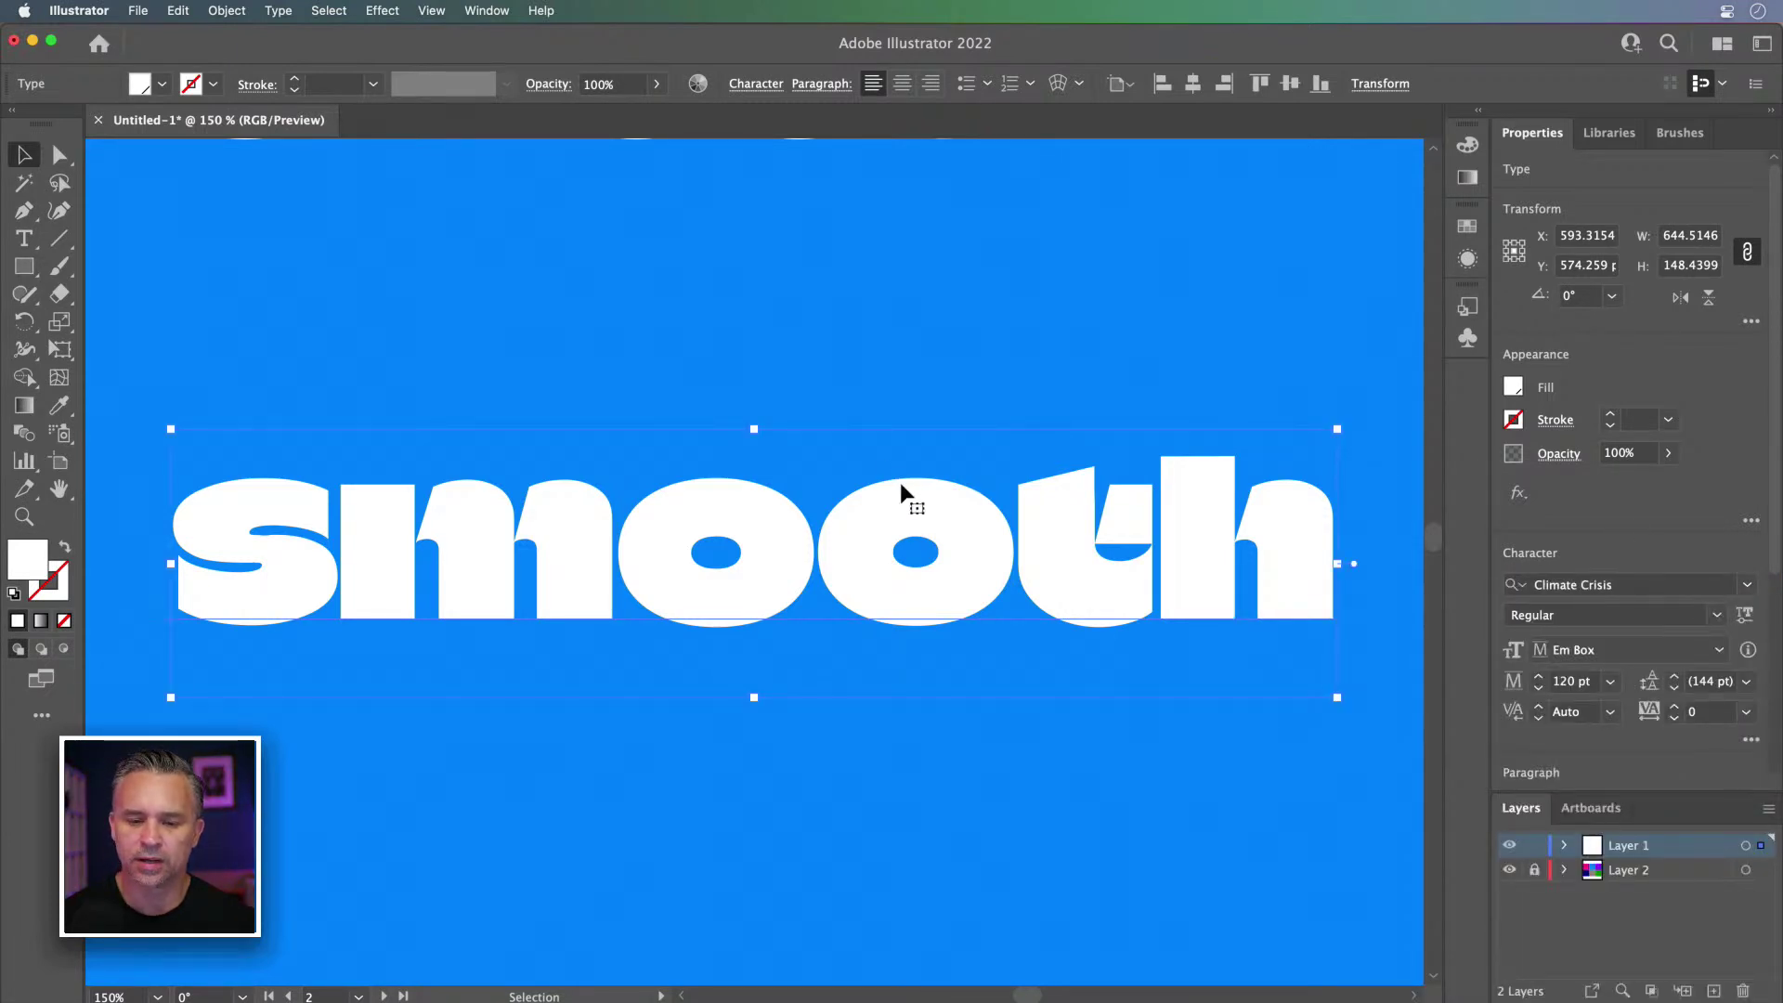
drag(866, 588, 870, 543)
Step: Switch to Chrome, search the web for "variable fonts" in a new tab and open the v-fonts.com result
mouse_move(896, 986)
click(1025, 988)
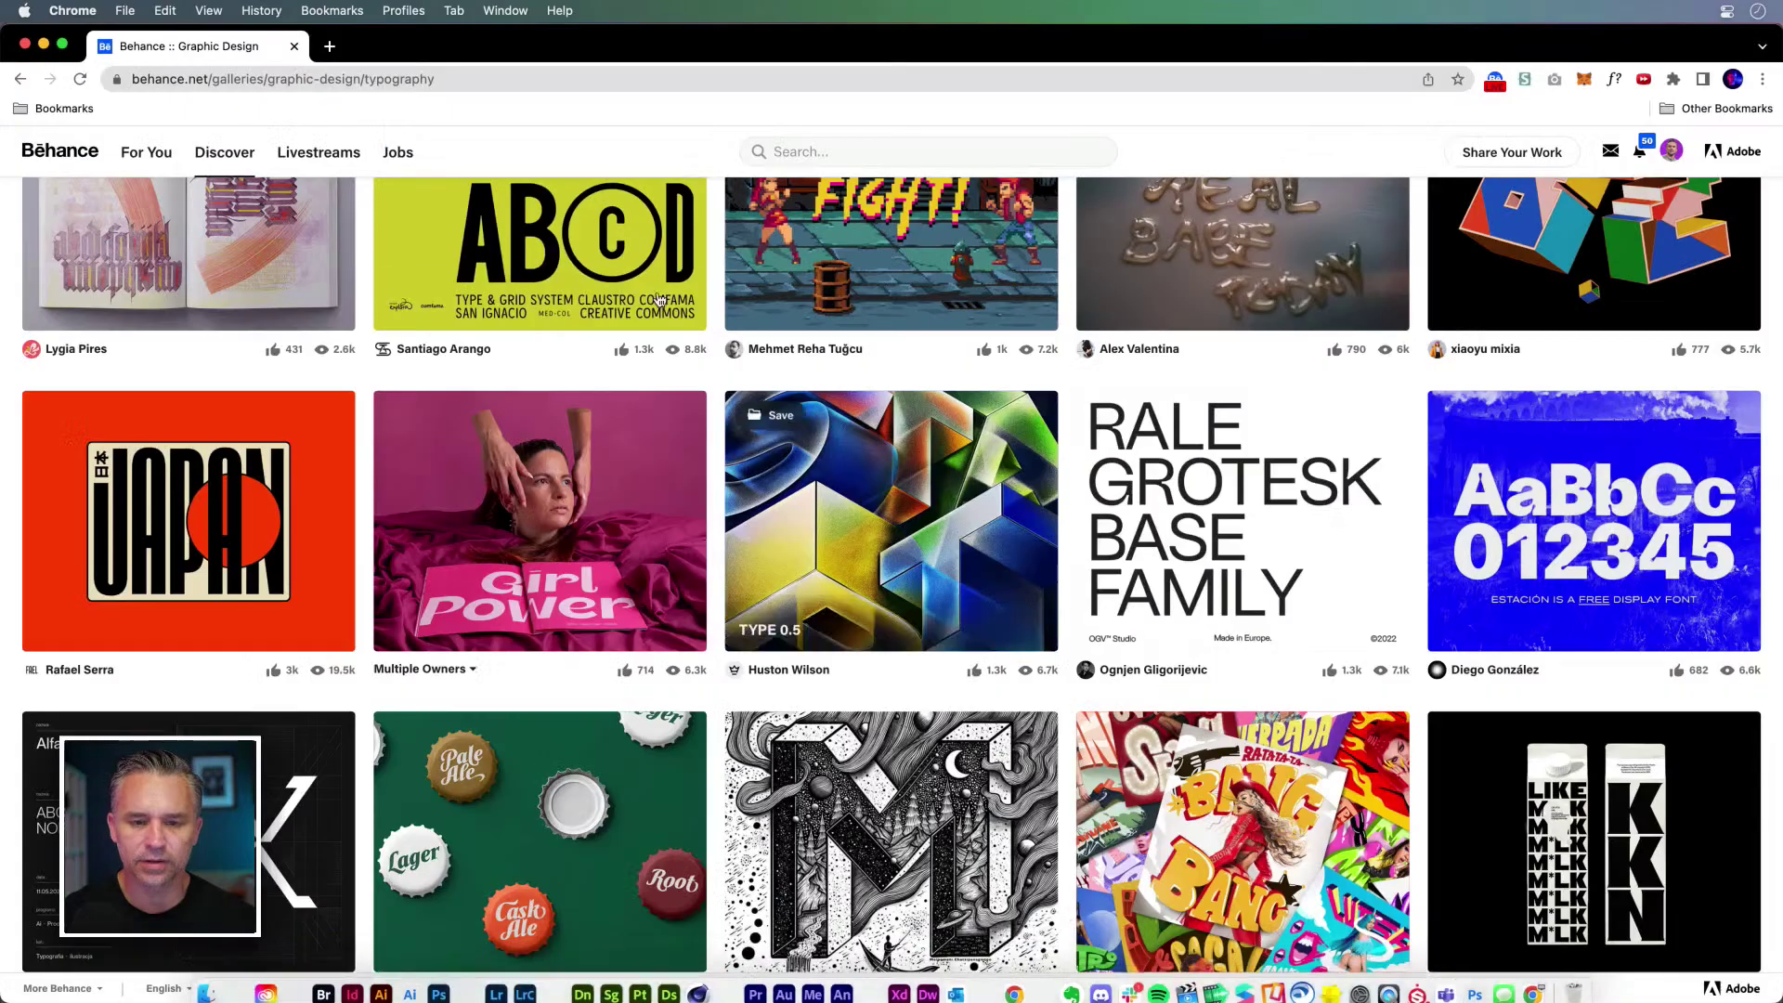
click(329, 46)
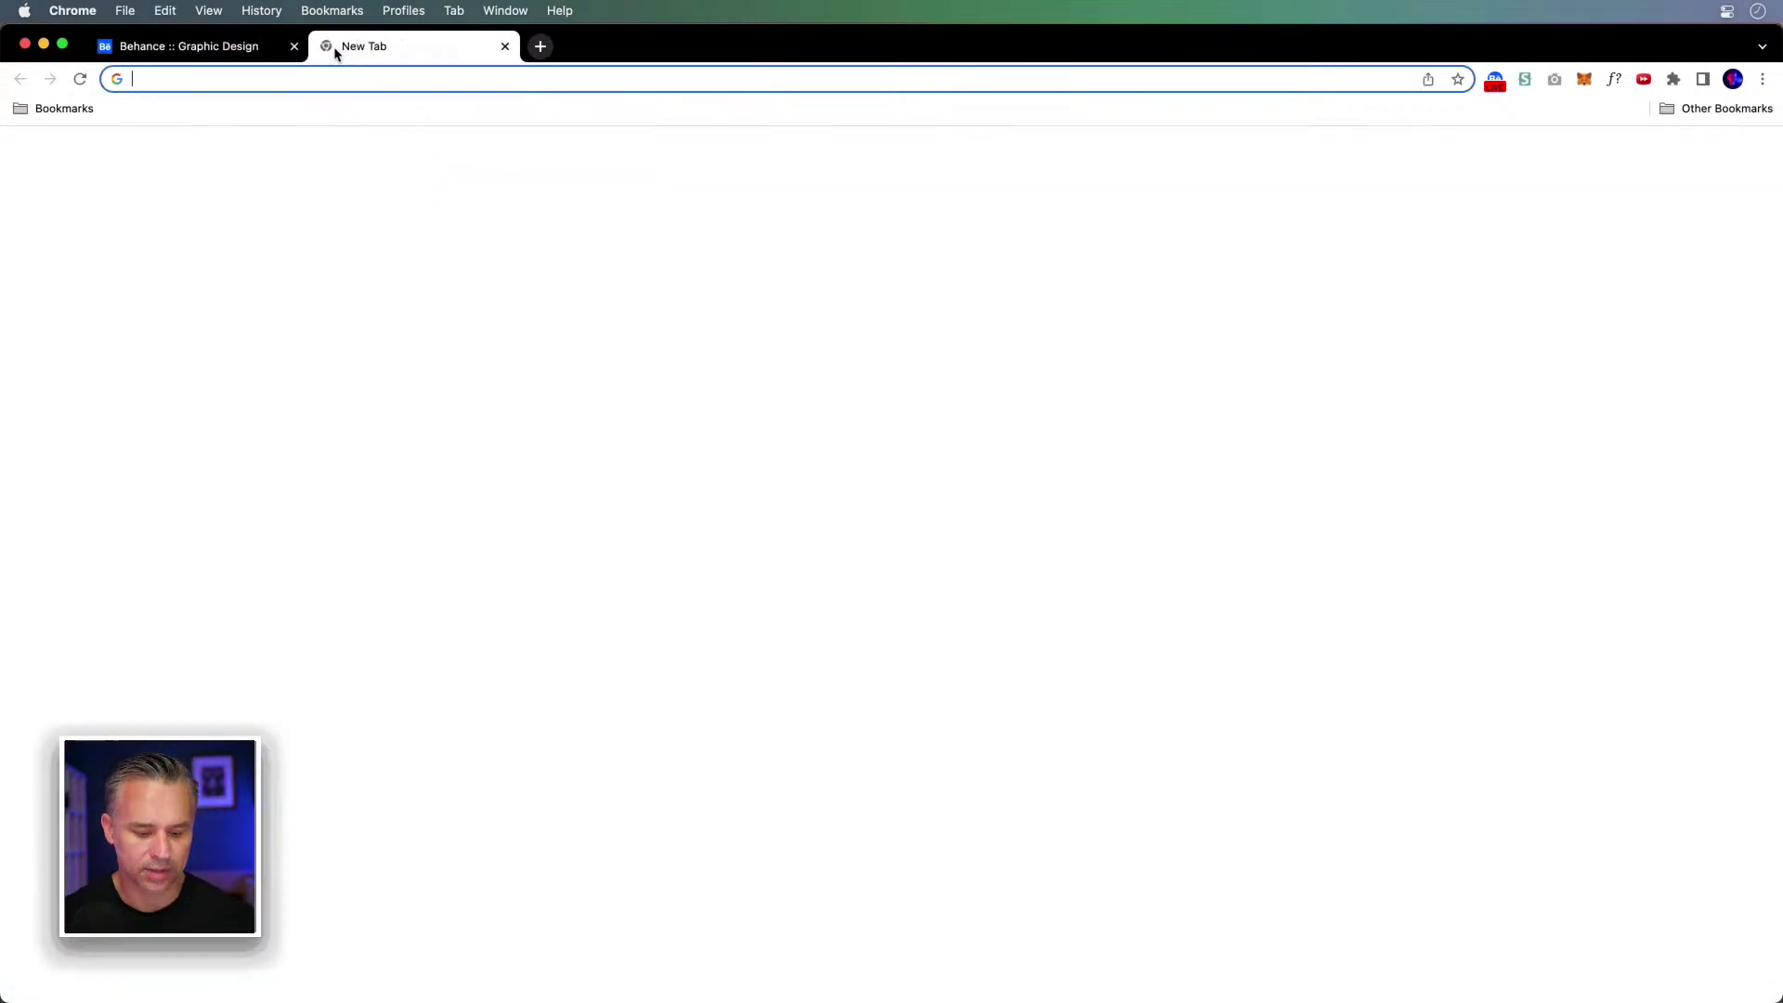
text(variable fonts)
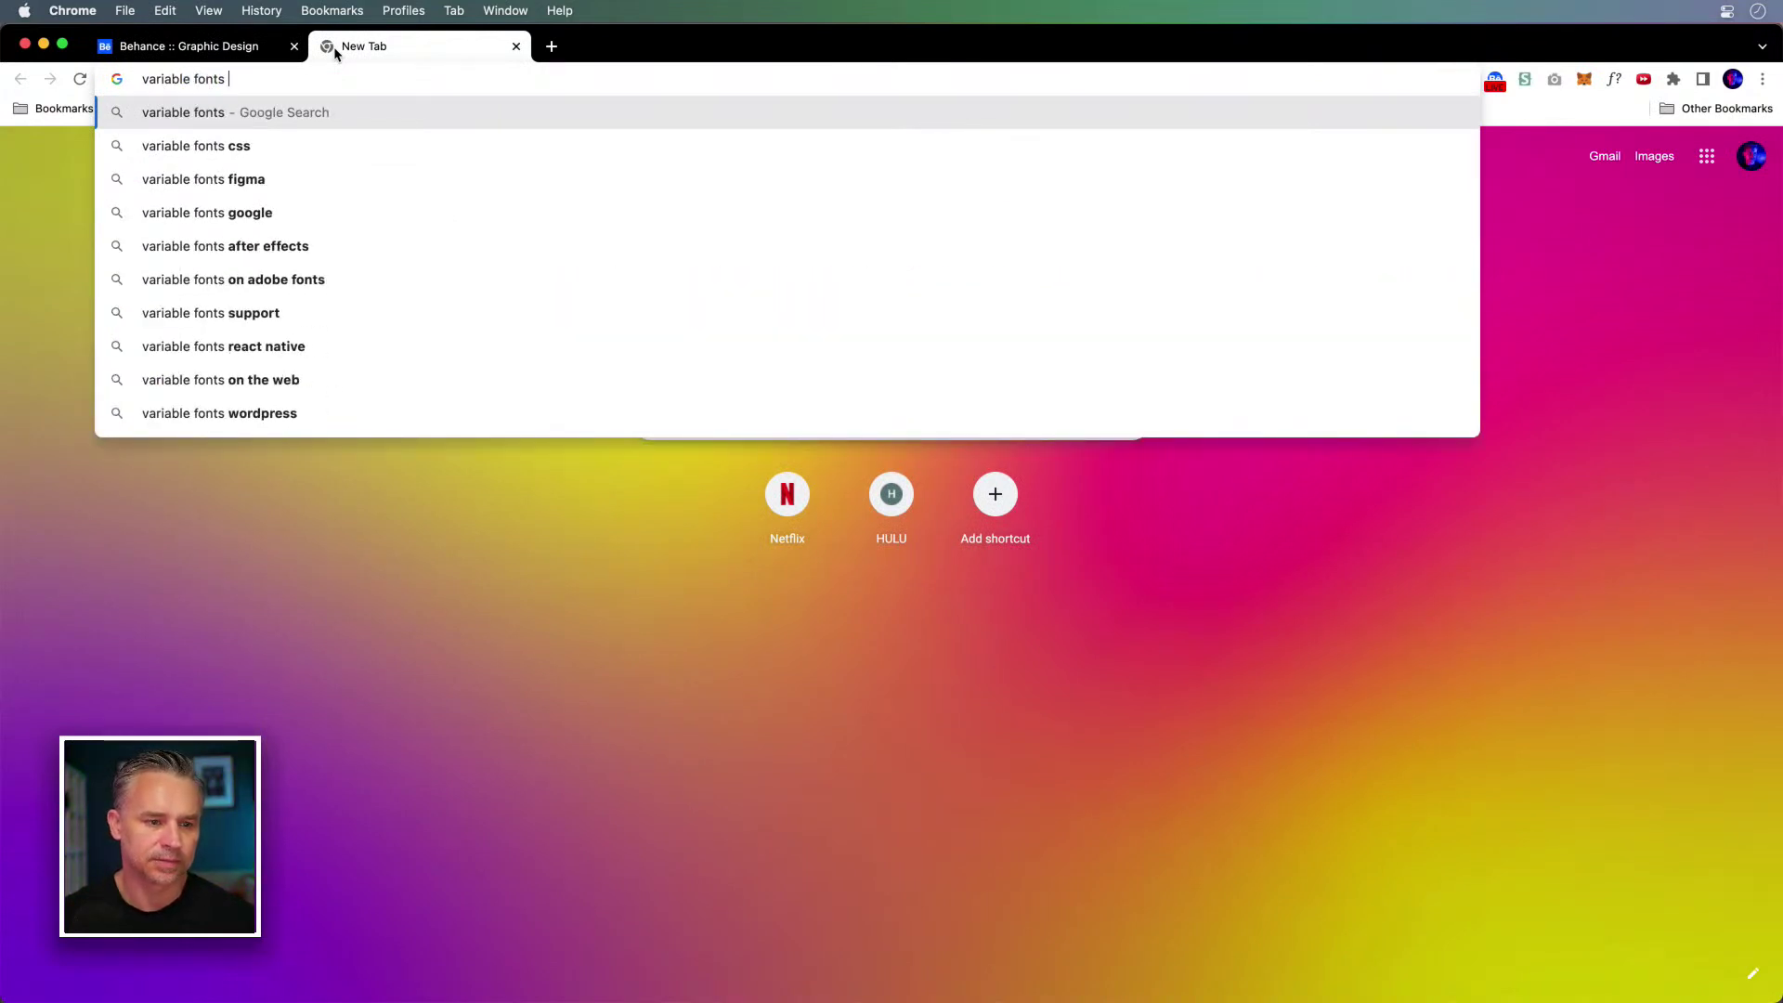
key(Return)
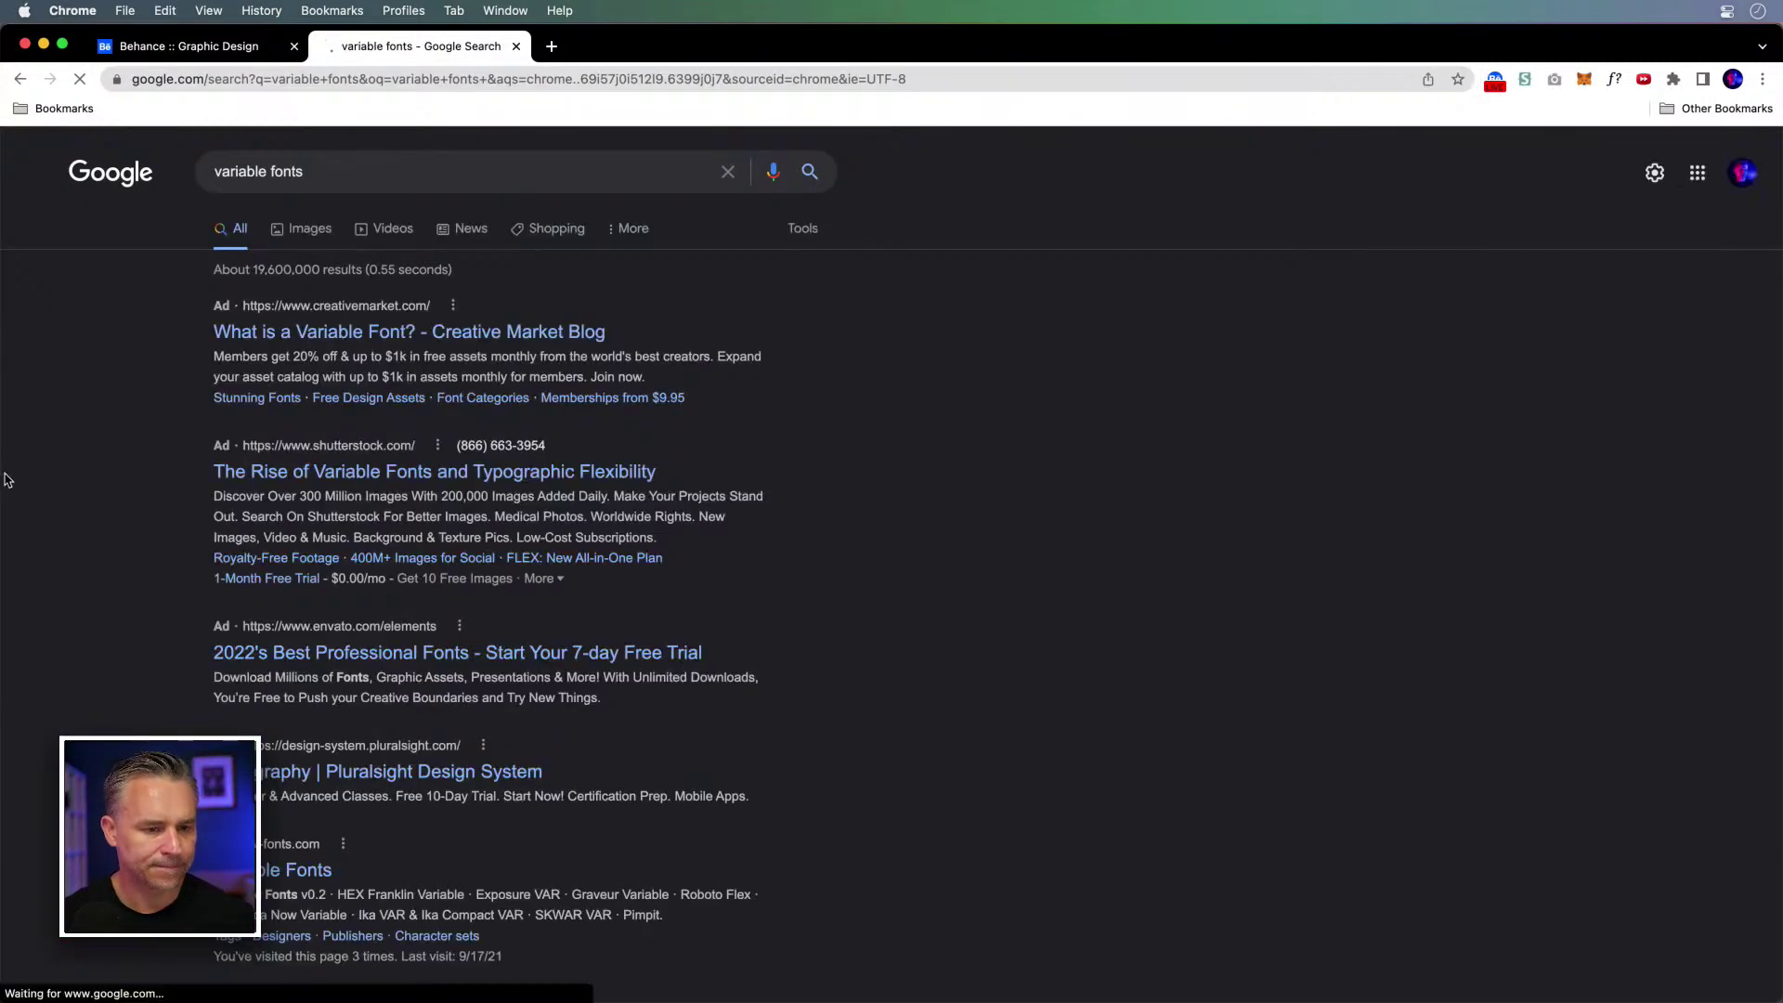
scroll(87, 530, down, 5)
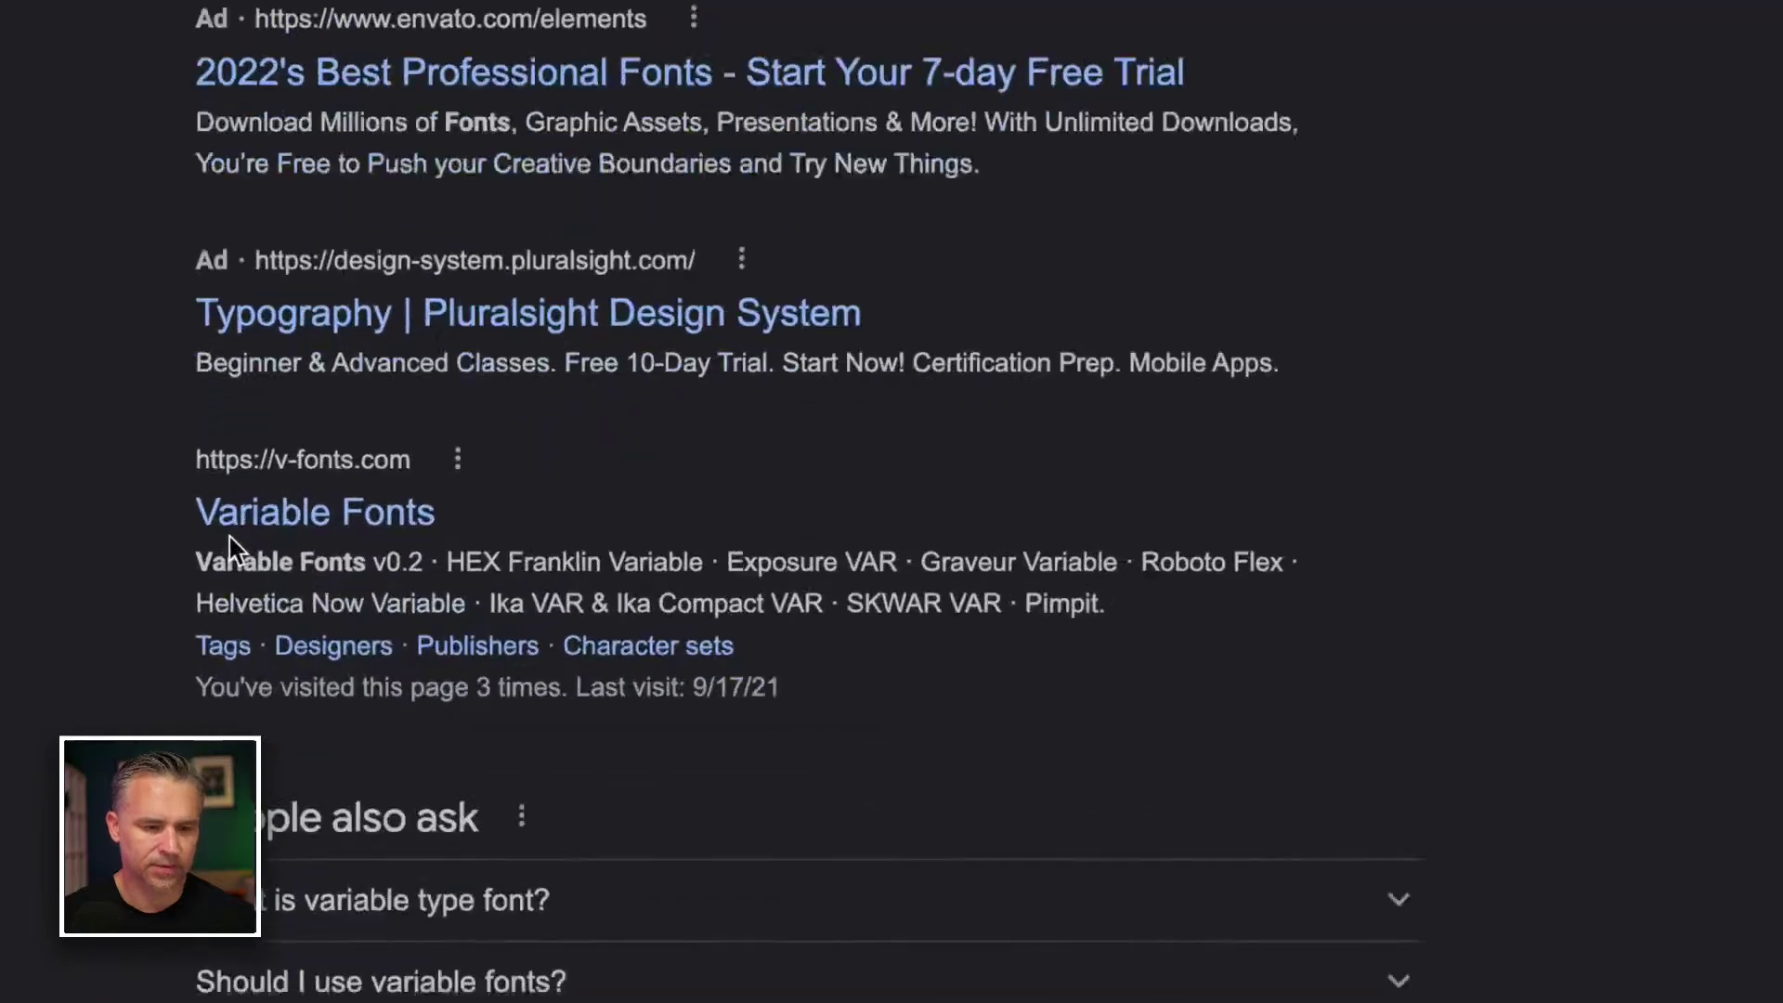
click(275, 521)
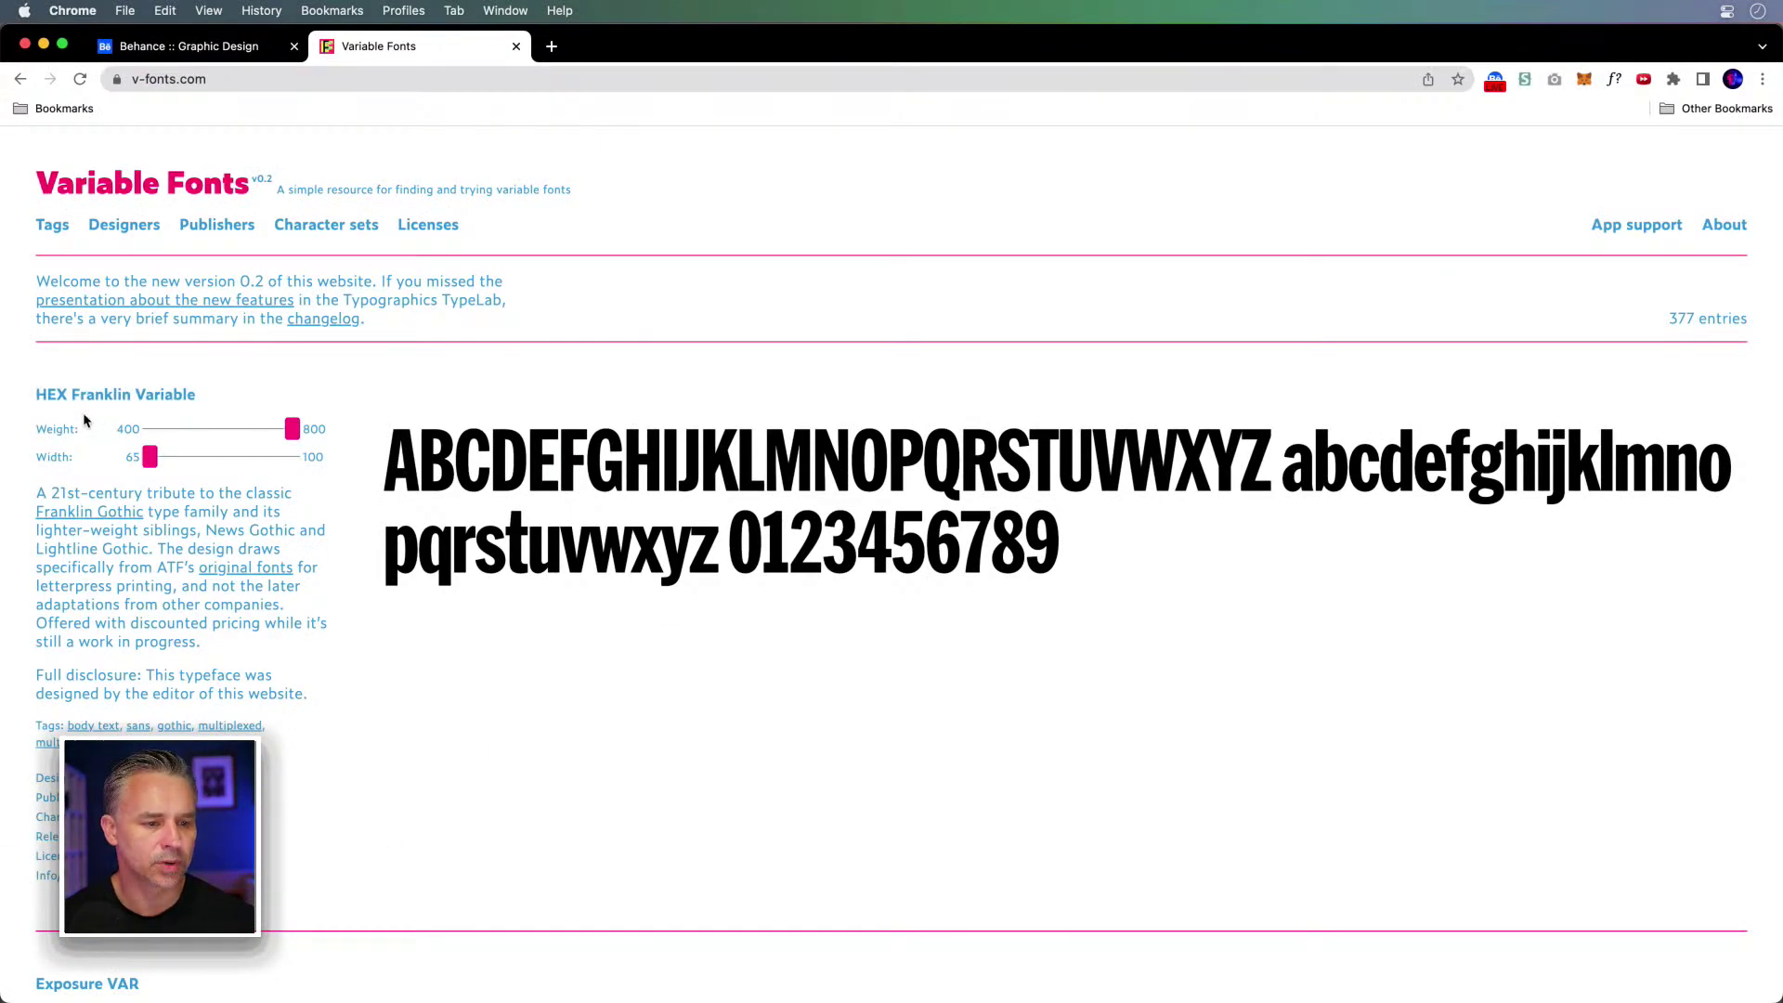
Step: Try HEX Franklin Variable's weight axis, as well as Roboto Flex's weight, optical size, XTRA and YTAS axes
mouse_move(291, 428)
mouse_down()
mouse_move(135, 434)
mouse_move(286, 436)
mouse_up()
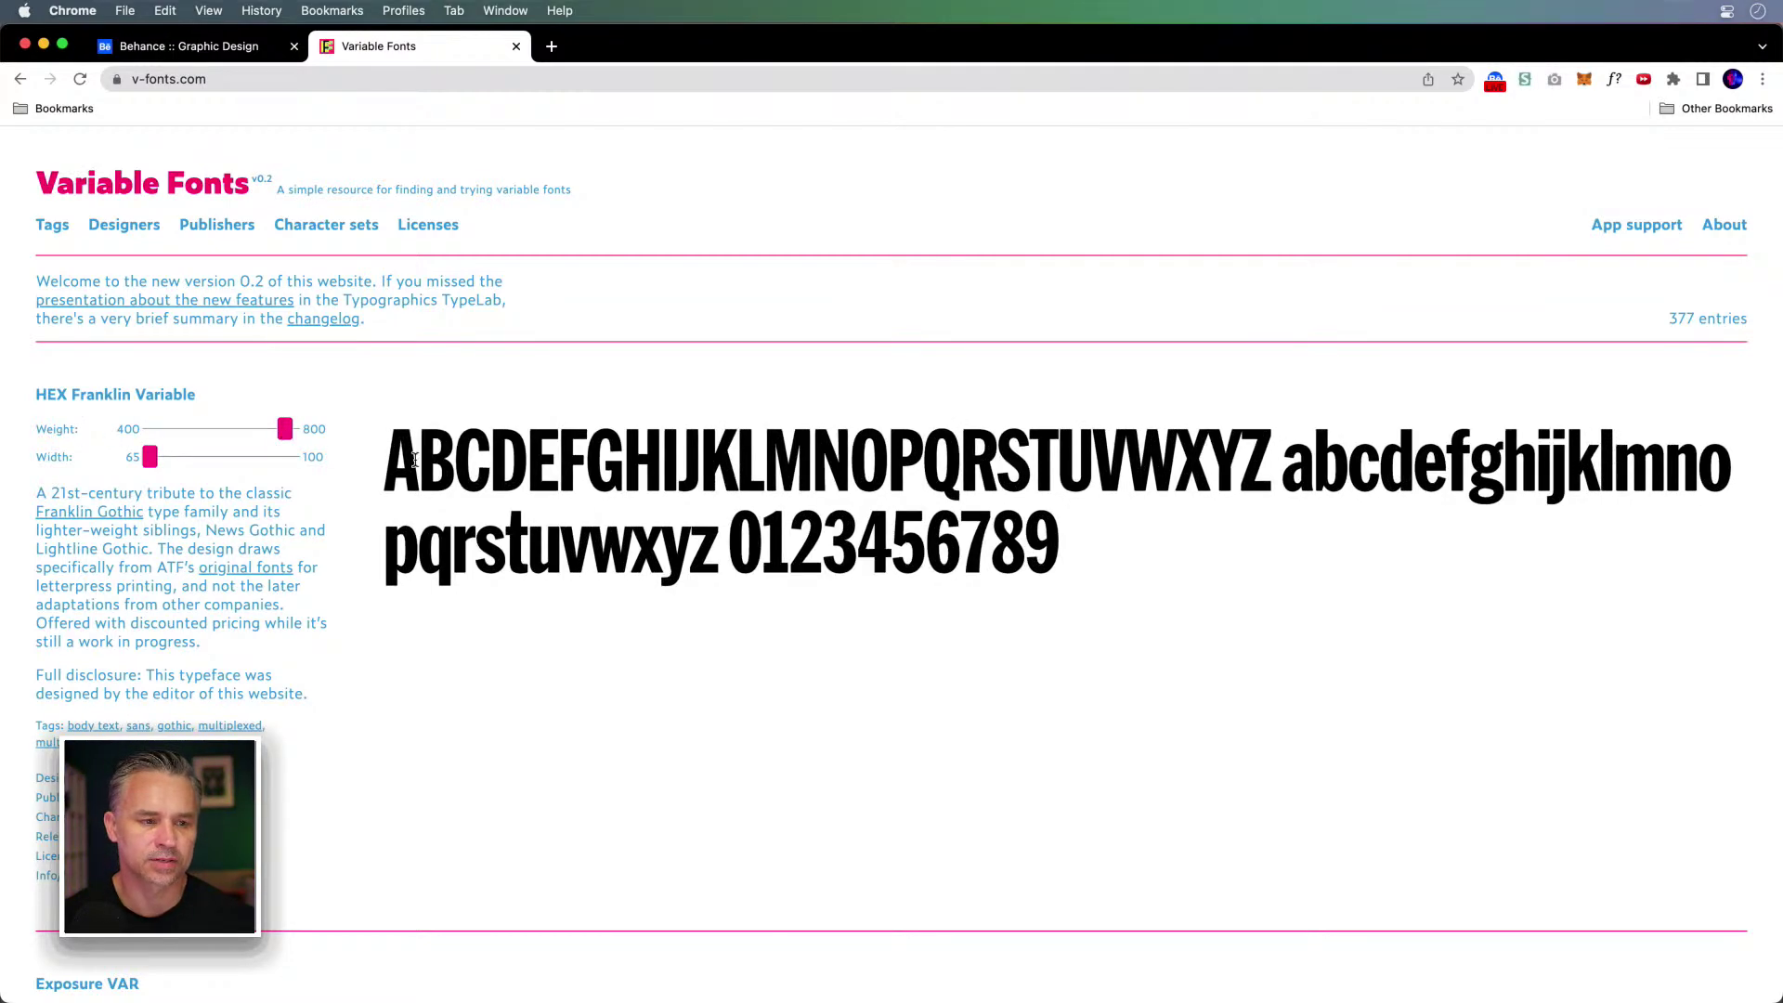
scroll(413, 466, down, 15)
scroll(388, 398, down, 8)
scroll(390, 399, up, 6)
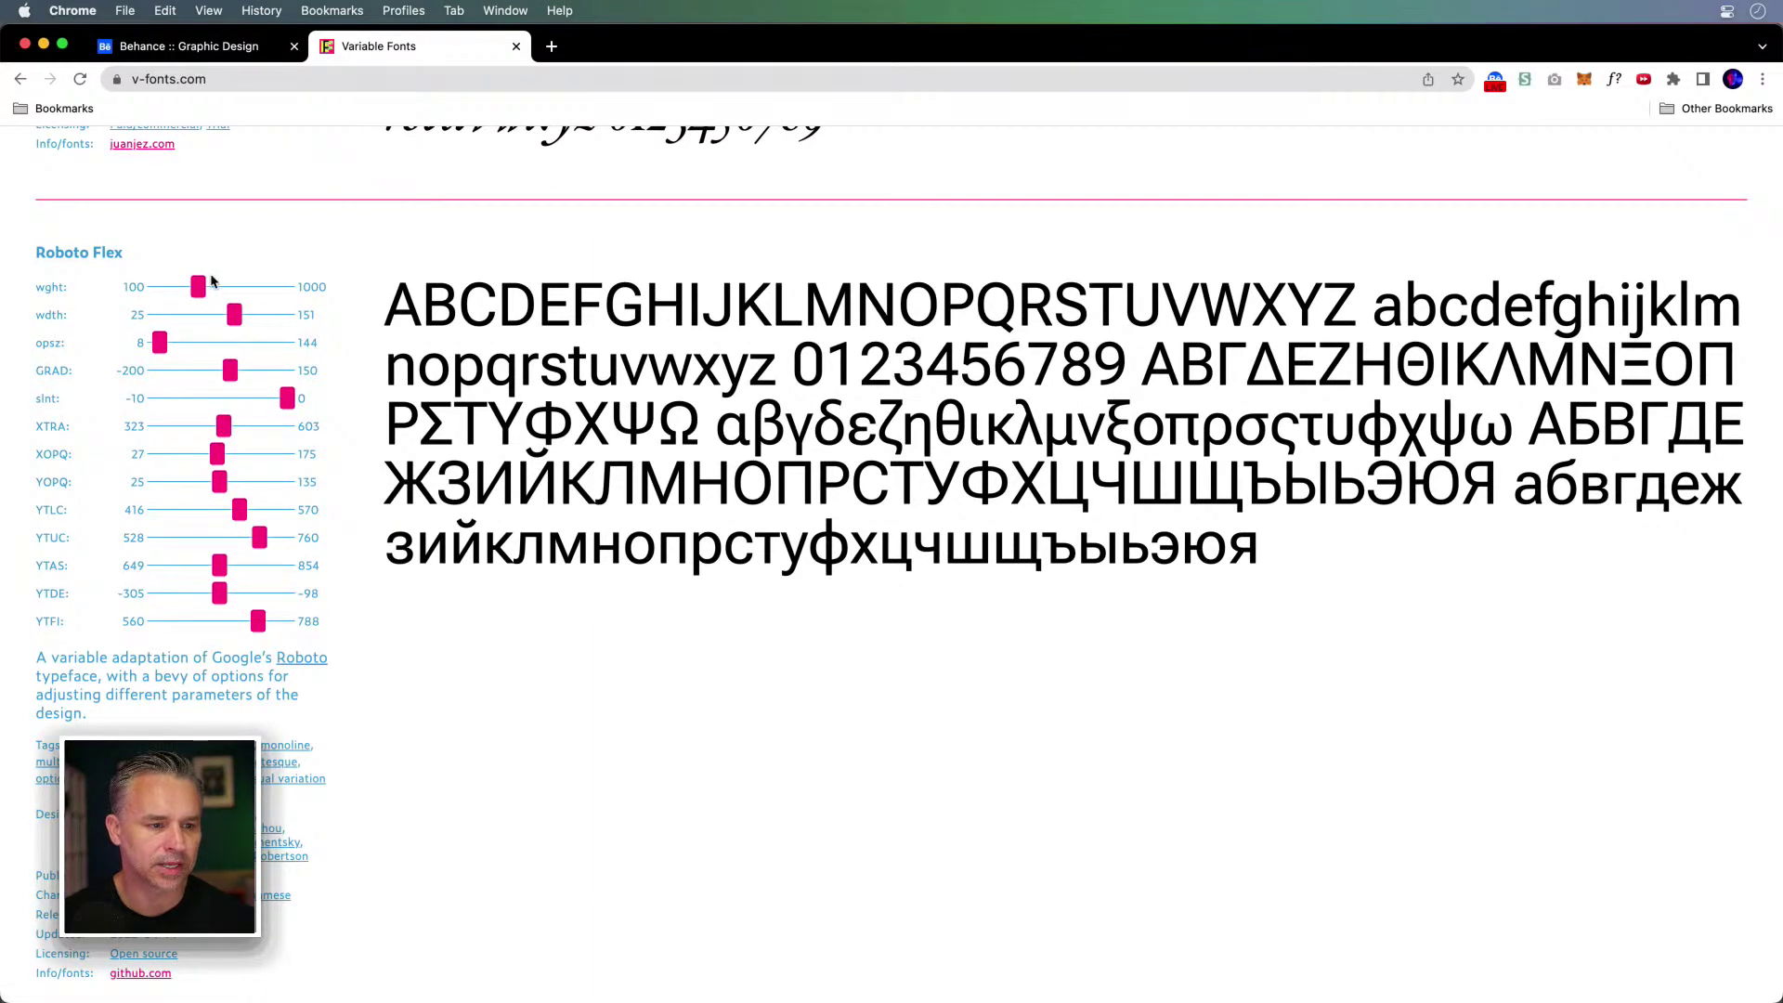
mouse_move(199, 288)
mouse_down()
mouse_move(266, 288)
mouse_move(225, 288)
mouse_up()
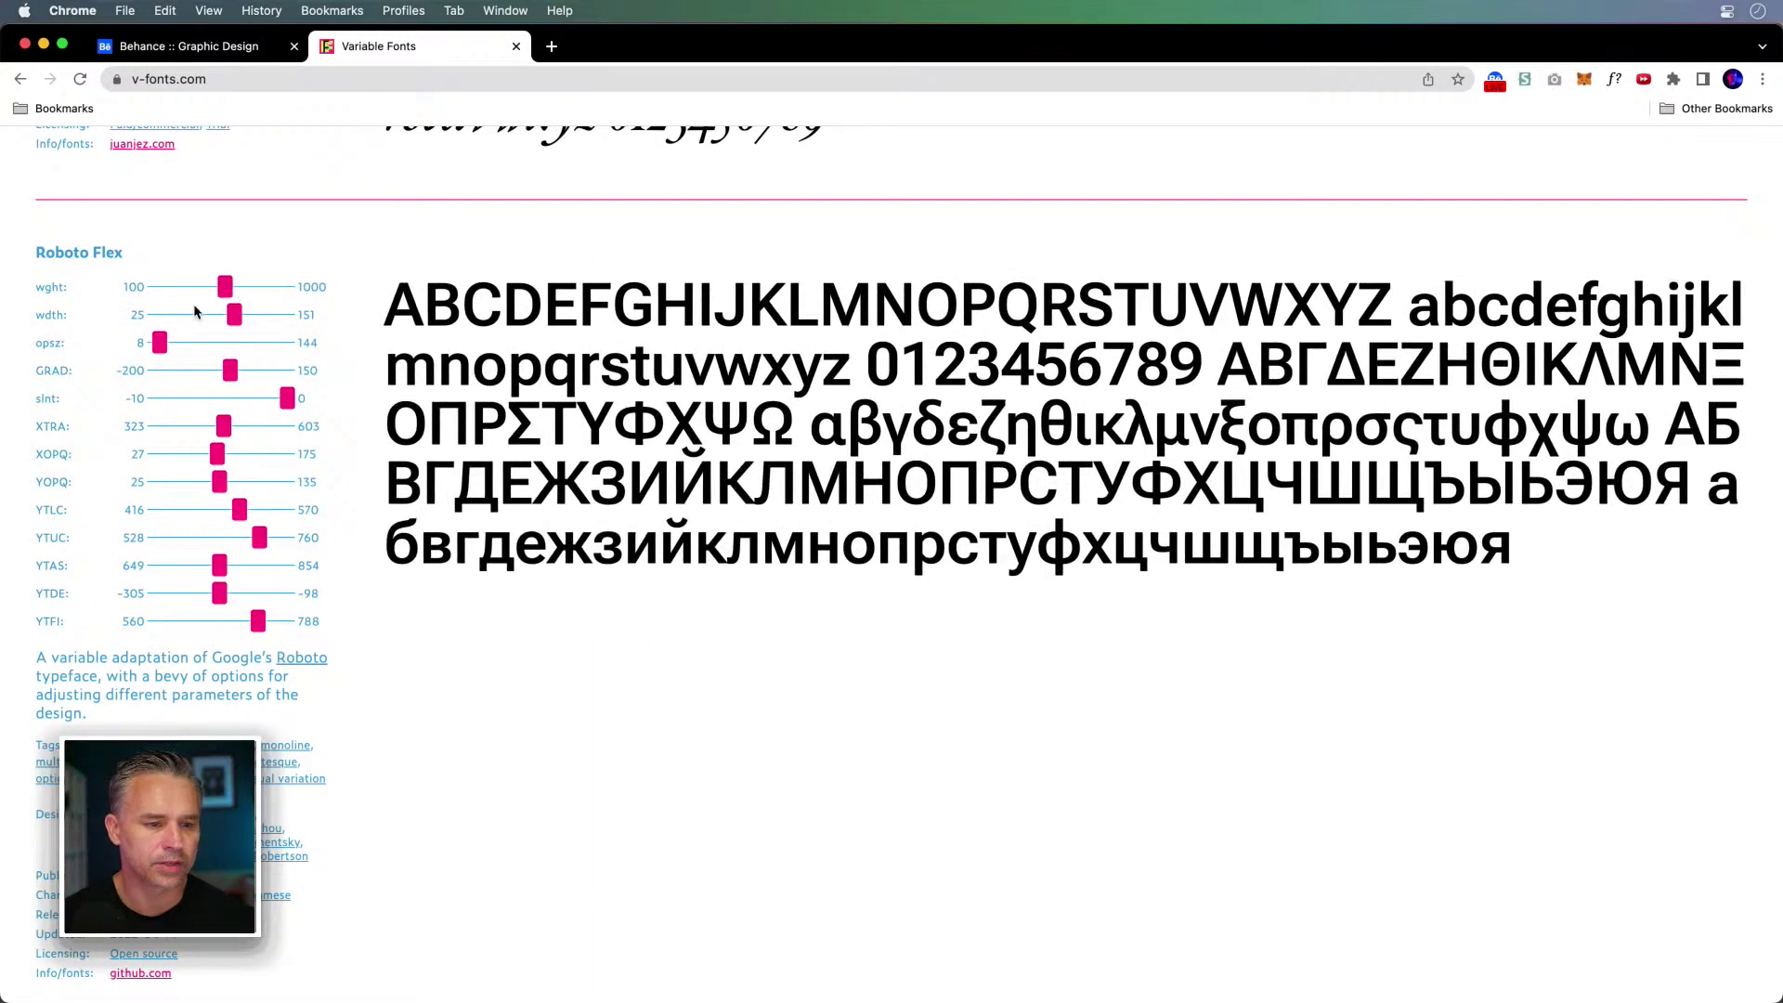
mouse_move(160, 348)
mouse_down()
mouse_move(223, 346)
mouse_move(137, 349)
mouse_up()
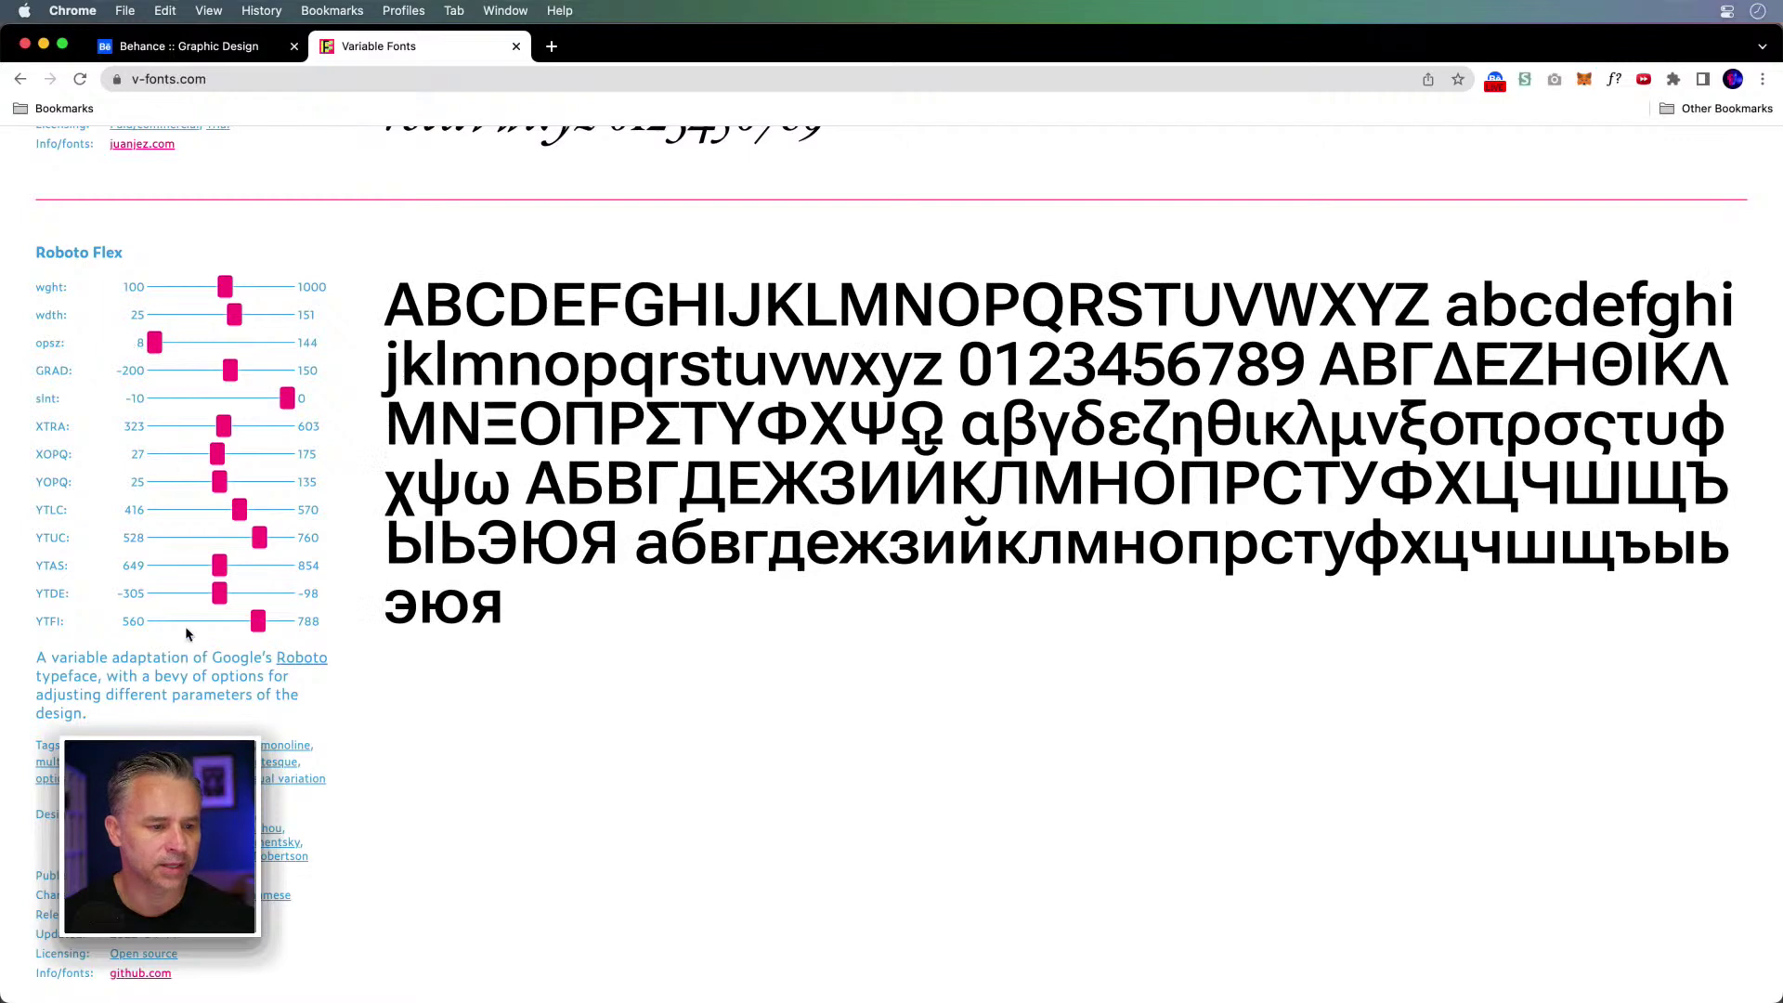
drag(225, 429, 267, 435)
drag(228, 567, 272, 566)
Step: Browse further through the variable fonts and increase the Pump axis of Pimpit to about mid-range
scroll(334, 563, down, 5)
scroll(334, 563, down, 15)
scroll(334, 561, down, 15)
scroll(335, 560, up, 4)
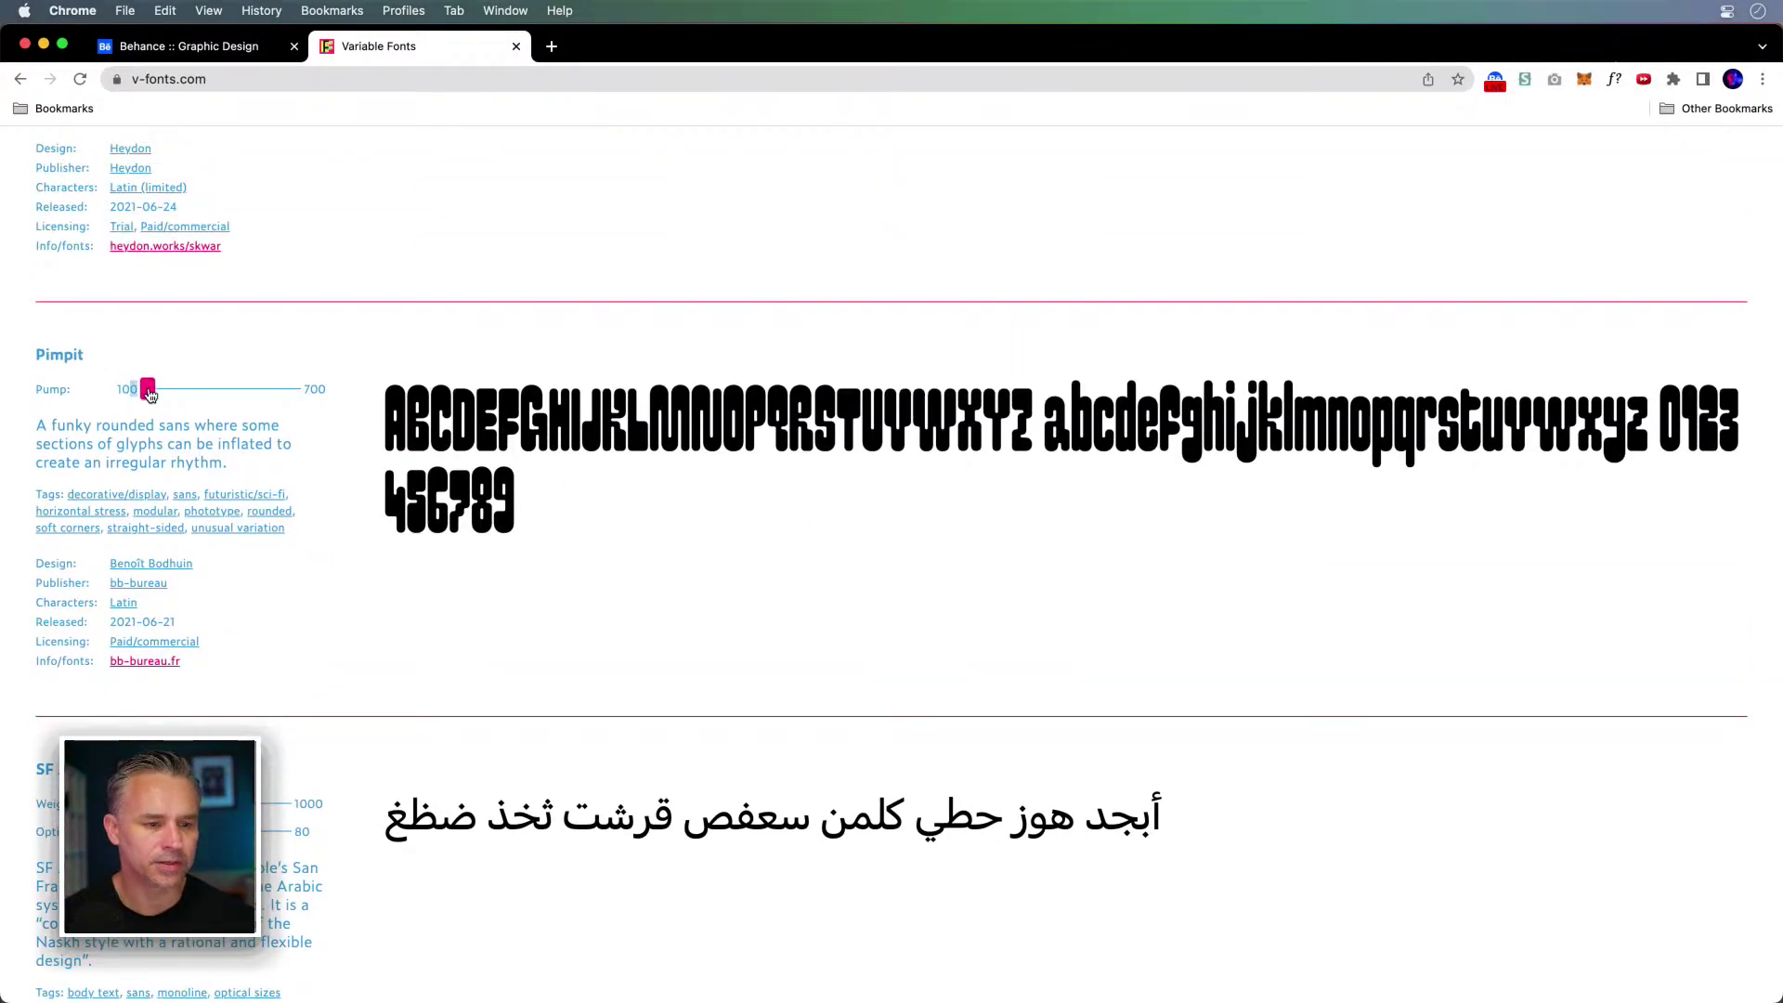
drag(148, 395, 214, 400)
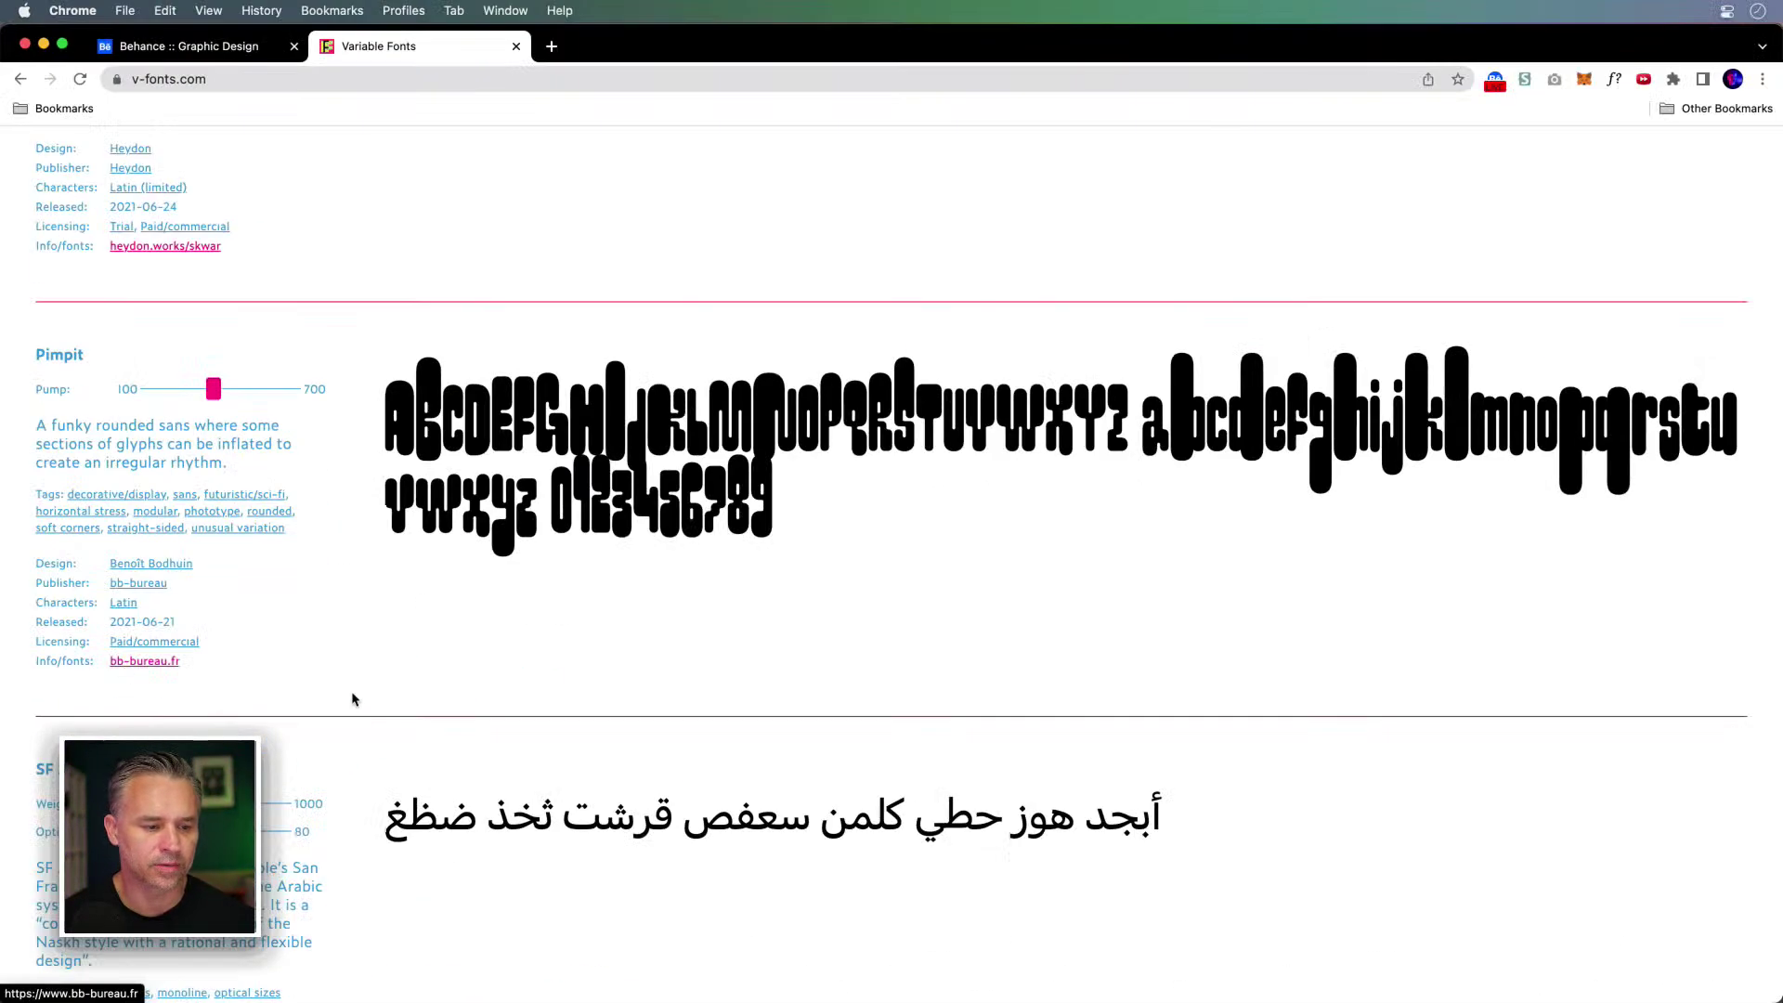
Step: Find Irregardless Variable in the font listing and preview it at weight 1000 and slant 9
scroll(353, 702, down, 10)
scroll(353, 702, down, 3)
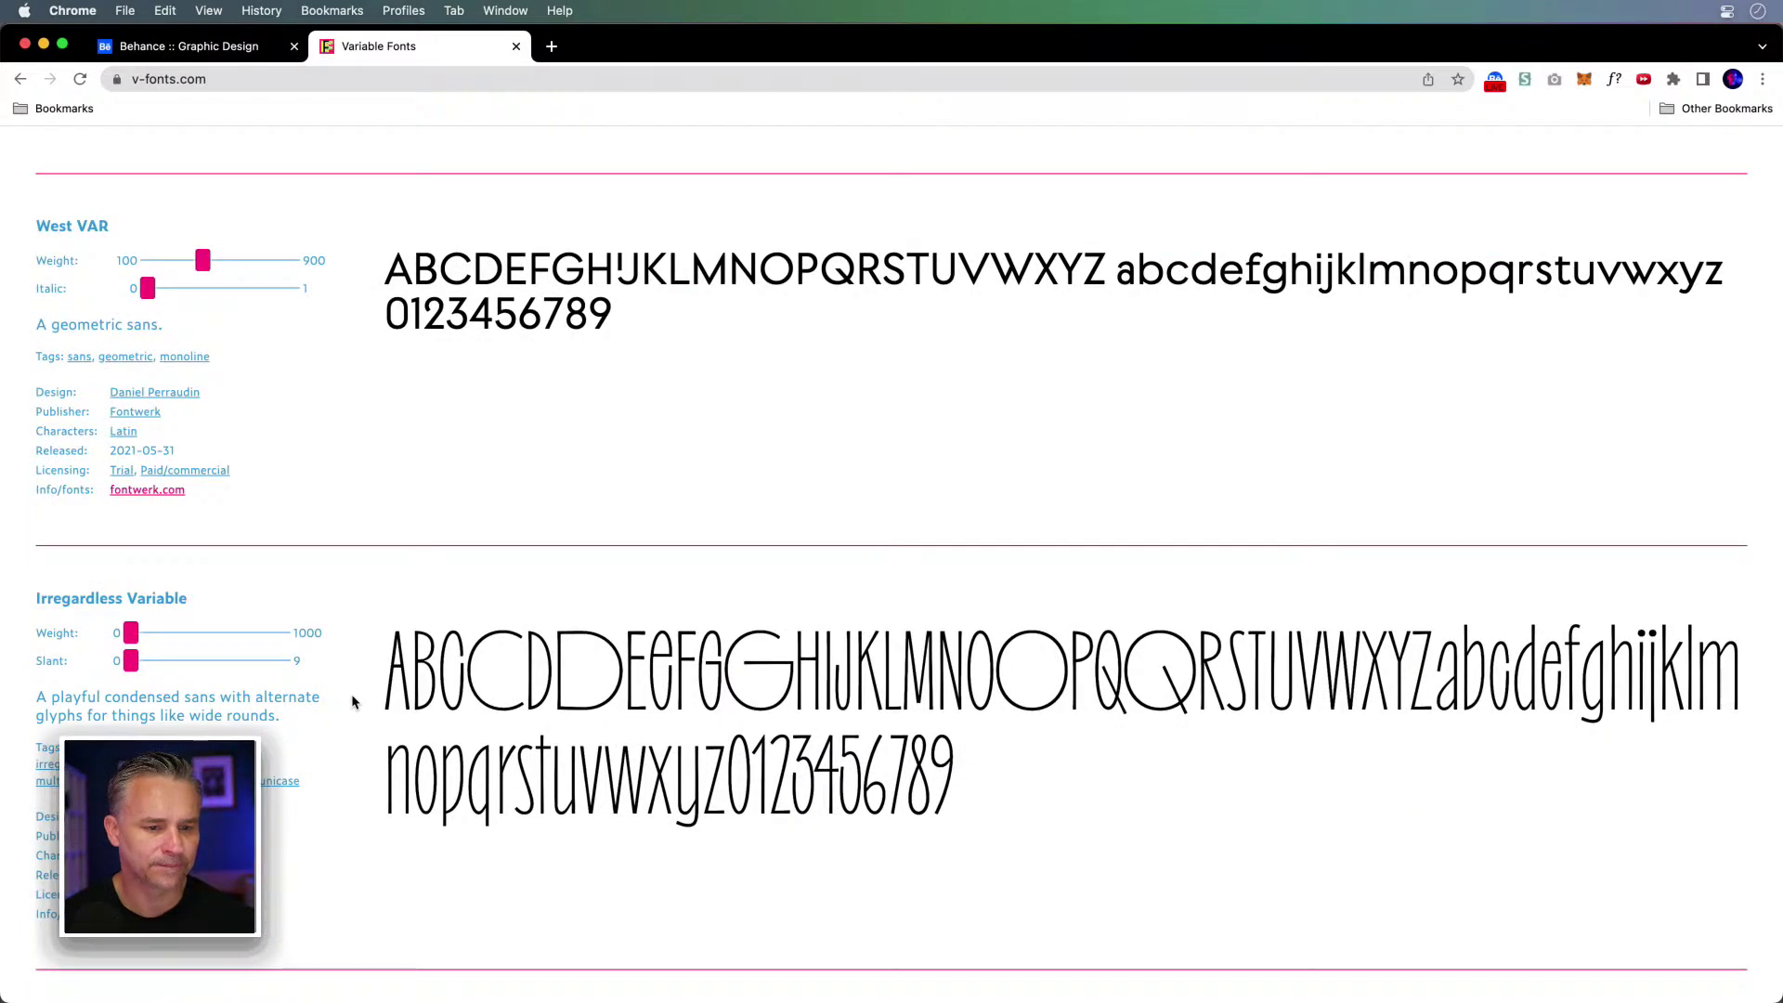
scroll(352, 702, down, 1)
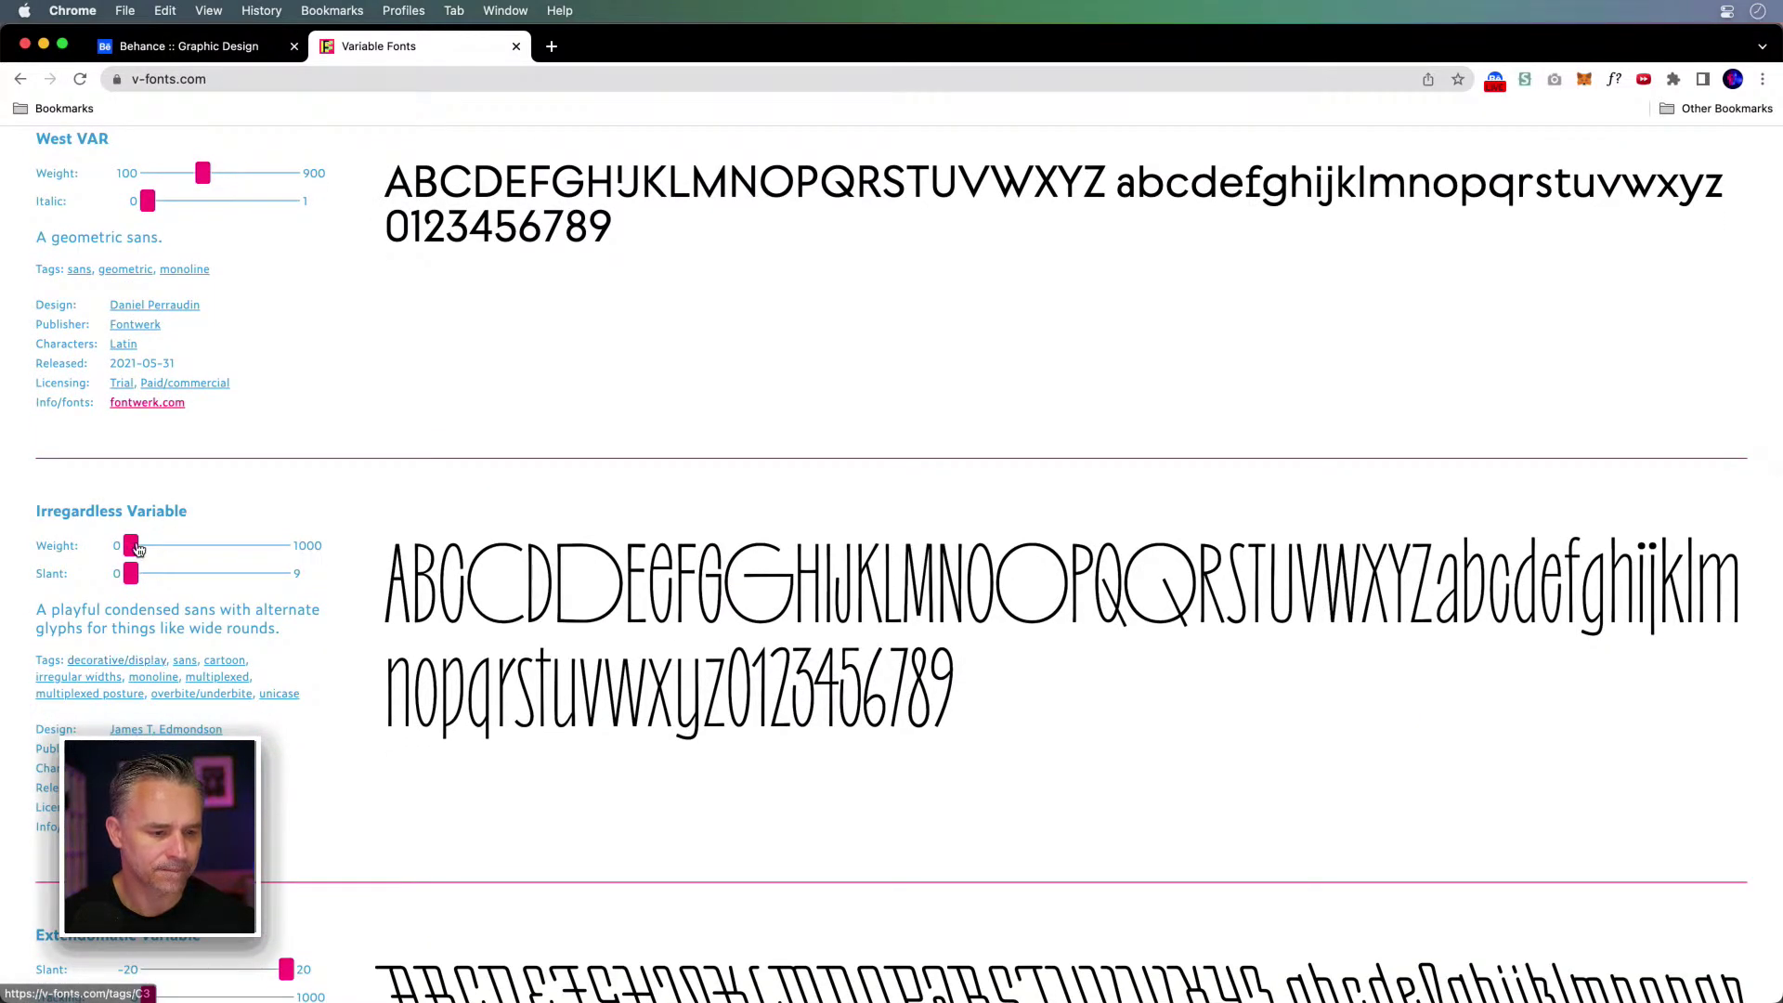
drag(131, 546, 353, 555)
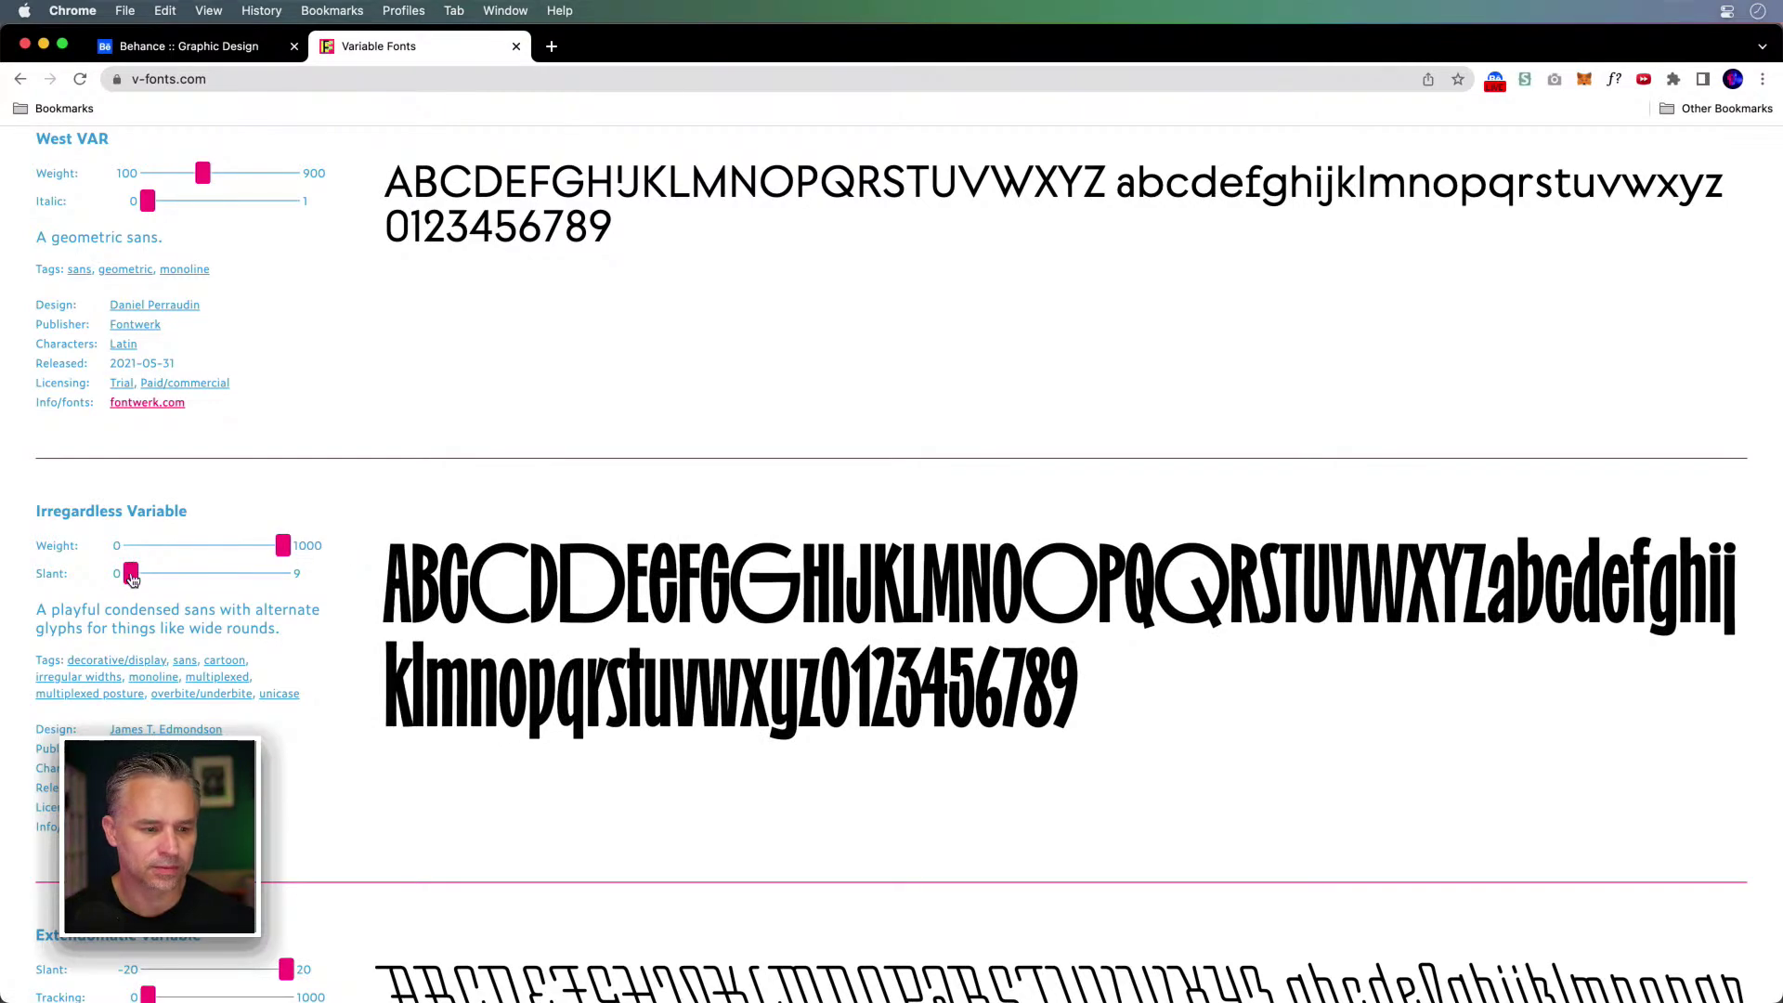
drag(131, 576, 342, 585)
scroll(362, 594, down, 15)
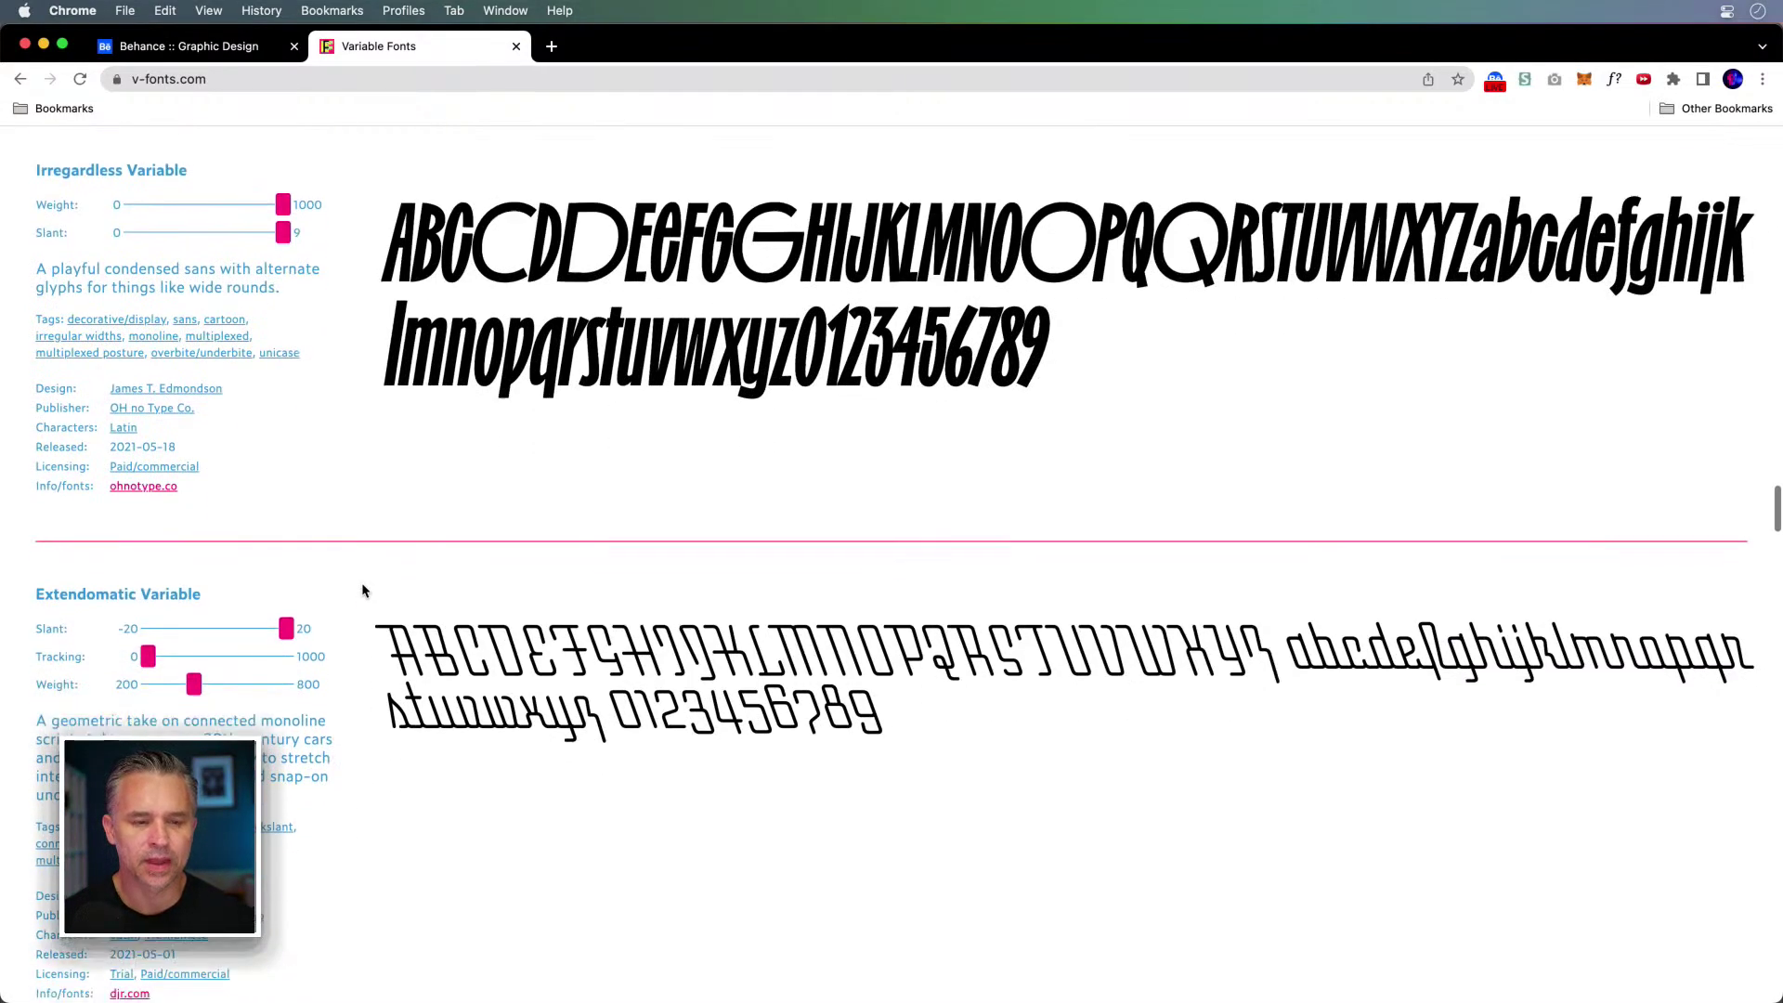
Step: Browse the Behance typography gallery for inspiration and return to Illustrator
click(227, 80)
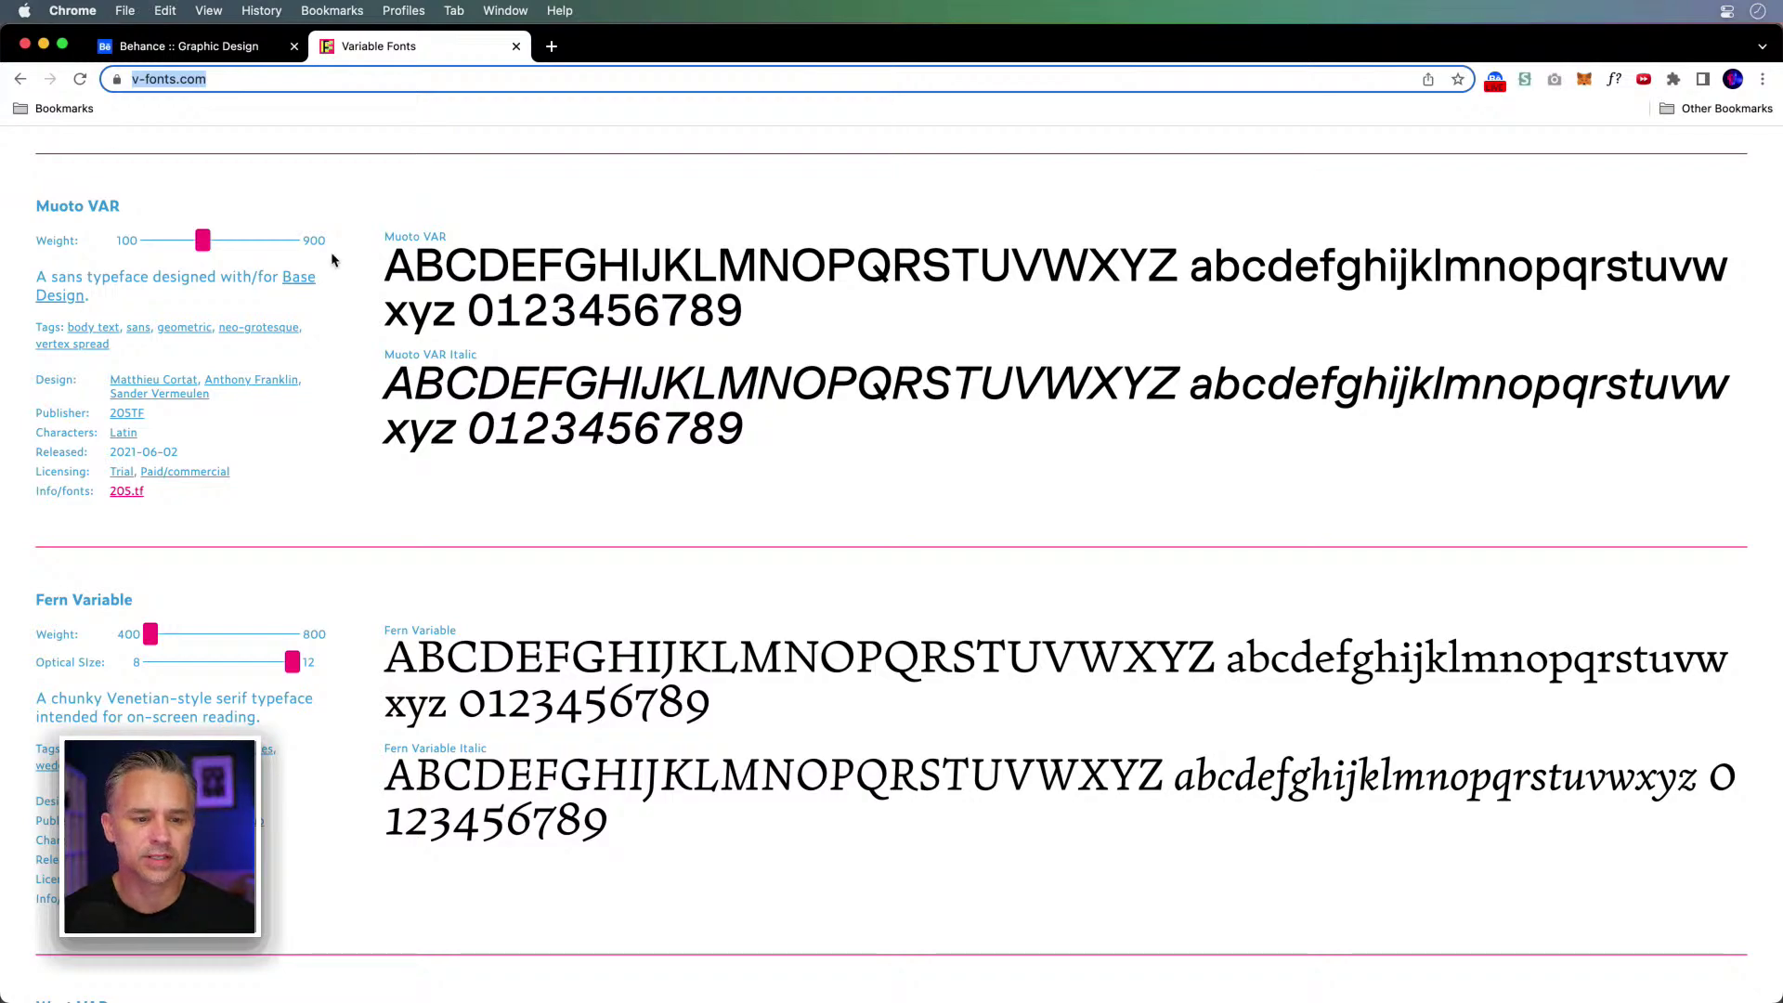
click(148, 46)
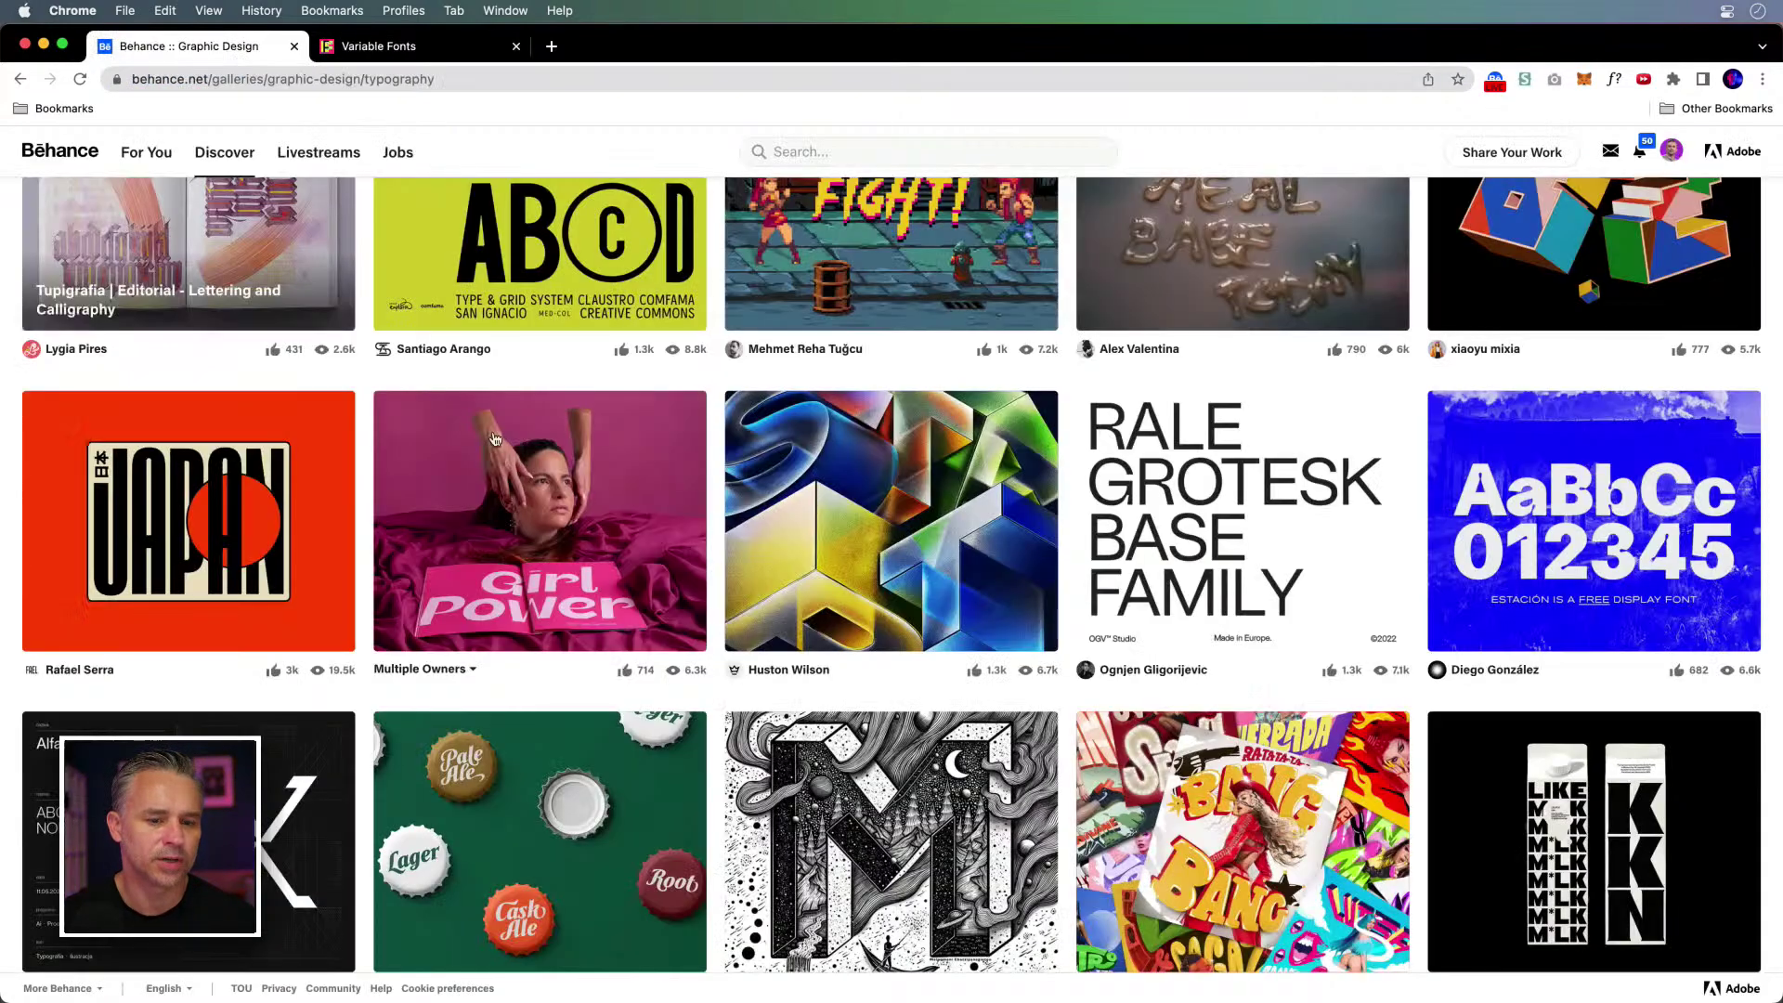
scroll(453, 395, down, 15)
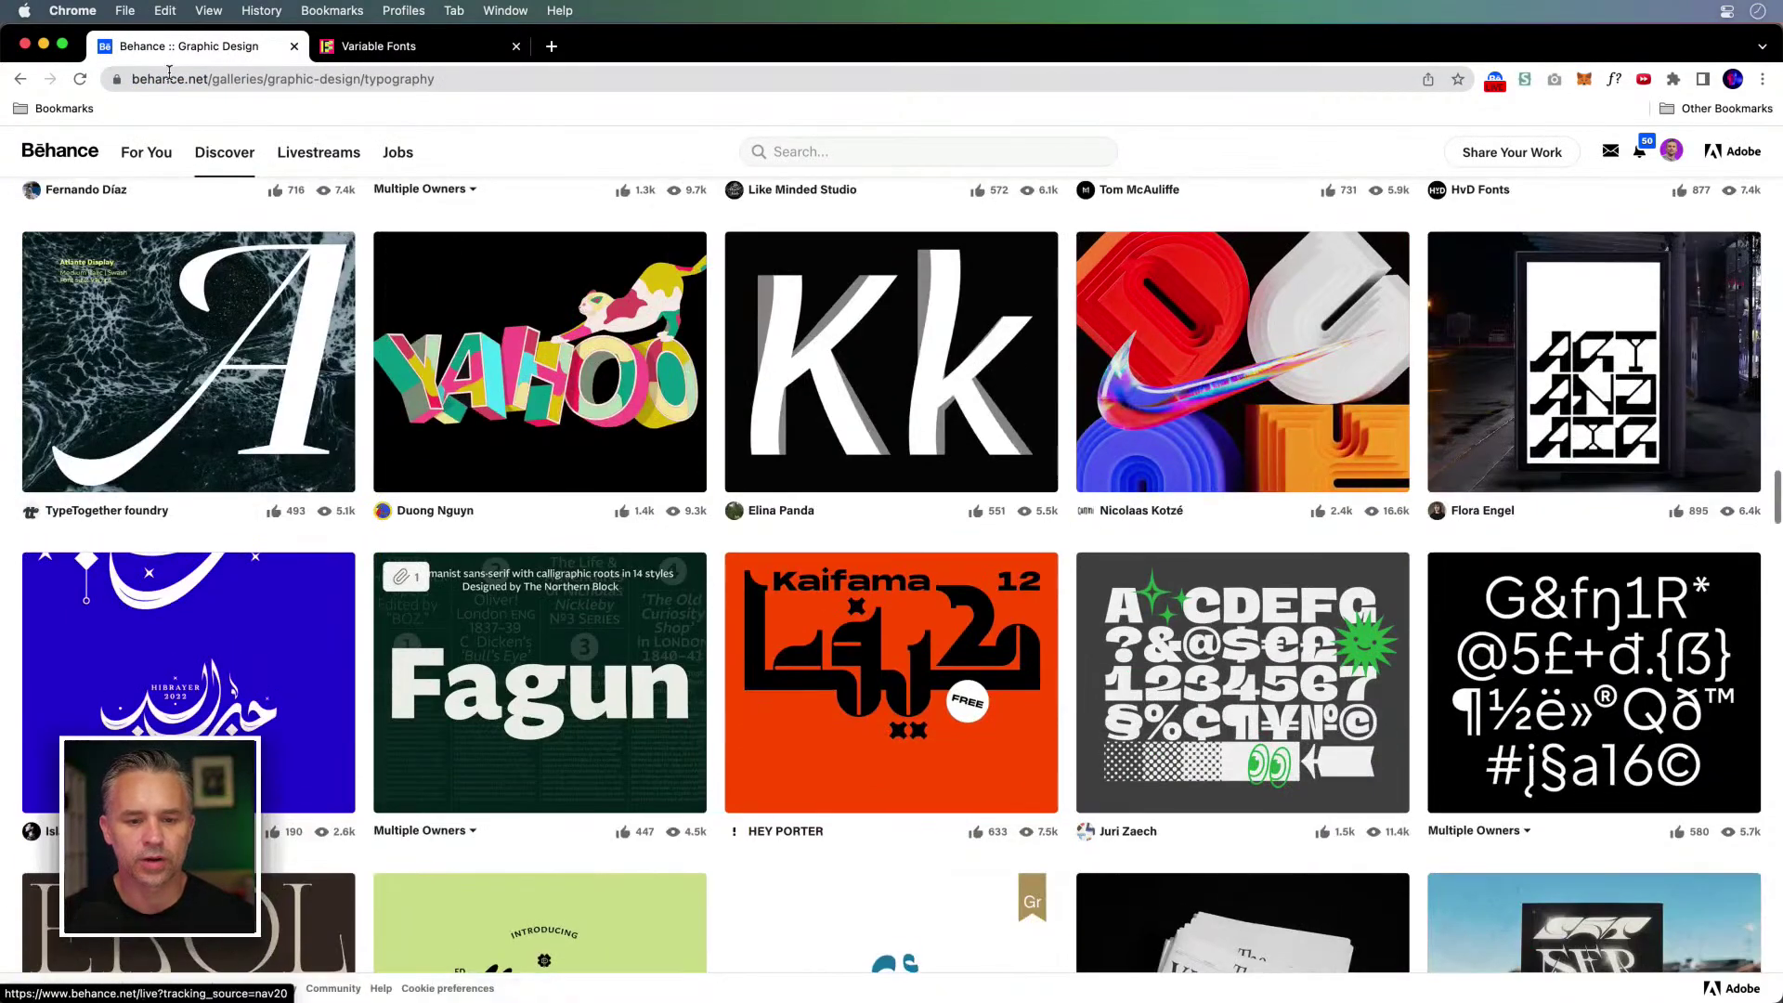
click(44, 45)
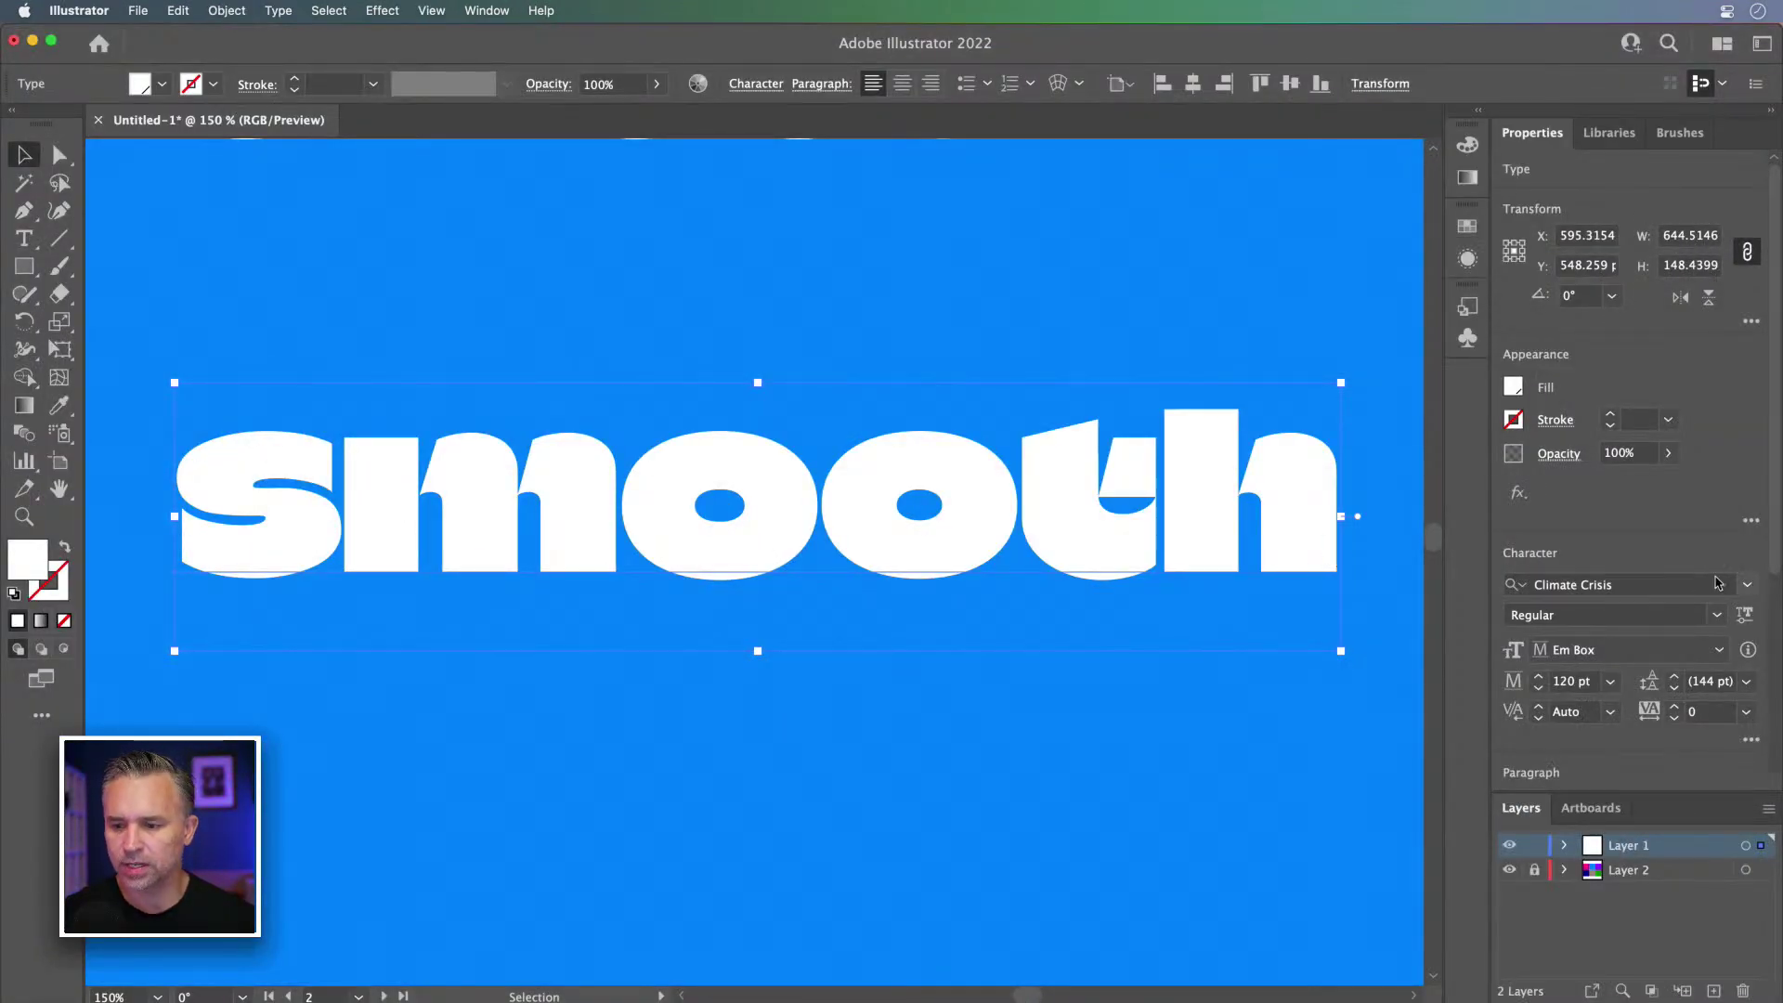
Step: Filter the font list to sans serif fonts with condensed width and apply Arial Narrow to the word smooth
click(1750, 585)
click(1281, 660)
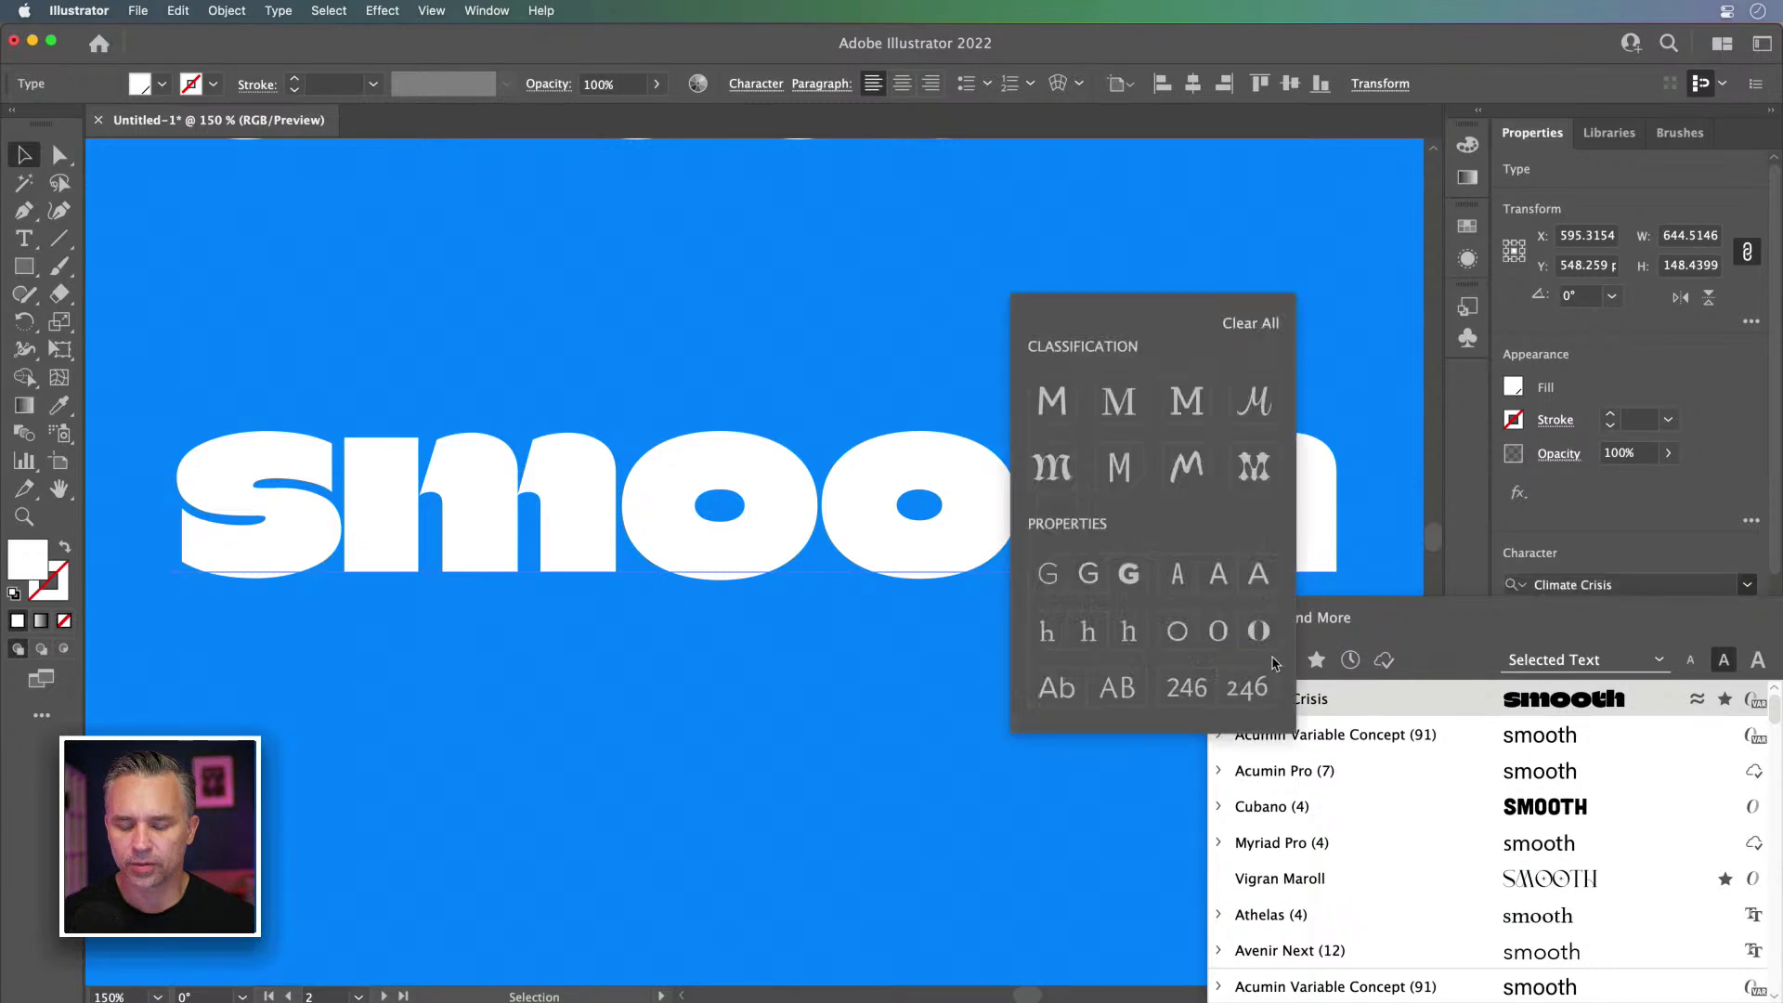
click(1052, 312)
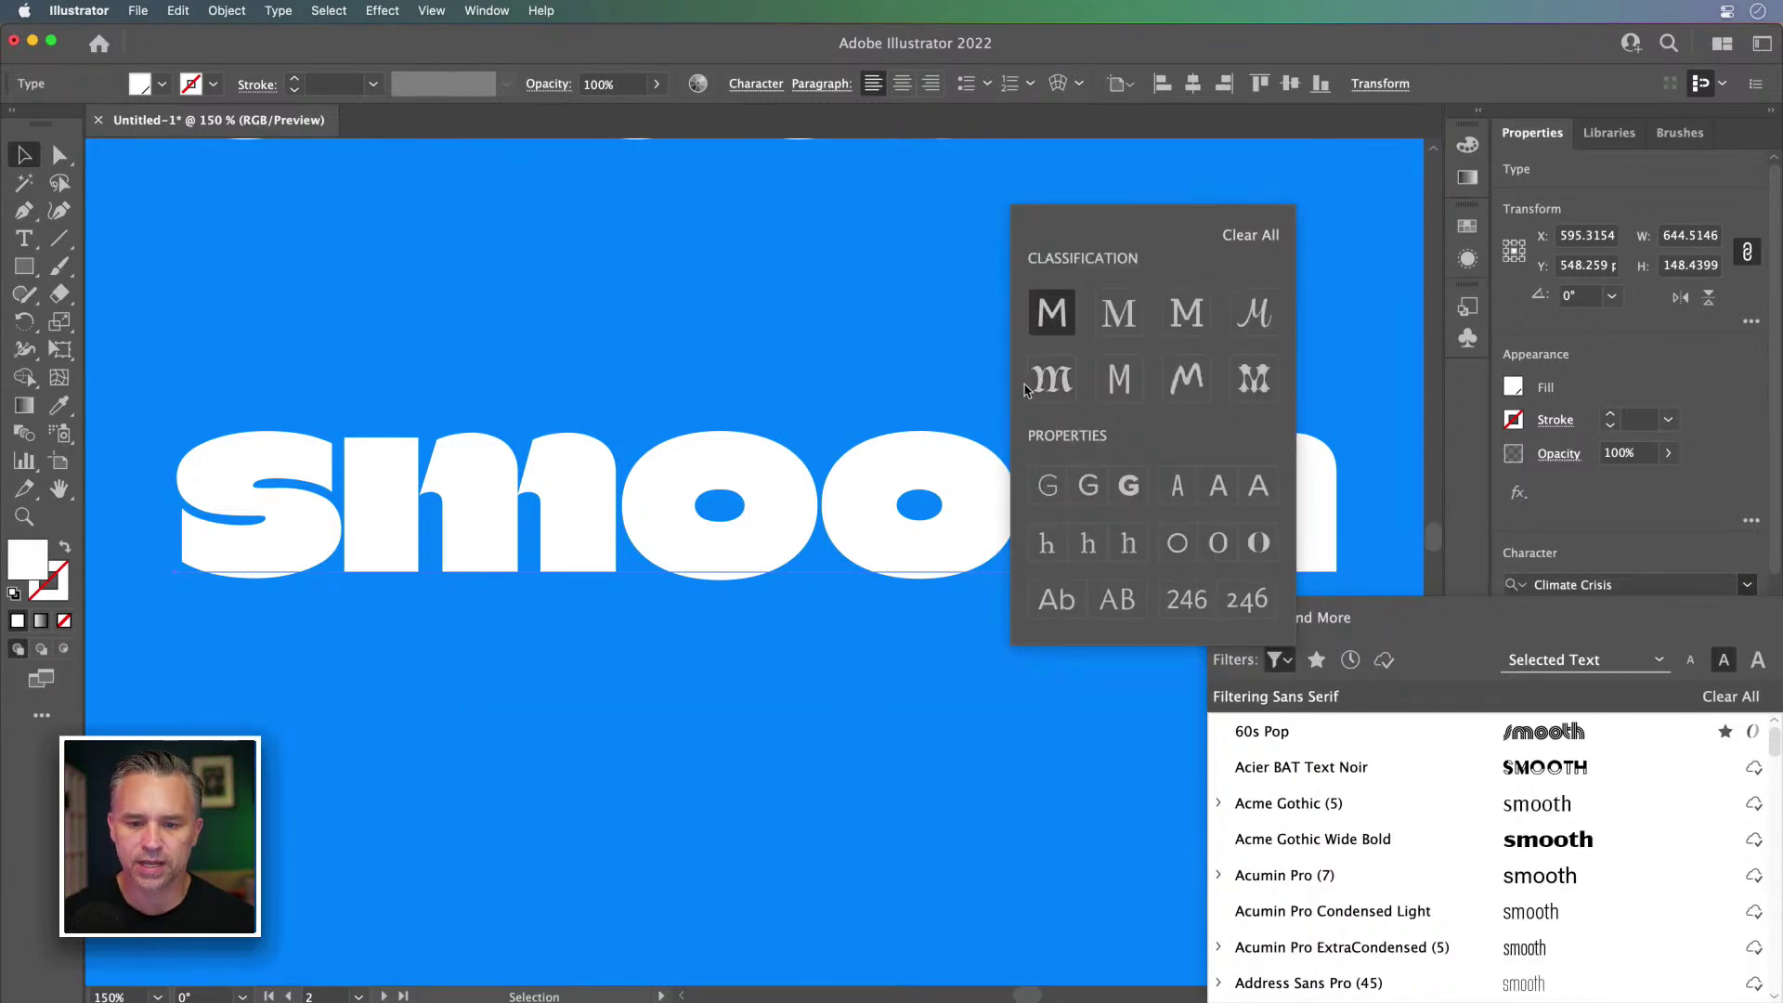
click(1173, 495)
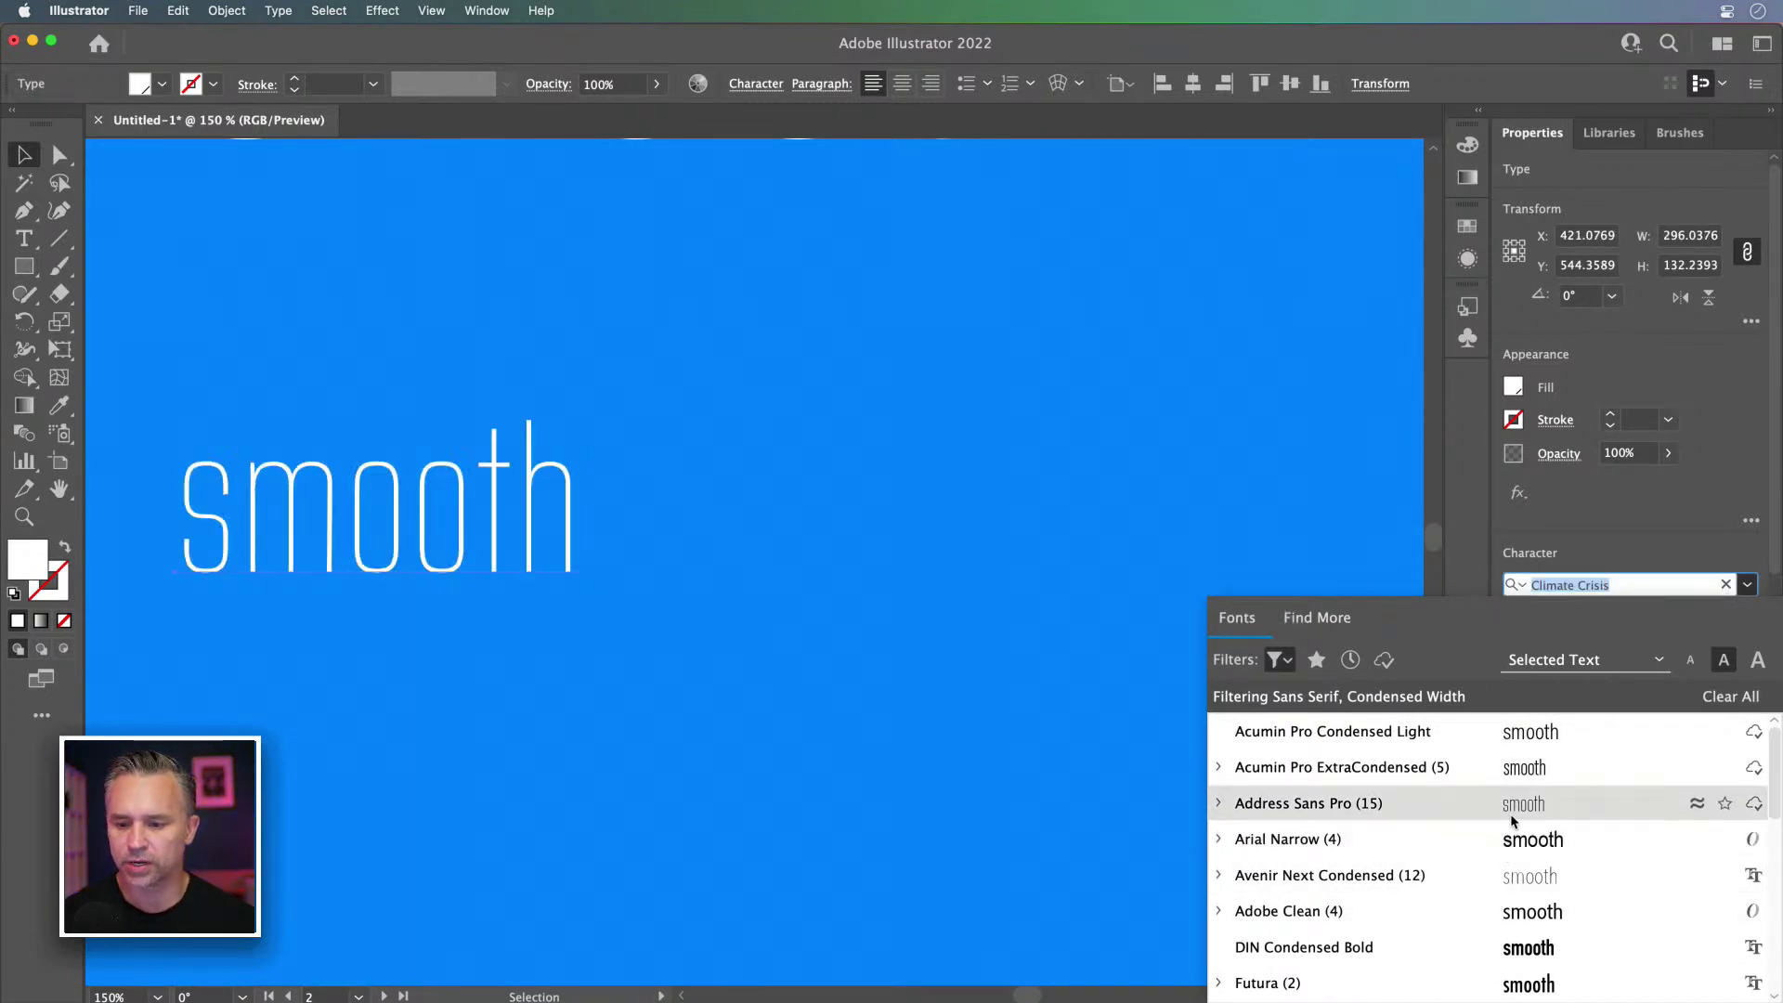
click(1523, 838)
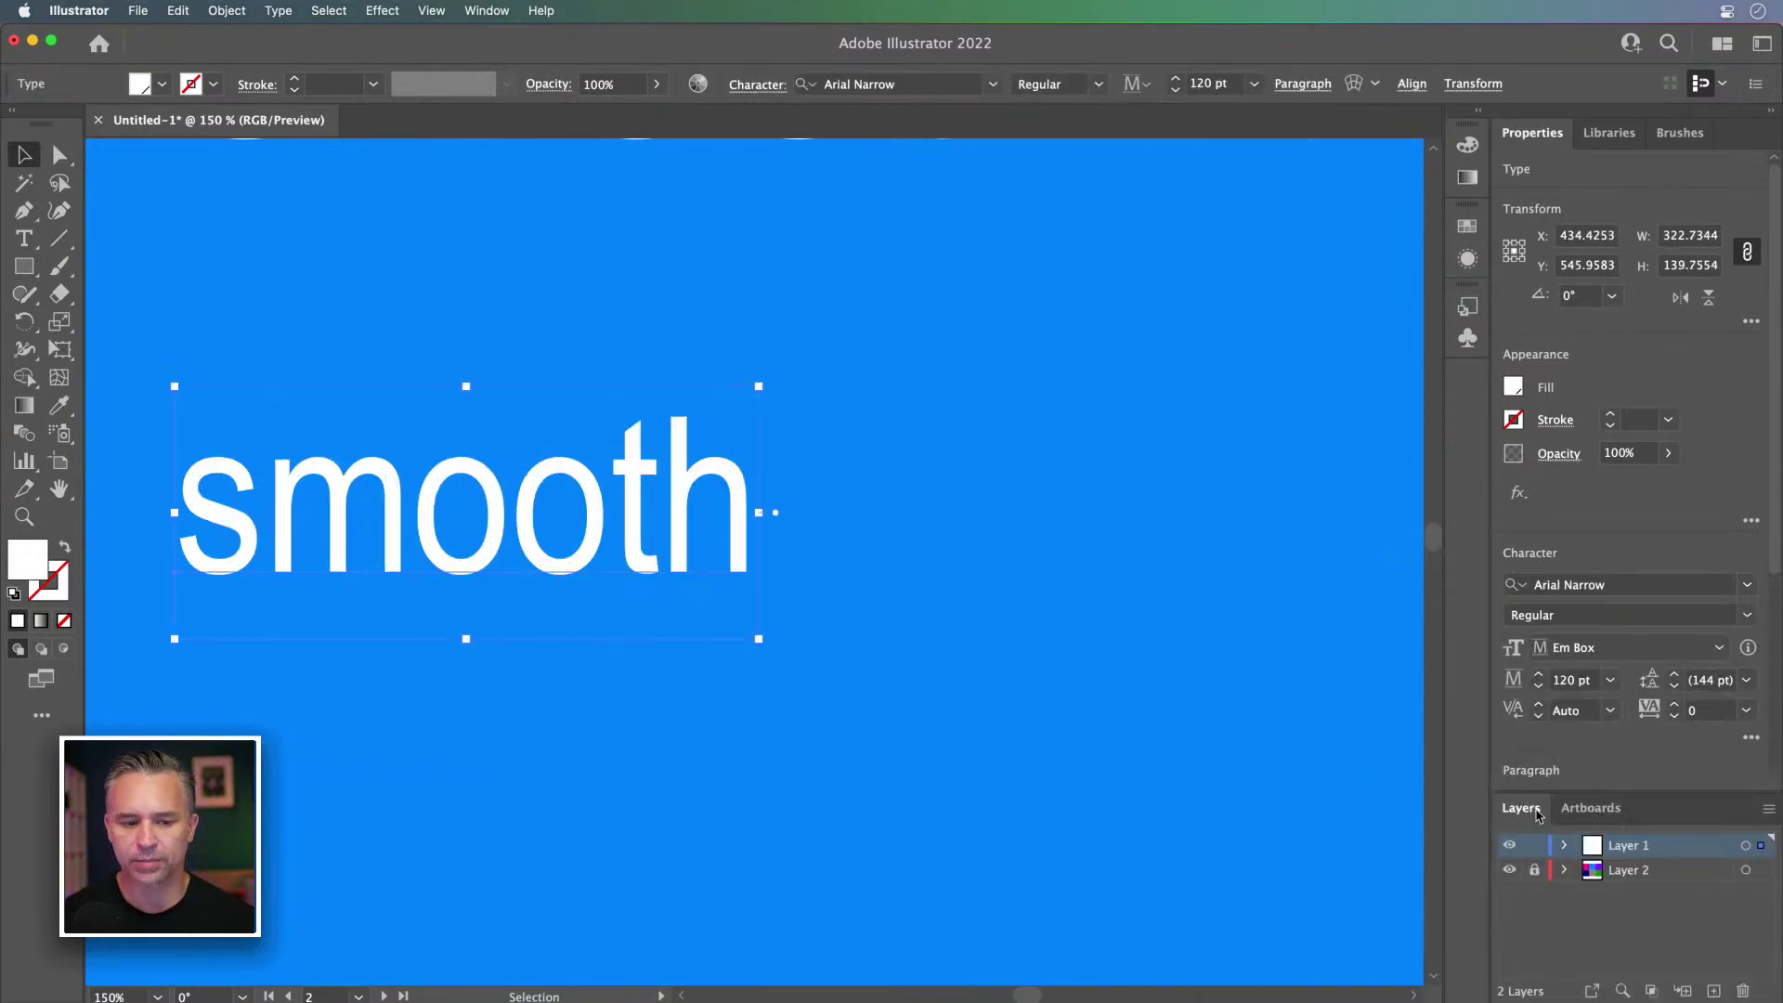
Step: Apply the All Caps character option to the word smooth
click(1749, 738)
click(1504, 591)
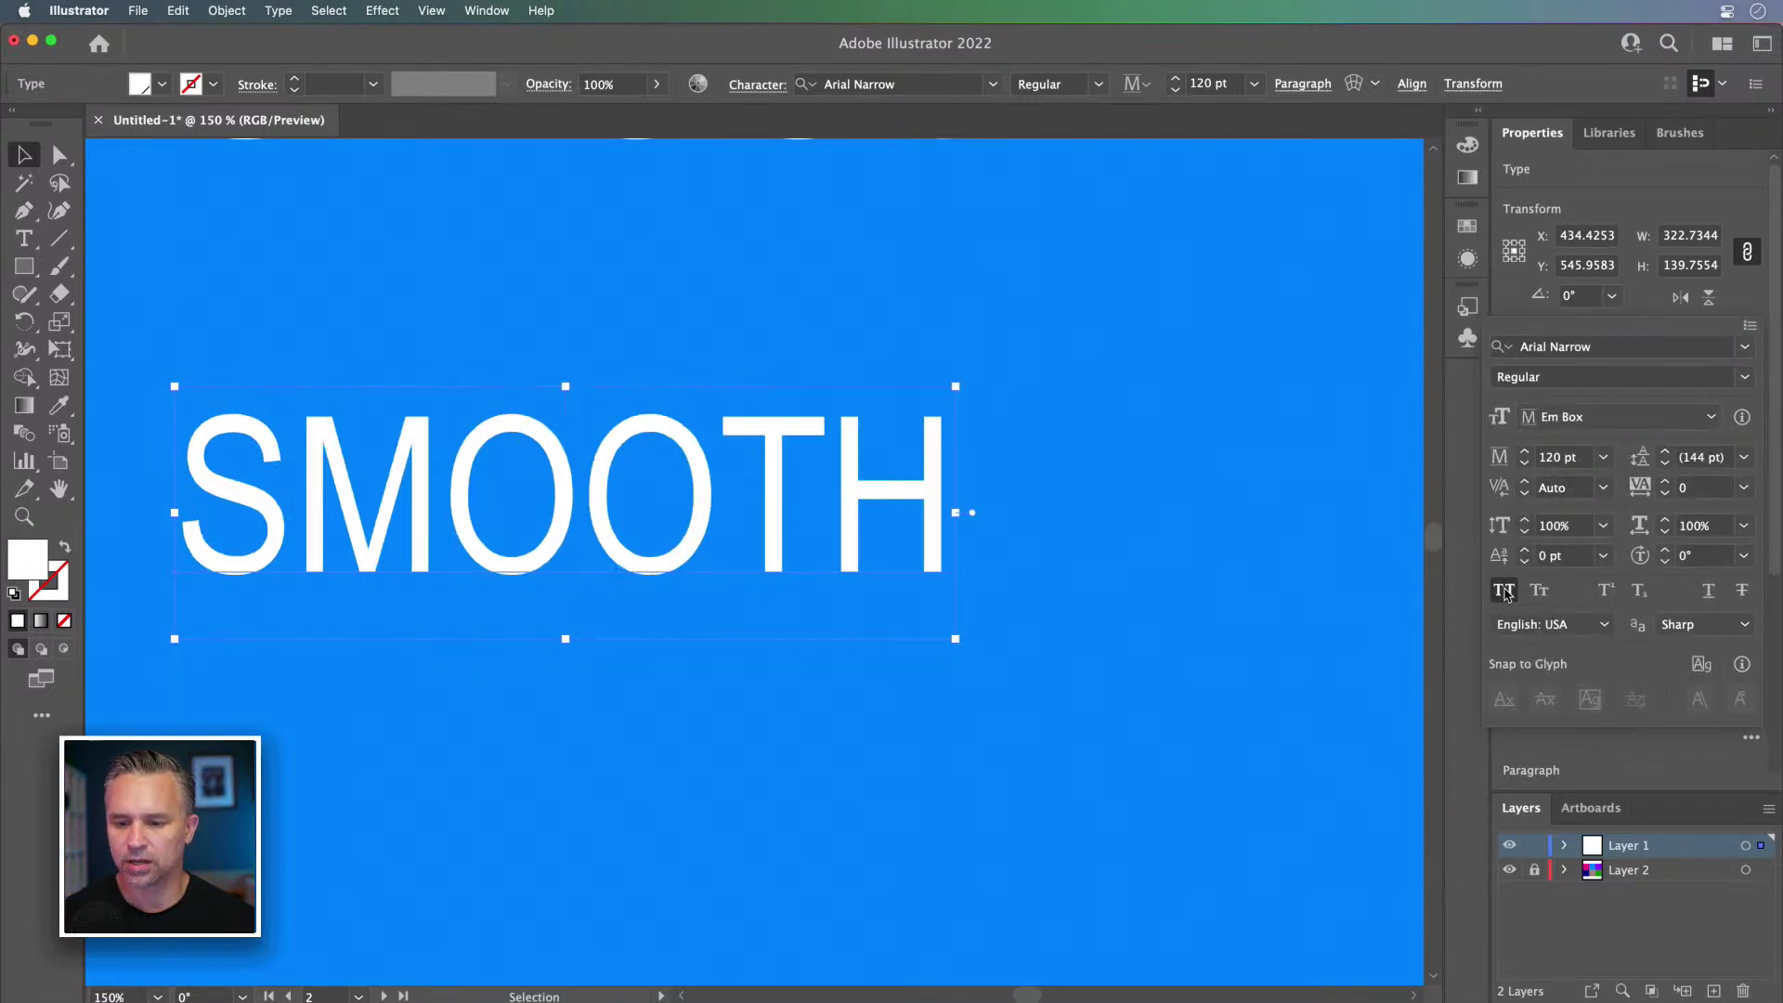
click(1508, 303)
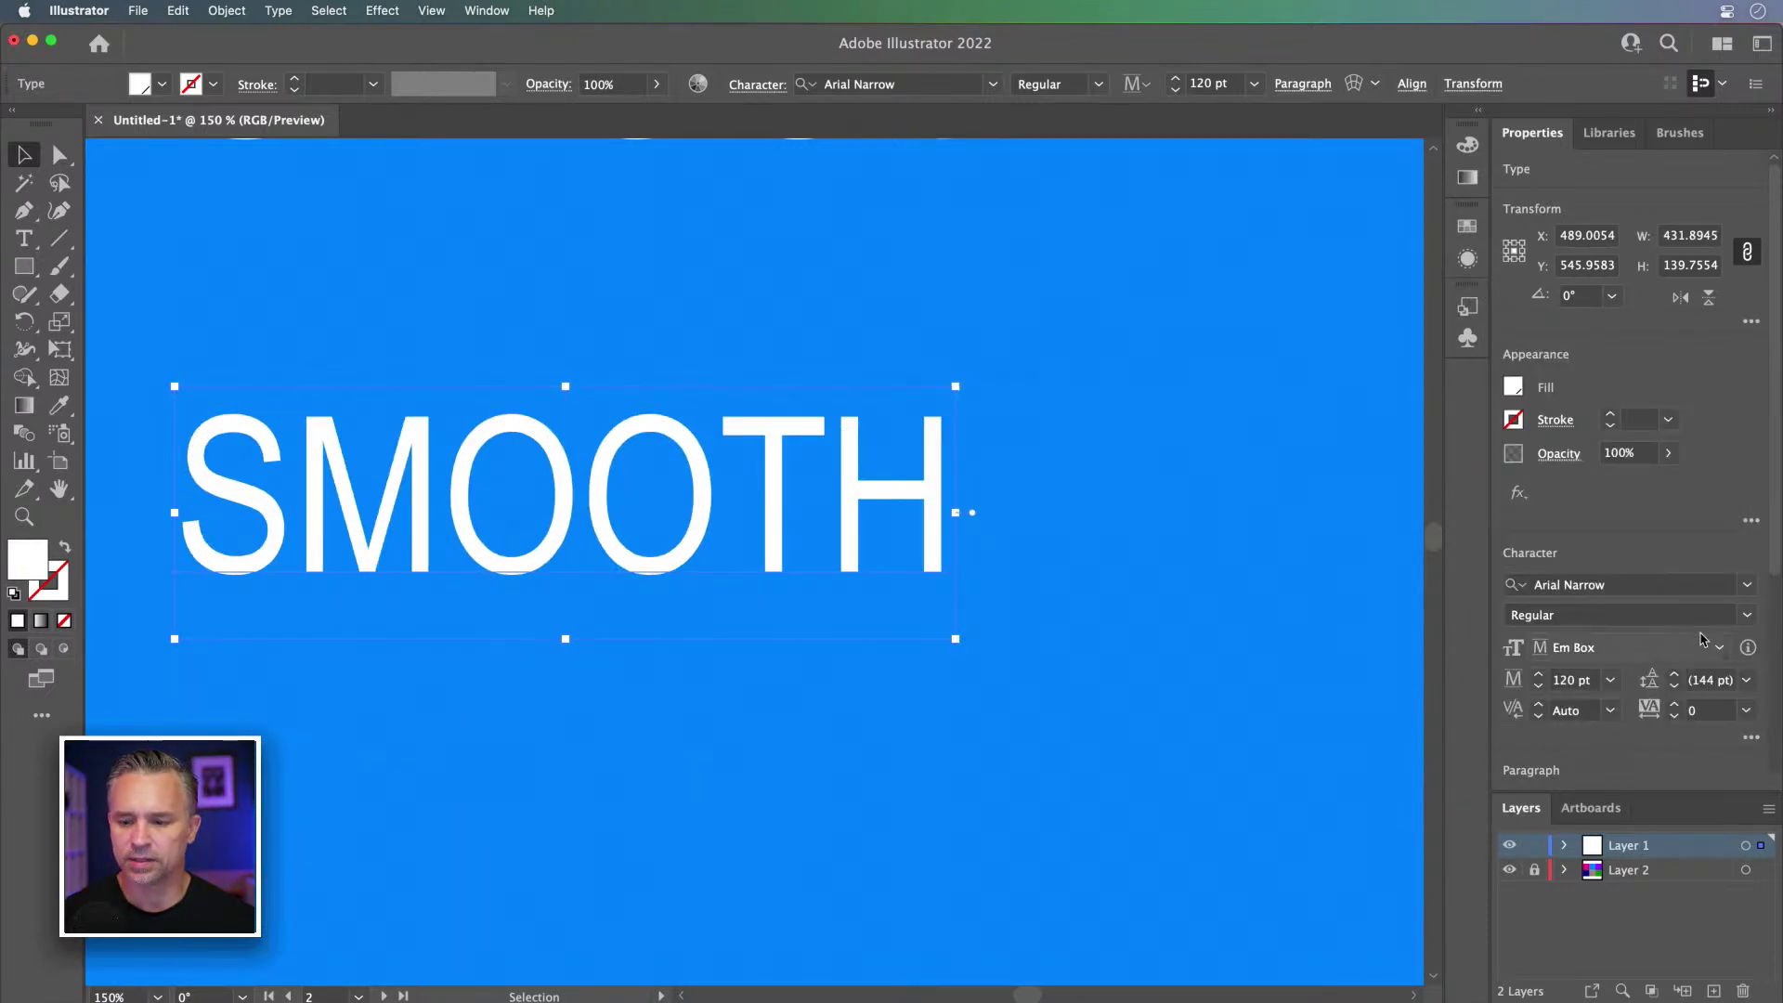
Step: Change the word's font to Acumin Pro ExtraCondensed in the Bold style
click(1748, 616)
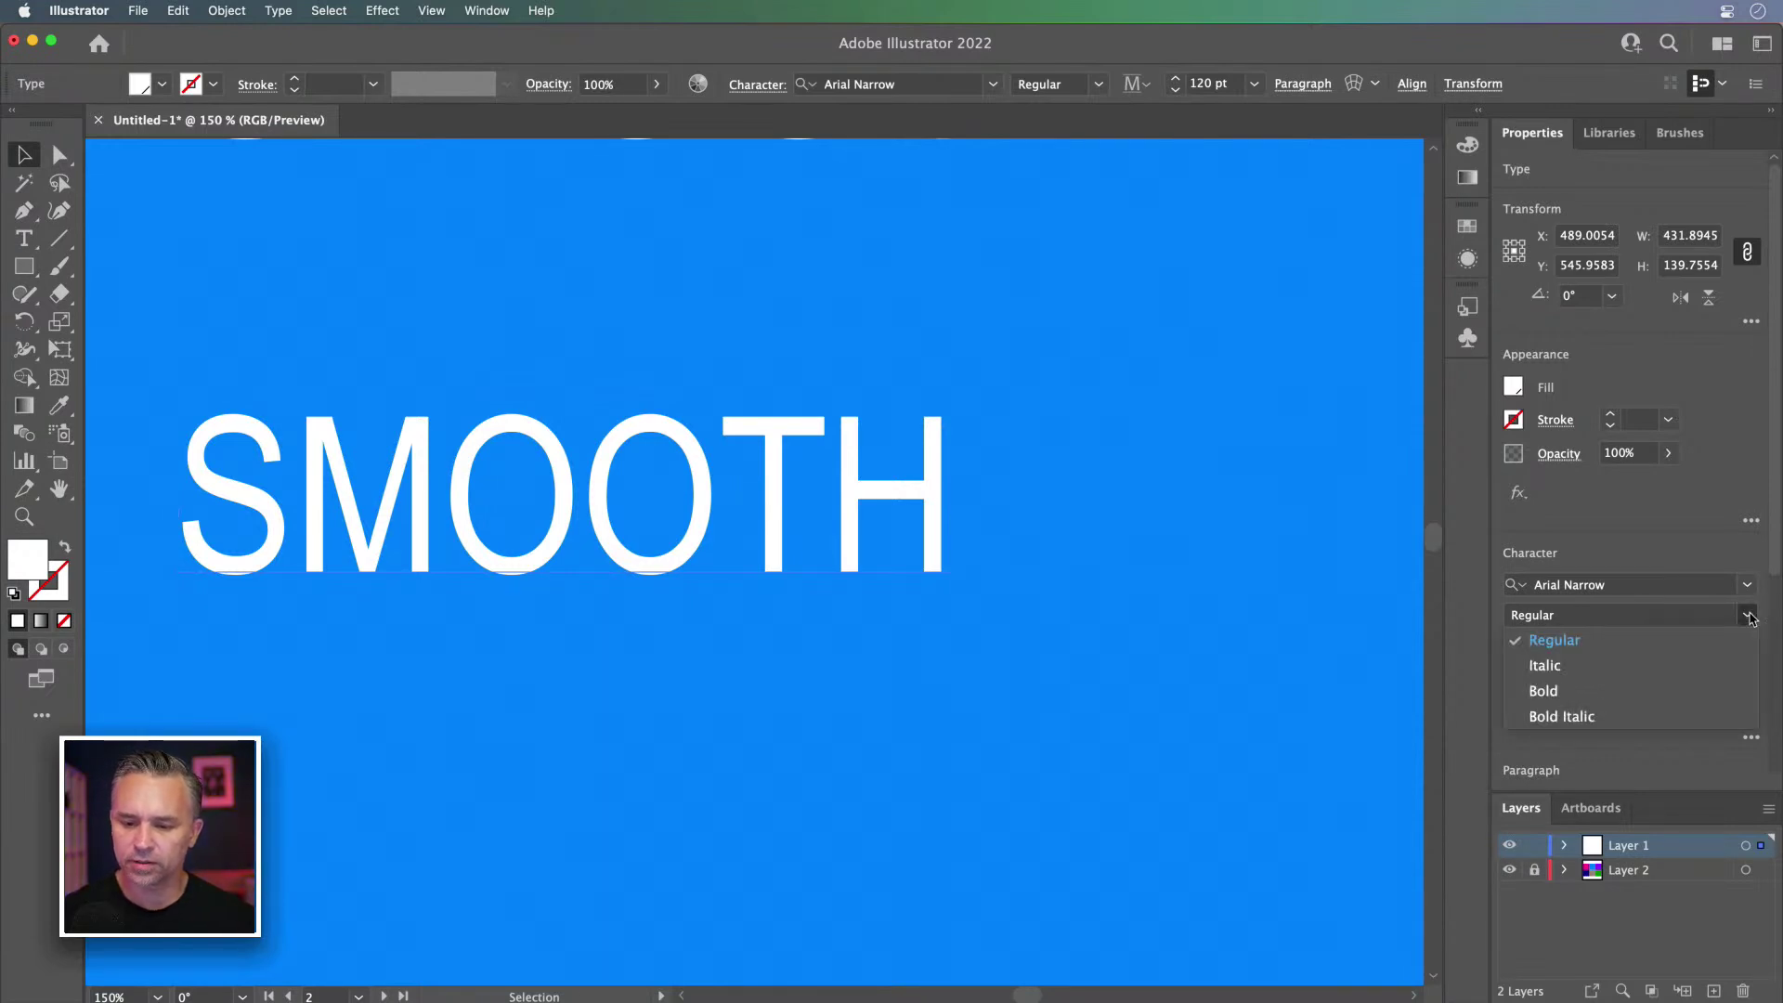
click(1748, 585)
click(1748, 585)
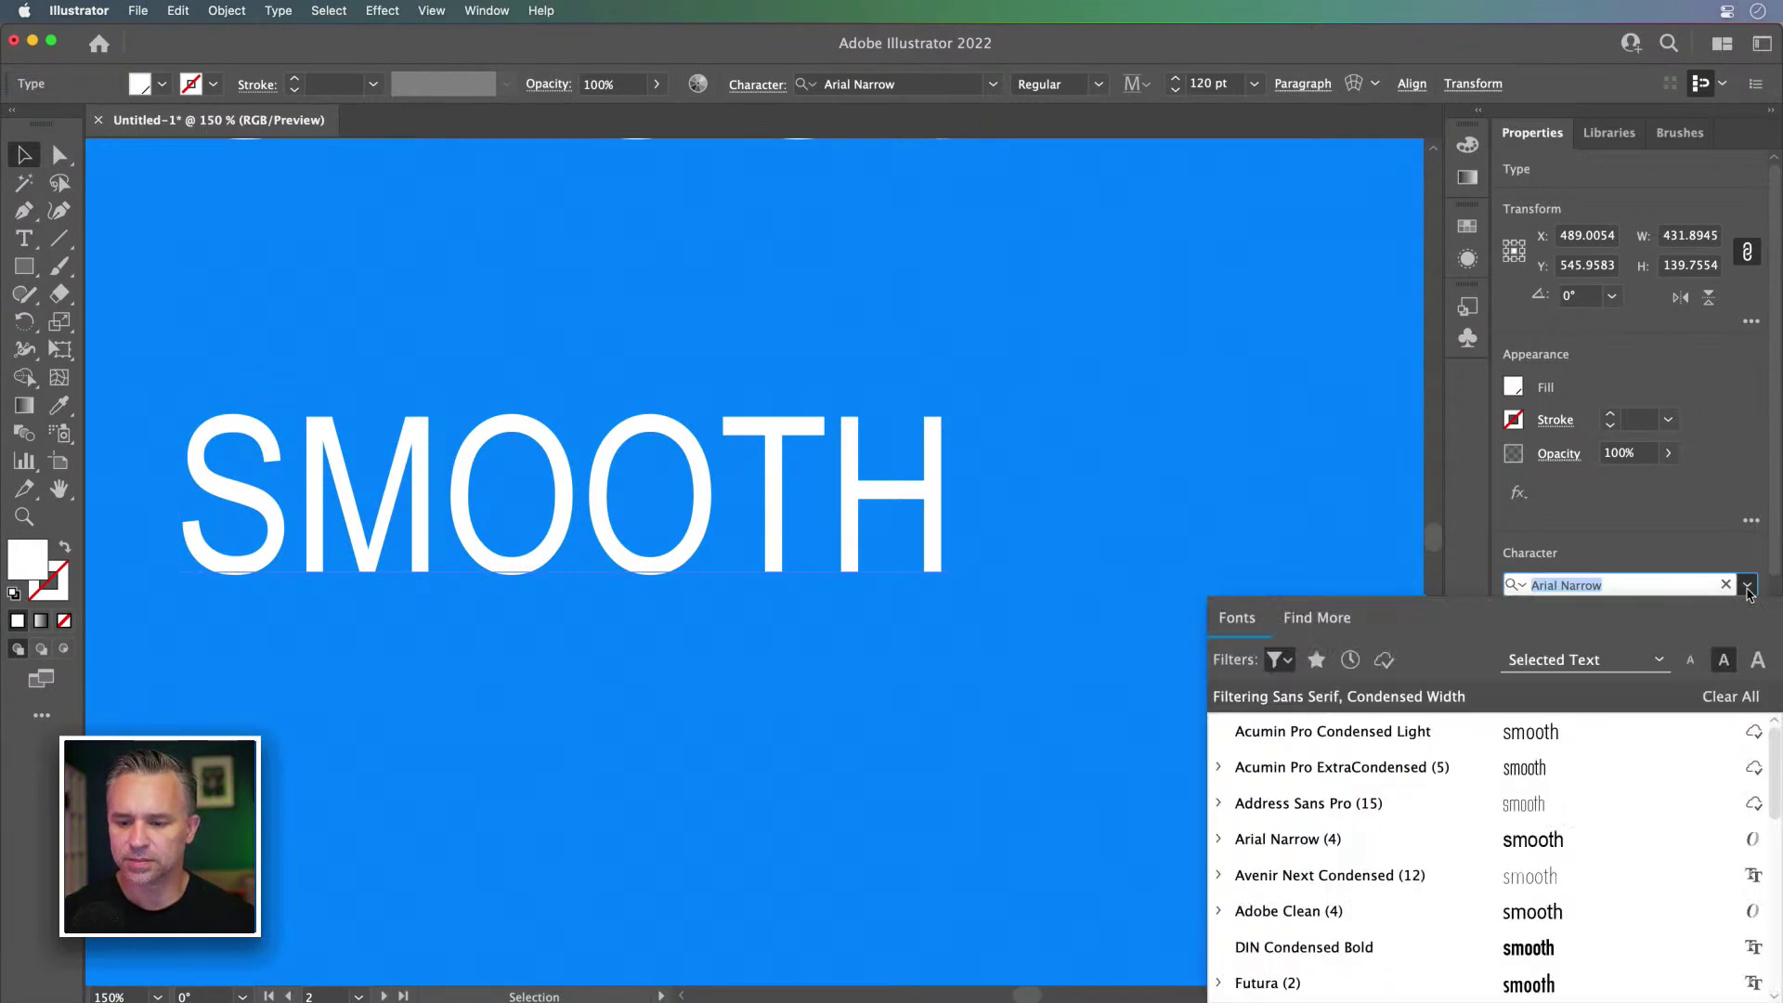
click(1383, 769)
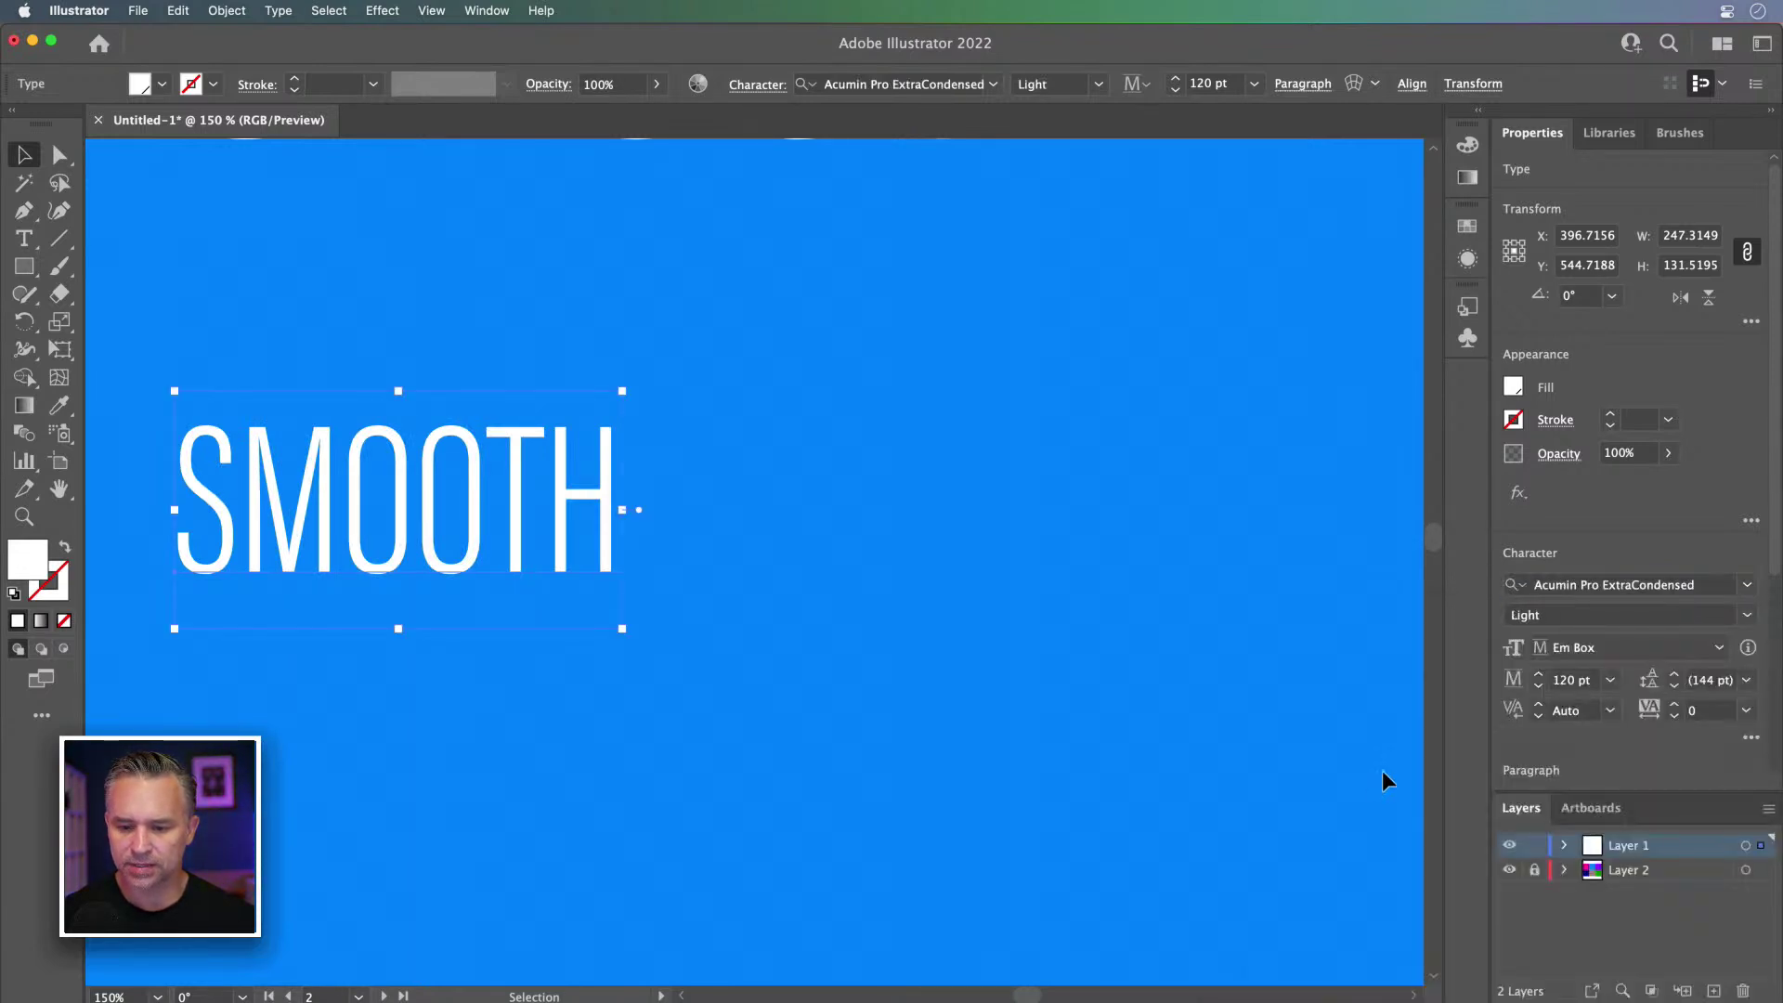
click(1747, 617)
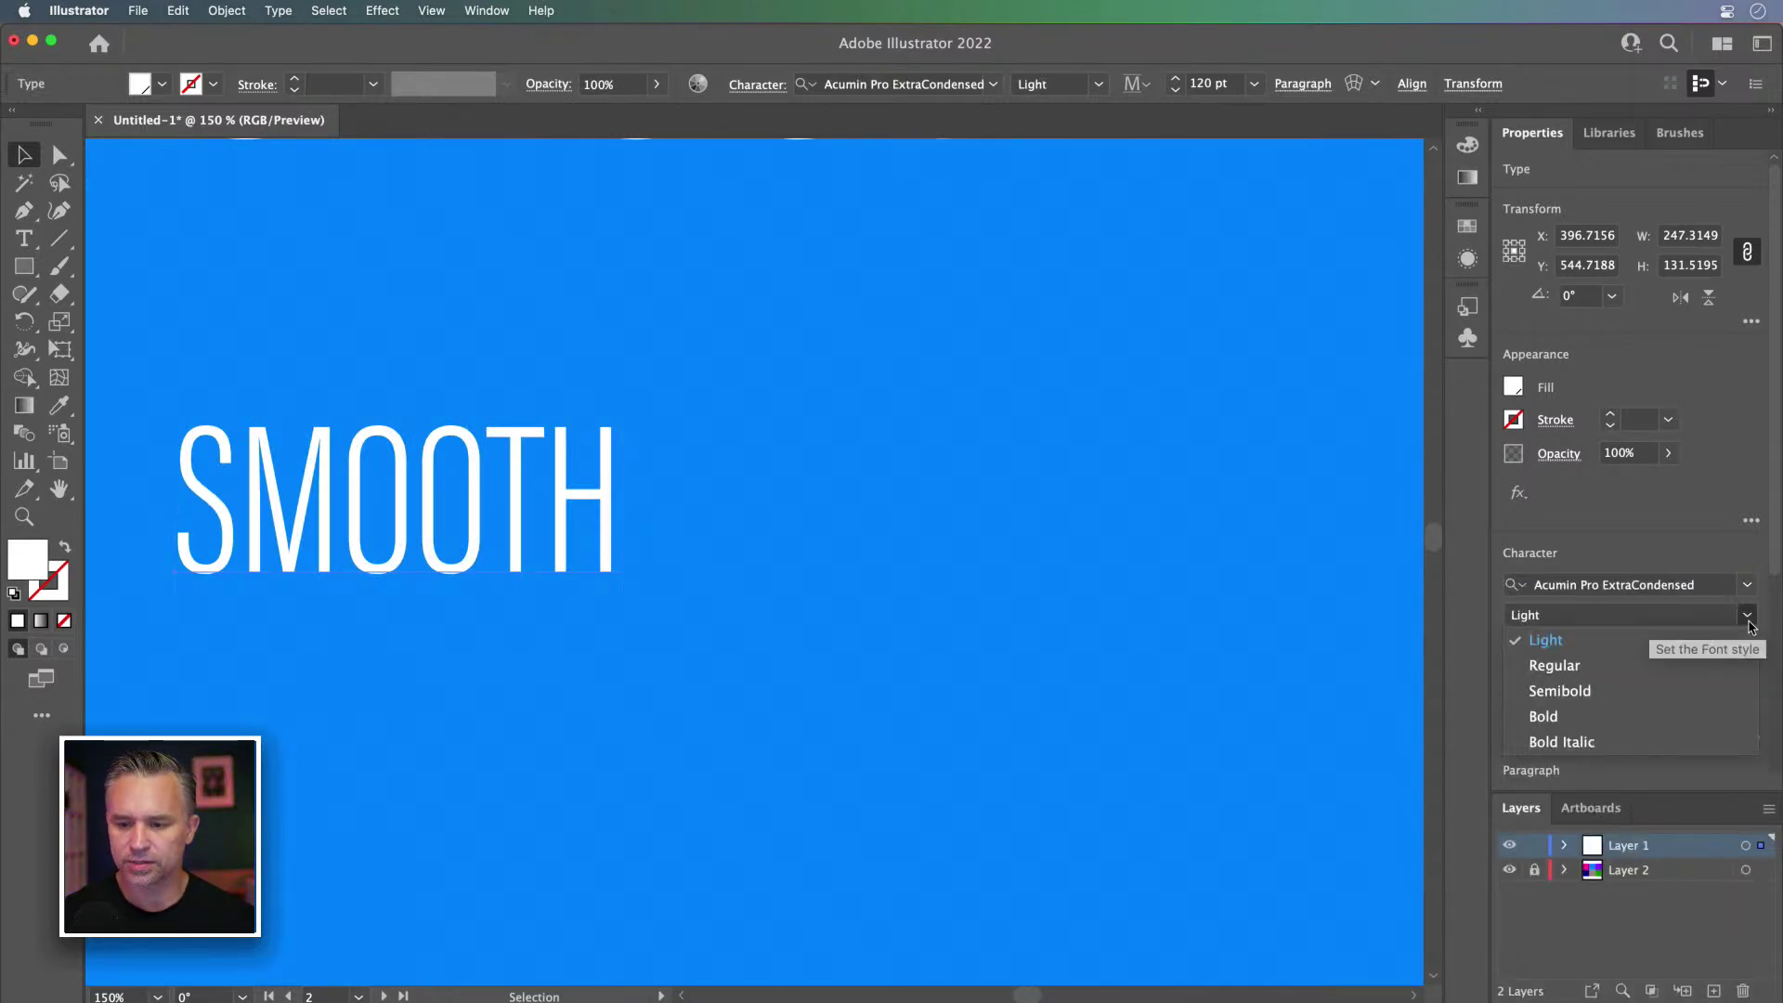
click(1558, 721)
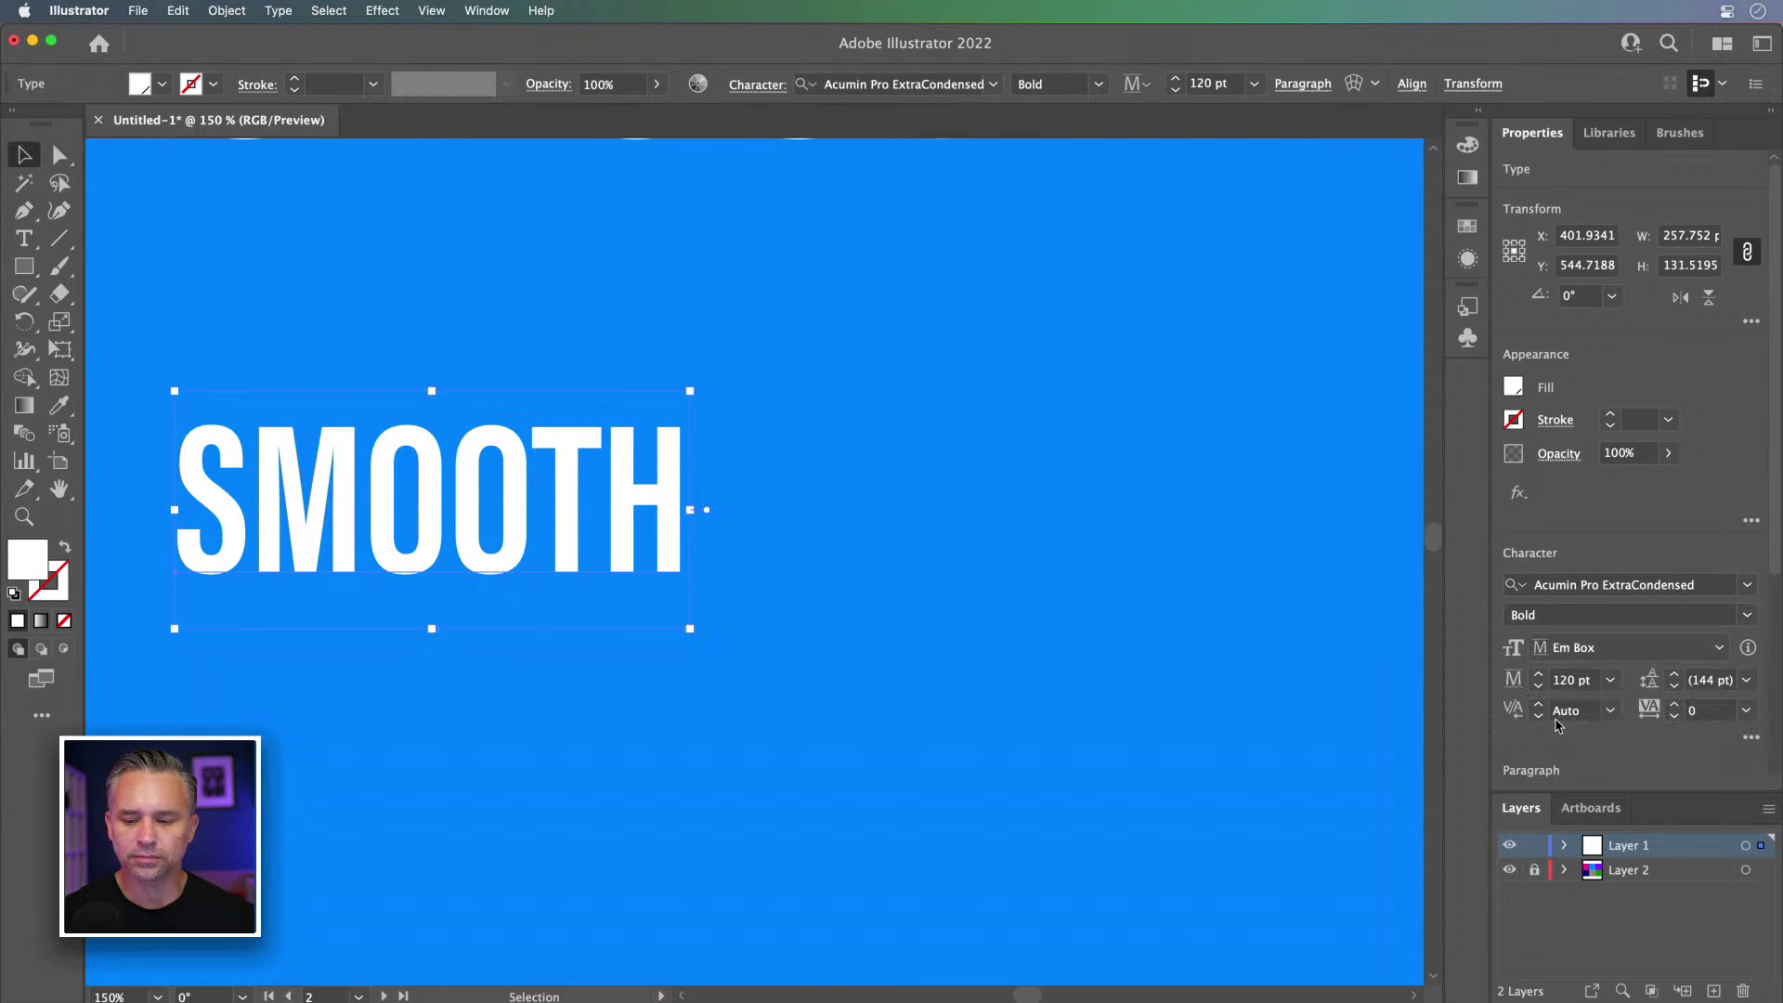
Step: Move the word SMOOTH toward the middle of the blue artboard and replace its text with HELLO
drag(517, 542, 783, 688)
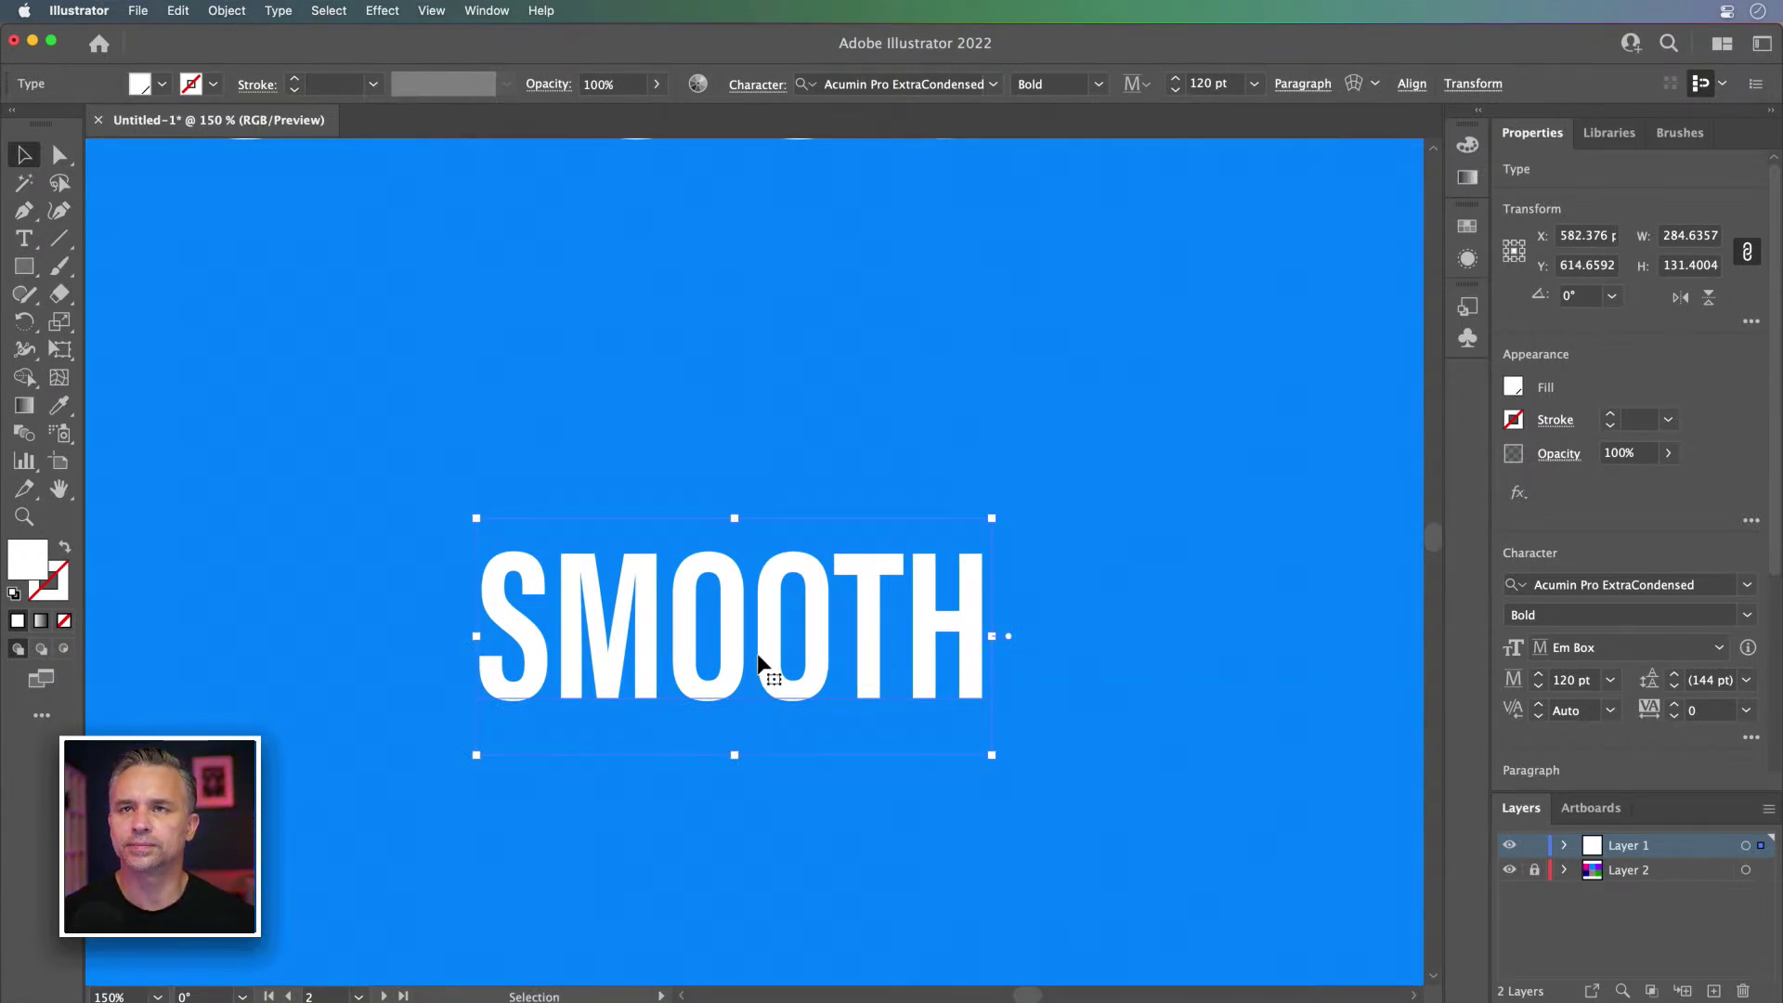
drag(758, 656, 782, 656)
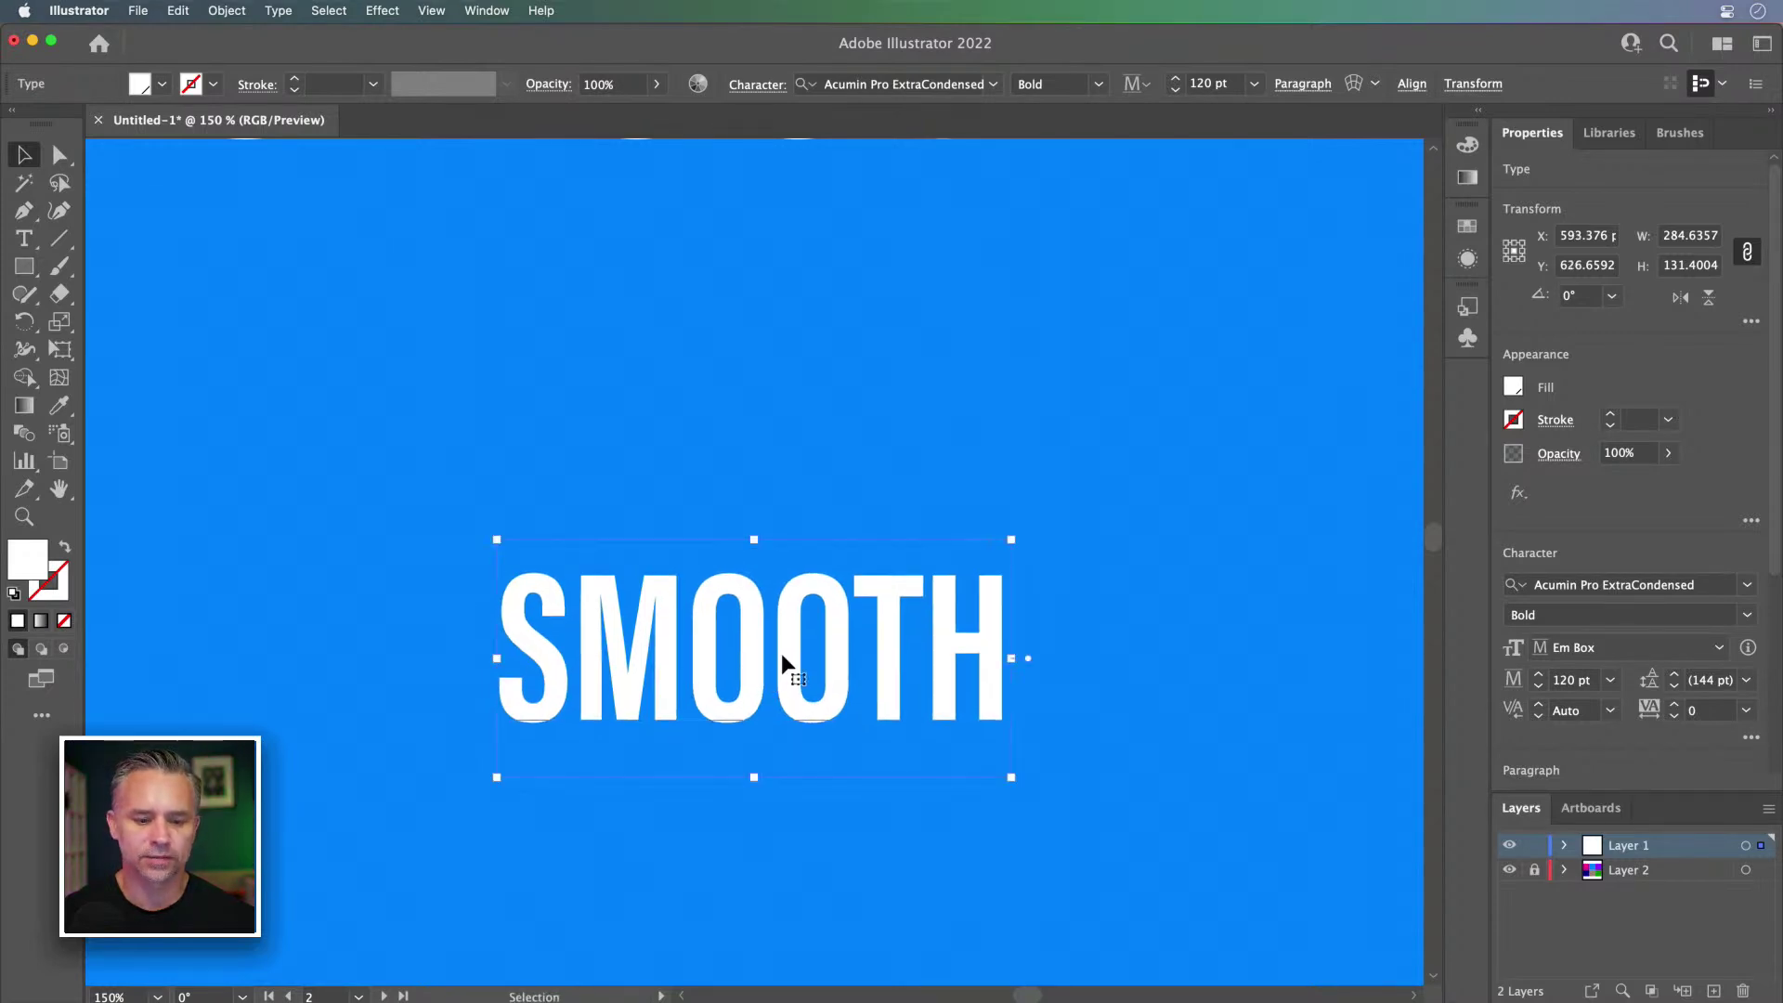
triple_click(754, 658)
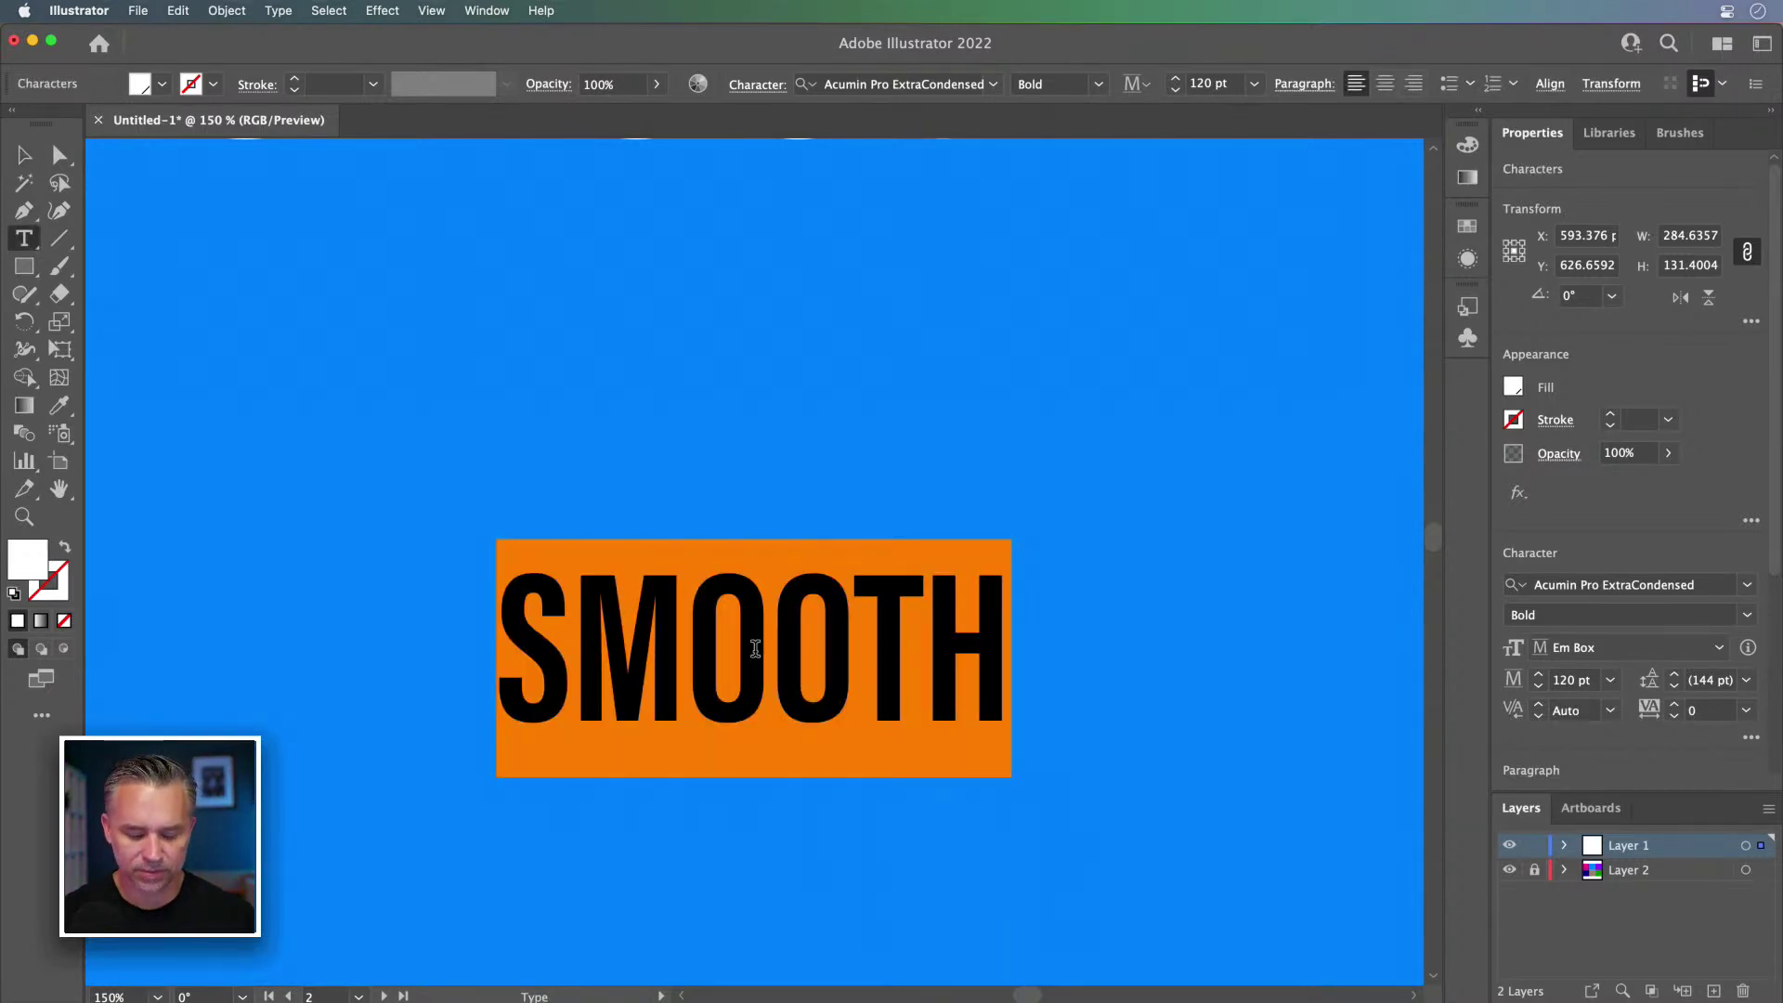
text(HELLO)
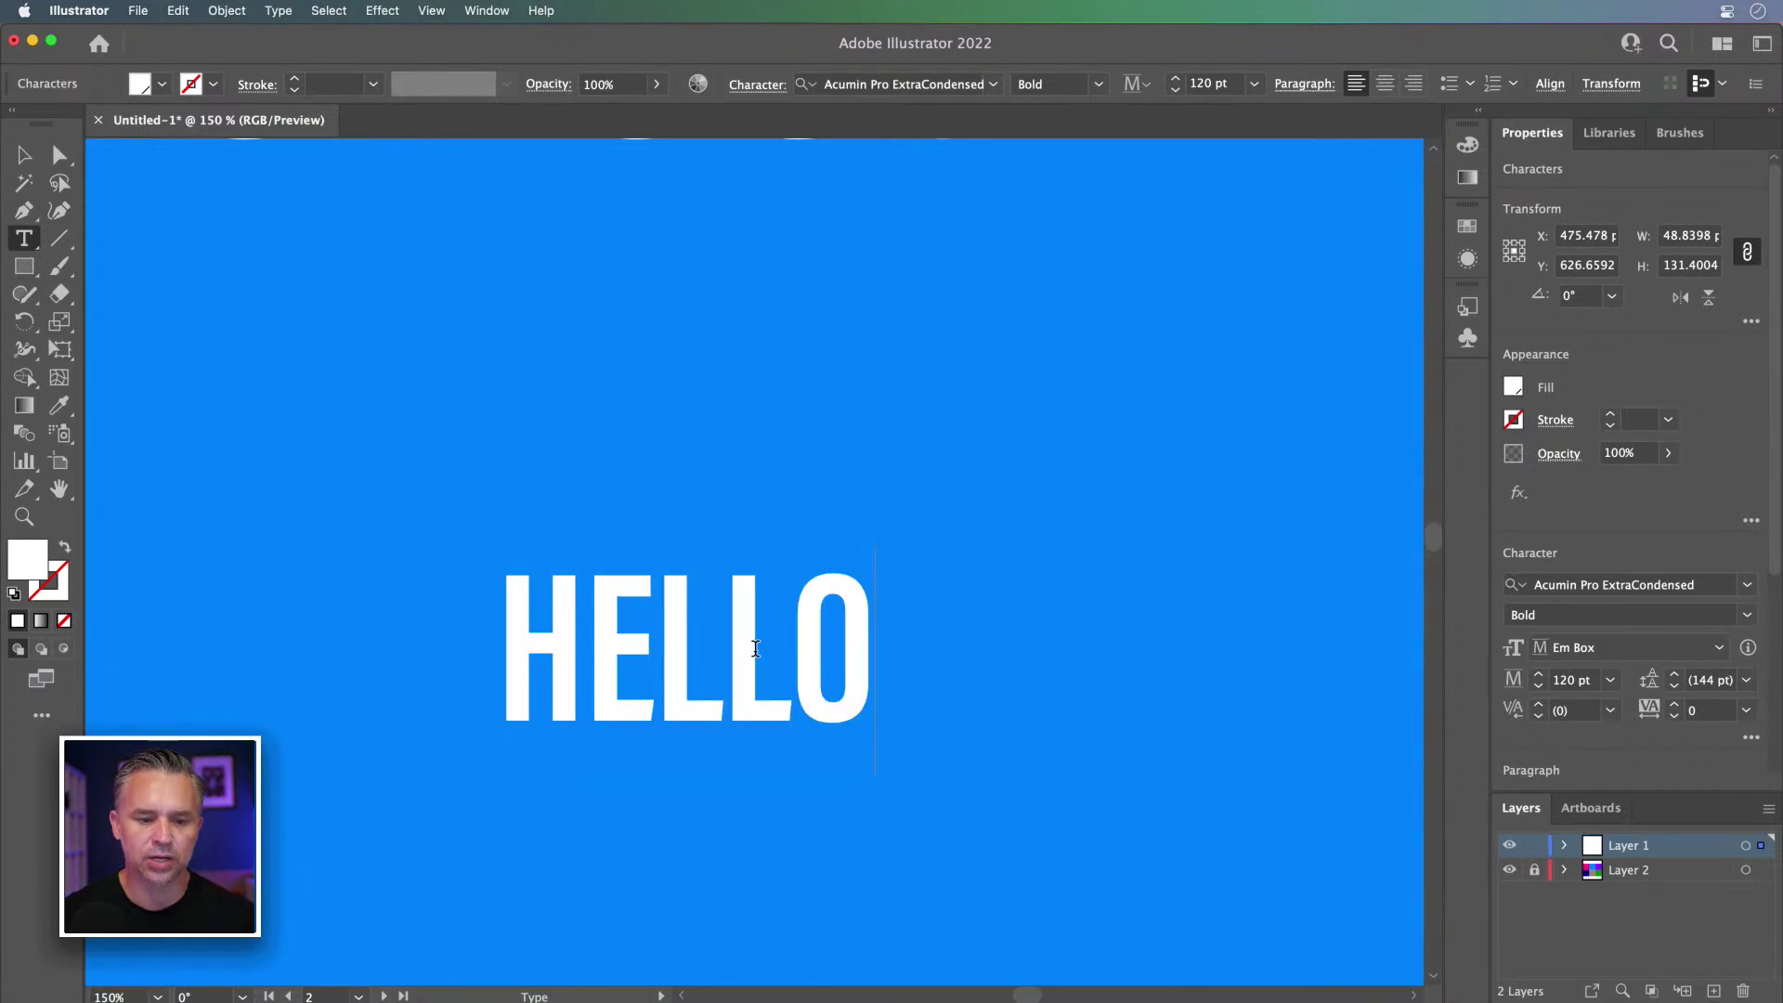
key(Escape)
Step: Arrange three copies of HELLO on the blue artboard and add an exclamation mark to the uppermost one
drag(600, 592, 665, 730)
drag(458, 376, 467, 434)
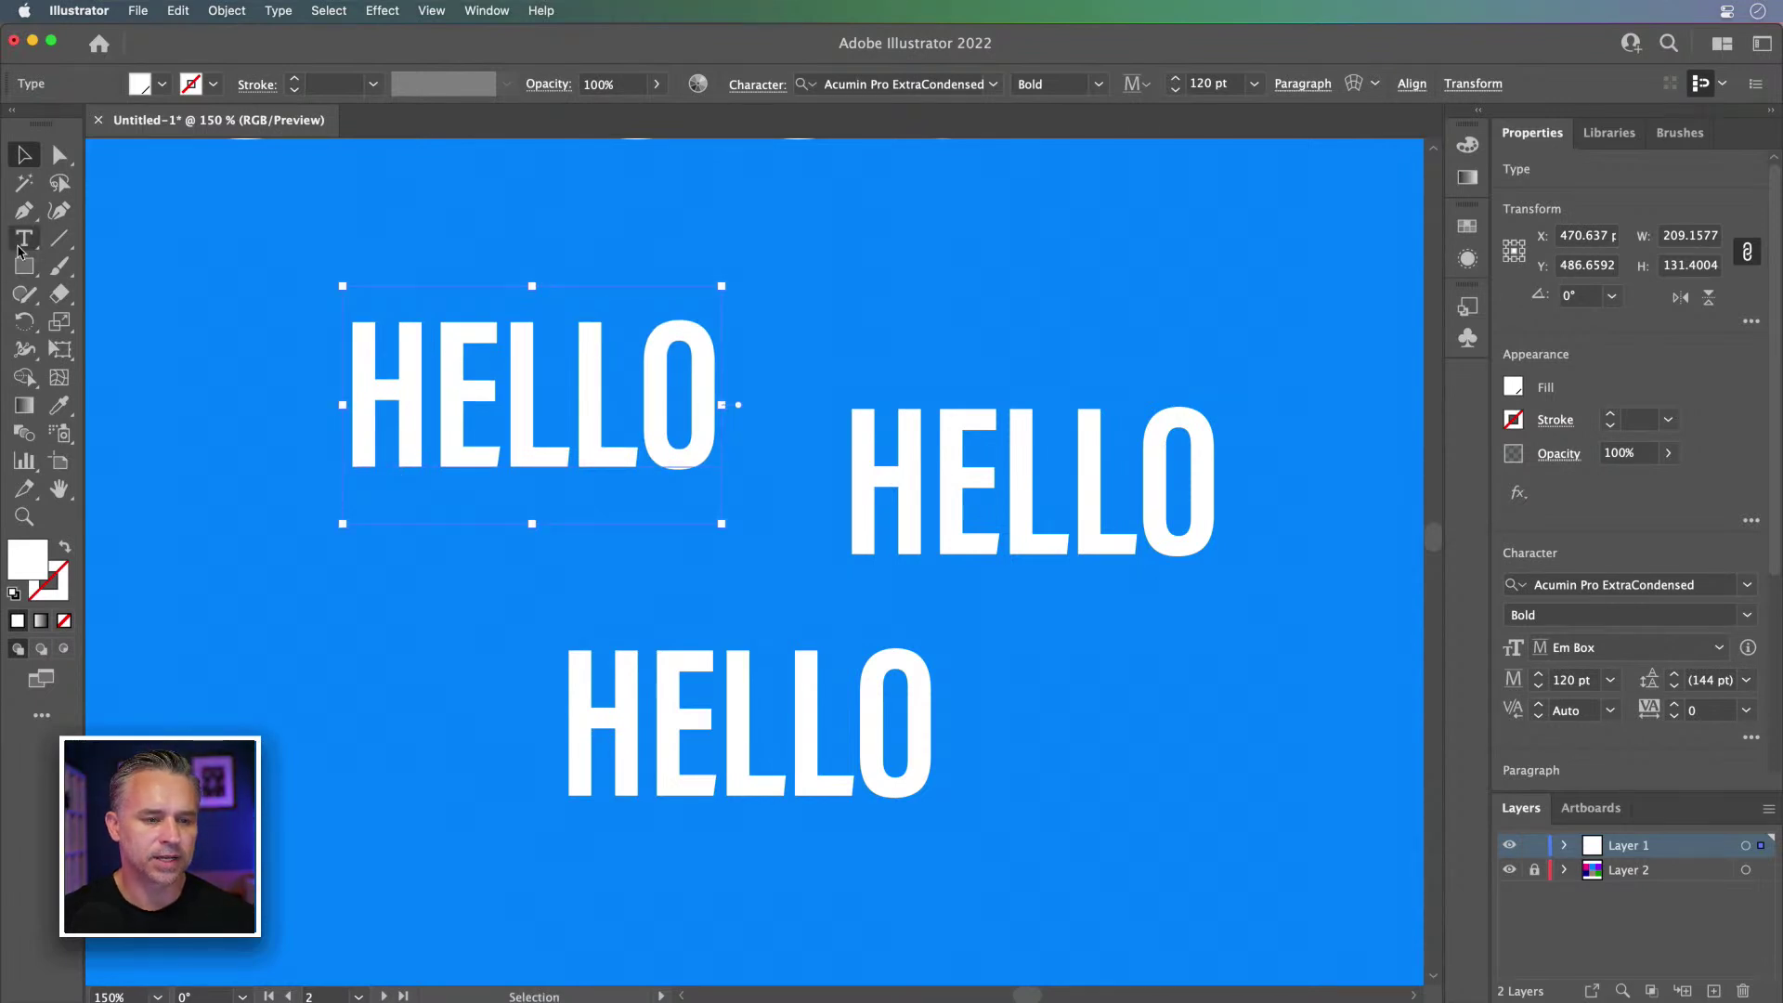
double_click(659, 397)
key(Right)
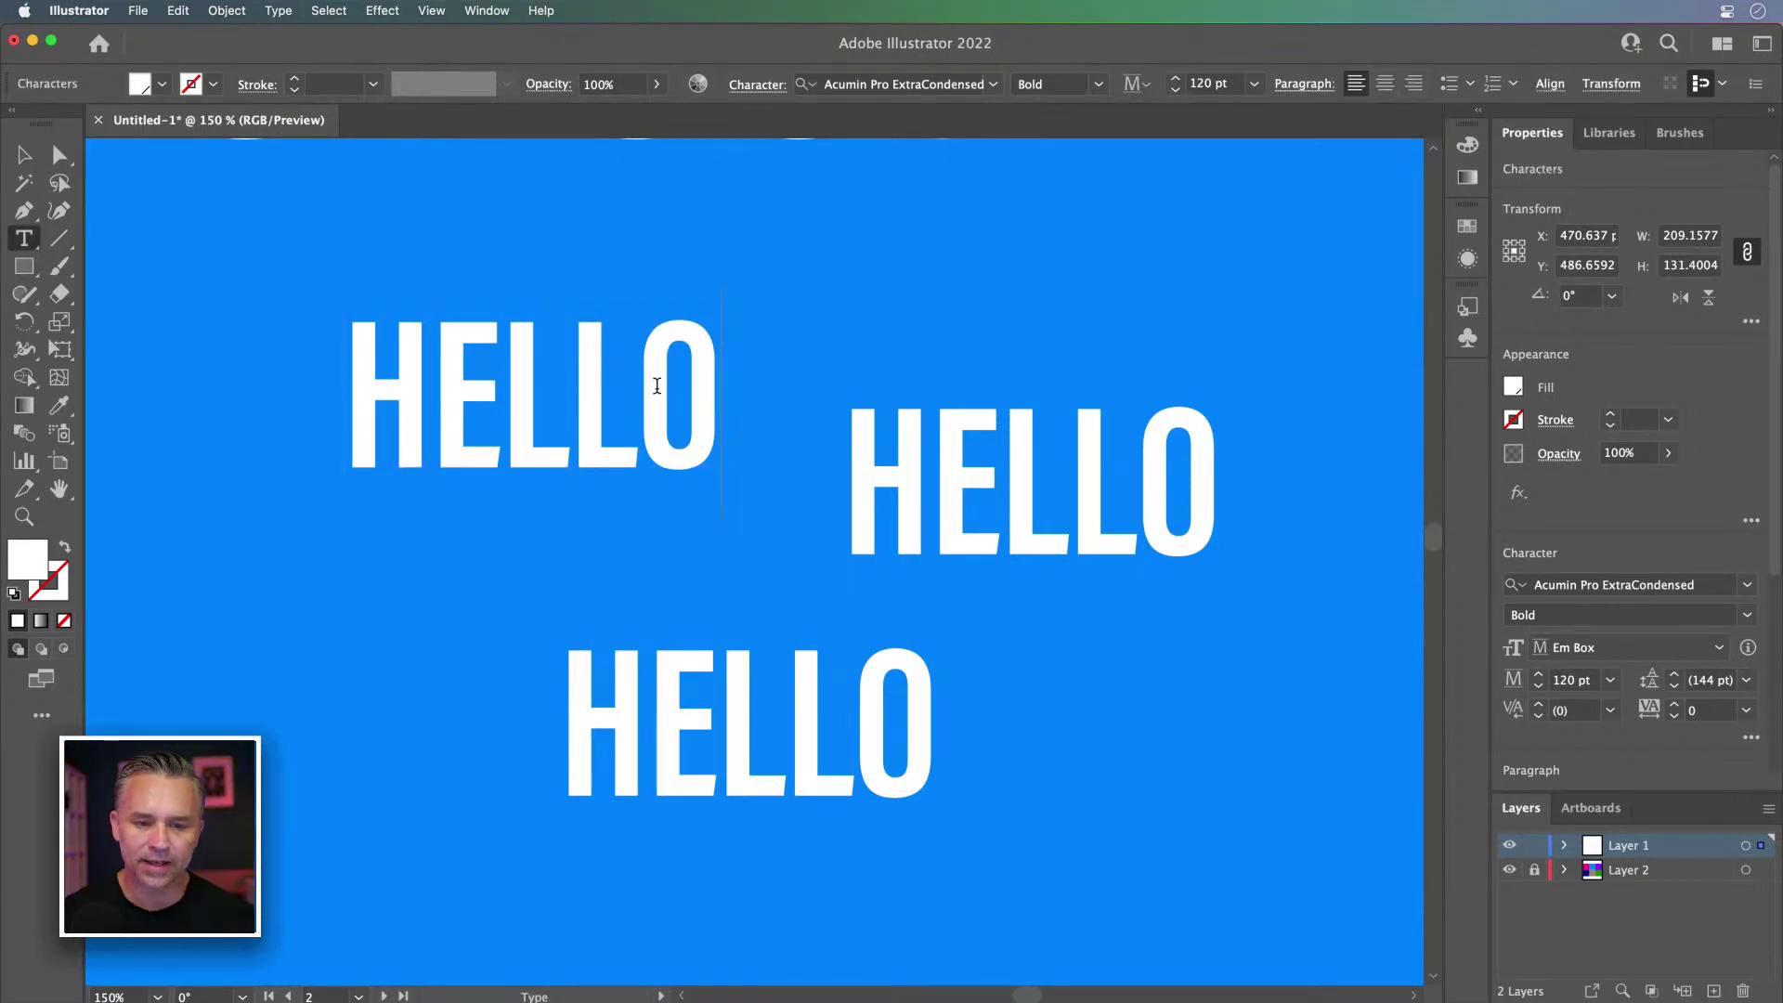
text(!)
click(25, 155)
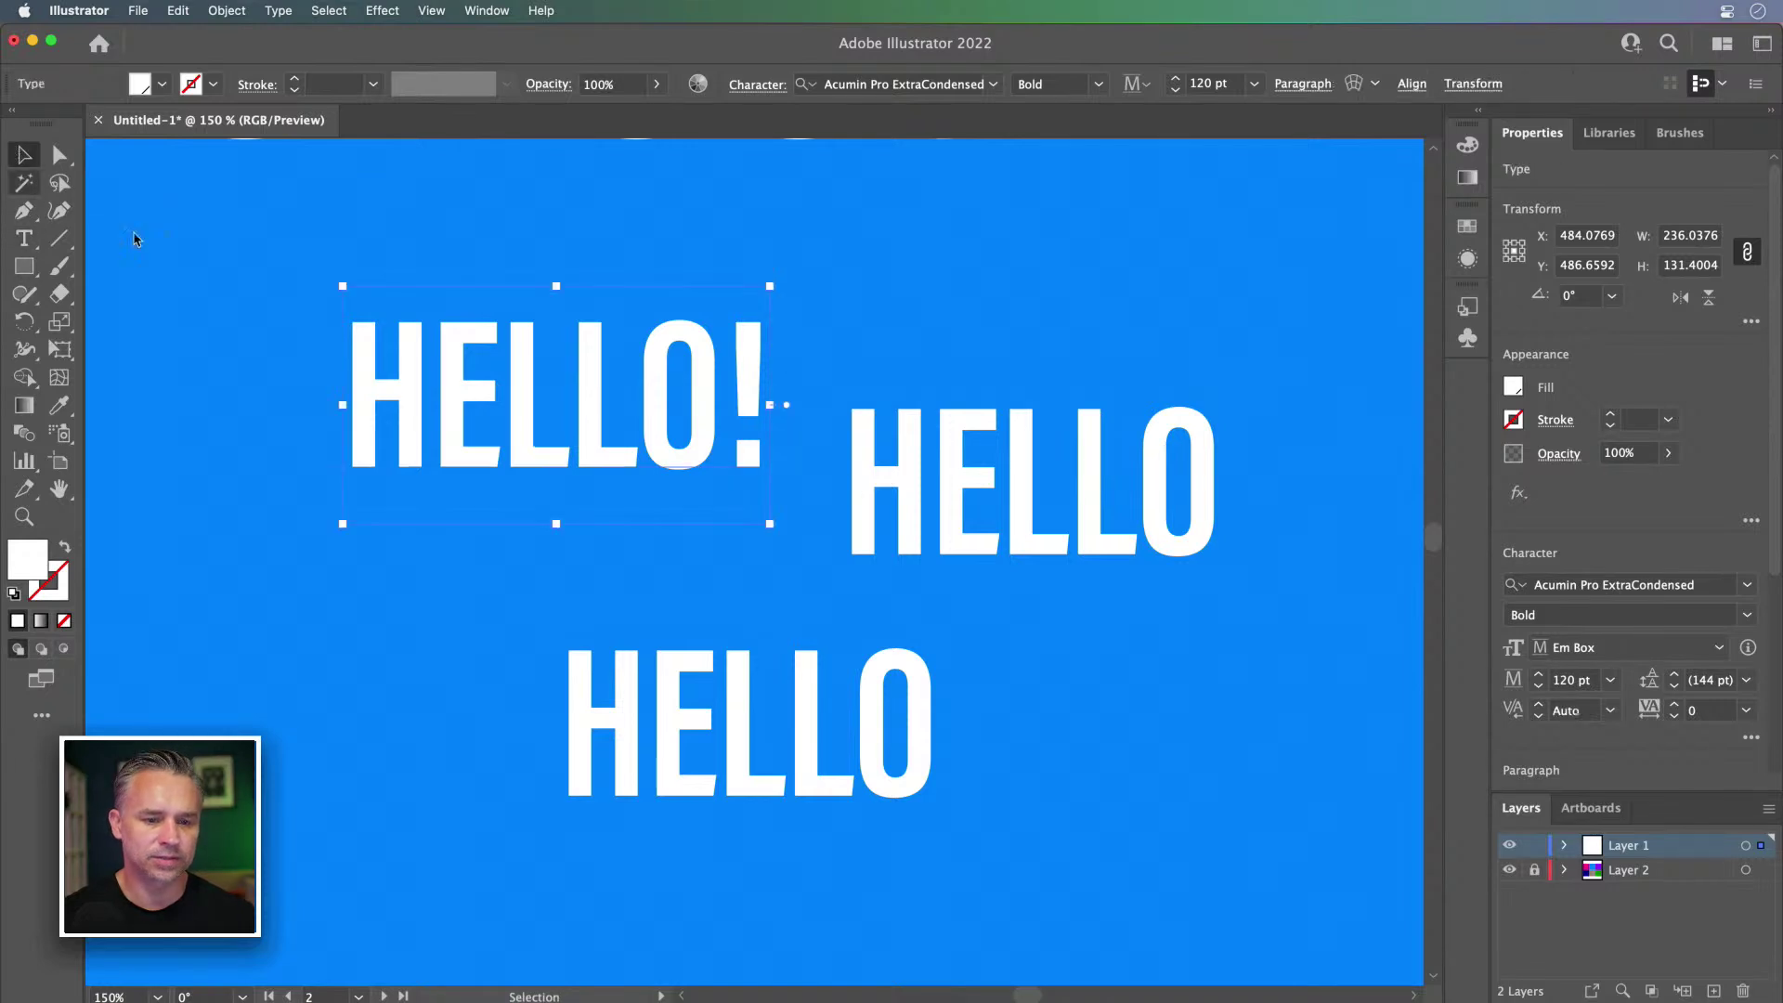
Step: Replace the font filters with the Decorative classification and apply Blenny Black to HELLO!
click(1748, 586)
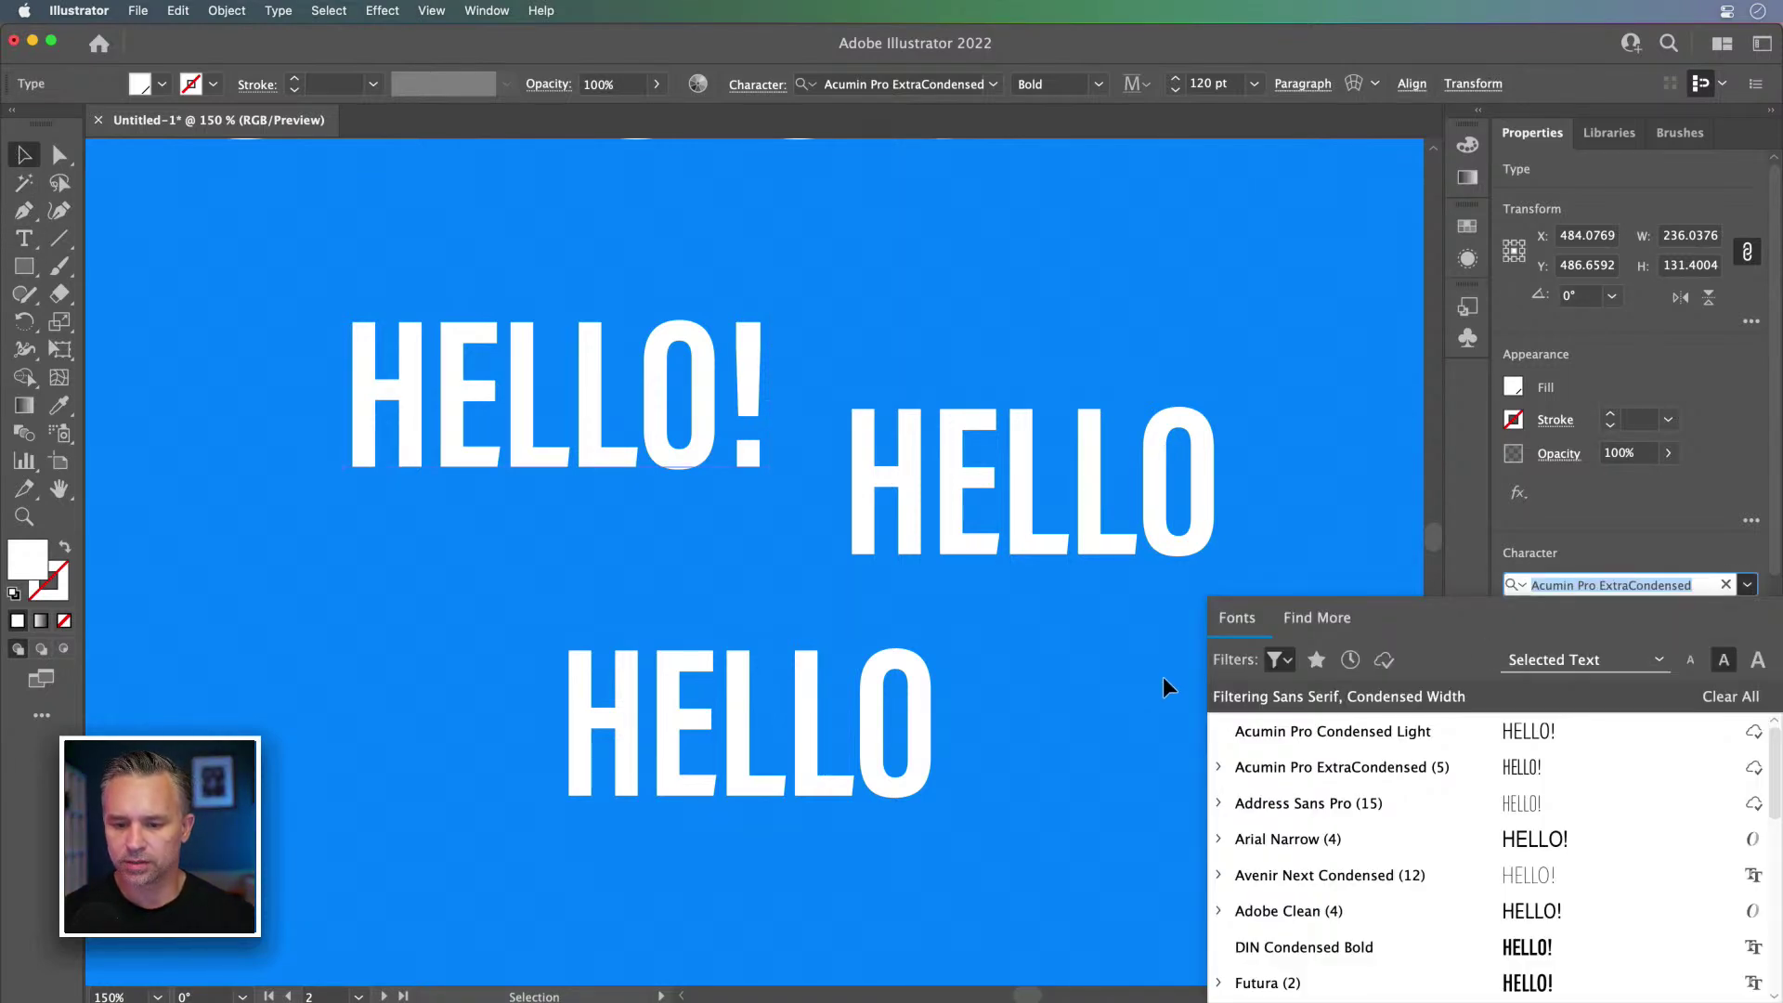
click(1282, 659)
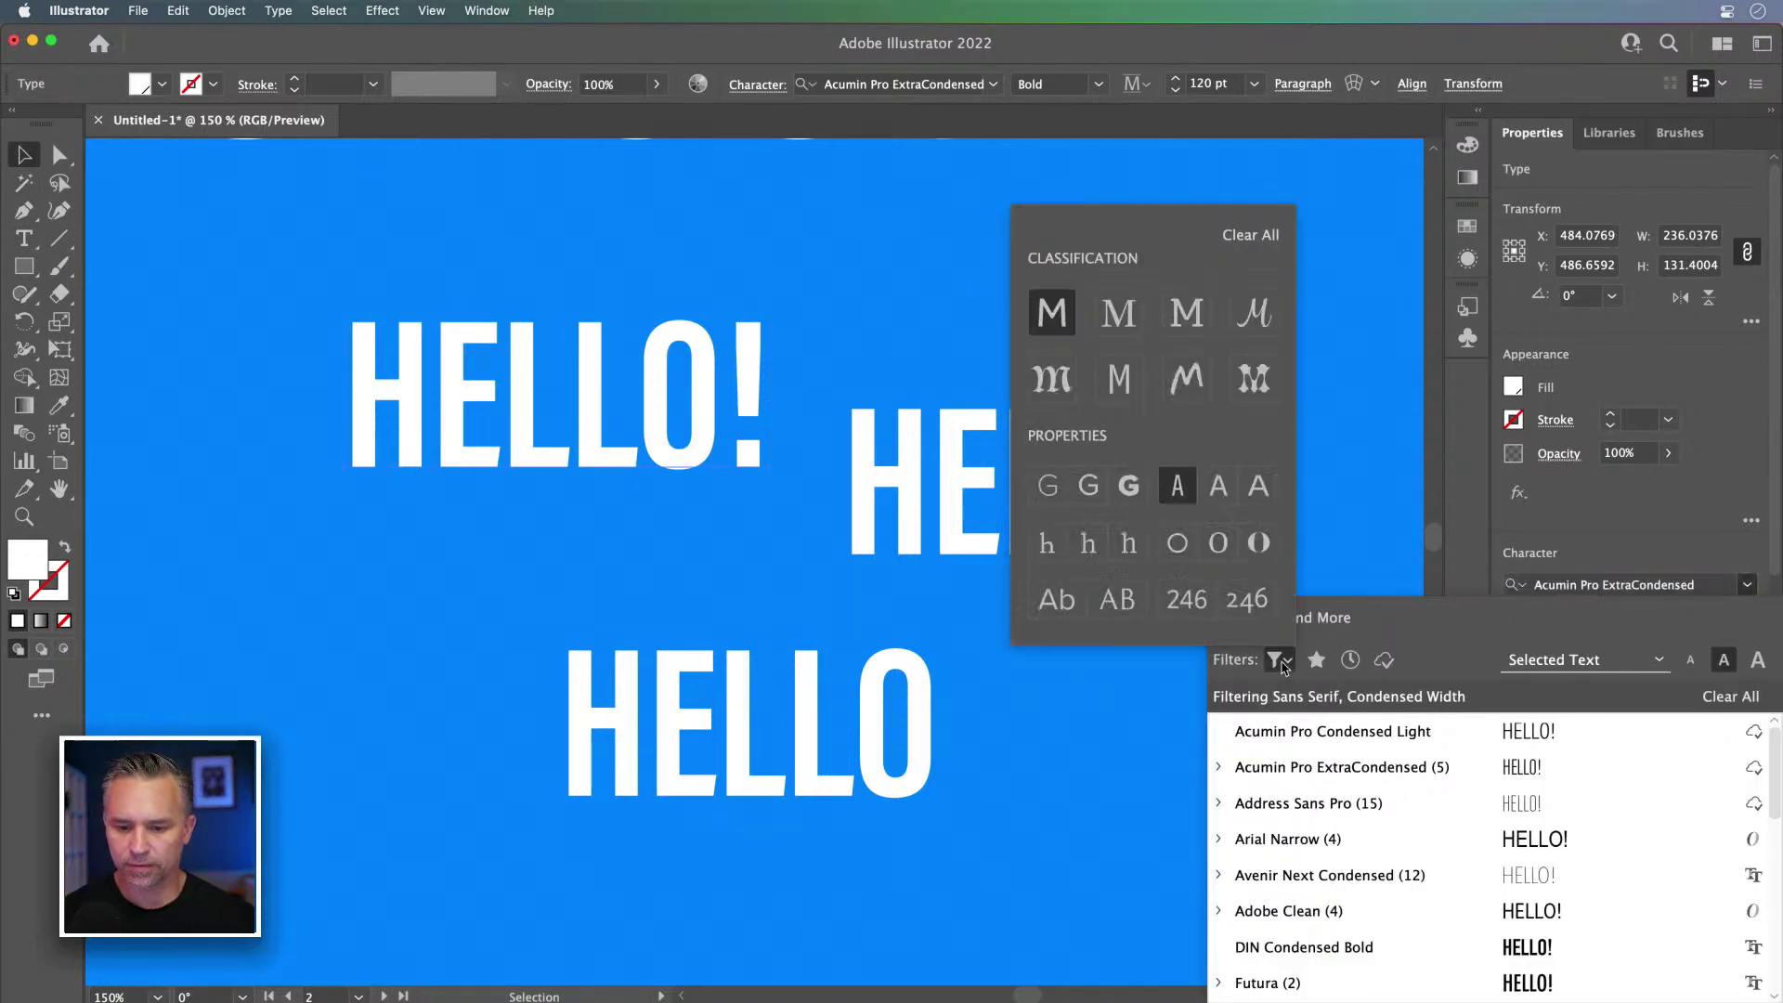
click(1233, 239)
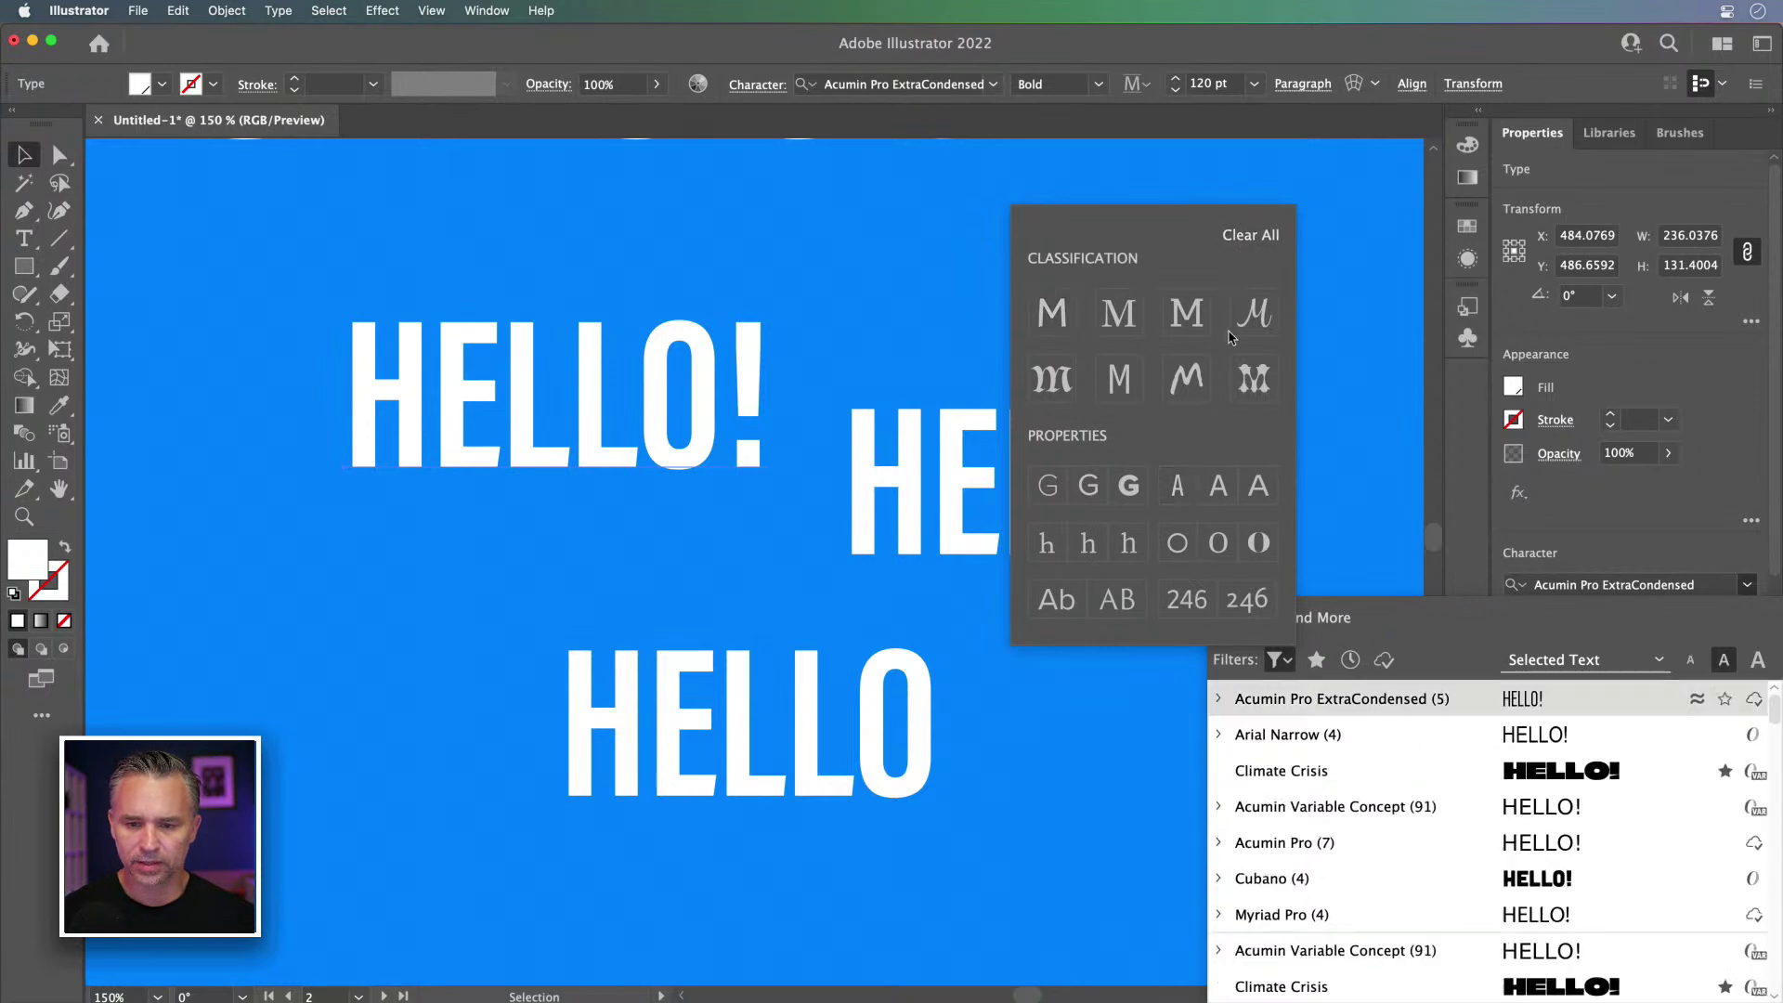
click(1249, 381)
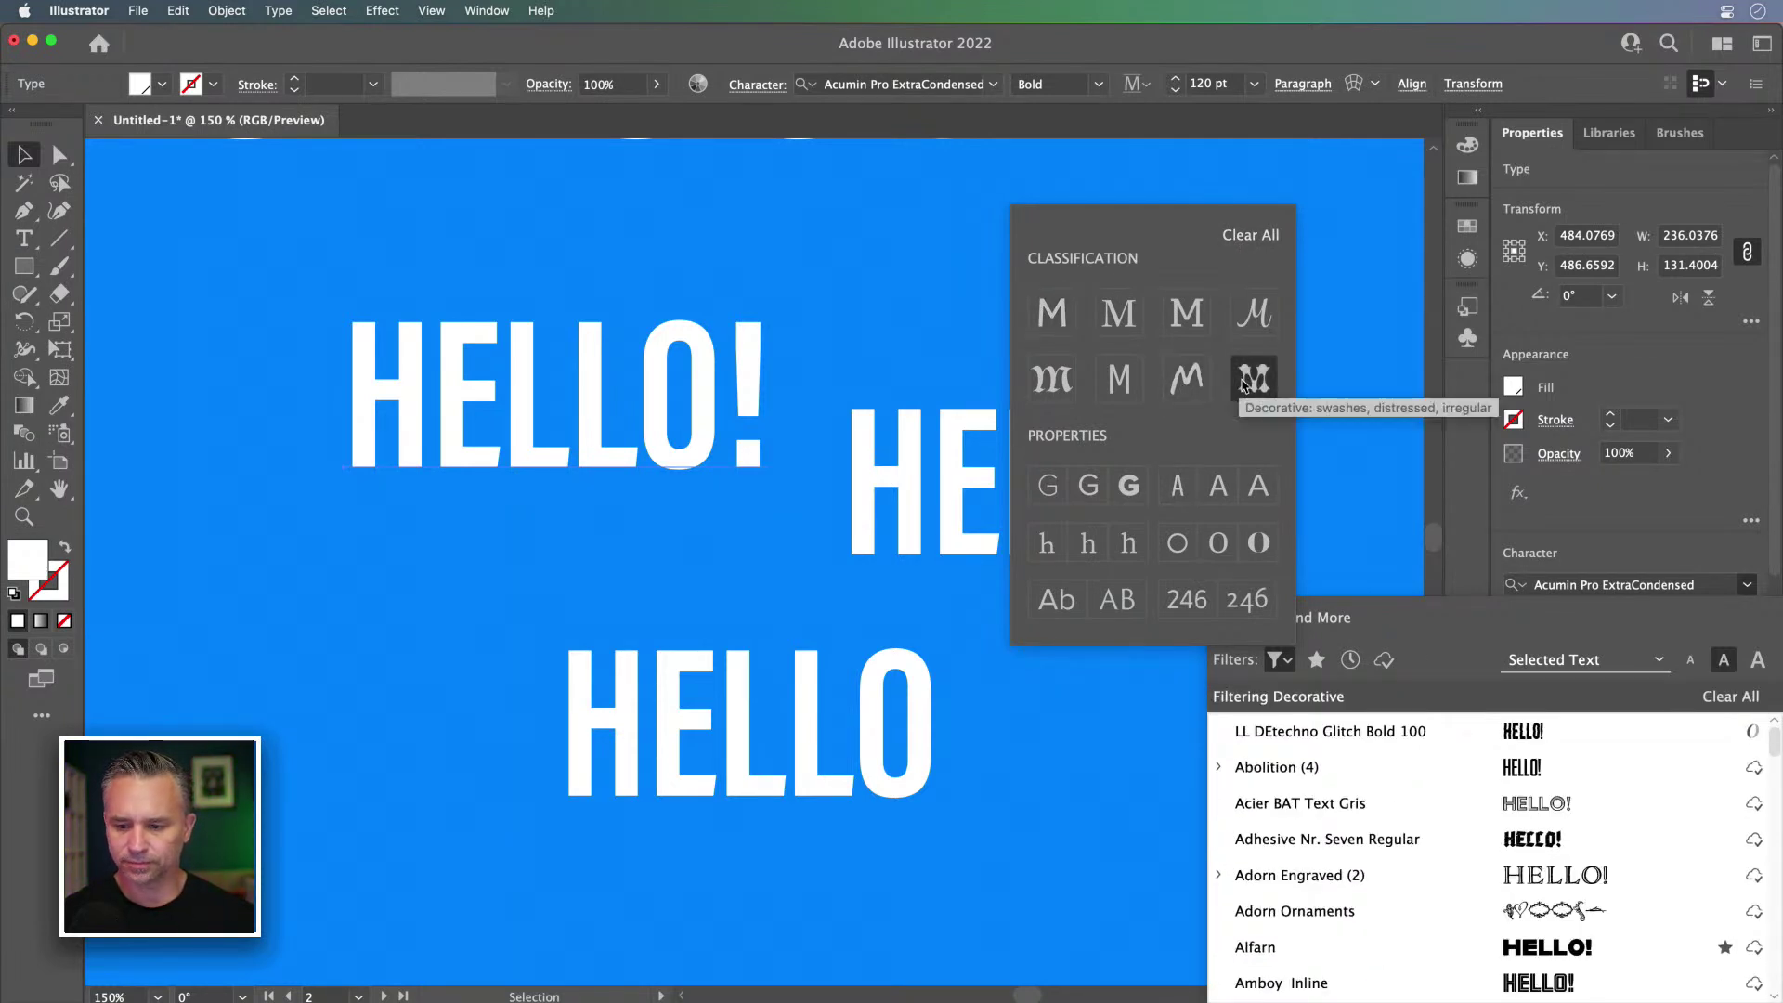
scroll(1423, 793, down, 5)
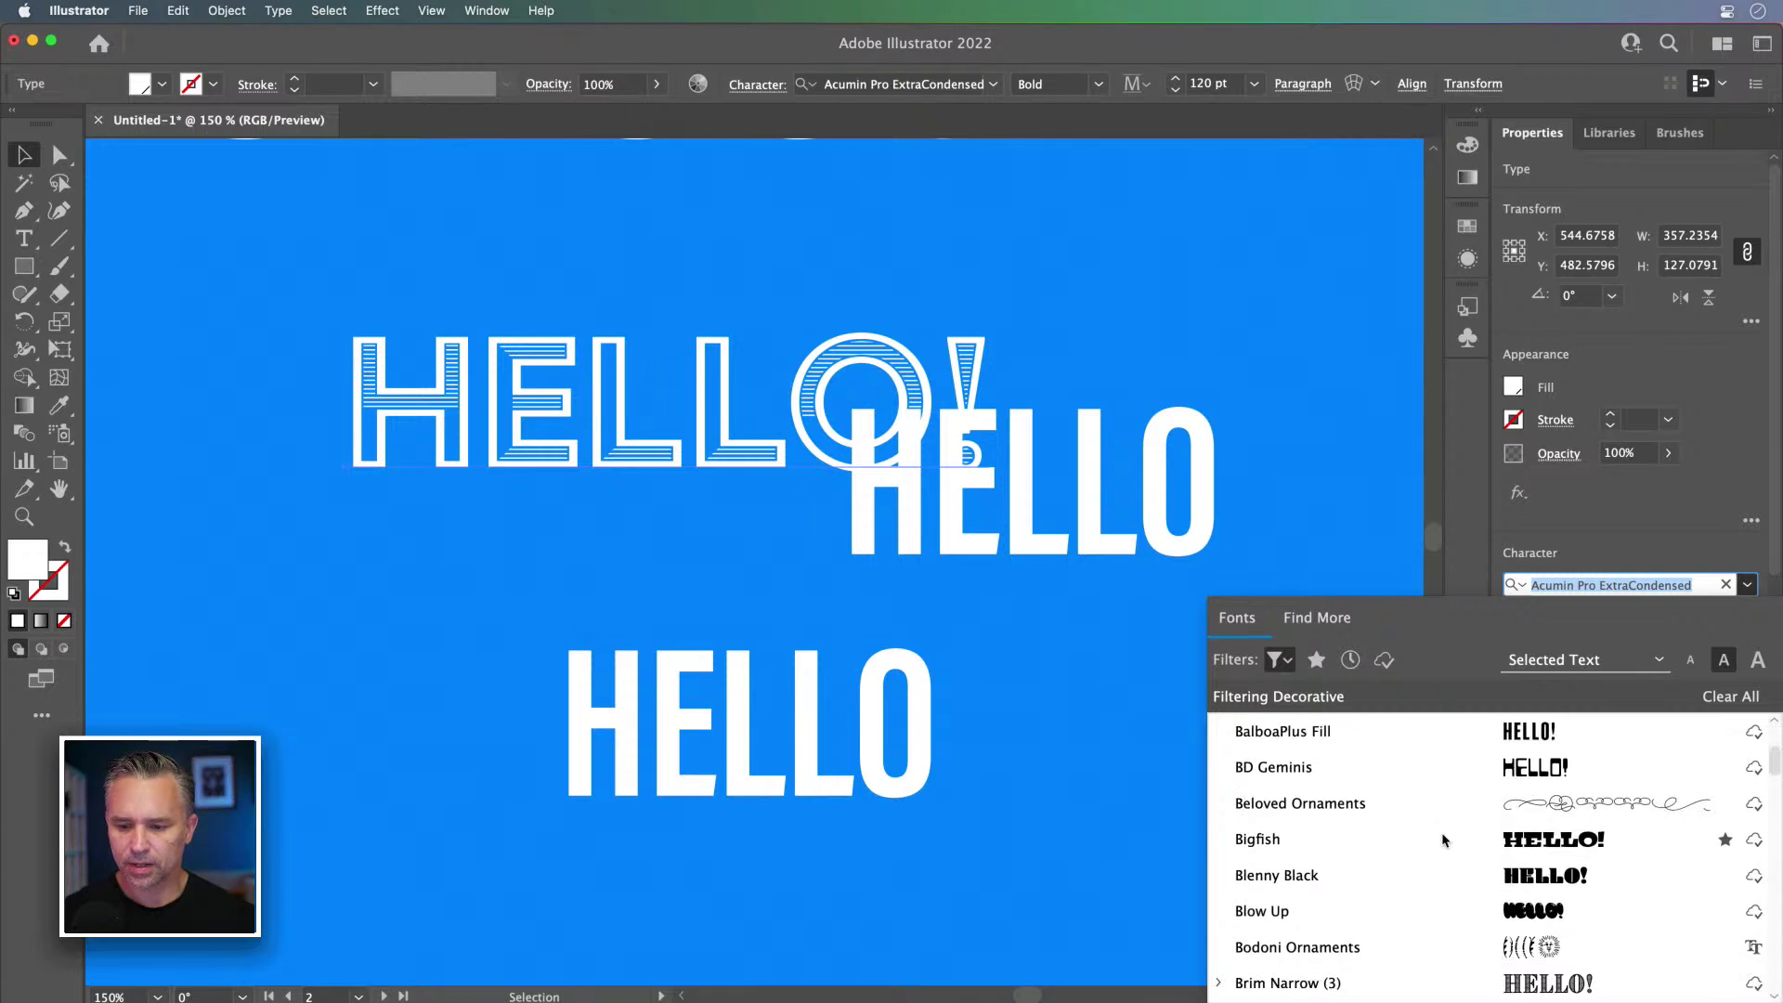
click(1469, 872)
Step: Browse the Decorative-filtered font list with previews on HELLO! to compare playful typefaces
scroll(1773, 687, down, 5)
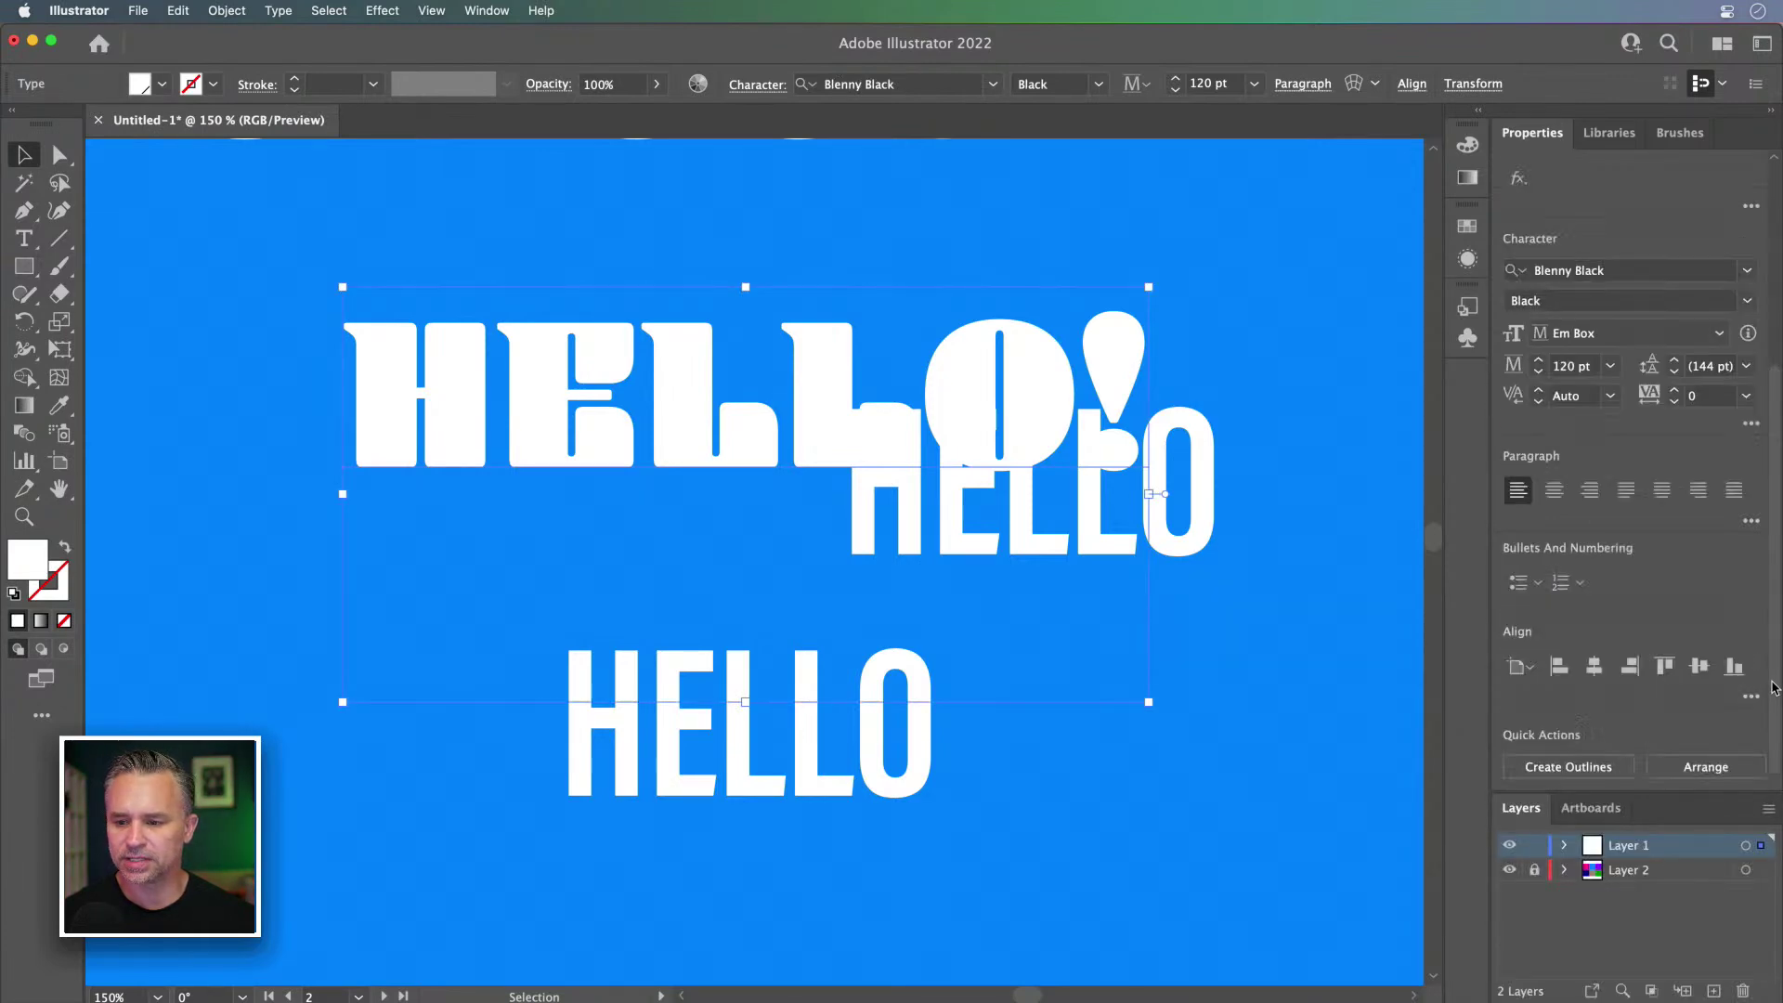
click(1747, 269)
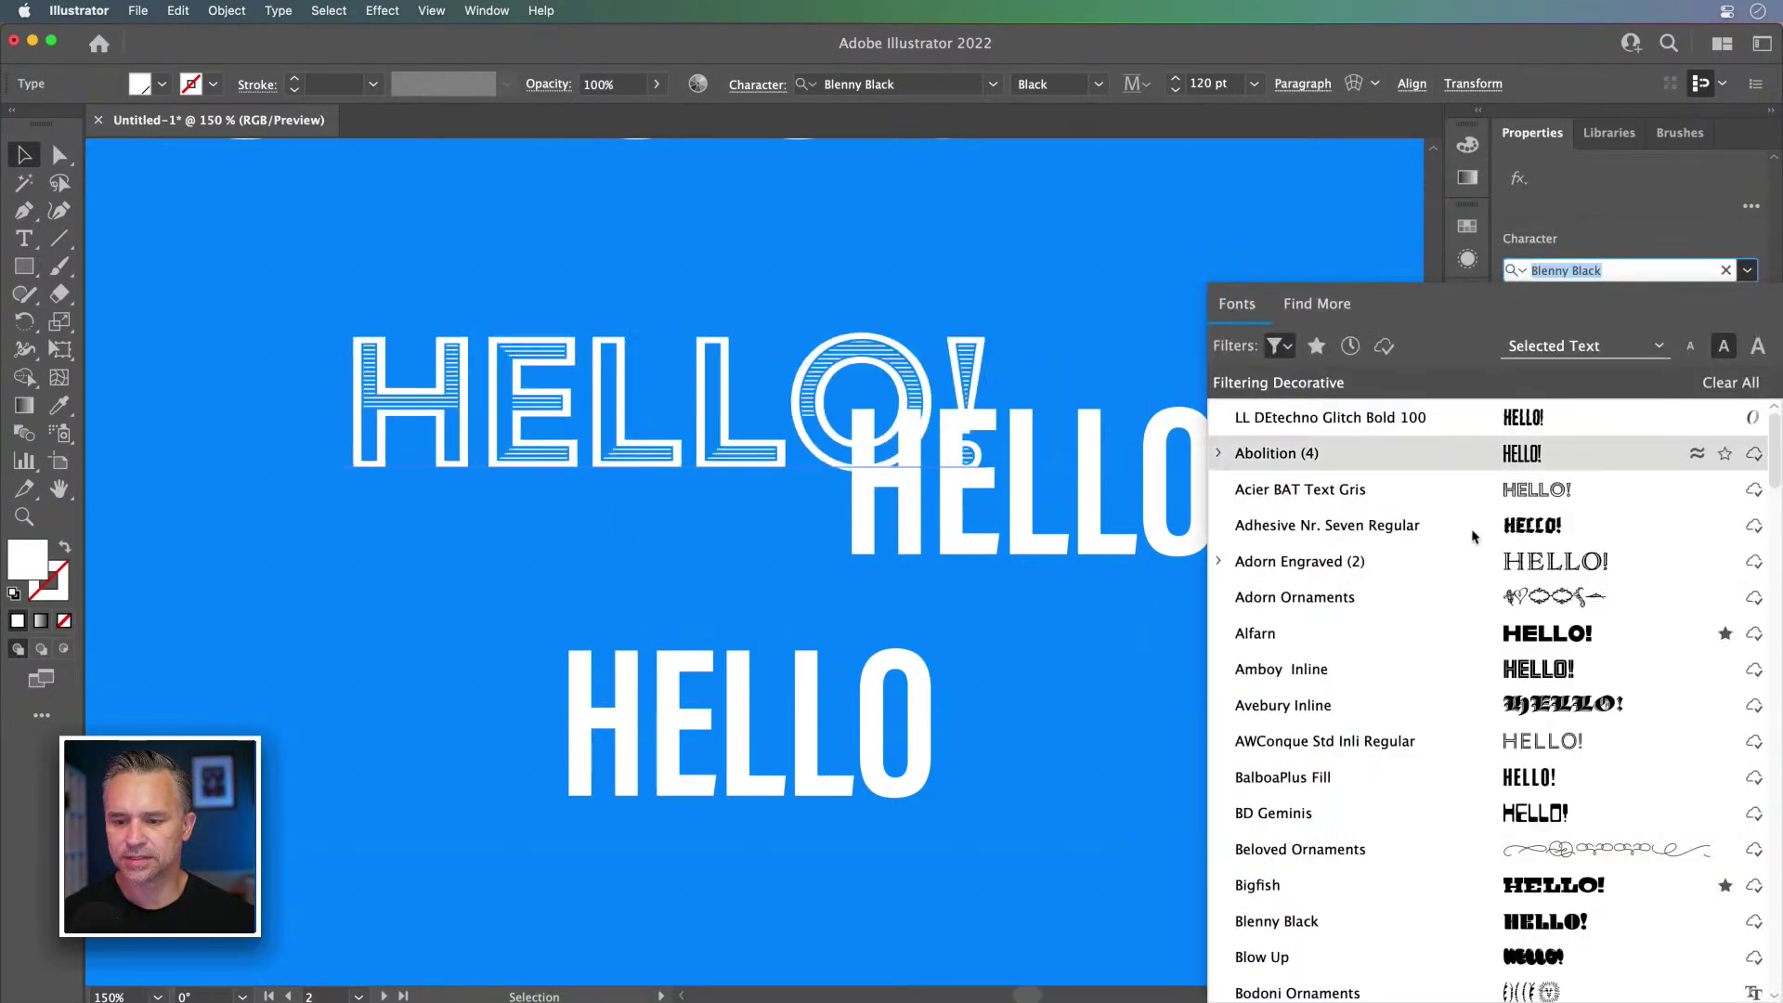
scroll(1483, 697, down, 5)
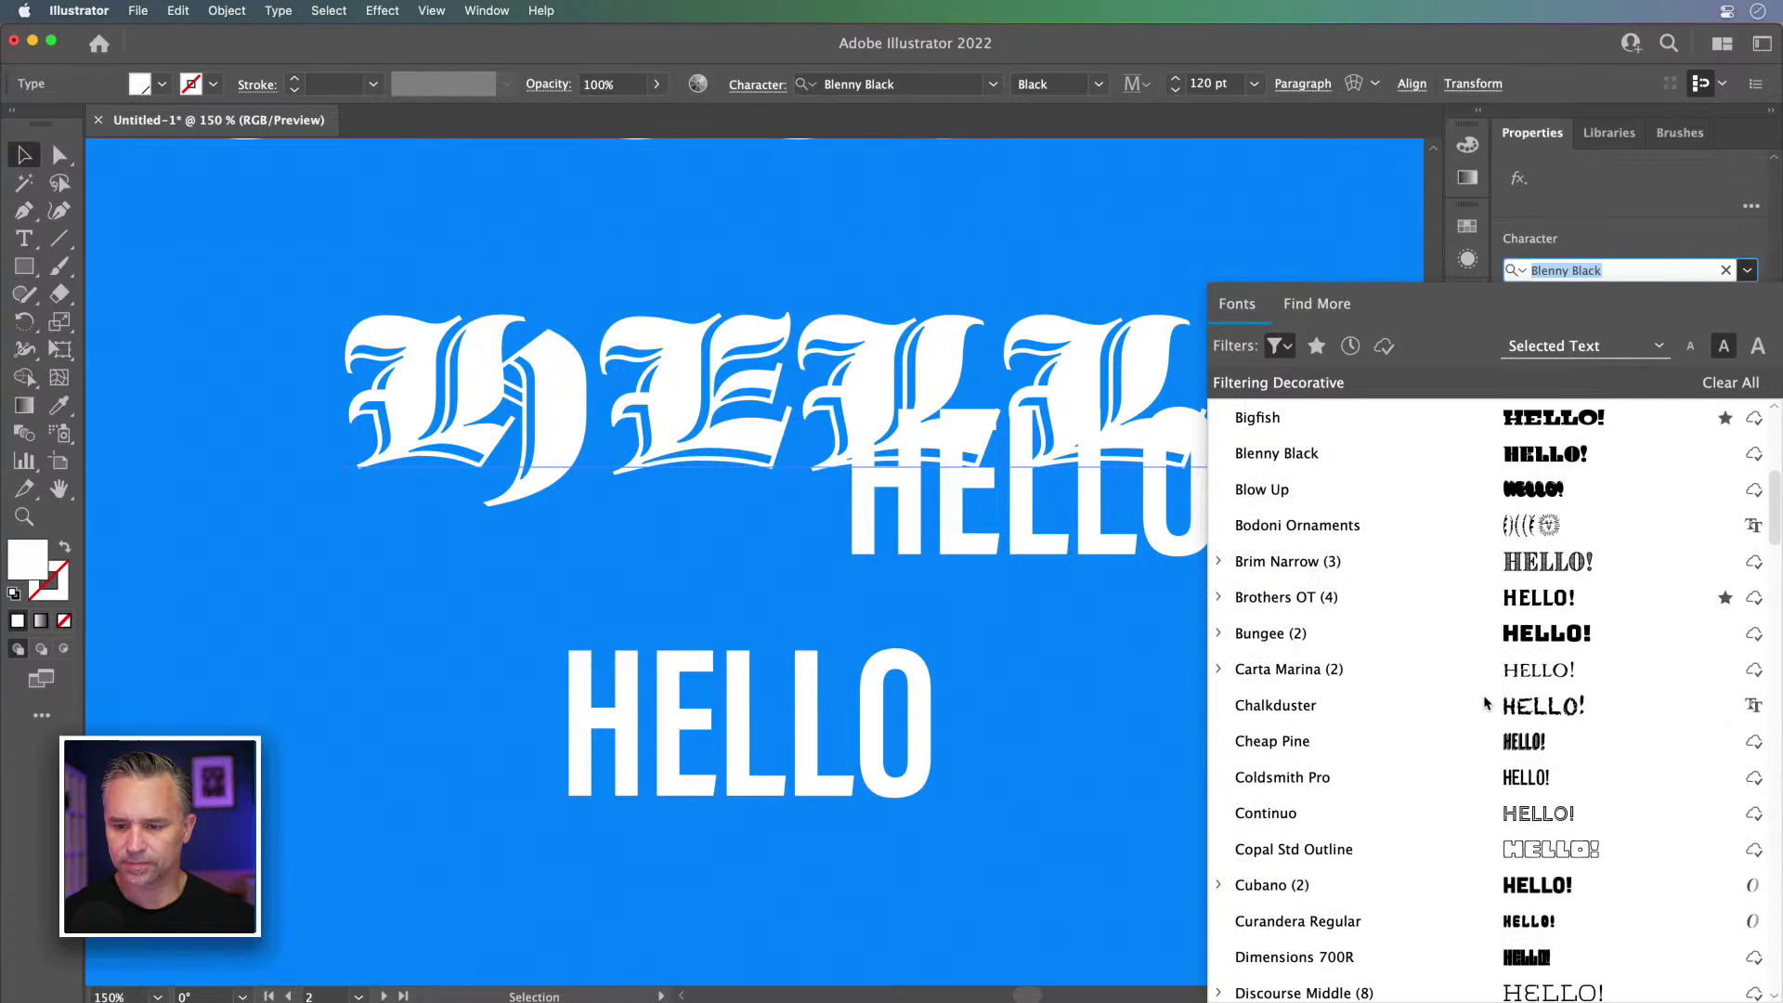
scroll(1487, 703, down, 6)
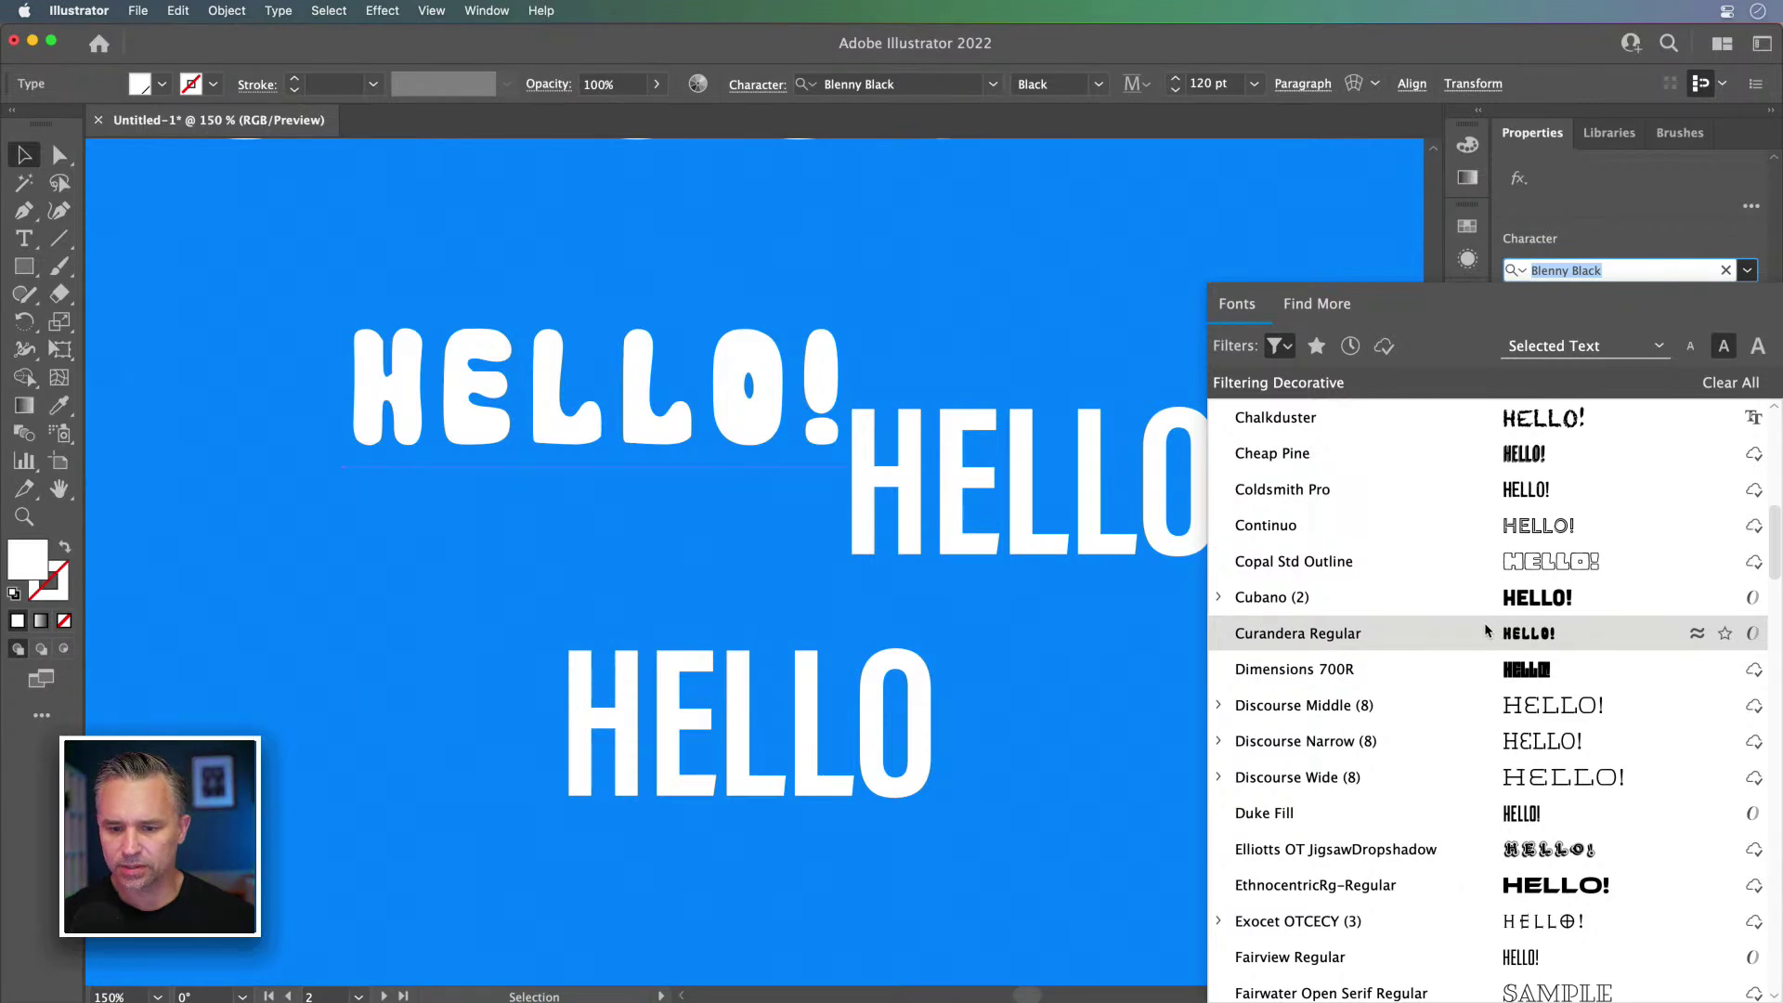
scroll(1484, 630, down, 5)
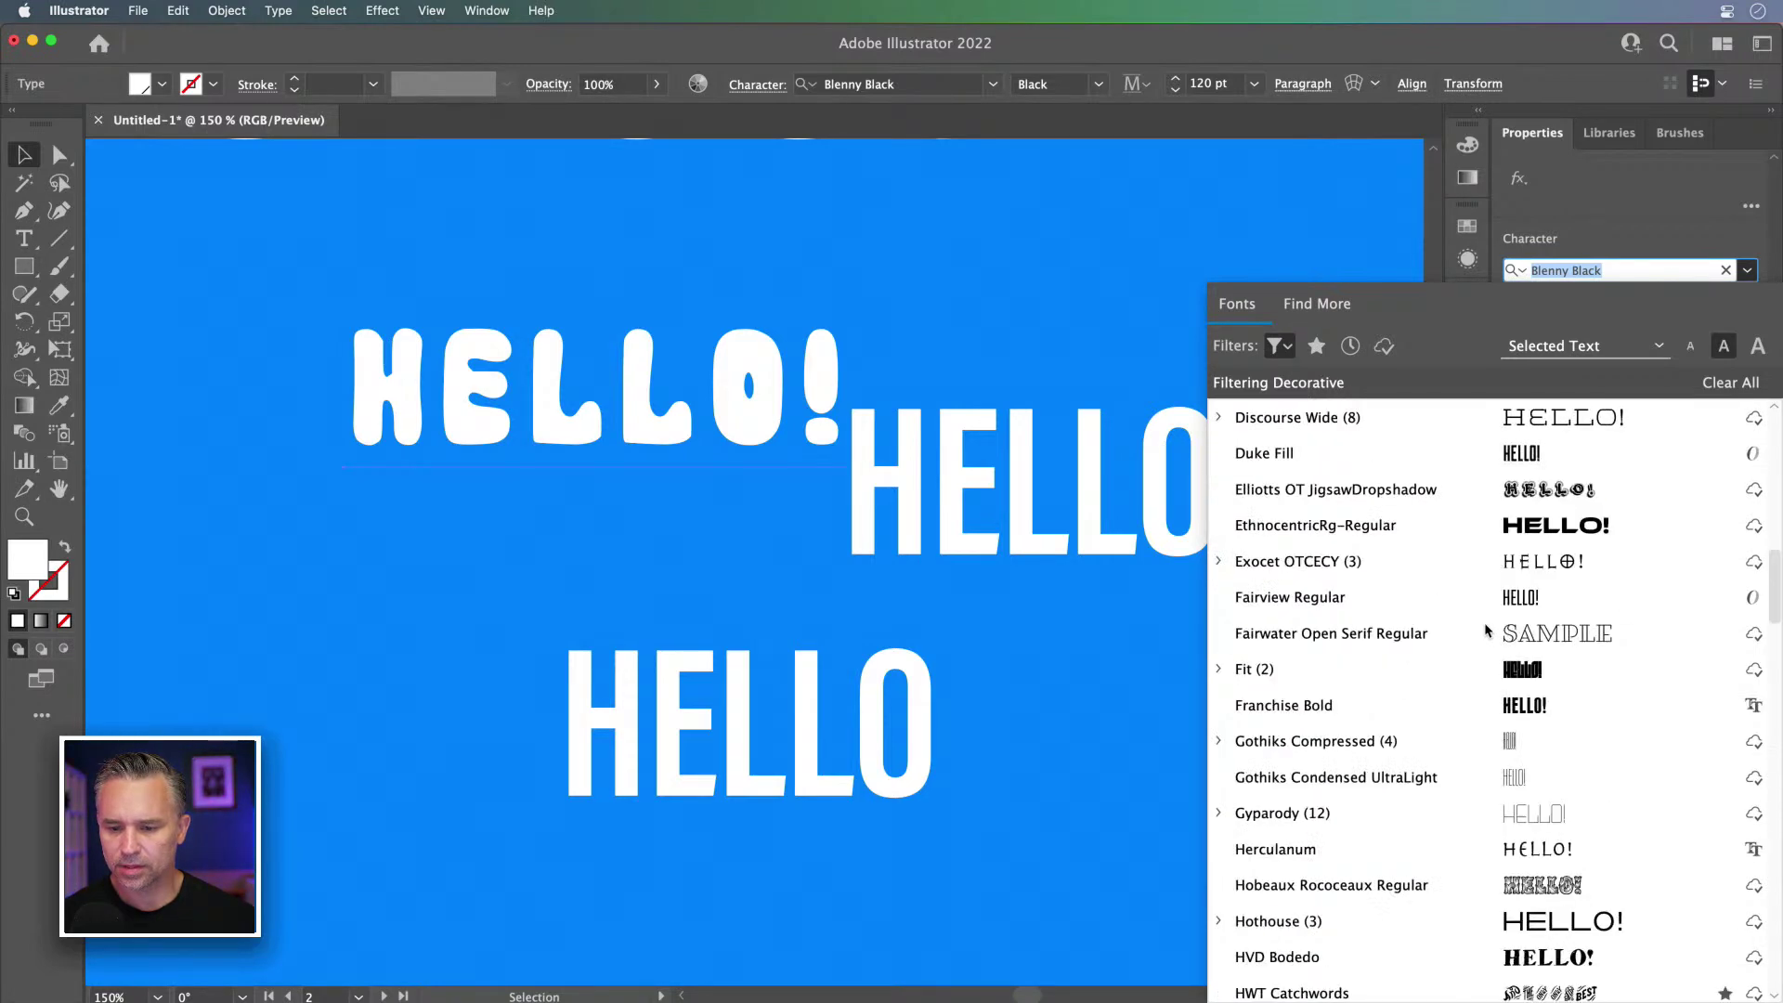
scroll(1485, 629, down, 6)
scroll(1486, 630, down, 3)
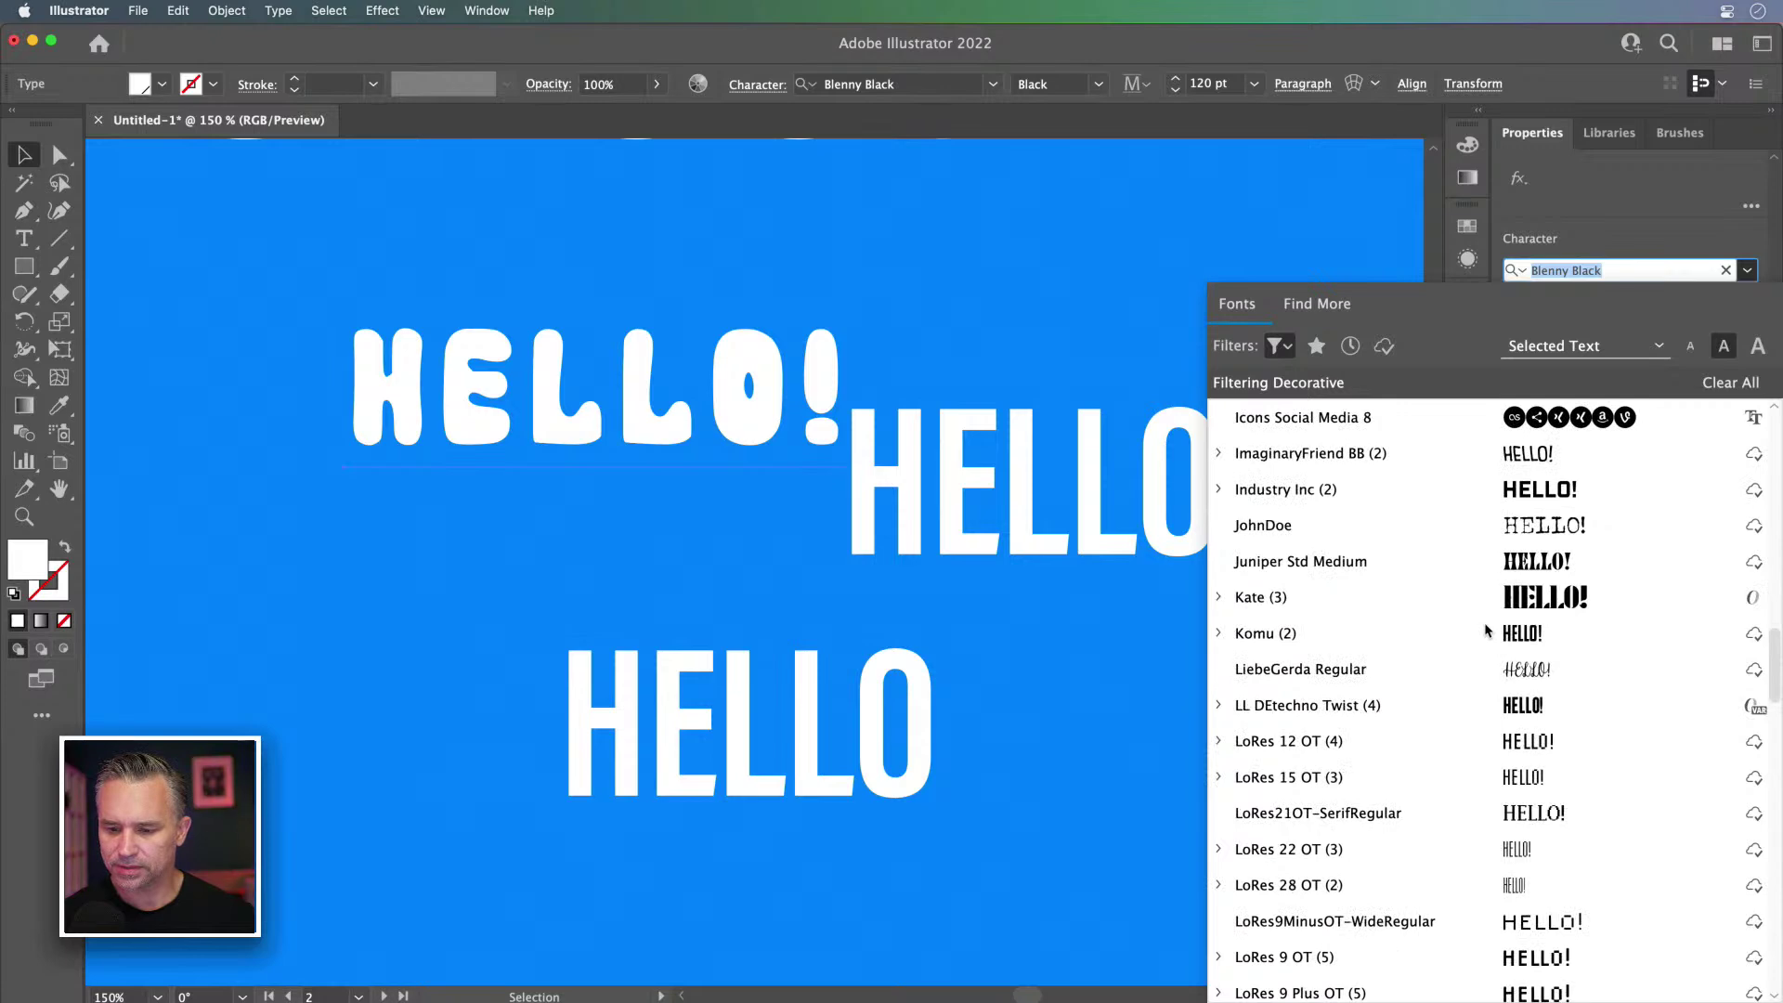
scroll(1486, 631, down, 6)
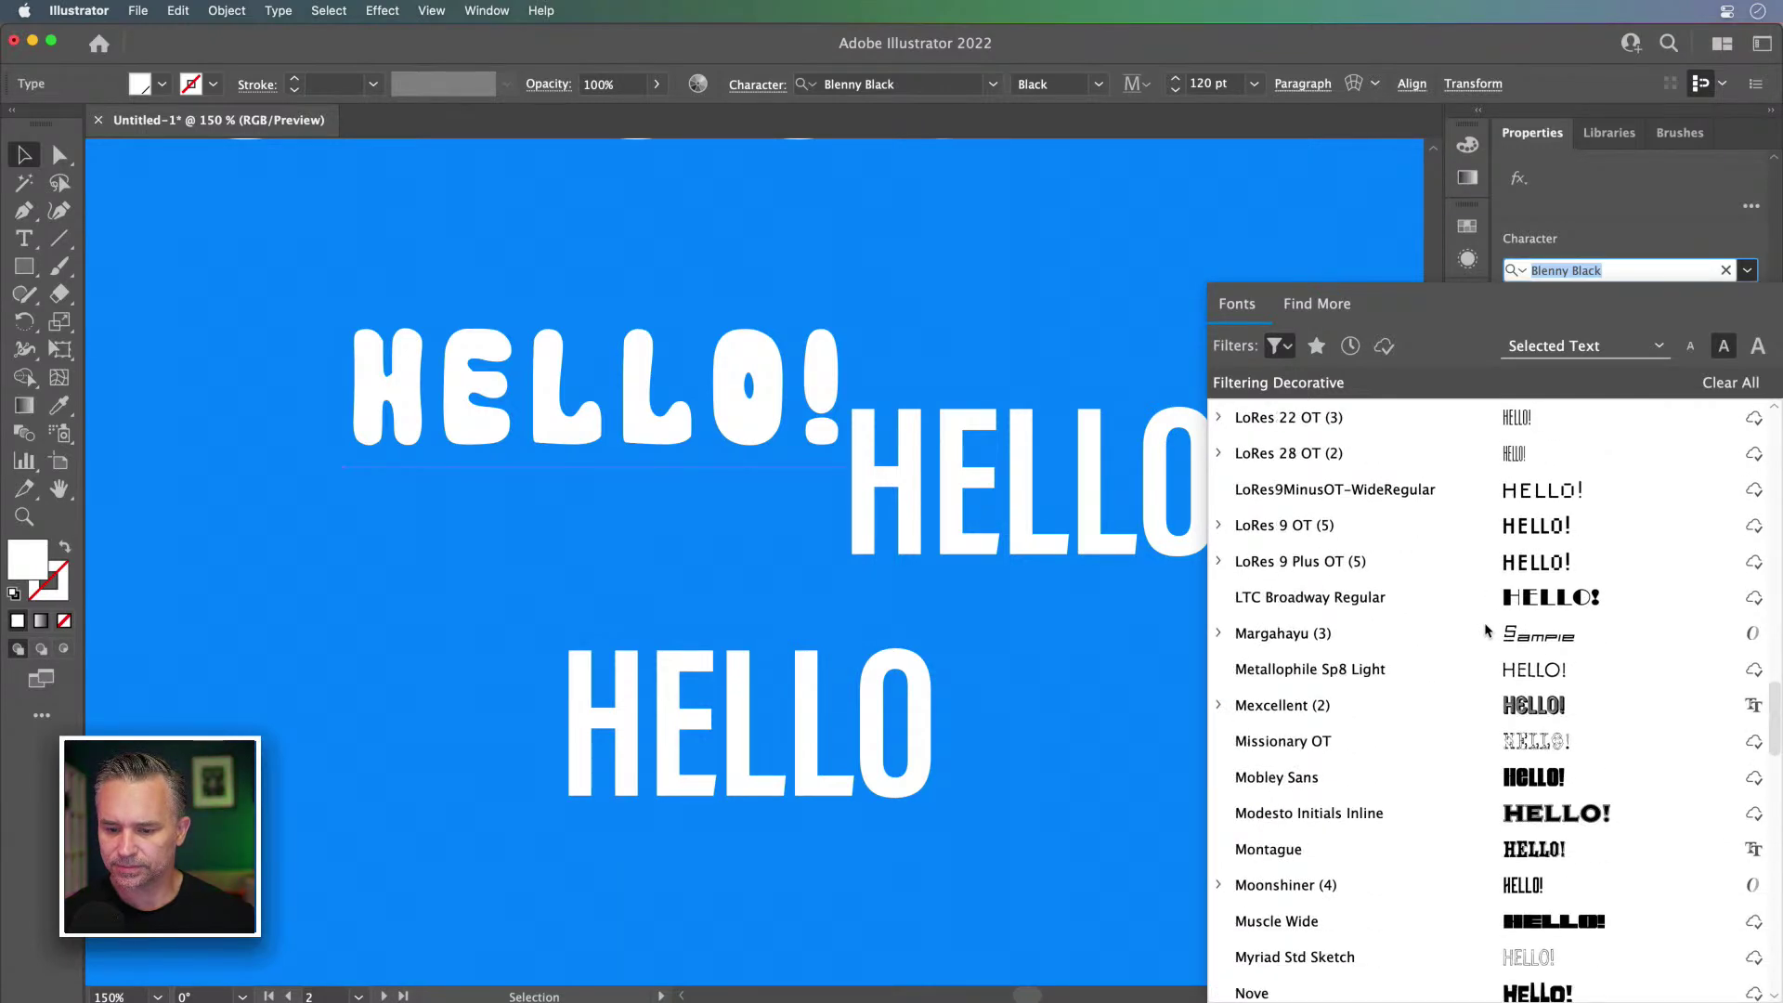
scroll(1486, 631, down, 10)
scroll(1487, 631, down, 4)
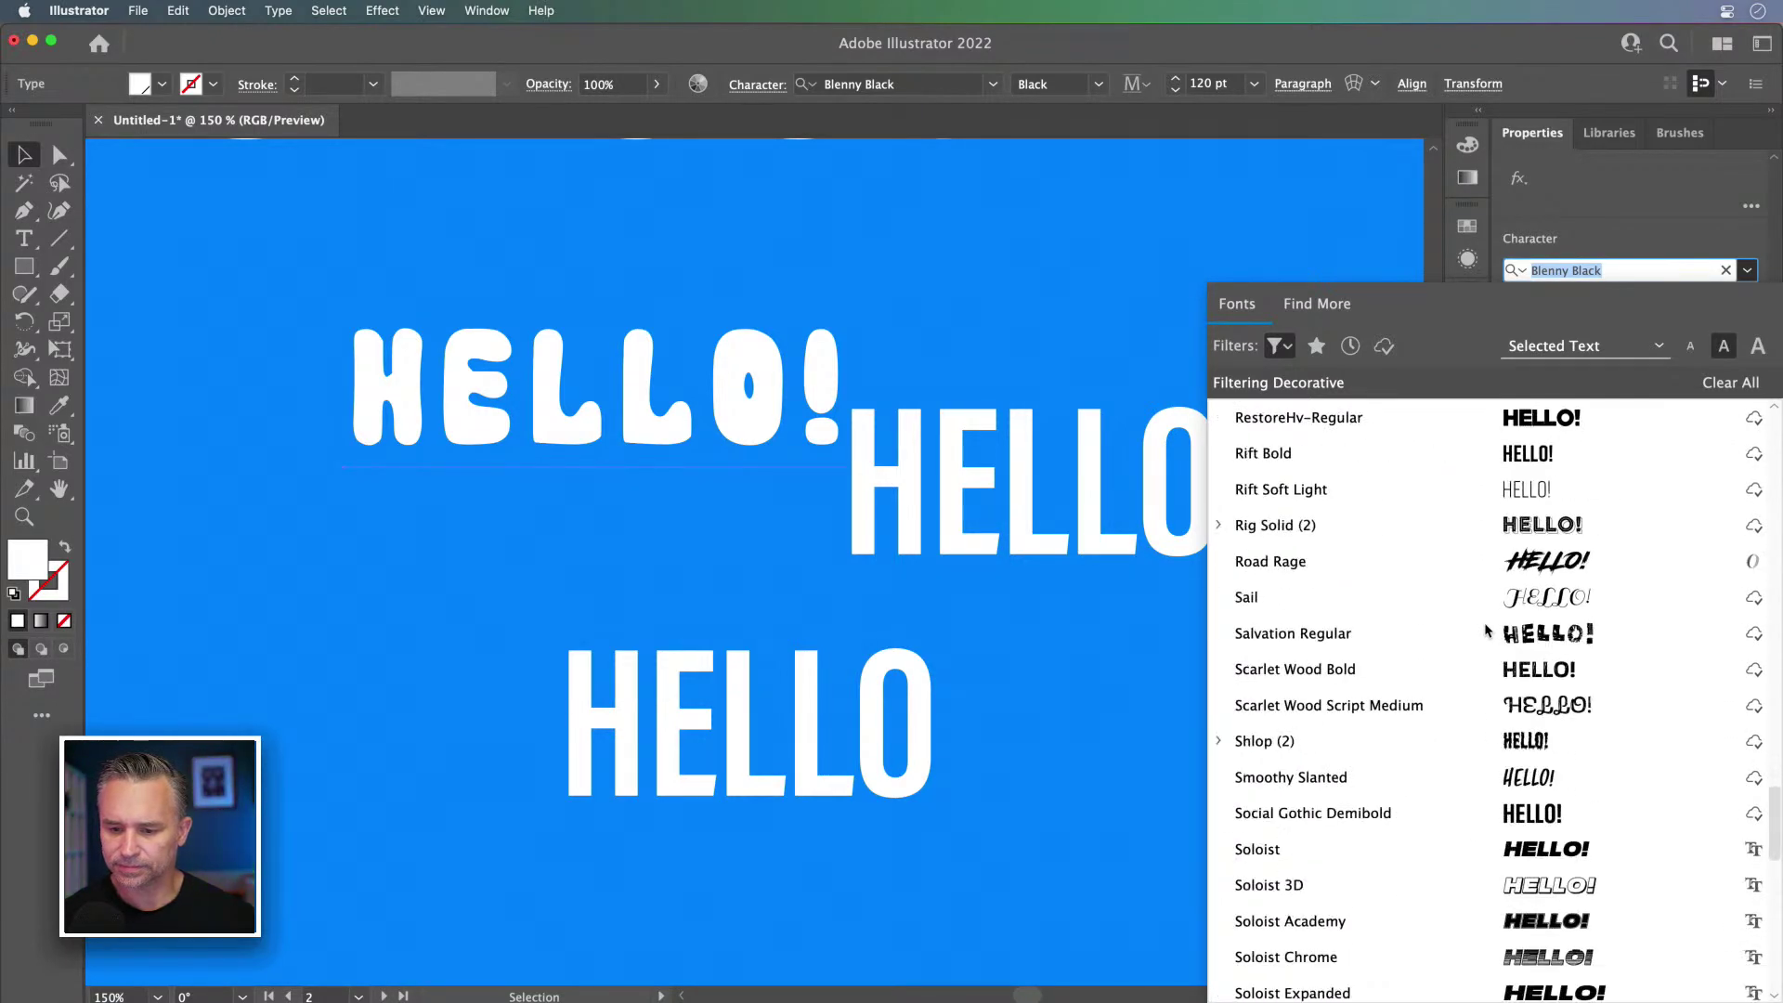
scroll(1487, 630, down, 9)
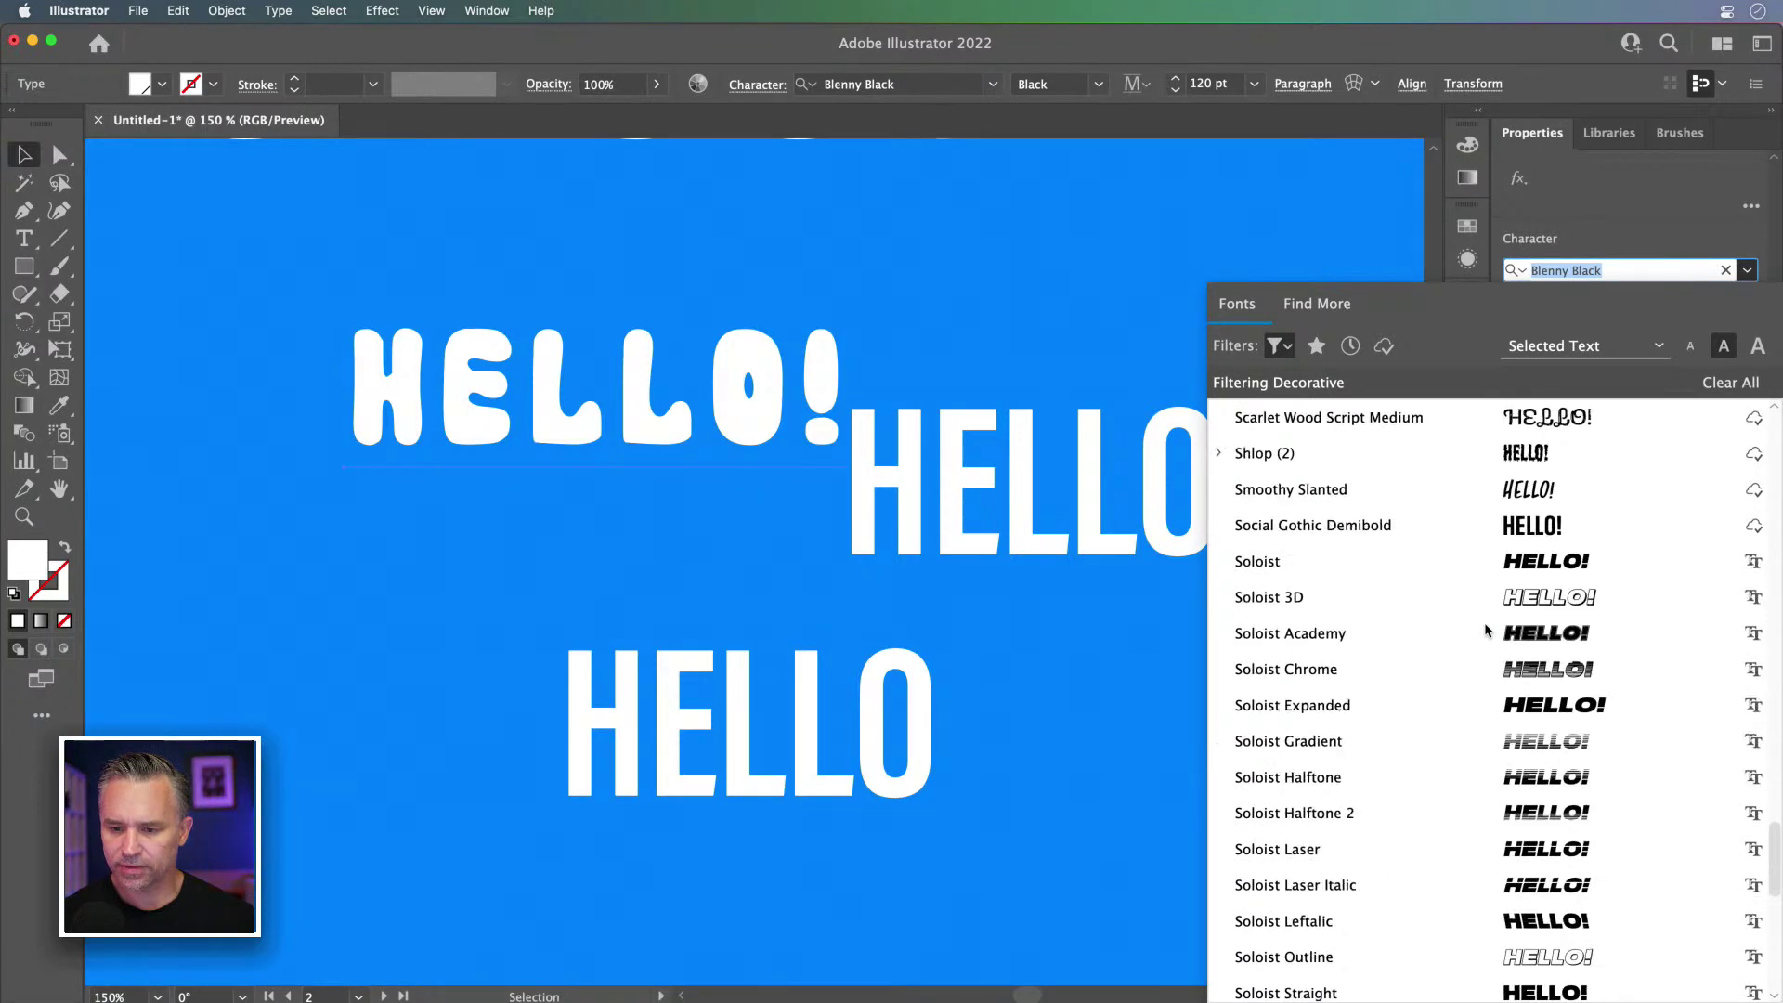
scroll(1487, 630, down, 6)
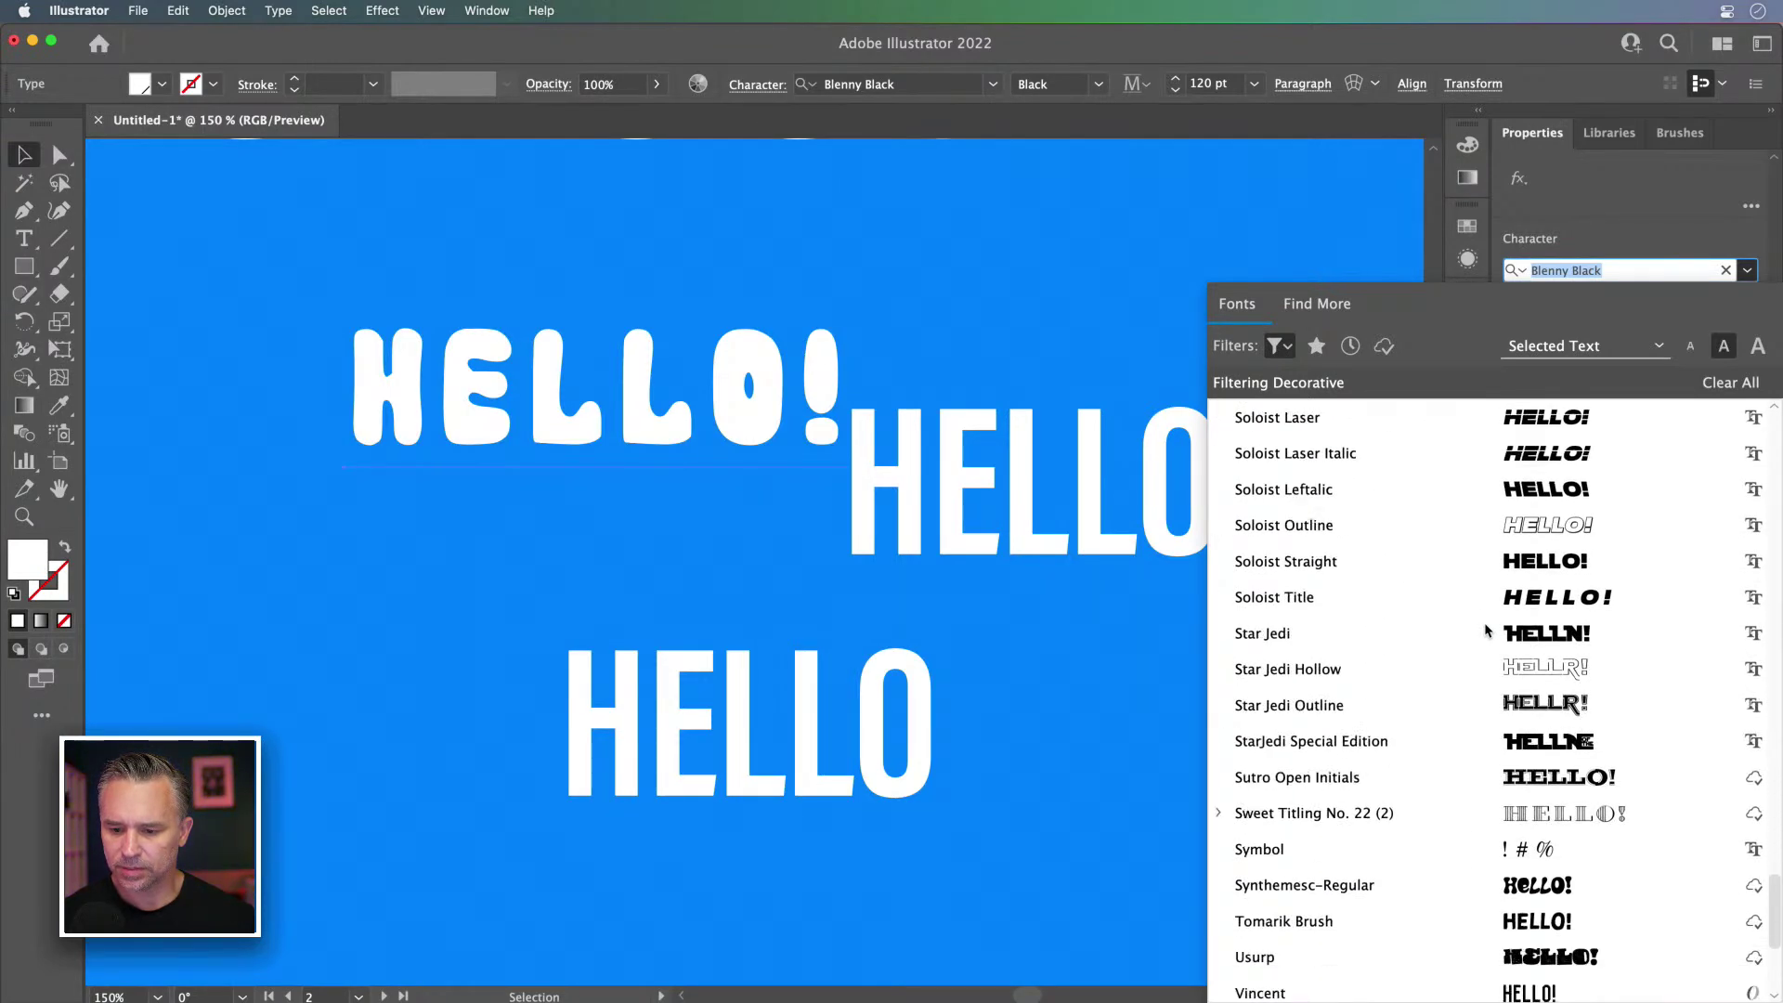
scroll(1486, 631, up, 5)
scroll(1487, 630, down, 6)
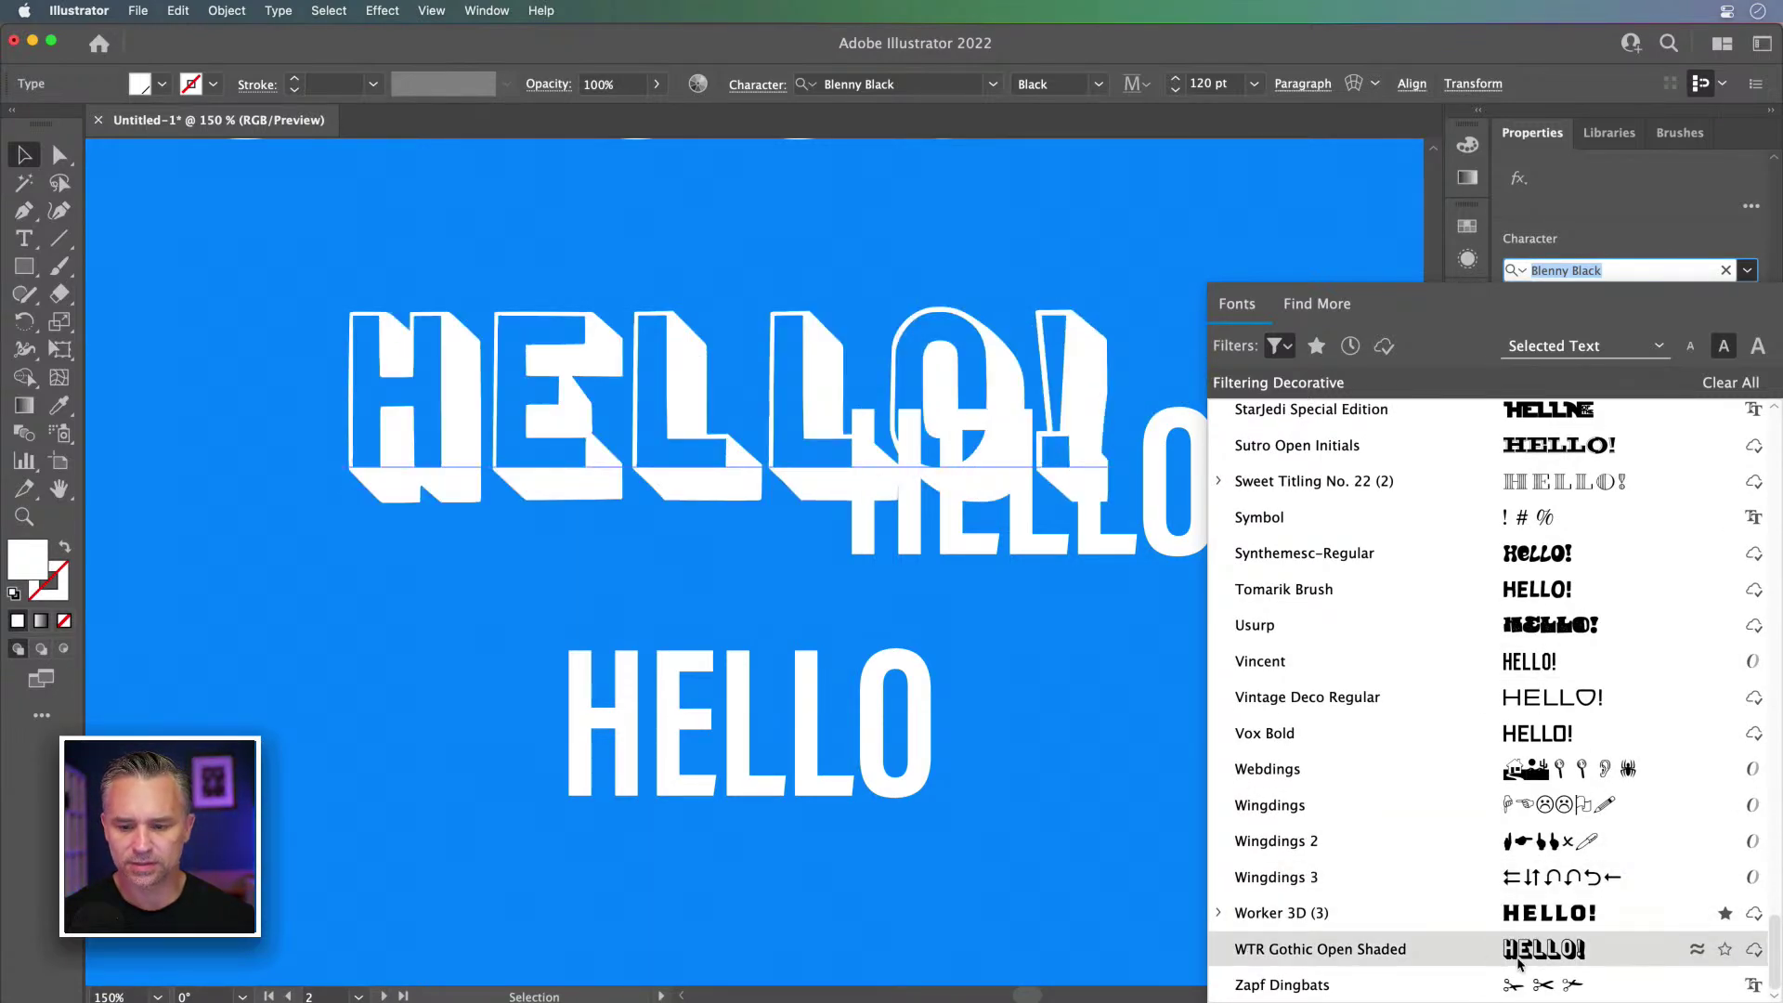
Step: Apply the Curandera Regular font to HELLO! and shift the word left, clear of the neighbouring HELLO
scroll(1519, 929, up, 10)
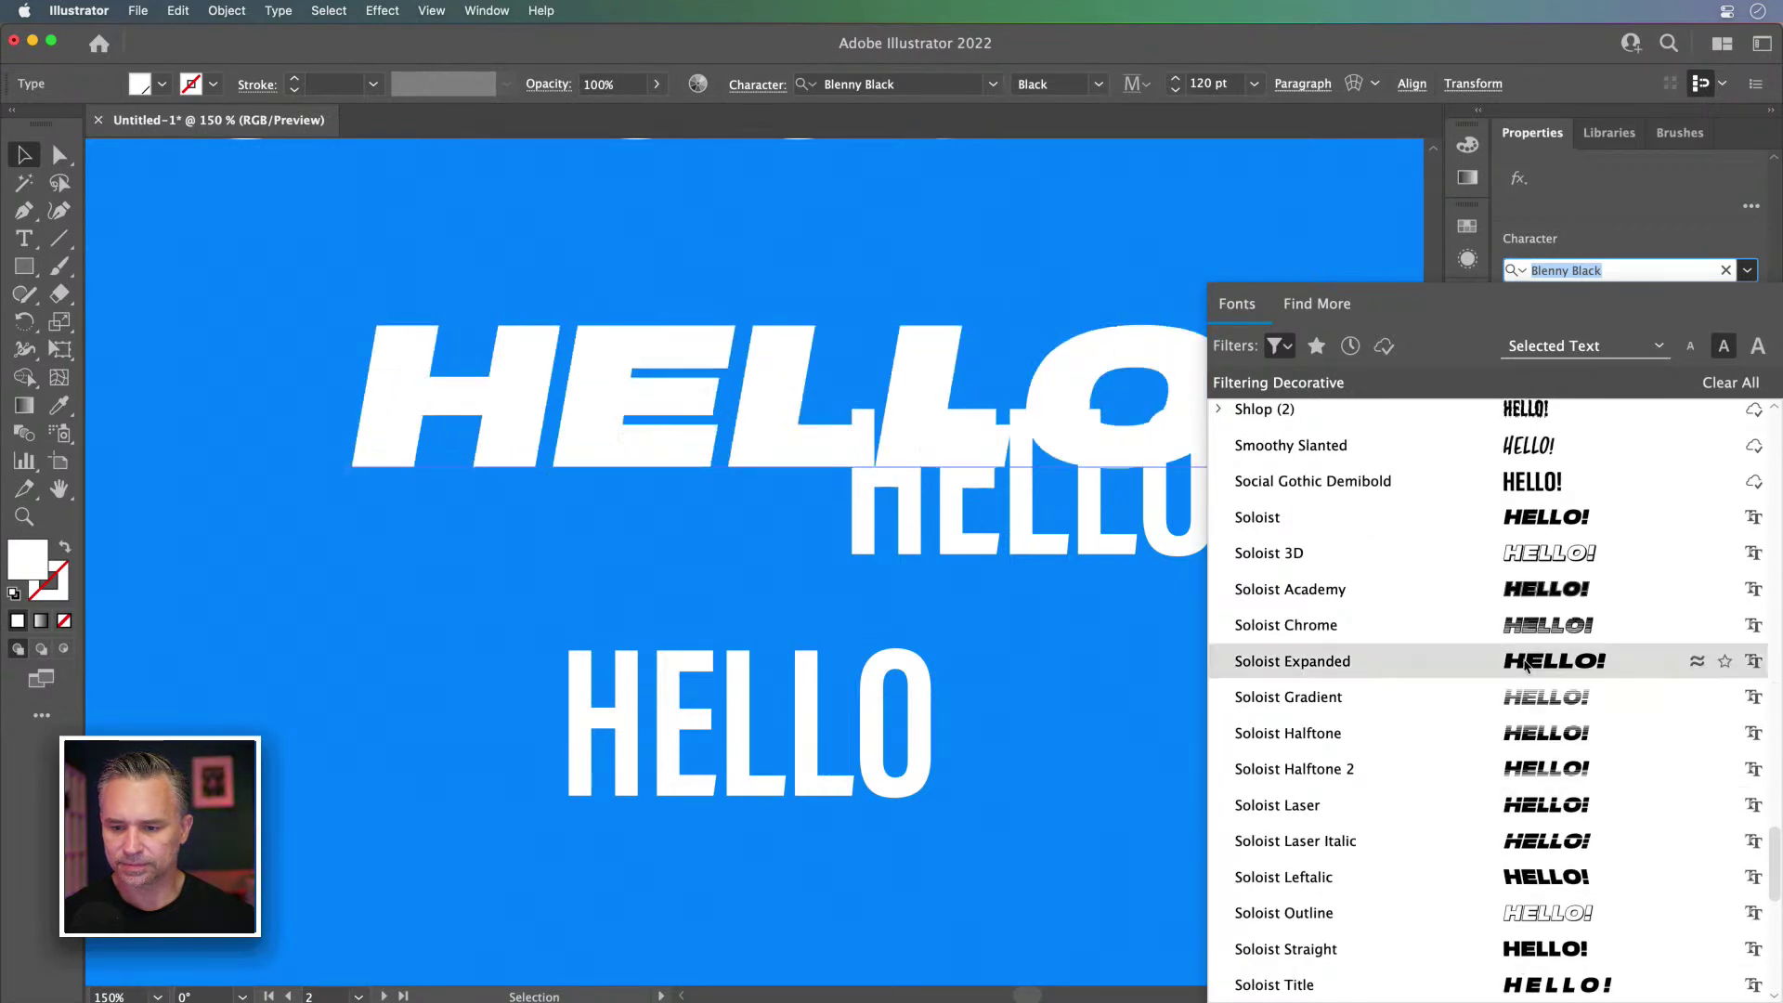
scroll(1571, 542, up, 15)
scroll(1571, 541, down, 6)
scroll(1571, 542, up, 15)
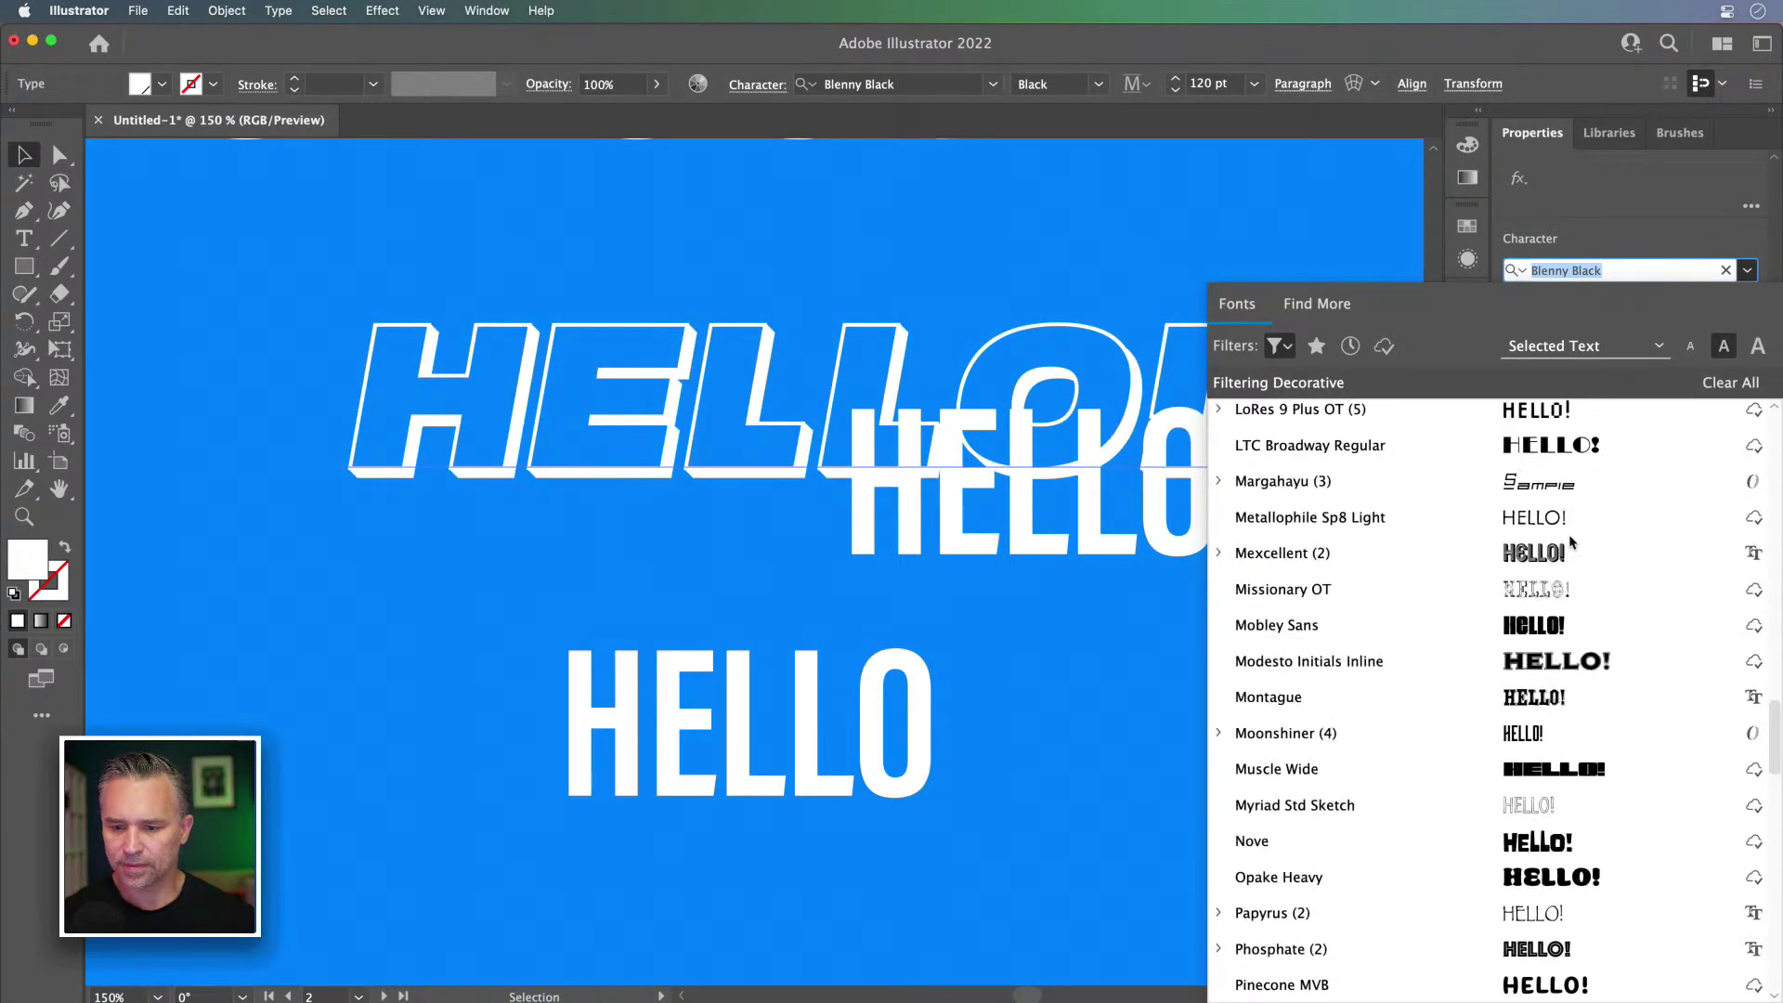
scroll(1571, 542, up, 10)
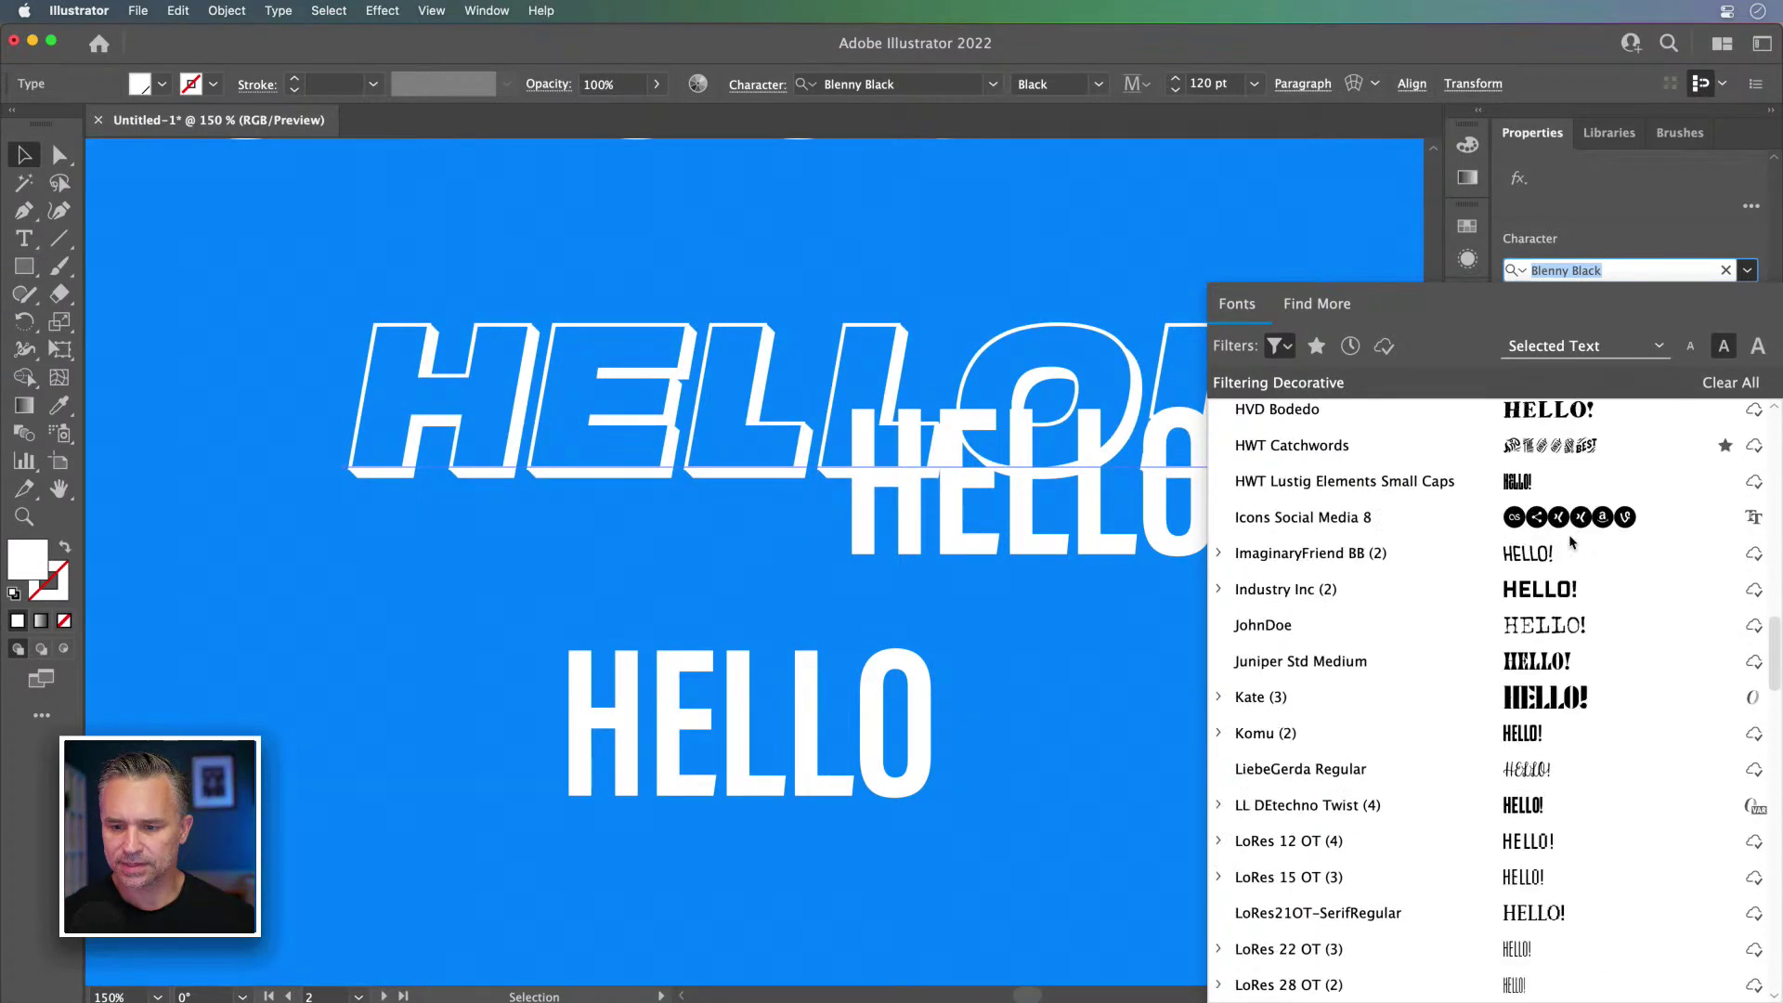
scroll(1572, 541, up, 10)
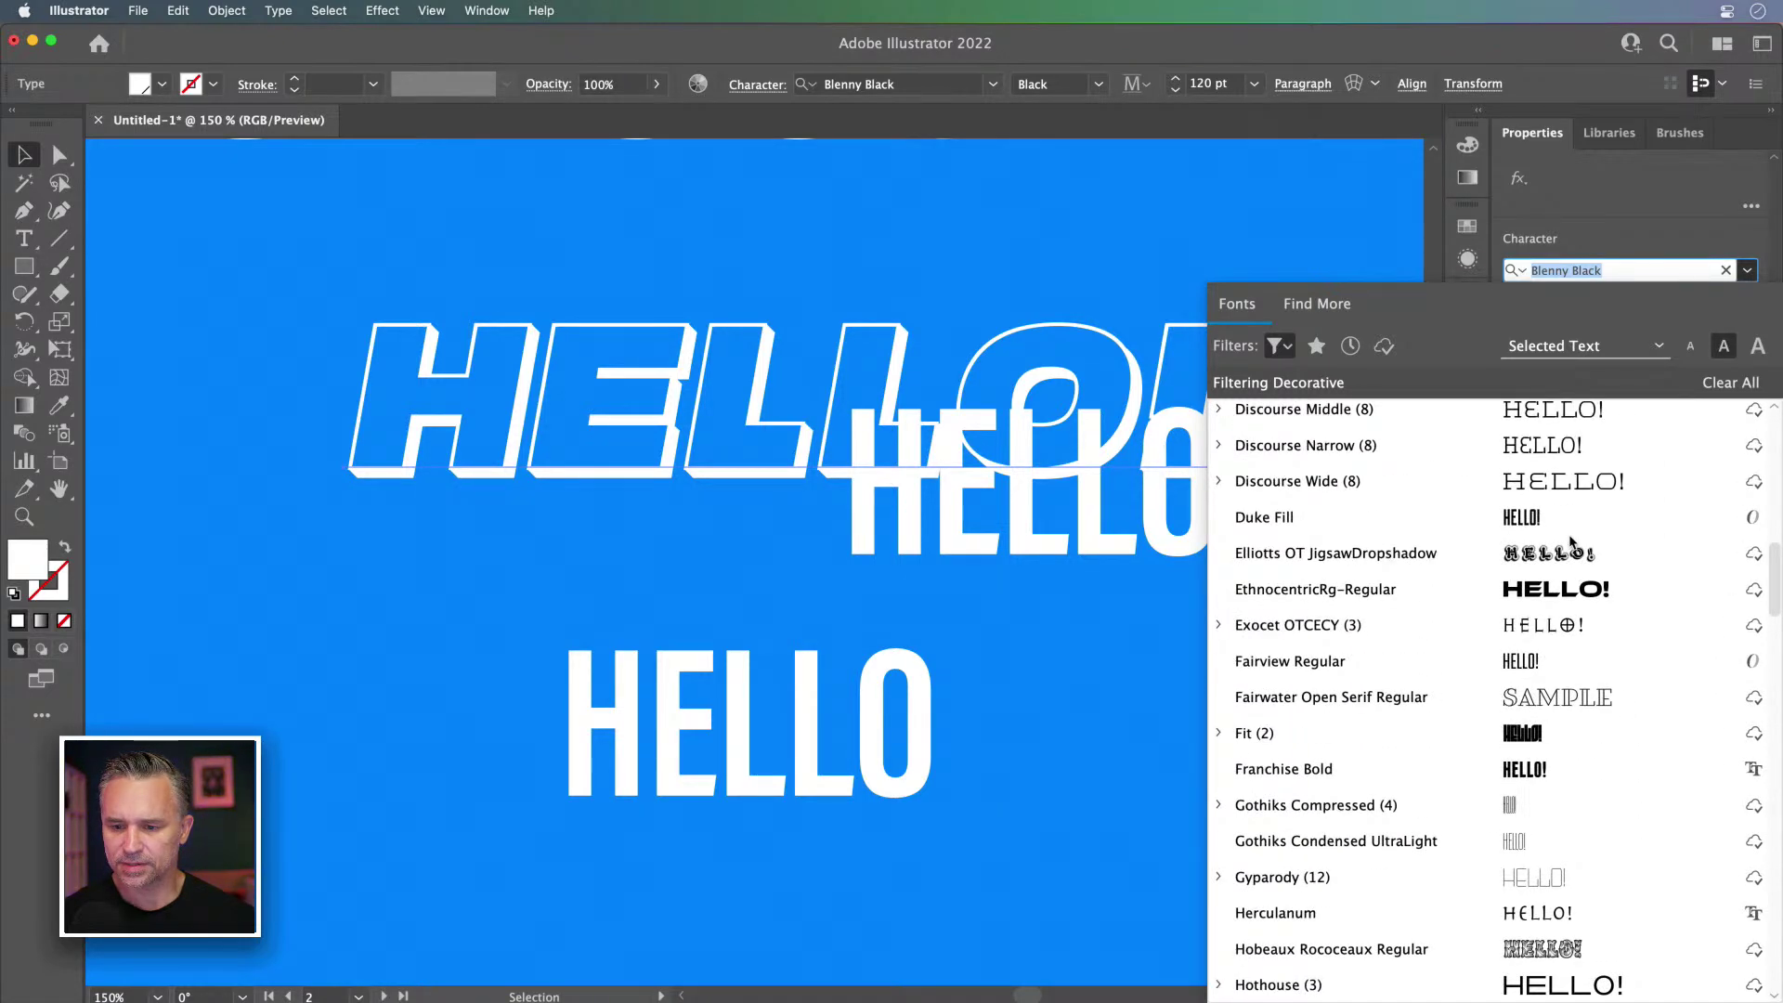
scroll(1571, 541, up, 8)
scroll(1571, 542, down, 2)
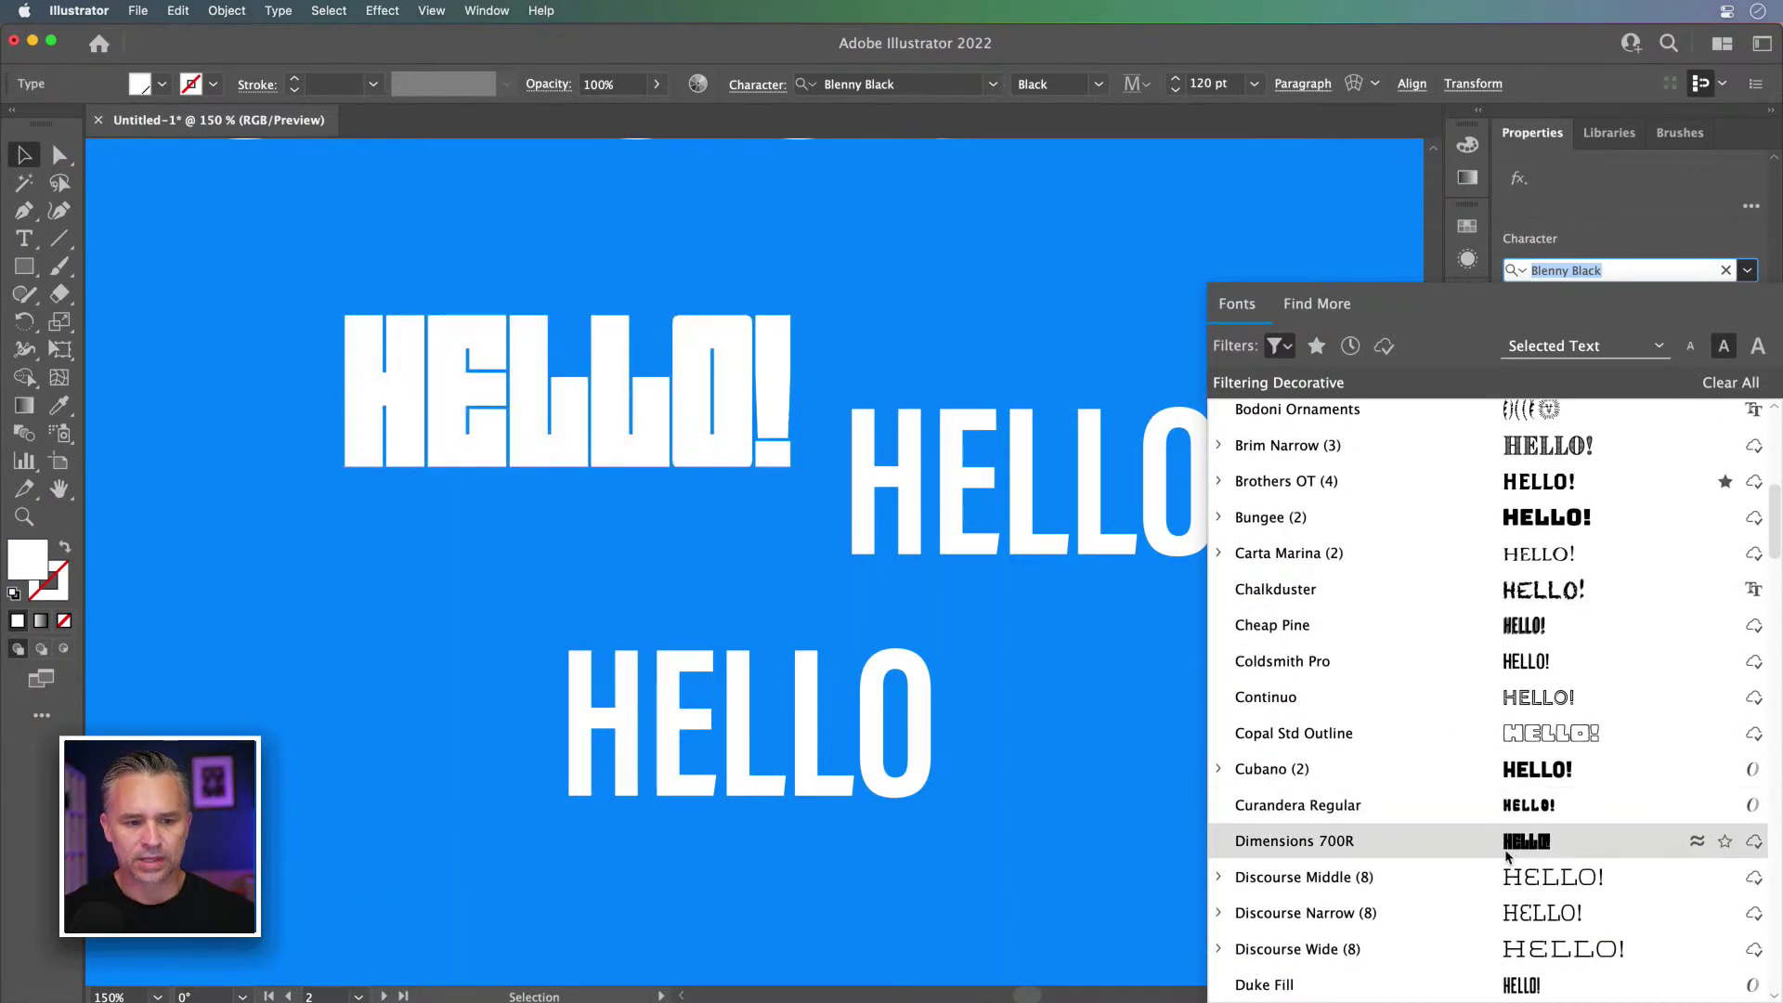
click(1506, 808)
drag(546, 386, 448, 386)
Step: Use the Touch Type tool on HELLO! to lower the letter E and raise the letter H
click(24, 238)
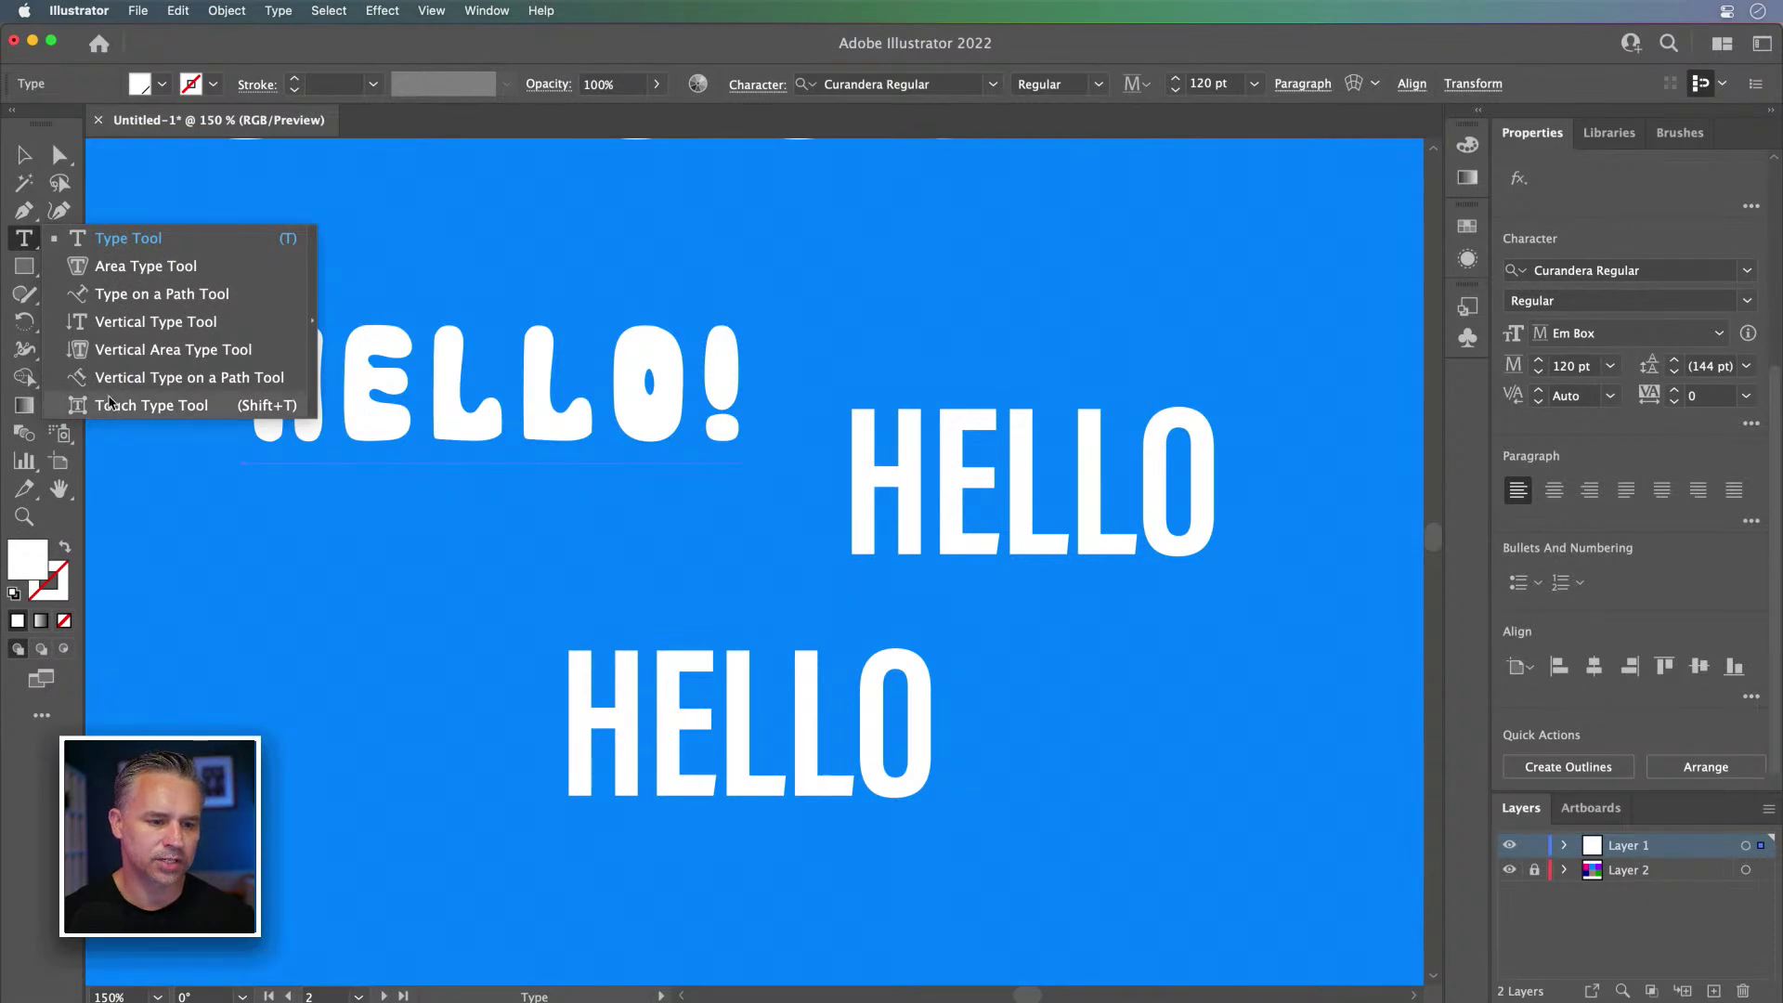
click(109, 404)
key(super+equal)
key(super+equal)
key(super+equal)
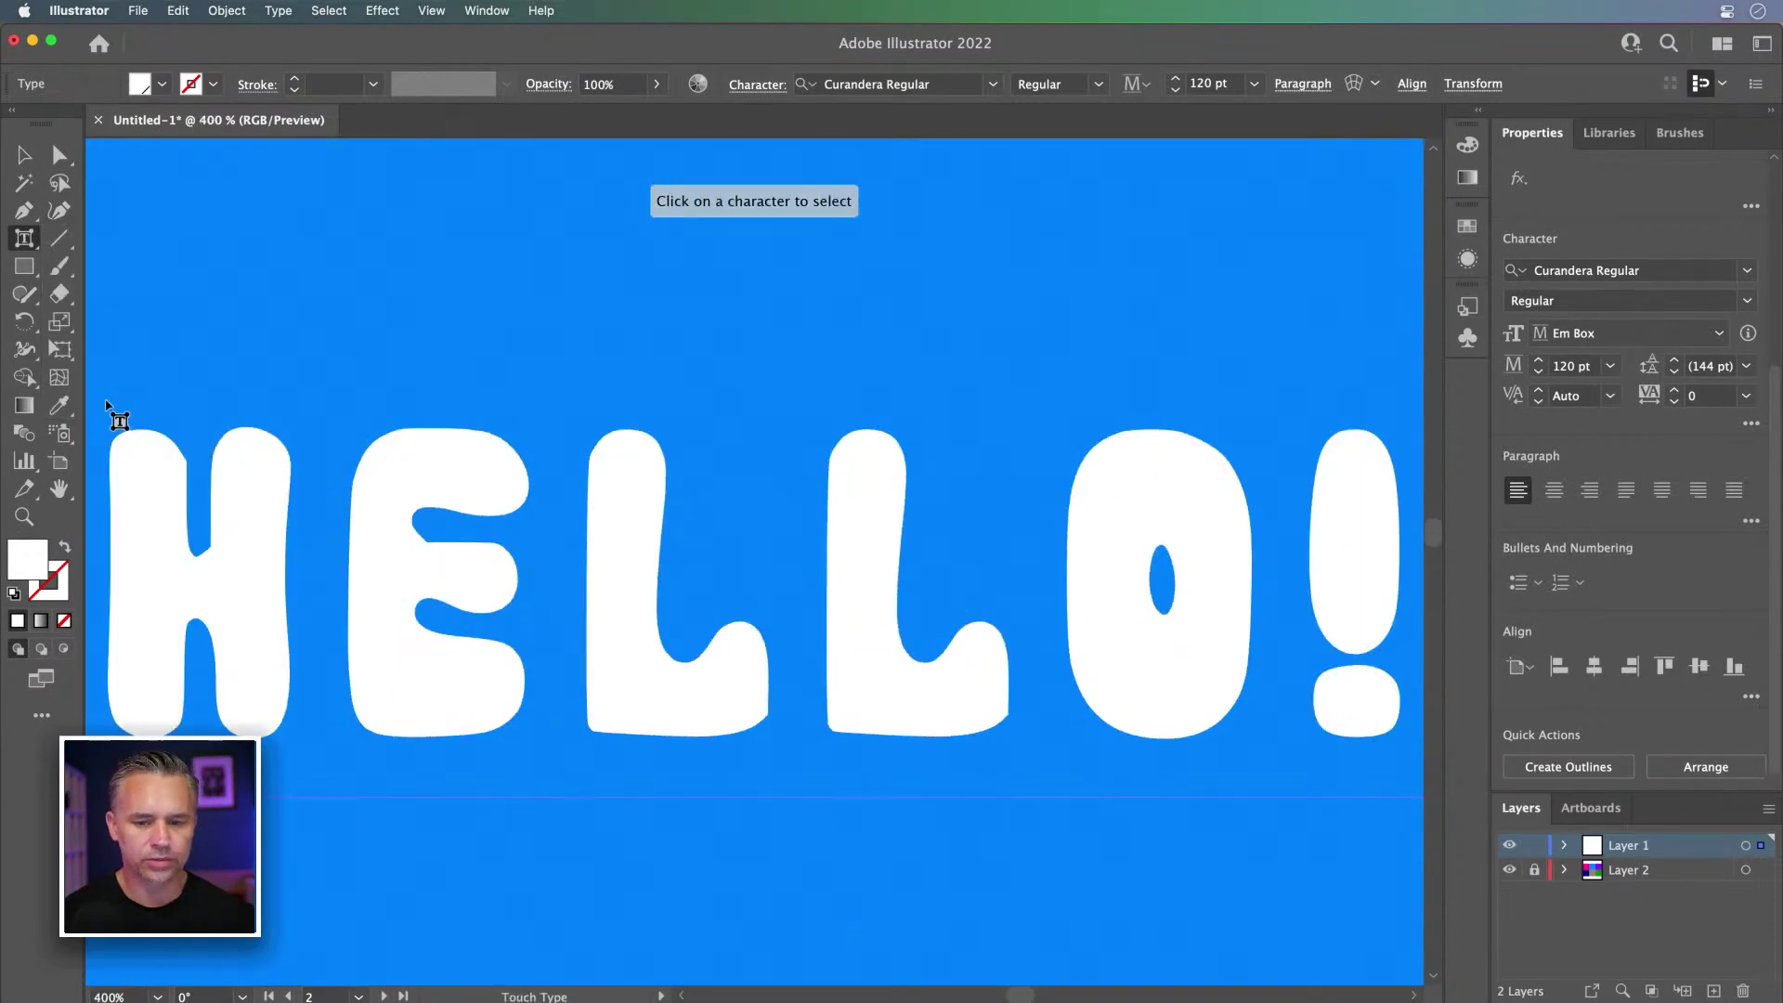
scroll(338, 470, down, 2)
key(super+minus)
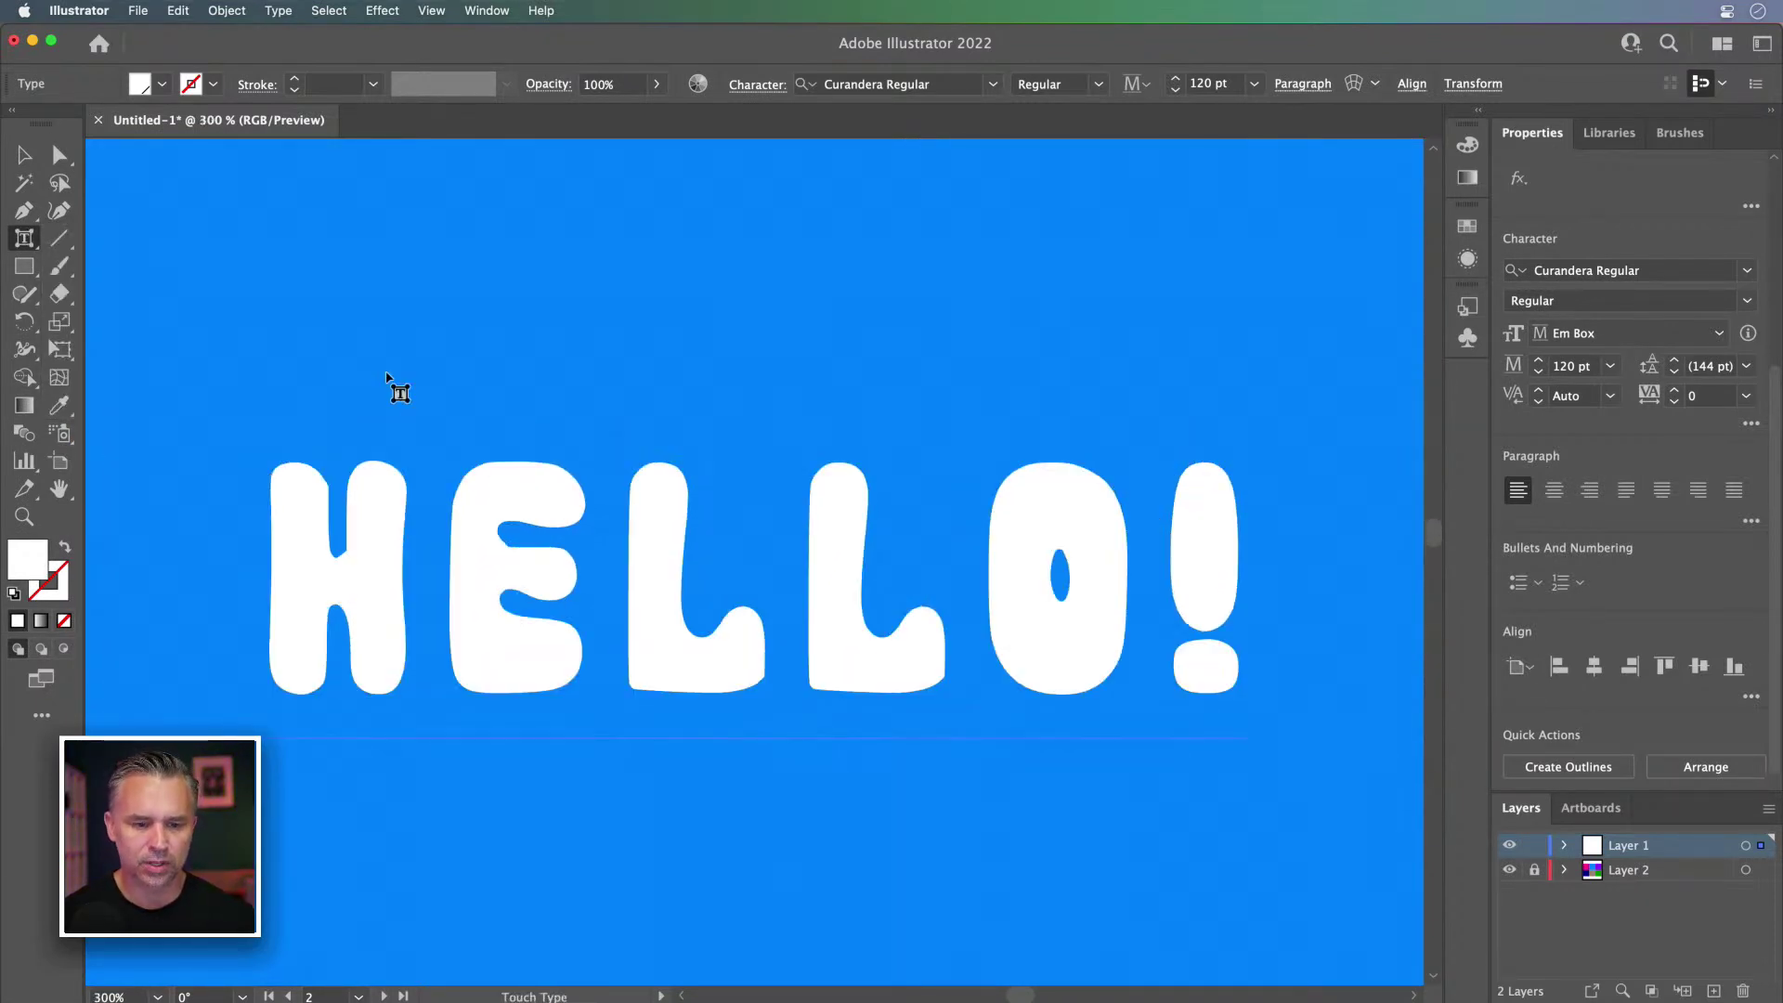
scroll(427, 372, down, 2)
click(517, 483)
drag(517, 483, 527, 588)
drag(425, 541, 416, 429)
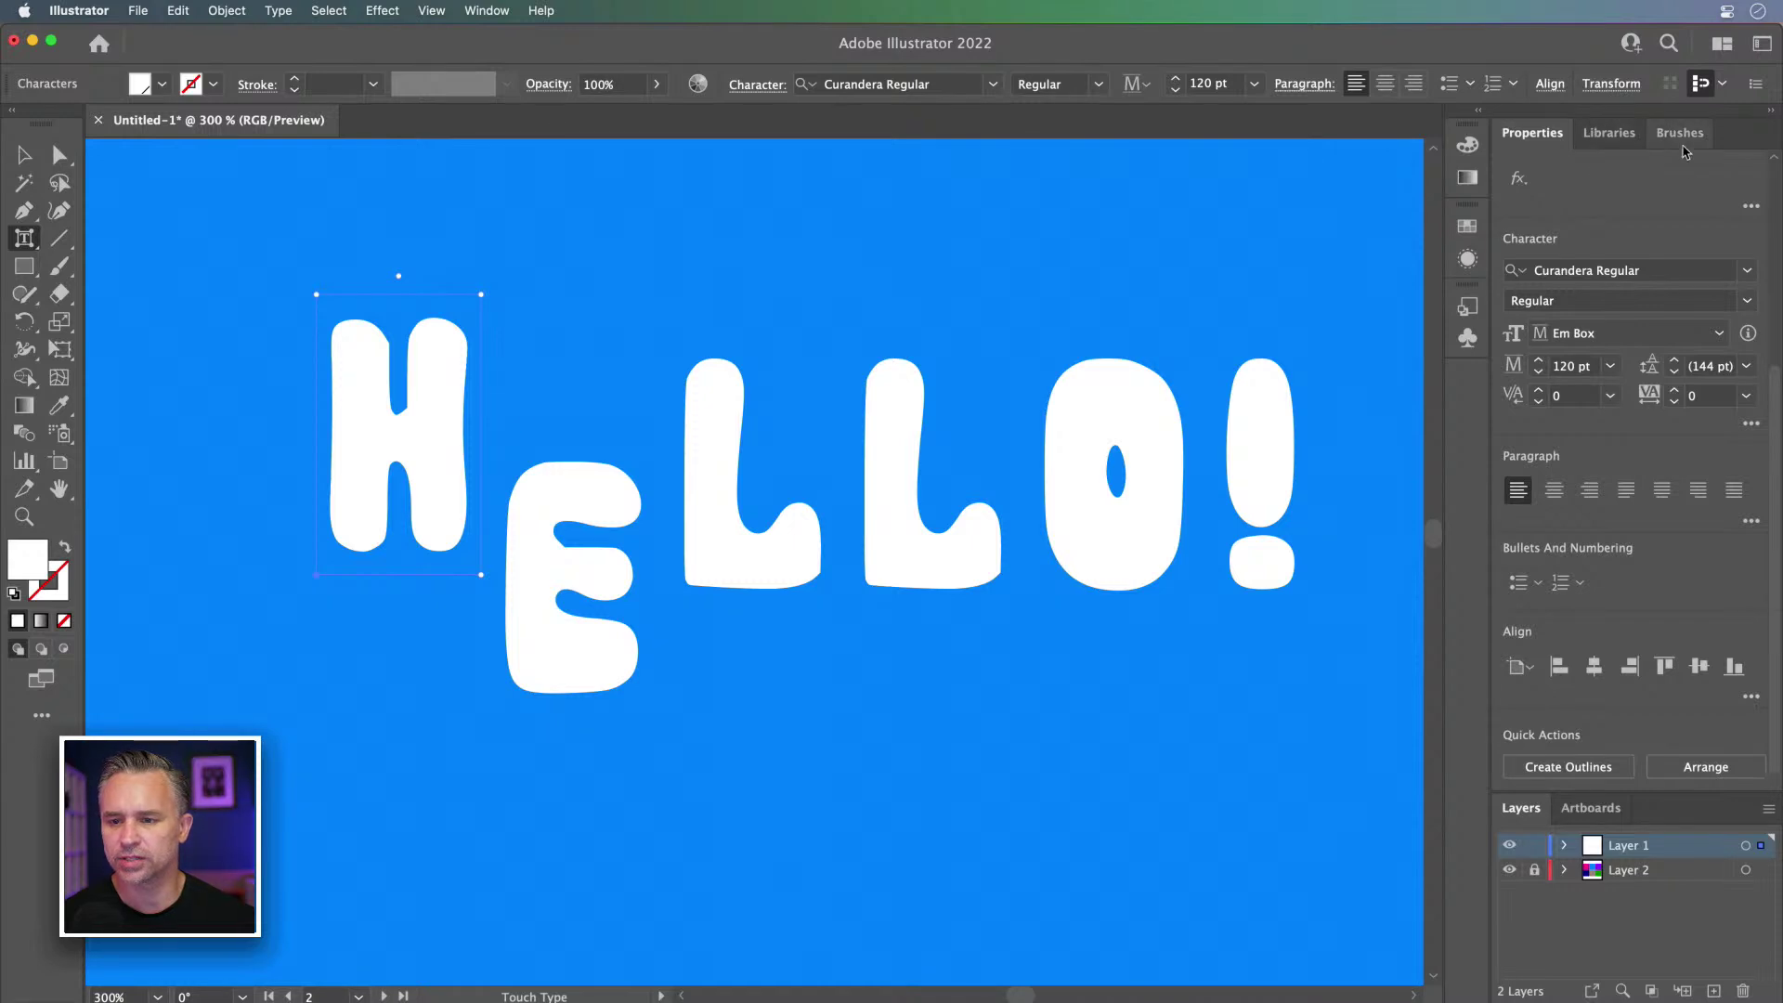
Step: Change the Layer 1 highlight color to red in its layer options
double_click(1708, 851)
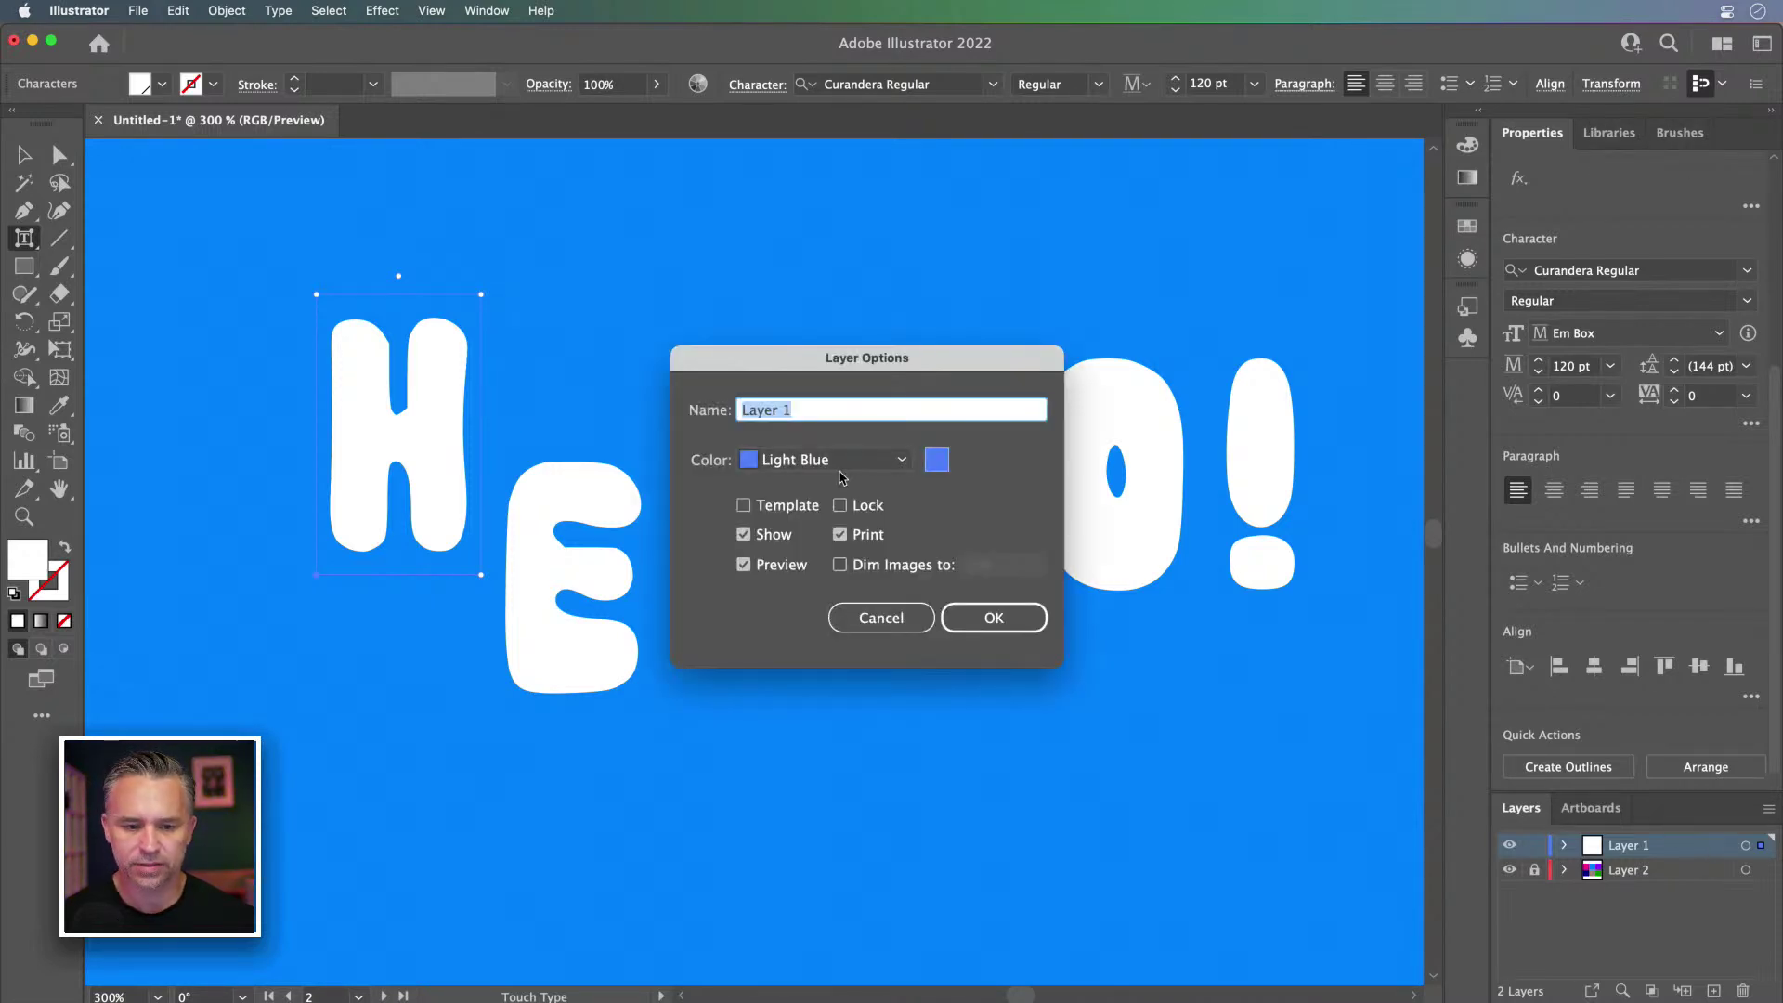
click(835, 462)
click(809, 513)
click(992, 618)
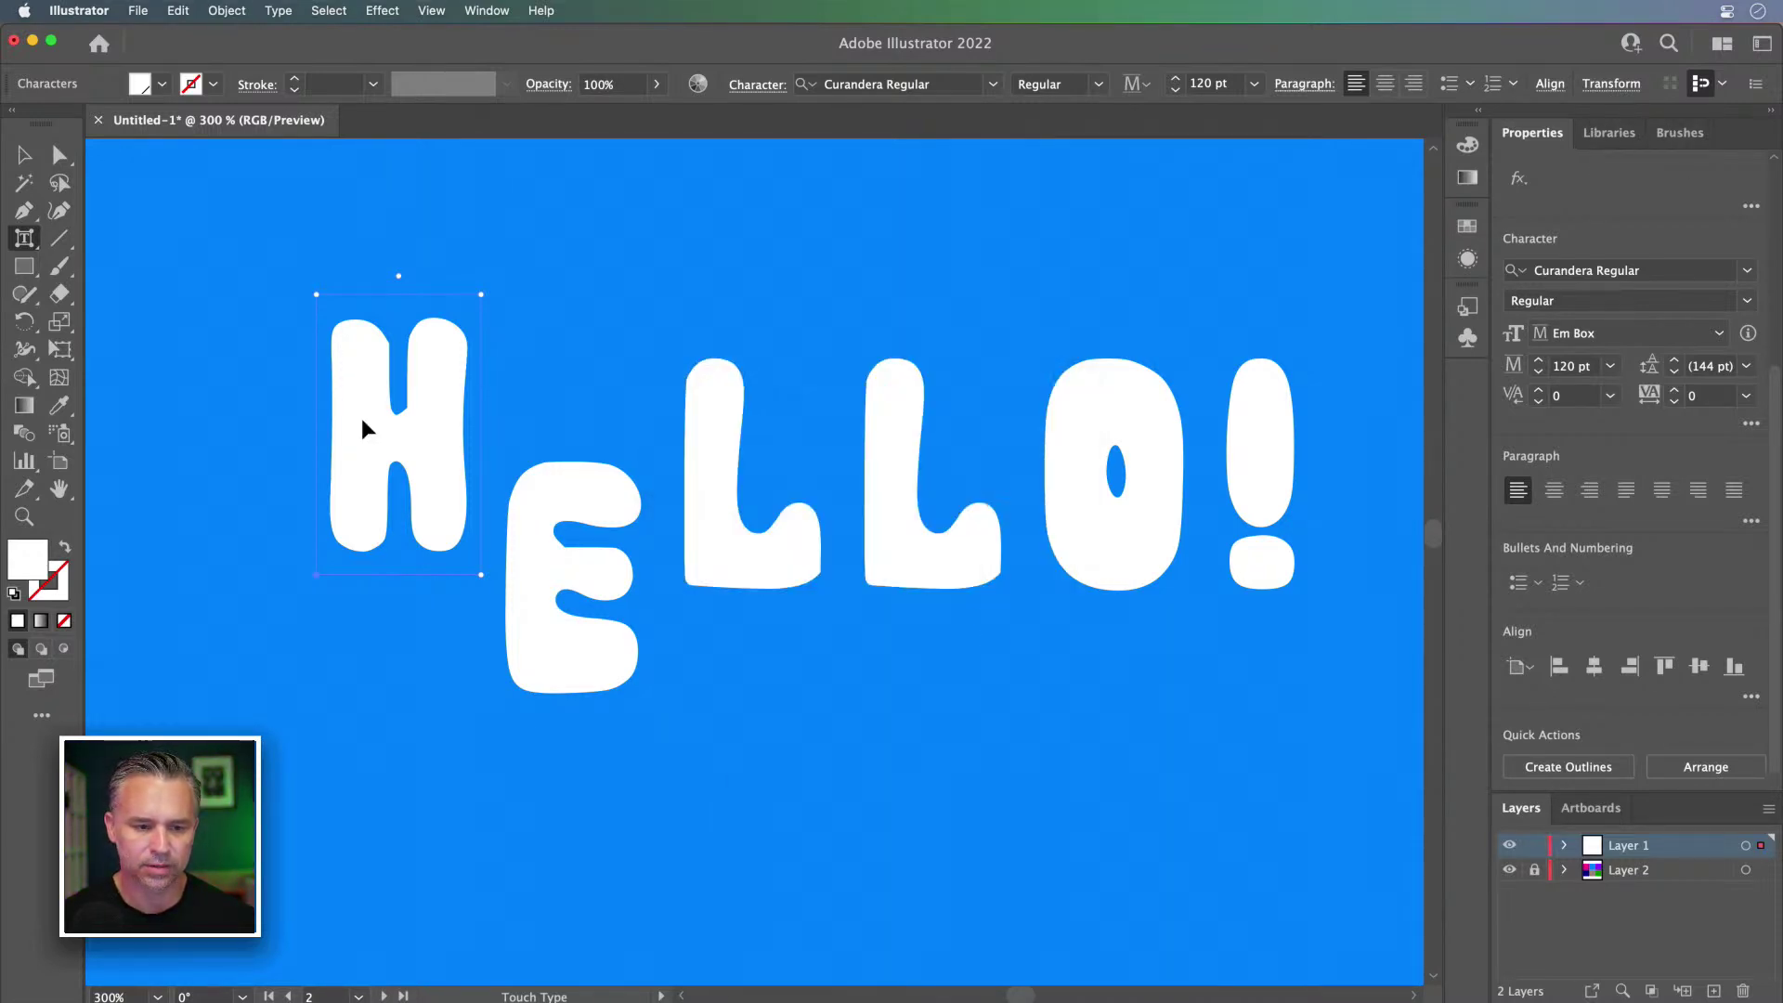
Step: Lower the second L of HELLO! and slide the O left so it tucks in above it
click(552, 521)
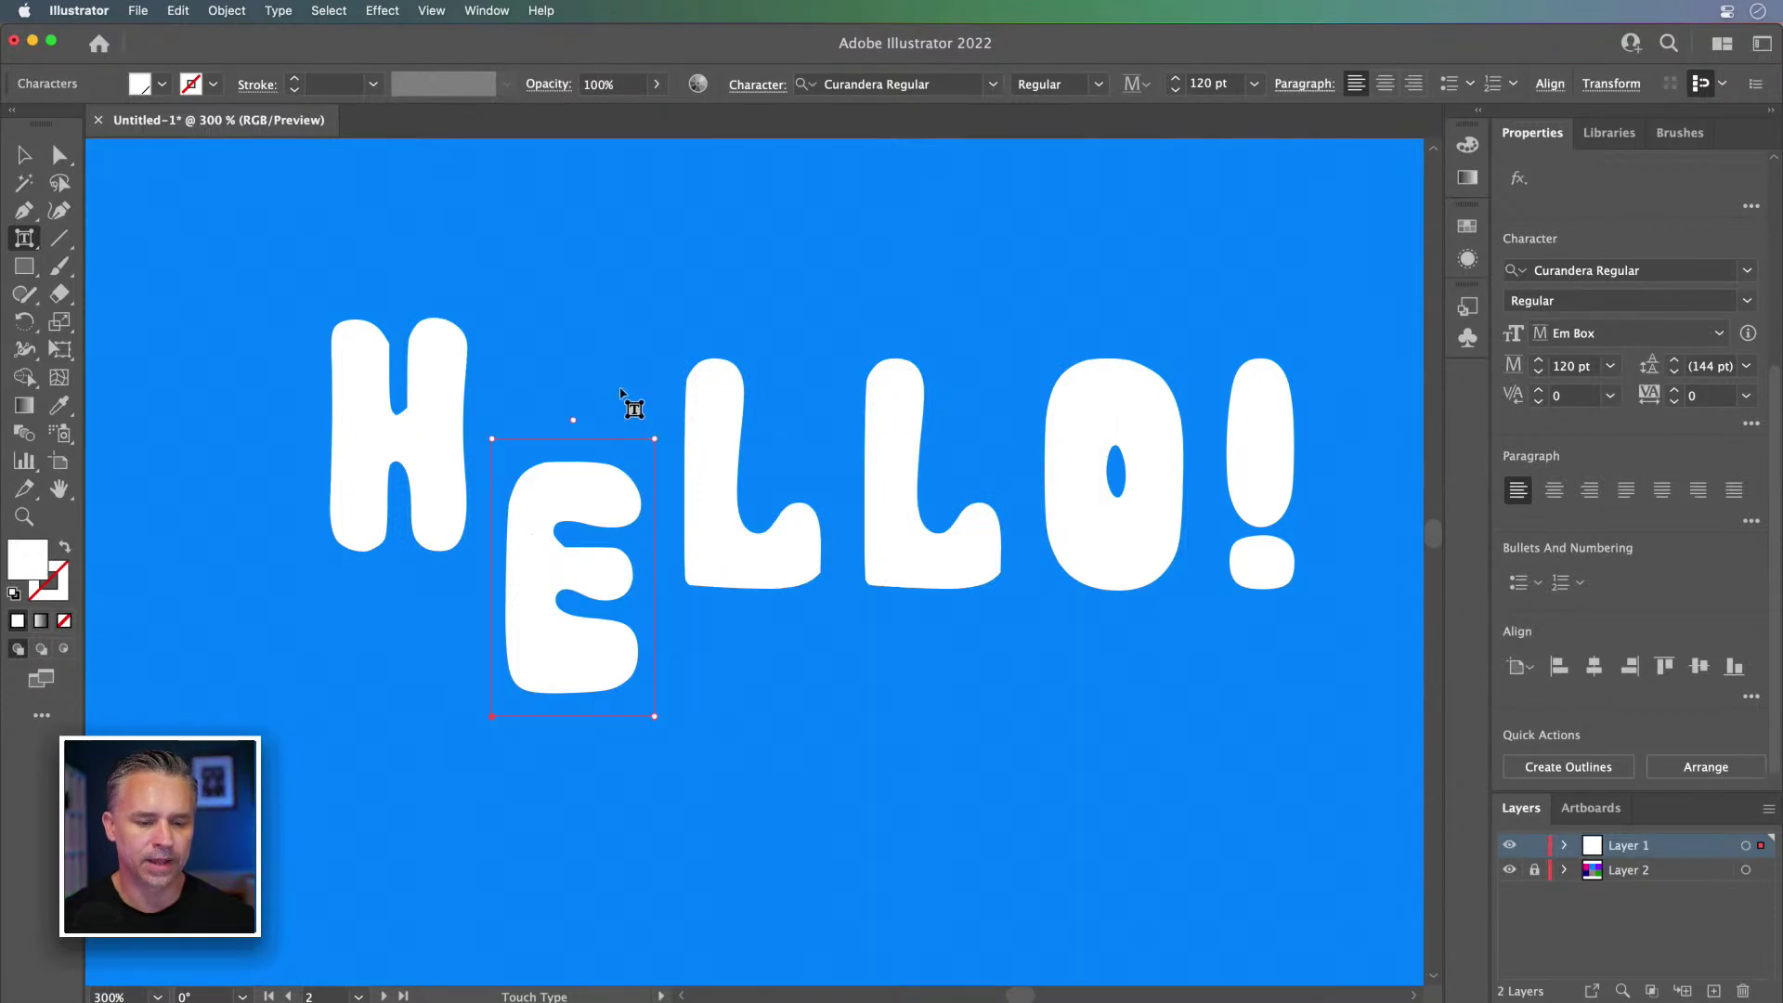
click(706, 454)
drag(884, 520, 873, 619)
drag(1061, 522, 974, 521)
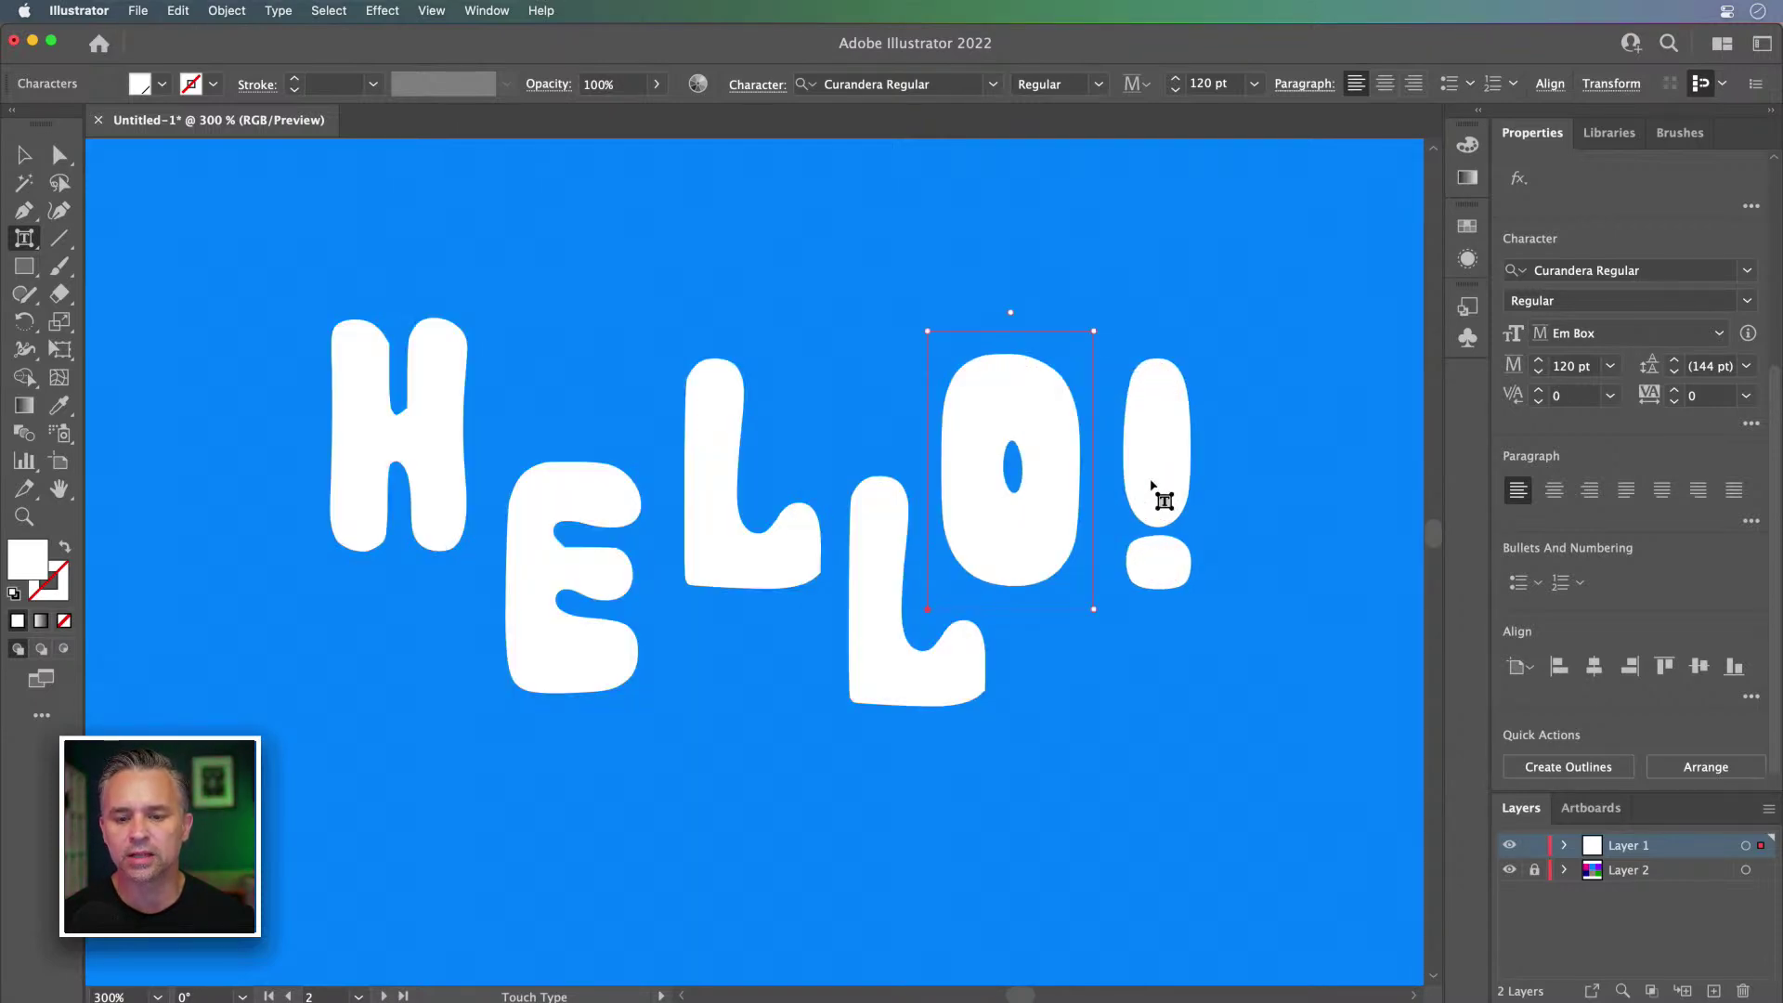
Step: Lower the exclamation mark, tilt it clockwise and place it close beside the O
drag(1155, 479, 1131, 567)
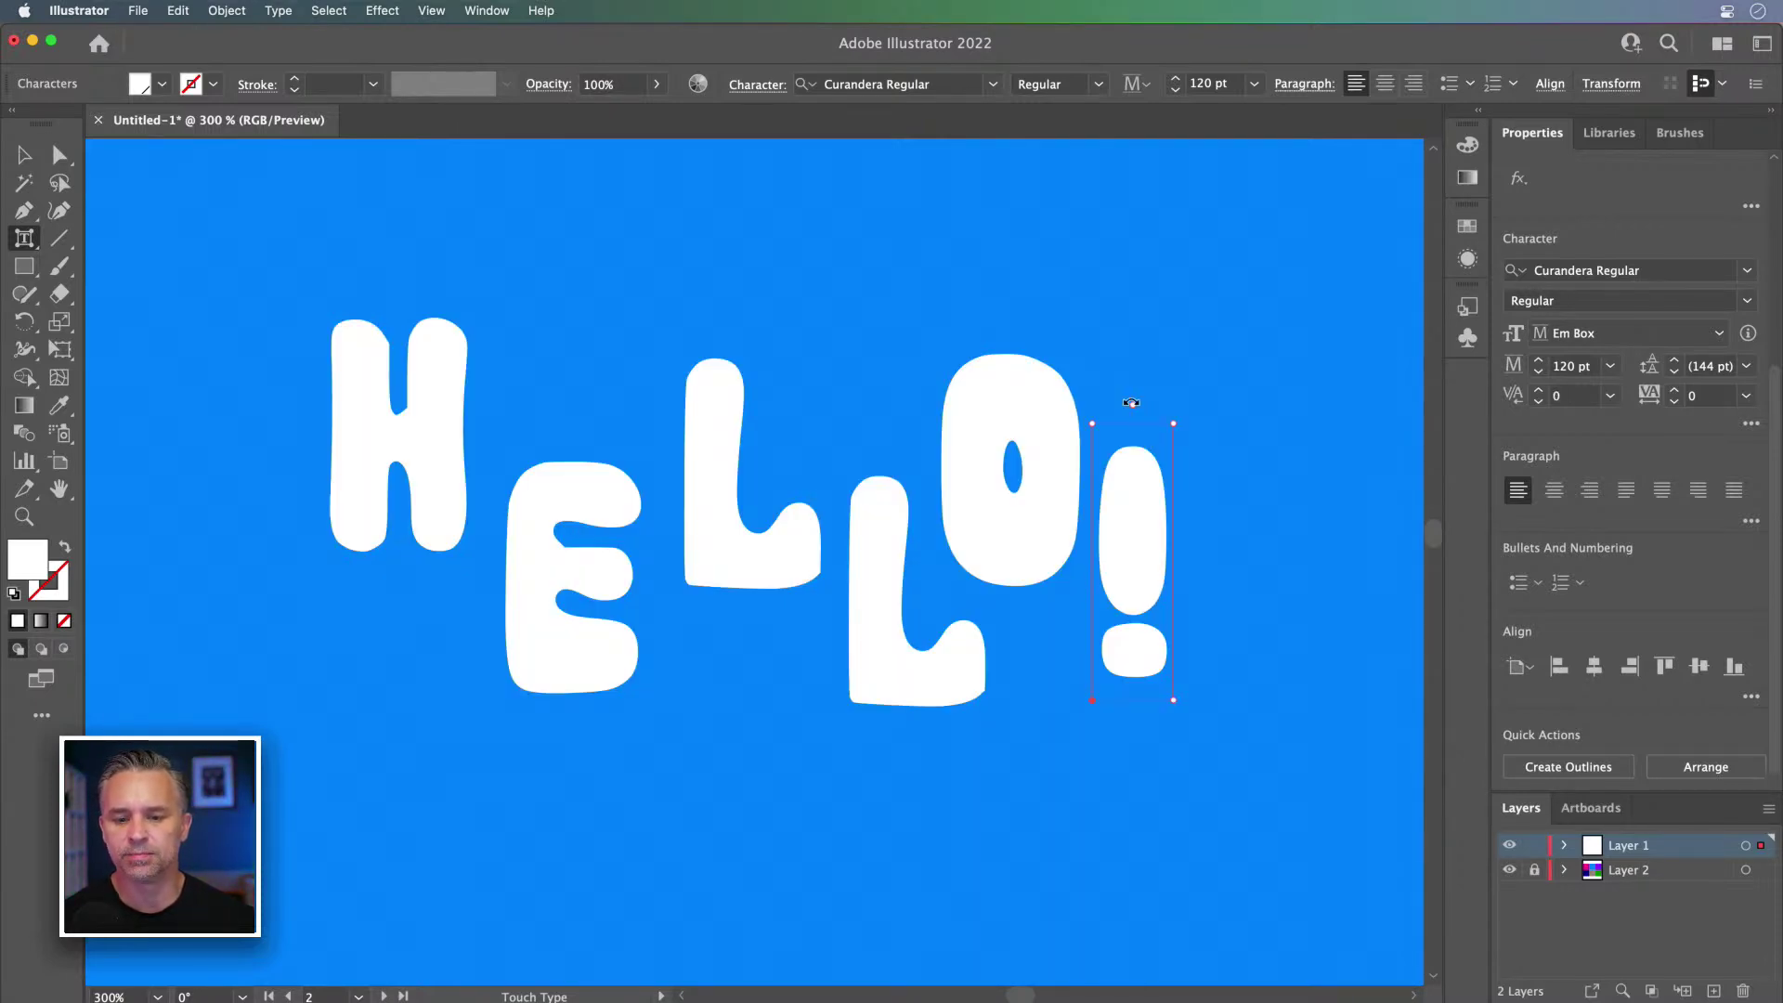
drag(1133, 402, 1239, 403)
drag(1177, 561, 1118, 550)
Step: Lower the letter H slightly and nudge the E and first L to tighten the letter spacing
click(415, 455)
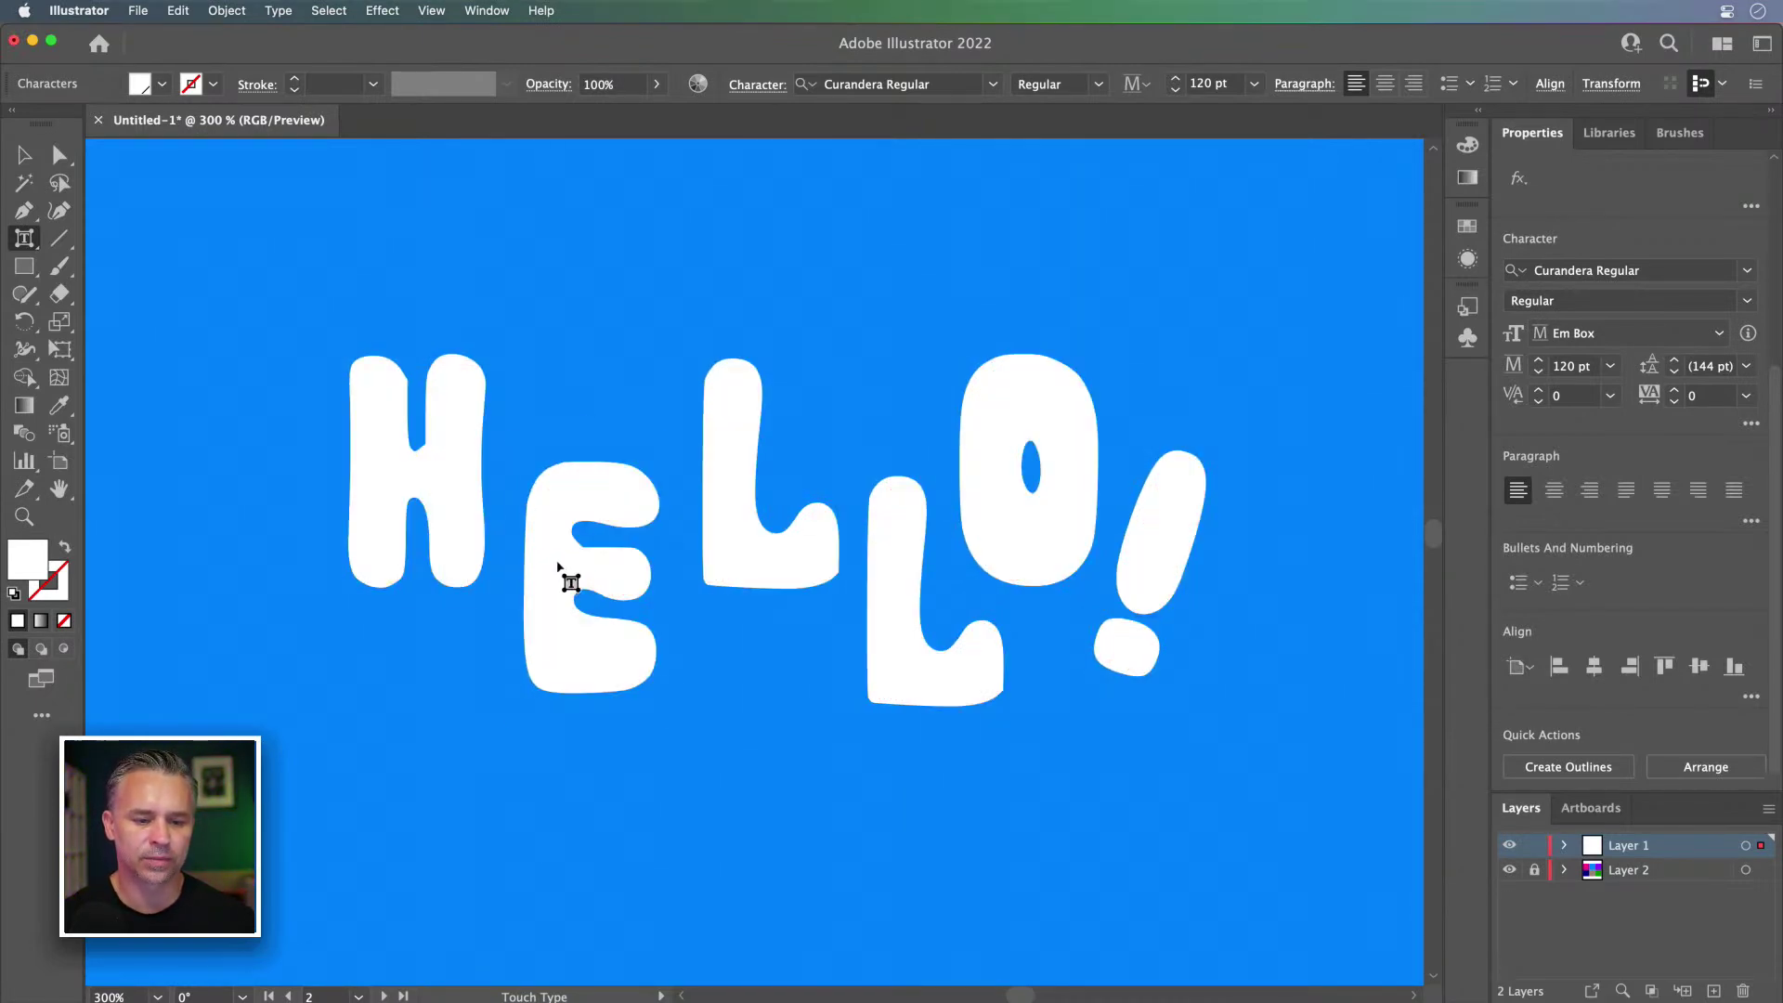
click(554, 563)
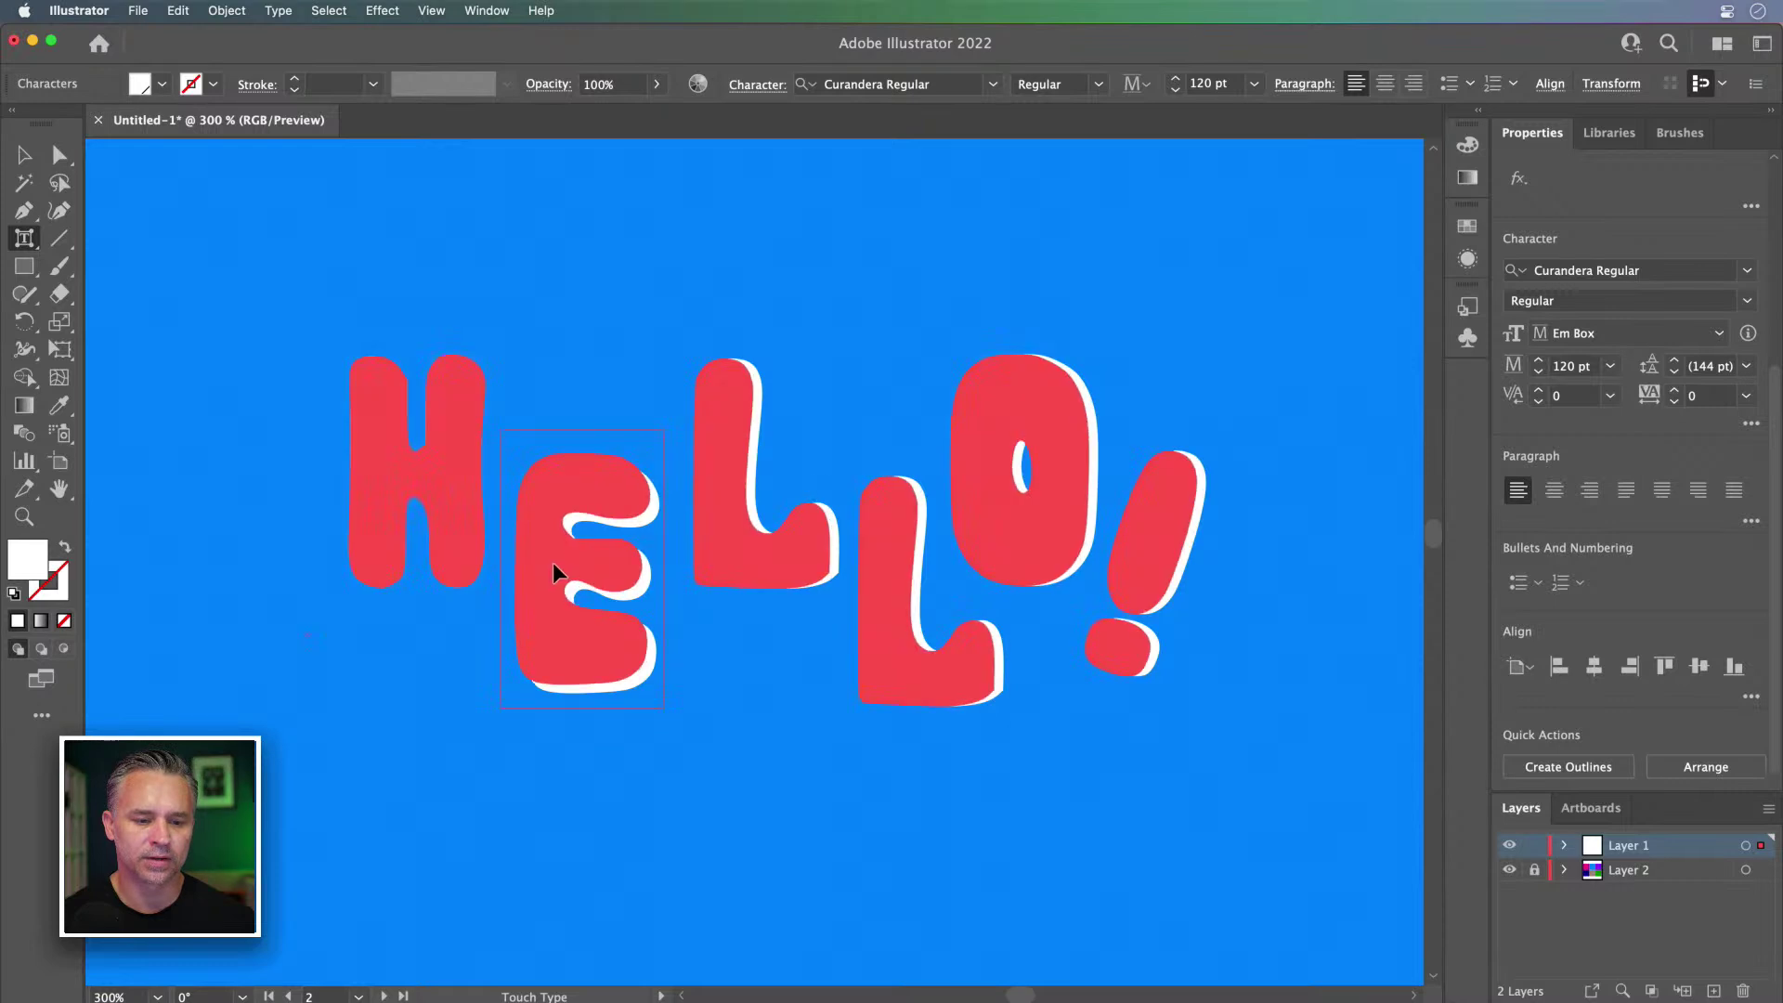
click(708, 561)
drag(707, 560, 717, 559)
Step: Tilt the H slightly counterclockwise, raise it a little and nudge the E back into place beside it
click(452, 467)
drag(418, 310, 415, 310)
mouse_move(444, 418)
mouse_down()
mouse_move(443, 449)
mouse_move(447, 410)
mouse_up()
click(599, 497)
drag(600, 486, 595, 487)
Step: Tilt the first L slightly clockwise and fine-tune the position of the second L
click(698, 464)
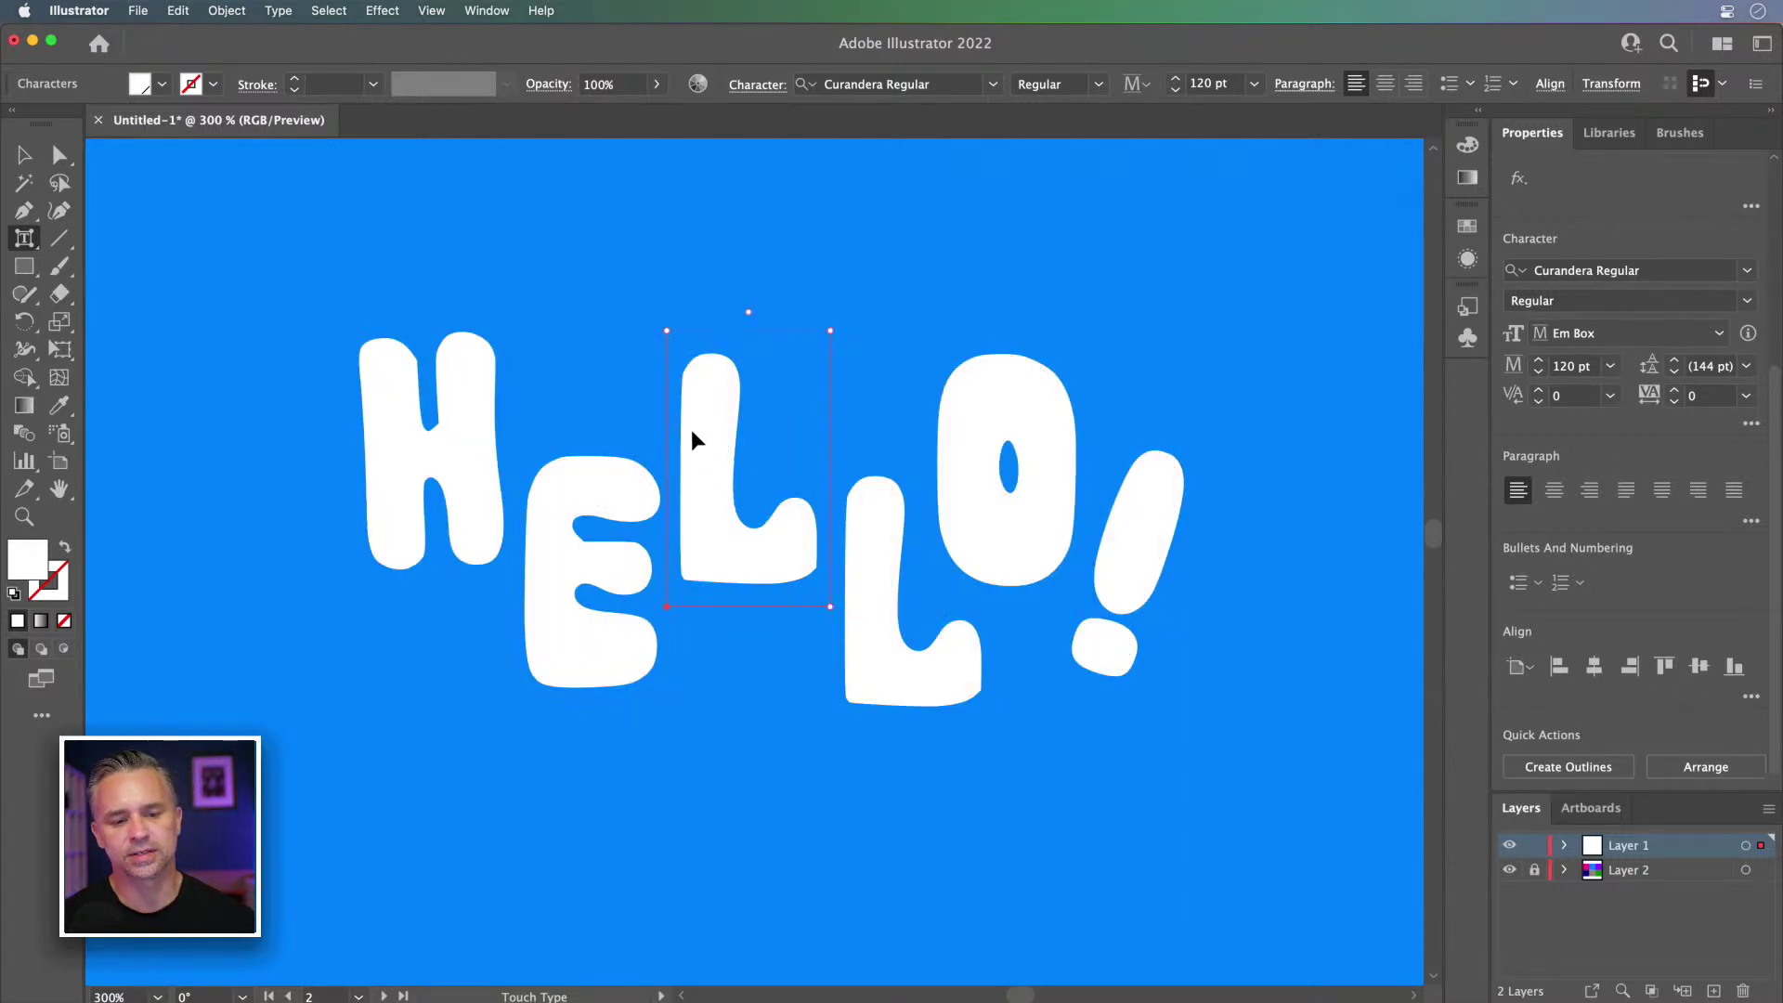
drag(748, 312, 759, 310)
click(893, 611)
drag(893, 611, 873, 612)
Step: Highlight all characters of the staggered HELLO! with the Type tool to check that it is still live text
click(25, 238)
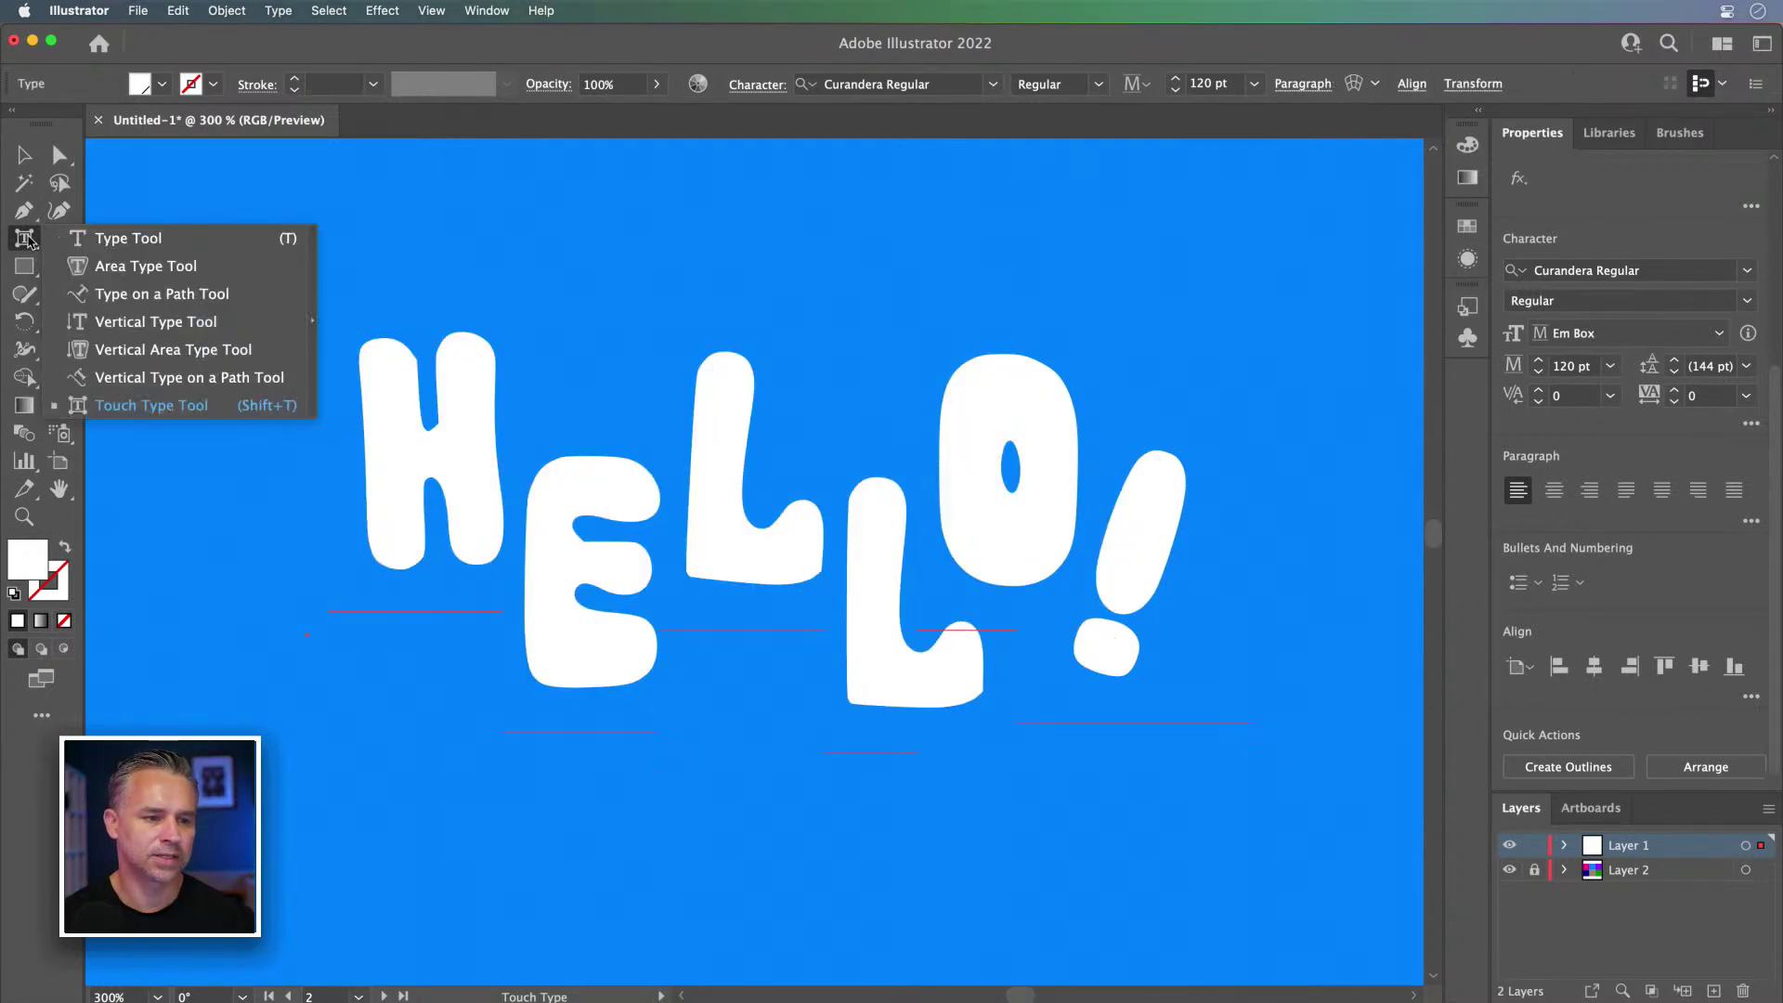
click(83, 239)
drag(356, 467, 1194, 499)
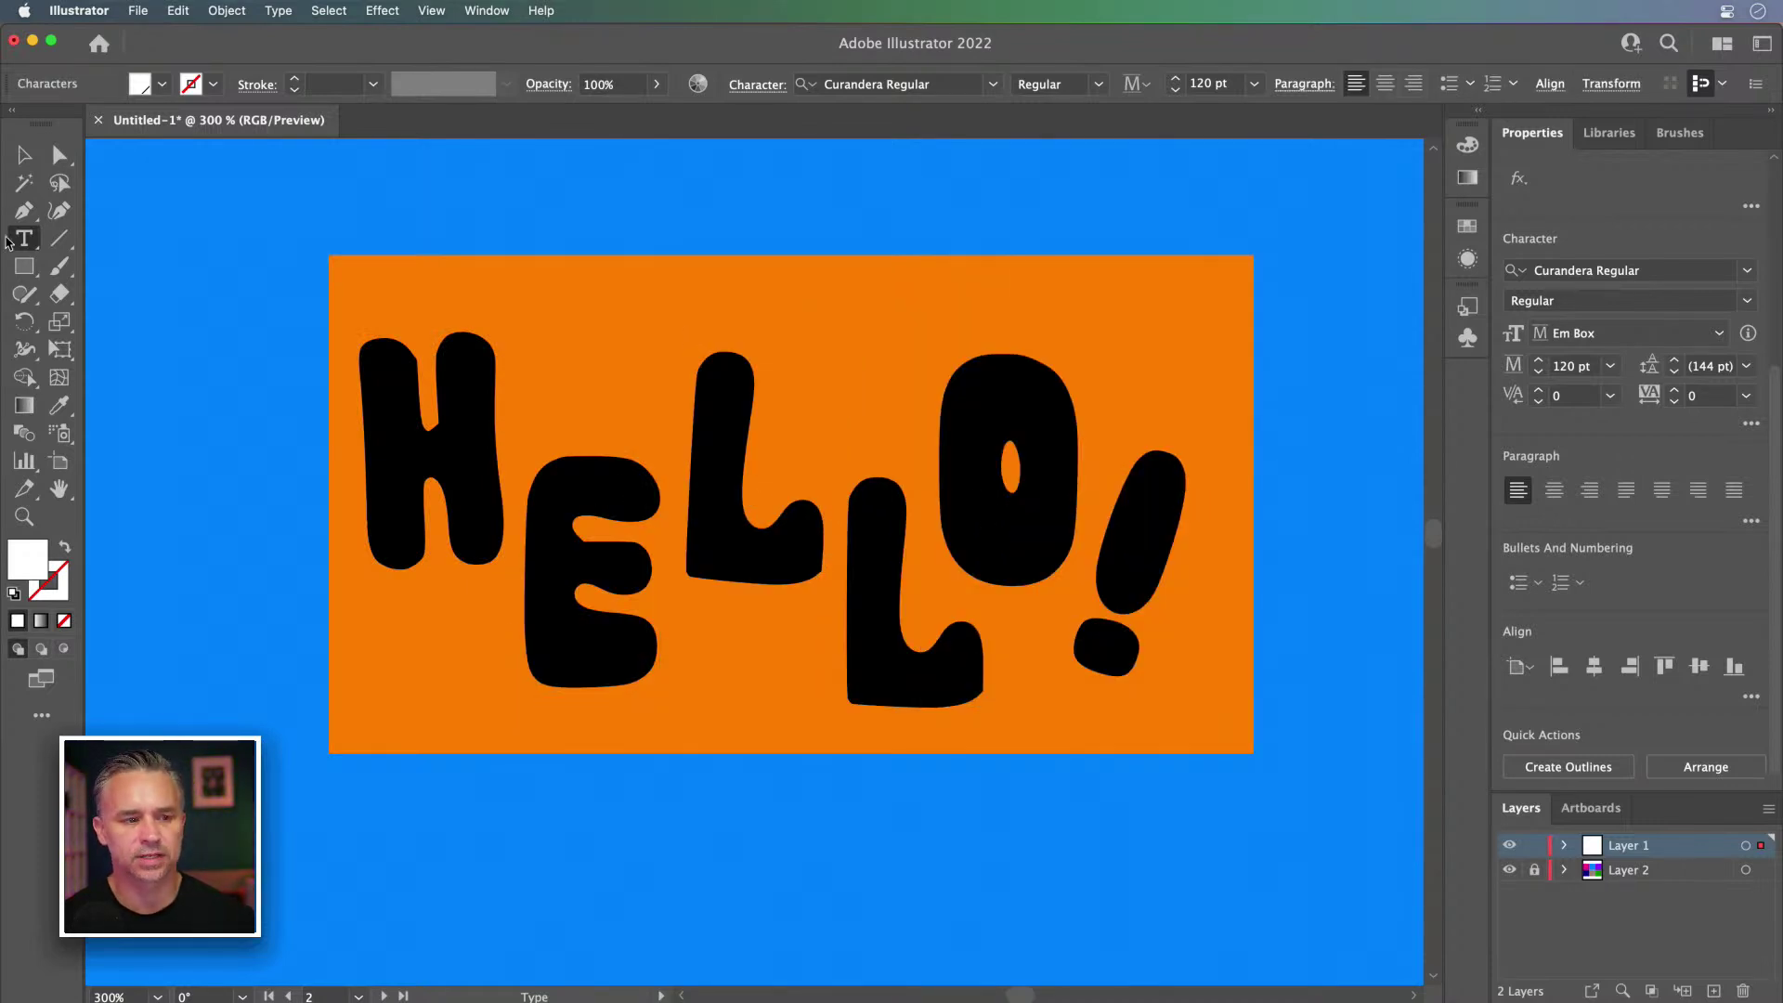
Step: Select HELLO! as an object and apply the purple swatch to its stroke, after trying a crimson one
click(21, 156)
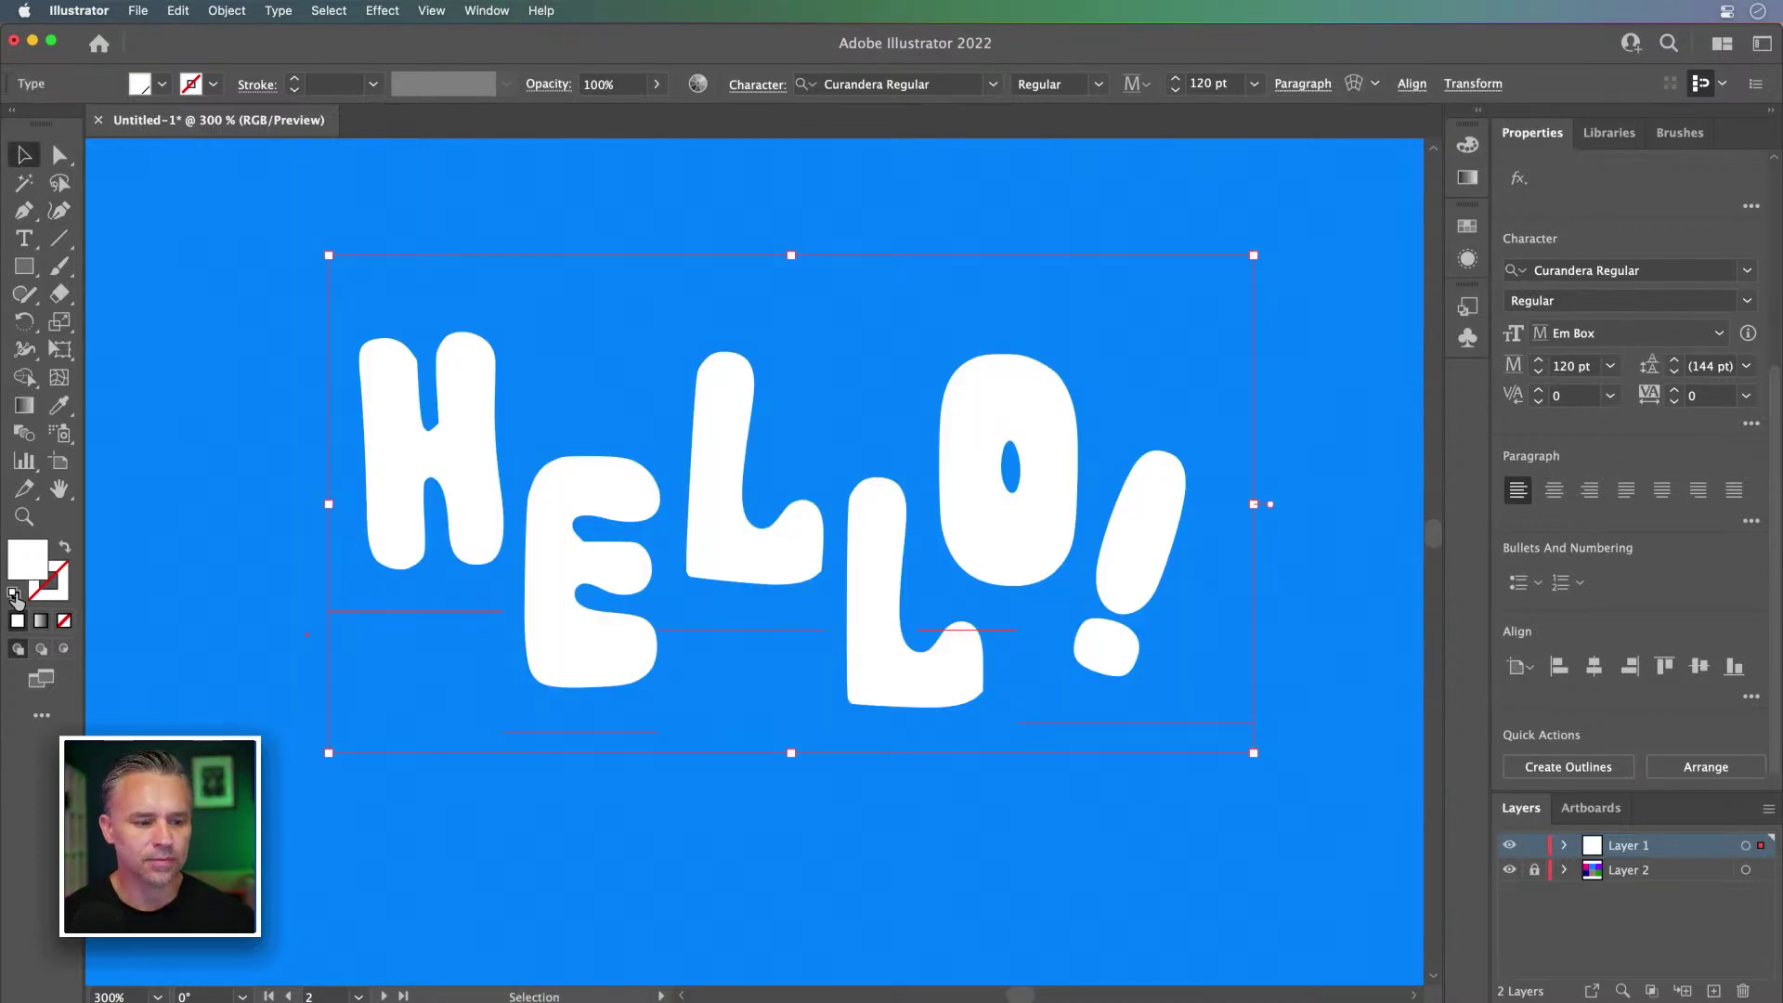
click(43, 595)
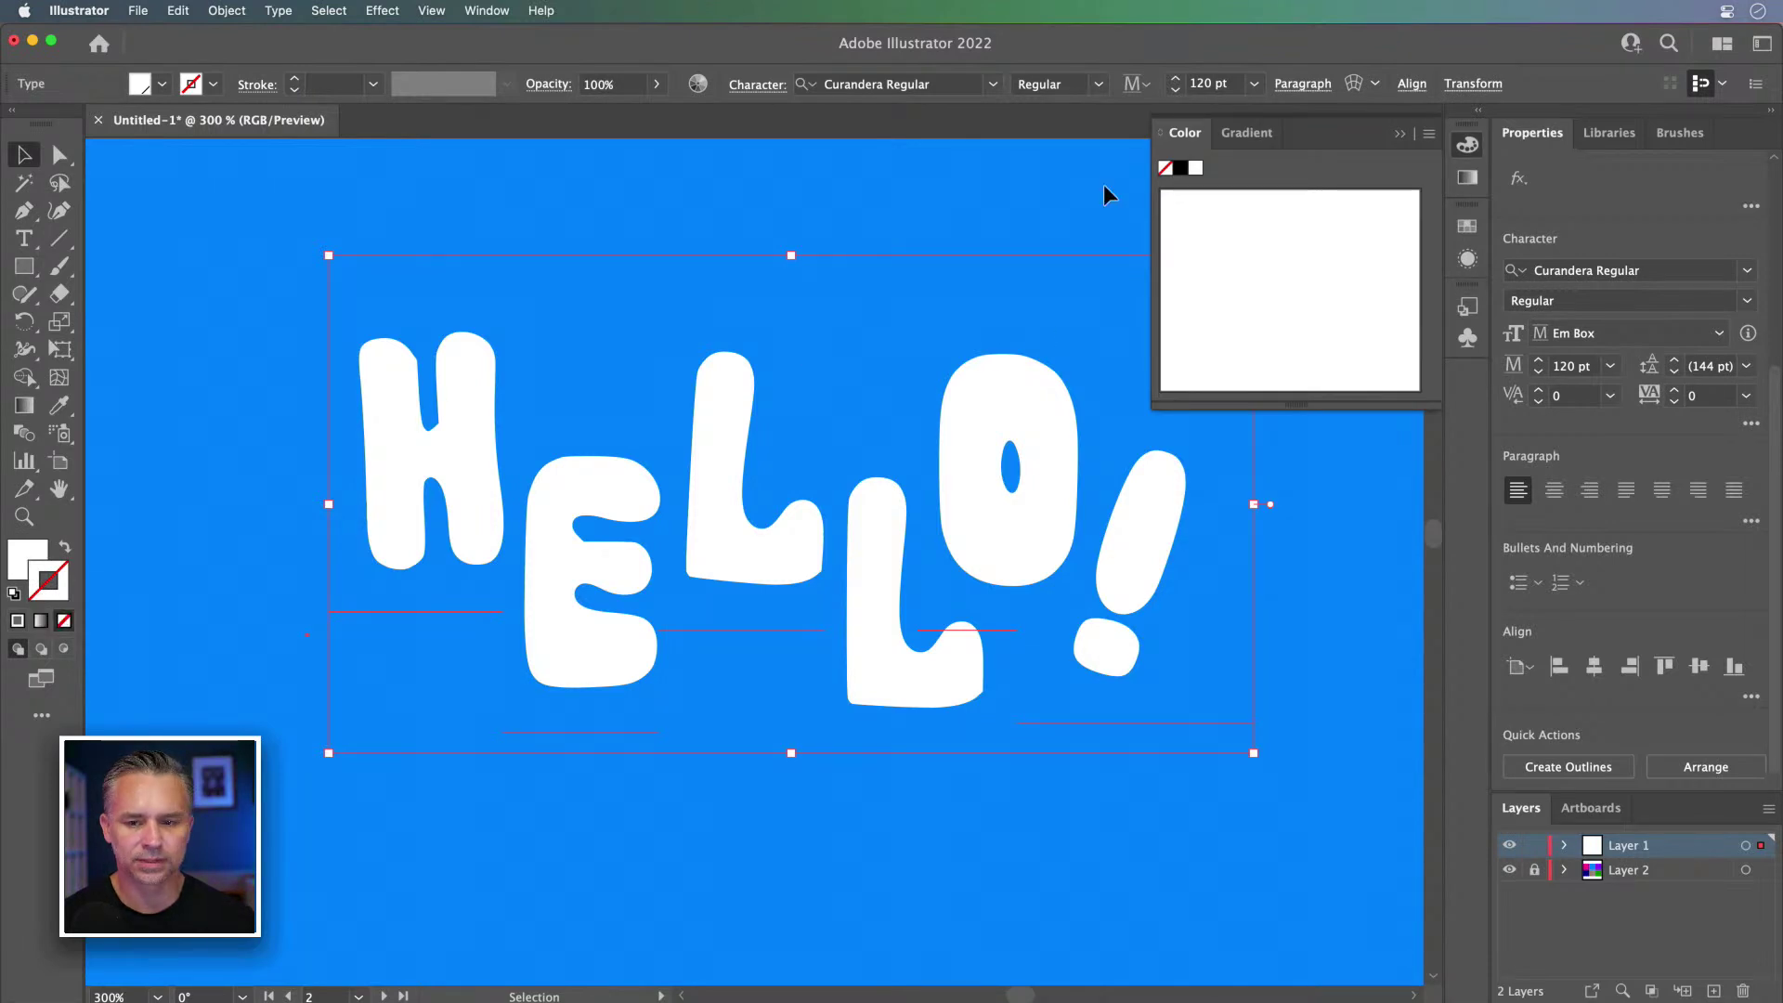
click(1479, 112)
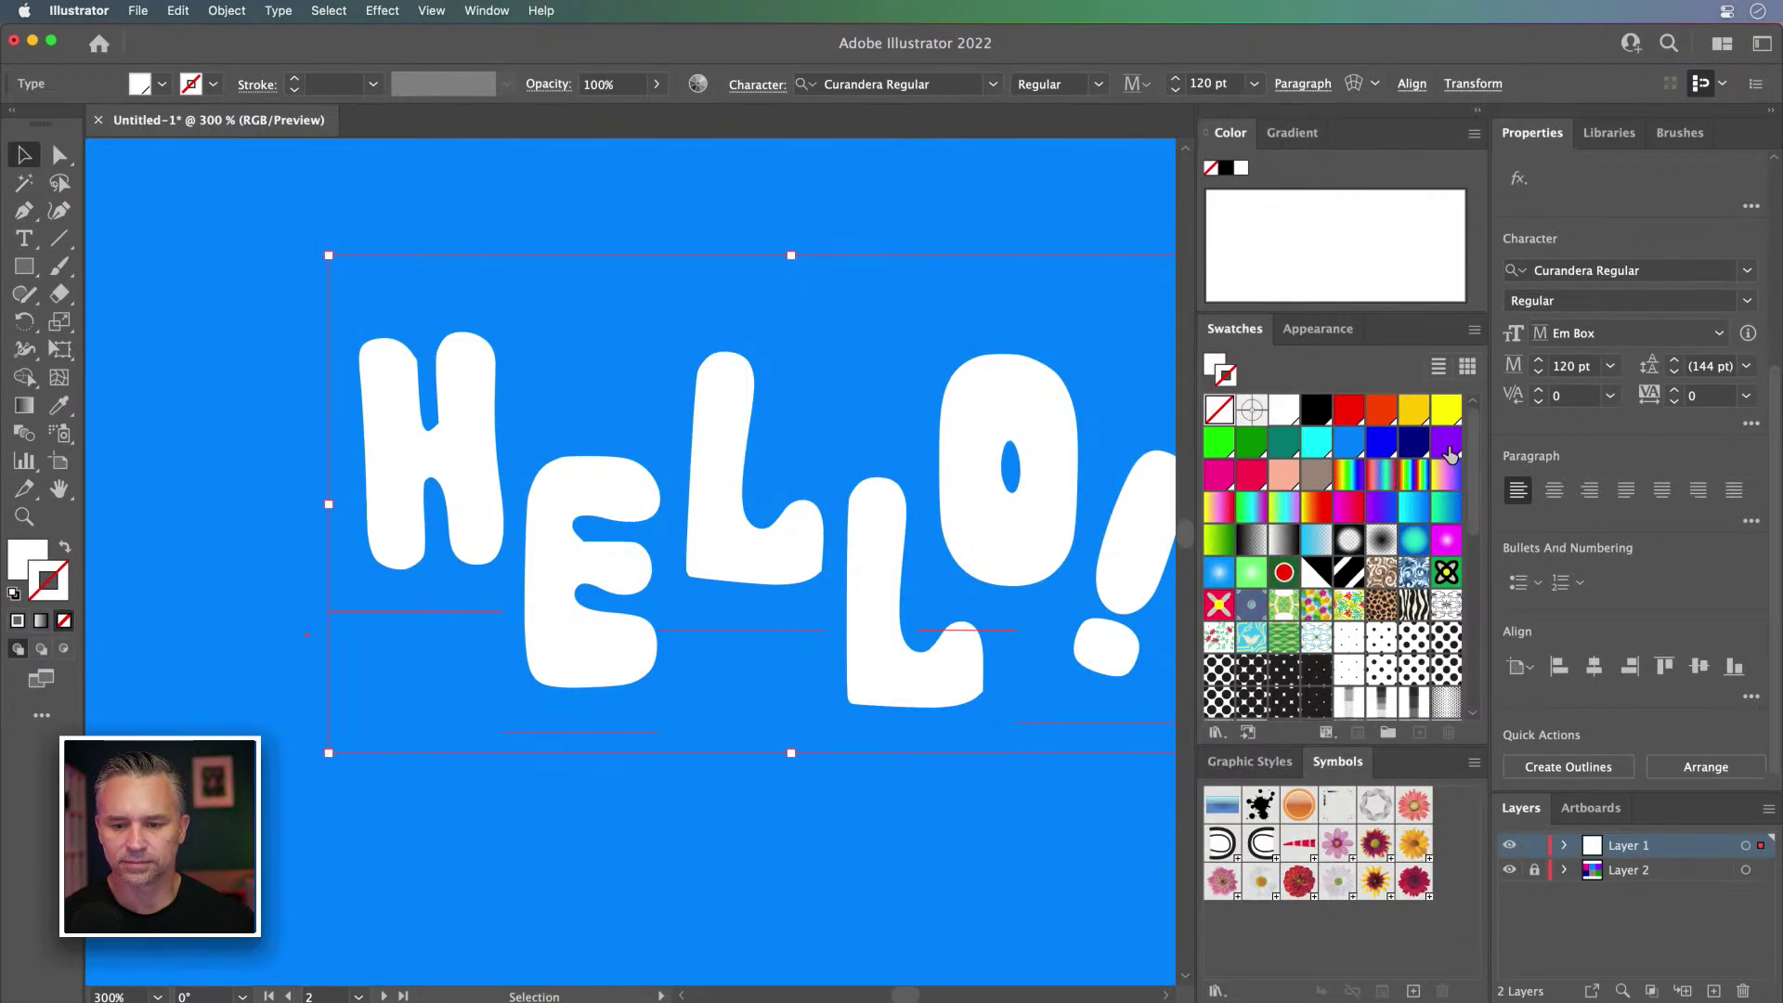
click(1252, 476)
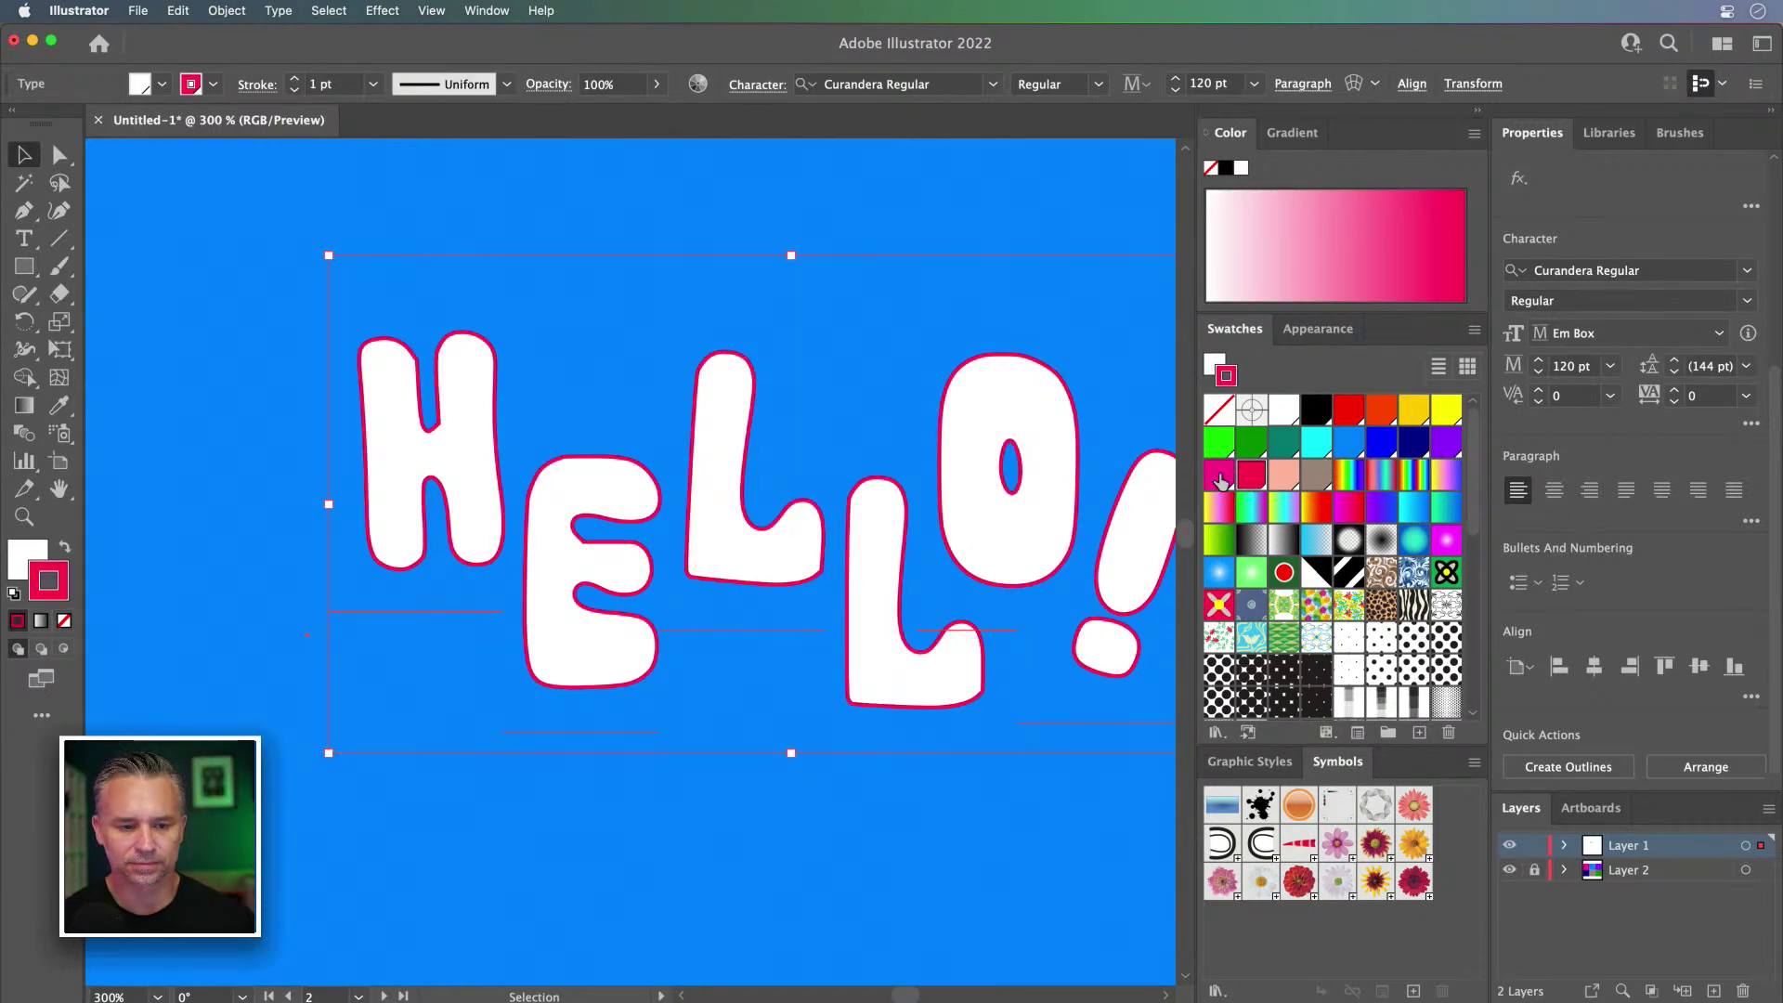
click(1446, 442)
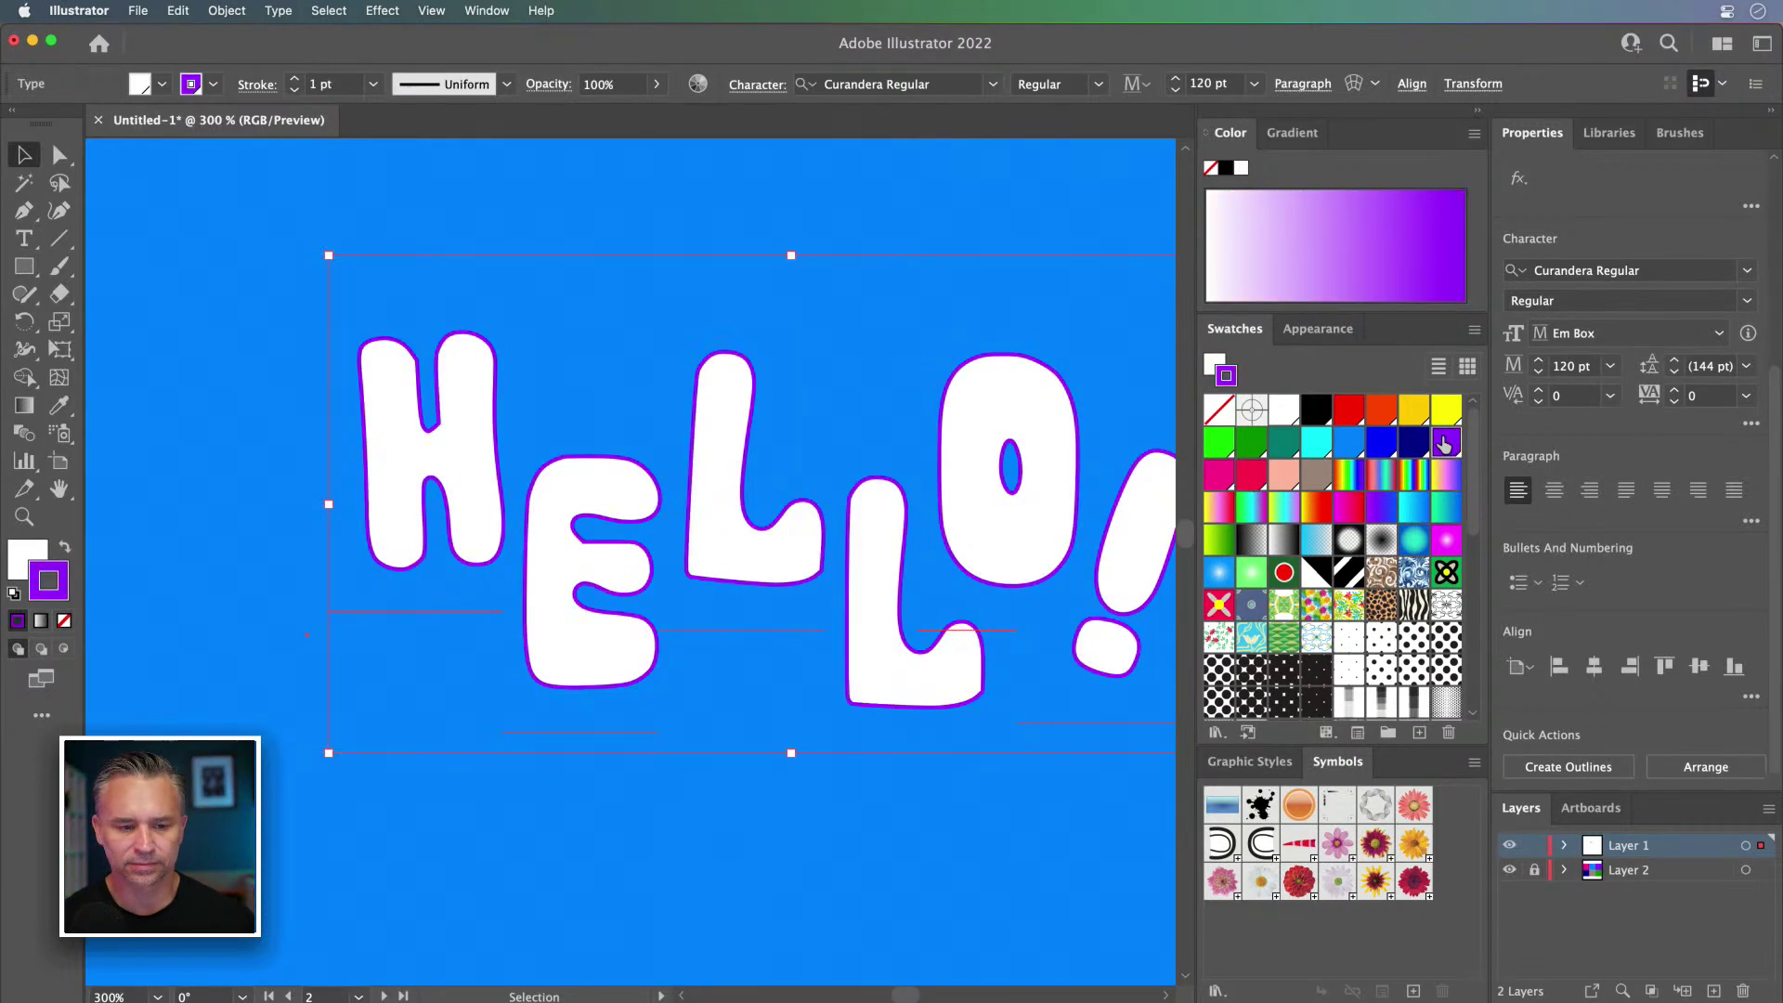
Step: Increase the weight of HELLO!'s purple stroke to 4 pt
click(295, 80)
click(295, 80)
click(296, 80)
mouse_move(431, 406)
mouse_down()
mouse_move(281, 348)
mouse_move(331, 369)
mouse_up()
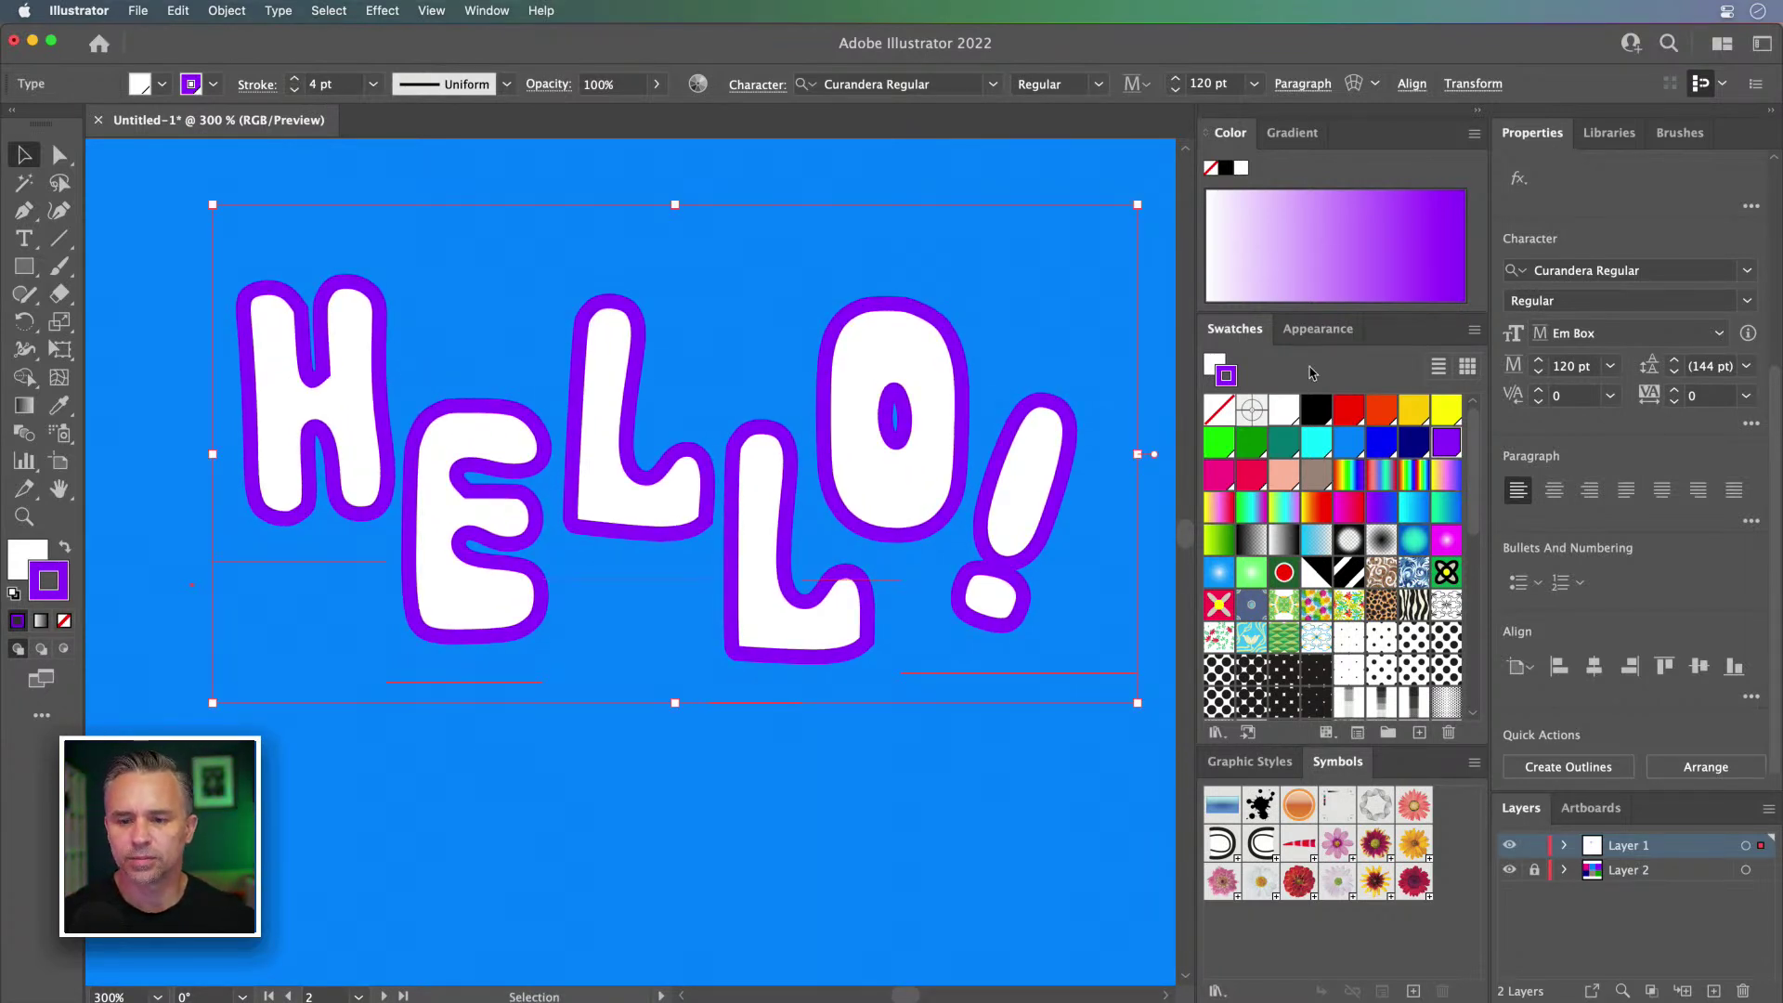
Step: Add a new white fill to the HELLO! text object and place it above the object's stroke
click(1298, 342)
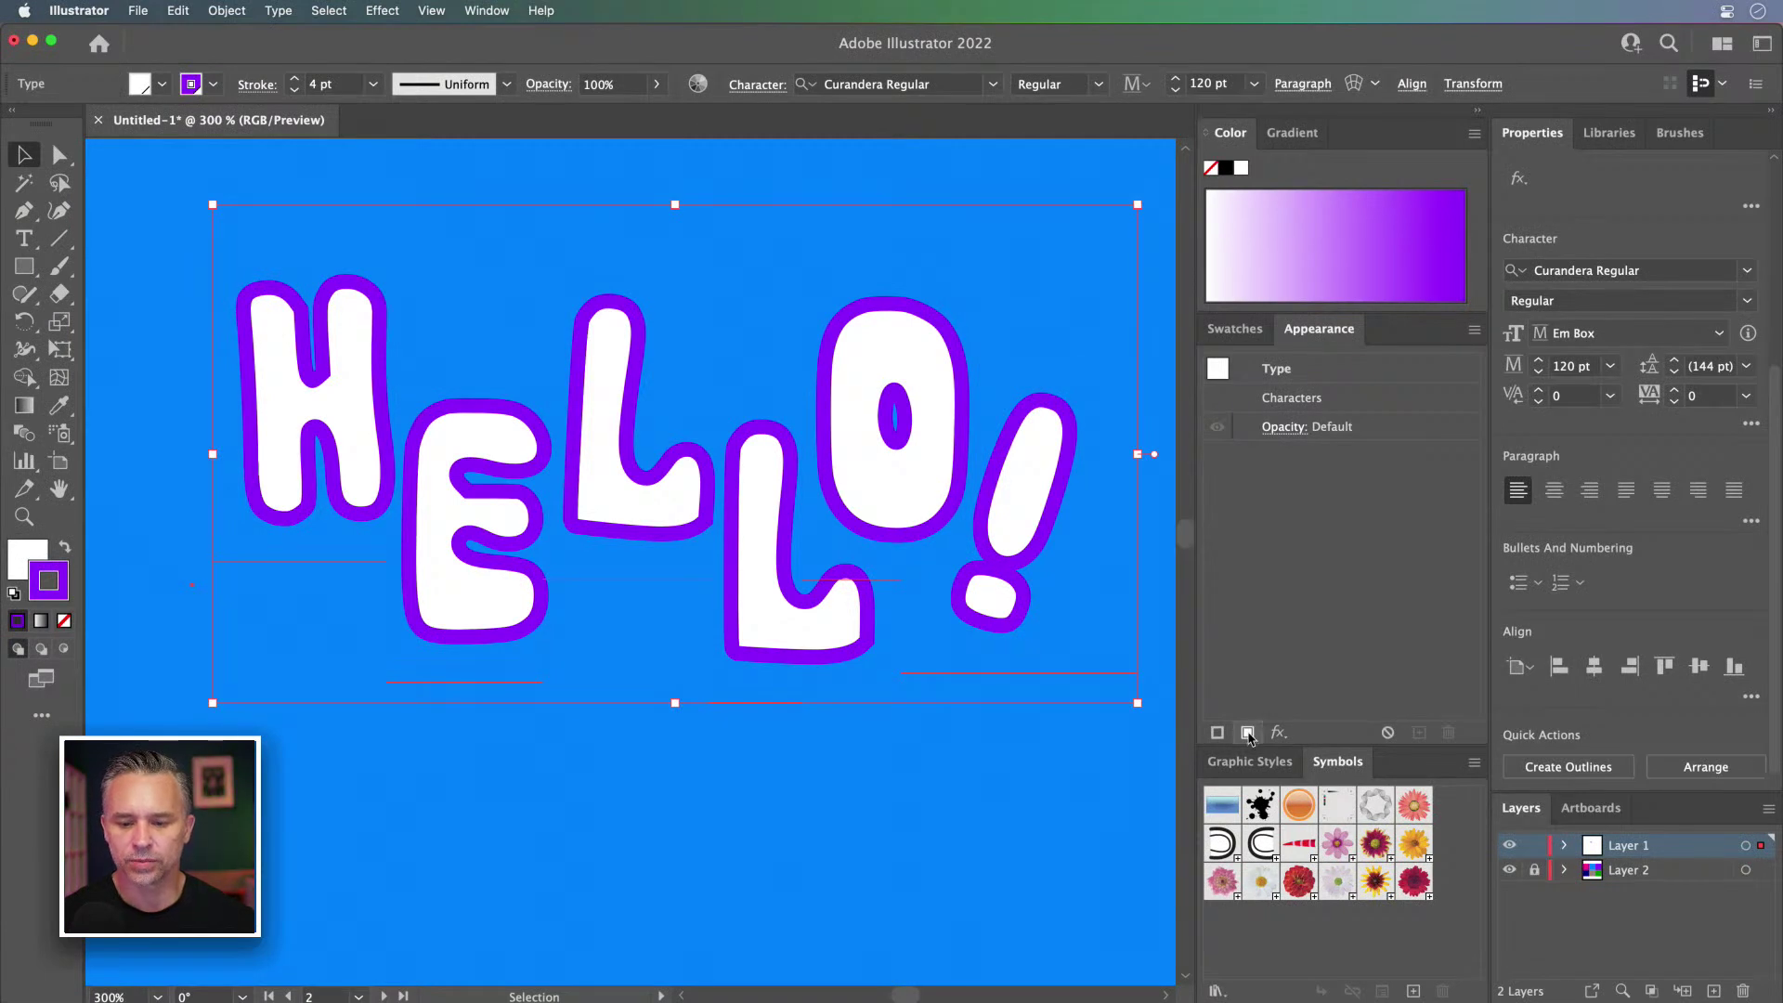
click(1247, 733)
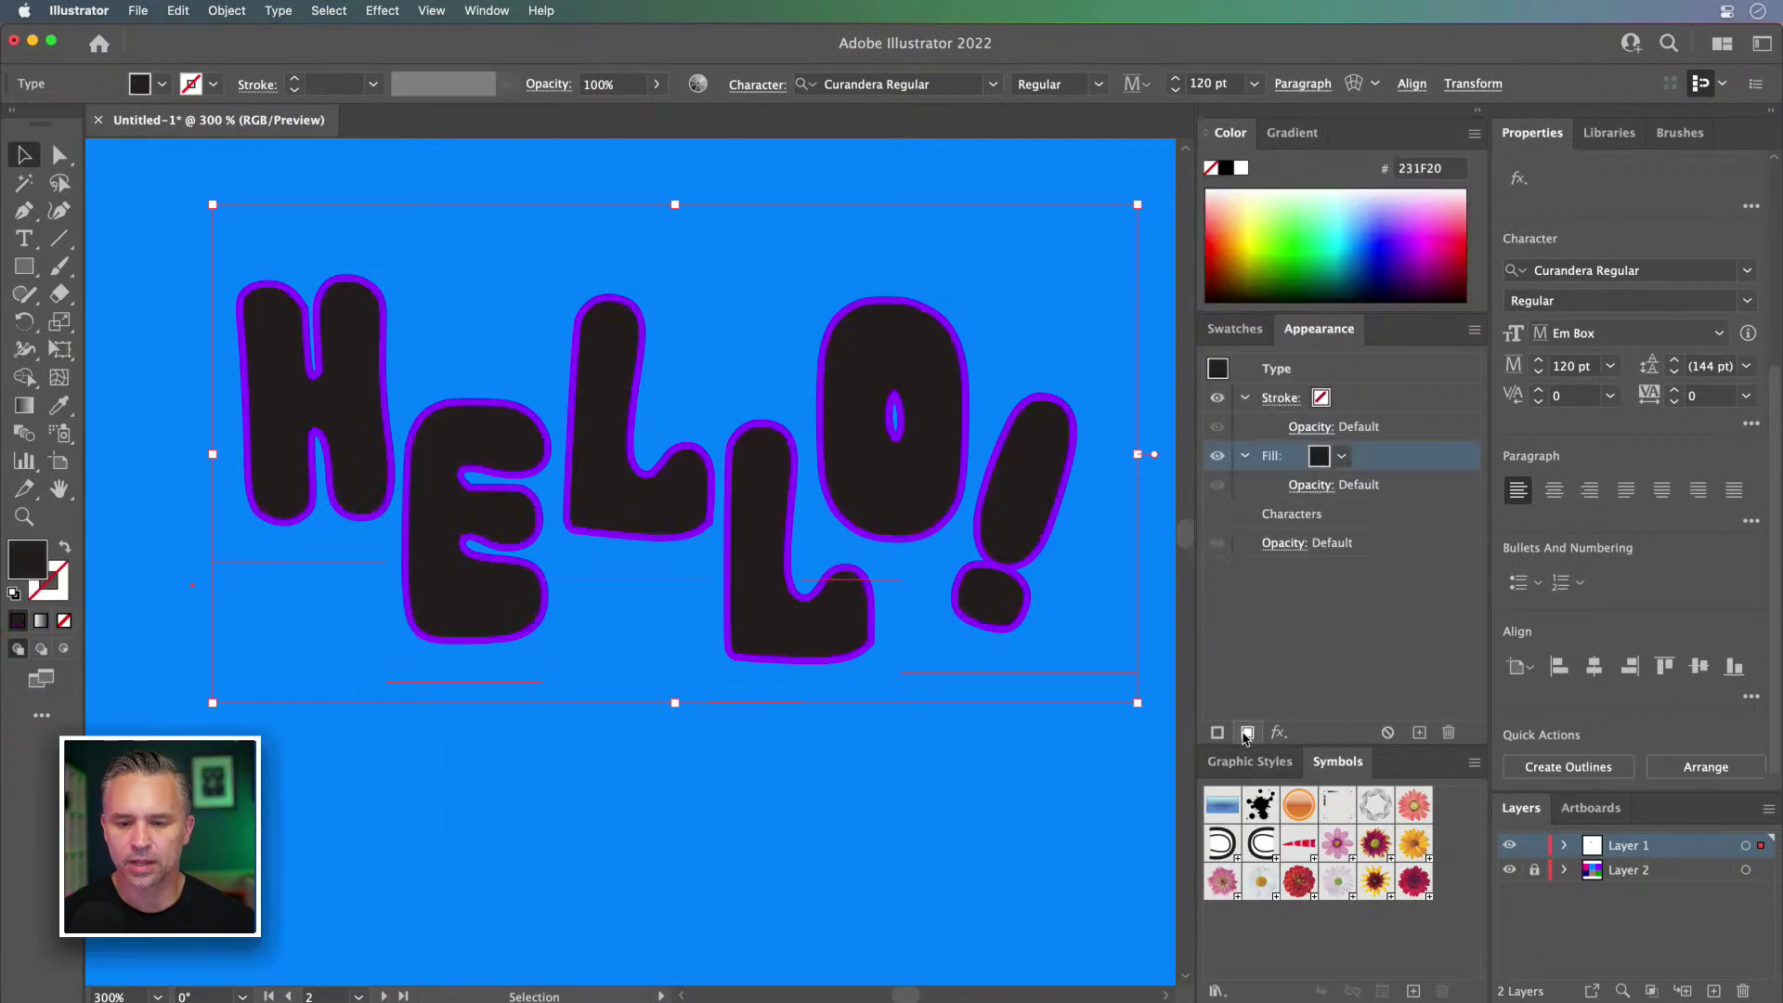
click(1338, 459)
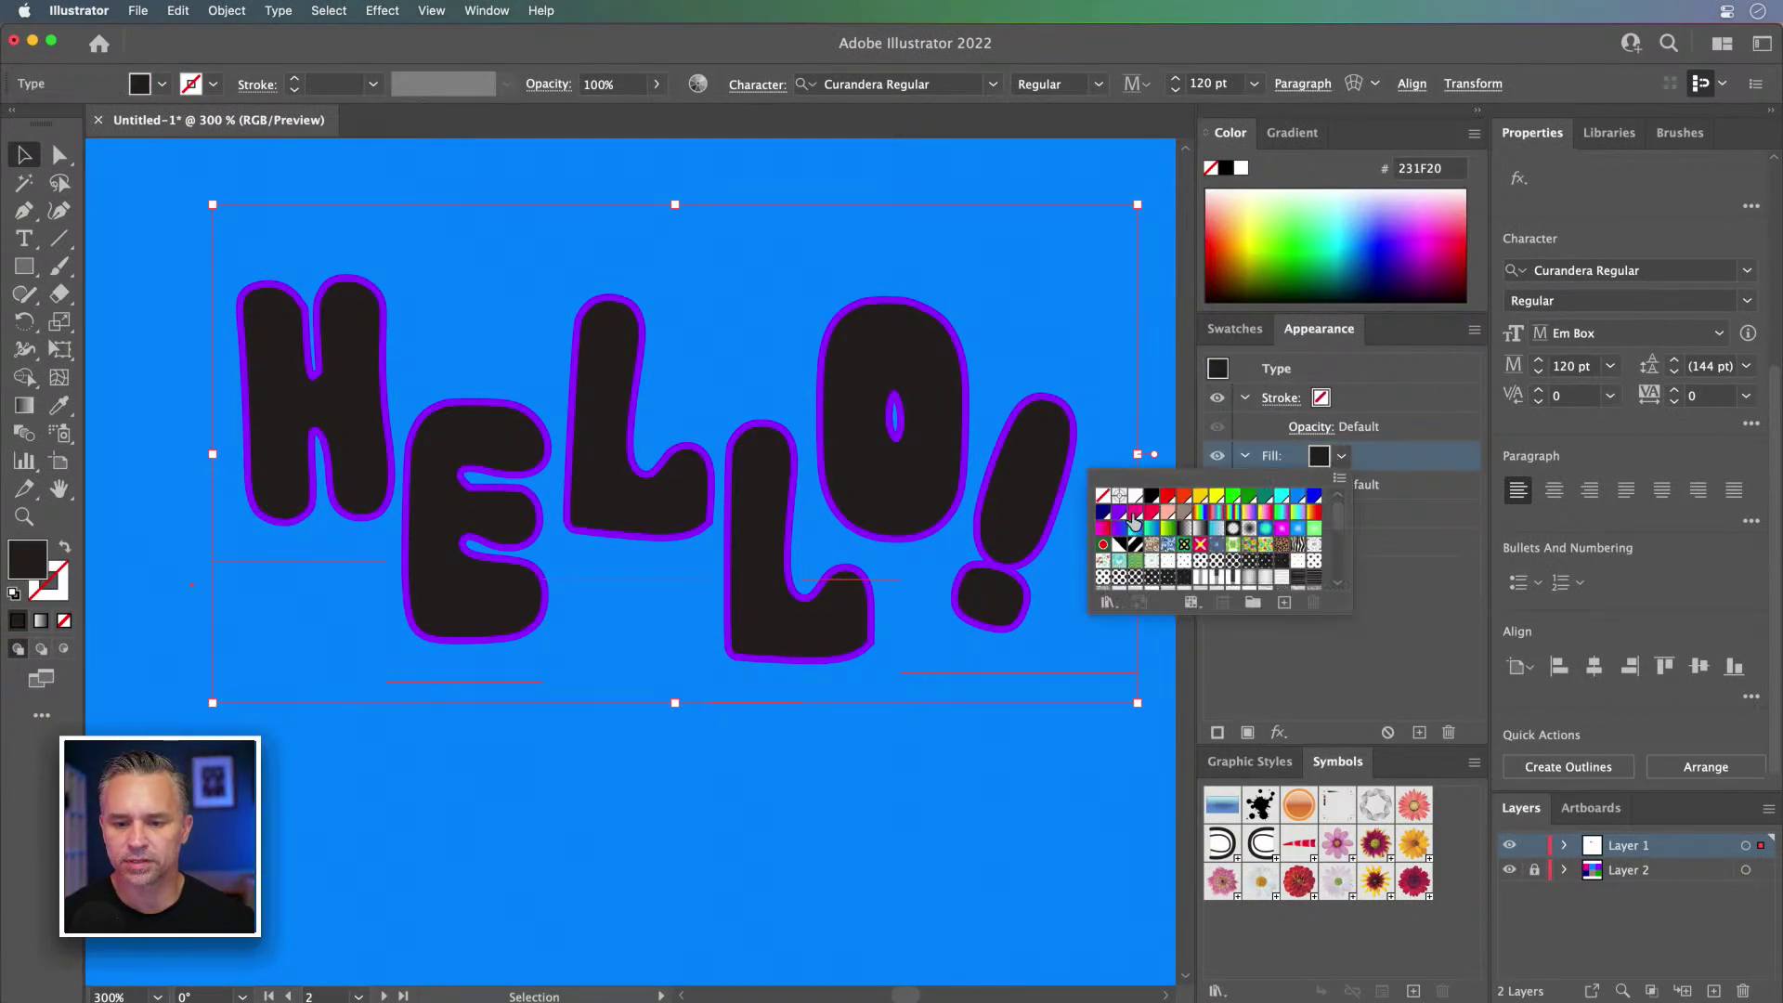
click(1135, 499)
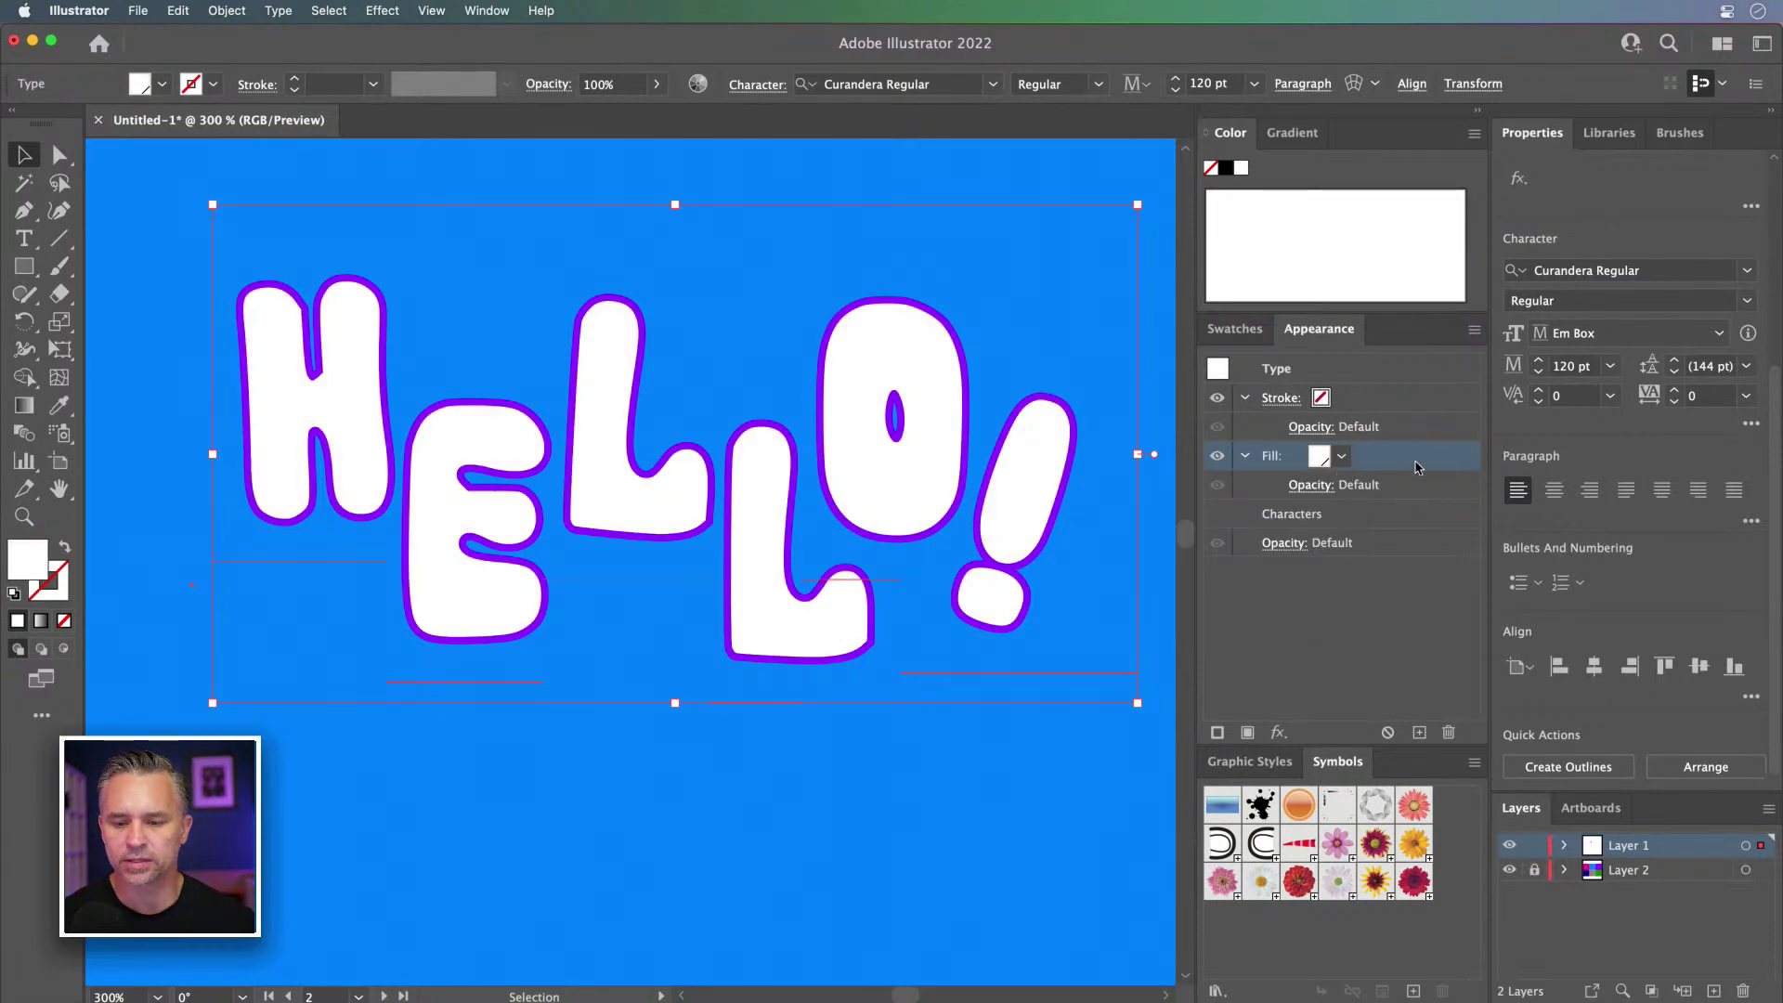
drag(1398, 406, 1393, 390)
Step: Color the object-level stroke beneath the white fill magenta and set its weight to 8 pt
click(1322, 455)
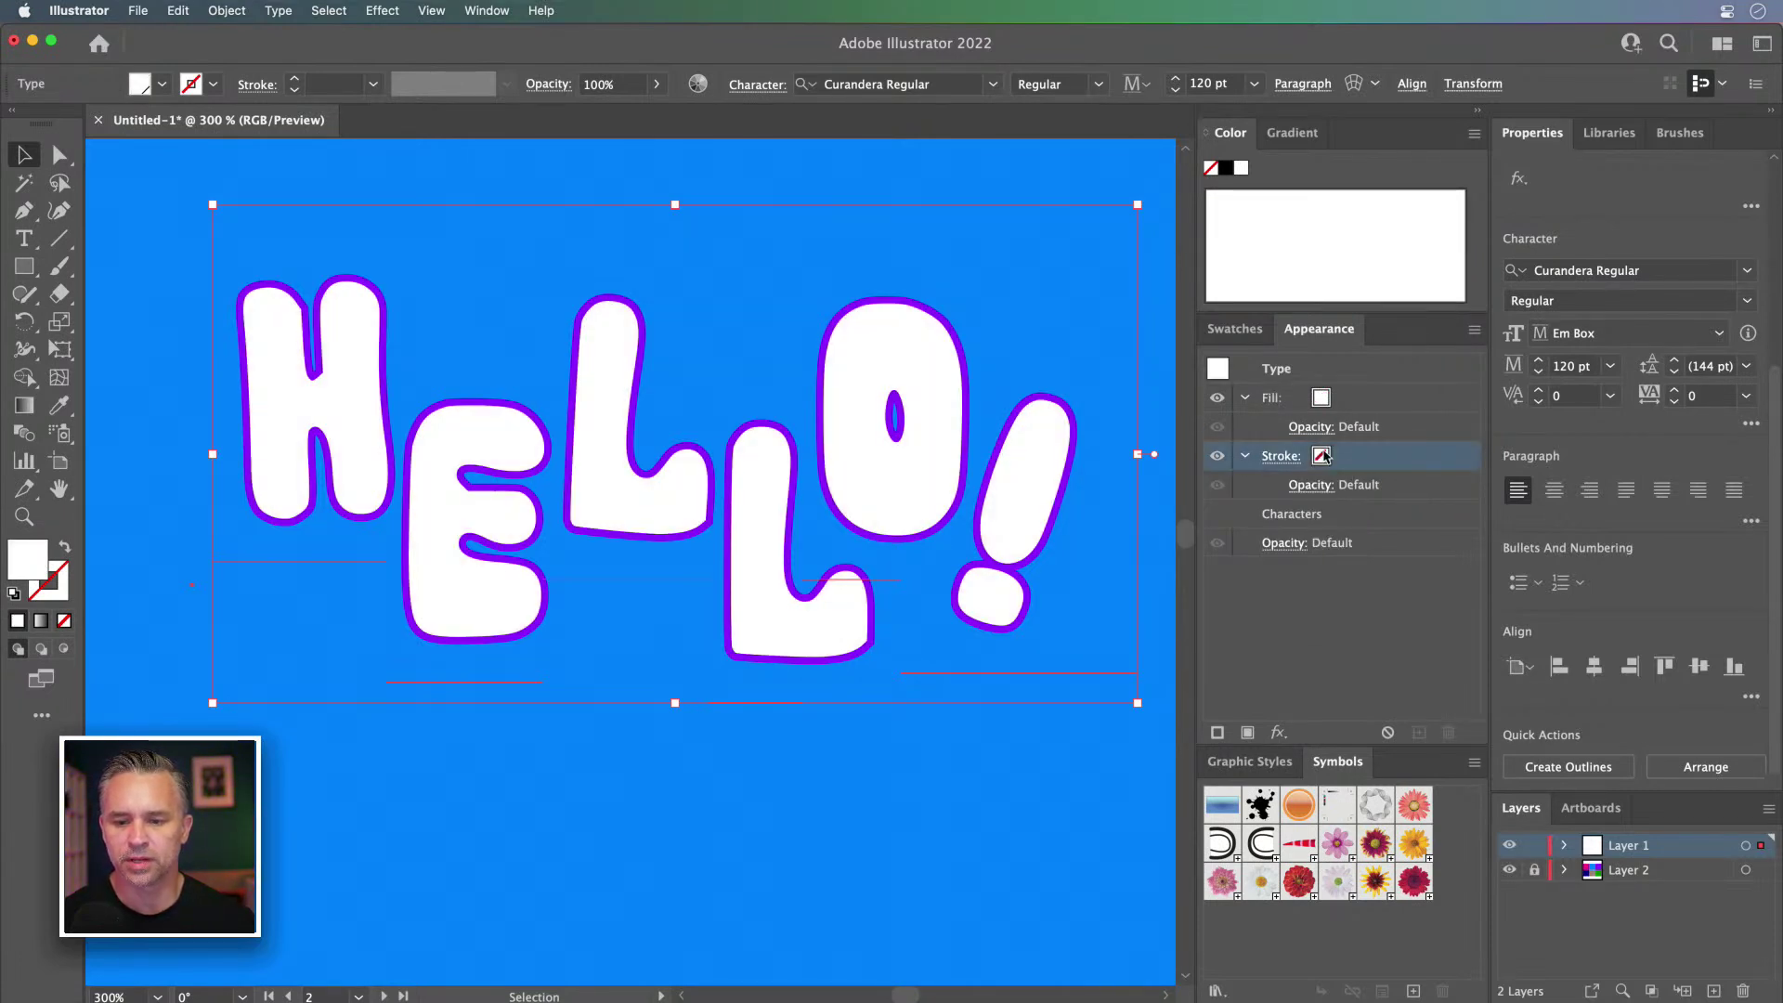
click(1342, 456)
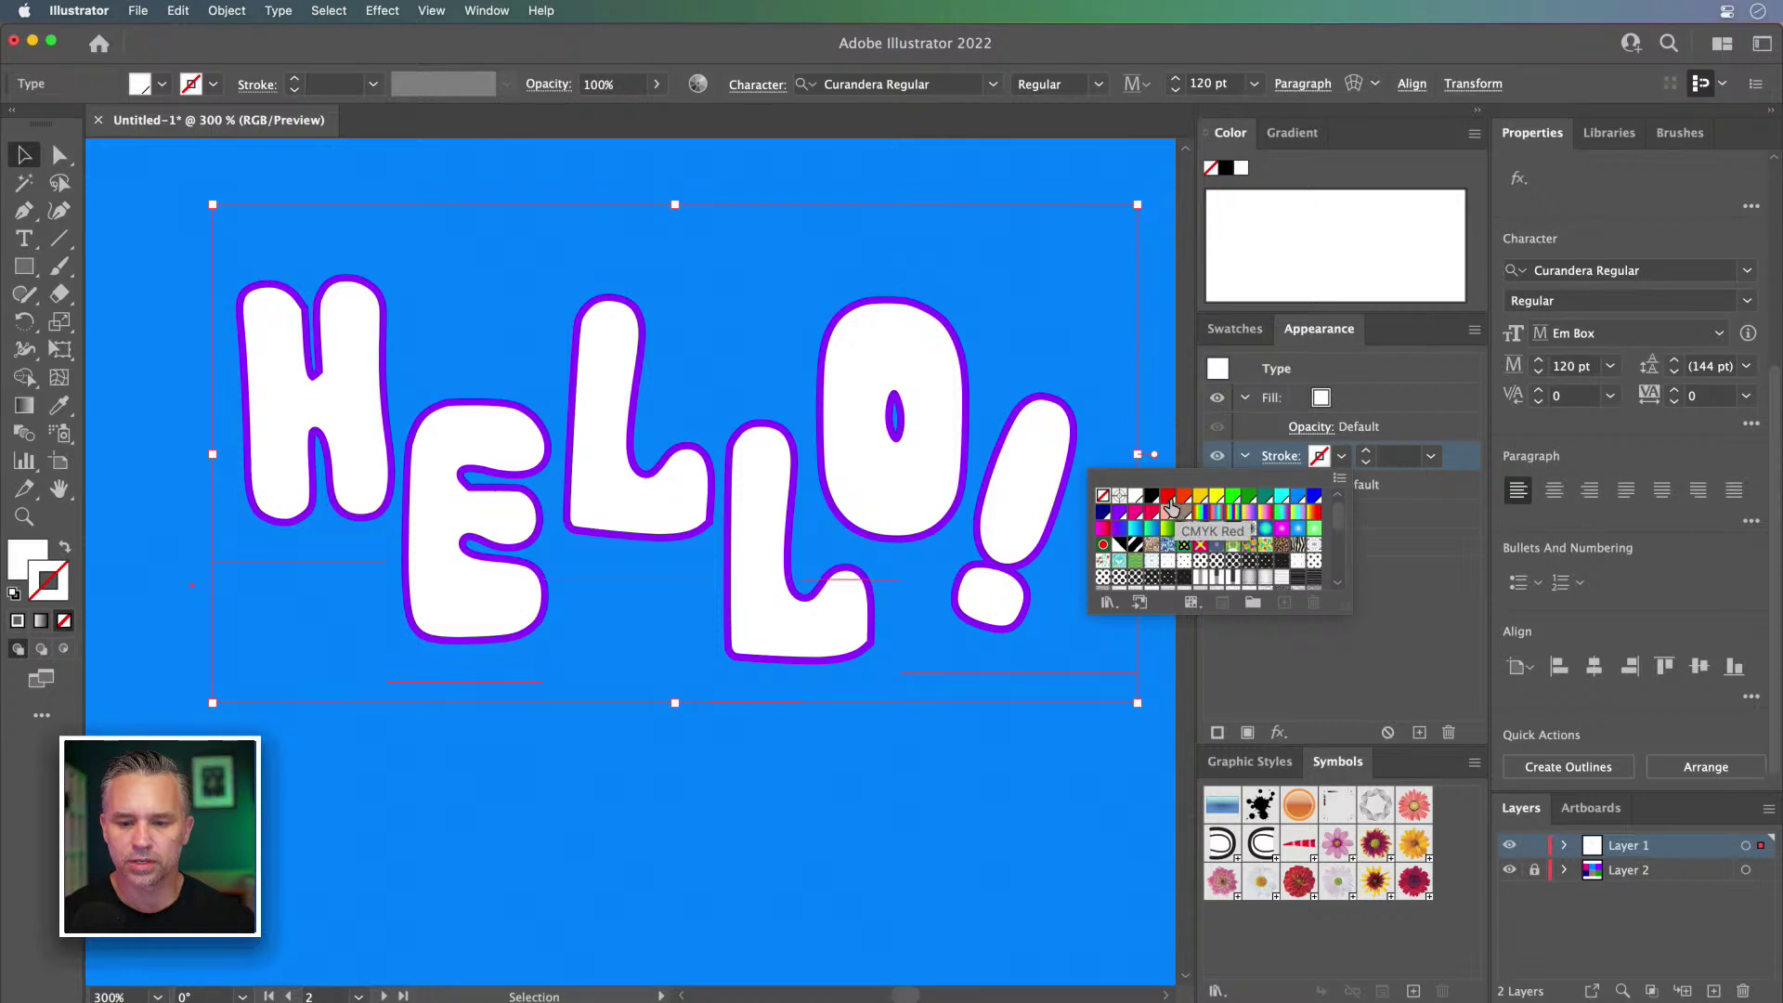
click(1140, 514)
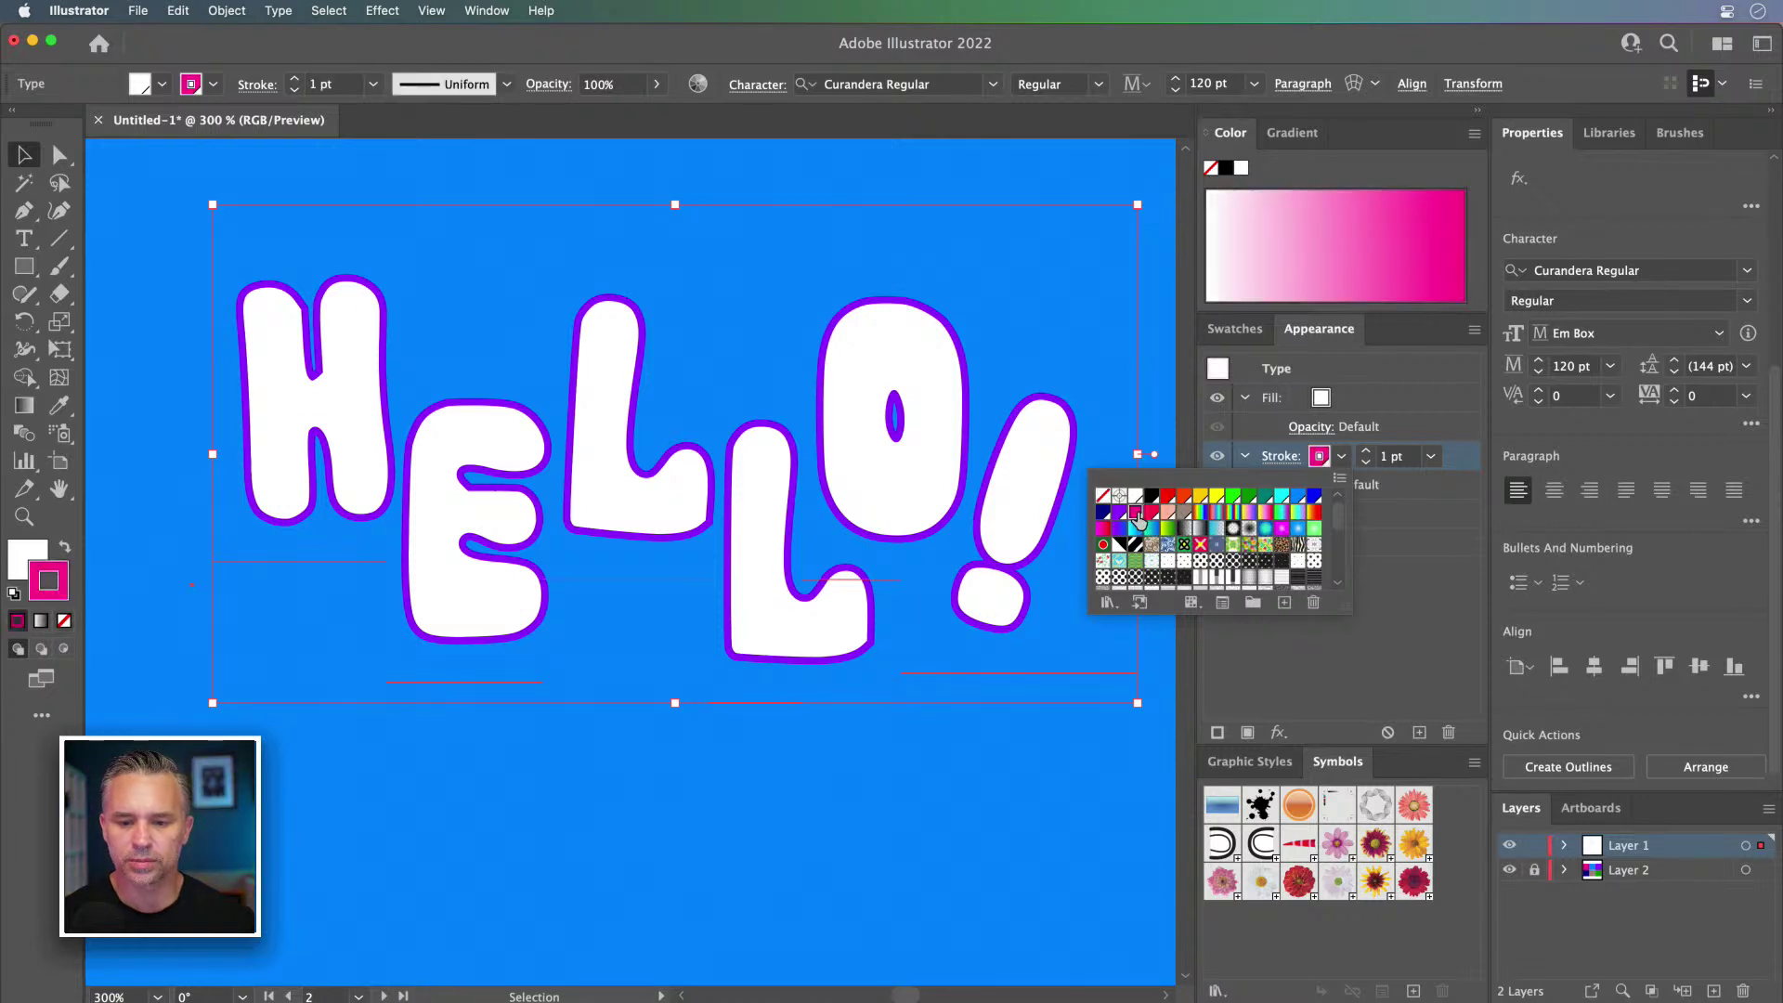
click(1401, 599)
click(1367, 452)
click(1367, 453)
click(1366, 452)
click(1367, 452)
click(1367, 453)
click(1367, 452)
click(1367, 452)
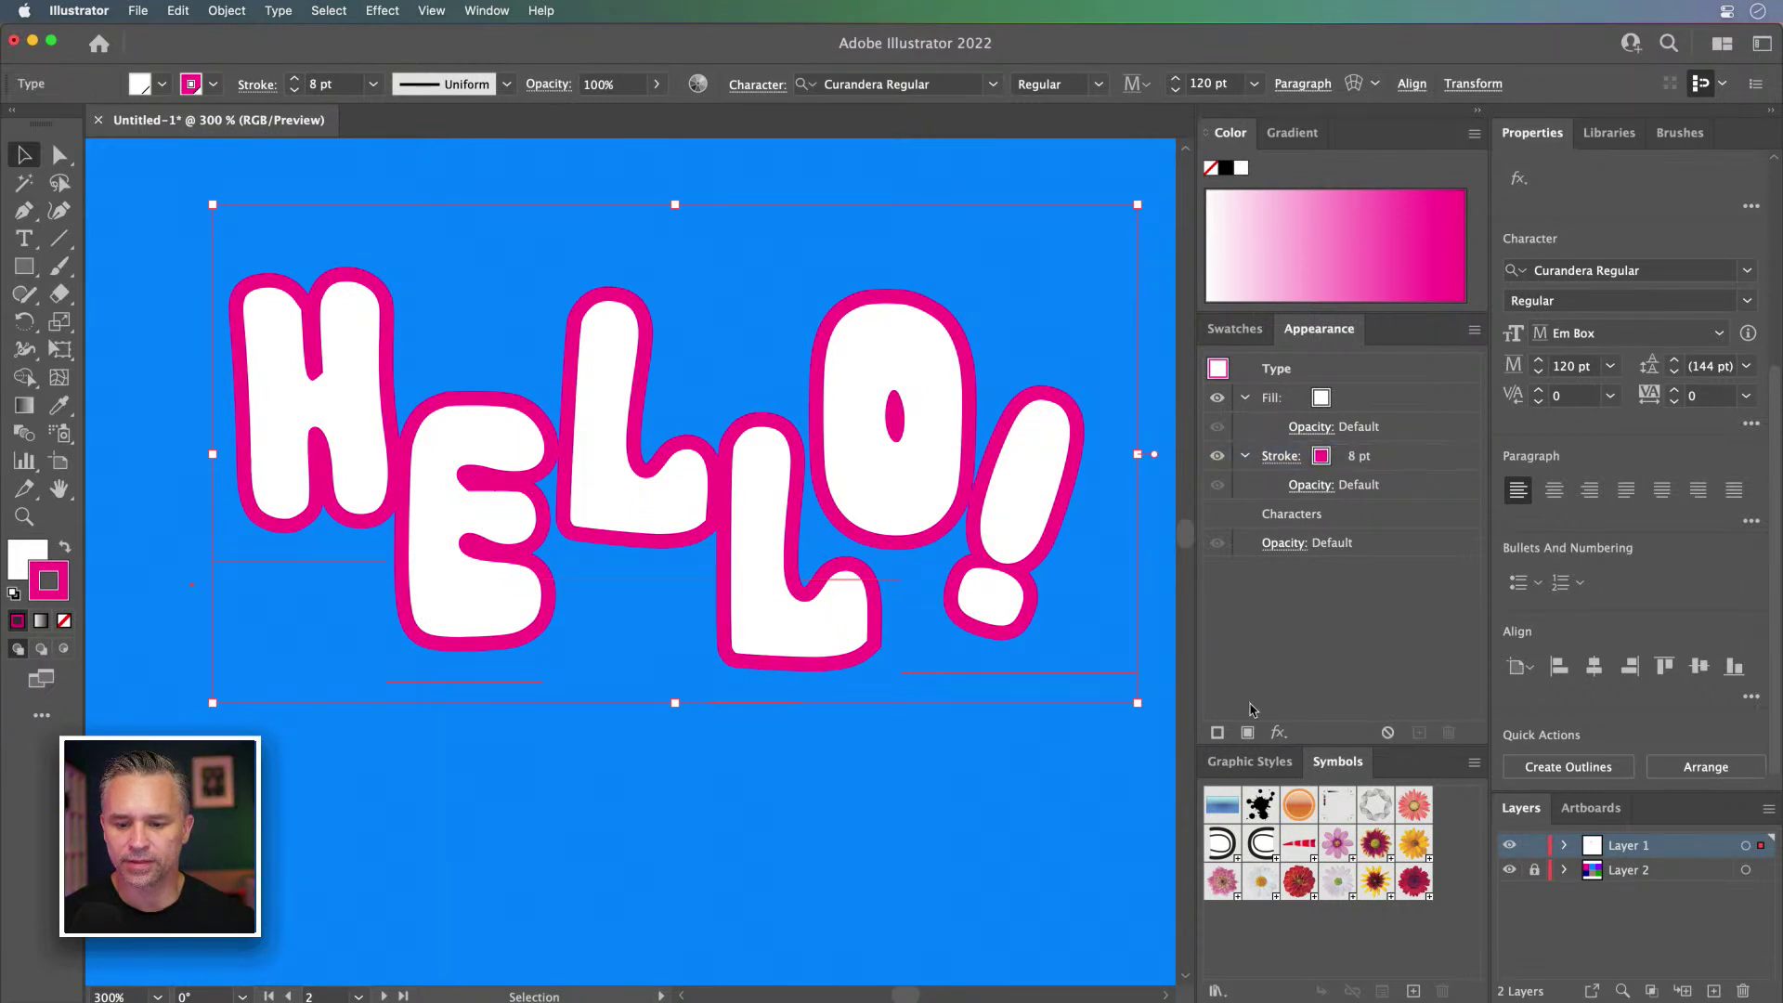
Step: Add a second stroke beneath the magenta one and set its weight to 13 pt
click(1218, 730)
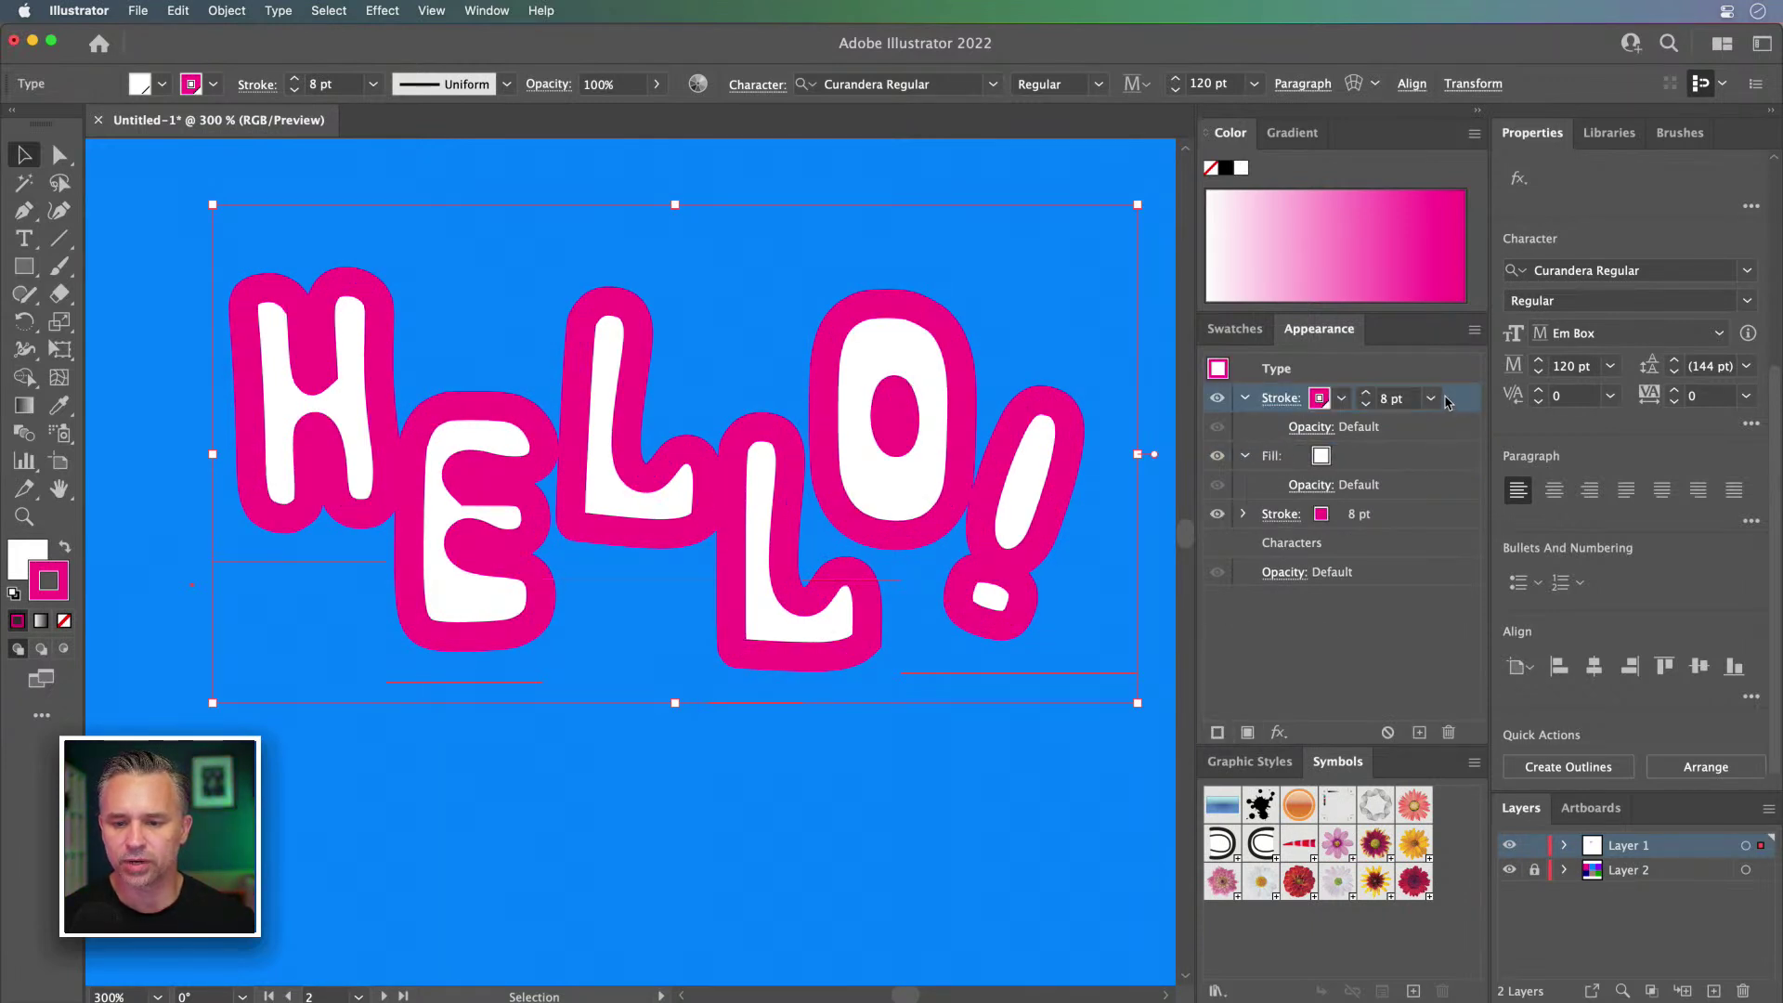
drag(1451, 515, 1449, 518)
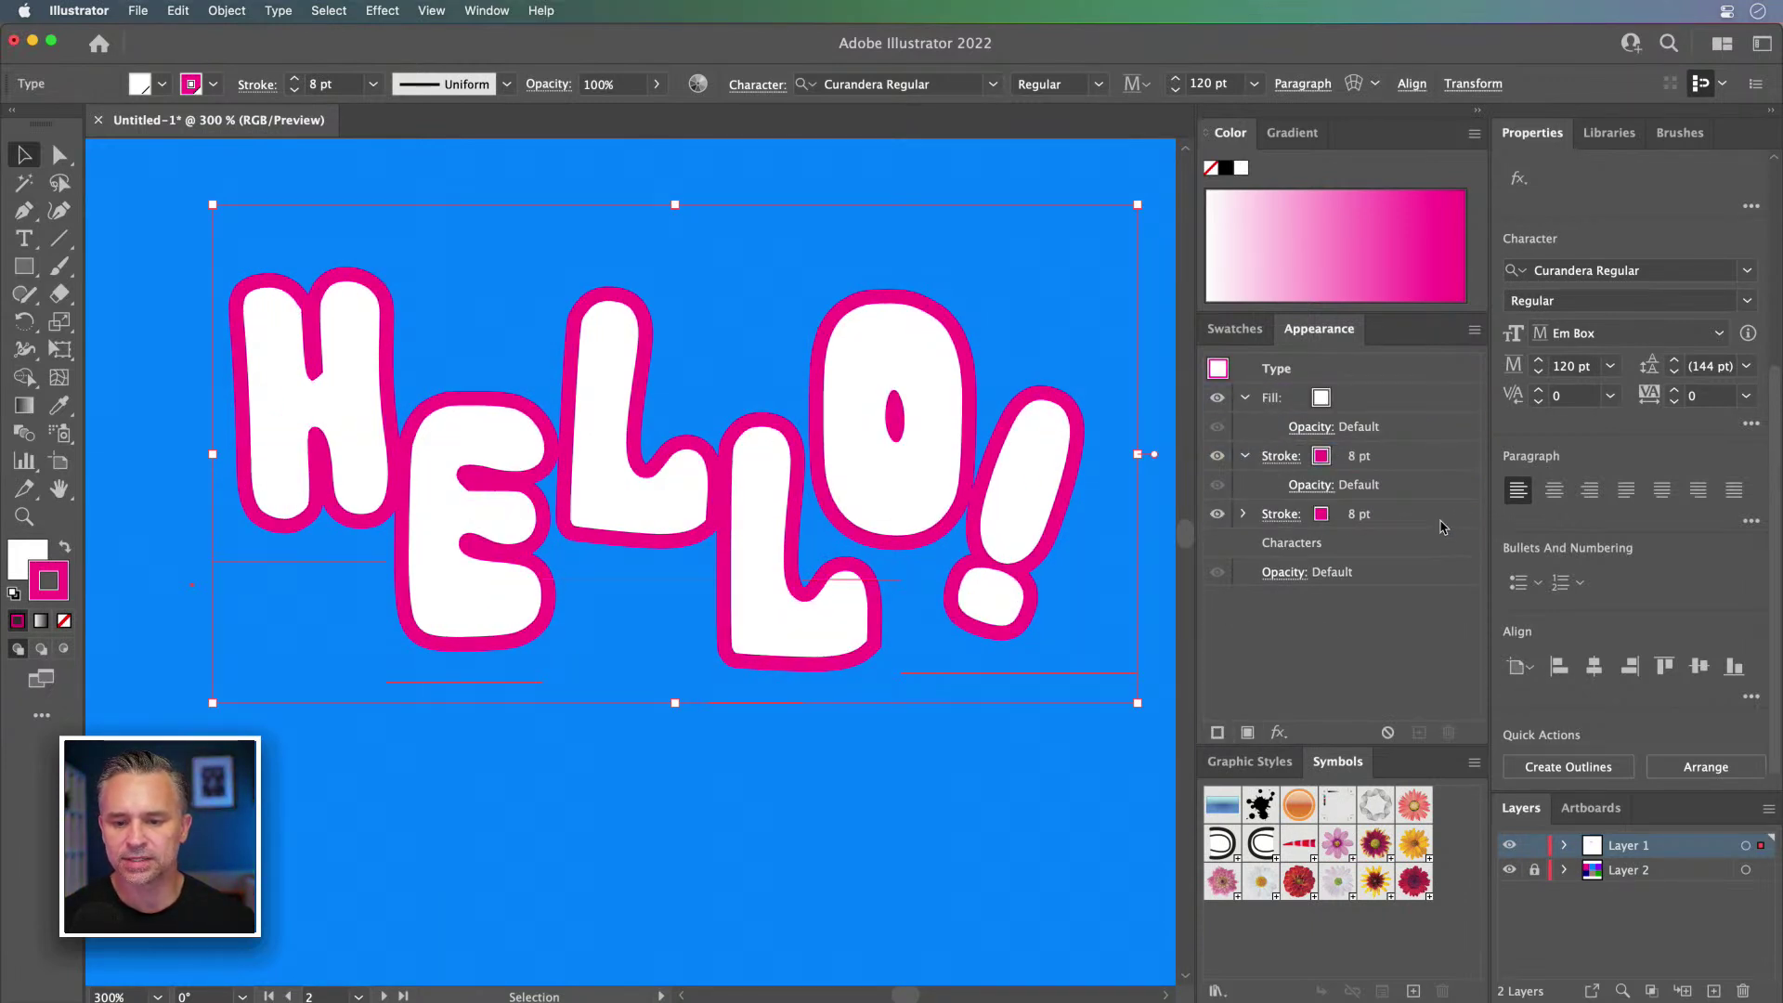
click(1373, 517)
click(1365, 510)
click(1365, 510)
click(1365, 509)
click(1365, 510)
click(1365, 510)
Step: Color the bottom stroke yellow, after trying purple, and reduce its weight to 11 pt
click(1325, 517)
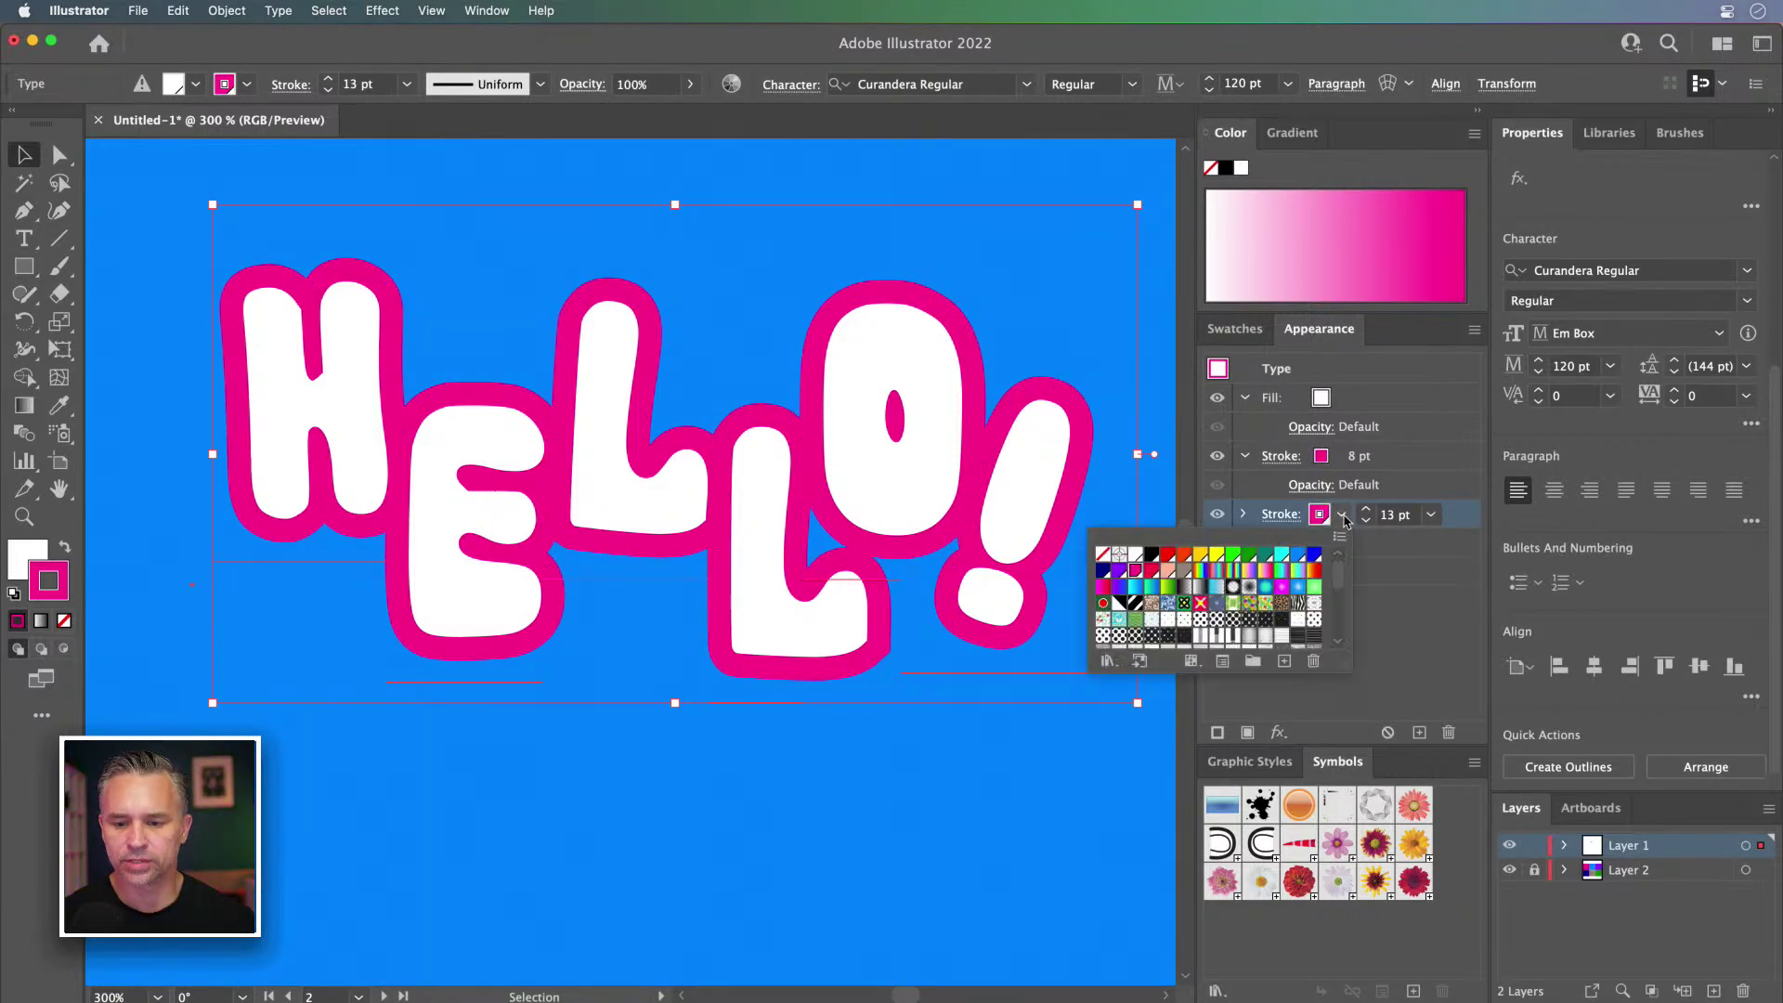
click(1120, 574)
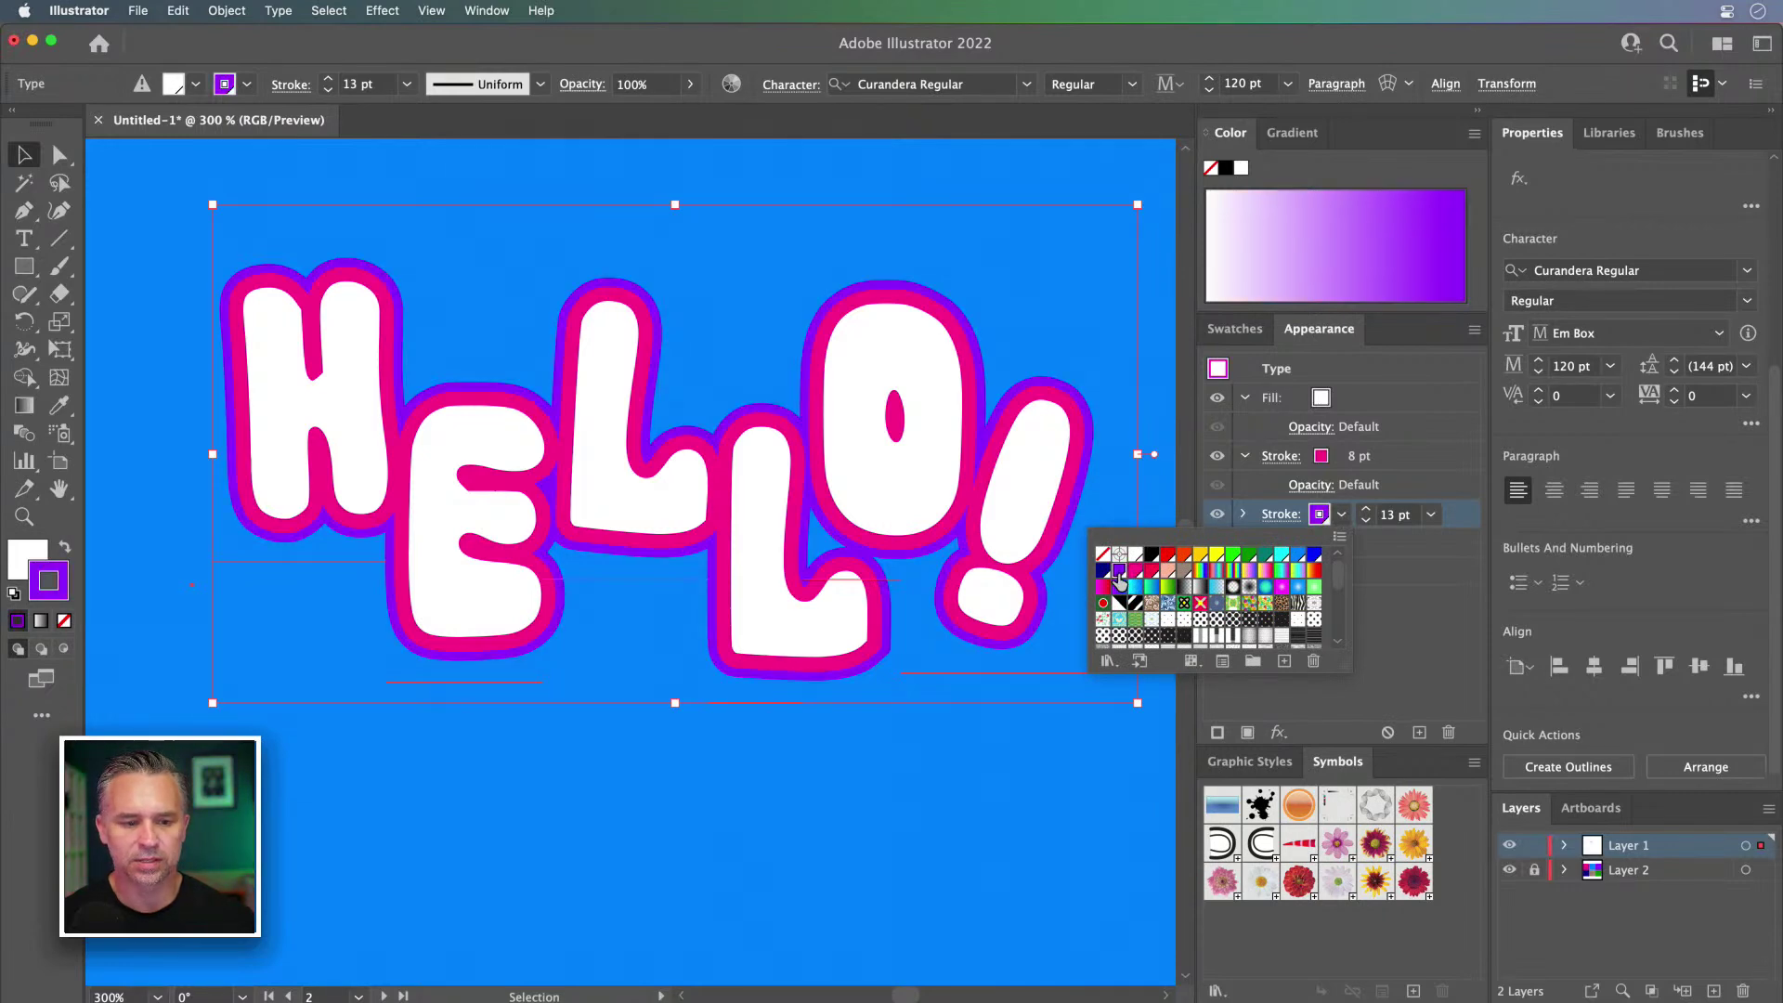
click(1214, 558)
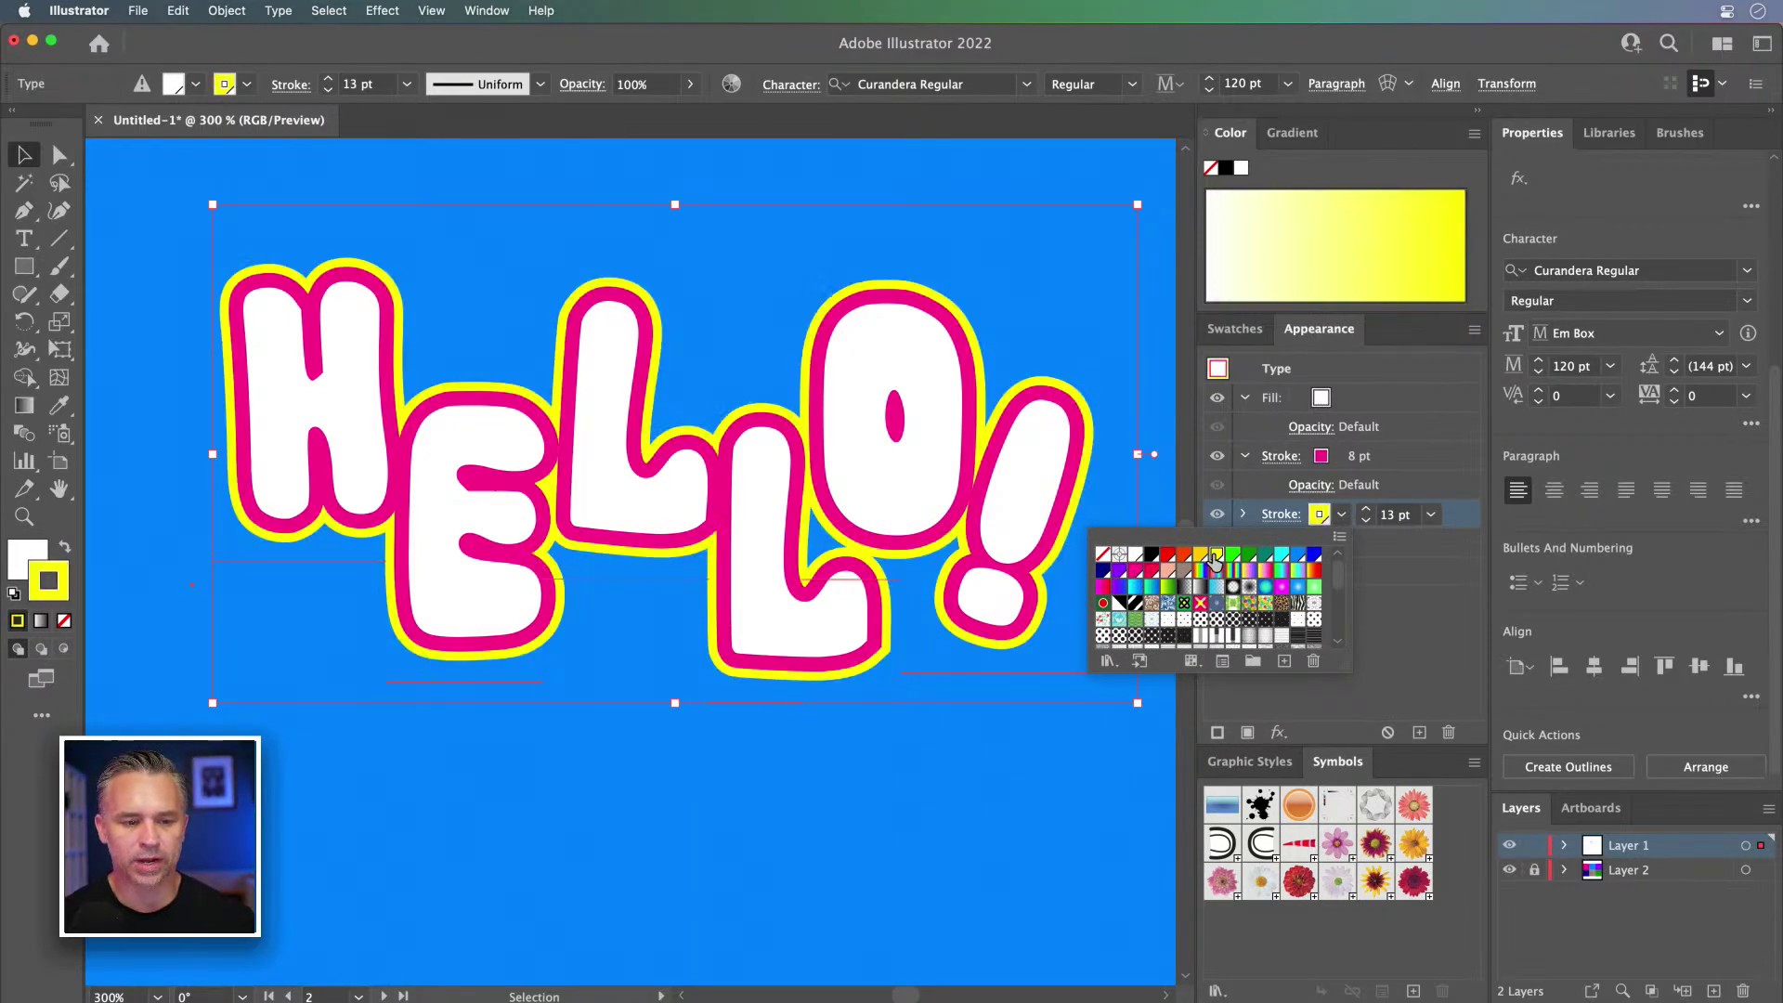
click(1340, 515)
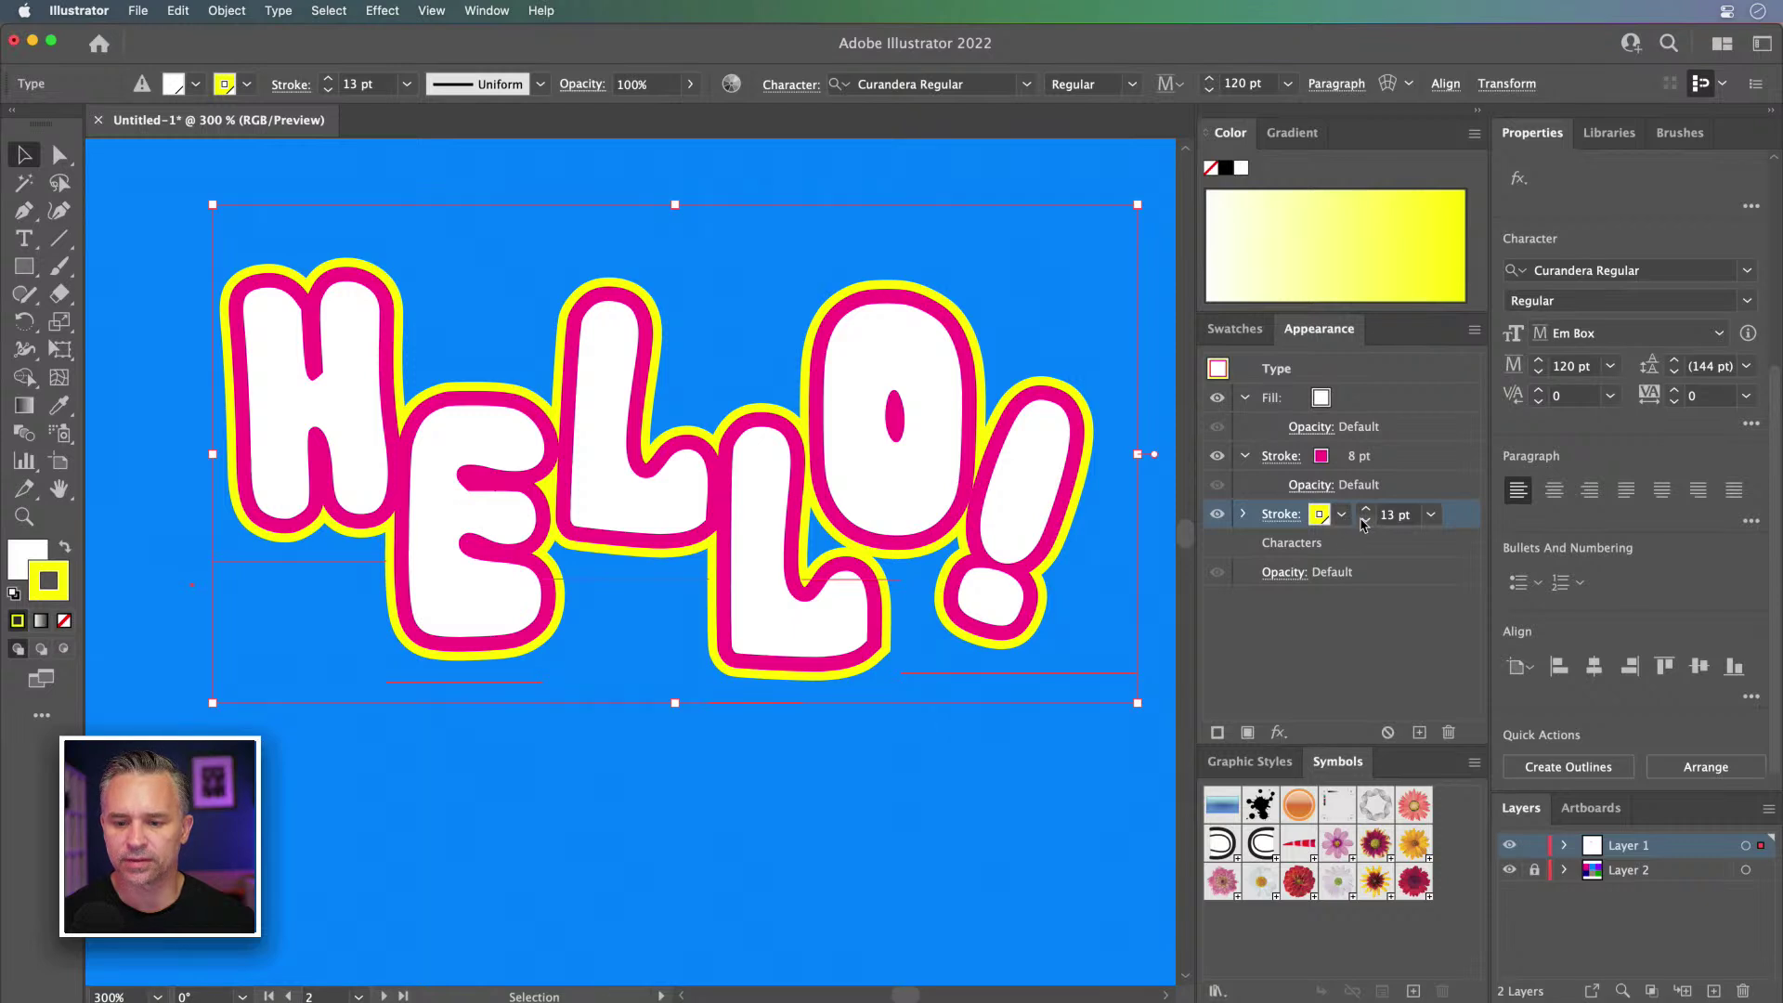
click(1364, 521)
click(1364, 521)
click(1356, 606)
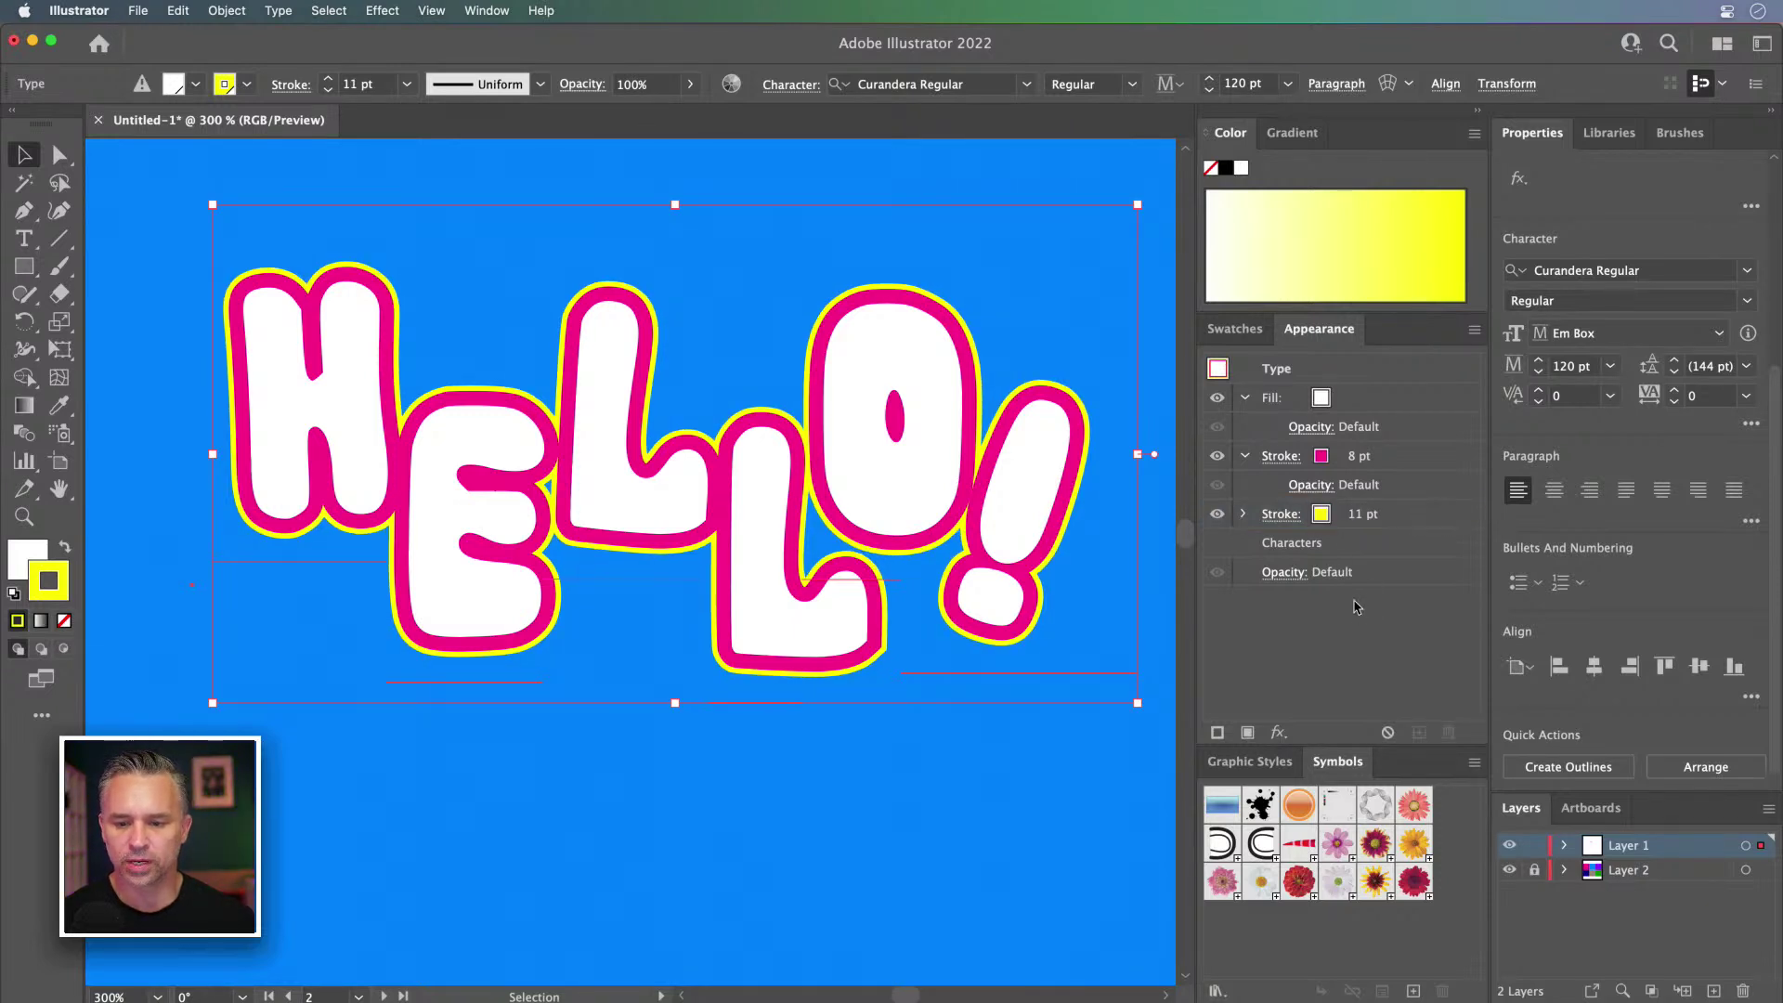
Step: Add a third stroke below the yellow one, set to 15 pt and colored cyan
click(1418, 526)
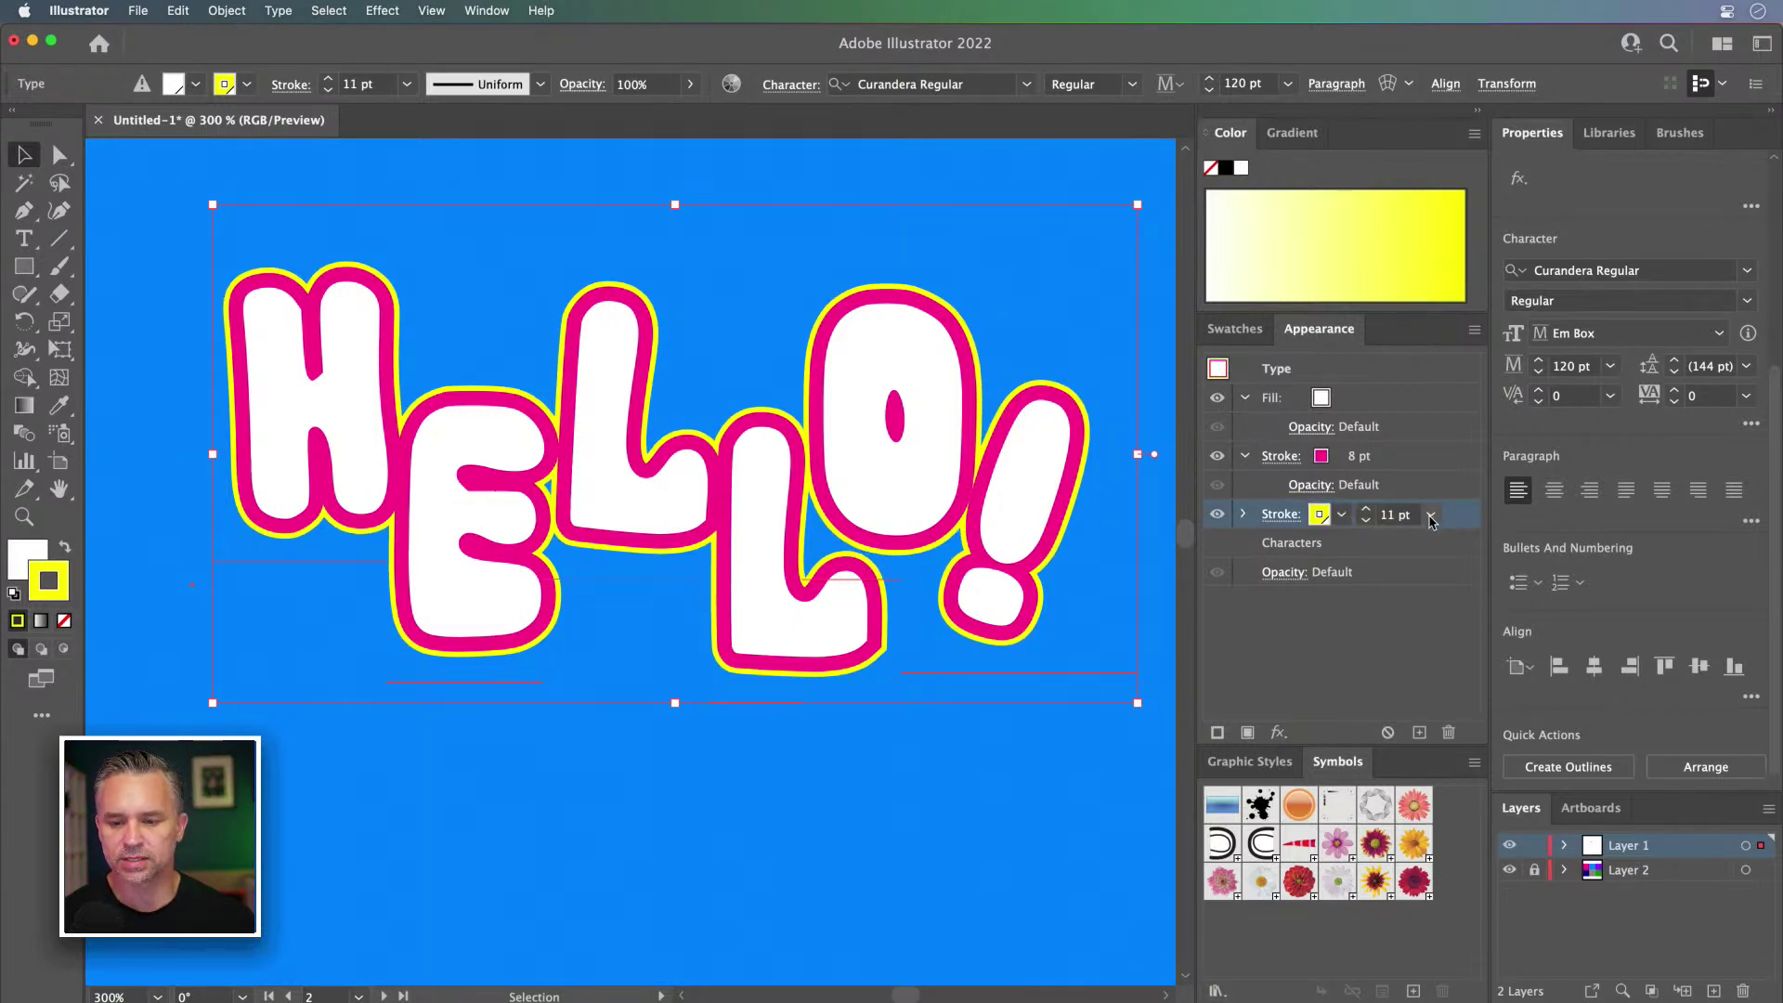
click(1217, 733)
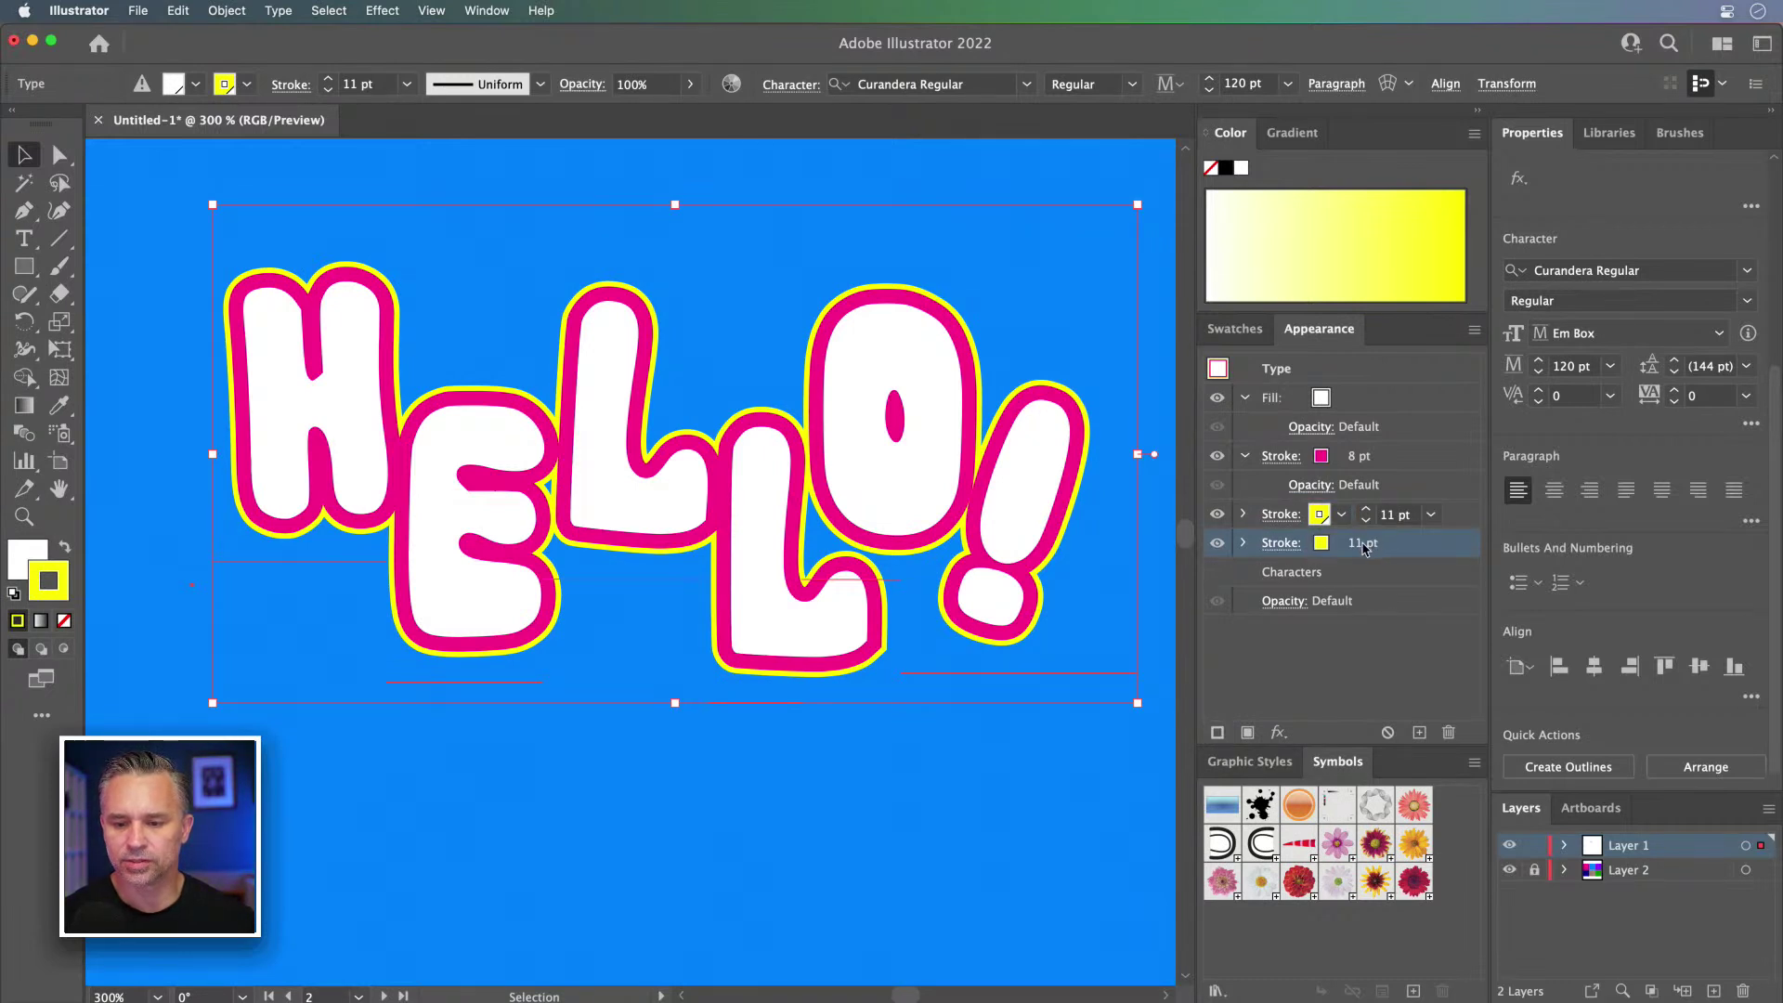
click(1371, 546)
click(1367, 539)
click(1367, 538)
click(1368, 539)
click(1368, 539)
click(1340, 543)
click(1281, 582)
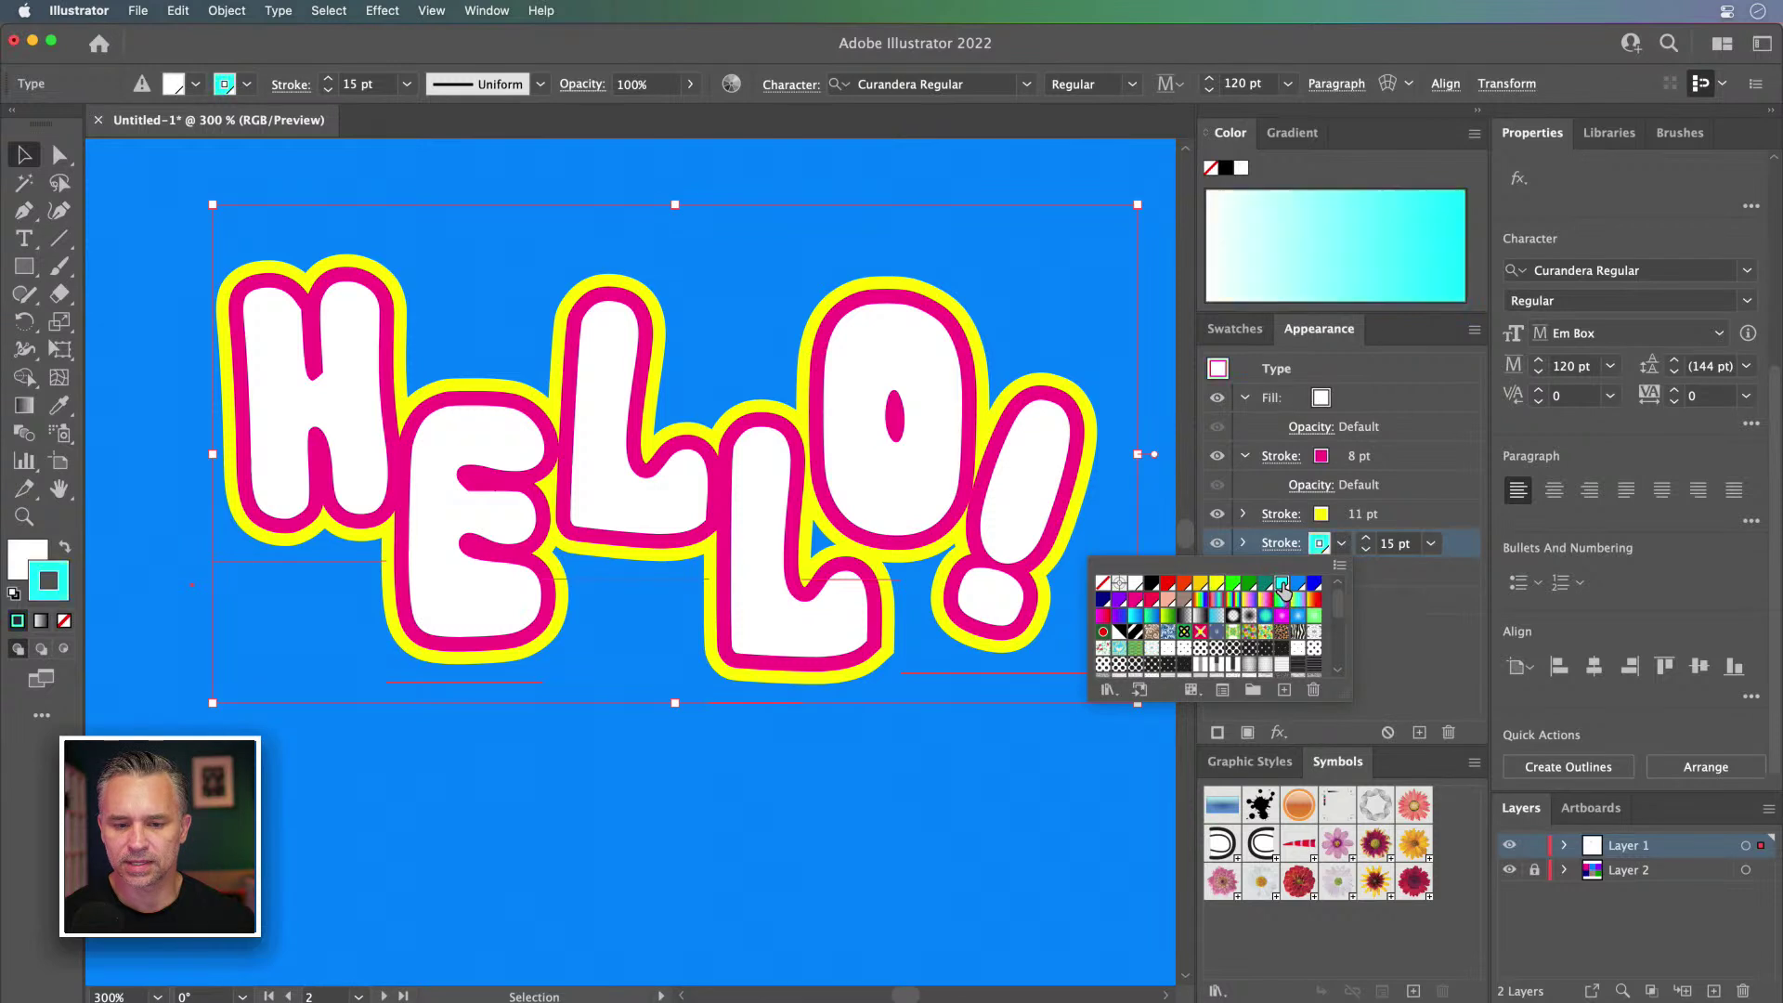
Step: Add a fourth stroke beneath the cyan one, set to 19 pt and colored bright green
click(1217, 733)
click(1365, 569)
click(1364, 569)
click(1364, 568)
click(1364, 568)
click(1341, 572)
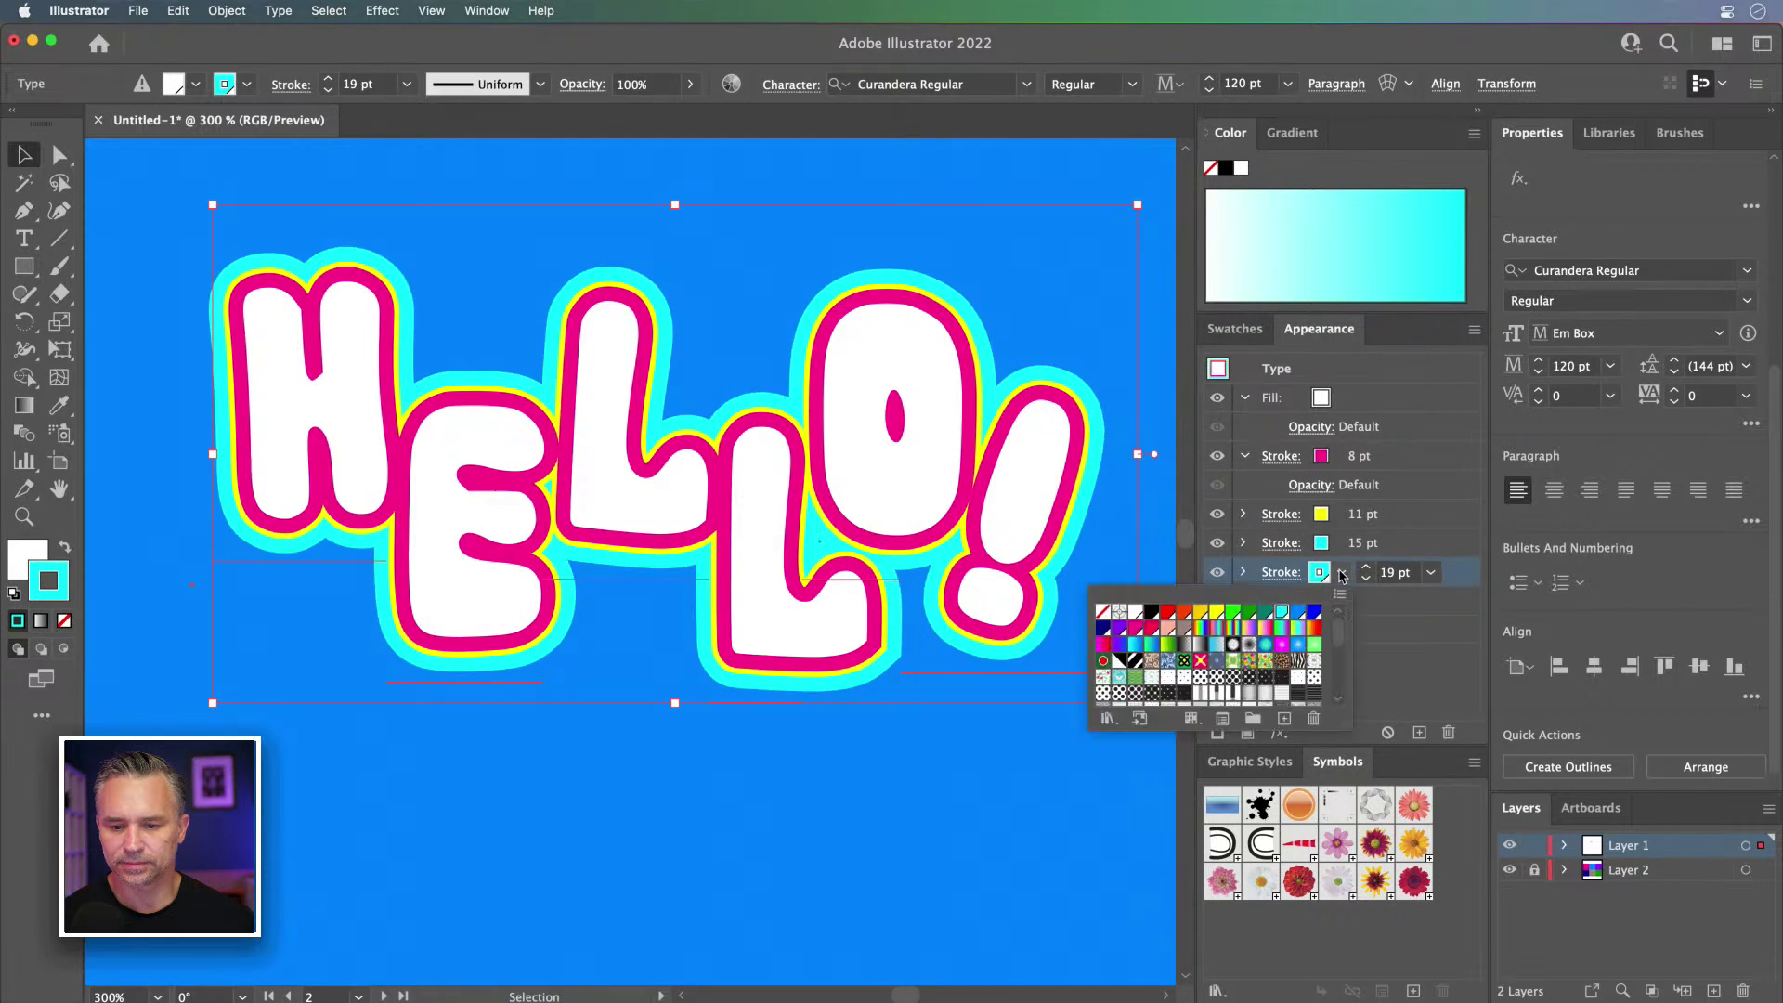
click(1241, 613)
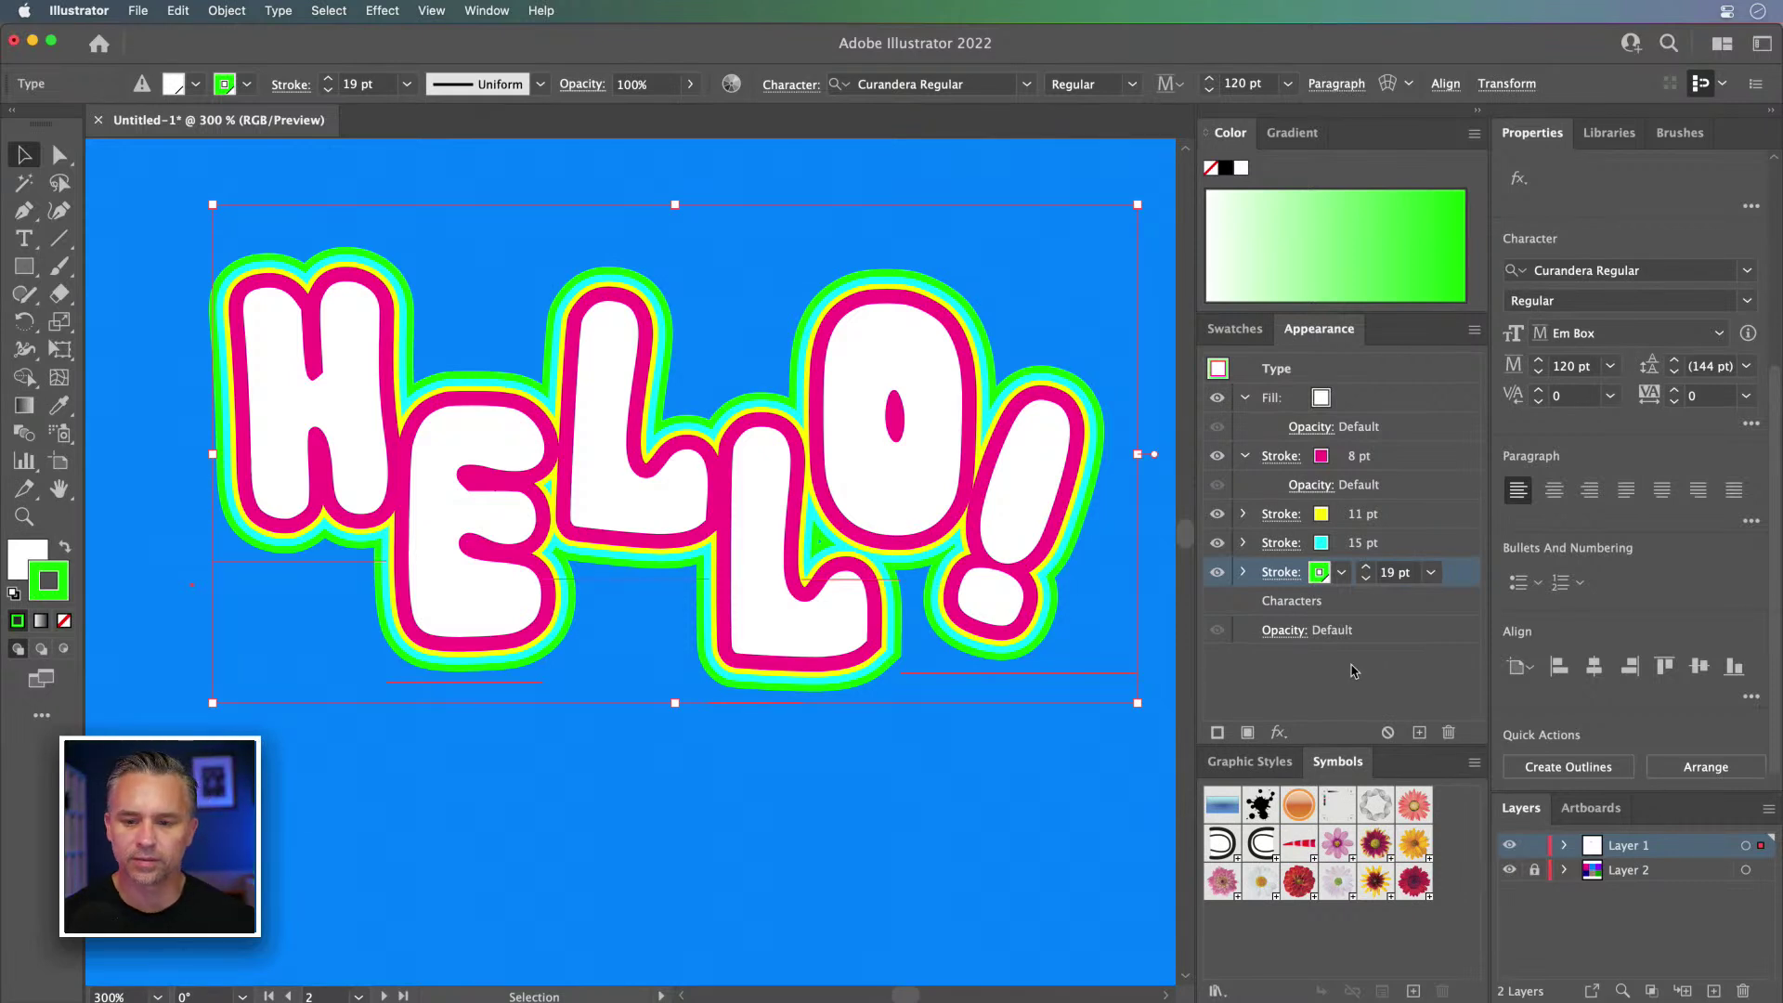
Step: Try blue, green, pink and yellow-to-red gradient swatches on the text's fill and return it to white
click(1289, 399)
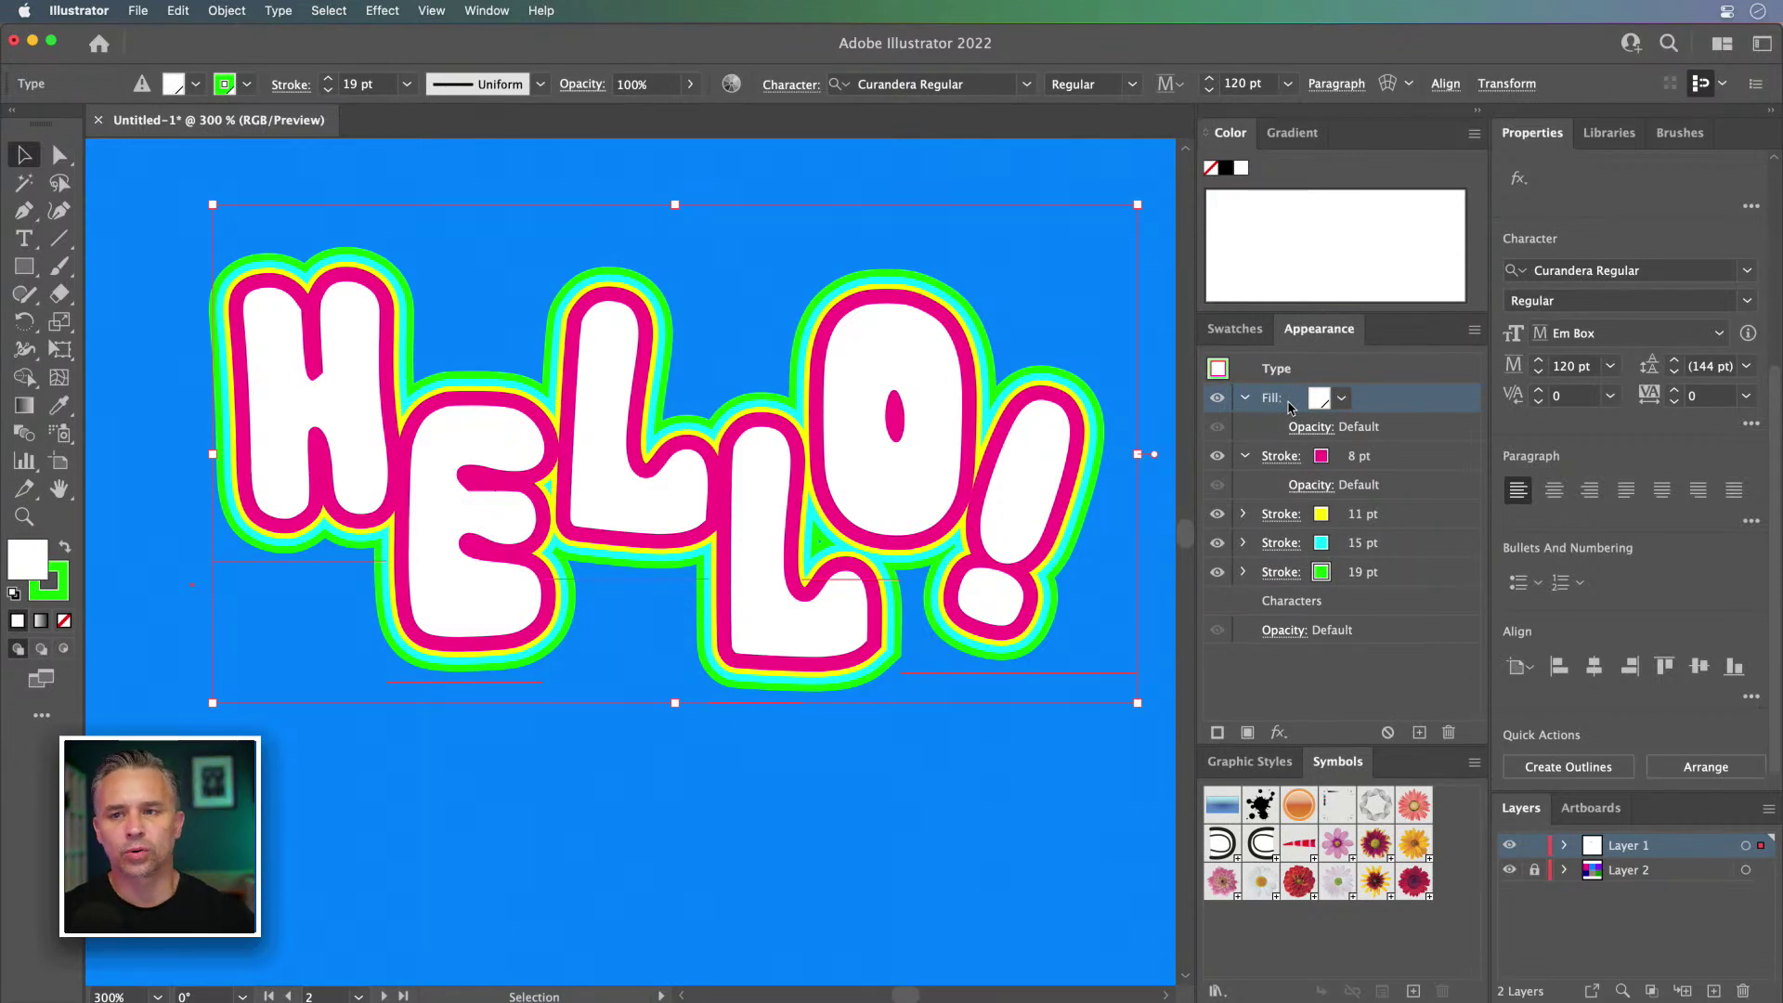
click(1341, 397)
click(1135, 477)
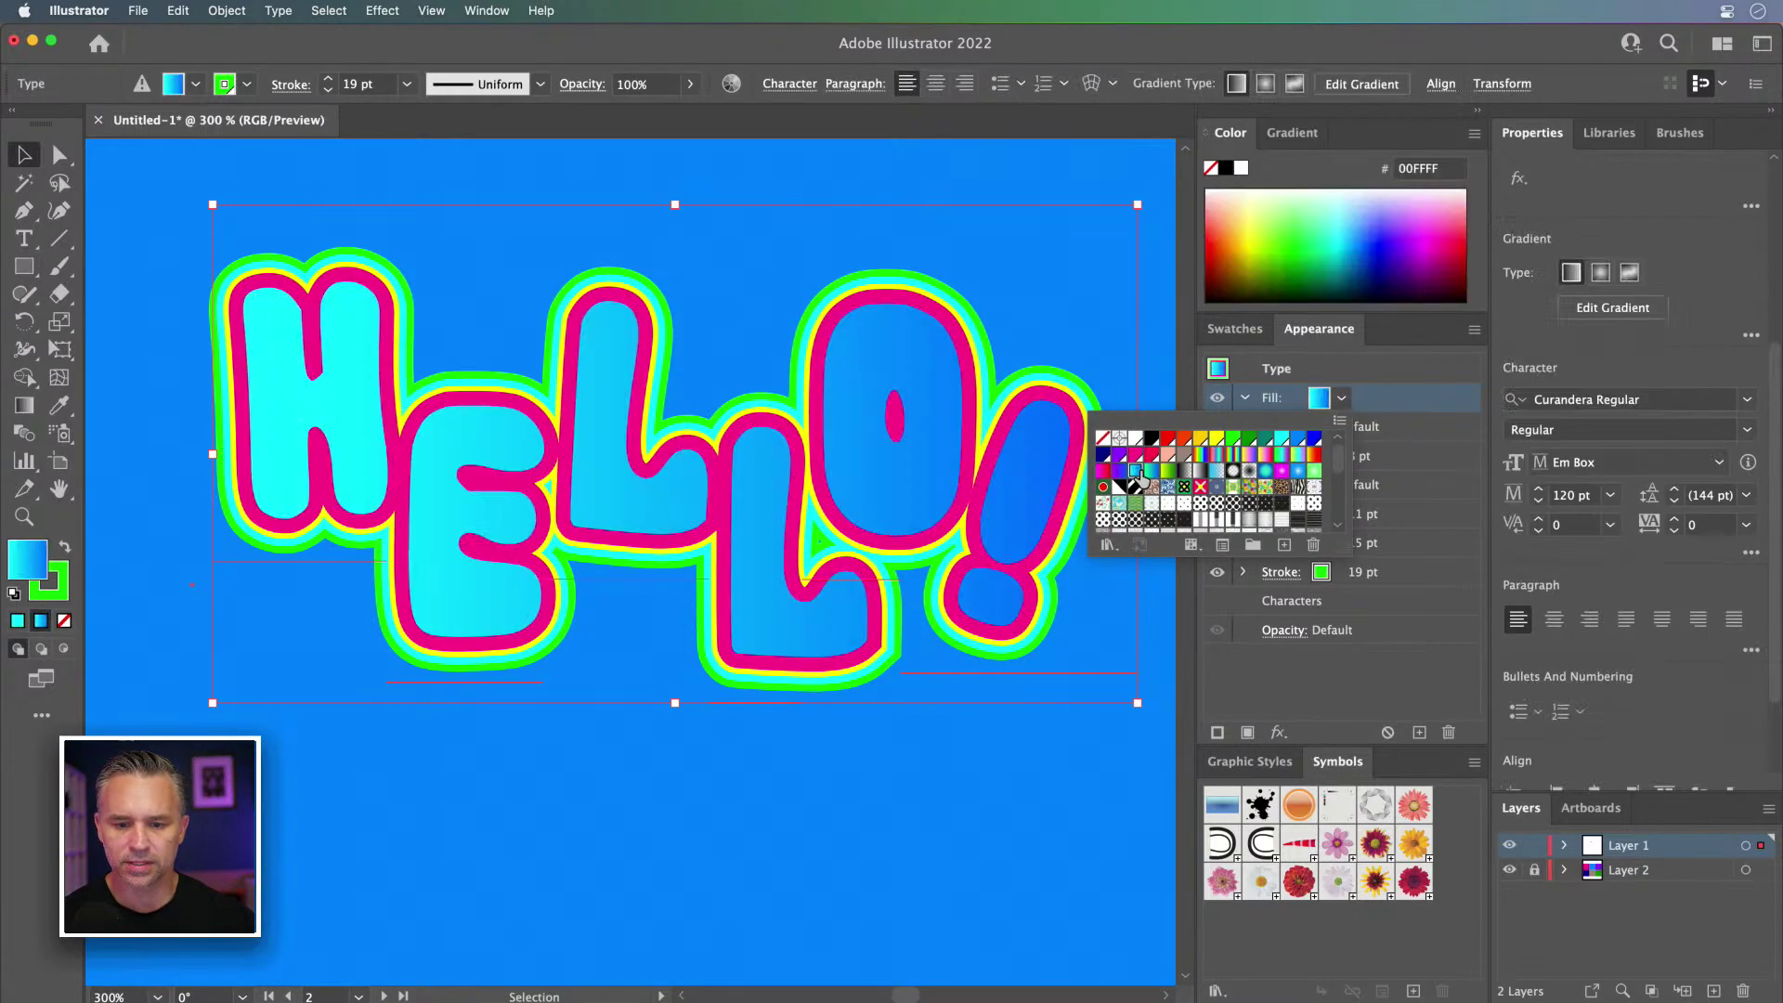
click(1151, 472)
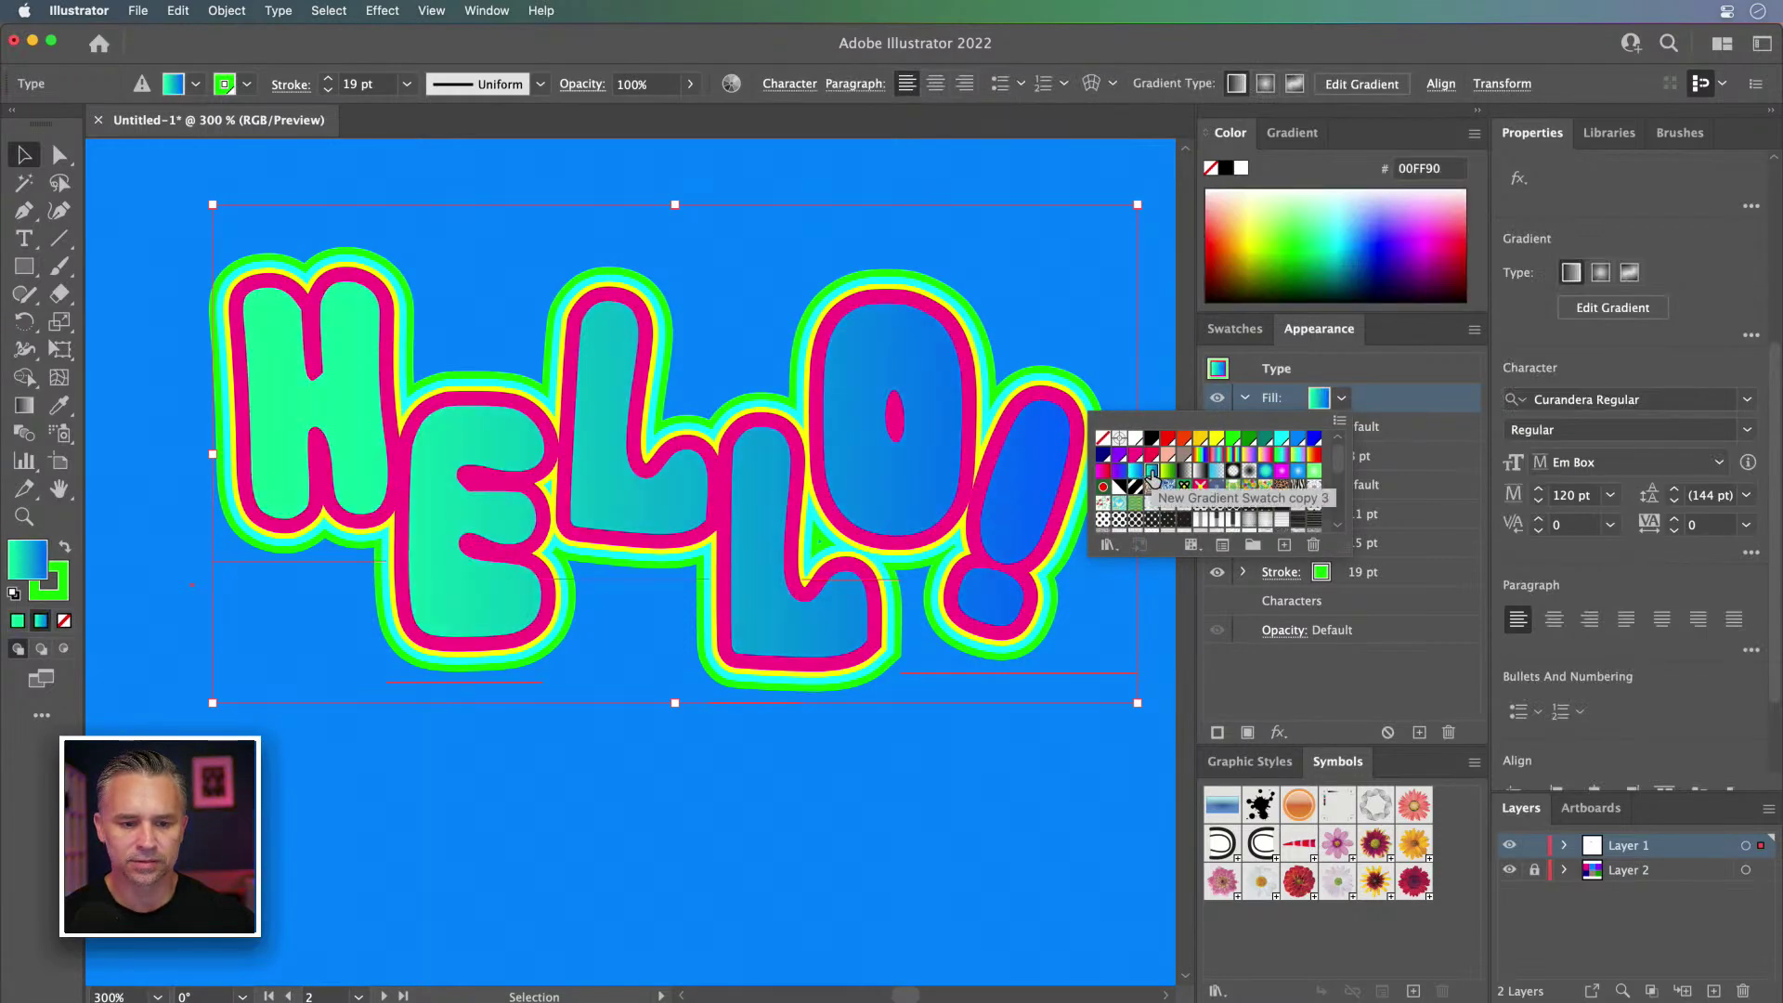
click(1268, 457)
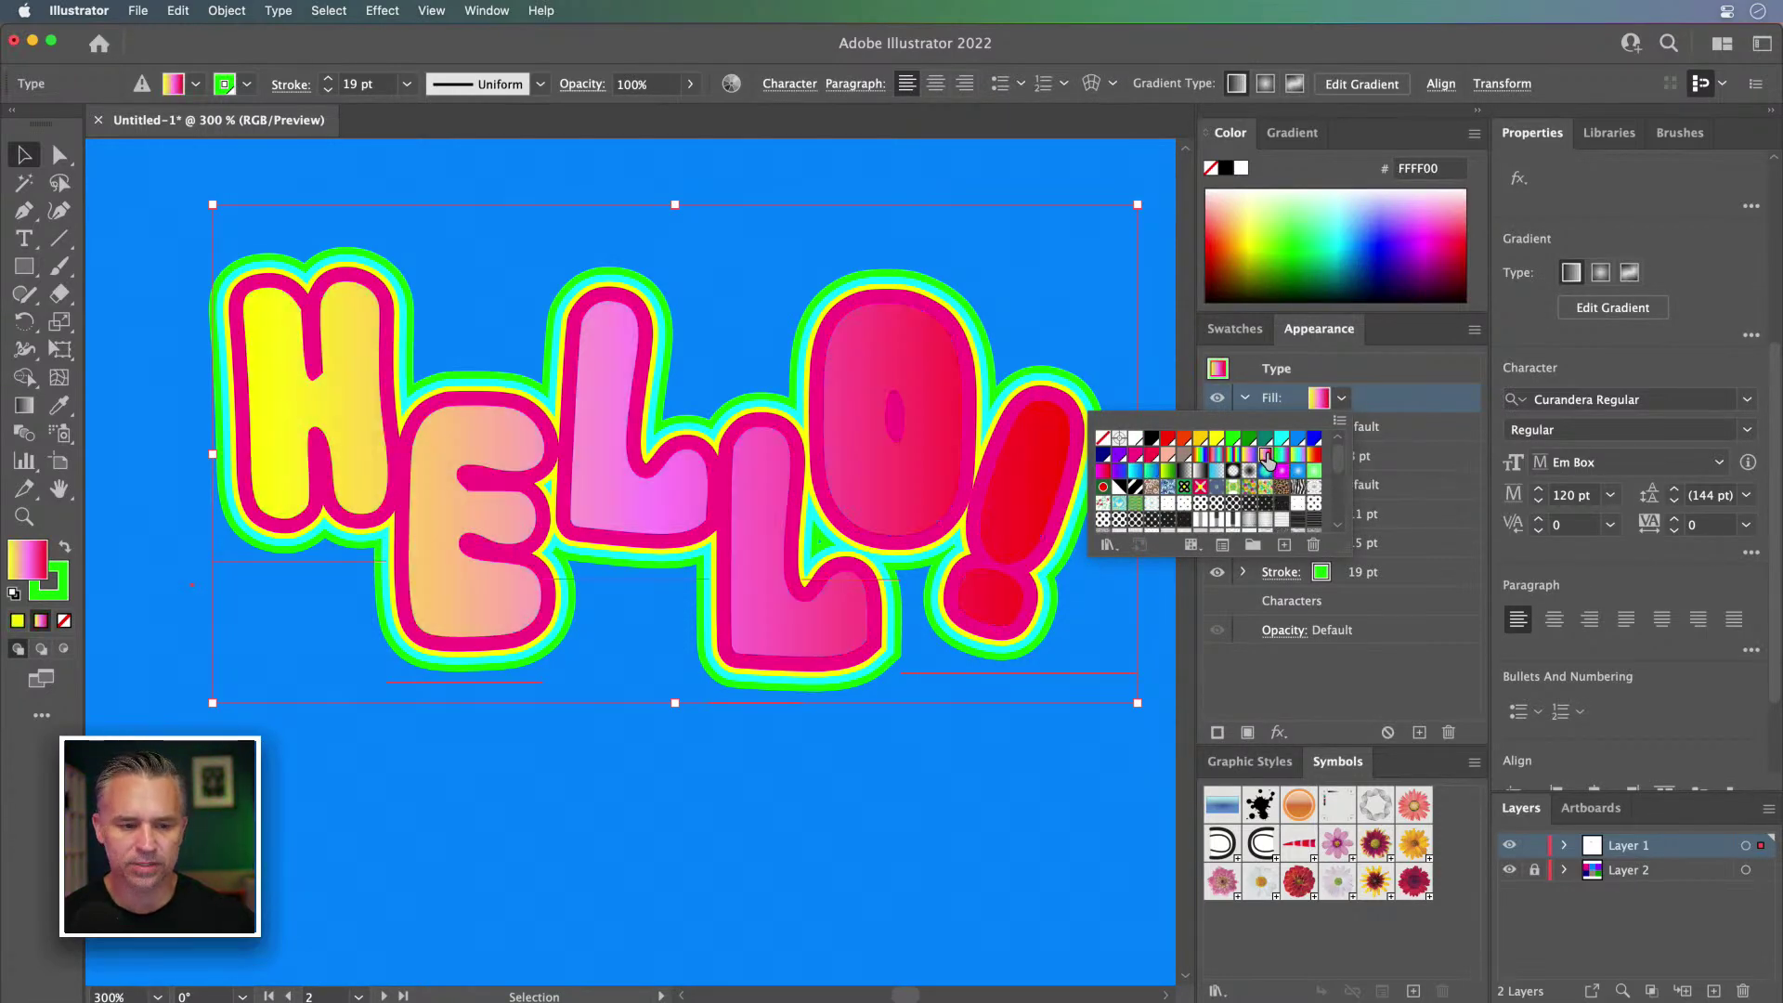
click(1313, 456)
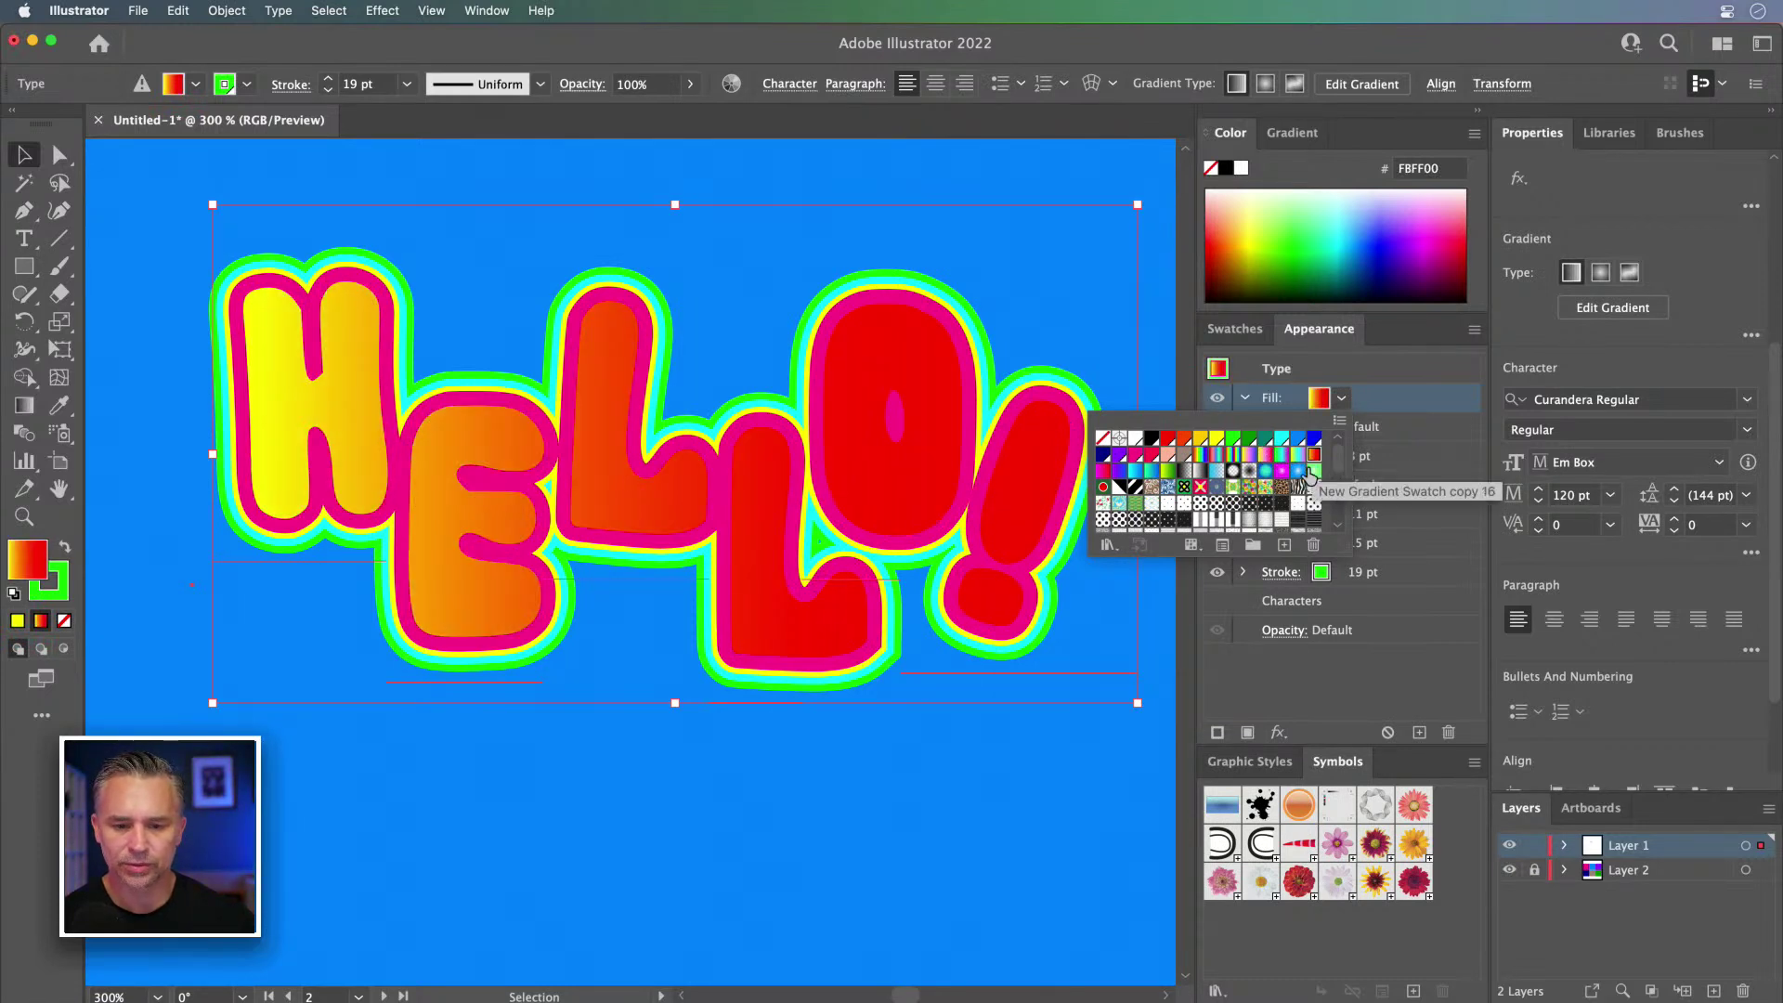
click(1151, 471)
click(1168, 471)
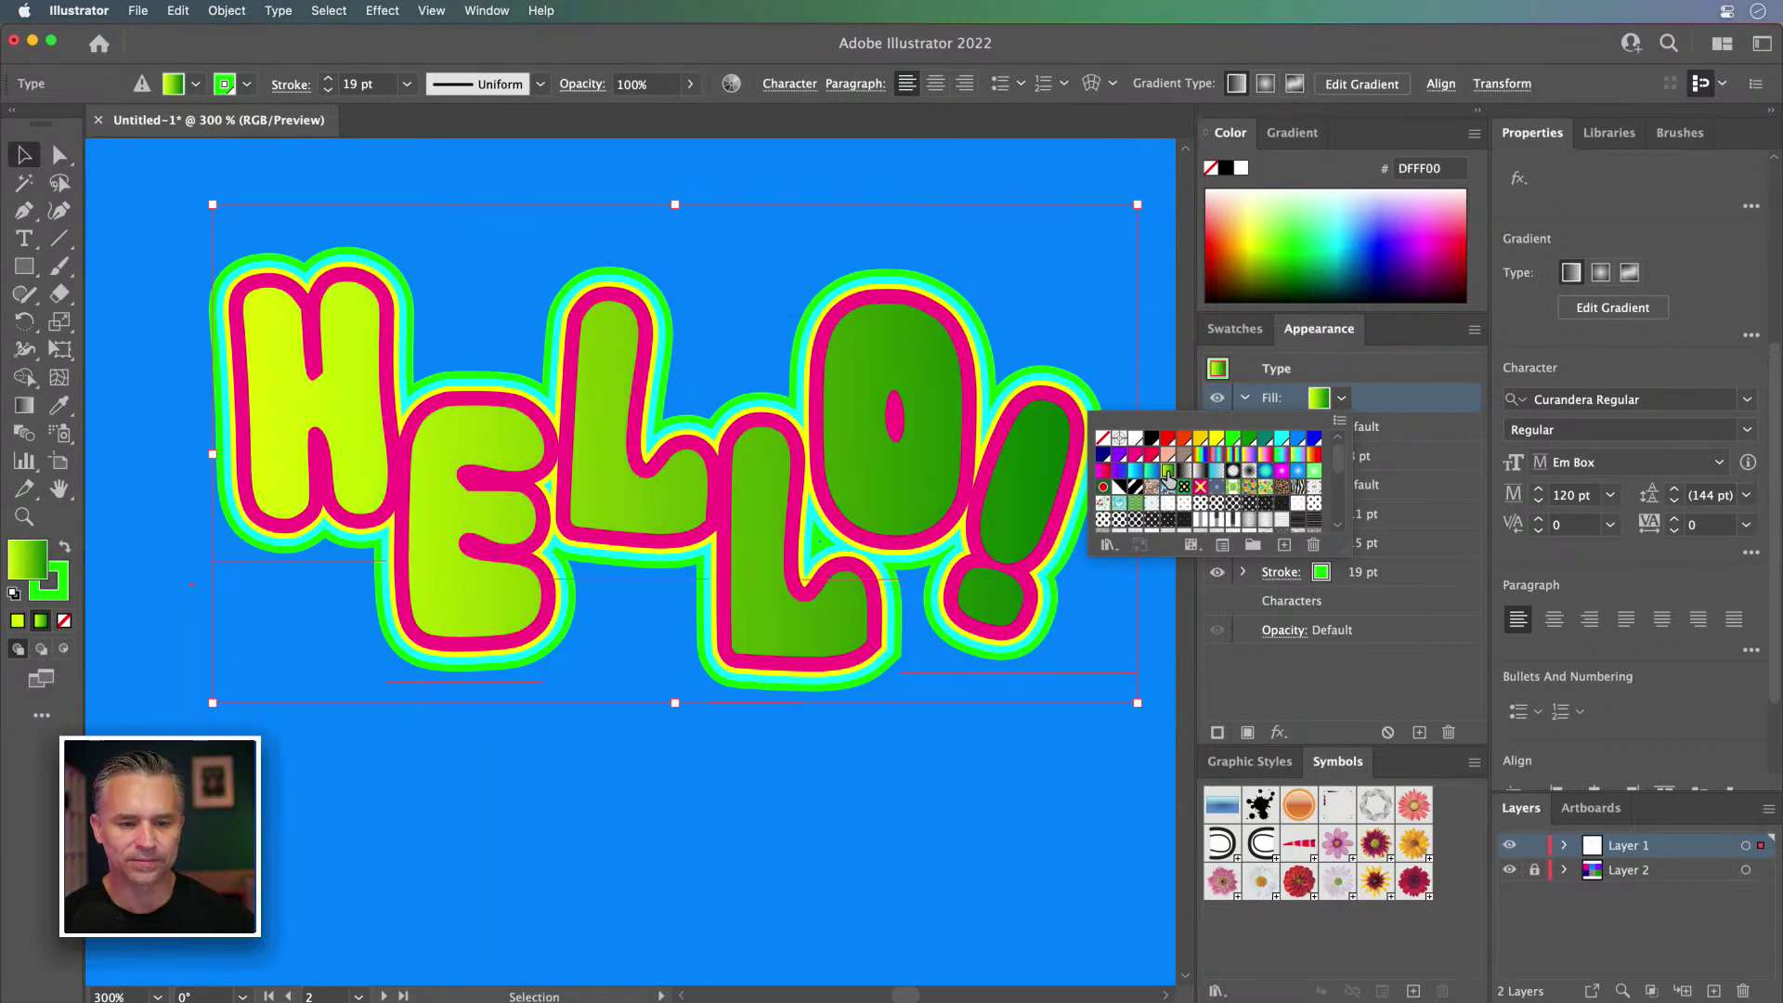
click(1249, 454)
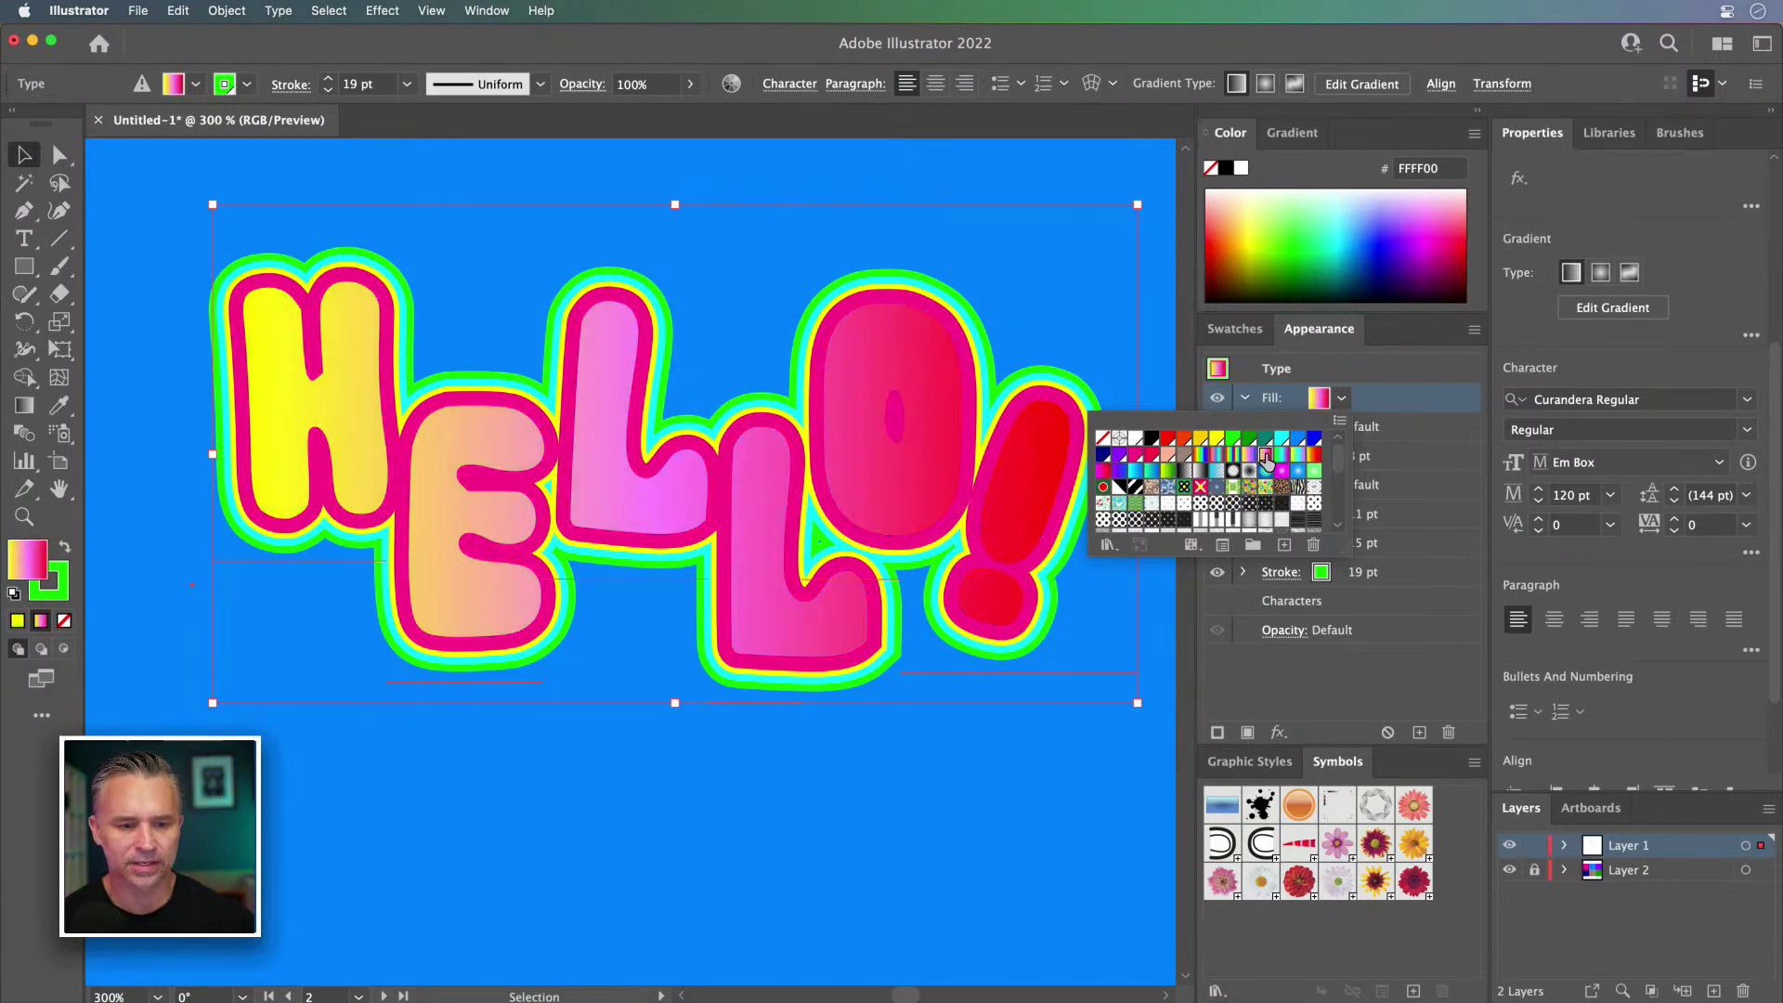
click(1265, 454)
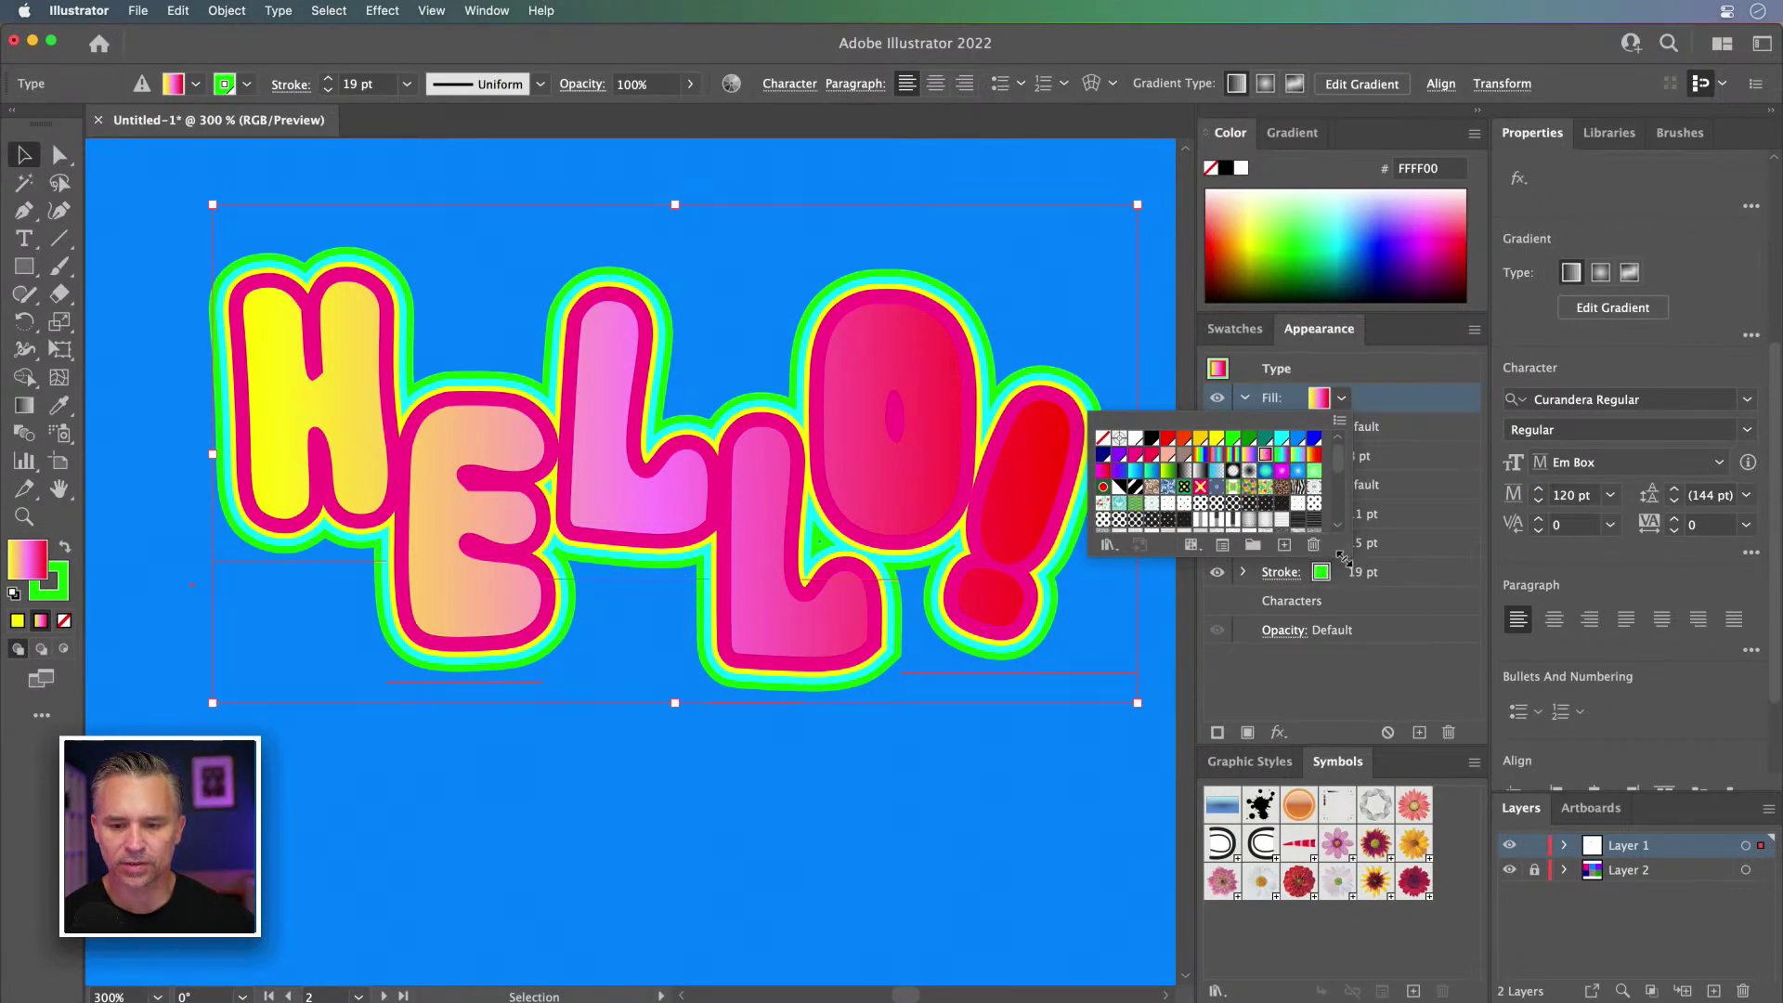
drag(1338, 558, 1059, 551)
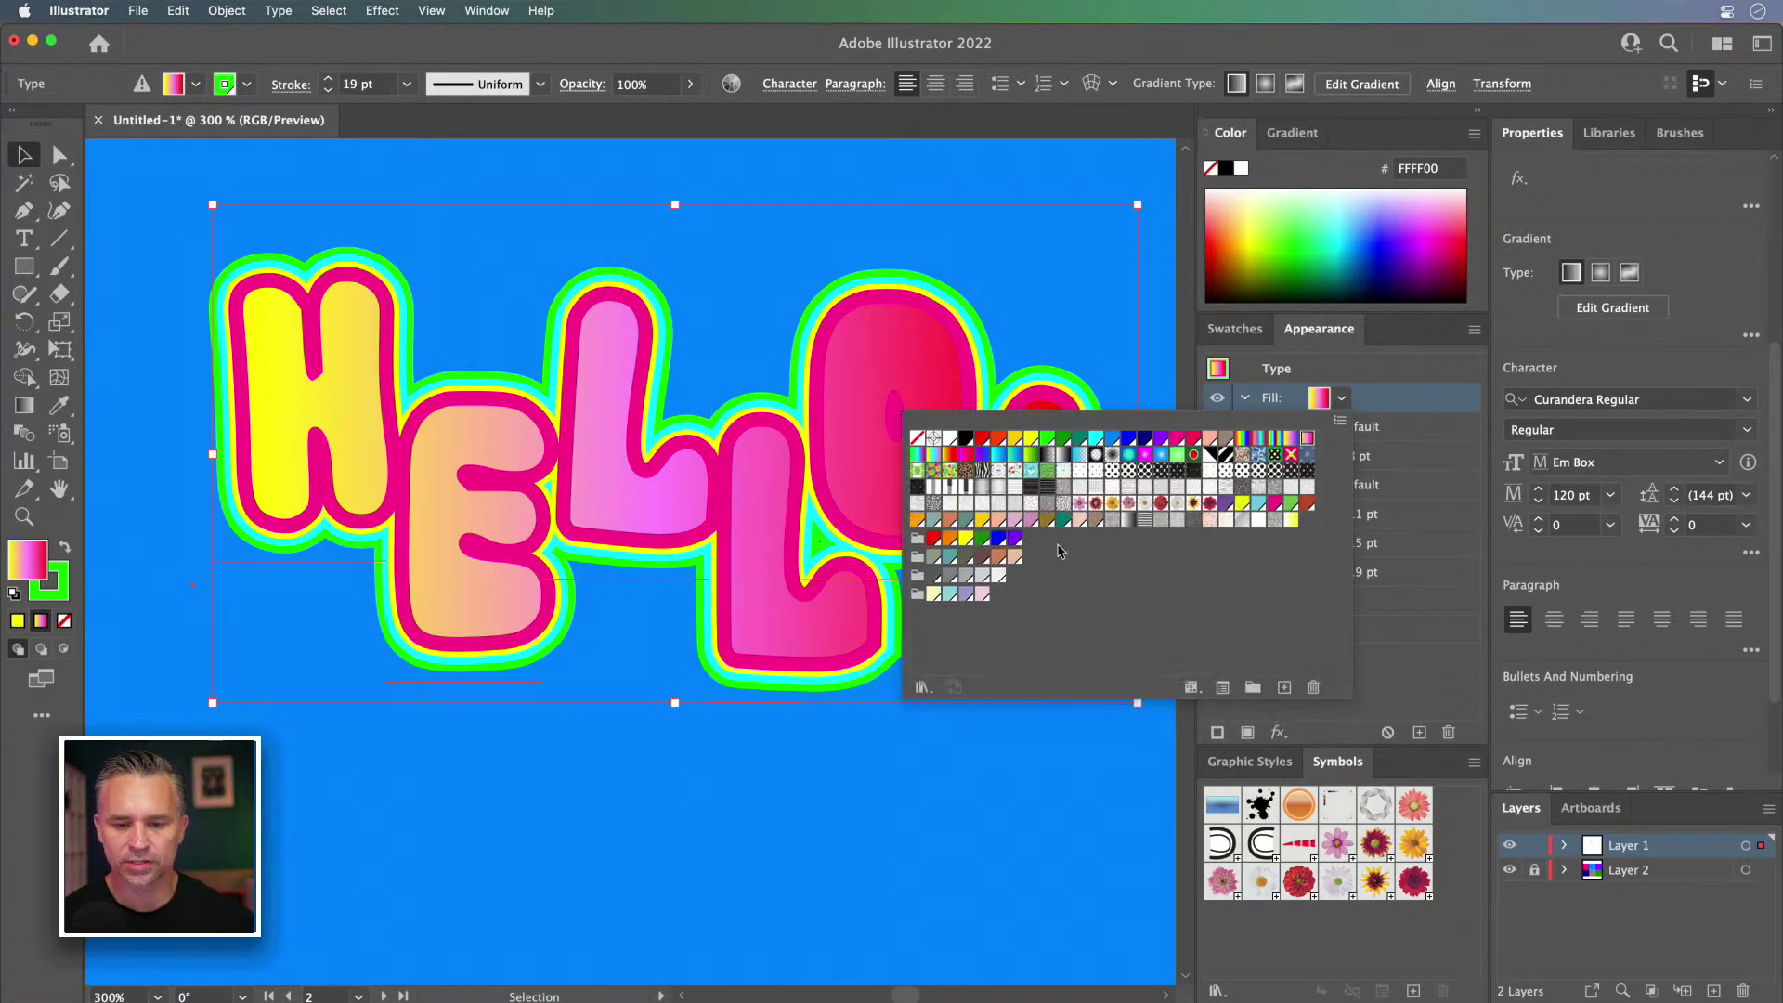
click(949, 438)
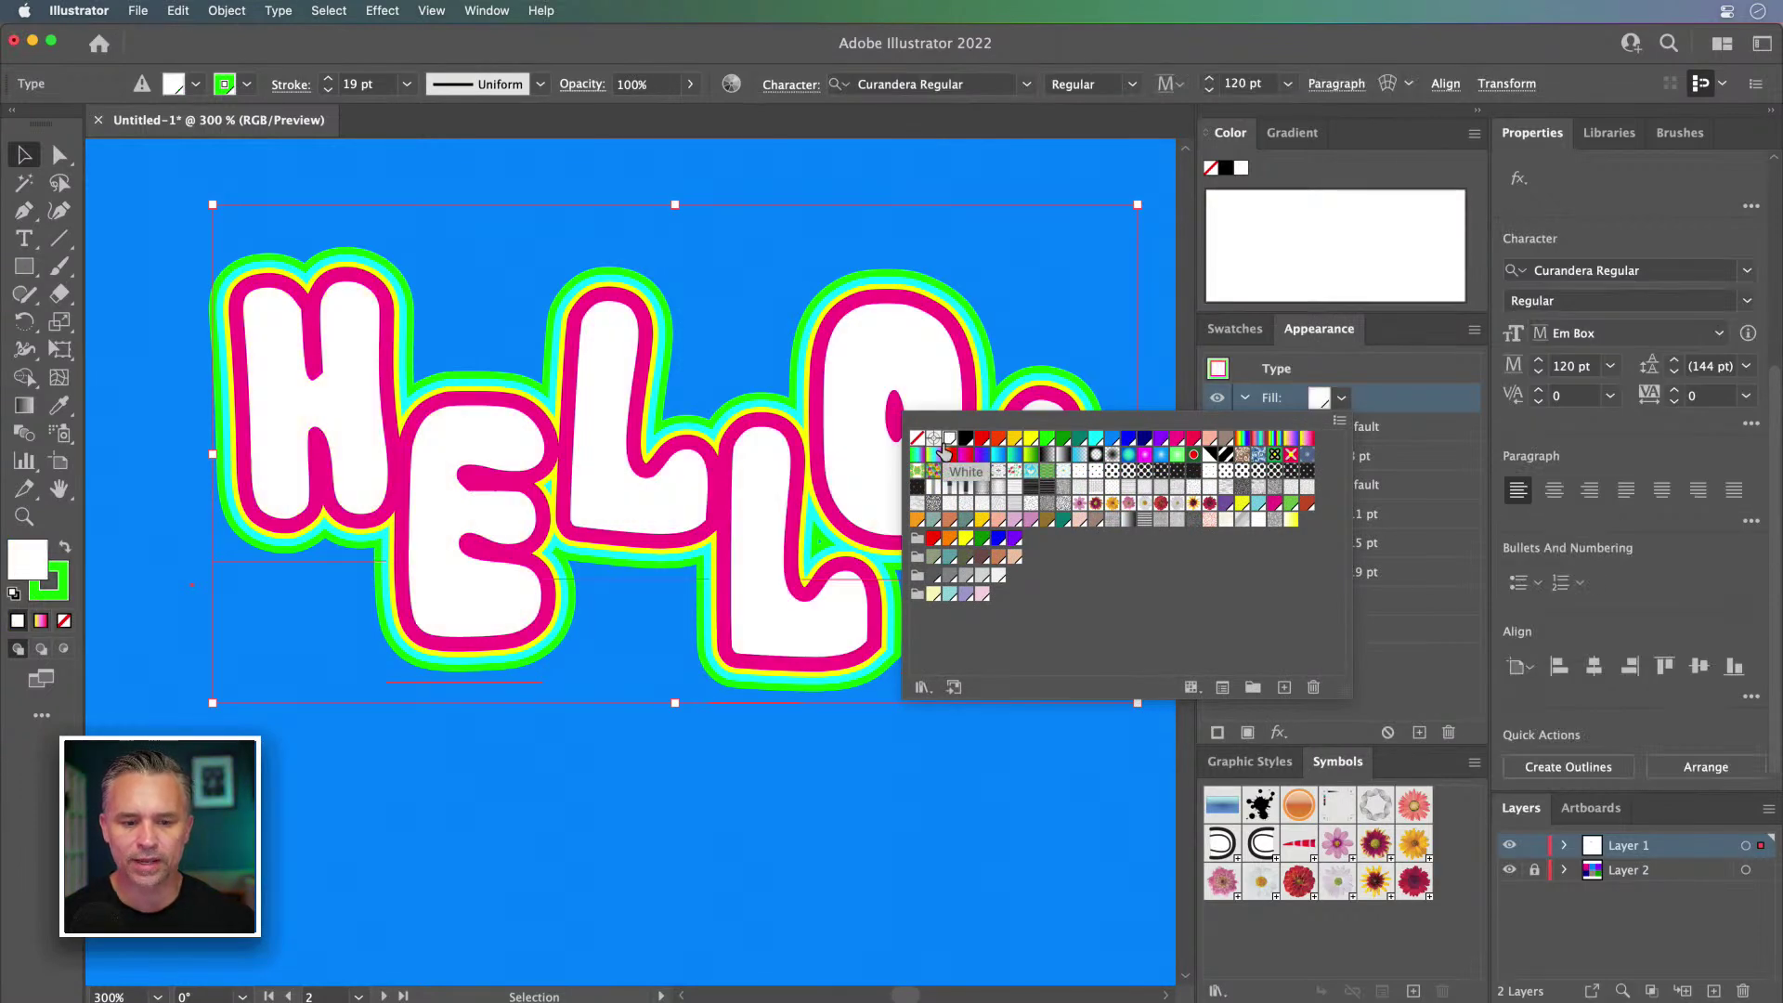
click(1413, 383)
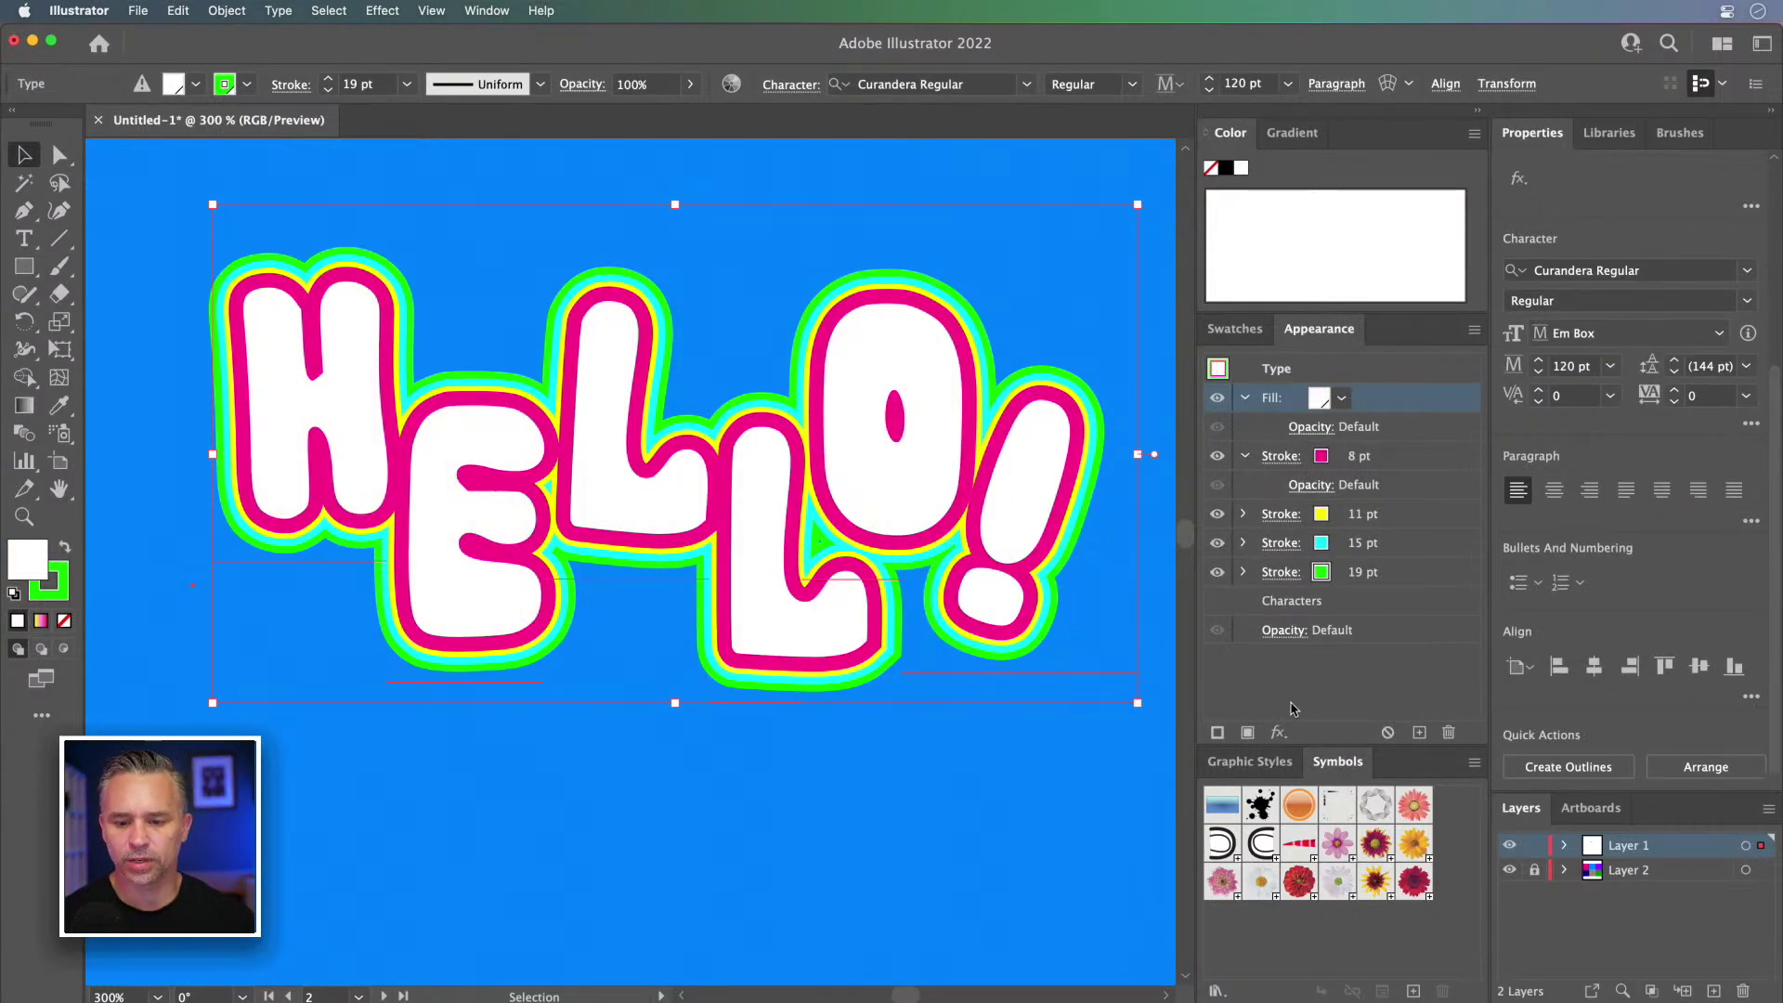
Step: Add a second fill above the white one and apply a black polka-dot pattern swatch to it
click(1247, 733)
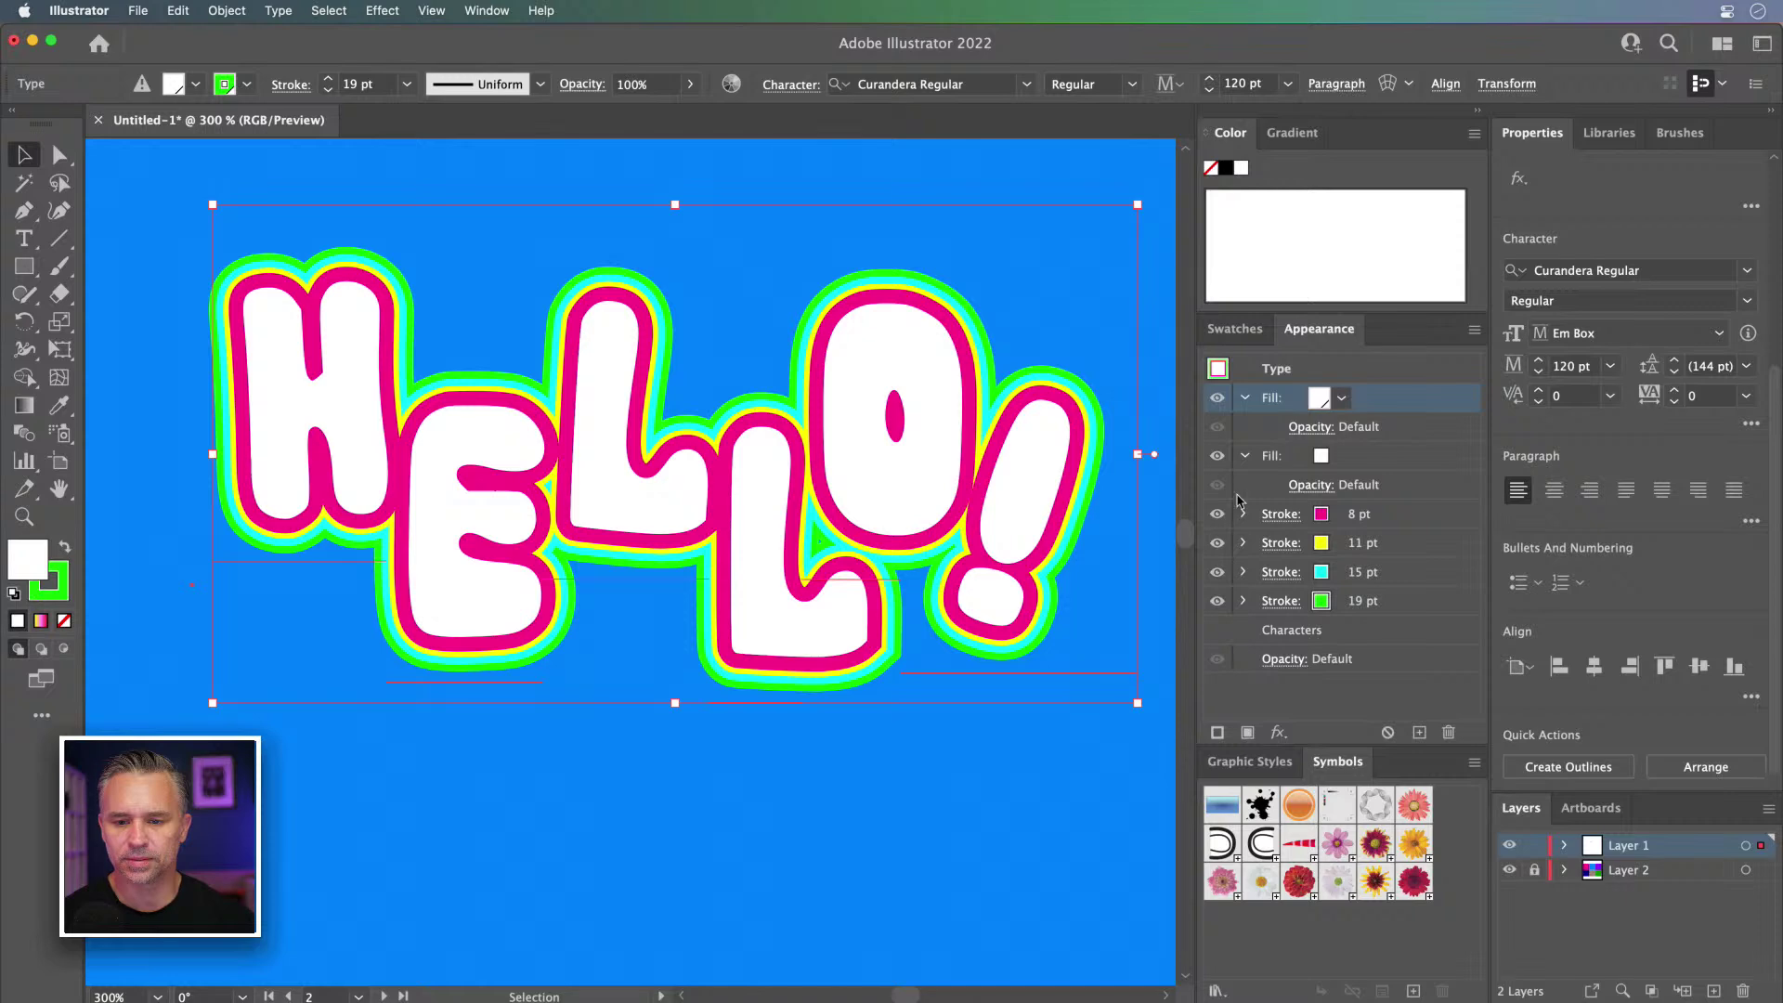
click(1343, 400)
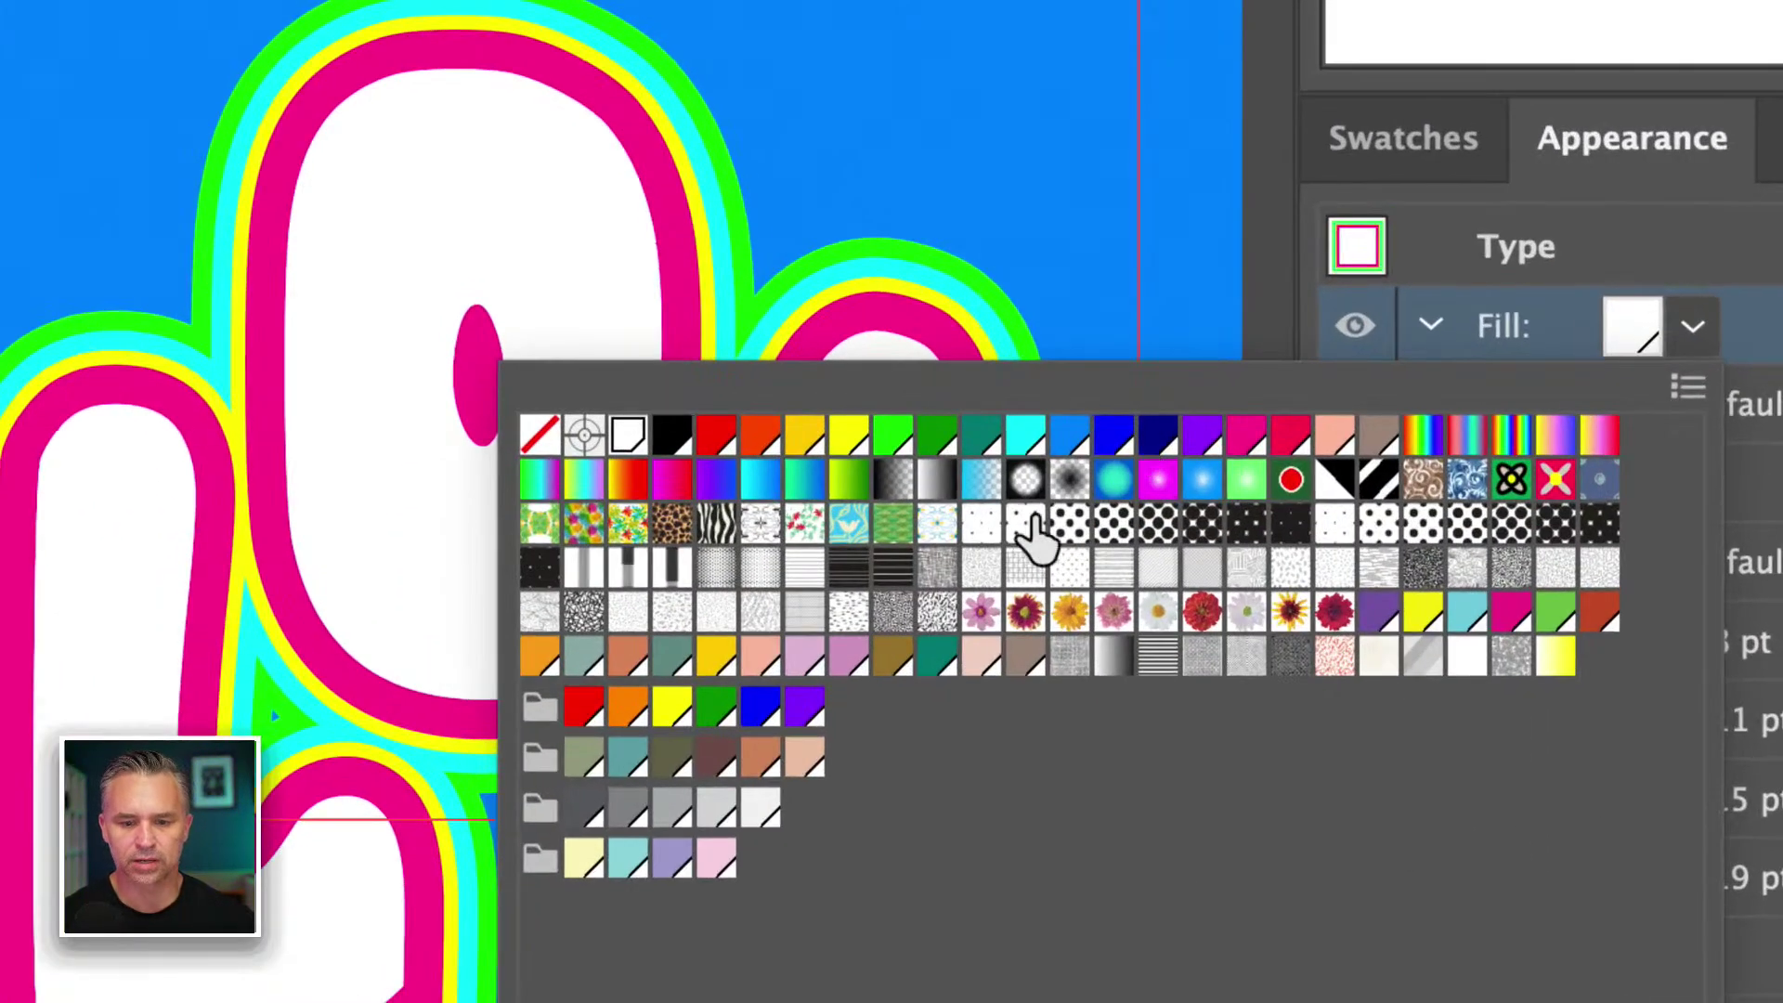
click(1068, 525)
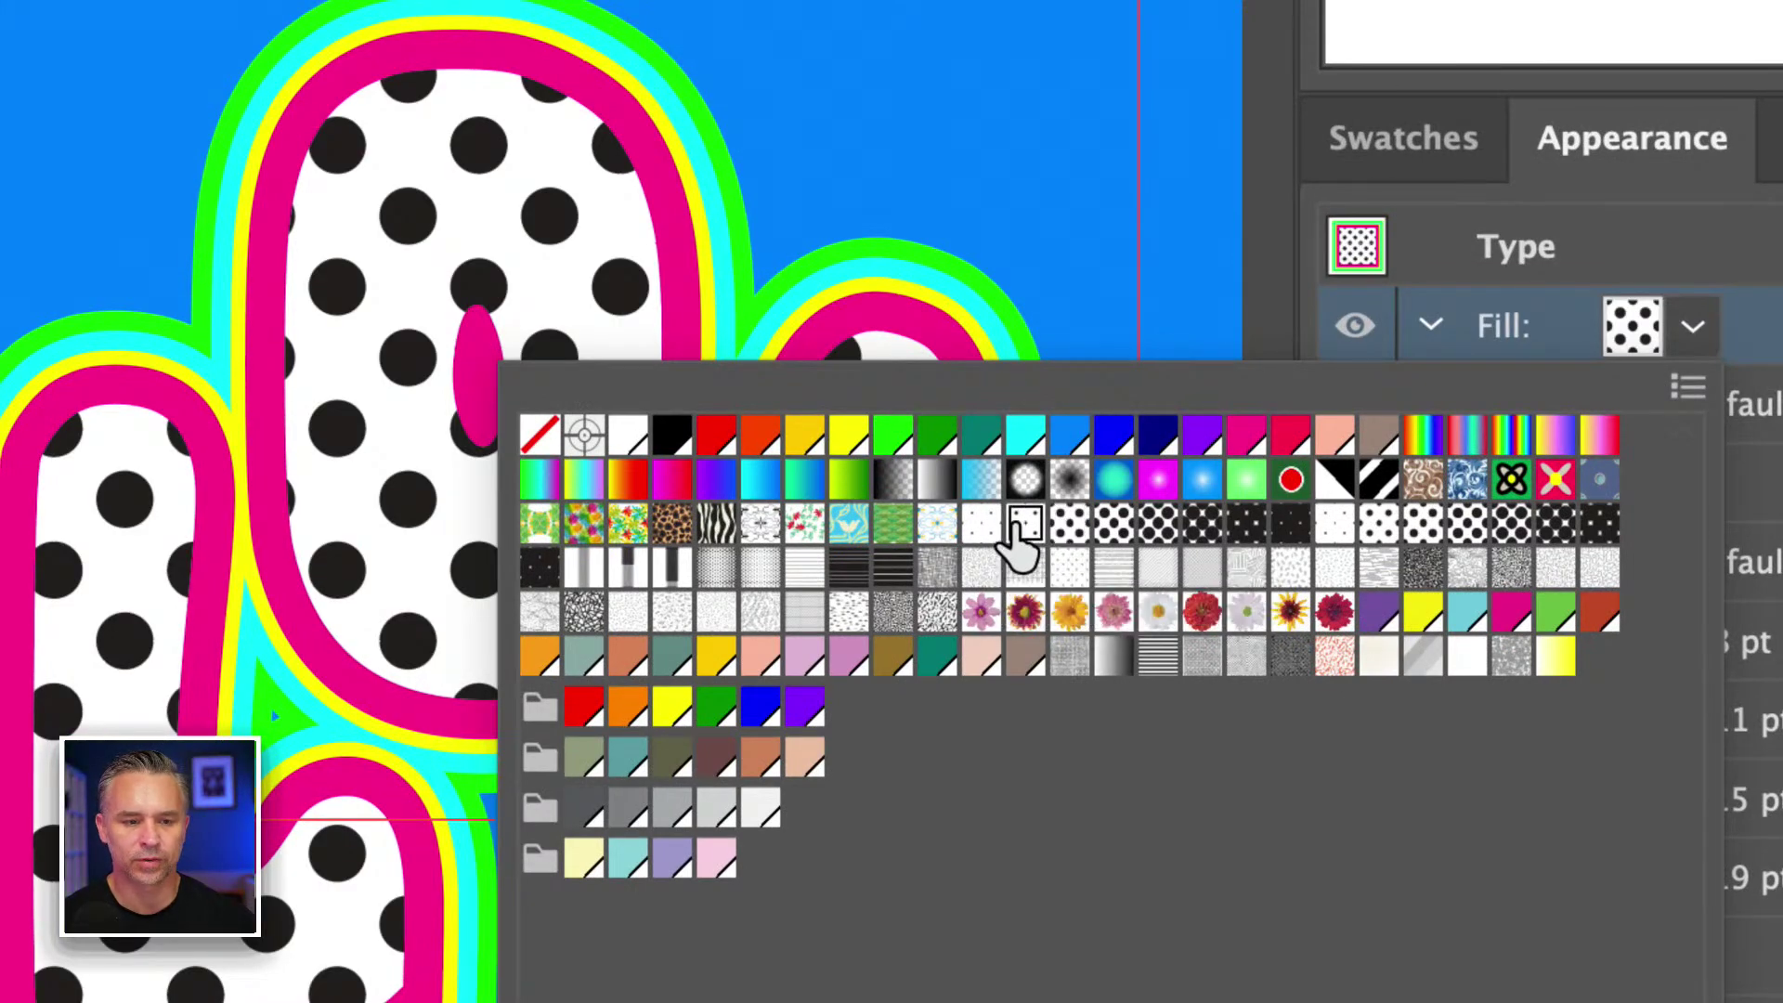
Step: Try several dotted pattern swatches on the lettering's top fill and settle on small black dots on white
click(1025, 524)
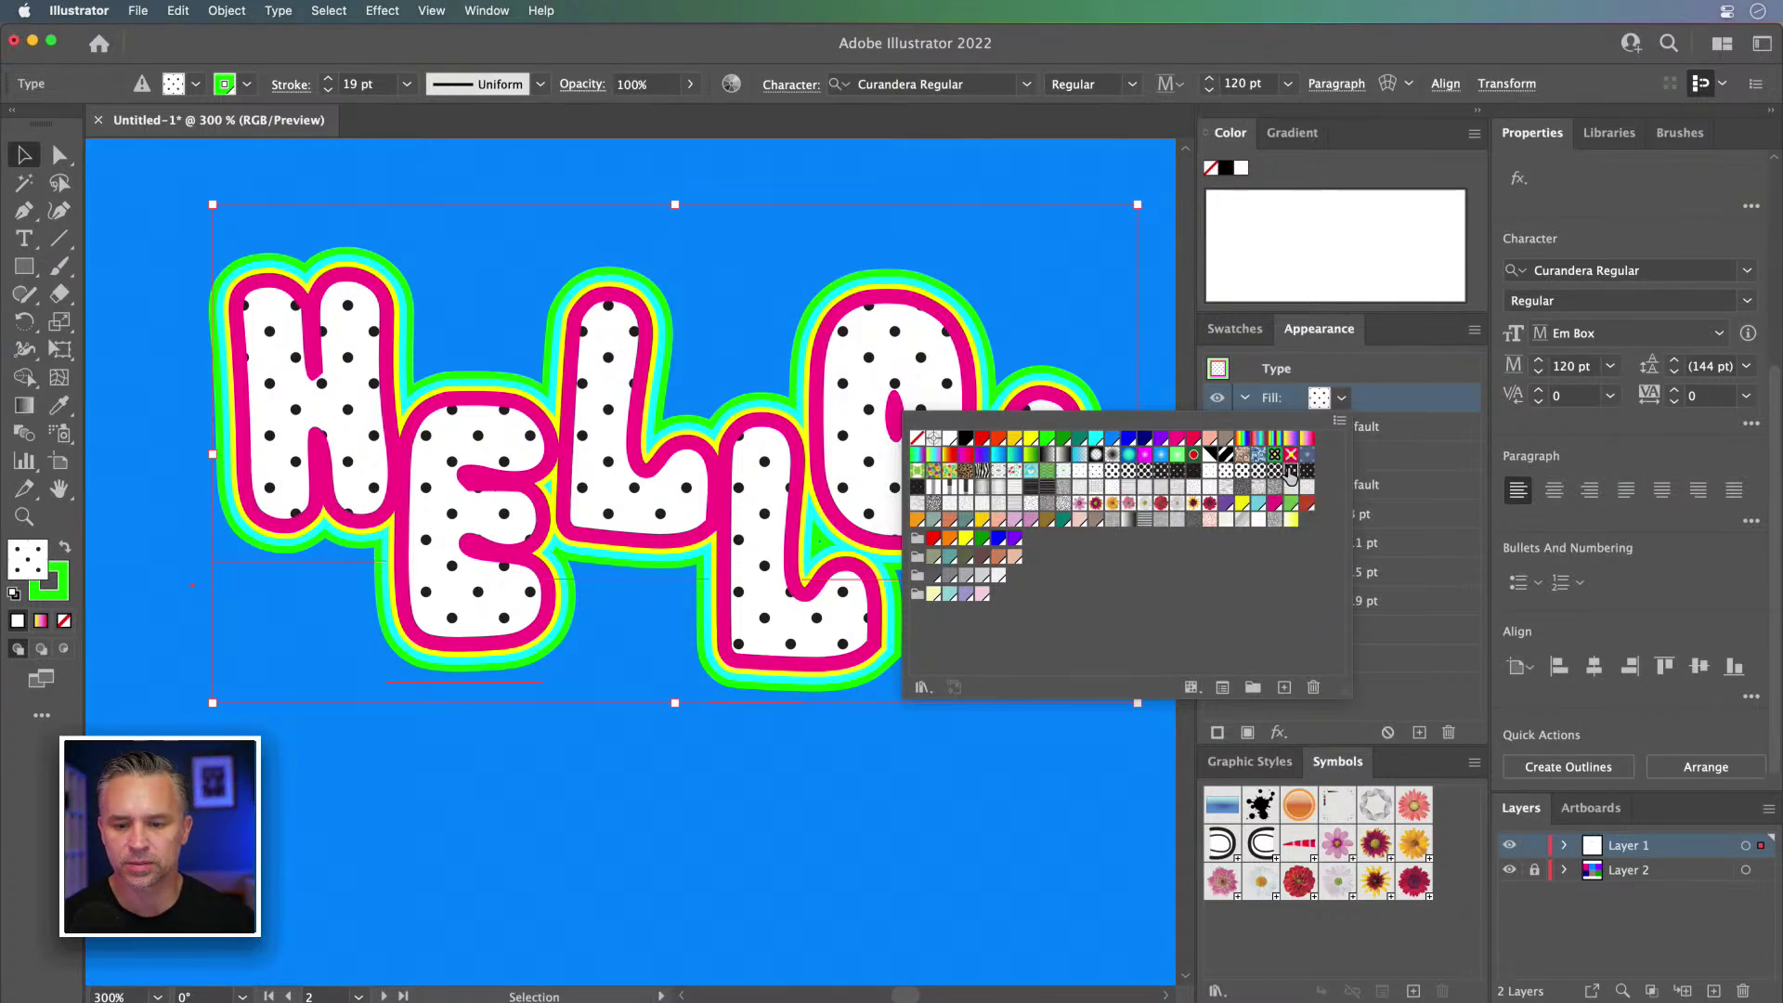
click(1278, 475)
click(1263, 476)
click(1242, 476)
click(1196, 476)
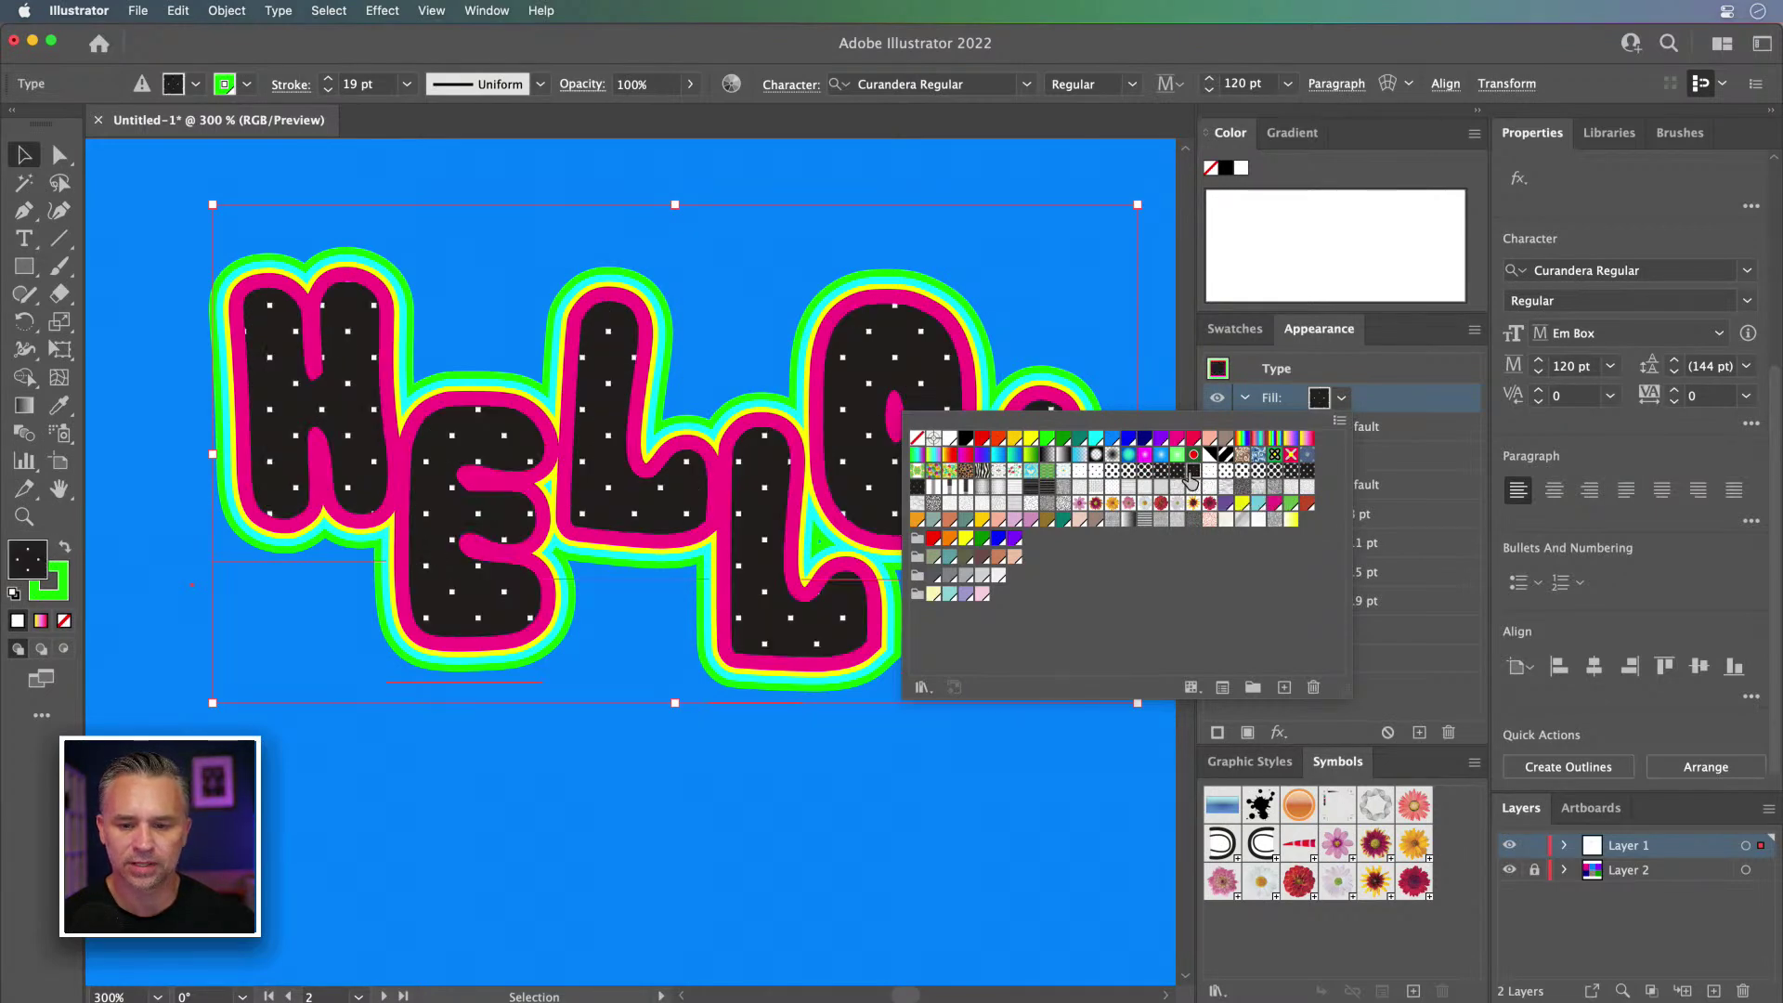
click(1114, 479)
click(1080, 471)
click(1095, 471)
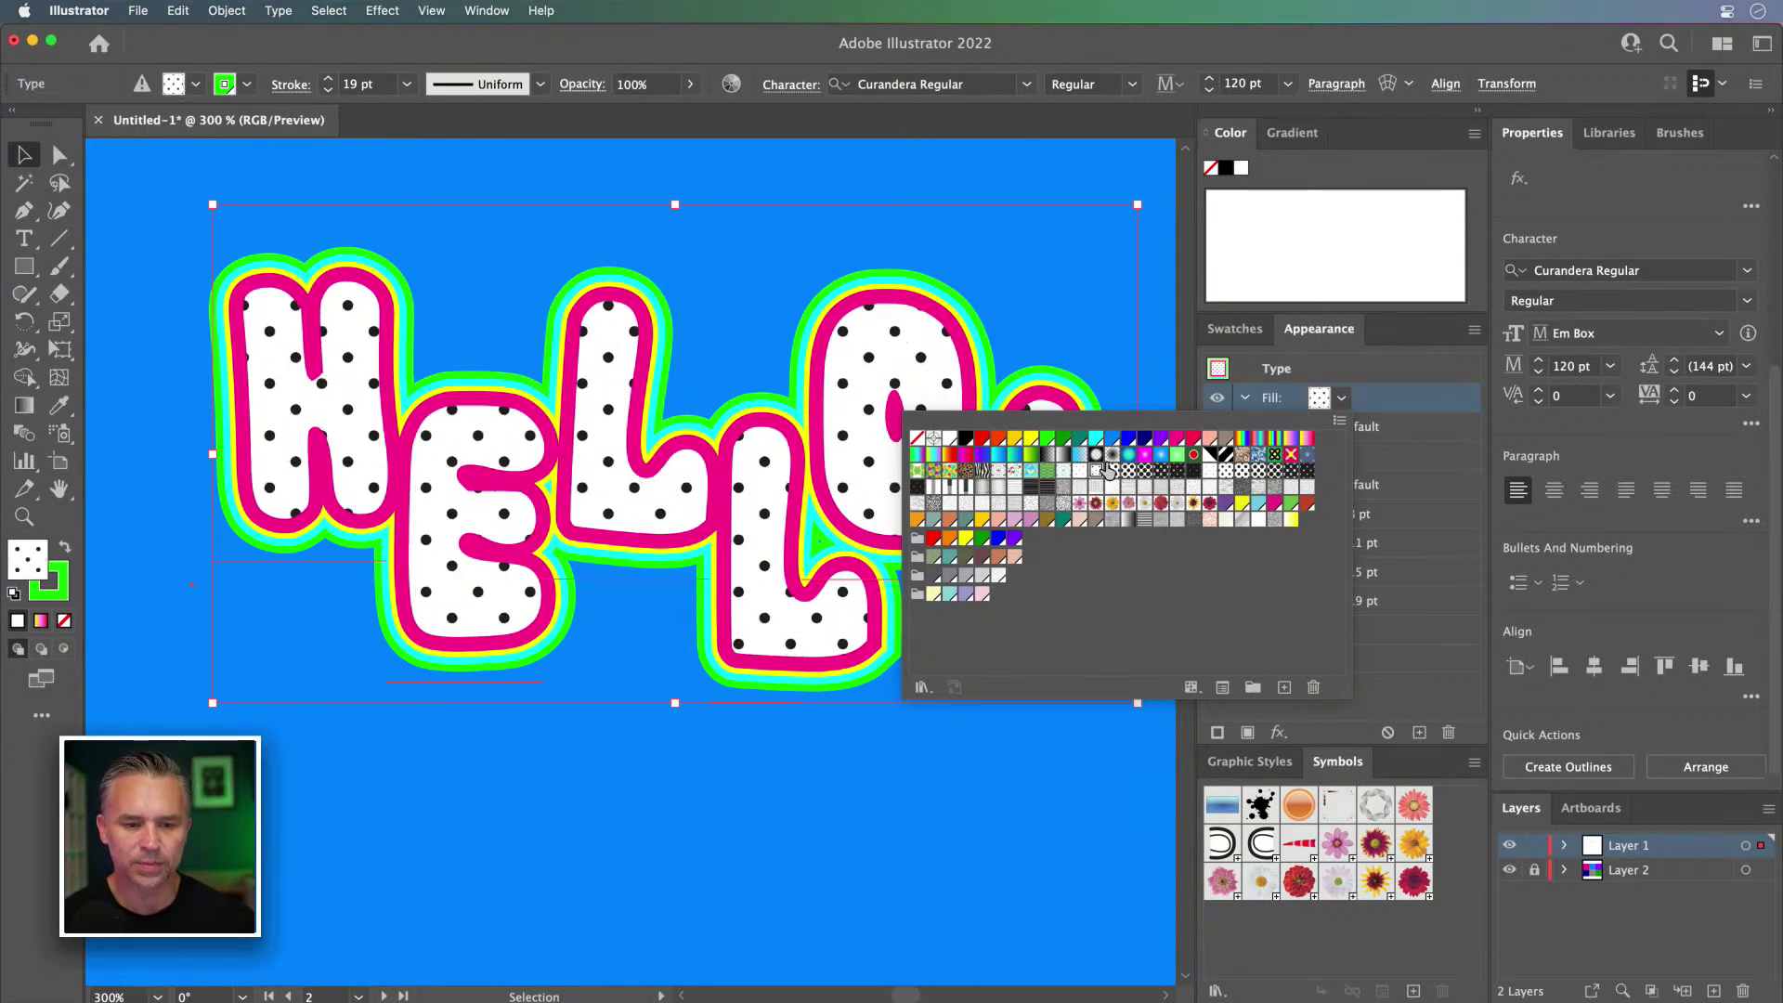
click(1390, 366)
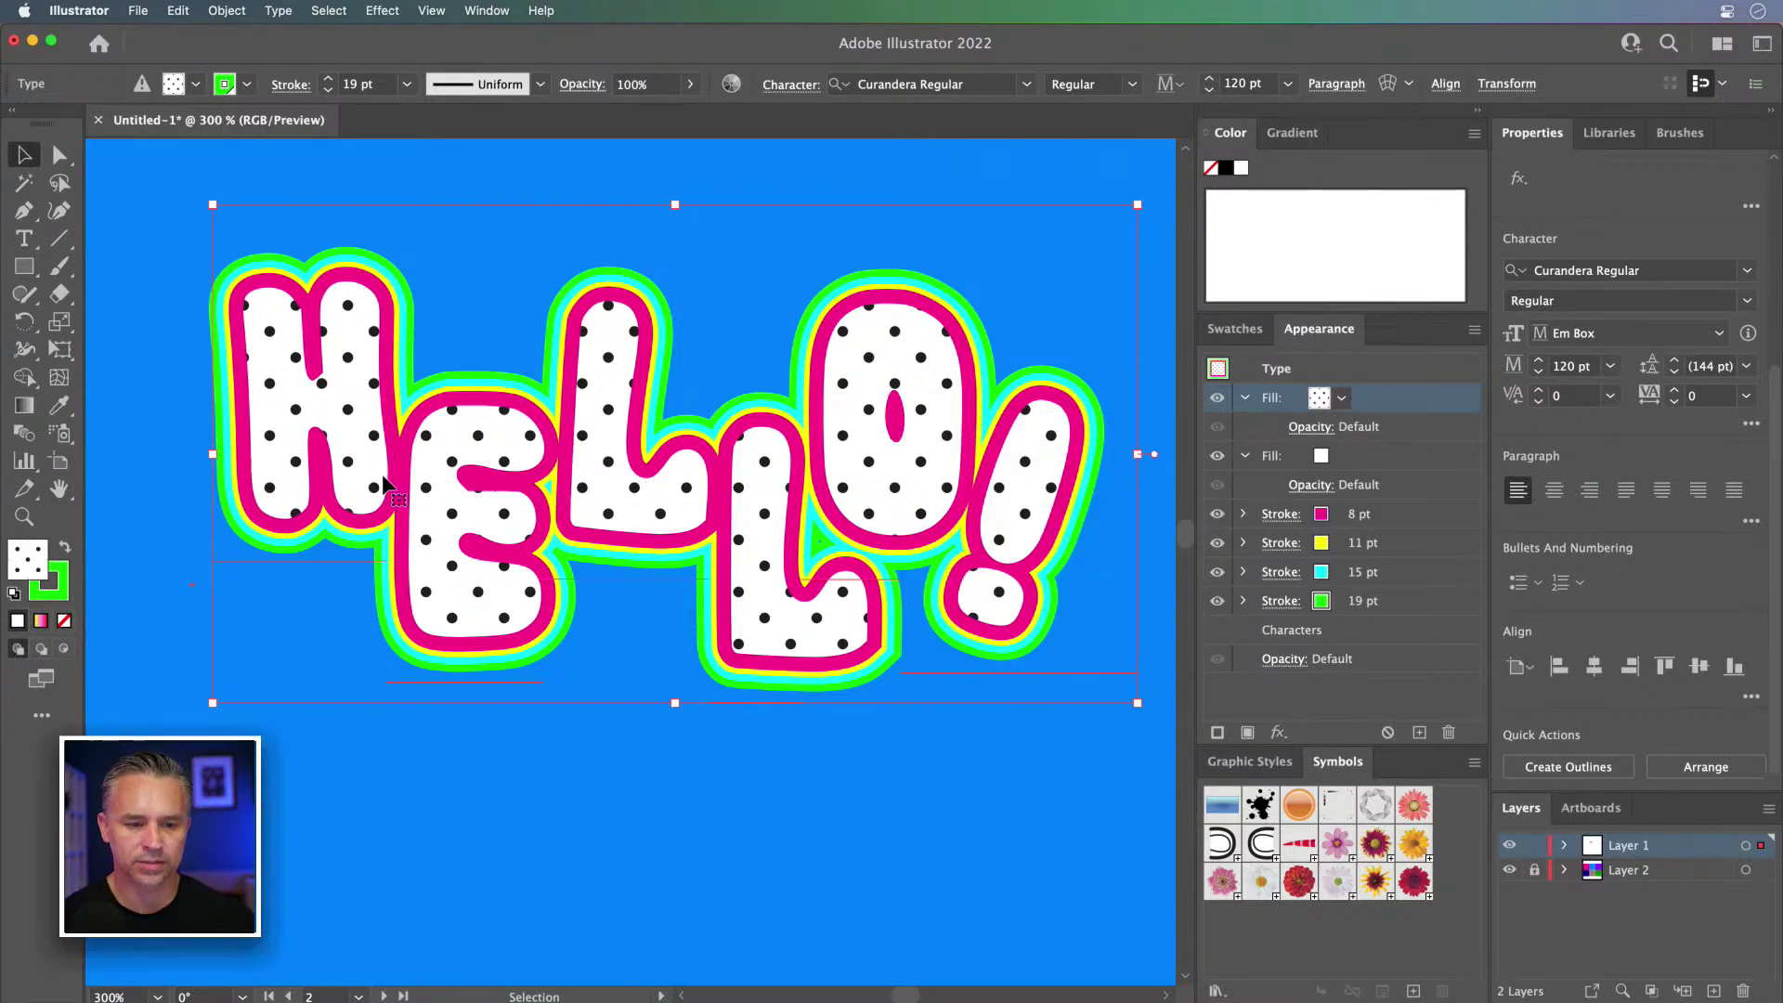
Step: Shrink the word smooth to about 65 pt, place it below the dotted HELLO! and shift that lettering up
key(super+minus)
key(super+minus)
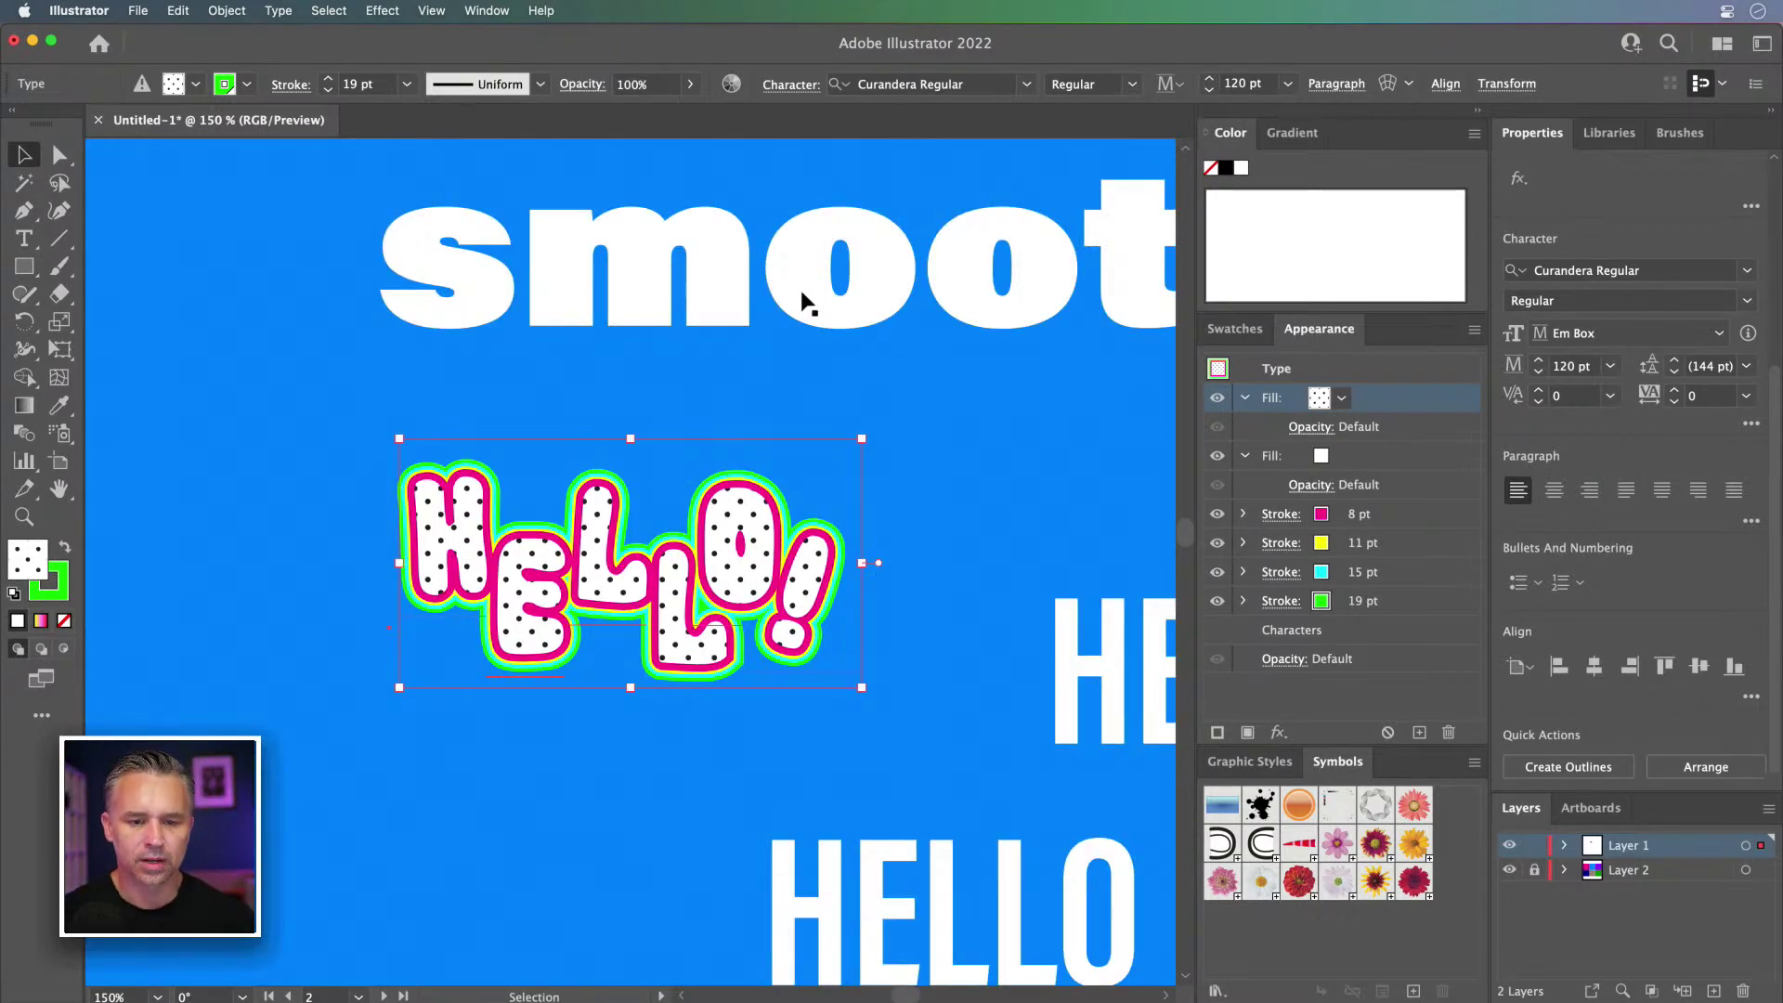
click(822, 274)
scroll(622, 278, down, 3)
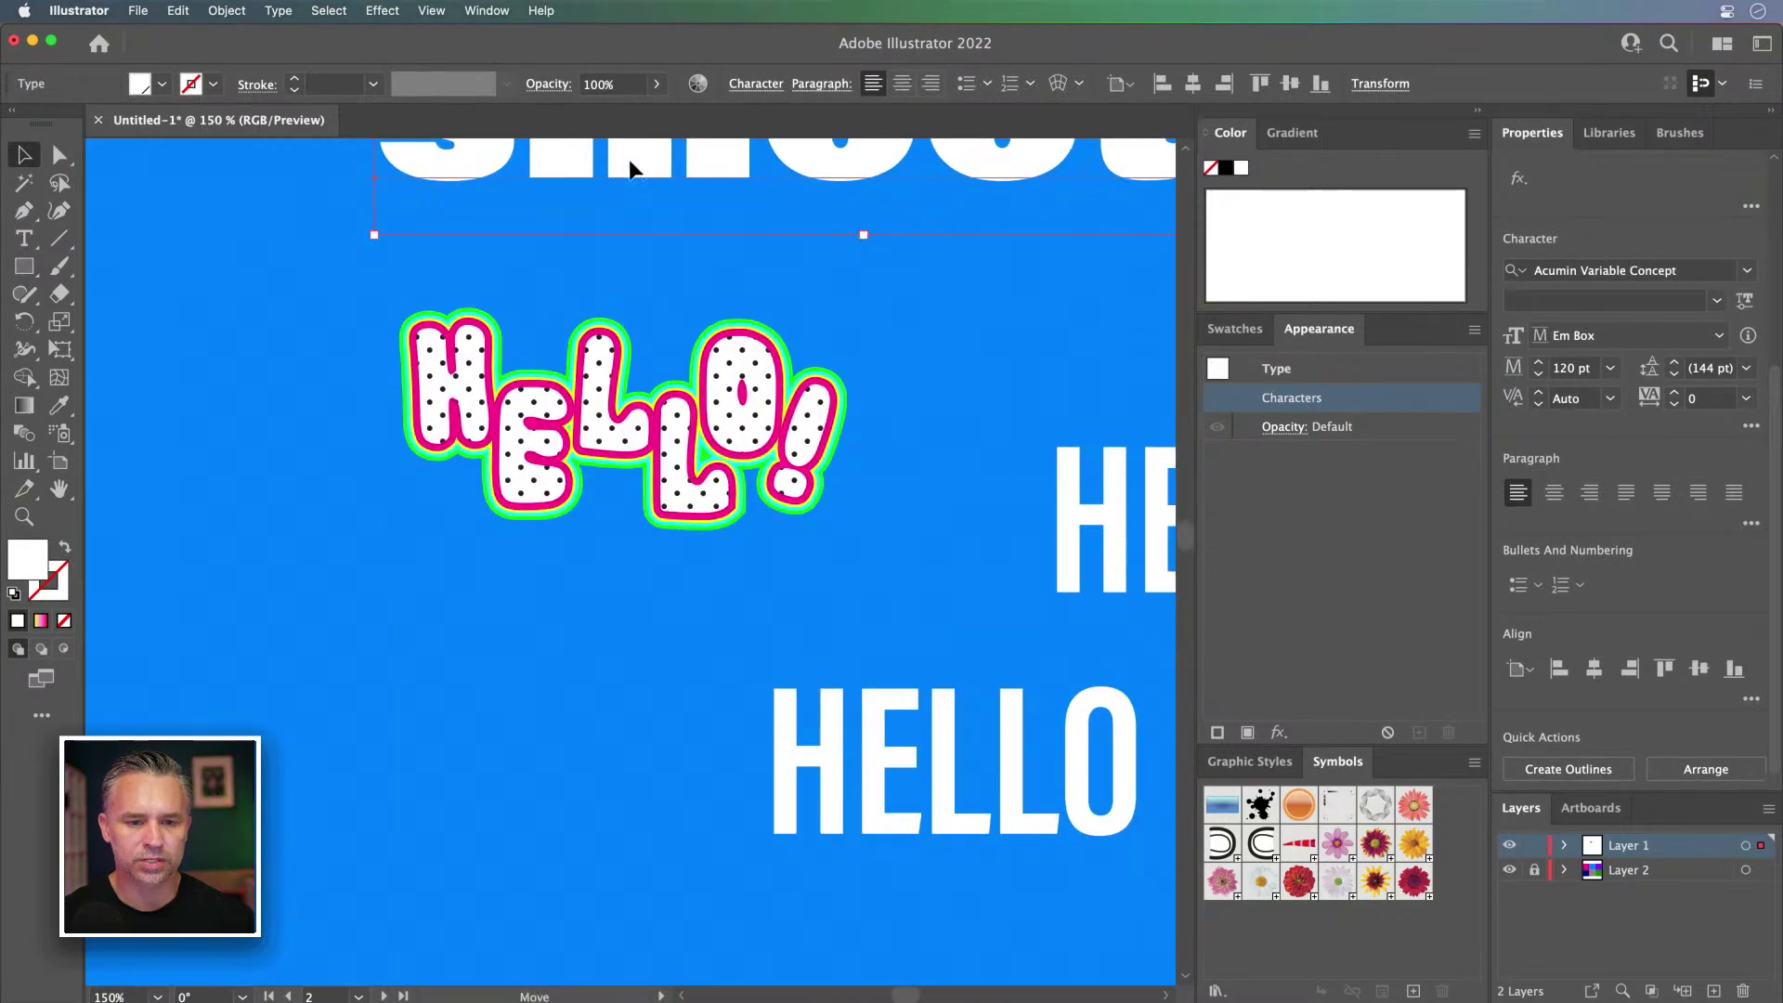
drag(628, 155, 341, 664)
drag(1066, 742, 618, 632)
drag(427, 615, 718, 621)
drag(587, 454, 627, 375)
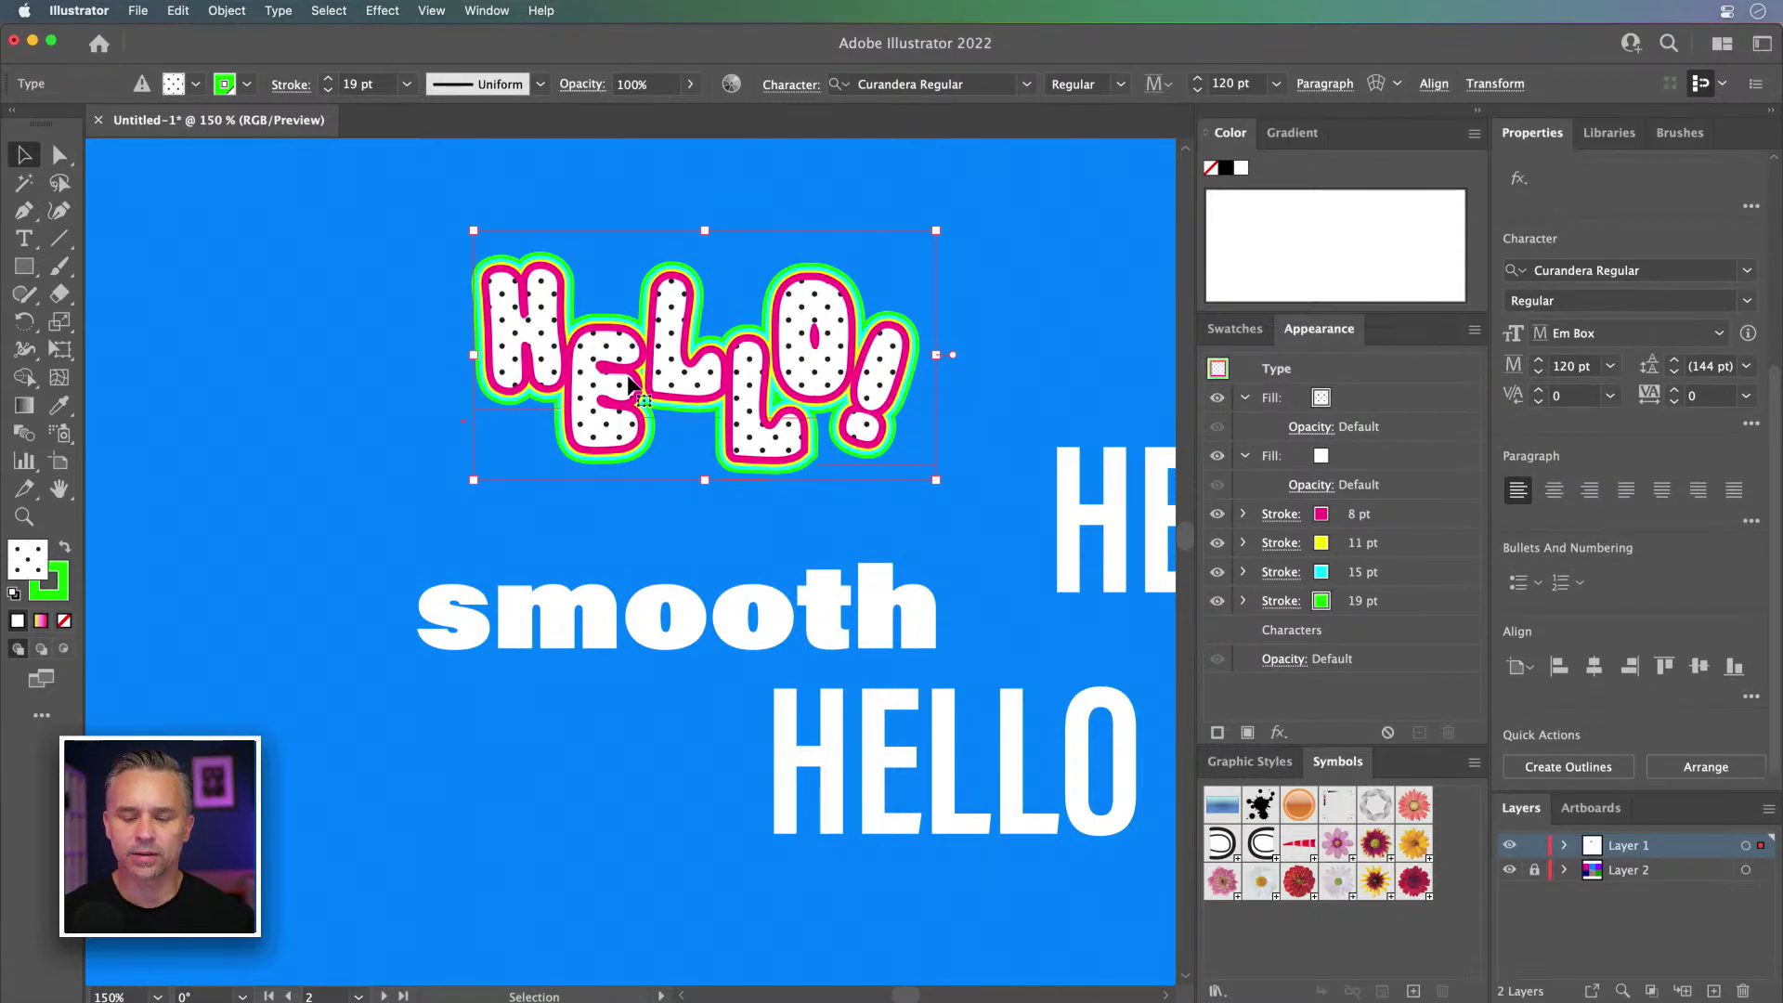
Step: Add a Drop Shadow effect to the whole HELLO! lettering in Multiply mode with 7 px offsets, 5 px blur and reduced opacity
key(super+equal)
key(super+equal)
drag(625, 471, 653, 480)
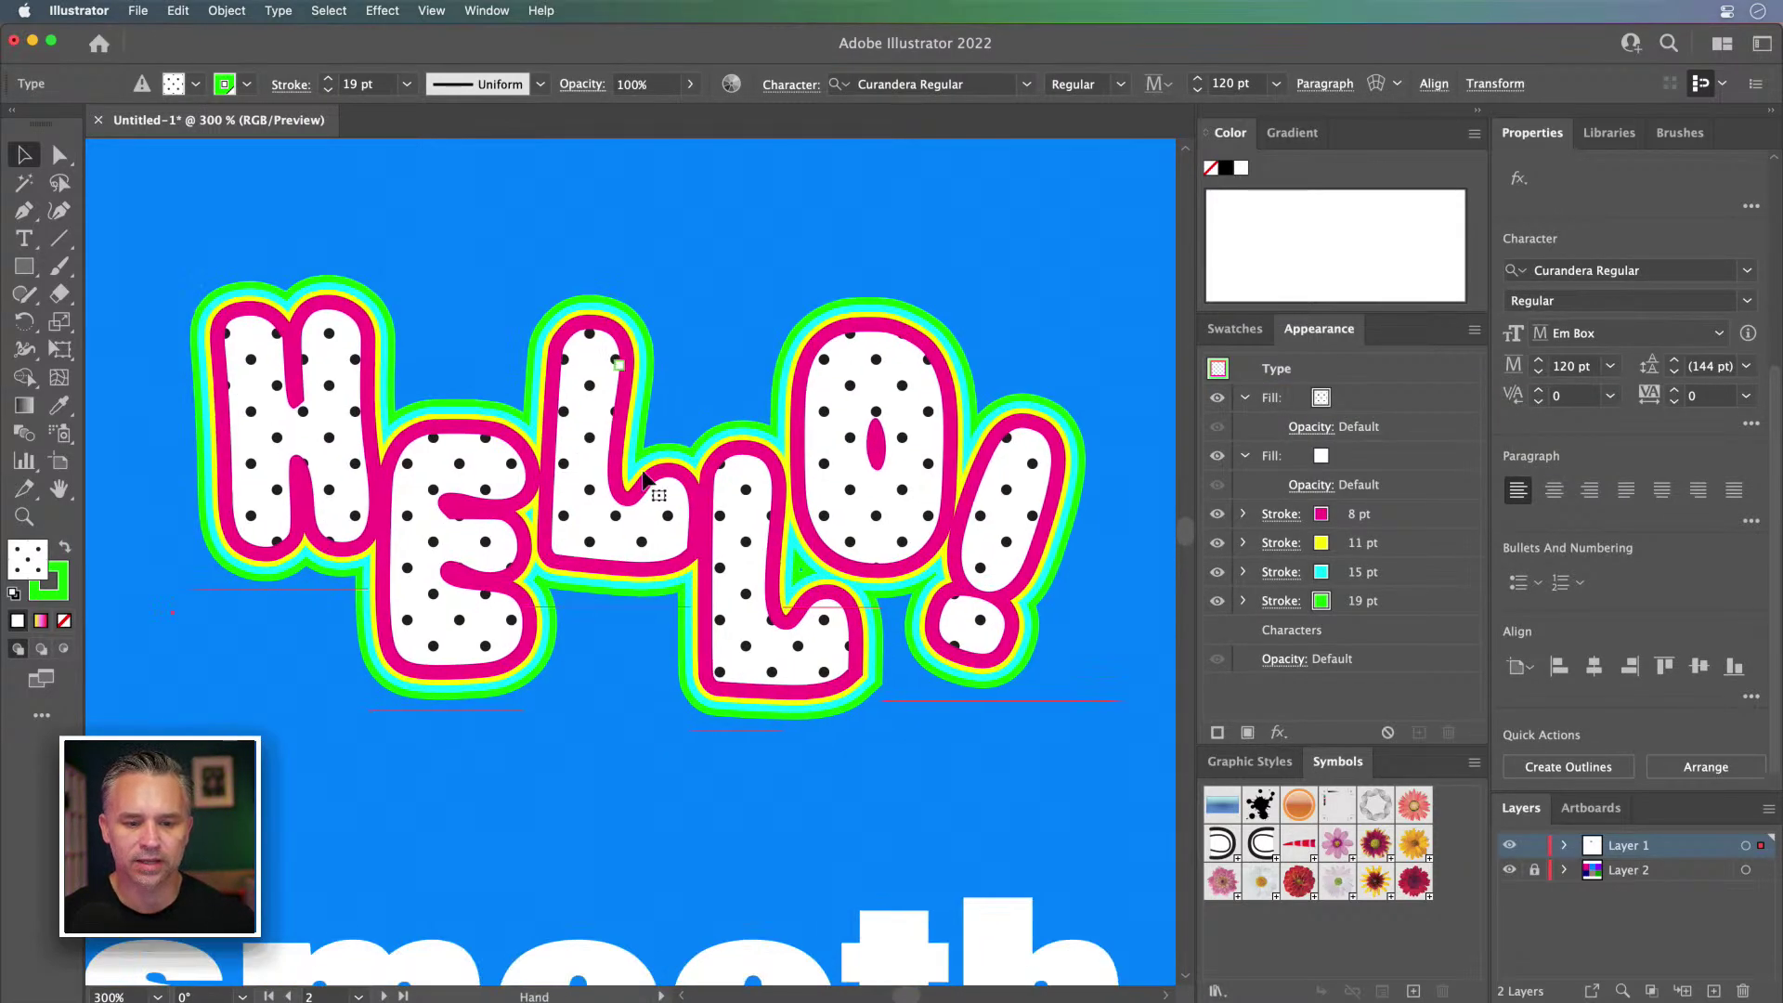
click(1244, 603)
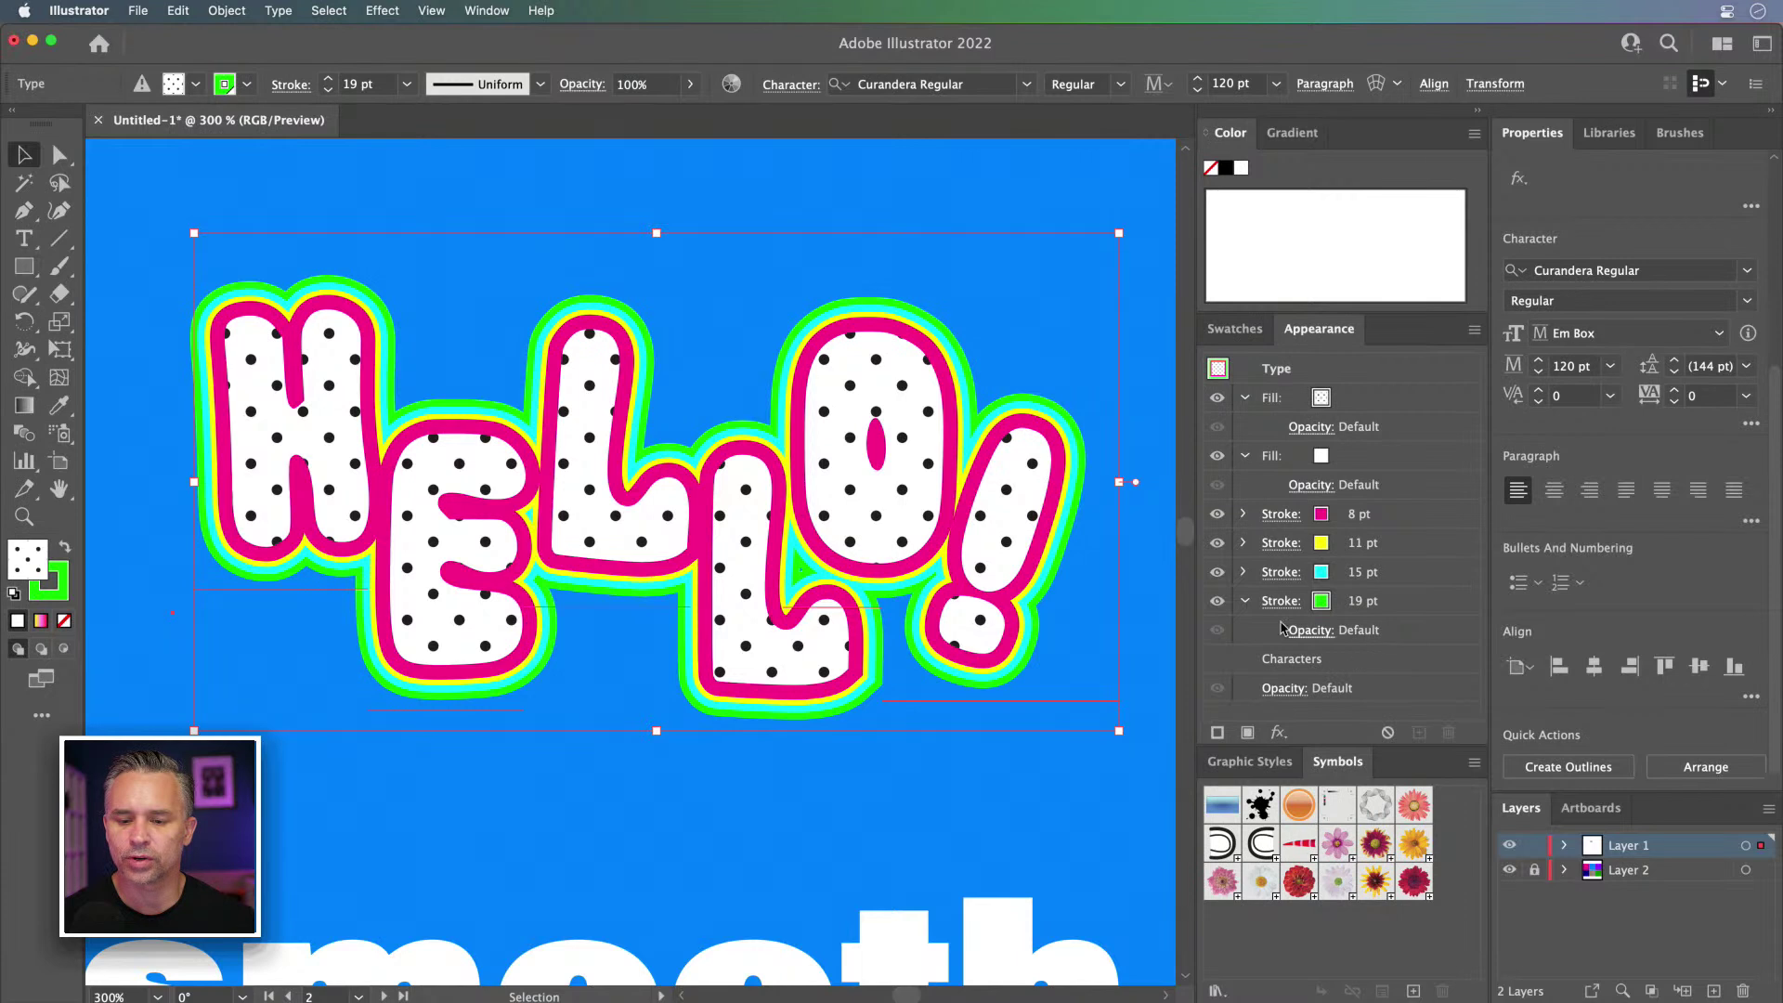
click(1244, 602)
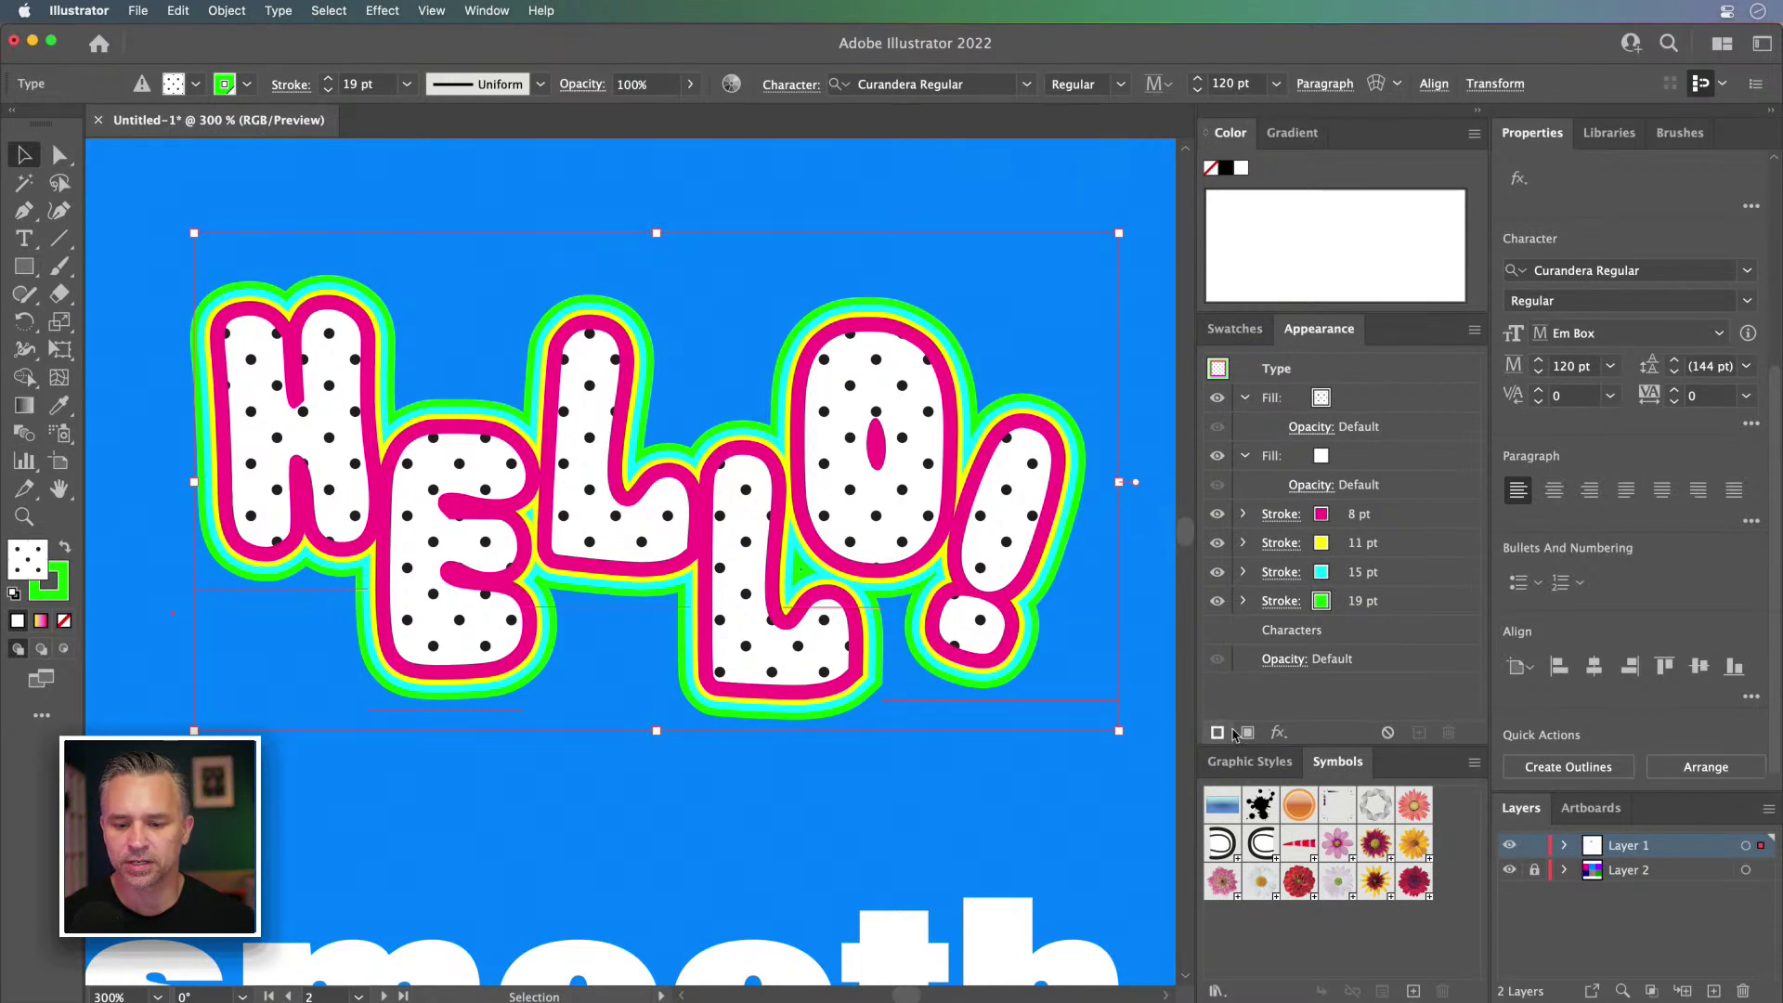
click(1279, 733)
mouse_move(1321, 589)
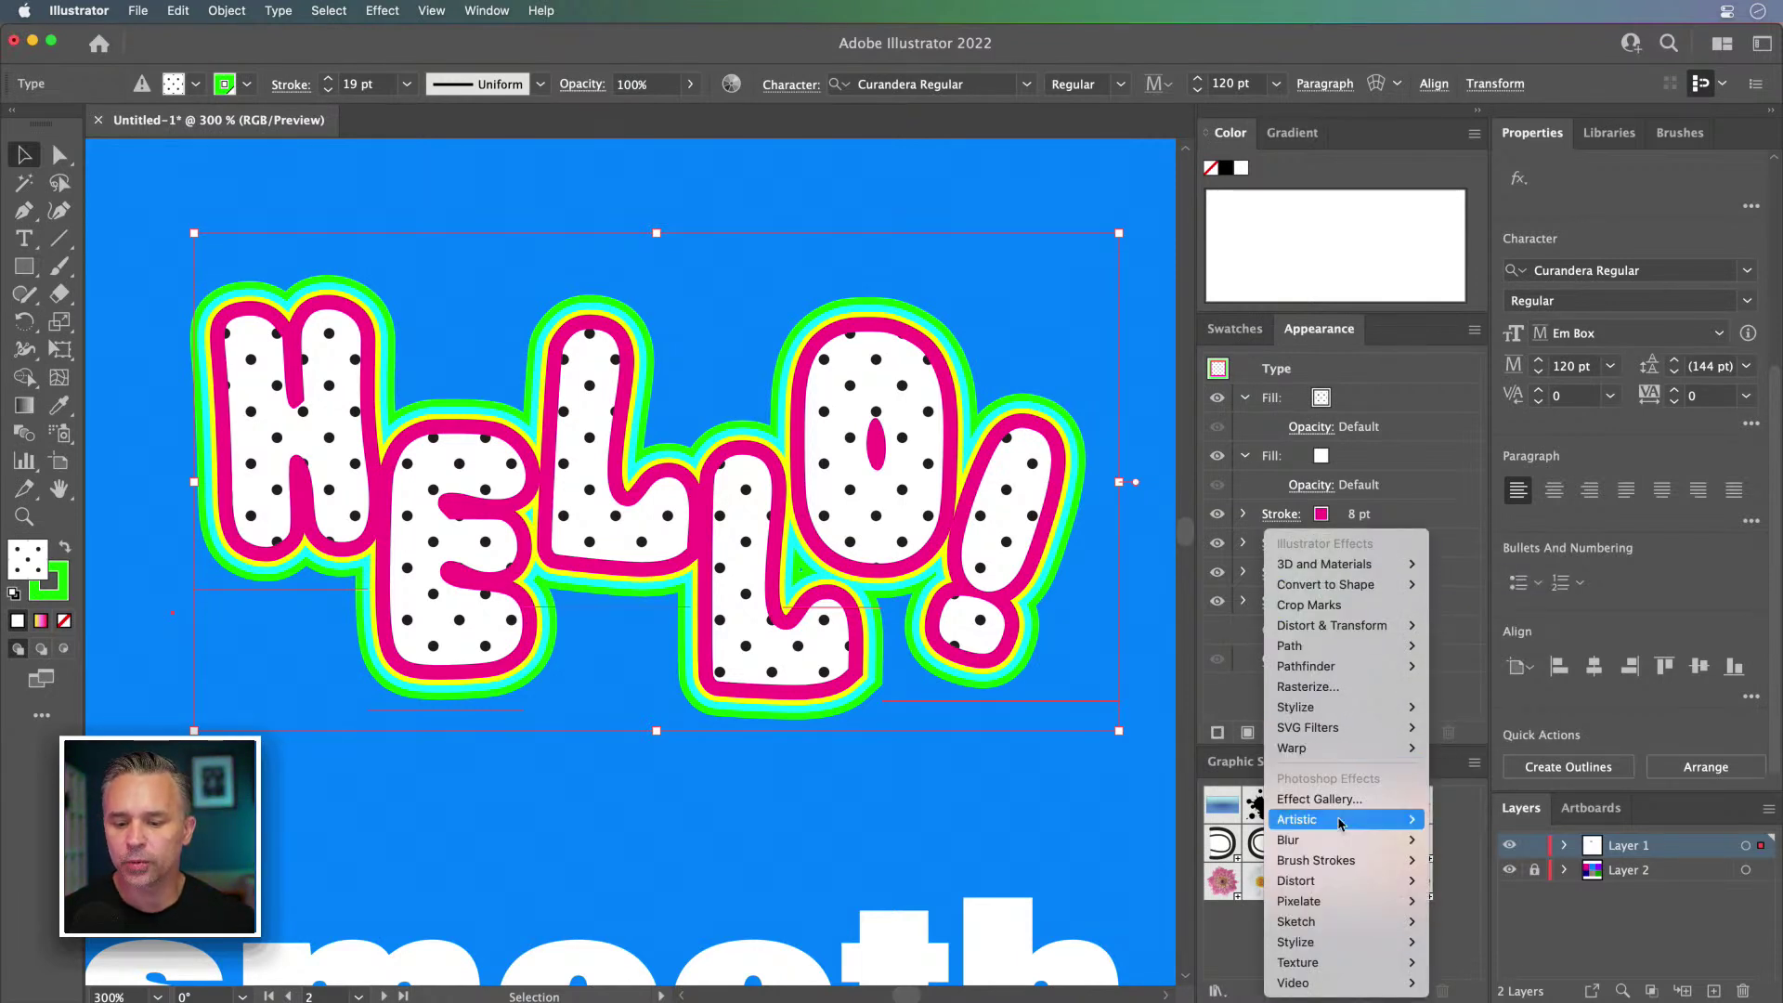
mouse_move(1328, 831)
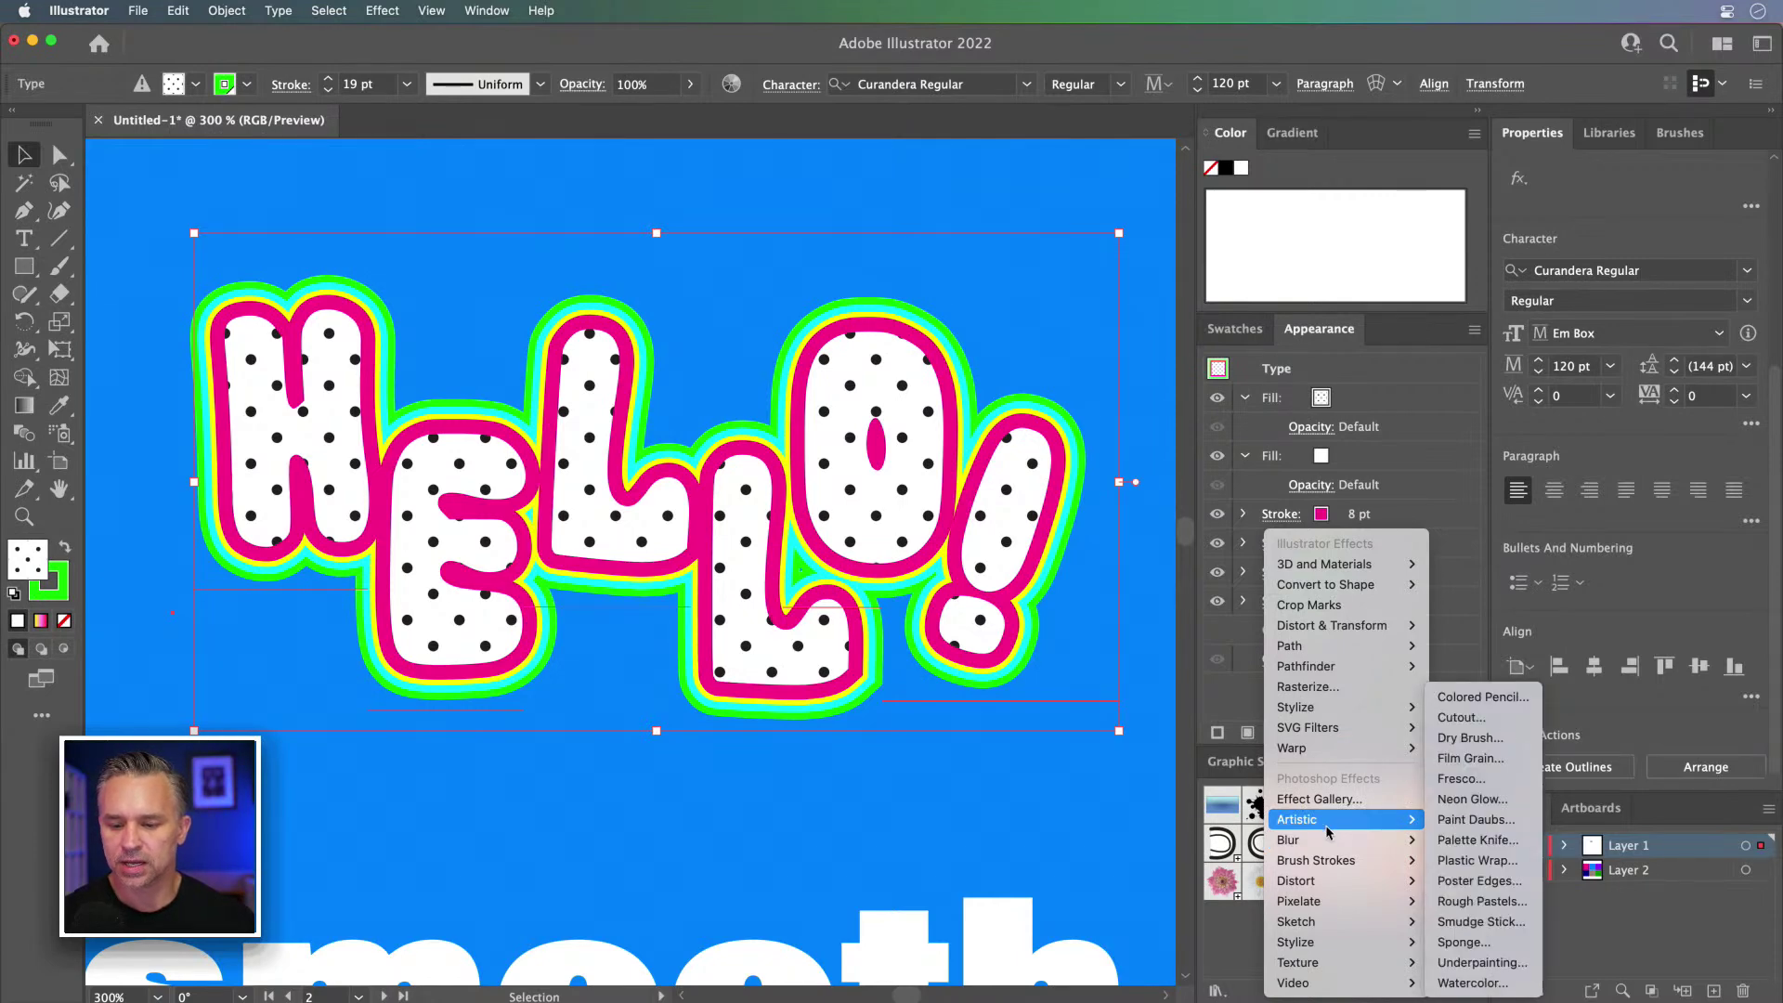
mouse_move(1338, 709)
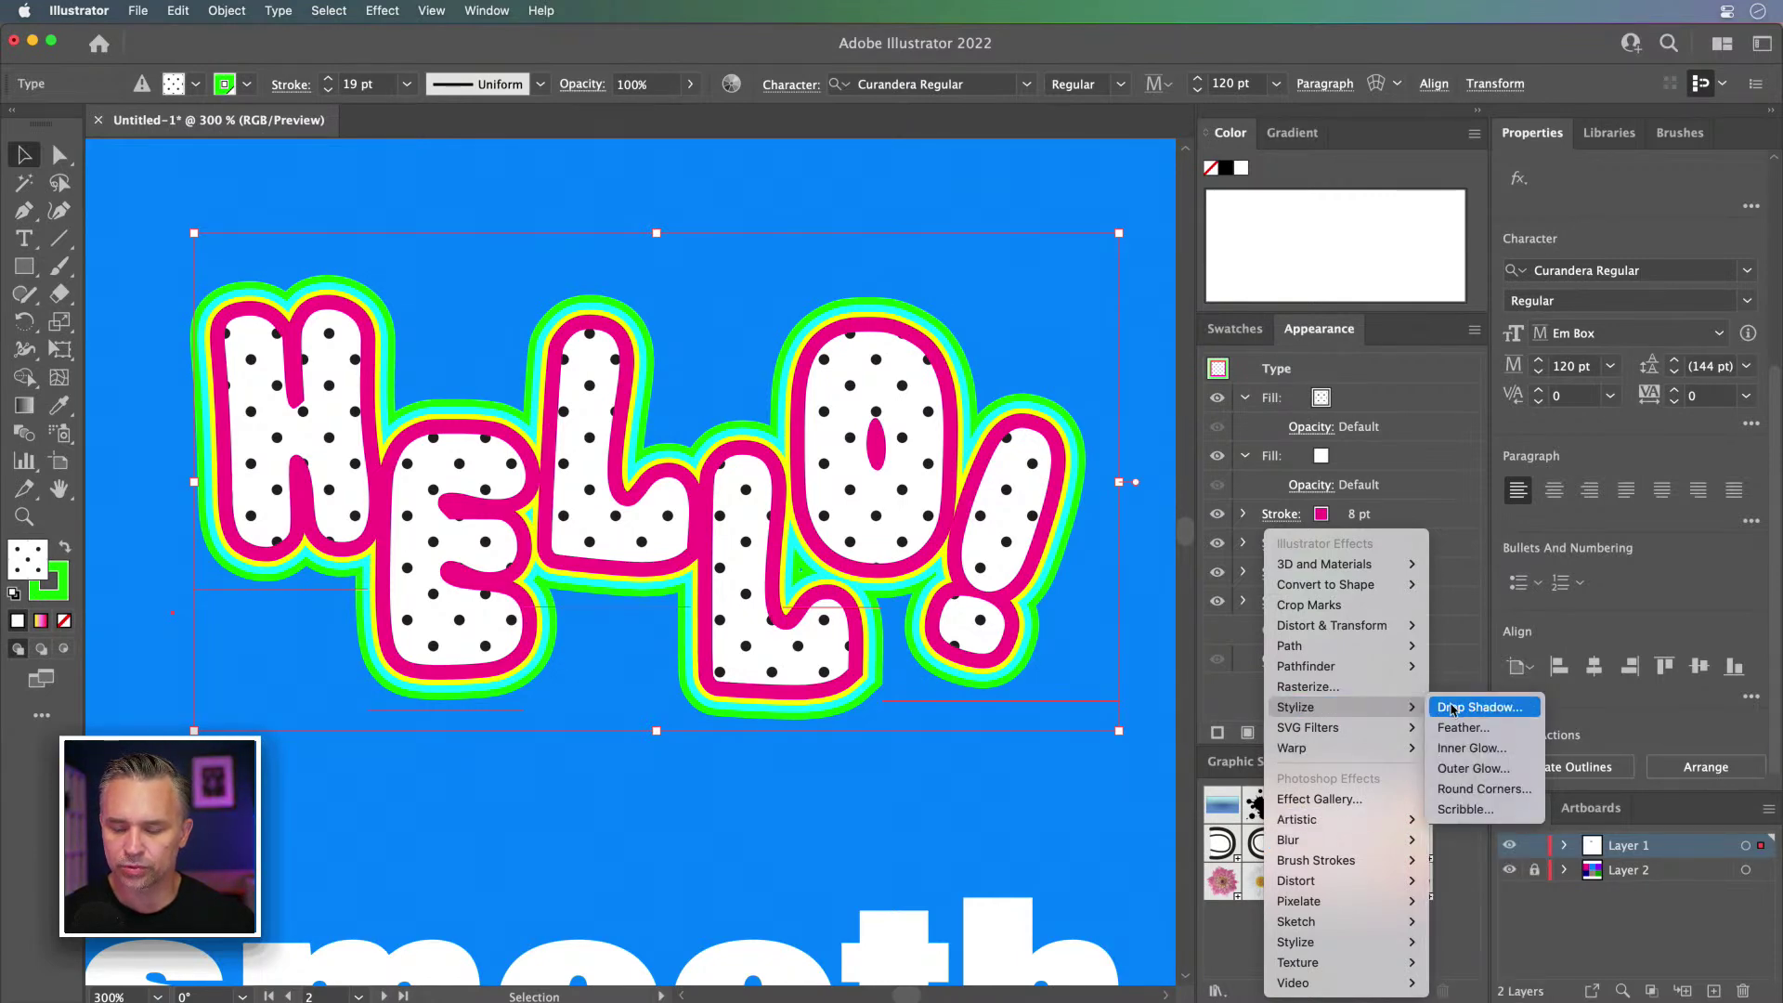
click(1452, 710)
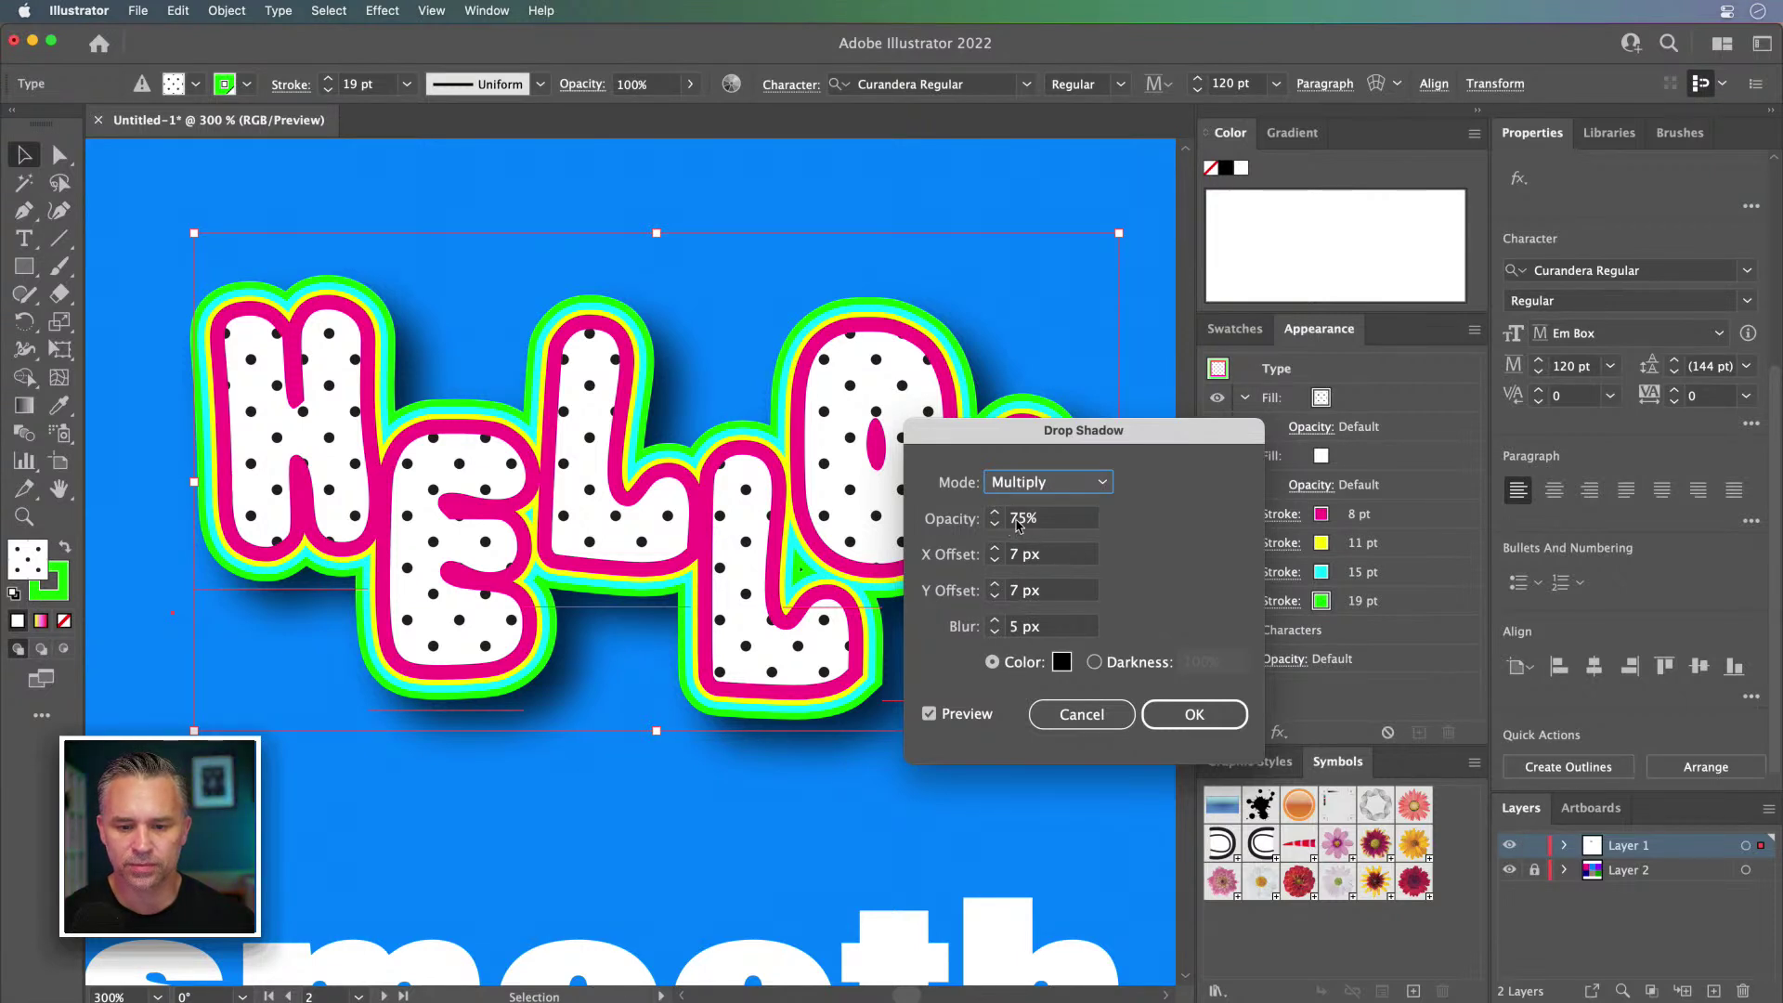
click(1025, 523)
click(992, 517)
key(Return)
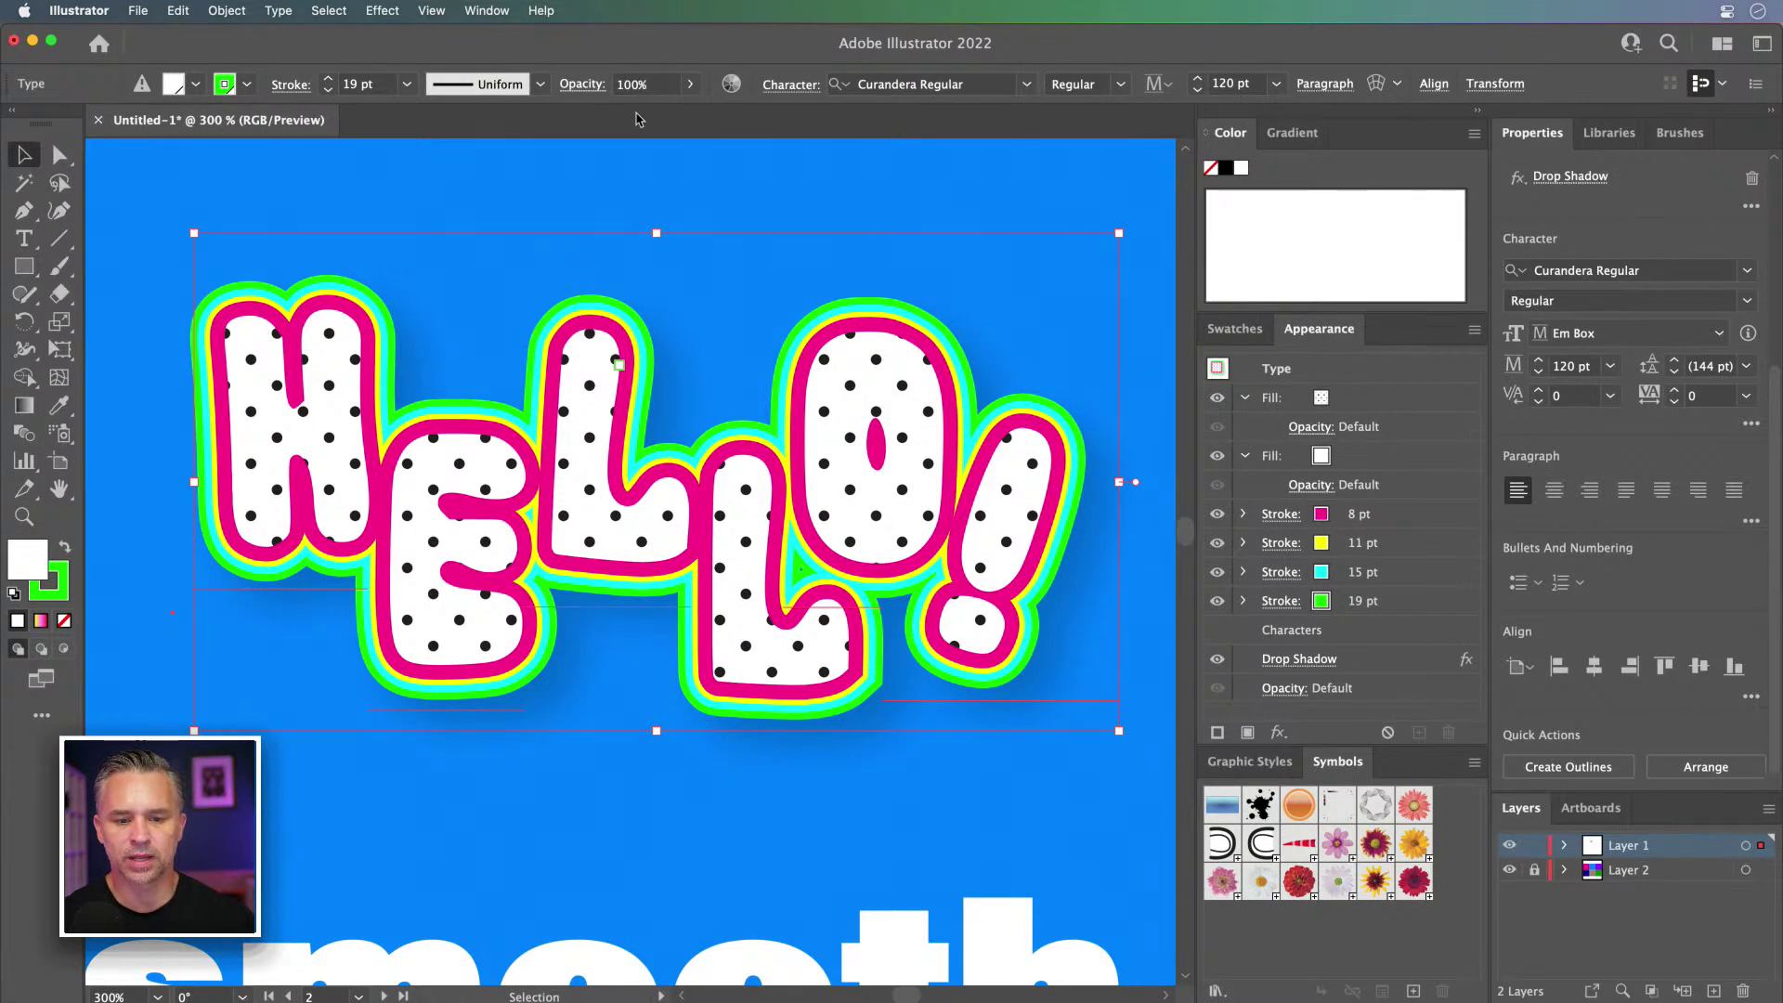
click(637, 176)
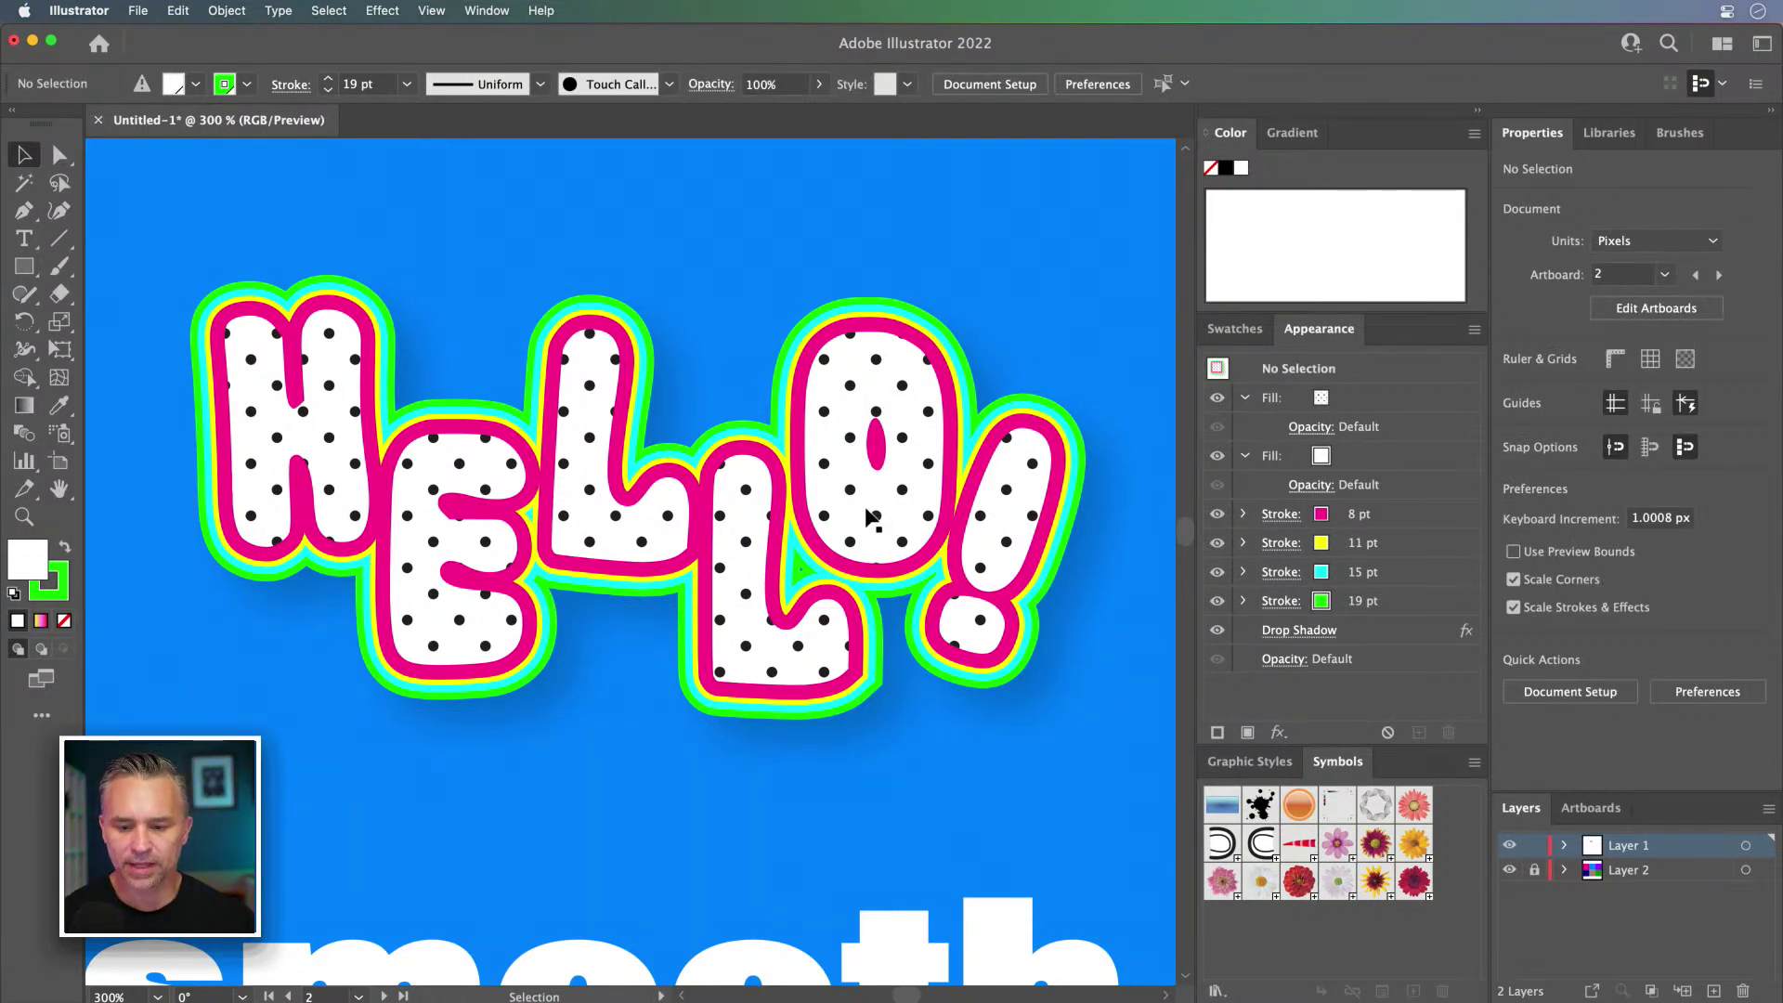
Step: Save the HELLO! lettering's full appearance as a new graphic style
click(822, 603)
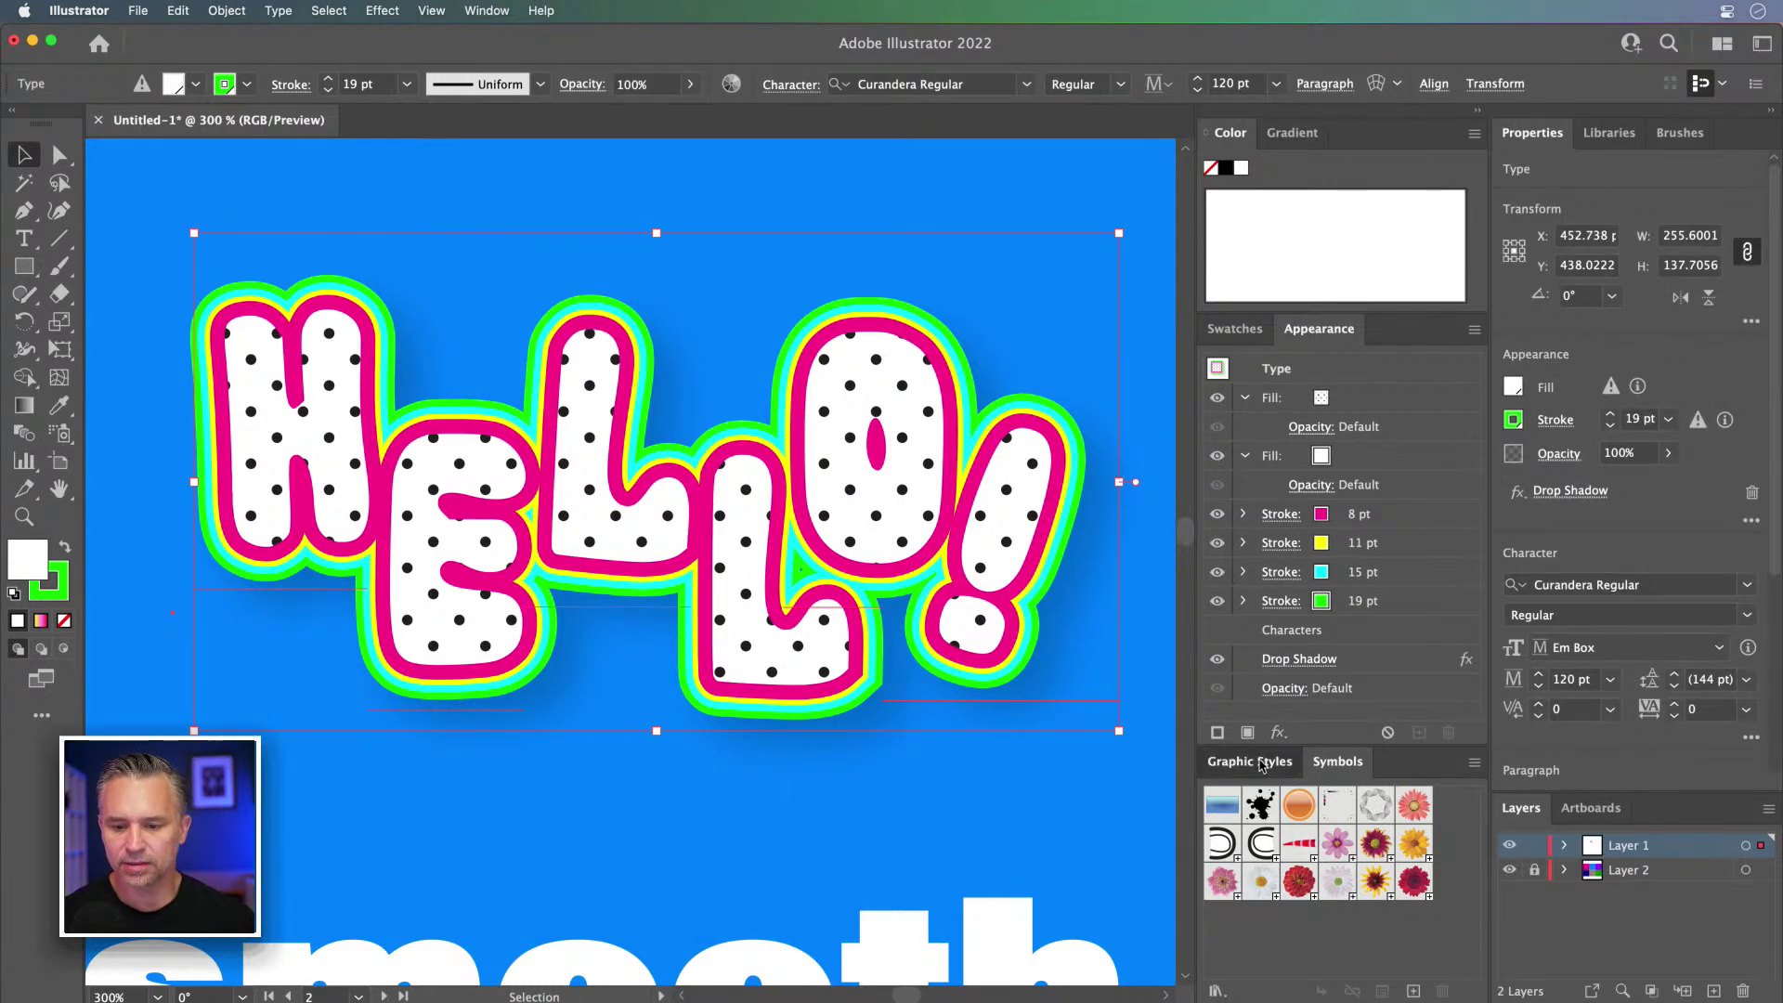
click(1263, 763)
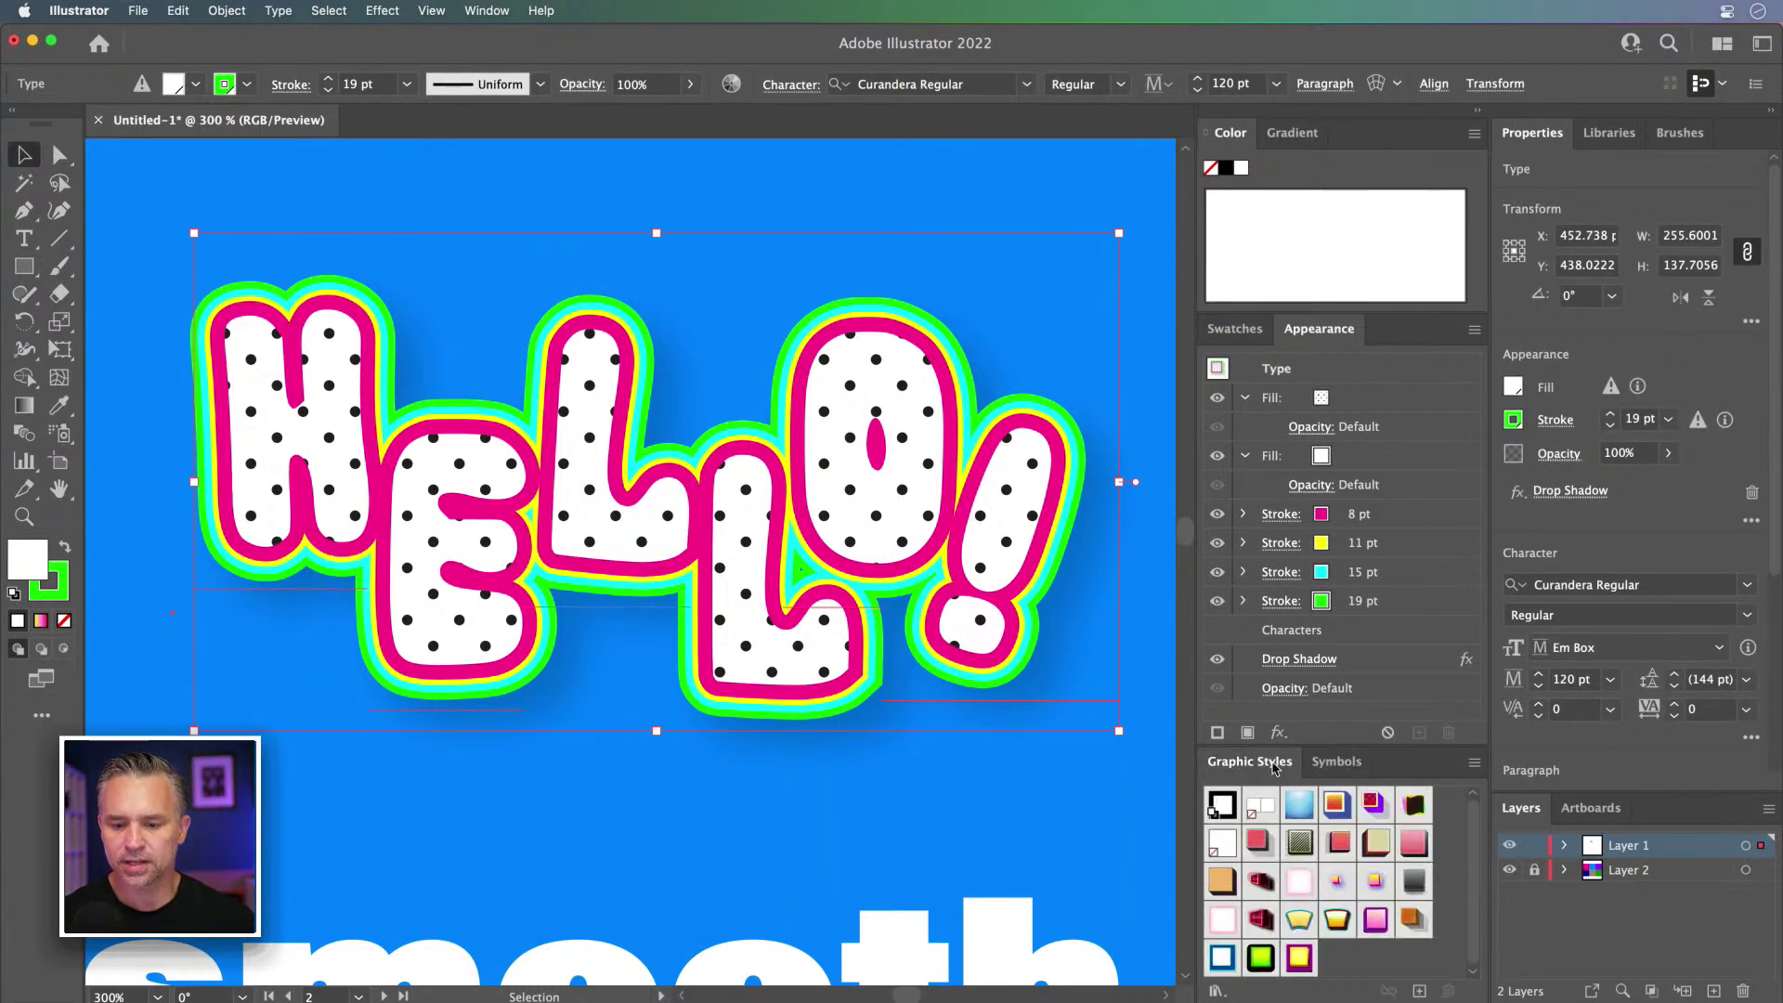
click(1420, 991)
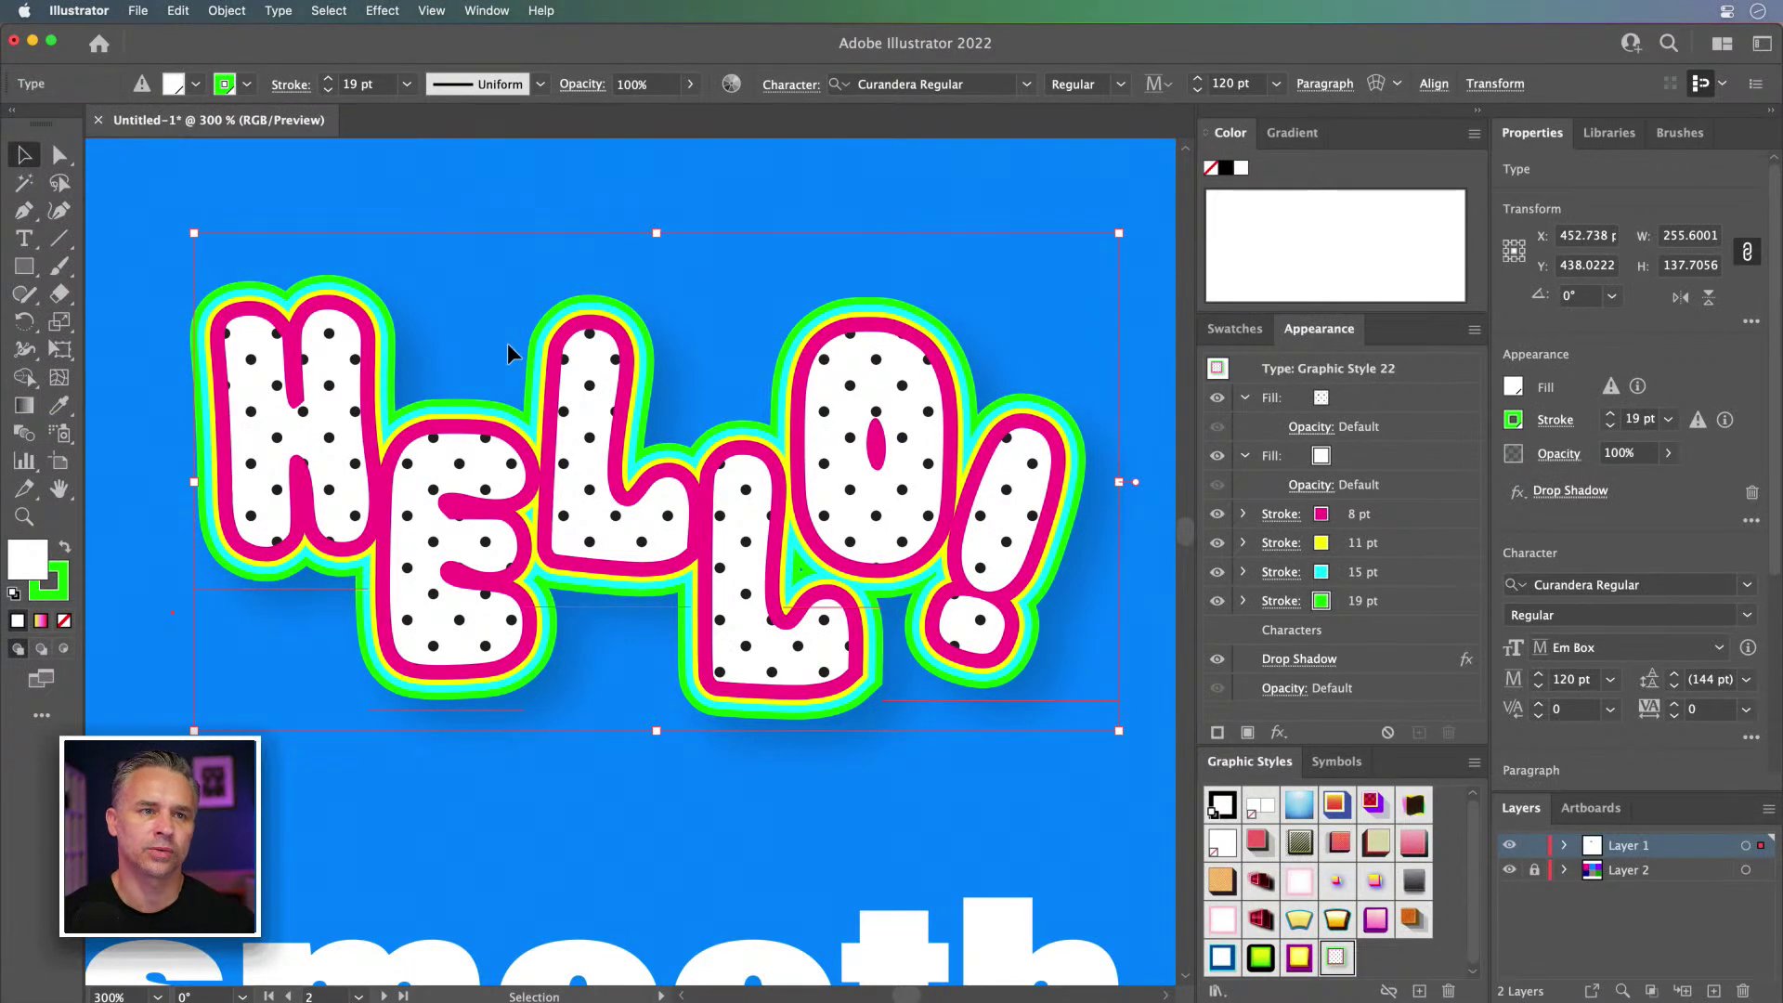
Step: Move the word smooth above the dotted HELLO! lettering
key(super+minus)
key(super+minus)
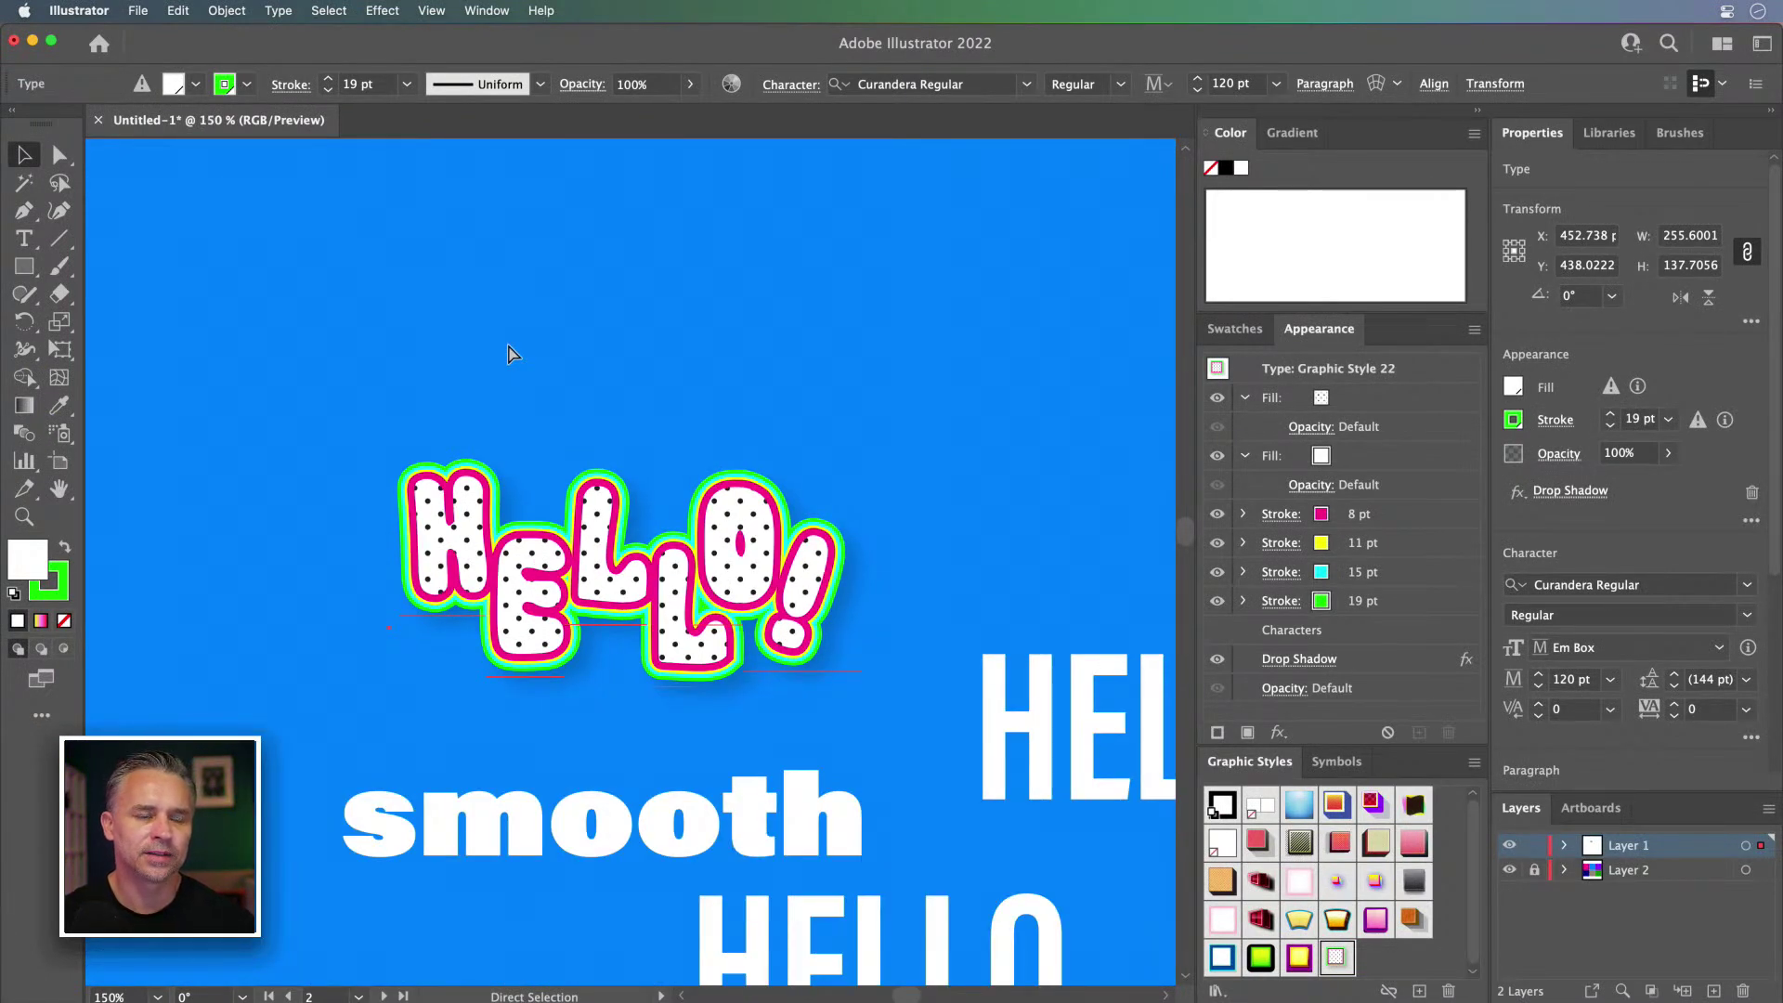
key(super+plus)
key(super+plus)
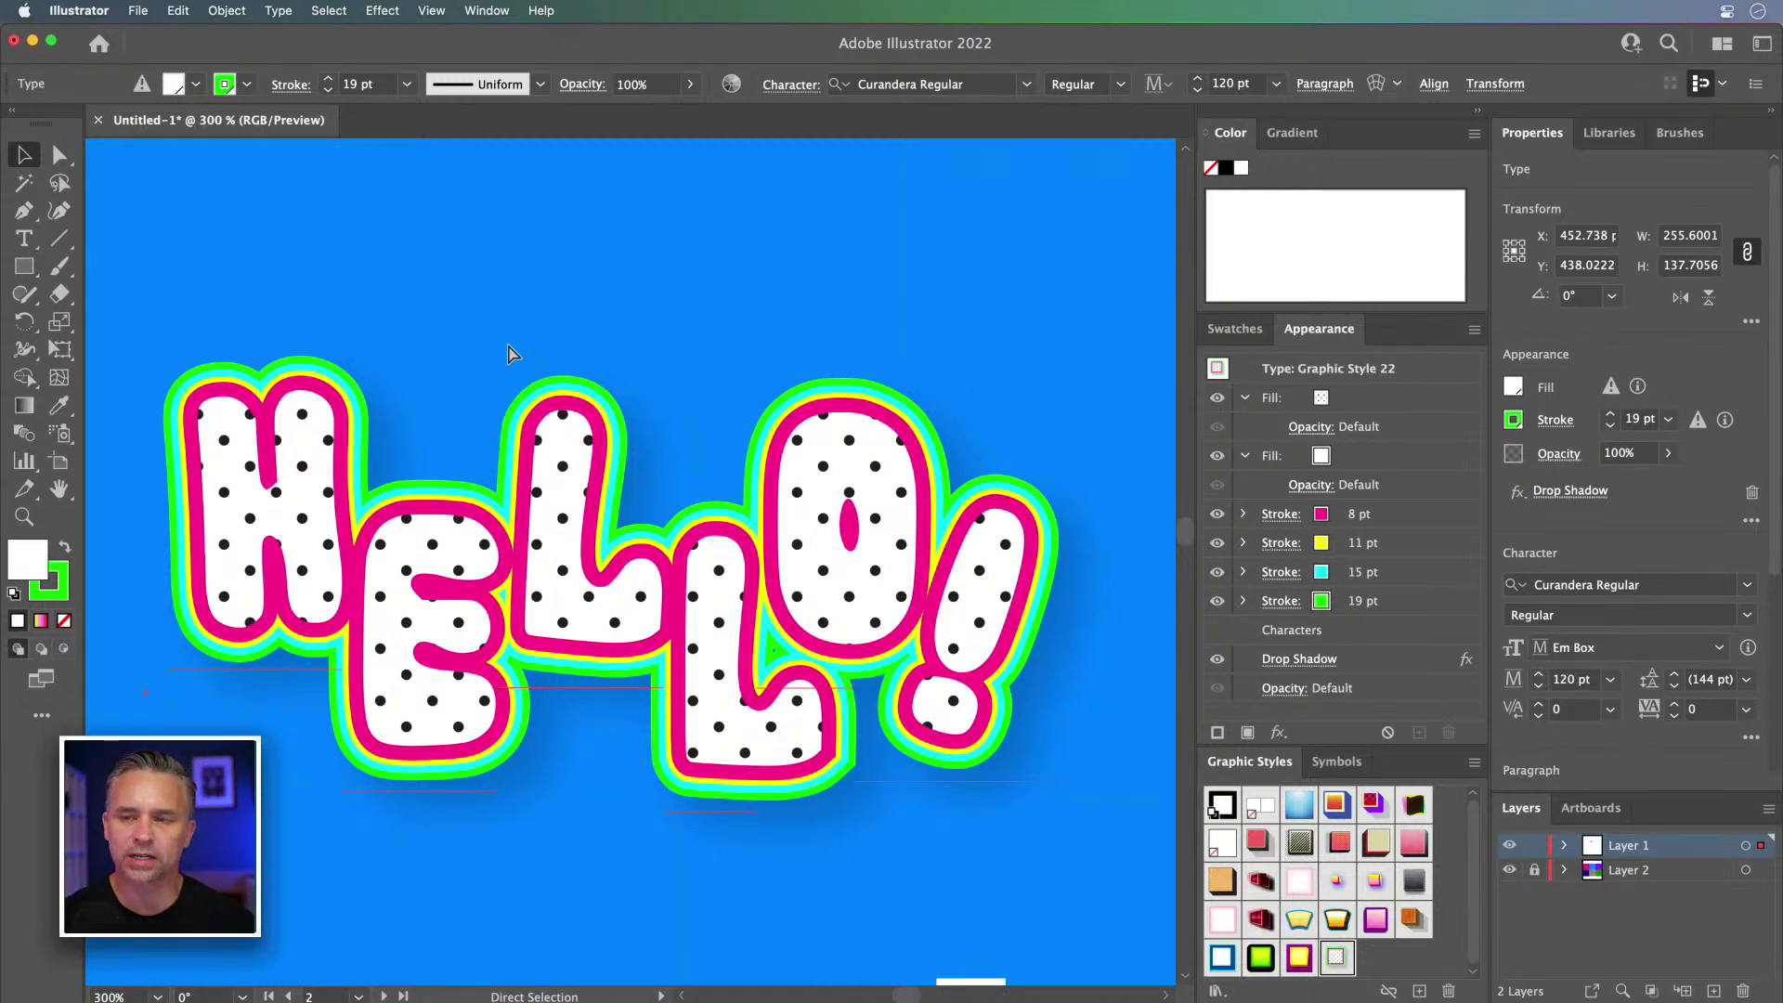
key(super+minus)
key(super+minus)
key(v)
click(589, 844)
drag(589, 844, 659, 354)
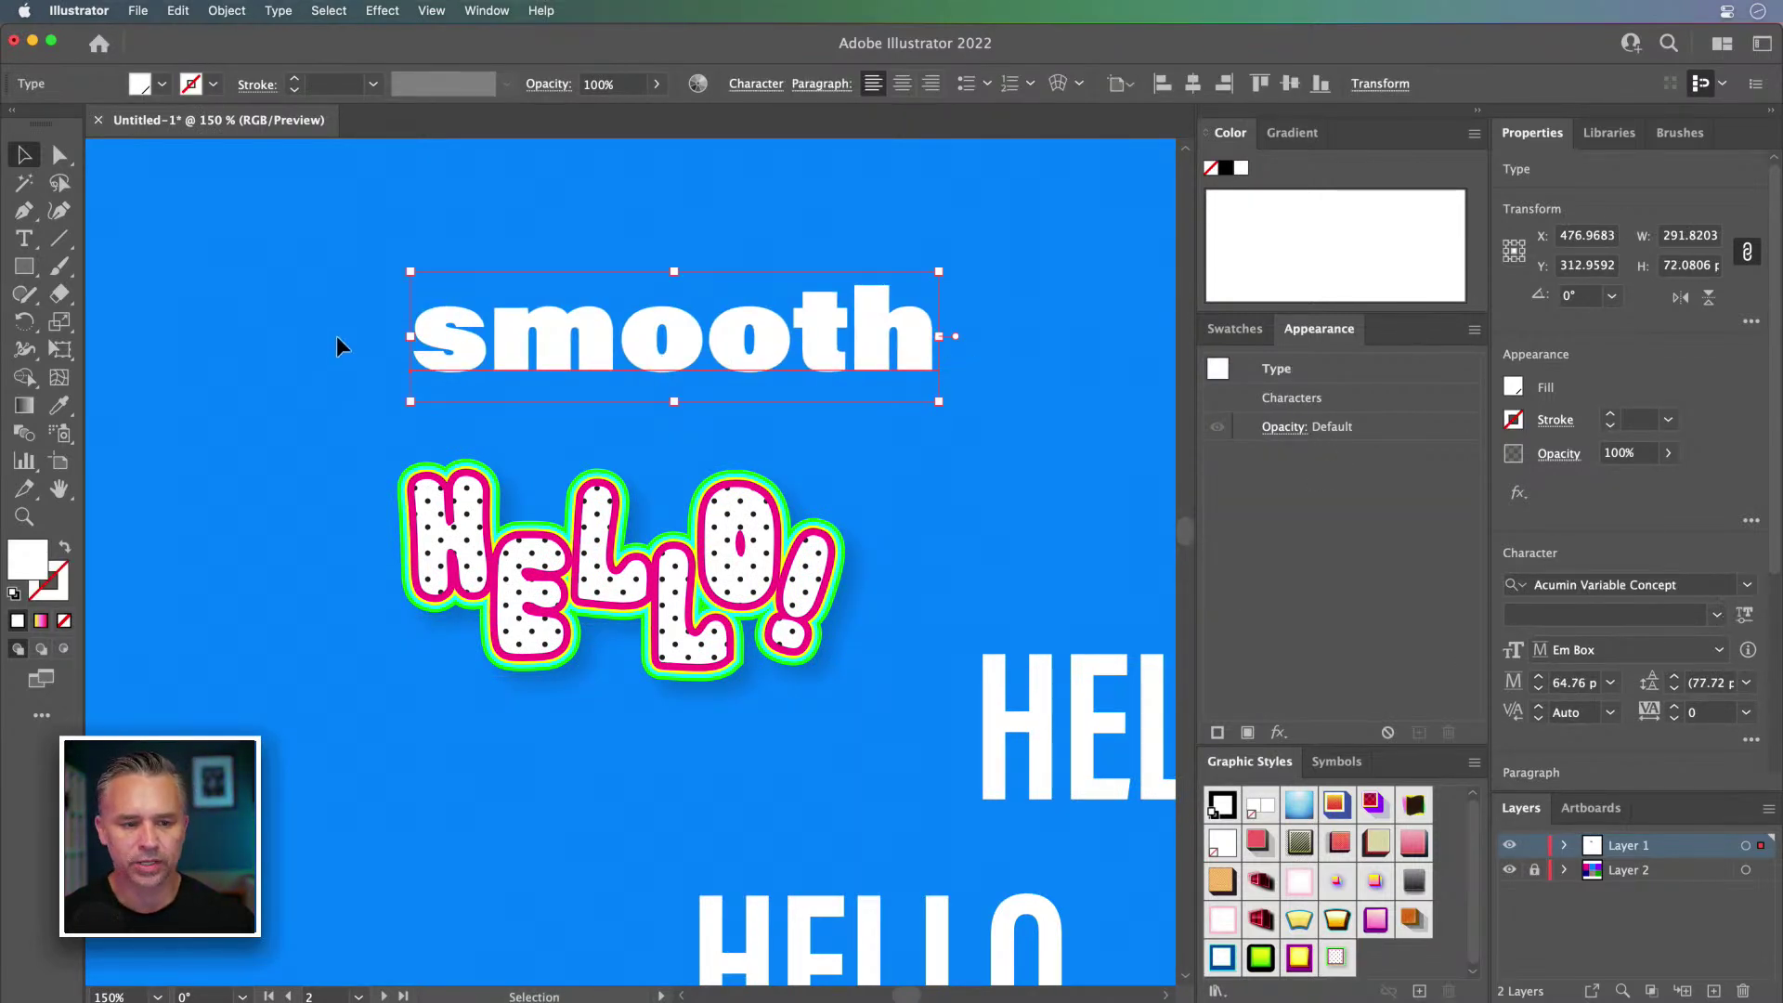
Step: Replace the lowercase first letter of smooth with a capital S so the text reads Smooth
double_click(444, 341)
double_click(442, 334)
click(492, 327)
key(BackSpace)
text(S)
click(25, 156)
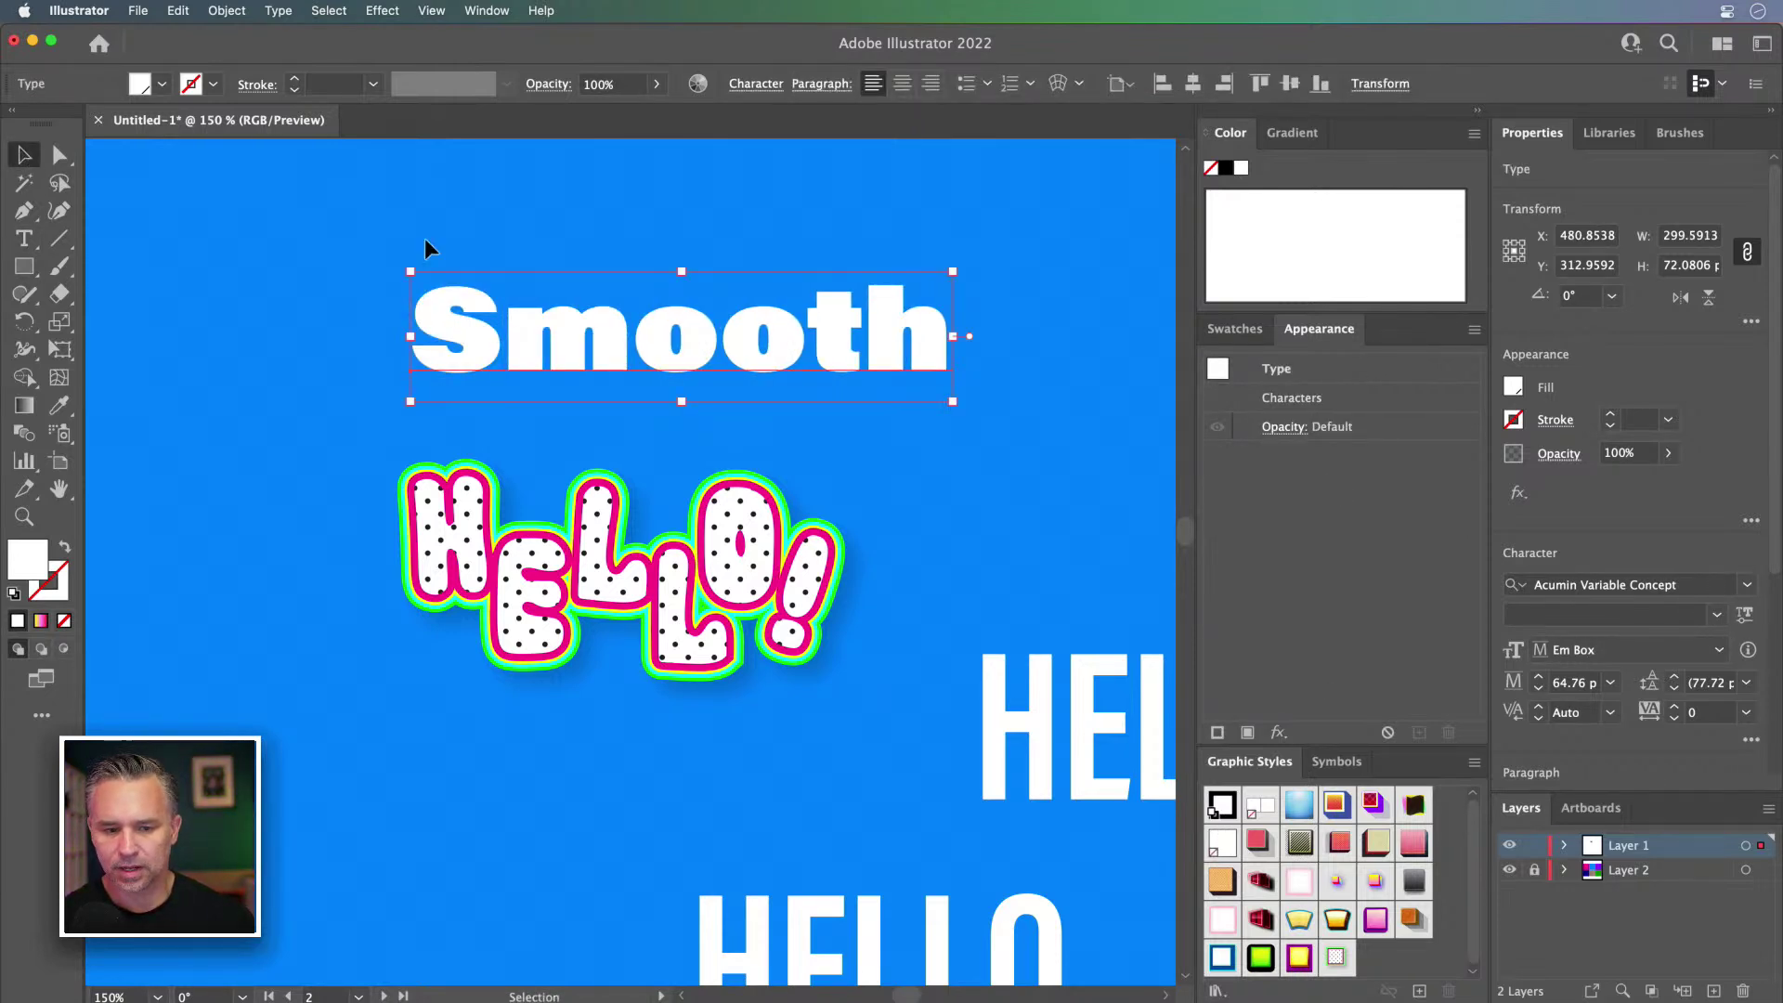
Step: Rearrange the artboard with Smooth beside the dotted HELLO! and the lower plain white HELLO directly beneath the dotted lettering
drag(509, 538, 567, 536)
drag(508, 316, 899, 251)
drag(742, 575, 530, 316)
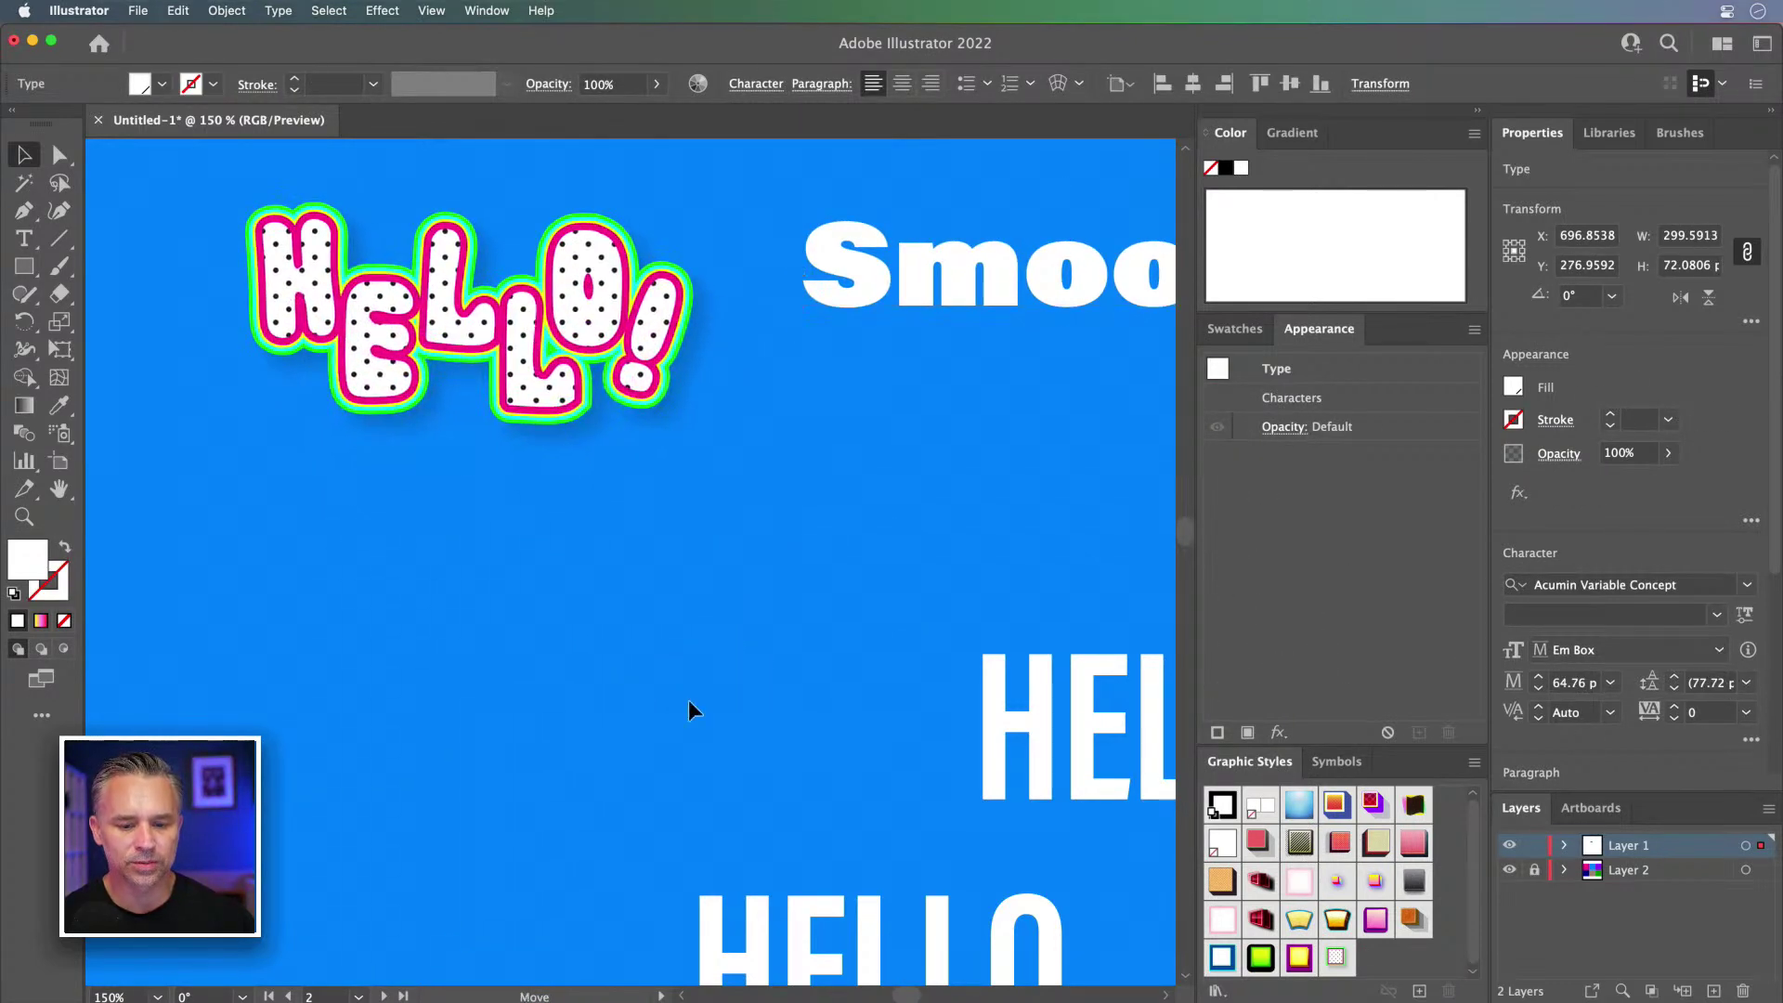
drag(796, 923, 399, 510)
Step: Try orange-blue and purple graphic styles on the plain HELLO and settle on the red style with cream outline and dark extrusion
click(1333, 804)
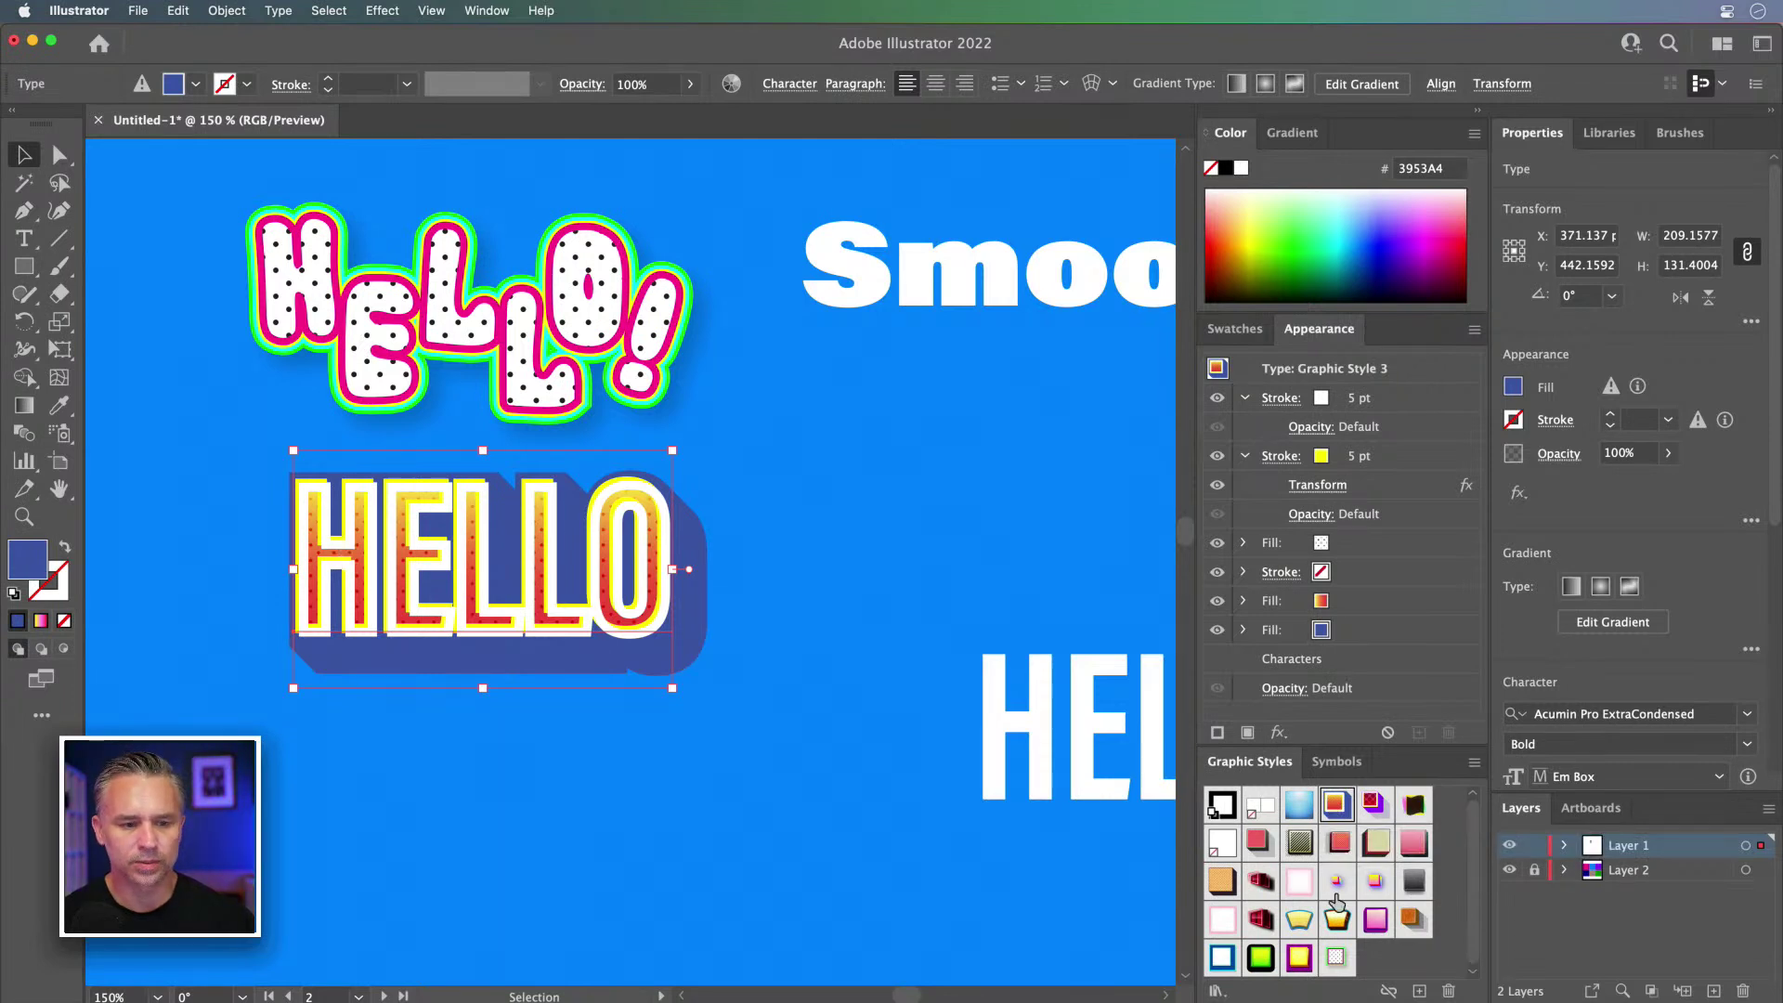
click(1373, 803)
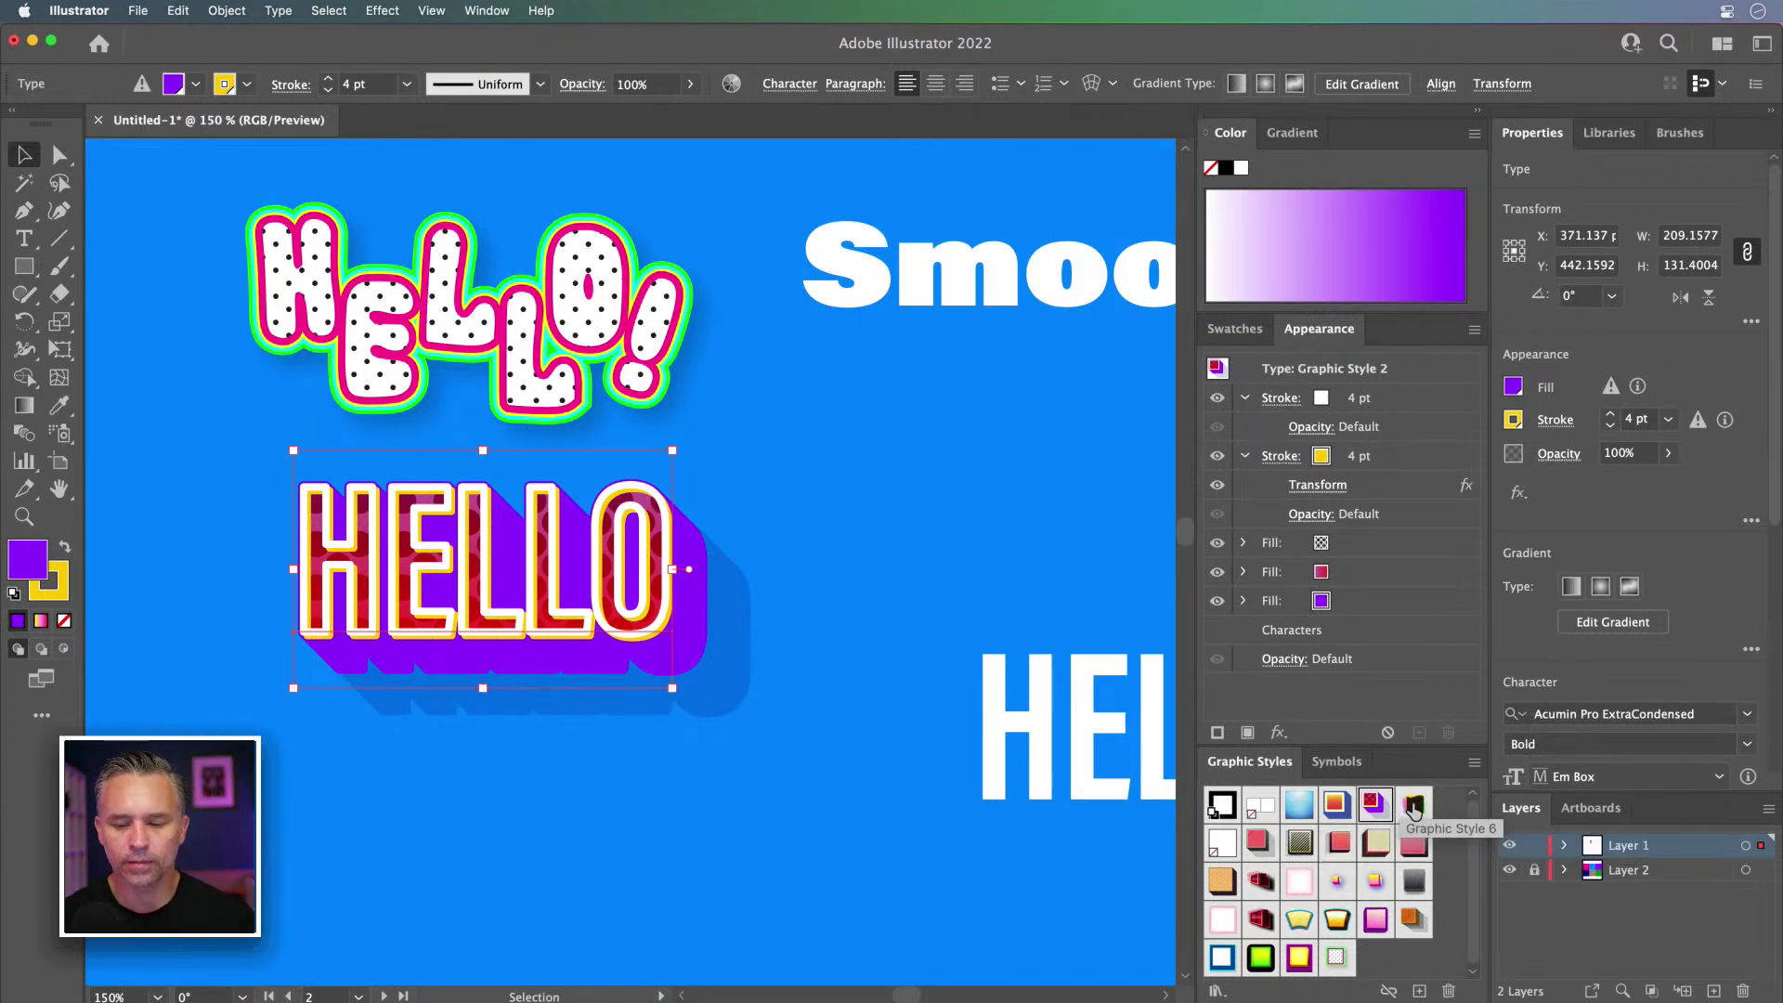
click(1258, 842)
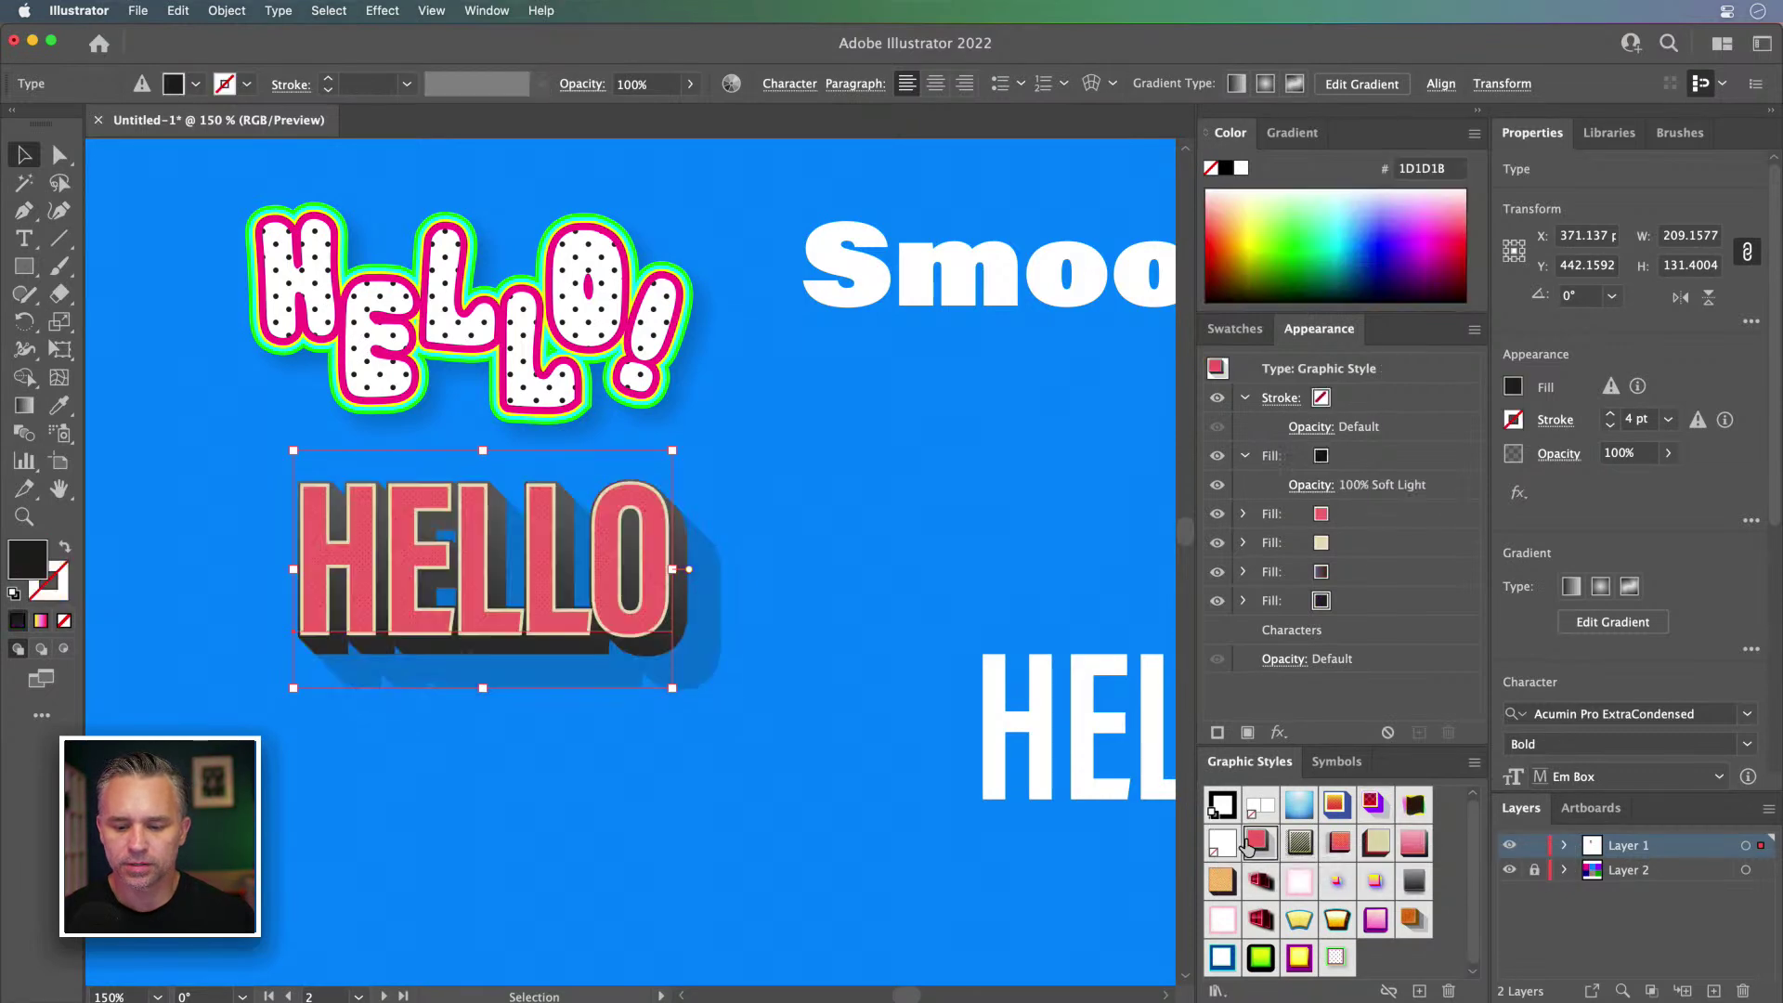
Step: Examine what the dark gradient fill contributes to the red HELLO by expanding it and toggling its visibility off and on
key(super+equal)
key(super+equal)
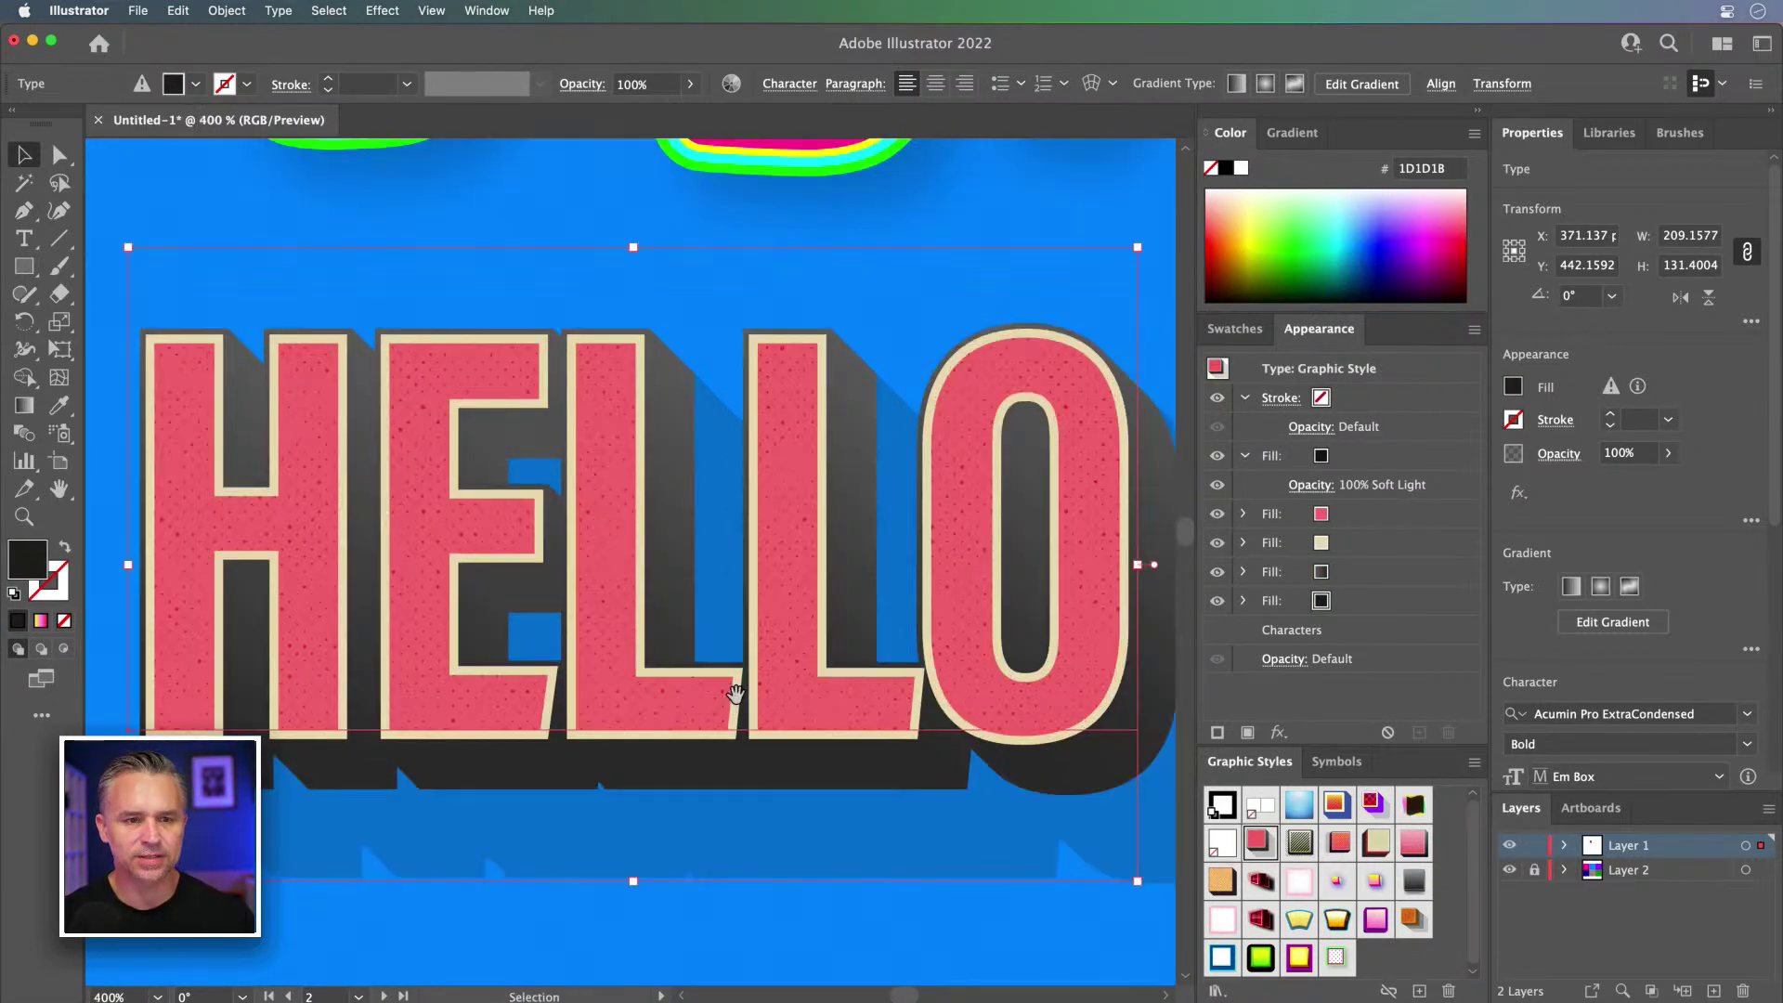
key(super+equal)
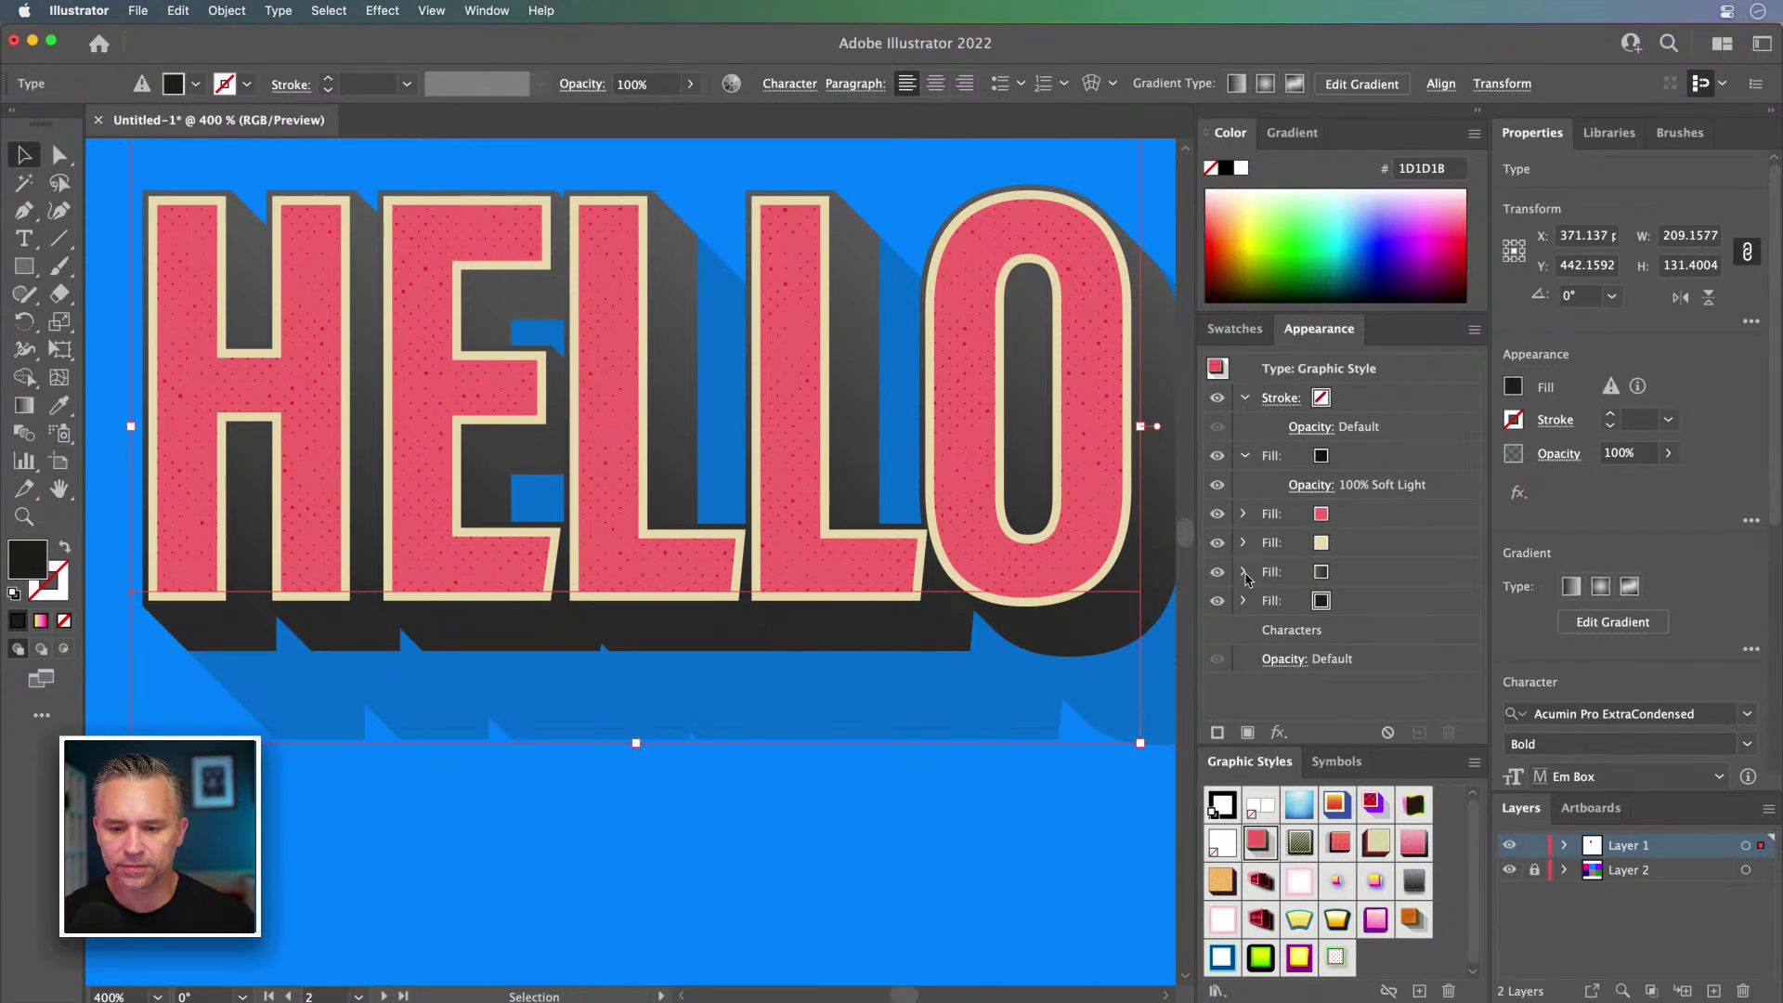
click(1243, 572)
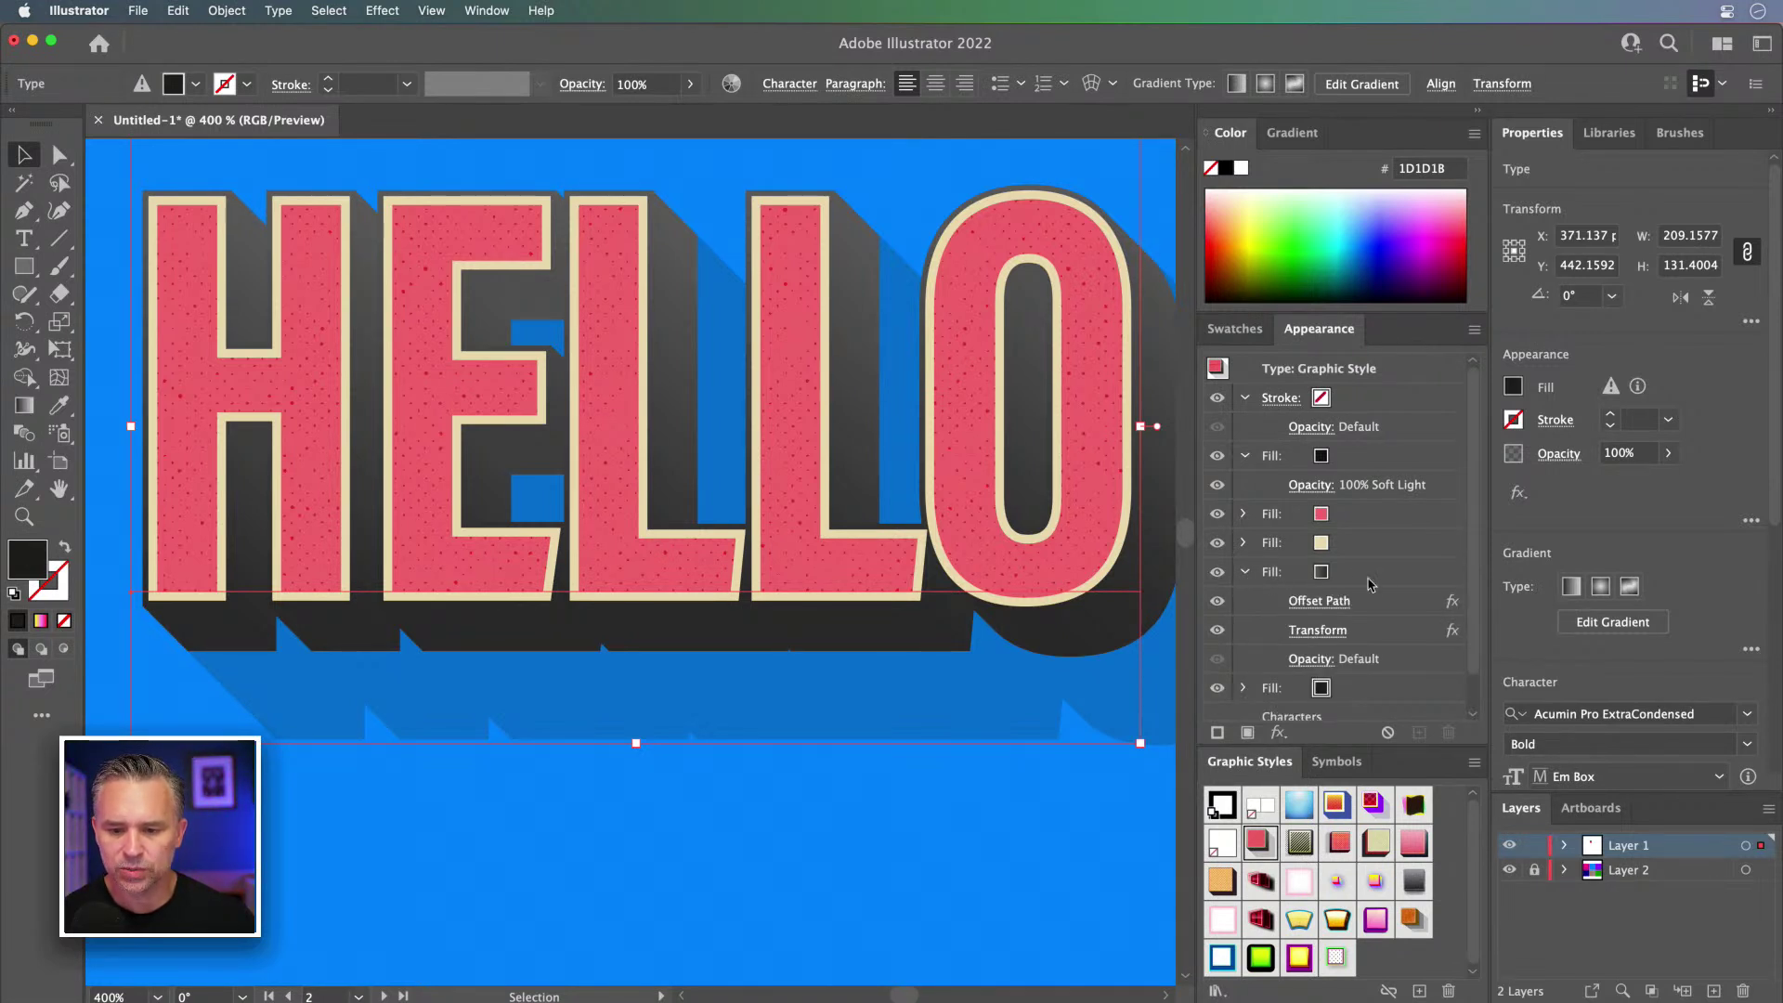
click(1280, 577)
click(1216, 573)
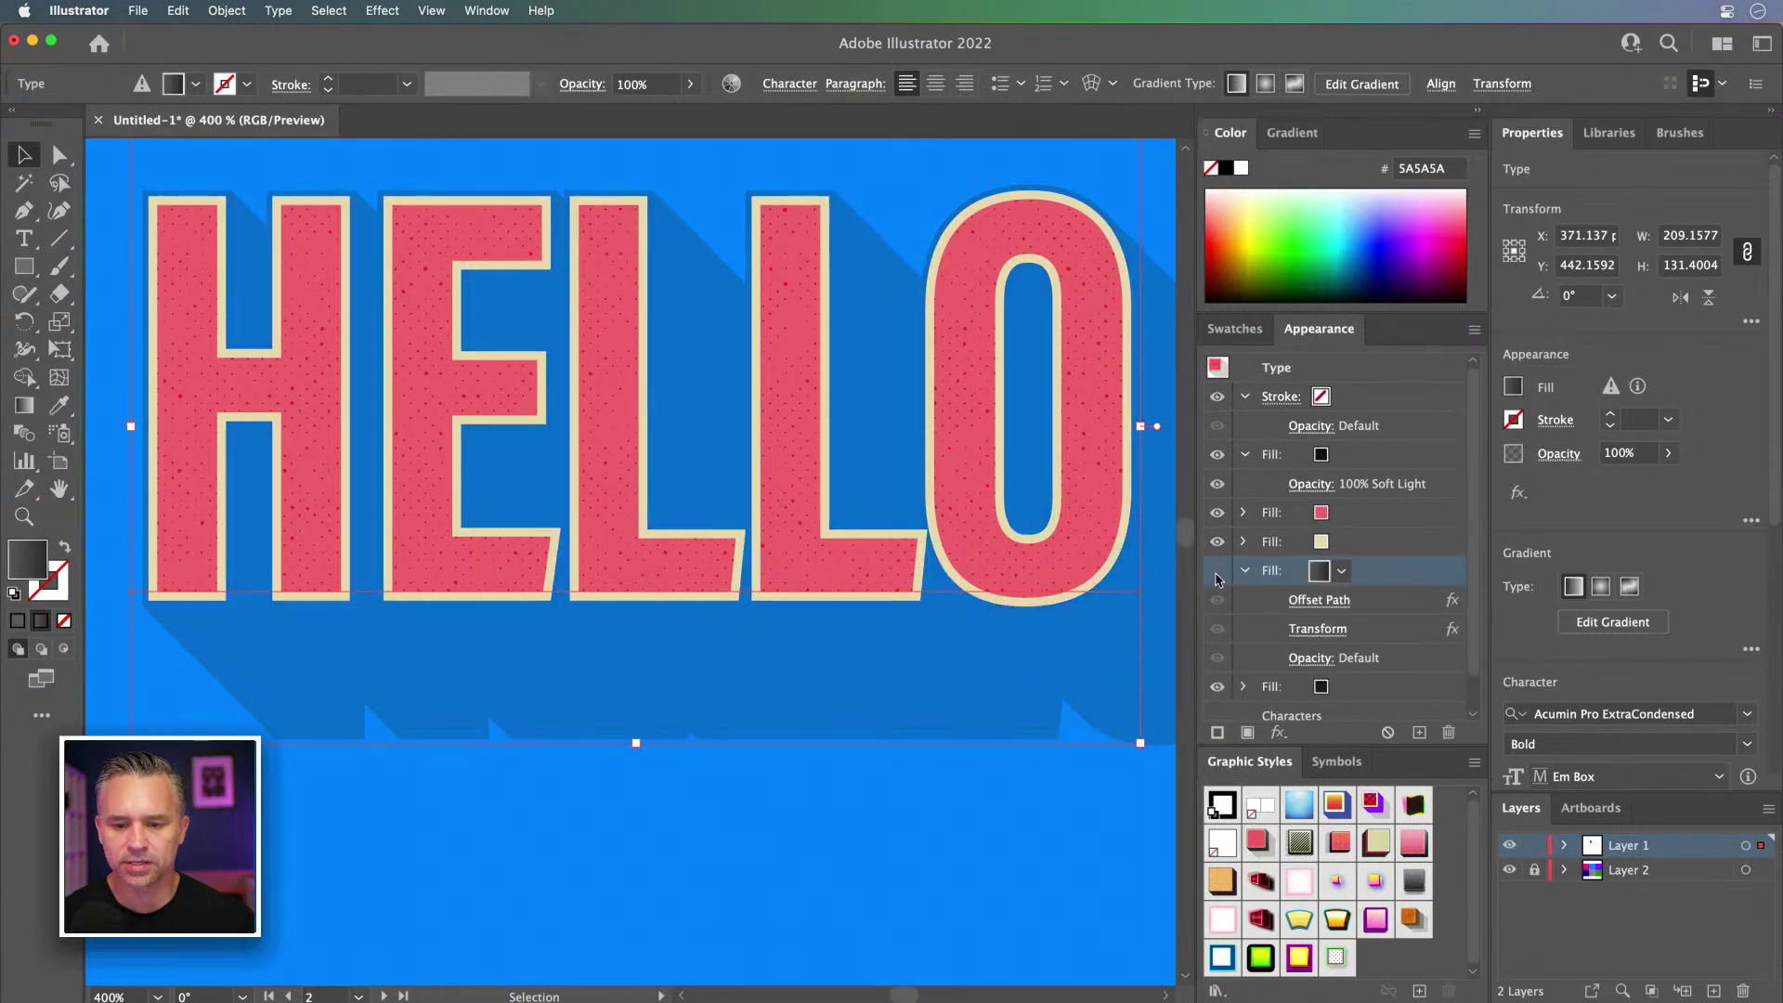
click(1217, 572)
click(1217, 574)
click(1217, 574)
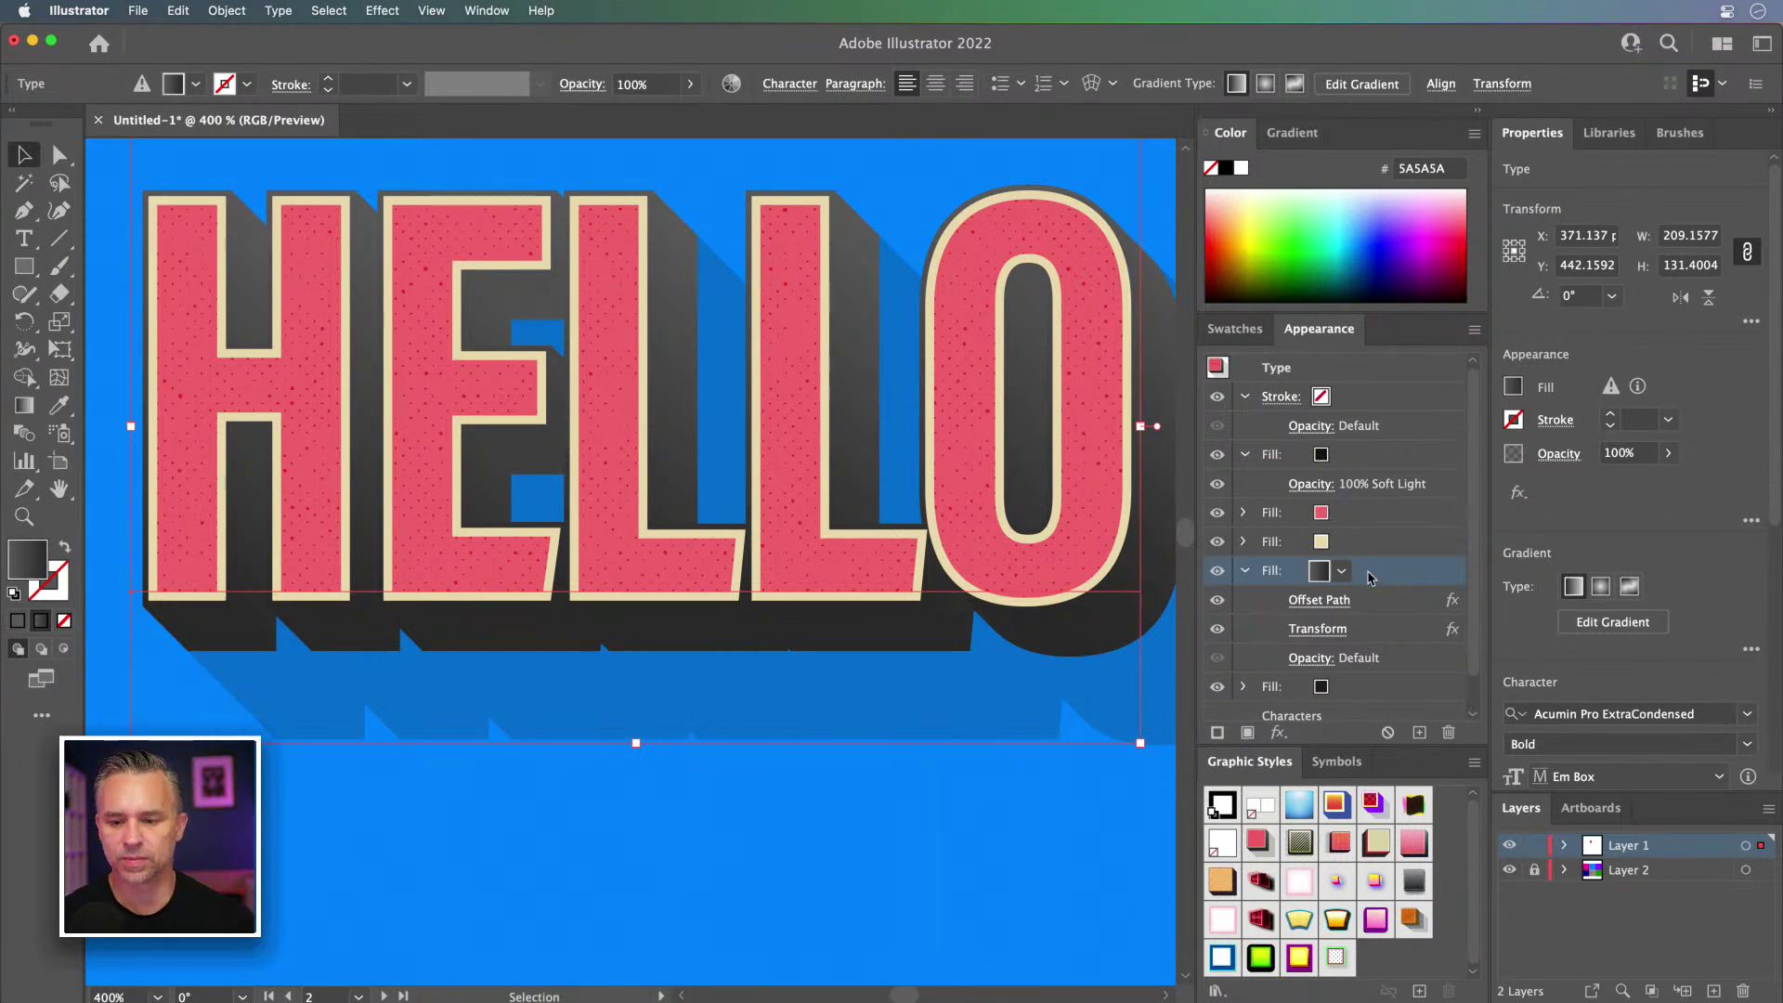
Step: Examine the Offset Path and Transform effect settings of the dark gradient fill on the red HELLO
click(1326, 601)
drag(1297, 682, 1282, 431)
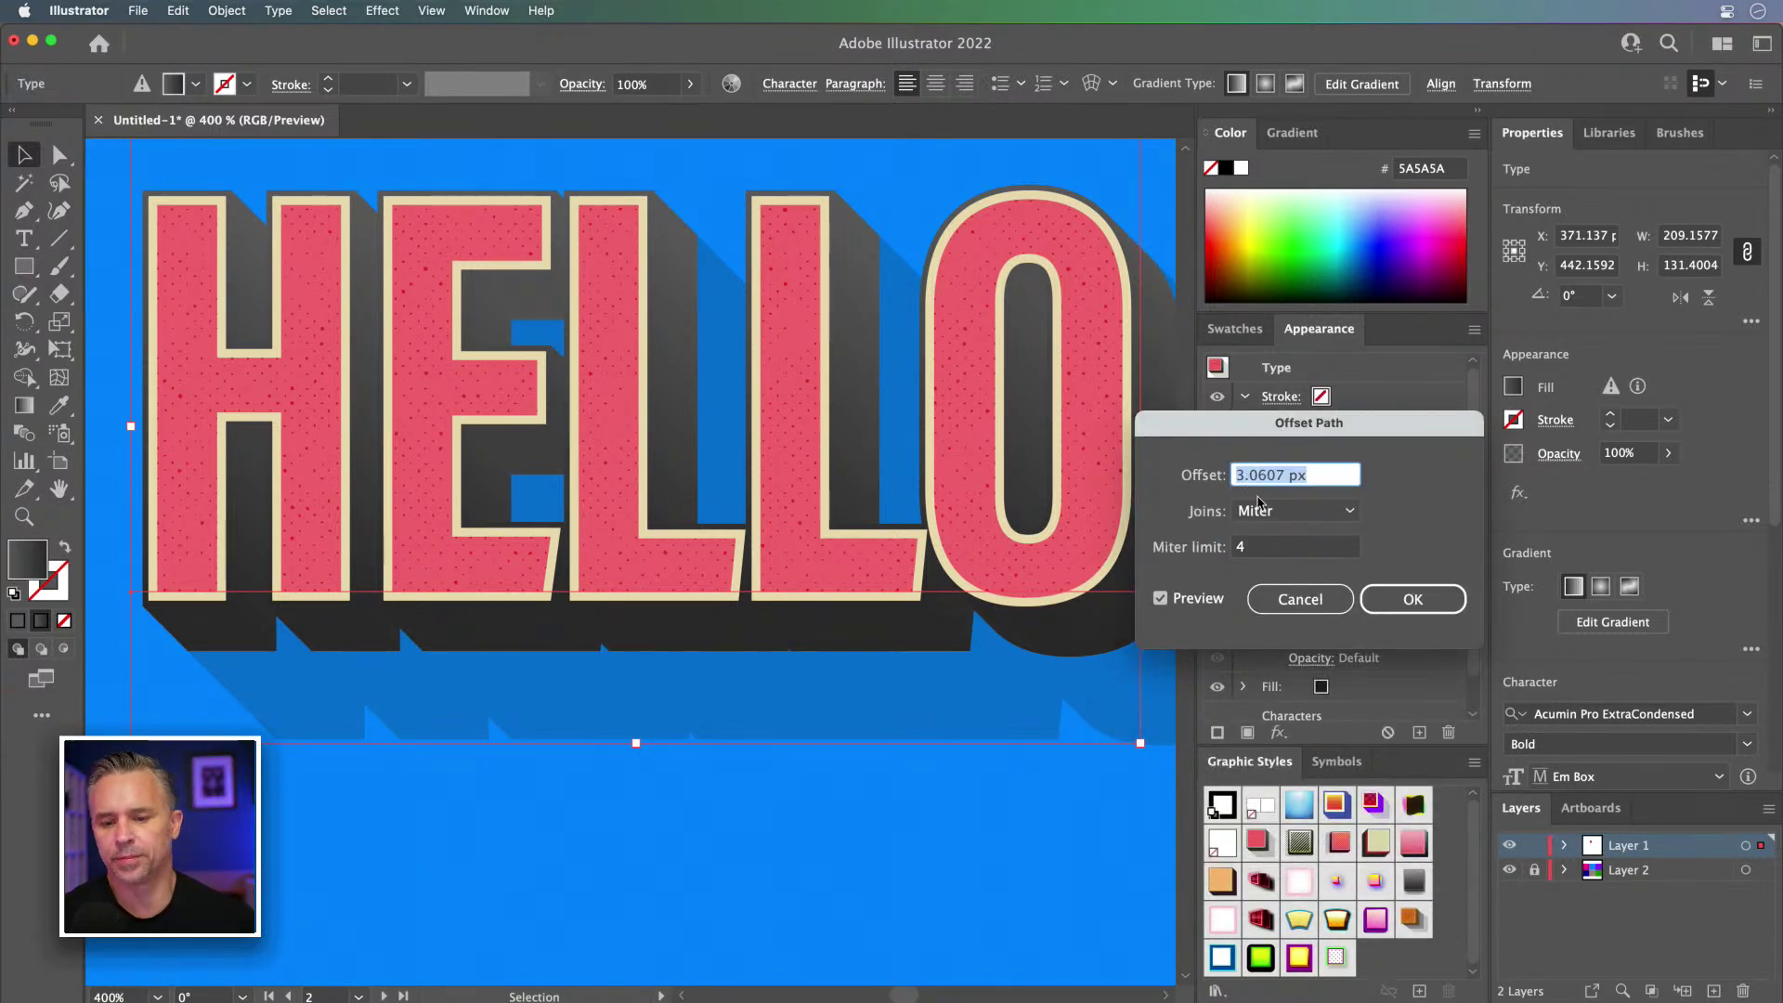
click(1284, 602)
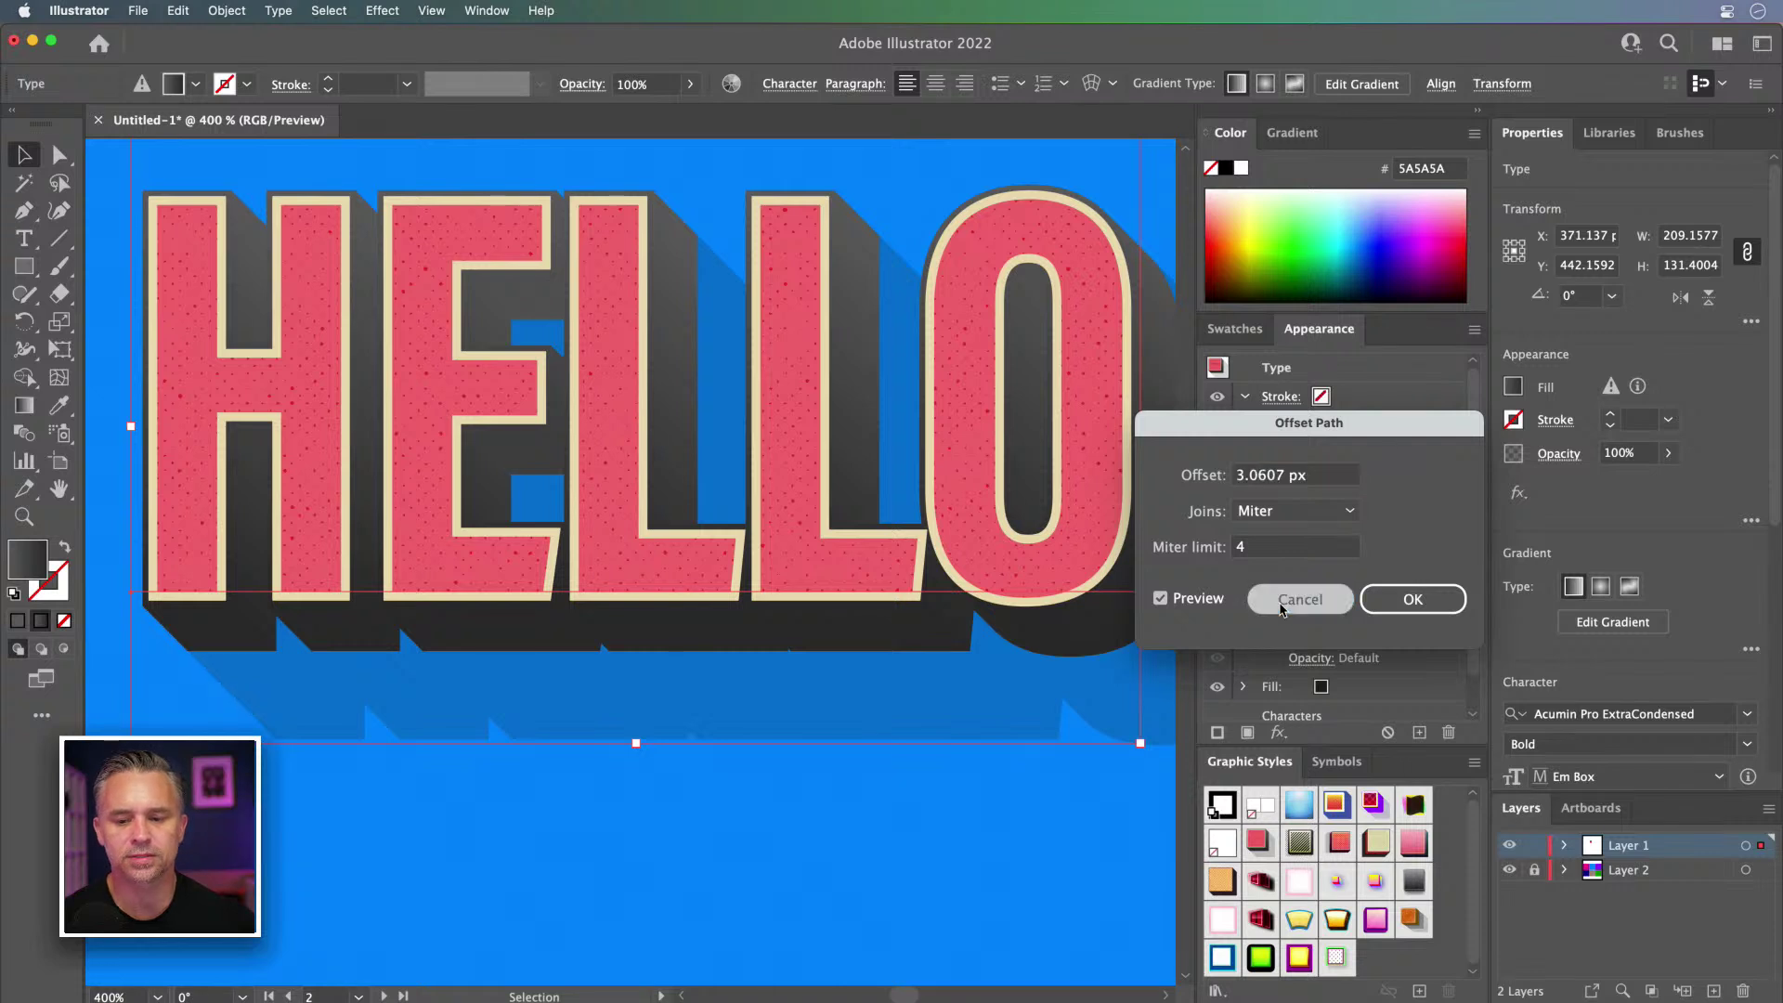
click(1308, 632)
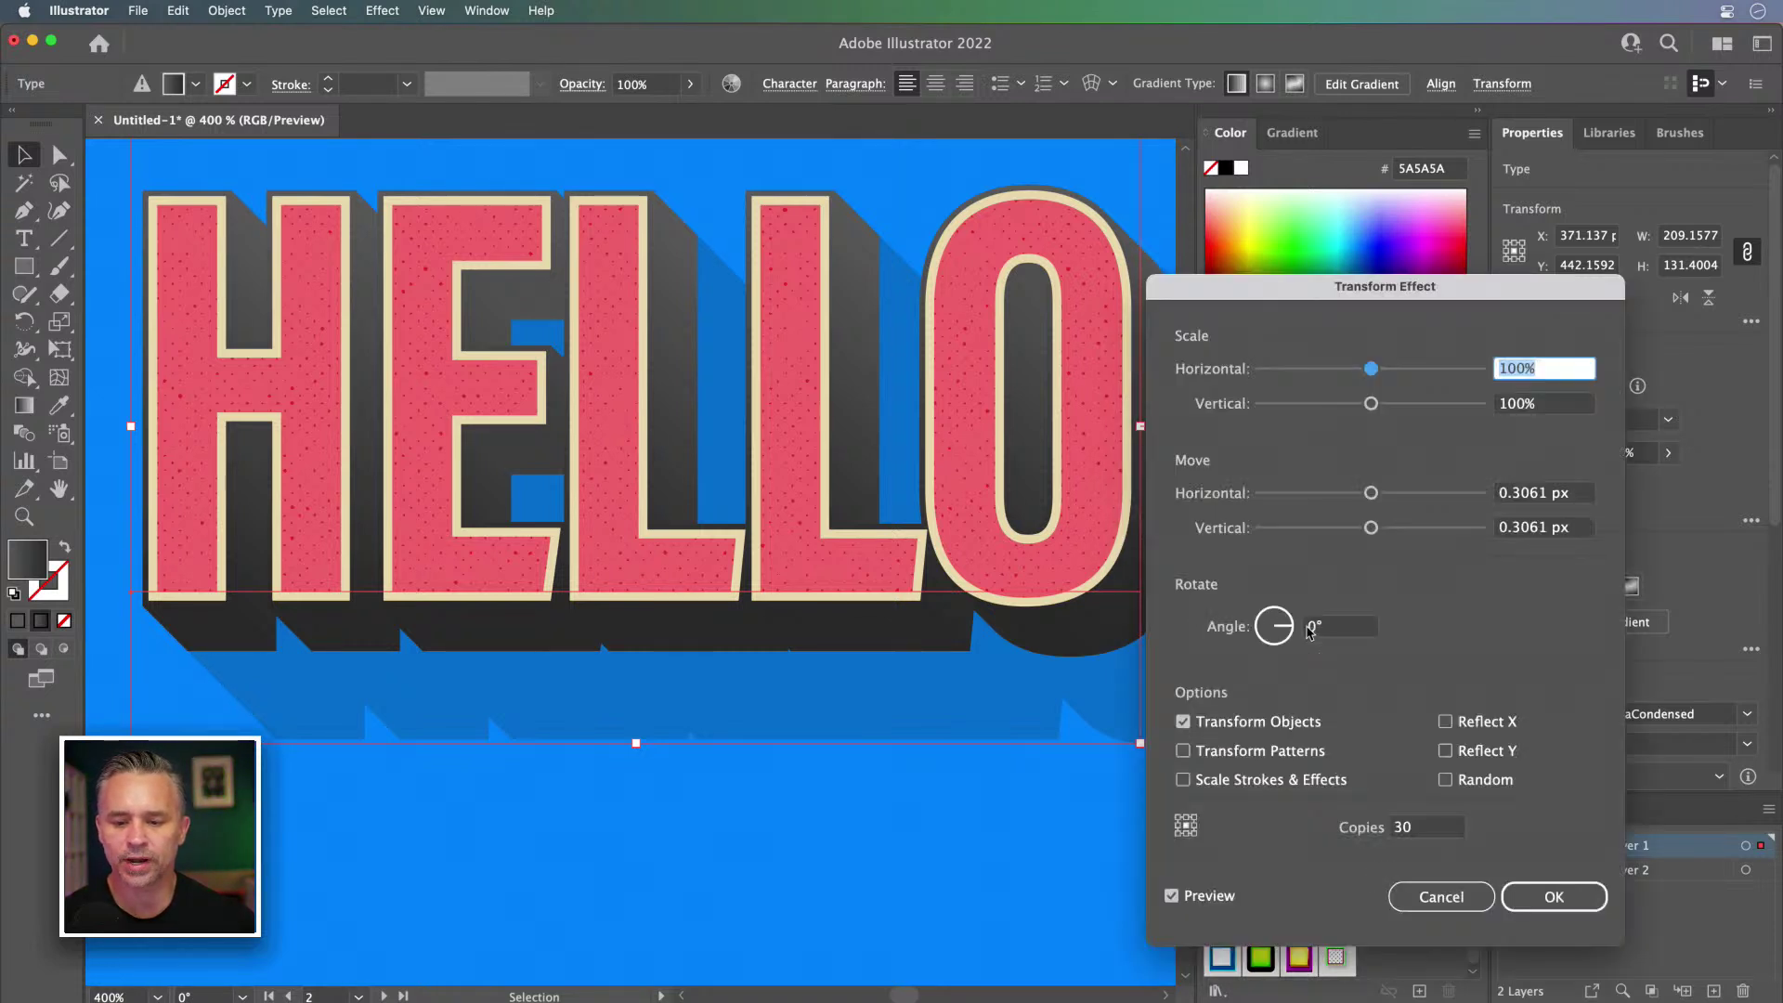
drag(1235, 280, 1227, 166)
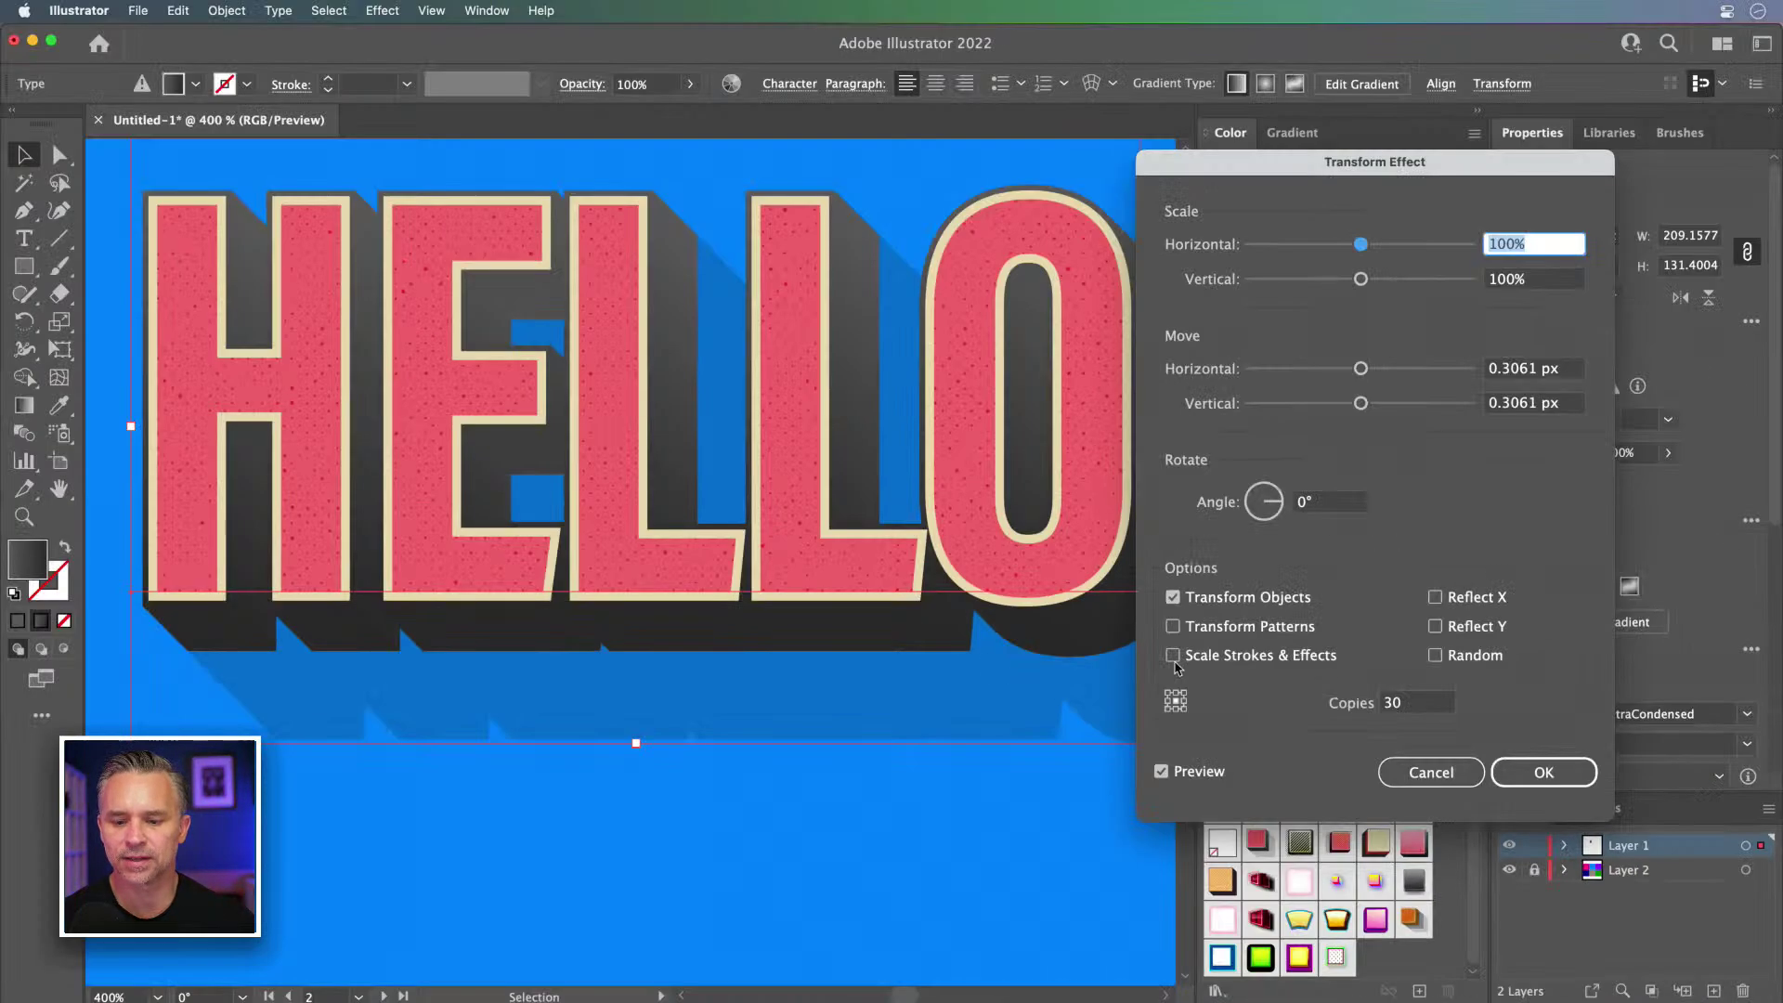
click(1579, 784)
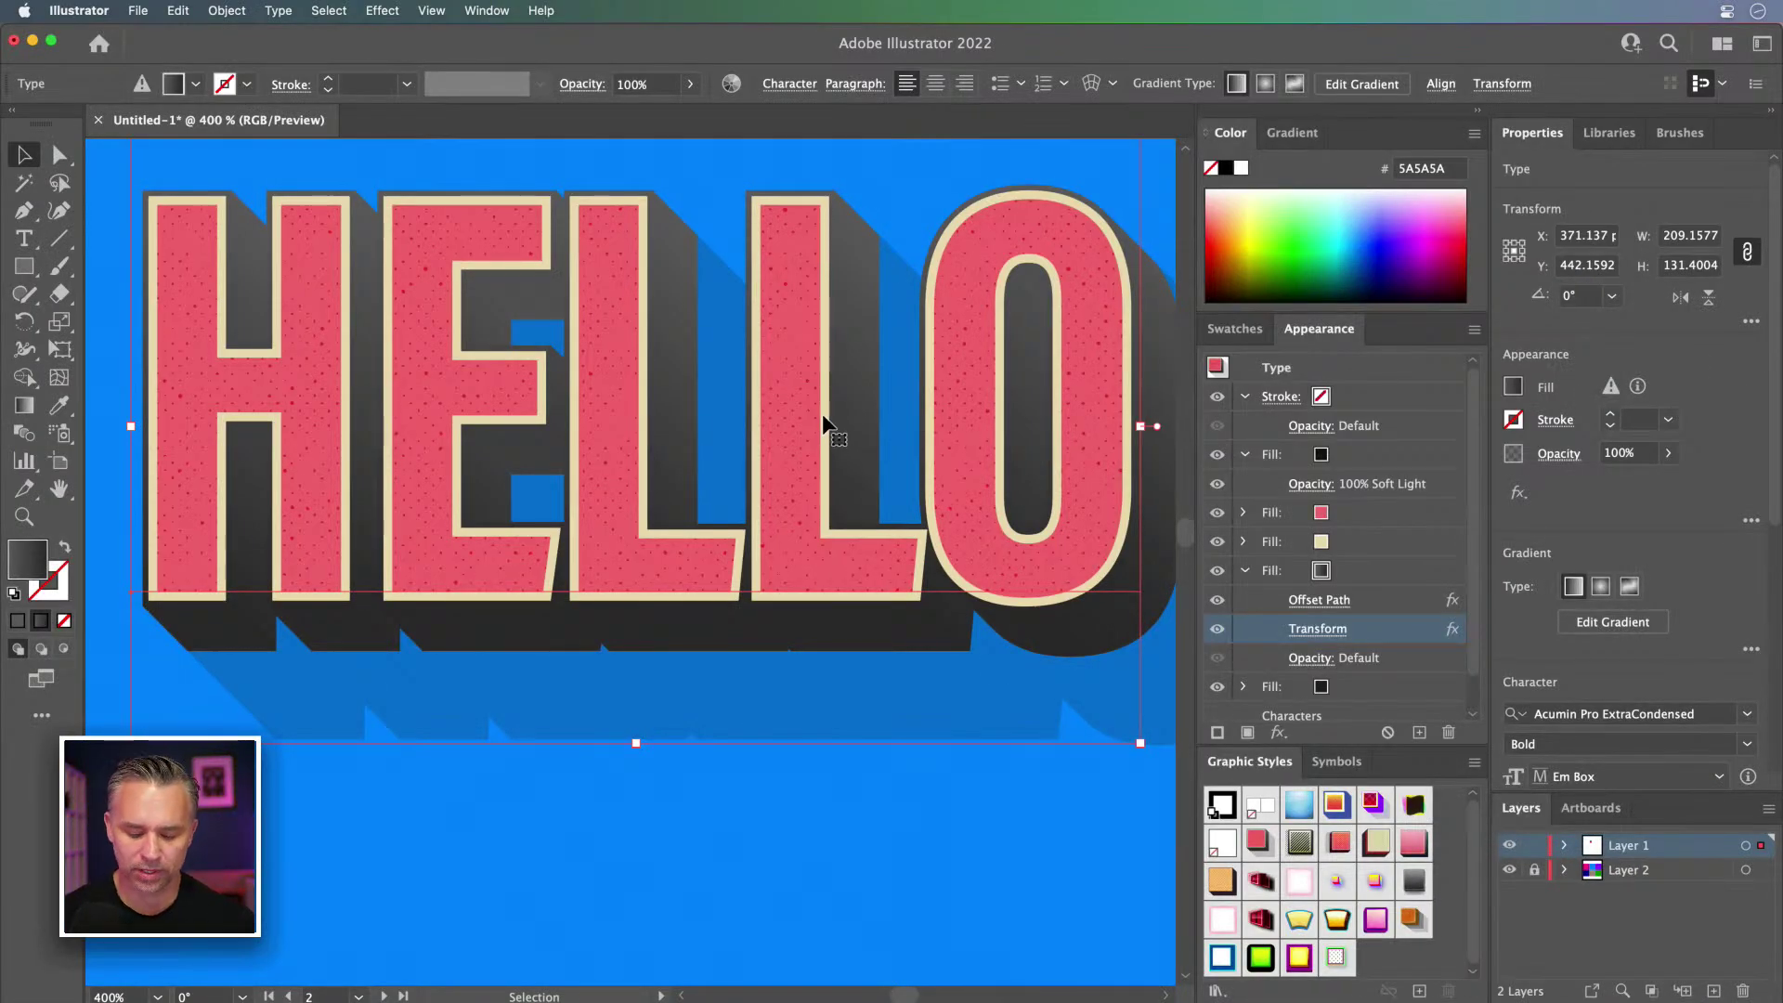
Step: Duplicate the red HELLO directly beneath the original
key(super+minus)
key(super+minus)
drag(736, 545, 773, 288)
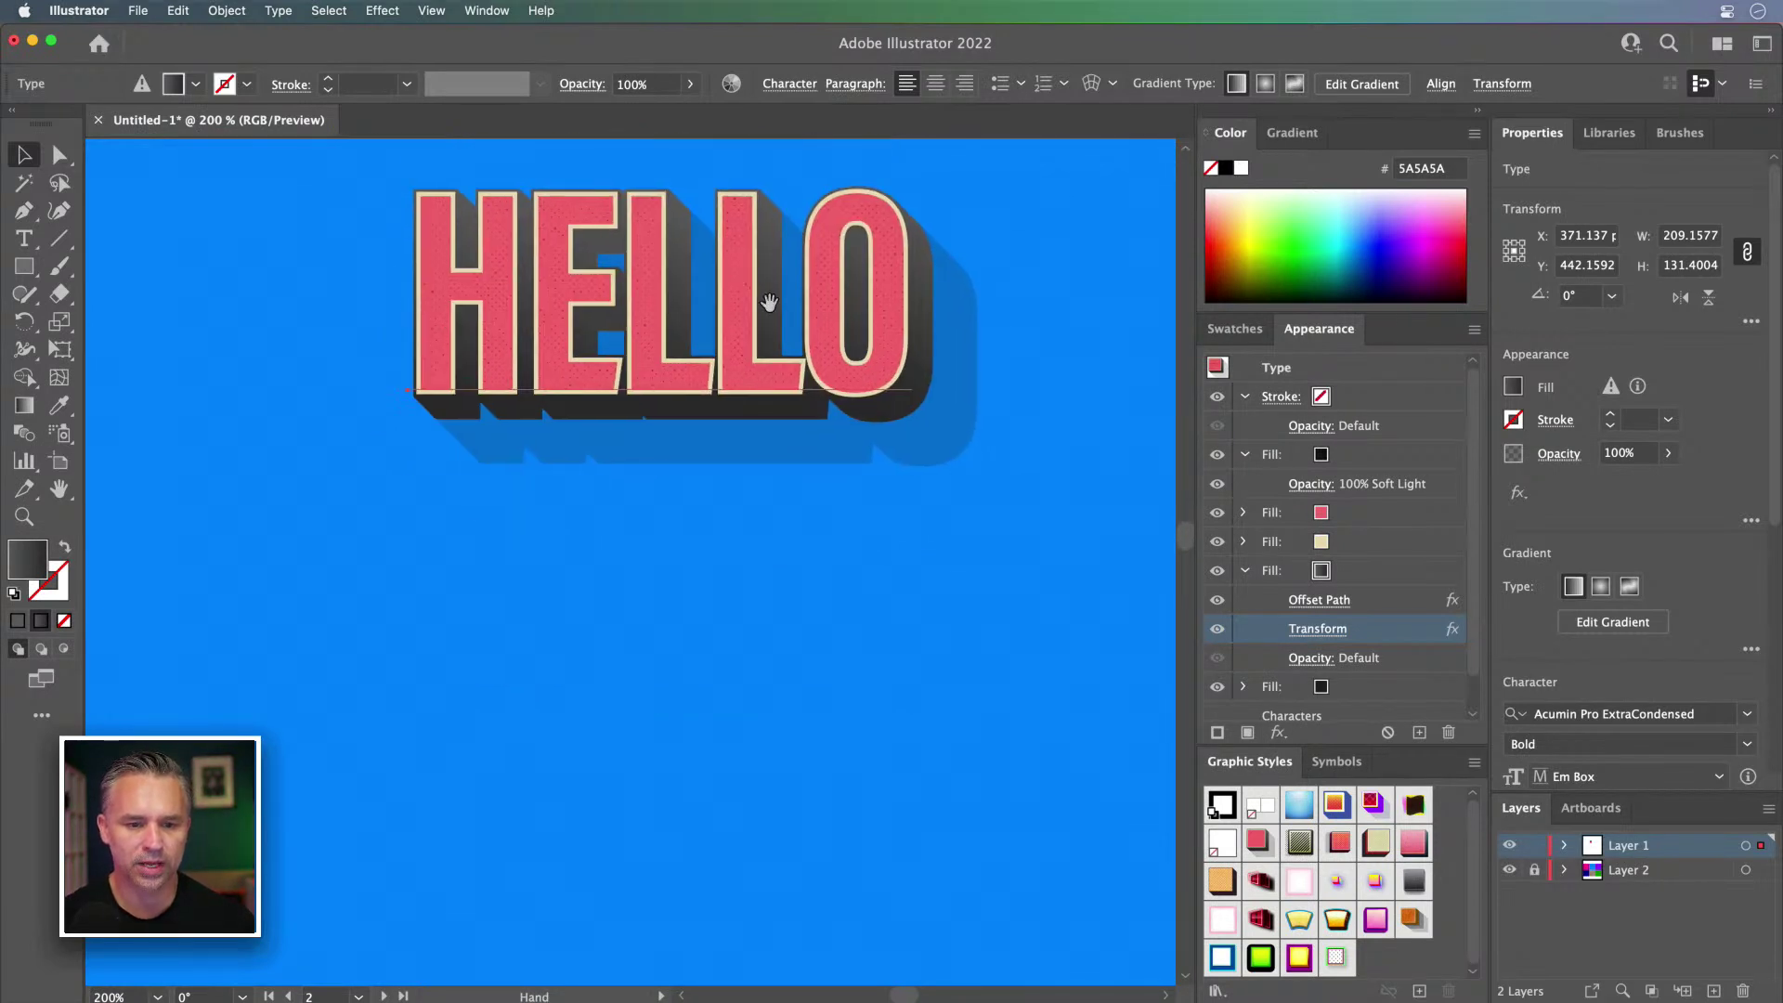
drag(649, 307, 715, 548)
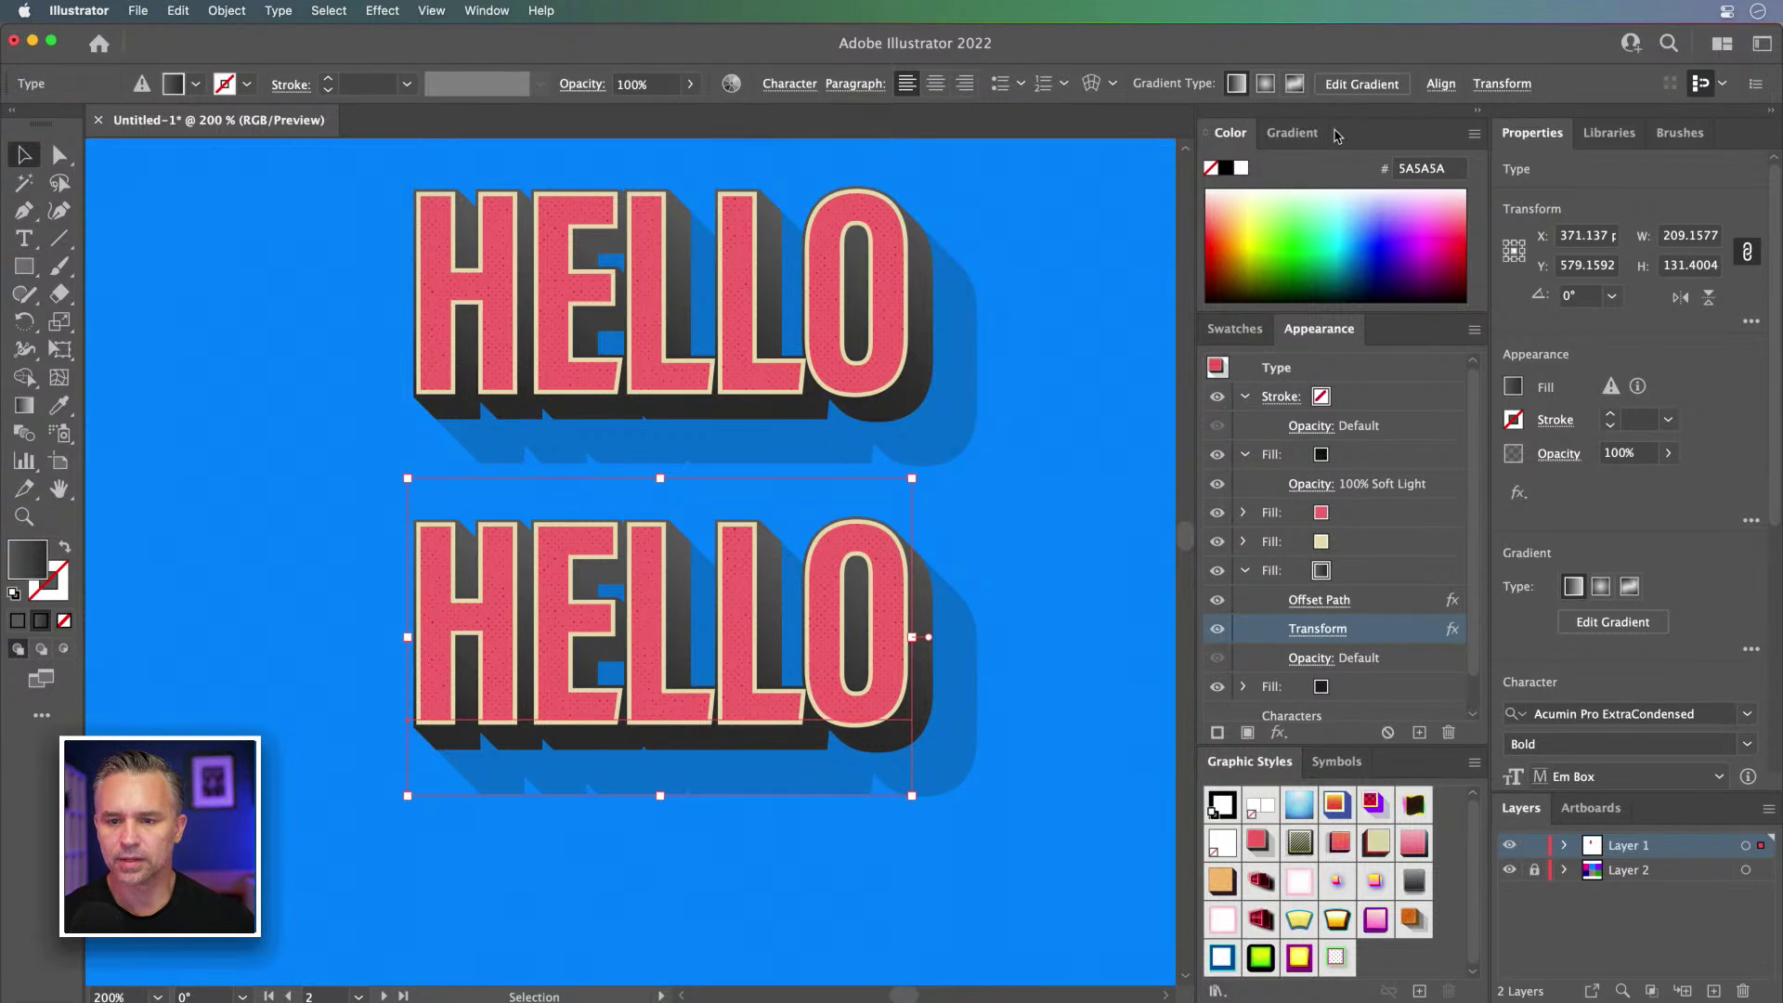
Step: Change the lower copy's text to YES! and shift it so it is centred under HELLO
double_click(661, 668)
text(YES!)
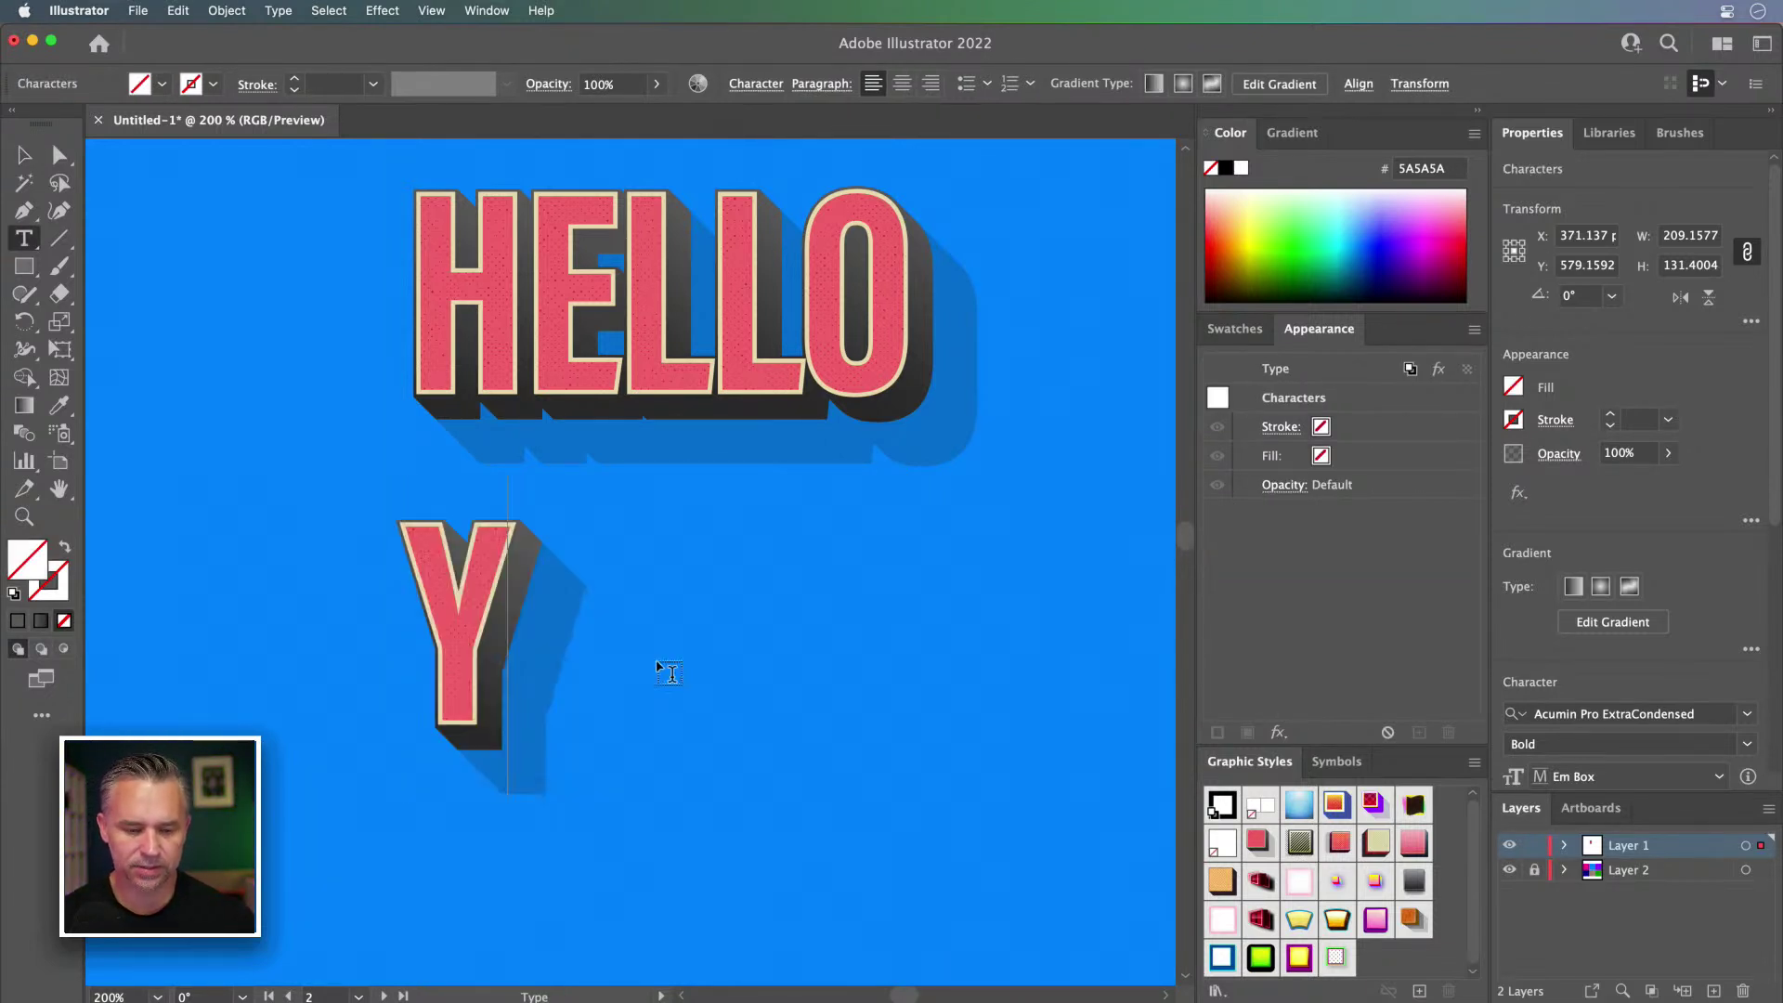
click(24, 155)
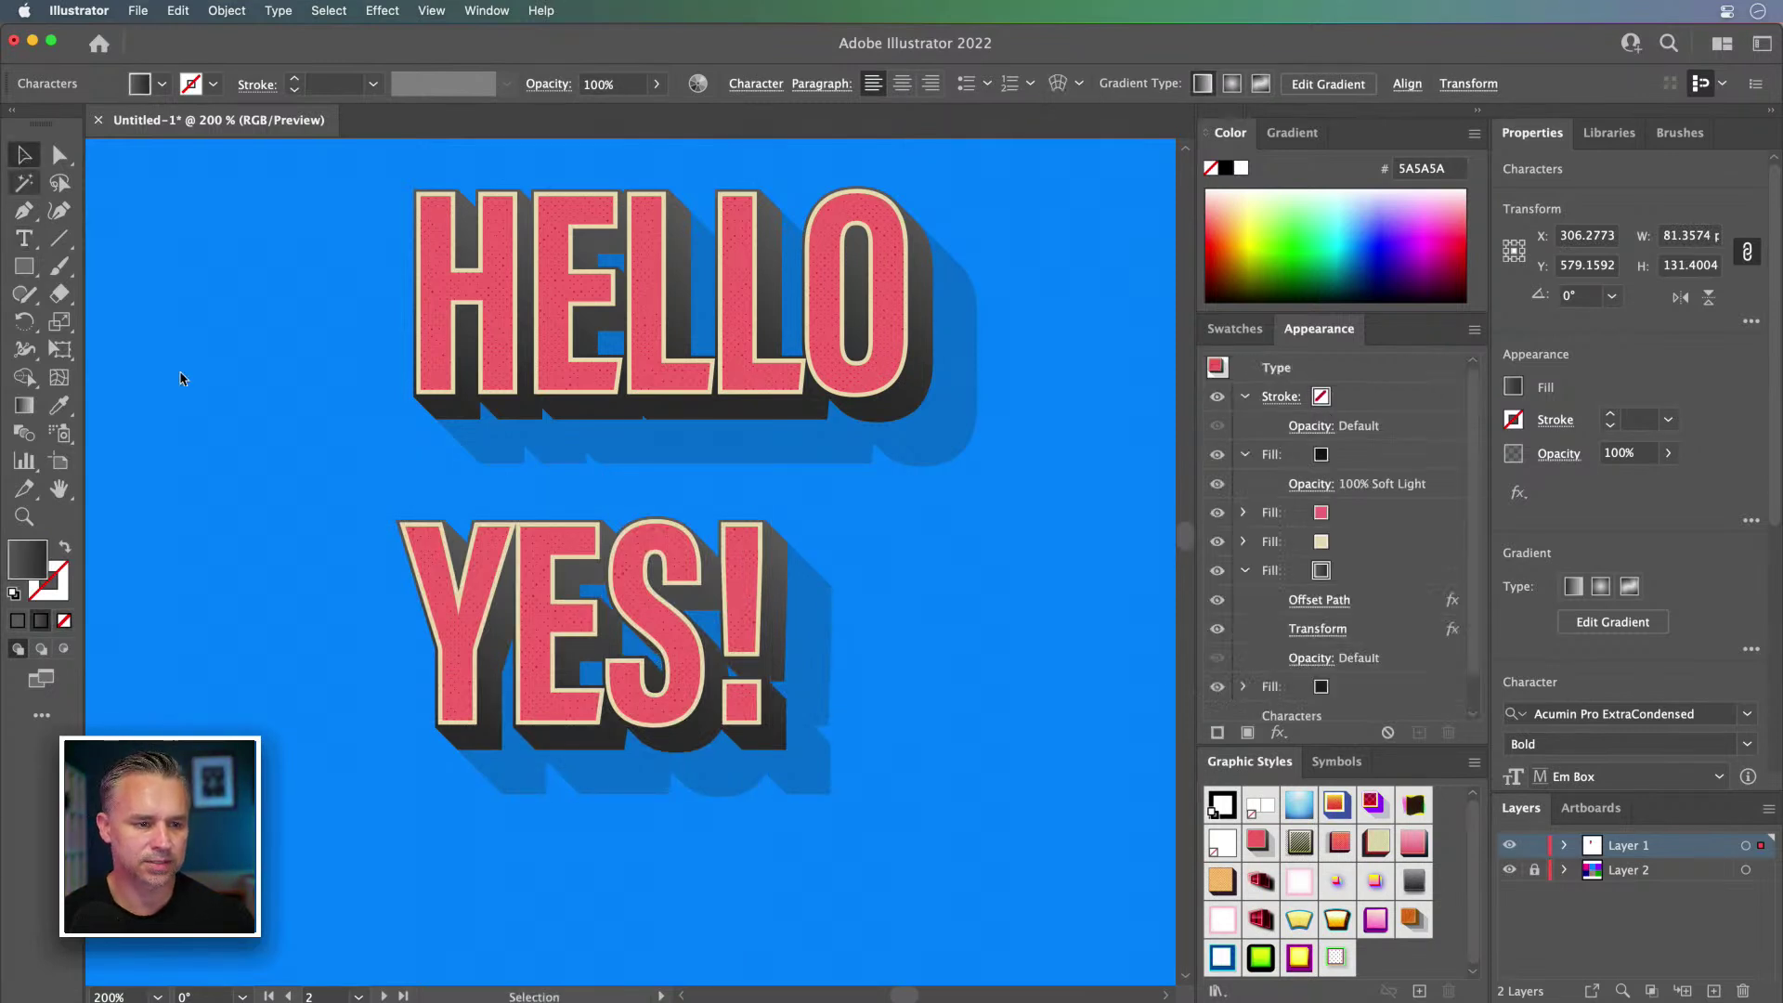
drag(615, 590, 692, 590)
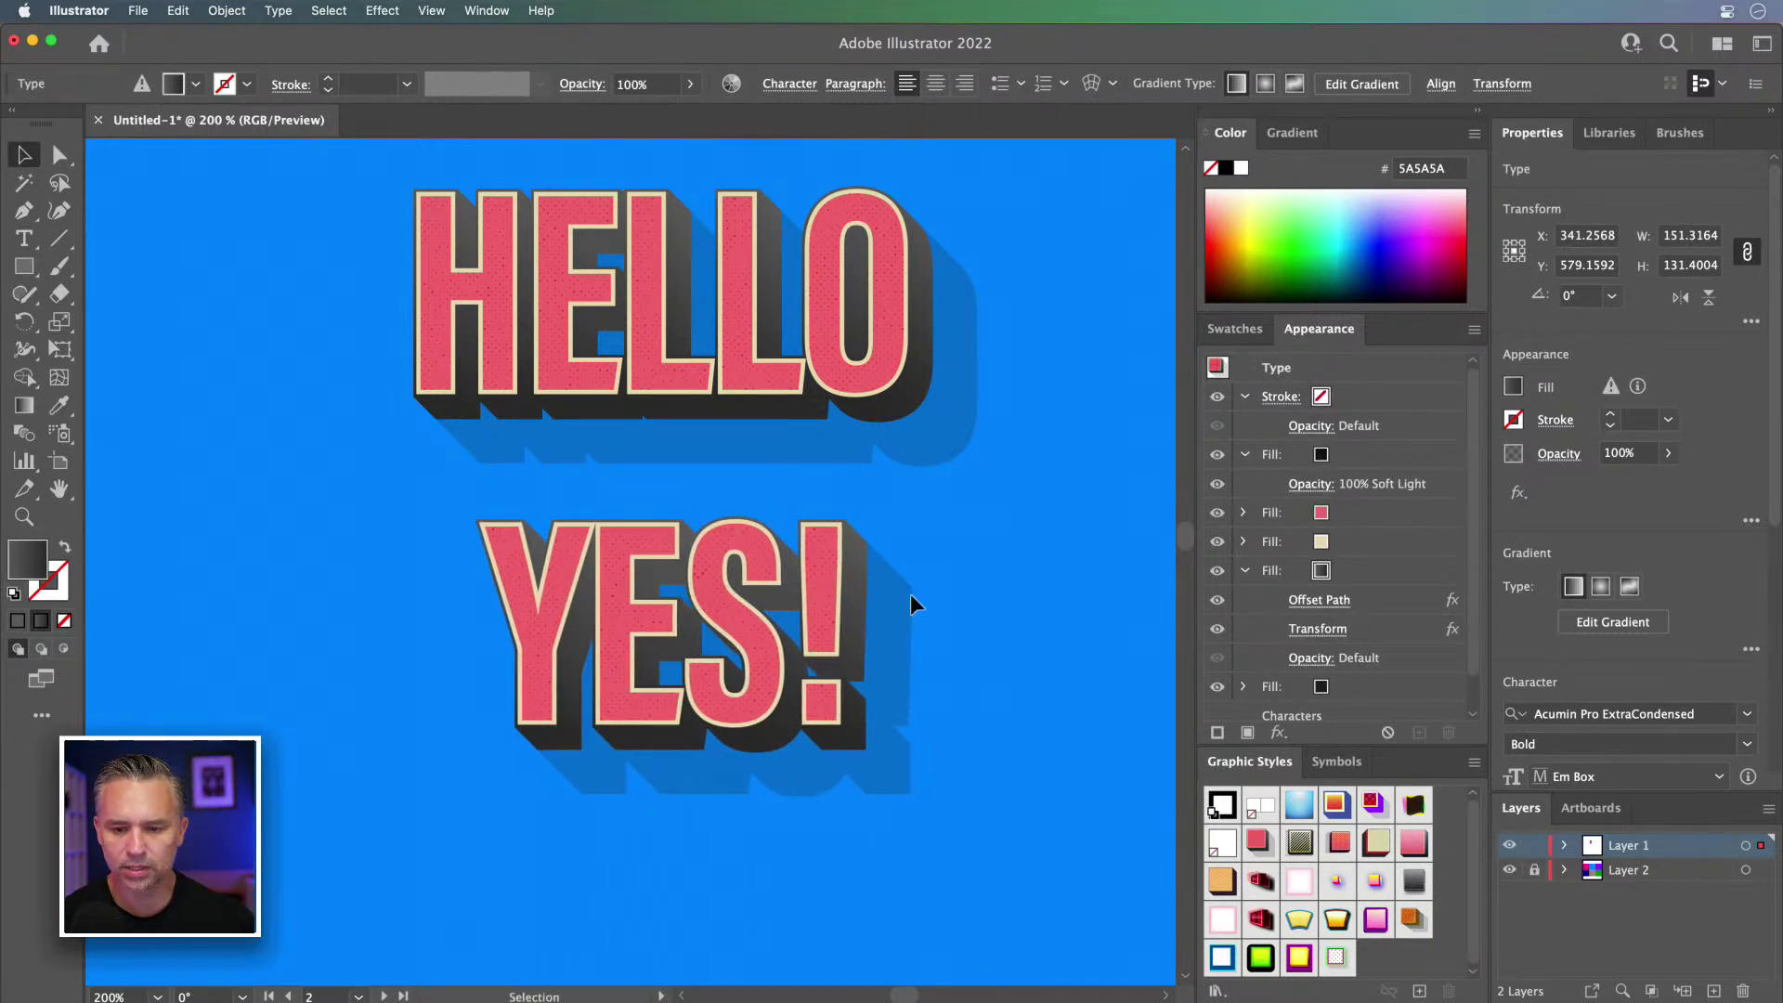
Step: Reduce YES! to its basic appearance and add a new white fill above the characters
click(1474, 330)
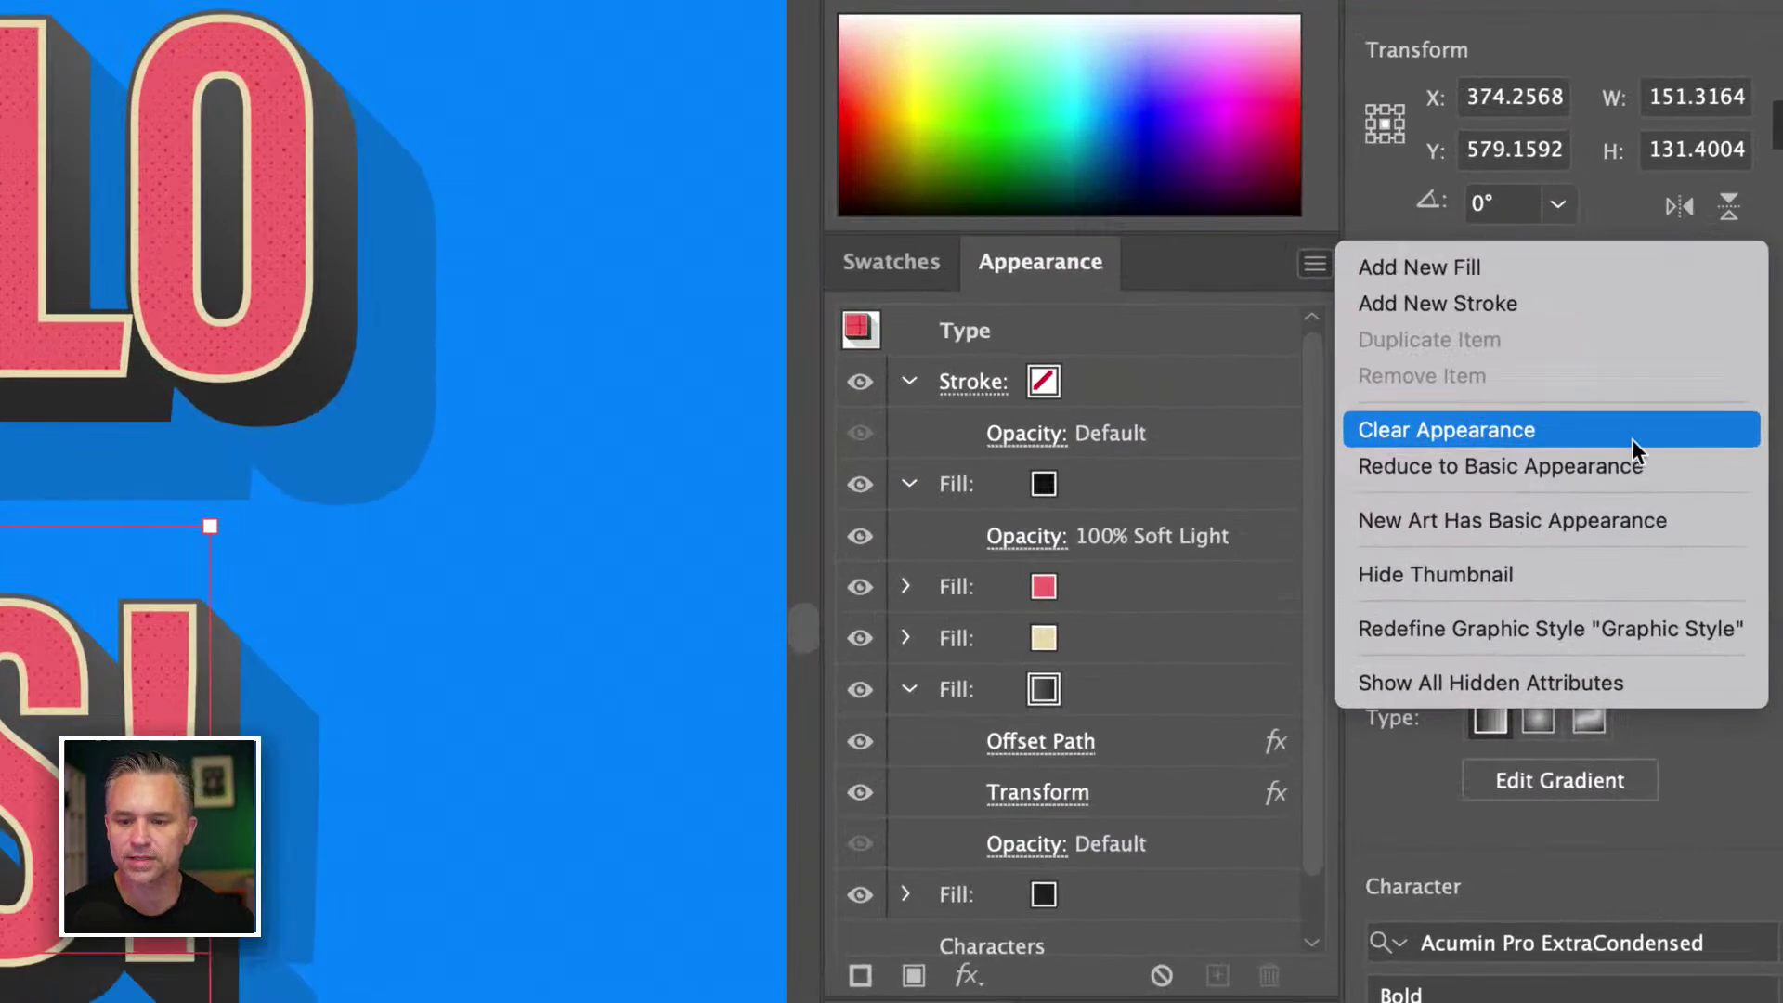
click(1560, 470)
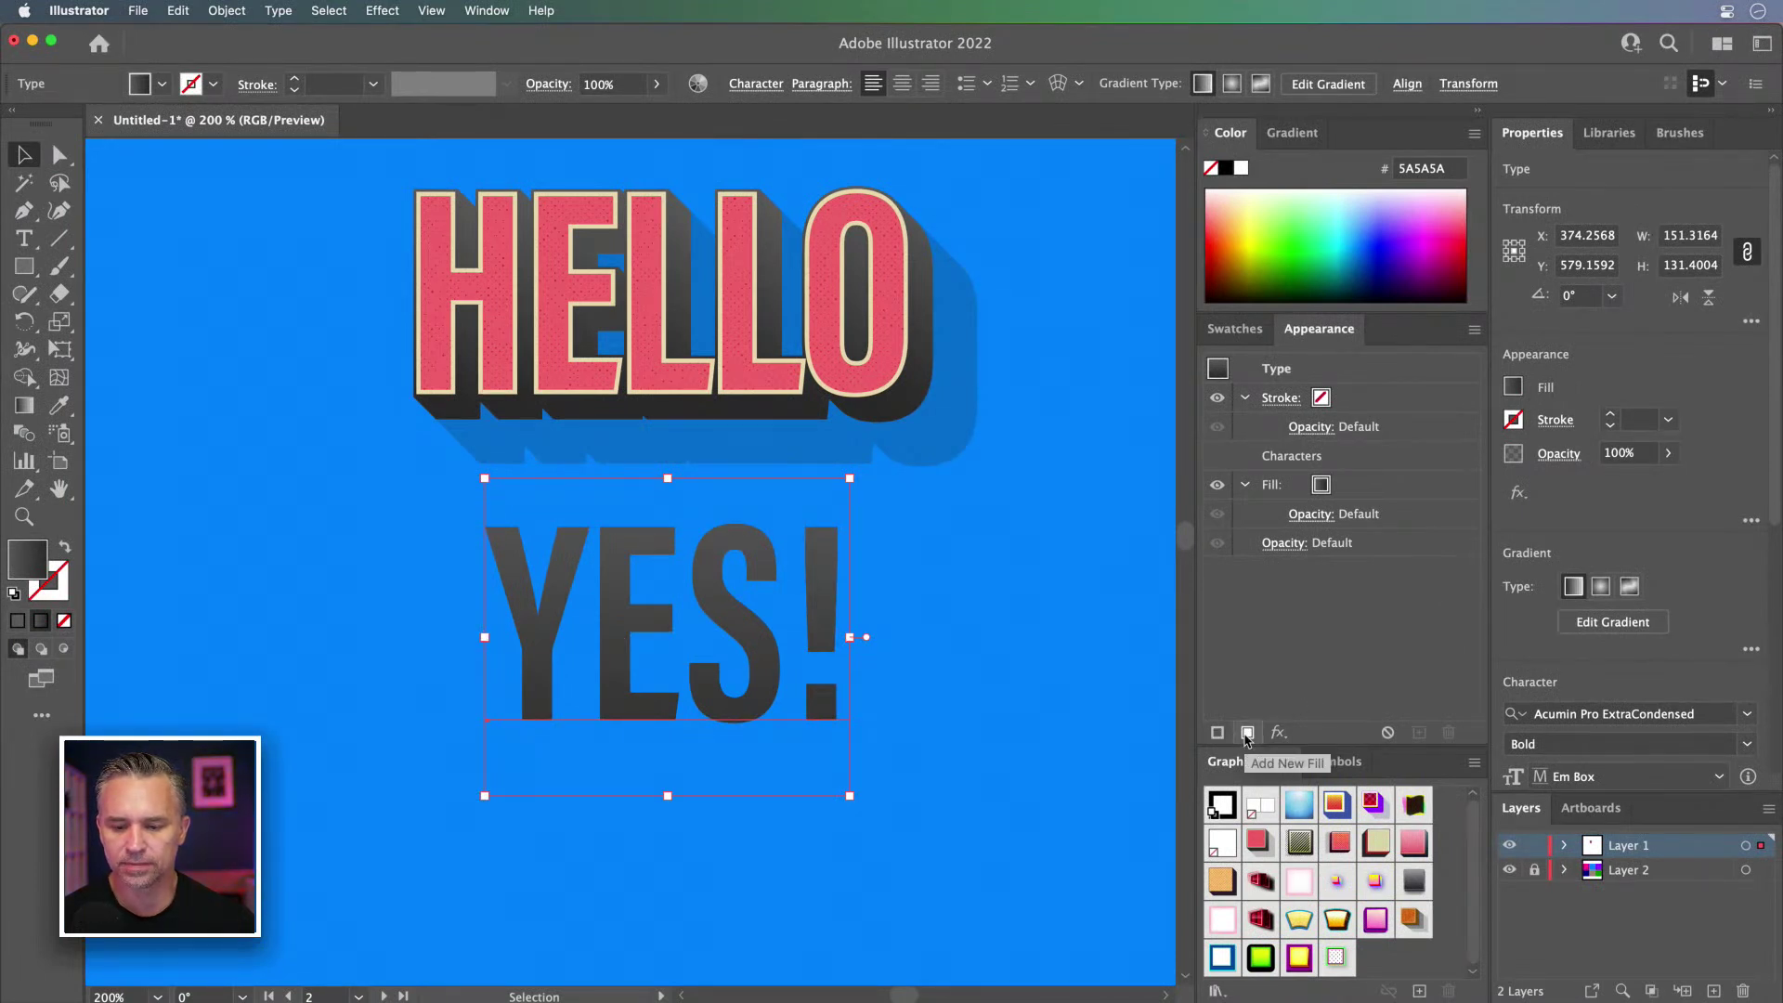
click(1247, 733)
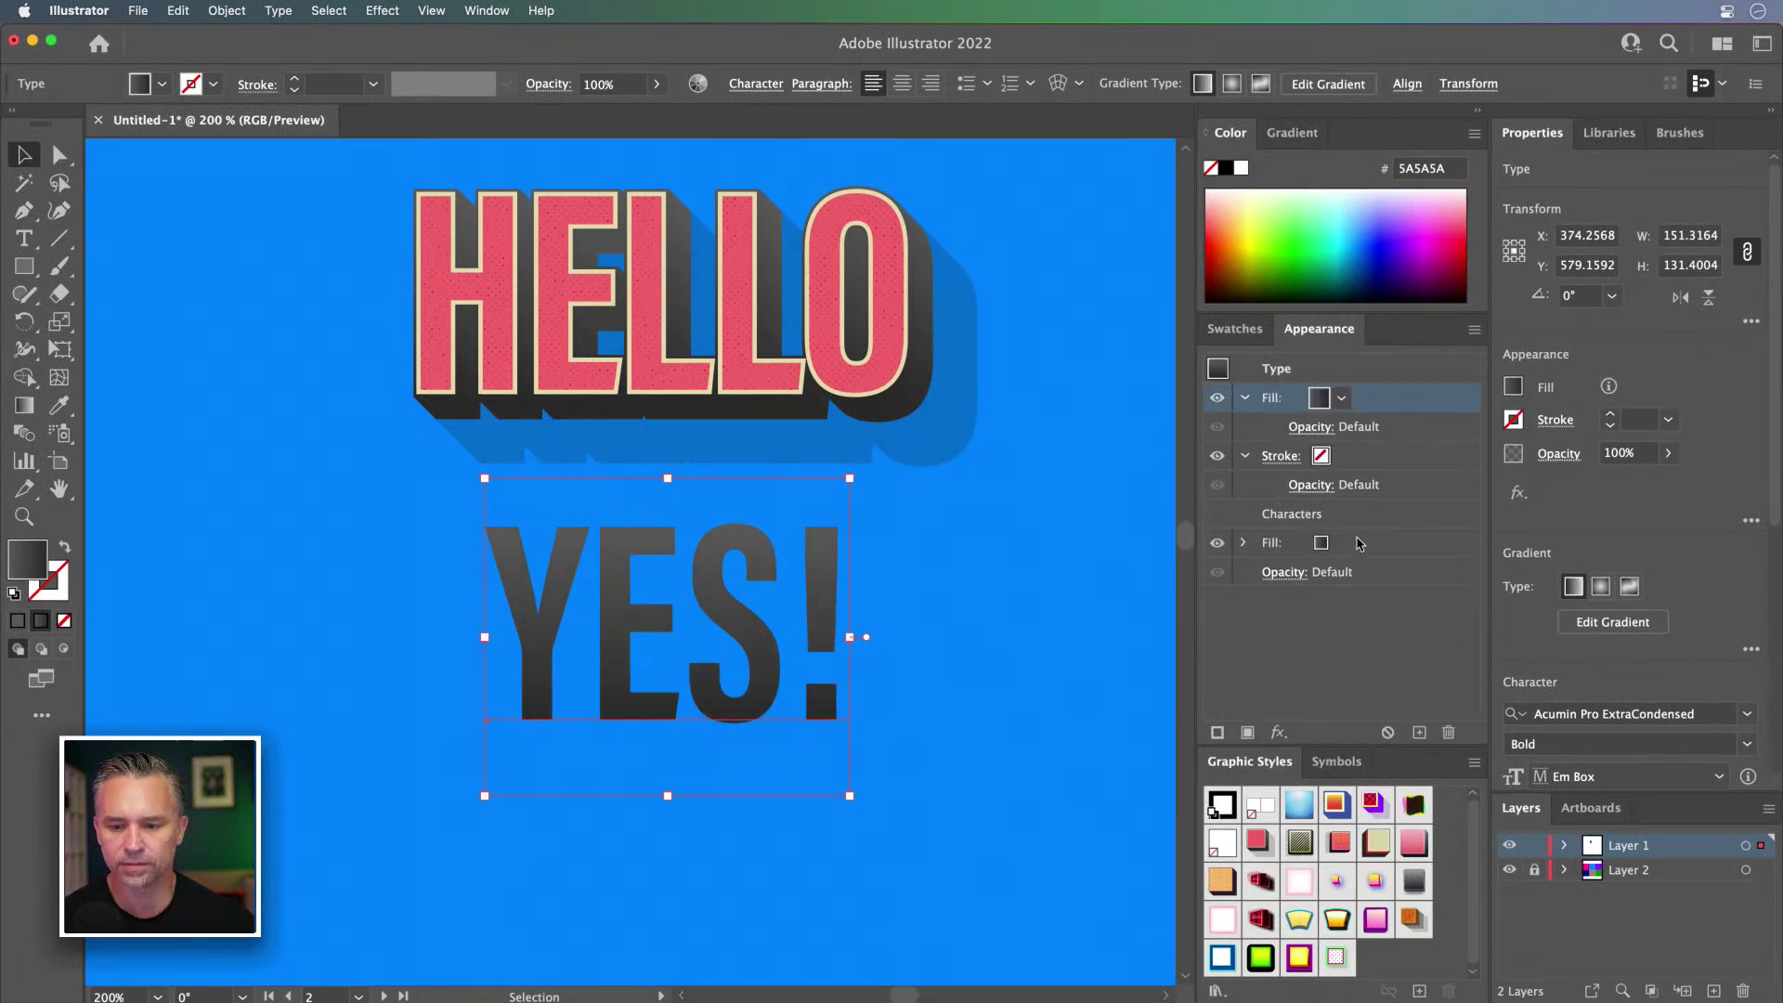
click(1342, 399)
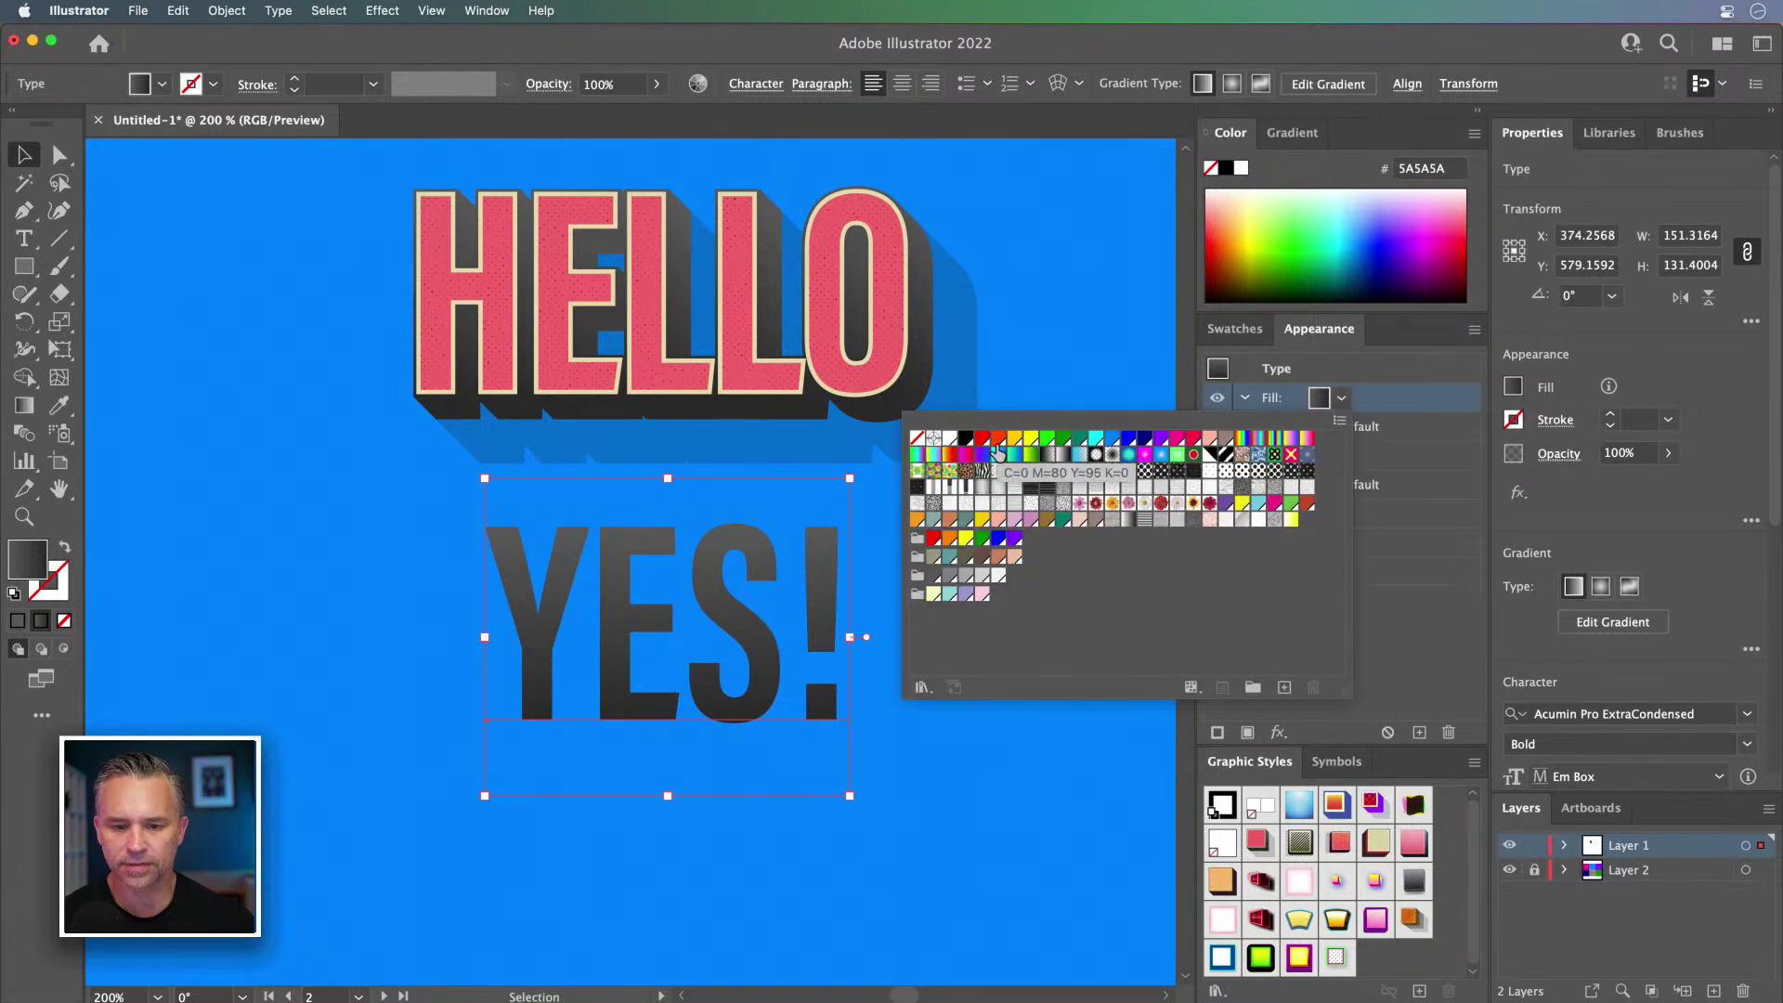
click(948, 441)
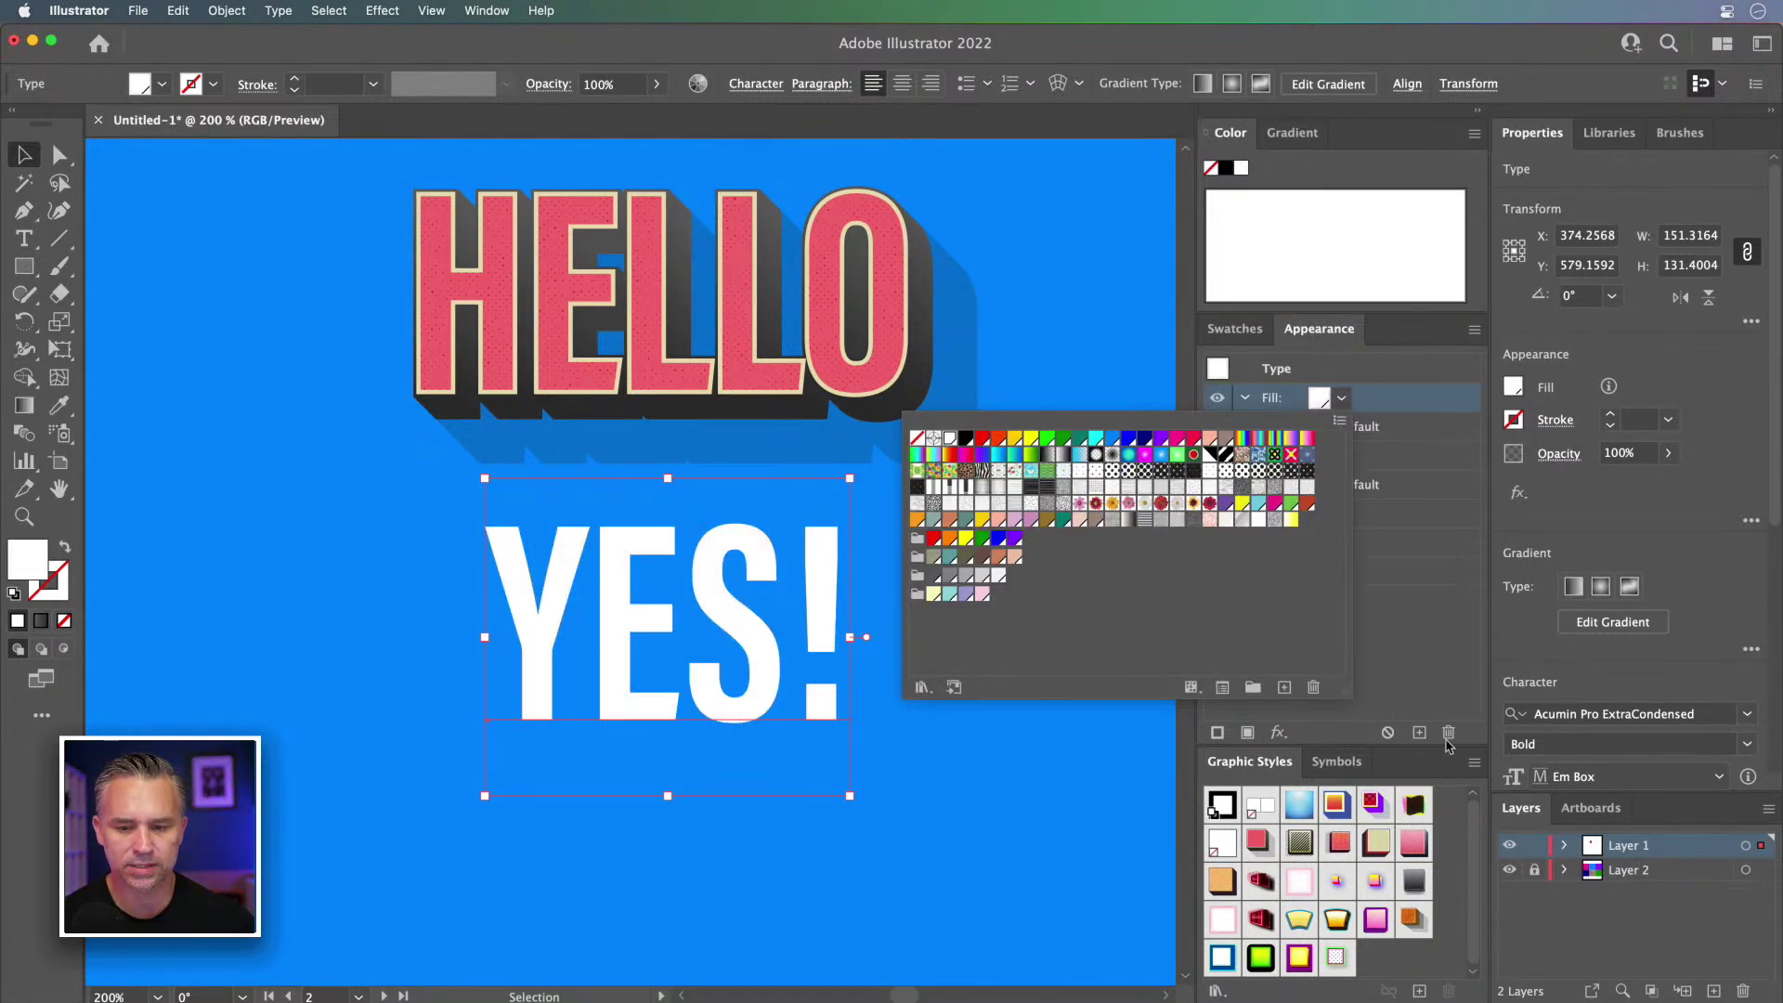
click(1434, 674)
Step: Add an Offset Path effect of 3 px to the dark gradient characters fill of YES!
click(1246, 546)
click(1244, 544)
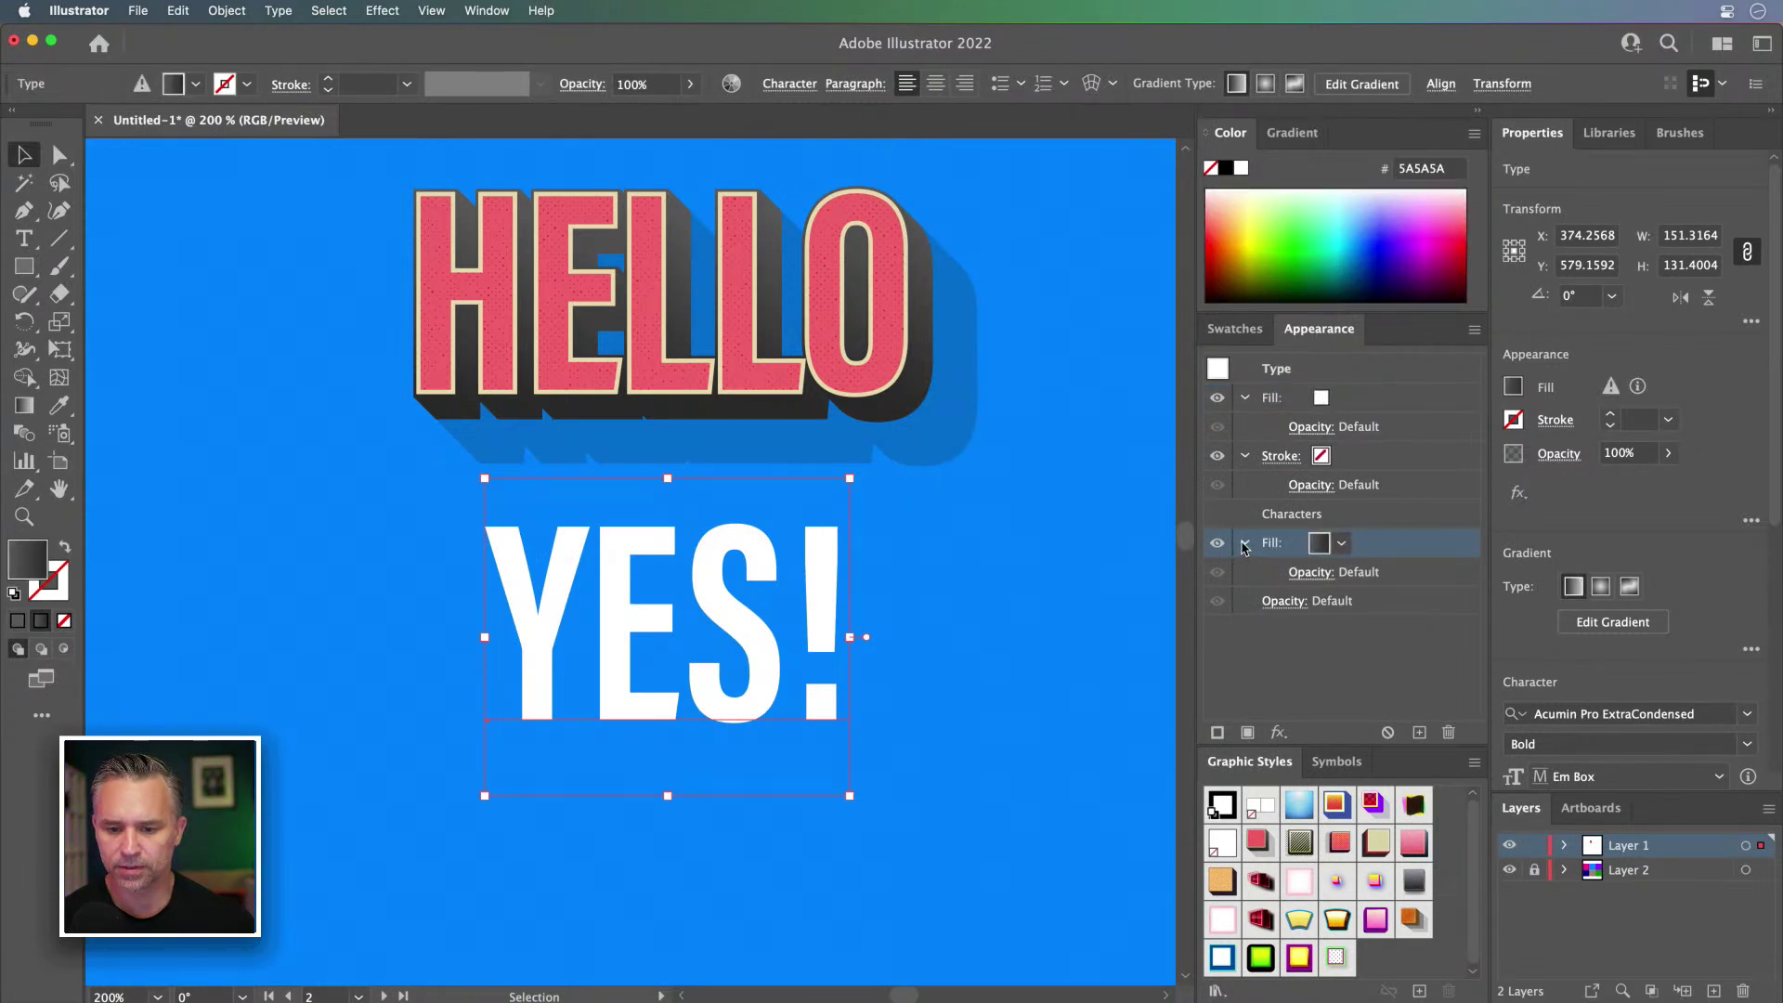
click(1279, 733)
mouse_move(1325, 668)
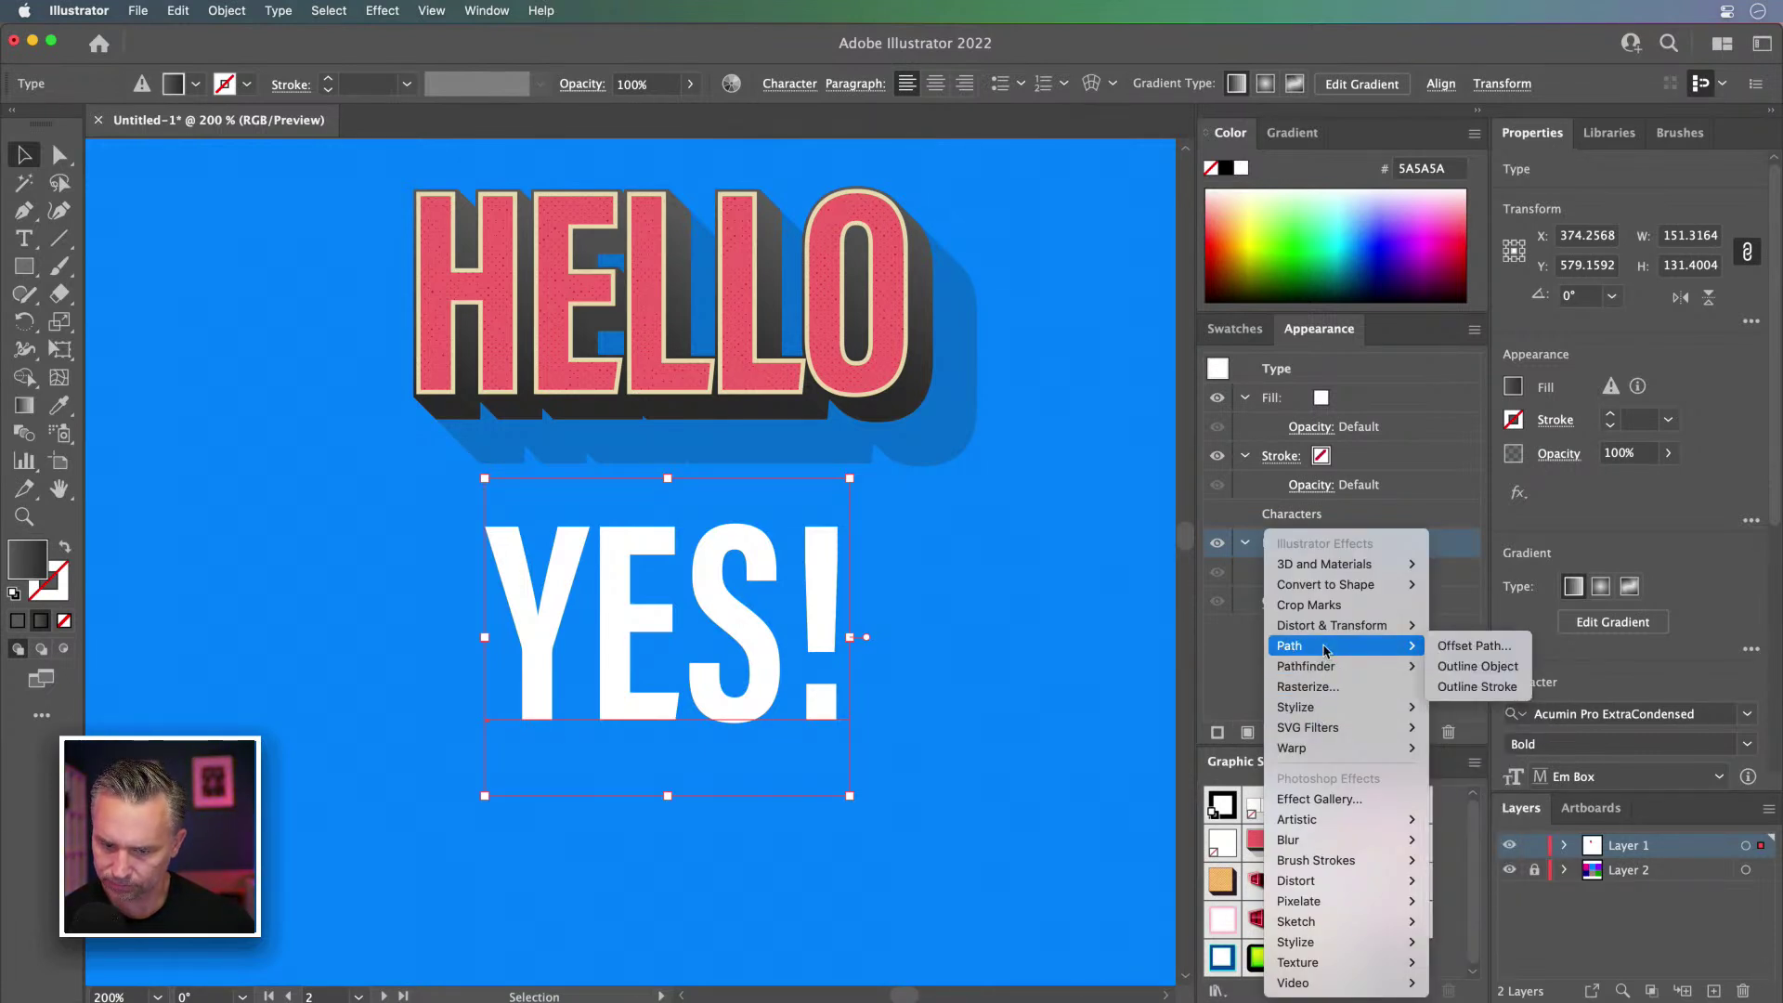
click(1454, 648)
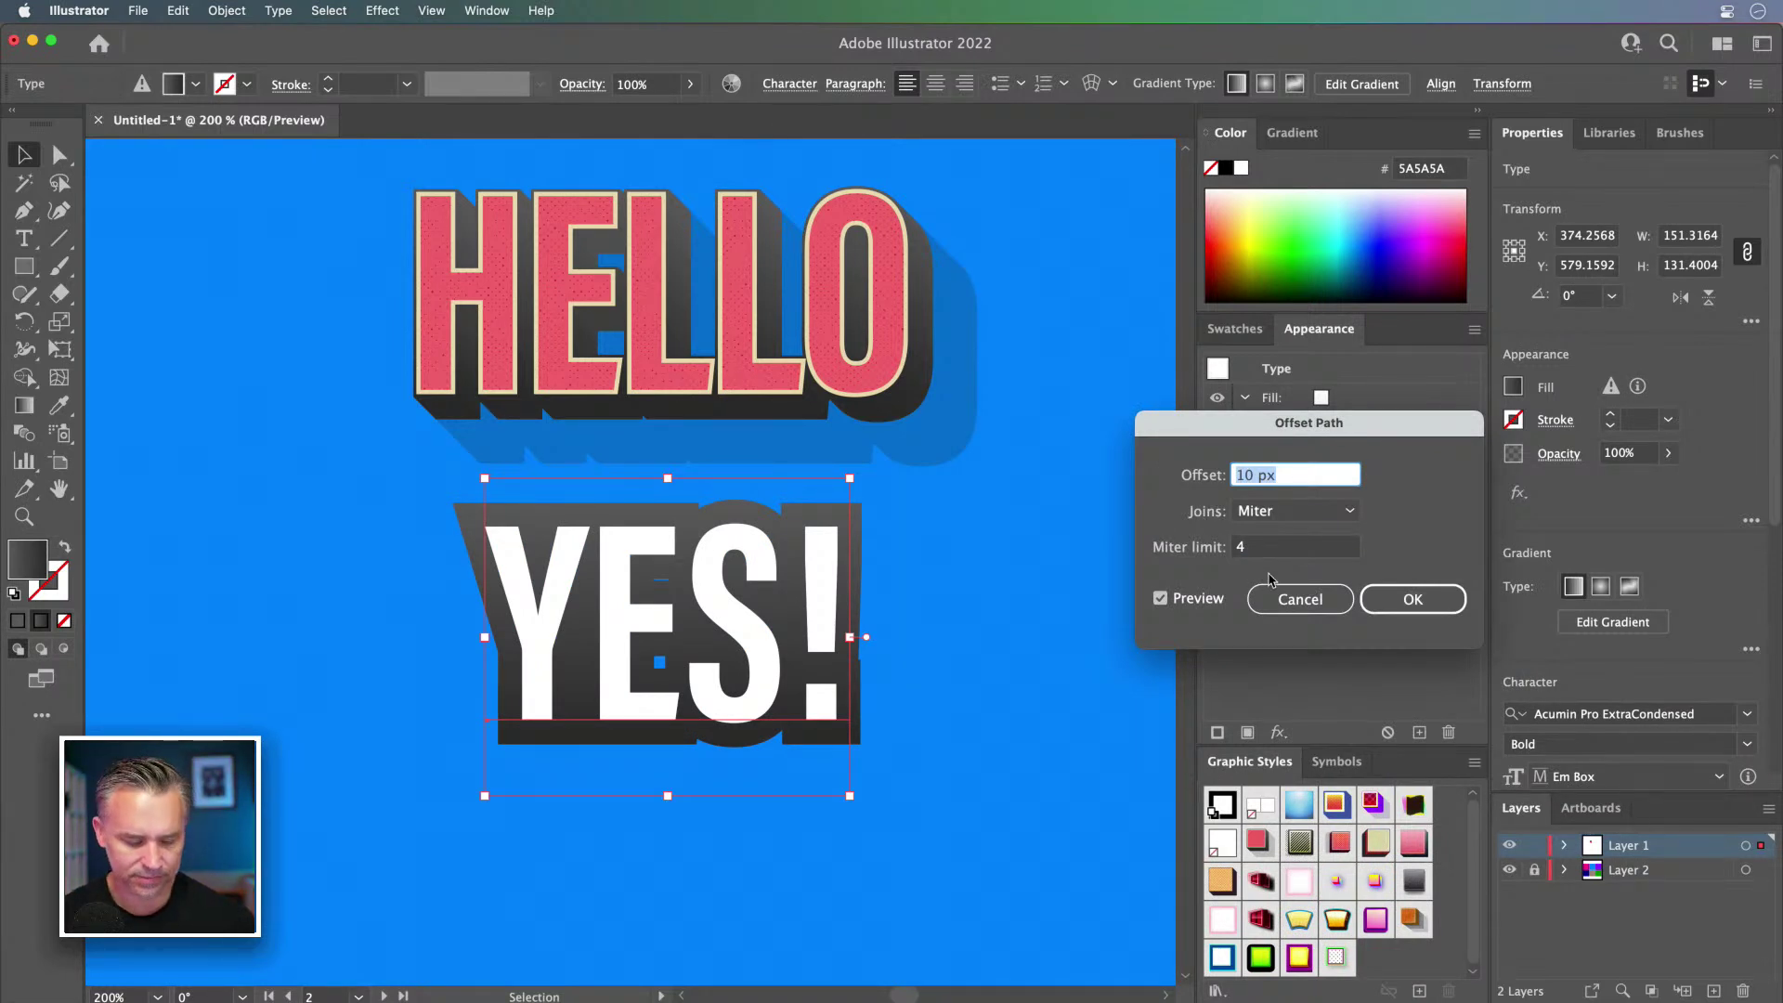
text(3)
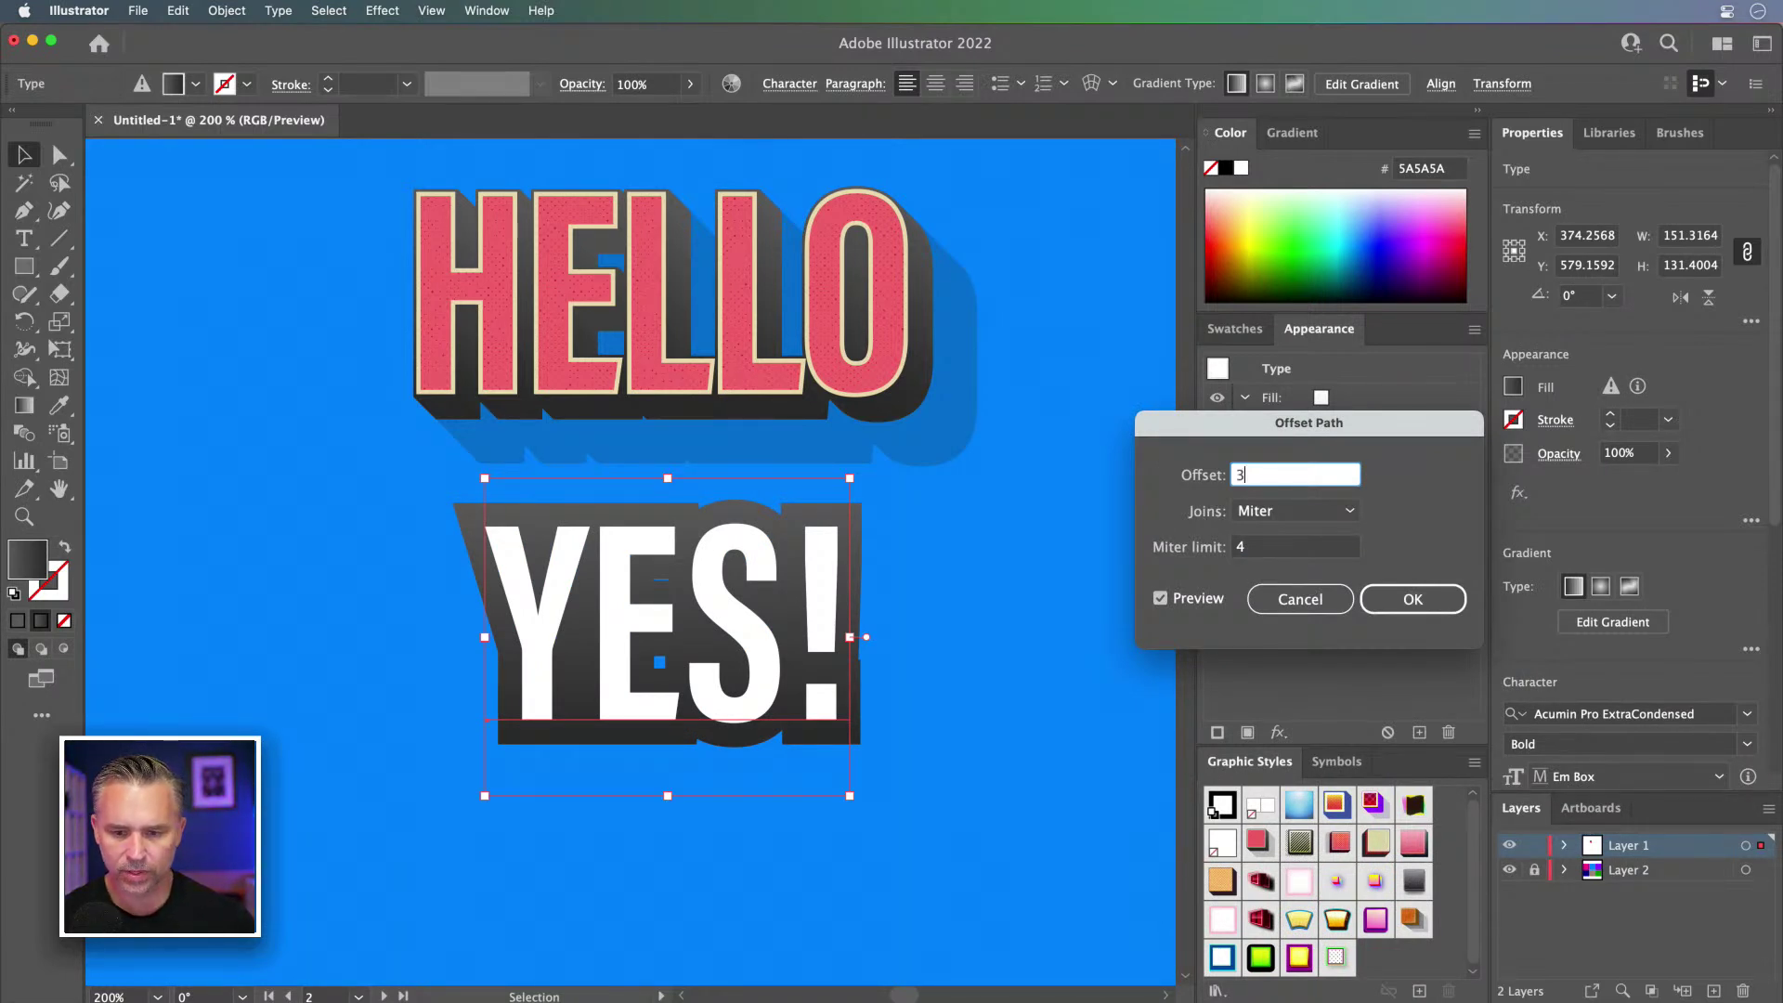
key(Tab)
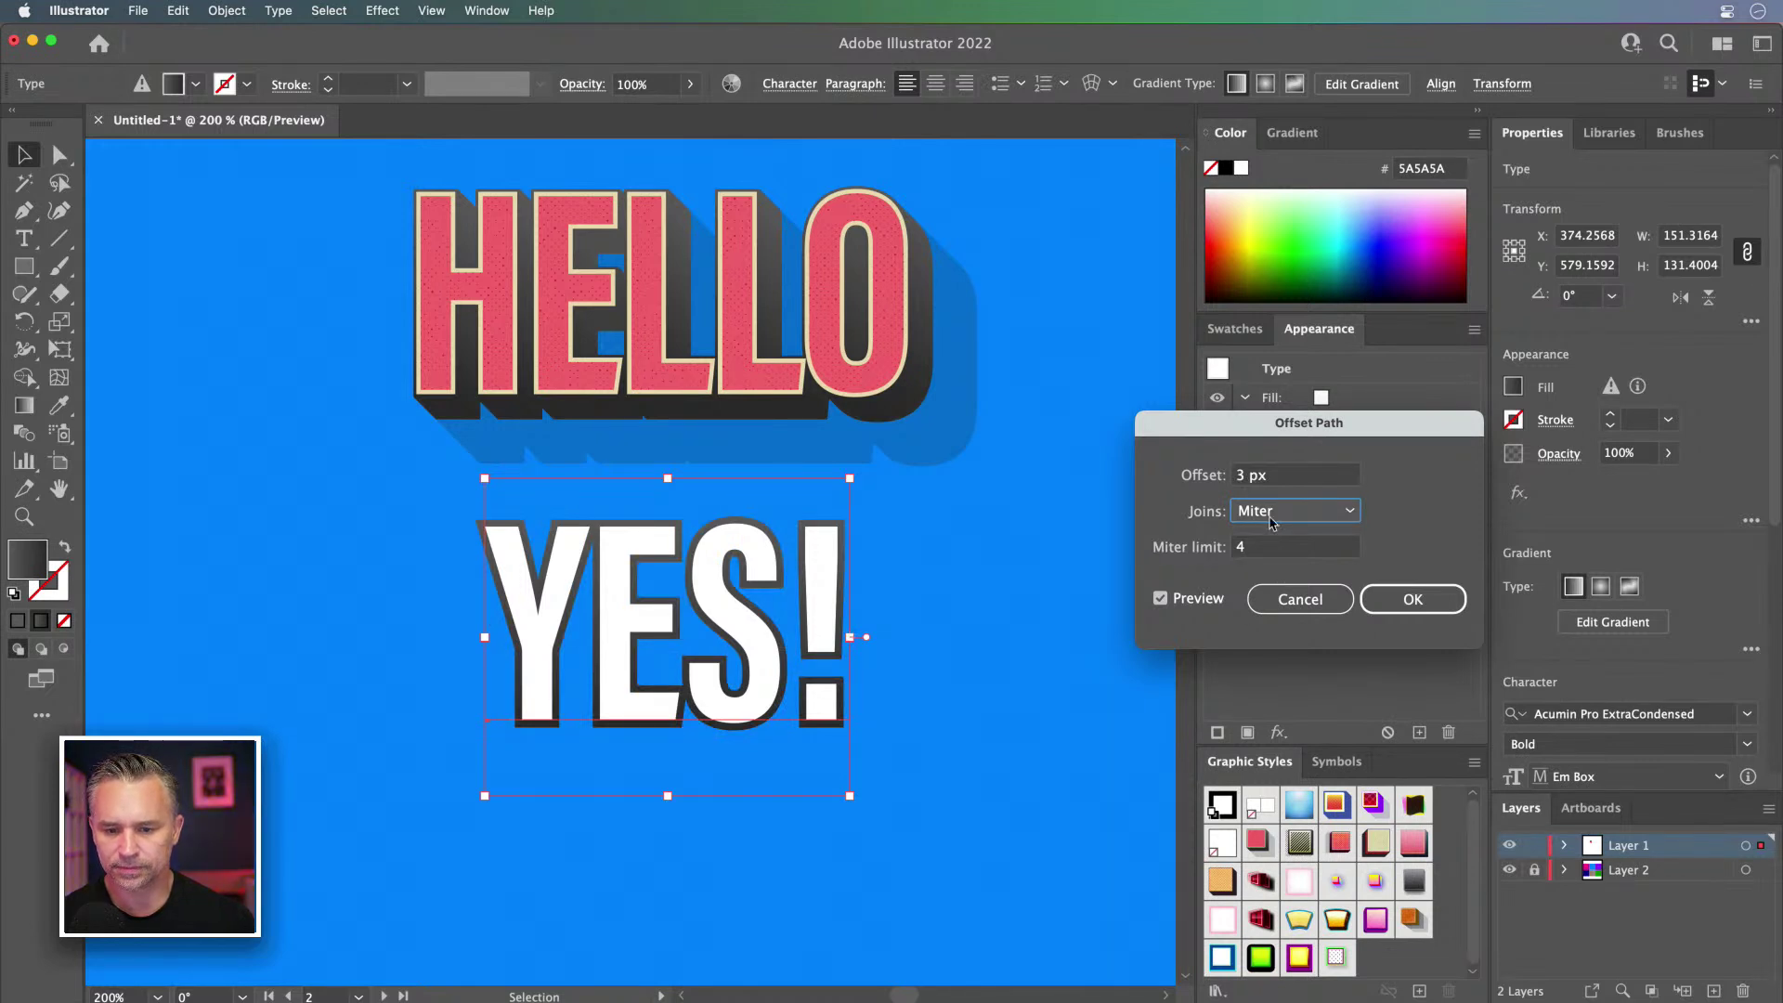
Step: Set the offset path joins to Bevel and the miter limit to 0, and apply the effect
click(1288, 512)
click(1313, 562)
click(1313, 520)
click(1293, 588)
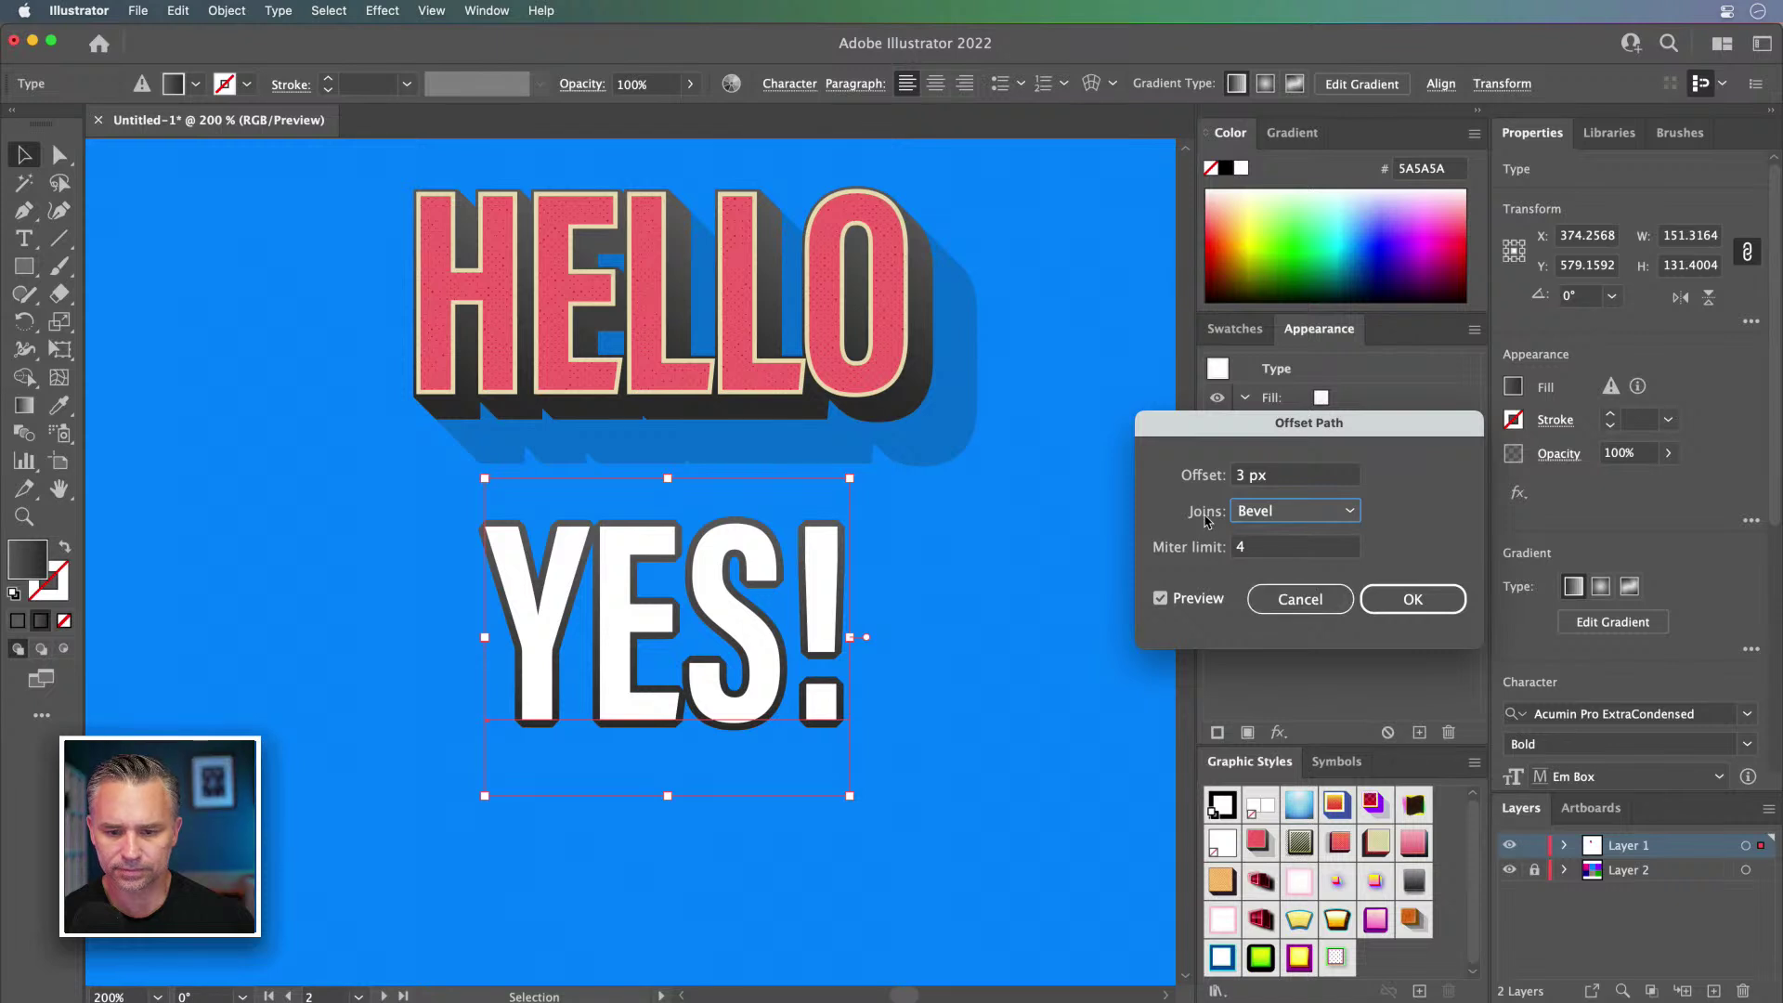
key(Tab)
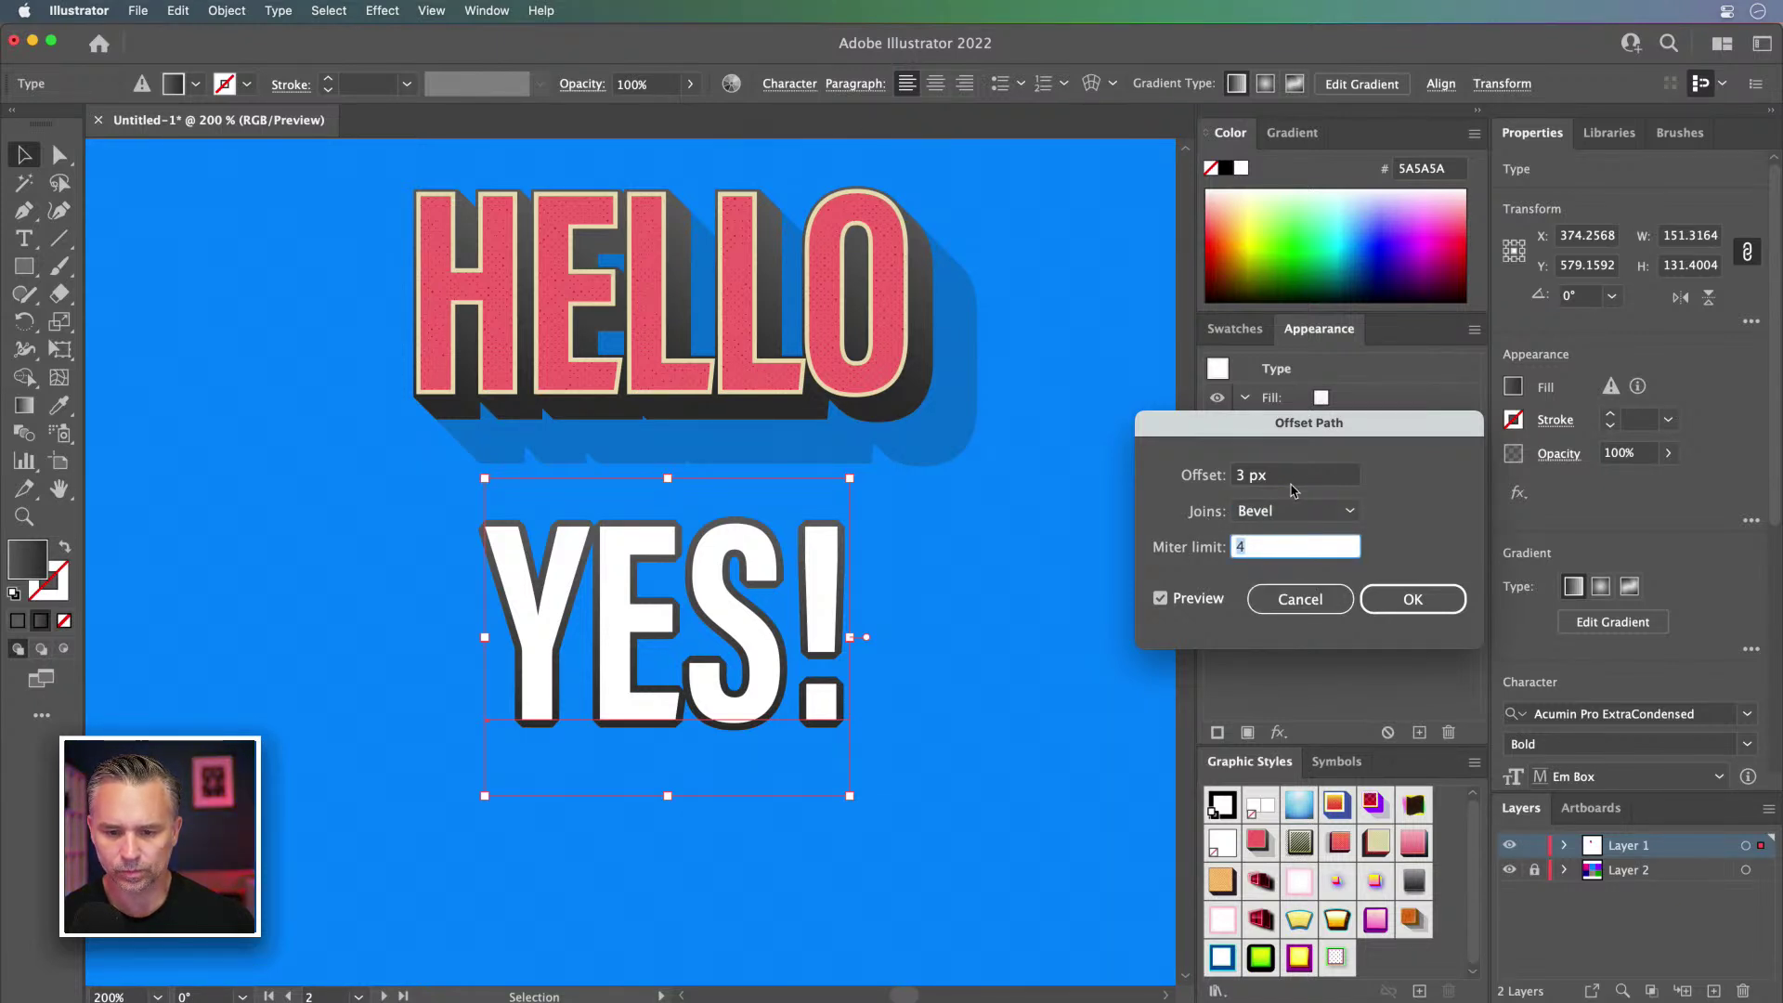
text(0)
key(Tab)
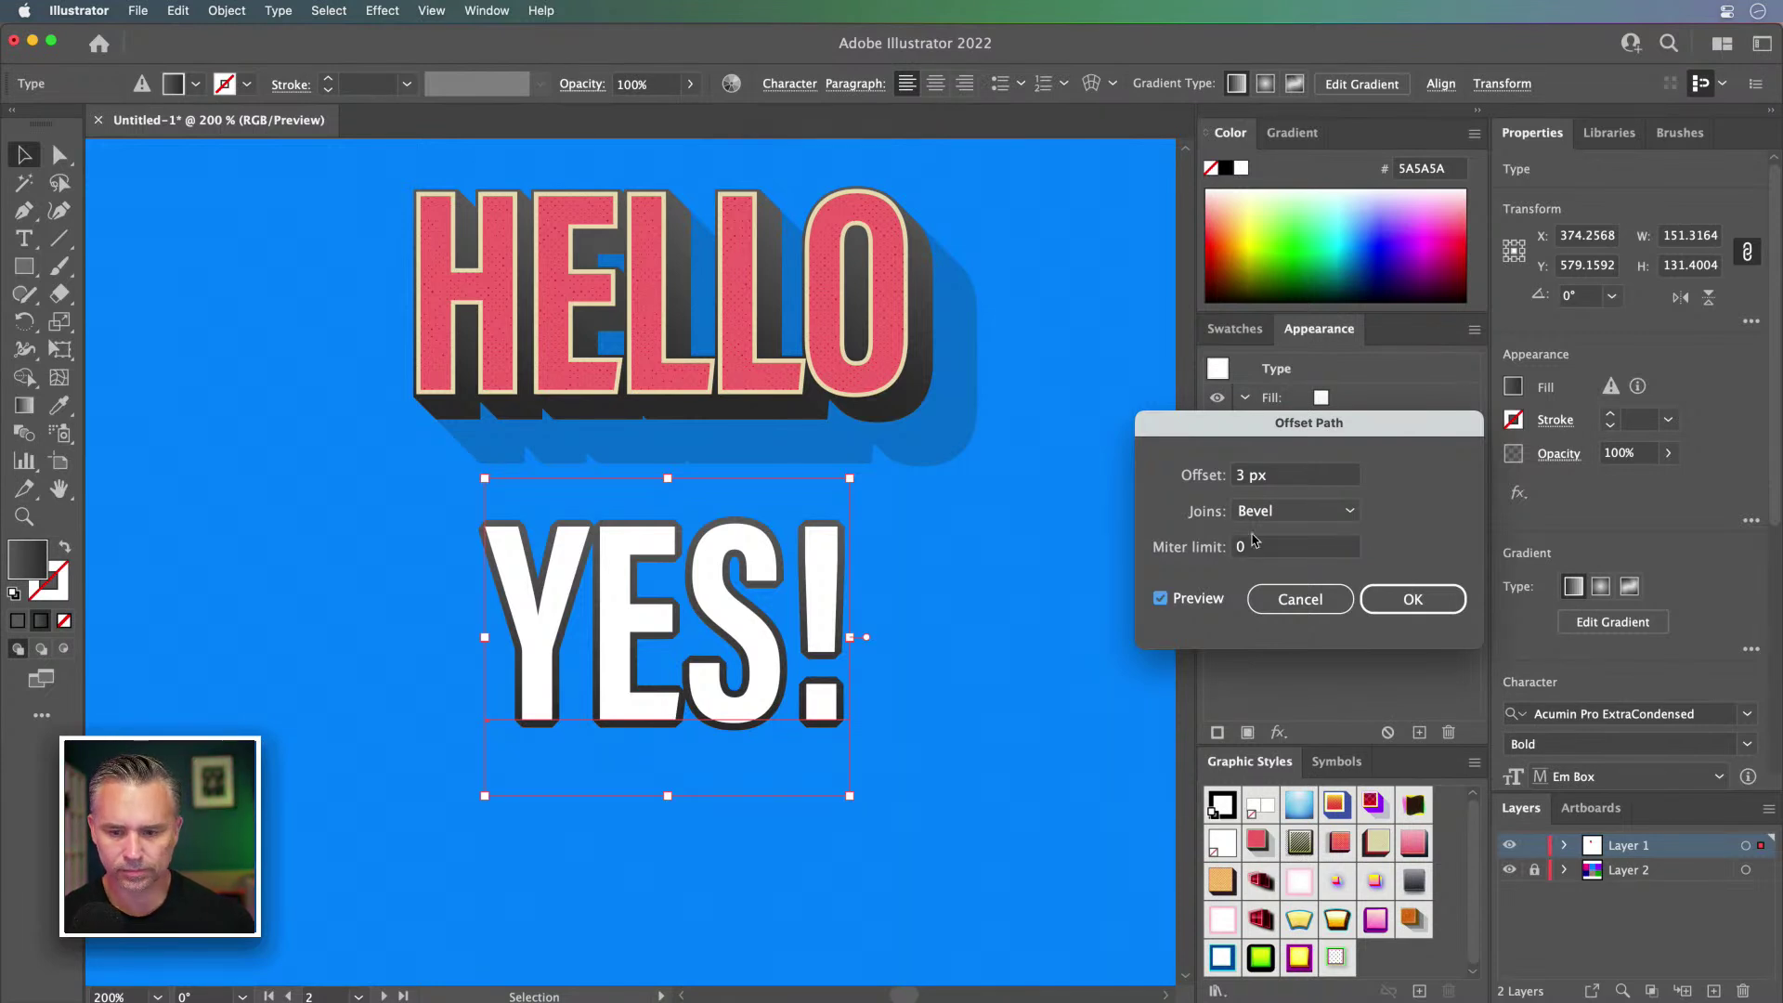
click(1383, 605)
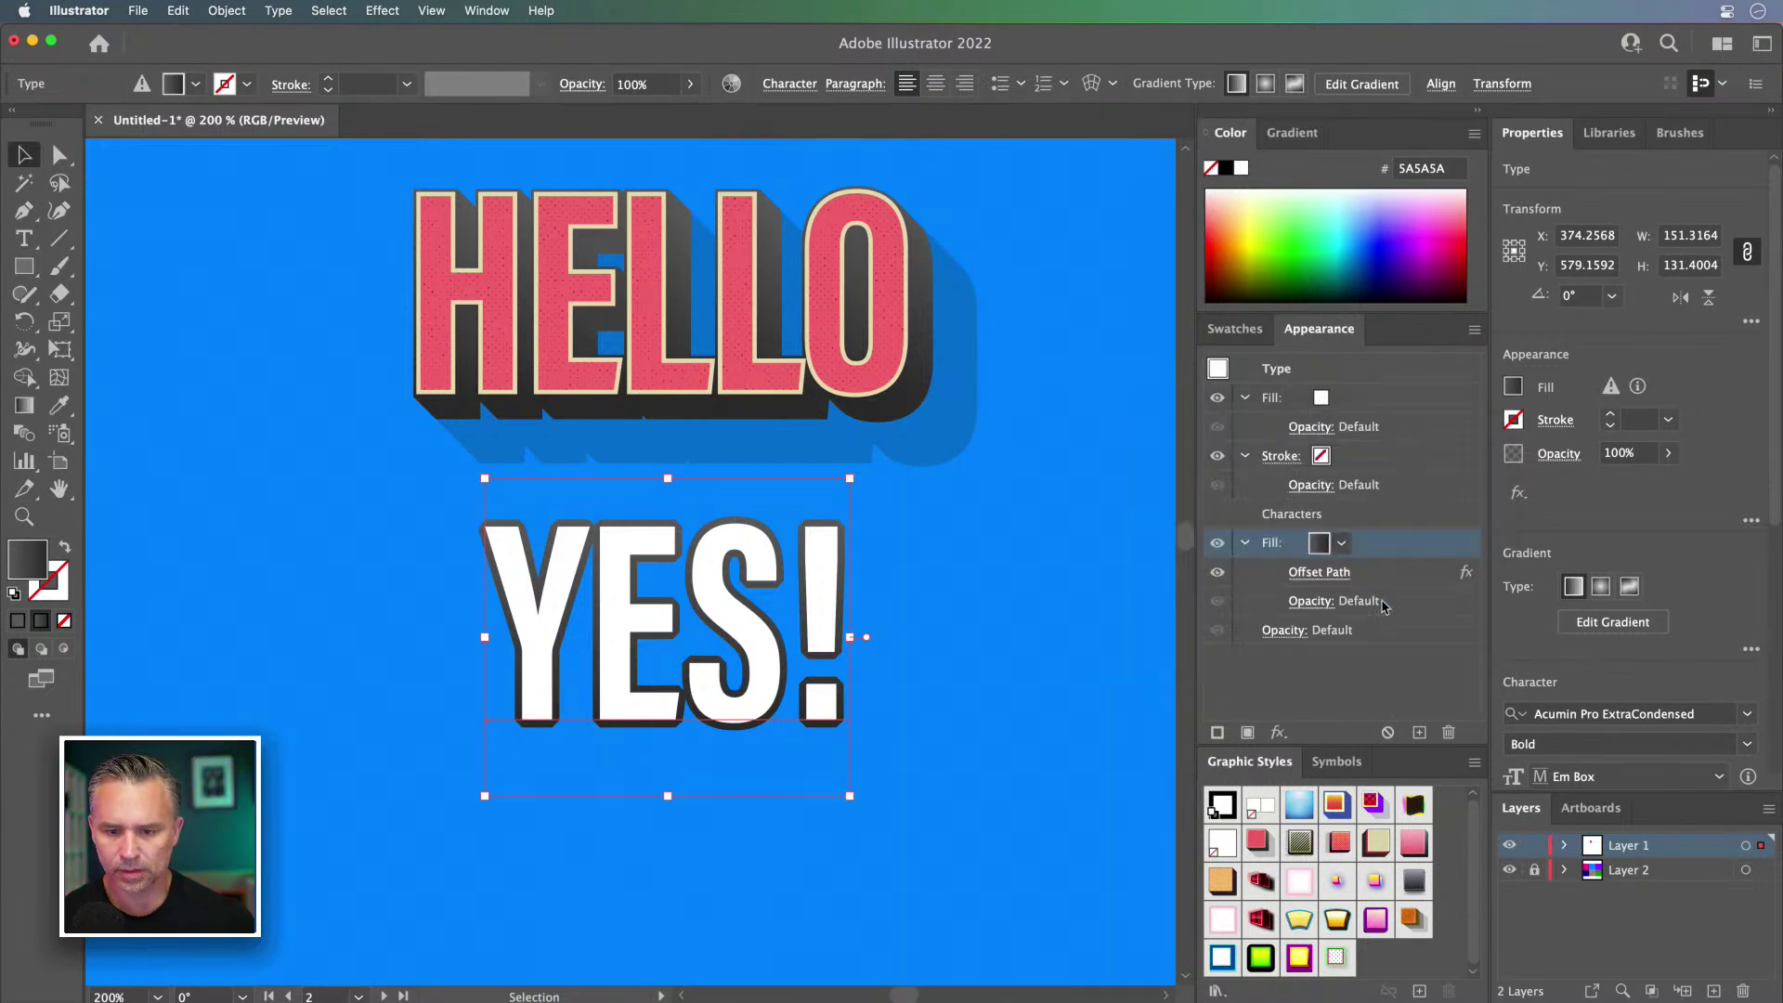
Step: Check the Offset Path settings on the dark gradient fill of HELLO for comparison
click(754, 325)
click(1301, 639)
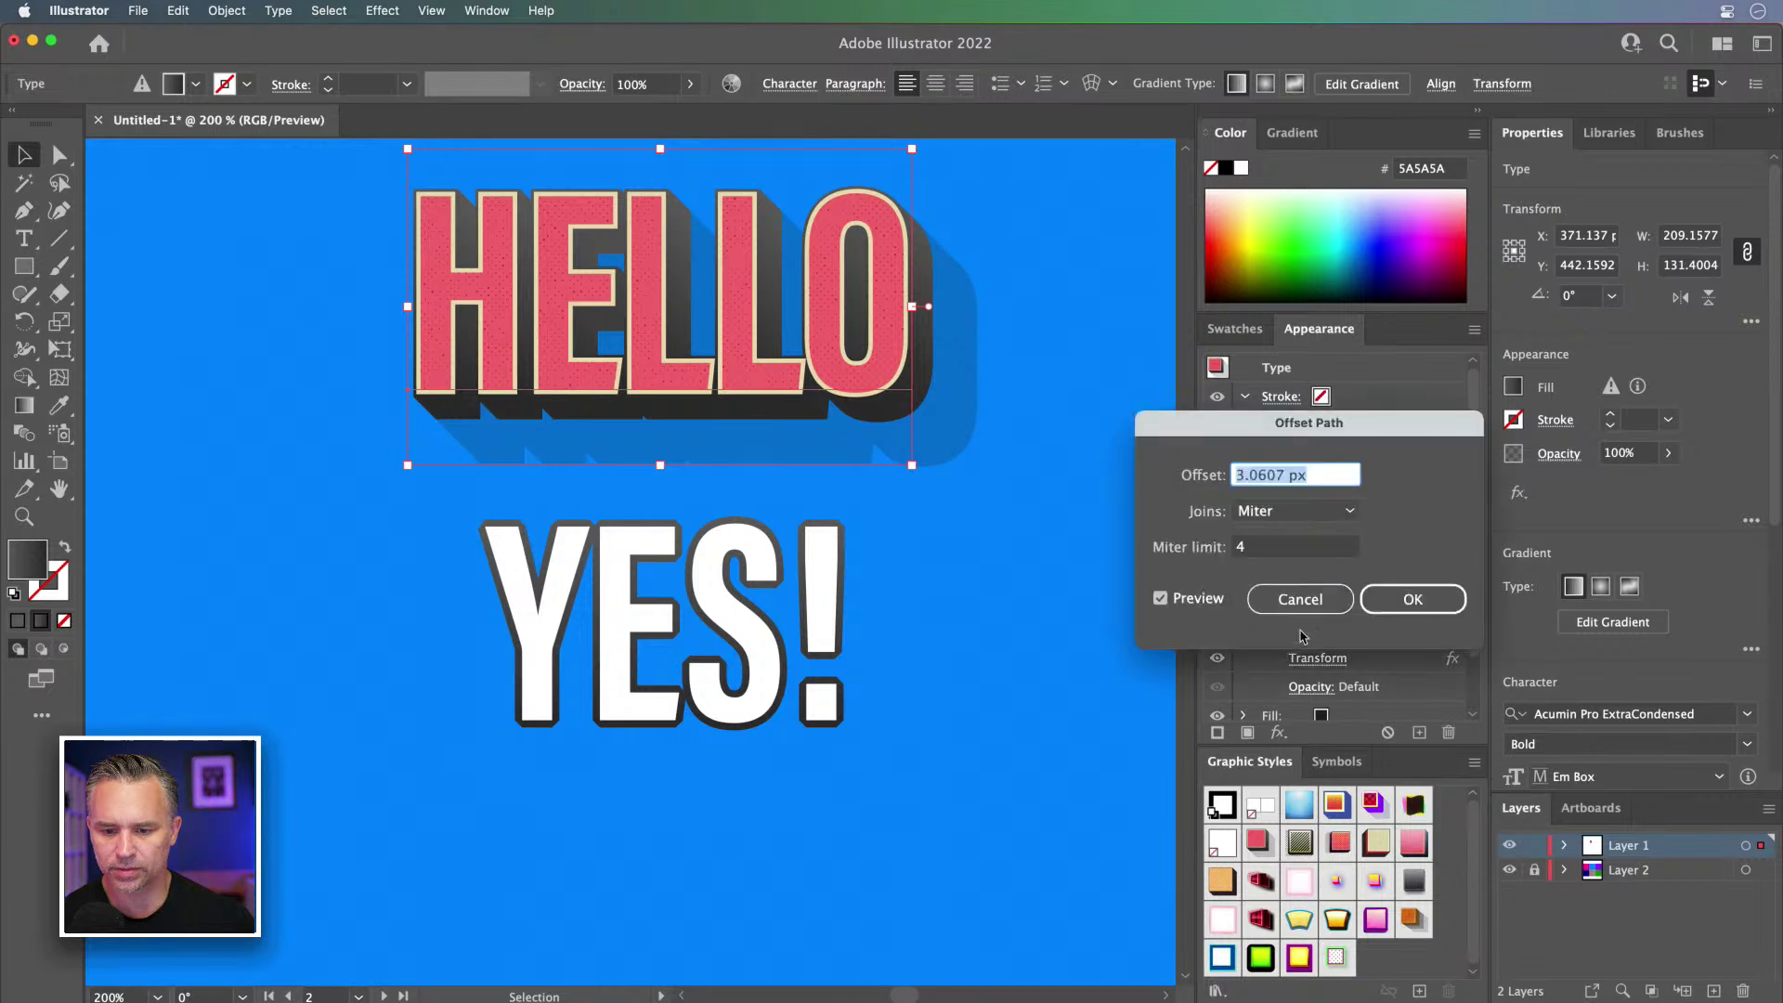
click(1270, 604)
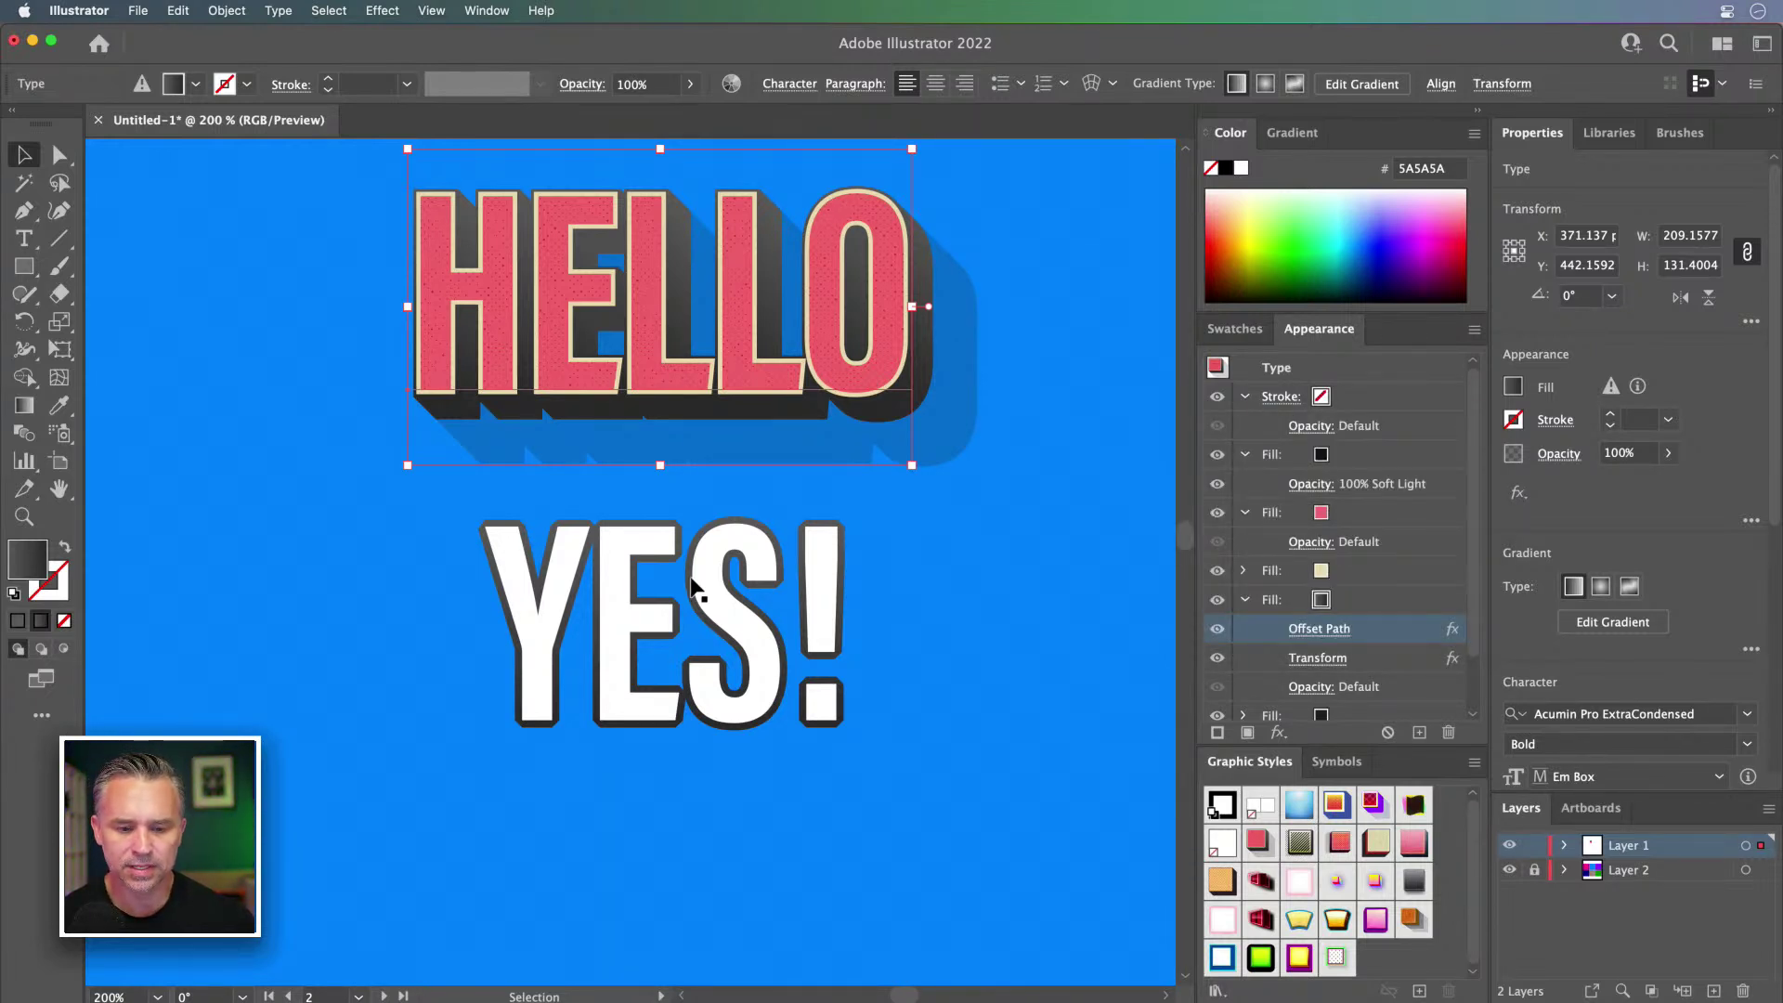
Step: Add a Transform effect to the dark fill of YES! with 3 px horizontal and vertical moves and 20 copies
click(694, 583)
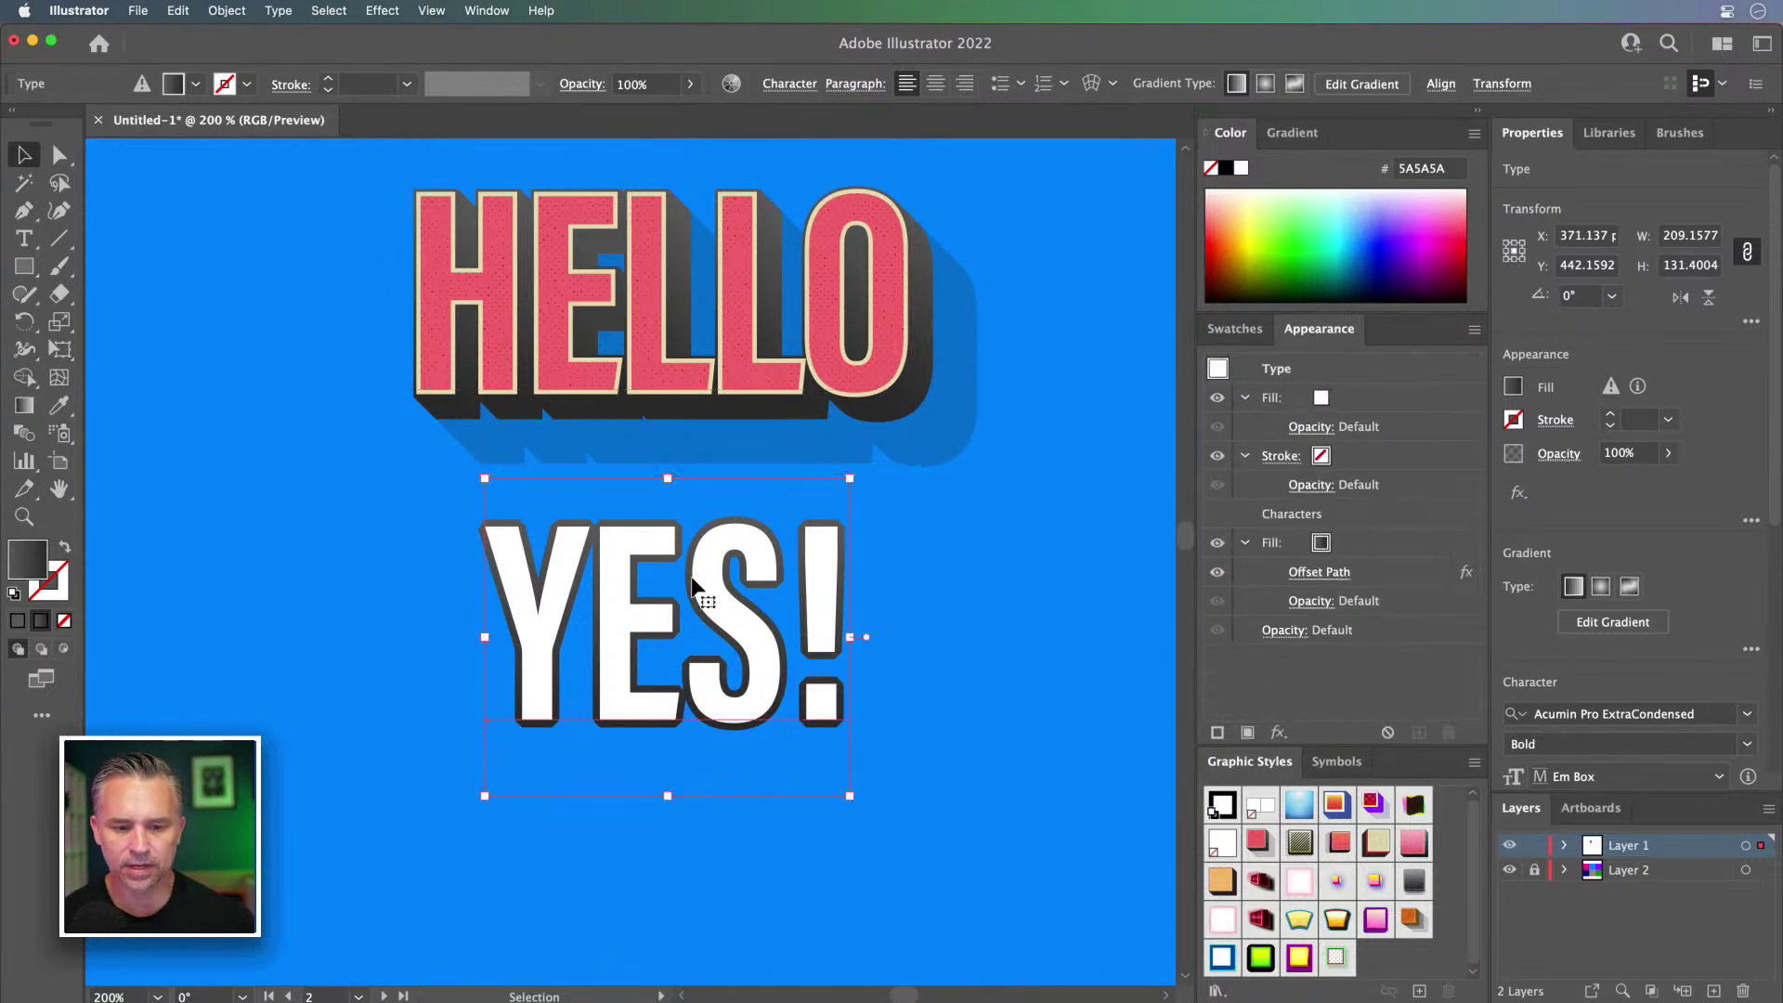
click(1374, 573)
click(1278, 733)
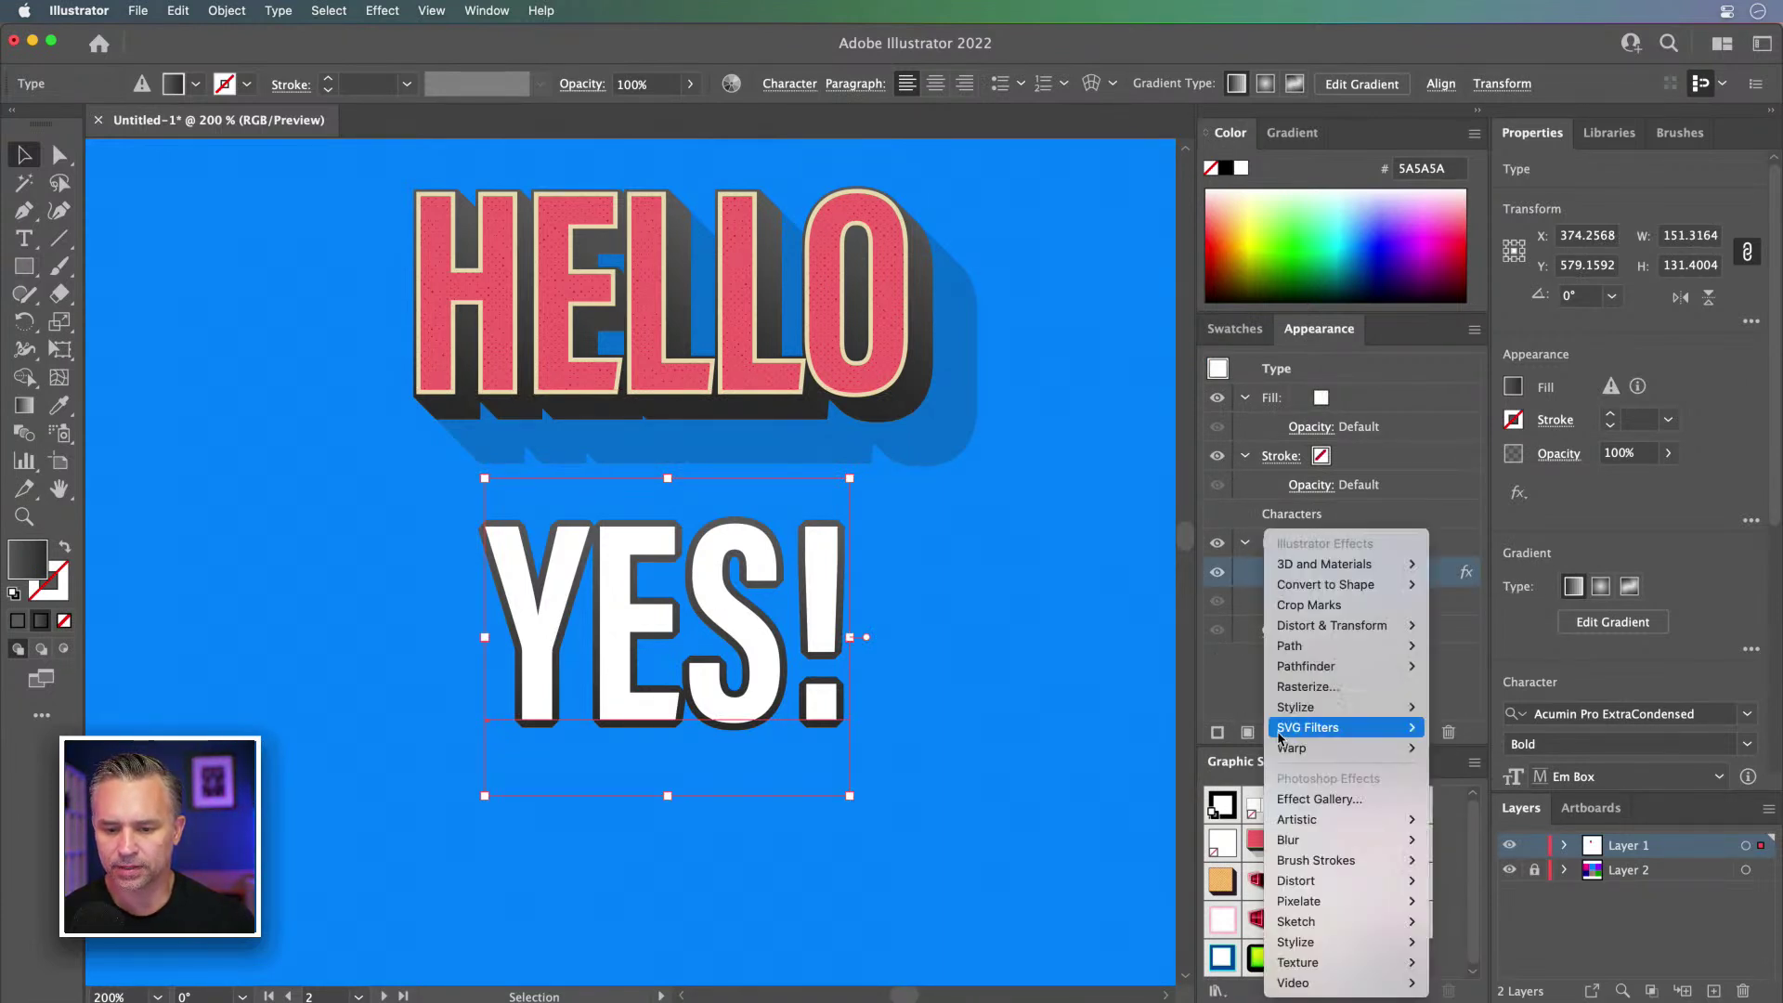
mouse_move(1315, 636)
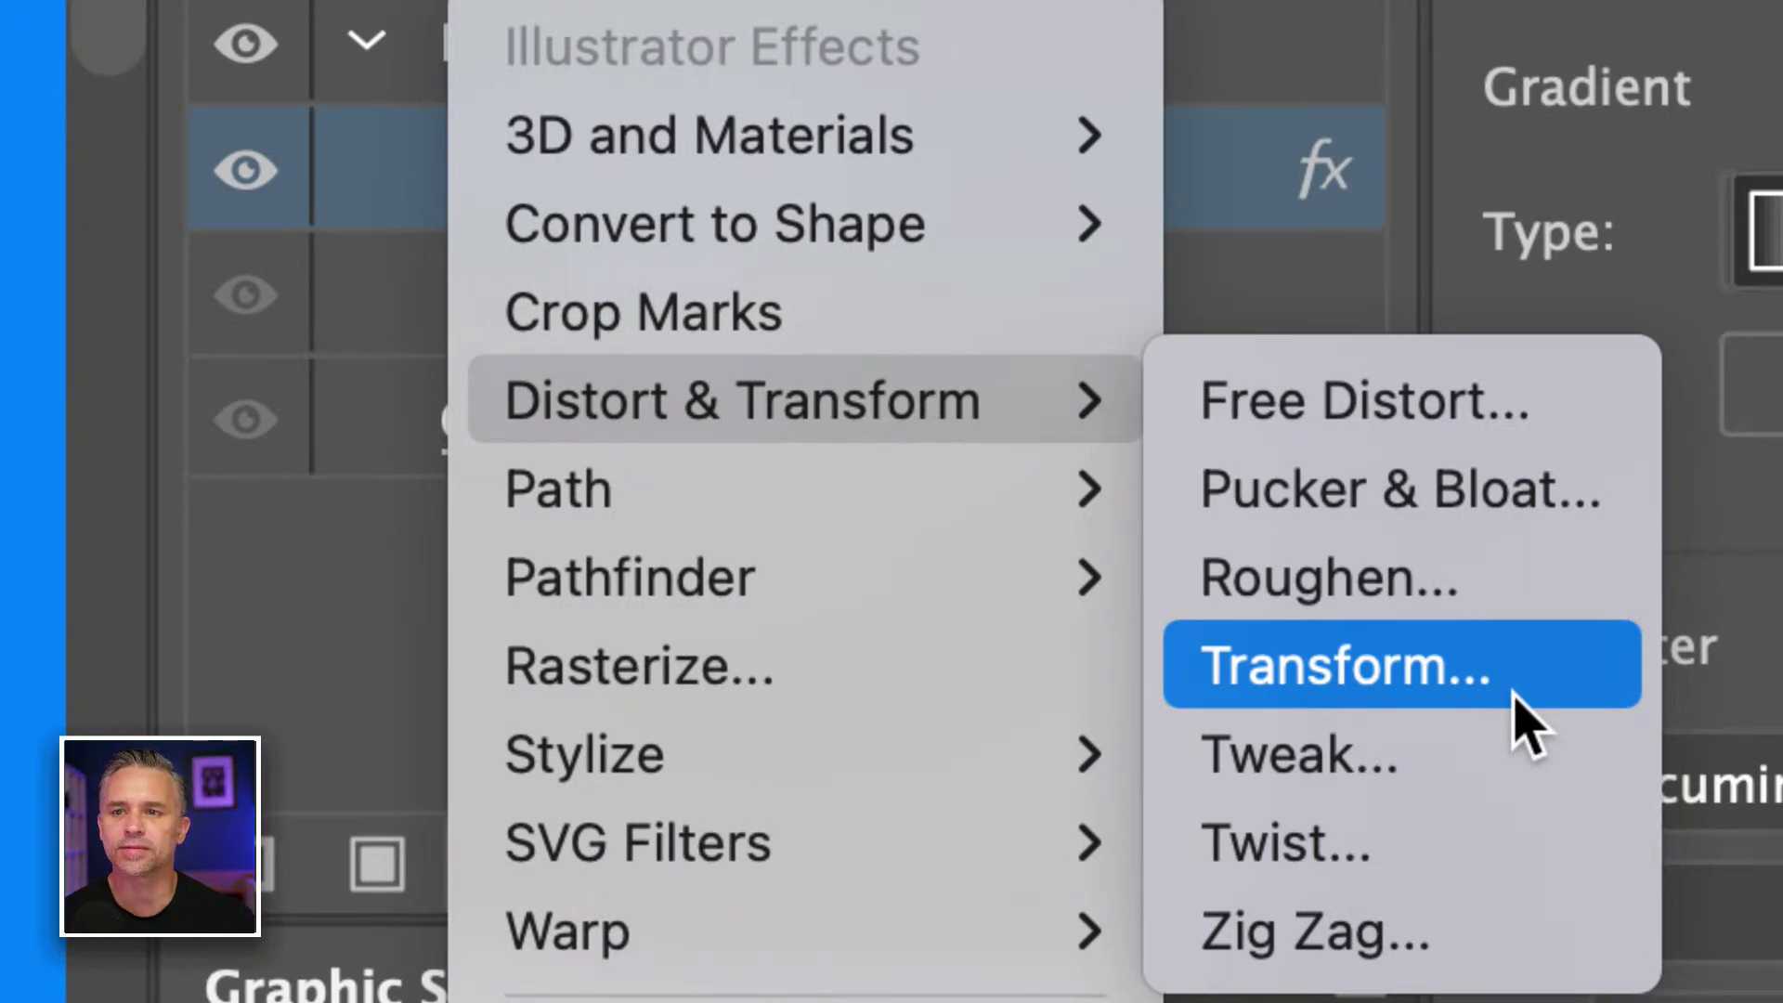
click(1516, 698)
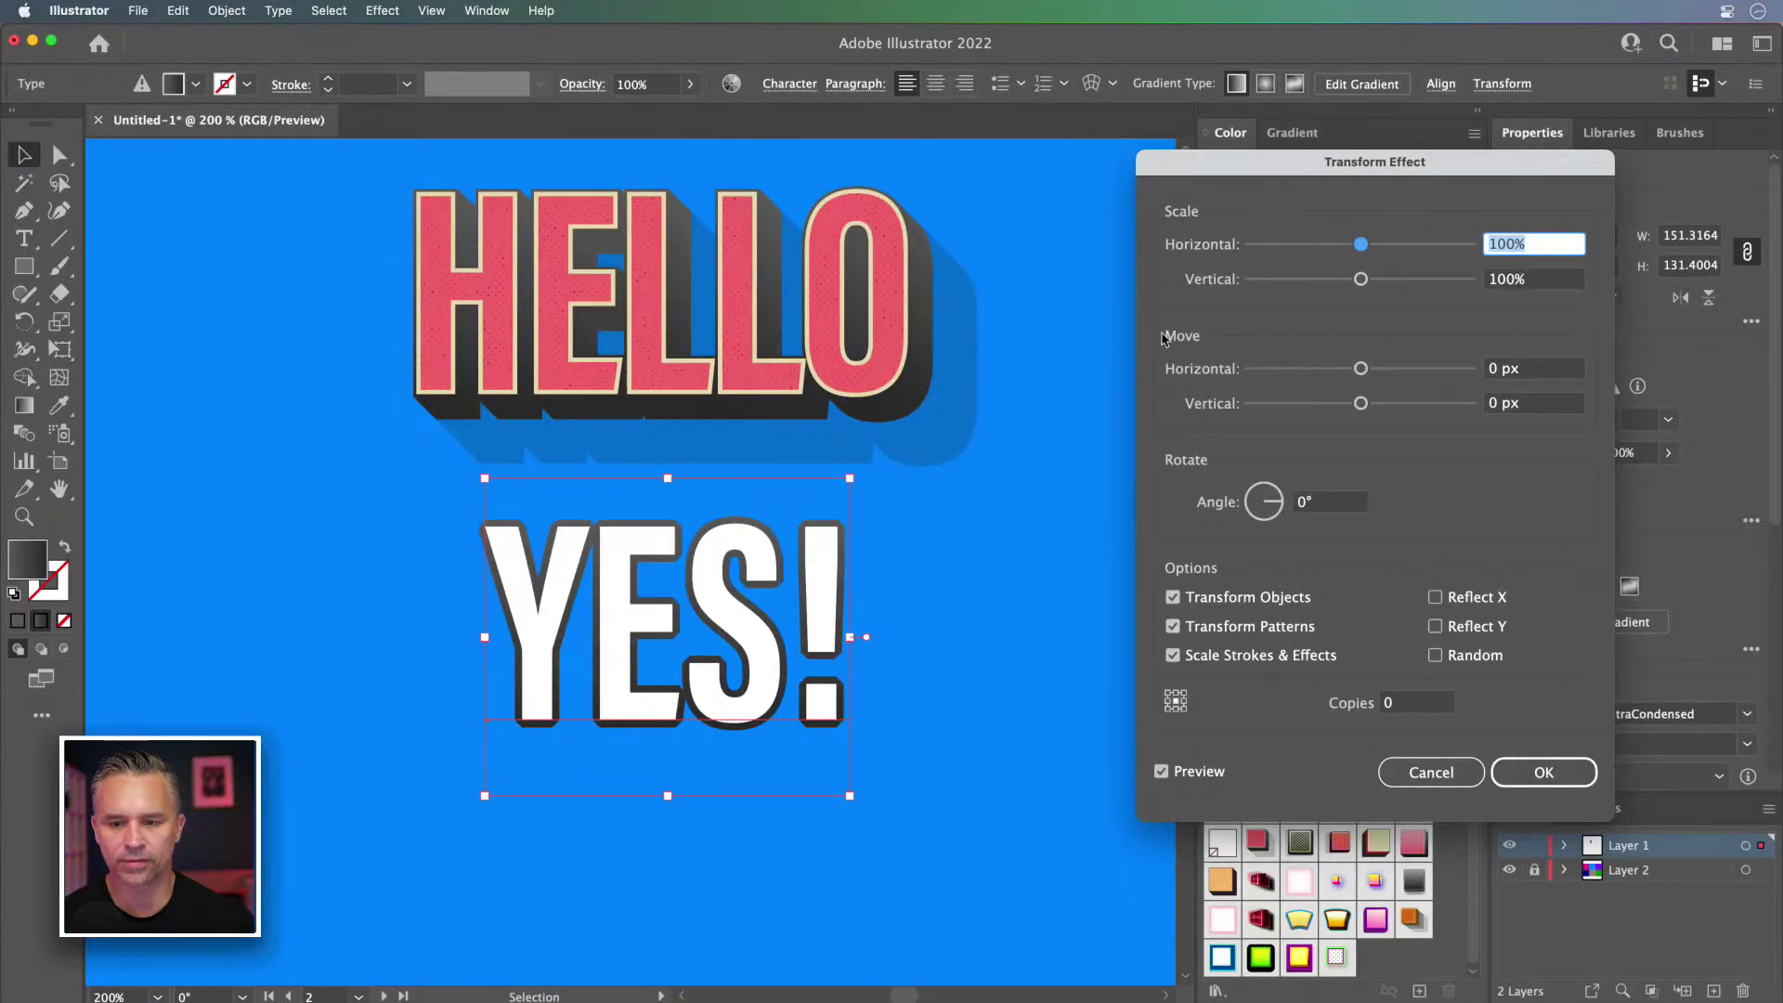
click(1524, 371)
text(3)
key(Tab)
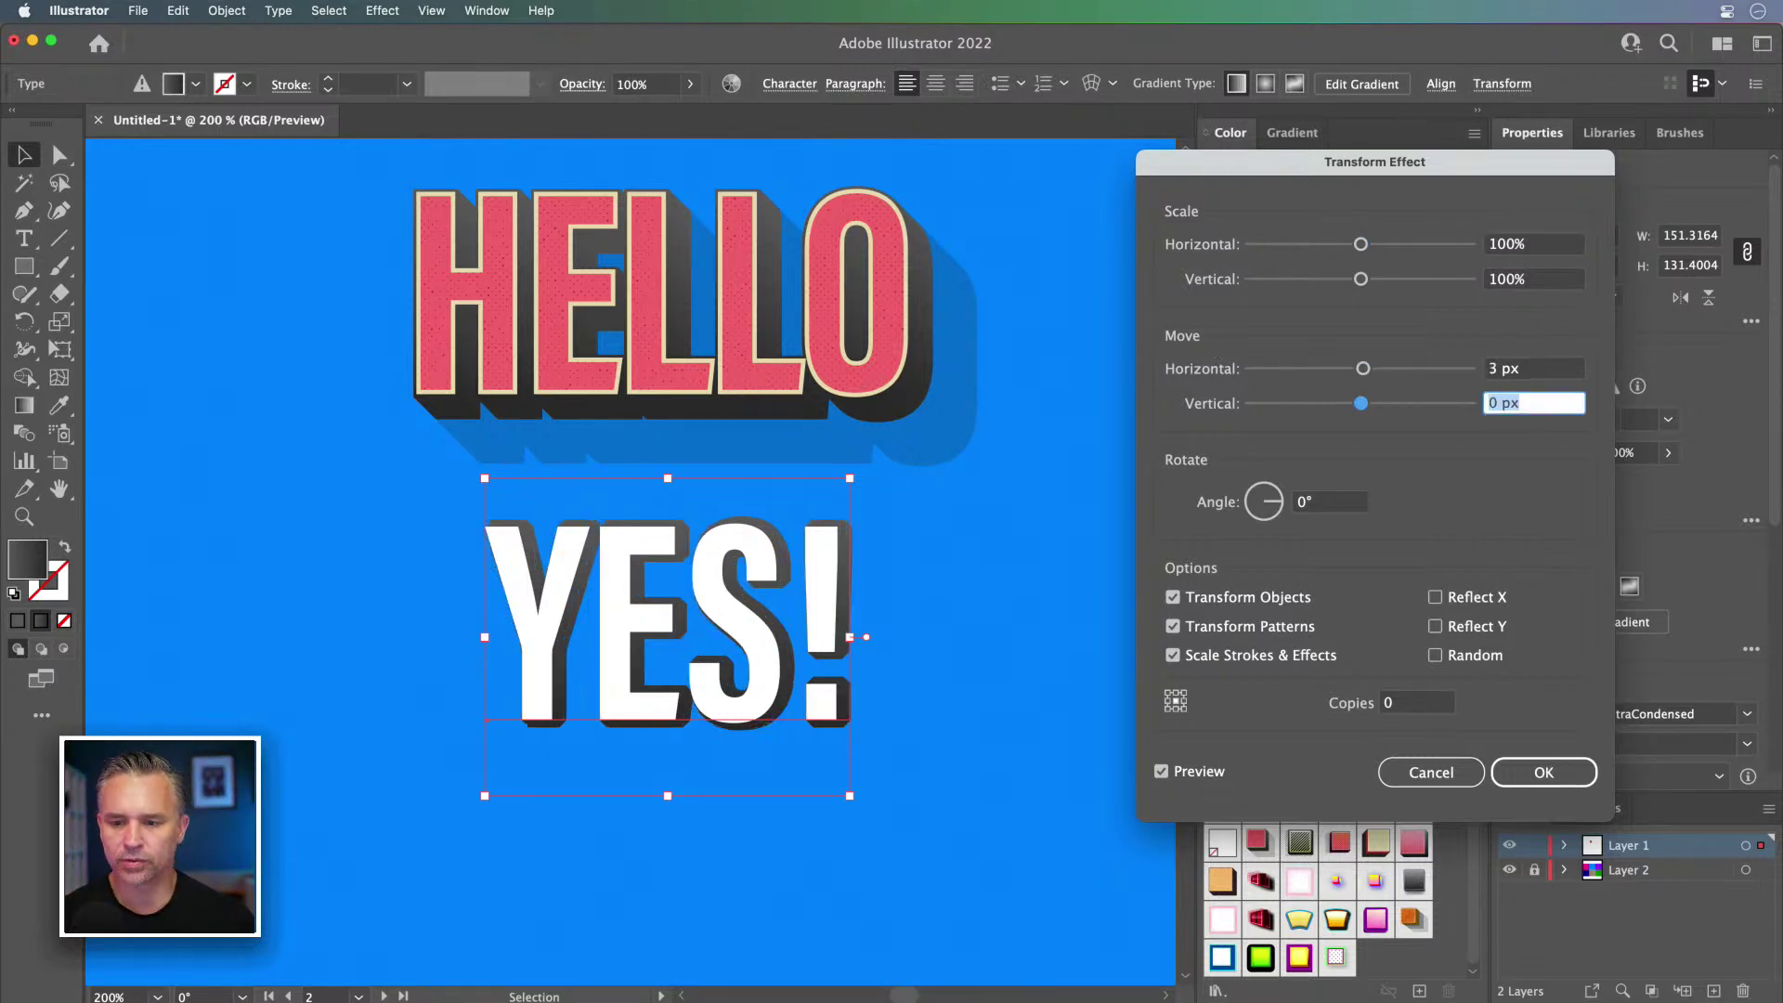
text(3)
key(Tab)
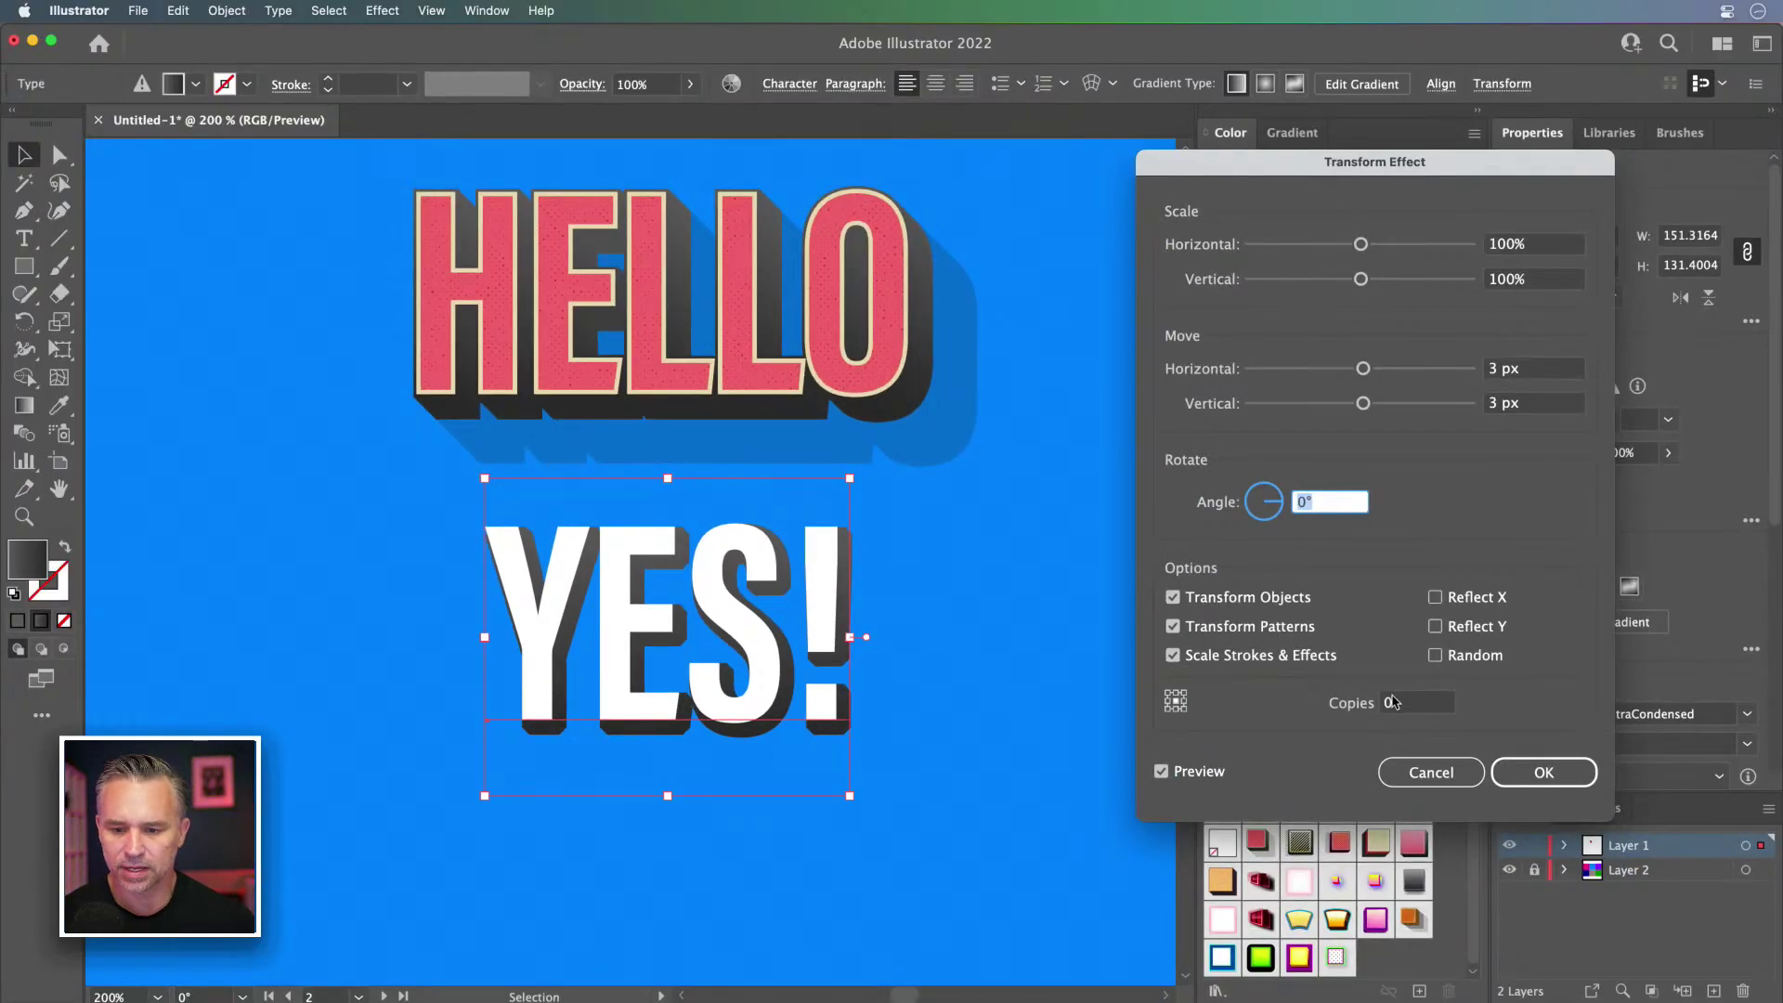
click(1404, 703)
text(20)
key(Tab)
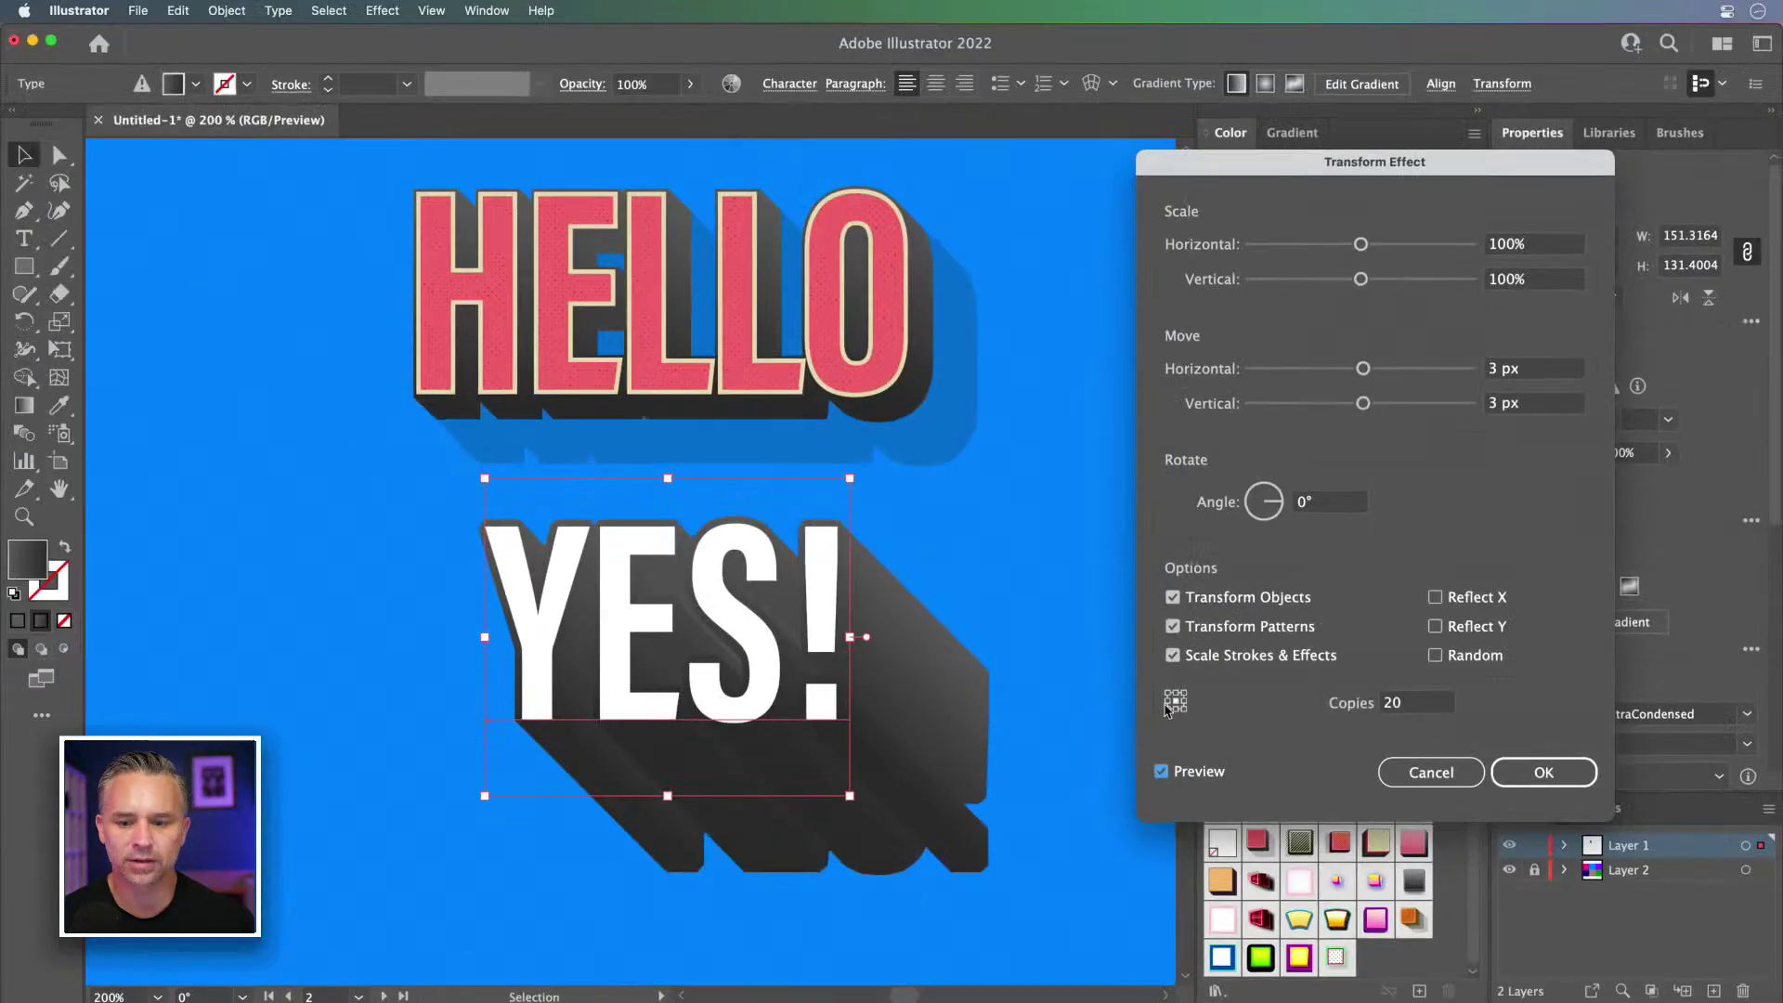
Step: Set the Transform effect's horizontal and vertical moves to 1 px each and the number of copies to 30
drag(1567, 372, 1365, 360)
text(1)
key(Tab)
text(1)
key(Tab)
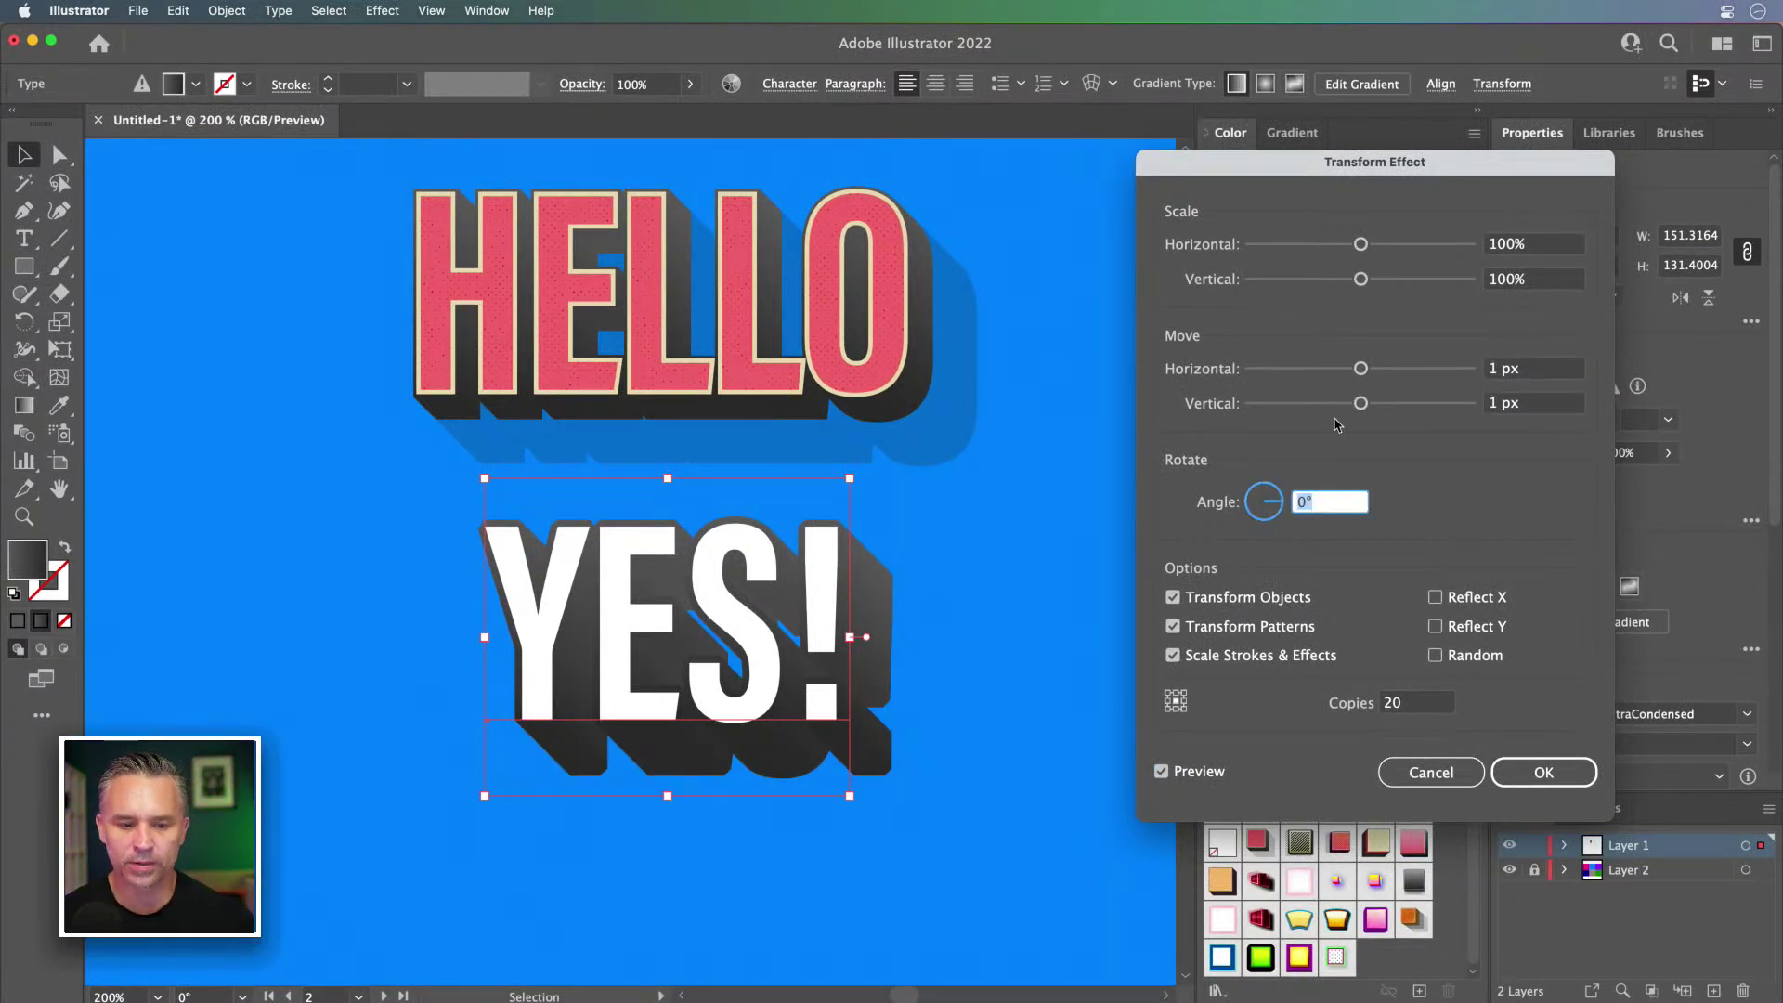
click(1404, 705)
text(30)
key(Tab)
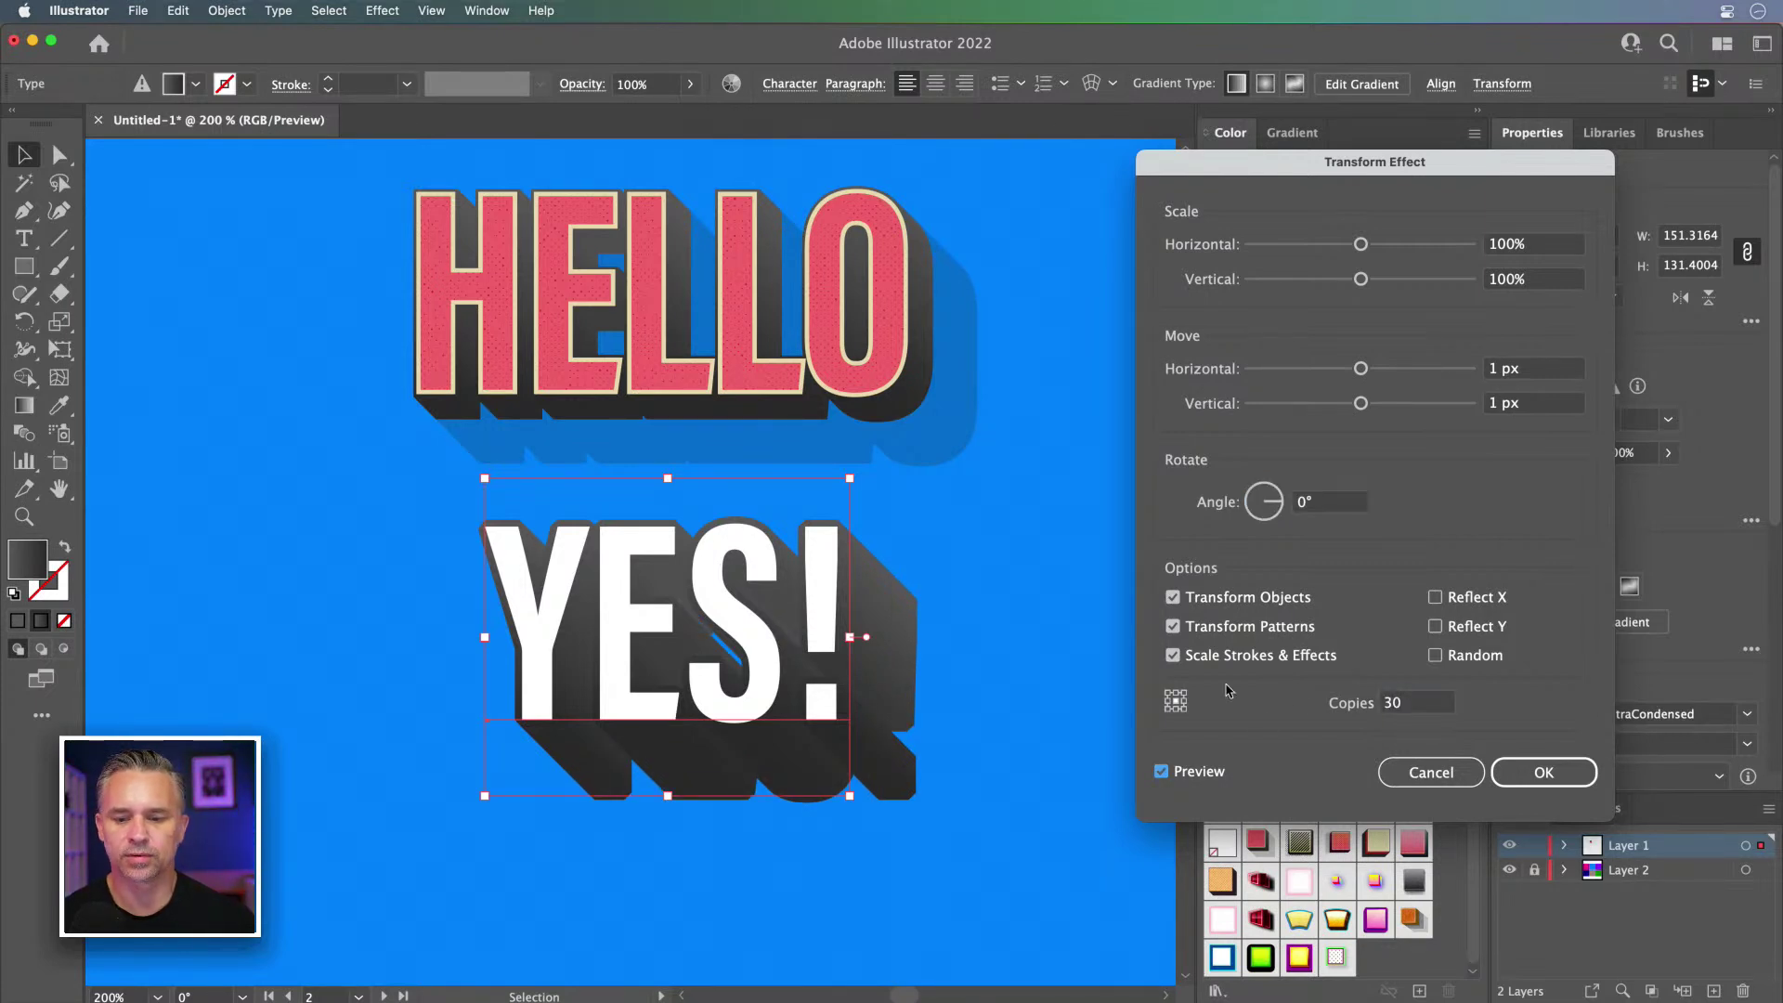
Step: Try a vertical move of 1.5 px in the Transform effect on the dark fill of YES!
click(1275, 517)
drag(1272, 516, 1282, 504)
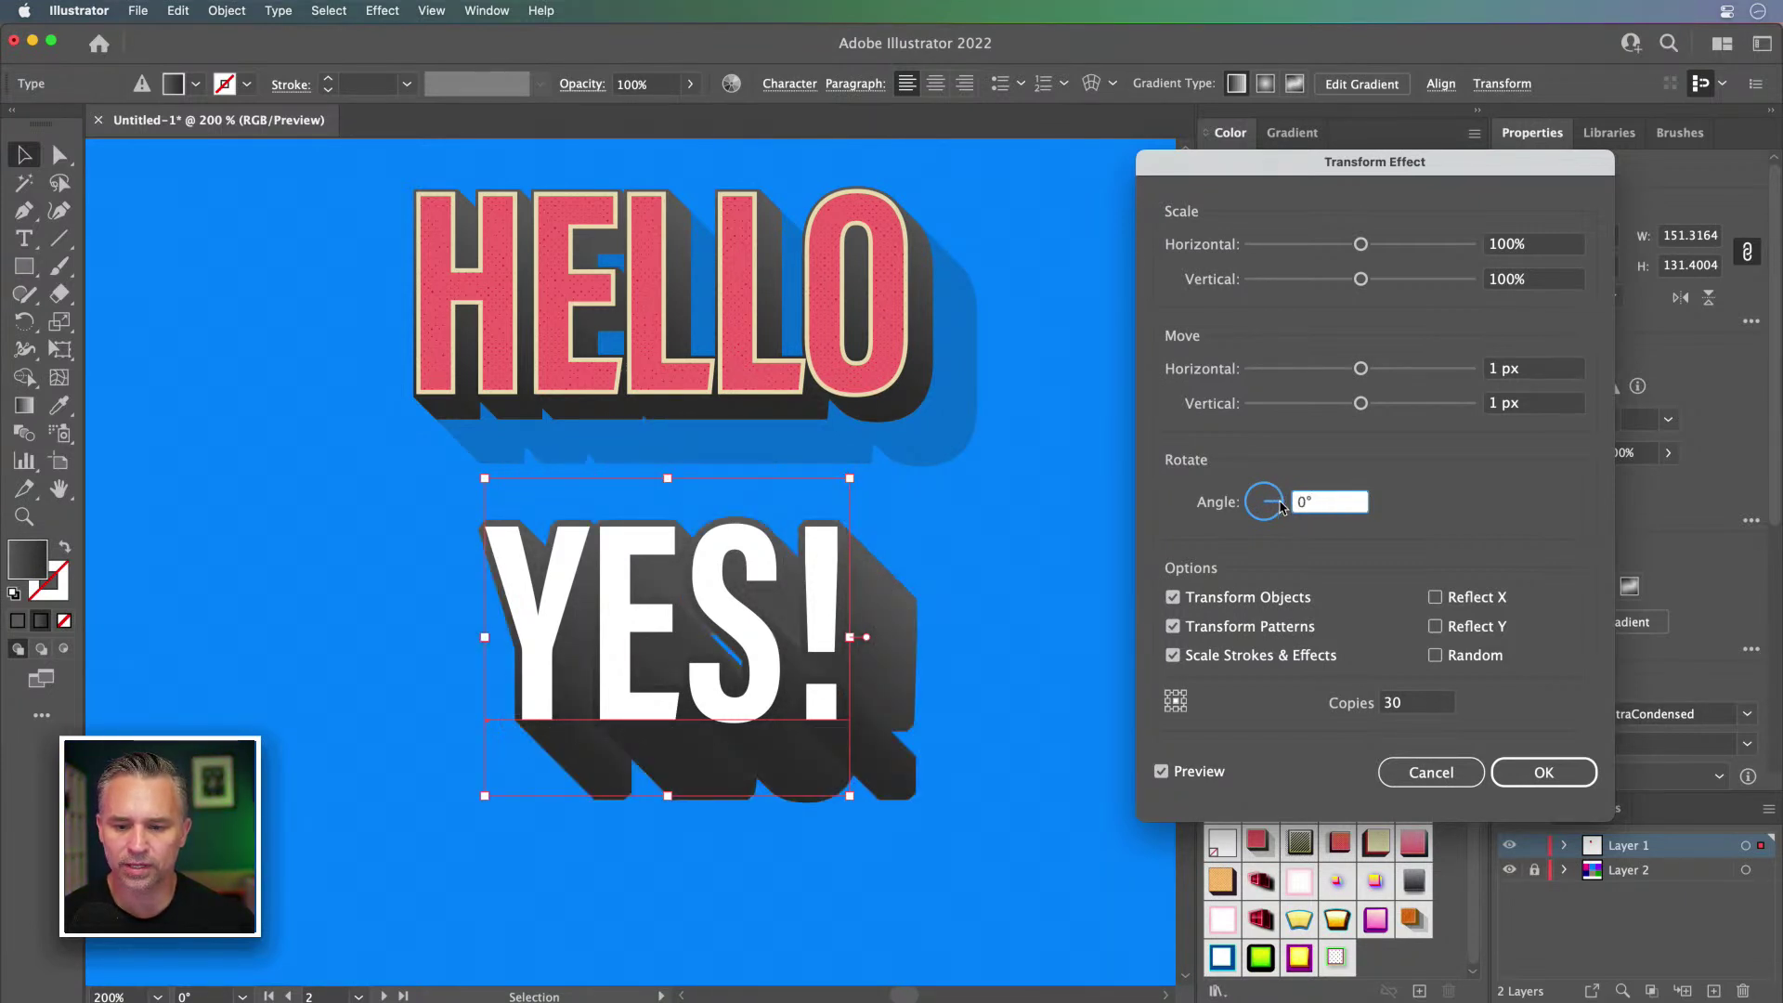
click(1493, 405)
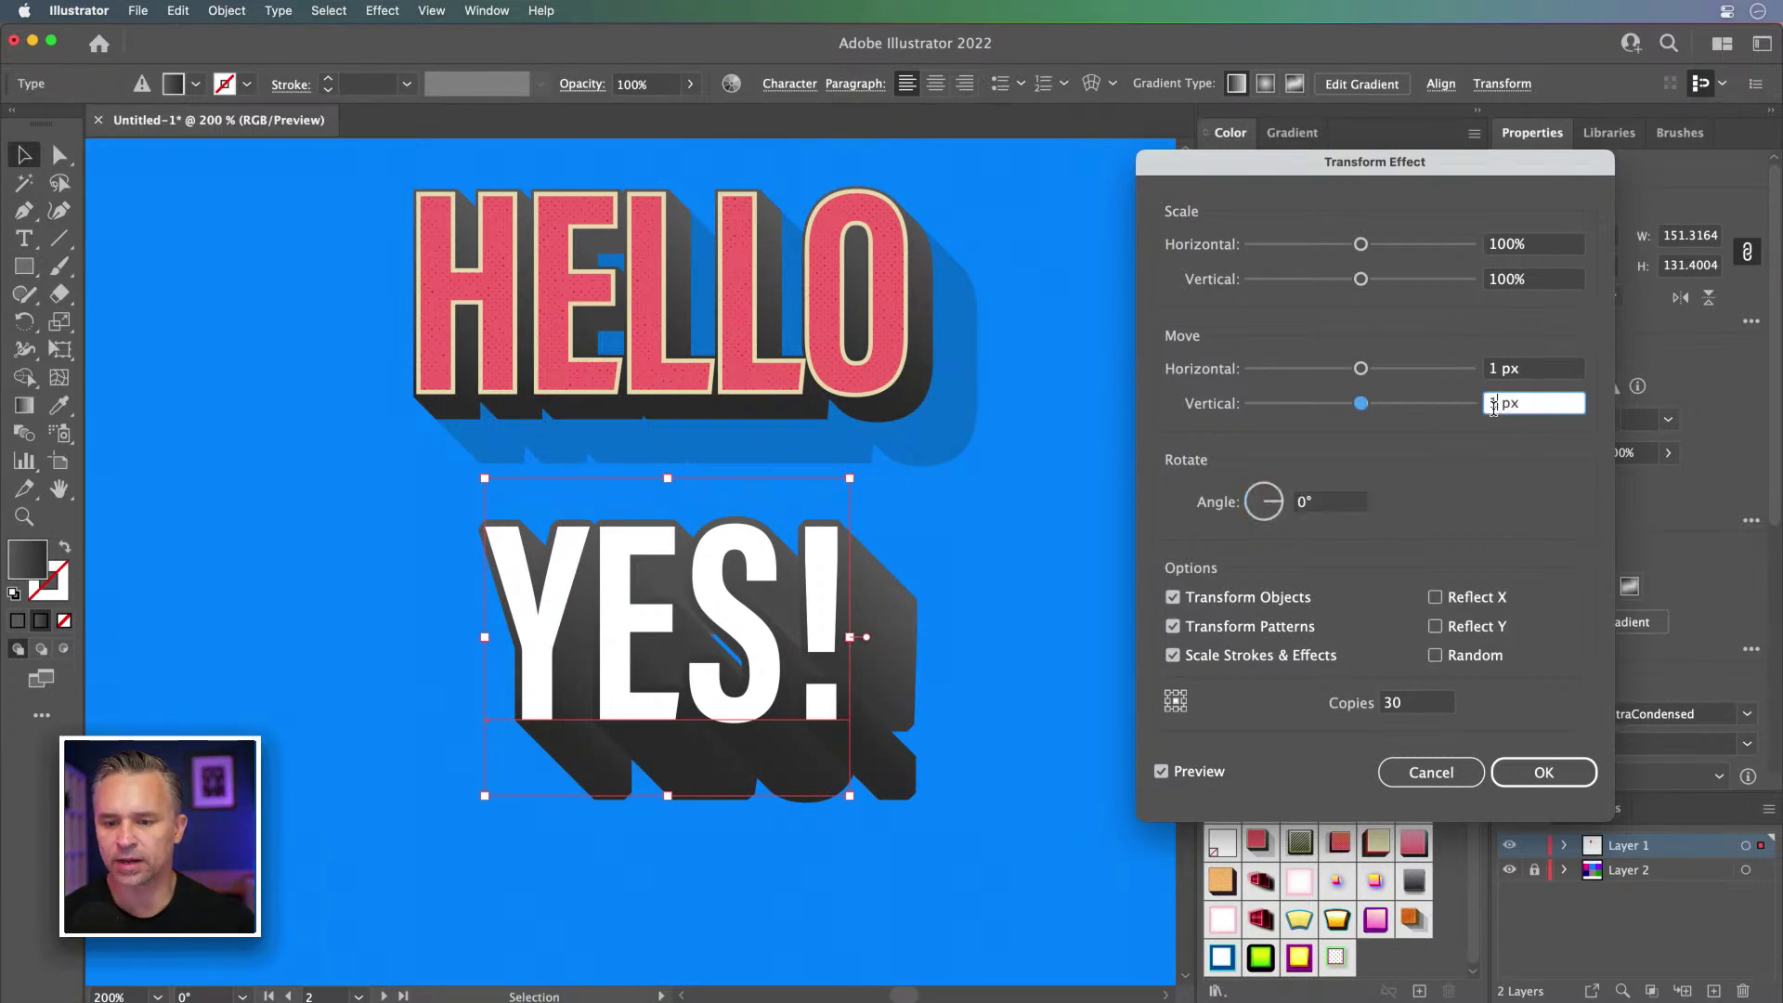
text(.5)
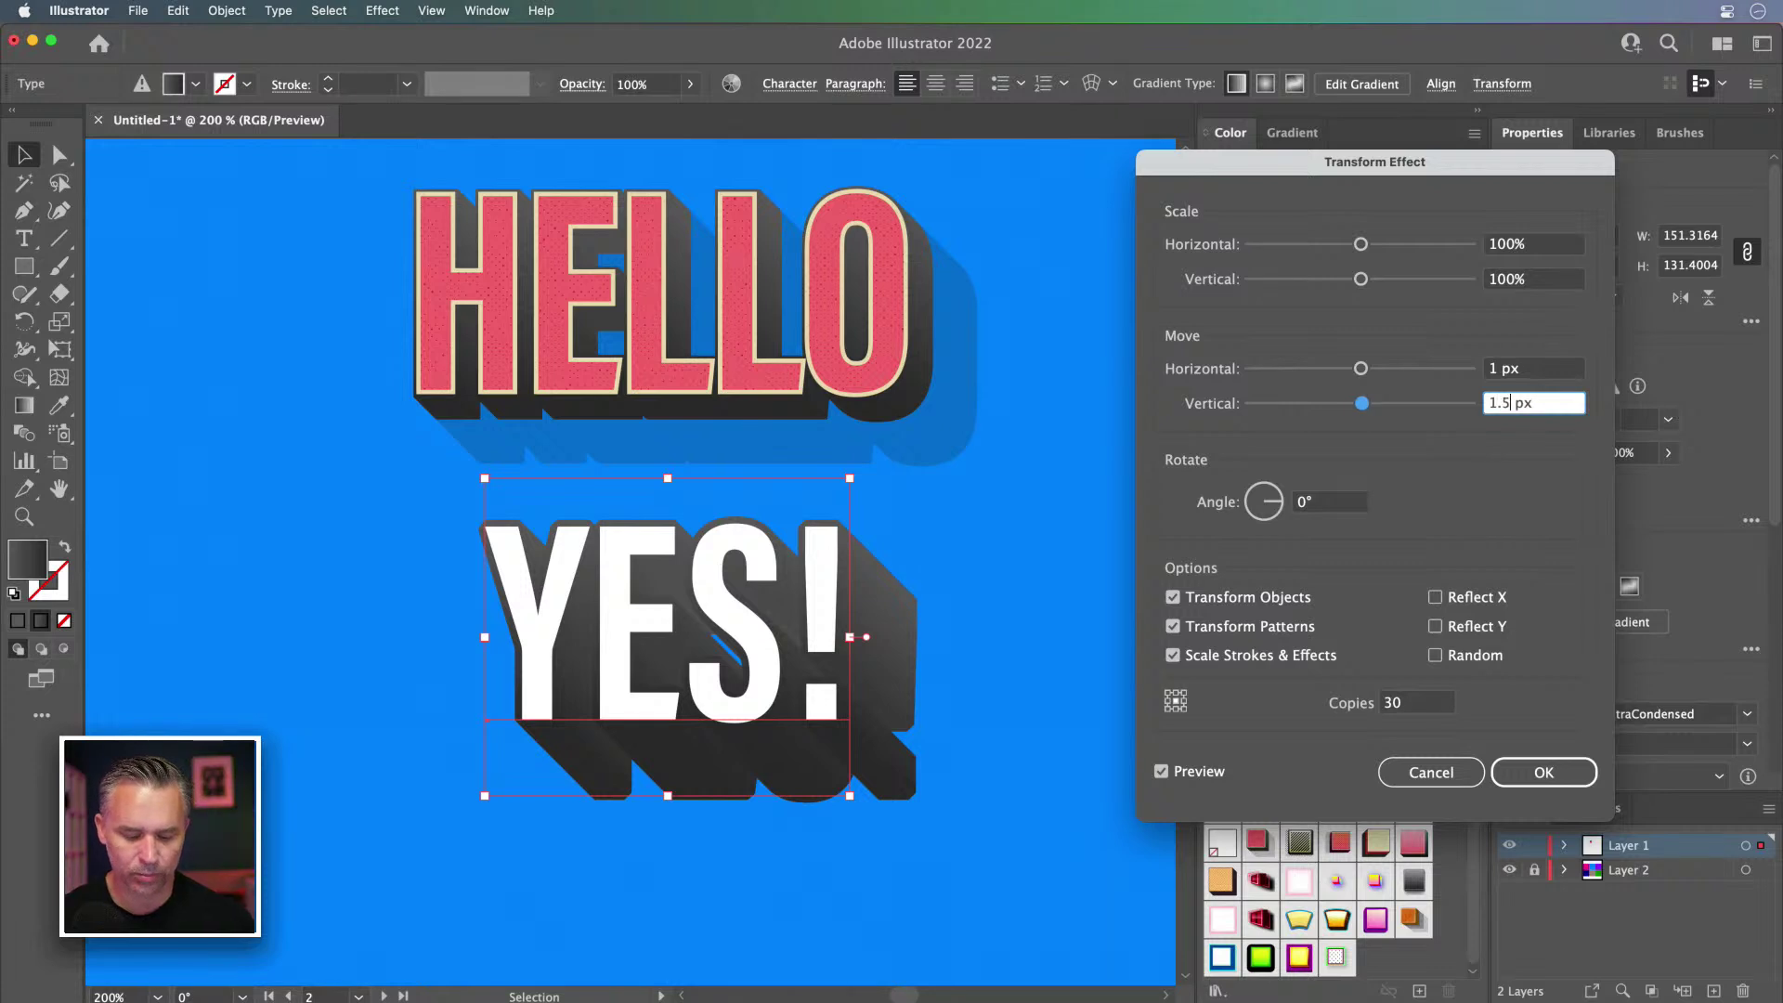
key(Tab)
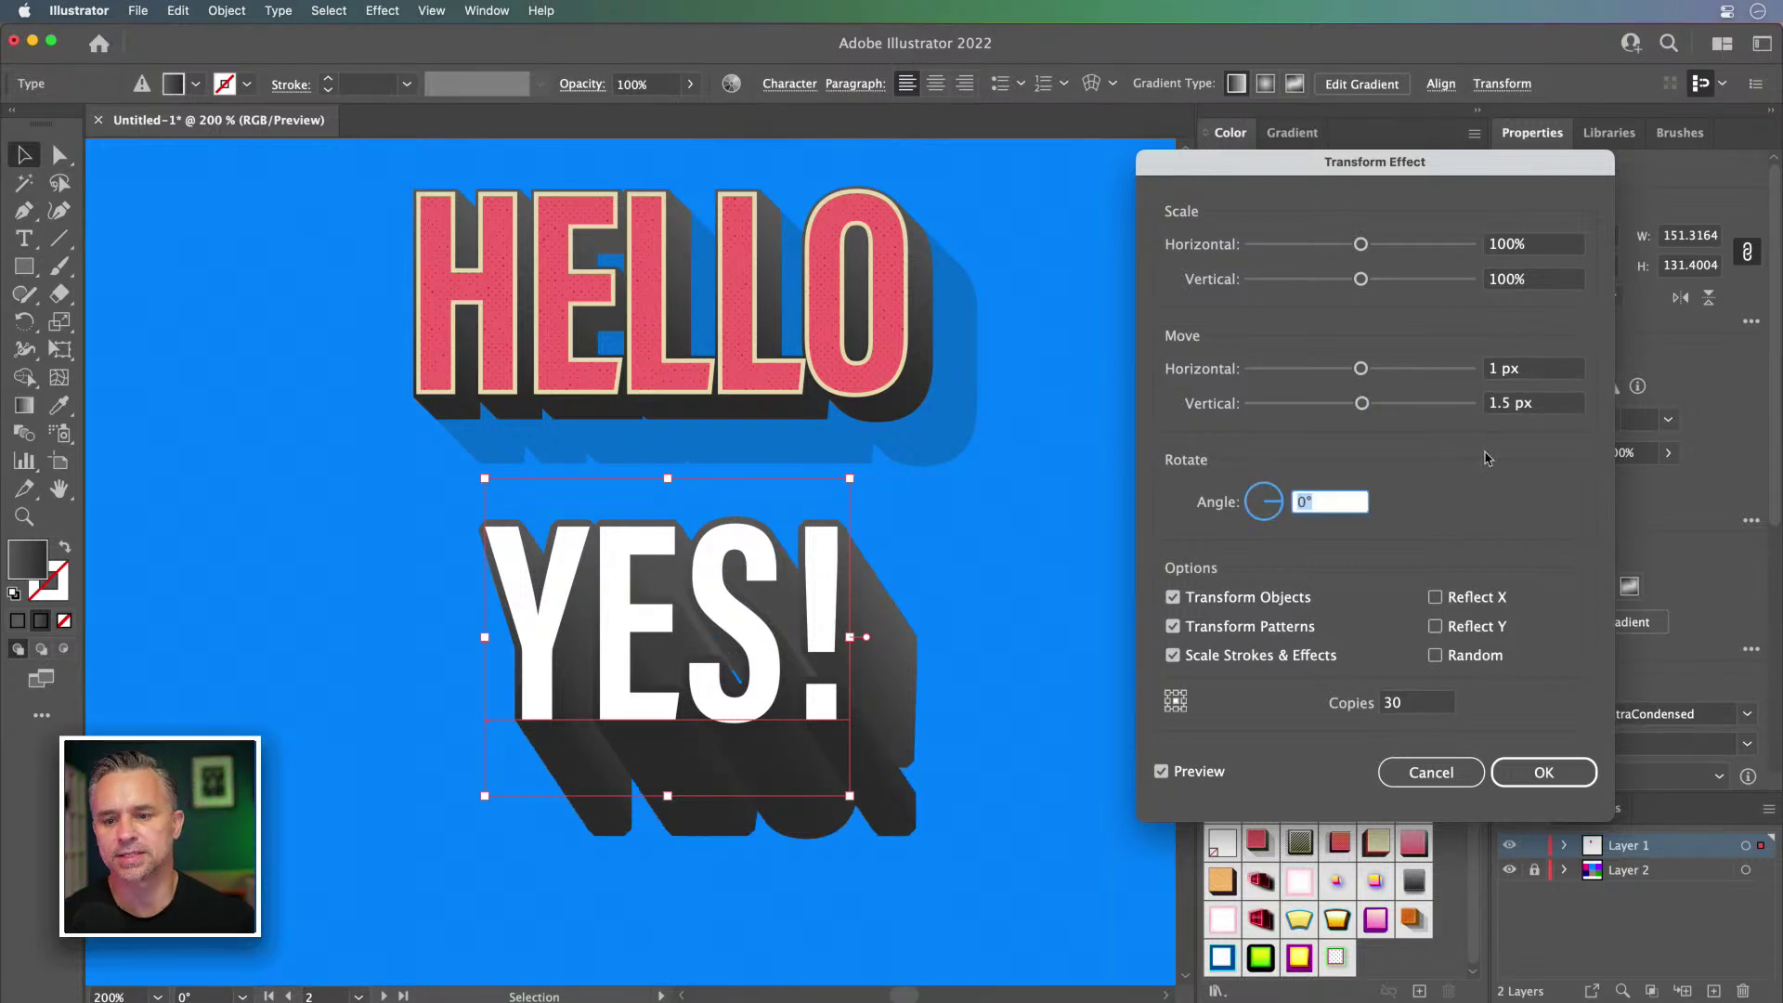
Step: Try a vertical move of -1 px and a horizontal move of -2 px in the Transform effect
double_click(1504, 405)
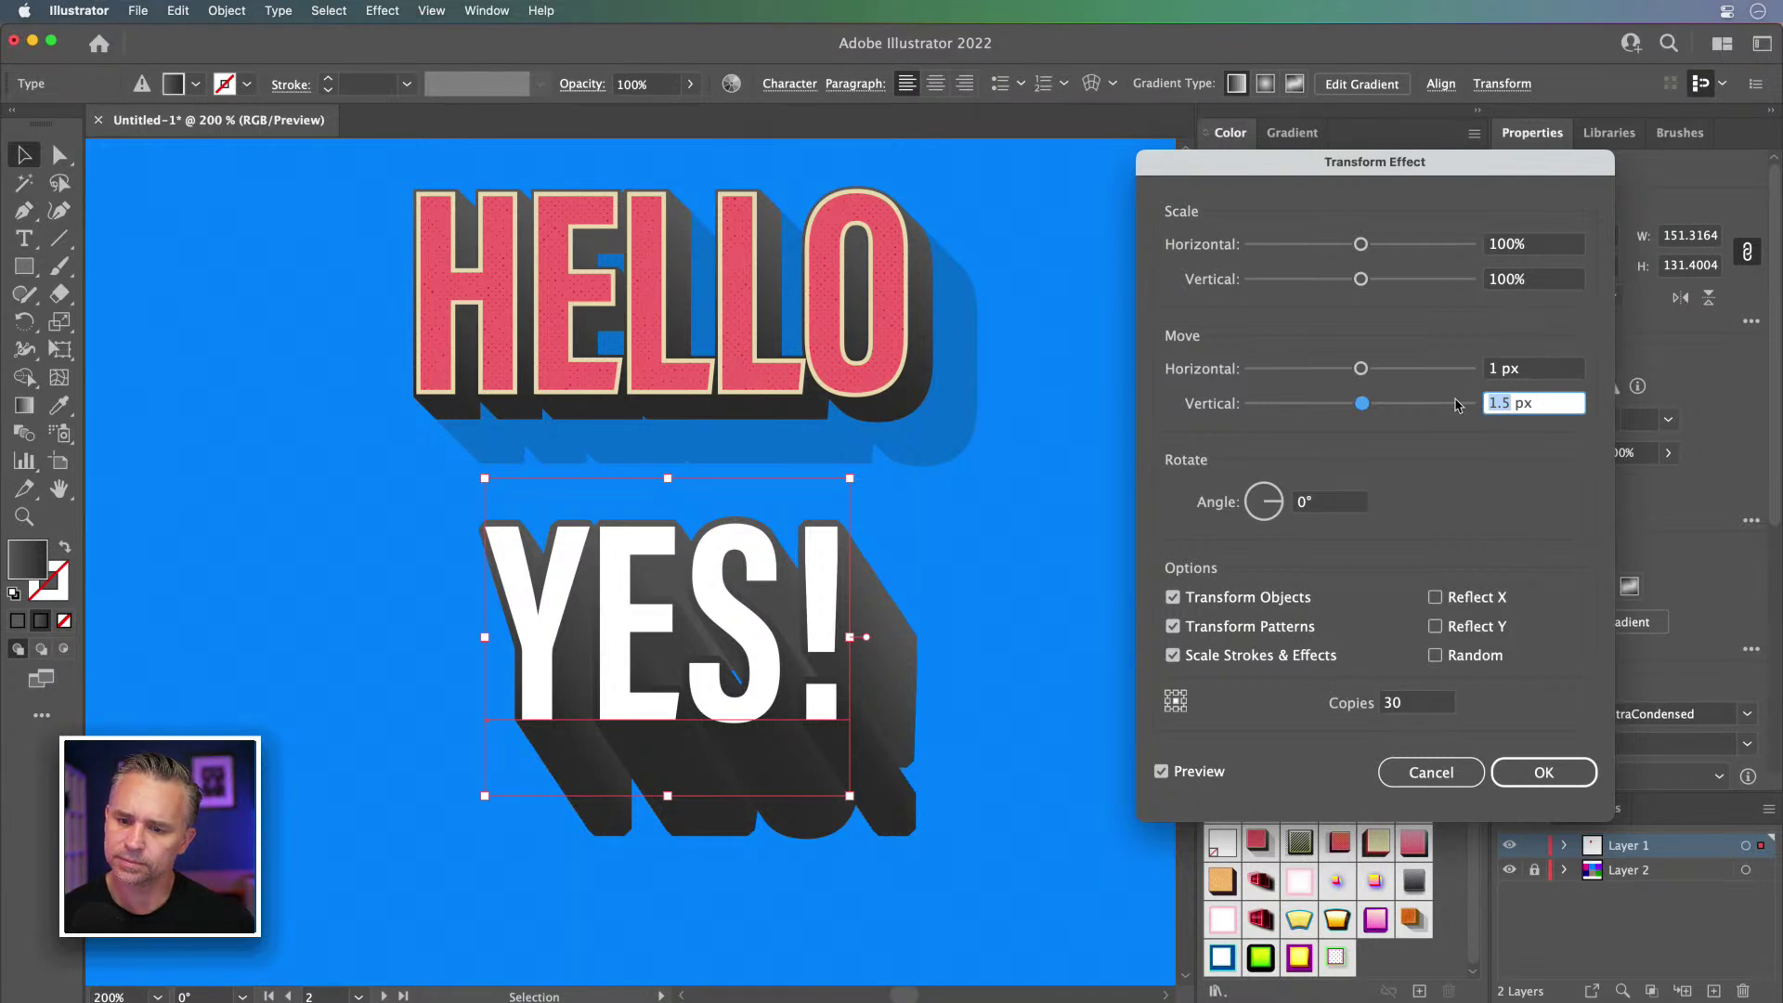
text(-1)
key(Tab)
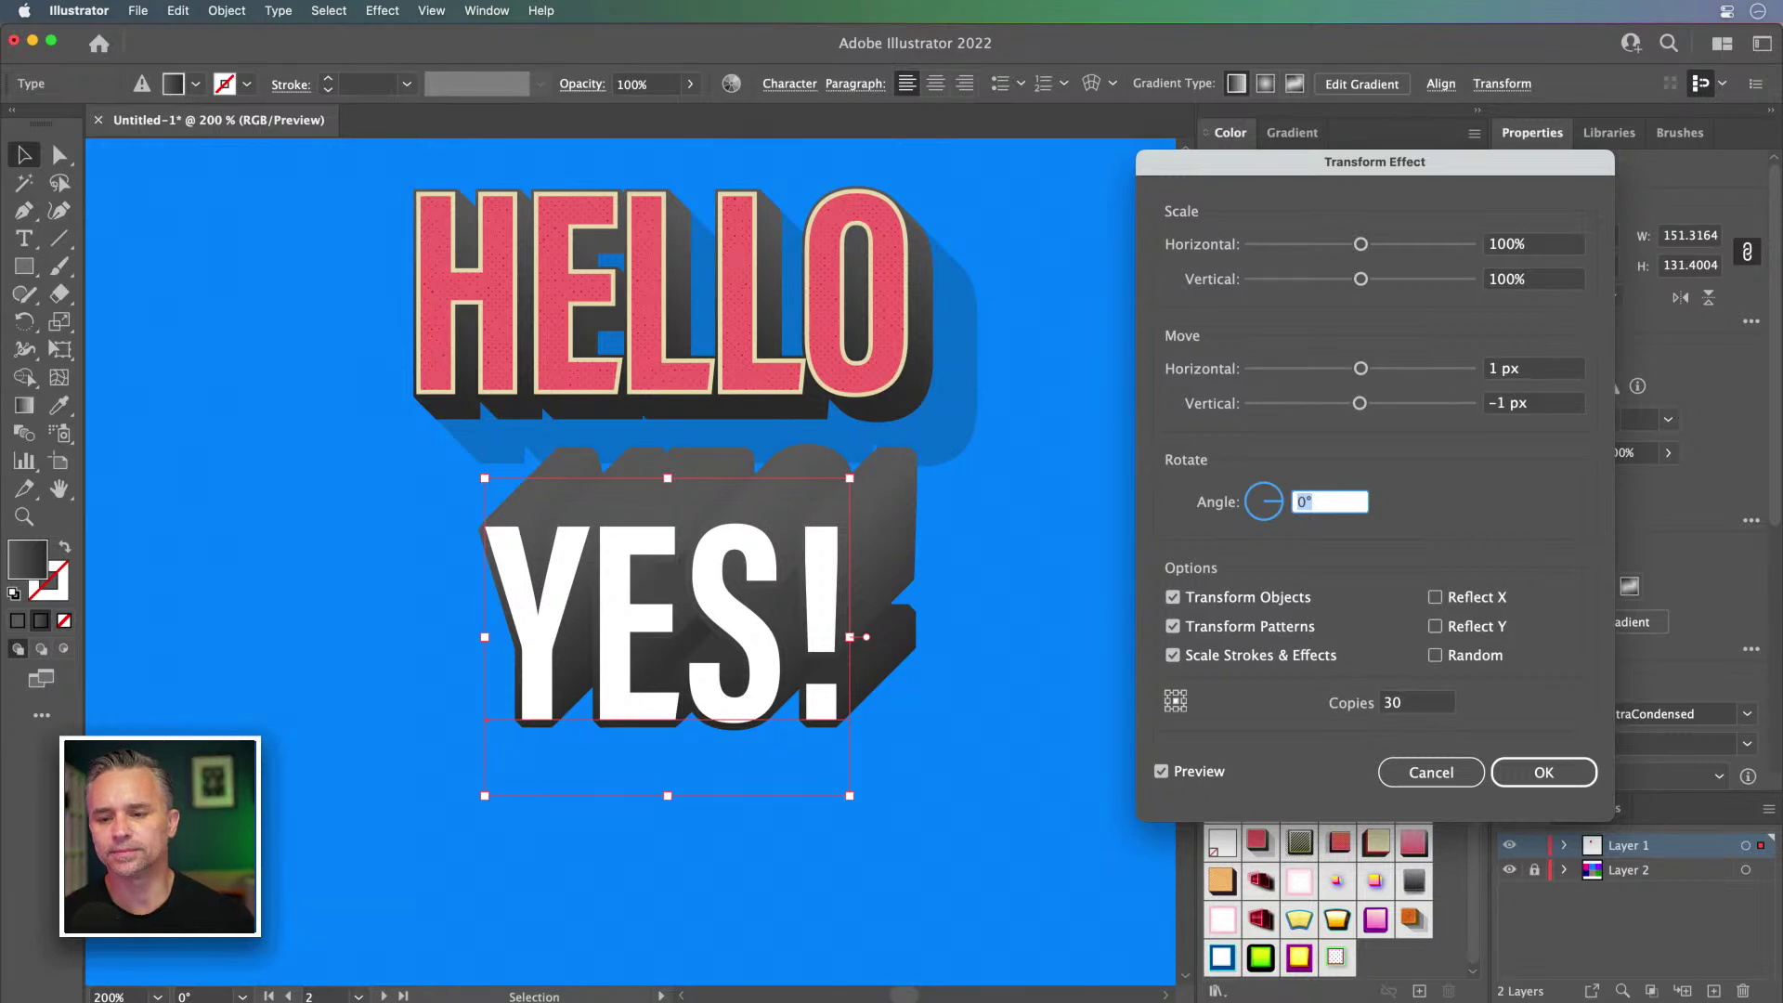
double_click(1495, 368)
text(-)
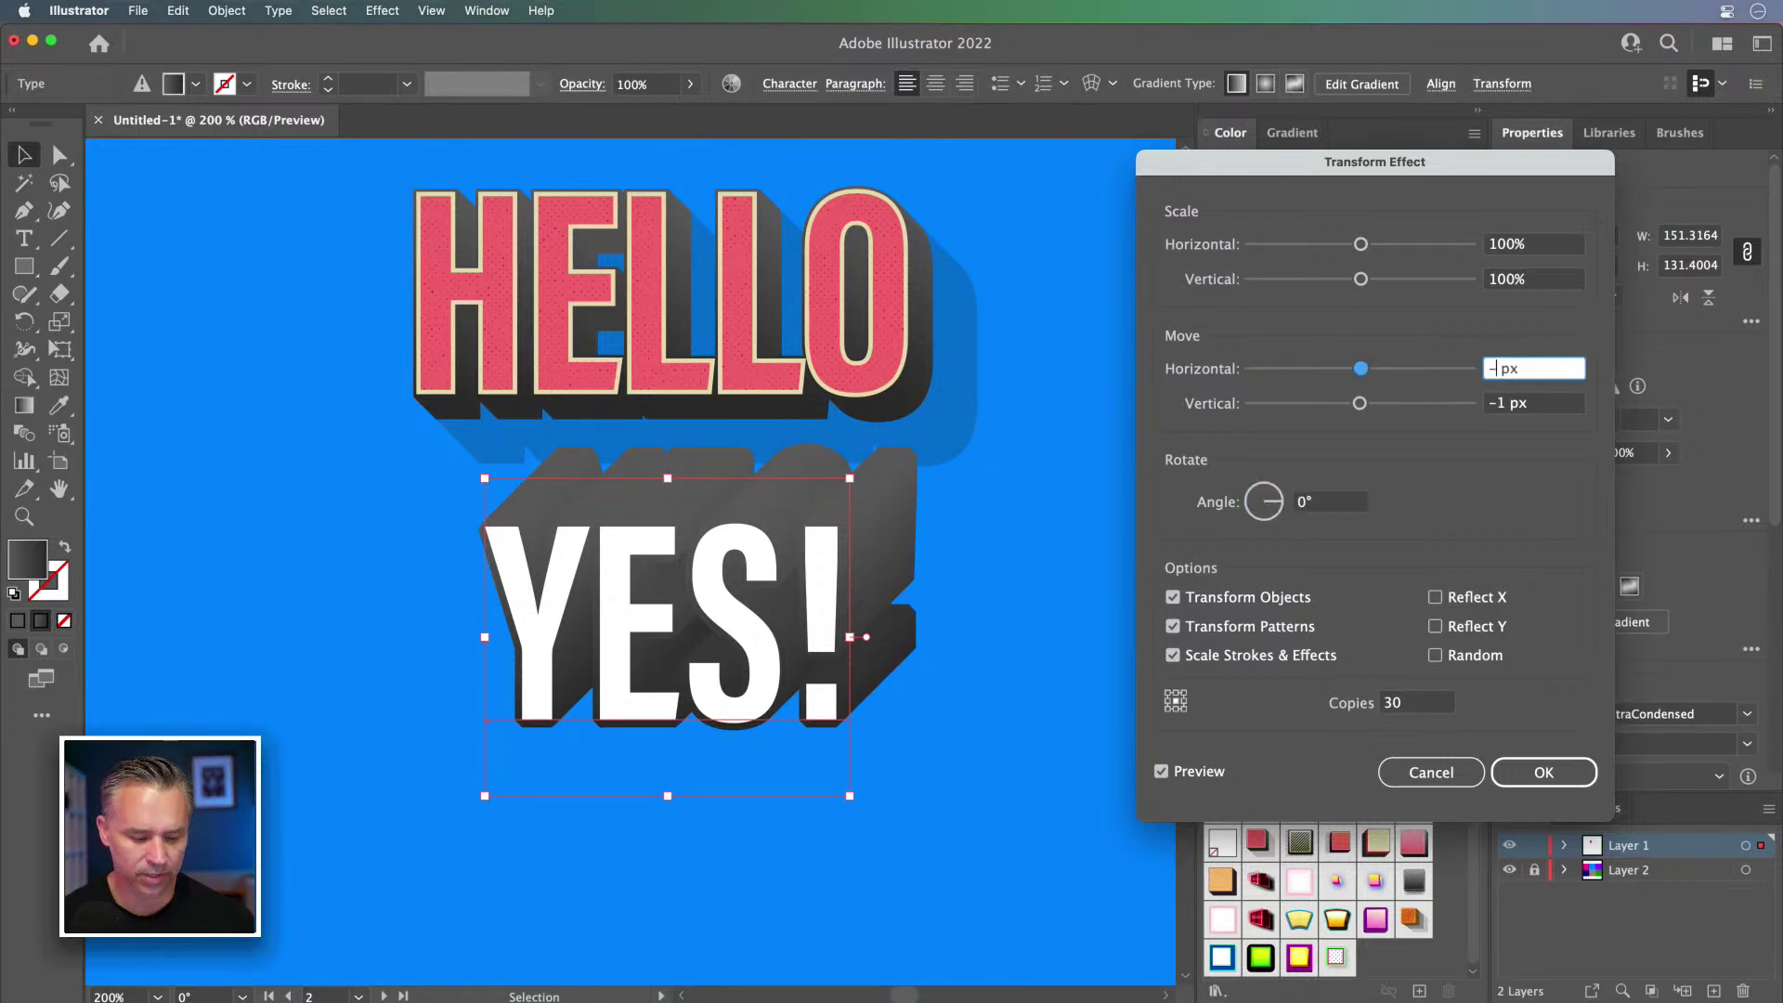
text(2)
key(Tab)
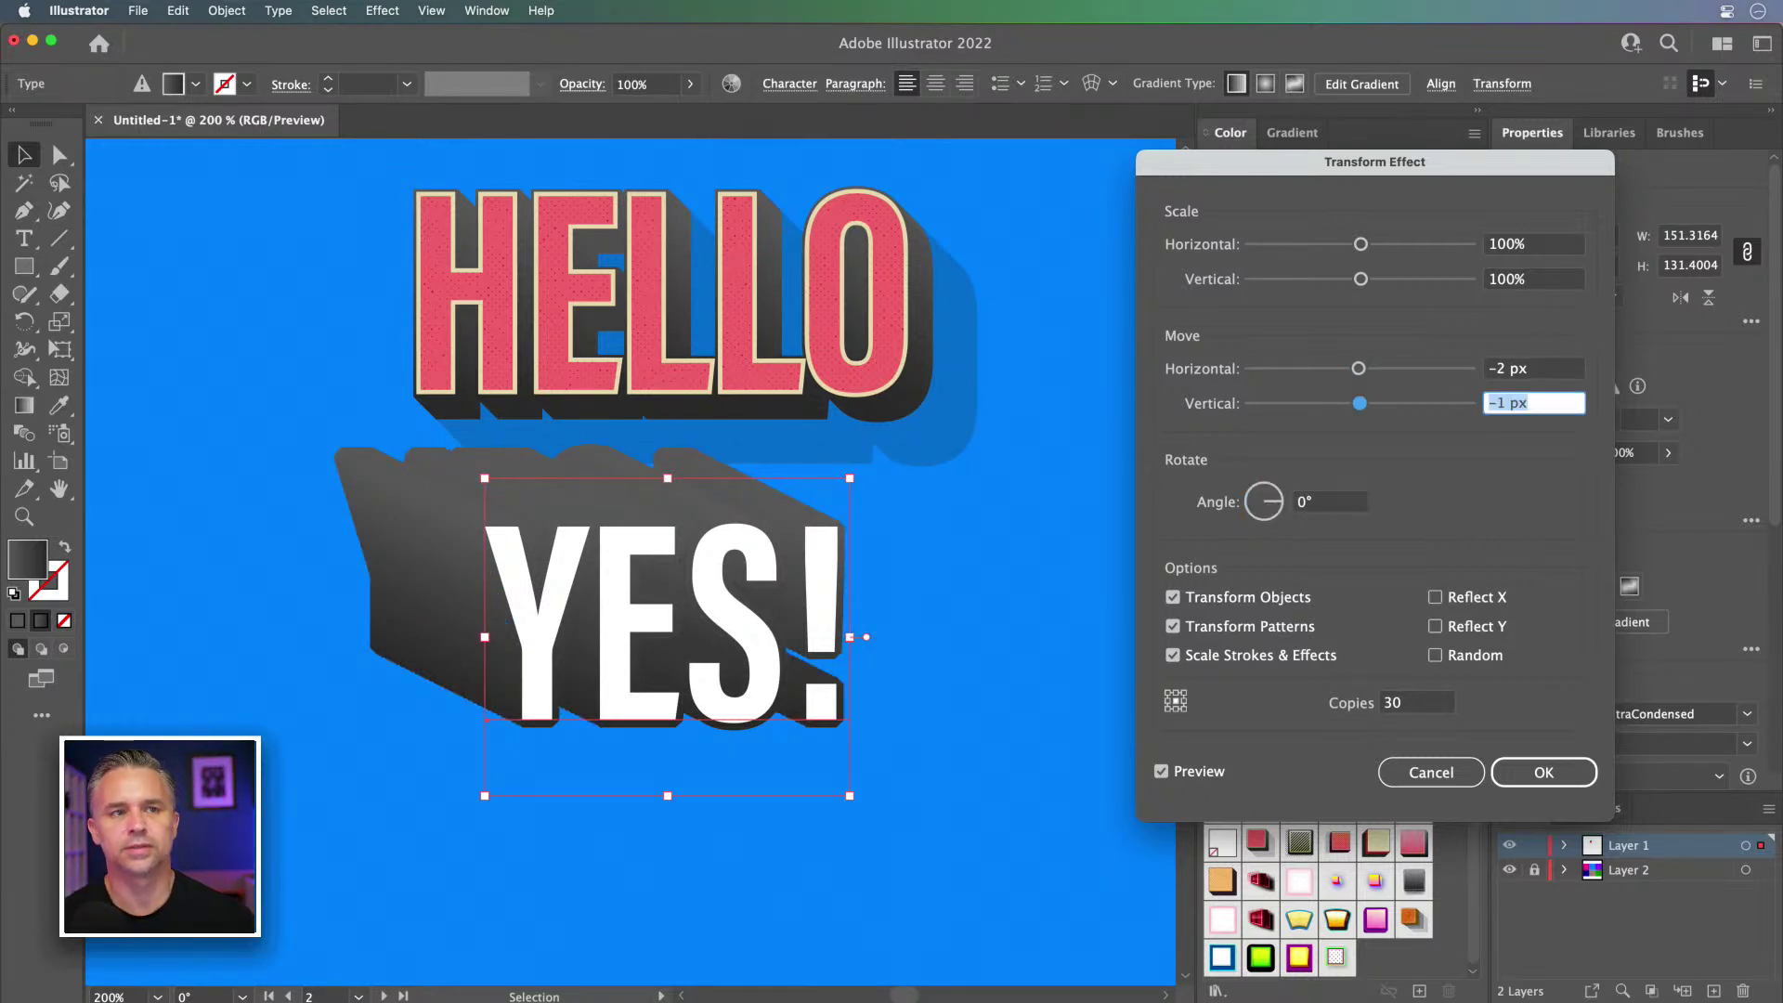
Step: Set the Transform effect's horizontal and vertical moves to 1 px each and apply the effect
double_click(1513, 369)
text(1)
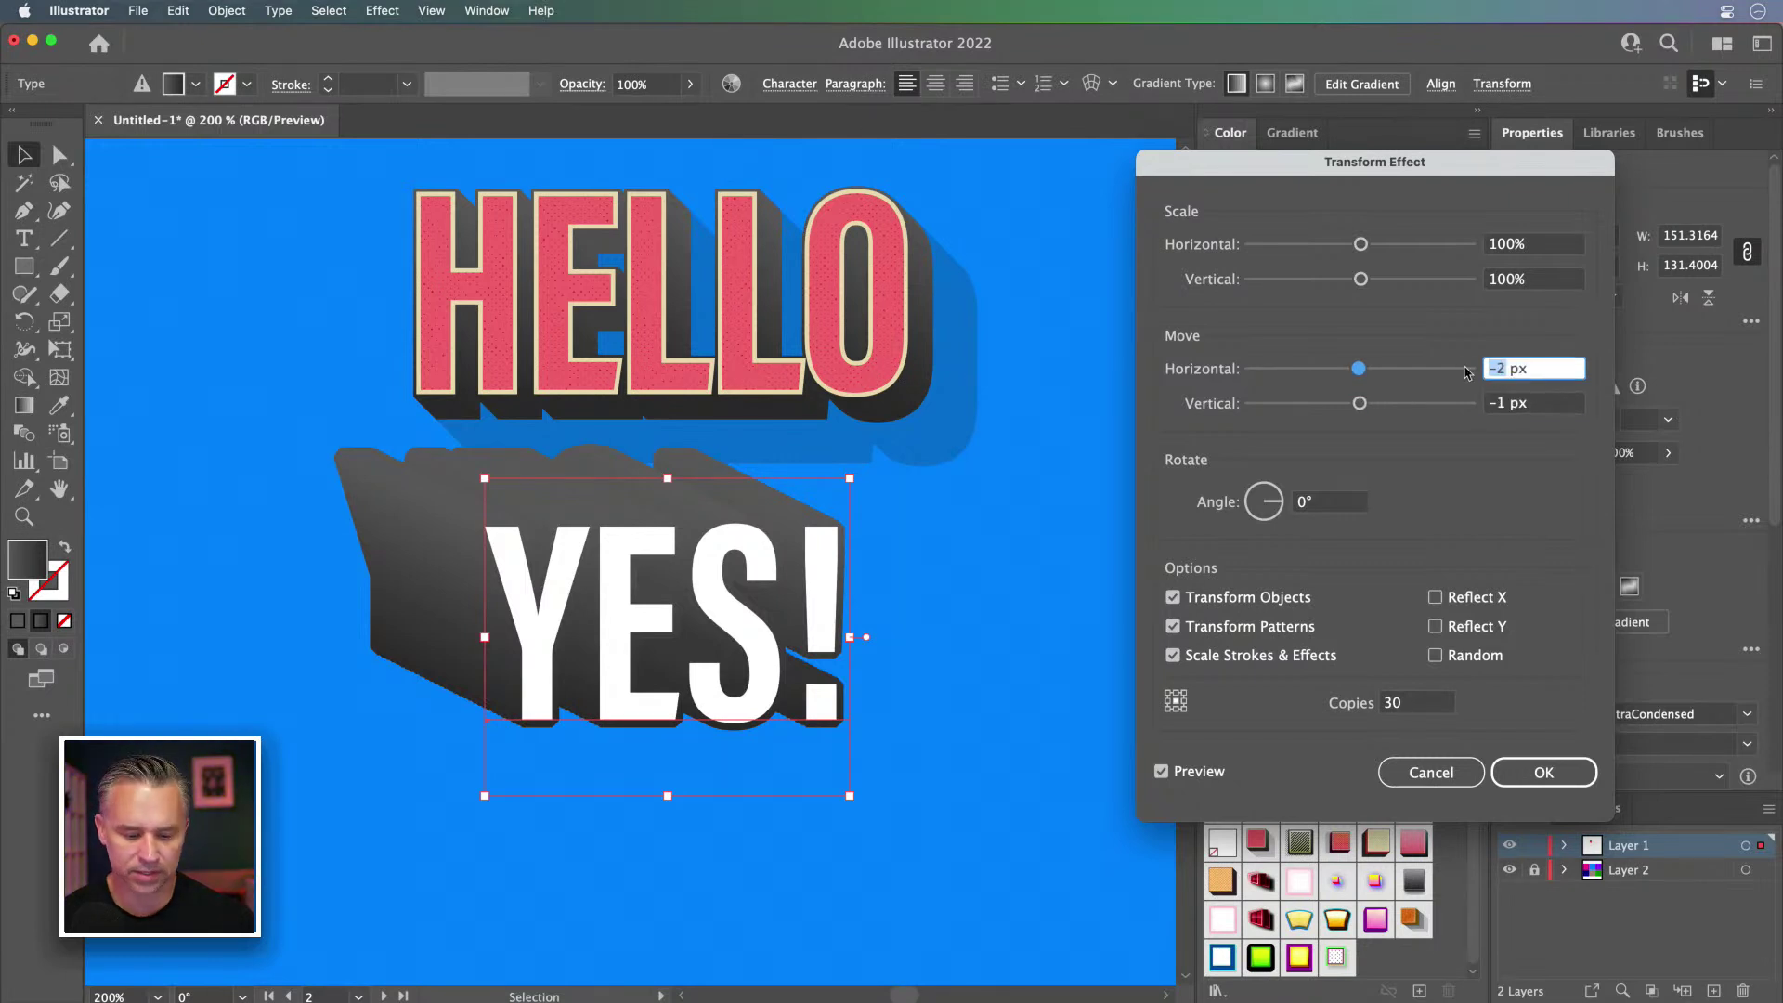
key(Tab)
text(1)
key(Tab)
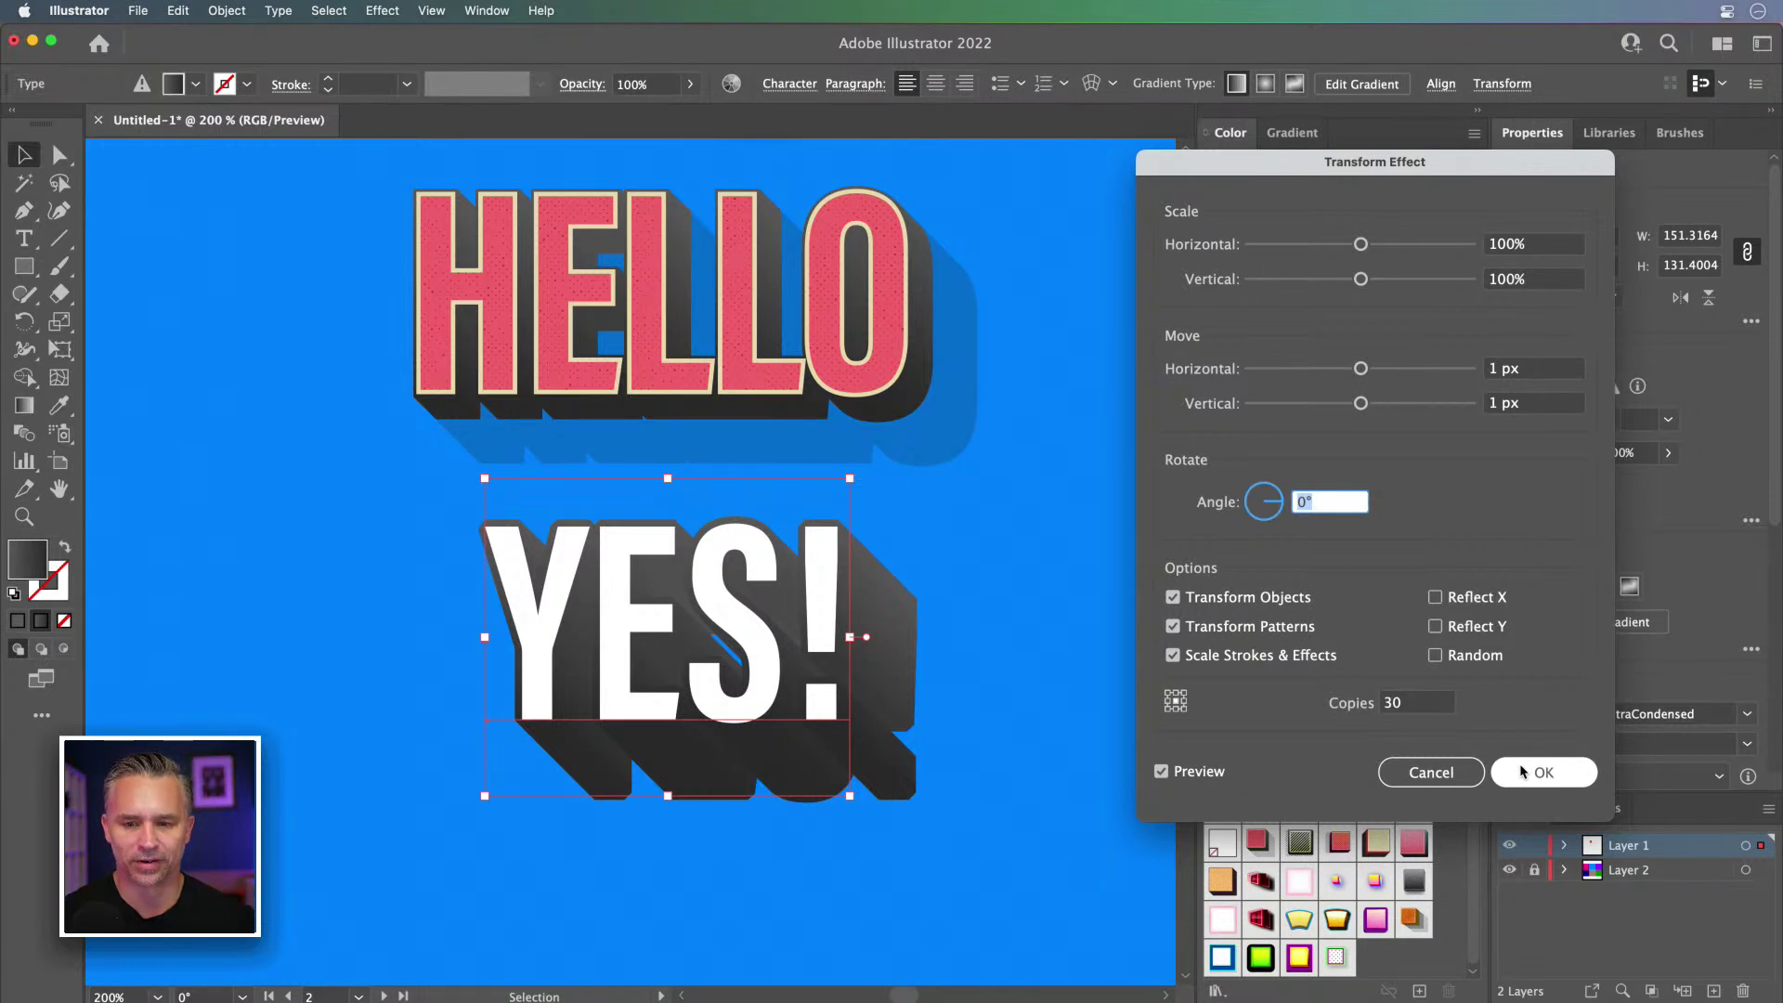
click(1358, 370)
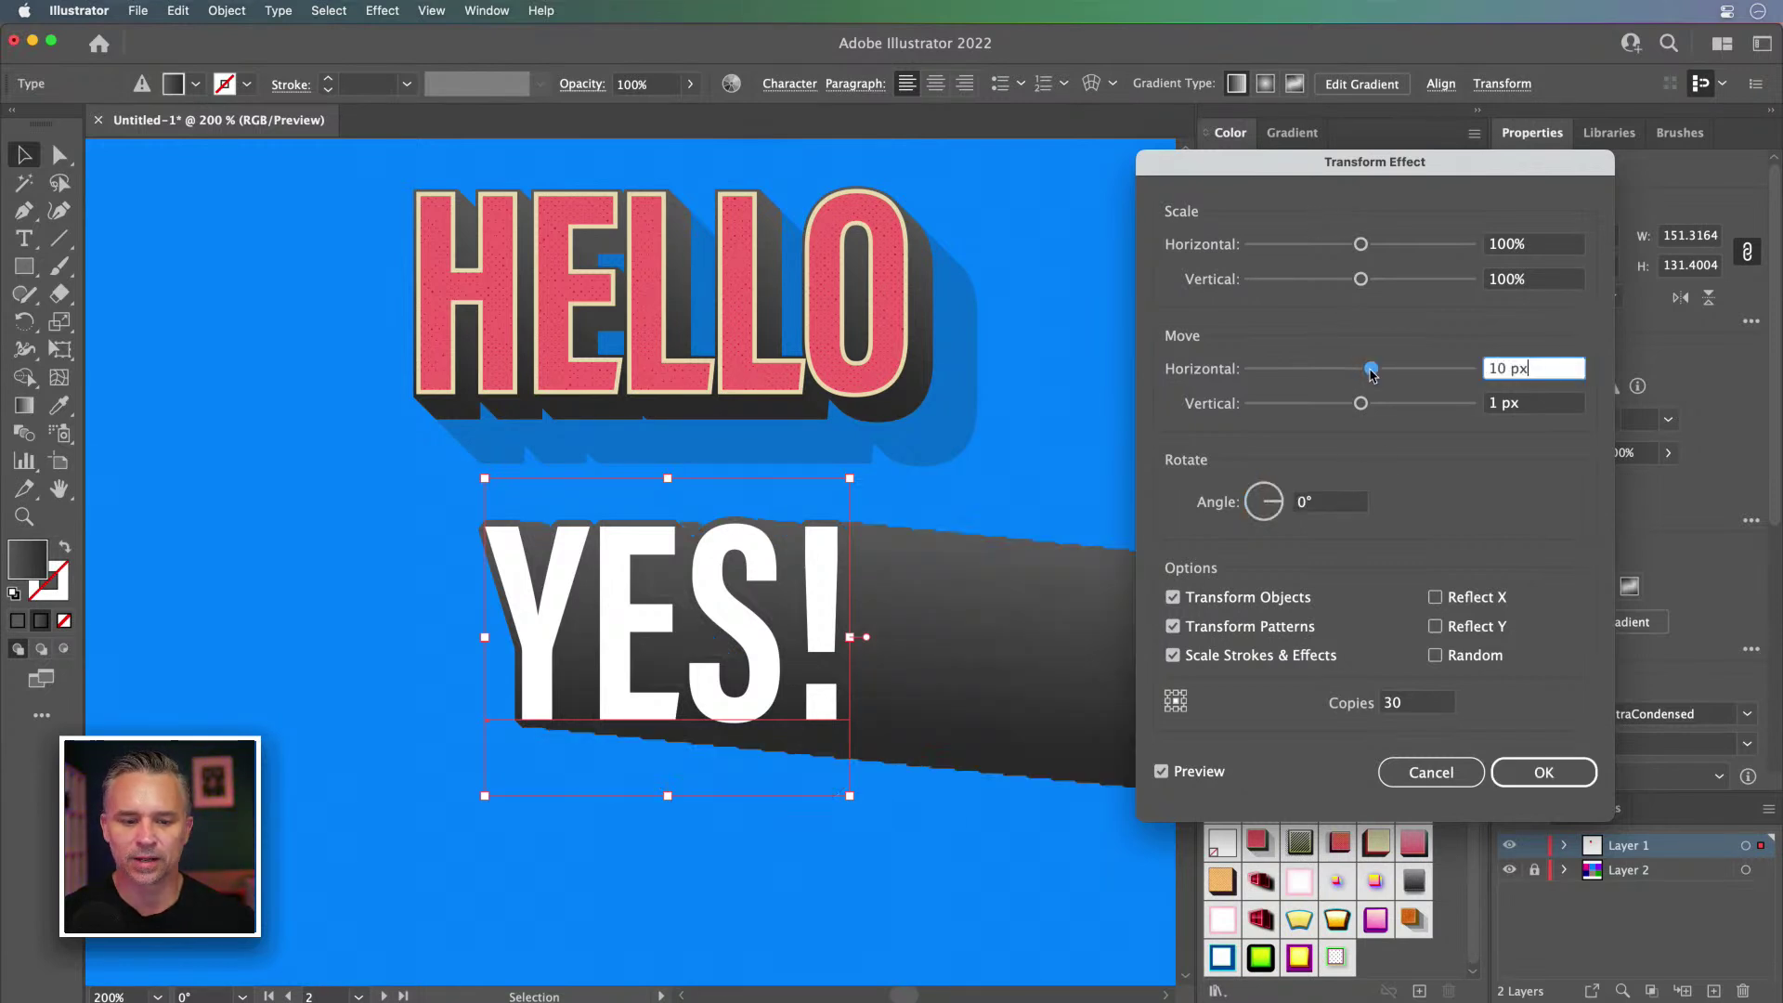
drag(1358, 369, 1361, 376)
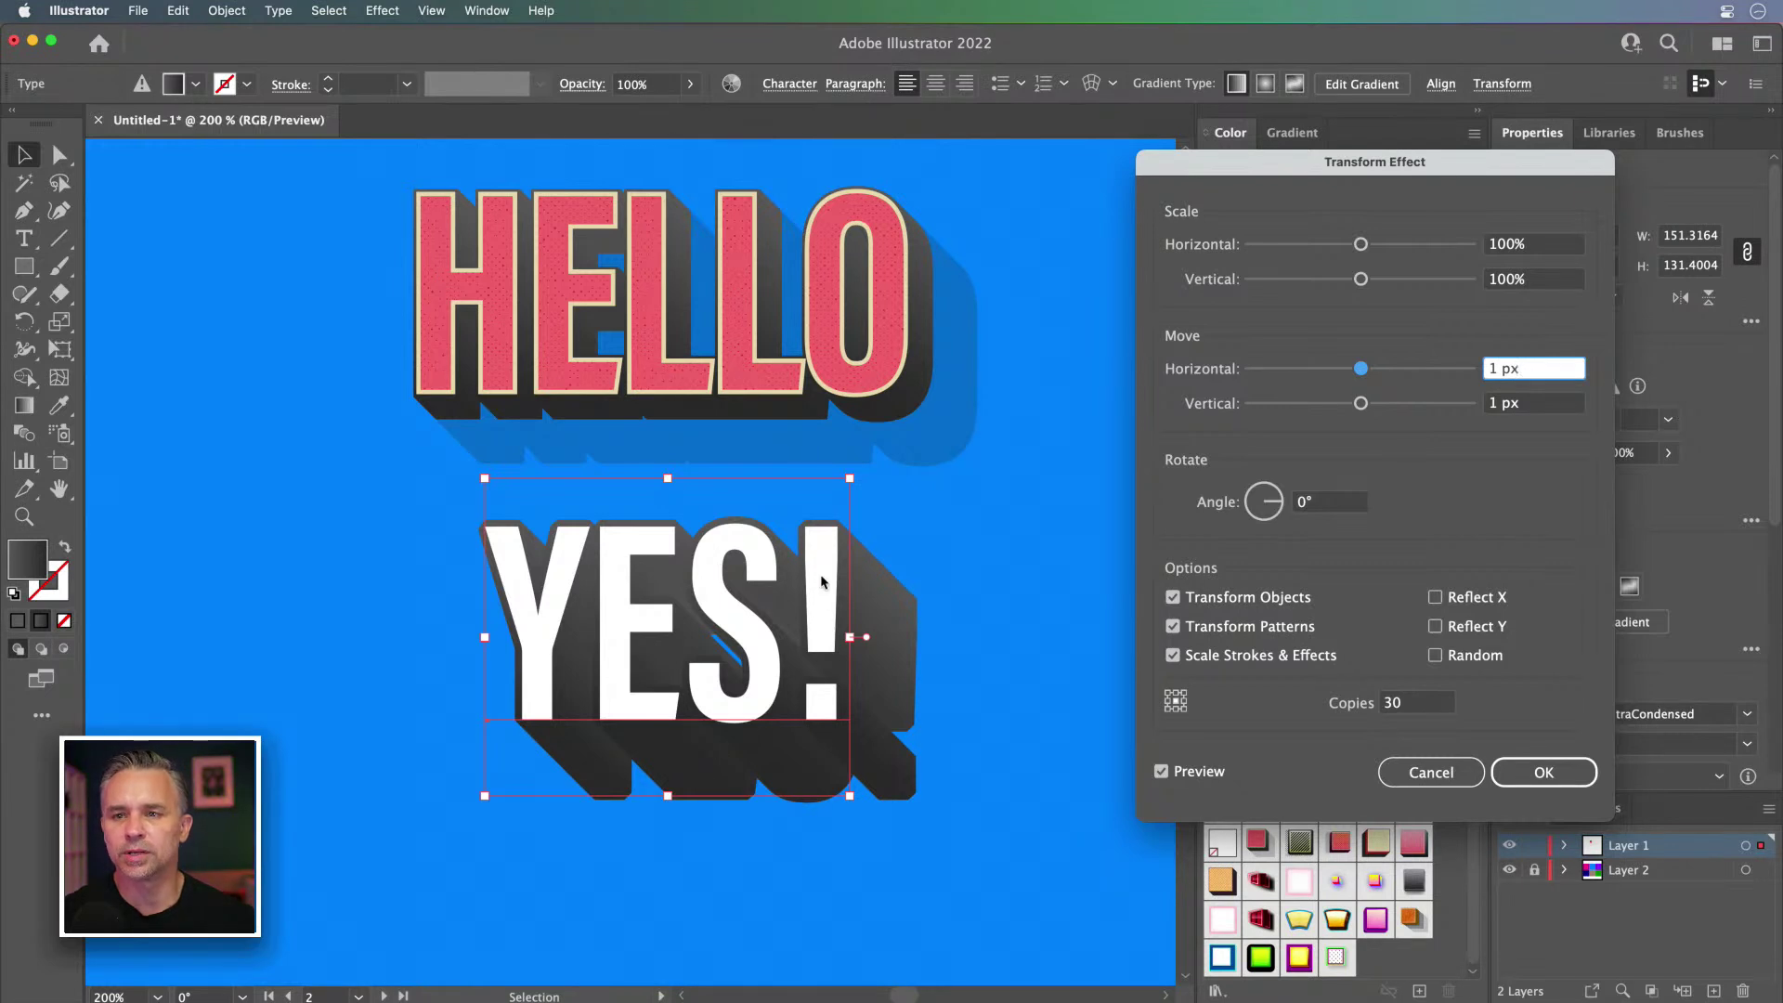
click(1540, 770)
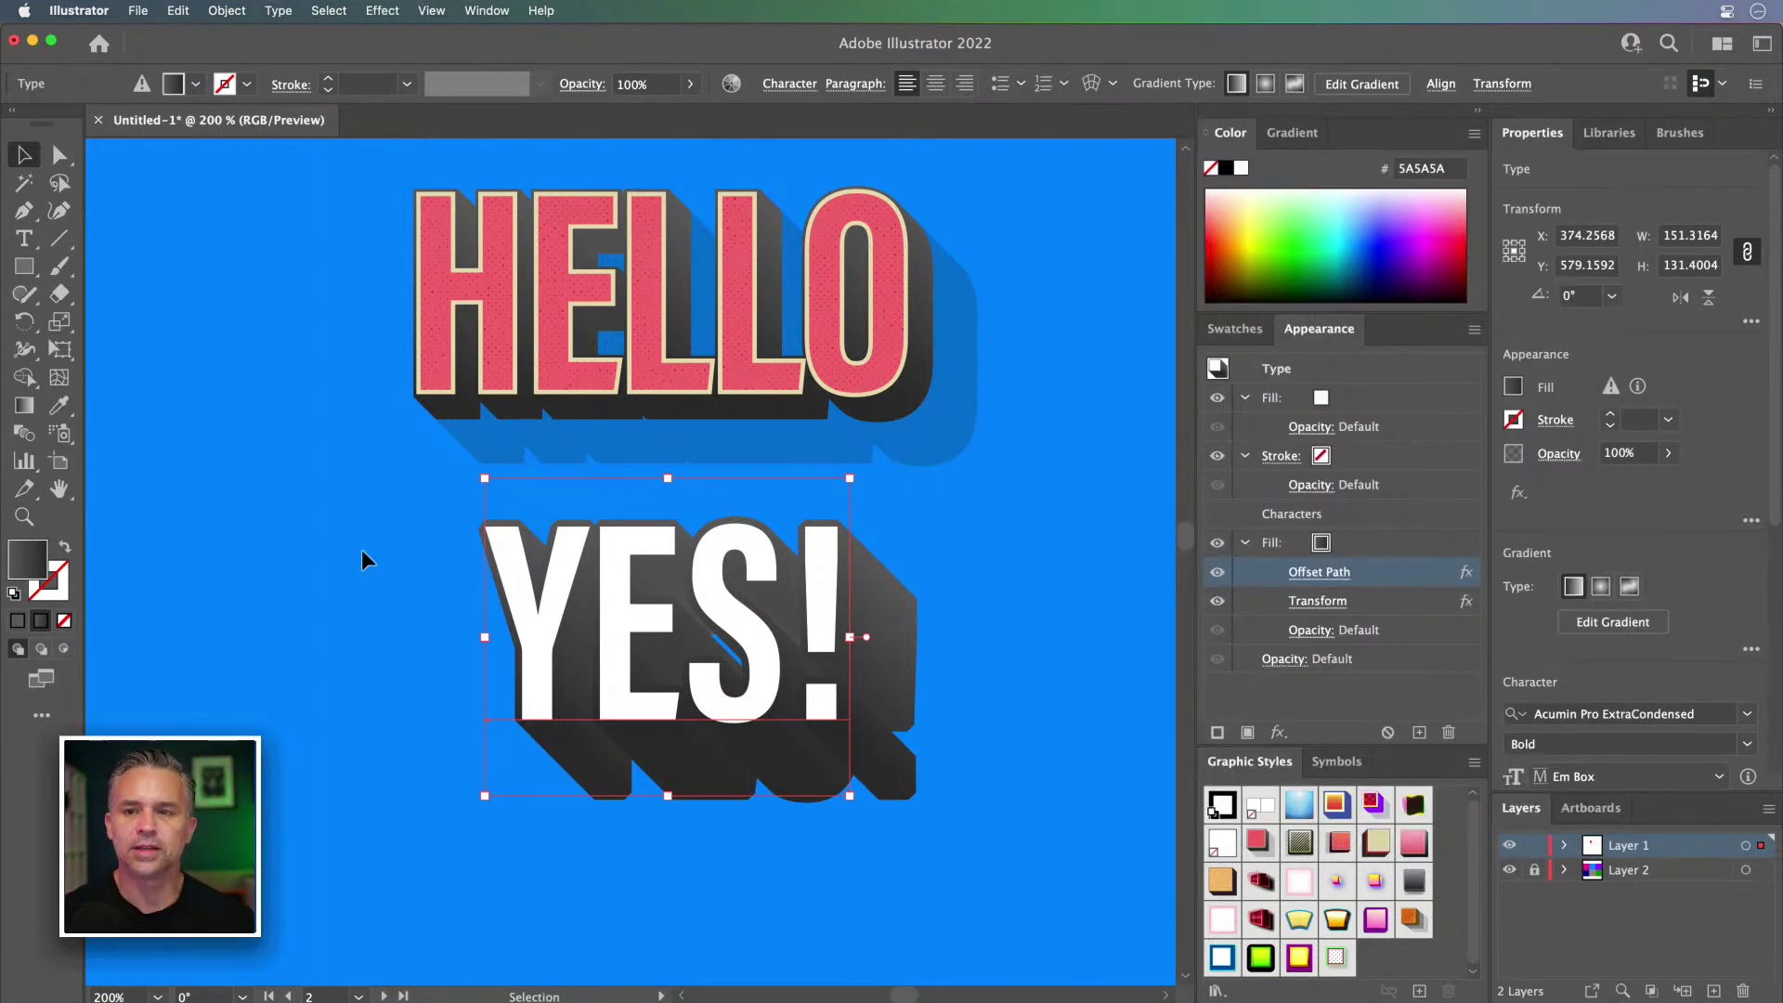
Step: Duplicate the YES! text directly below the original and reduce the copy to its basic appearance
scroll(601, 465, down, 10)
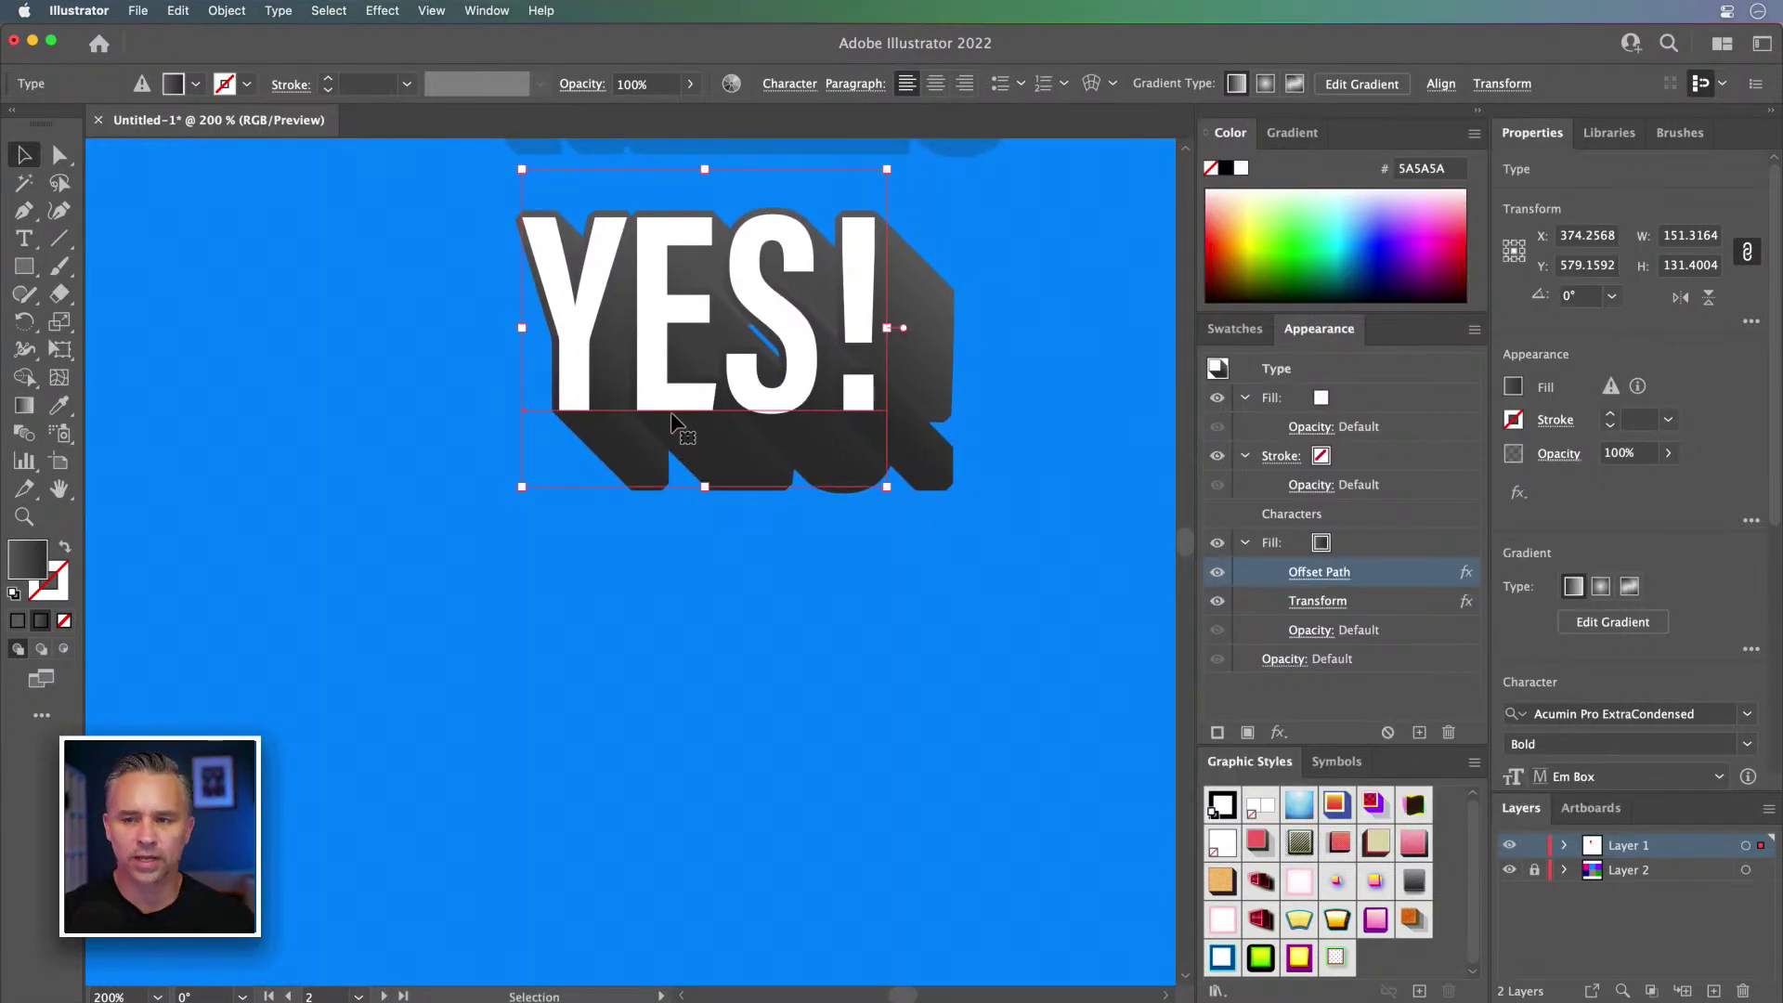
drag(685, 419, 682, 758)
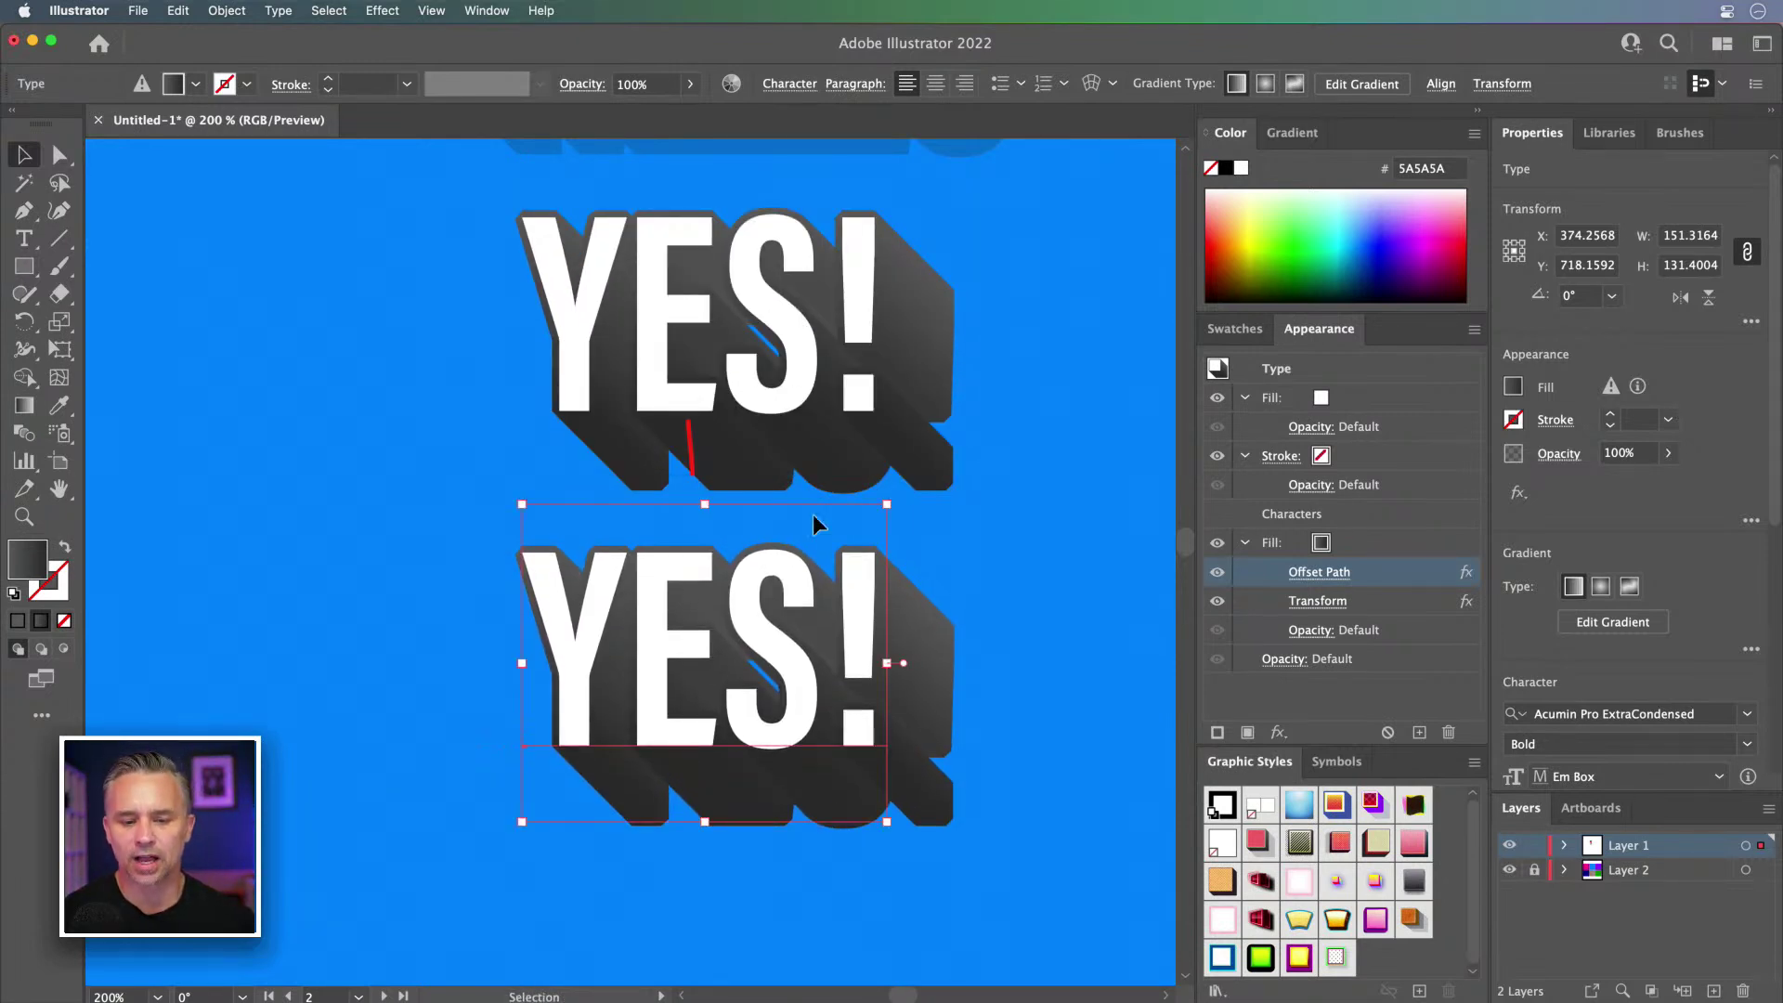
click(1473, 329)
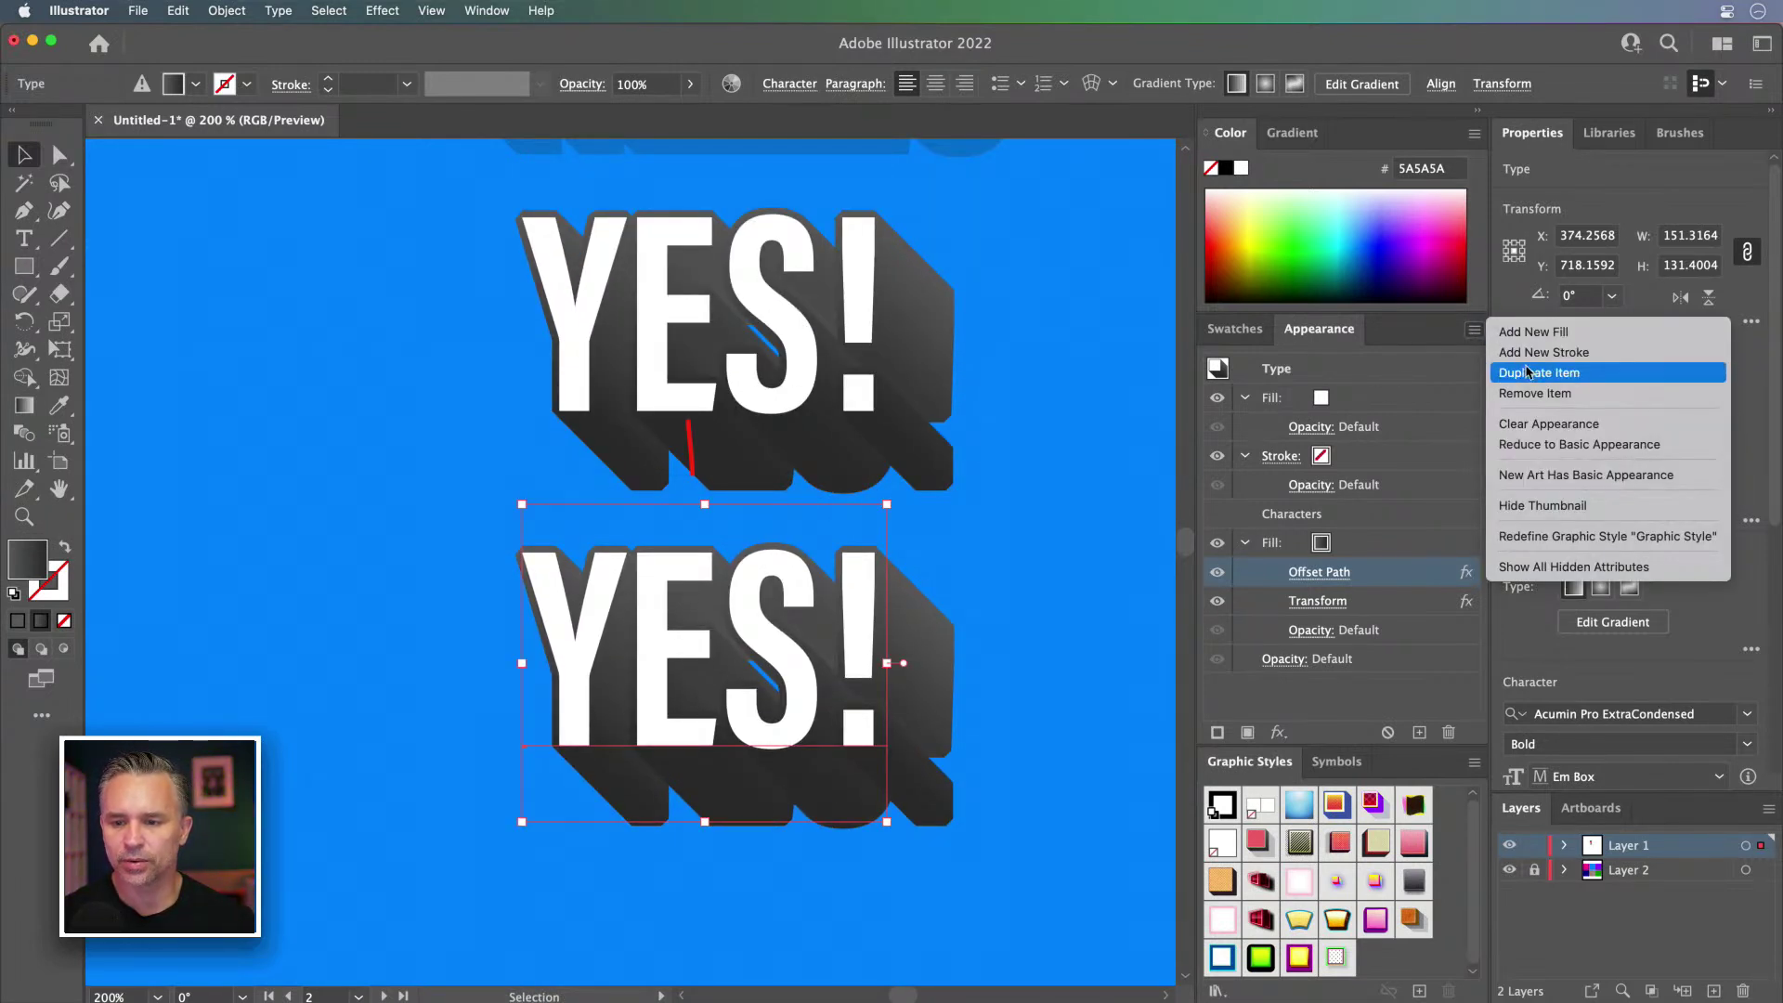
click(1569, 444)
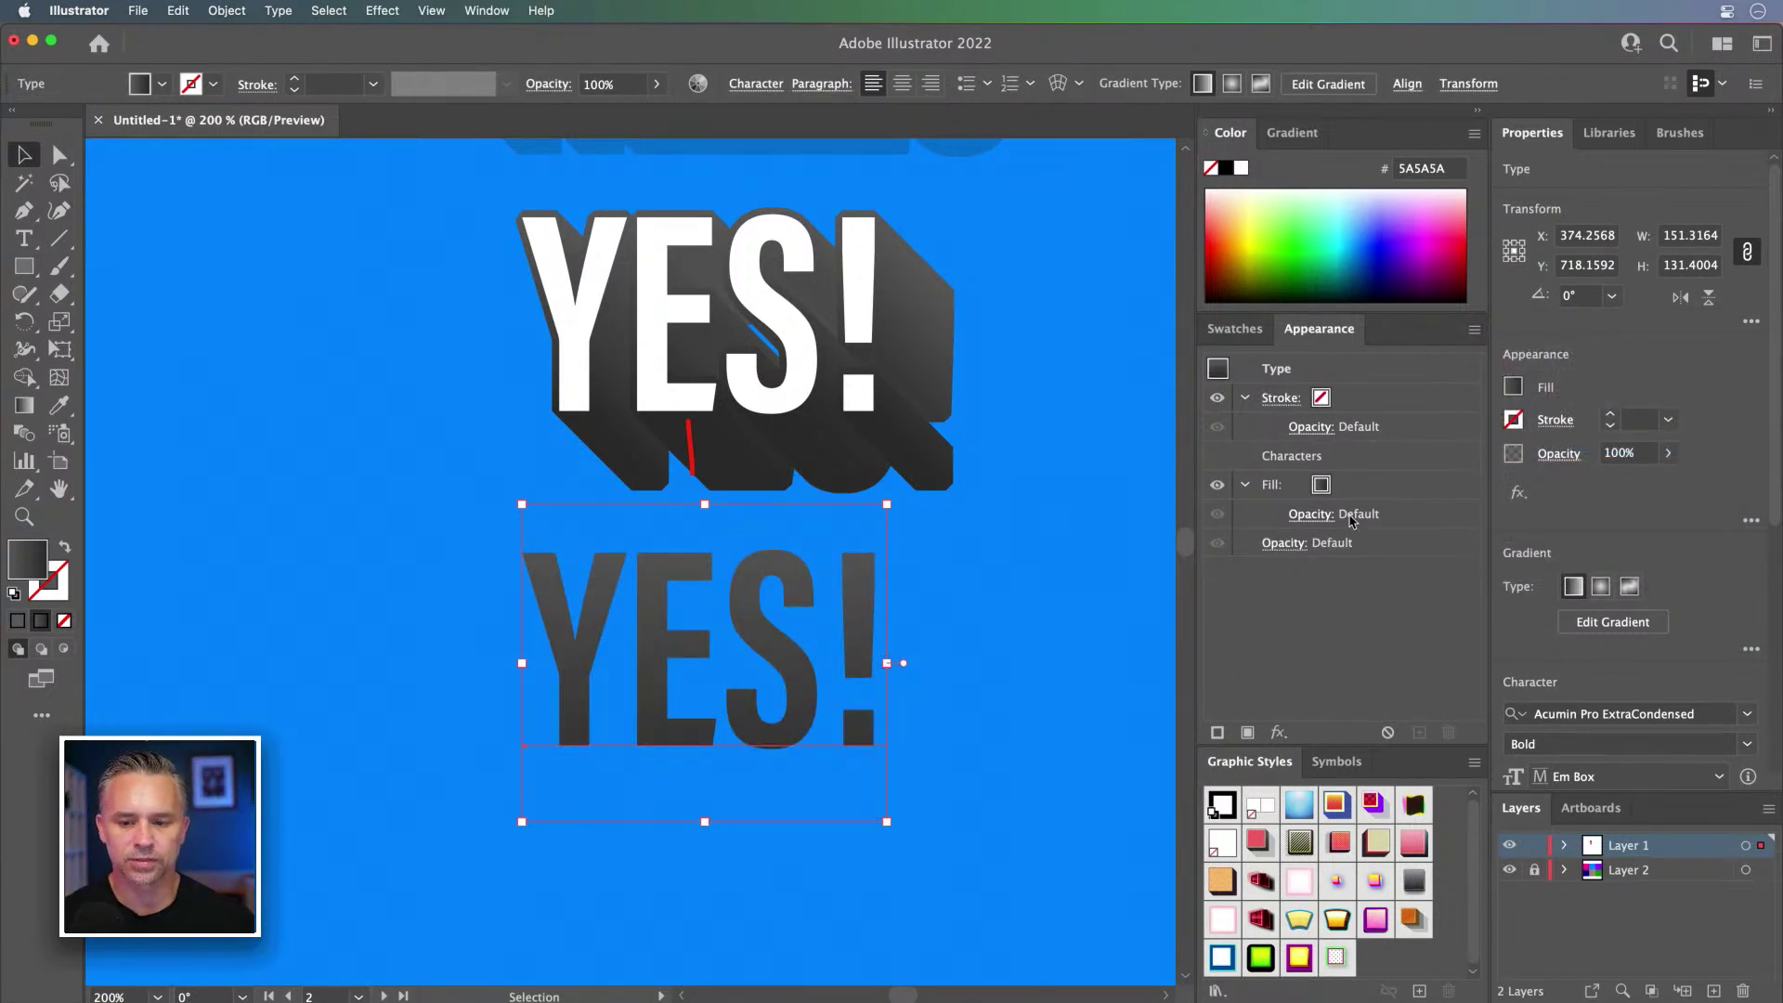
Step: Fill the lower YES! with white and move it about 15 px to the right
click(1512, 390)
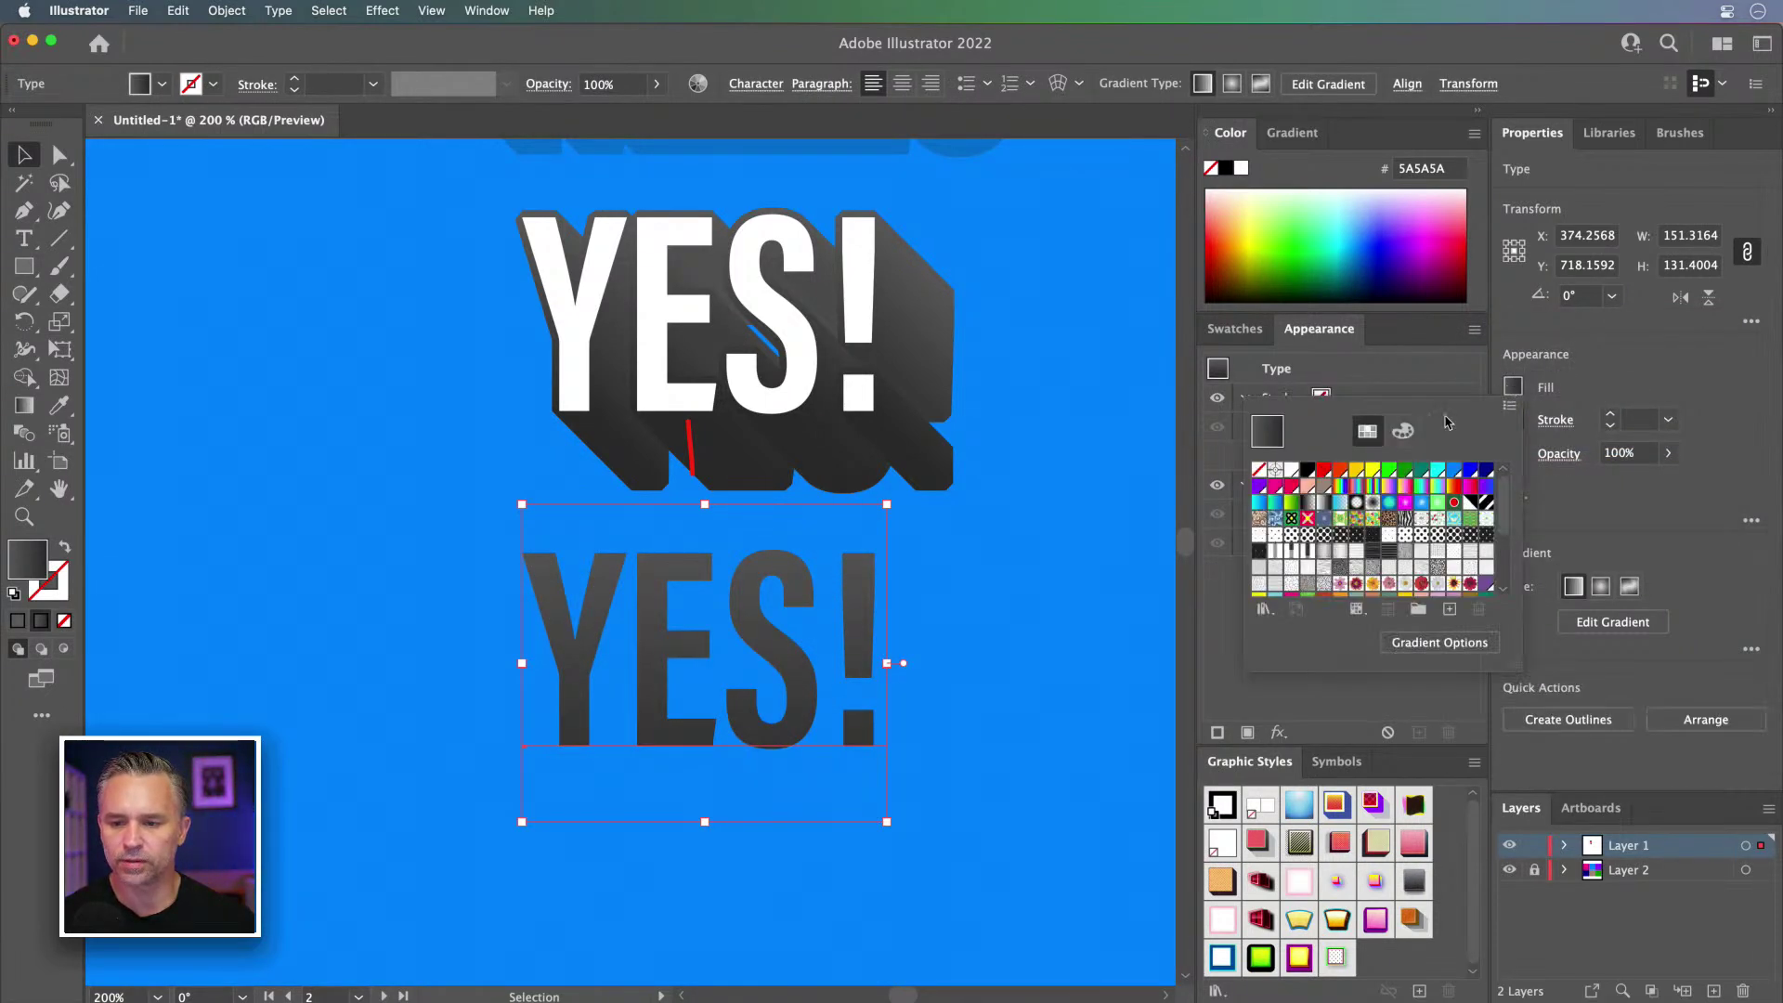
click(1291, 469)
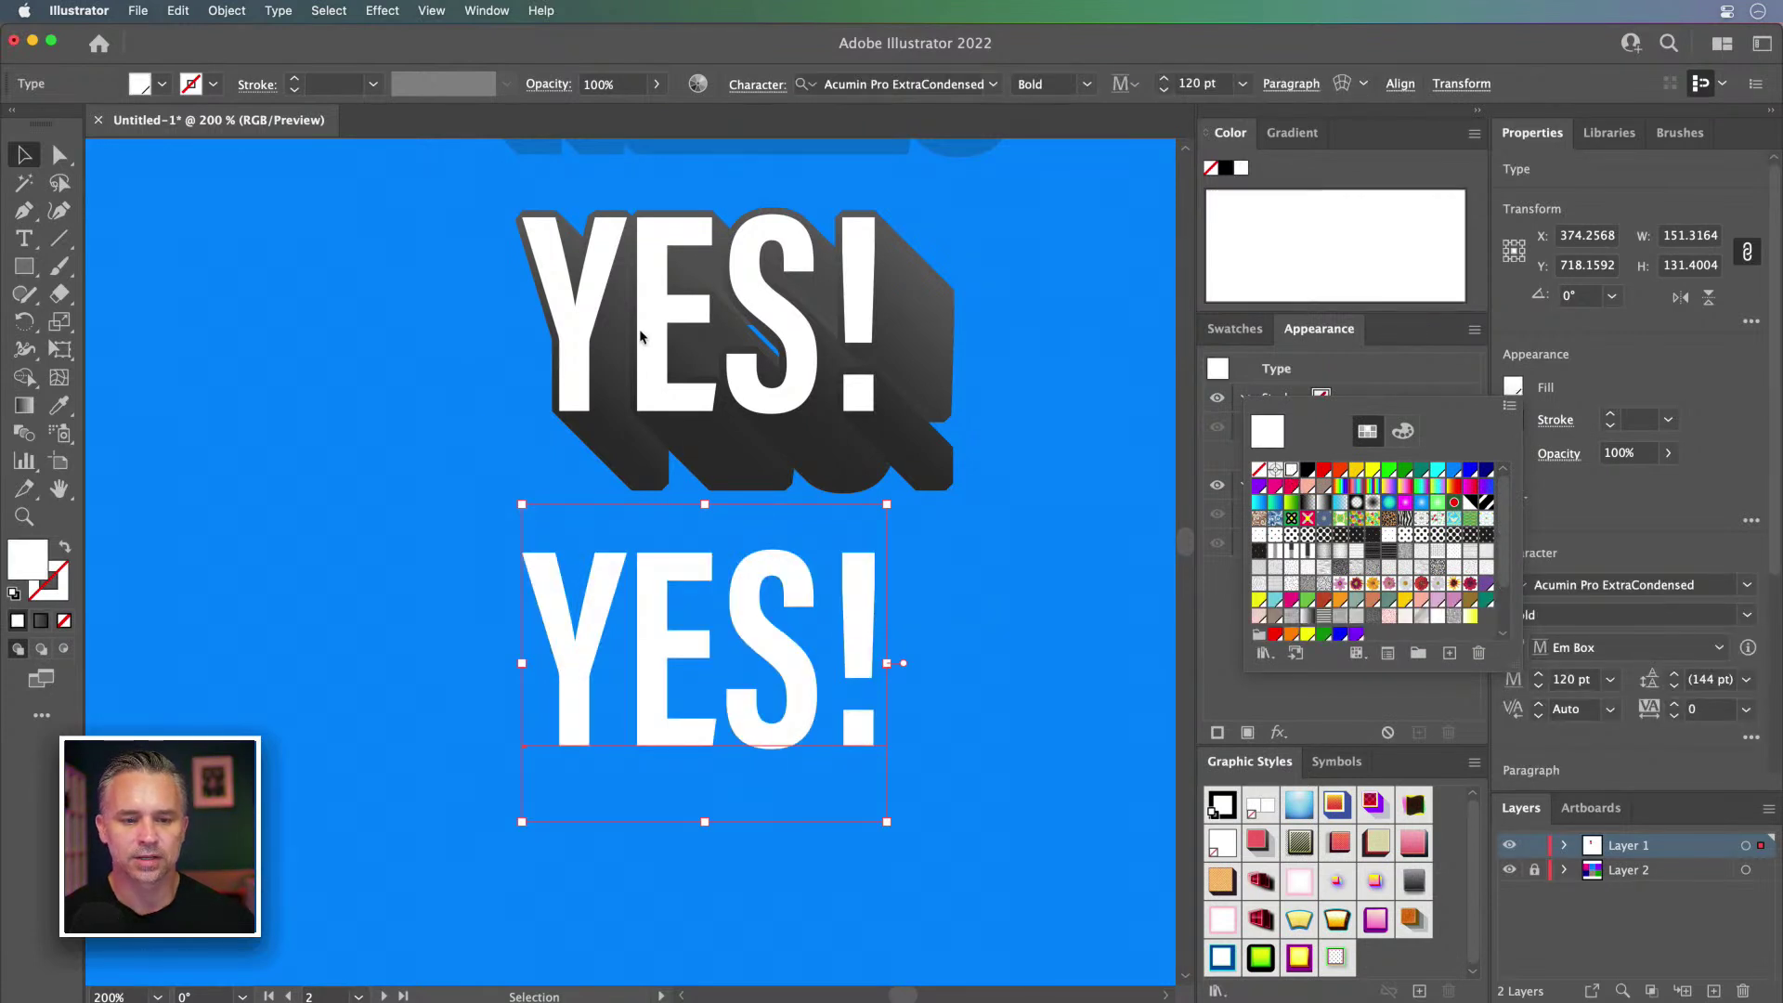
click(668, 648)
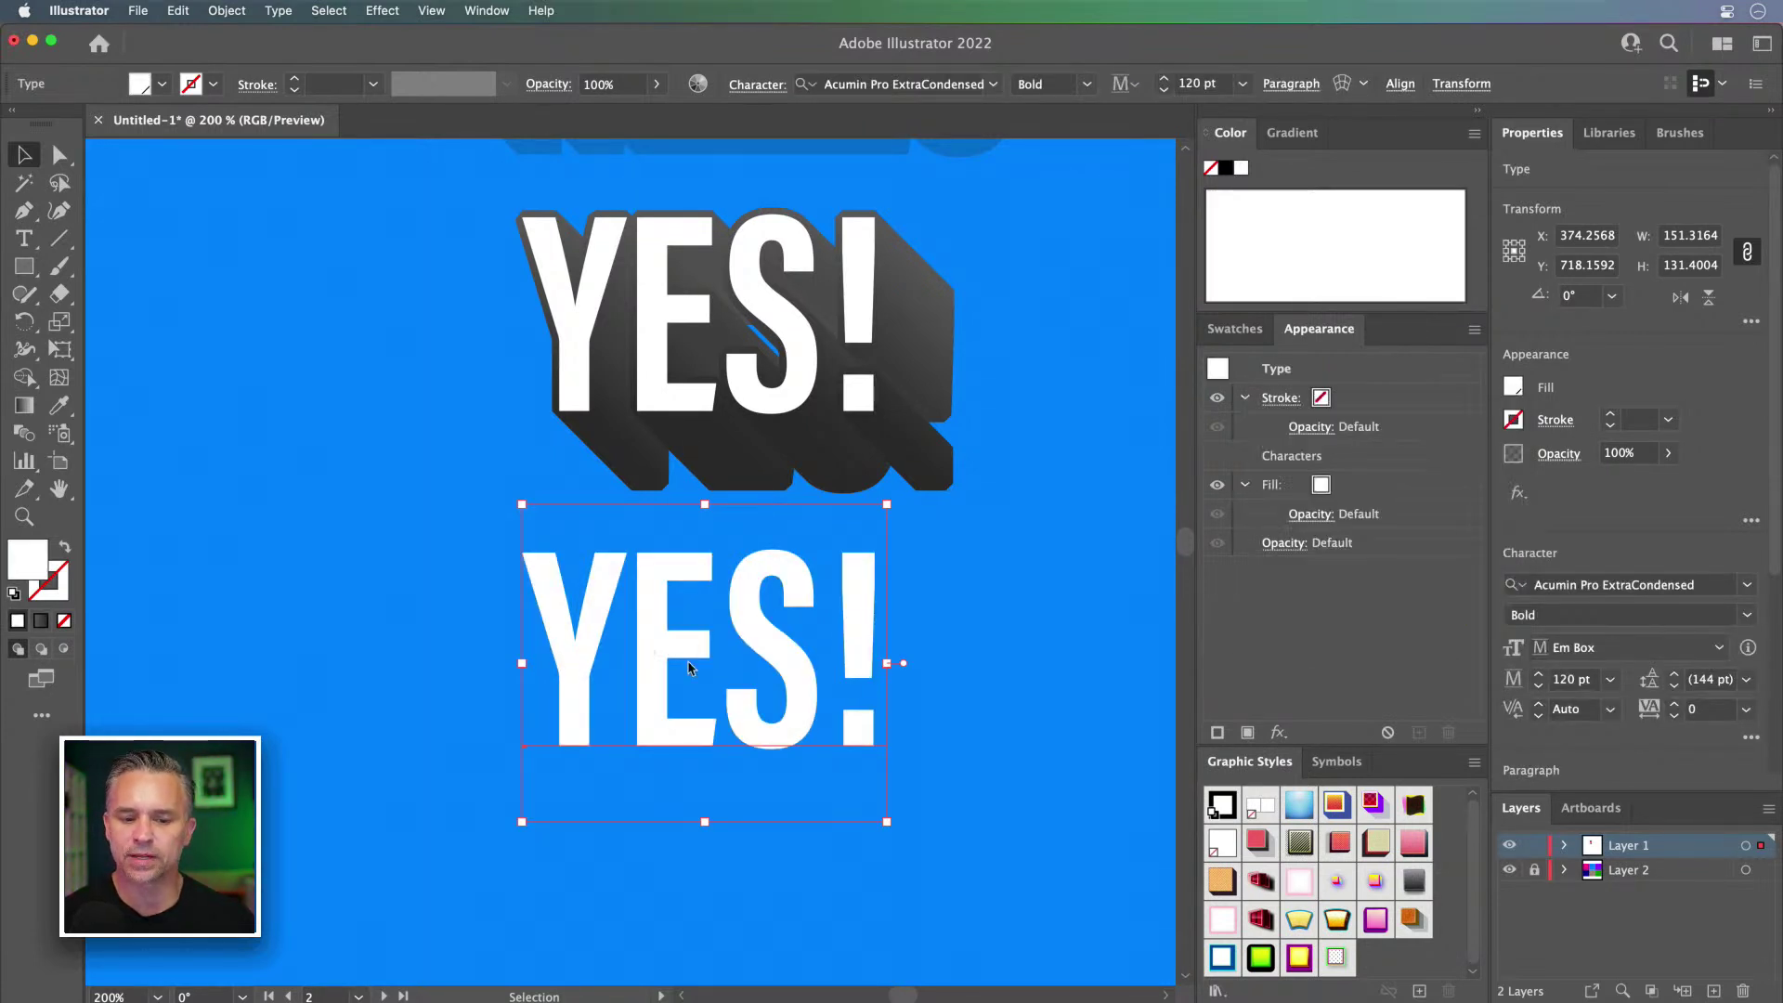
drag(653, 647, 689, 649)
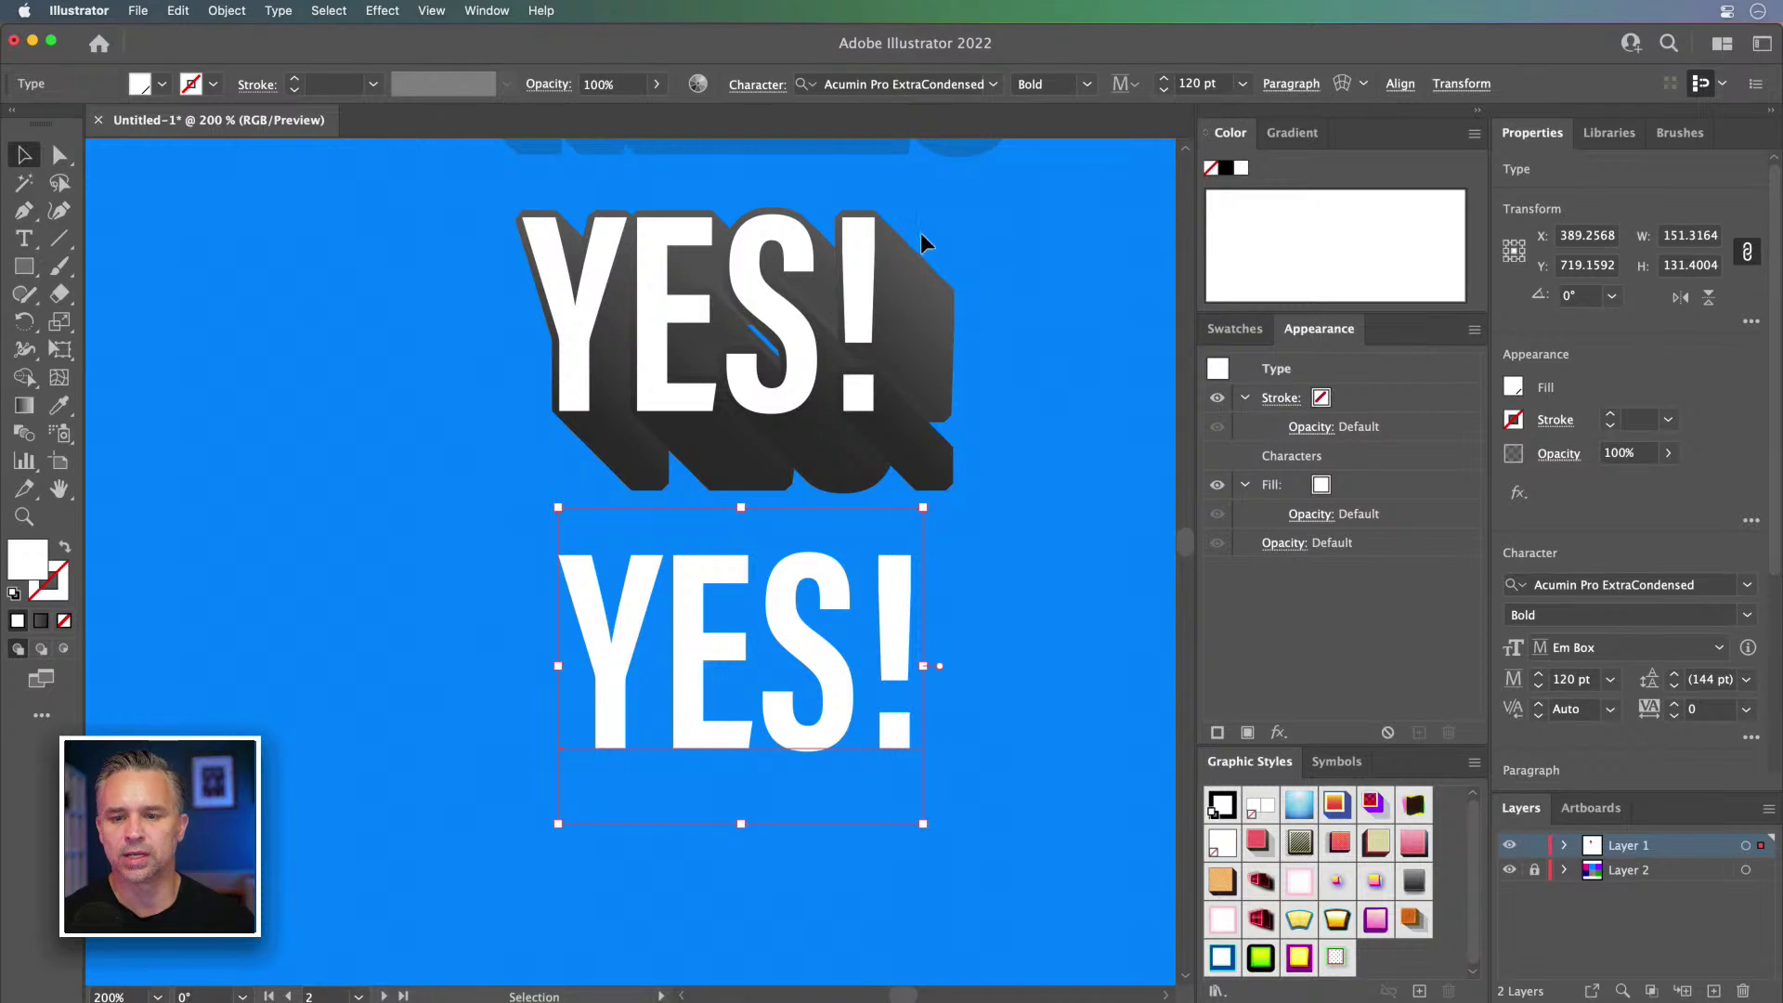
Step: Apply the 3D Extrude & Bevel effect to the lower YES! and rotate it freeform
click(386, 11)
mouse_move(399, 142)
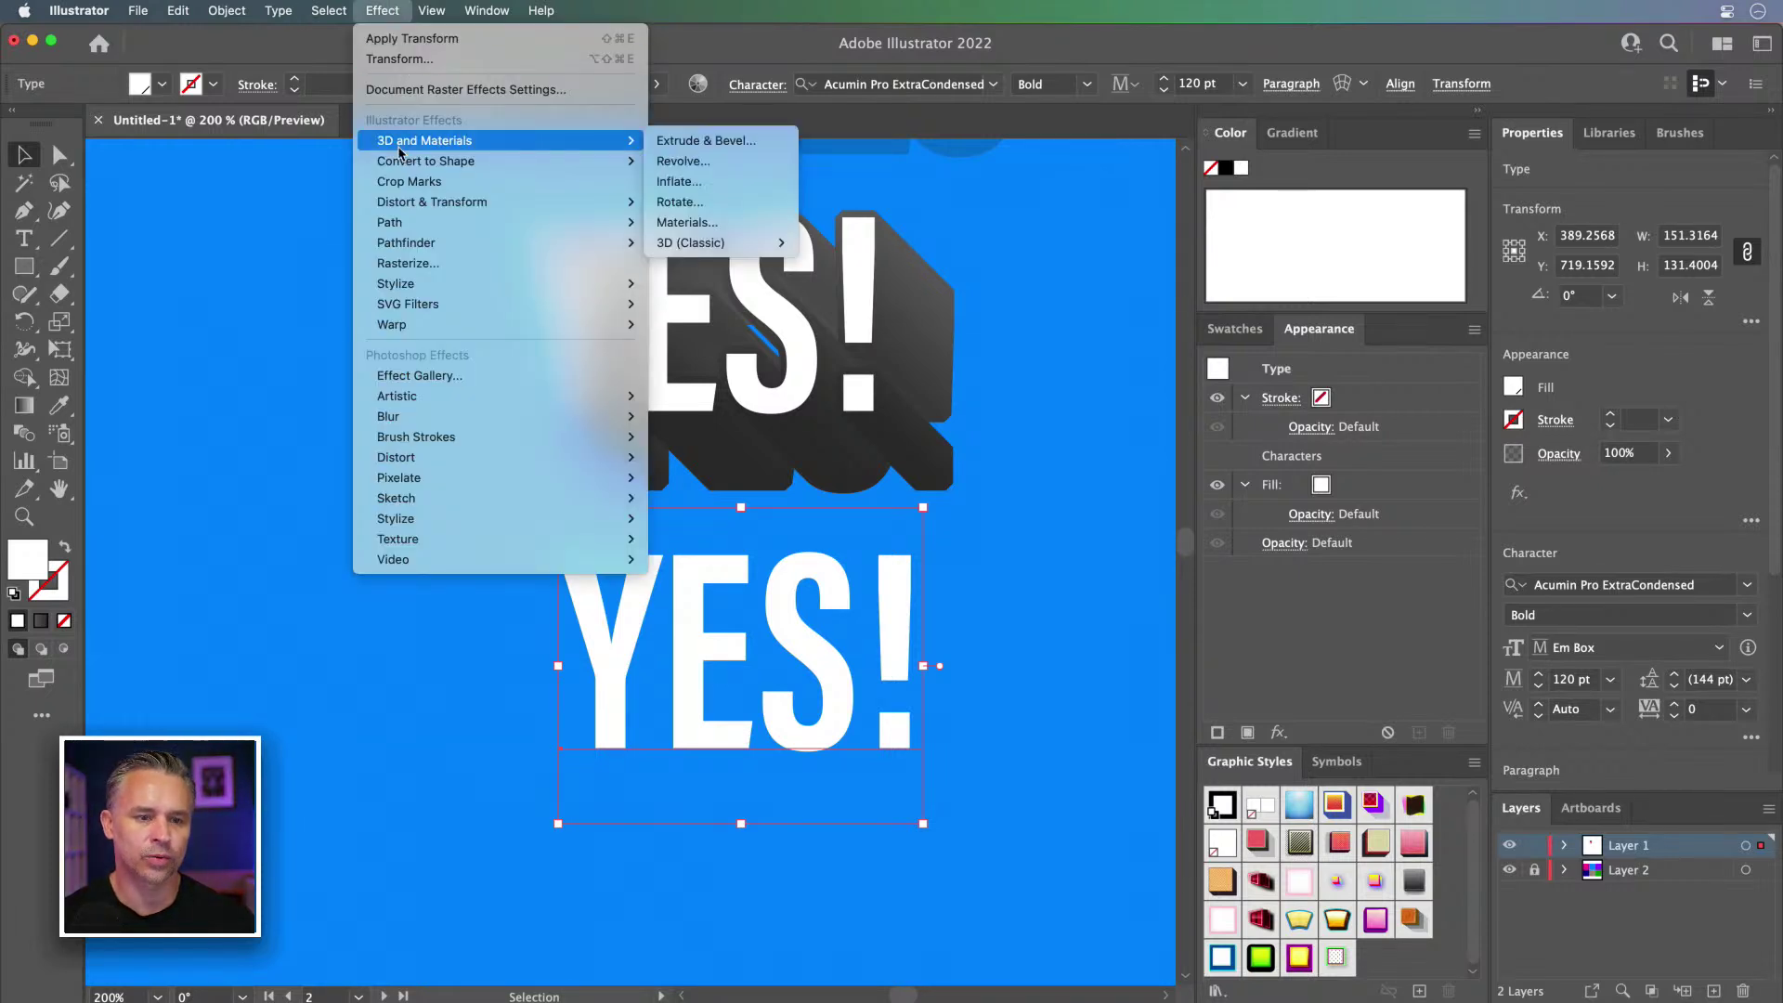
click(666, 142)
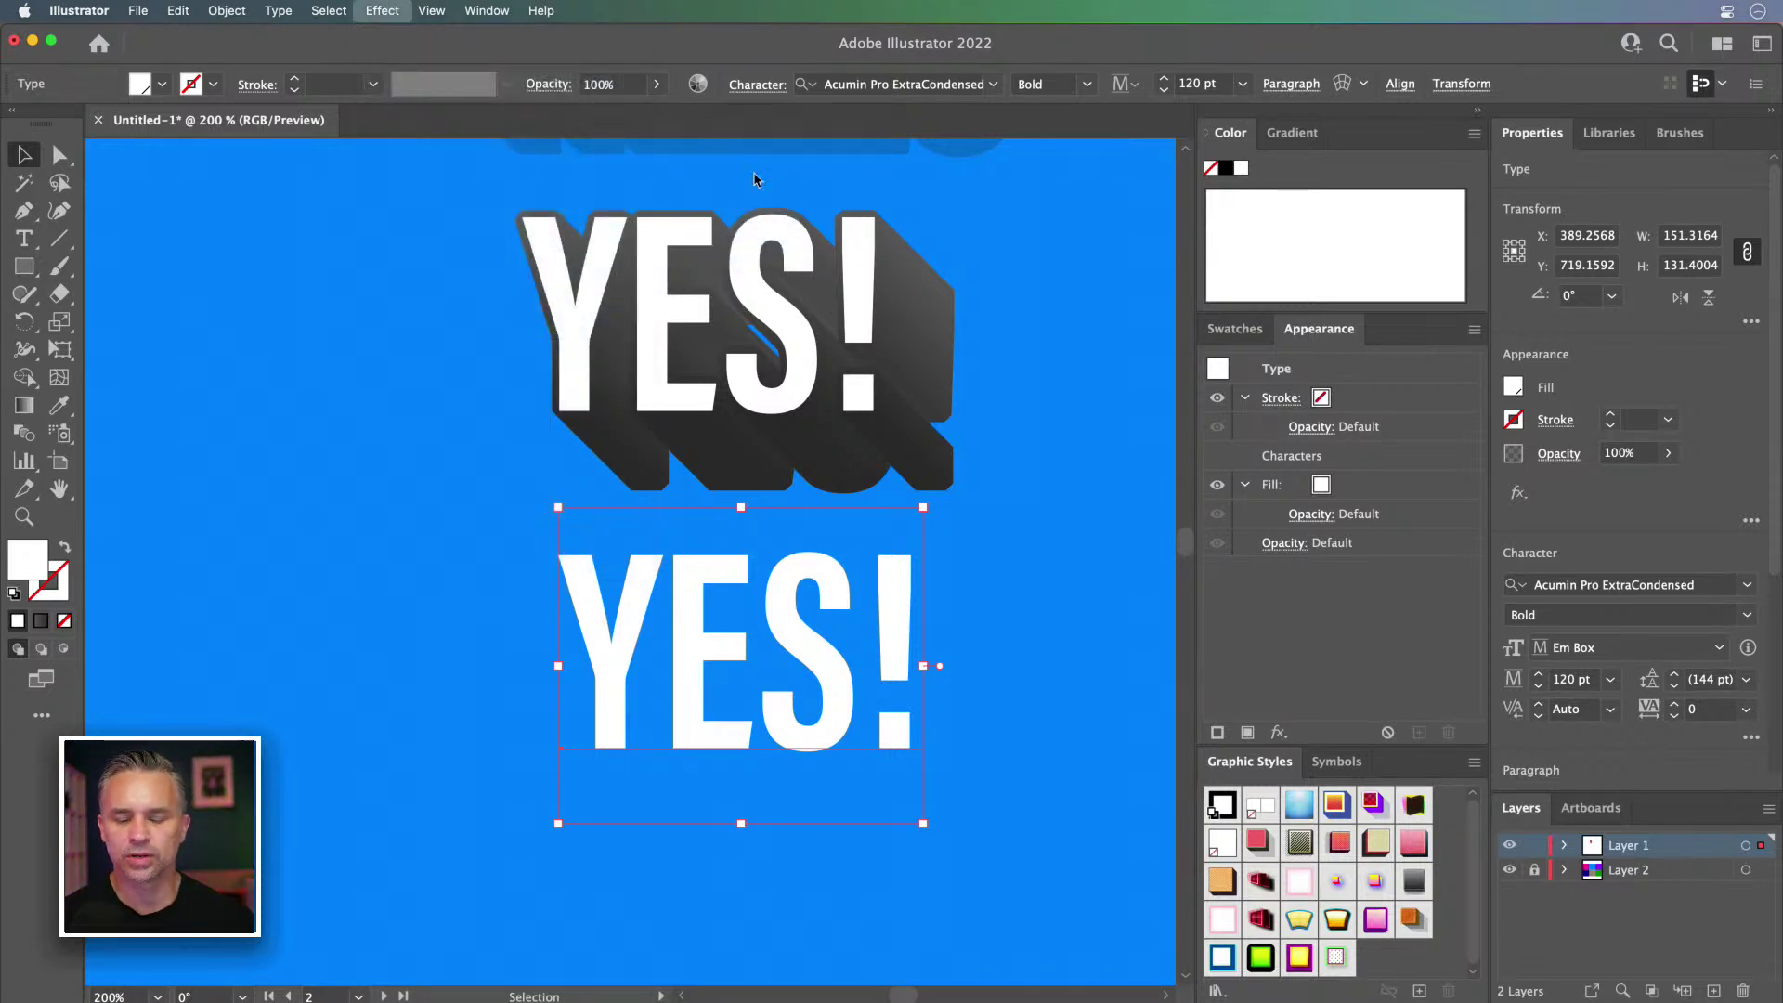
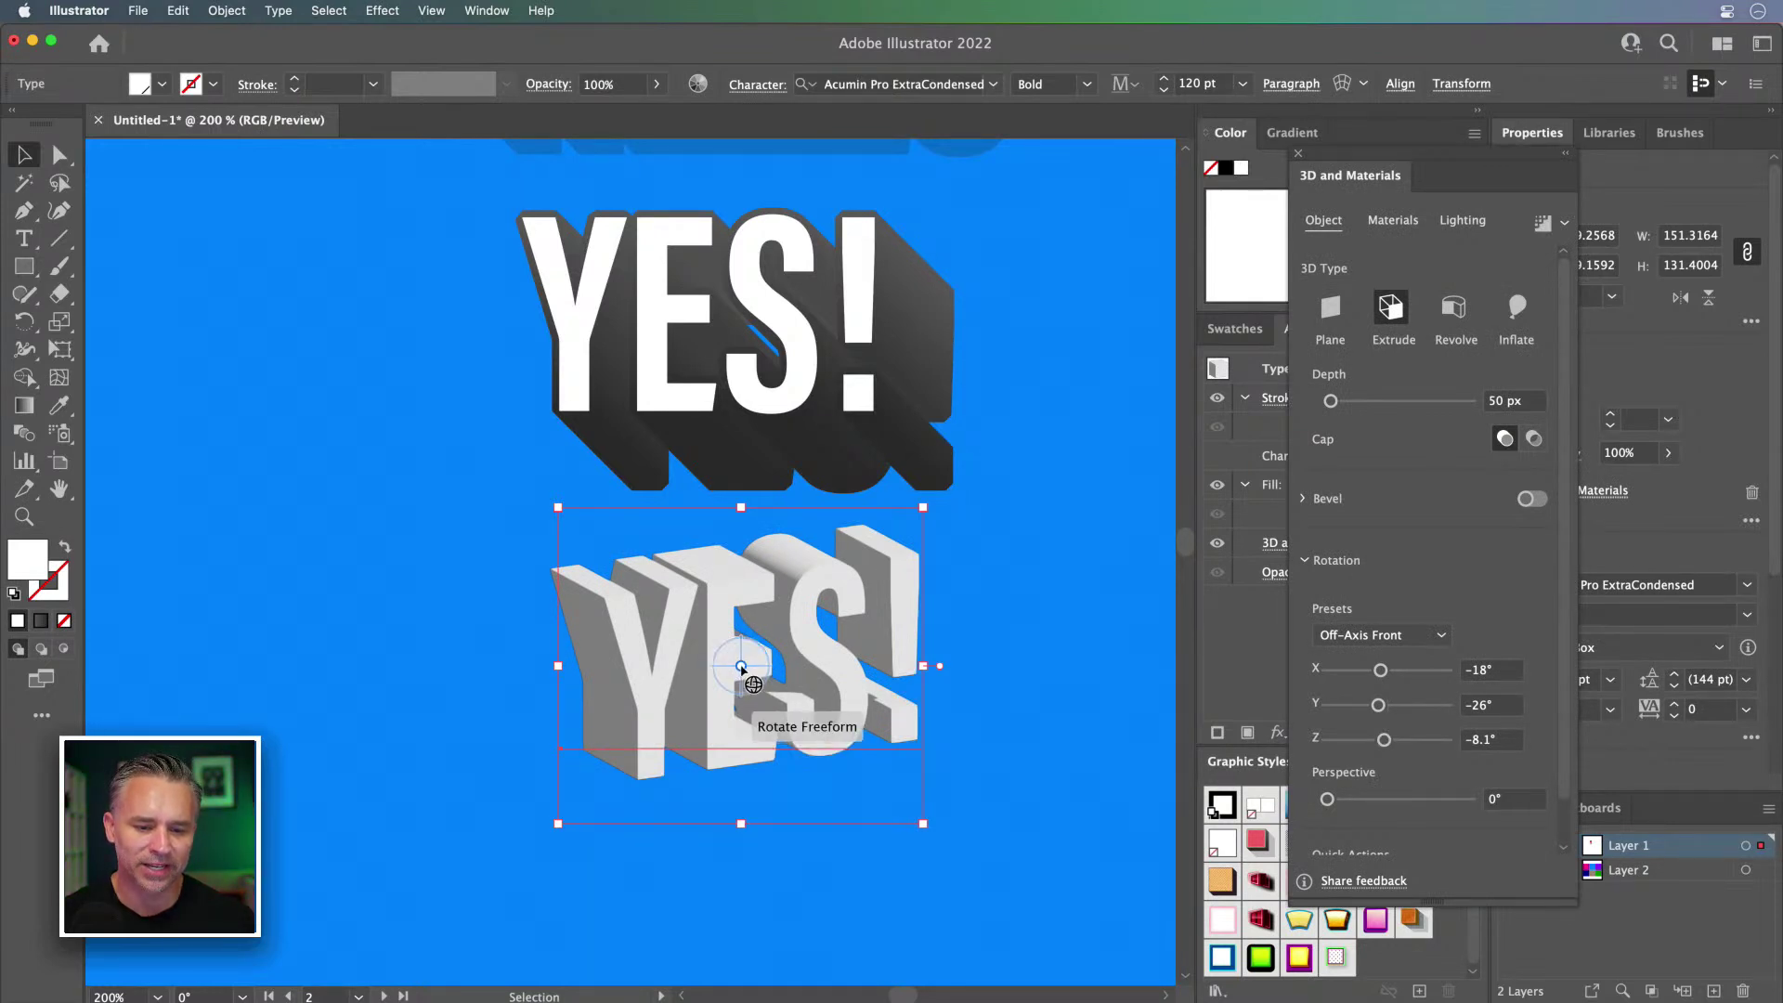
drag(731, 658, 698, 633)
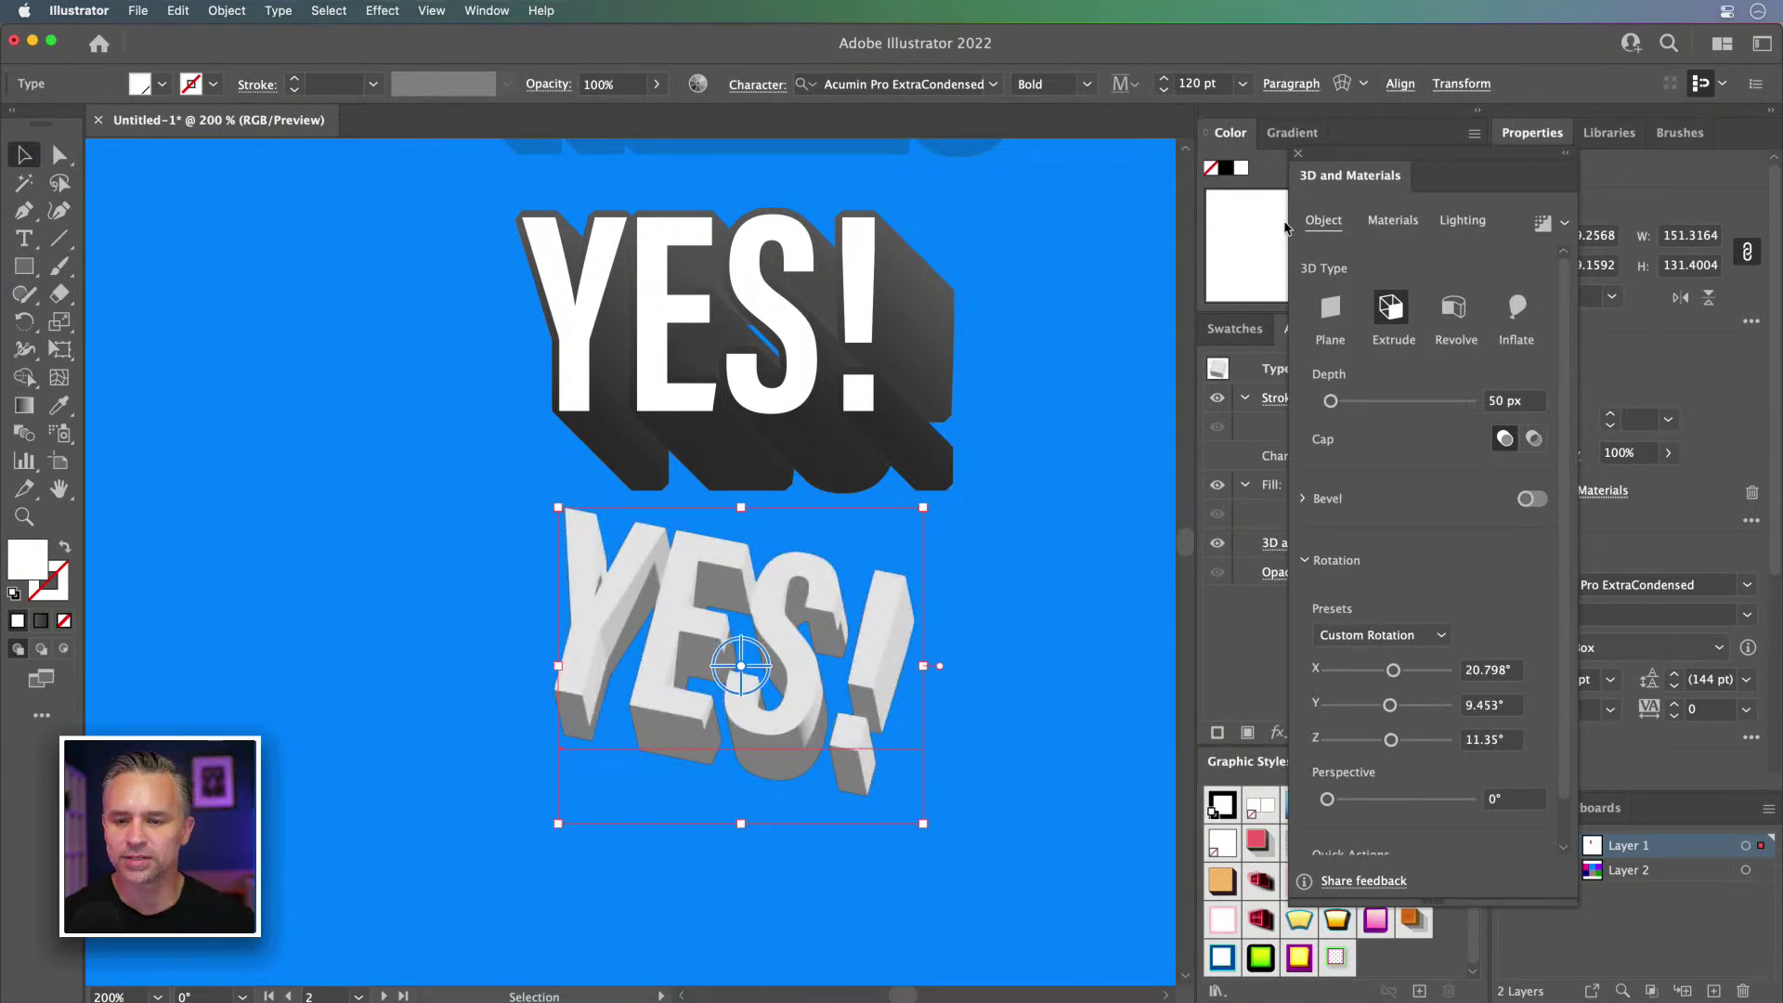
Step: Apply the Isometric Left rotation preset and the Diffuse lighting preset to the 3D YES!
drag(1456, 164, 1194, 168)
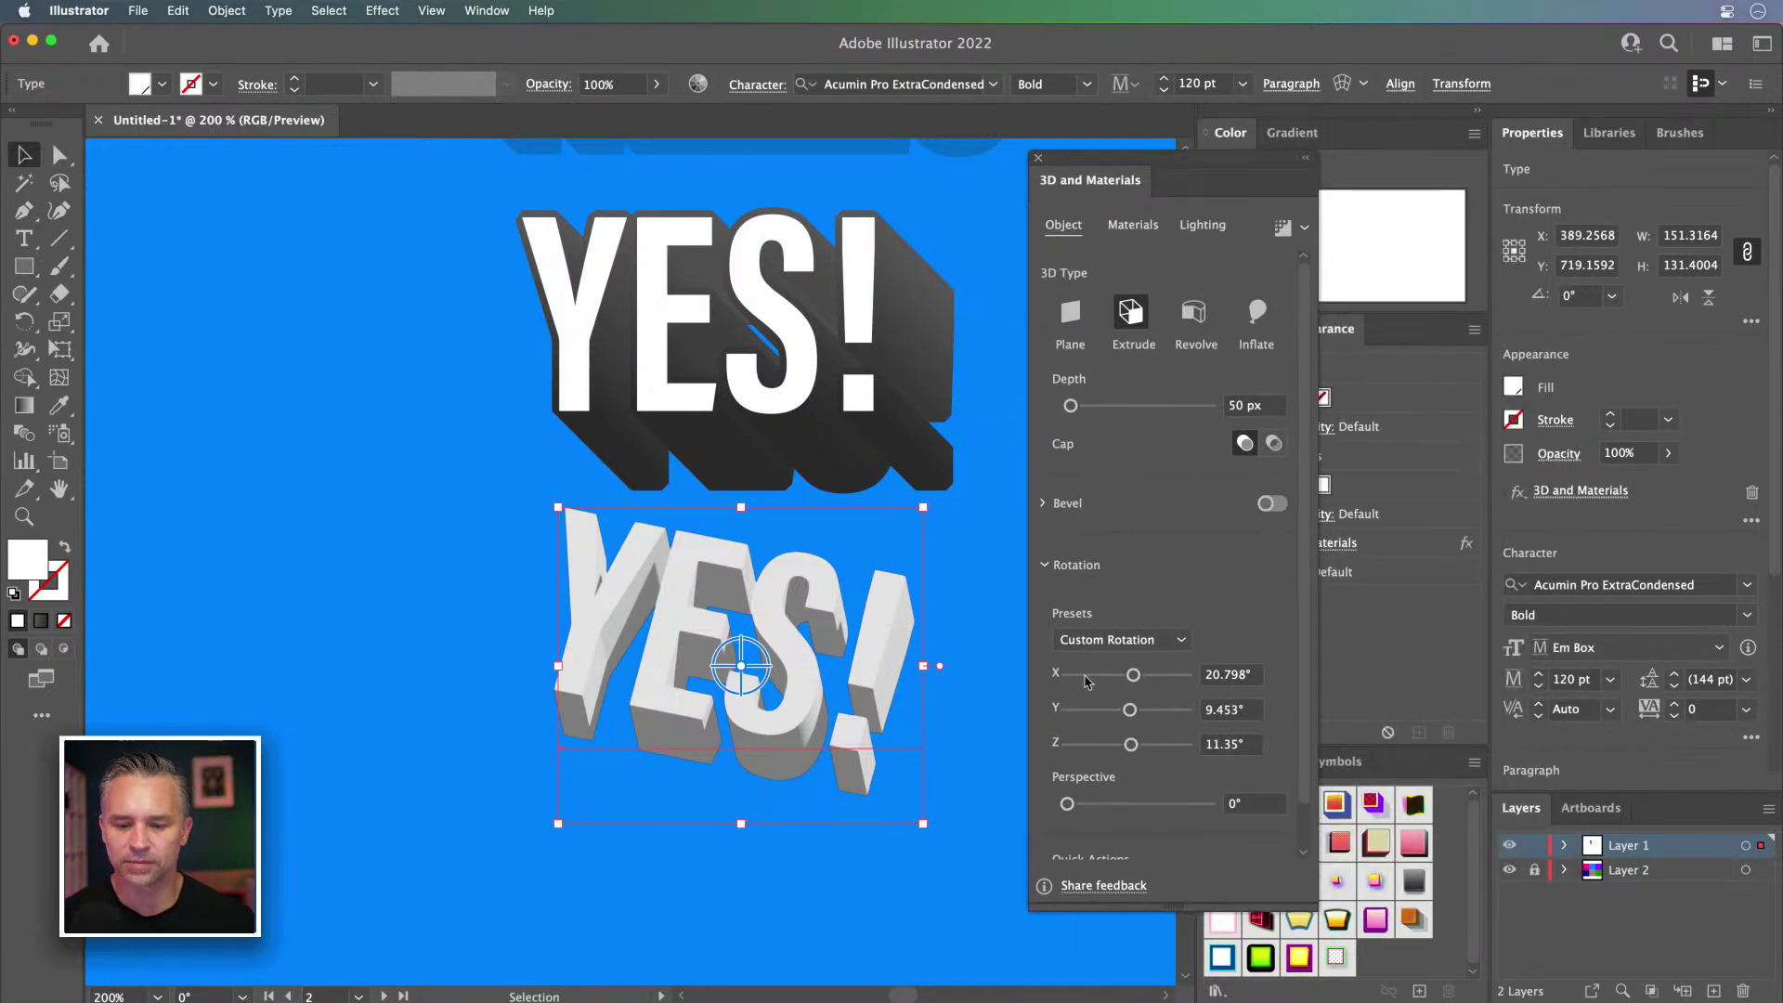
click(1119, 641)
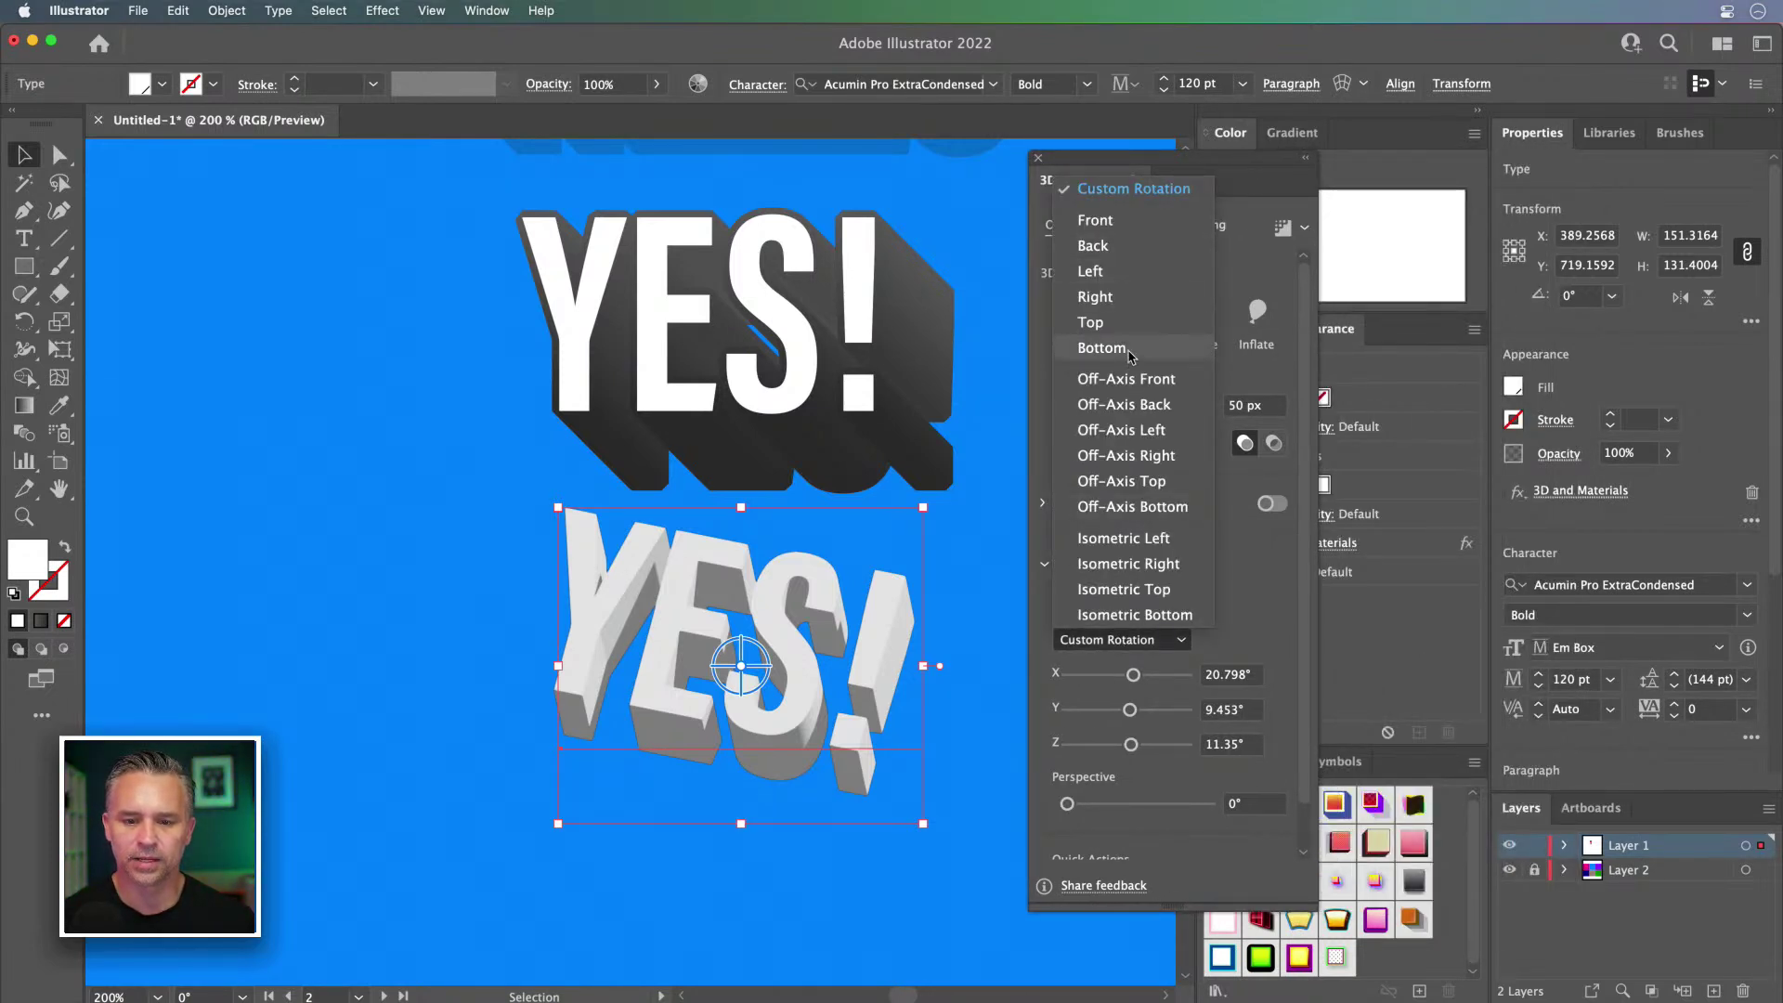
click(1120, 539)
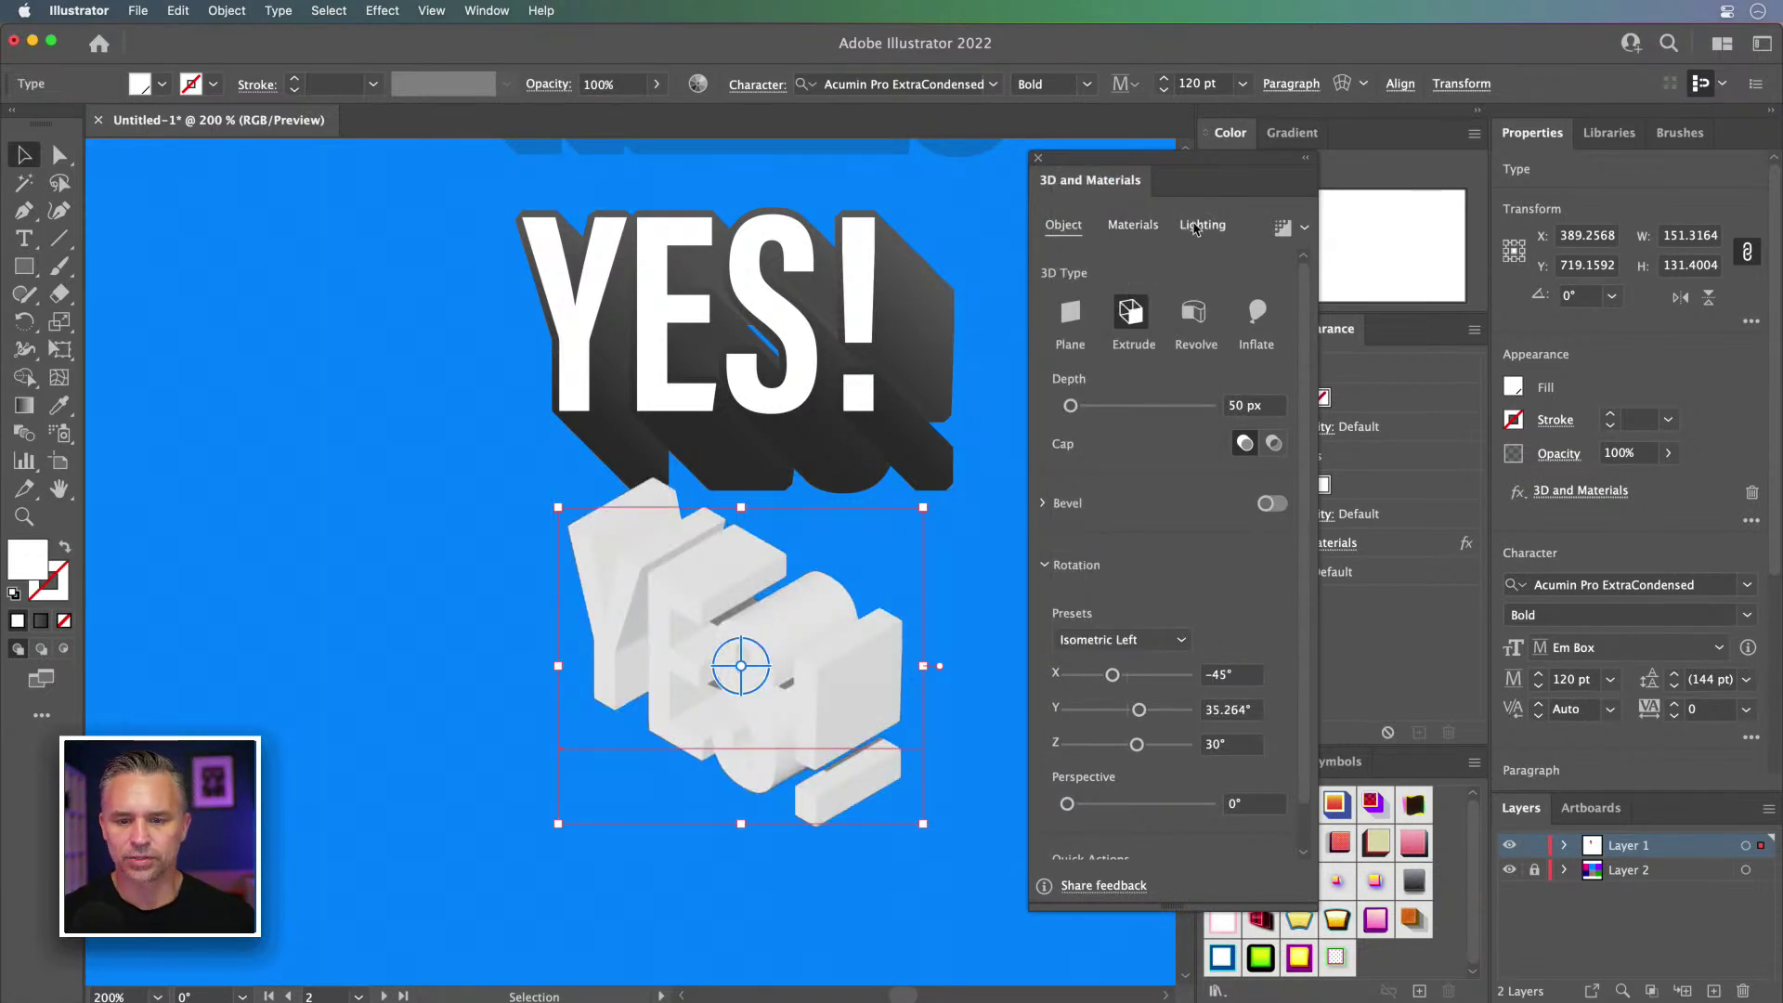
click(1202, 226)
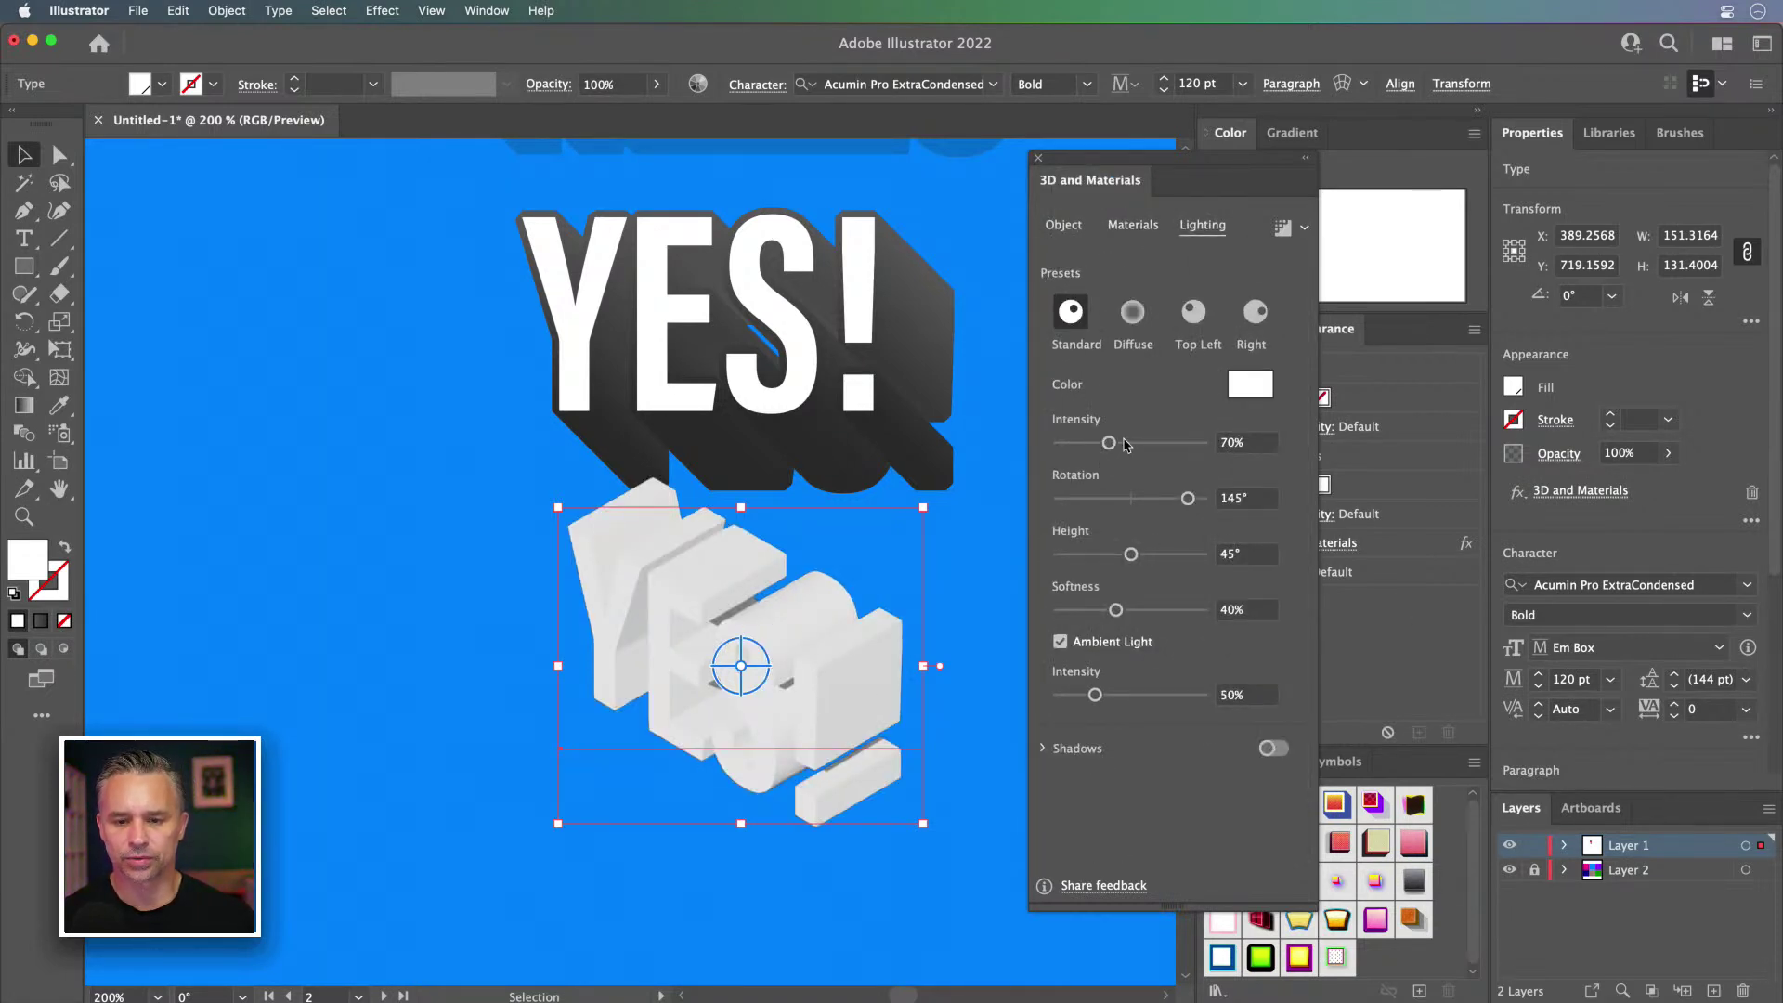
click(1133, 314)
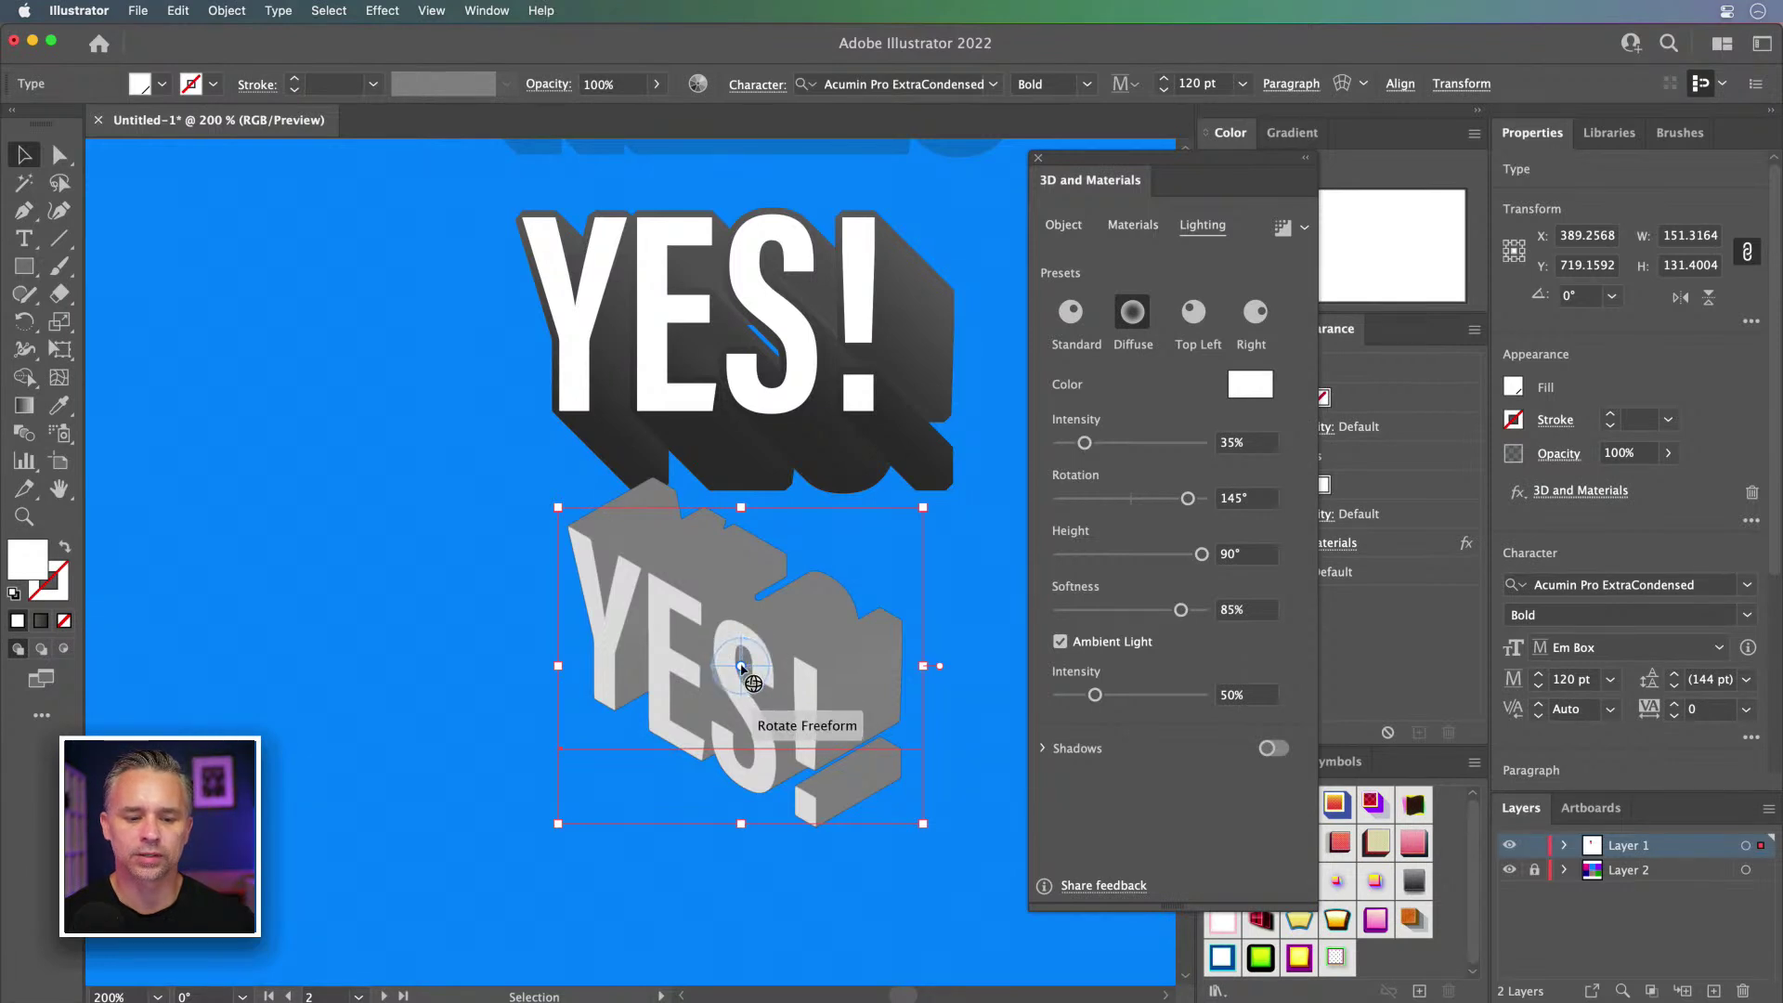
Step: Rotate the 3D YES! freeform to about 9° in X, 15° in Y and -7° in Z
mouse_move(741, 641)
mouse_down()
mouse_move(740, 606)
mouse_move(778, 620)
mouse_move(757, 692)
mouse_move(756, 606)
mouse_move(817, 611)
mouse_move(737, 628)
mouse_move(743, 657)
mouse_move(757, 587)
mouse_move(754, 622)
mouse_up()
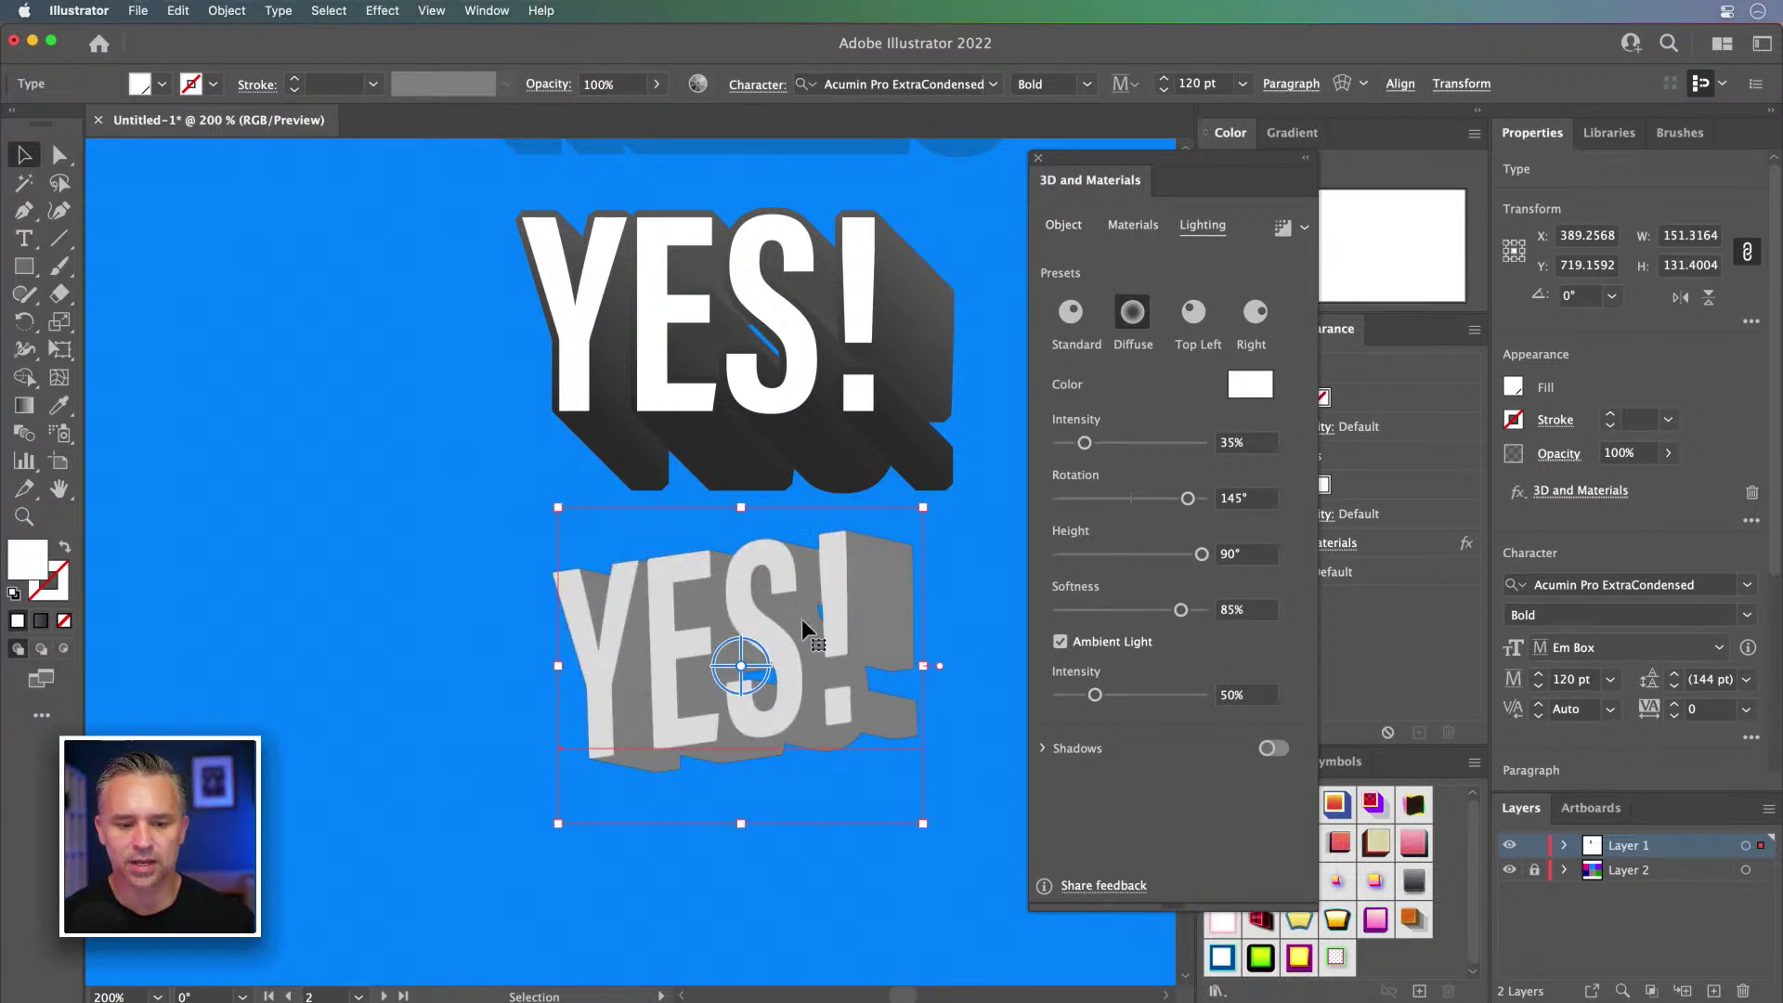
drag(741, 647, 761, 656)
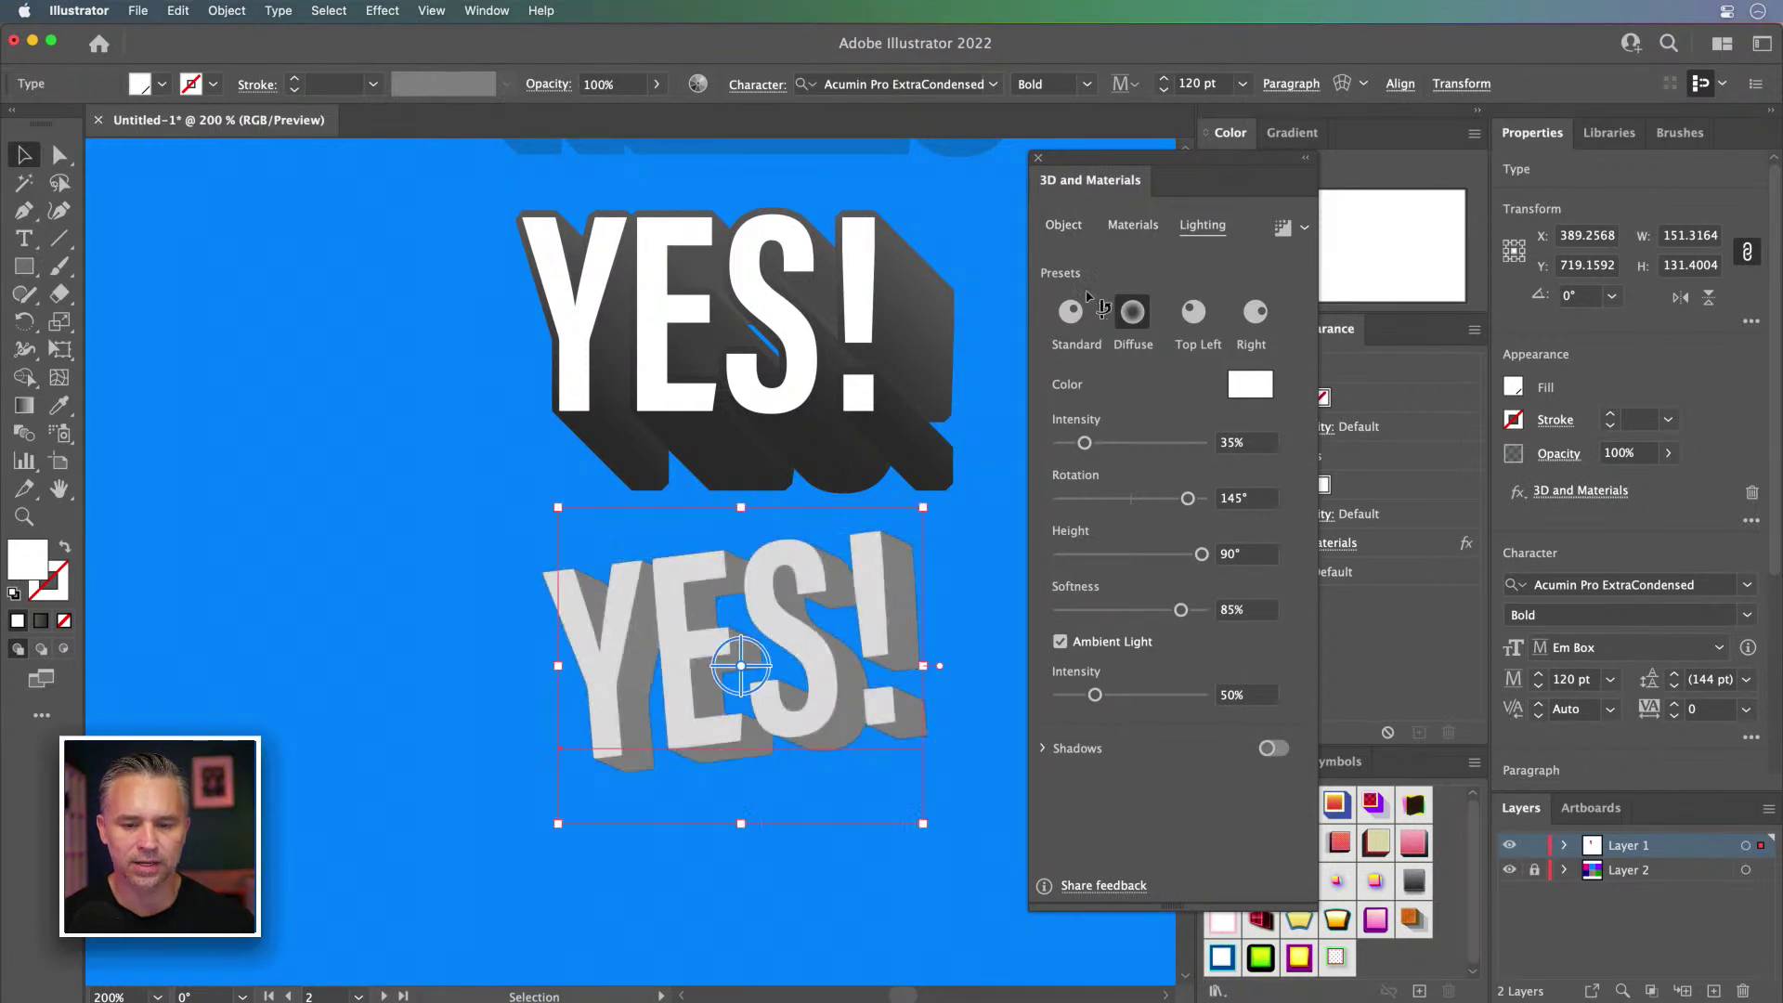
Step: Set the 3D YES! to 558 px extrusion depth and 160° perspective, and move it about 54 px right and 61 px down
click(1063, 225)
click(1103, 406)
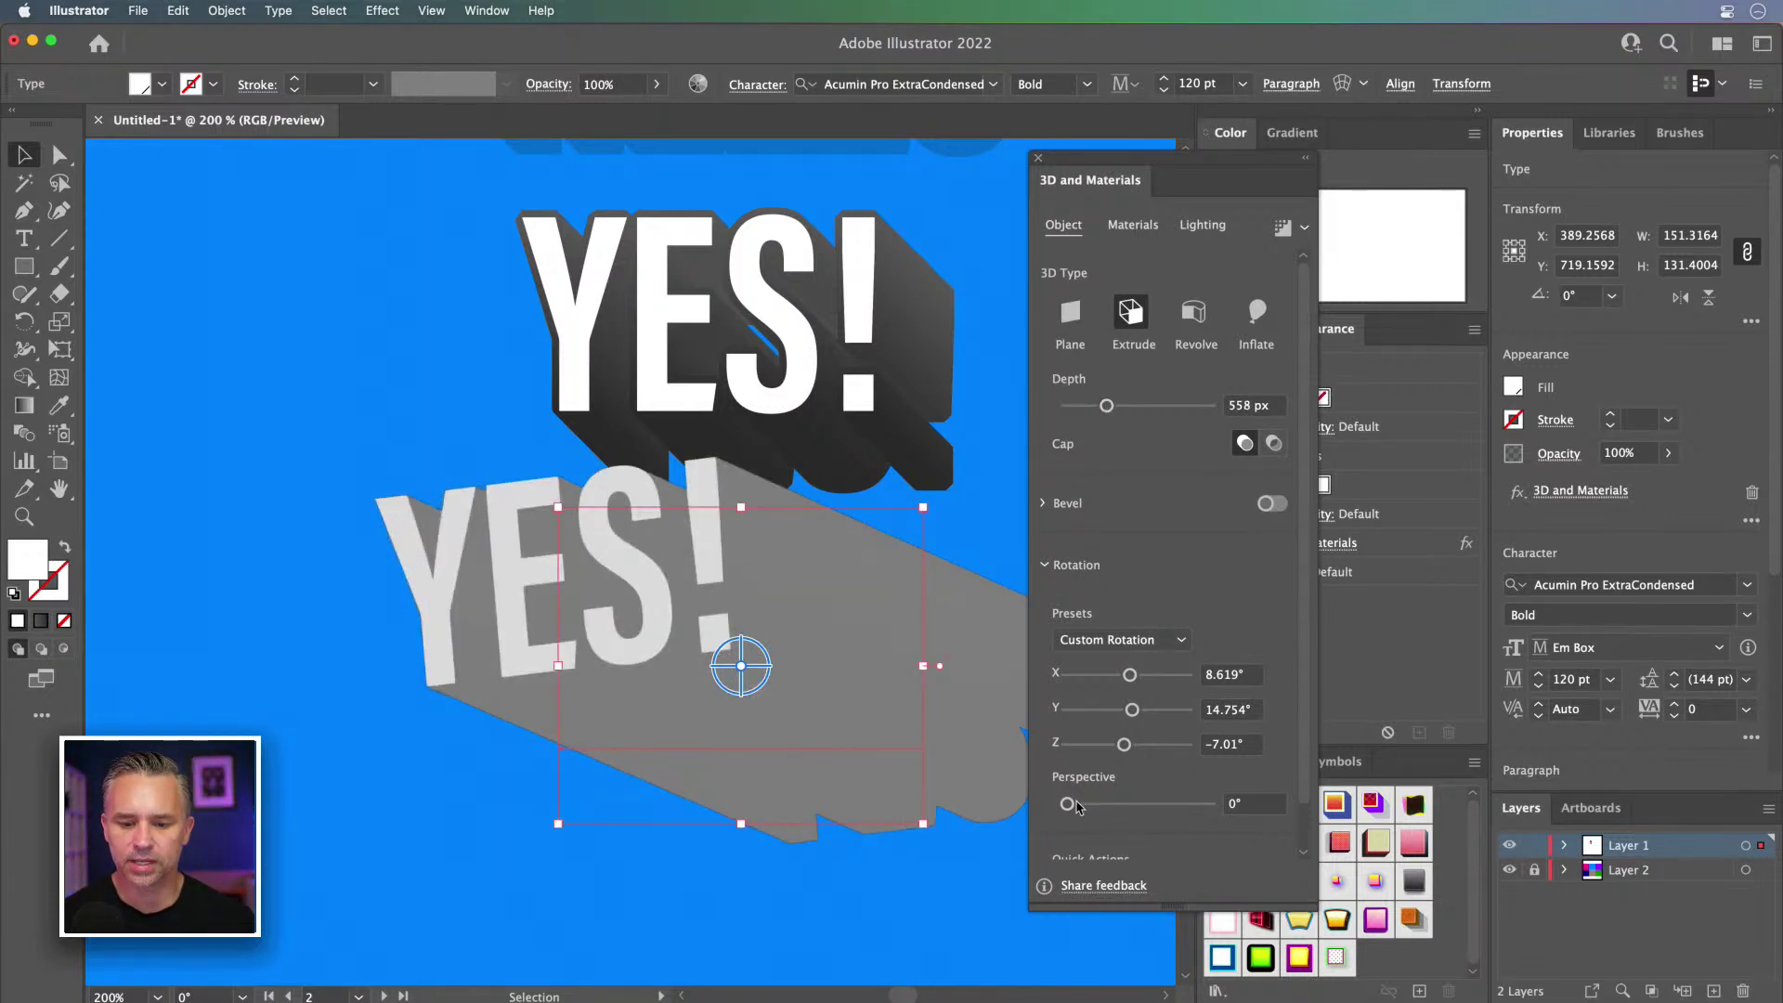
drag(1099, 807, 1233, 795)
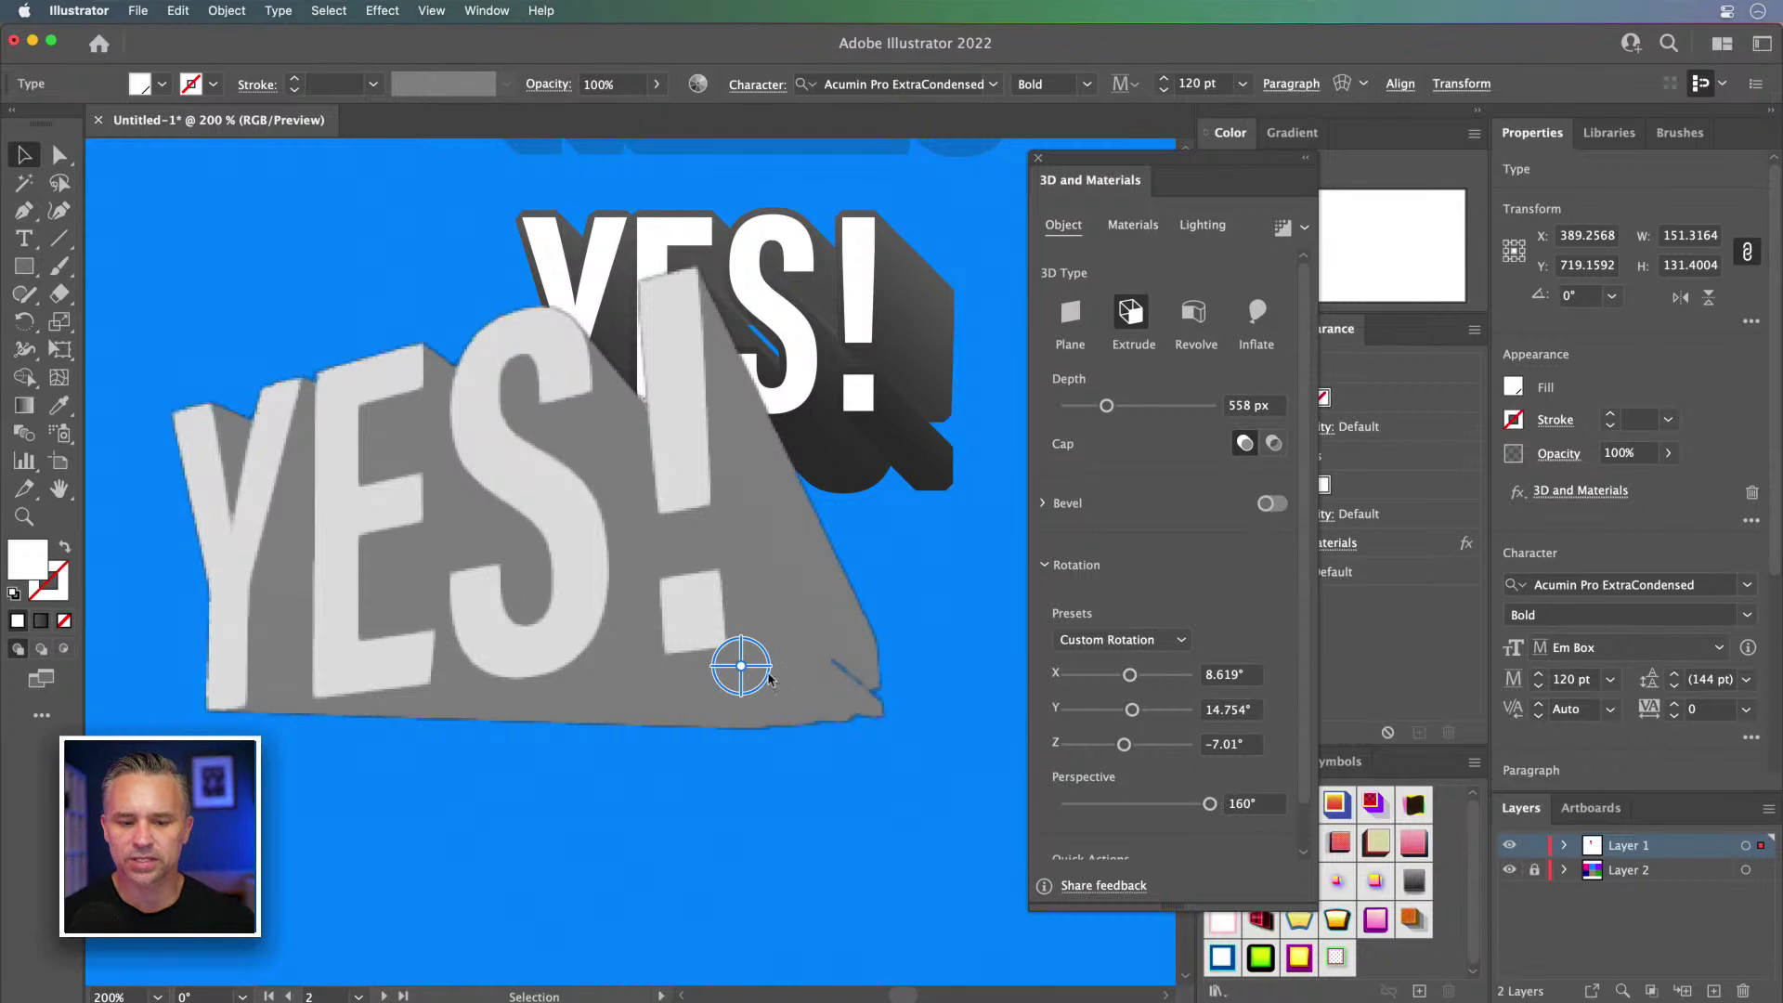
drag(640, 609, 765, 751)
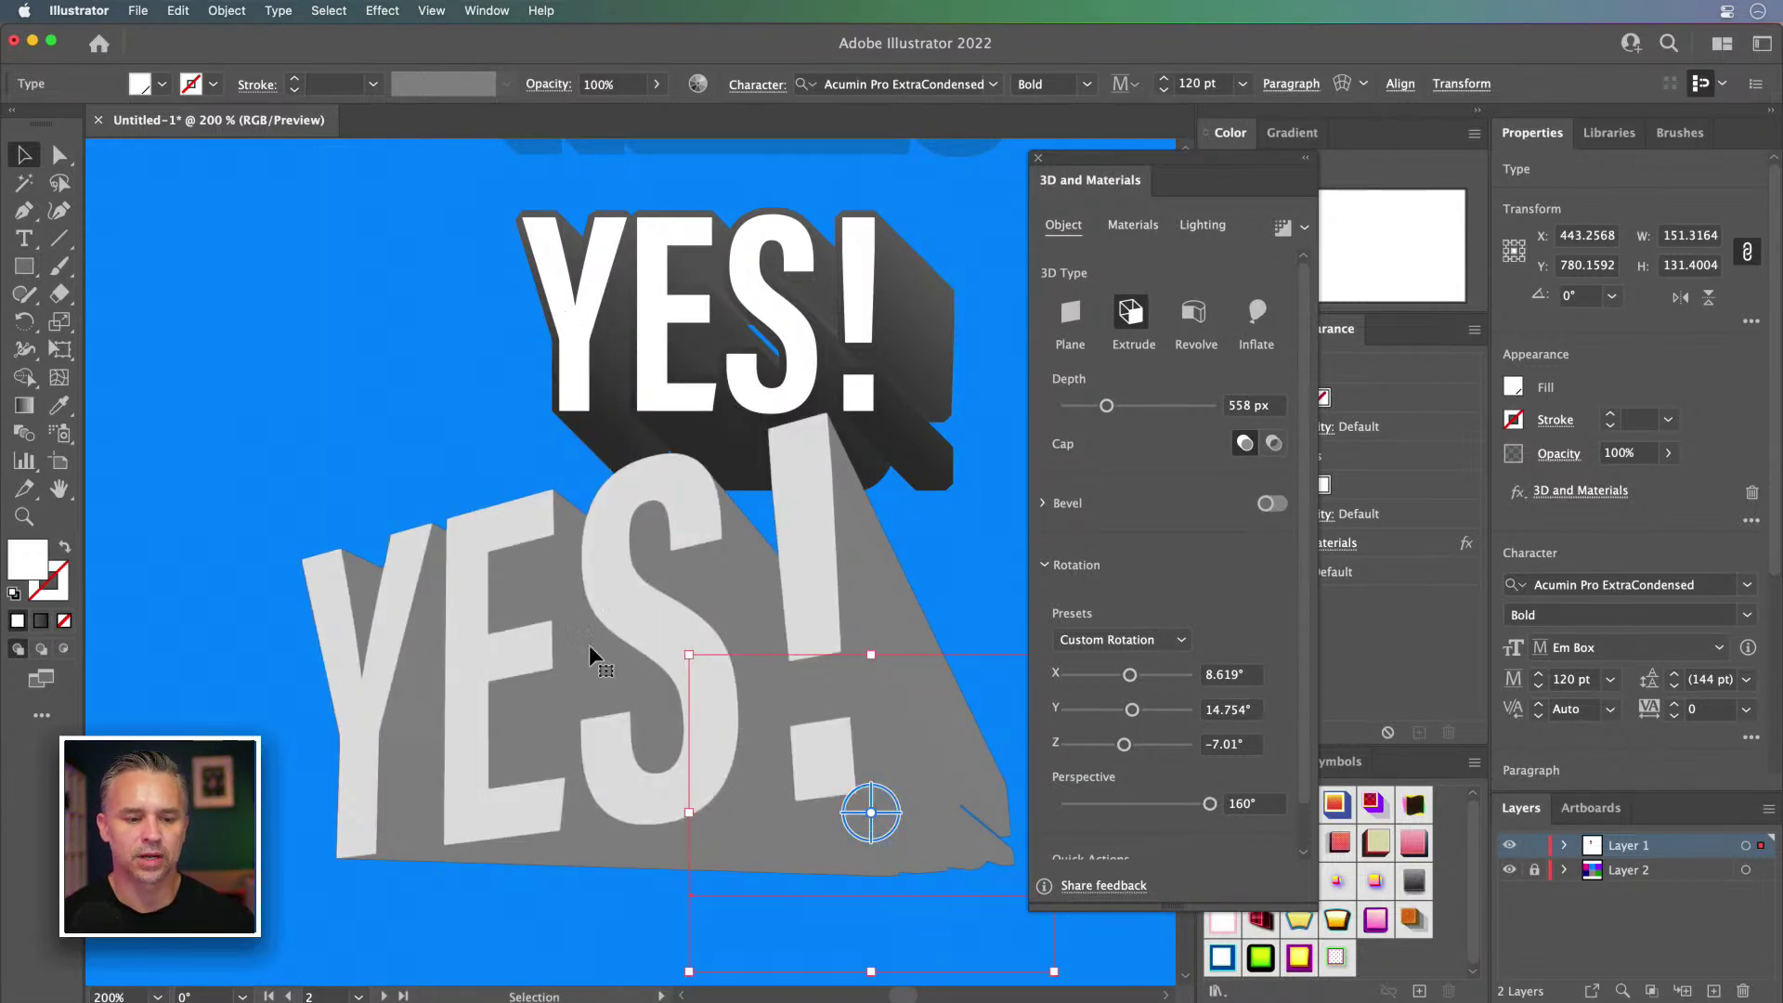
Step: Move the 3D YES! about 60 px left and 23 px up, away from its lower-right spot
click(685, 243)
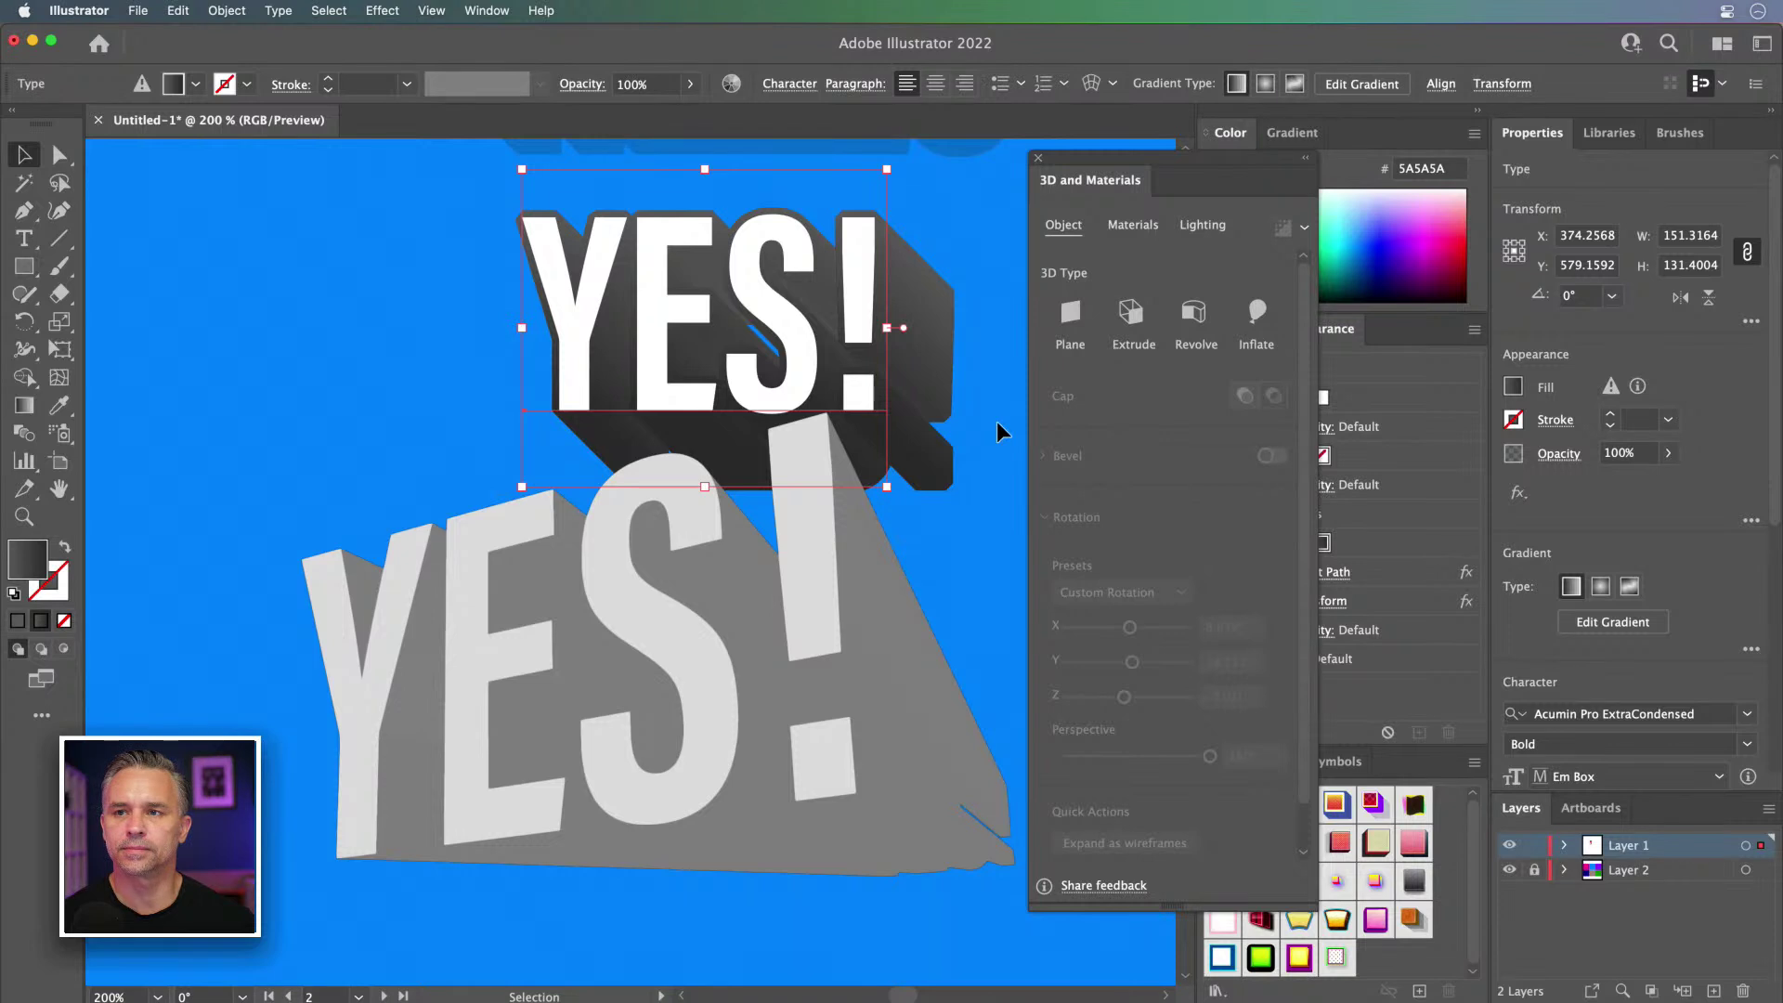
click(703, 693)
drag(655, 694, 512, 639)
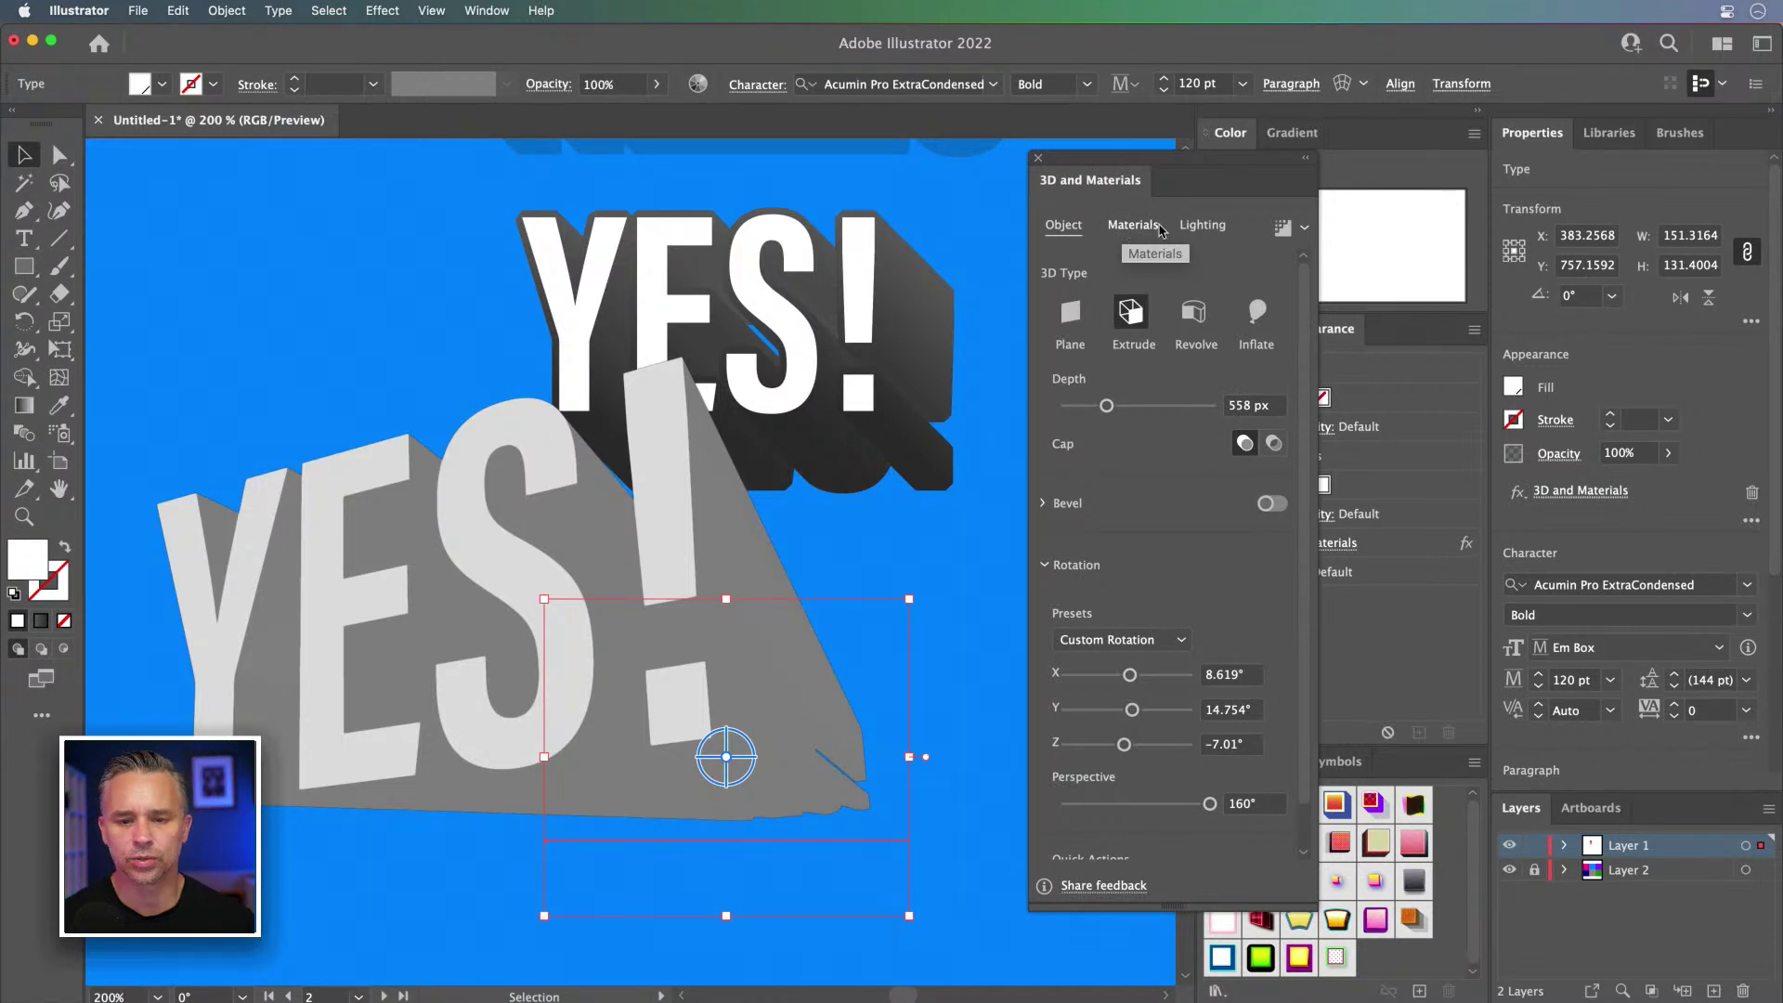
Step: Lower the 3D YES!'s ambient light intensity to 18%, nudge it slightly right and down, and close the 3D and Materials settings
click(1202, 224)
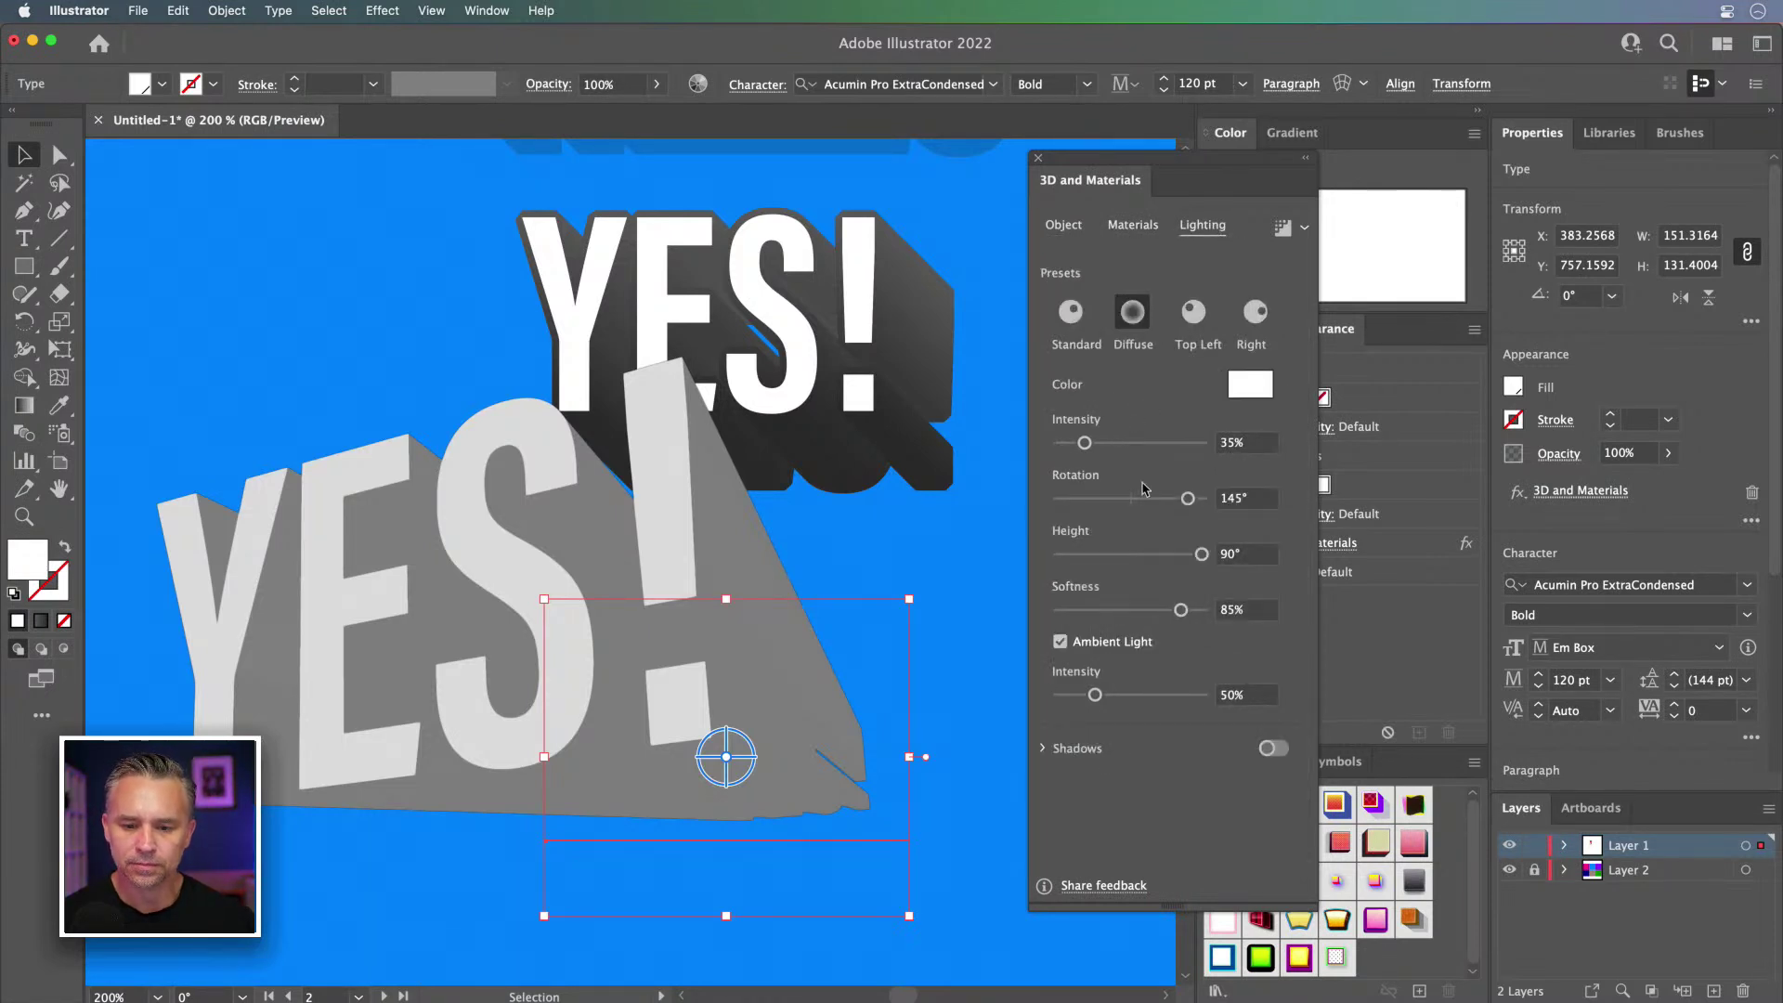
mouse_move(1095, 696)
mouse_down()
mouse_move(1057, 697)
mouse_move(1088, 698)
mouse_move(1071, 696)
mouse_up()
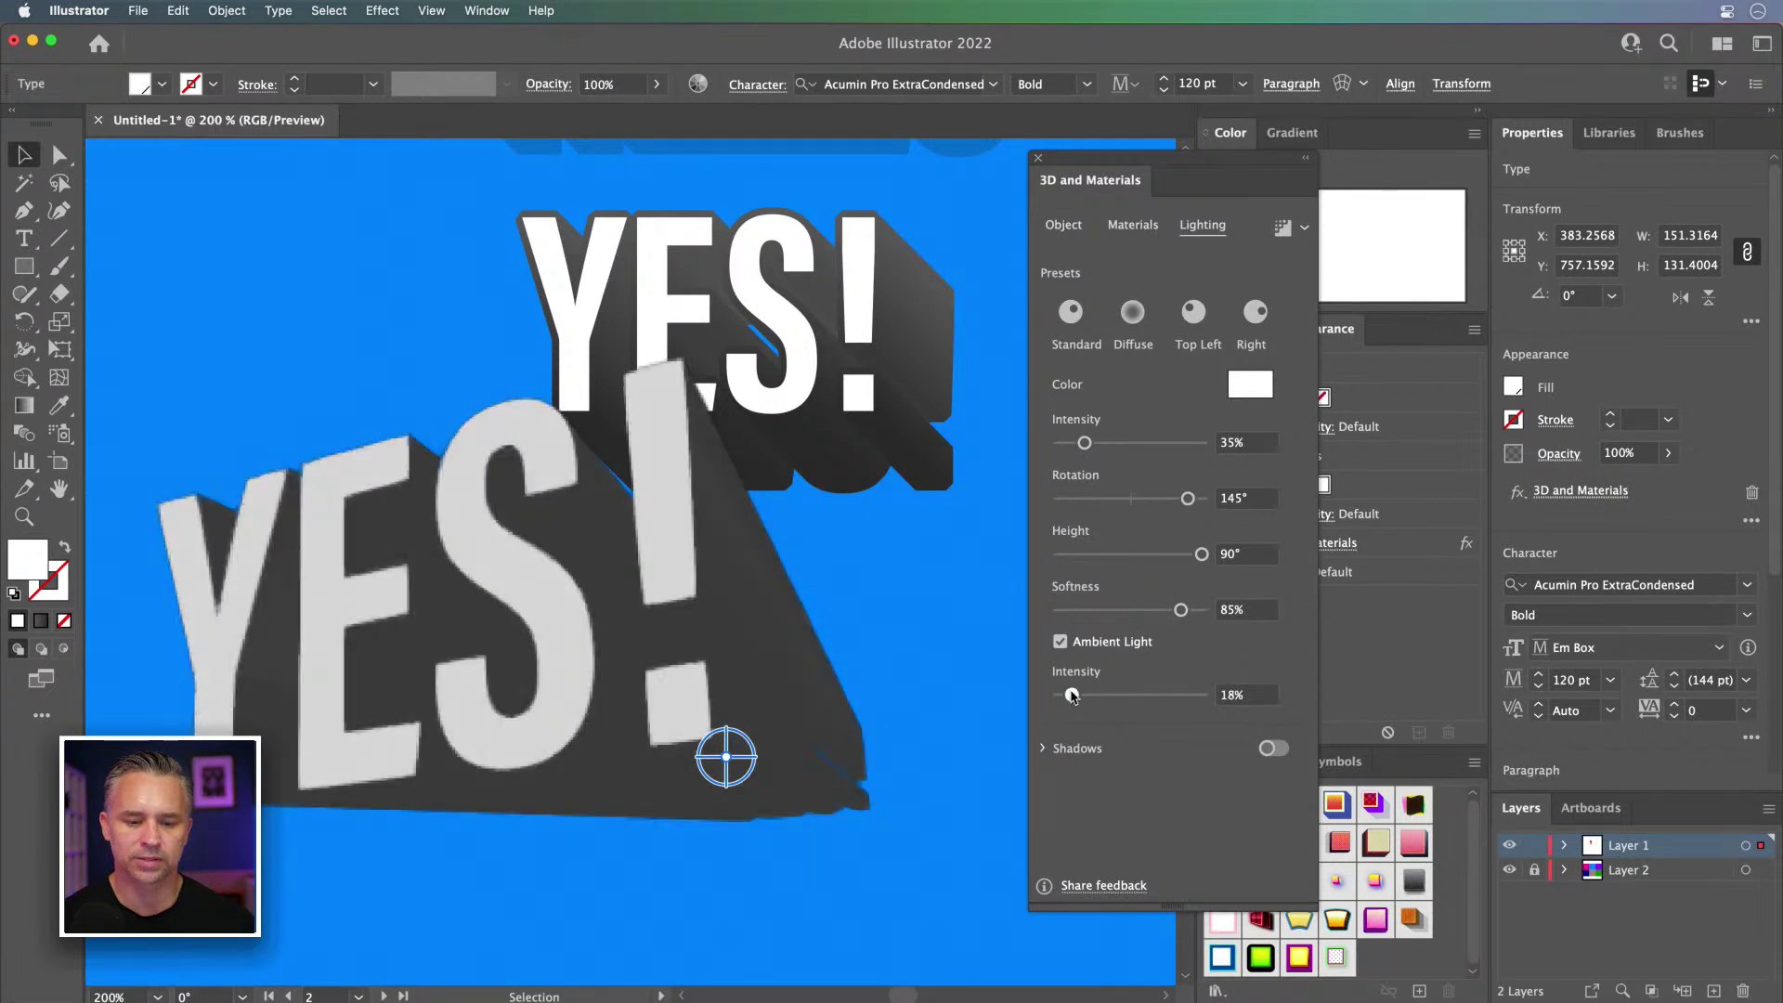
drag(547, 585, 551, 587)
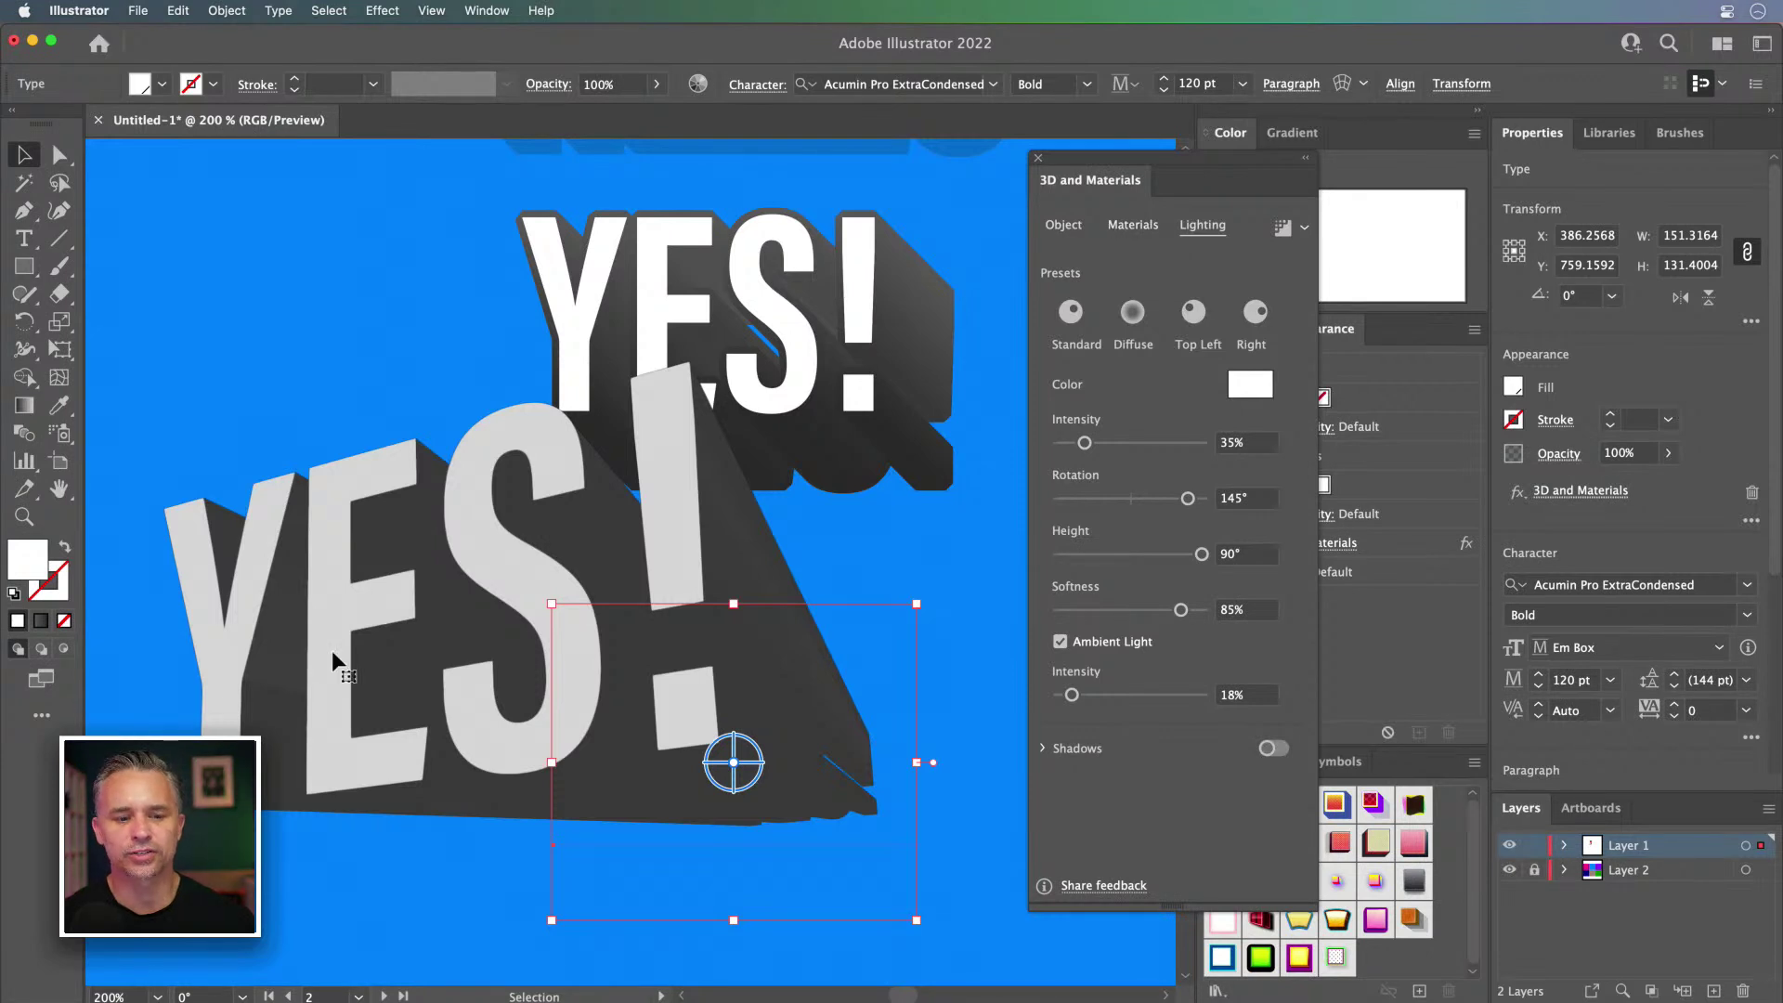
drag(655, 683, 659, 690)
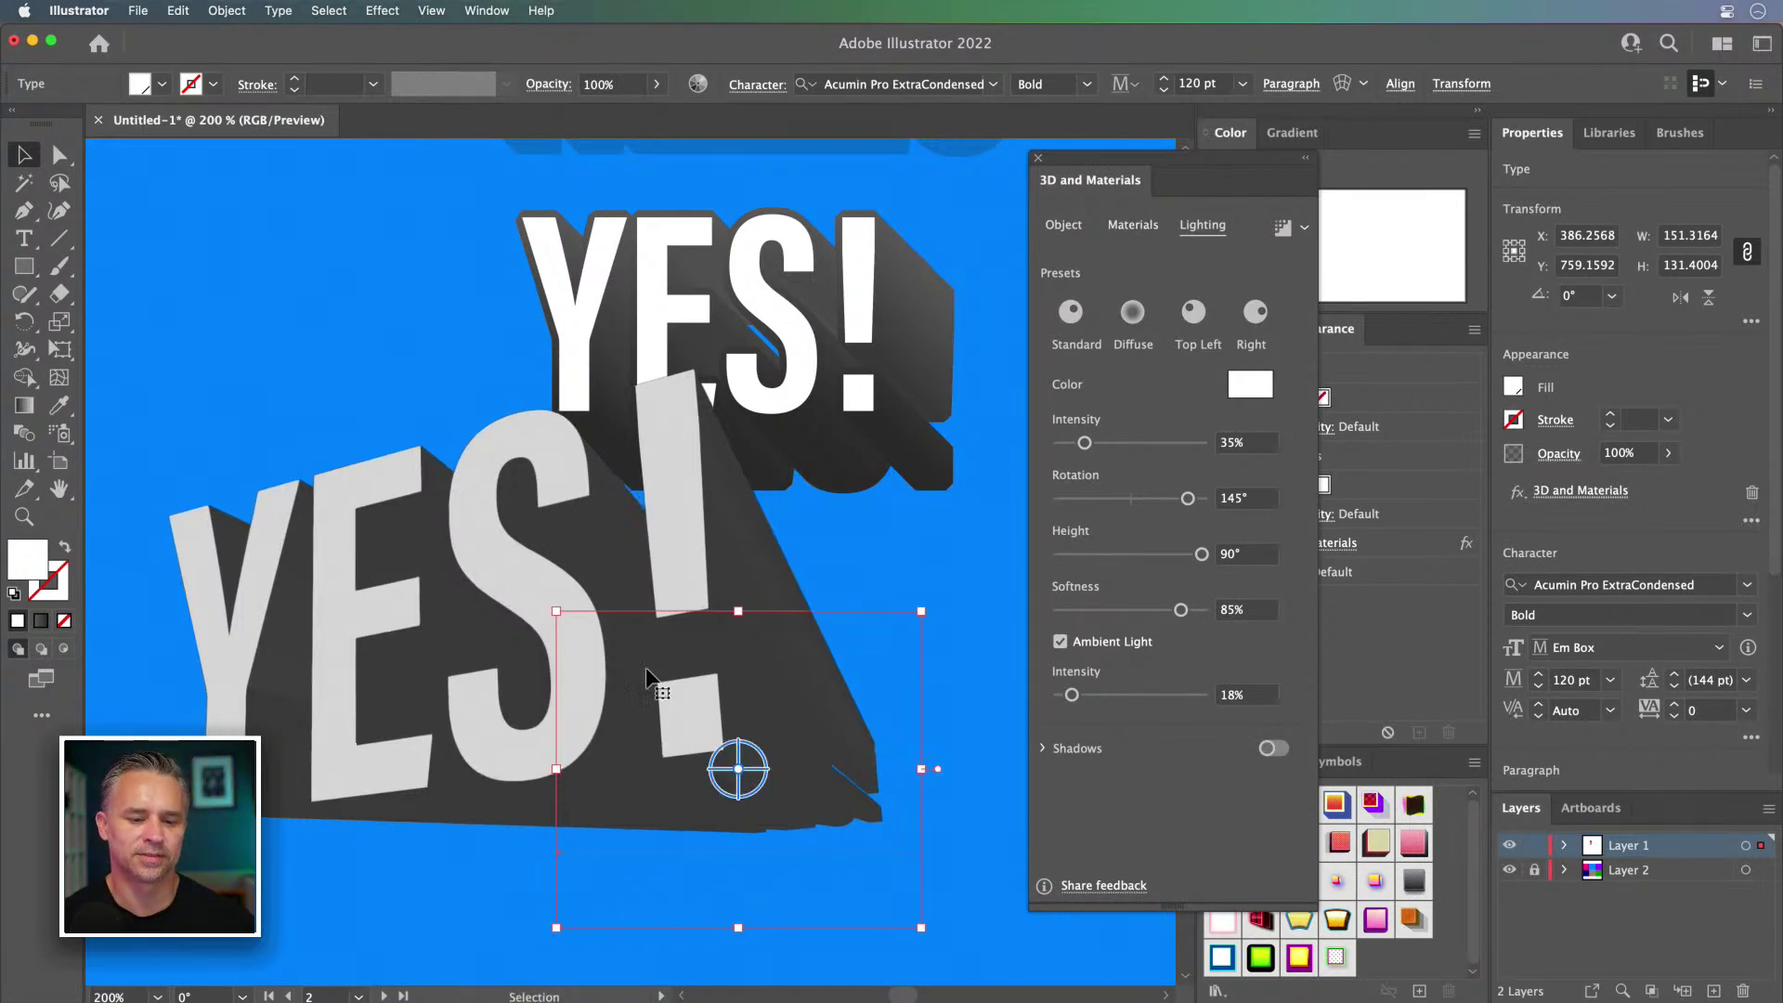
click(353, 340)
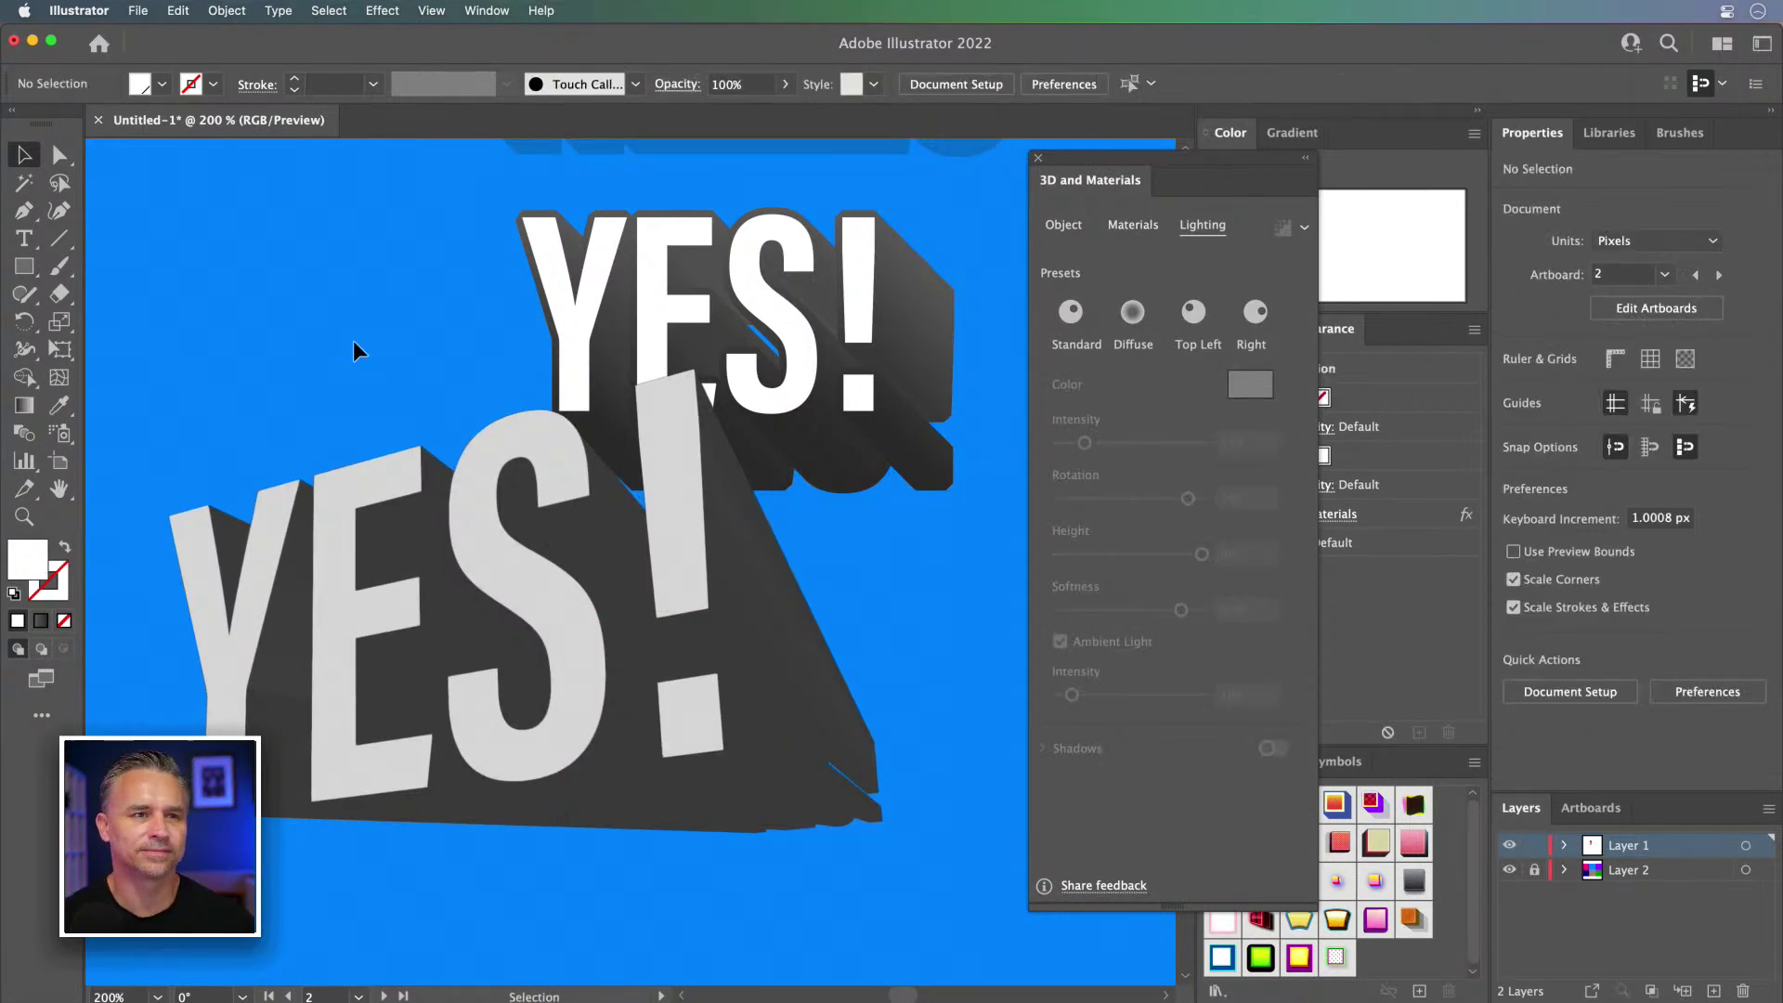
click(1037, 160)
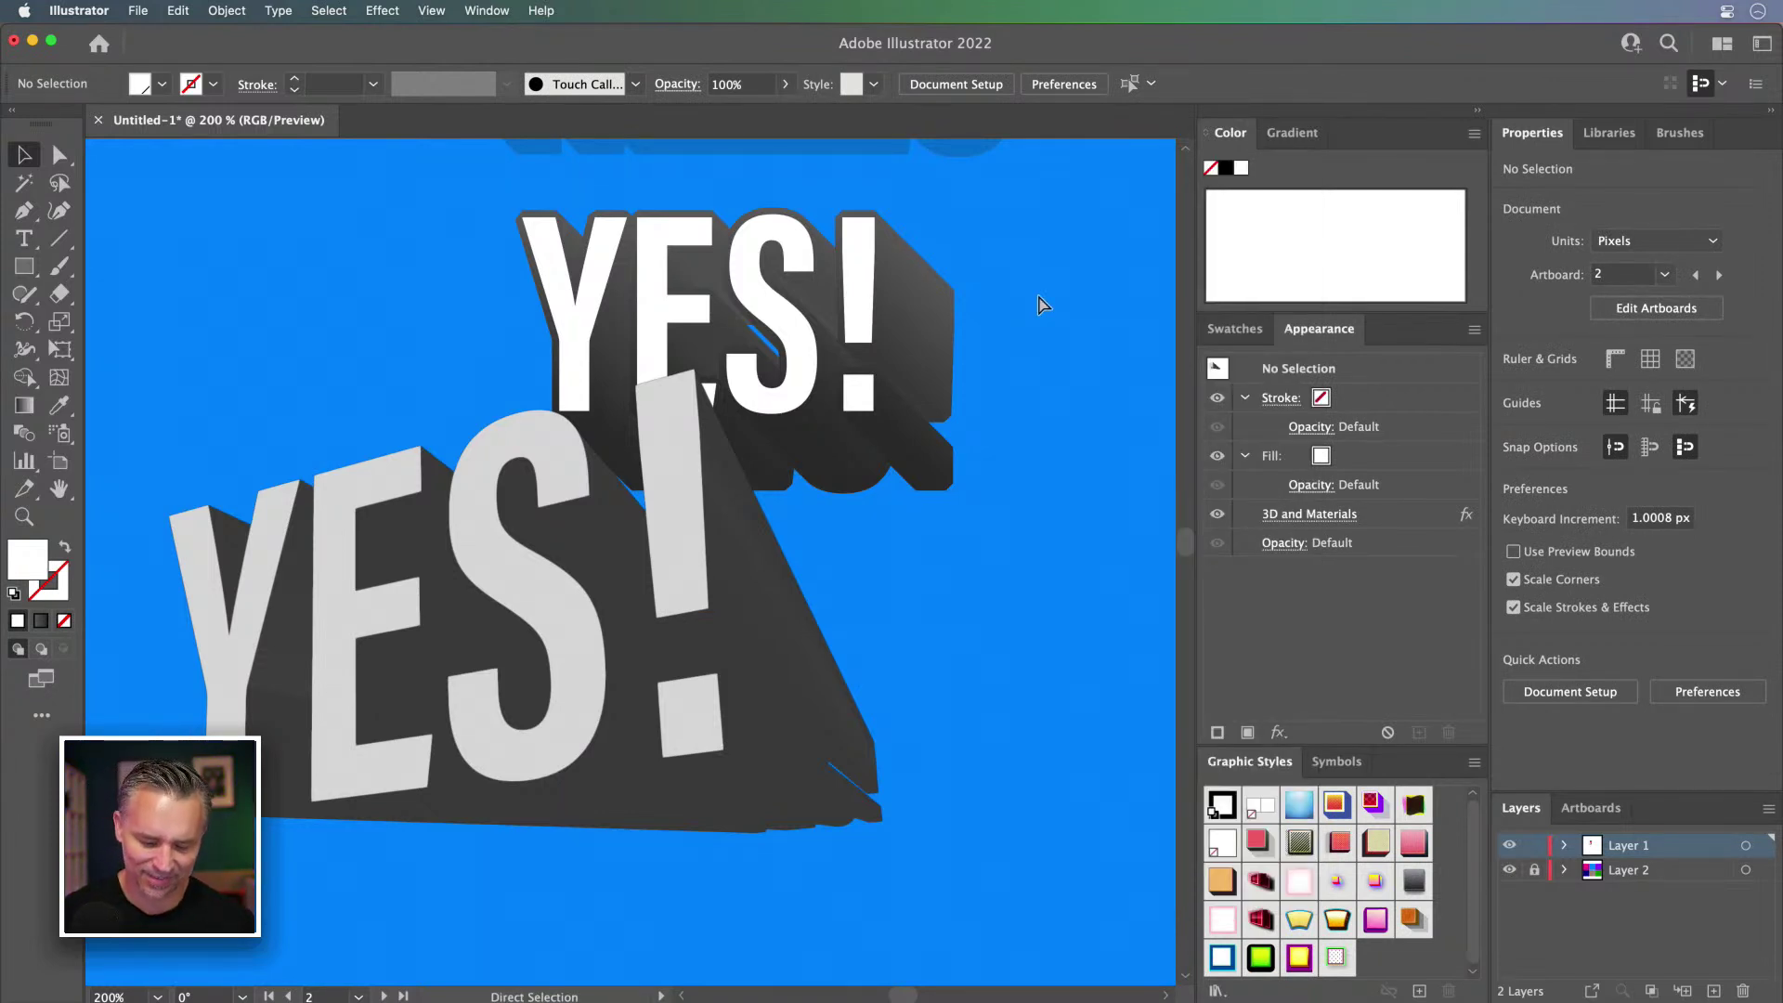
Step: Rearrange the red HELLO and the two YES! texts to clear space beside them on the blue artboard
key(super+minus)
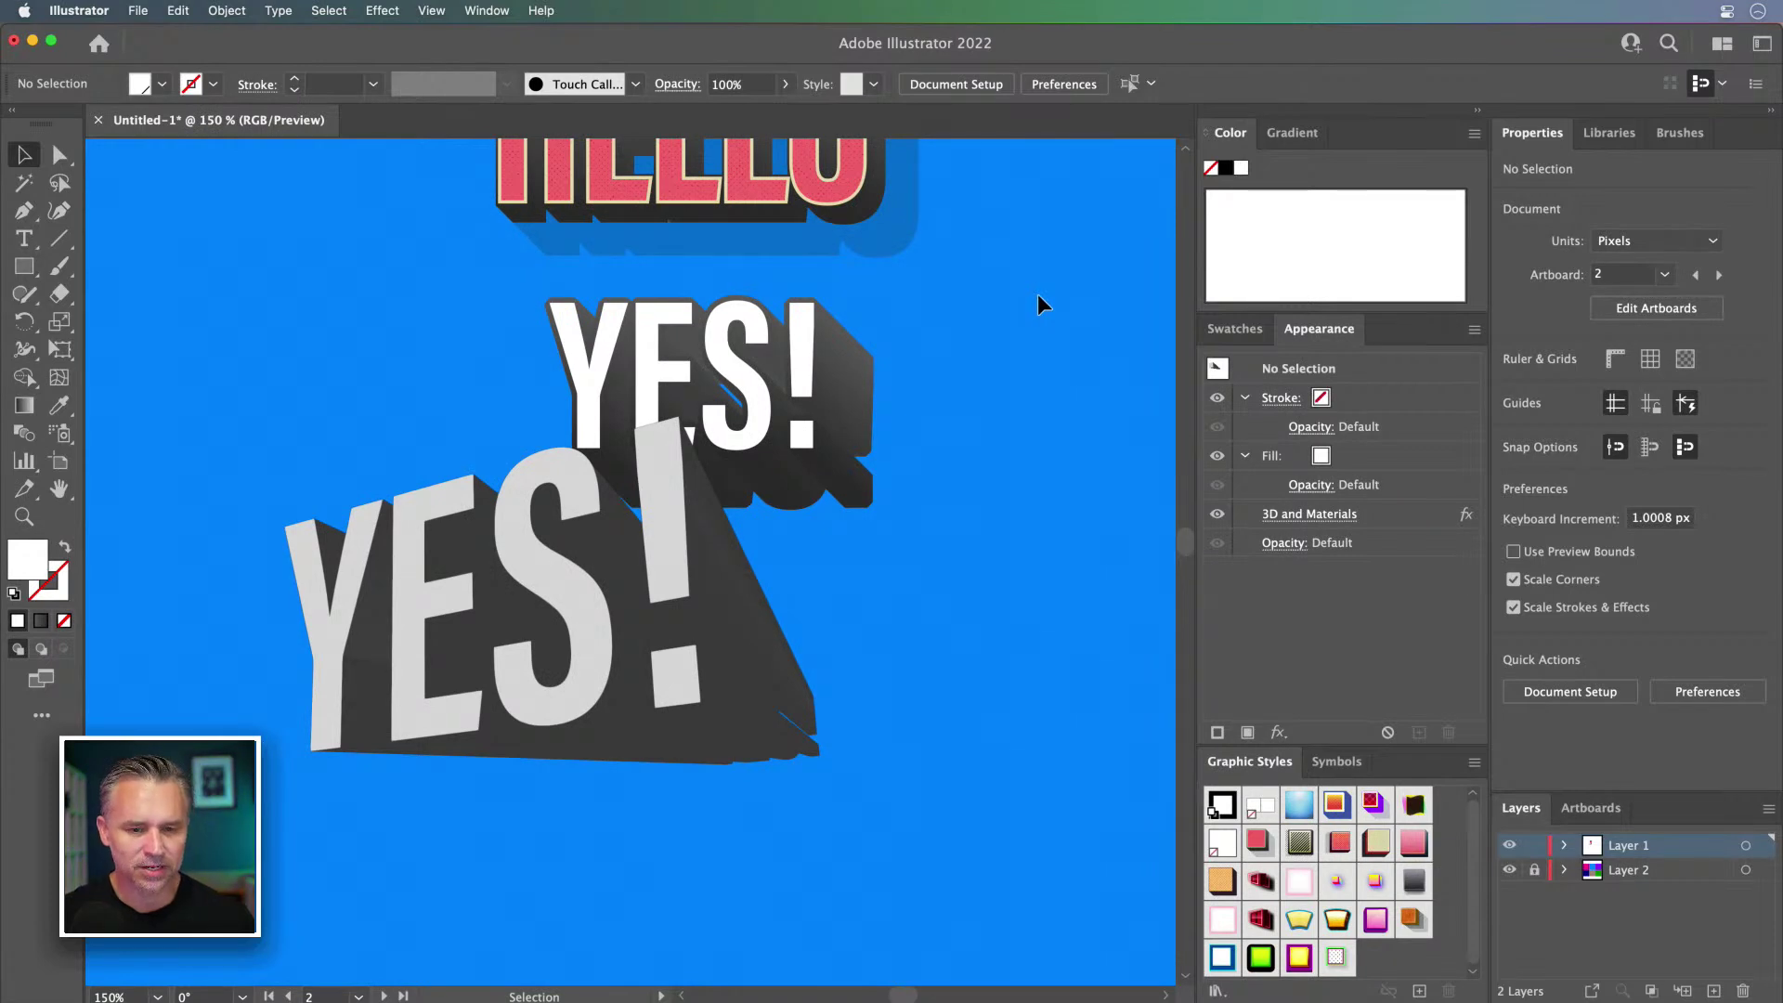
scroll(914, 529, up, 4)
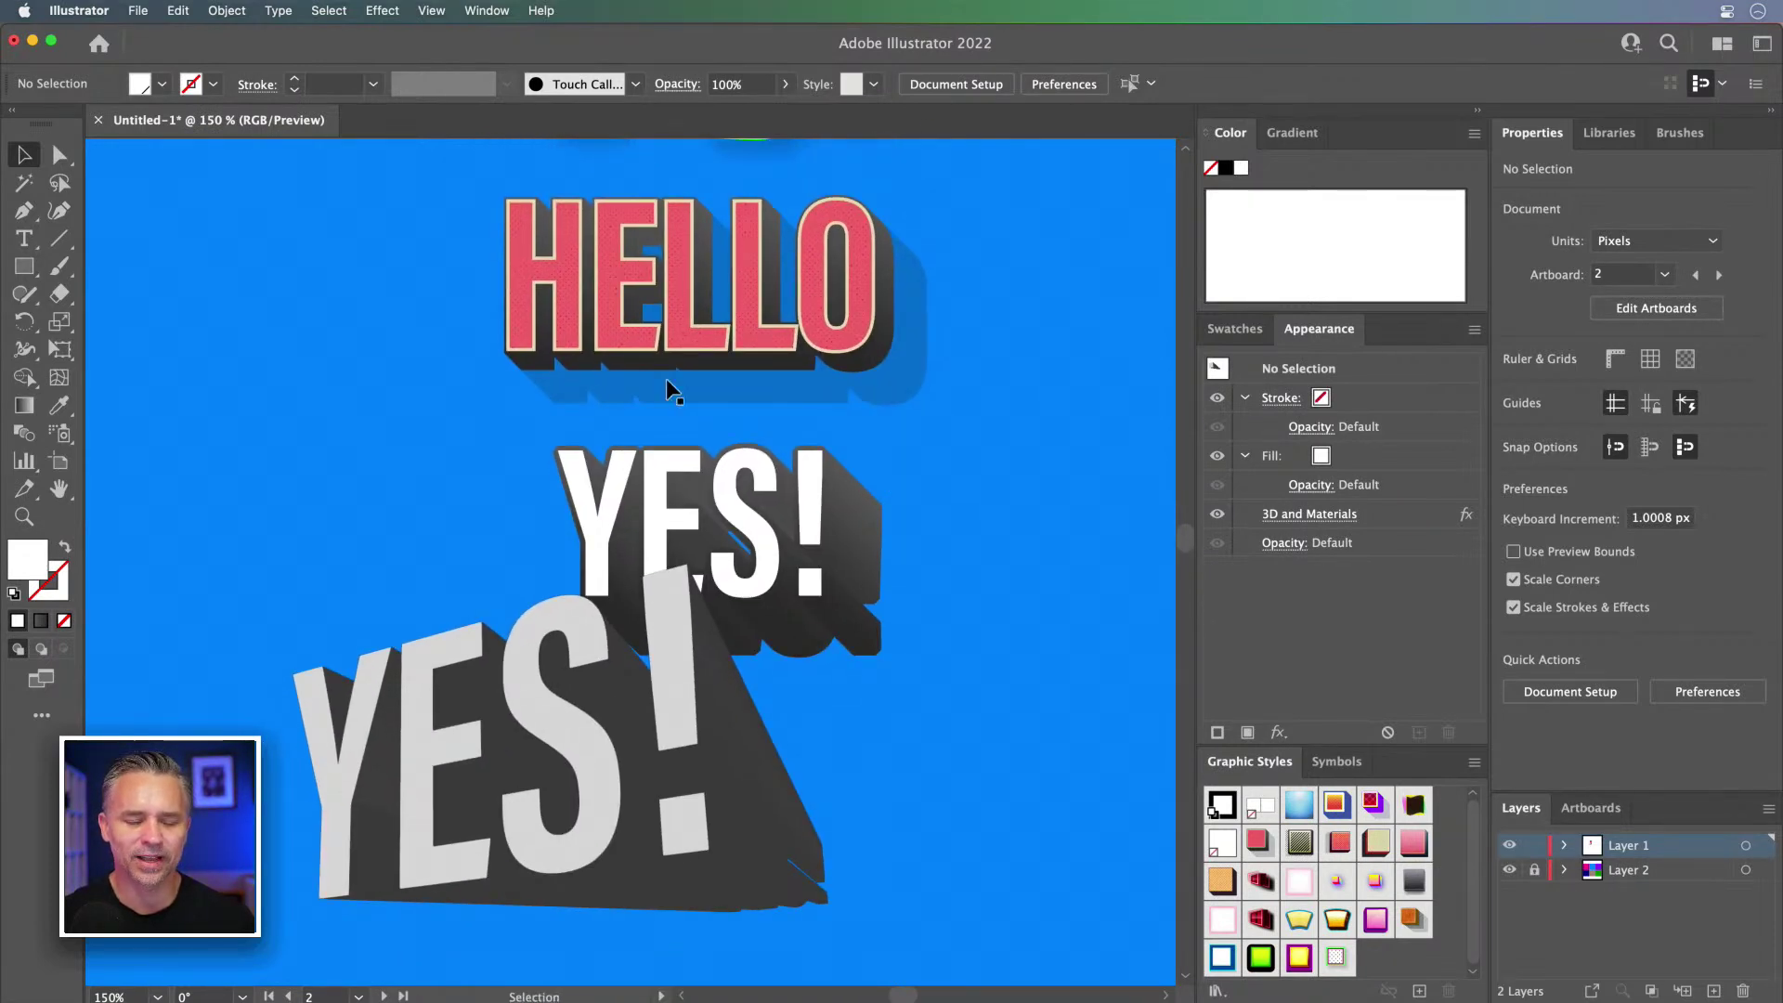
drag(666, 275, 621, 270)
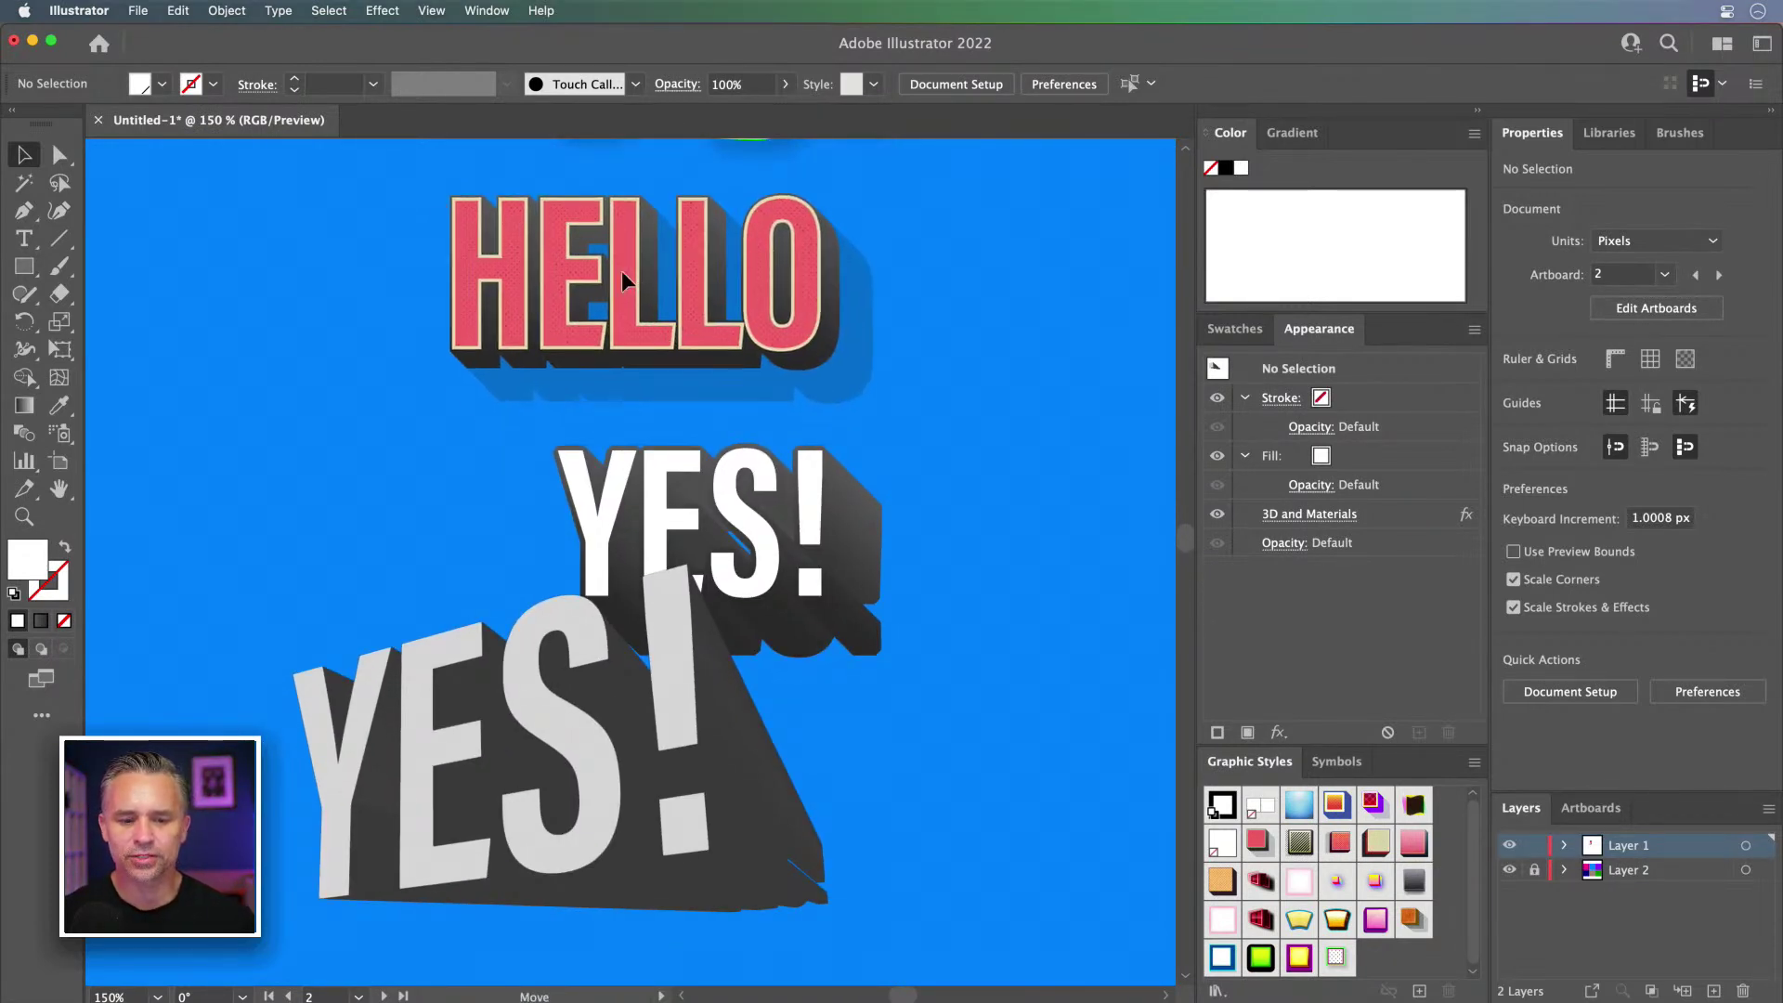
click(621, 270)
drag(741, 497, 310, 618)
click(683, 318)
drag(618, 257, 583, 344)
Step: Place another HELLO in the cleared space, apply Graphic Style 3 to it, and look through its stacked strokes and fills
drag(620, 505, 897, 520)
click(1331, 804)
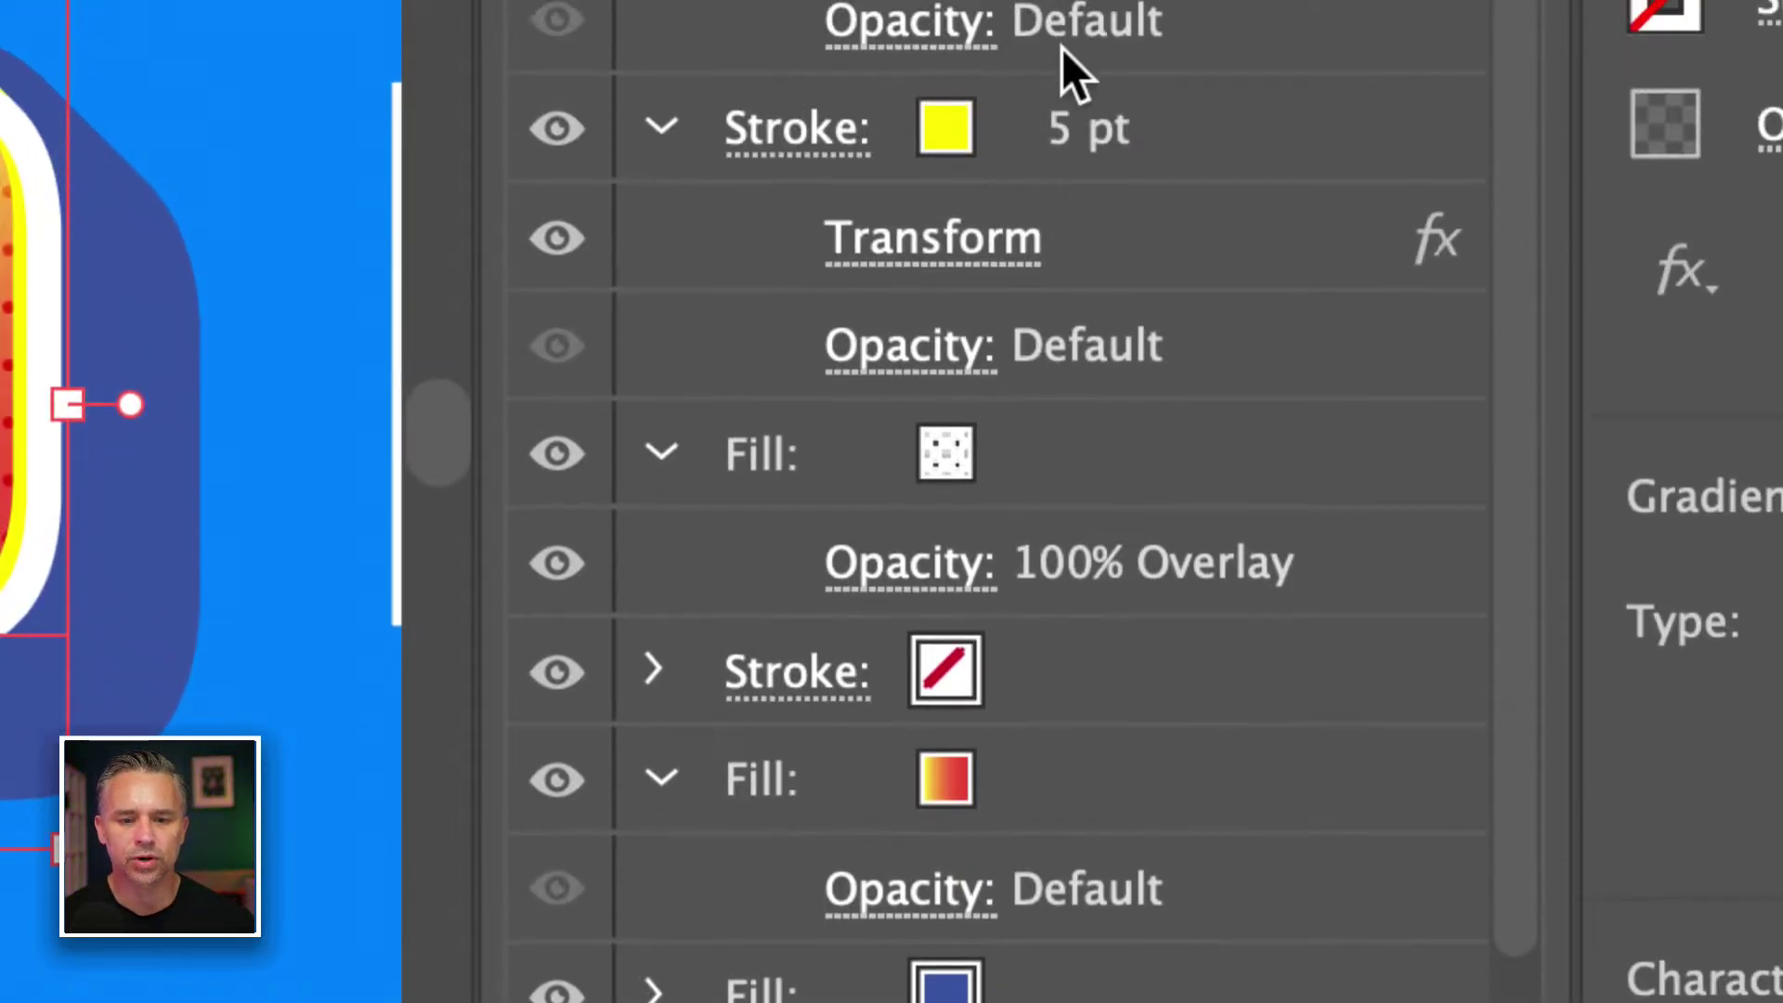
scroll(1183, 235, down, 2)
scroll(1183, 235, up, 2)
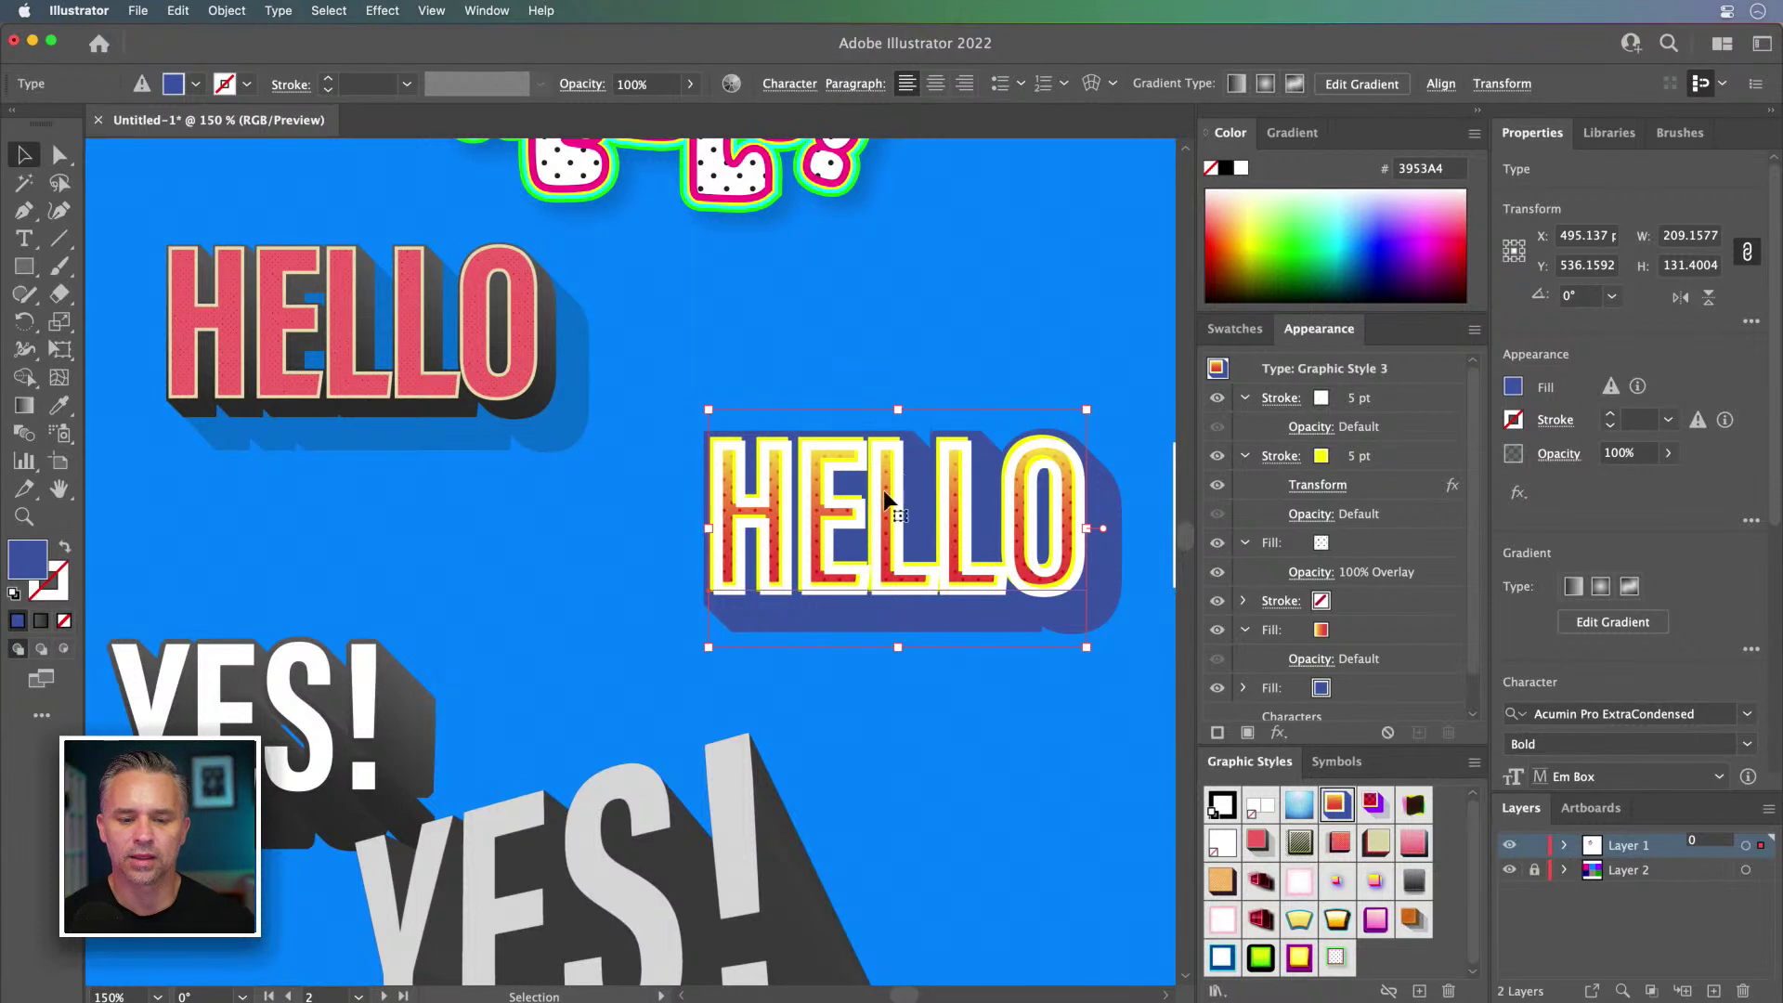
Step: Collapse the Color and Appearance panel column, move the white HELLO up and right, and shift the styled HELLO slightly right
drag(888, 497, 845, 483)
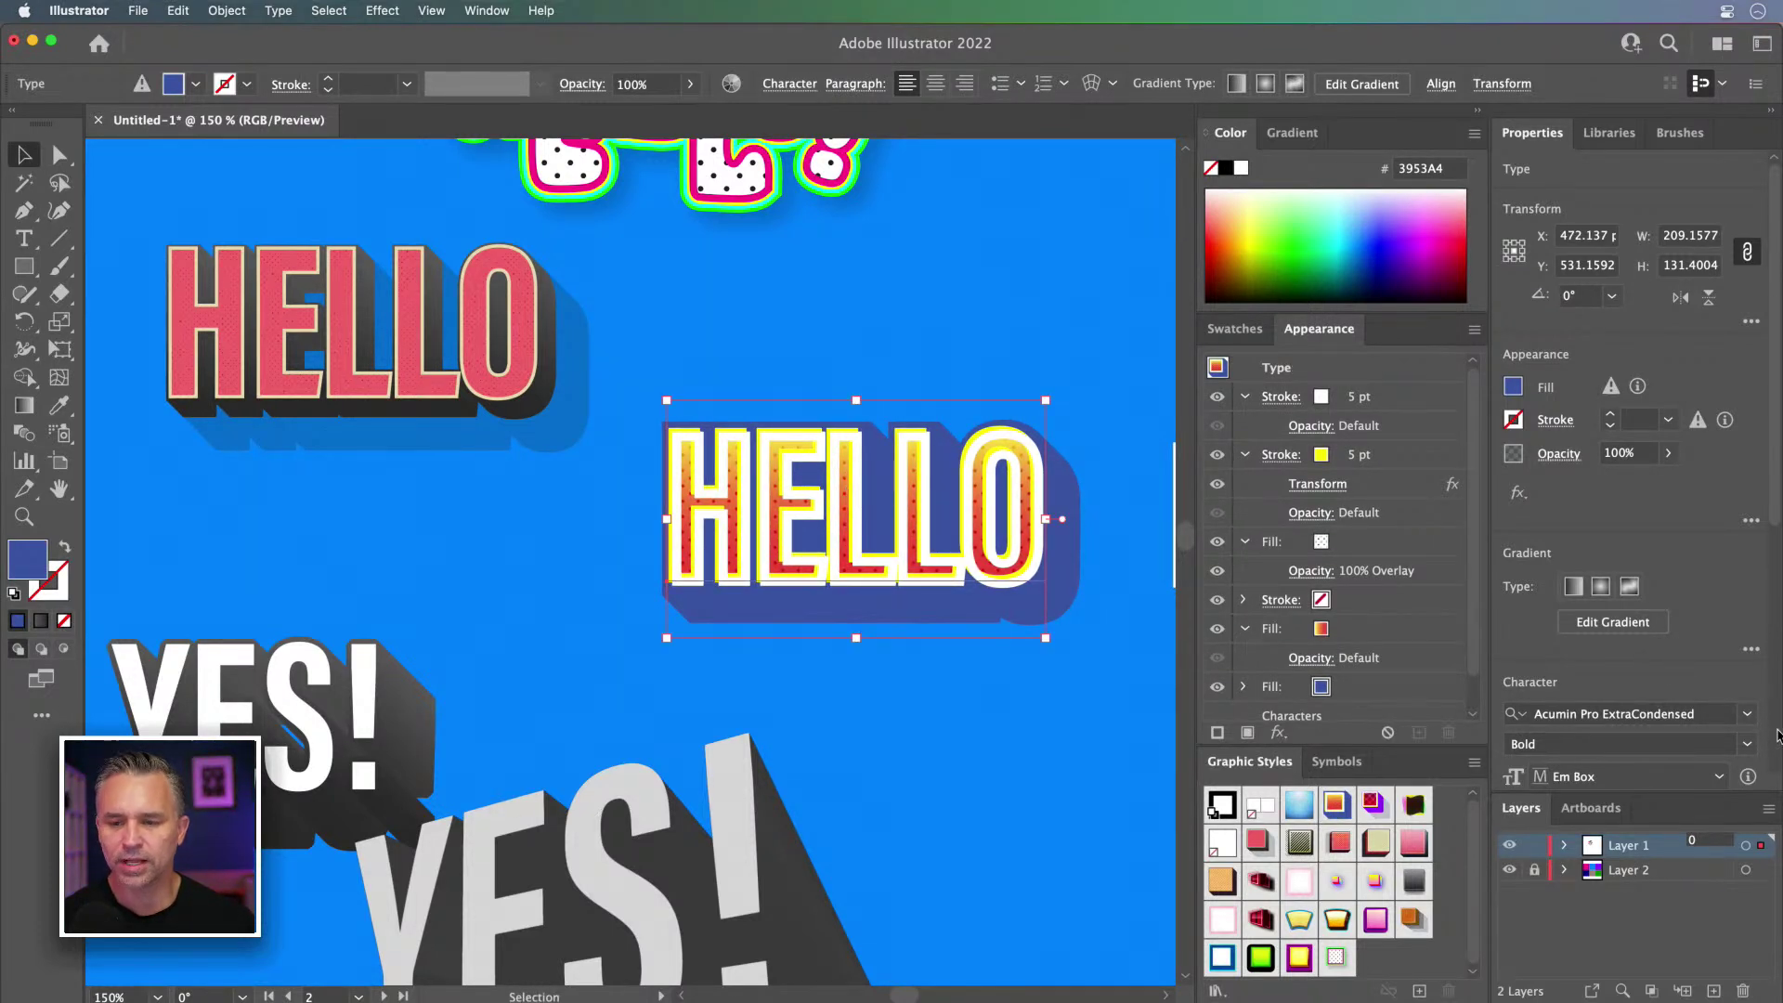
click(1012, 327)
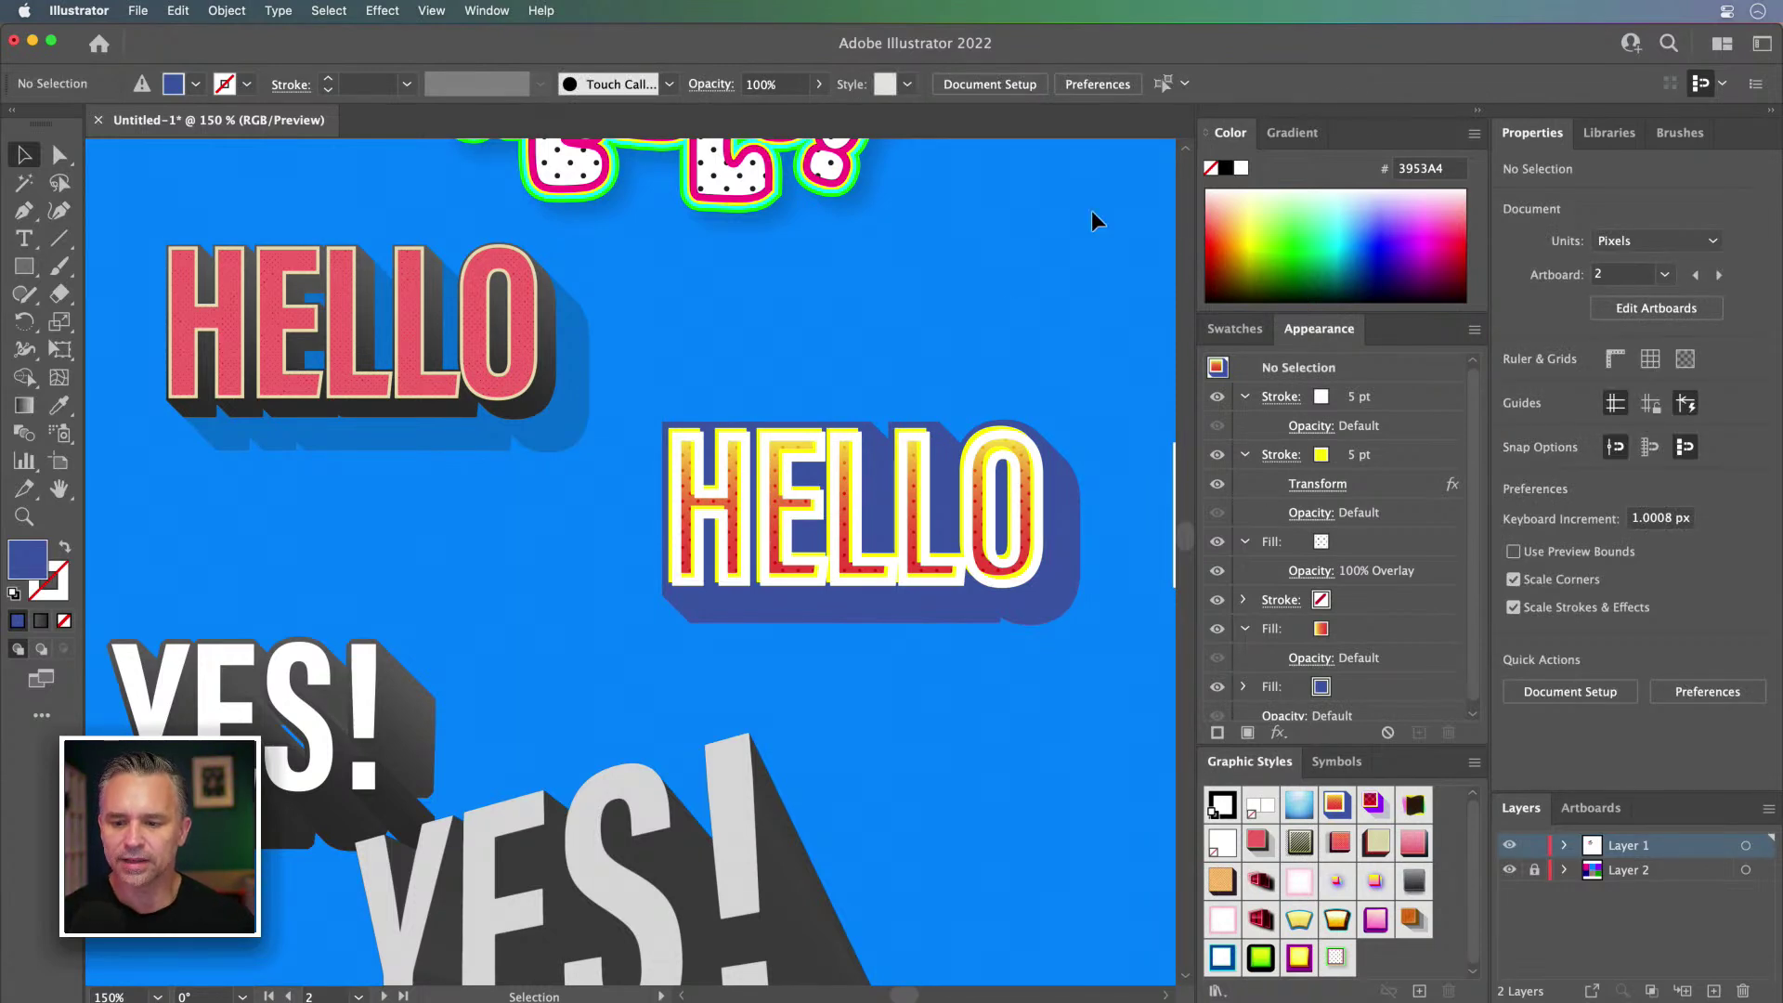
click(1474, 112)
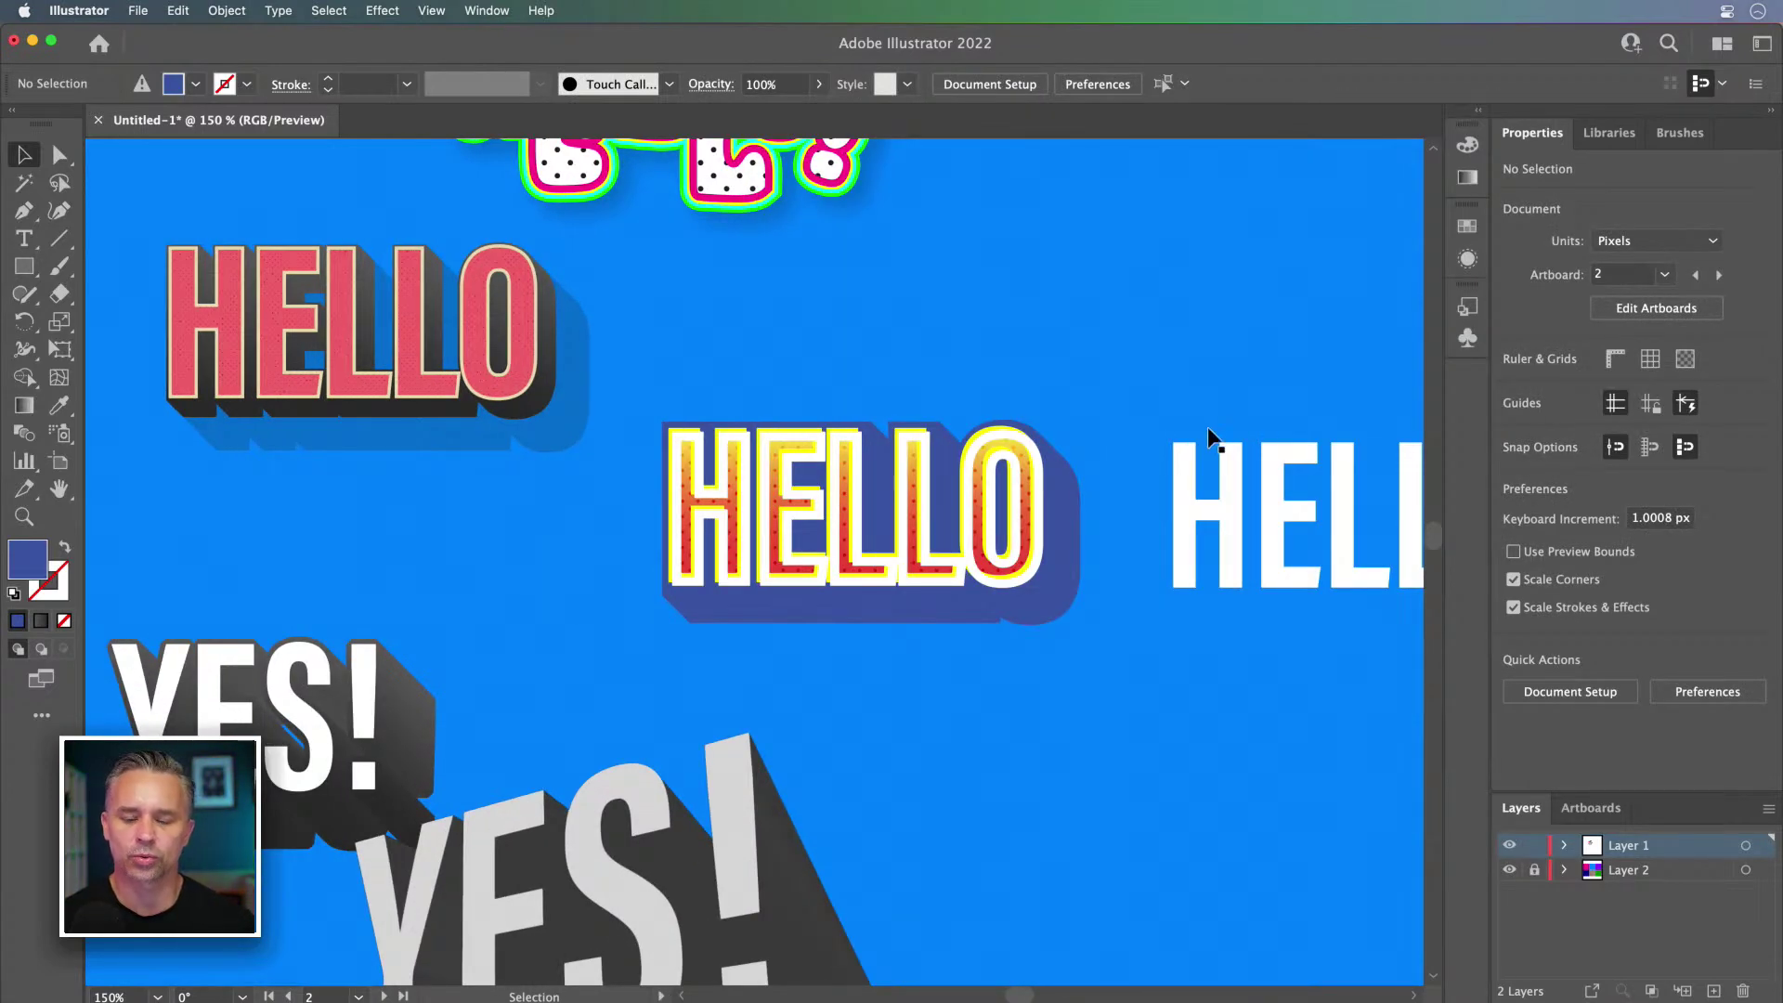
drag(1246, 301, 1395, 202)
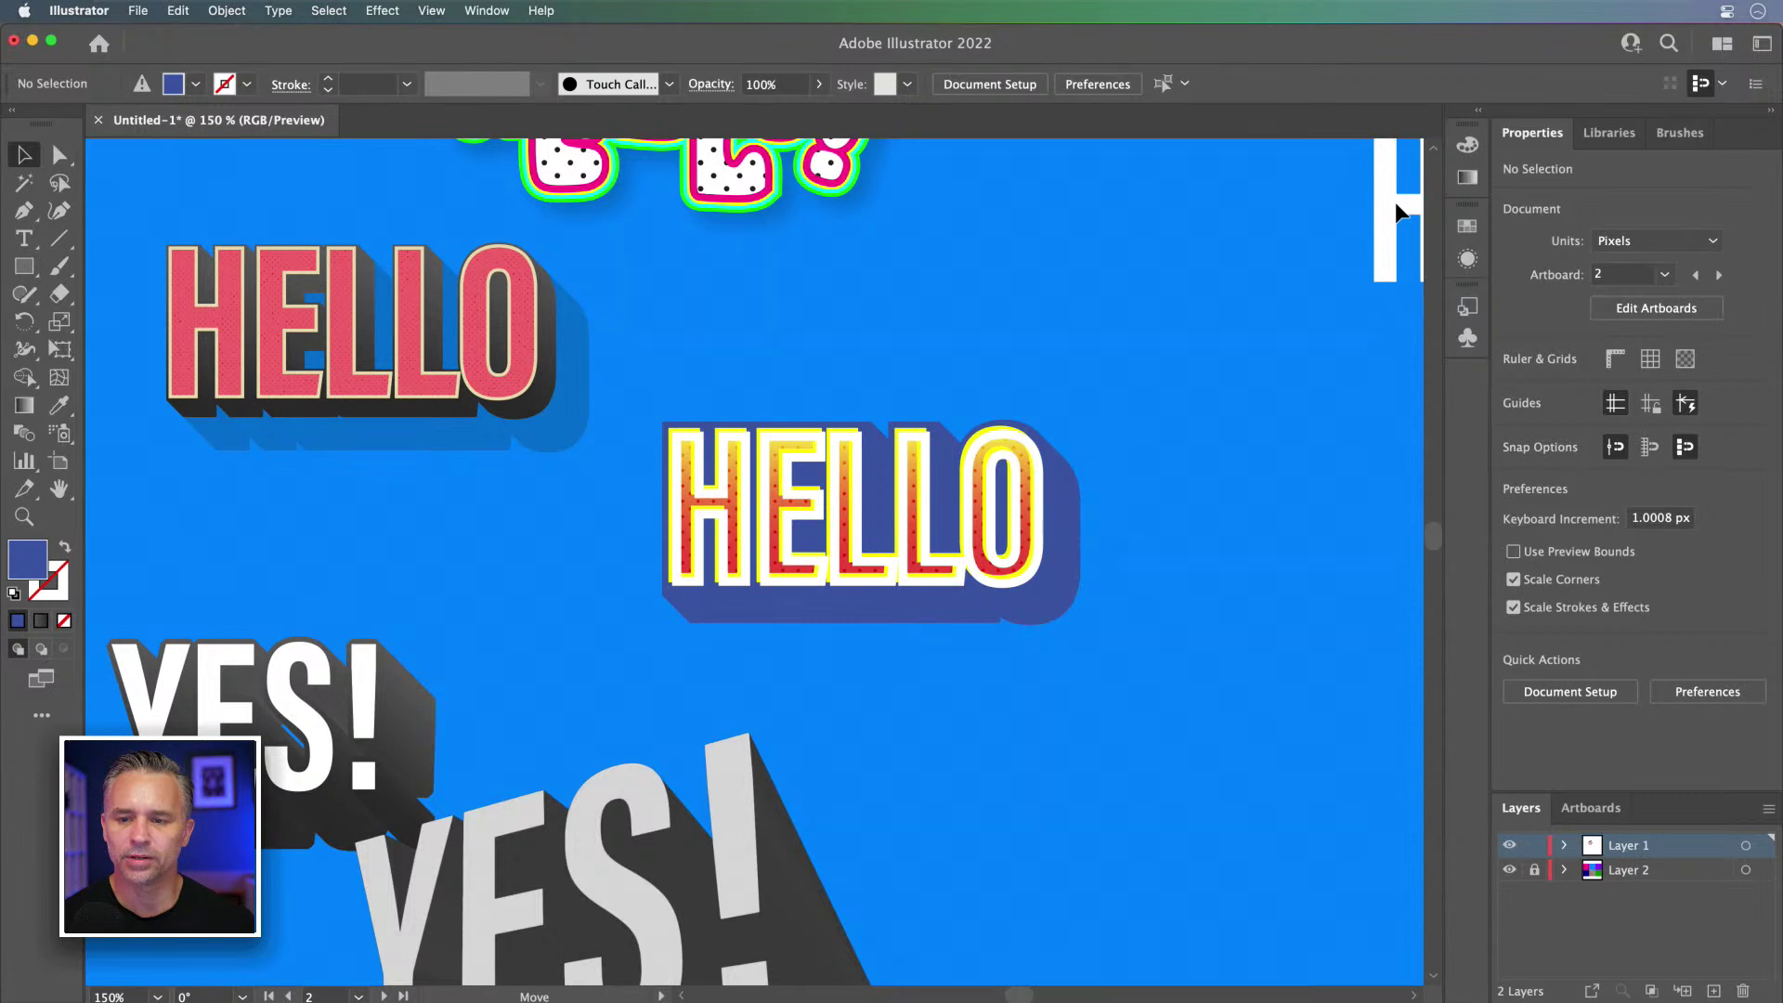
click(972, 299)
drag(827, 491, 934, 485)
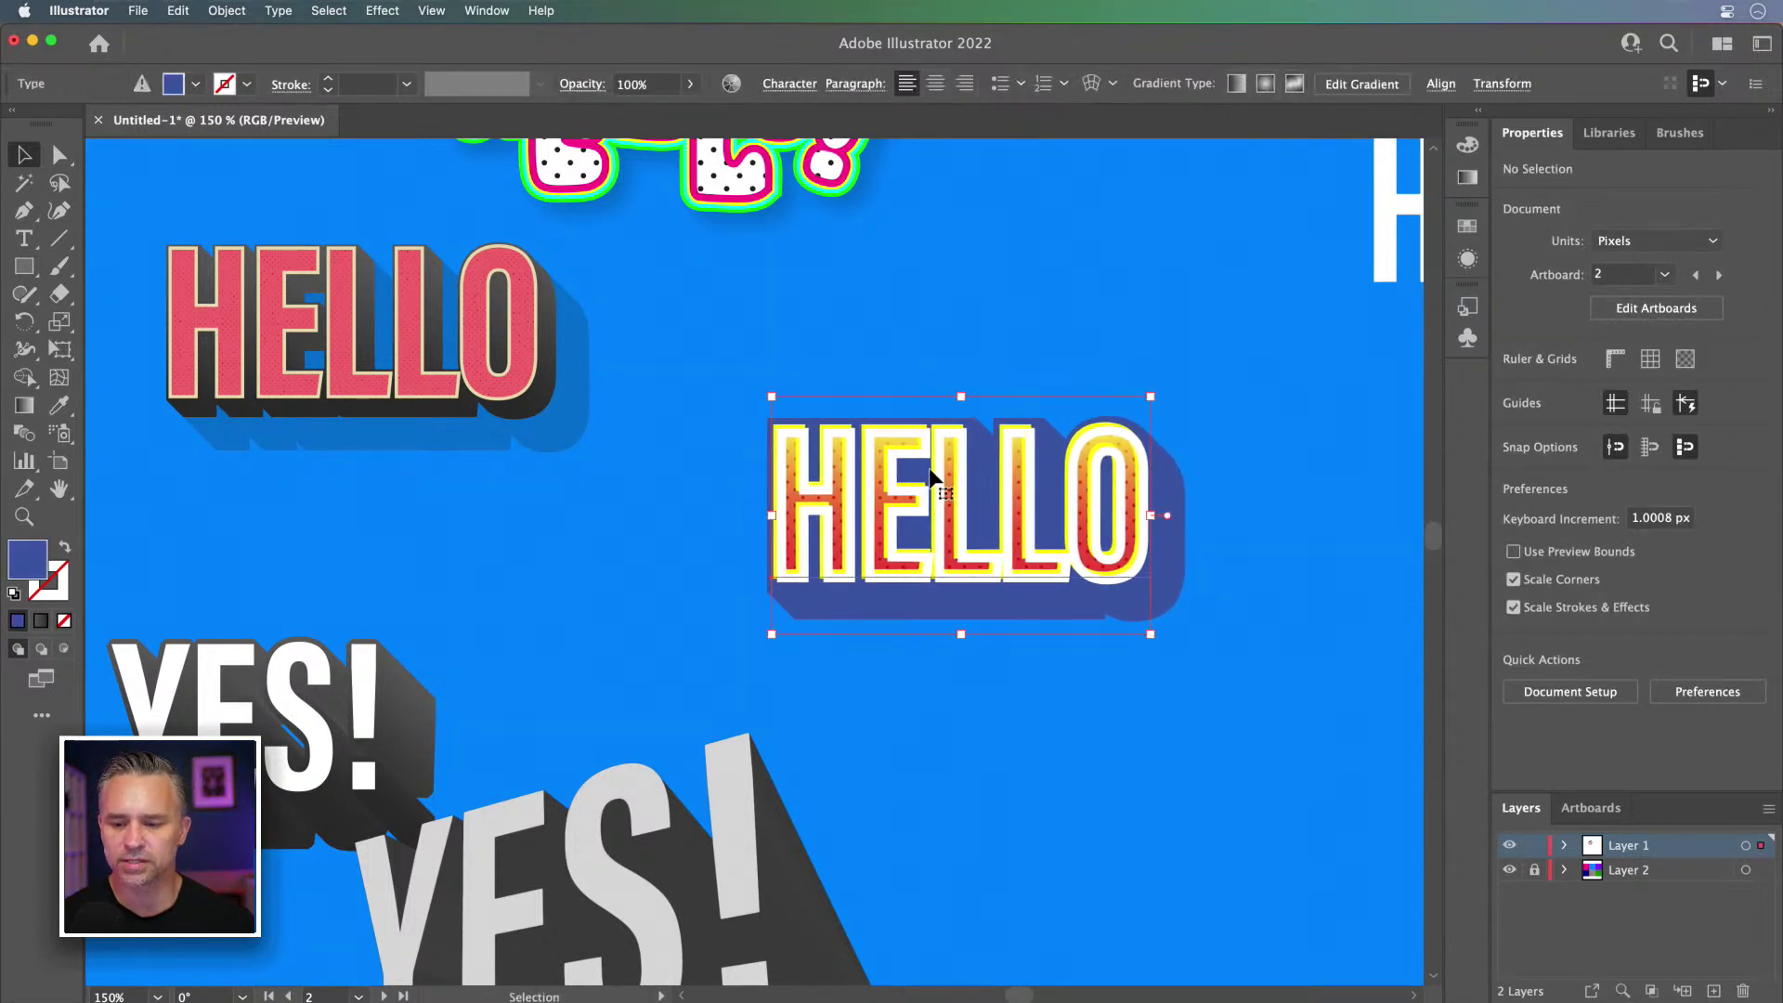
click(991, 270)
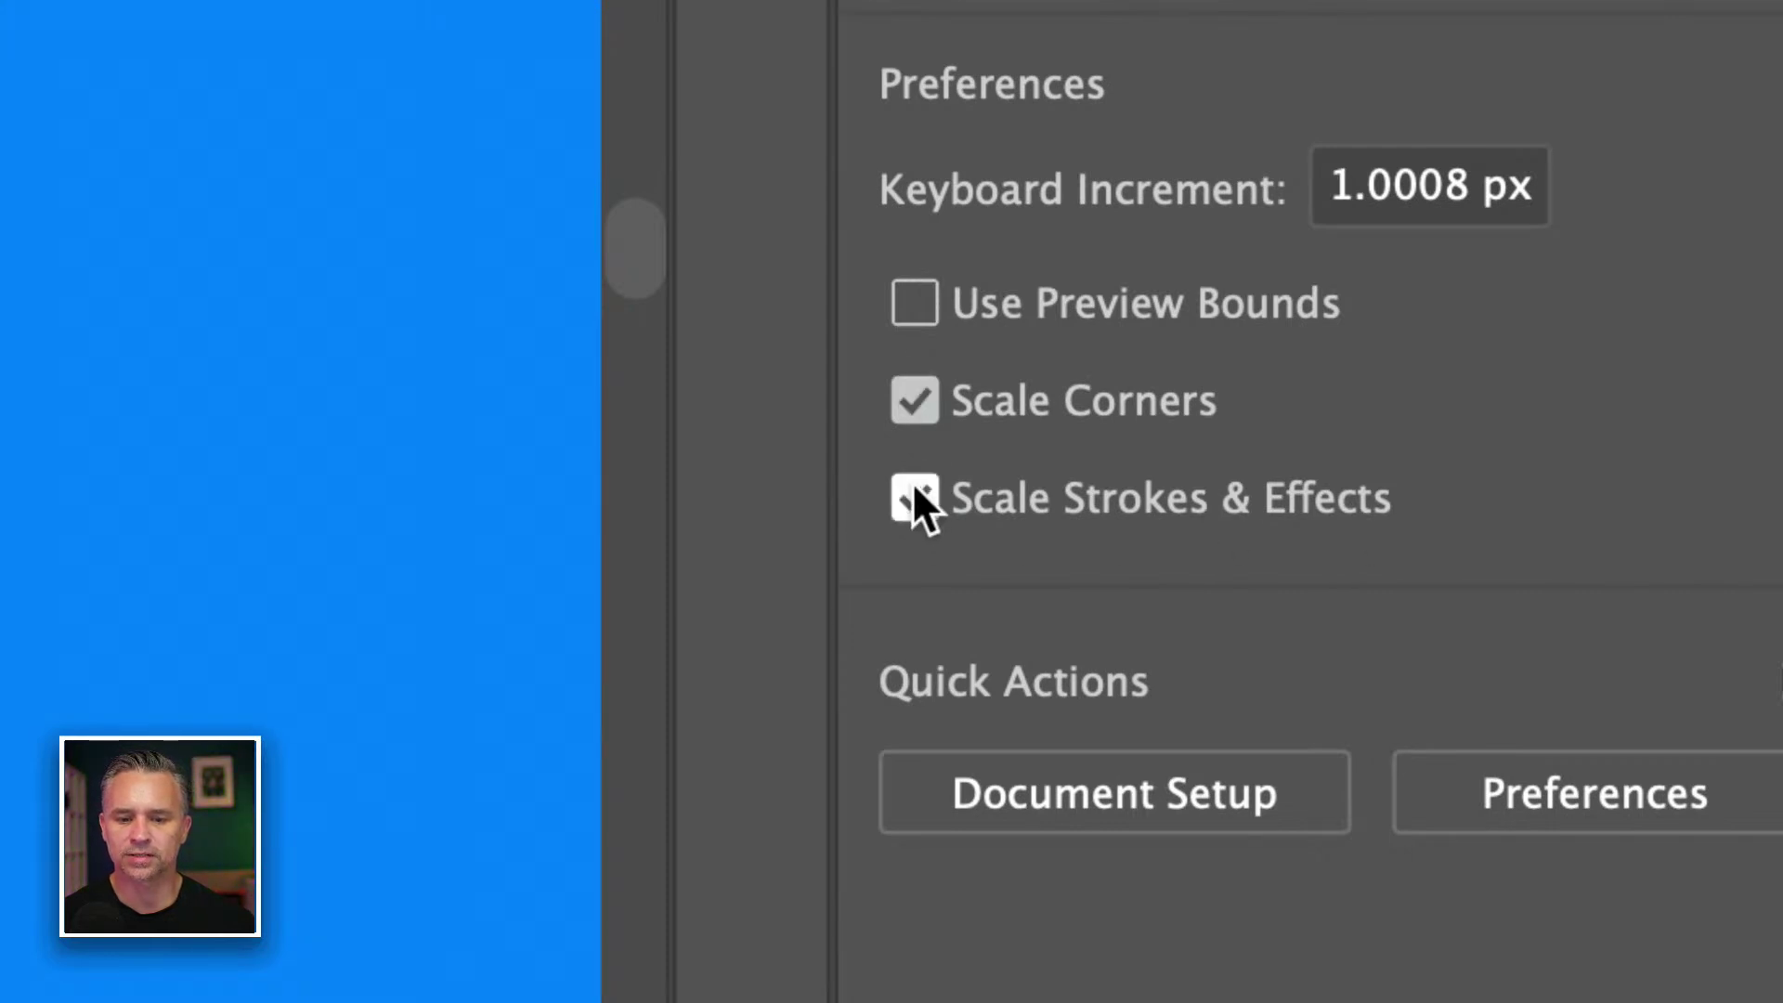
Step: Turn off Scale Strokes & Effects and Scale Corners, and enlarge the styled HELLO proportionally to over three times its size
click(910, 501)
click(916, 401)
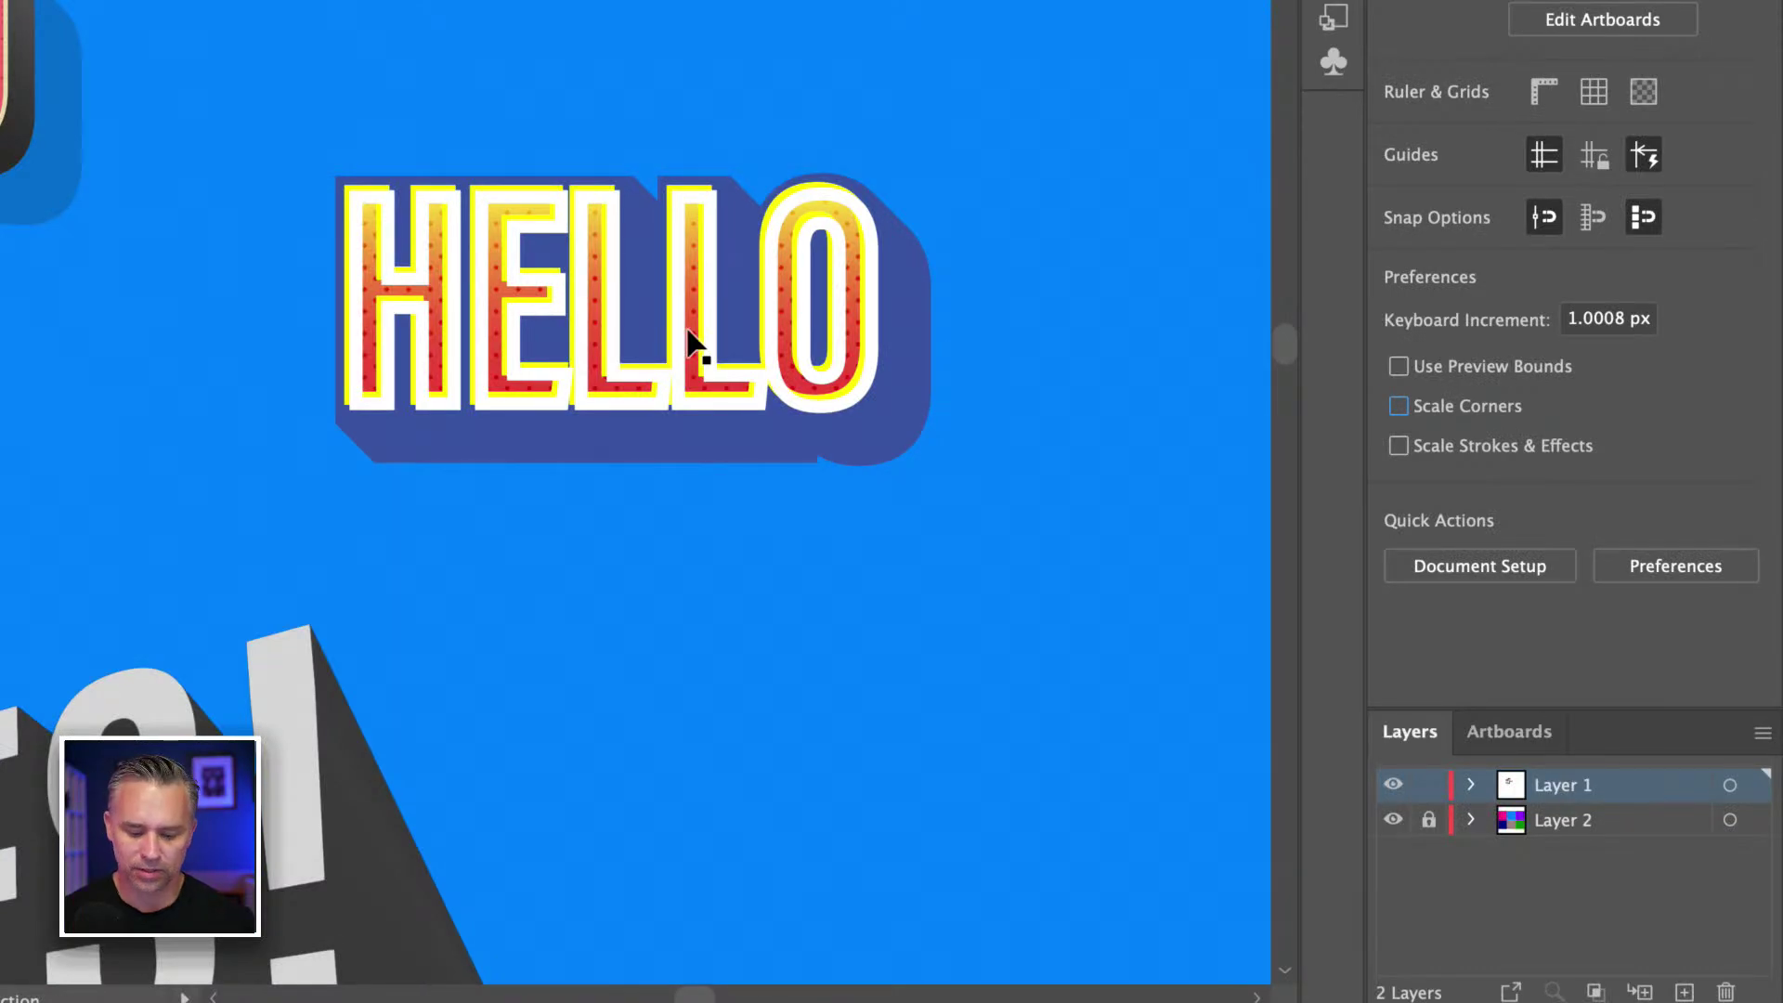
key(ctrl+minus)
drag(689, 330, 866, 436)
click(784, 469)
drag(753, 479, 1033, 579)
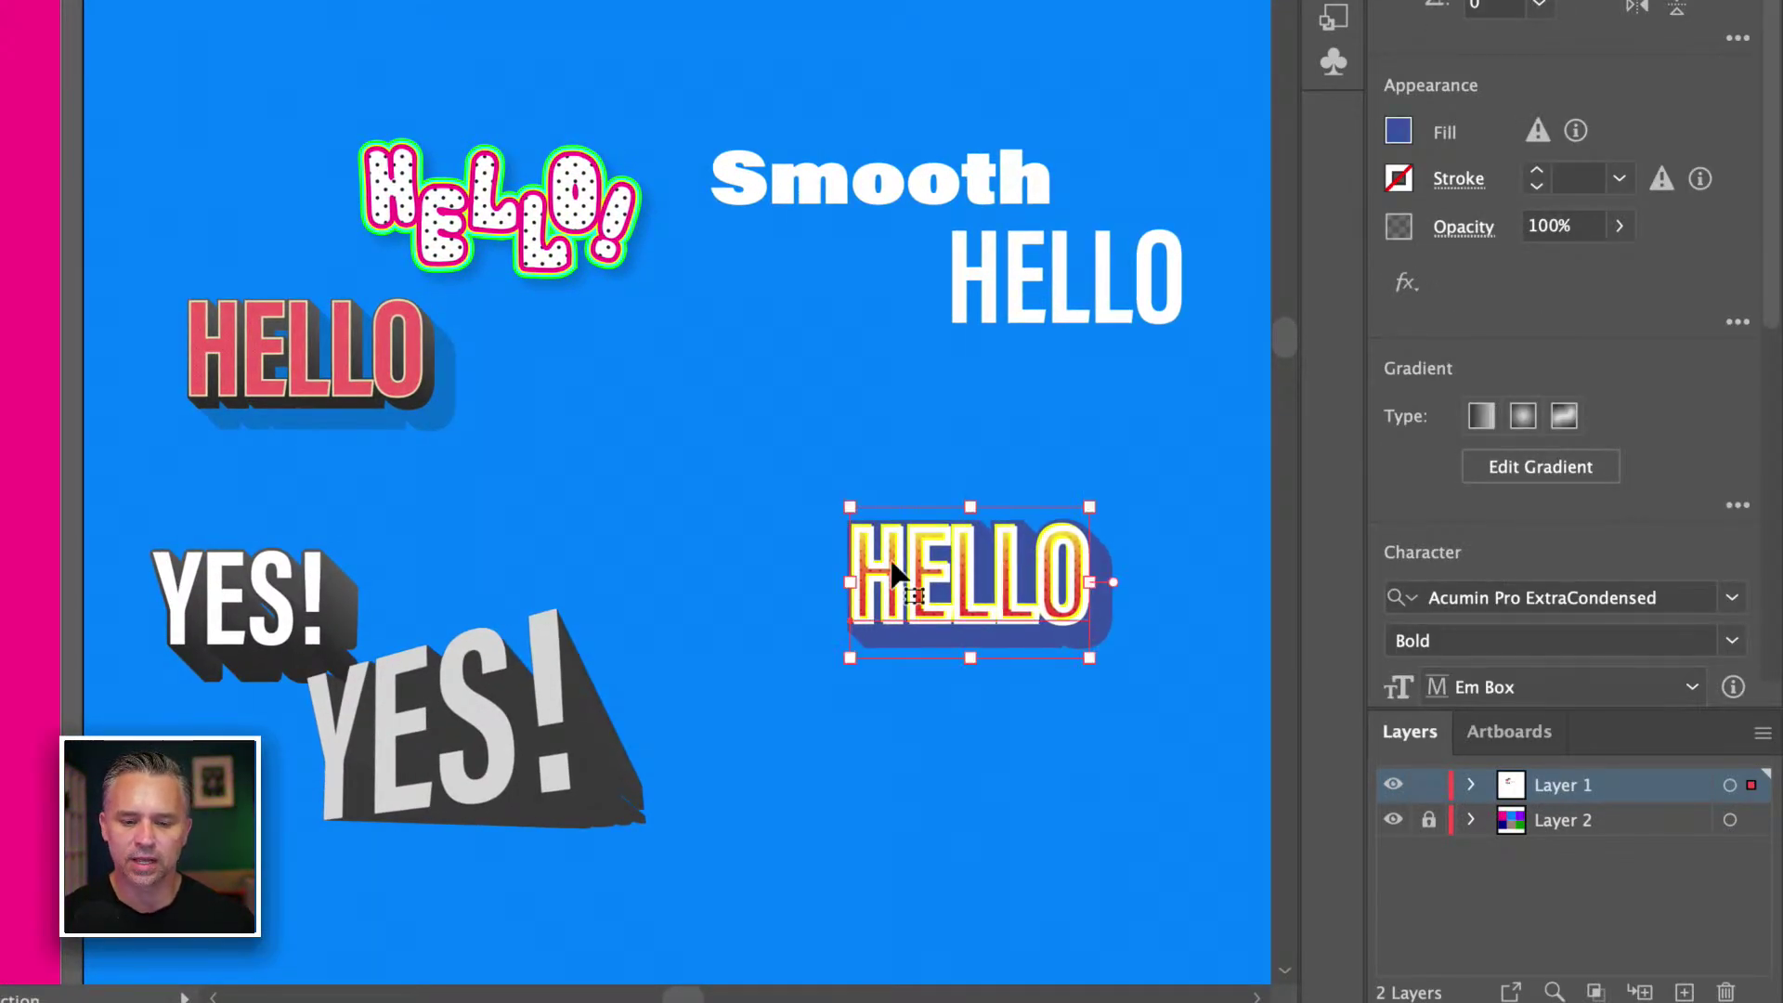
drag(850, 507, 206, 149)
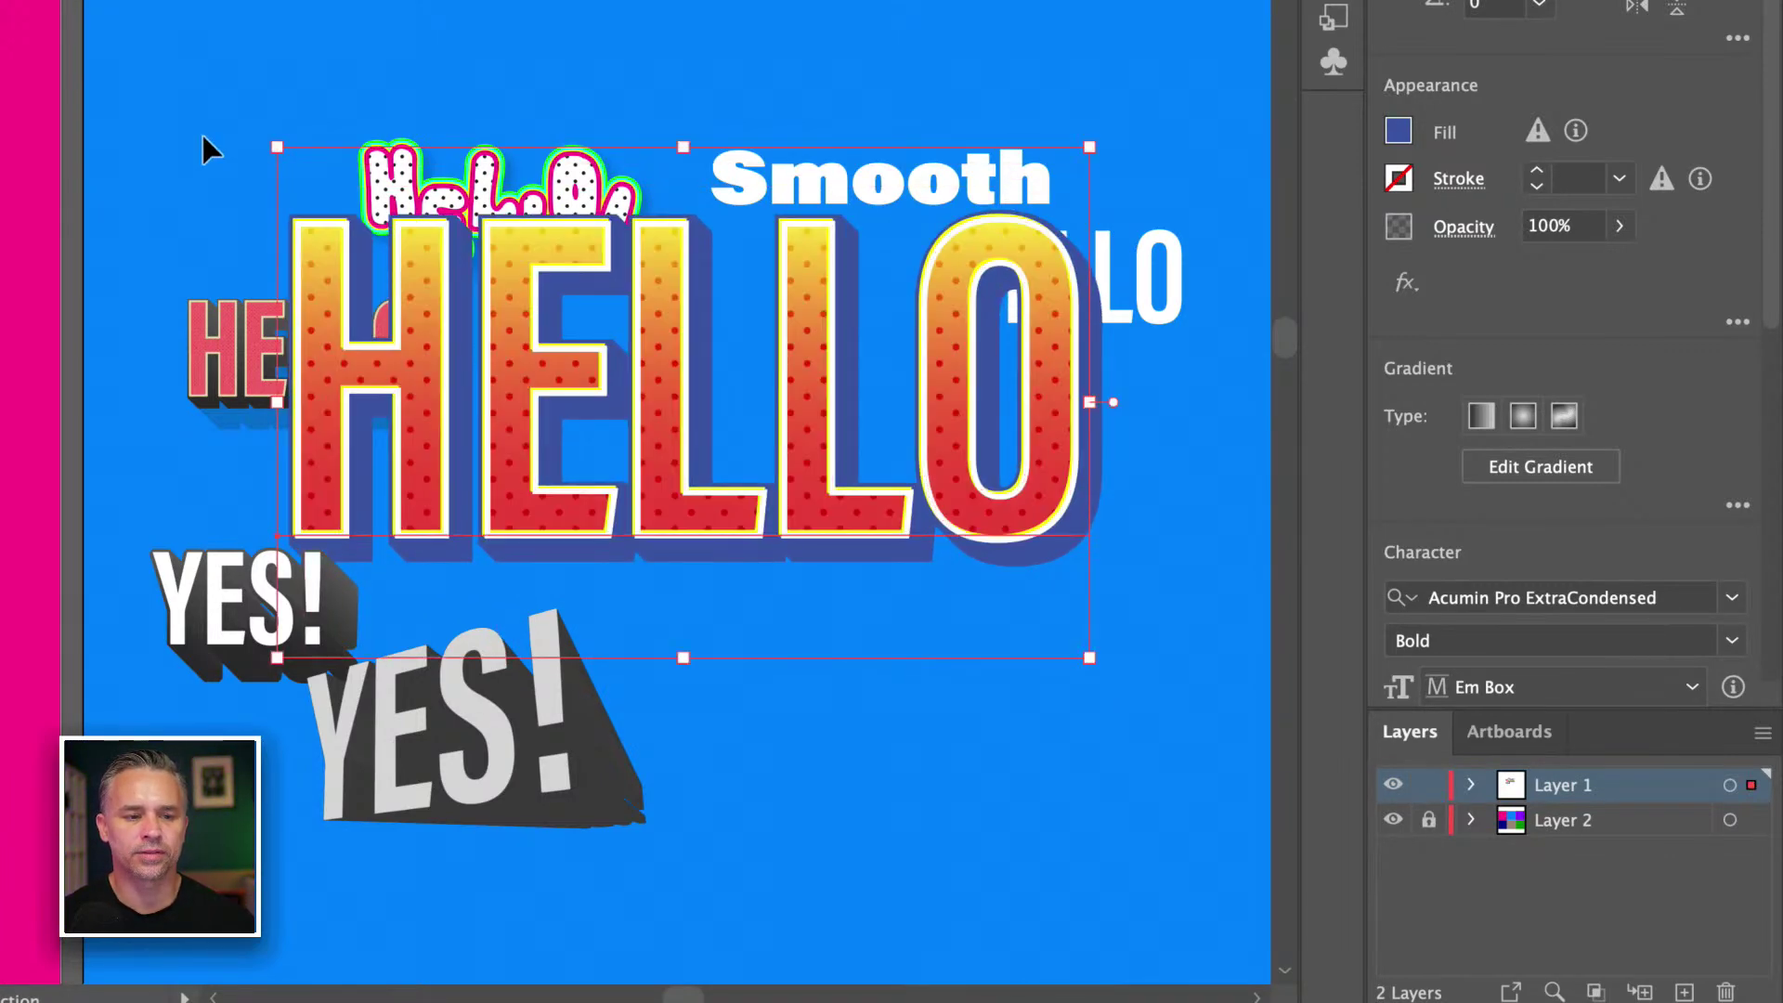
Step: Reposition the large styled HELLO and scale it up further so that it overlaps the red HELLO
drag(440, 381, 492, 436)
click(544, 471)
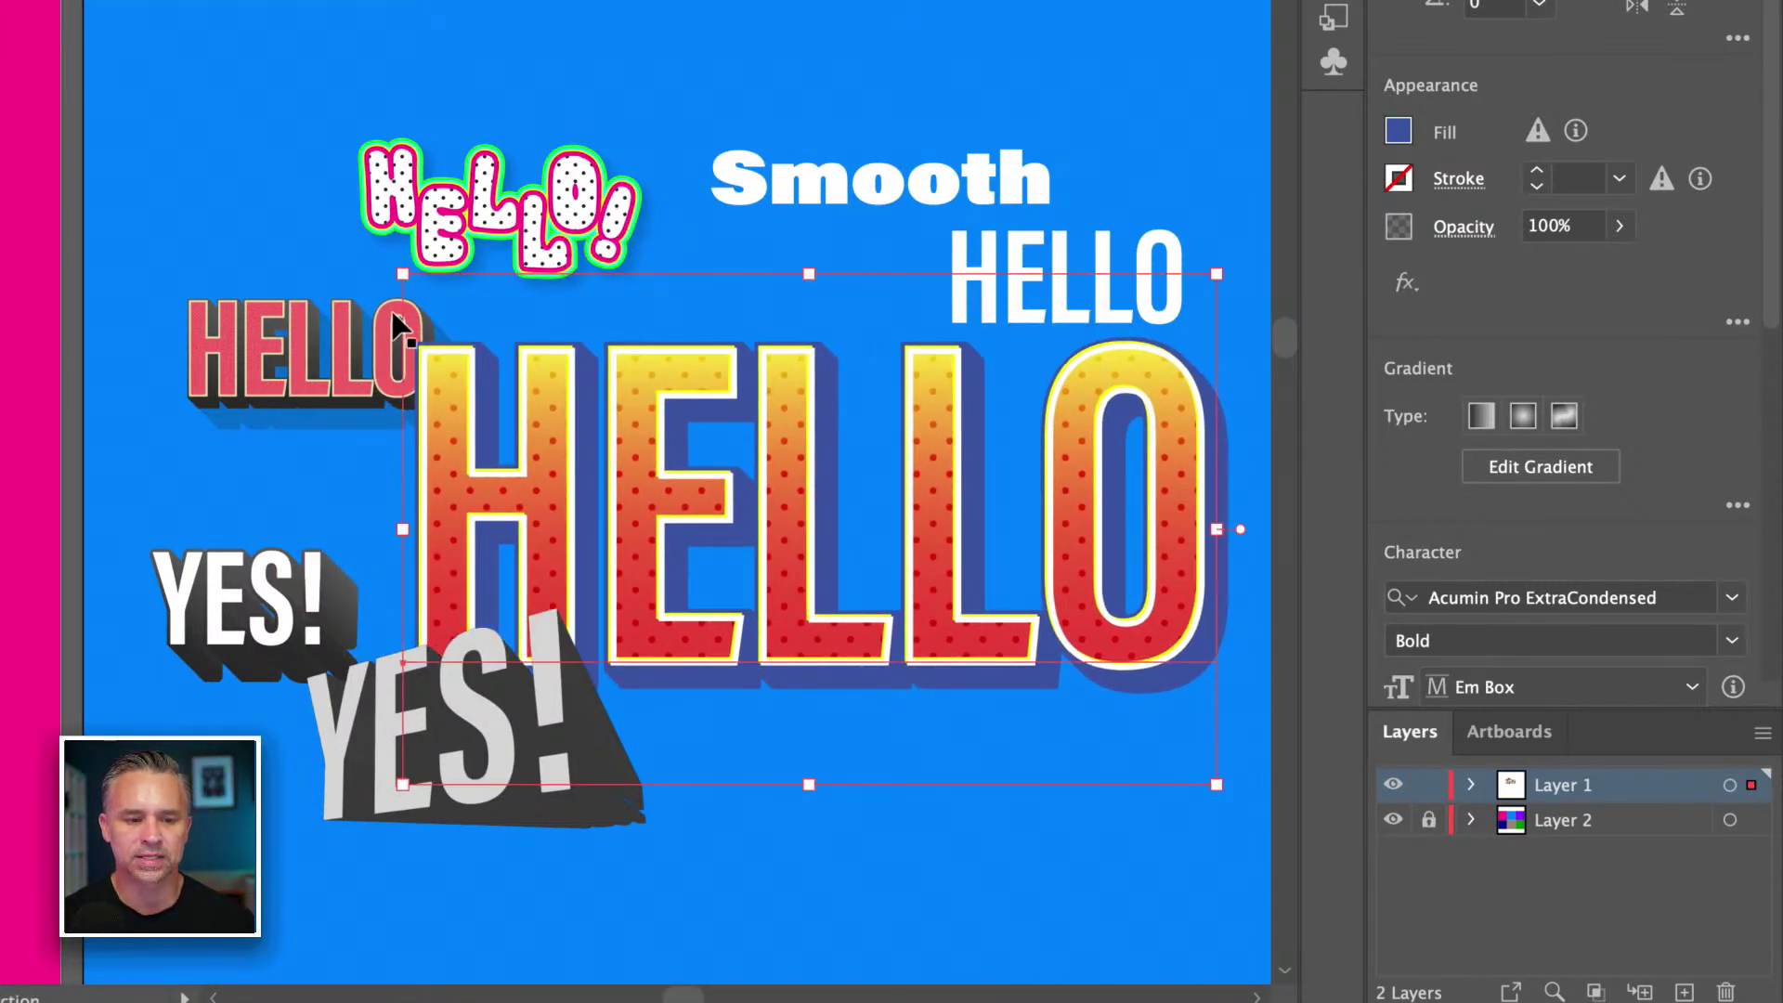
drag(417, 211, 283, 200)
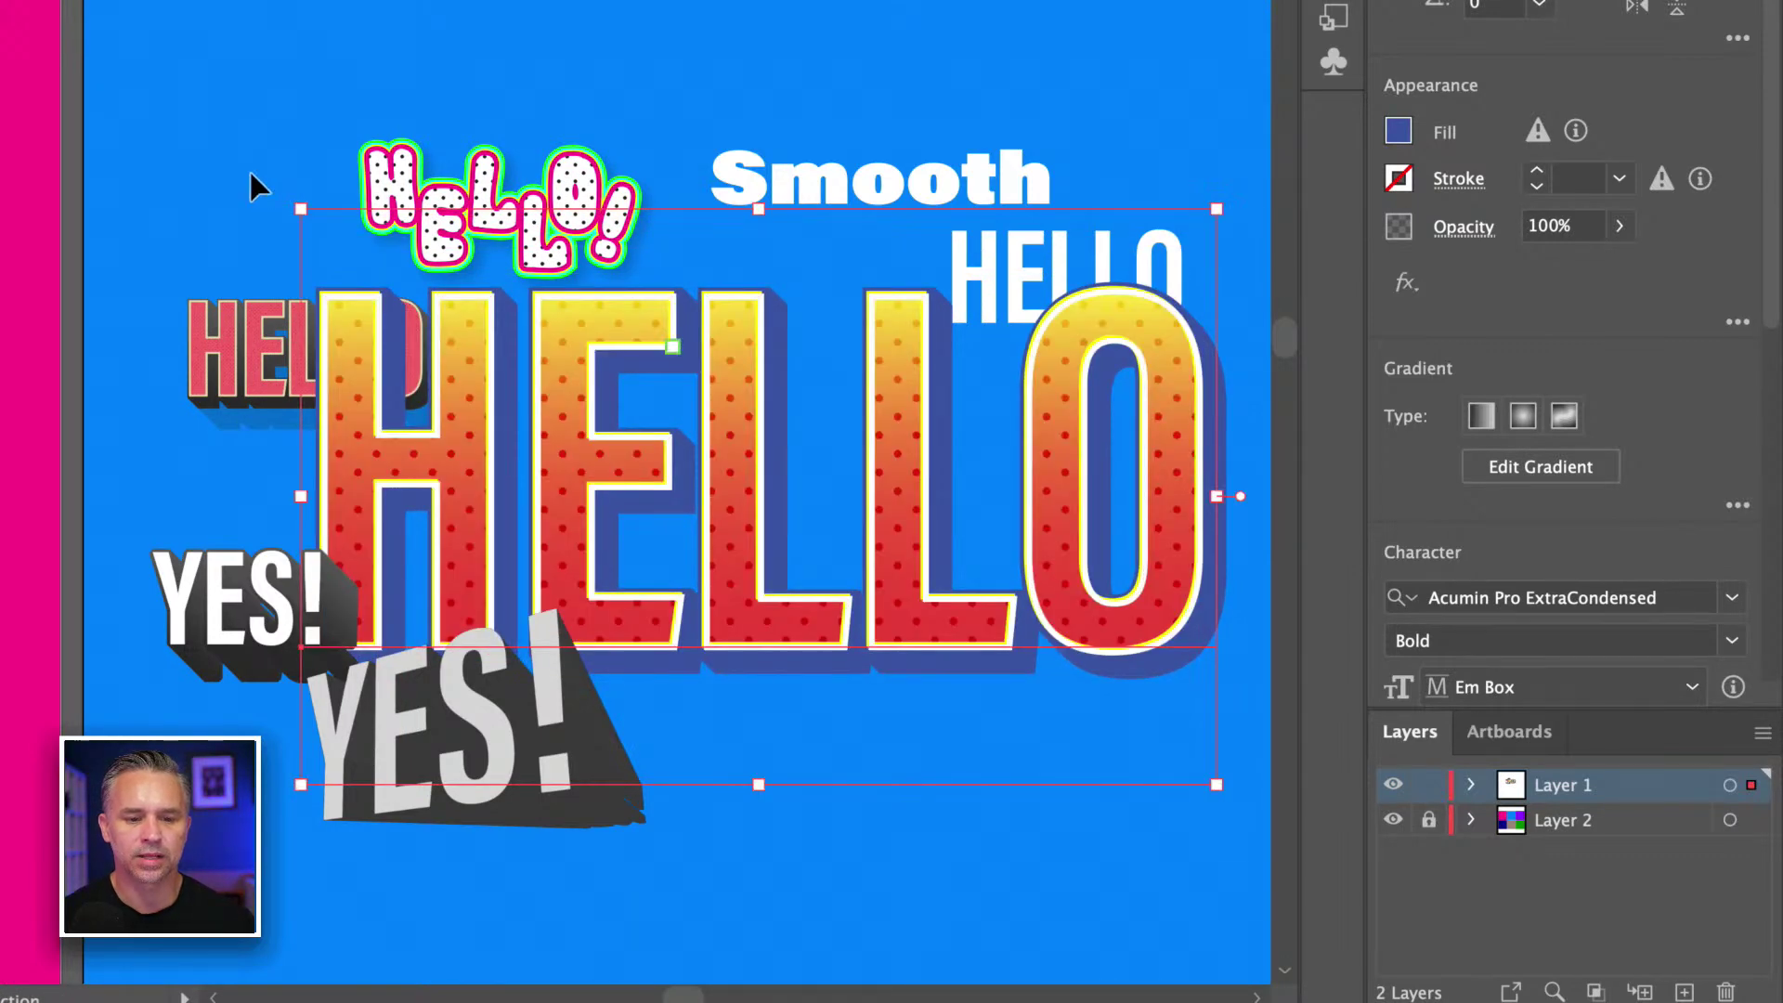
click(249, 171)
mouse_move(733, 460)
mouse_down()
mouse_move(728, 403)
mouse_move(726, 443)
mouse_up()
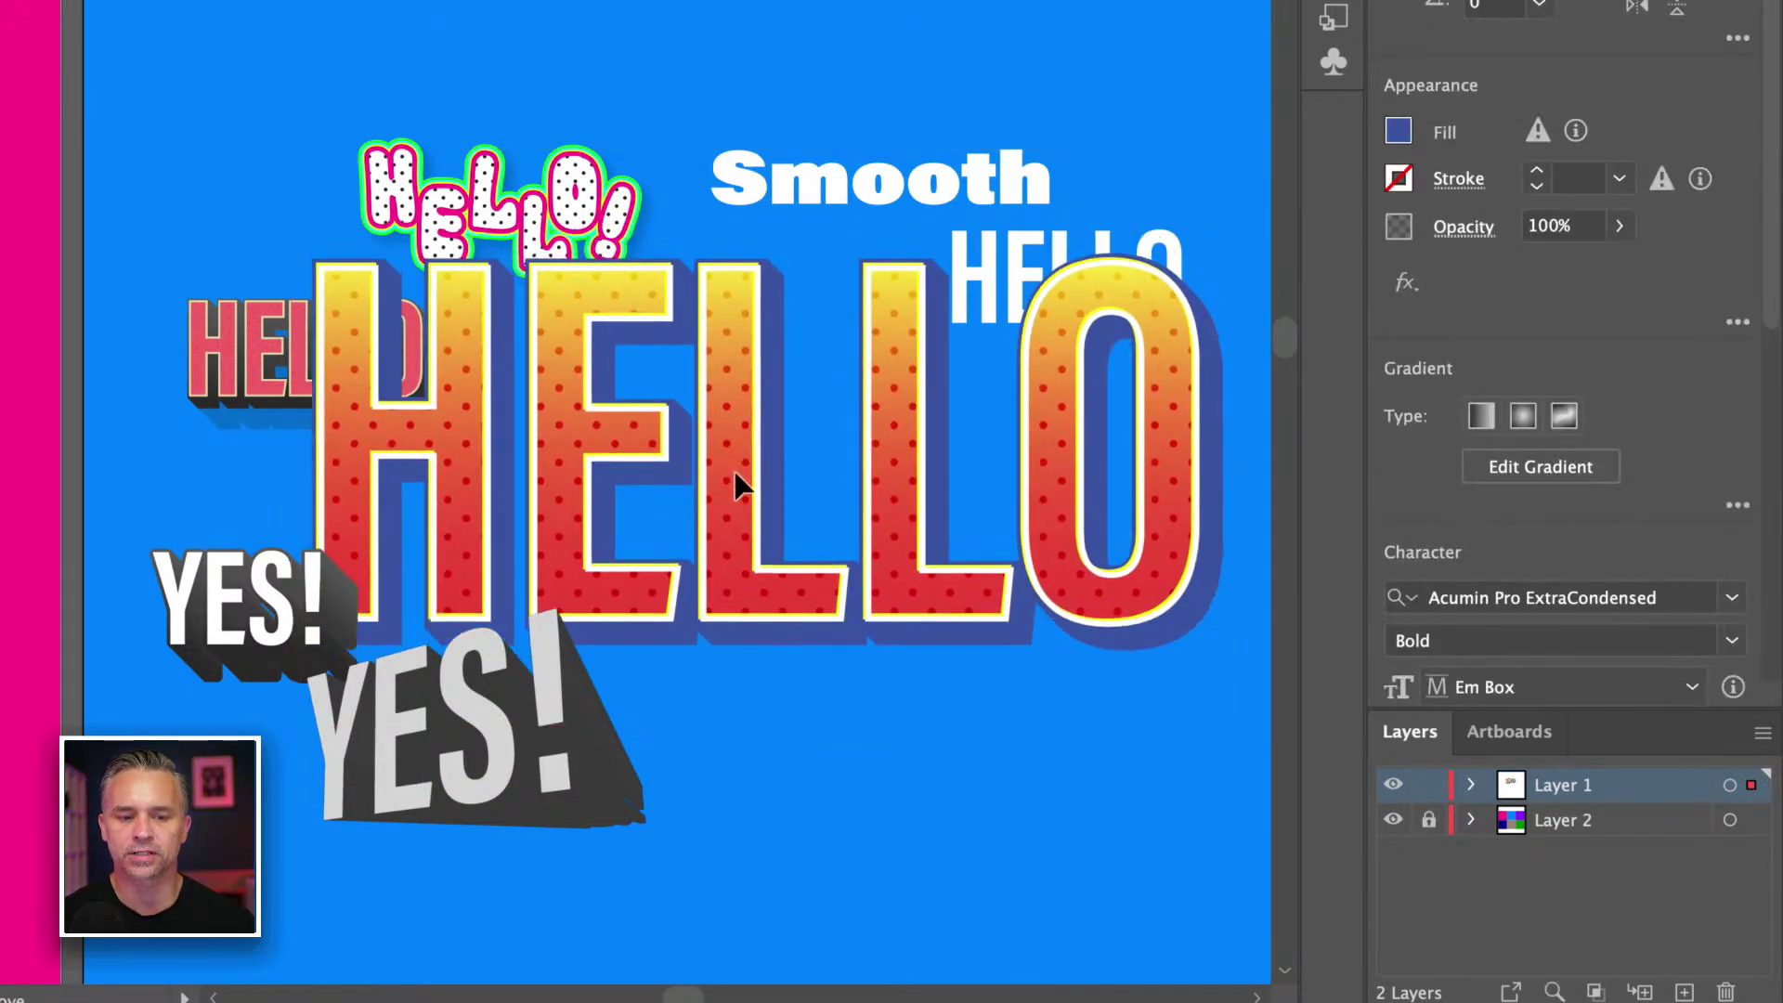
Step: Turn on Scale Corners and Scale Strokes & Effects, and shrink the styled HELLO proportionally to about 190 px wide
click(996, 912)
click(1397, 406)
click(1400, 447)
click(472, 351)
drag(296, 174, 991, 608)
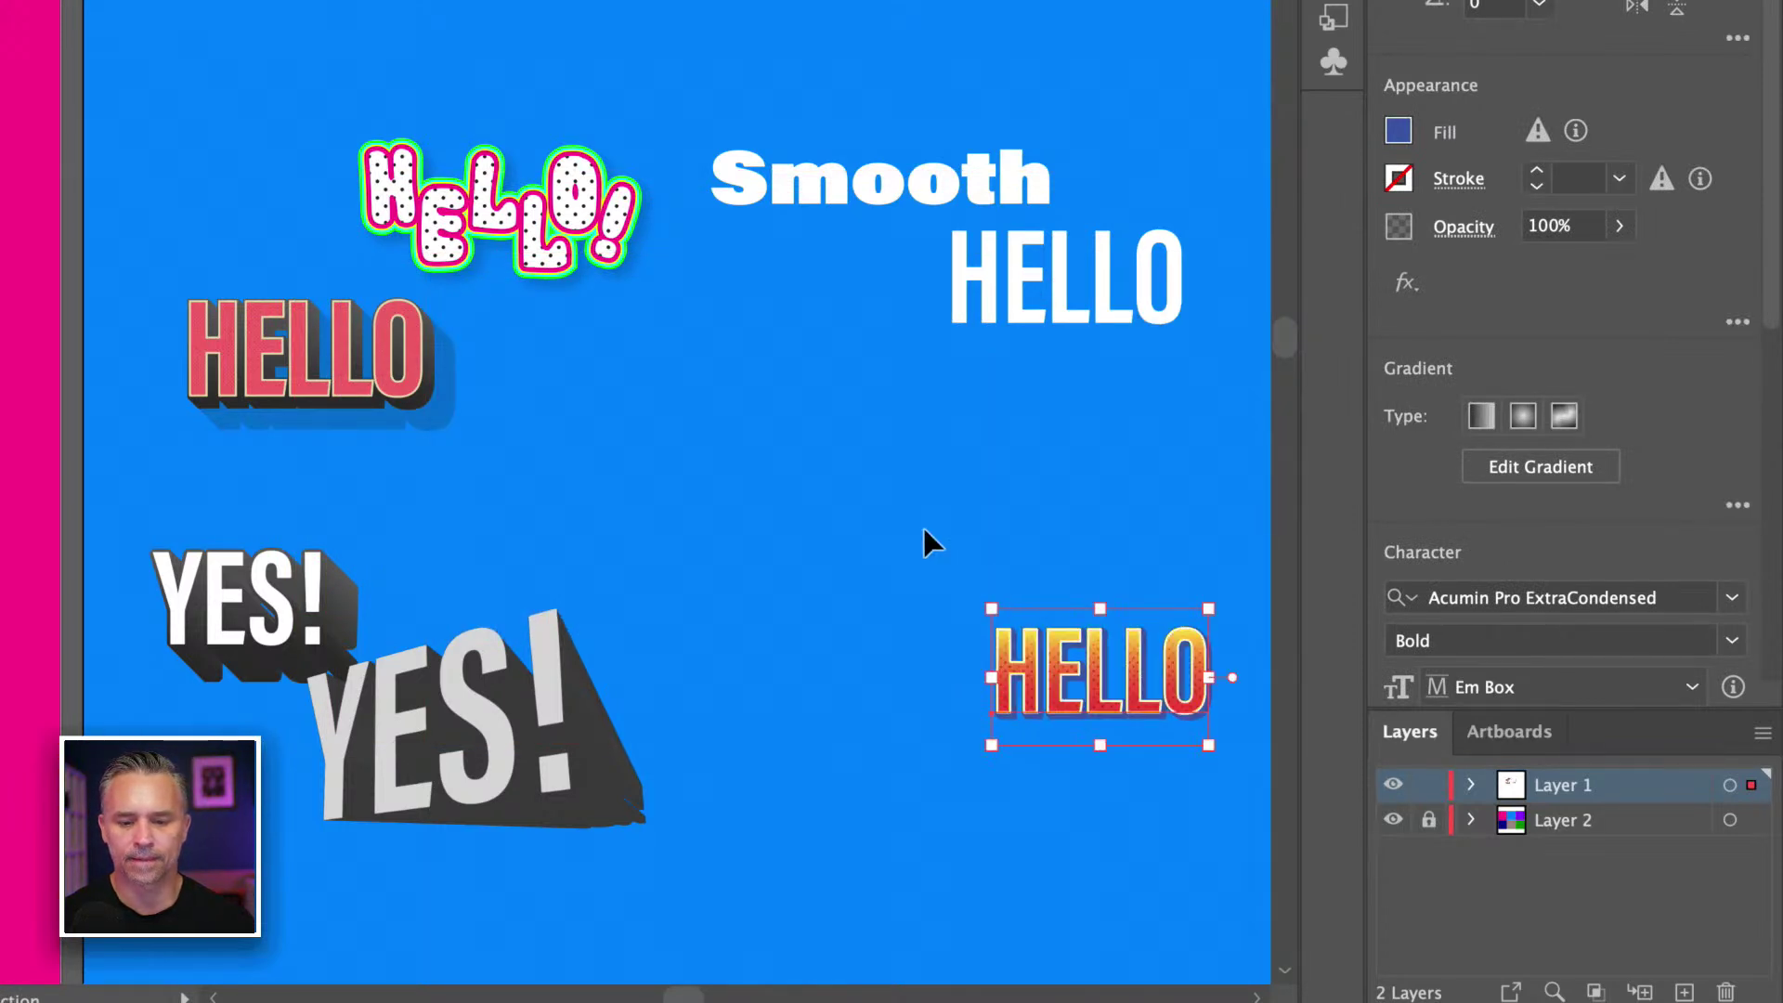
Step: Move the small styled HELLO just right of the red HELLO, and expand the collapsed panels to show its appearance attributes
click(929, 542)
drag(1067, 701, 701, 468)
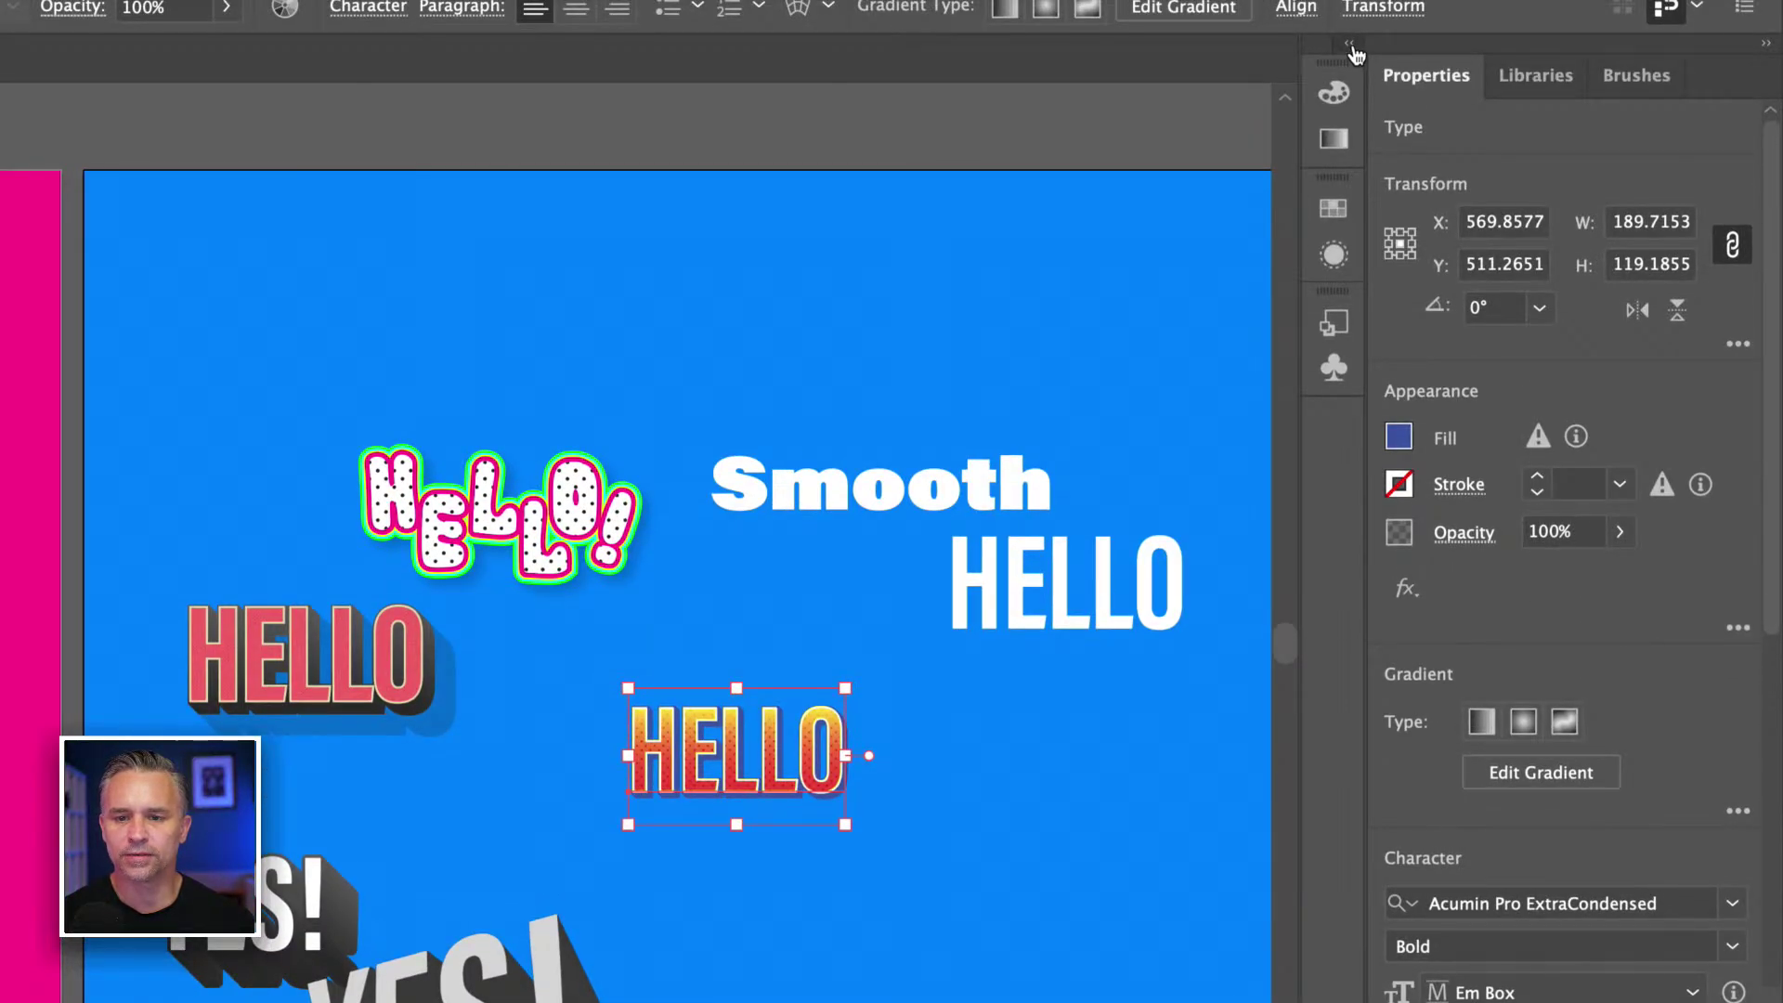
click(1350, 47)
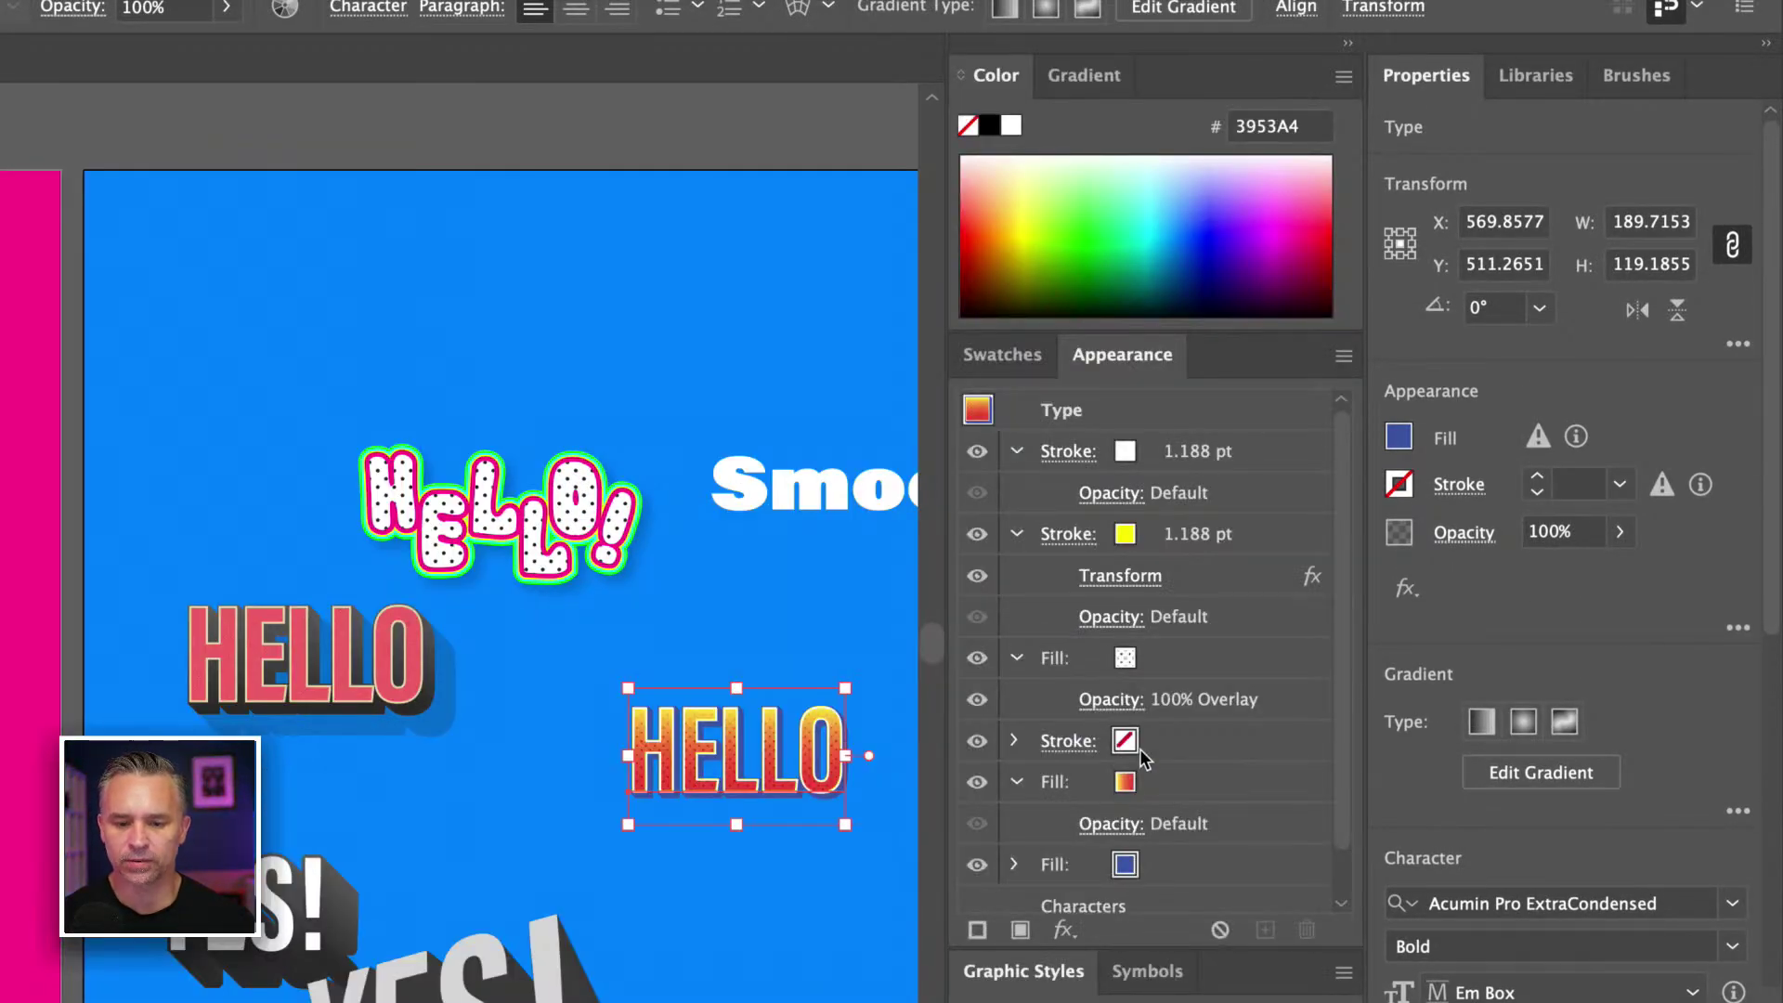
Step: Nudge the gradient HELLO up and left, and move Smooth and the plain white HELLO to the lower part of the blue artboard
drag(673, 757, 670, 715)
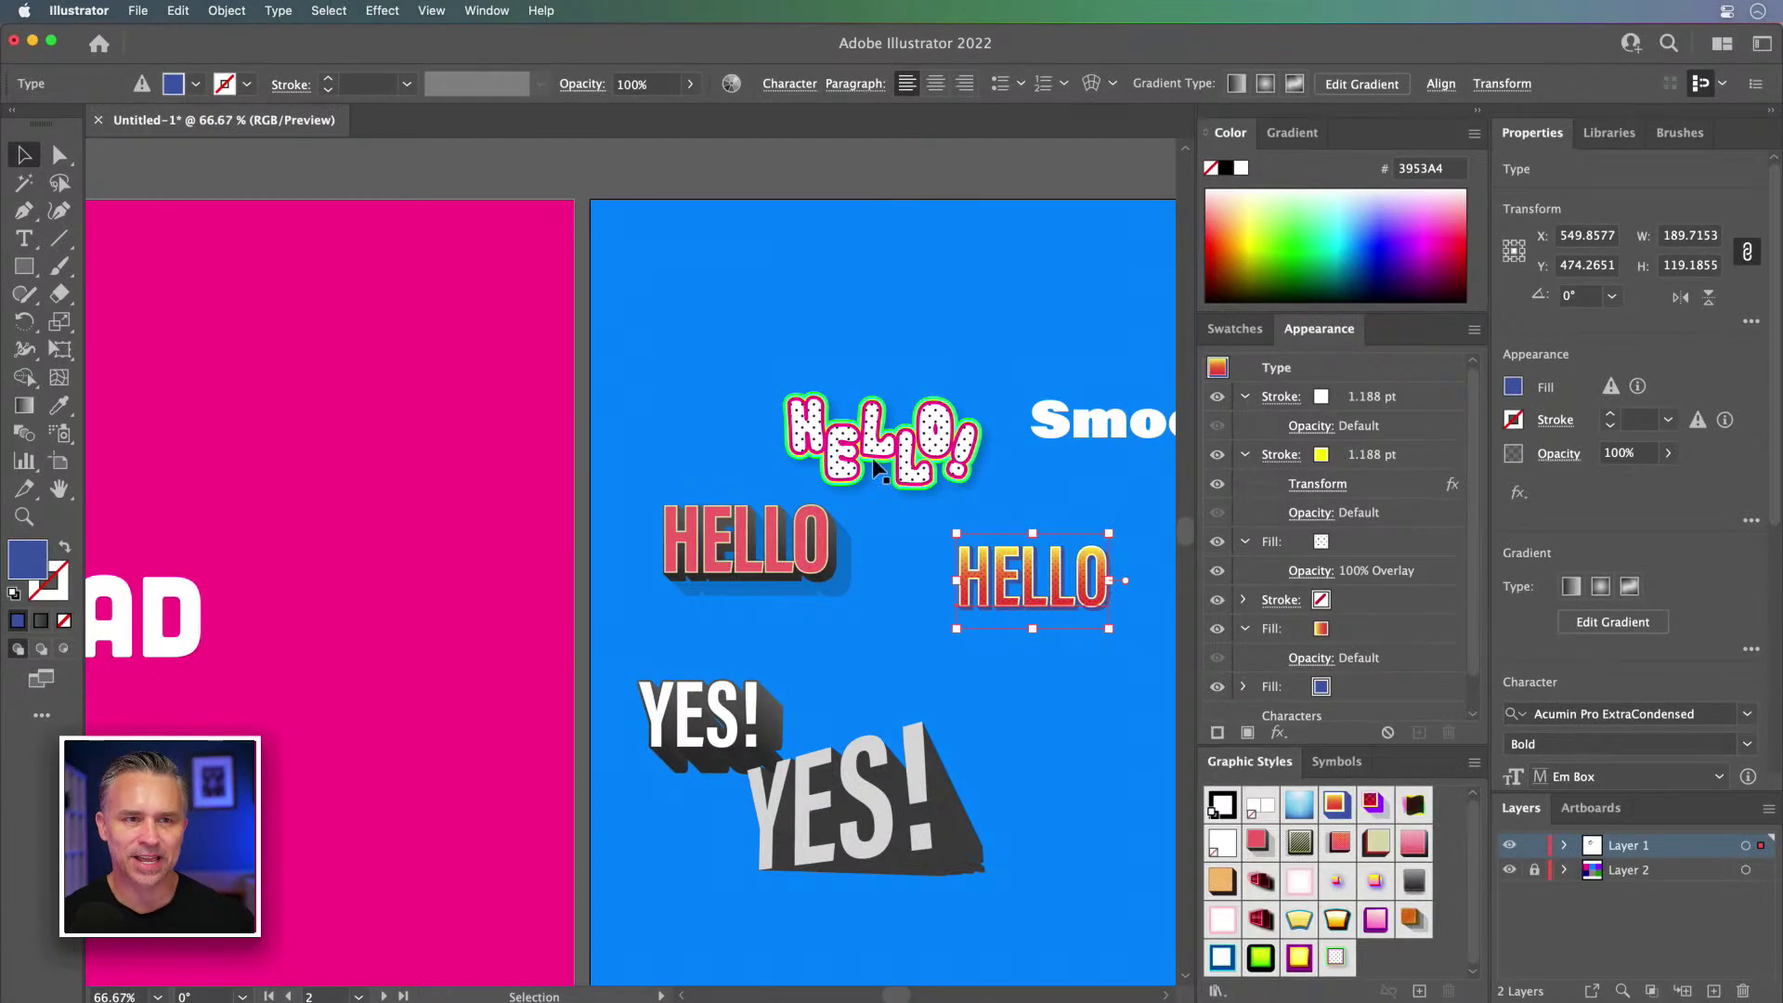
click(720, 319)
drag(721, 319, 439, 350)
drag(791, 397, 839, 854)
drag(934, 473, 662, 940)
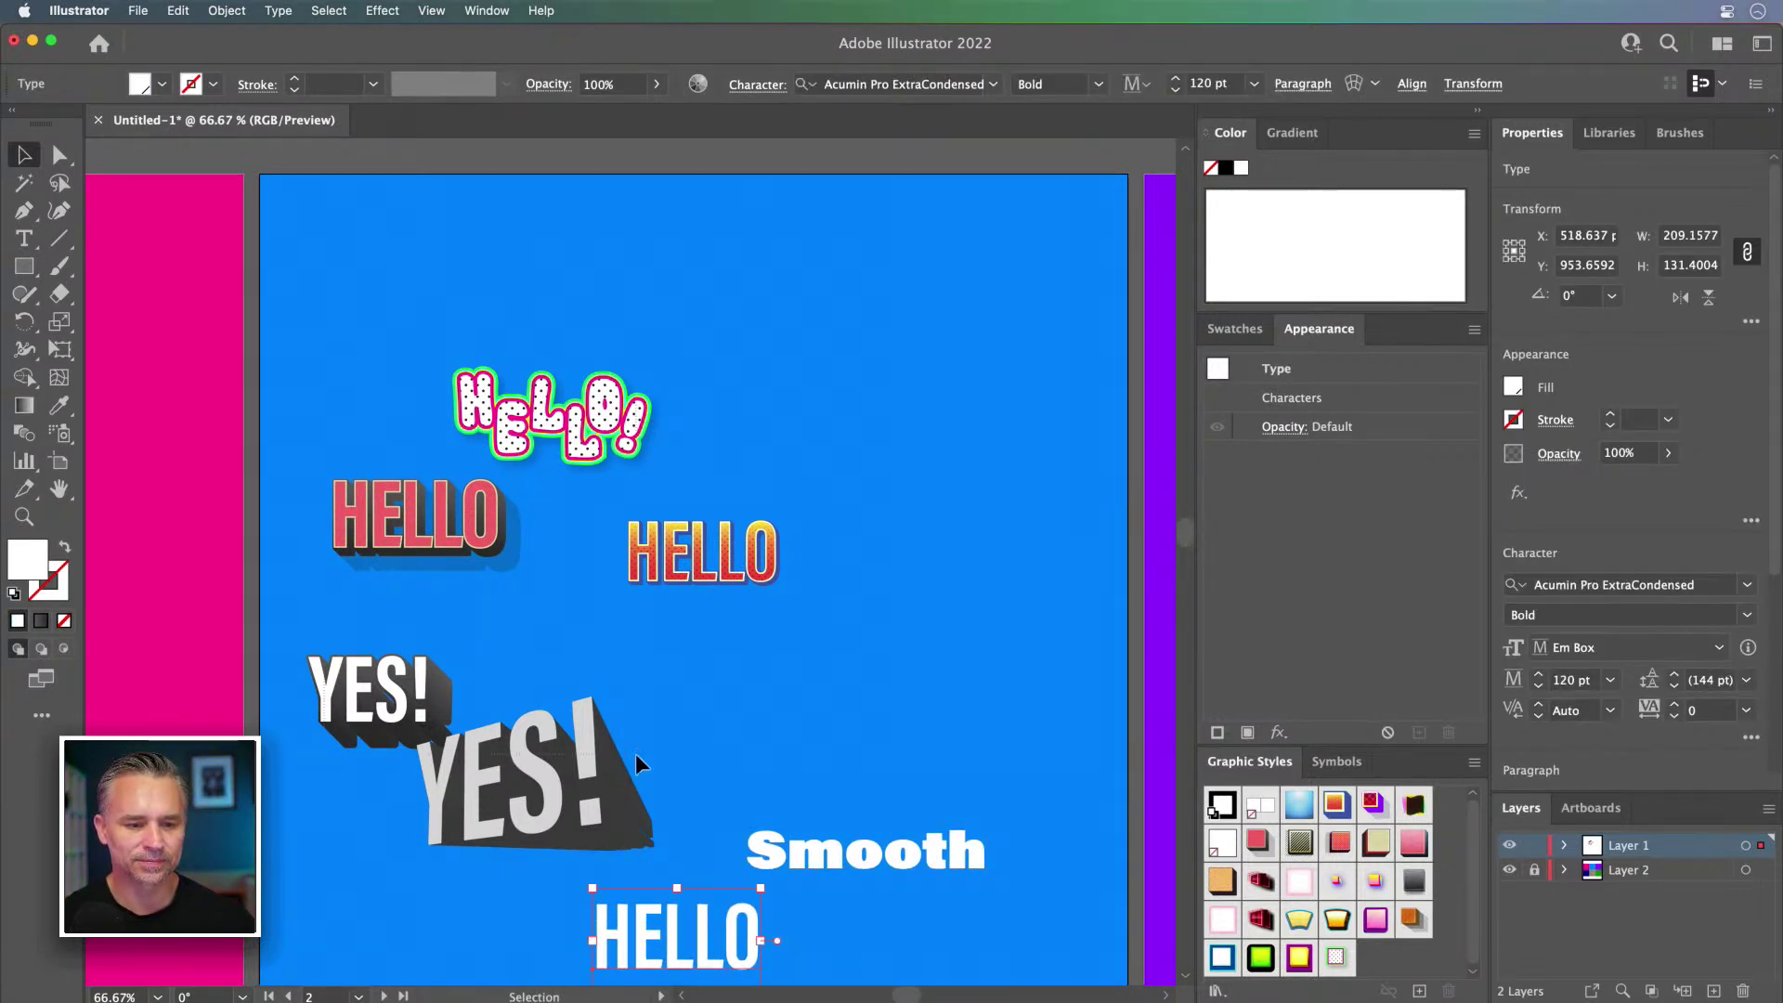
Step: Arrange the styled HELLO and YES! texts in the artboard's upper half without overlap, and place the plain HELLO below the smaller YES!
drag(776, 768, 591, 357)
click(350, 390)
drag(525, 802, 743, 574)
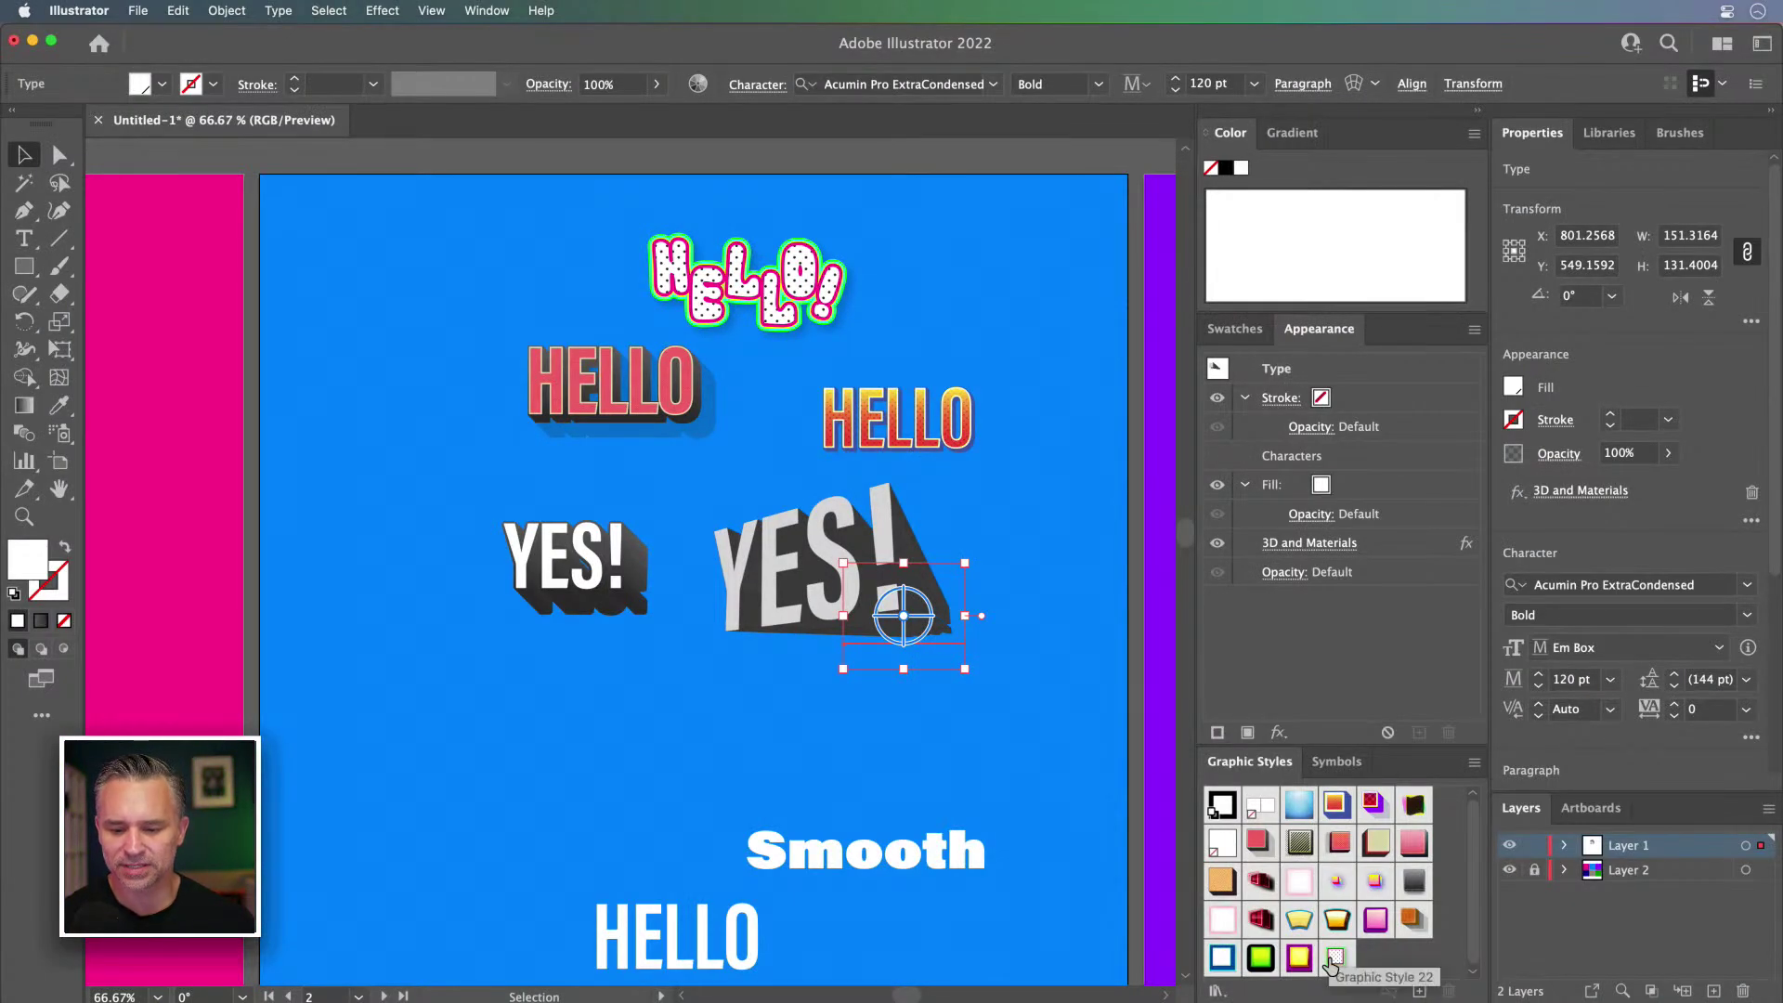
click(689, 757)
drag(622, 947, 414, 720)
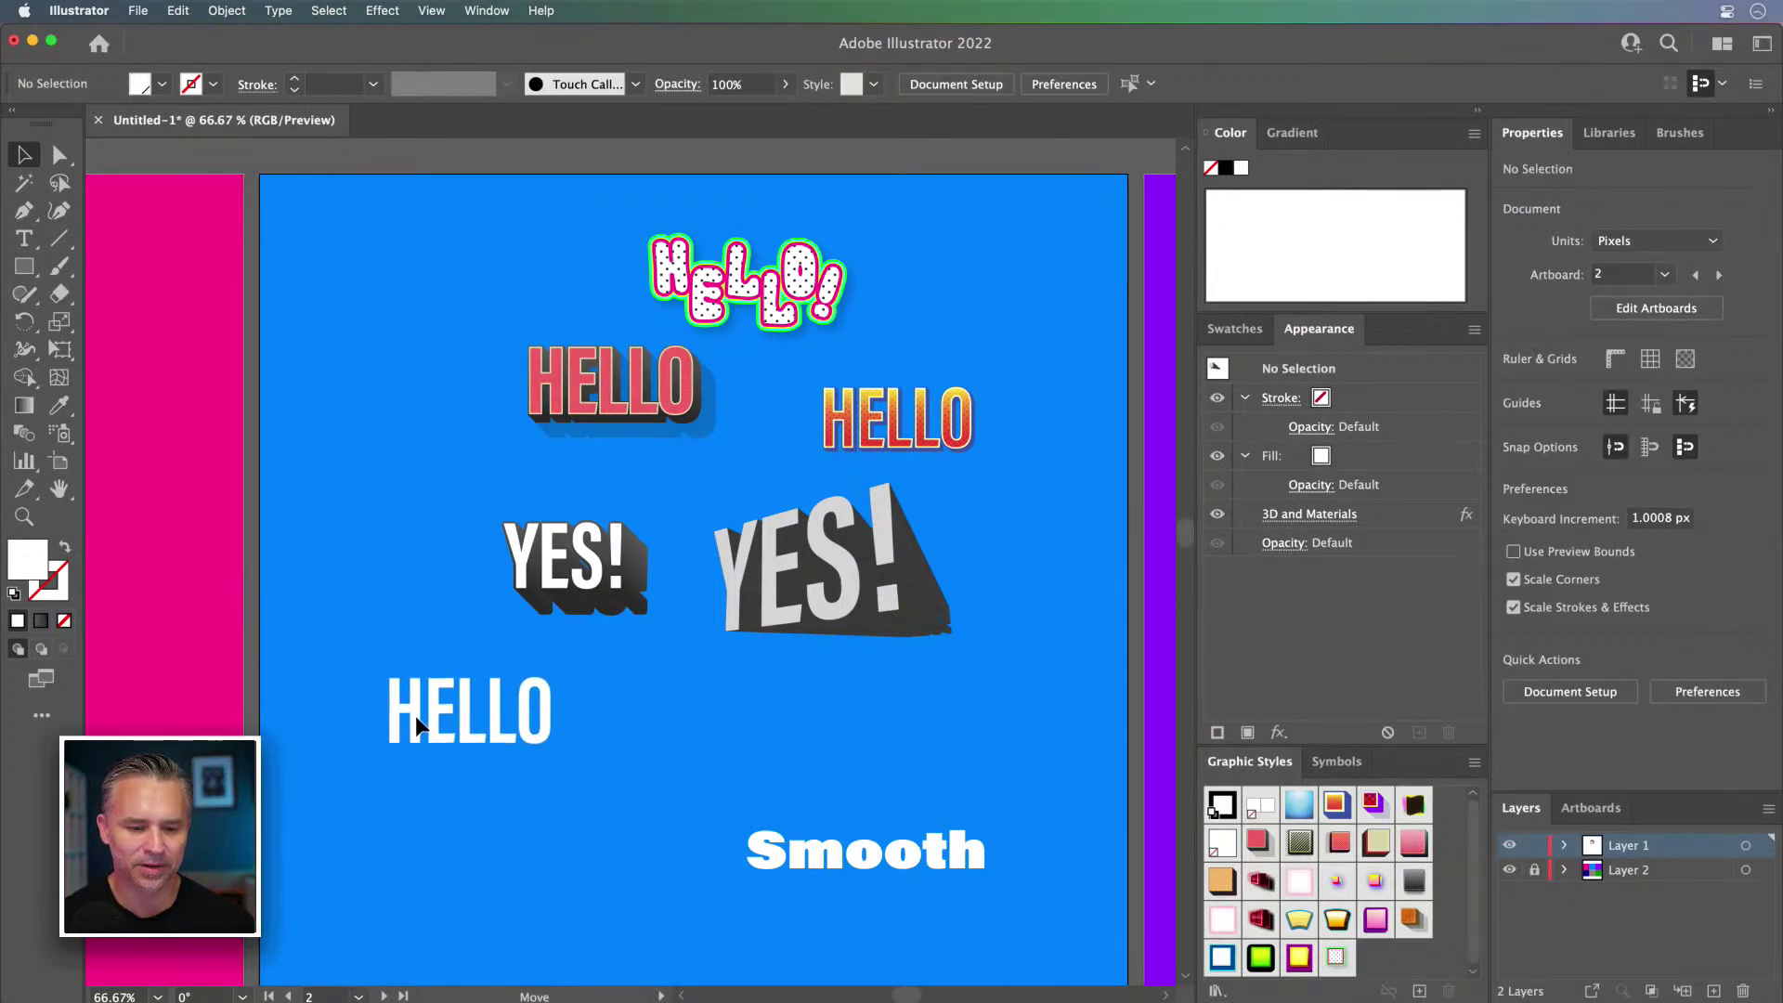
Step: Delete the Smooth text and make two copies of the plain HELLO, one to its lower right and one directly to its right
click(756, 850)
key(Delete)
drag(652, 799, 642, 666)
drag(464, 580, 911, 823)
key(super+v)
drag(605, 558, 513, 617)
key(super+equal)
drag(923, 723, 672, 665)
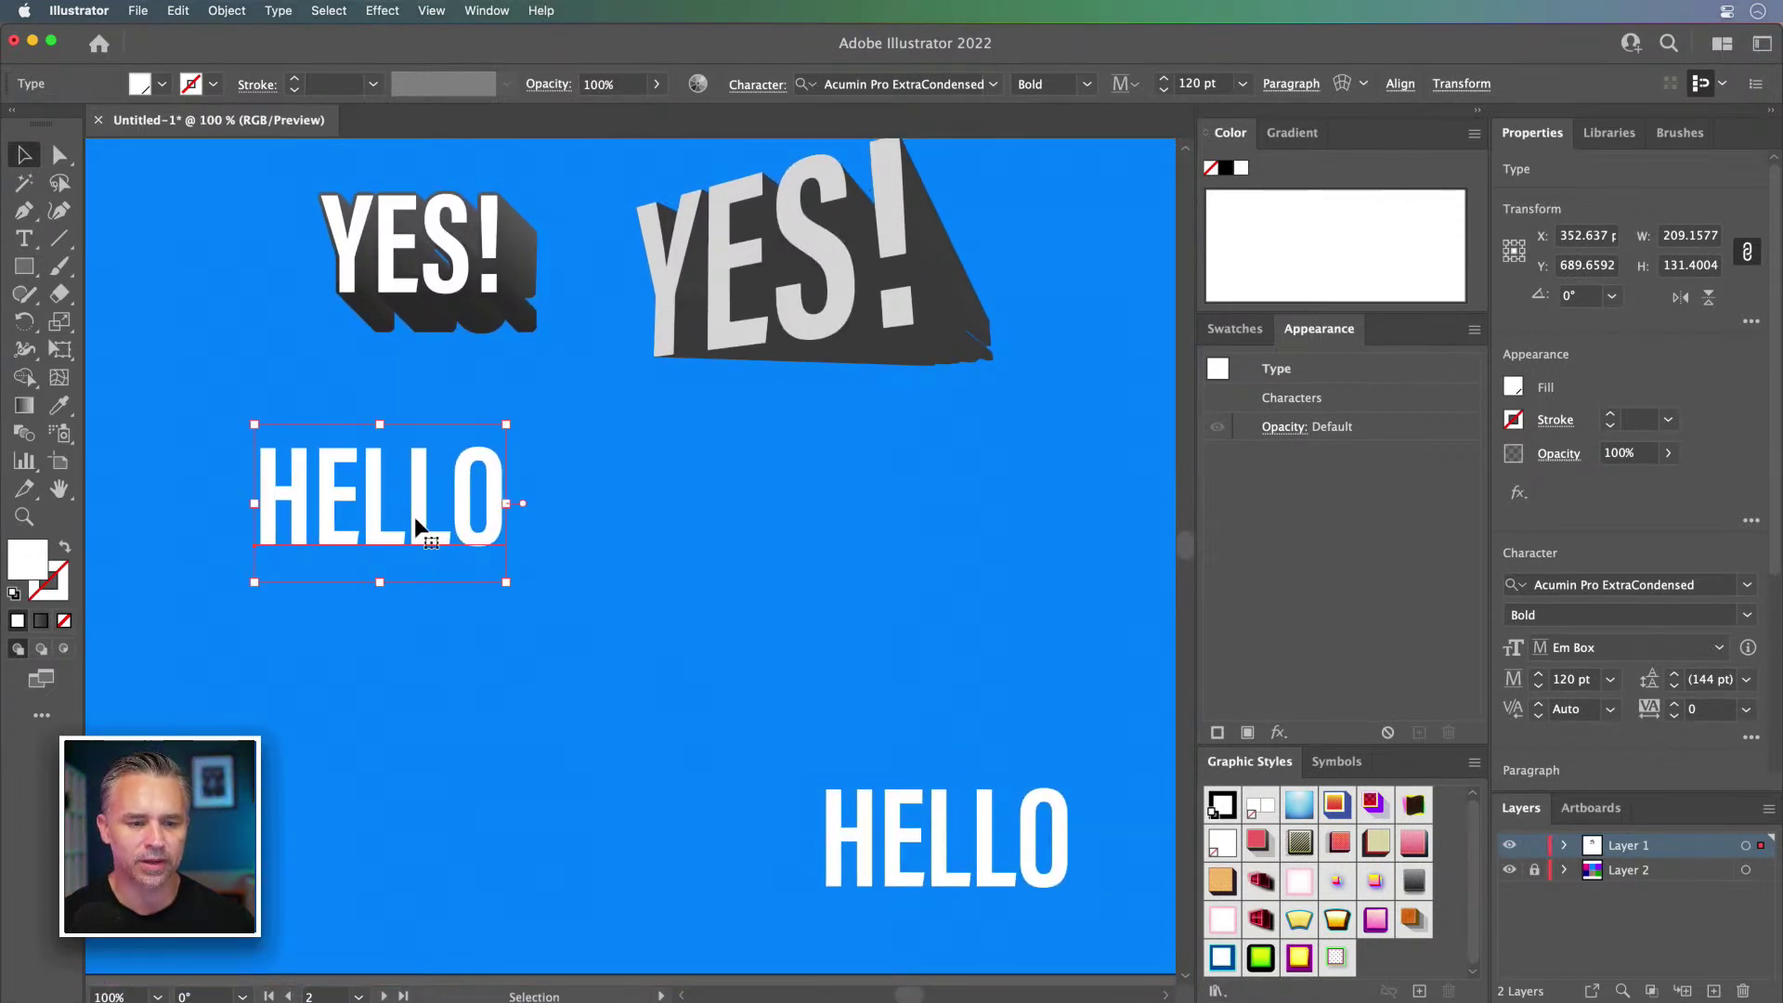
drag(418, 524, 915, 525)
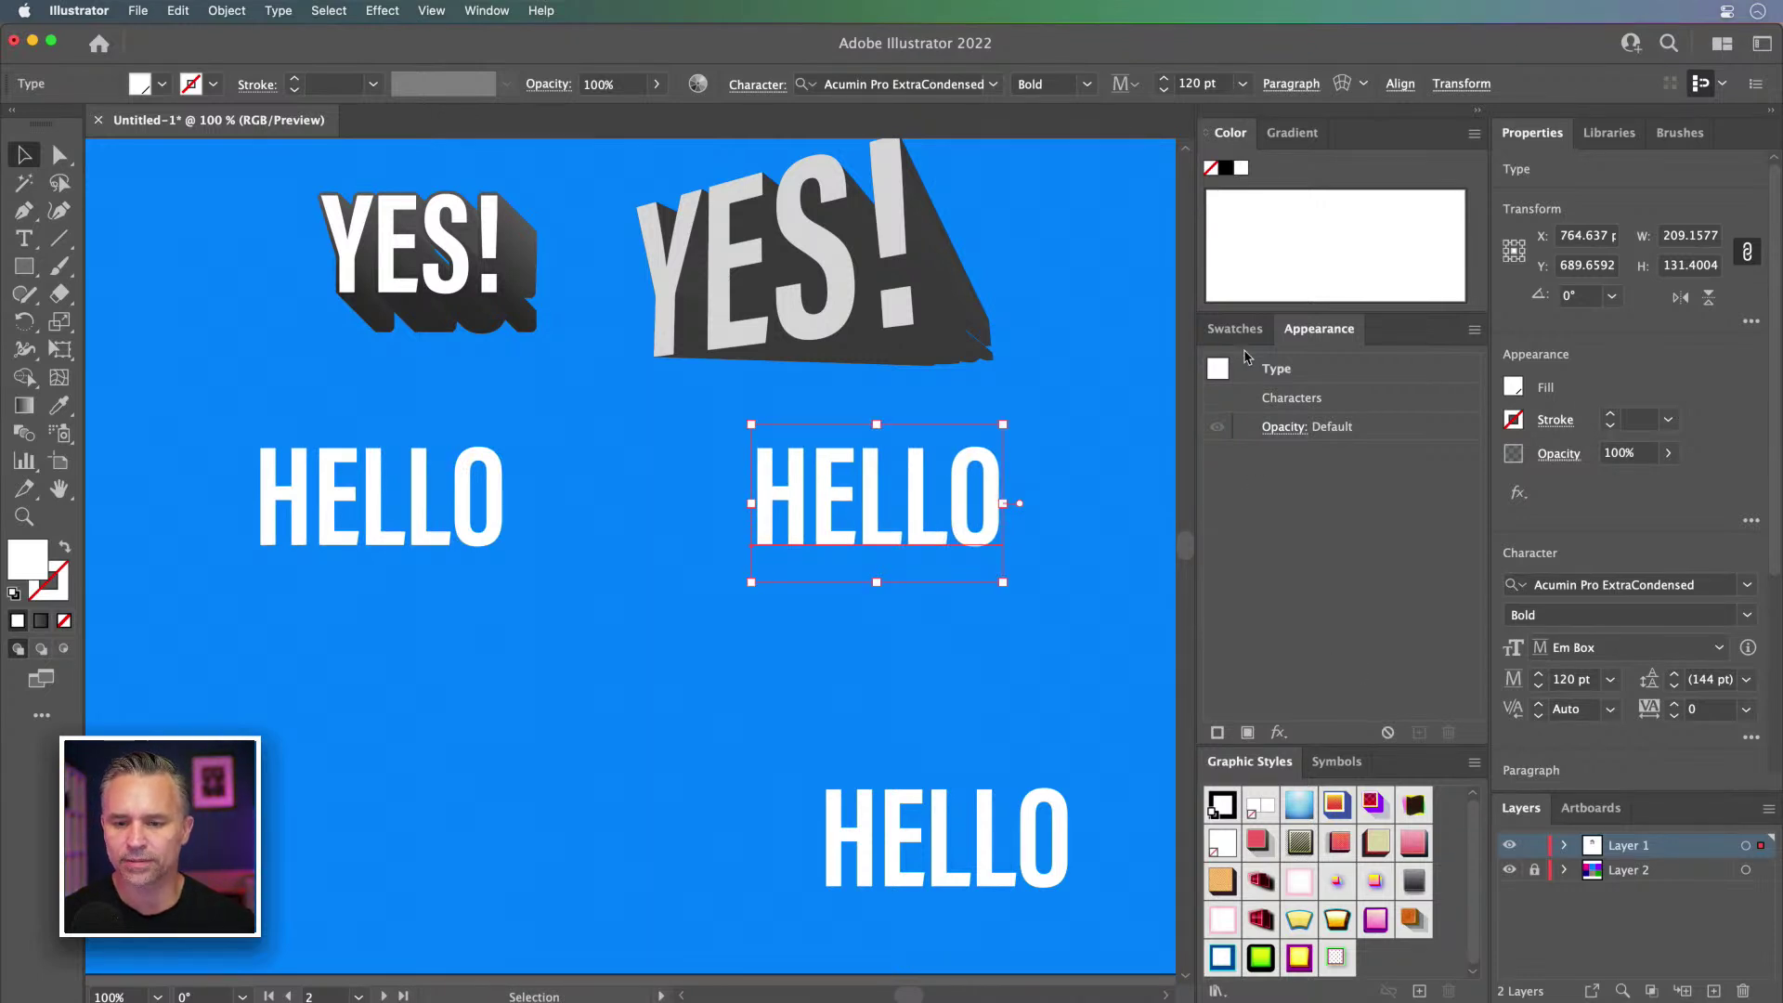
Step: Apply Graphic Style 6 to the plain HELLO below the smaller YES!
click(430, 508)
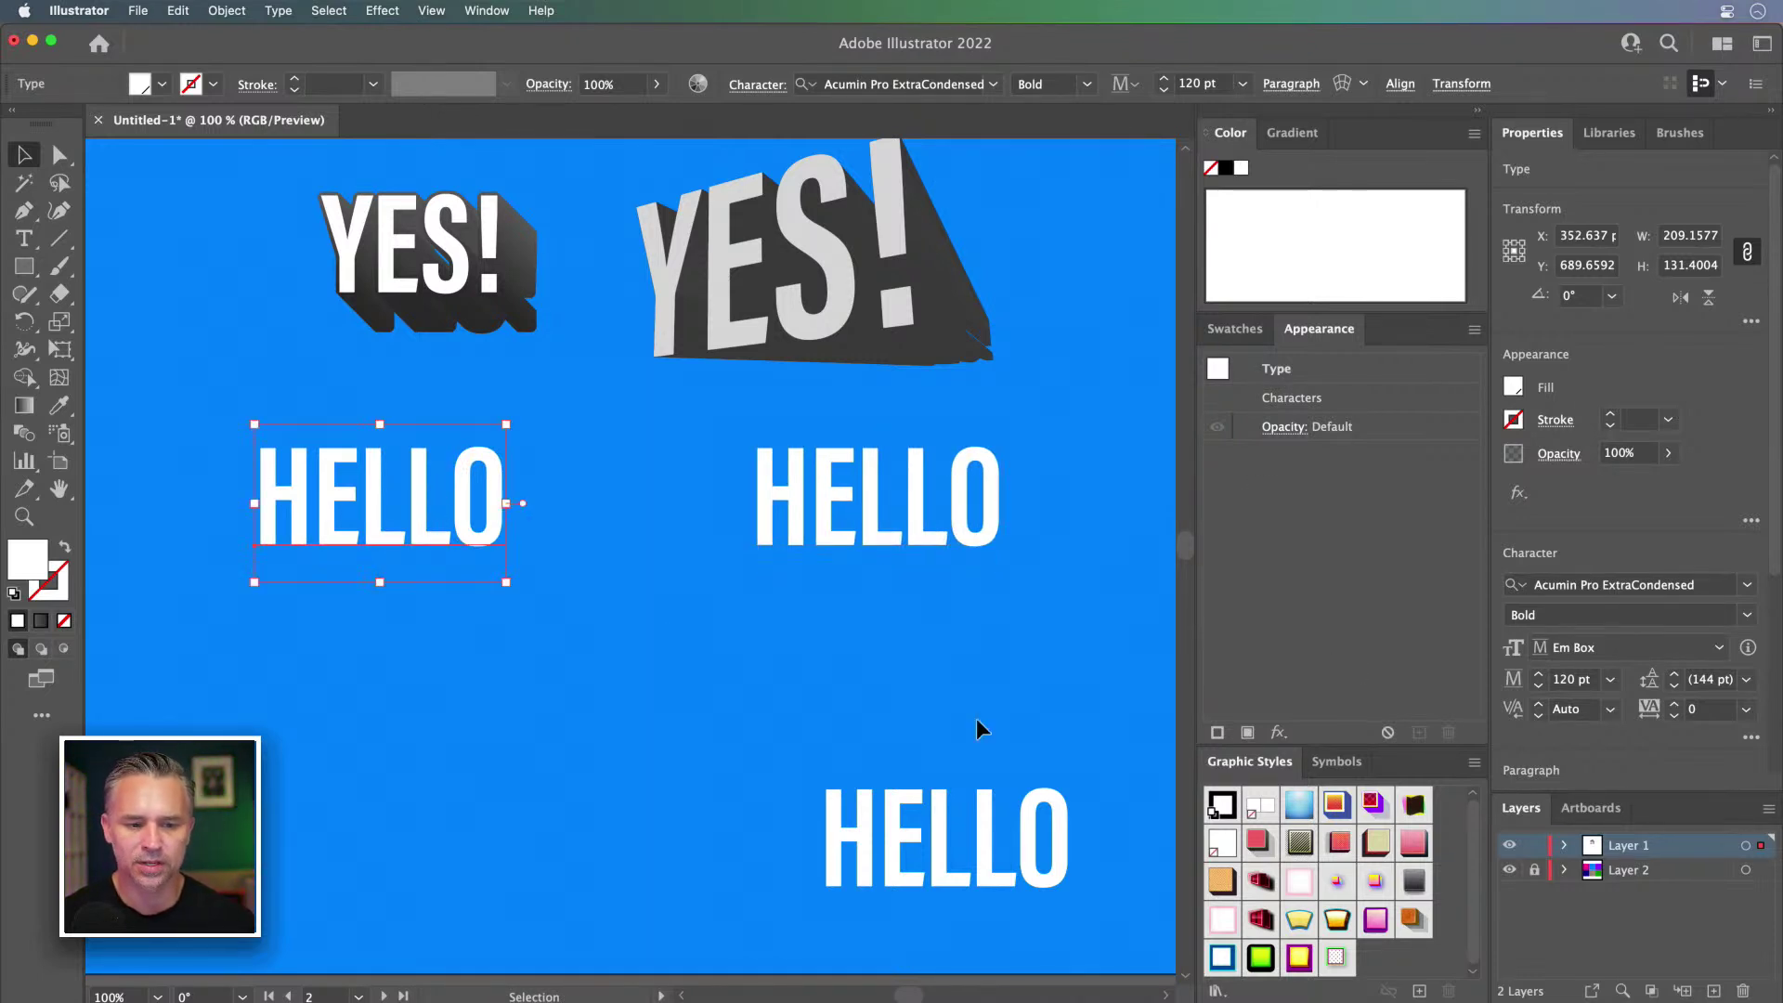
key(super+equal)
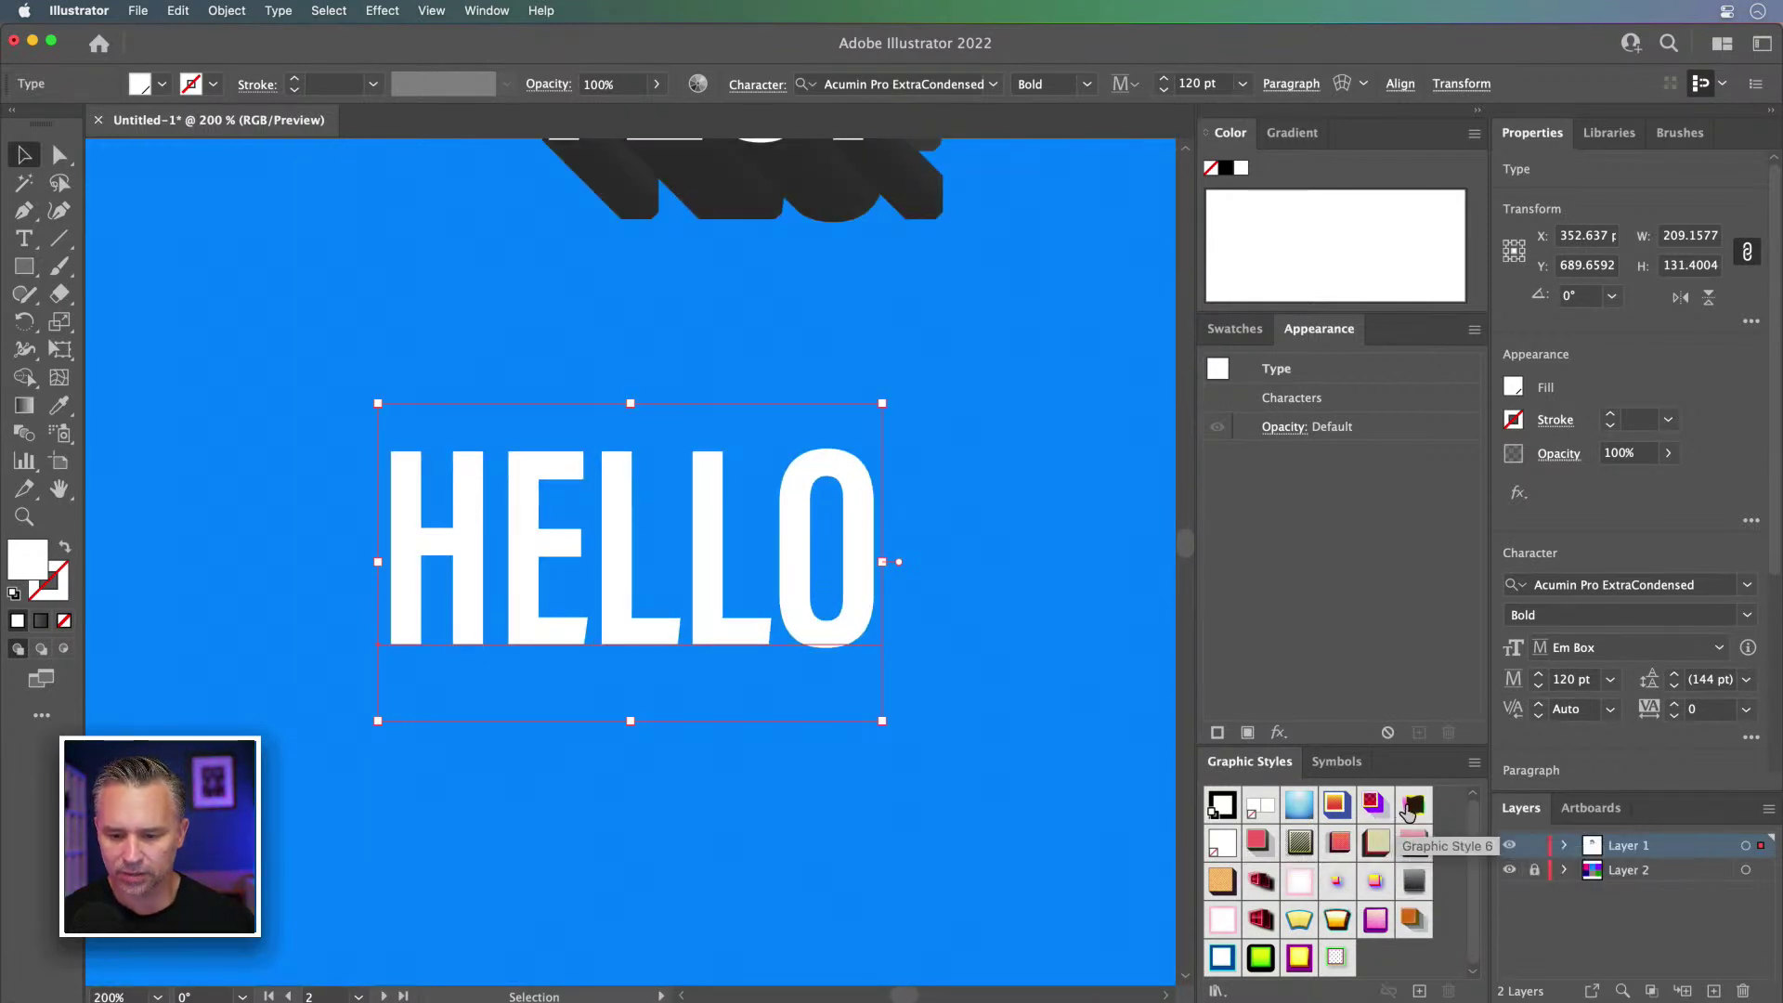
click(1408, 811)
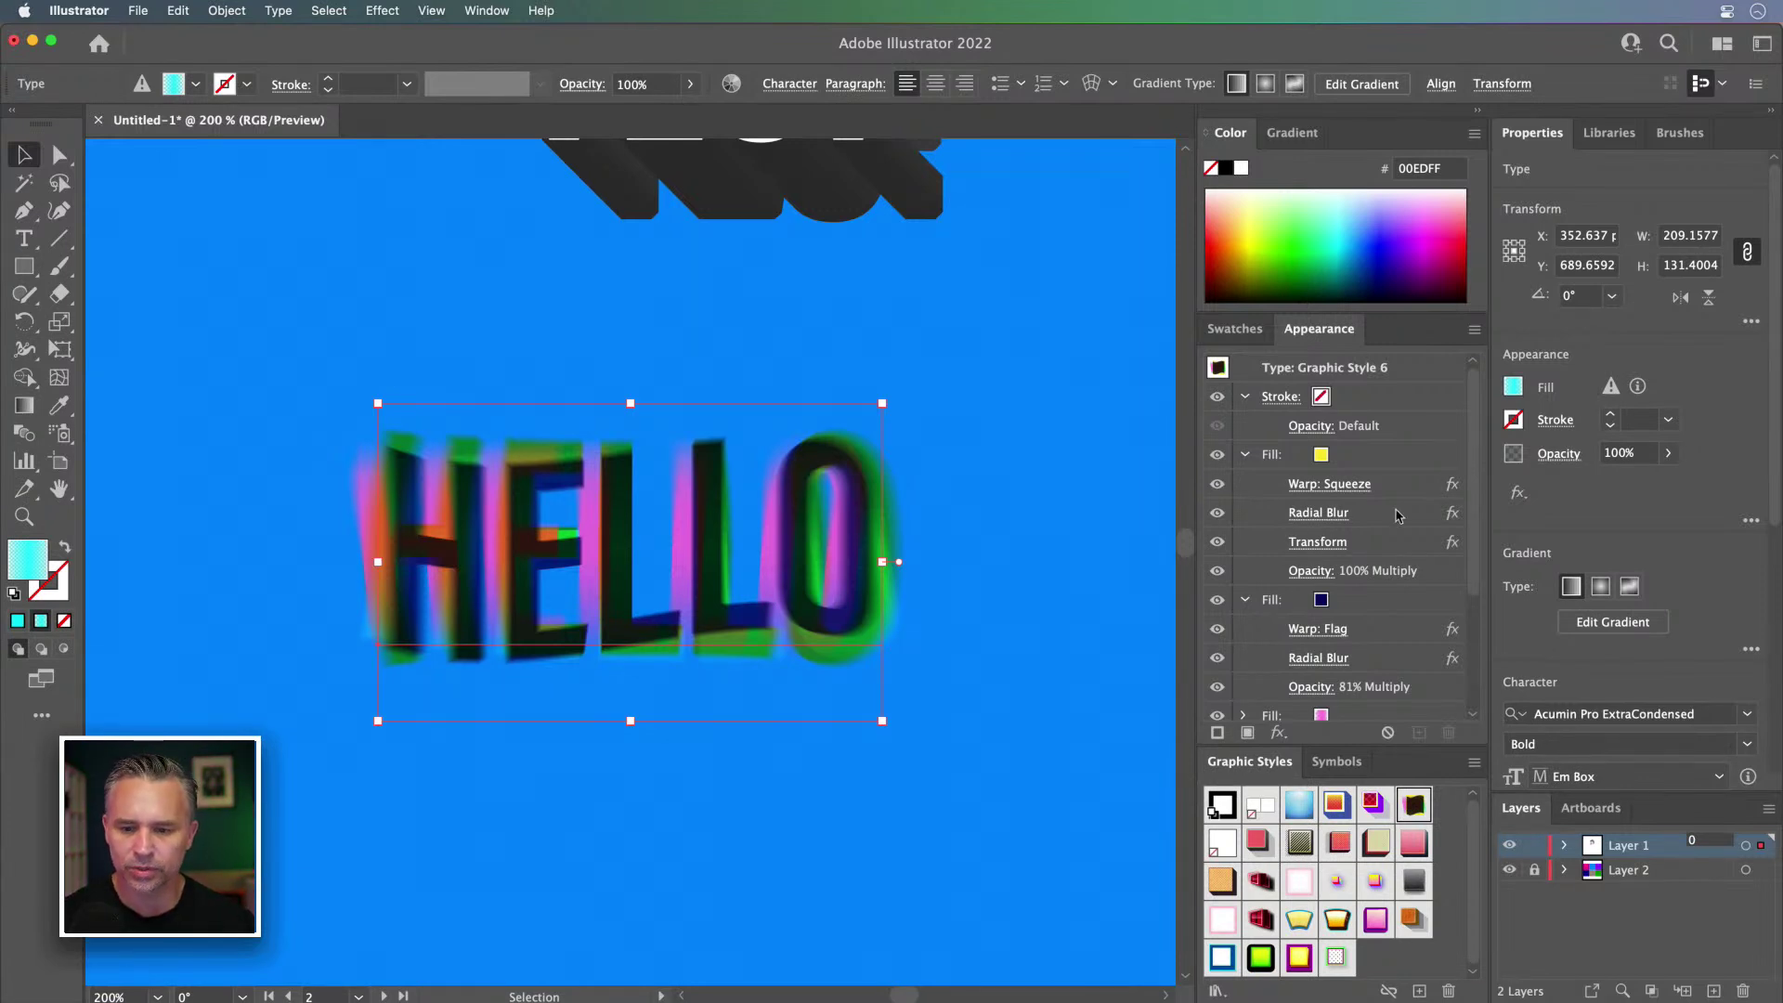
Step: Examine the yellow fill's Warp: Squeeze, Radial Blur and Transform effects by toggling their visibility, and check the warp options without changing them
scroll(1472, 525, down, 1)
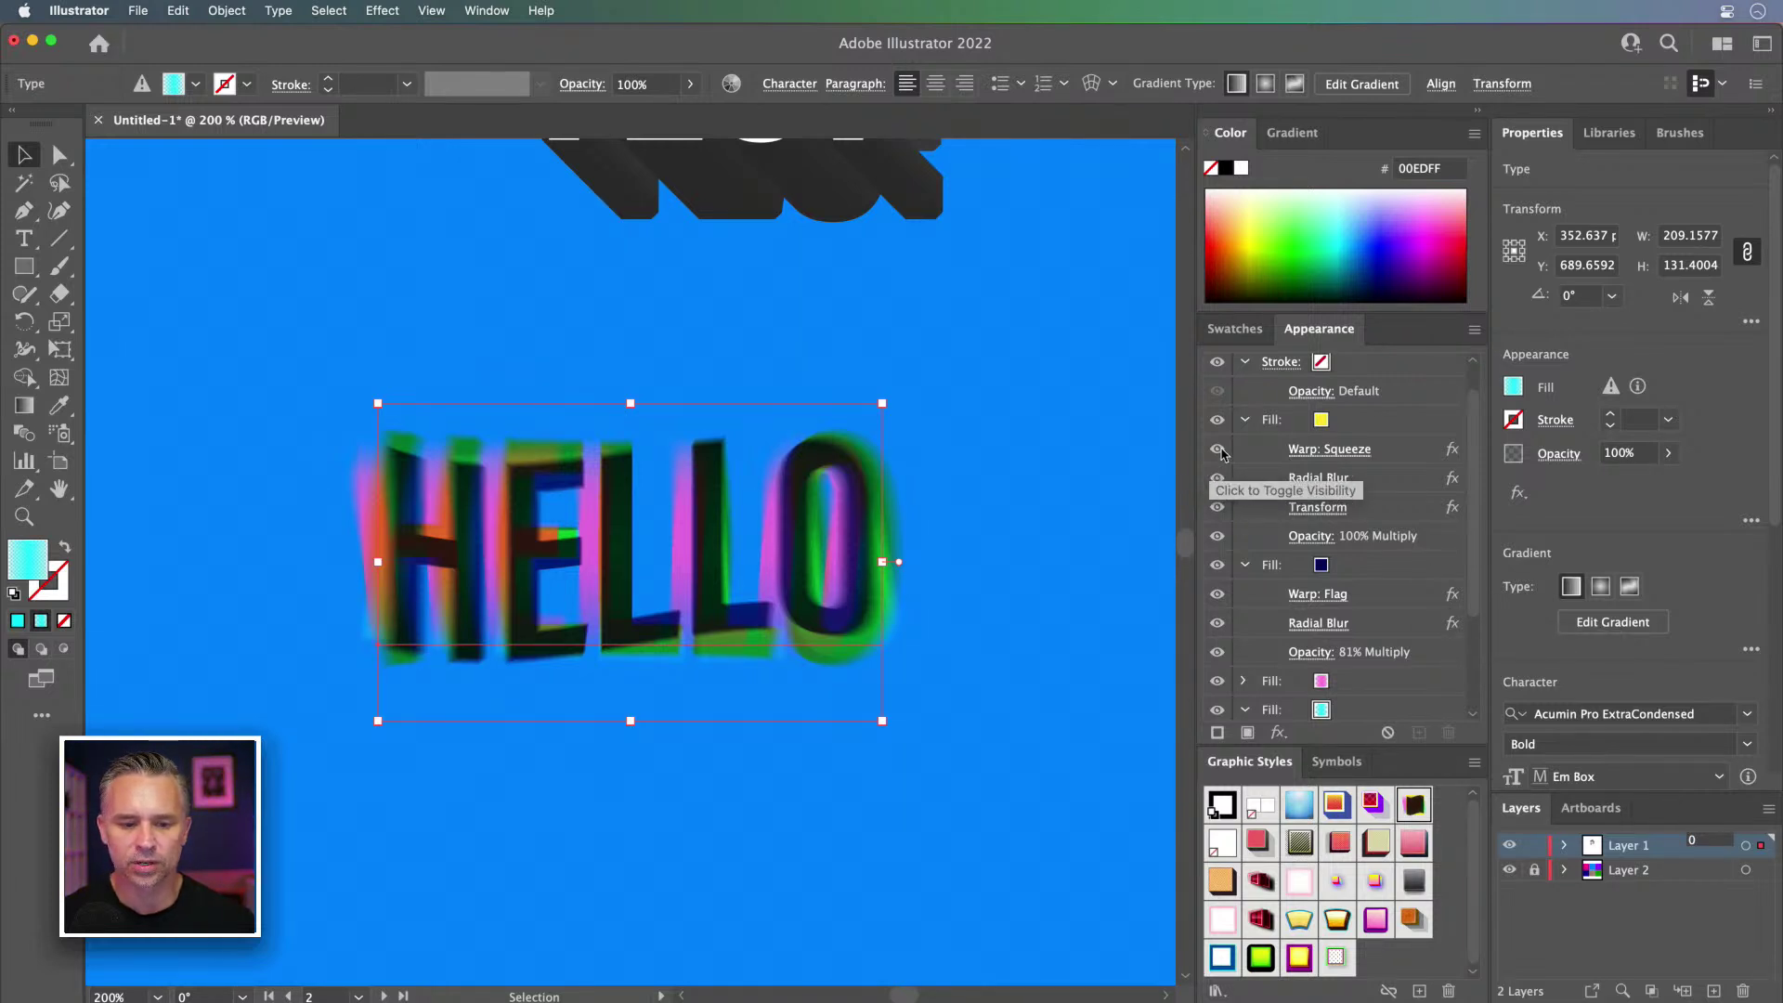
click(1217, 451)
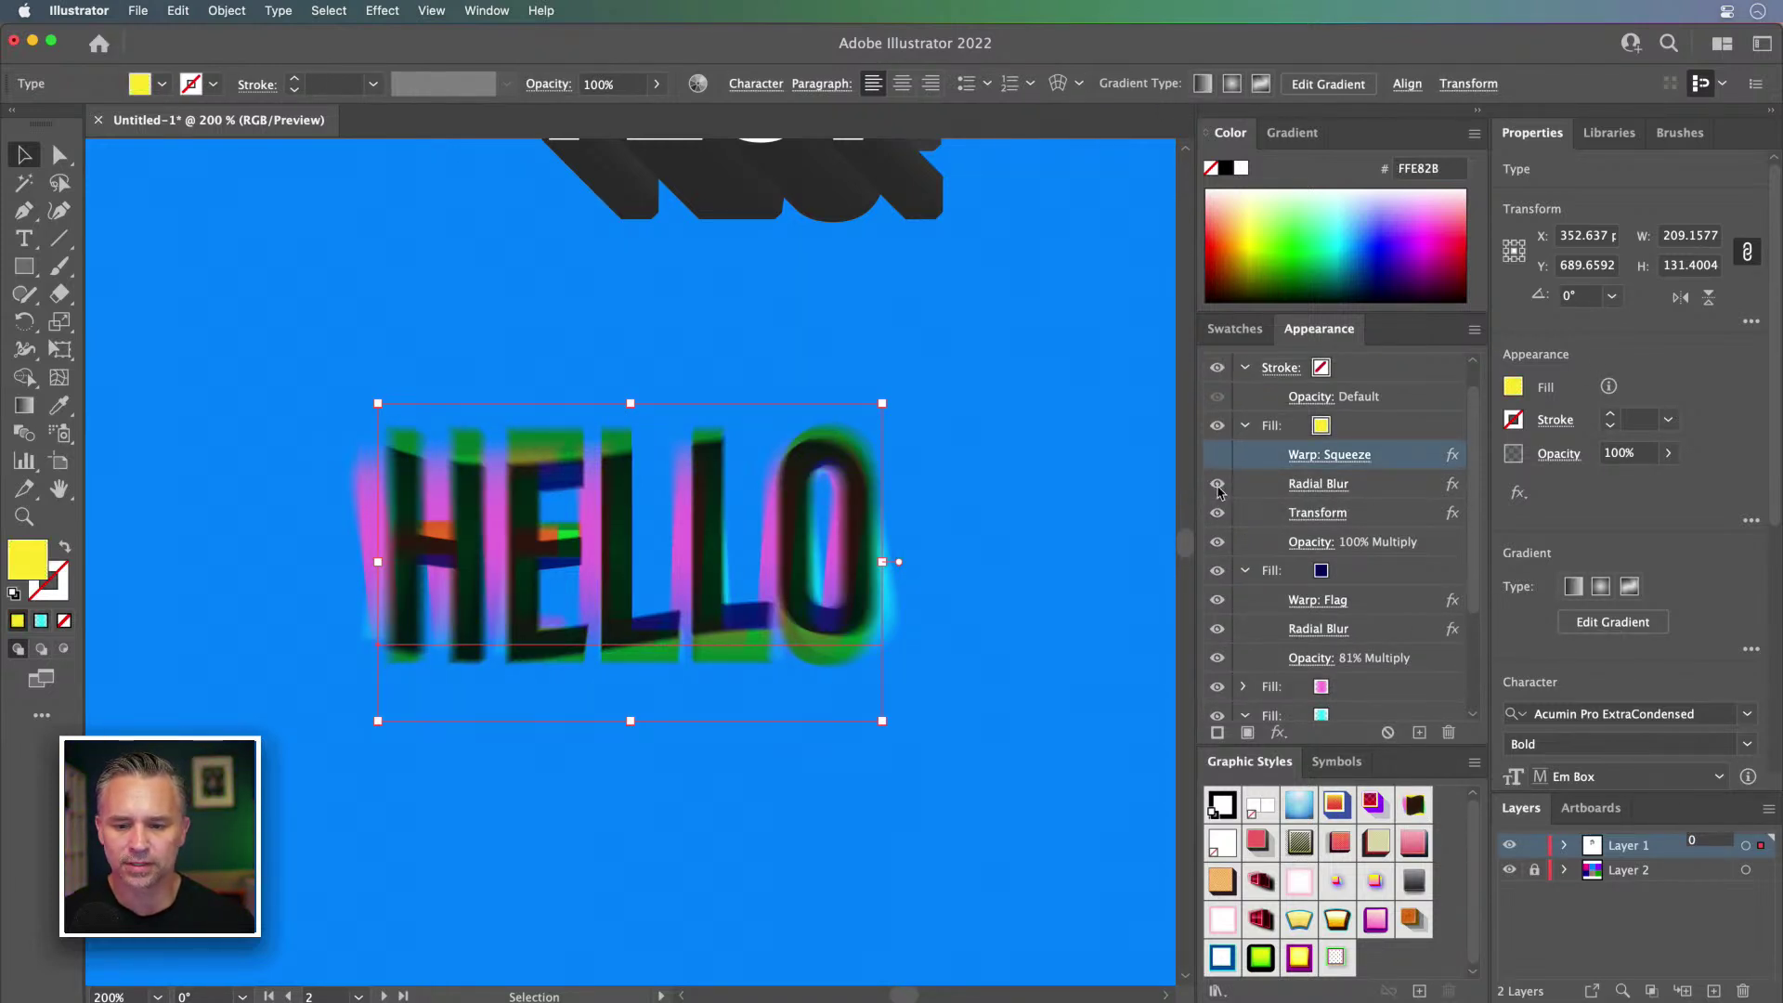
click(1219, 488)
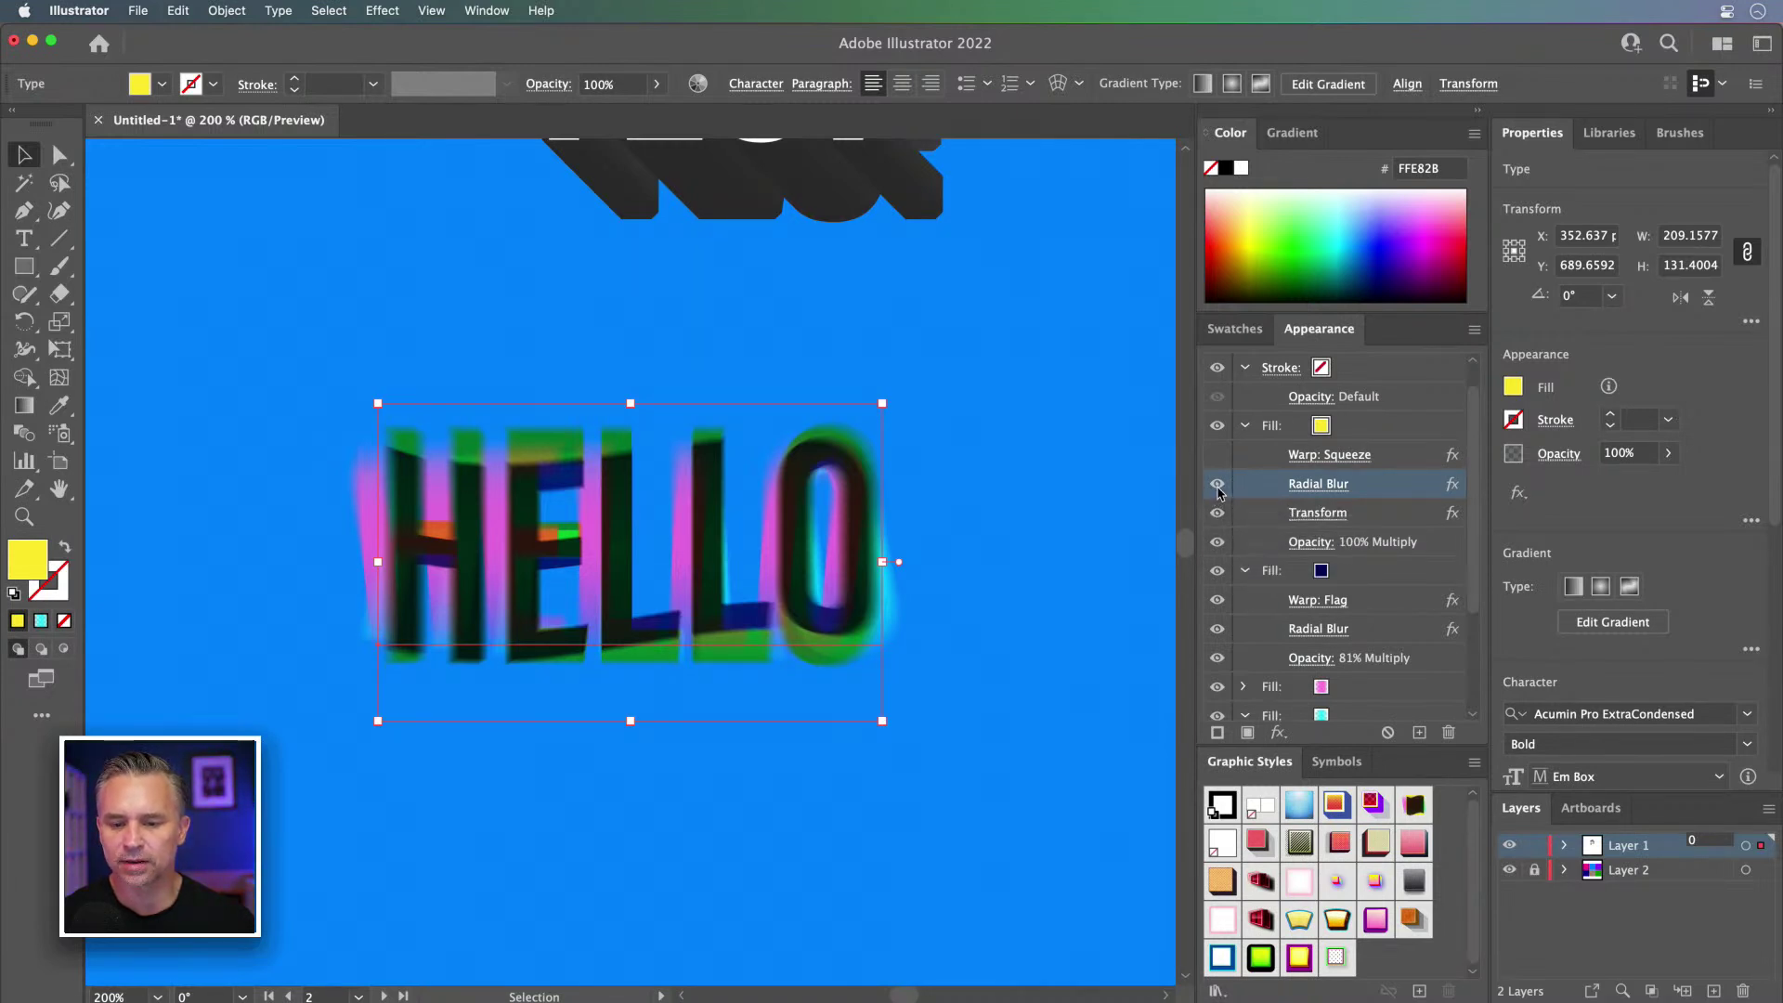
click(1218, 513)
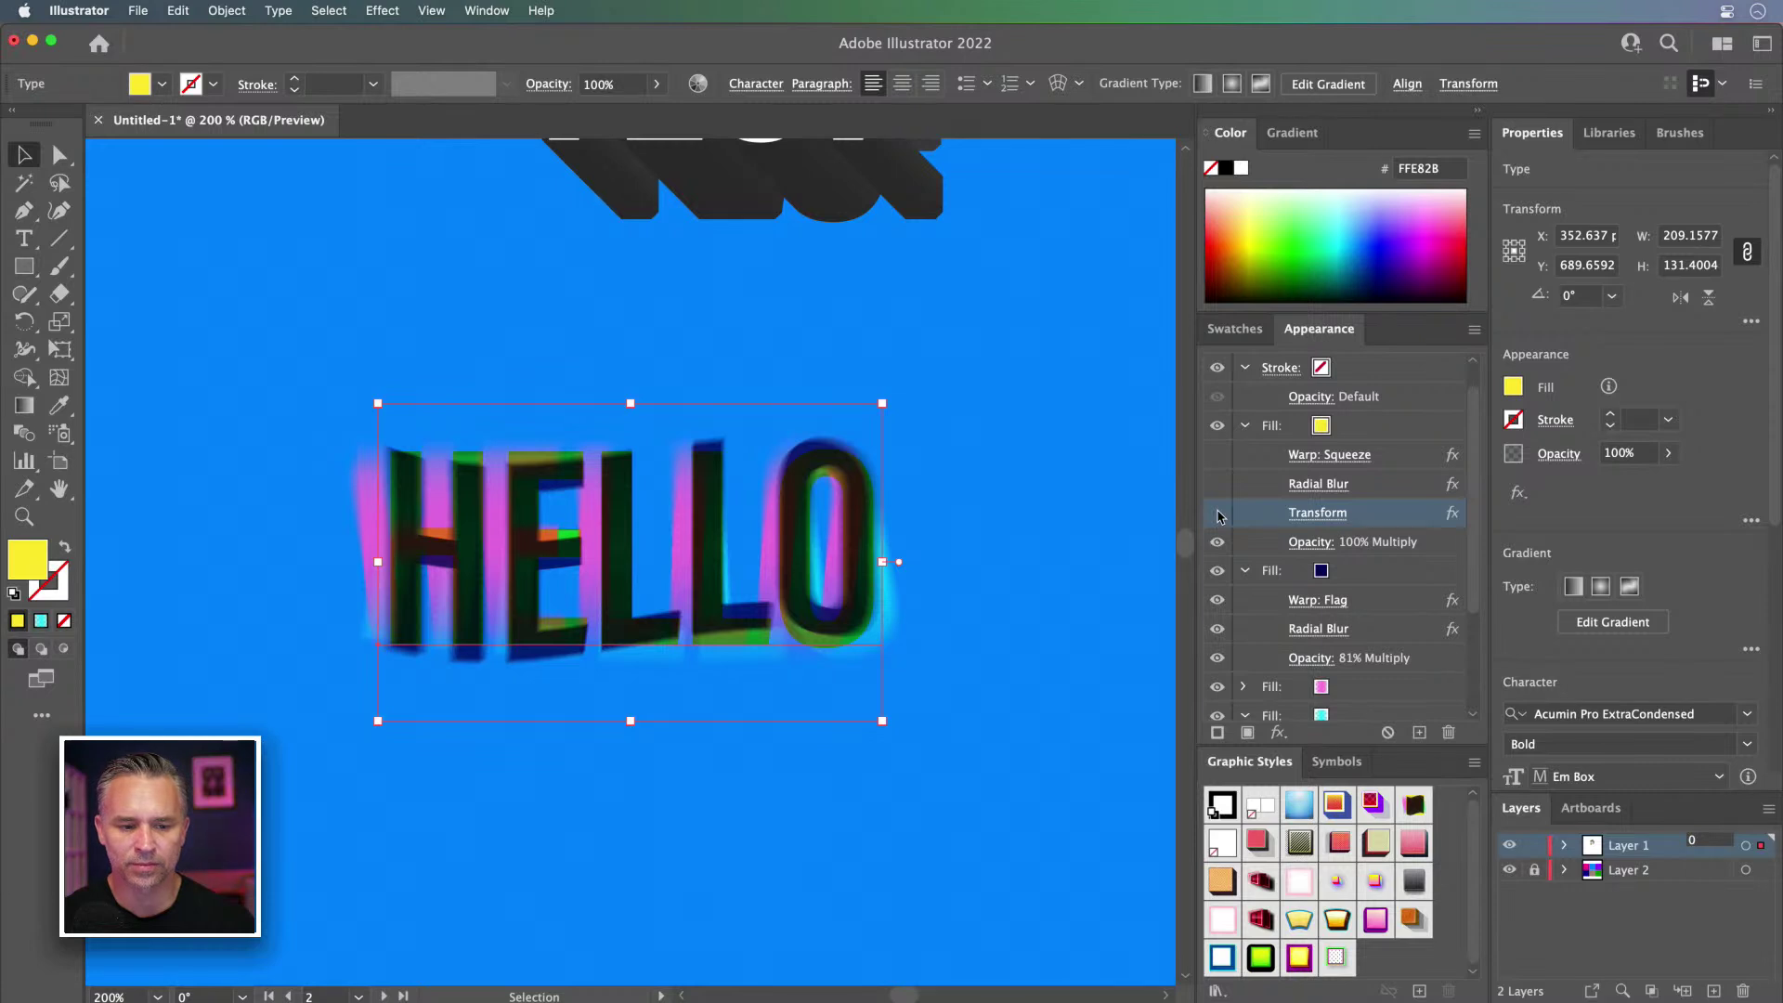
click(1217, 513)
click(1217, 484)
click(1217, 457)
click(1303, 457)
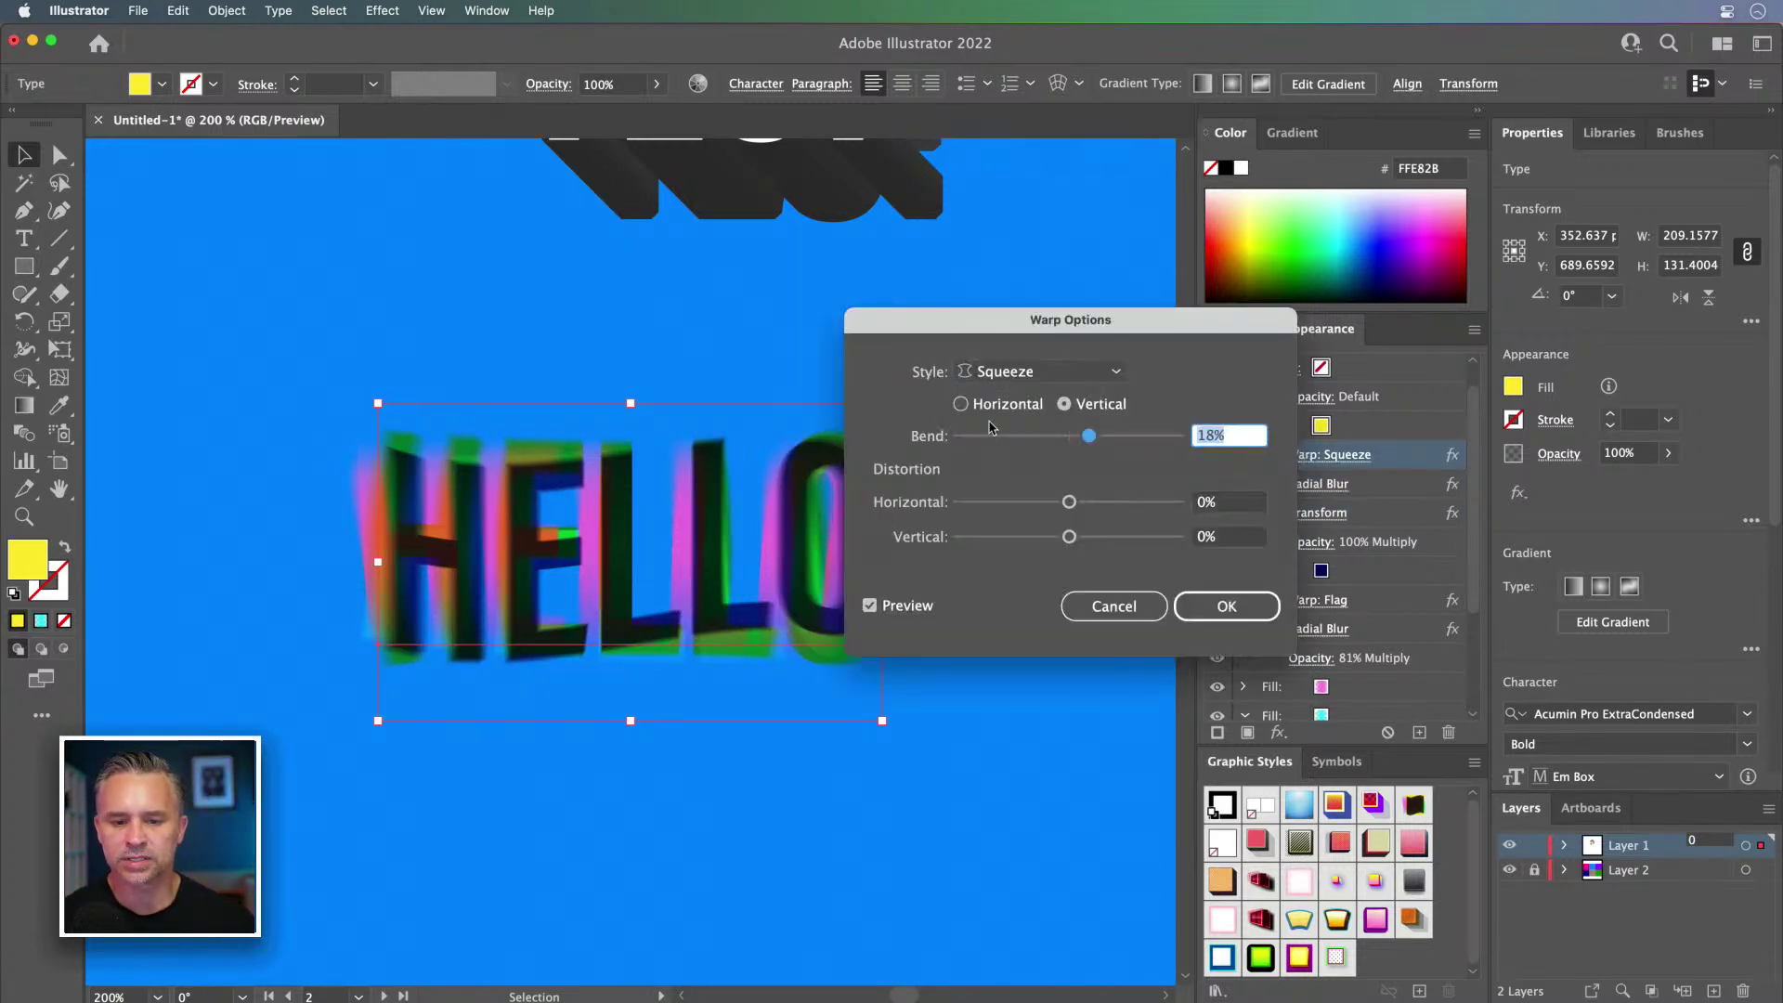
click(1121, 611)
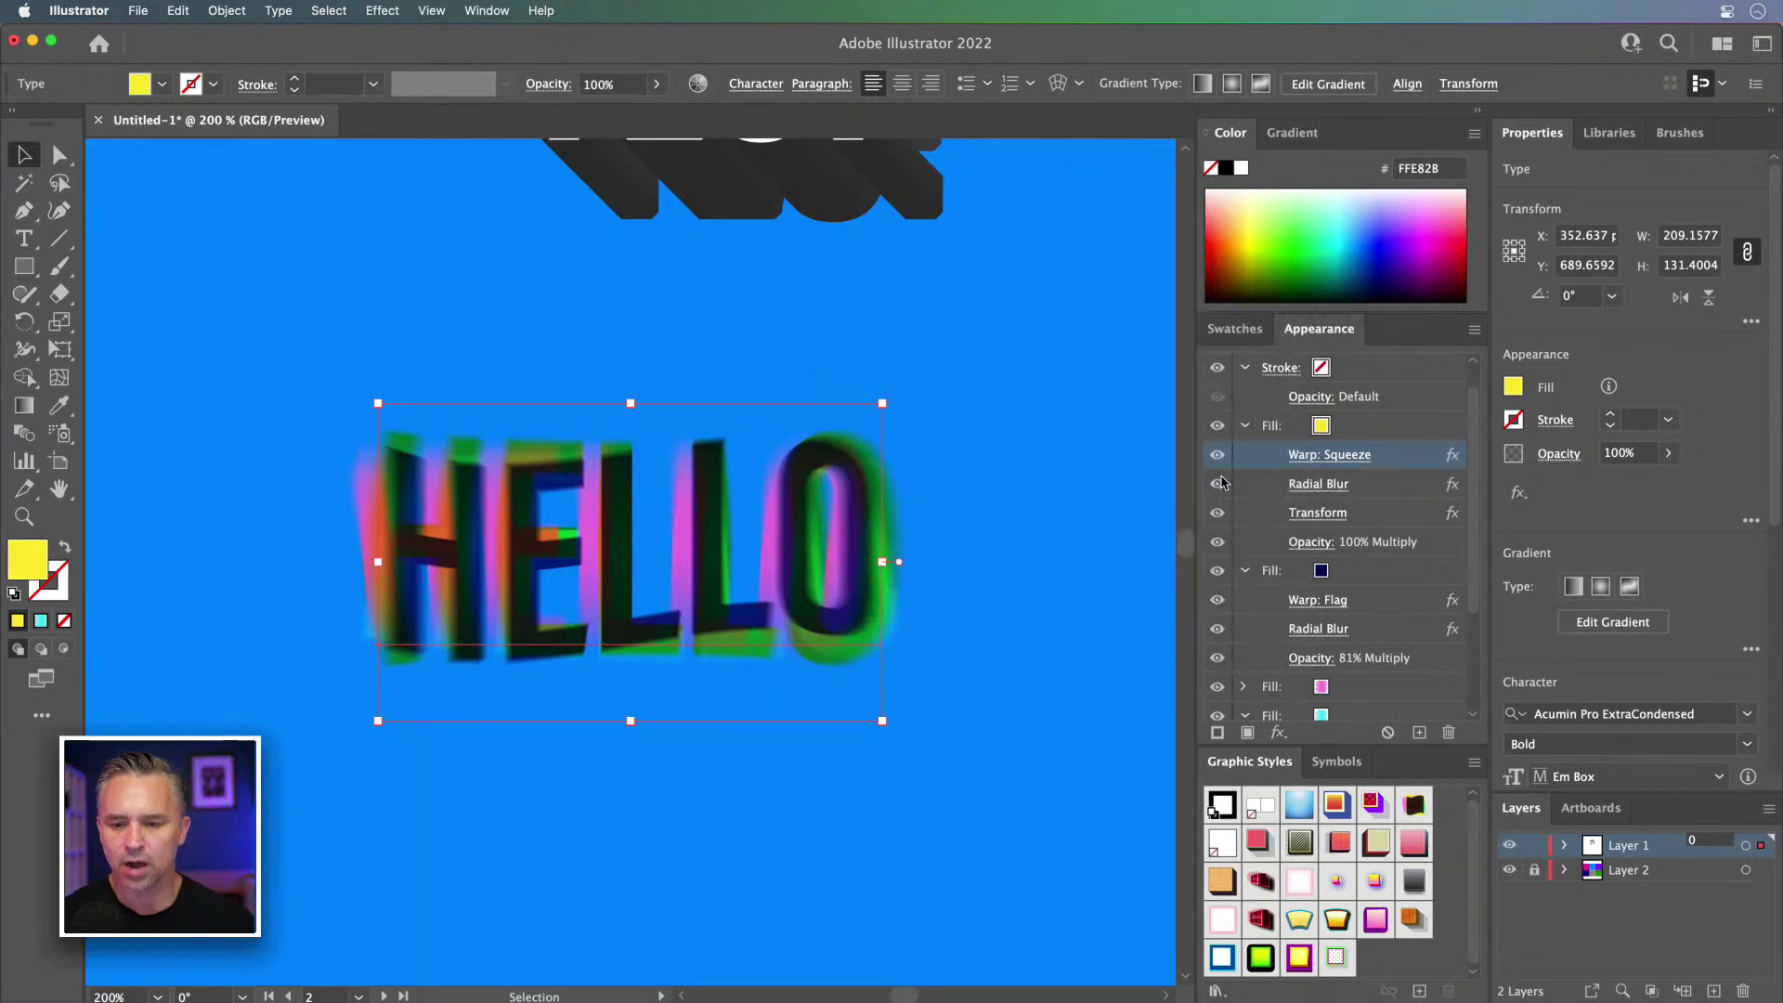
Step: Inspect the pink fill's effects, checking its Radial Blur and Transform settings without changing them
scroll(1297, 602, down, 5)
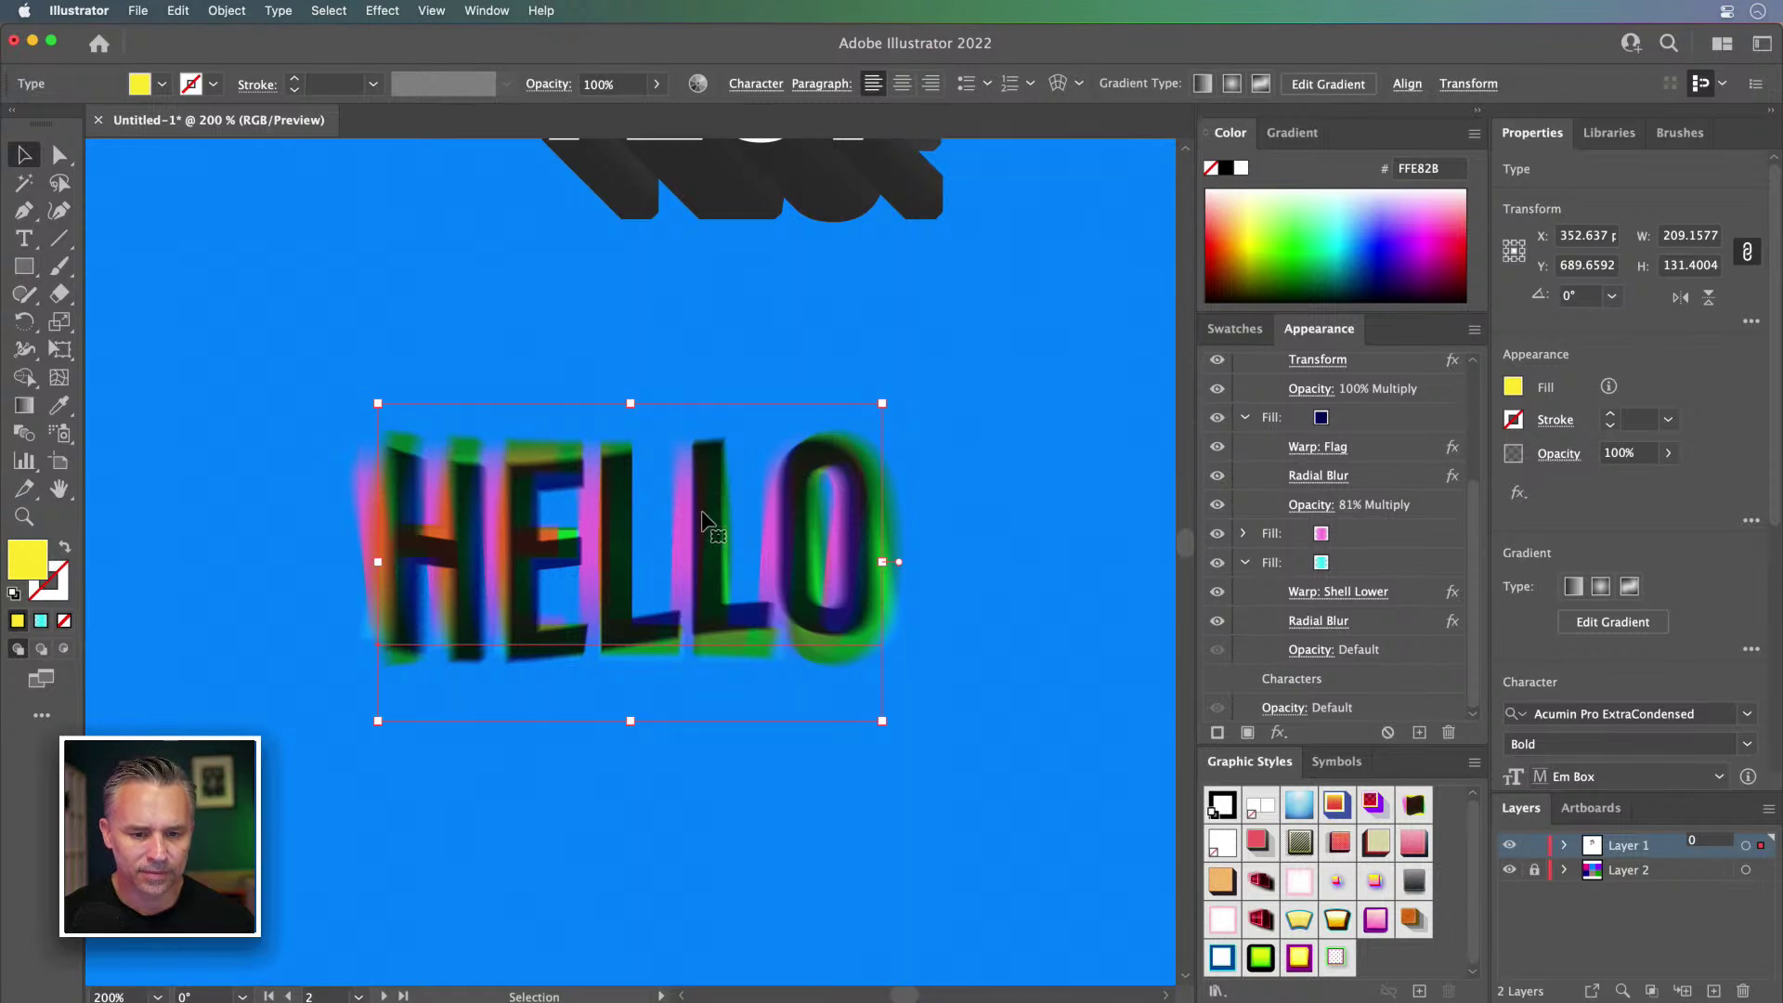
click(1373, 536)
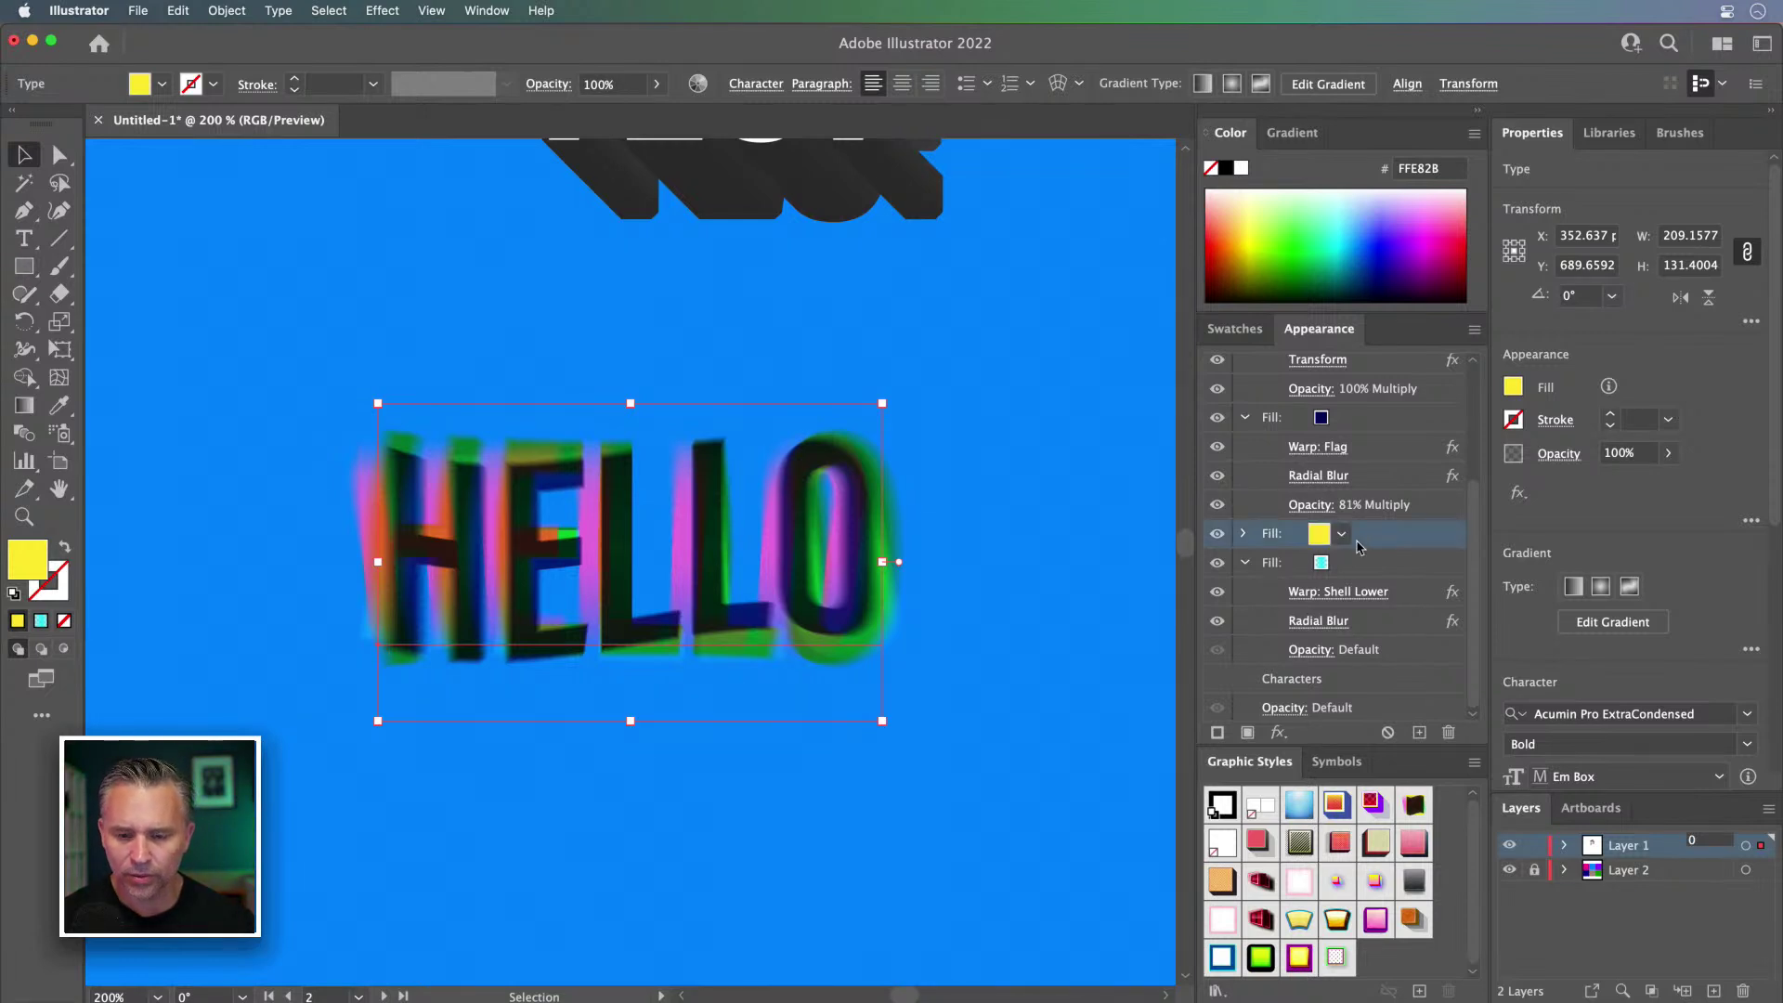
click(1245, 563)
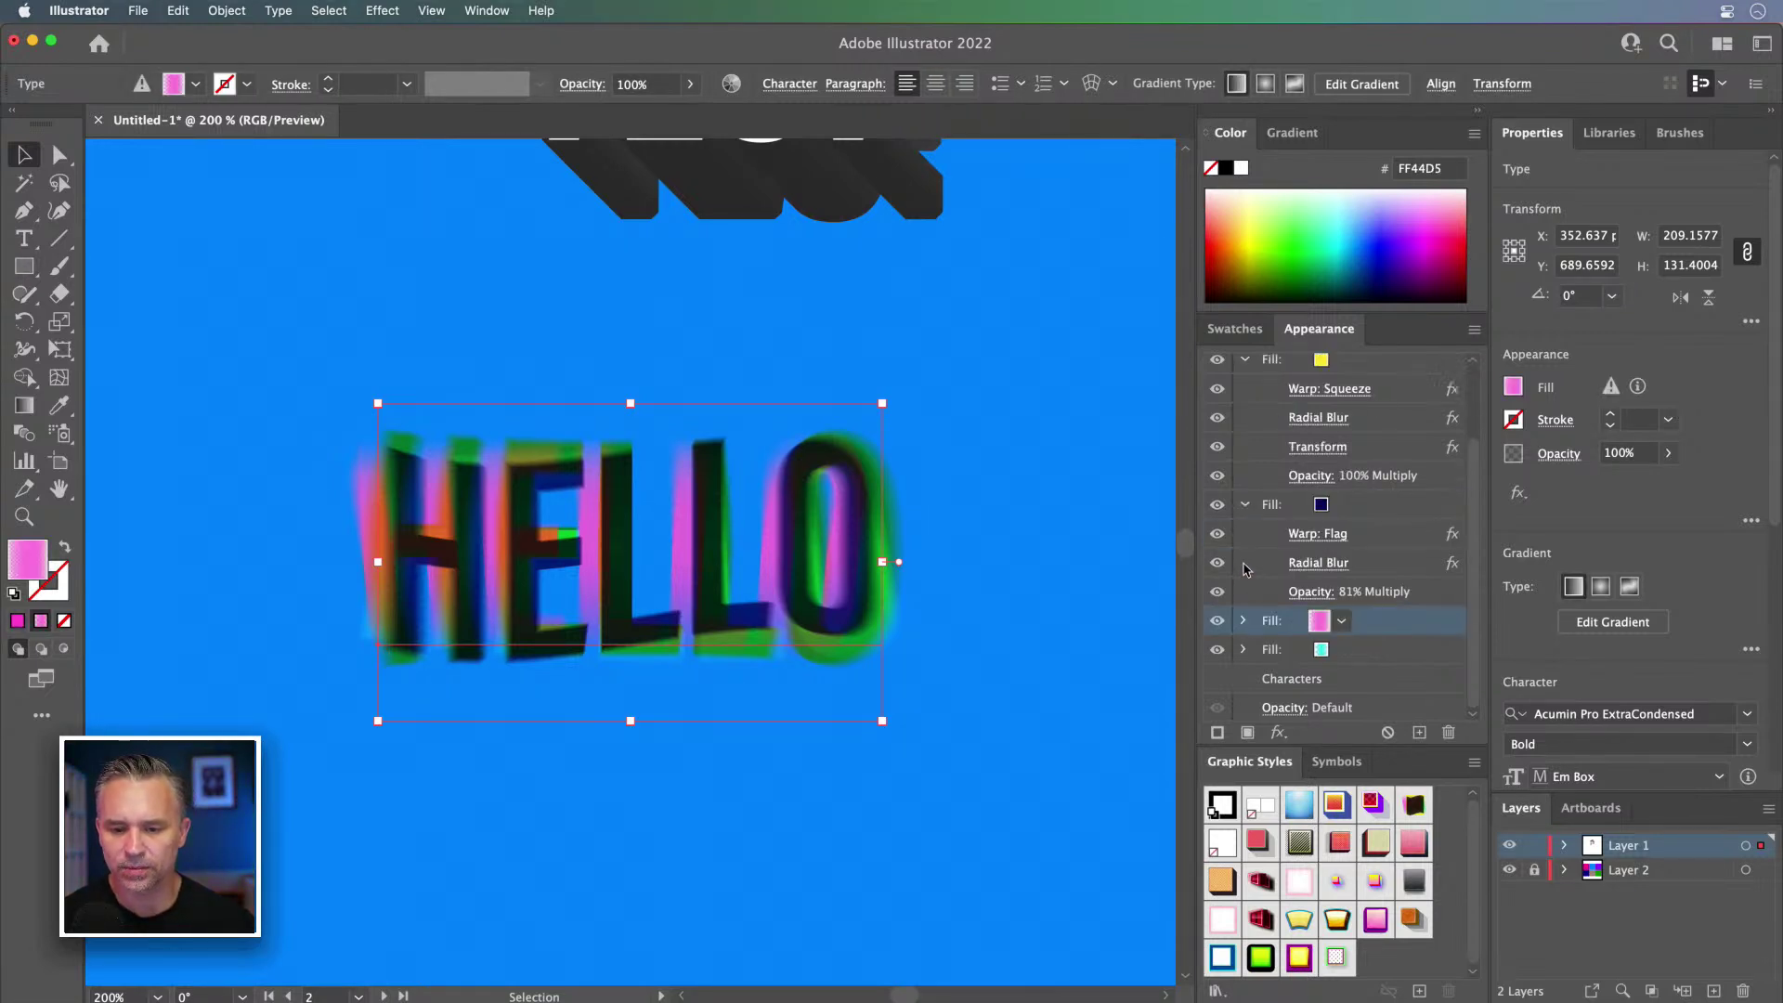
click(1243, 620)
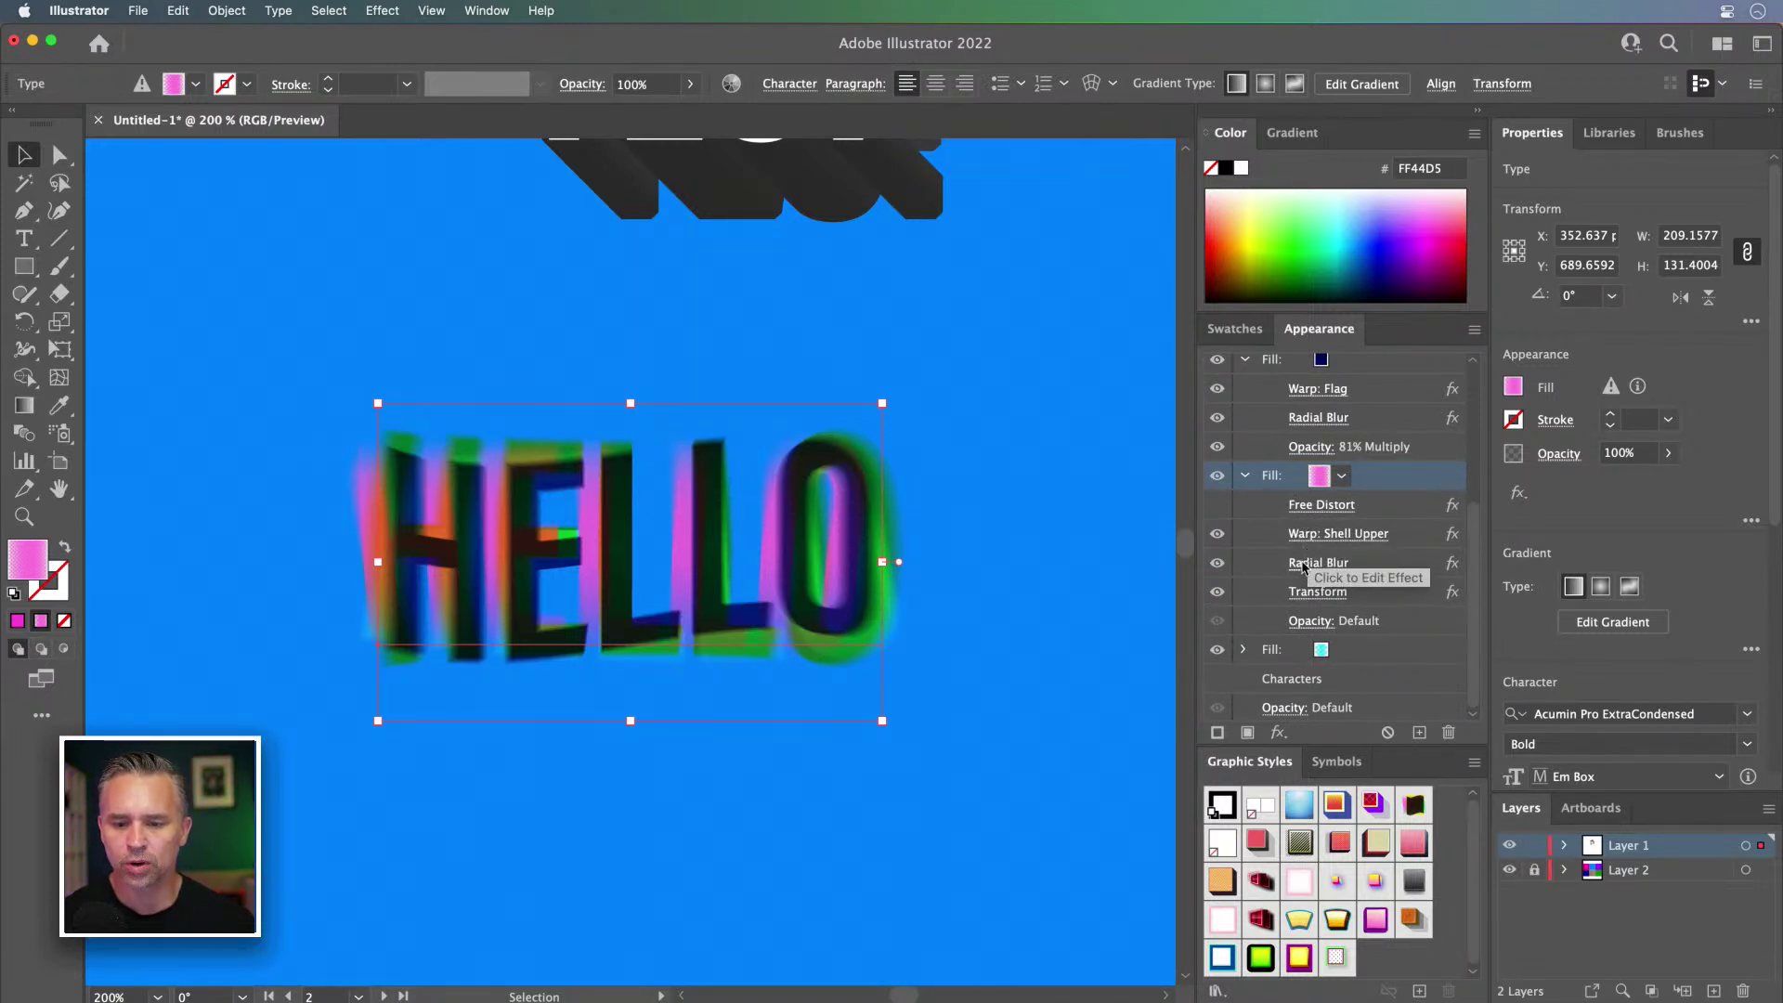
click(1309, 562)
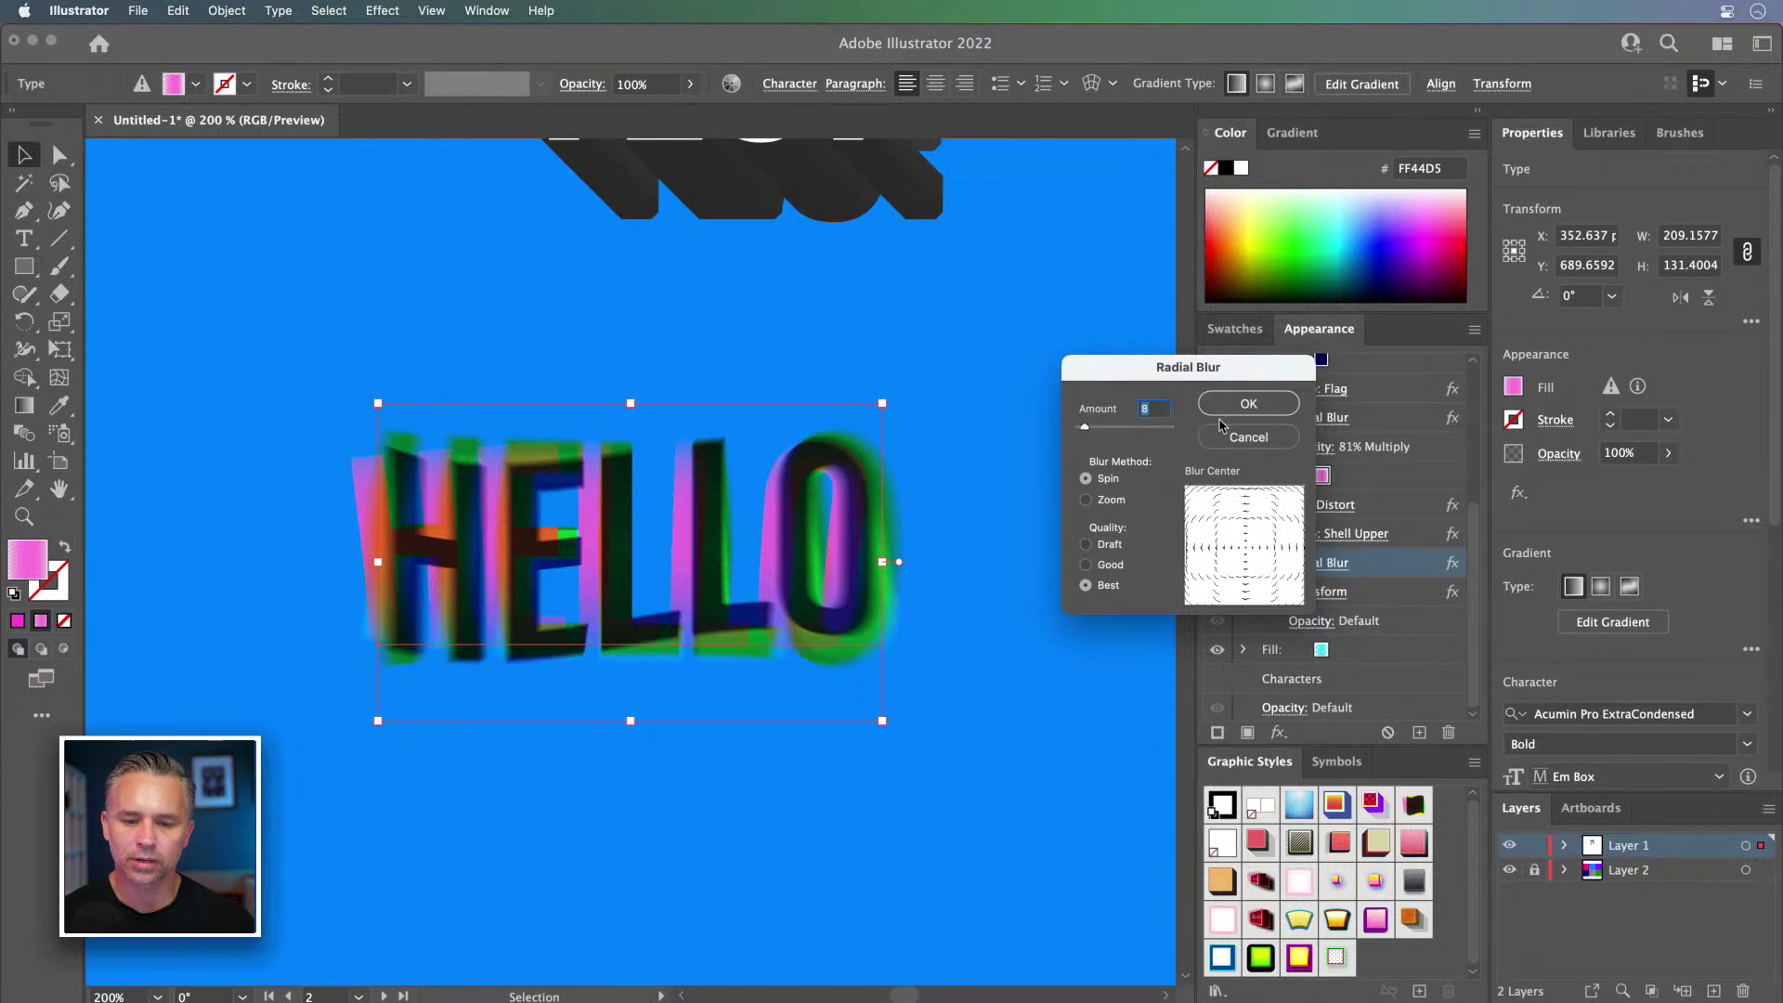
click(1219, 406)
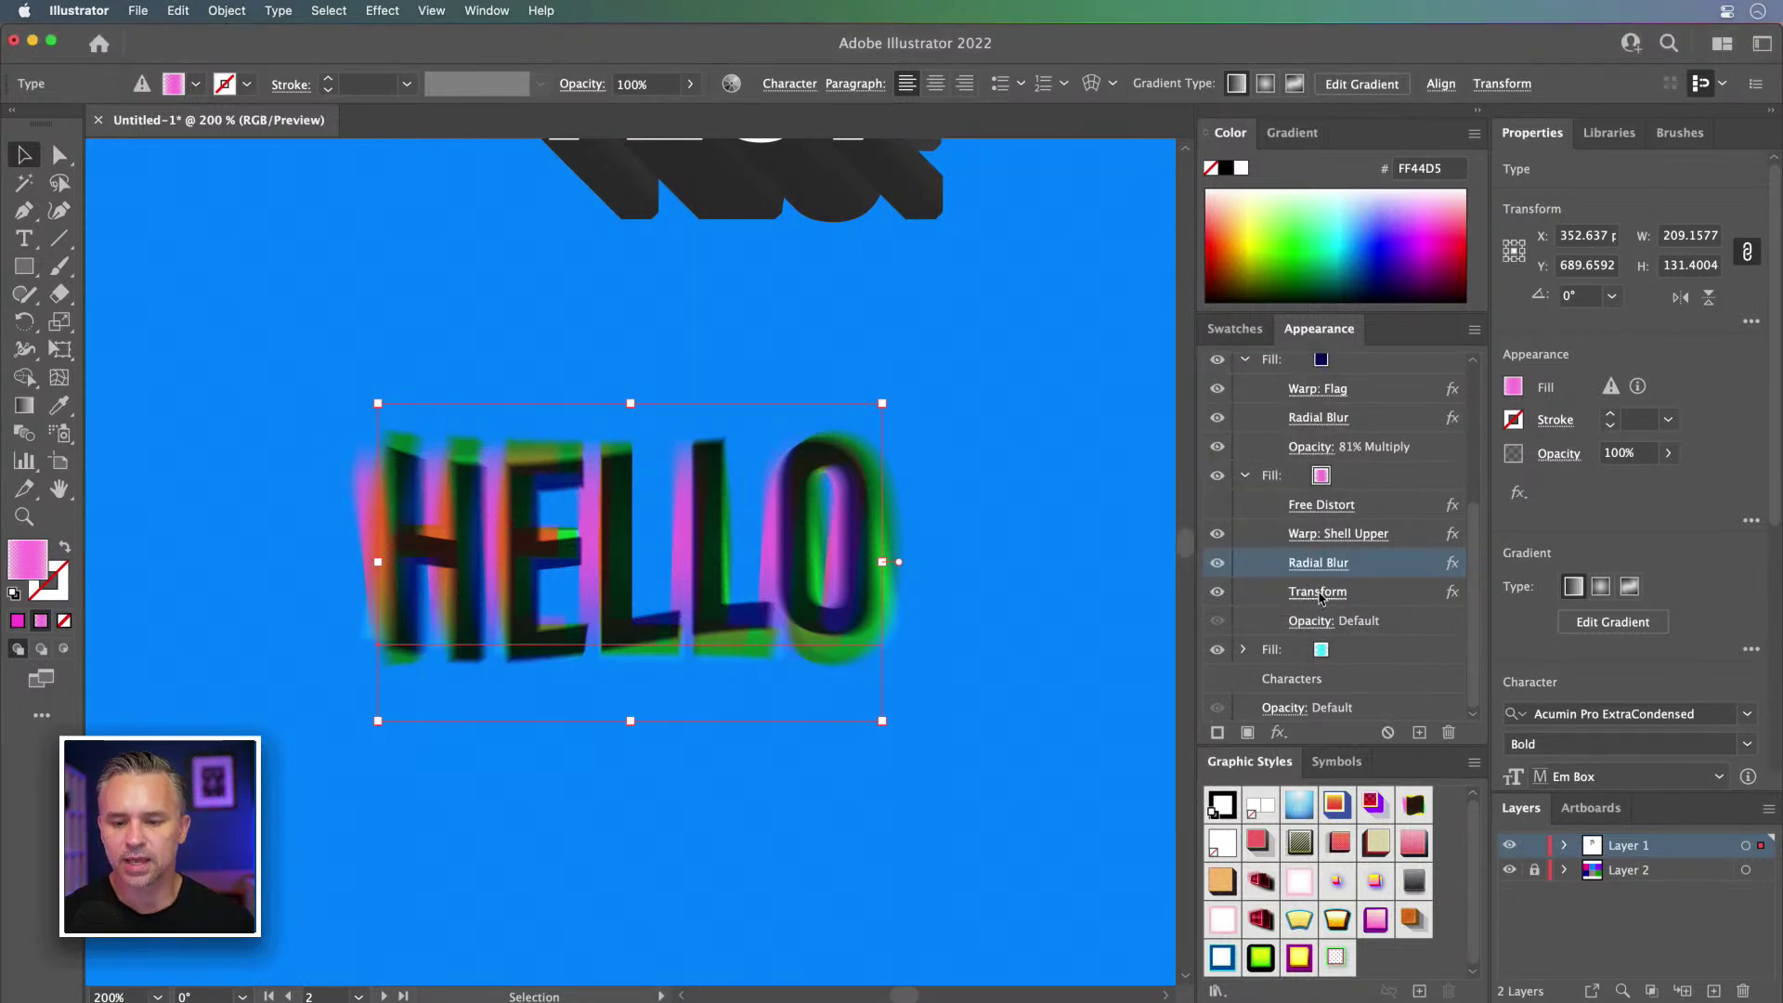
click(1317, 592)
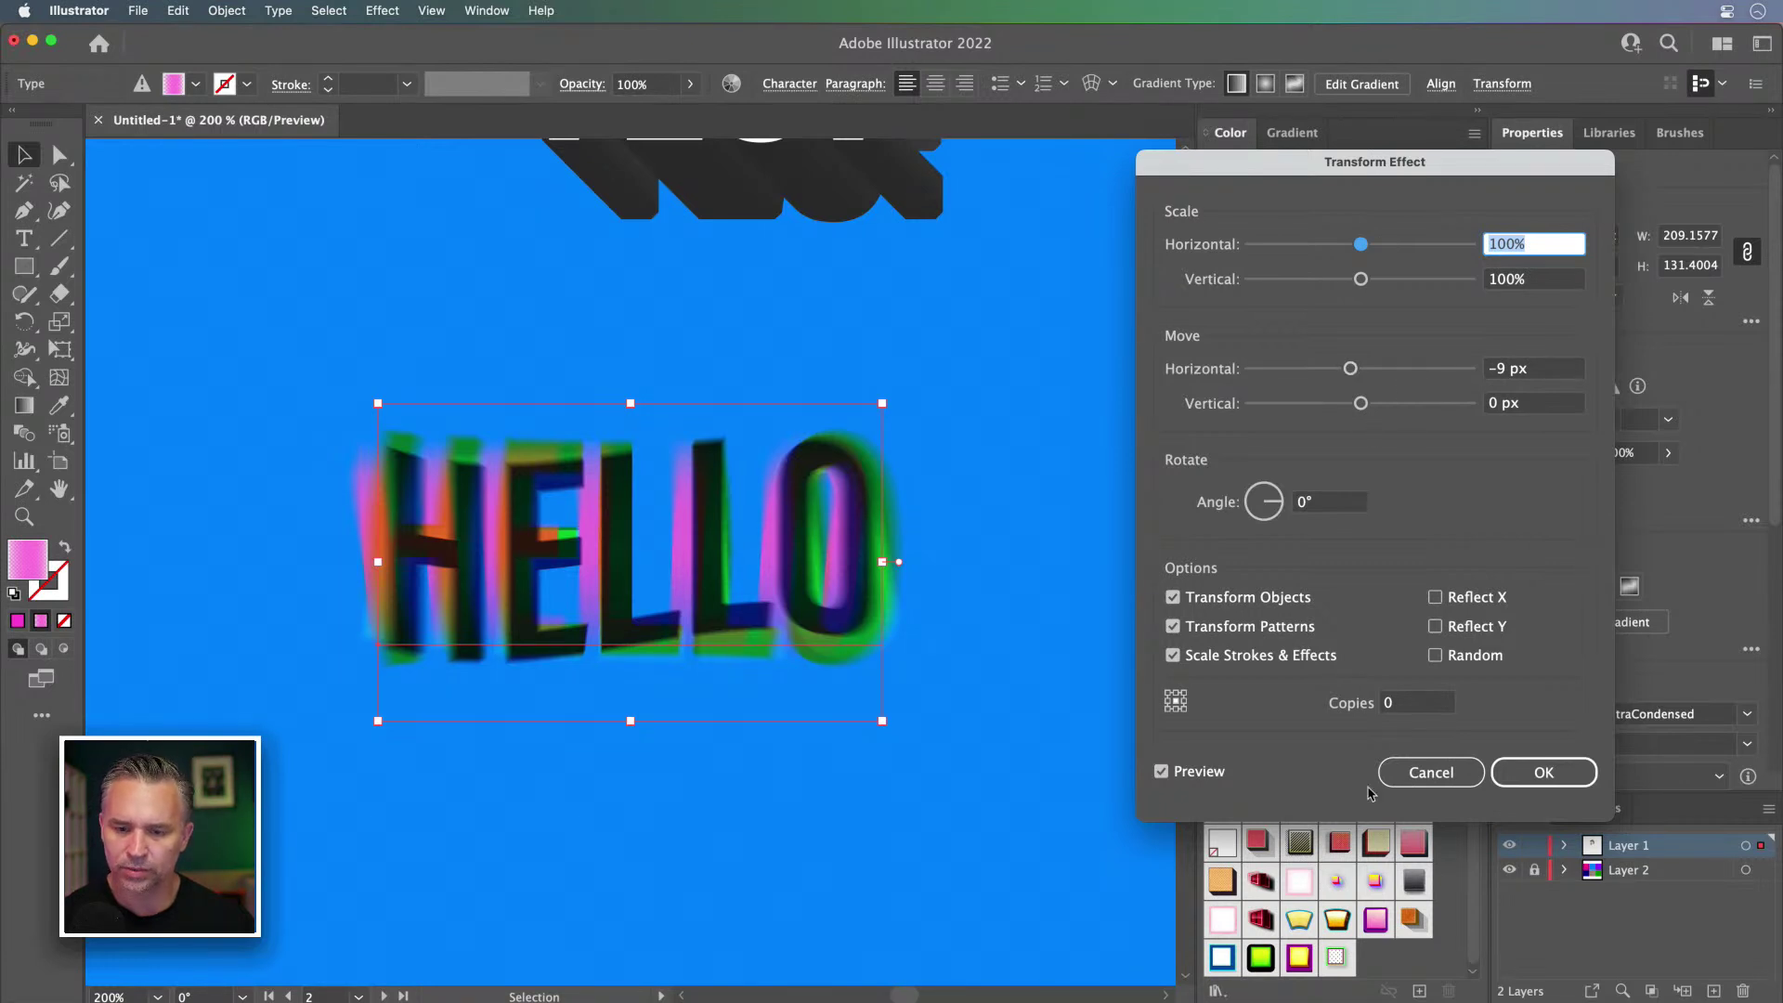
click(1430, 773)
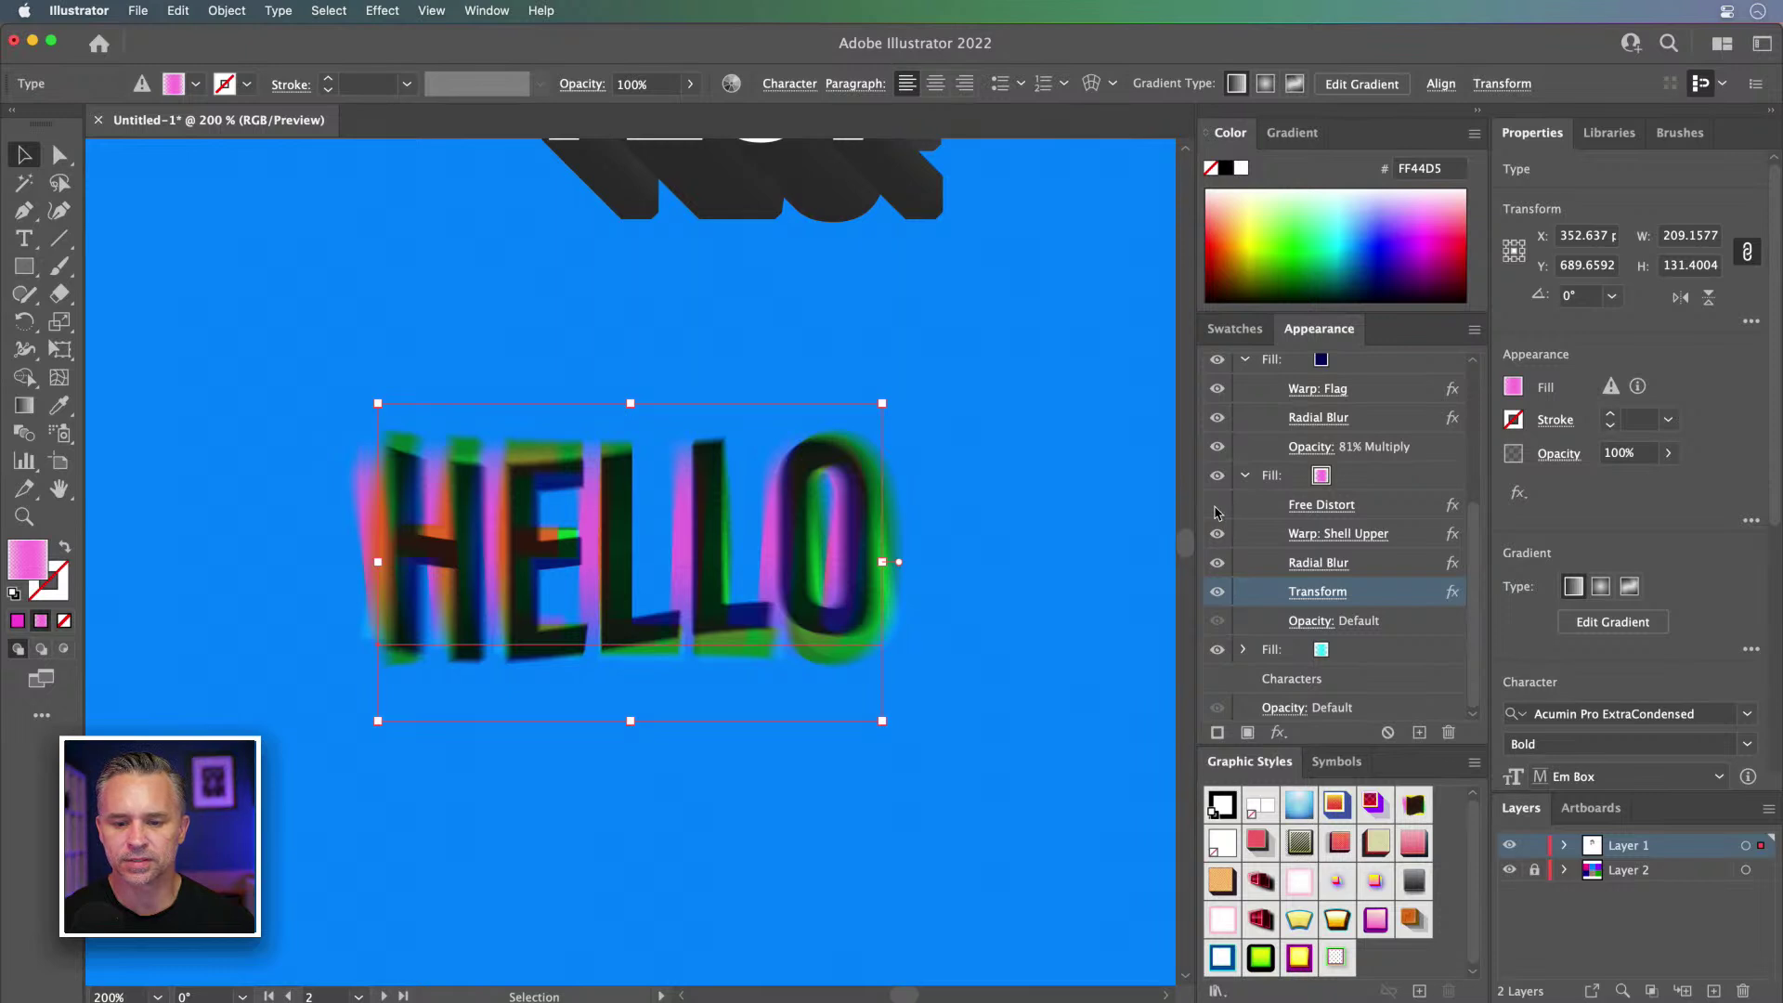
Step: Turn on the pink fill's Free Distort effect and collapse all expanded fill and stroke entries
click(1217, 509)
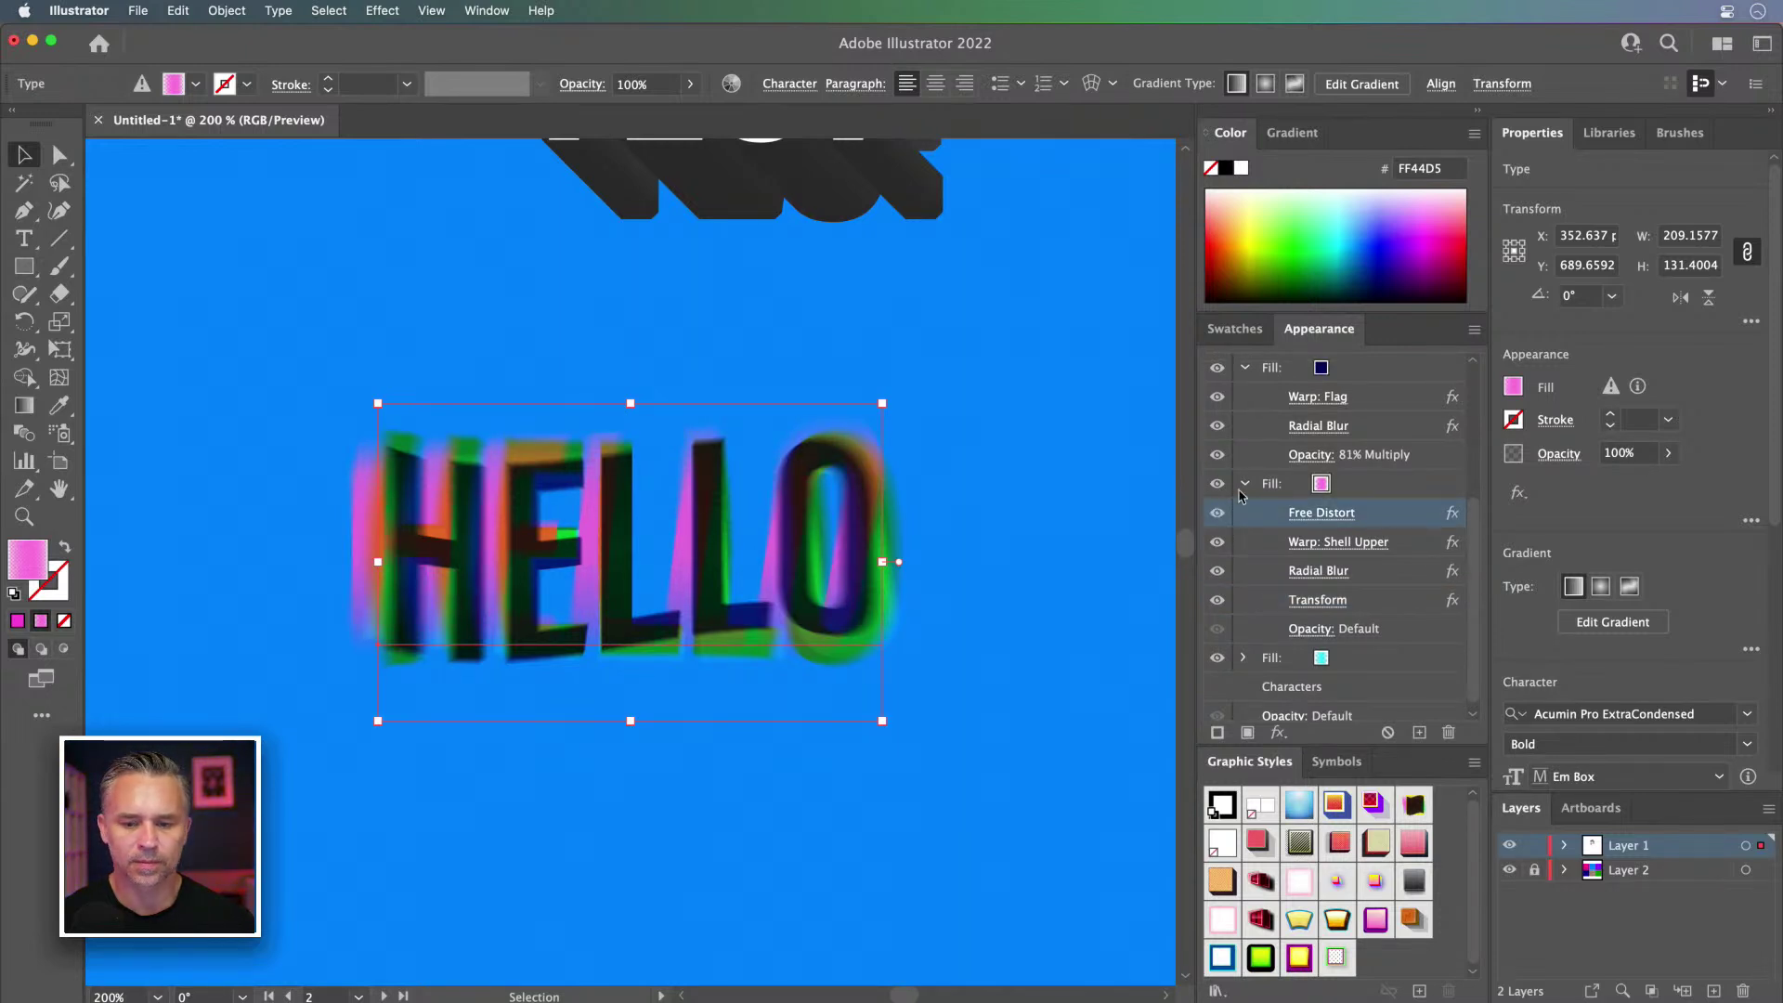
click(1246, 484)
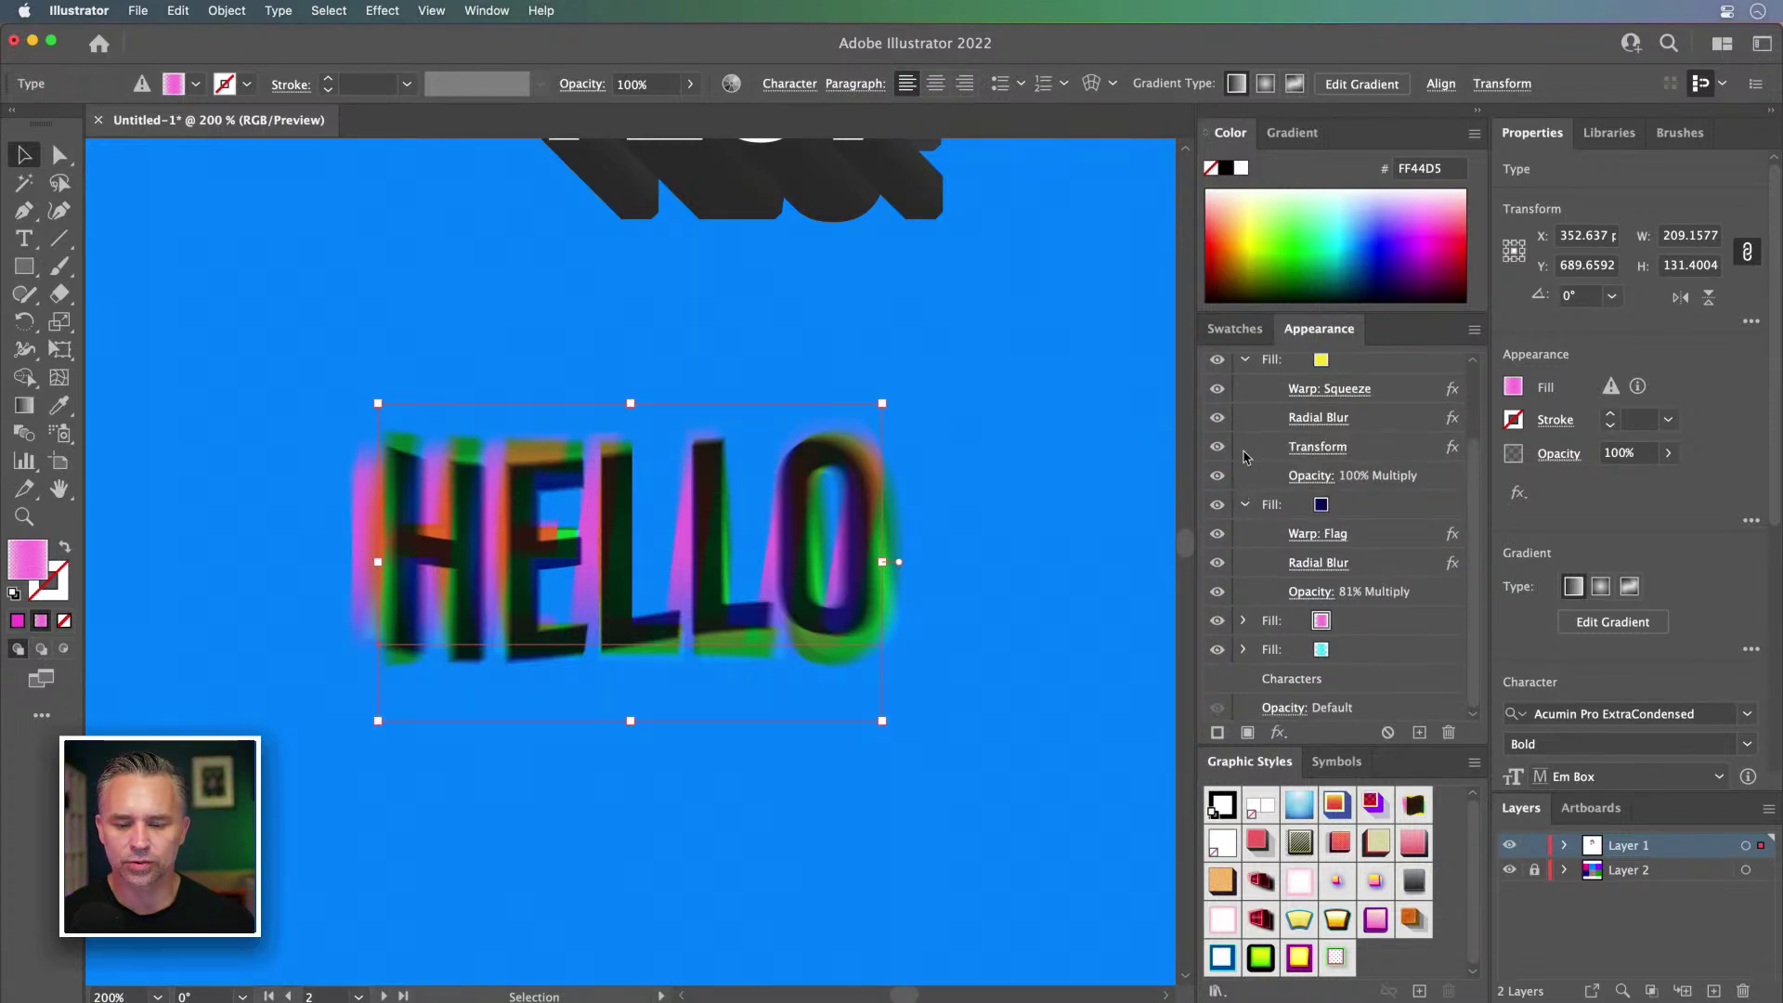
click(1246, 362)
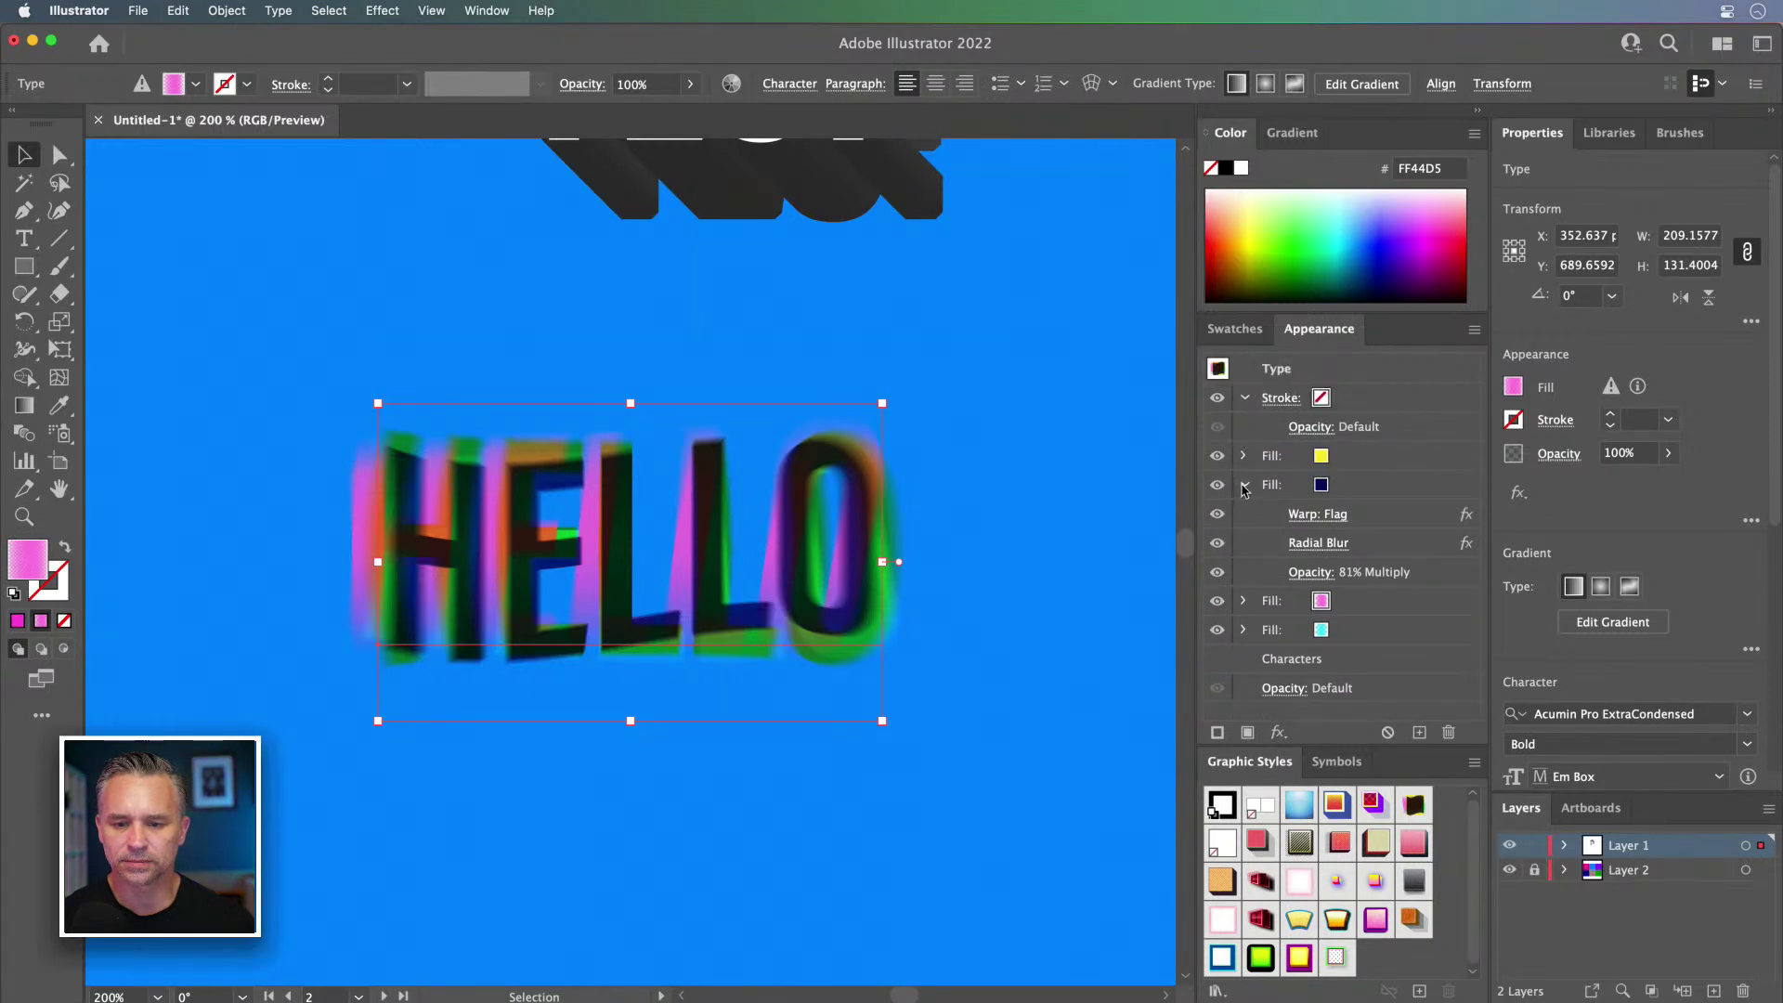
click(1246, 483)
click(1244, 399)
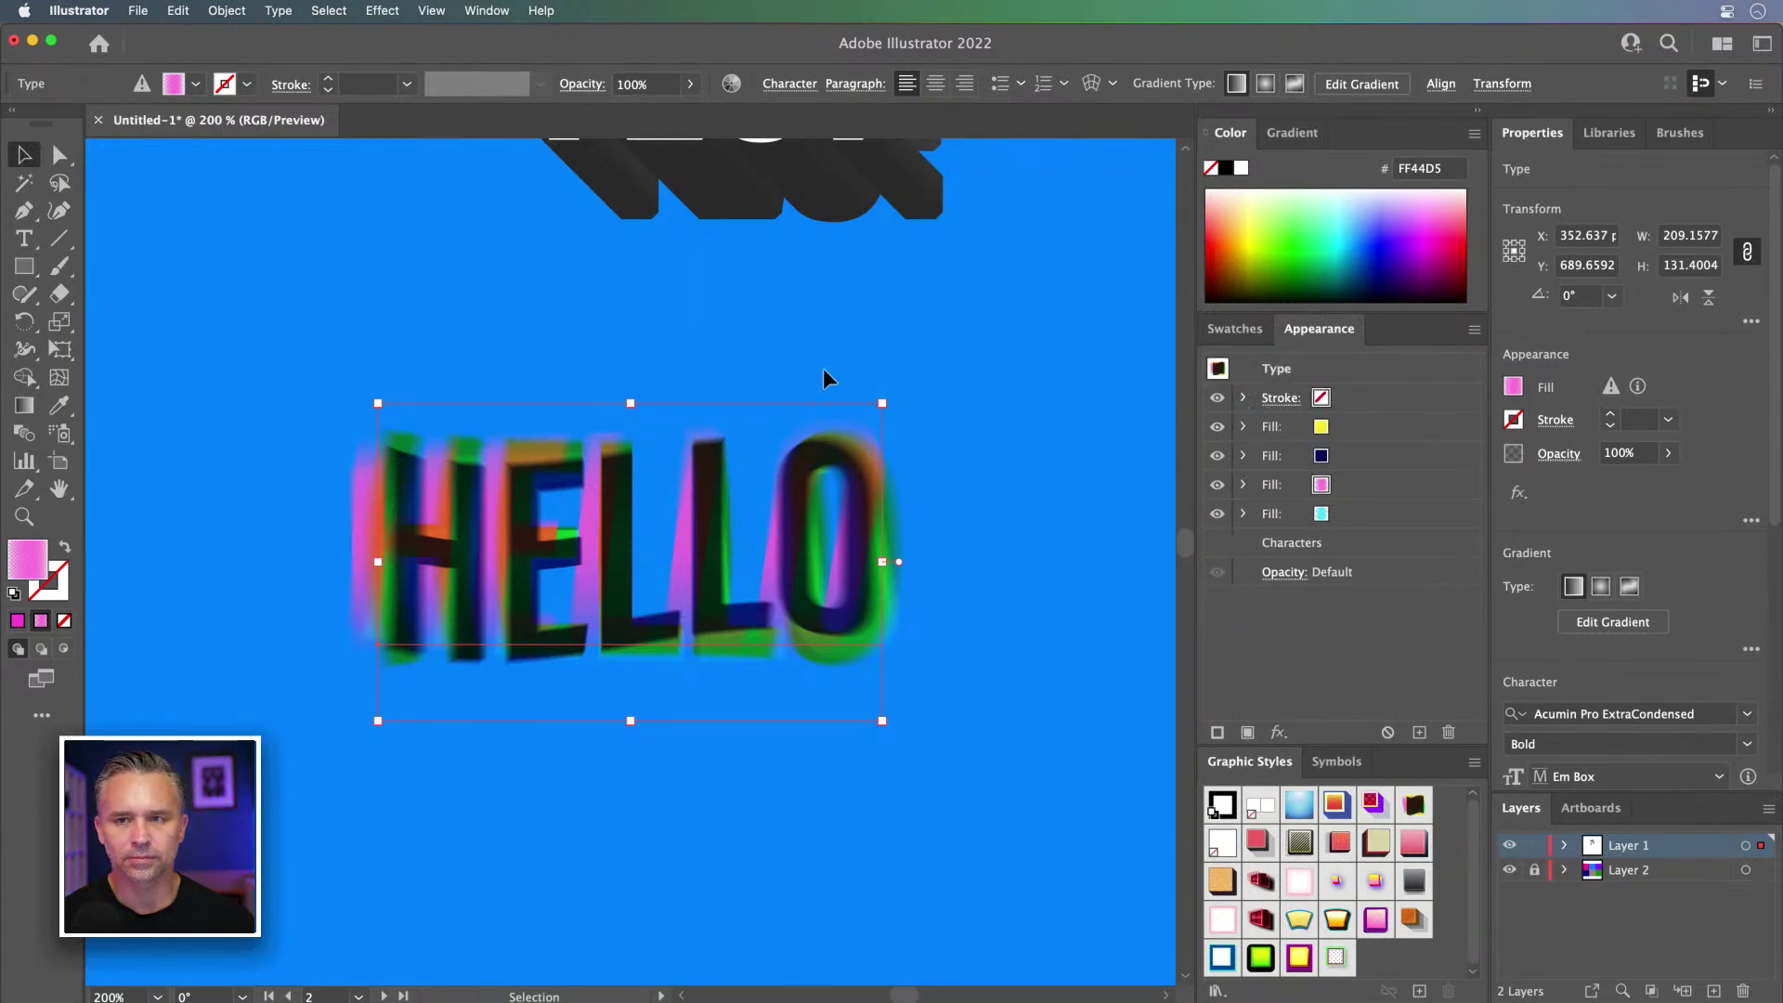
Step: Move the blurred HELLO slightly up and left and change its text to ZAPPED!
drag(649, 498, 510, 499)
double_click(486, 487)
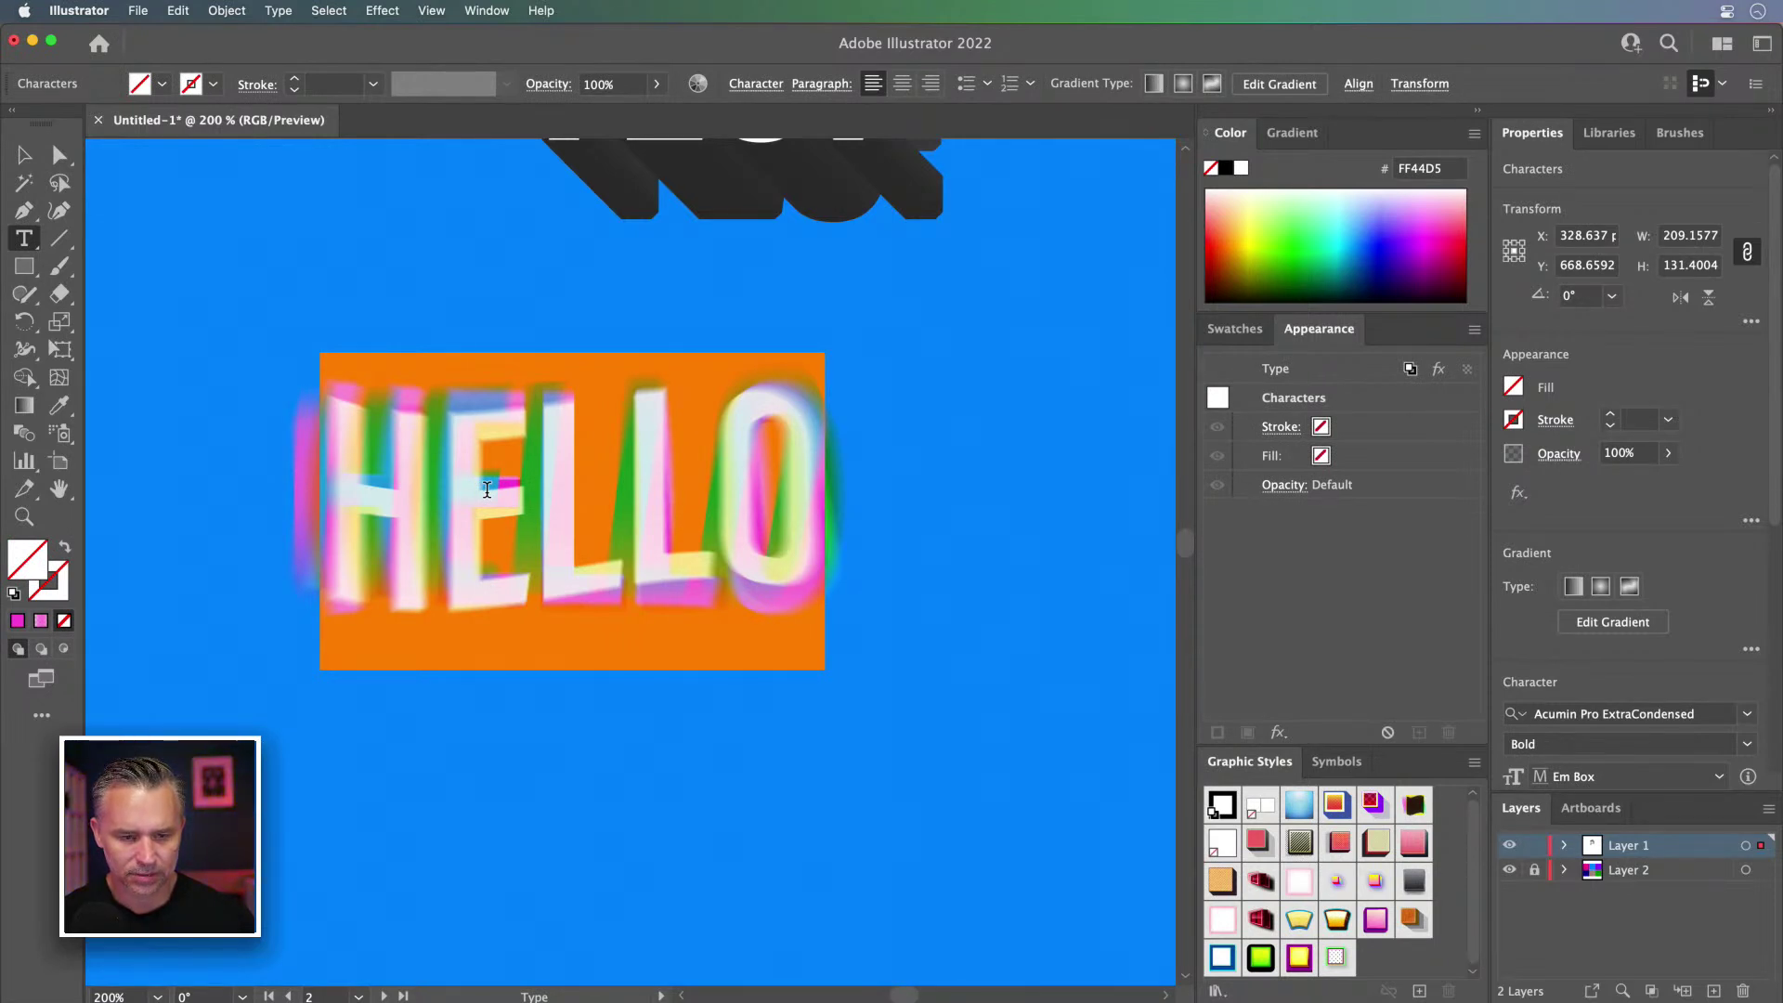
text(ZAPPE)
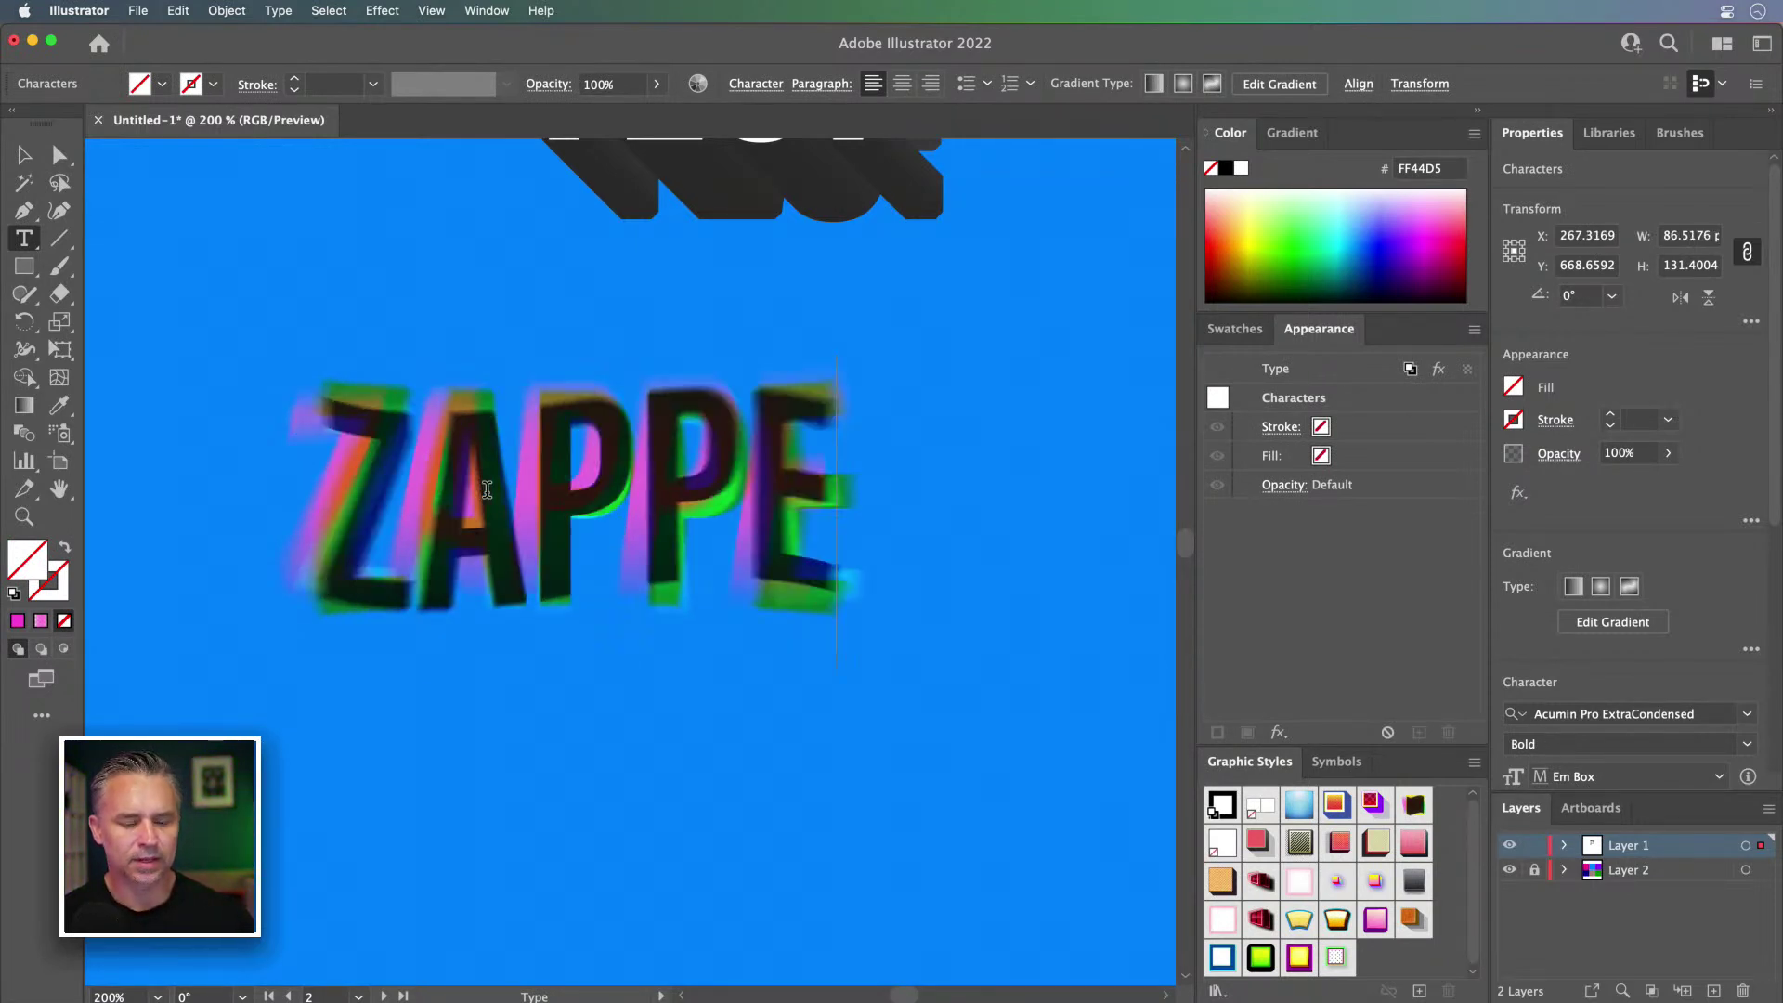
text(D!)
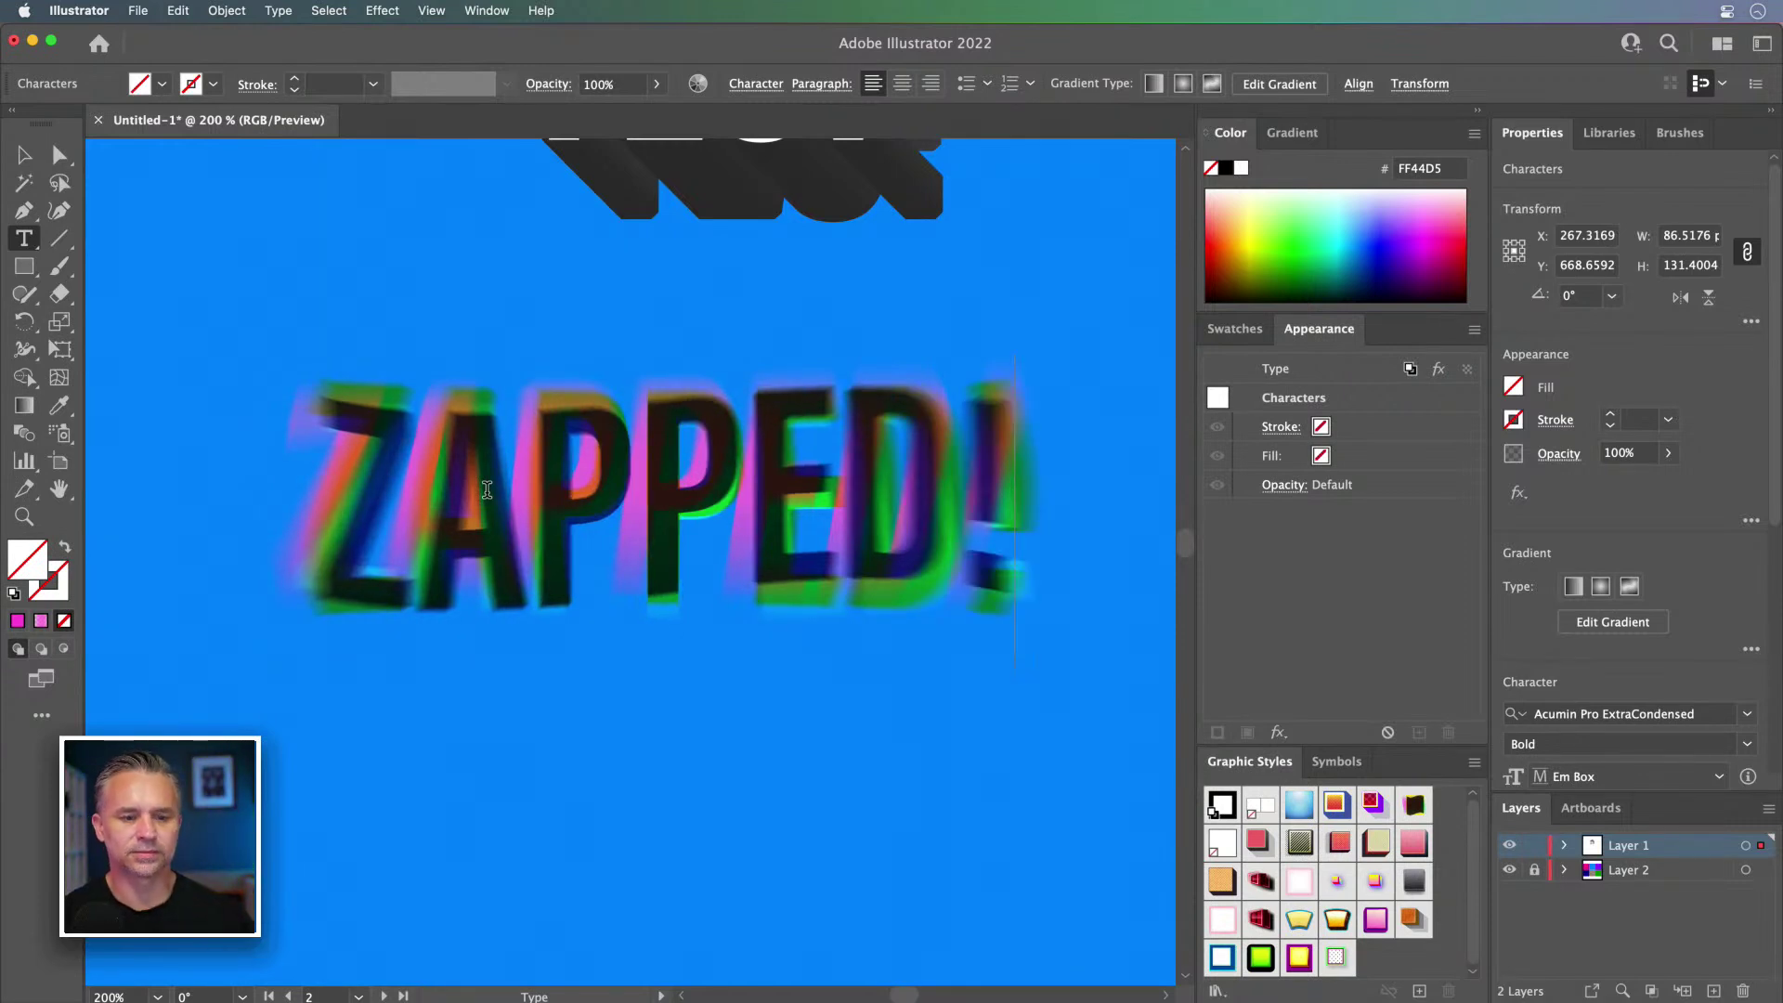
click(25, 158)
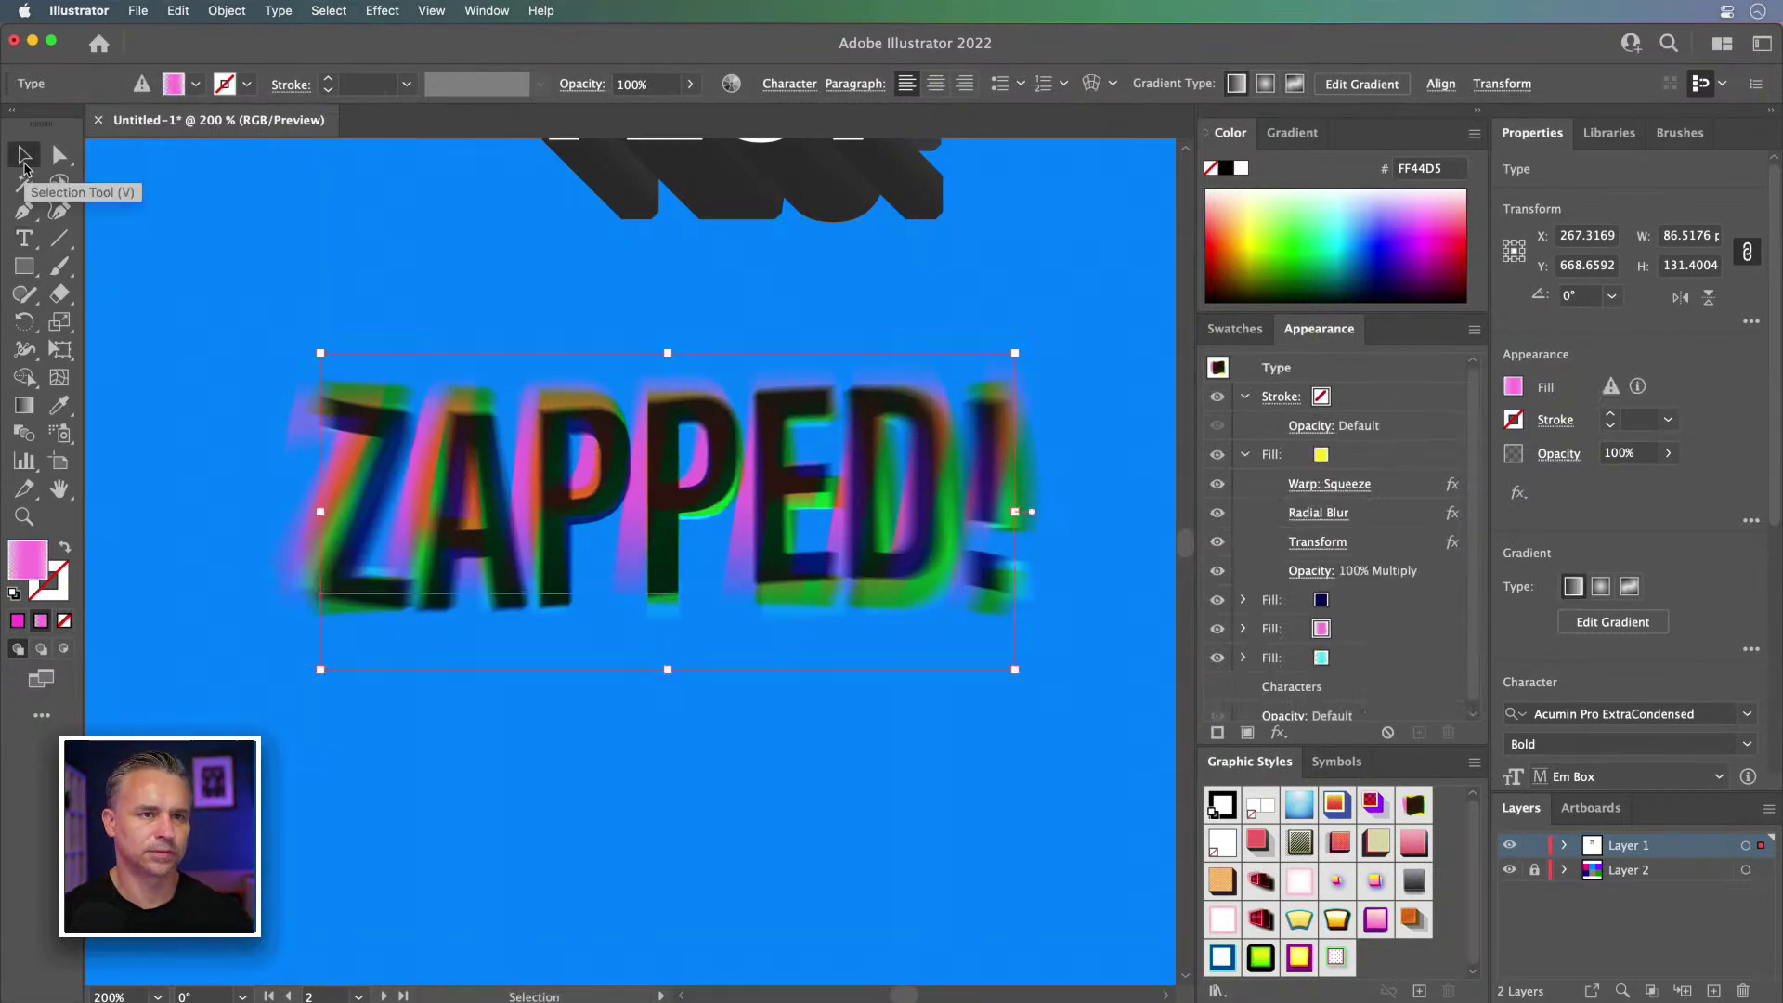
Step: Apply Graphic Style 4 to the plain HELLO below the larger YES! and place a duplicate of it diagonally offset
scroll(631, 557, right, 10)
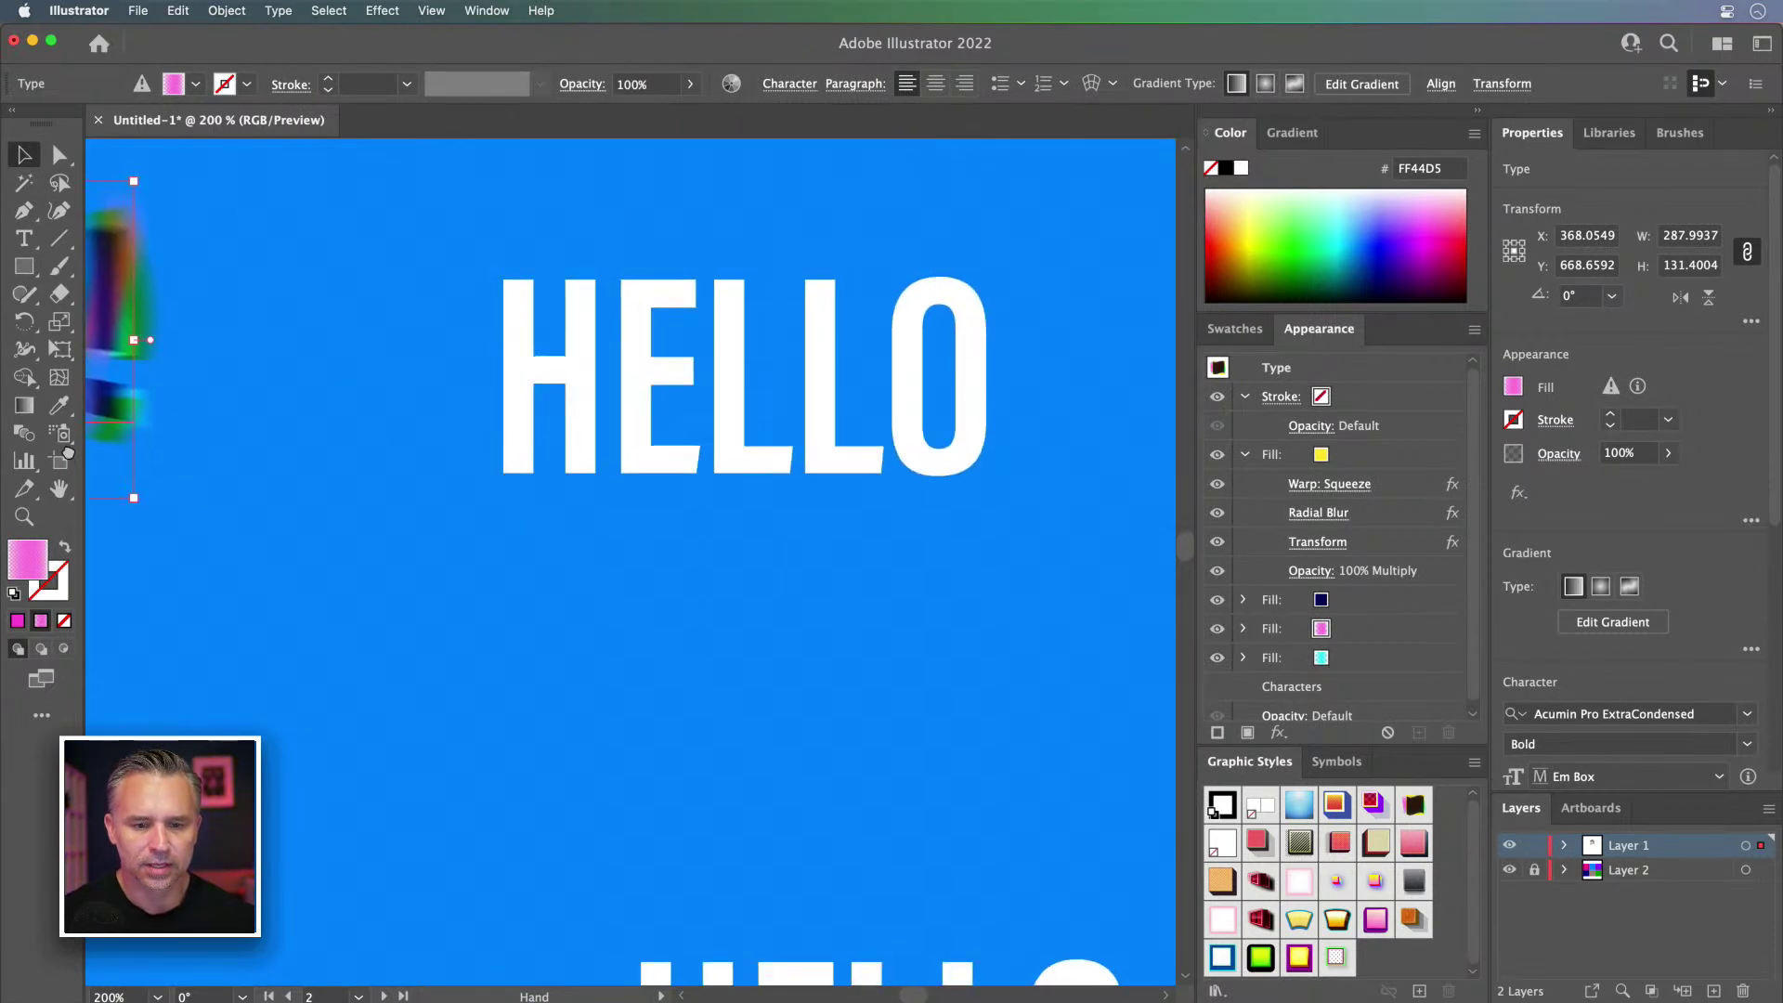
click(748, 577)
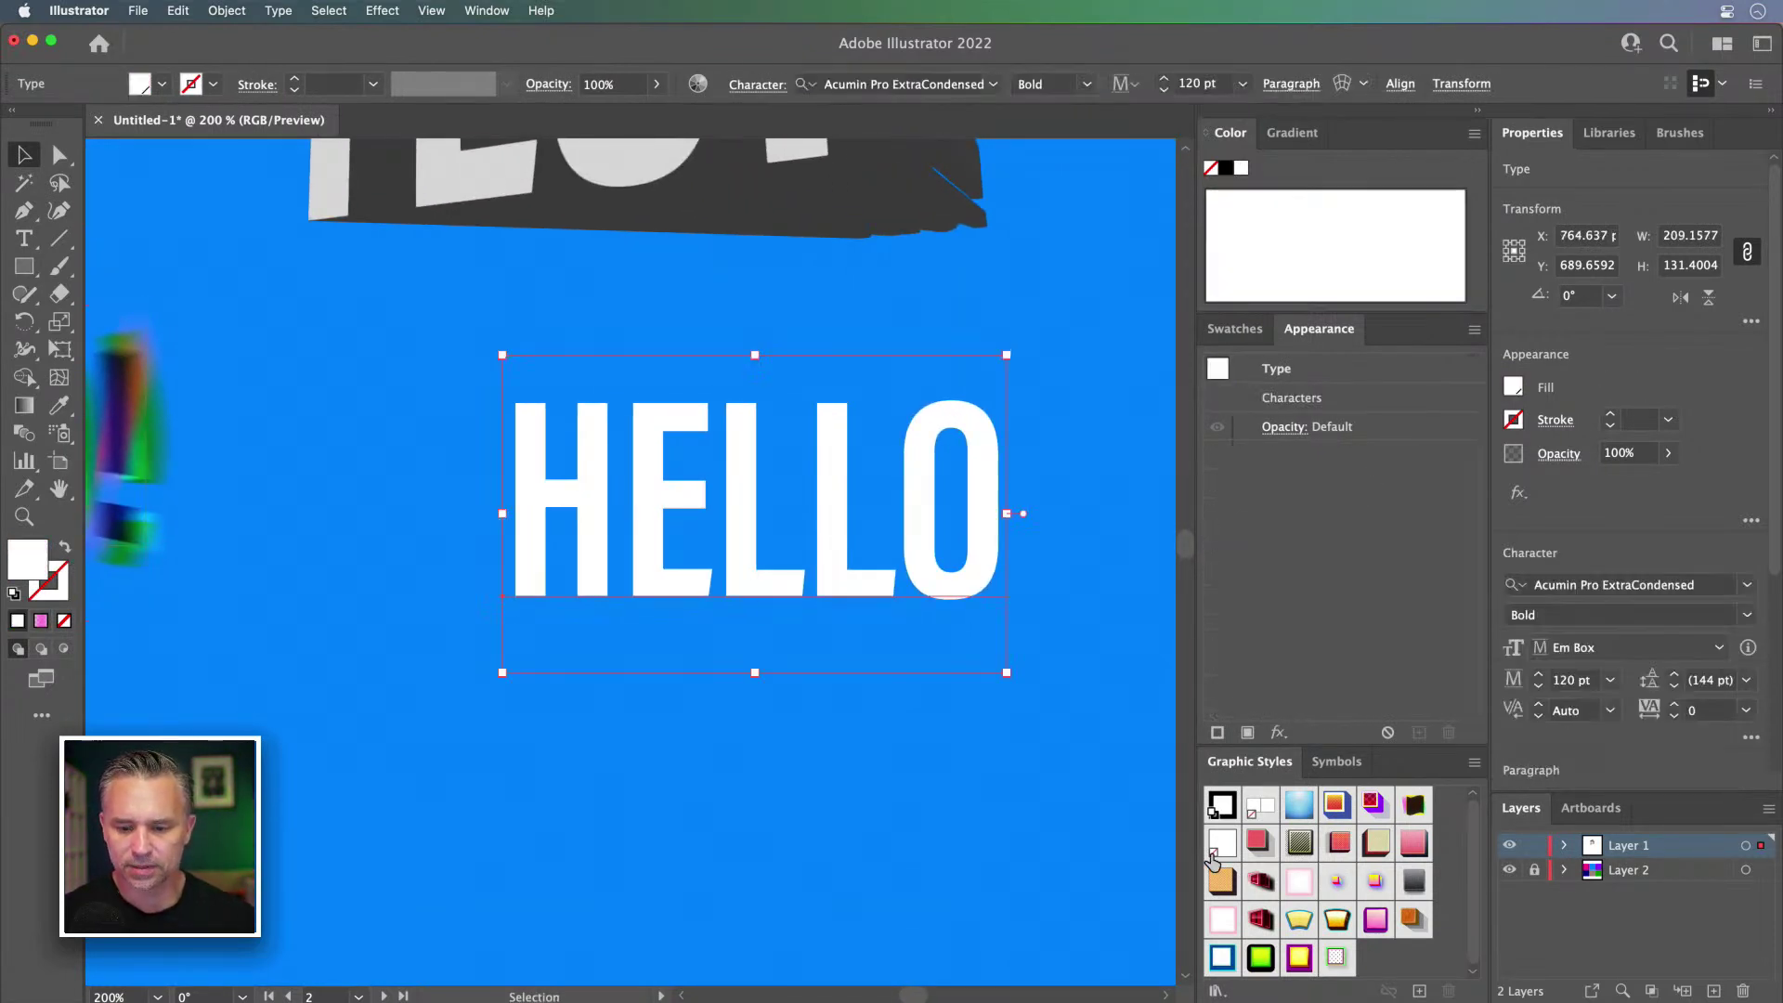
click(1297, 845)
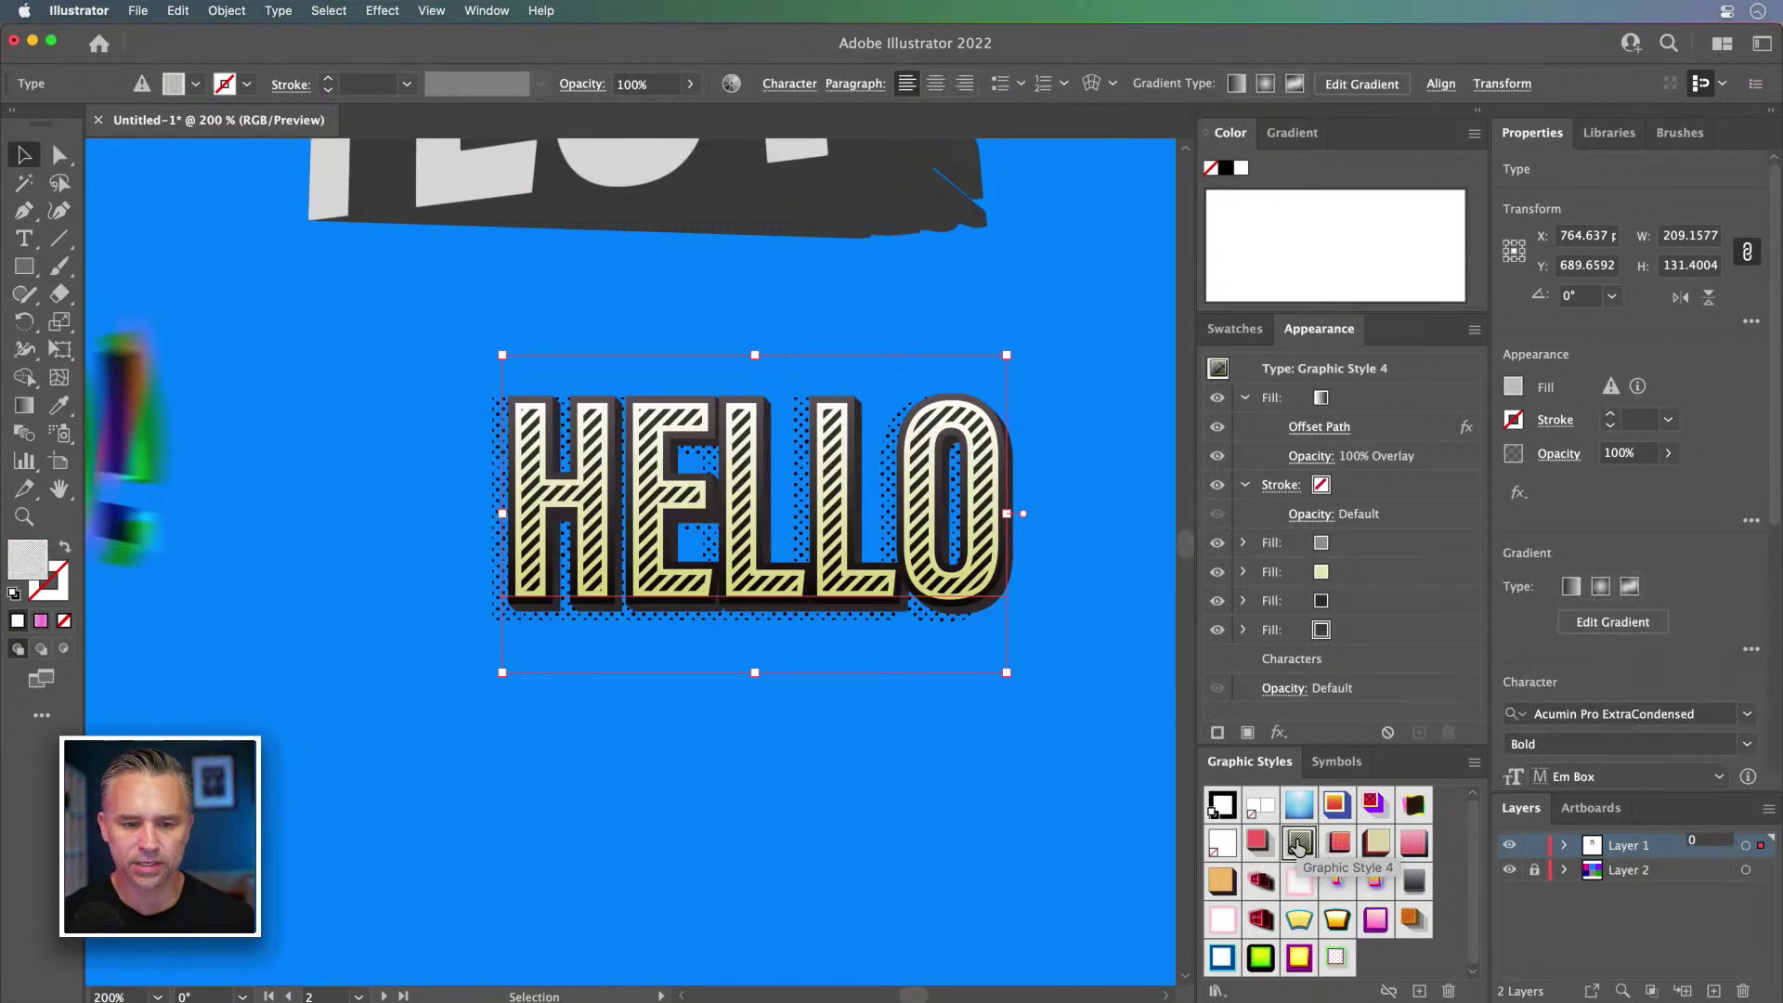
drag(754, 568, 1010, 812)
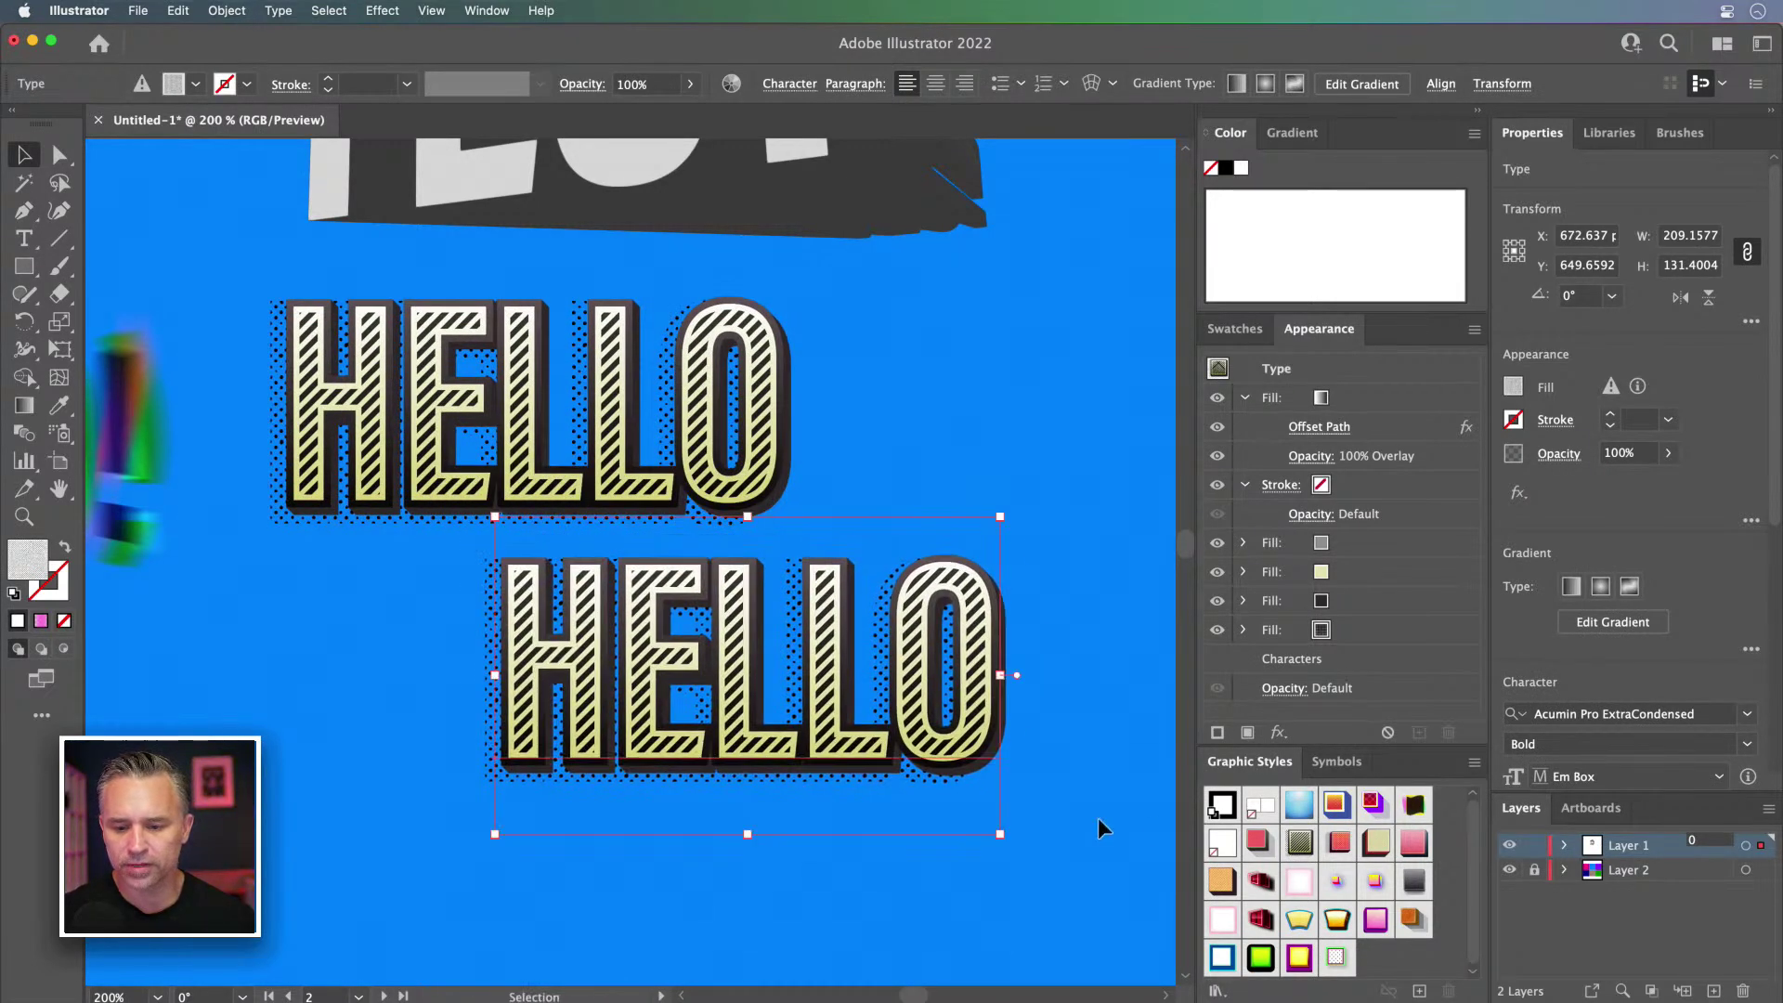
Step: Apply Graphic Style 5 to the offset duplicate of HELLO and place a copy of it further down and to its left
click(1339, 843)
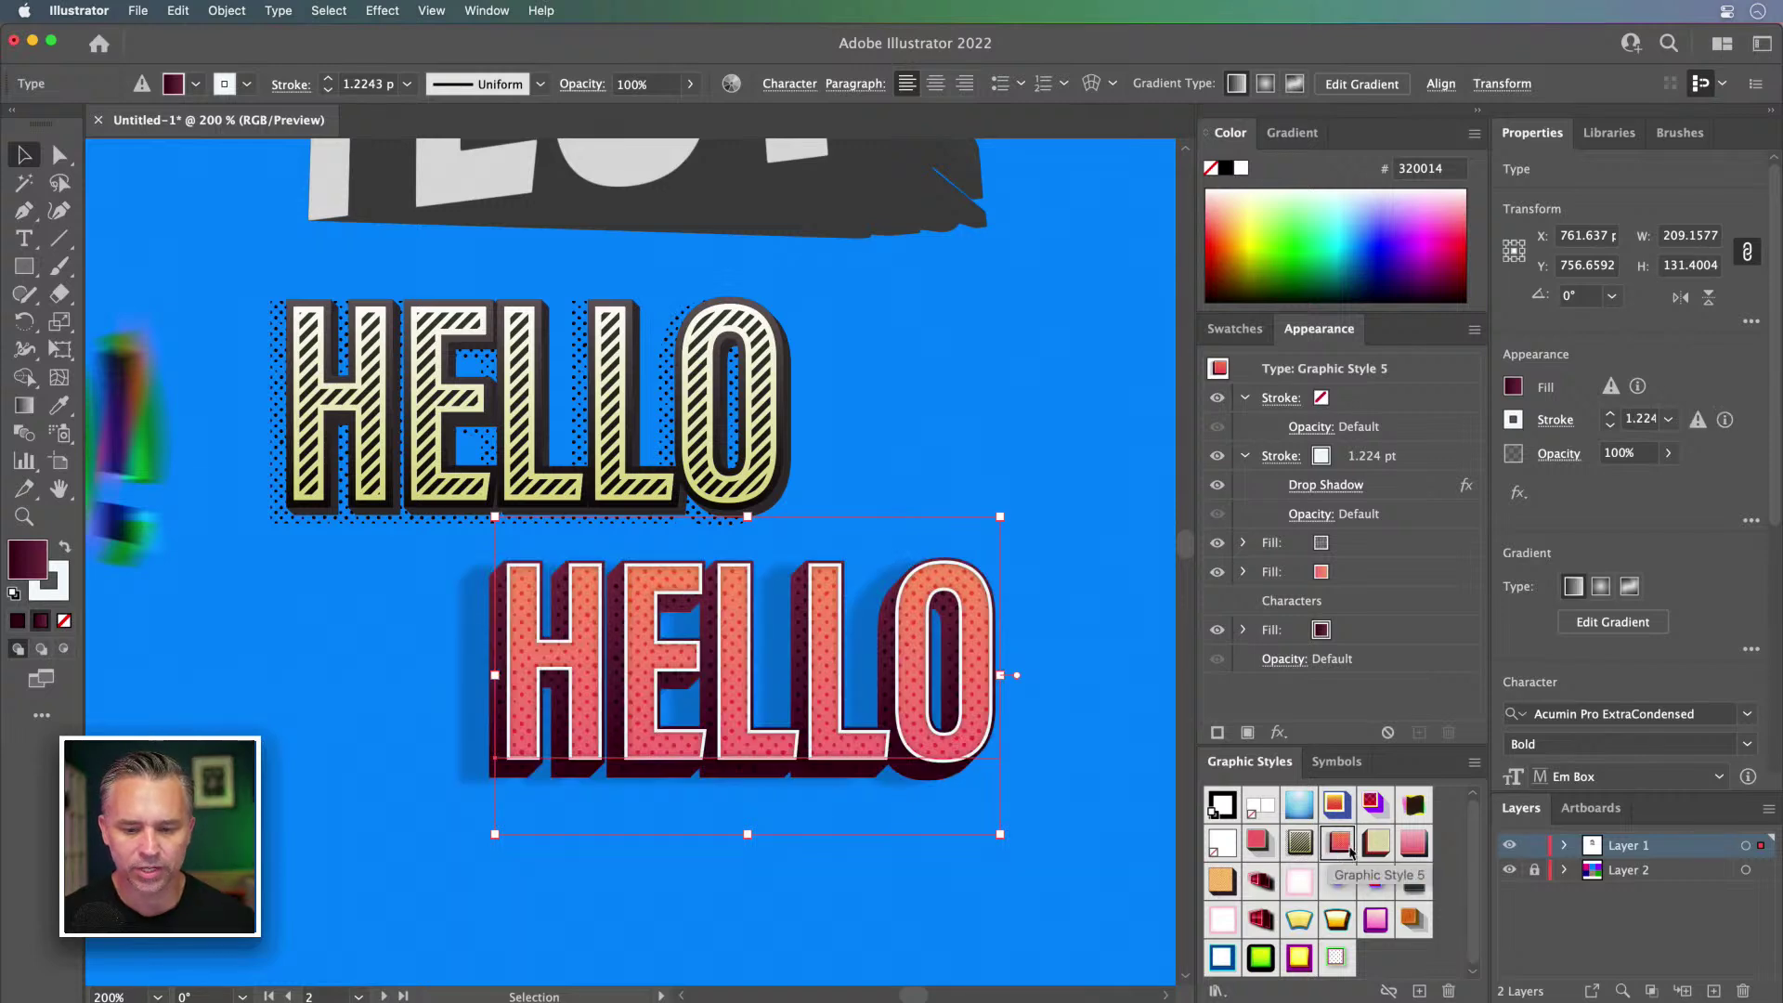
key(space)
drag(824, 656, 975, 382)
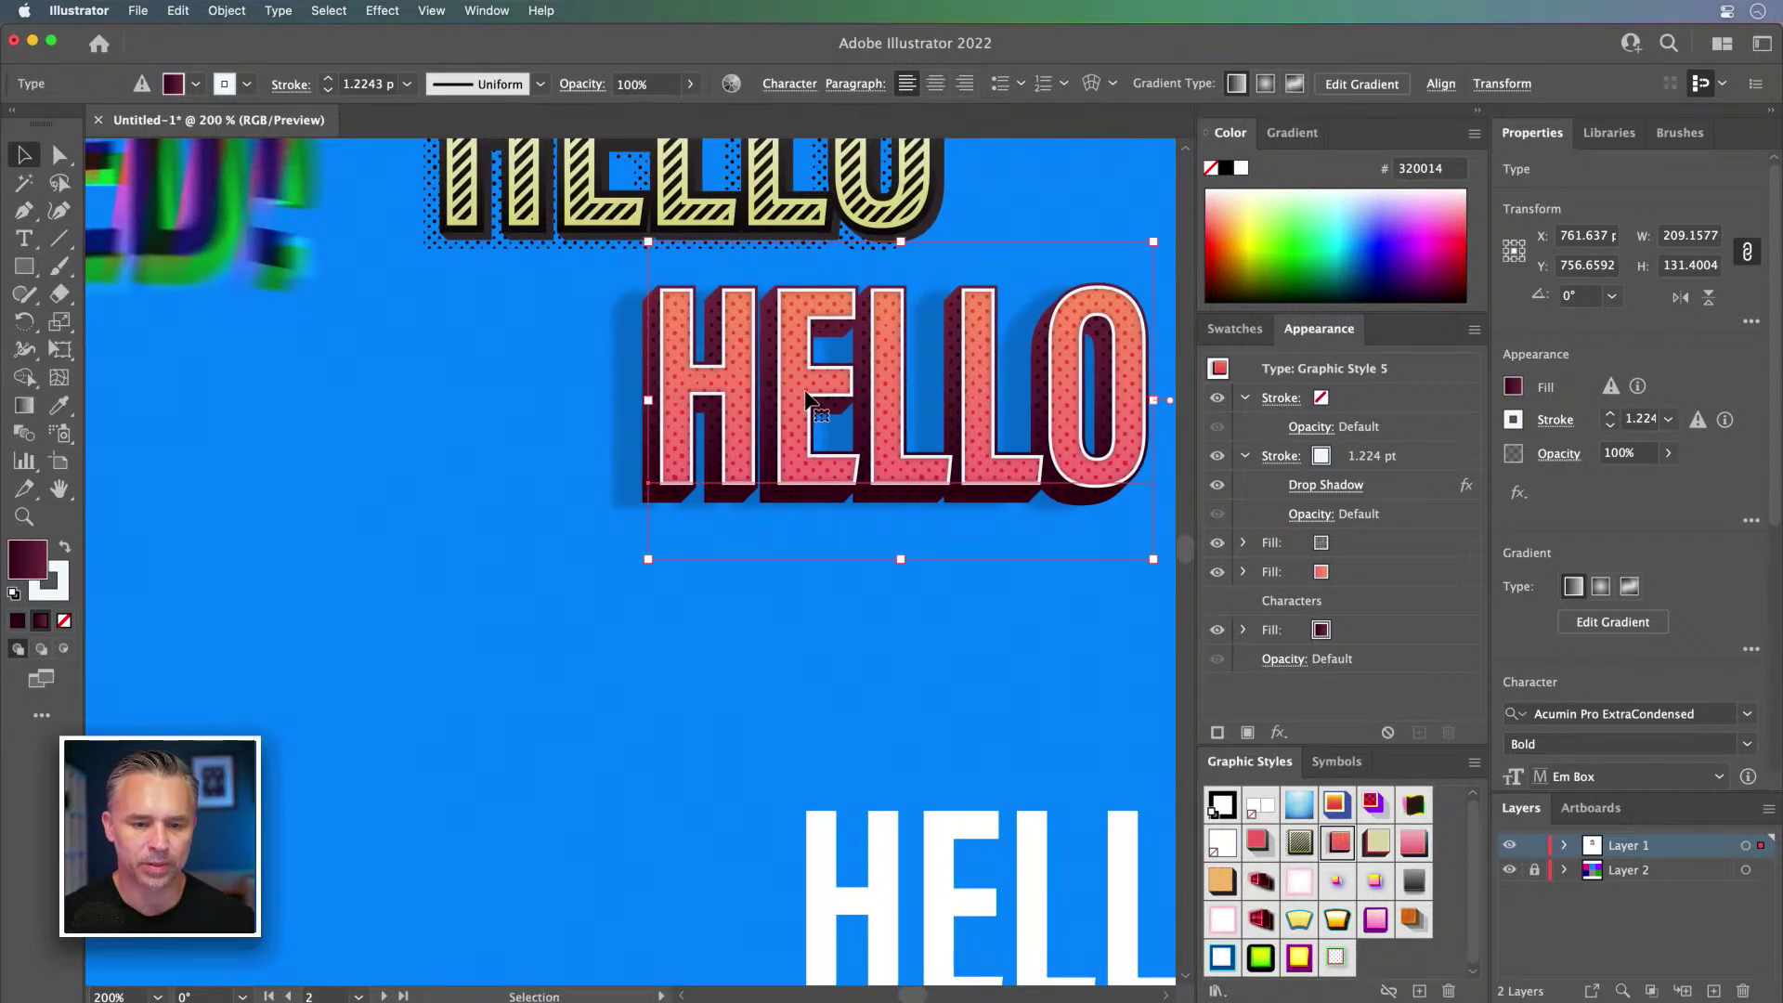
drag(817, 413, 374, 698)
key(space)
drag(432, 497, 738, 466)
drag(642, 542, 586, 561)
Step: Switch to Chrome and search the web for brusheezy in a new tab
click(1028, 983)
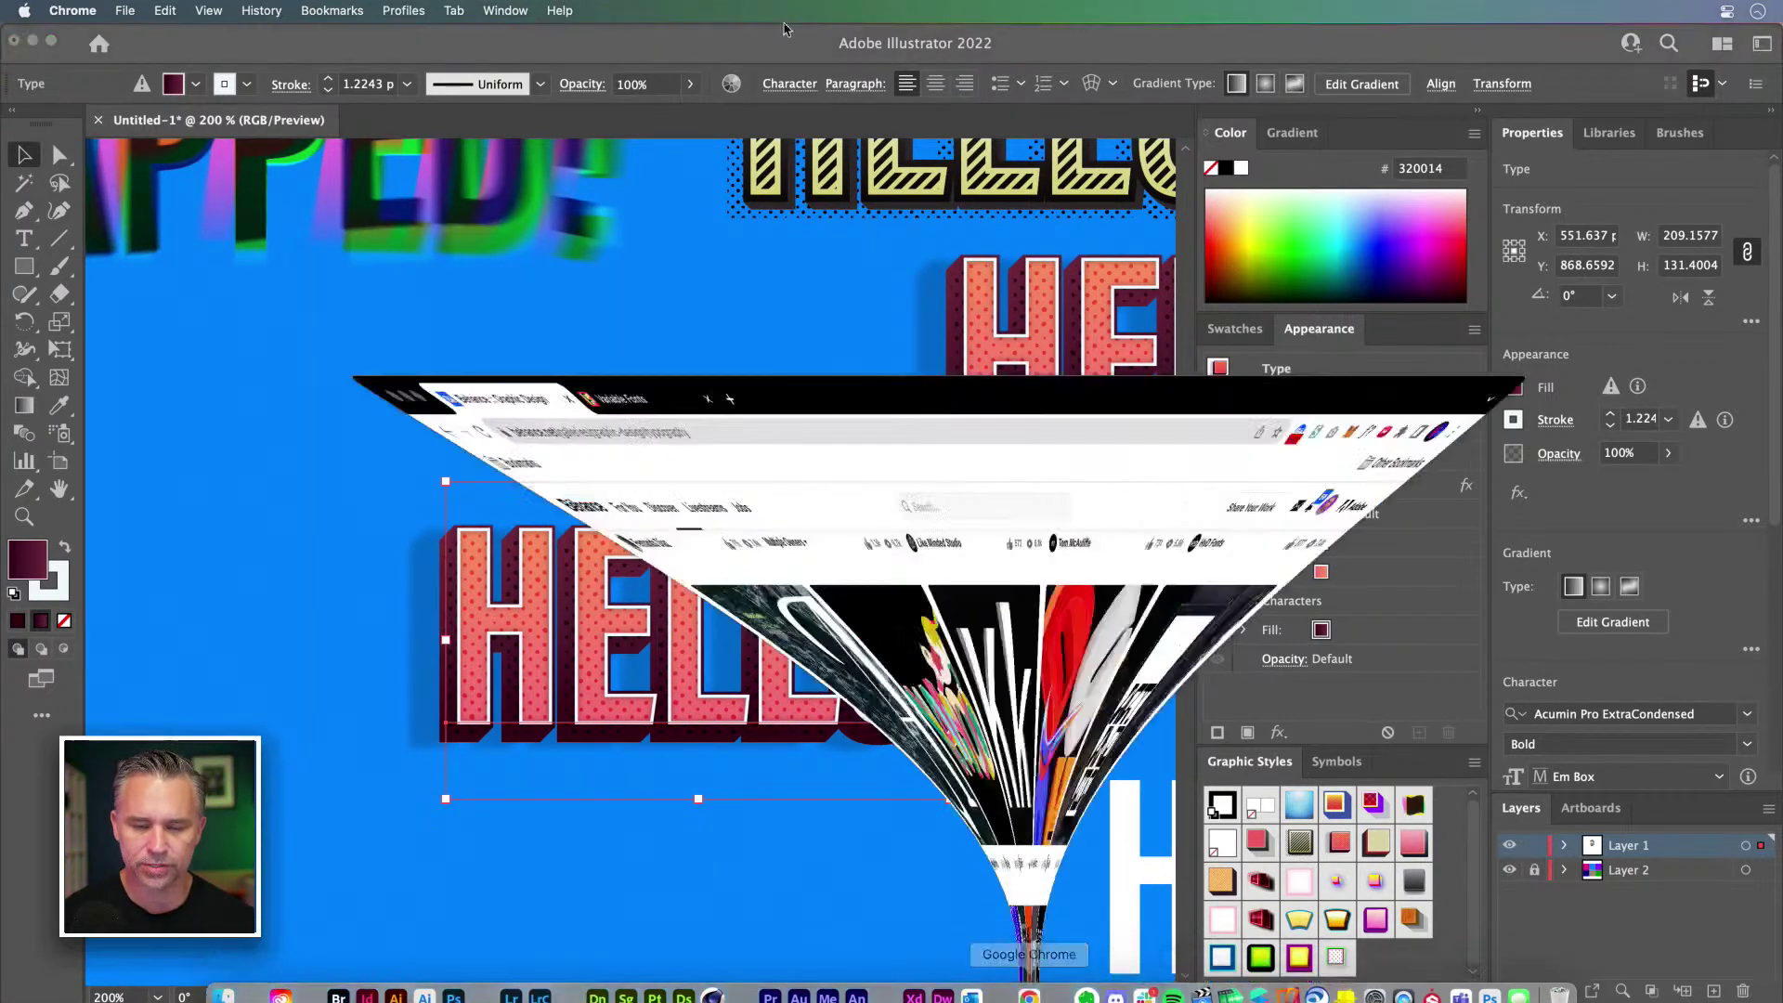
click(551, 45)
text(b)
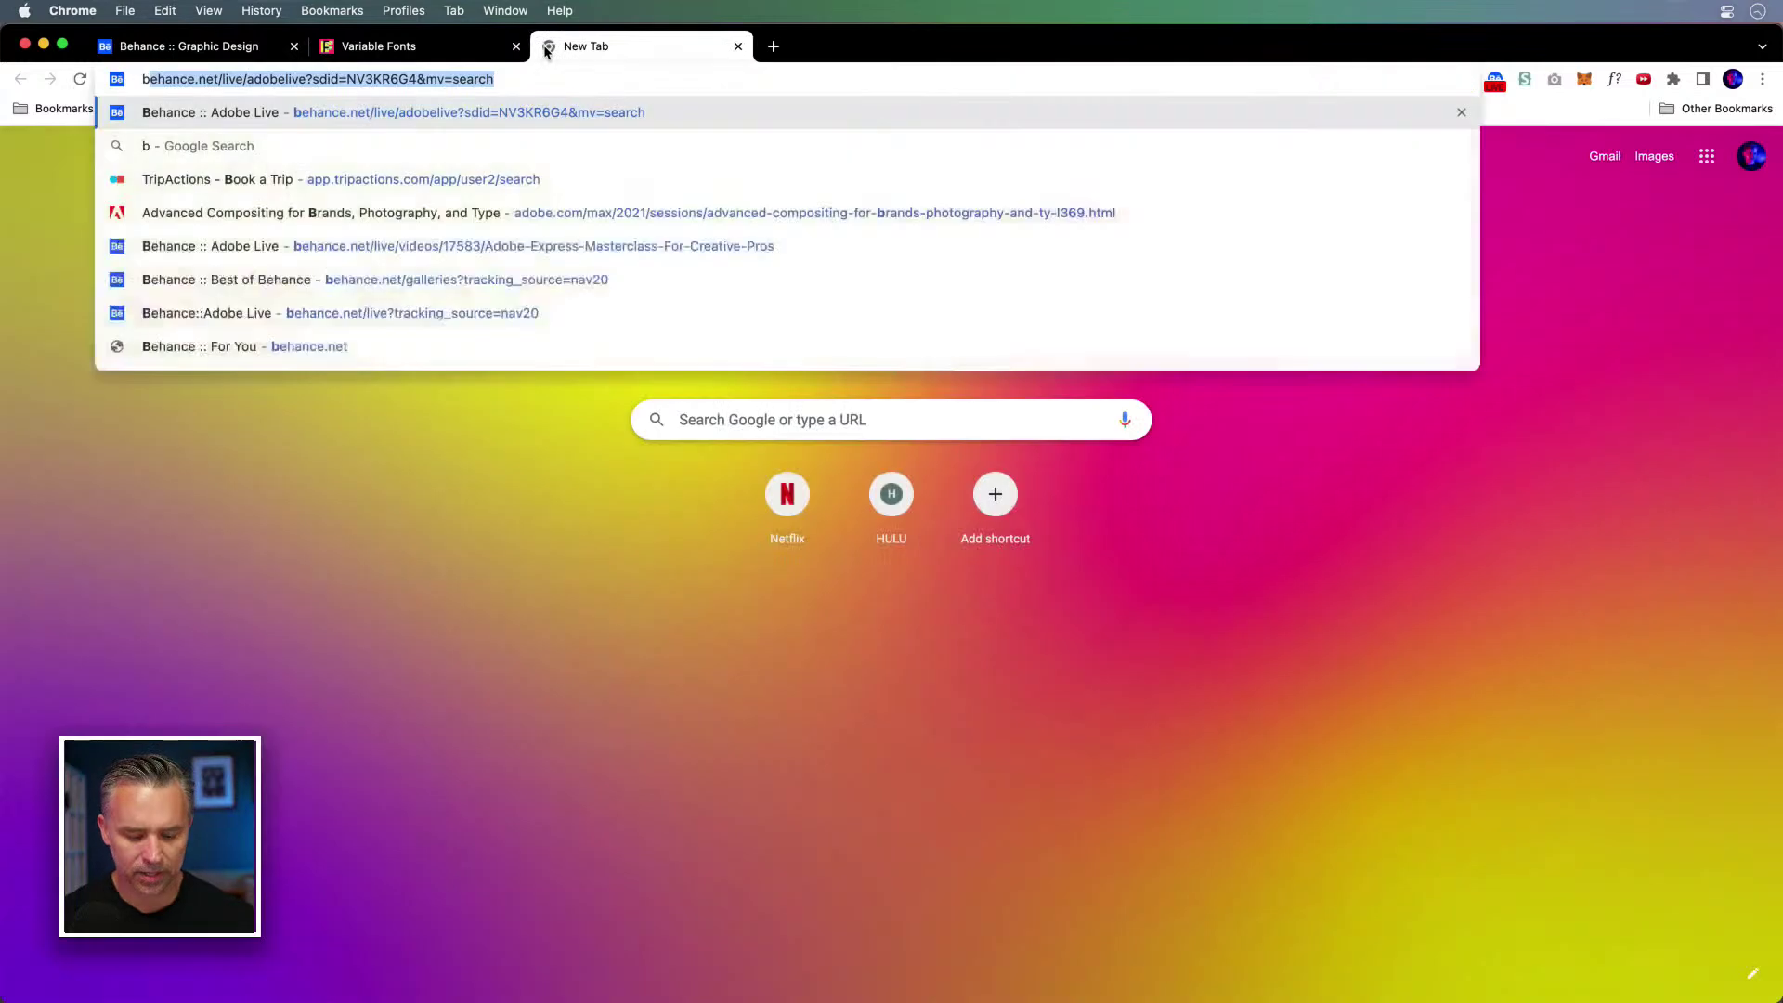
text(rusheezy)
key(Return)
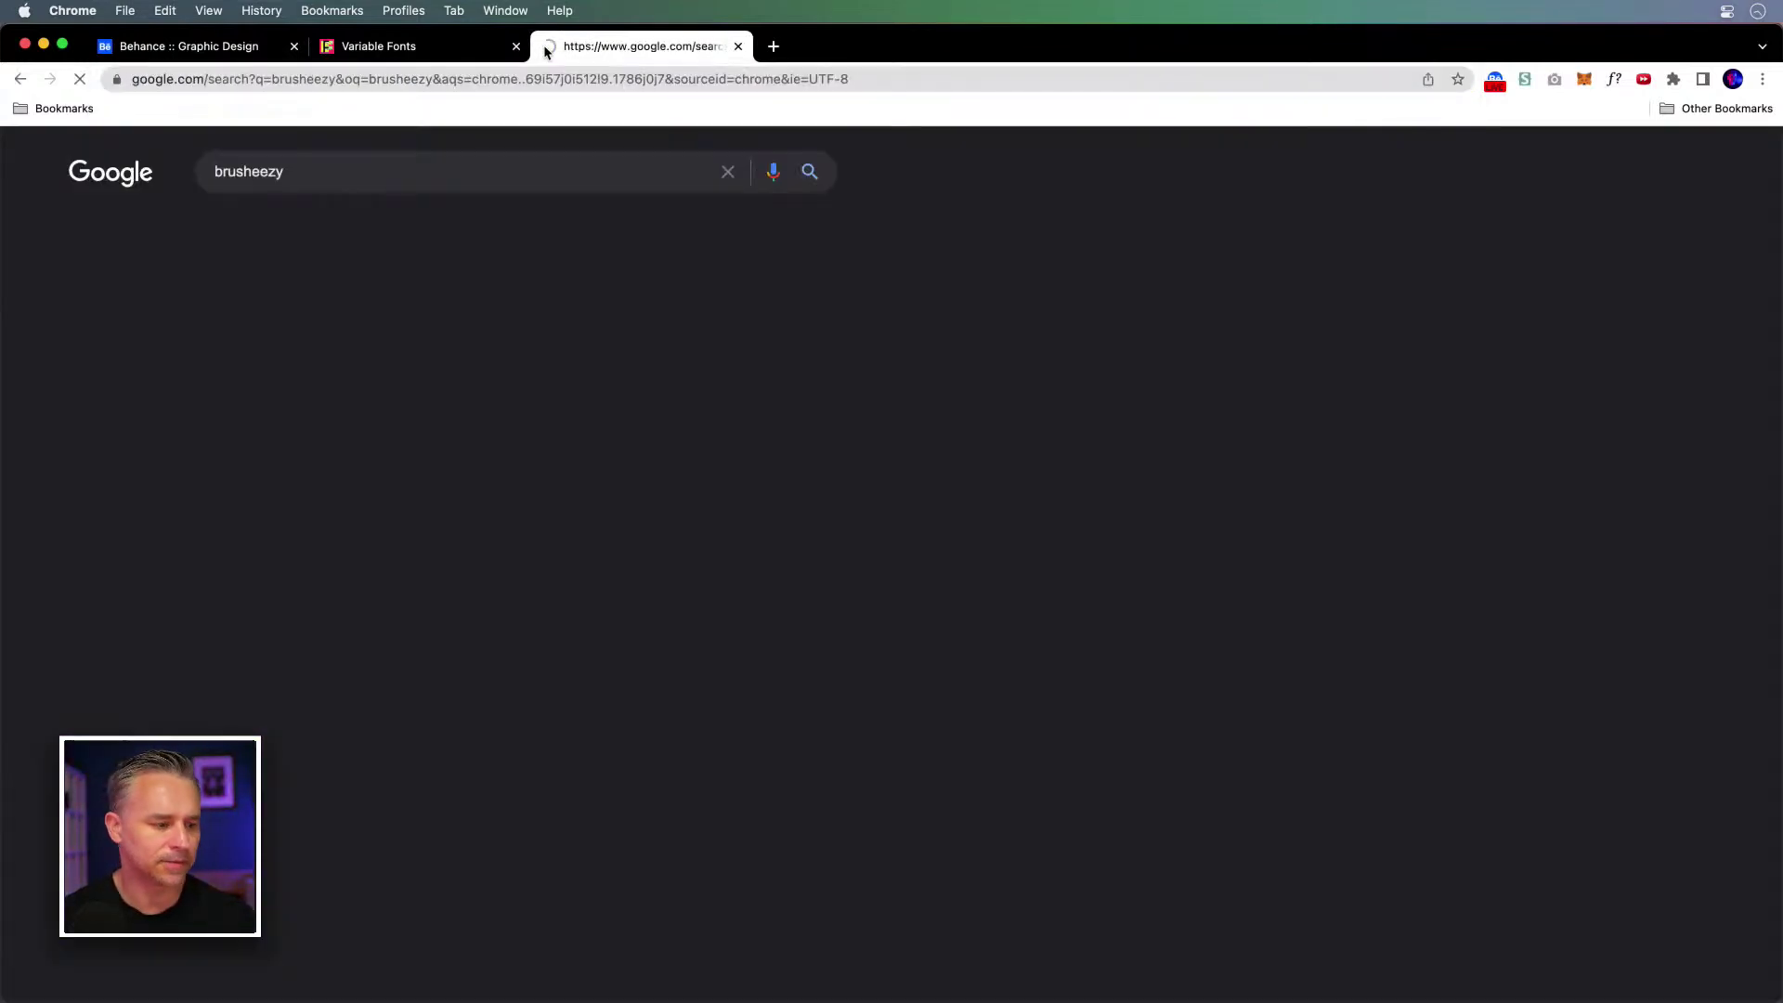
Step: Open the Brusheezy site and browse its categories to the Styles link under Gradients
click(327, 399)
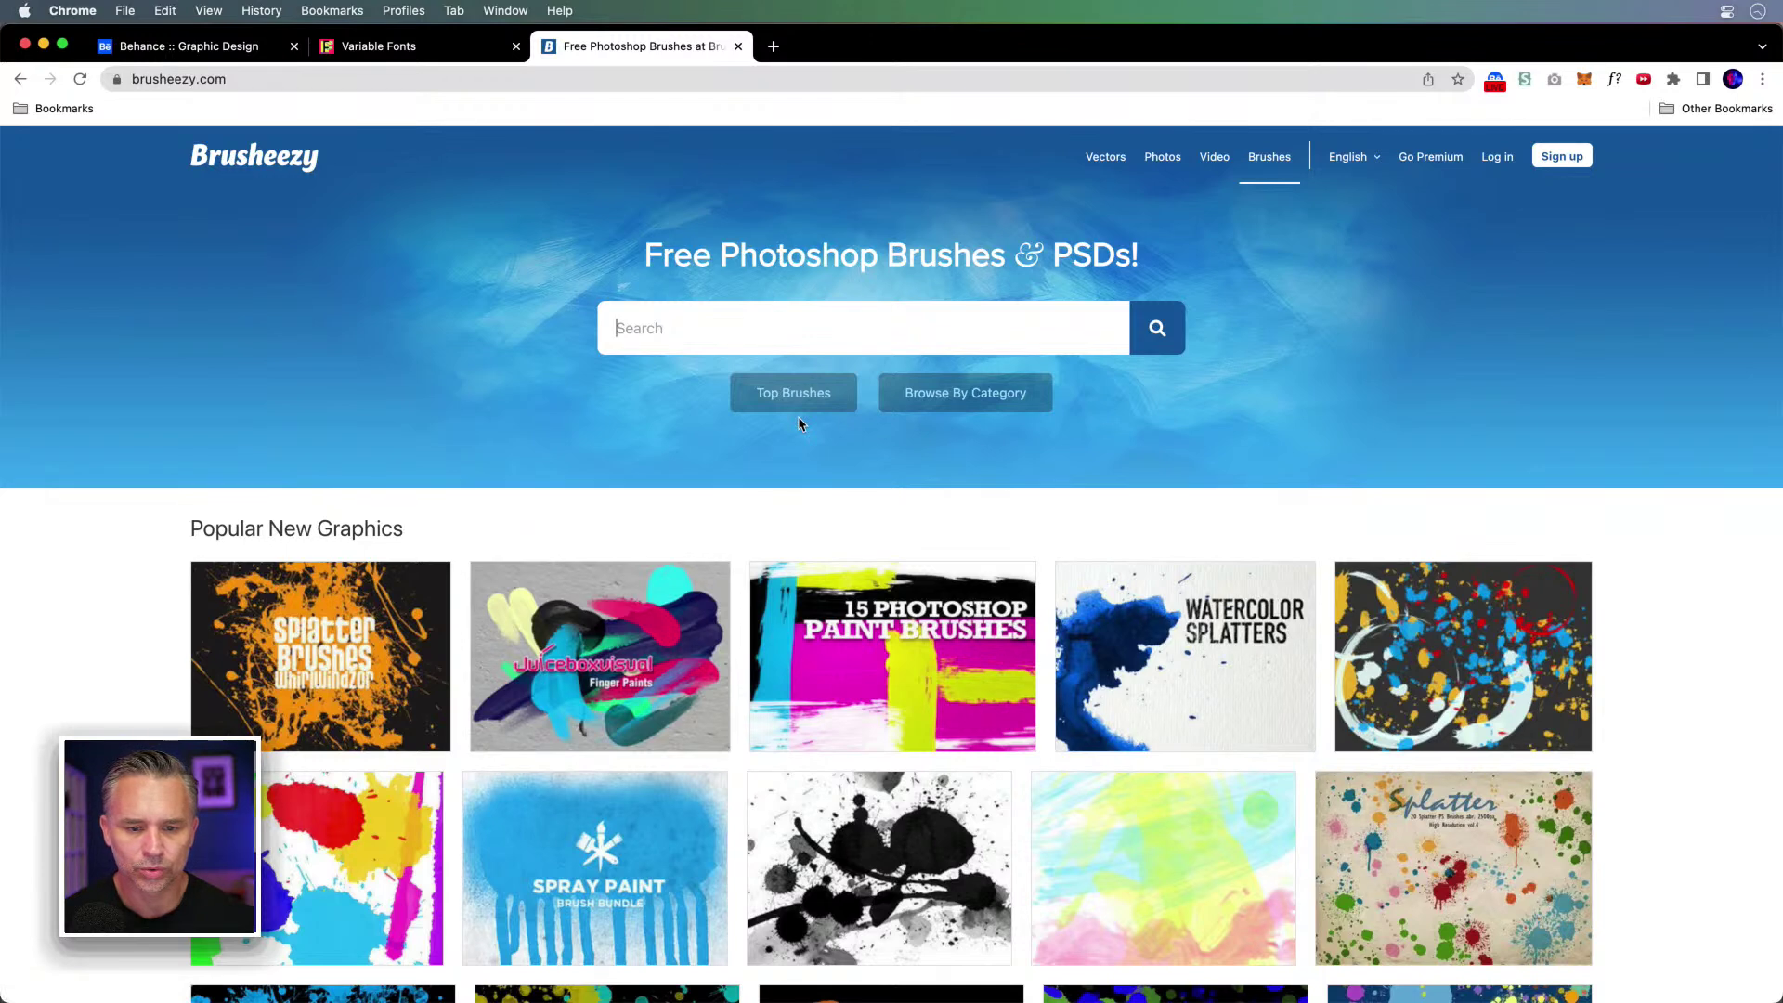
click(254, 160)
click(930, 396)
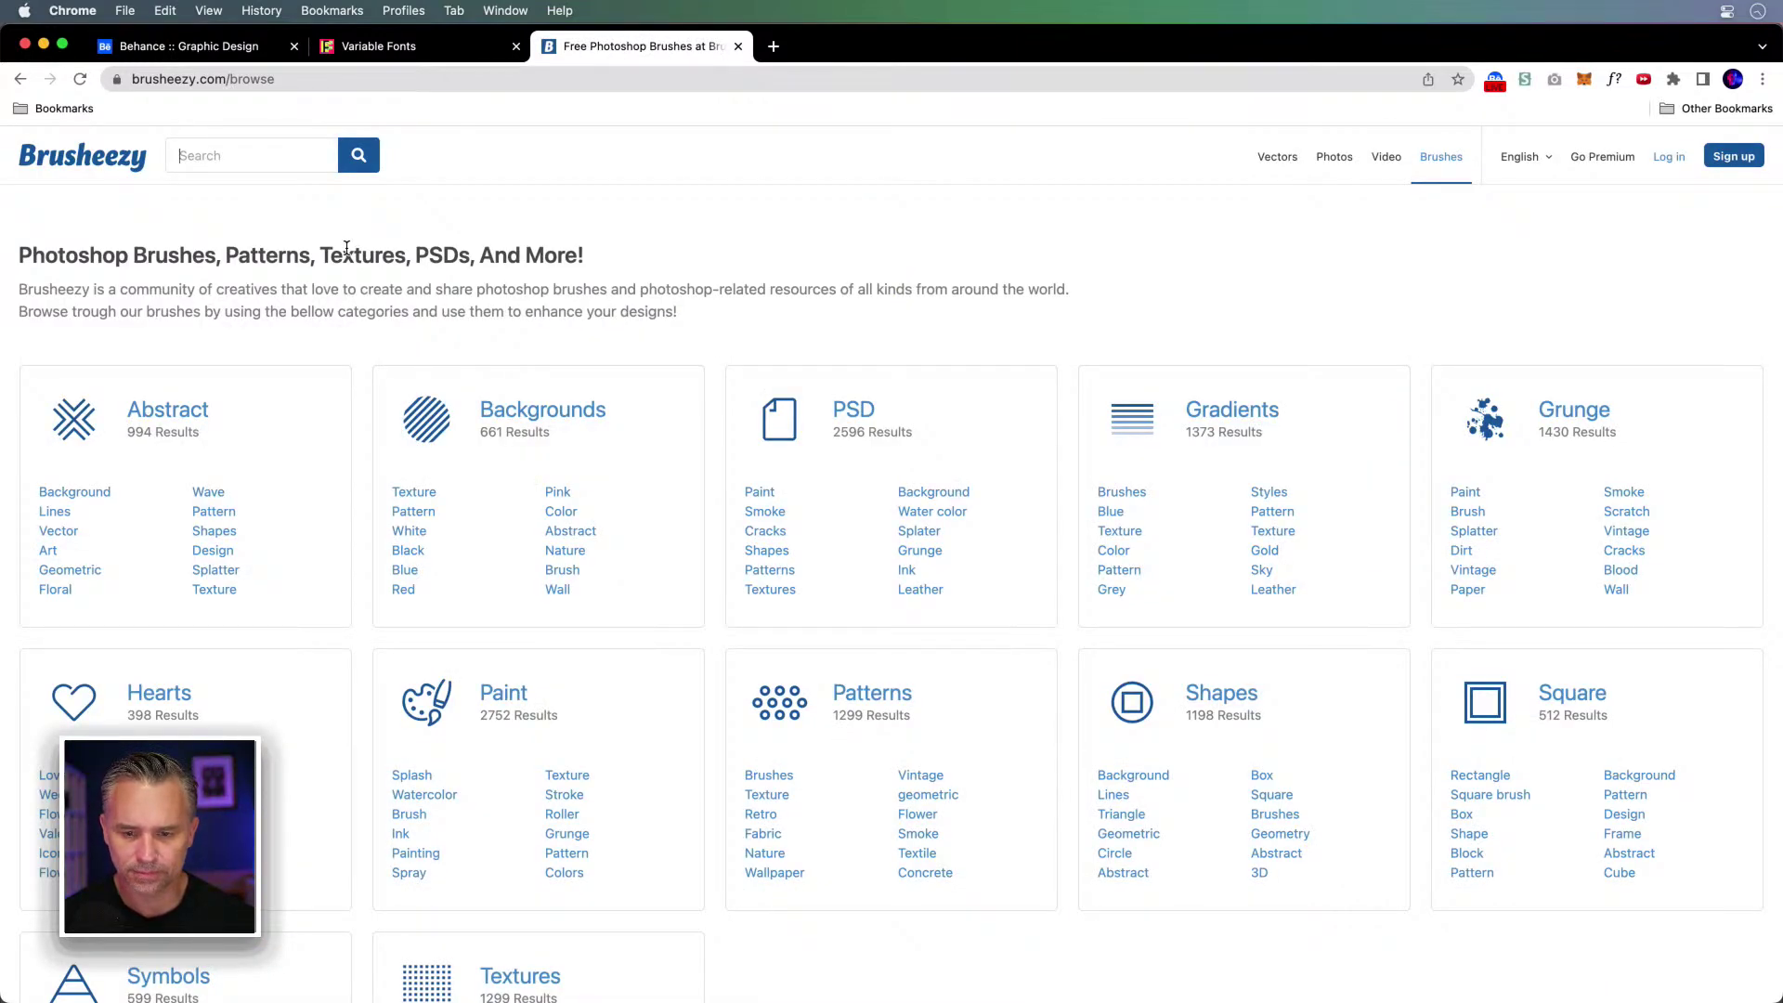
click(1272, 495)
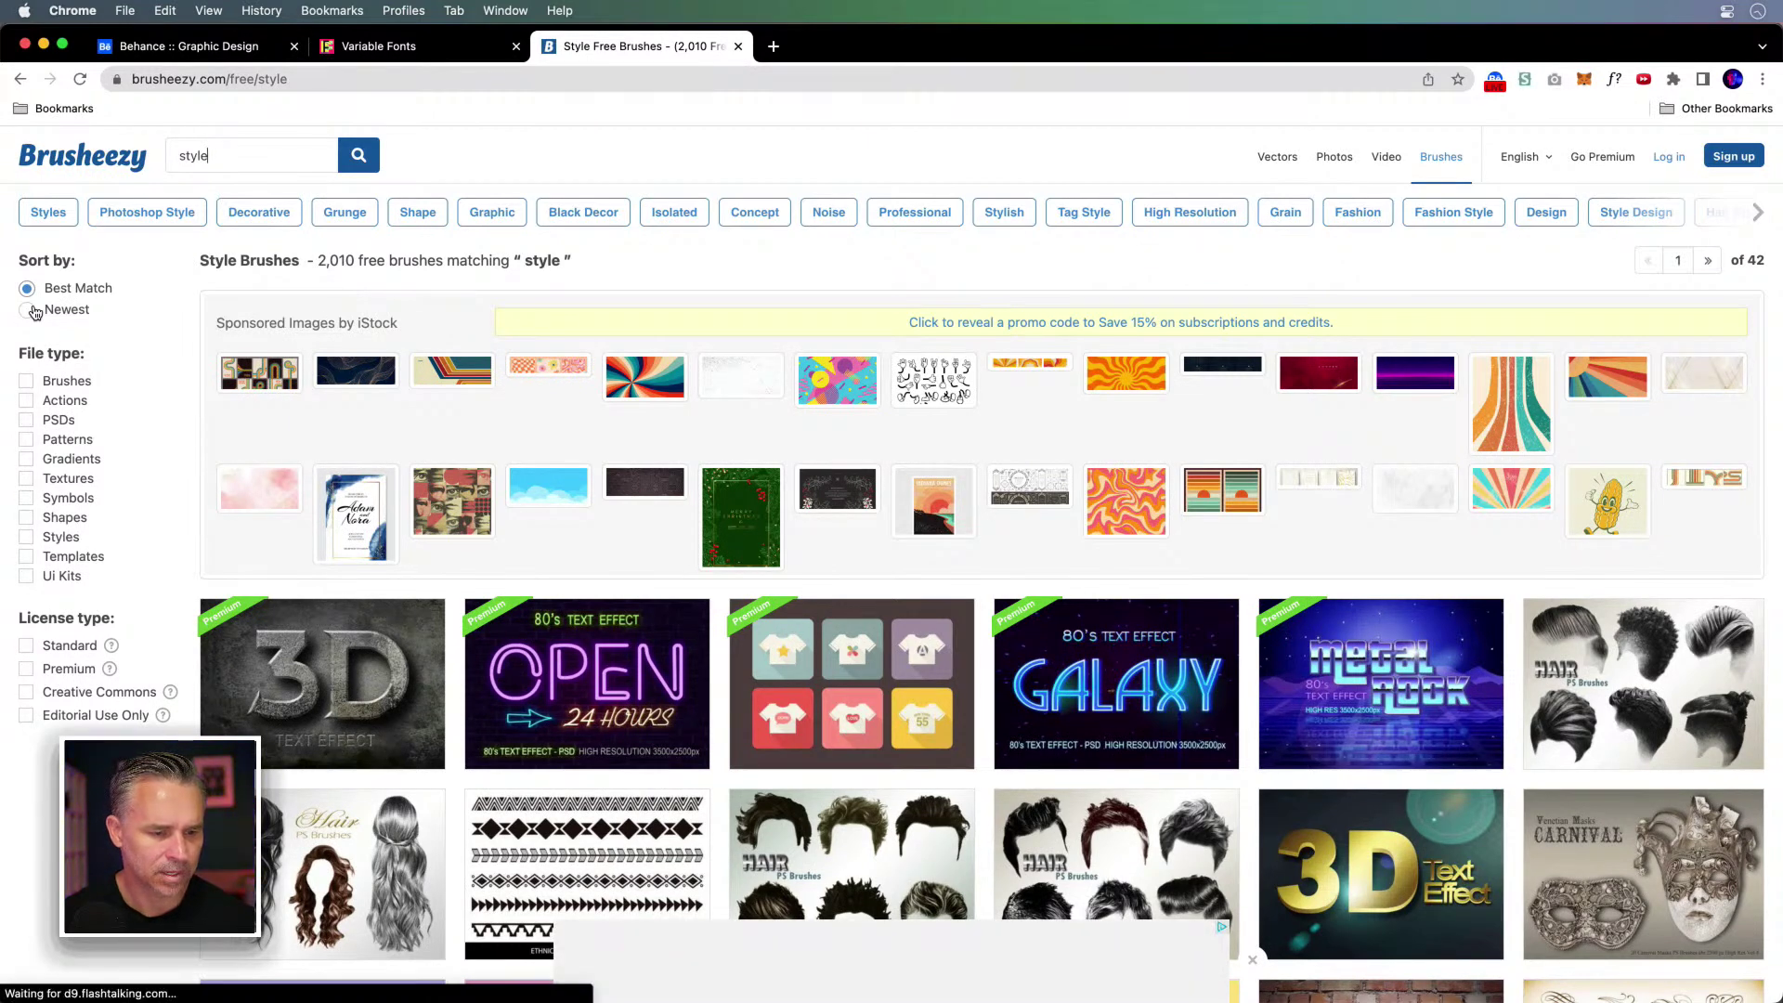
Step: Search the web for vecteezy and open the Vecteezy site from the results
click(237, 82)
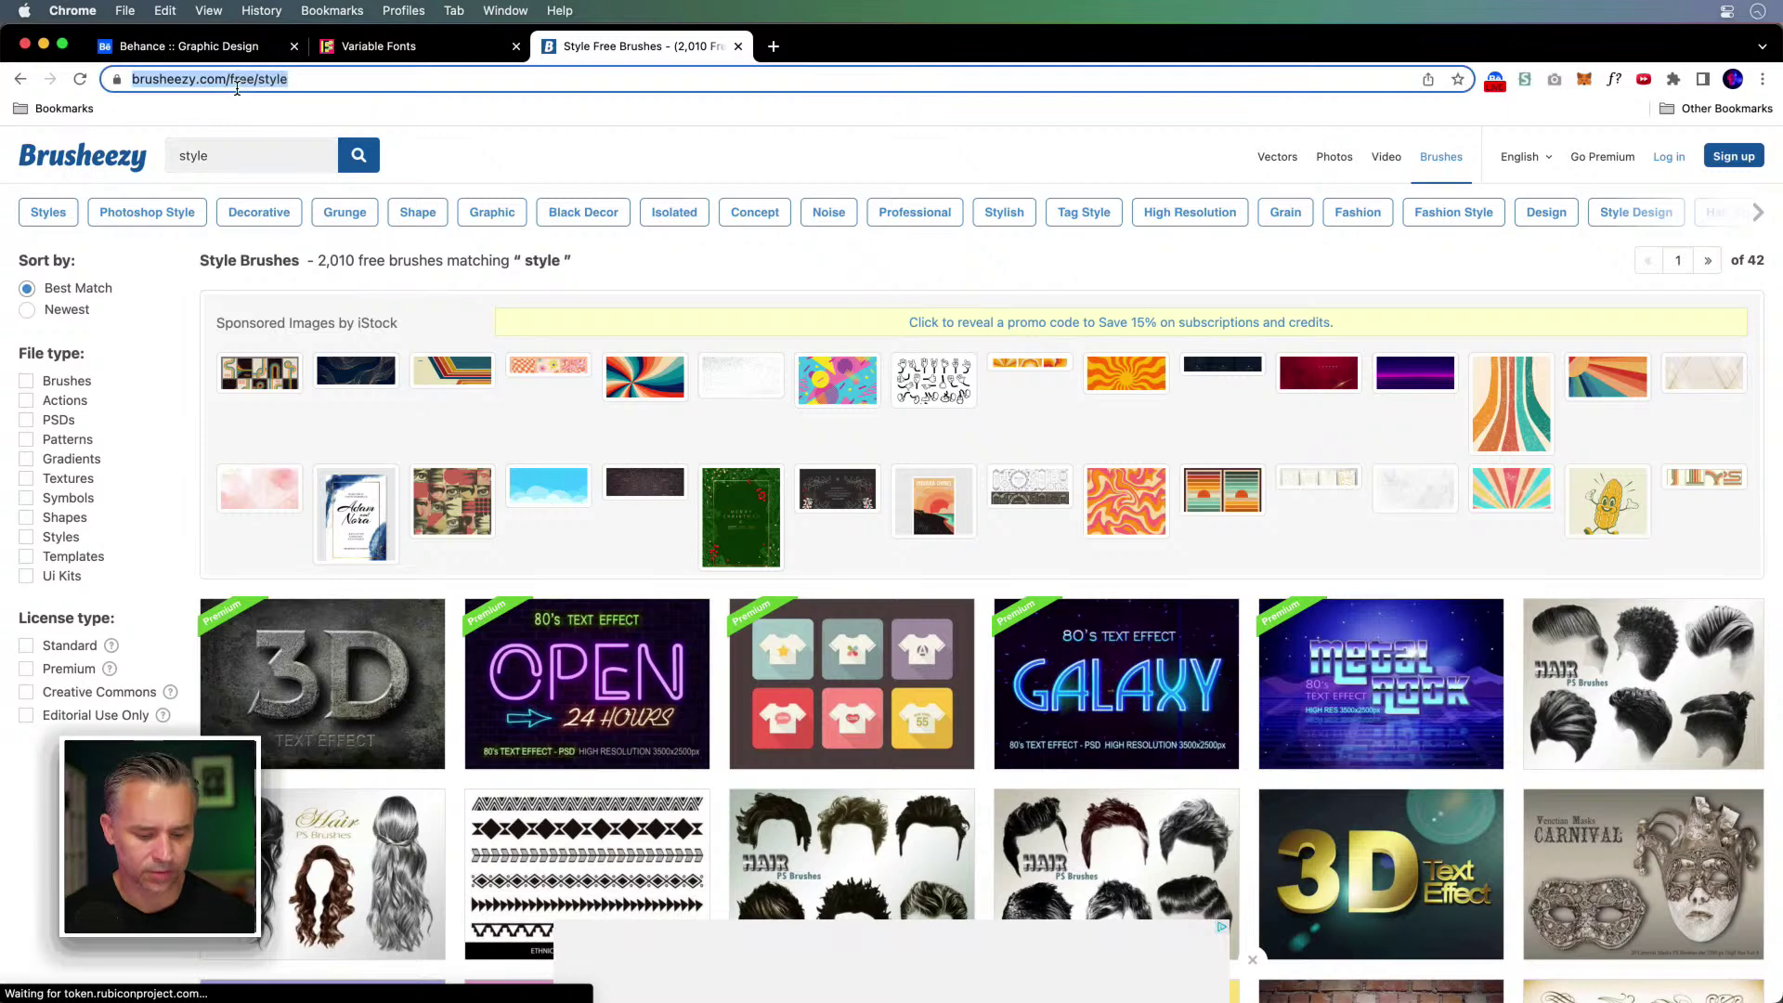
text(vect)
text(ee)
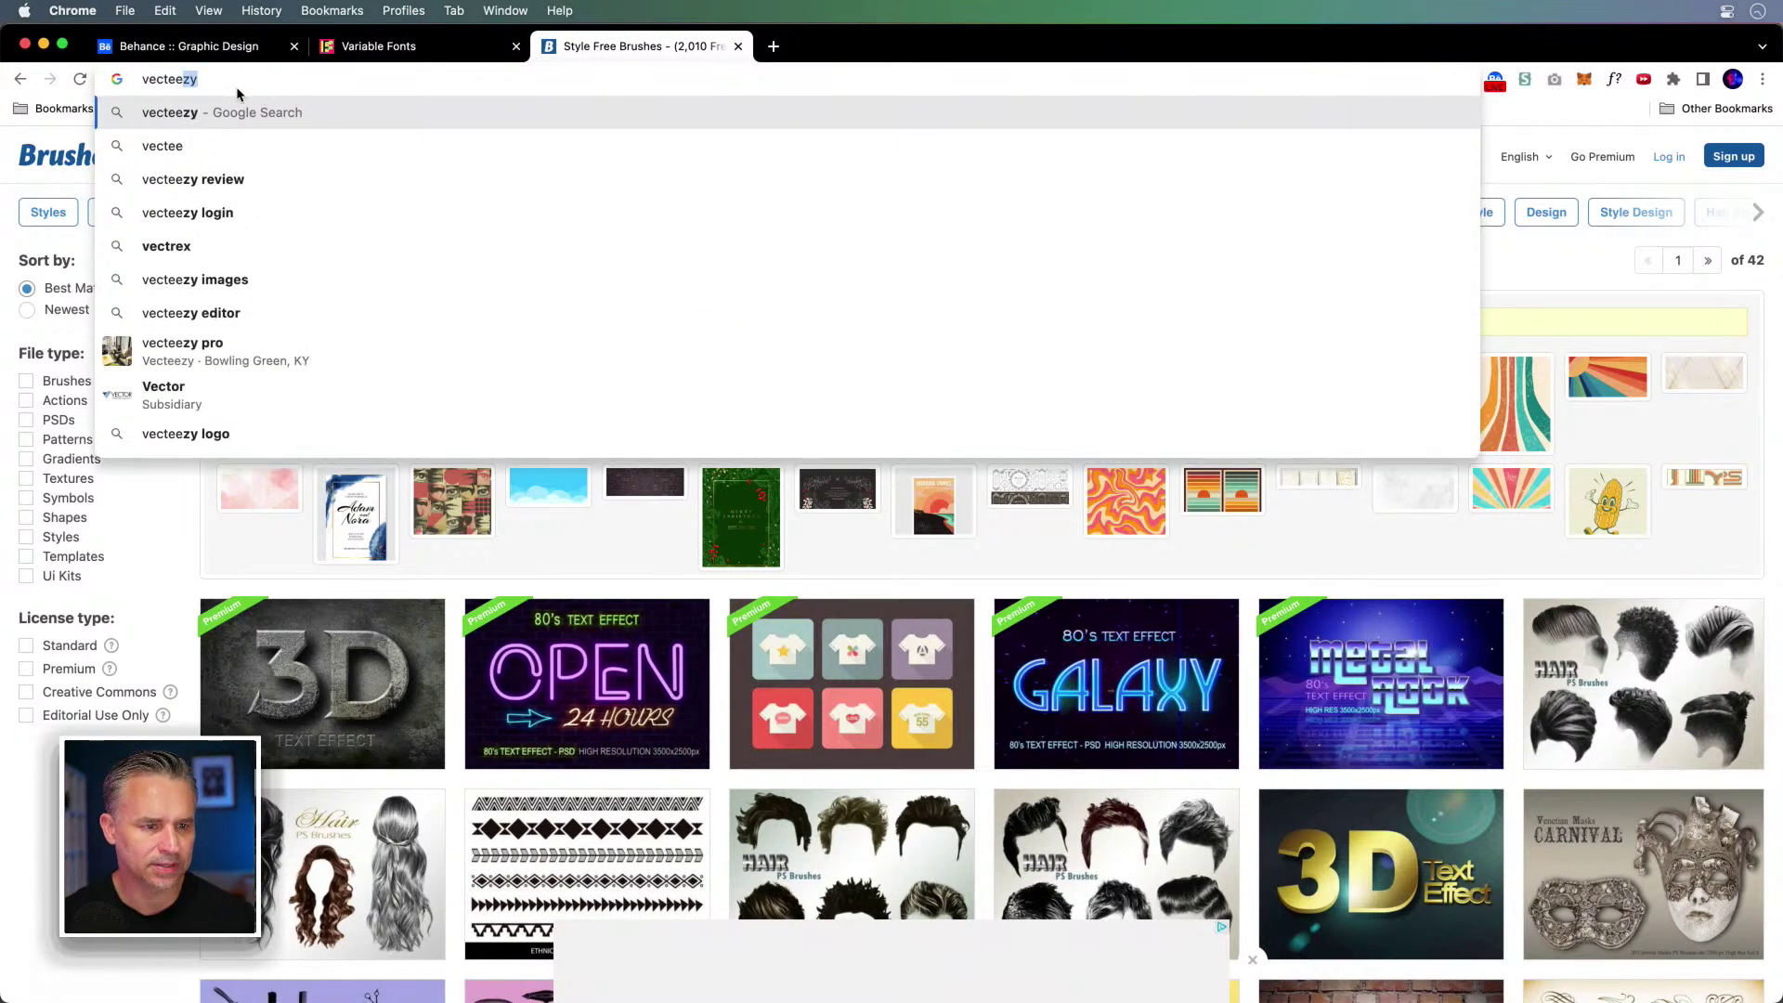
click(166, 118)
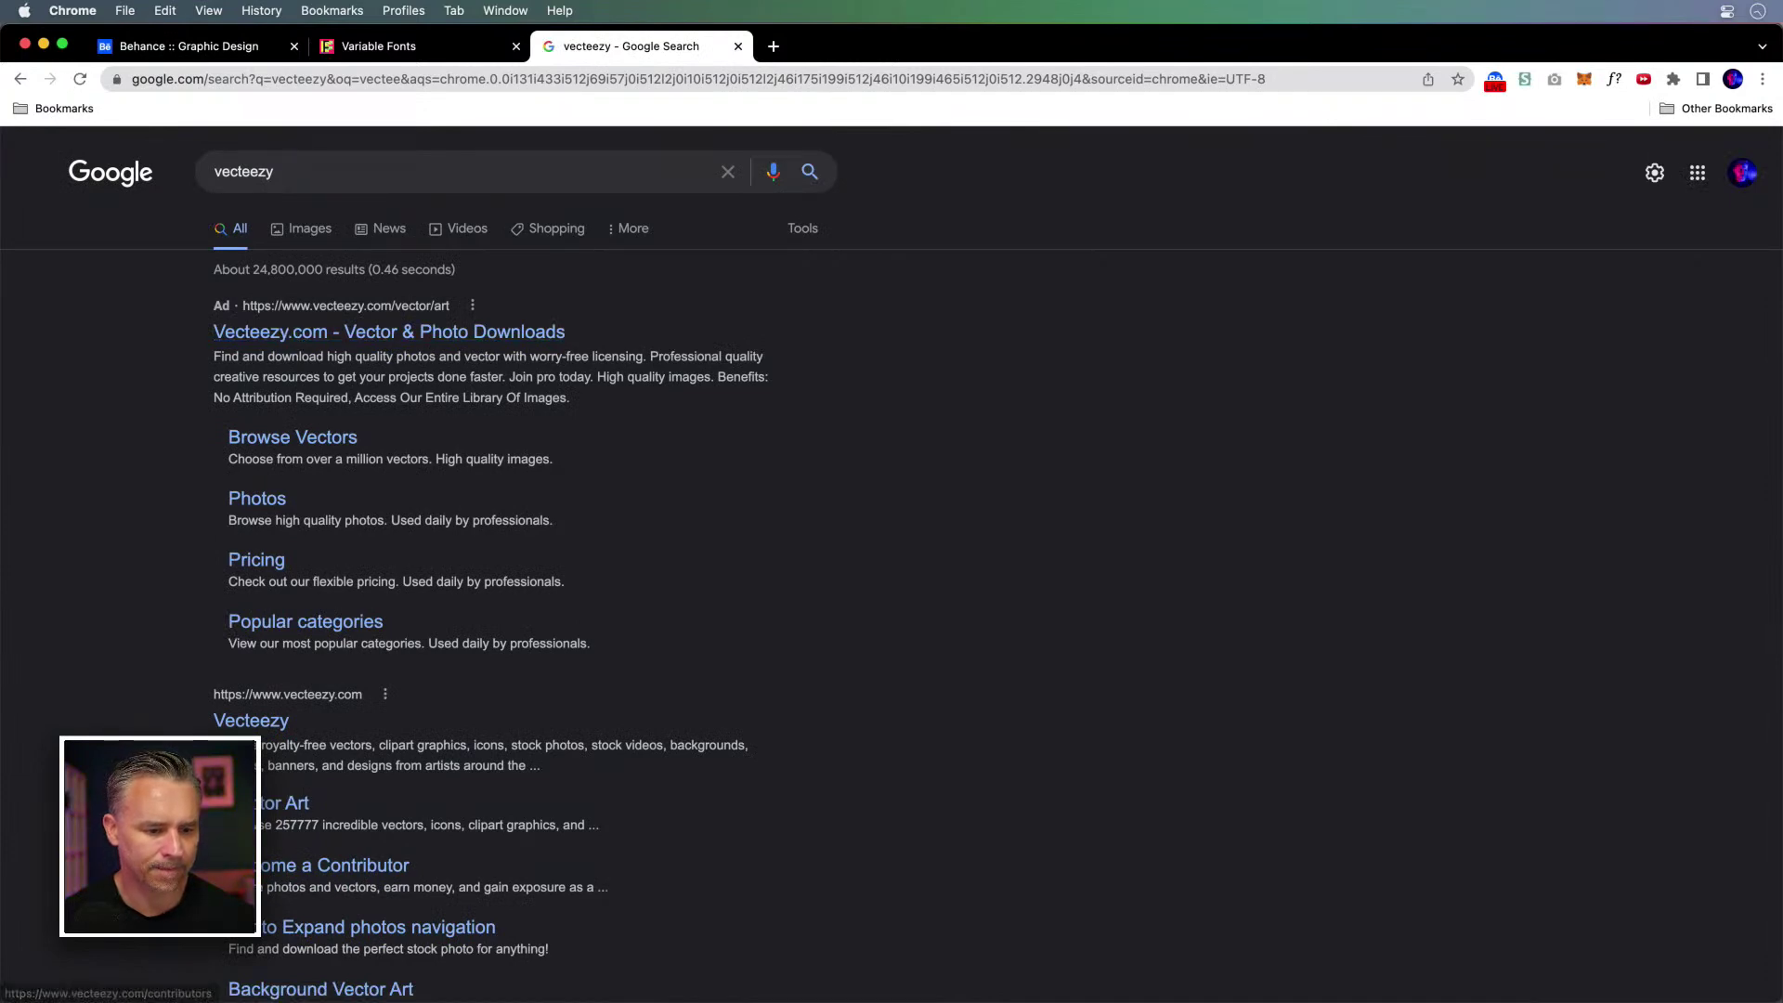
click(240, 729)
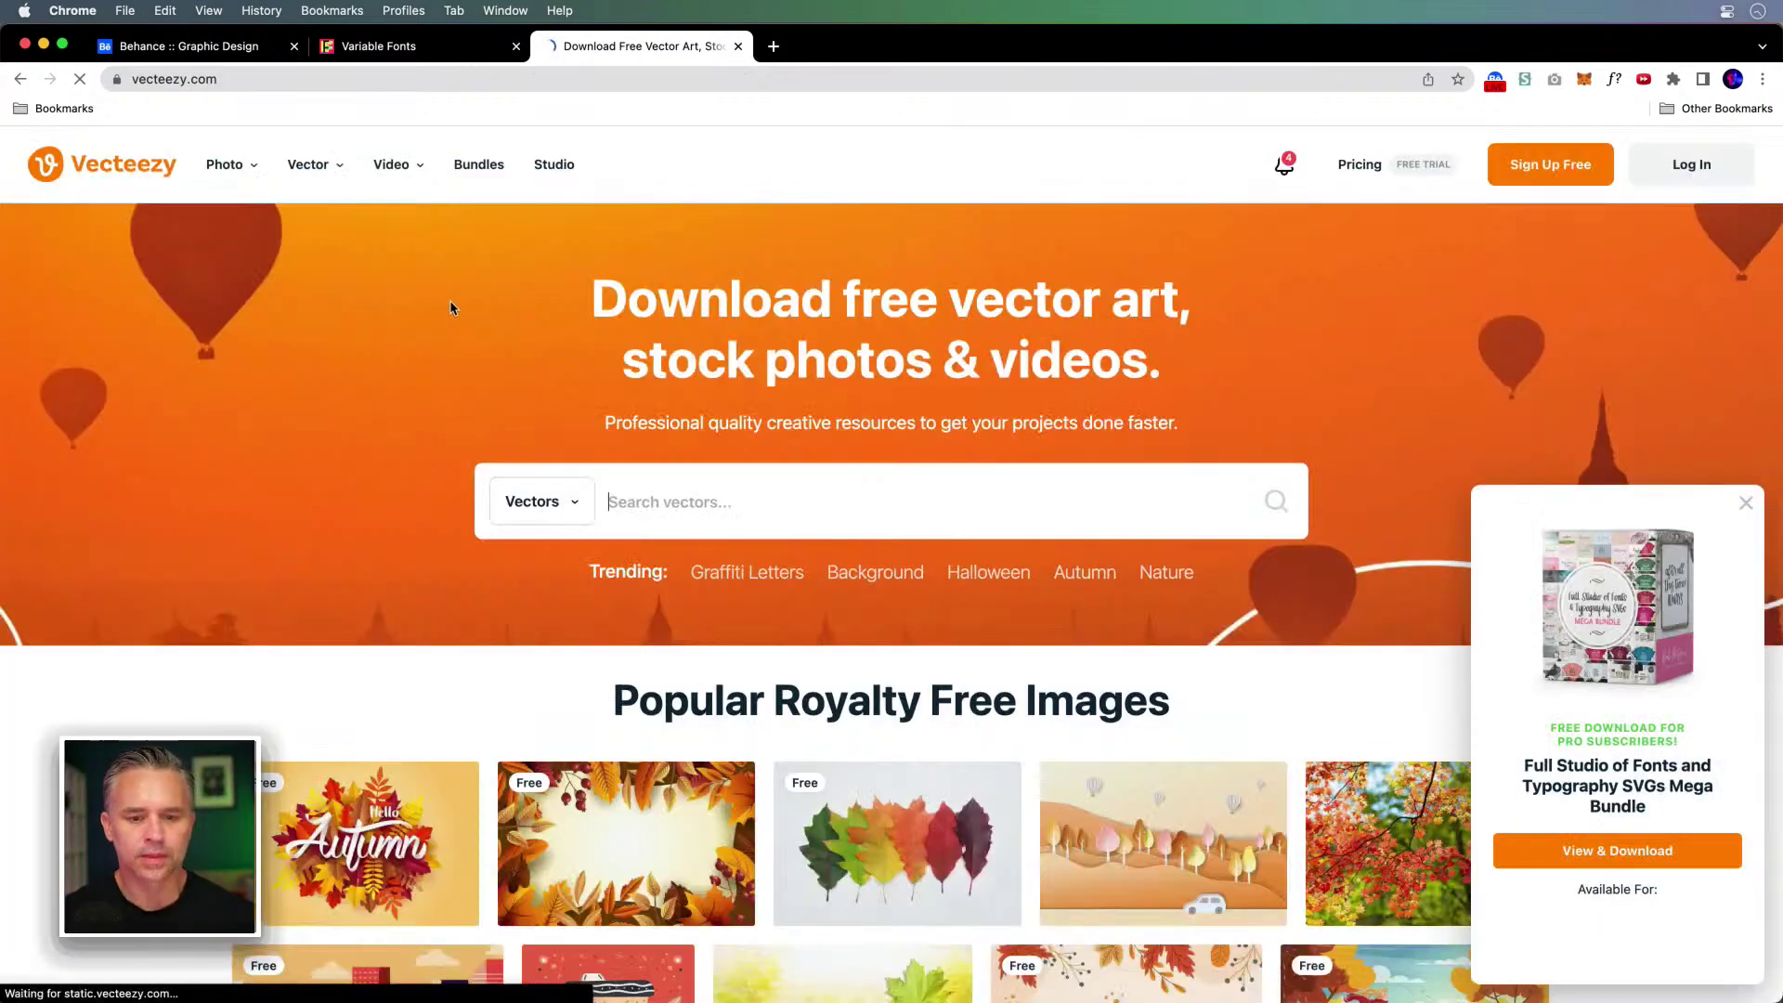
Step: Dismiss the promotional bundle offer on Vecteezy and look over the searchable asset types and popular images
mouse_move(299, 174)
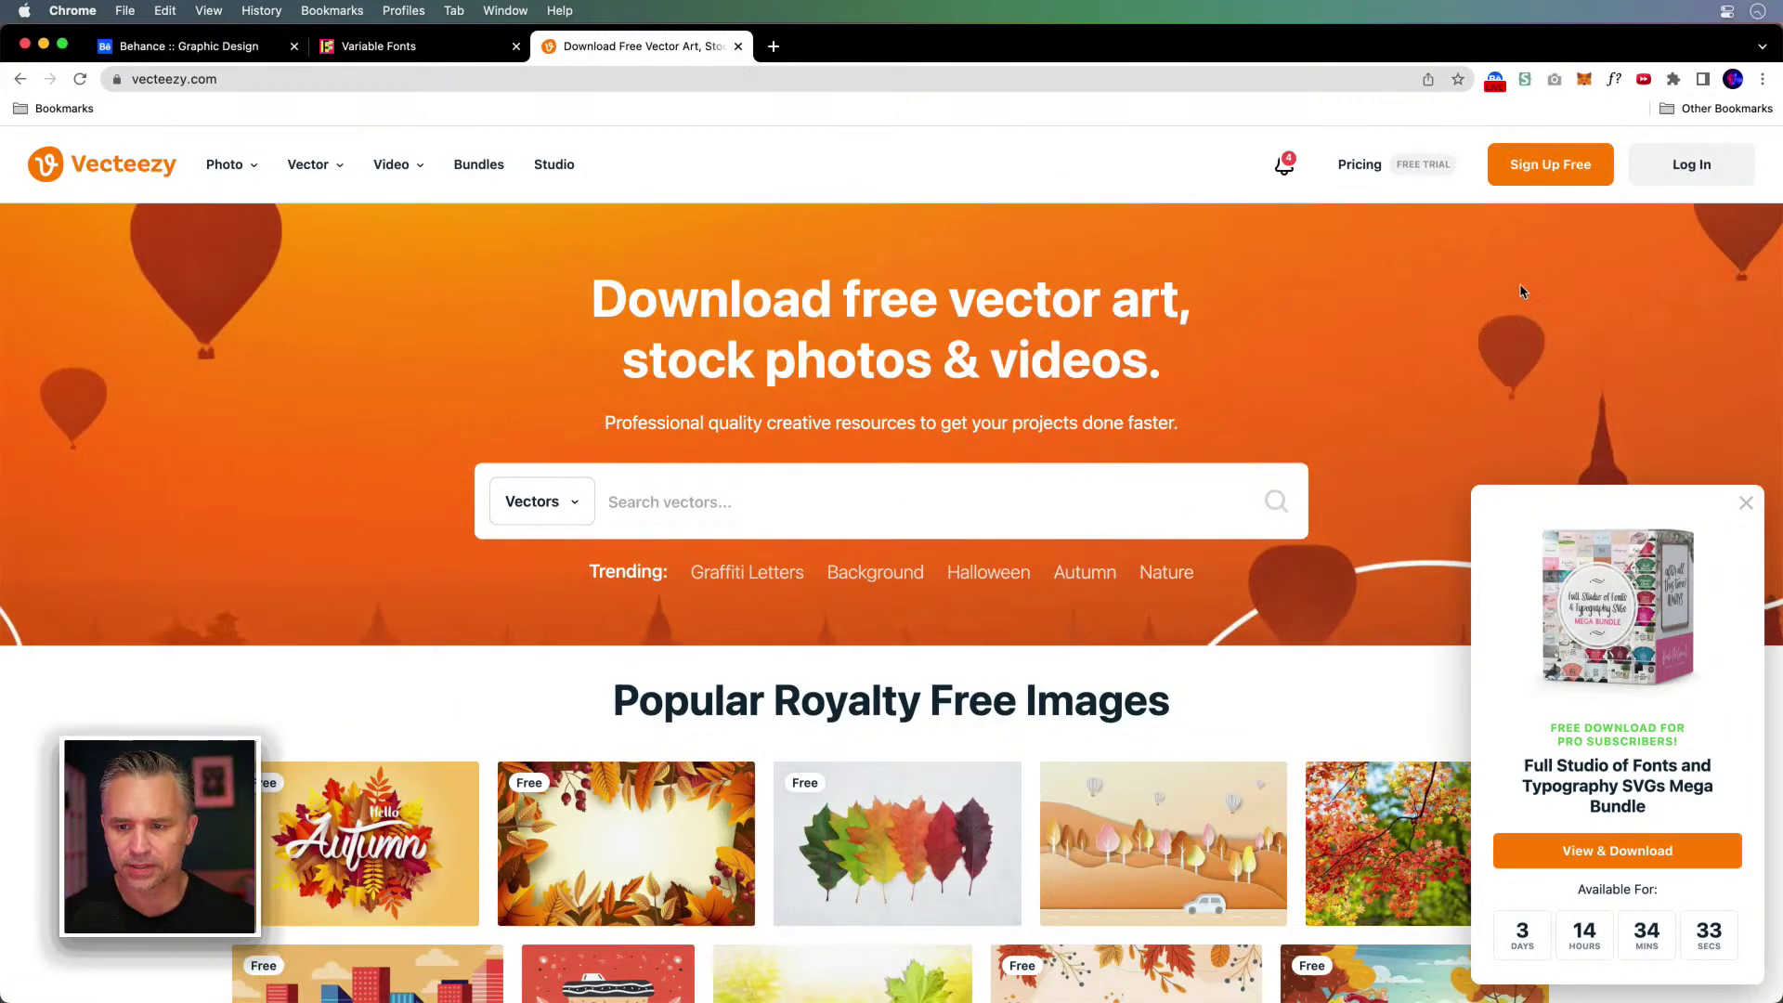
click(1755, 511)
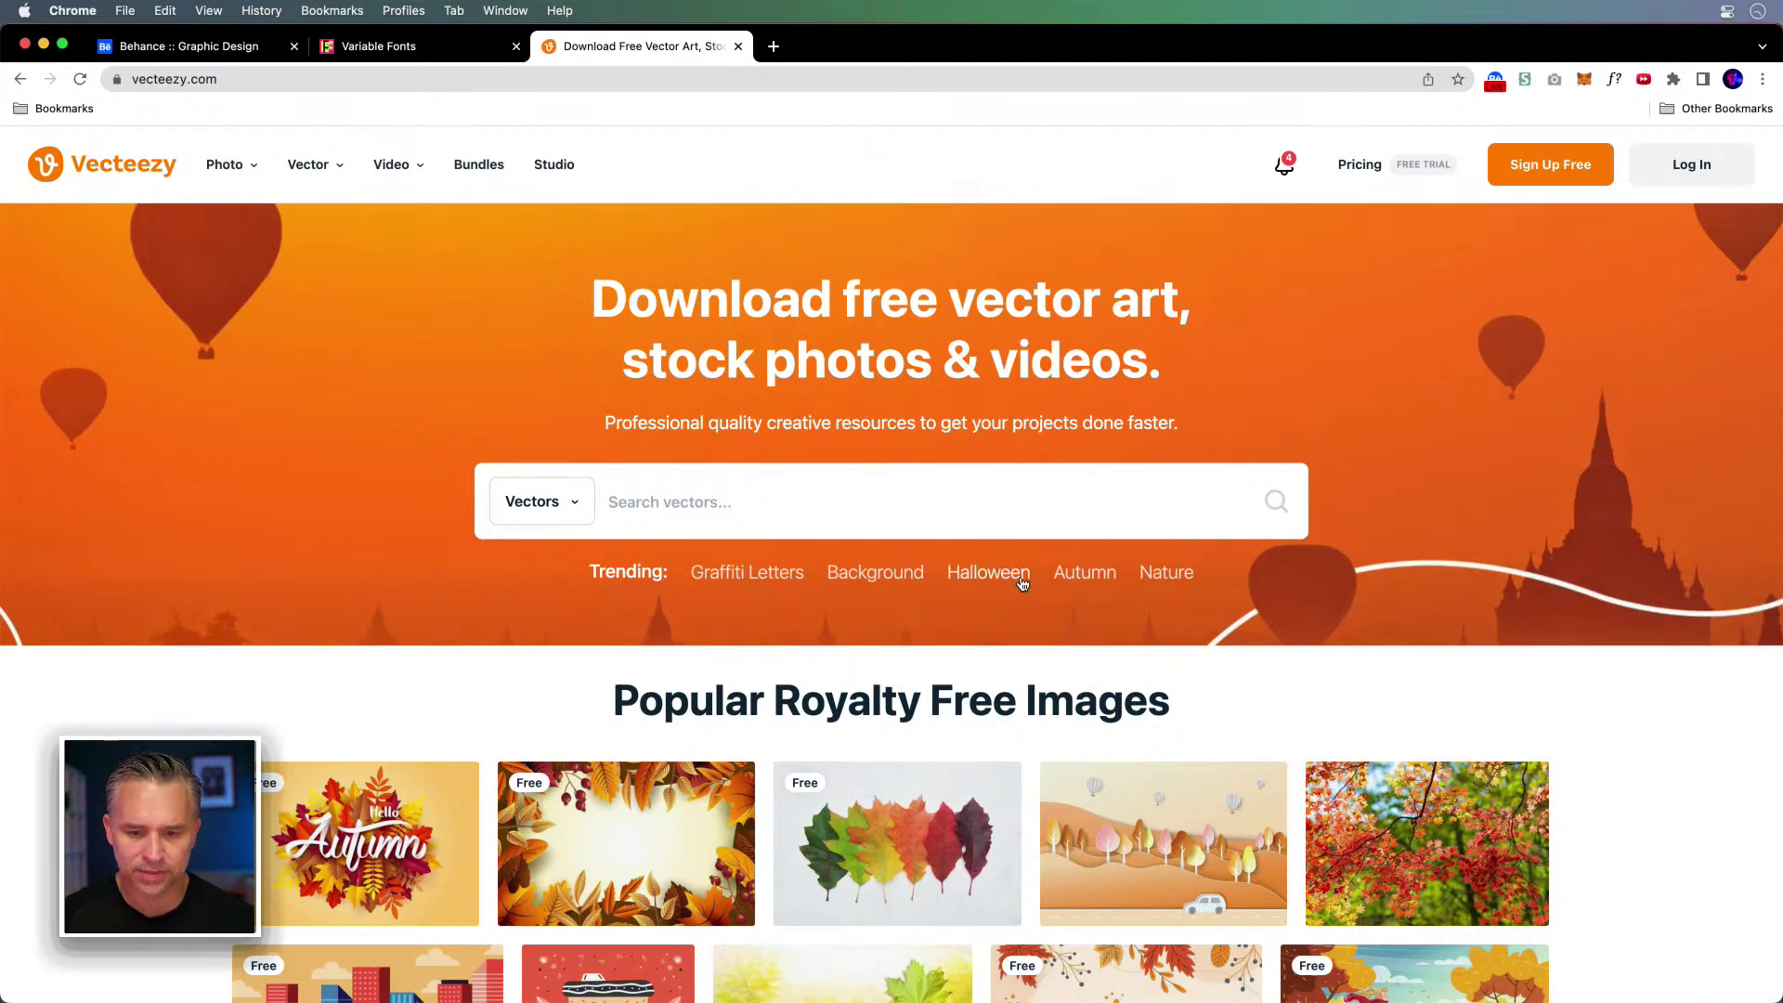
click(540, 504)
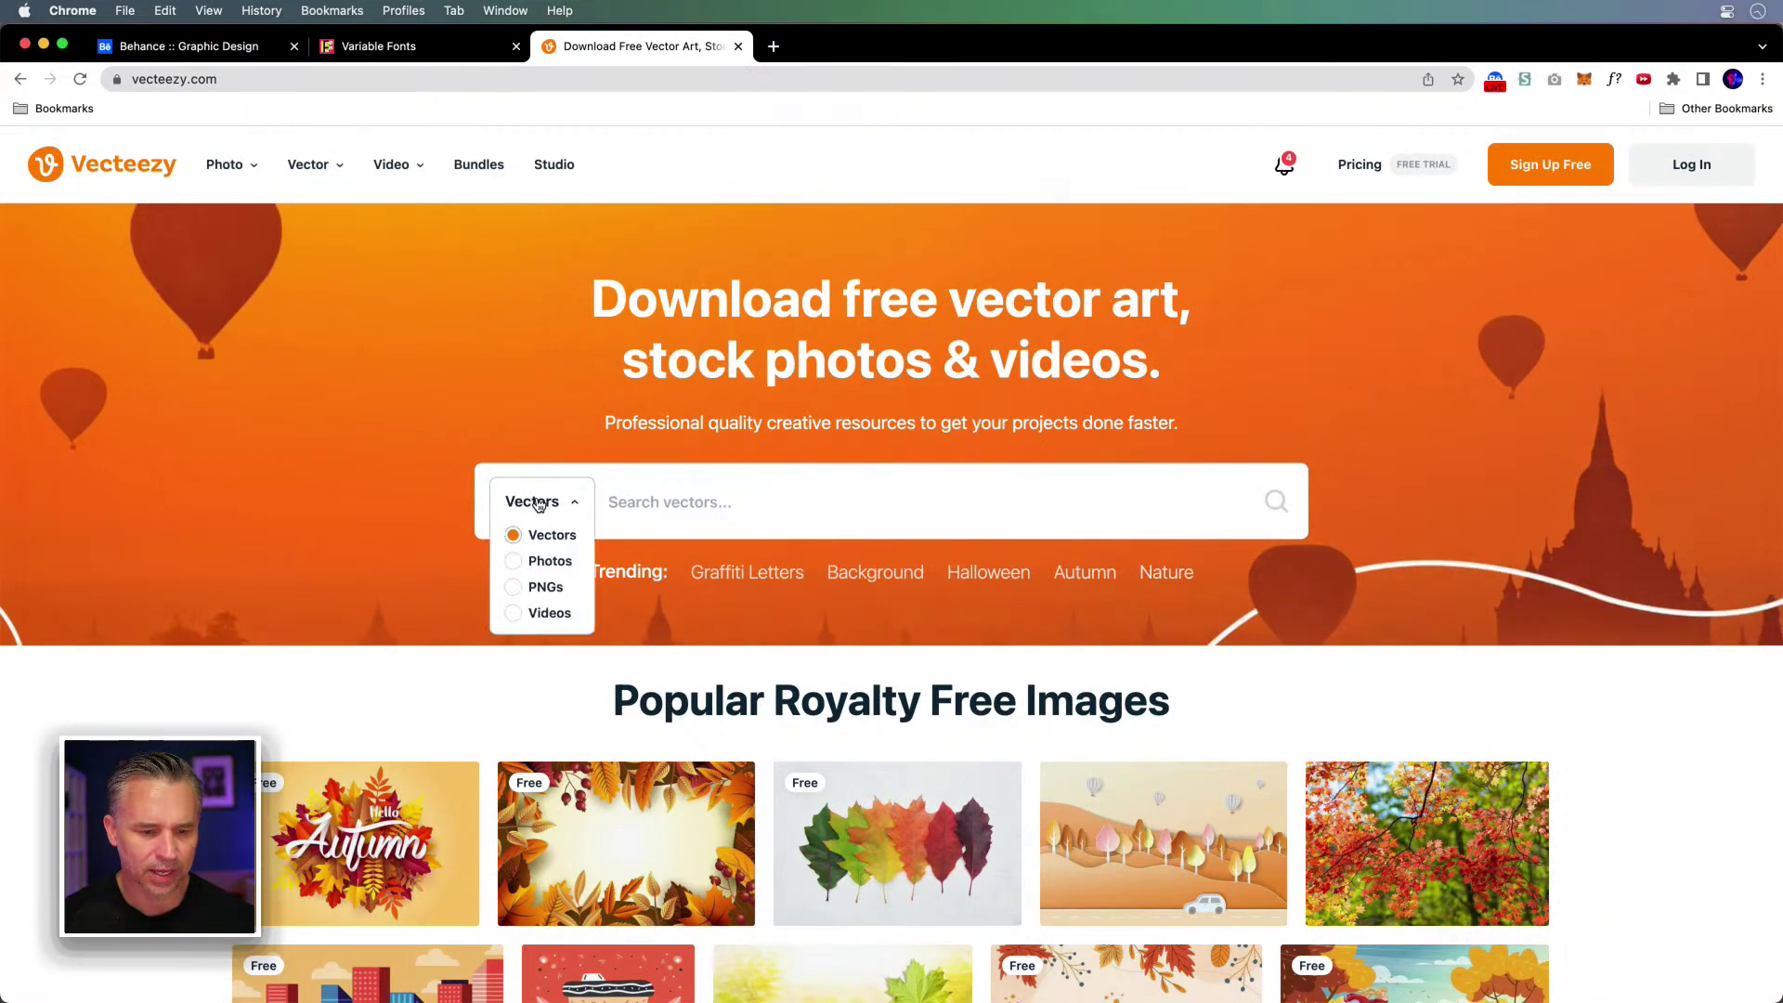
click(369, 650)
scroll(370, 660, down, 3)
scroll(400, 418, up, 3)
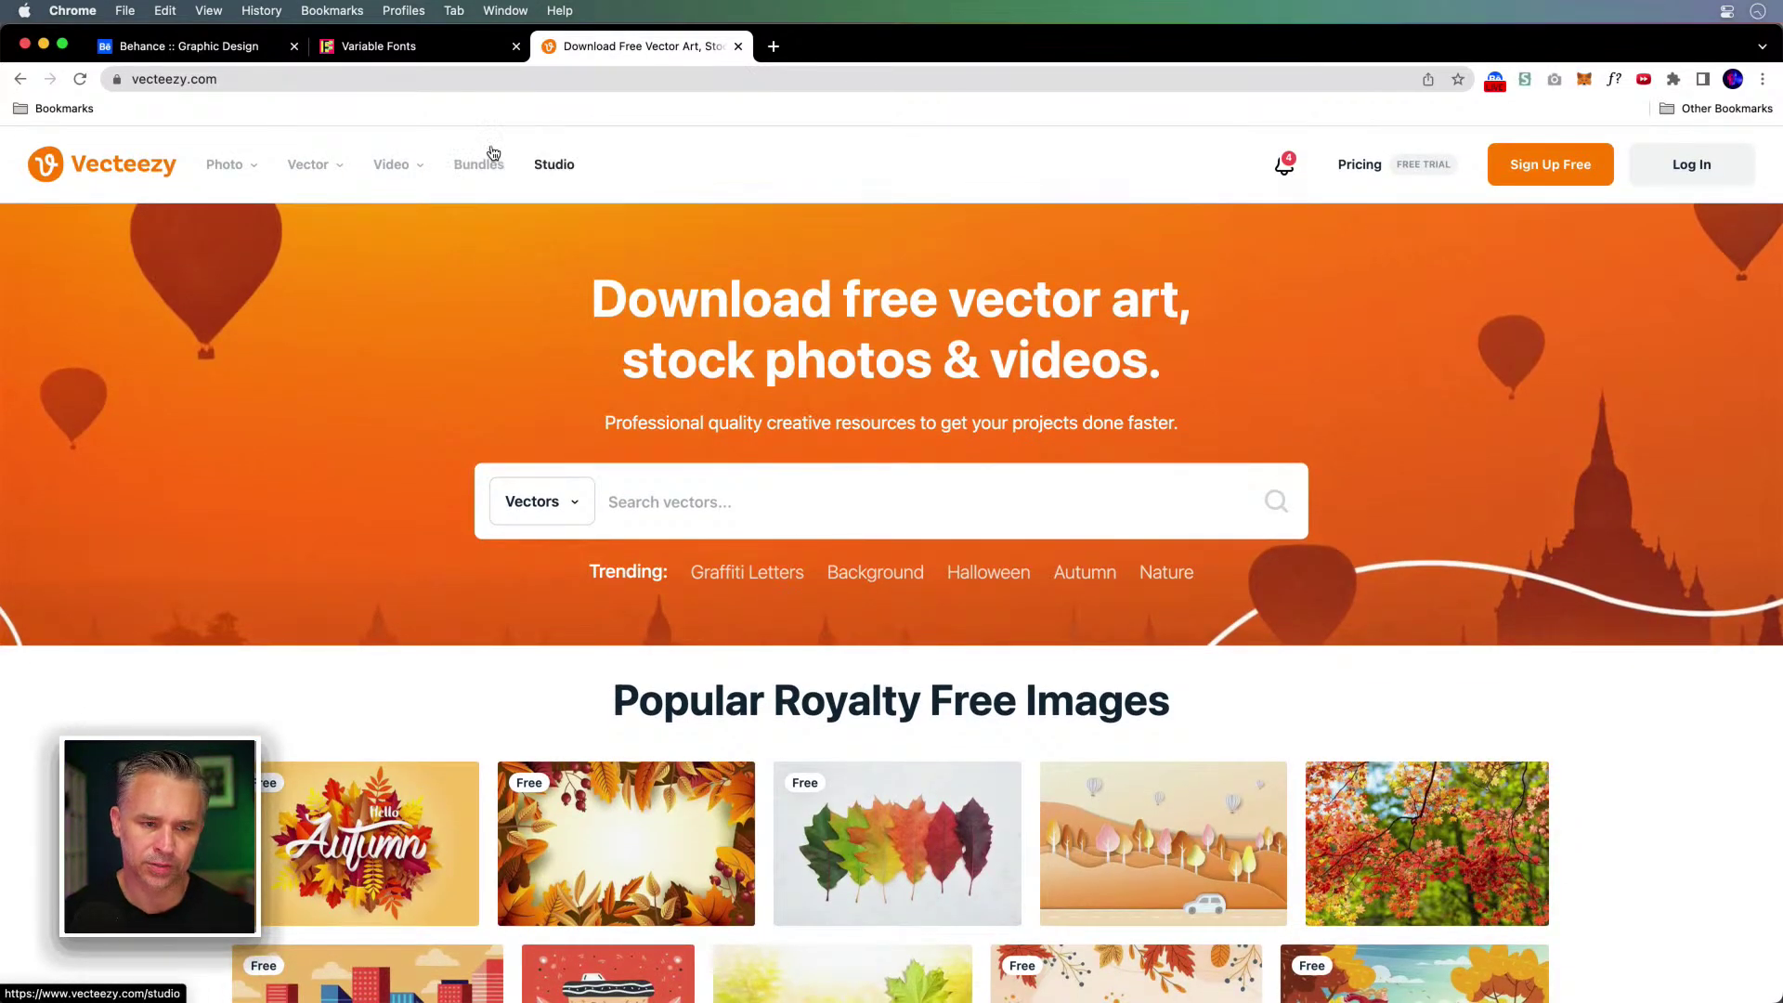
Step: Return to Illustrator, move the lowest red HELLO up and left, and apply Graphic Style 10 after trying Graphic Styles 8 and 9
click(44, 43)
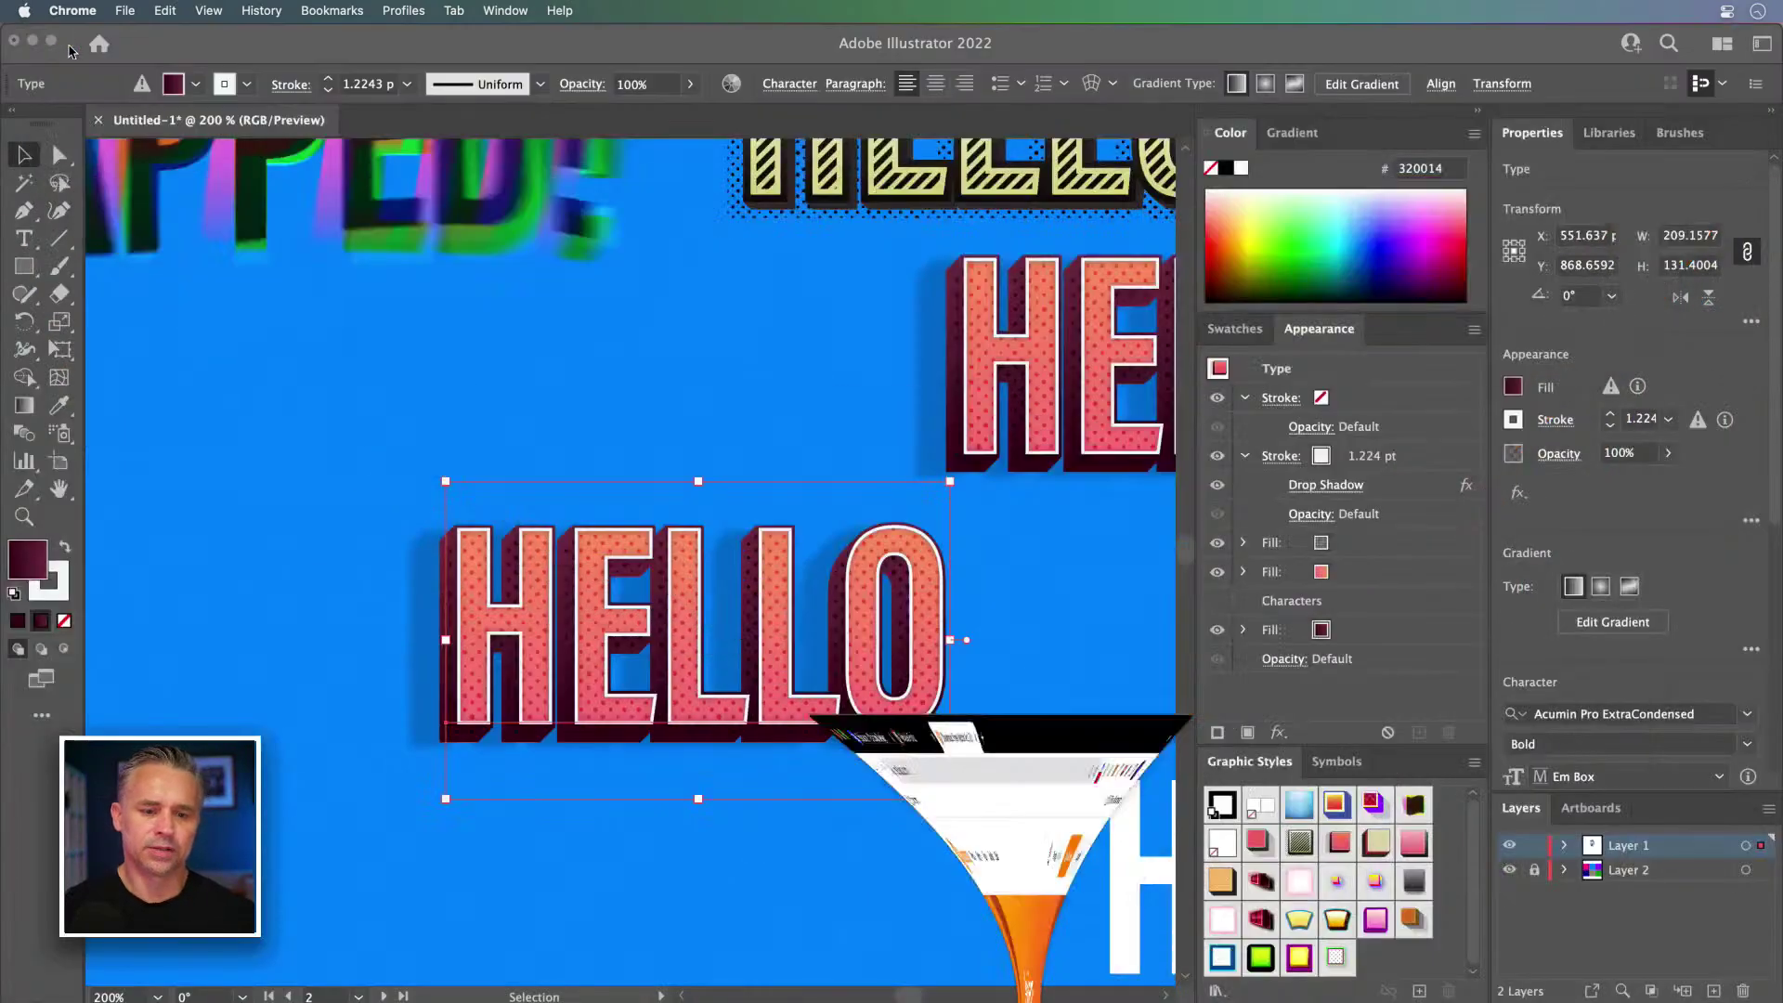
drag(585, 615, 433, 501)
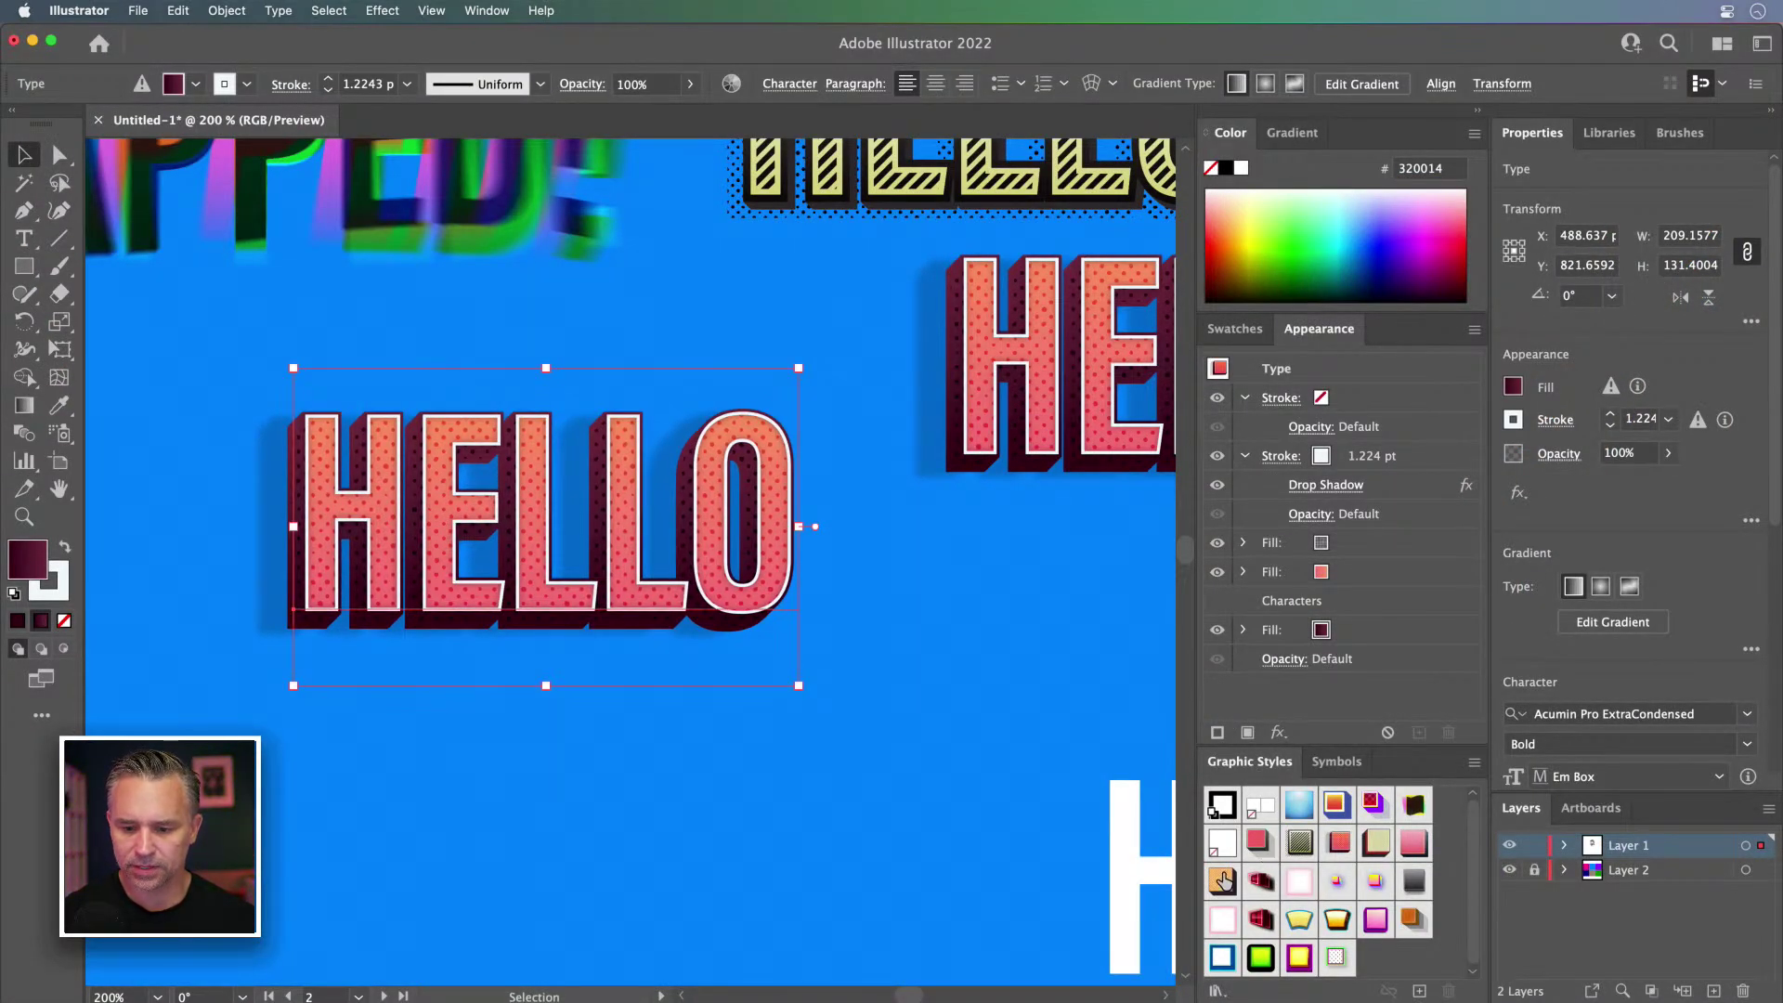
click(1413, 842)
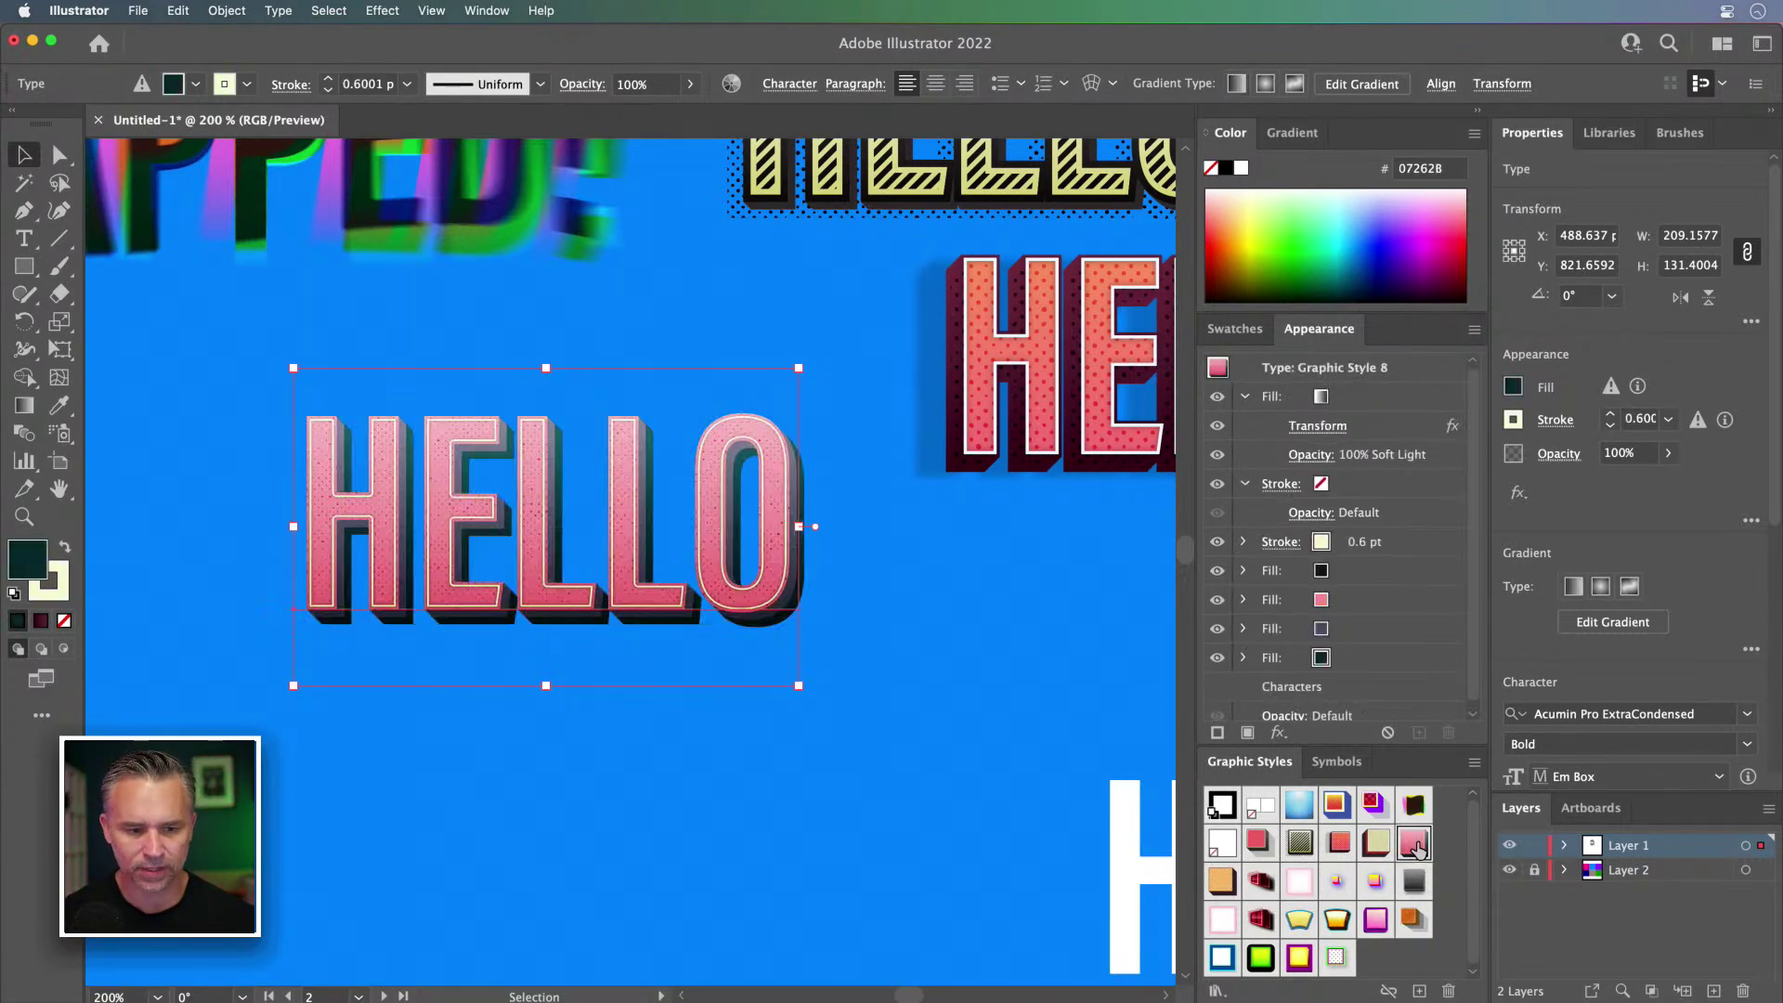
click(1222, 882)
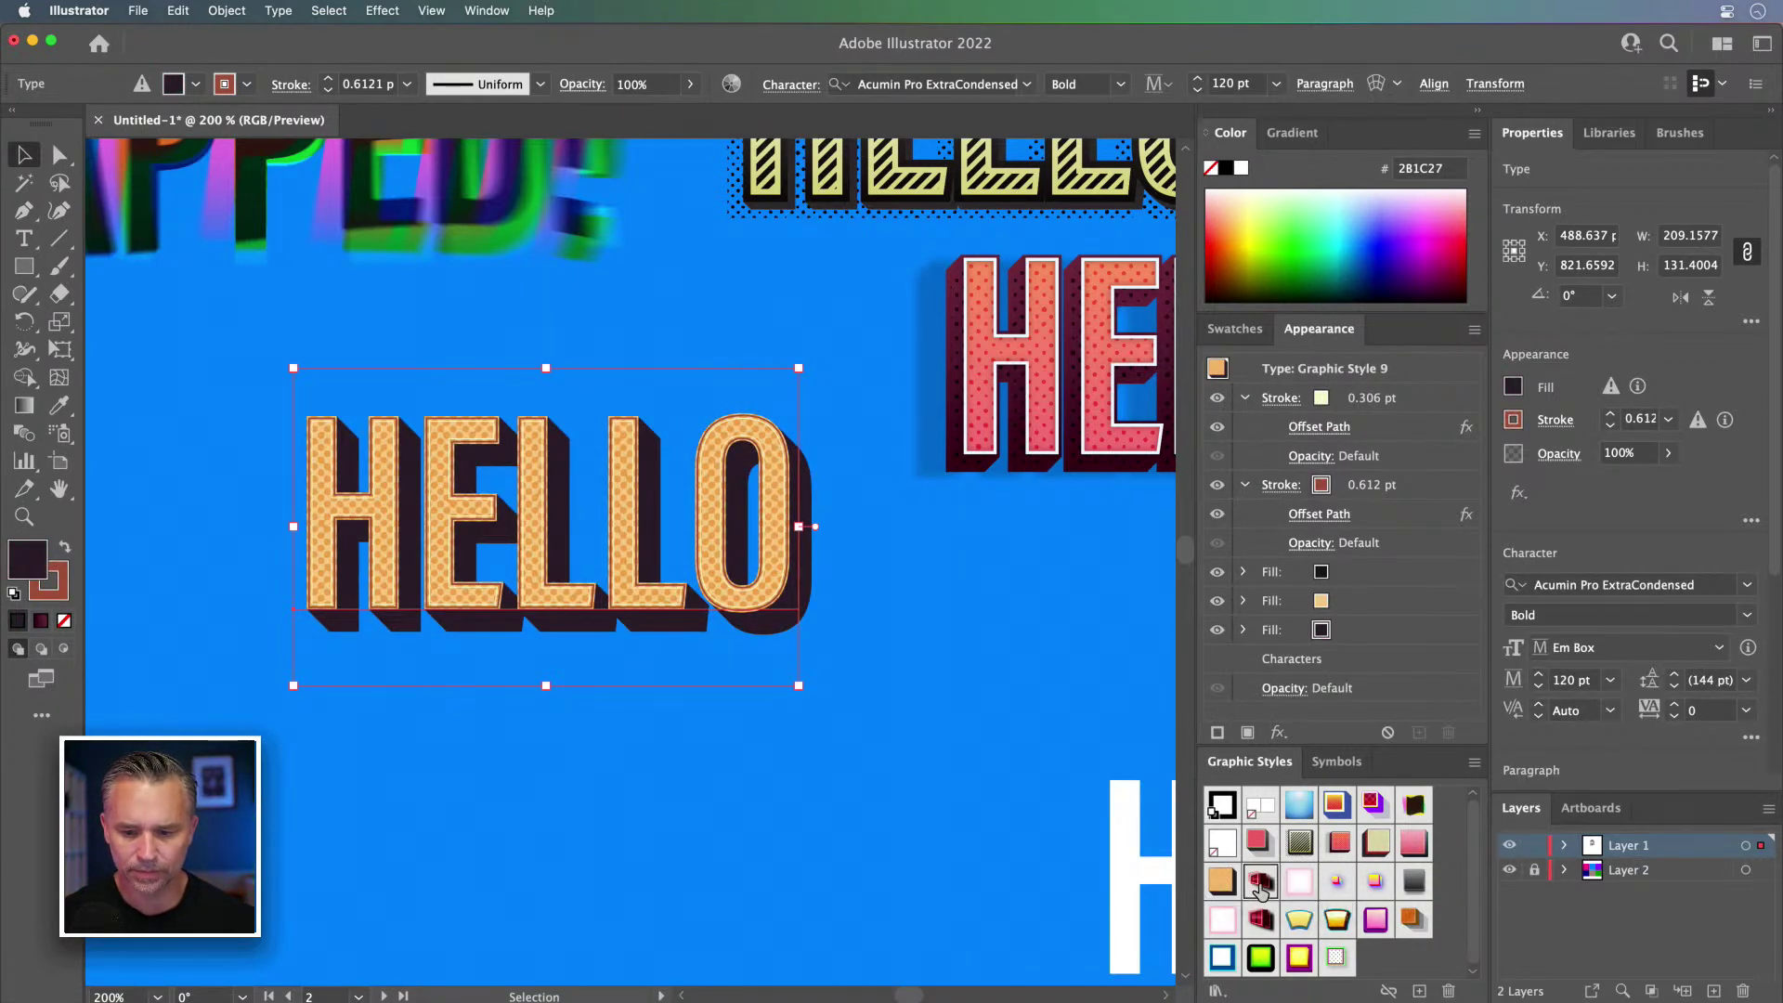
click(1260, 883)
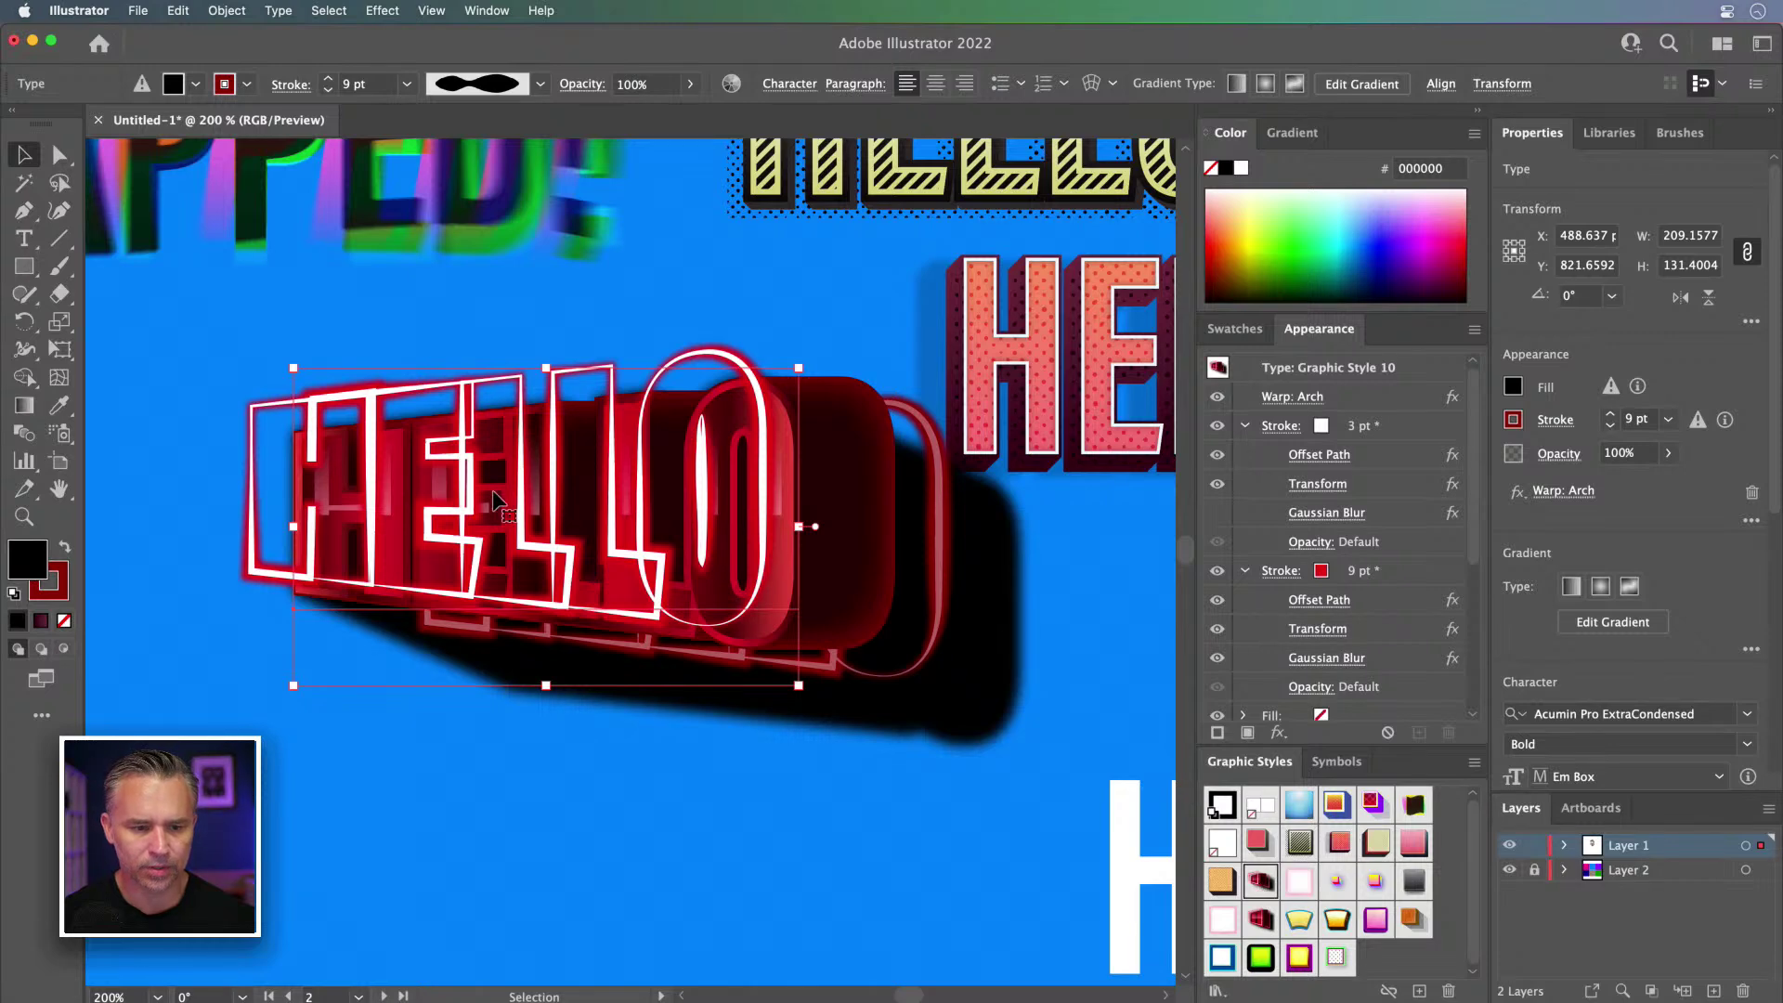
Step: Apply Graphic Style 10 to RAD on the pink artboard and scale the text proportionally to about 385 px wide
key(super+minus)
key(super+minus)
key(super+minus)
key(super+minus)
key(super+minus)
key(super+minus)
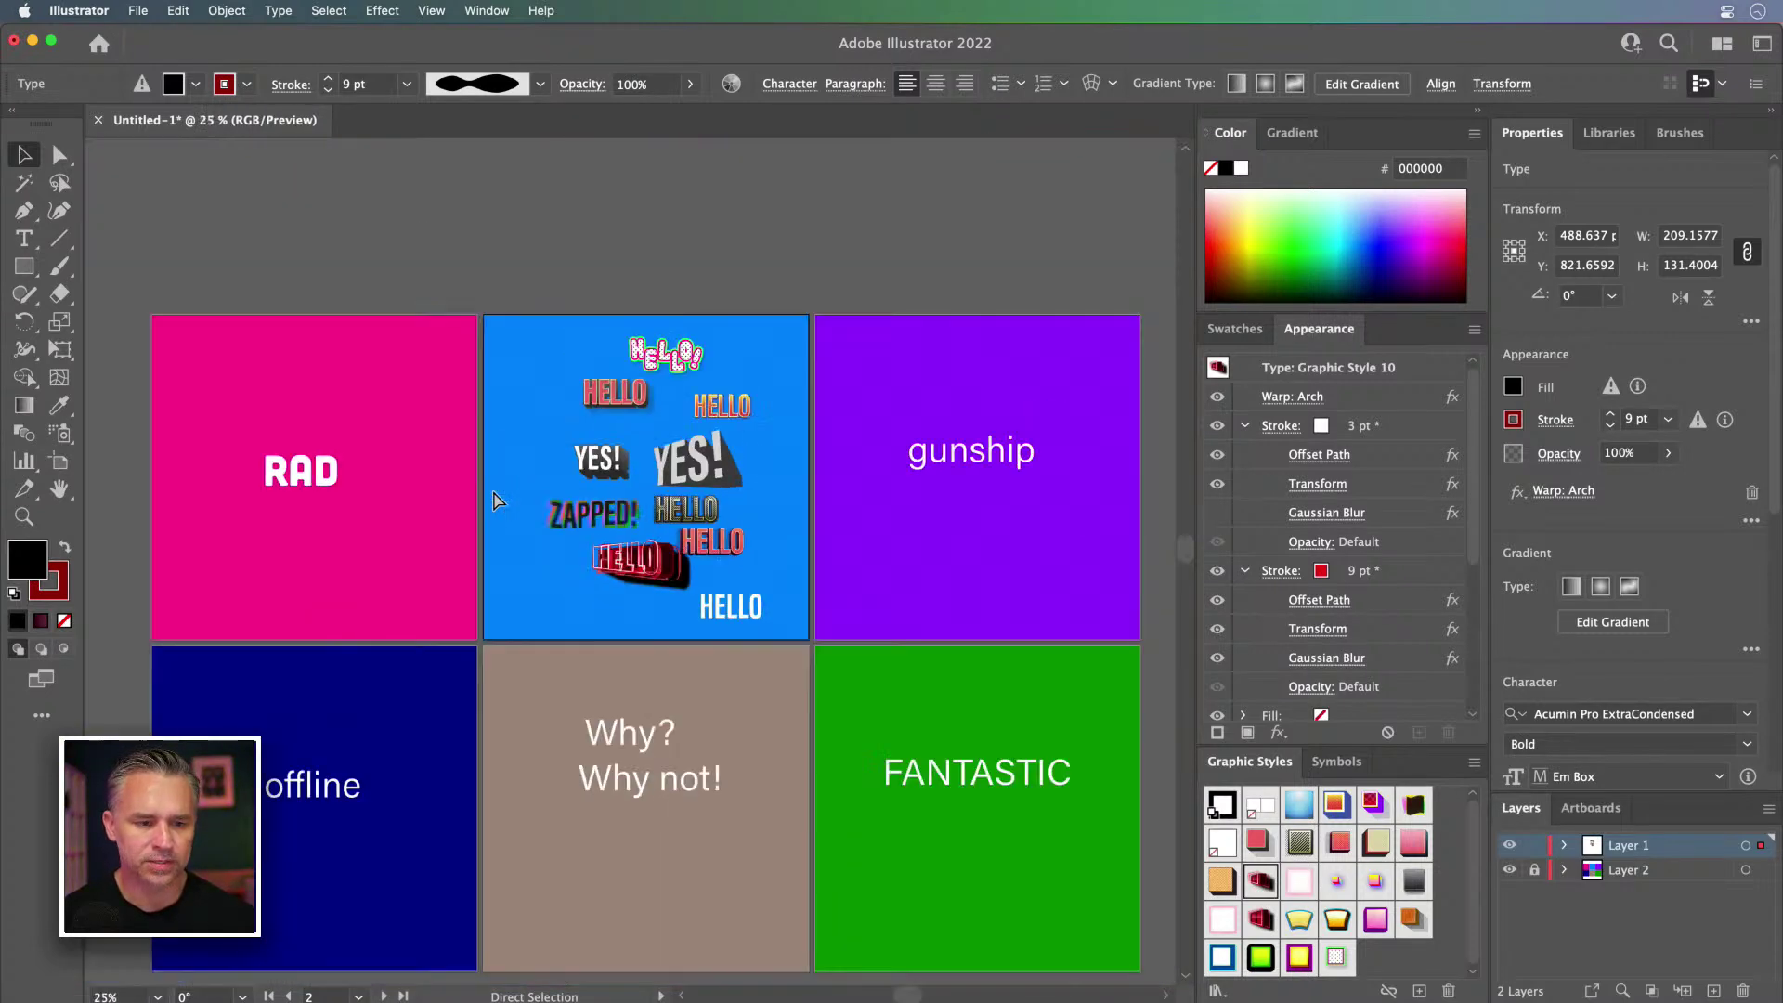
click(302, 478)
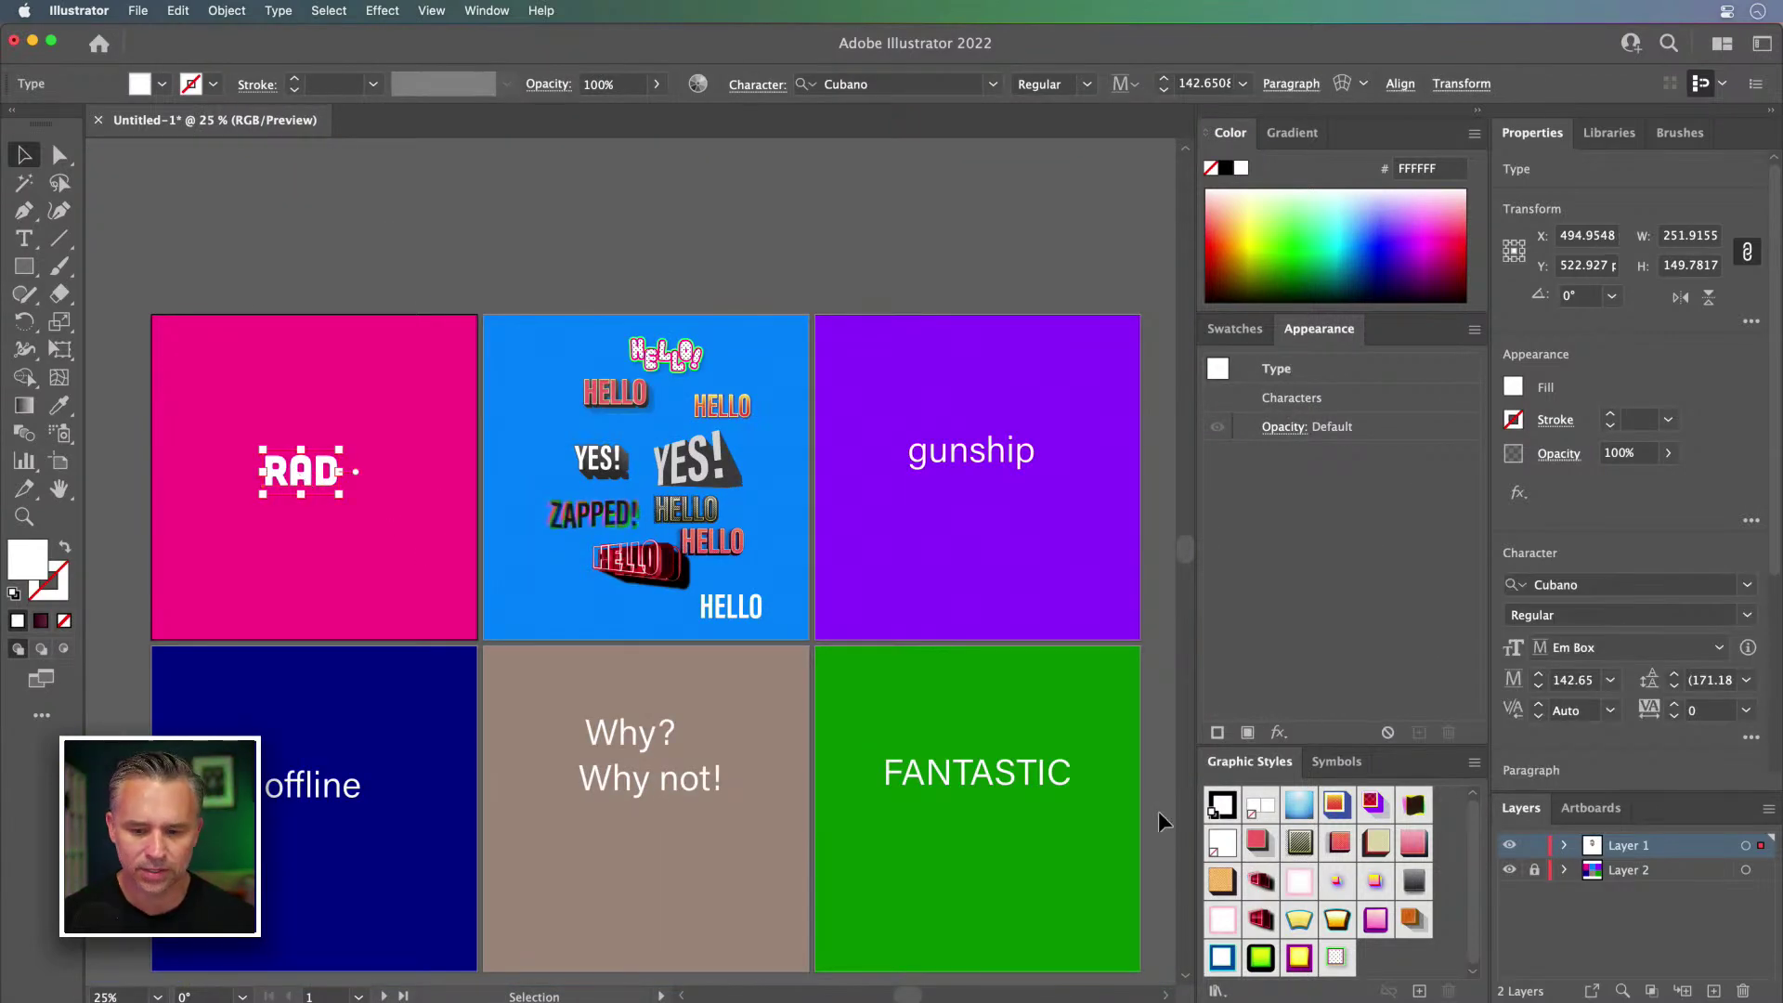
click(1256, 889)
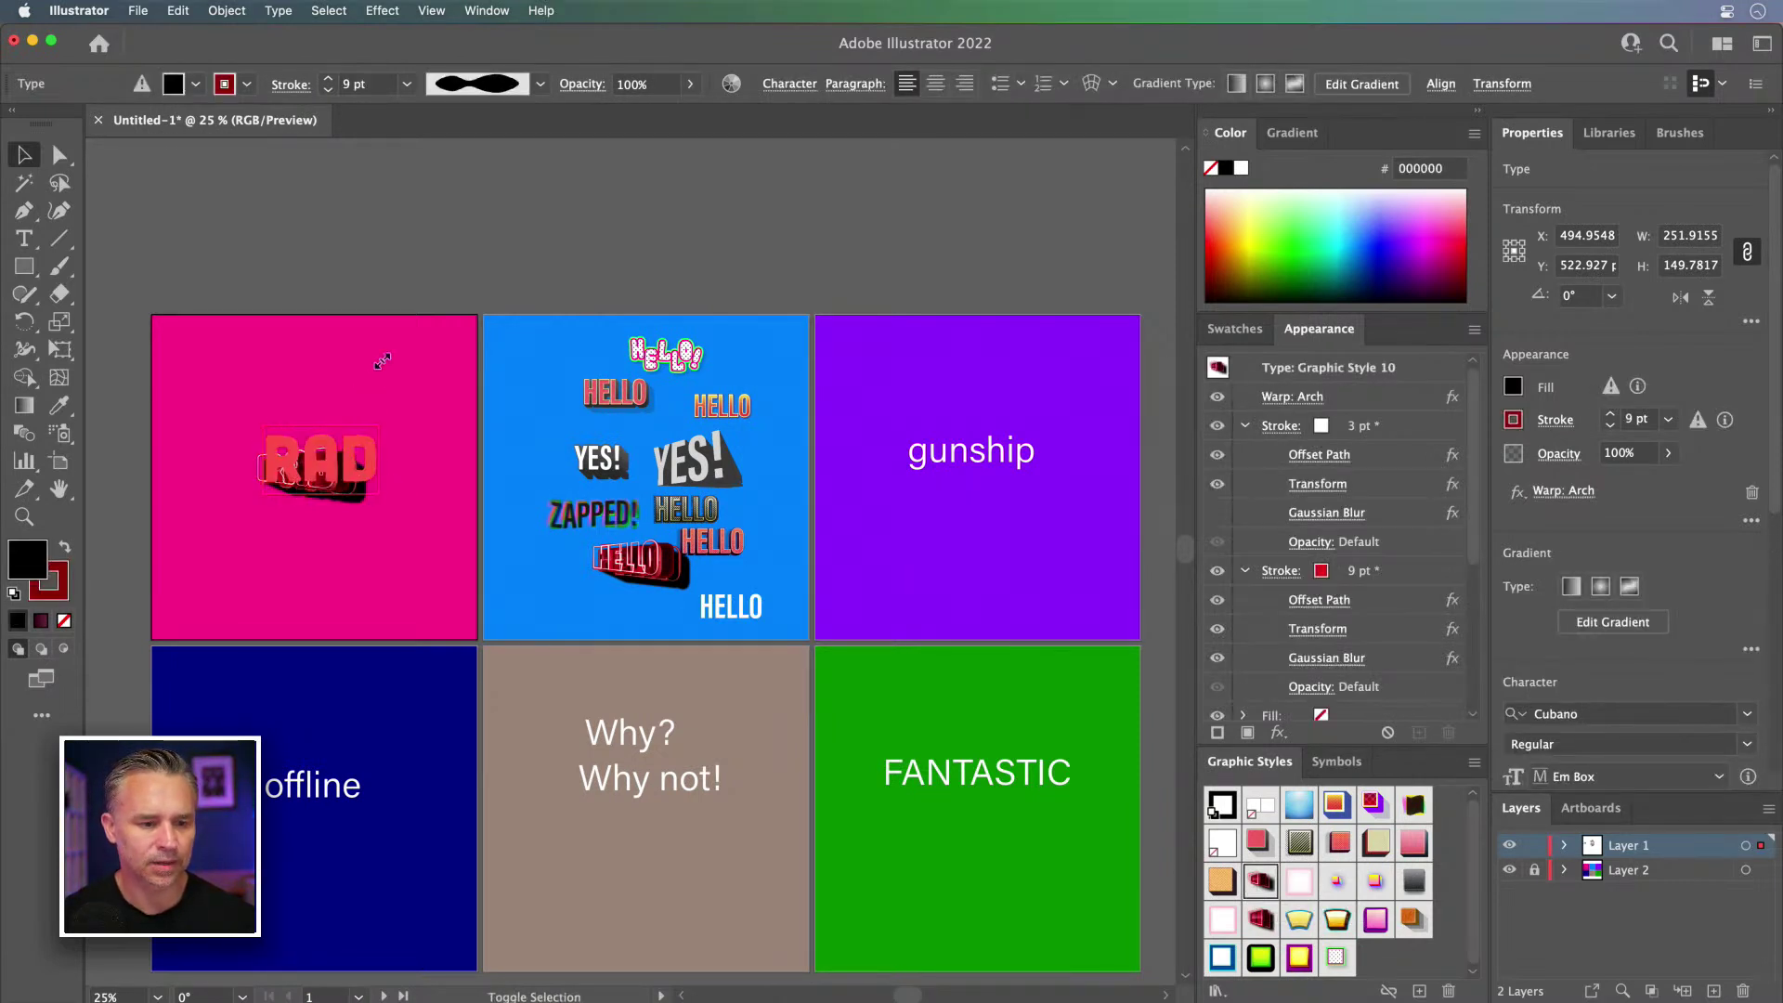
drag(473, 330, 398, 399)
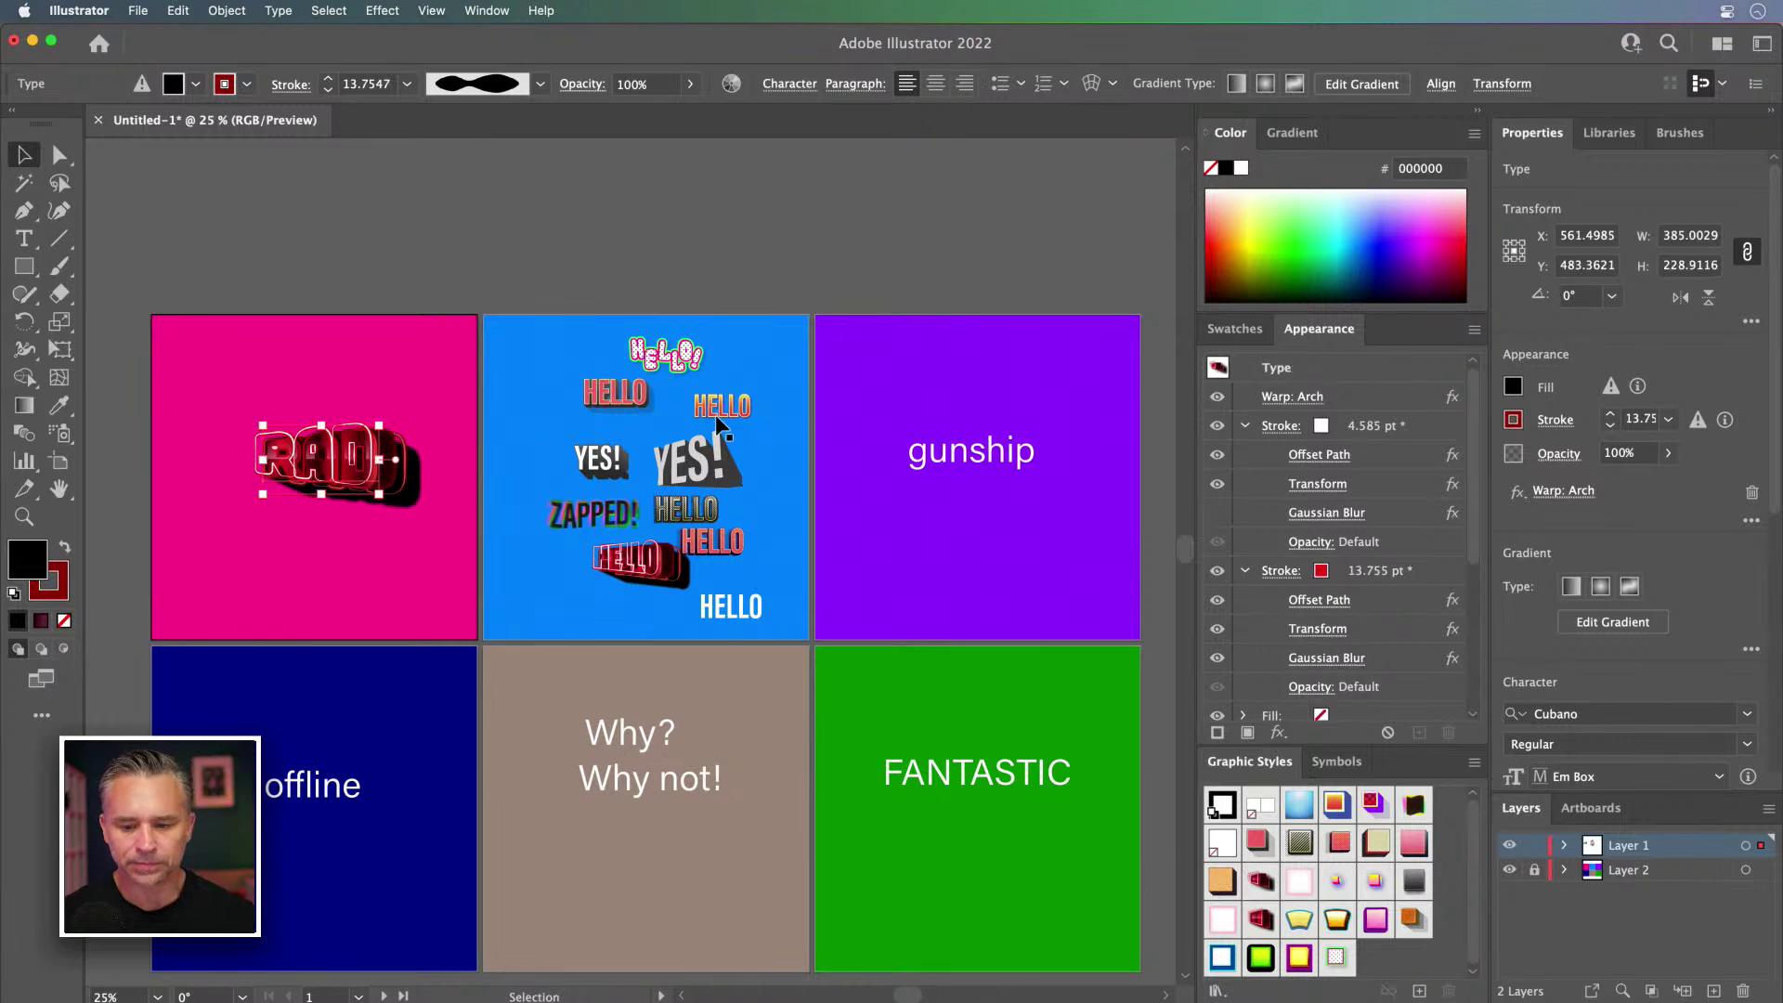
Step: Apply Graphic Style 25 to gunship and Graphic Style 18 to FANTASTIC, trying Graphic Style 19 on FANTASTIC first
click(971, 453)
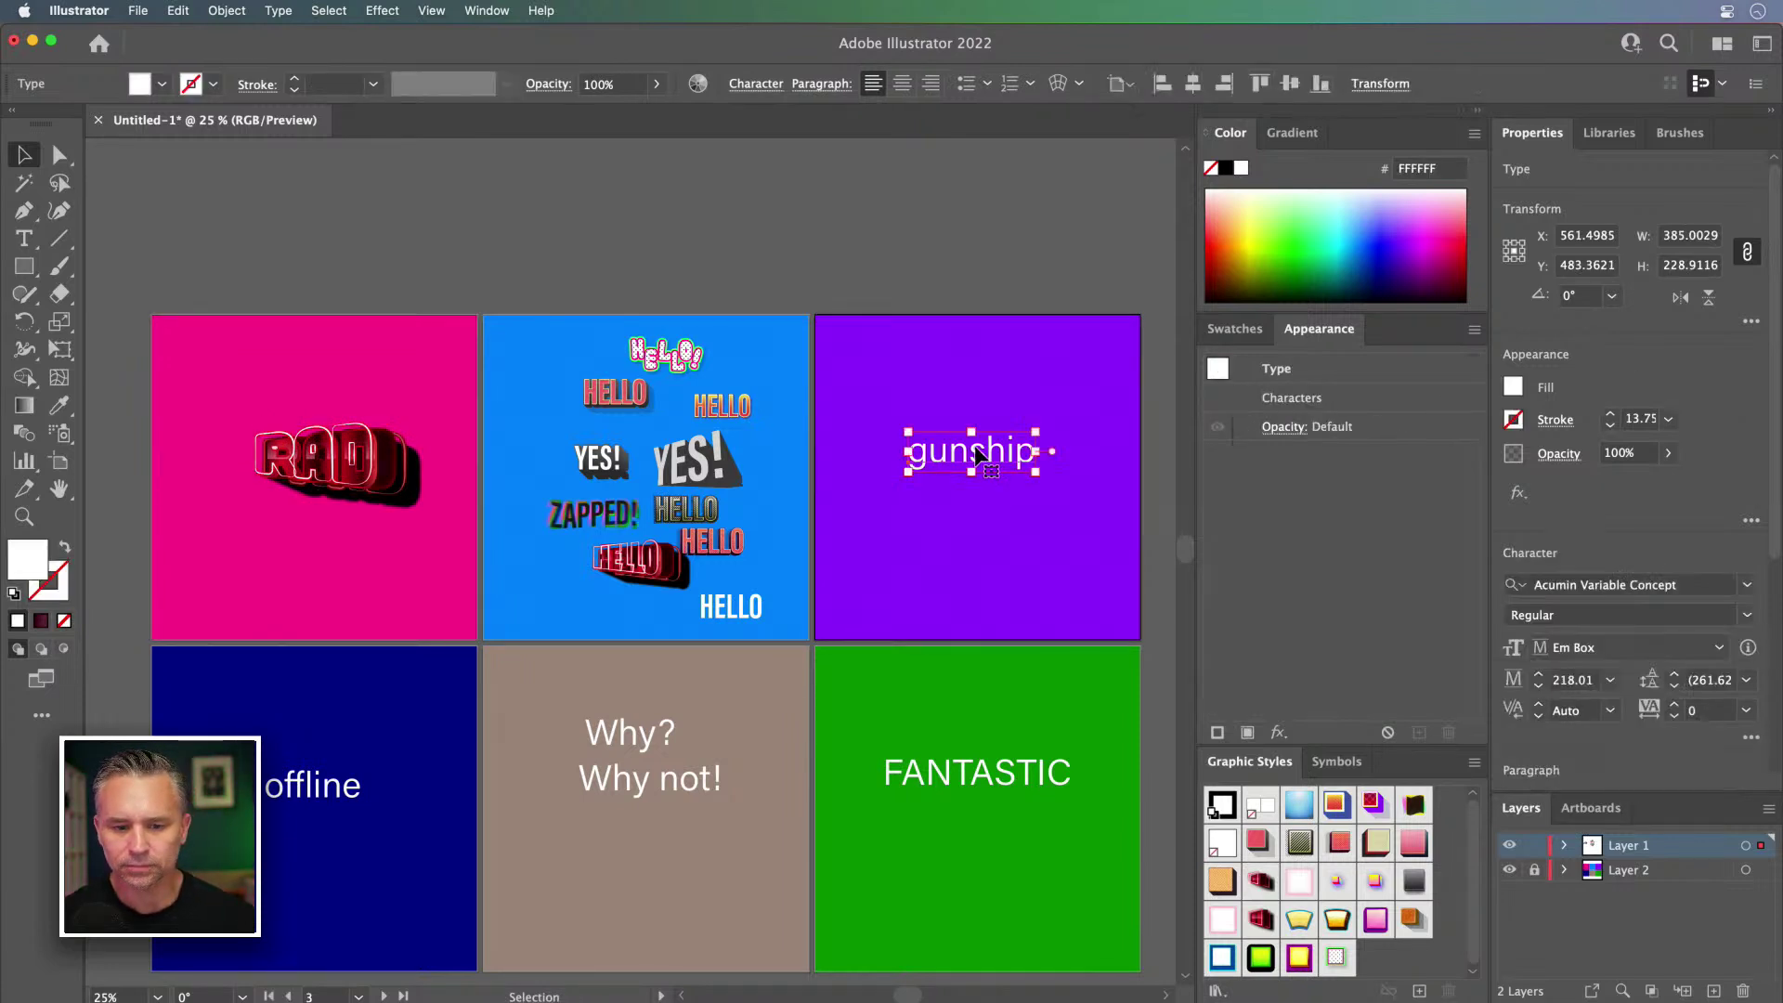
click(1253, 963)
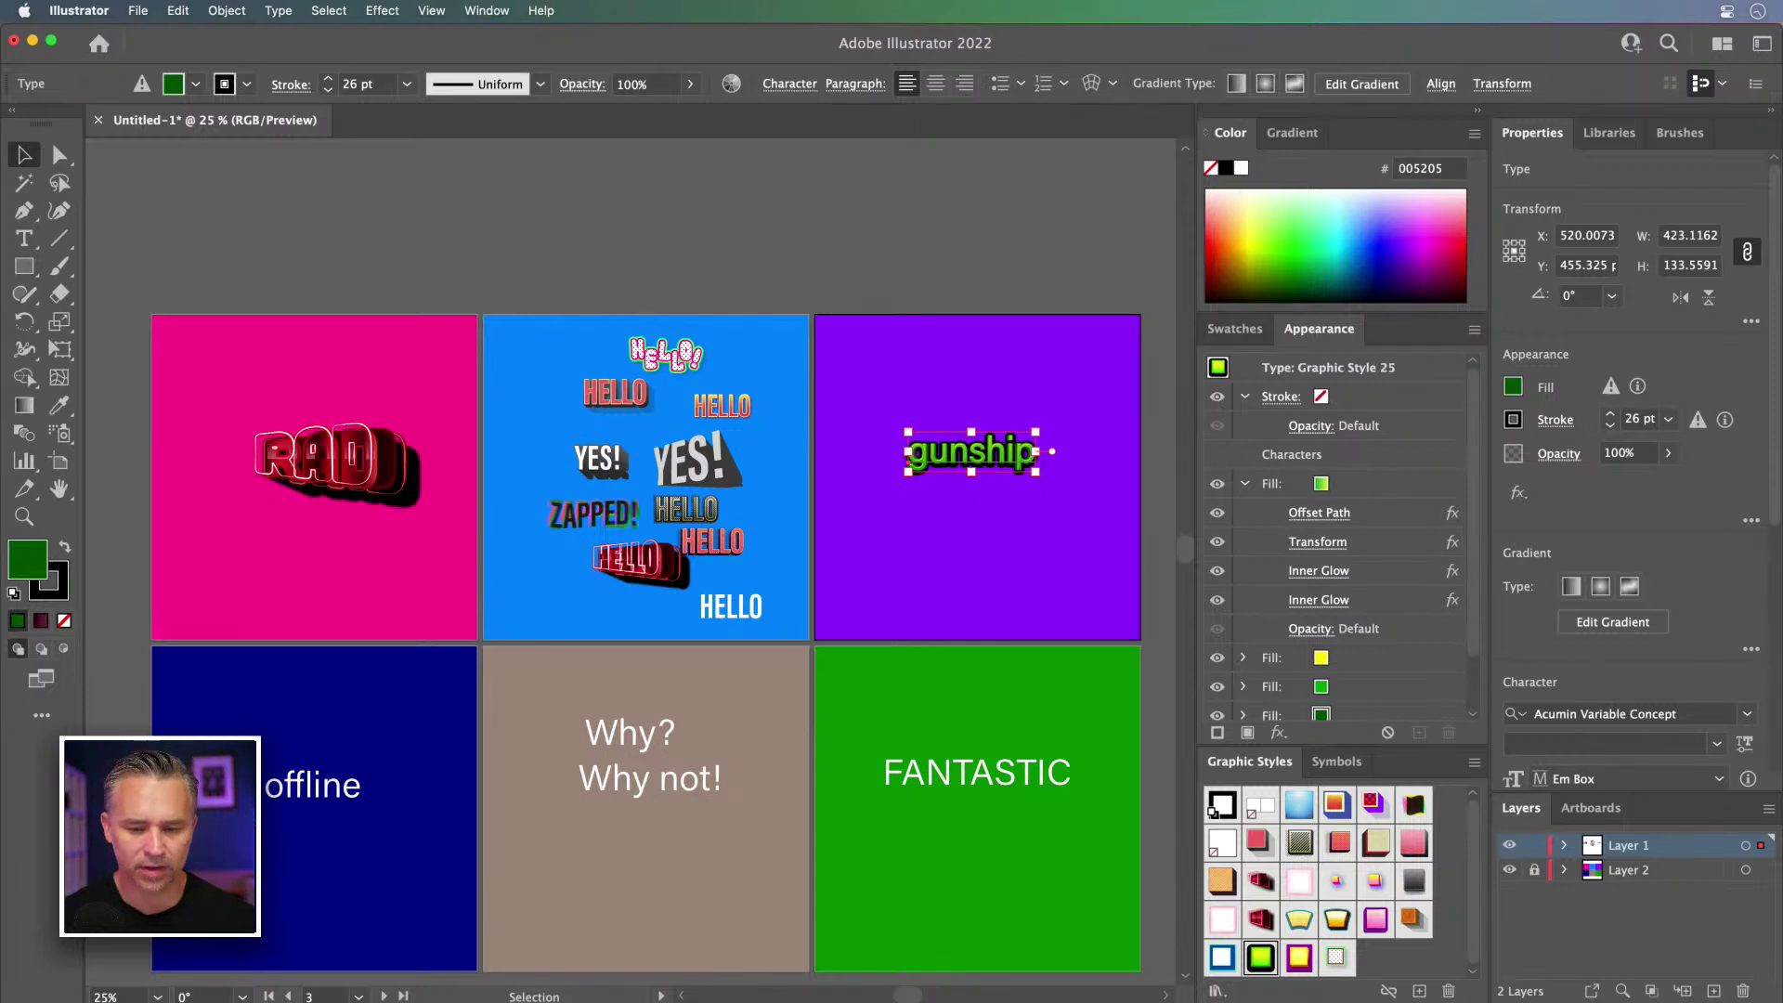
click(997, 769)
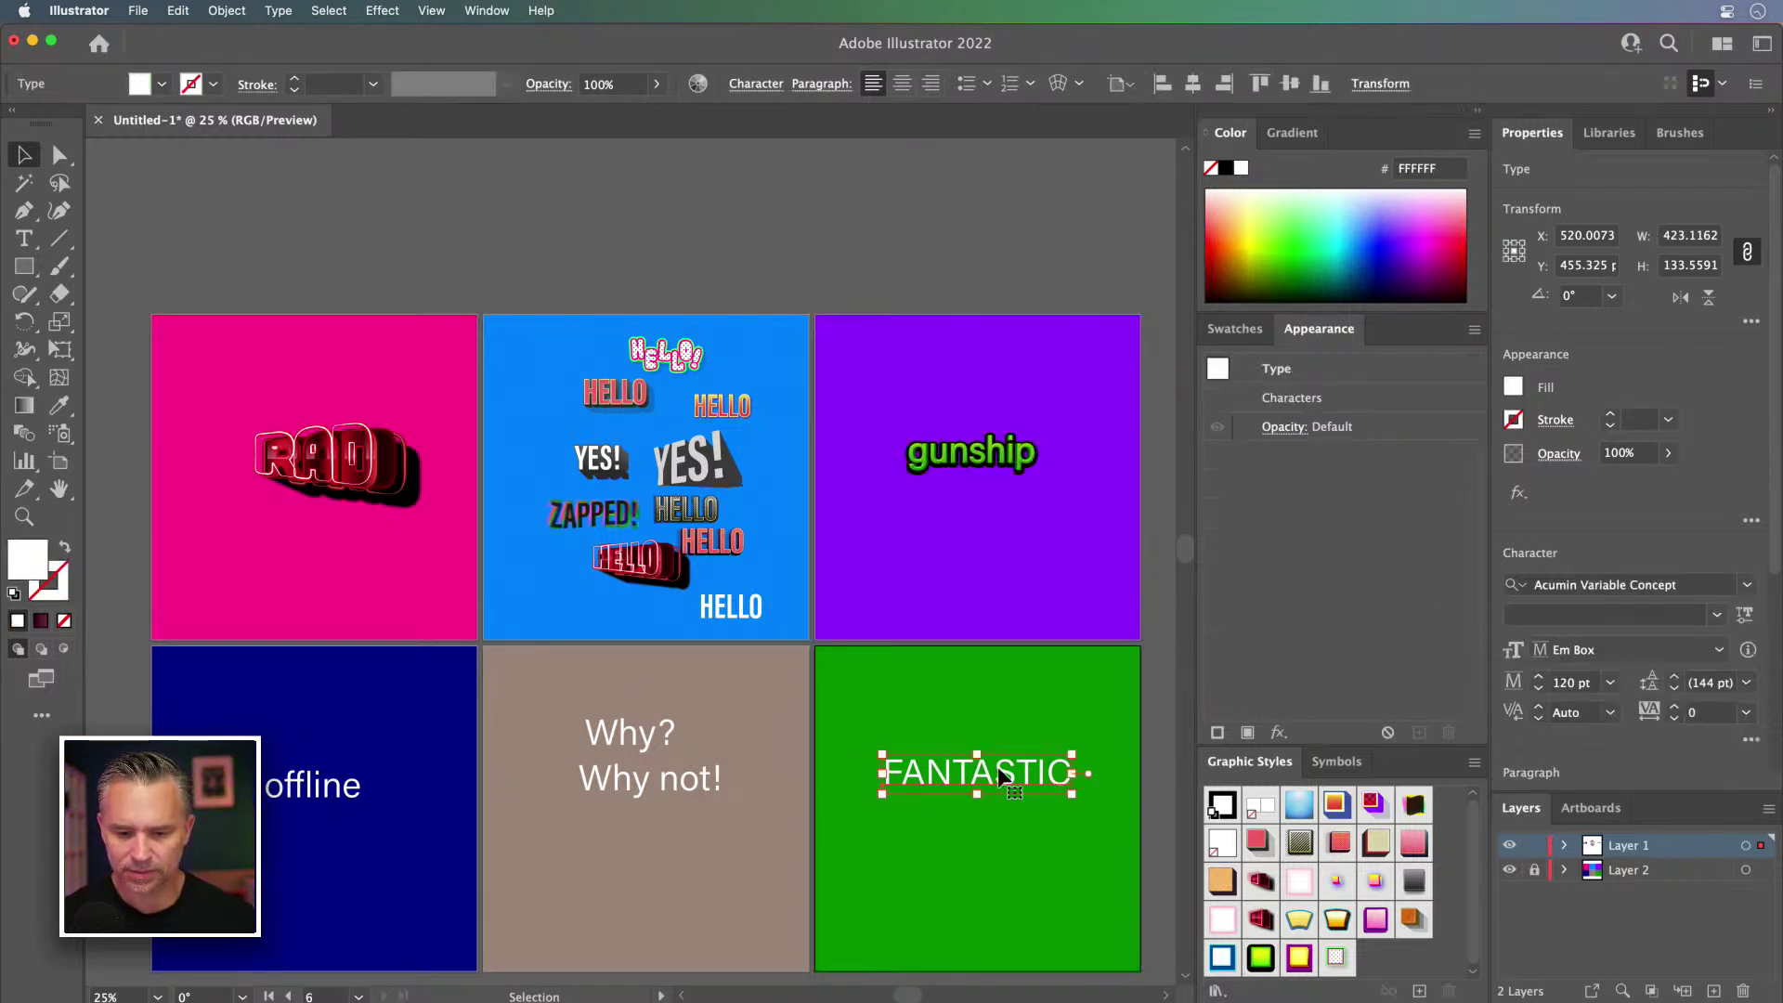
click(1337, 922)
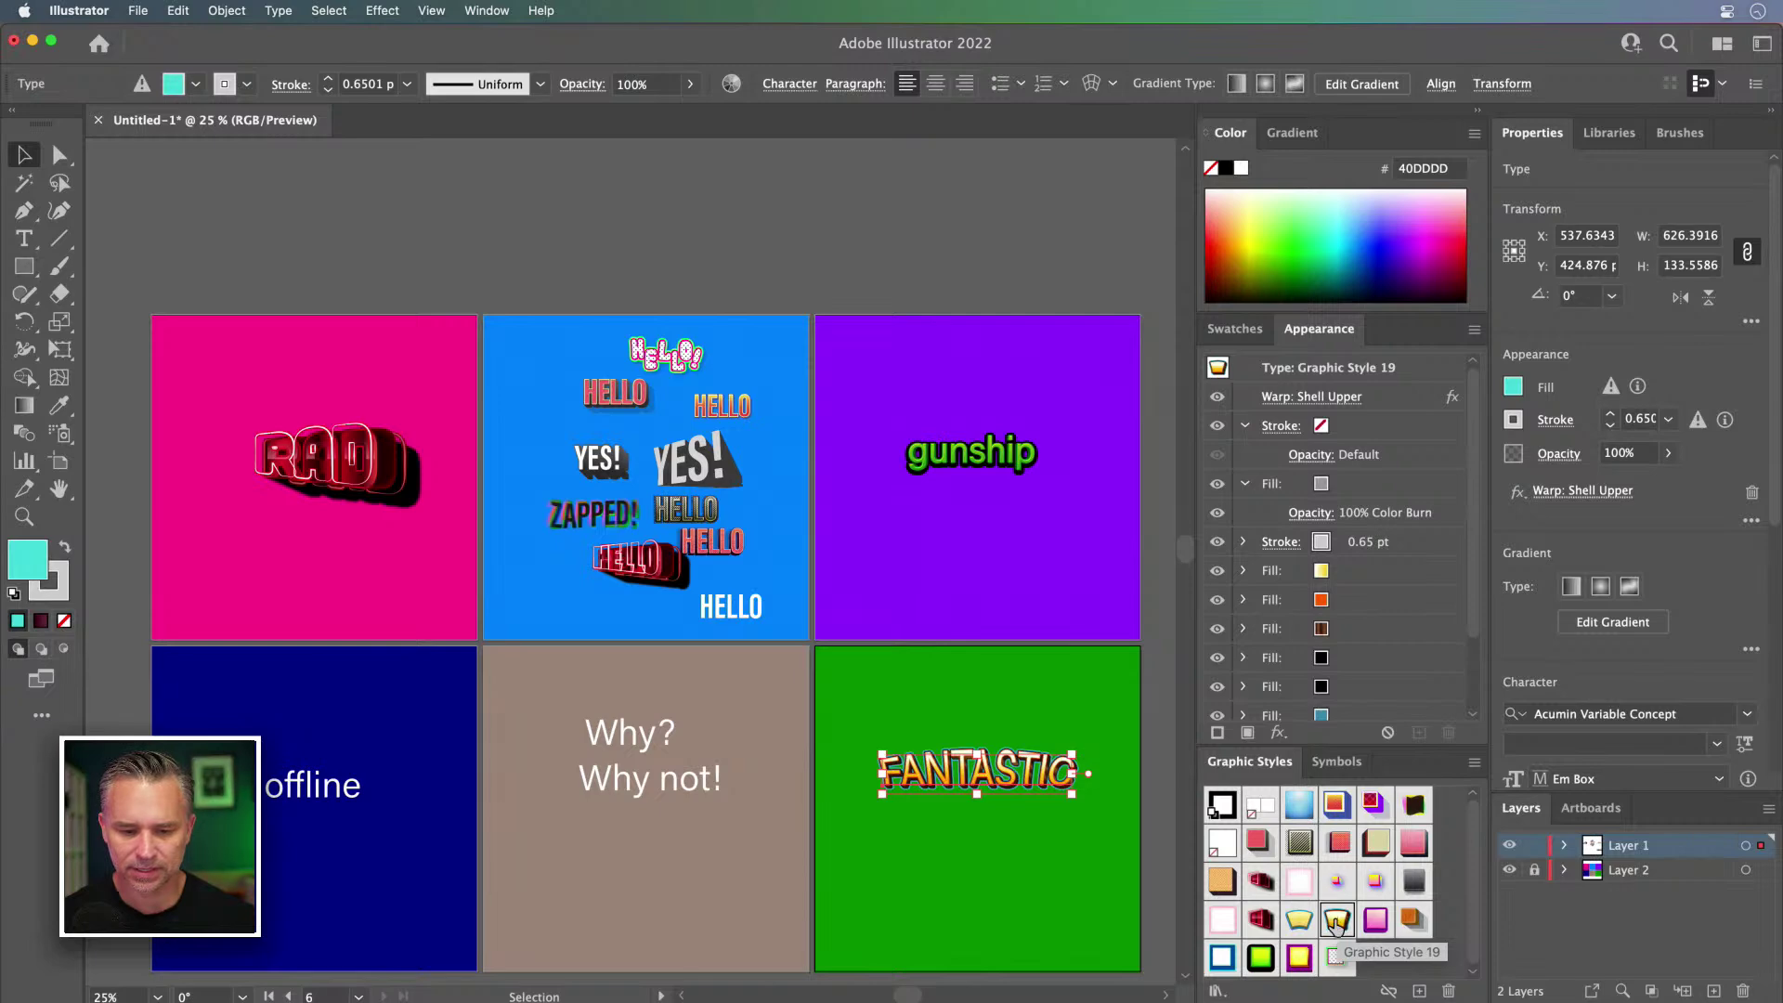
click(1299, 920)
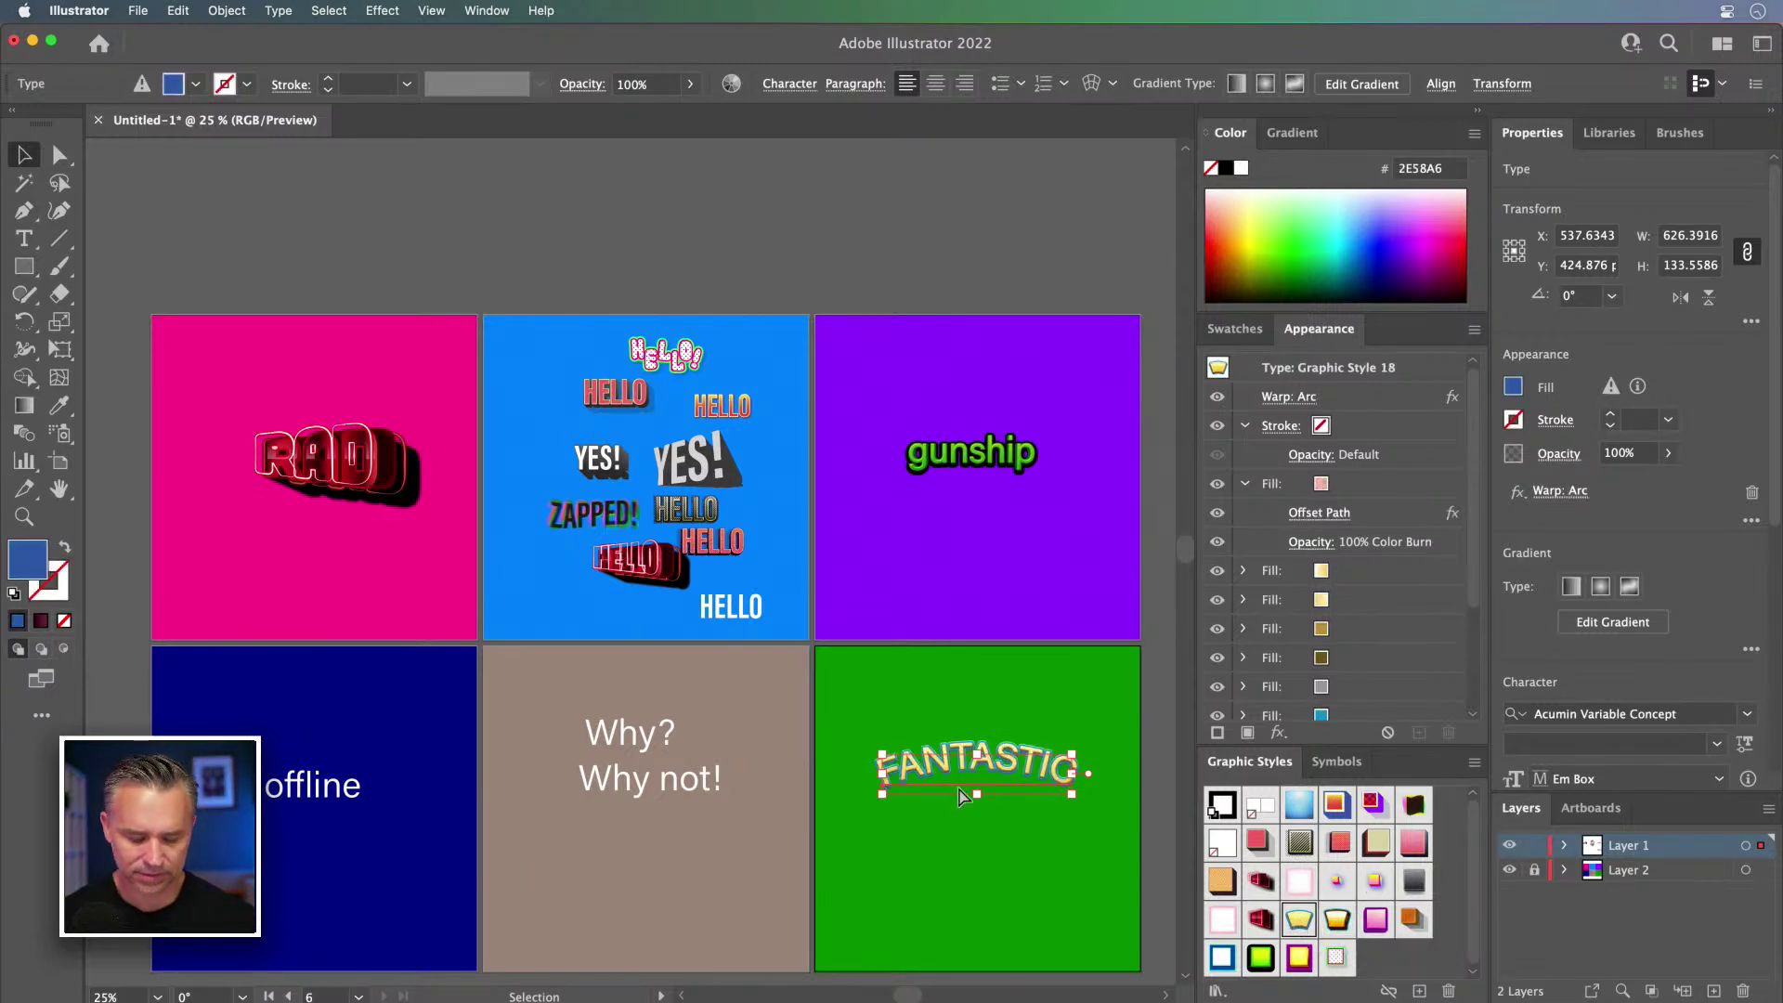
Step: Make the variable font weight of FANTASTIC much heavier and shift the word slightly left on the green artboard
key(super+equal)
key(super+equal)
key(super+equal)
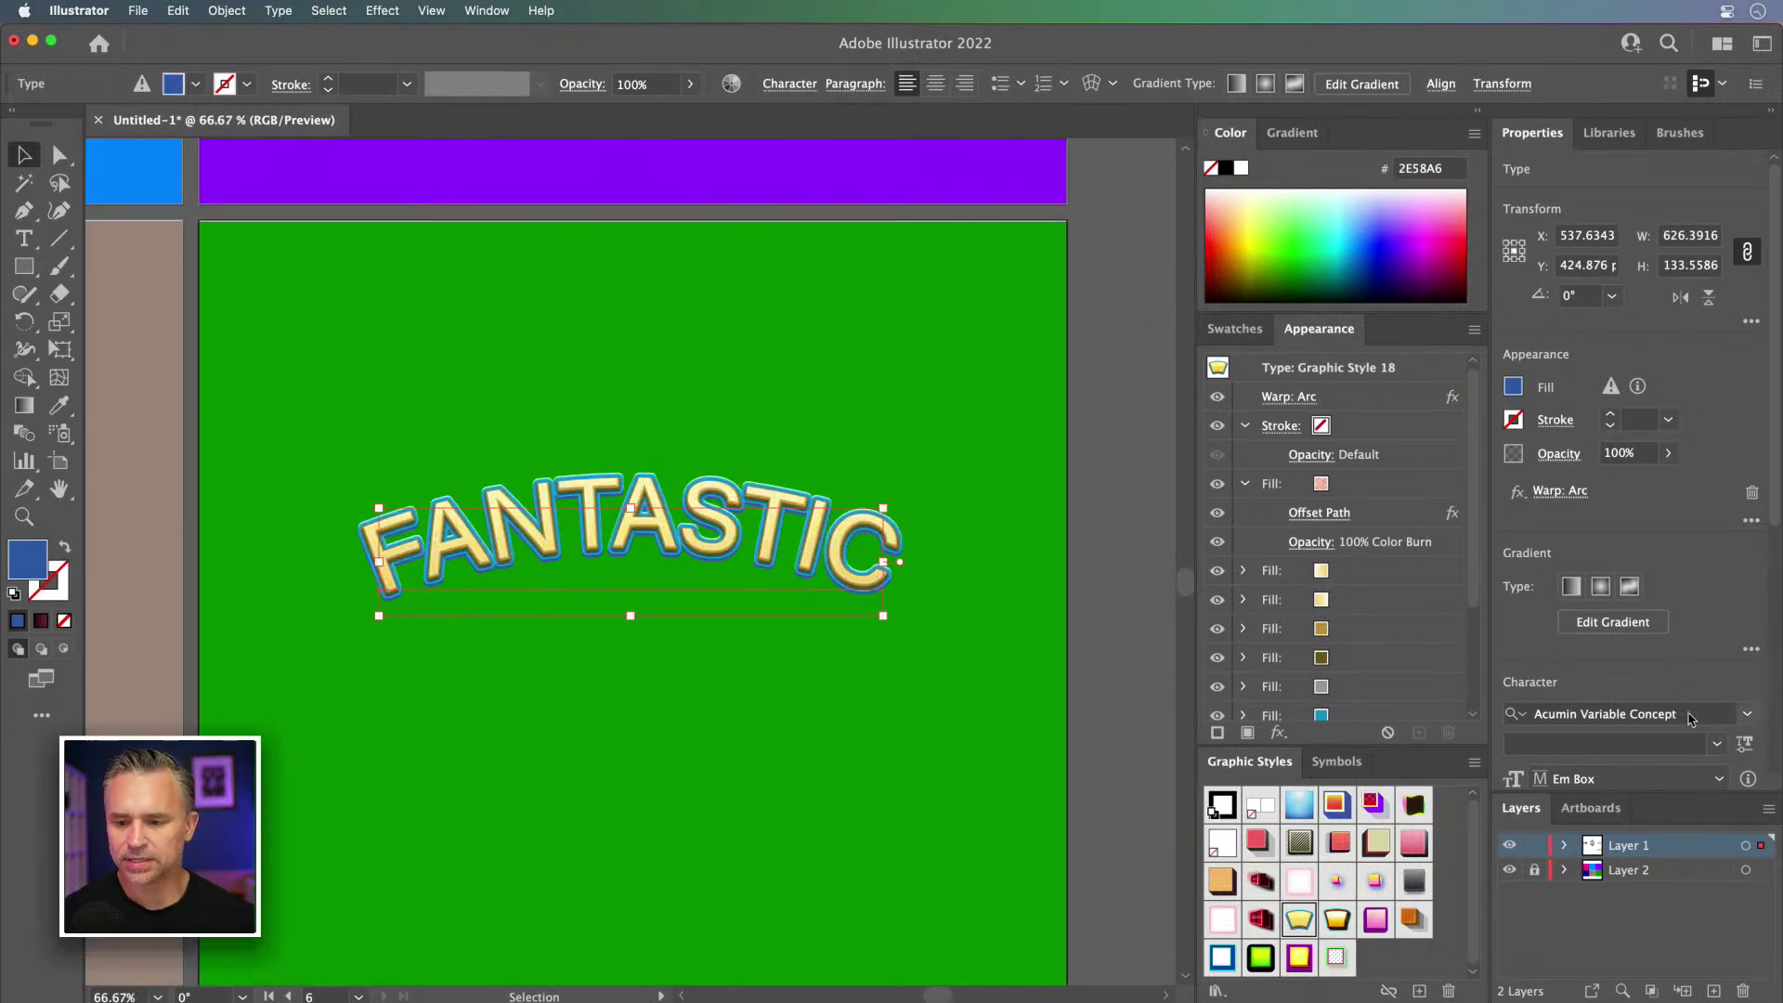
click(1744, 743)
drag(1559, 814, 1660, 810)
key(Escape)
key(super+equal)
key(super+equal)
key(super+equal)
key(super+minus)
key(super+minus)
key(super+minus)
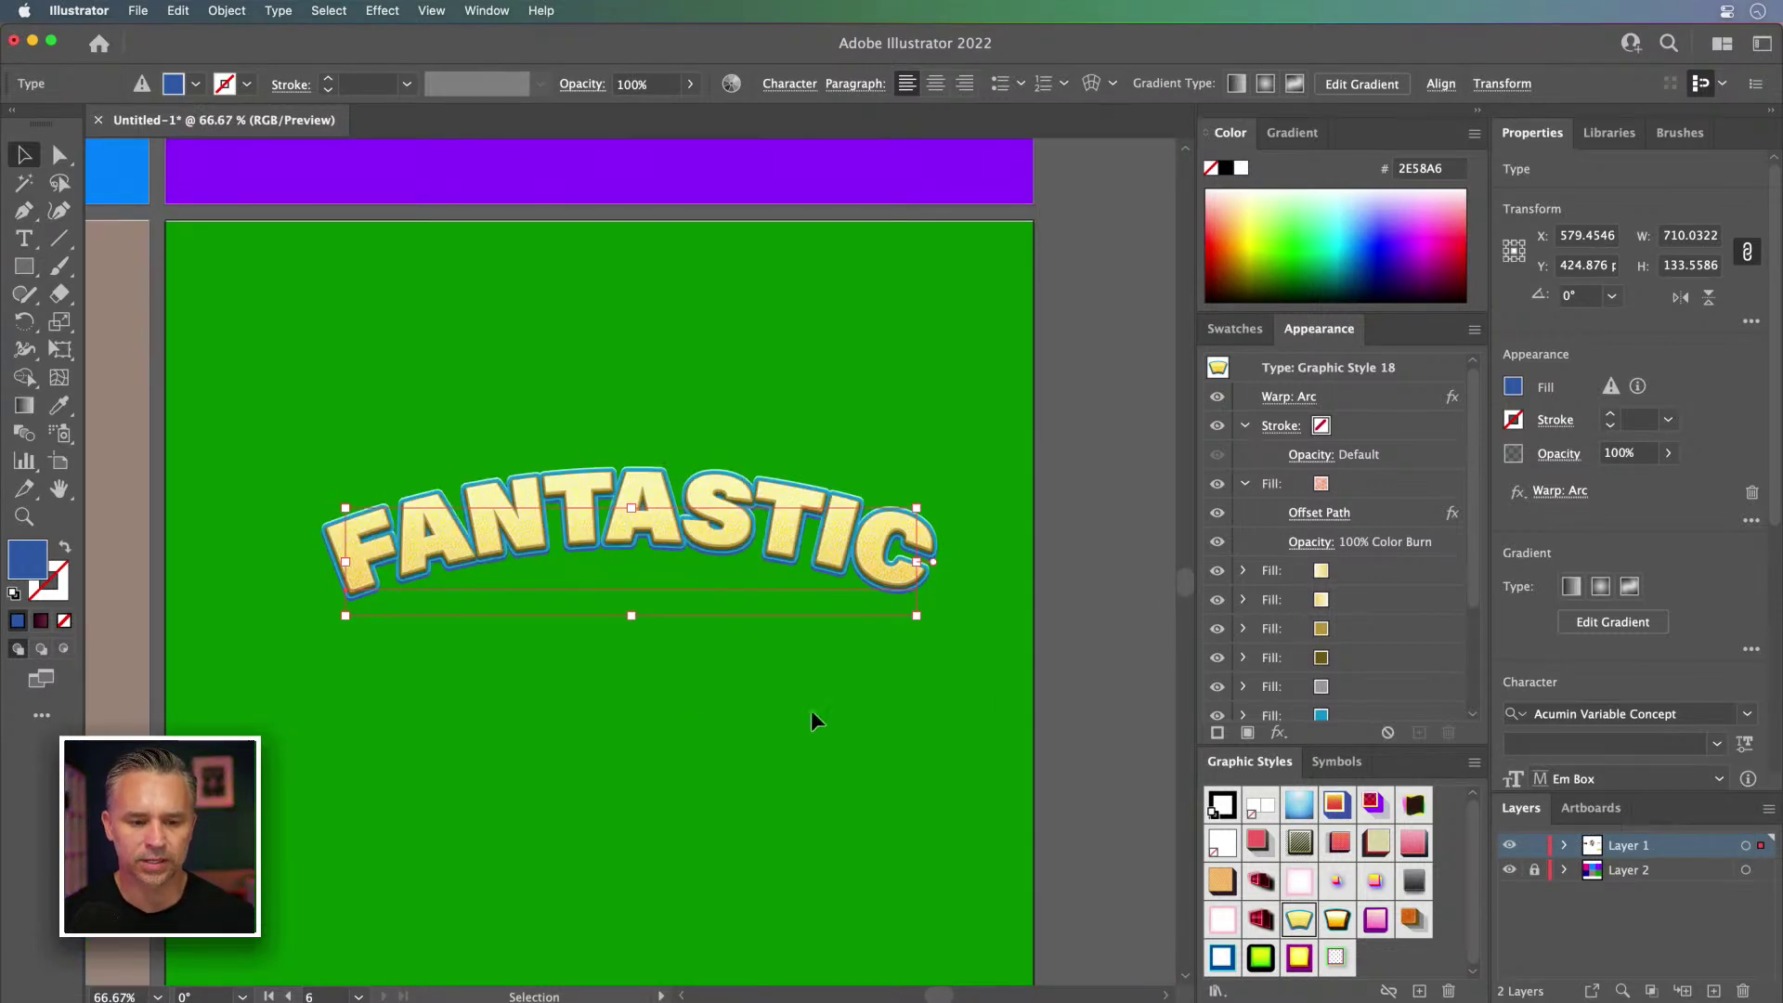
scroll(811, 715, left, 5)
drag(730, 470, 717, 463)
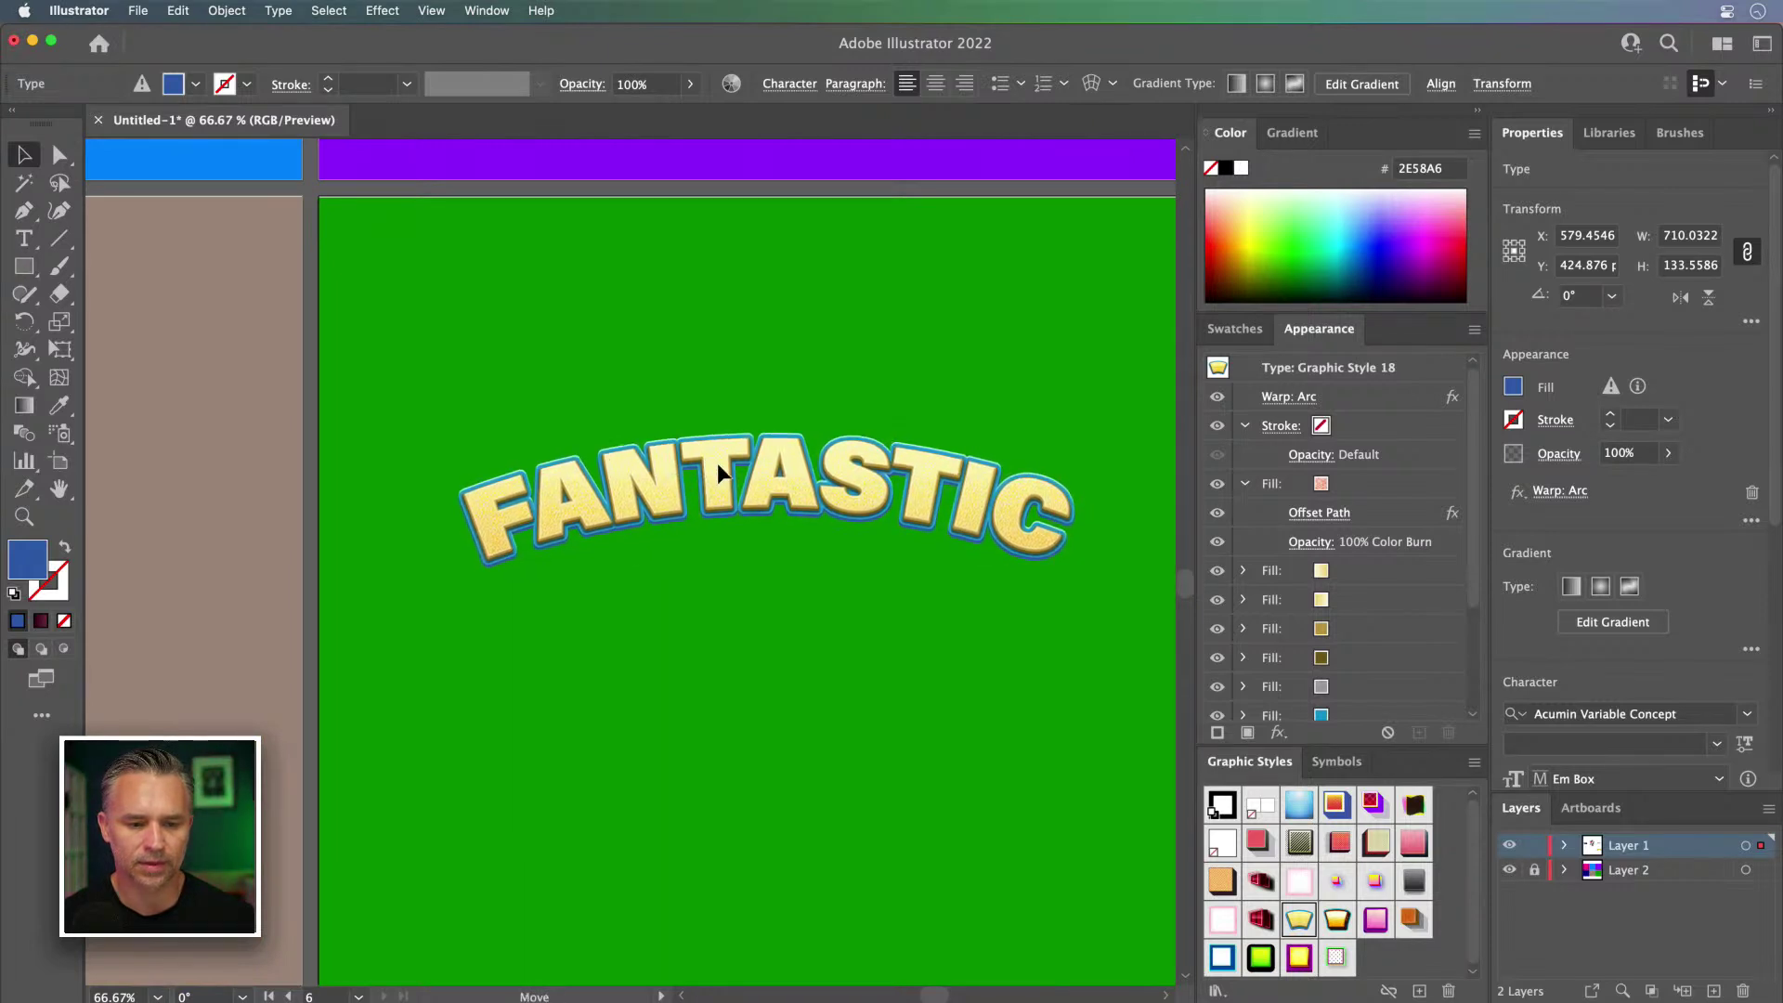
Step: Add the text 5 below FANTASTIC, enlarge it to about 229 px wide, and center it under the word
key(t)
click(688, 647)
text(%)
key(BackSpace)
text(5)
click(25, 155)
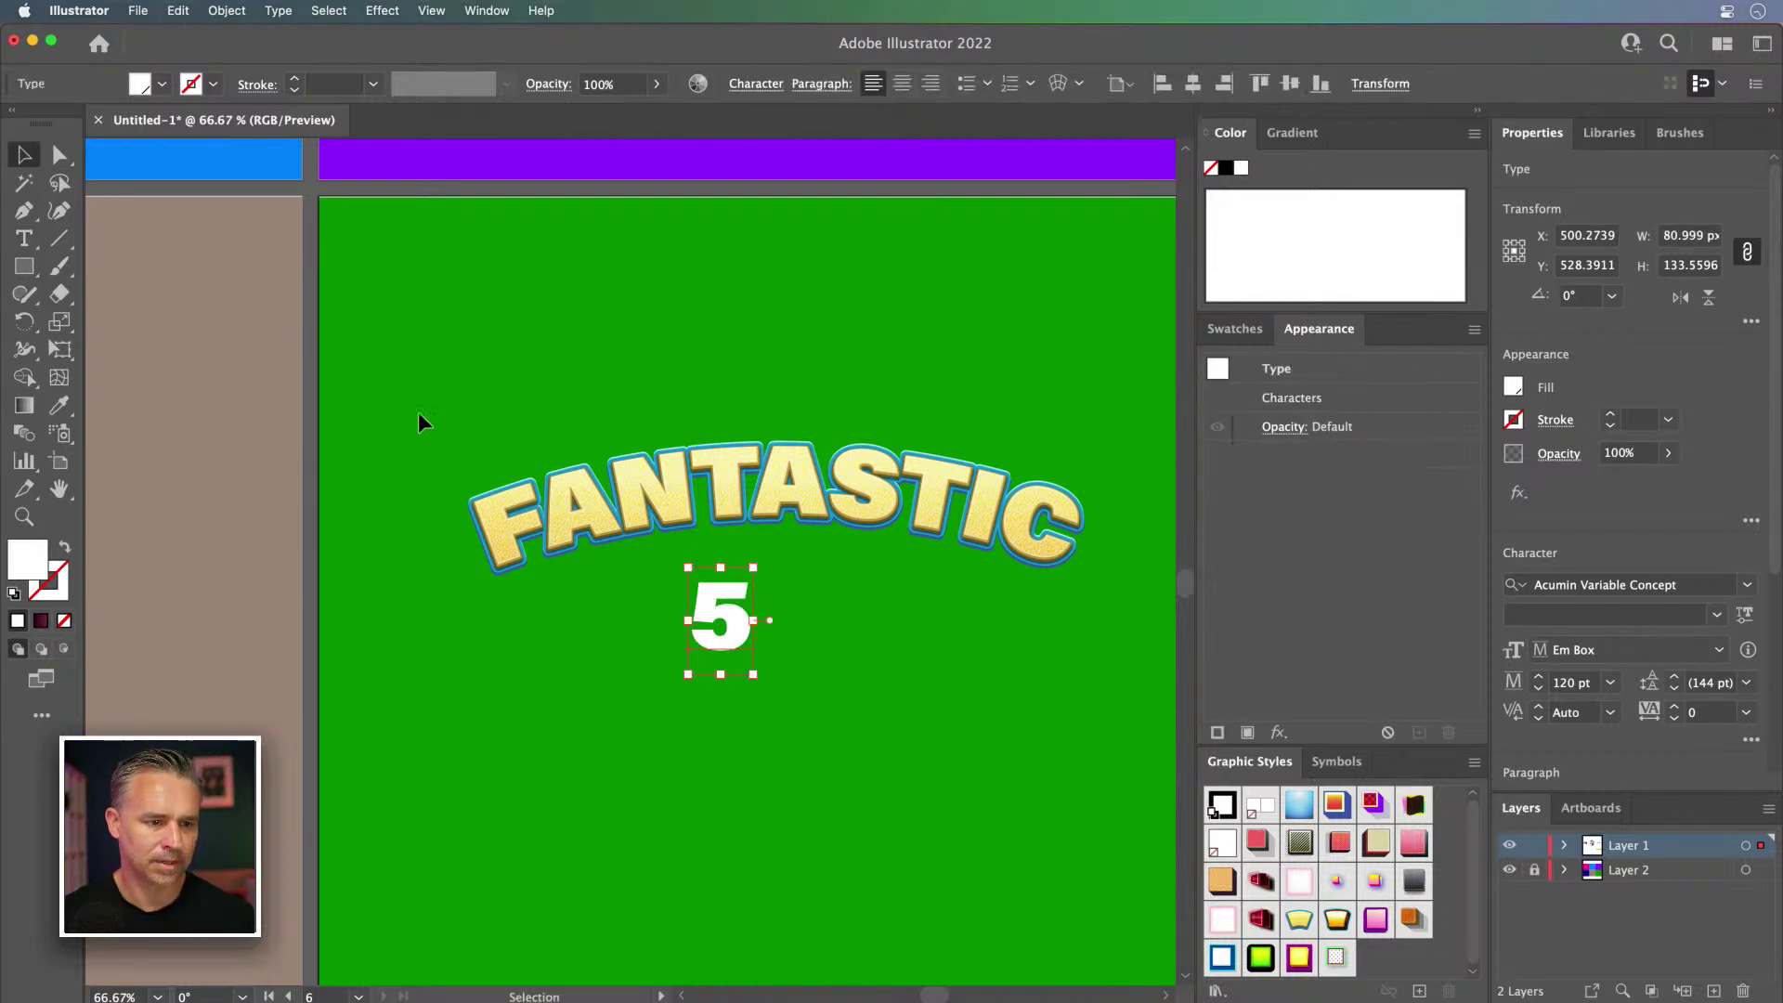
drag(750, 675, 821, 768)
drag(702, 644, 726, 616)
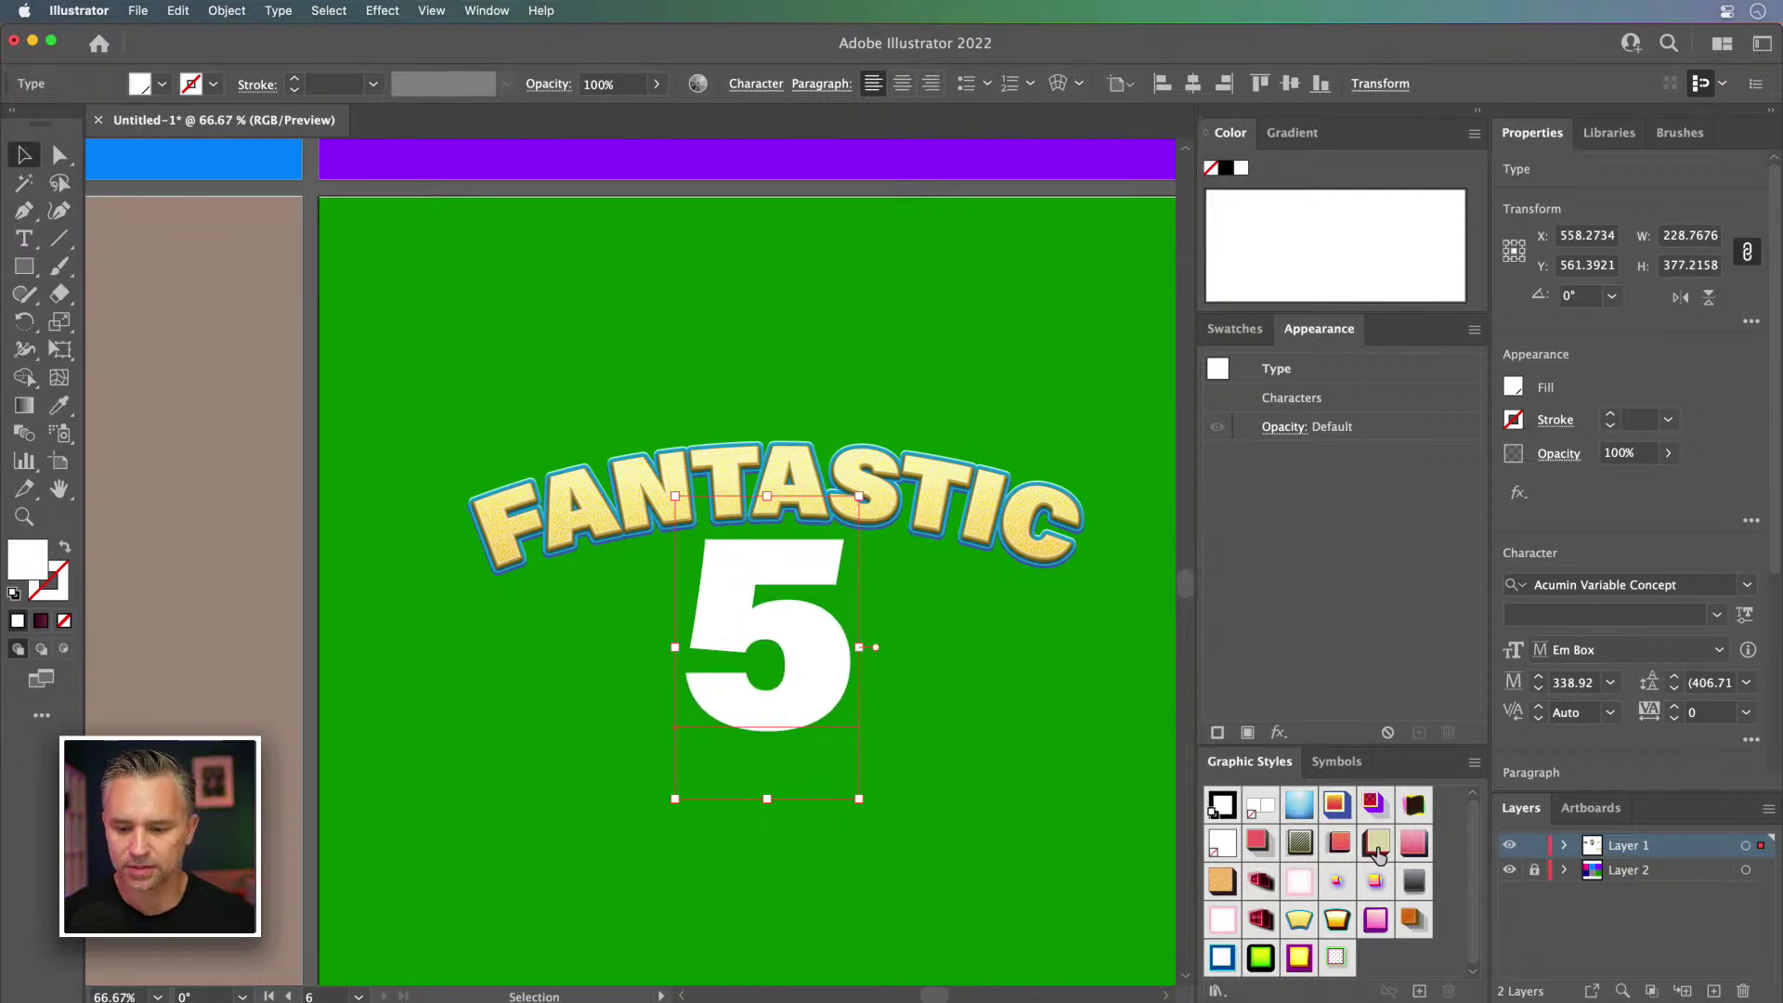
Step: Apply Graphic Style 20 to the 5 and place a duplicate of FANTASTIC directly above the original word
click(1371, 919)
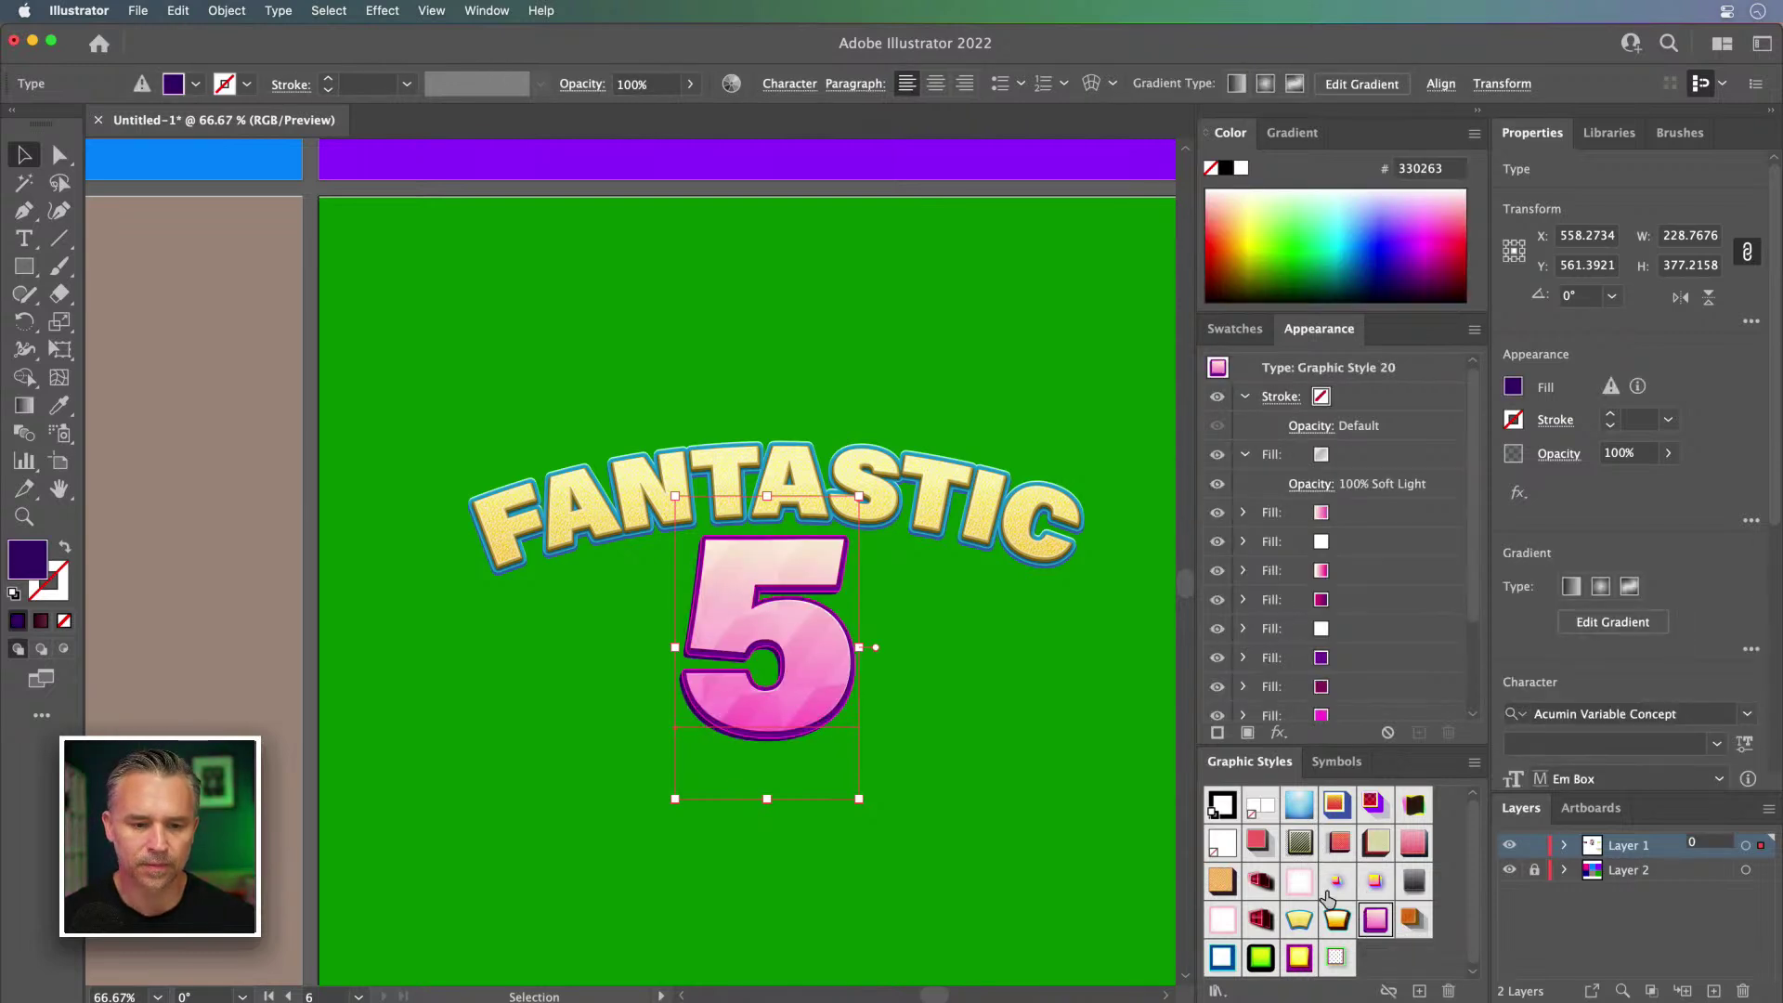
click(592, 426)
click(638, 514)
drag(638, 514, 638, 405)
Step: Change the upper FANTASTIC copy to THE, scale it down to about 139 px wide and center it just above FANTASTIC
double_click(814, 398)
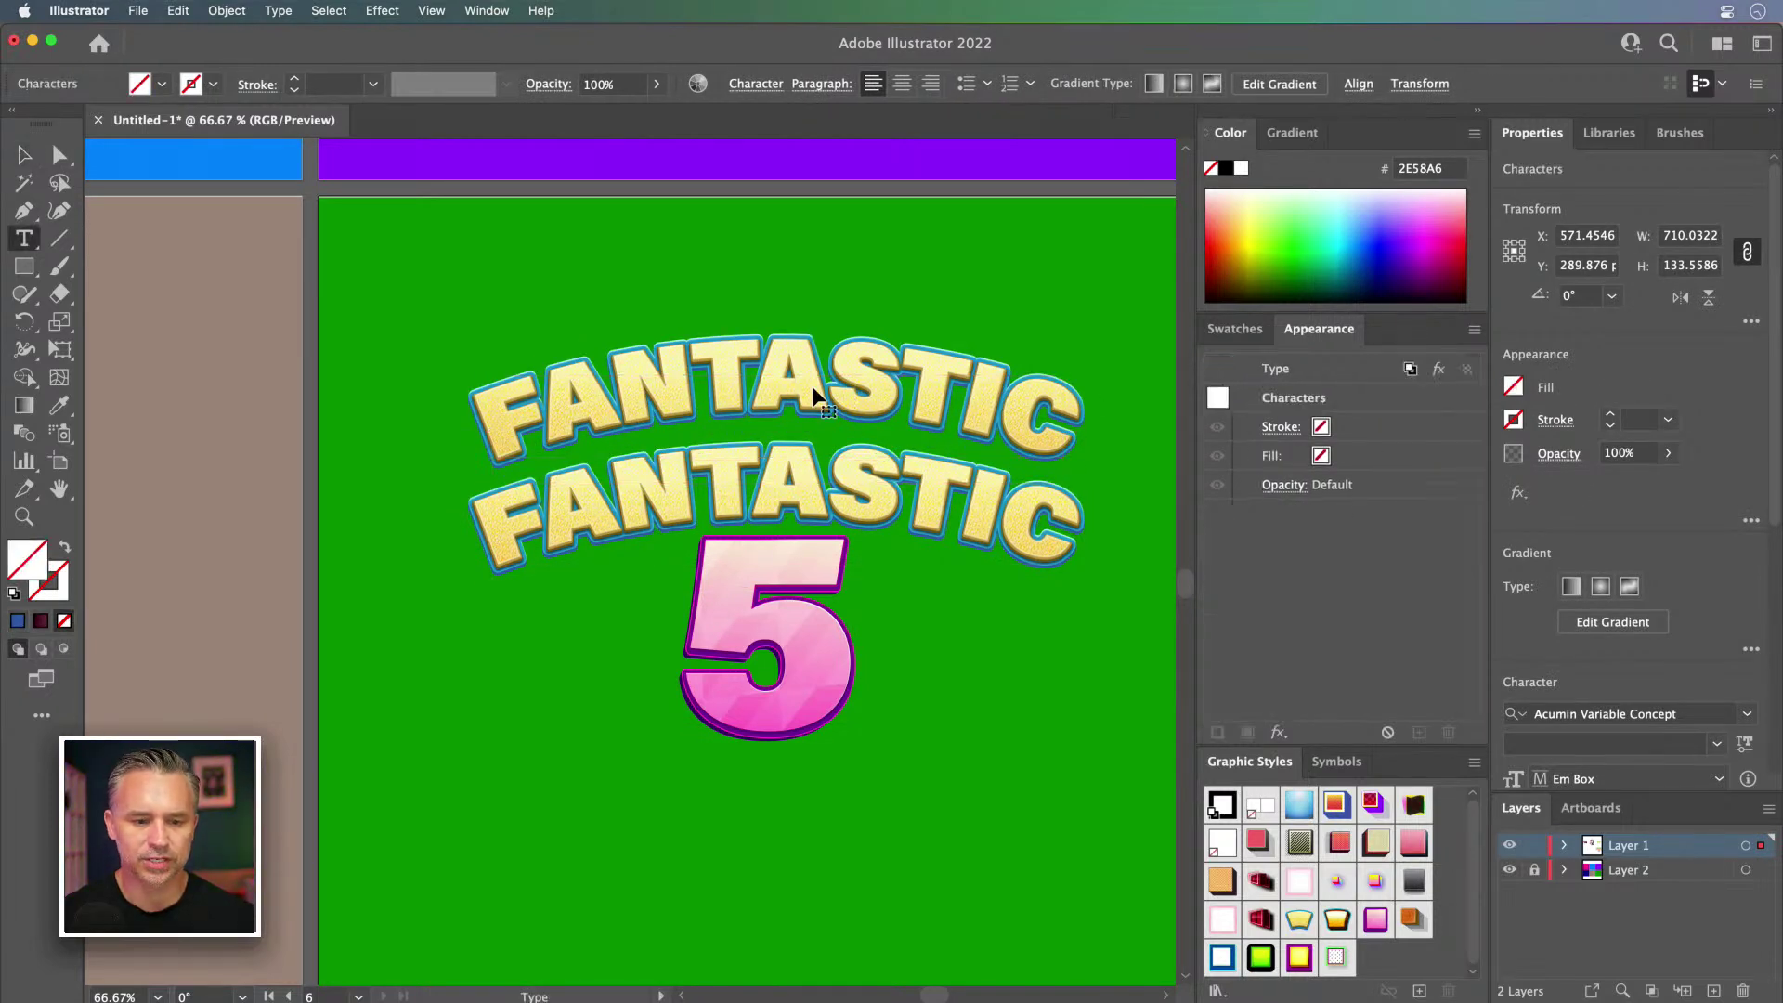
key(super+a)
text(THE)
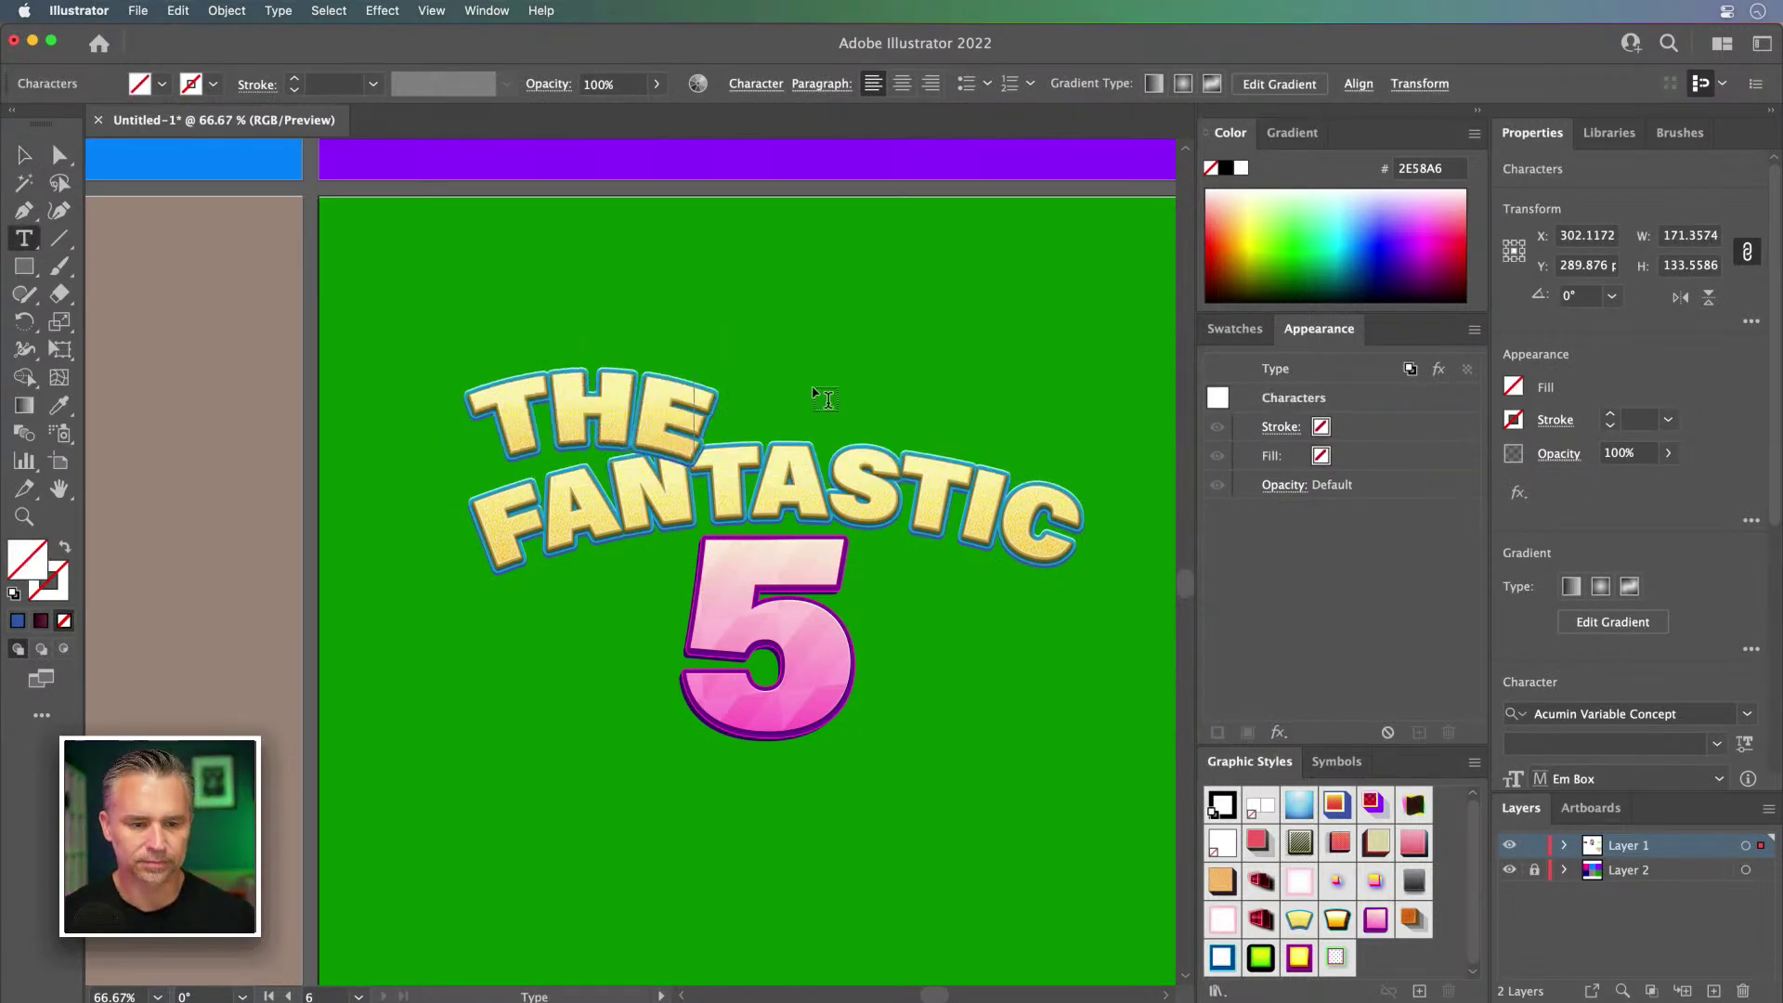
click(24, 155)
drag(499, 396, 721, 399)
click(783, 444)
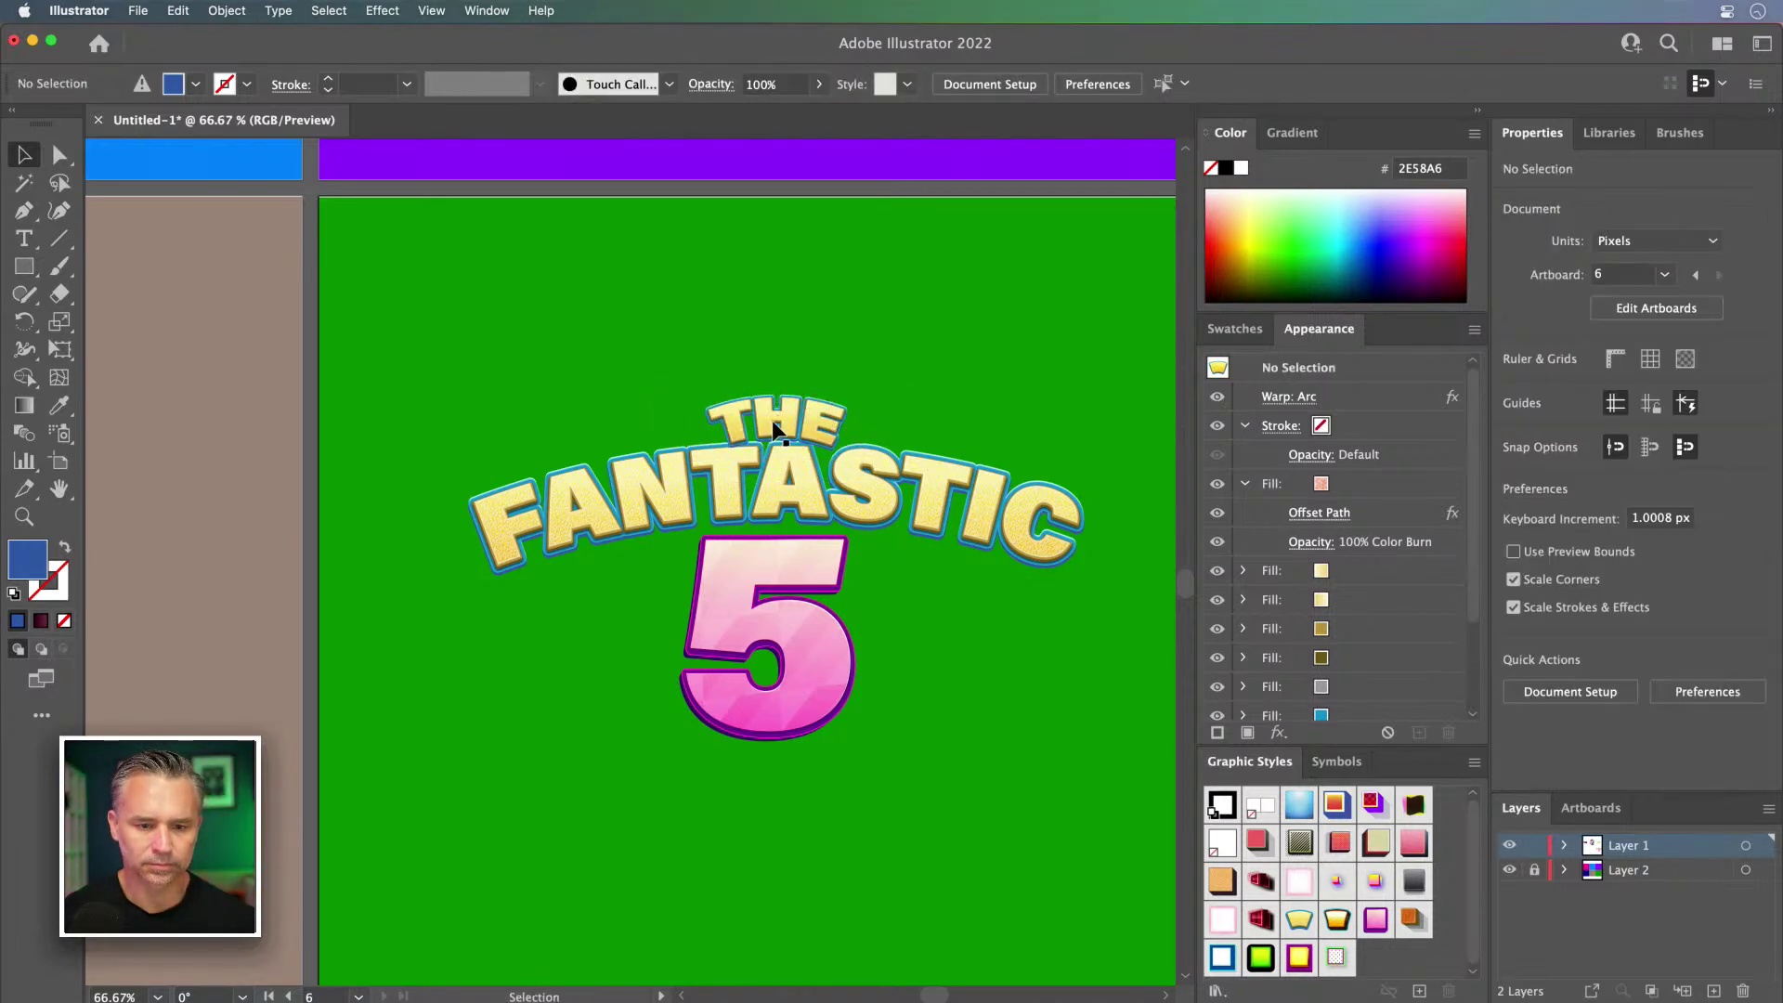
click(772, 405)
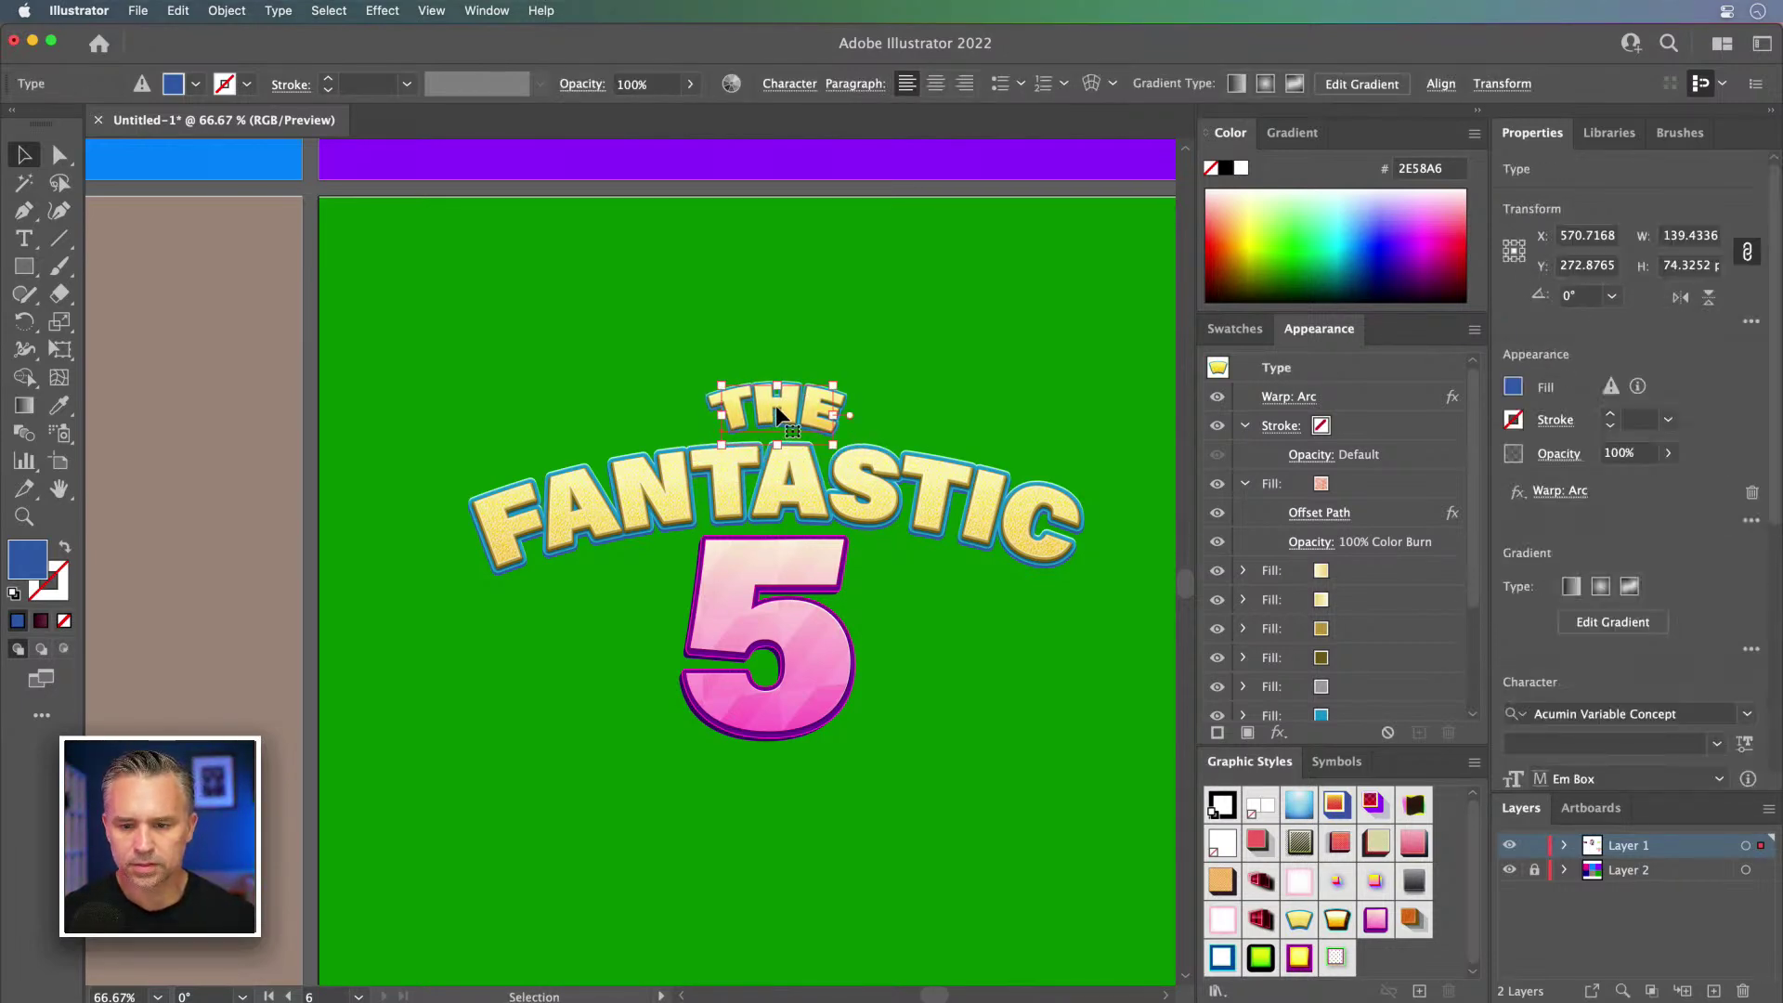
Step: Reduce the bend of the Arc warp effect on THE to 10%
scroll(1467, 674, down, 4)
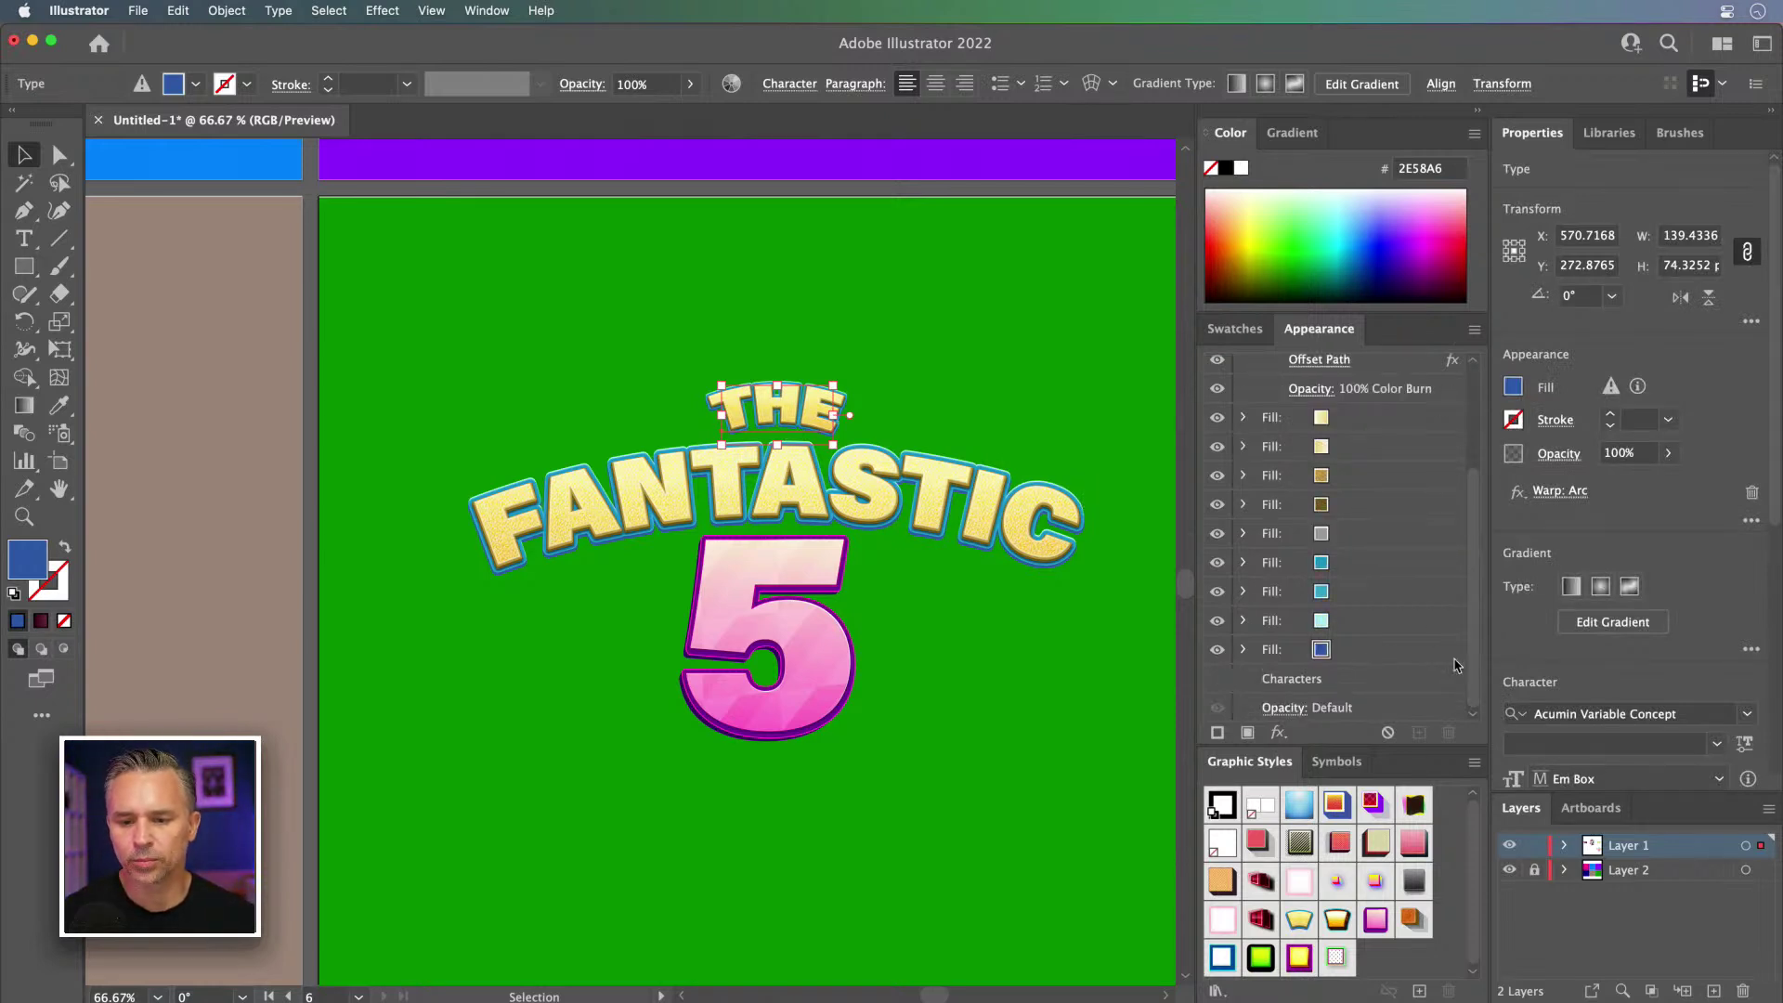
scroll(1478, 389, up, 4)
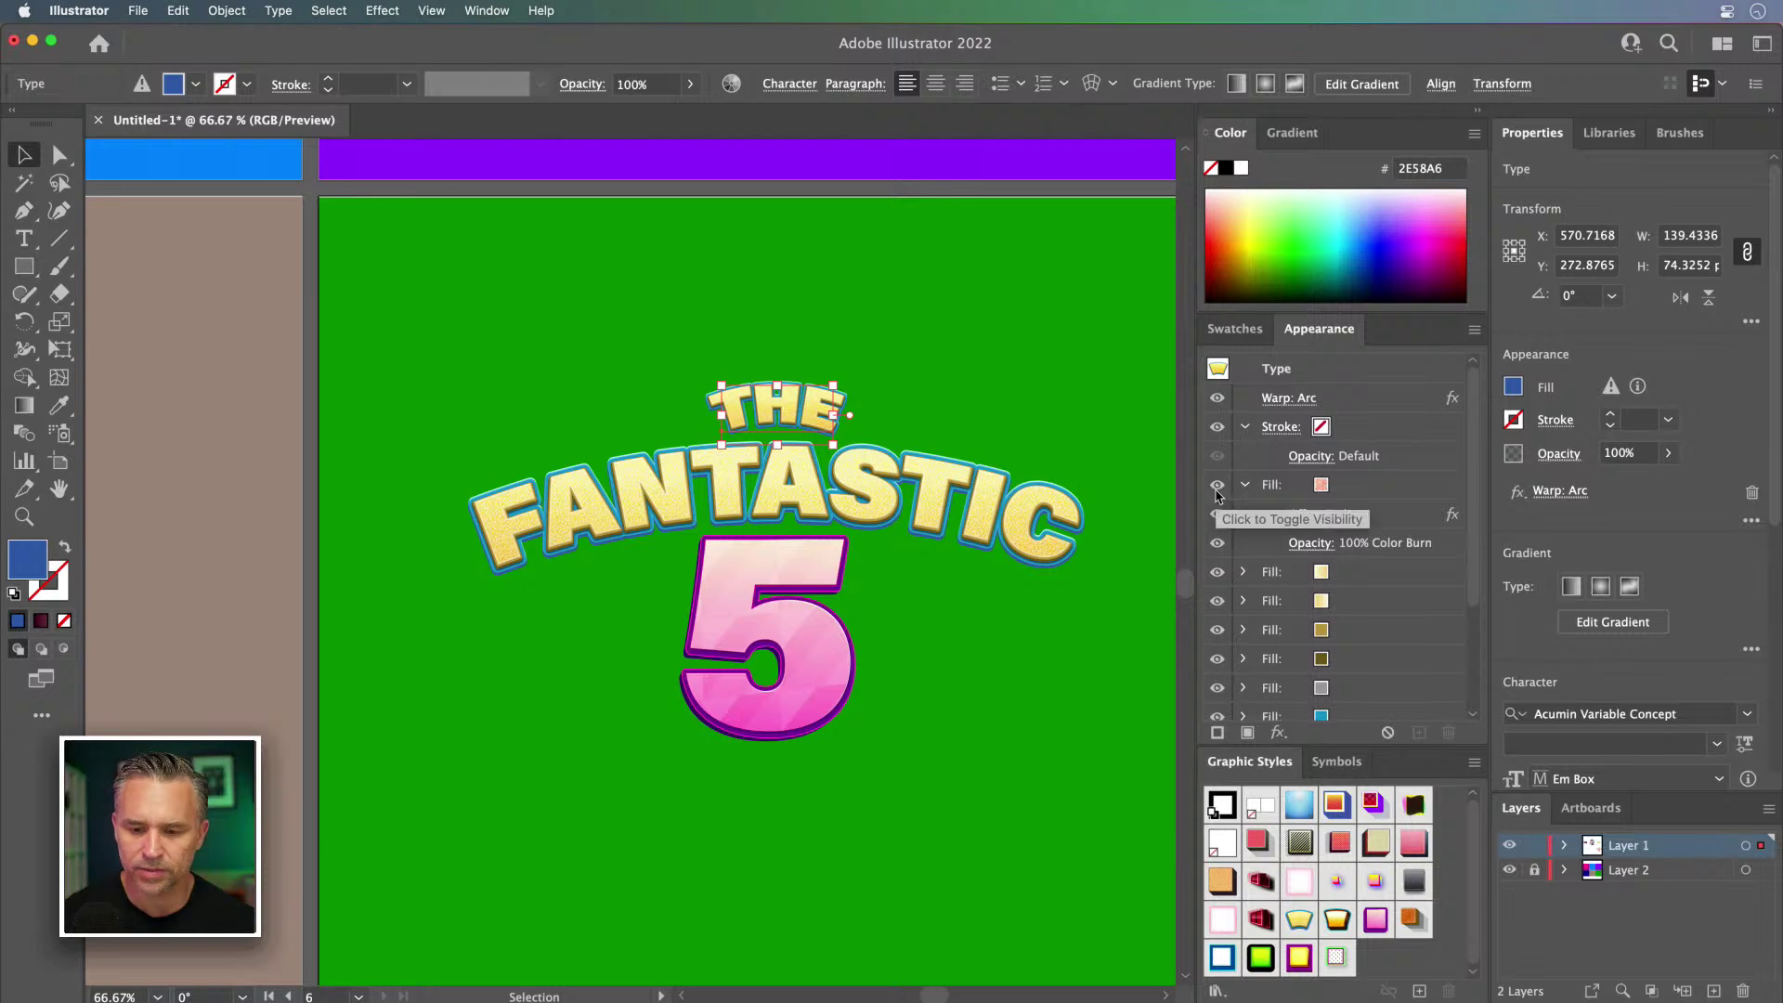
click(1289, 400)
drag(1034, 321, 1117, 401)
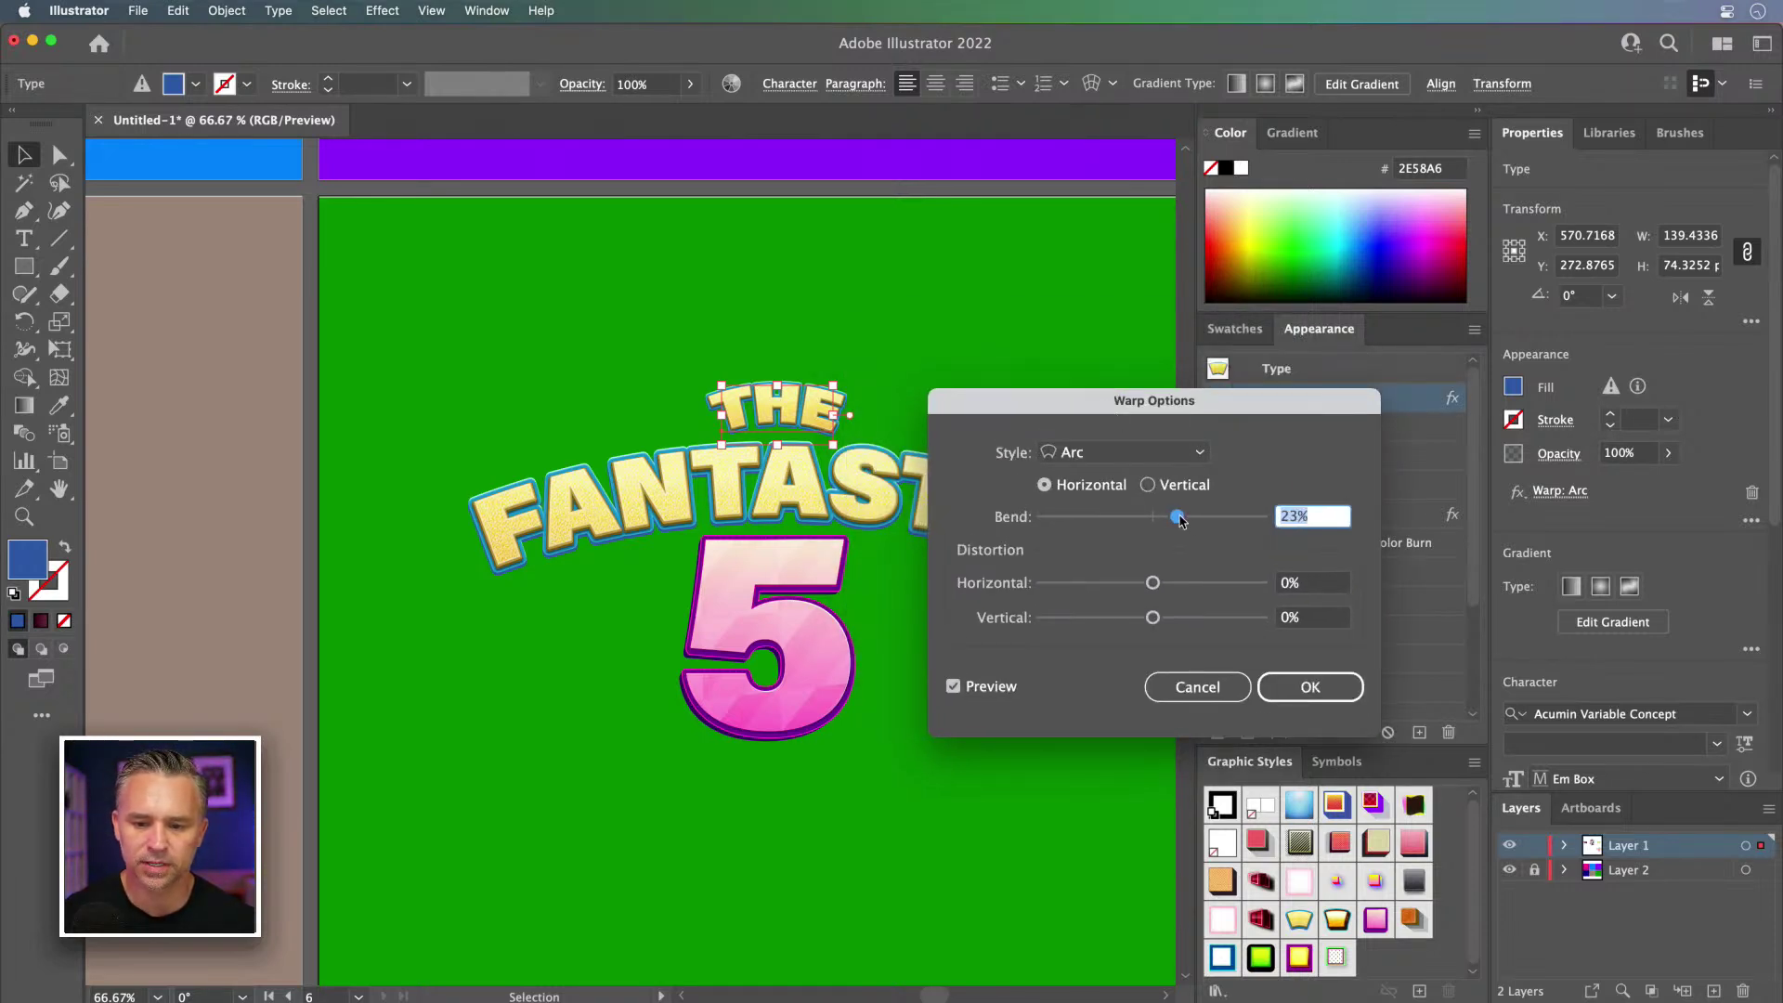
drag(1175, 520, 1162, 520)
click(1278, 685)
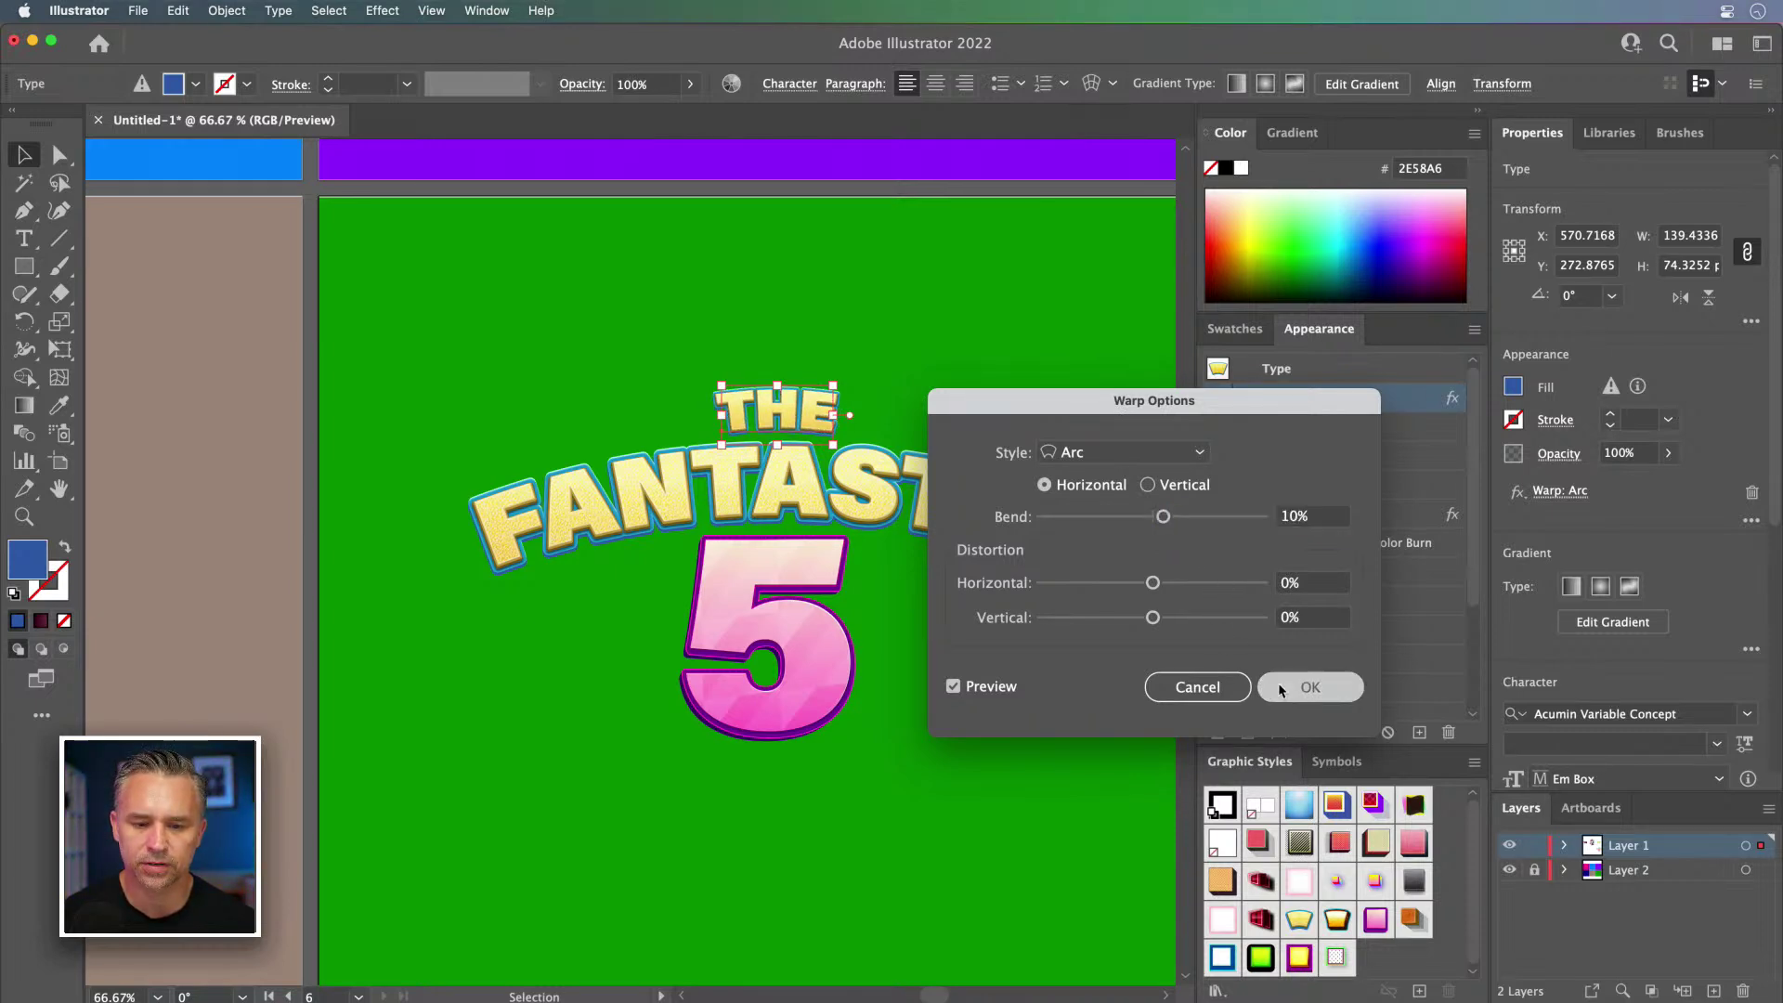
Step: Enlarge the 5 to about 366 px wide, move it below FANTASTIC, and scale it back down to about 217 px wide
click(466, 341)
click(790, 729)
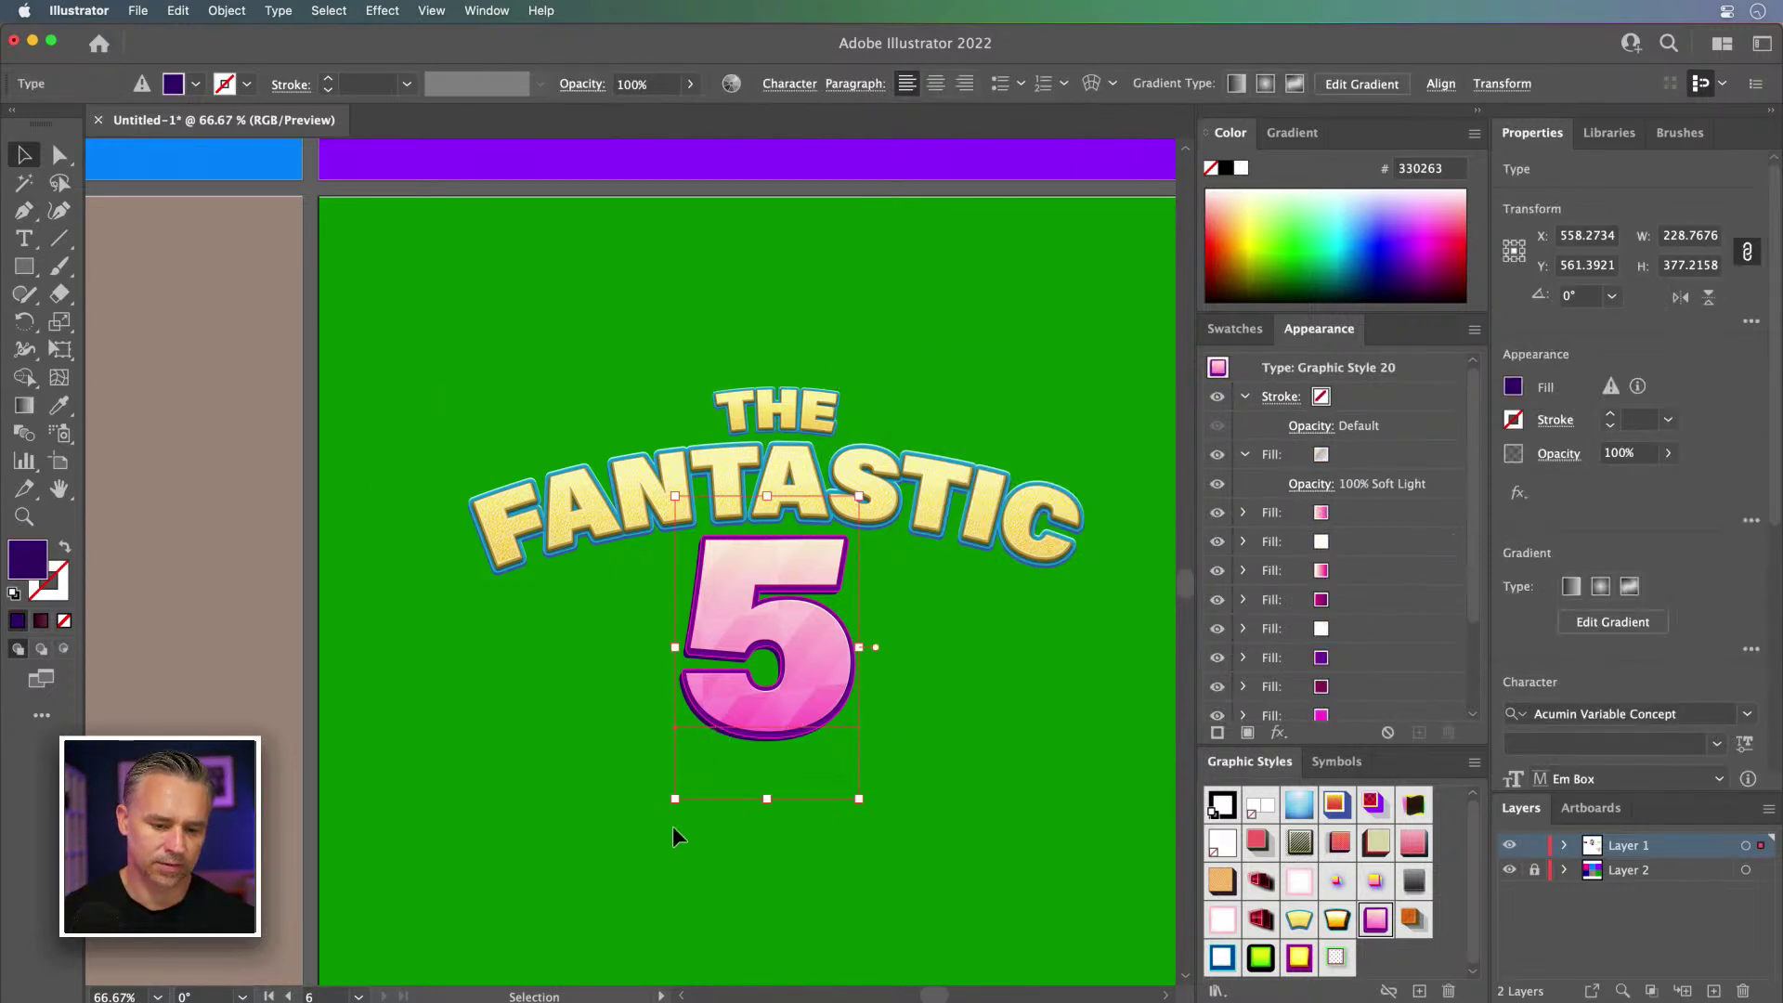
drag(675, 799, 620, 891)
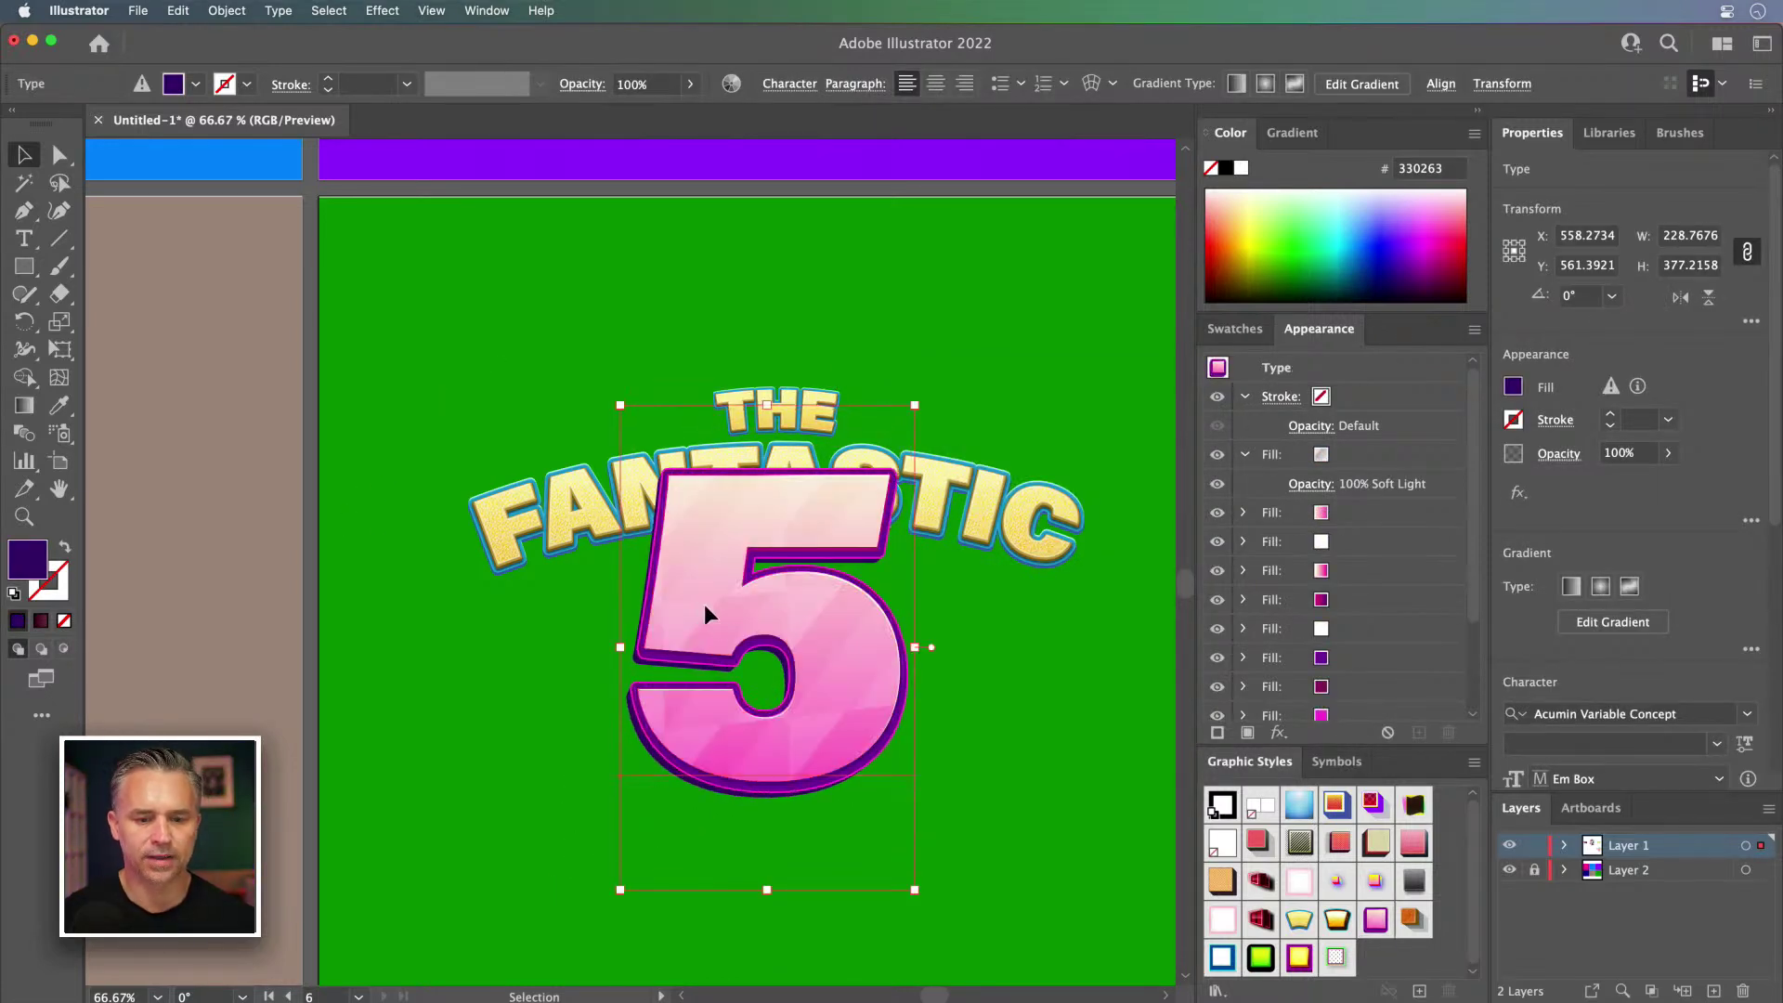
drag(723, 682, 721, 682)
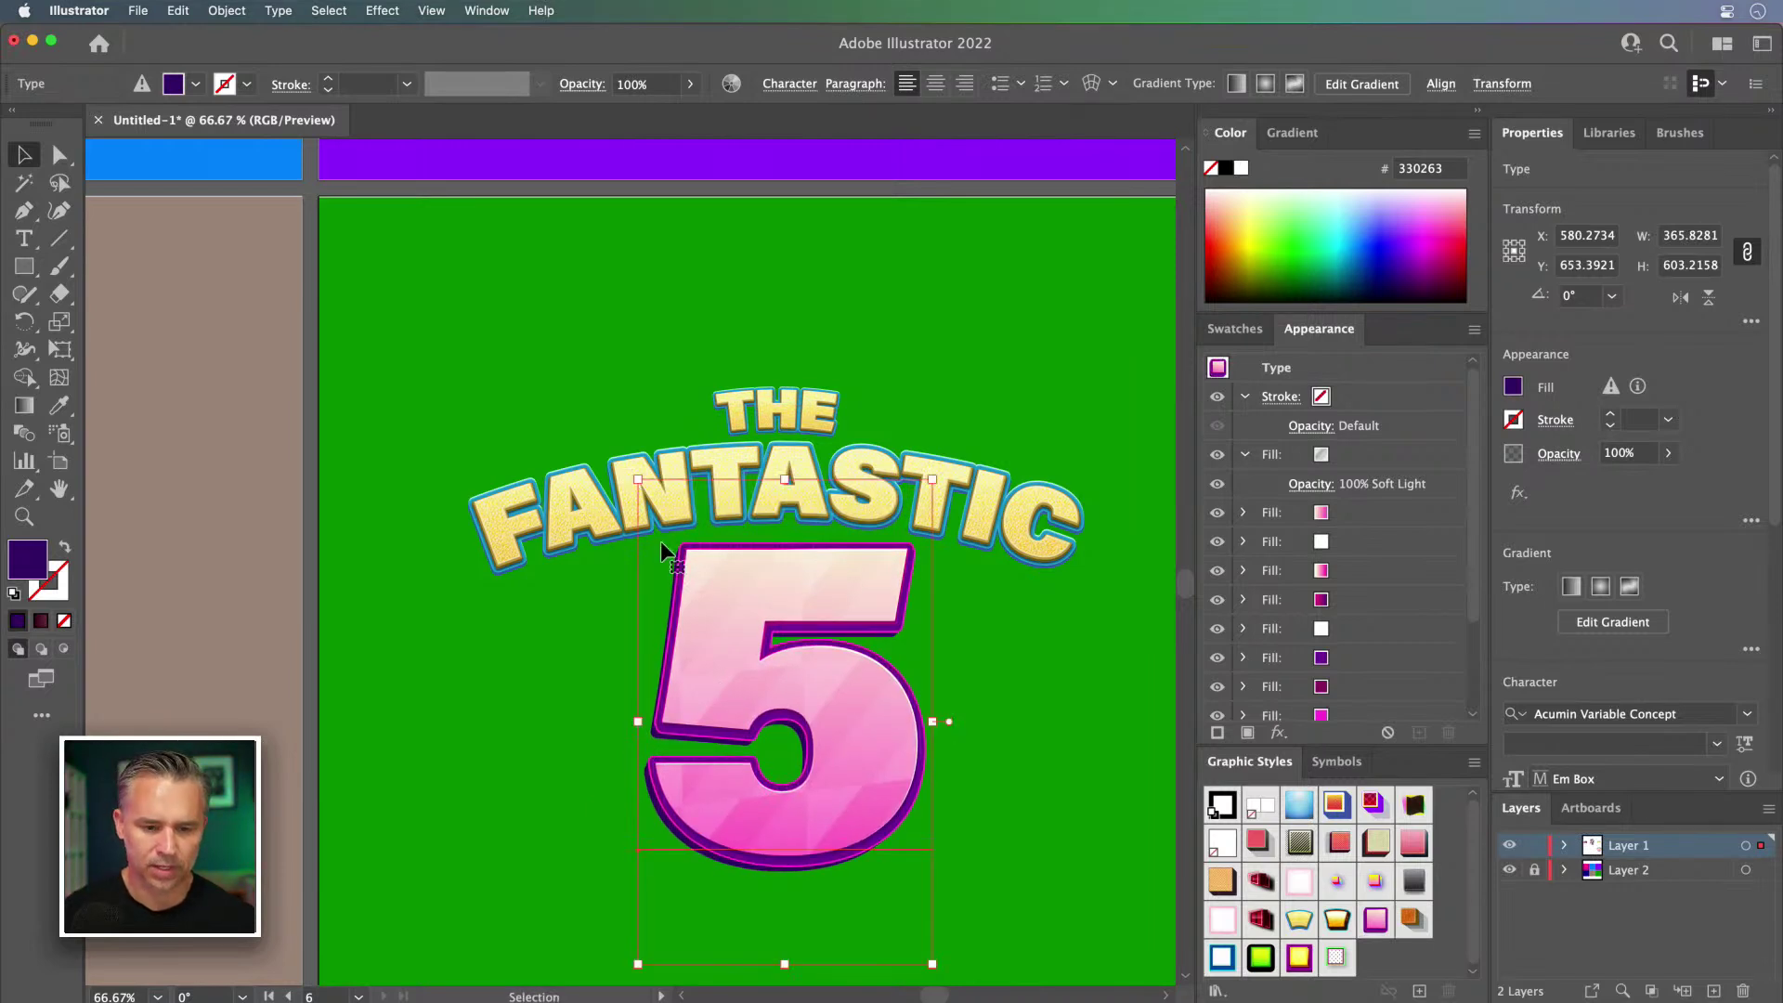
drag(638, 479, 698, 578)
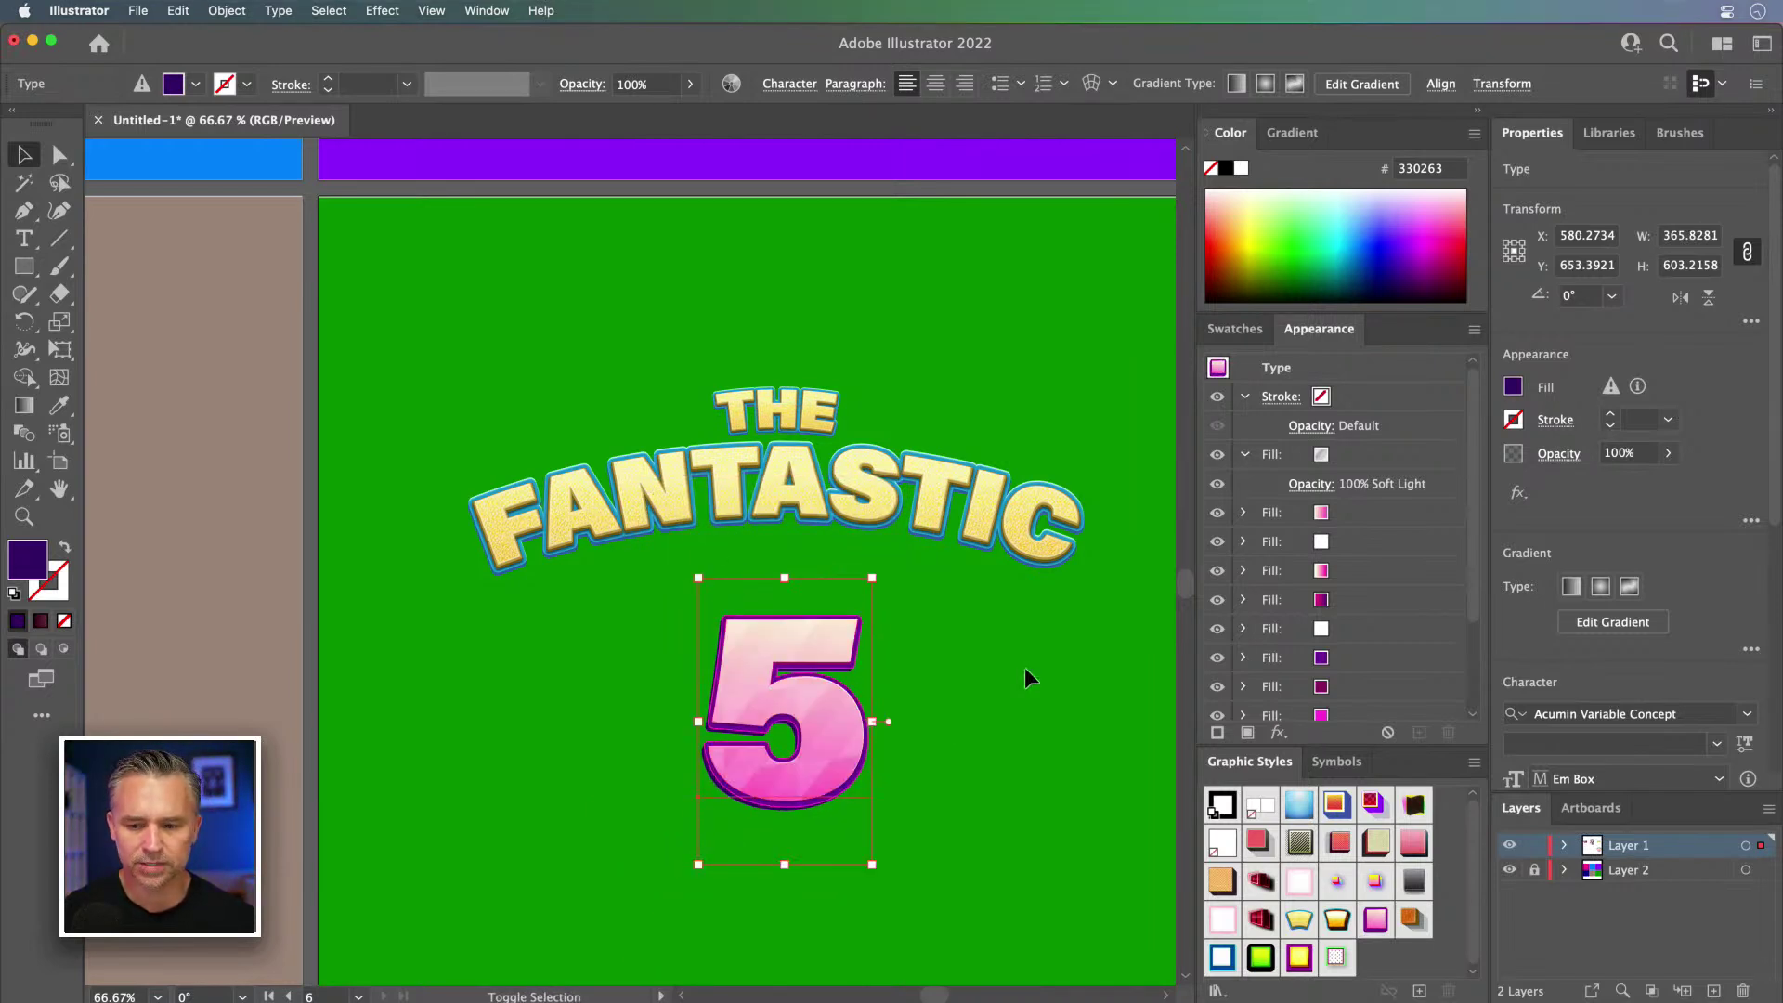
Step: Turn off Scale Corners and Scale Strokes & Effects, shrink the 5 much further, and move it up closer to FANTASTIC
click(932, 693)
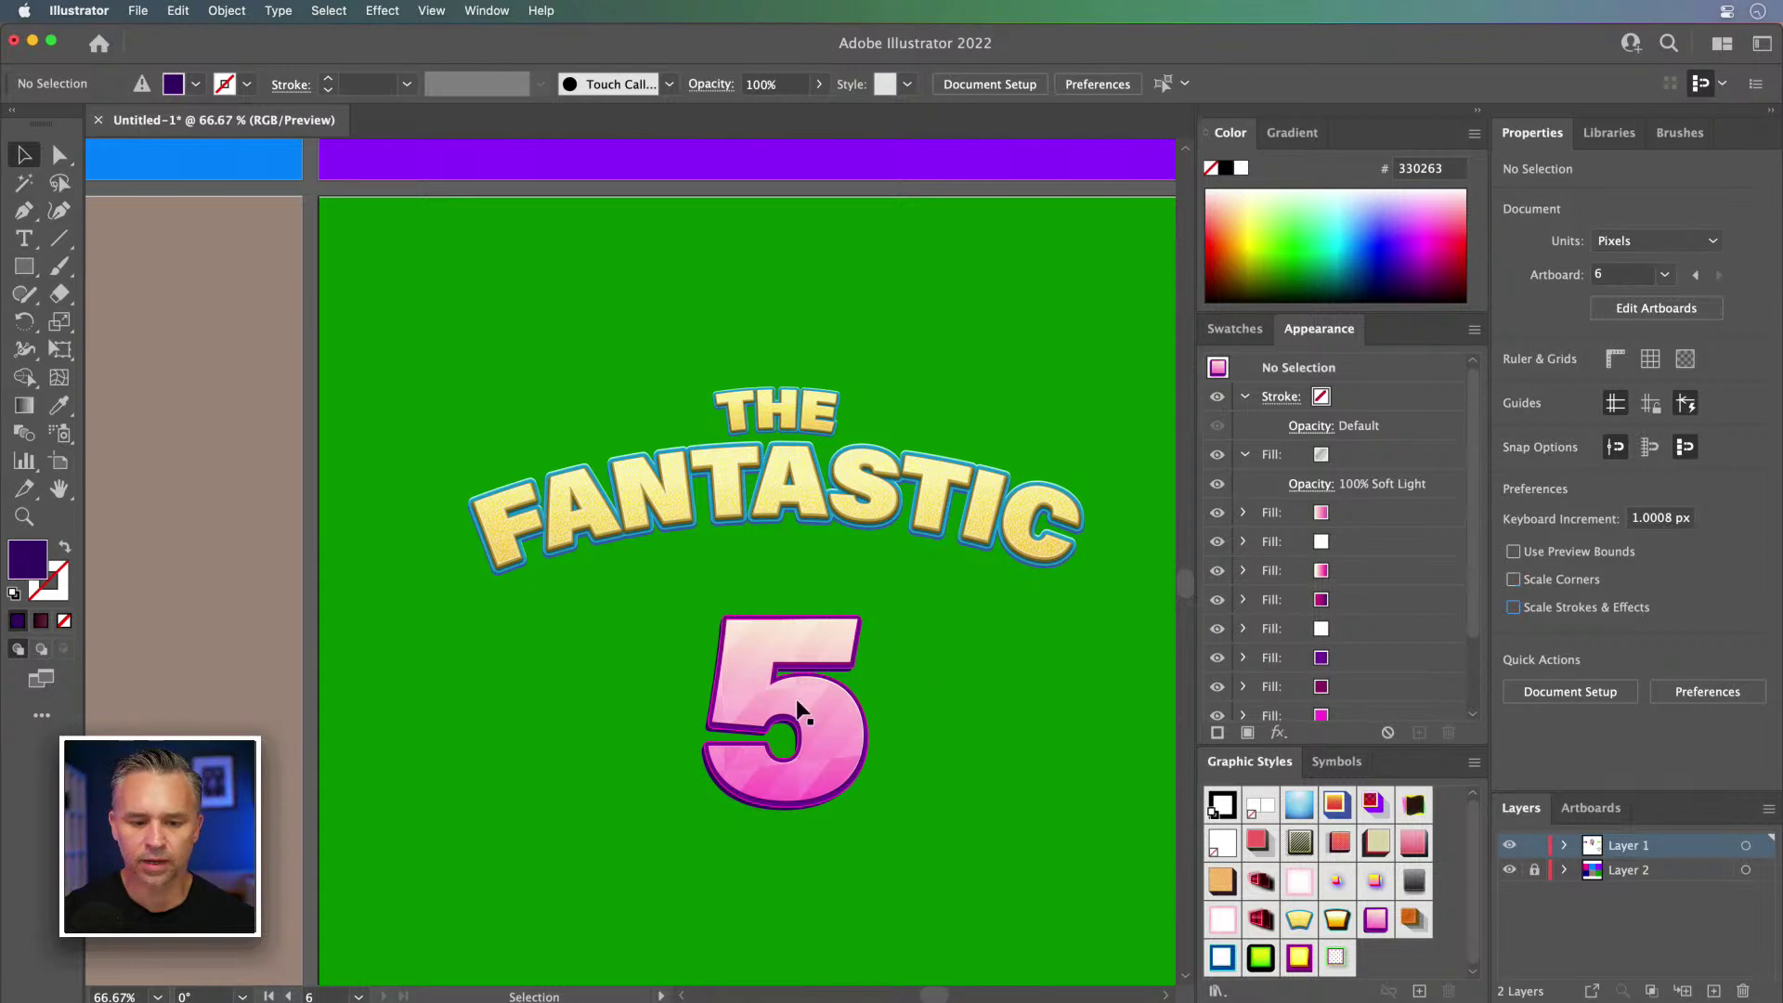
click(749, 690)
drag(701, 576, 738, 641)
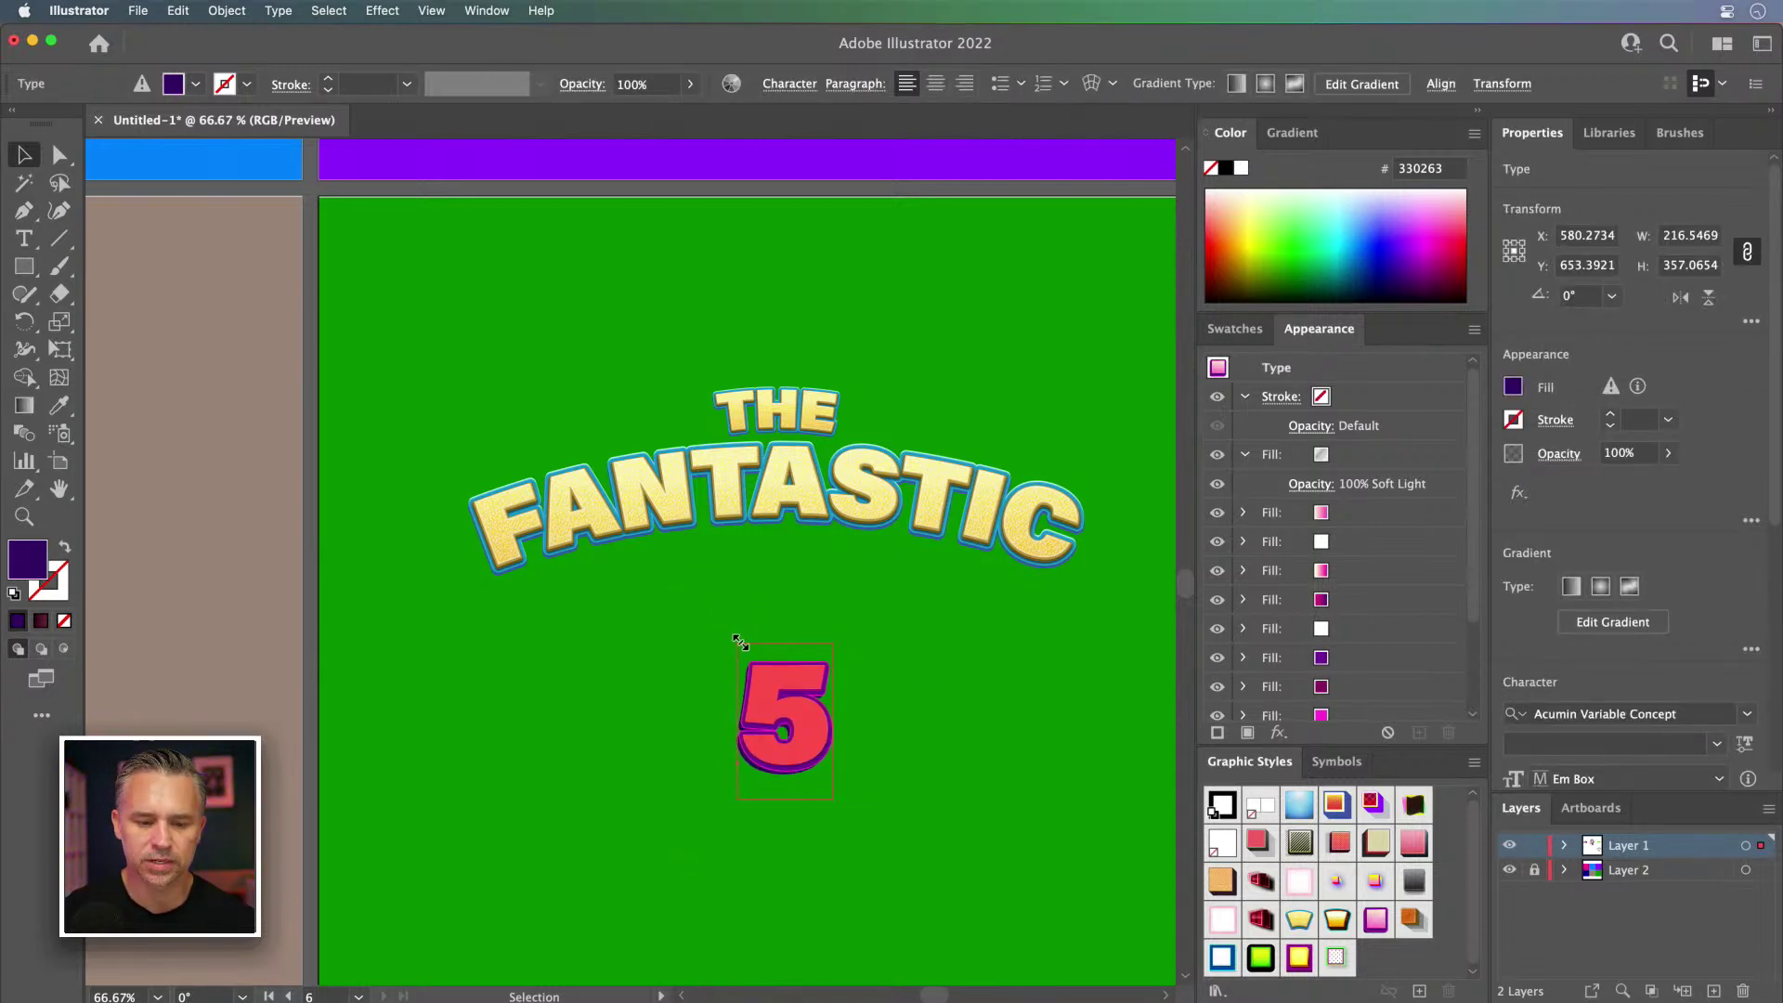
click(639, 625)
click(748, 692)
mouse_move(738, 641)
mouse_down()
mouse_move(749, 668)
mouse_move(748, 624)
mouse_up()
click(676, 638)
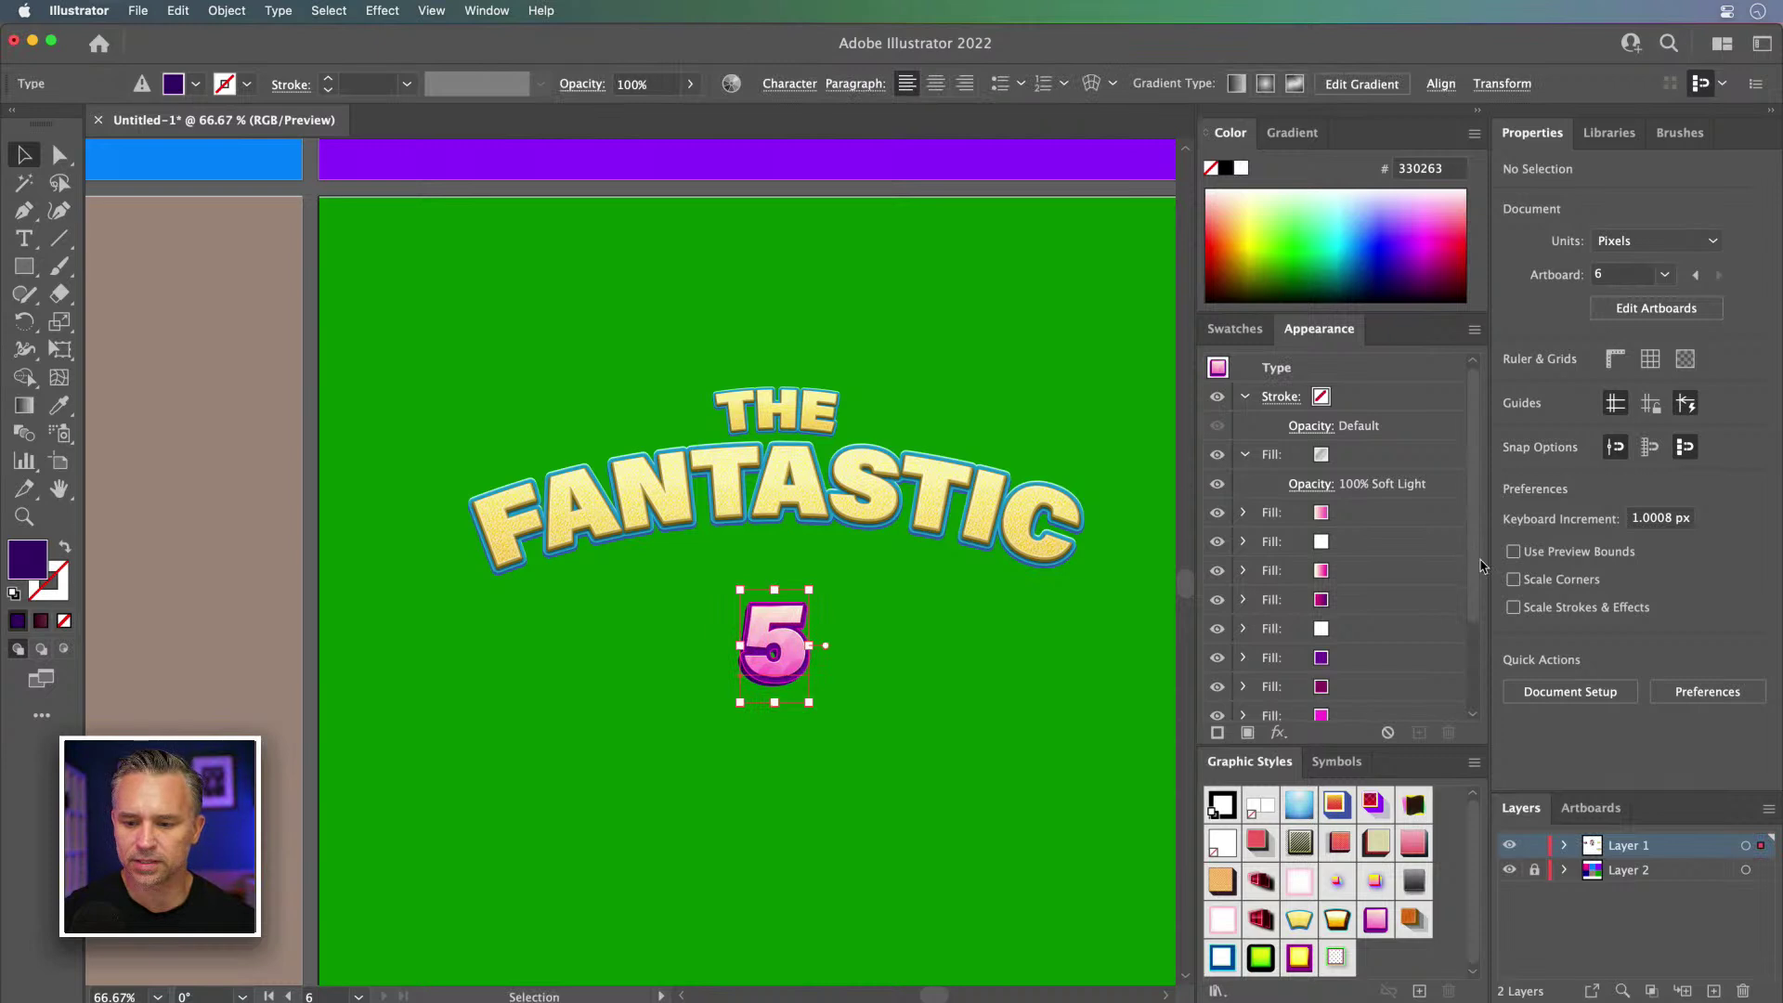
Step: Turn Scale Corners and Scale Strokes & Effects back on, then enlarge the 5 to about 283 px wide directly under FANTASTIC
click(825, 768)
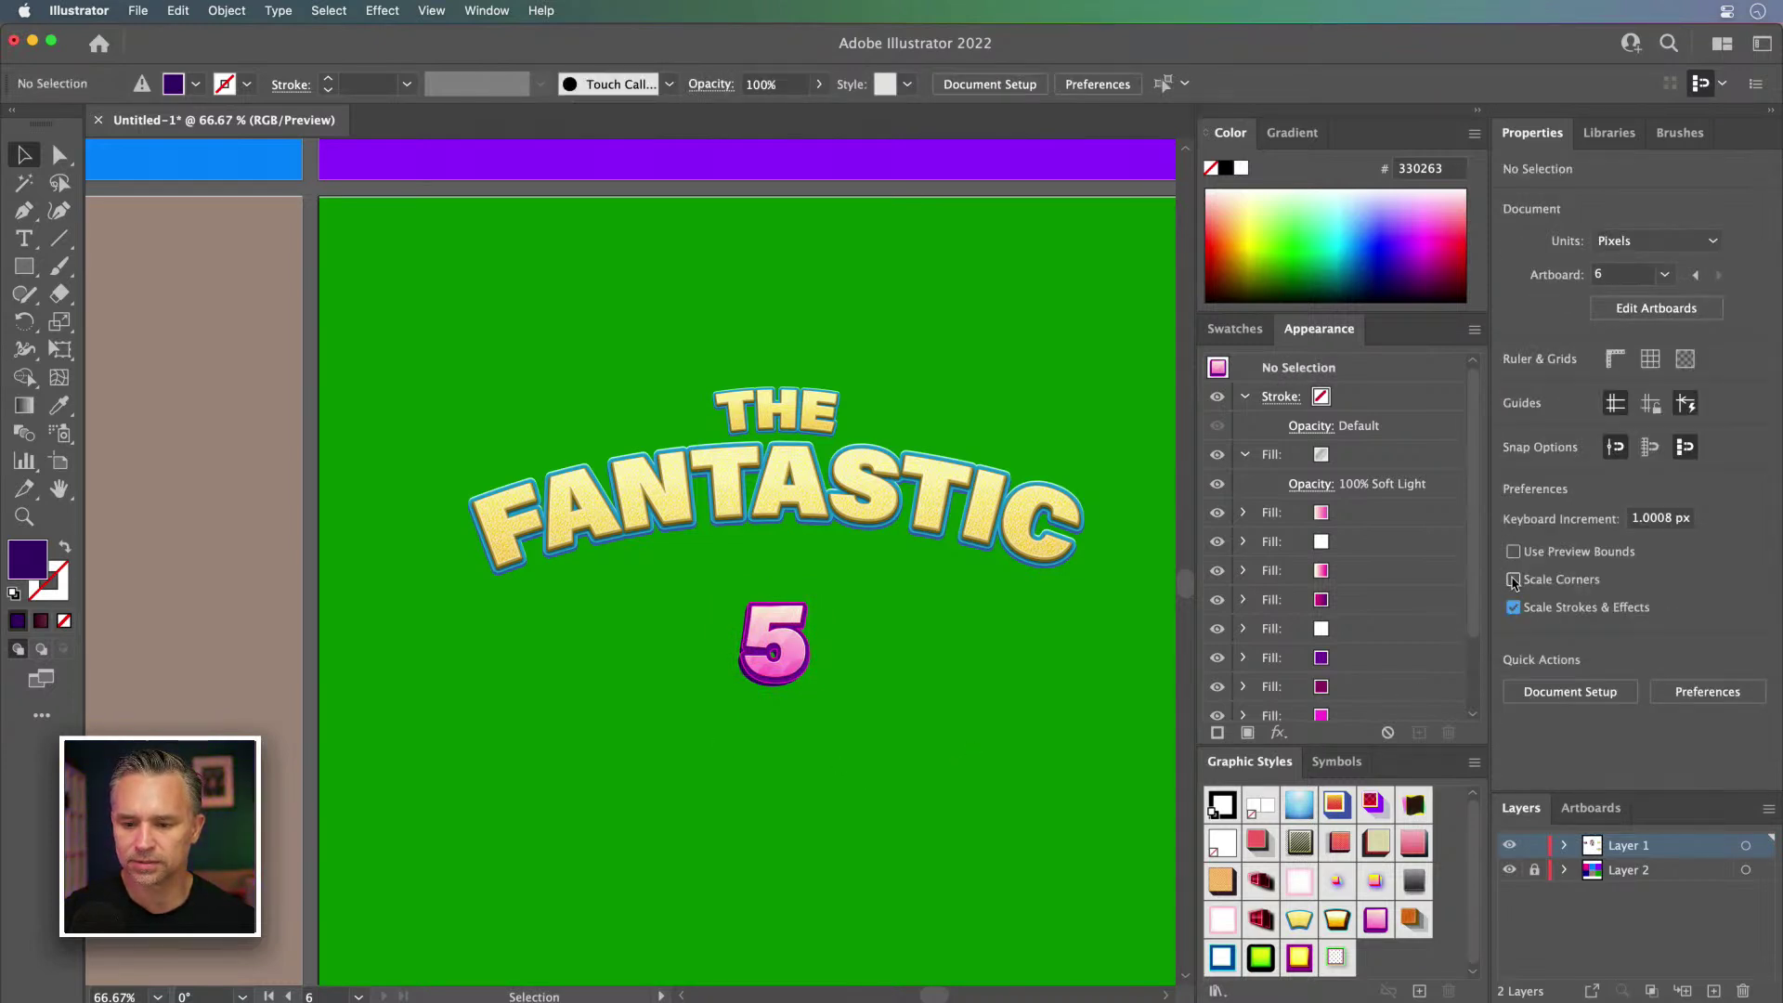
click(763, 615)
drag(740, 589, 660, 458)
drag(715, 560, 717, 598)
click(550, 649)
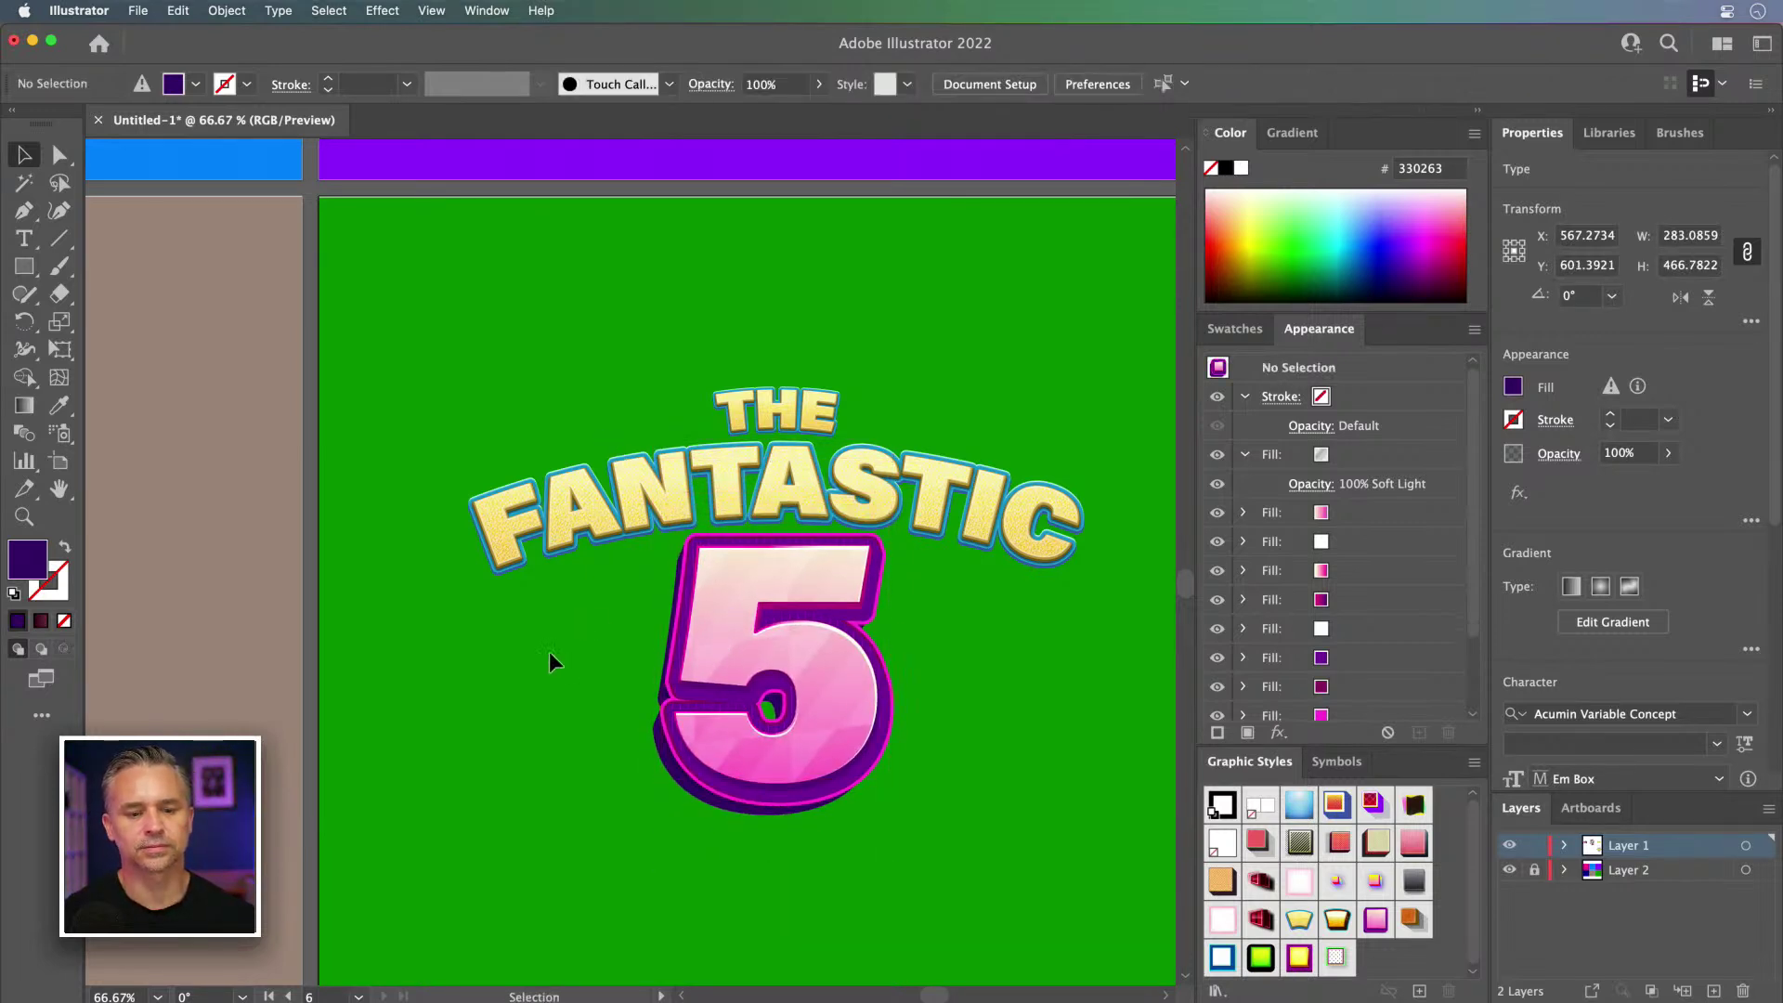
Step: Move the 5 slightly upward so it sits tighter against FANTASTIC
scroll(520, 669, right, 3)
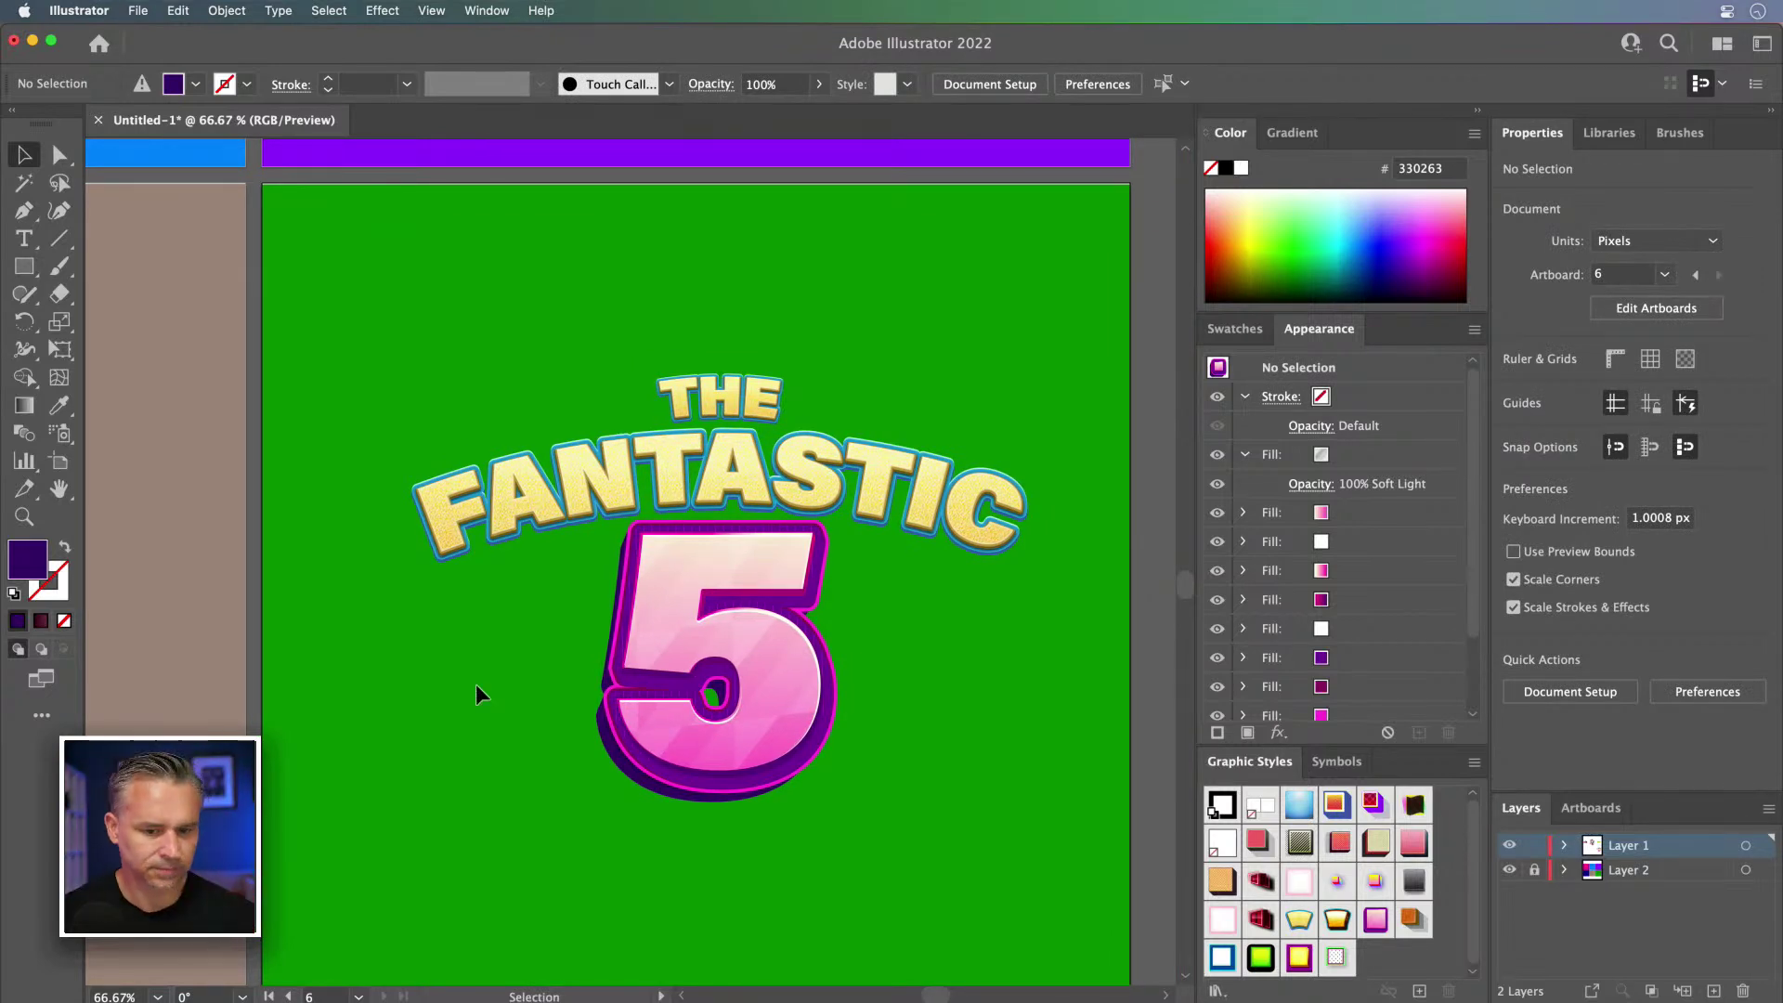
key(super+equal)
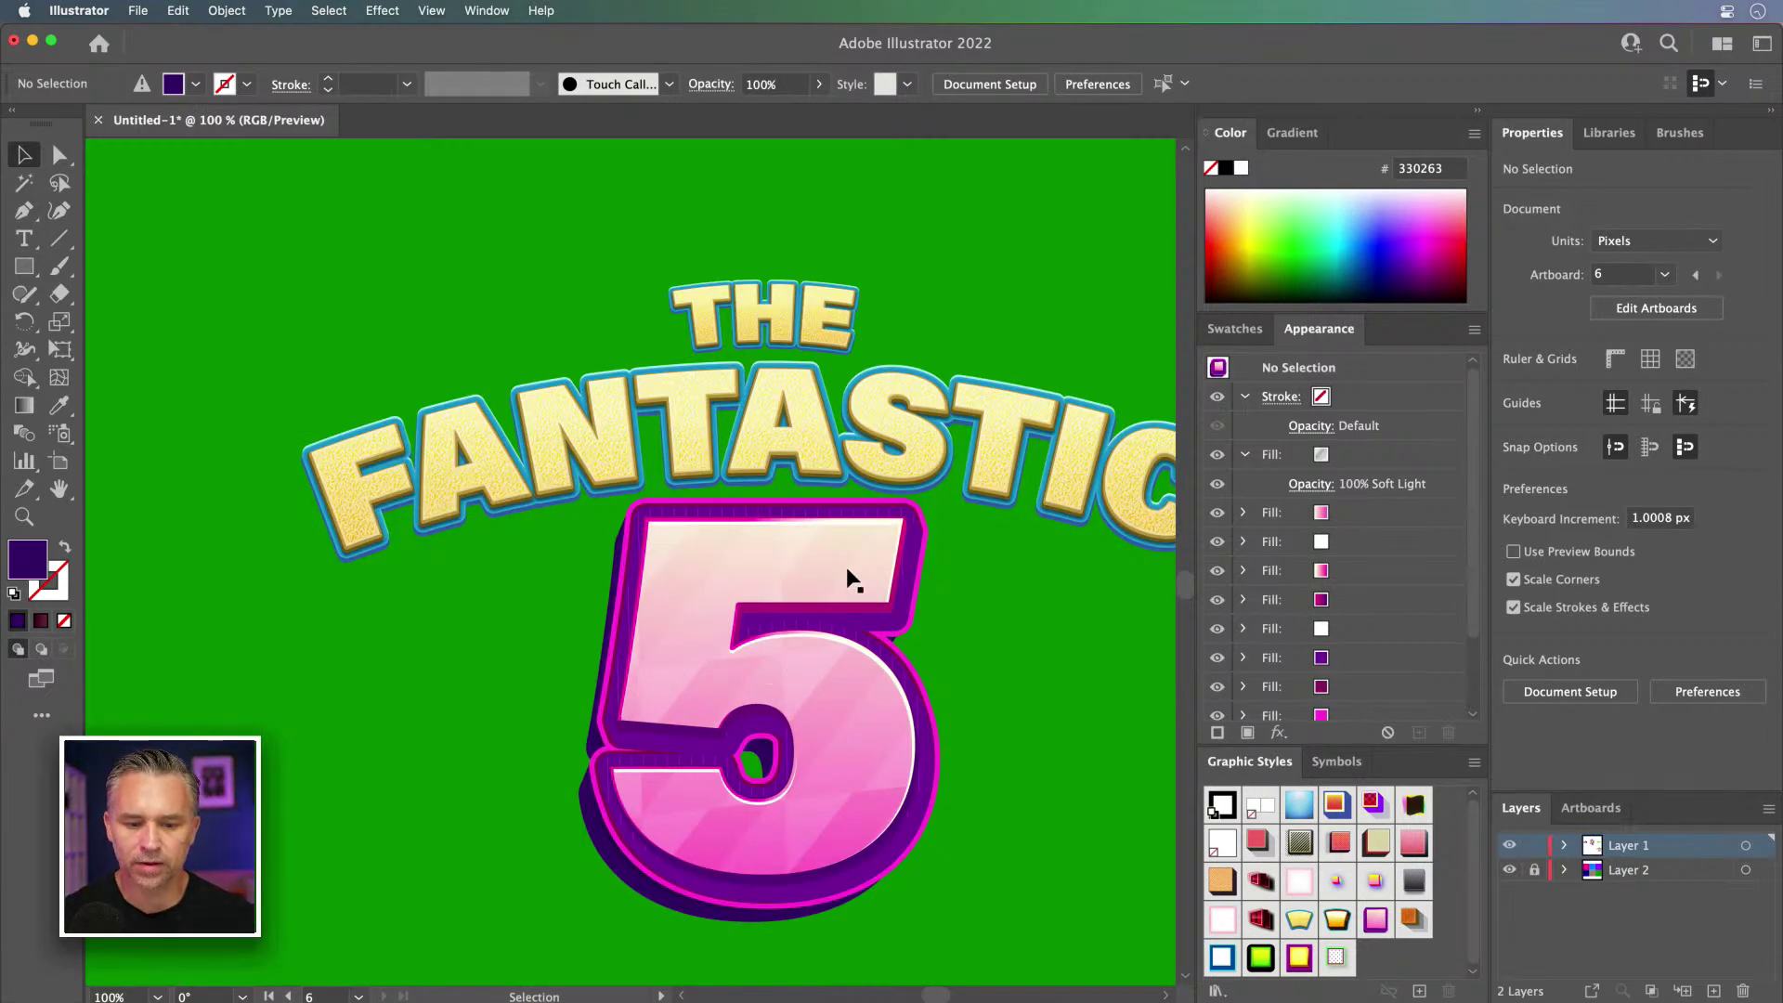
drag(808, 545, 727, 485)
mouse_move(650, 542)
mouse_down()
mouse_move(641, 509)
mouse_move(645, 529)
mouse_up()
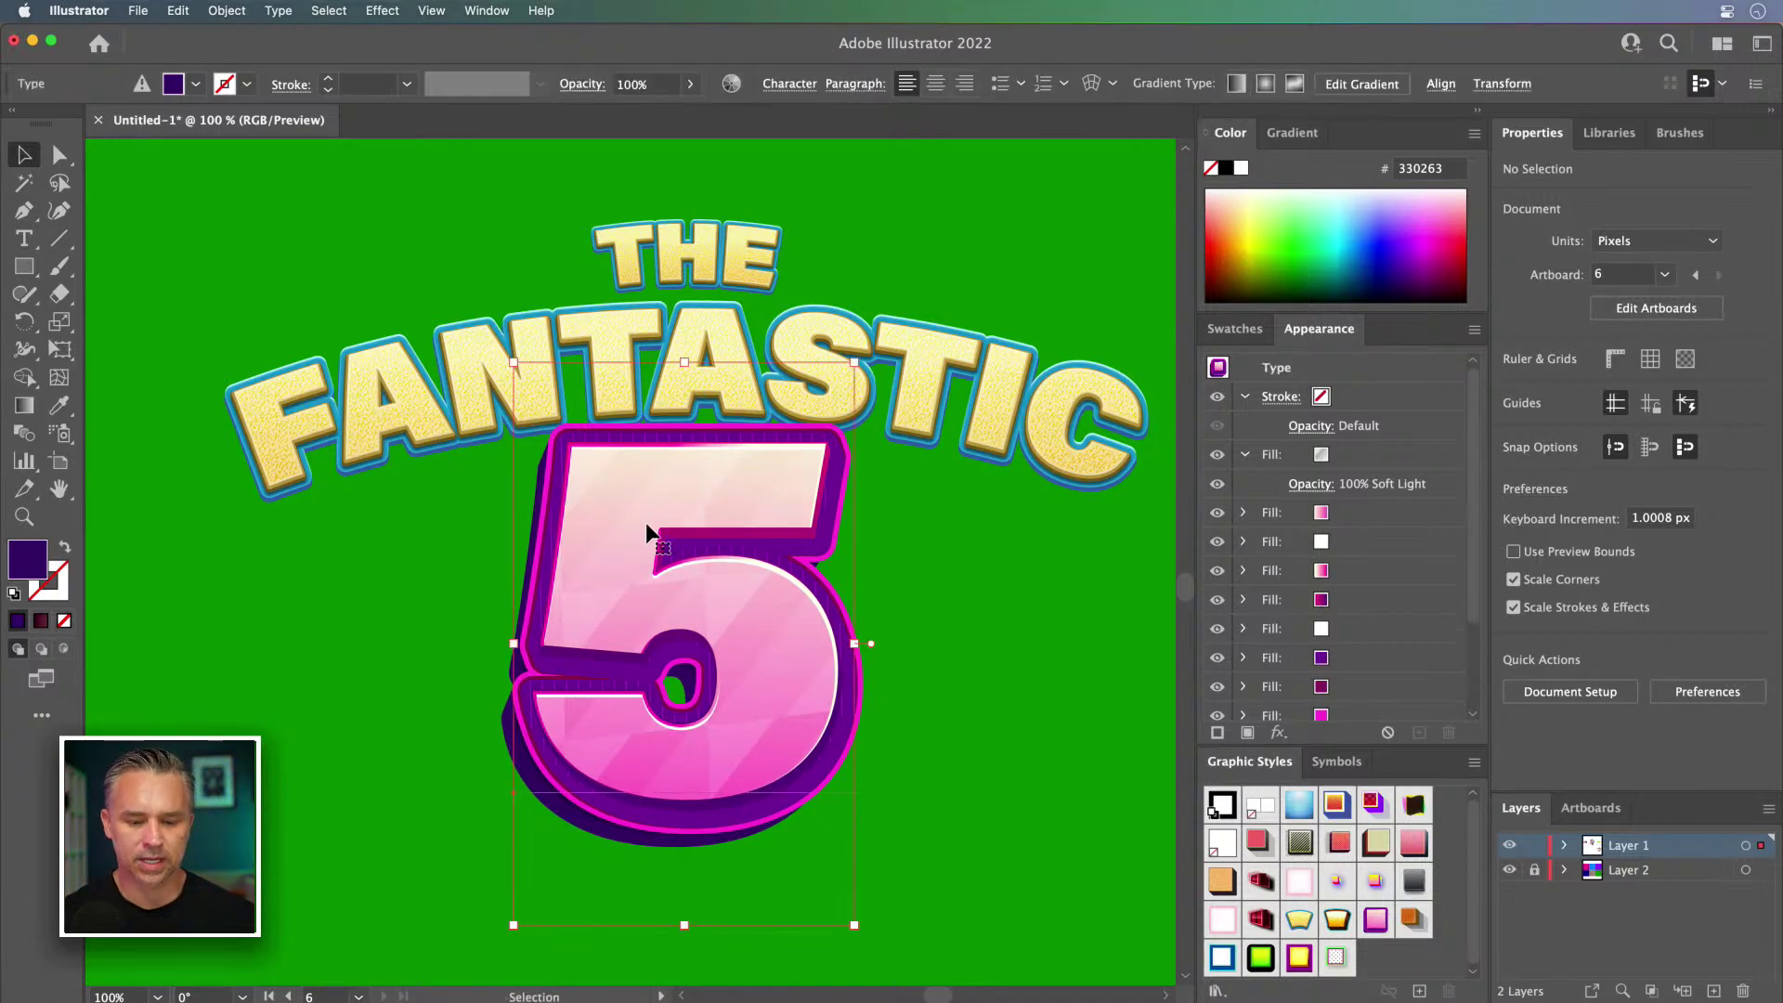
Step: Unlock Layer 2, change the green background square's fill to orange F2990A, and lock the layer again
key(super+minus)
key(super+minus)
drag(507, 460, 695, 582)
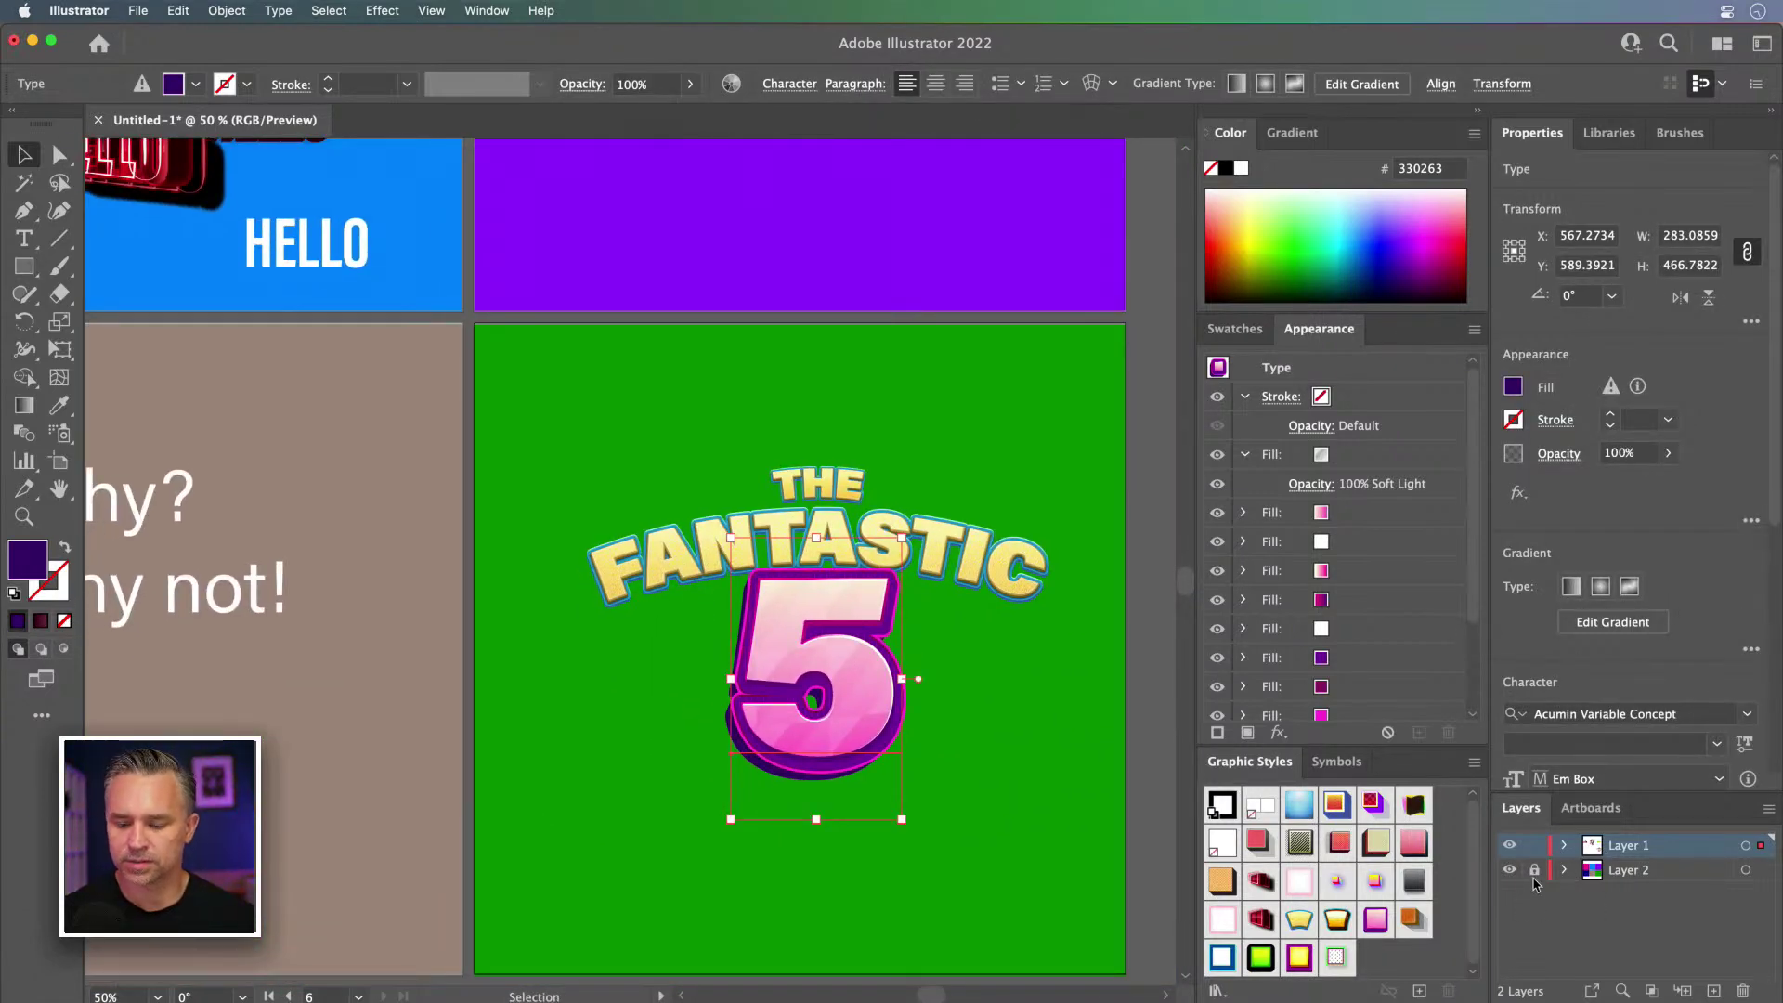
click(1067, 874)
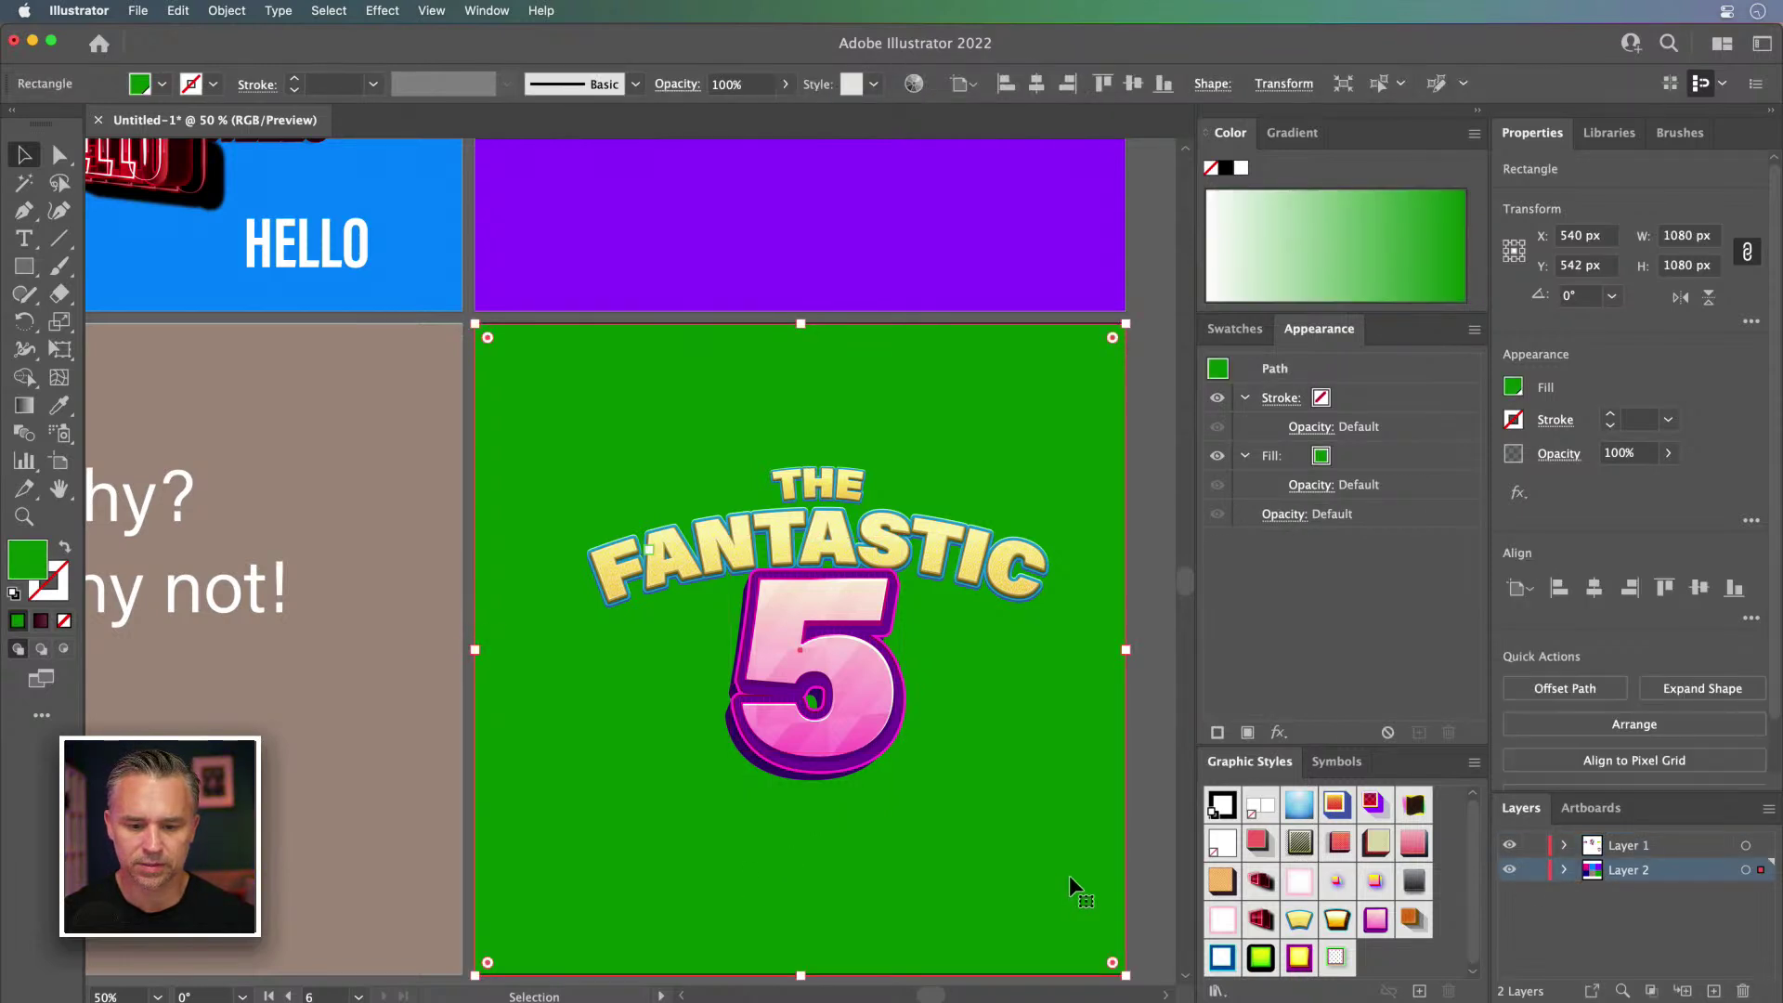
double_click(30, 558)
drag(1349, 764, 1352, 808)
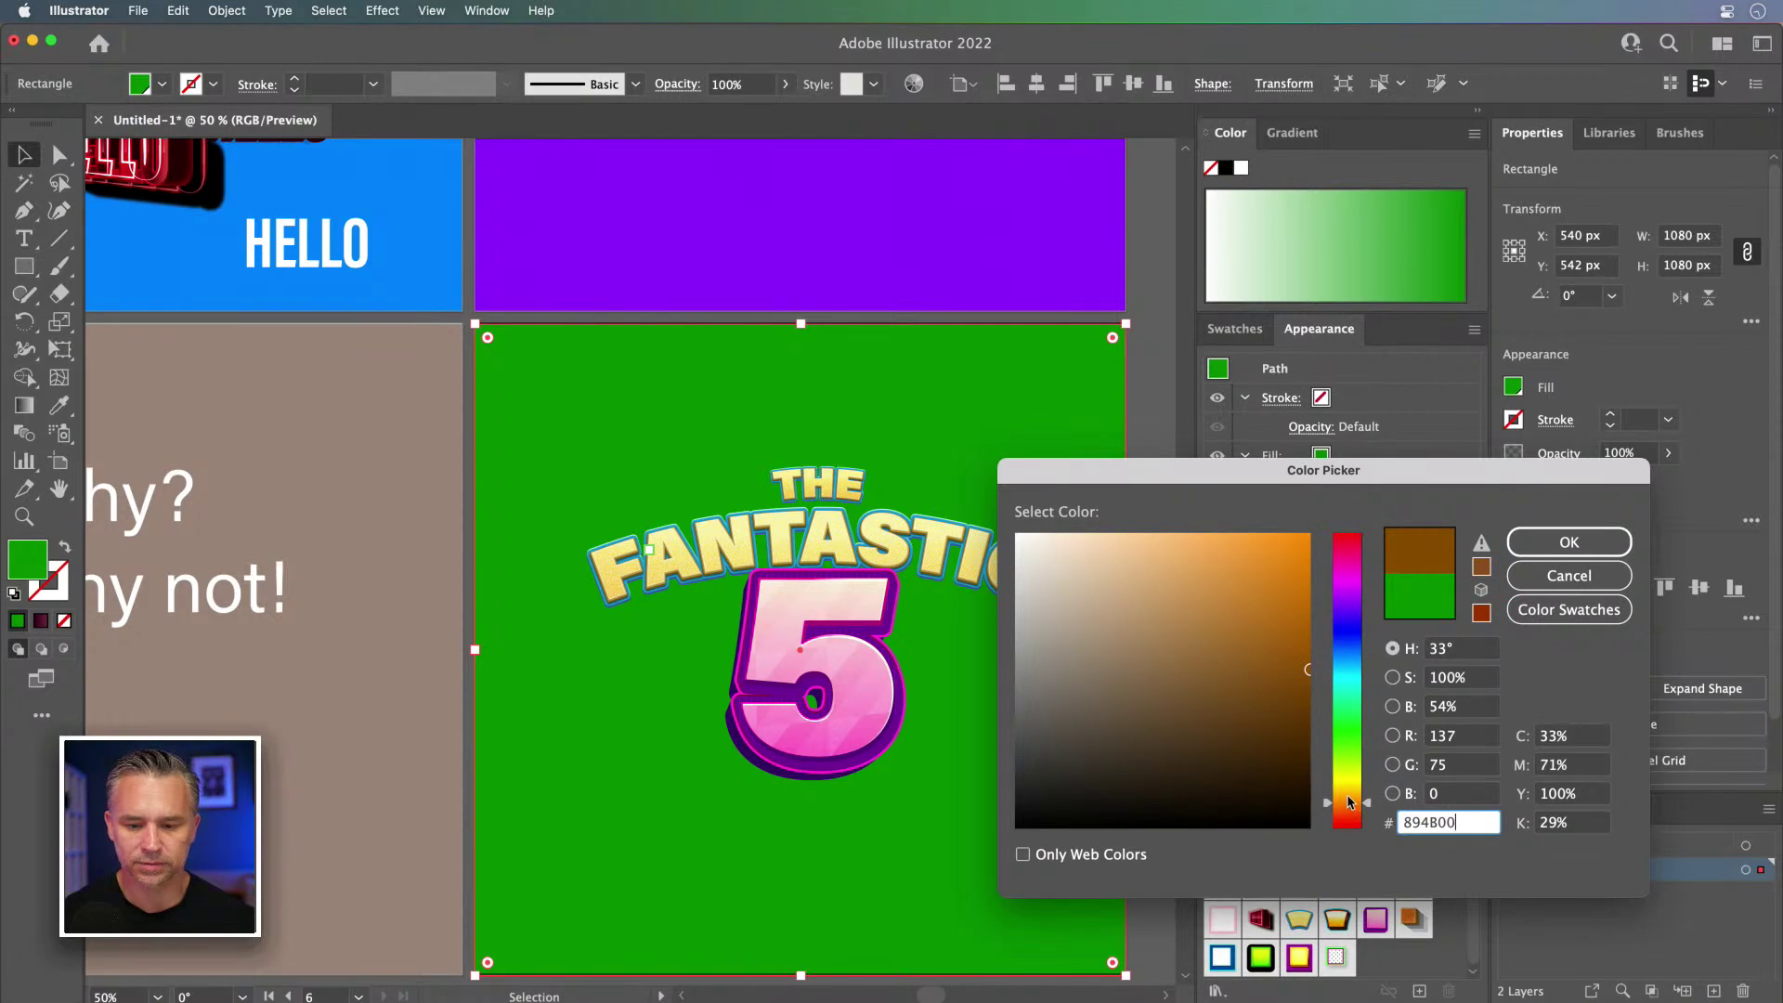
drag(1337, 806, 1343, 795)
drag(1223, 607, 1299, 545)
key(Return)
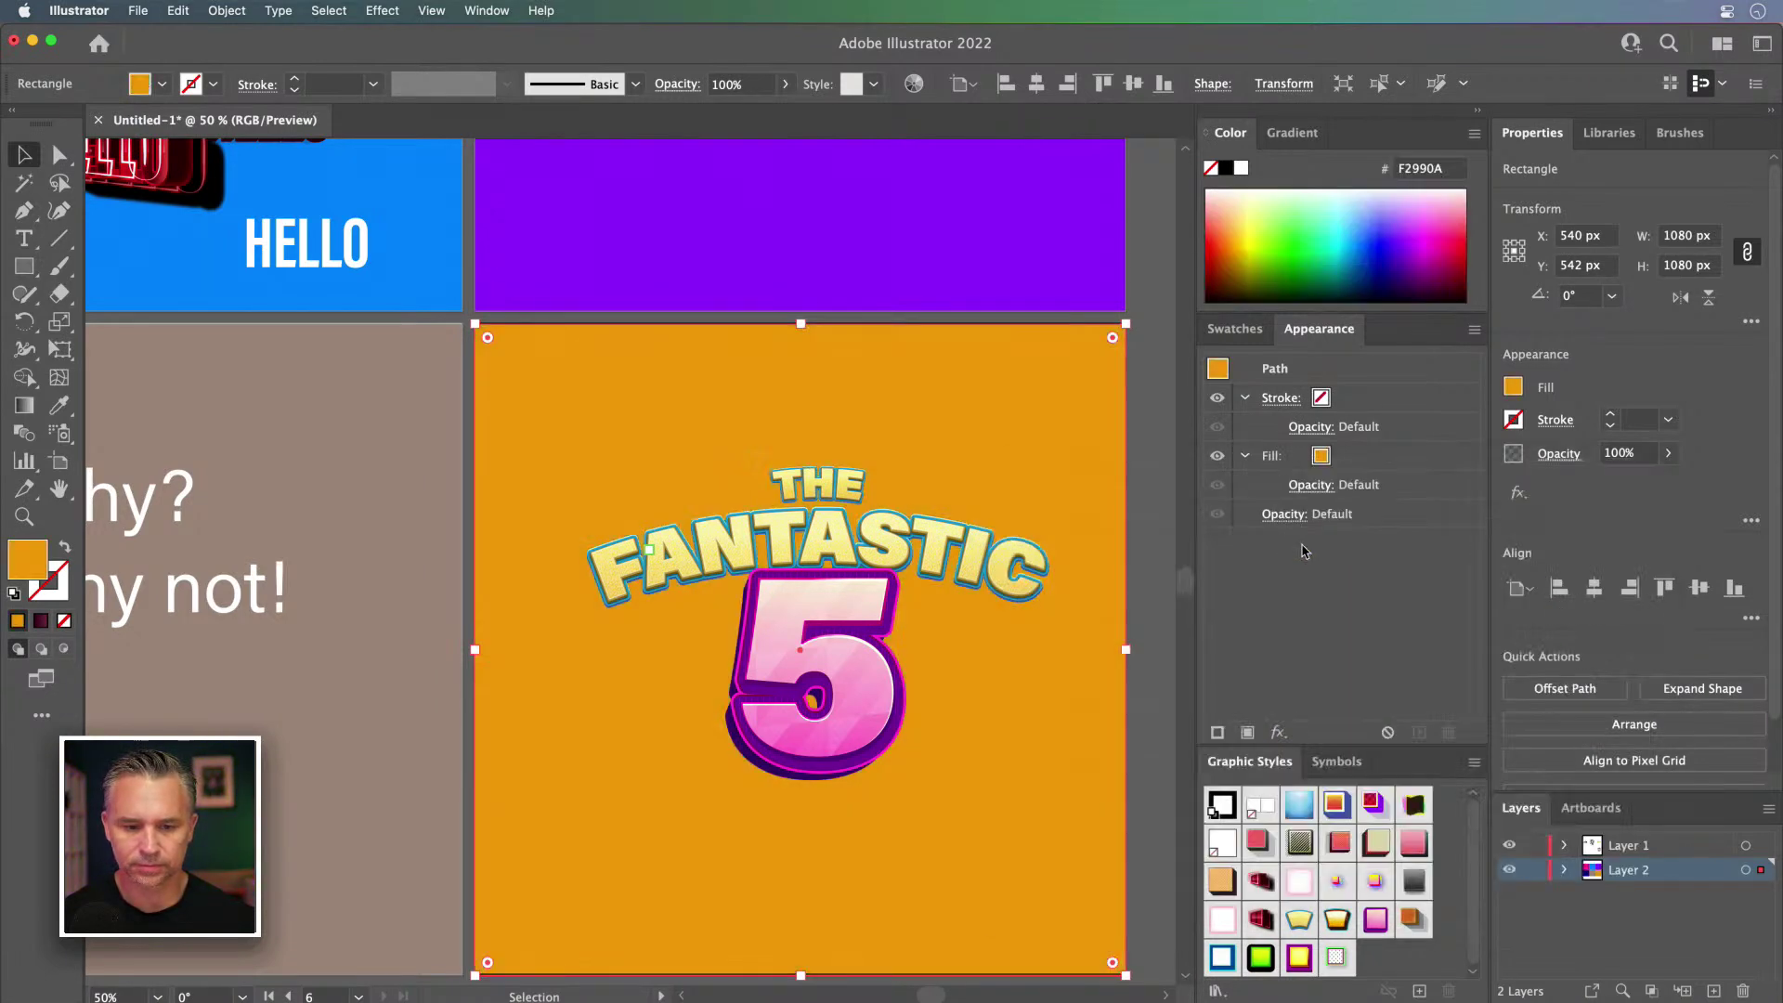
click(760, 689)
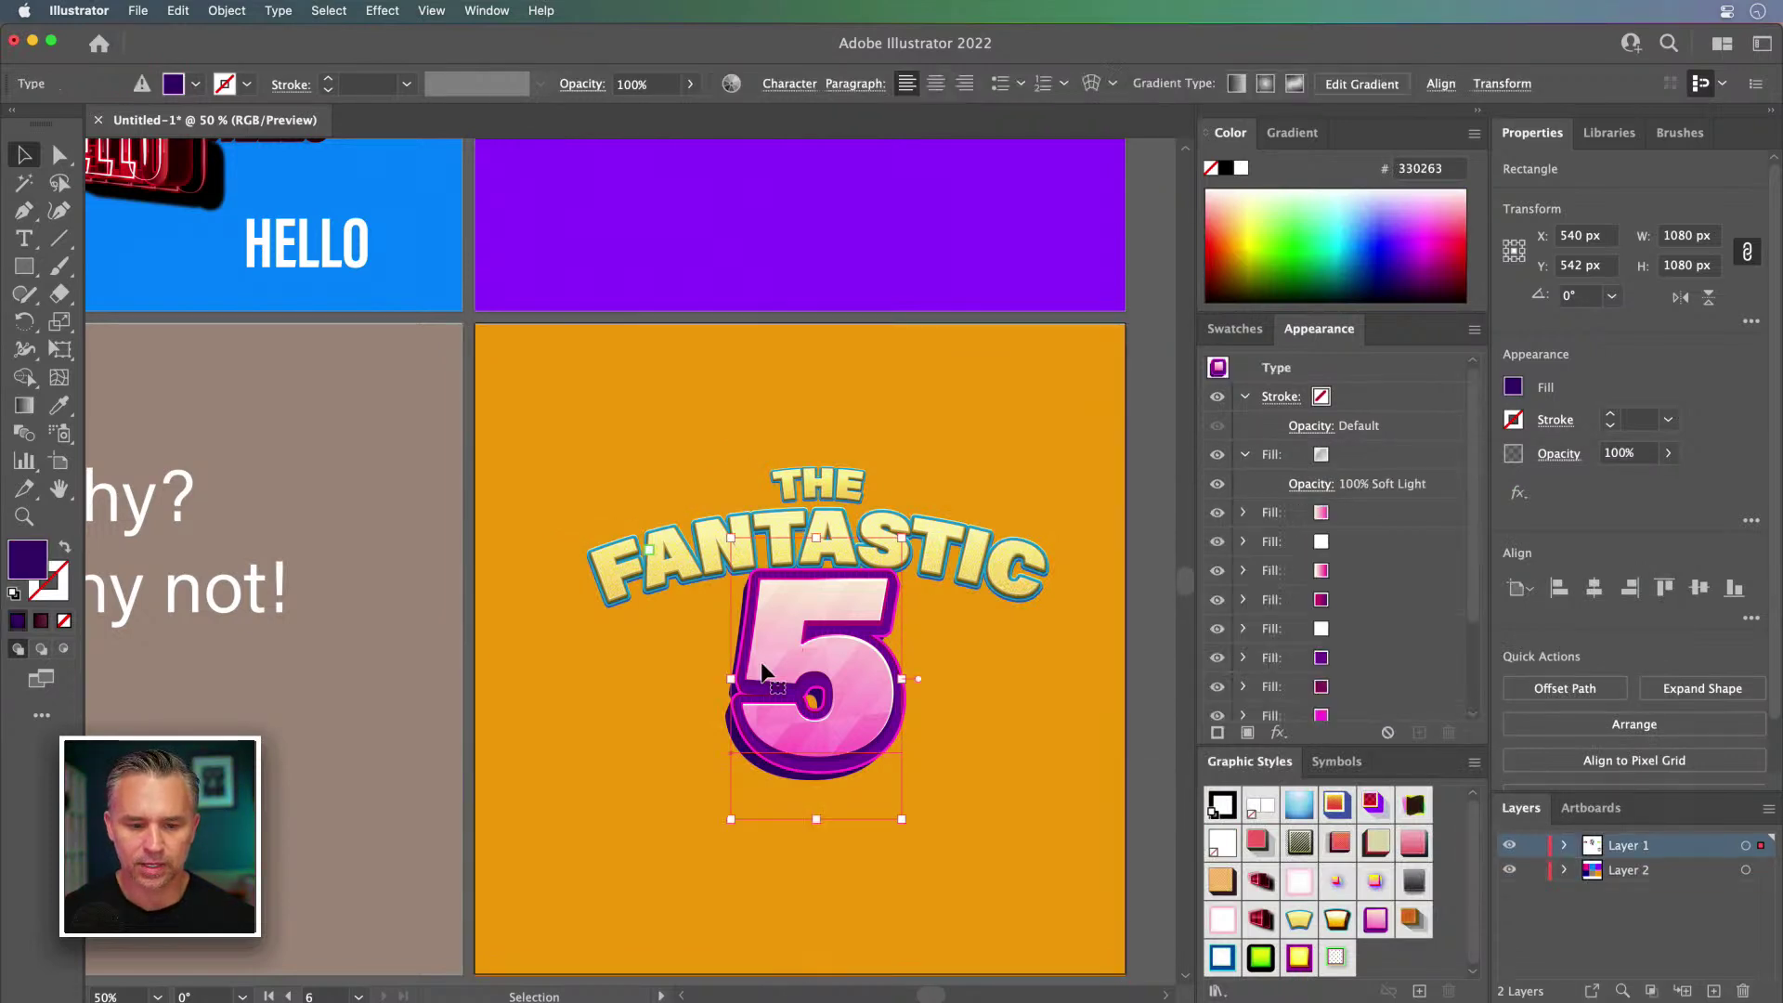
click(613, 678)
Step: Select the 5 on the orange artboard and examine its stack of fills
key(super+equal)
key(super+equal)
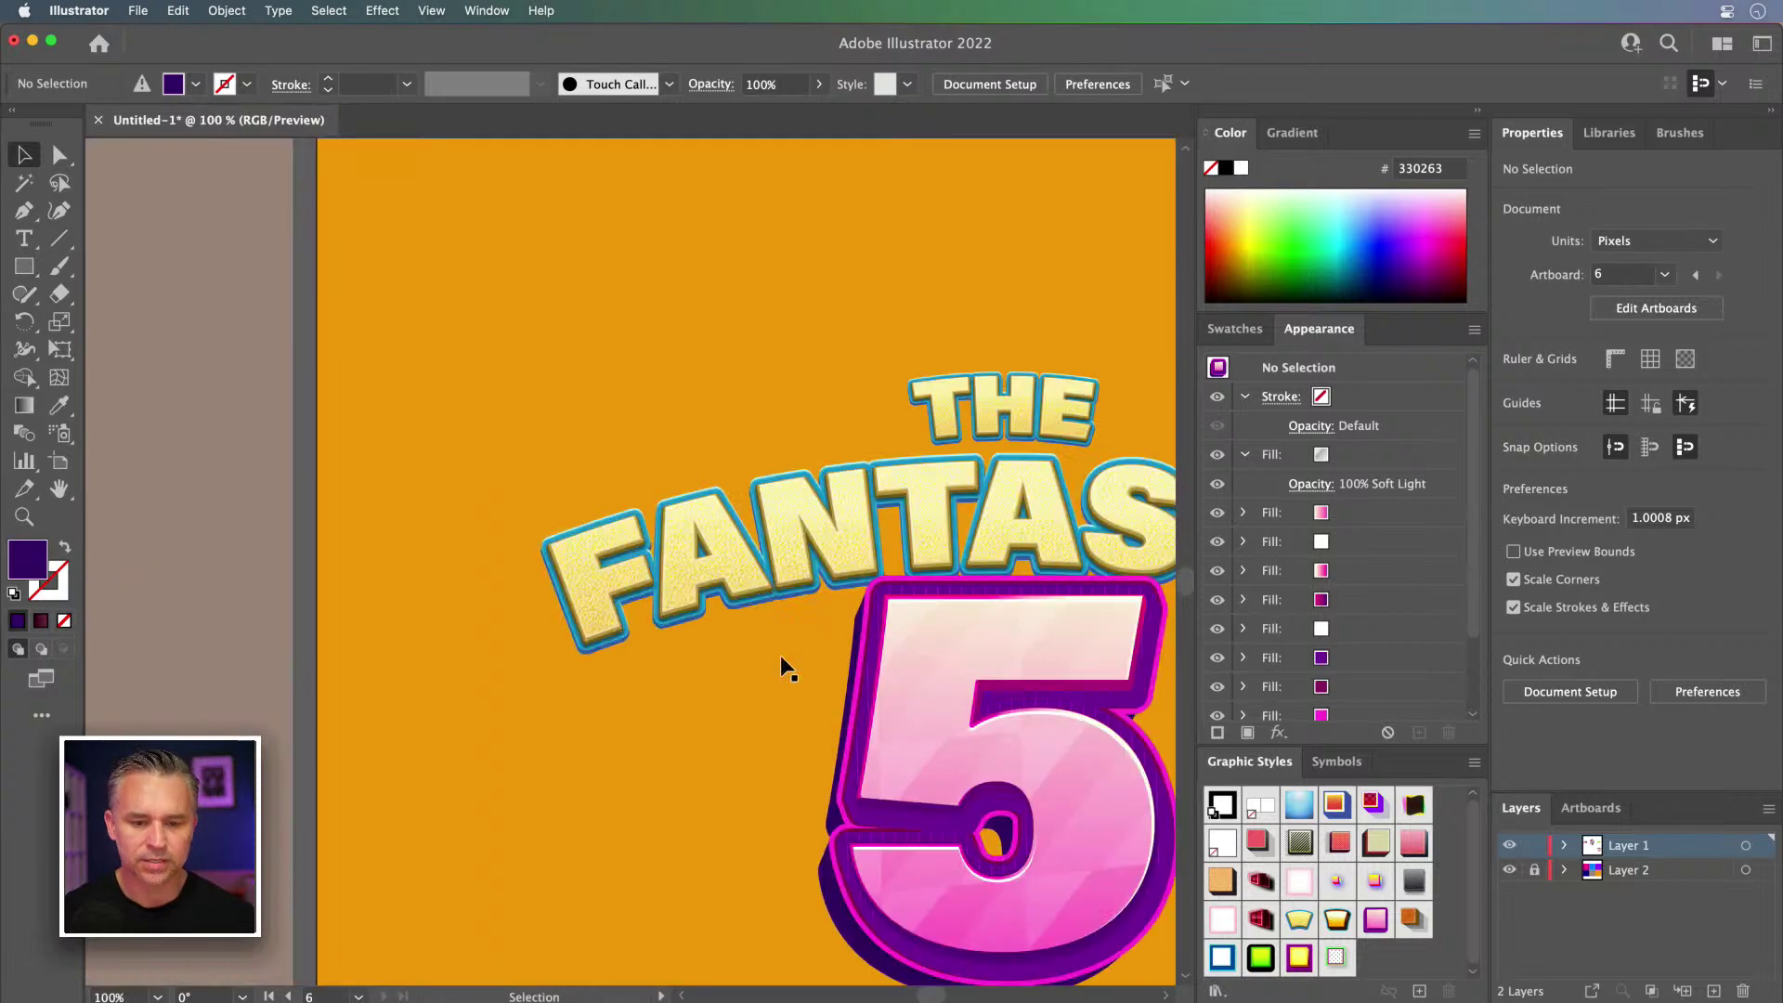
mouse_move(557, 554)
mouse_down()
mouse_move(195, 428)
mouse_move(541, 564)
mouse_up()
click(613, 595)
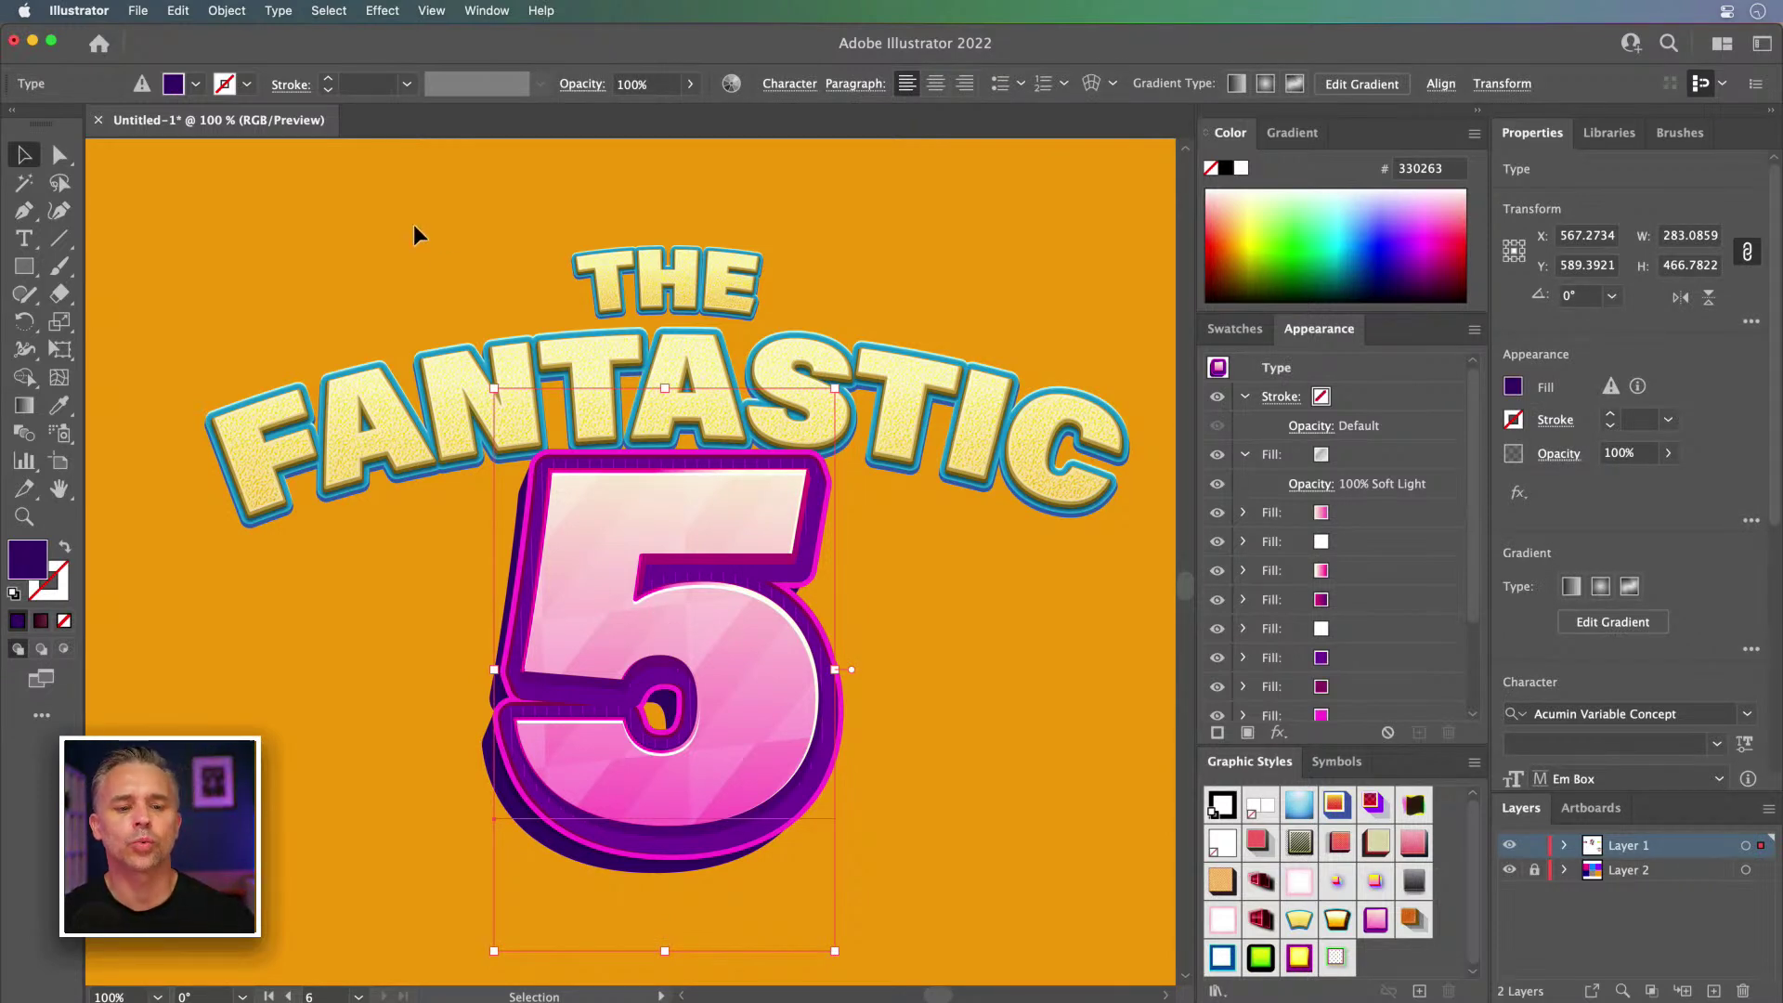
click(176, 10)
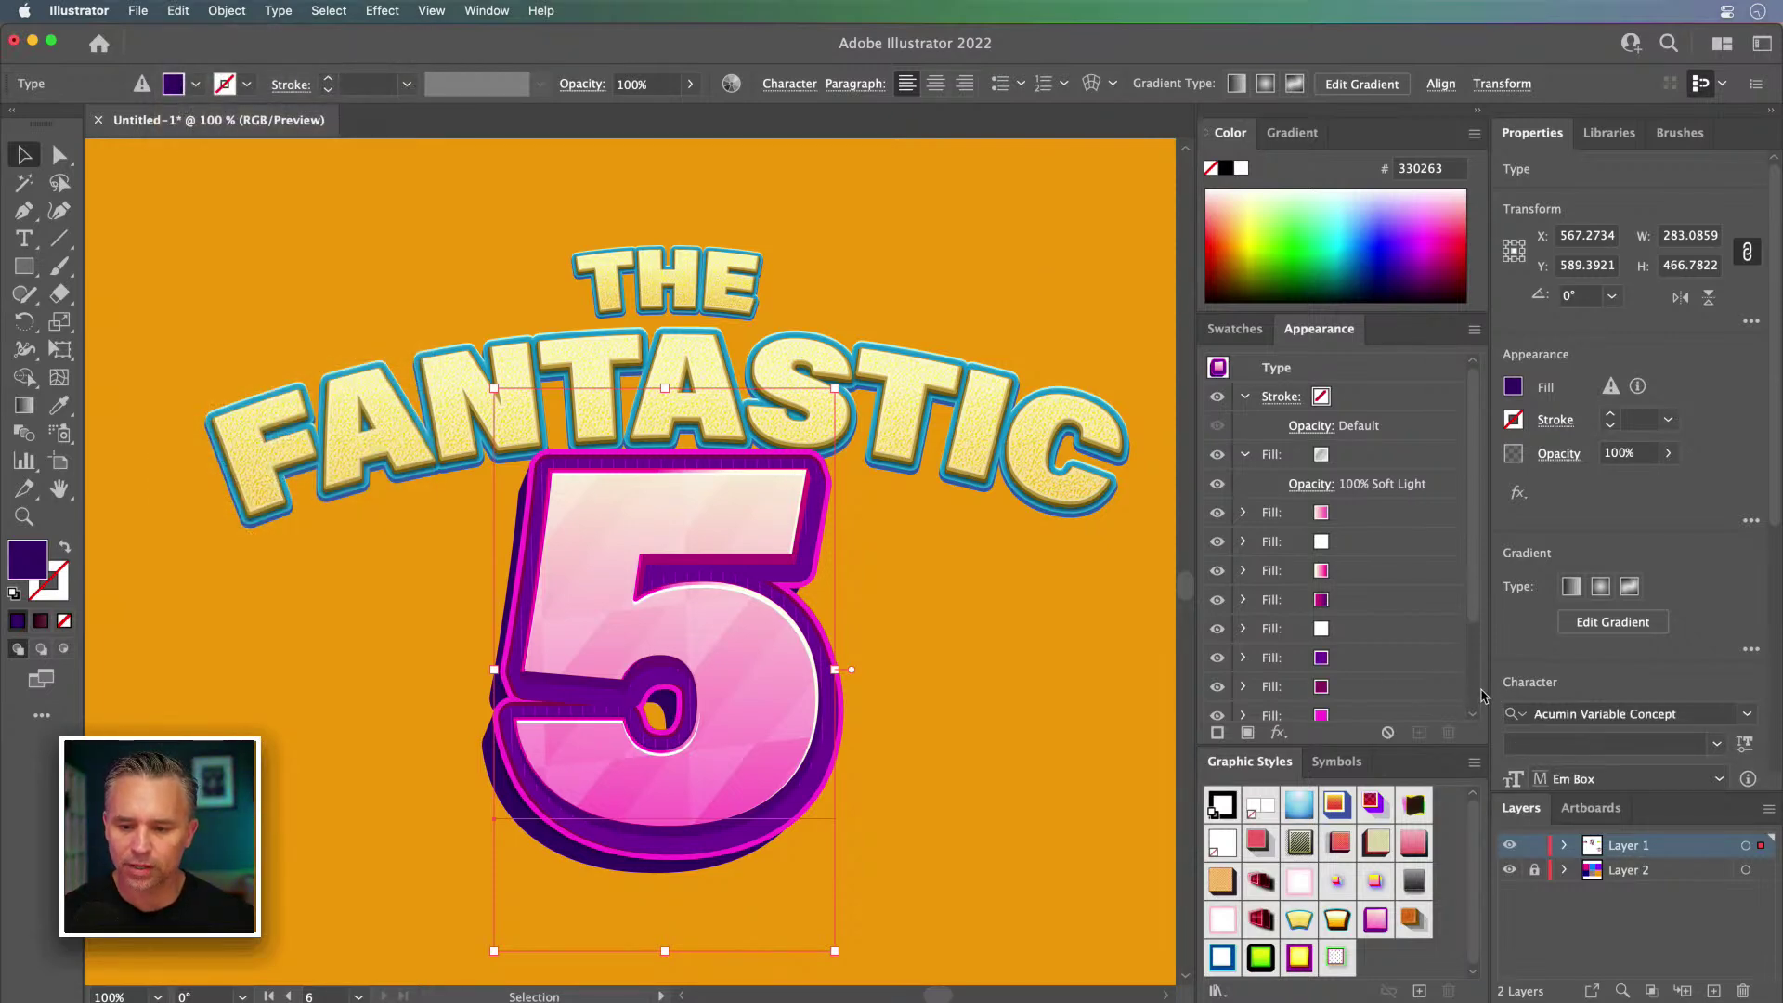
scroll(1477, 696, down, 3)
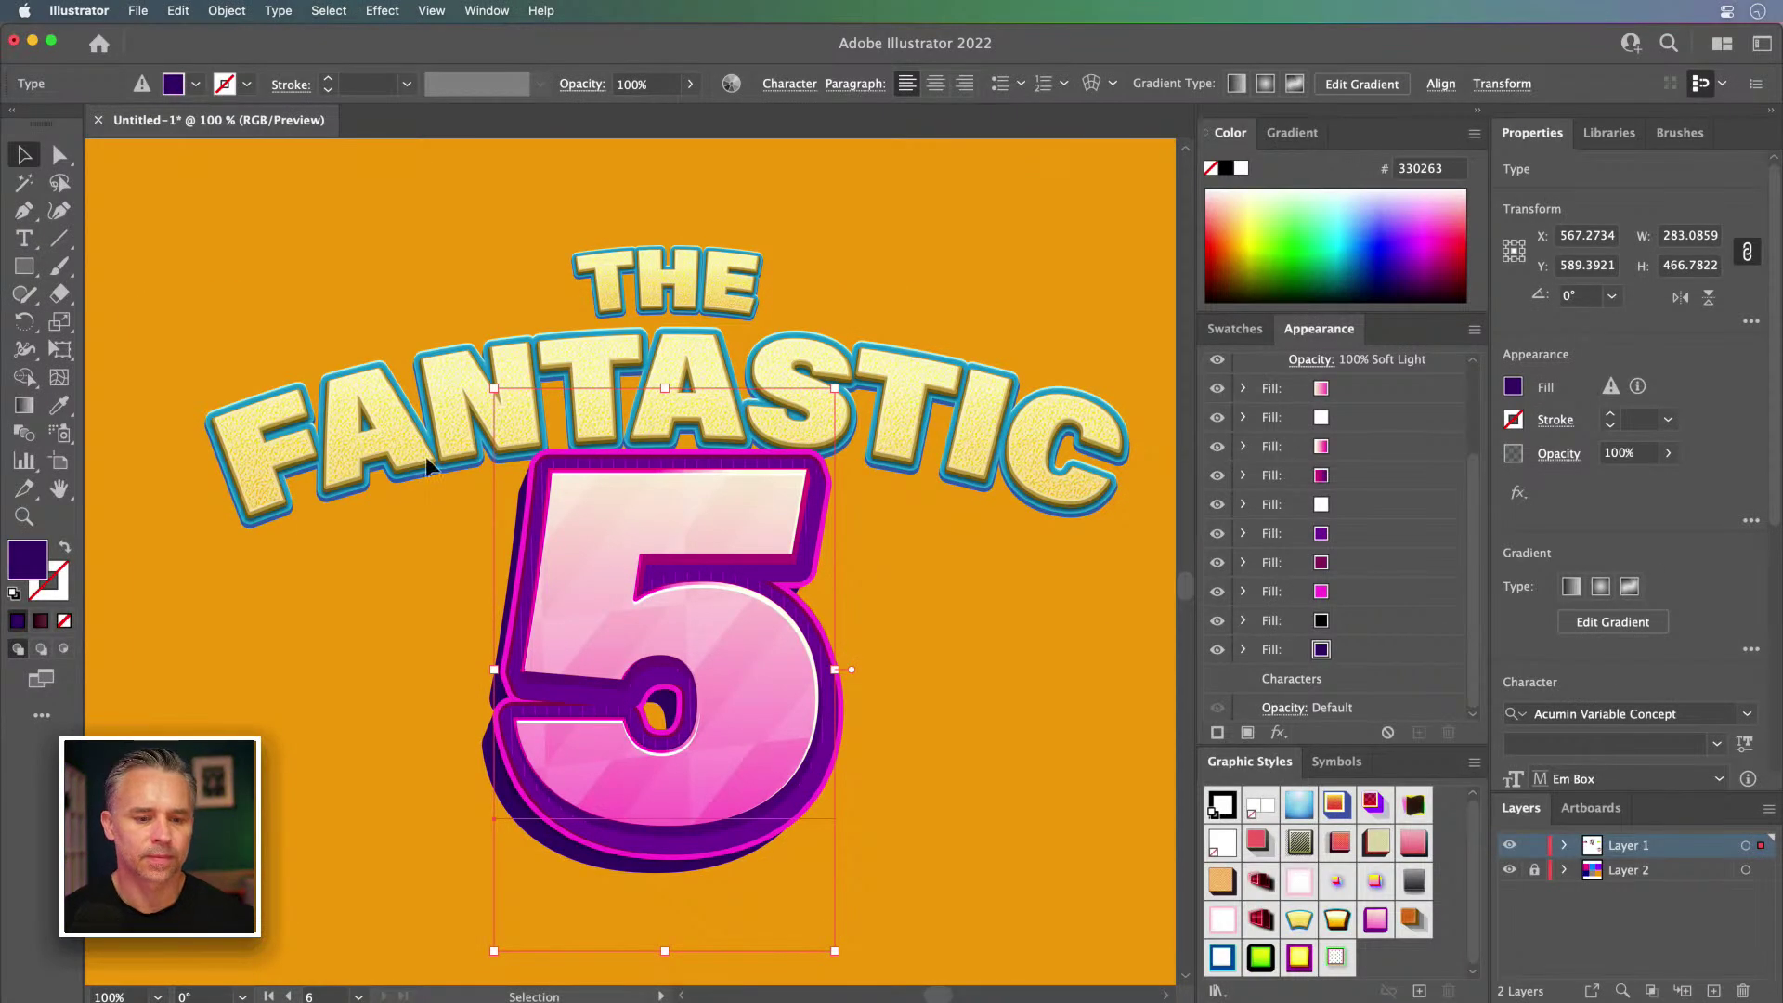
Step: Adjust the color balance of the 5 with preview on, setting Red to -2%, Green to 23% and Blue to -15%
click(178, 10)
mouse_move(226, 377)
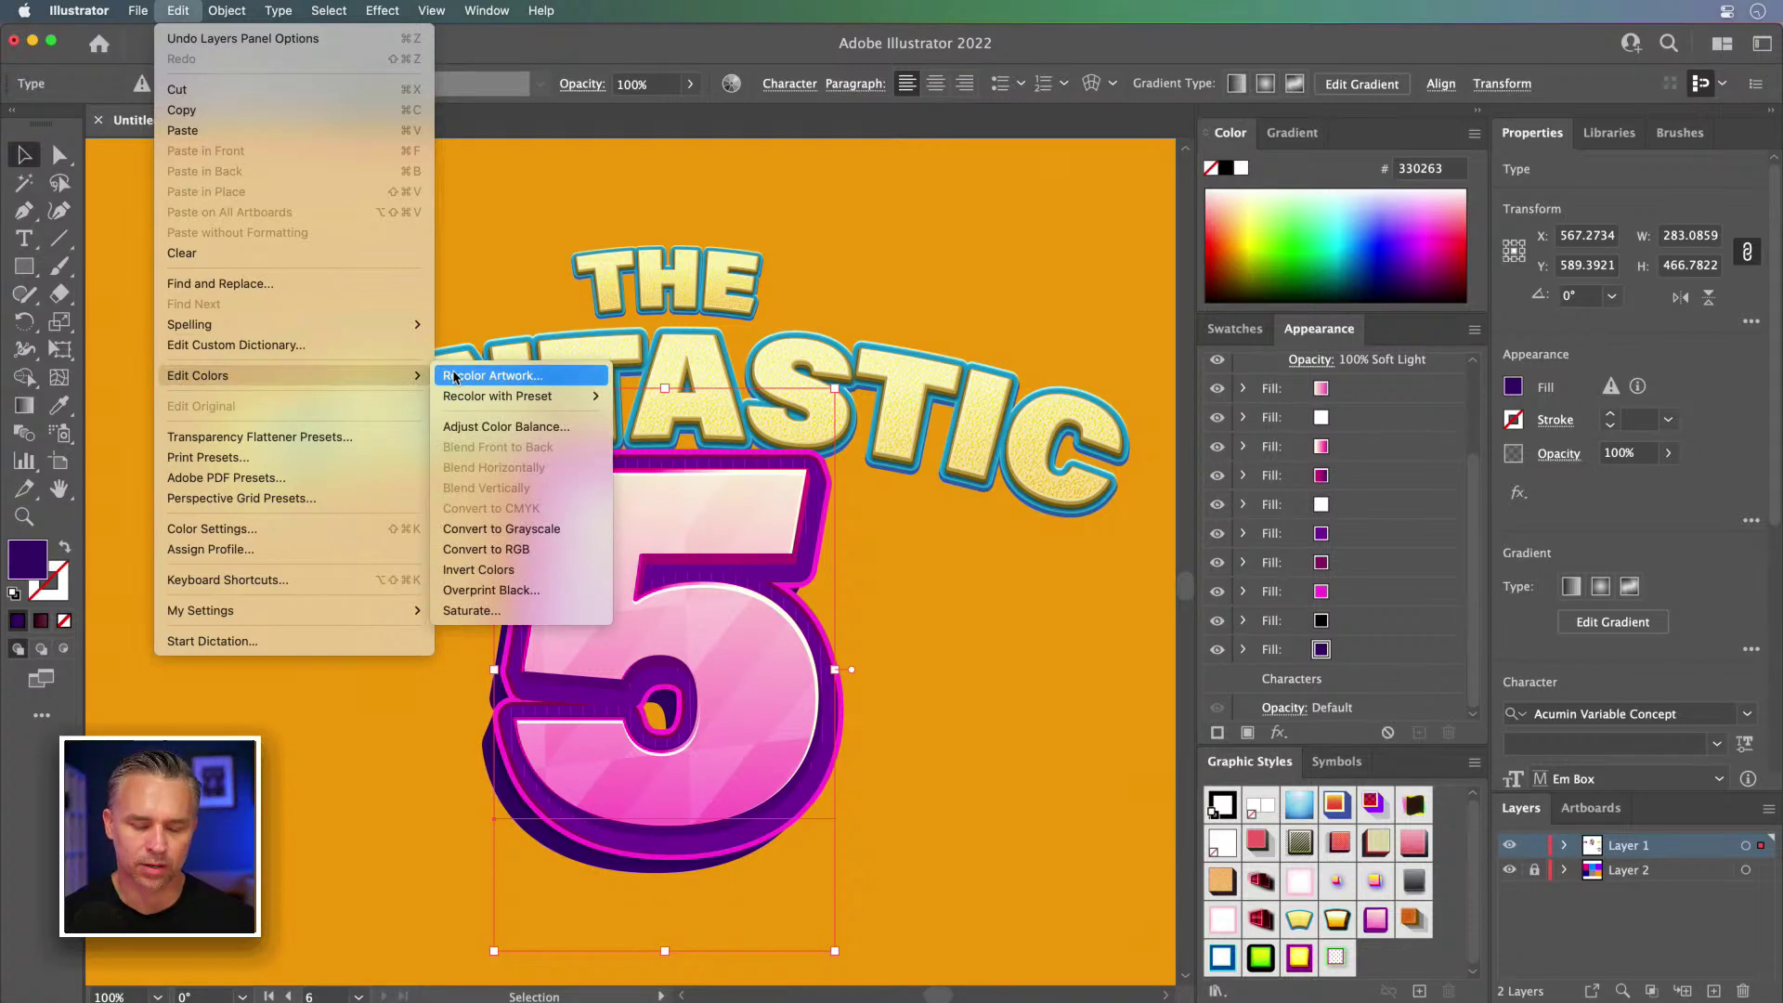
click(455, 427)
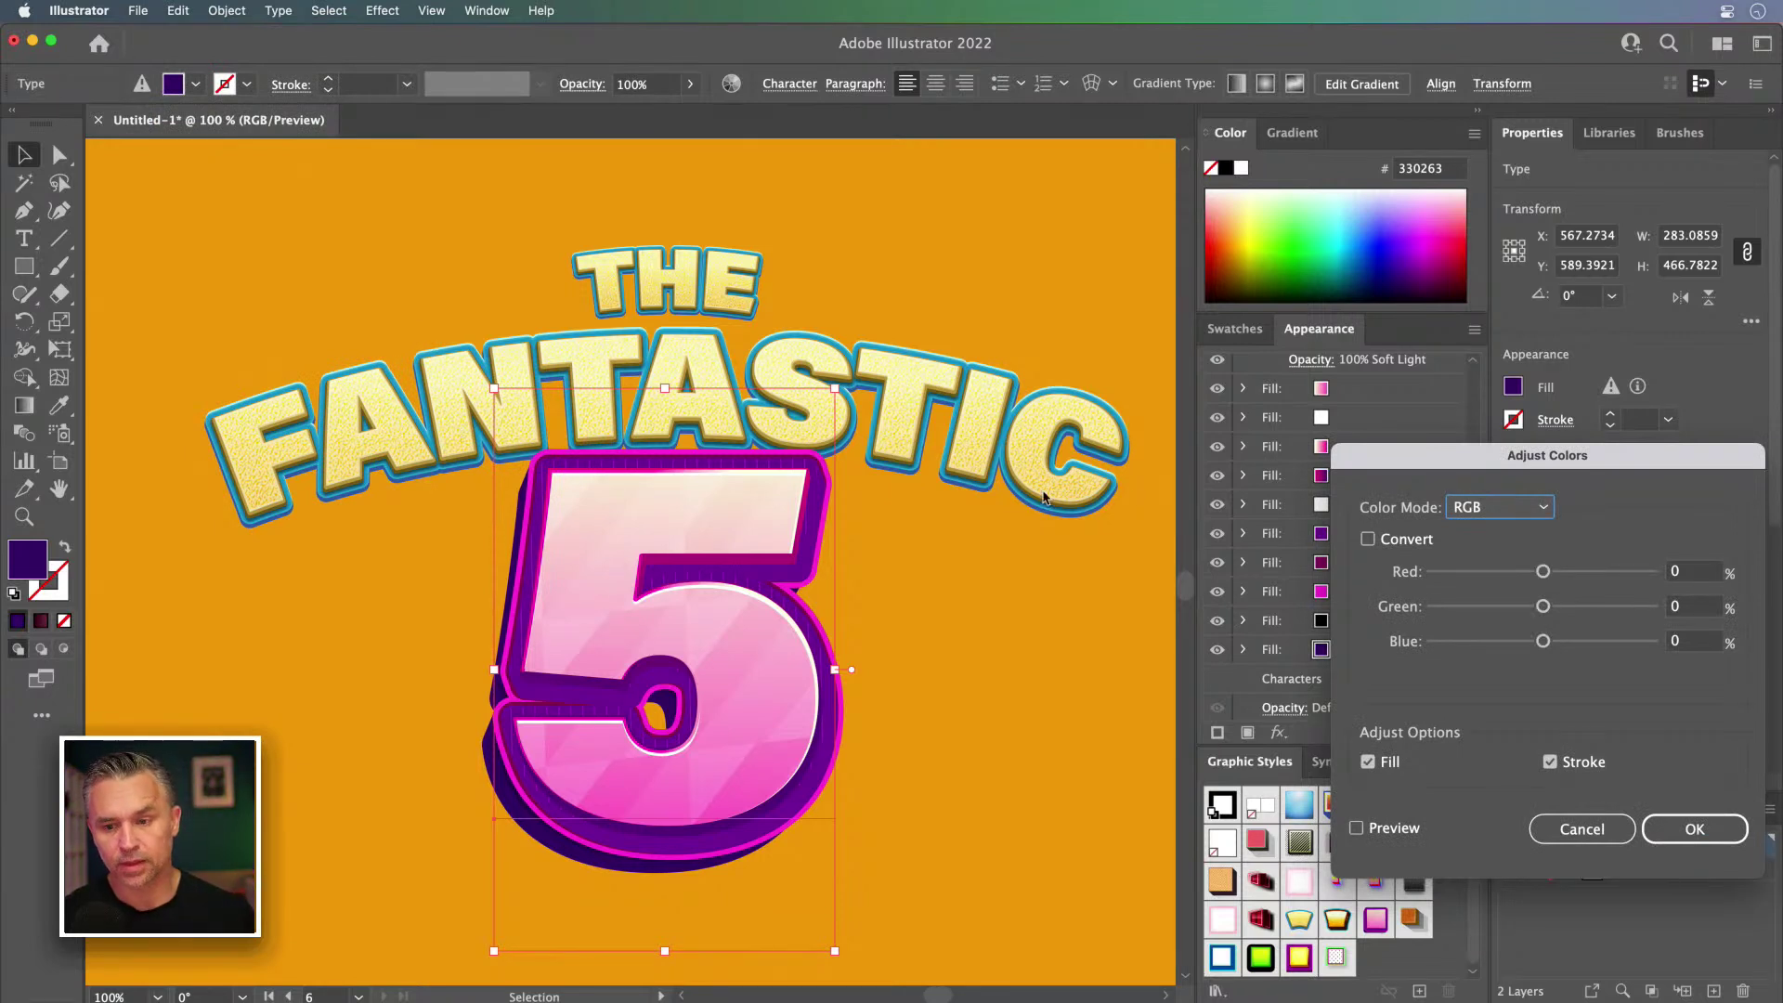
drag(1481, 460, 1151, 378)
drag(1213, 488, 1161, 490)
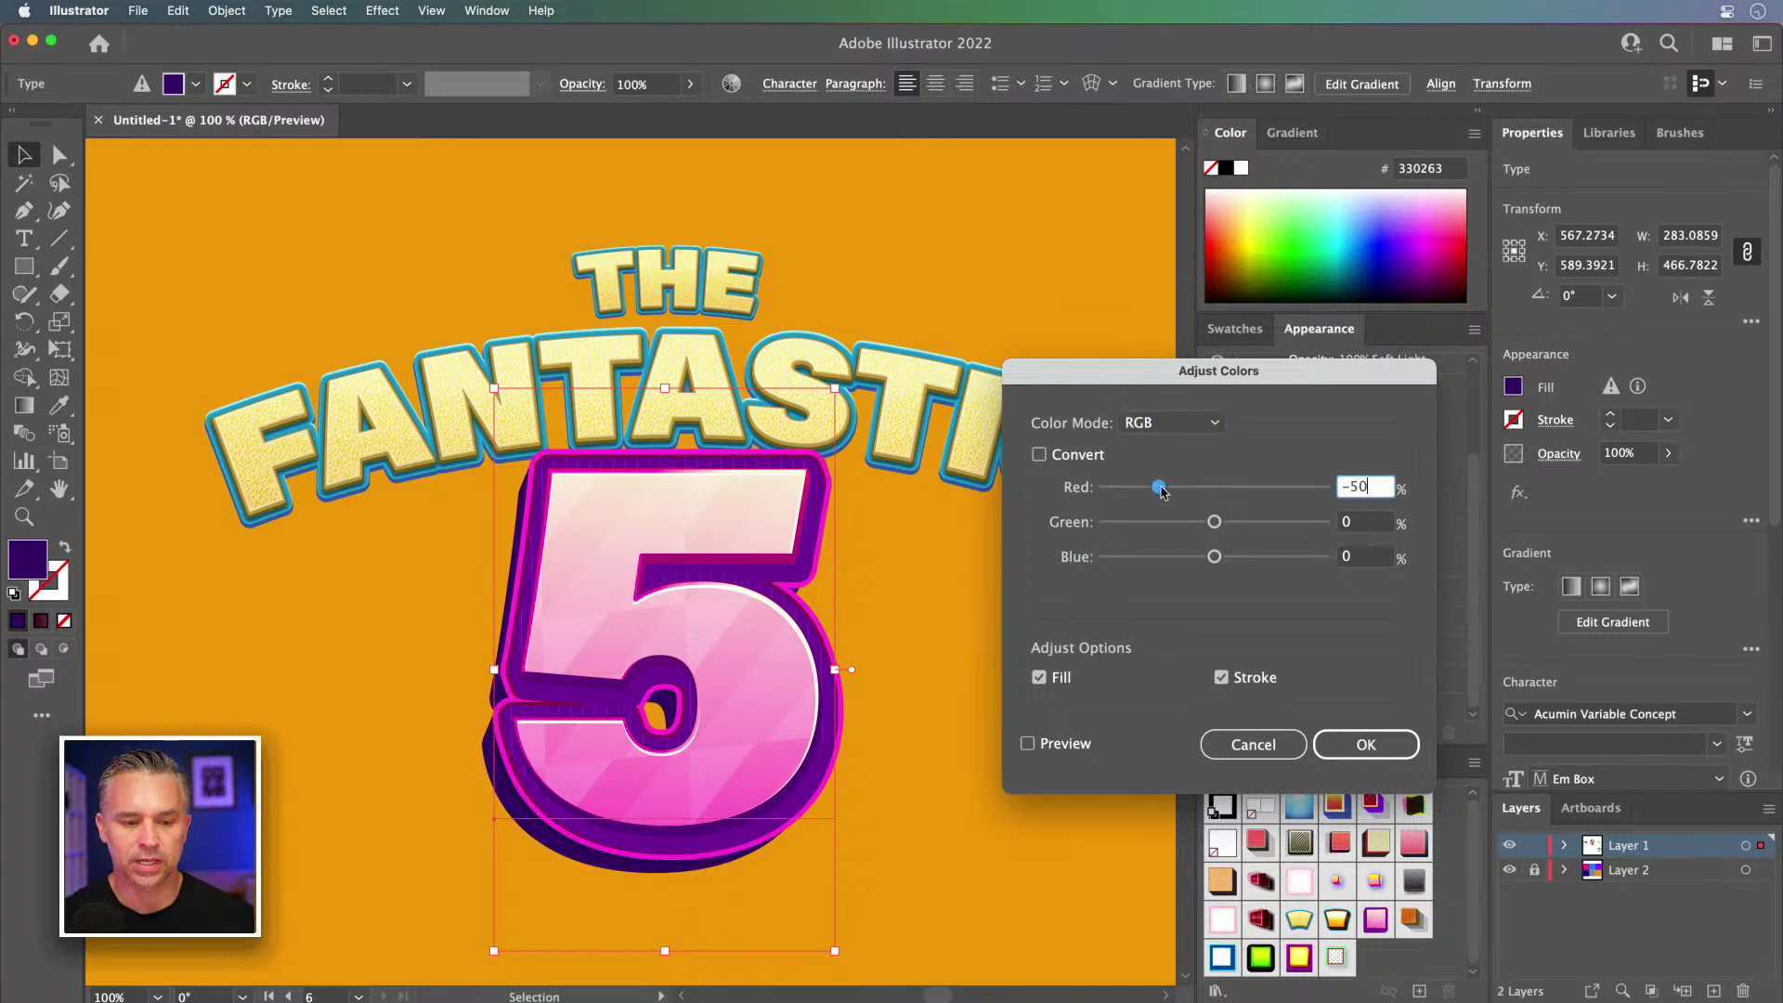
click(1028, 743)
drag(1222, 490, 1238, 526)
click(1274, 523)
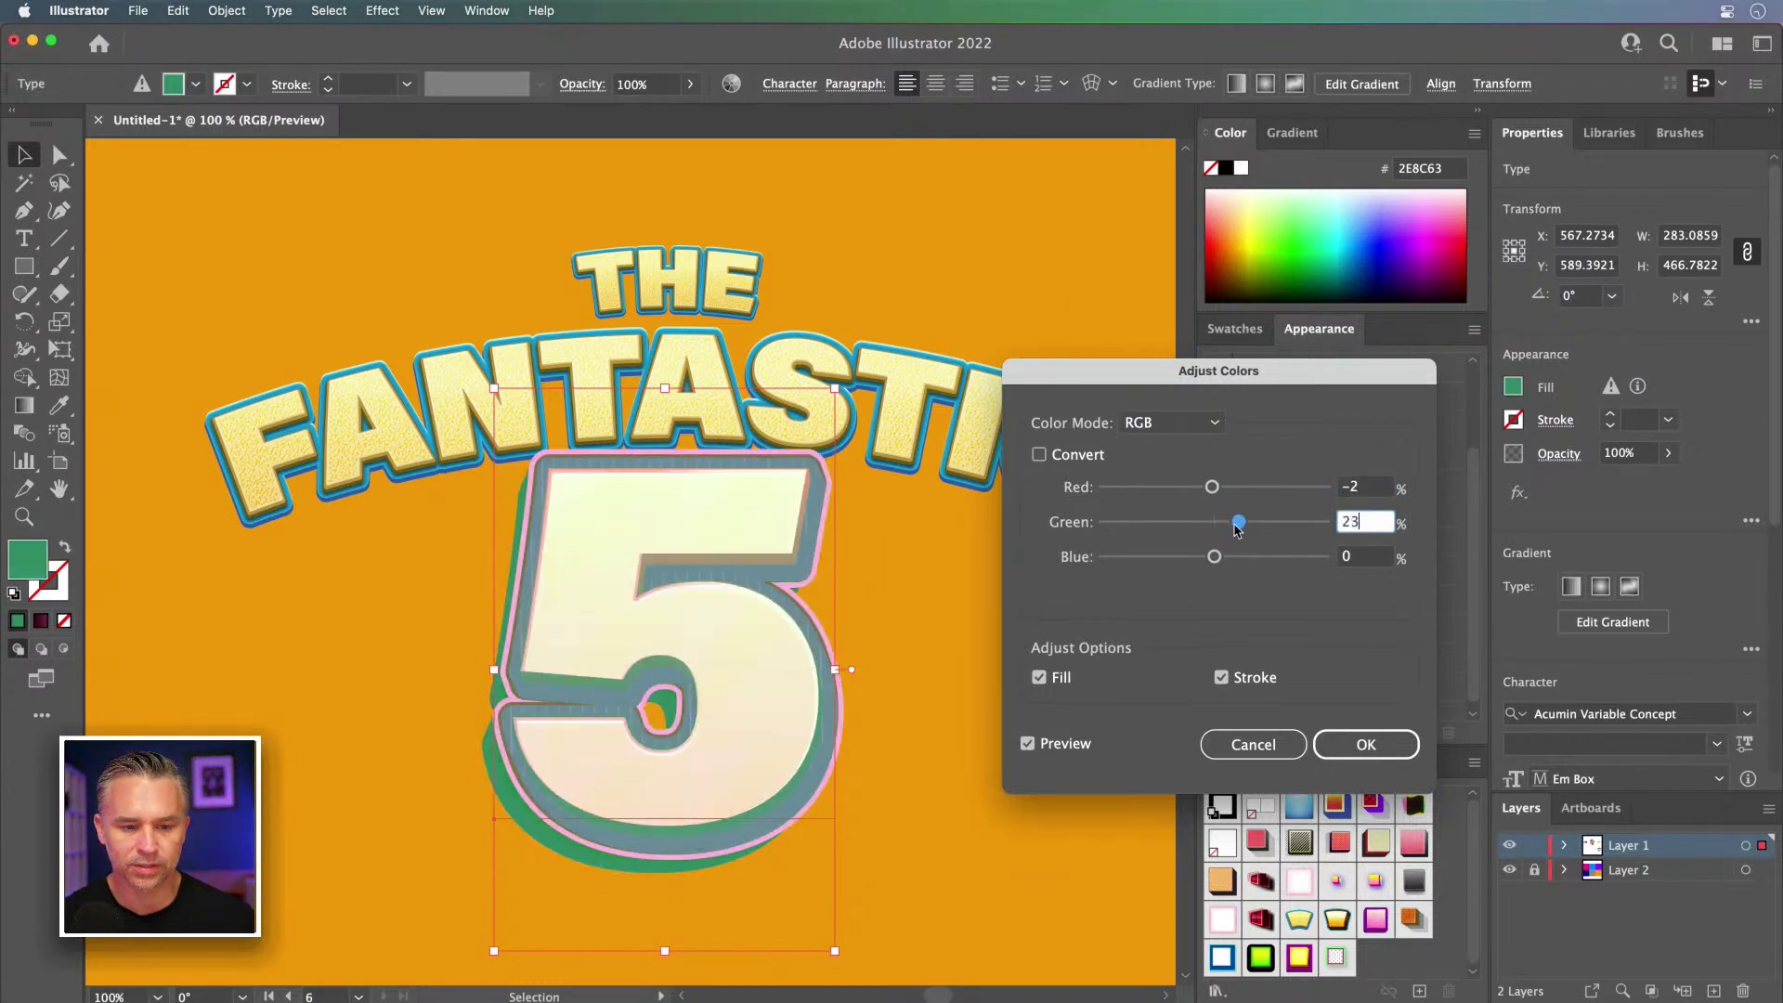
click(1176, 557)
click(1176, 556)
drag(1188, 557, 1204, 559)
click(1326, 743)
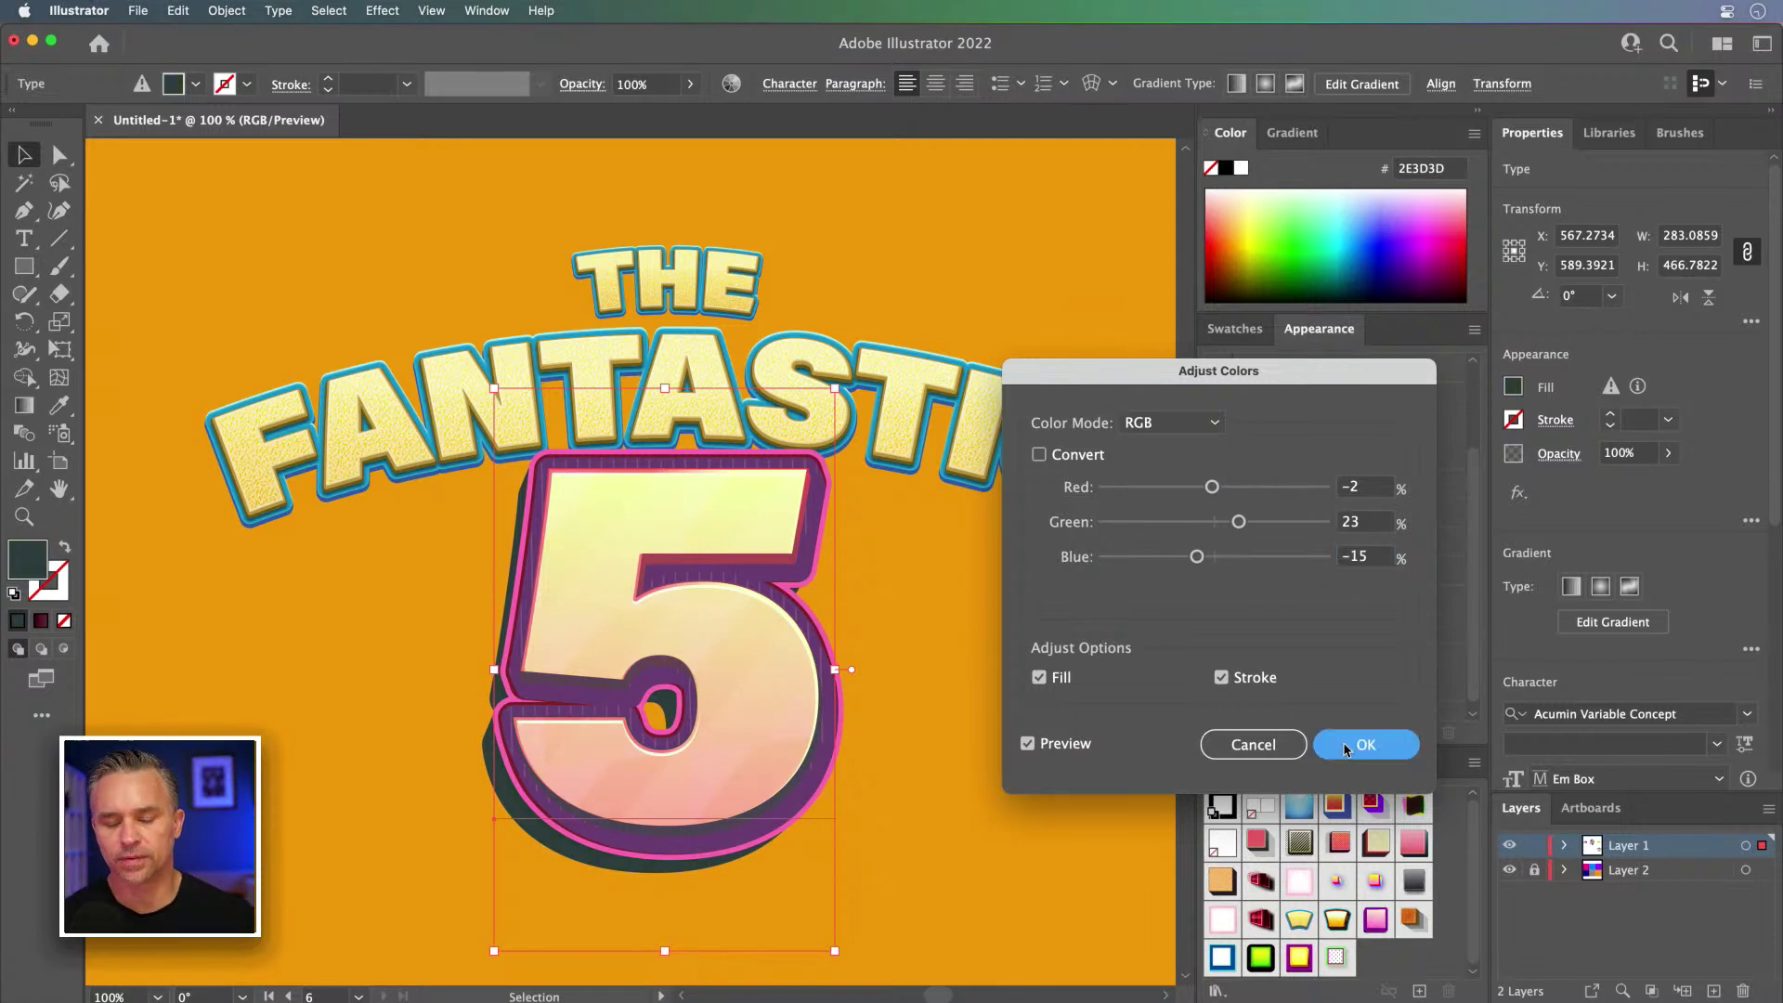
Step: Recolor the 5 on the orange artboard by rotating its linked color-wheel colors, bringing the dark green to about H 61°, S 70%, B 23%
click(177, 11)
mouse_move(197, 380)
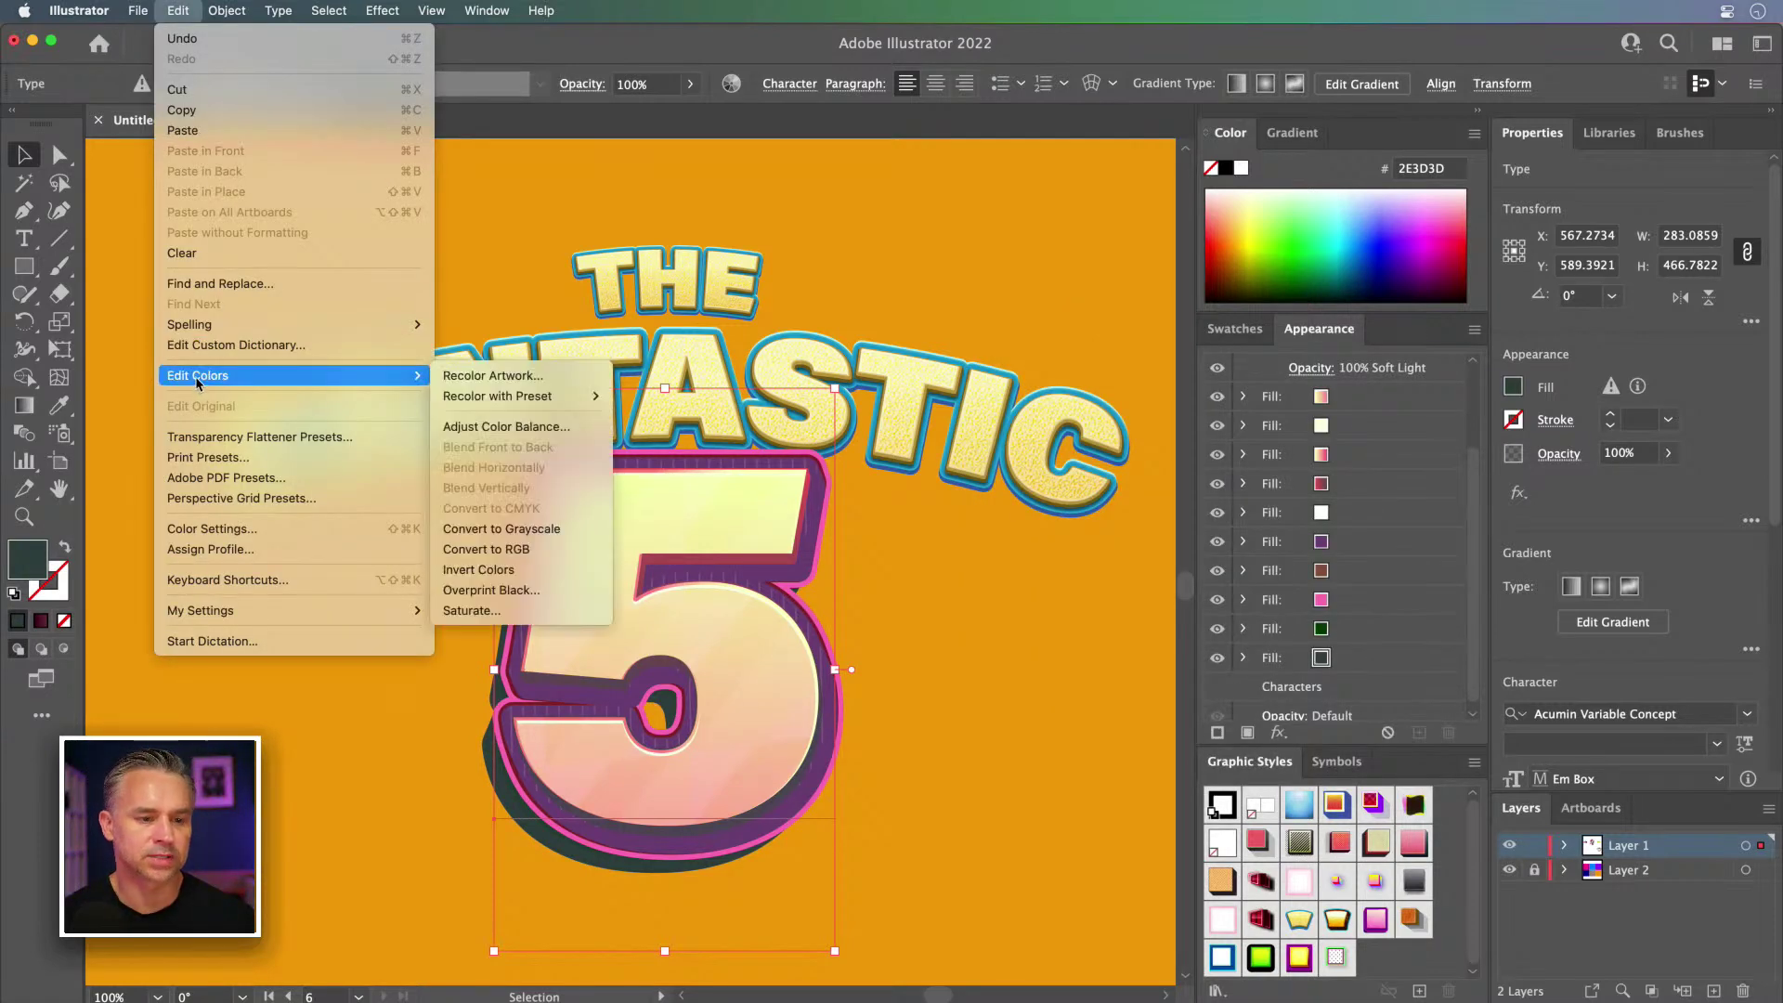
click(488, 383)
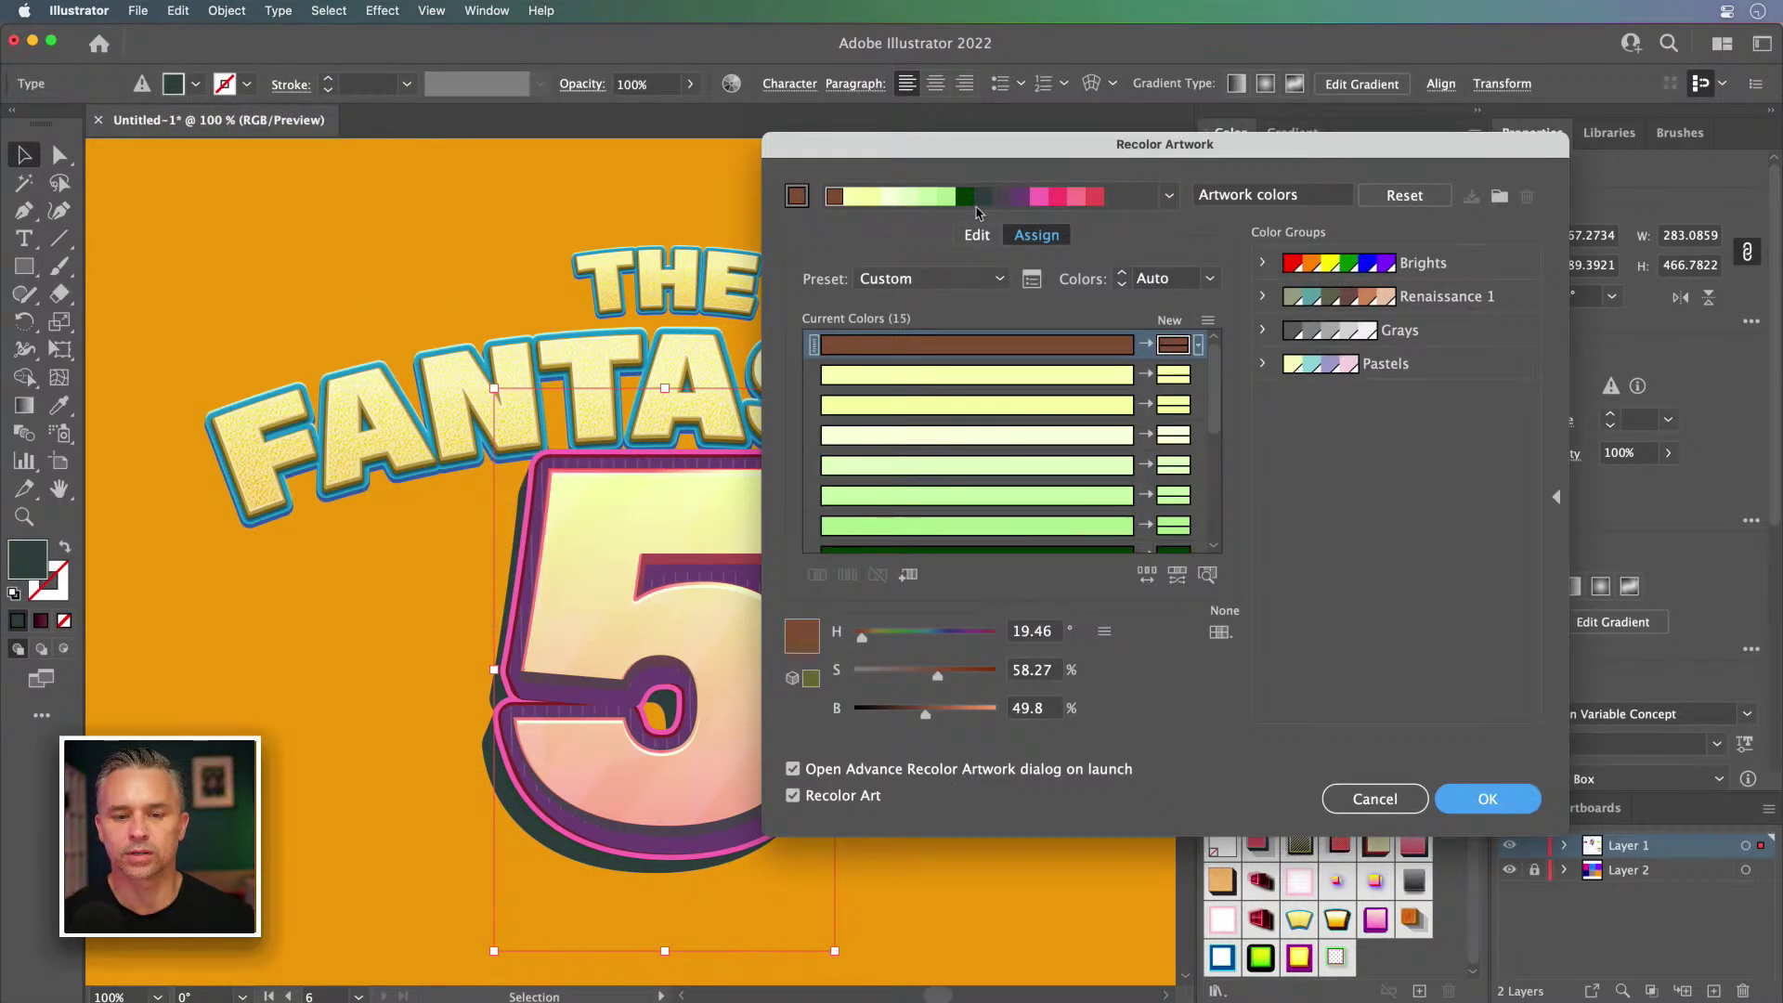
click(977, 235)
drag(919, 147, 1123, 166)
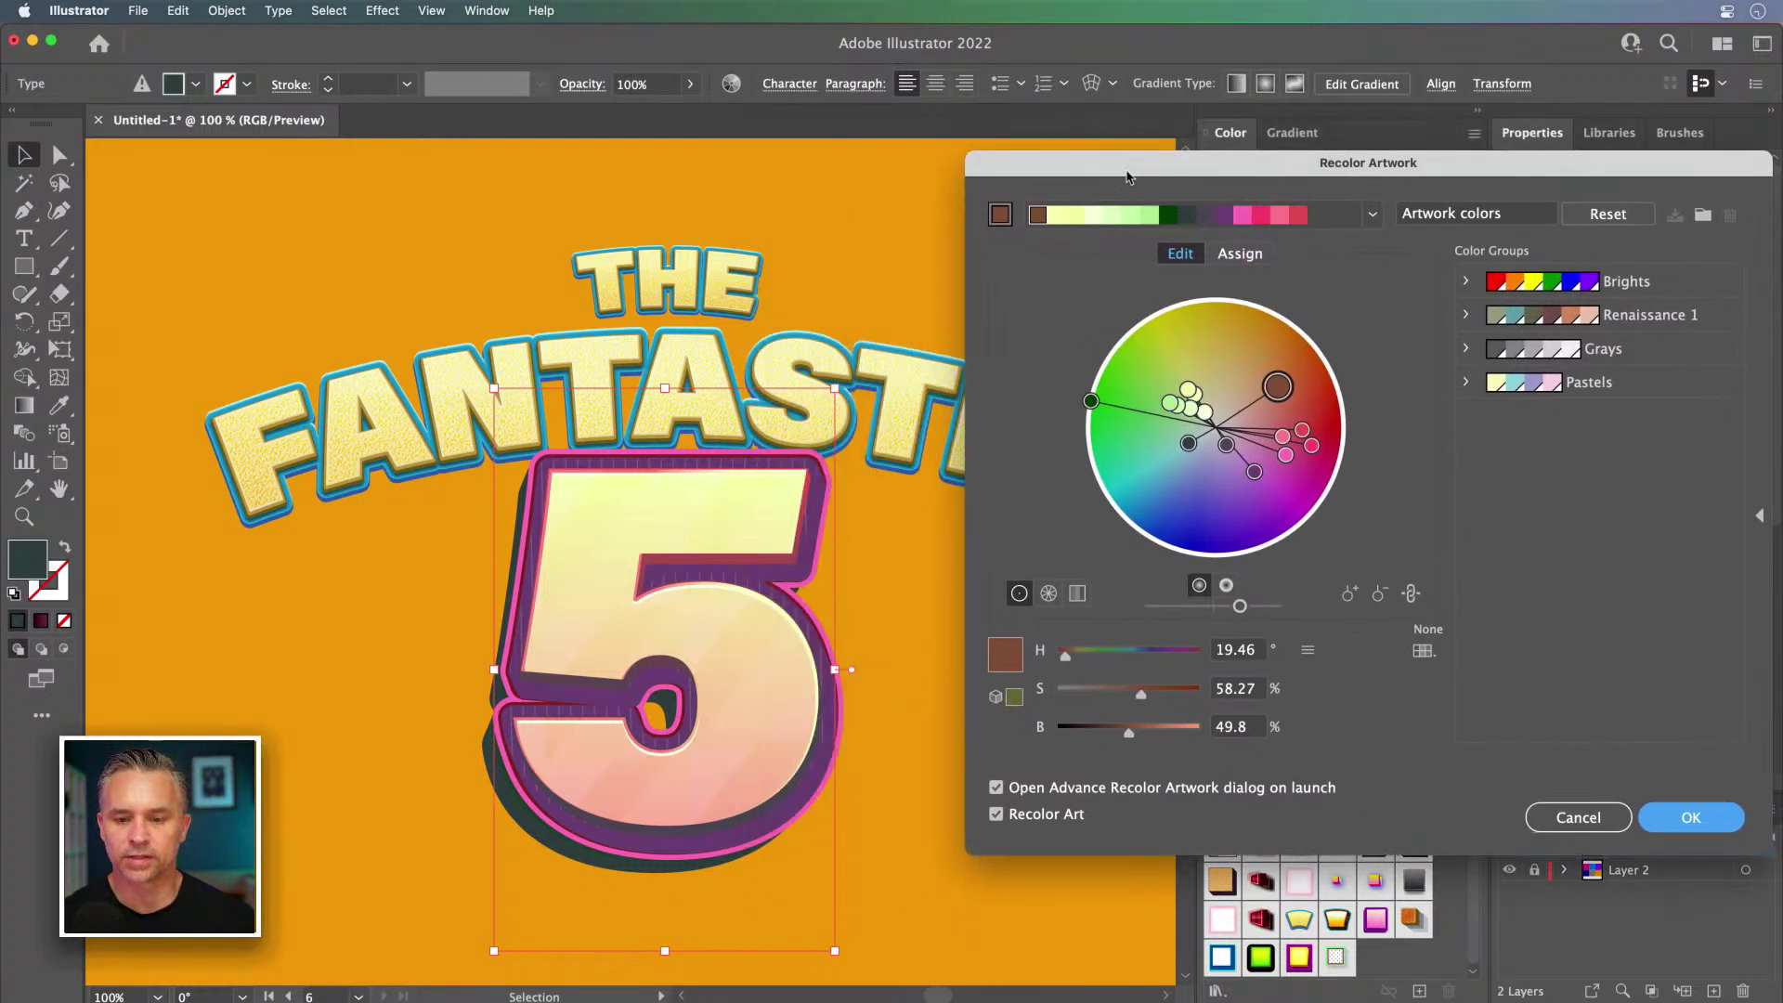
click(1092, 400)
drag(1092, 400, 1169, 350)
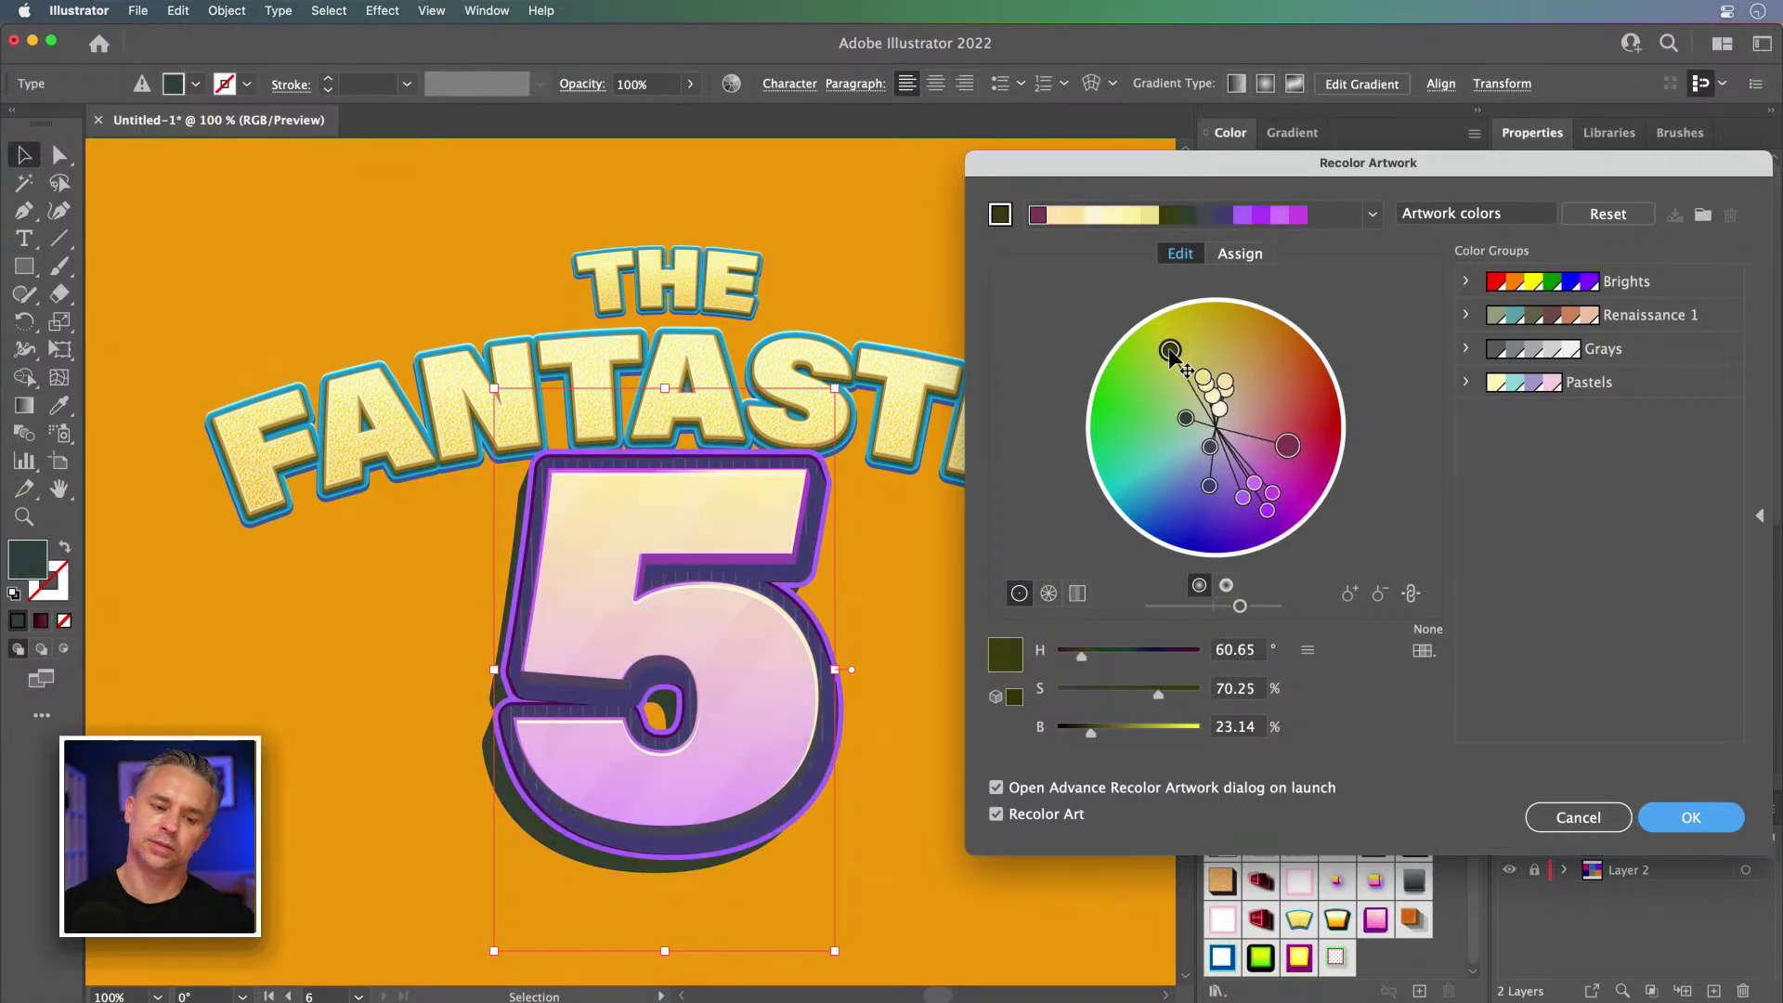
click(261, 641)
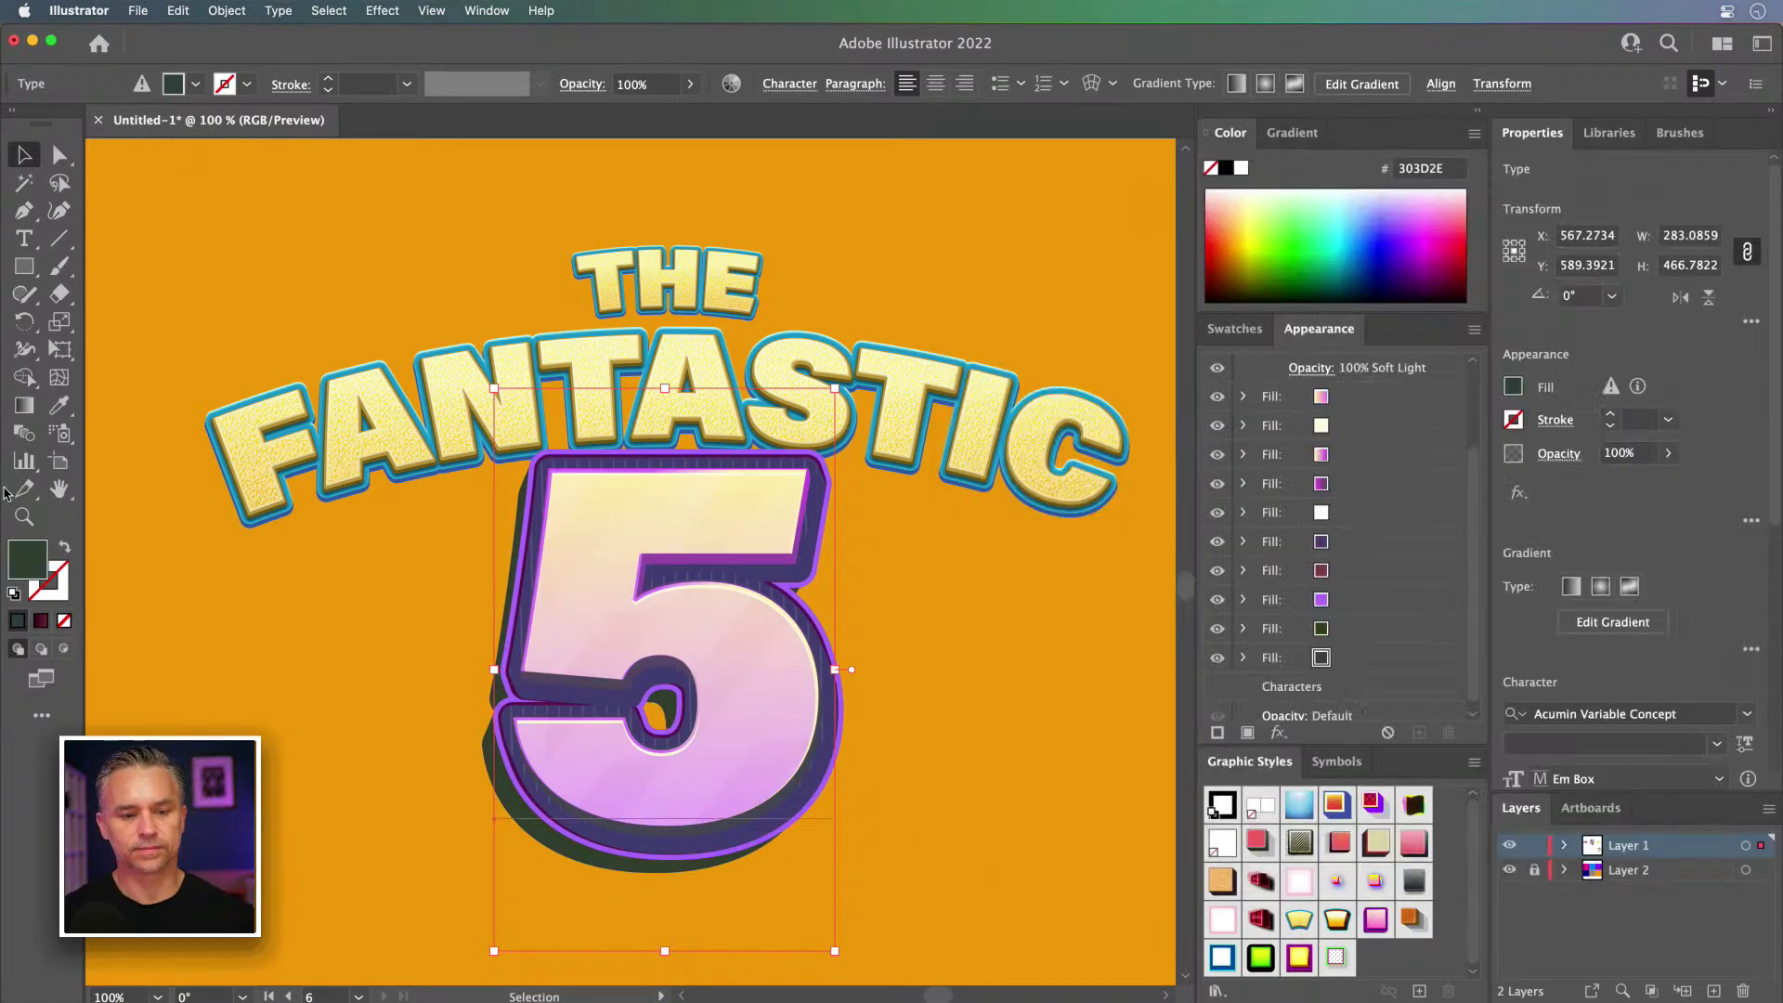
click(261, 642)
Step: Add a new layer between Layer 1 and Layer 2, and lock Layer 1
key(super+minus)
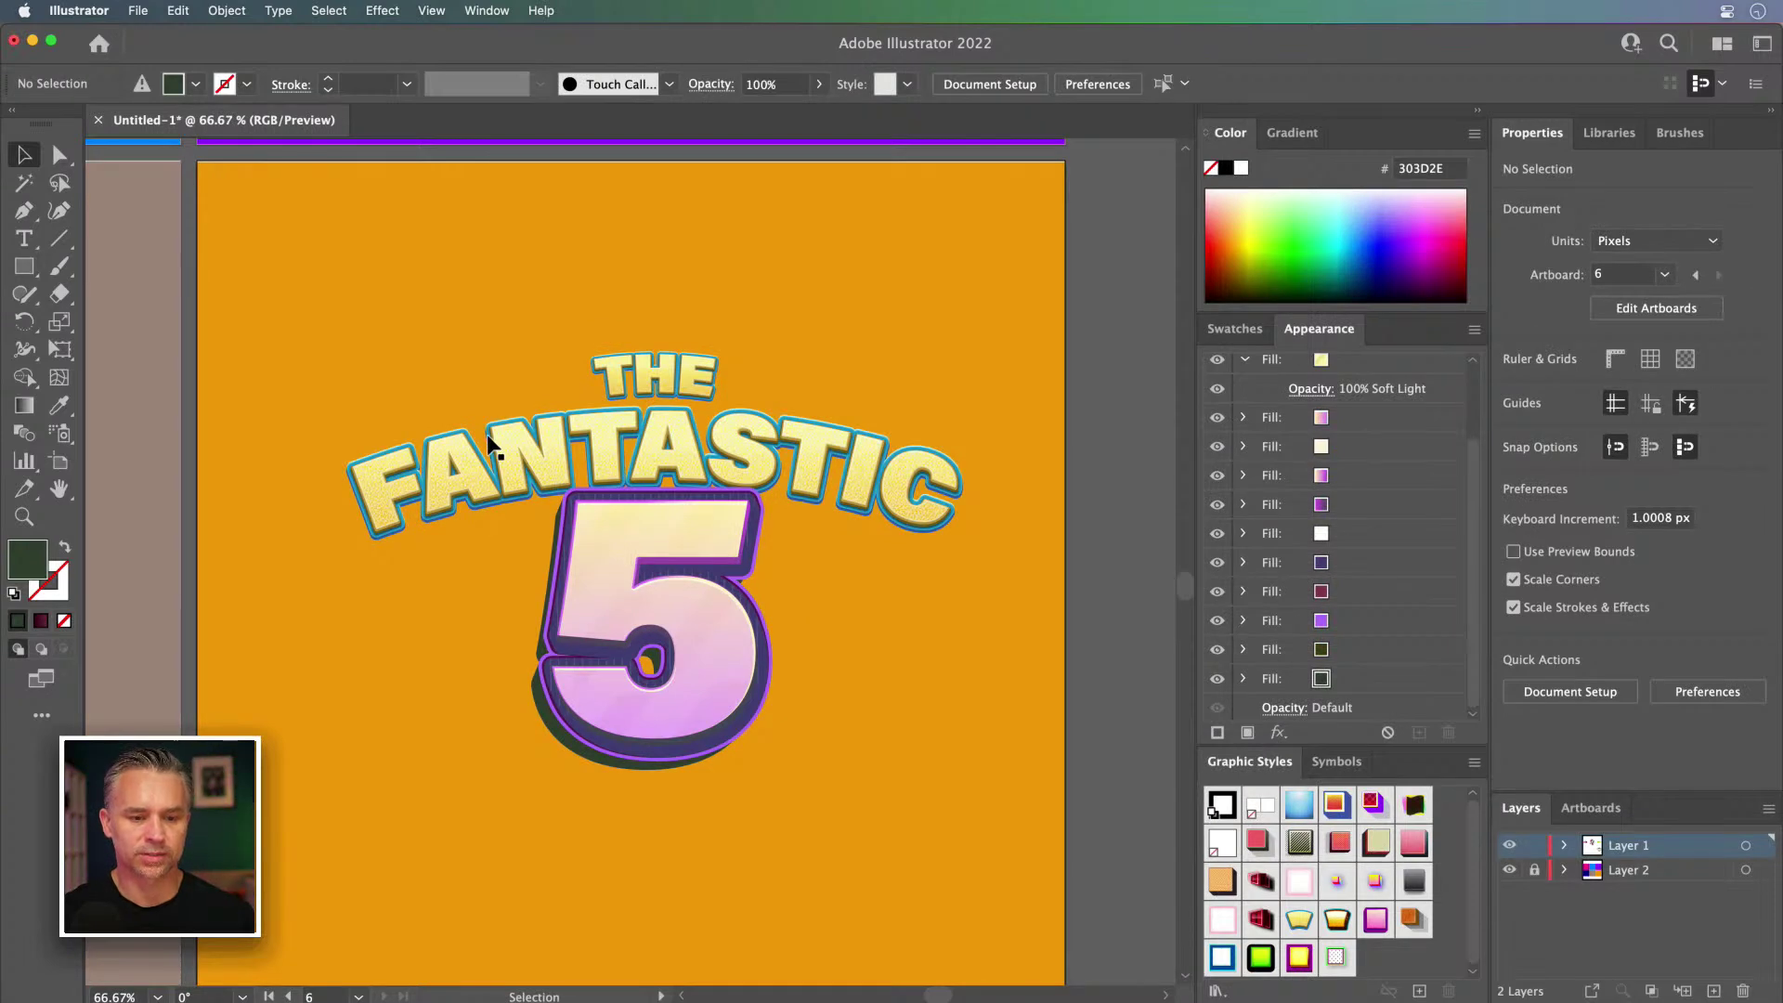
drag(497, 452, 560, 460)
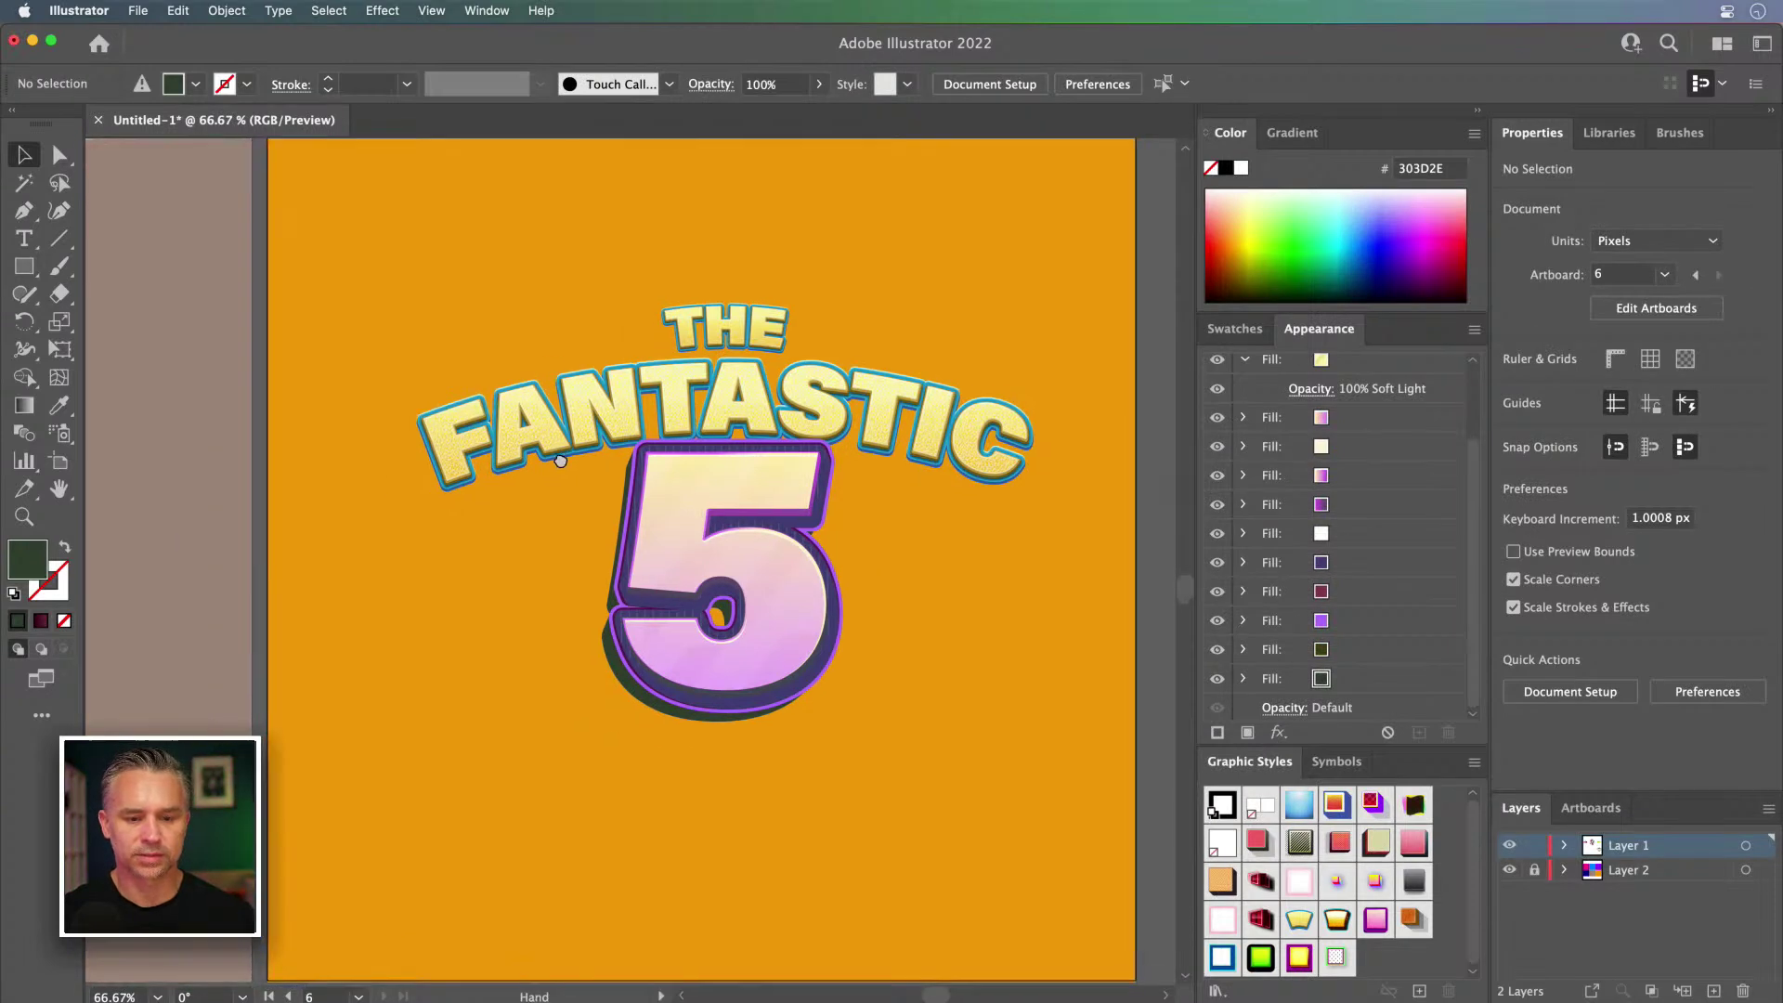
click(1621, 873)
click(1715, 991)
click(1534, 845)
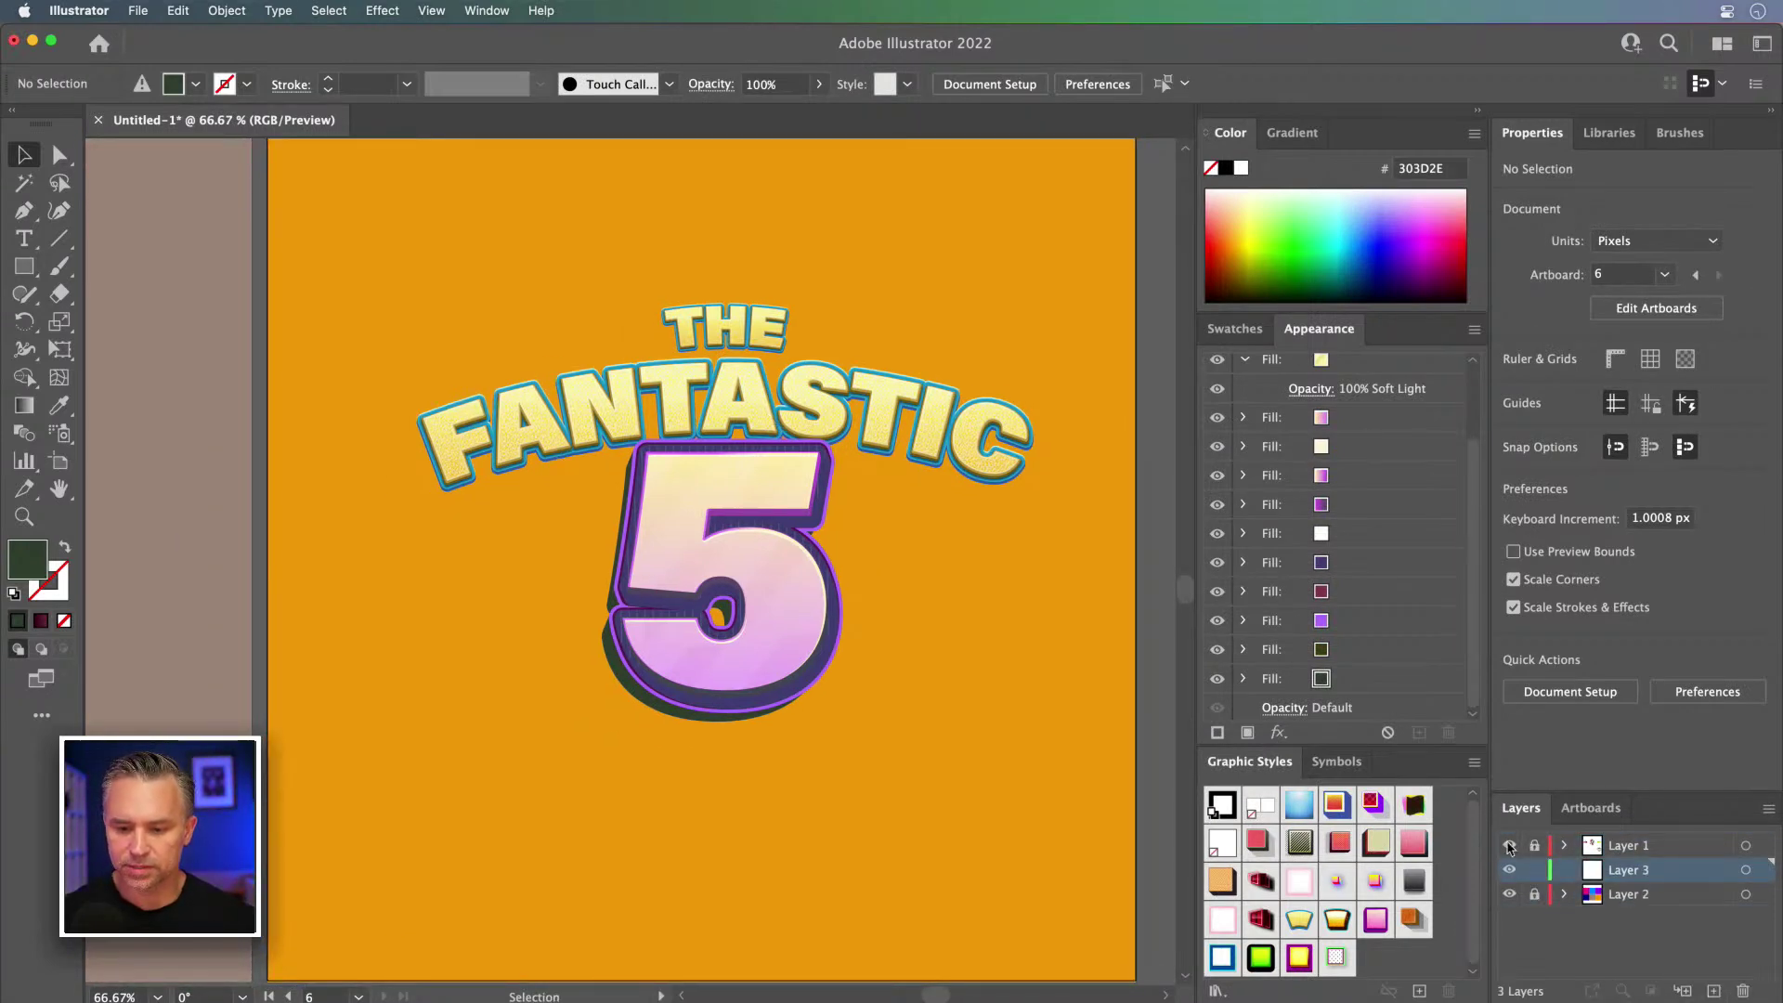
Step: Draw a circle centered behind the THE FANTASTIC 5 lettering on the new layer and scale it to about 622 px in diameter
click(24, 267)
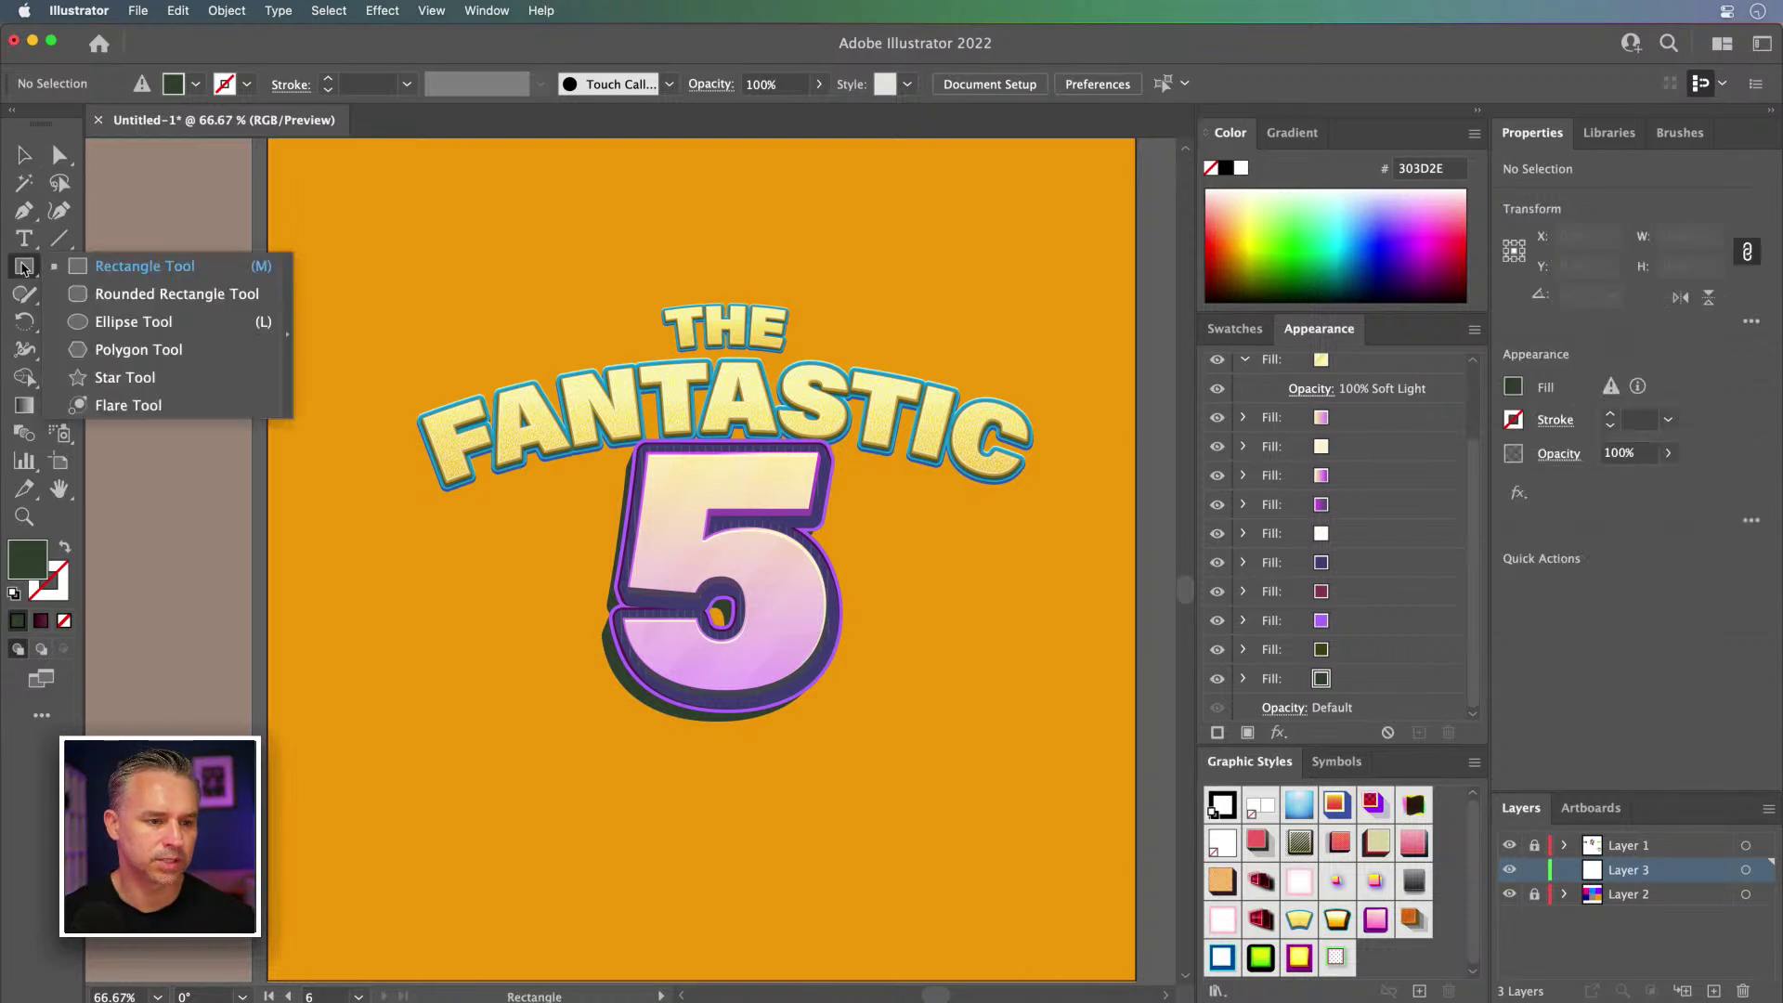
click(130, 322)
drag(729, 536, 1028, 799)
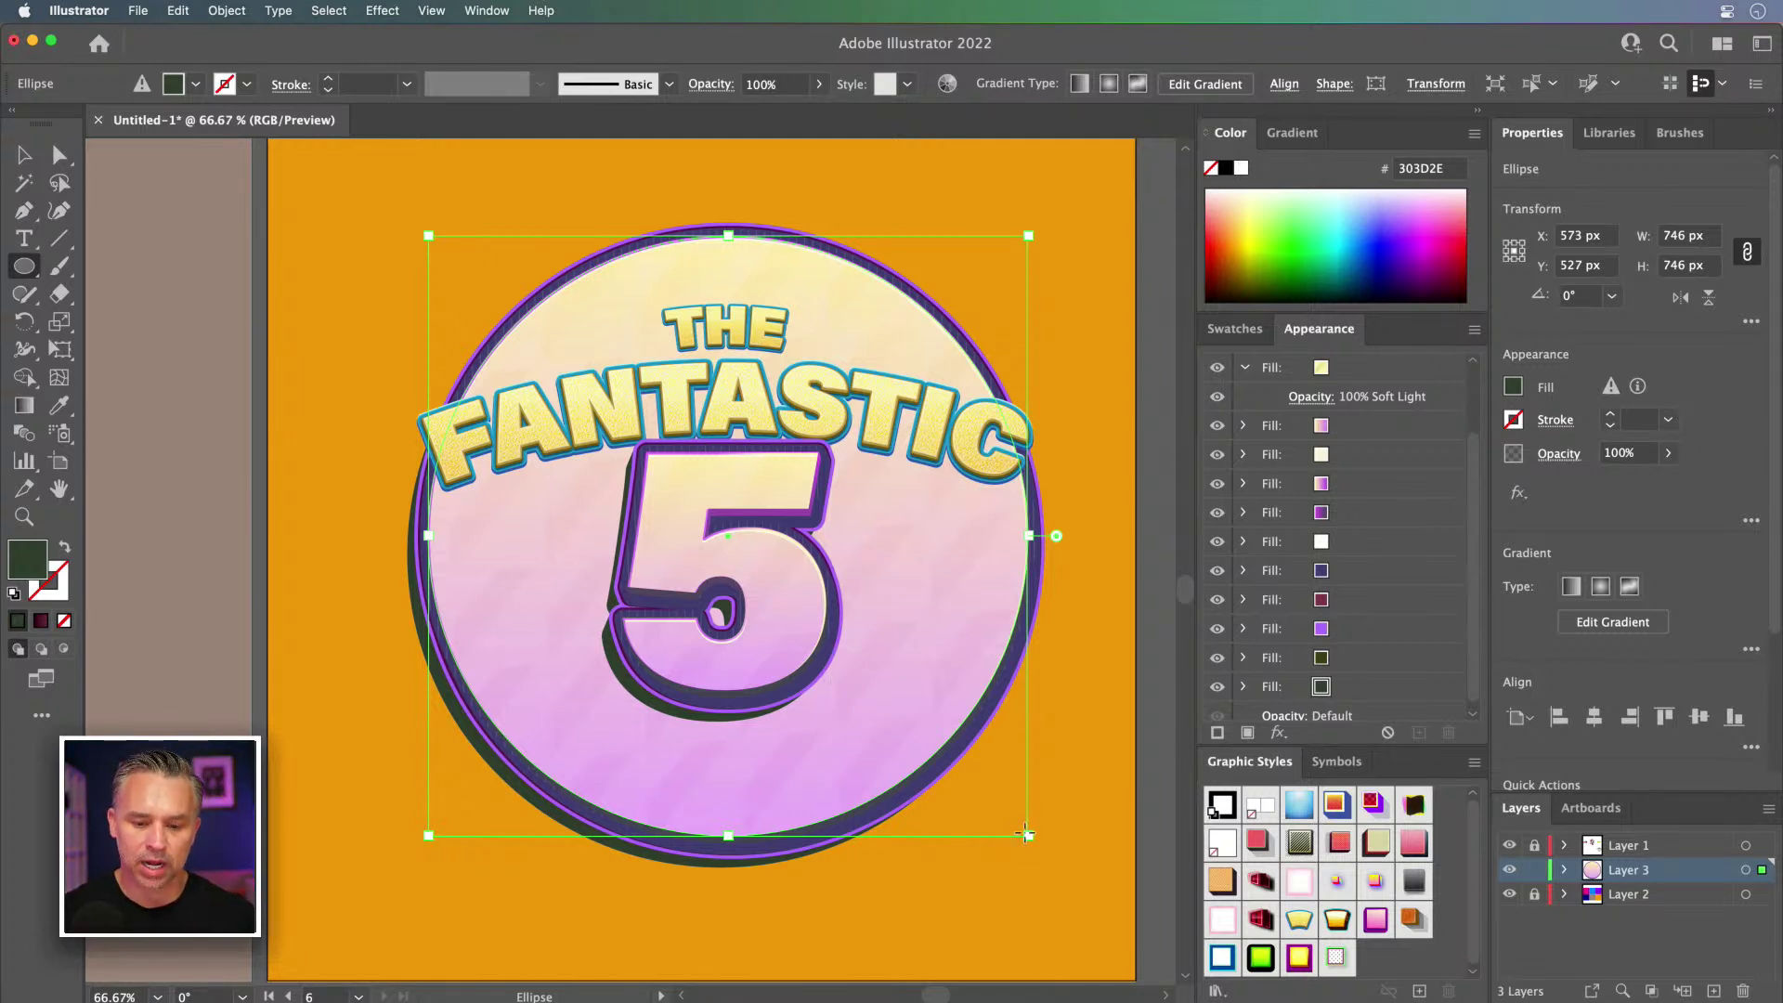
drag(1031, 836, 971, 789)
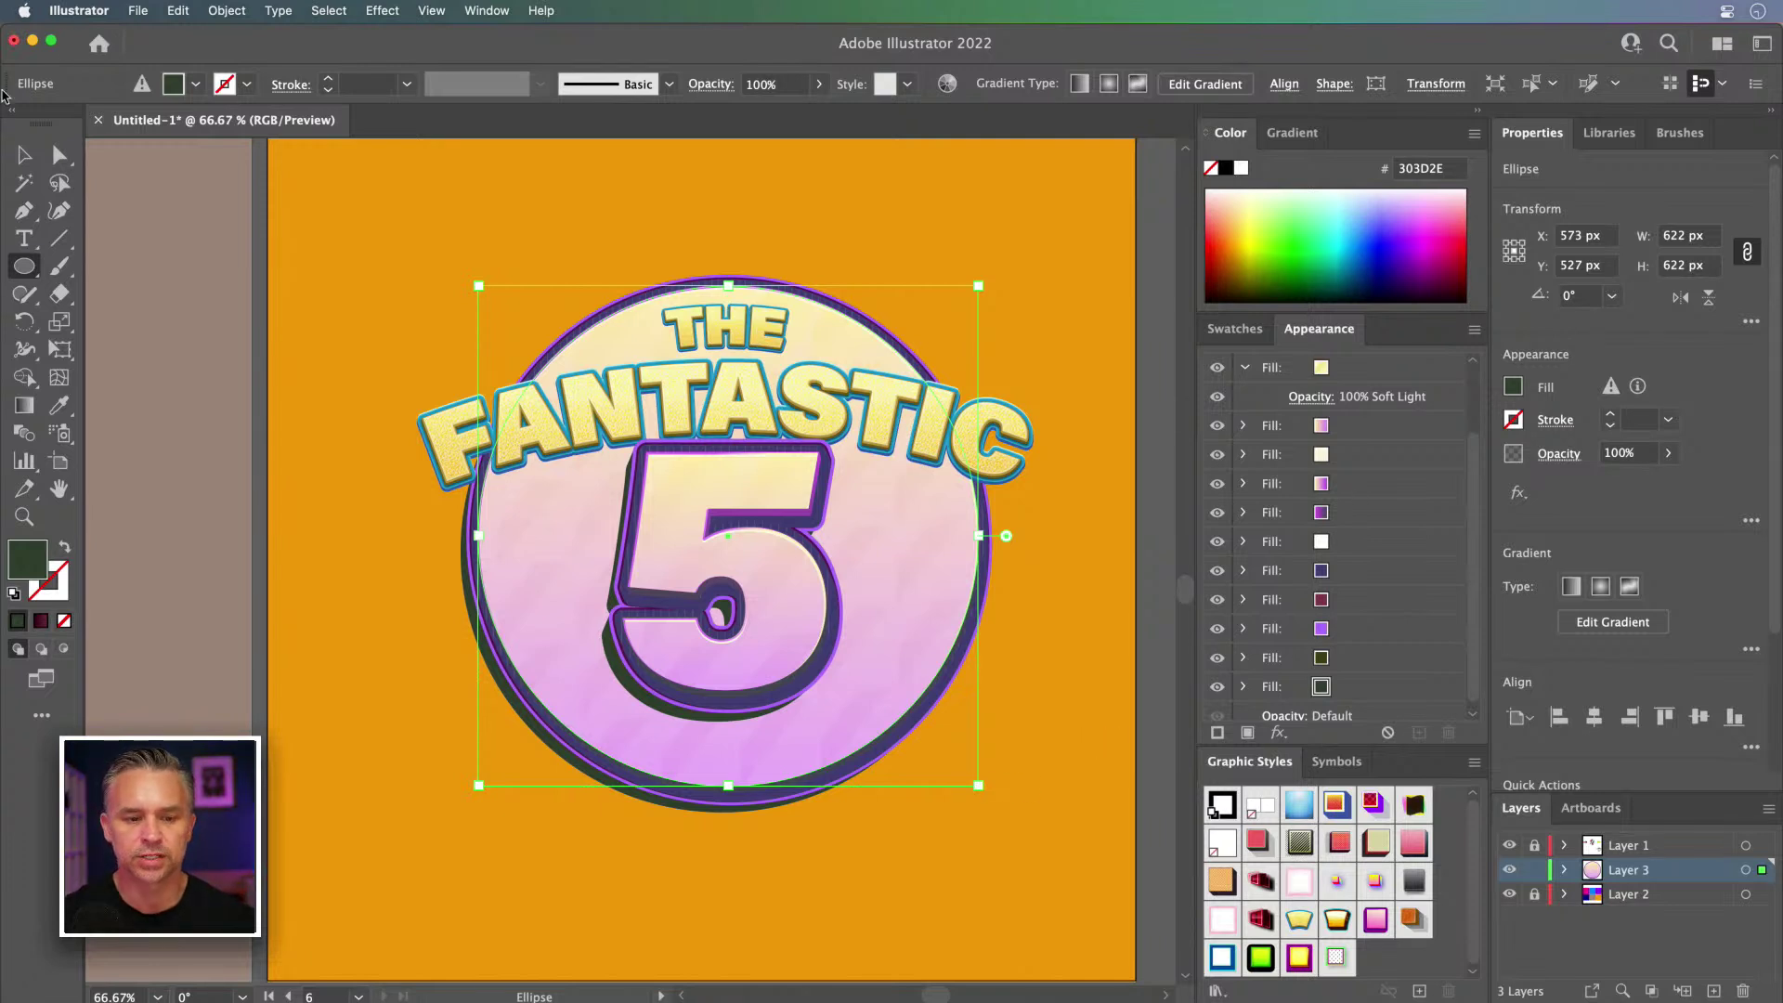
Step: Invert the colors of the circle behind the lettering
click(179, 11)
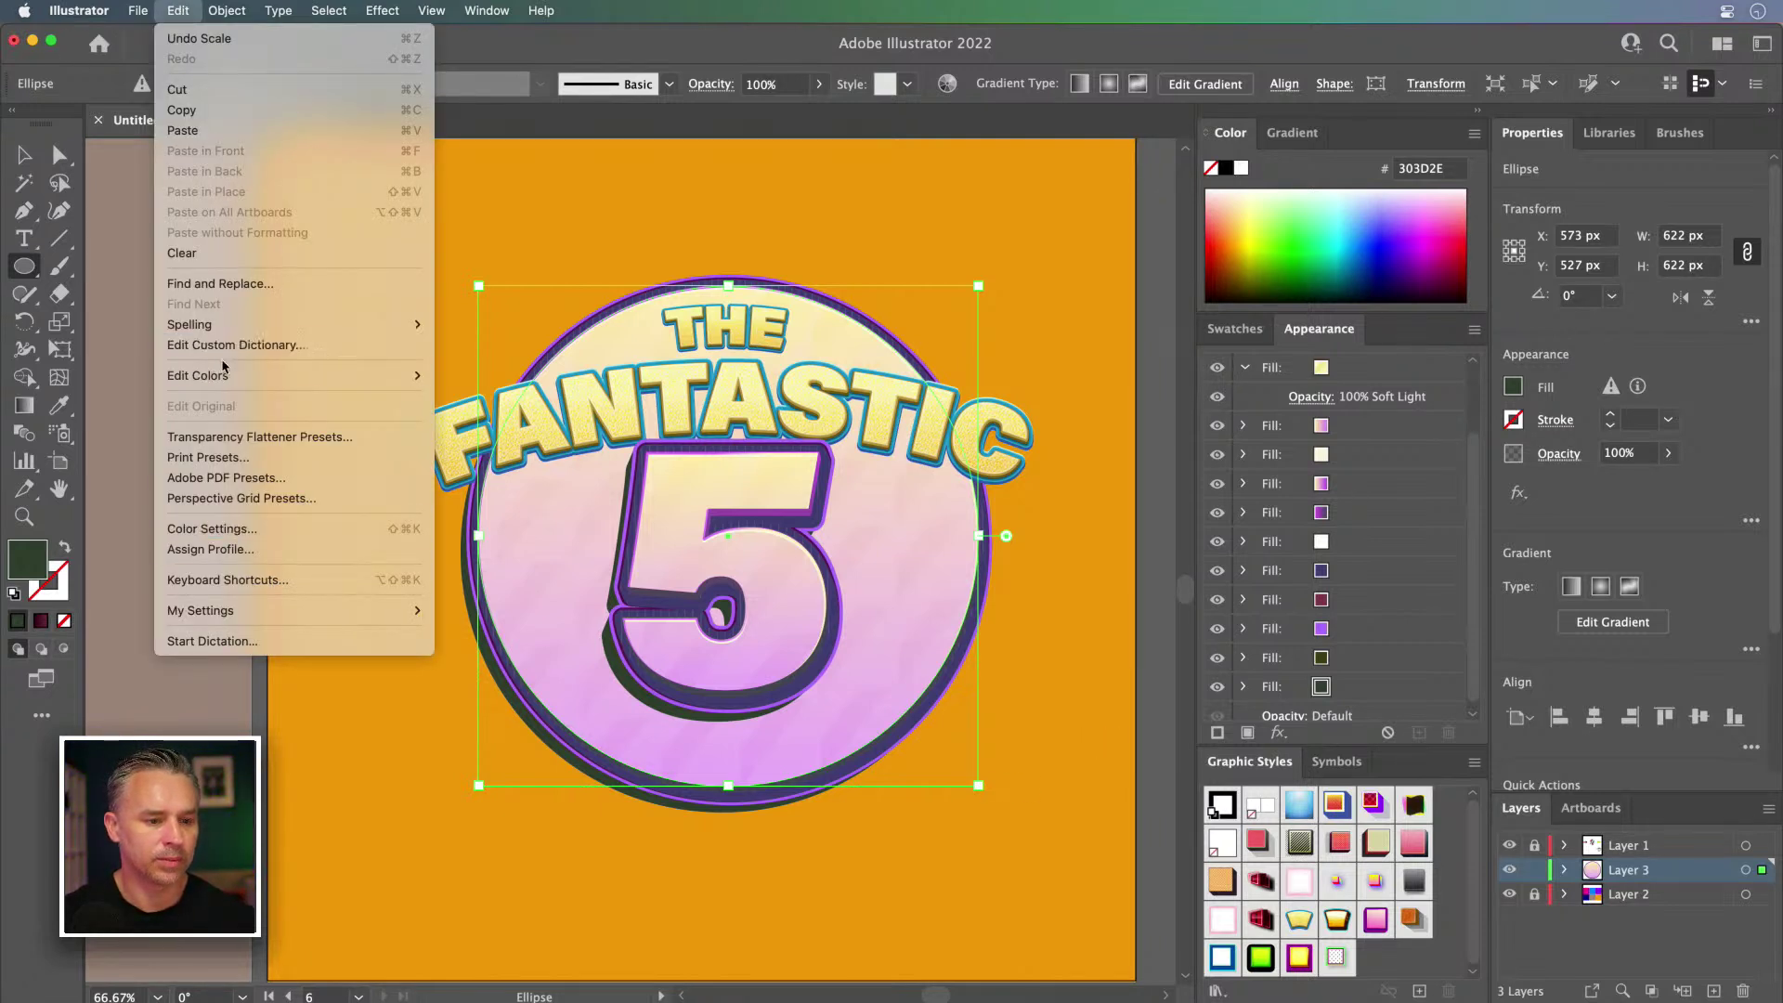
mouse_move(222, 385)
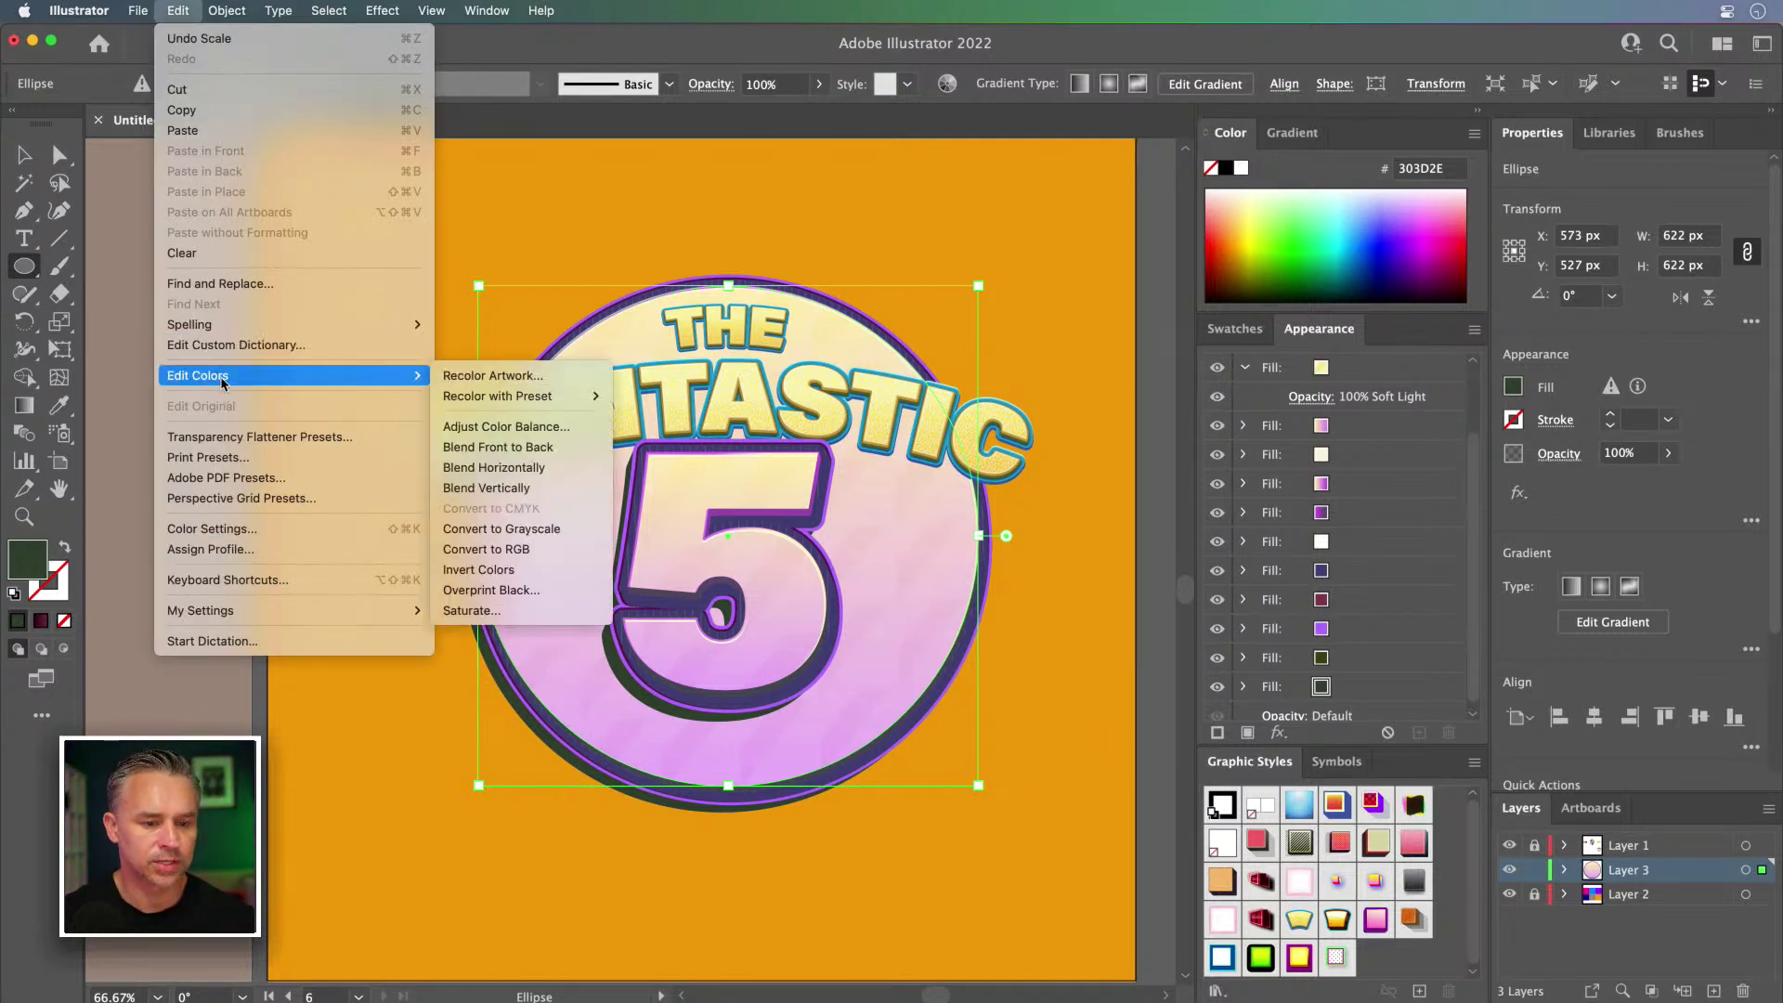
click(506, 573)
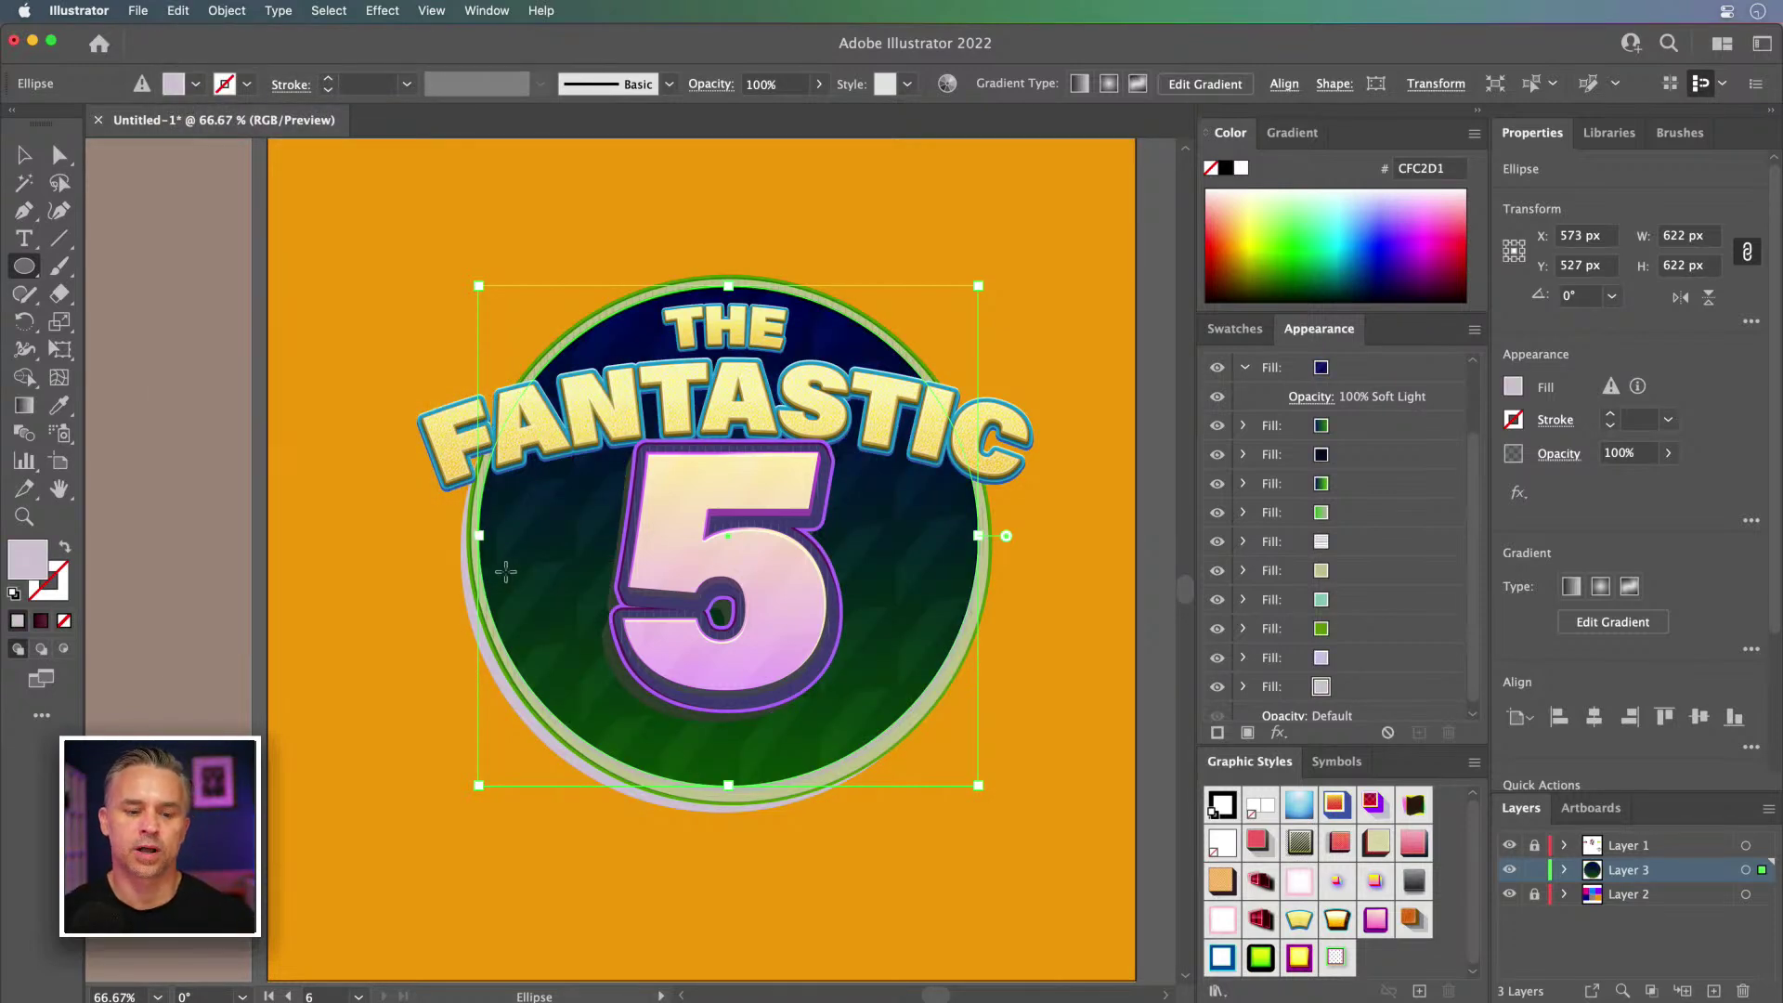
Step: Recolor the circle to dark red and purple by rotating its linked color-wheel colors, bringing the bright green to about H 264°, and deselect it
click(174, 11)
mouse_move(307, 375)
click(506, 375)
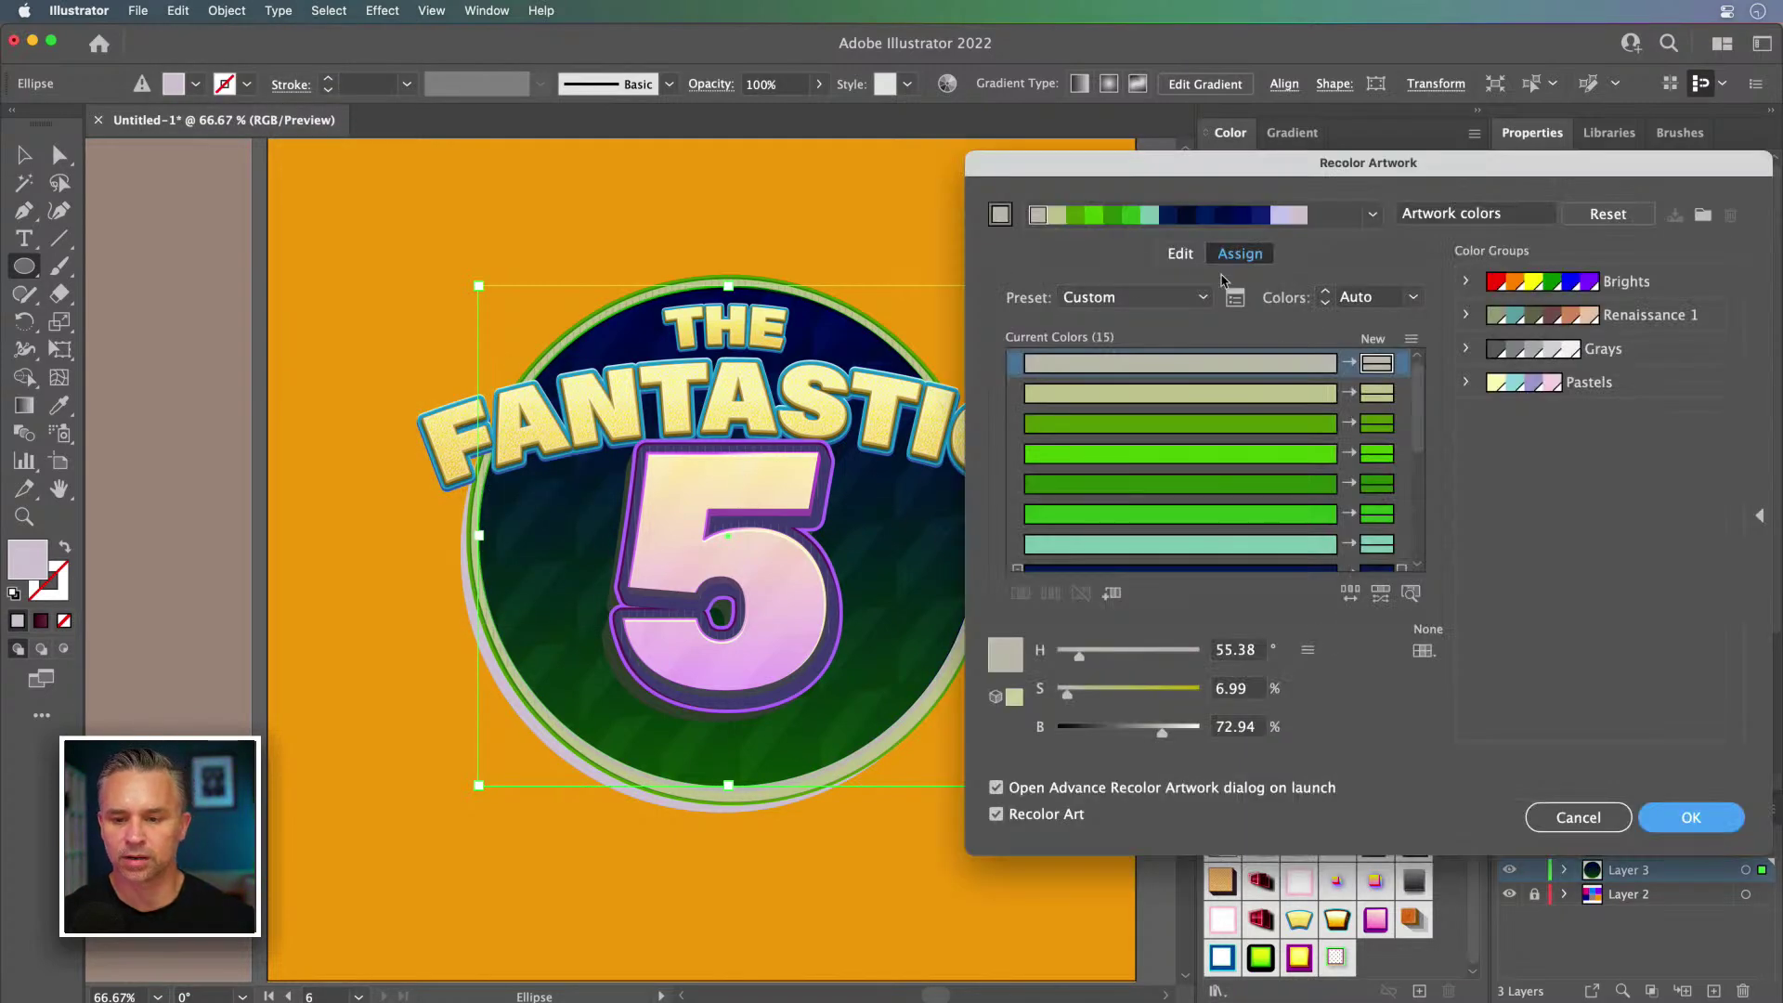
click(1180, 254)
drag(1116, 349, 1251, 553)
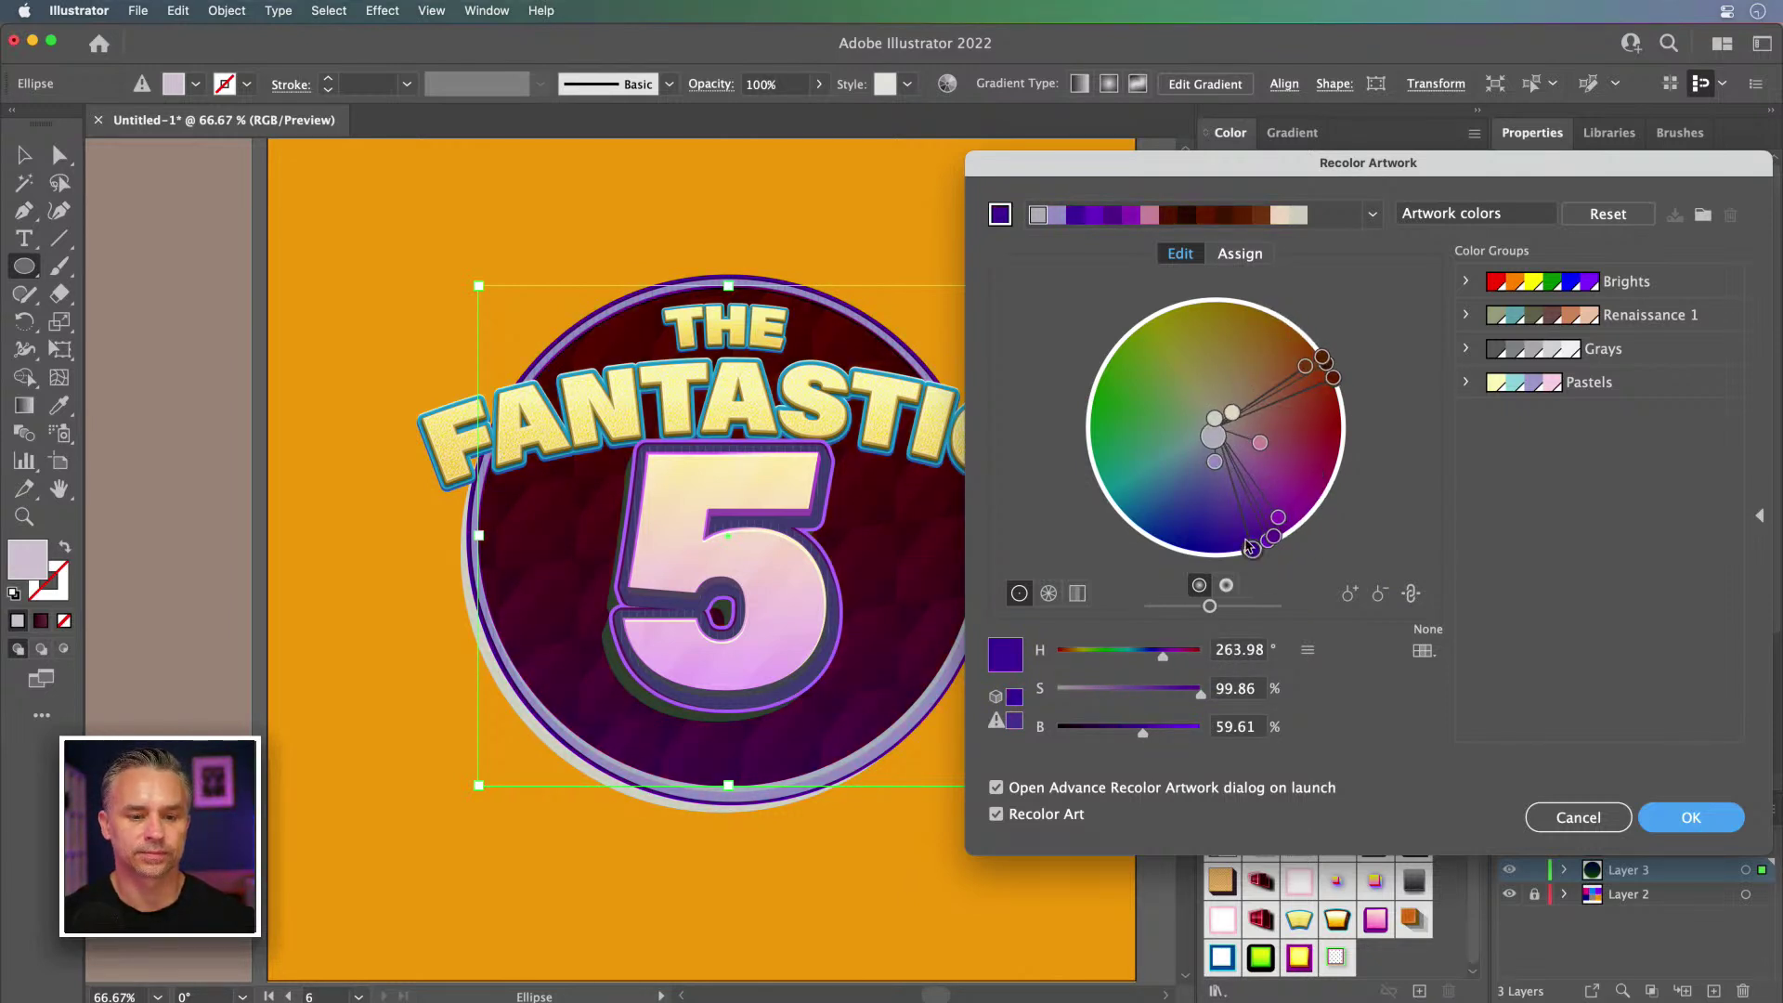
click(1685, 818)
click(359, 252)
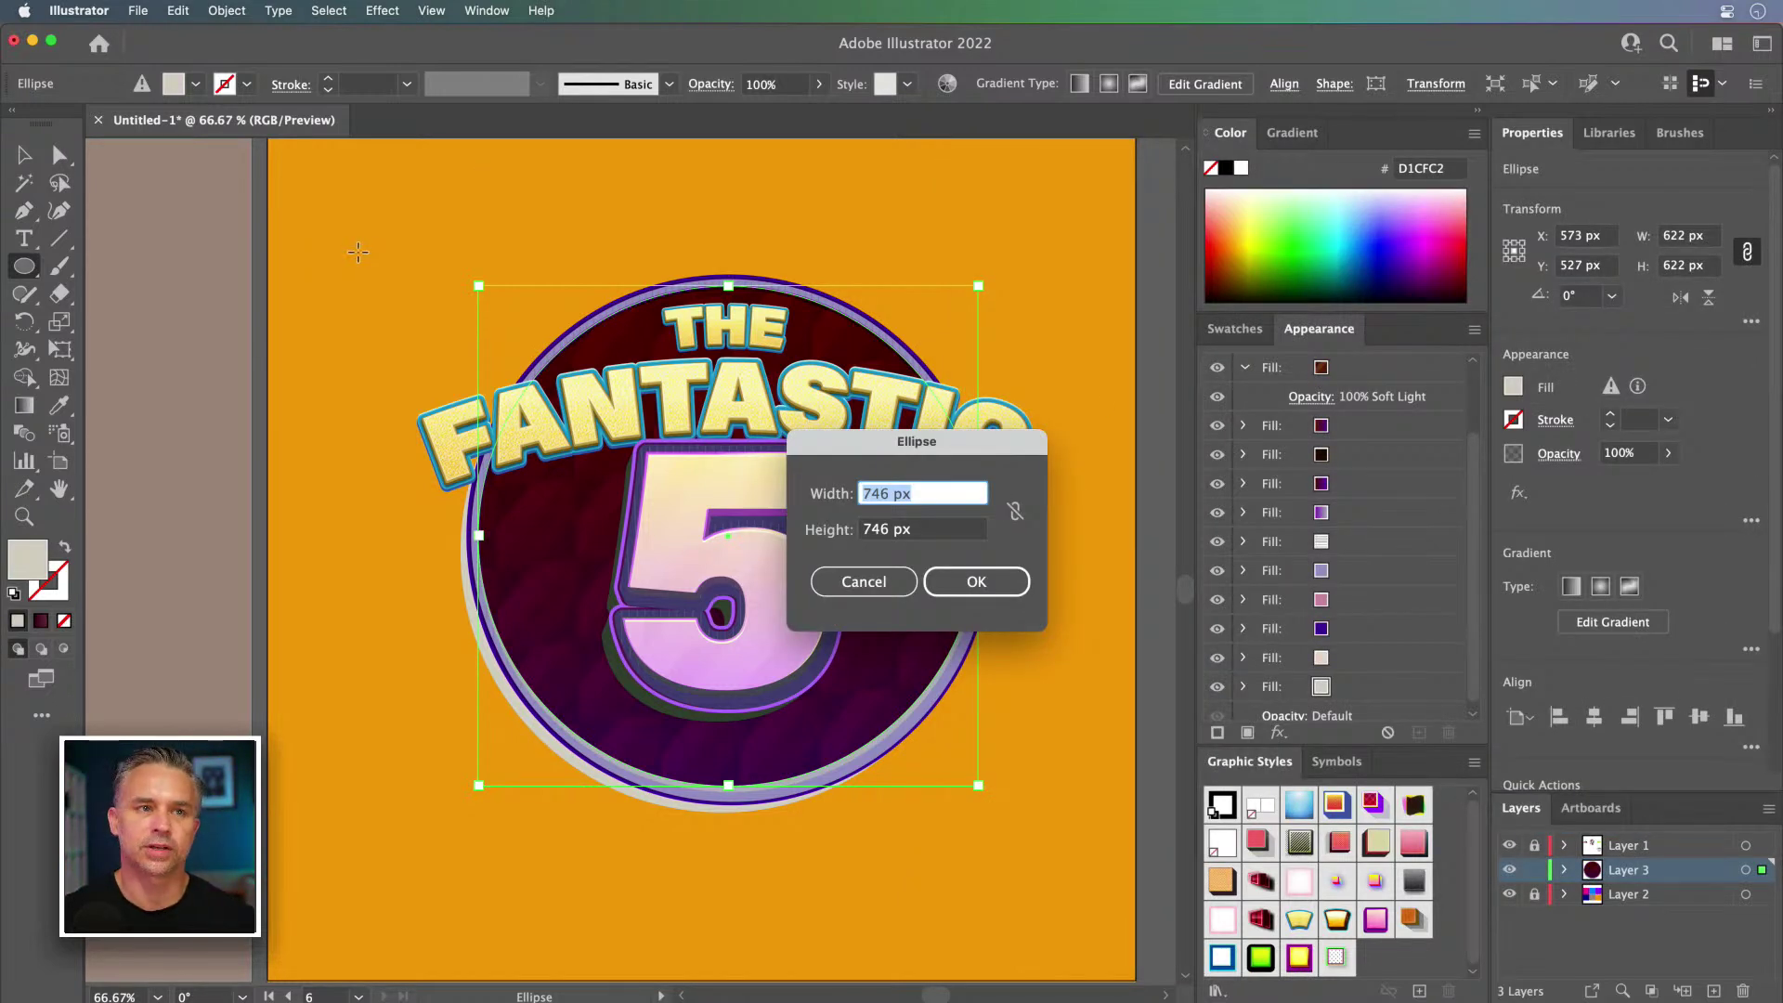
click(871, 582)
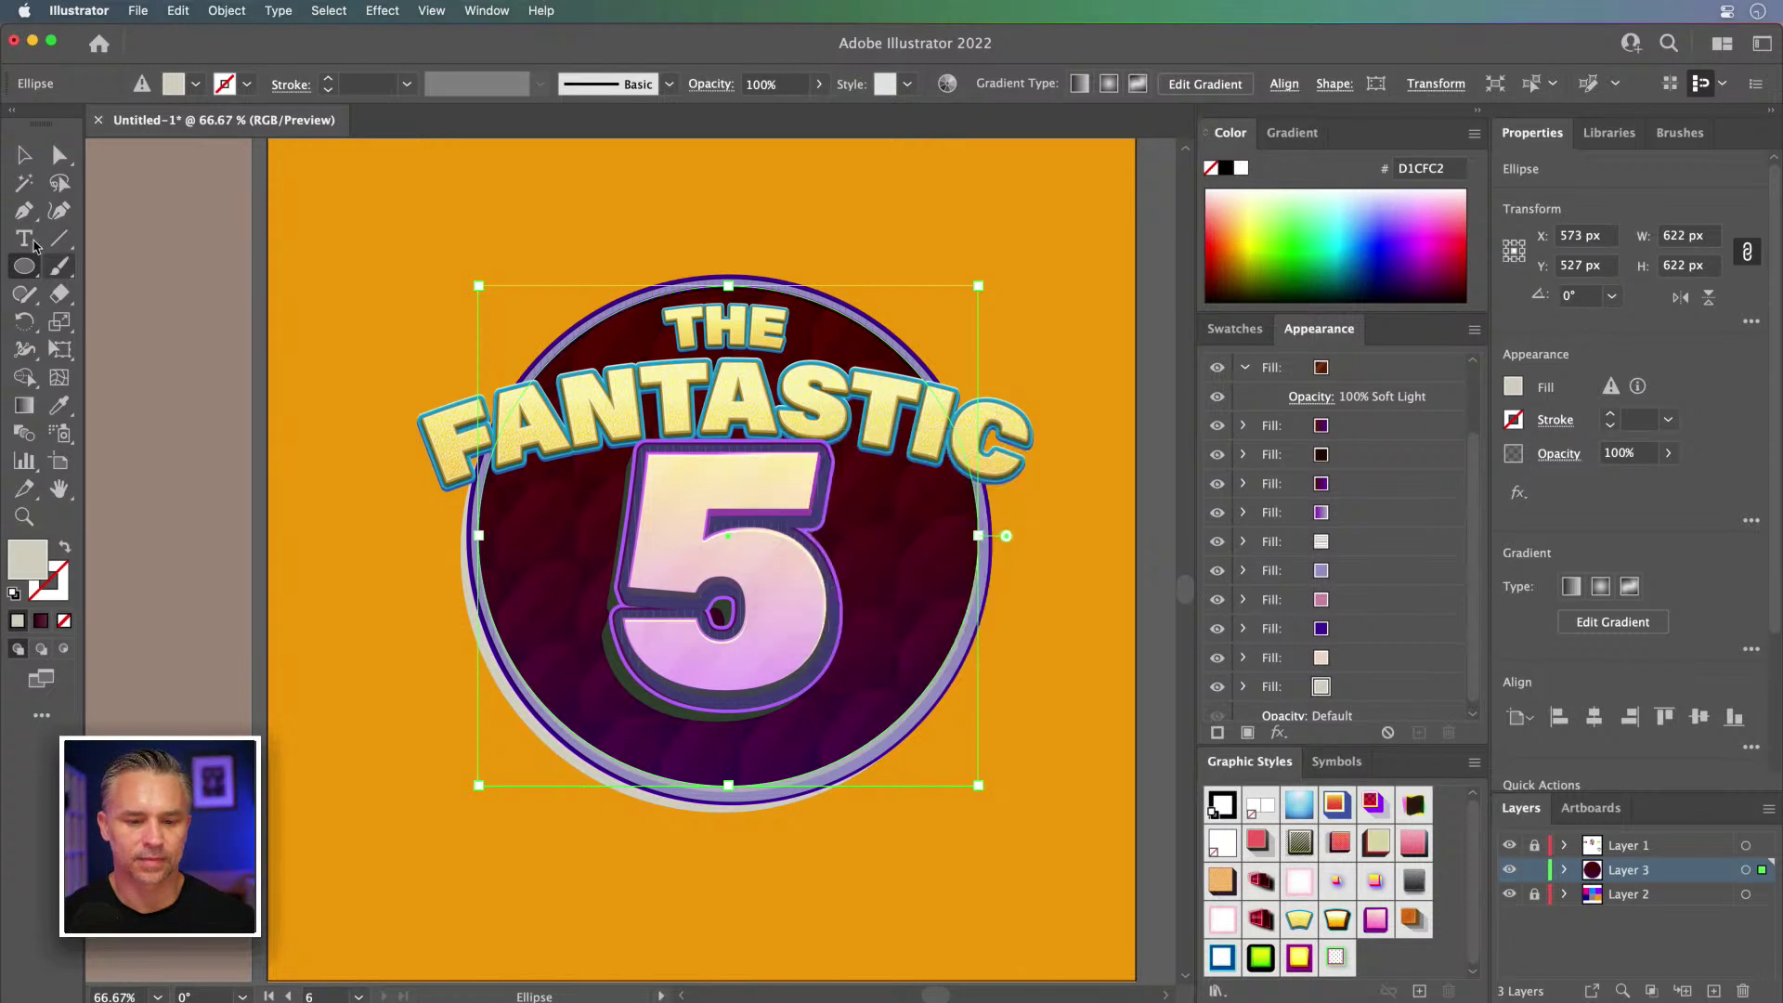
click(24, 156)
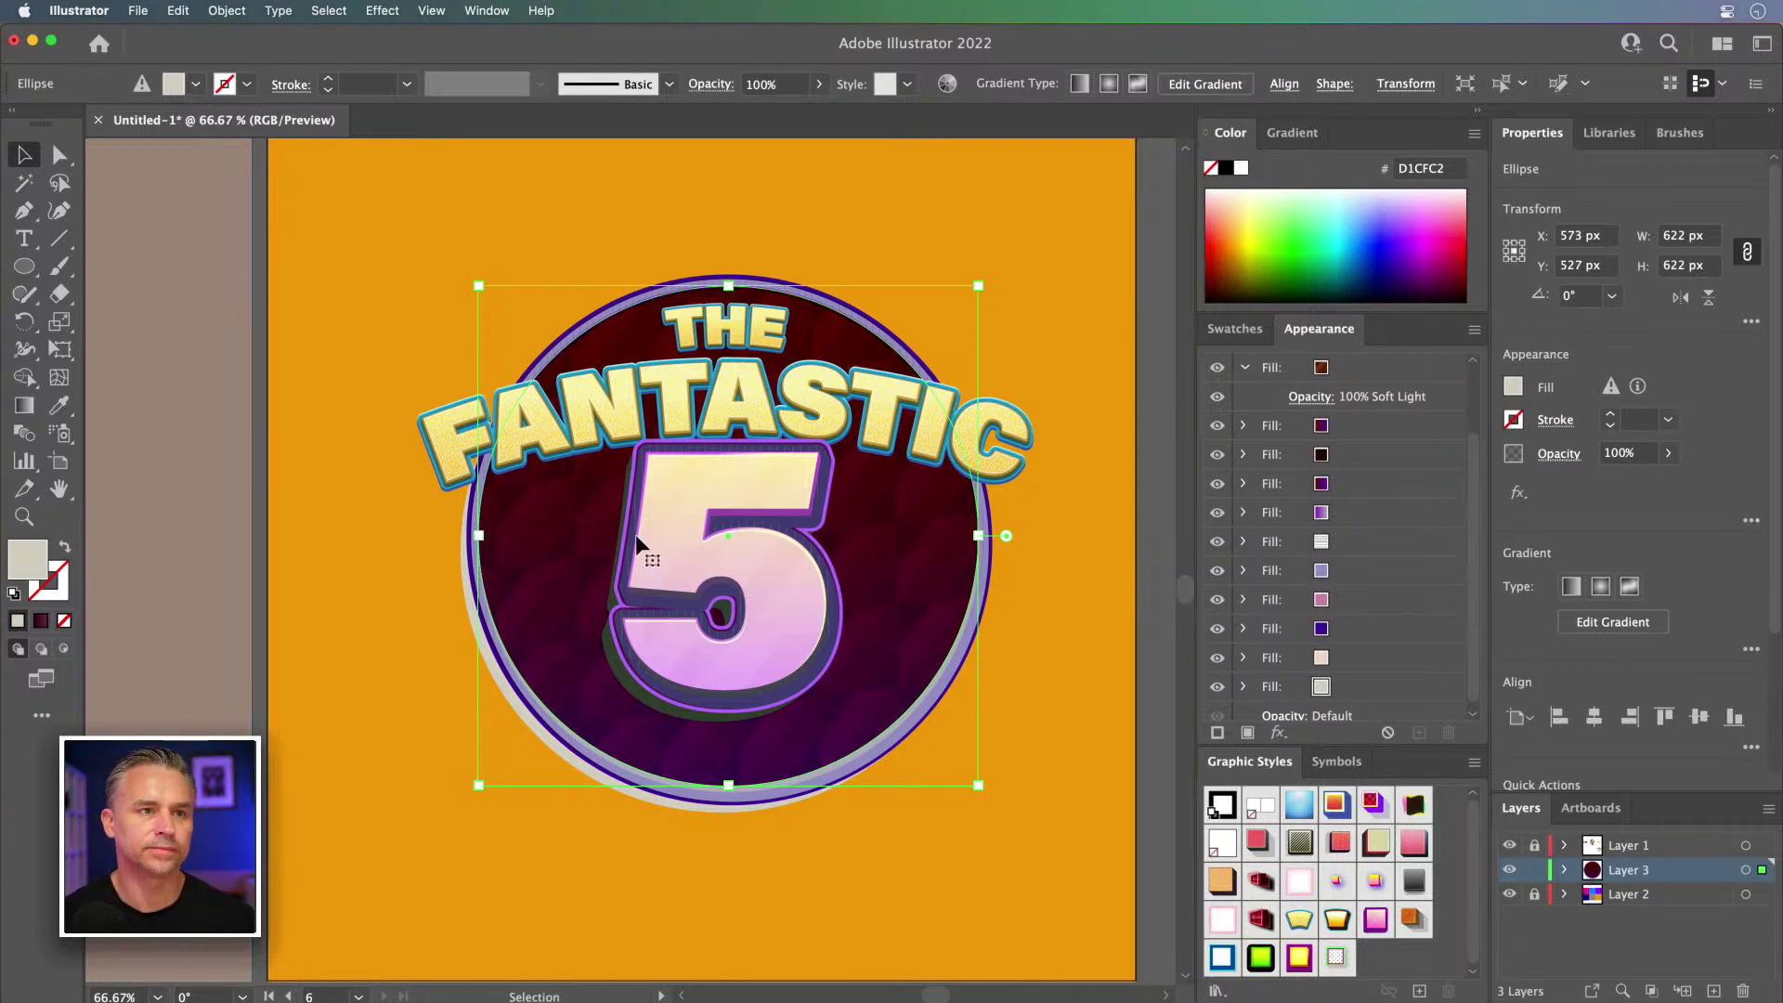
click(410, 550)
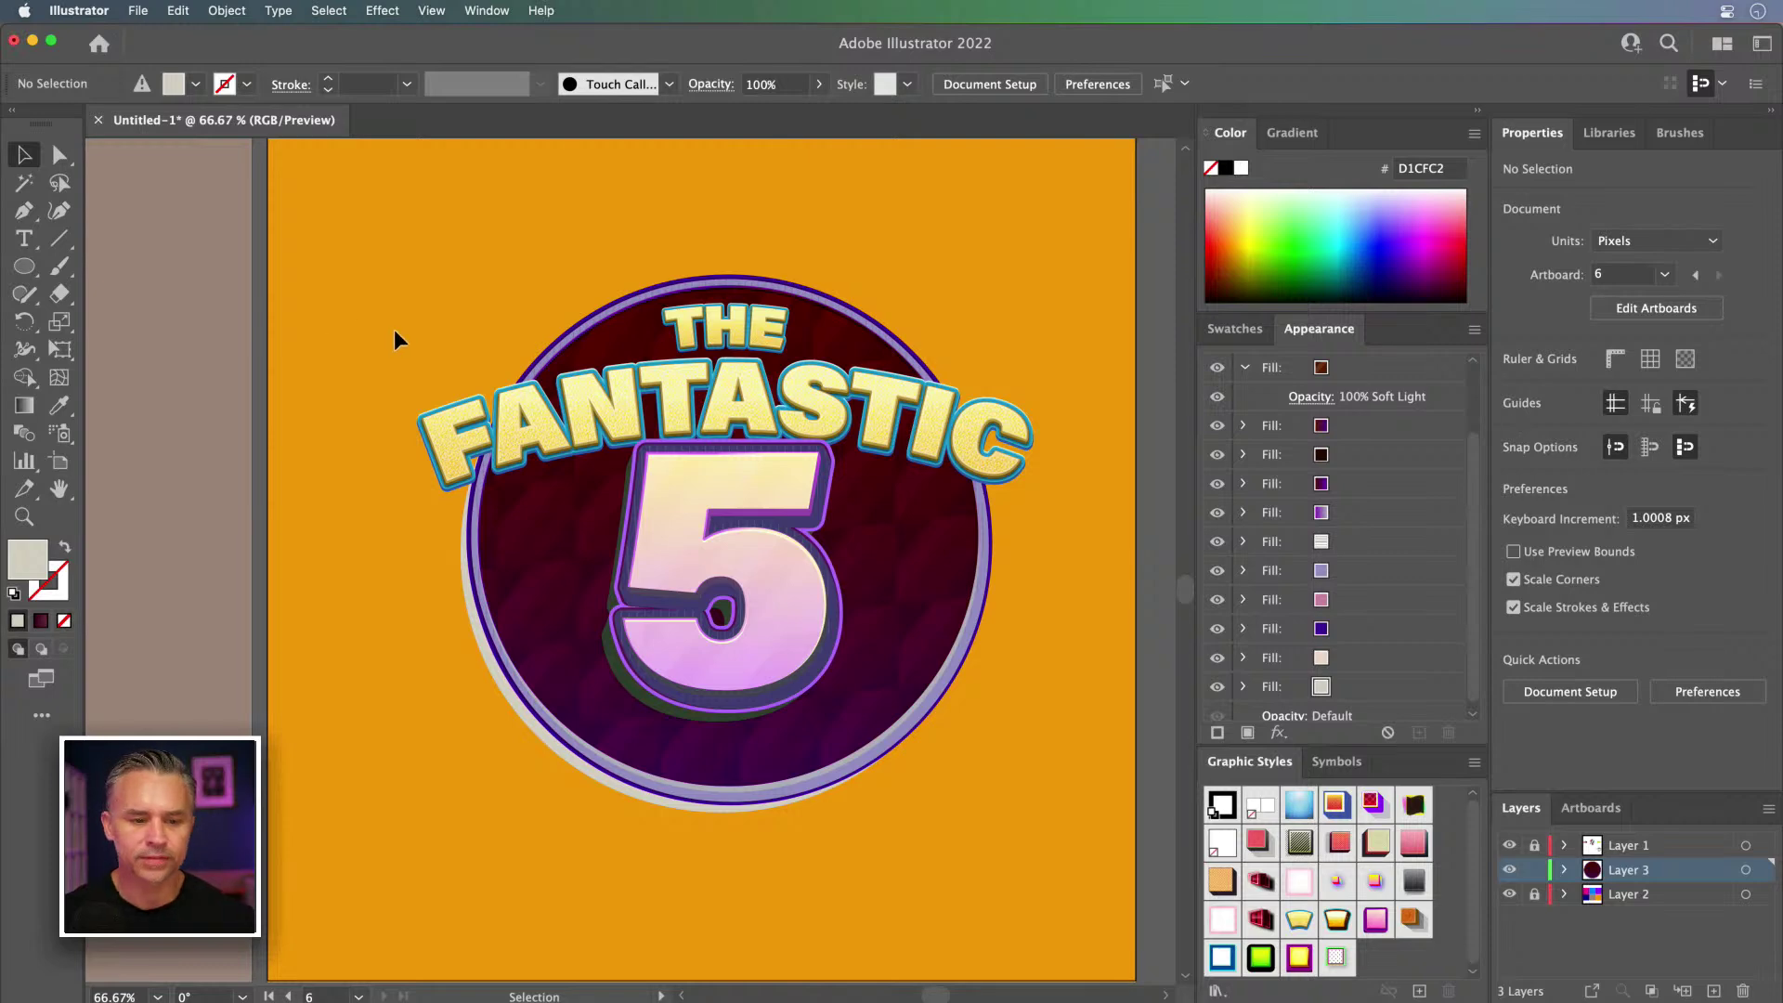
Step: Unlock Layer 1 and select the gunship text on the purple artboard
key(super+minus)
key(super+minus)
drag(431, 379, 681, 570)
drag(495, 424, 573, 434)
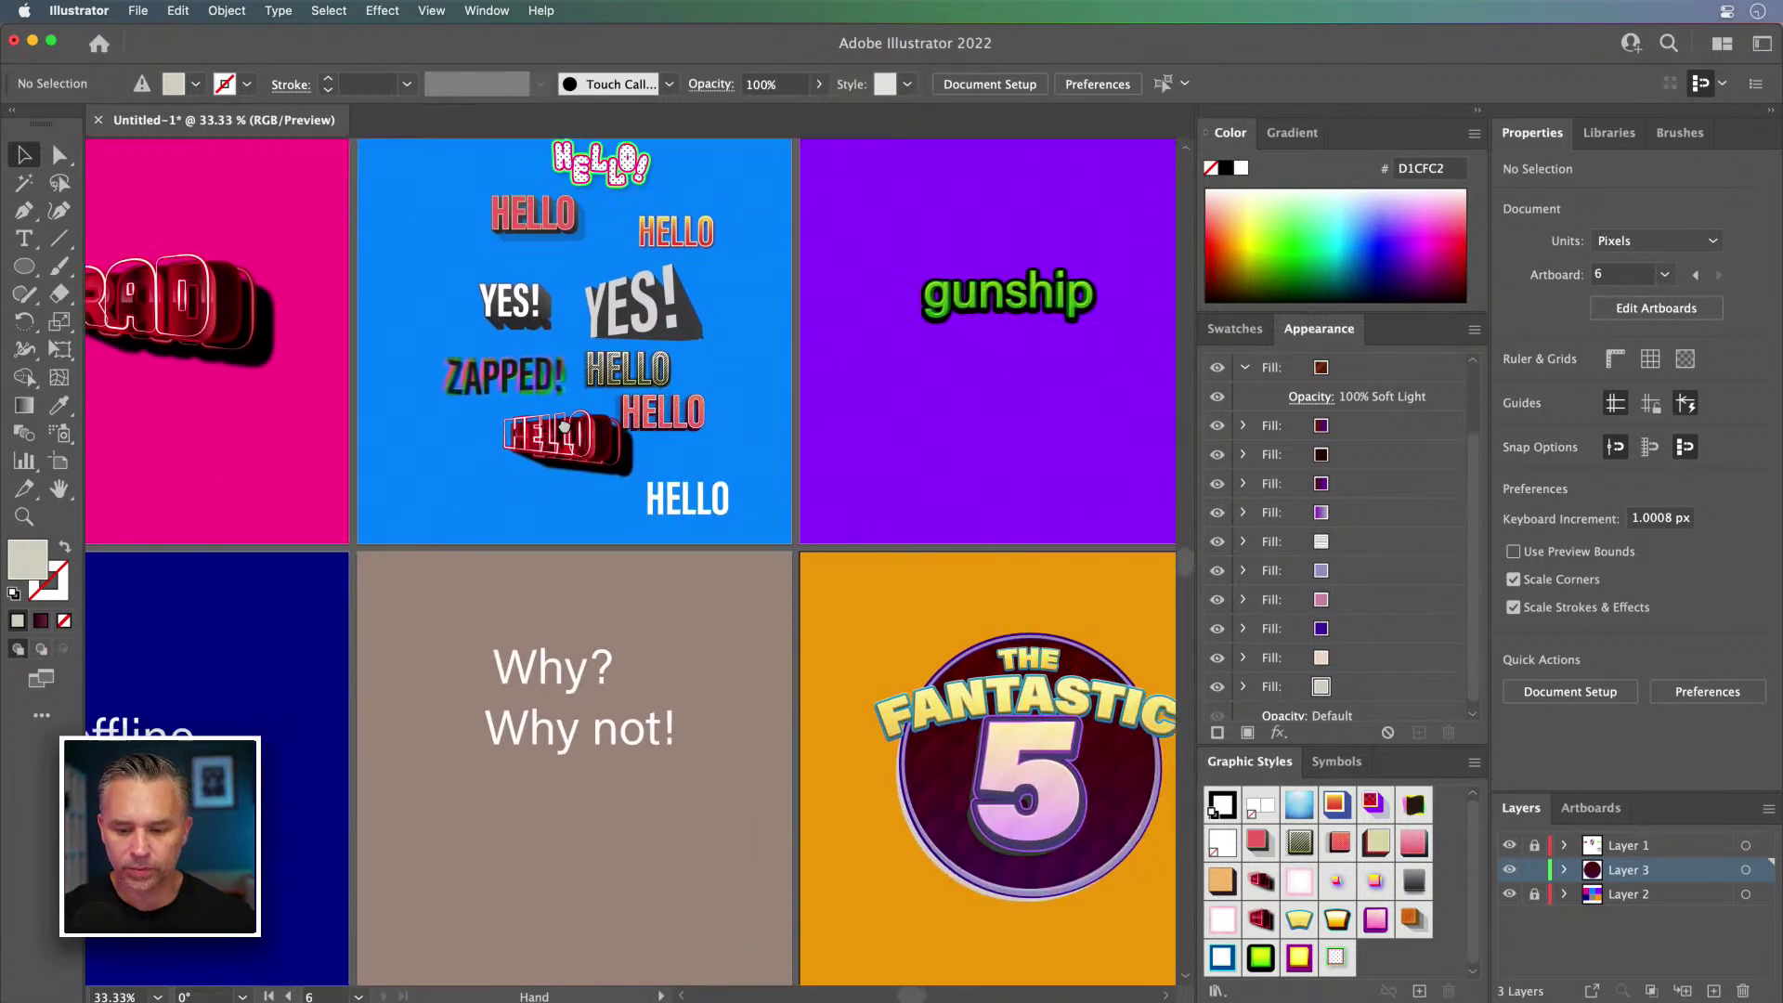
scroll(572, 435, down, 4)
scroll(572, 434, right, 3)
scroll(724, 780, up, 5)
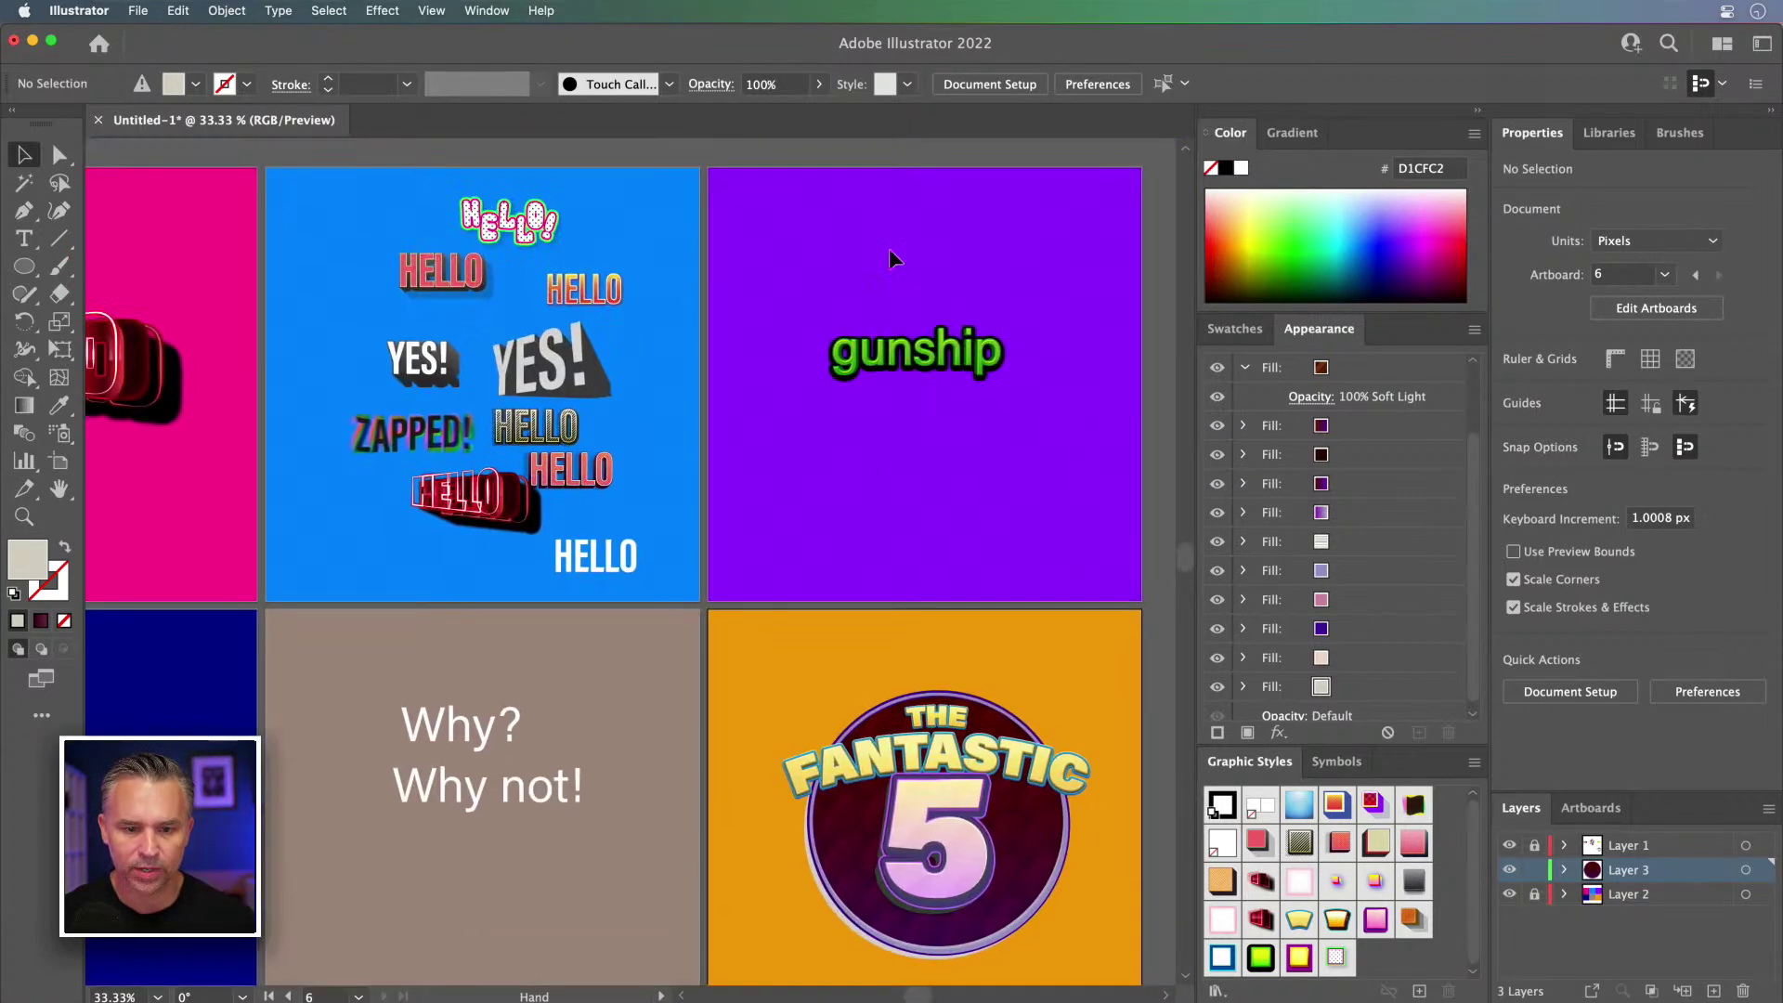
click(929, 356)
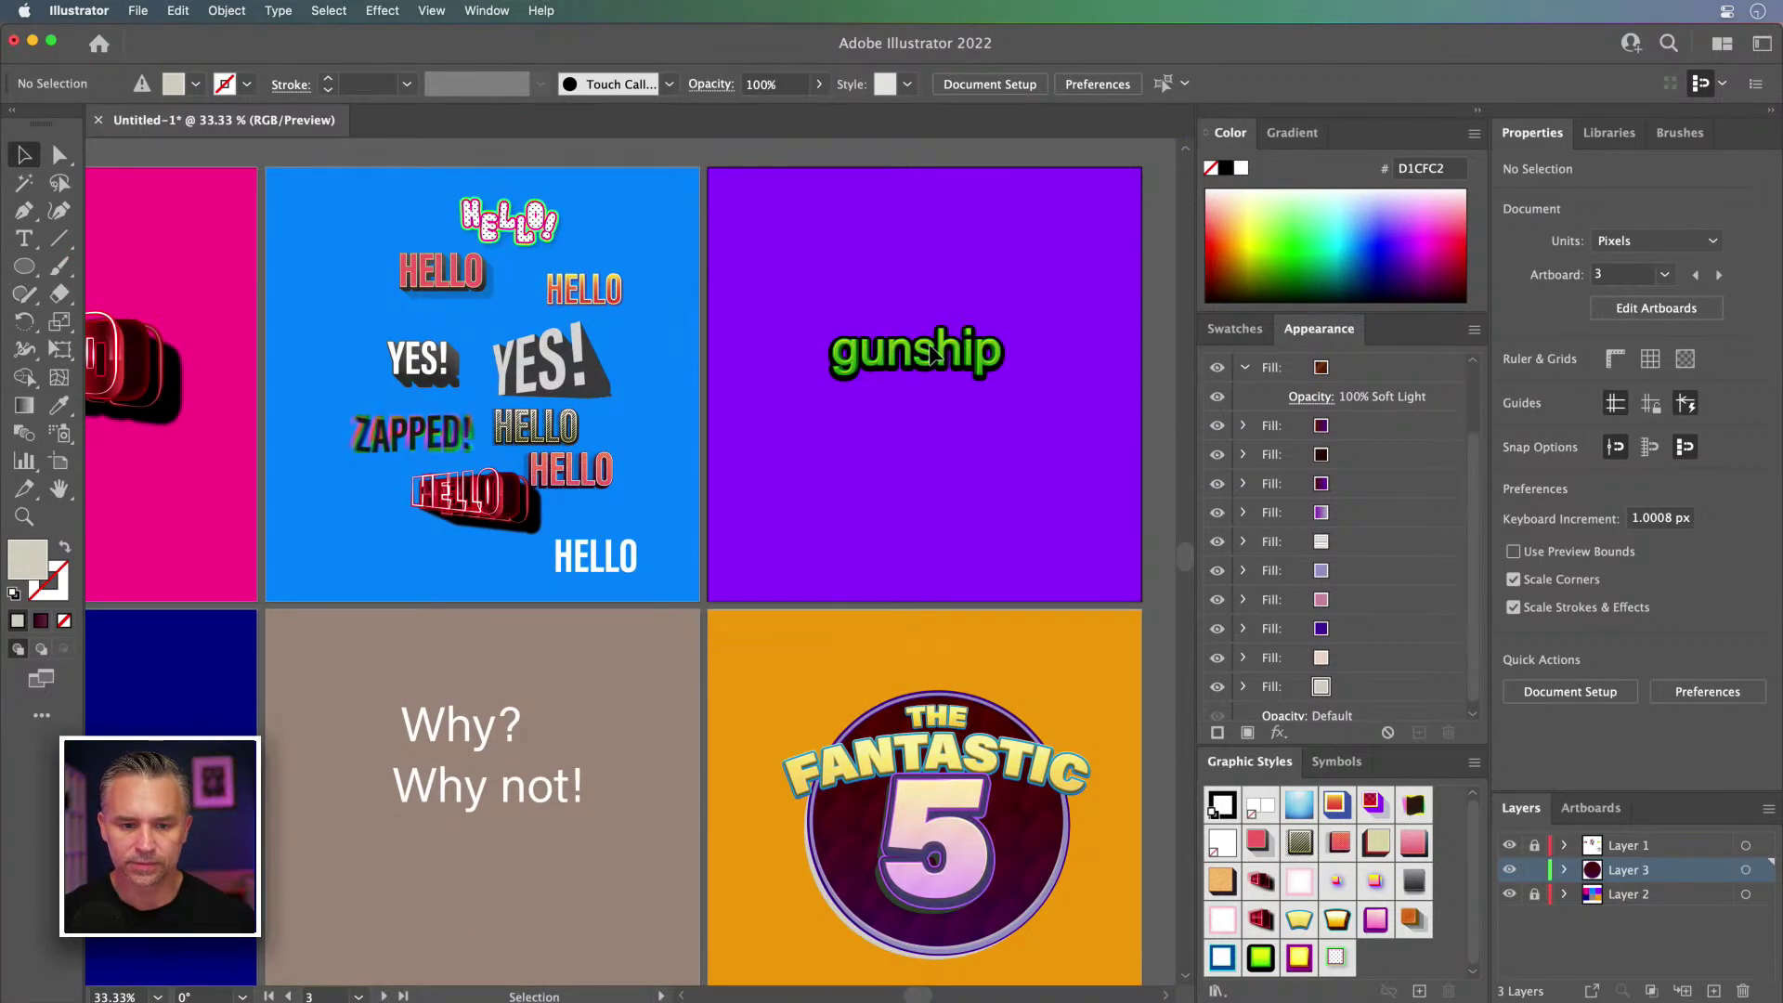
scroll(931, 356, up, 5)
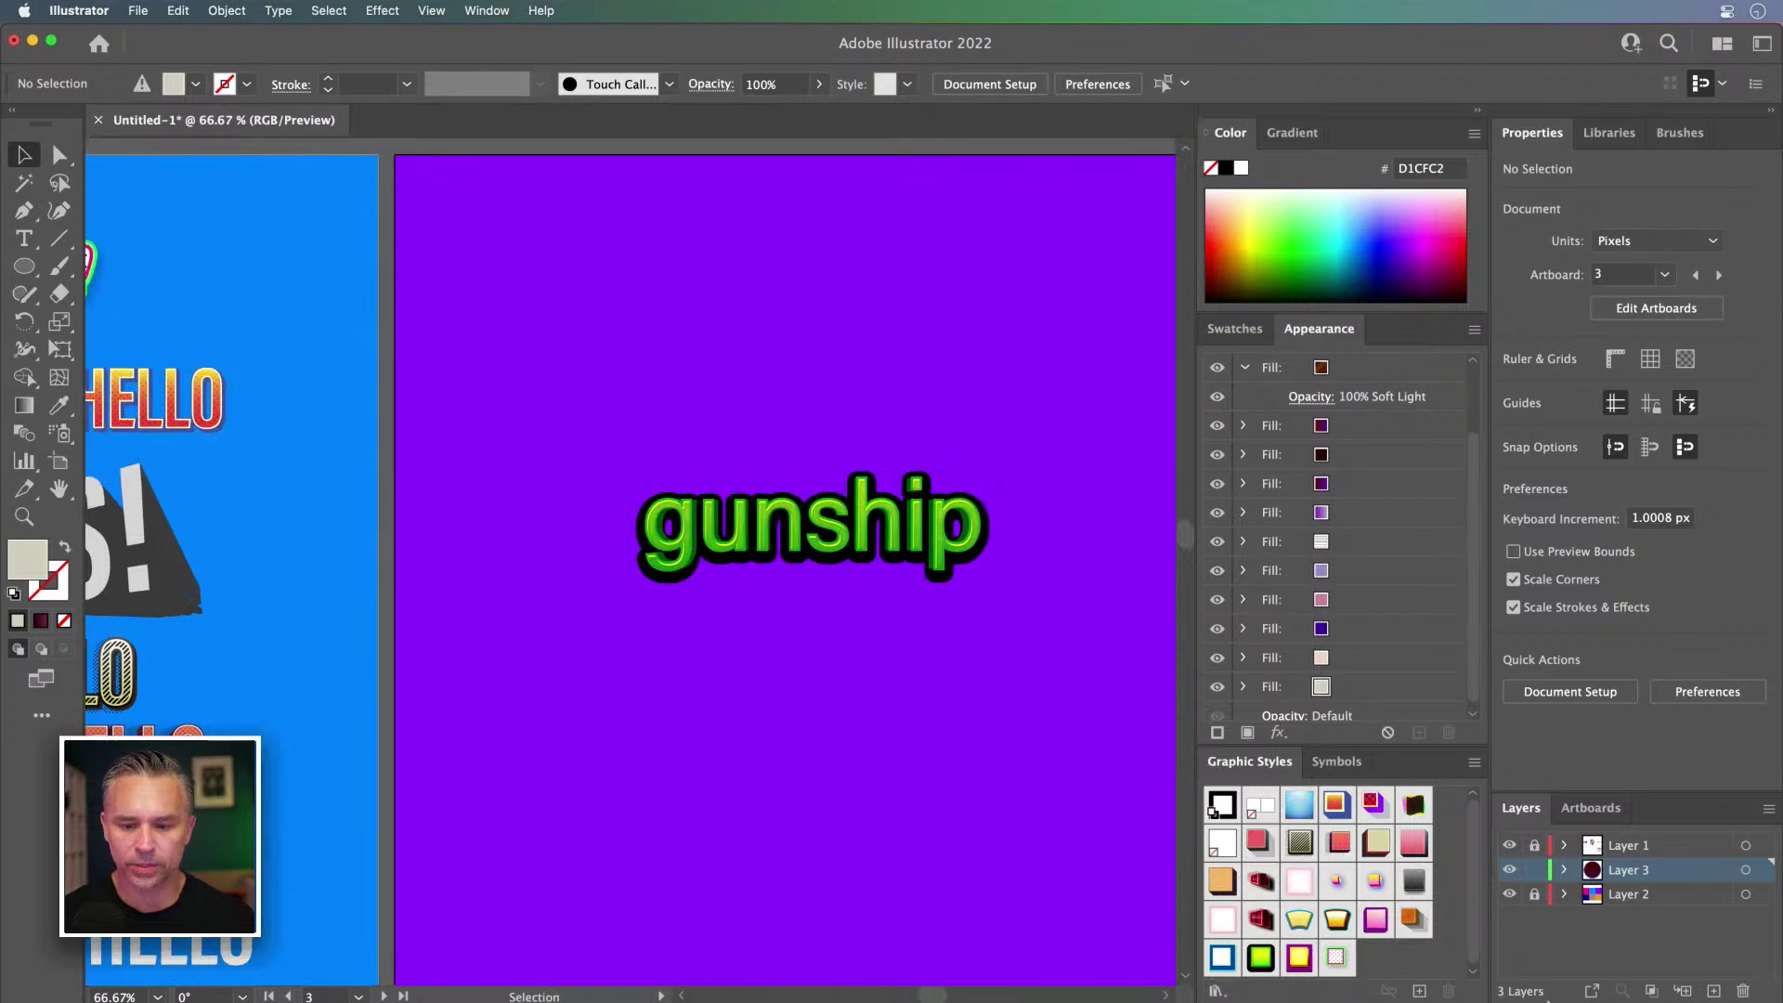
click(1534, 845)
click(794, 528)
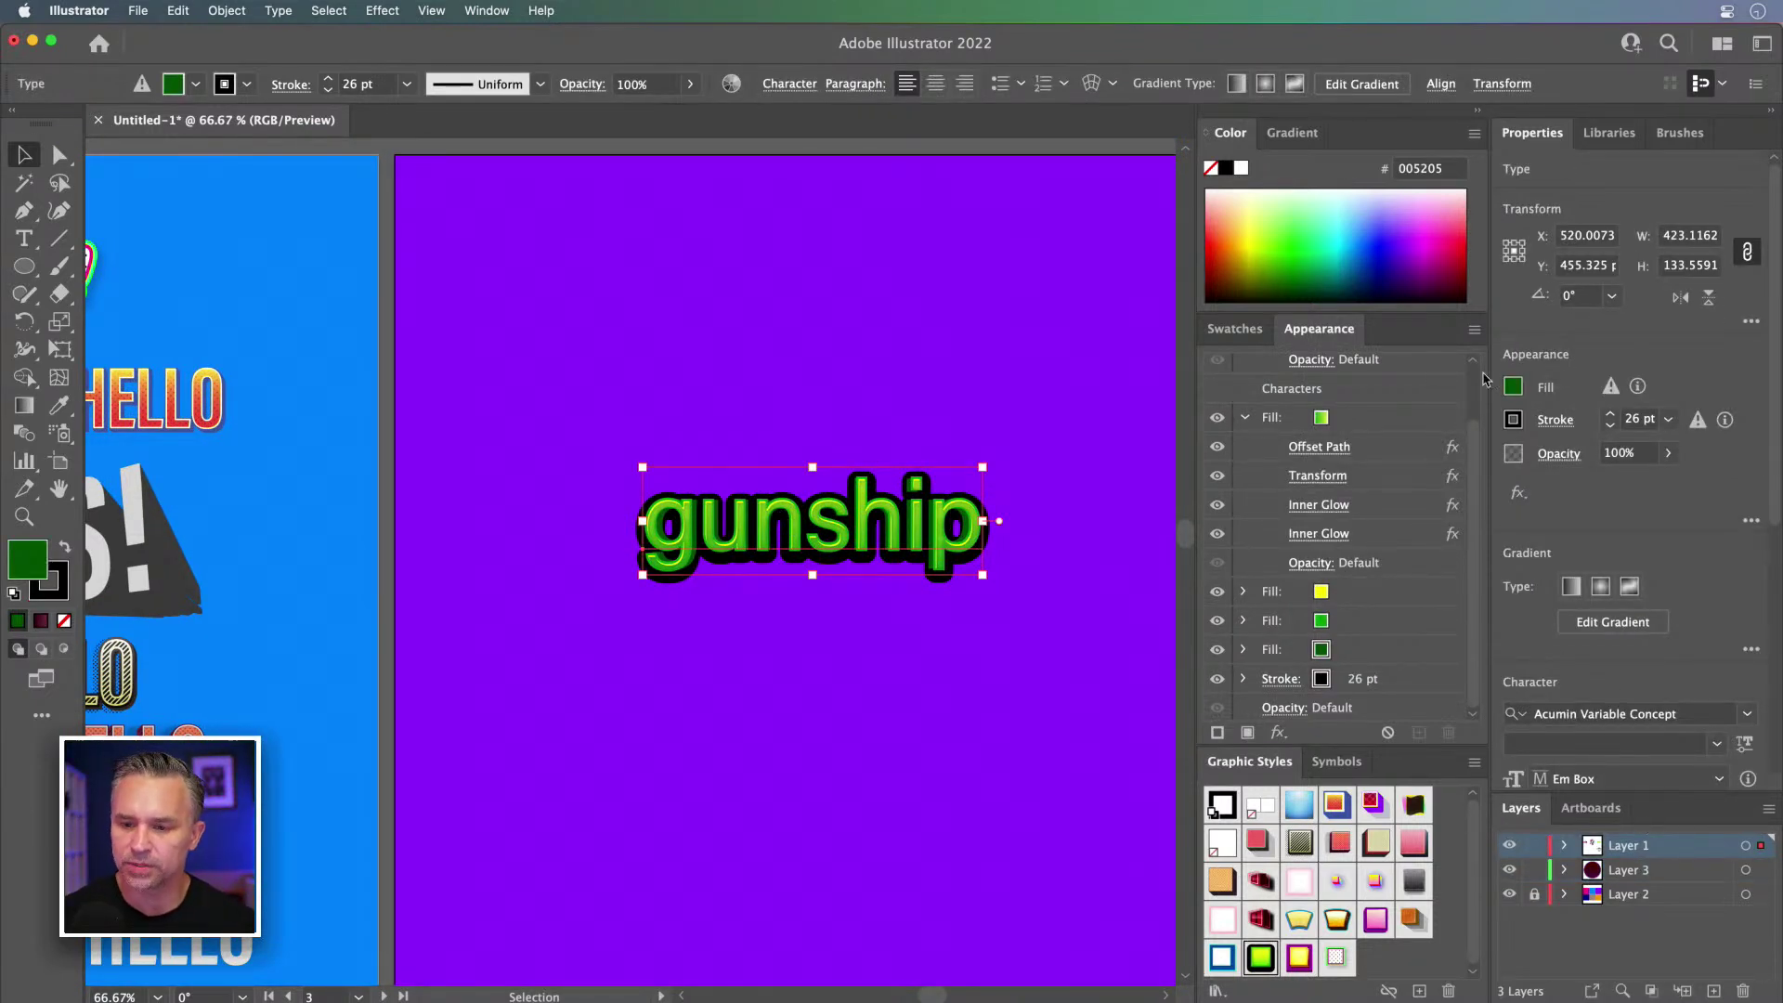
Step: Change the font of the gunship text to Acier BAT Text Gris and deselect it
click(1777, 662)
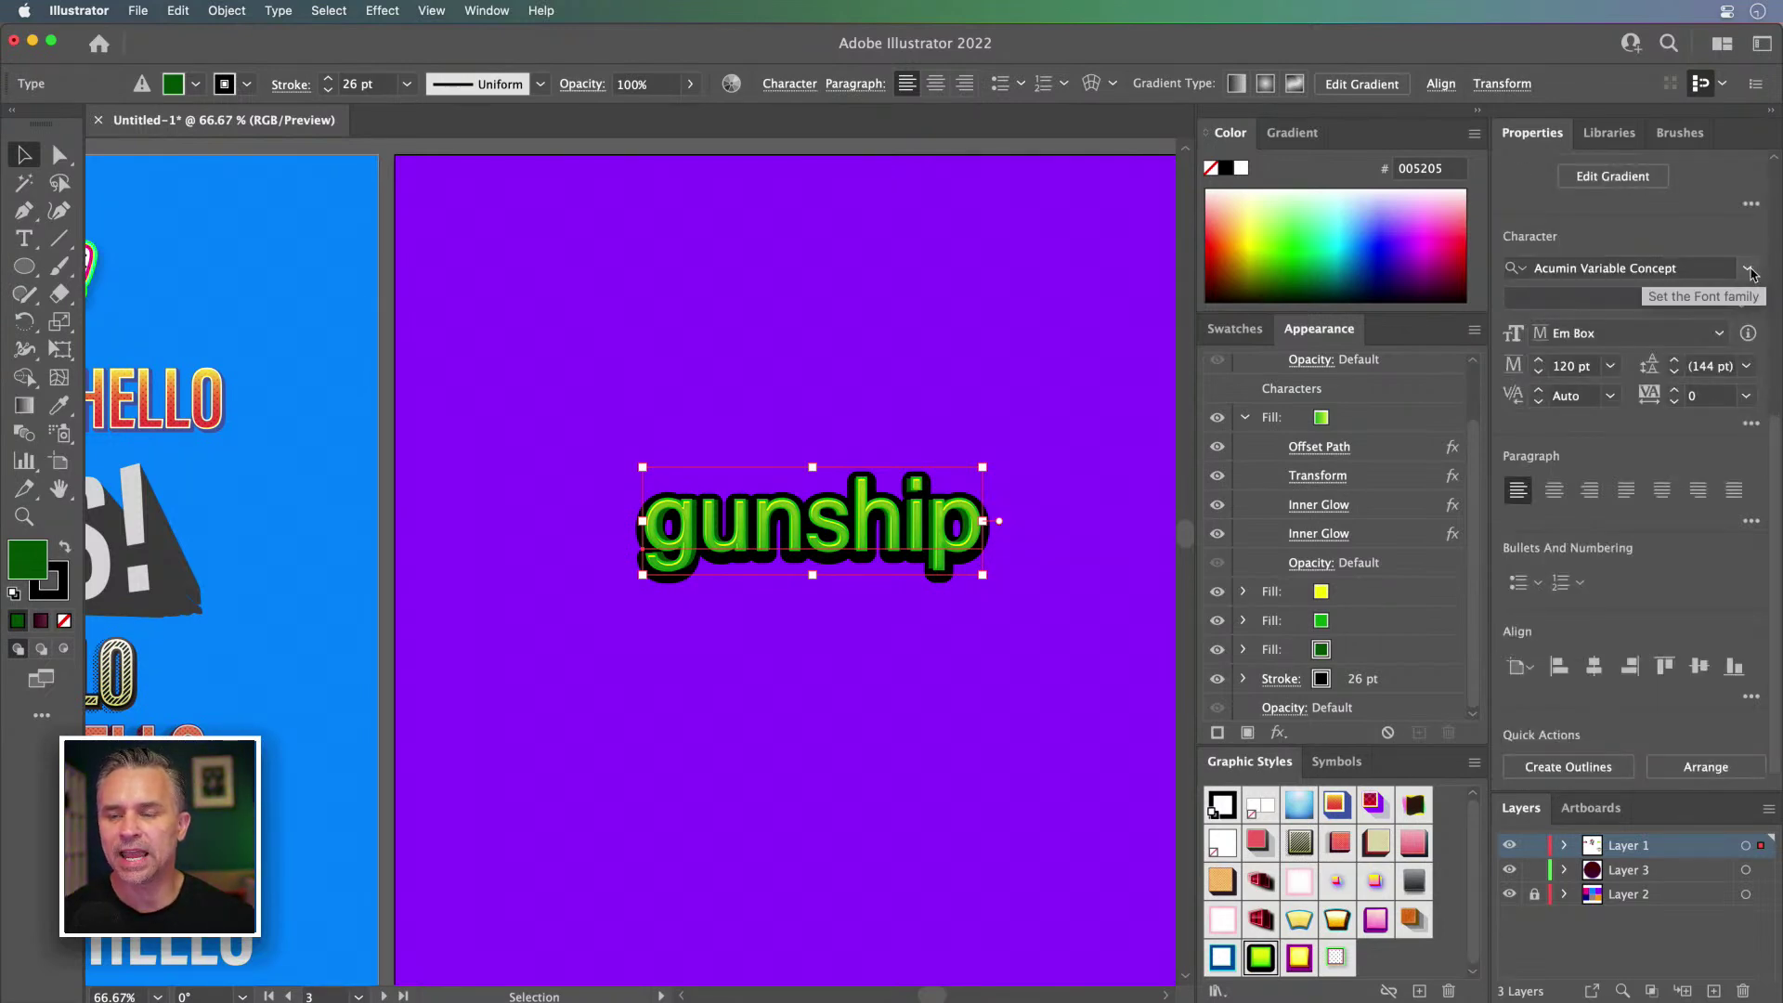
click(1749, 270)
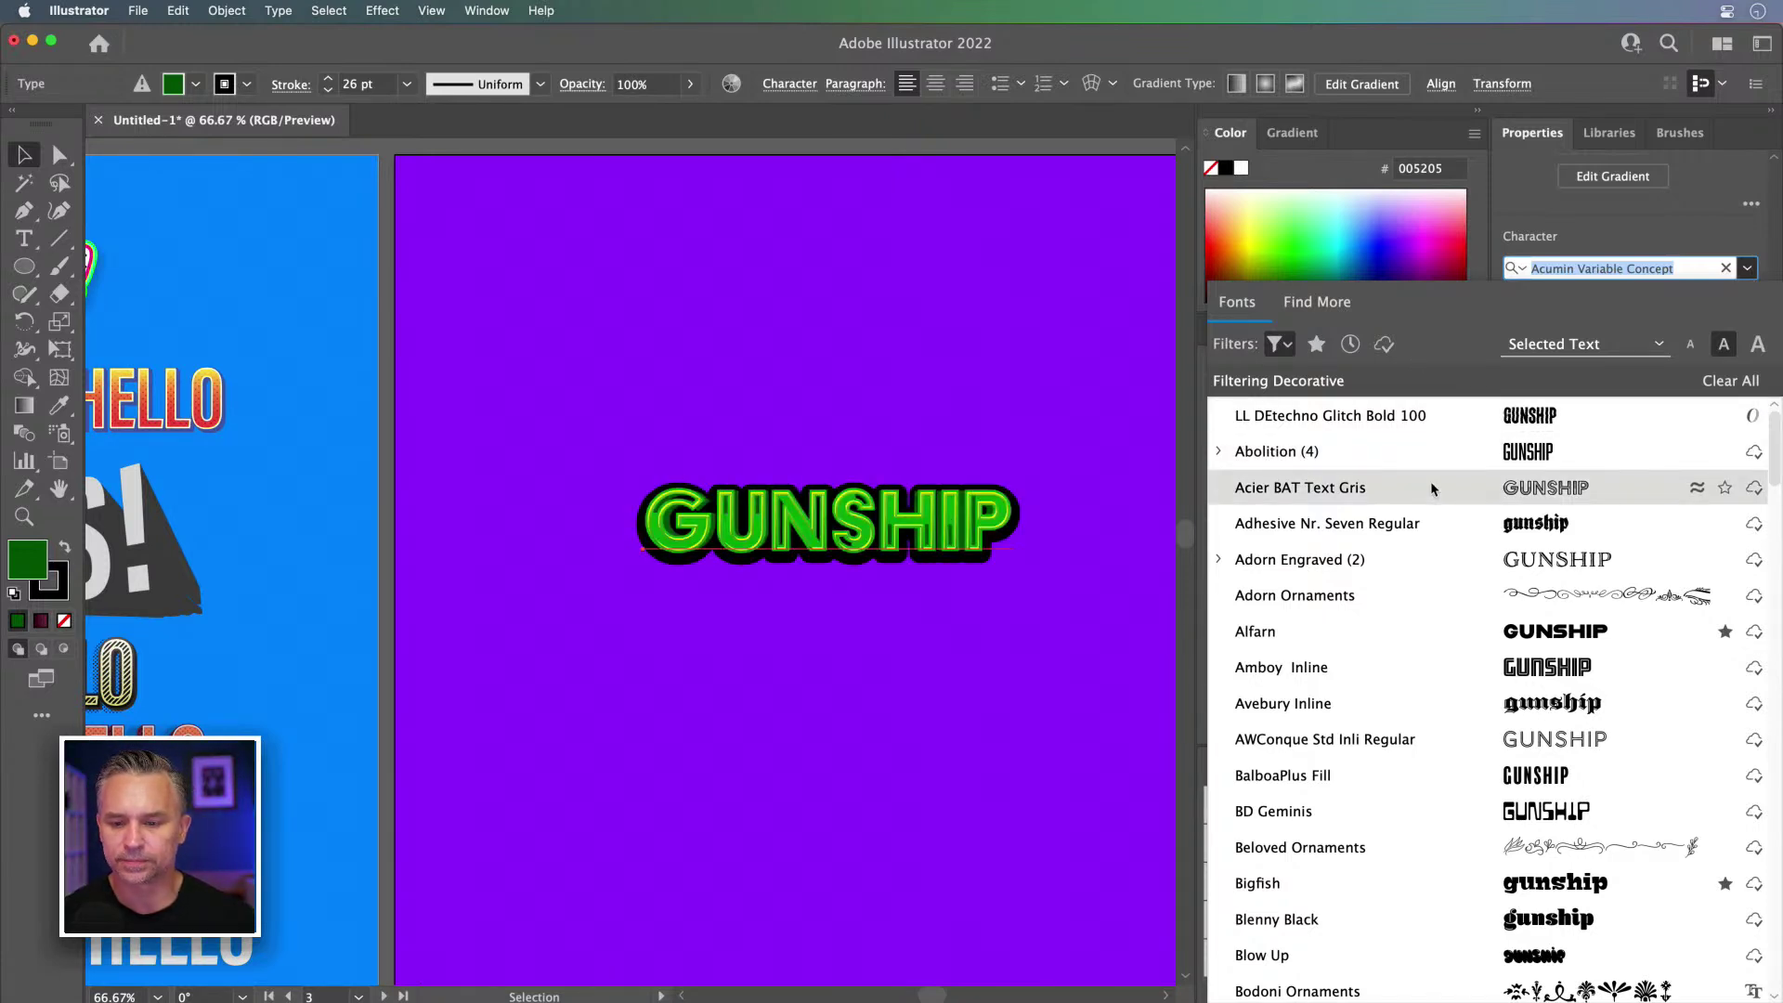
click(1432, 483)
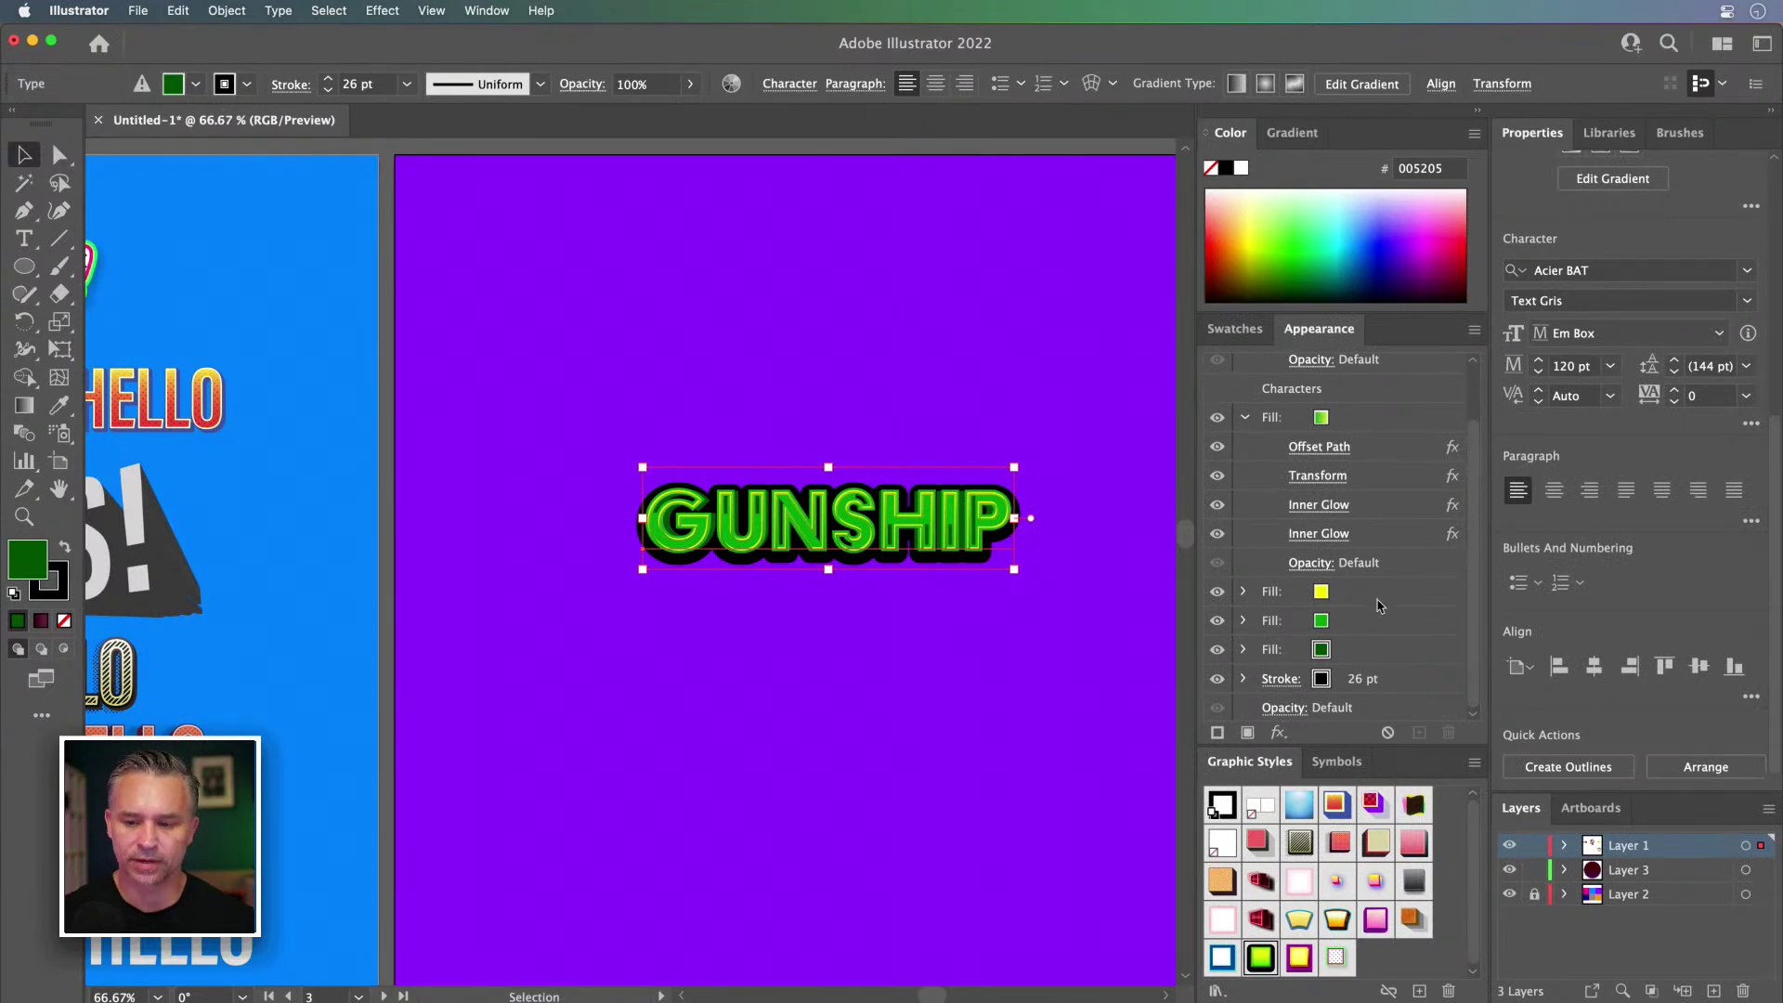
click(874, 365)
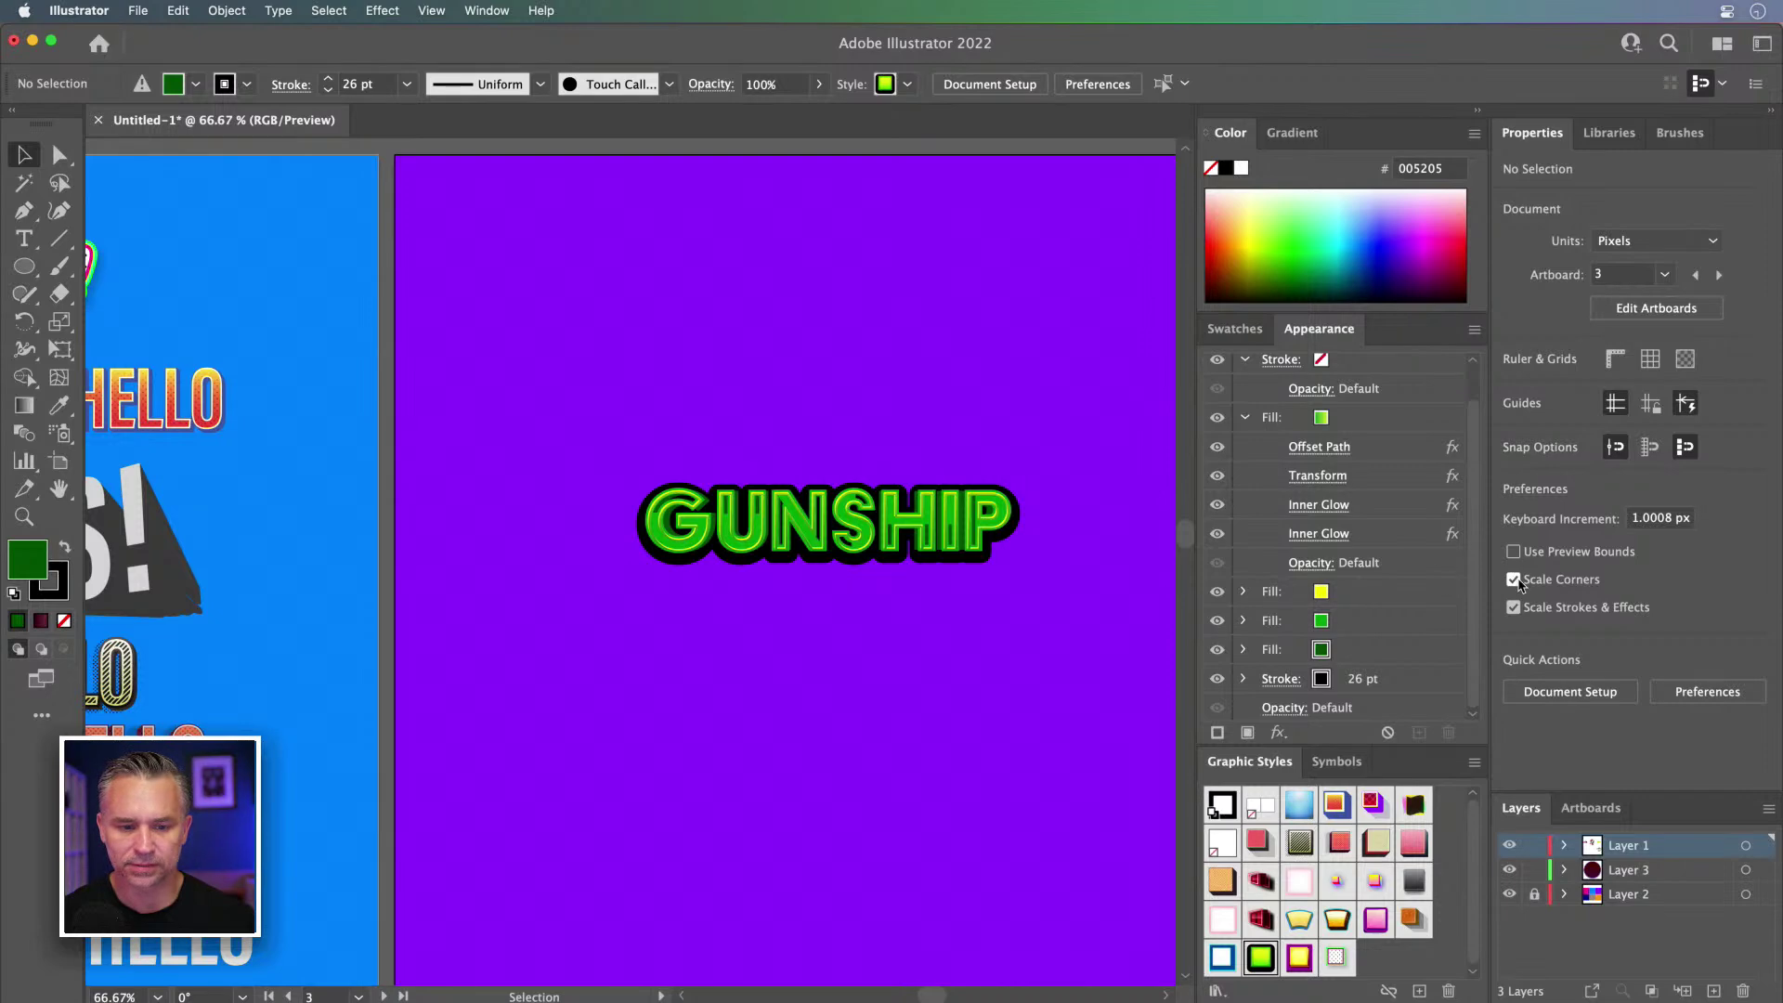
Step: Set the gunship text's font to Alfarn Regular and move it slightly left toward the middle of the purple artboard
click(771, 534)
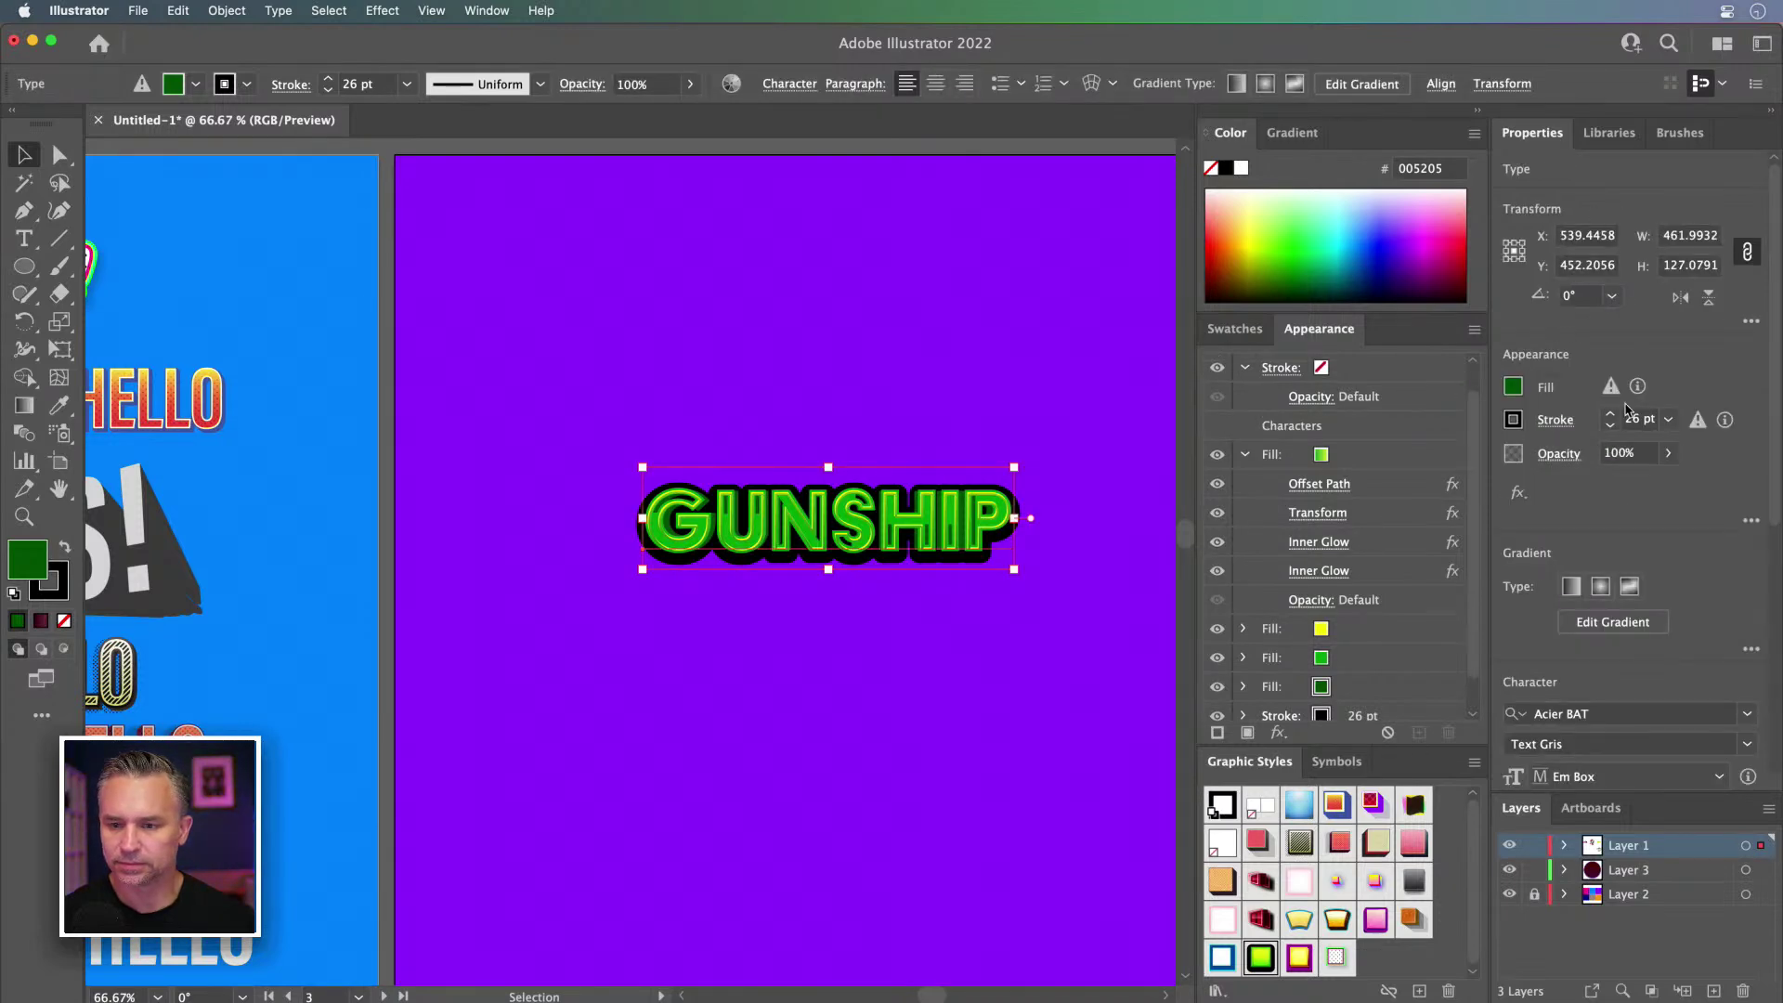
scroll(1725, 244, down, 5)
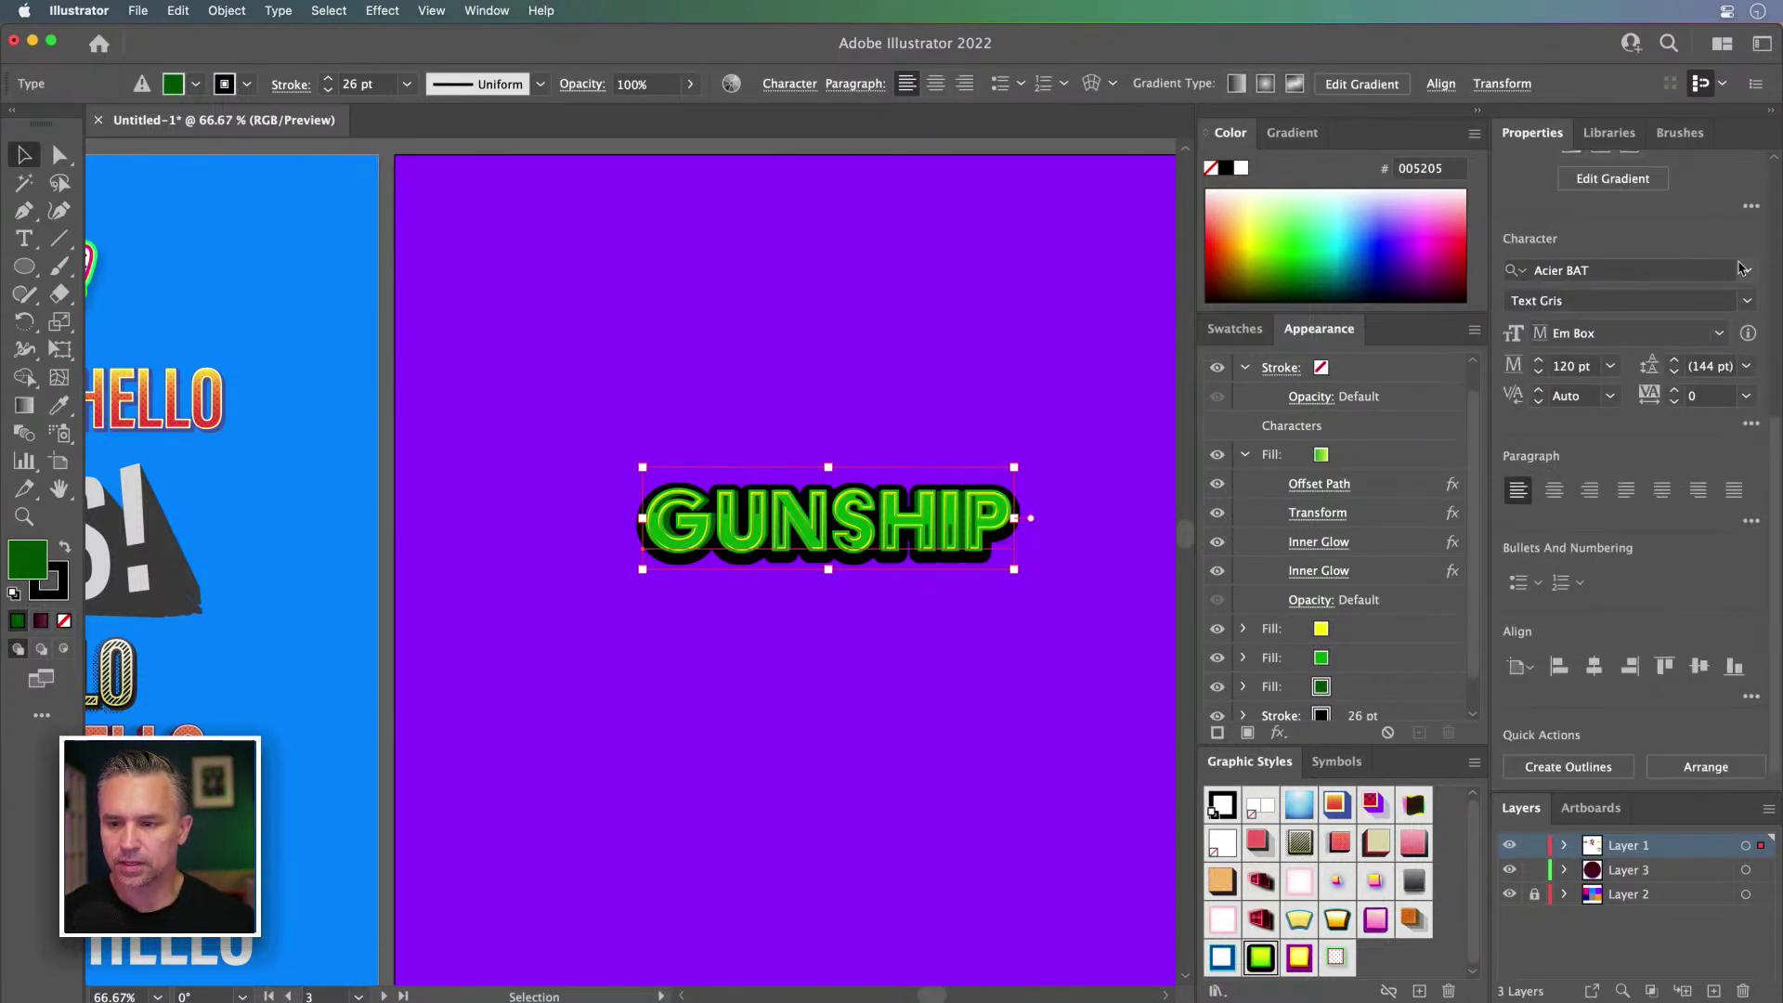
click(1746, 269)
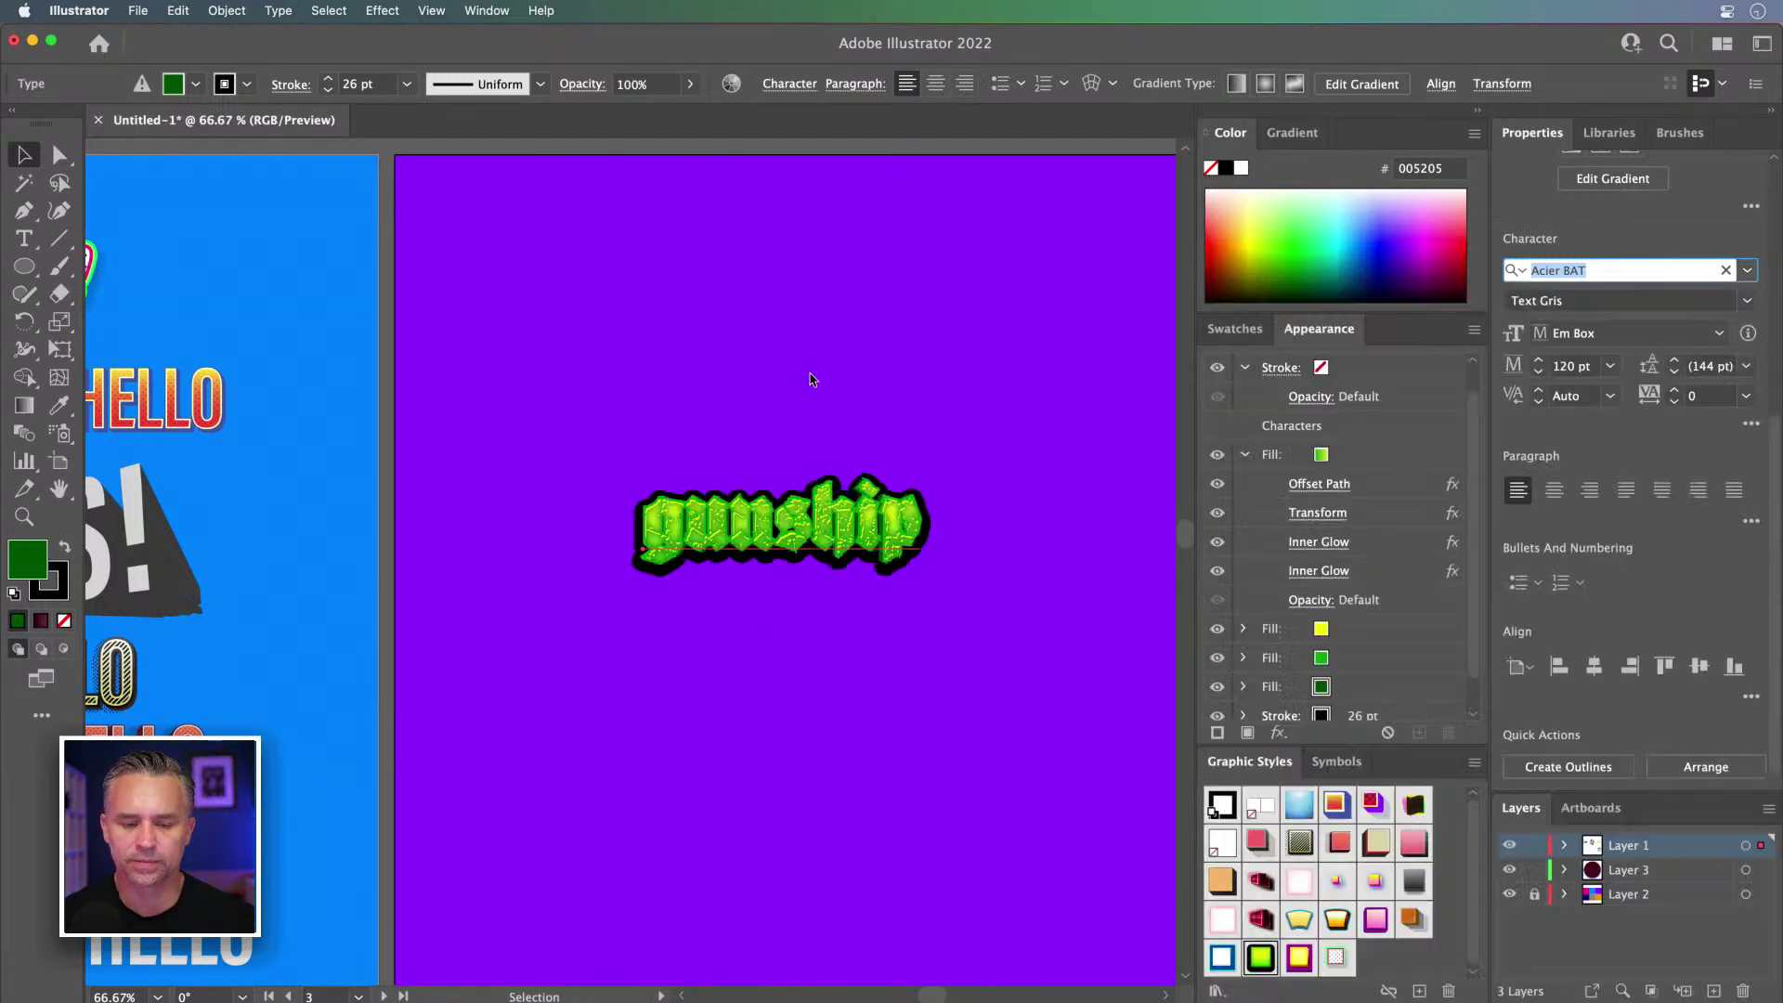
click(821, 427)
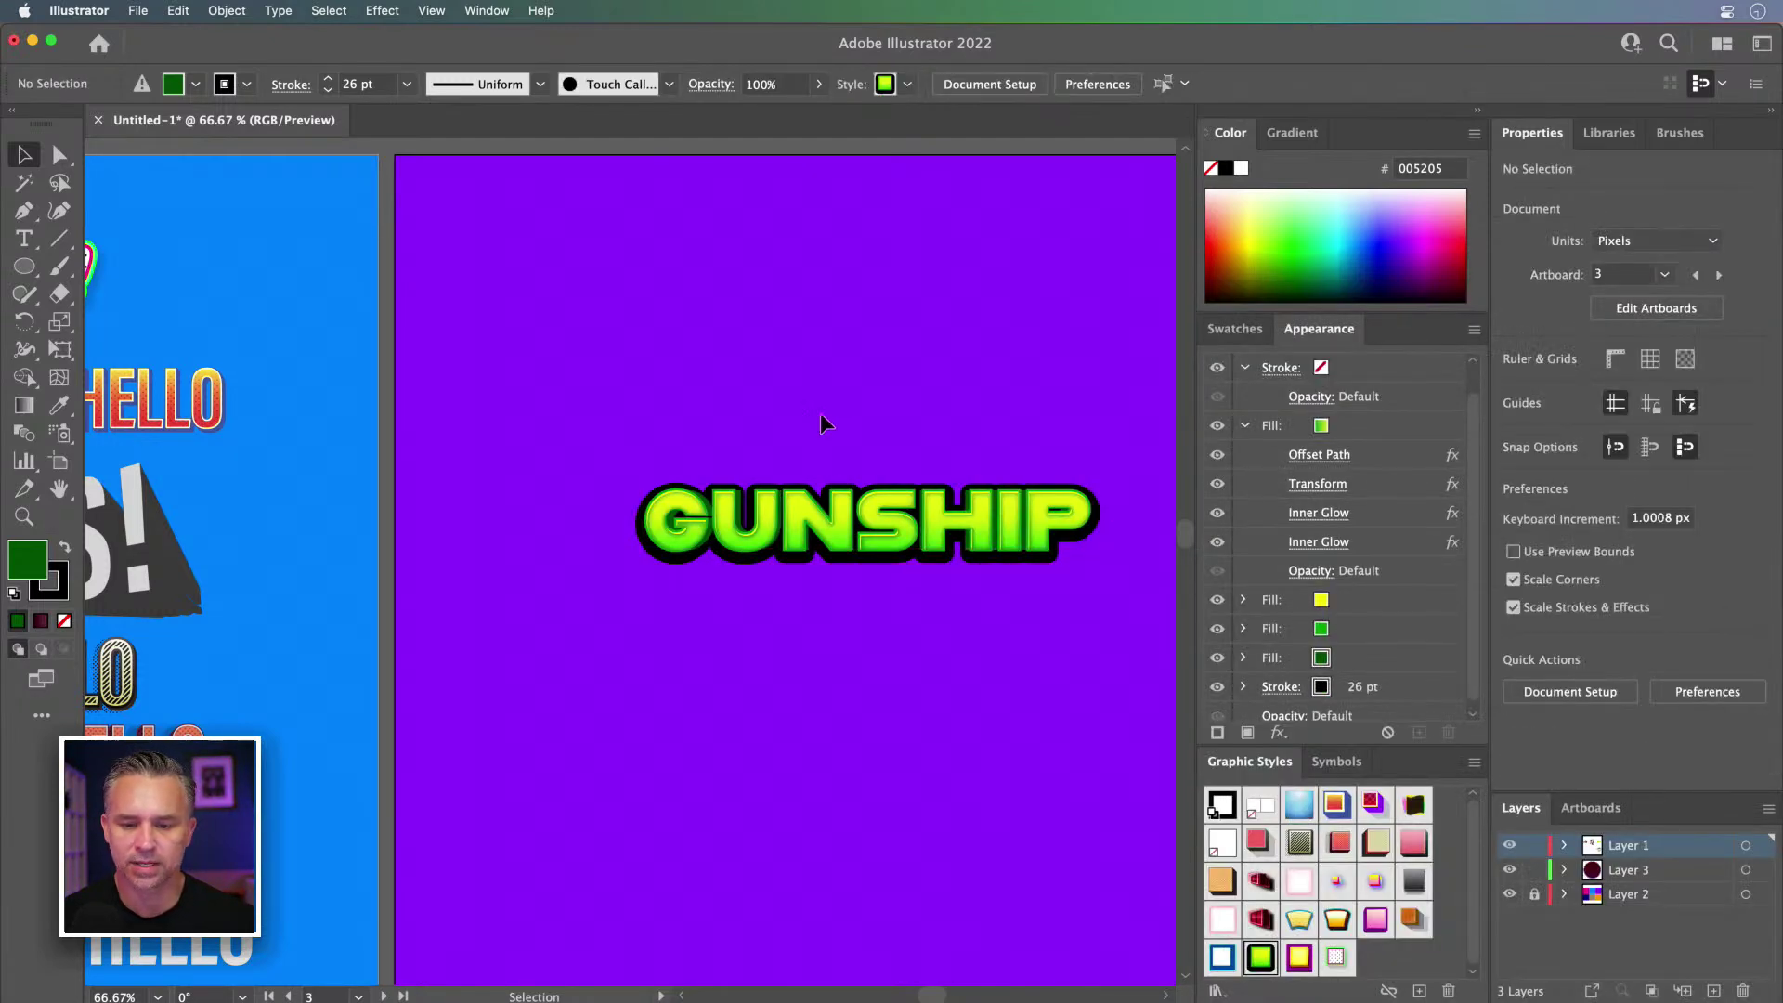
click(799, 533)
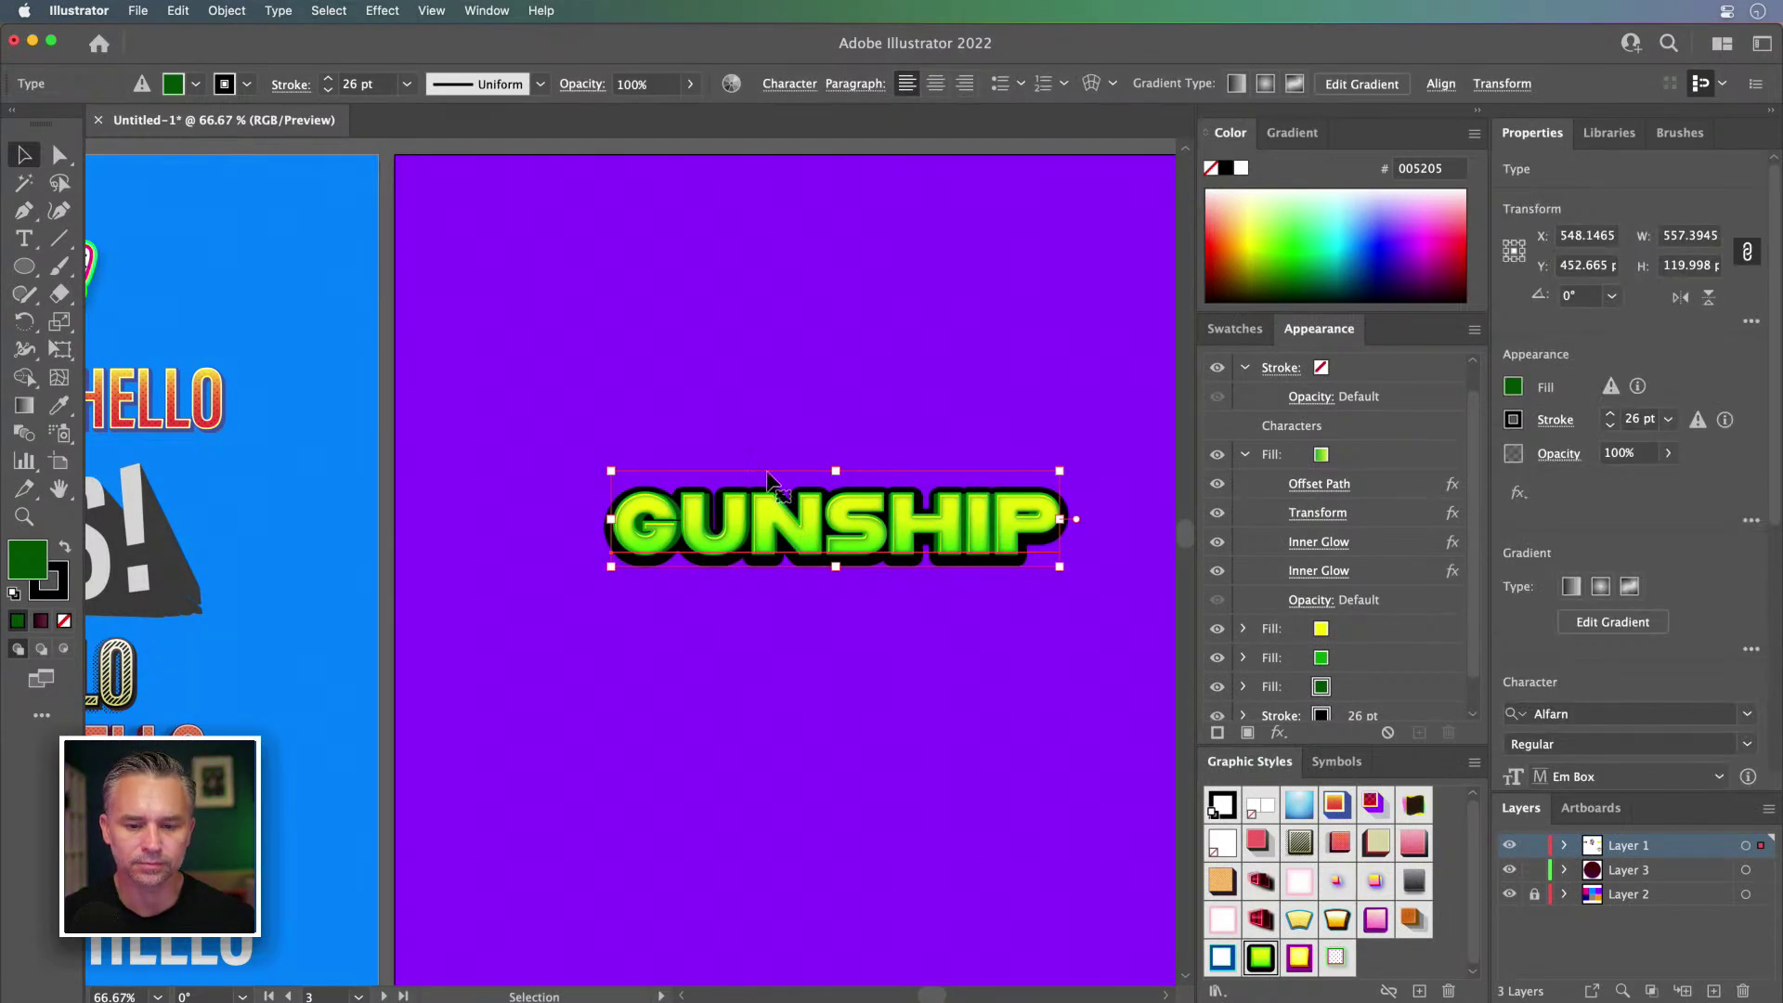
click(687, 345)
drag(356, 460, 732, 515)
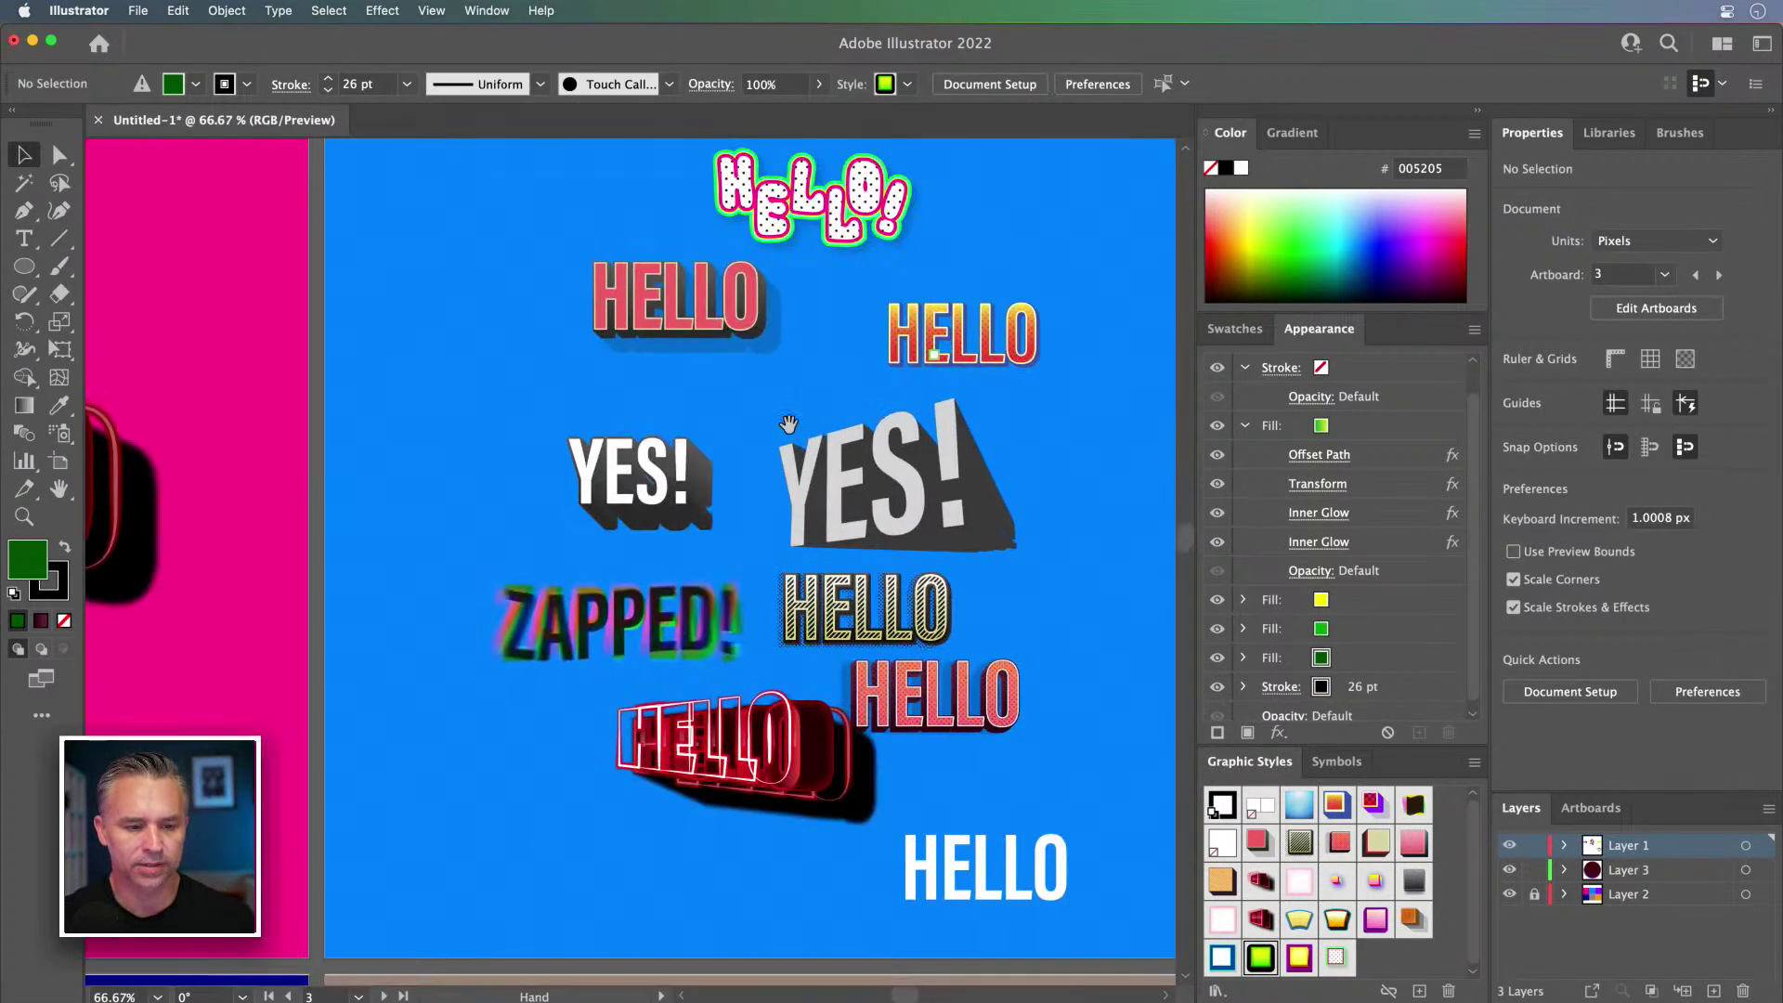
Step: Place two copies of the plain white HELLO text, stacked one above the other, above the offline text on the navy artboard
drag(549, 435, 804, 495)
scroll(867, 319, down, 3)
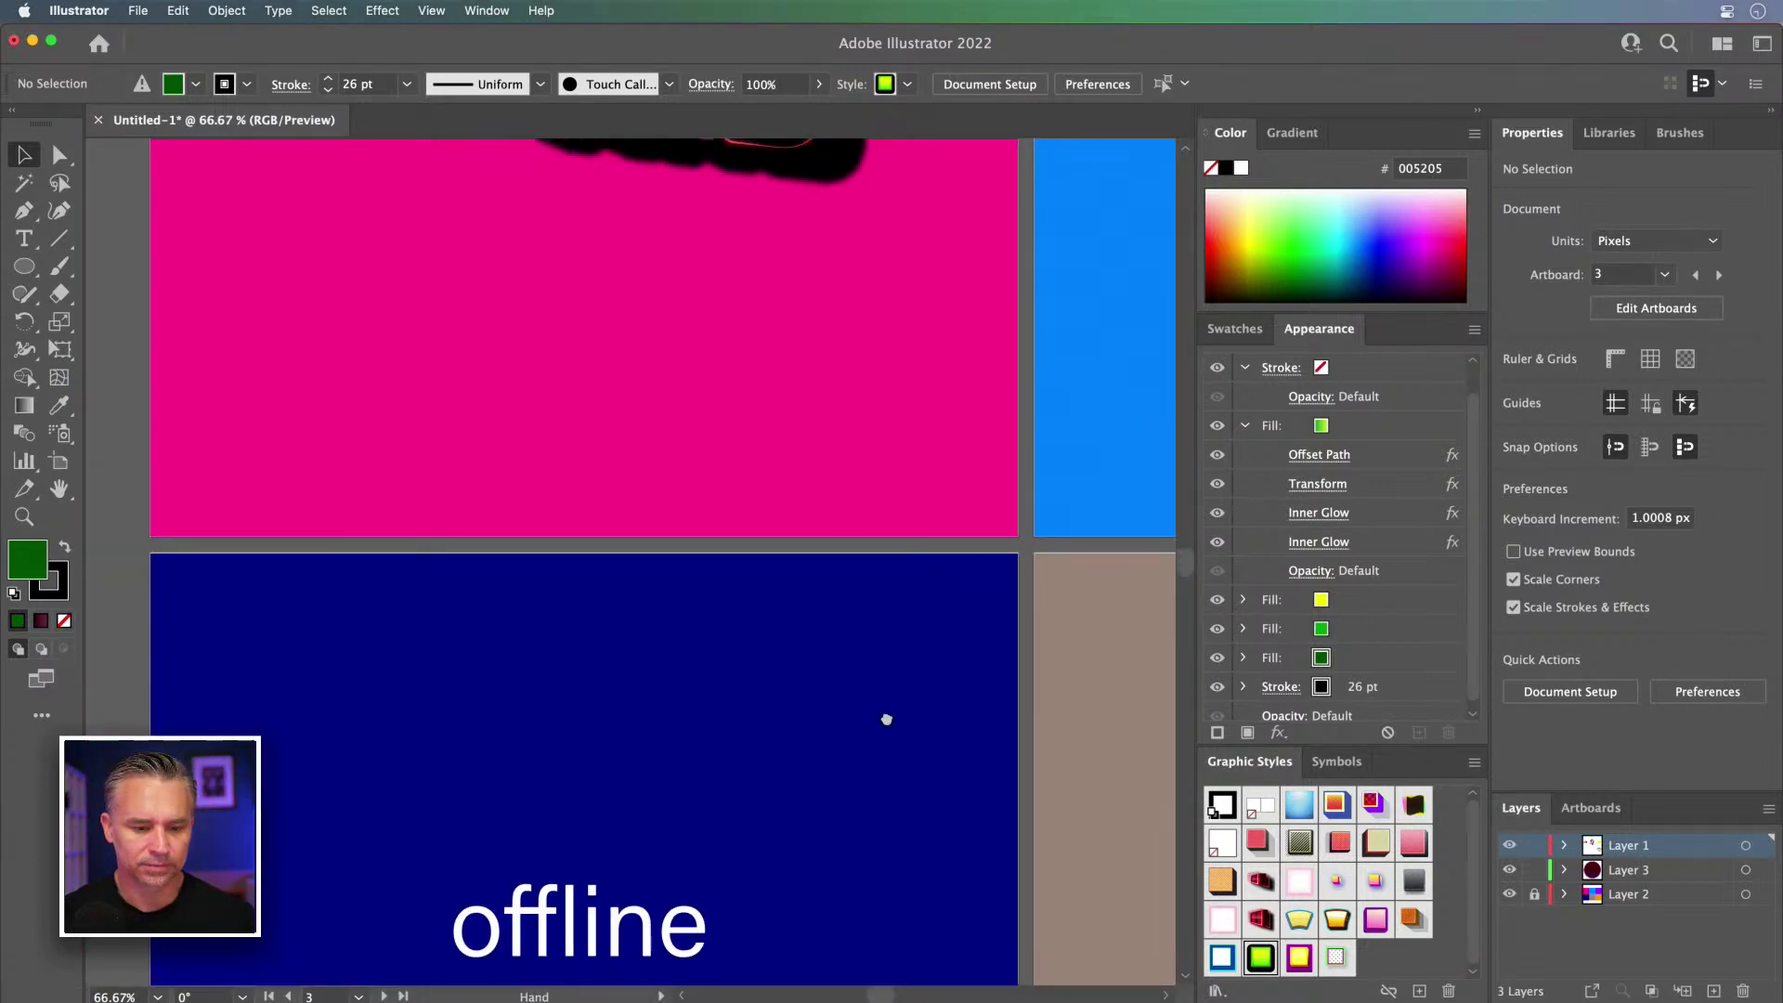
drag(884, 720, 485, 449)
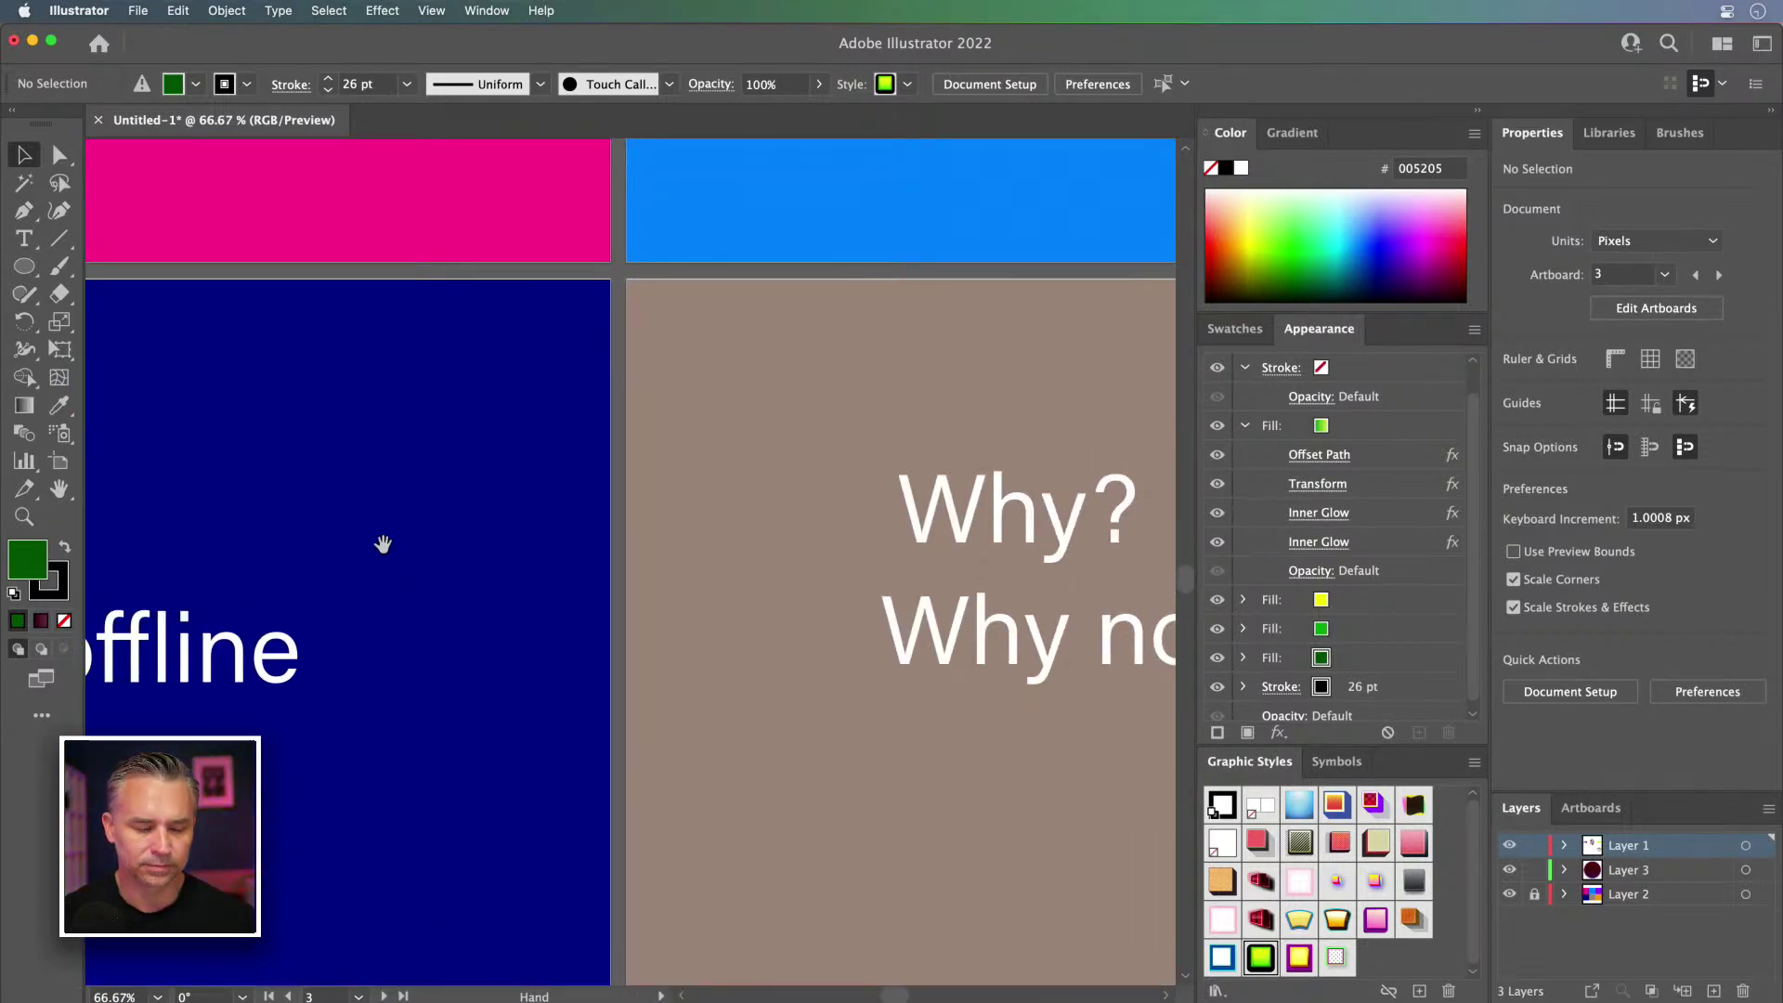
drag(378, 545, 798, 477)
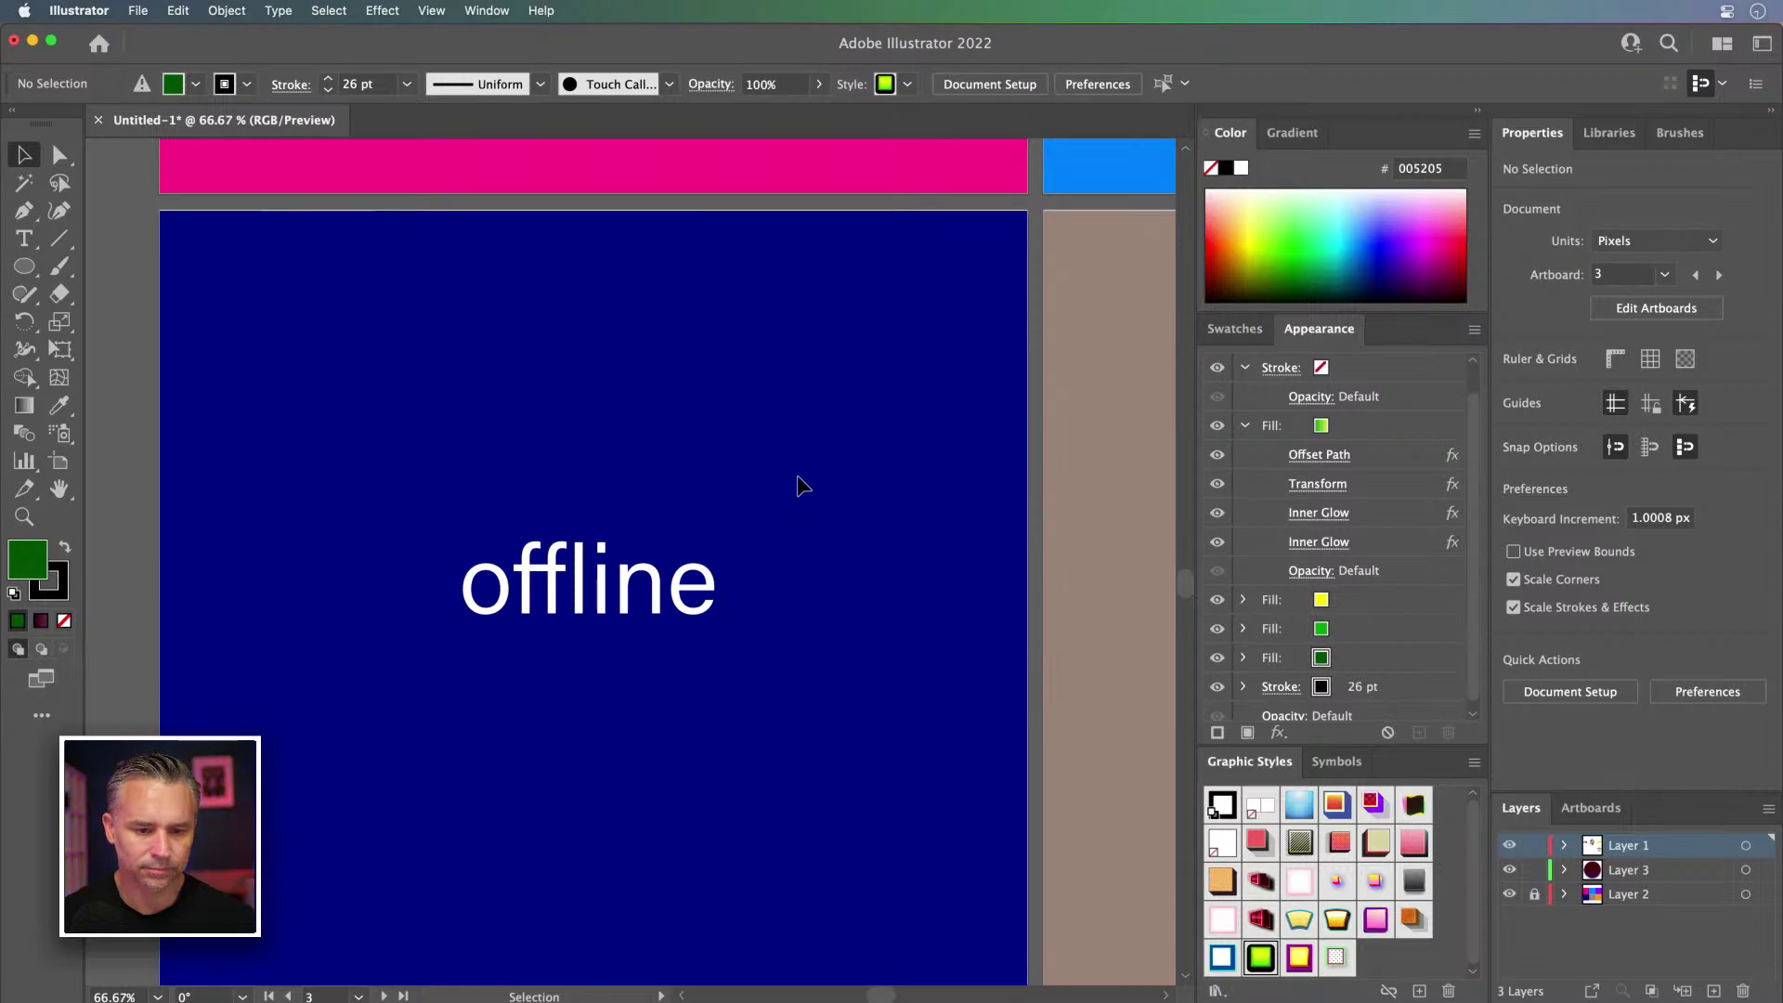
drag(817, 402, 477, 883)
drag(732, 476, 464, 446)
click(943, 585)
drag(598, 594, 777, 400)
drag(1117, 385, 765, 451)
drag(617, 517, 747, 519)
drag(664, 623, 697, 761)
drag(996, 411, 772, 427)
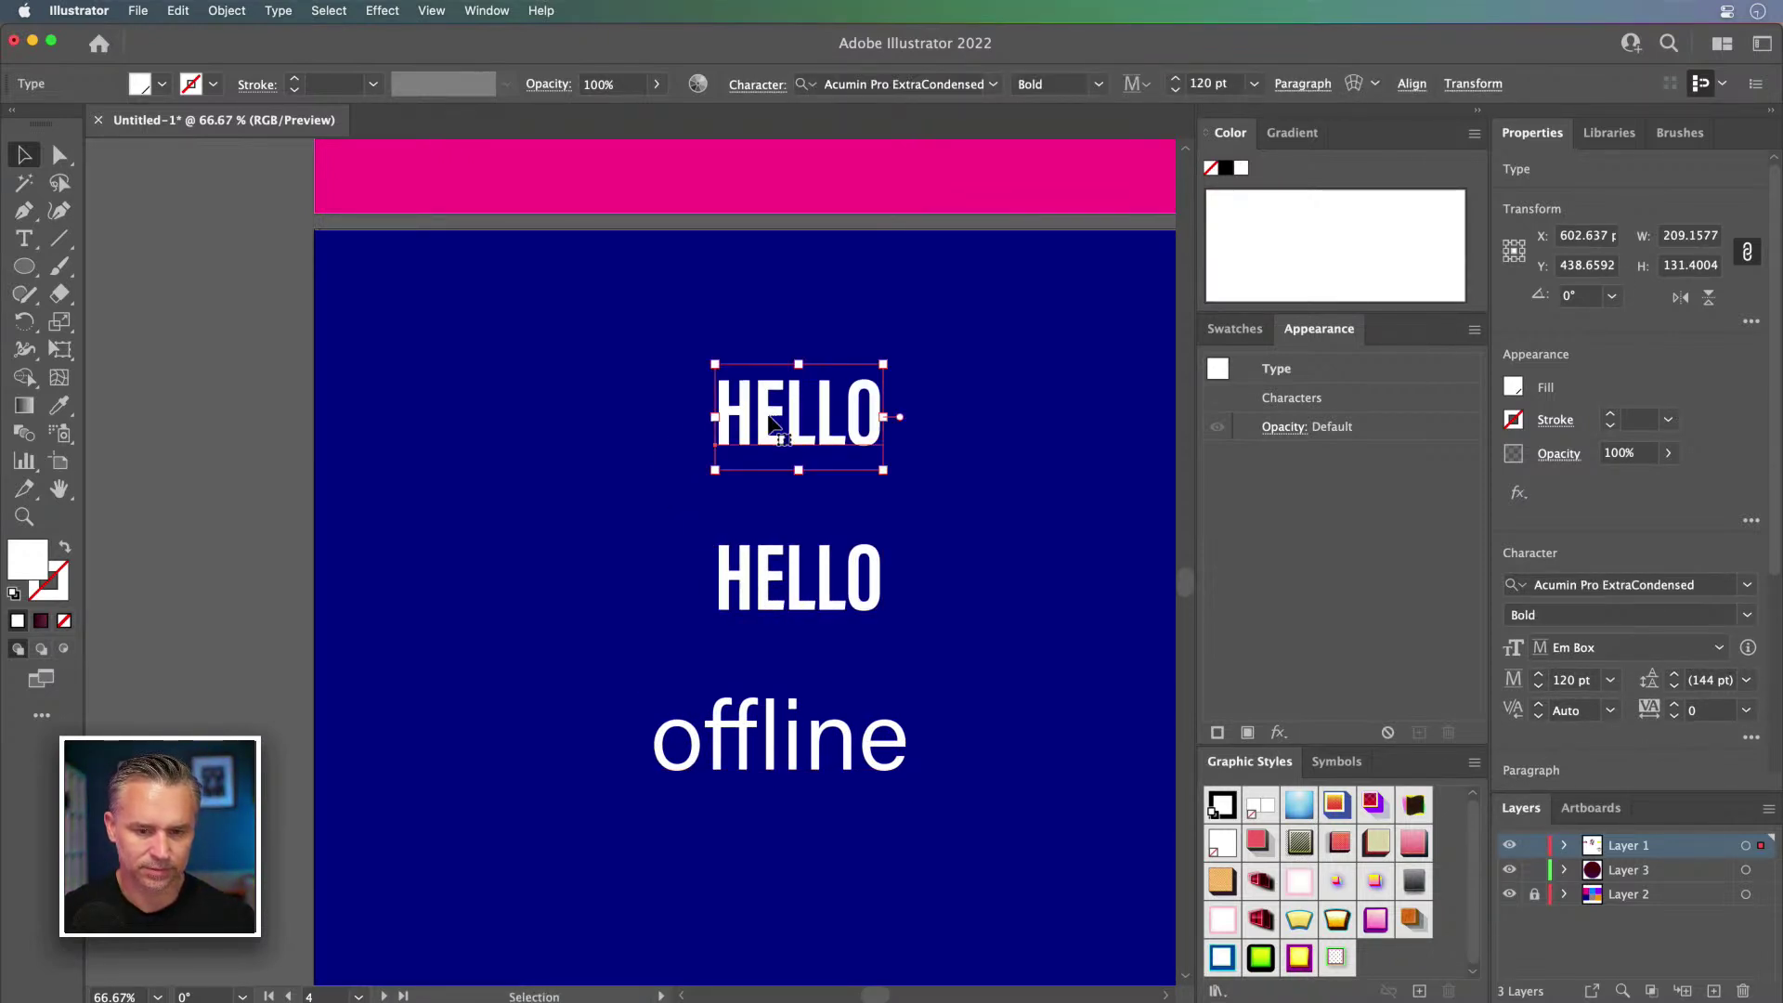
Step: Change the upper HELLO text on the navy artboard to SMOOTH and move it toward the artboard's upper left
double_click(761, 415)
key(super+a)
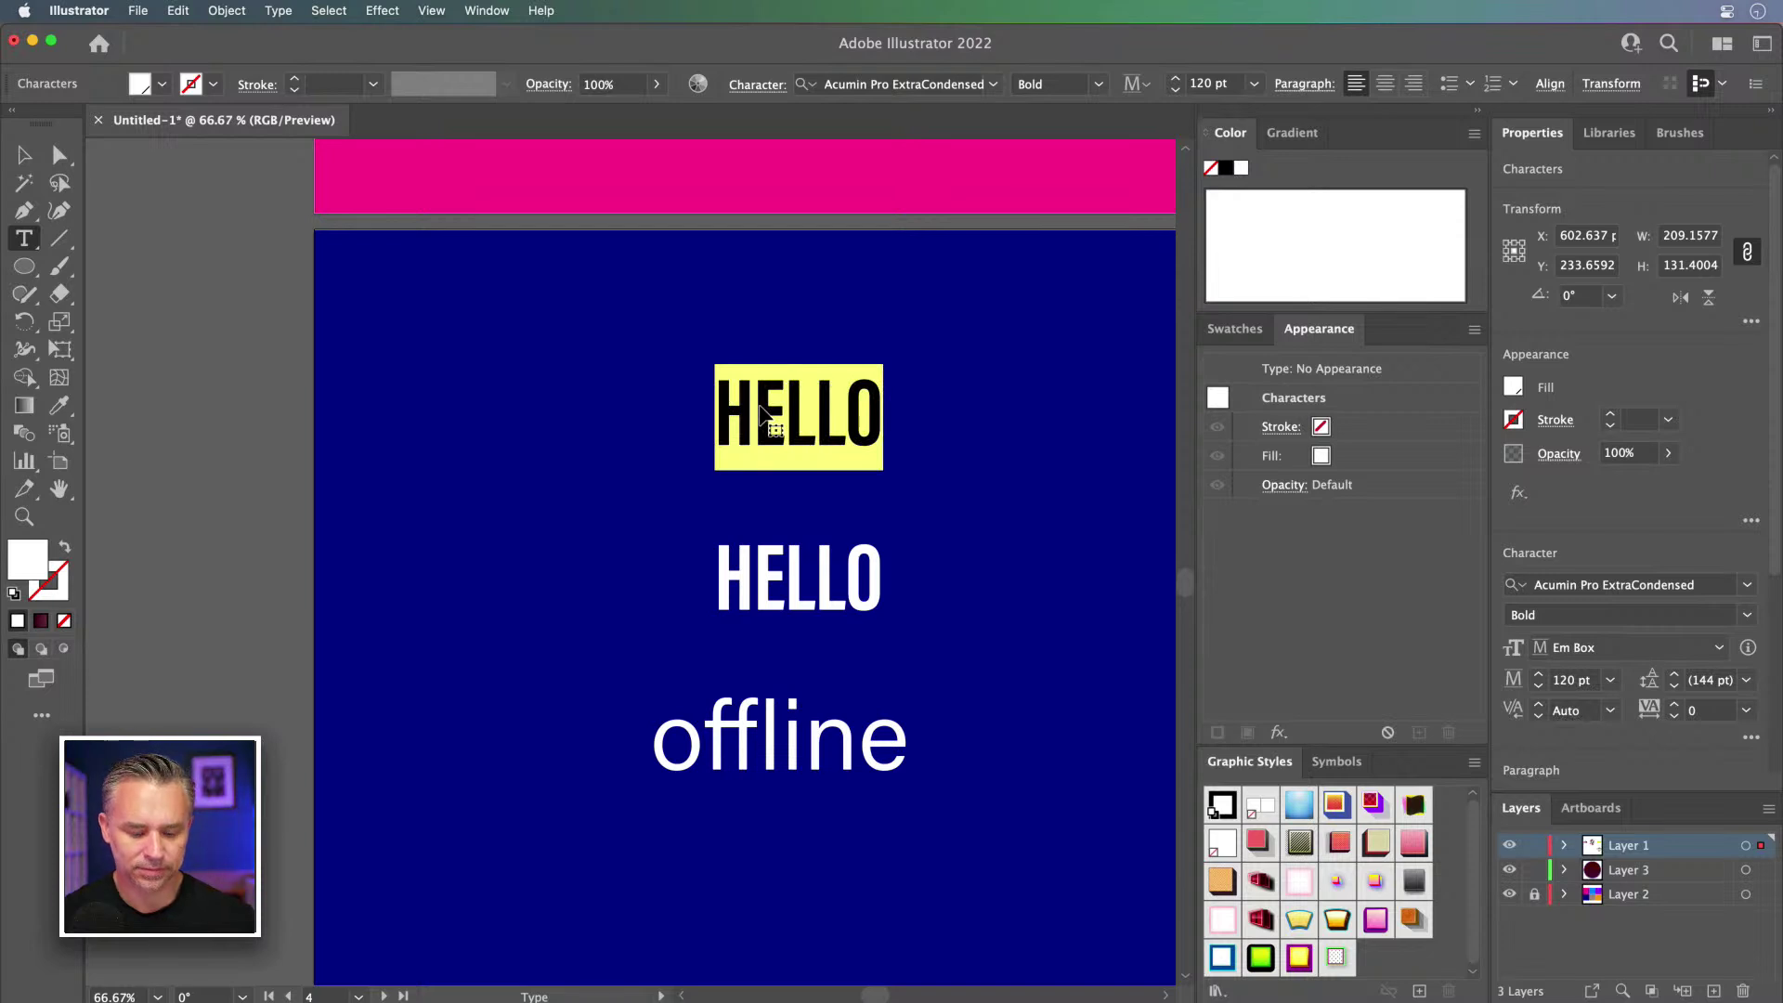
text(SMOOTH)
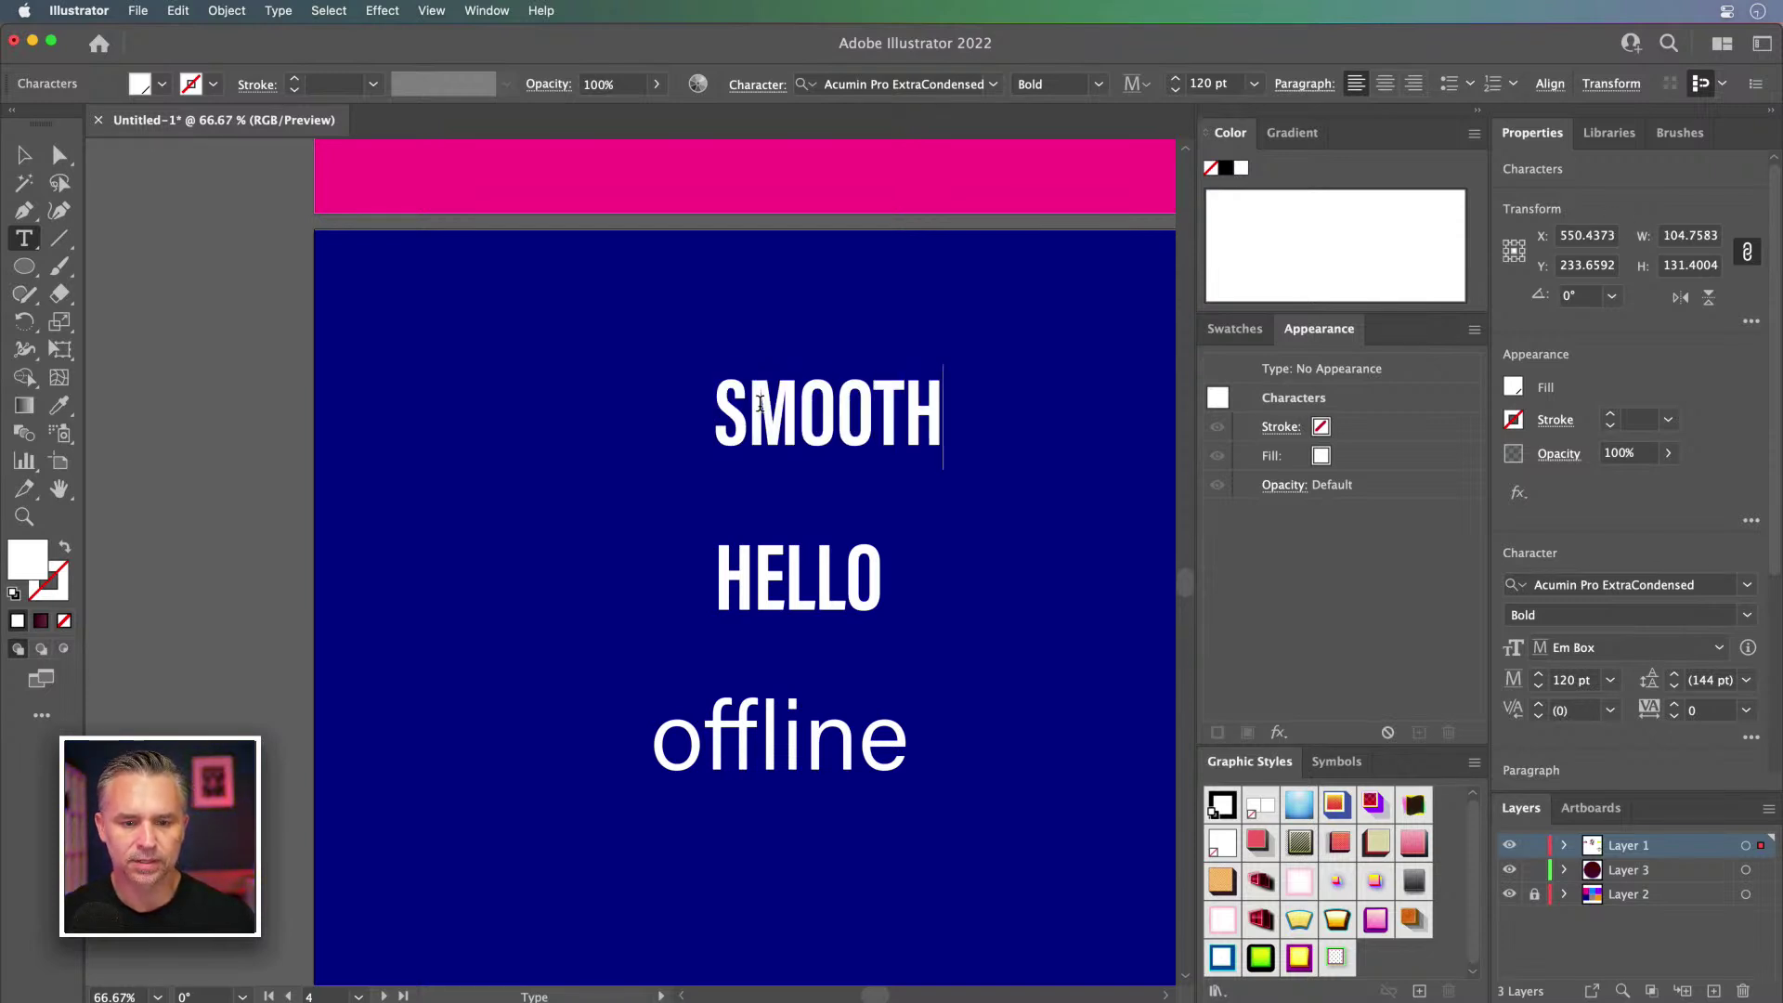
click(21, 158)
drag(833, 414, 593, 401)
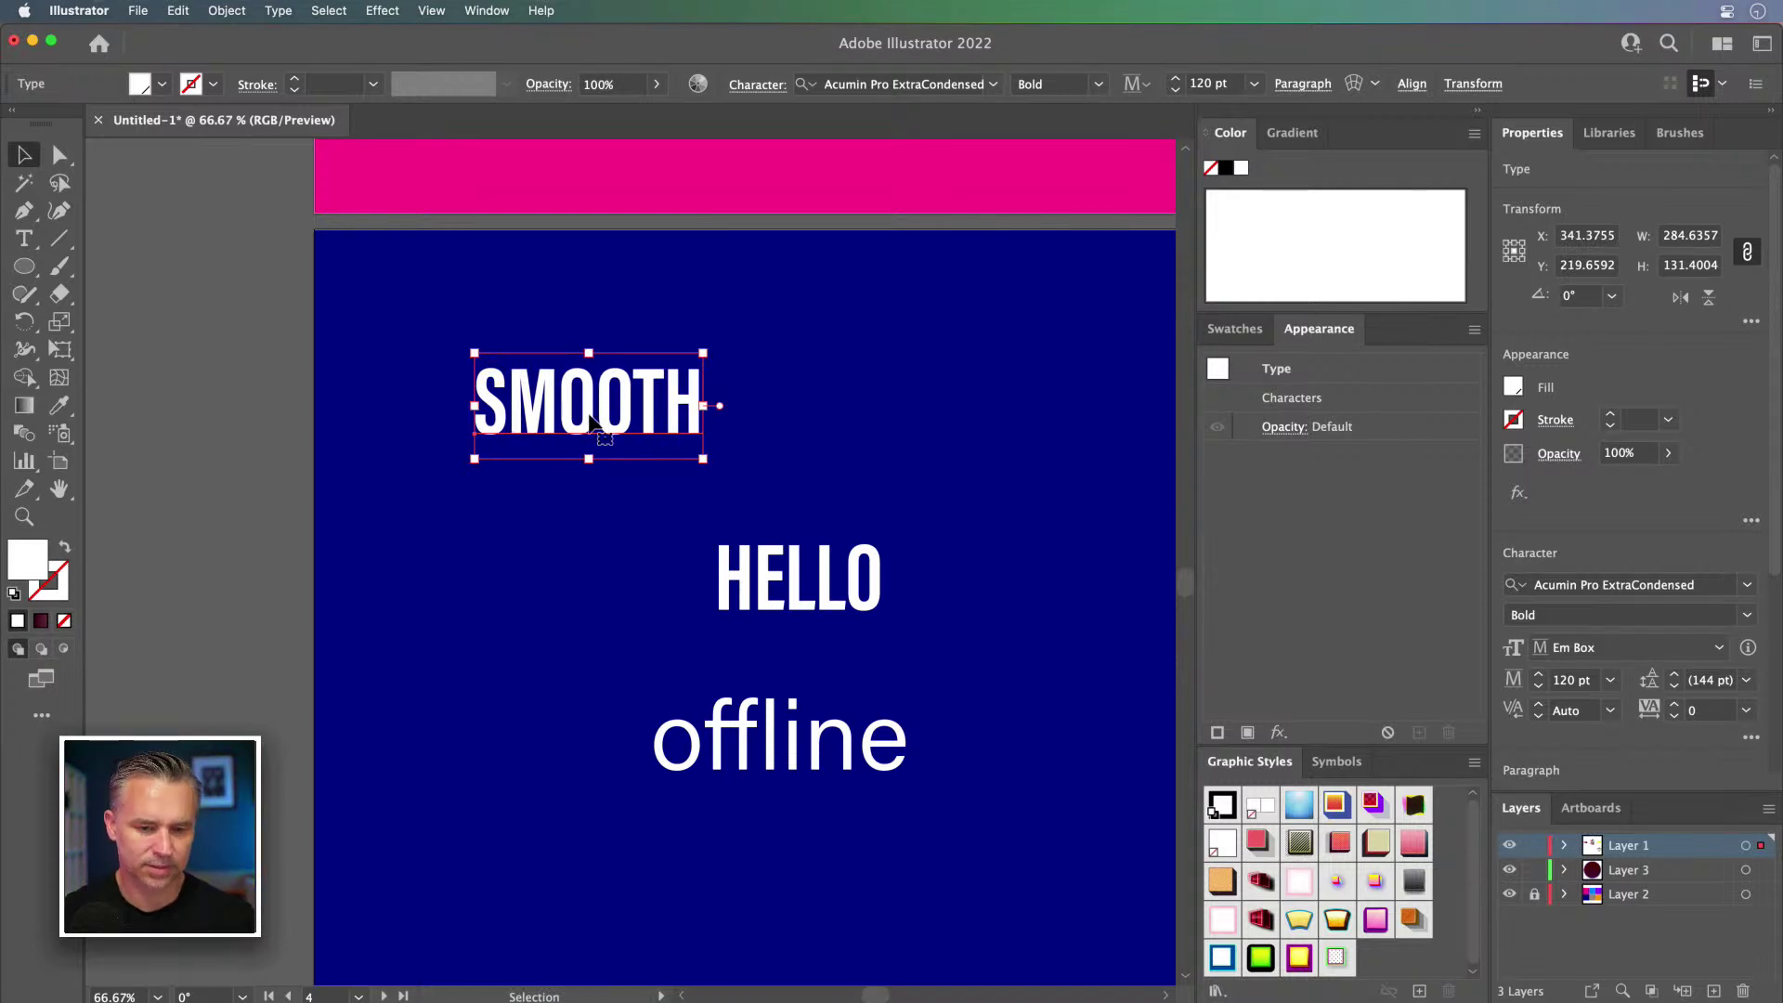
Step: Apply the HELLO text's formatting to the offline text with the Eyedropper
click(735, 743)
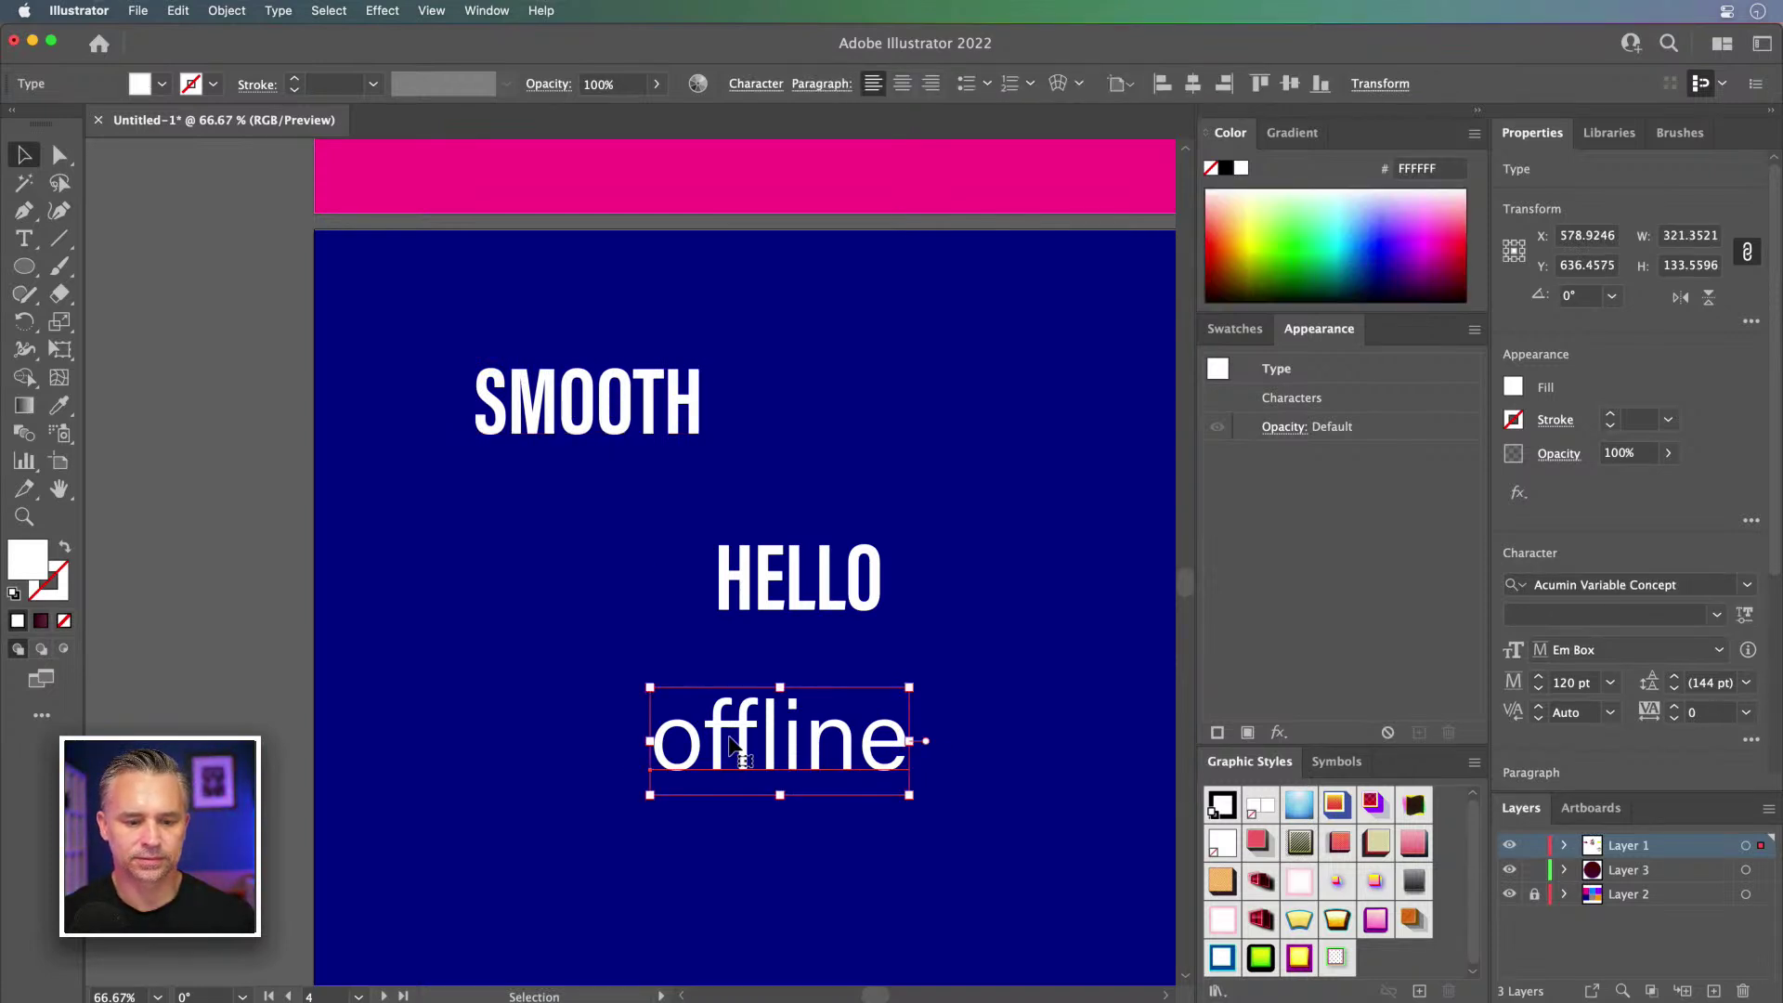
key(i)
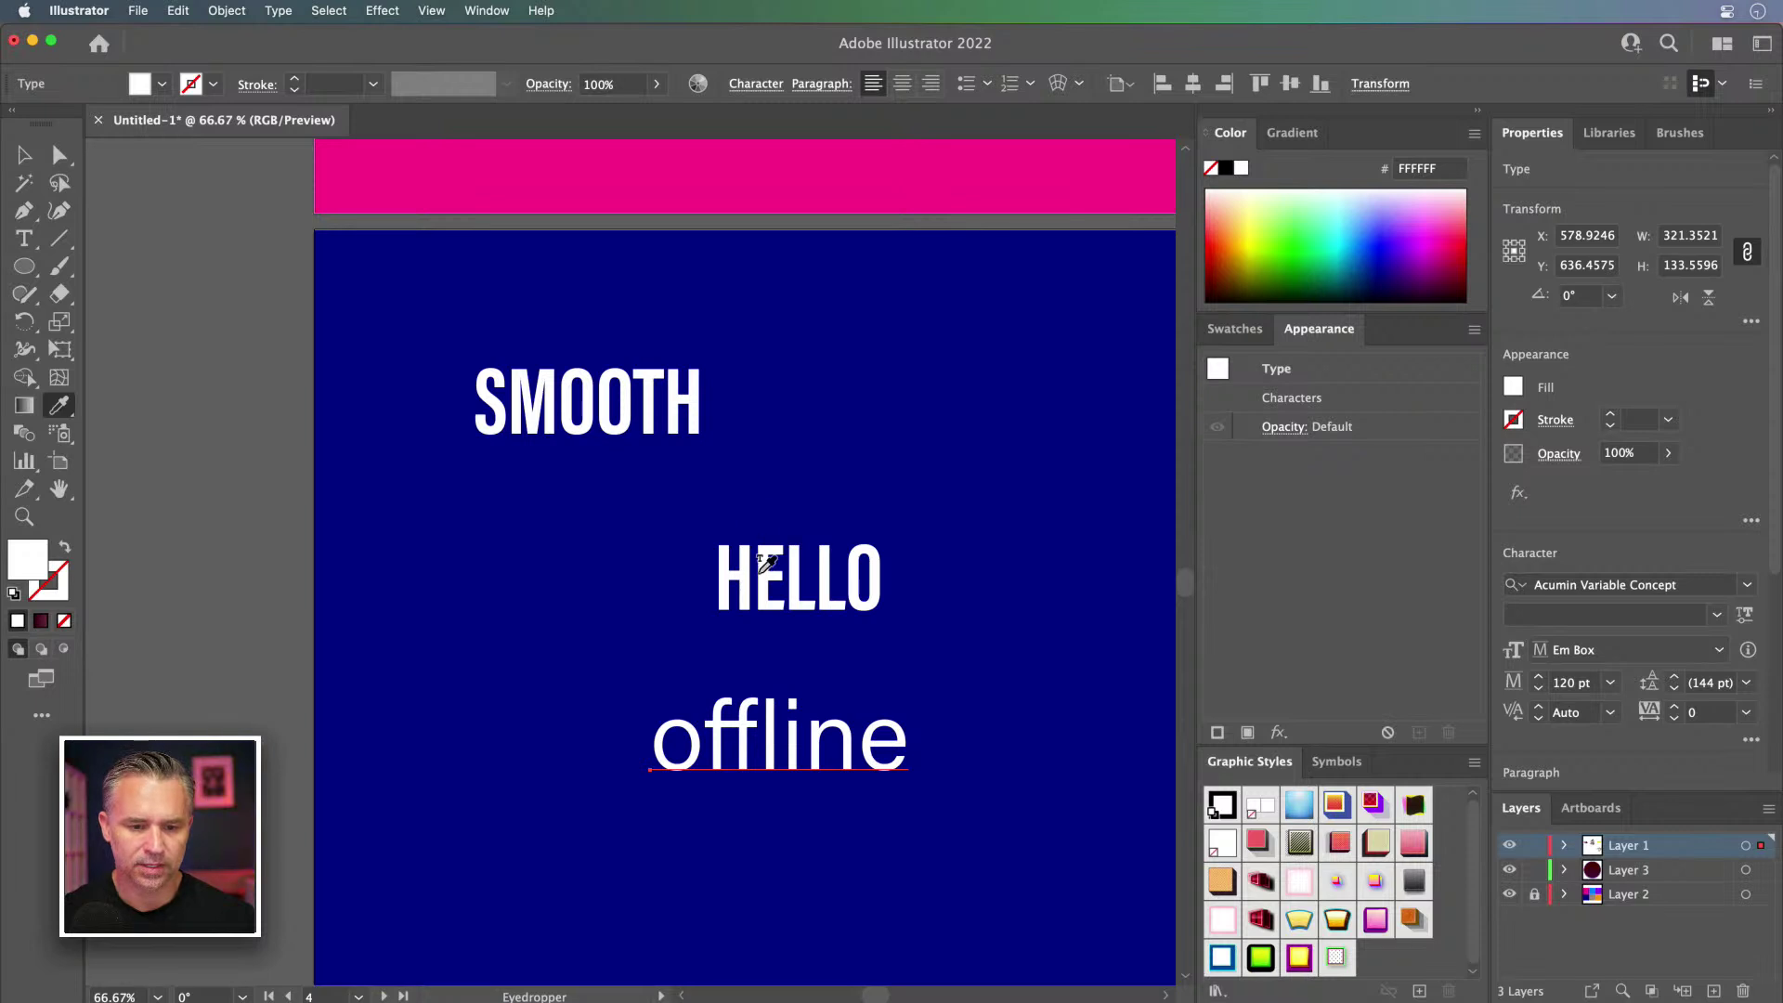
click(761, 572)
key(v)
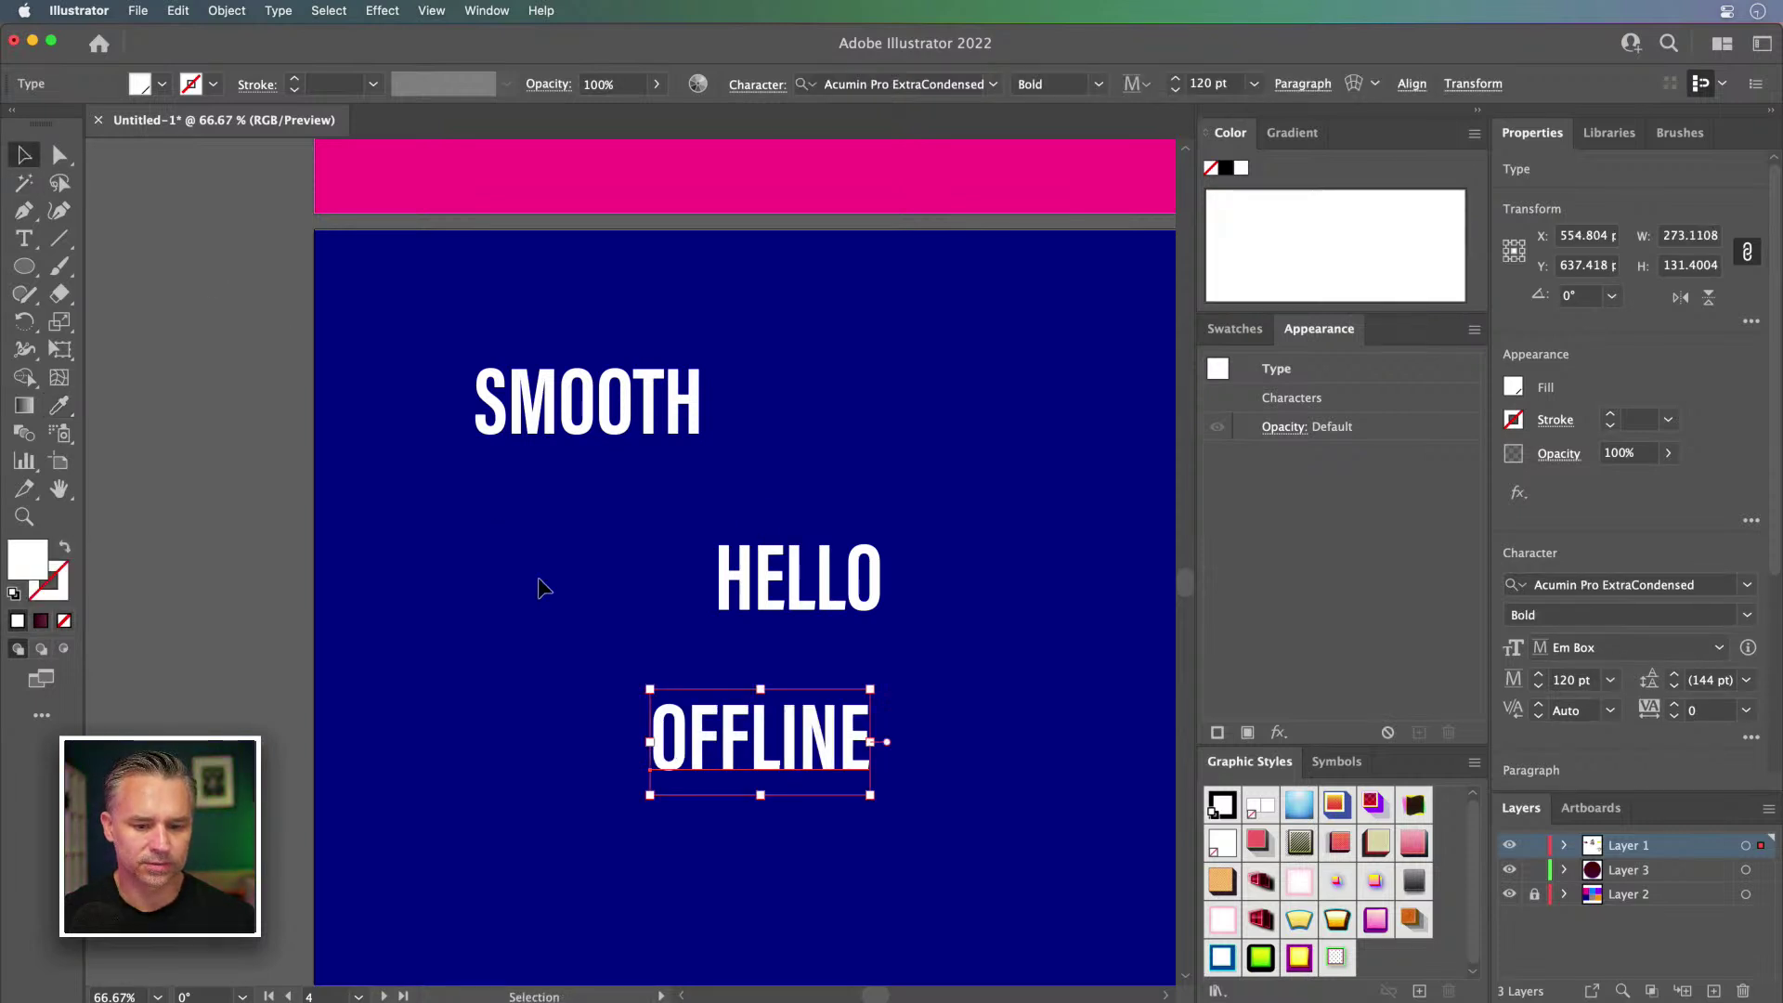
Step: Move the HELLO and SMOOTH texts off the left edge of the navy artboard
click(540, 590)
drag(788, 594, 238, 570)
drag(621, 411, 181, 441)
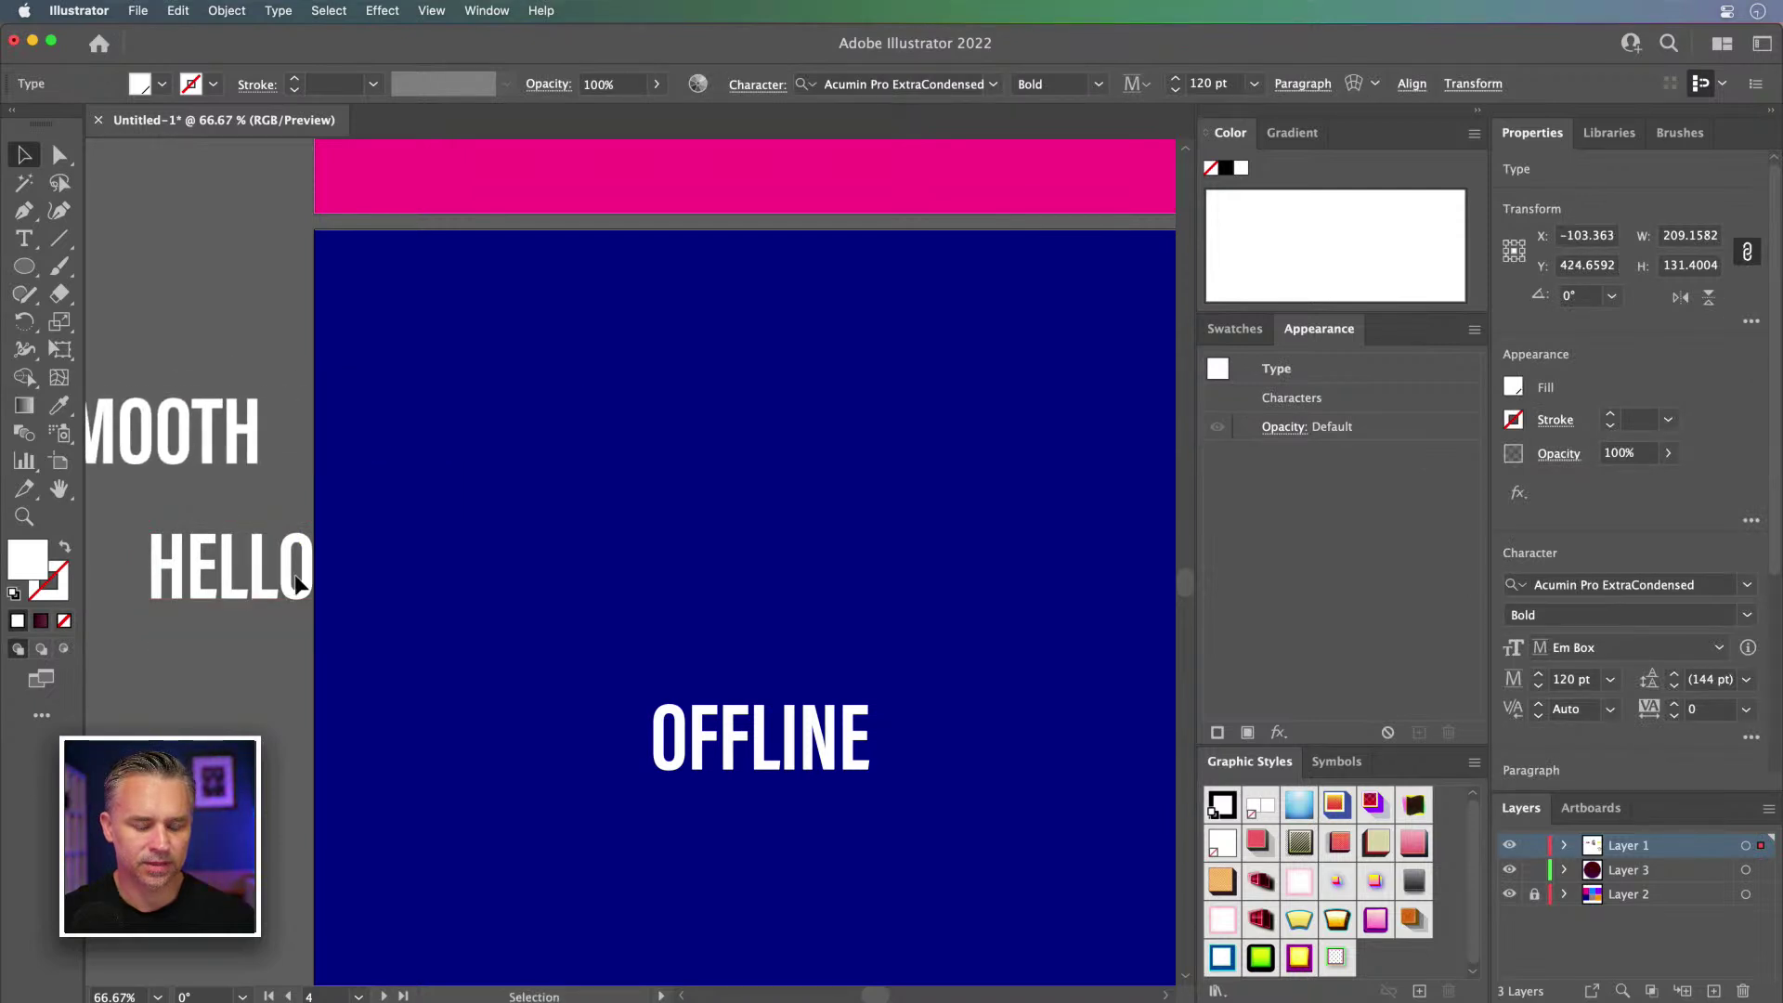
Step: Move the OFFLINE text up to the upper middle of the navy artboard and scale it up to about 154 pt
drag(739, 777, 699, 457)
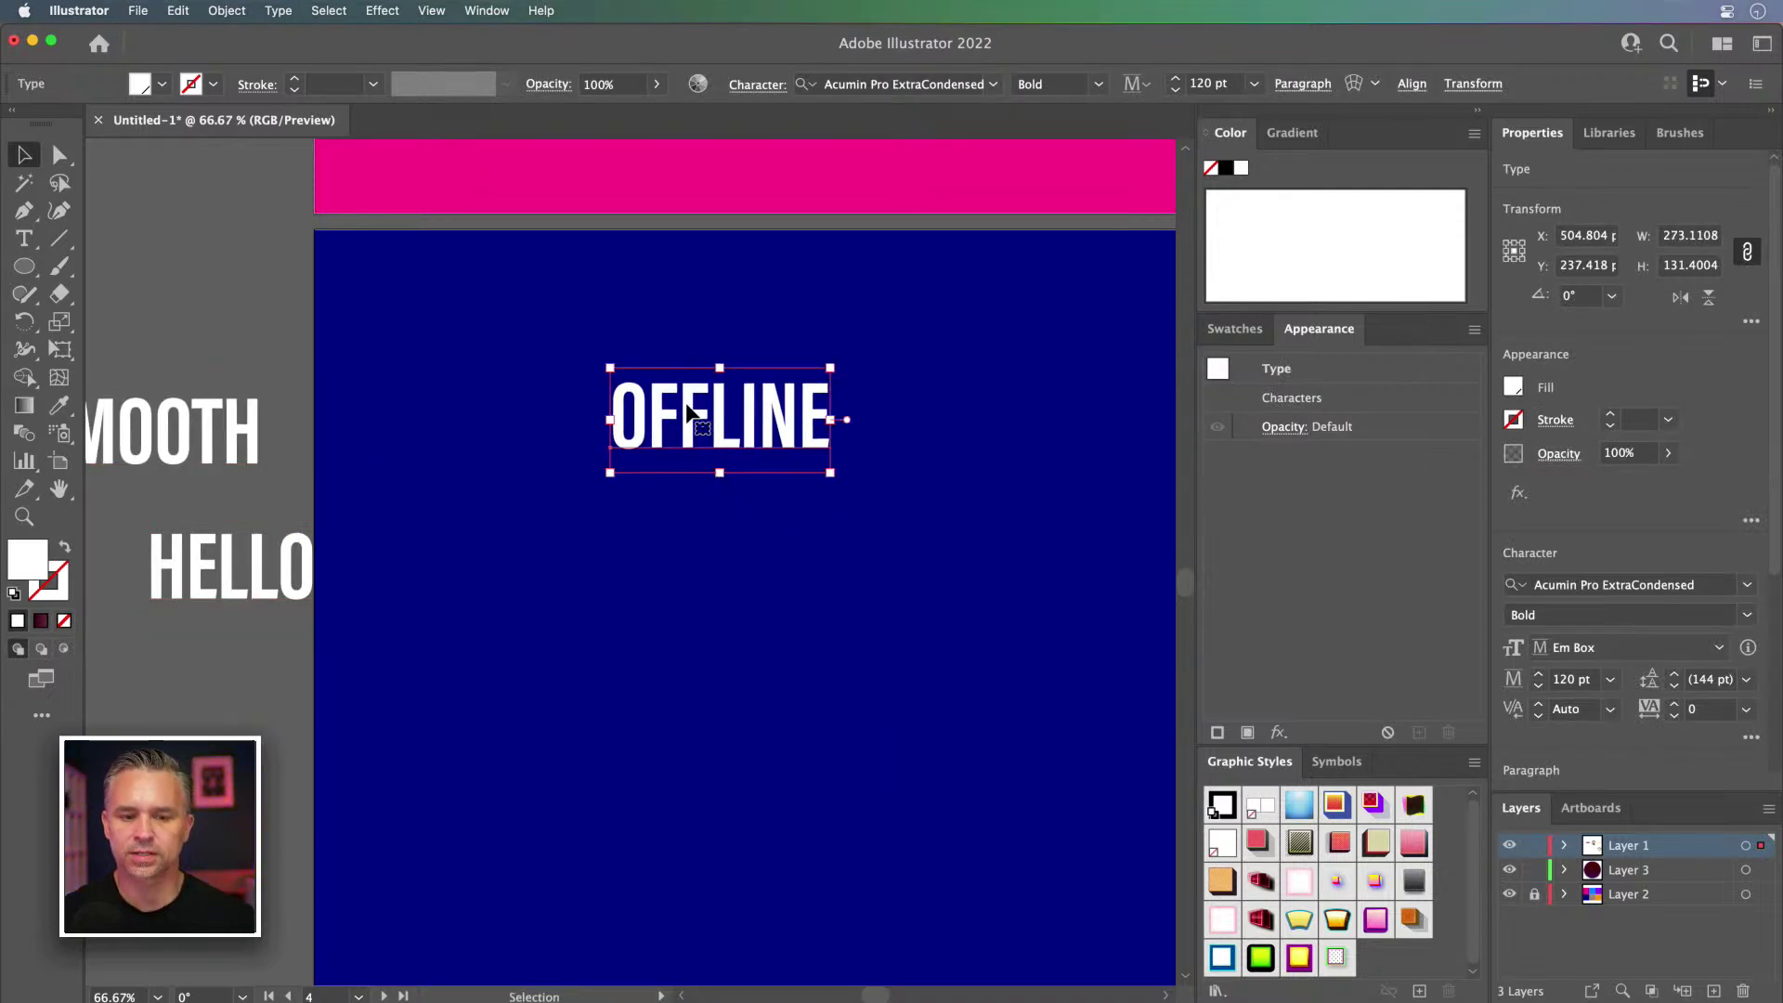
drag(838, 473, 892, 533)
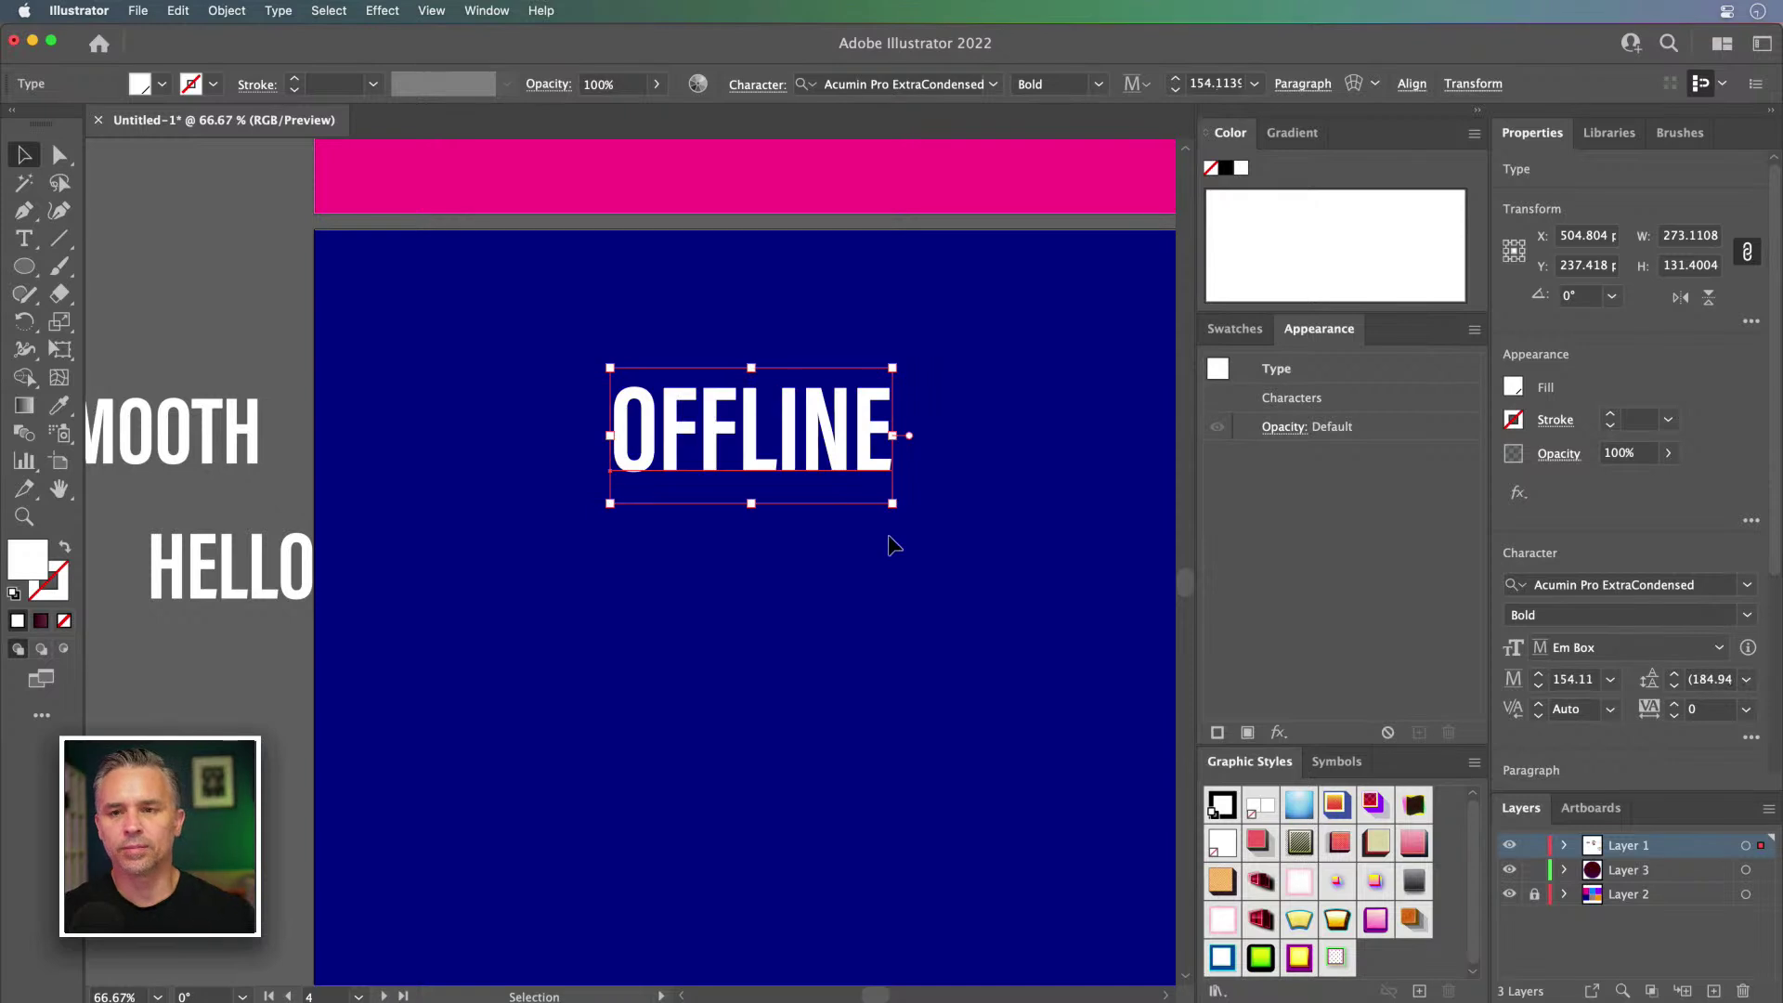
key(super+1)
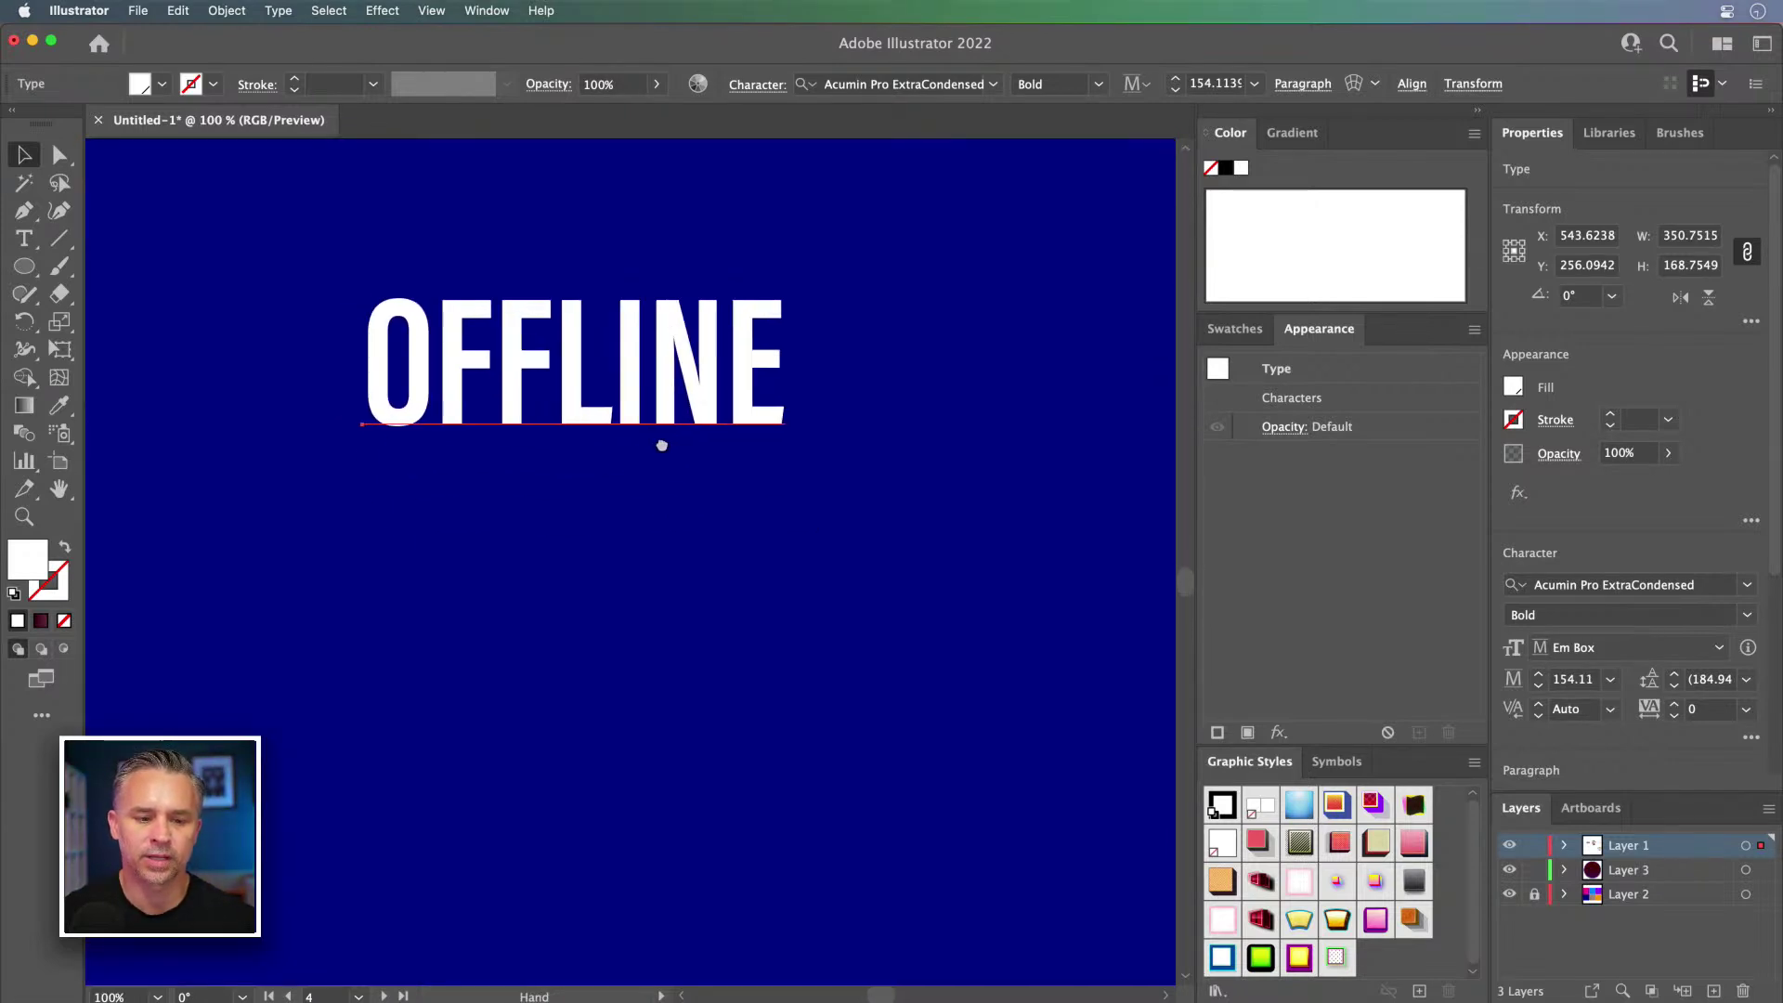
click(1474, 113)
key(space)
drag(756, 418, 903, 430)
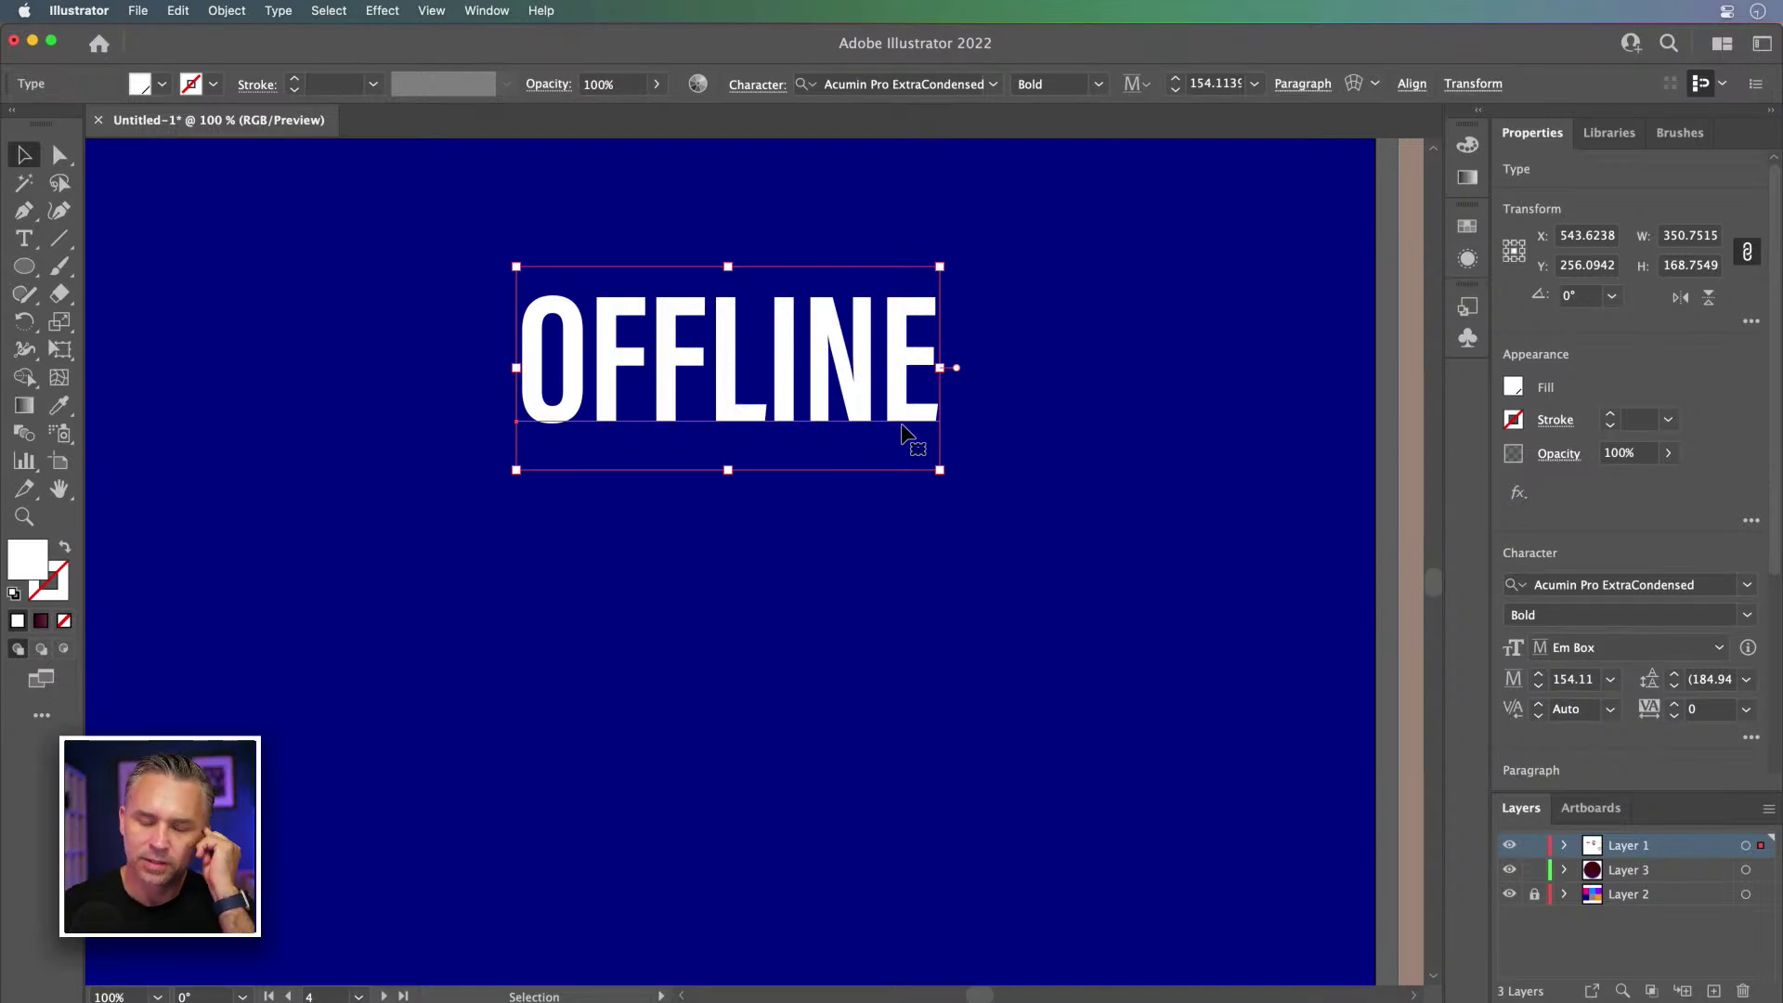
key(space)
drag(485, 470, 529, 473)
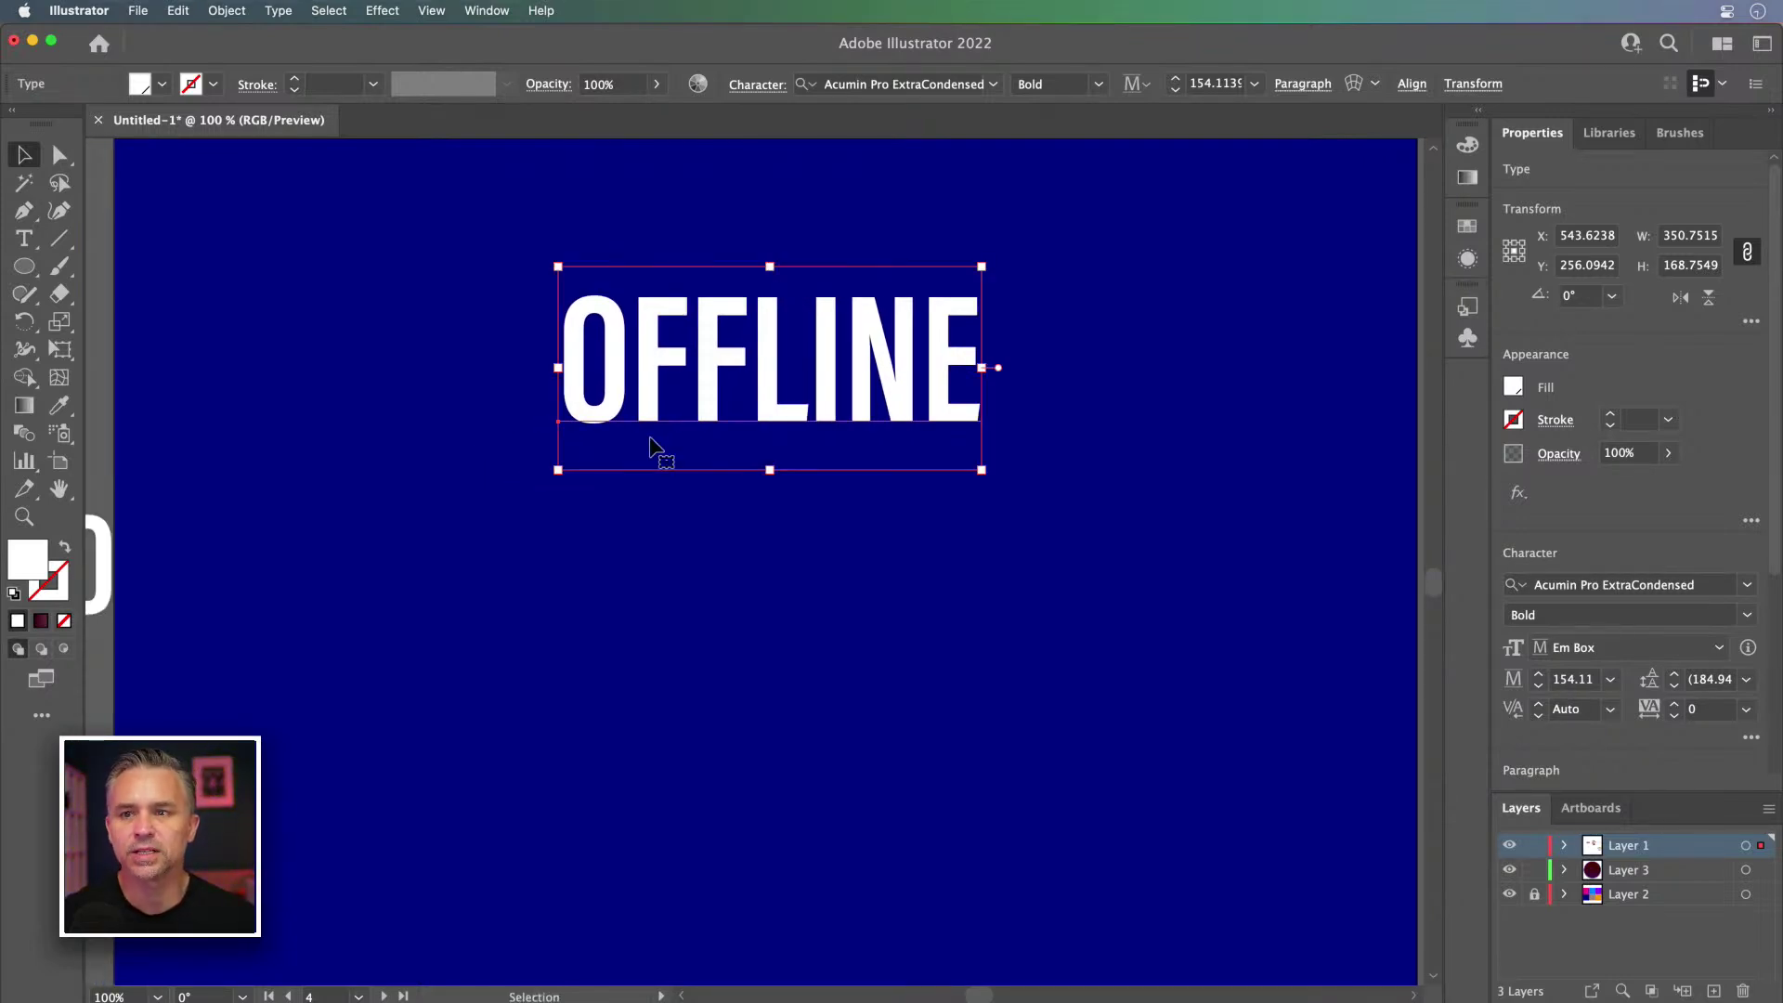
Step: Duplicate the OFFLINE text below itself and move the upper one slightly down and right to line up with it
drag(772, 329, 806, 657)
click(583, 360)
drag(640, 357, 876, 402)
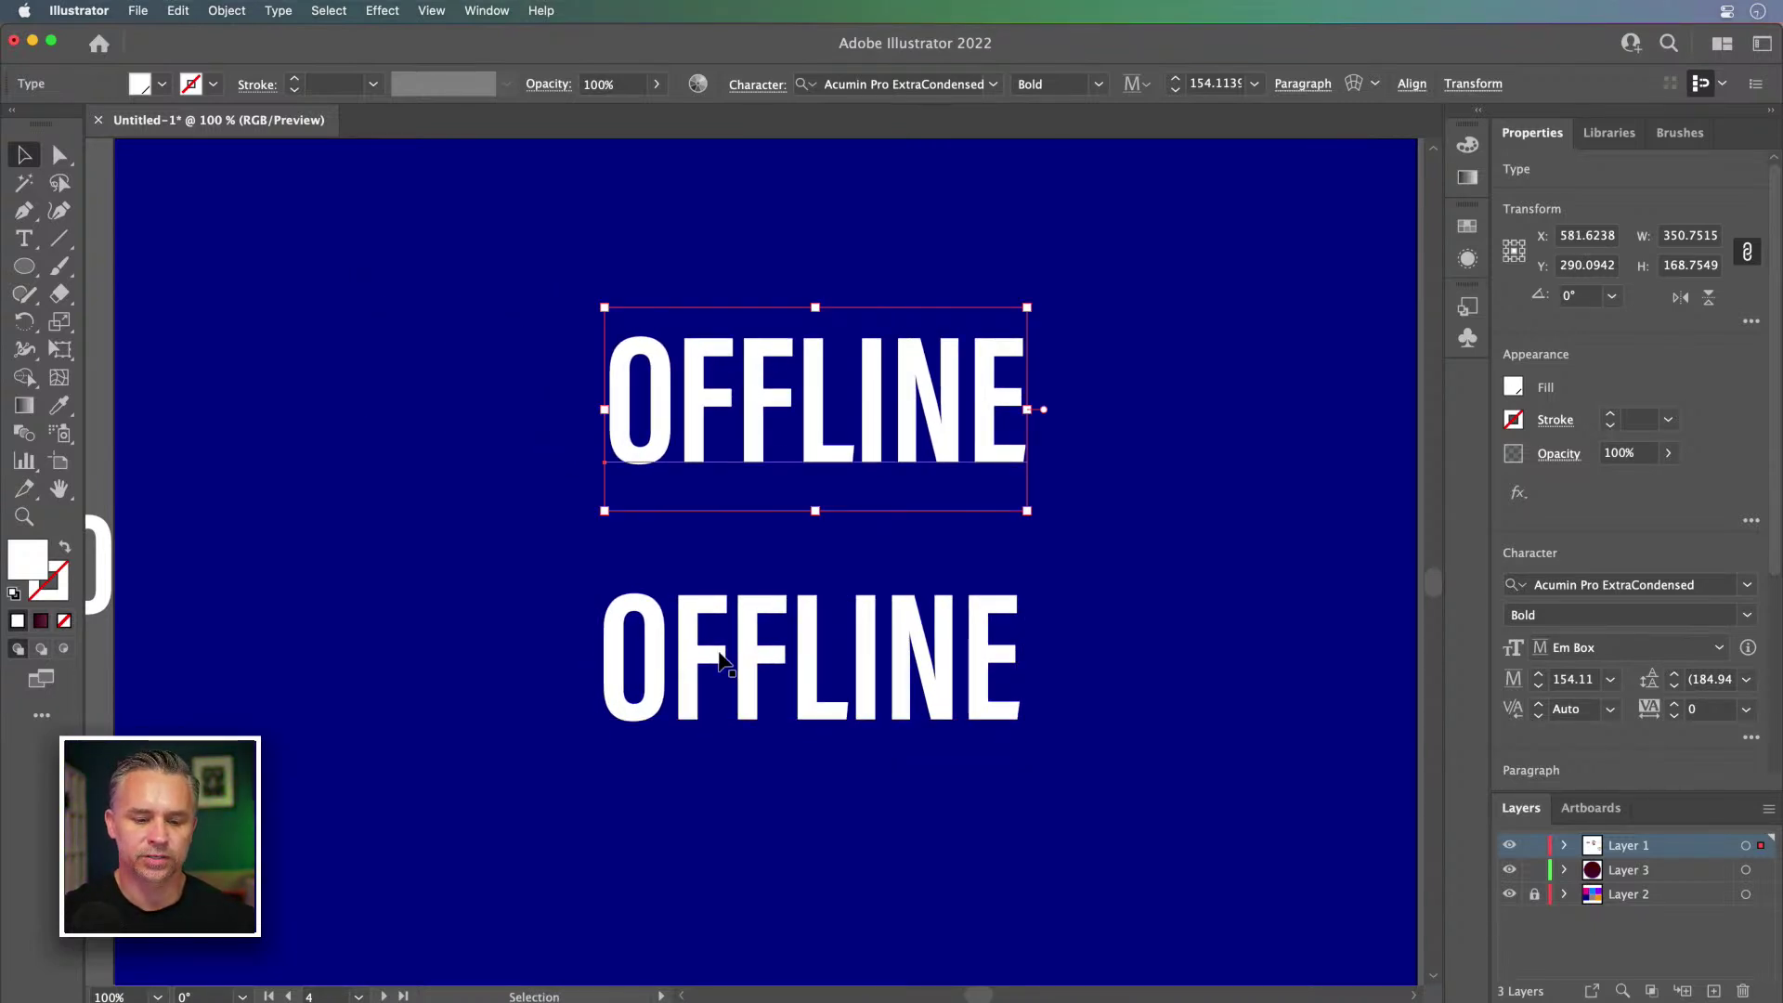
Step: Convert both OFFLINE texts to outlines and deselect them
shift+click(757, 655)
right_click(760, 655)
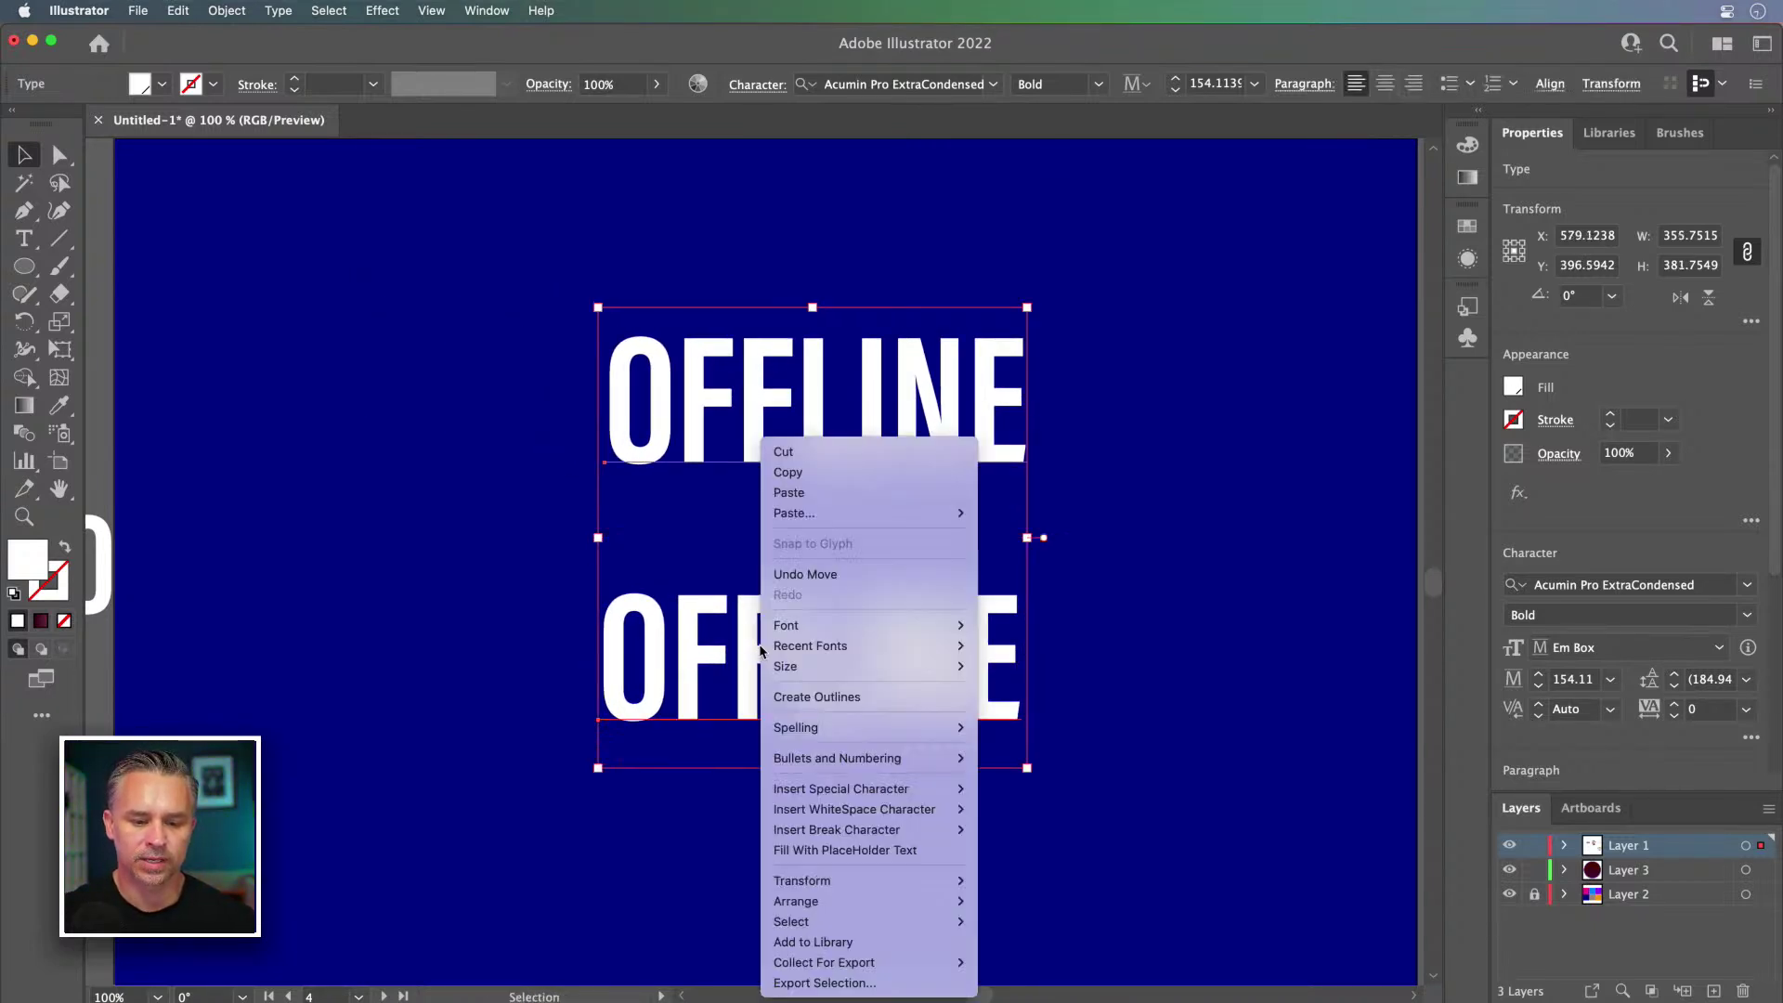
click(803, 696)
click(489, 493)
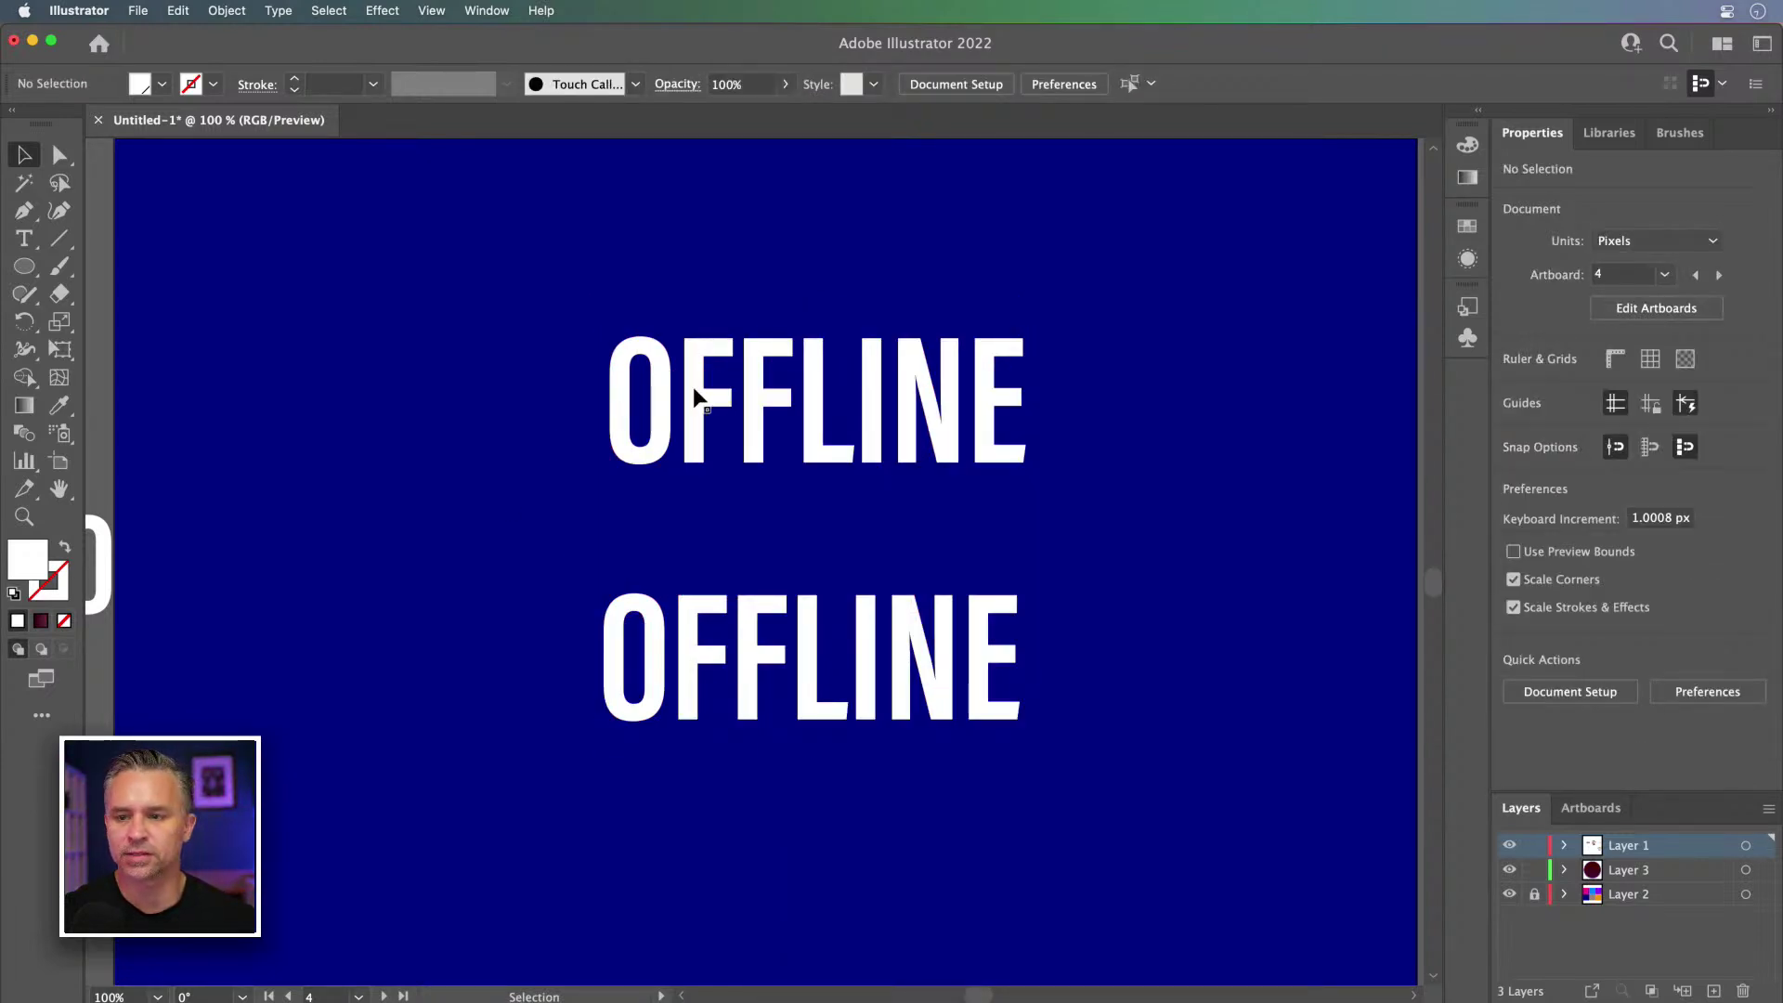
Step: Examine the anchor points of the upper outlined OFFLINE and of its letter O
click(698, 399)
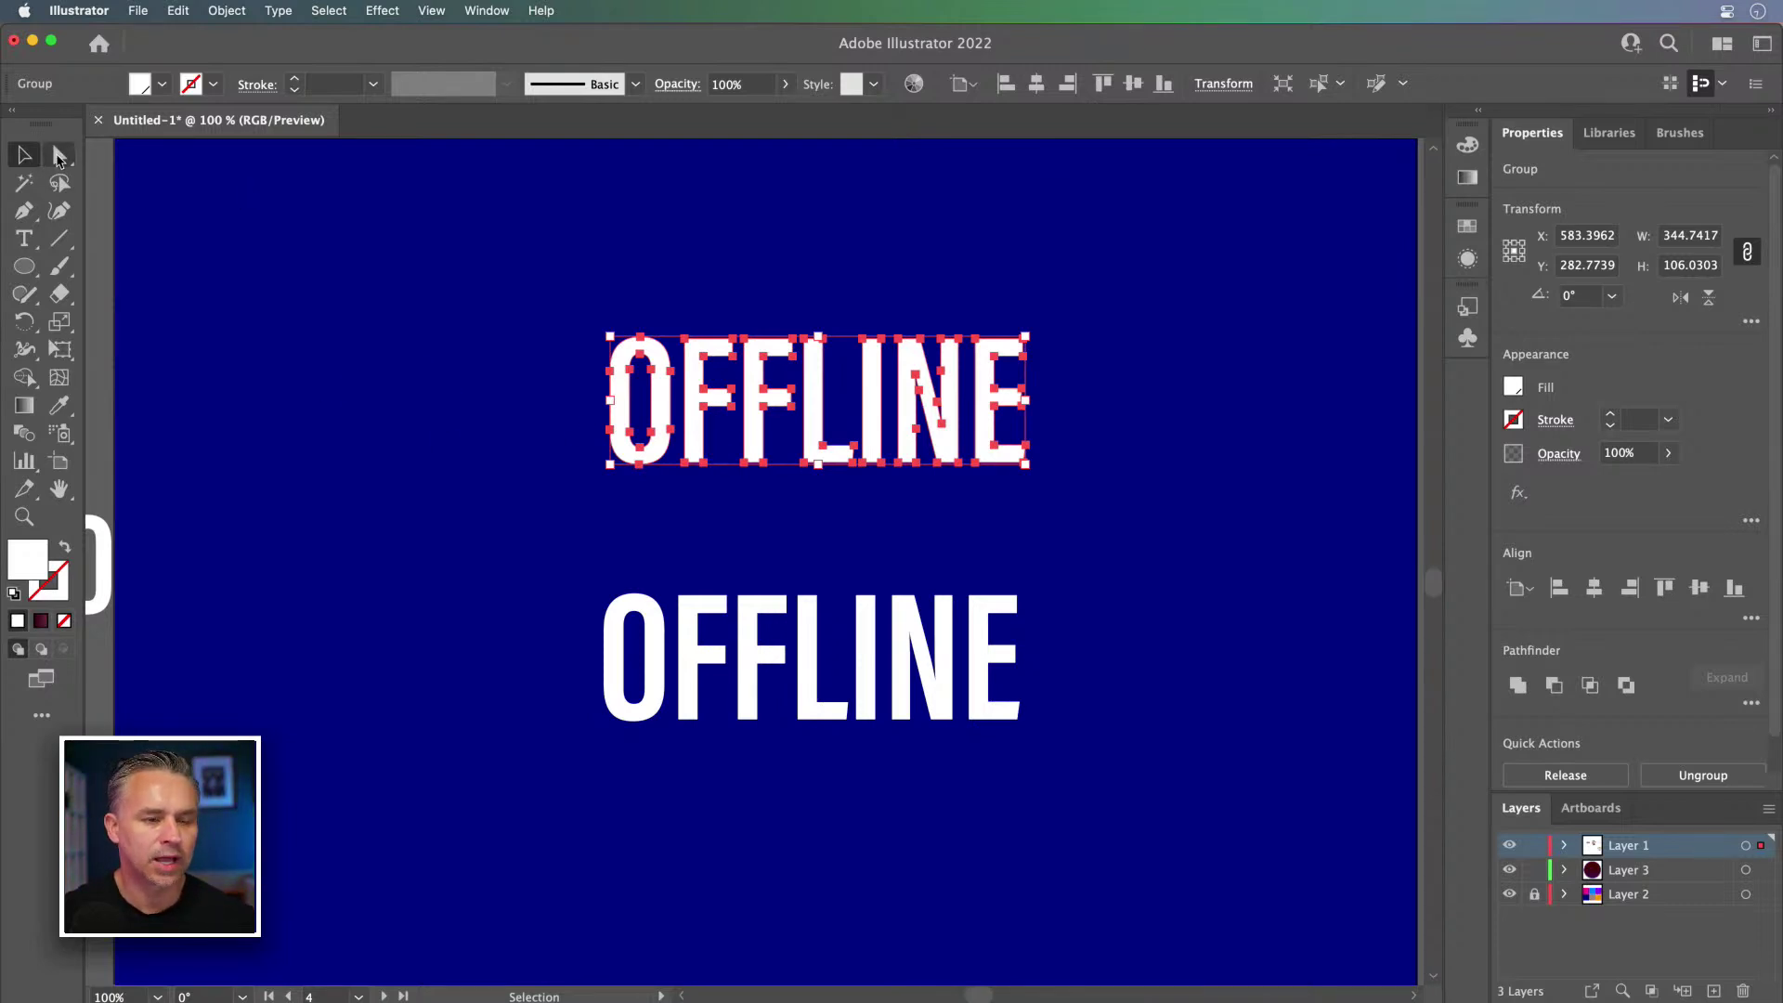
key(a)
key(super+equal)
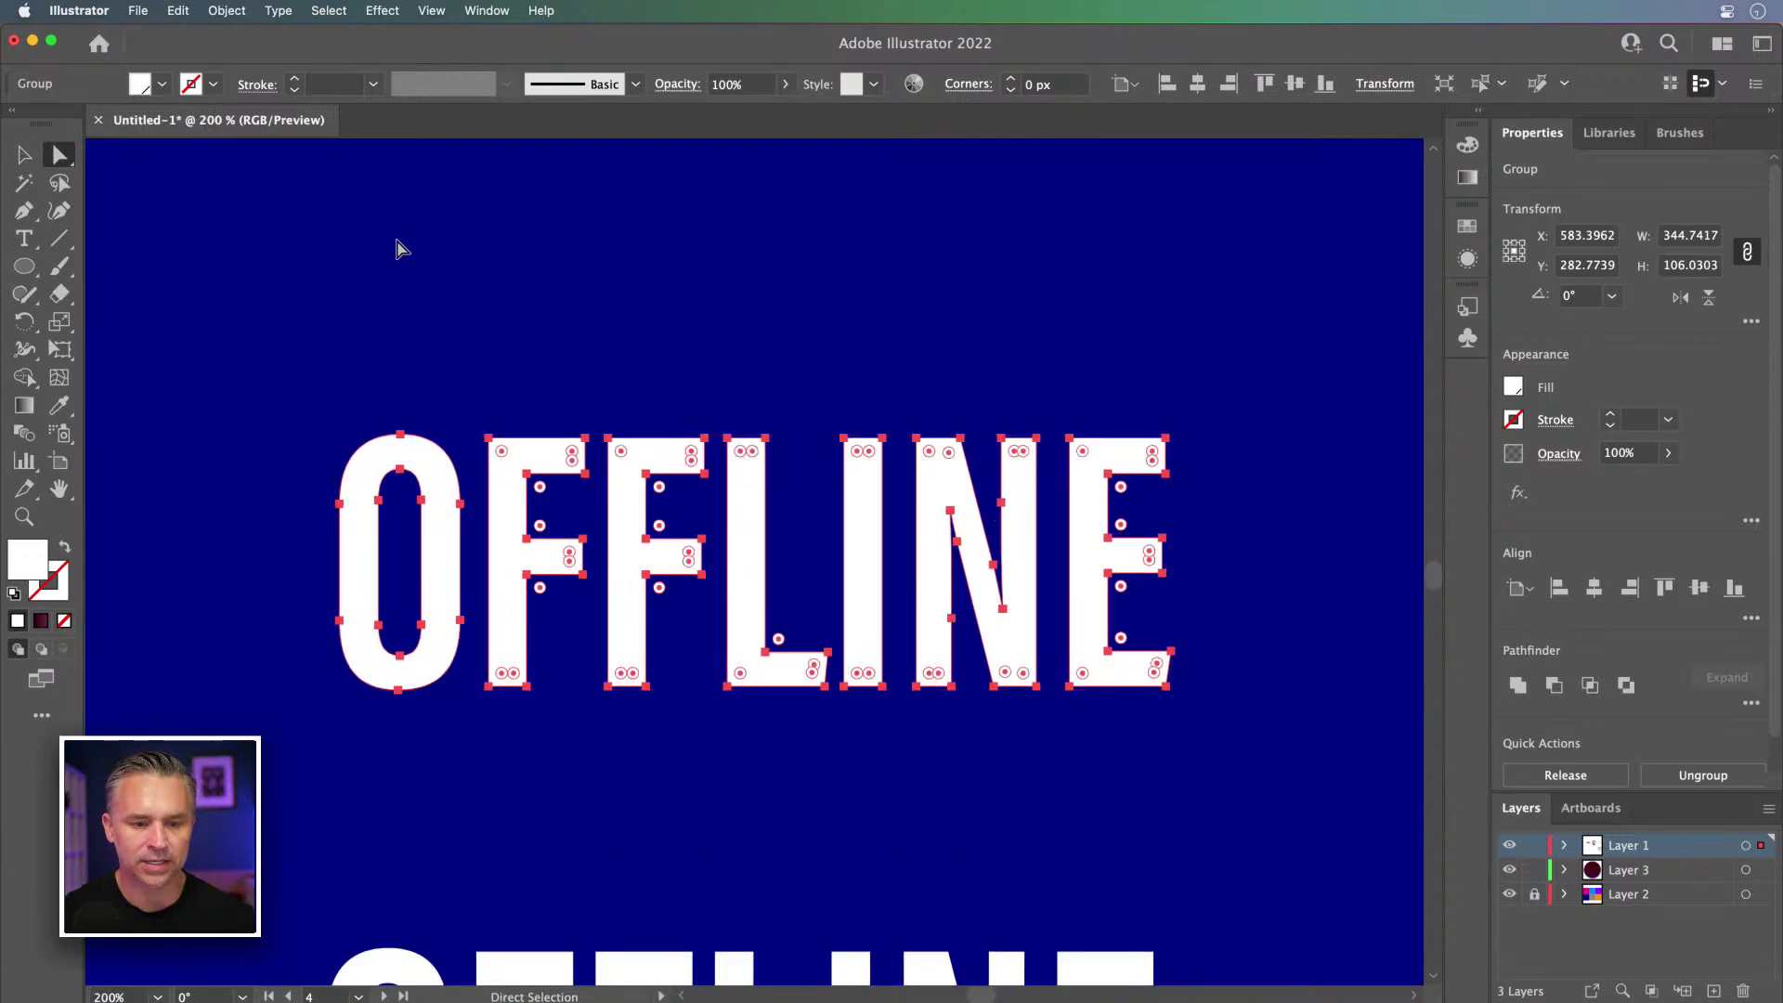
click(485, 350)
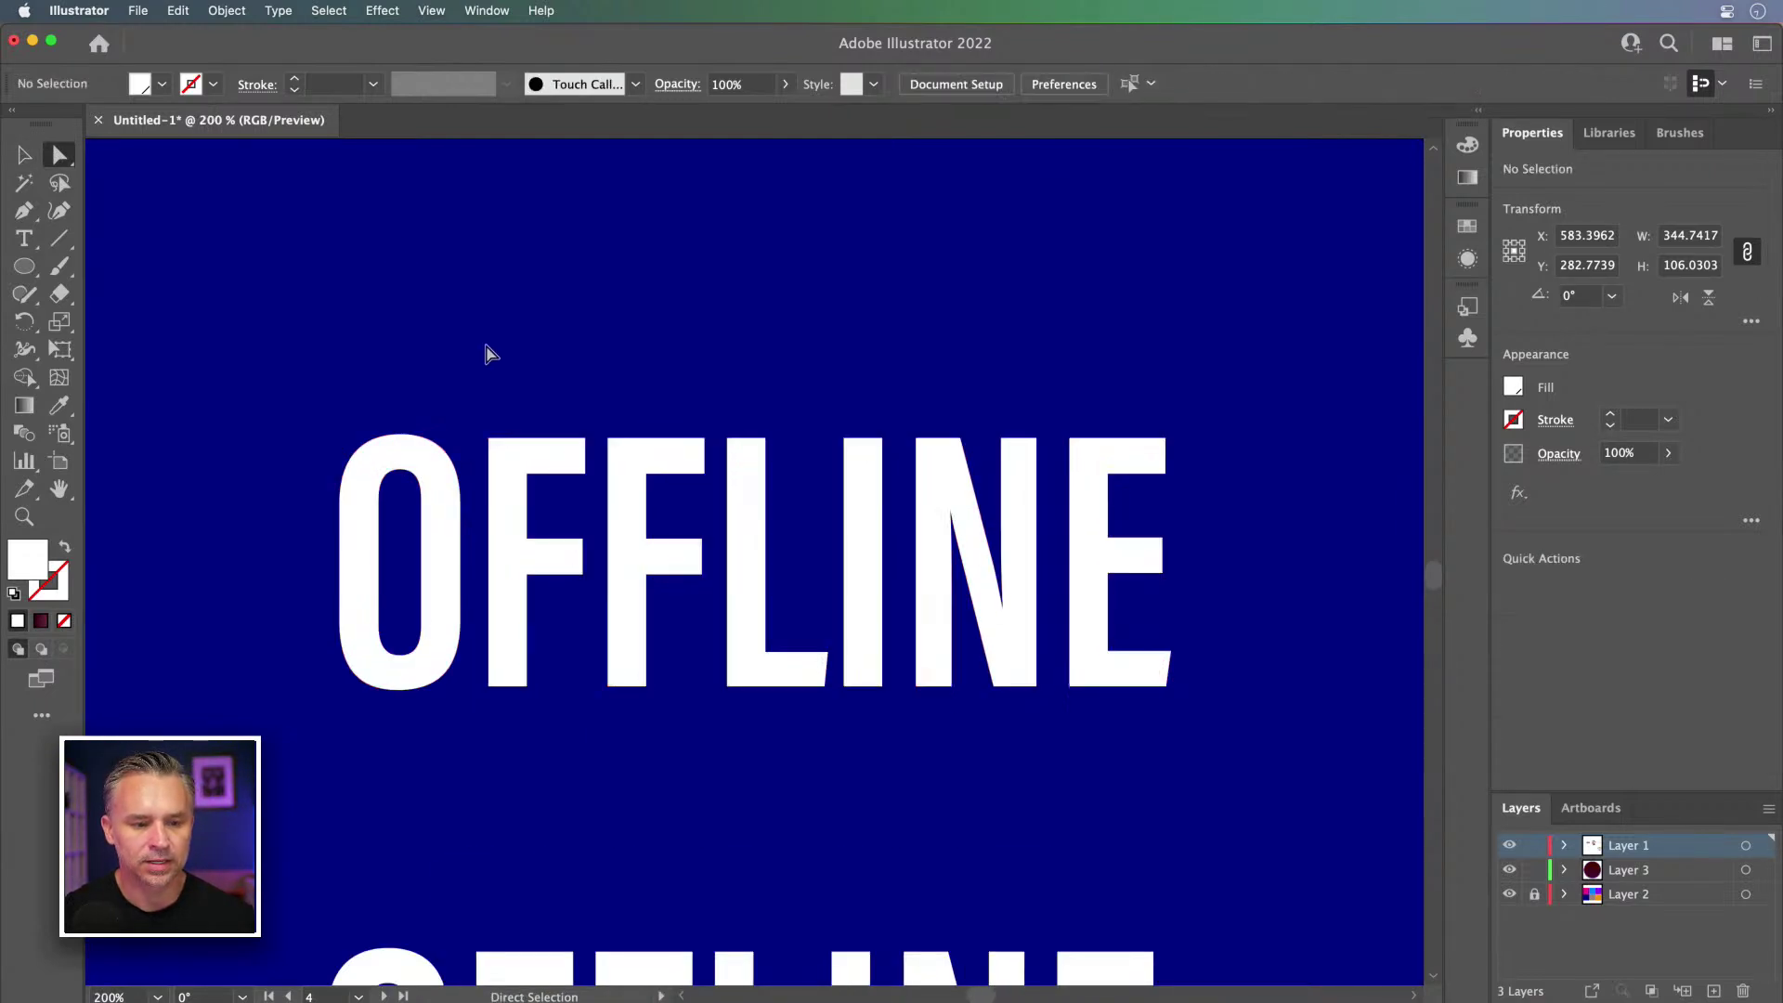
click(351, 498)
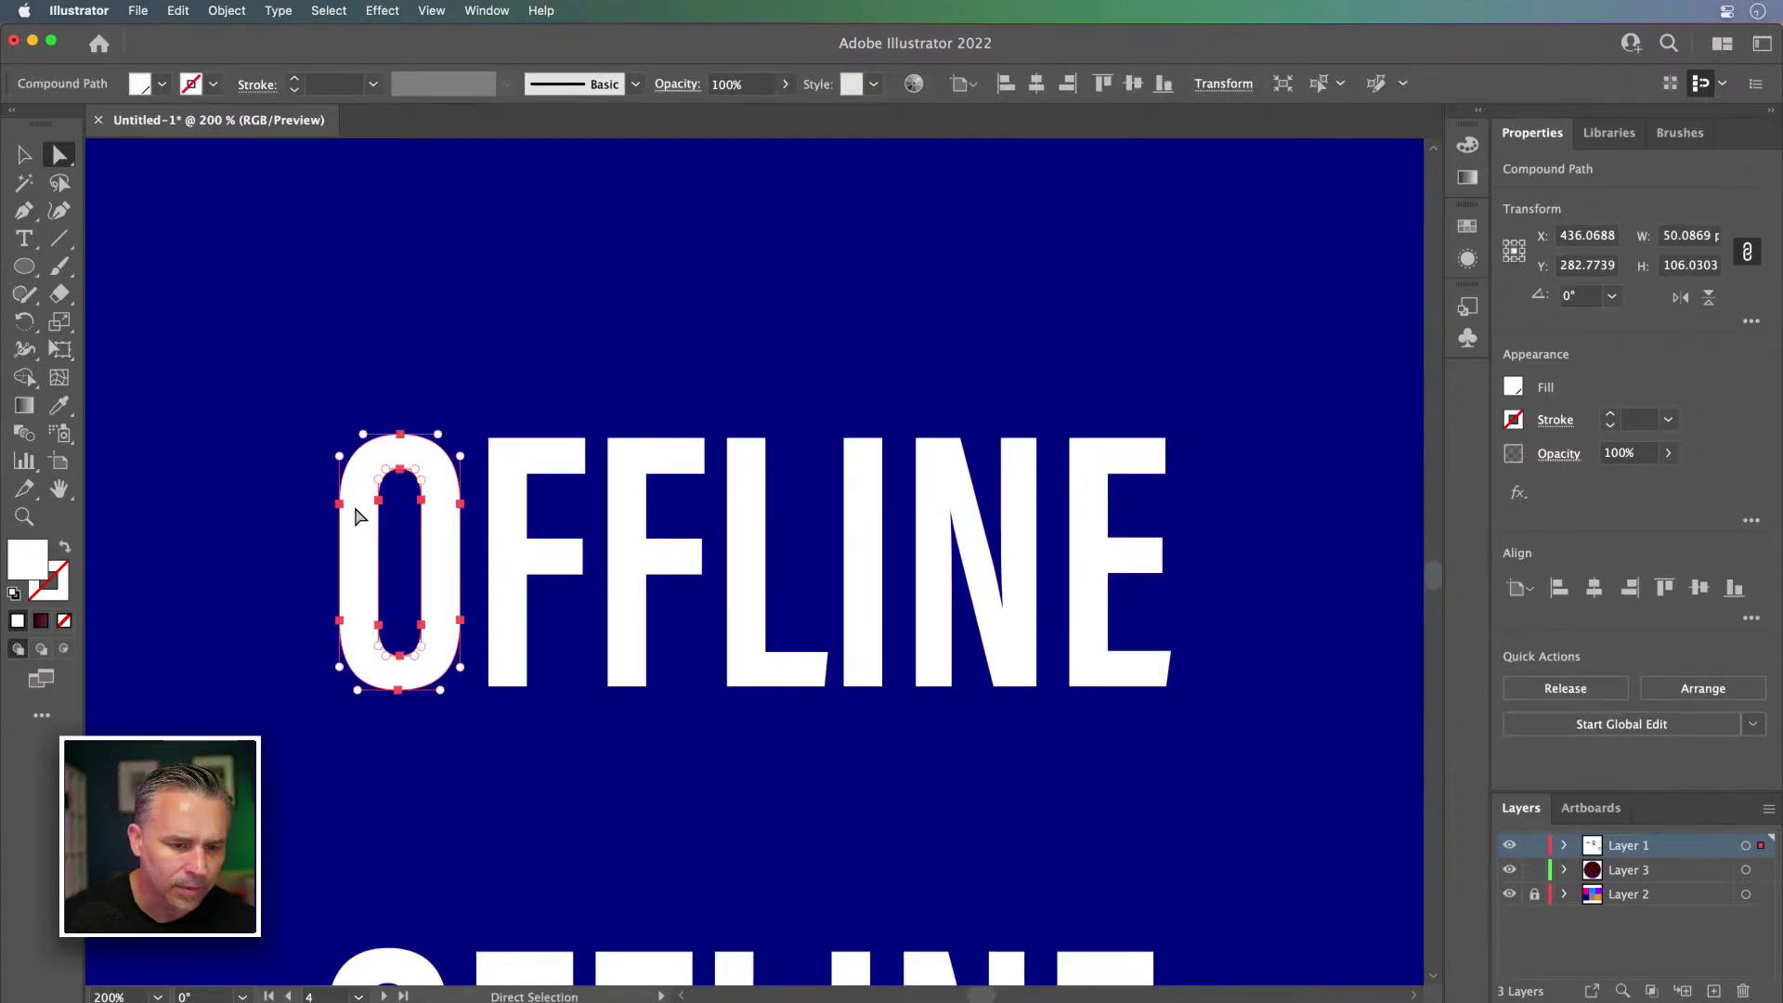
click(987, 354)
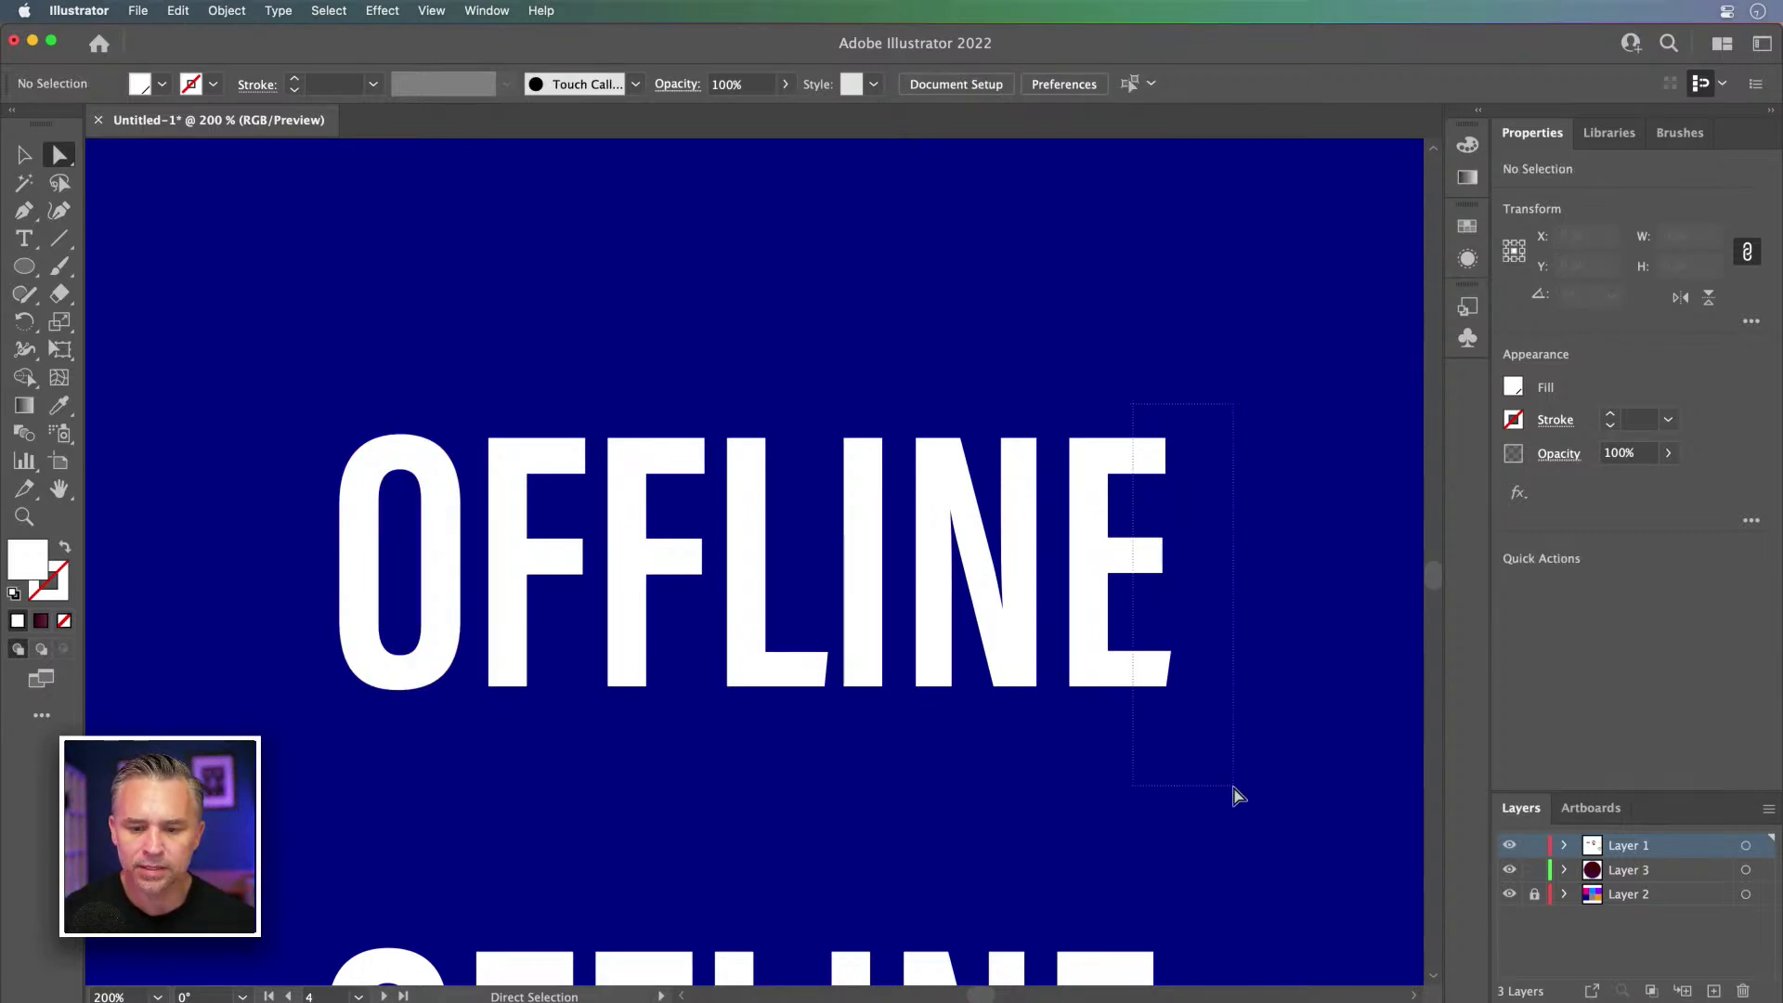
Step: Widen the upper OFFLINE to about 487 px by stretching the E's arms right and moving the O, both Fs and the L's stem left
drag(1235, 794, 1236, 794)
drag(1166, 545, 1409, 548)
drag(586, 308, 810, 302)
drag(832, 670, 1009, 787)
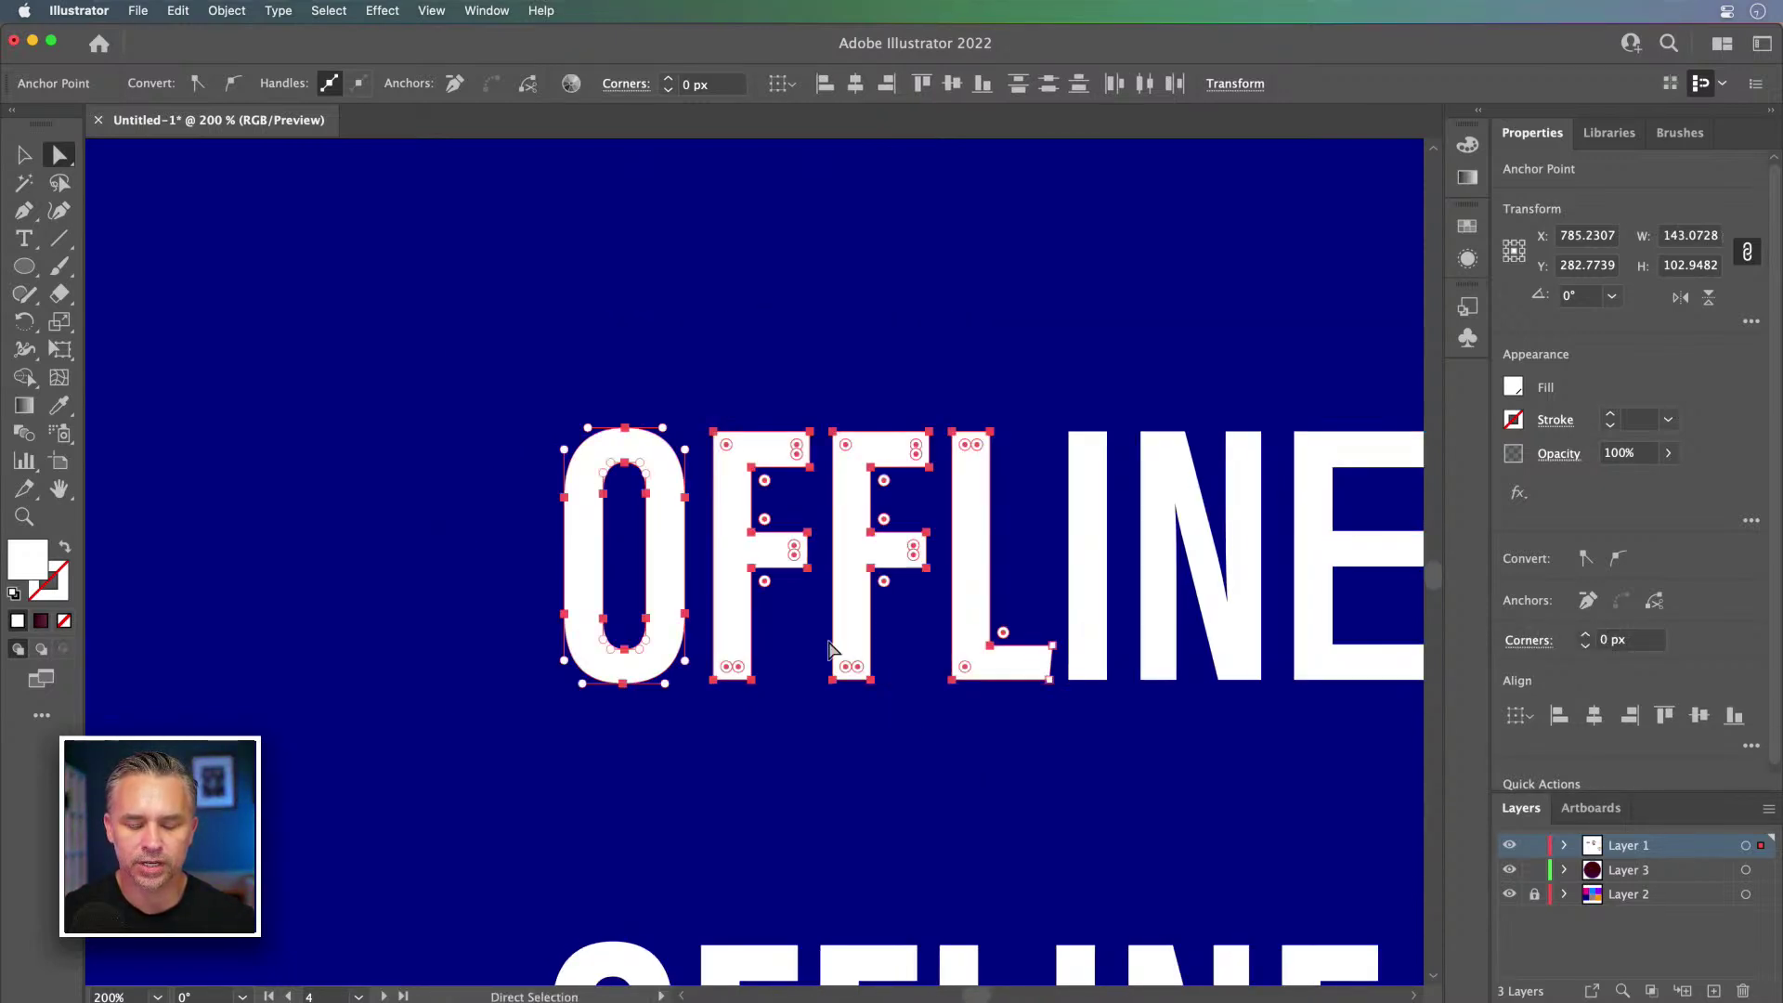
drag(569, 502, 466, 503)
drag(342, 454, 600, 473)
Step: Ungroup the letters of the stretched OFFLINE outlines
key(v)
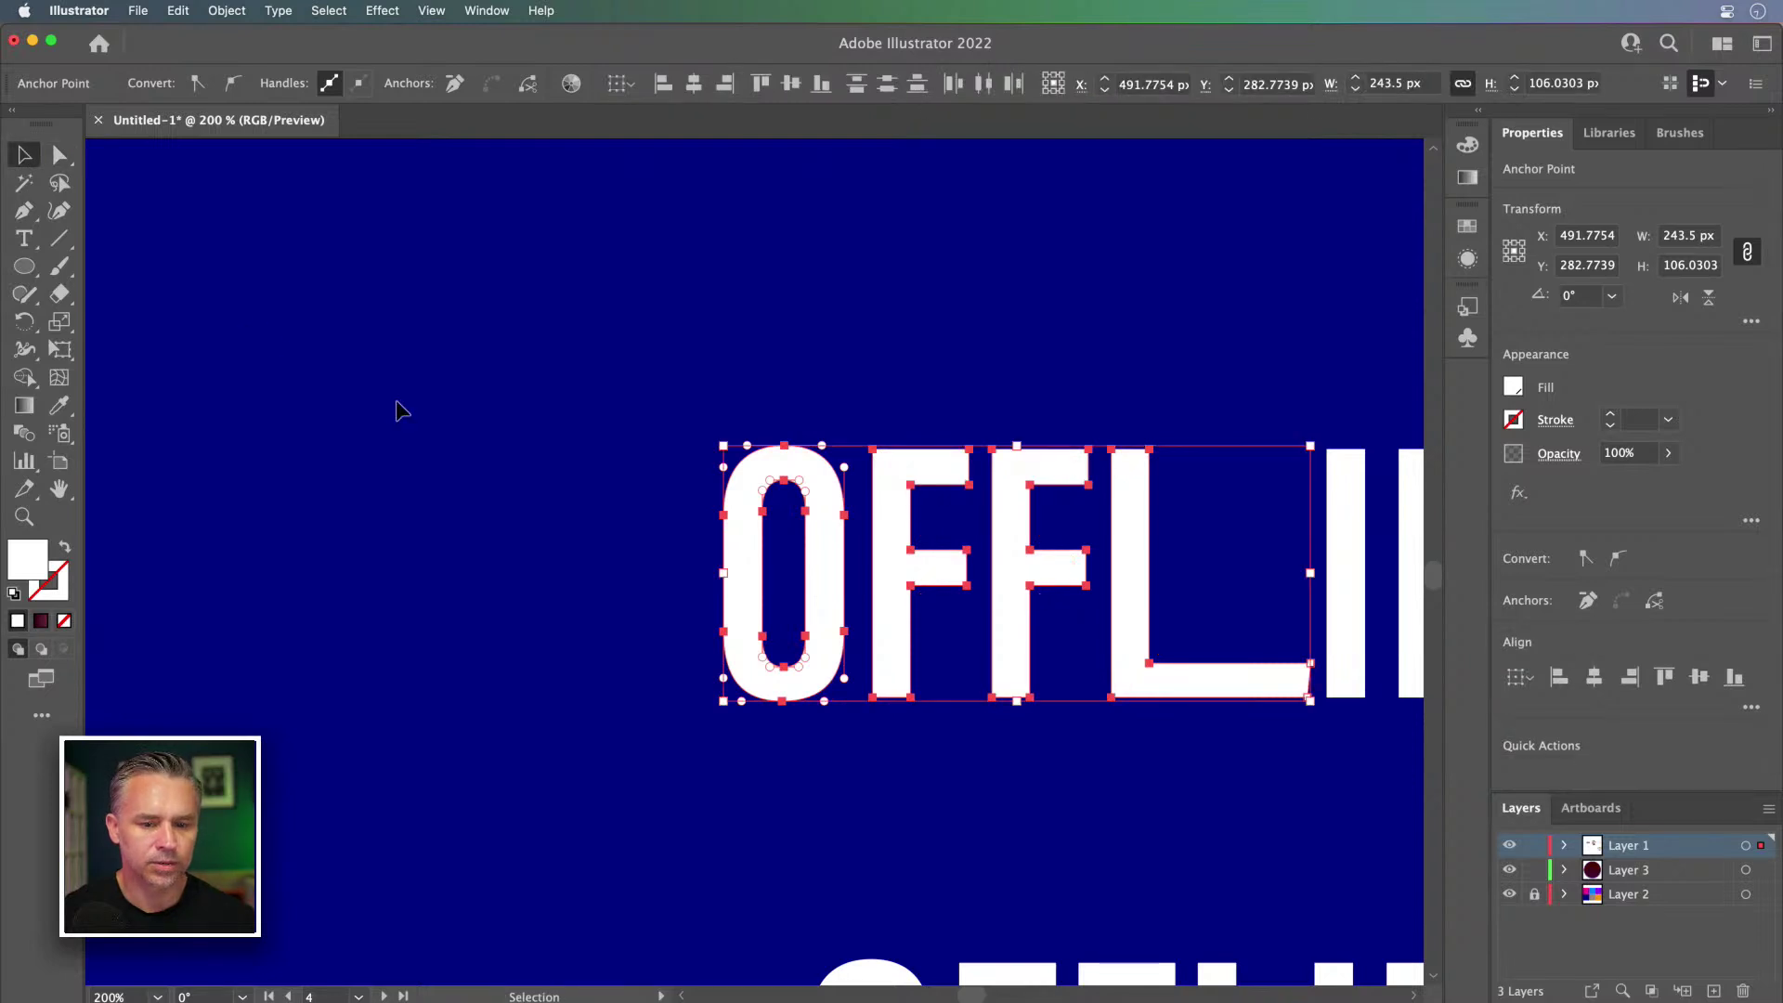
click(652, 535)
click(740, 557)
right_click(738, 551)
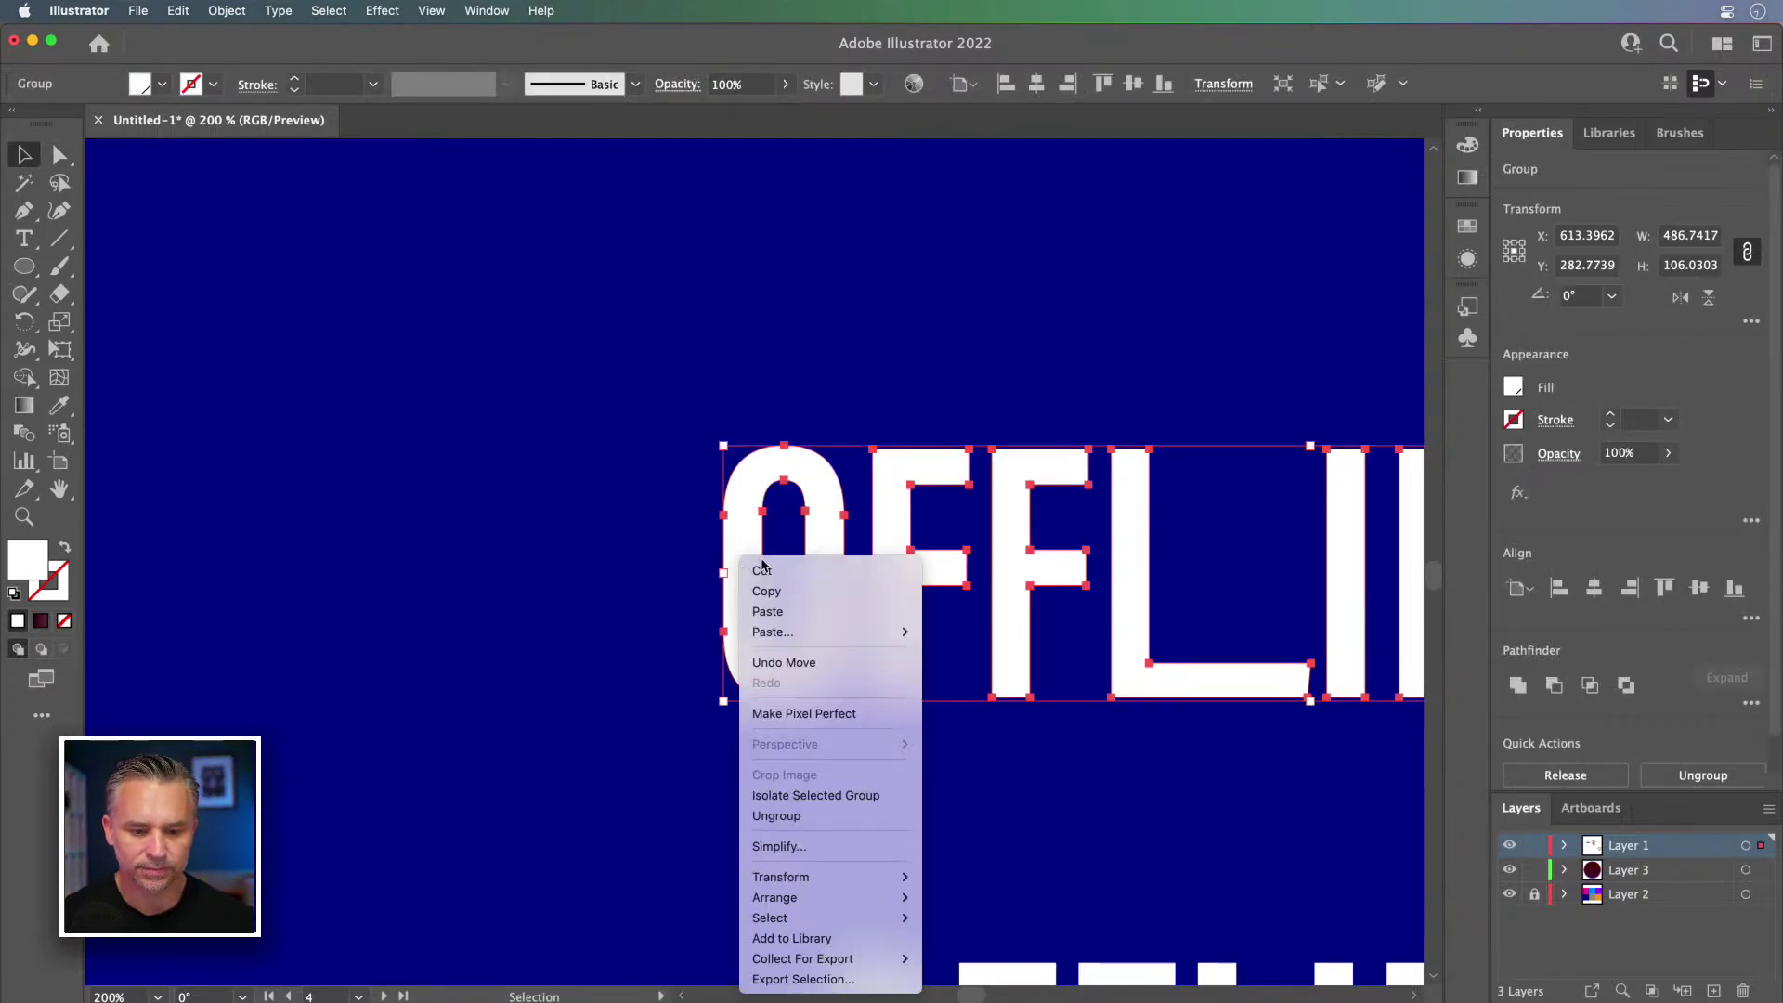
click(761, 817)
Step: Duplicate the letter O into the empty space left of the stretched word
click(710, 511)
click(743, 520)
drag(743, 526, 405, 521)
key(super+equal)
key(super+equal)
Step: Draw a 55 × 121 px rectangle covering the right half of the duplicated O
click(1043, 504)
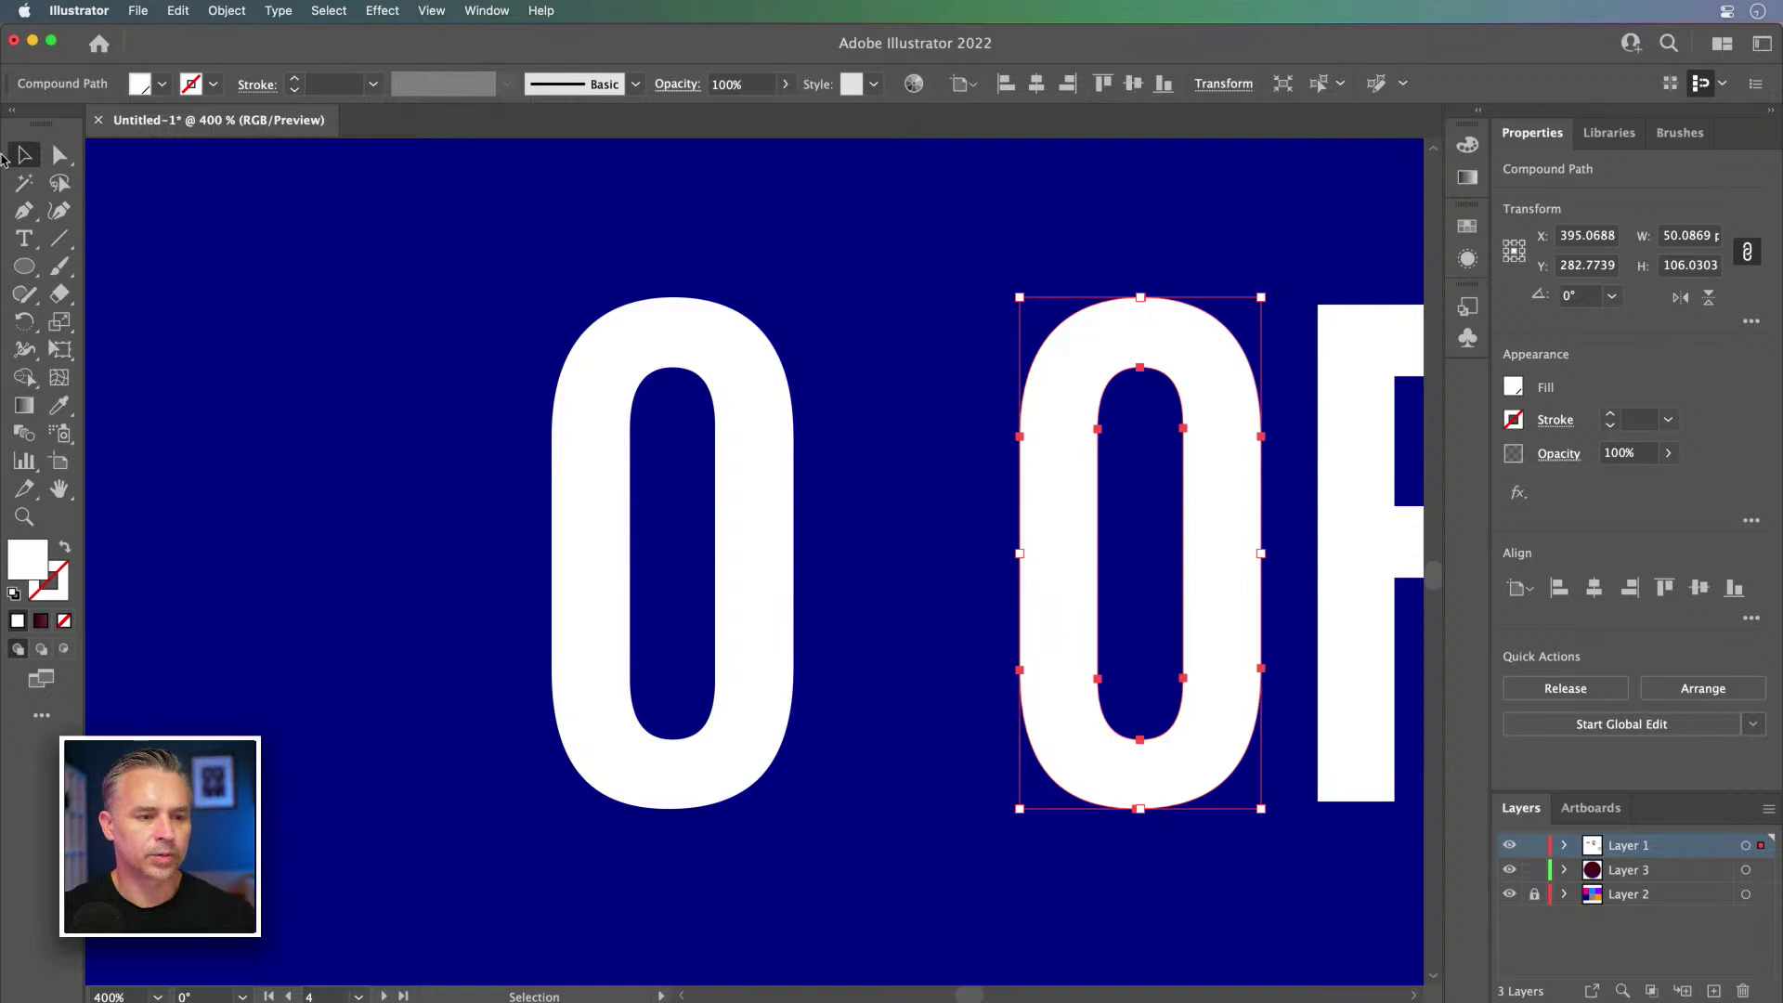
click(24, 267)
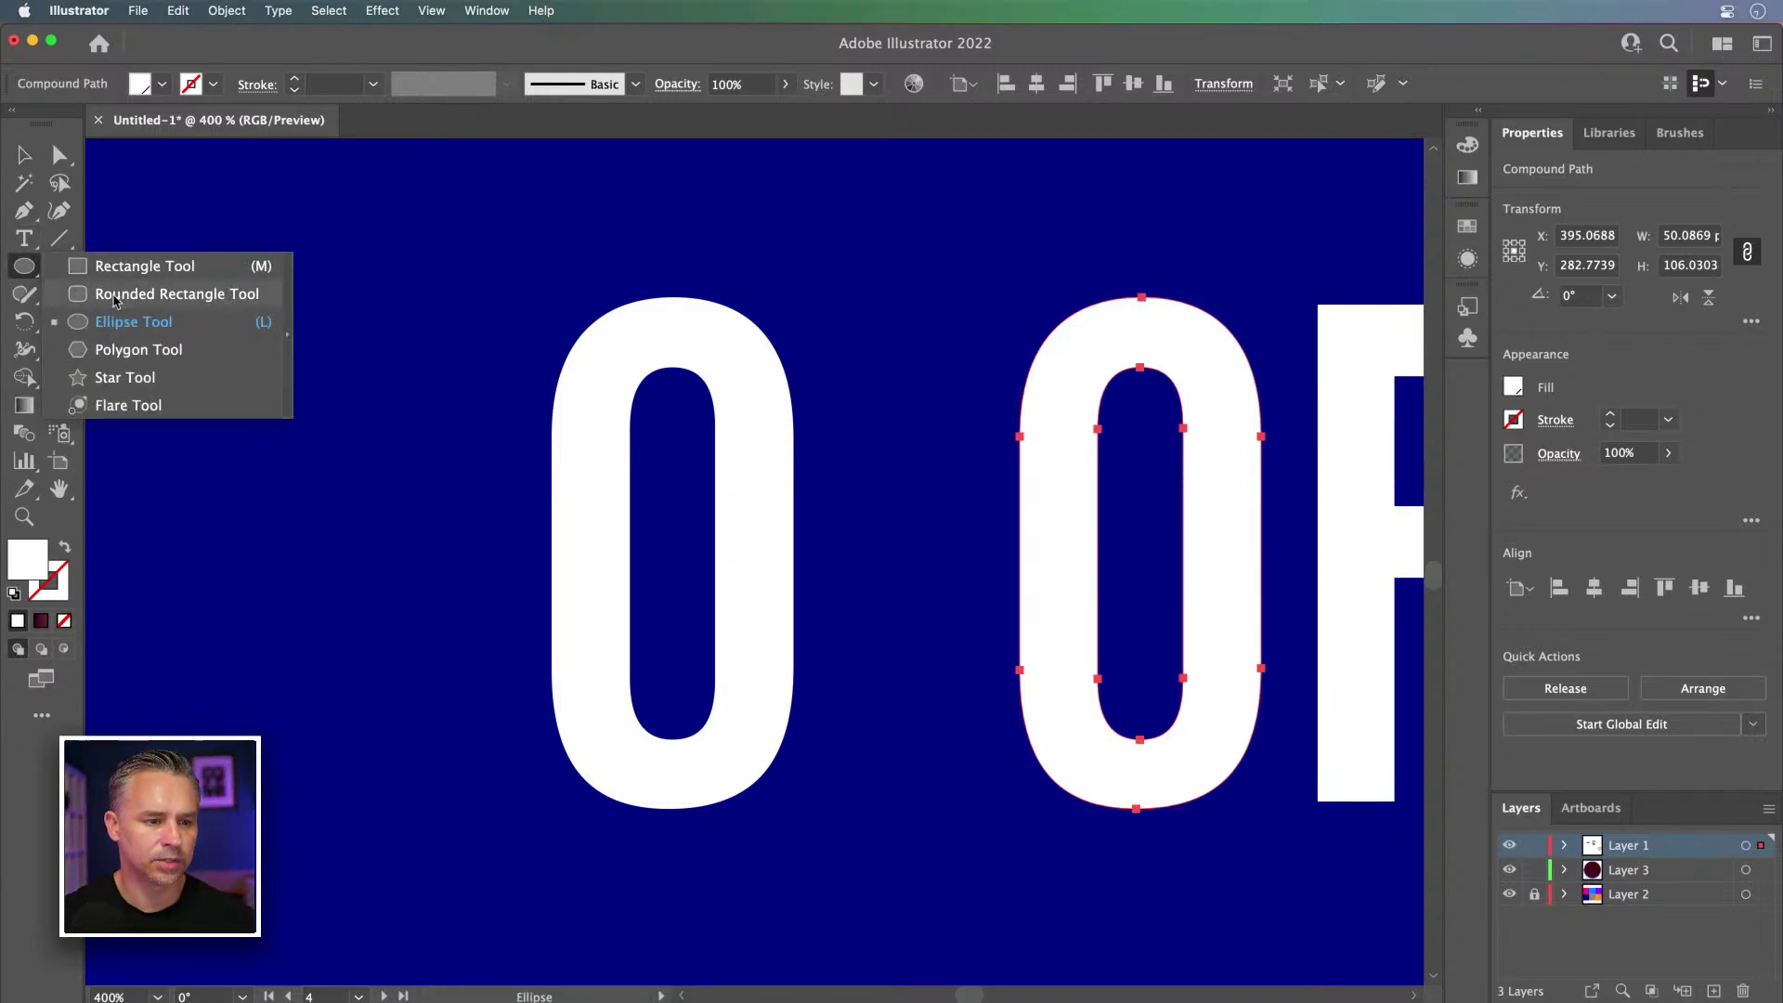
click(119, 267)
key(v)
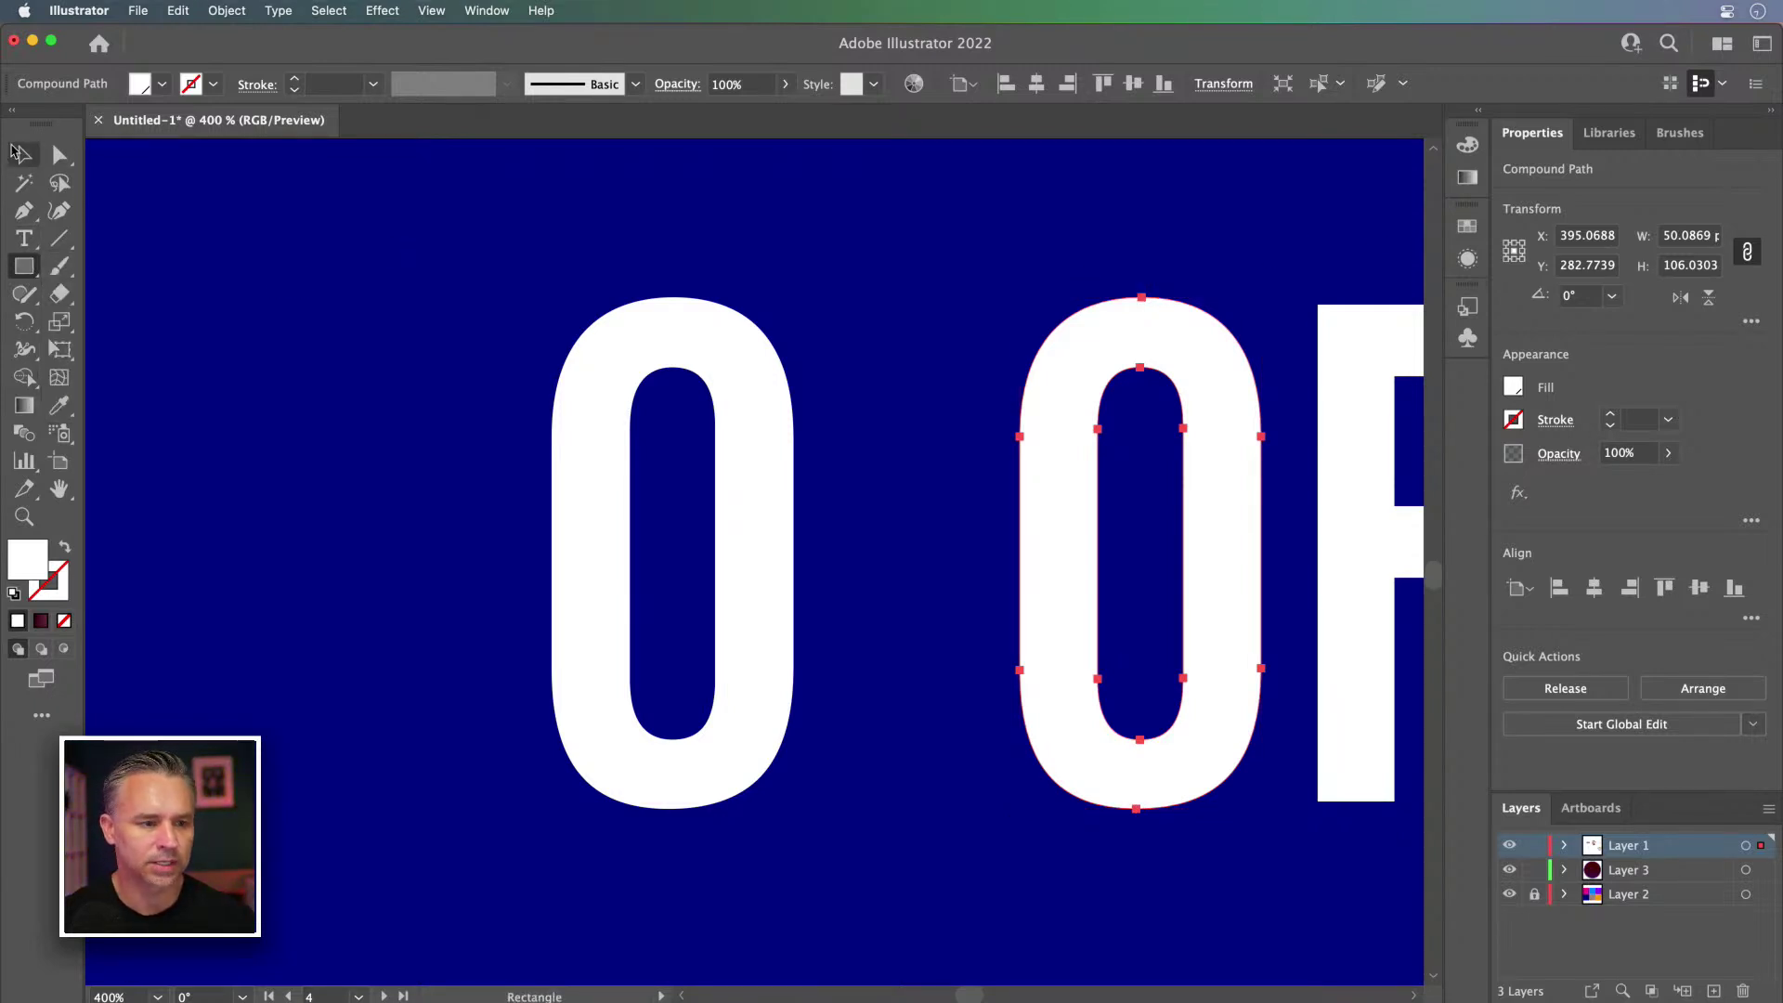
click(25, 267)
click(24, 155)
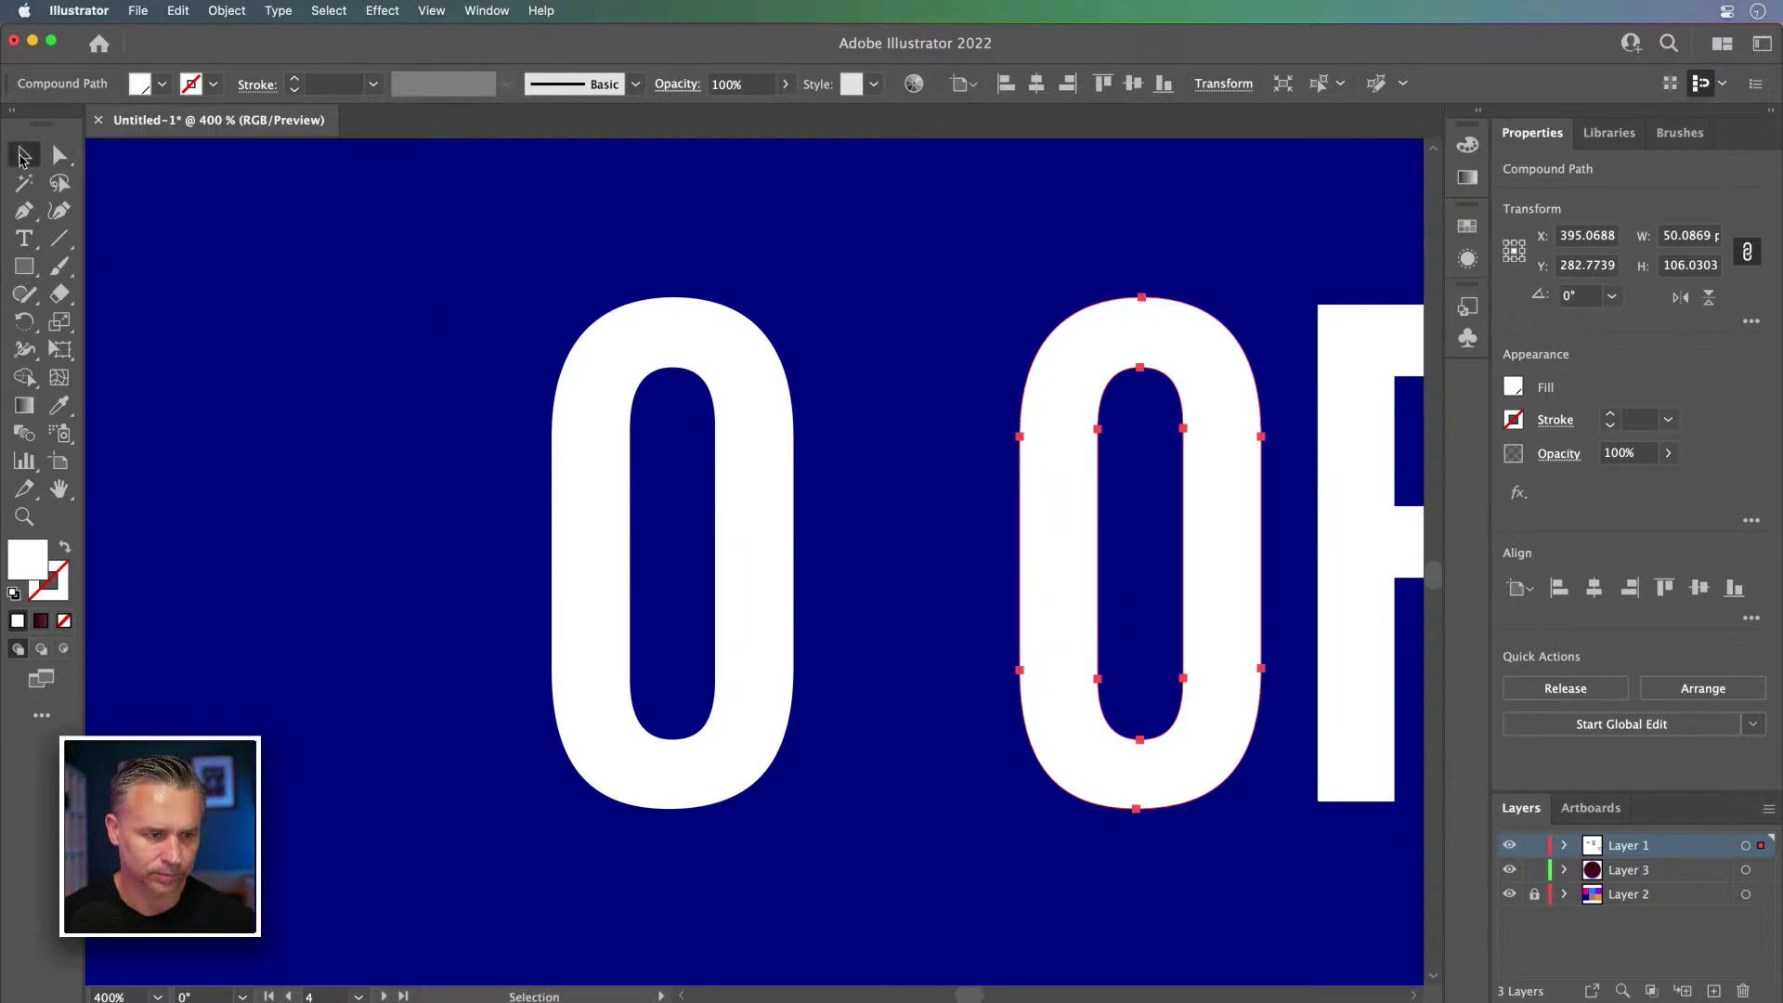
click(597, 426)
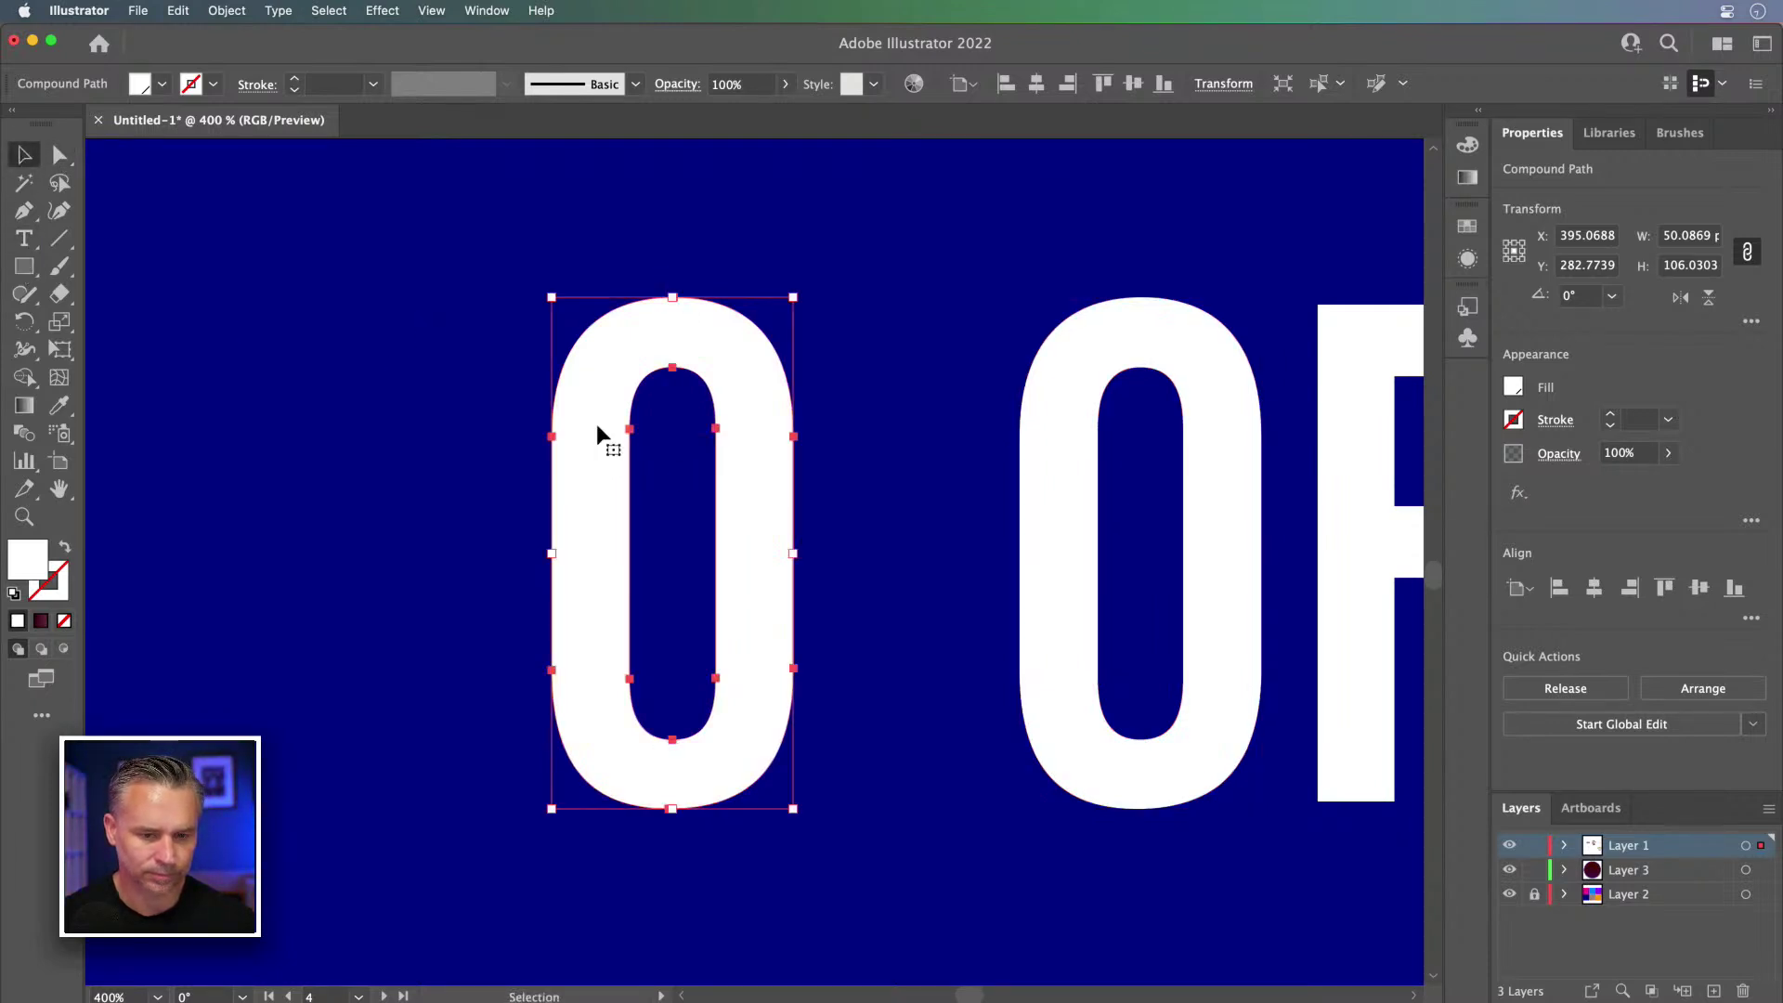
click(24, 266)
drag(672, 283, 937, 866)
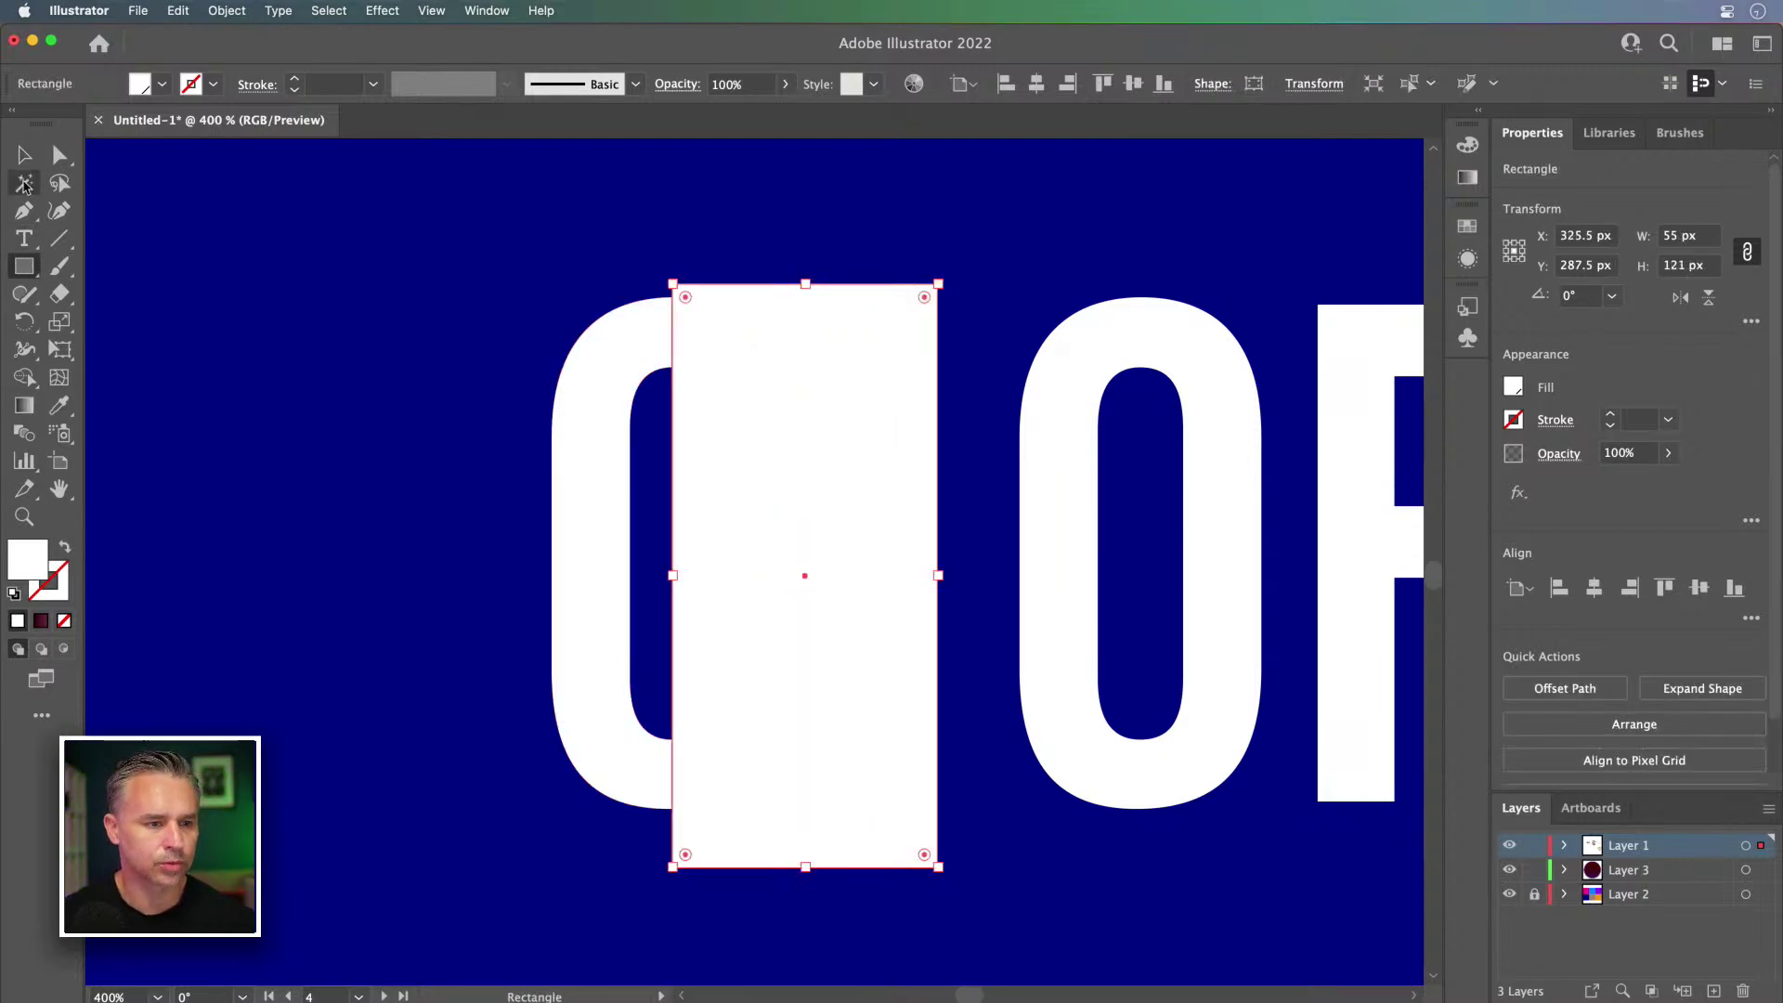
Step: Subtract the rectangle from the duplicated O with Minus Front, keeping only the letter's left half
click(24, 155)
drag(404, 360, 843, 607)
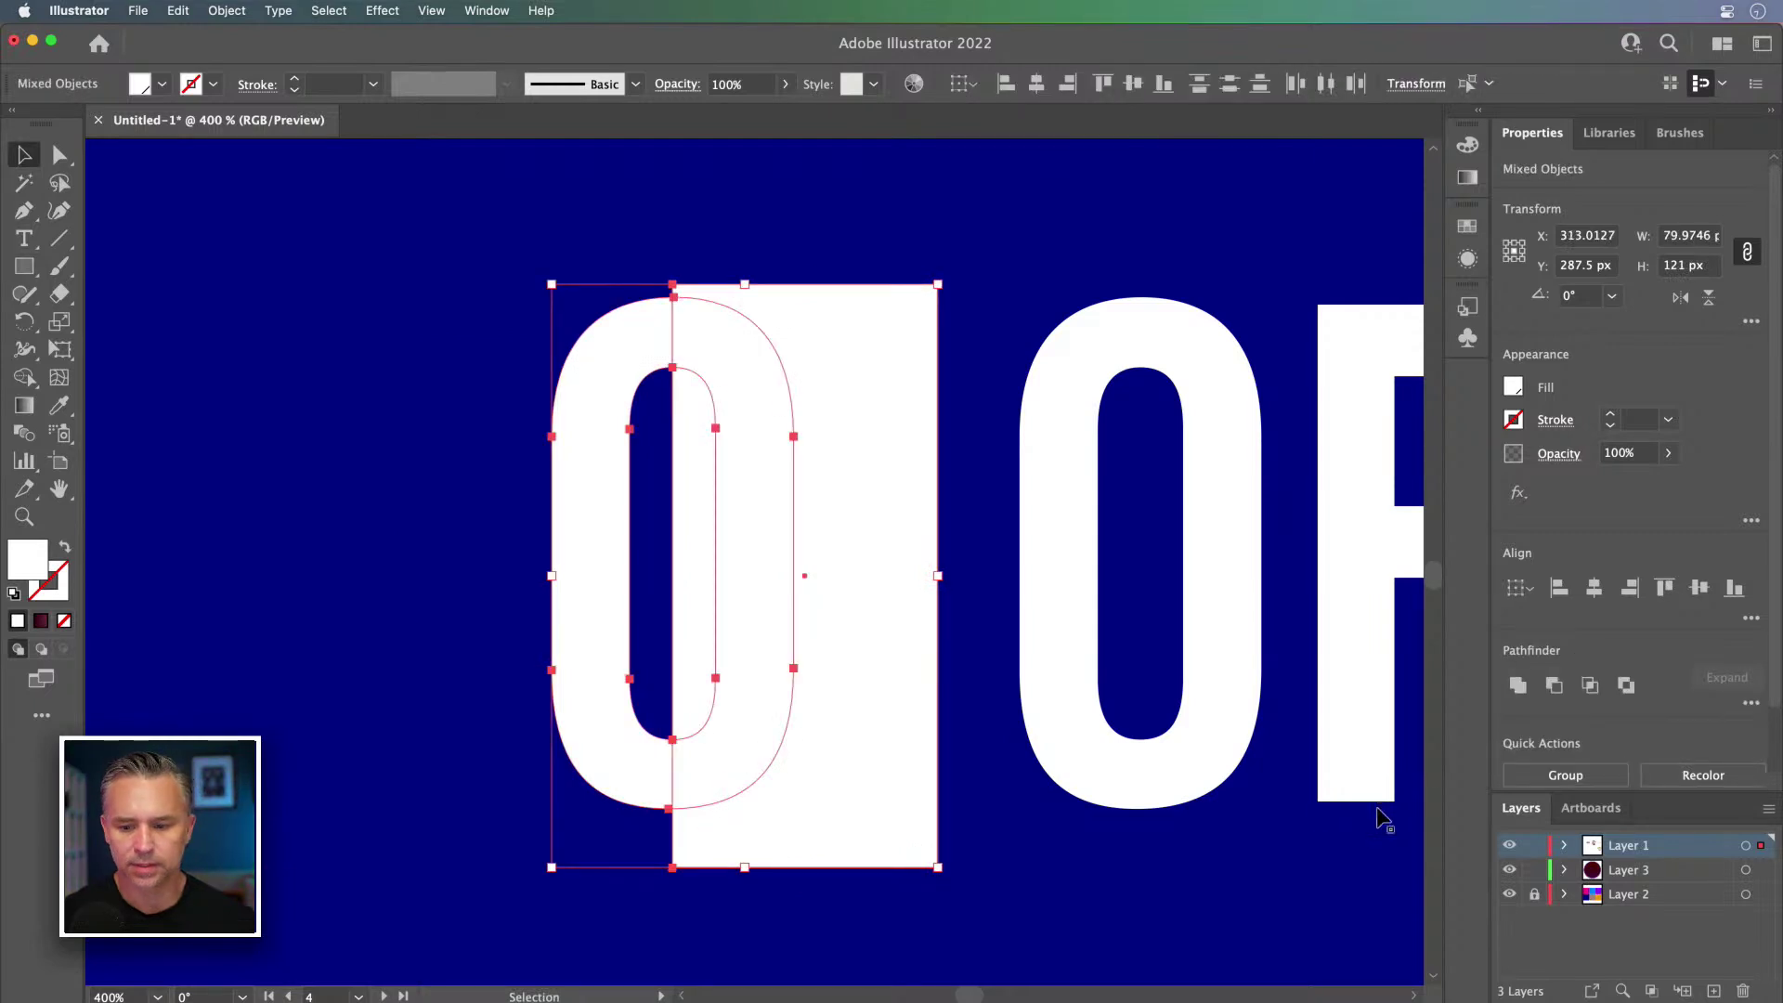
click(1549, 686)
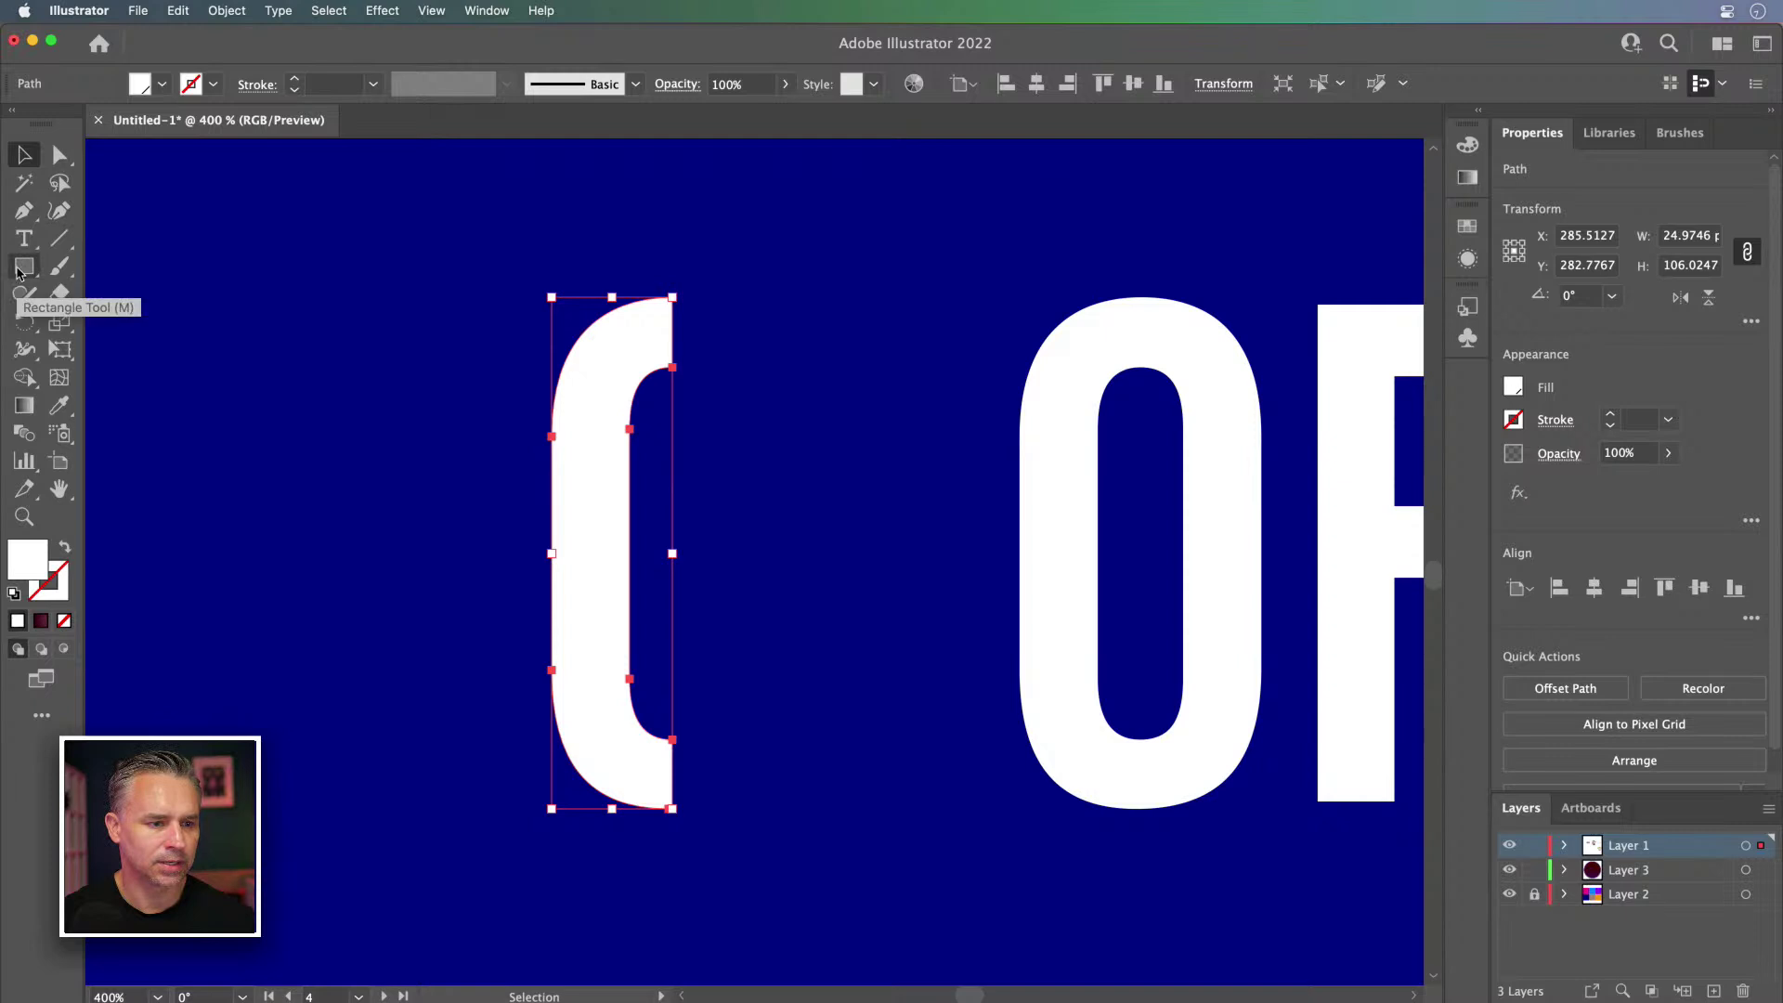
Step: Extend both cut ends of the half O with 37 × 14 px rectangles and unite the pieces into one C shape
click(47, 270)
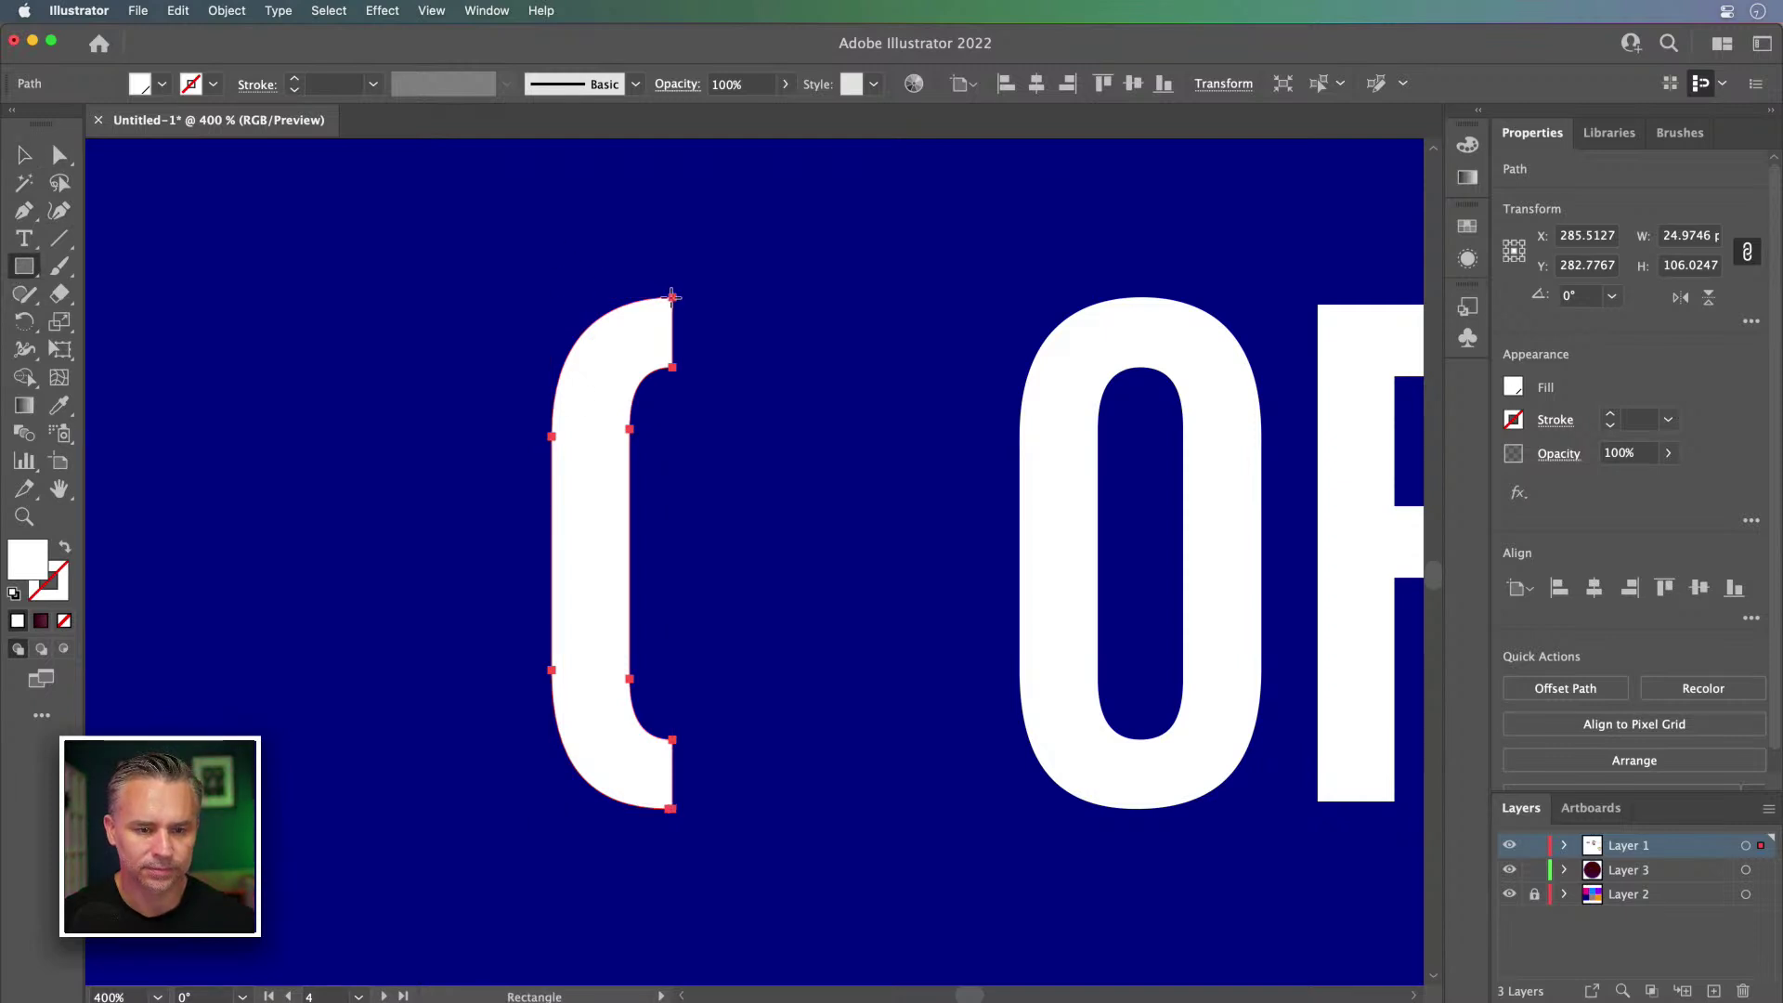
drag(672, 297, 852, 366)
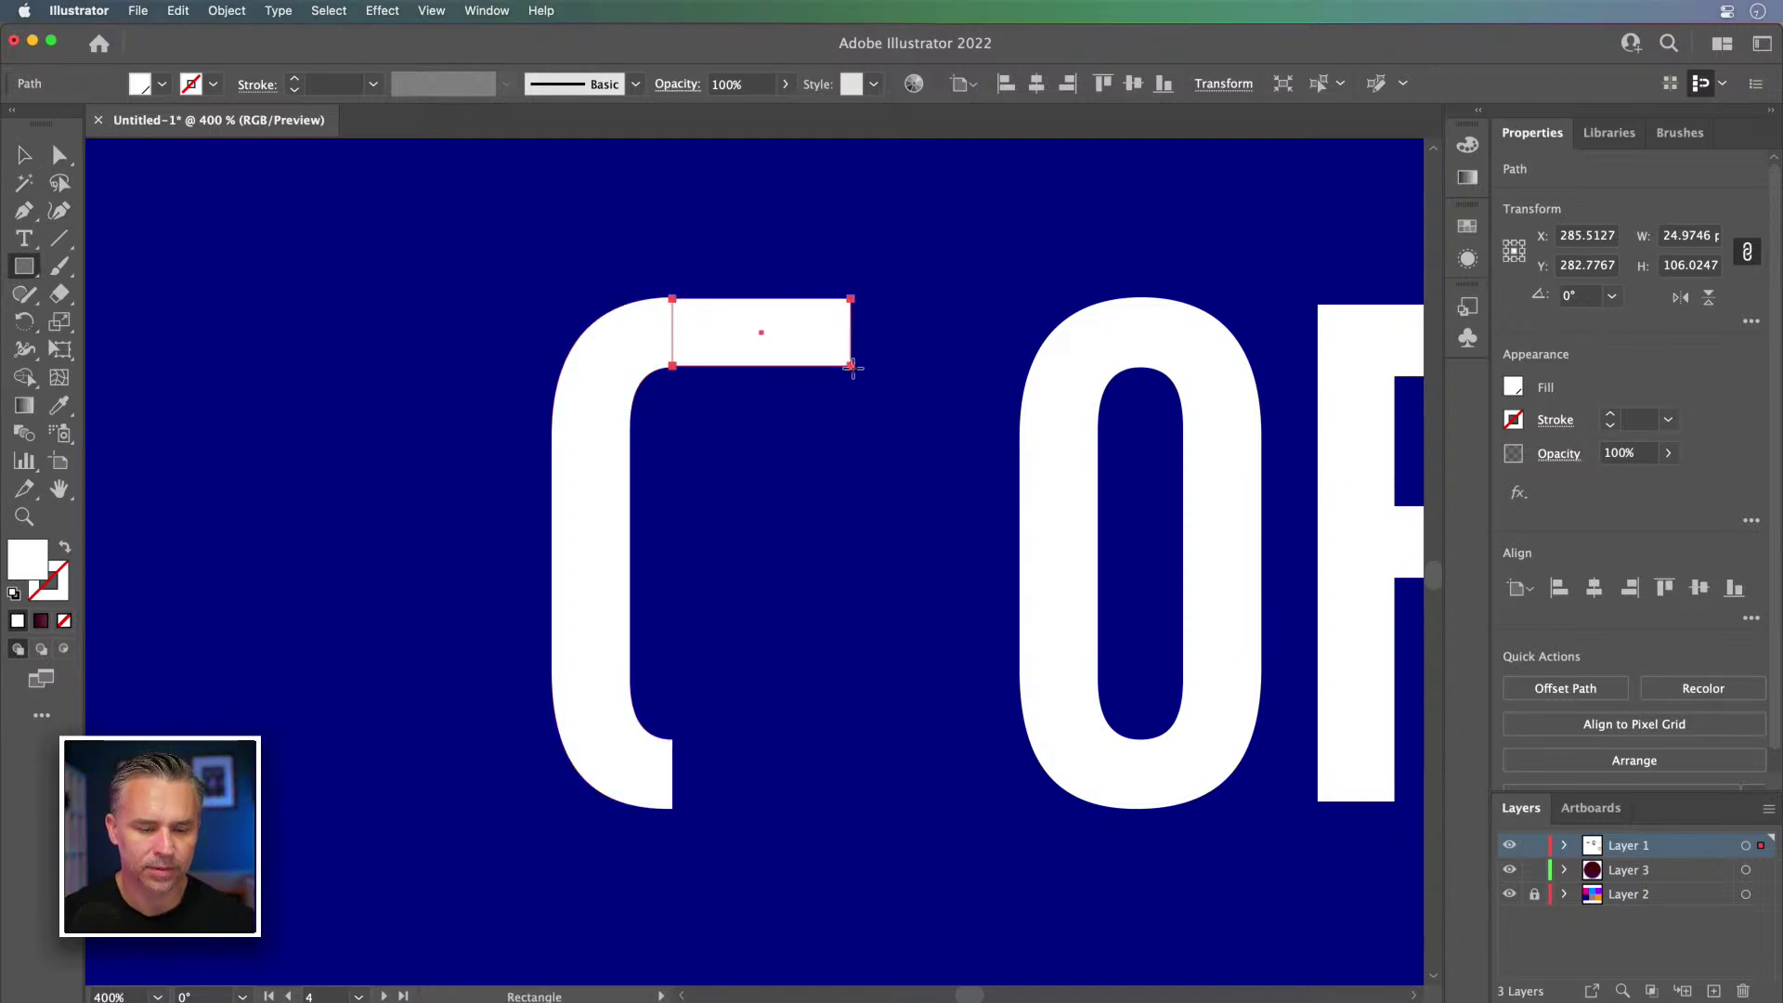
key(v)
drag(744, 338, 796, 791)
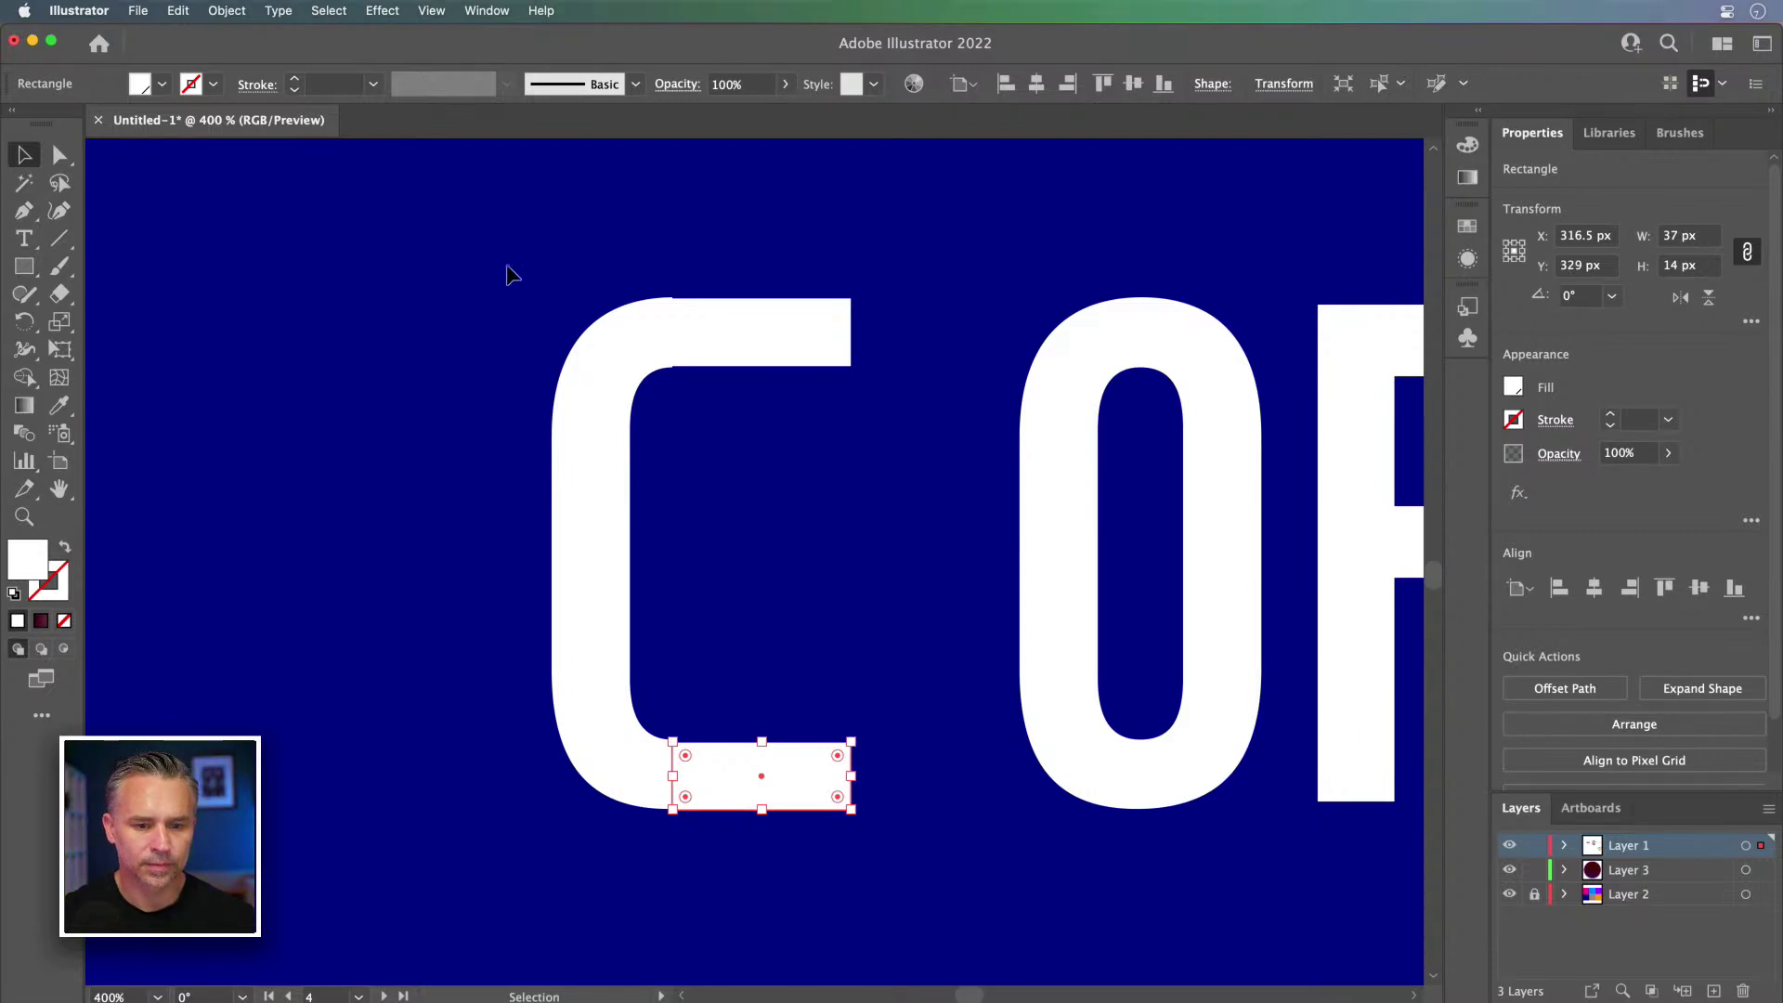
key(super+a)
key(shift+super+u)
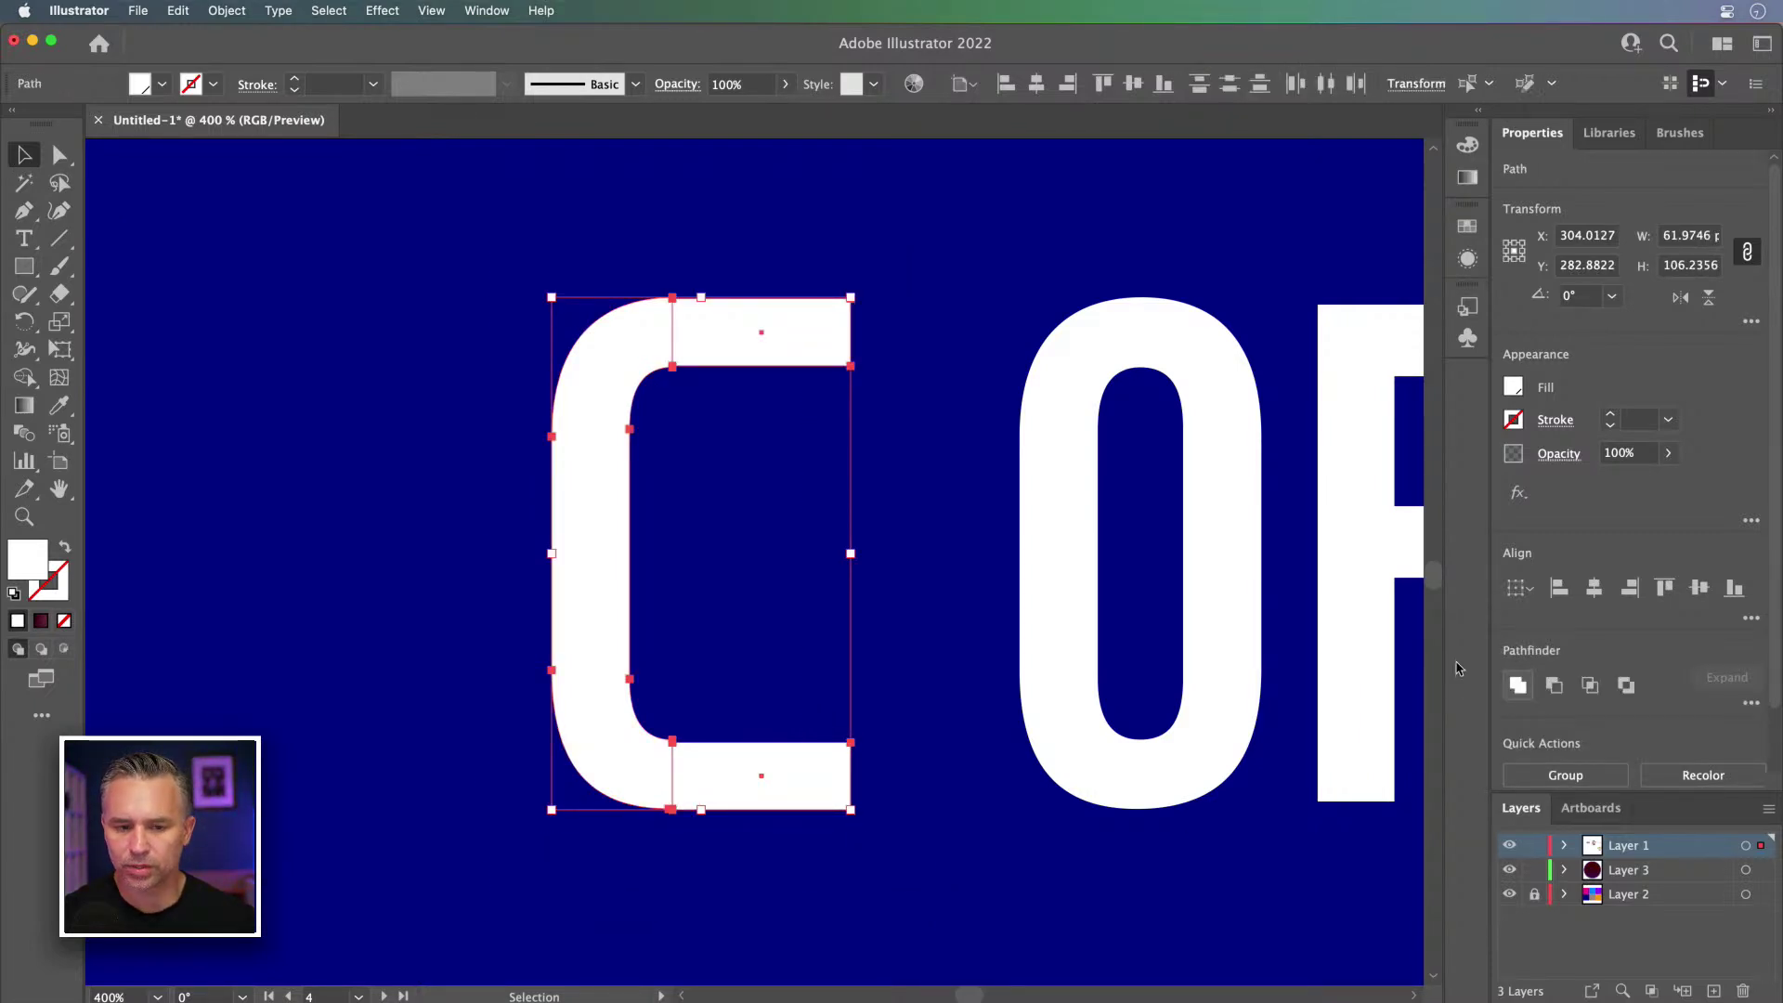
Step: Delete the redundant anchor points where the C shape's lower curve meets its straight arm
key(super+equal)
key(super+equal)
drag(557, 497, 510, 316)
key(a)
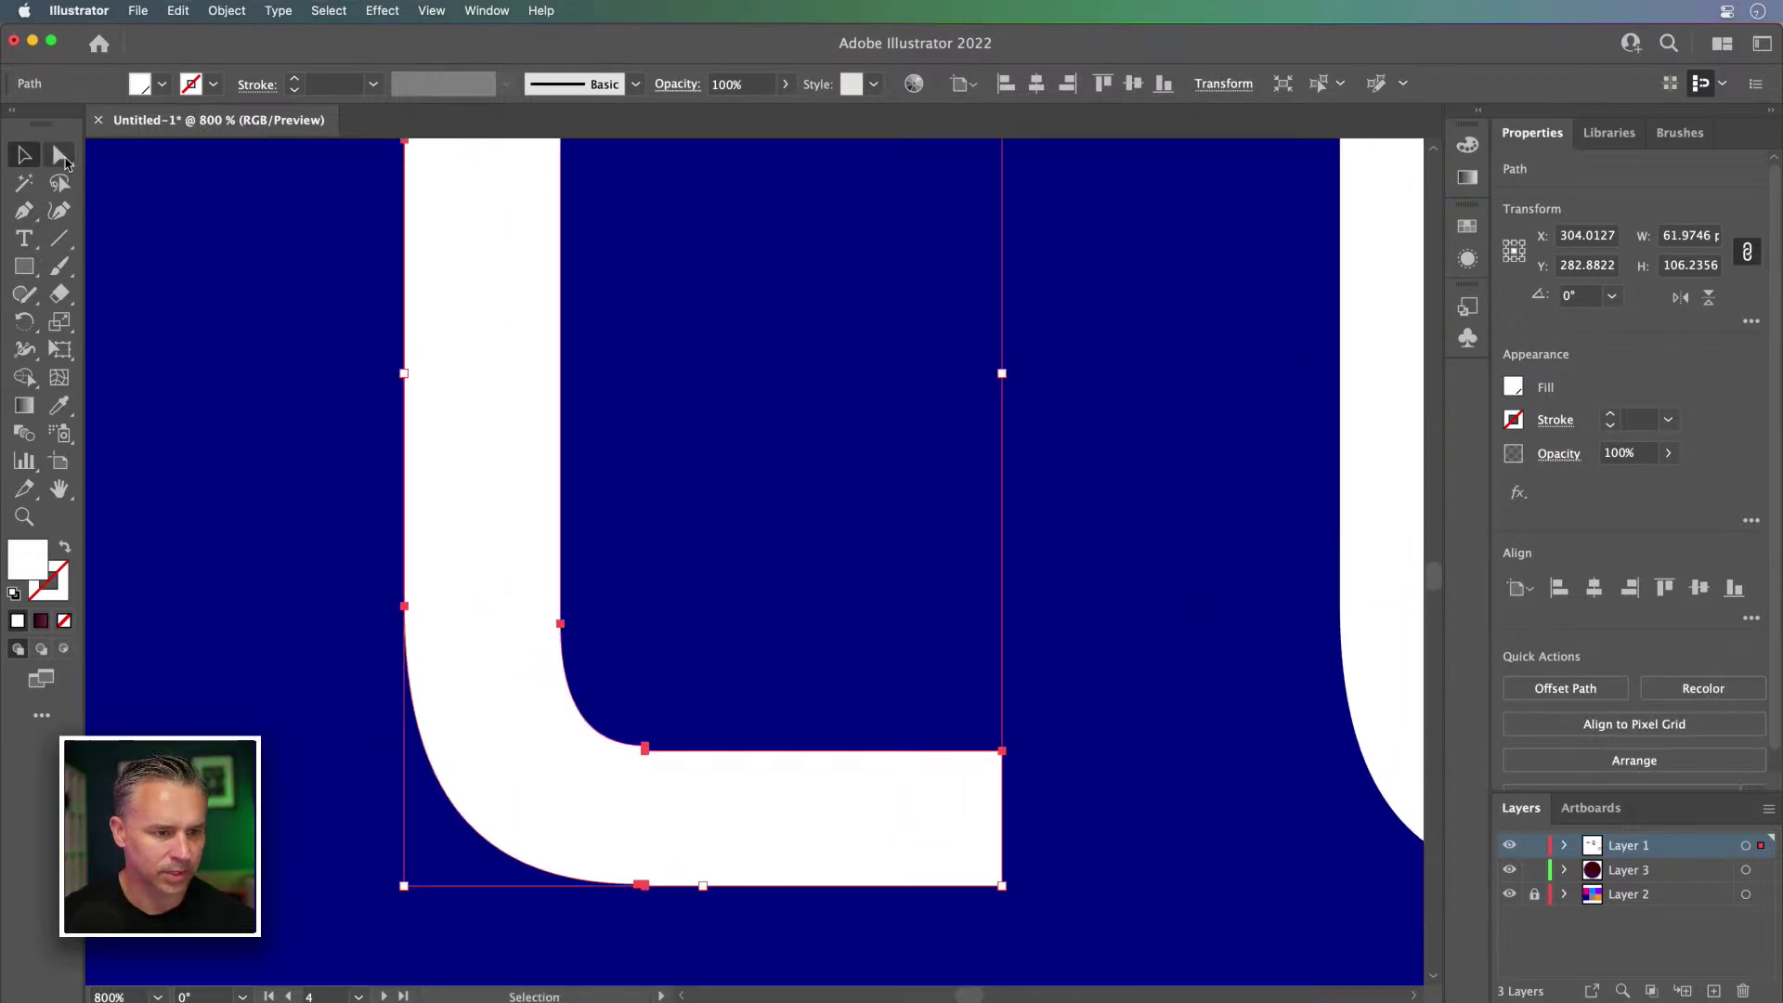
key(p)
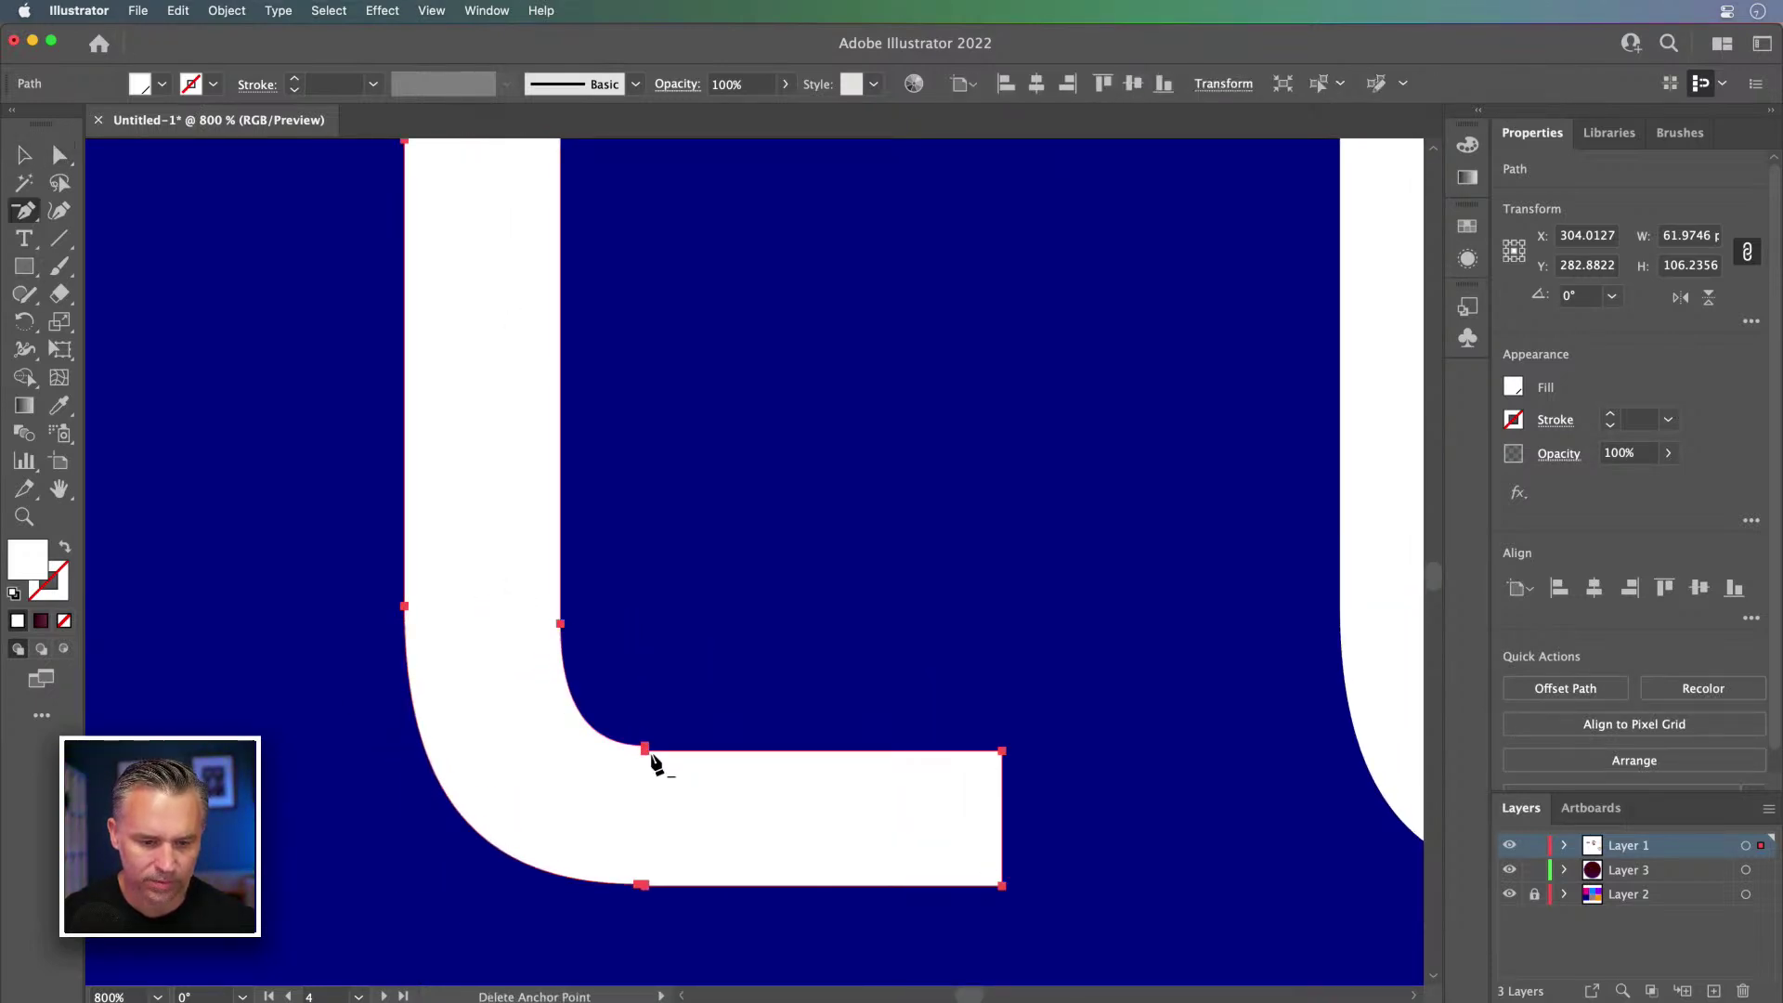
click(643, 754)
key(Return)
click(645, 748)
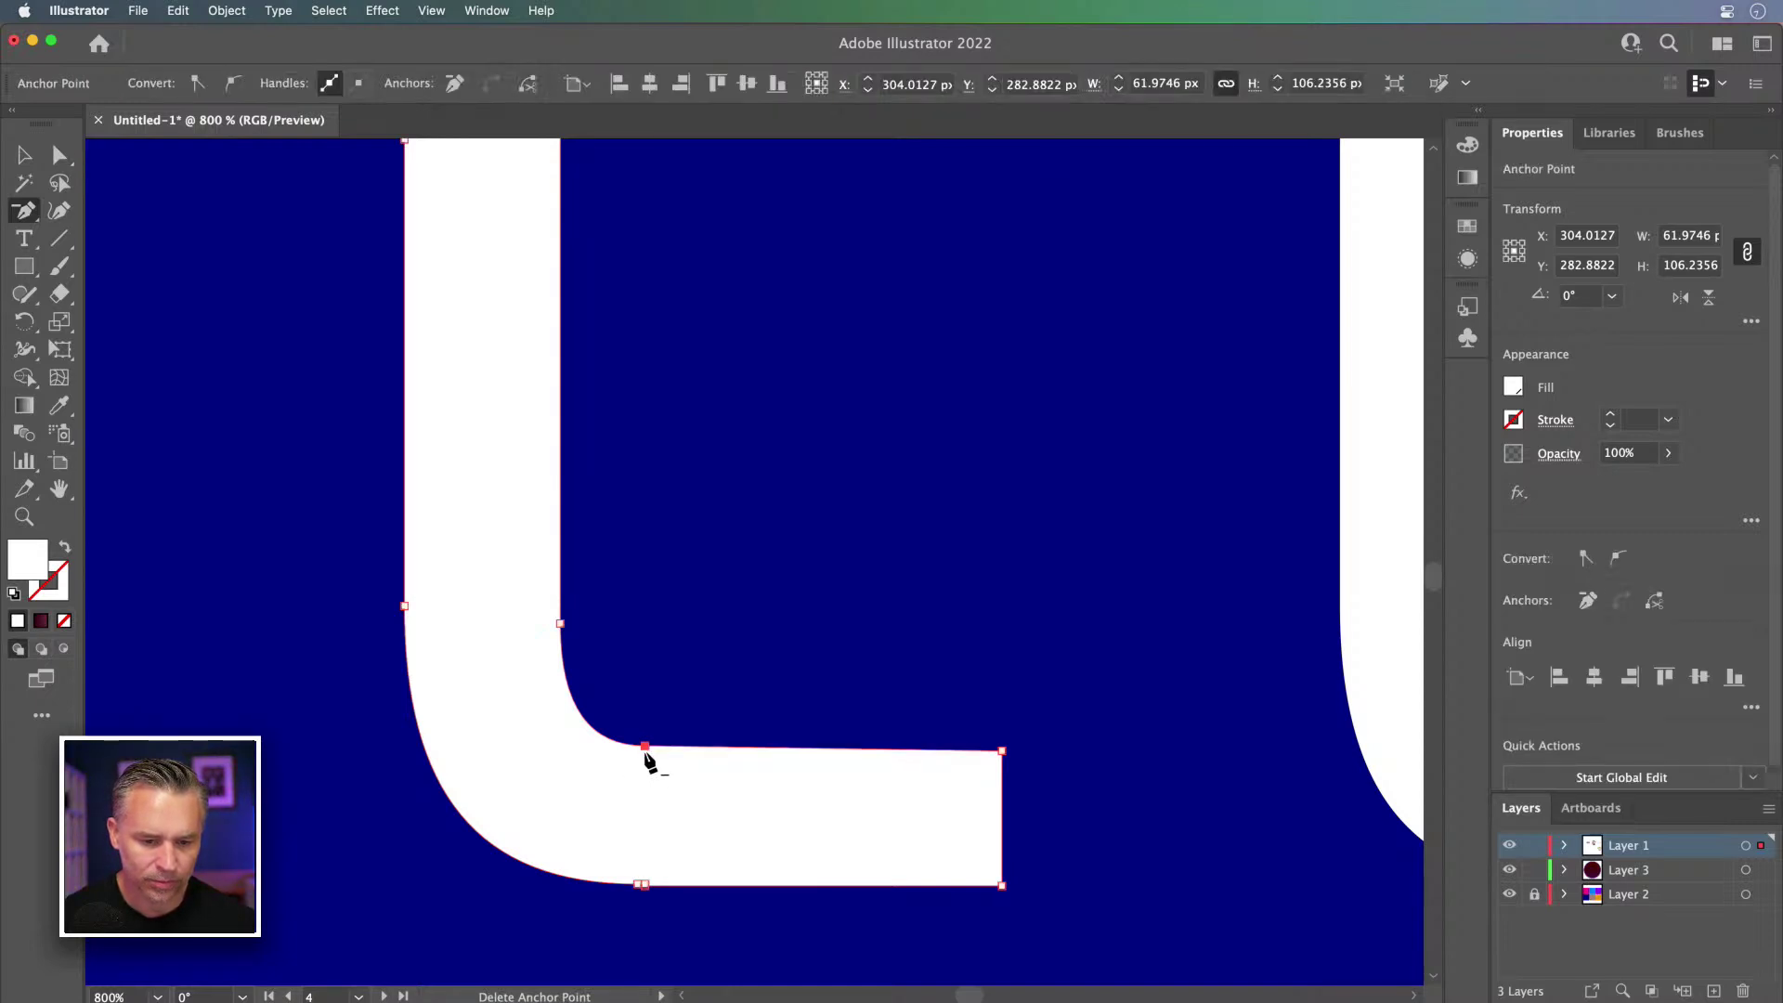
click(642, 885)
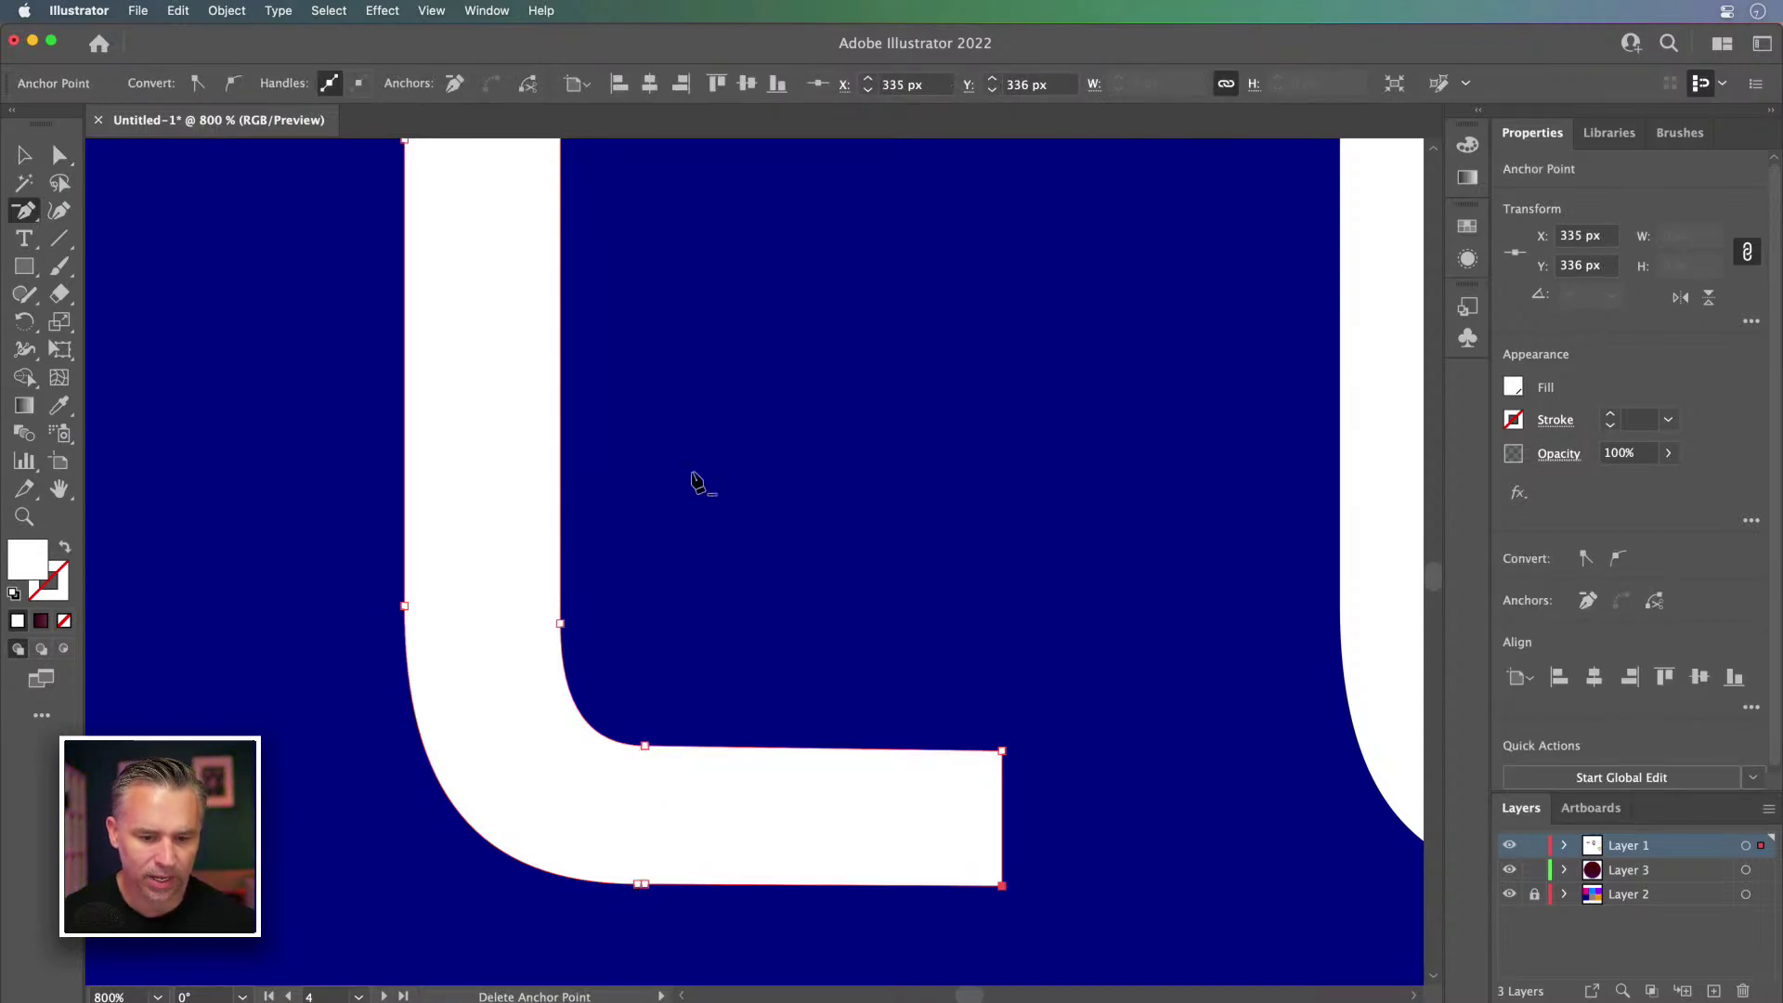
Step: Delete the redundant anchor points at the joins of the C shape's upper arm and deselect the shape
scroll(676, 520, up, 10)
click(618, 289)
click(618, 425)
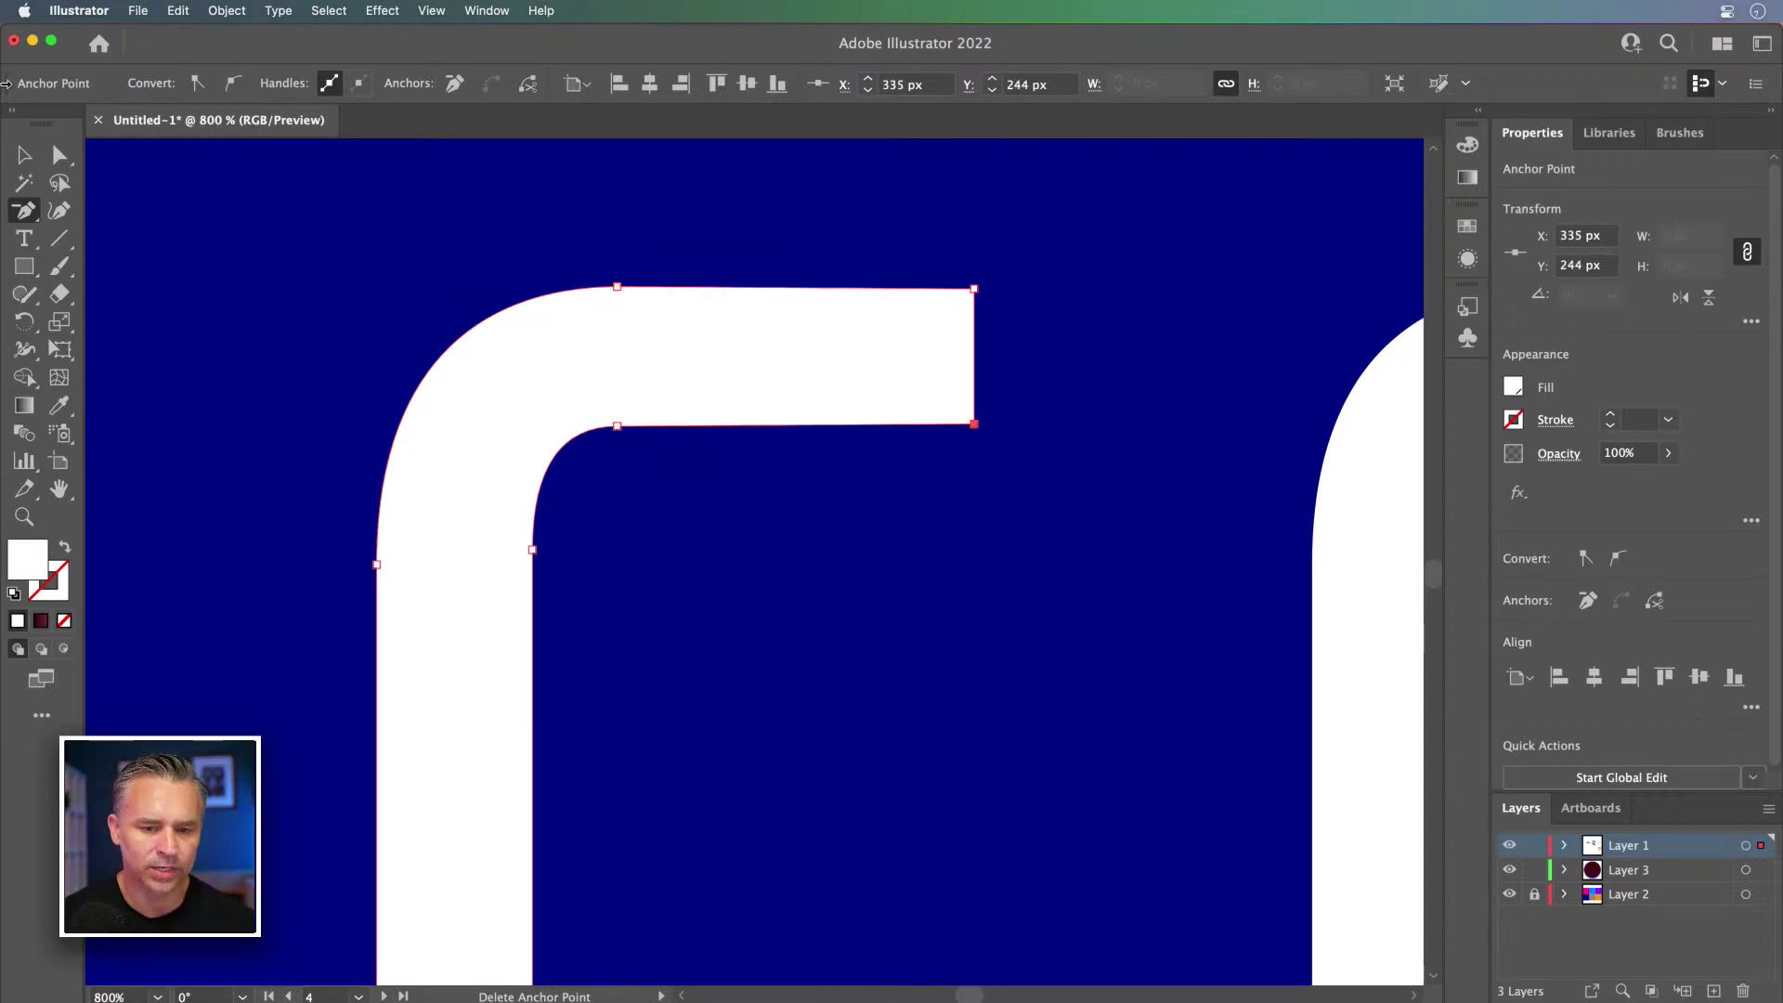
click(26, 155)
key(super+minus)
key(super+minus)
key(super+minus)
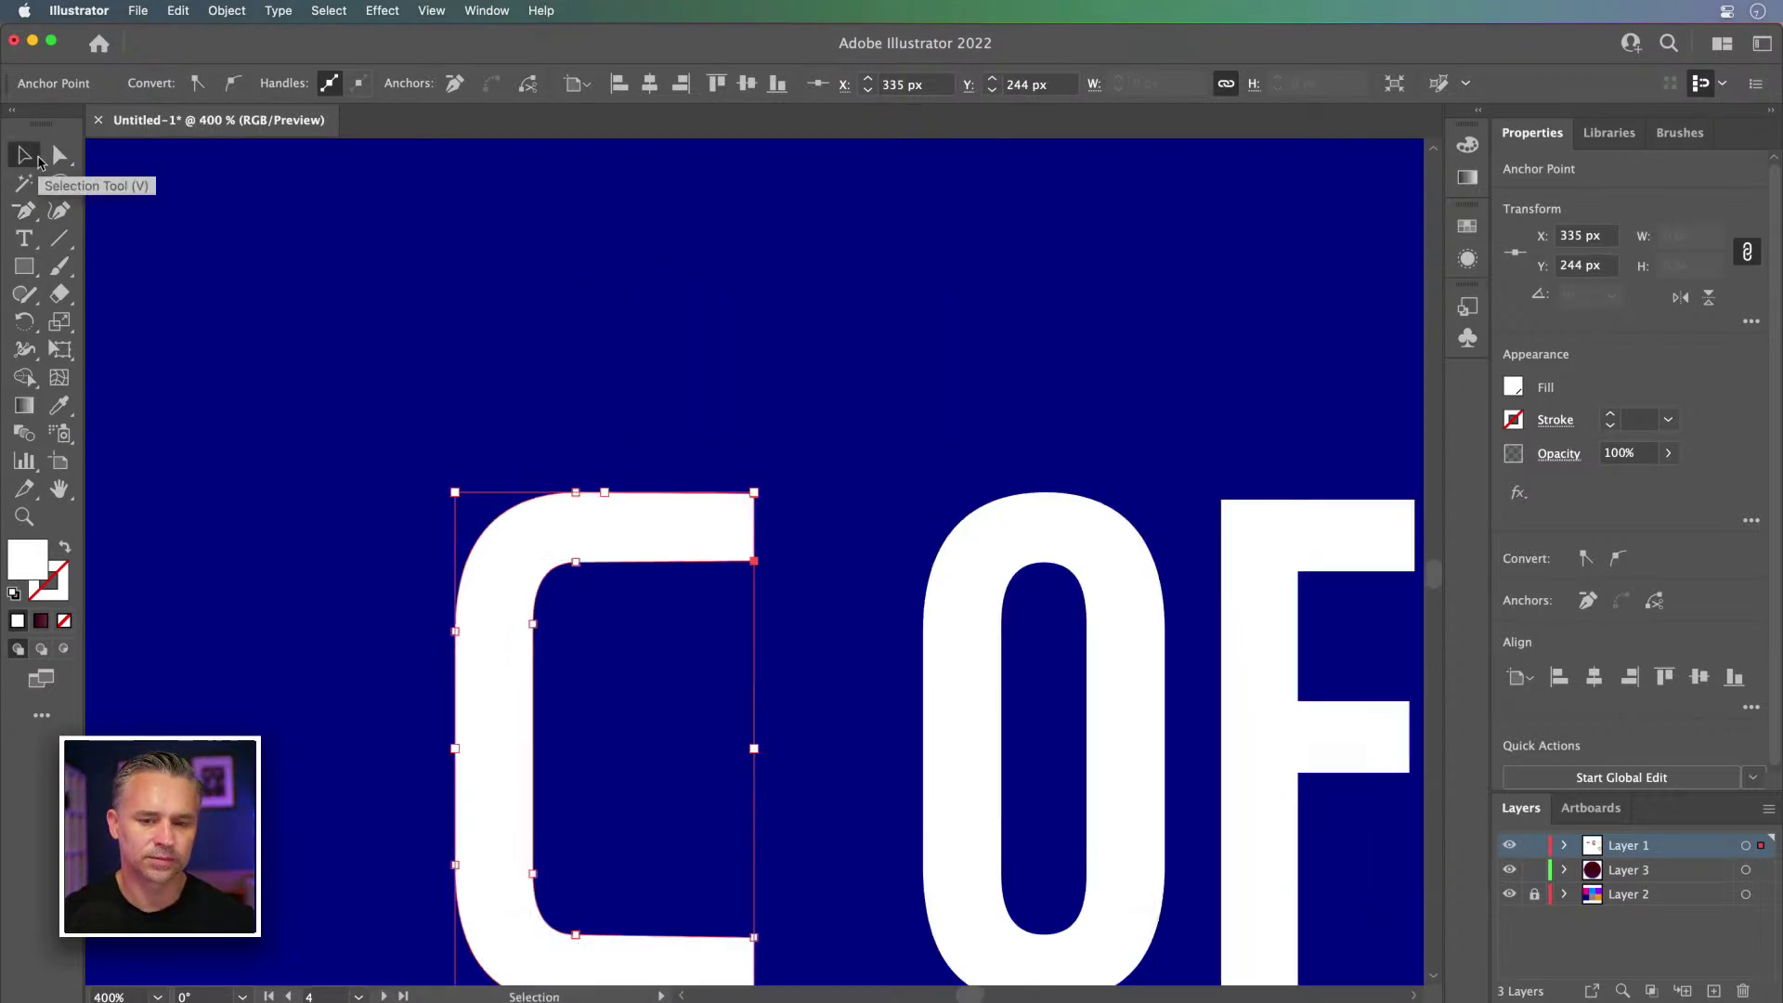
scroll(291, 322, left, 5)
scroll(291, 322, down, 2)
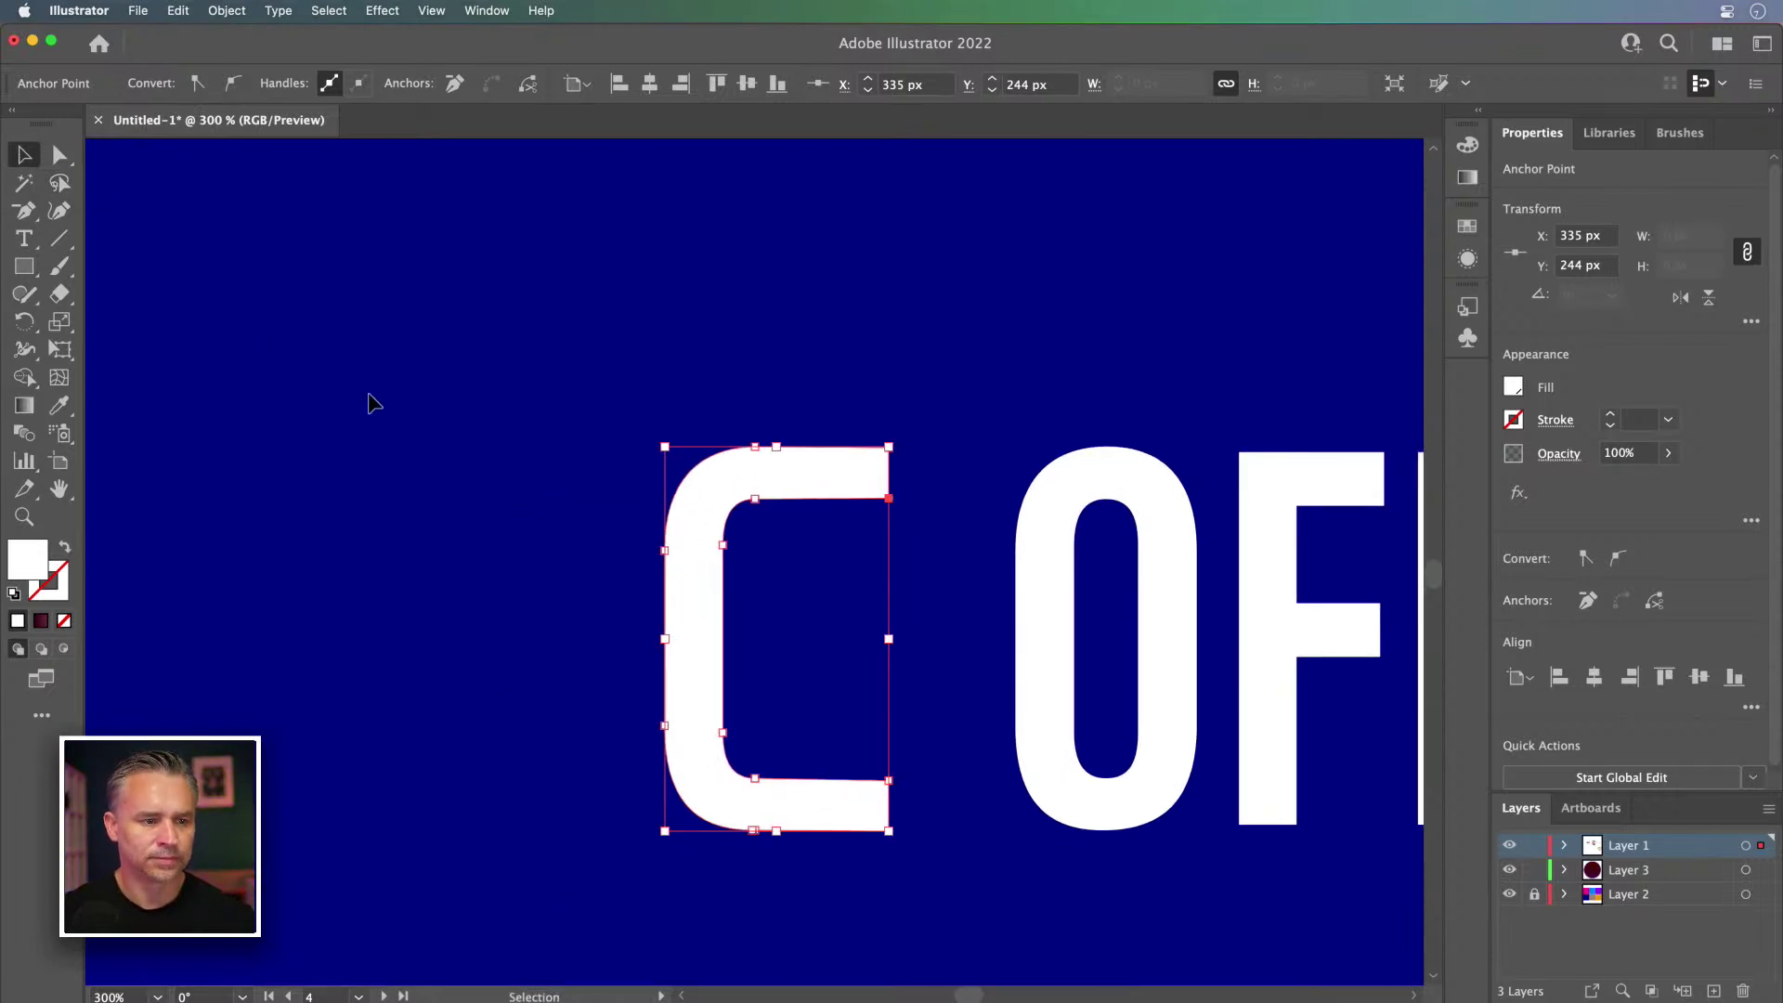
click(351, 388)
click(1030, 591)
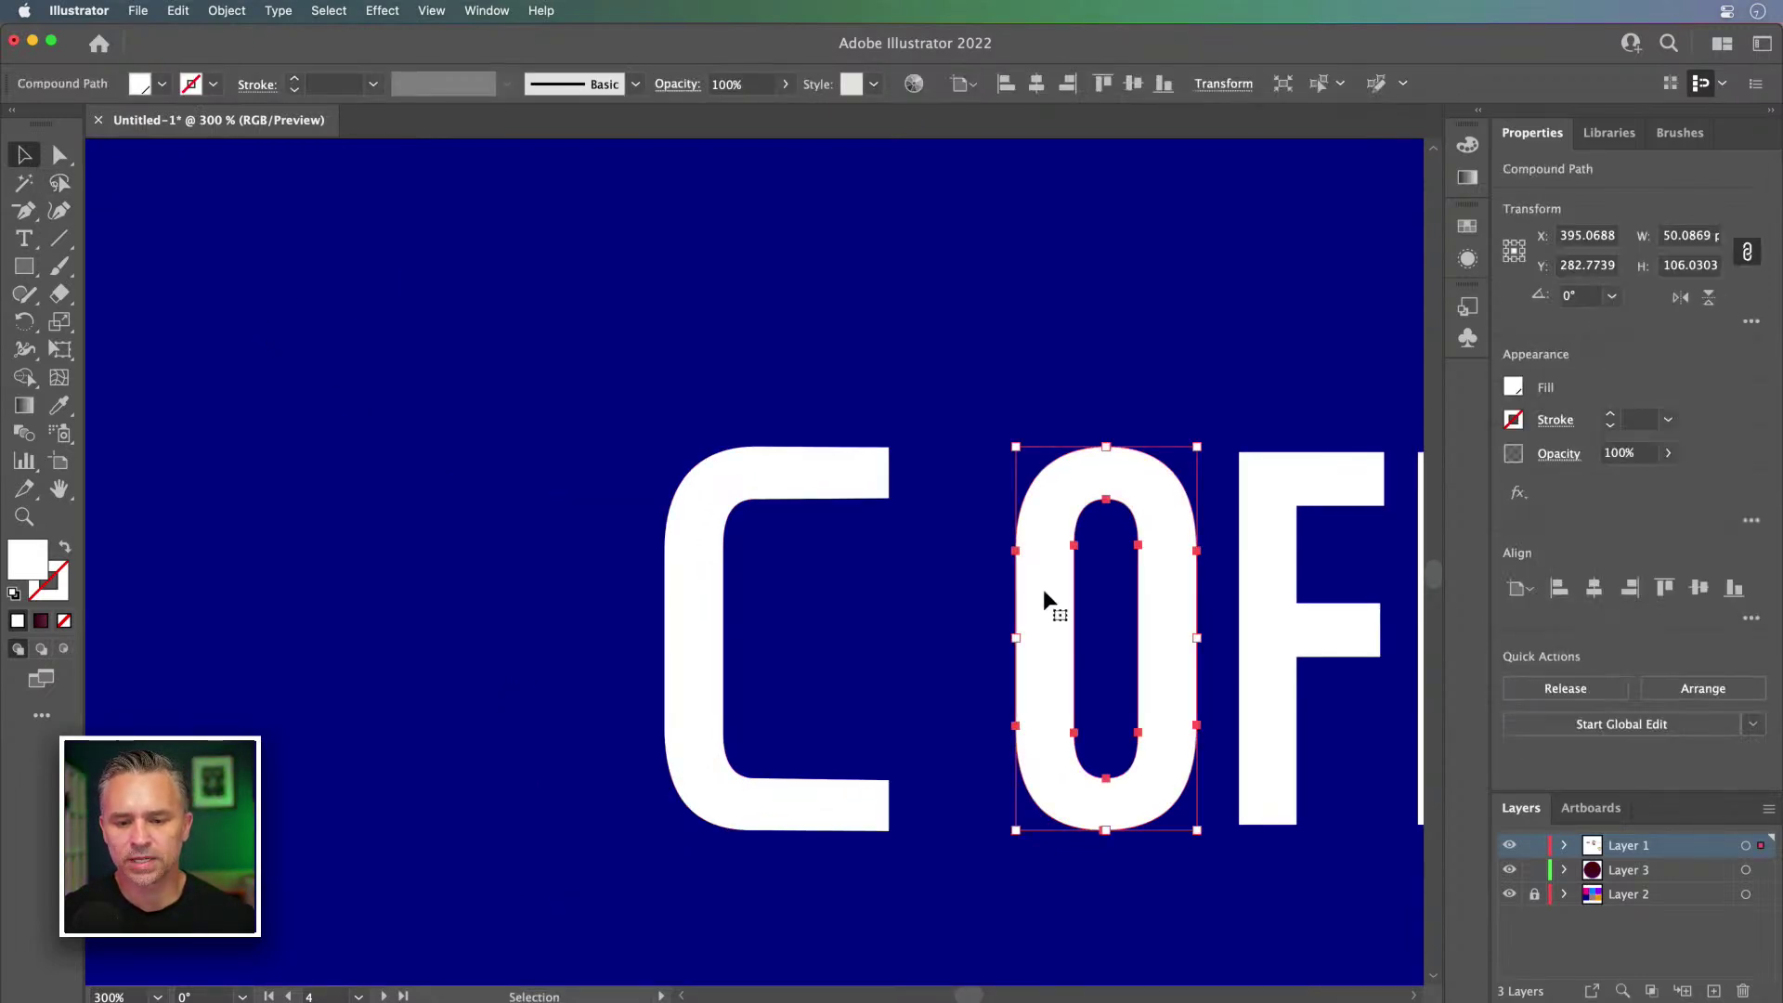
drag(1044, 589, 405, 603)
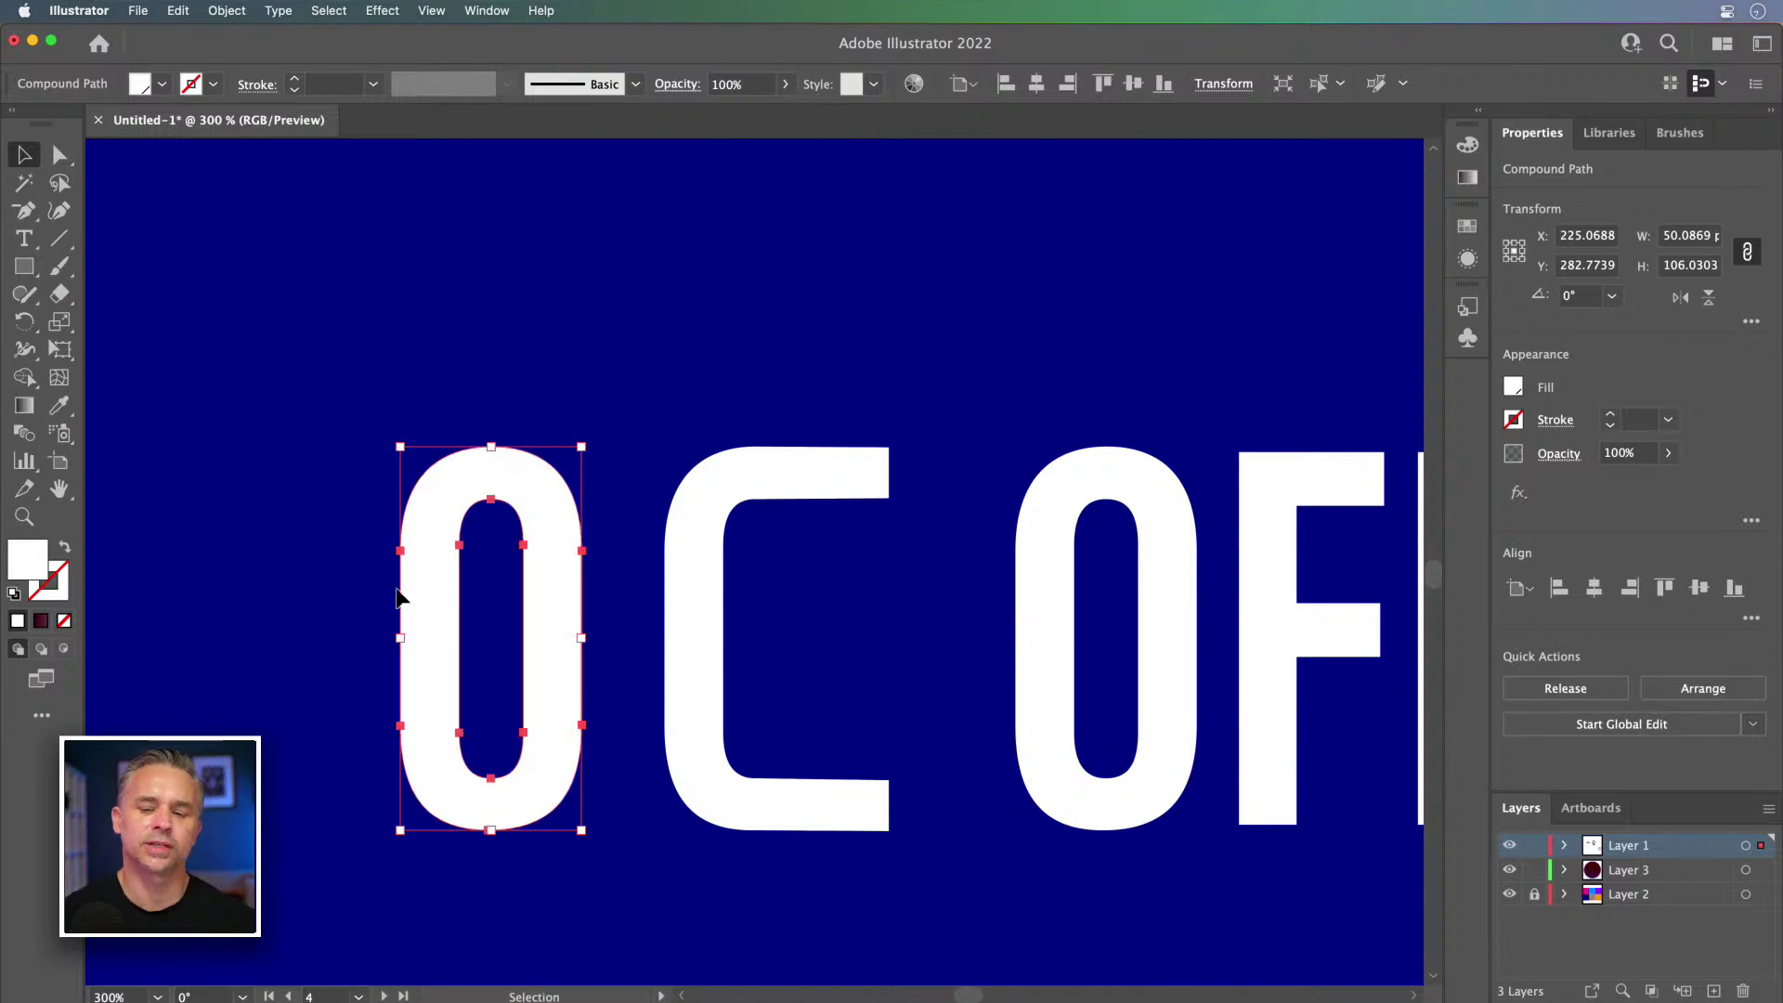
key(Return)
key(Escape)
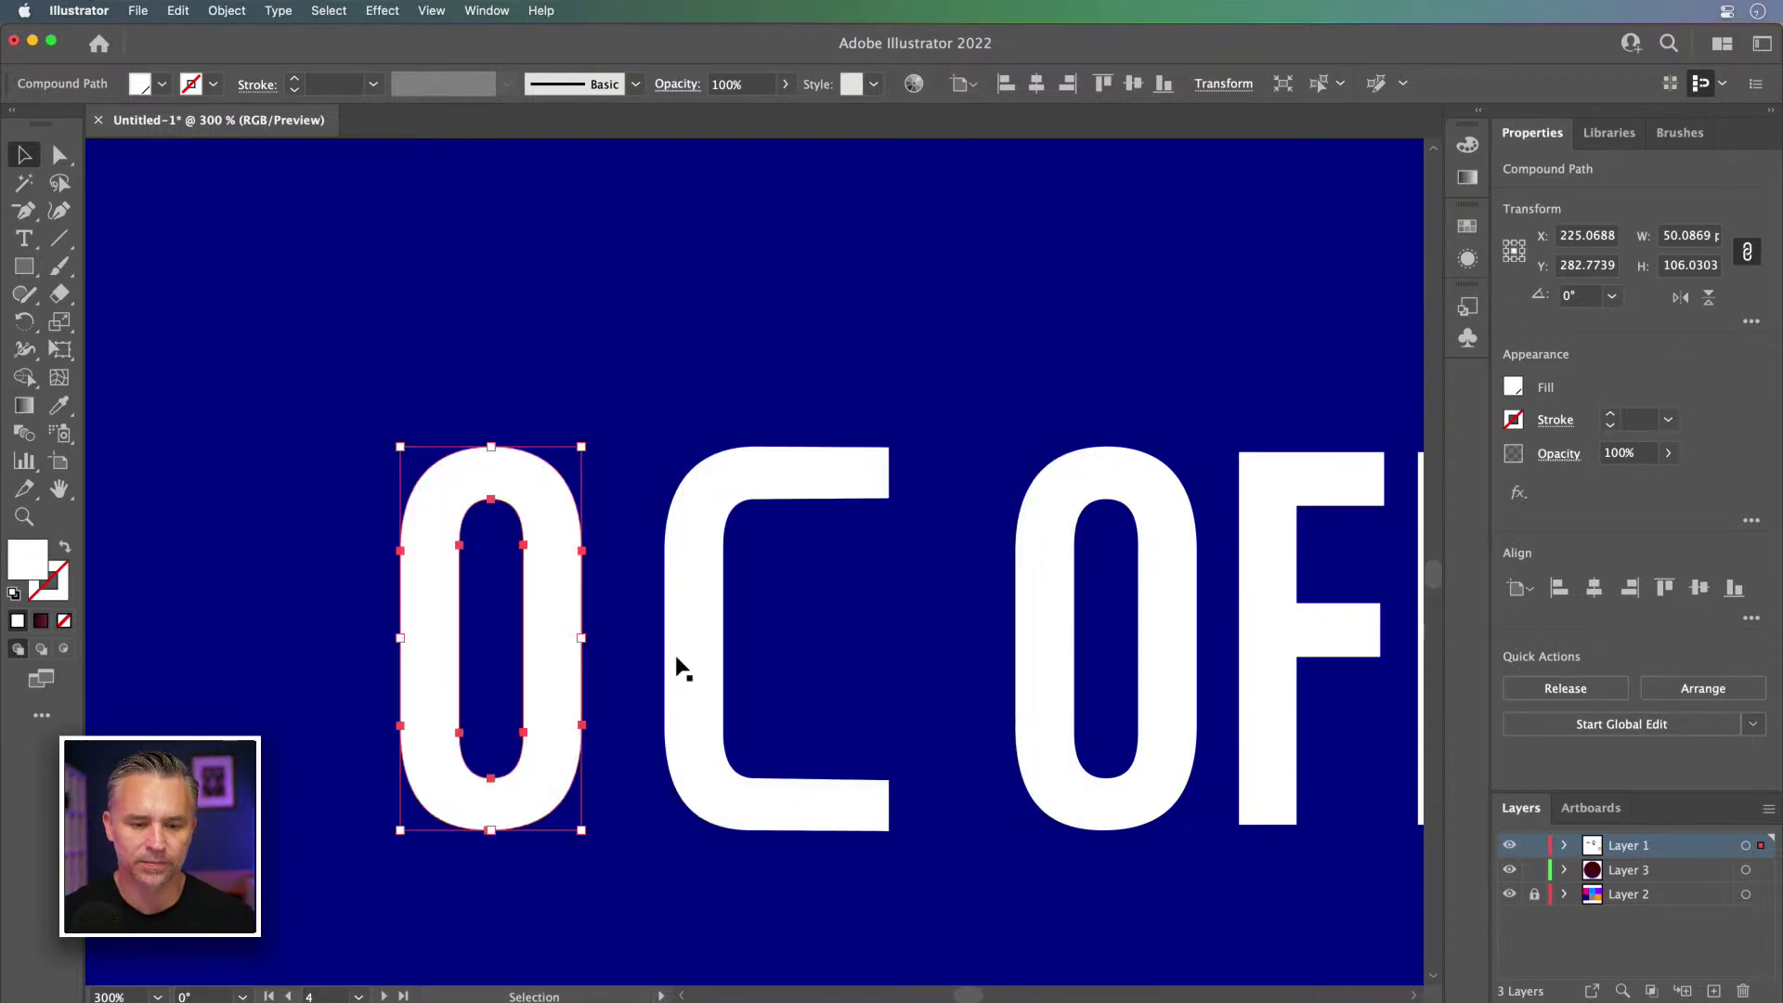
key(BackSpace)
Step: Place two copies of the C shape side by side and reflect the right one left-to-right
drag(684, 608, 500, 620)
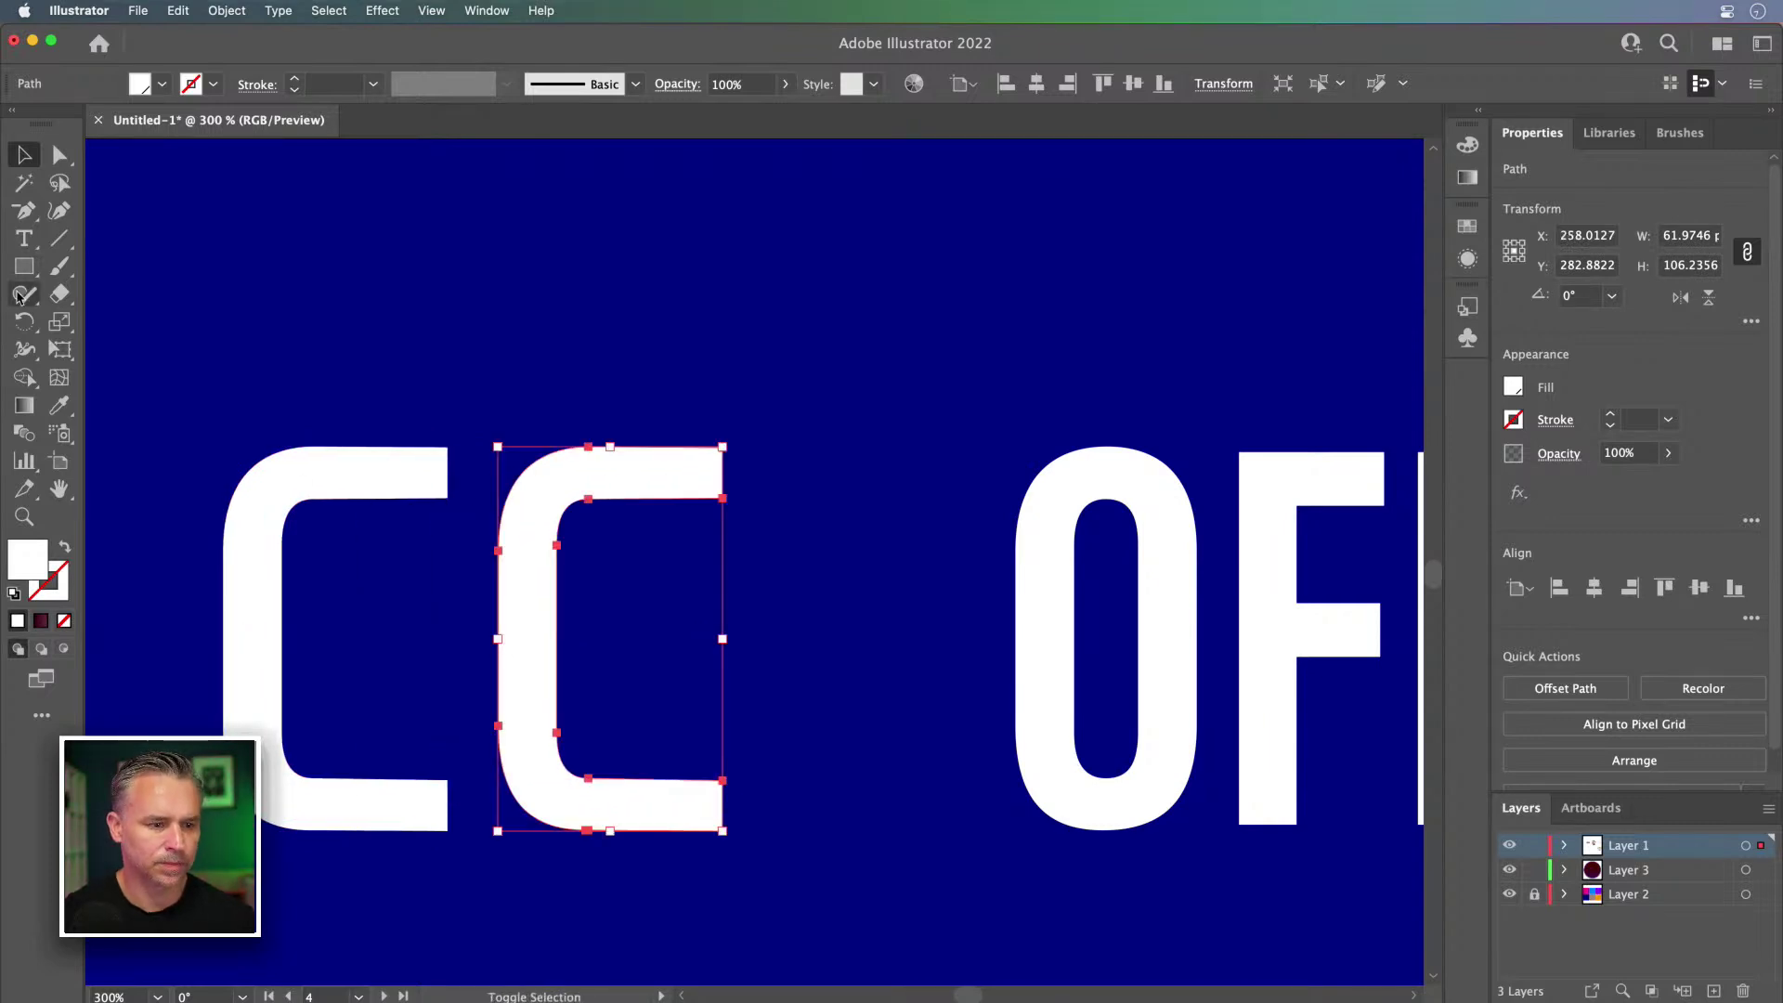
click(25, 324)
drag(25, 323, 93, 346)
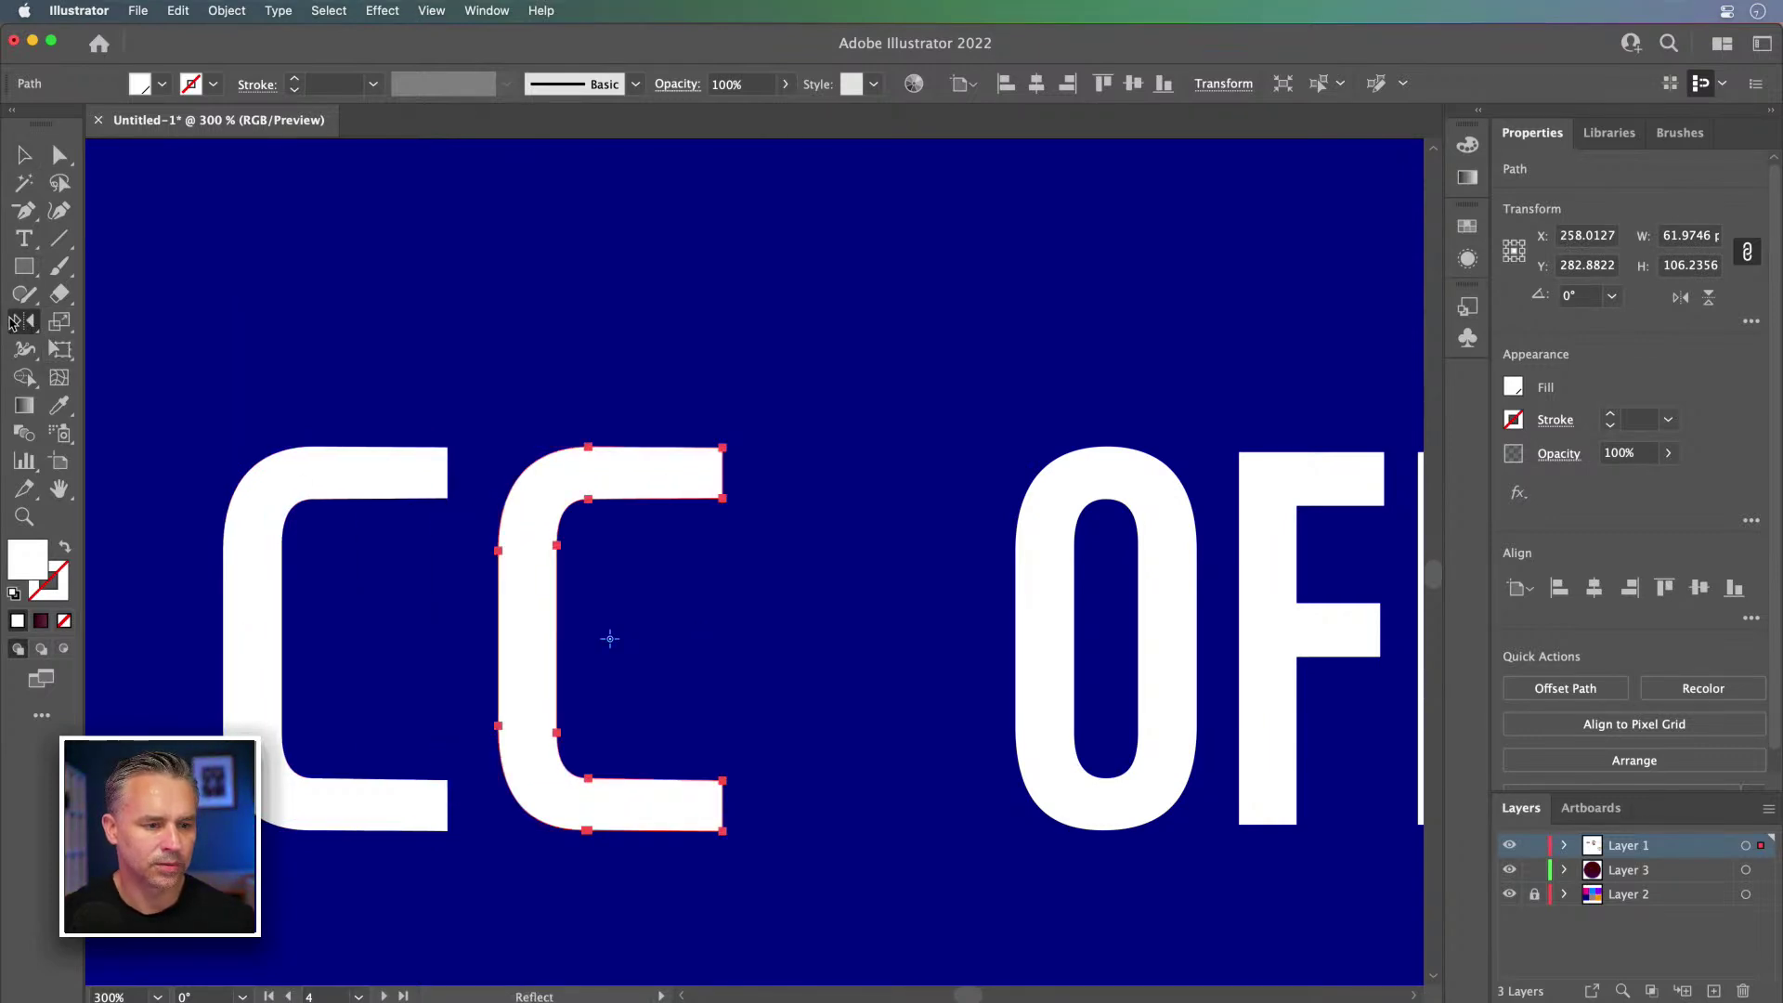
double_click(21, 321)
key(Return)
key(v)
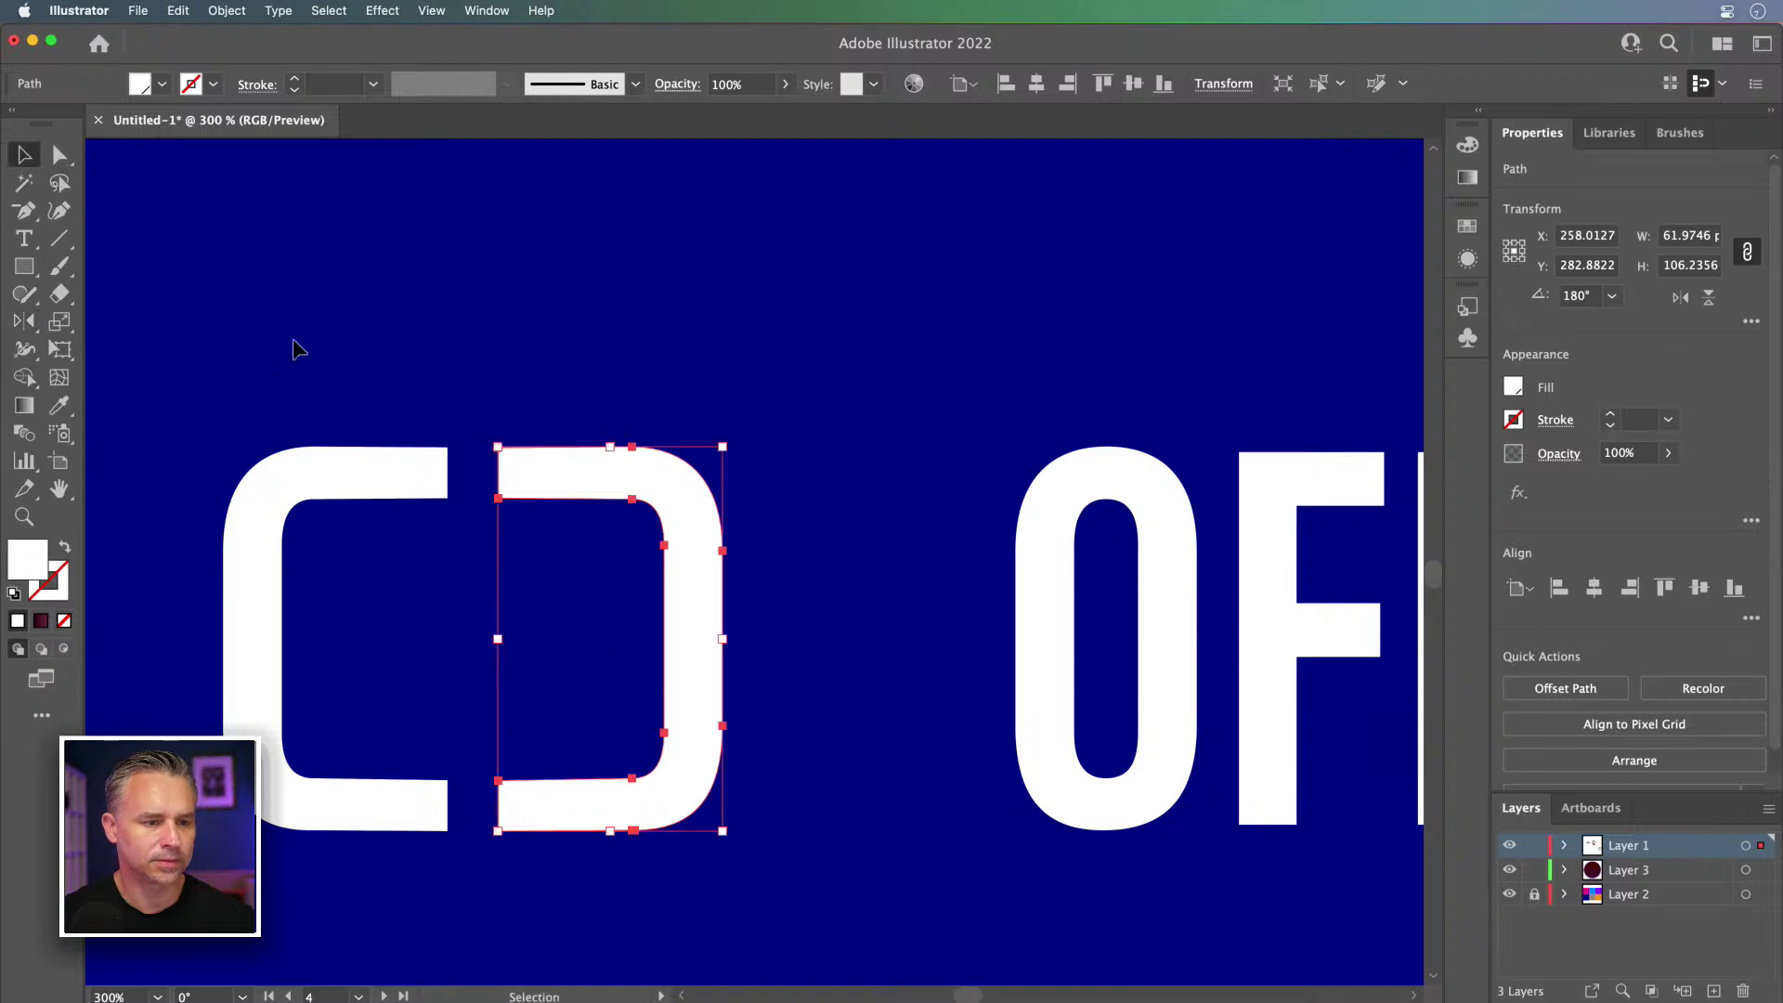
Step: Overlap the arms of the two mirrored halves and unite them into a wide O about 114 px across
drag(586, 506, 486, 499)
drag(250, 368, 518, 900)
click(1553, 687)
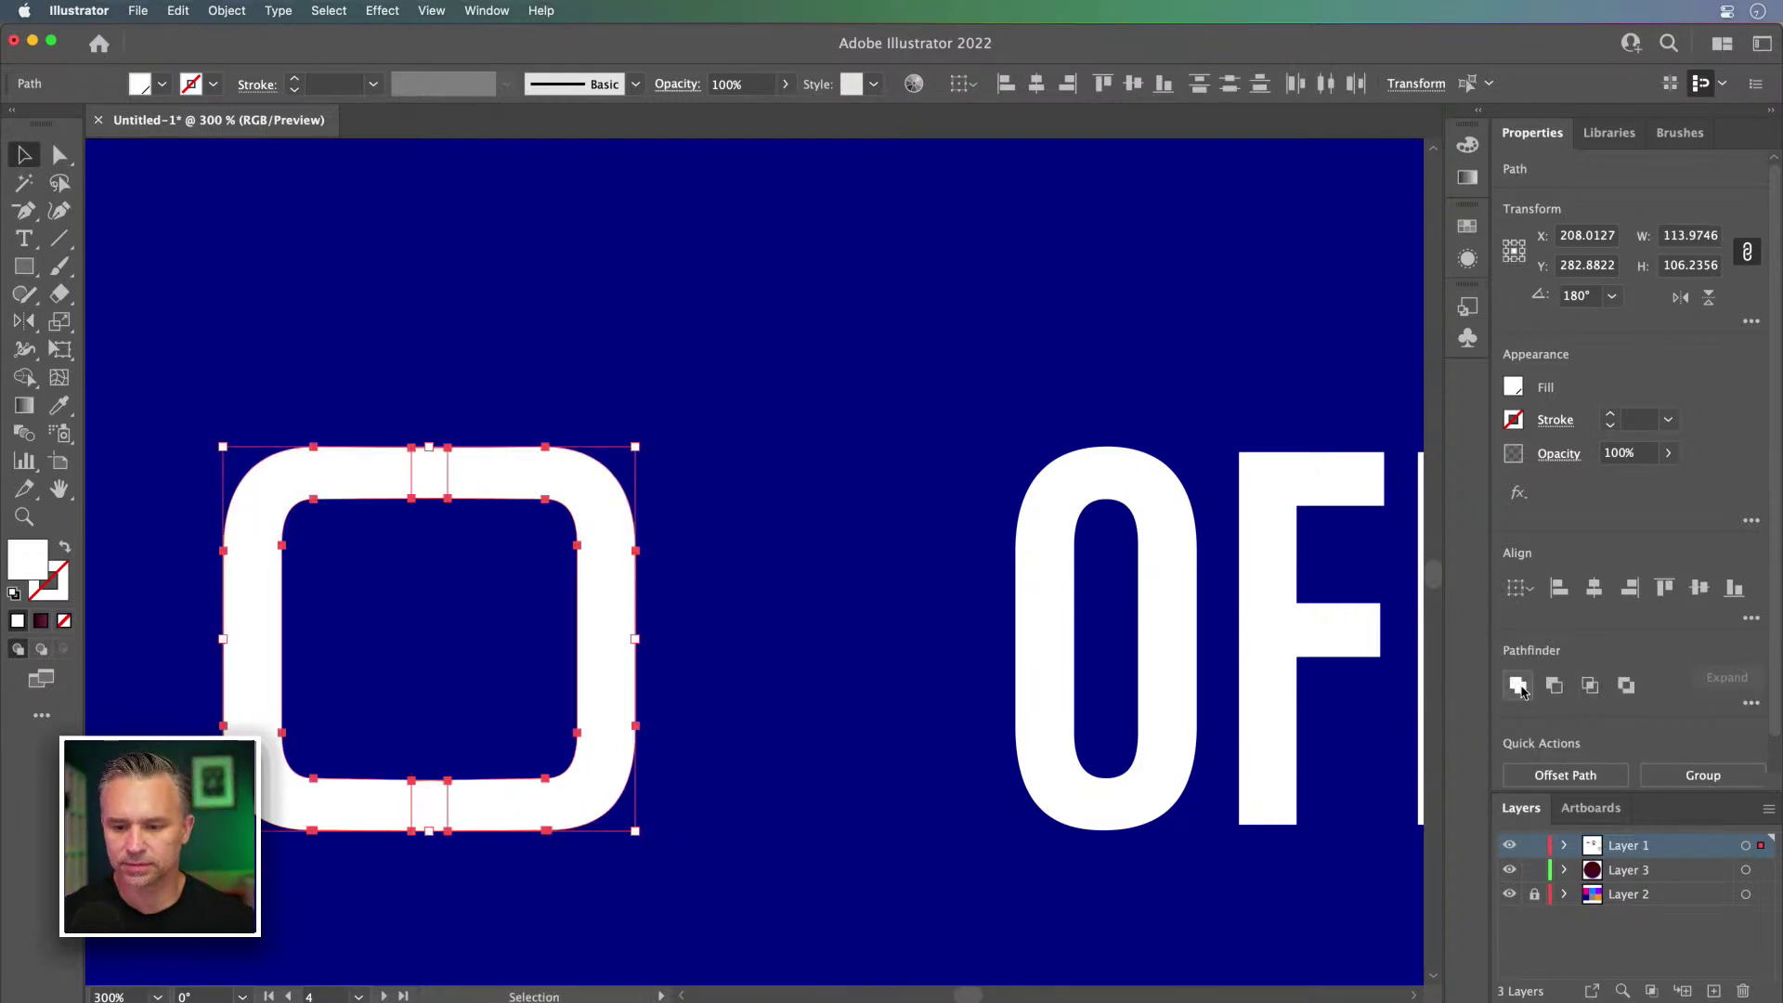
Step: Replace the original O of the stretched OFFLINE with the wide O, placed just before the first F
click(1046, 526)
key(Delete)
drag(311, 486, 869, 510)
key(super+minus)
key(super+minus)
key(super+minus)
key(super+minus)
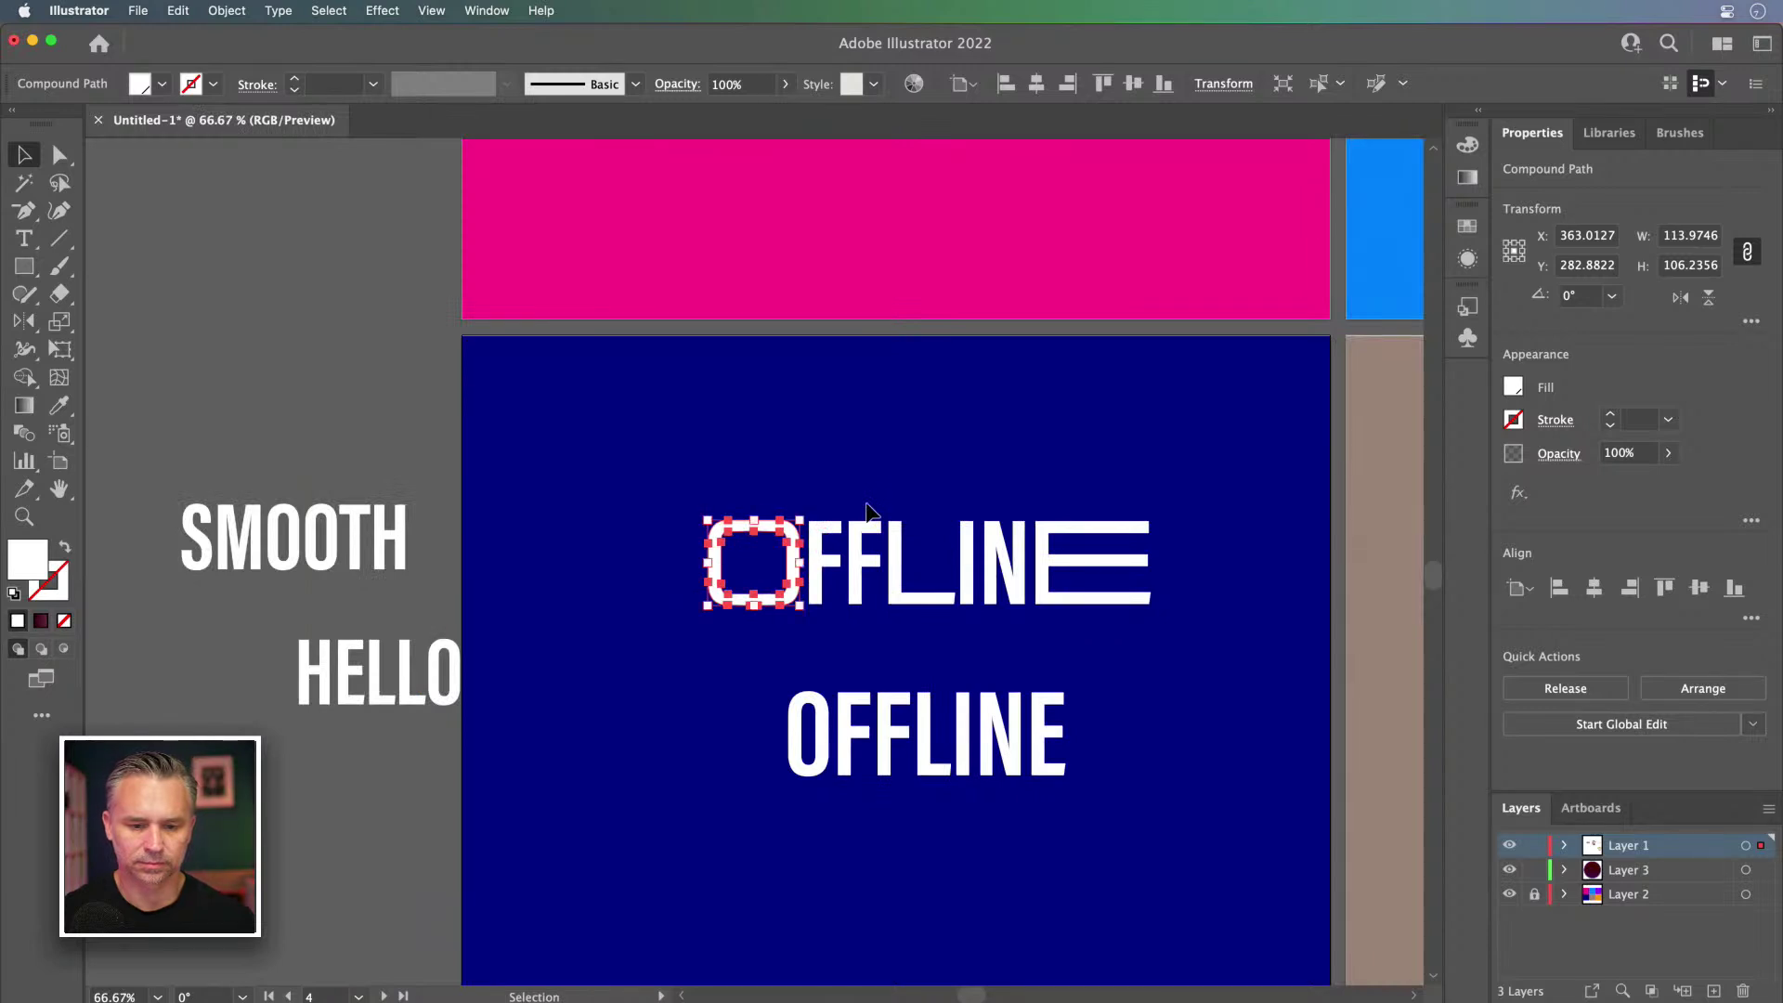
Step: Move all letters of the stretched OFFLINE lettering up near the upper edge of the blue artboard
click(854, 434)
scroll(706, 413, right, 3)
scroll(705, 413, down, 2)
drag(1037, 561, 891, 364)
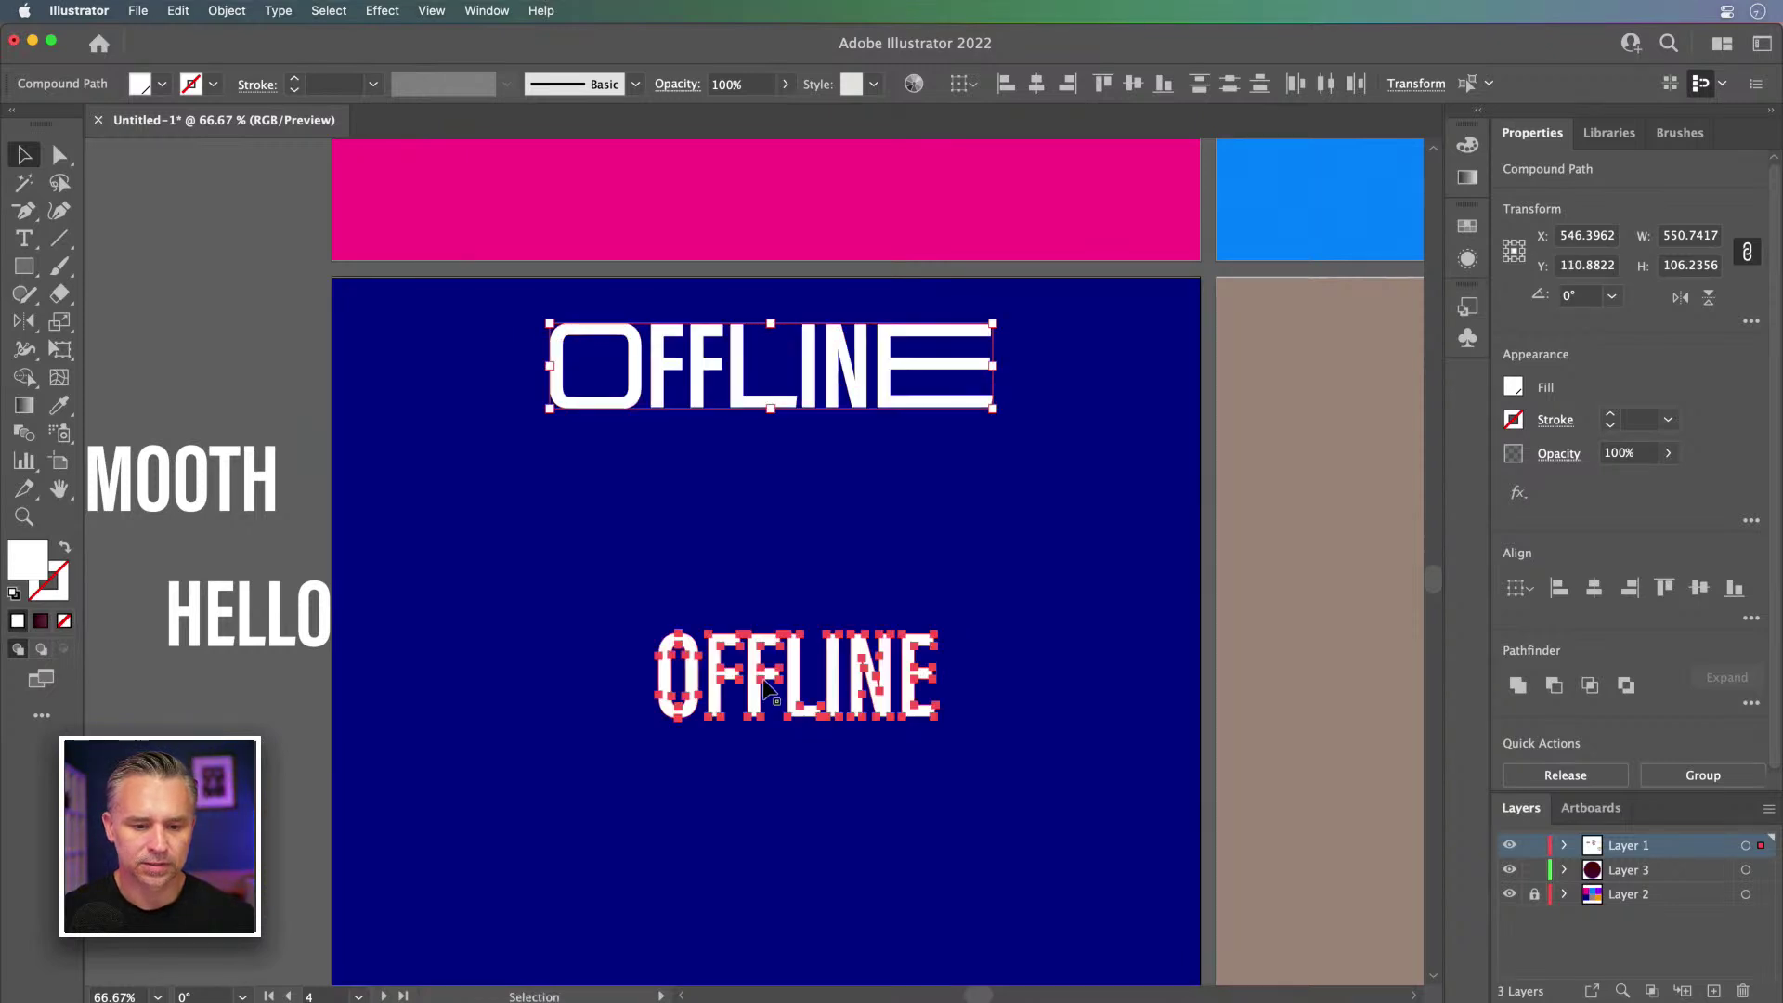
Step: Delete the unstretched OFFLINE outlines in the middle of the blue artboard
click(757, 709)
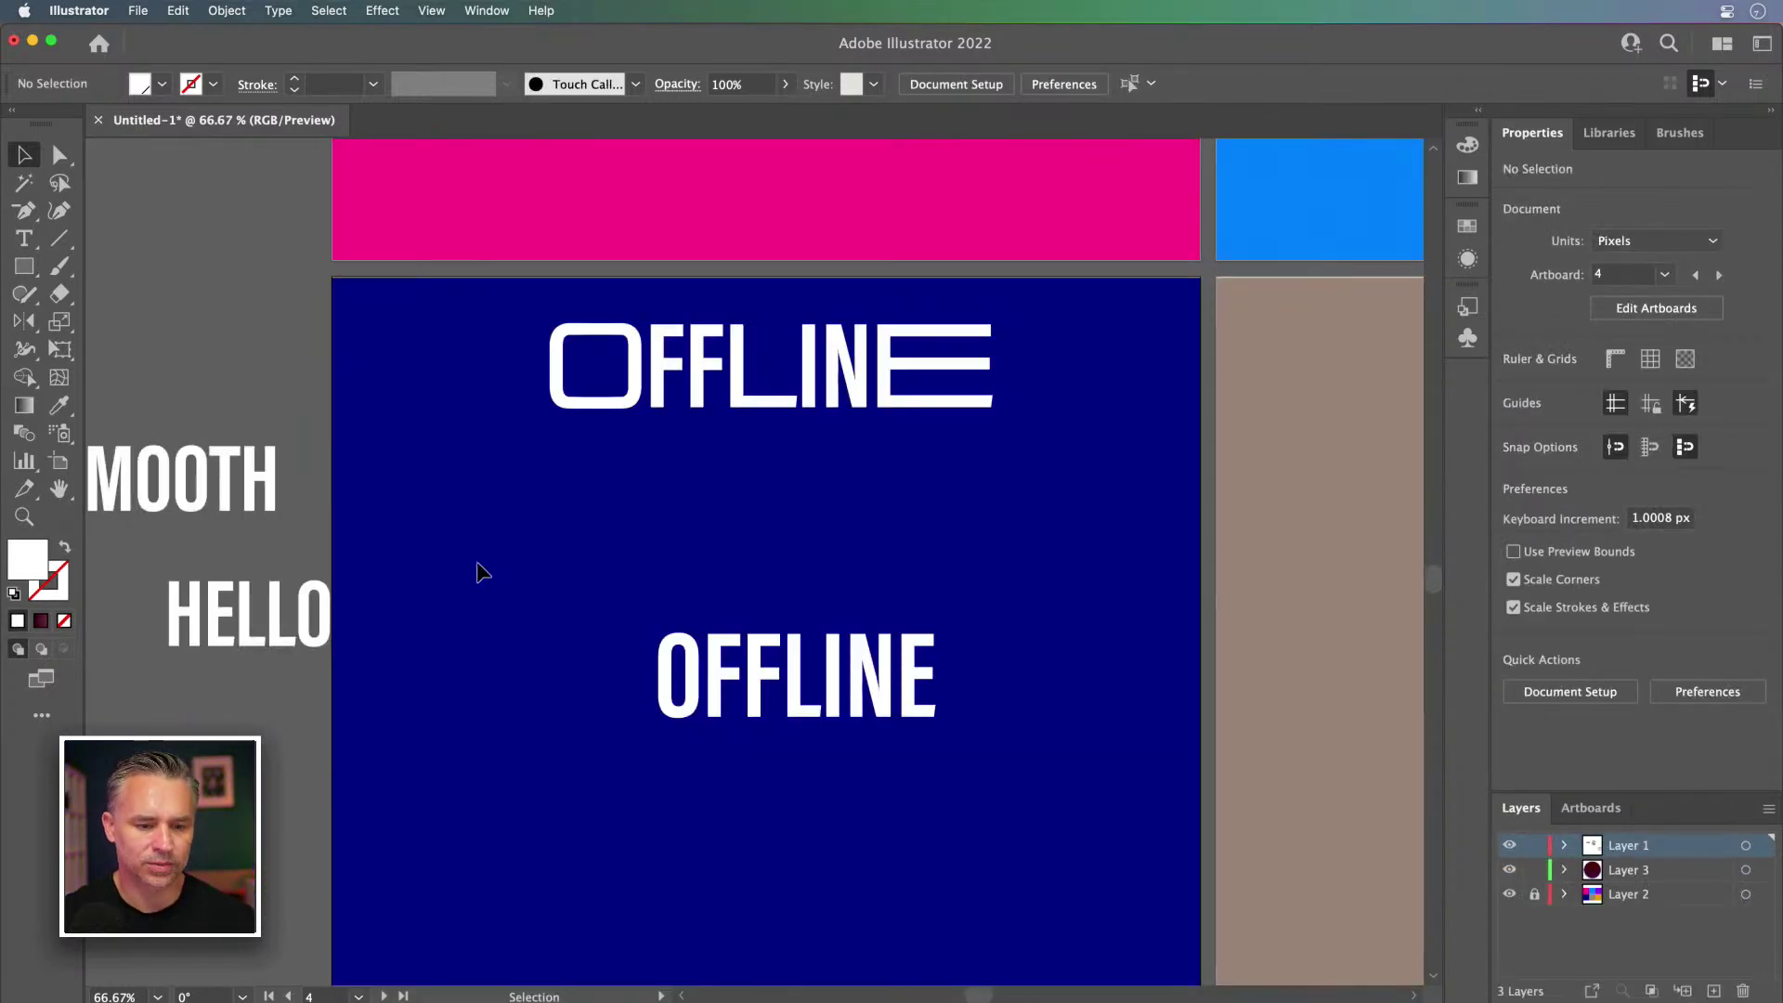
click(759, 681)
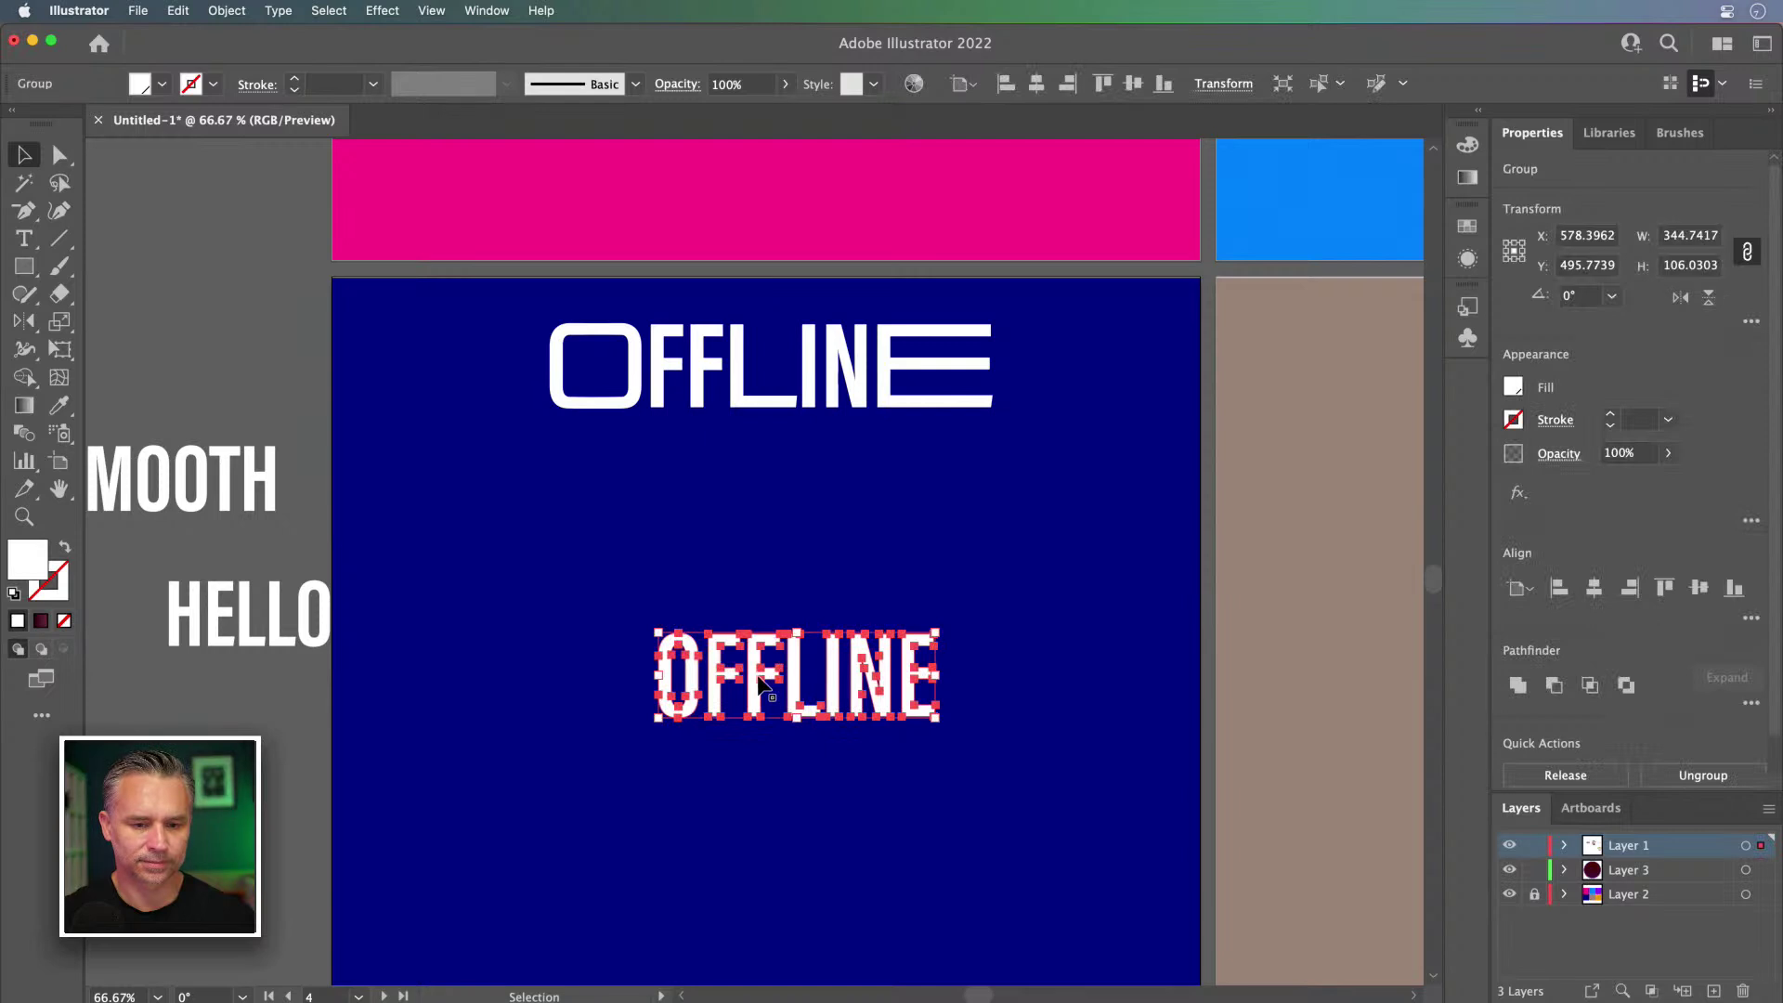
key(Delete)
Step: Copy the HELLO text onto the blue artboard and change the copy's wording to ONLINE
click(248, 614)
drag(249, 615, 759, 635)
double_click(757, 634)
text(ONLINE)
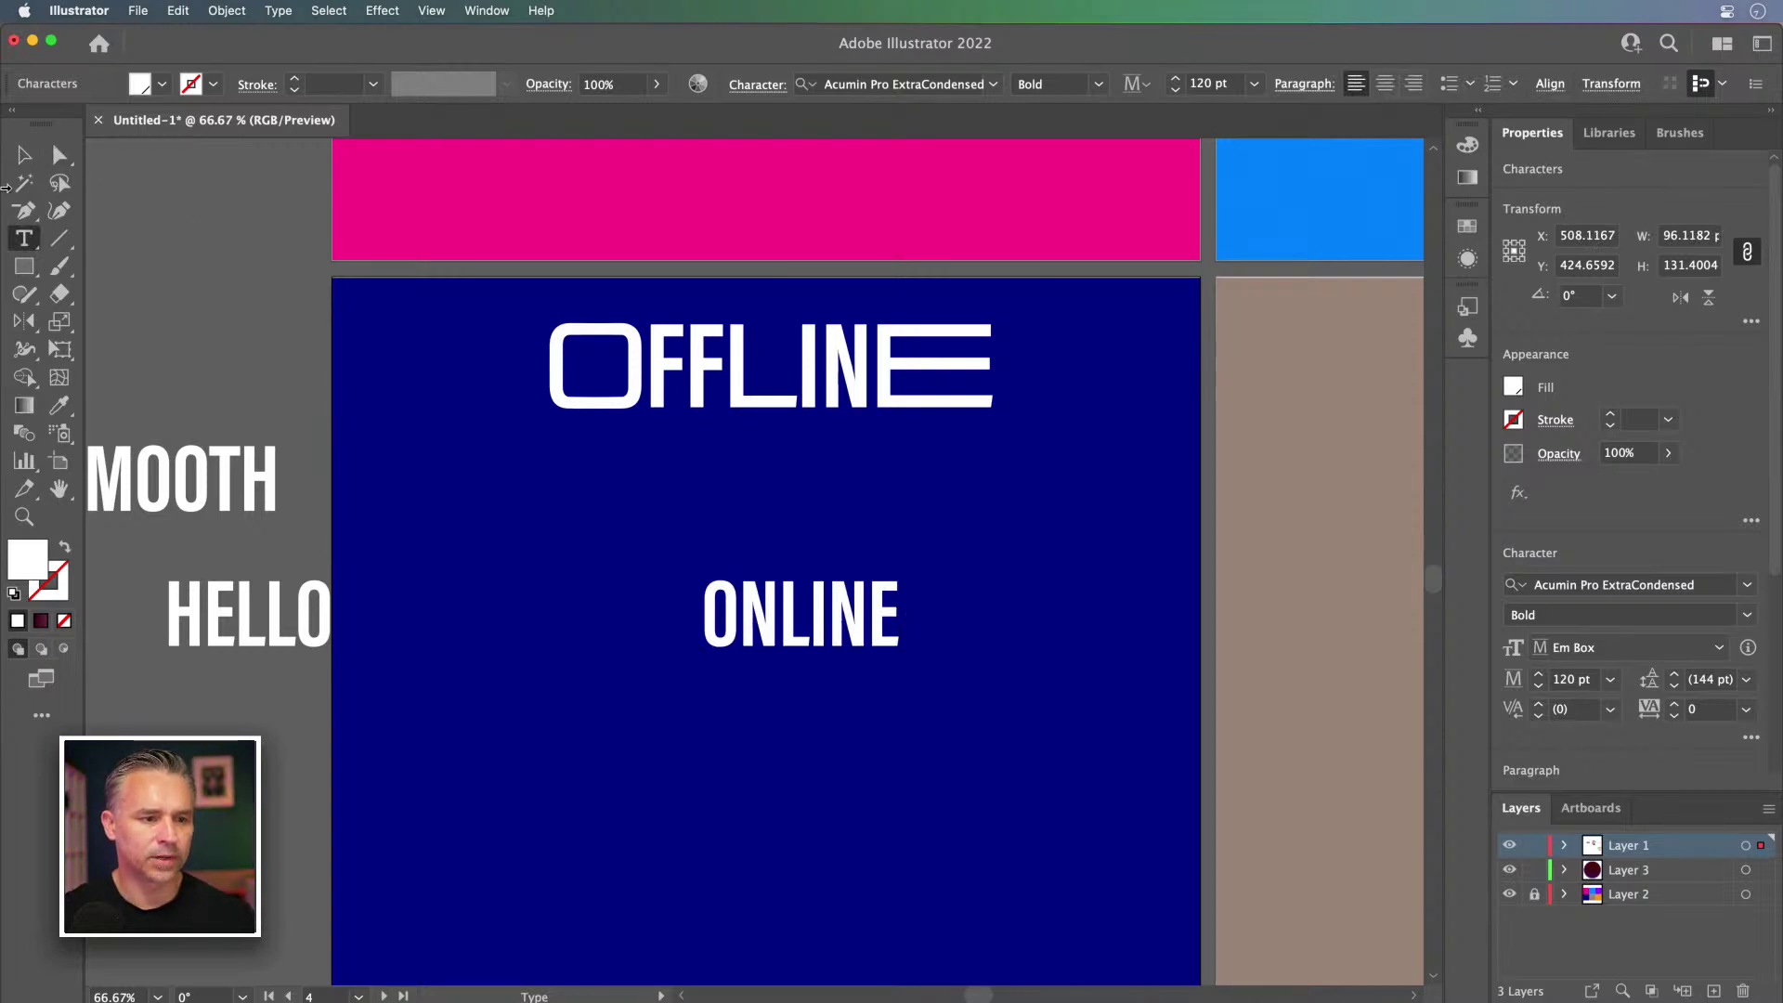
Step: Duplicate the ONLINE text to its right and convert the duplicate to outlines
click(25, 164)
drag(769, 638, 1026, 440)
key(super+equal)
key(super+equal)
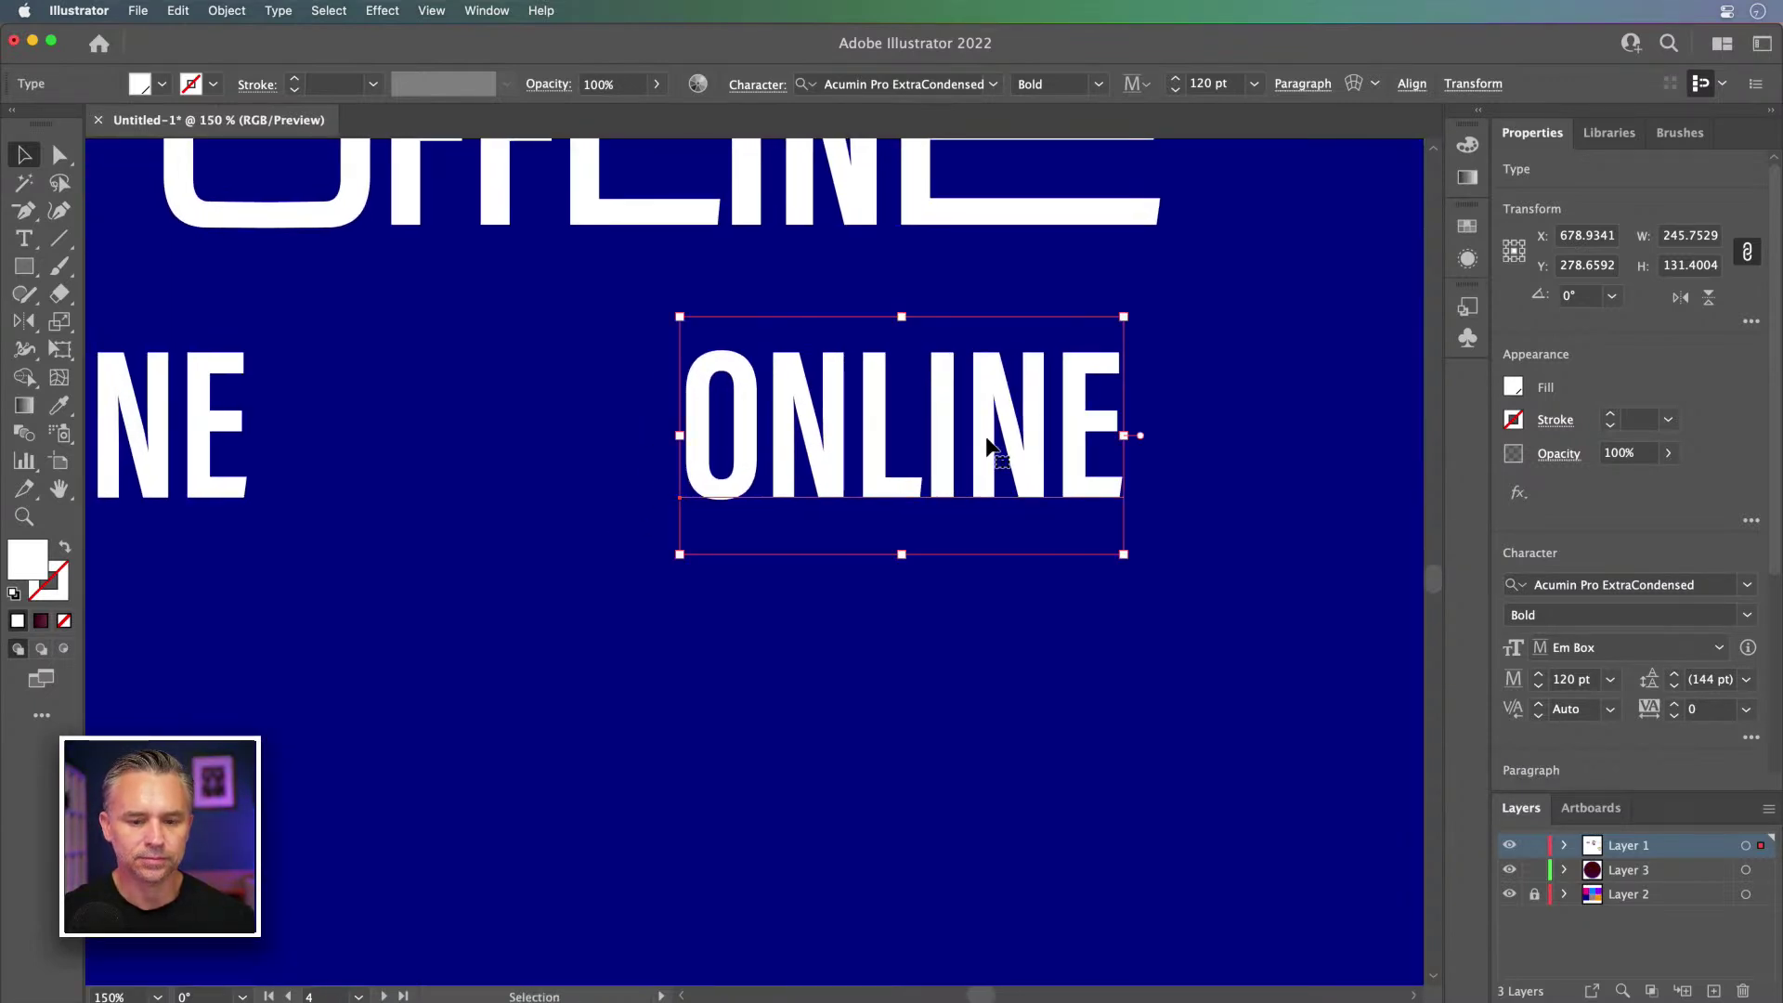
right_click(865, 397)
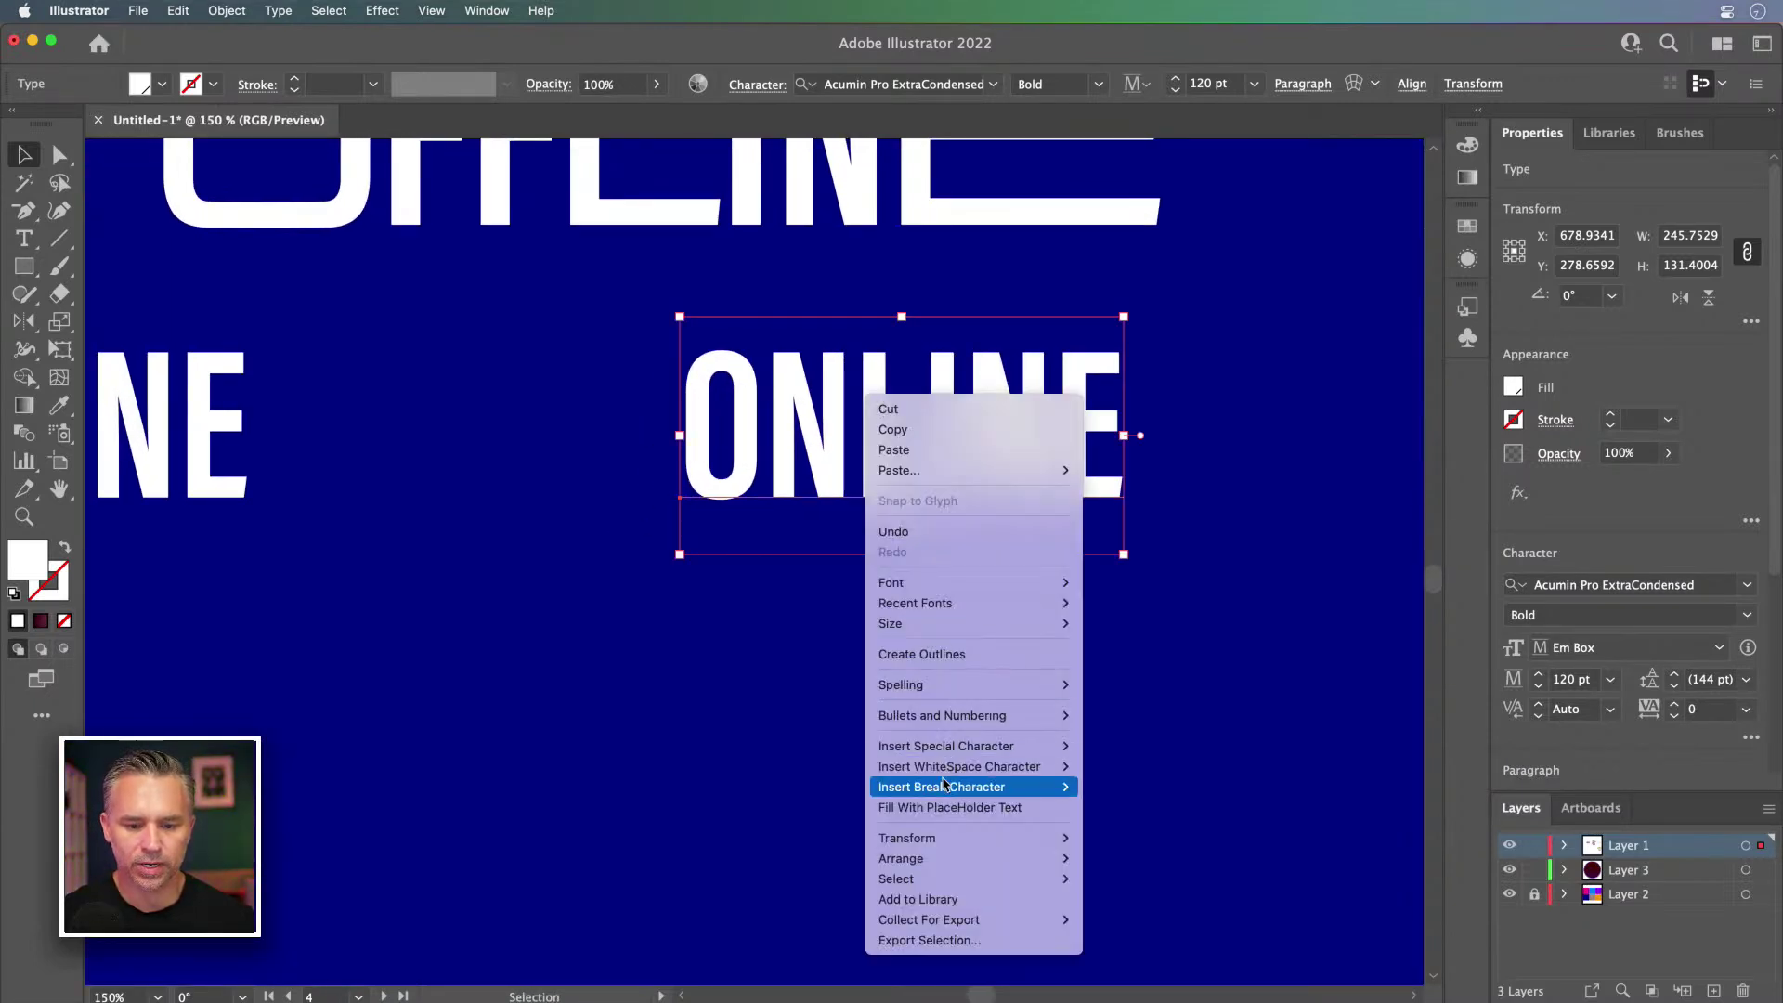
click(956, 653)
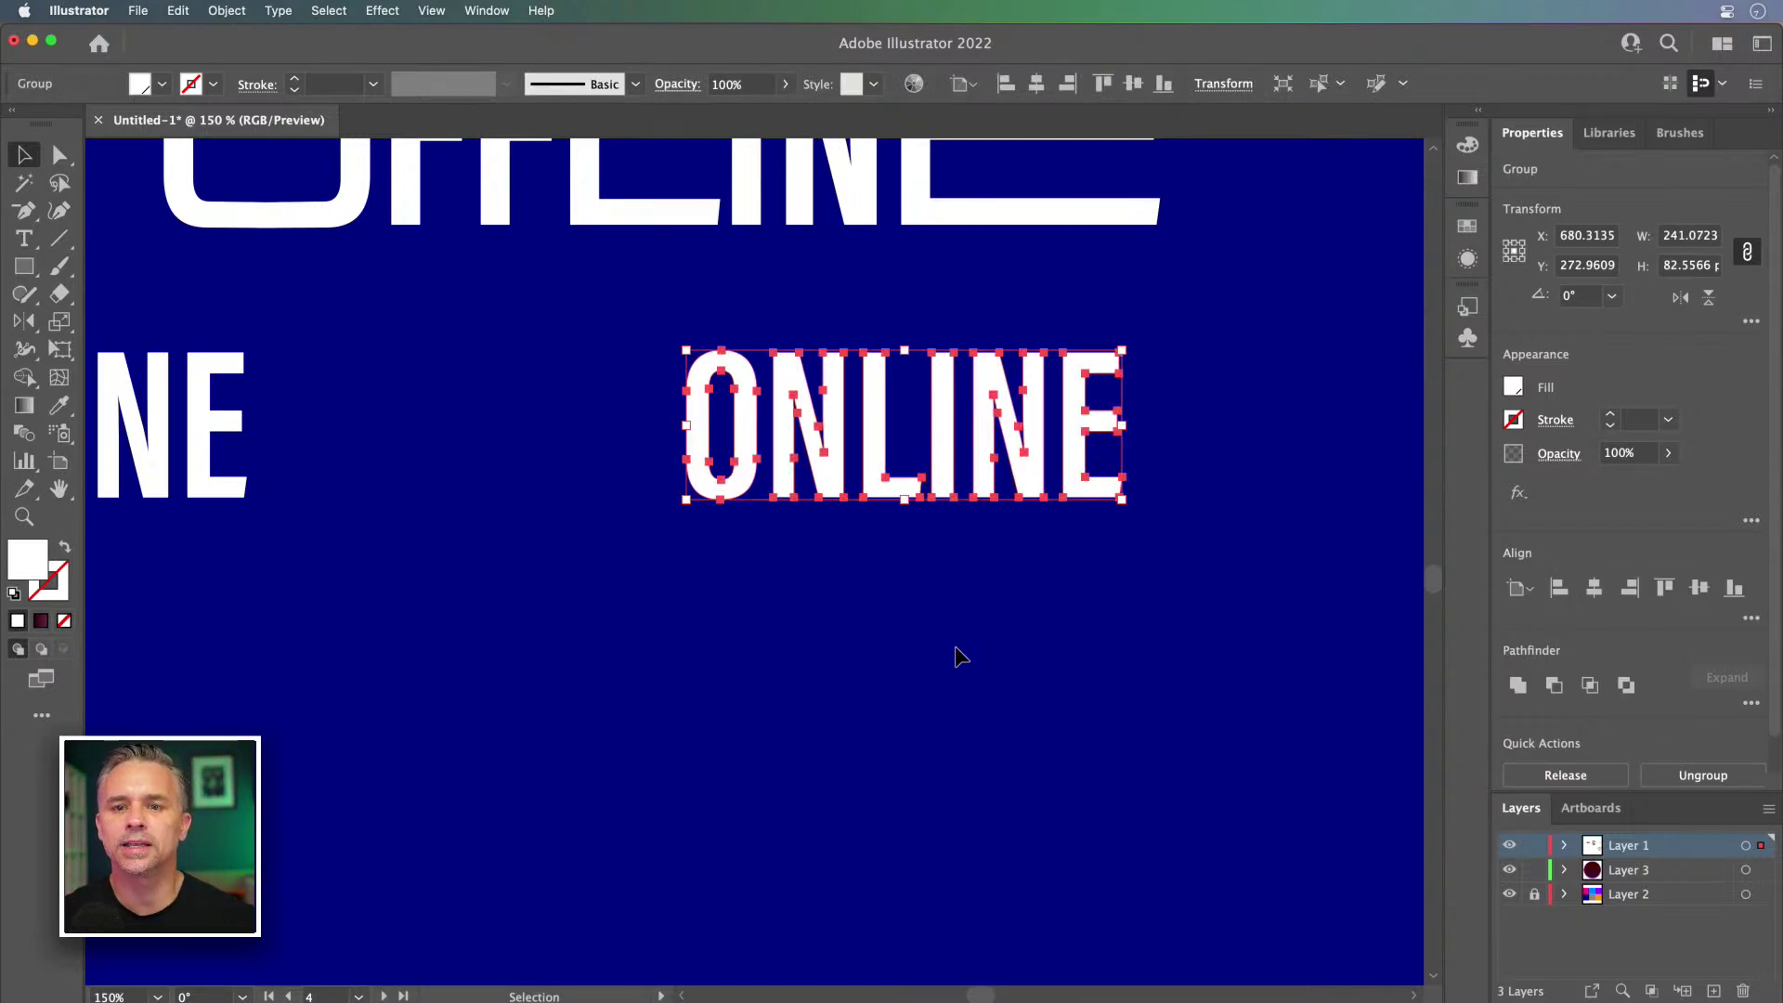
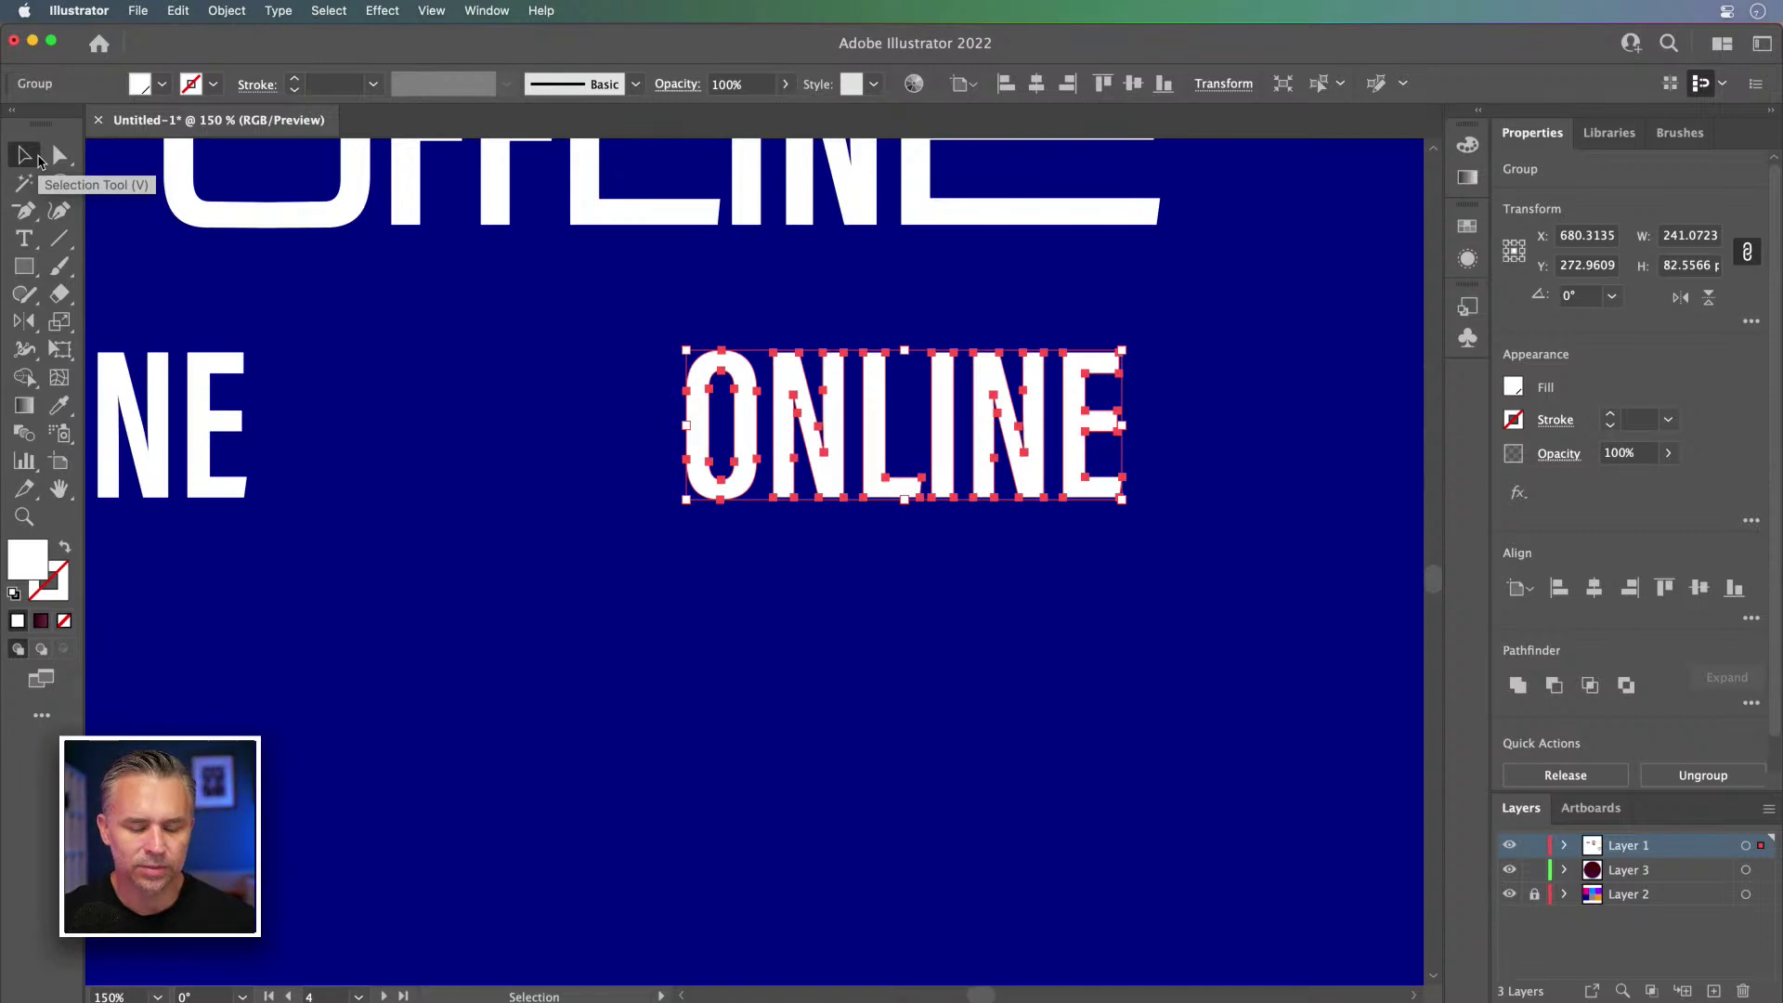
Step: Add another live text object reading ONLINE and align it directly beneath the outlined ONLINE
click(24, 239)
click(715, 601)
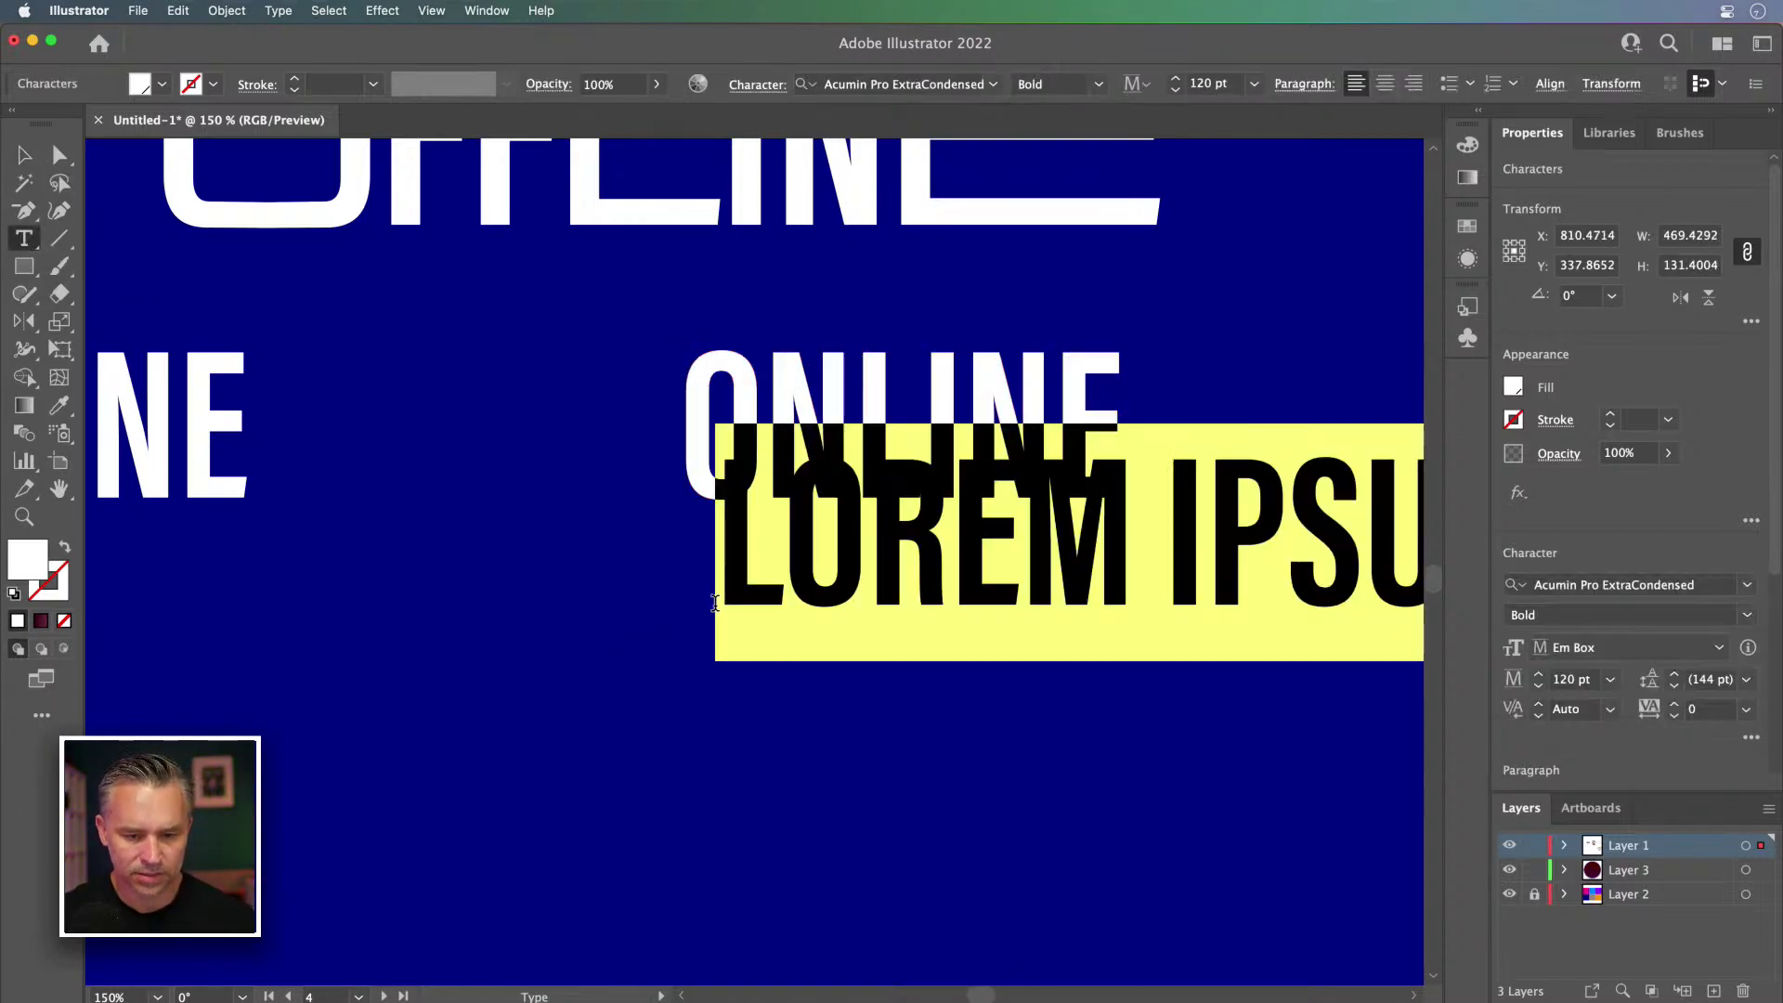
text(ONLINE)
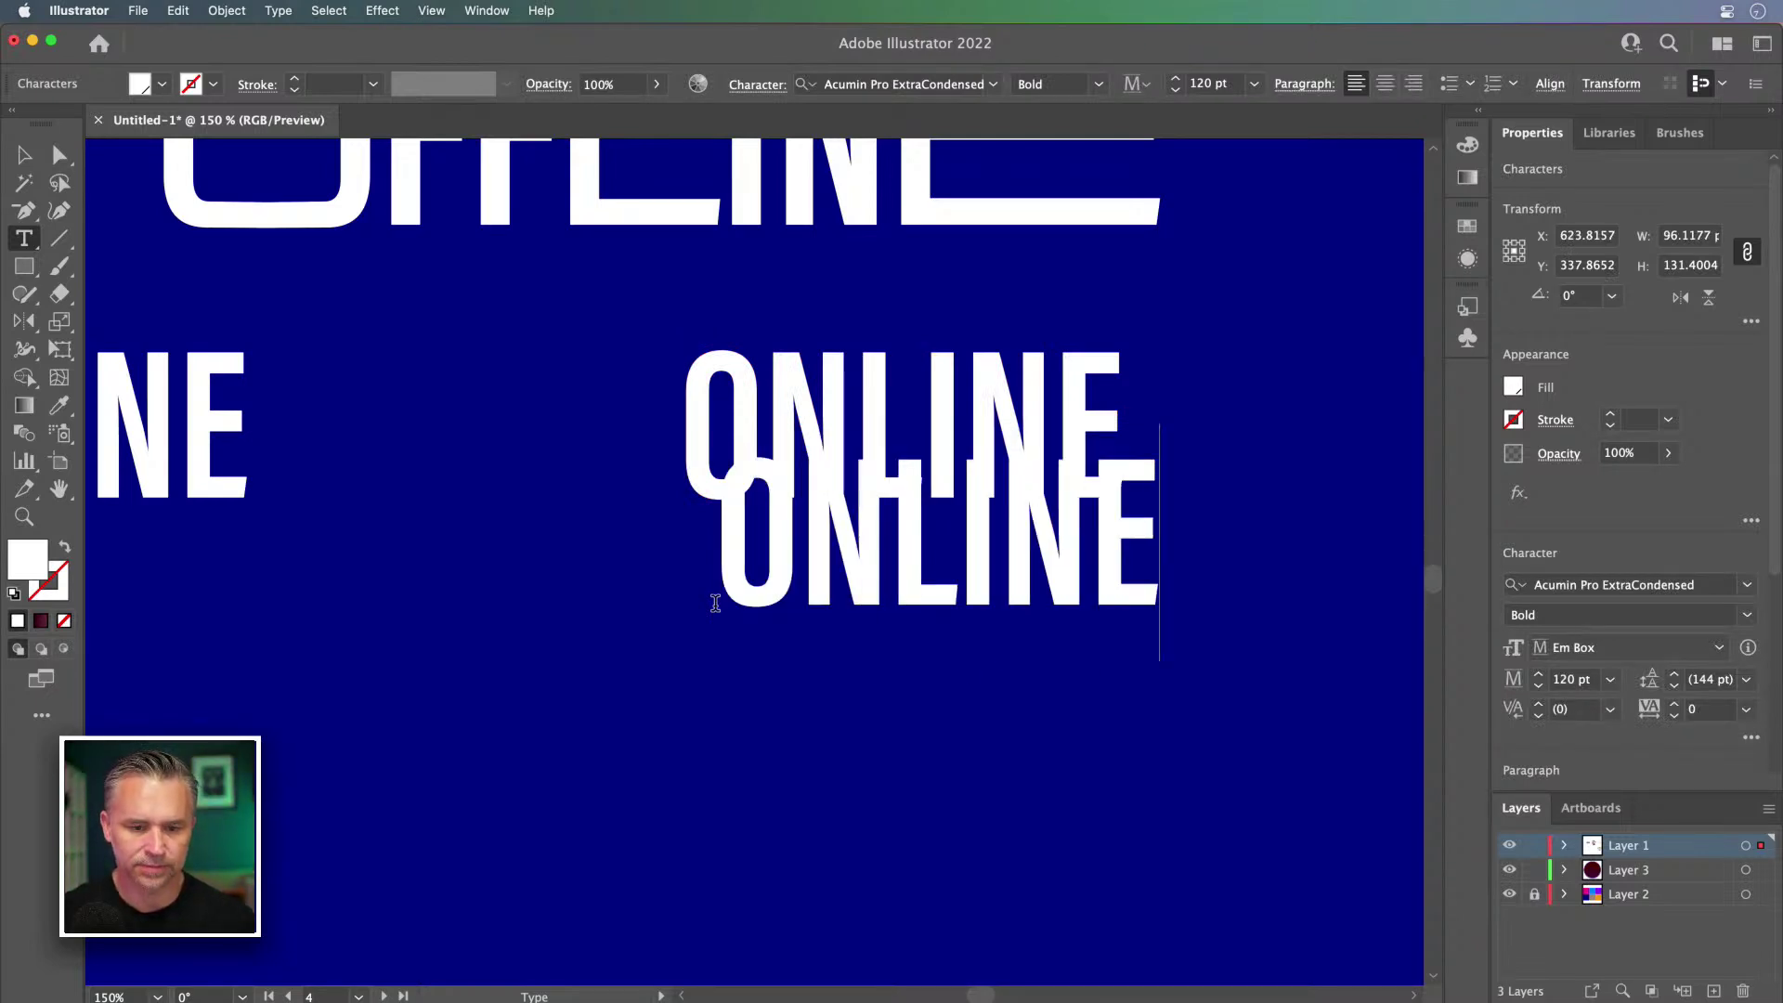
click(25, 155)
drag(806, 539, 785, 646)
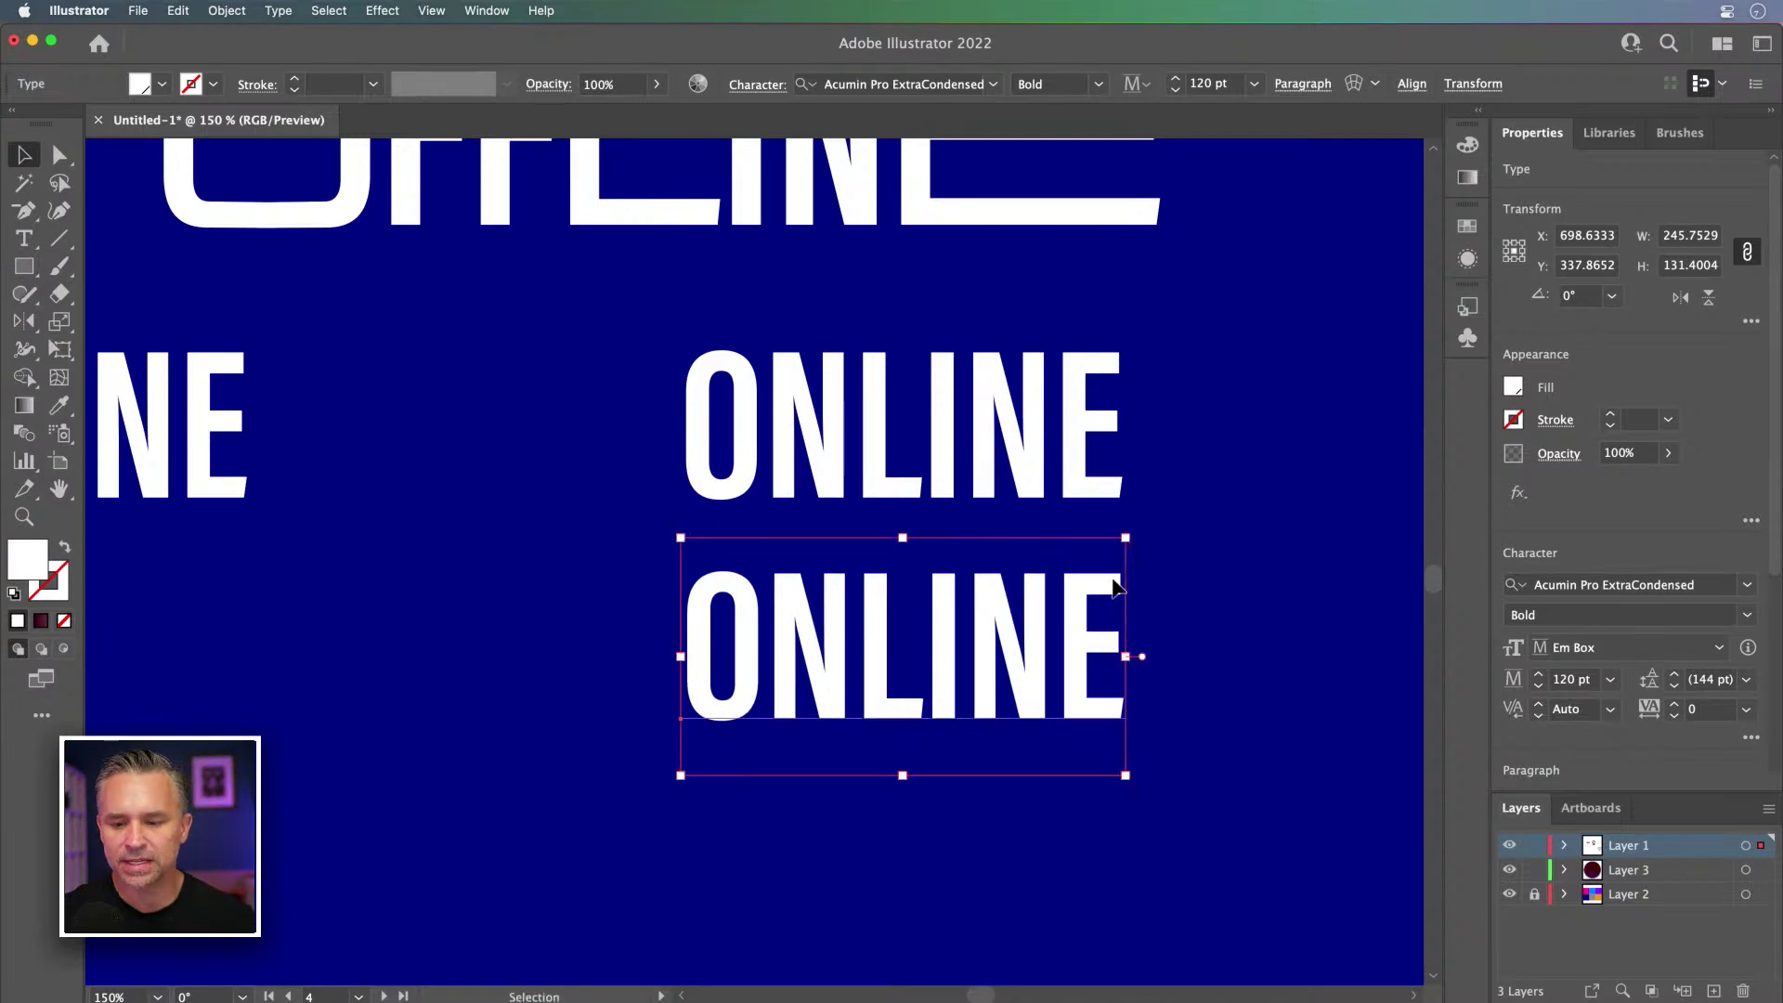
Step: Filter the font list to condensed-width Sans Serif fonts and change the lower live ONLINE text to Acumin Pro ExtraCondensed Light
click(1750, 587)
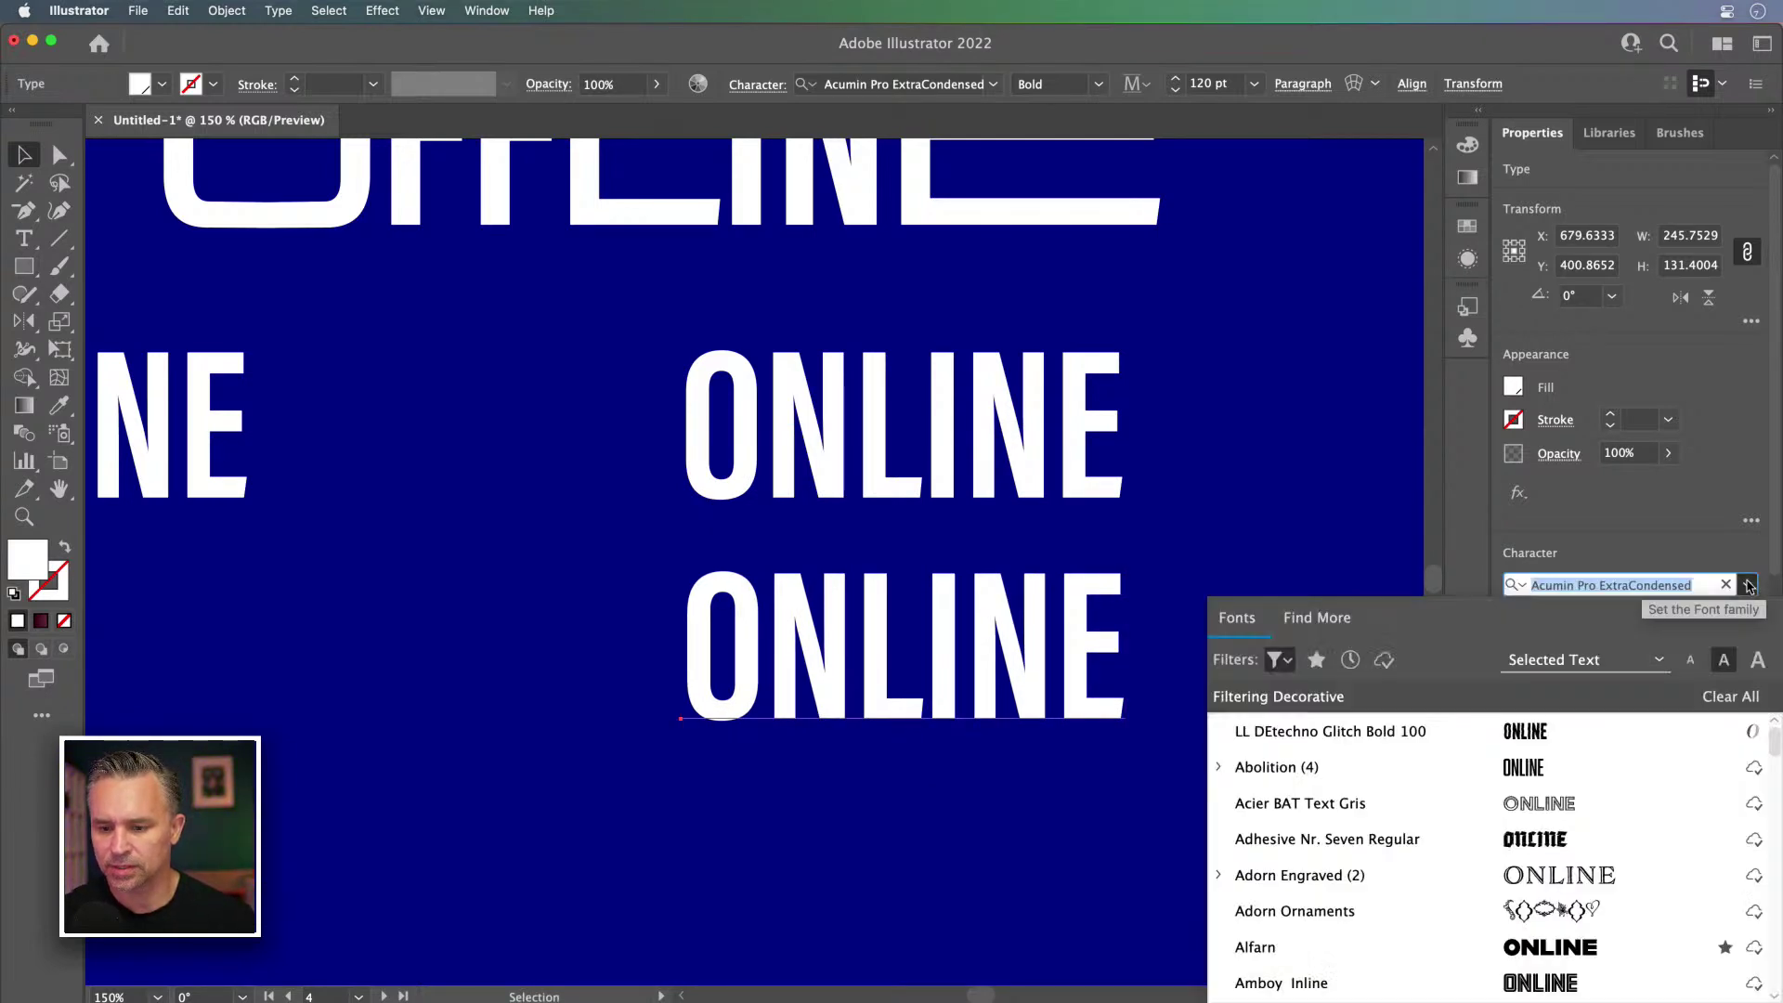
click(1271, 663)
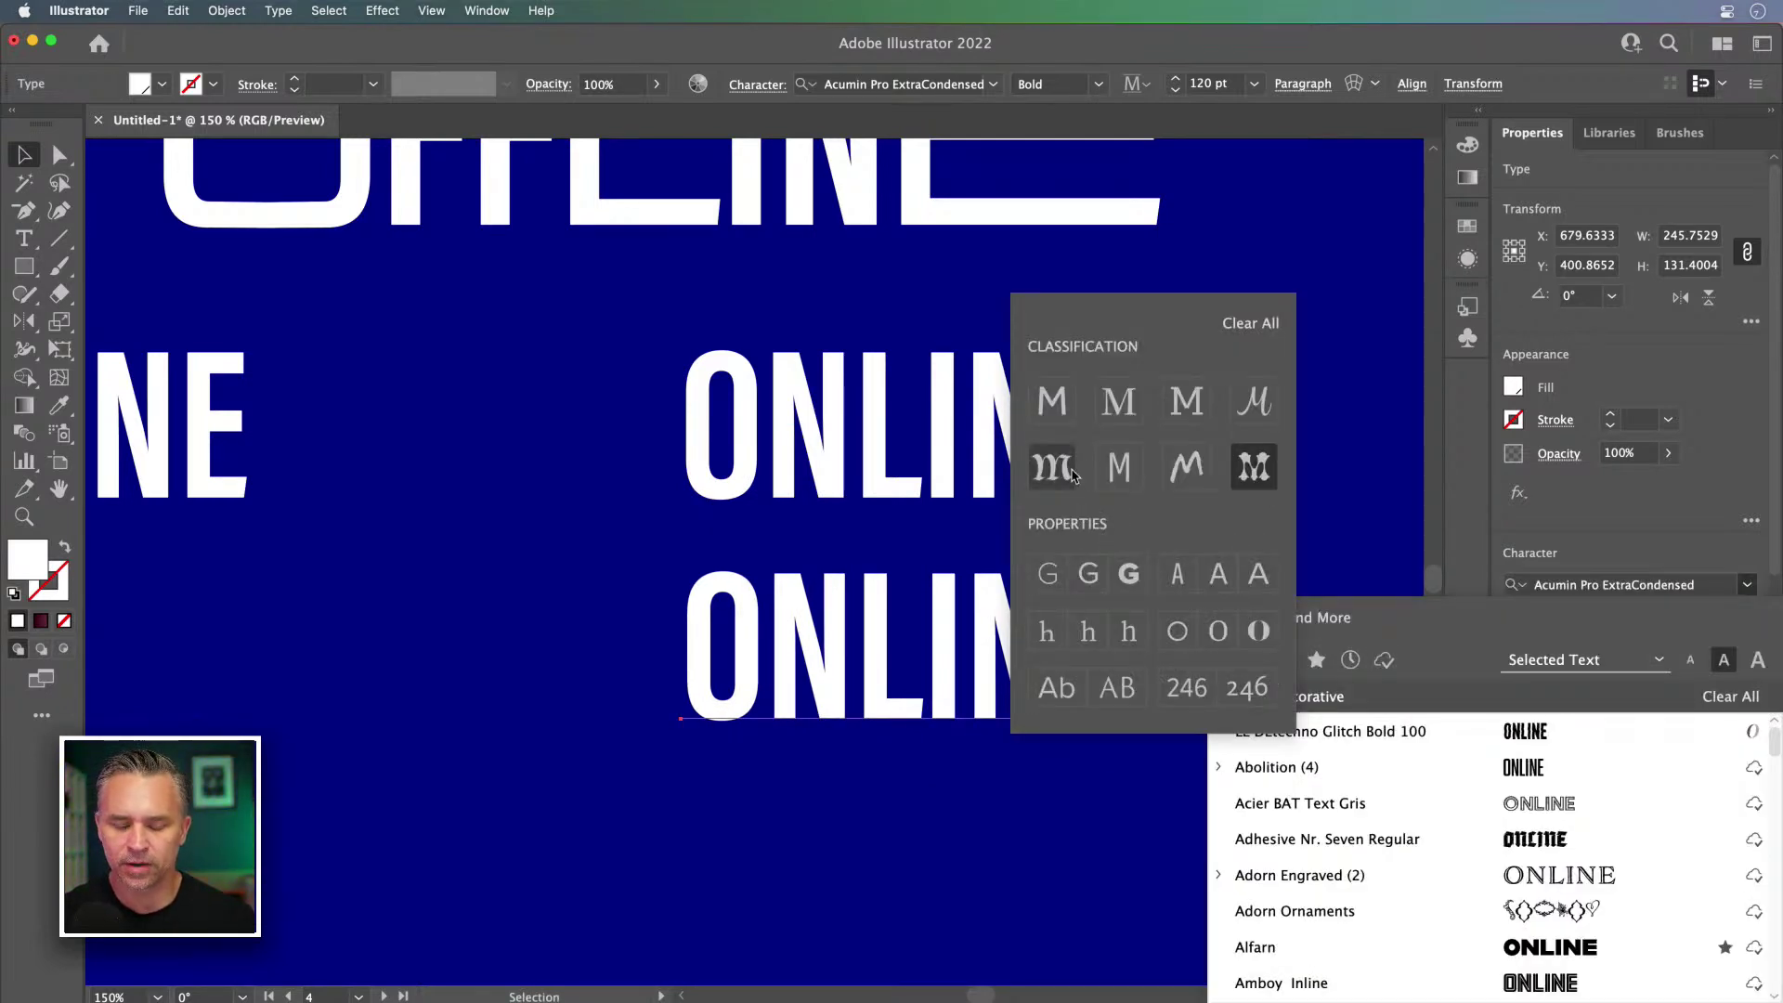
click(1066, 401)
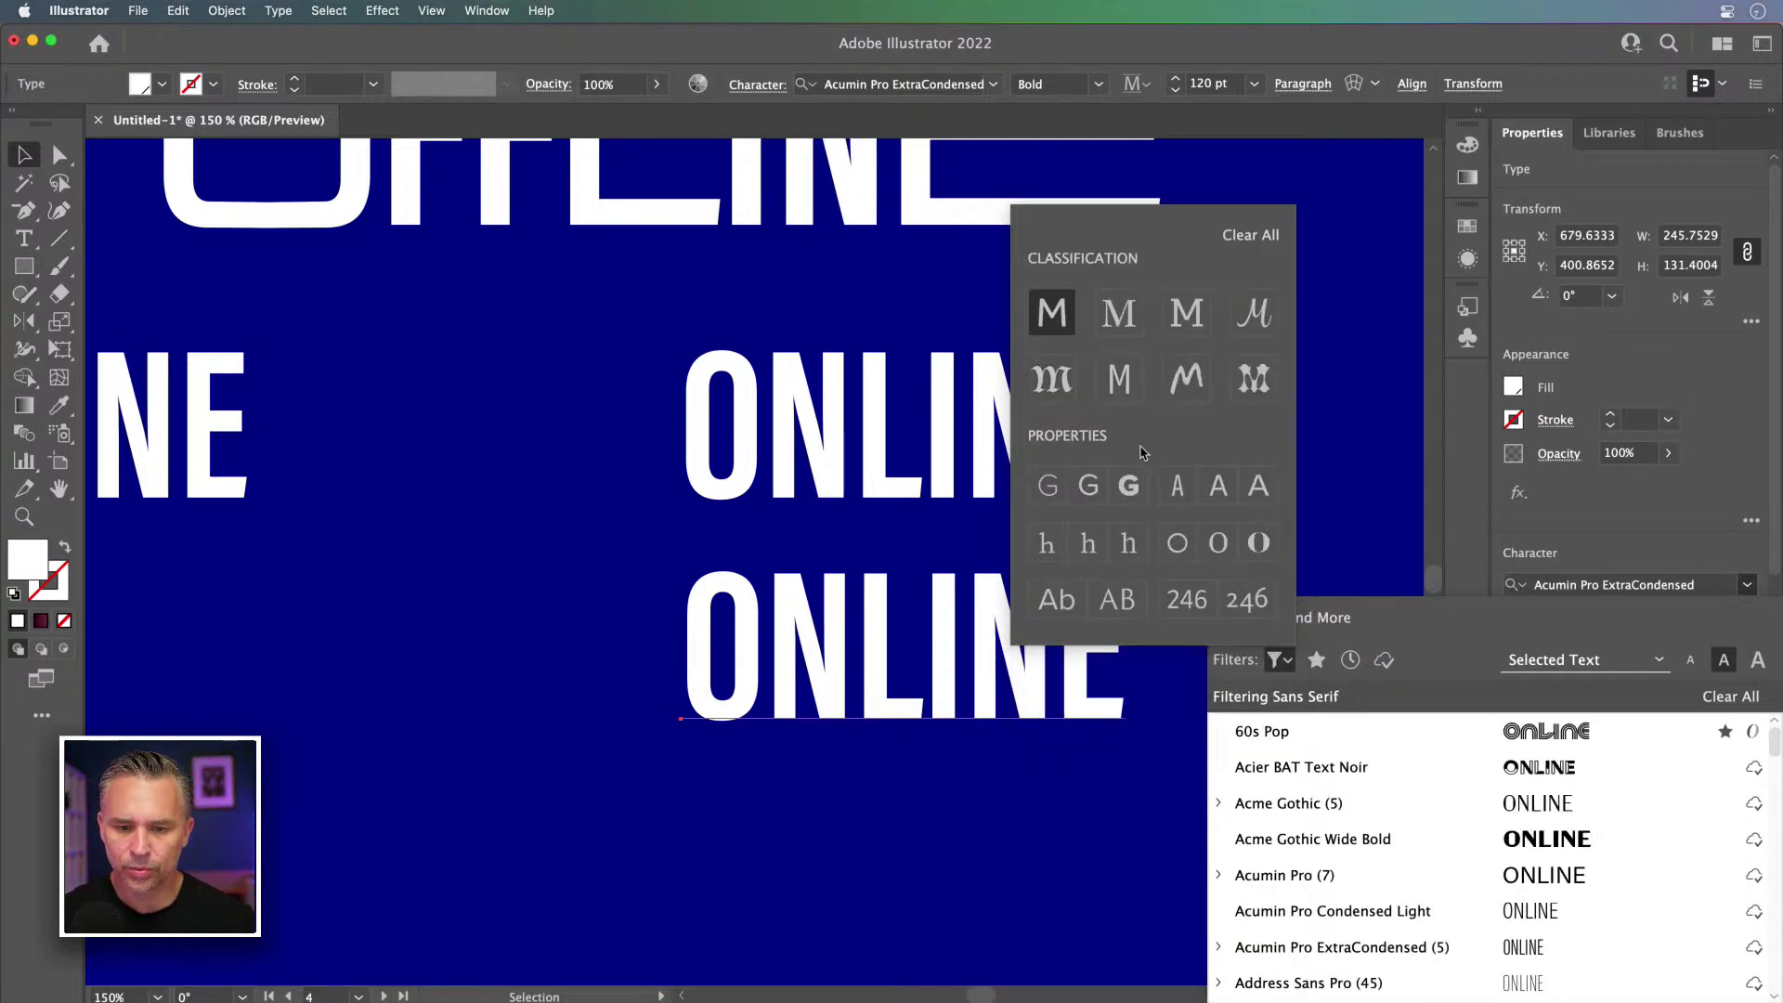
click(1176, 489)
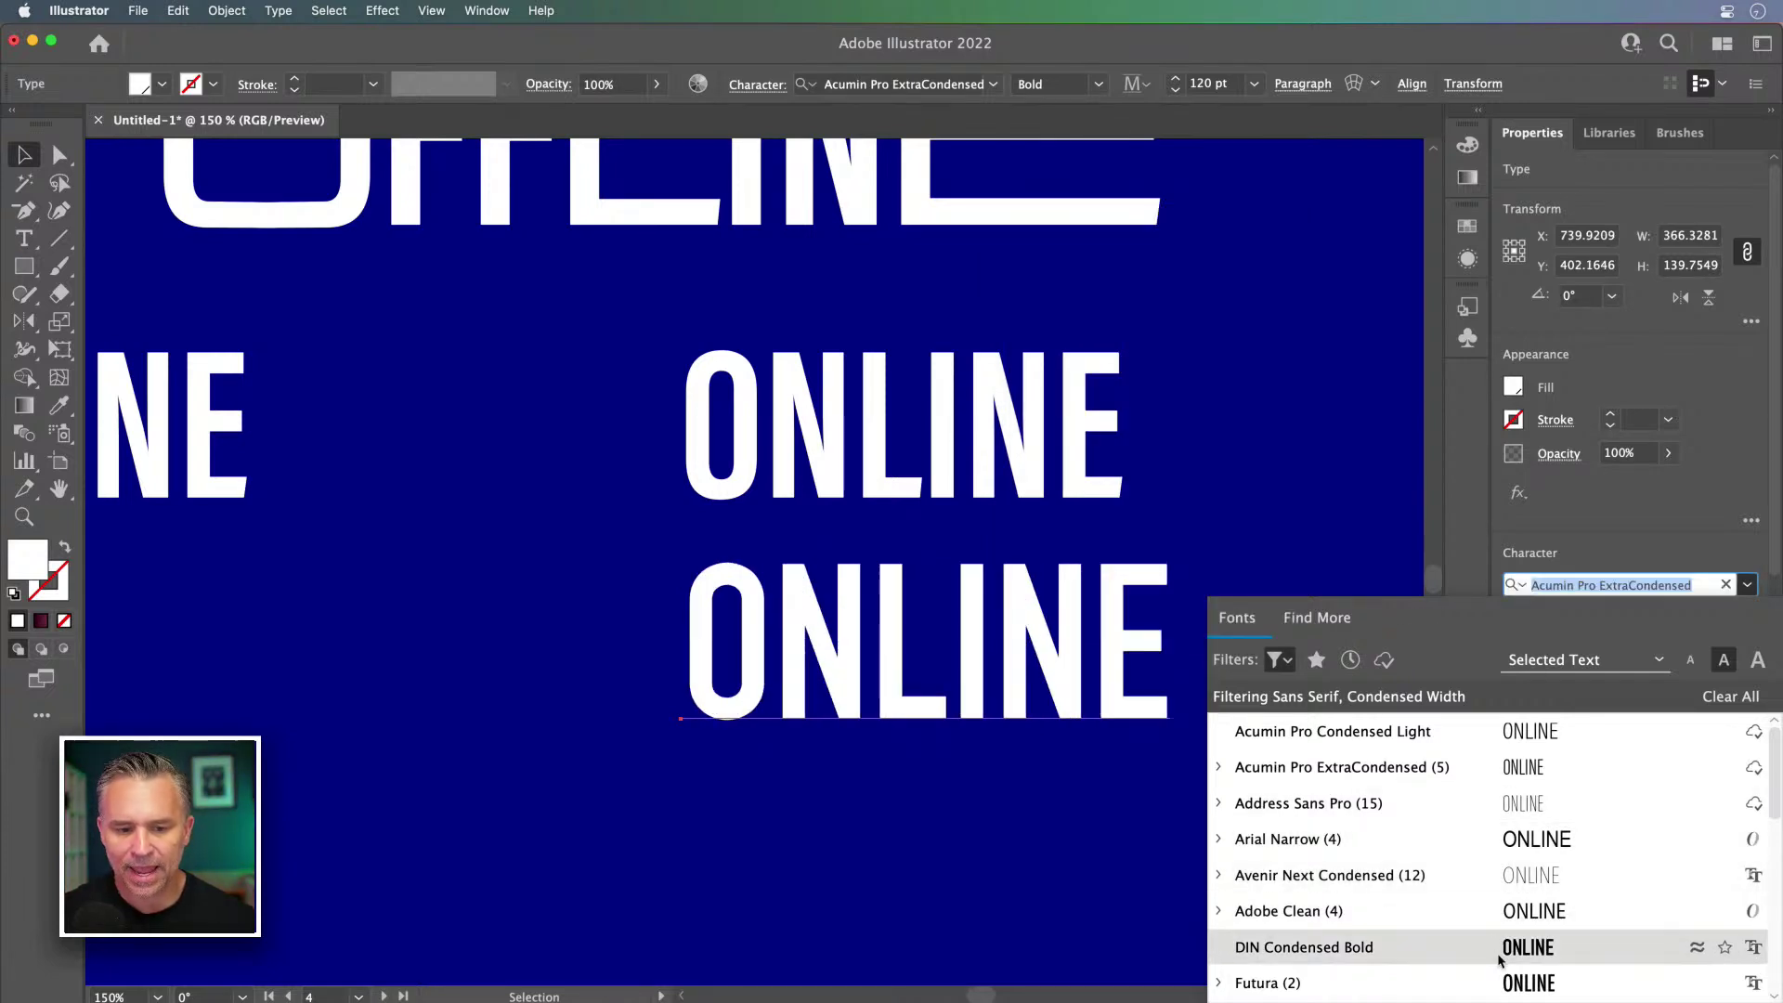
scroll(1491, 939, down, 10)
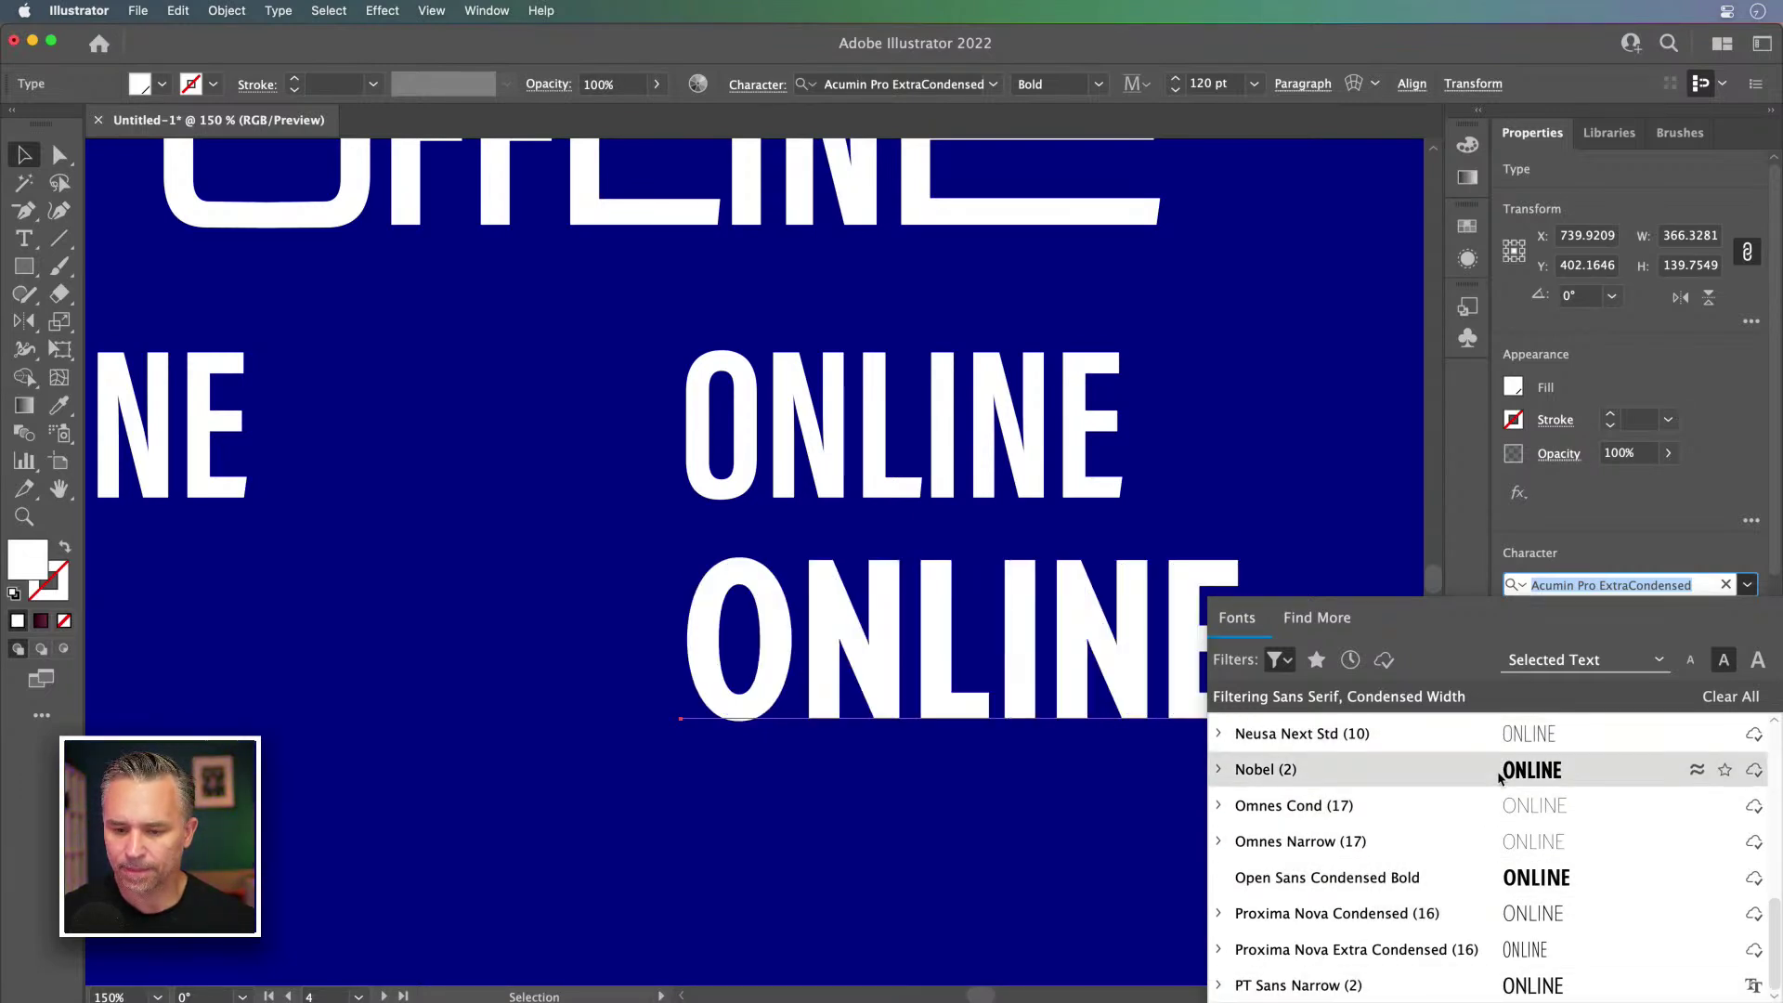
scroll(1501, 778, up, 10)
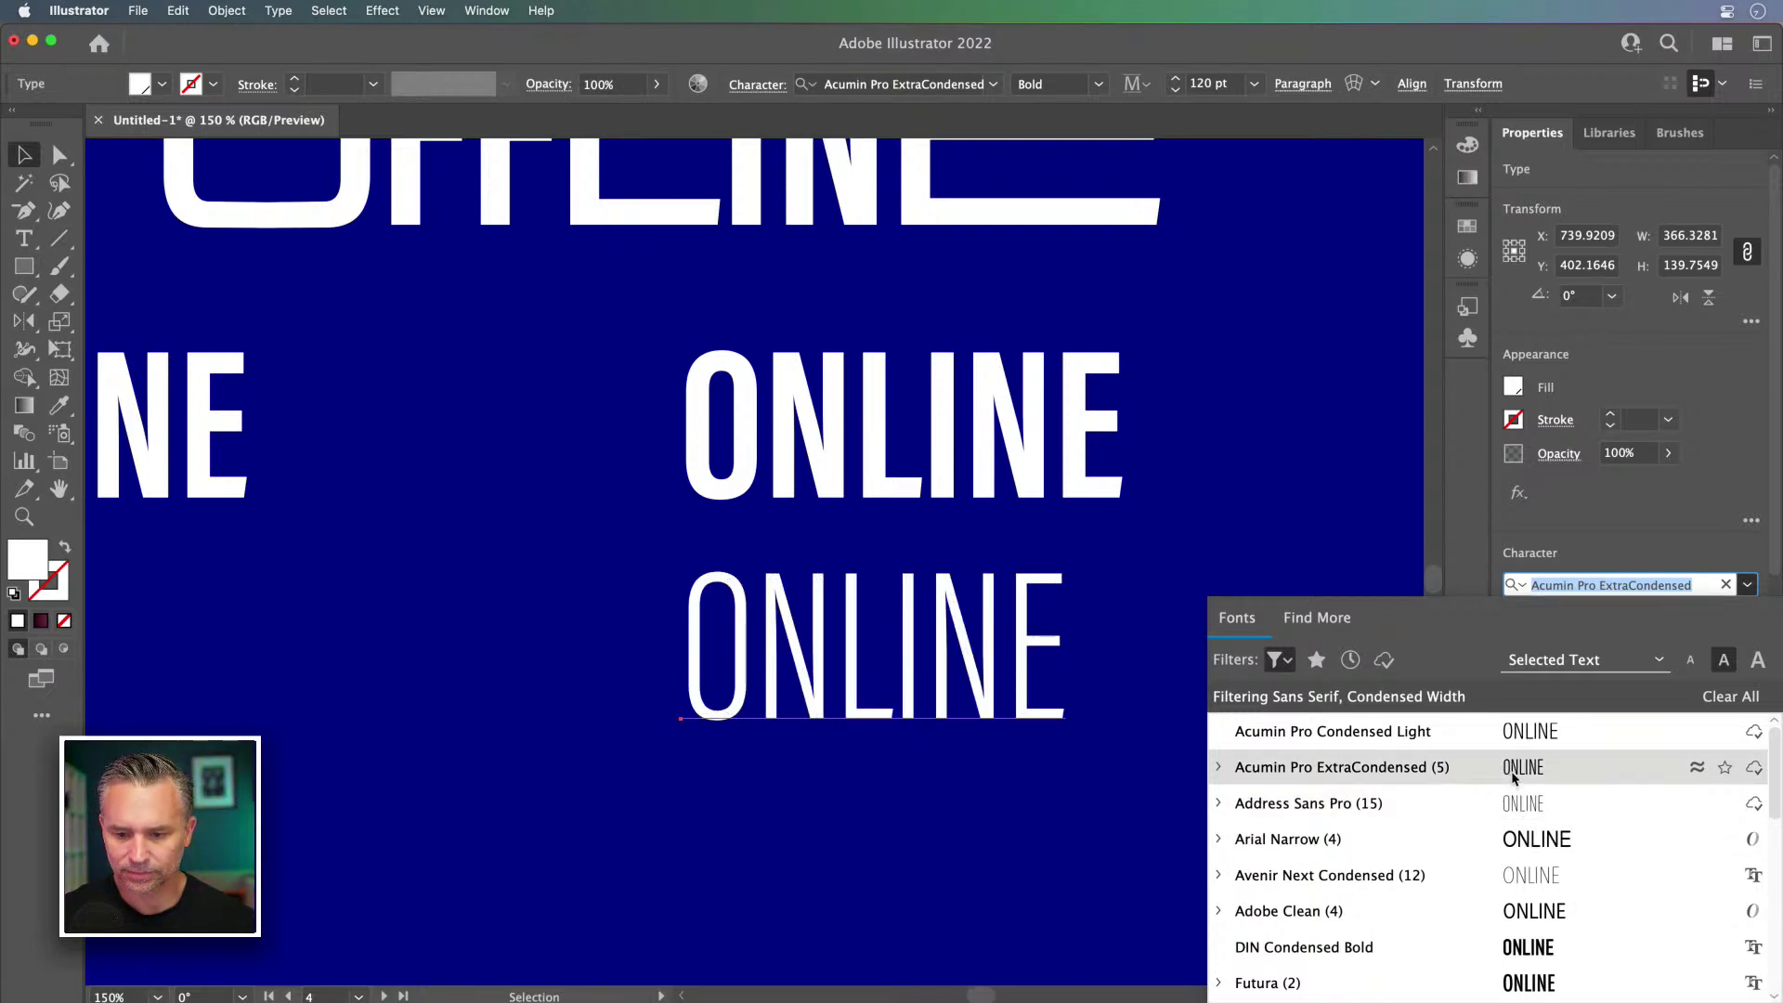
click(1512, 778)
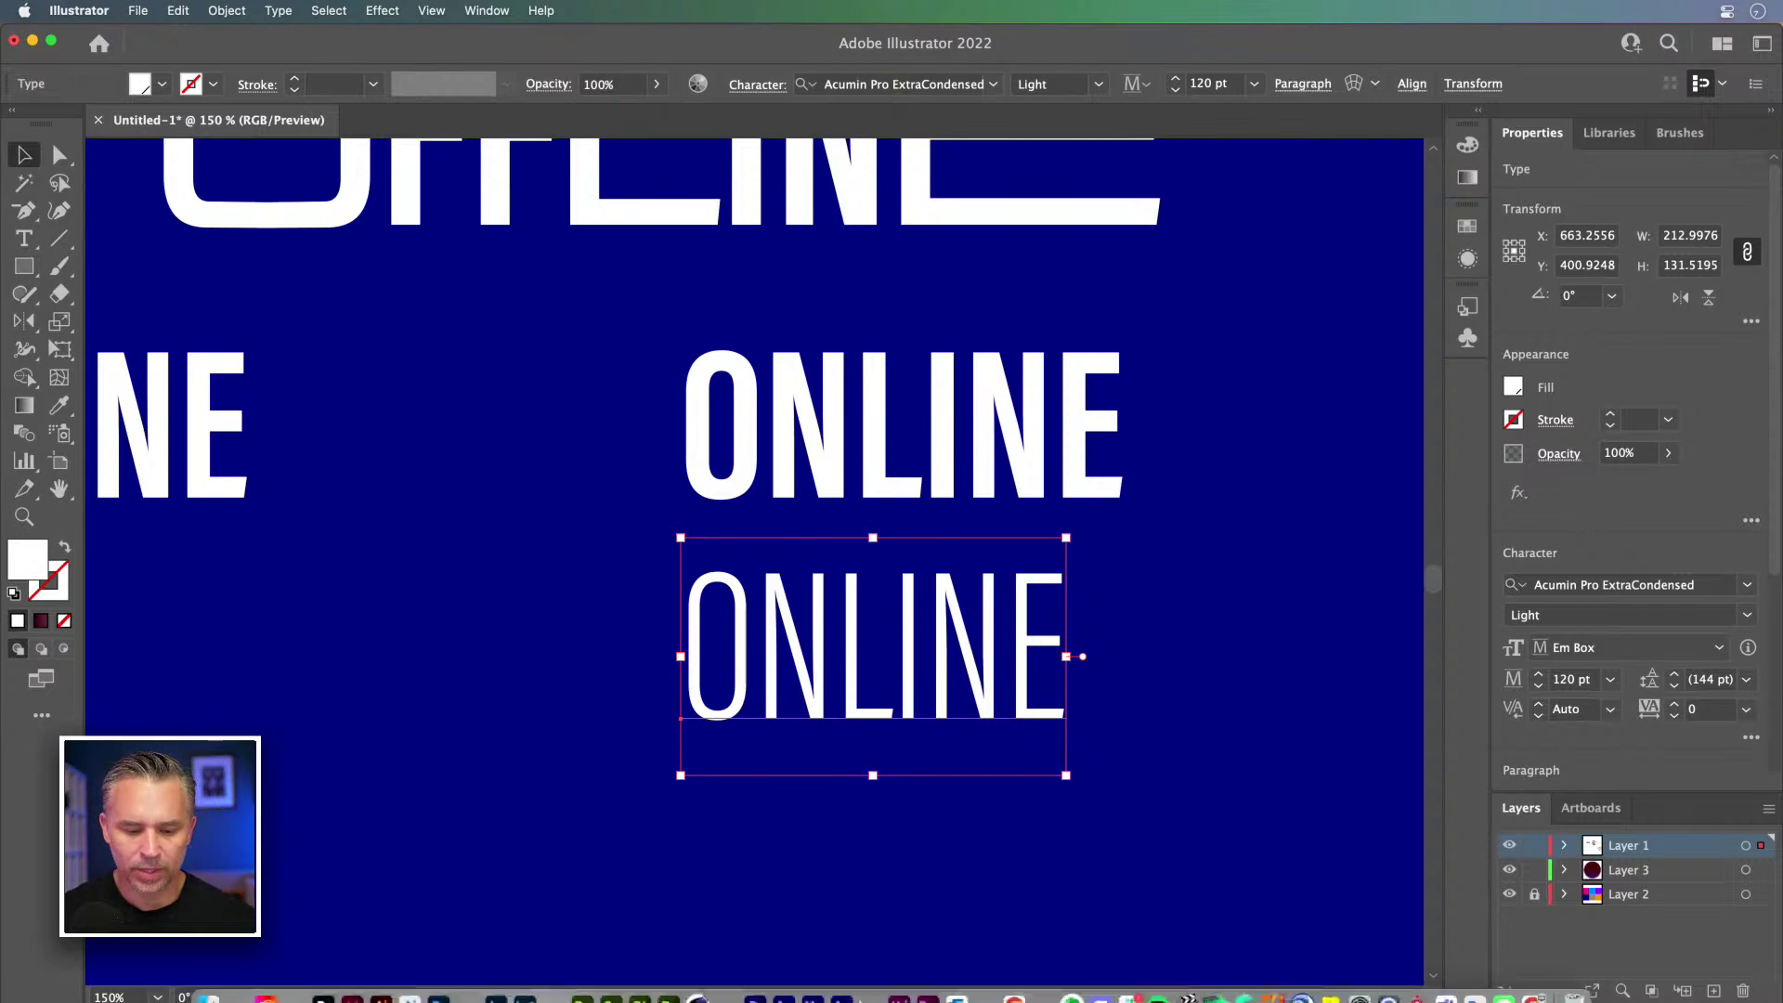
Step: Switch to Chrome and load fonts.adobe.com in place of the Vecteezy page
click(1012, 986)
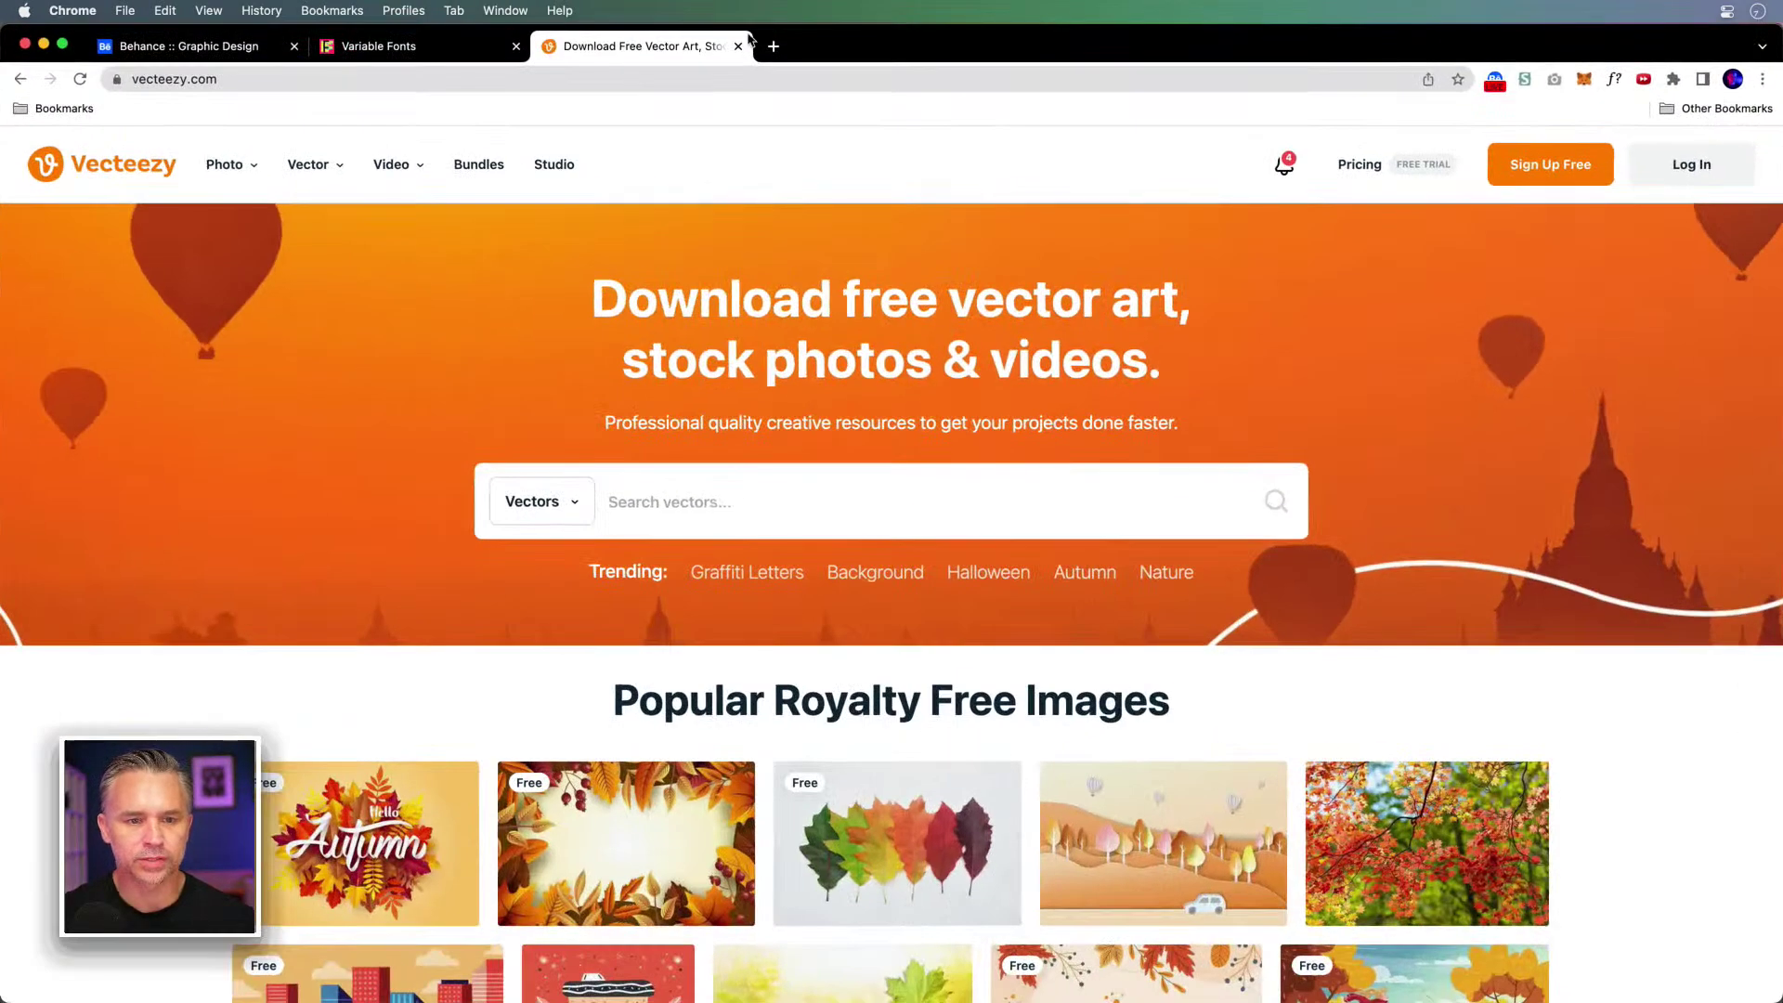
click(685, 75)
text(font)
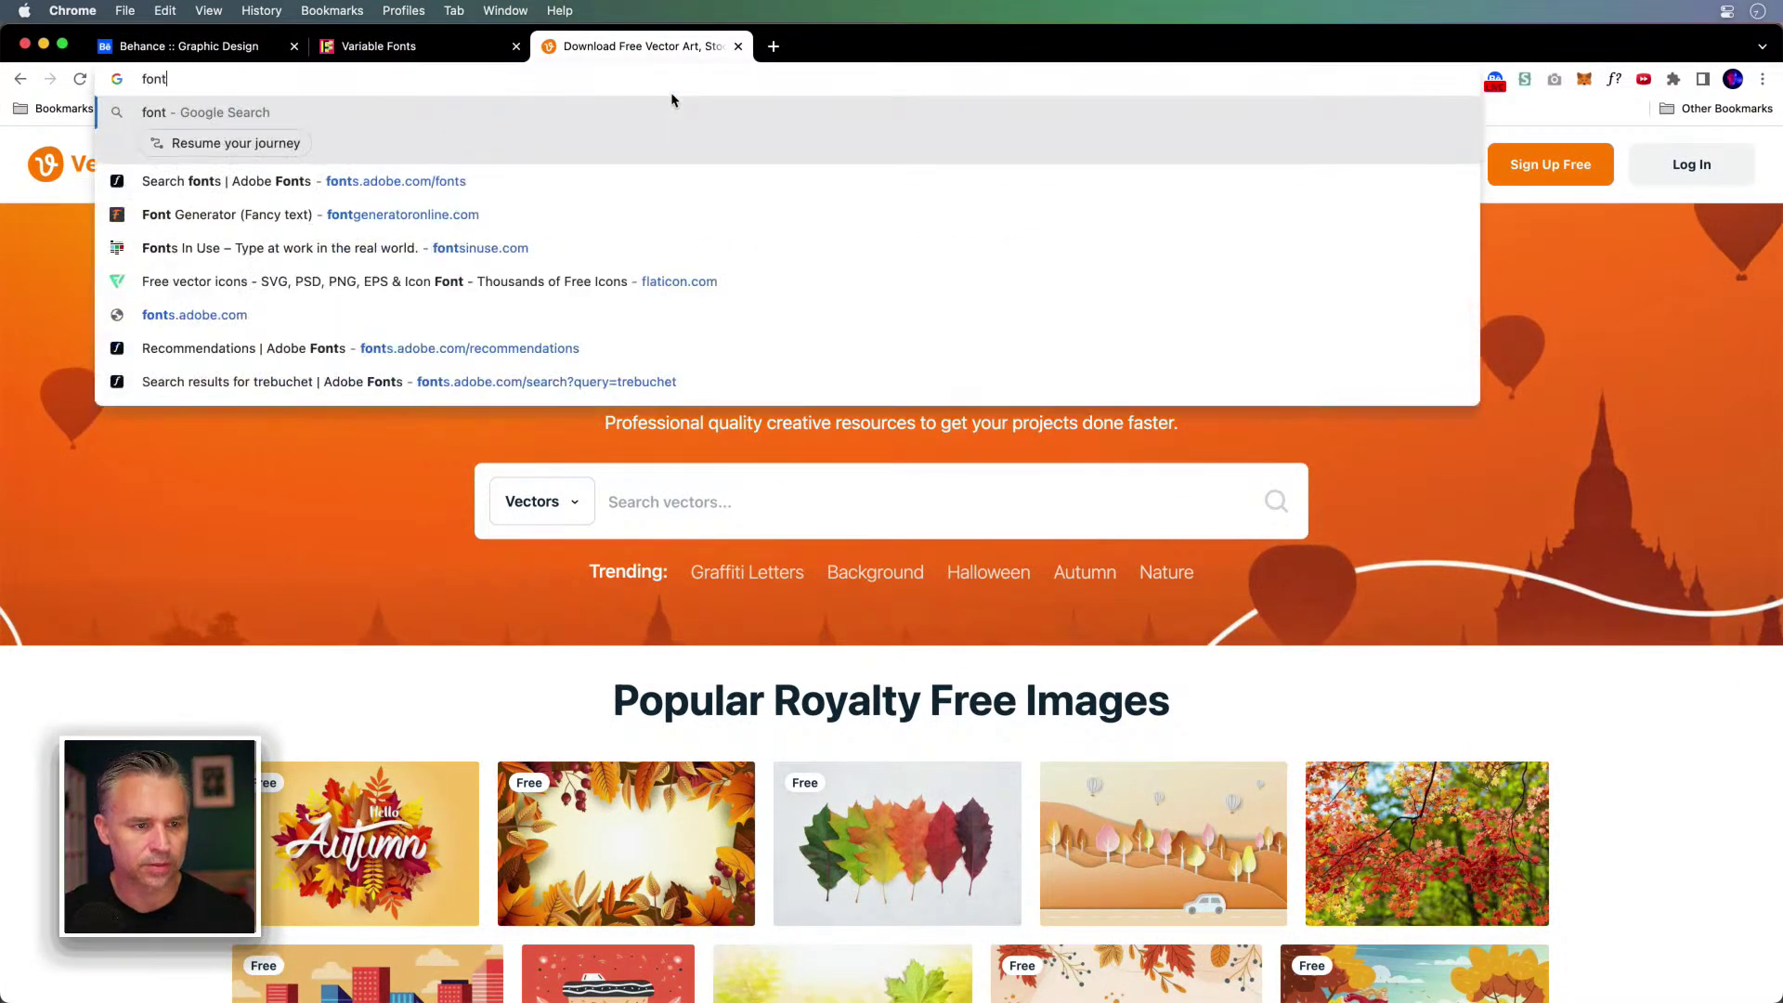
text(s.adob)
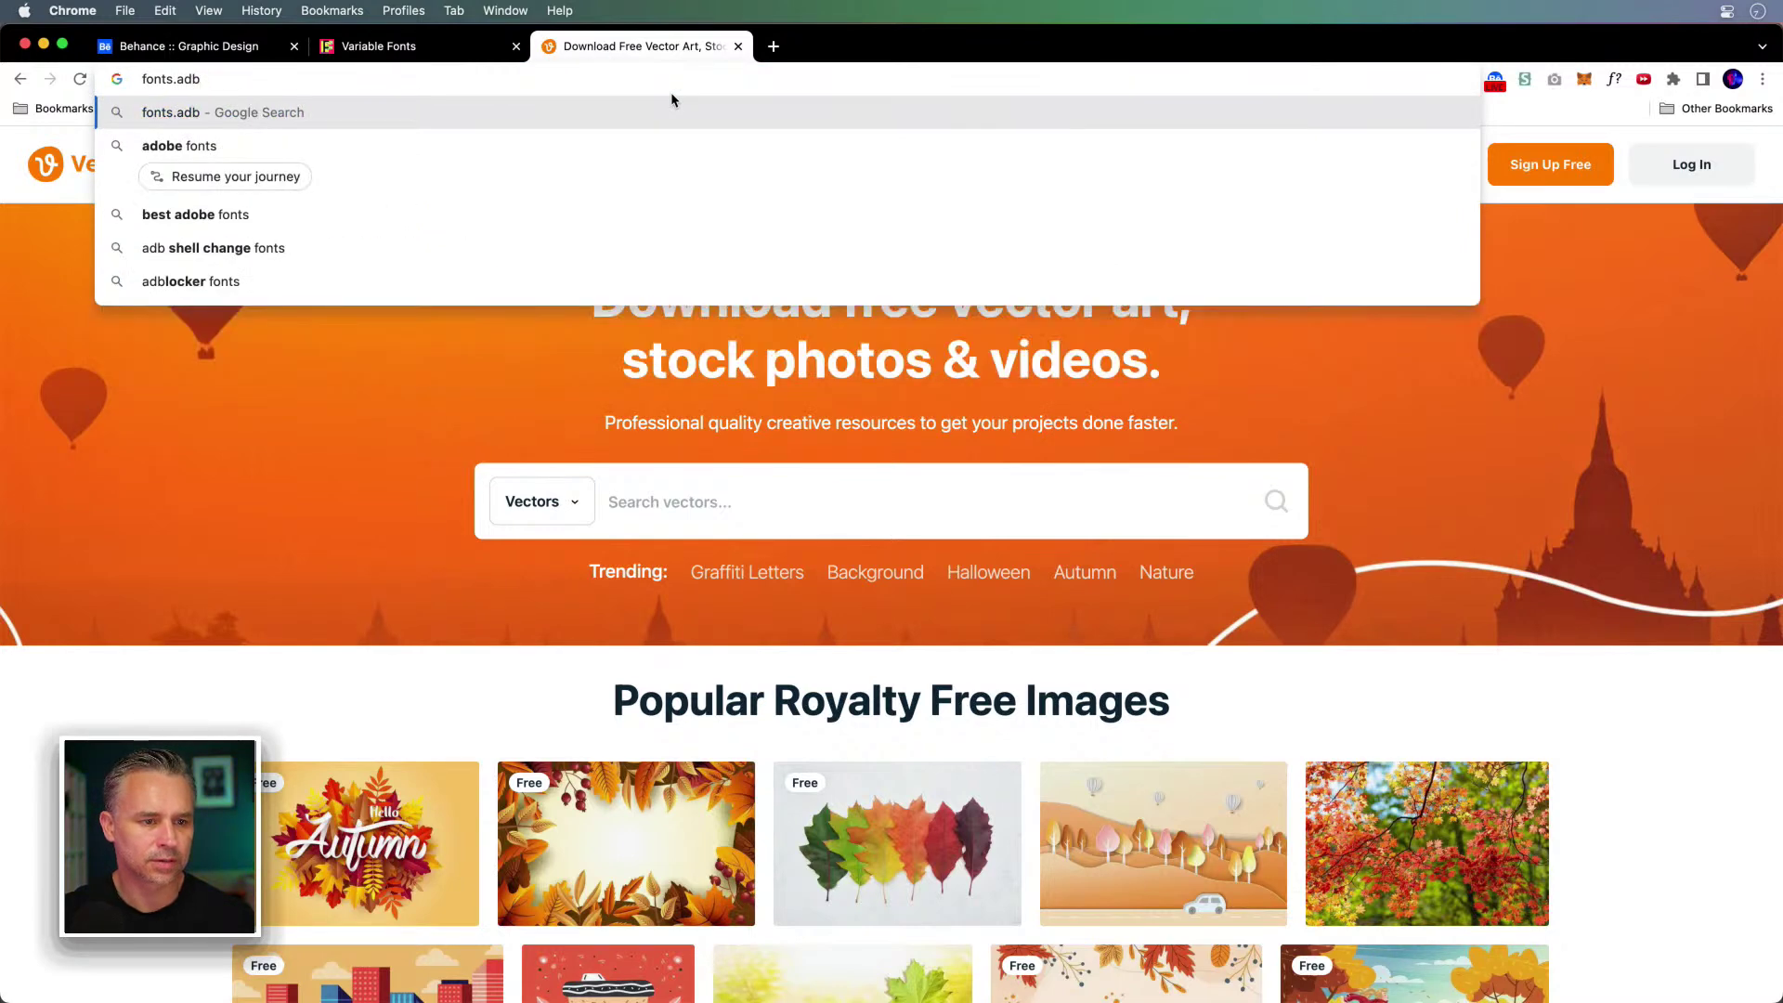
text(e)
key(Return)
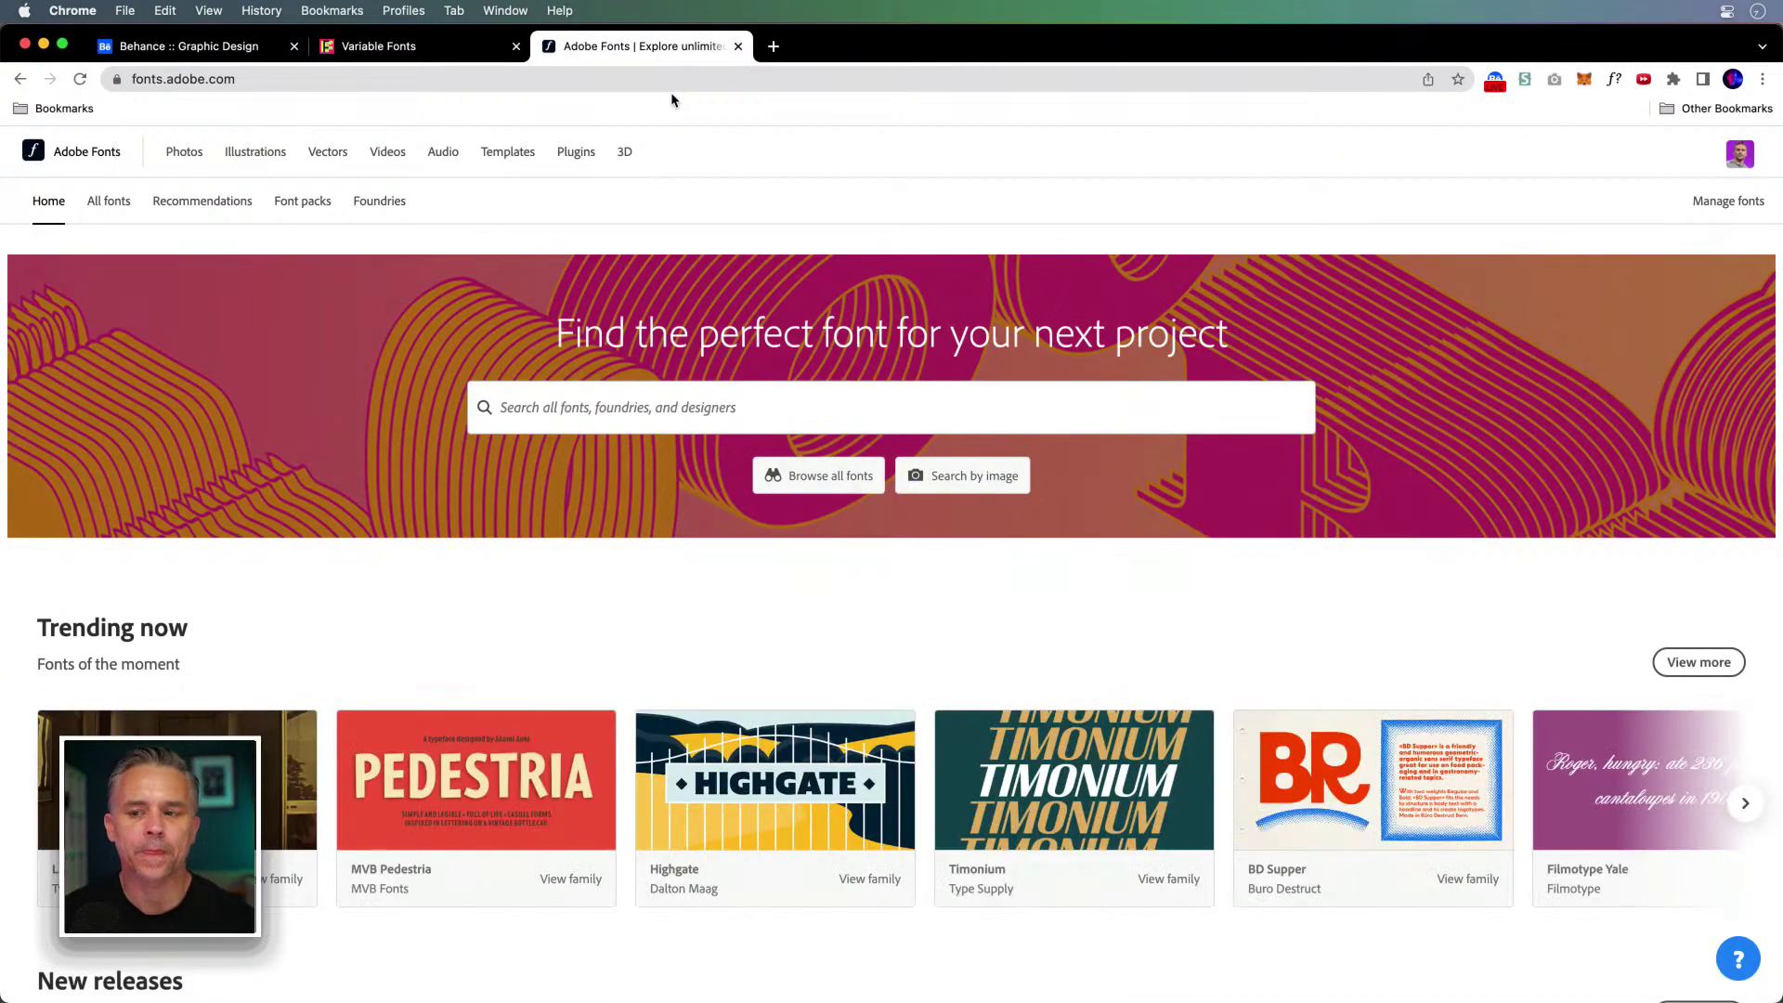
Step: Open the catalogue of all fonts and expand the tag filters to show every available tag
click(103, 205)
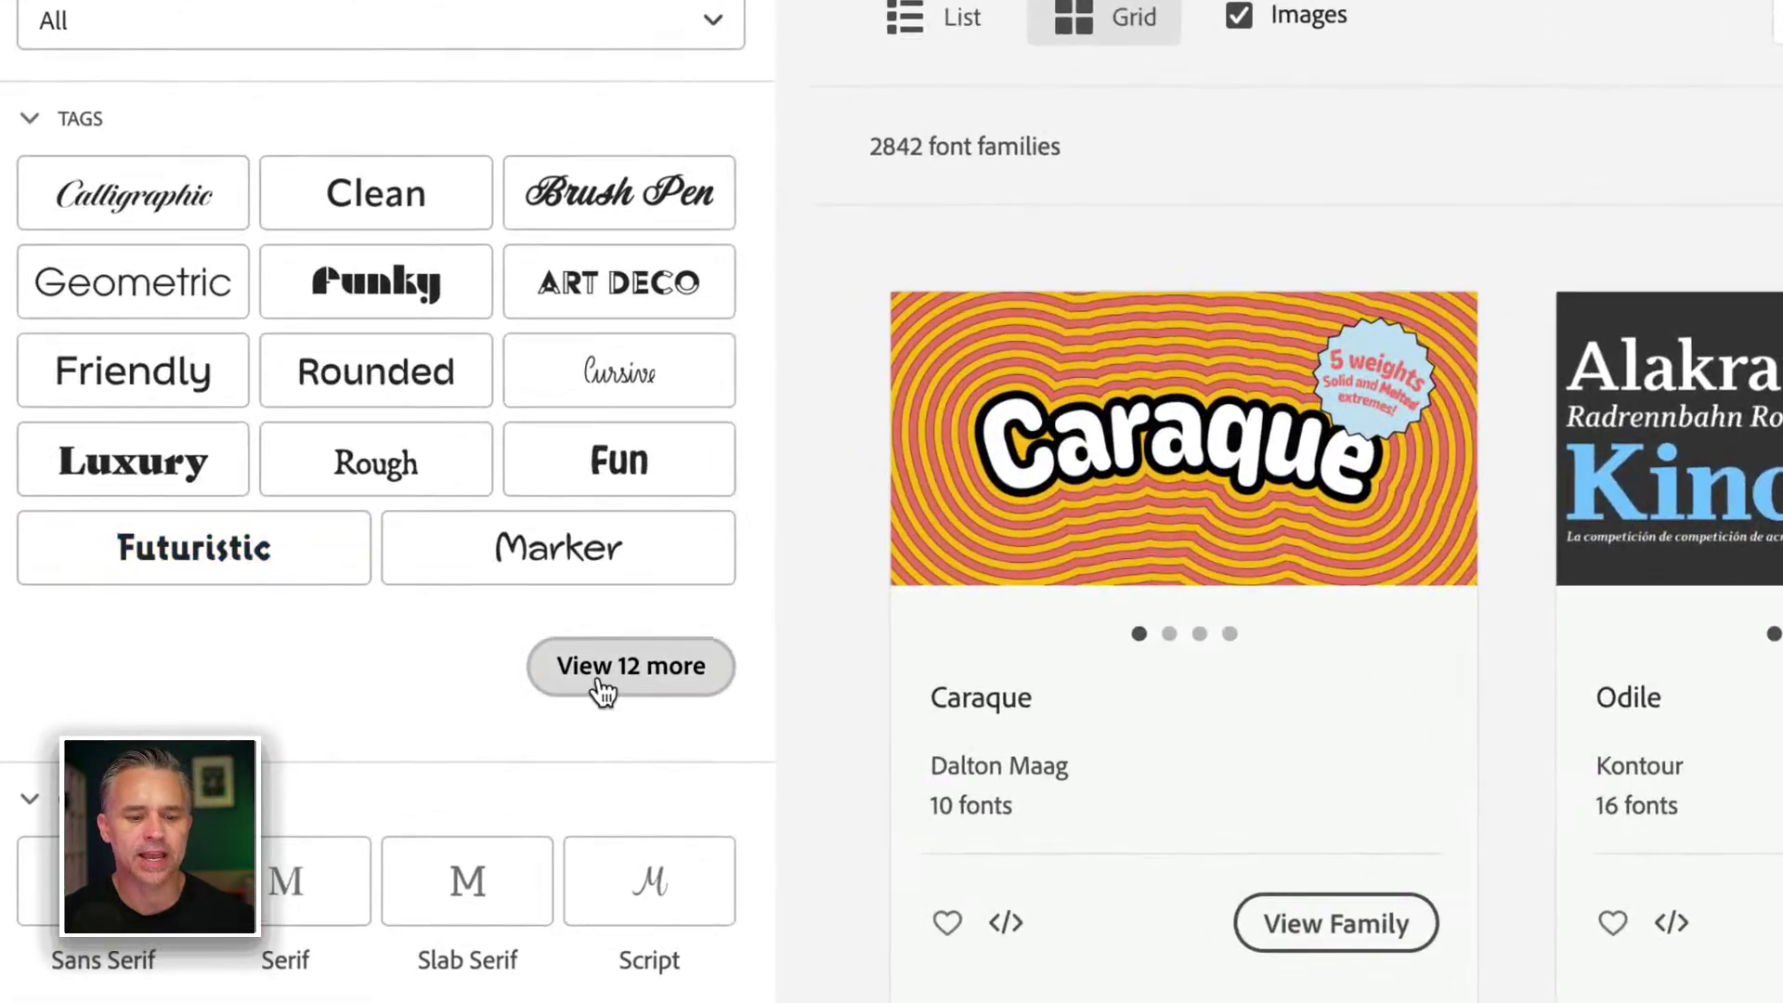
click(602, 691)
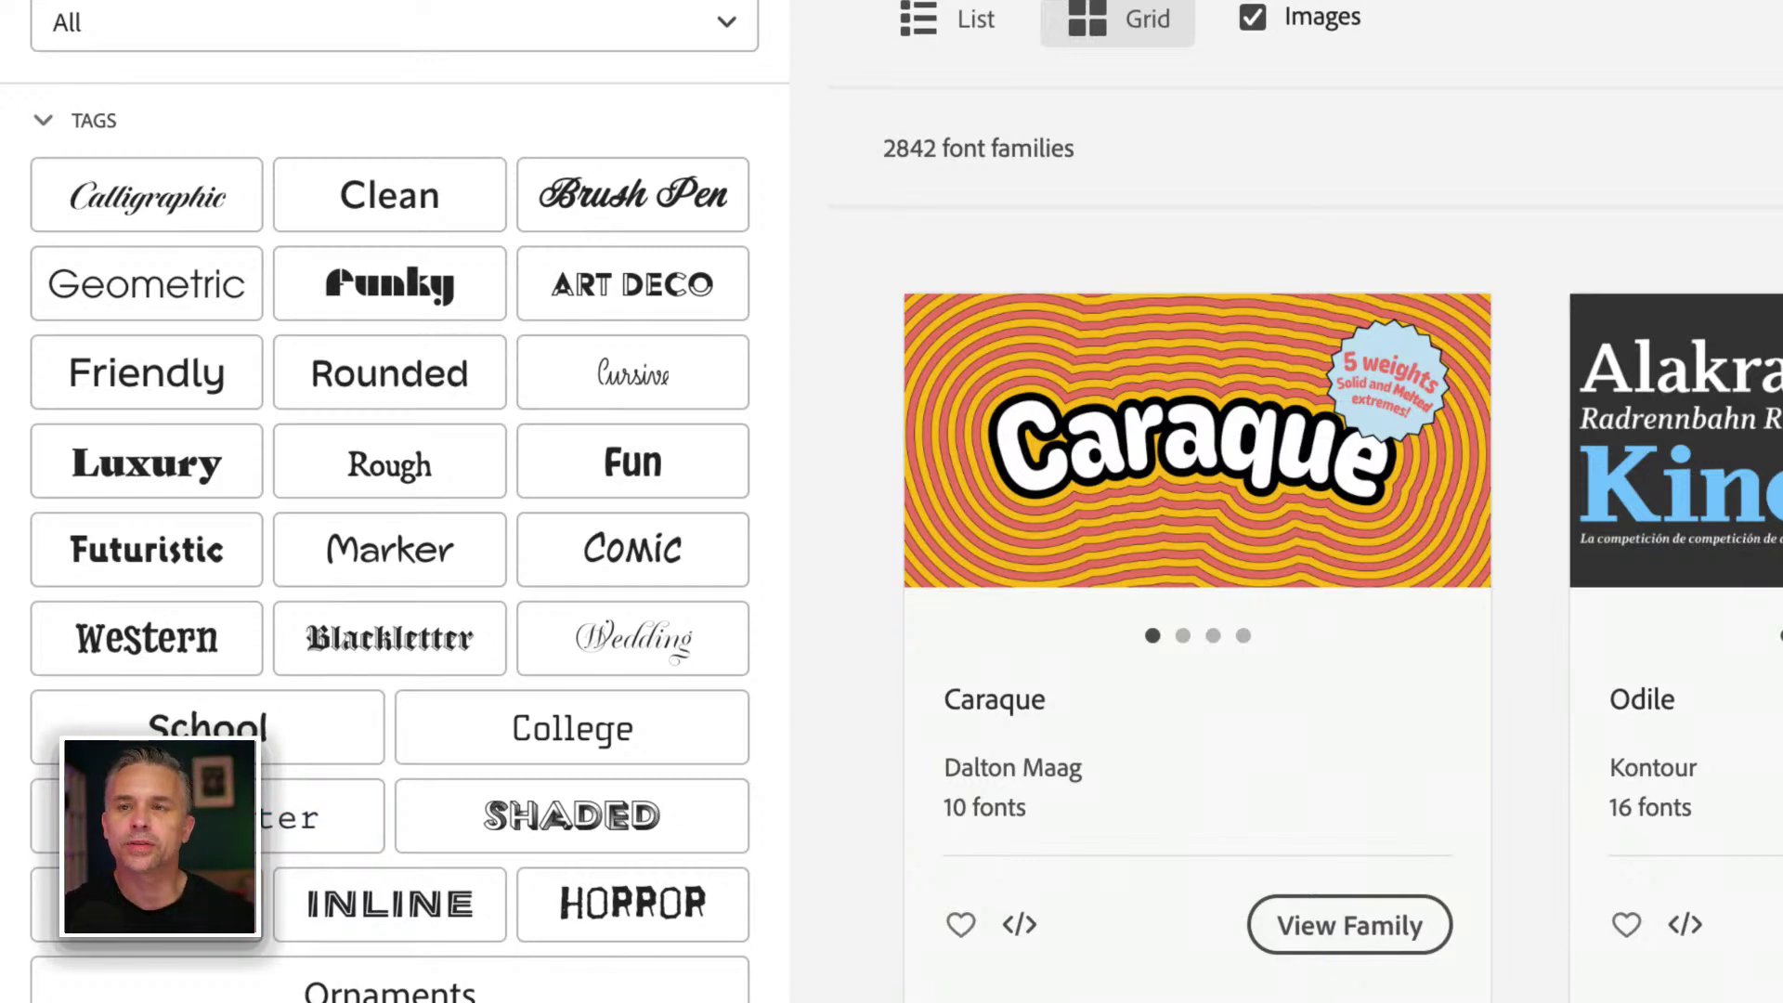
scroll(37, 956, down, 1)
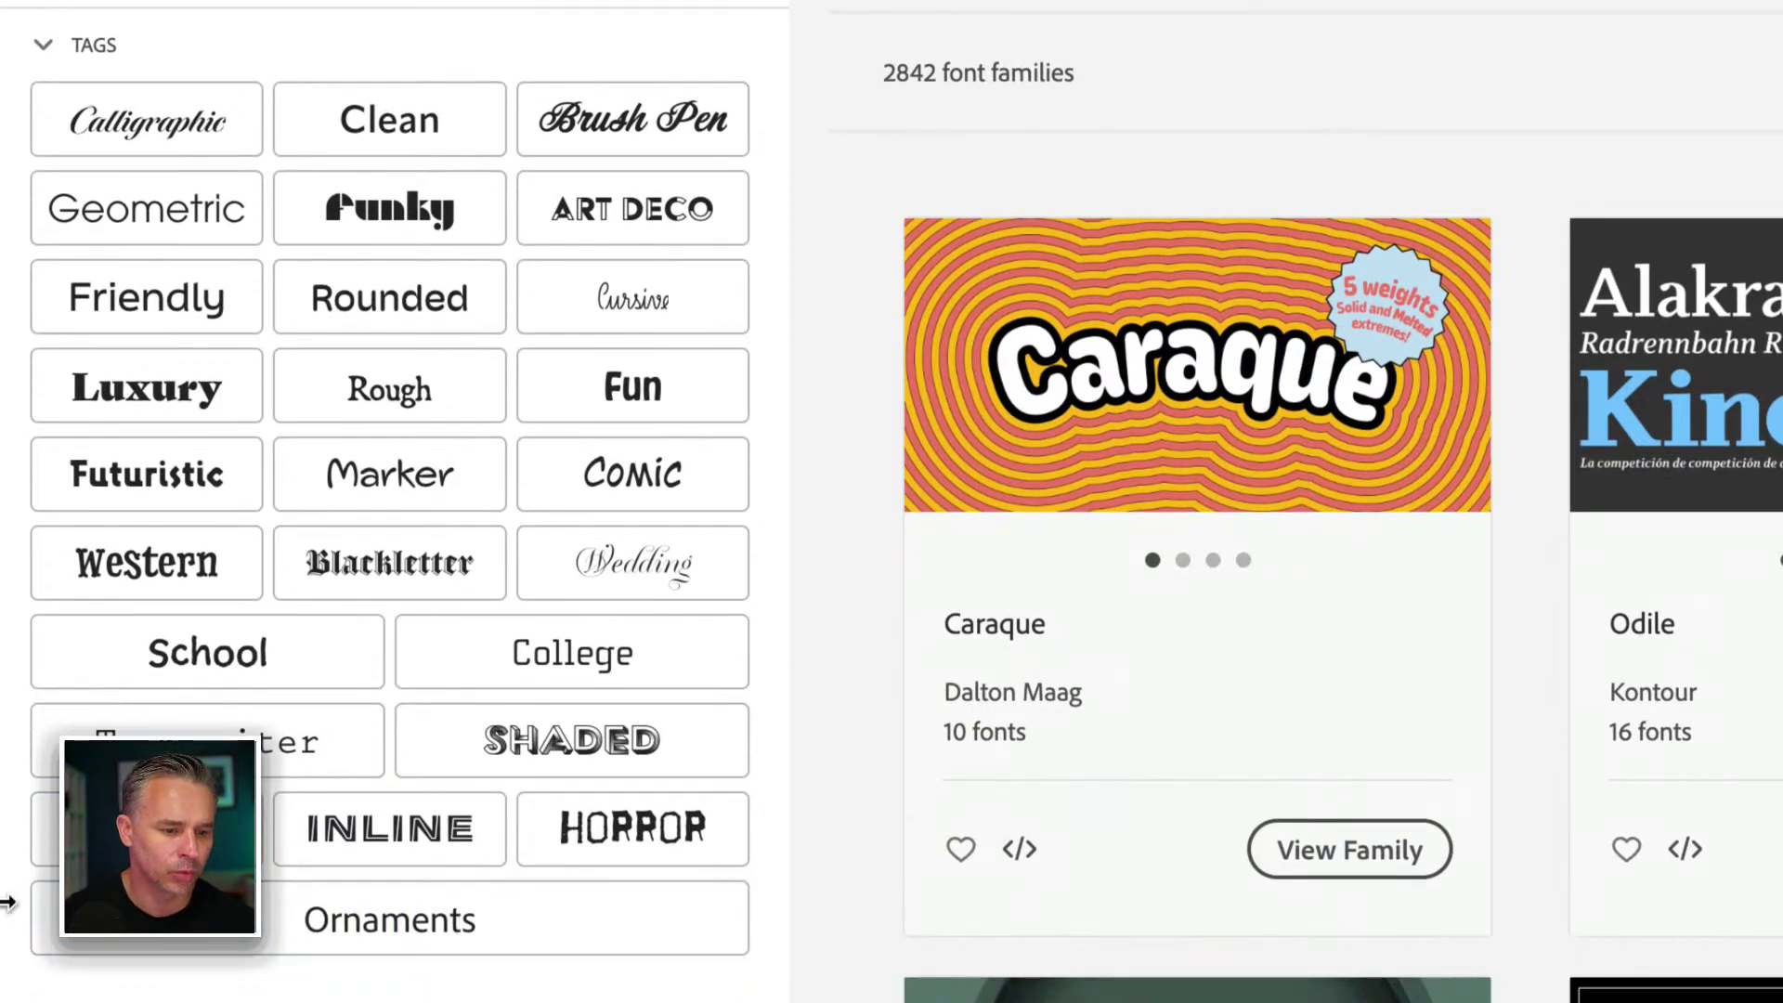
scroll(231, 20, up, 1)
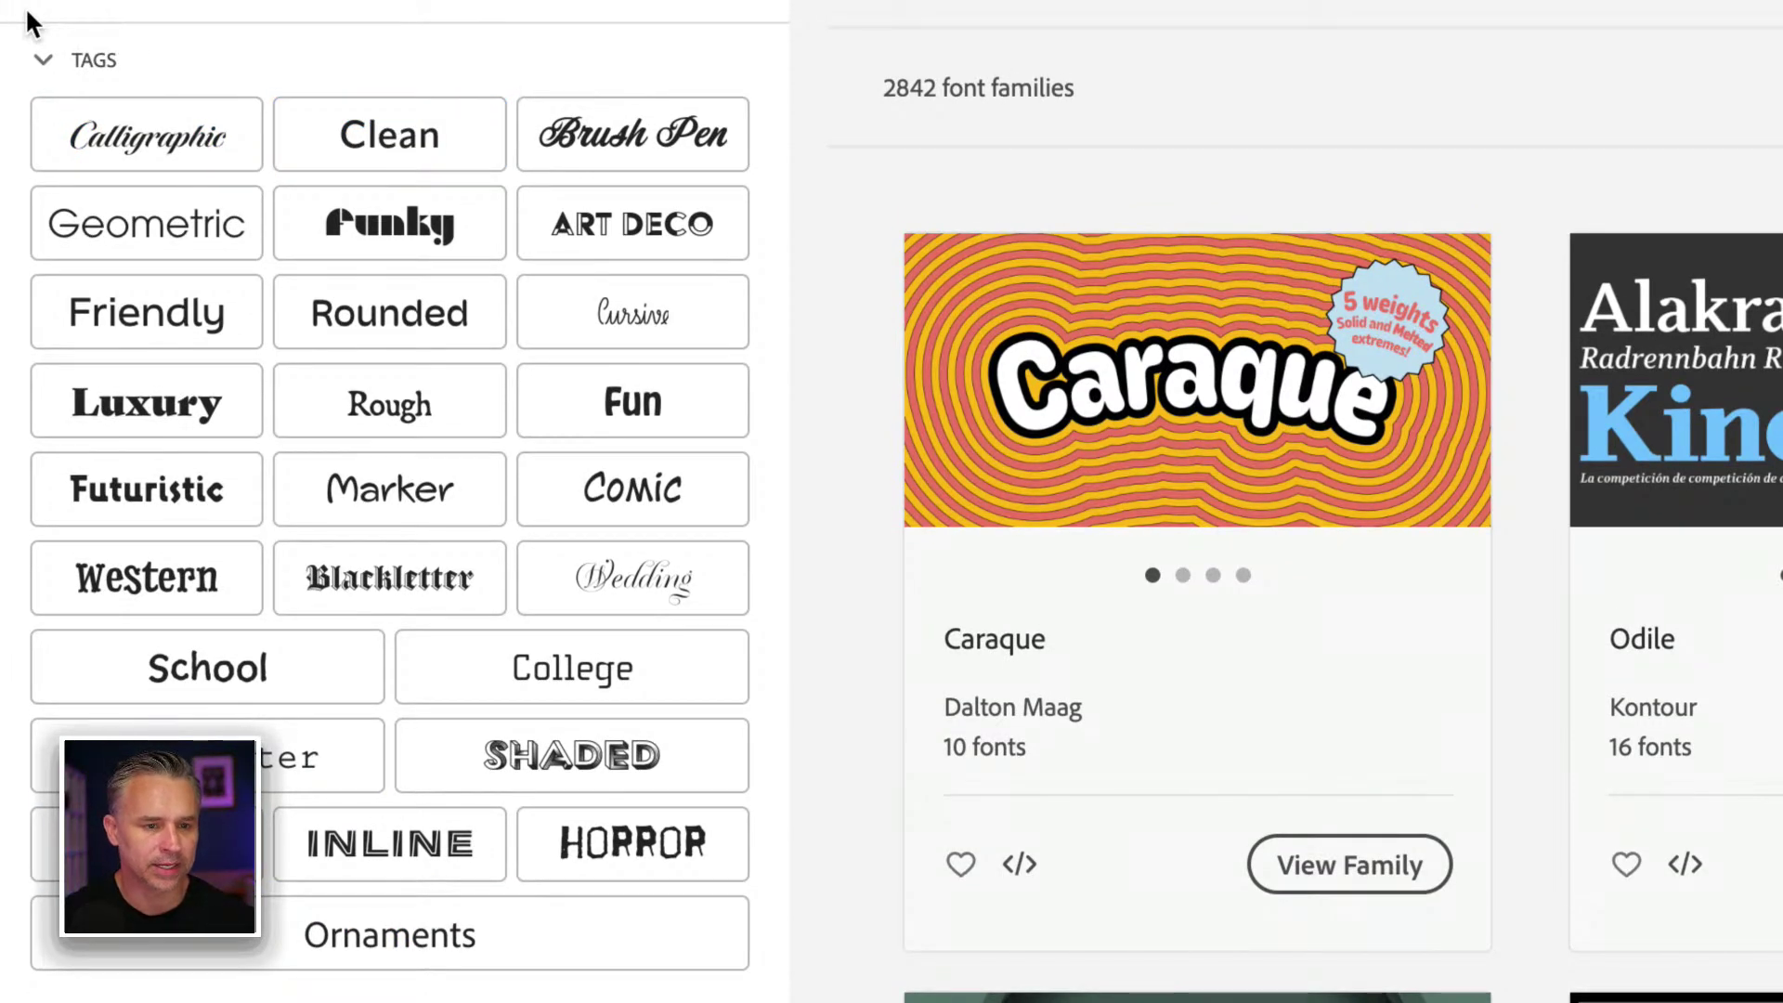
Step: Filter the catalogue by the Clean tag, switch the filter to Geometric and look through its first page of families
click(371, 152)
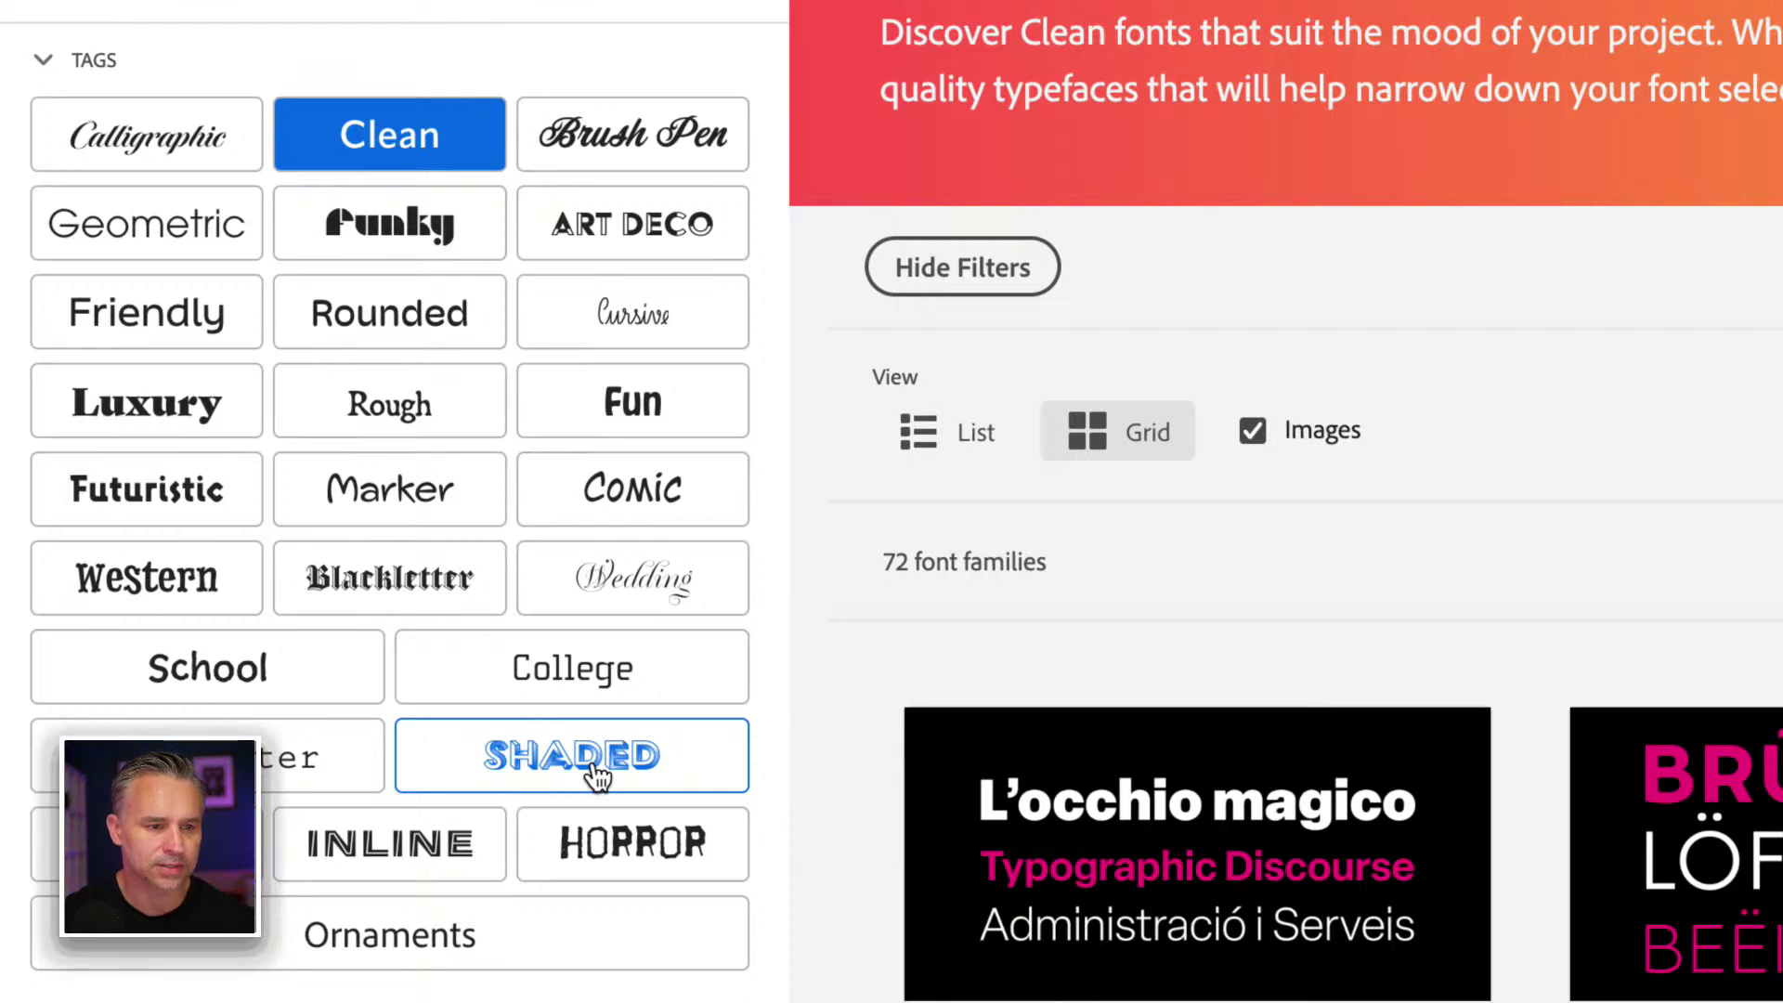
click(174, 247)
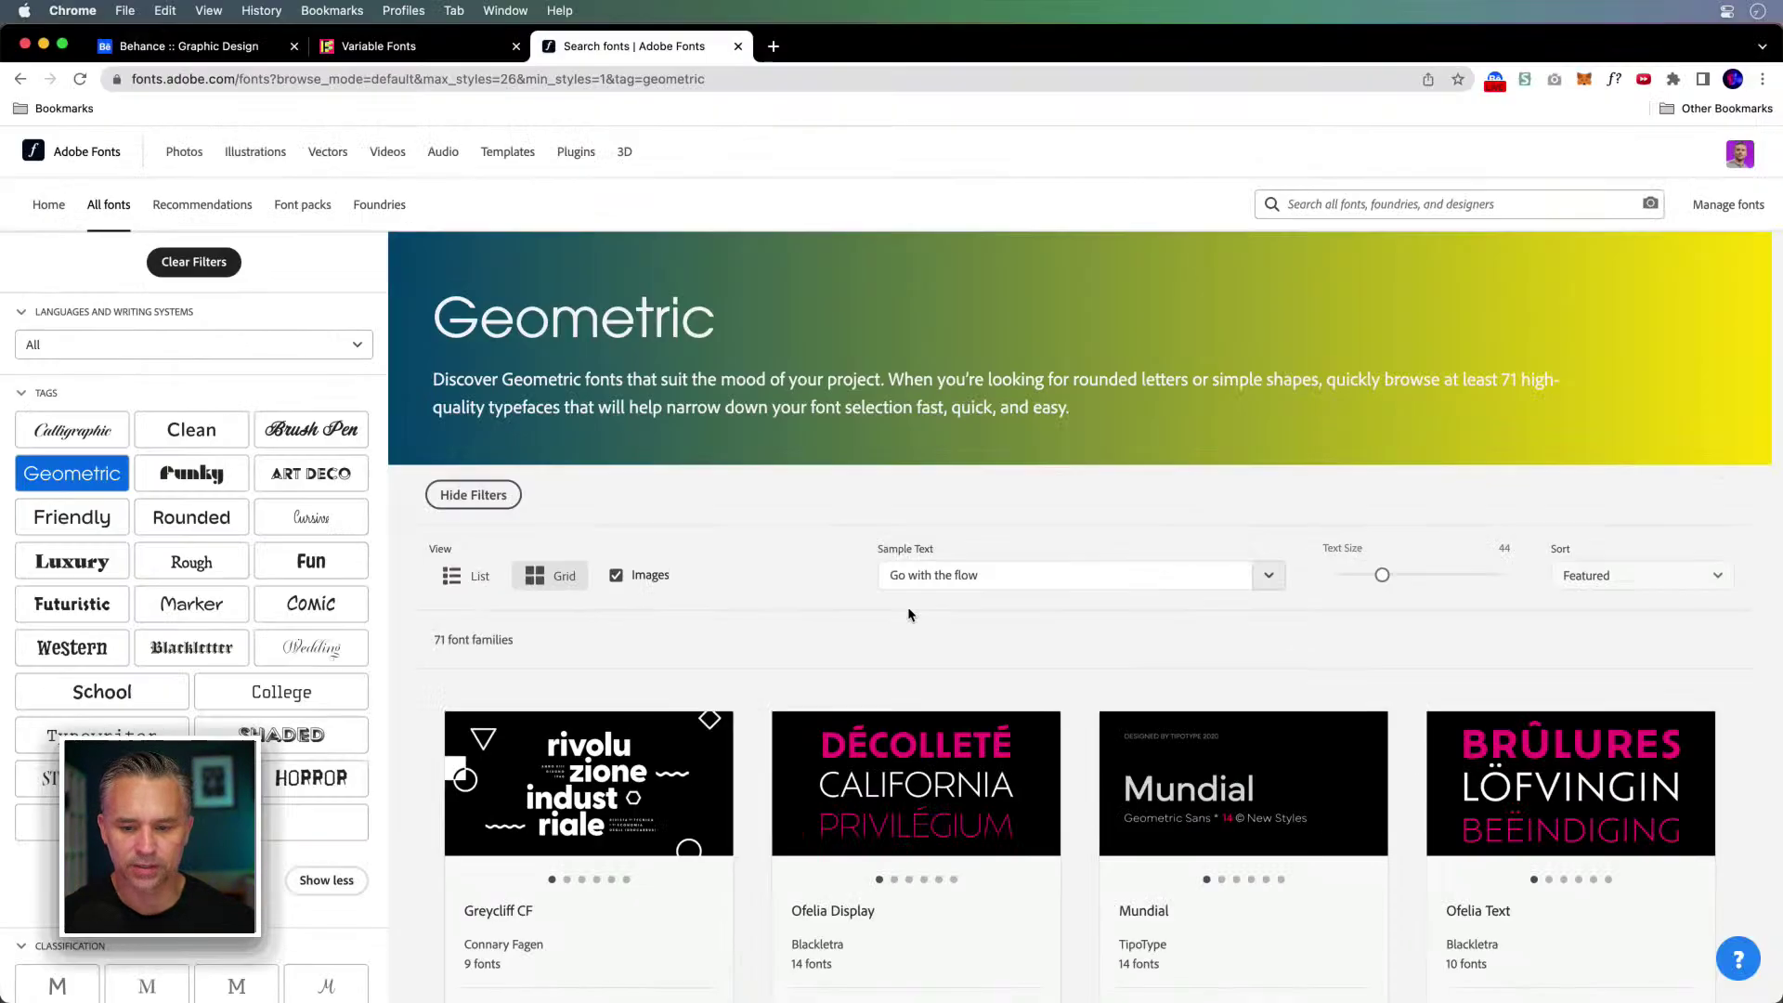
scroll(1027, 747, down, 10)
scroll(1076, 762, down, 6)
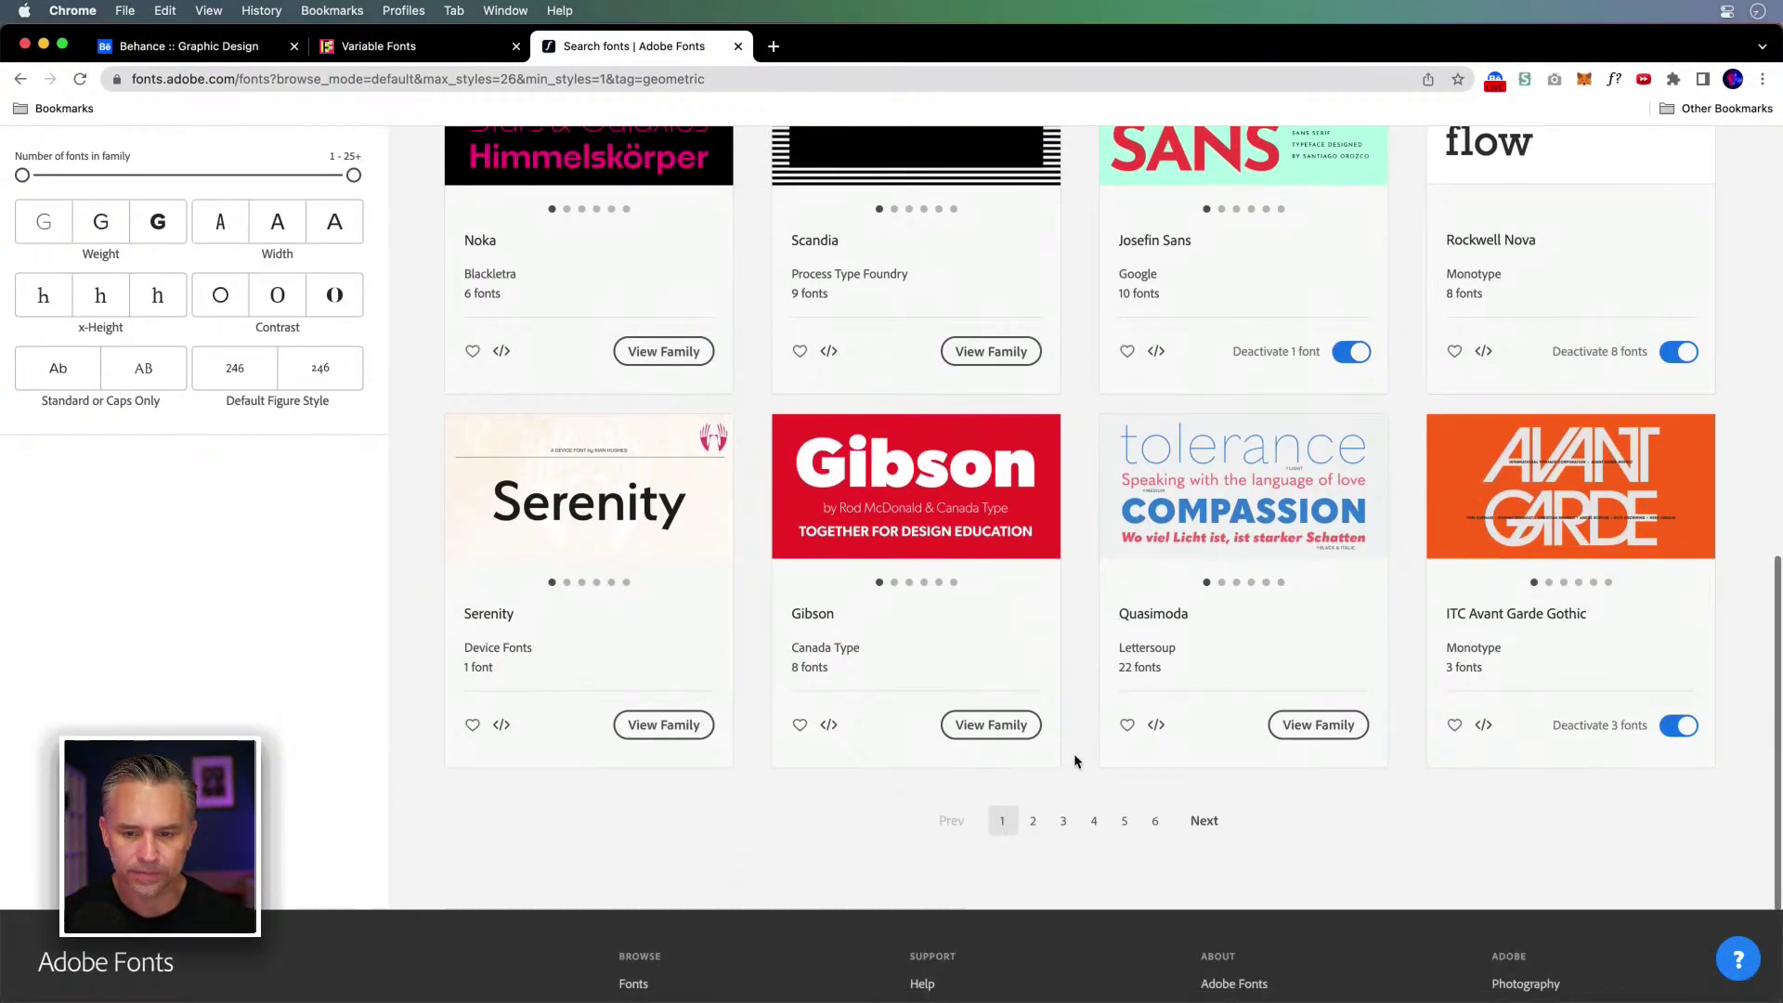
scroll(1072, 758, up, 17)
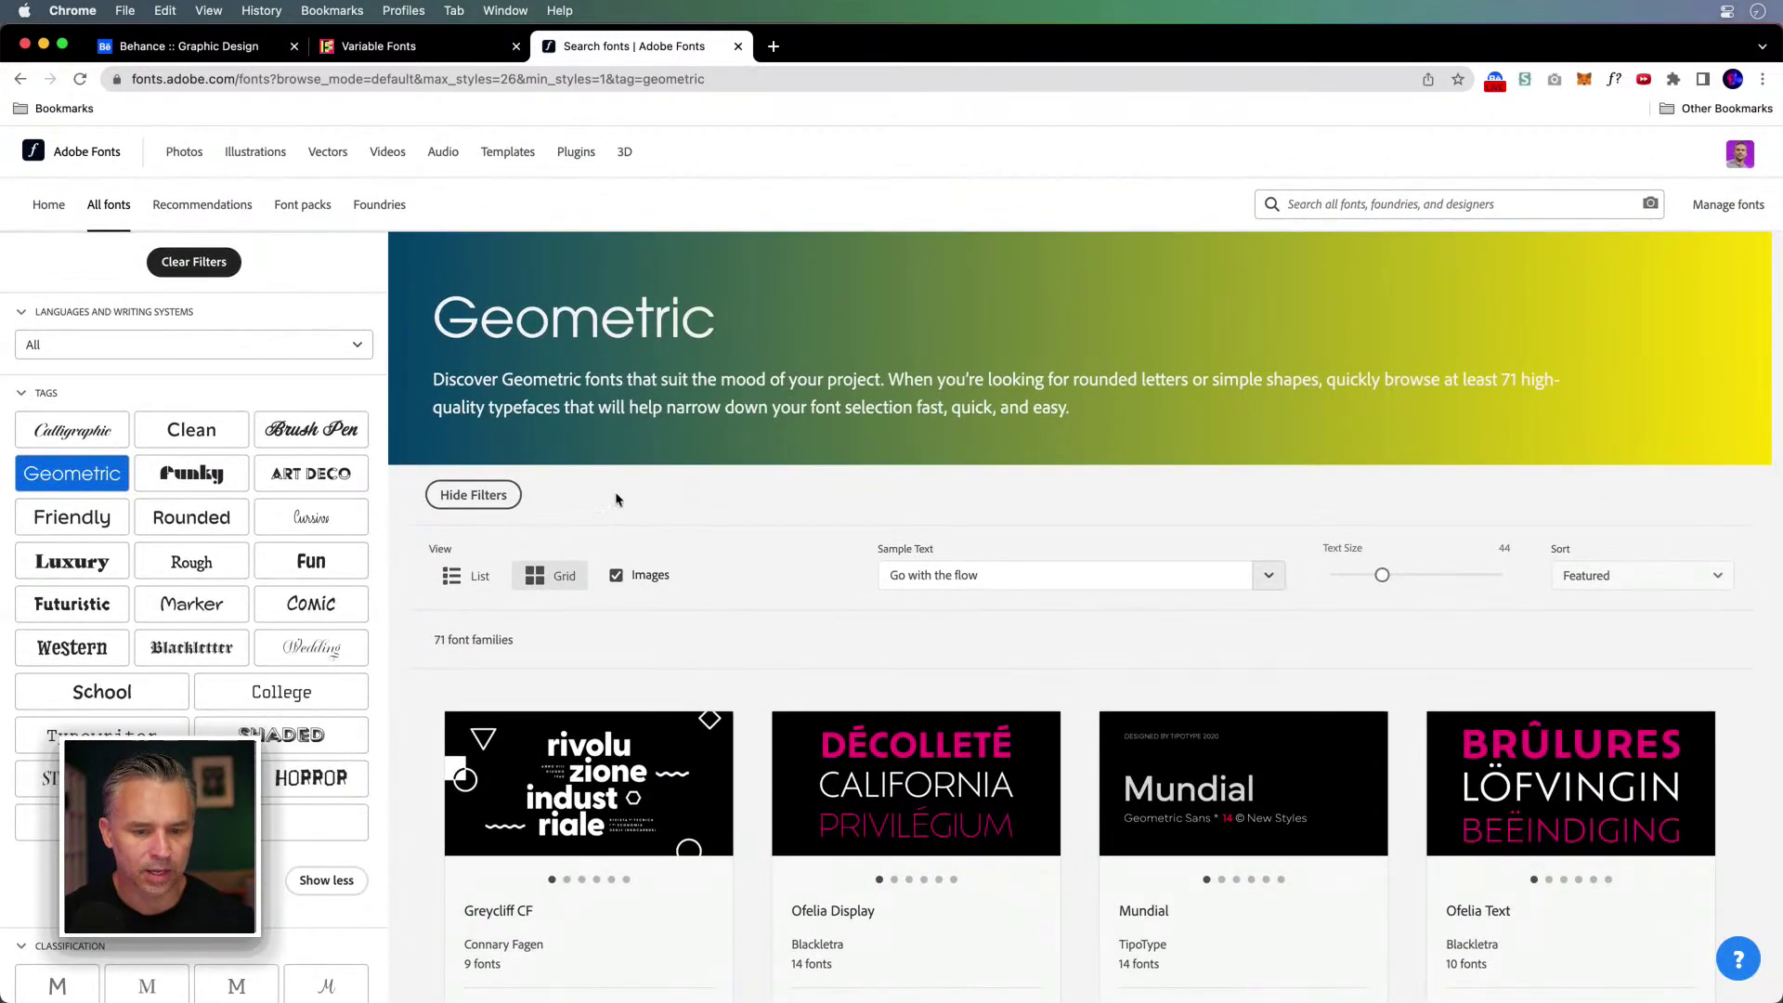
Step: Set the font preview sample text to ONLINE and look through the previews on the first Geometric page
click(1040, 582)
text(ONLINE)
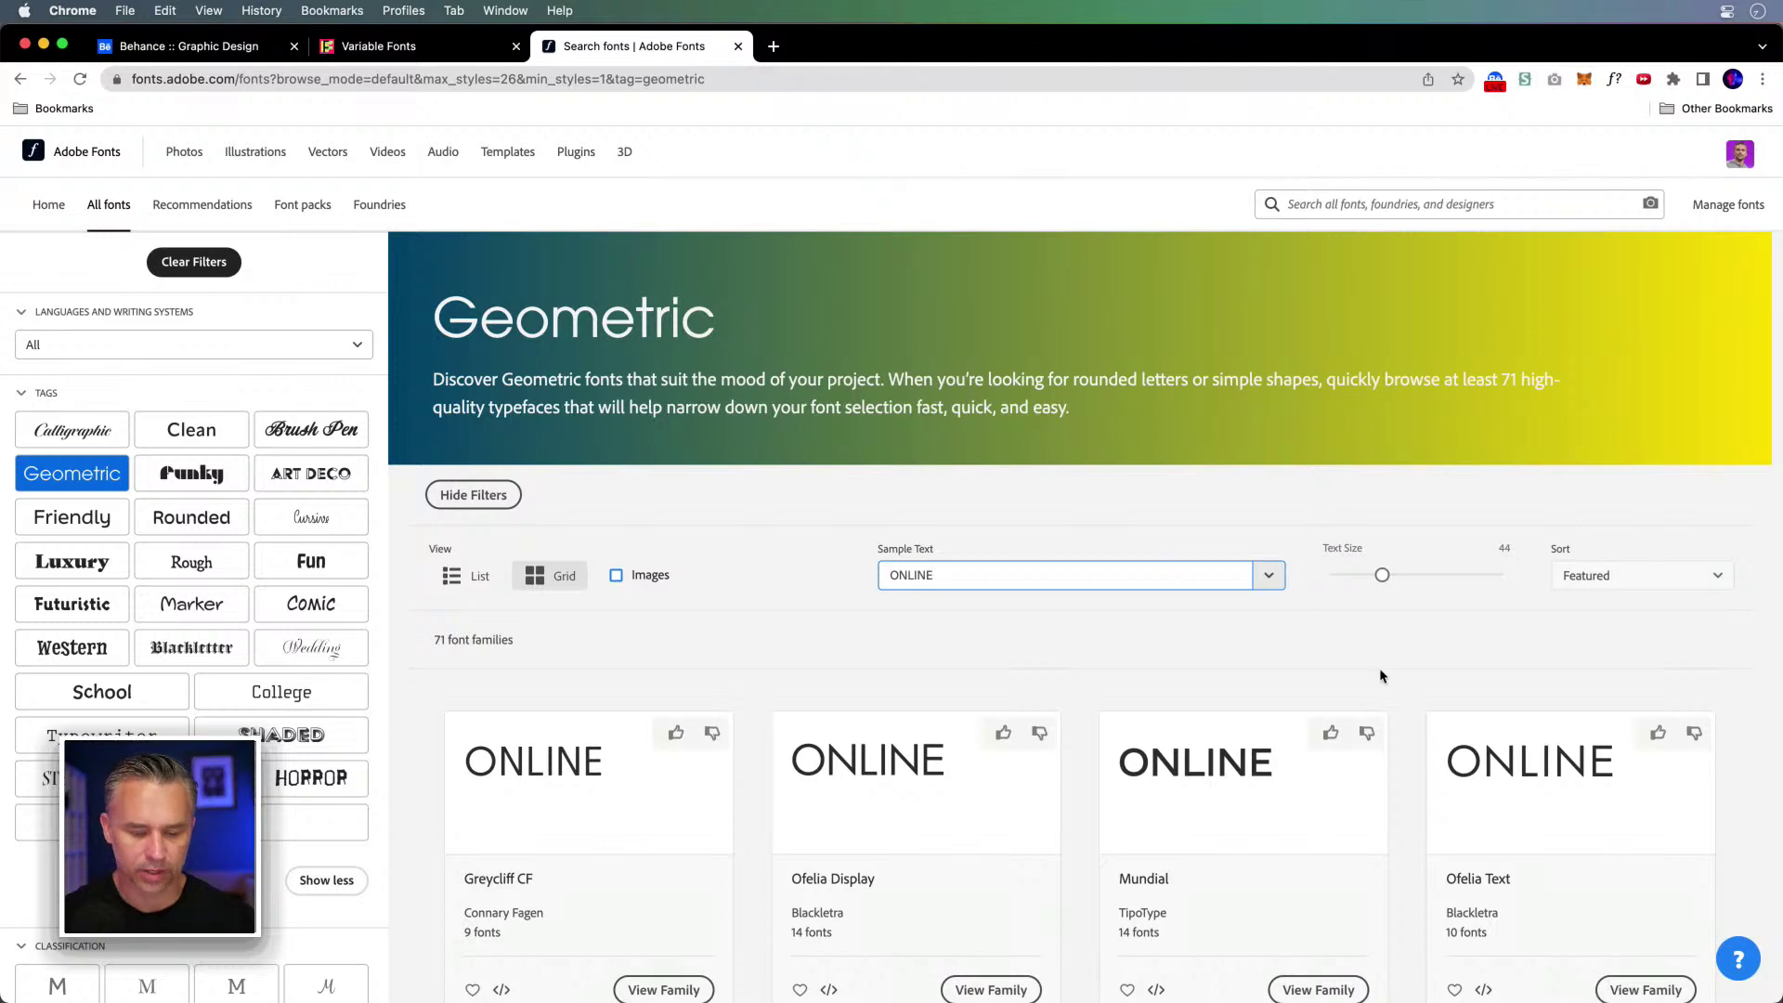
scroll(1095, 708, down, 13)
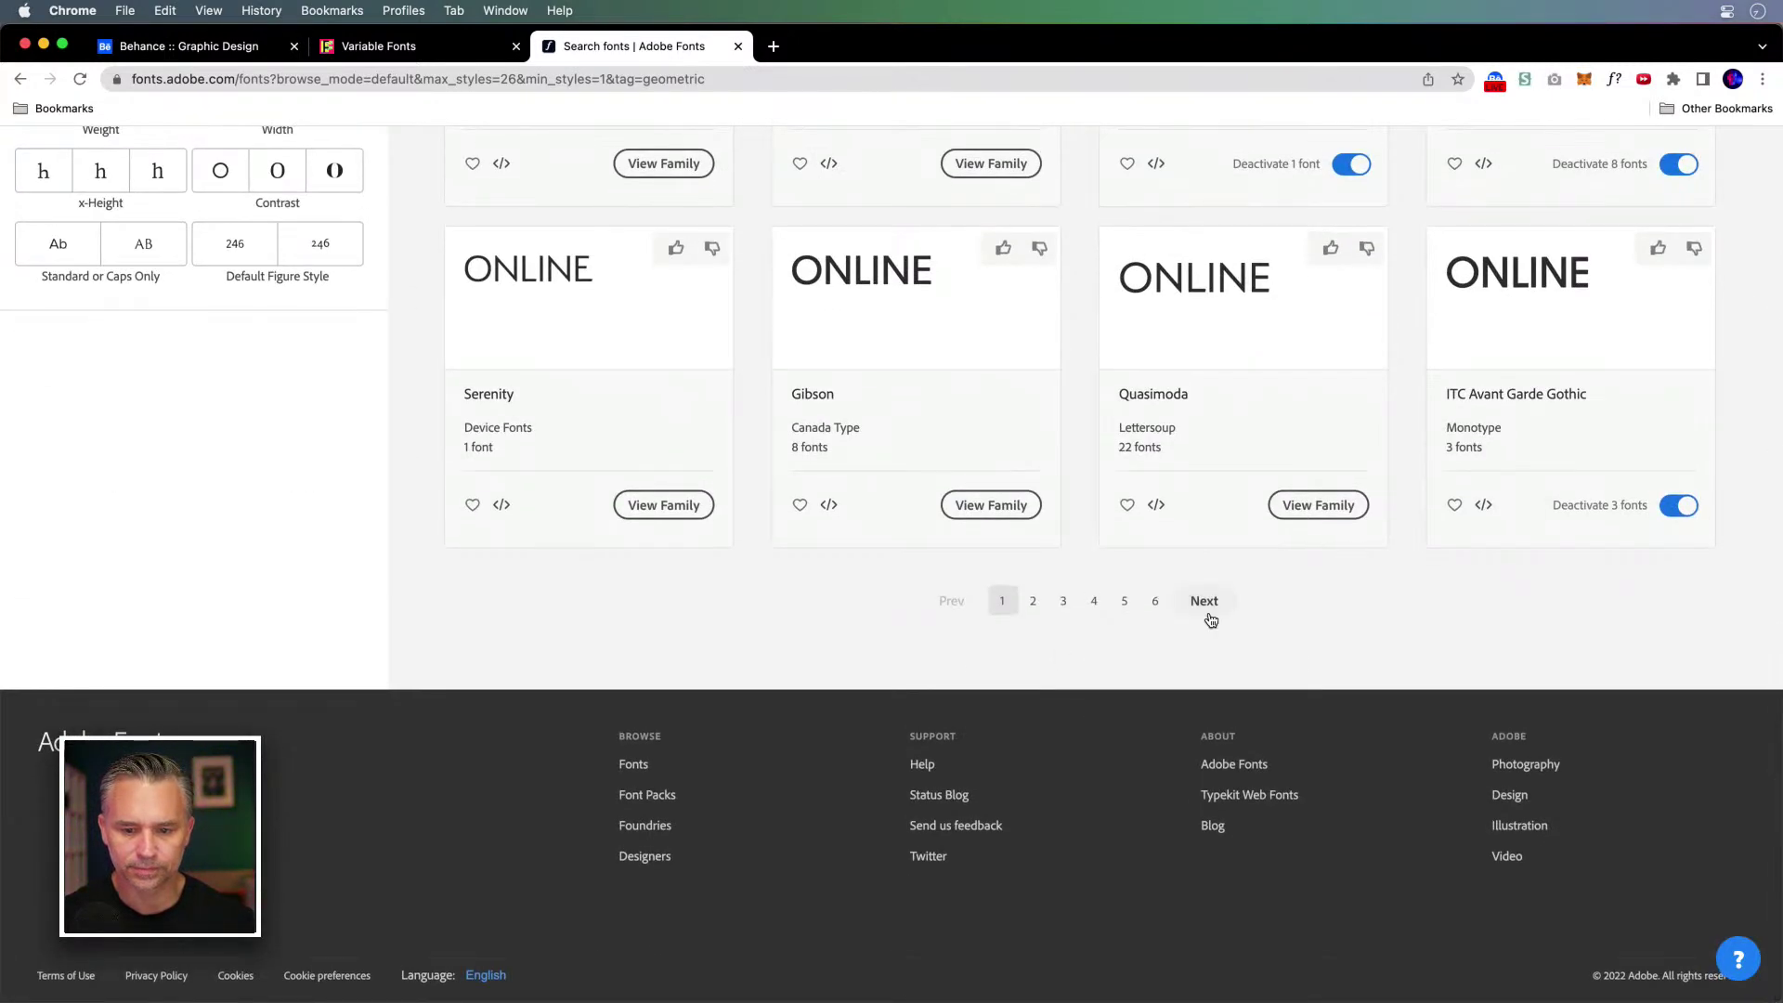
Step: Browse the ONLINE previews of the Geometric families on result pages 2 through 6
click(1207, 603)
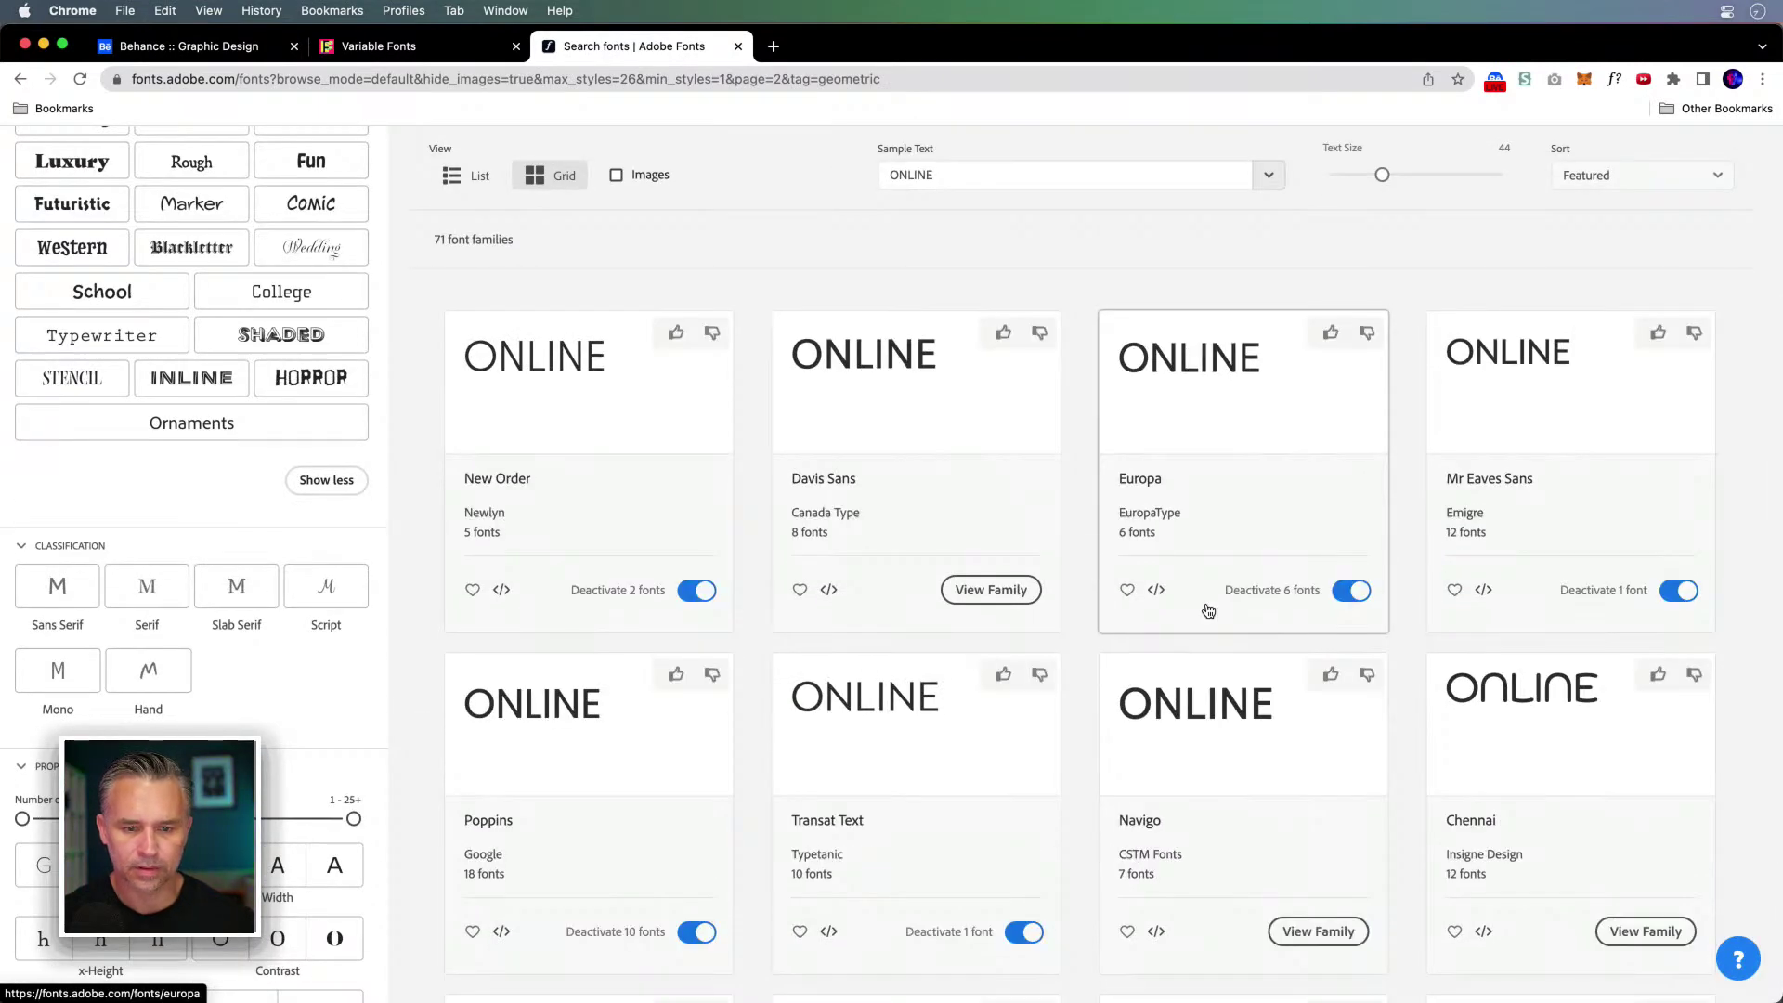
scroll(1088, 743, down, 5)
scroll(1091, 748, down, 2)
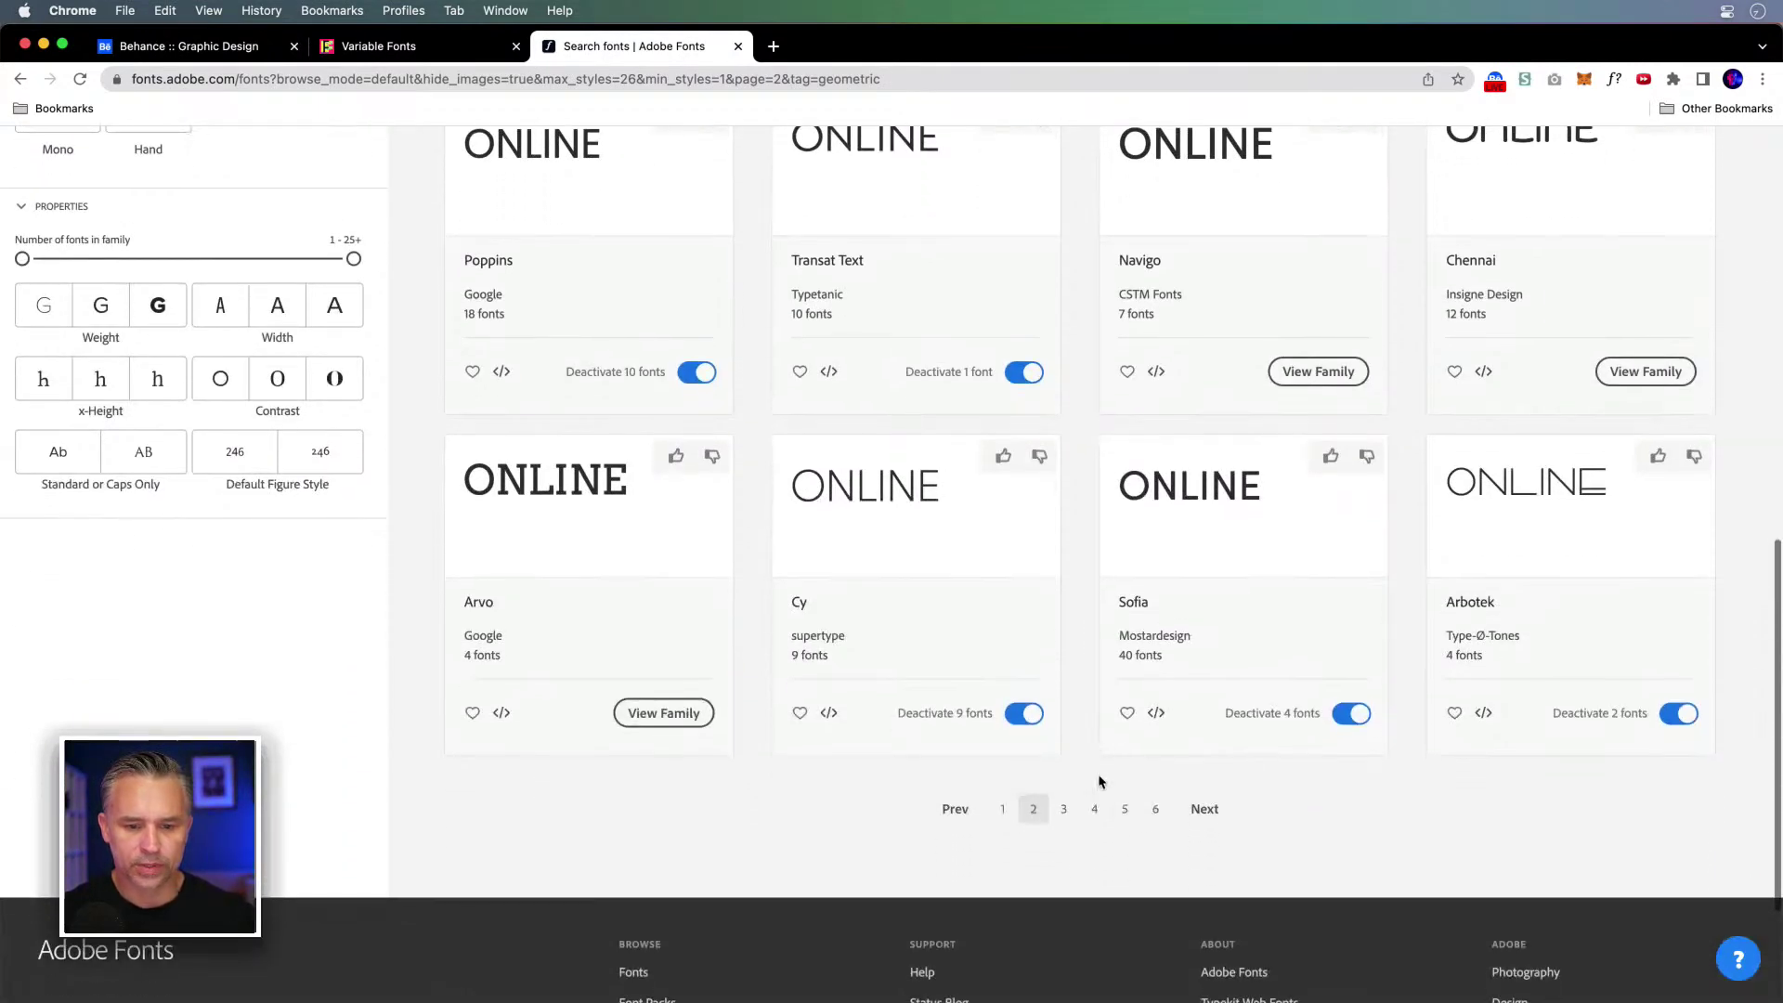
click(1206, 810)
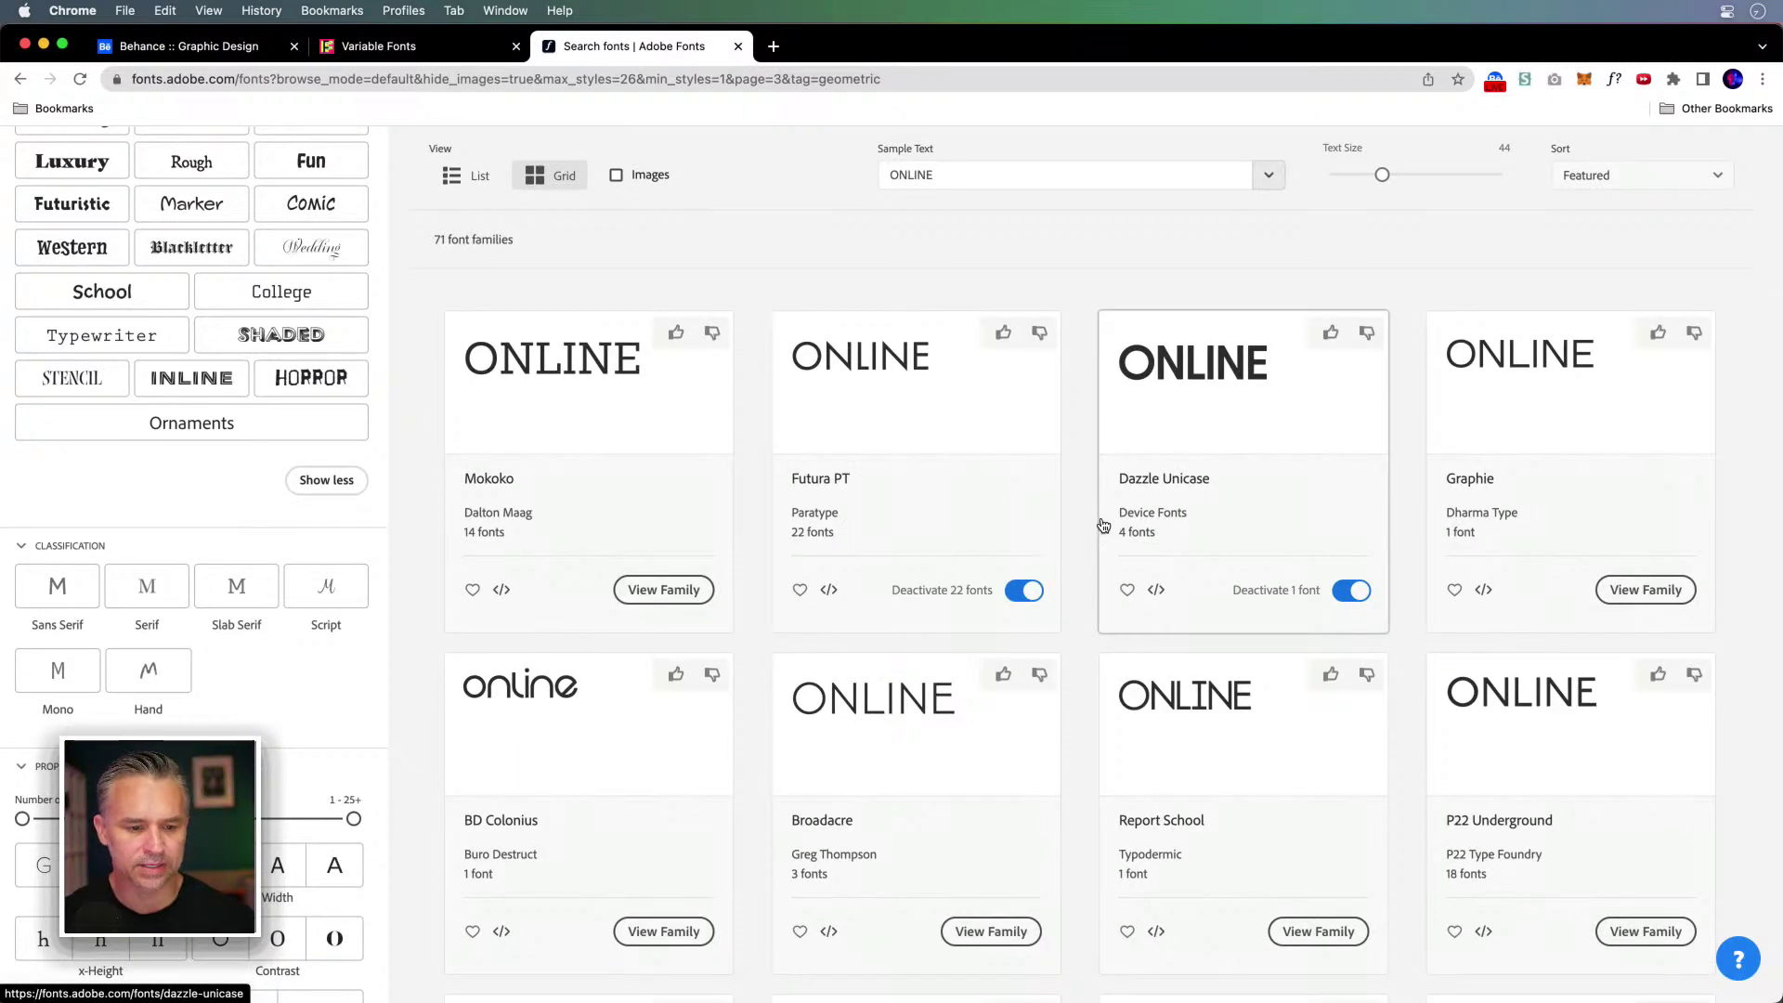
scroll(1103, 525, down, 8)
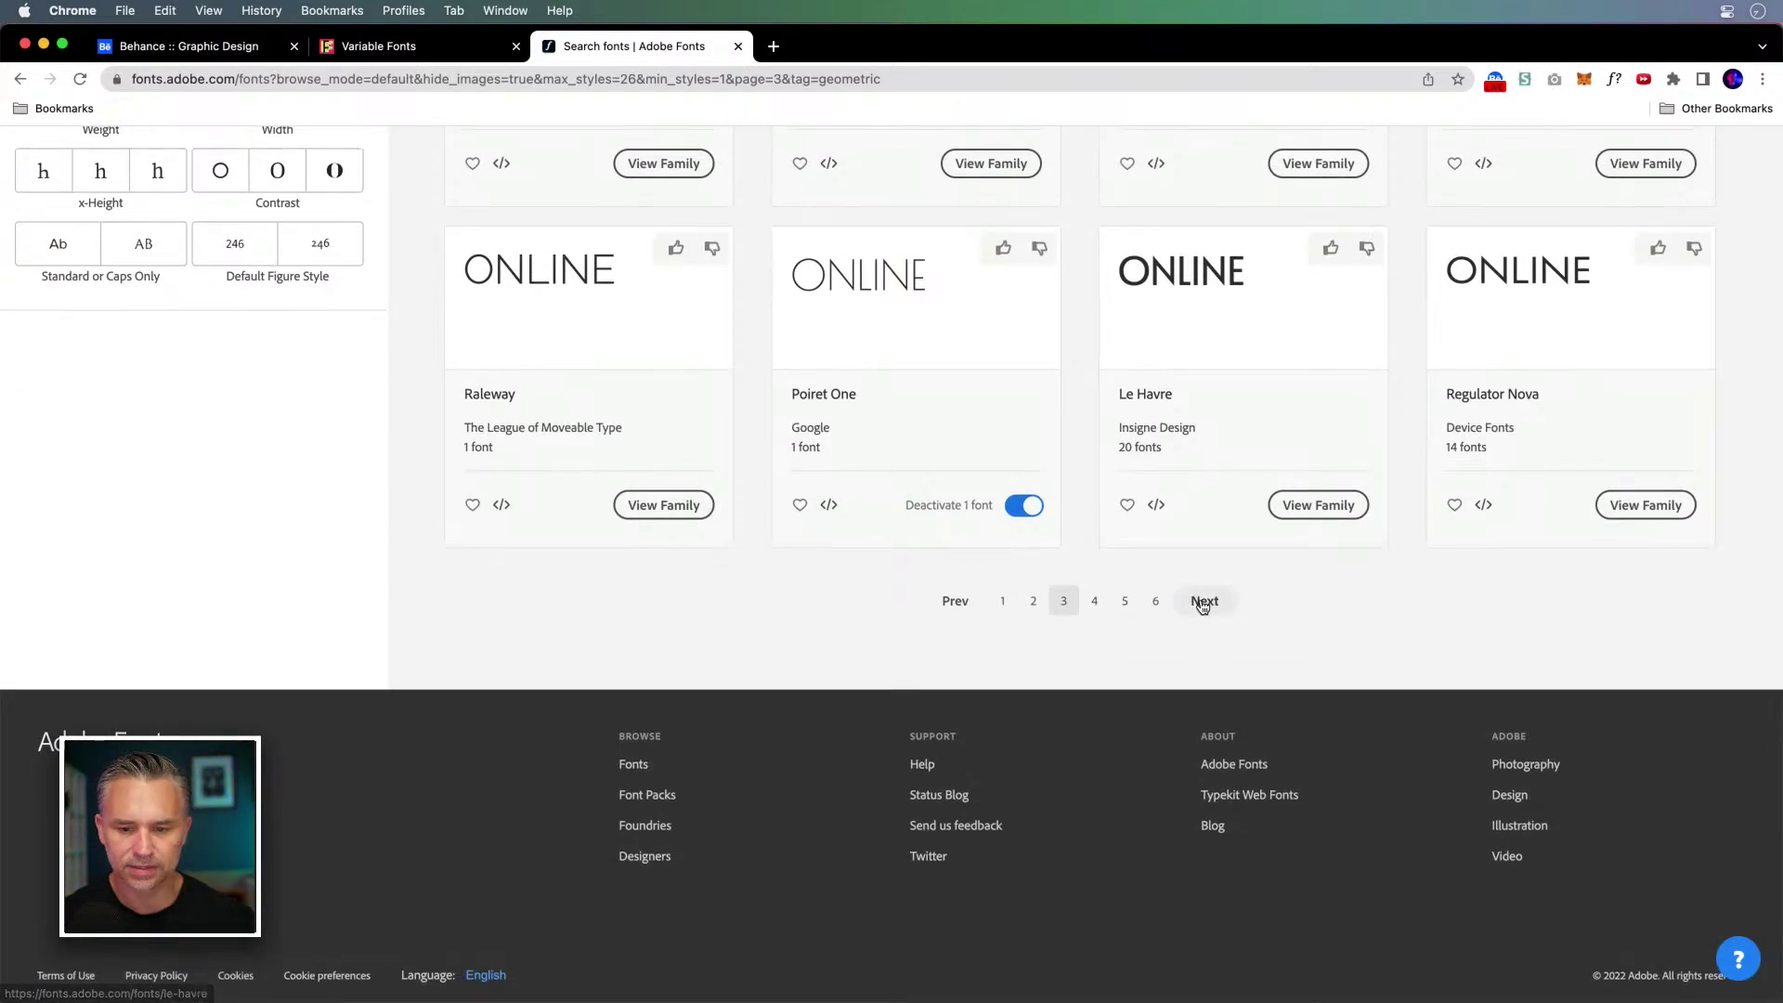
click(1204, 602)
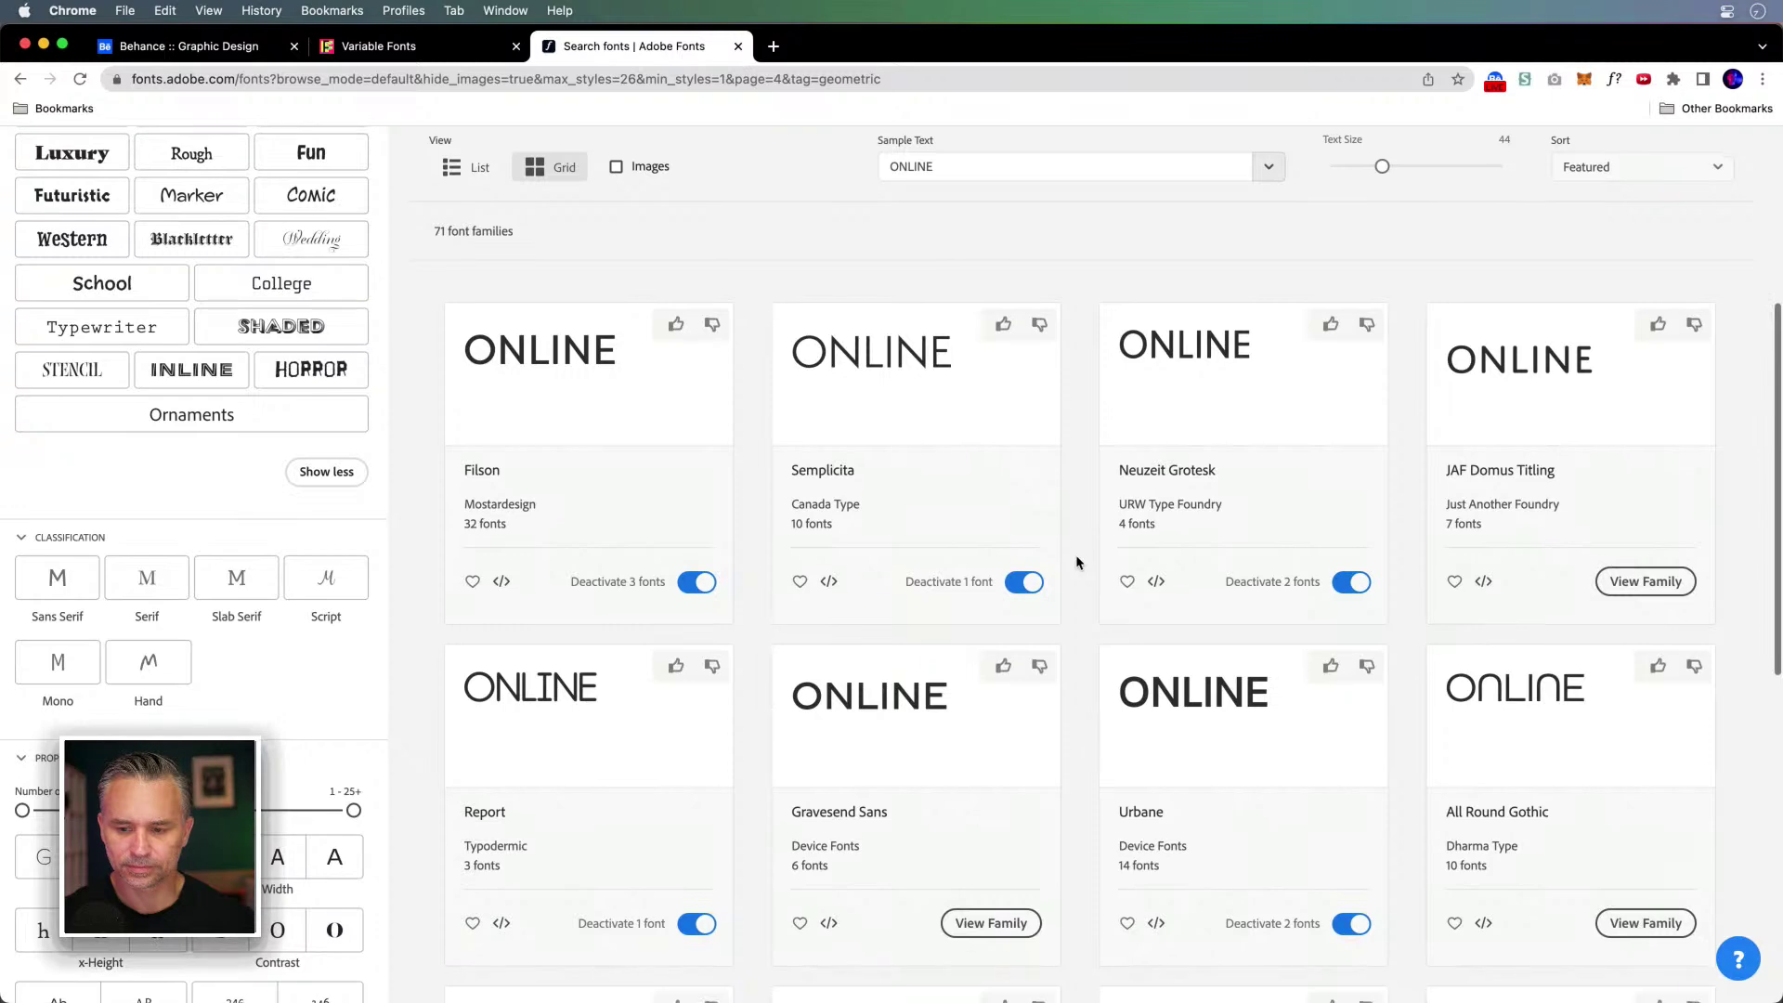
scroll(1356, 697, down, 4)
scroll(1356, 696, down, 3)
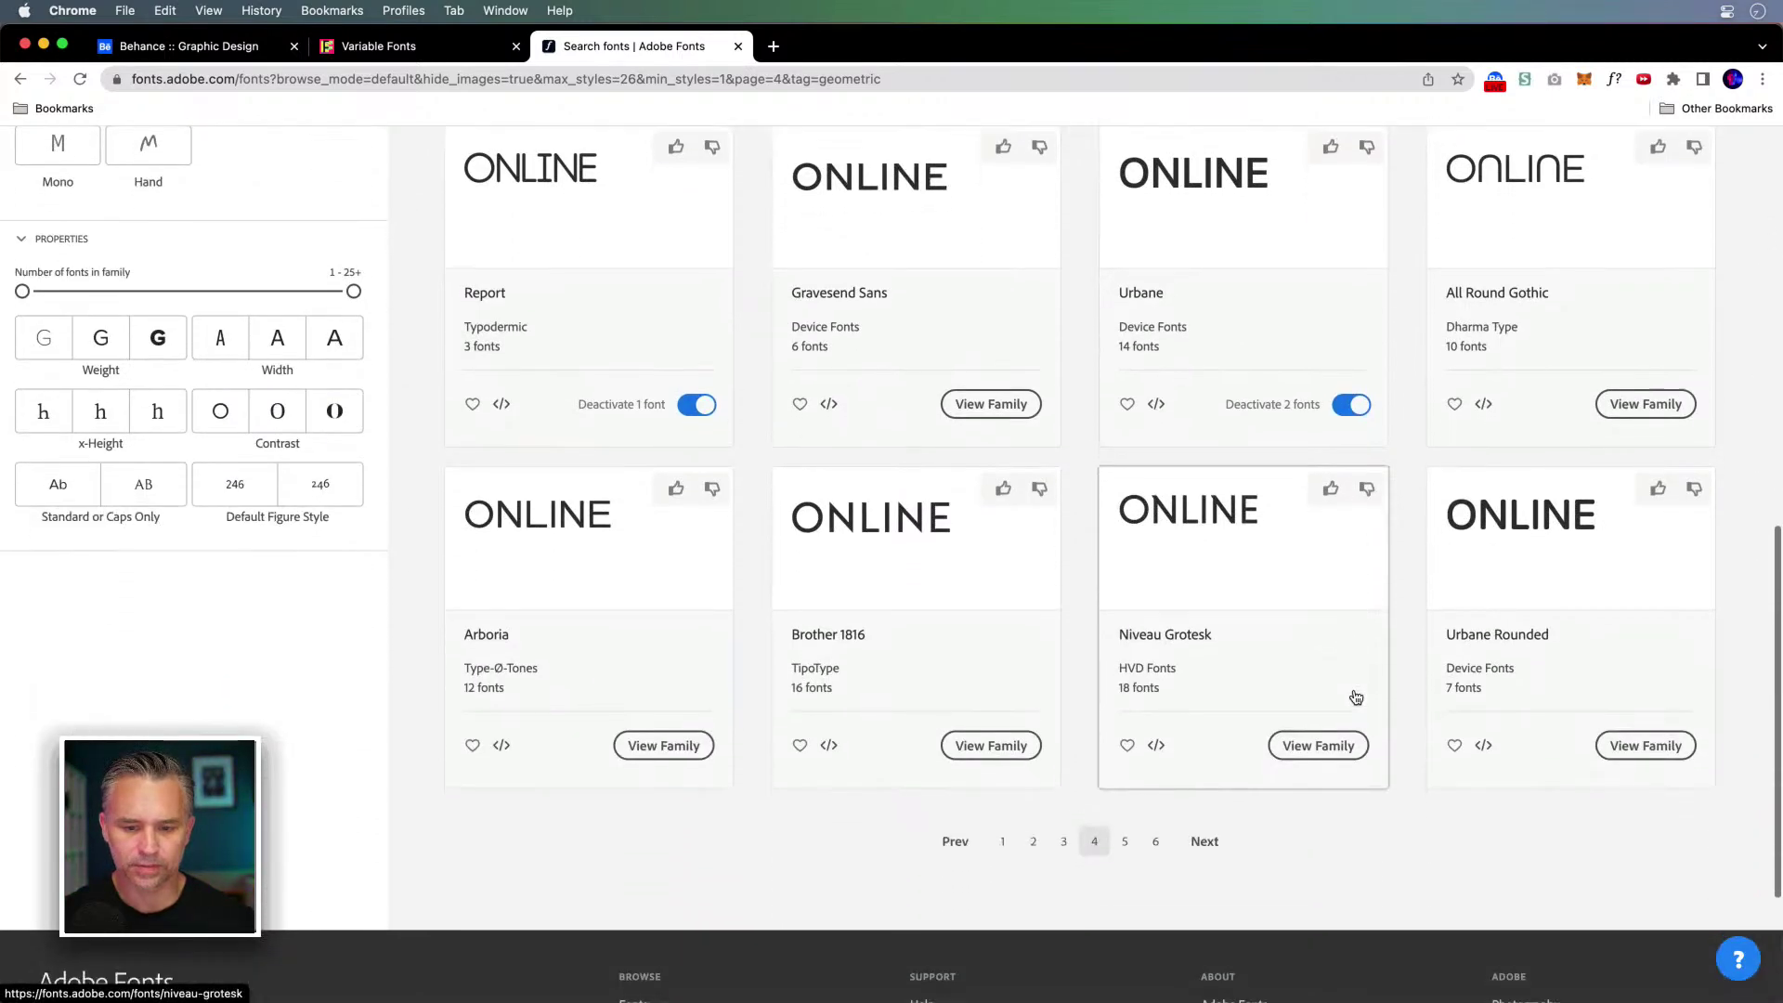
click(1202, 711)
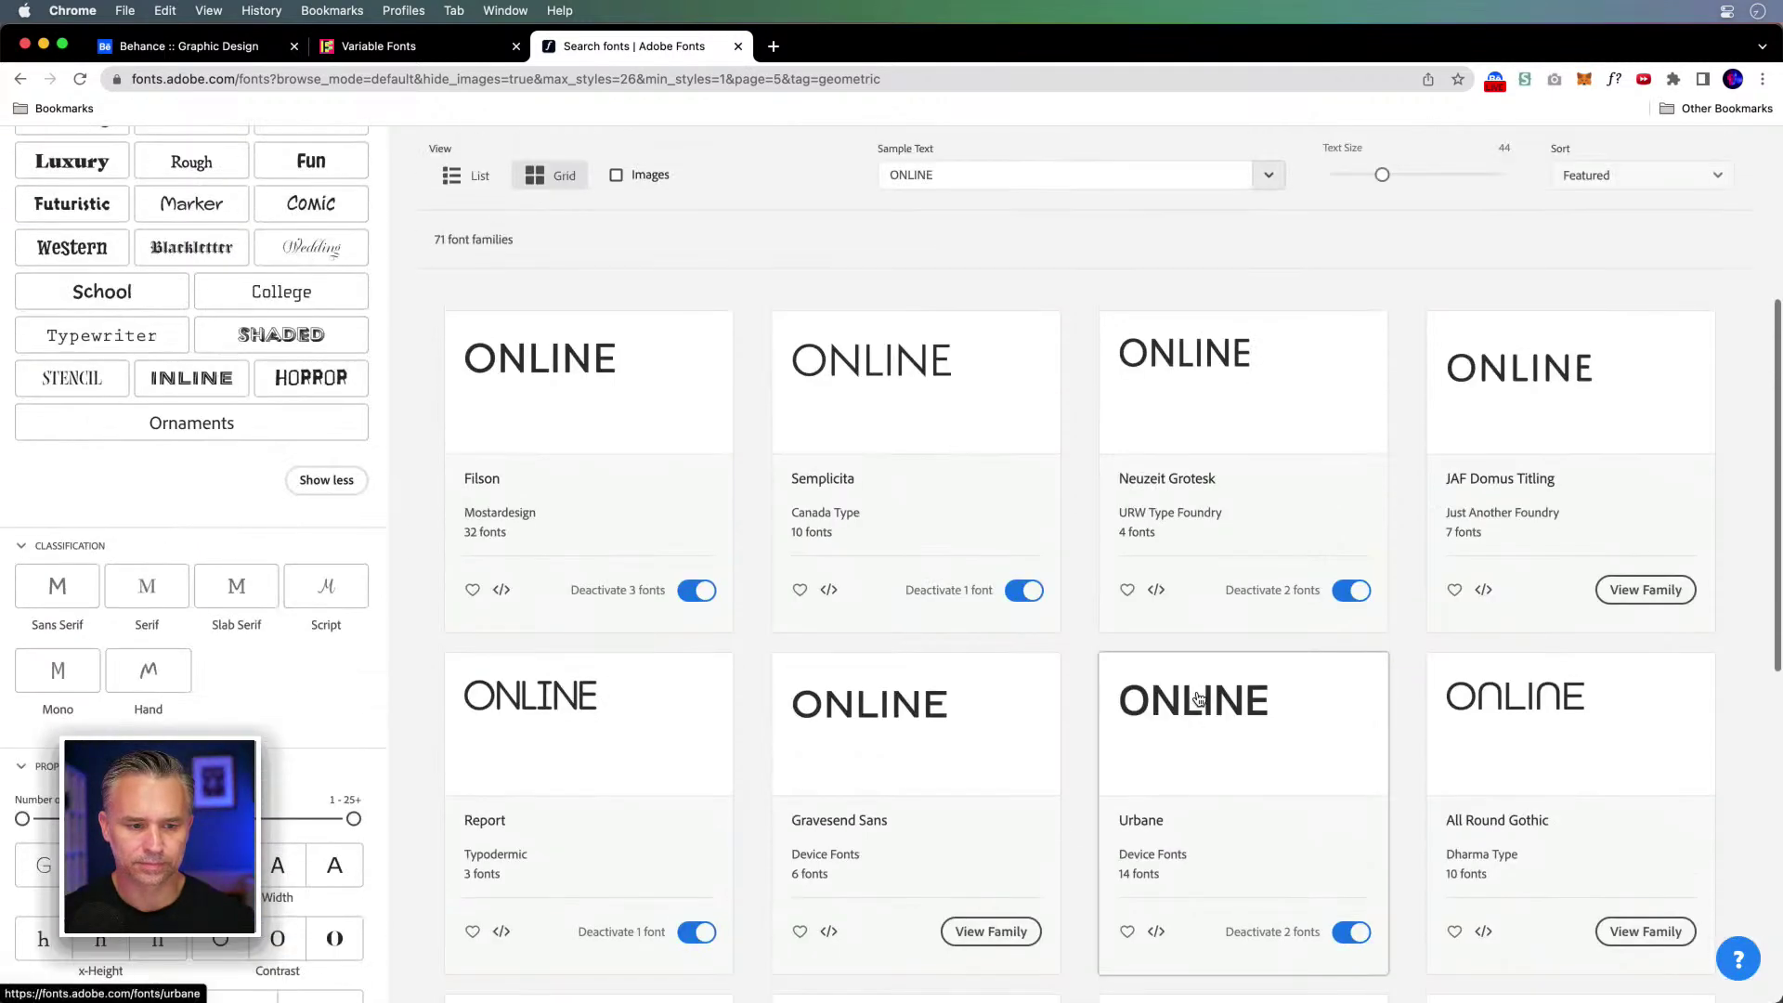
scroll(1198, 698, down, 5)
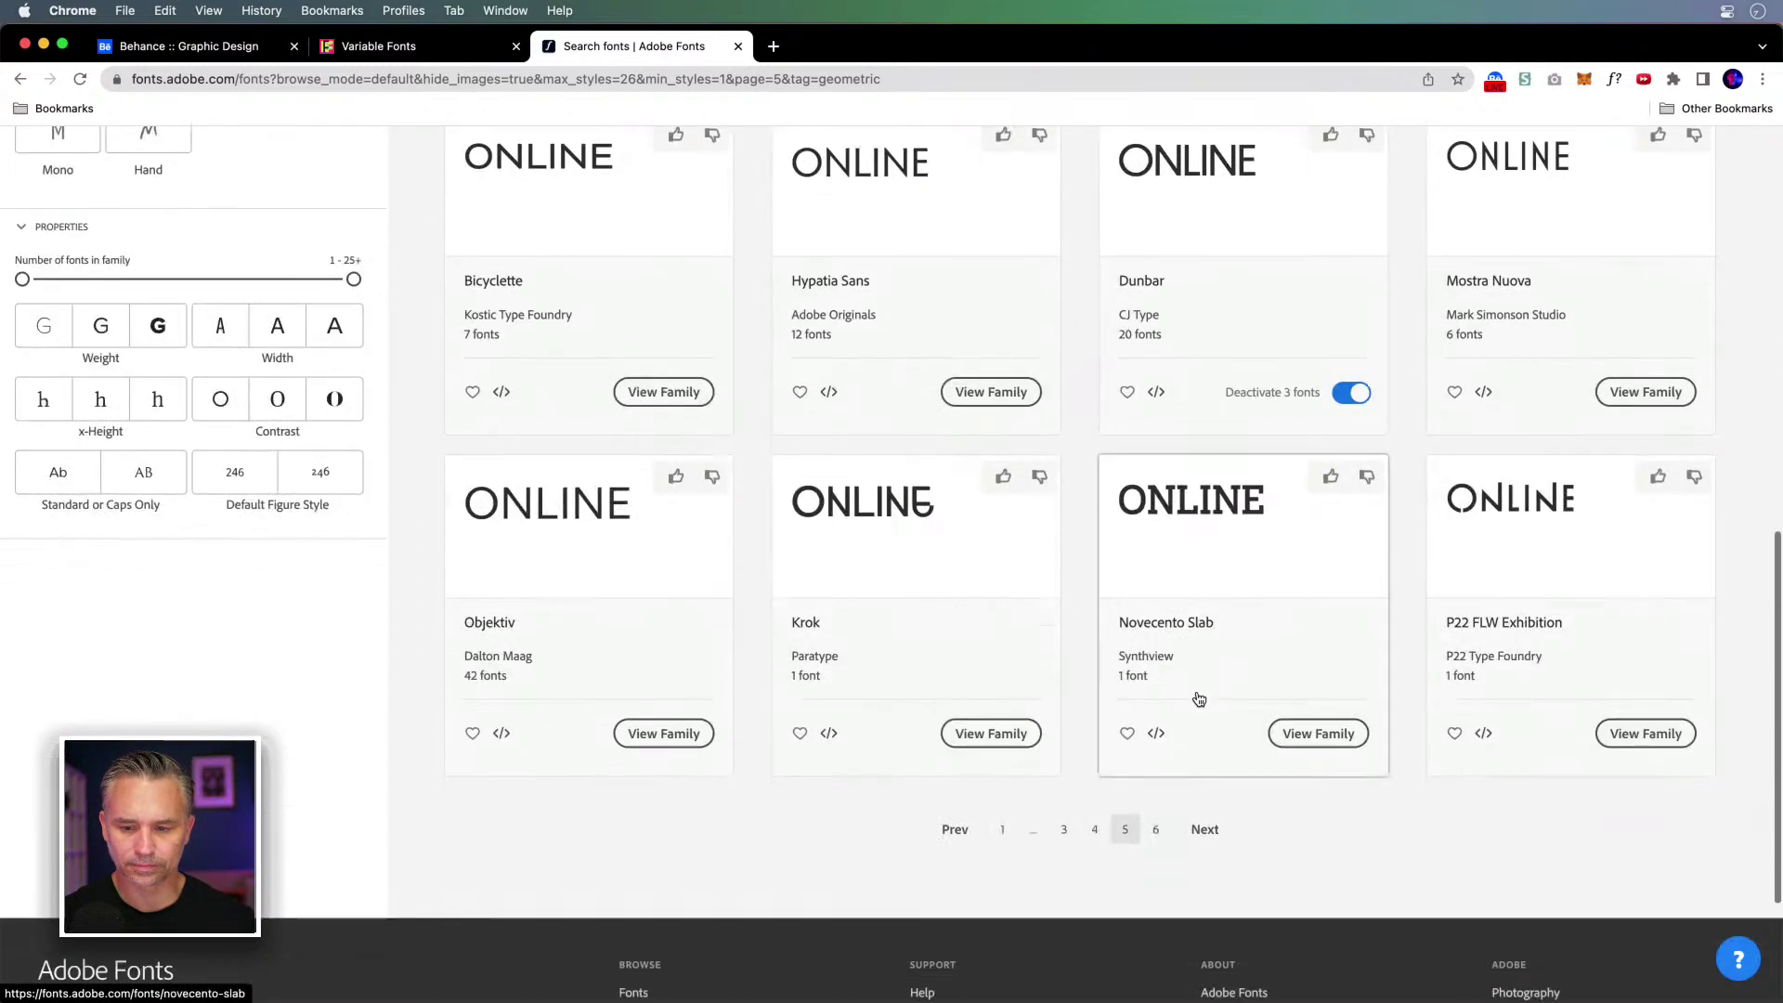
click(1205, 836)
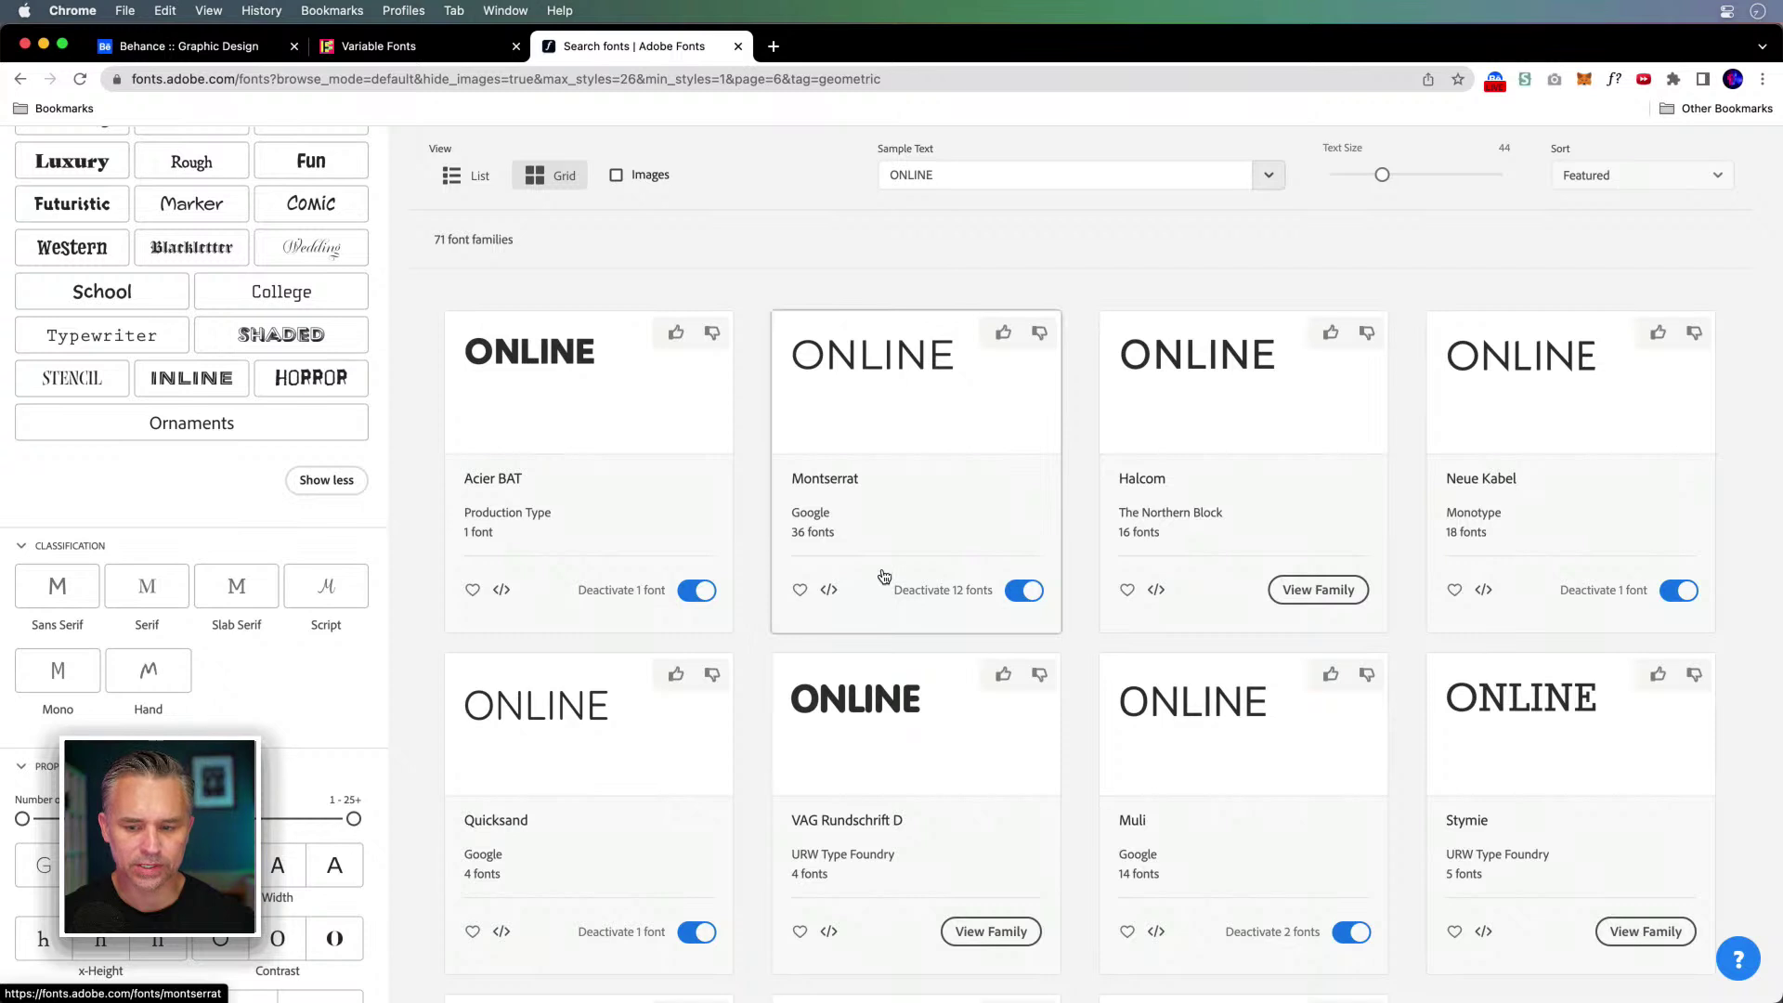
Step: Switch the tag filter to Futuristic and examine the ONLINE previews on its first result page
scroll(174, 239, up, 2)
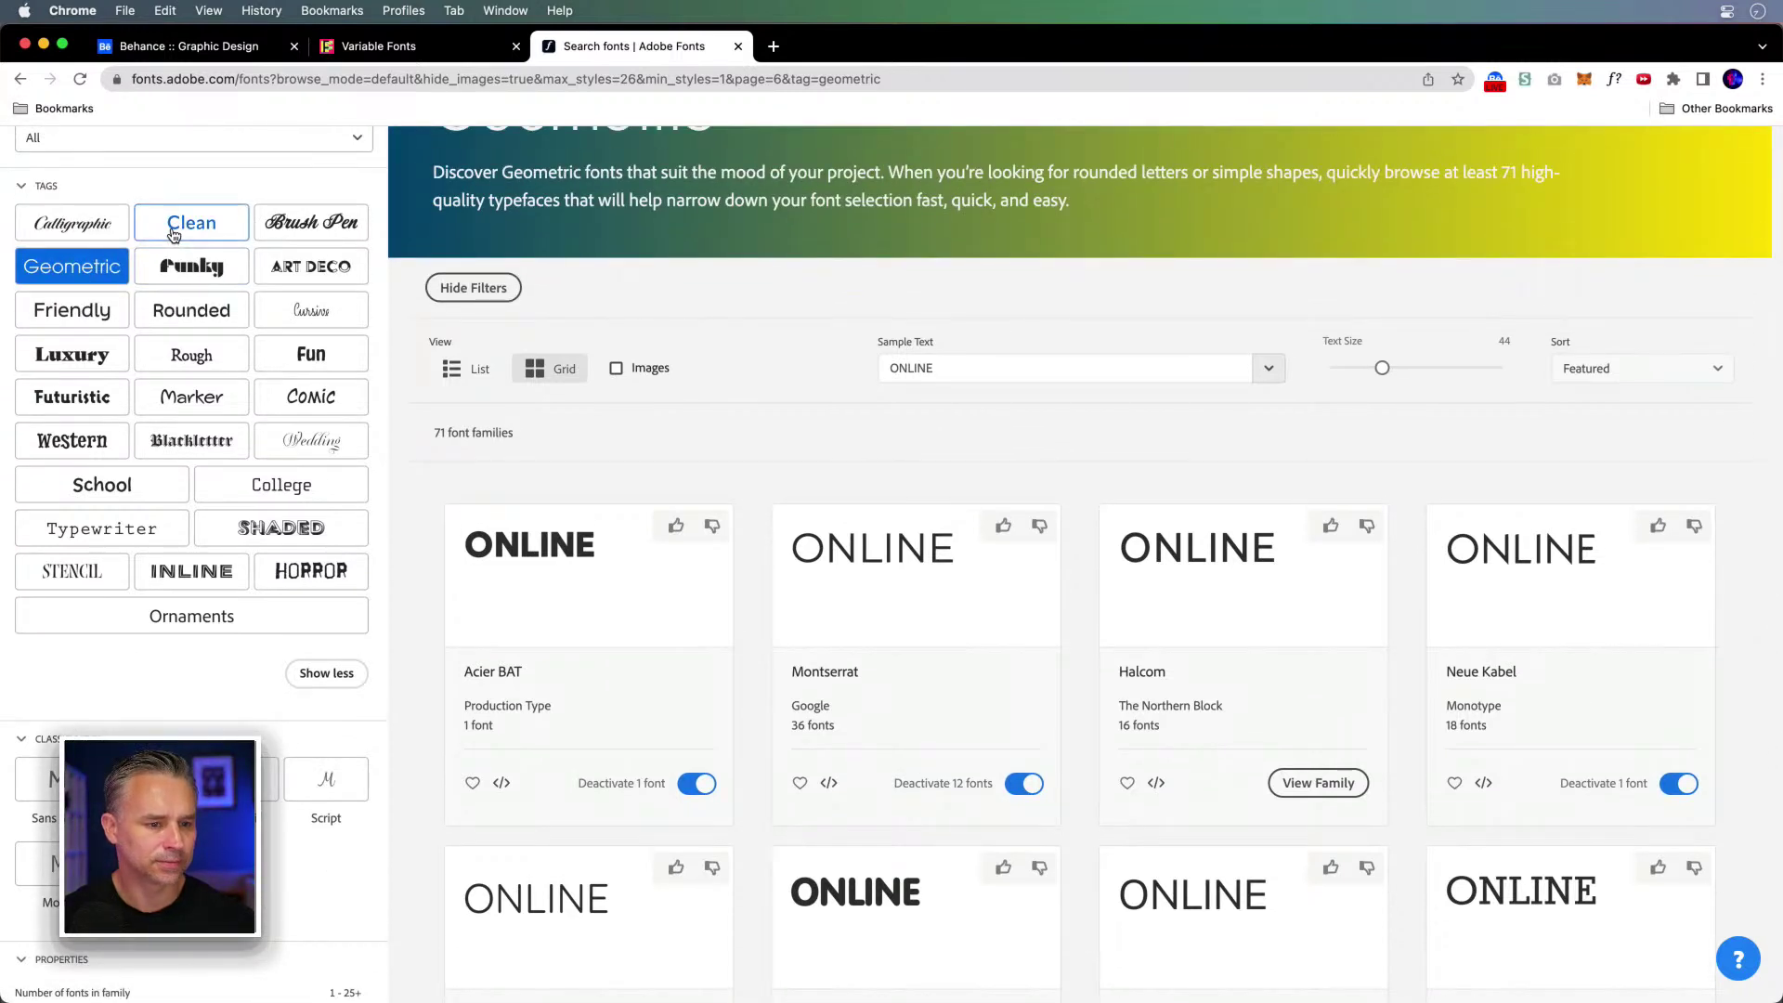
click(69, 399)
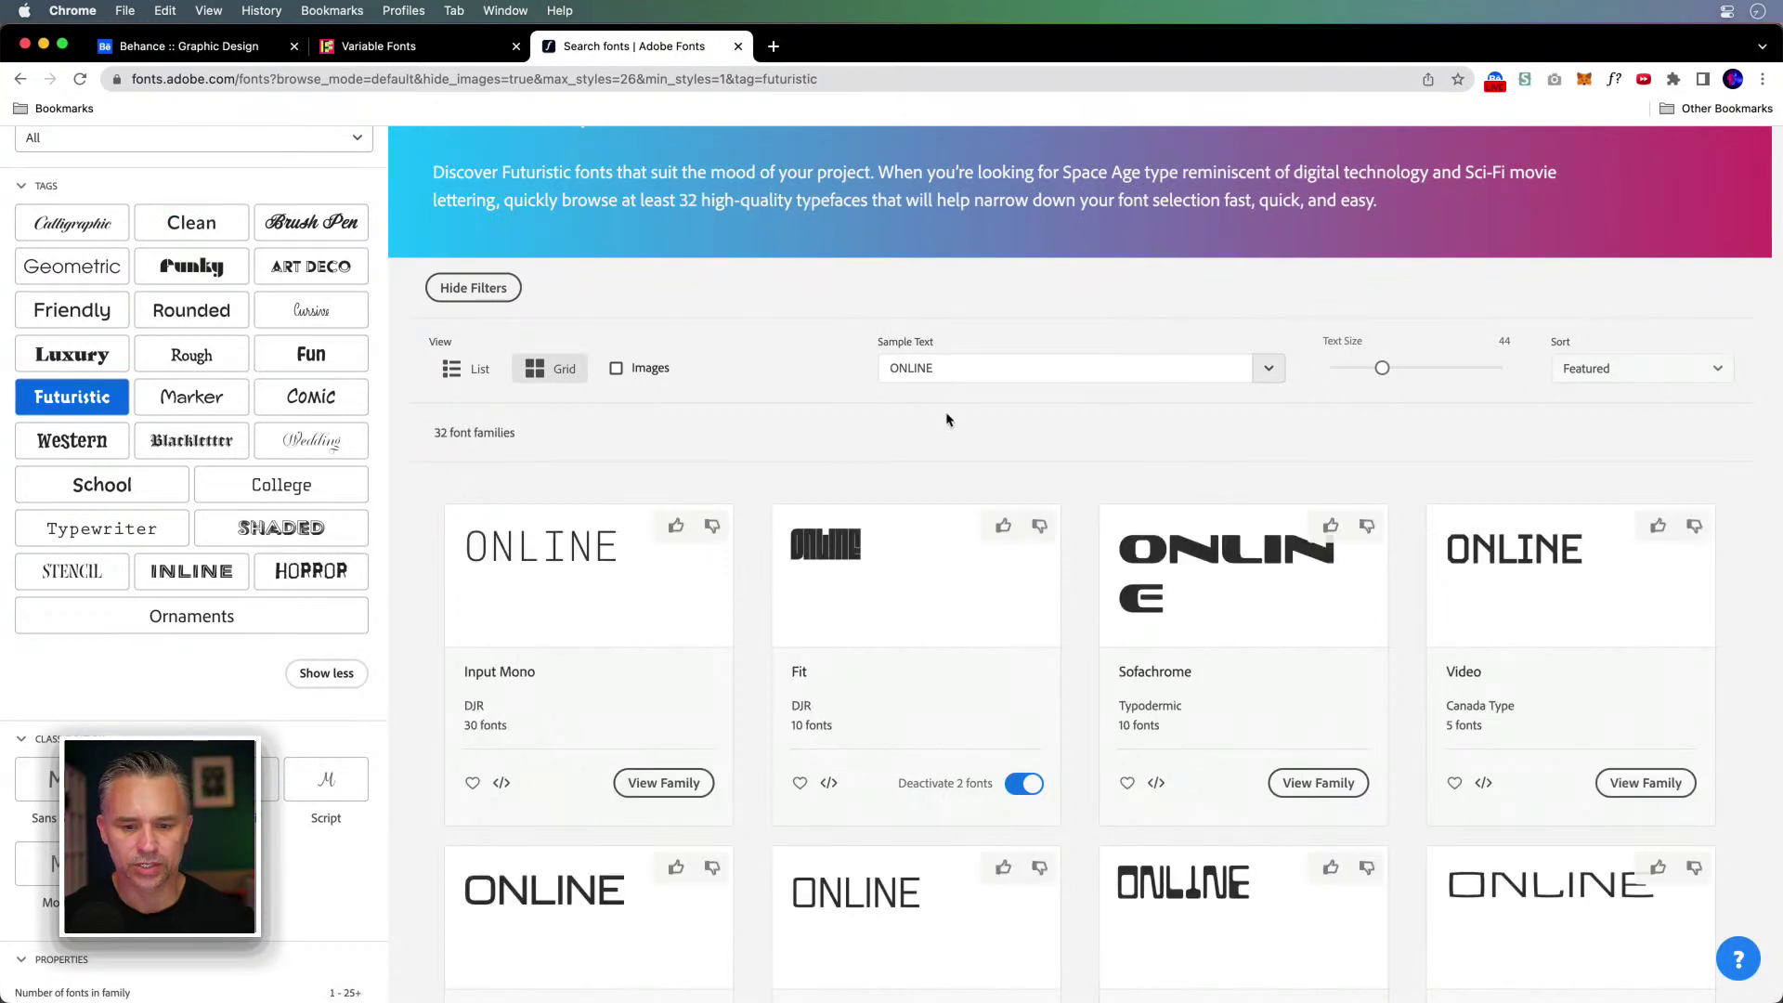
scroll(1082, 473, down, 5)
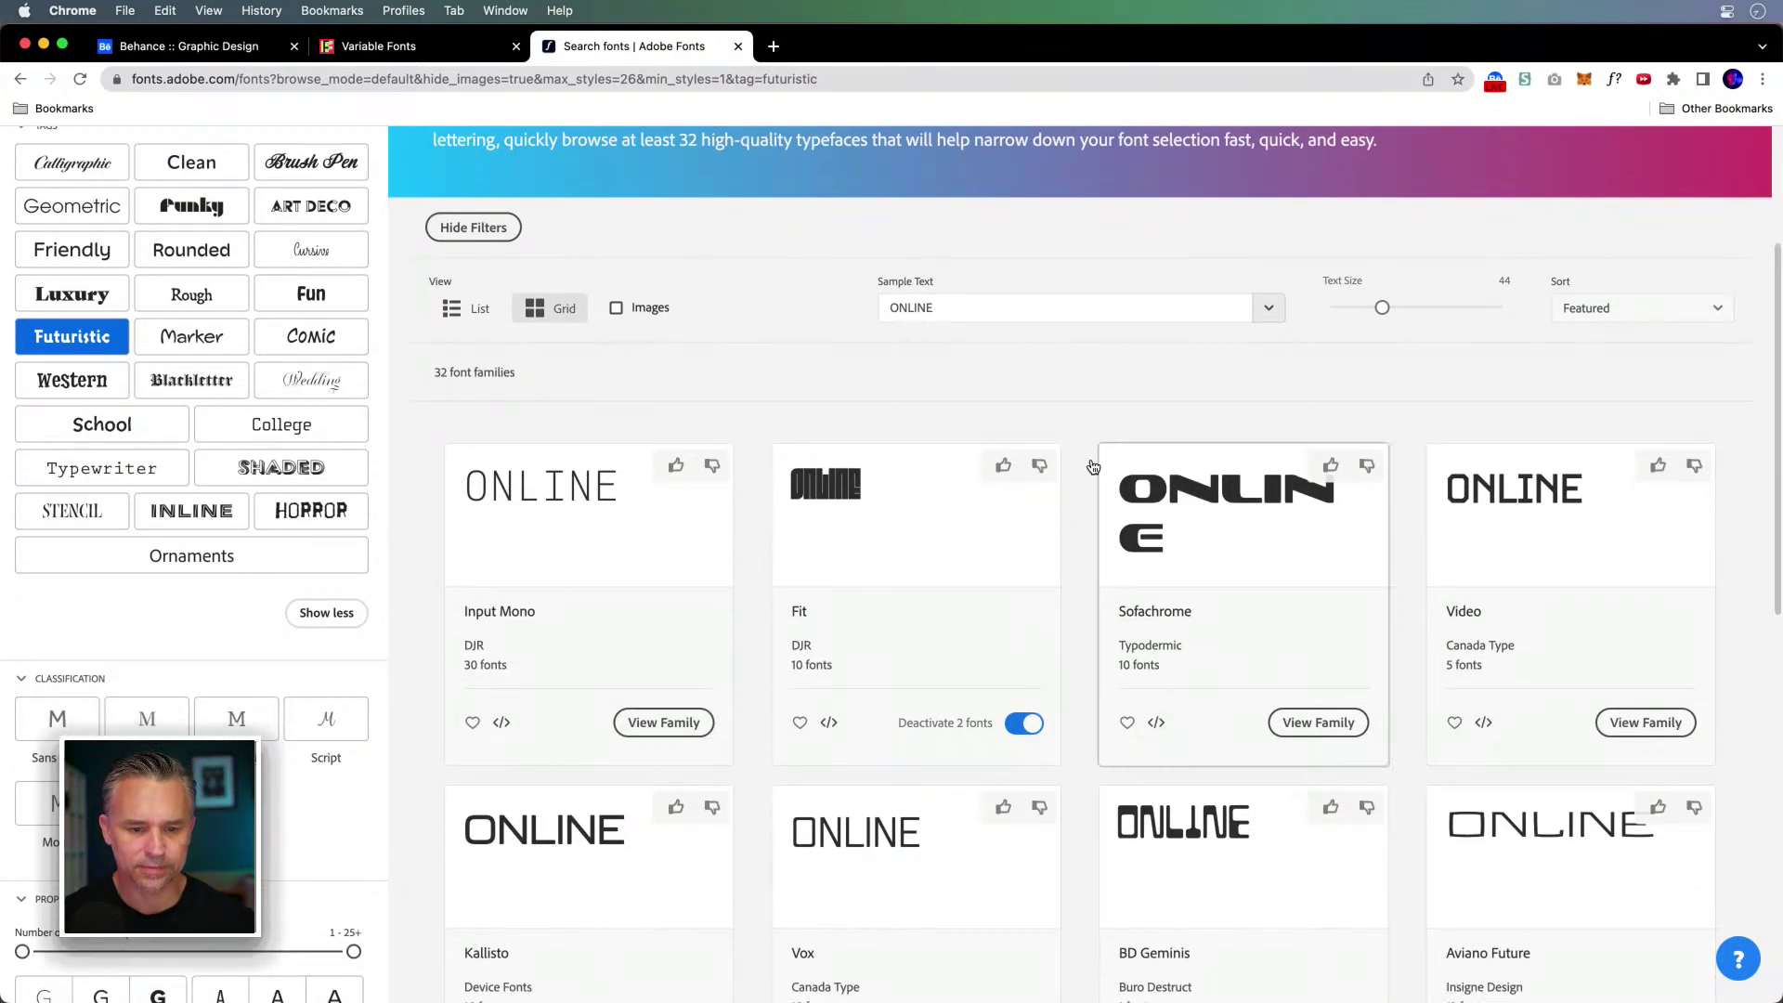
scroll(1094, 467, down, 5)
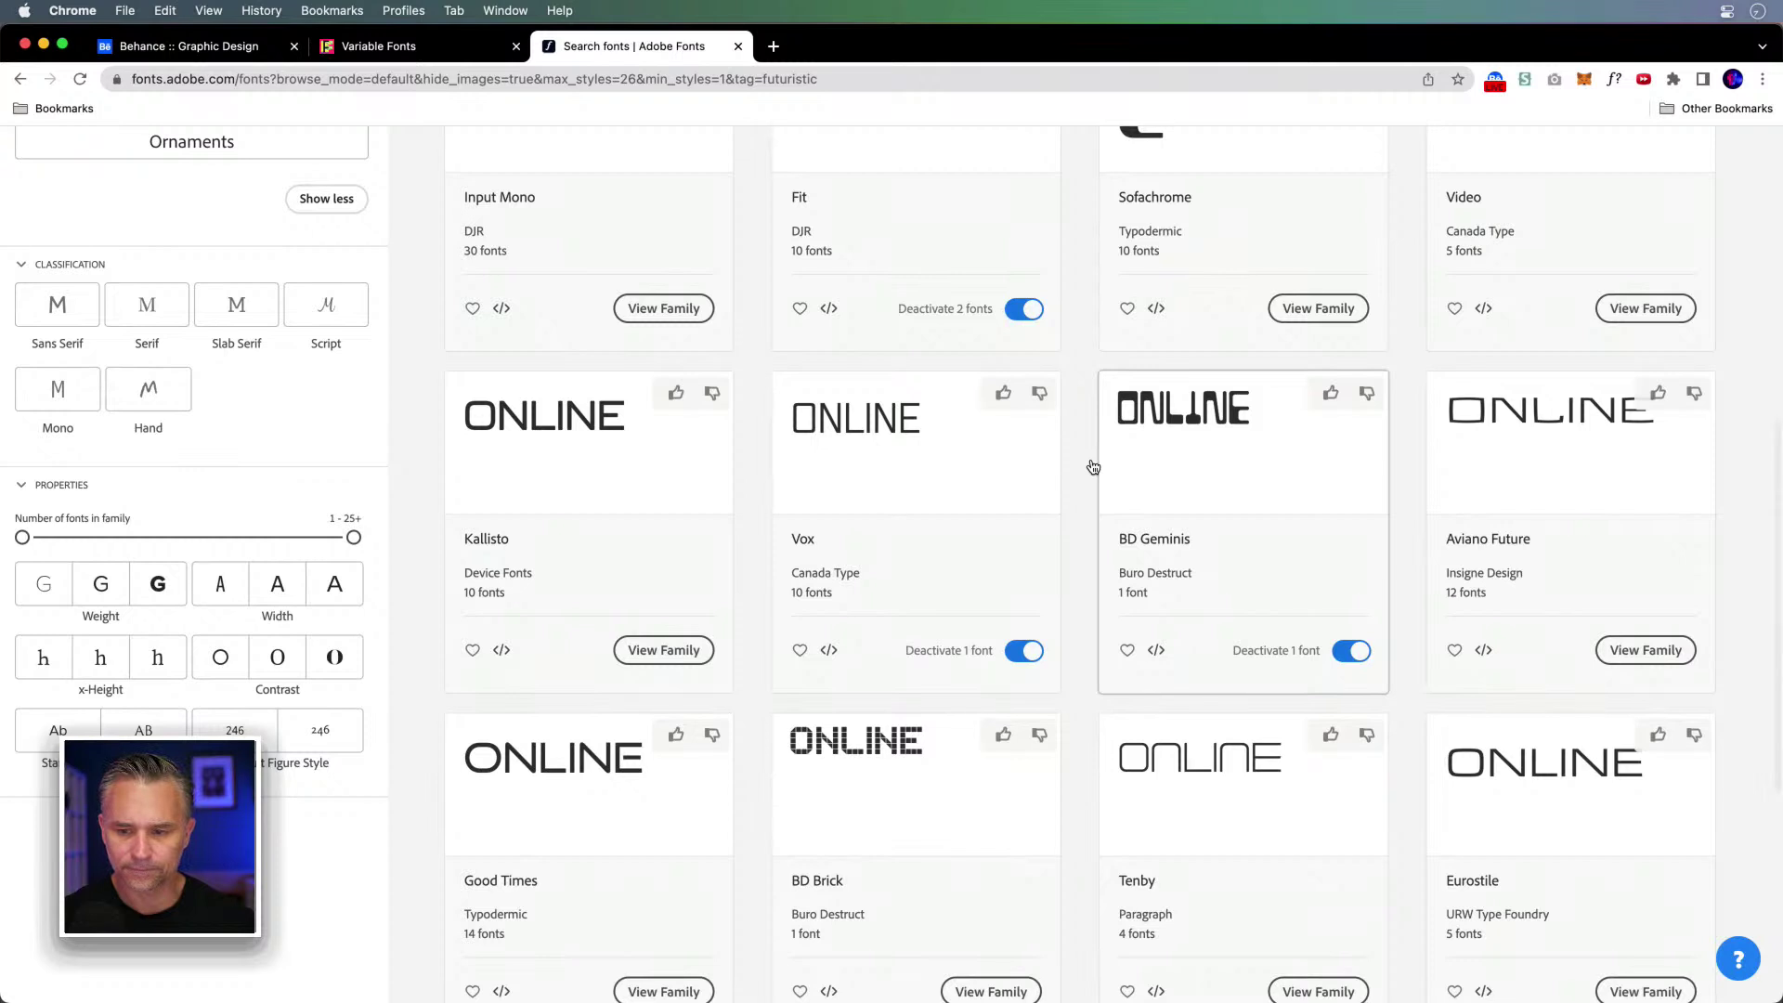
scroll(1094, 466, down, 4)
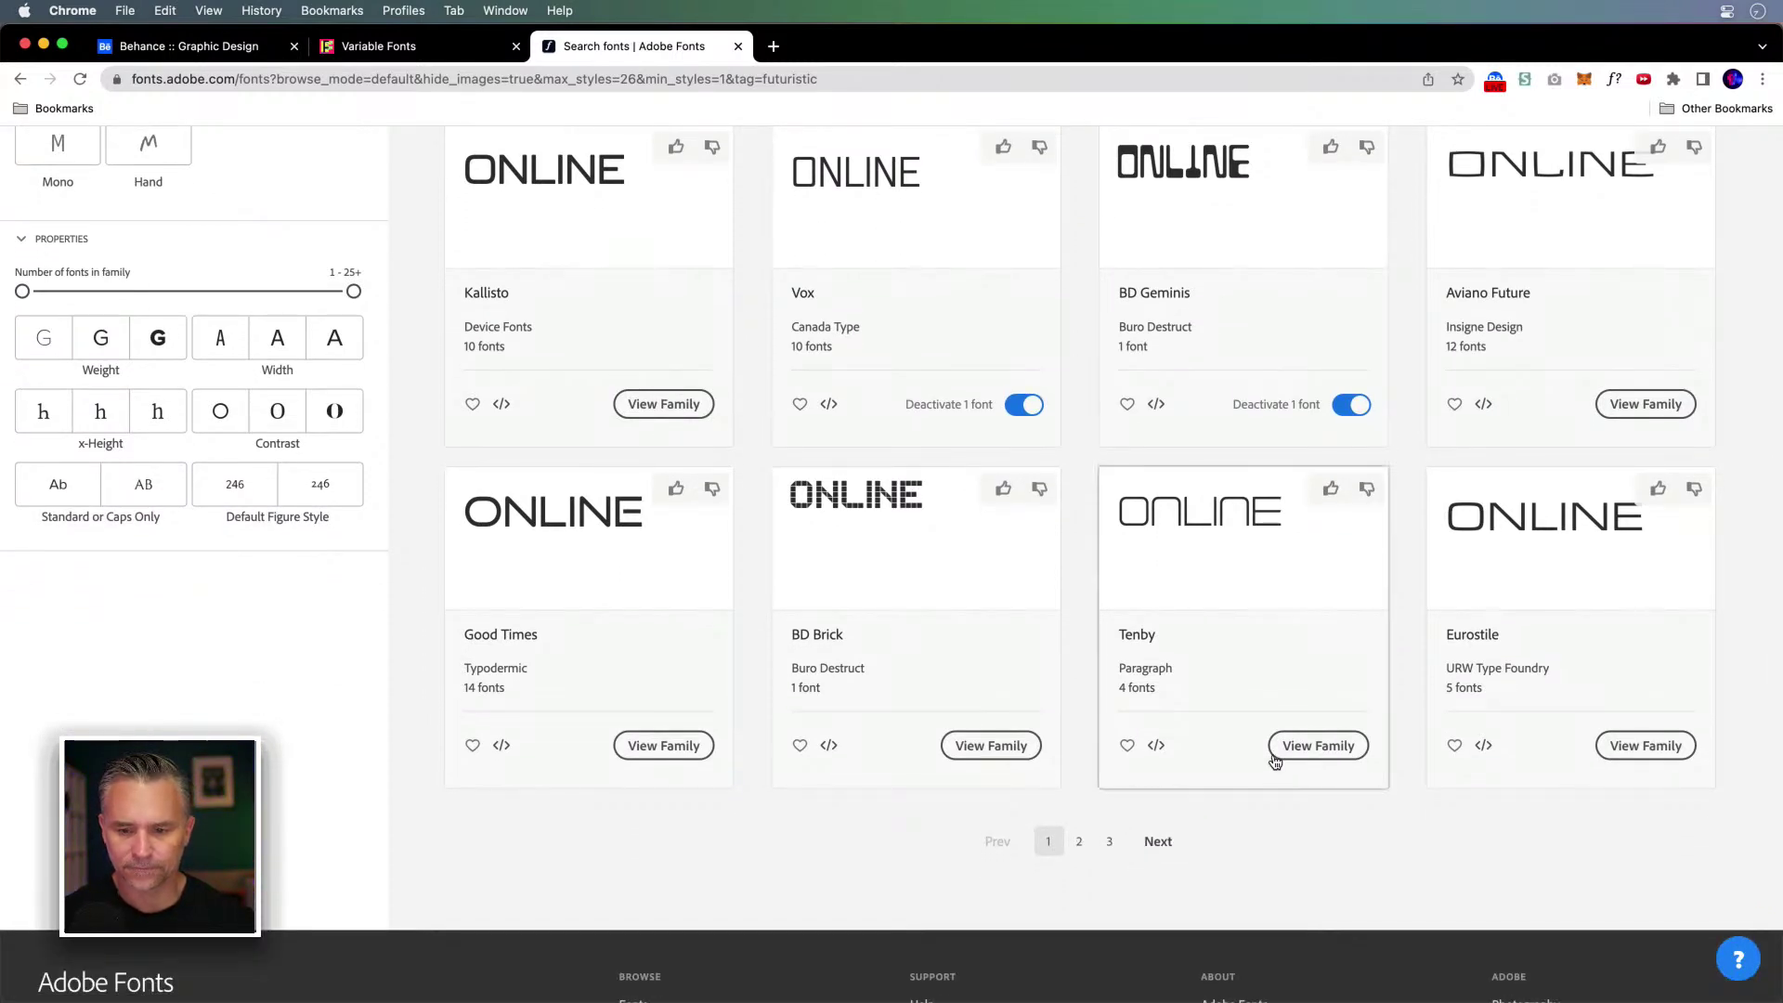
Step: Open the Tenby family, activate its two Tenby Five fonts, and return to the Futuristic results
click(1323, 748)
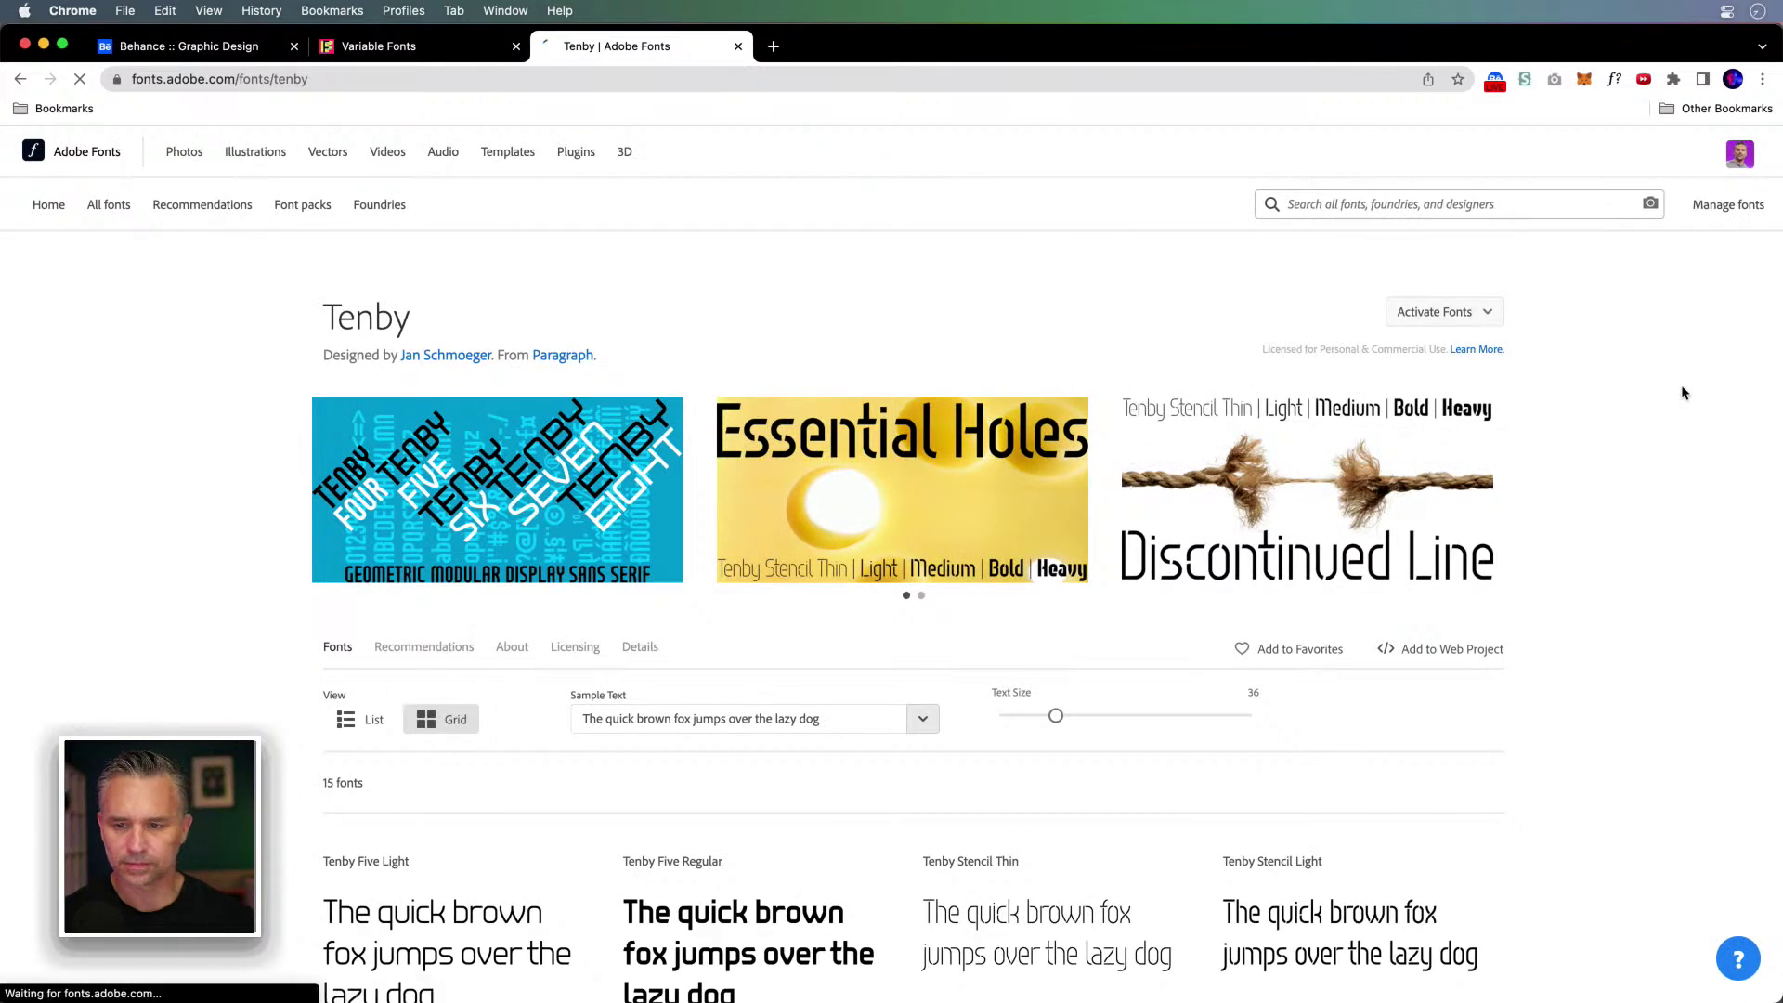
click(1448, 310)
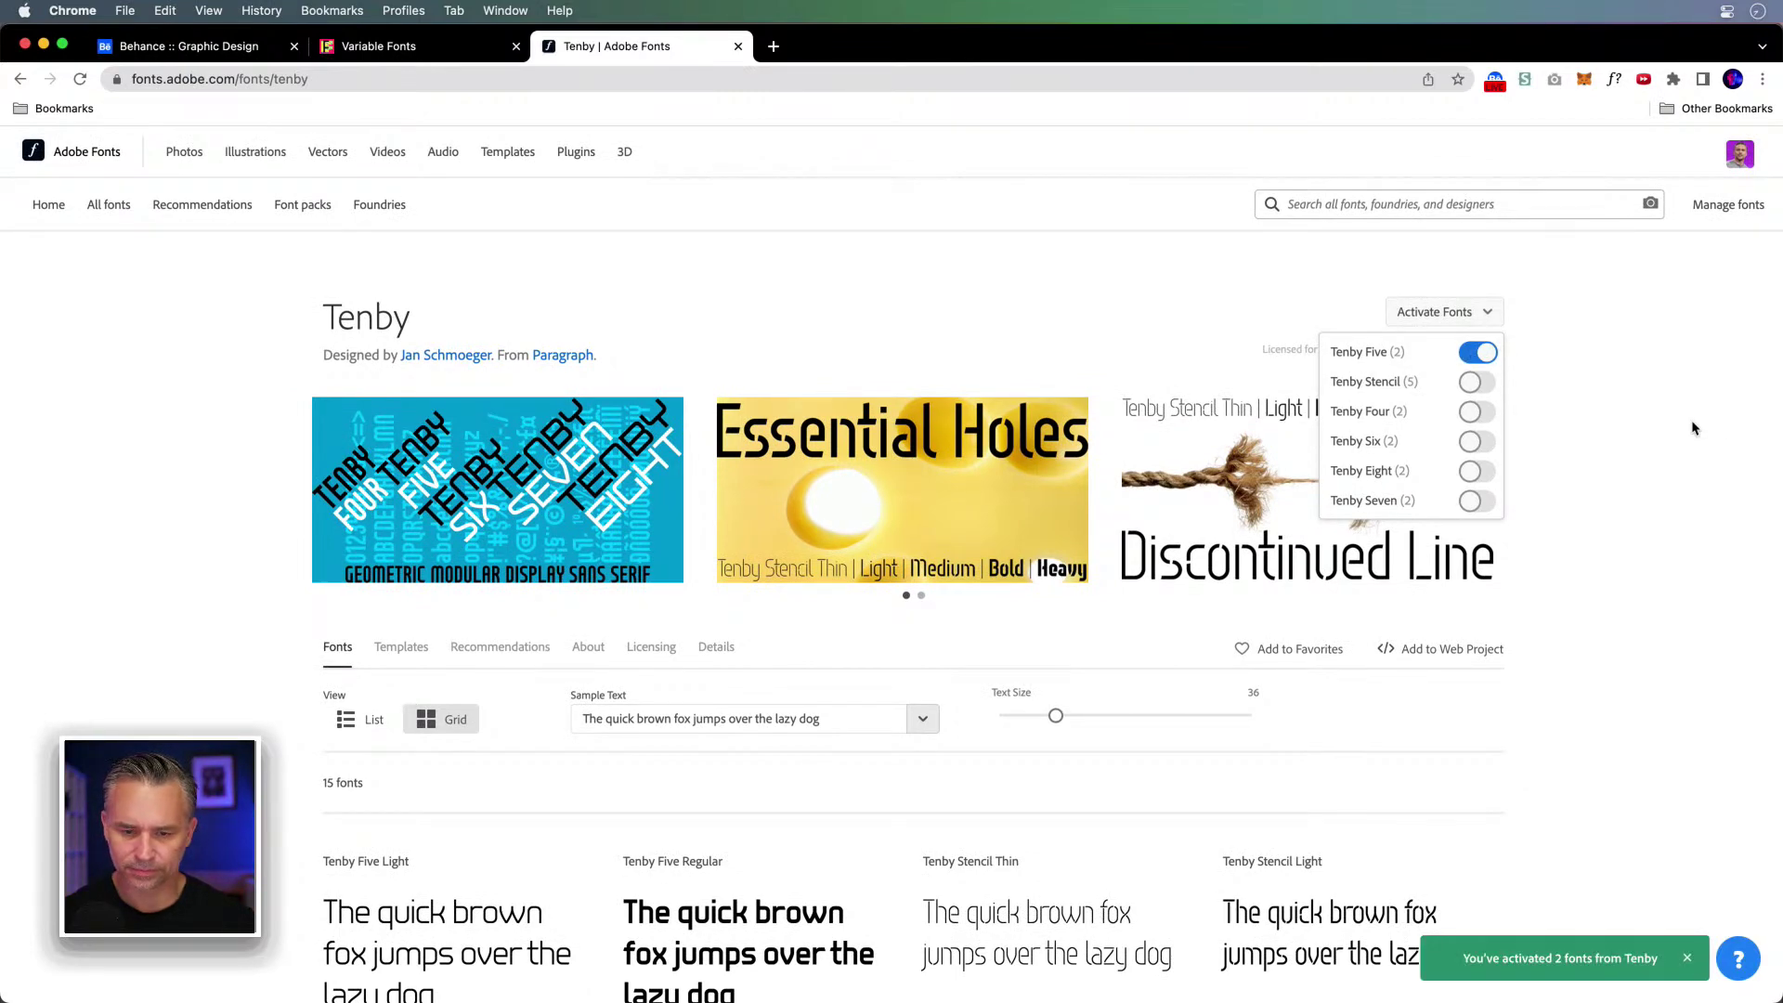
scroll(1651, 557, down, 3)
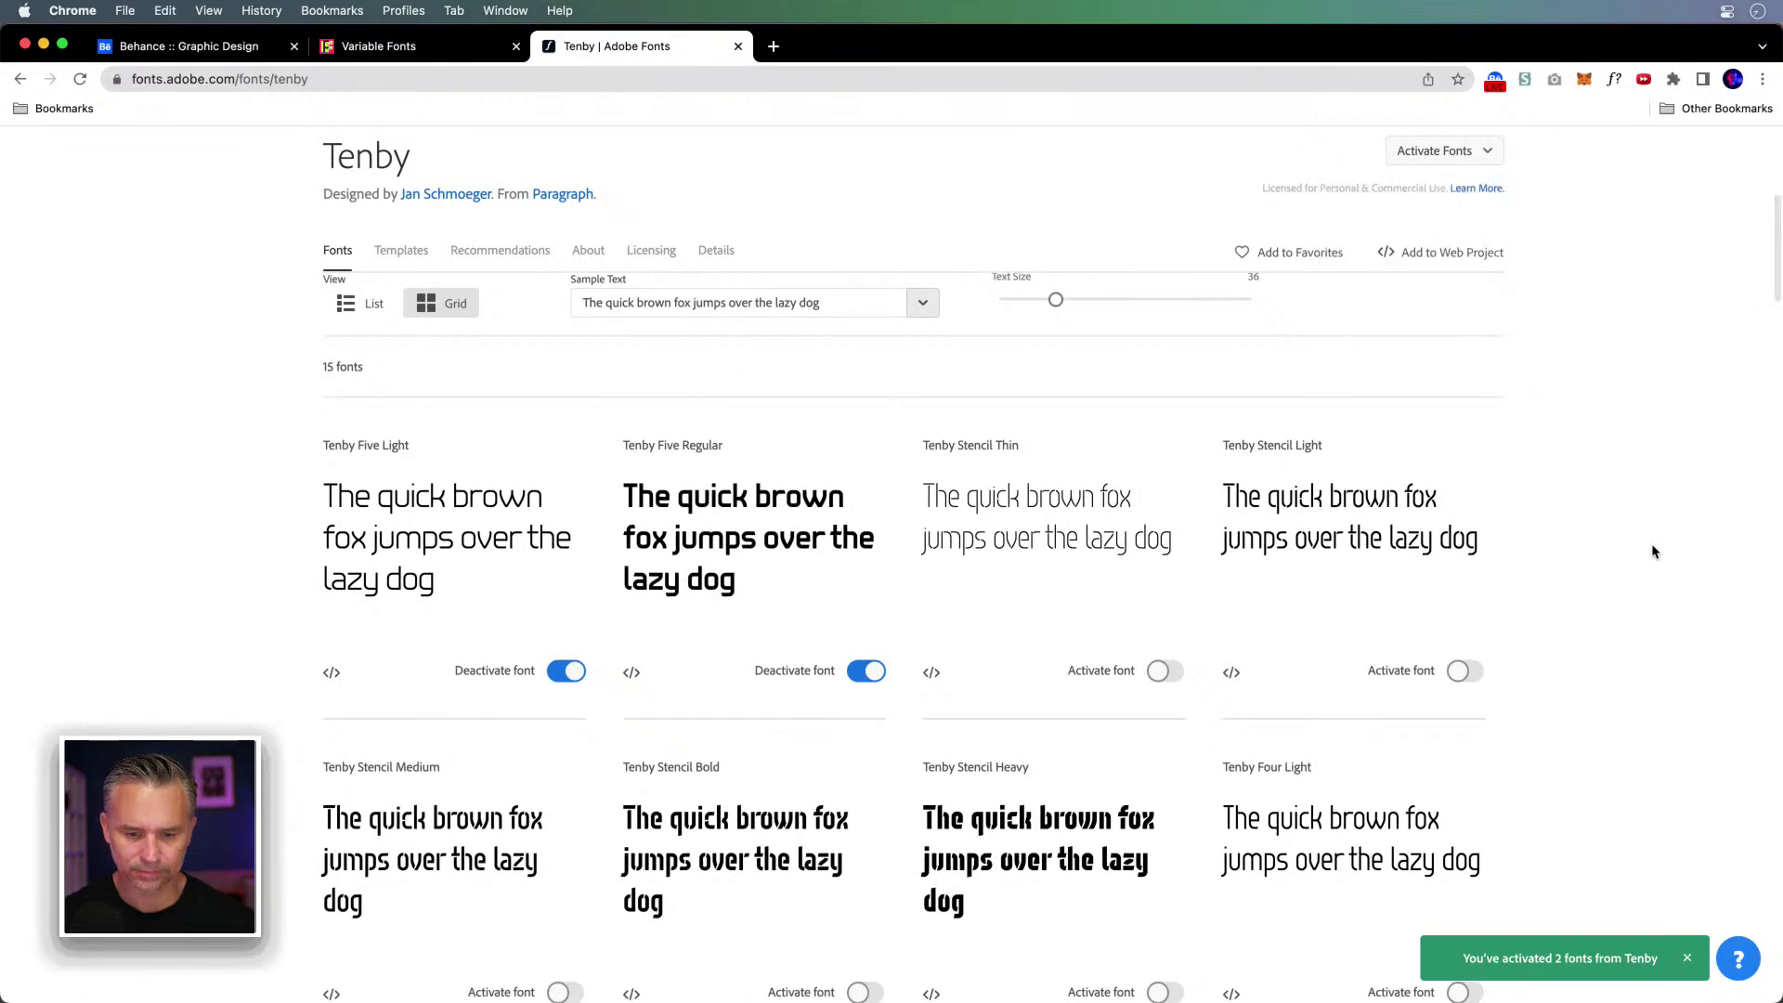
scroll(1652, 552, up, 6)
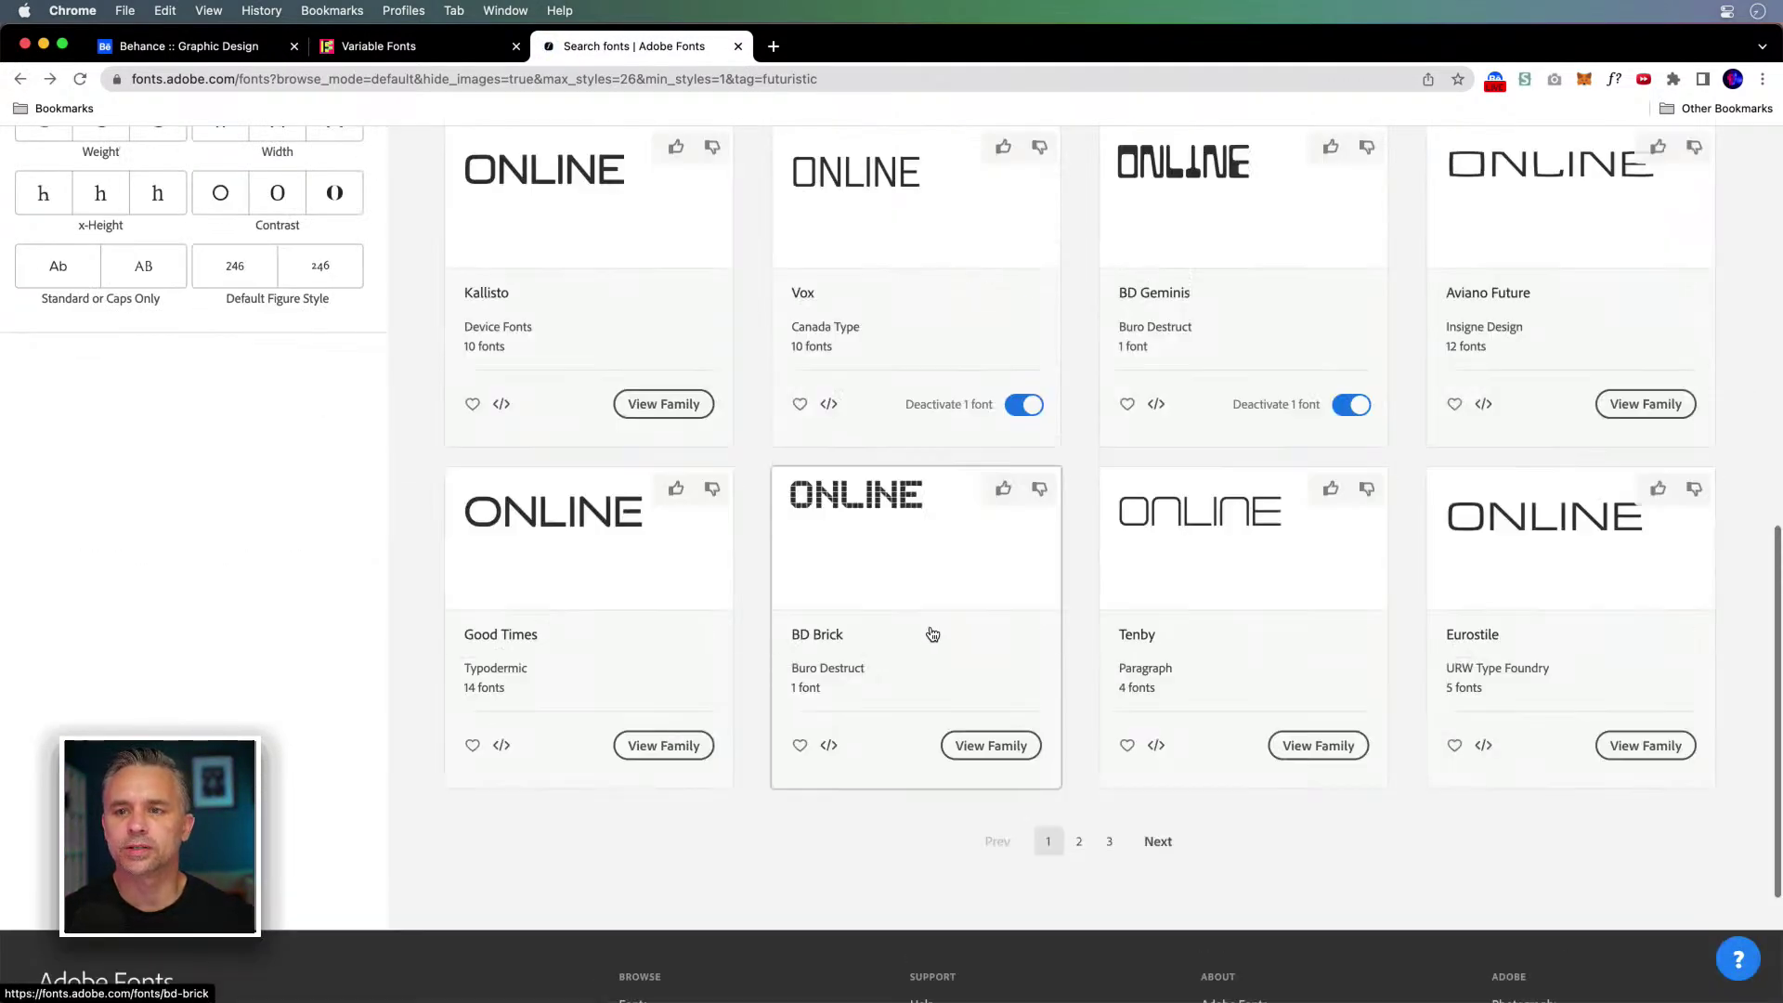
Step: Look through the second page of Futuristic results, open the Tachyon family and activate its four fonts
click(1154, 844)
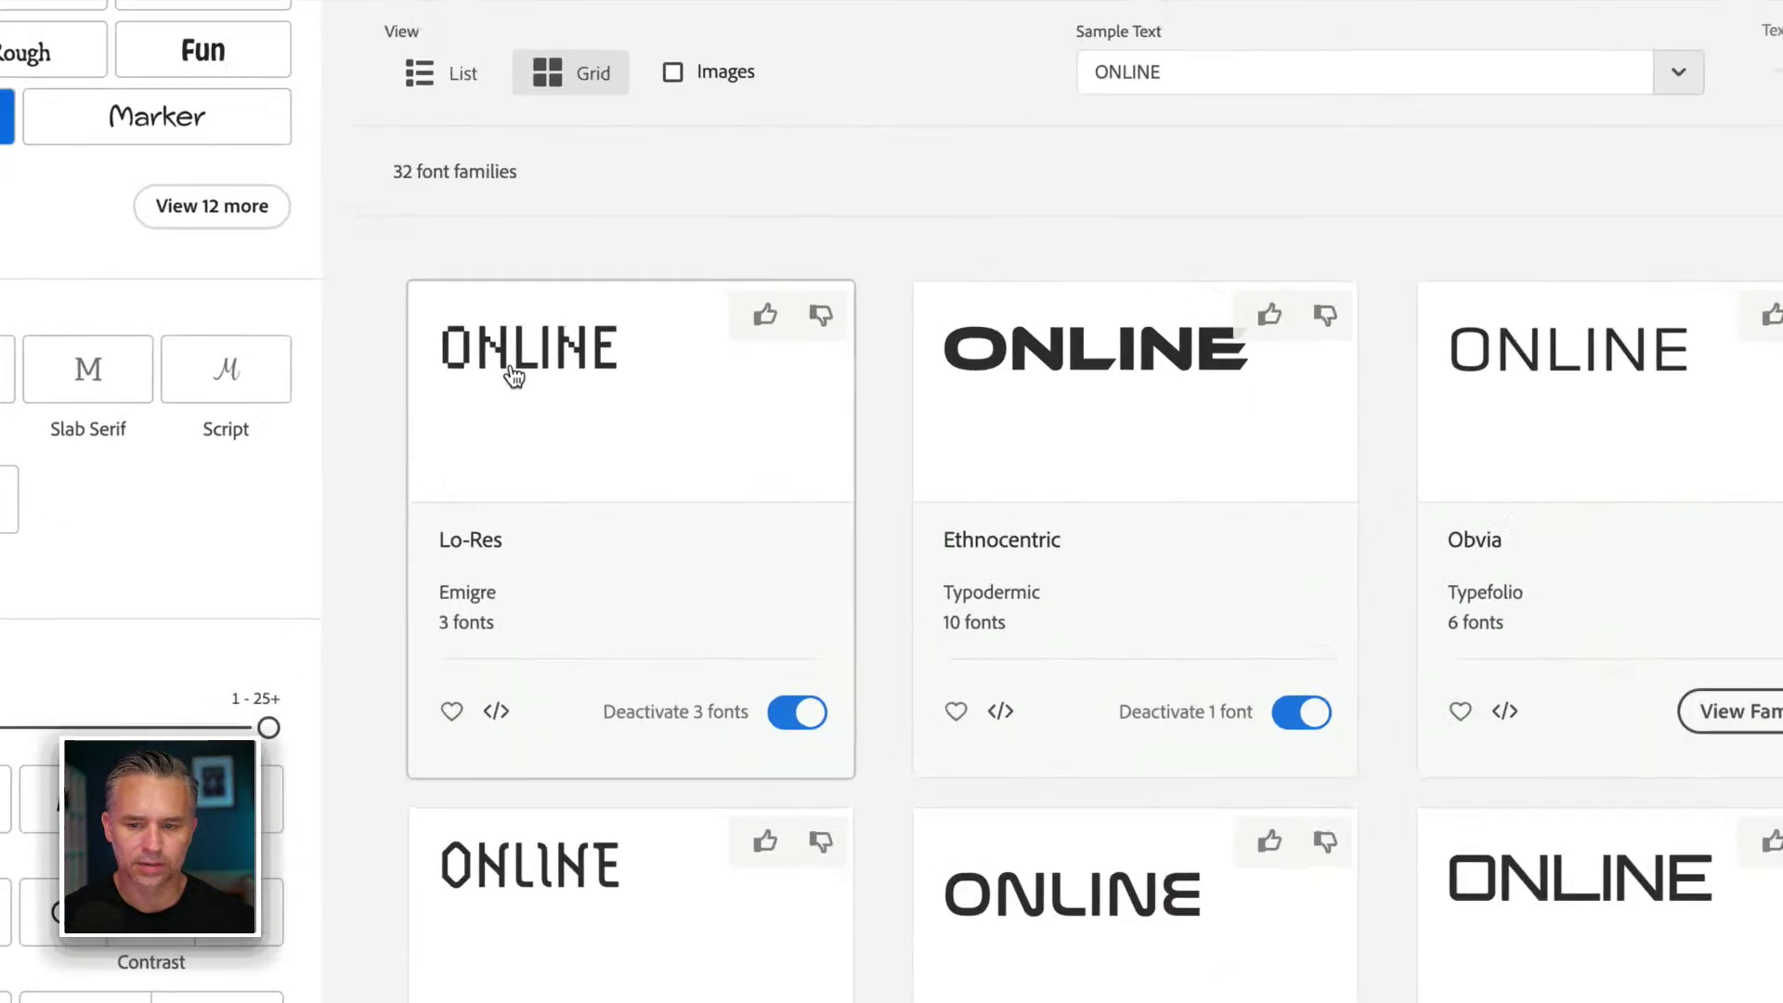
scroll(1326, 644, down, 8)
scroll(1329, 641, up, 2)
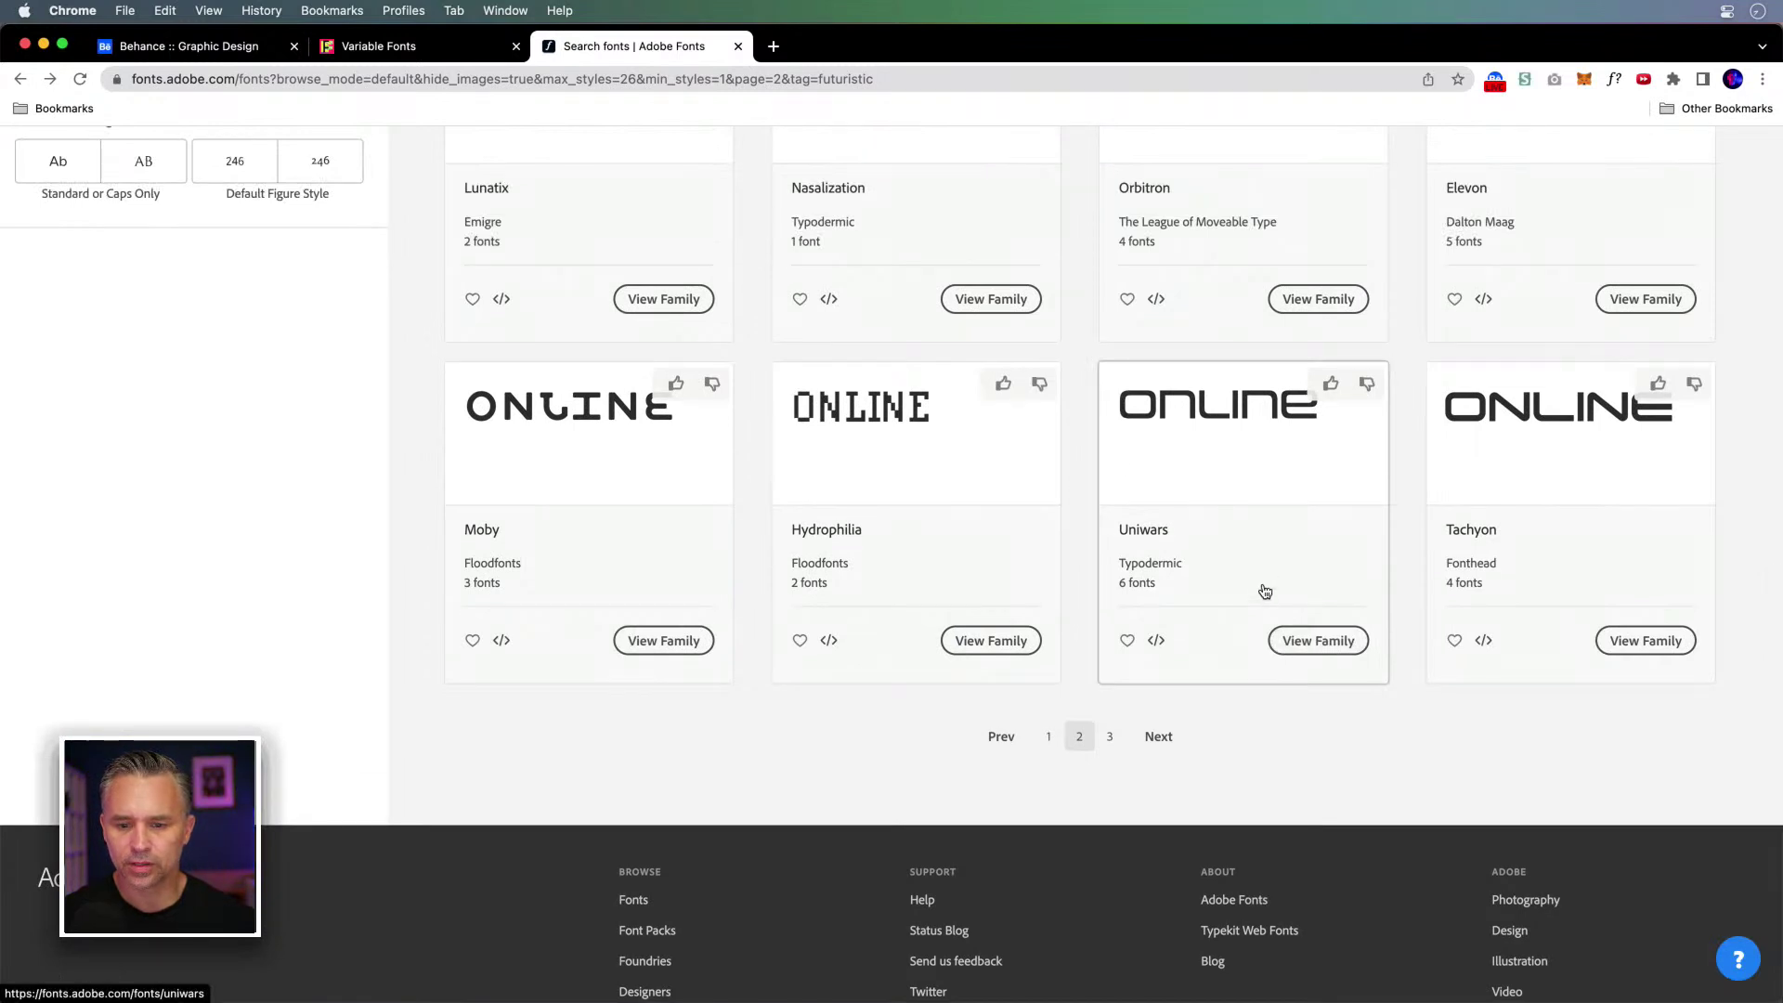
click(1582, 494)
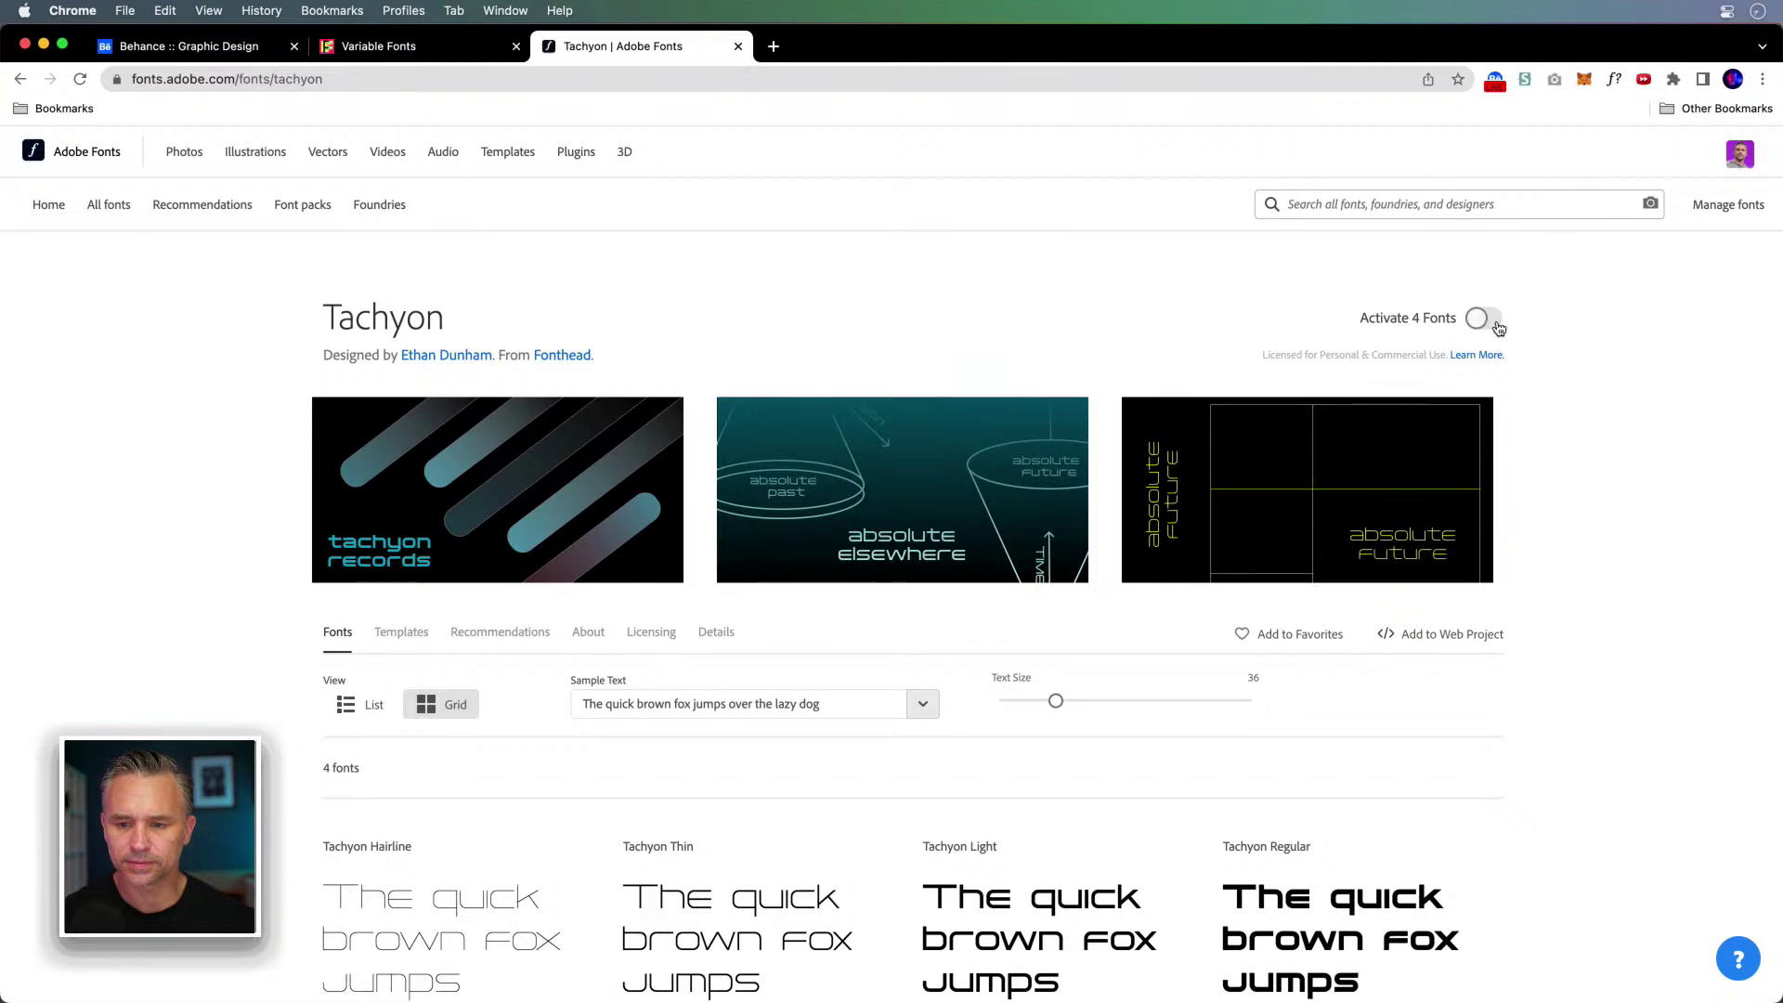
click(1482, 320)
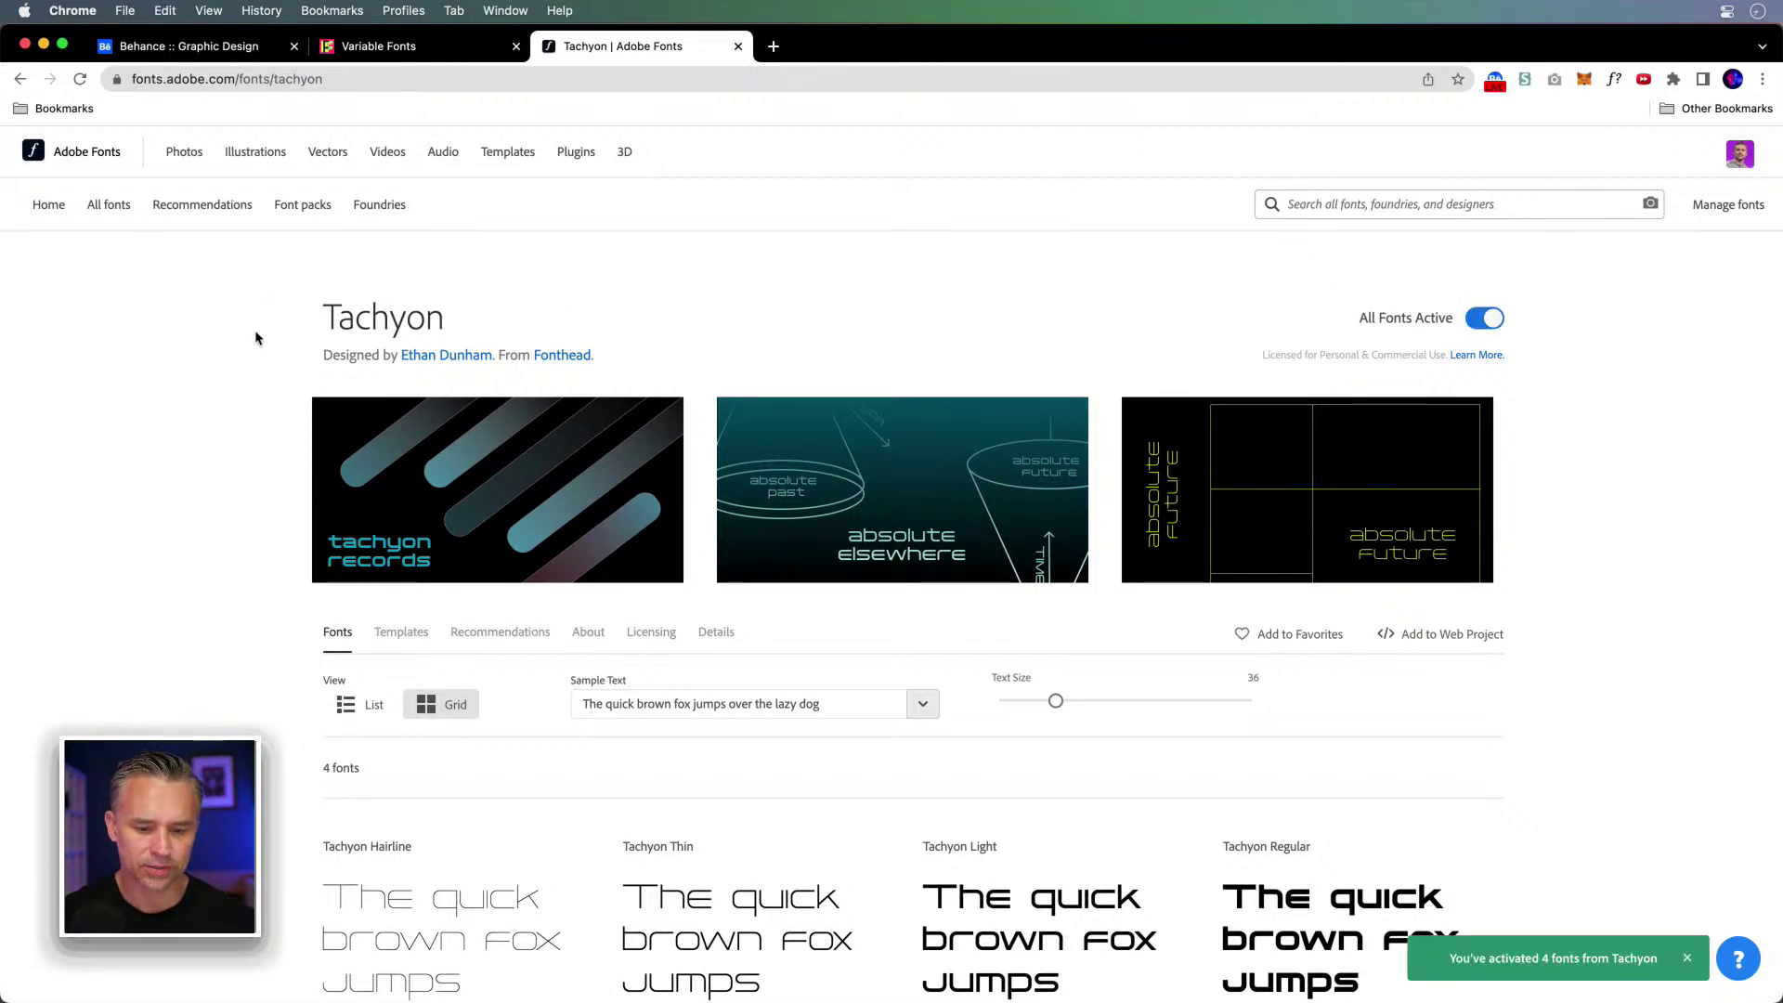
Step: Switch to Illustrator and clear the Sans Serif and Condensed Width filters from the lower ONLINE text's font search
click(42, 47)
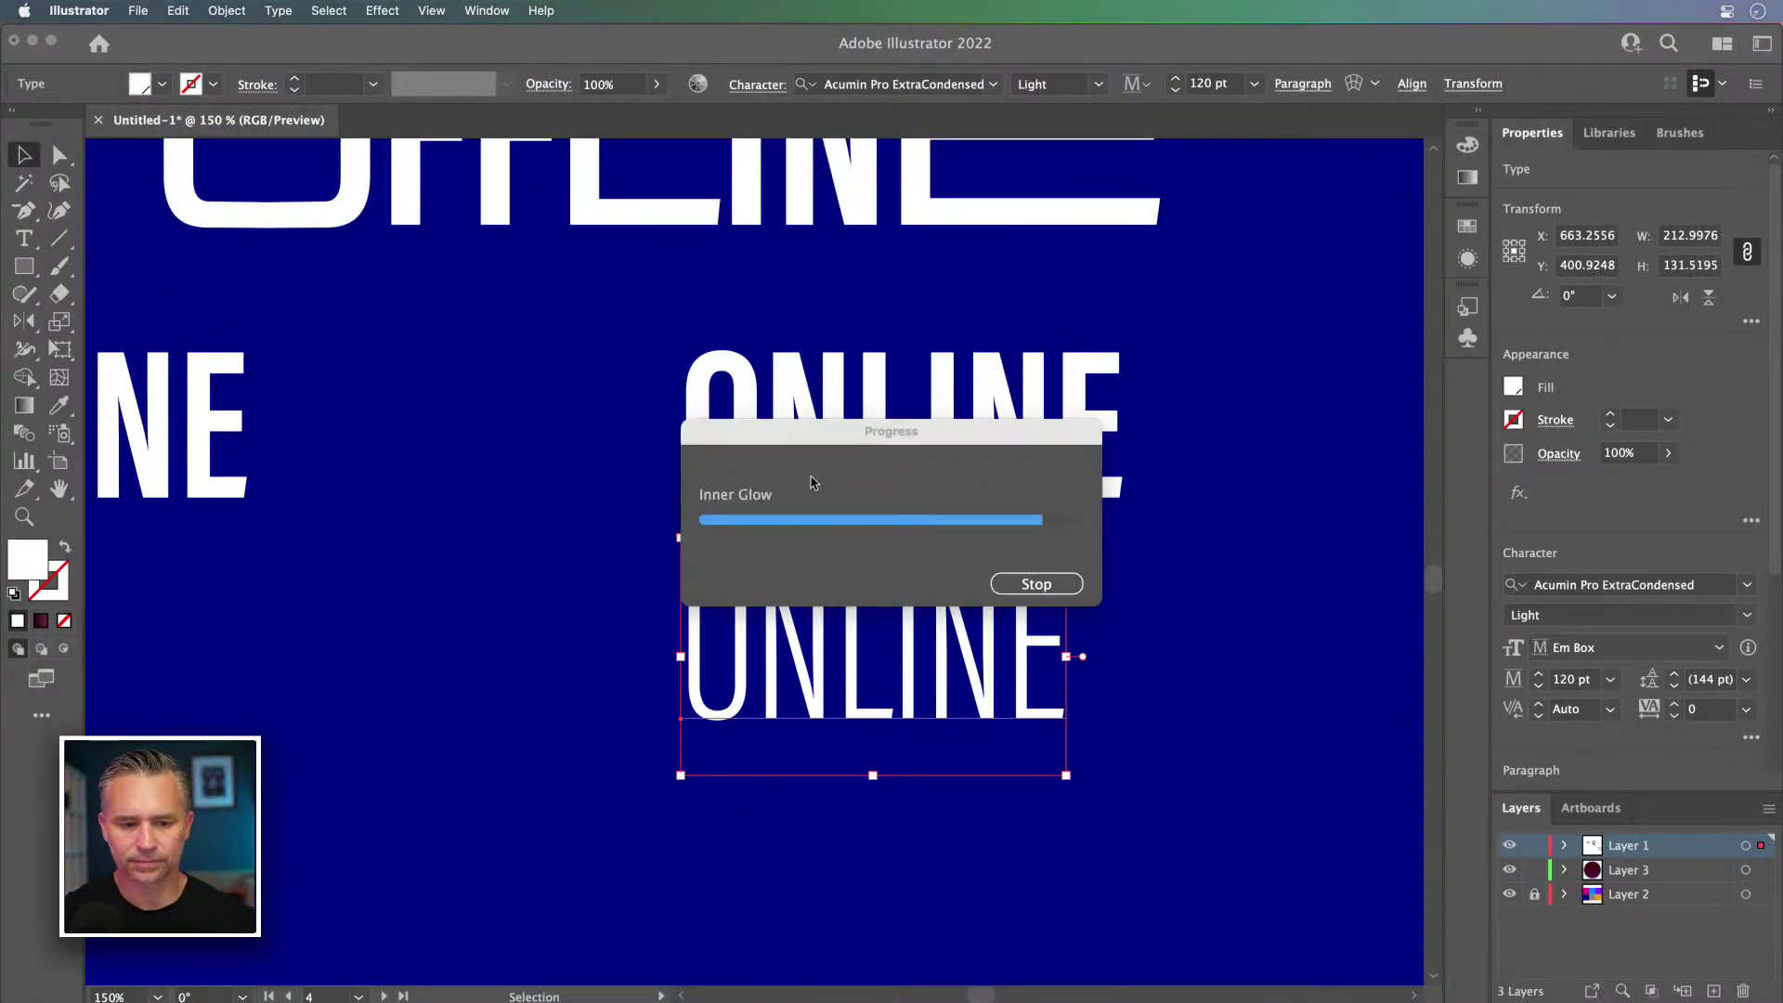
click(1618, 586)
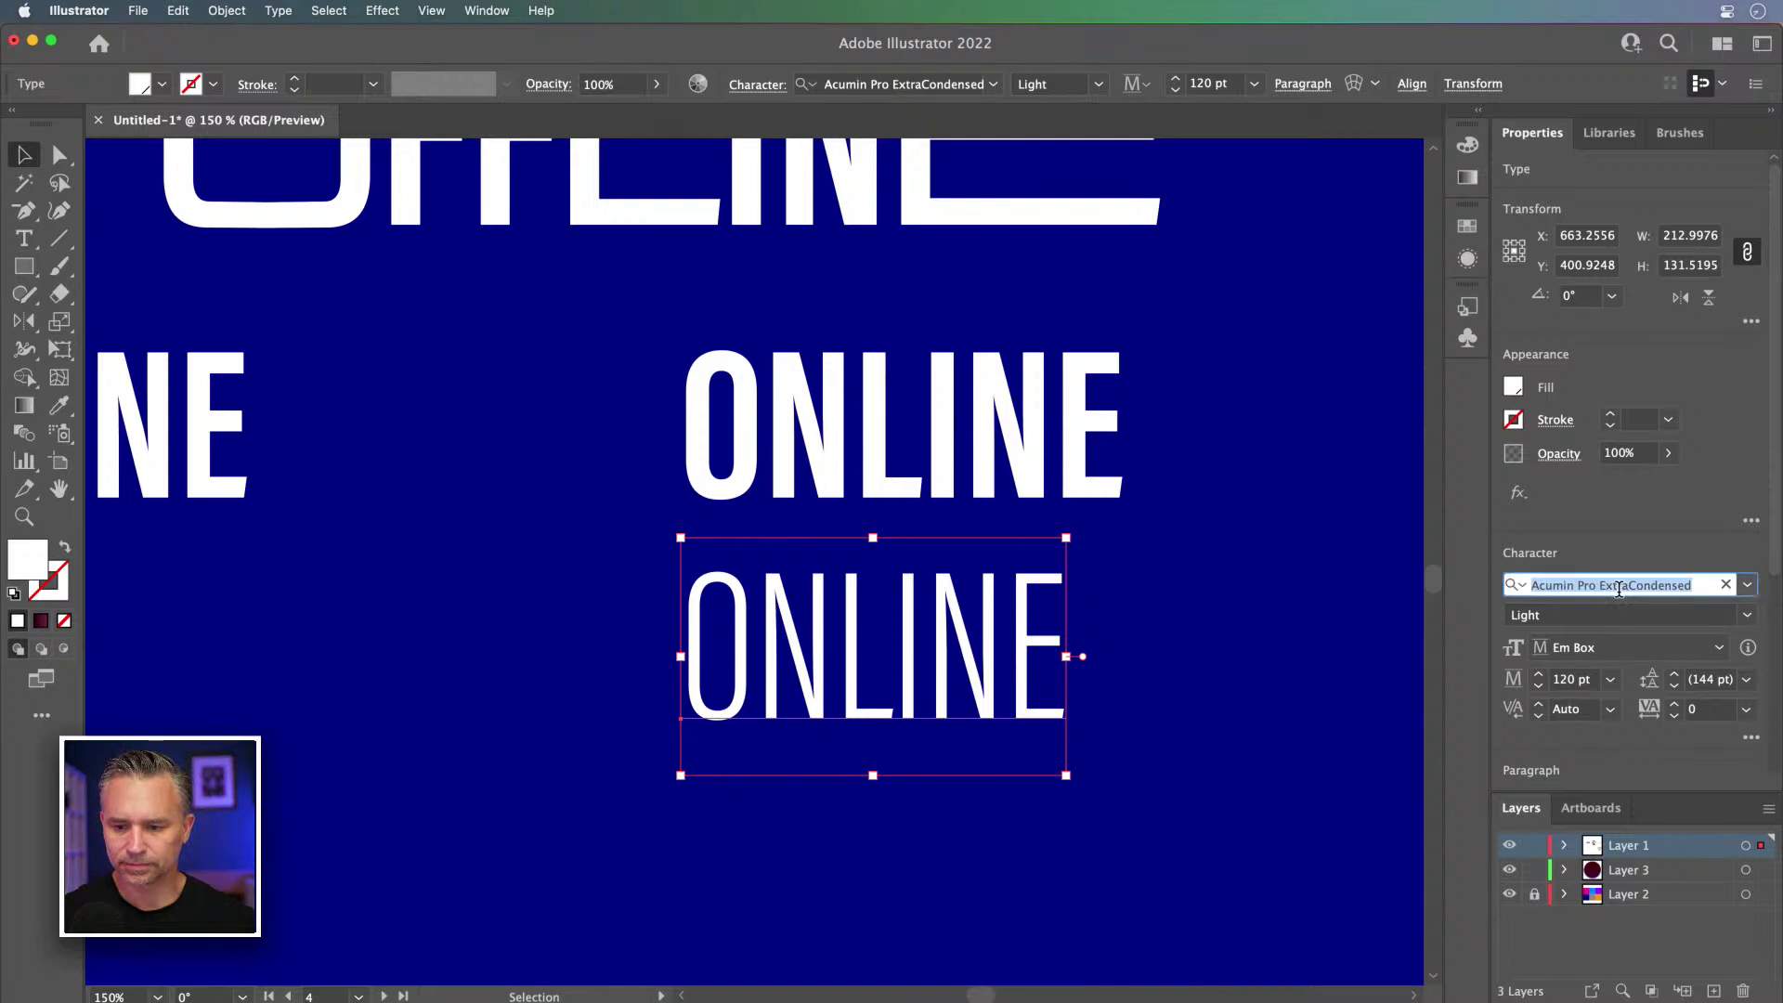
text(tyc)
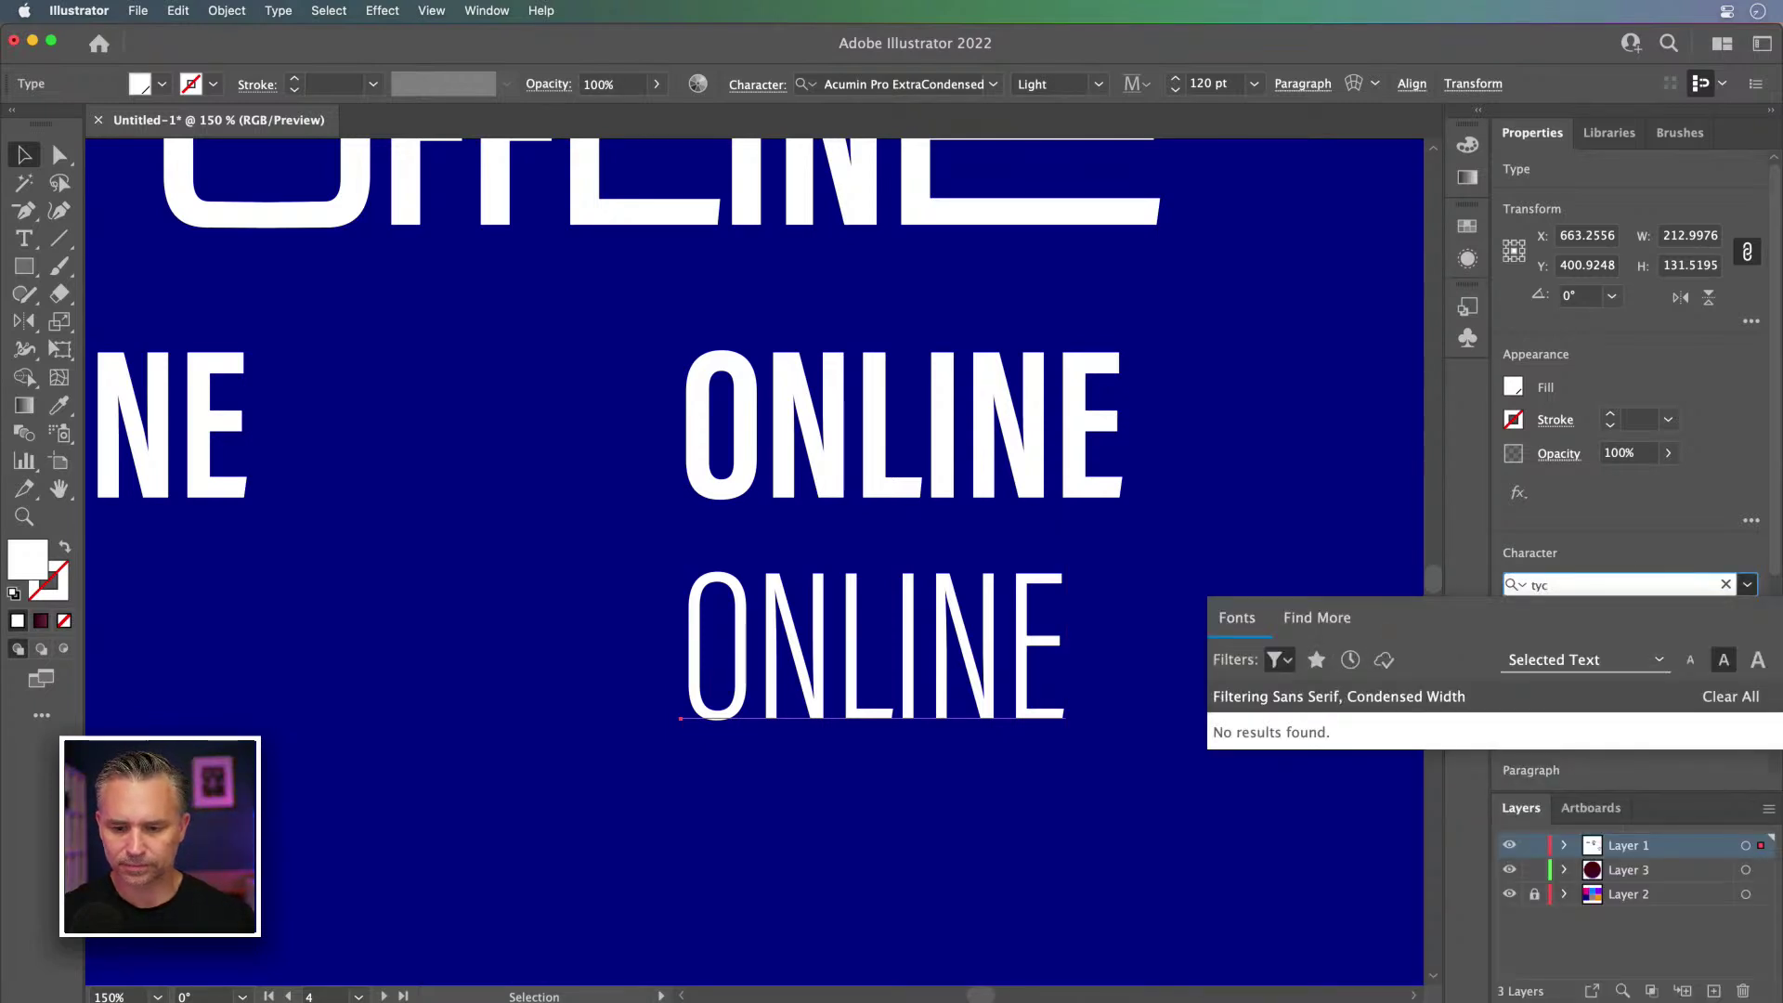
click(1275, 659)
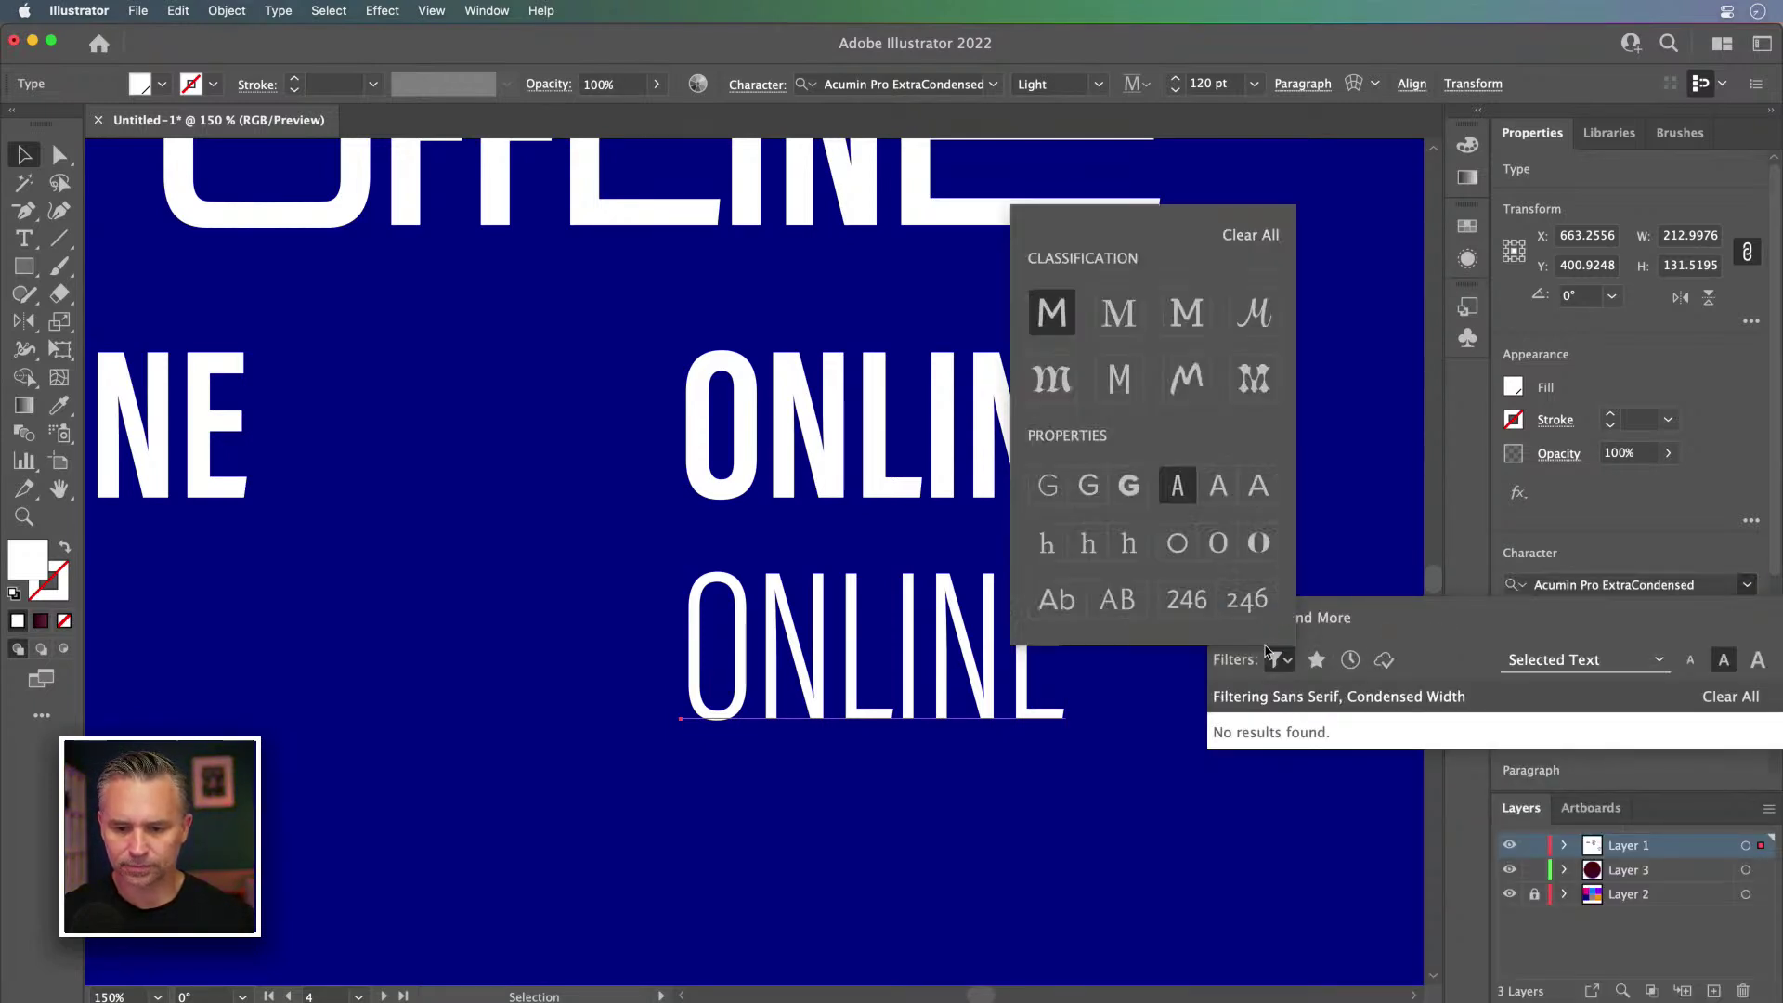
click(1237, 238)
click(1650, 536)
Step: Search the font list for "ty" and look through the matching ONLINE previews
click(1645, 585)
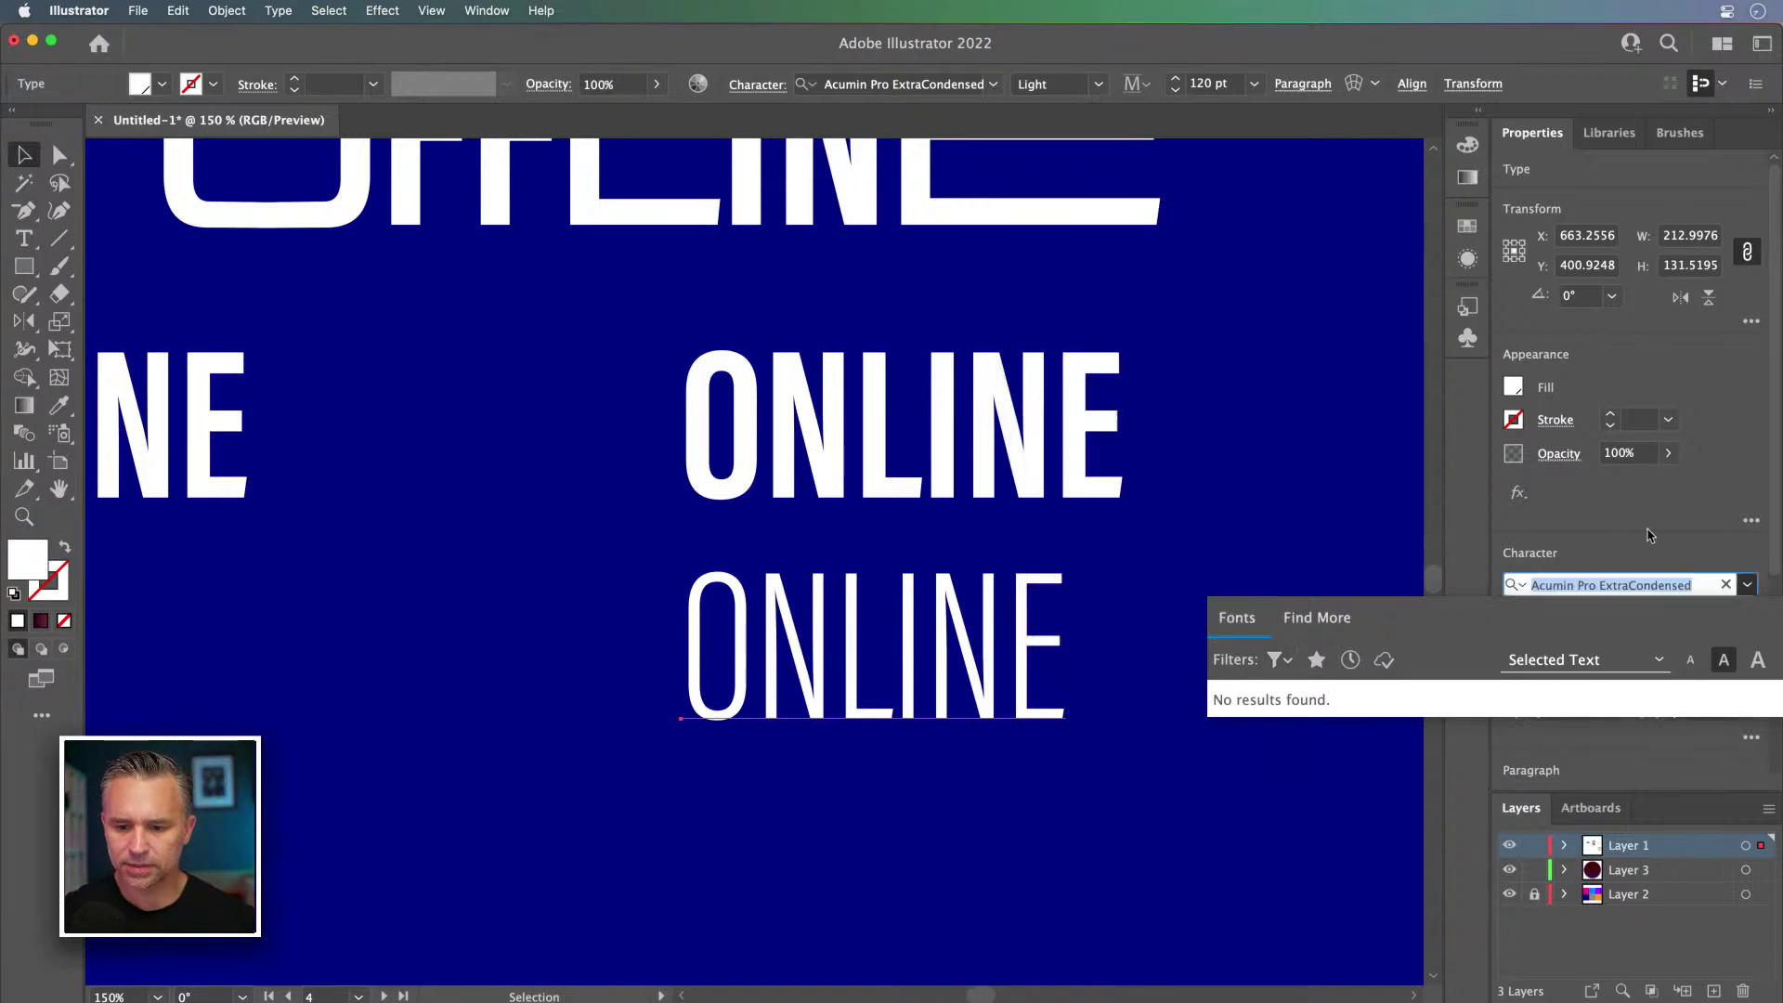
text(ty)
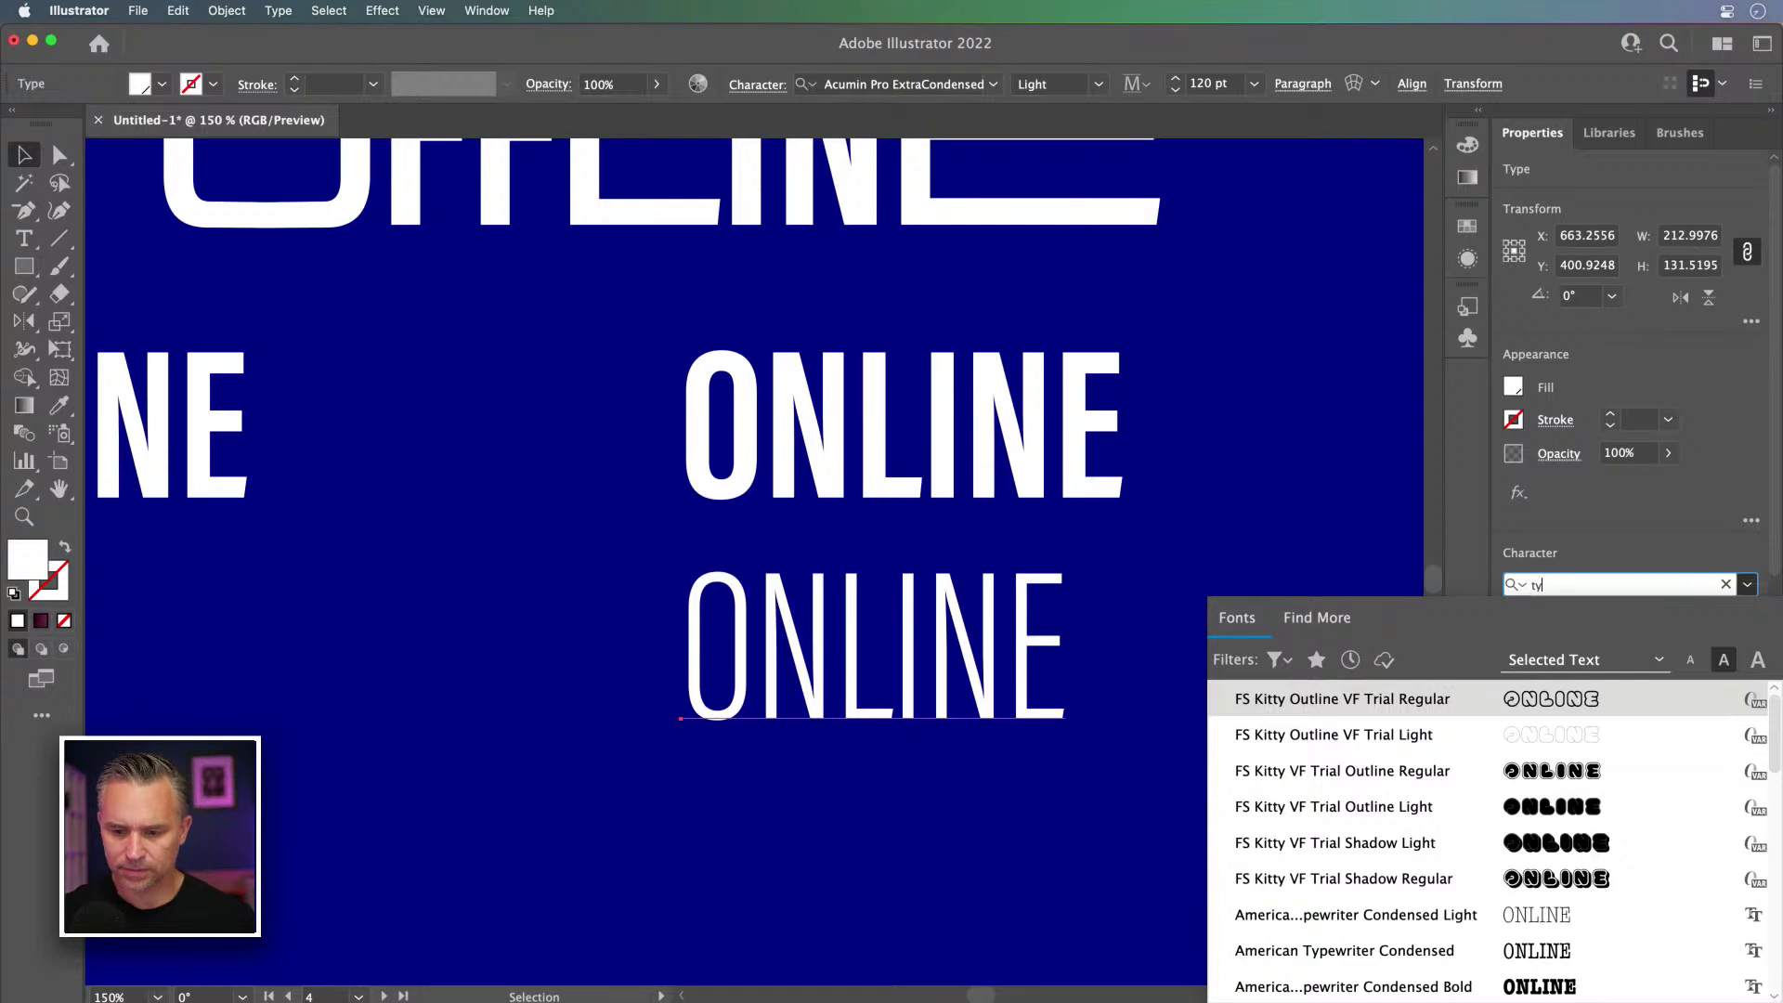
scroll(1544, 917, down, 10)
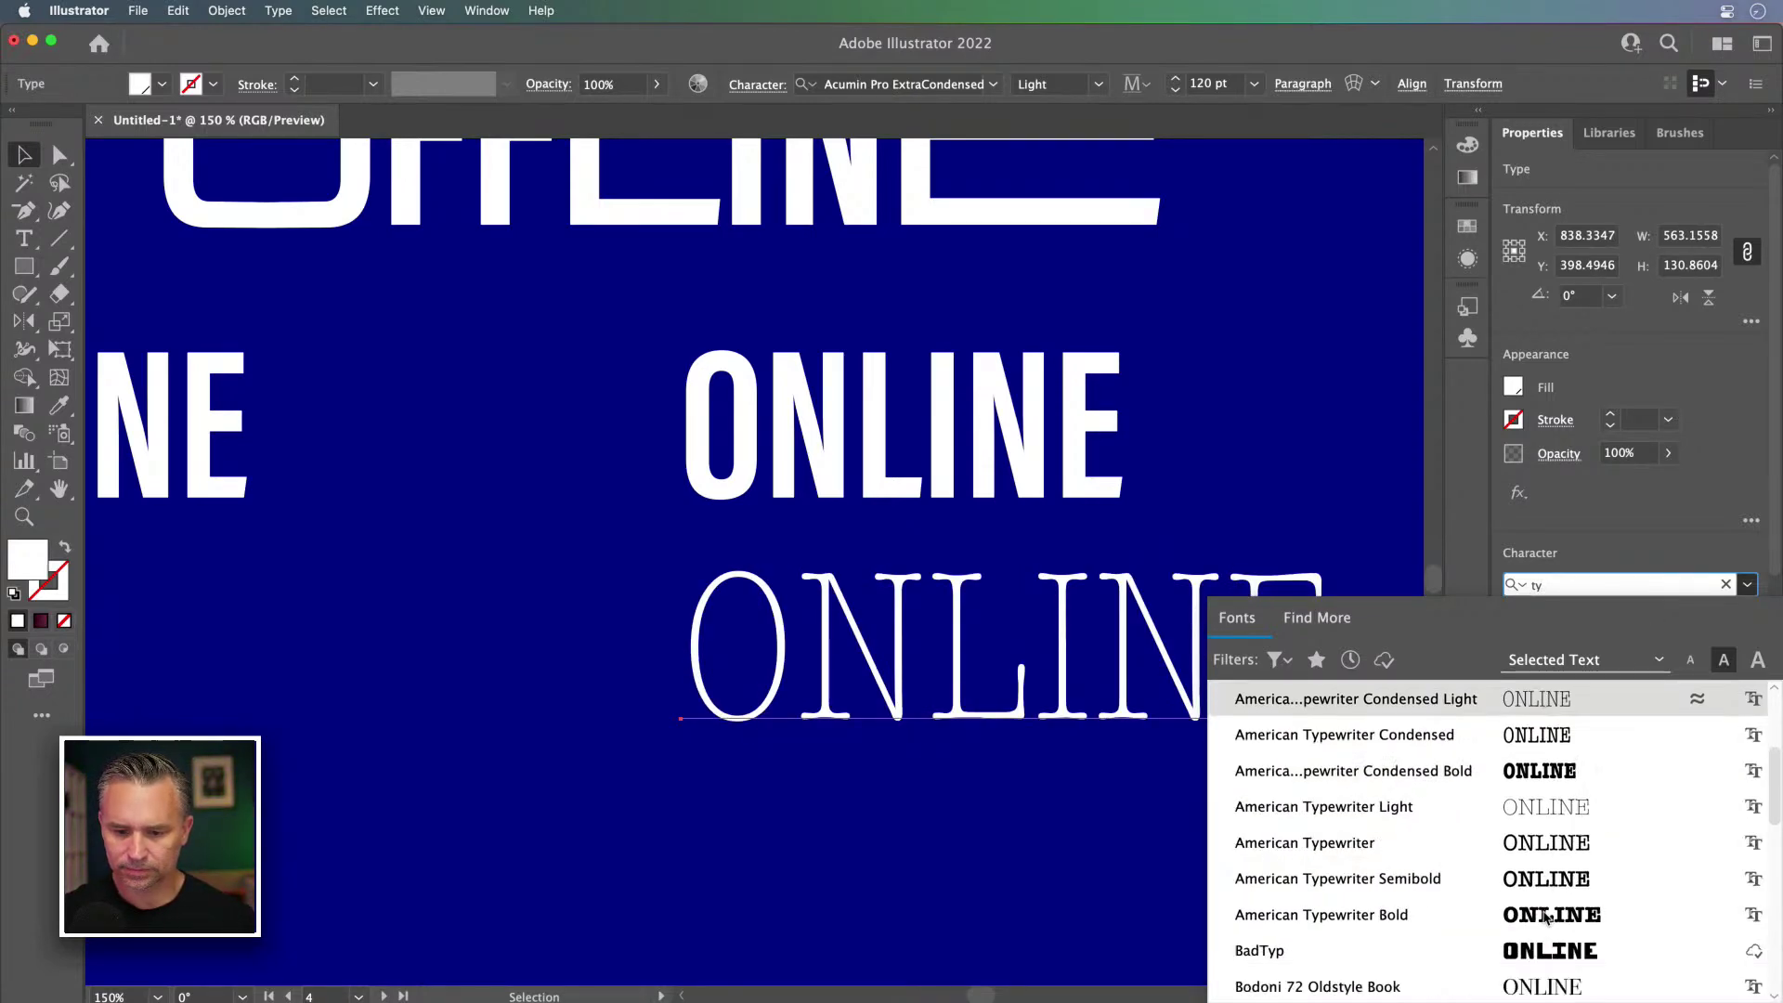
scroll(1545, 917, down, 3)
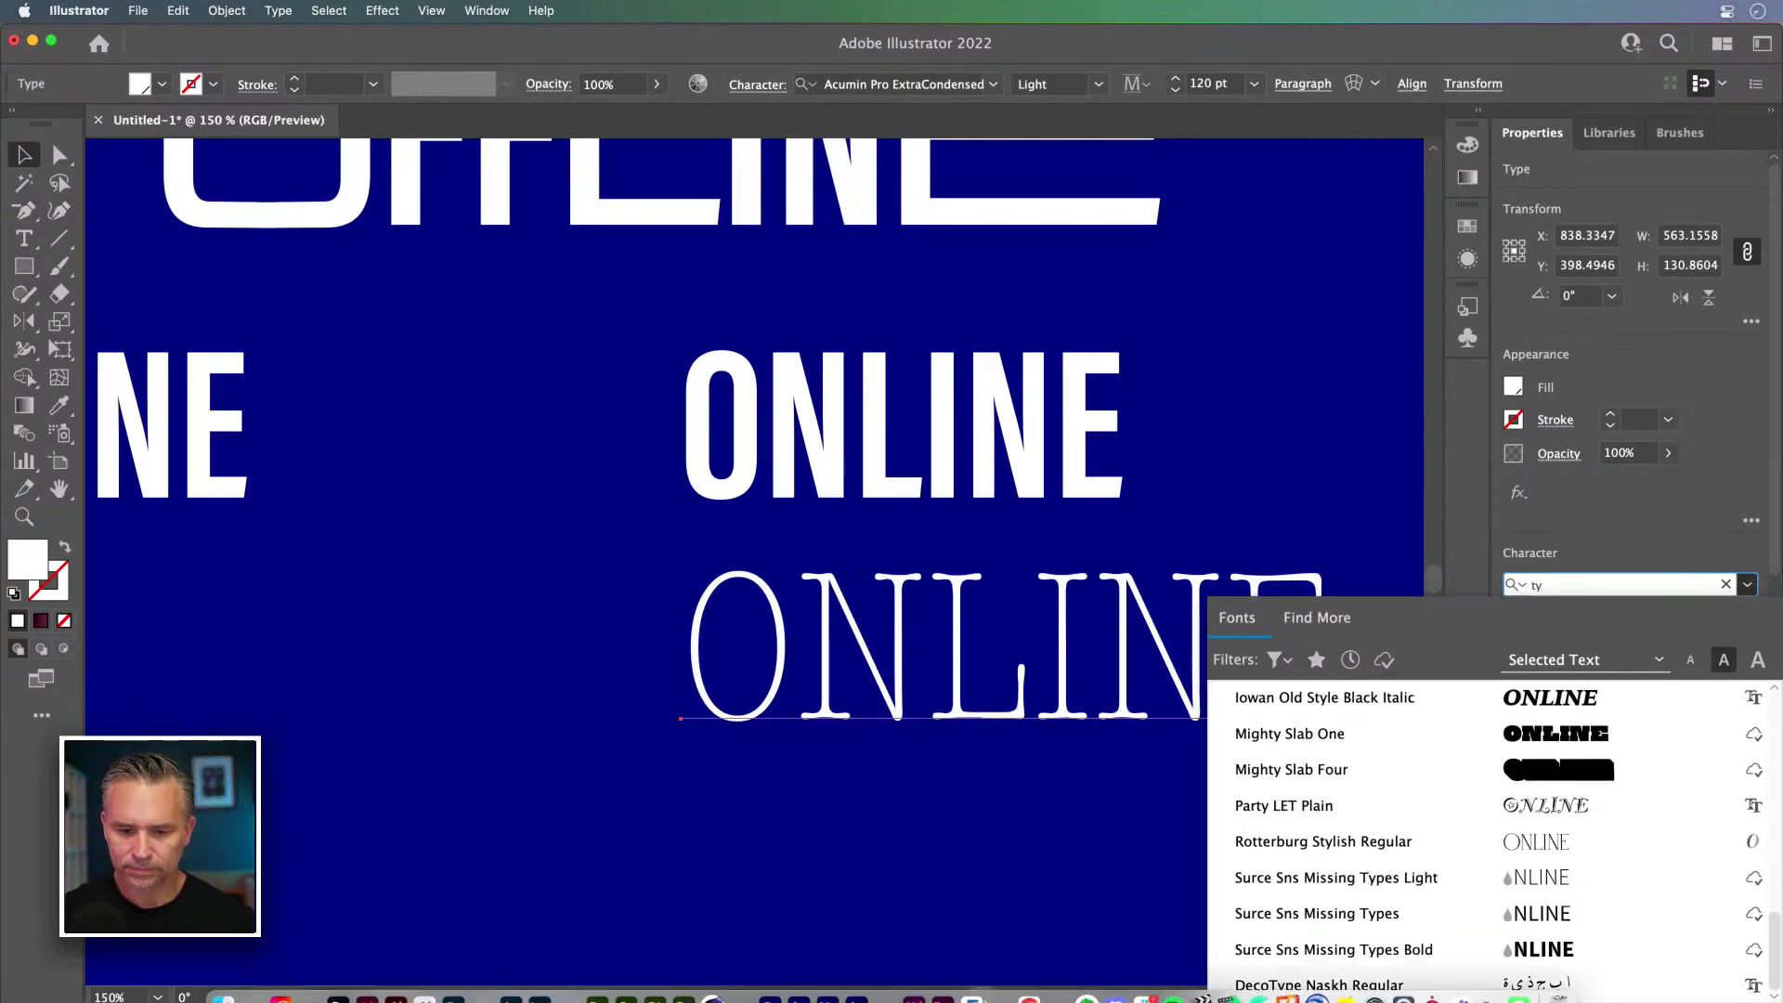
Step: Copy the Tachyon name from the Adobe Fonts page and apply Tachyon Regular to the lower ONLINE text in Illustrator
click(1027, 978)
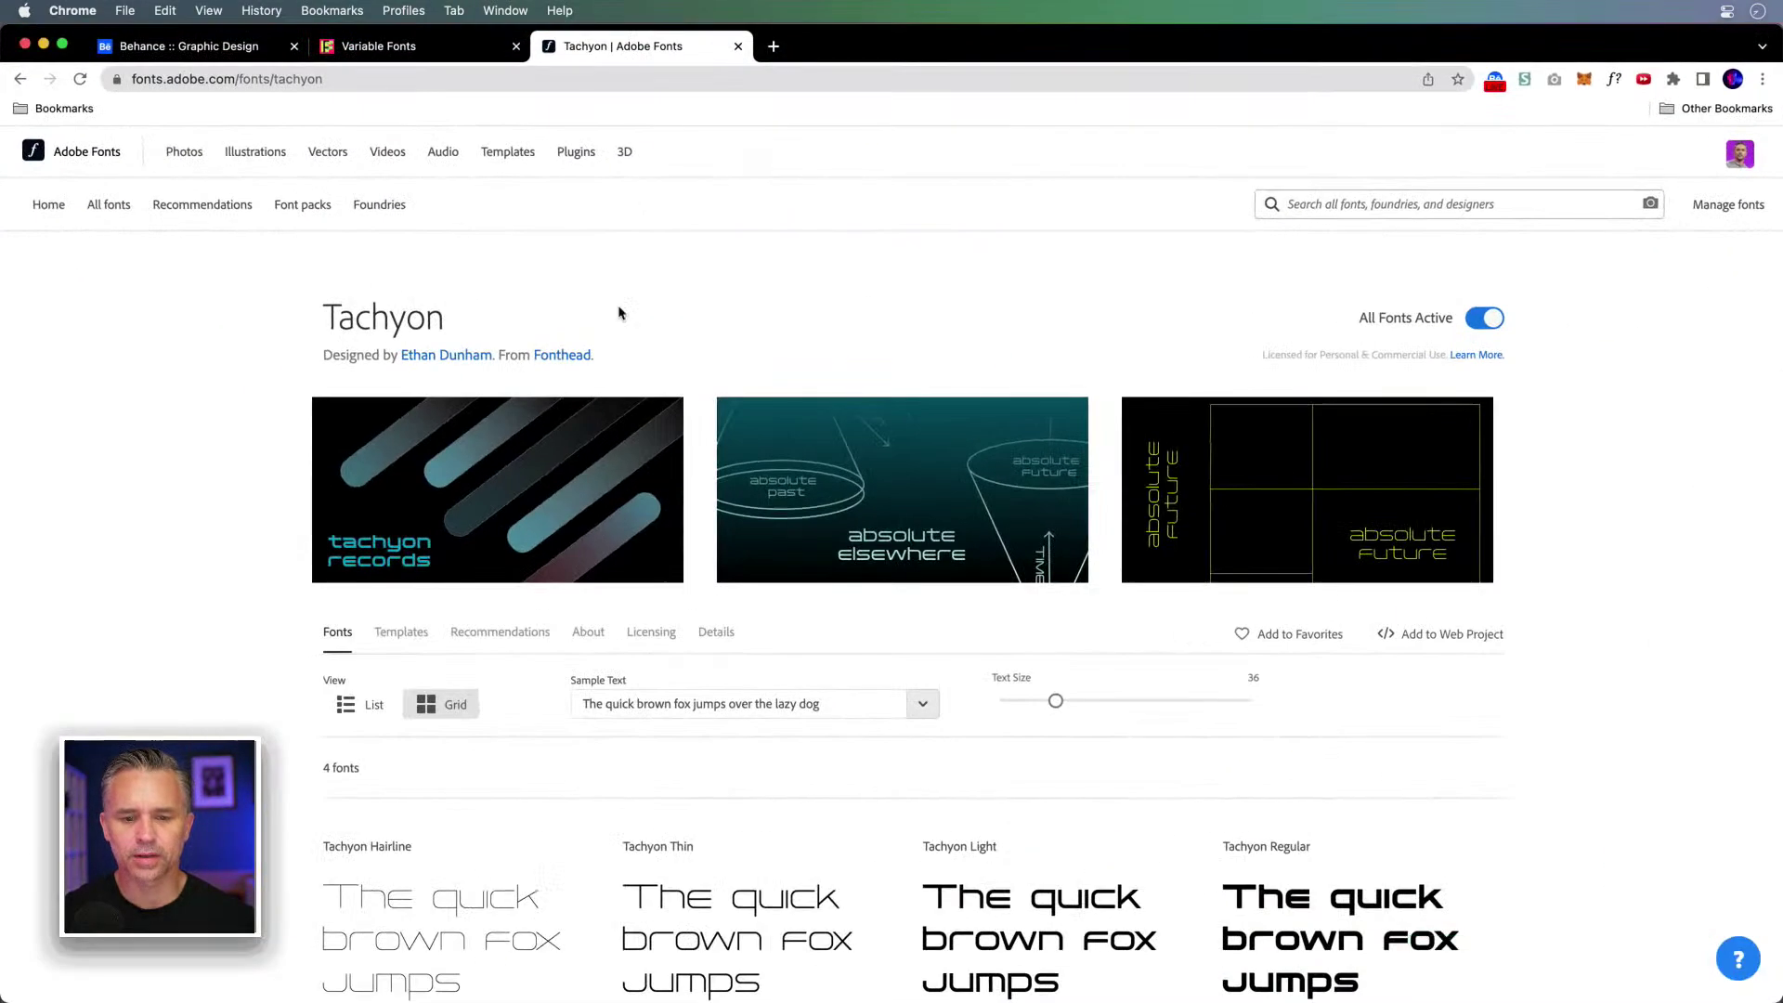
drag(321, 314, 475, 318)
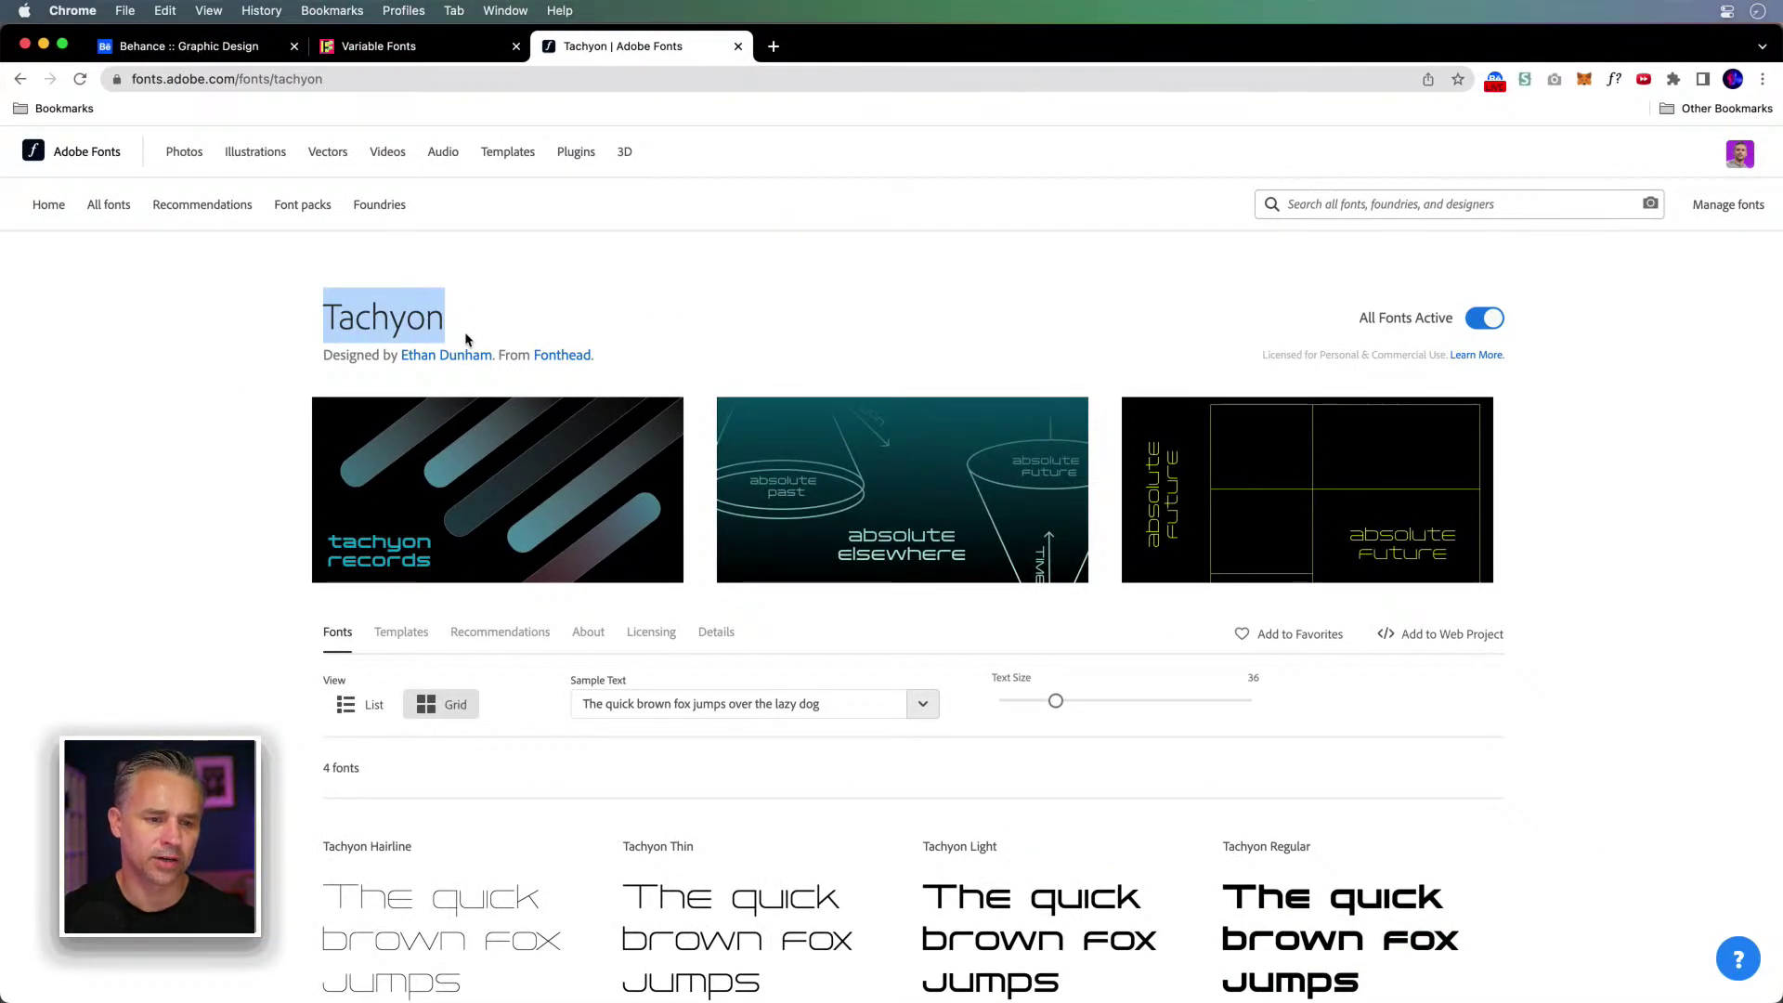
click(42, 45)
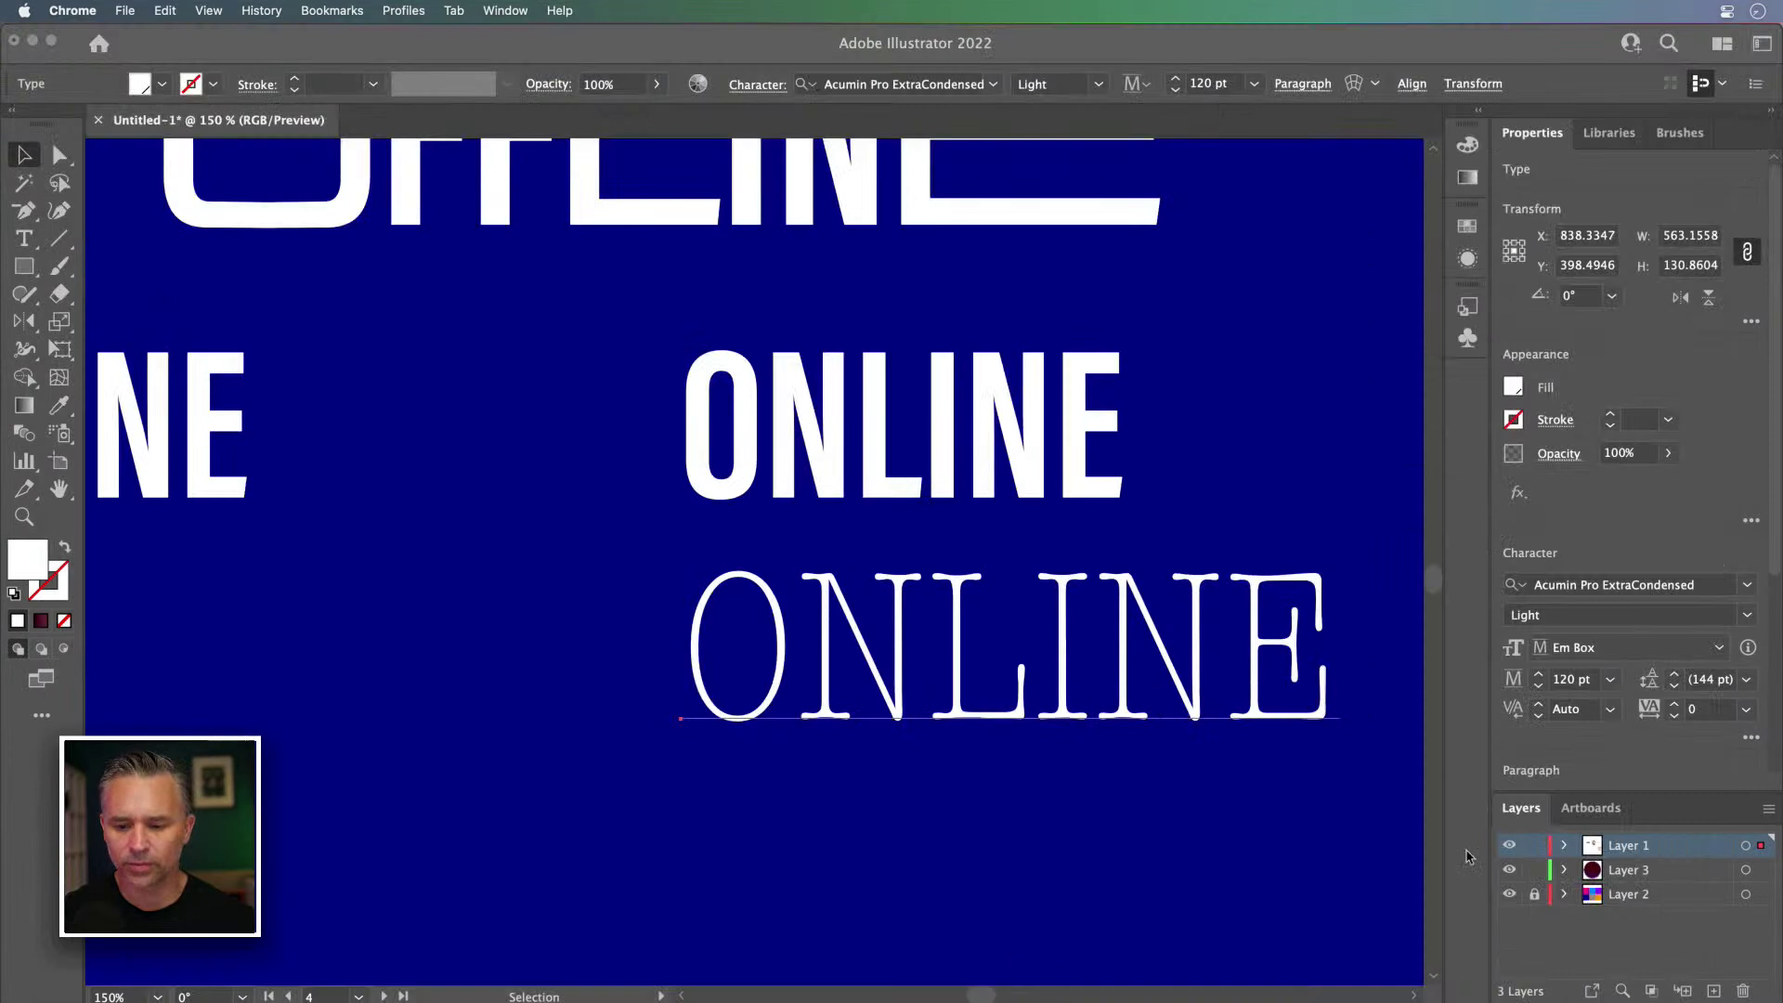
click(1682, 587)
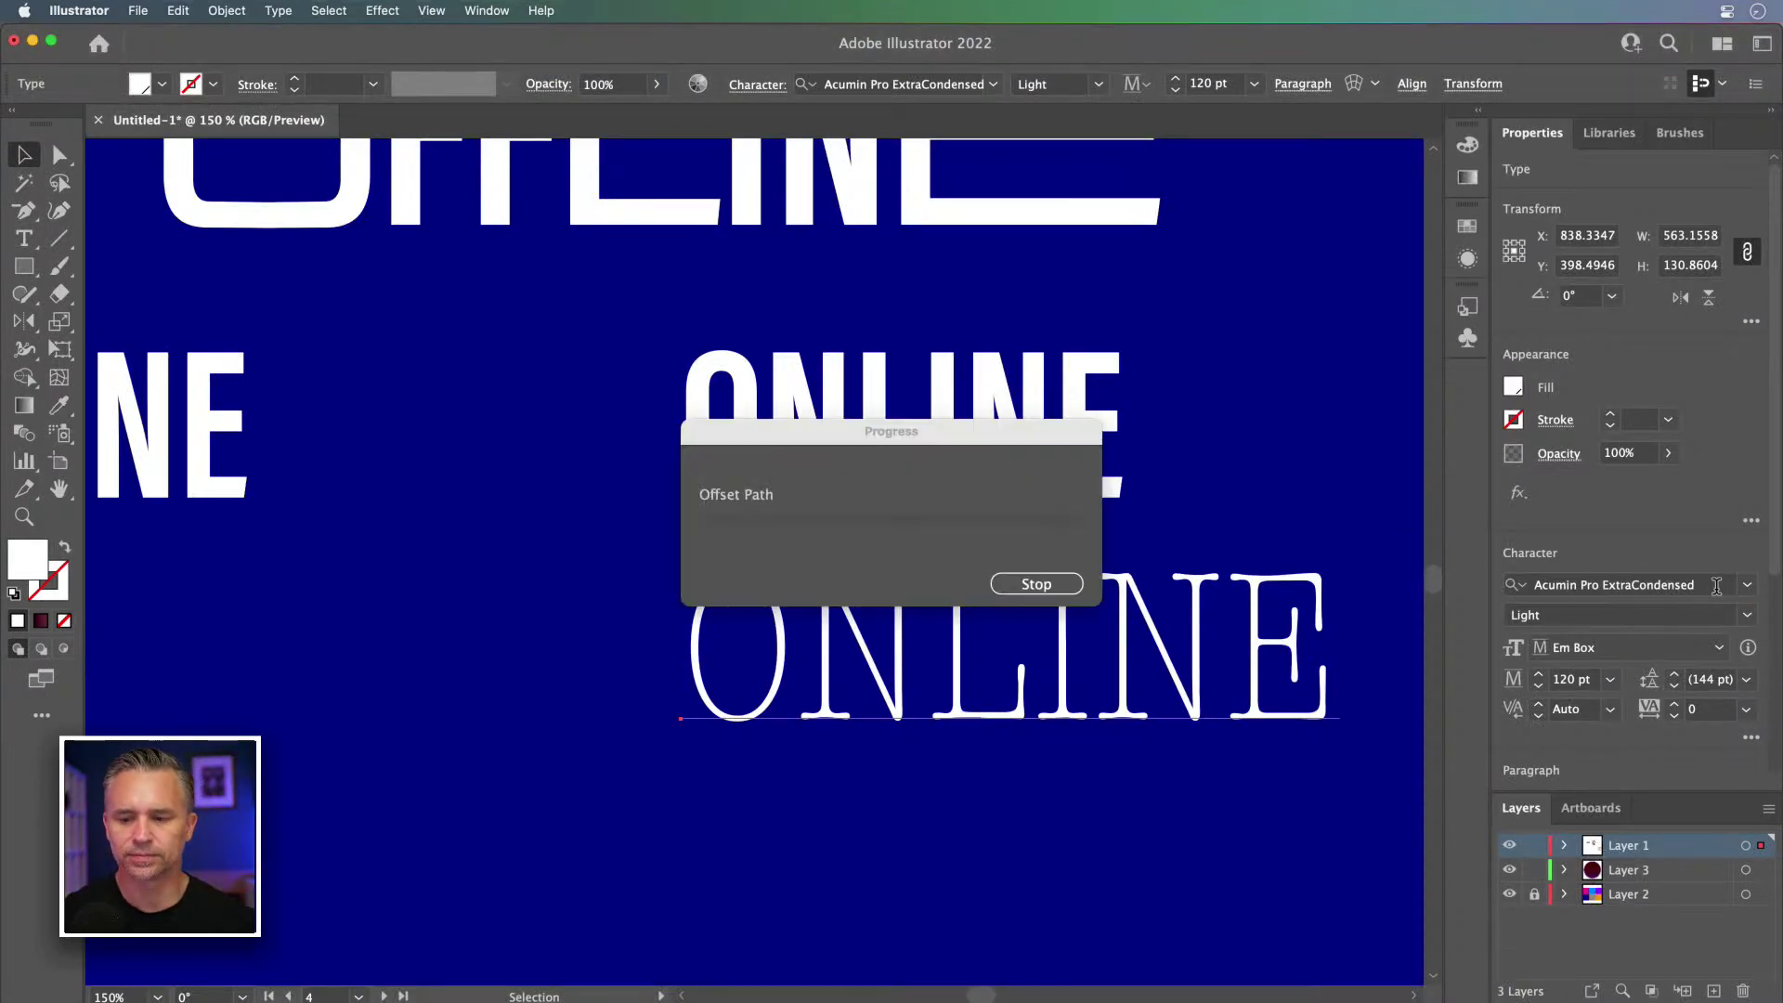
text(Tachyon)
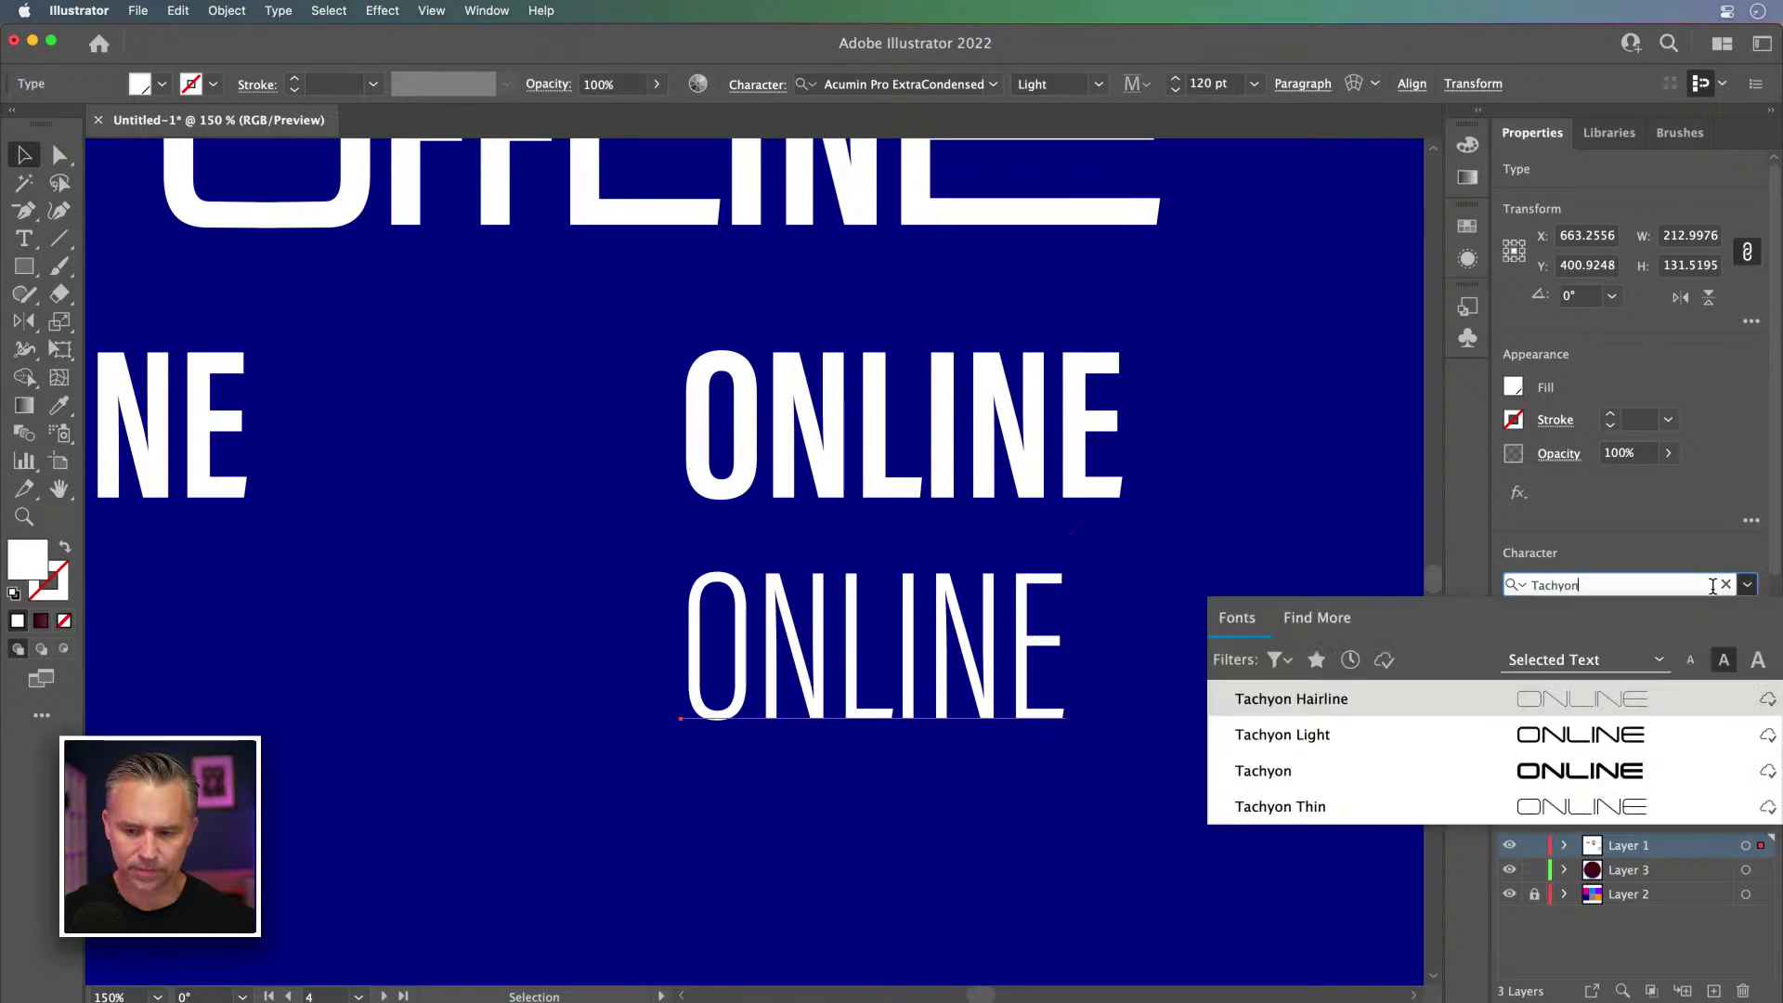
click(1440, 778)
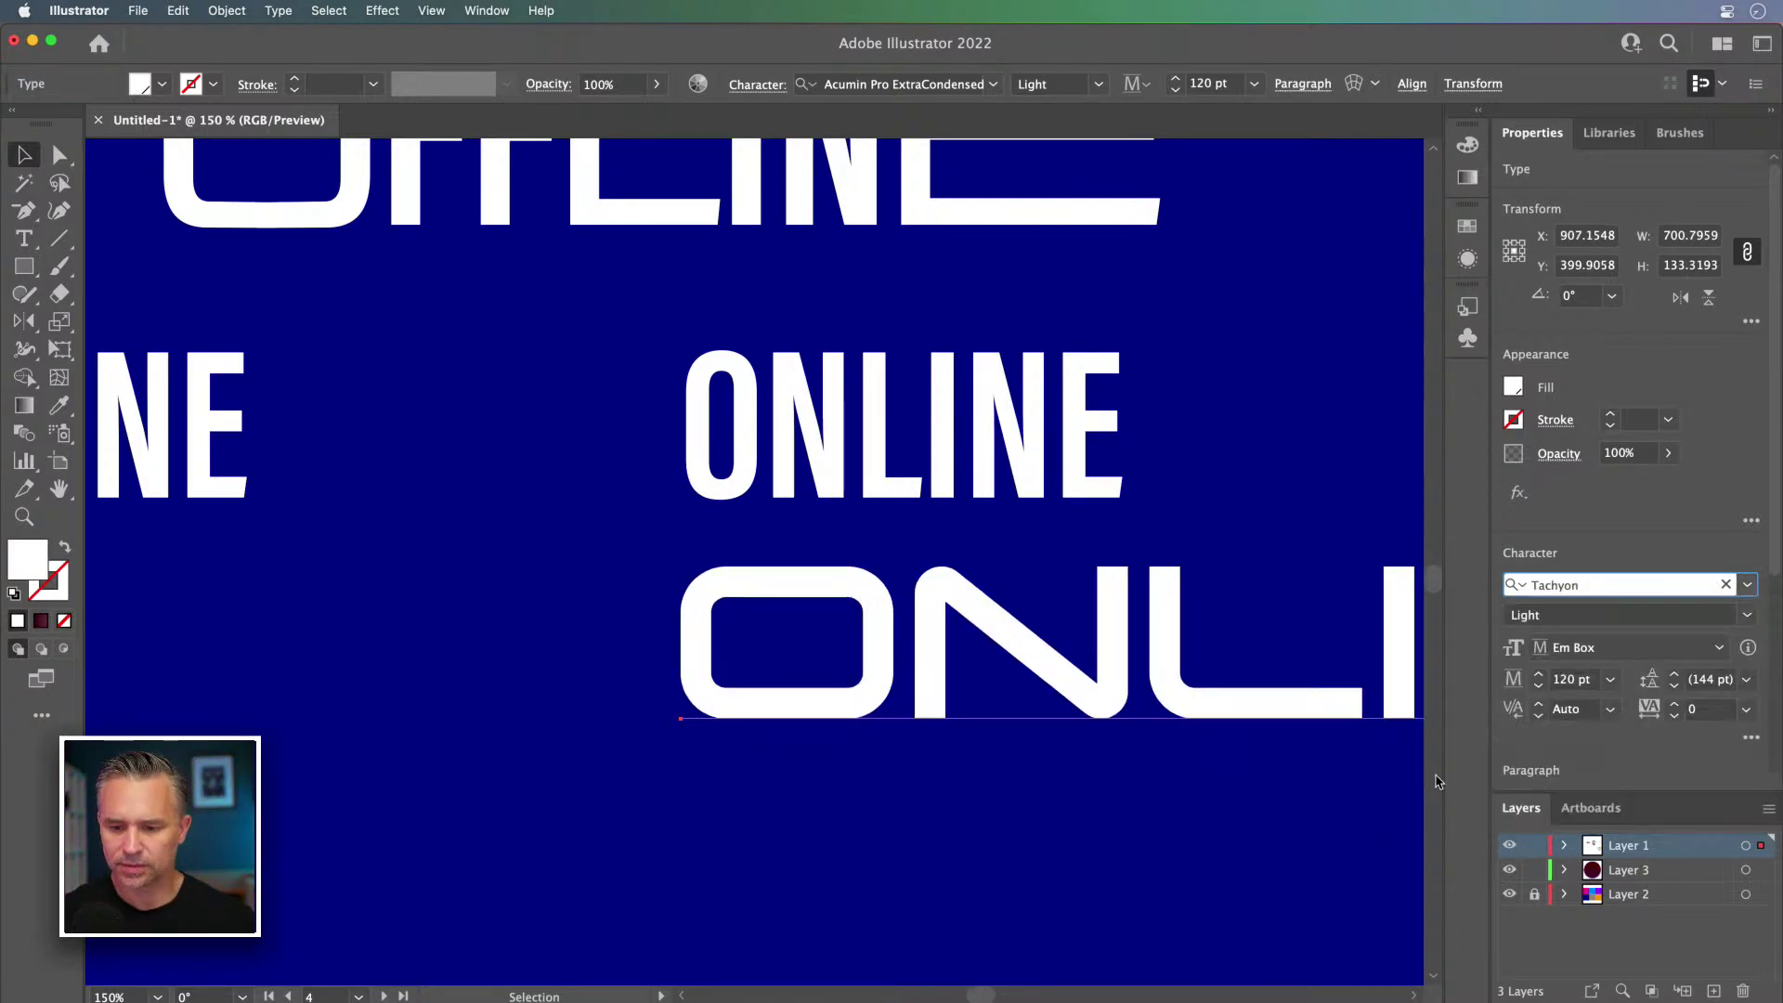
Step: Move the Tachyon ONLINE text left so the whole word fits in view, and retype it in lowercase as "online"
drag(1012, 636, 508, 611)
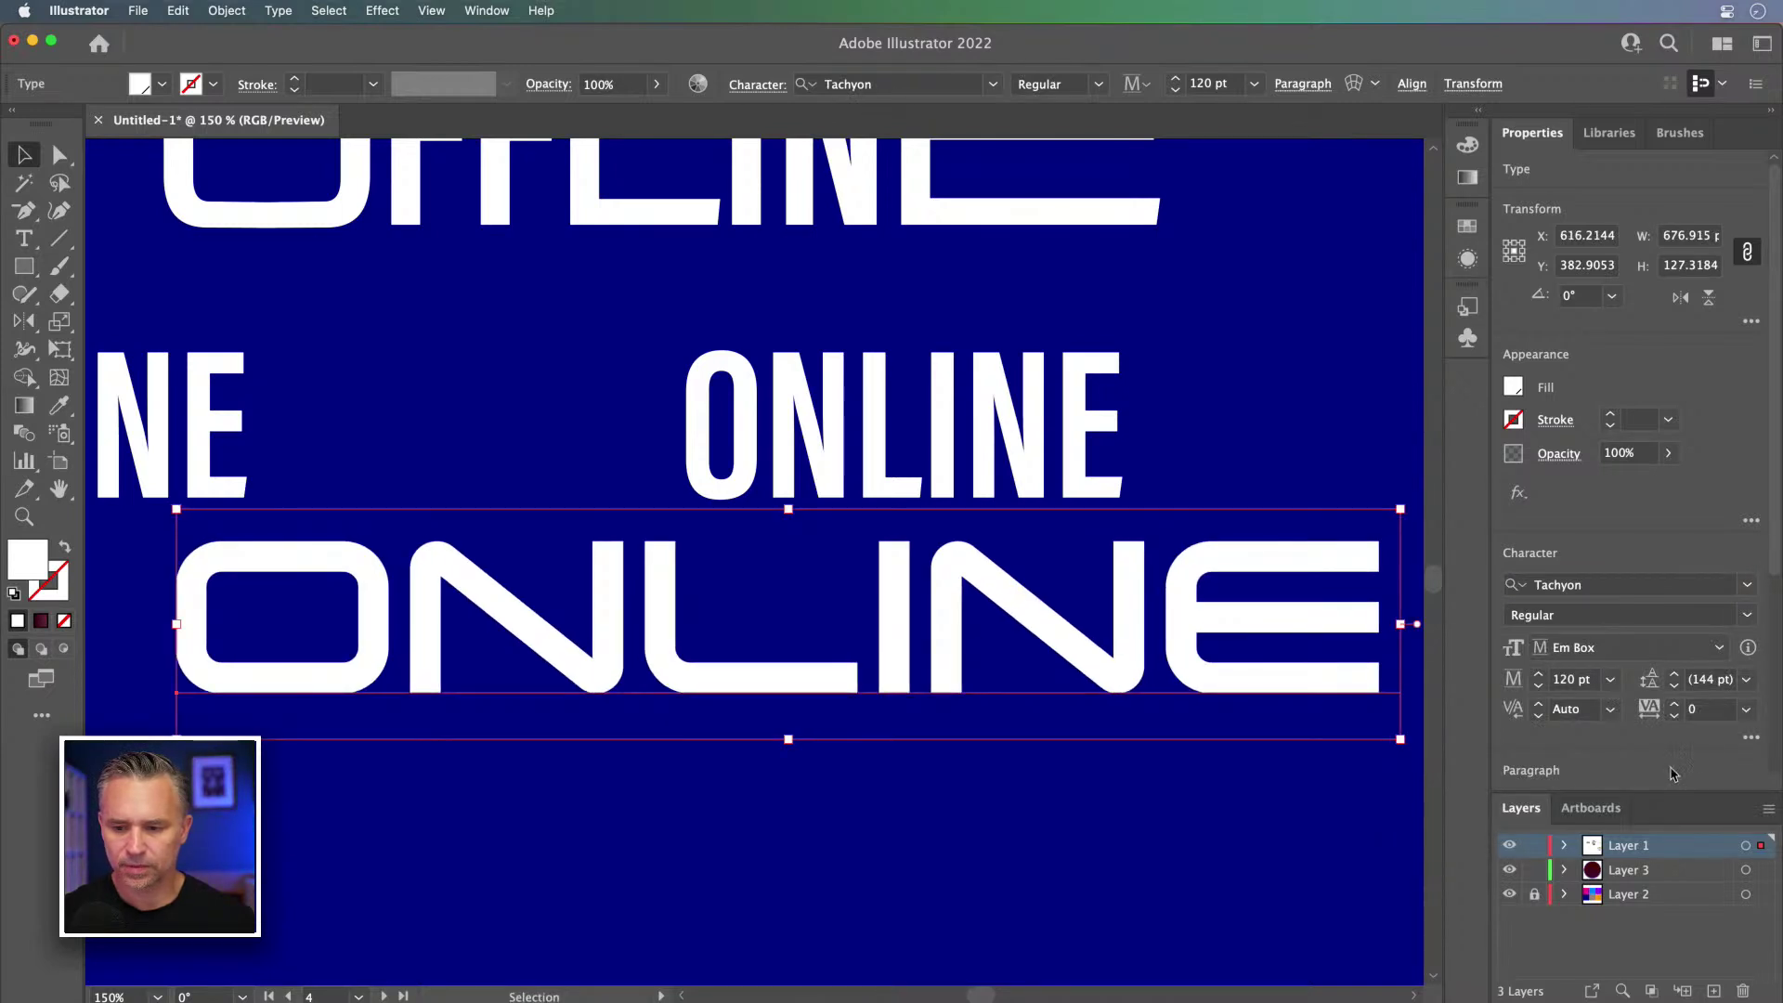
click(1750, 738)
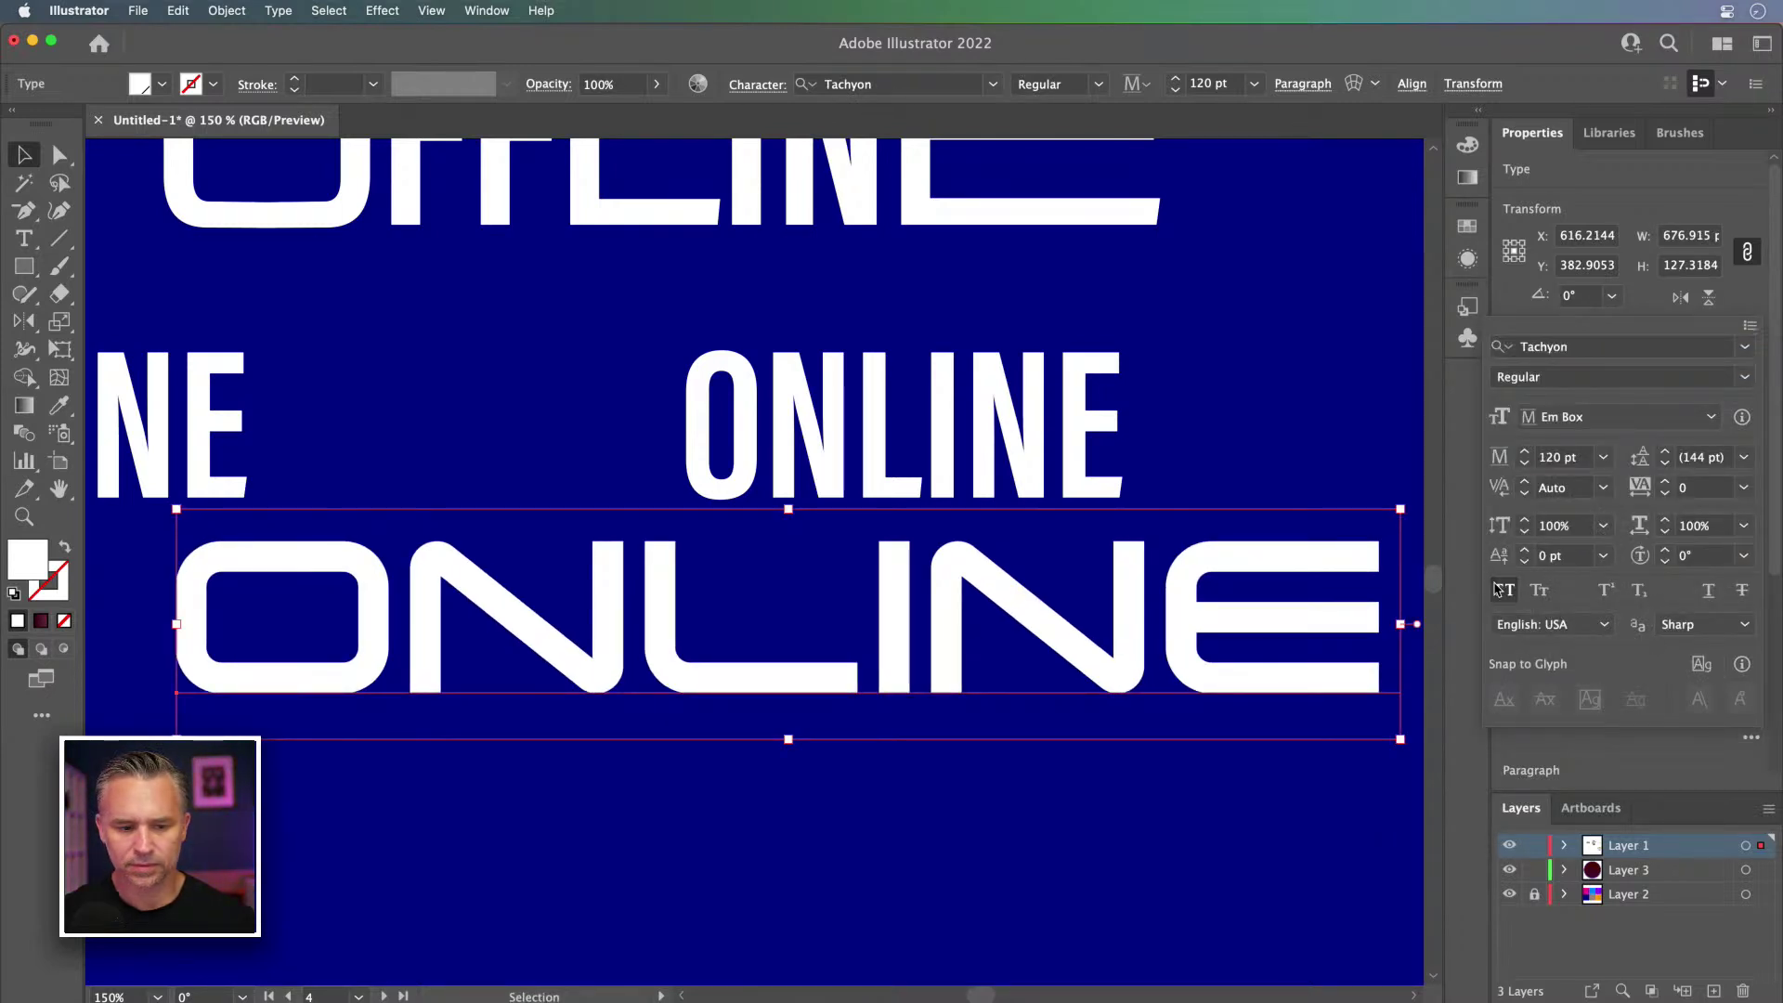
click(892, 604)
double_click(893, 589)
key(super+a)
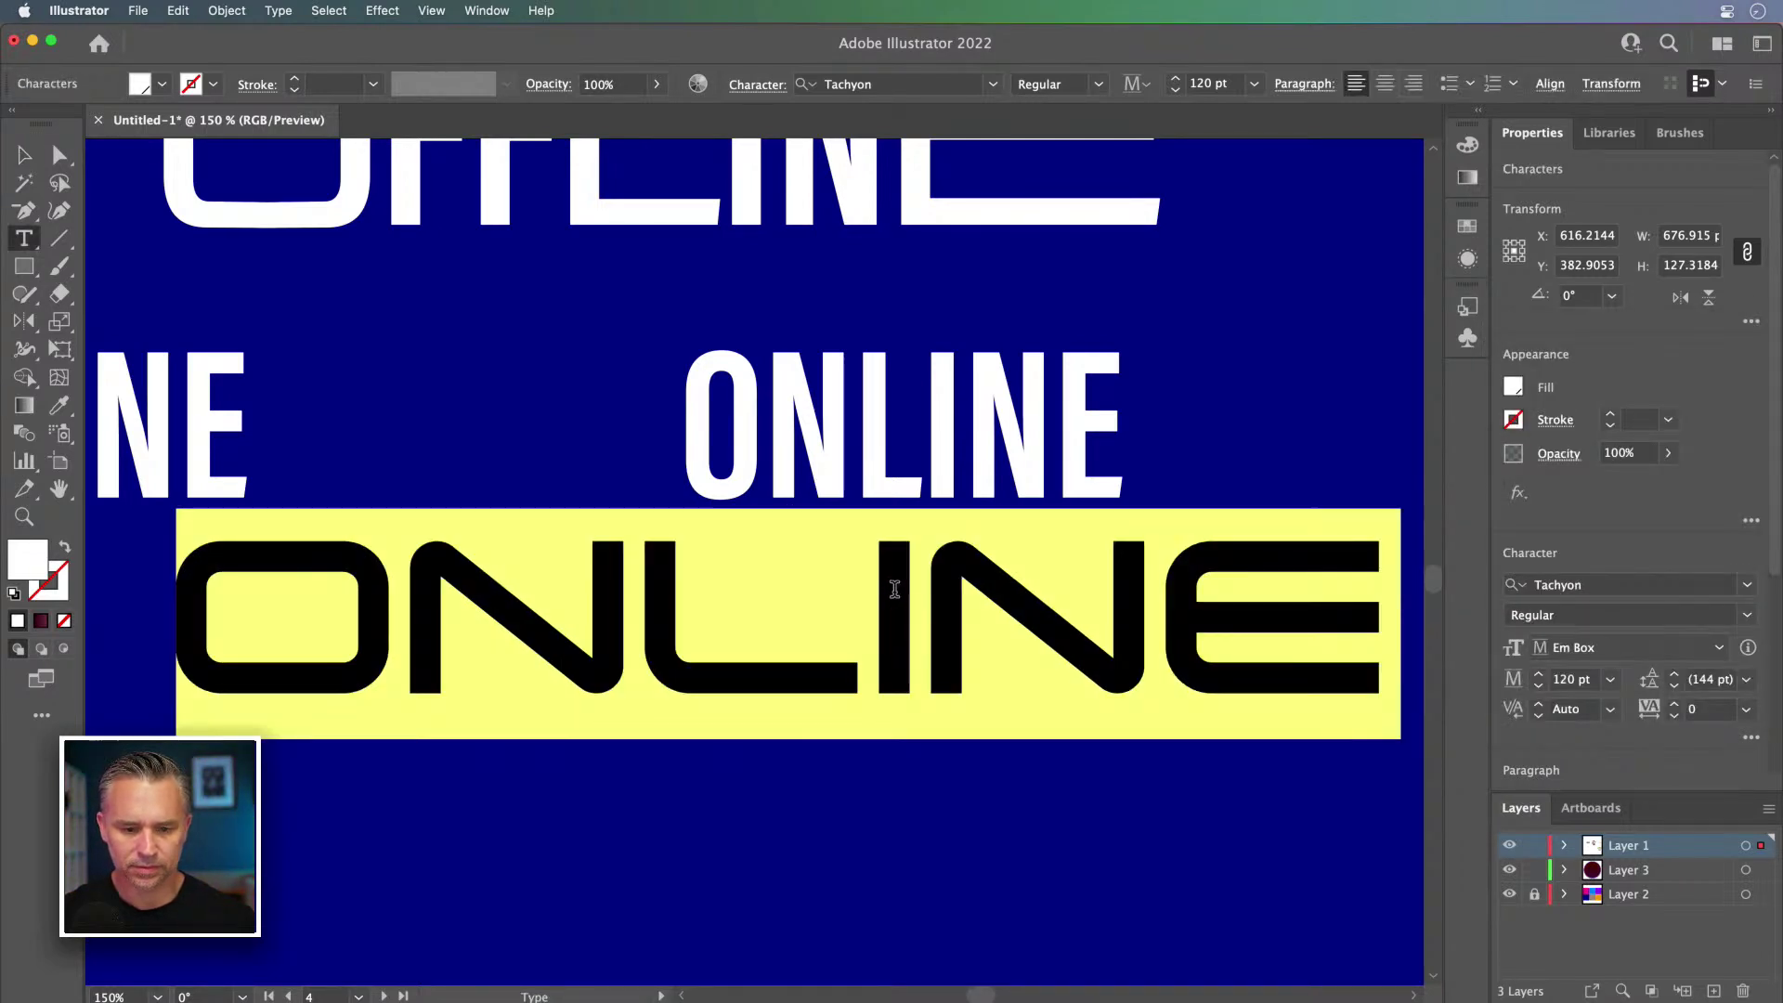
text(online)
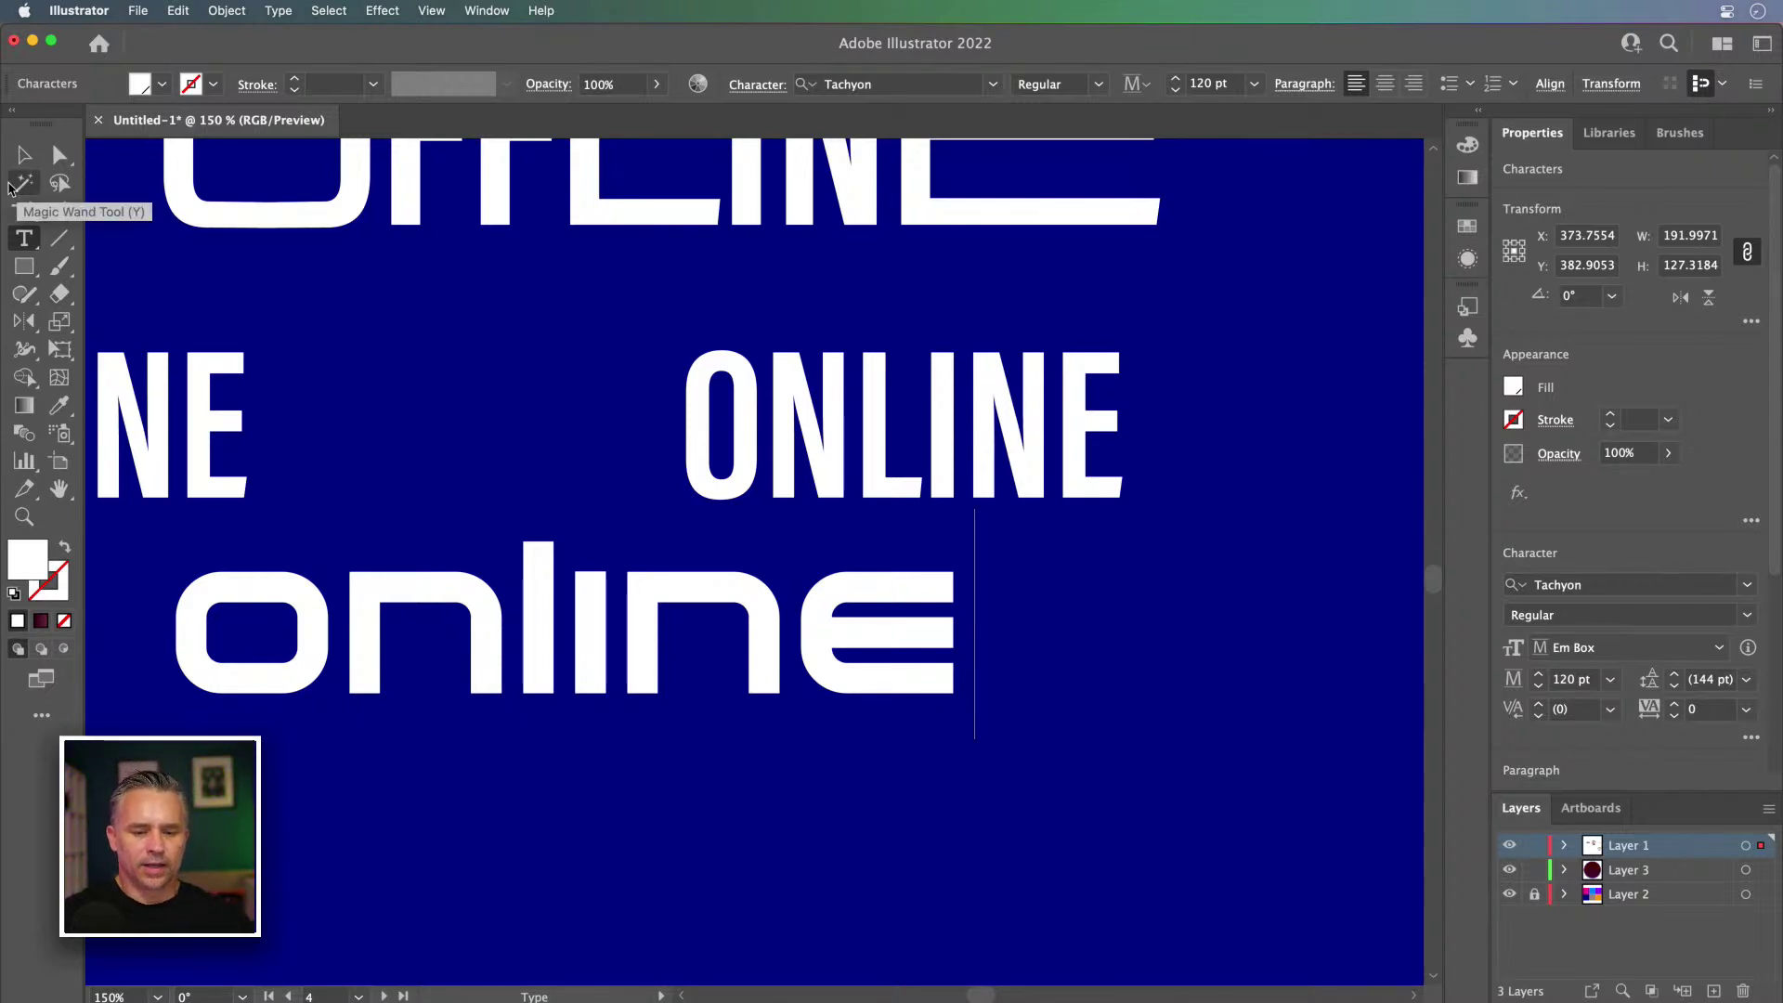
Step: Move the lowercase online text up beneath OFFLINE and place the condensed ONLINE group below it to the right
click(24, 156)
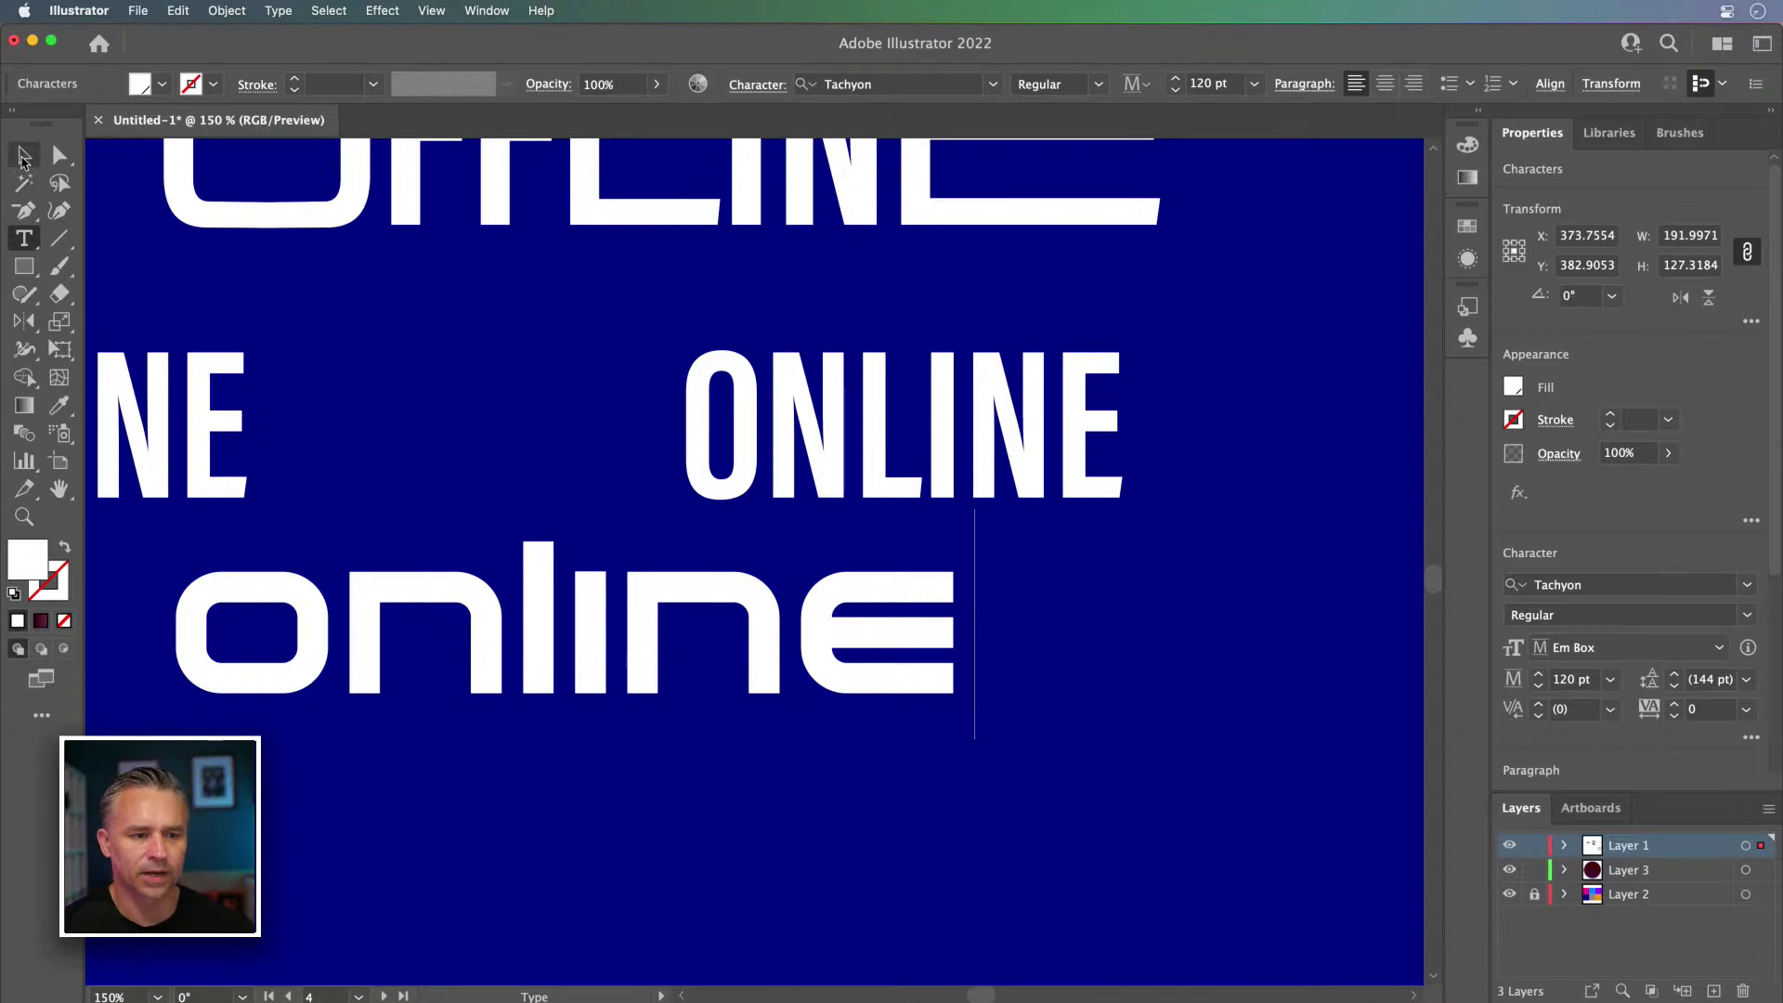
drag(813, 444, 1101, 339)
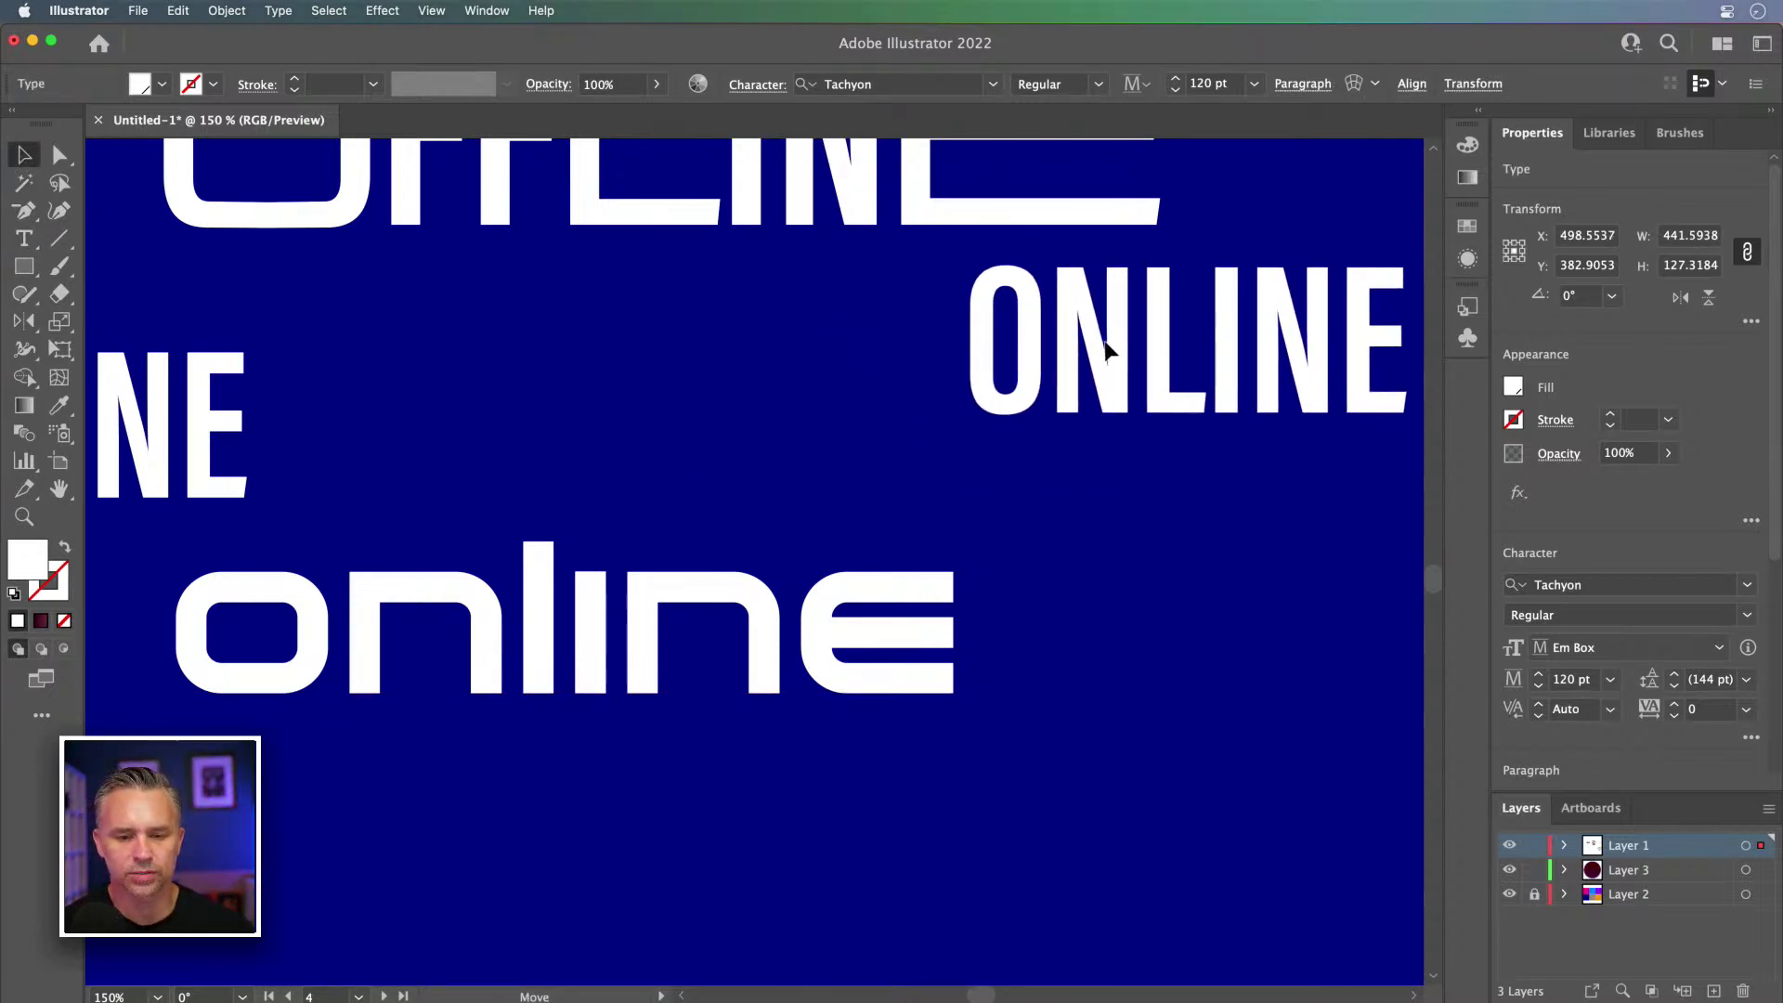
drag(564, 616, 752, 492)
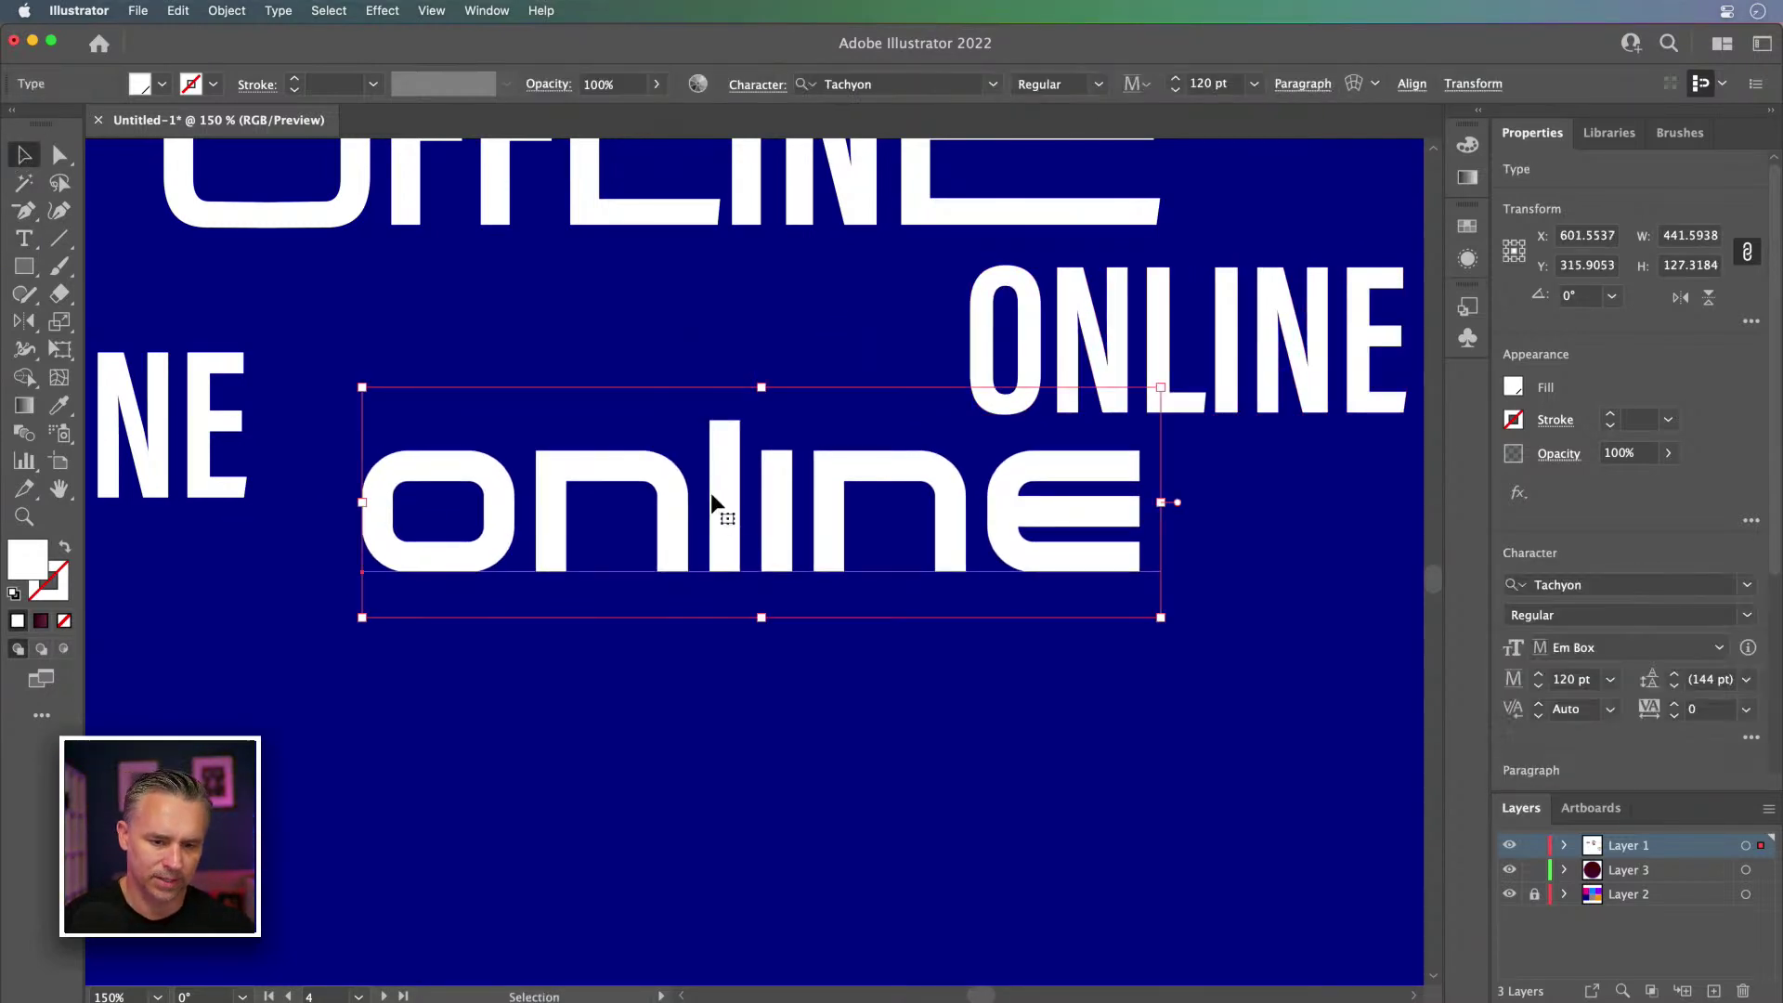
drag(1062, 343, 1062, 832)
scroll(966, 841, down, 3)
scroll(965, 840, left, 2)
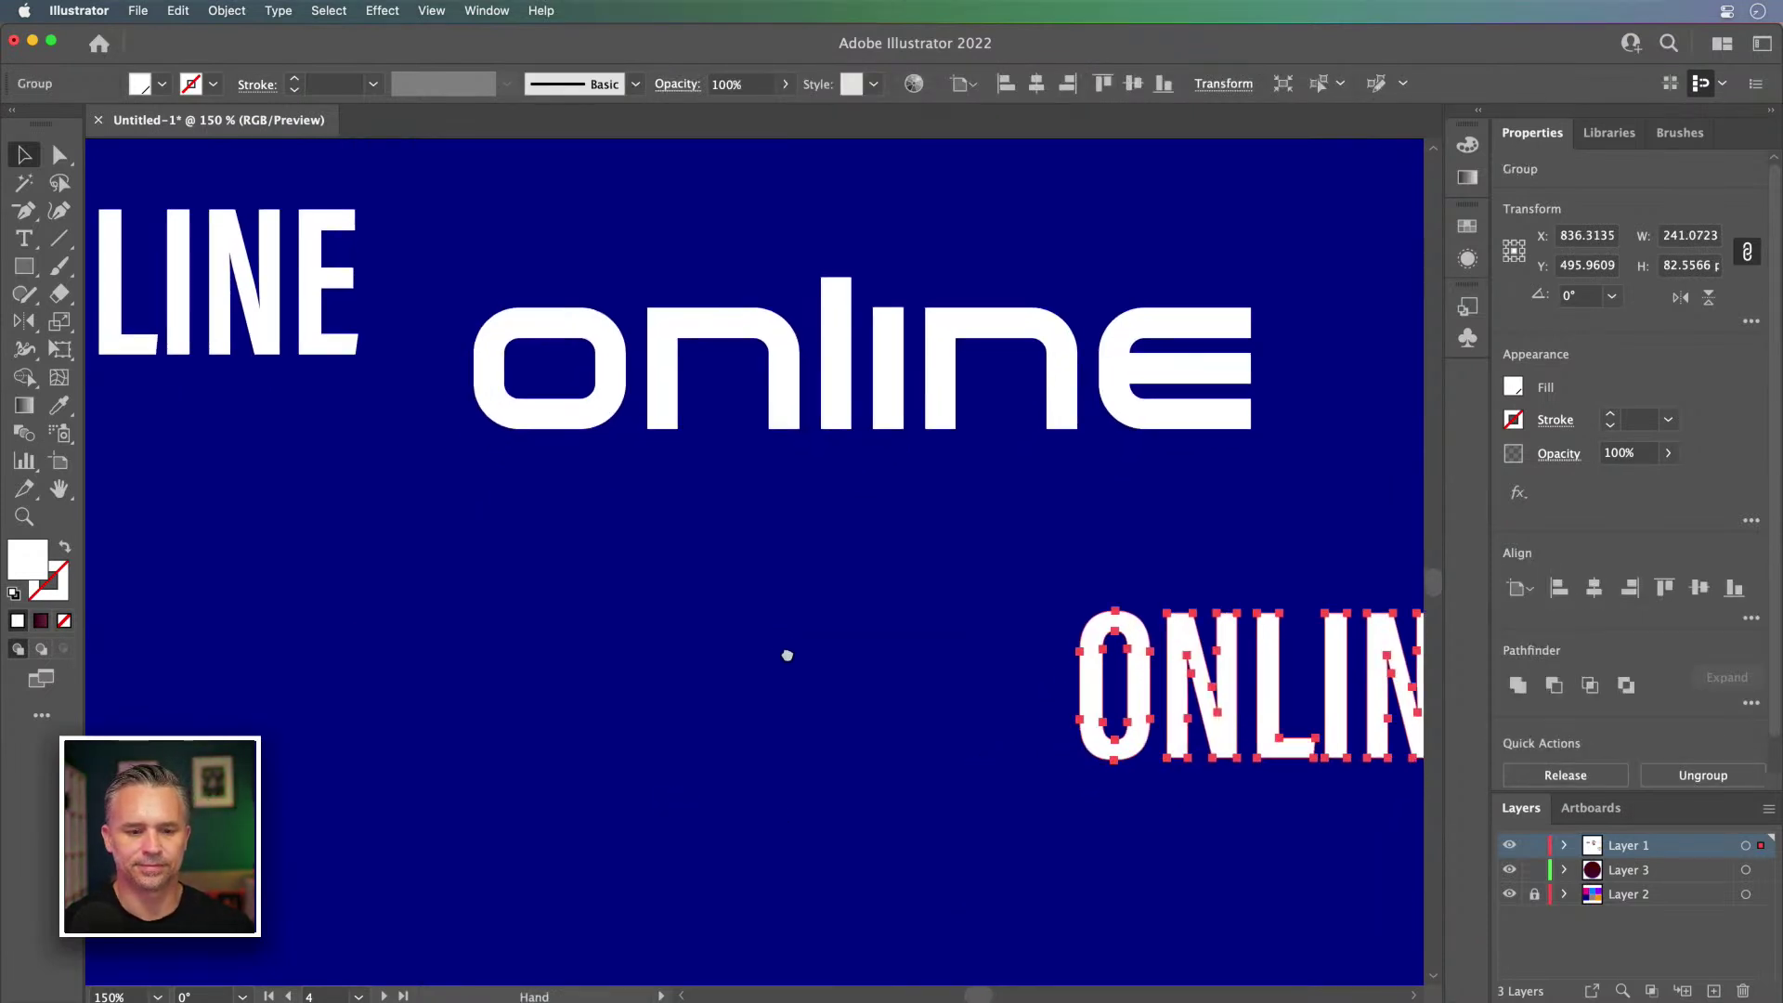
Step: Shift the lowercase online text slightly up and right, to about X 626.55, Y 294.91
click(613, 371)
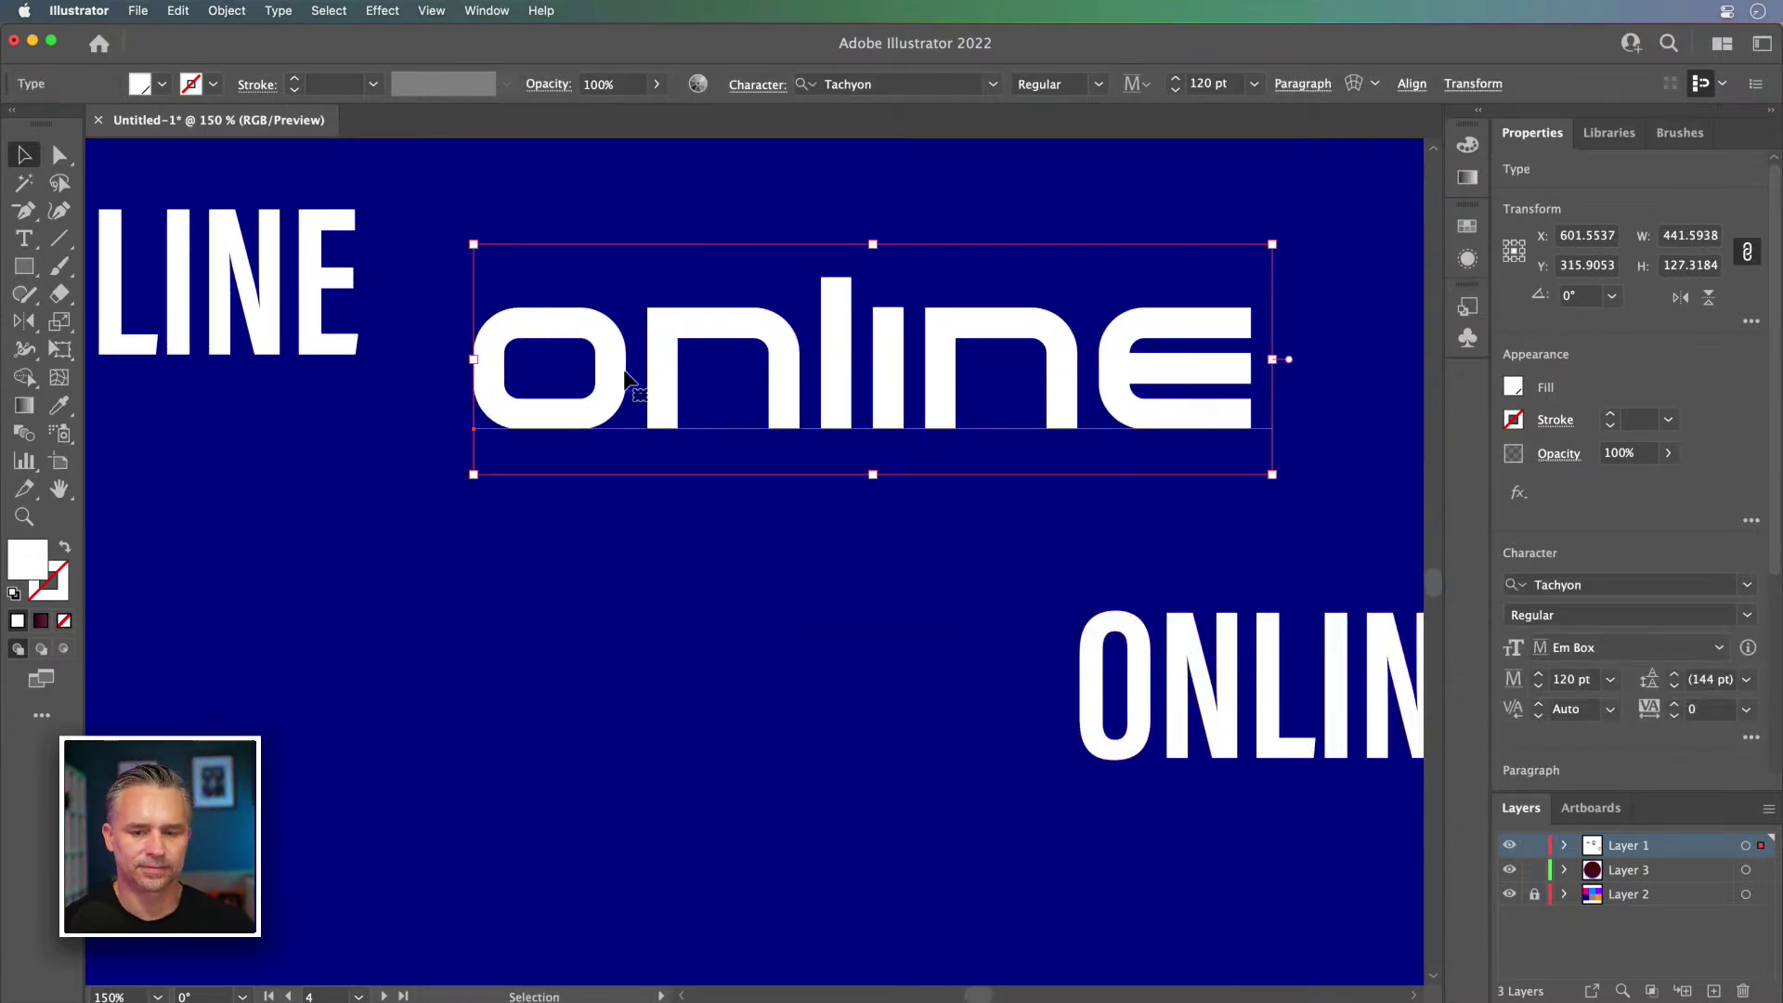
scroll(678, 380, up, 2)
scroll(678, 381, right, 4)
key(a)
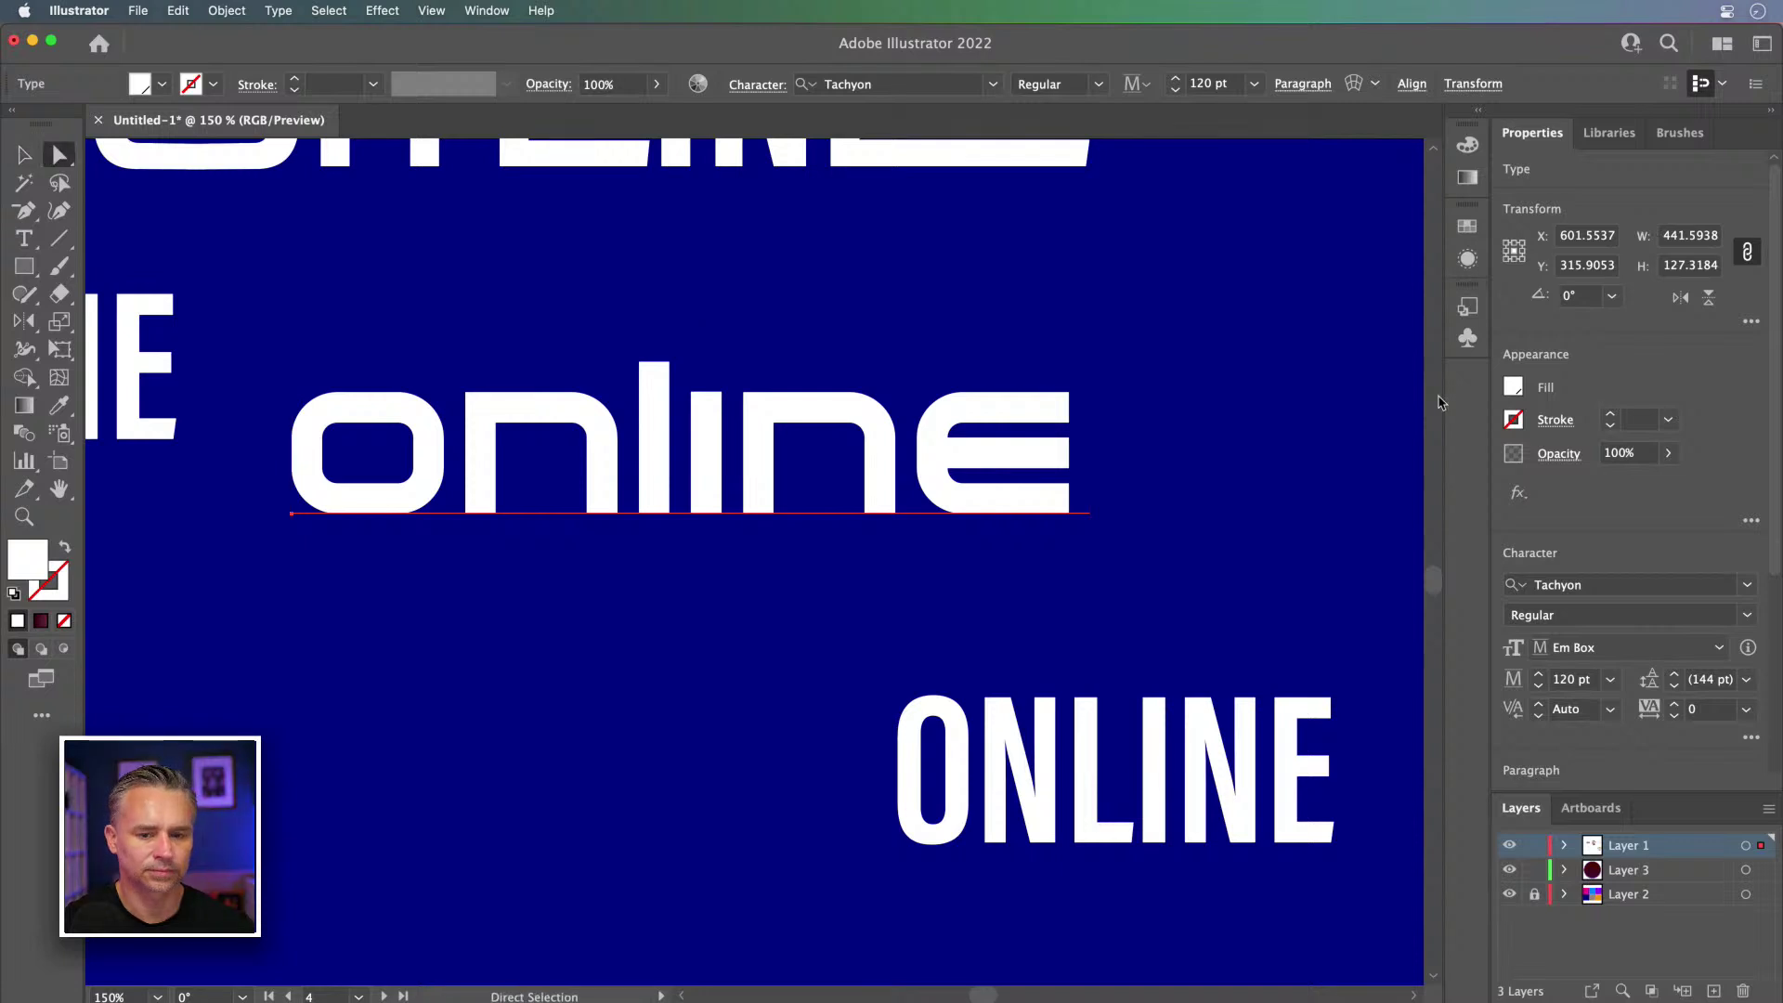
click(1100, 370)
drag(1009, 341, 1050, 306)
click(757, 302)
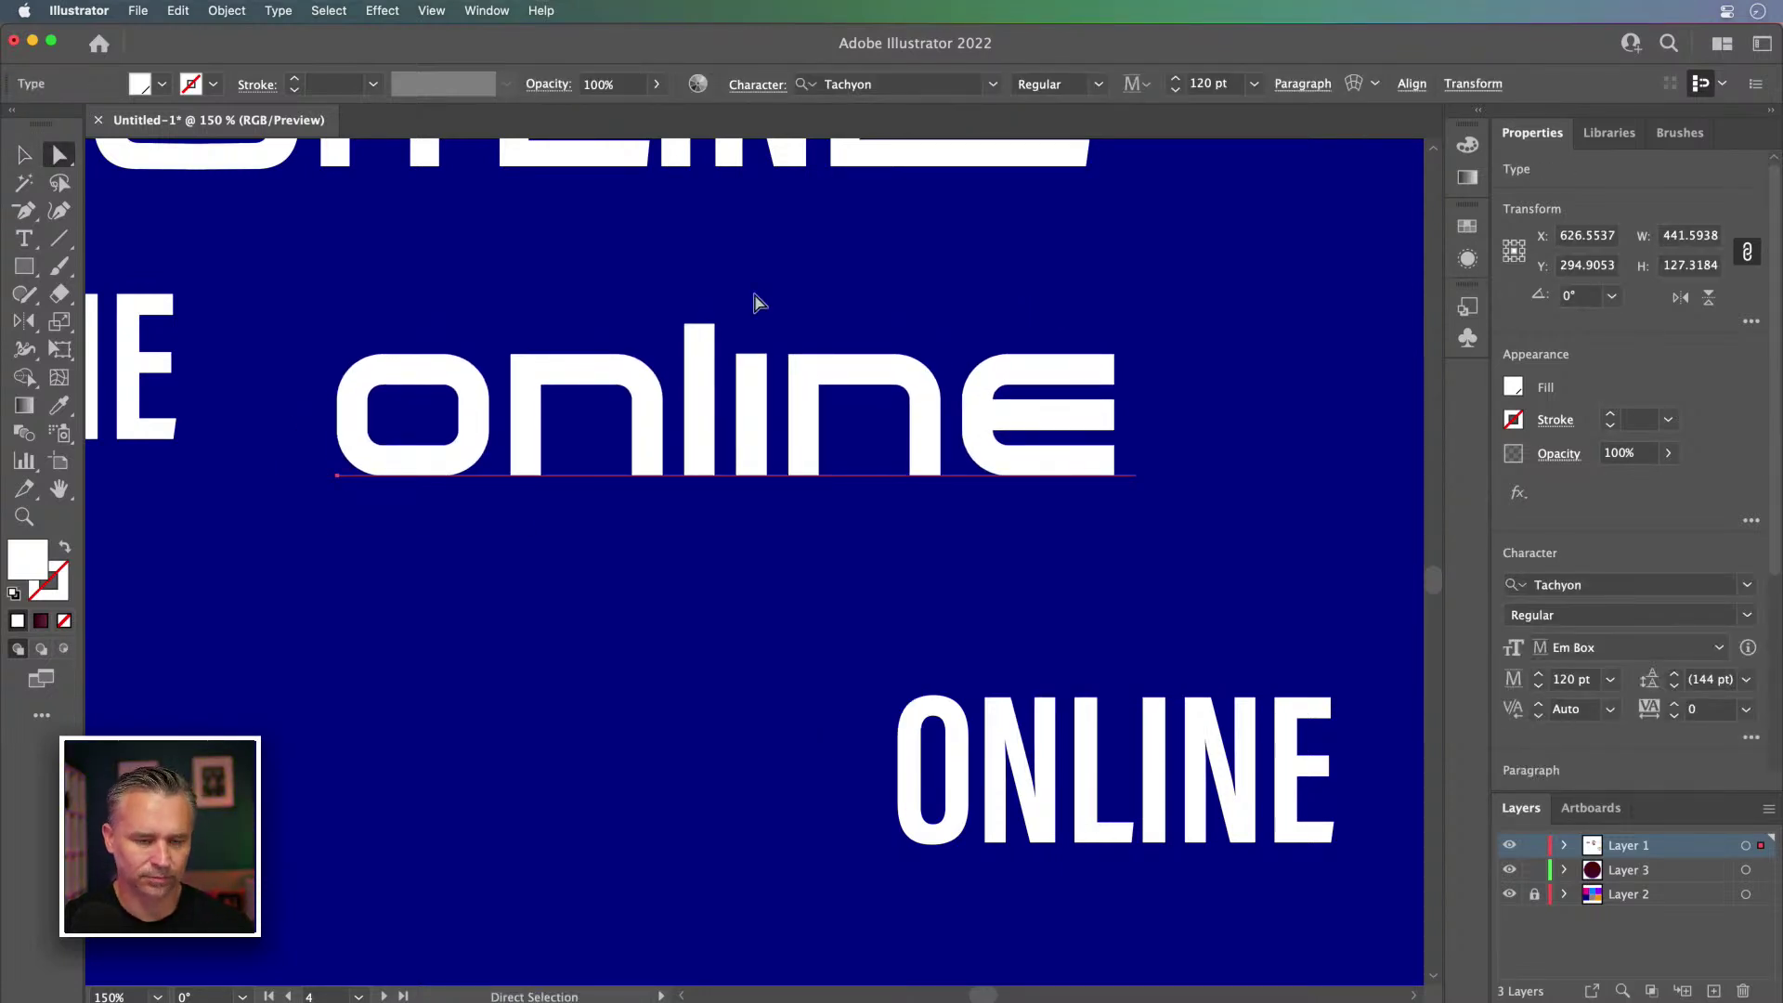
Step: Convert the lowercase Tachyon online text to outlines
right_click(540, 383)
click(626, 639)
click(1083, 458)
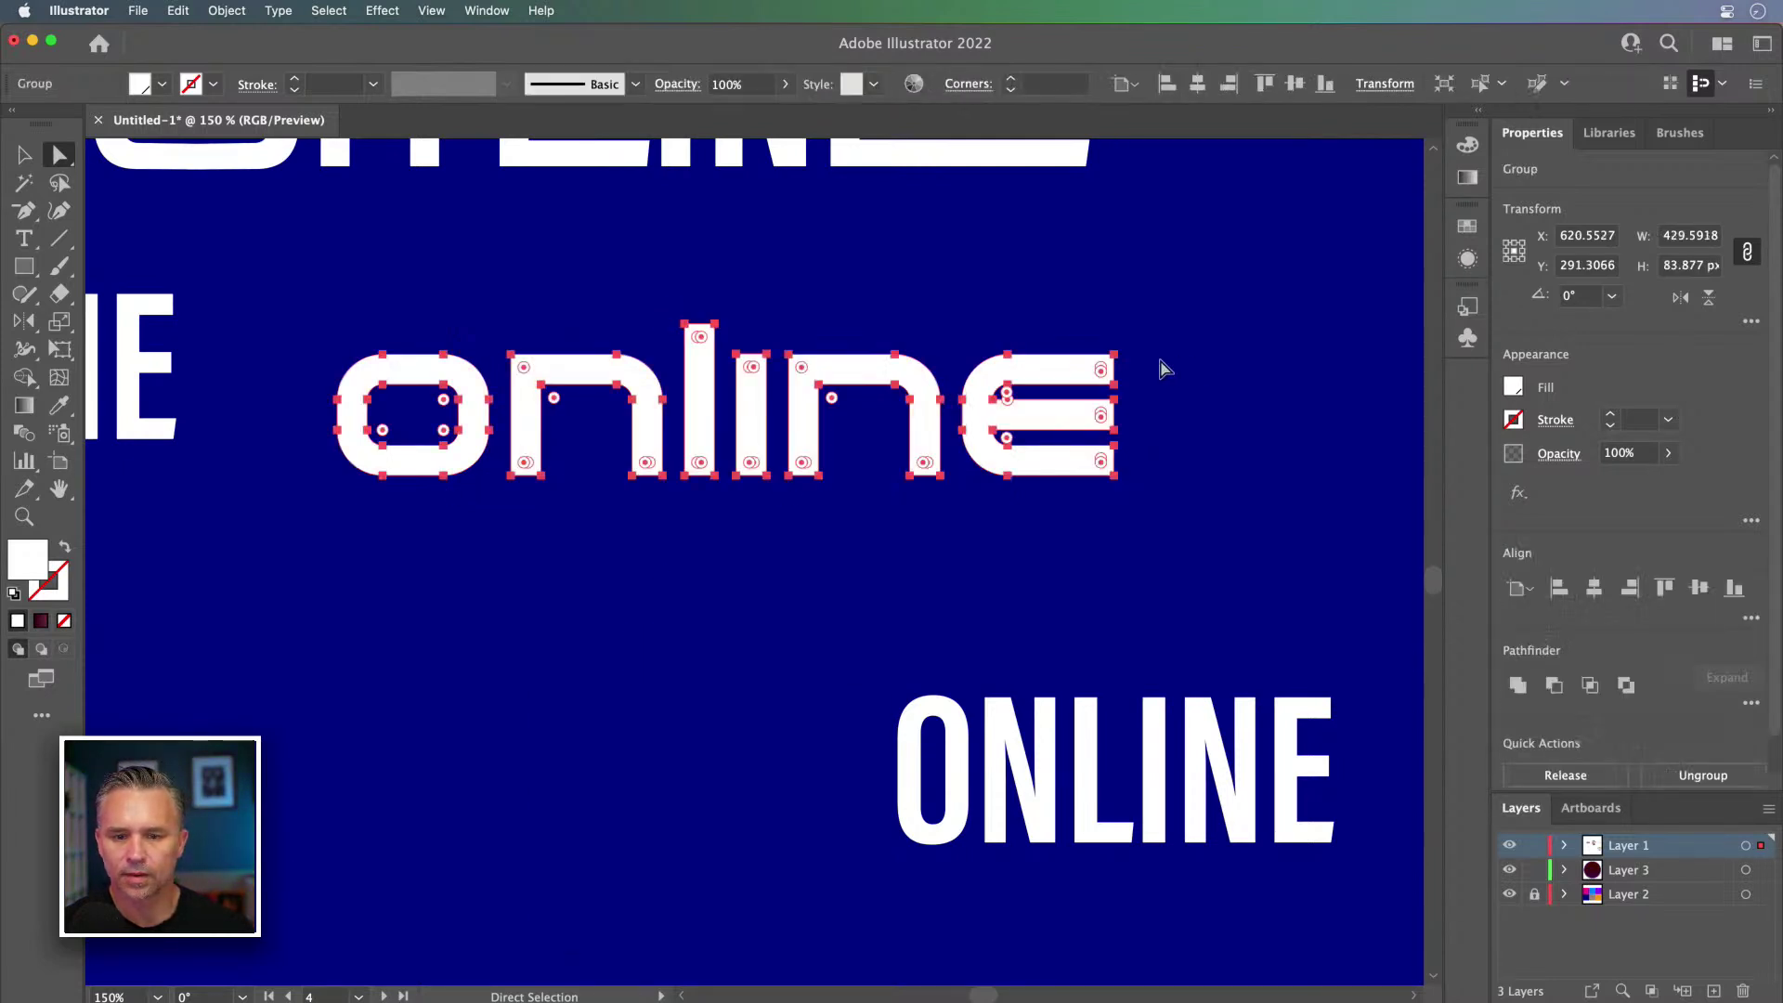
Step: Stretch the three arms of the outlined e horizontally to the right by about 126 px
click(1108, 477)
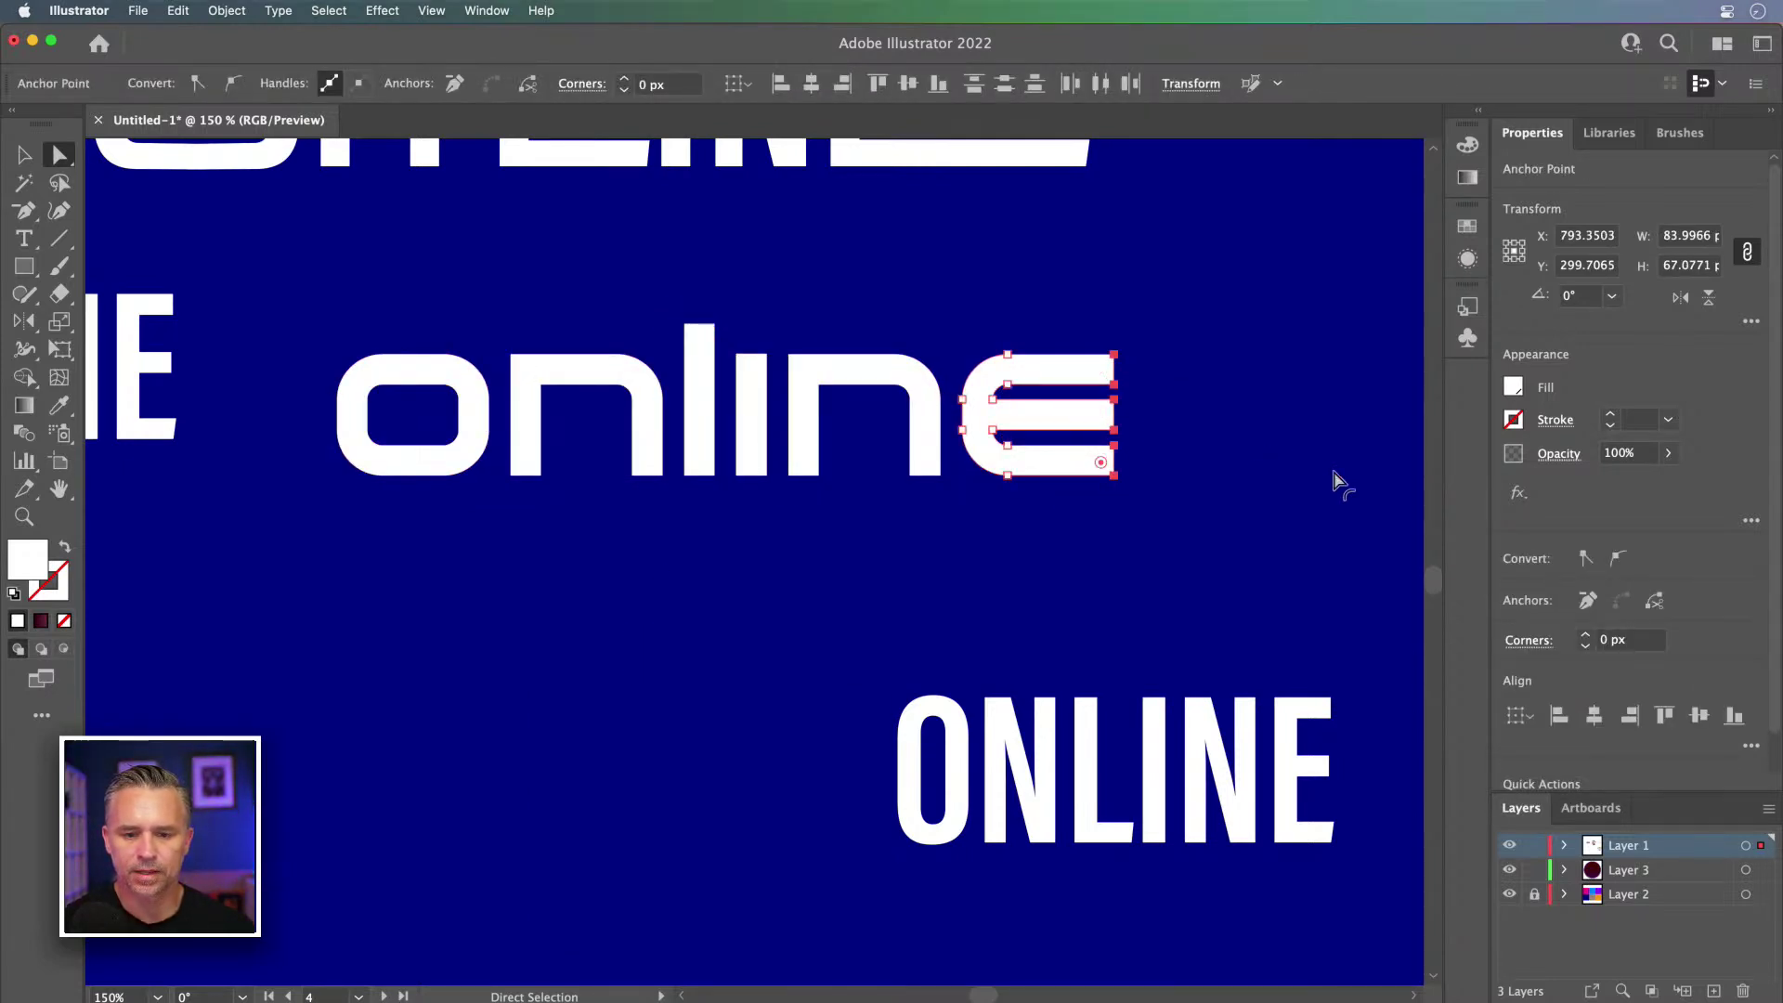
drag(1209, 299, 1076, 553)
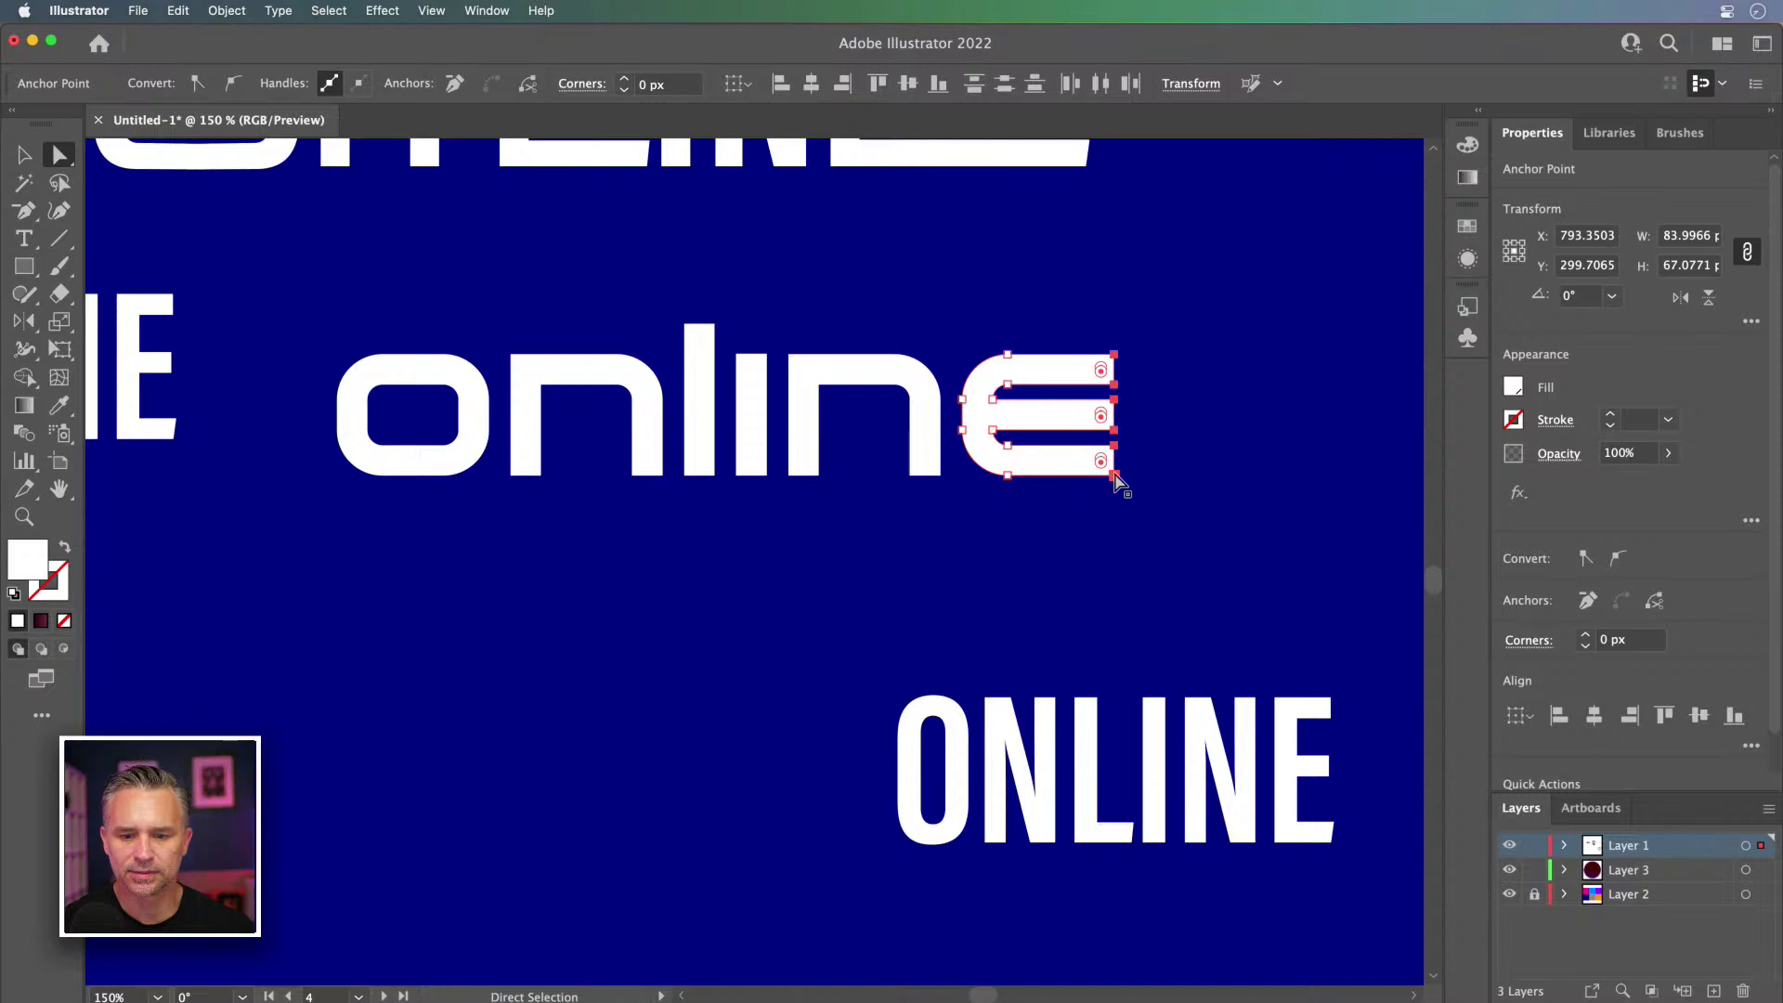
drag(1114, 477, 1344, 477)
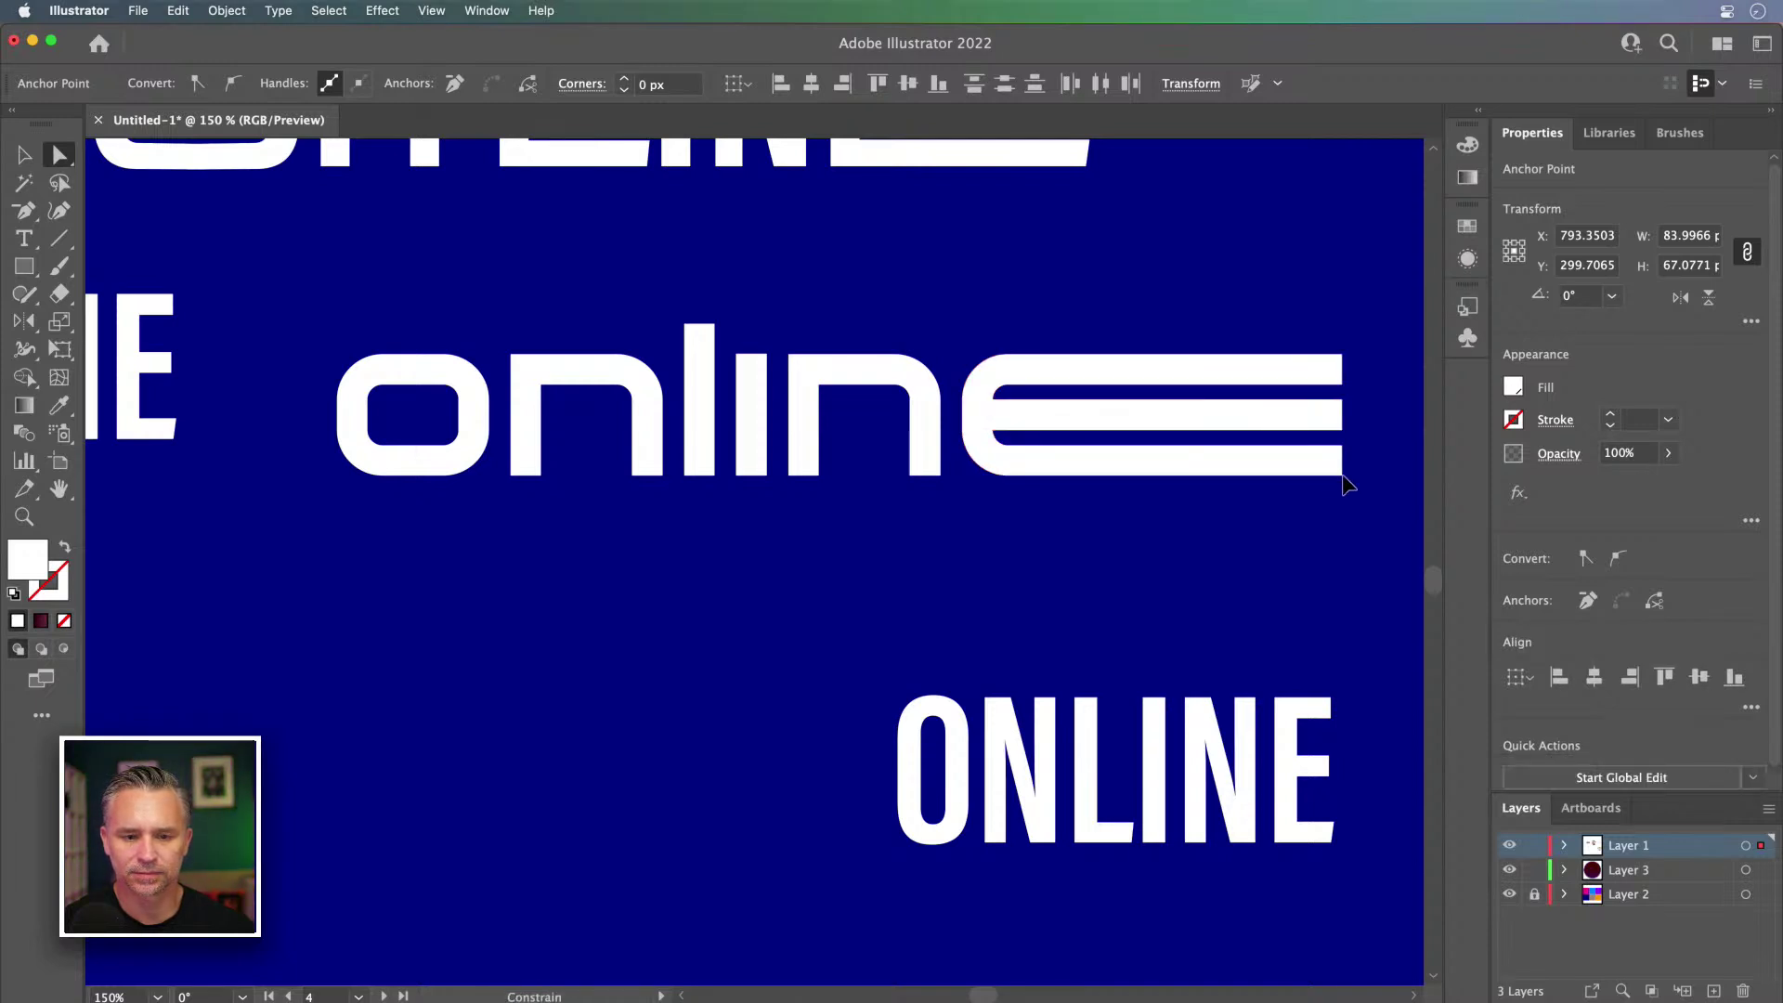
Step: Stretch the upper half of the outlined o straight up by about 83 px, making it a tall rounded letter
click(302, 335)
drag(318, 299, 510, 418)
drag(303, 265, 331, 438)
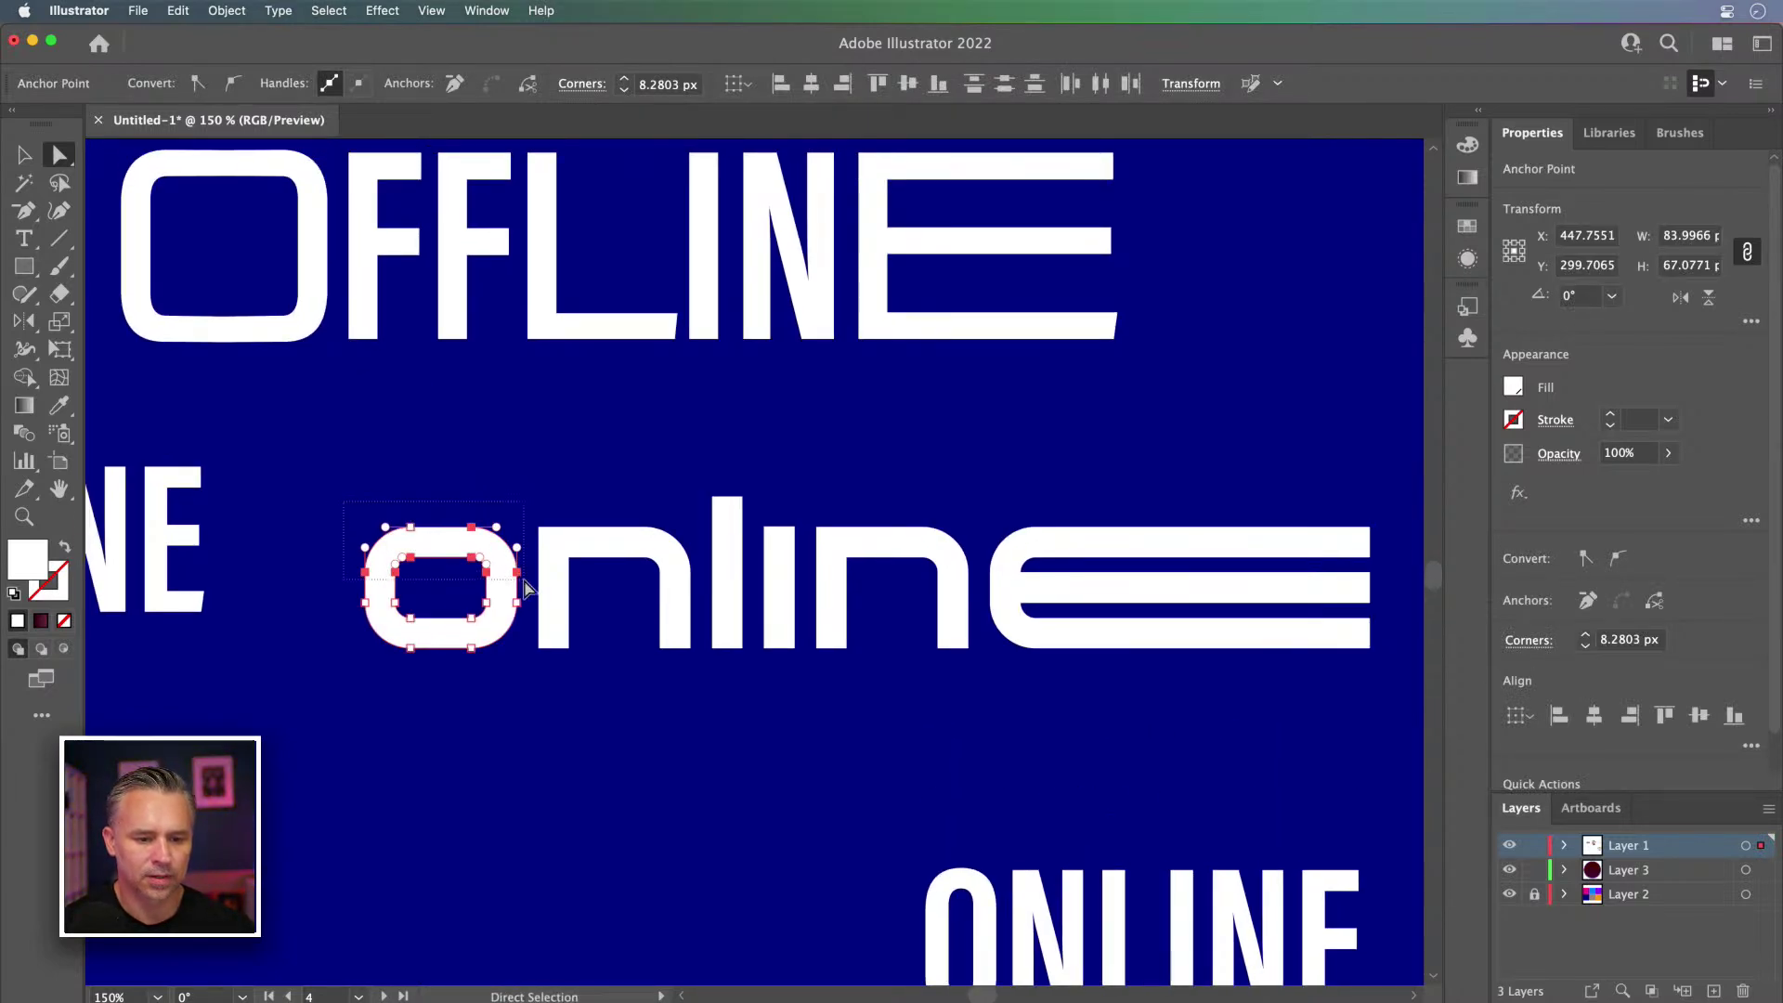
drag(474, 530, 472, 383)
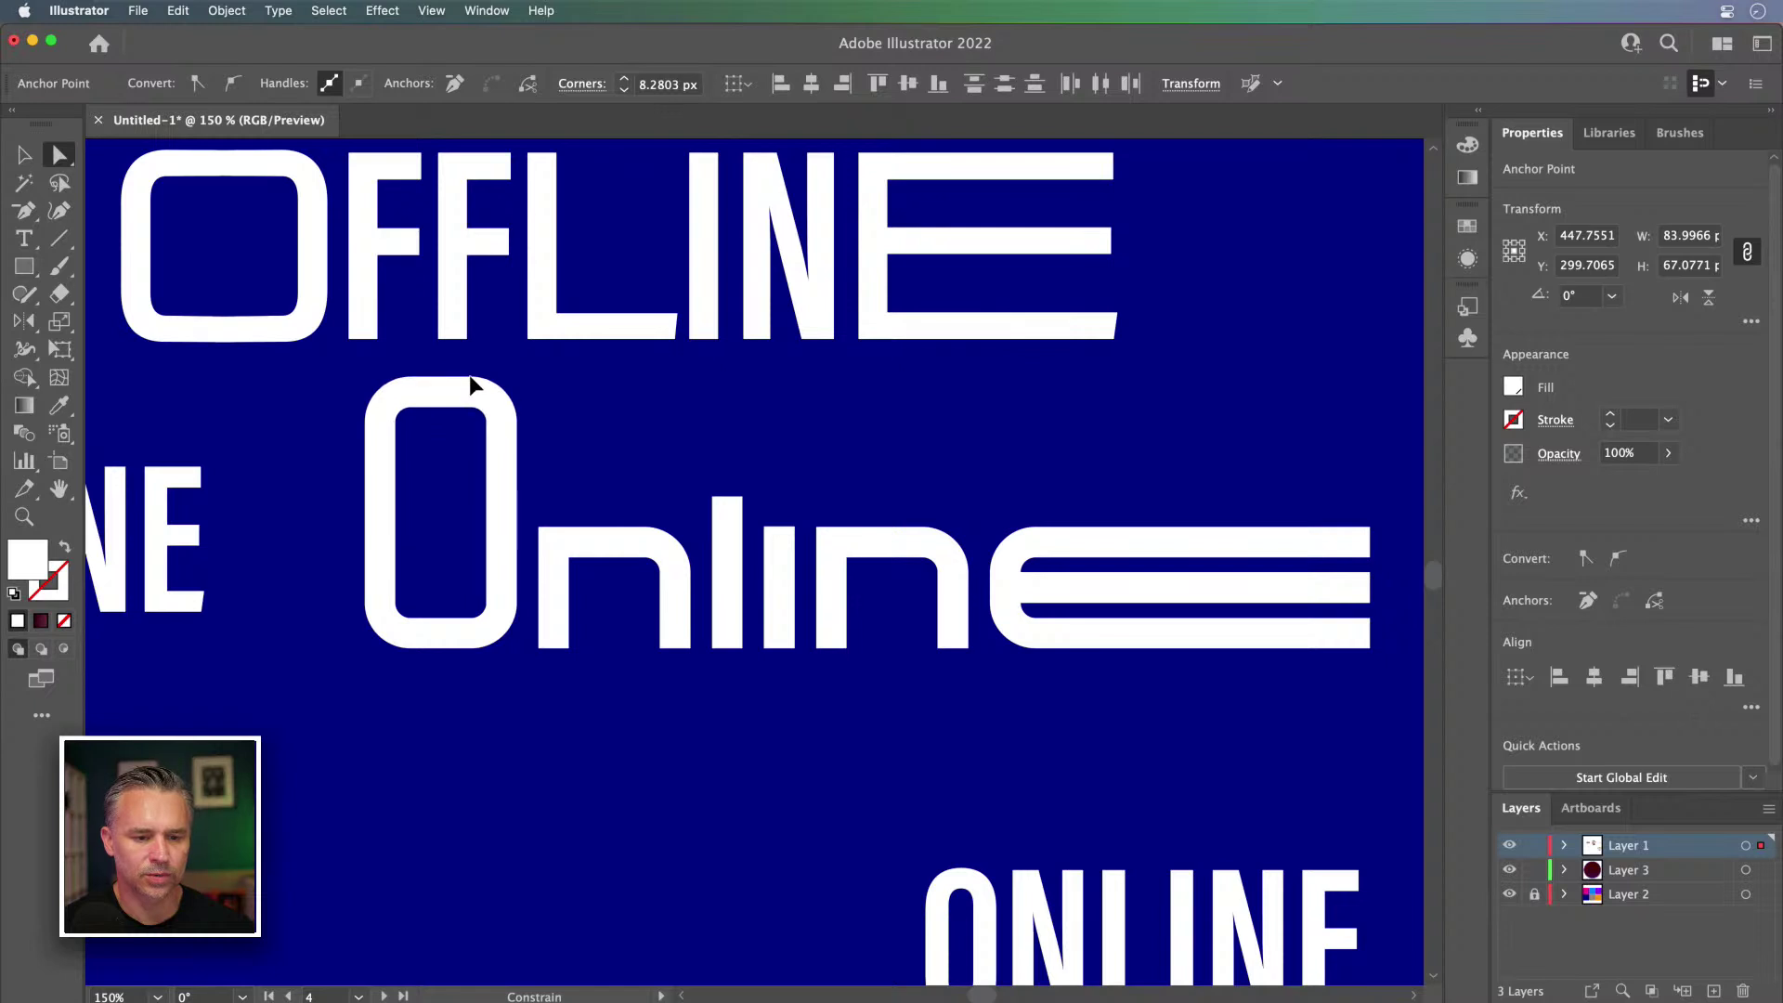
Step: Extend the first n's legs downward by about 168 px and stretch the l upward to about 263 px tall
drag(529, 628, 675, 951)
drag(675, 459, 719, 176)
key(v)
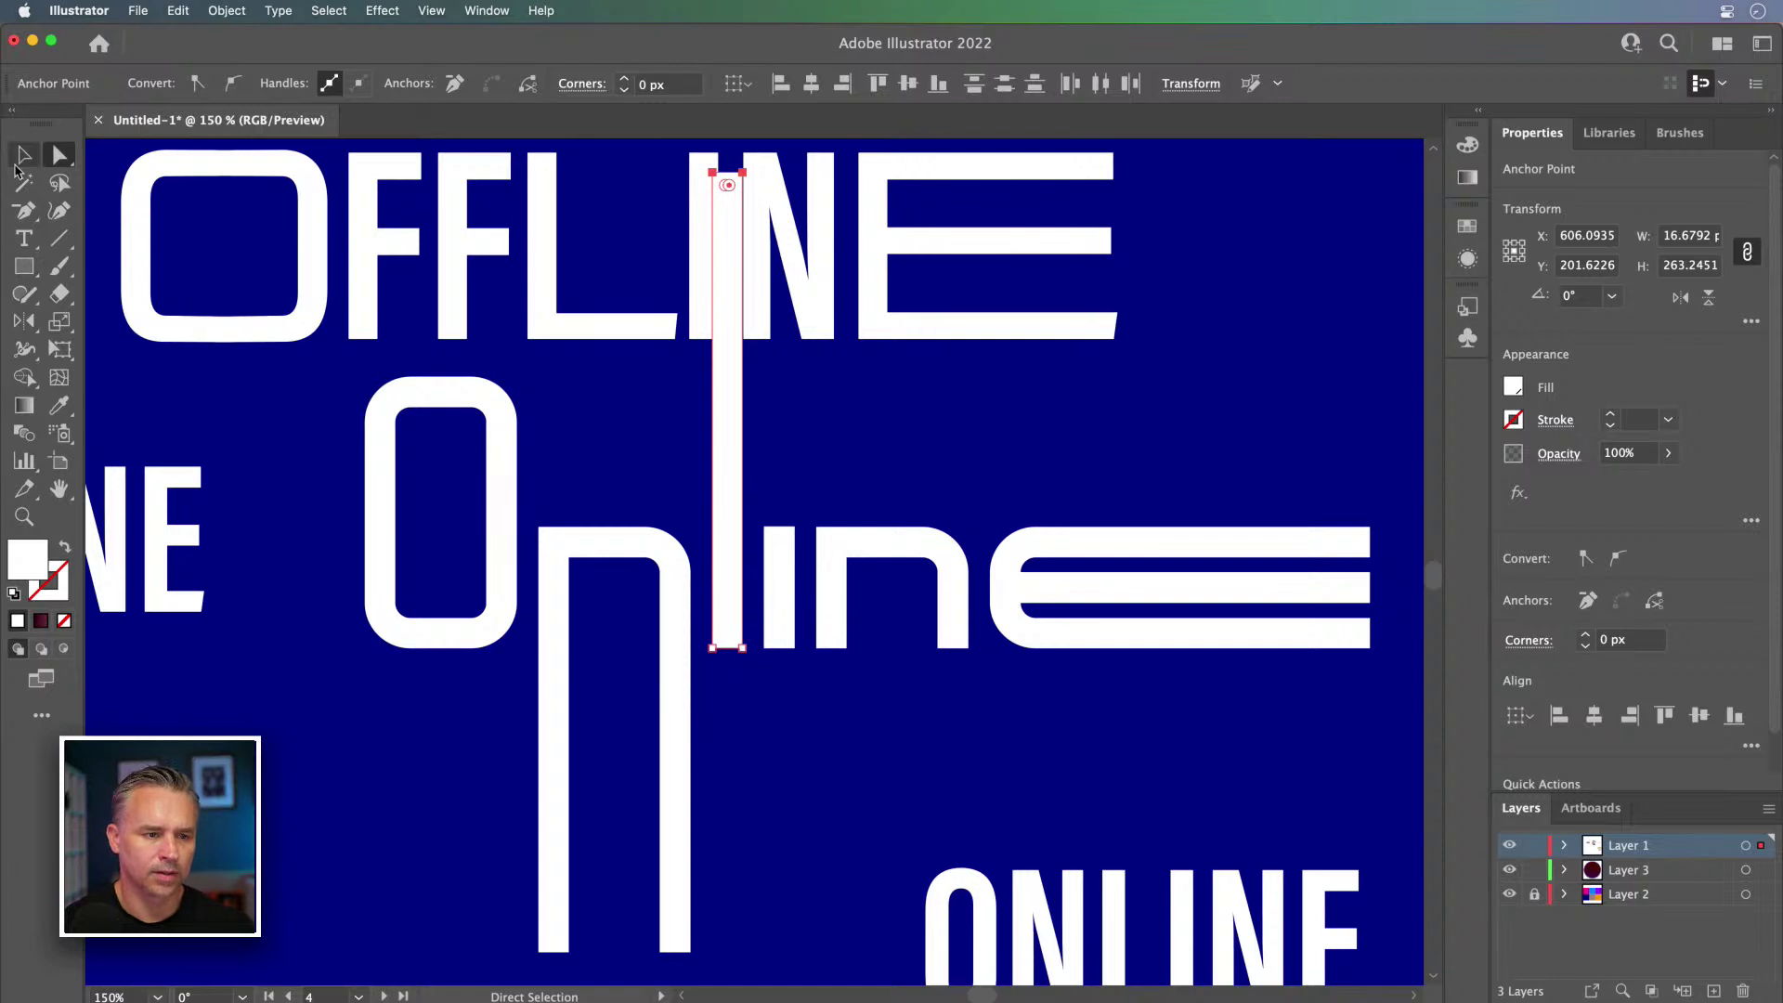
Step: Delete the condensed ONLINE group below the customized Tachyon lettering
click(177, 293)
scroll(176, 294, down, 5)
click(970, 599)
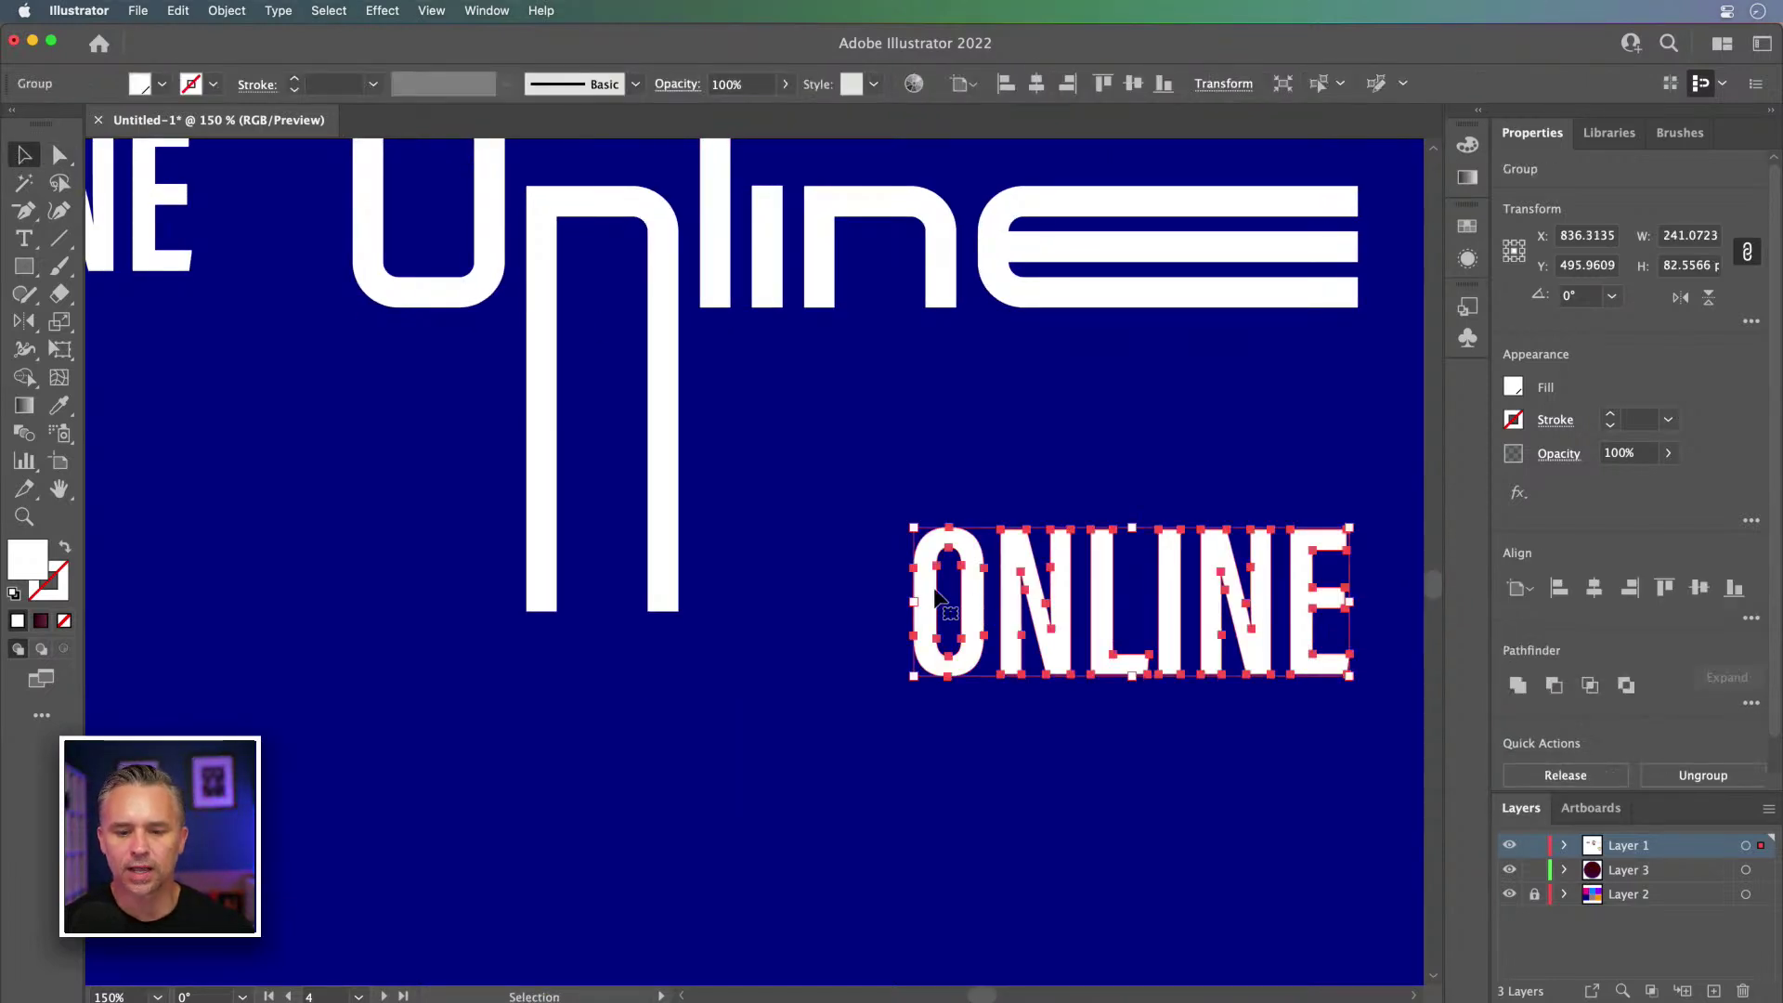
key(Delete)
Step: Move the customized online group down into the open area below OFFLINE, to about X 681.55, Y 598.62, and deselect it
drag(716, 243, 696, 576)
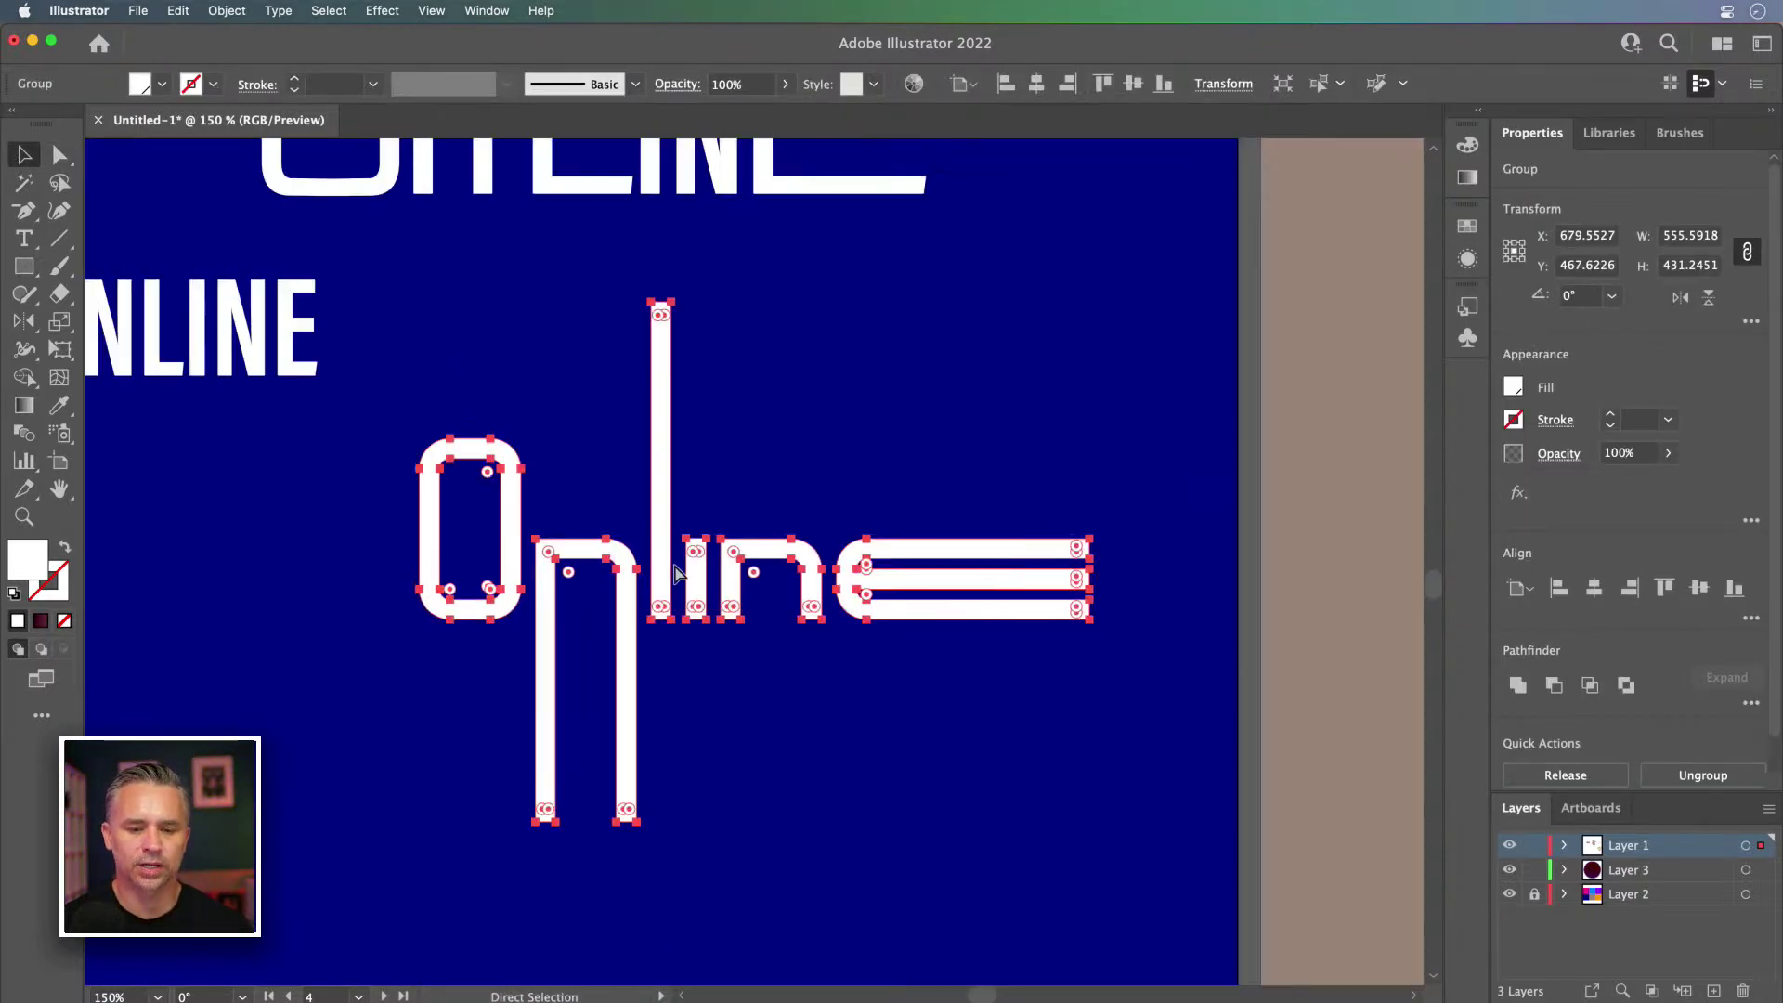
drag(675, 573, 829, 526)
key(super+minus)
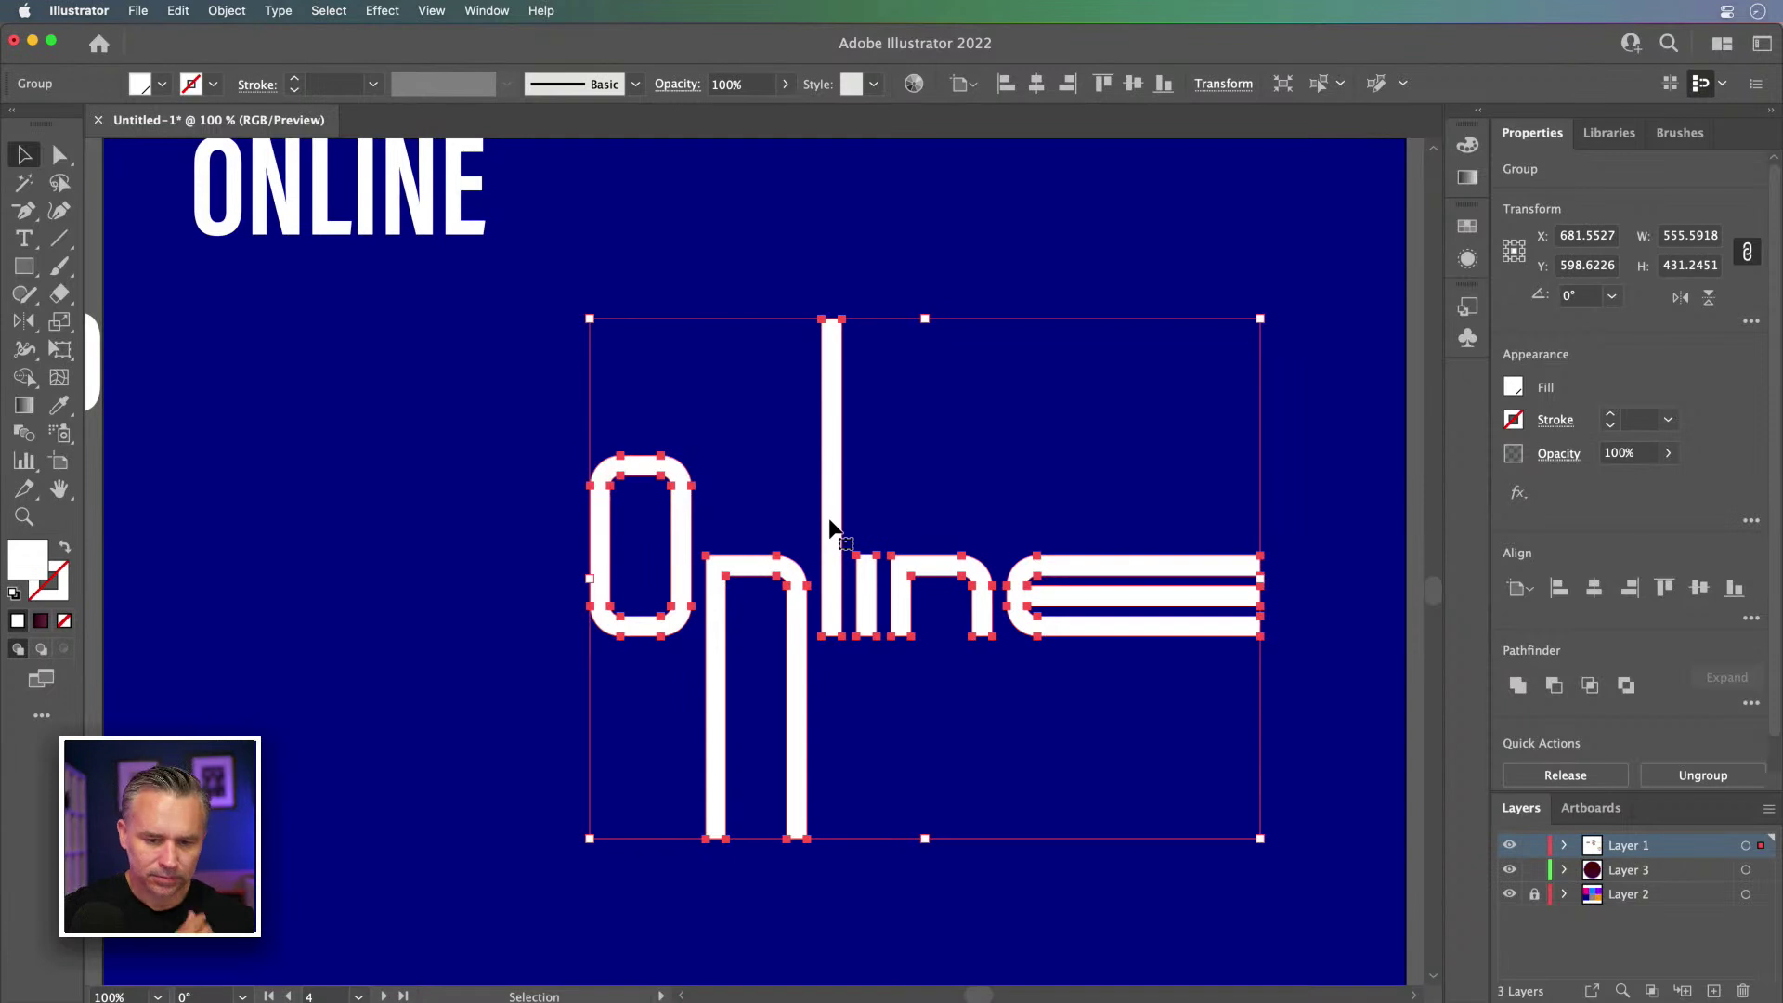
click(711, 404)
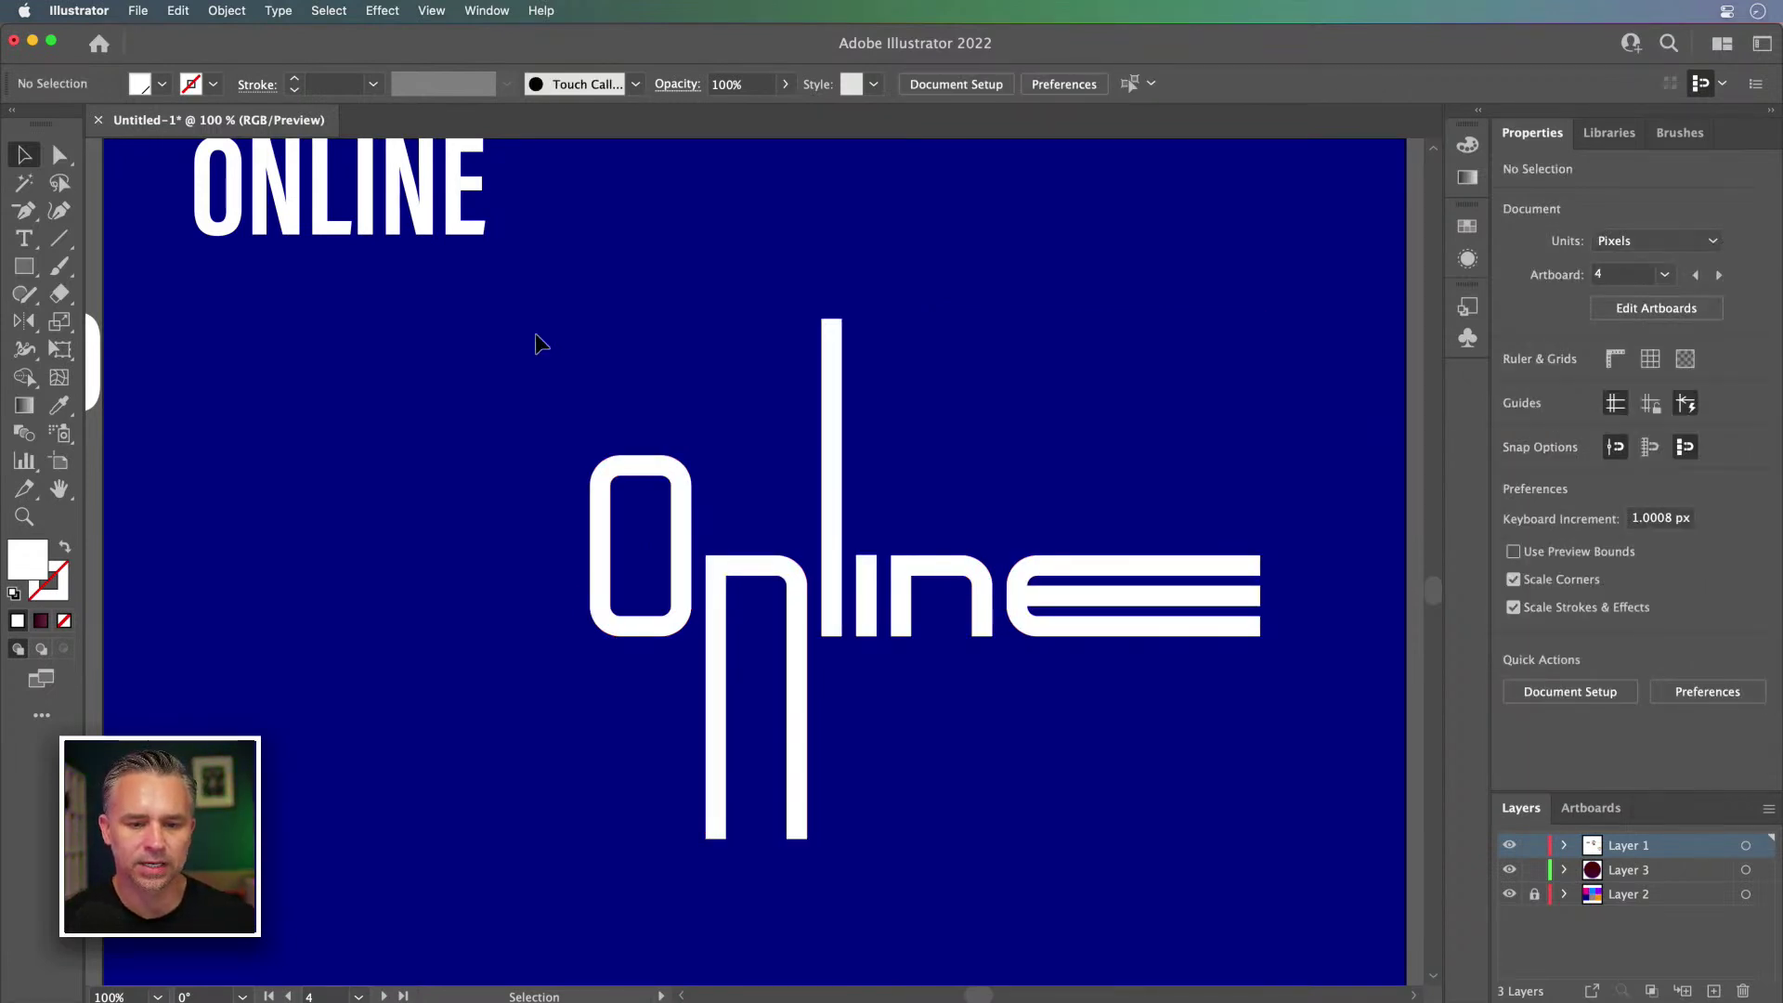
Step: Ungroup the customized online lettering into separate letters and clear the selection
click(832, 366)
right_click(835, 367)
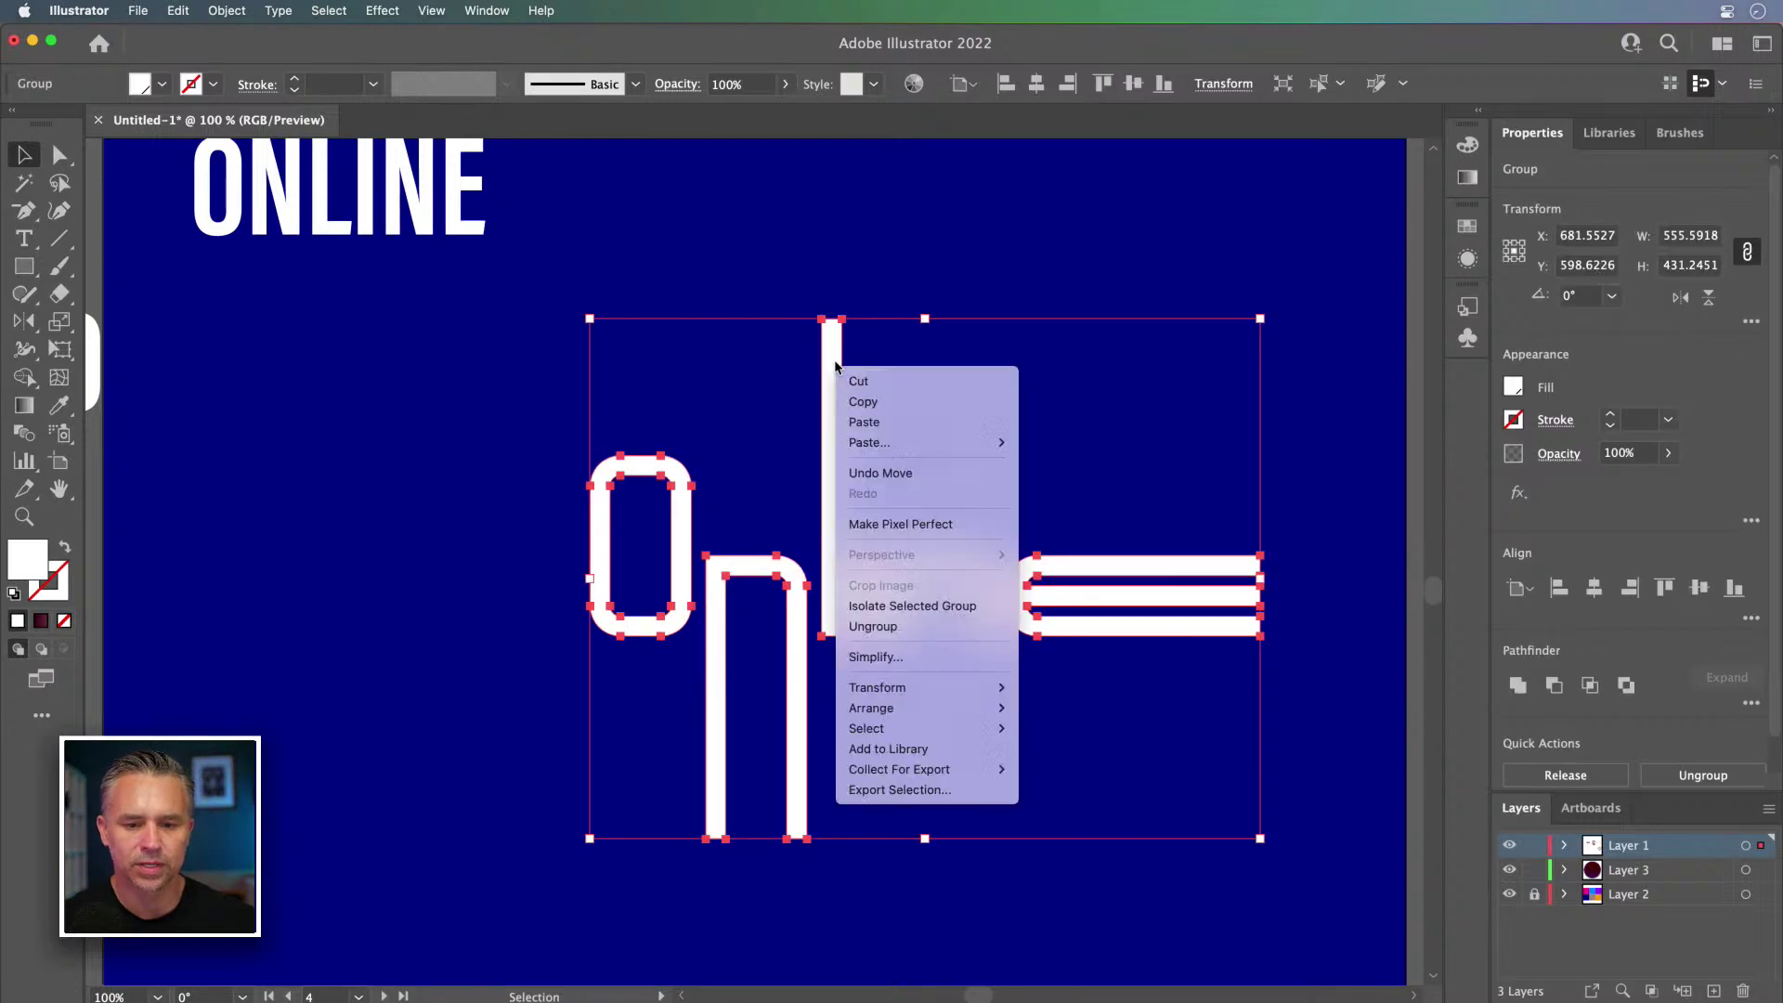
click(869, 625)
click(742, 410)
Step: Select only the elongated l, activate the Gradient tool and display the gradient settings
click(831, 410)
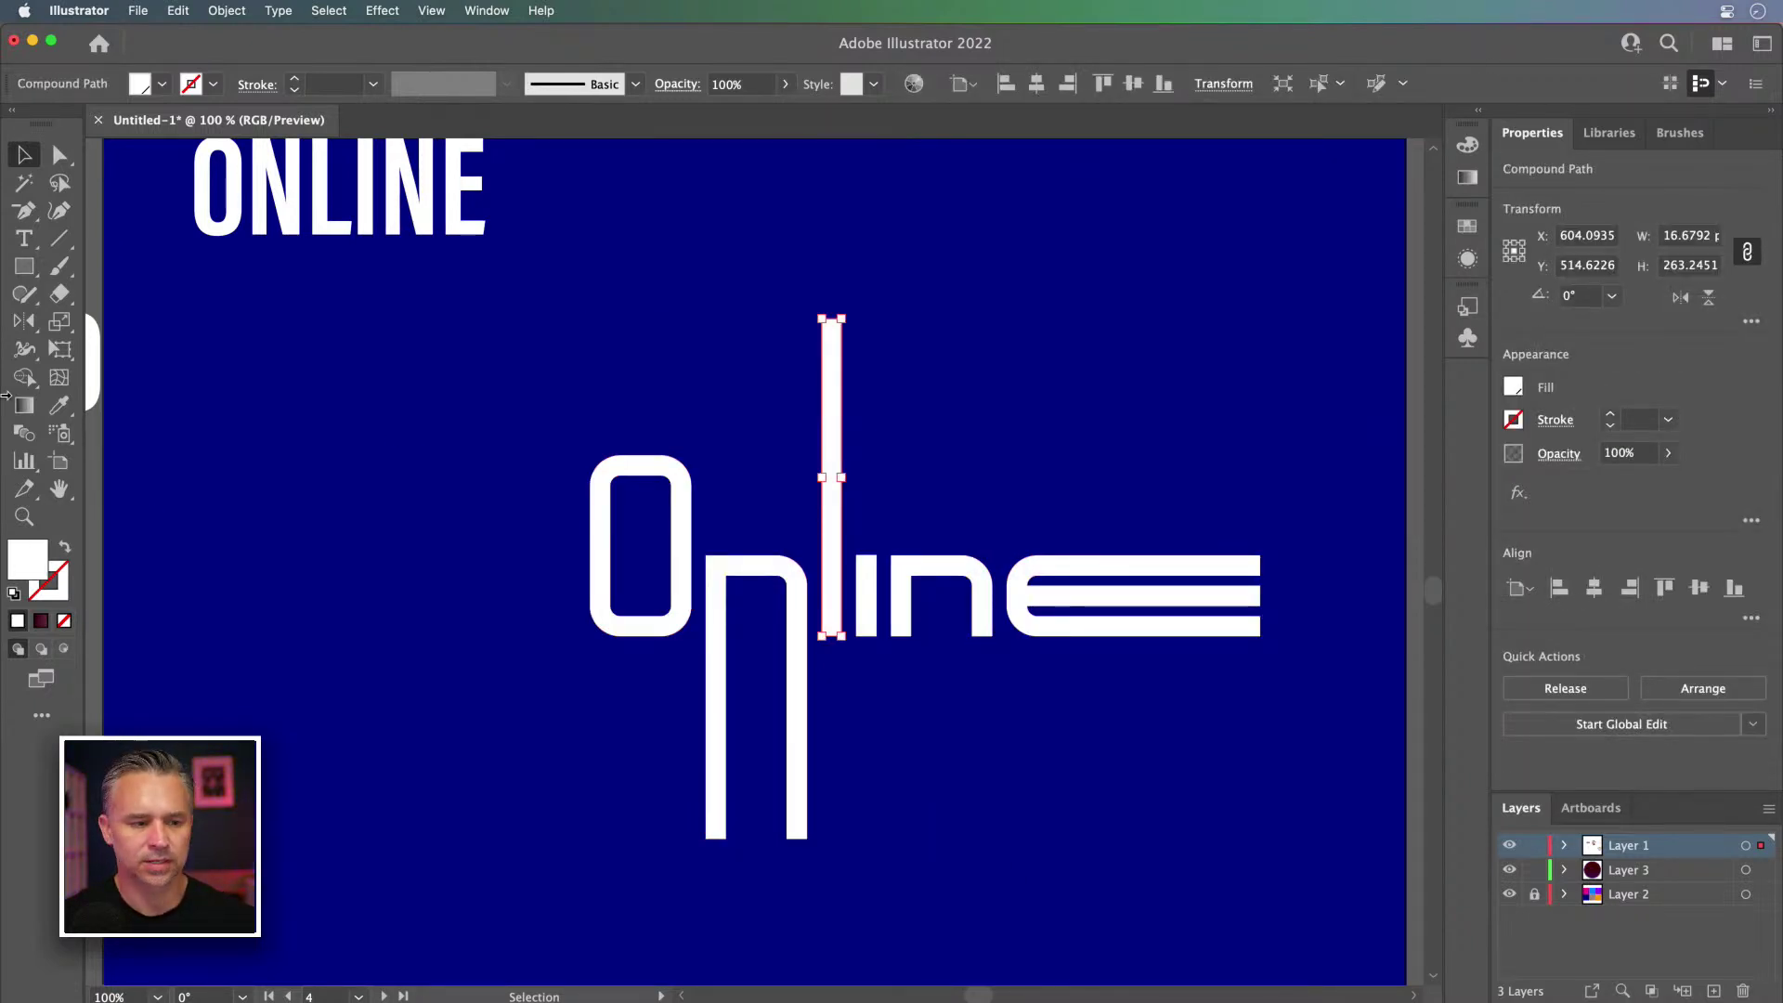
click(19, 405)
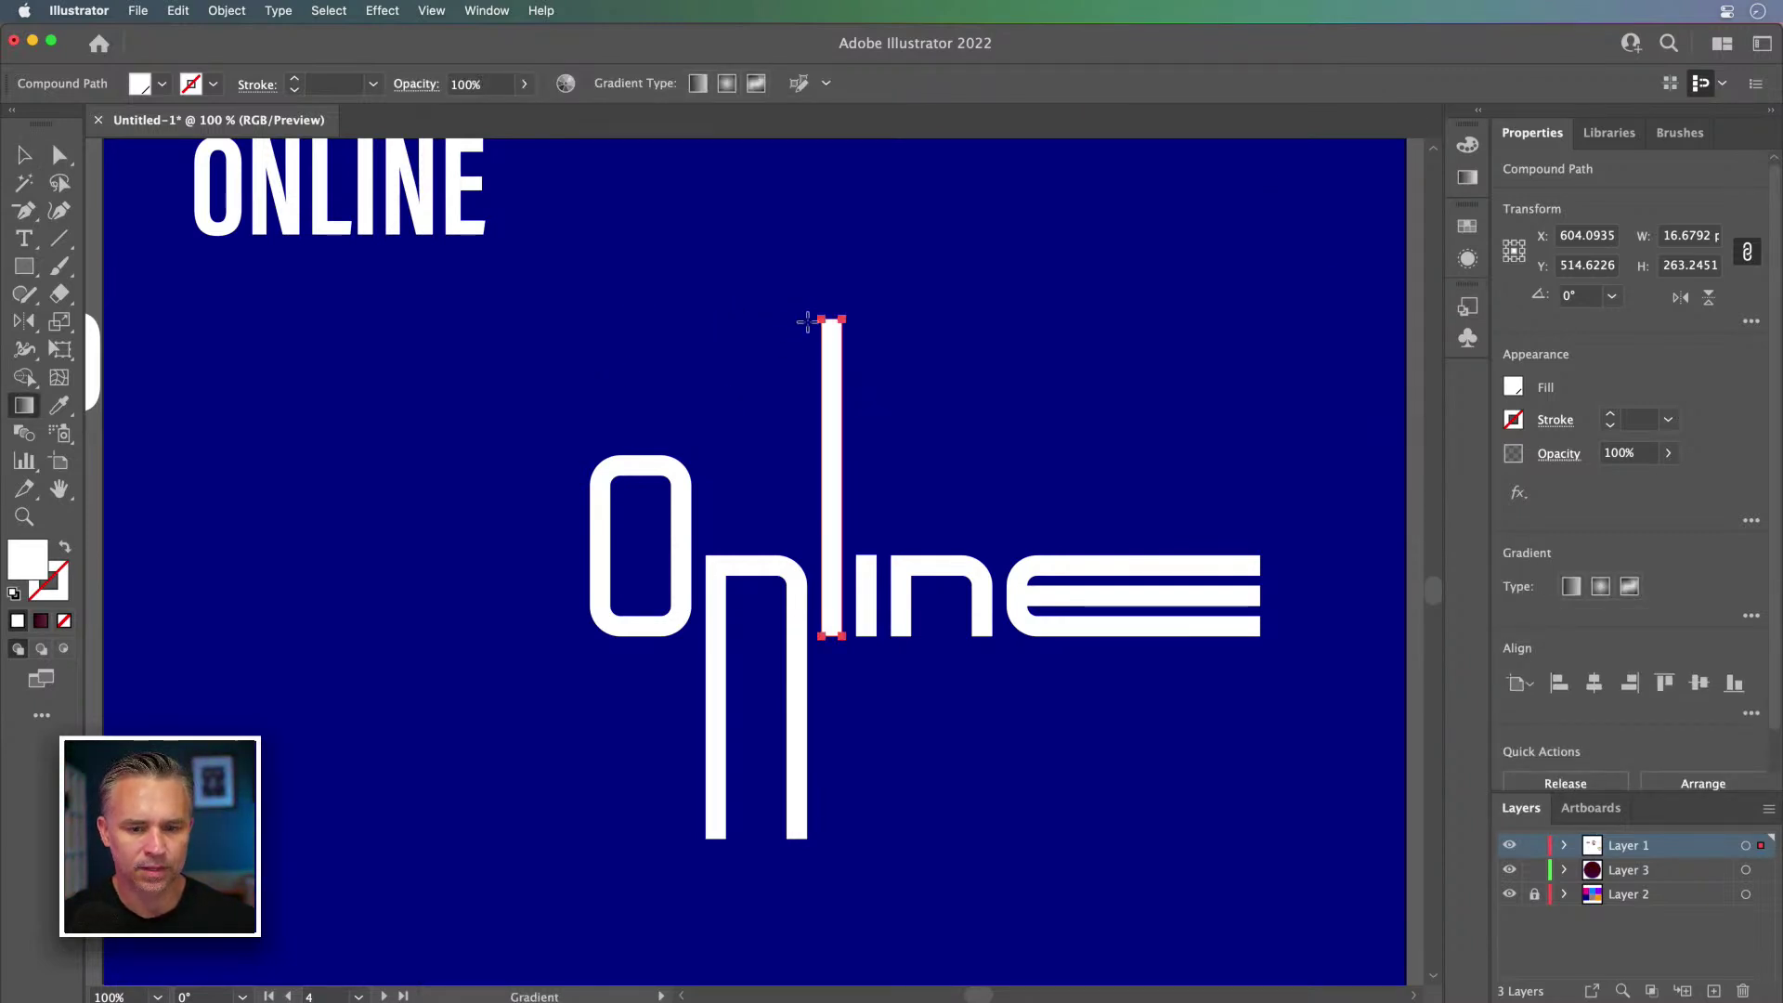
click(1478, 110)
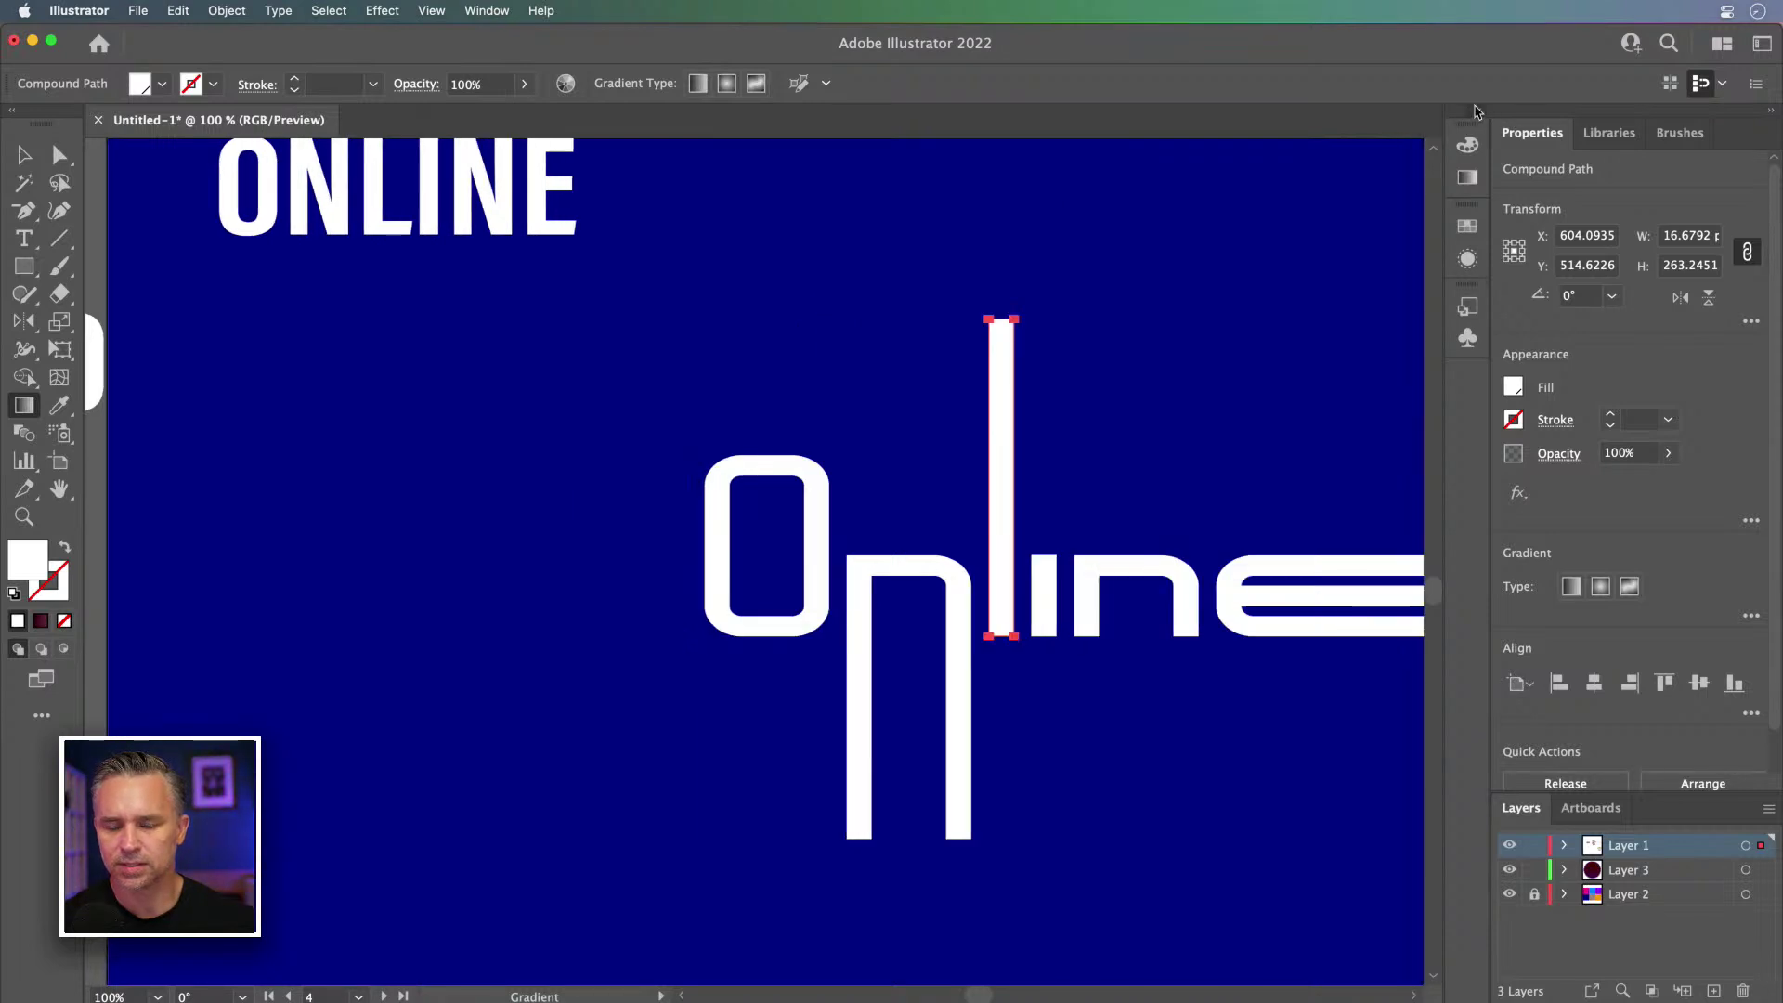
click(1308, 136)
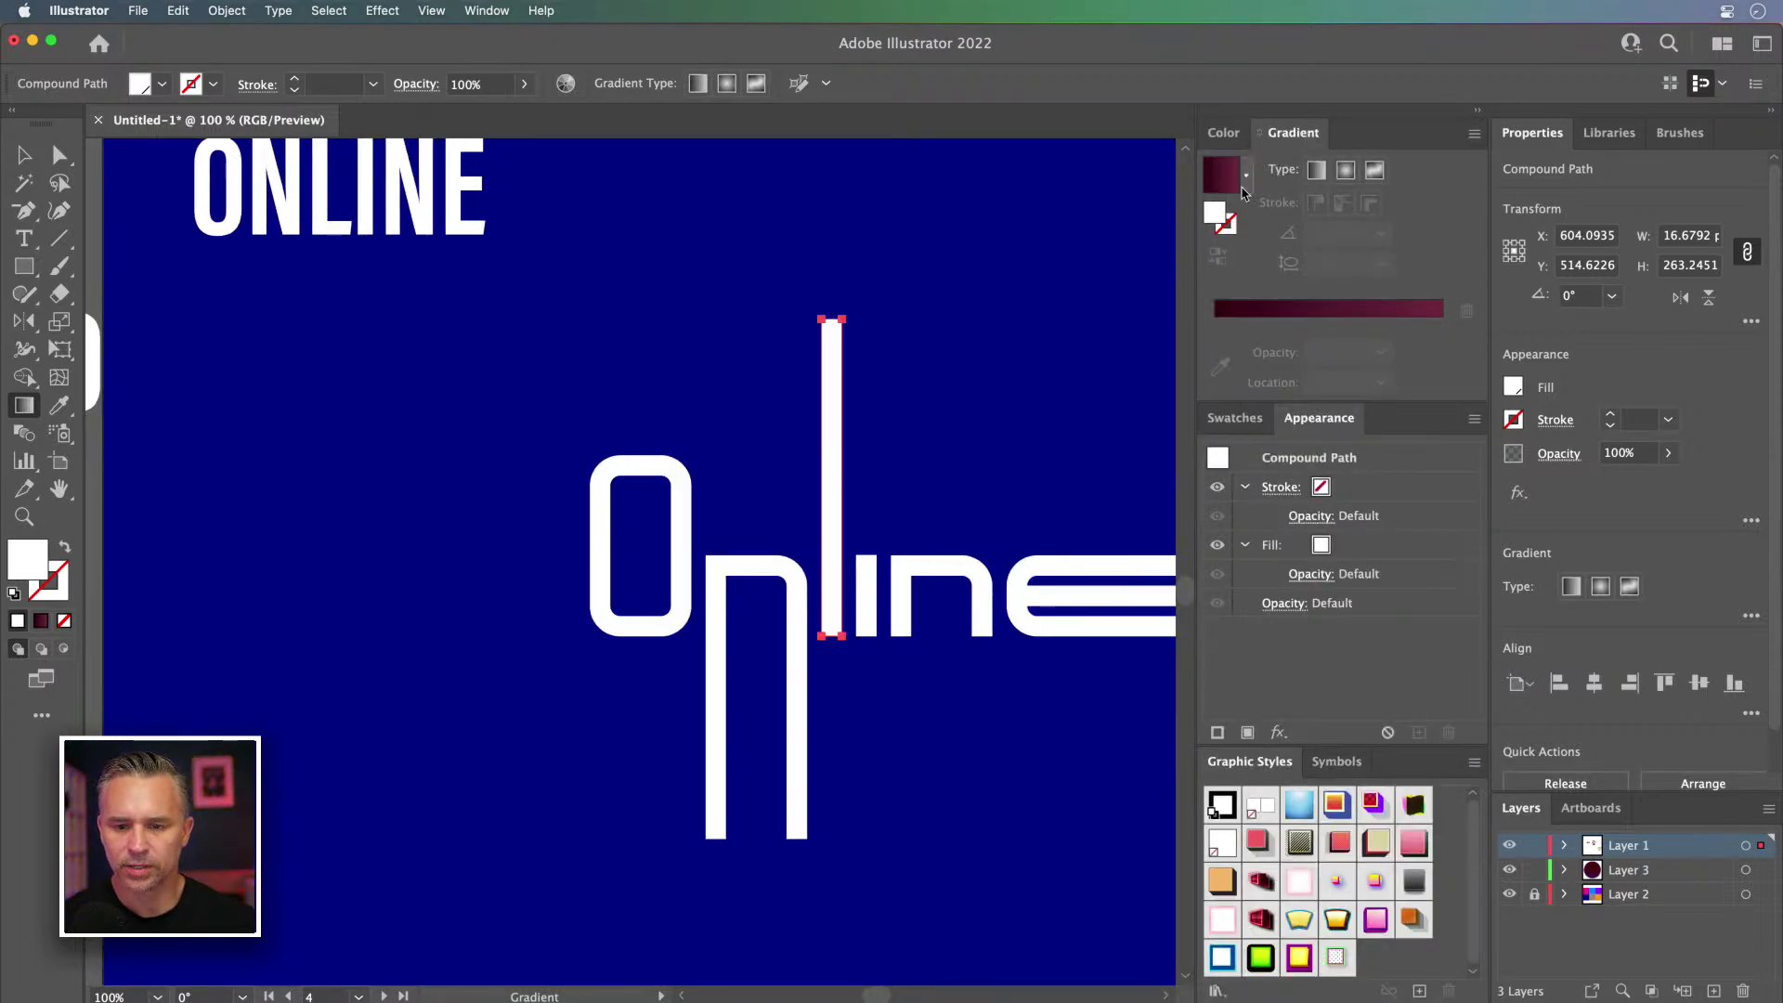
Step: Fill the tall letter "l" of "Online" with the black-to-transparent linear gradient swatch
click(1238, 139)
click(1235, 421)
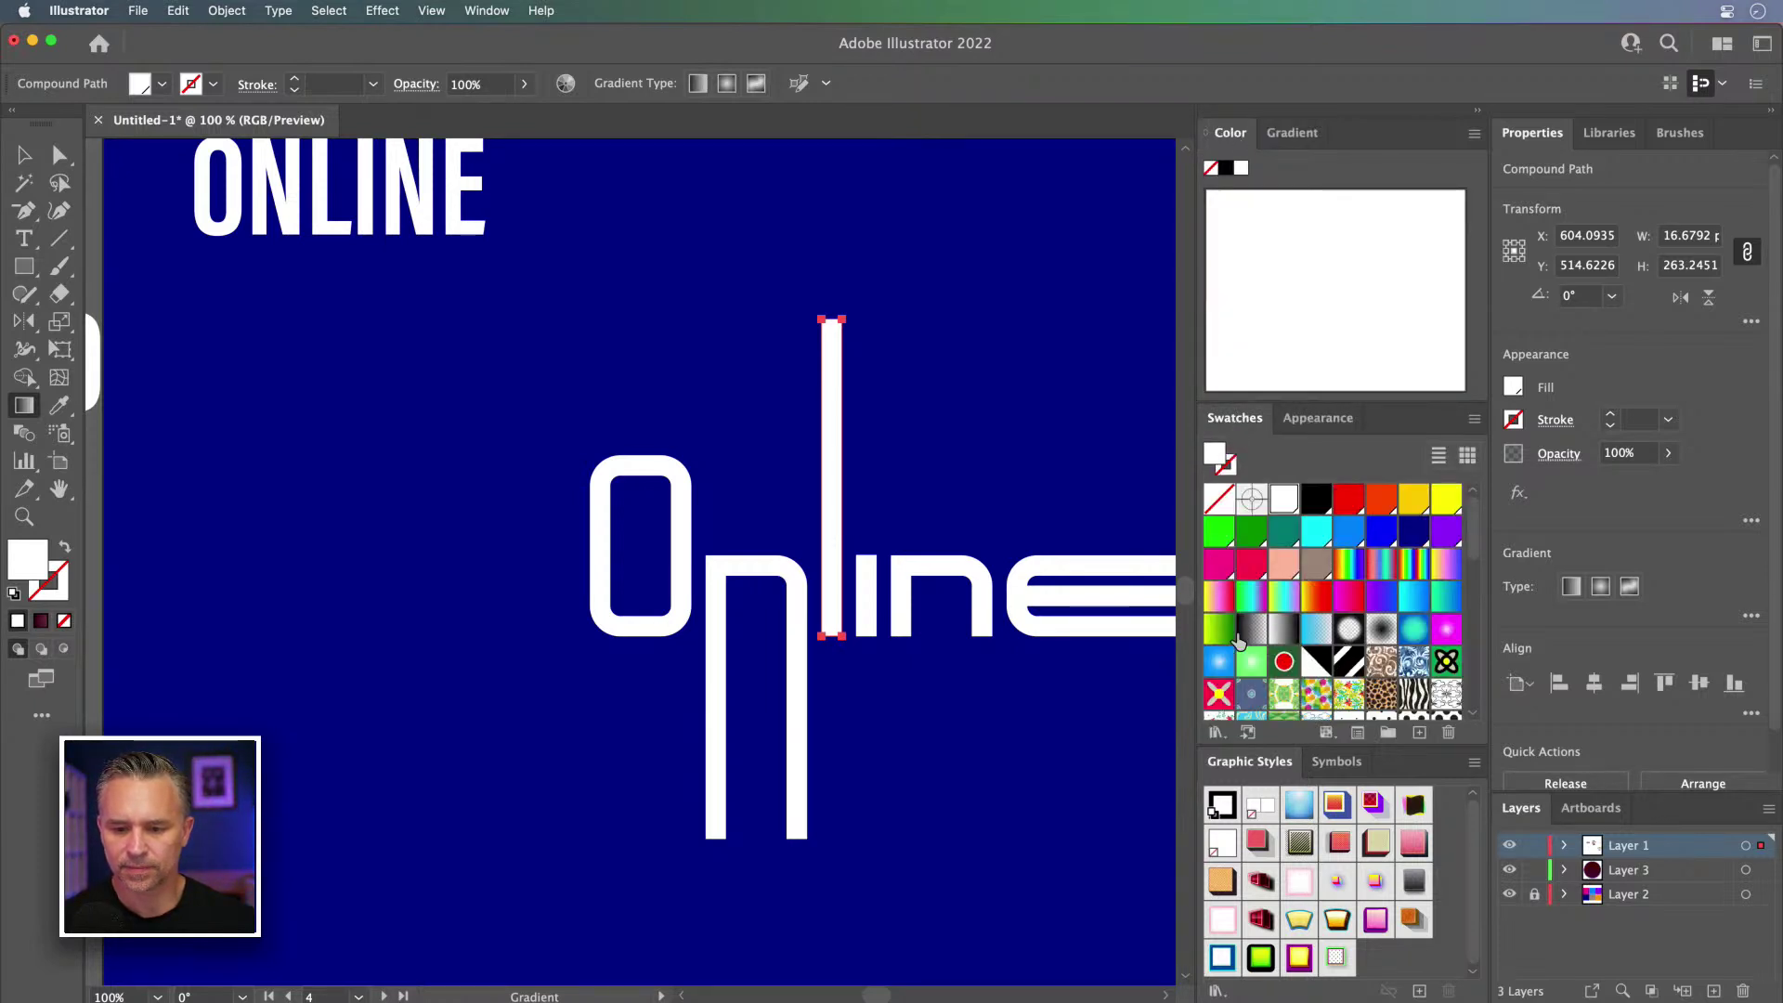
click(1251, 632)
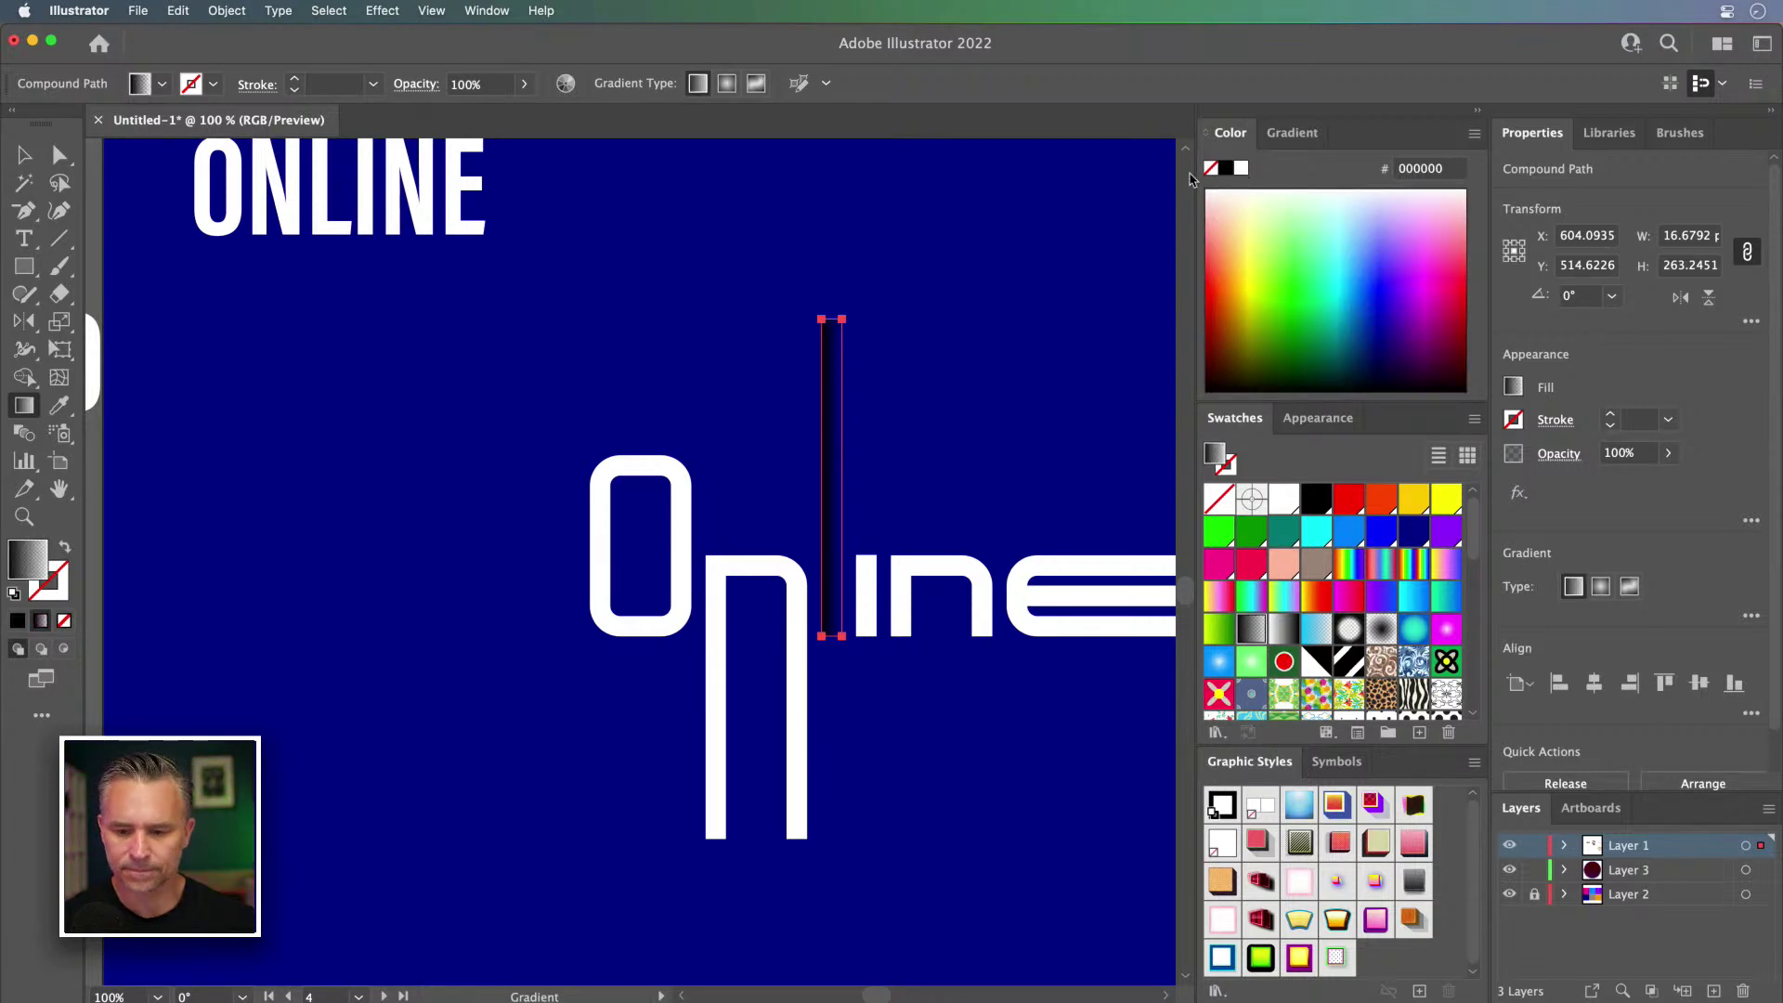
click(1287, 134)
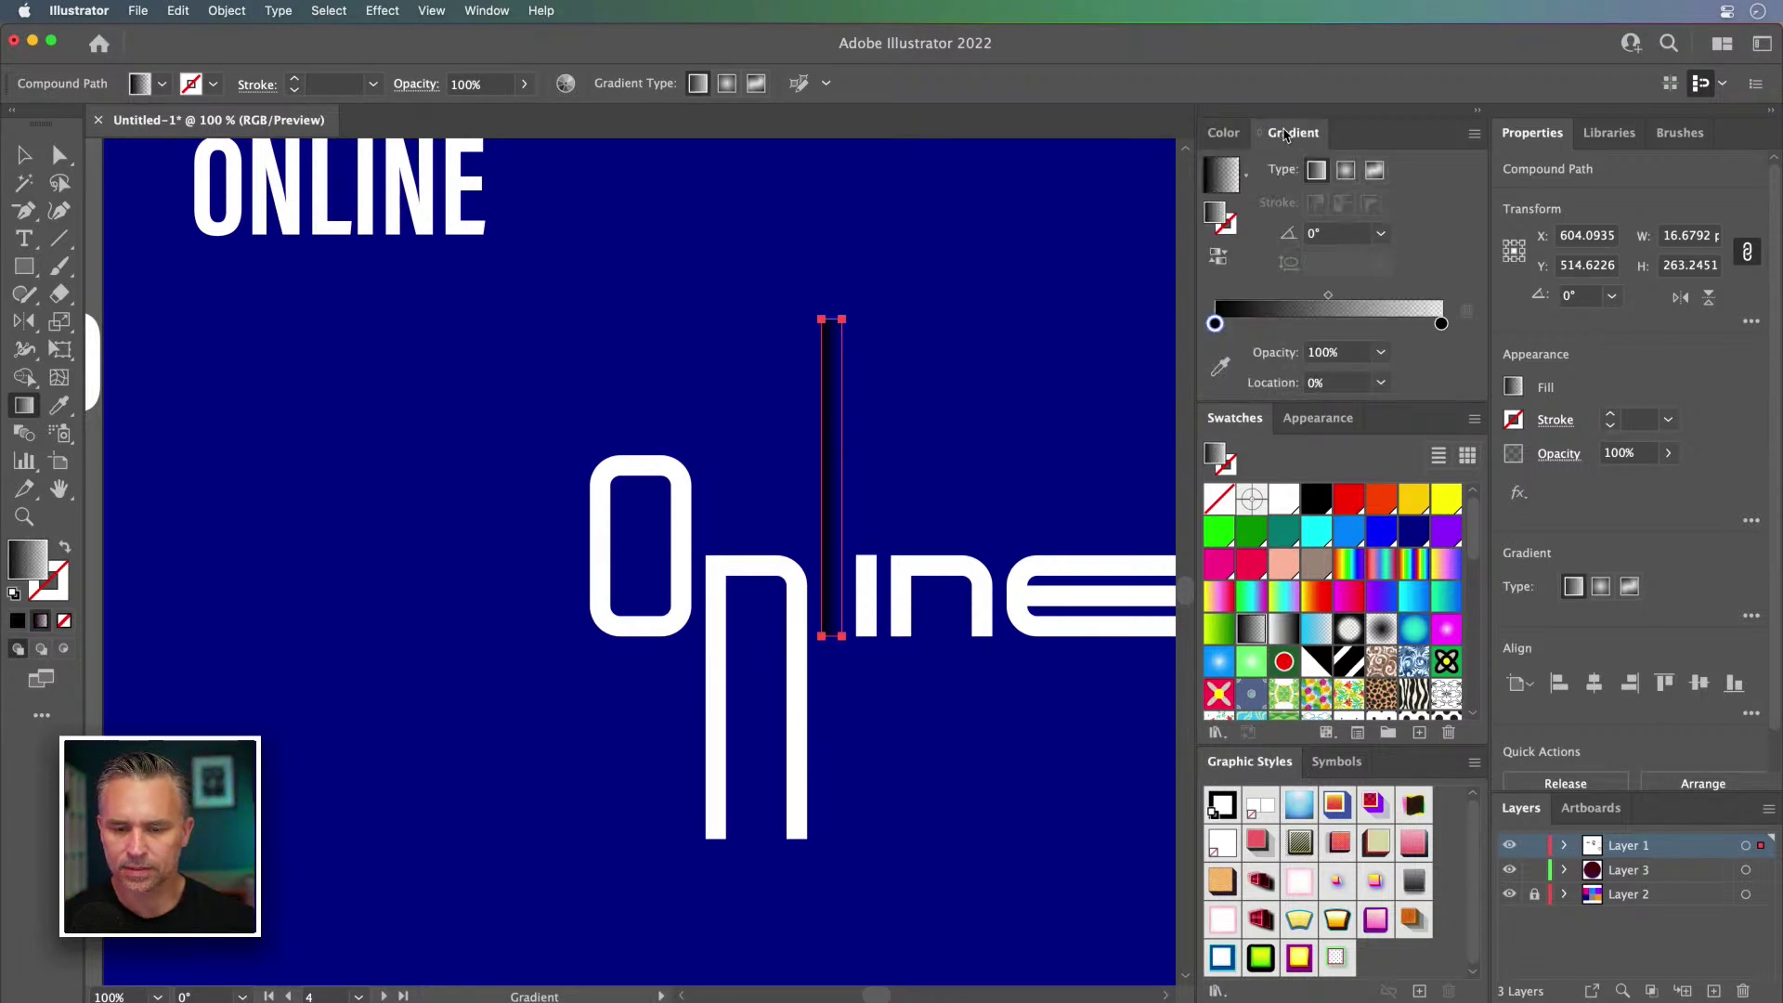
Step: Change both color stops of the letter "l" gradient to white, keeping the end stop fully transparent
double_click(1215, 324)
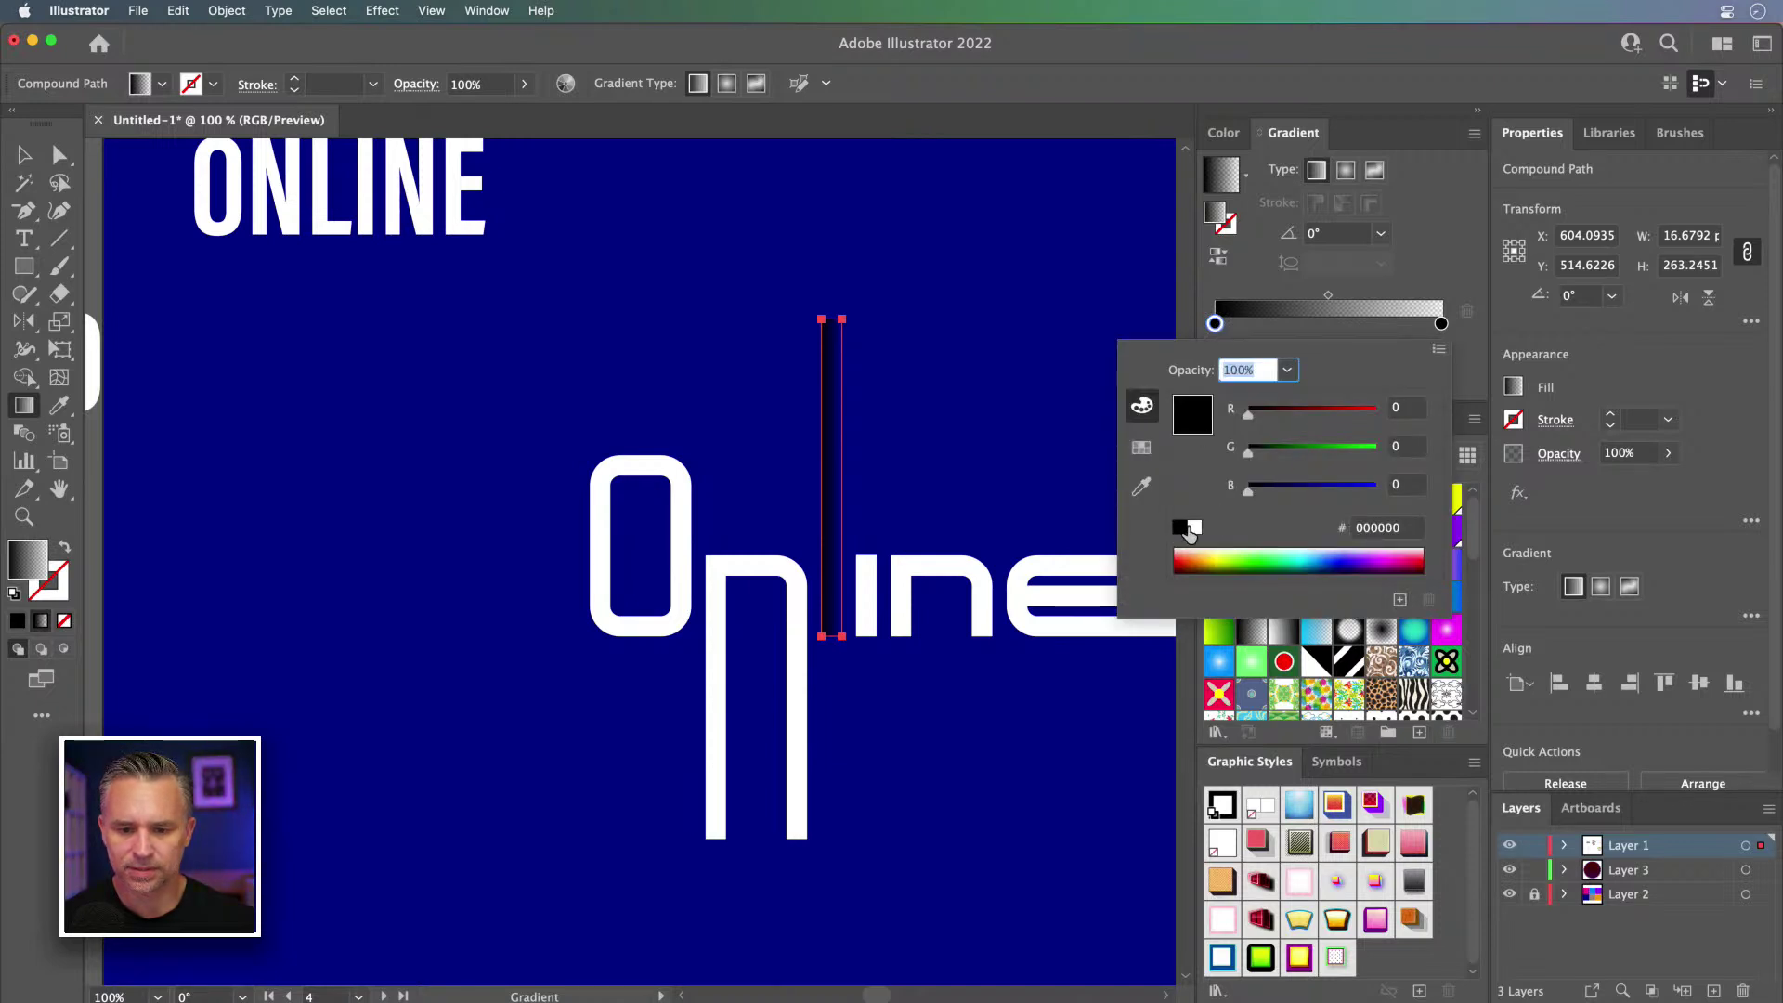
click(1194, 527)
click(1441, 326)
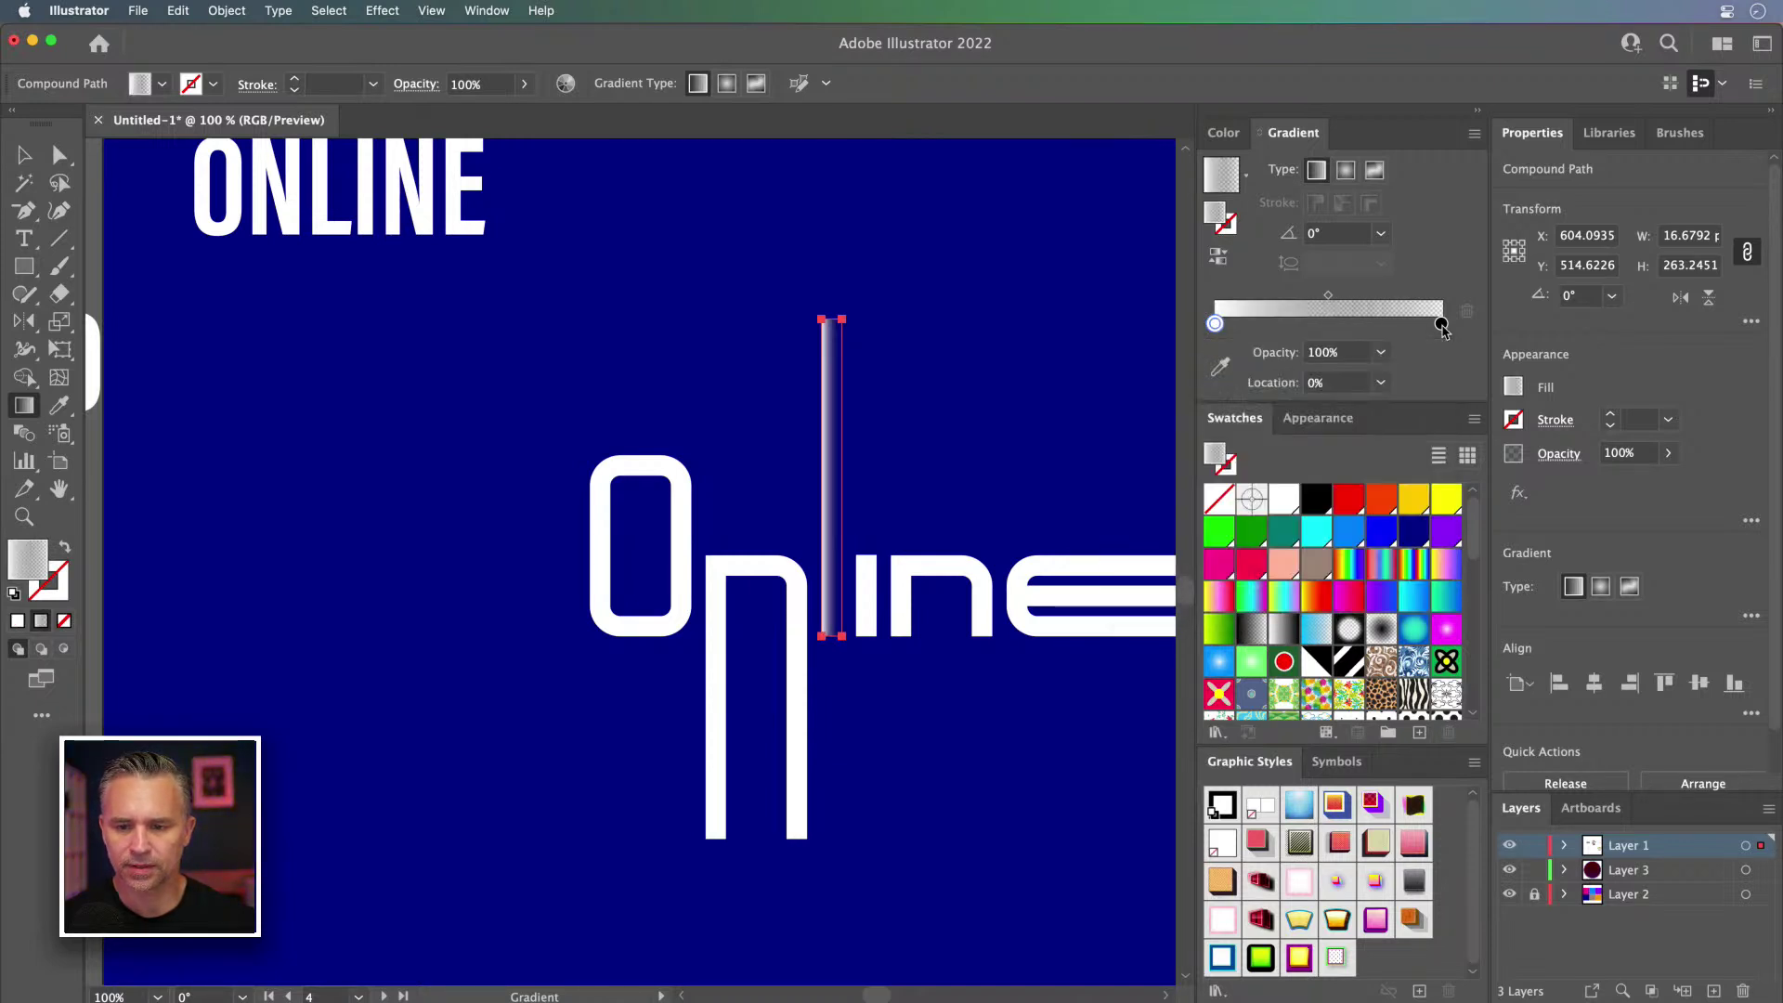
double_click(1442, 325)
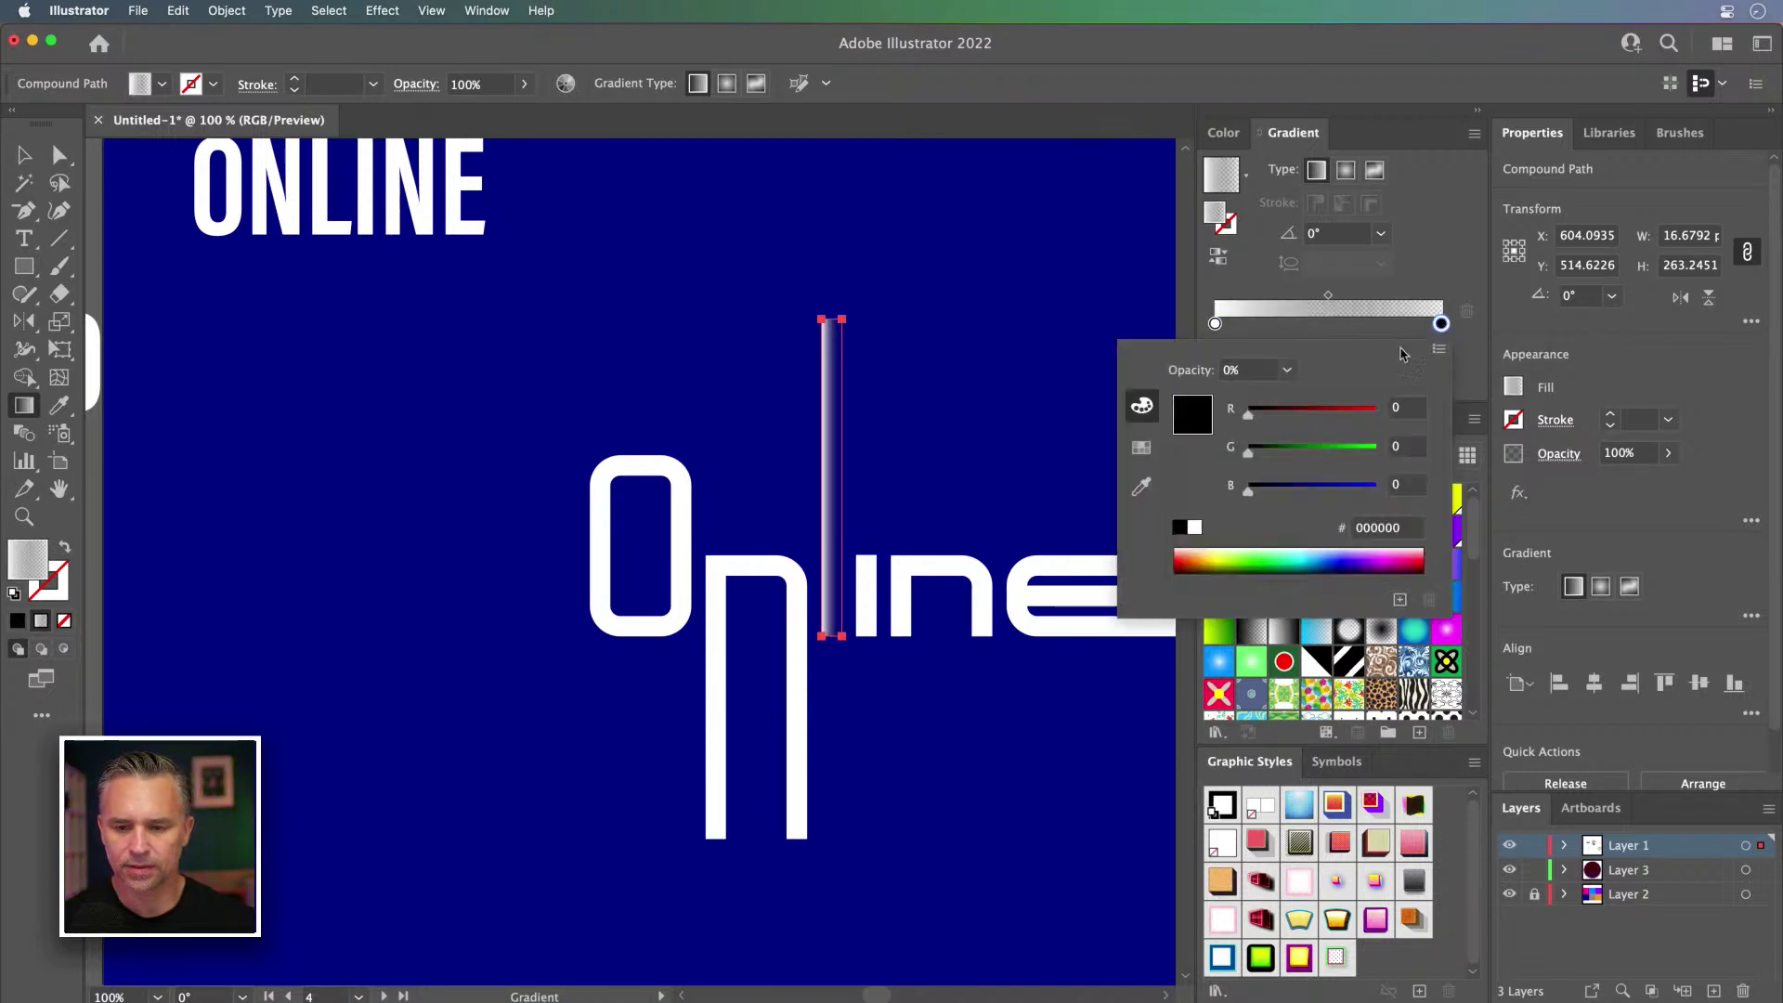
click(1194, 528)
Step: Redirect the "l" gradient to 90° so it fades out toward the letter's top, and save it as a new swatch
click(805, 324)
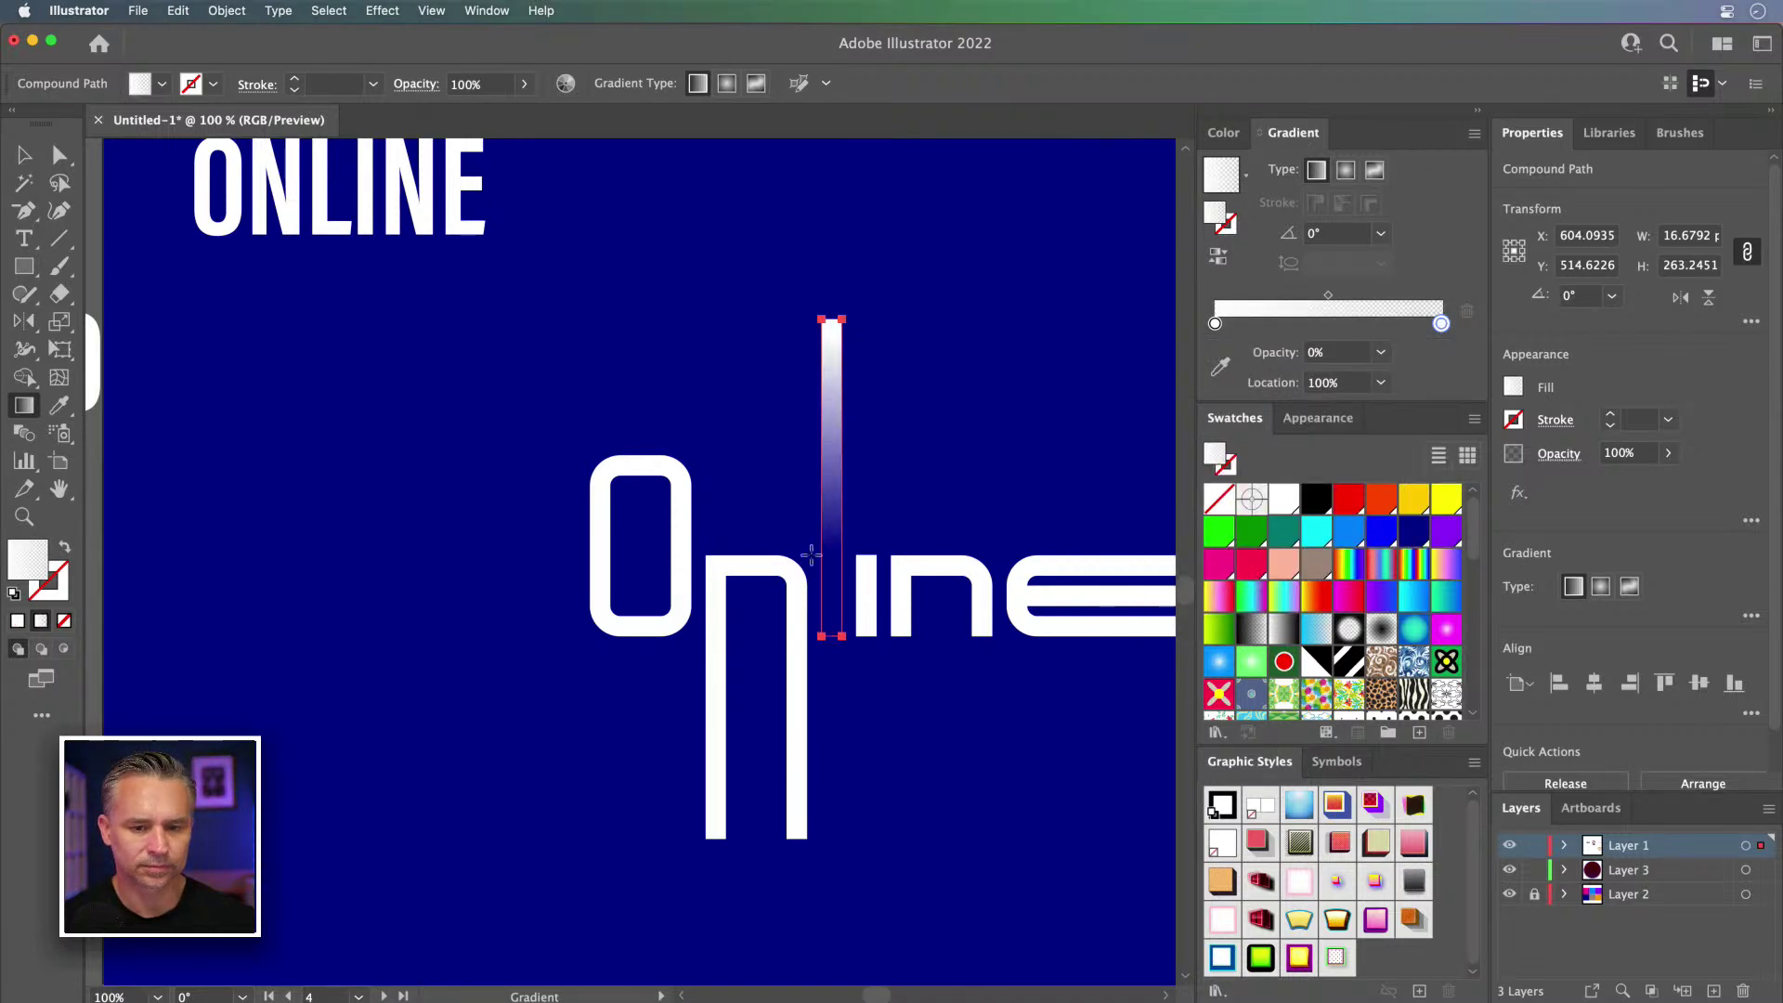
drag(823, 620, 830, 319)
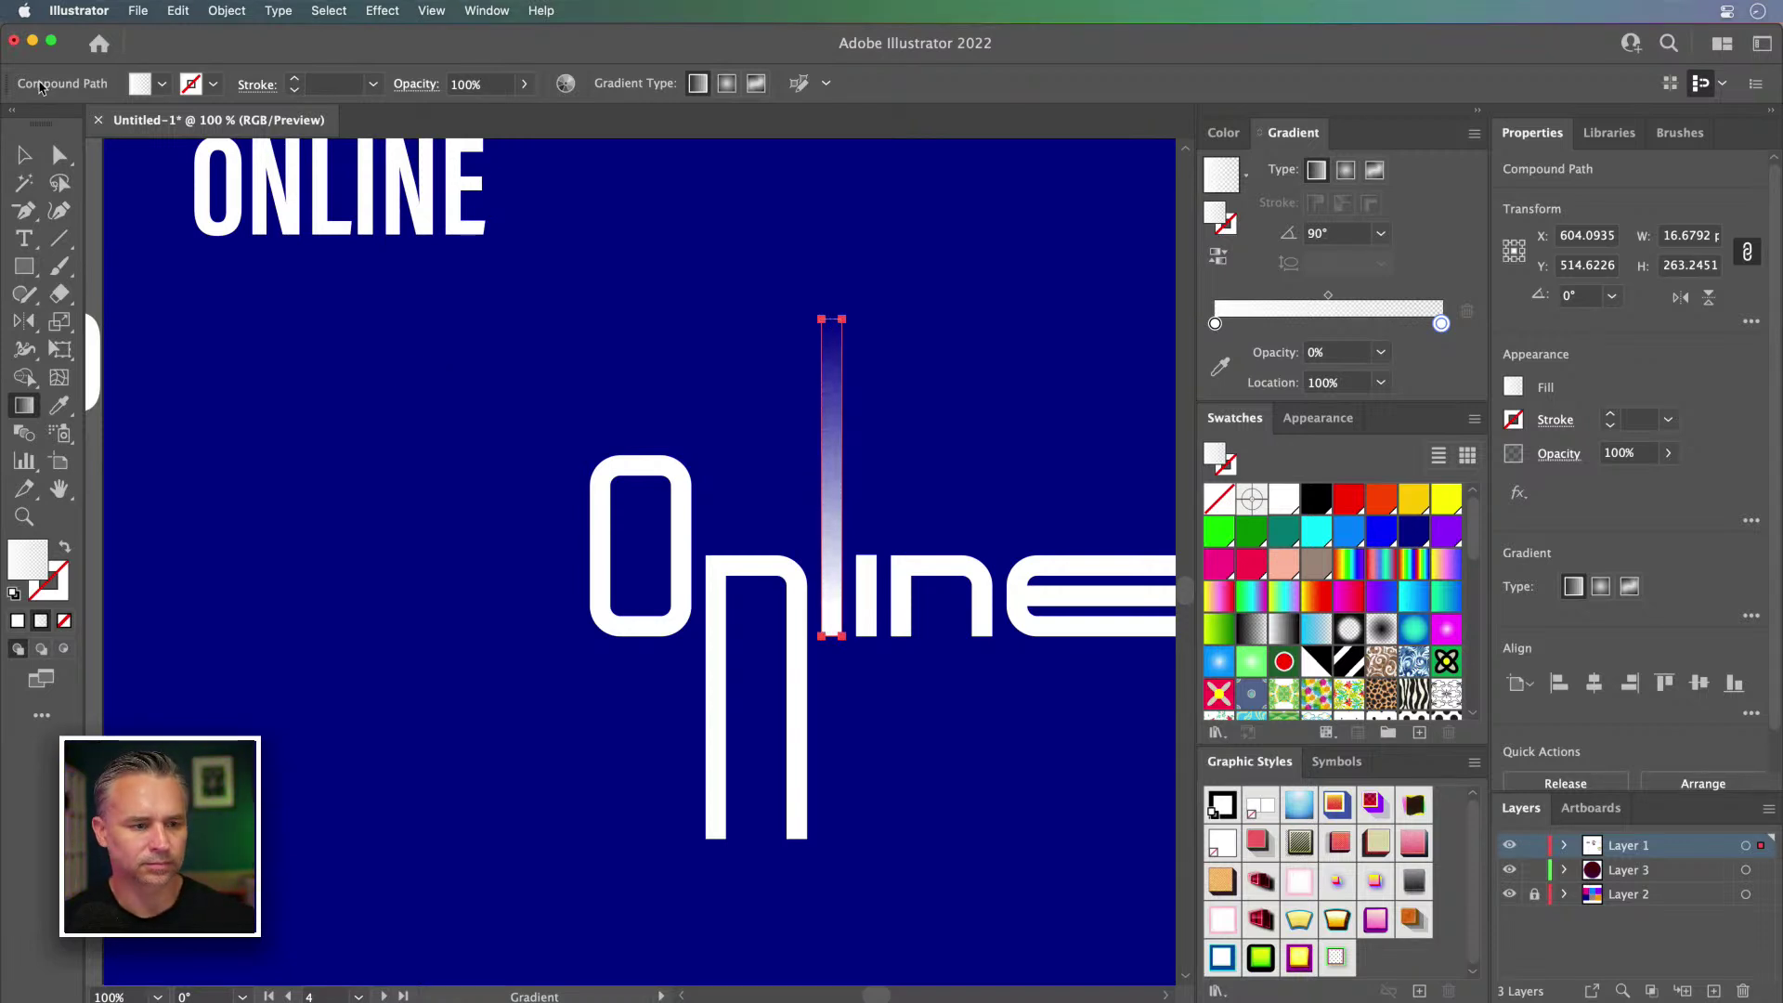
click(1419, 735)
key(Return)
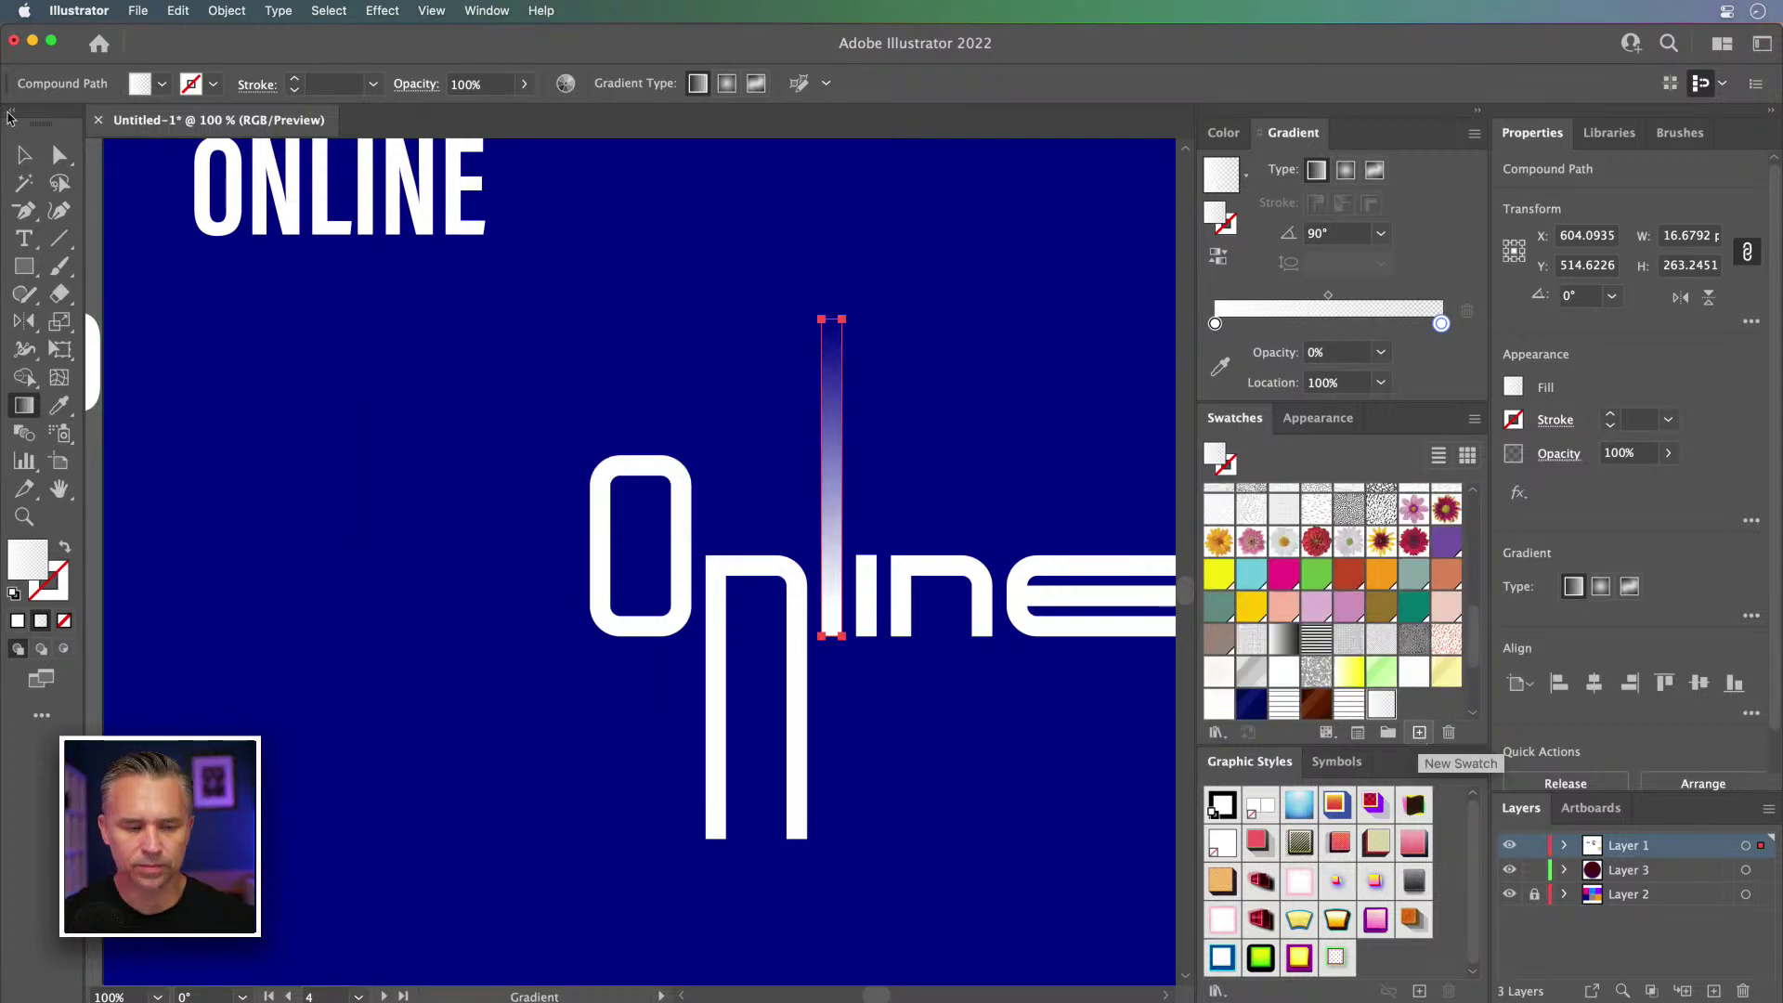
Step: Fill the stretched letter "e" of "Online" with the saved white-to-transparent gradient swatch, fading along its arms
click(24, 155)
click(518, 471)
scroll(529, 402, right, 5)
click(931, 580)
key(g)
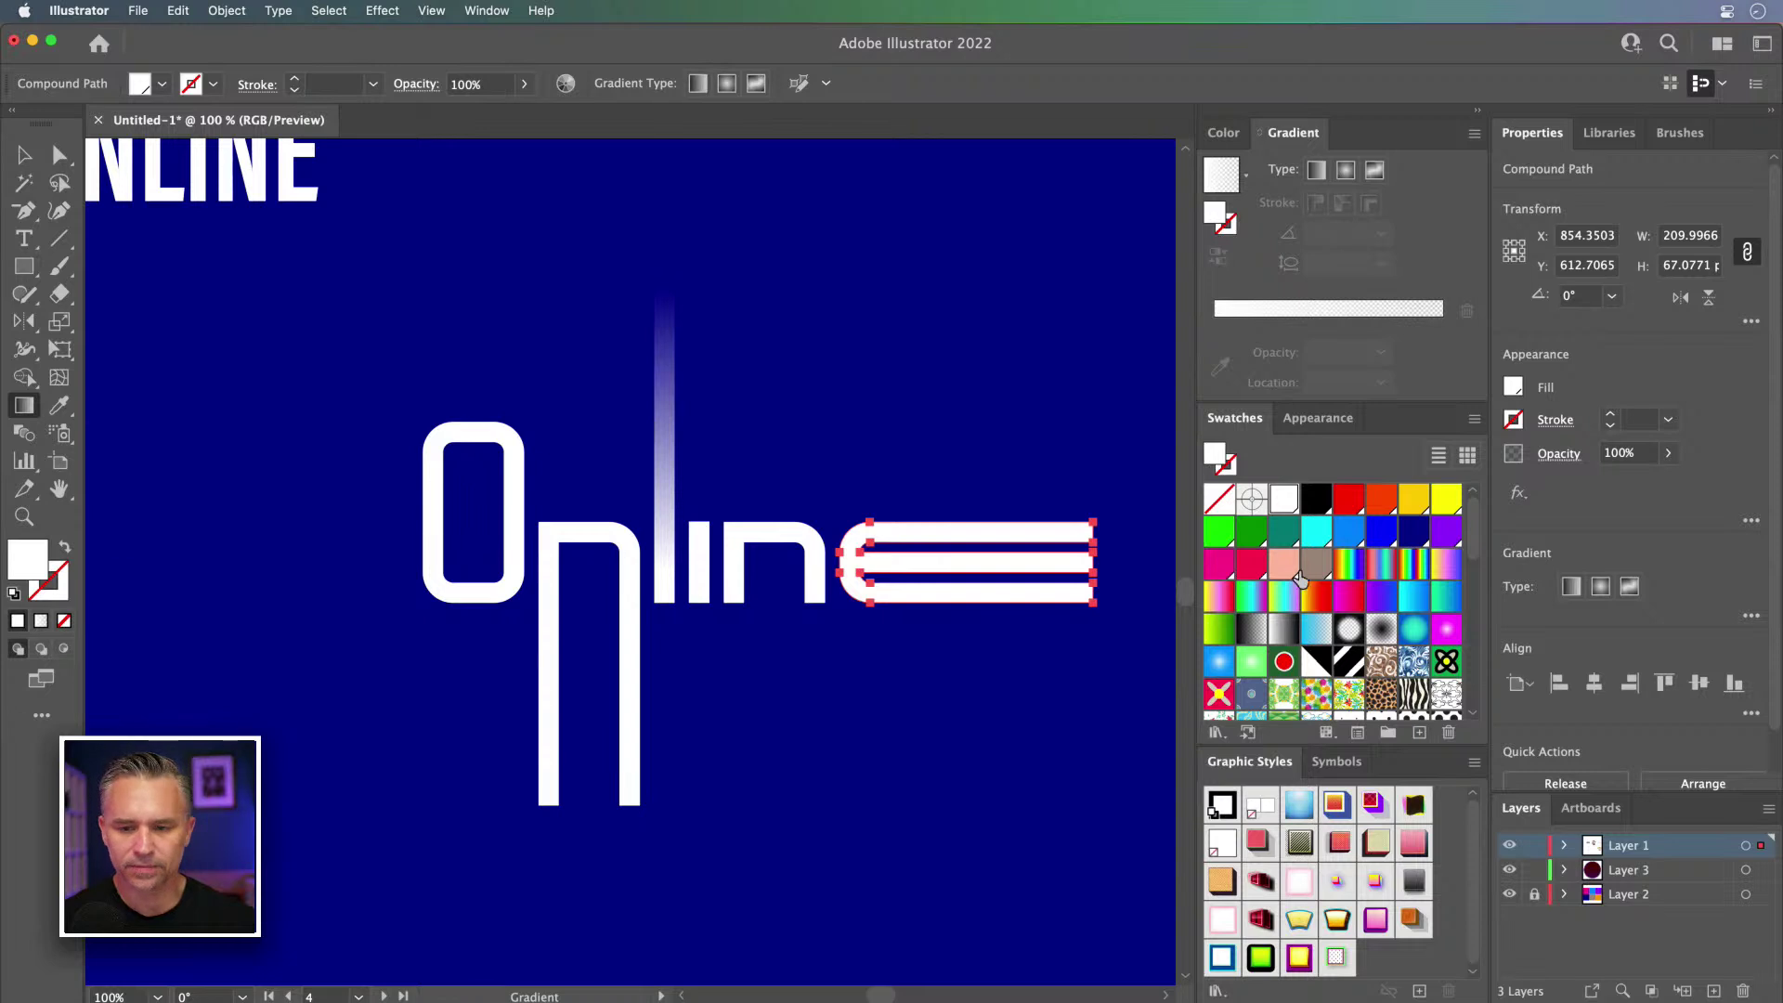
scroll(1477, 698, down, 5)
drag(1474, 608, 1476, 718)
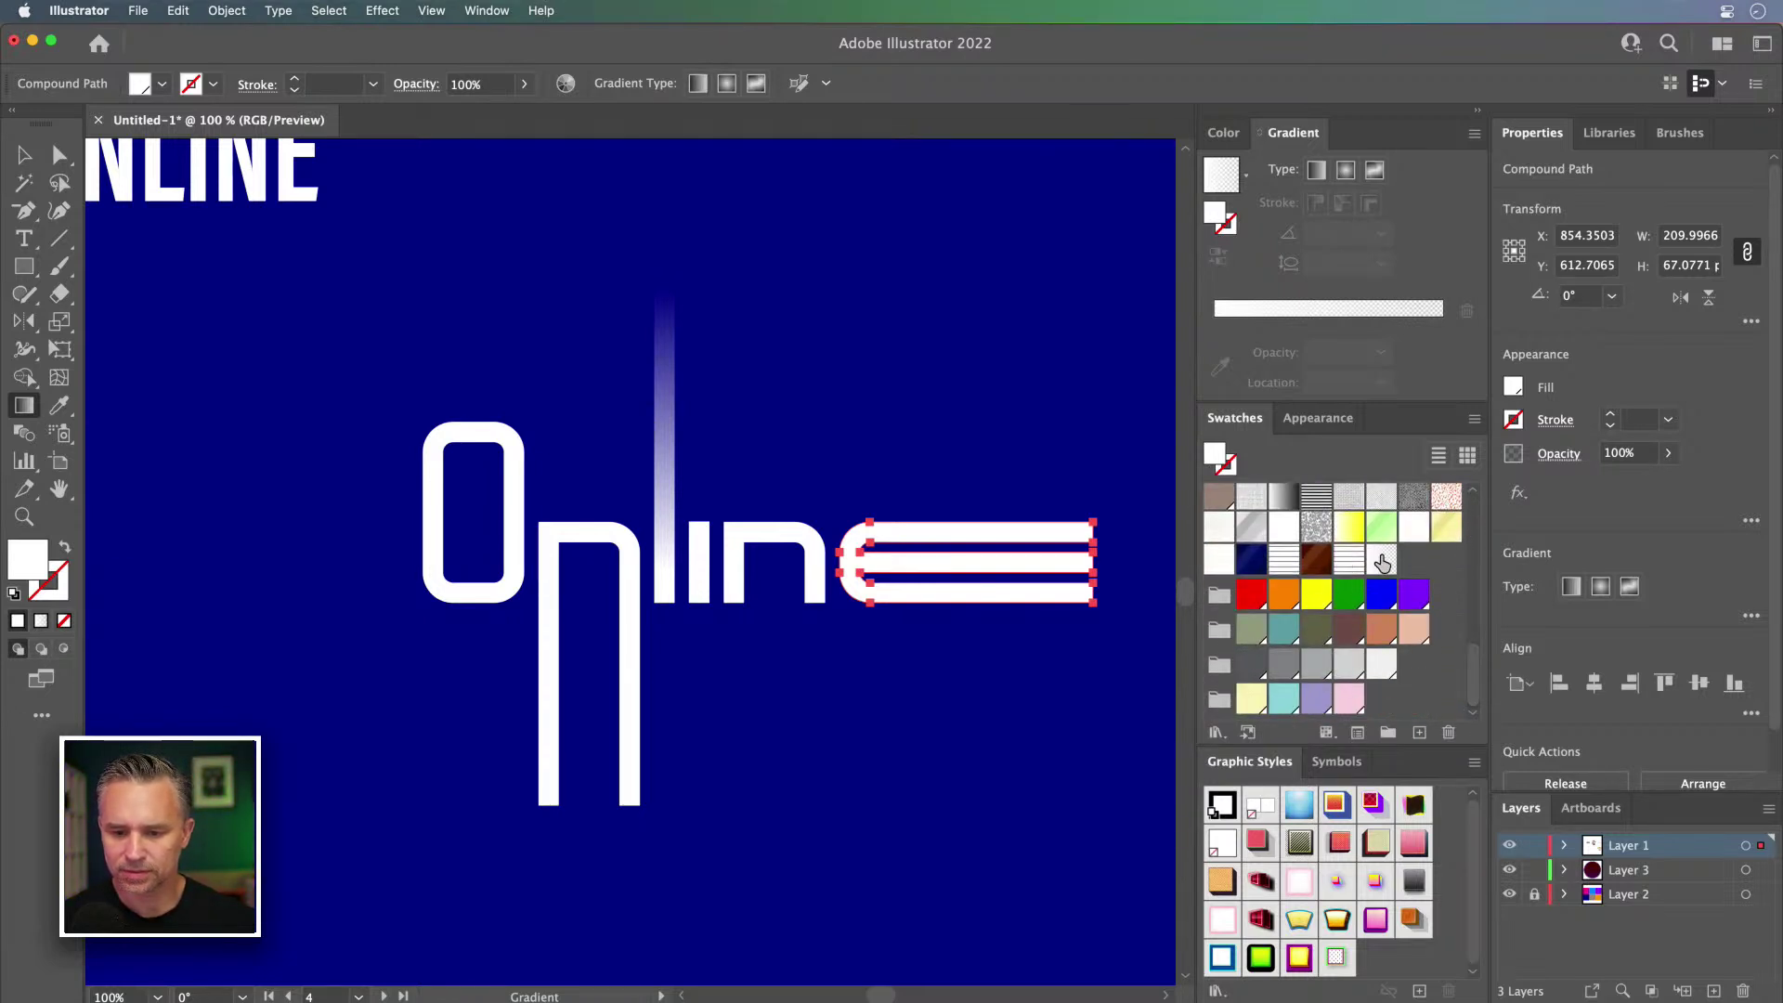
click(1381, 561)
click(24, 154)
click(240, 429)
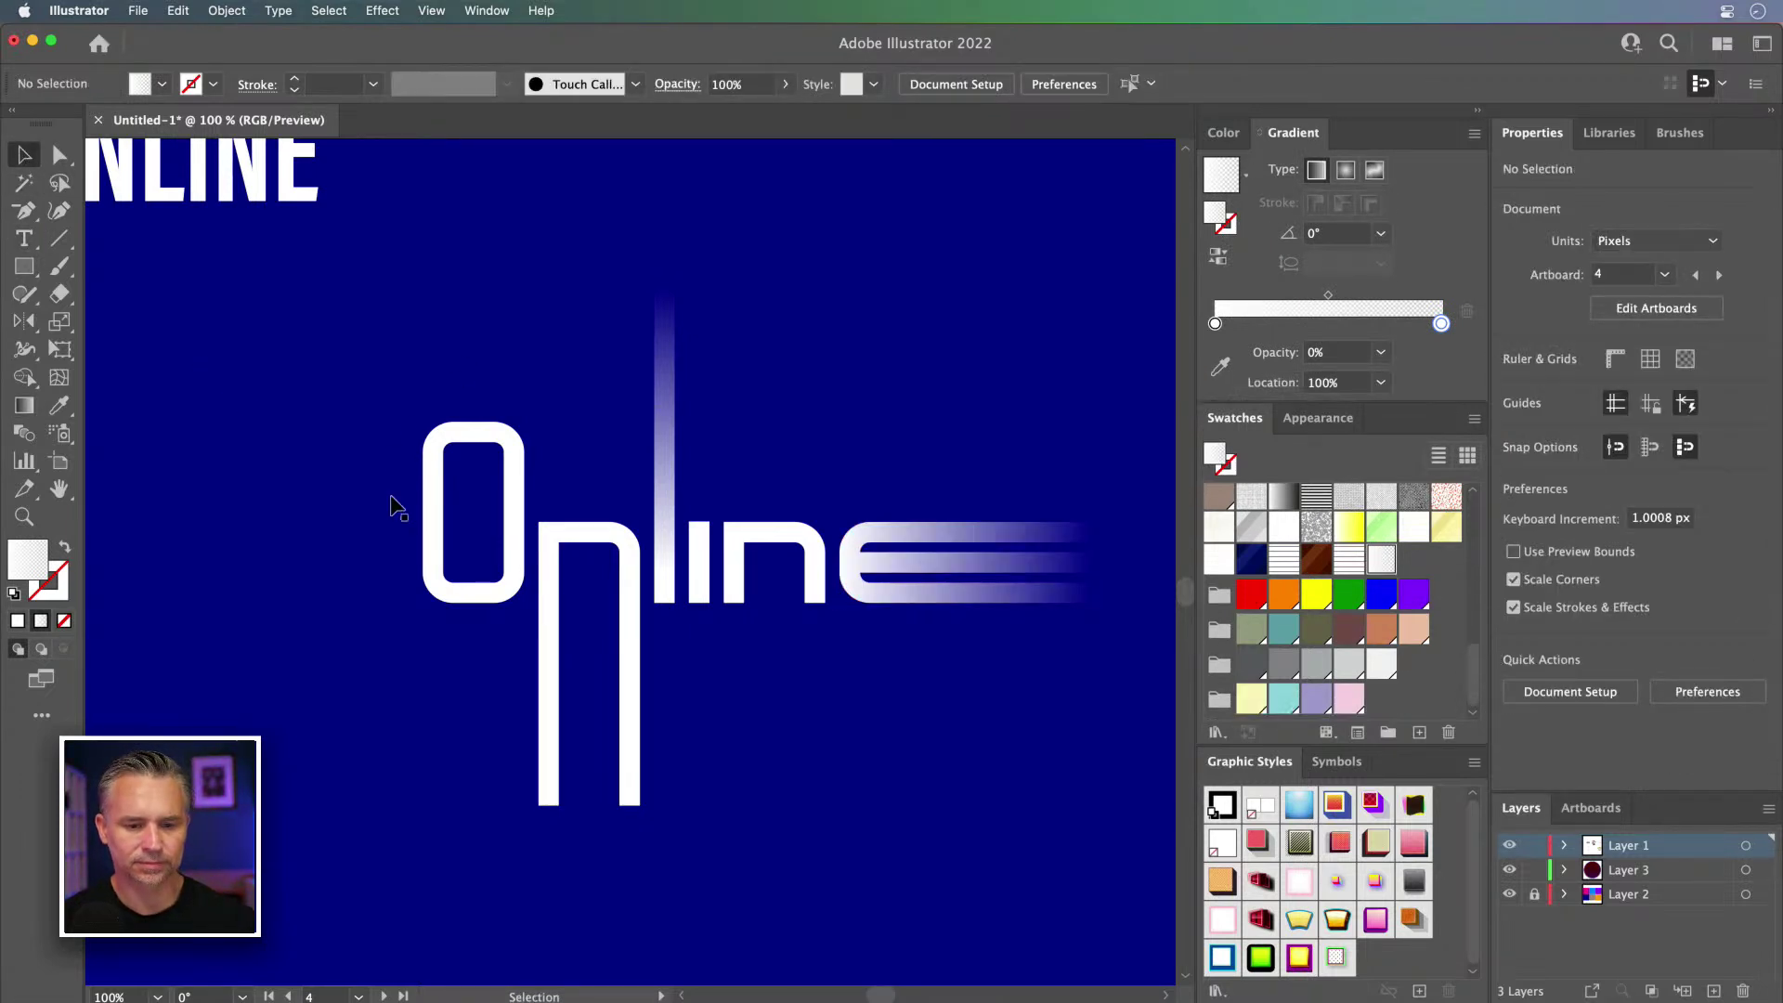
Step: Copy the gradient fill from the "e" to the long first "n" and redirect it to -90° so the legs fade downward
click(550, 701)
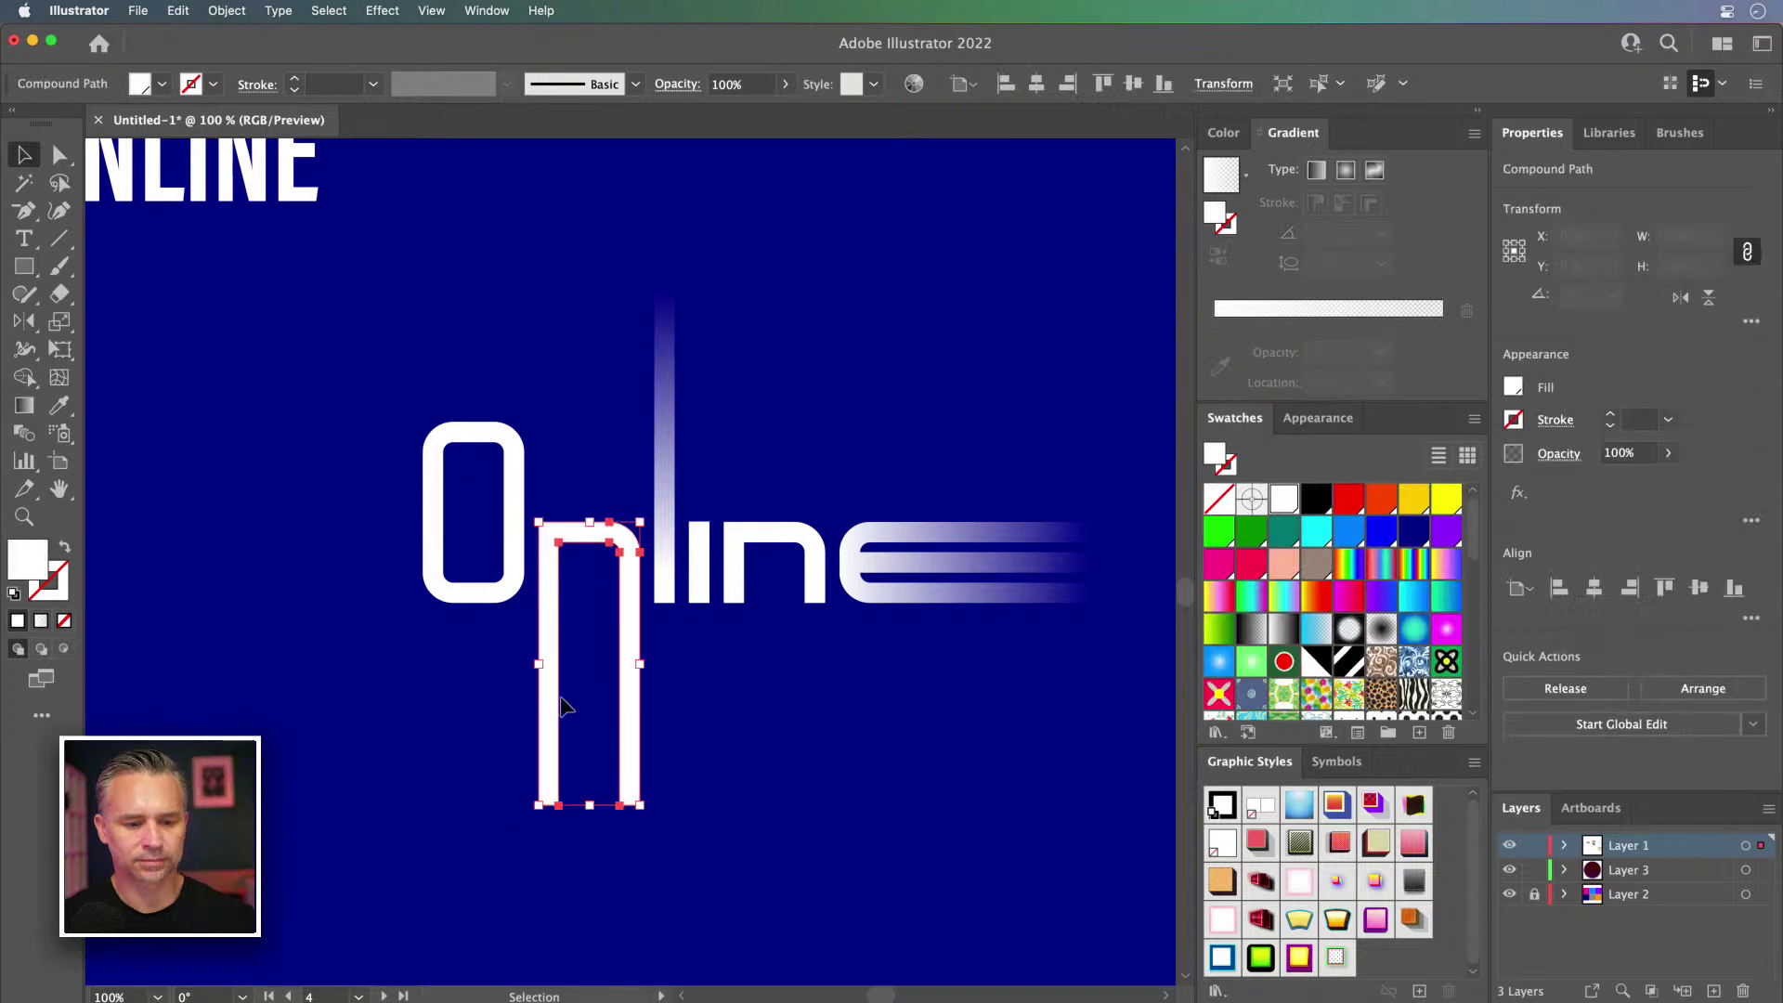
key(i)
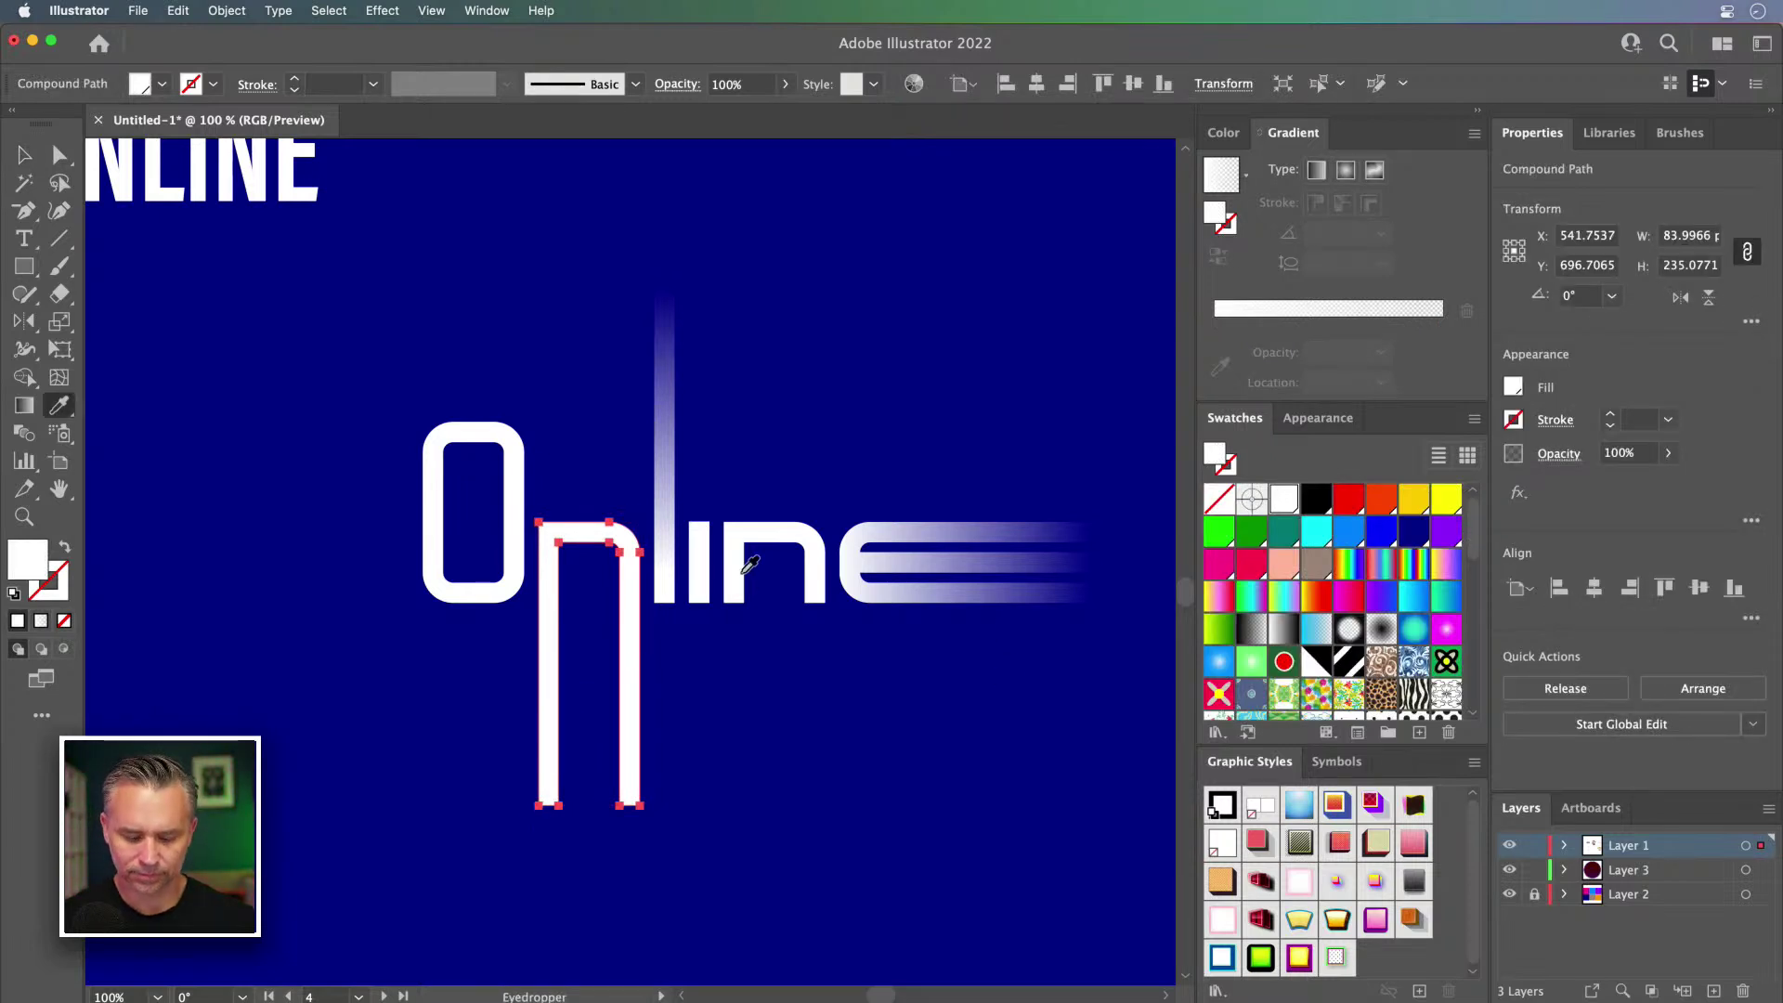
click(859, 552)
click(24, 405)
drag(546, 506, 581, 784)
click(17, 154)
click(314, 461)
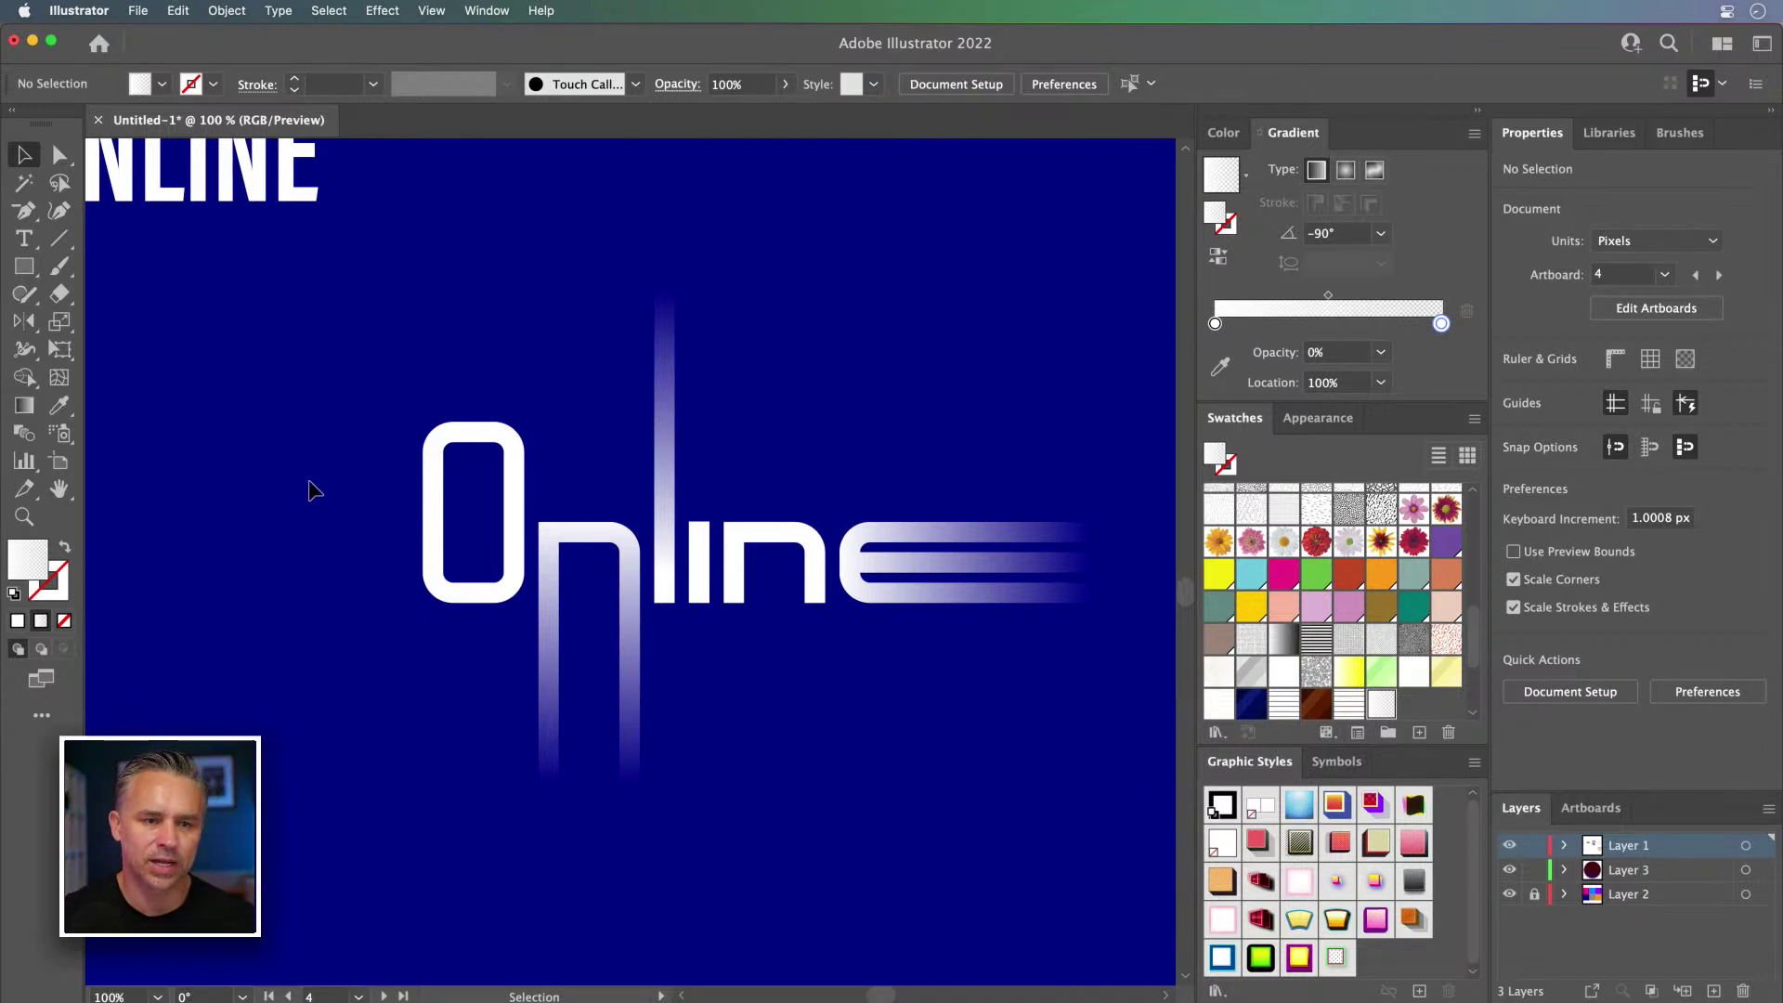
click(791, 536)
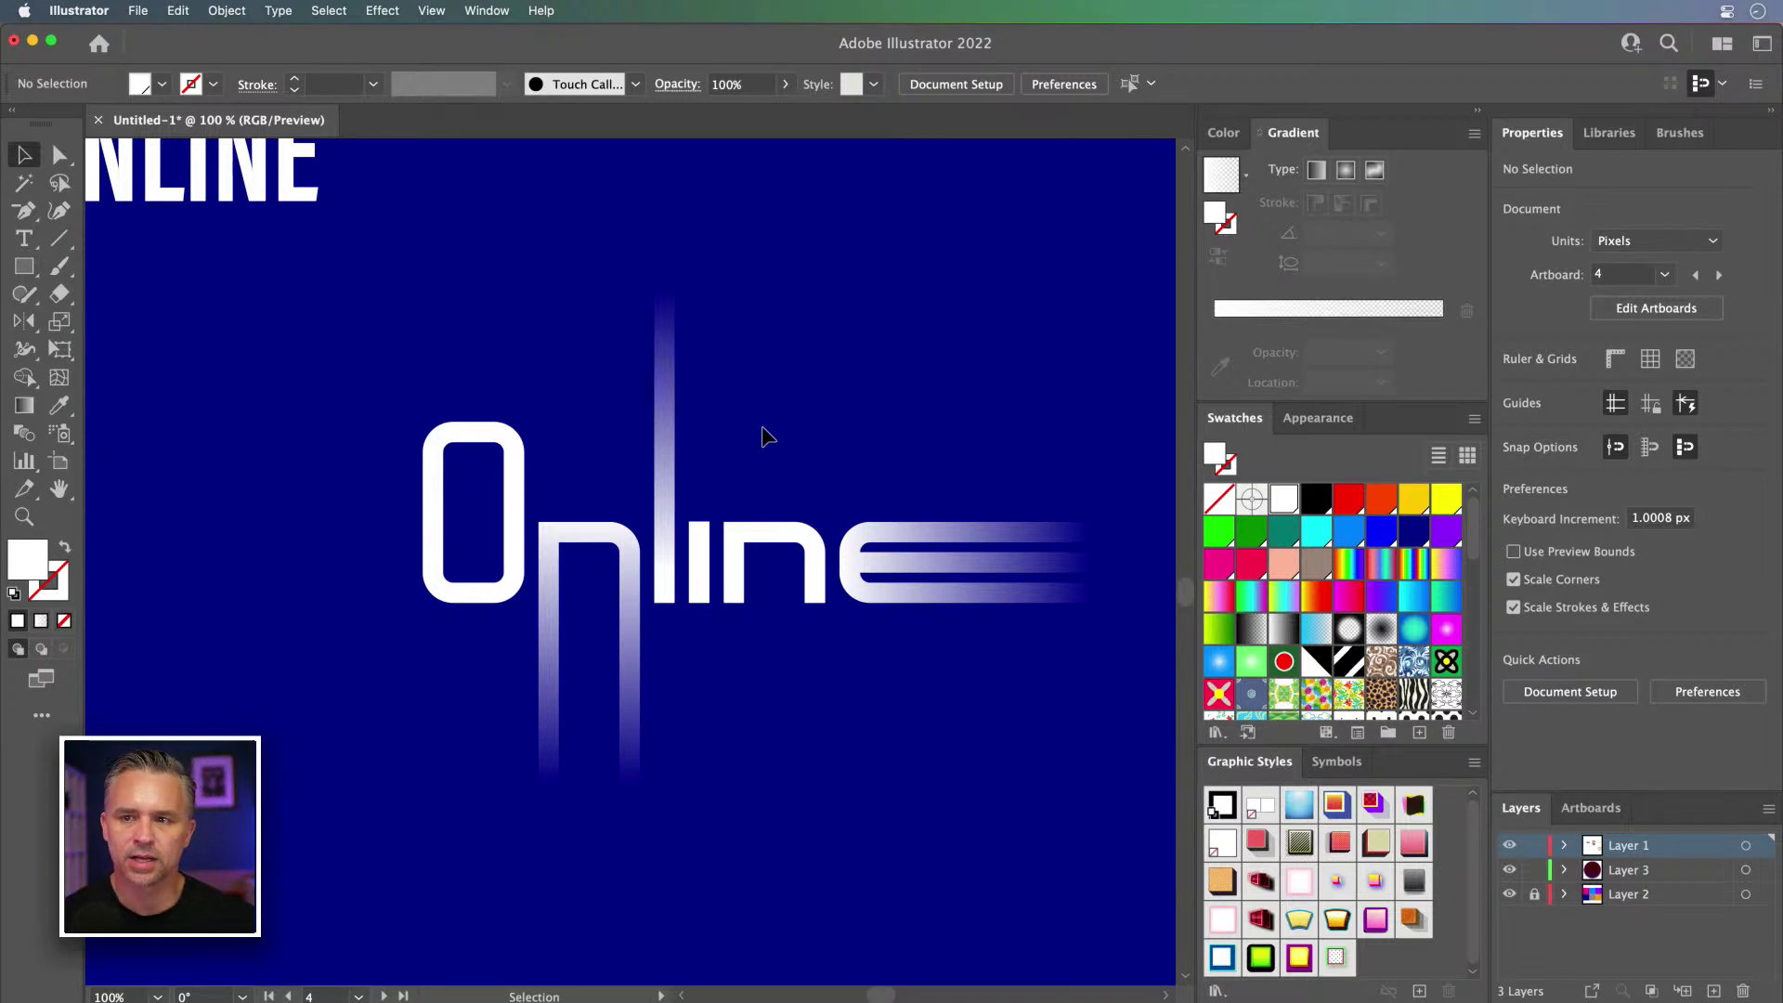
click(520, 490)
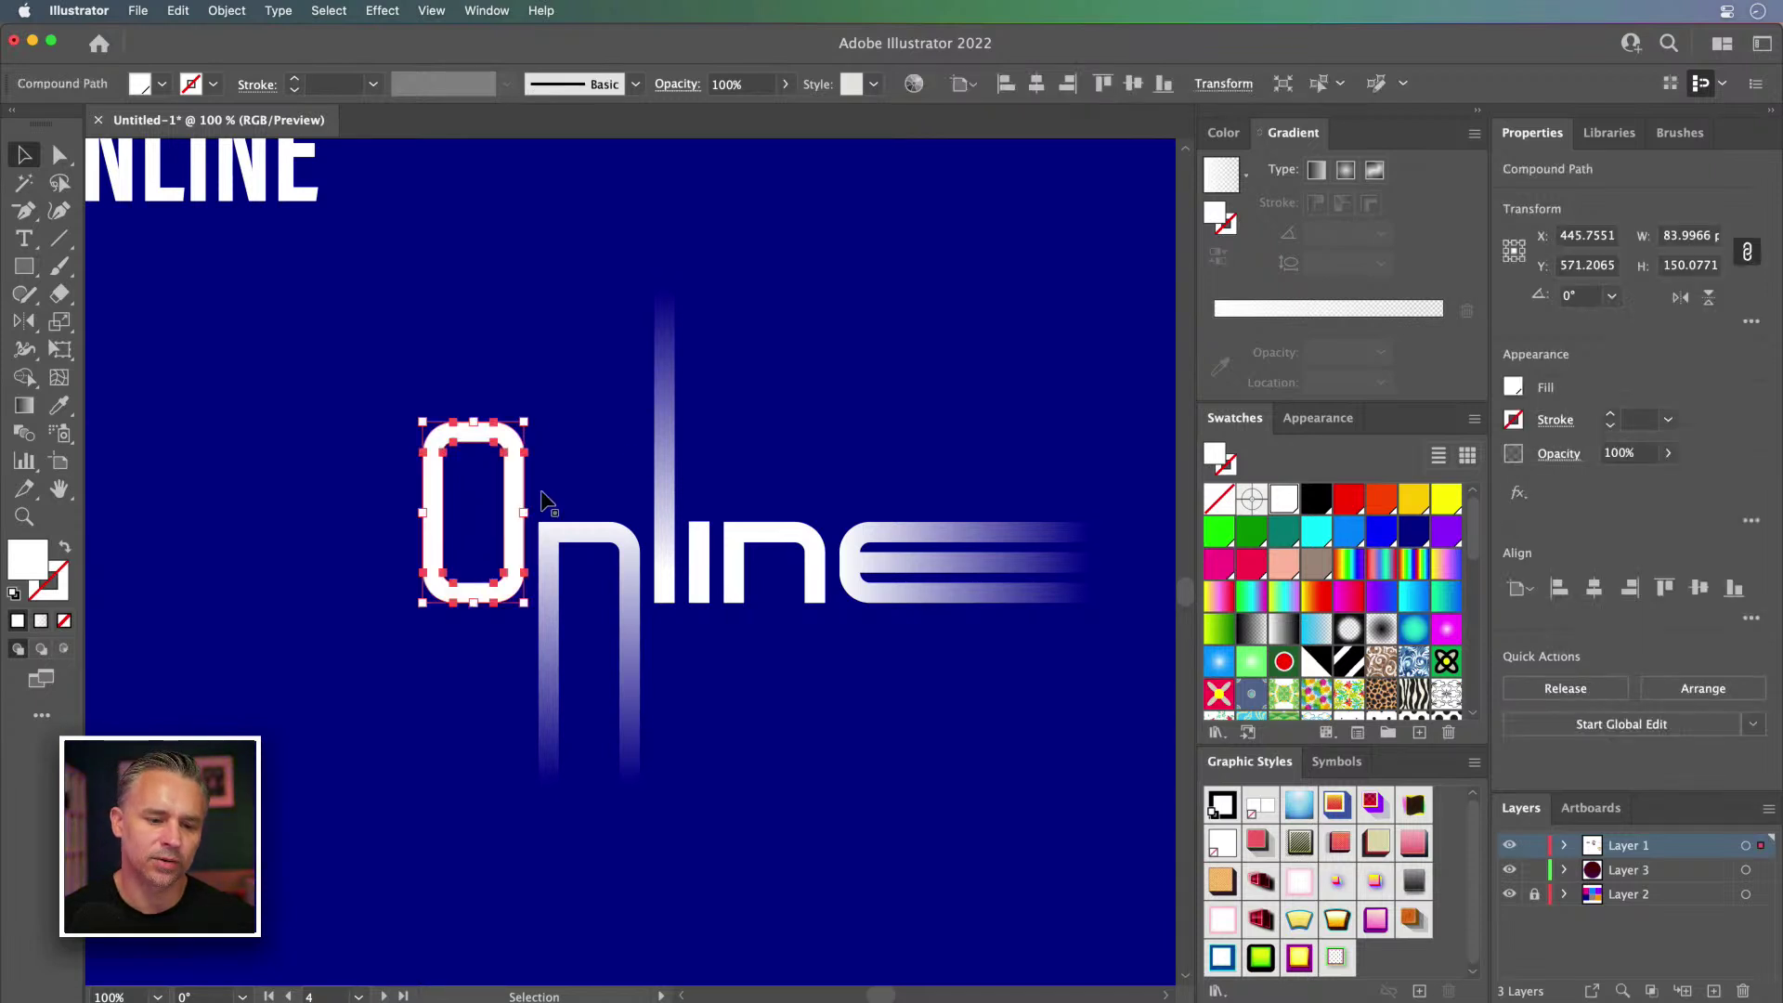
shift+click(889, 572)
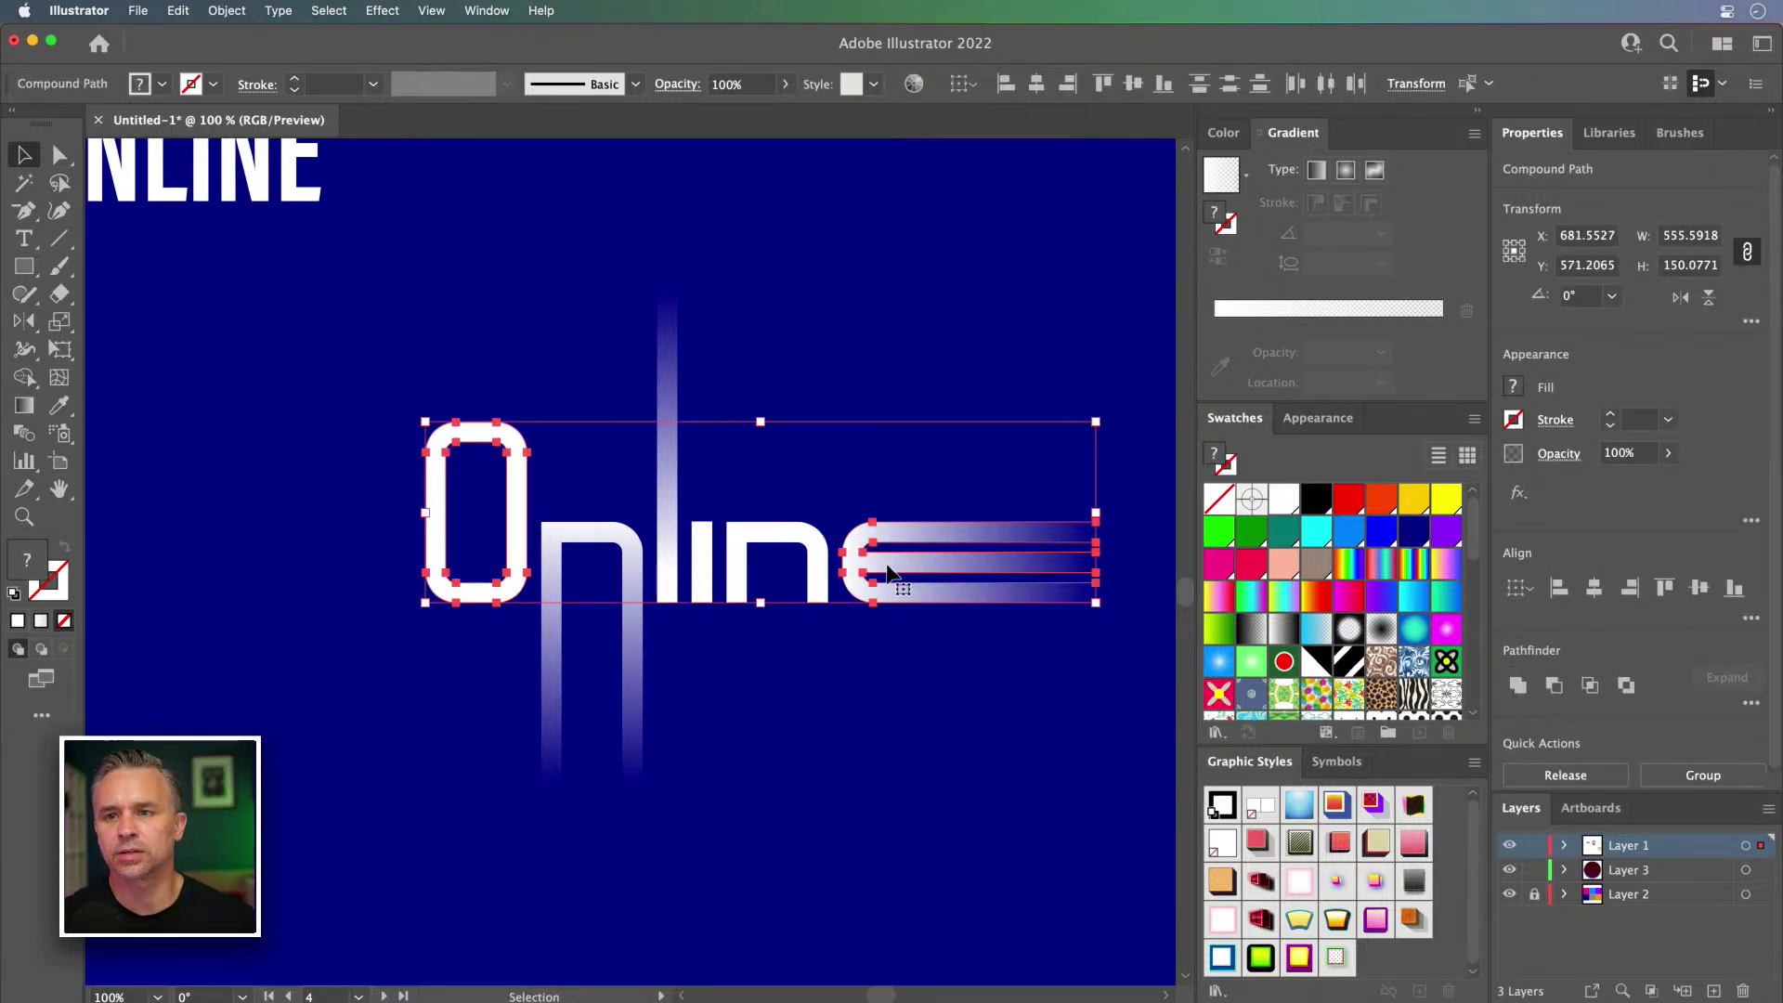
click(298, 490)
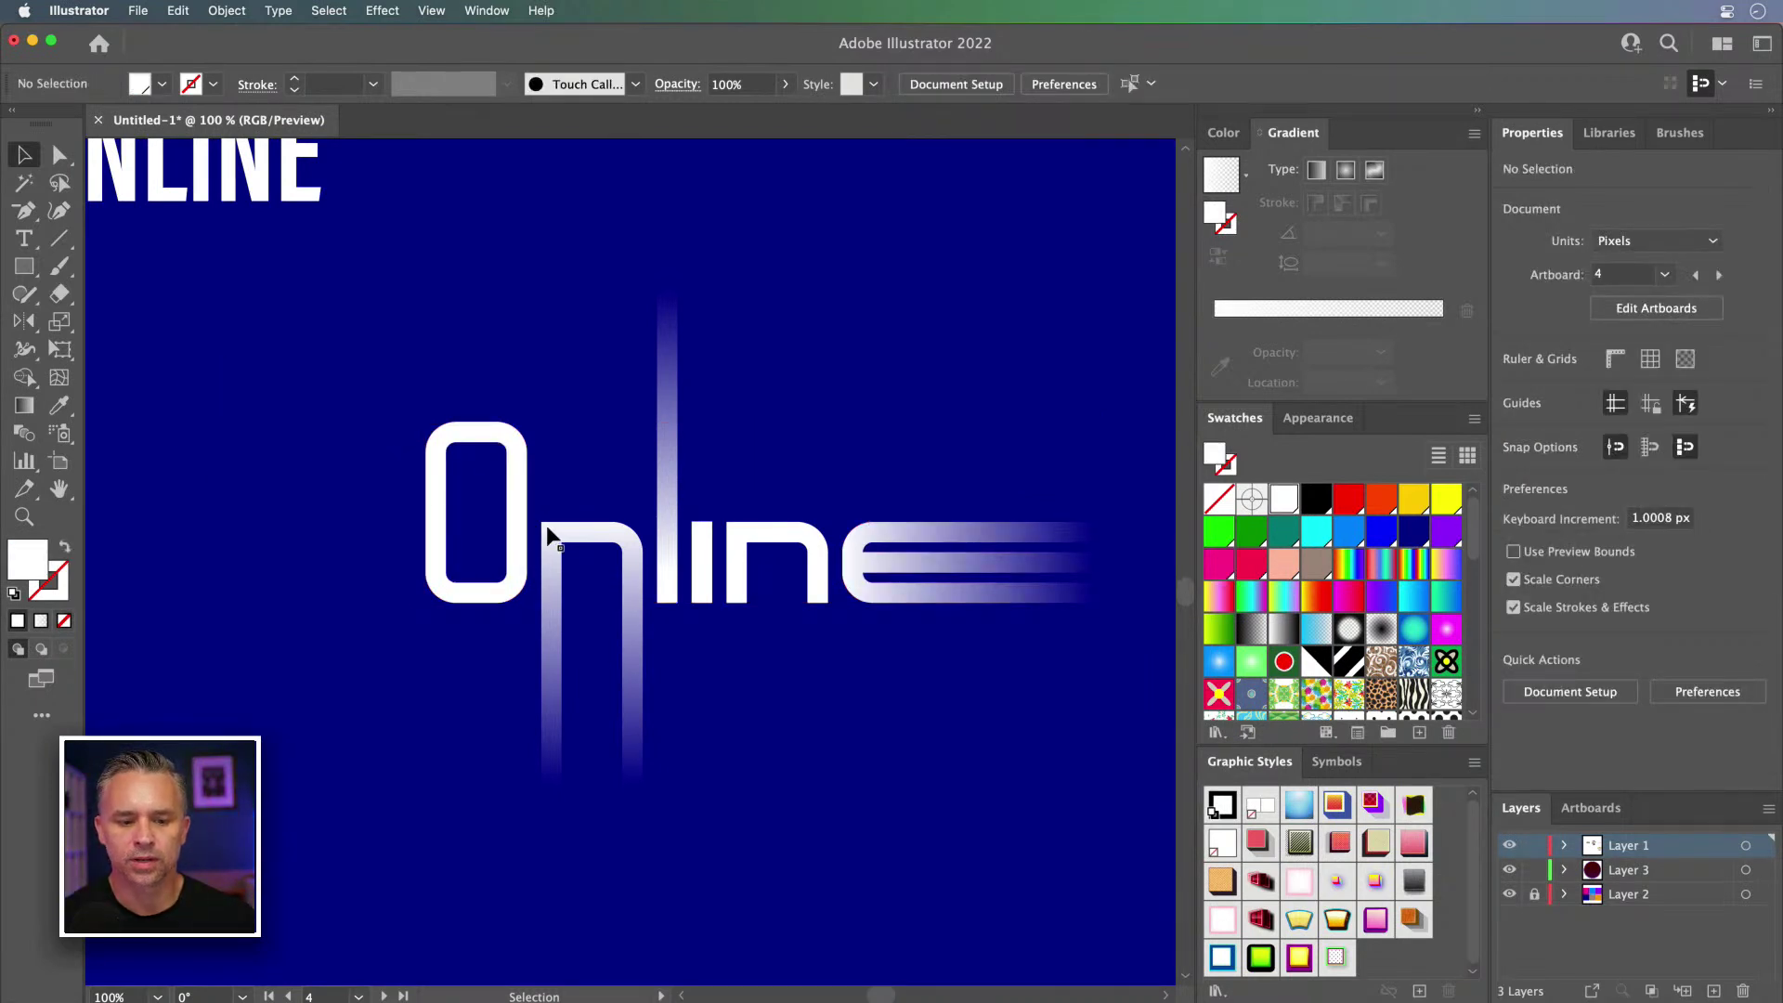
drag(461, 460, 11, 980)
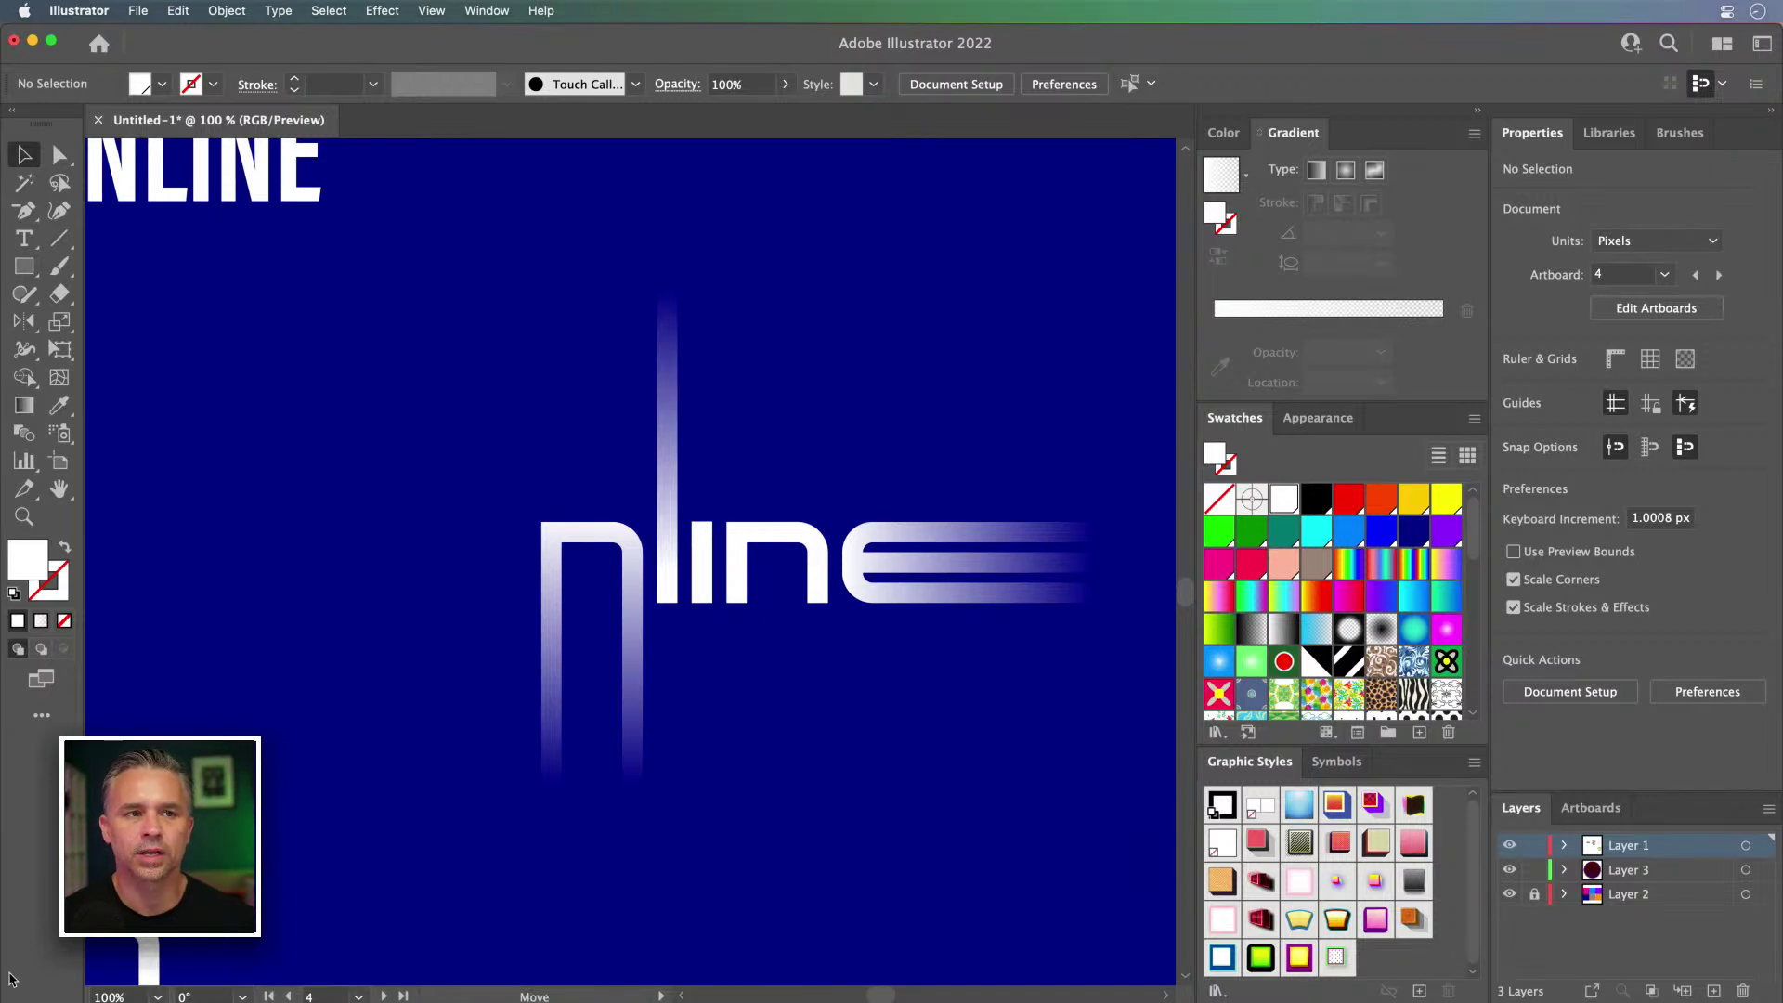
drag(11, 980, 362, 417)
key(super+z)
click(349, 414)
Step: Set both text objects on the brown artboard, "Why?" and "Why not!", in the Blenny Black font
key(super+minus)
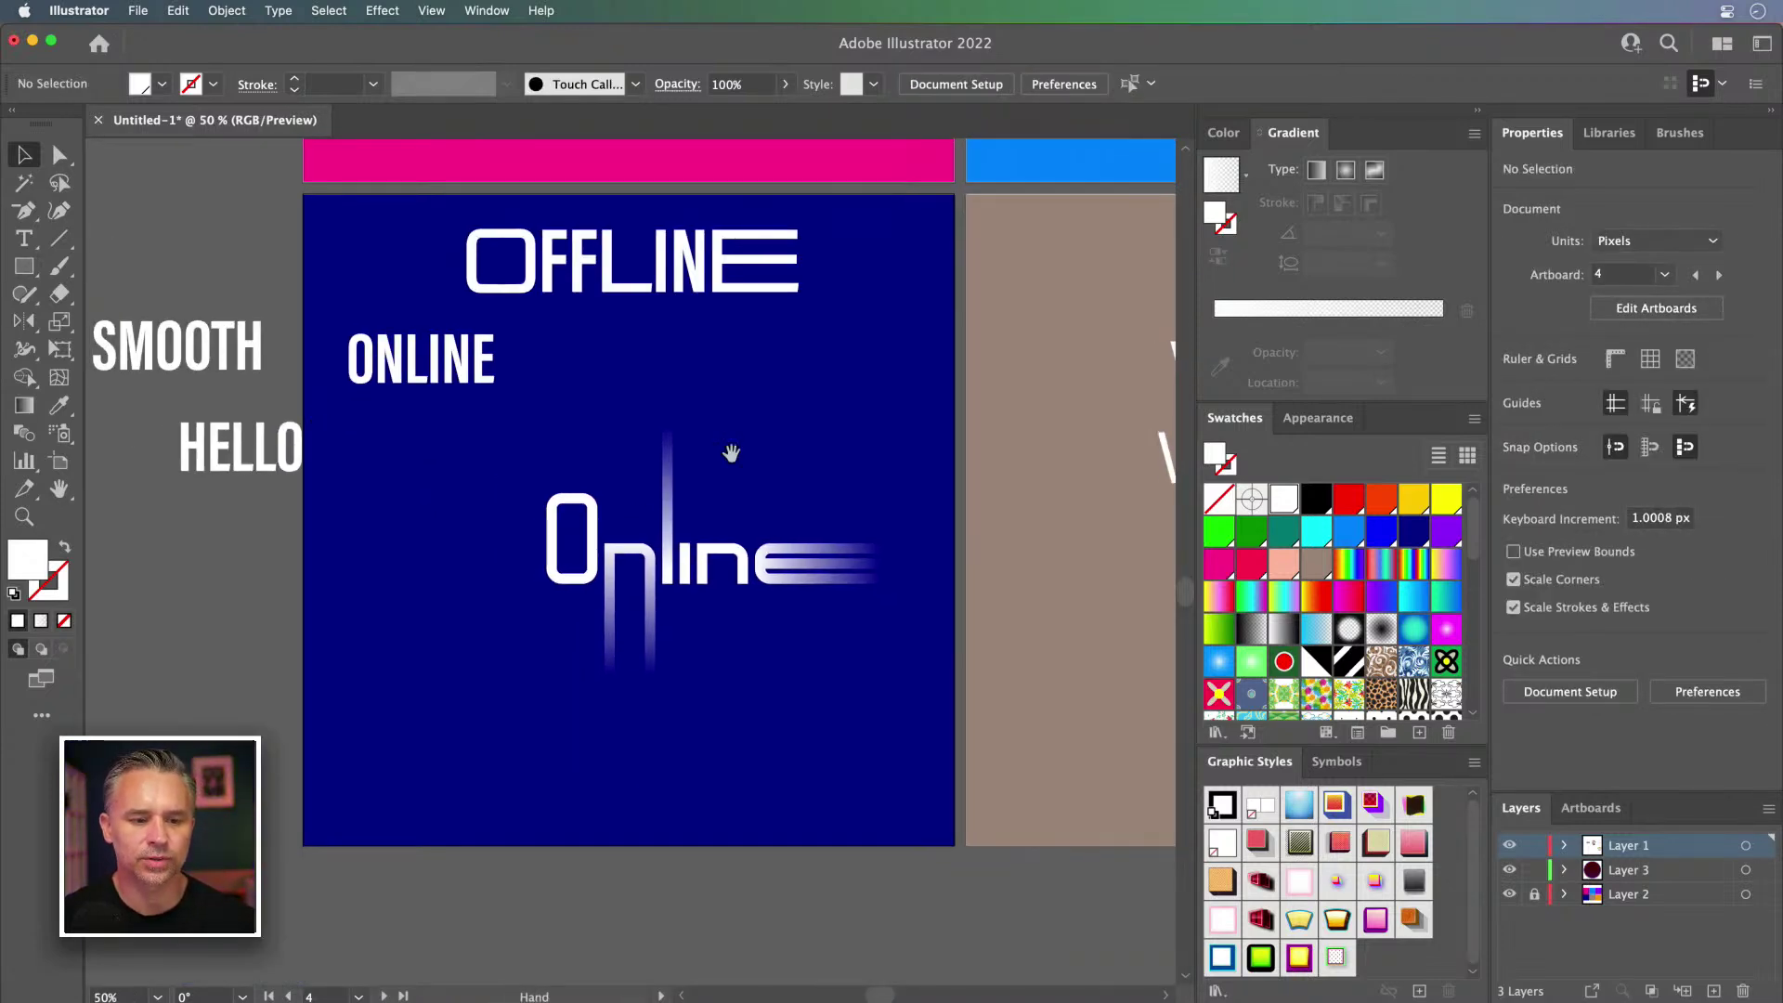
drag(732, 492, 551, 756)
drag(693, 737, 370, 625)
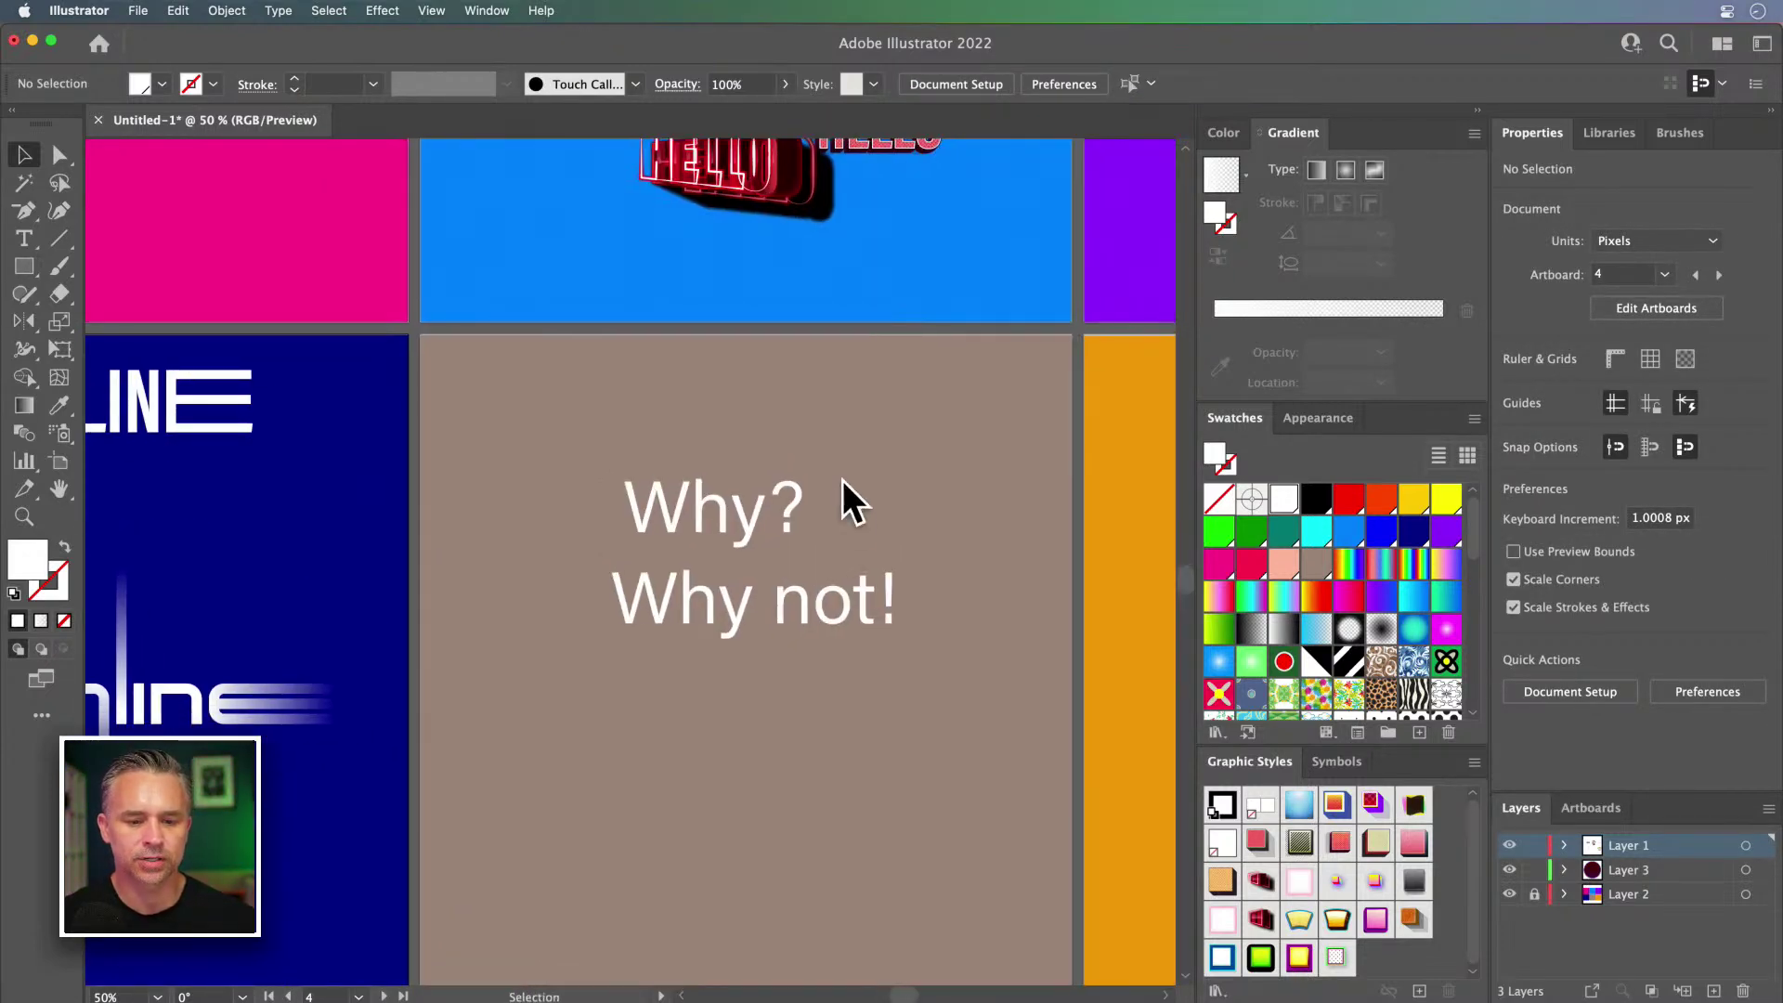
click(678, 524)
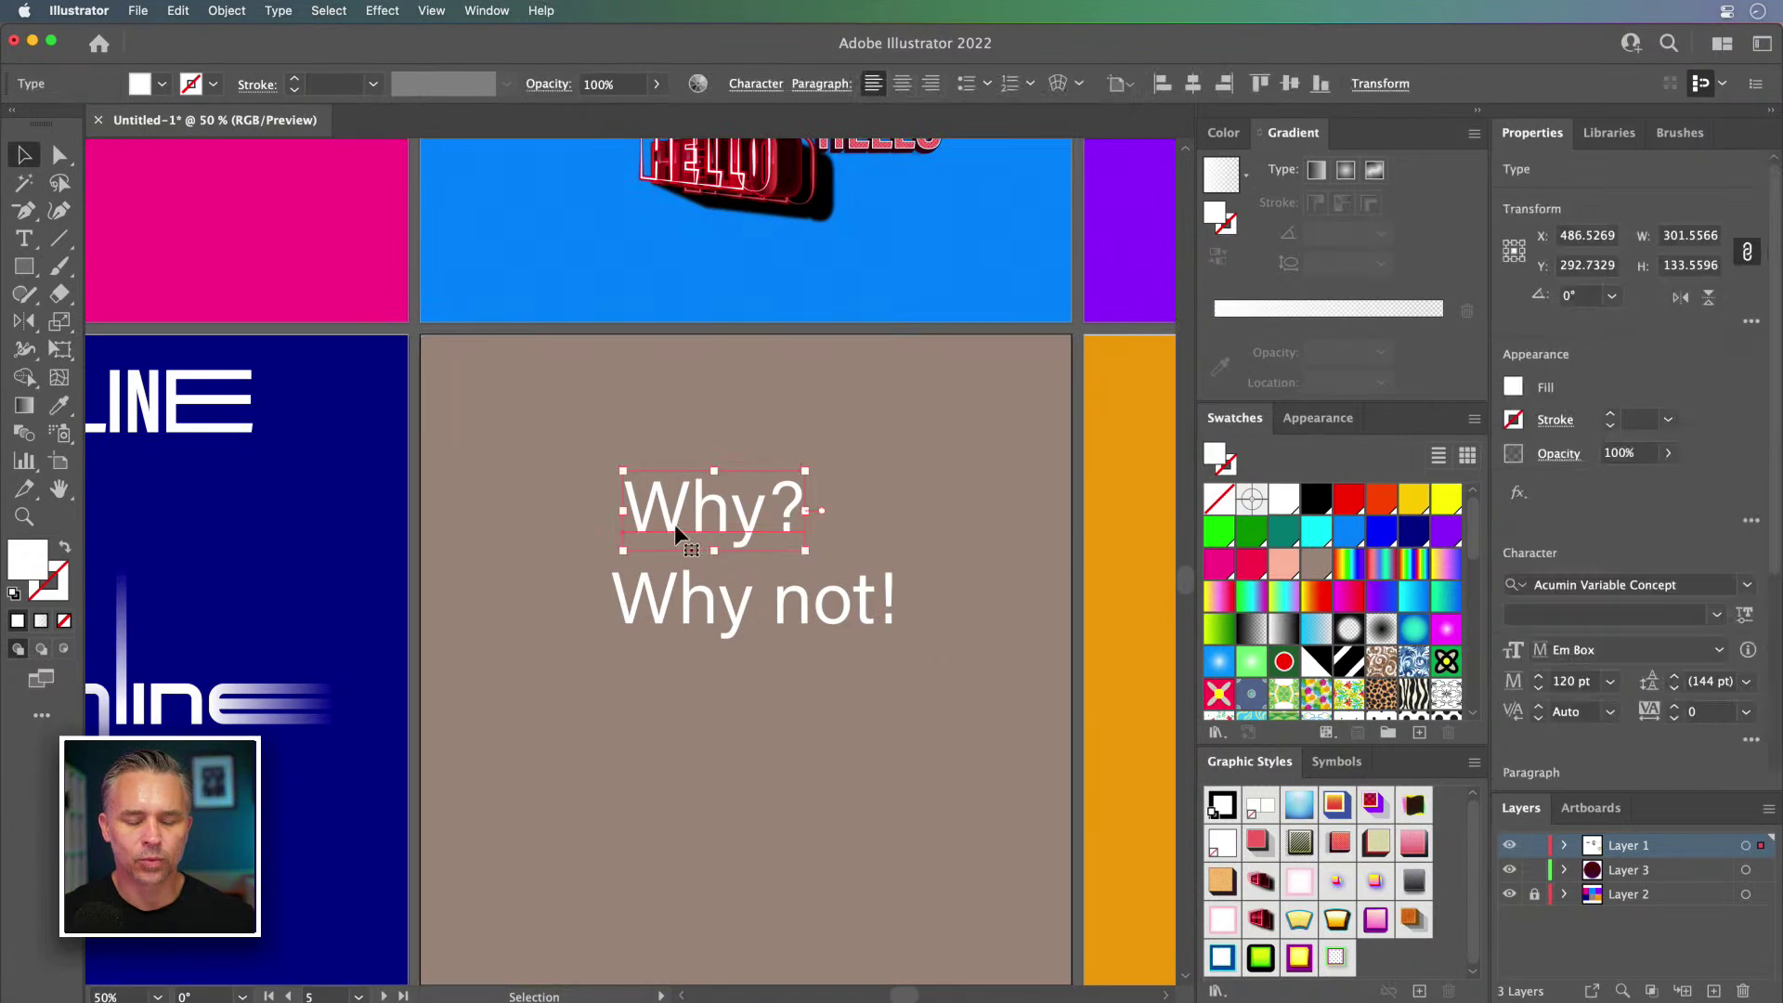
shift+click(798, 603)
click(1579, 585)
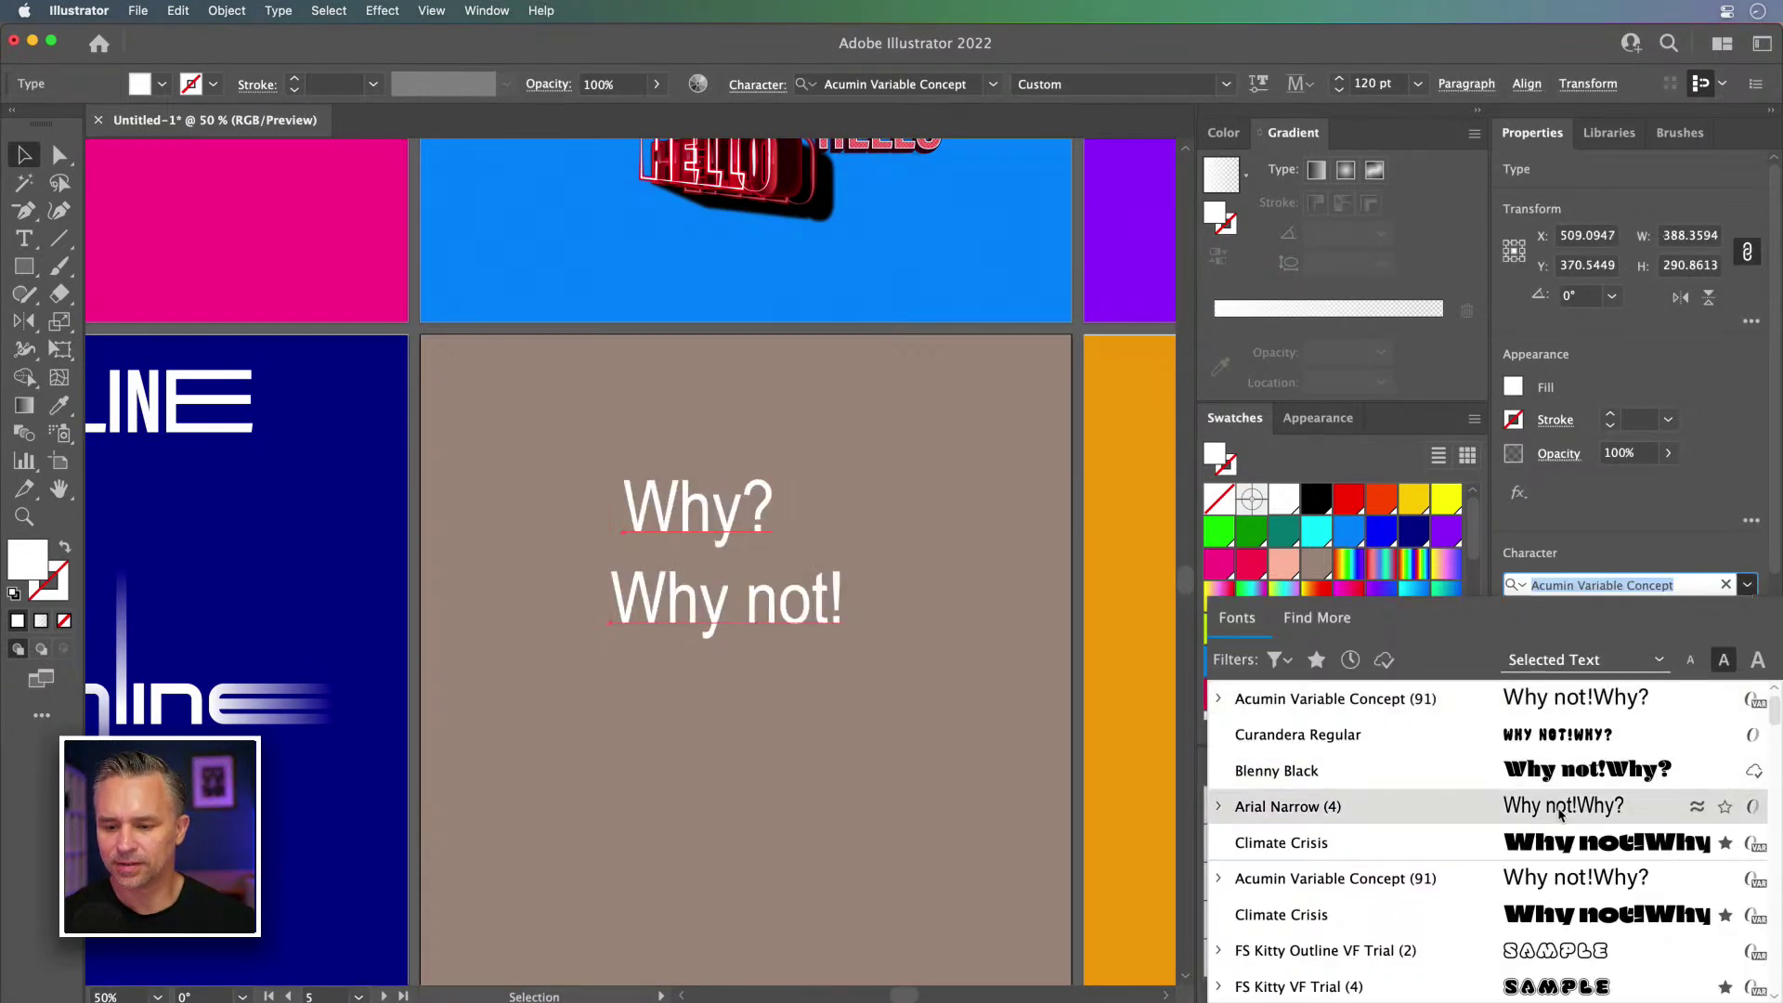
click(1560, 770)
click(615, 760)
Step: Clear "Why not!" from the brown artboard and move "Why?" slightly higher
click(706, 515)
drag(707, 606, 671, 687)
key(cmd+z)
key(cmd+z)
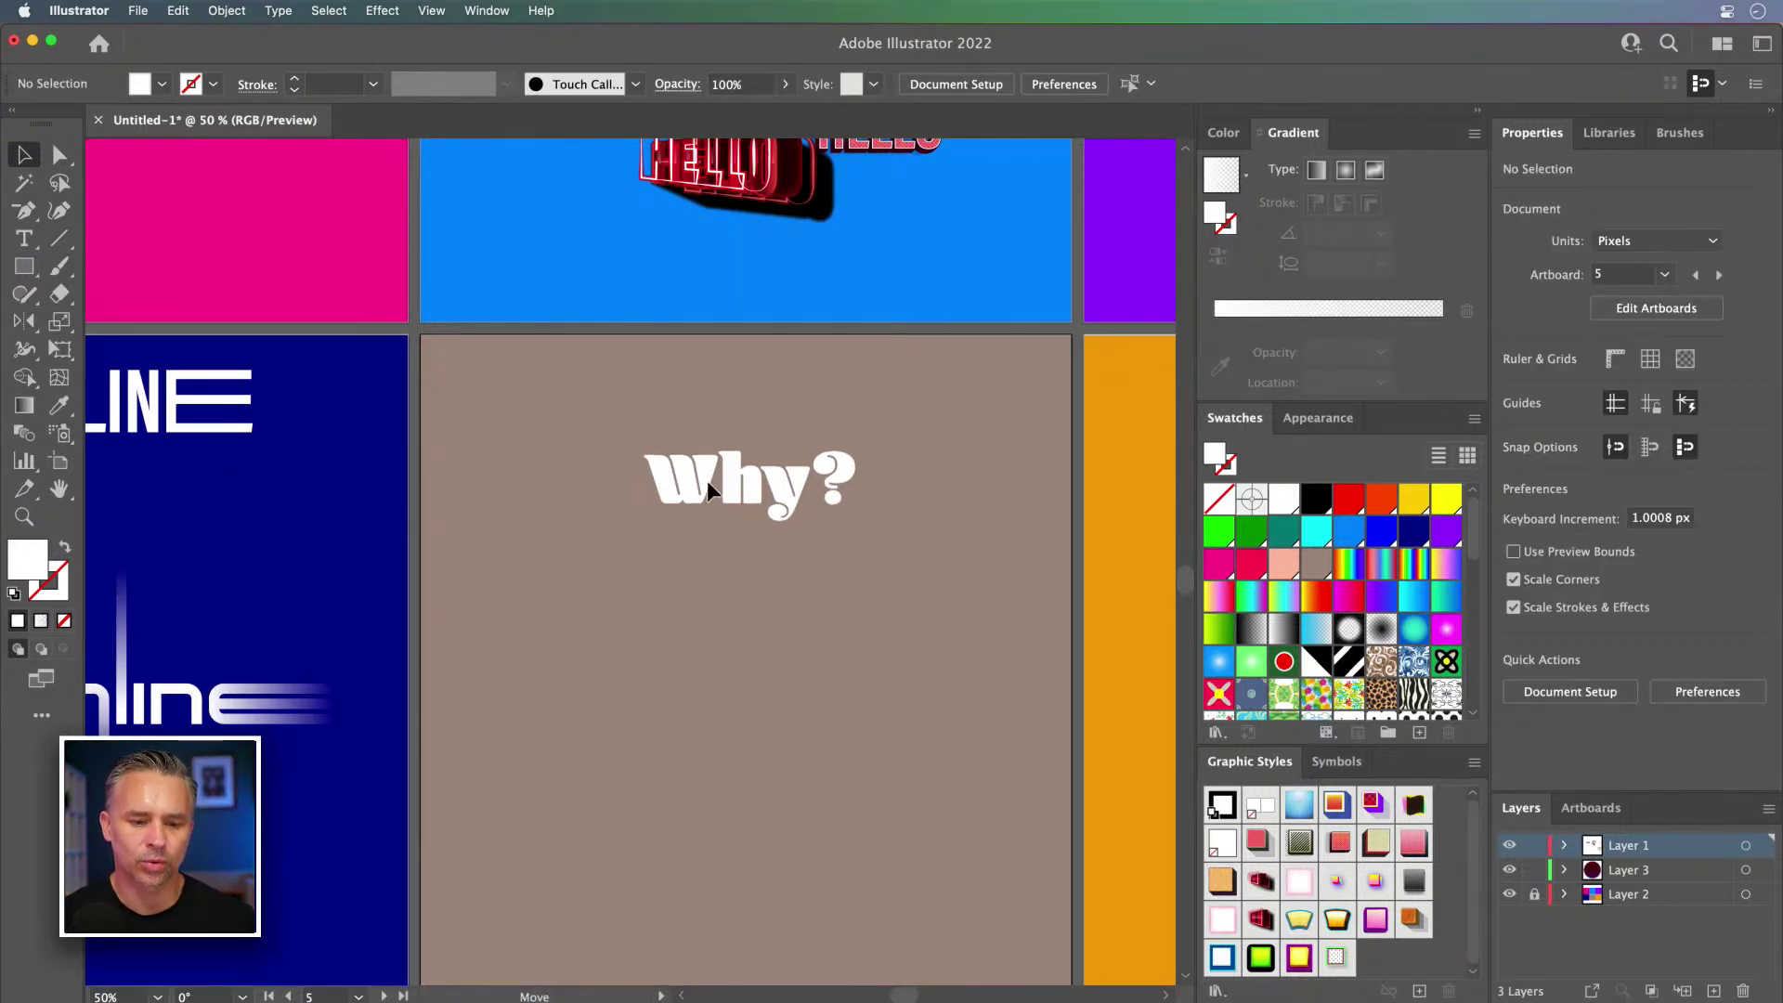
Step: Duplicate "Why?" straight below the original and set the copy's font to Acumin Variable Concept
click(698, 477)
key(super+equal)
scroll(925, 377, down, 3)
scroll(925, 377, left, 3)
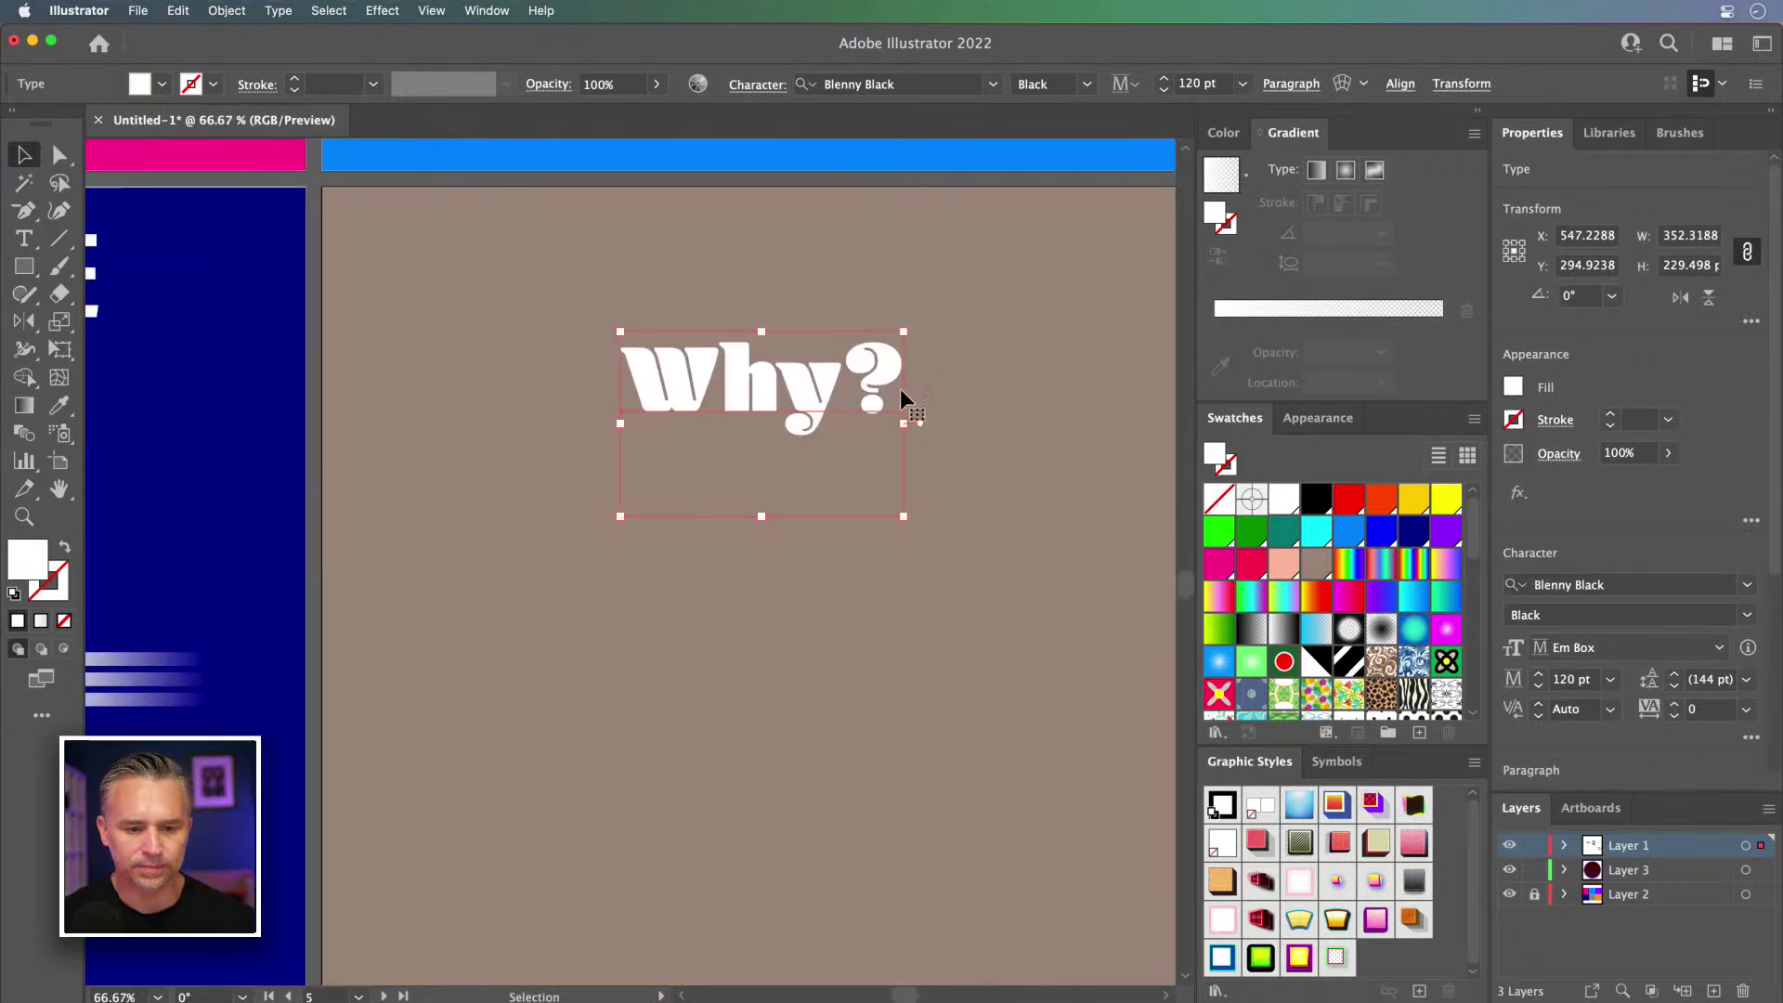
drag(739, 375, 746, 598)
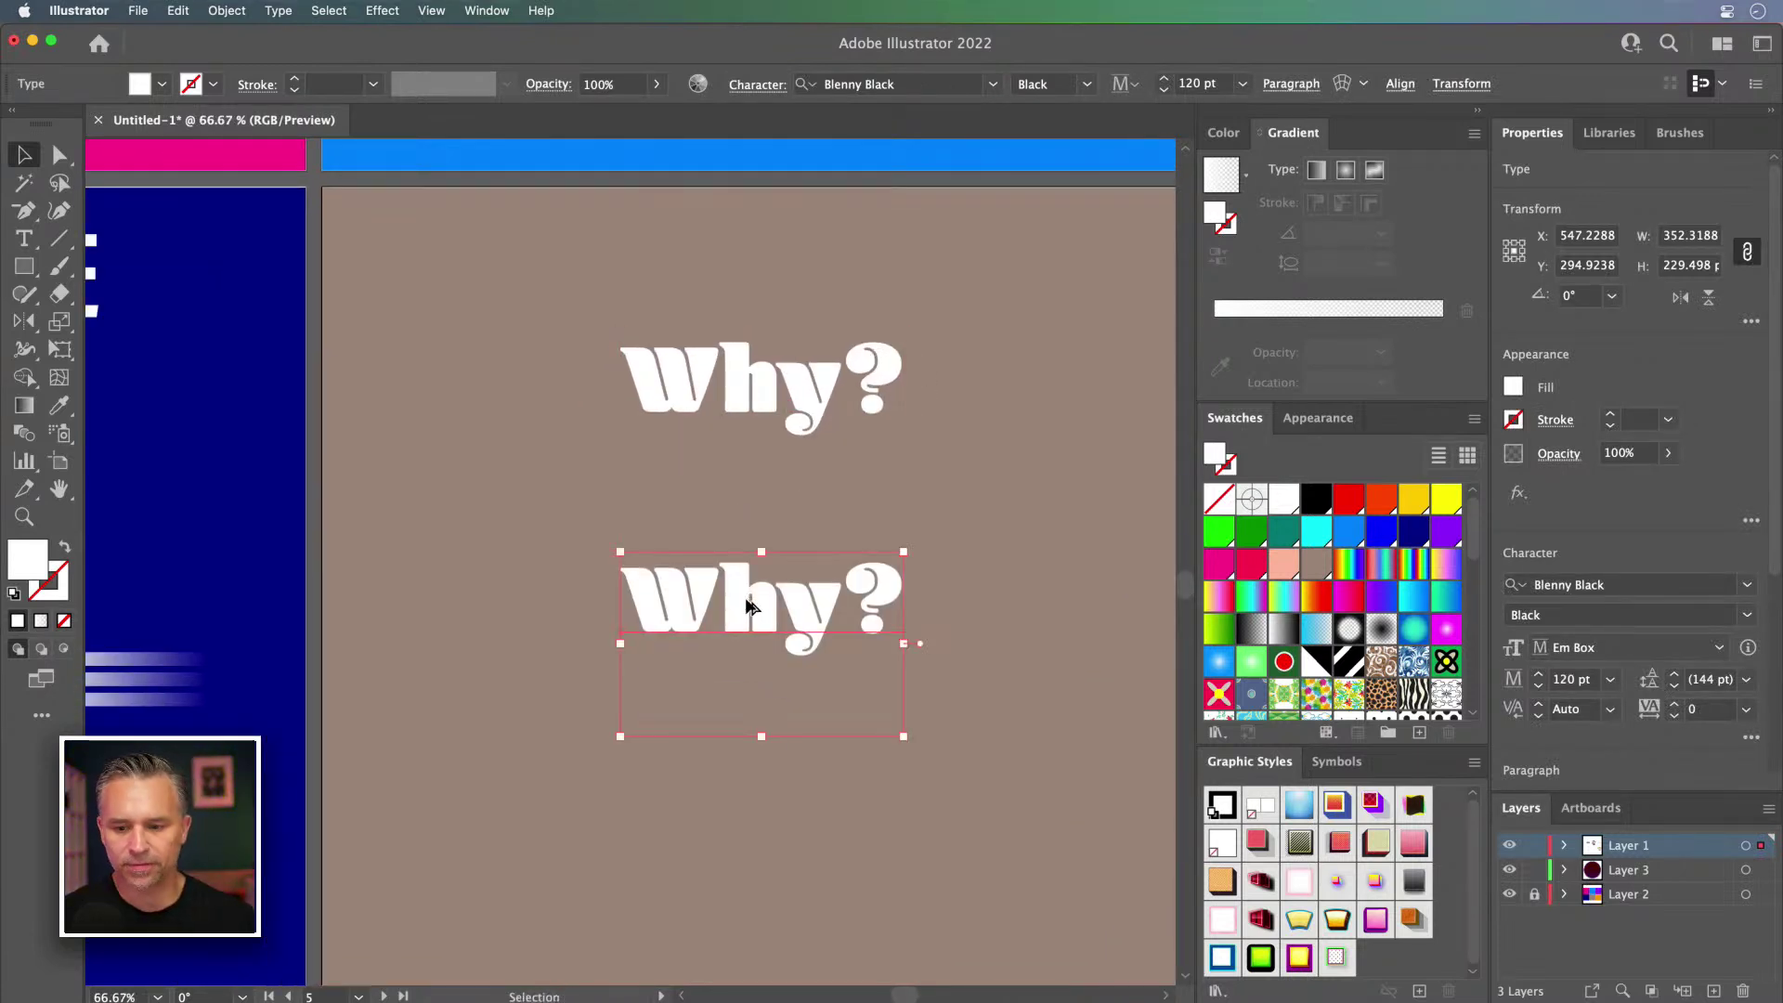
click(1745, 586)
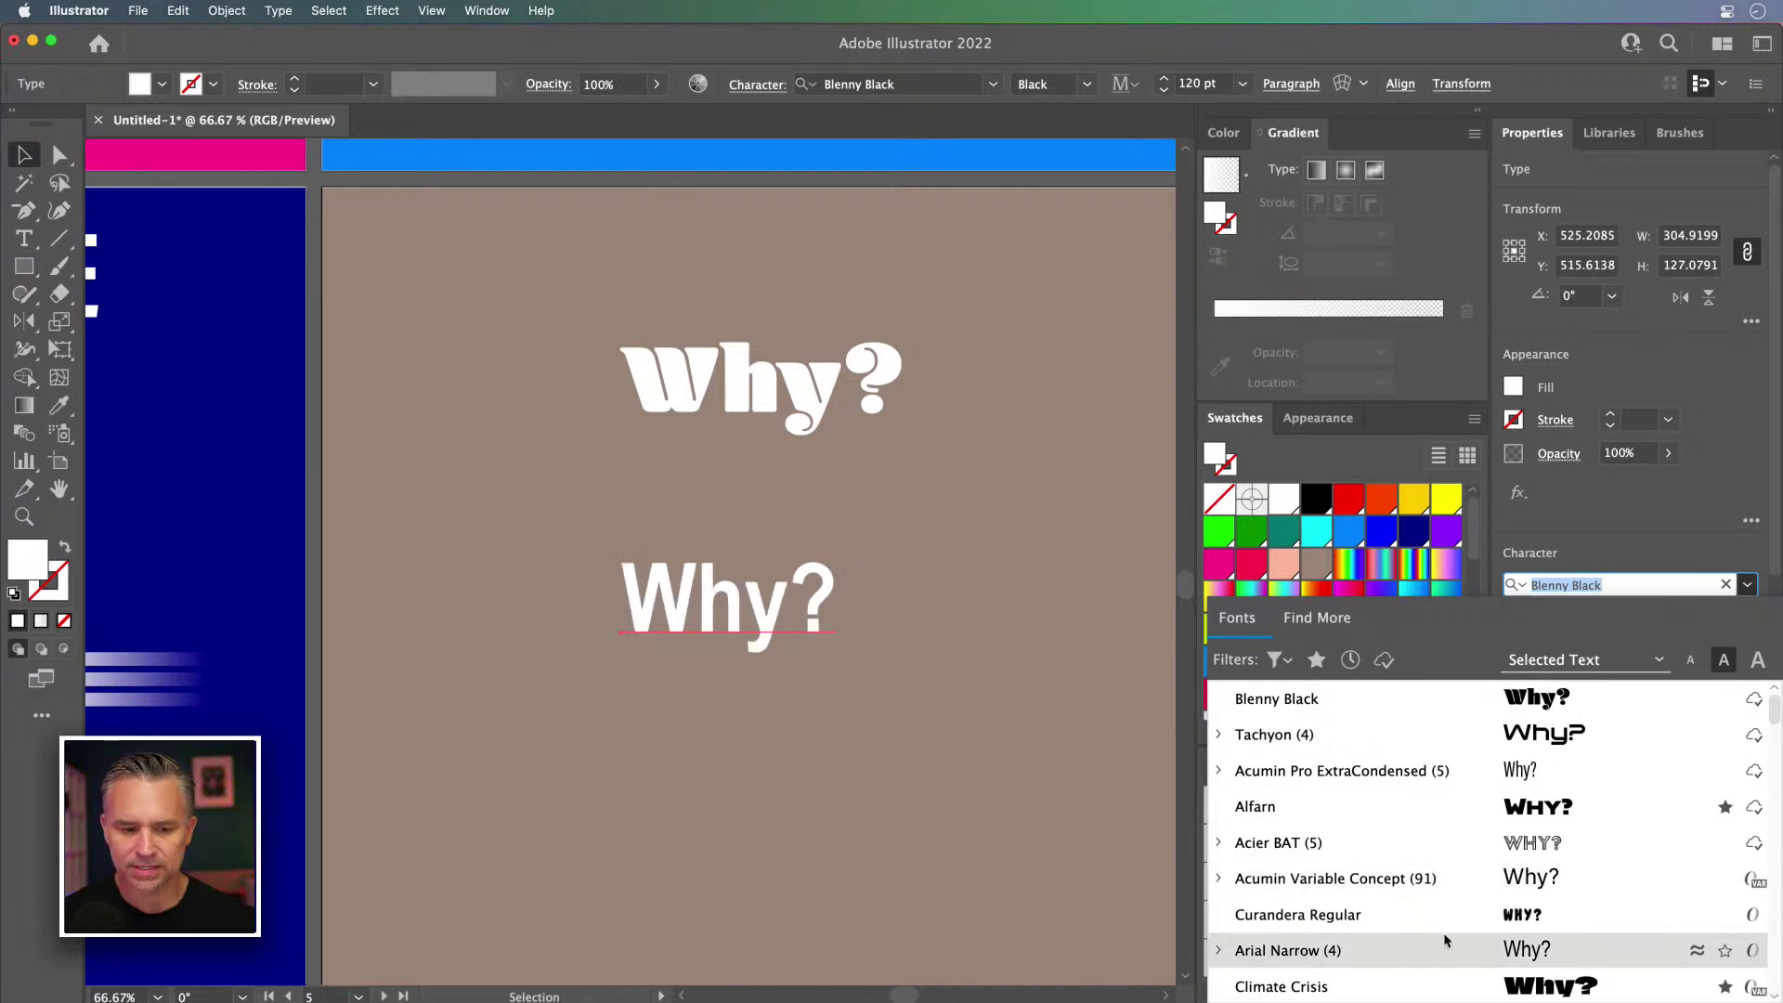
click(1455, 888)
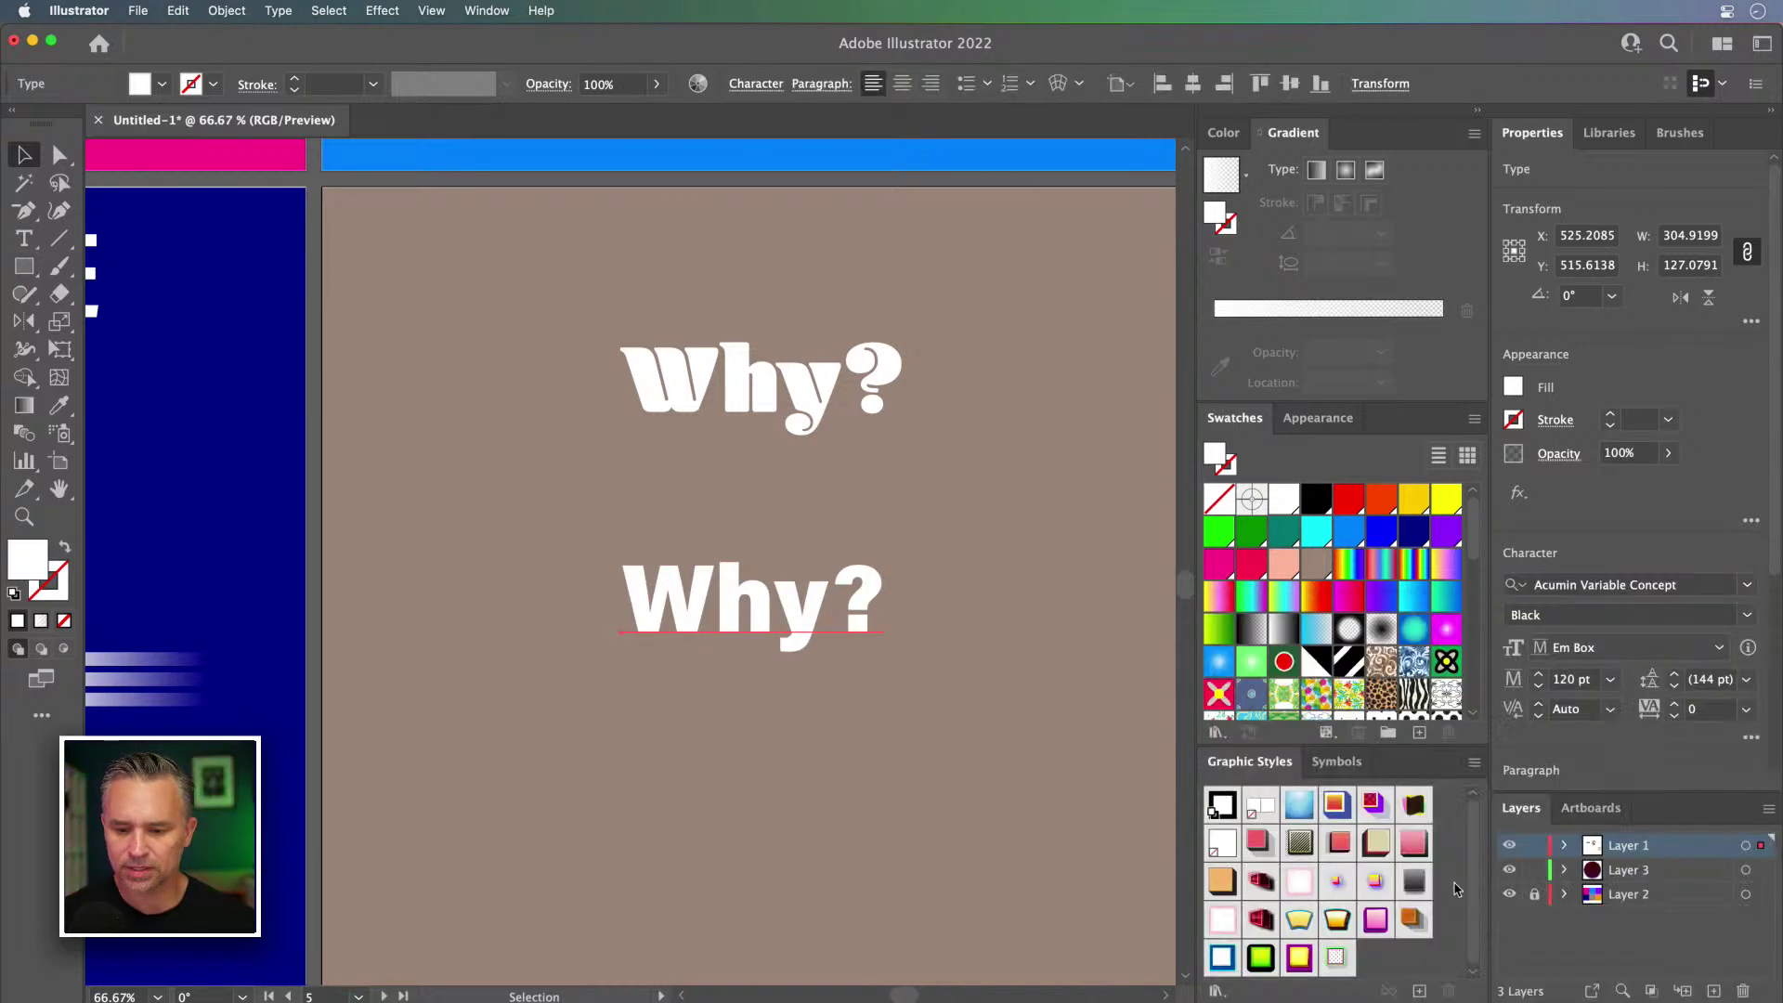
Step: Set the lower "Why?" variable font weight to 100 and its width to 115
click(1744, 618)
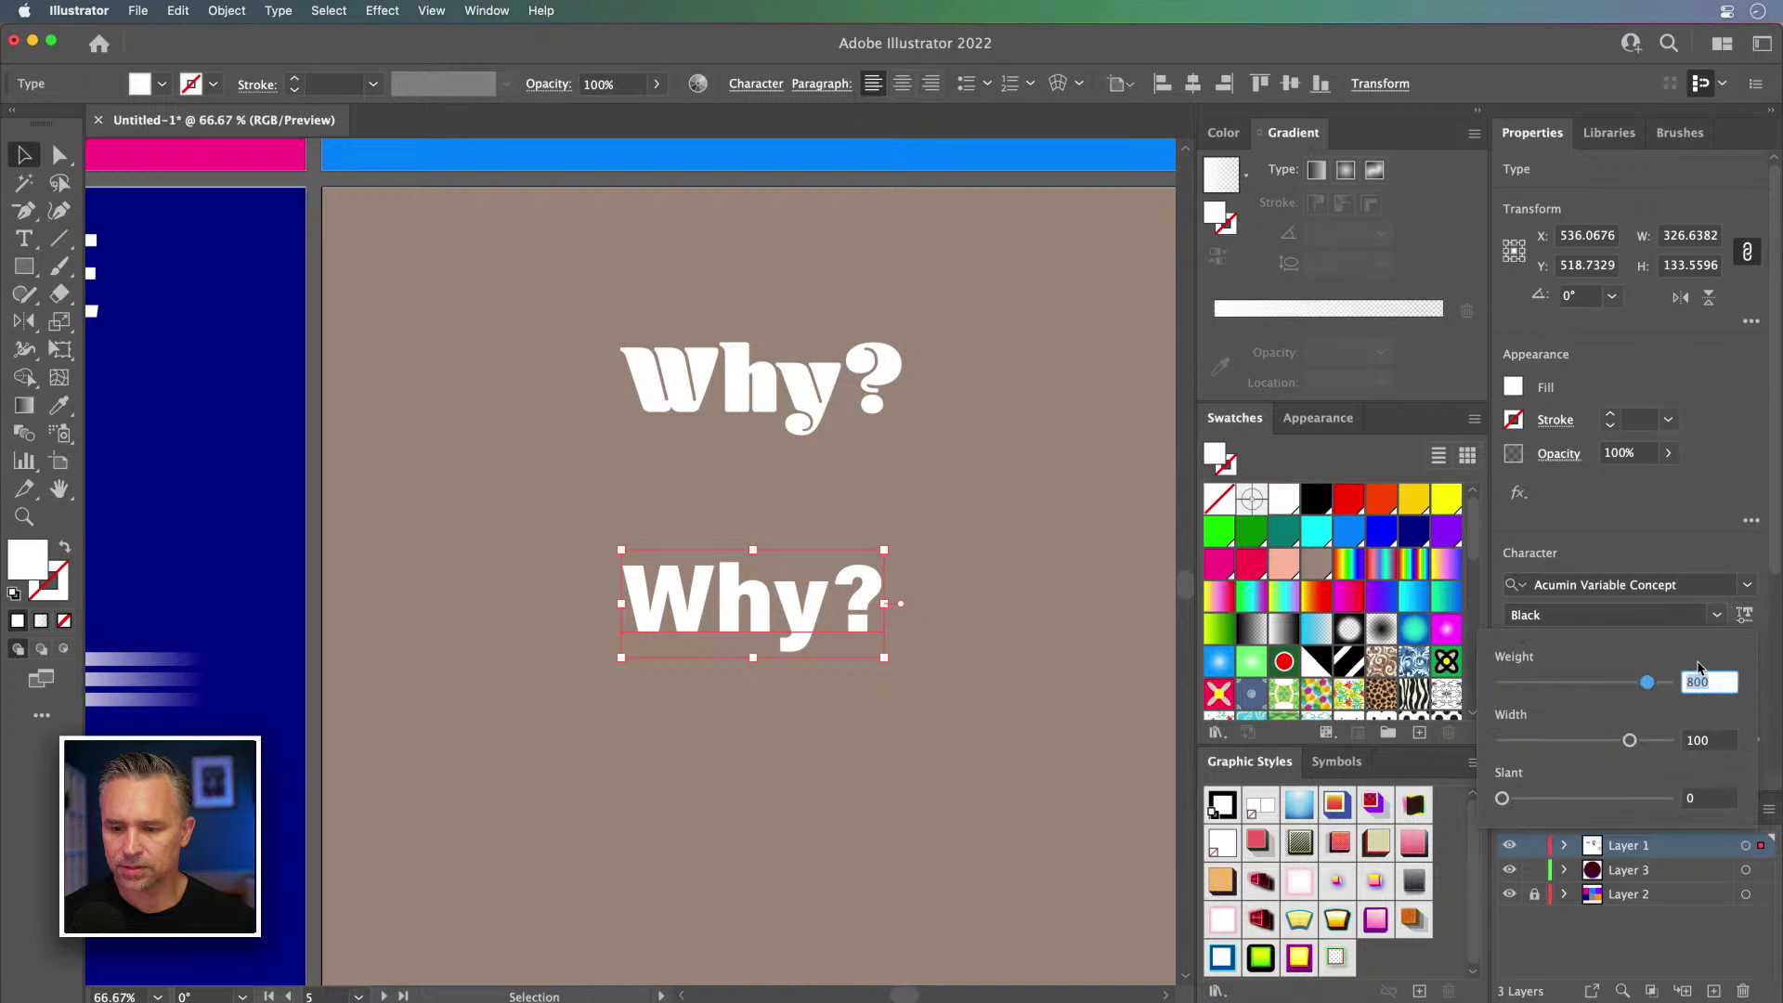
drag(1626, 680, 1501, 681)
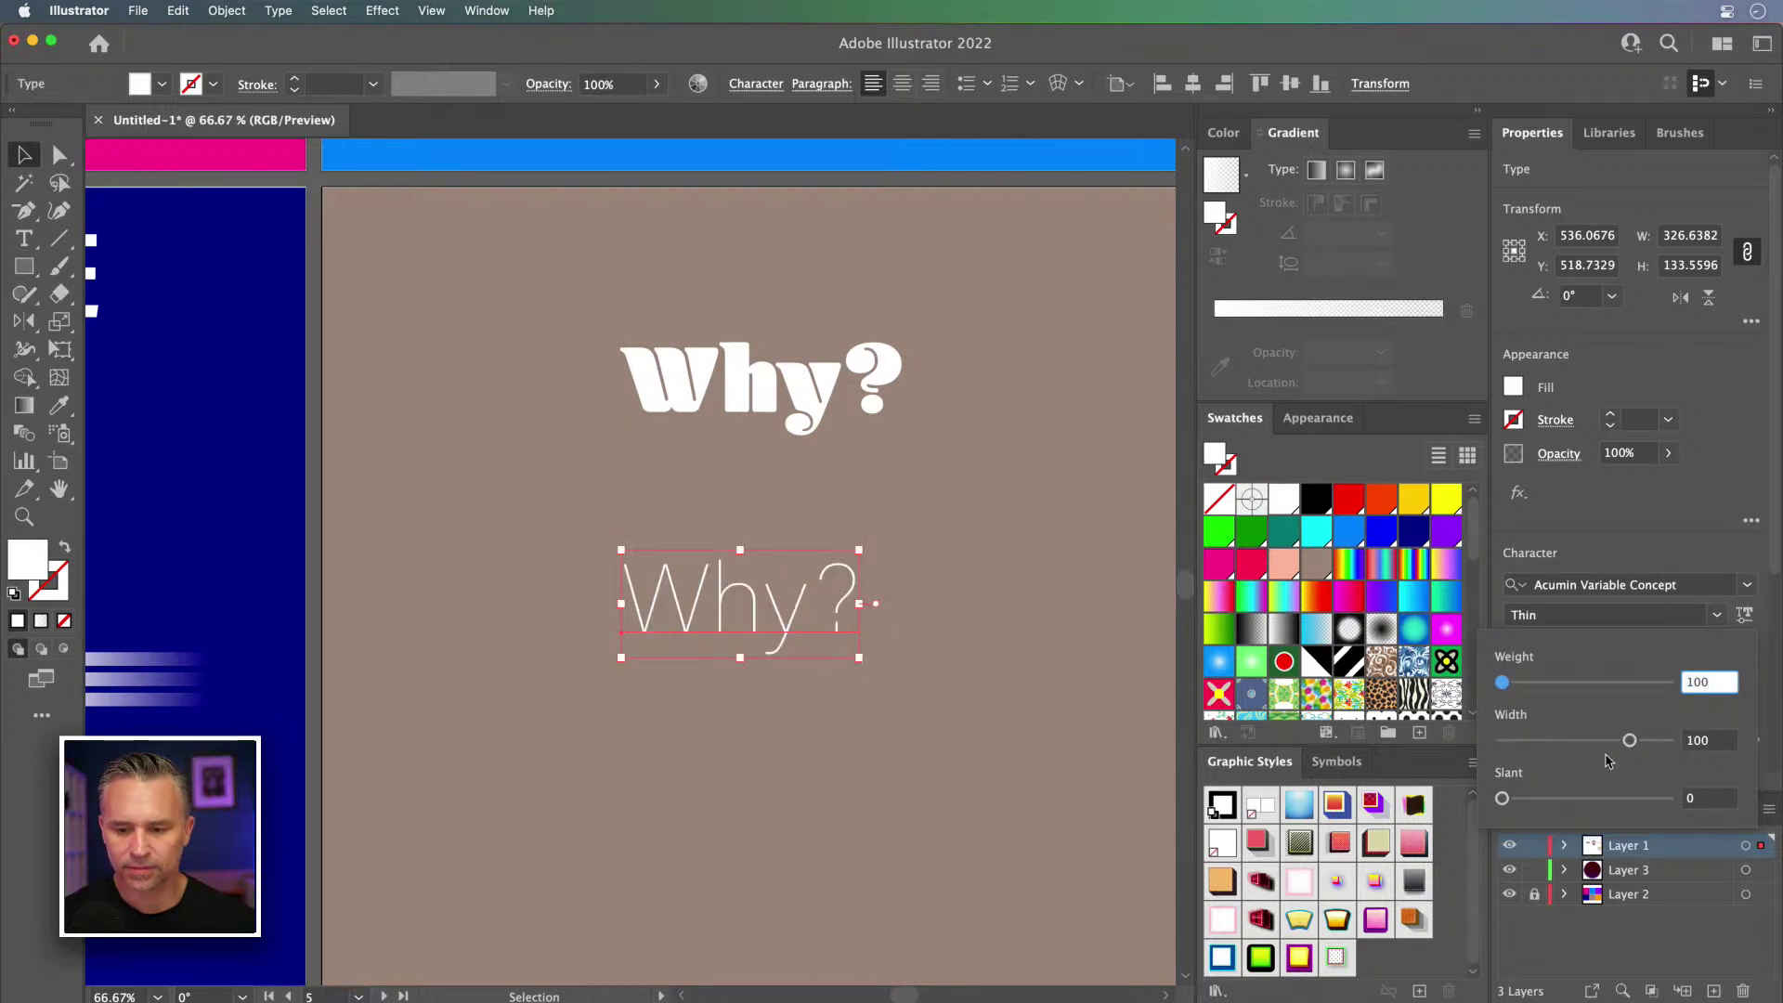
drag(1630, 740, 1668, 740)
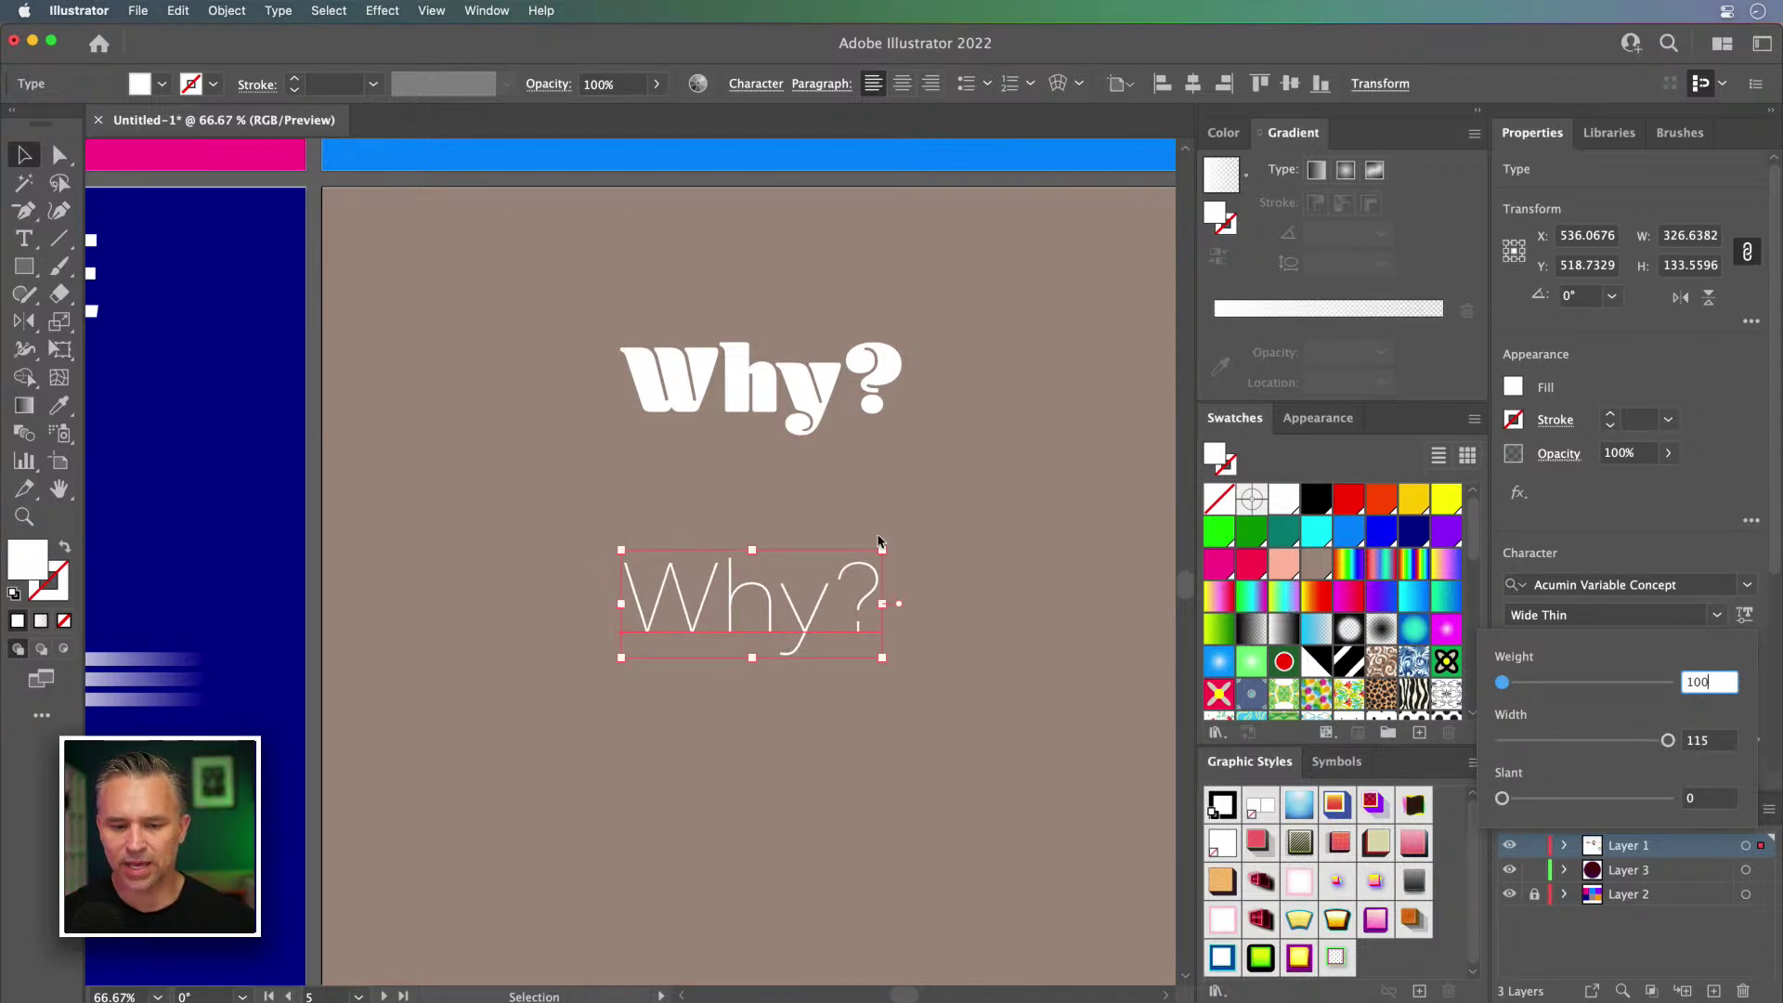
click(517, 540)
Step: Move the thin "Why?" up closer to the bold one and place a duplicate of it diagonally below
drag(658, 587, 553, 506)
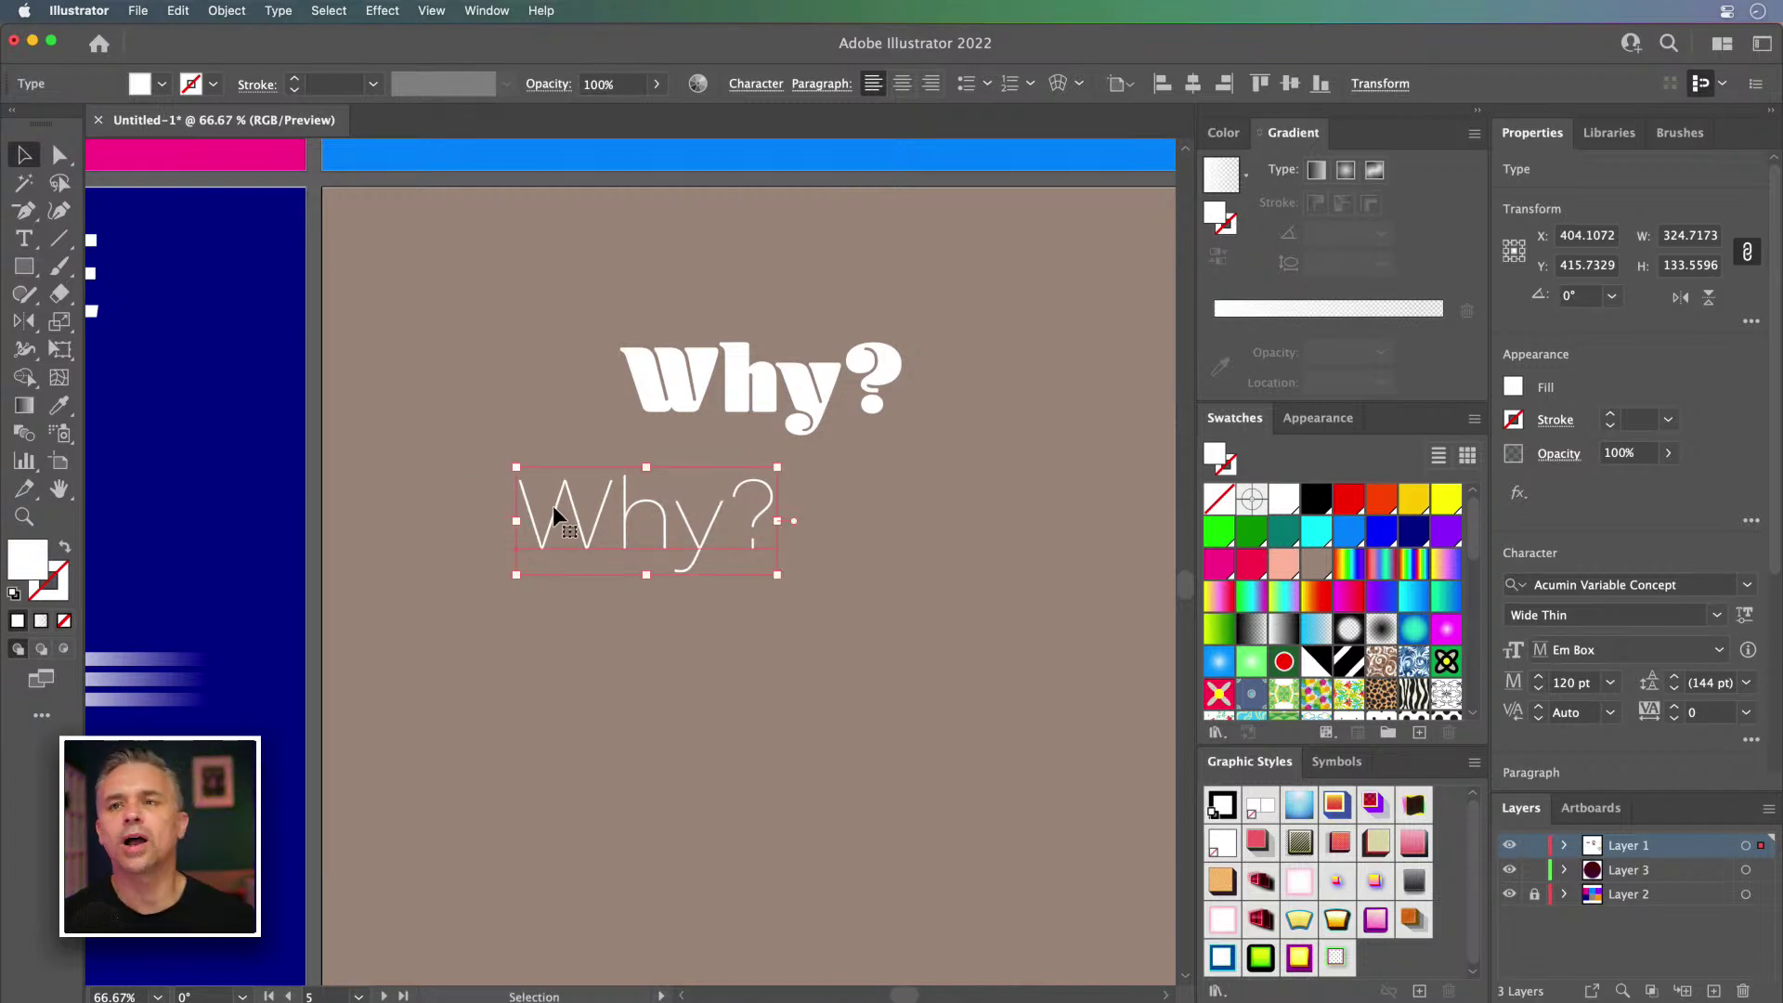
drag(553, 505, 722, 654)
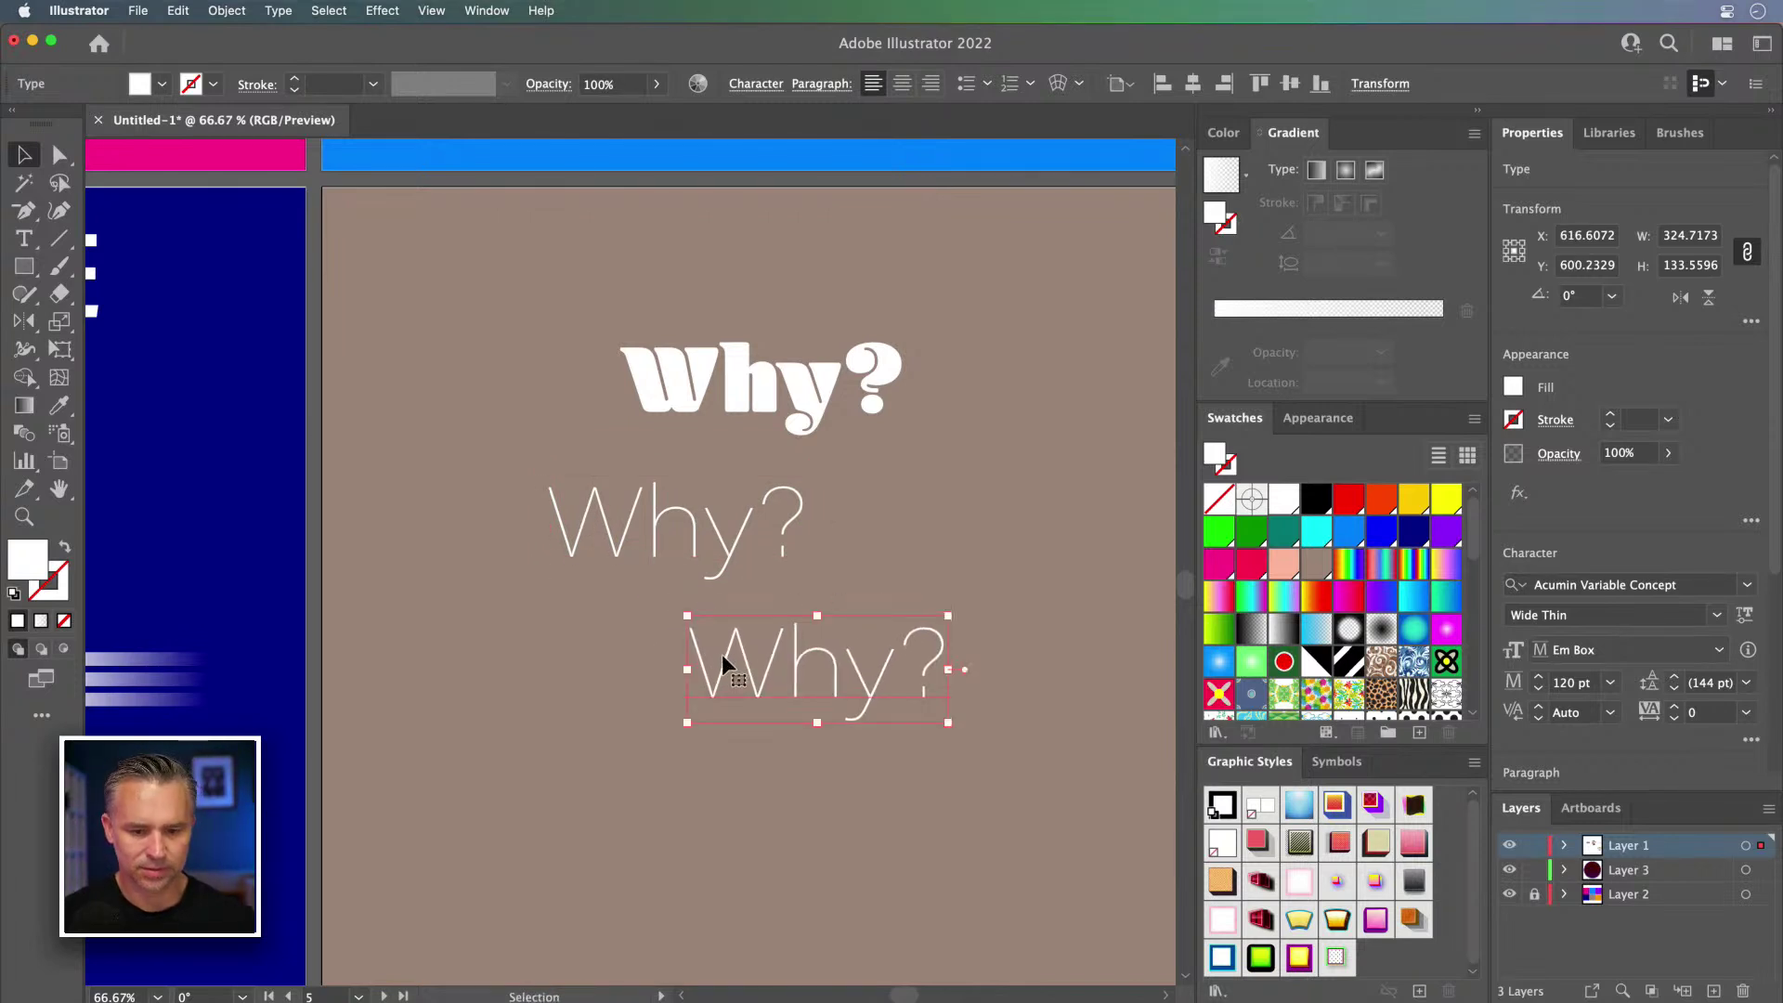
Step: Delete the question mark from the upper thin text so it reads "Why"
double_click(721, 653)
key(super+a)
drag(755, 524, 922, 534)
key(BackSpace)
key(Escape)
Step: Replace the text of the lower thin "Why?" with "why not!"
double_click(748, 657)
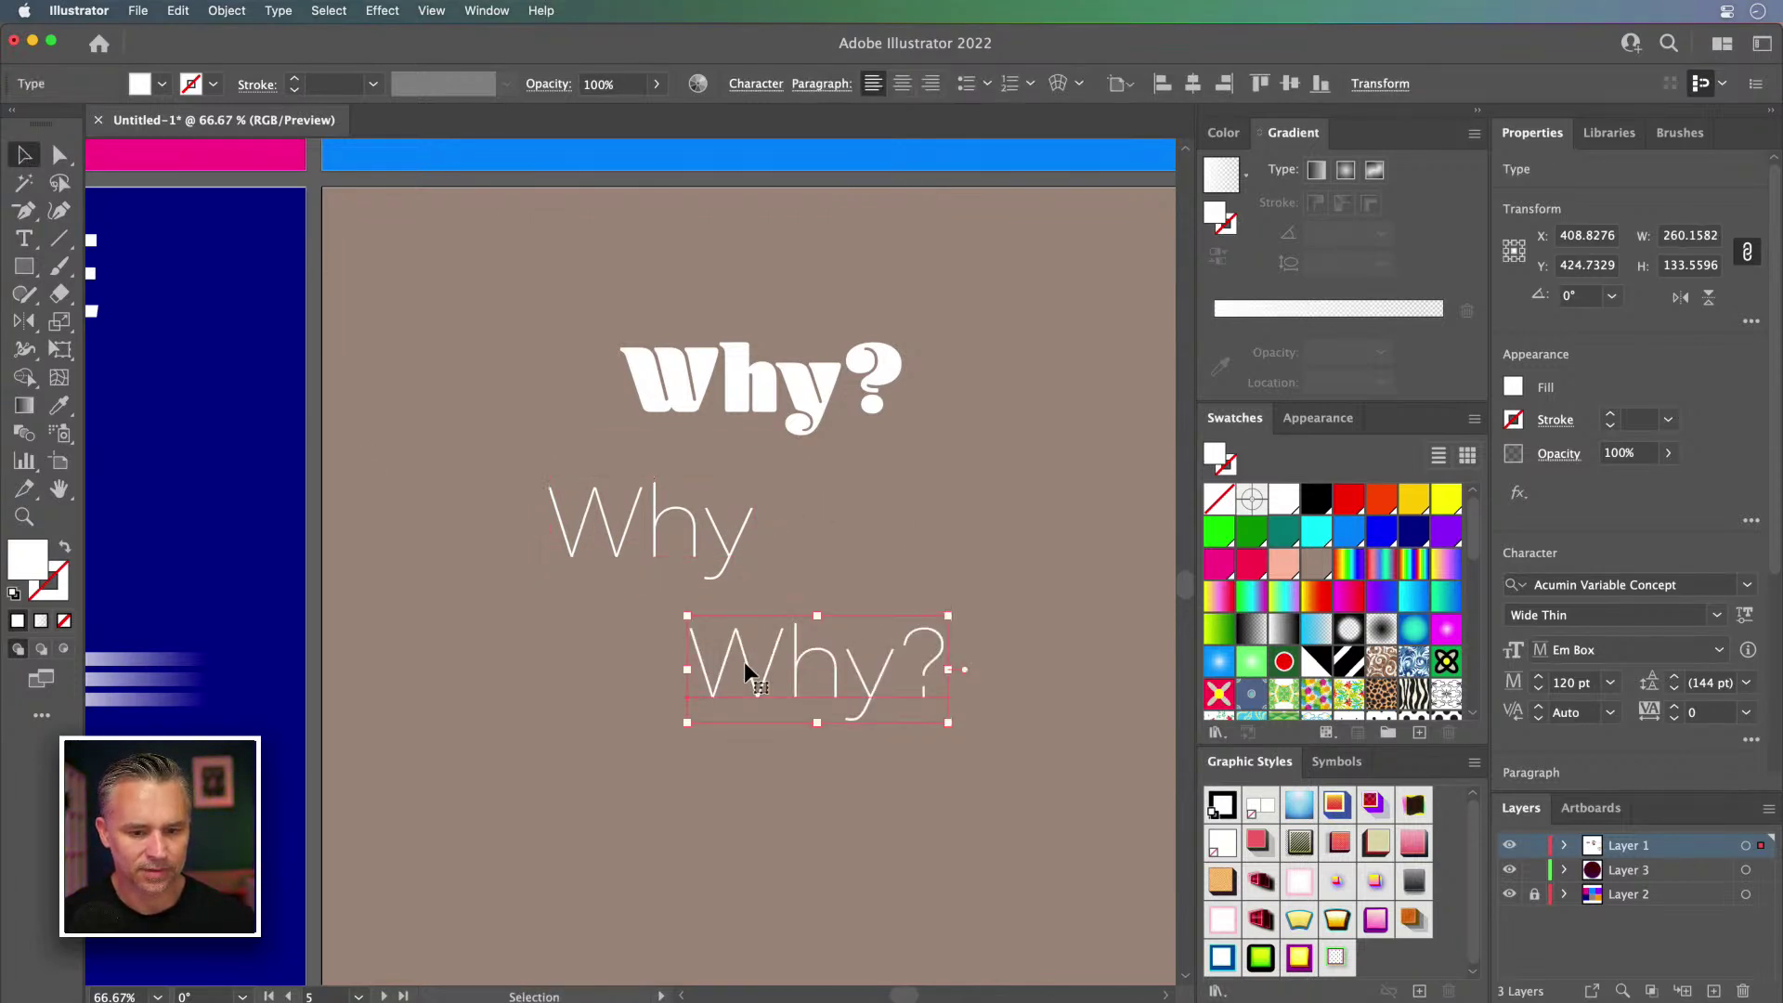
key(super+a)
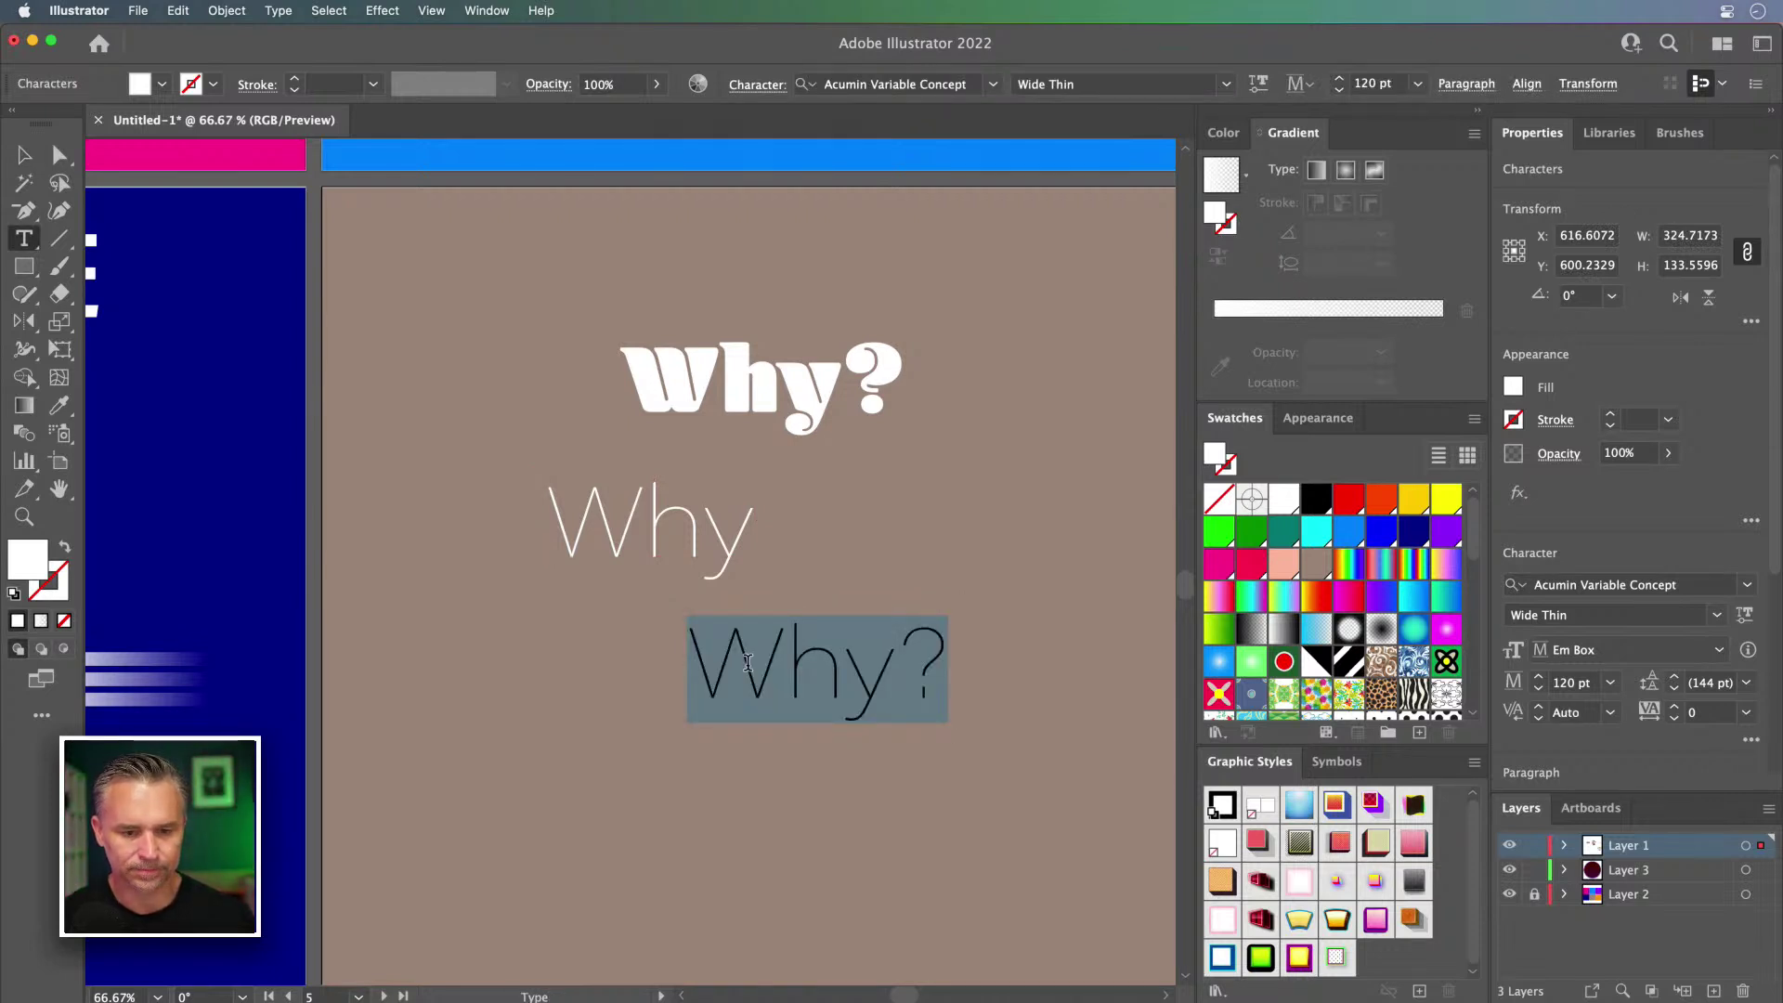
text(why not!)
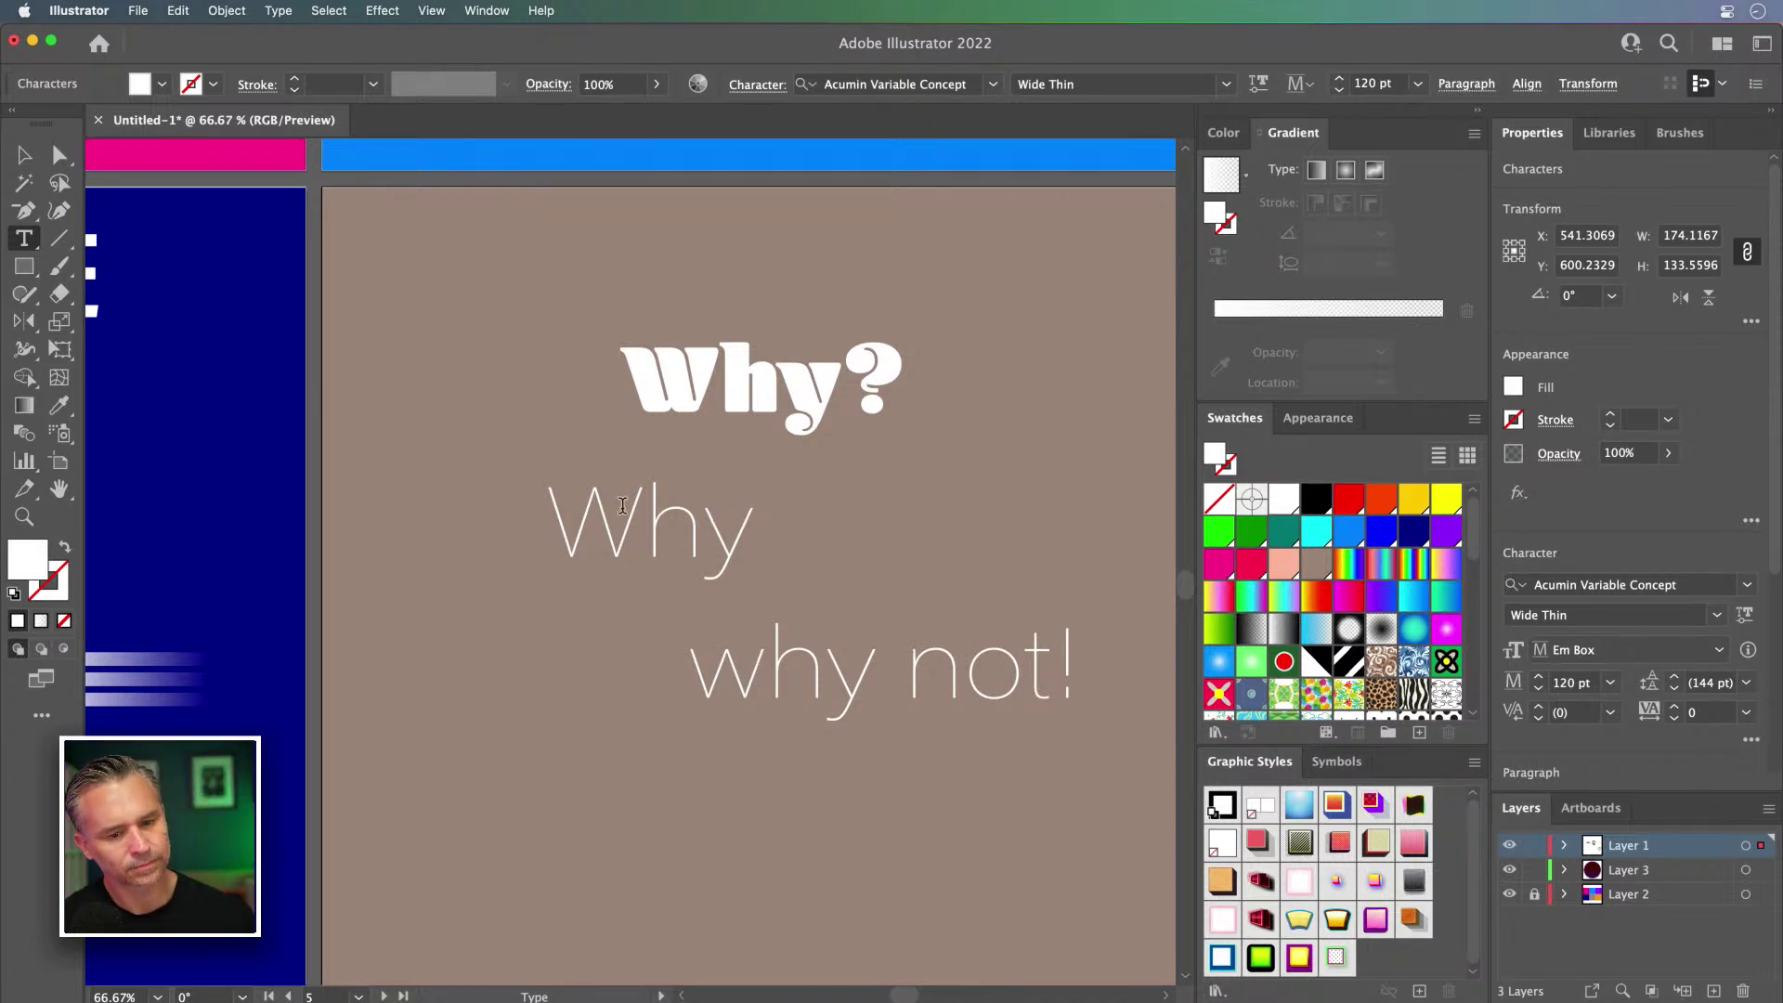
Step: Make the upper thin text's W lowercase and remove "why" from the lower text, leaving "why" above "not!"
drag(632, 514, 473, 510)
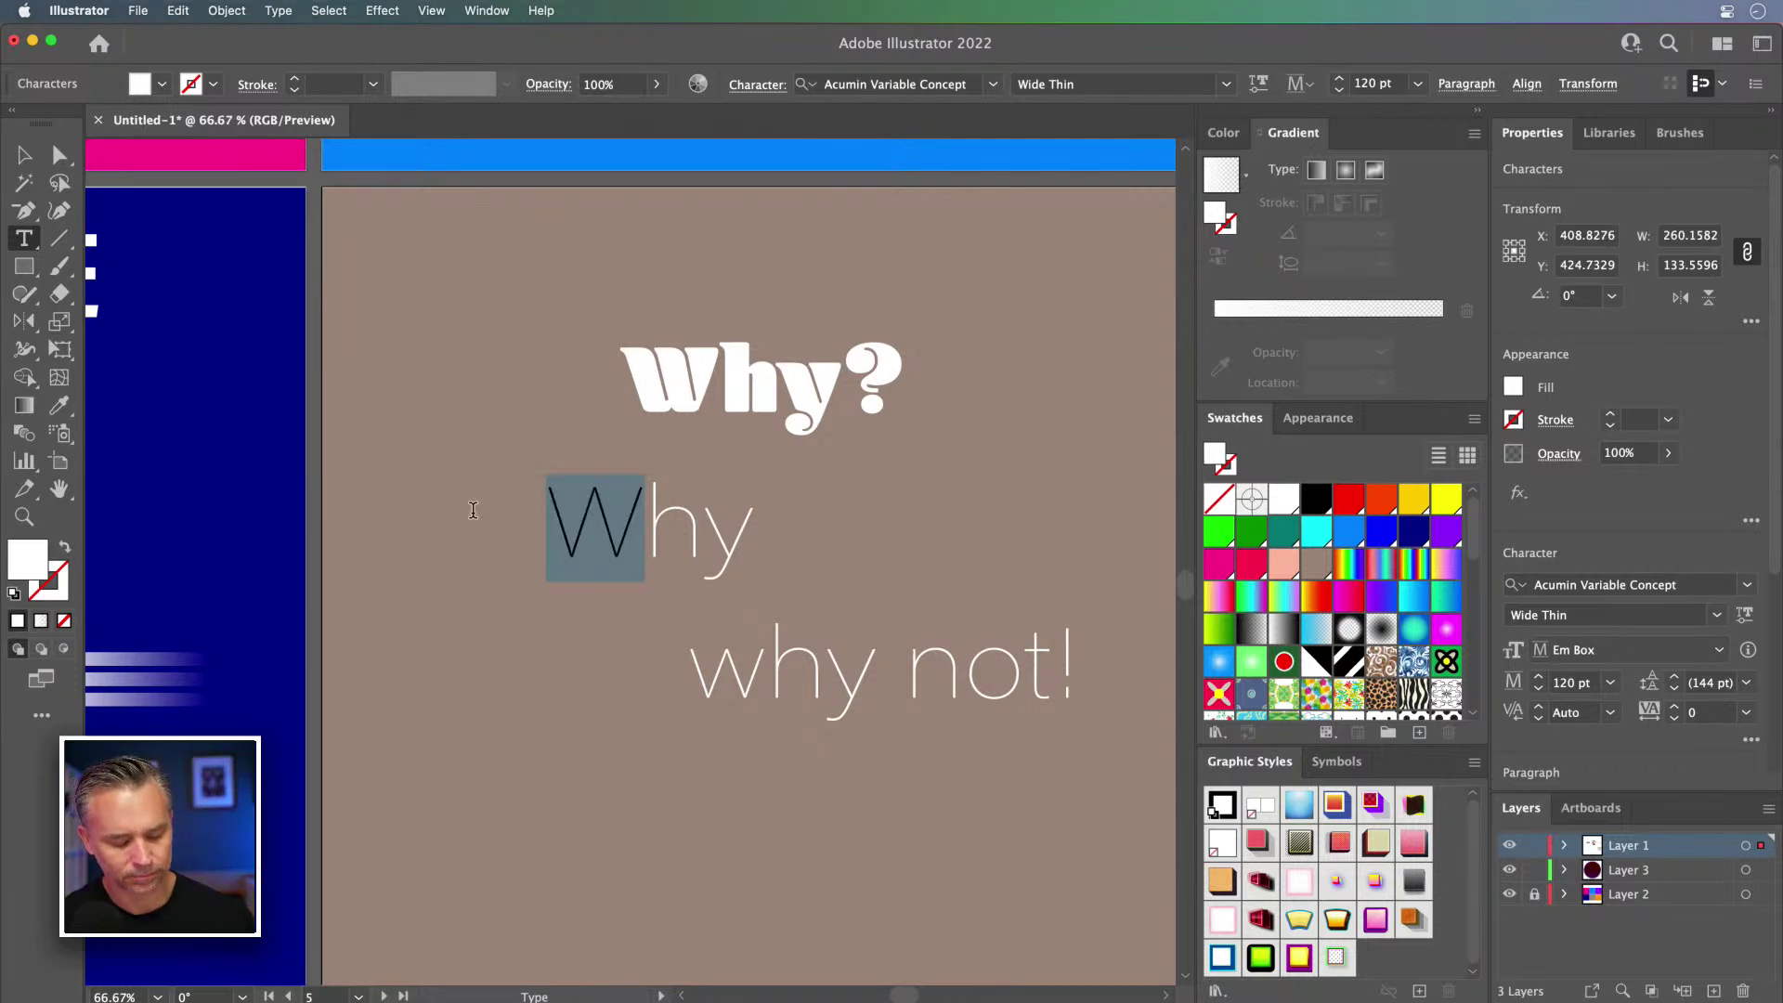
text(w)
key(Escape)
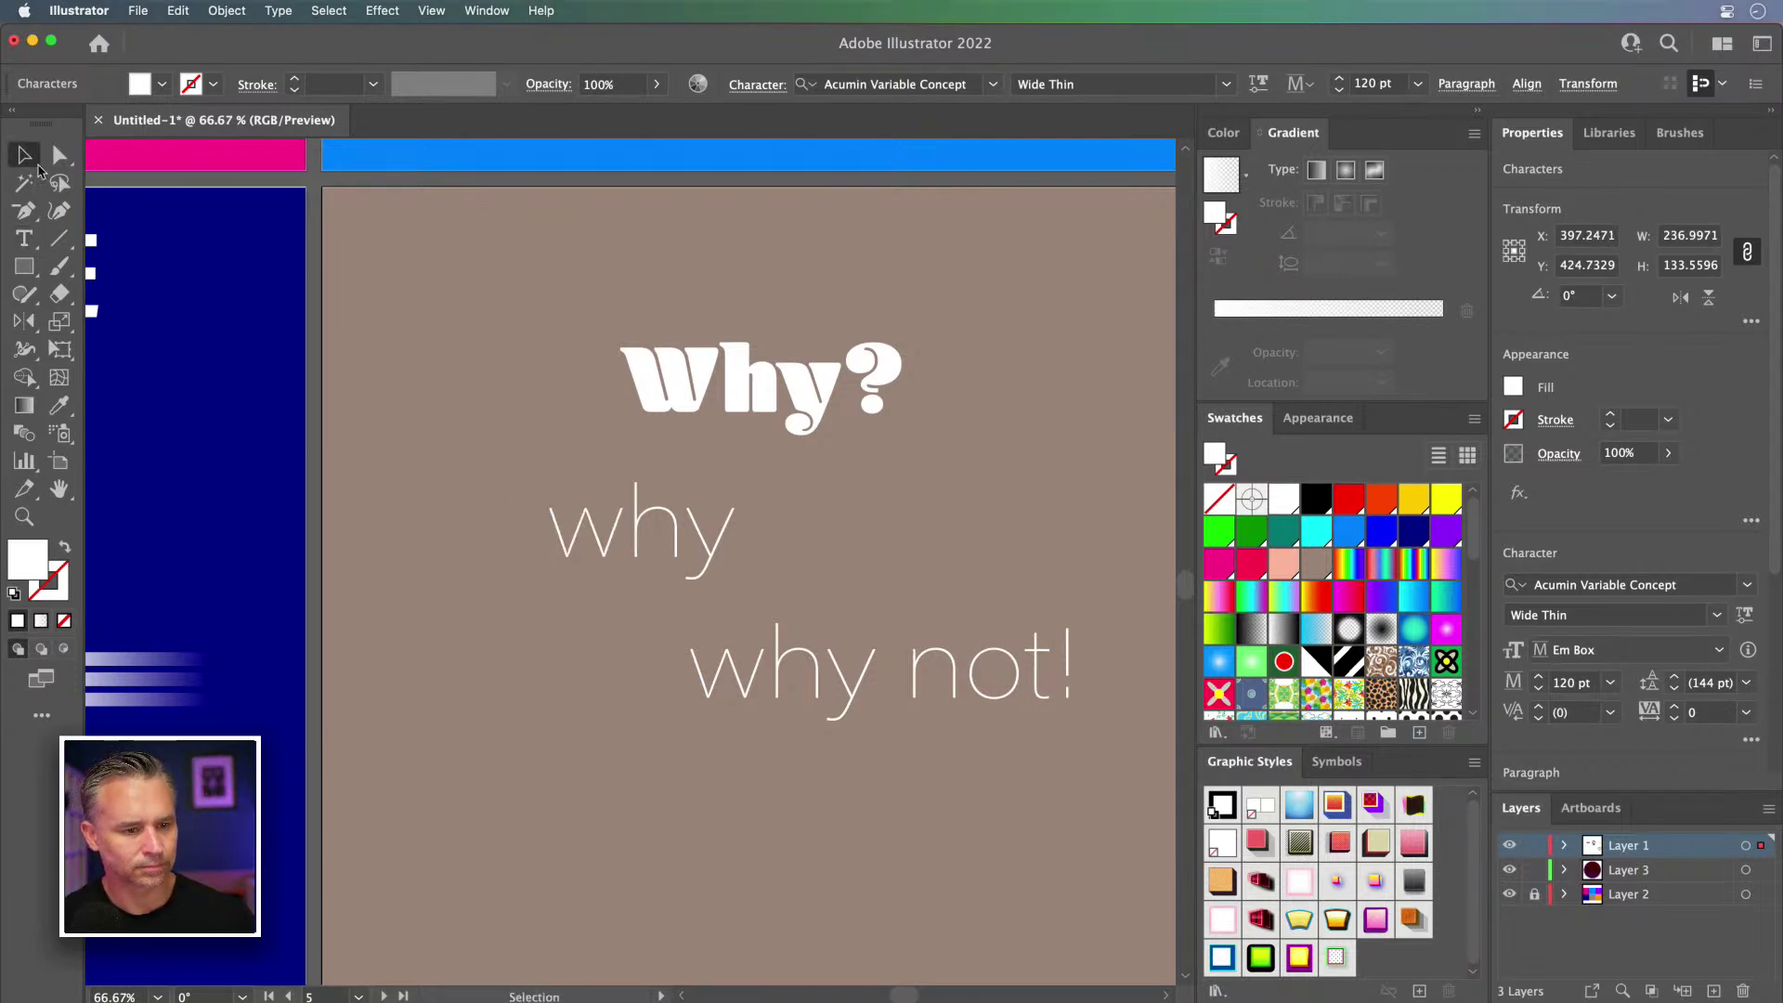
drag(909, 664, 655, 643)
key(BackSpace)
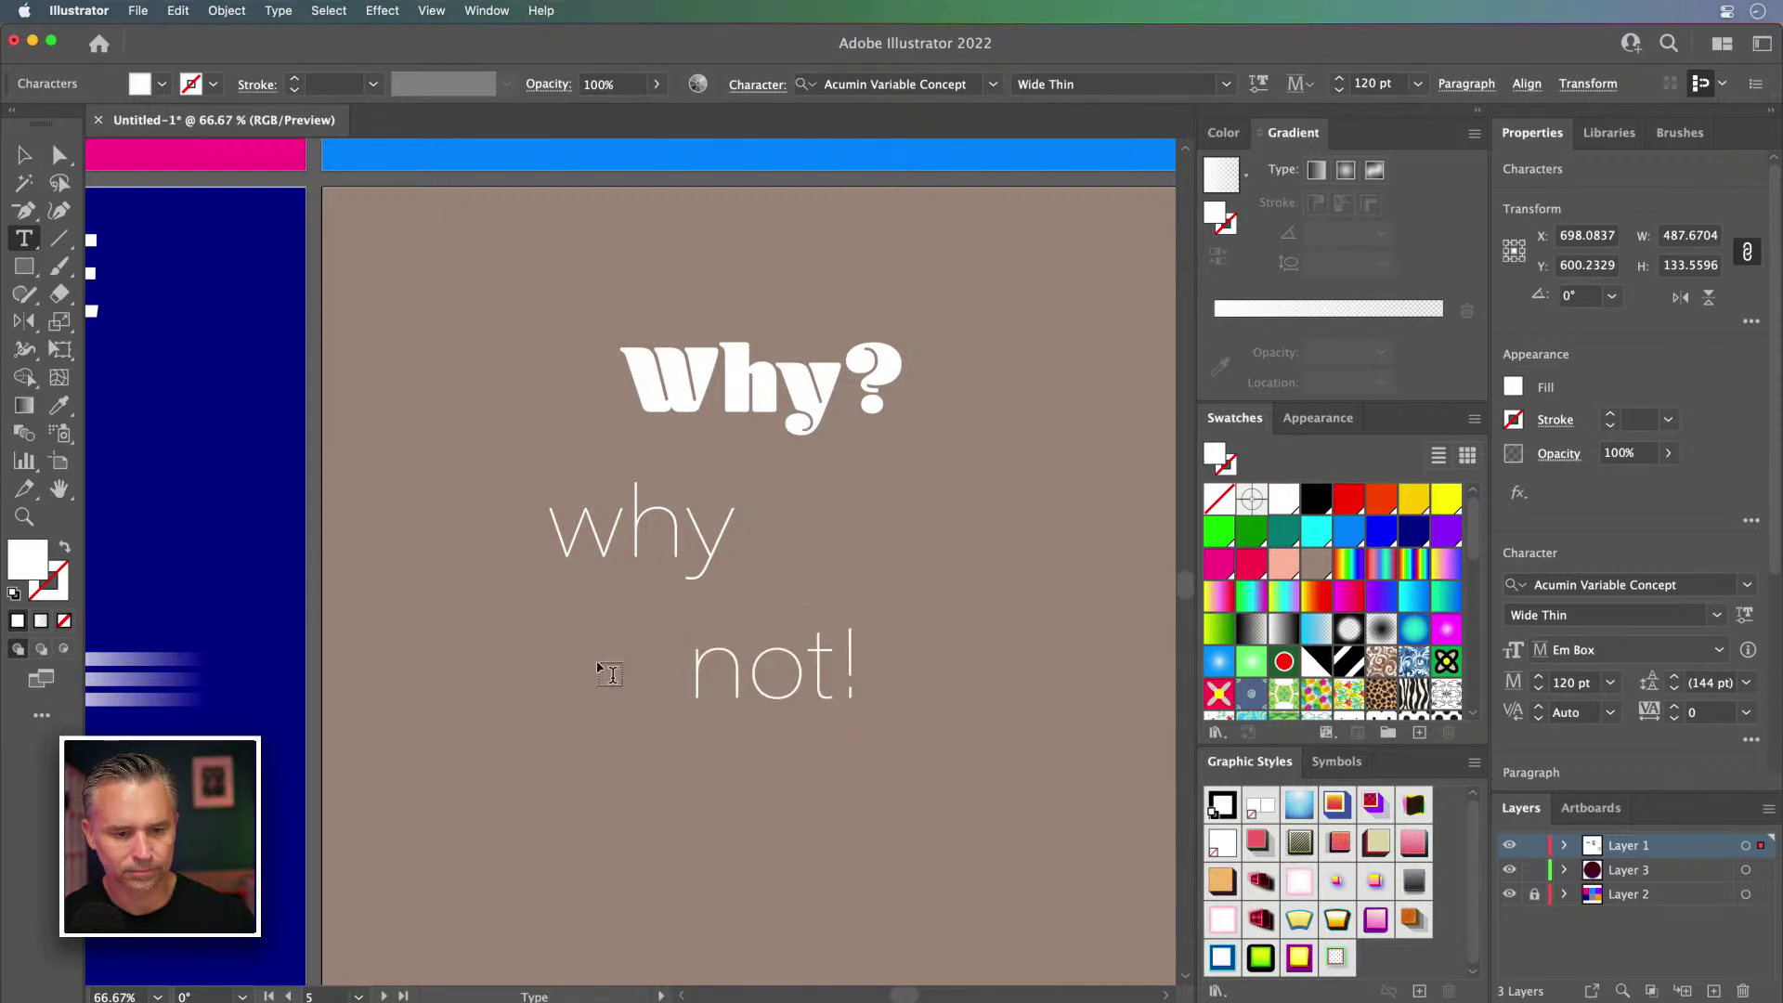
Step: Move the thin "why" diagonally down closer to "not!" and select both thin texts without the bold "Why?"
click(26, 160)
drag(626, 522, 781, 375)
key(super+equal)
key(super+equal)
drag(663, 428, 561, 492)
shift+click(862, 691)
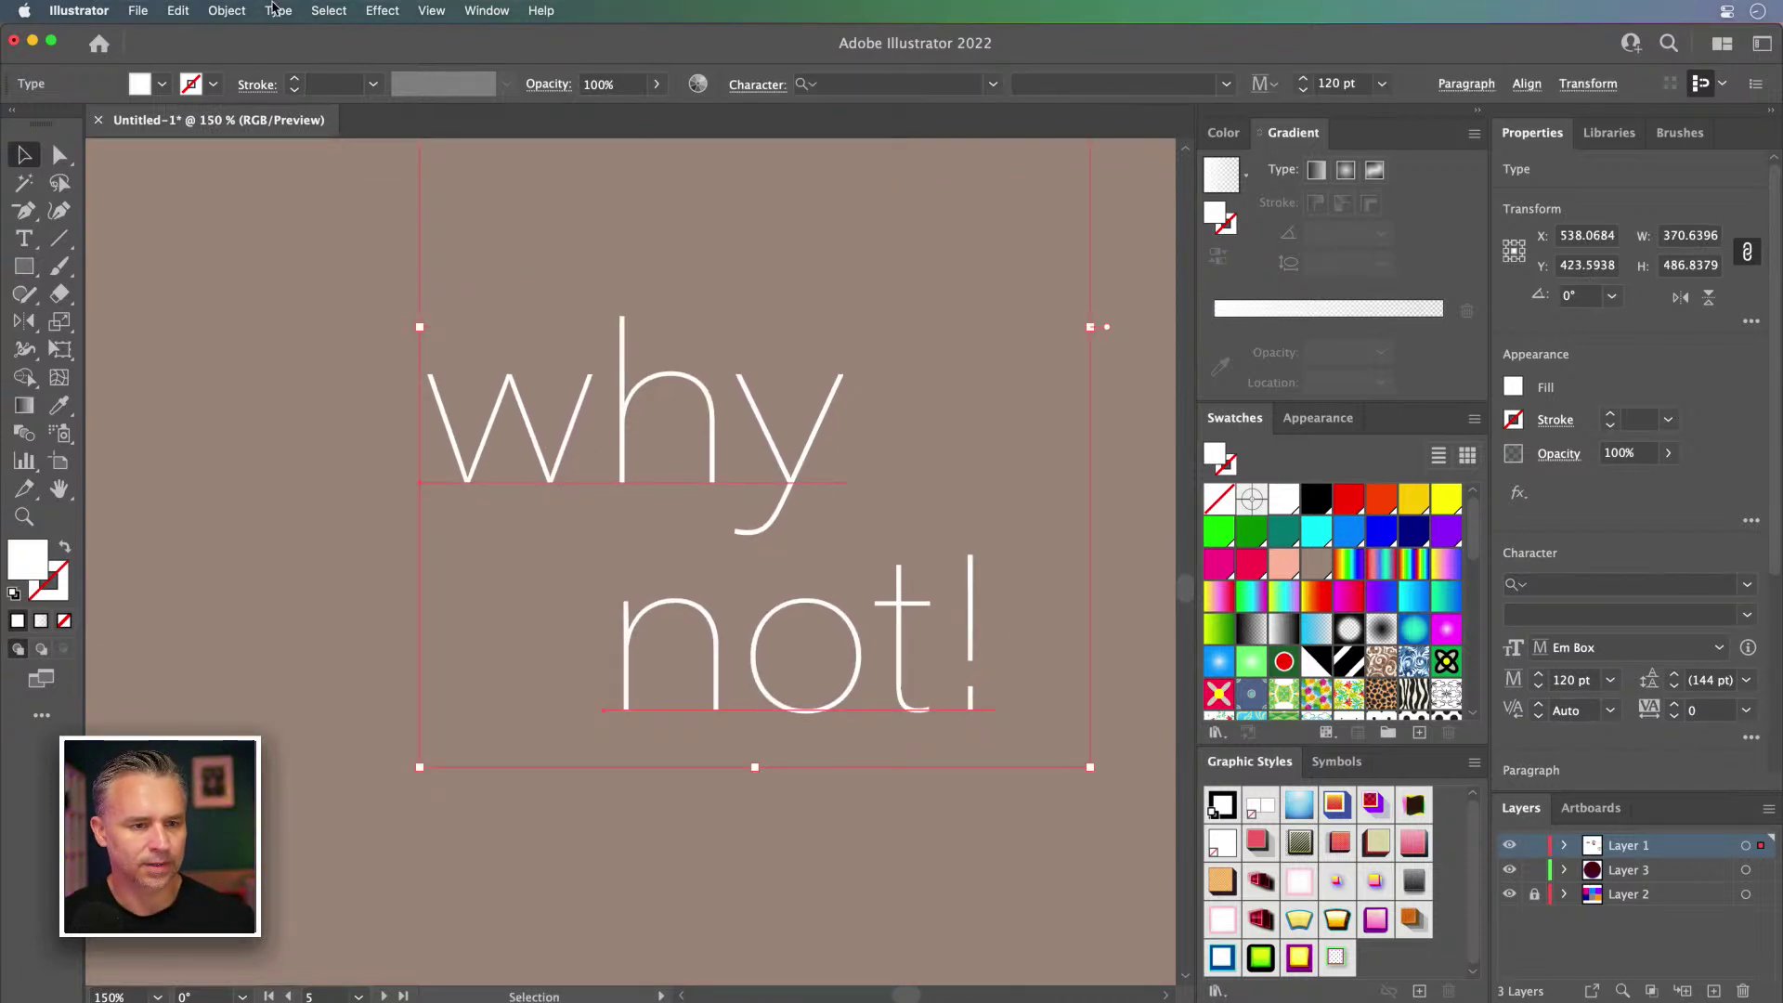
drag(214, 423, 715, 716)
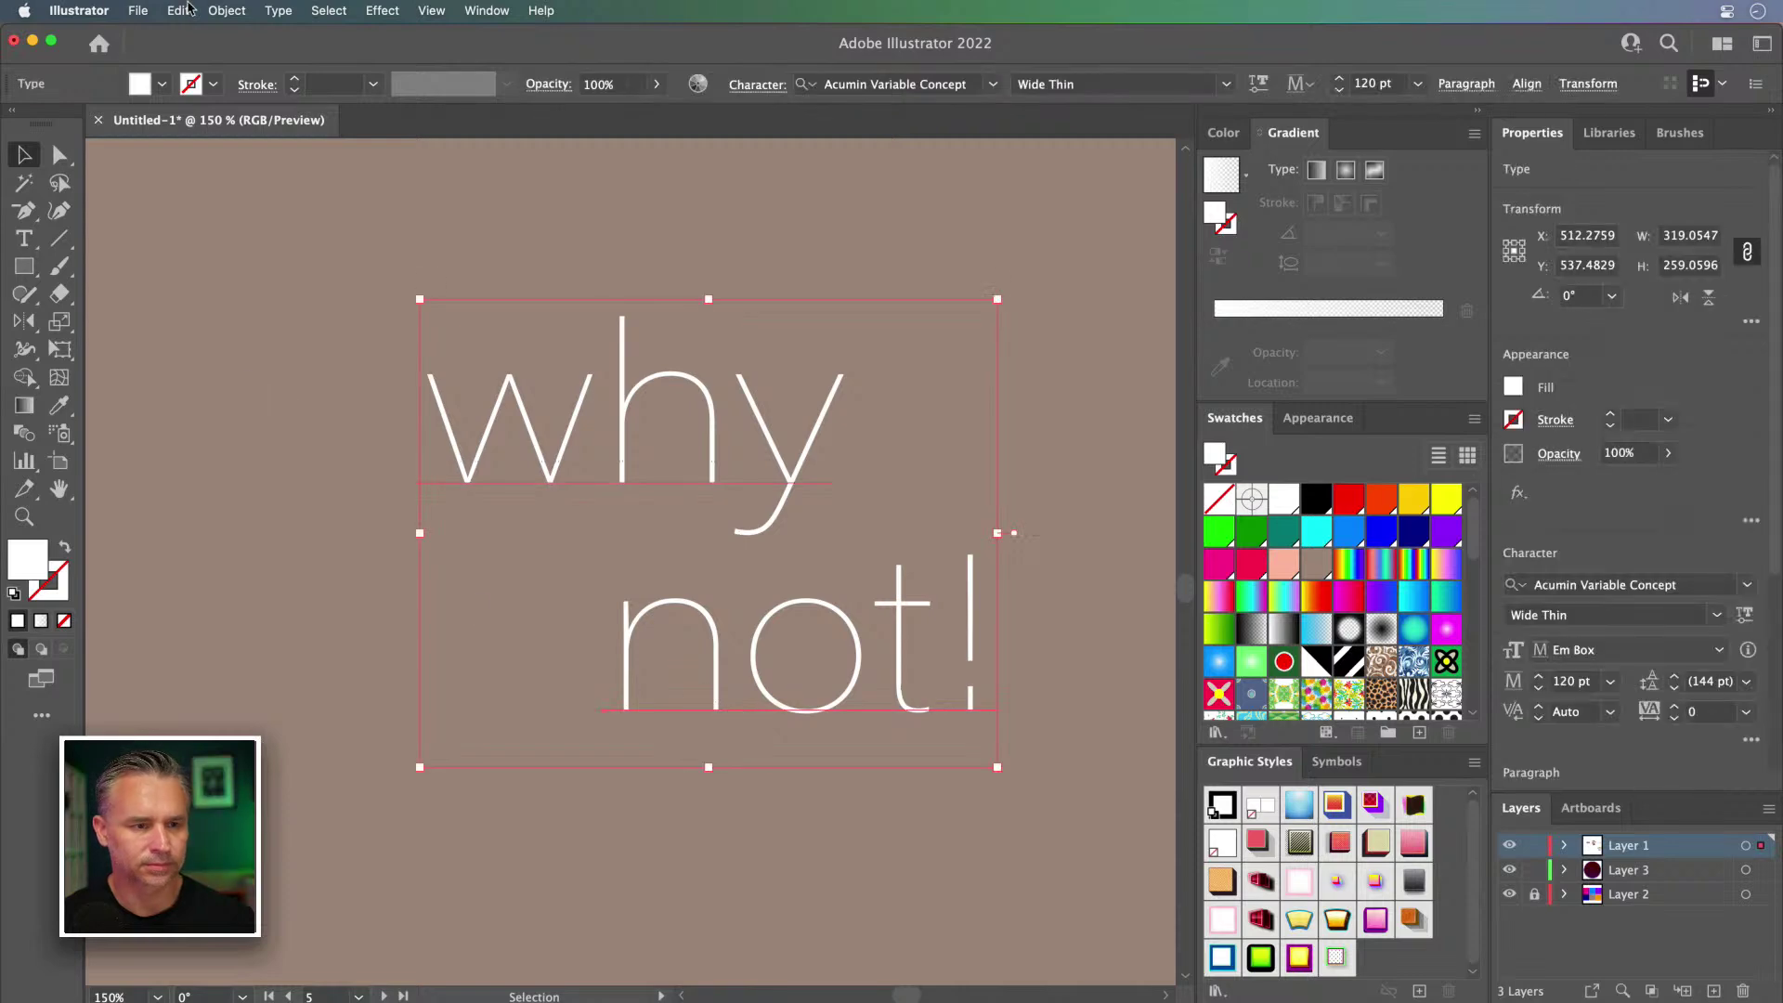
Step: Try converting the thin "why" and "not!" to outlines and deleting a corner anchor at the top of the w's first stroke
click(277, 11)
click(341, 354)
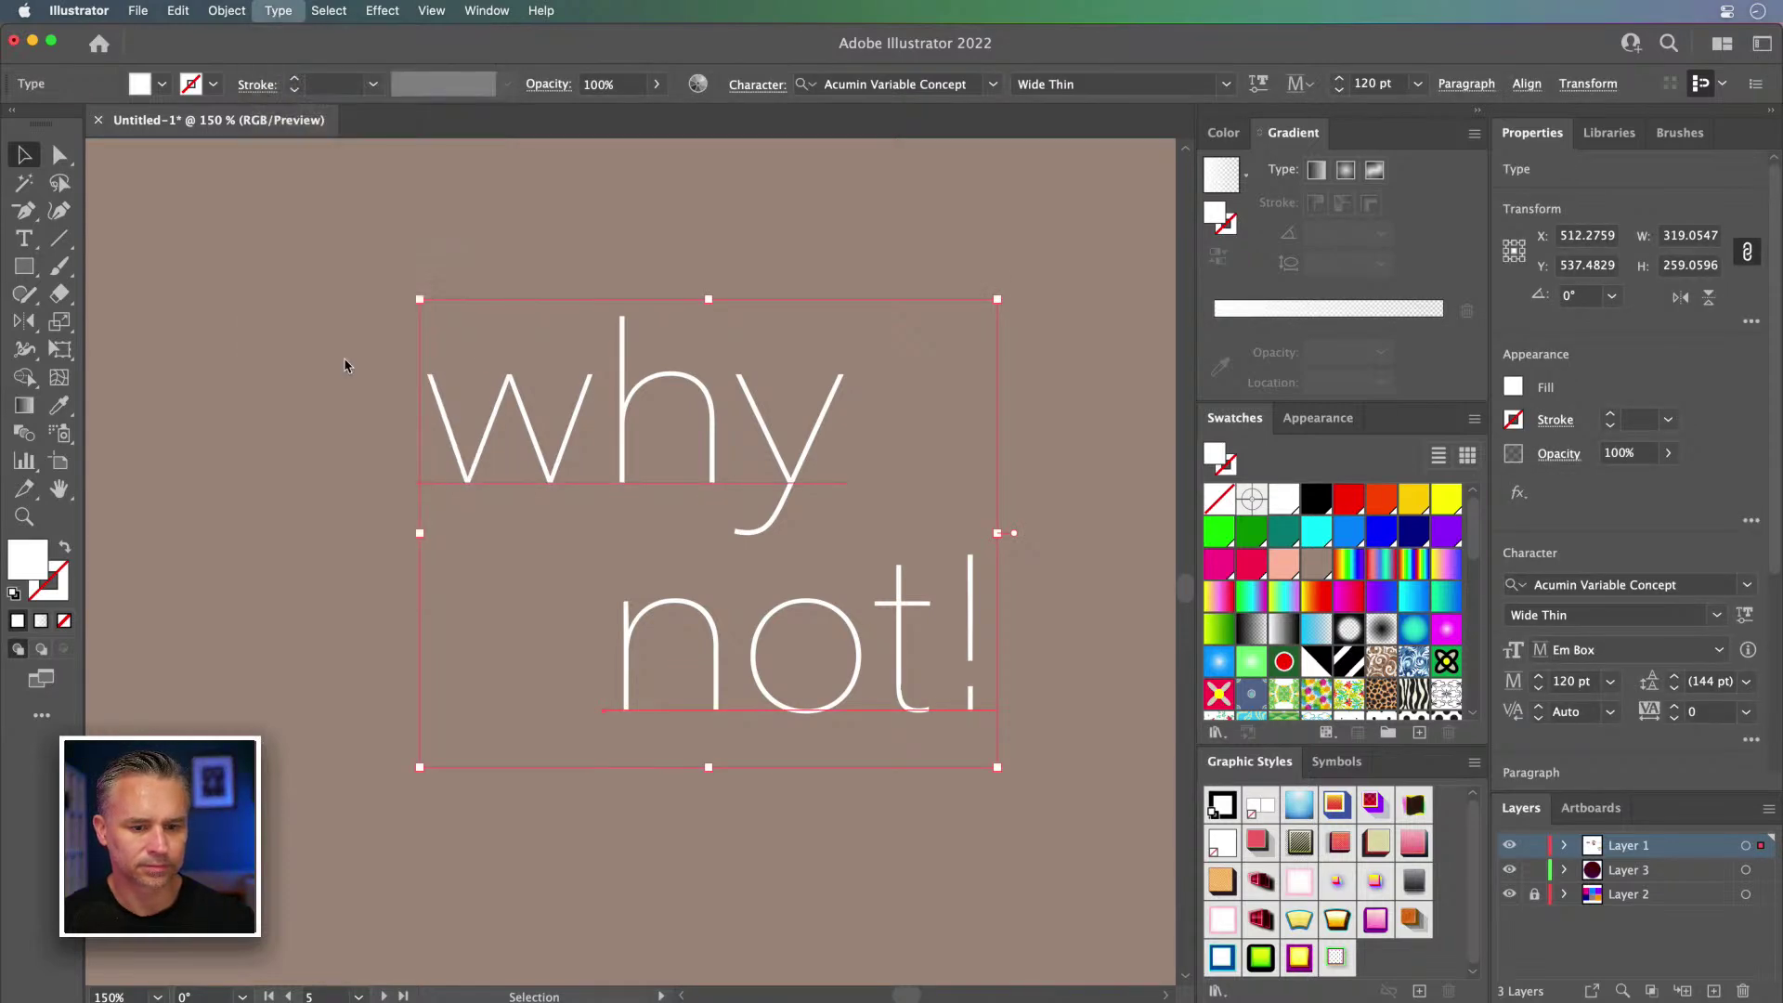
key(super+plus)
key(super+plus)
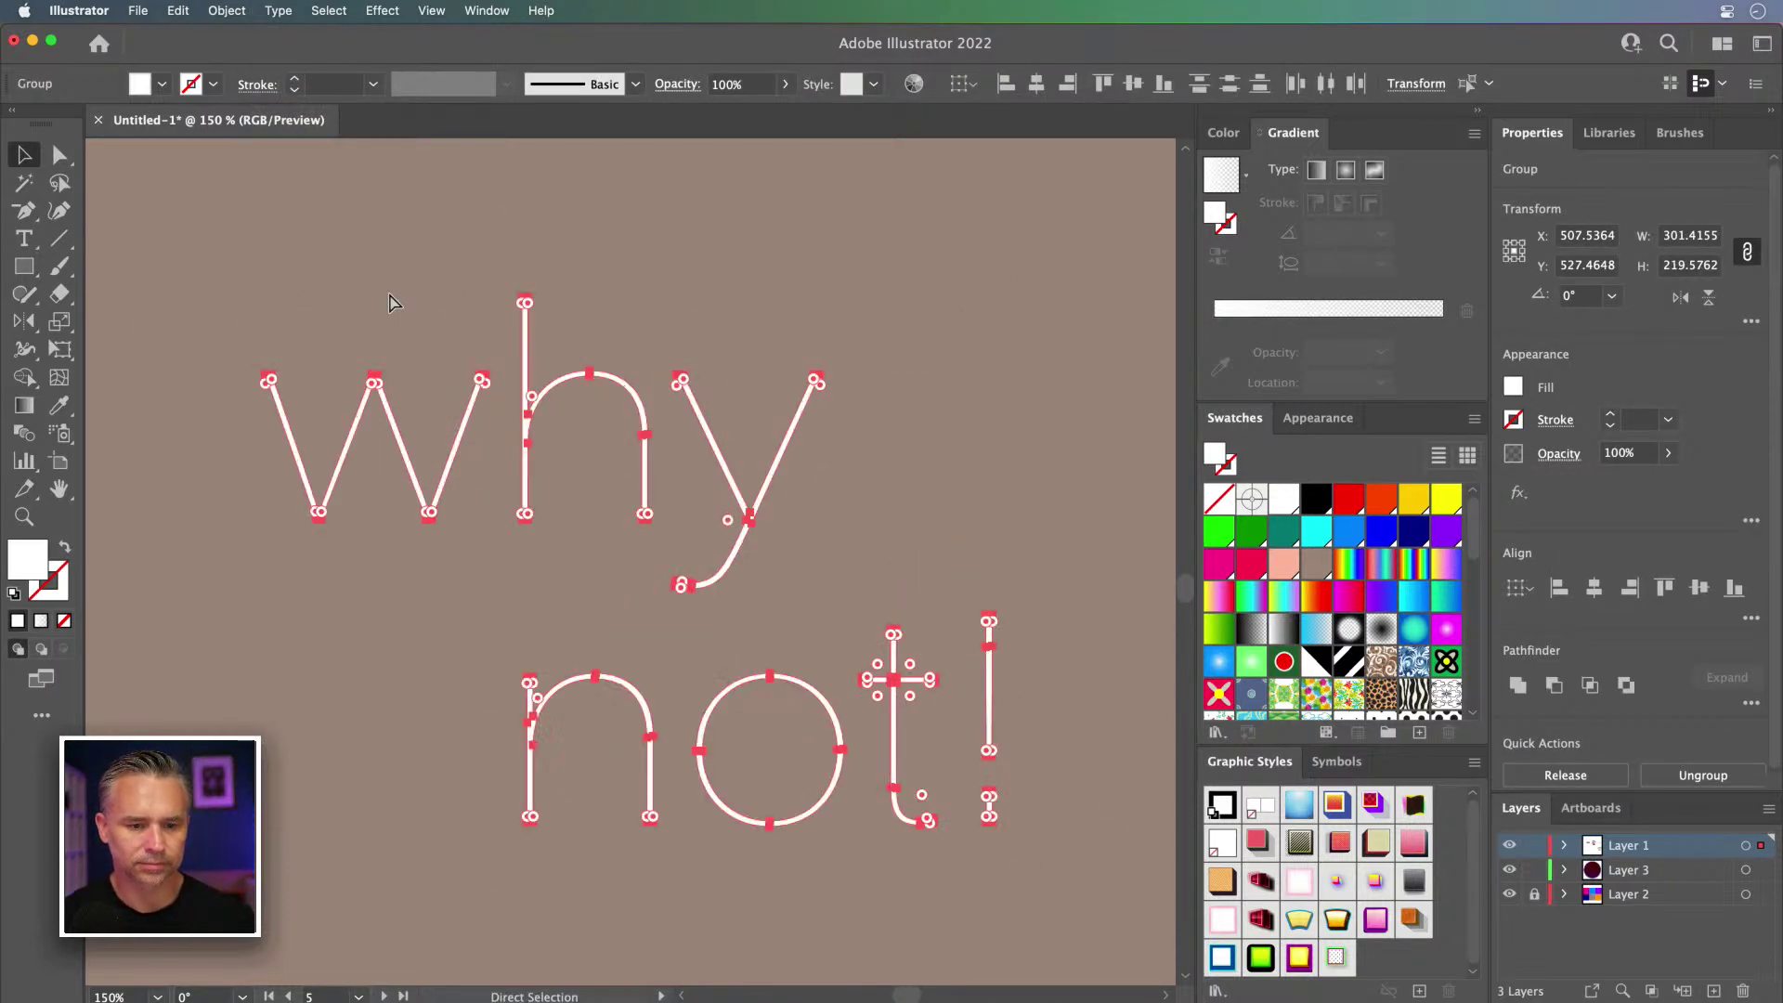
drag(502, 382, 613, 357)
key(super+minus)
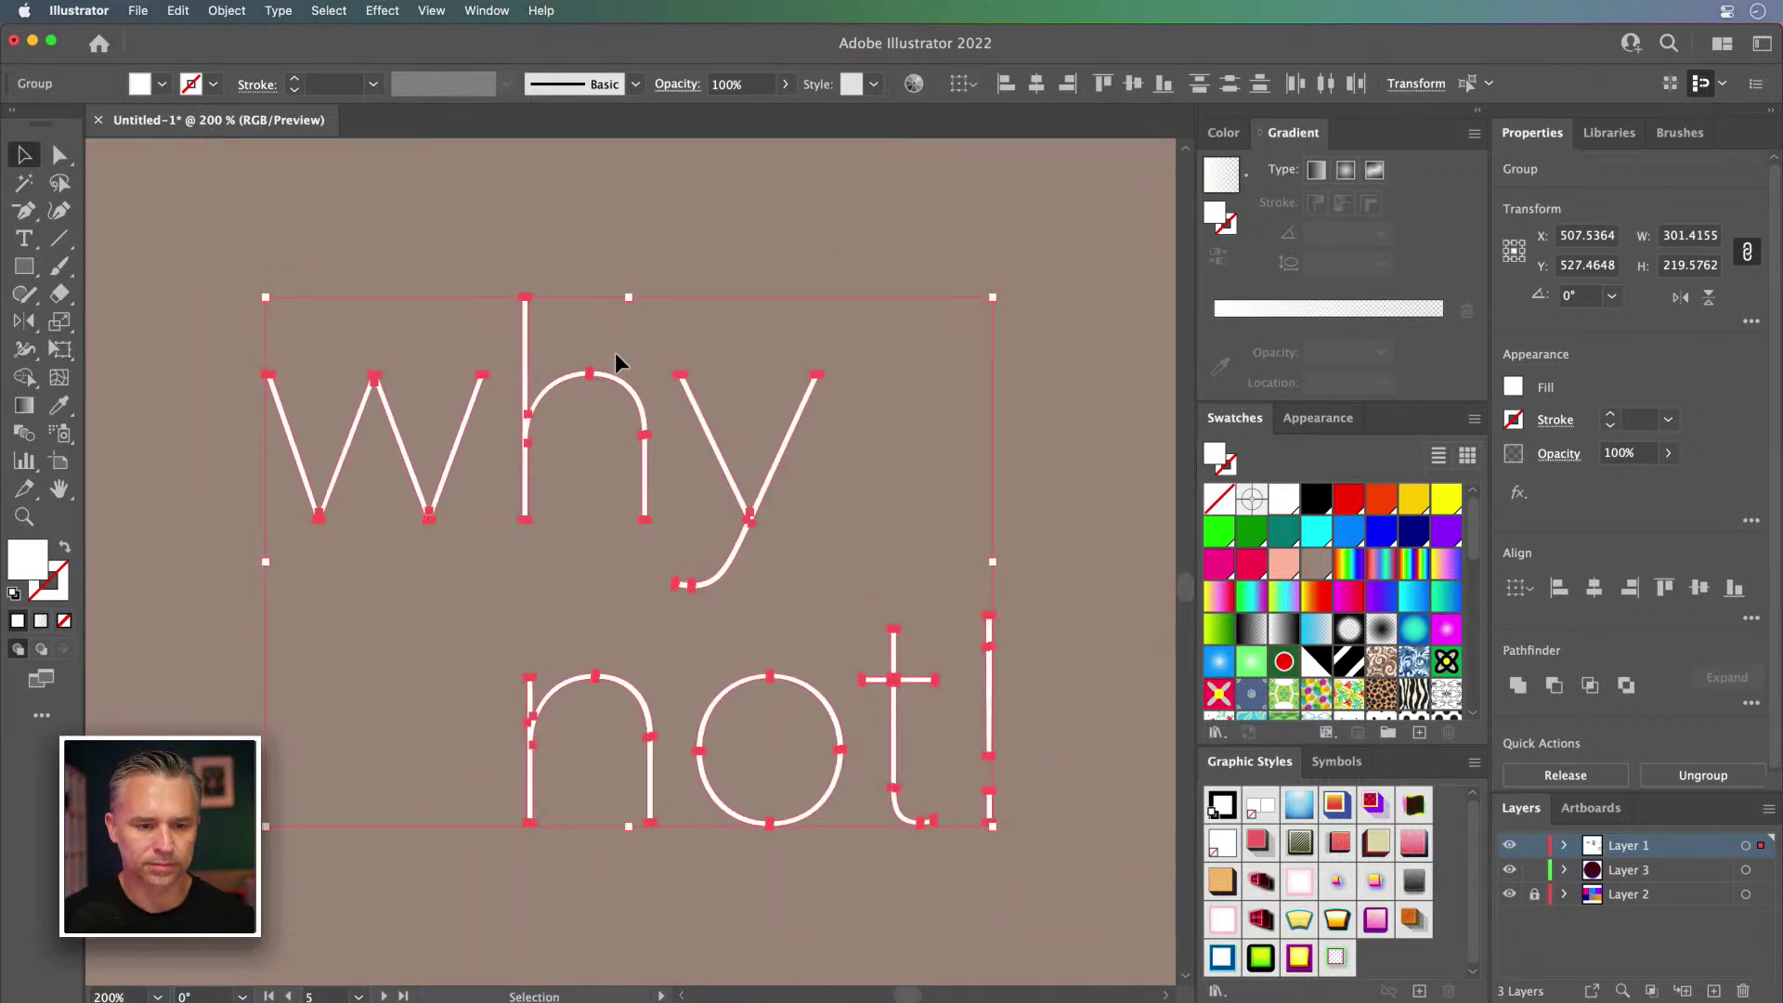
click(54, 155)
click(264, 384)
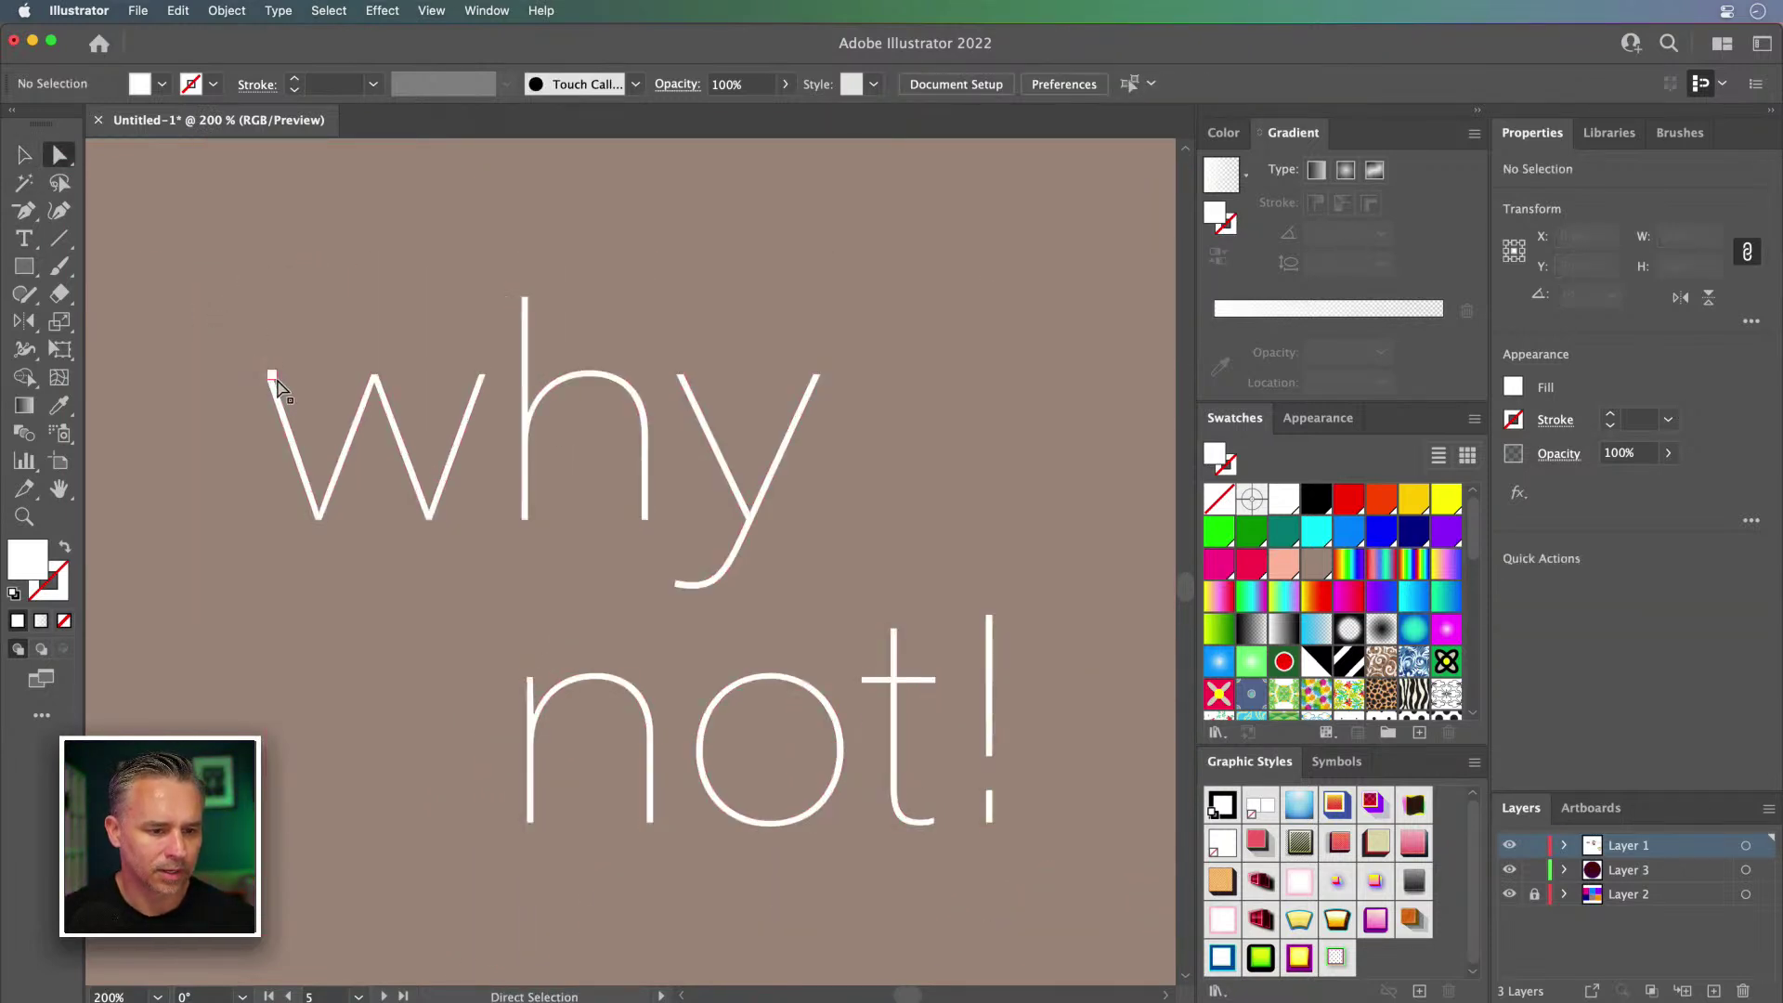
click(270, 379)
click(274, 387)
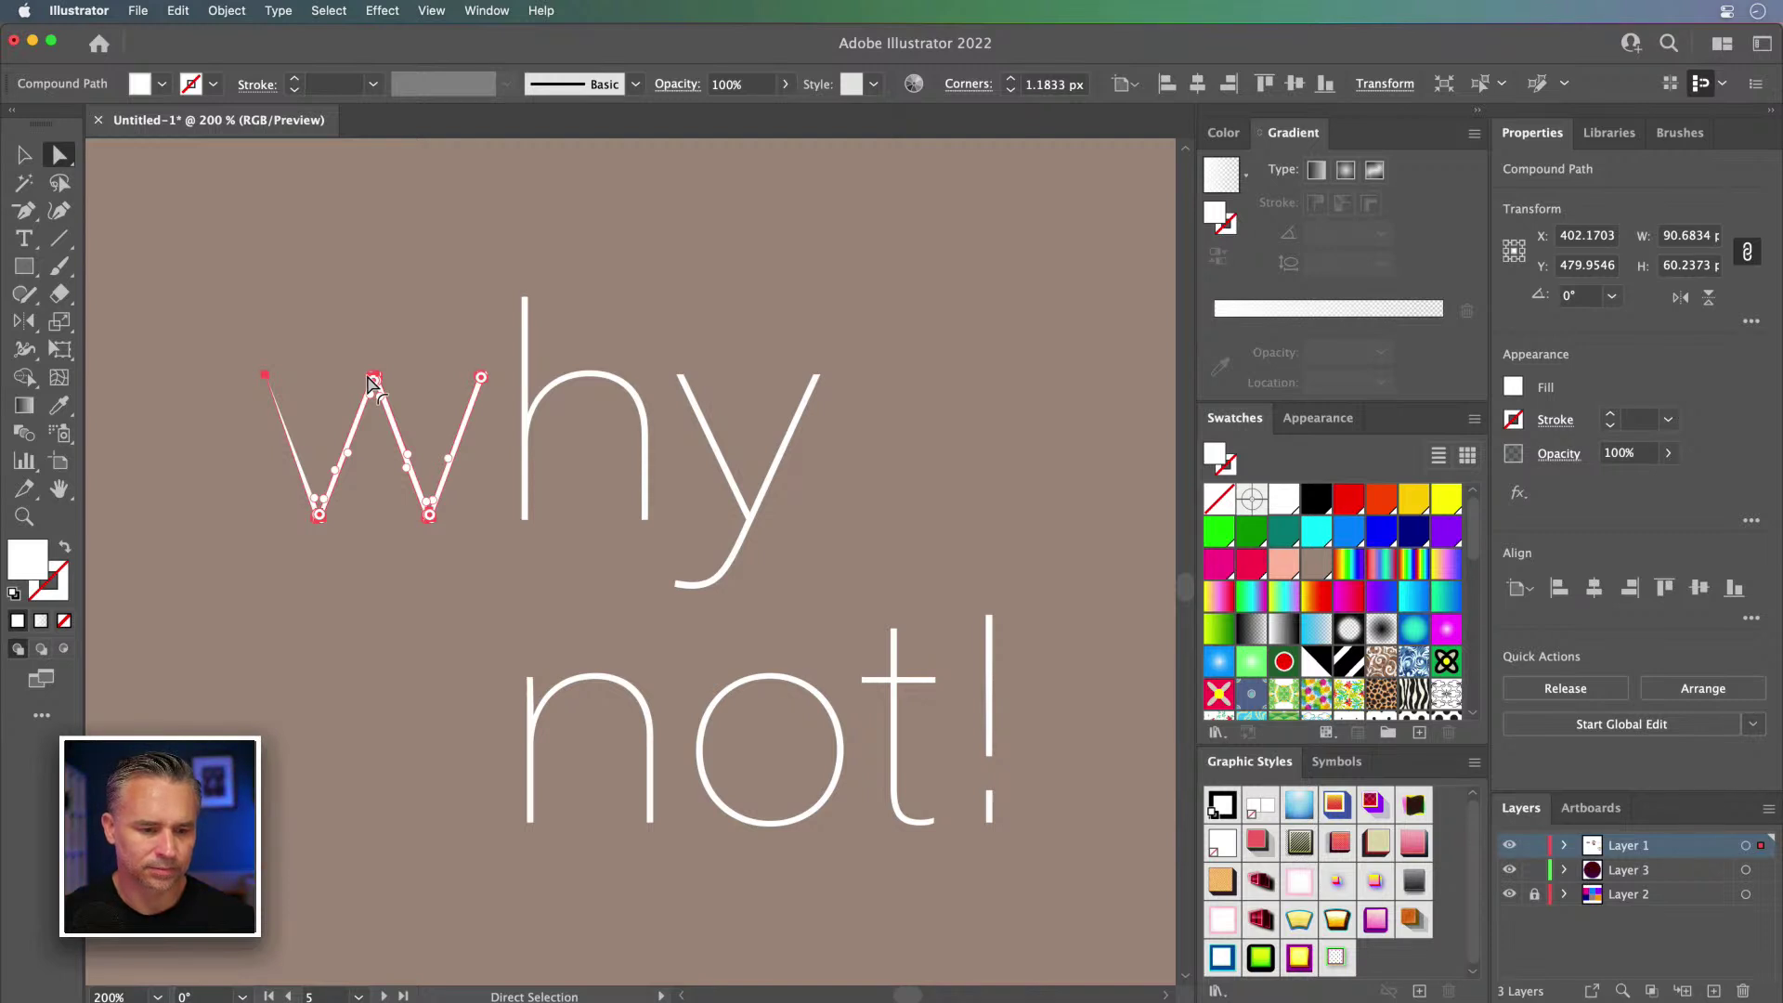
Step: Undo the anchor deletion and the outline conversion to get back to editable text
key(super+z)
key(super+z)
key(super+z)
key(super+z)
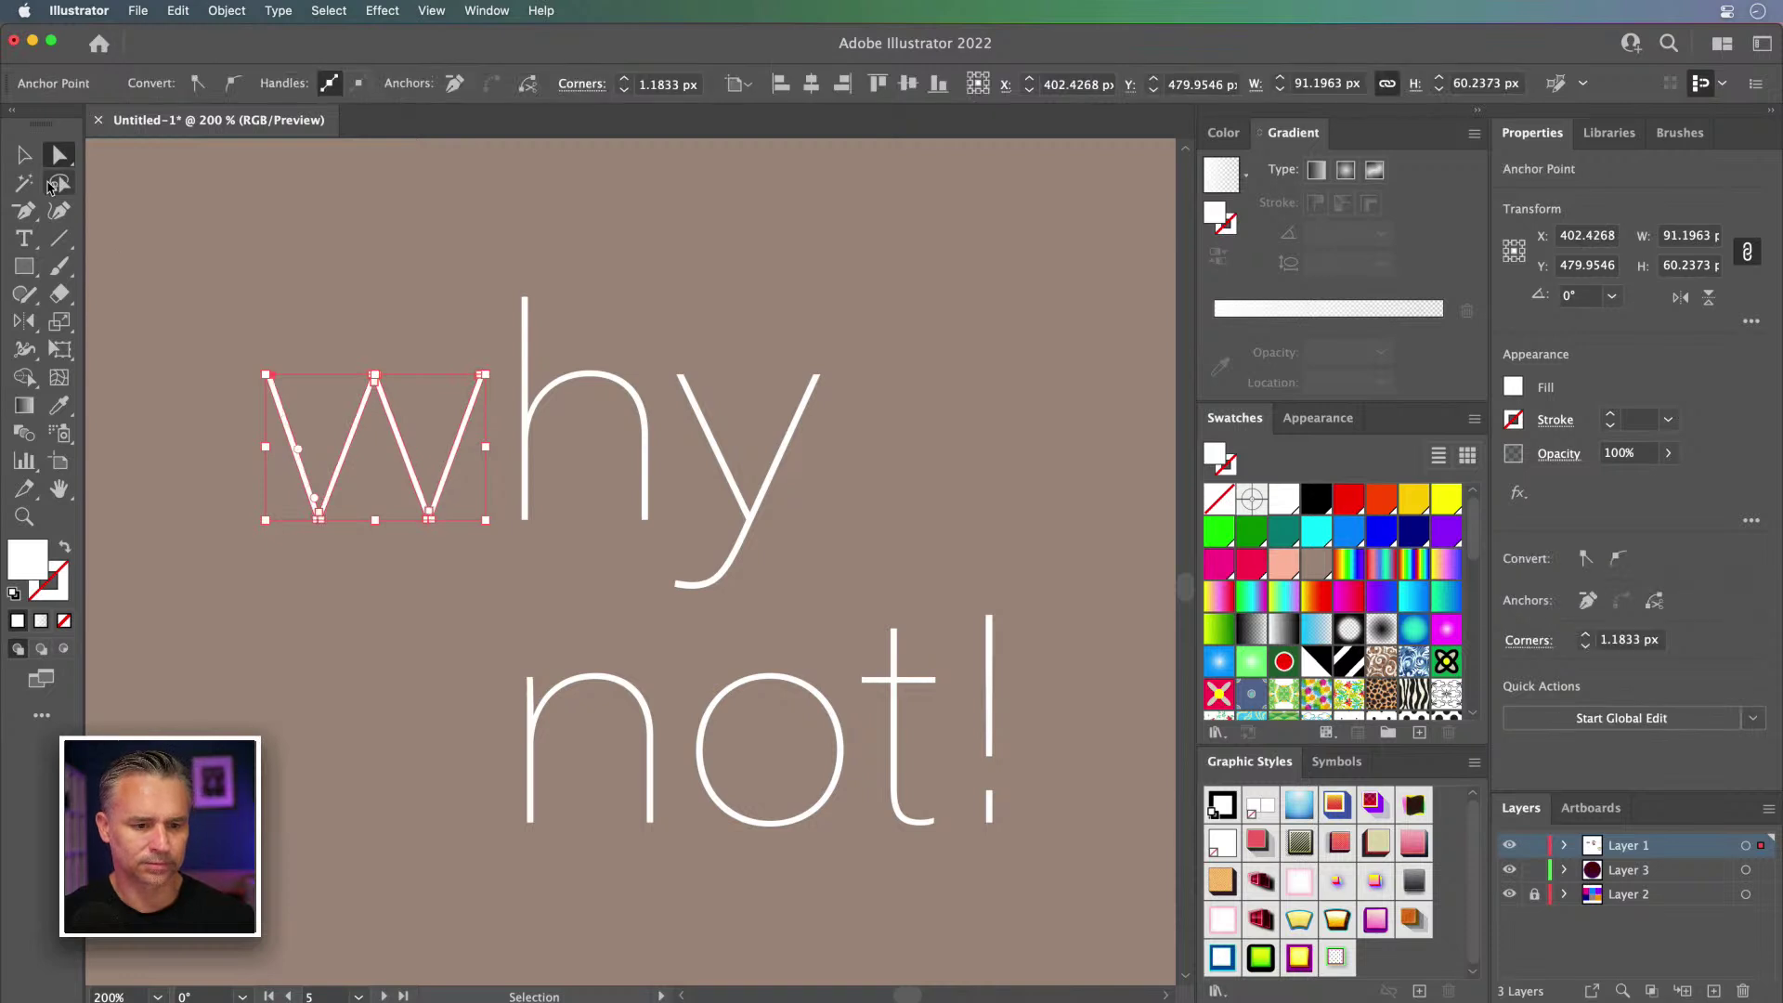
Step: Set the variable font weight of the thin "why" and "not!" texts to 244
click(24, 155)
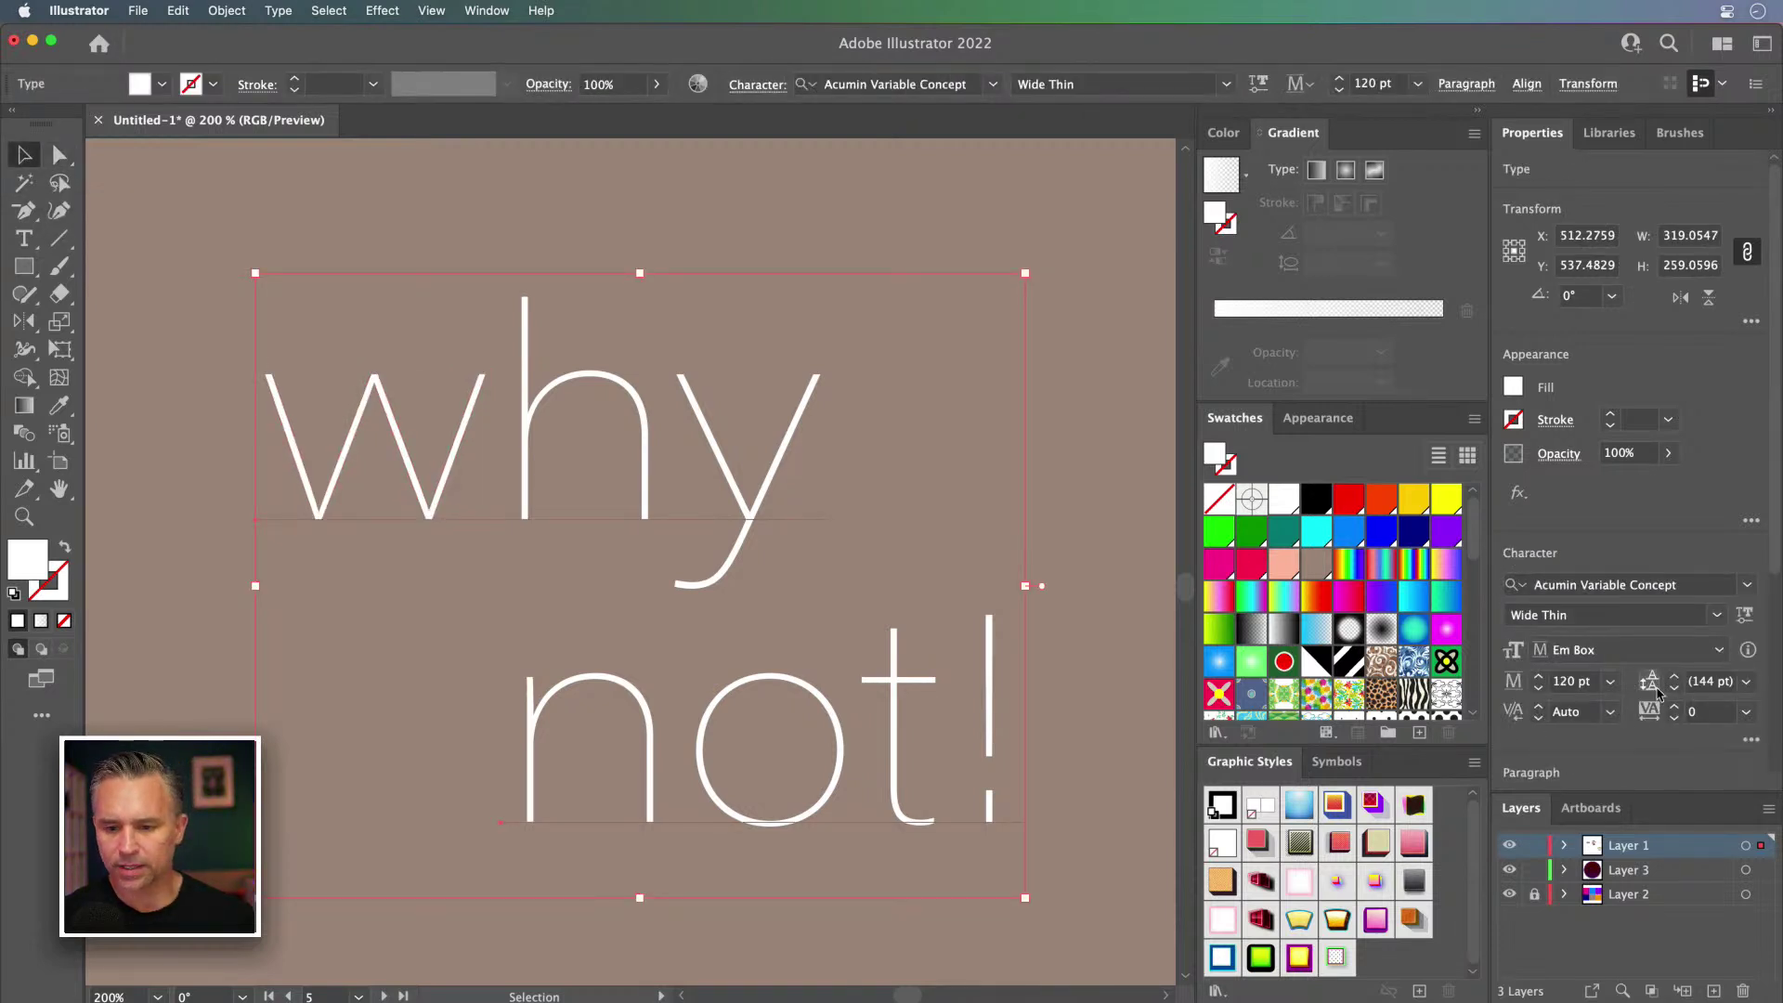
click(1743, 614)
drag(1507, 685, 1532, 684)
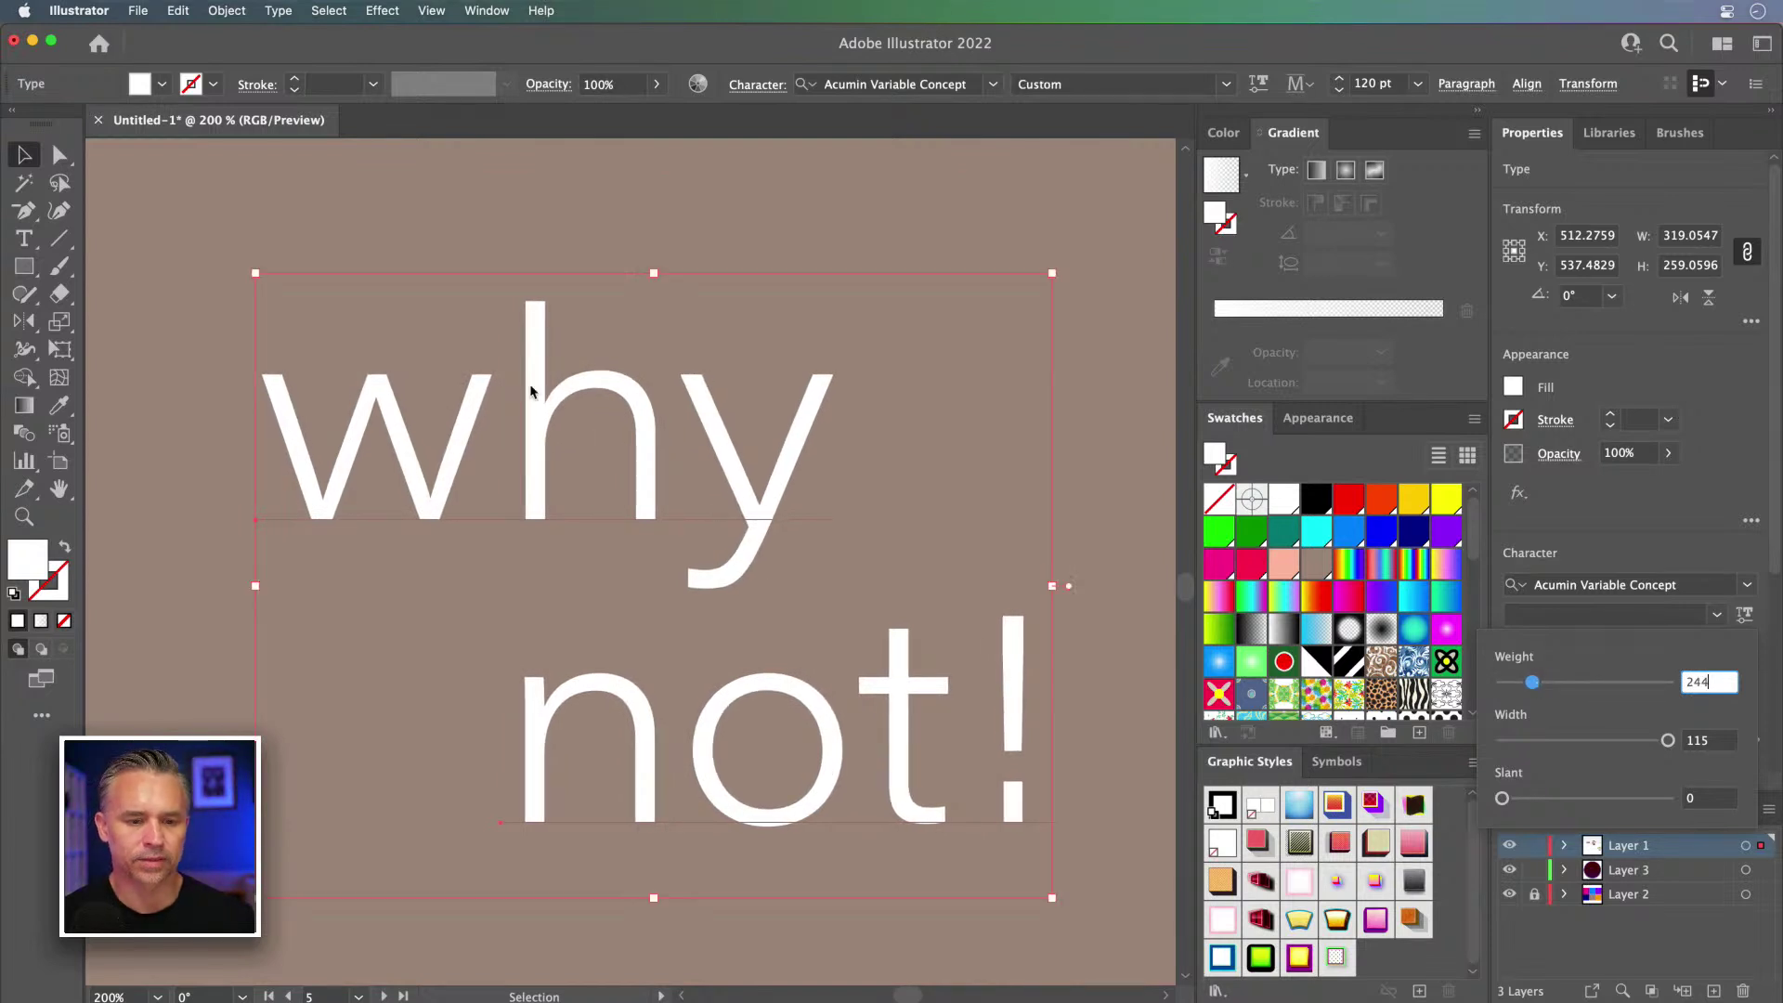
Step: Convert the "why" and "not!" texts to outlines and deselect them for anchor editing
right_click(372, 390)
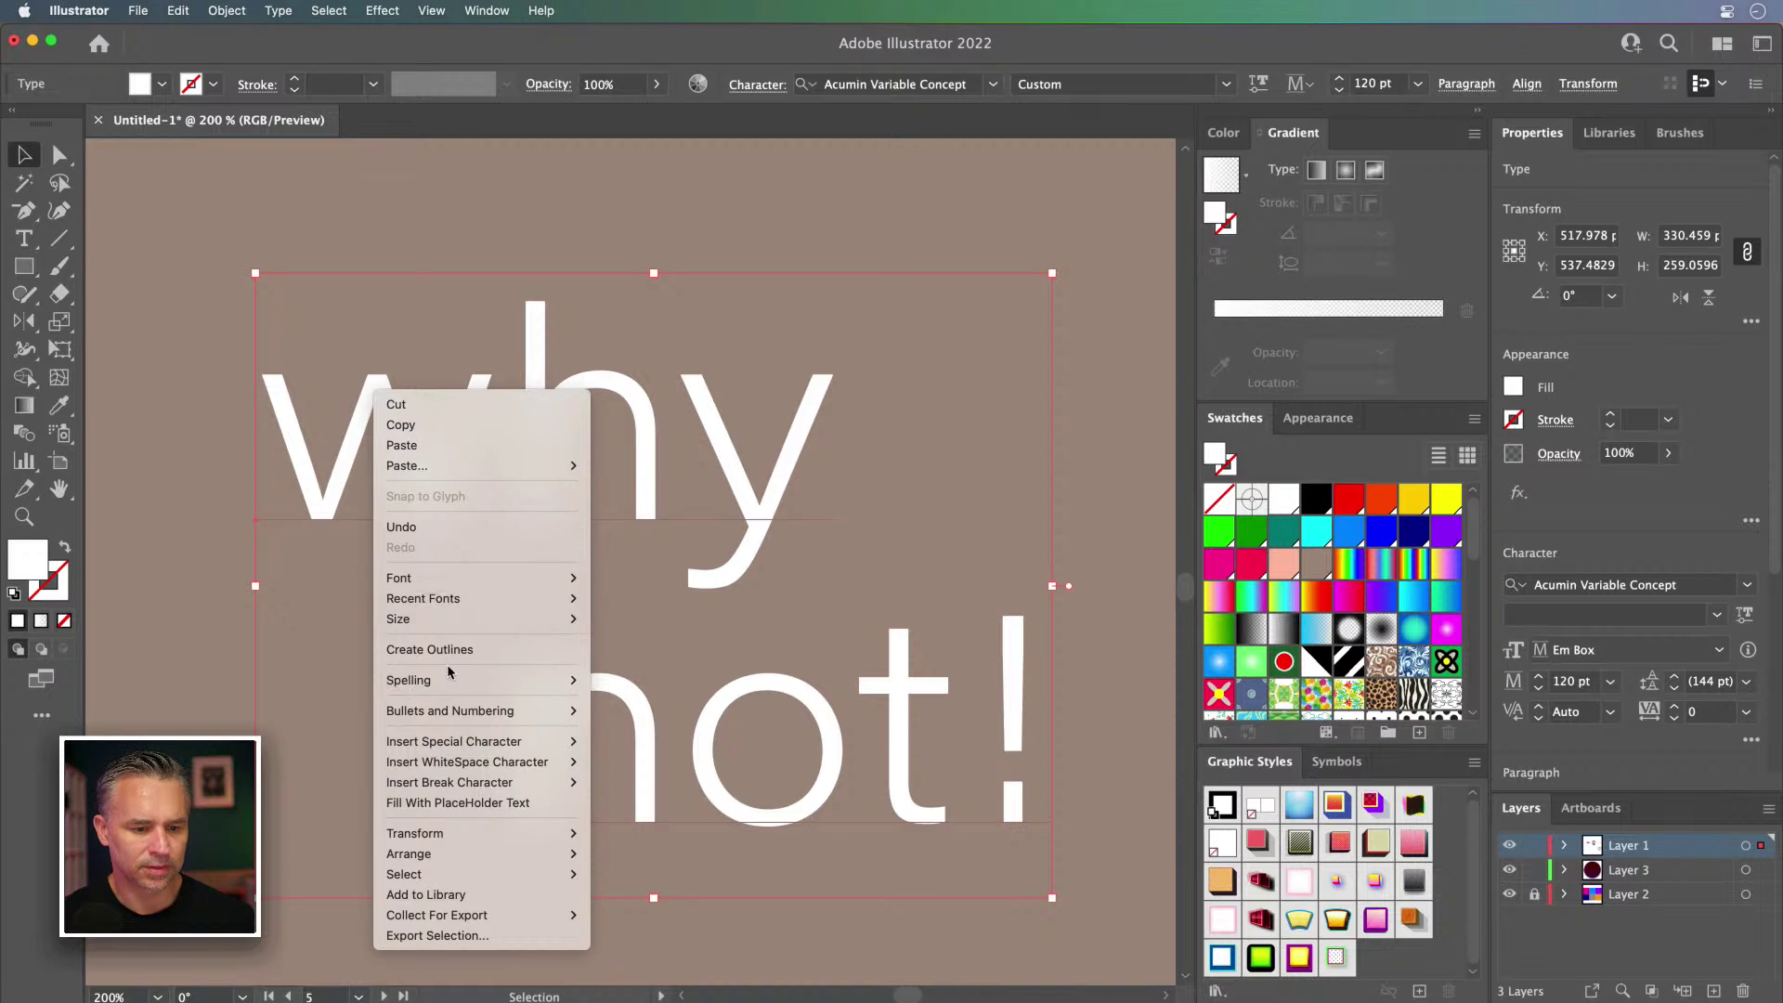
click(444, 650)
key(a)
click(240, 399)
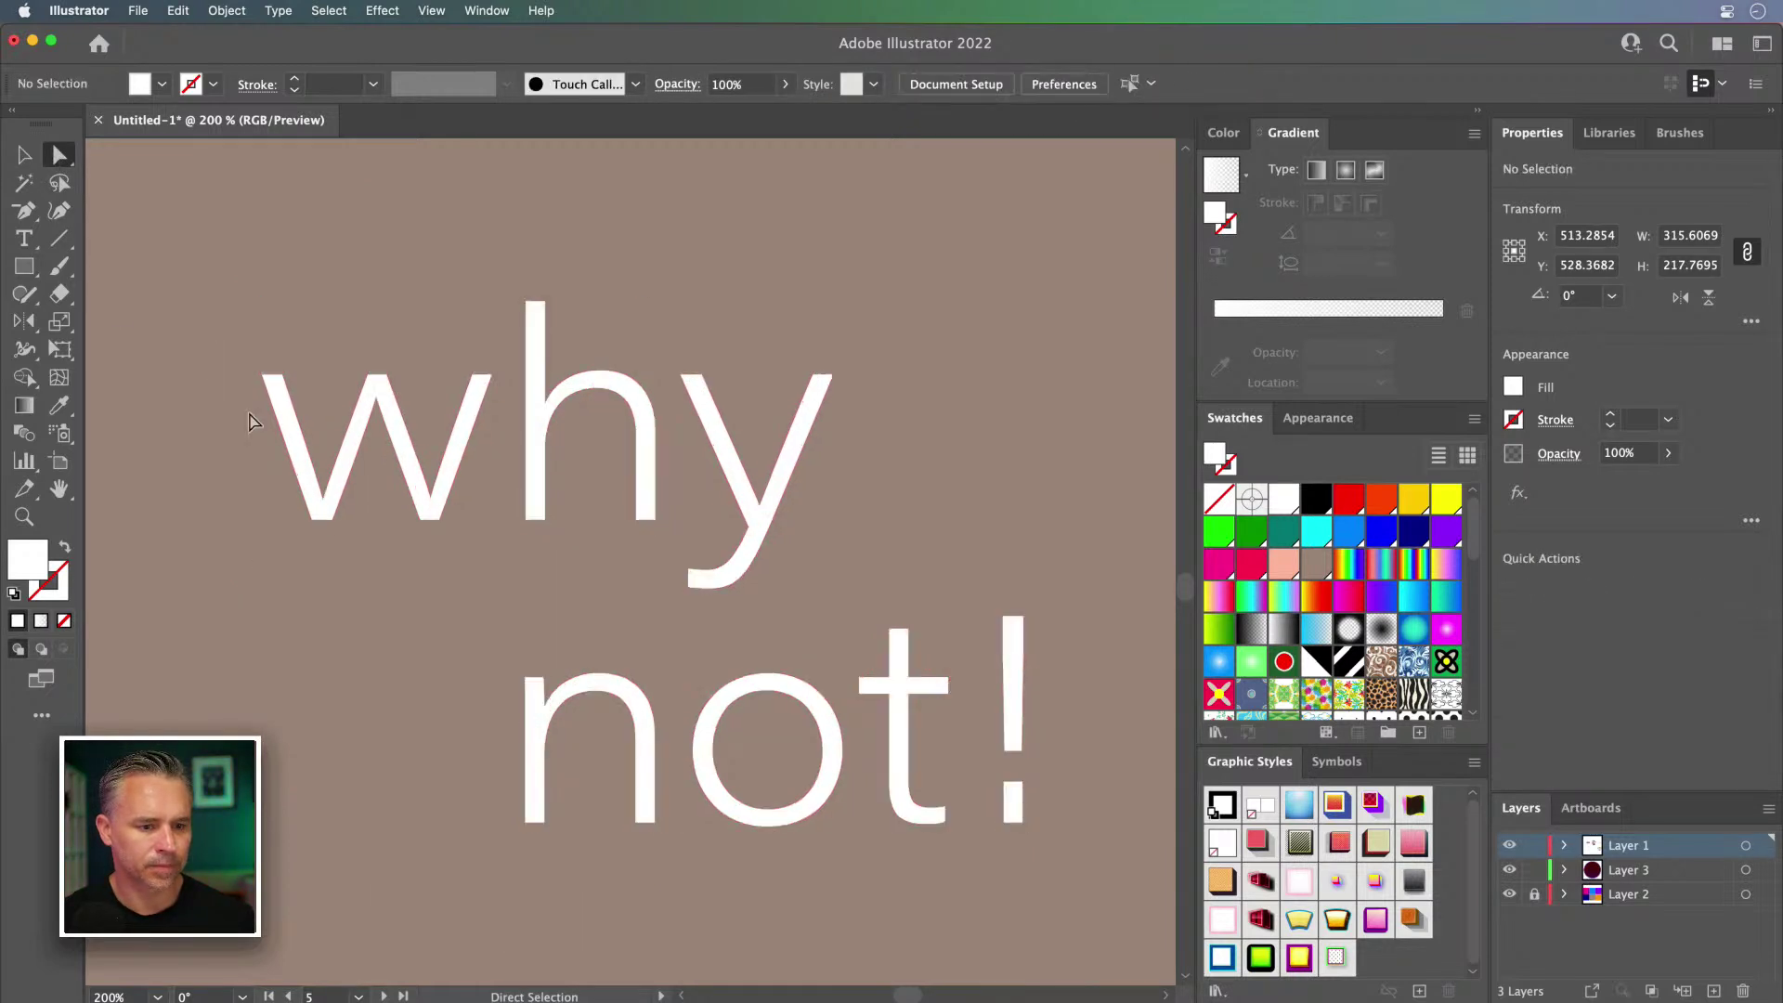
Step: Delete the anchors along the w's upper inside edge, from the first stroke's inner corner to the middle peak
drag(303, 375, 311, 476)
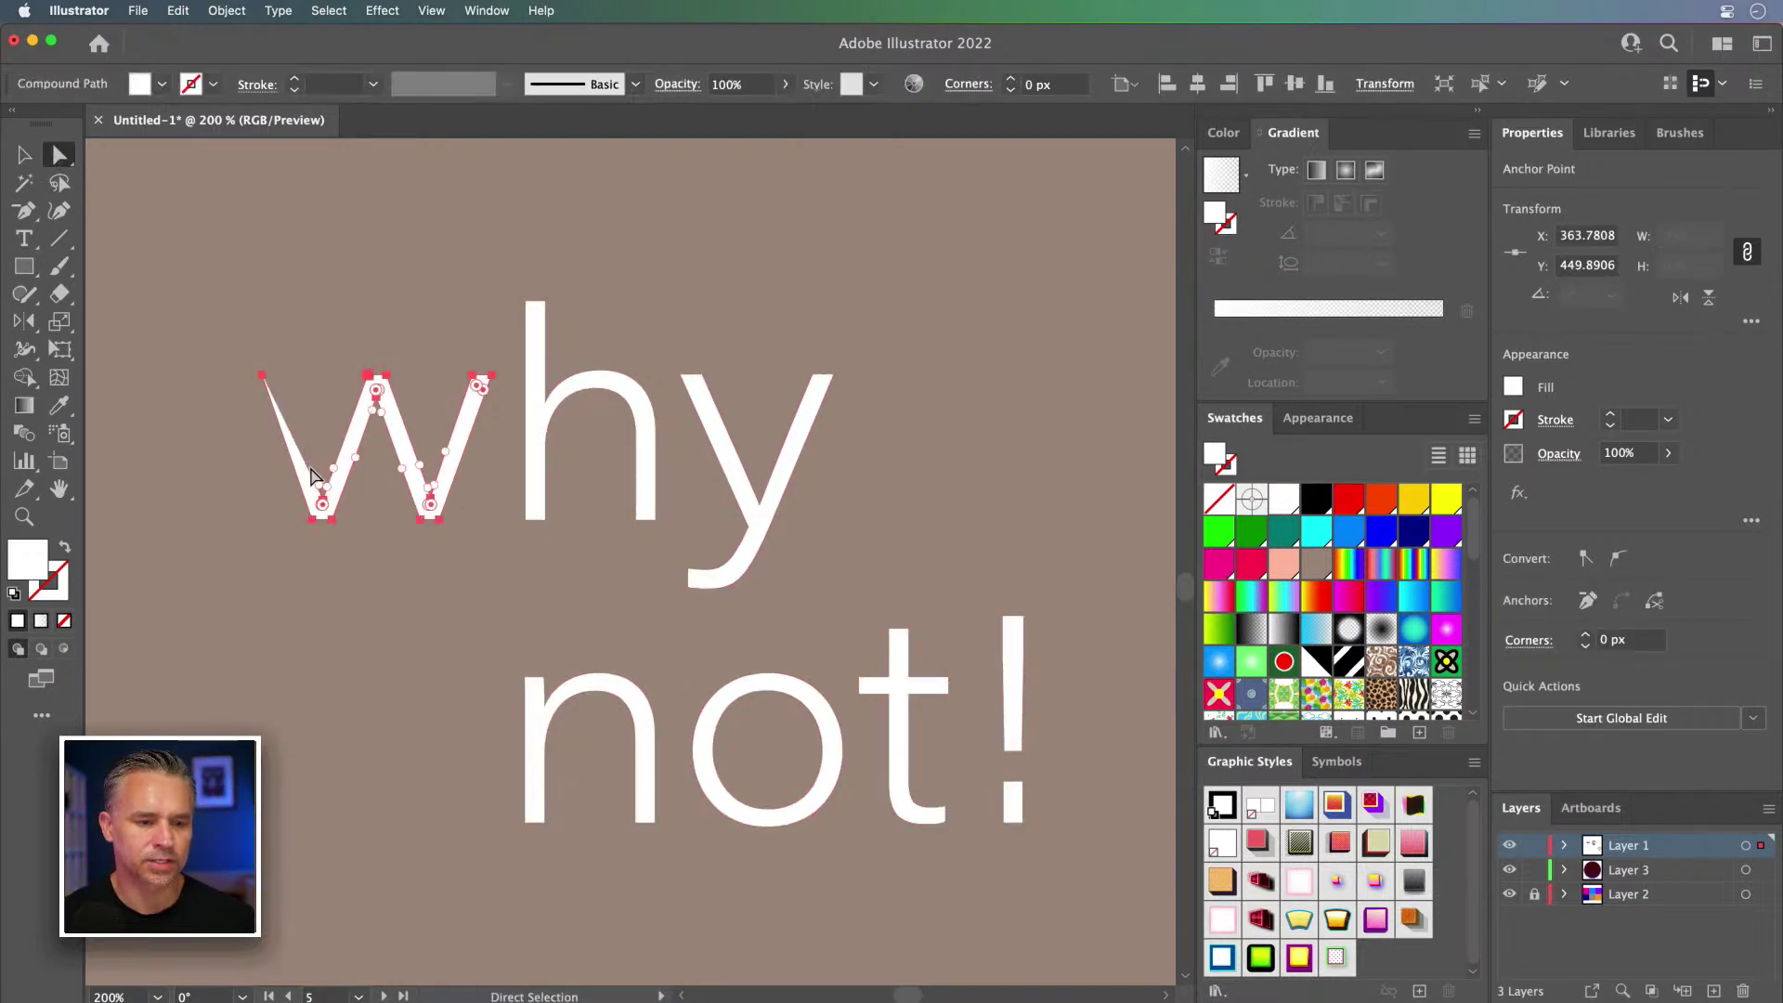
key(Delete)
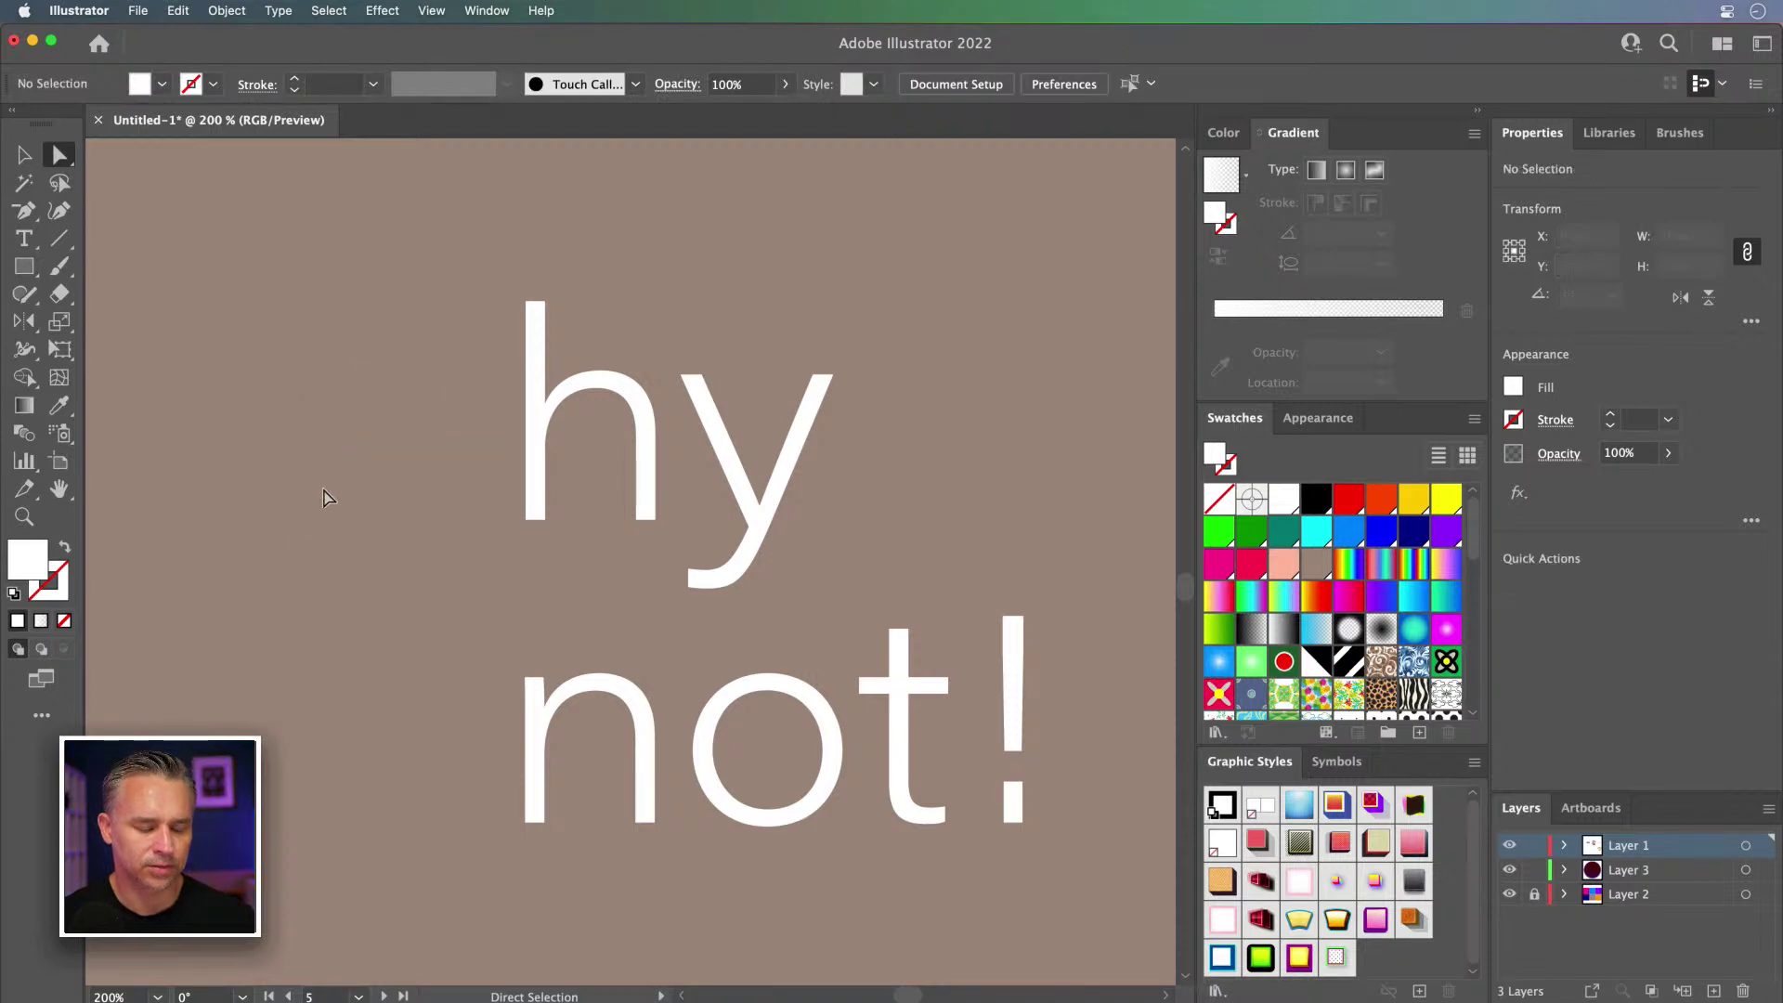
key(super+z)
click(306, 414)
click(317, 498)
drag(317, 498, 418, 474)
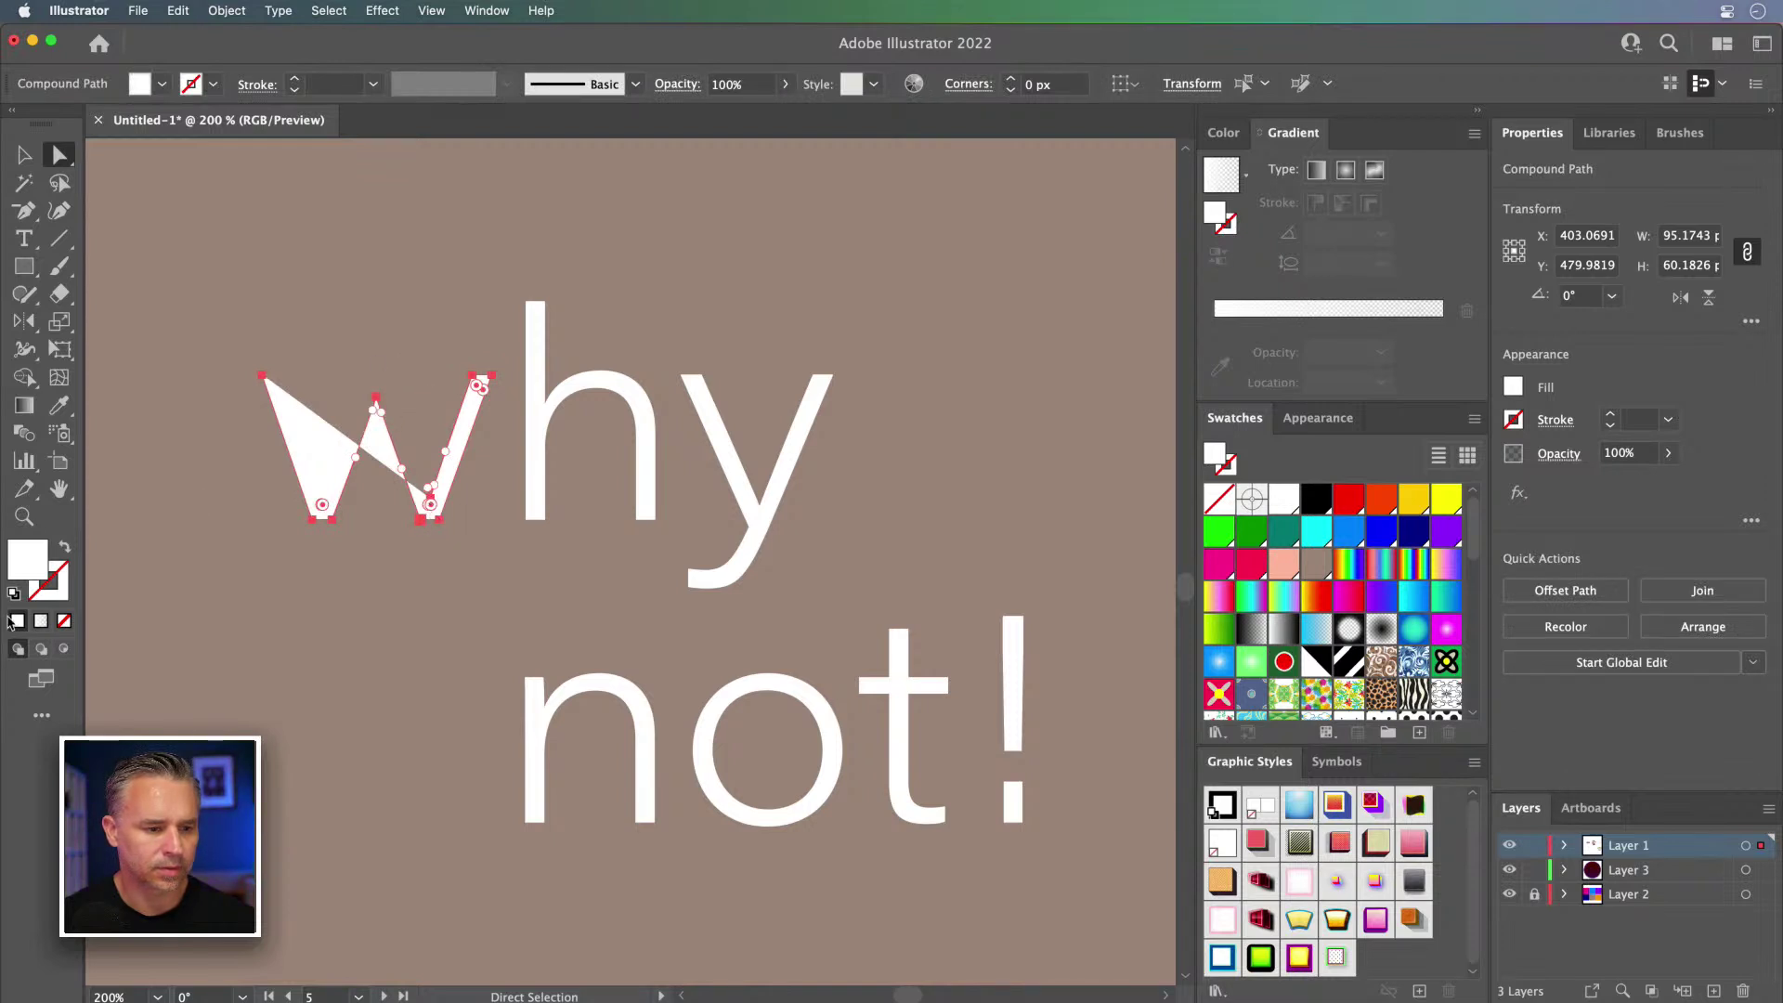
Step: Swap the w's white fill to a 1 pt stroke and delete its leftover inner anchors, leaving a single line
click(64, 550)
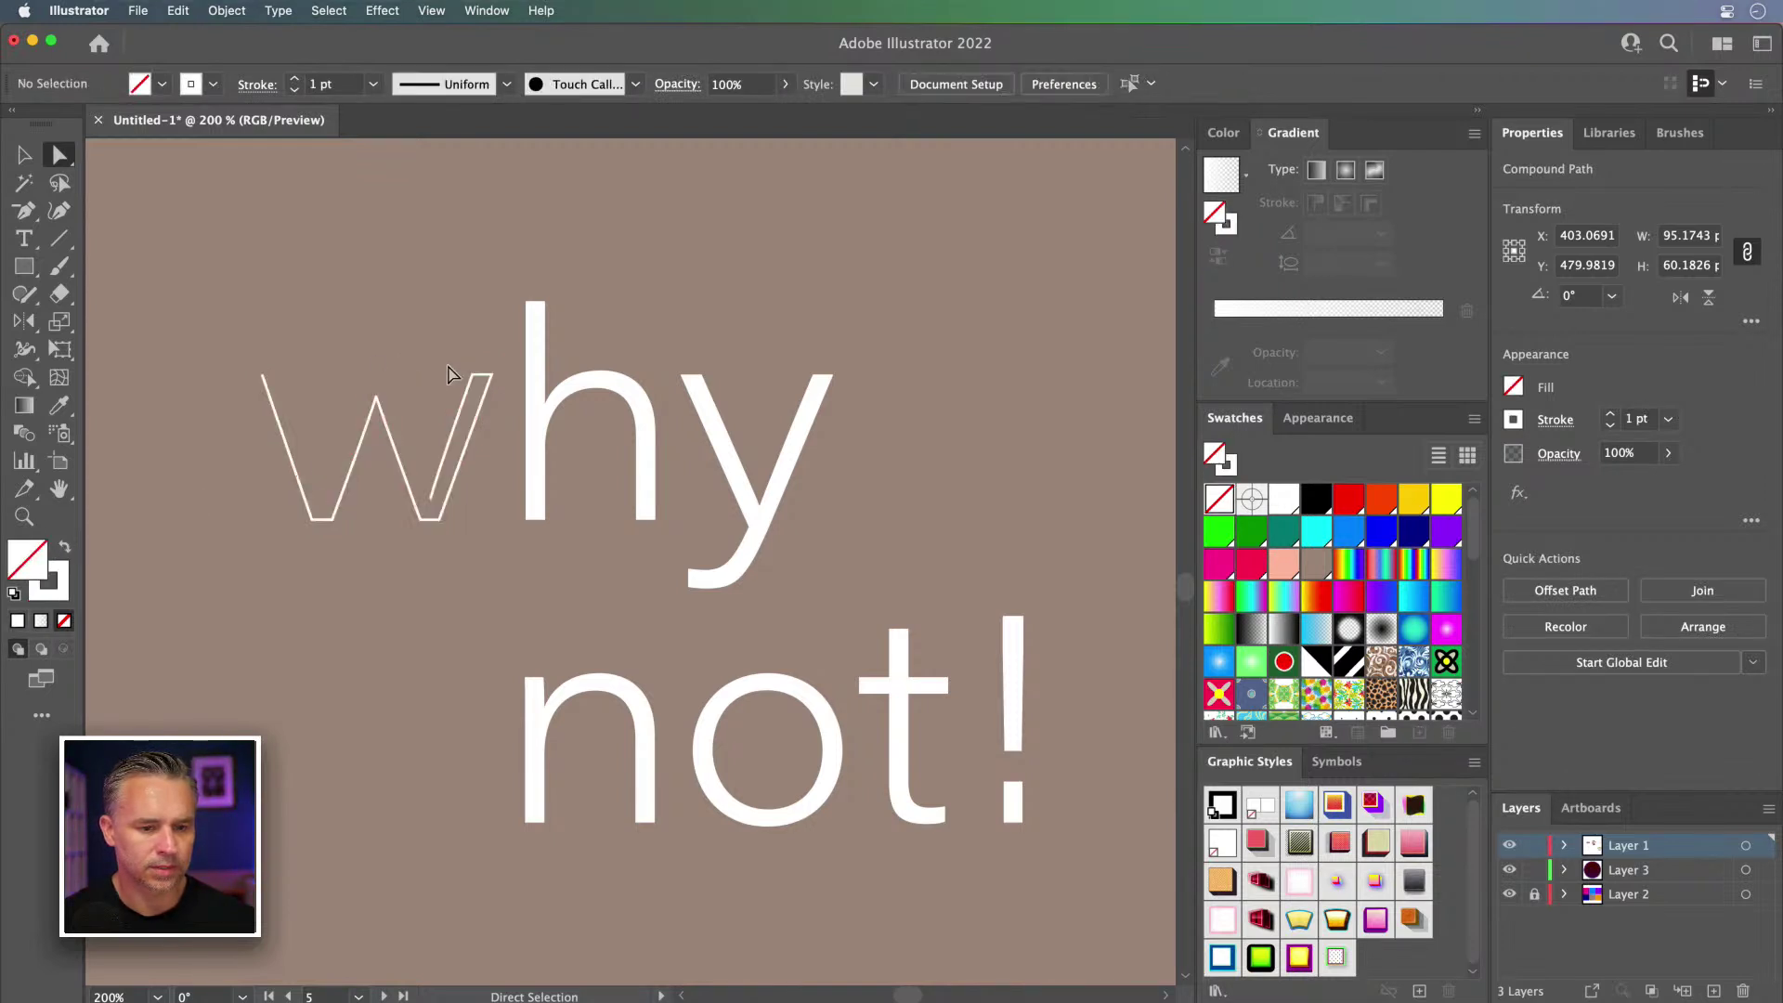
click(475, 383)
drag(475, 383, 426, 505)
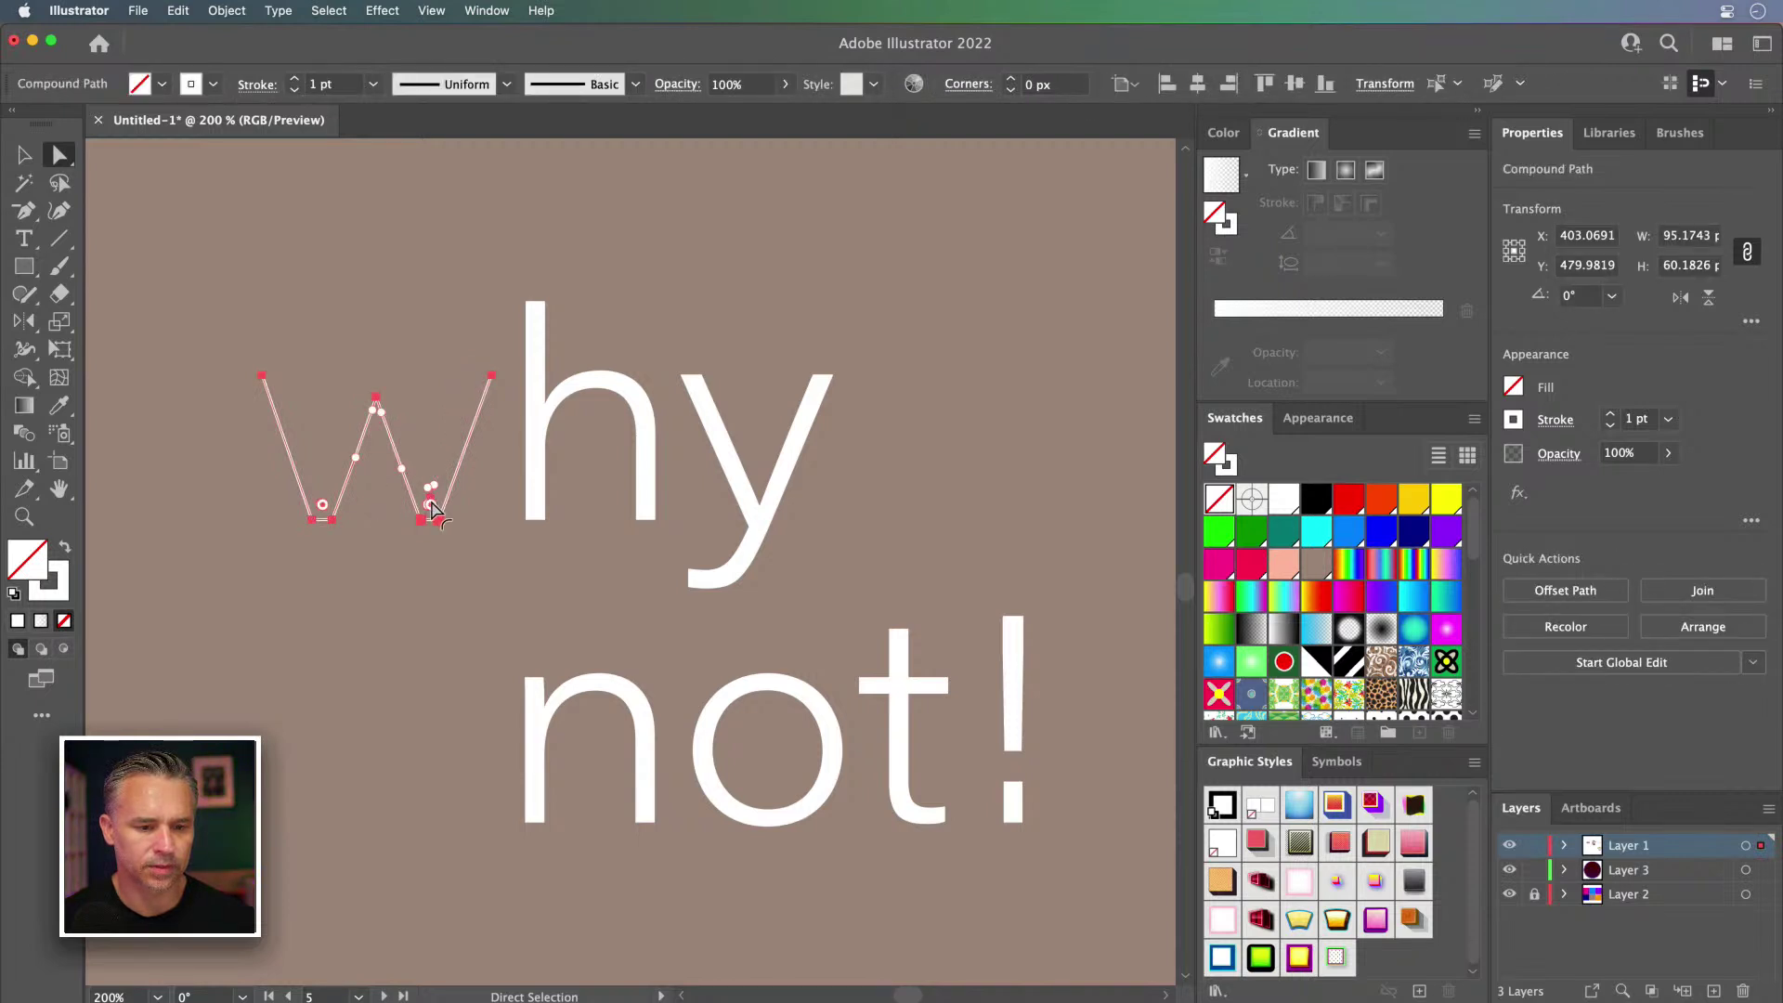
click(429, 460)
click(426, 505)
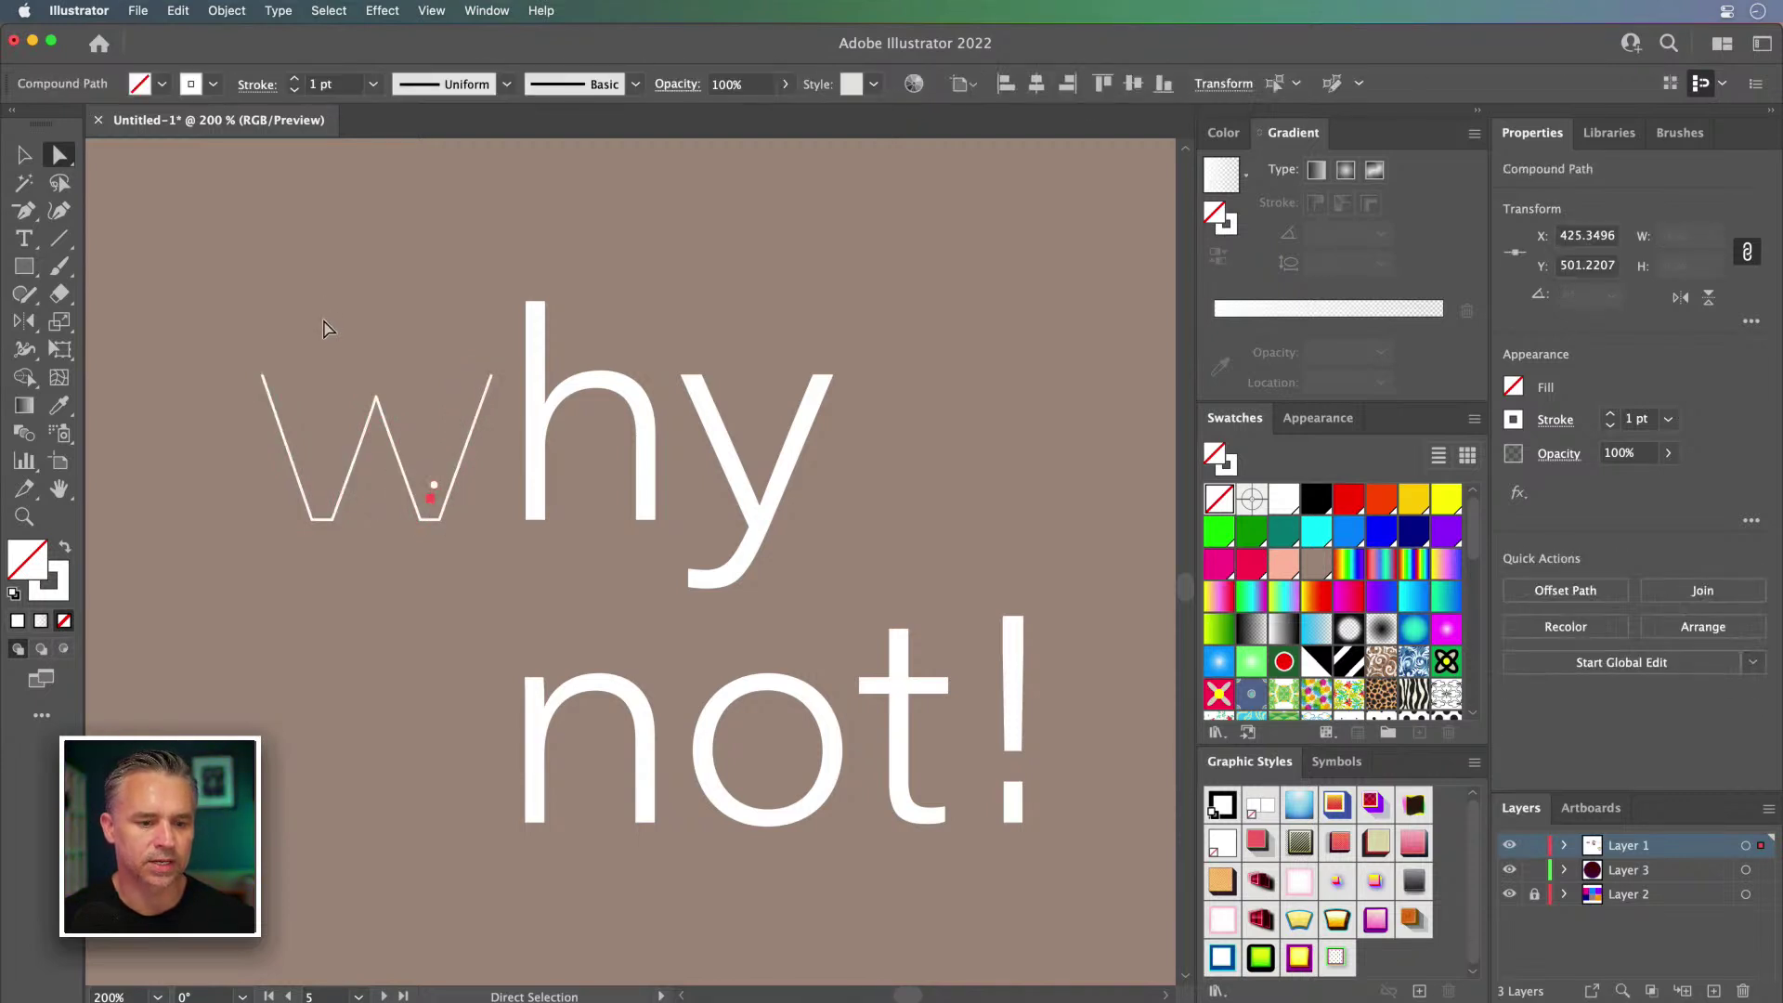
Step: Delete the h's anchor where the arch meets the stem and swap its white fill to a 1 pt stroke
click(525, 336)
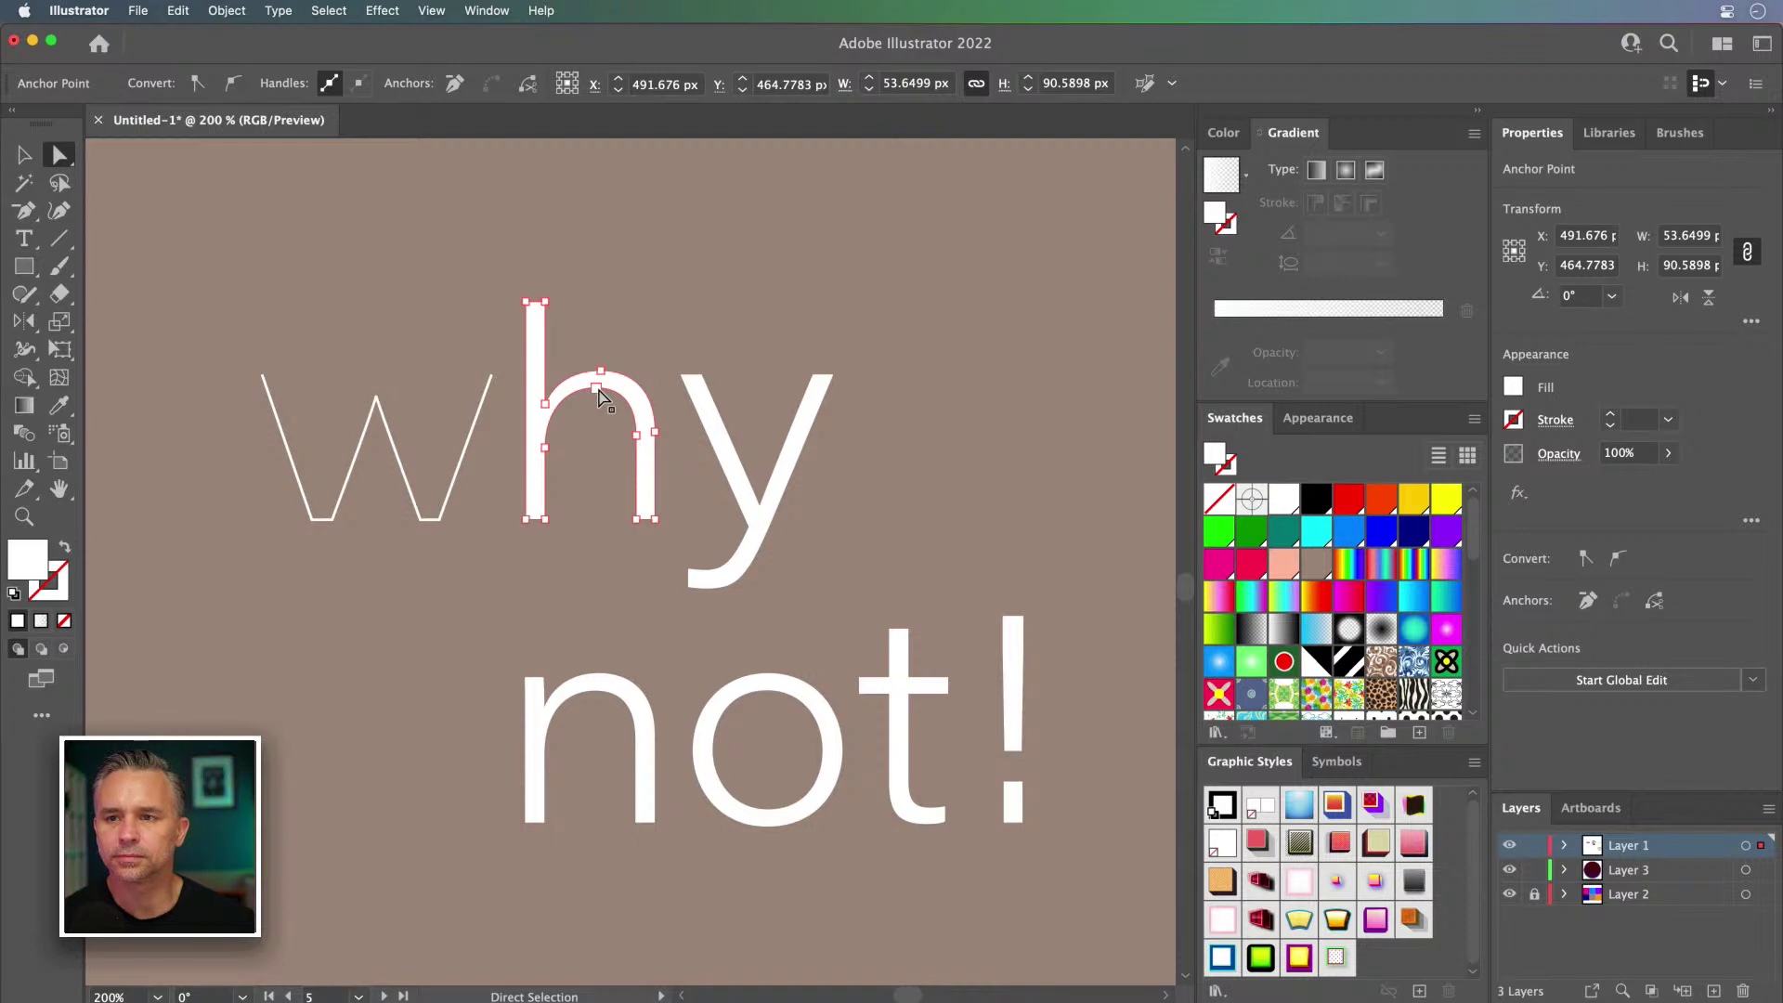
click(545, 519)
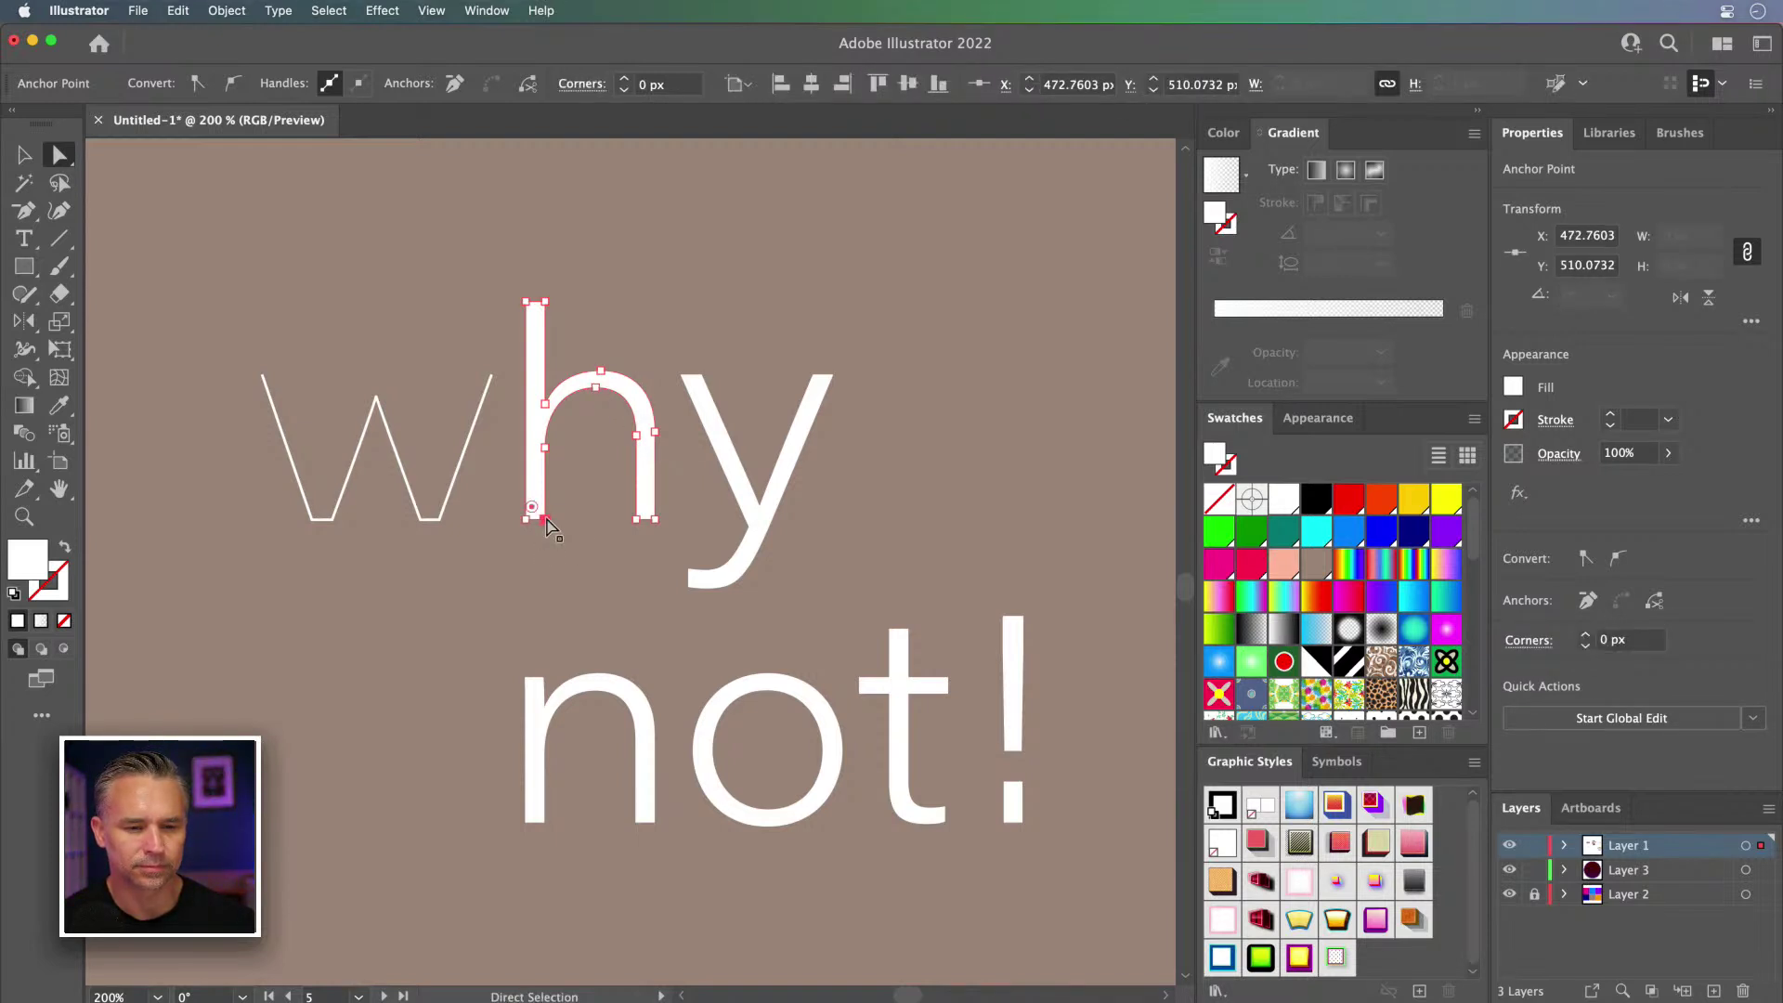
click(543, 405)
drag(538, 409, 537, 305)
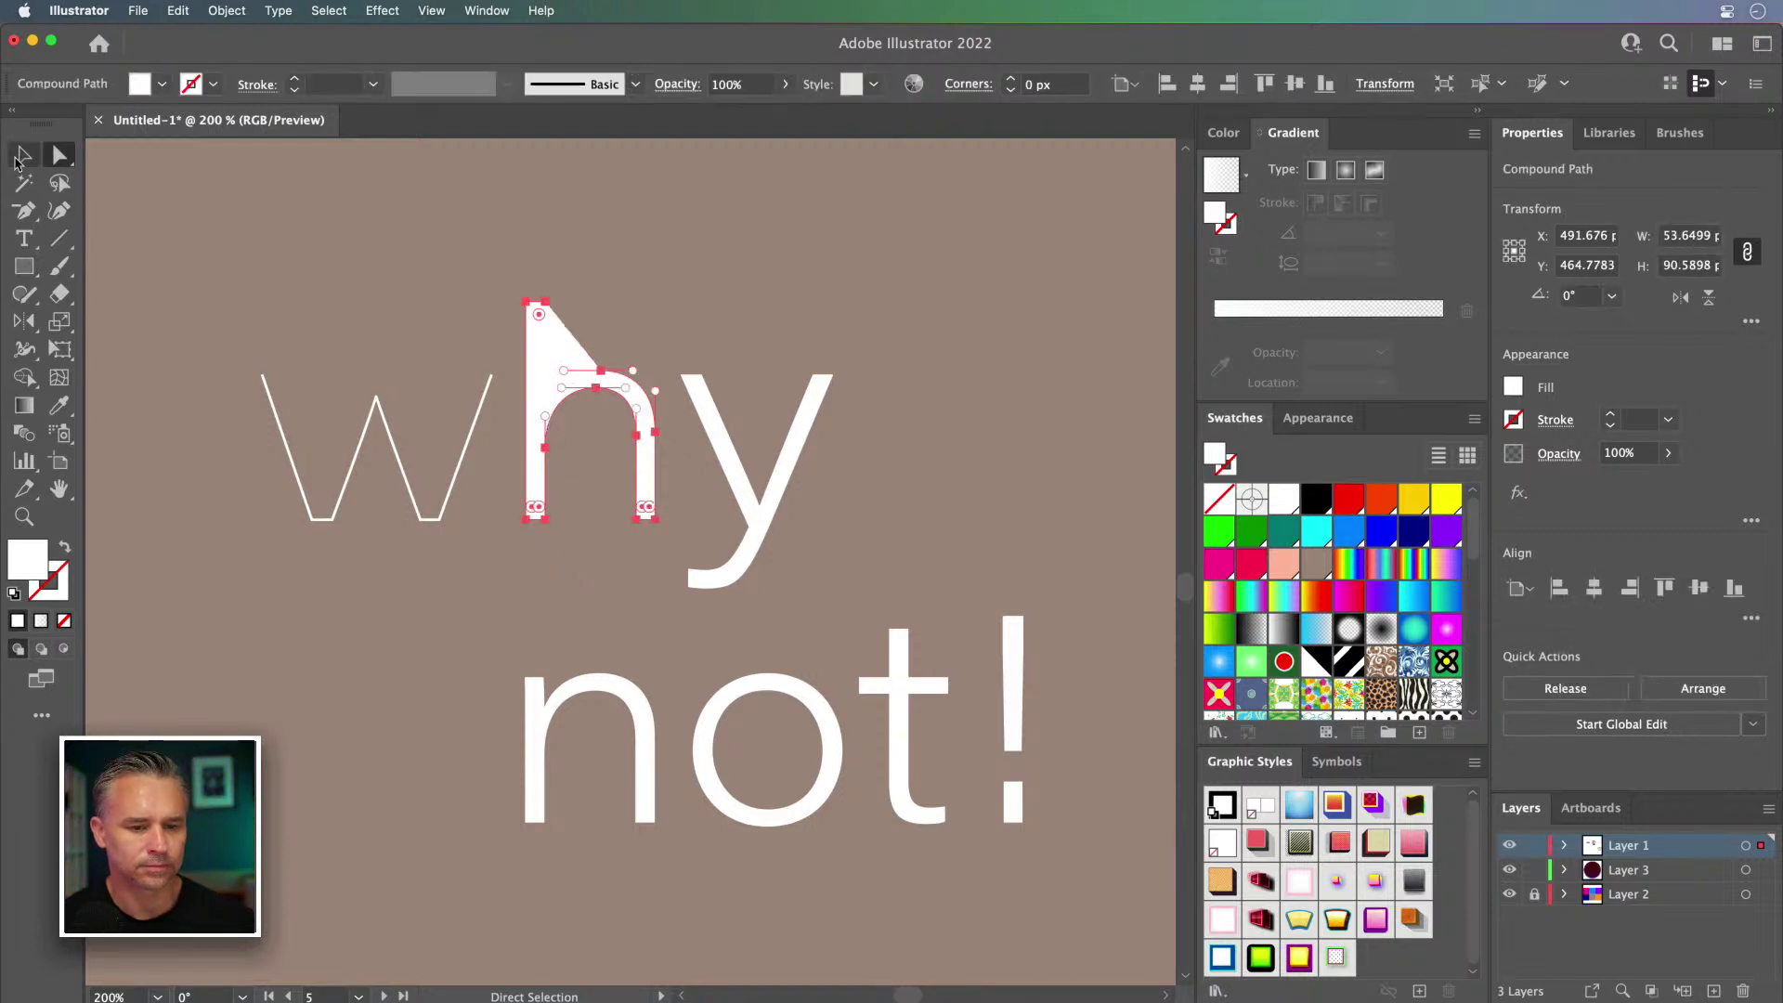
key(v)
click(61, 550)
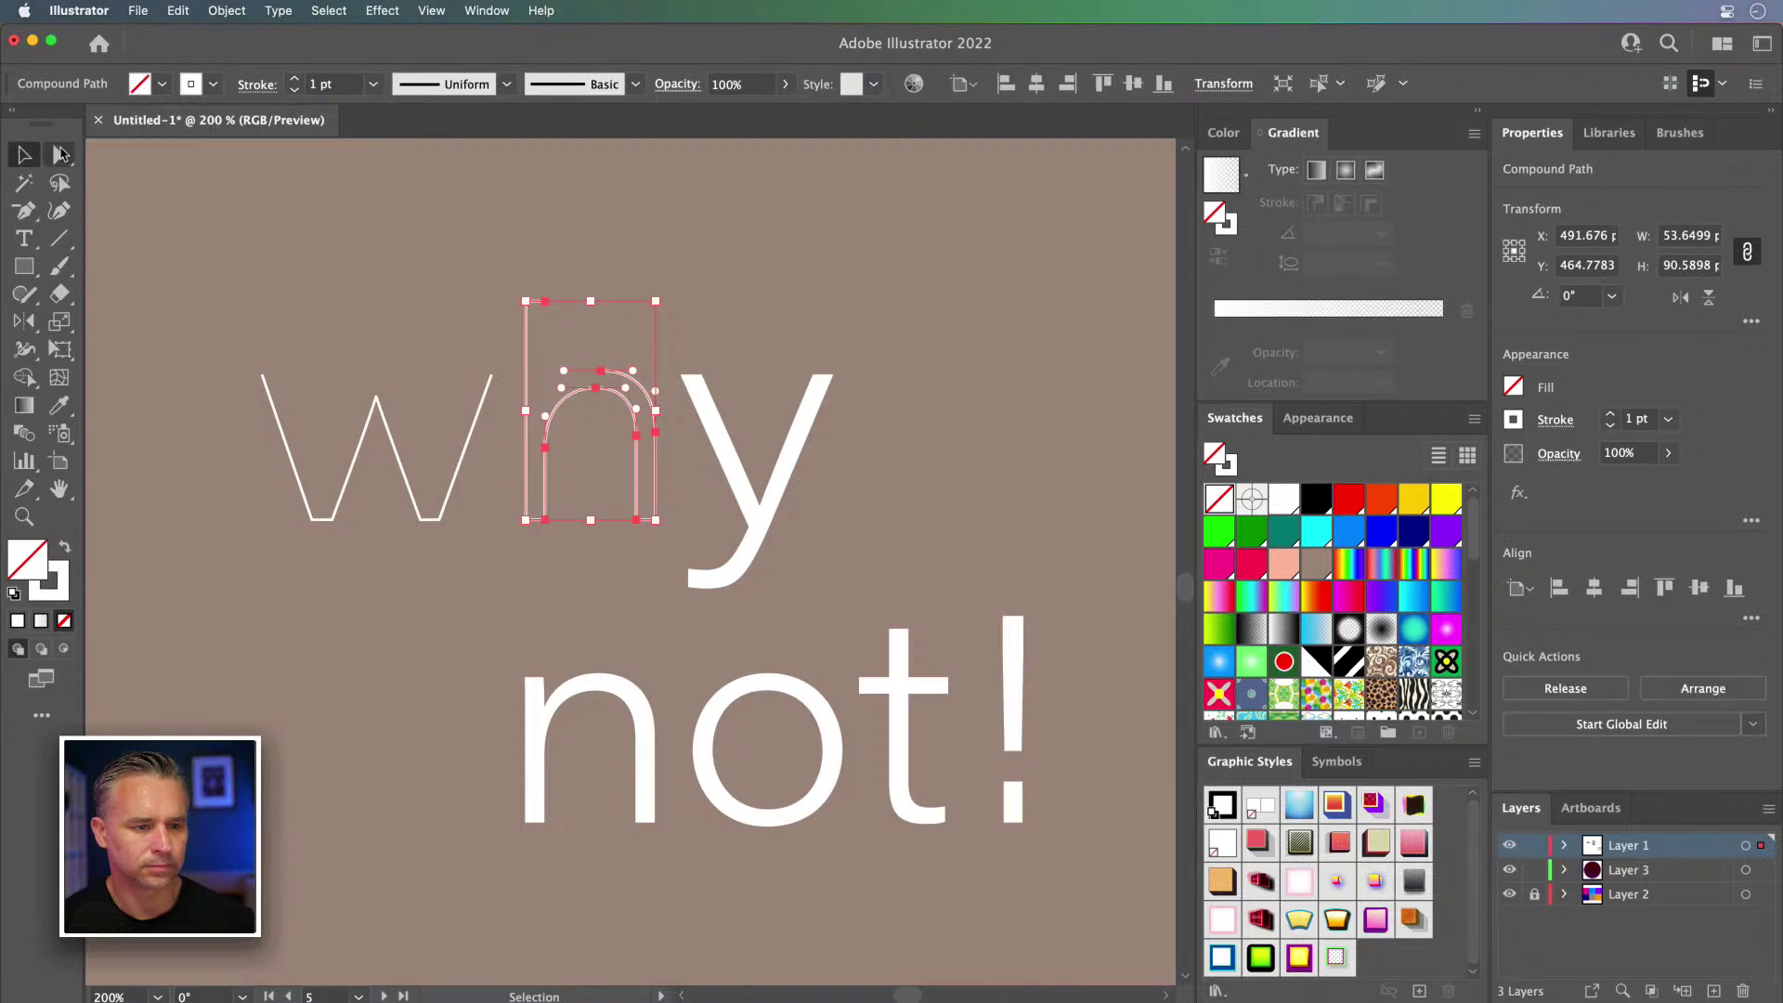
Step: Delete the h's inner stem-top anchor and its outer arch anchors, leaving a single continuous line
click(58, 154)
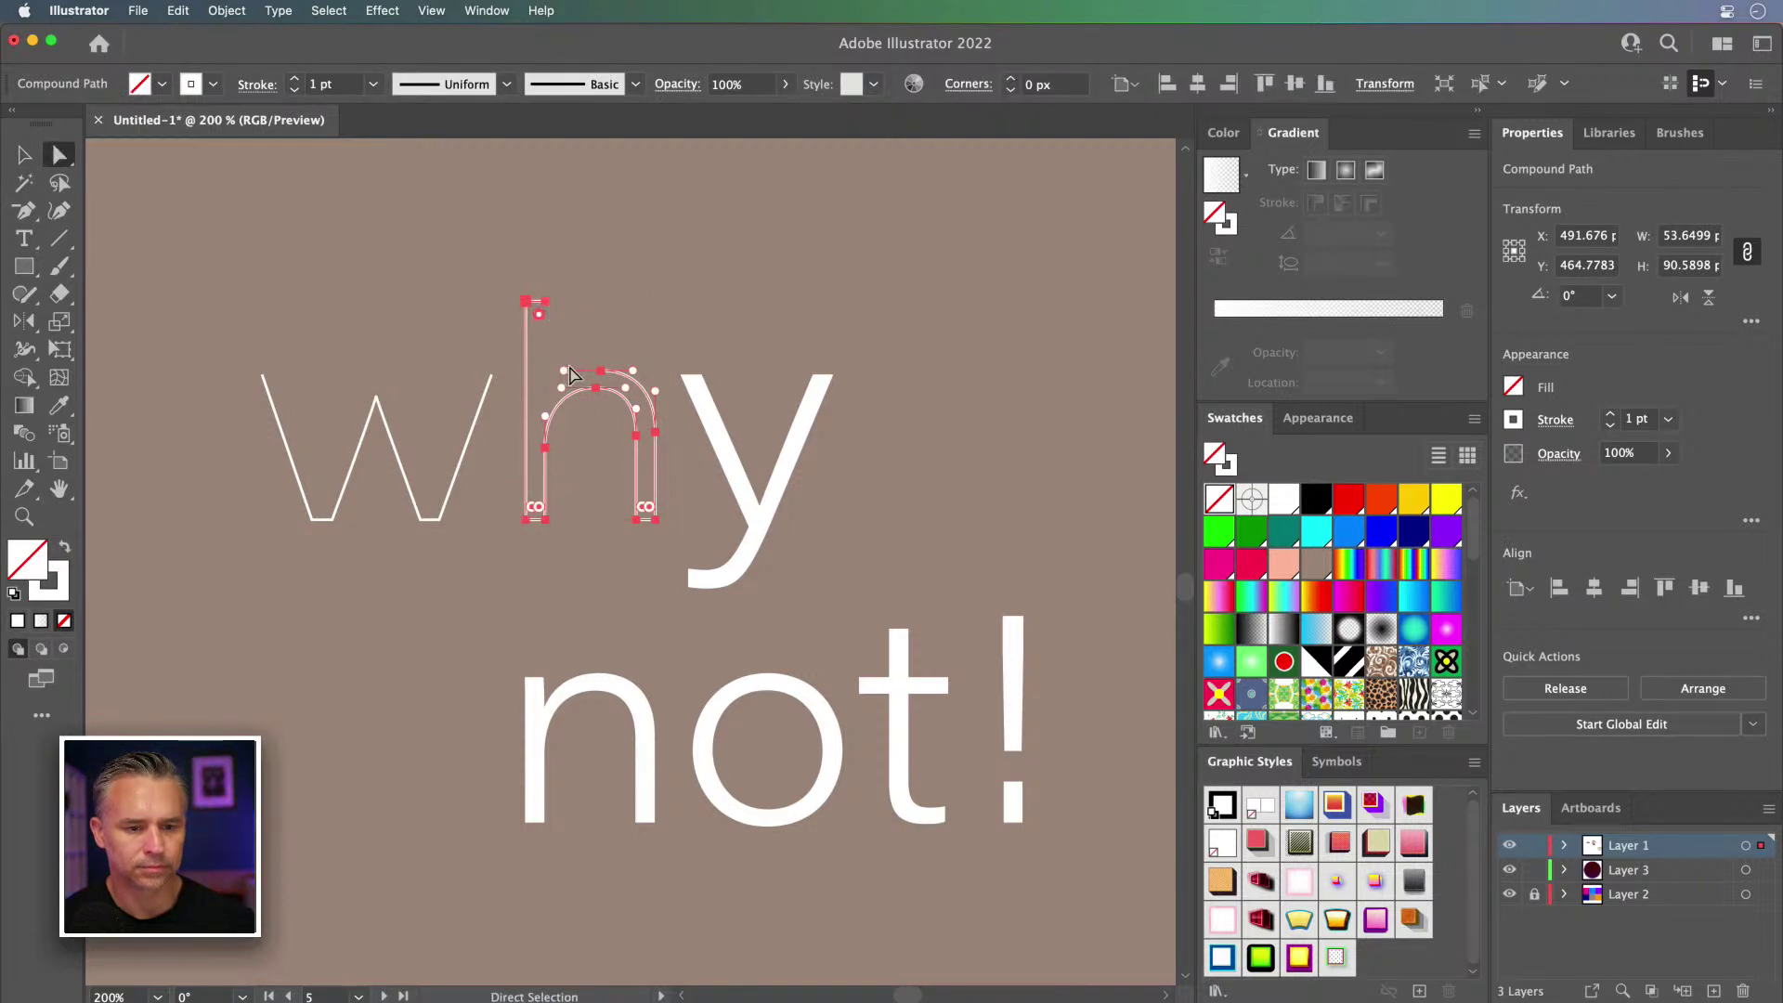
key(Delete)
key(super+z)
click(567, 291)
click(526, 302)
click(655, 296)
click(599, 369)
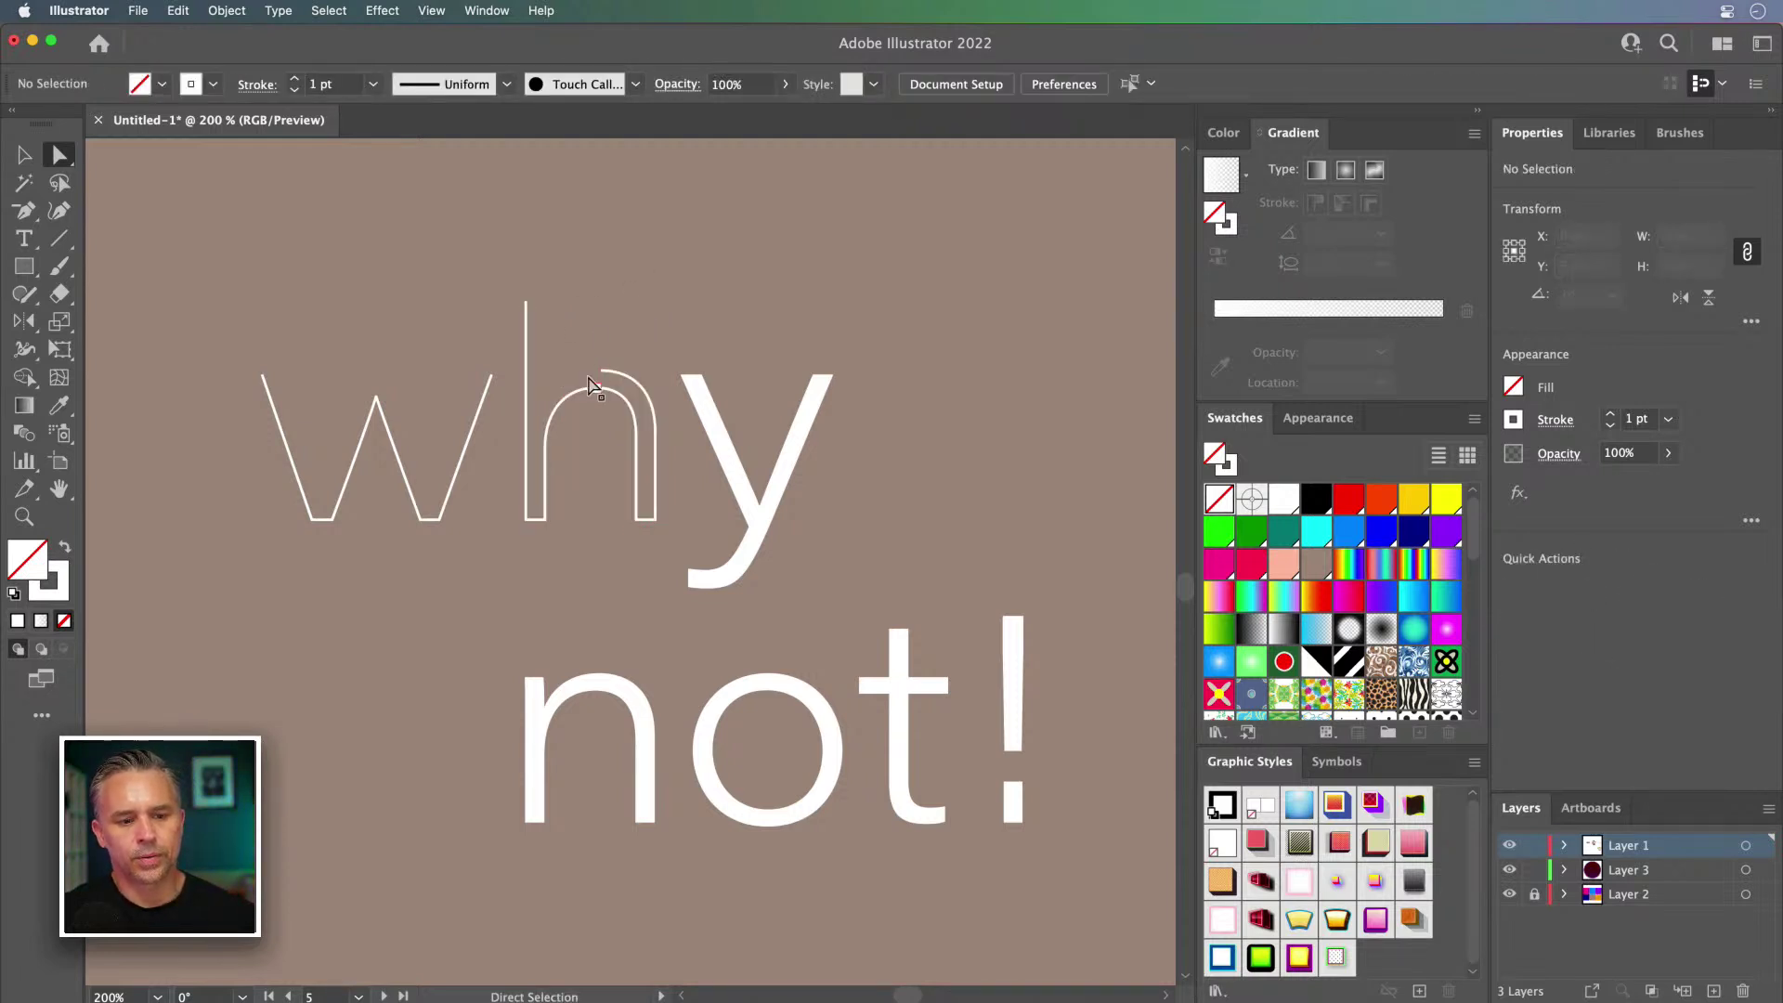
key(Delete)
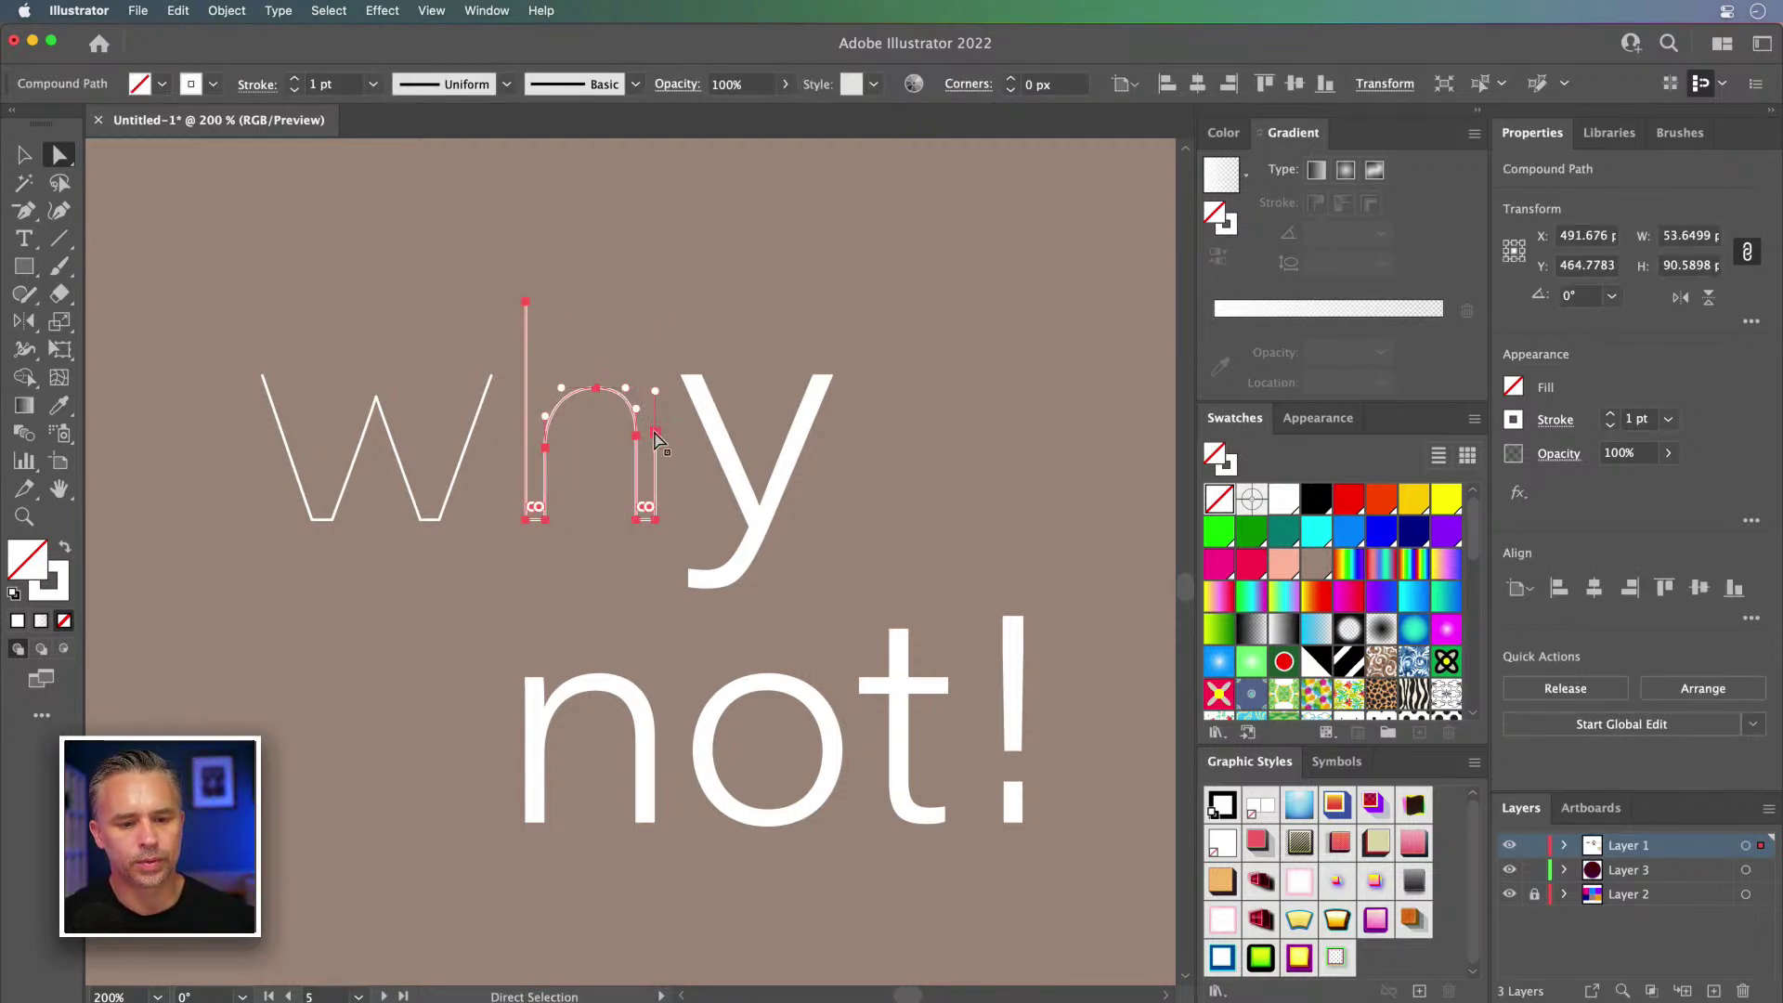
click(581, 323)
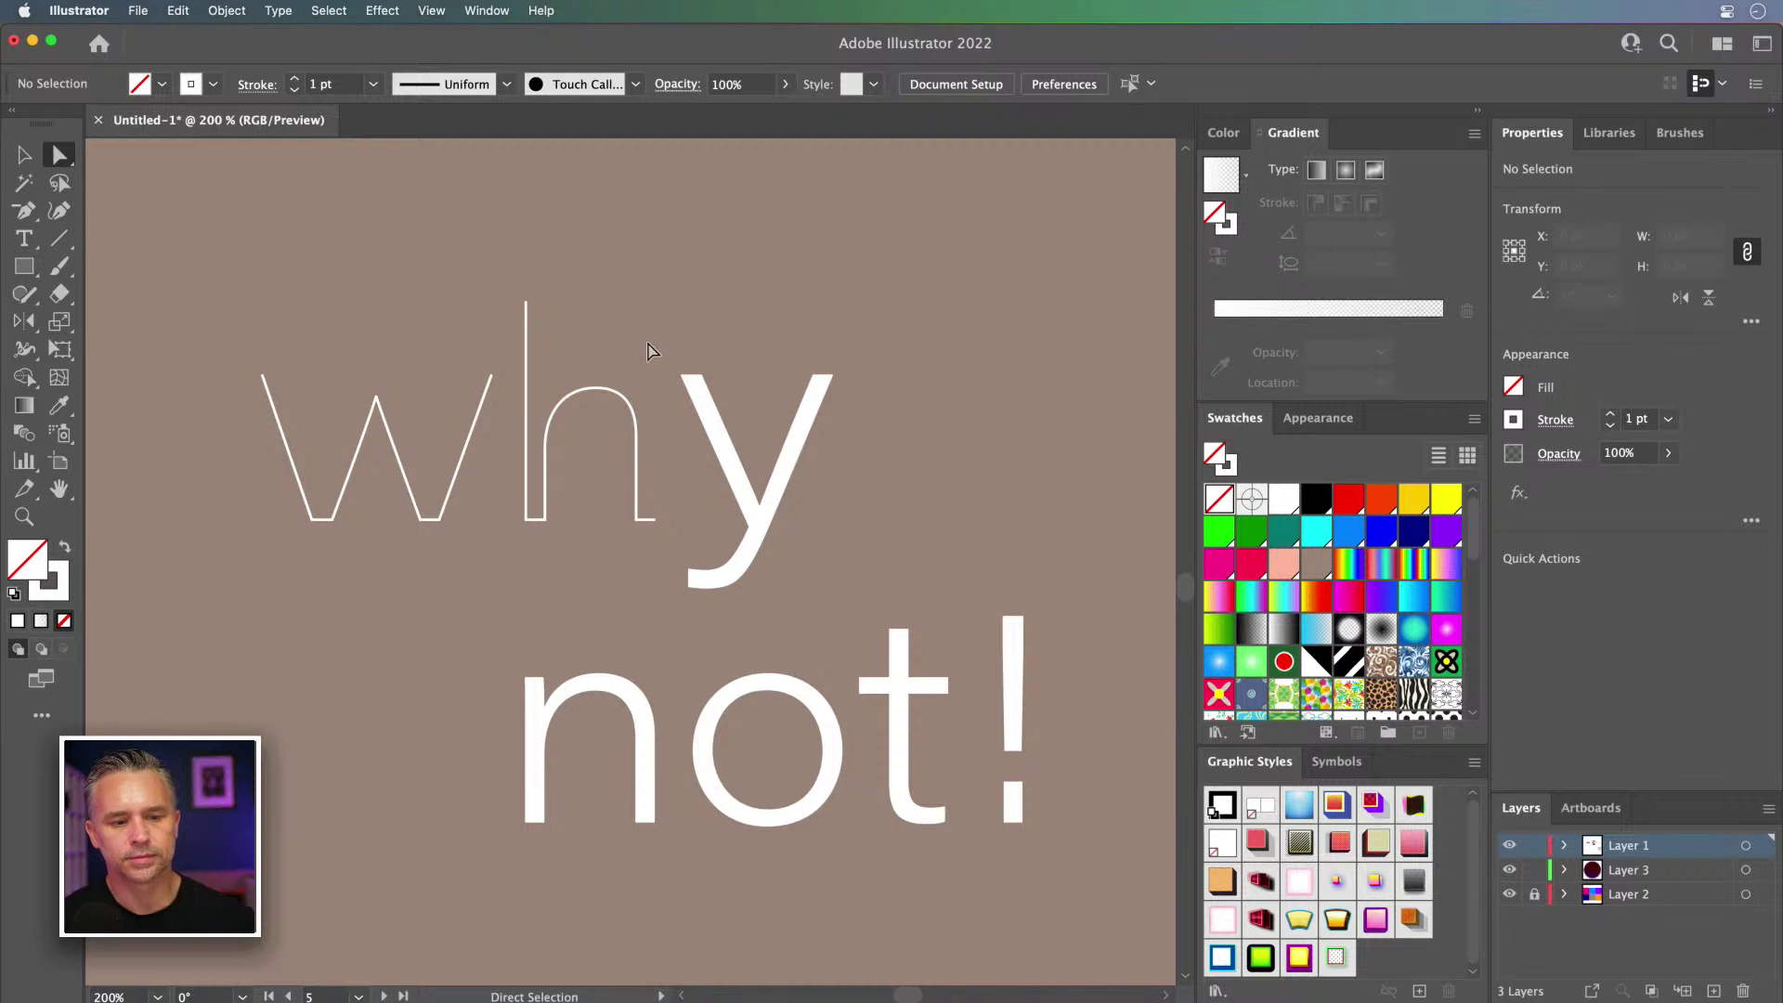
Step: Delete the y's outer anchor atop its short arm, the left anchor at the stroke junction, and the tail's upper anchors
click(700, 376)
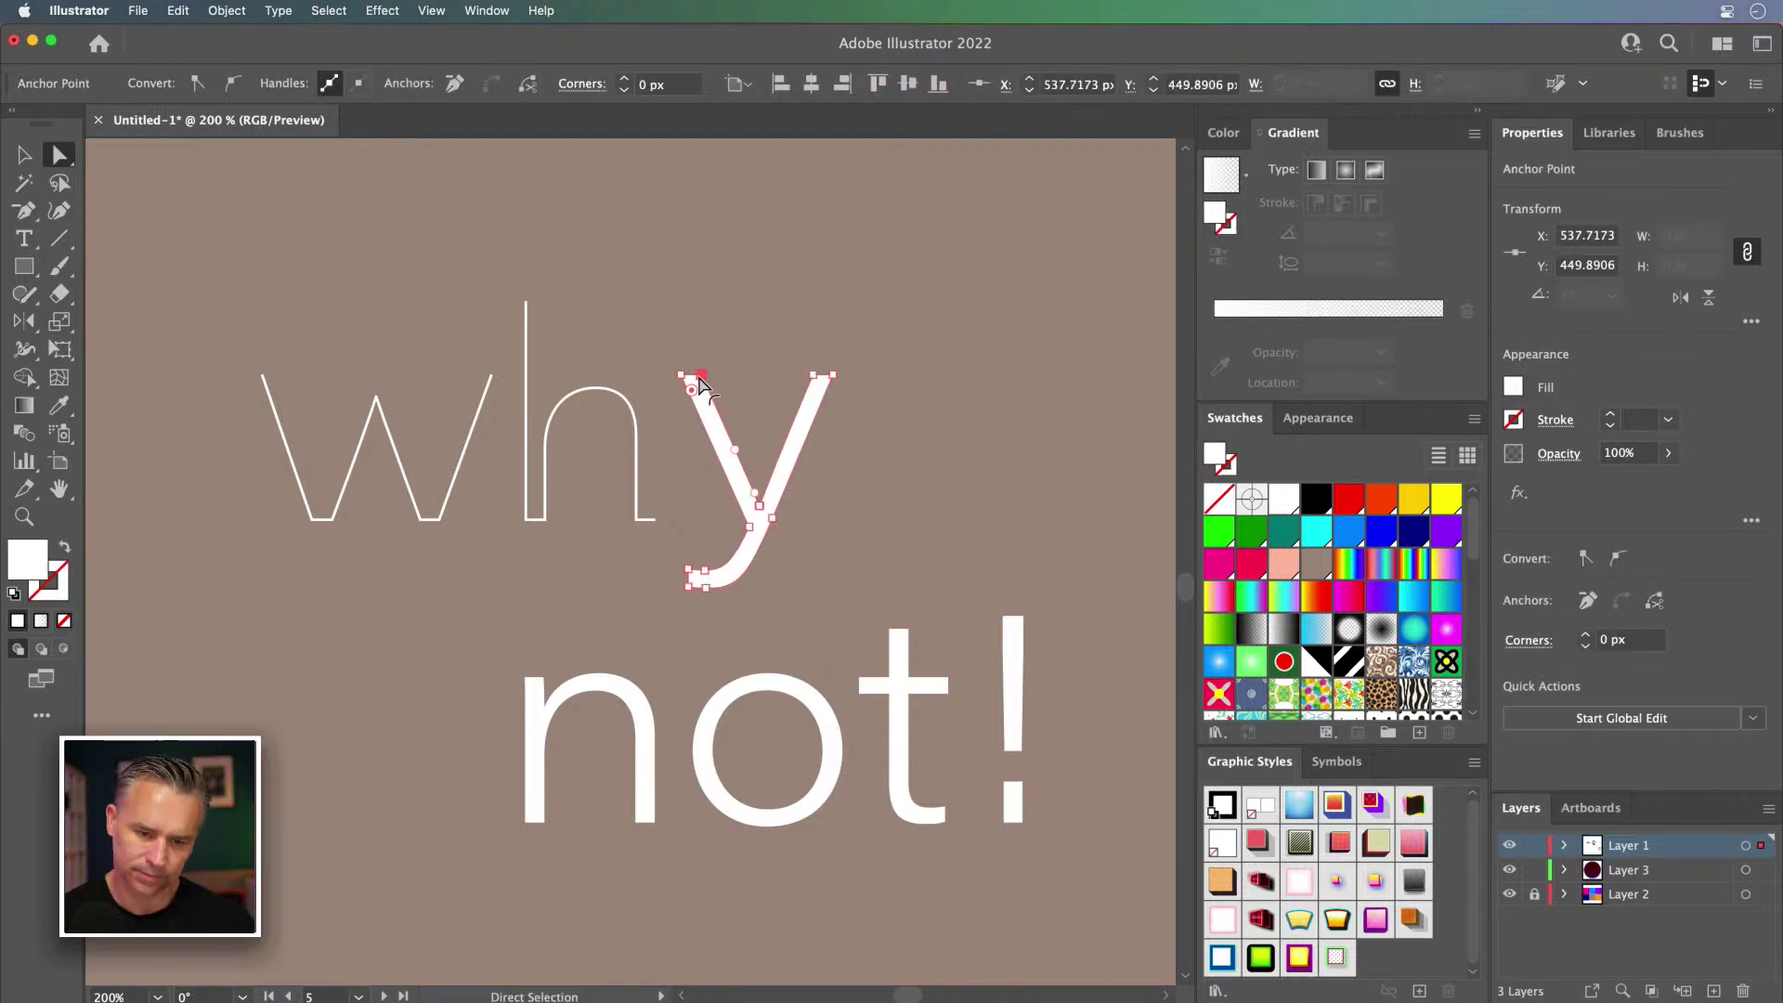
click(682, 376)
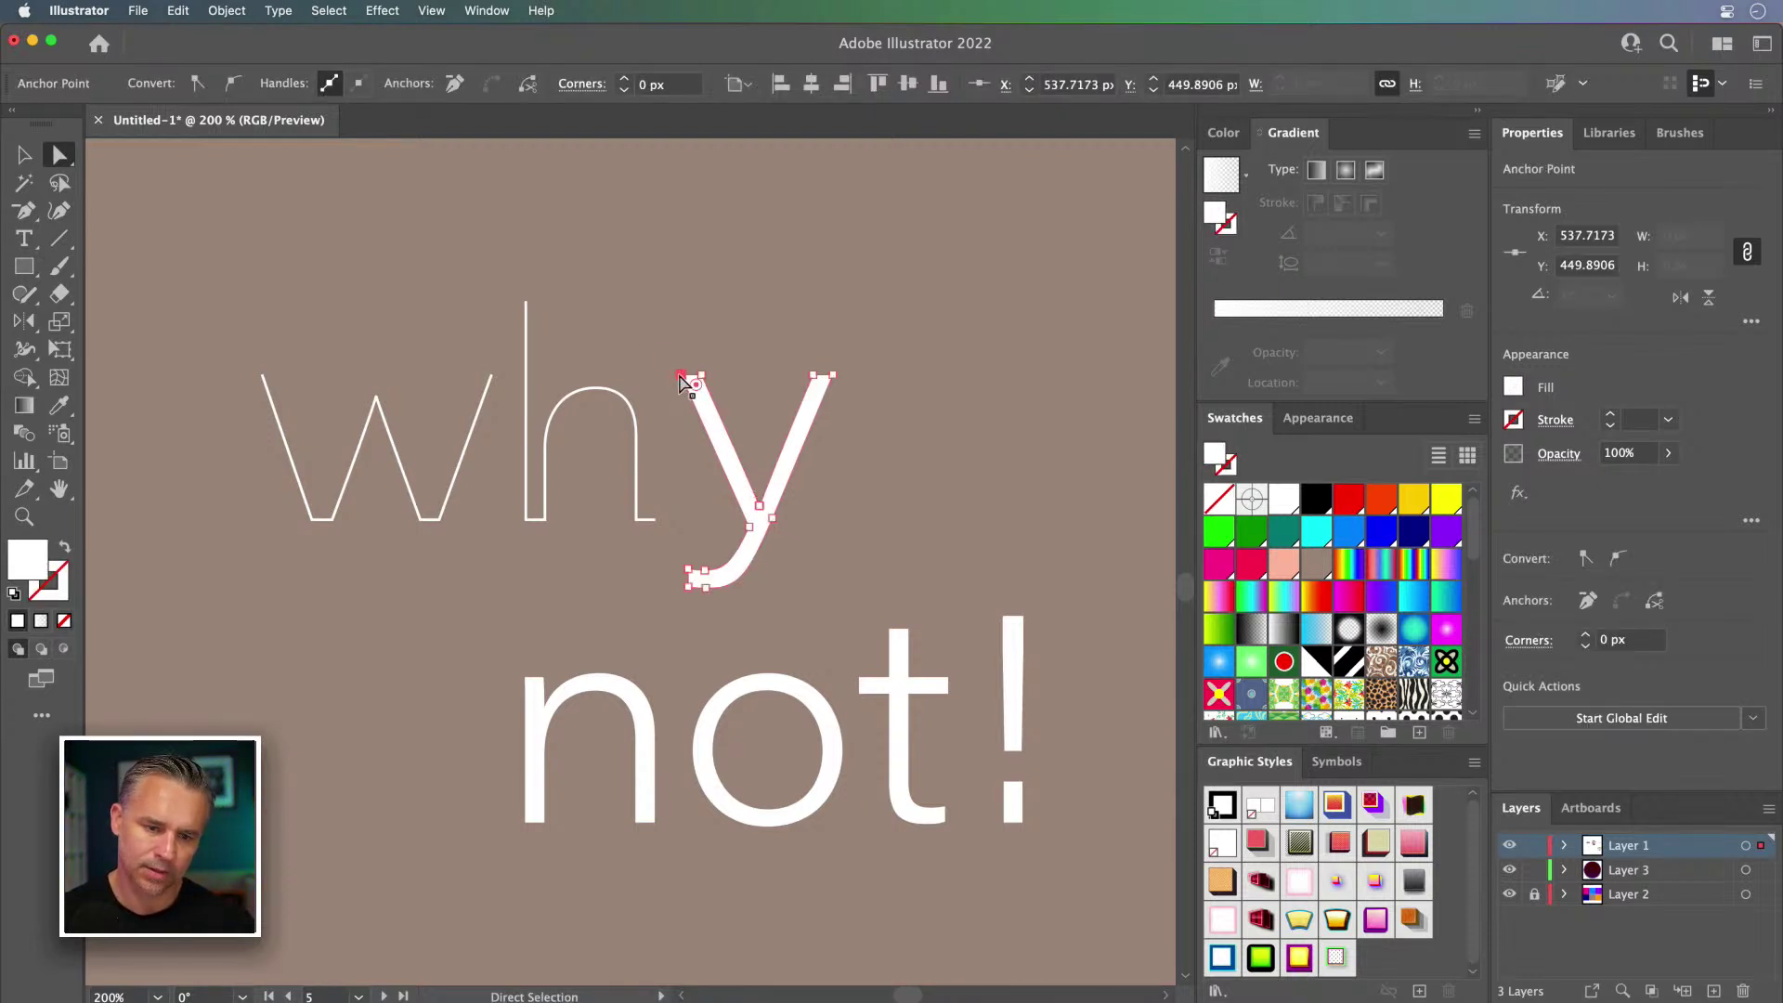
key(Delete)
click(749, 526)
key(Delete)
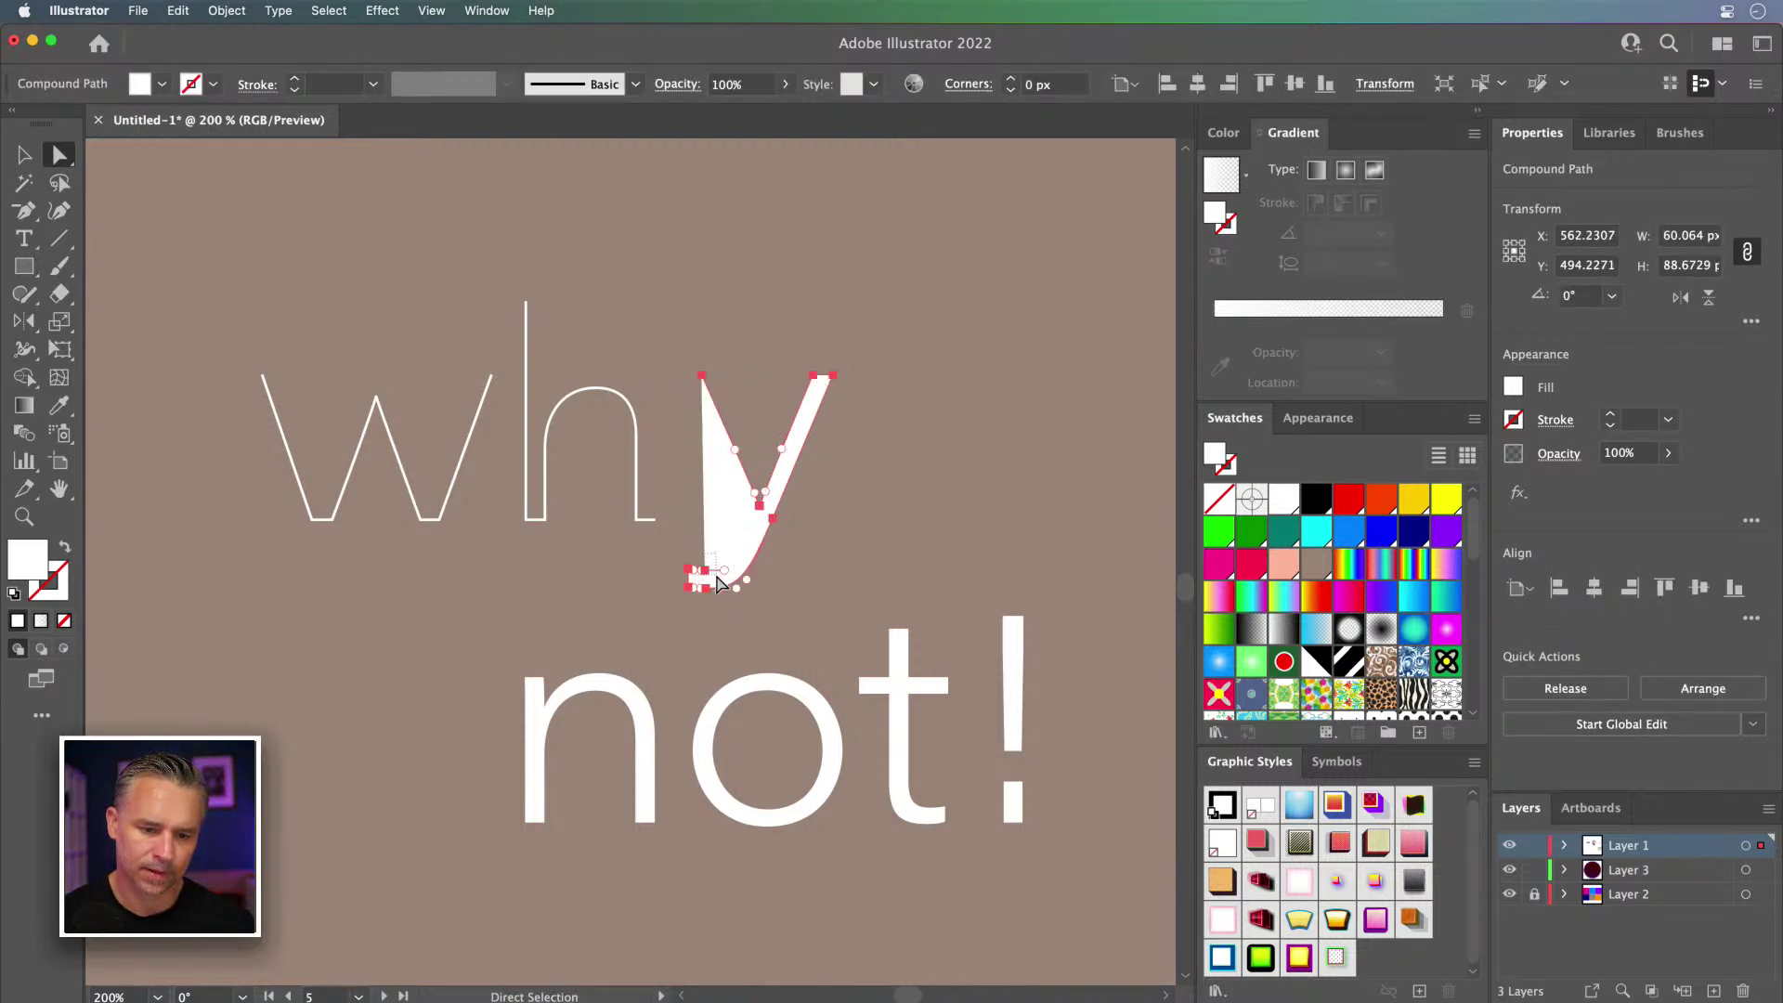
click(722, 572)
key(Delete)
Step: Swap the y's white fill to a stroke and deselect the lettering
key(v)
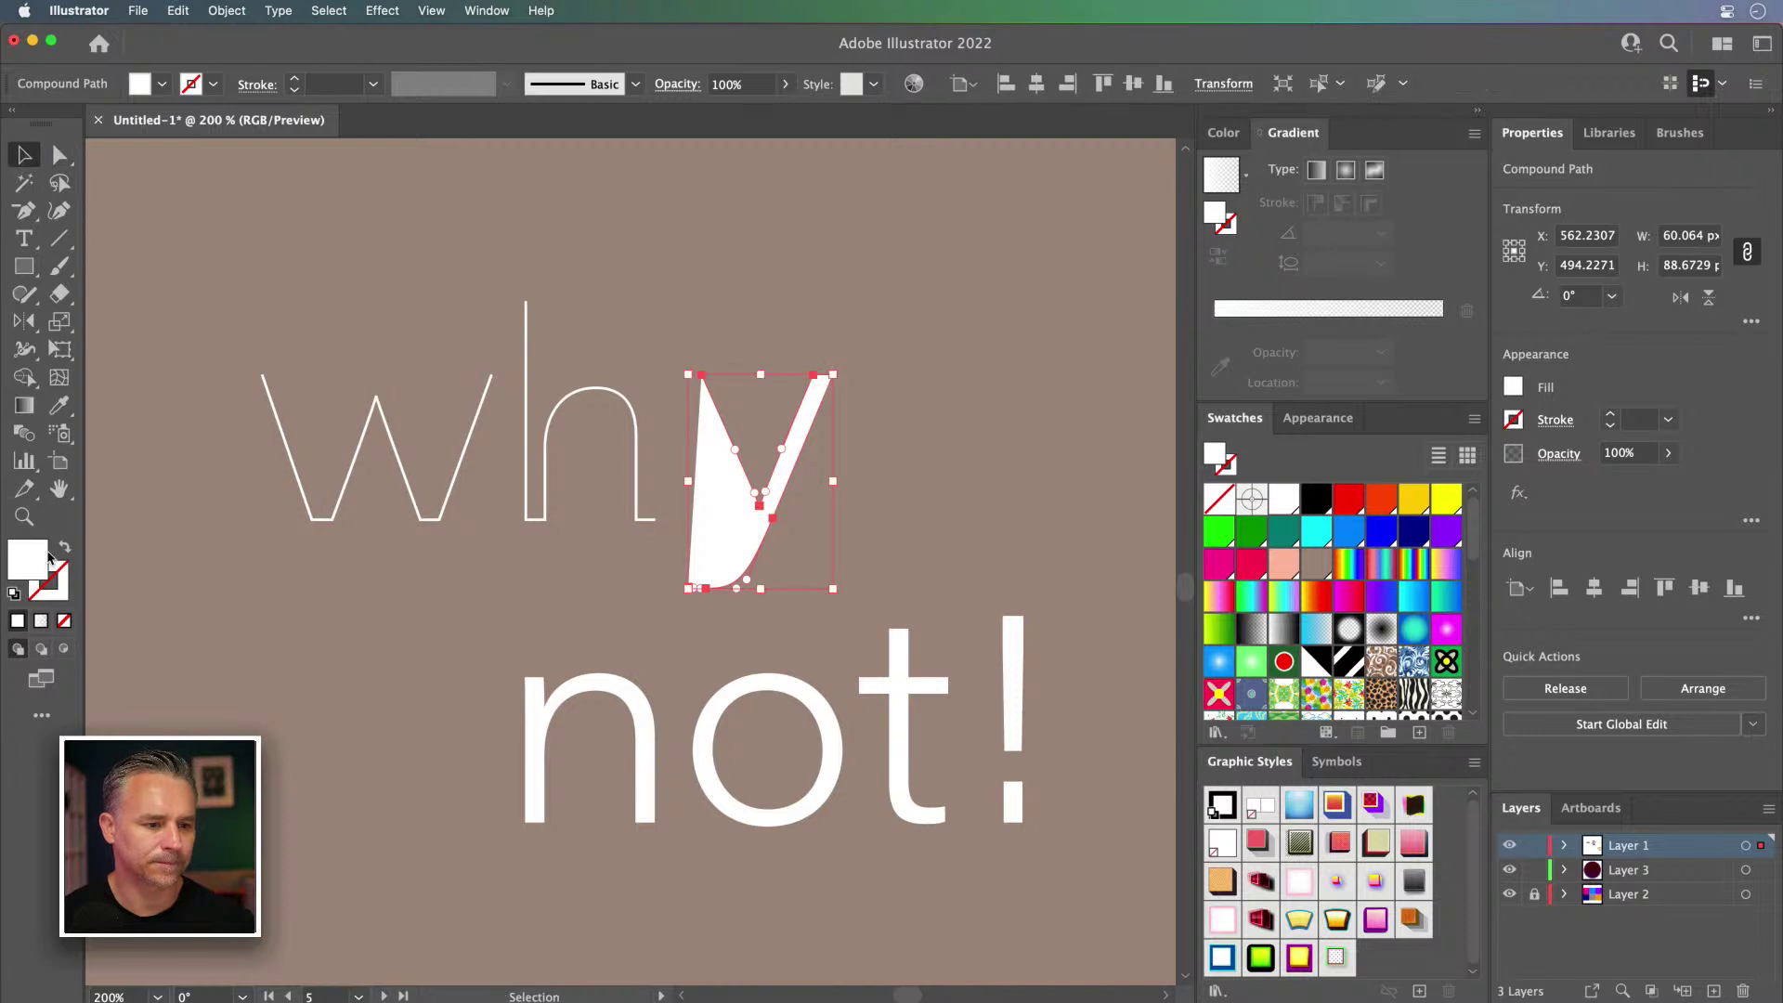
click(65, 548)
click(575, 615)
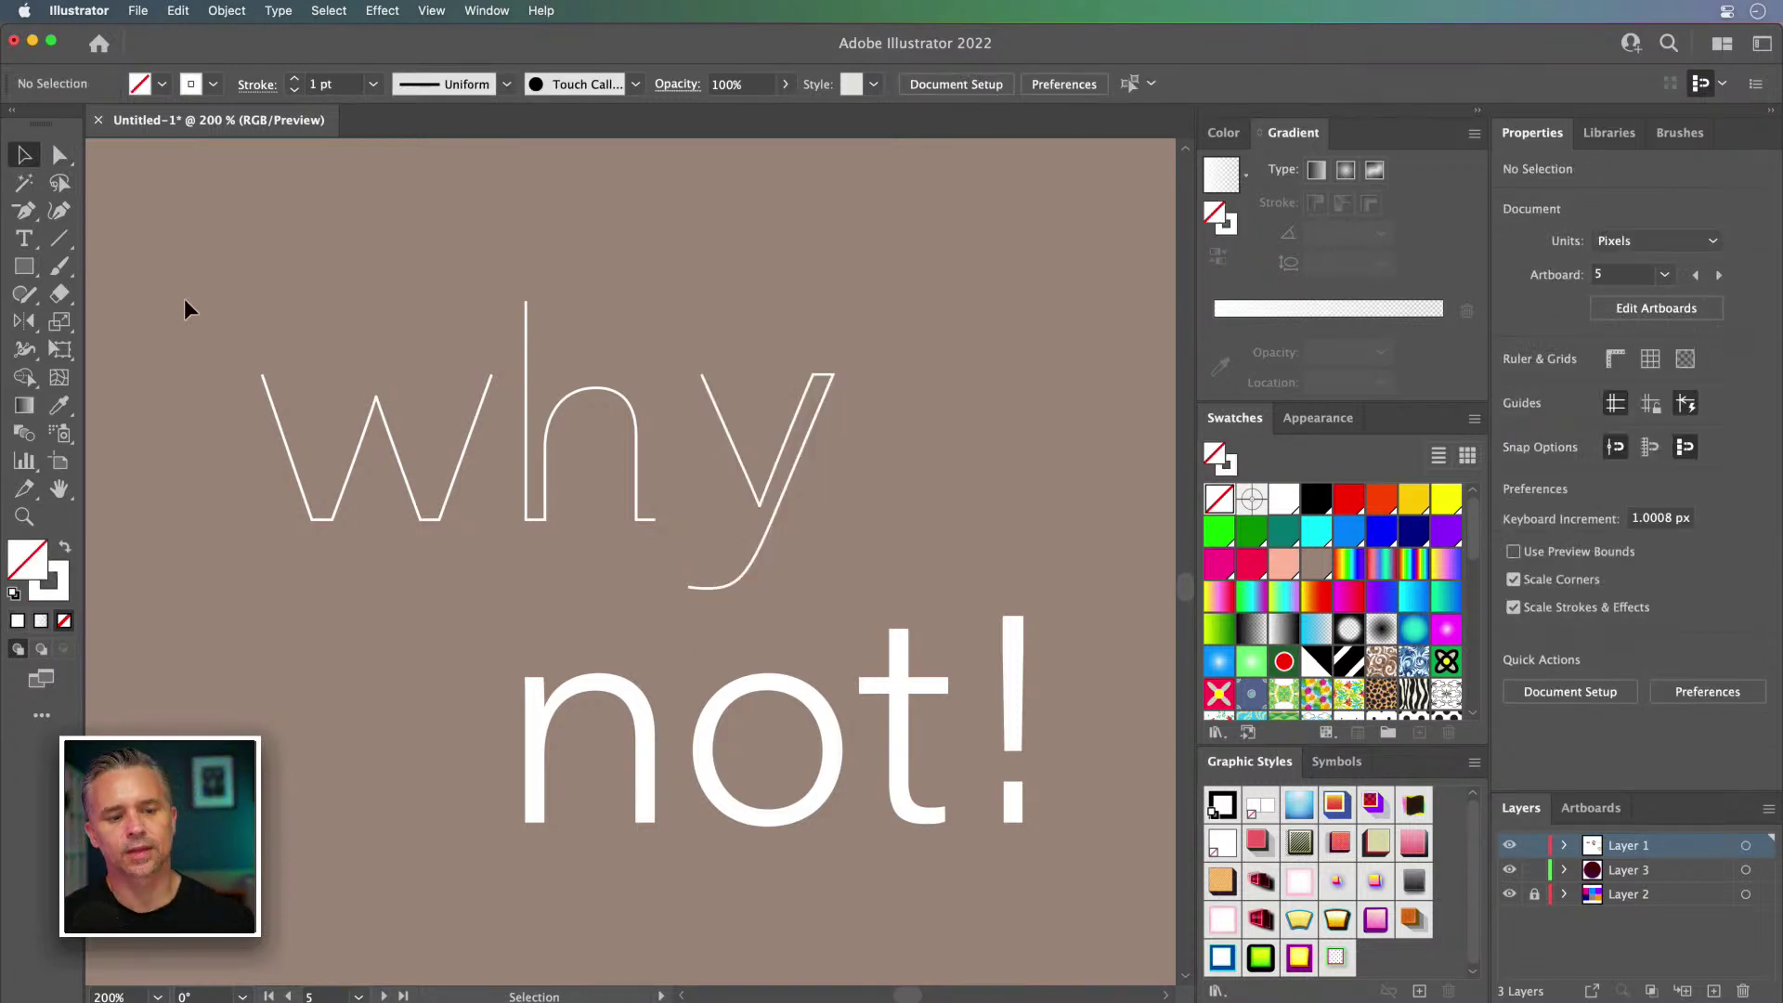
click(782, 552)
click(376, 390)
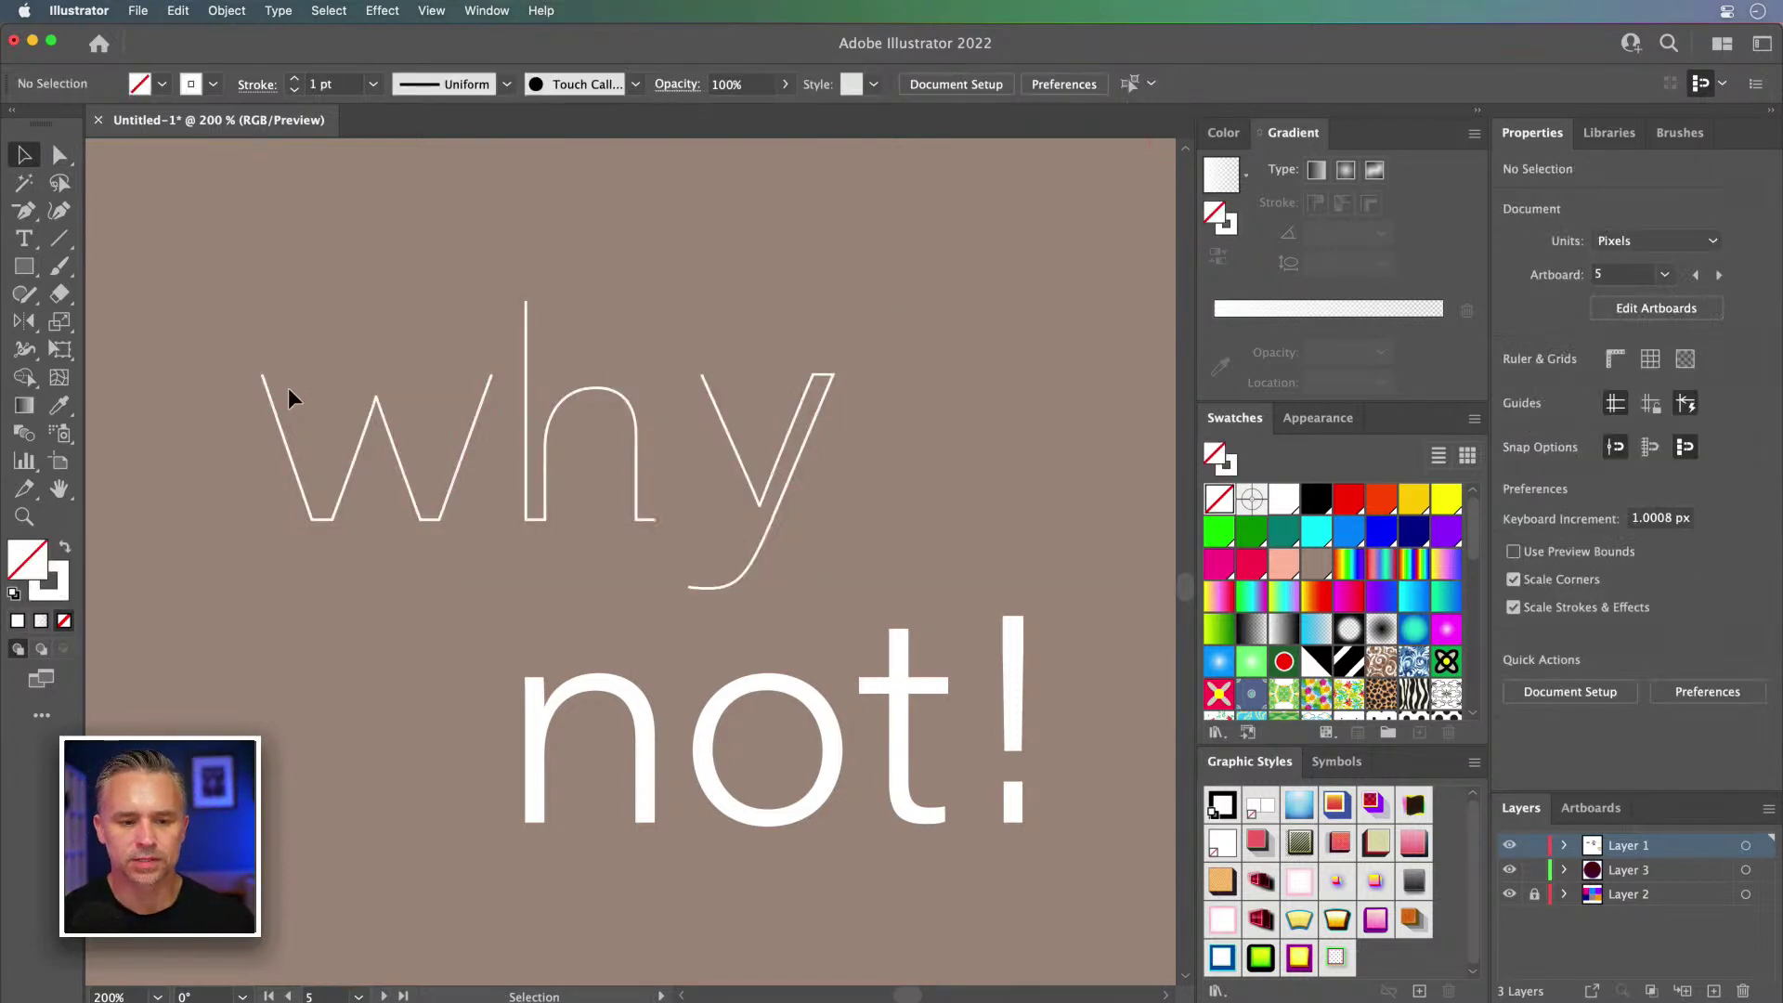
Step: Apply the pastel blue, yellow and purple pattern brush to the "why" group and set its stroke weight to 0.25 pt
key(super+a)
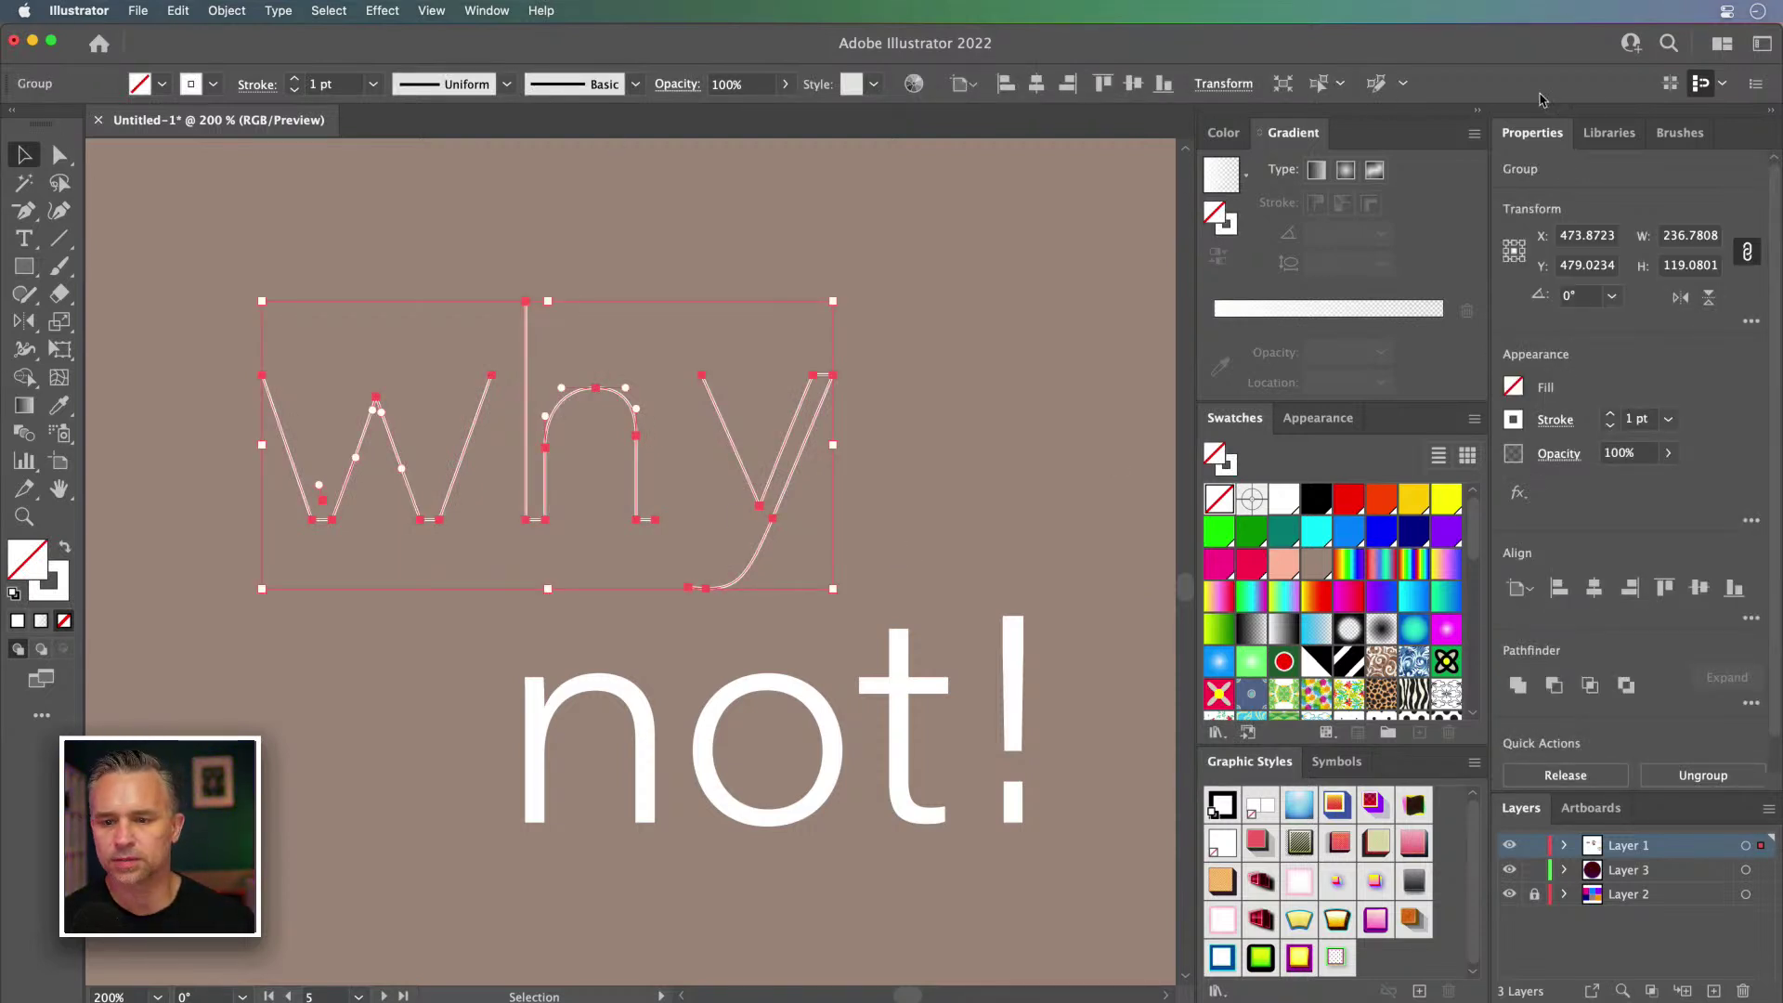
click(1680, 133)
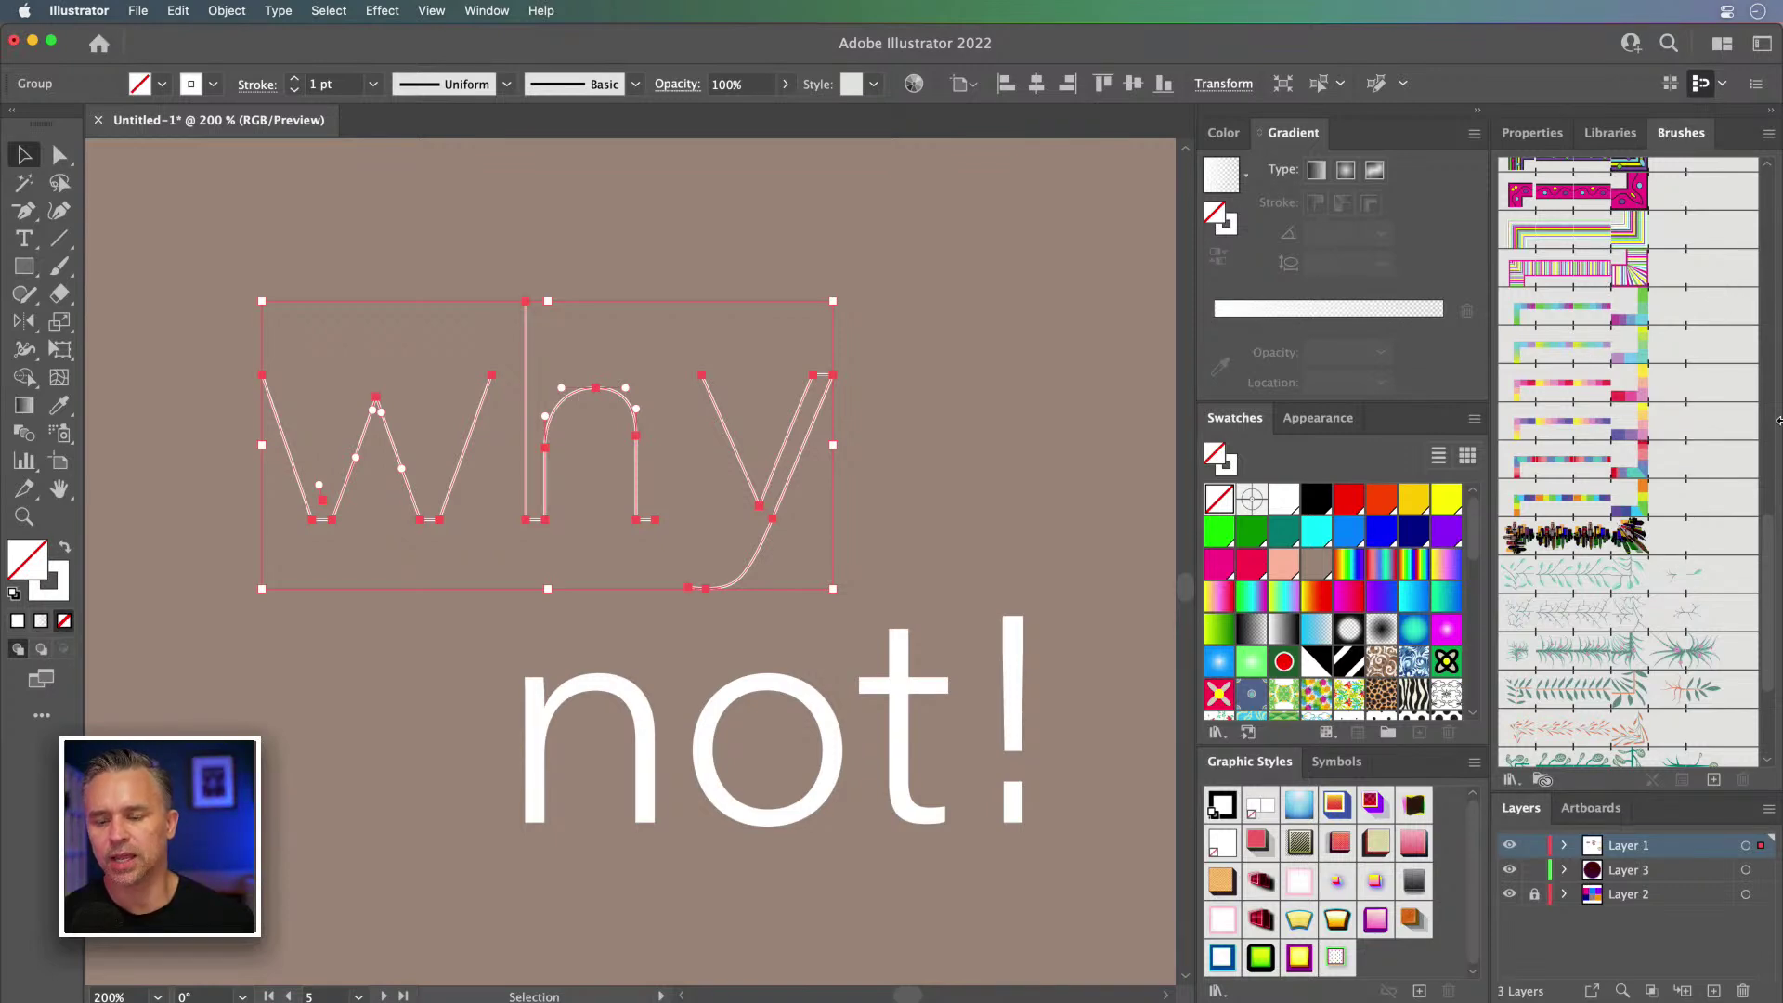
scroll(1776, 543, up, 5)
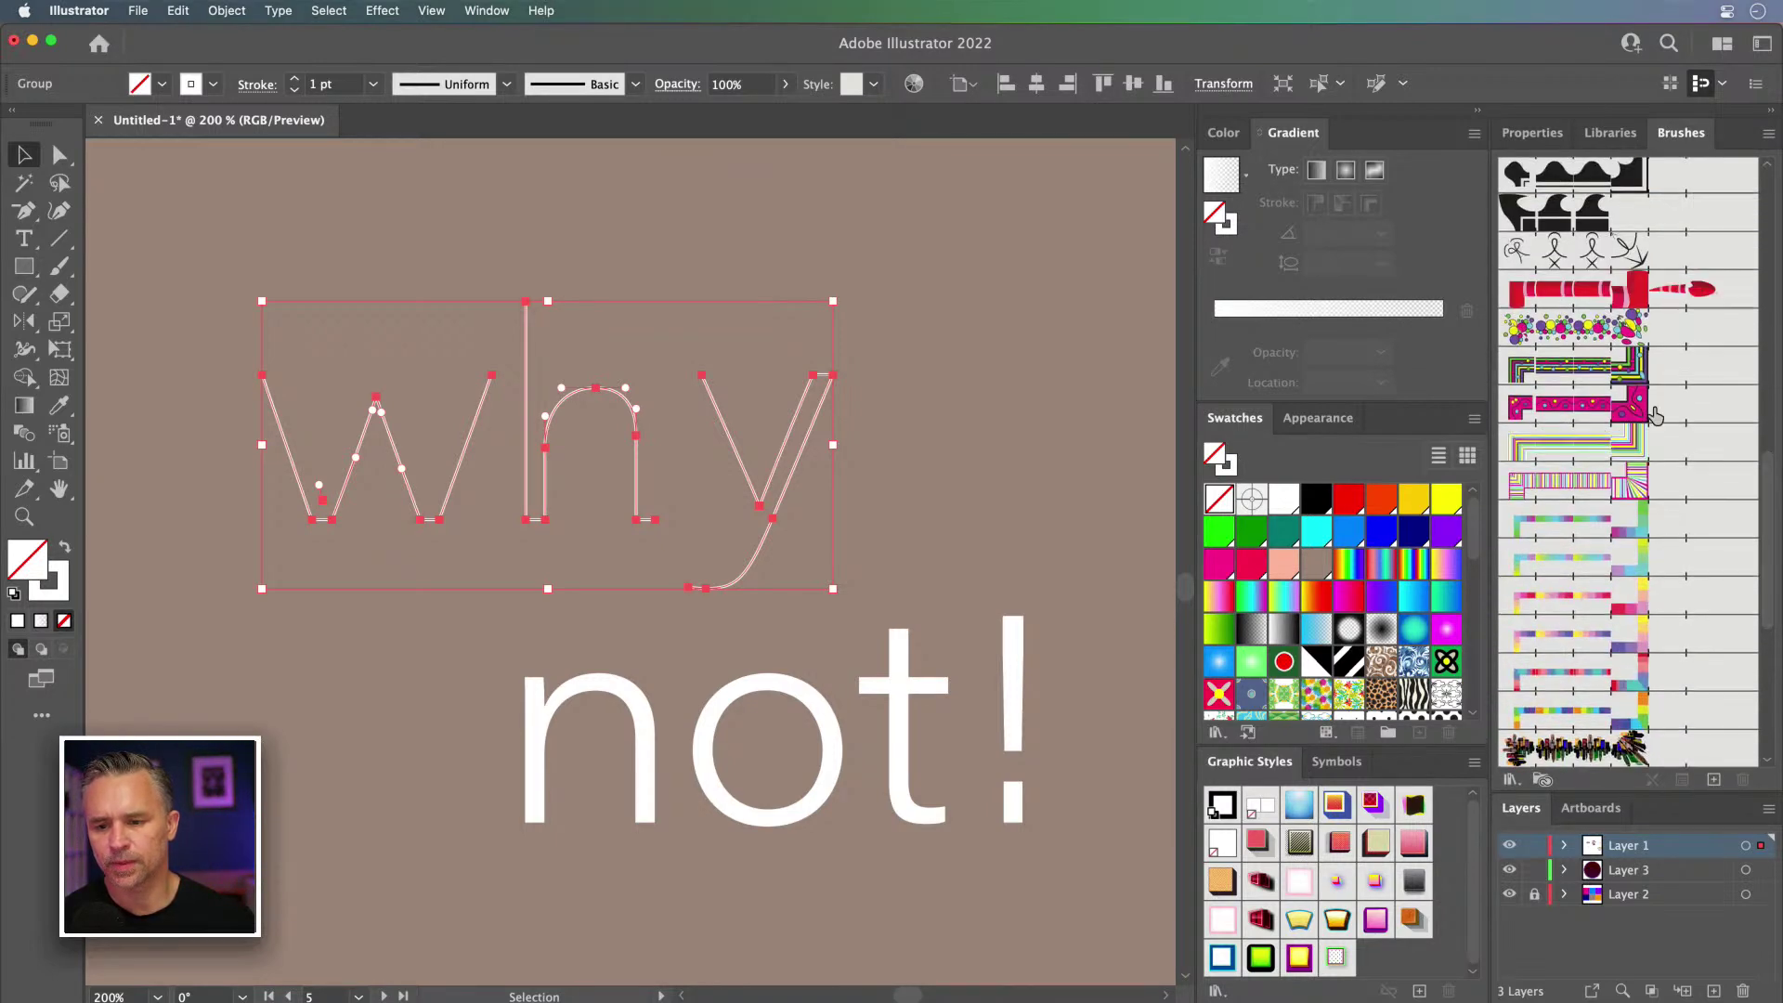
click(1603, 562)
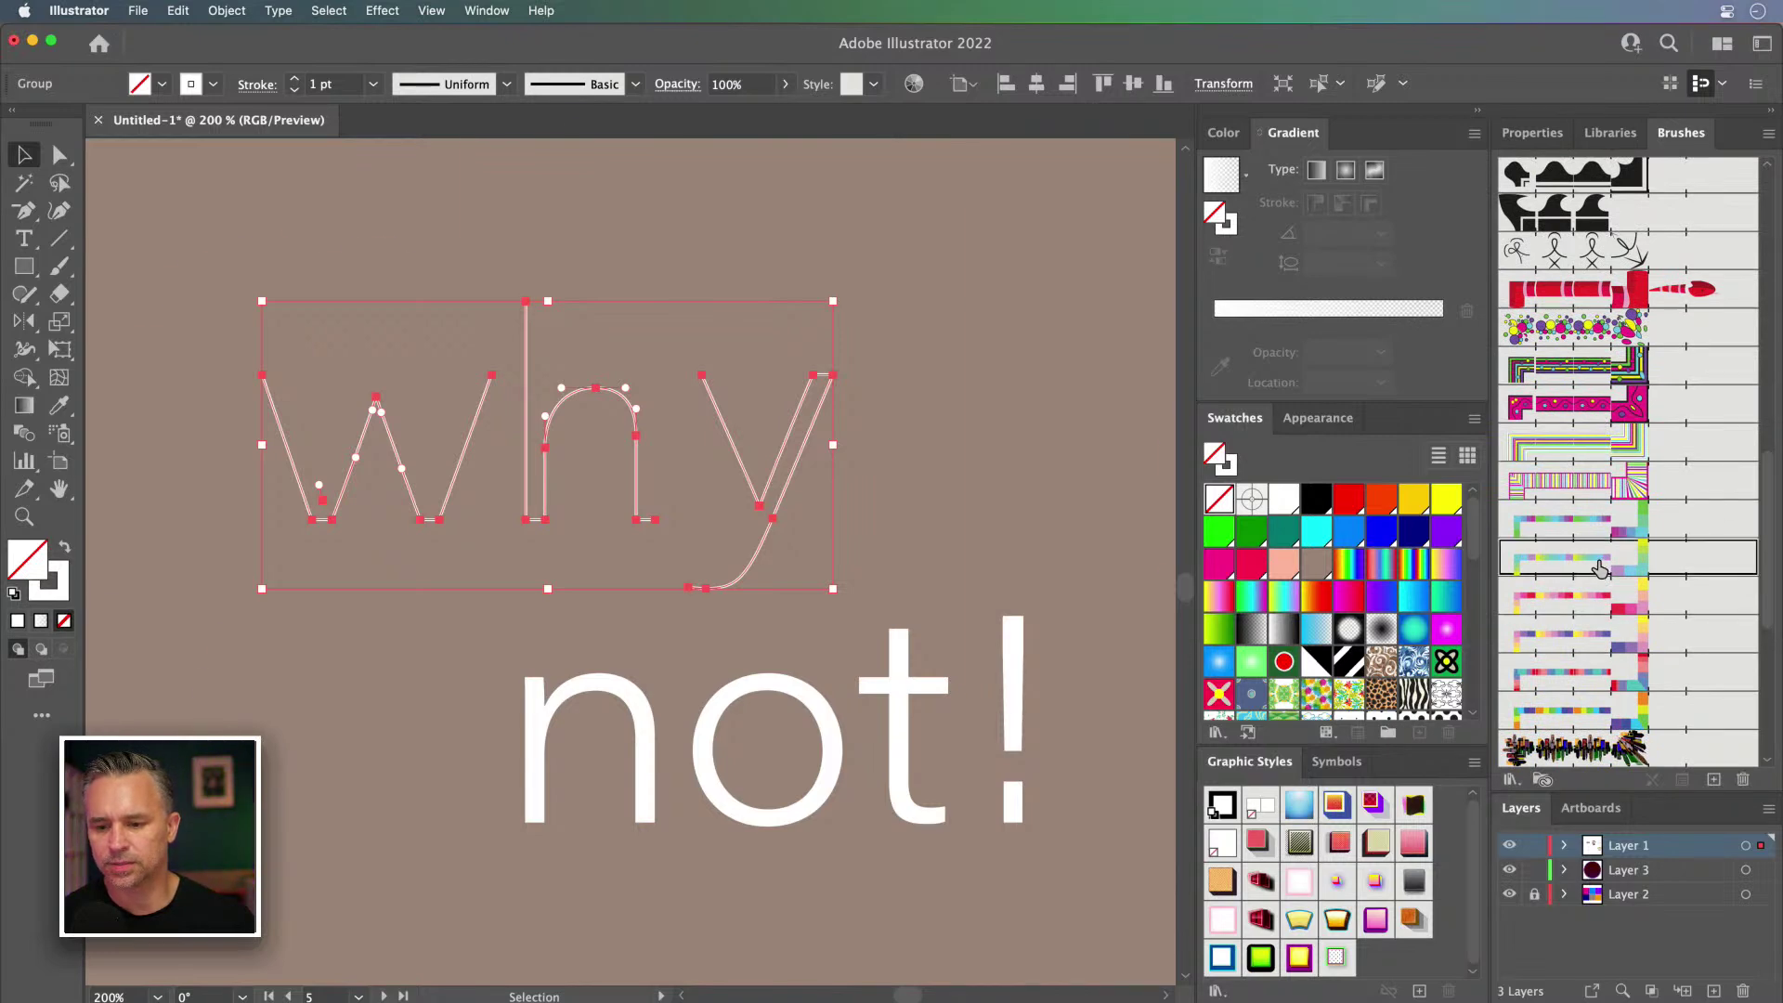
click(296, 95)
click(296, 94)
click(296, 95)
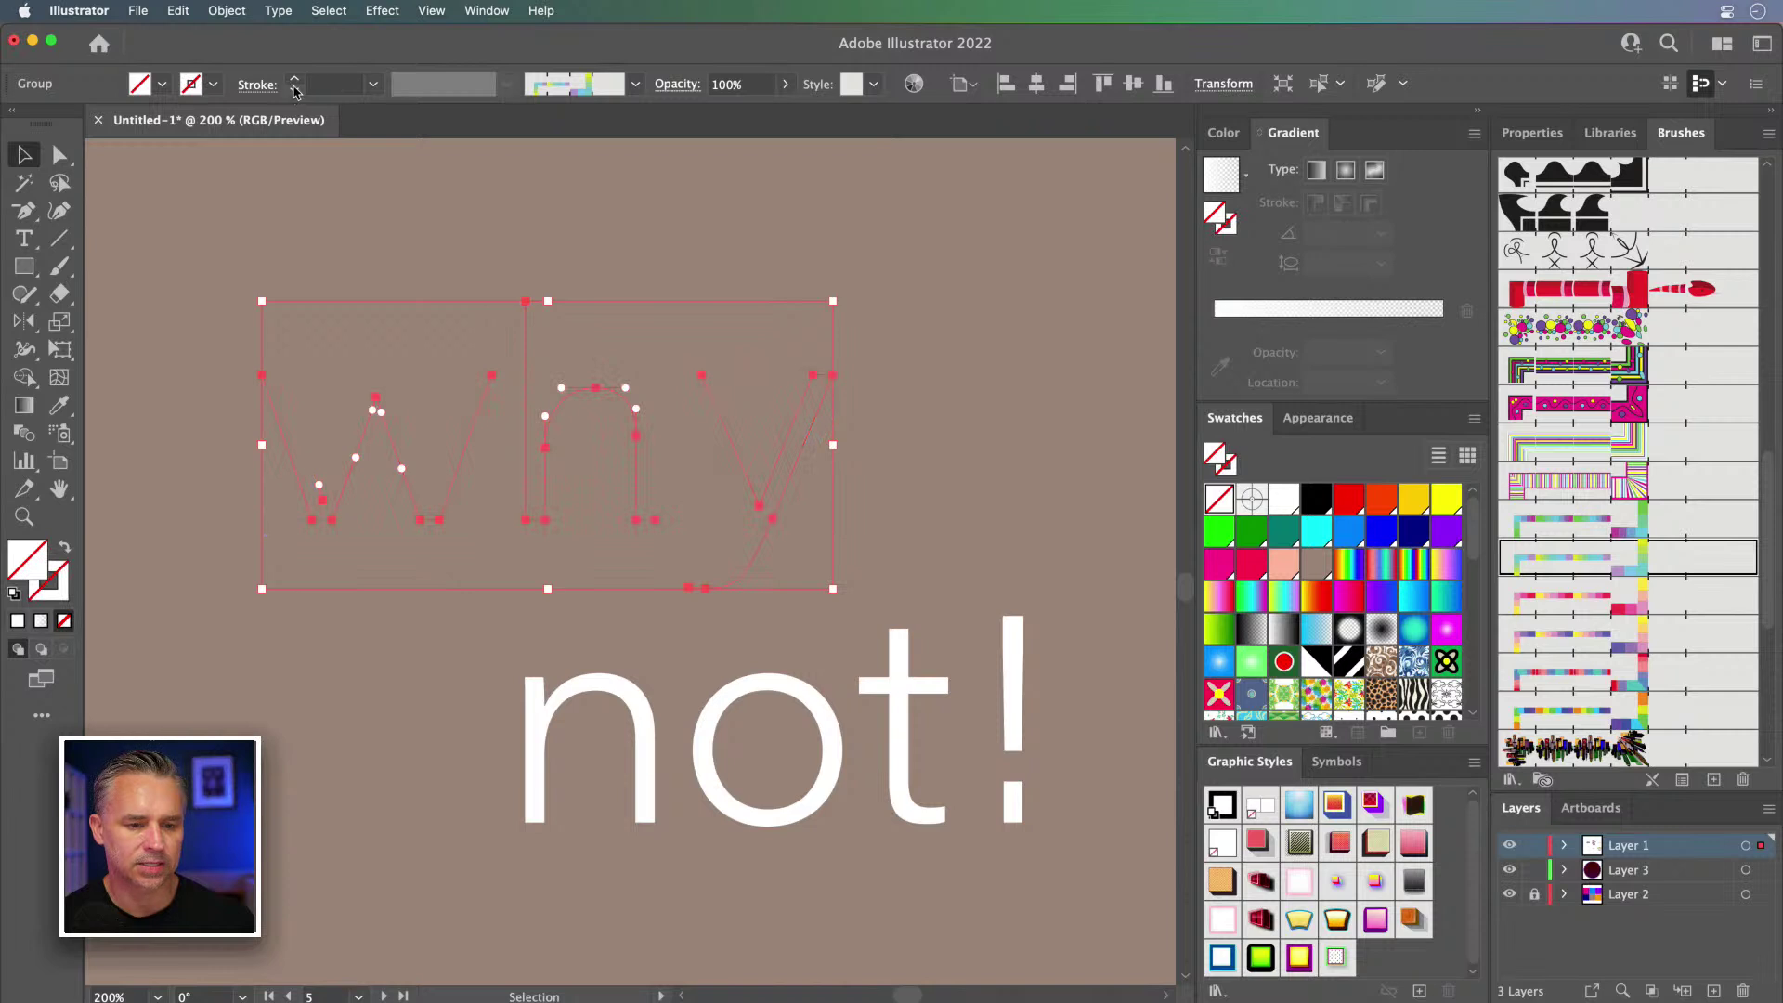
click(294, 80)
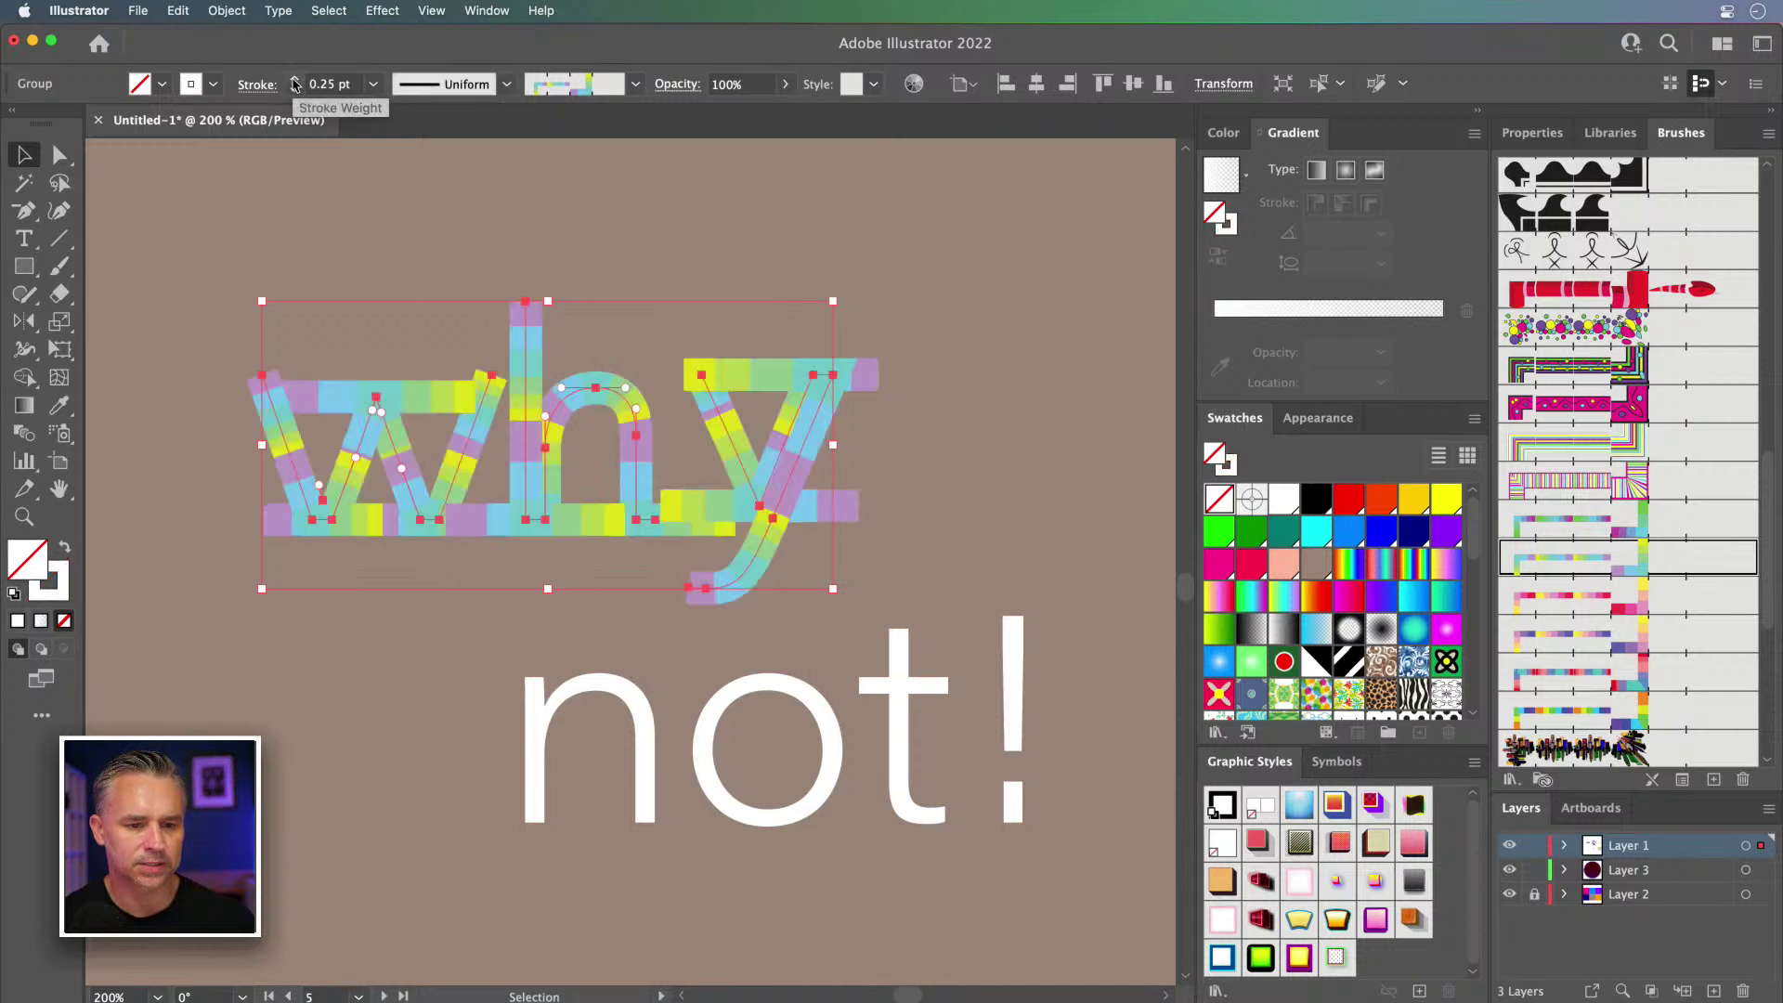
Step: Set the applied pattern brush's fixed scale to 10% and apply the change to the existing strokes
double_click(1638, 563)
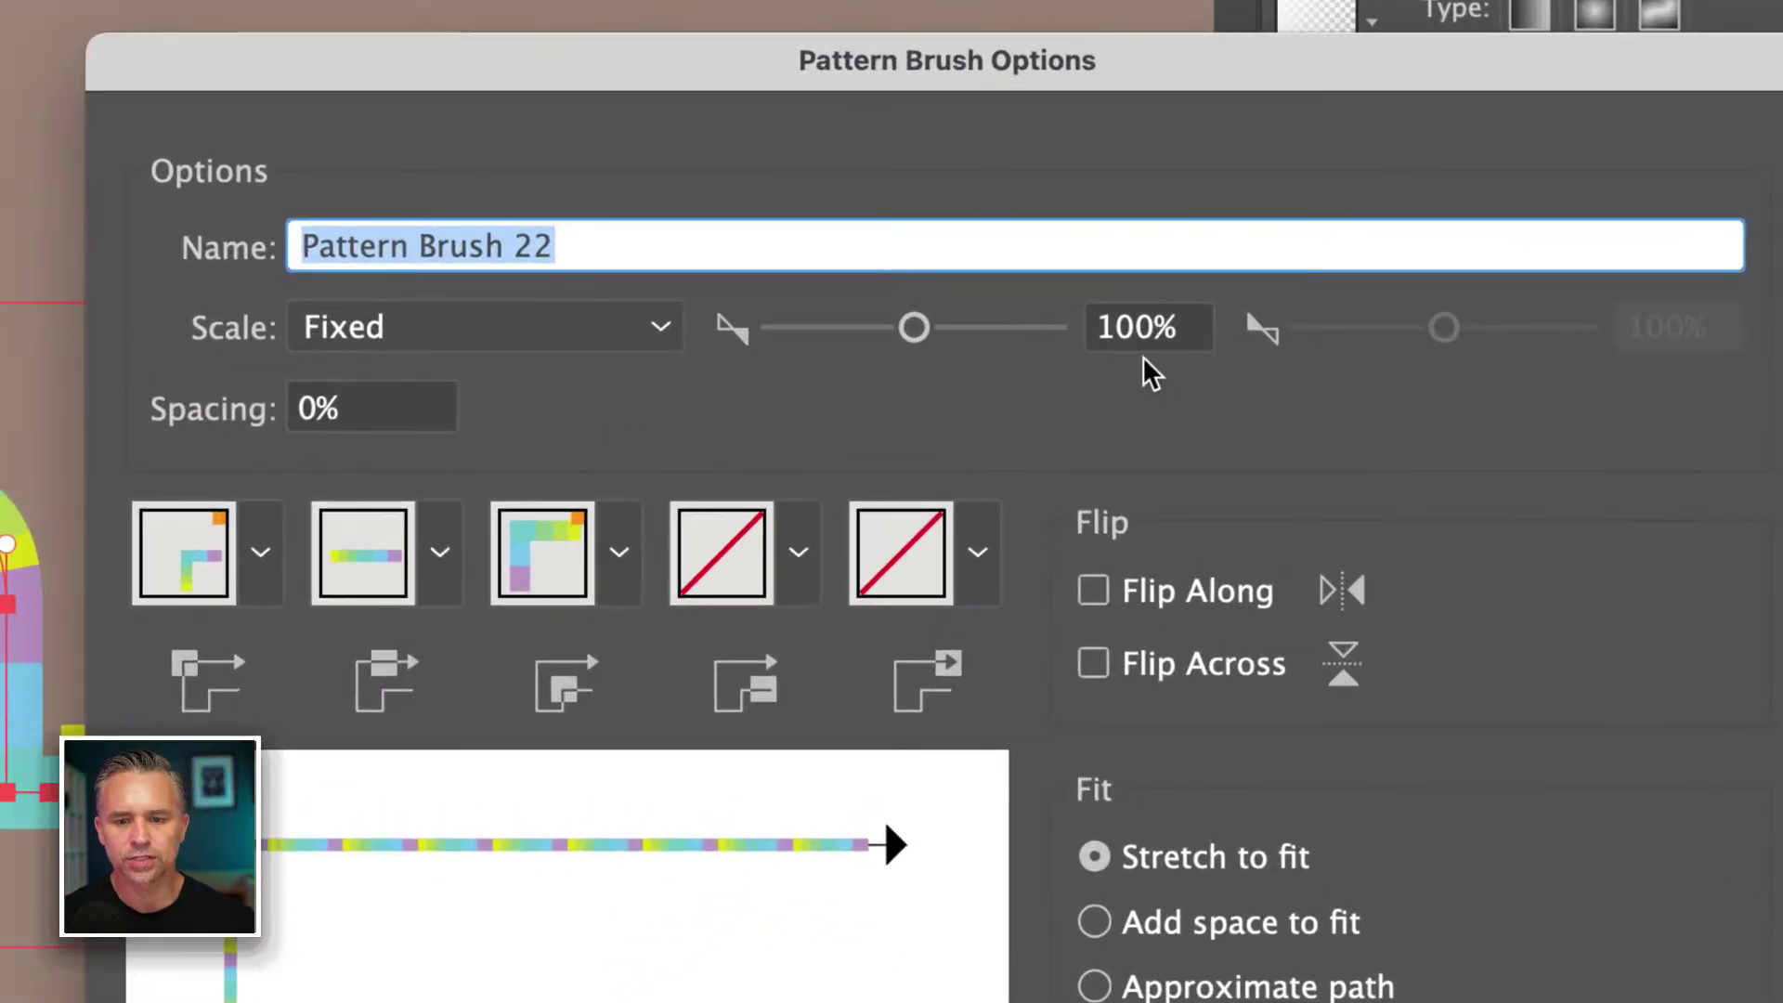
click(1134, 311)
key(BackSpace)
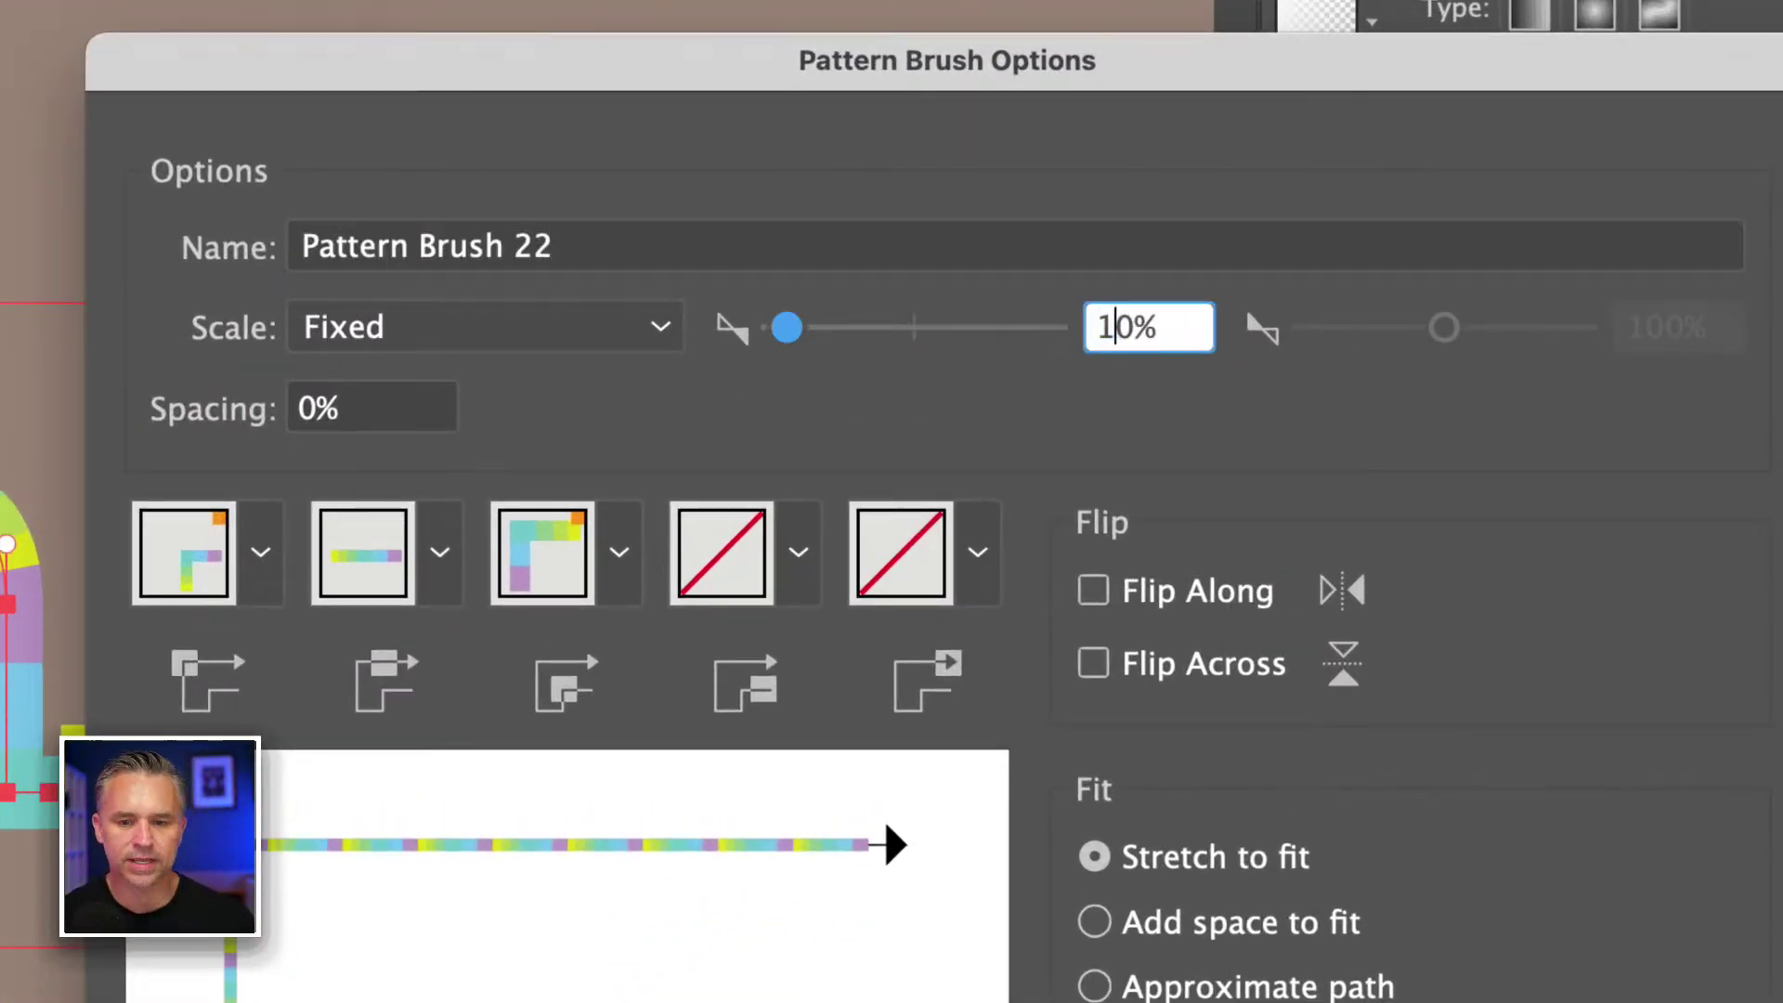
key(Return)
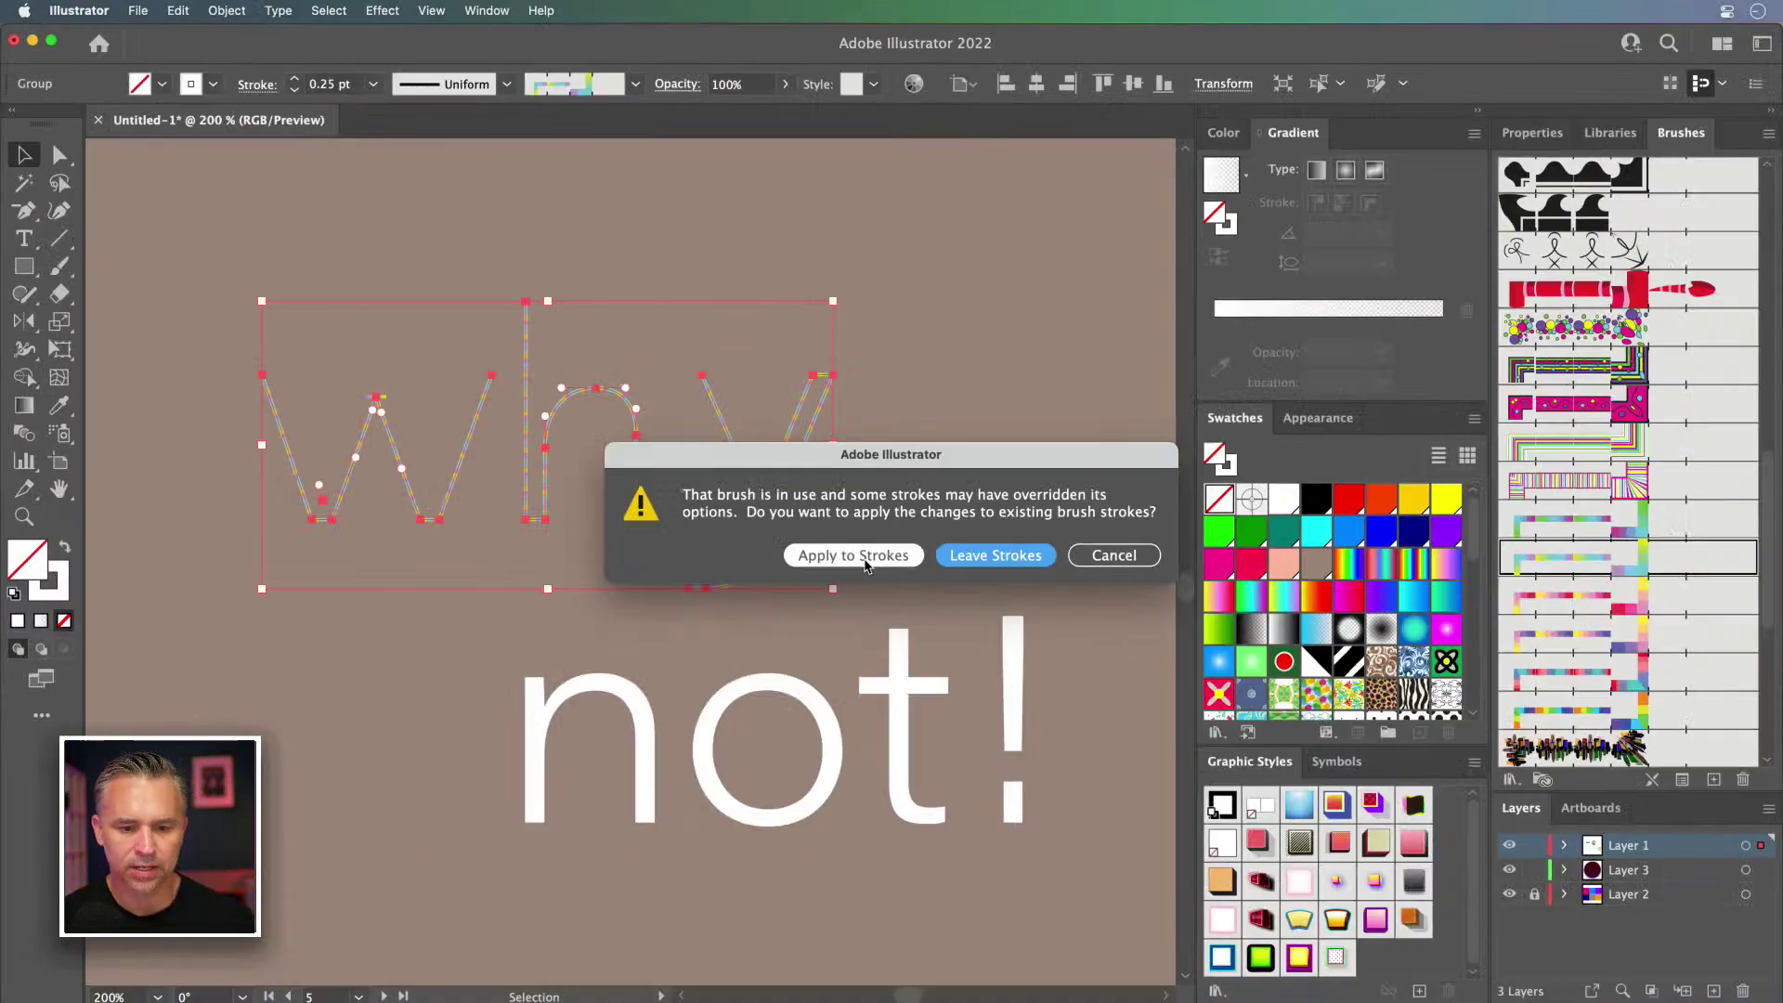
click(568, 842)
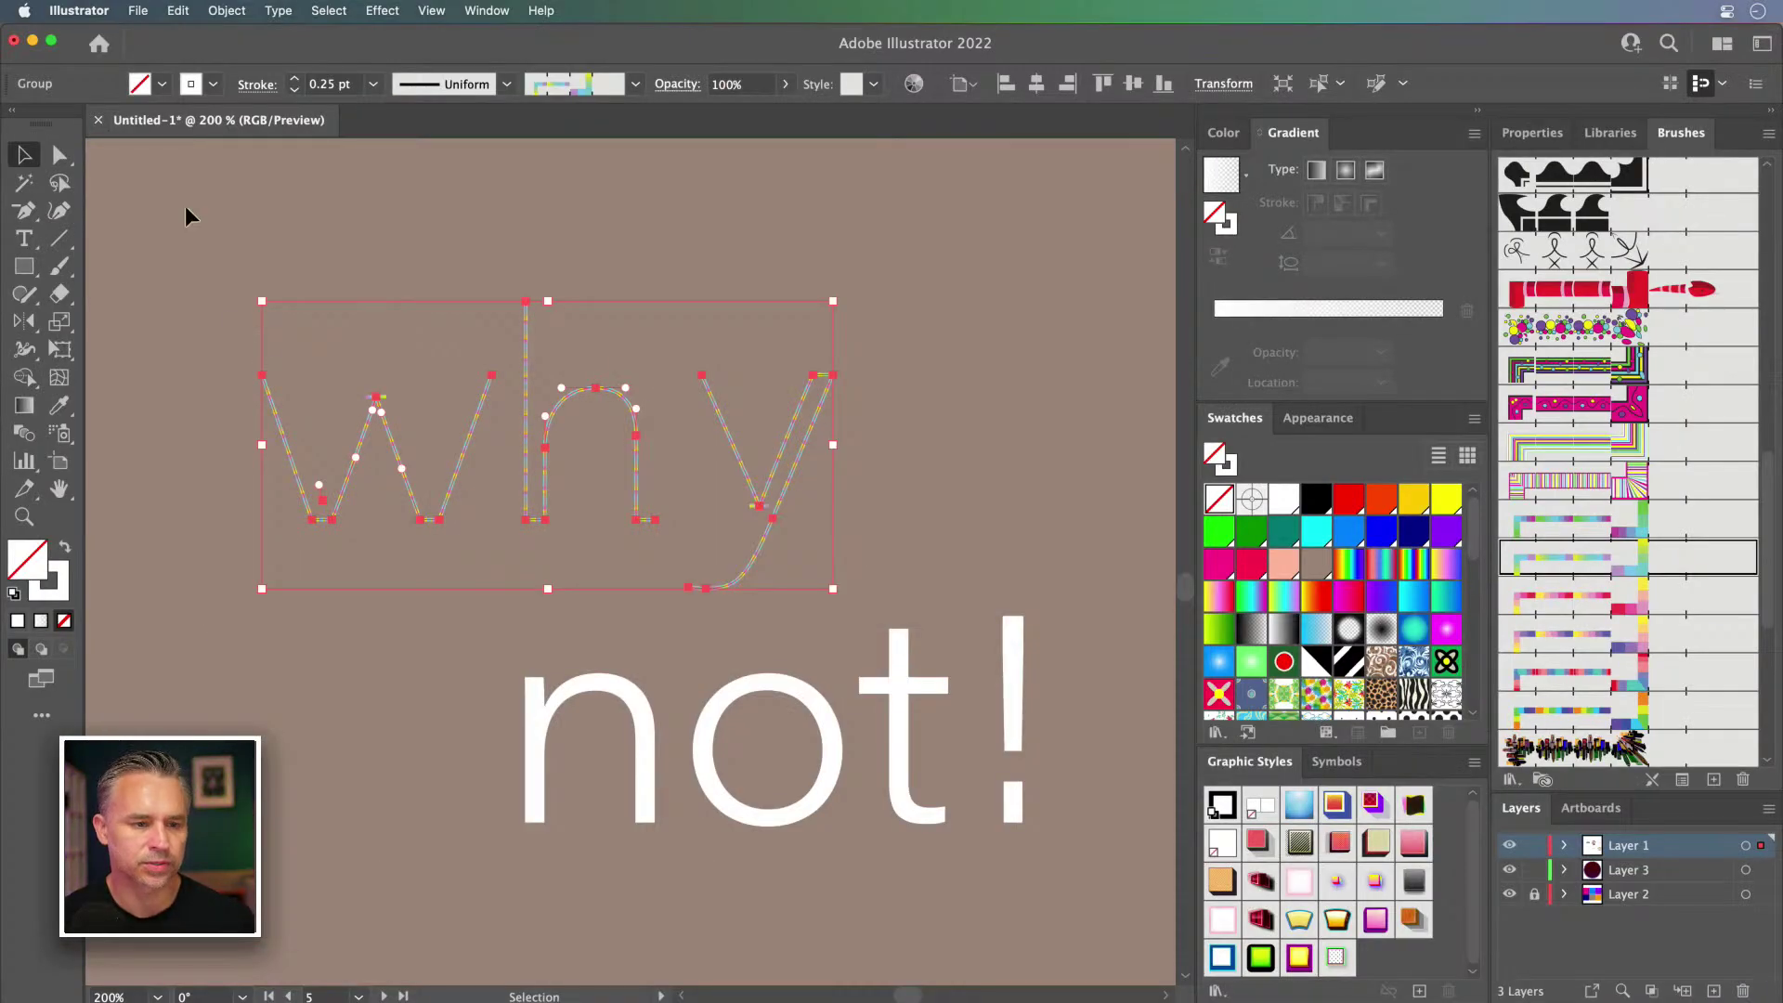
Step: Increase the "why" group's stroke weight to 1 pt
click(294, 79)
click(295, 79)
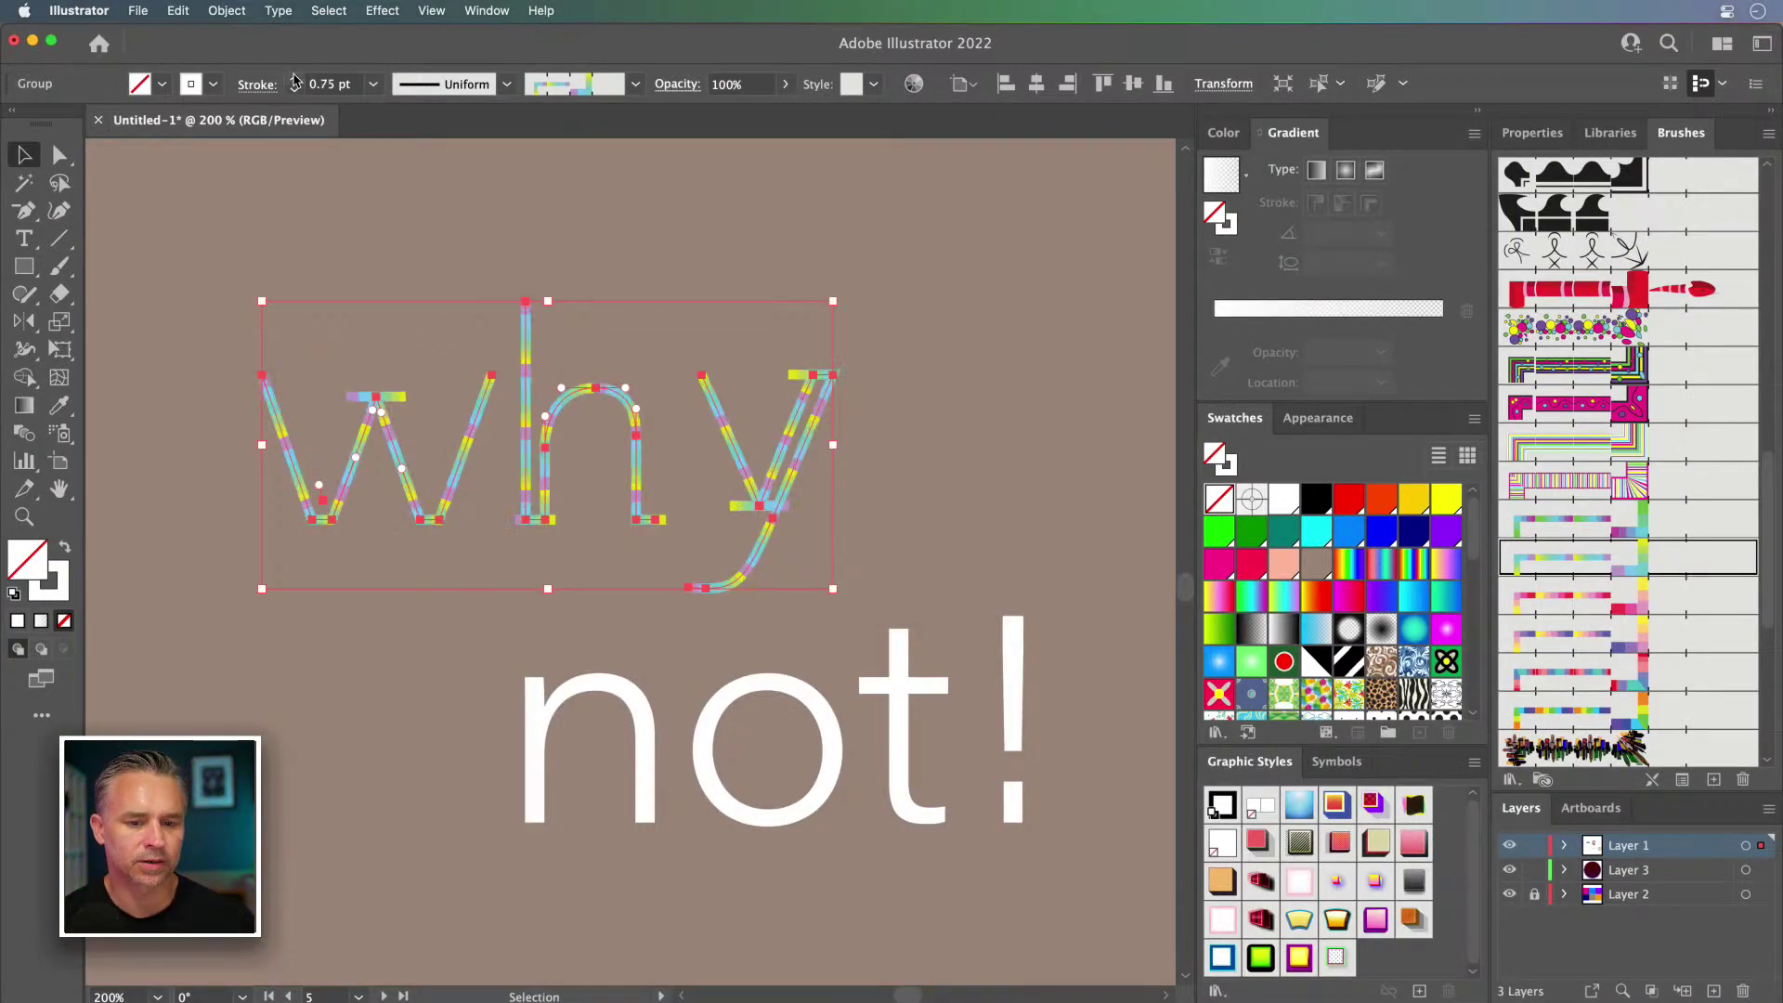
click(295, 79)
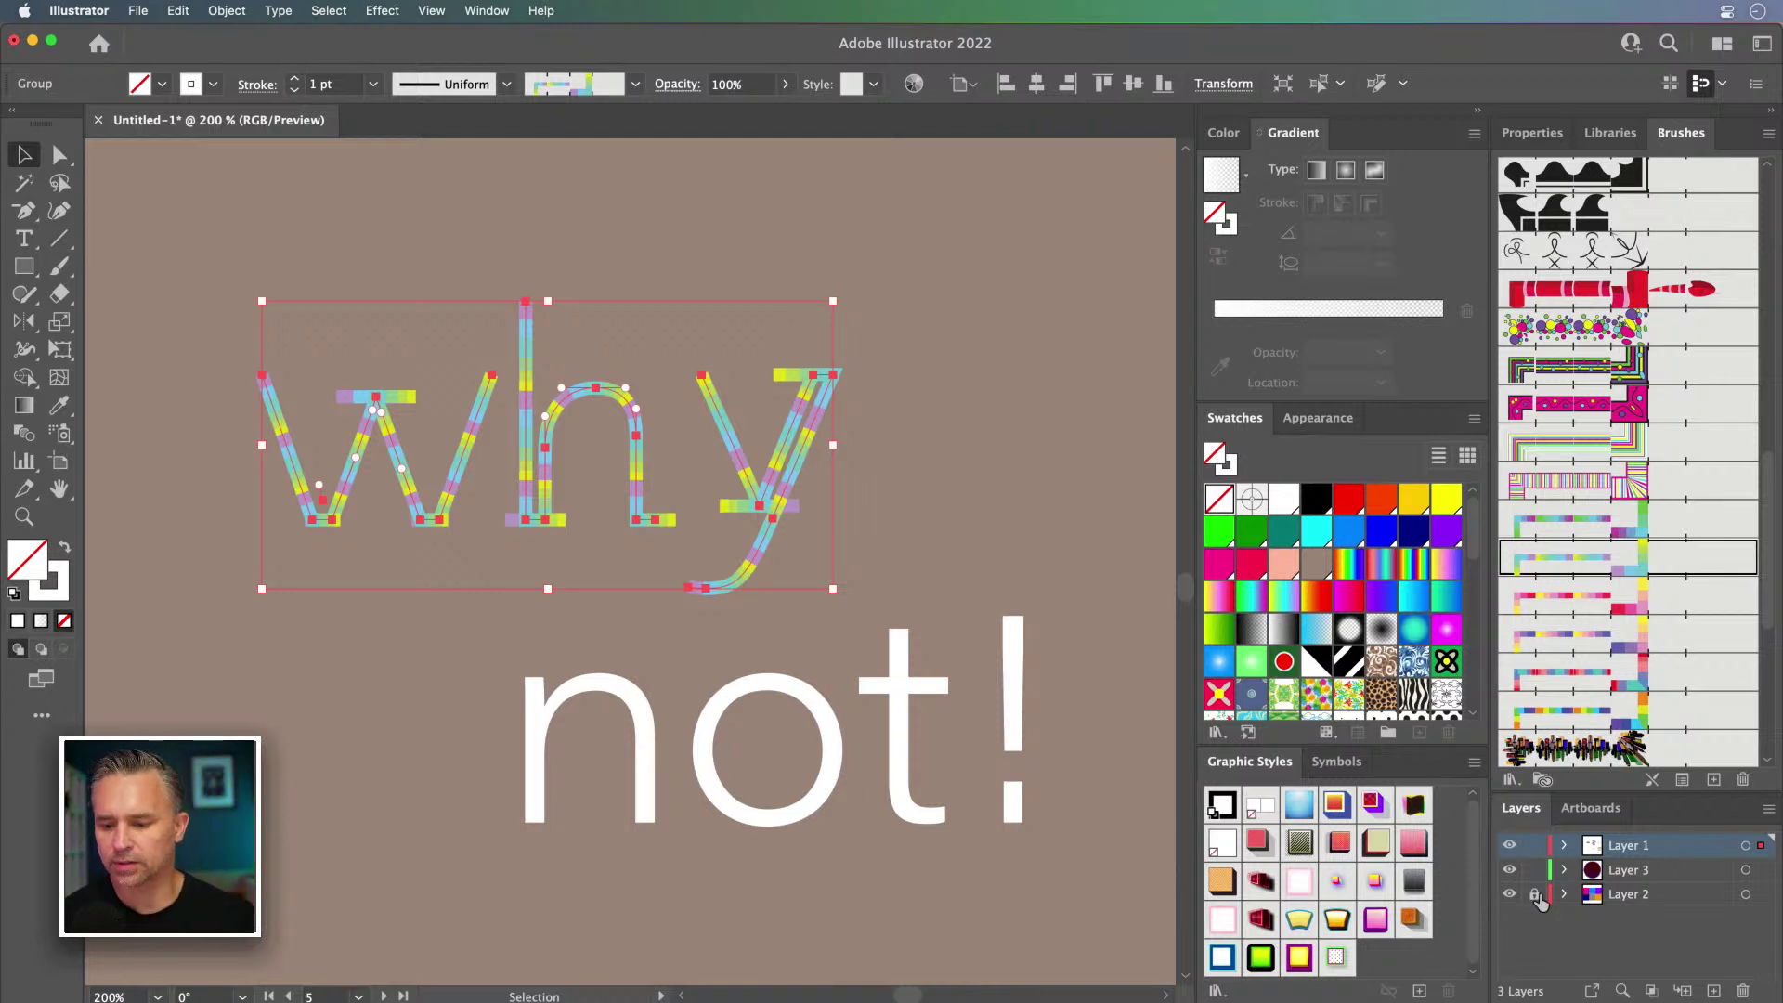
Step: Fill the background rectangle on Layer 2 with the purple C=75 M=100 Y=0 K=0 swatch and lock the layer again
click(1100, 458)
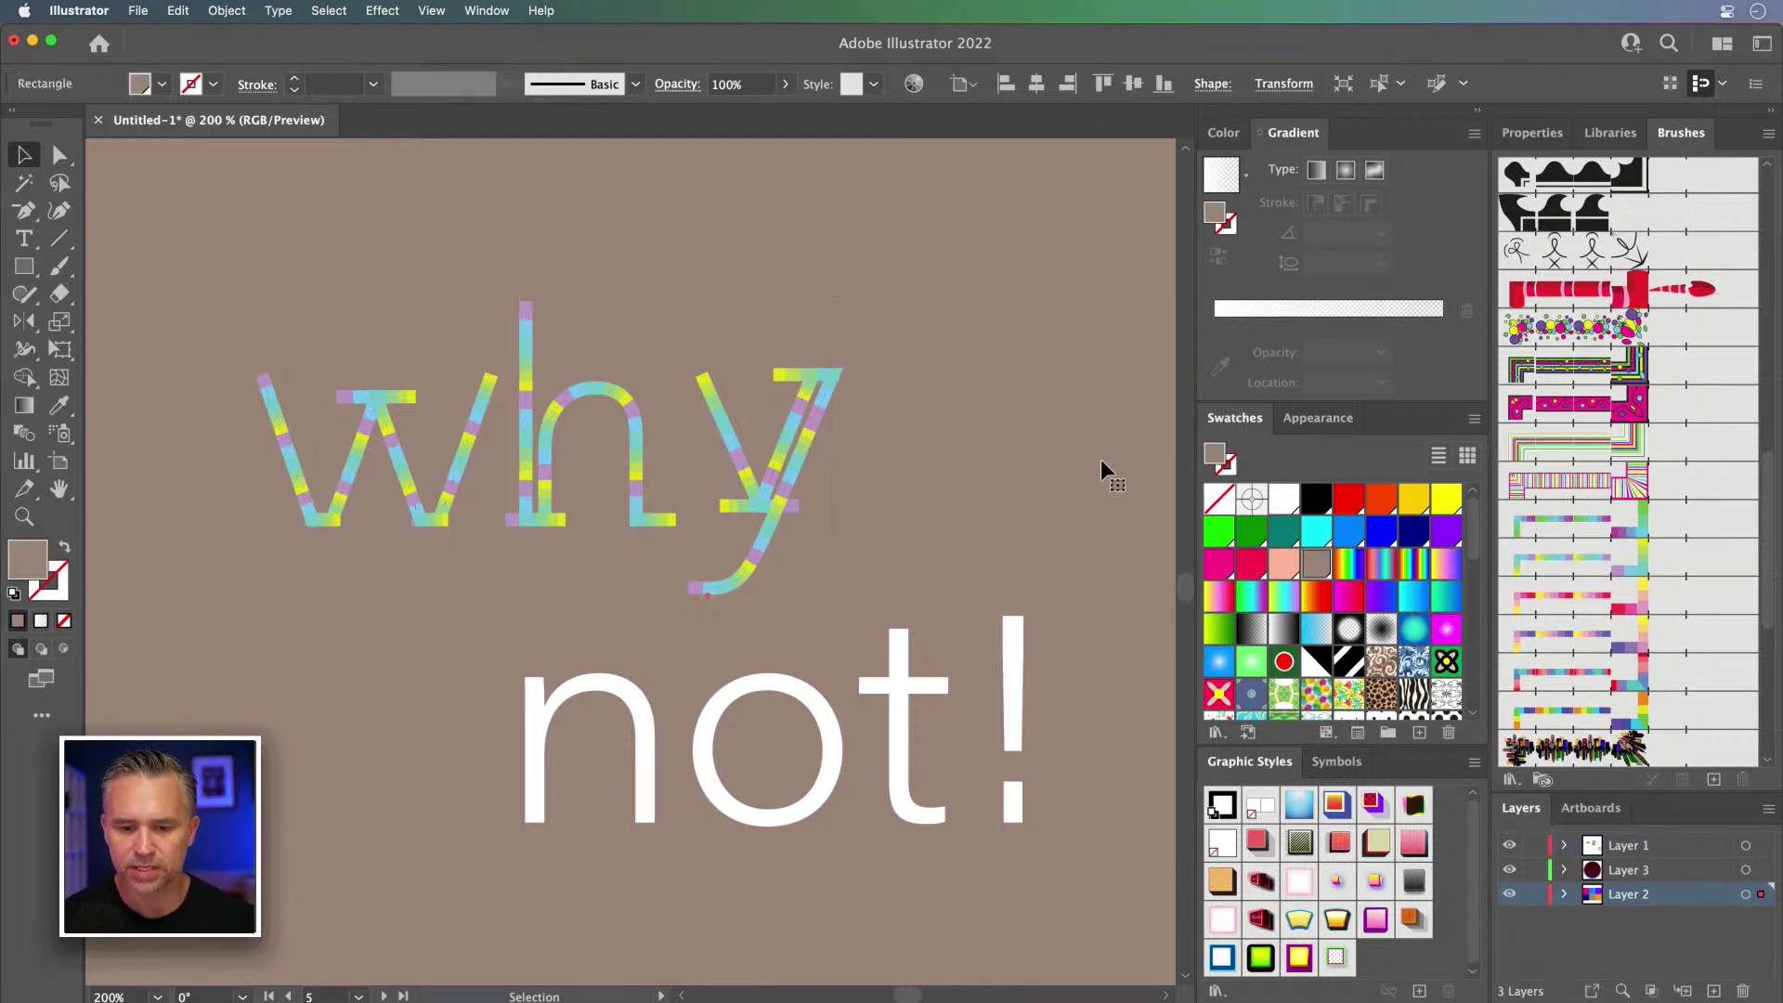
click(1259, 568)
click(1441, 536)
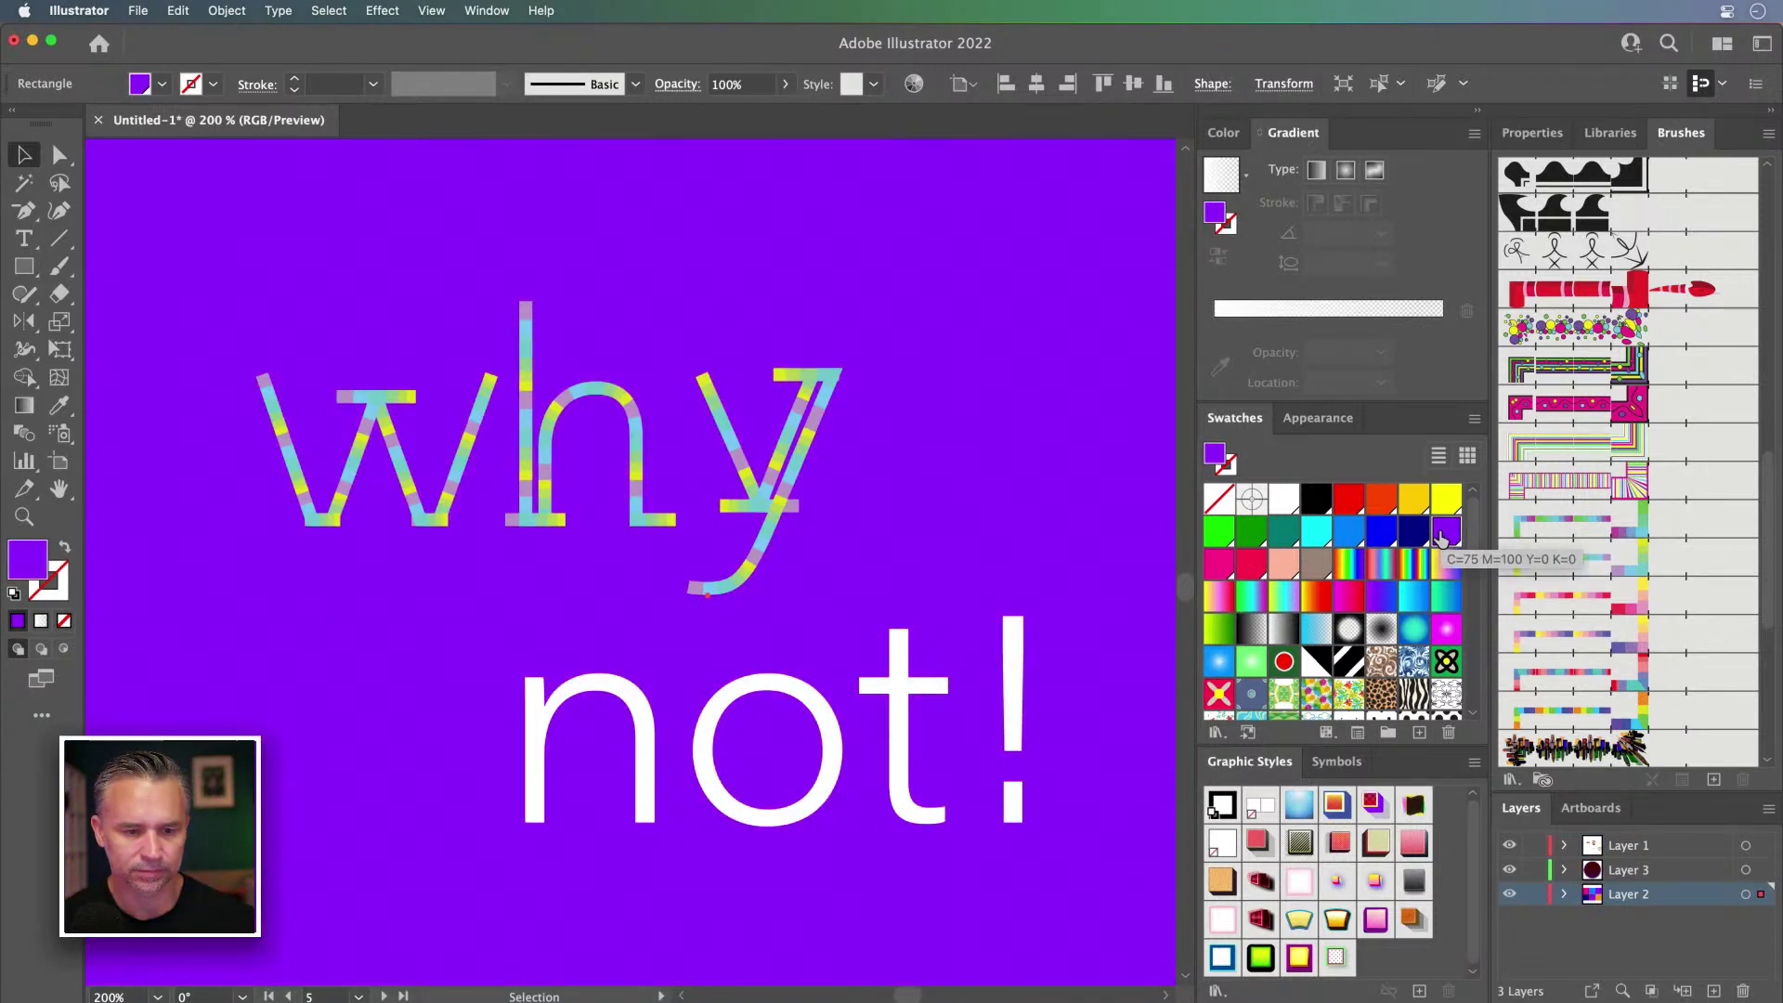
click(1534, 893)
Step: Delete the w's extra anchor at the middle peak and one anchor from each flat bottom so both bottoms come to points
click(564, 410)
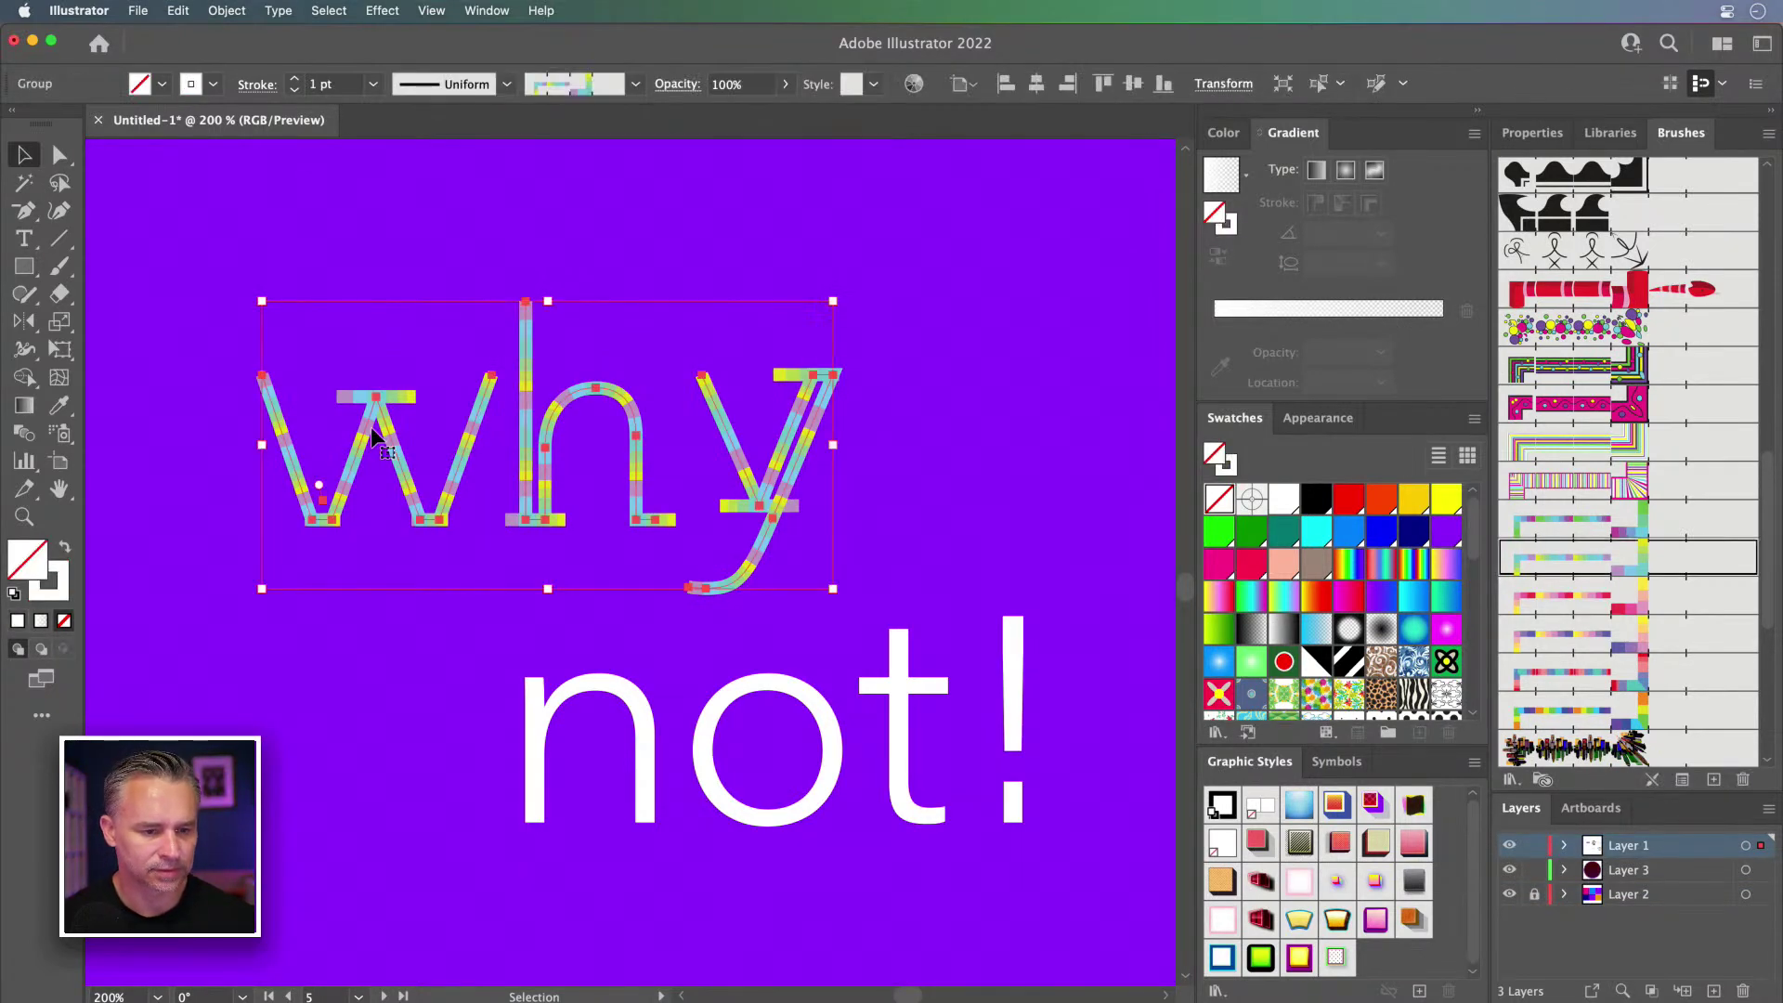
key(a)
key(super+equal)
key(super+equal)
key(super+equal)
drag(371, 429, 898, 471)
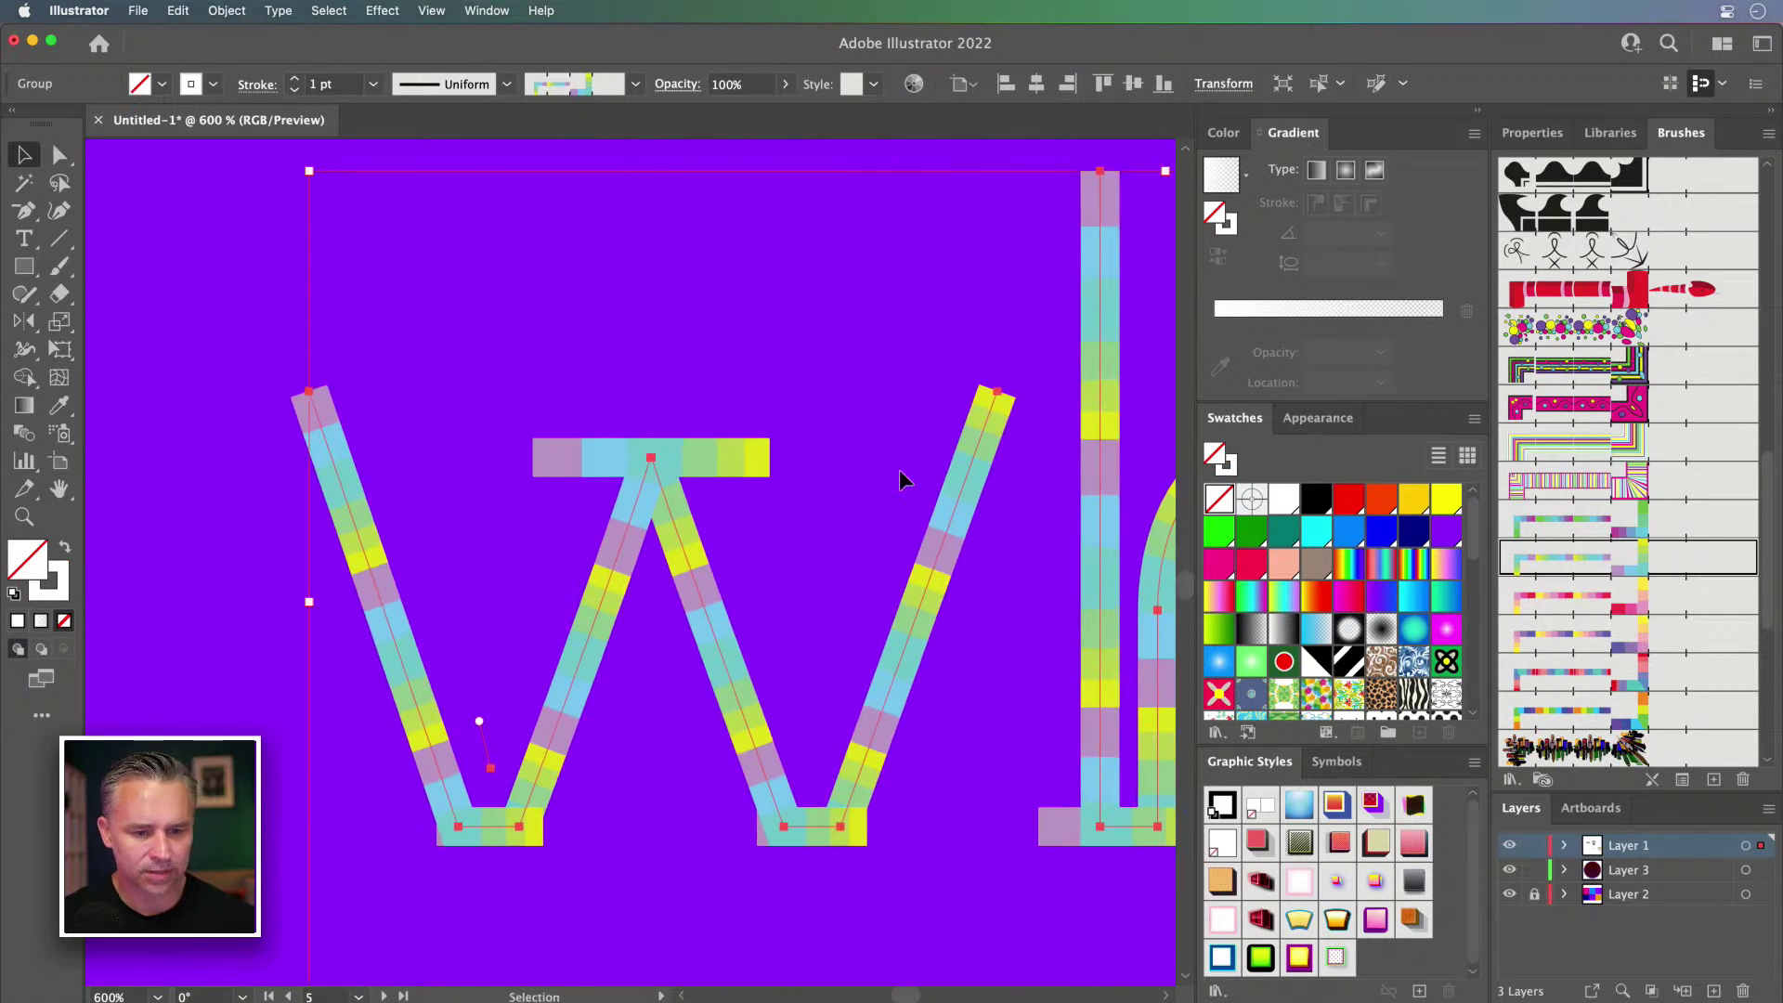
key(minus)
click(647, 464)
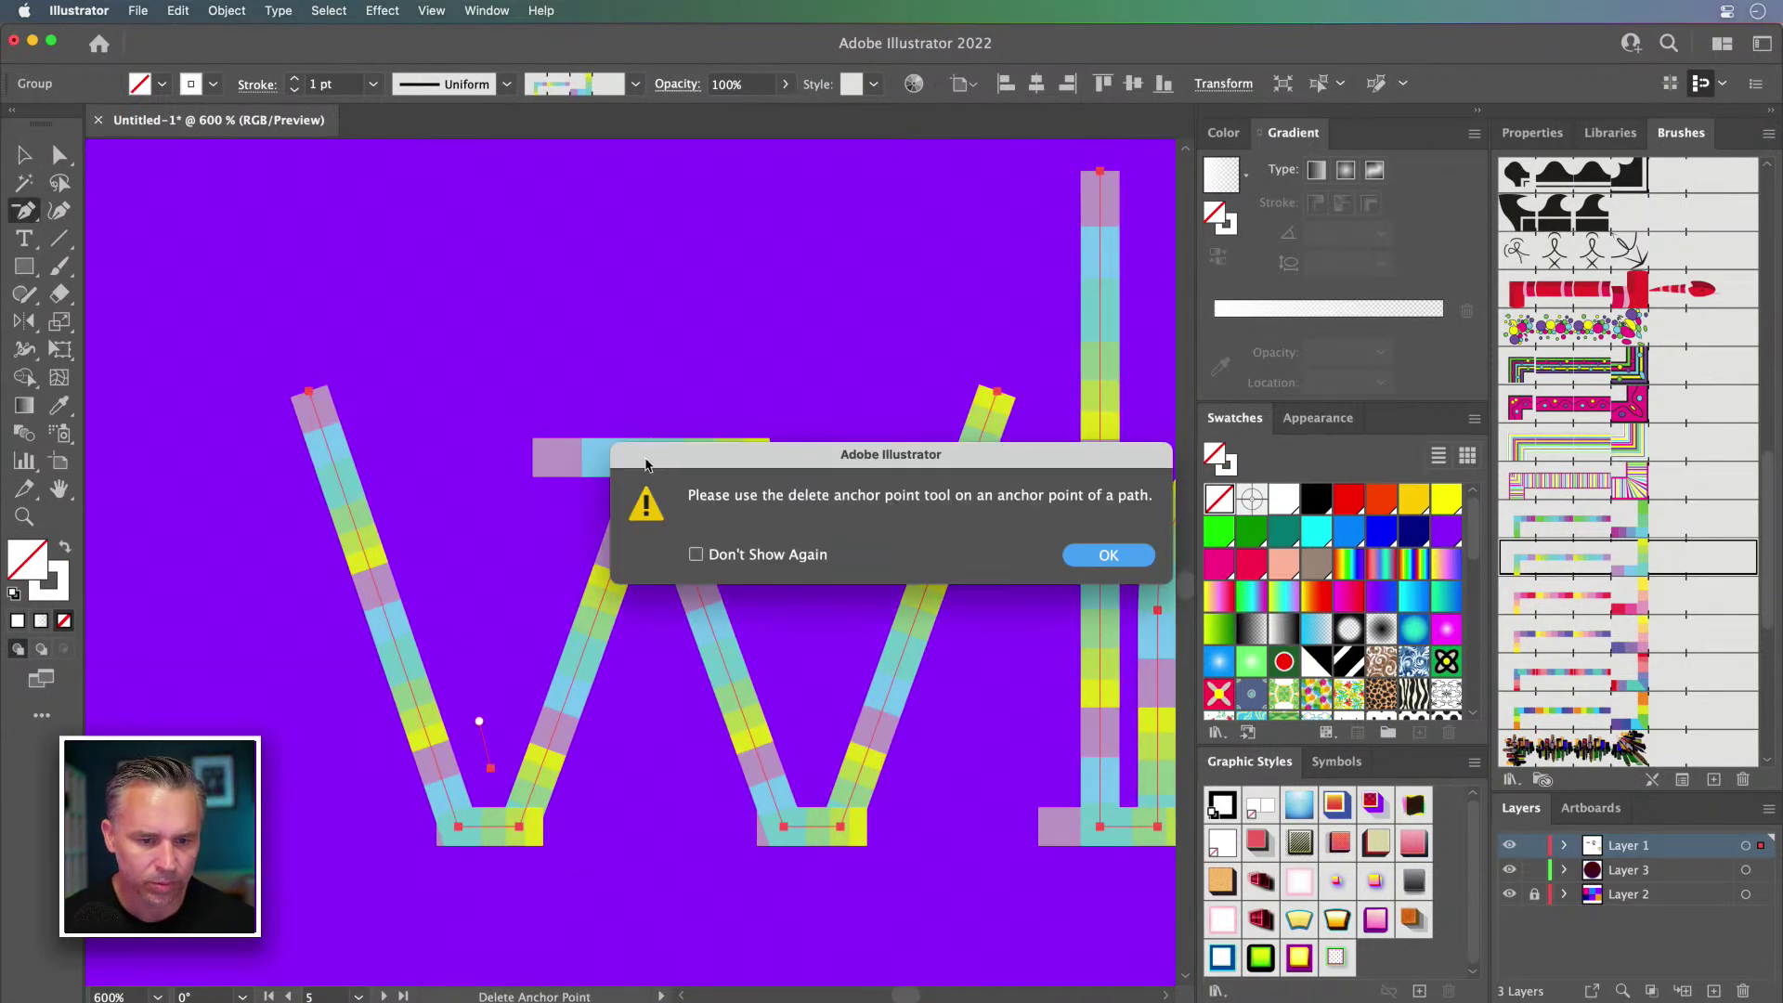
key(Return)
click(649, 465)
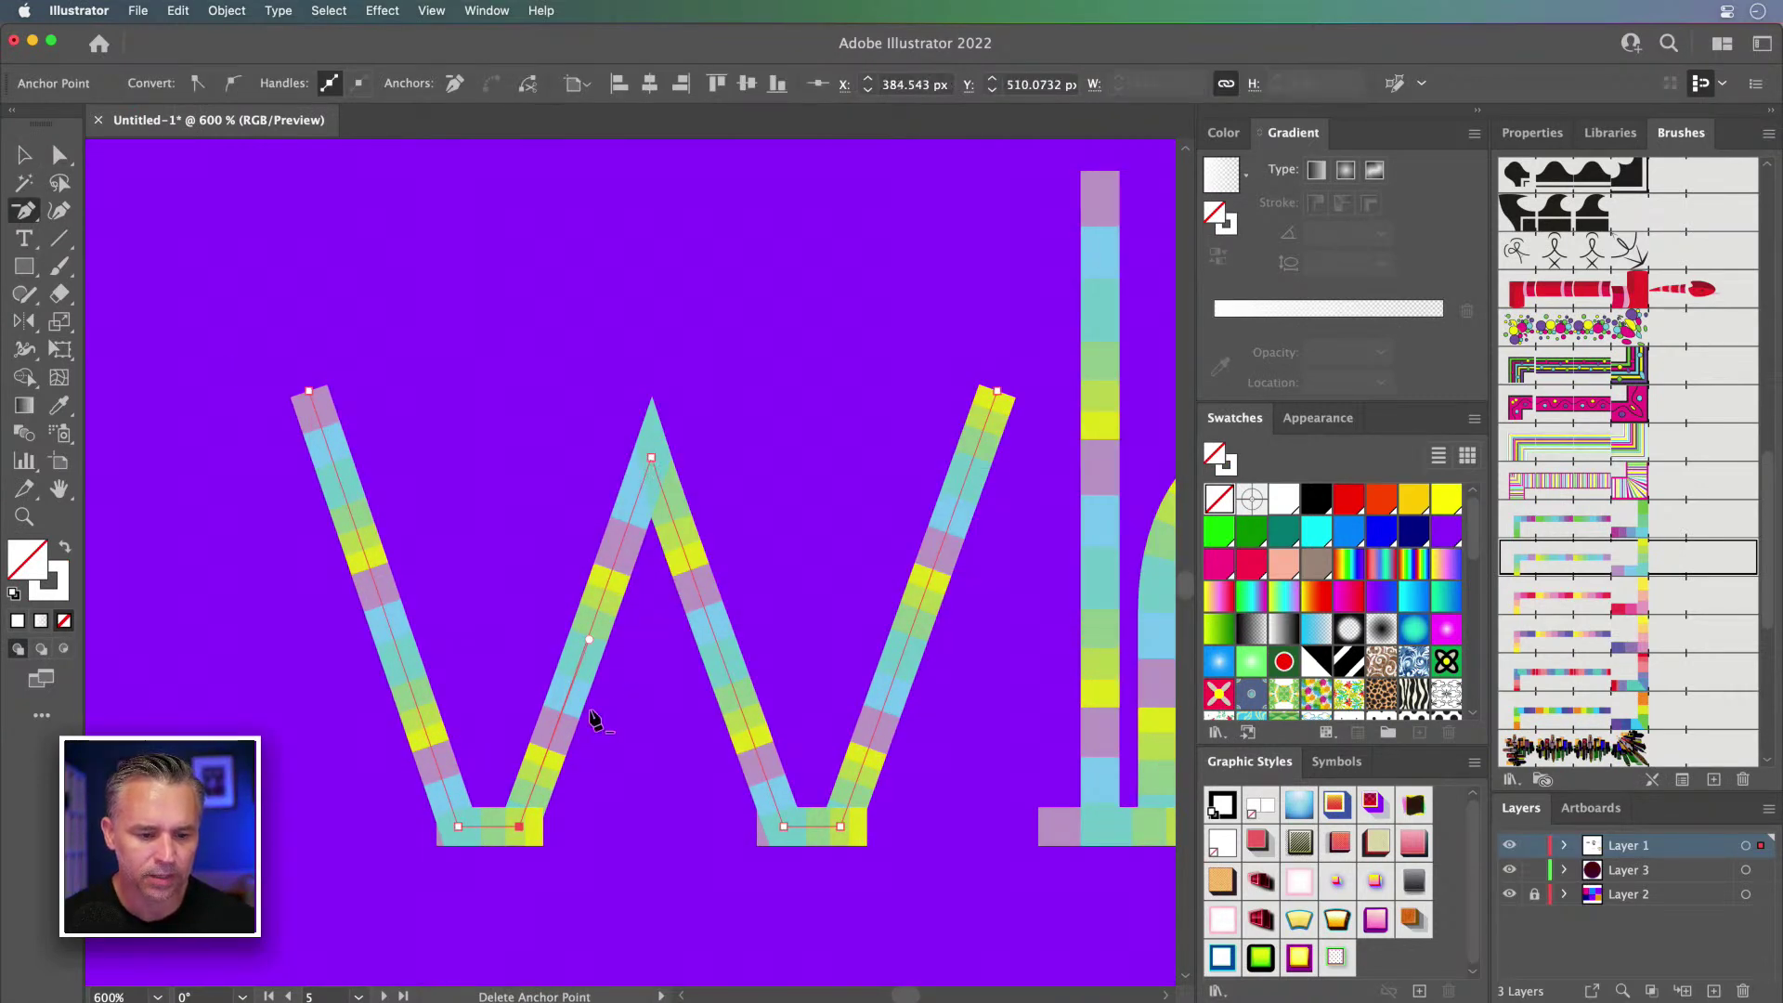
click(517, 826)
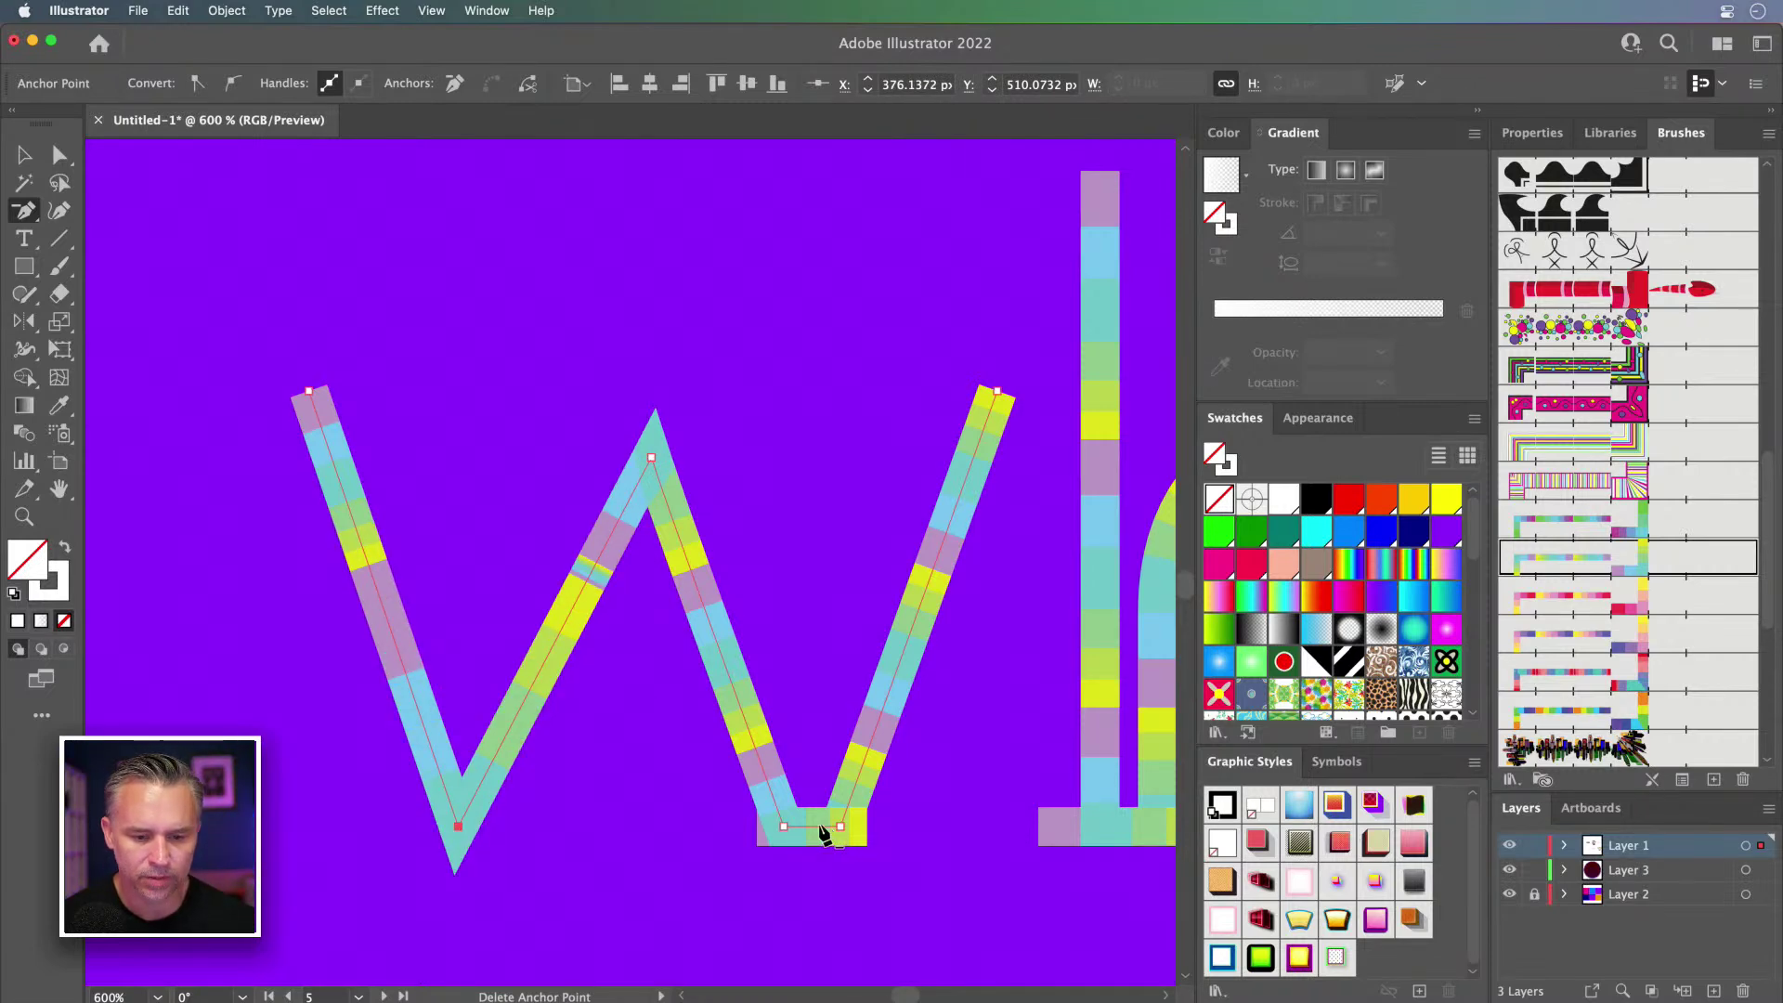
click(784, 830)
Step: Delete the h's extra anchor at the foot of the stem and the anchor on the left side of its arch
scroll(840, 451, right, 10)
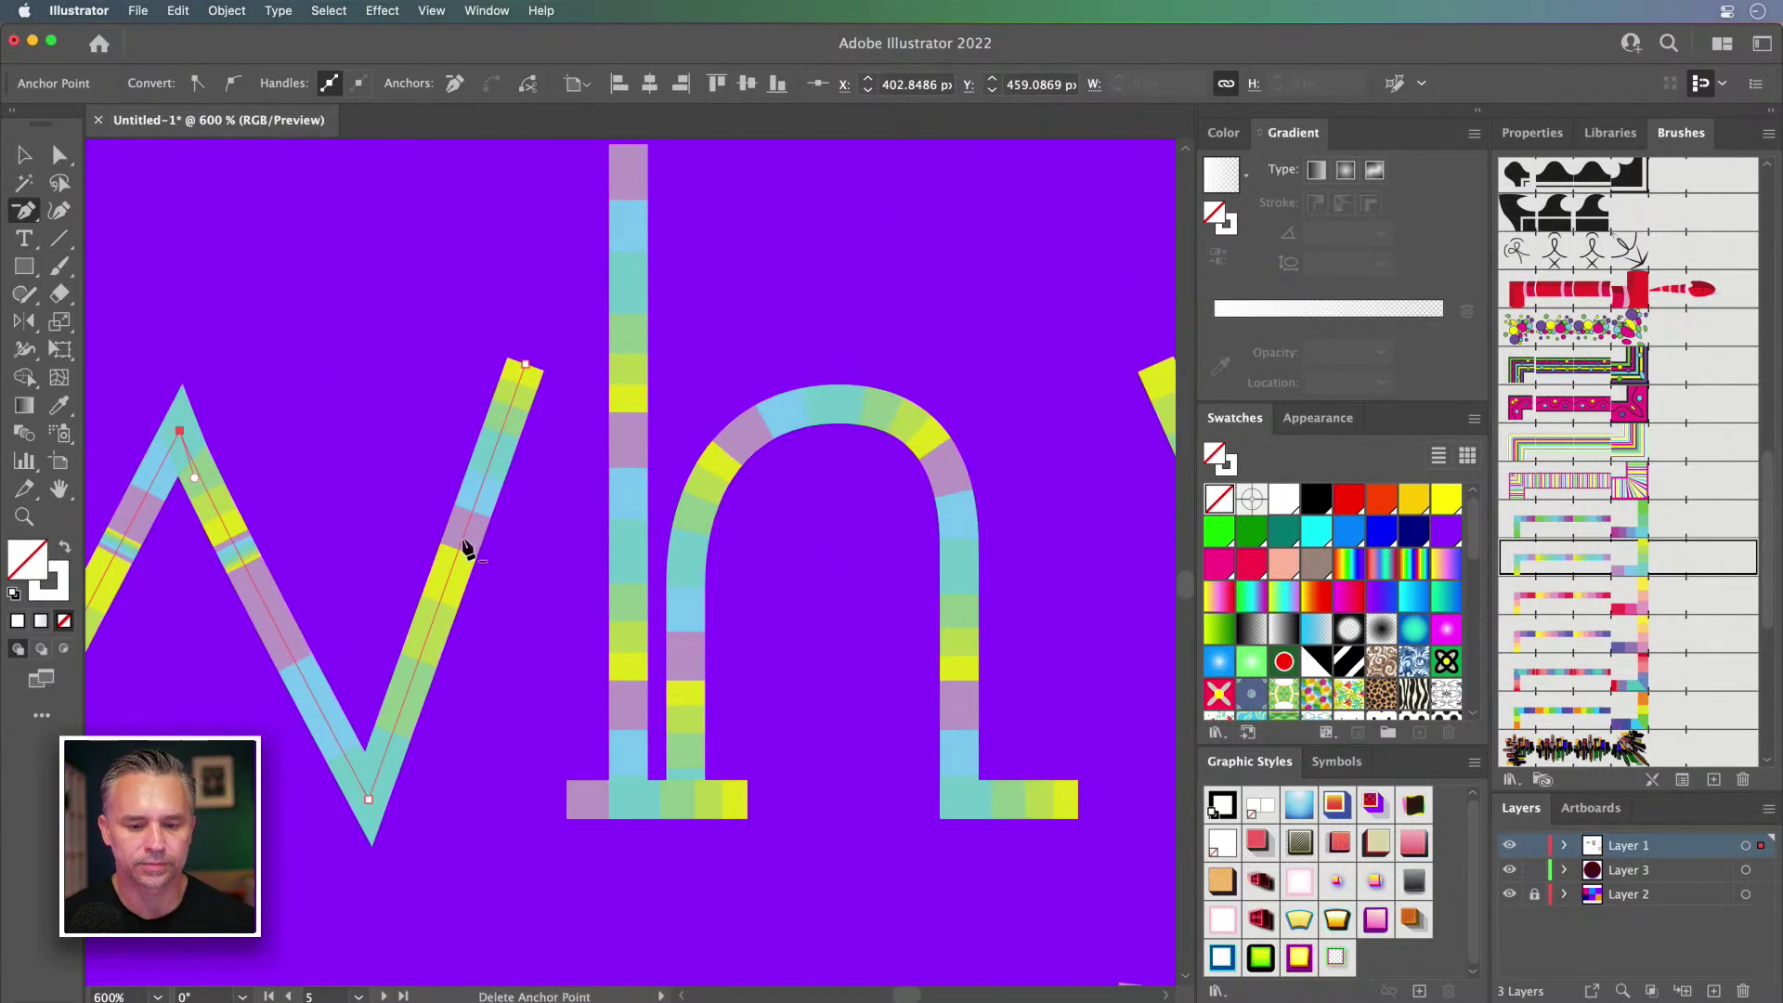
key(super+a)
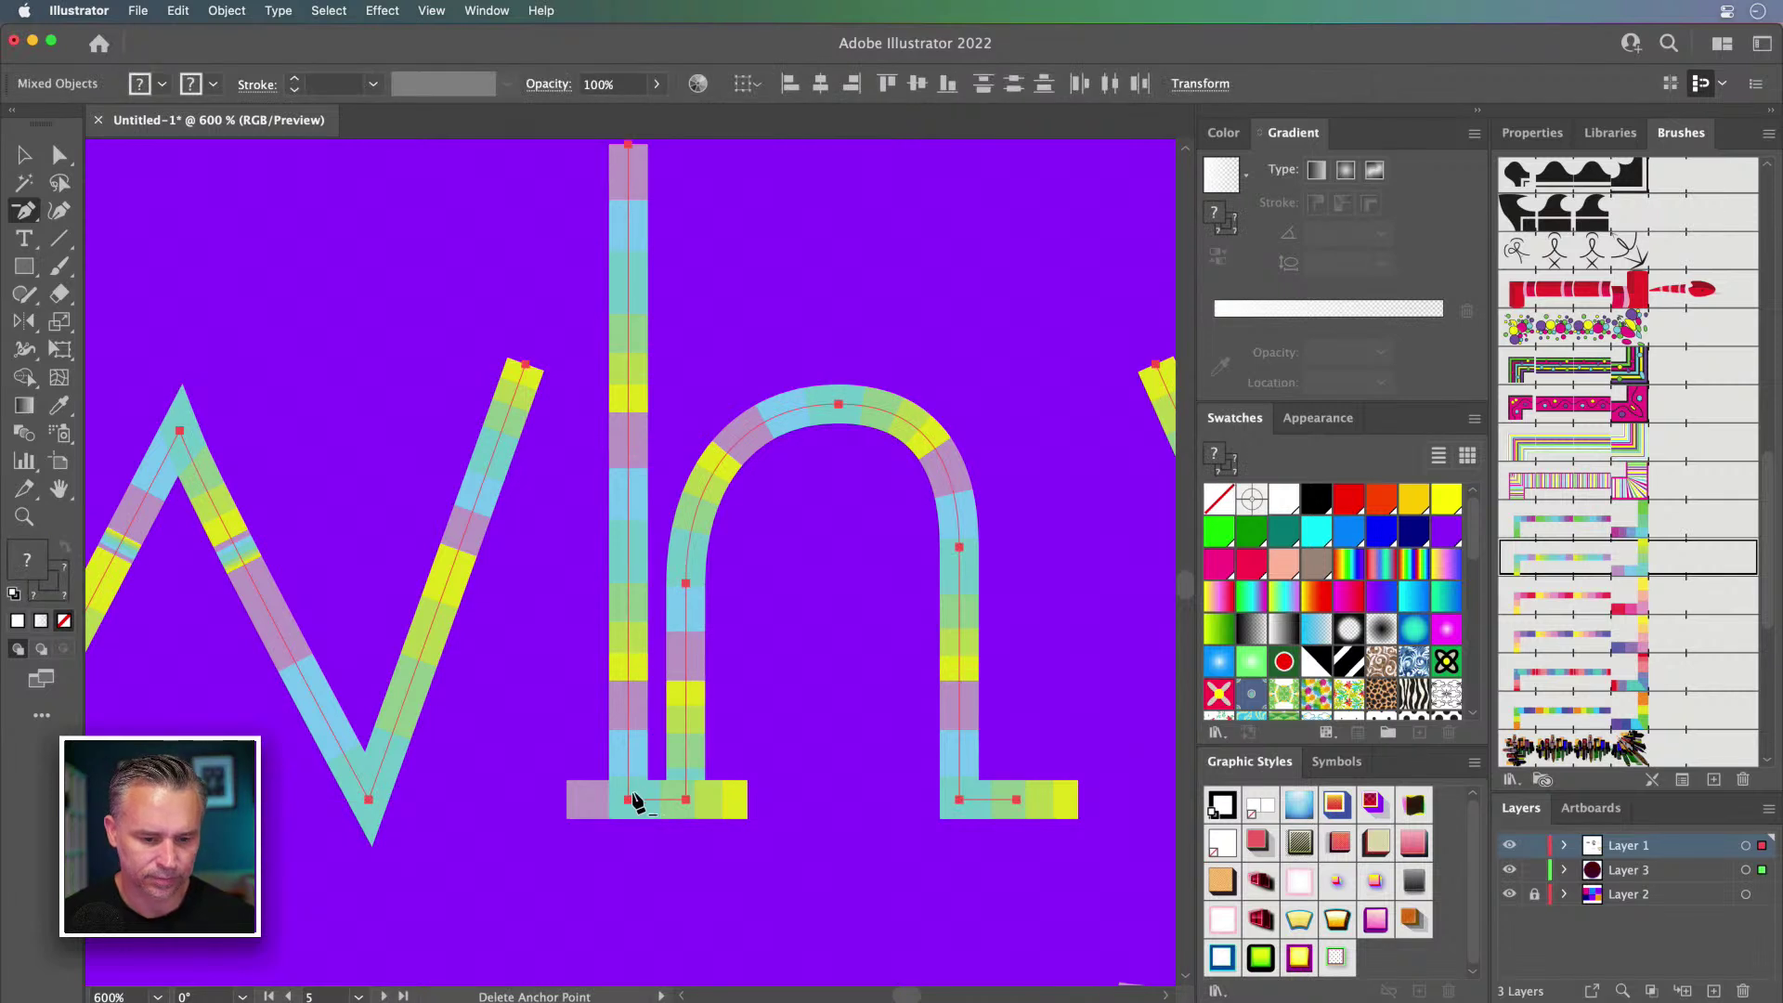
click(686, 801)
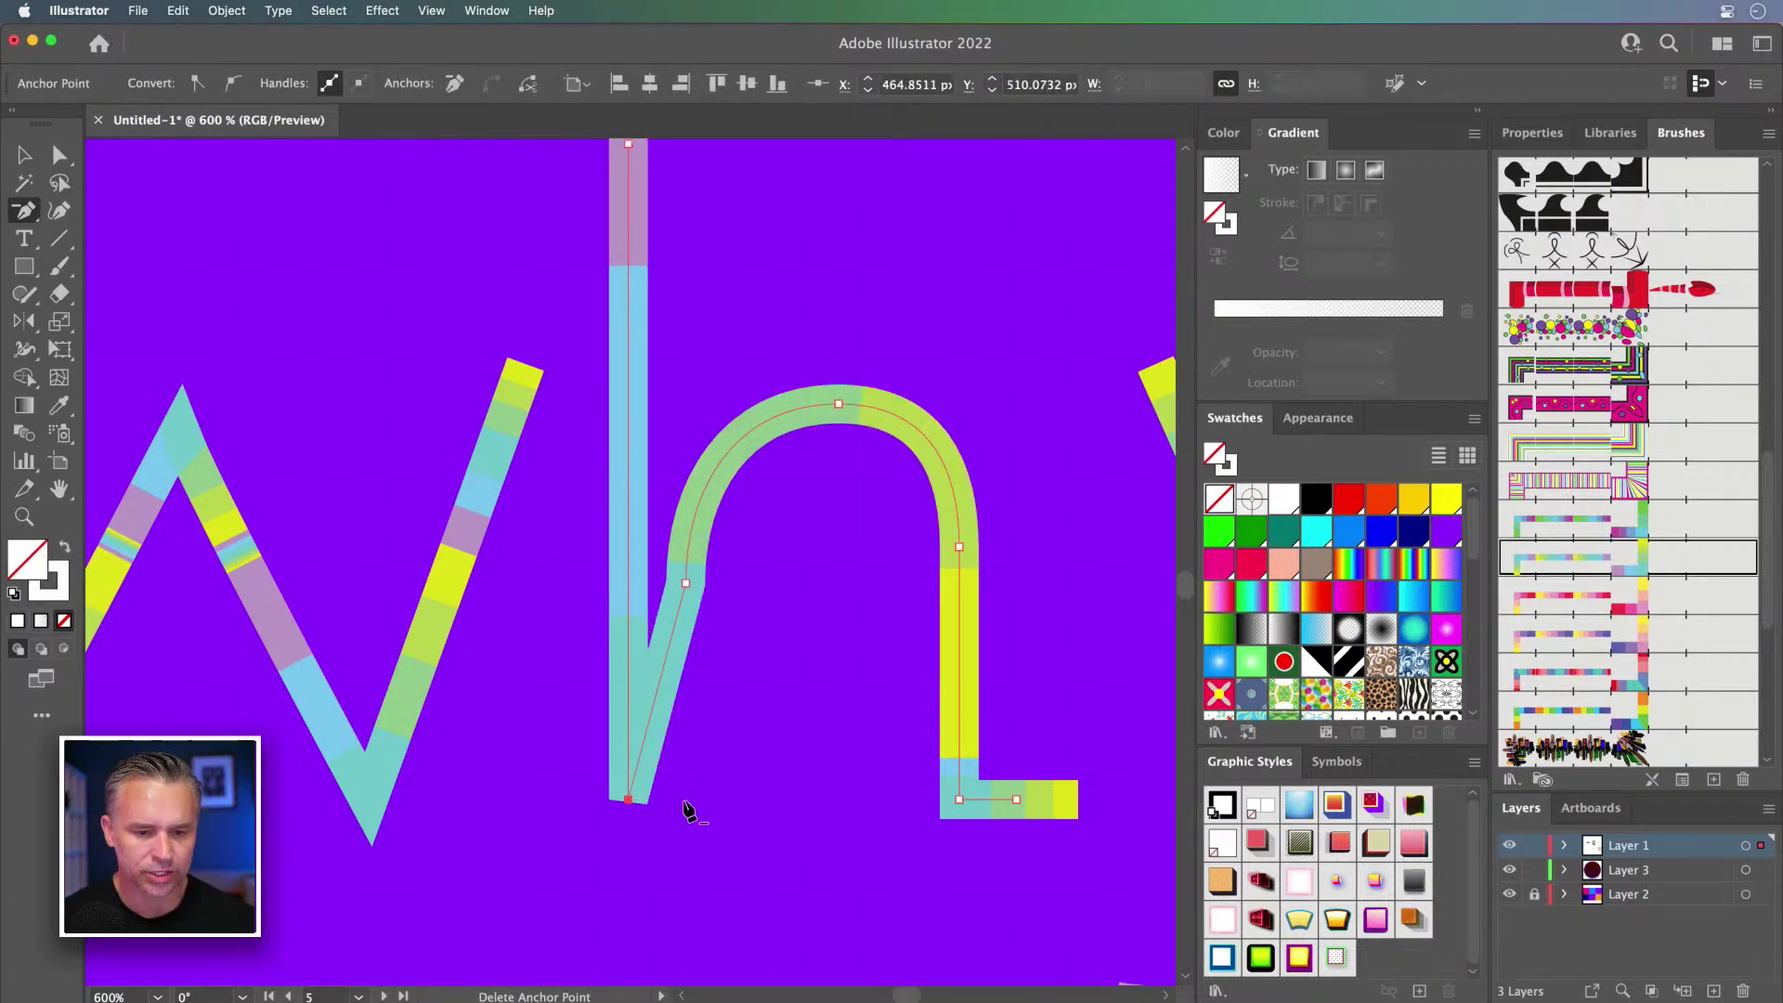
click(685, 584)
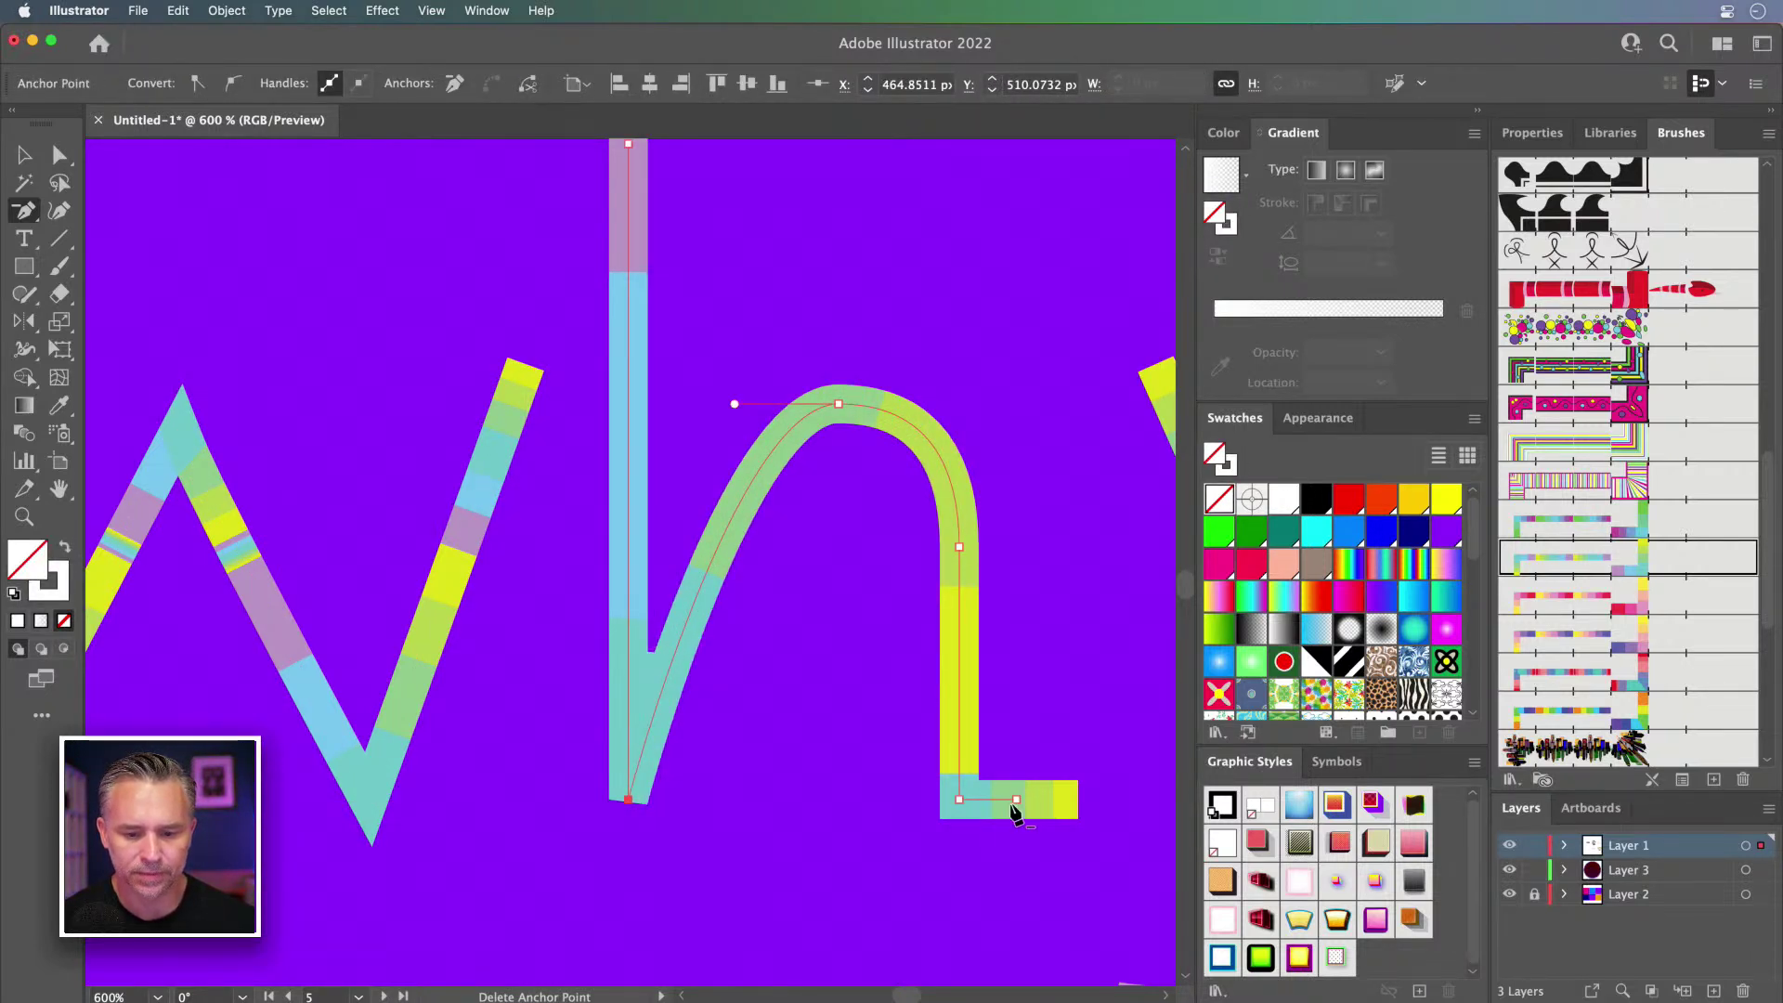
Step: Delete the y's extra anchor at the stroke junction and the inner anchor atop its long stroke
drag(1050, 609, 576, 478)
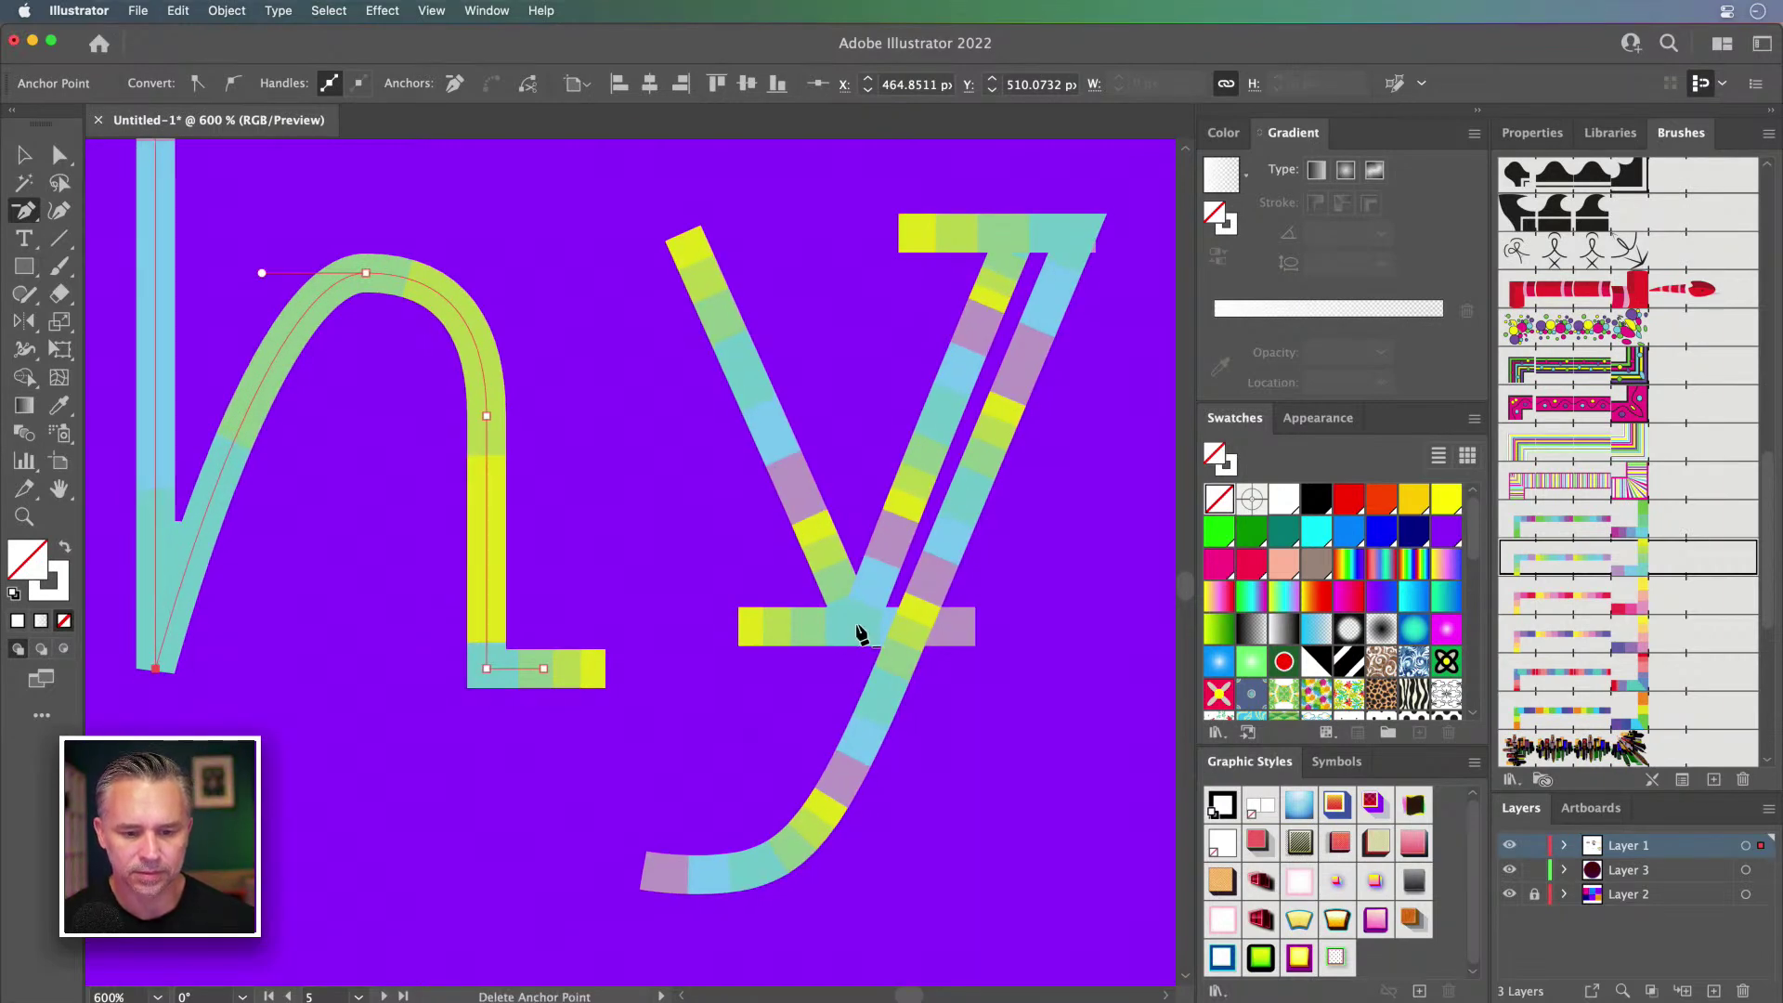
key(super+a)
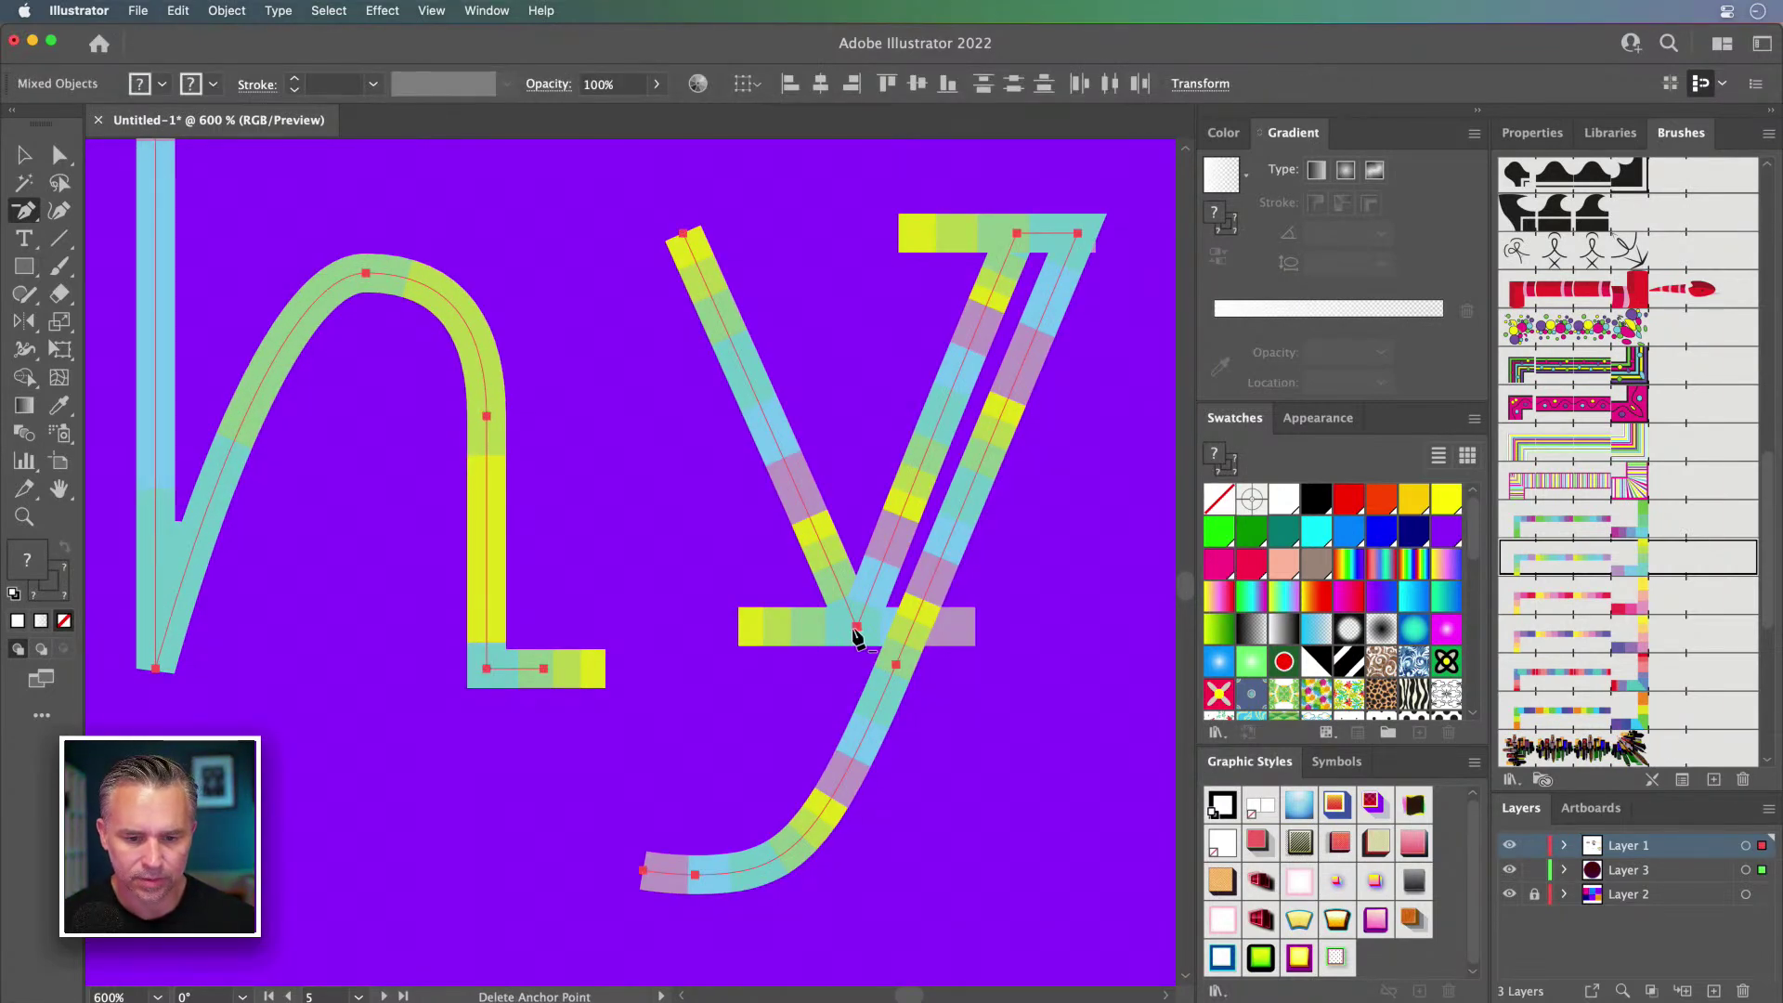
click(856, 631)
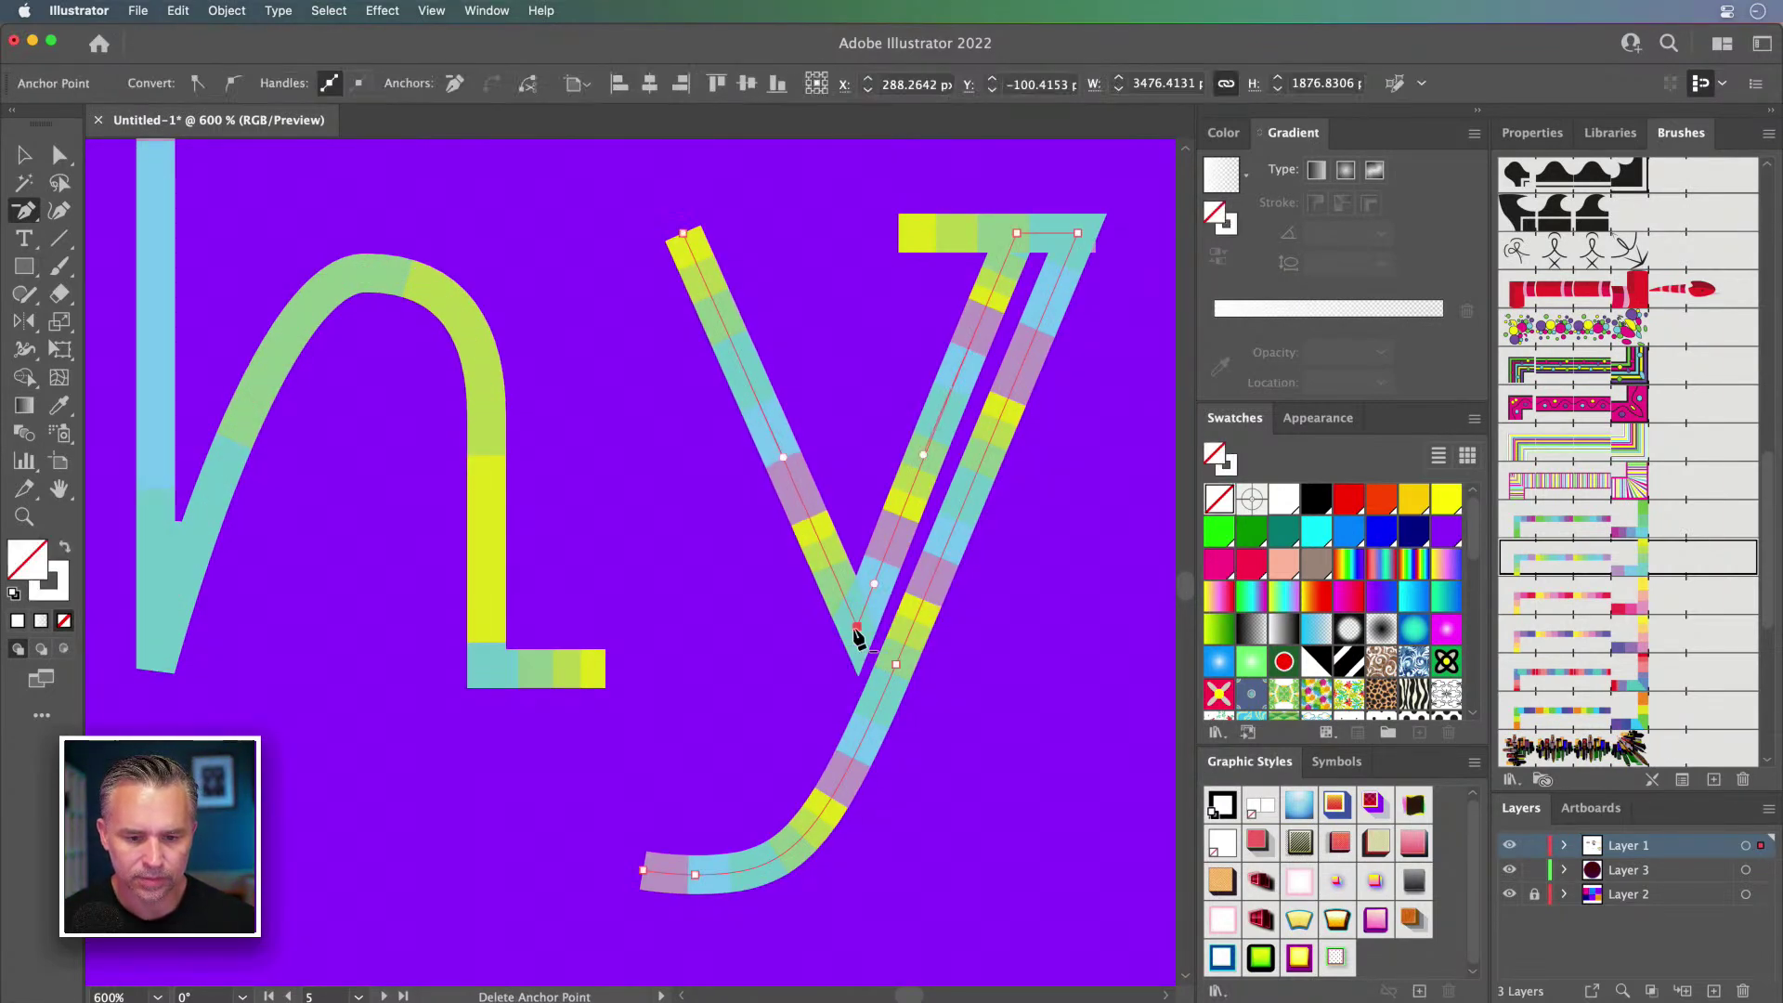
click(1017, 234)
Step: Set the stroke weight of the pattern-brushed "why" letter group to 2 pt
key(super+minus)
key(super+minus)
key(super+minus)
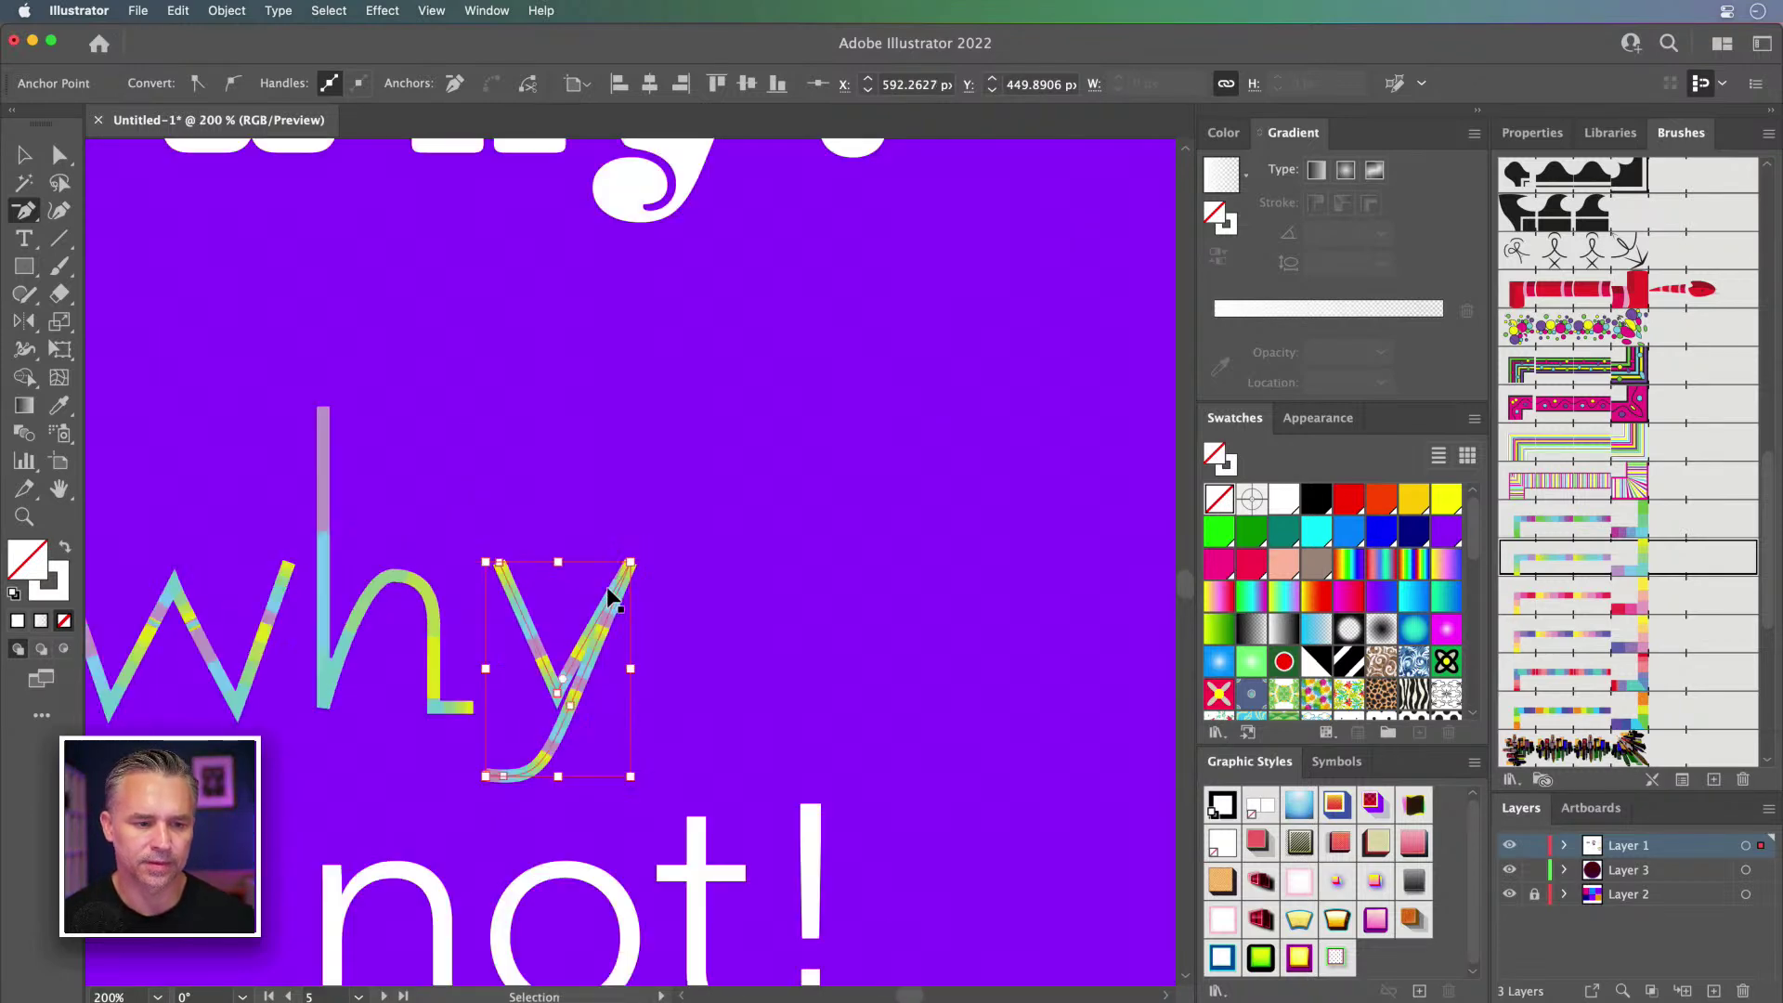
drag(610, 595, 905, 410)
click(24, 151)
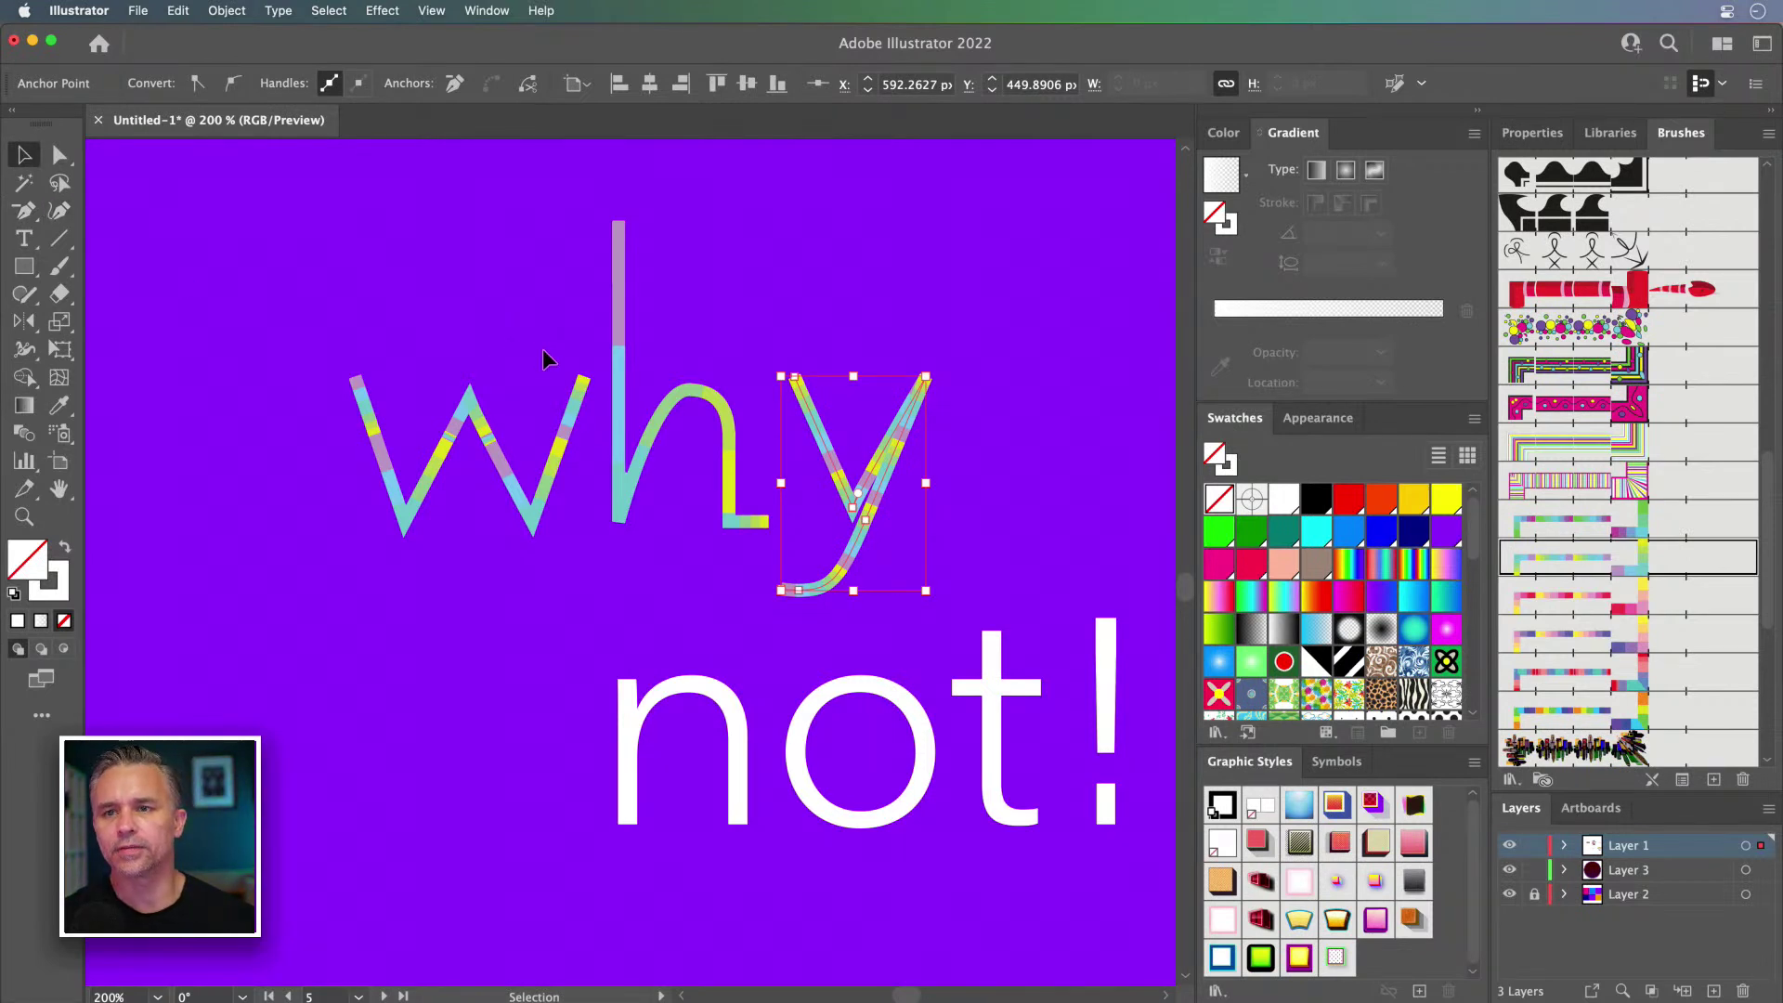
click(893, 435)
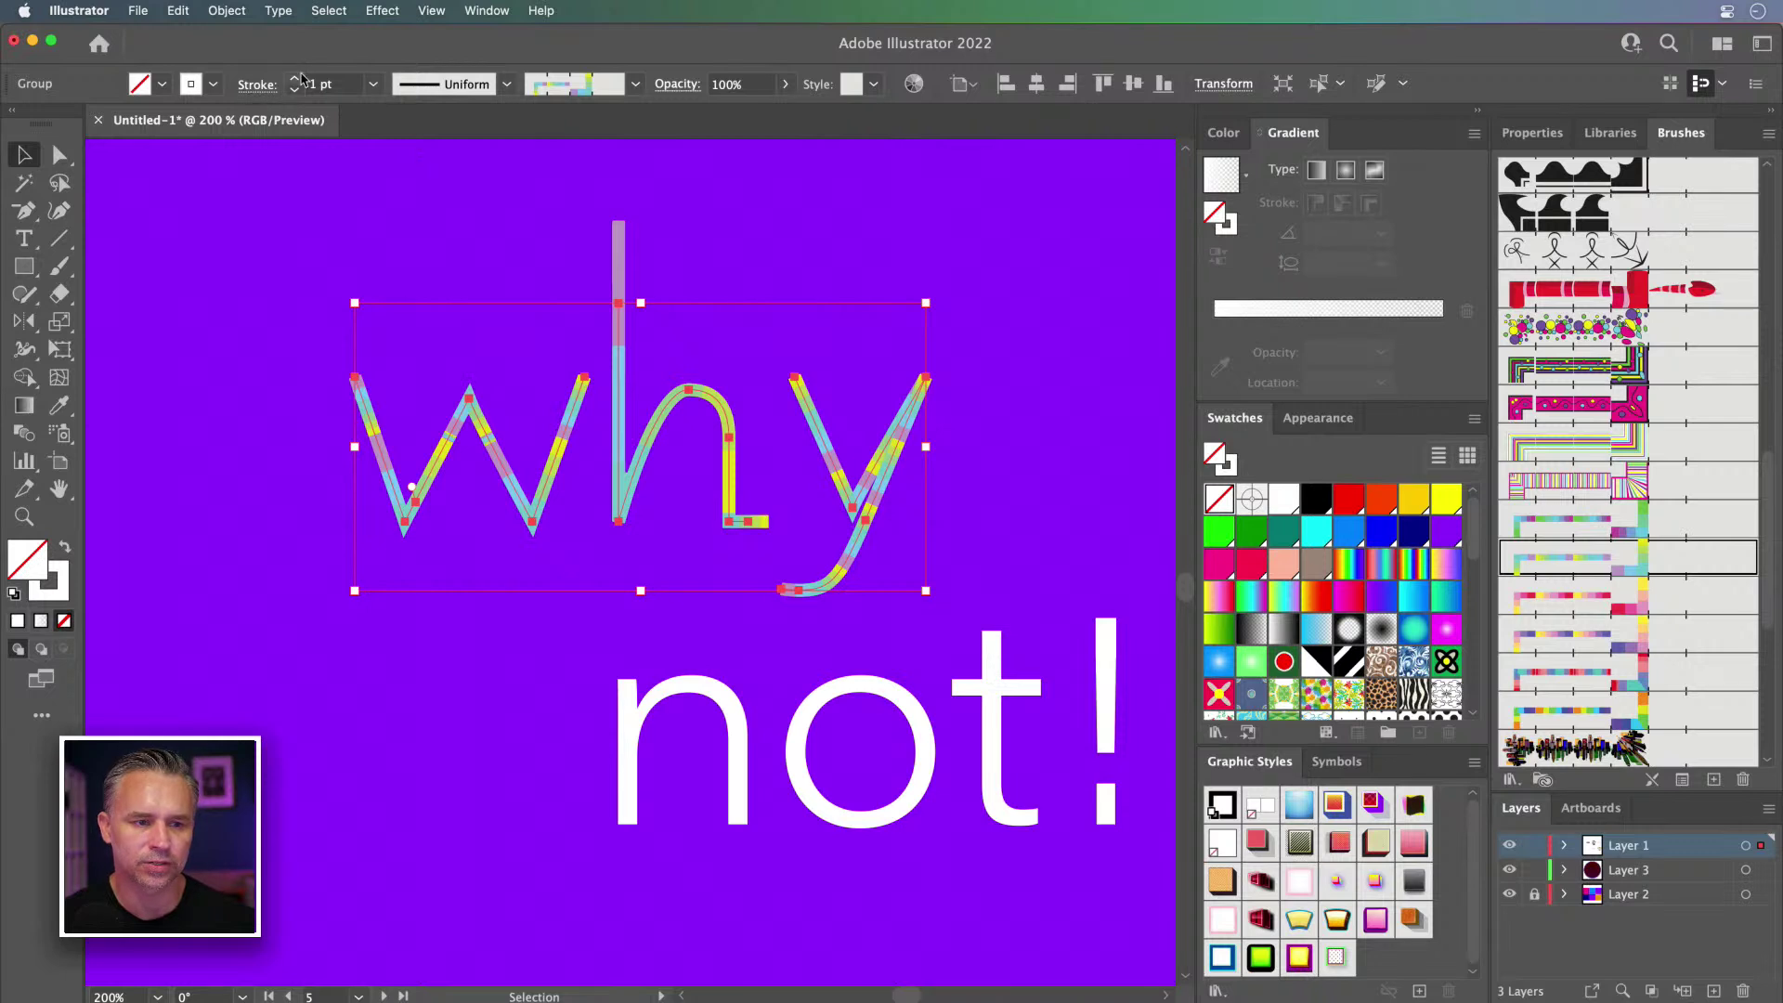
click(295, 79)
click(295, 90)
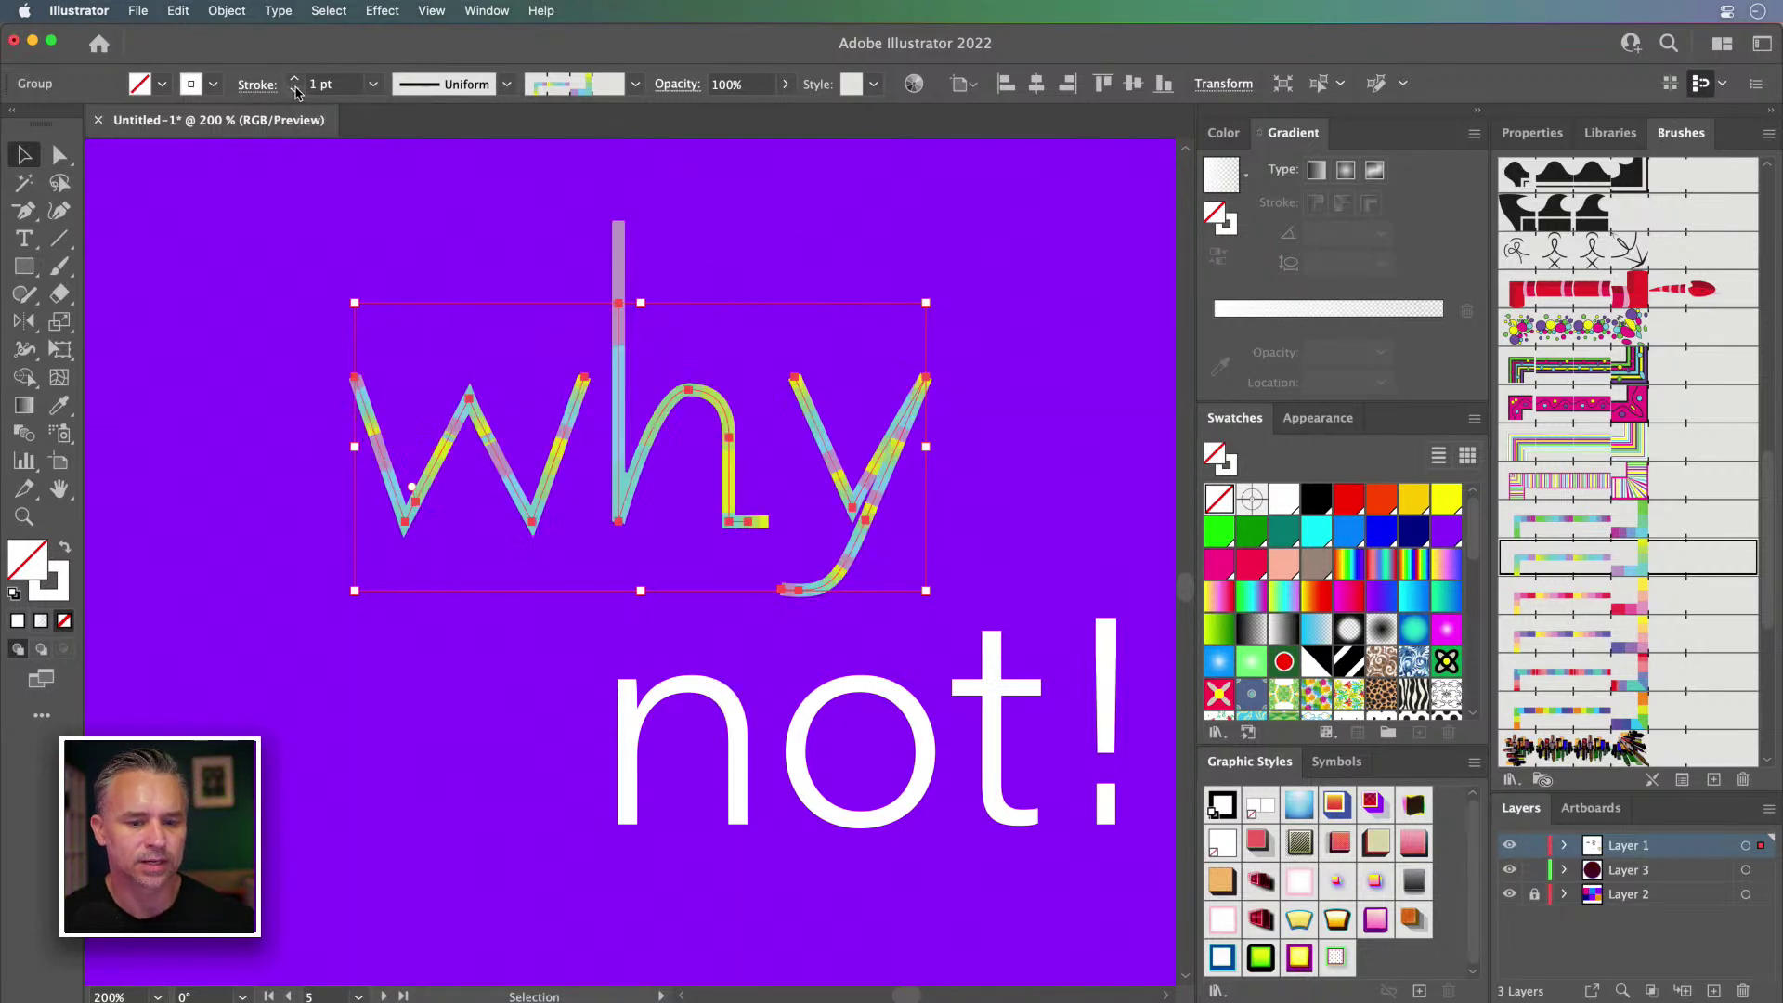
click(295, 79)
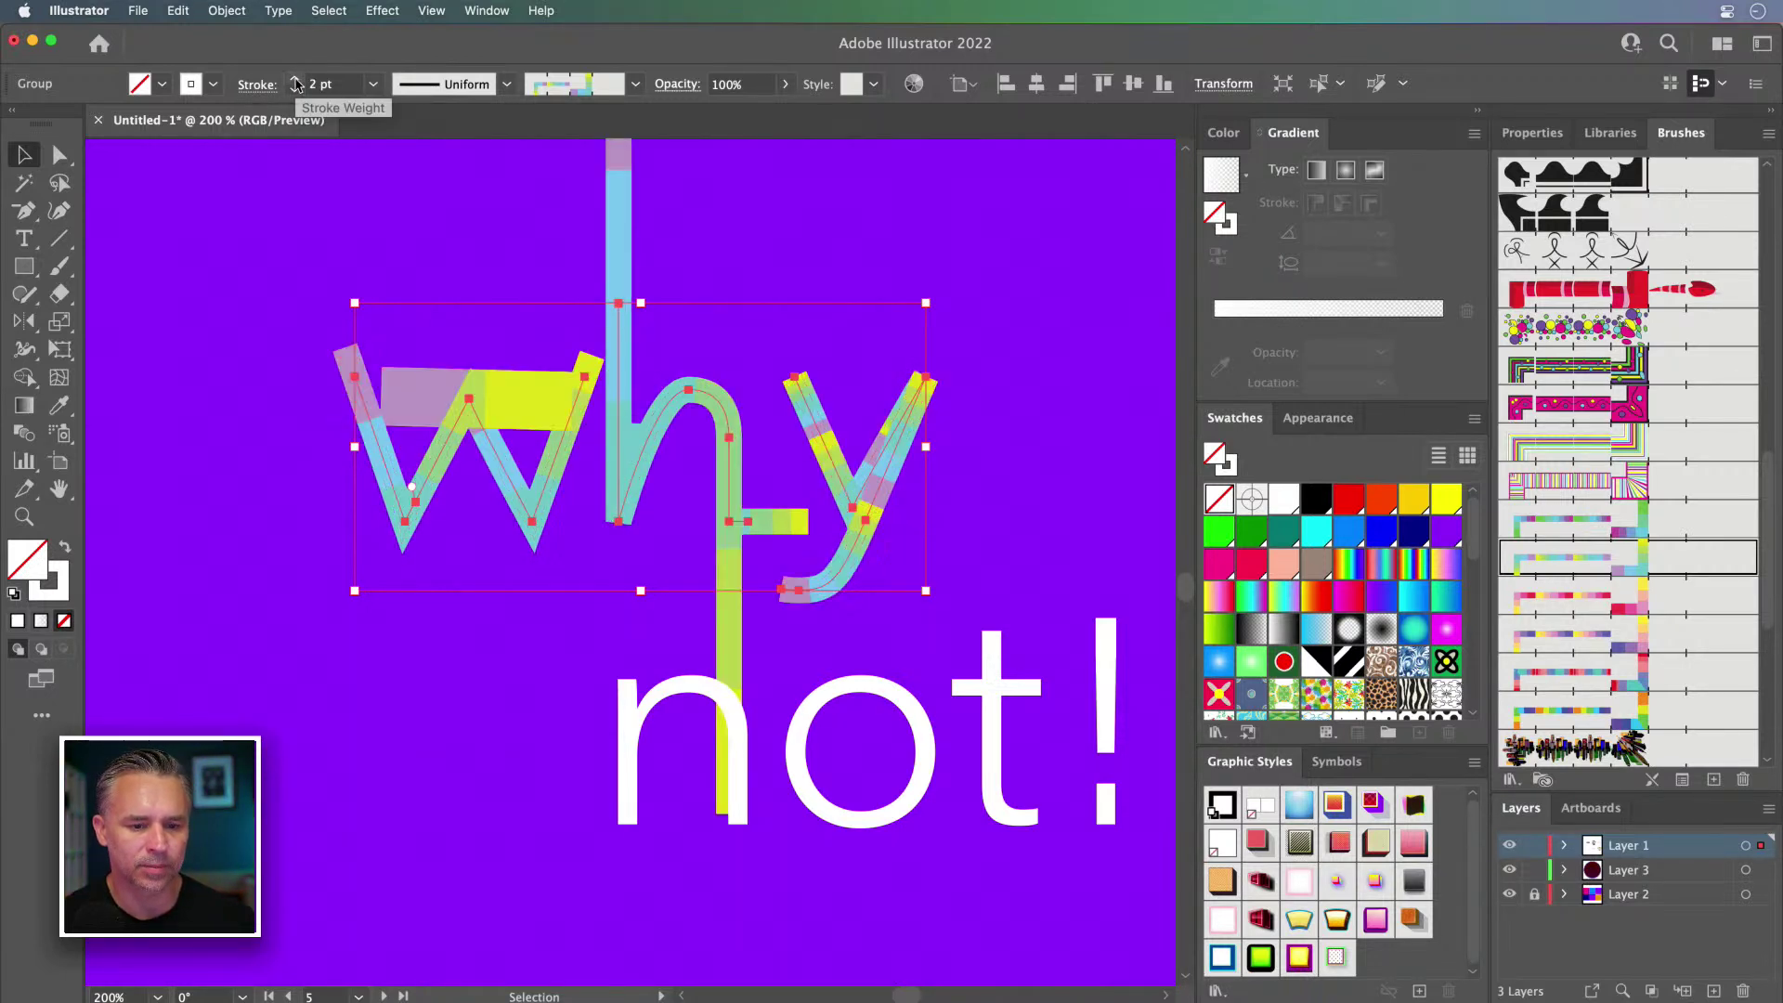
Step: Delete the end anchor of the h's short horizontal foot so its outer leg ends straight
click(59, 156)
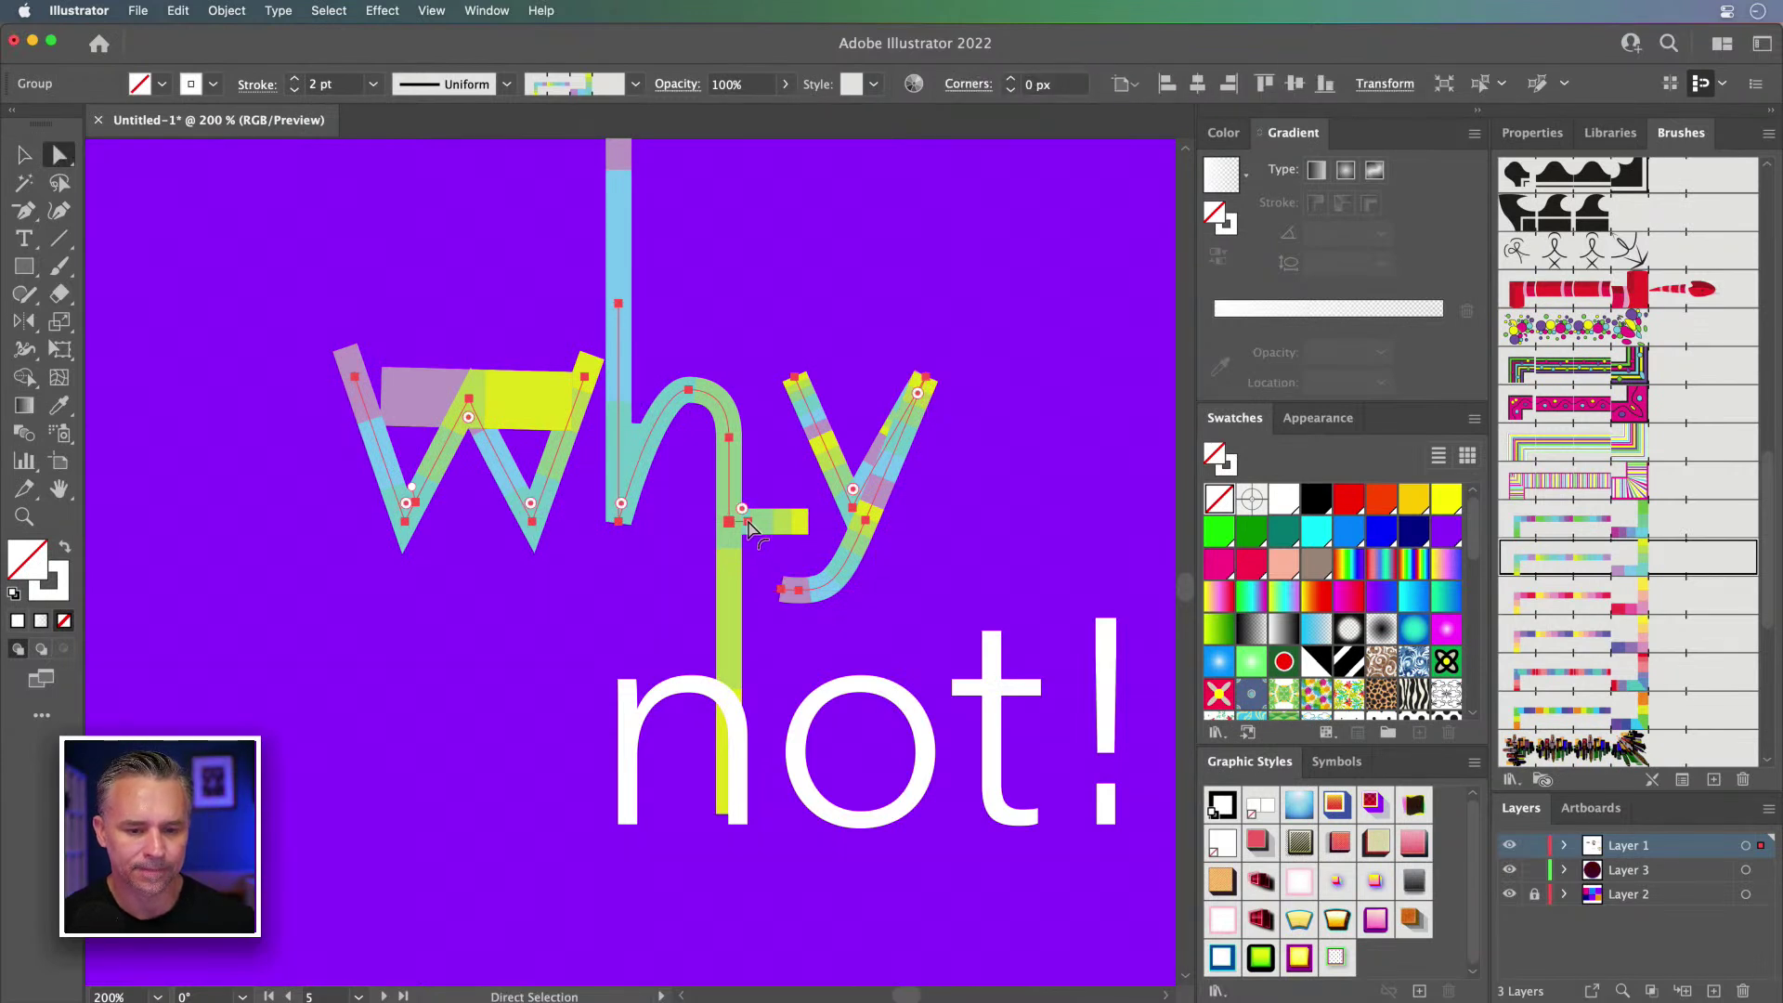
click(749, 555)
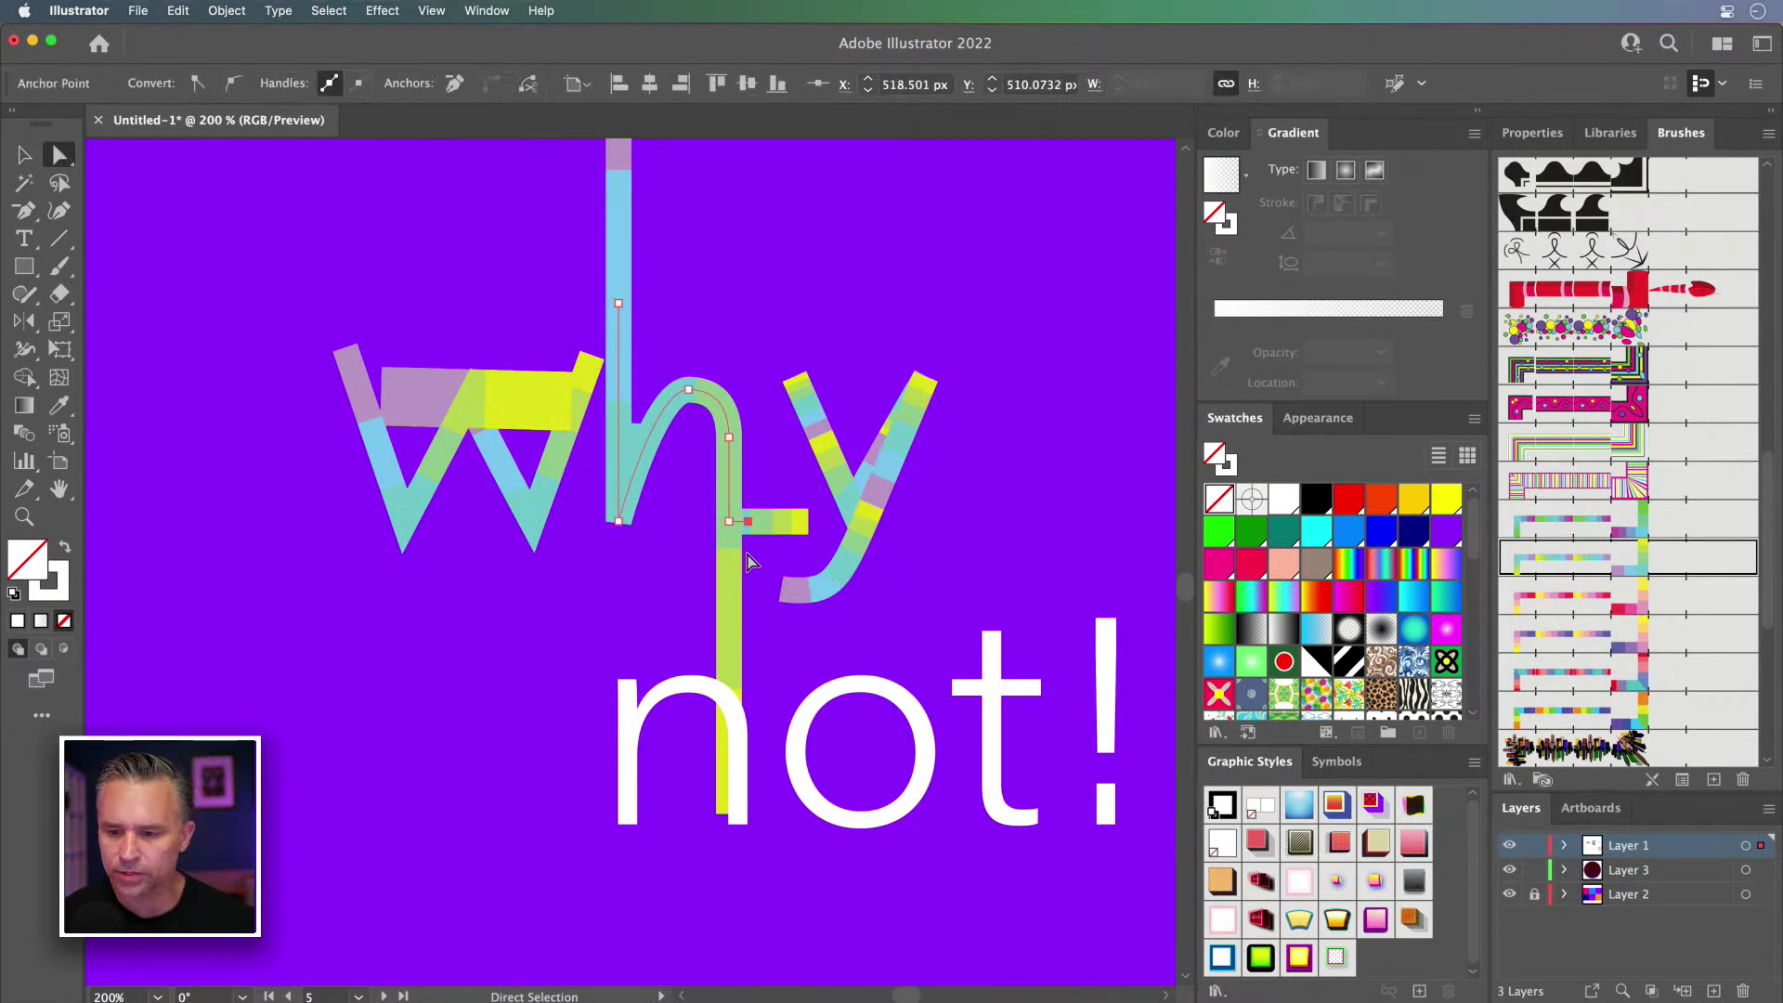
click(752, 560)
scroll(477, 310, up, 3)
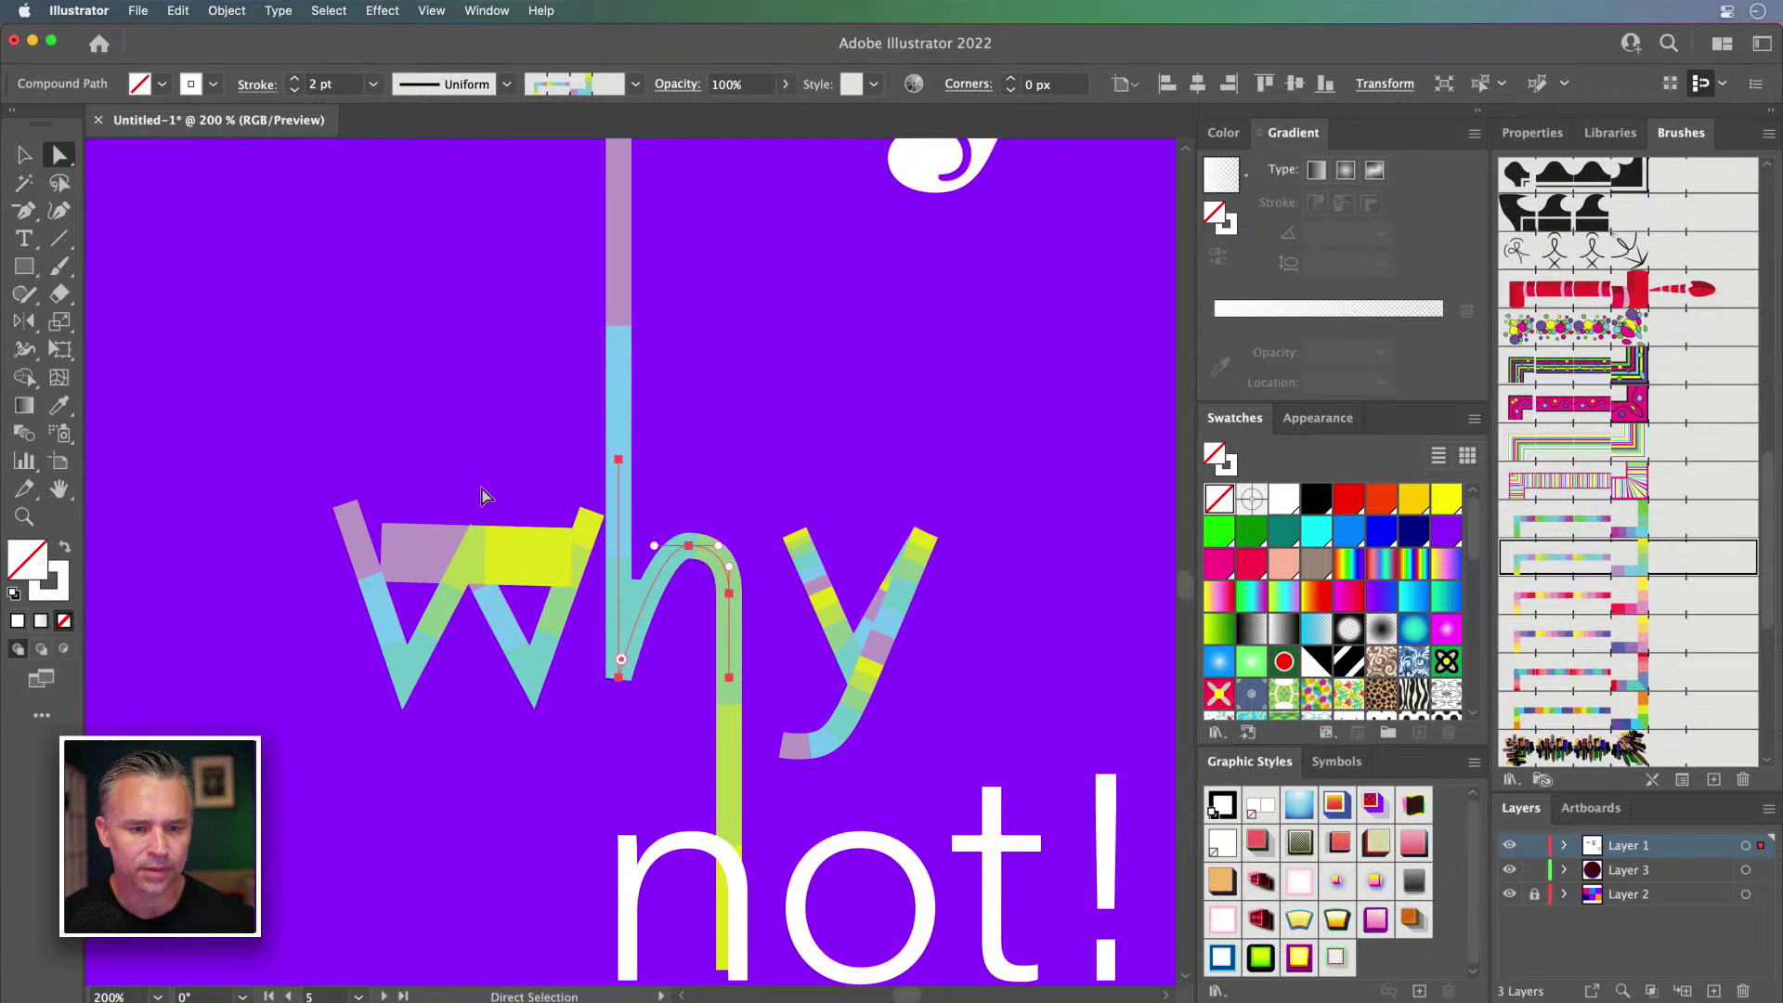
click(24, 156)
scroll(390, 402, down, 3)
click(444, 264)
click(626, 334)
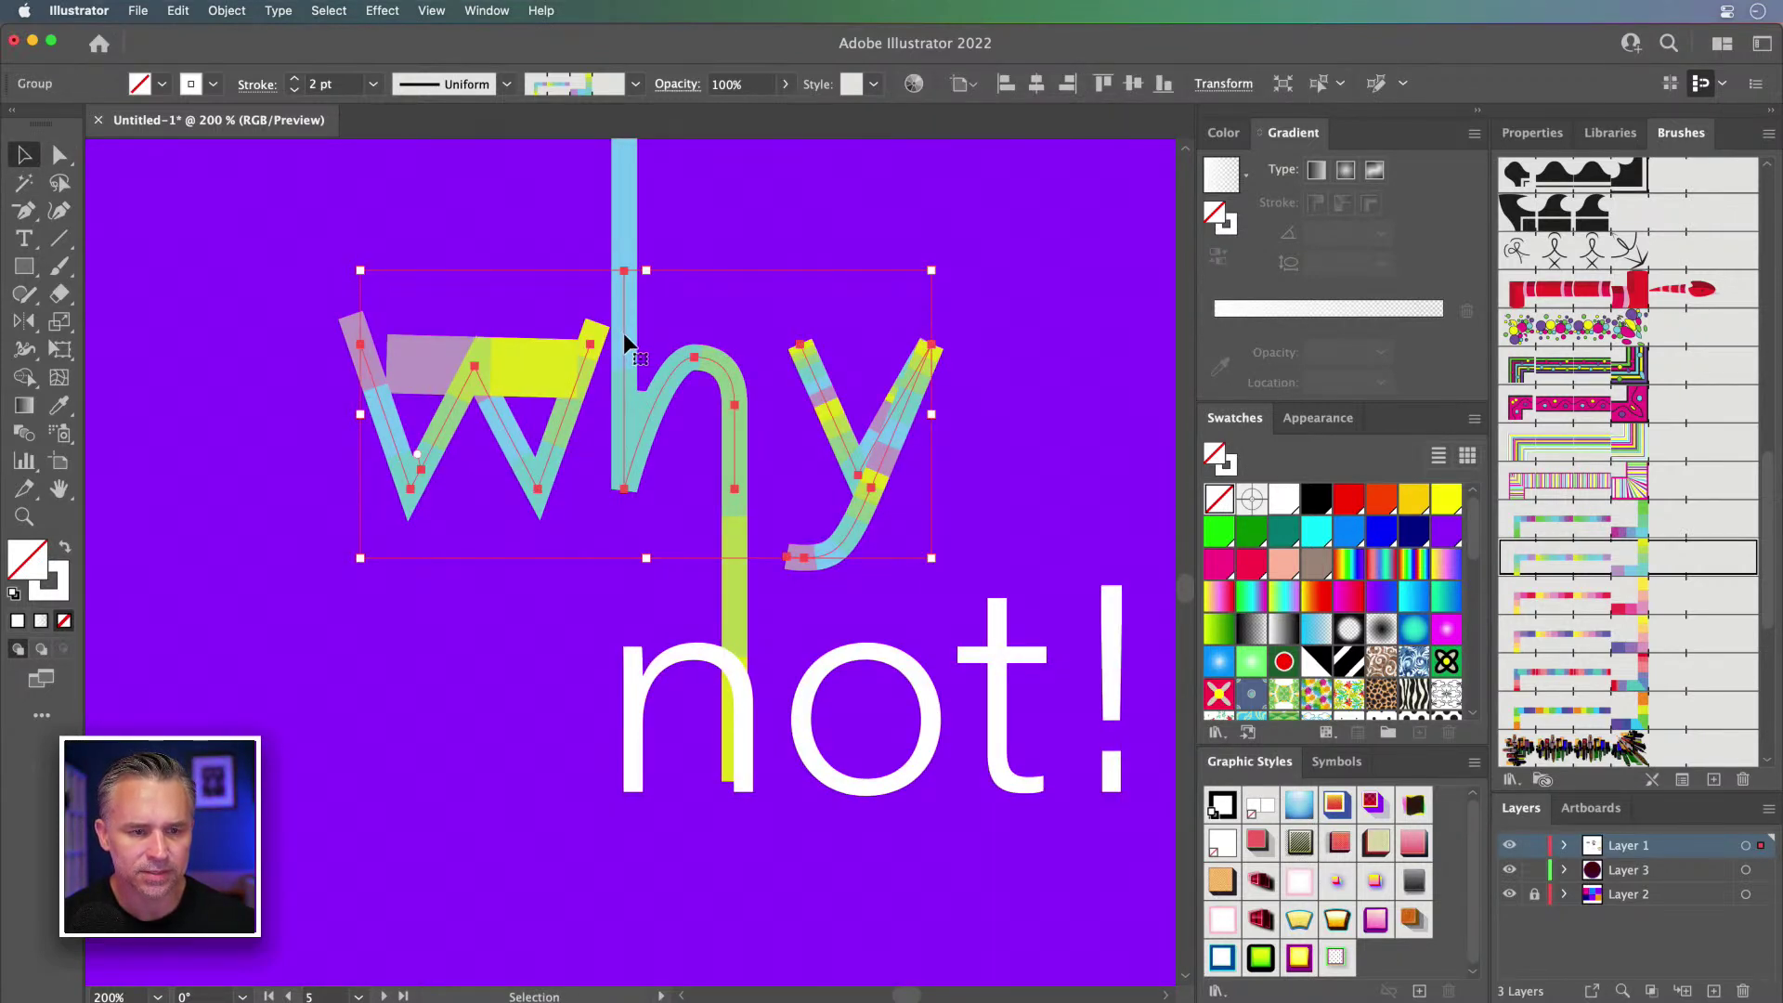
right_click(624, 336)
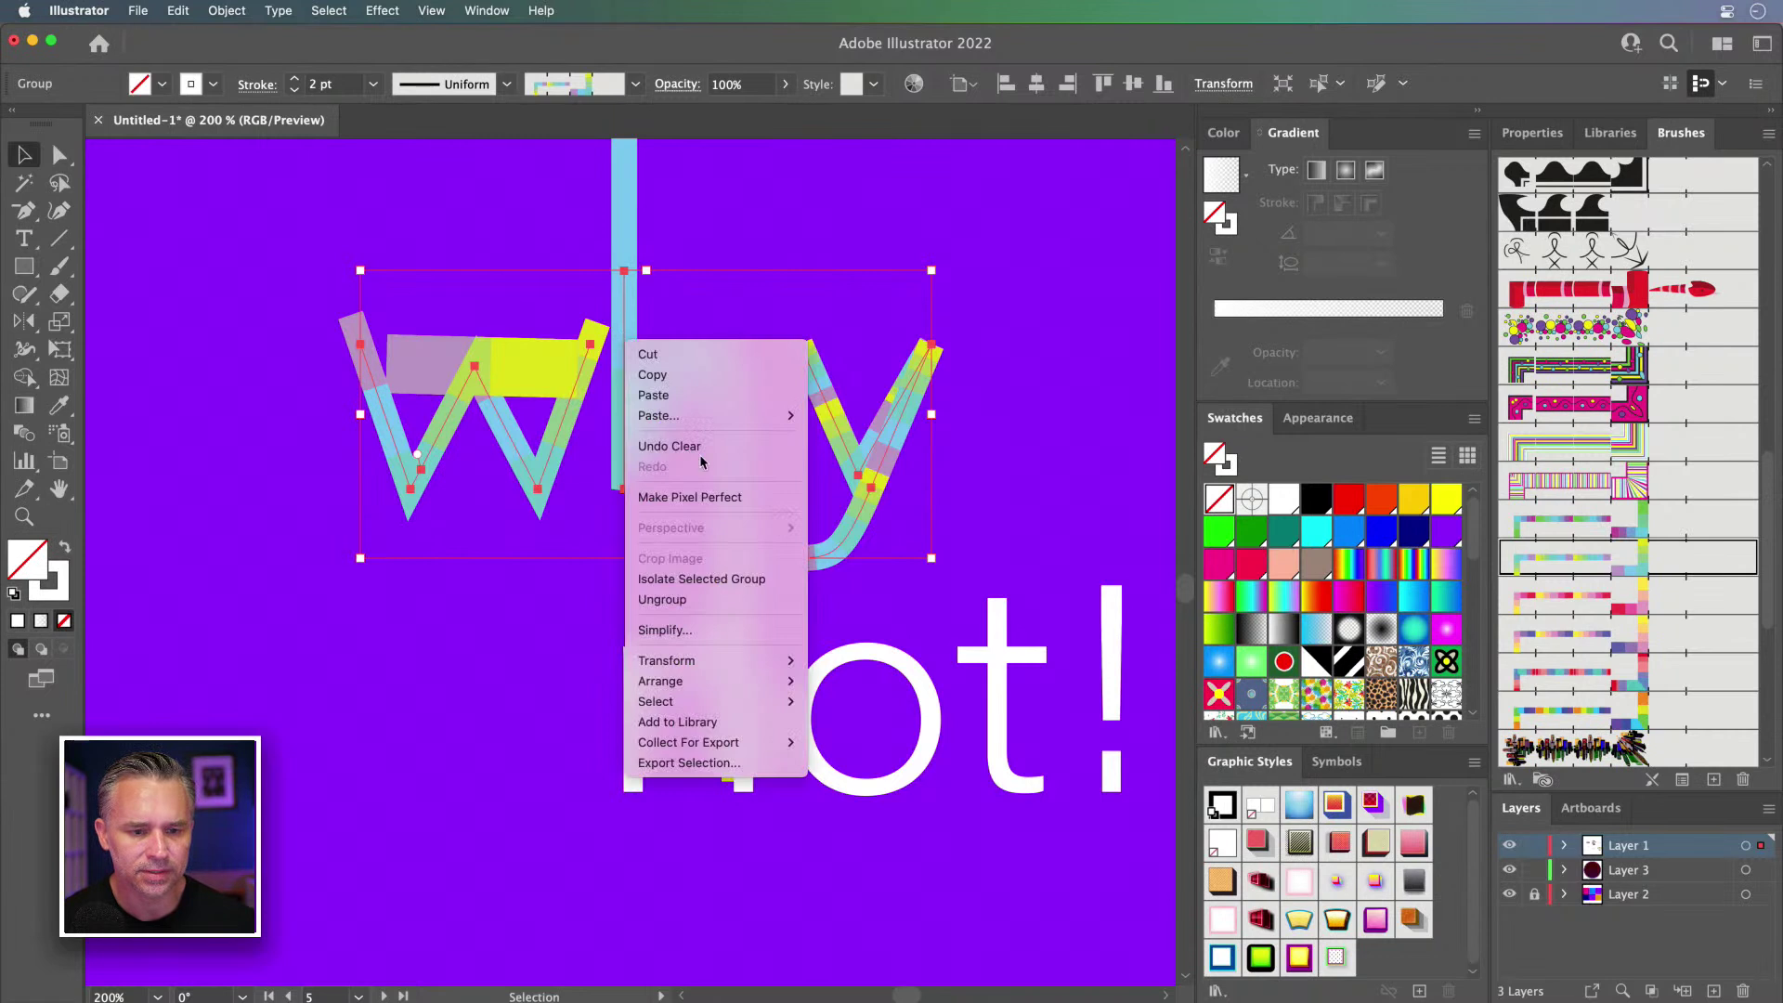
click(455, 655)
click(641, 436)
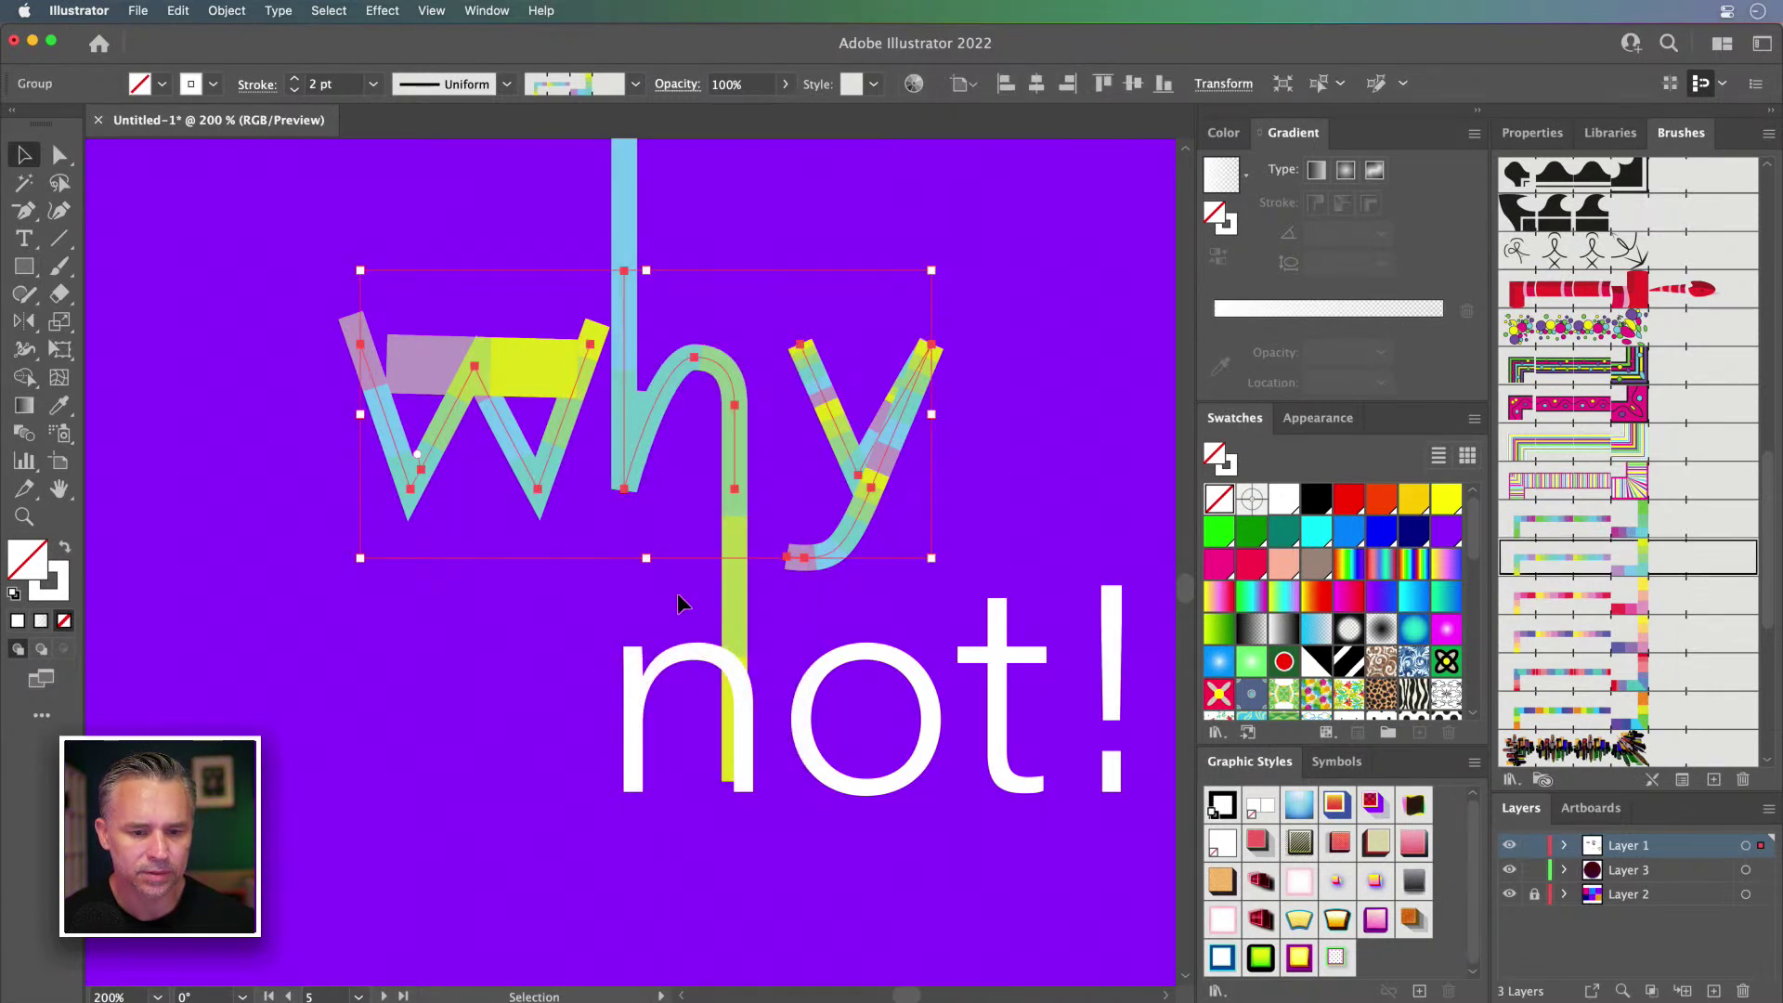
click(550, 247)
scroll(480, 301, up, 1)
click(813, 571)
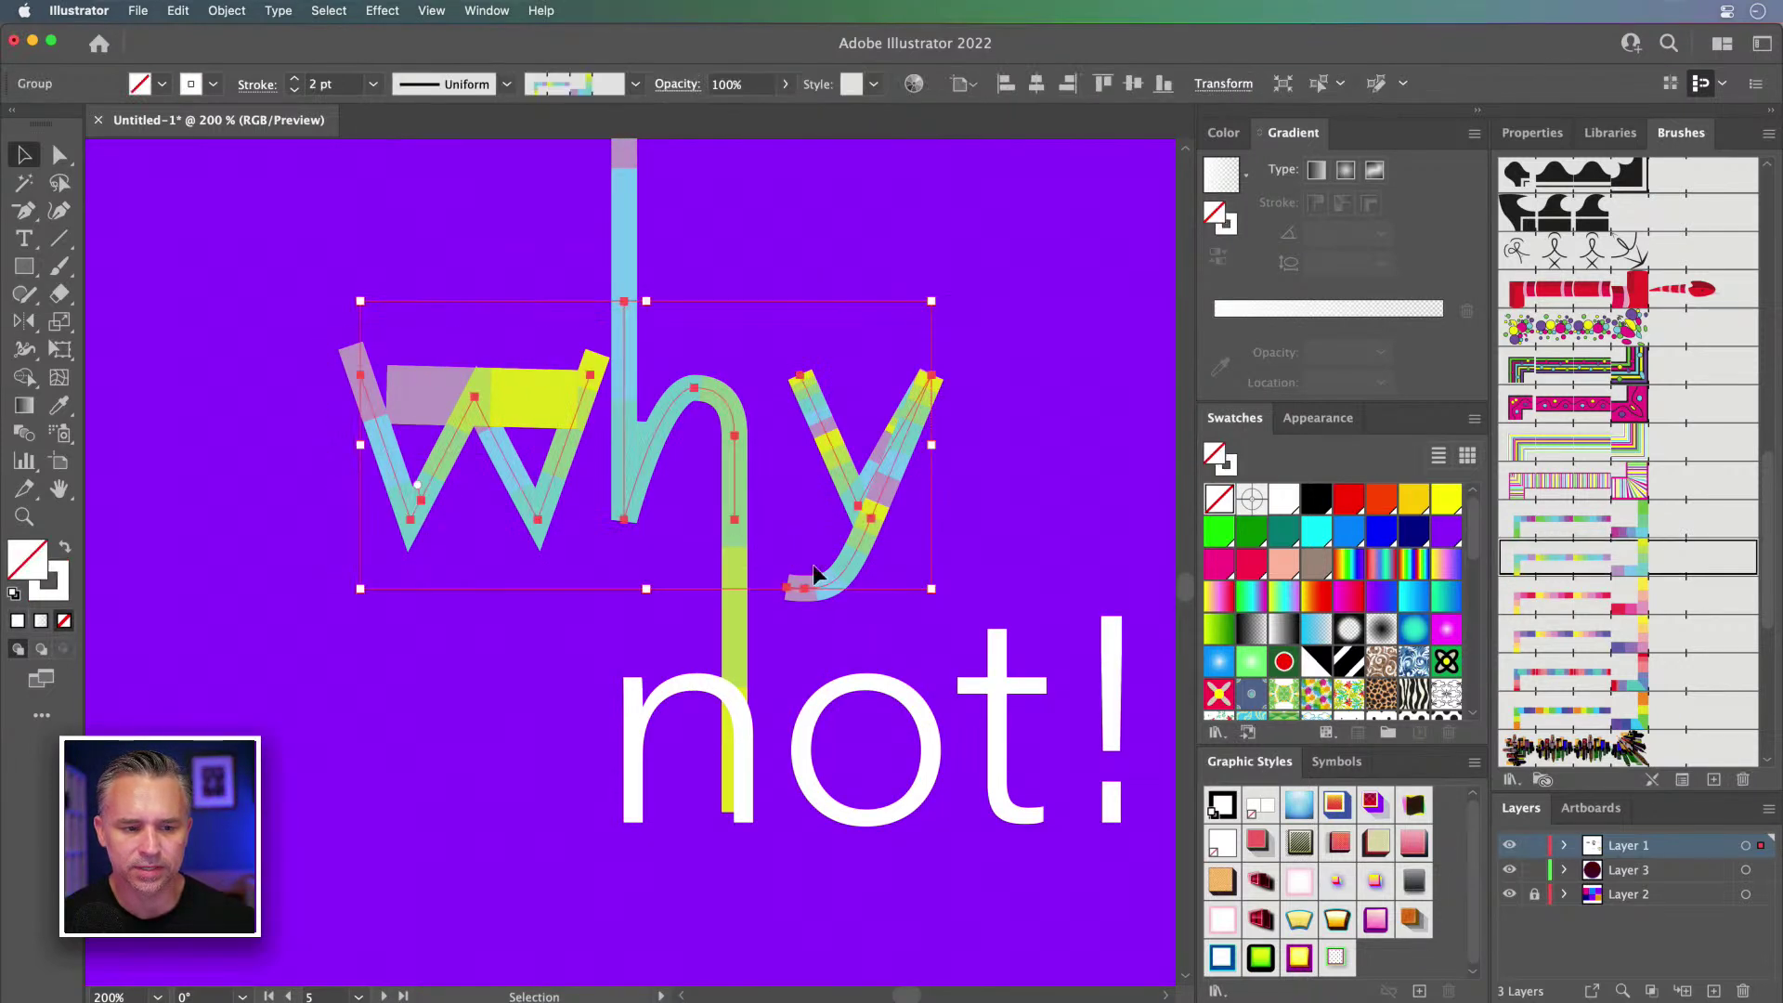
key(p)
click(473, 400)
key(cmd+z)
Step: Apply the pink, red and yellow Pattern Brush 25 to "why" with its options unchanged and update the existing strokes
click(24, 158)
double_click(1570, 599)
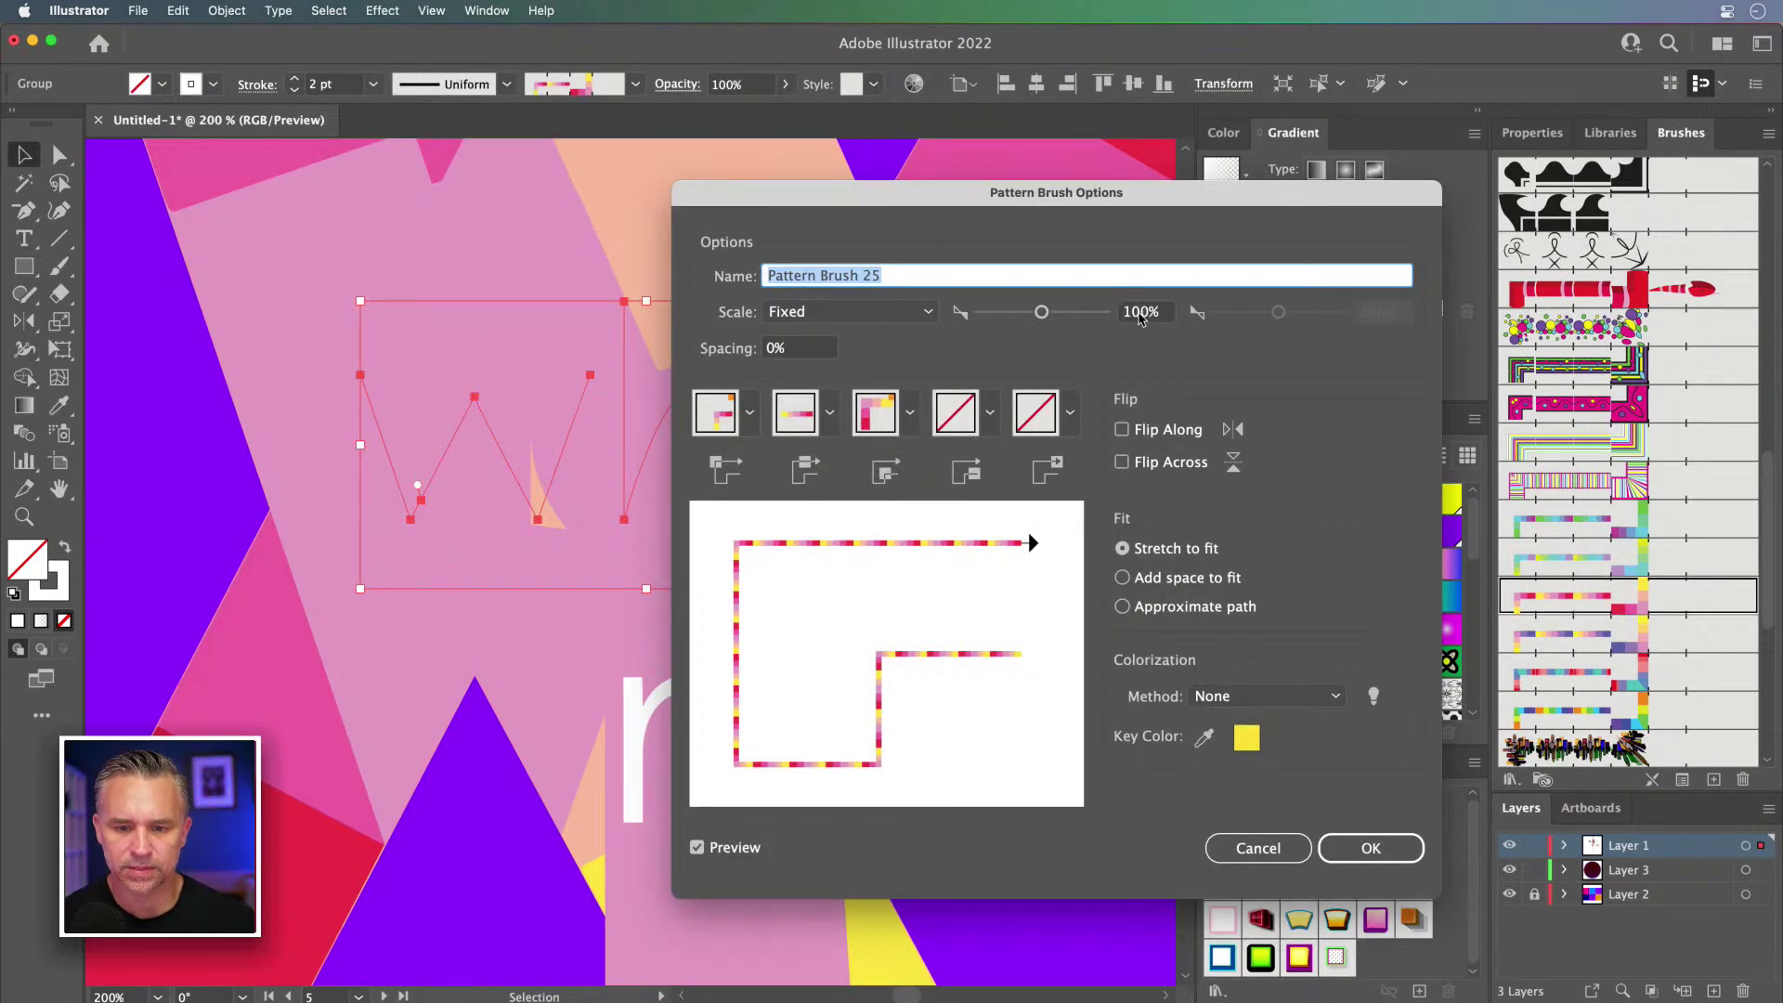
click(1142, 313)
click(1371, 848)
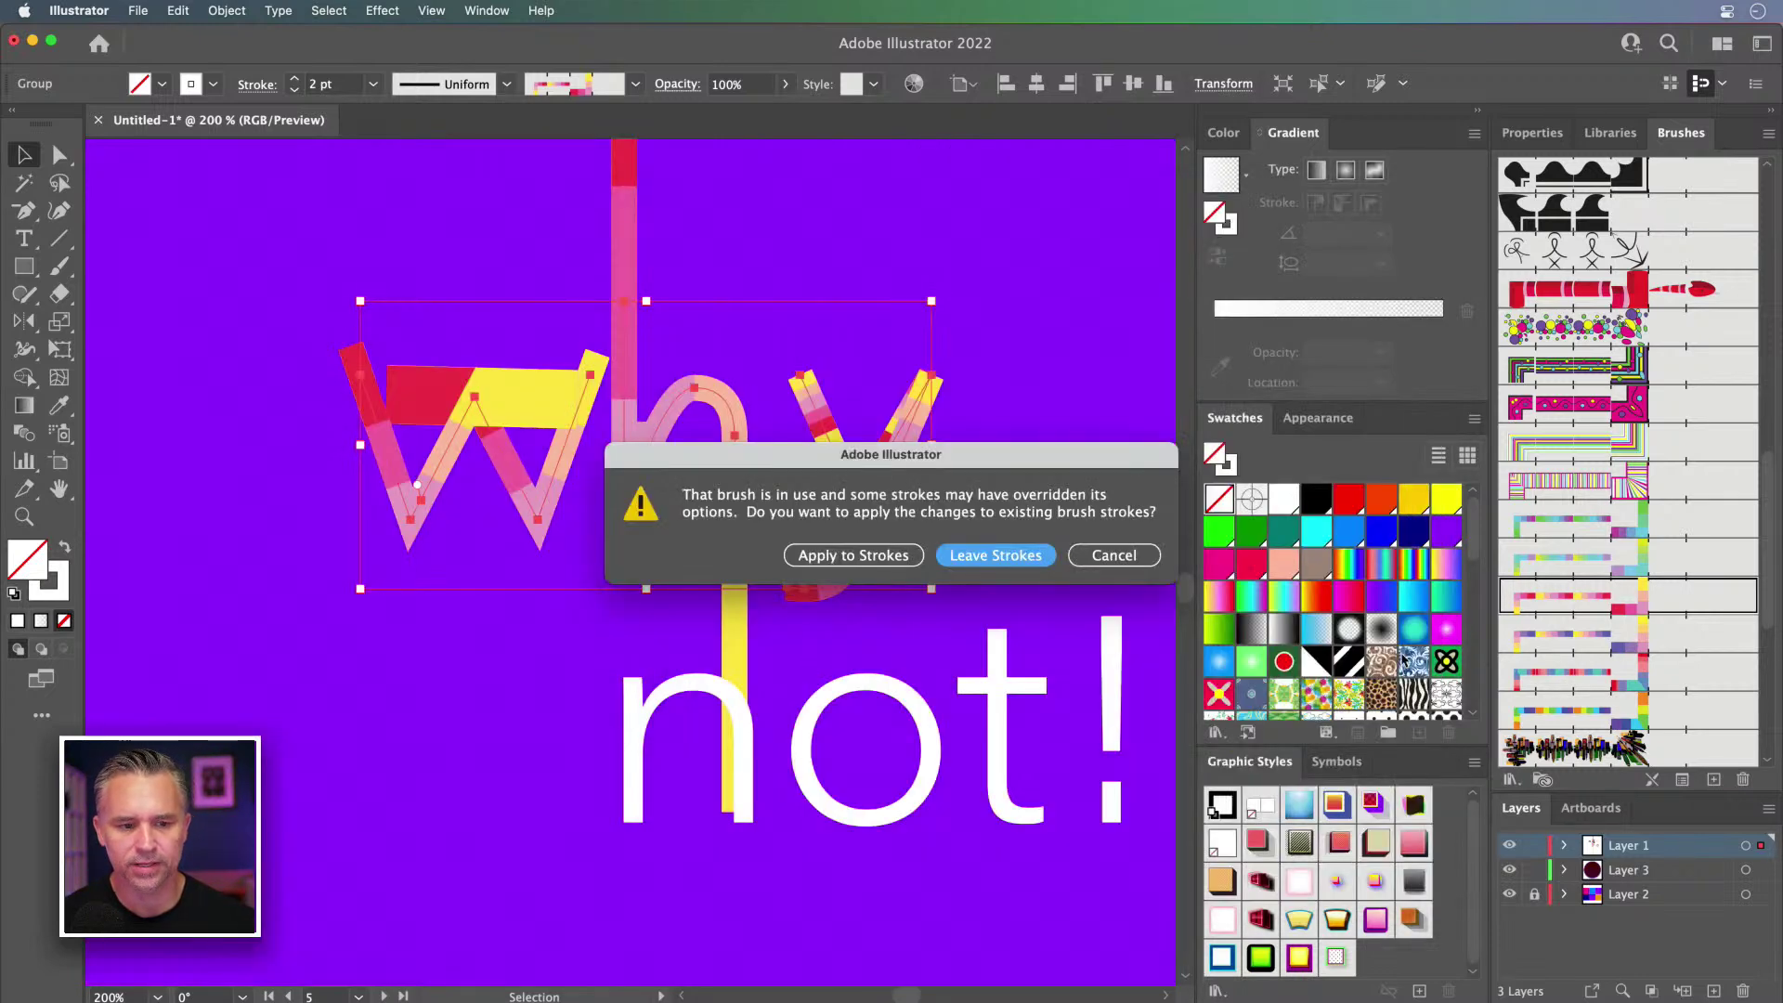
click(853, 555)
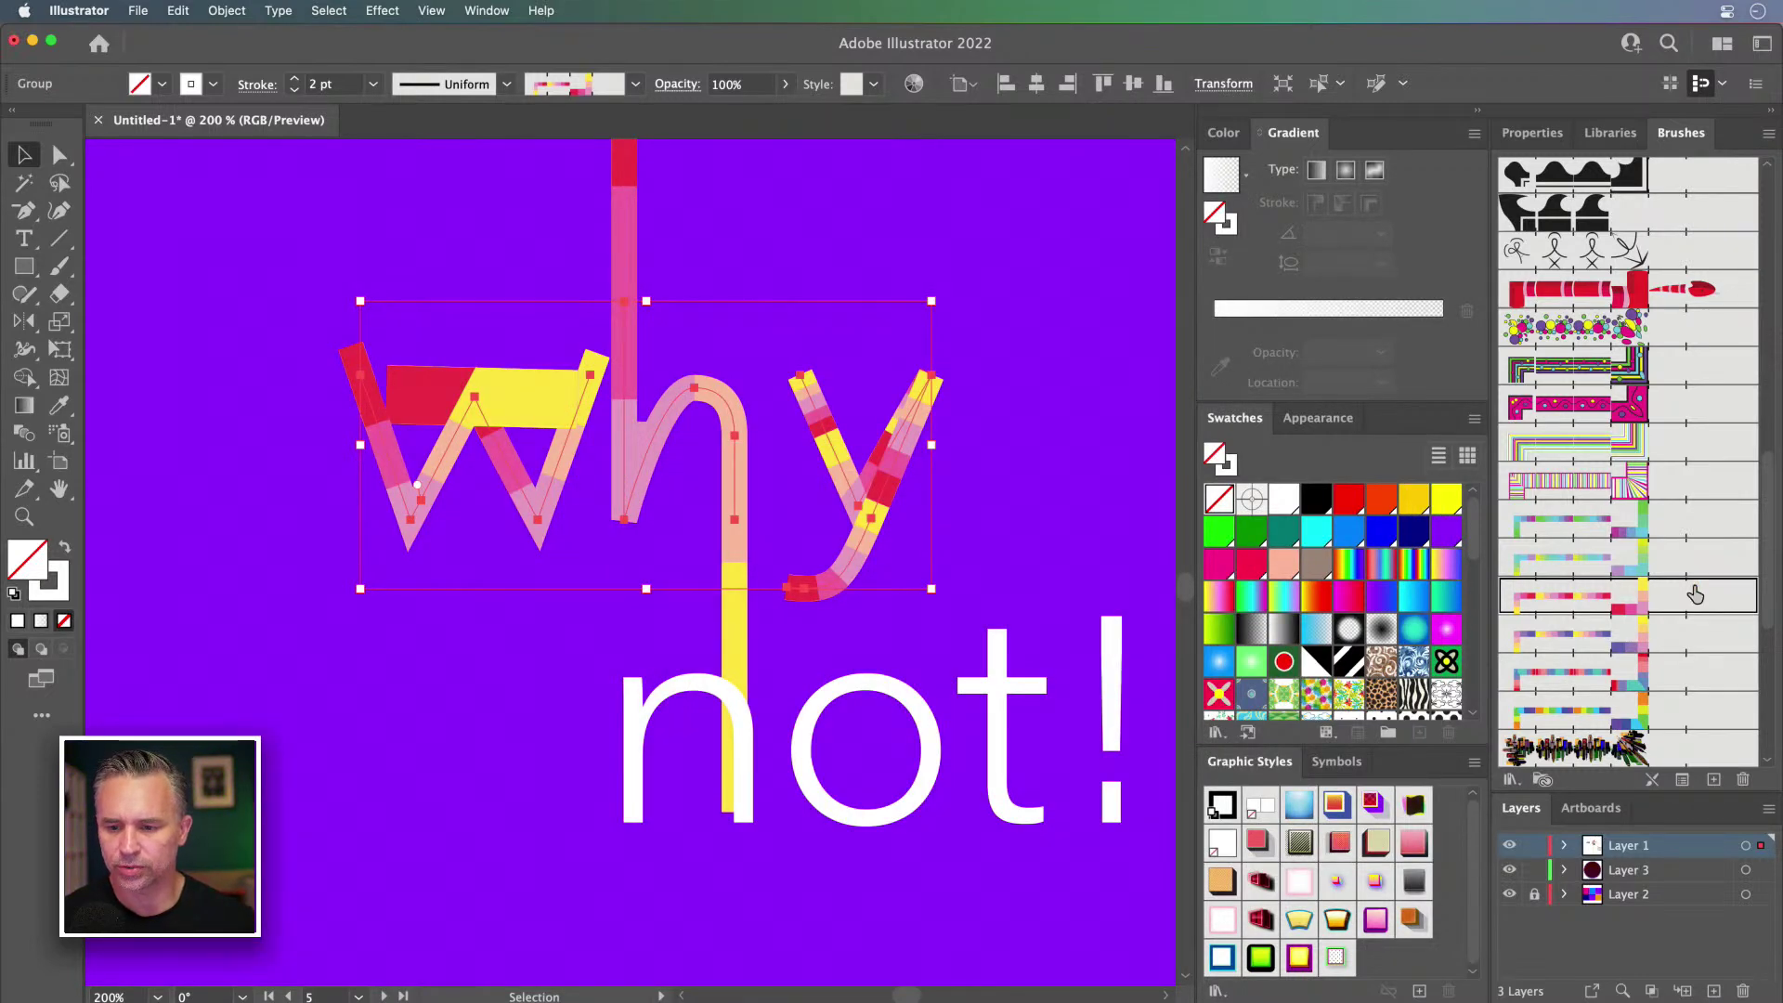
Step: Apply the plant8 pattern brush to the "why" letter group and deselect it
drag(1773, 536, 1777, 635)
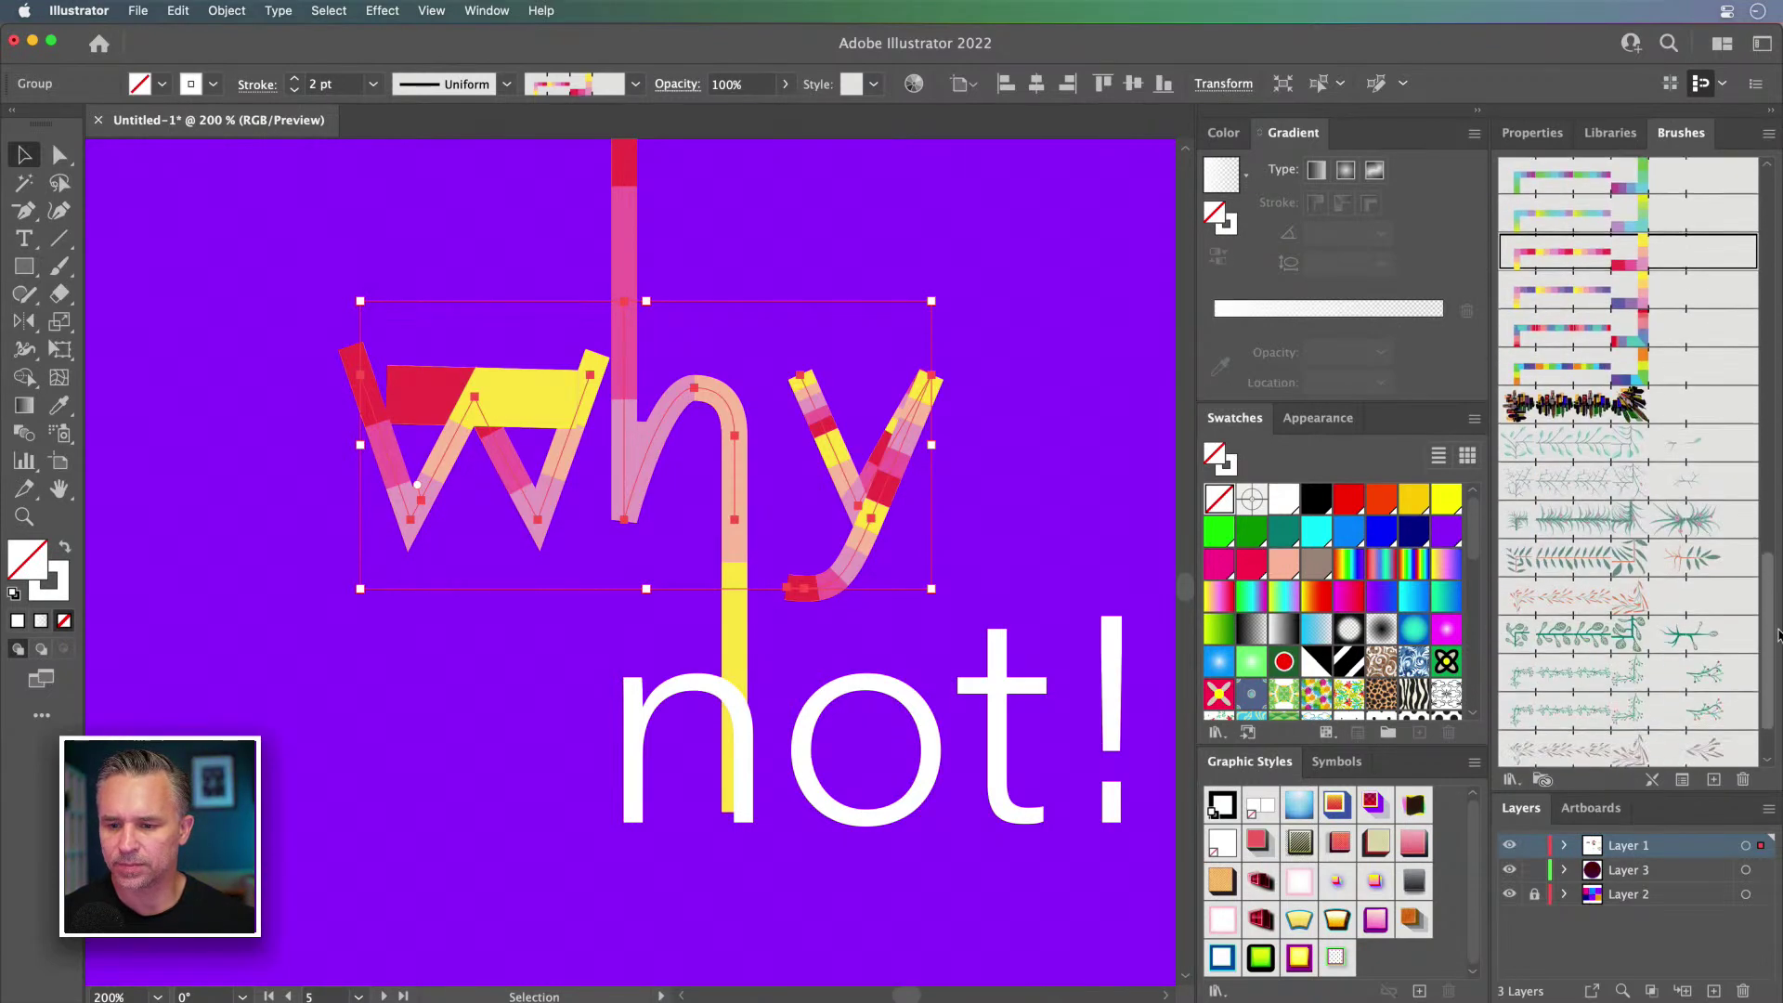
scroll(1539, 542, down, 2)
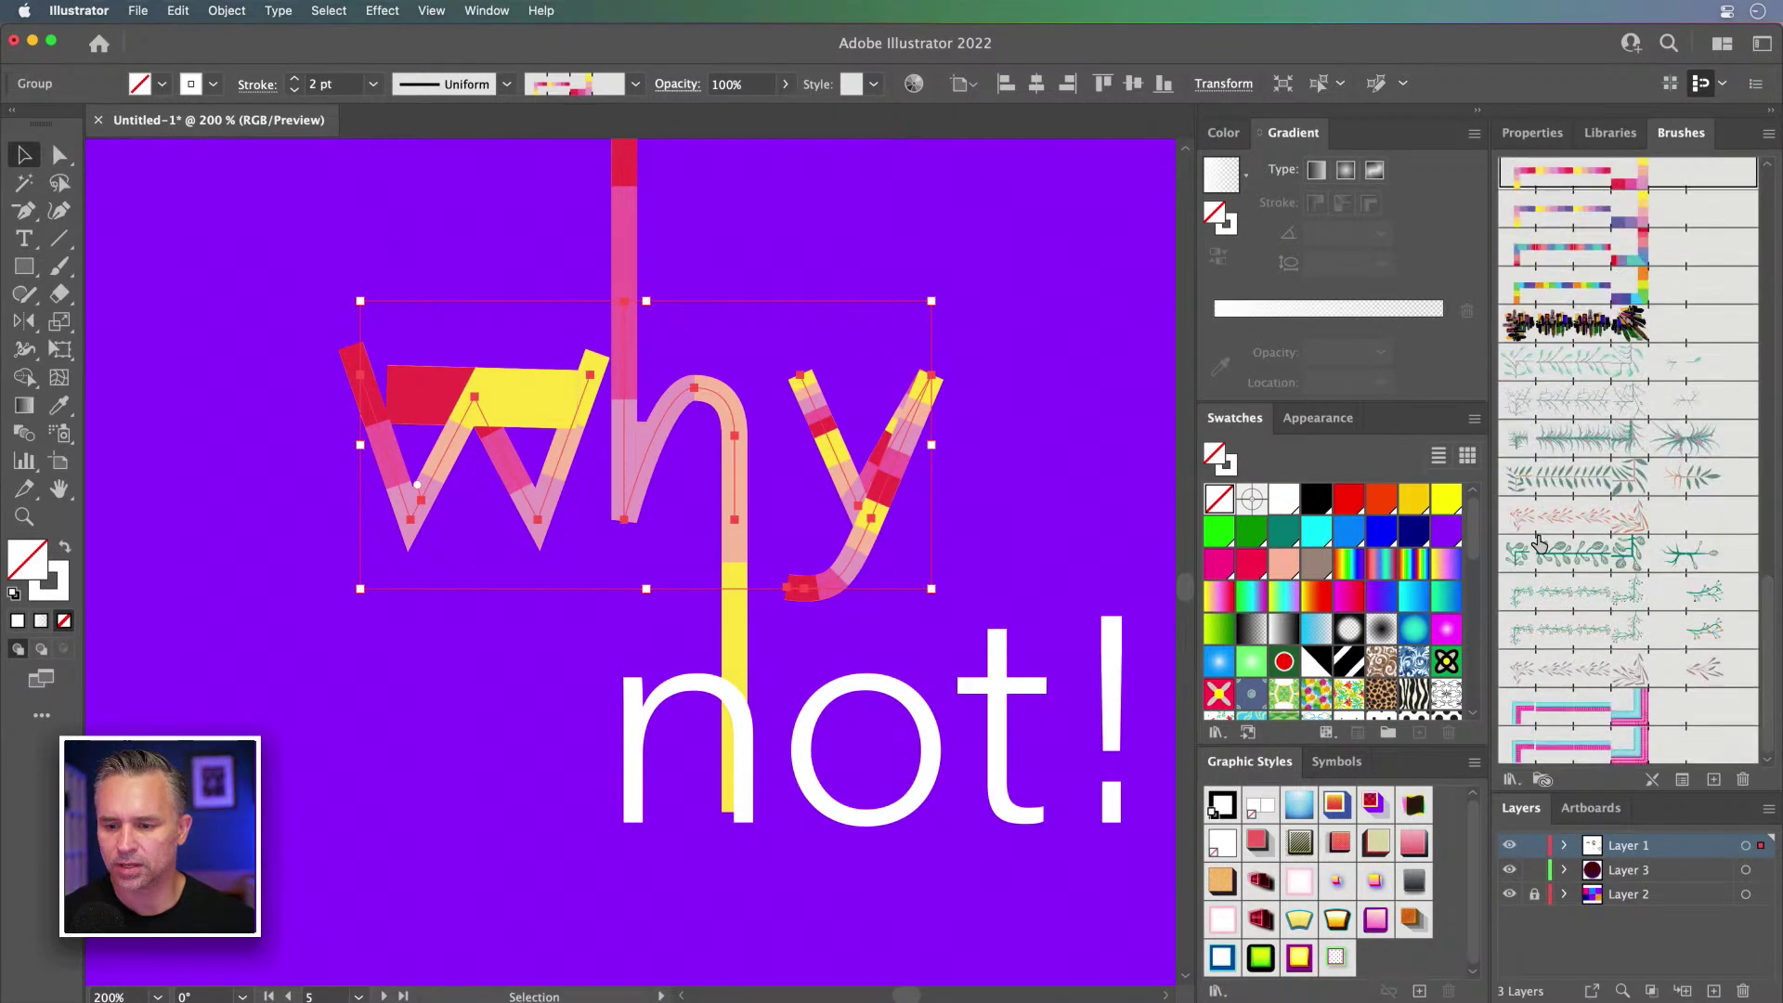
click(1599, 595)
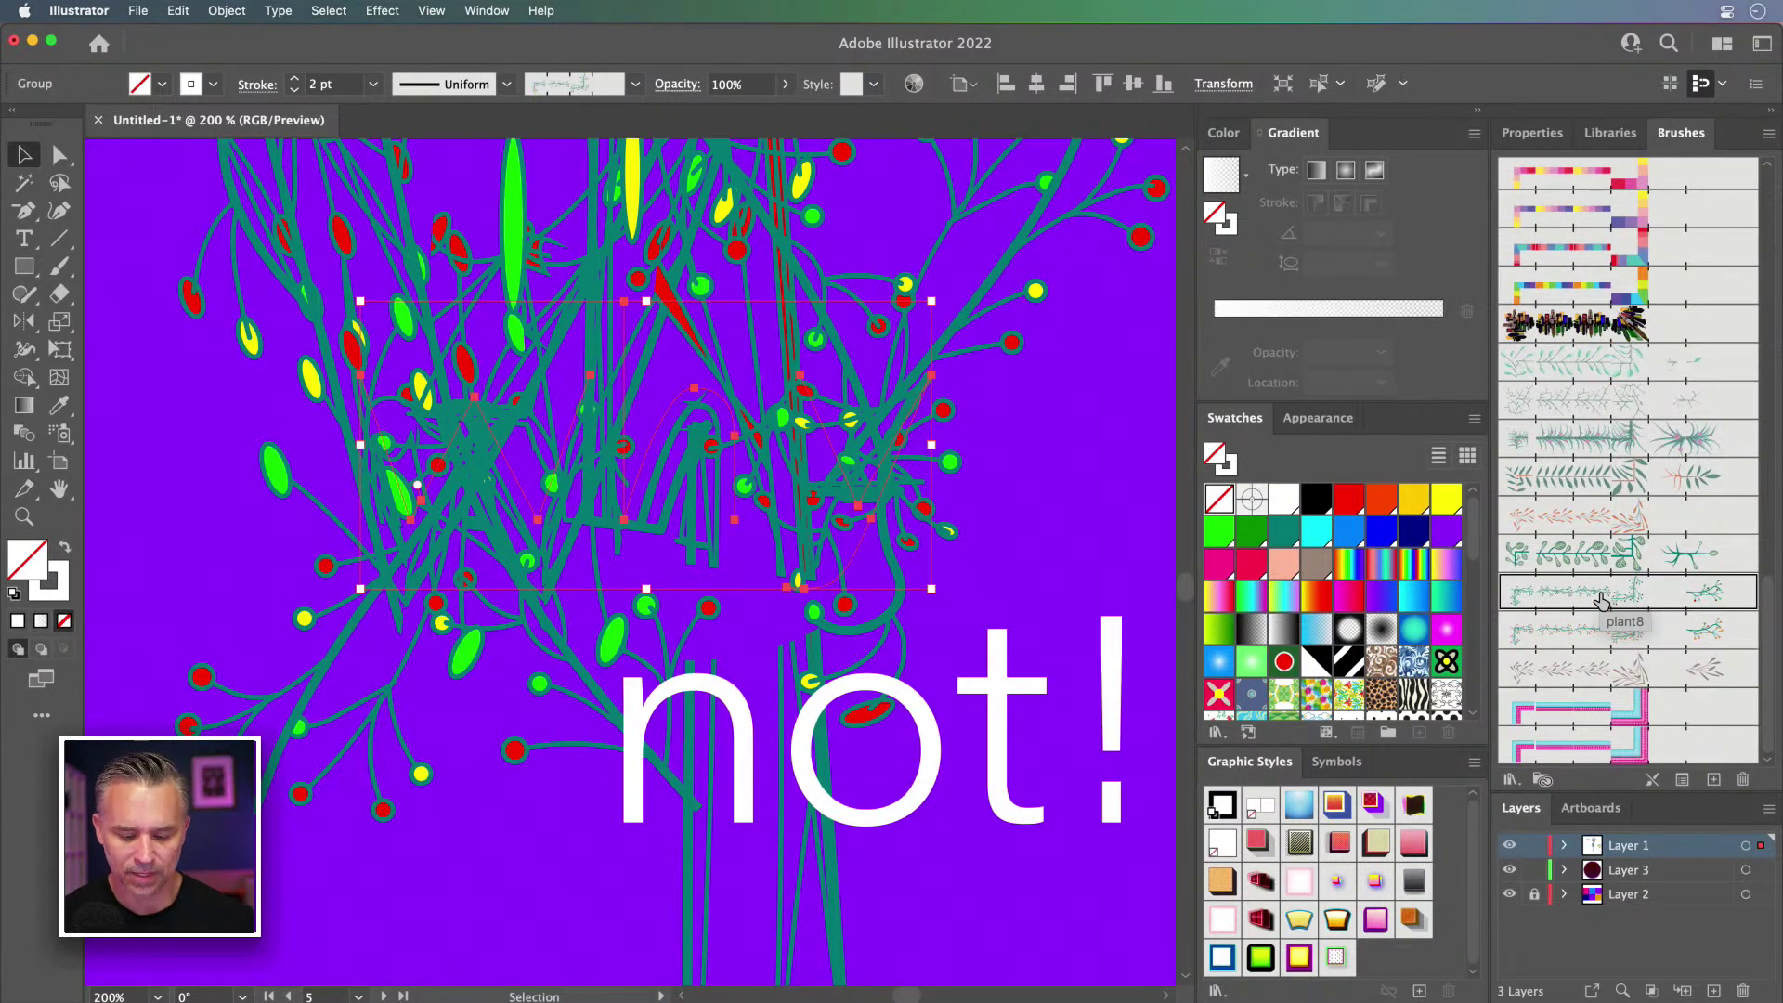
key(super+minus)
key(super+minus)
key(super+minus)
key(super+minus)
key(super+minus)
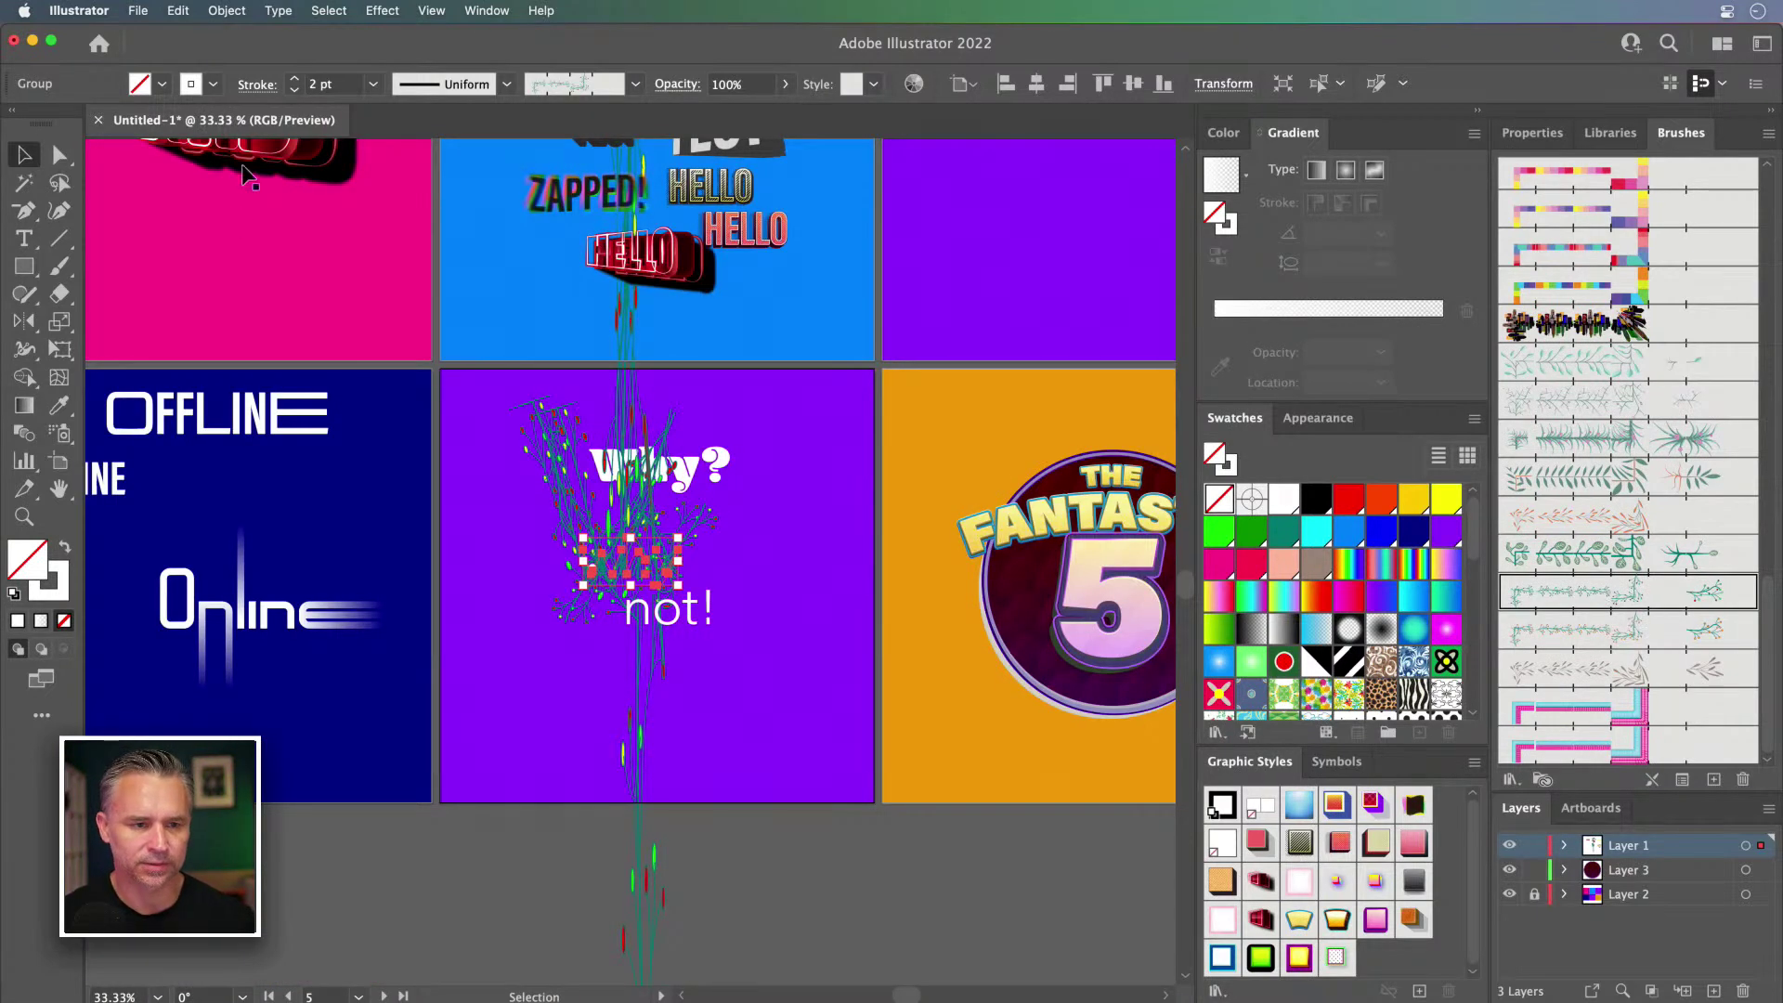
click(928, 873)
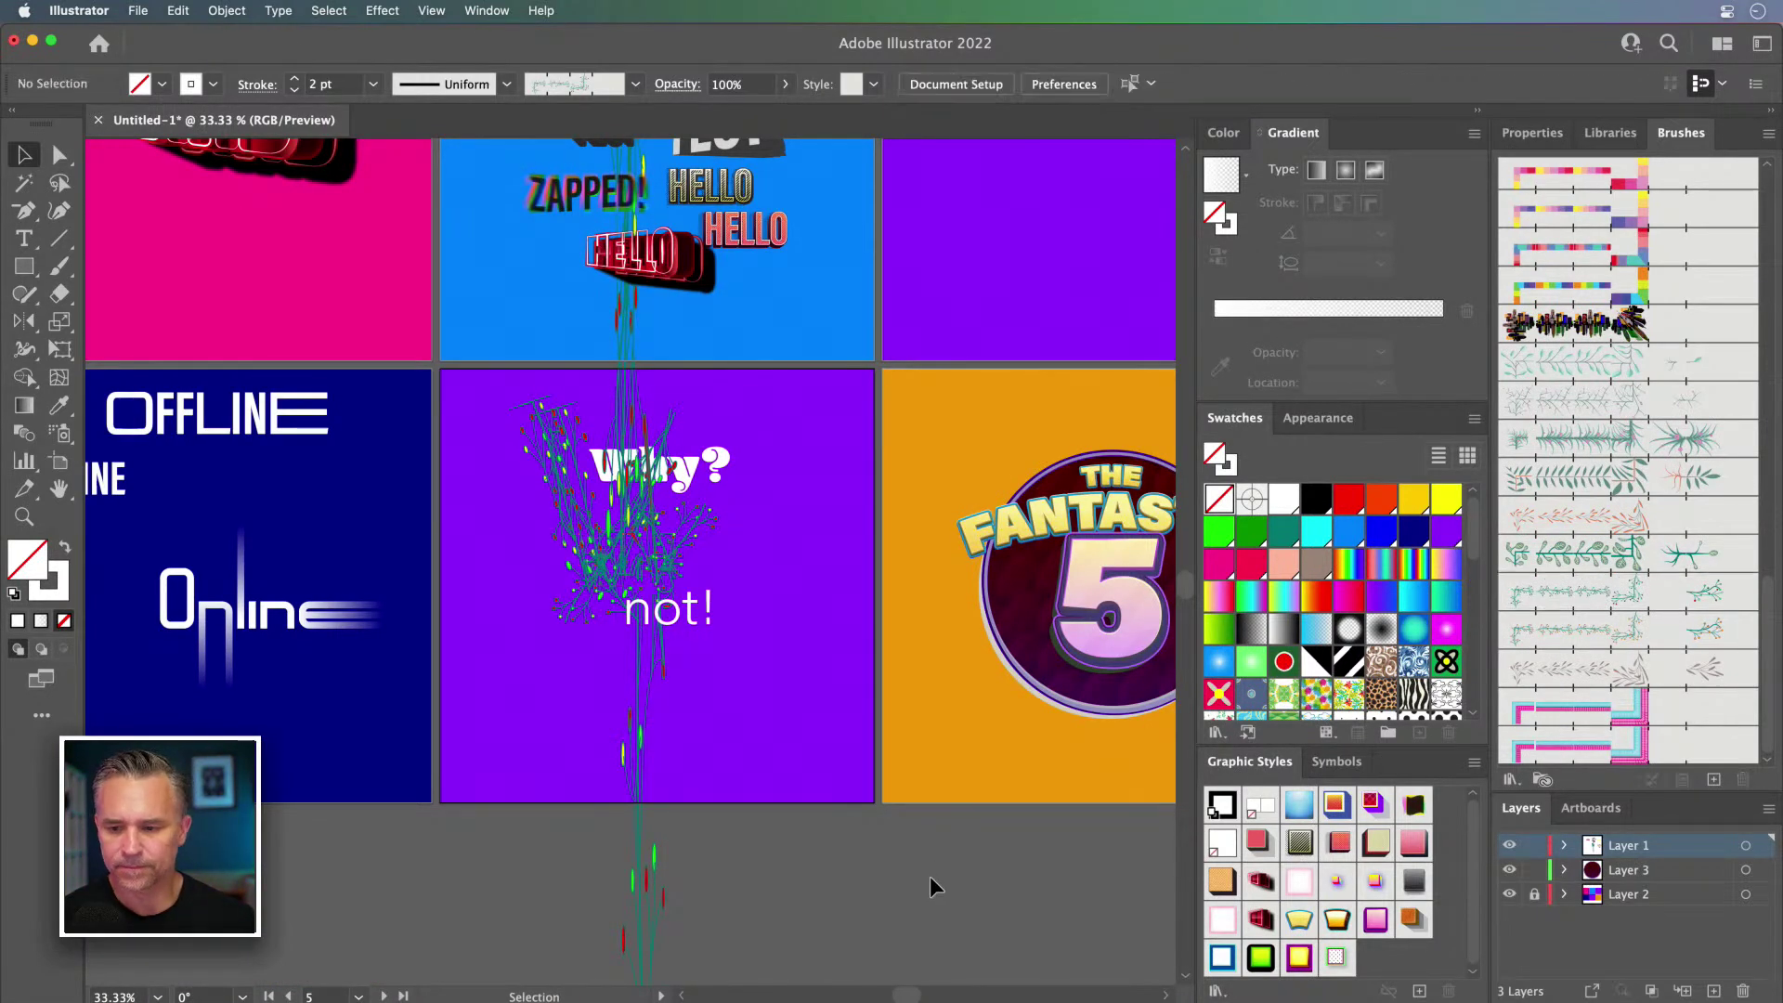
Step: Turn off the Scale Corners and Scale Strokes & Effects preferences, then return to the brushes
click(1532, 135)
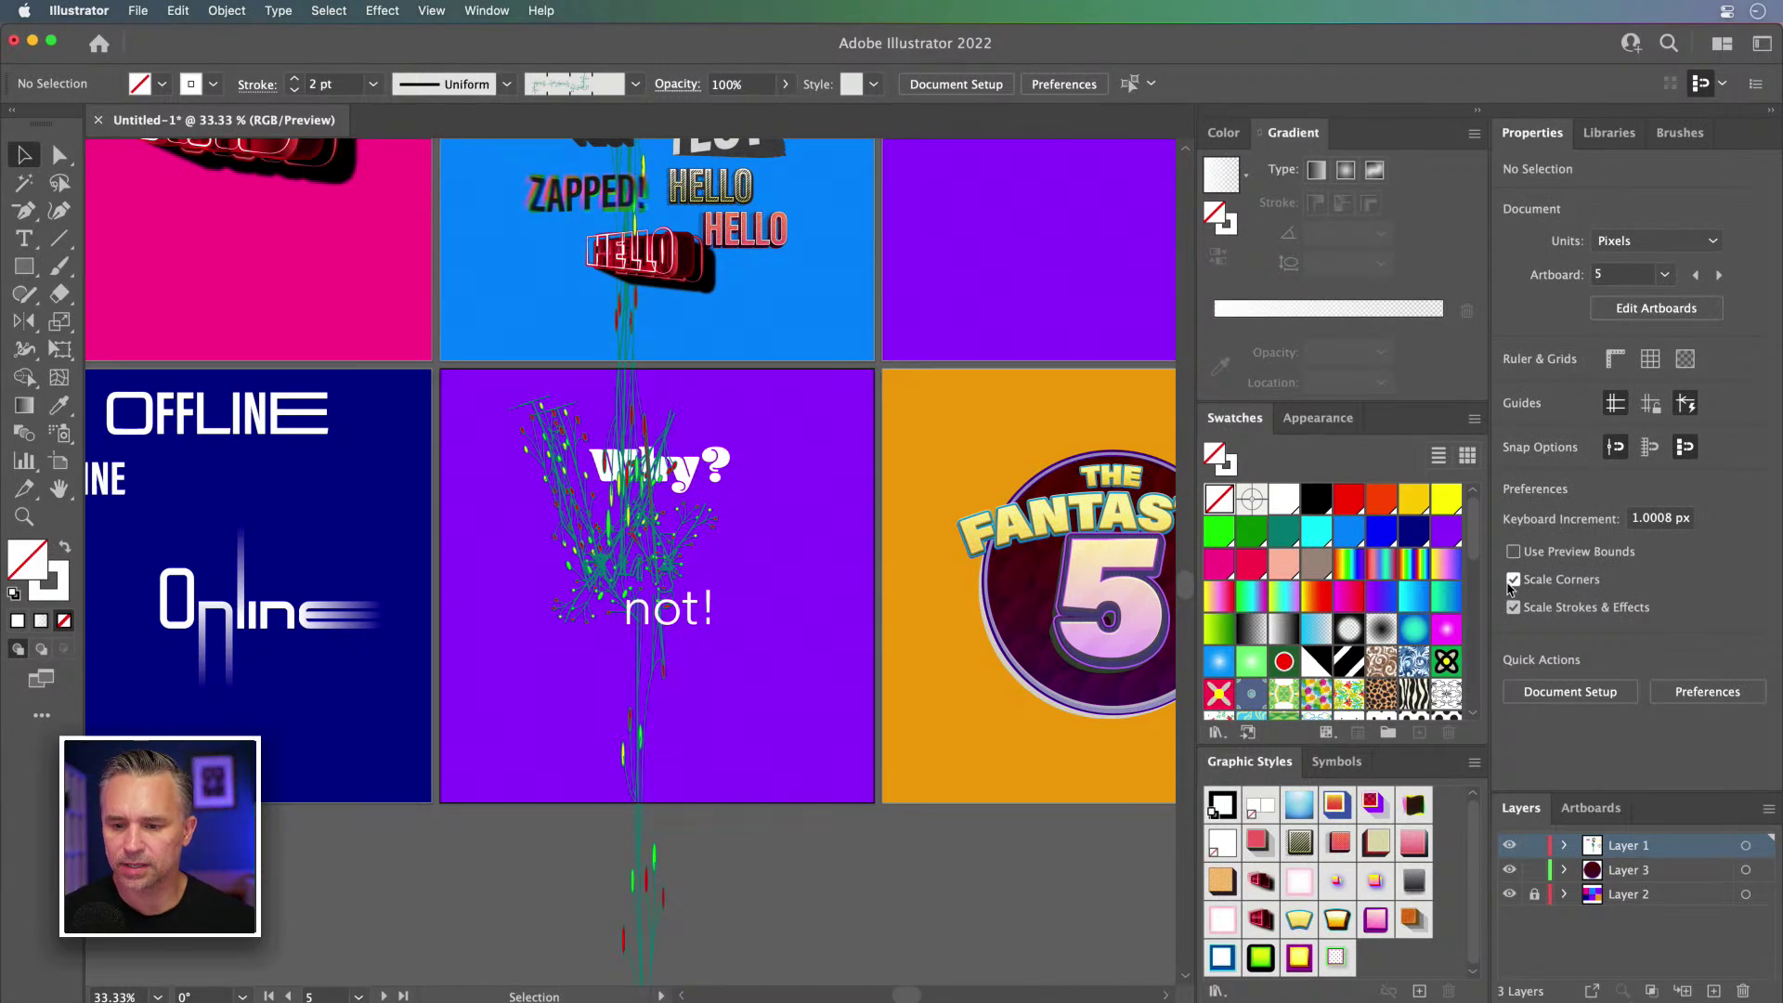
click(1512, 607)
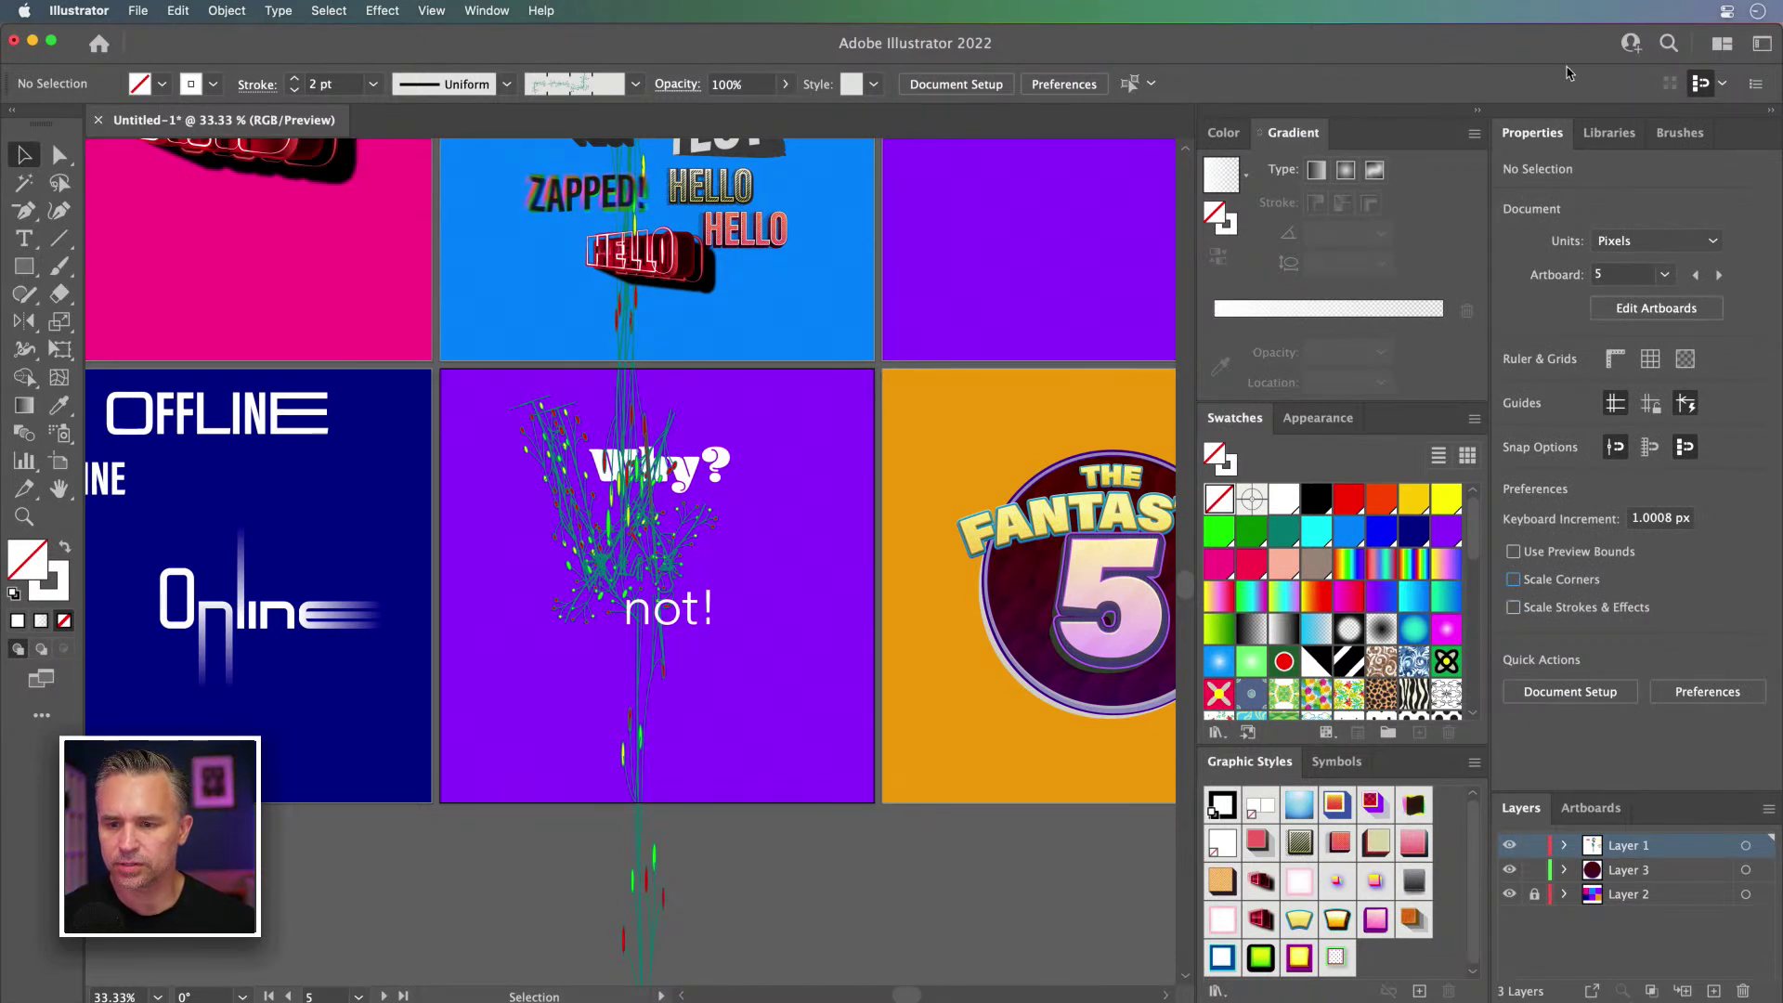
click(1680, 134)
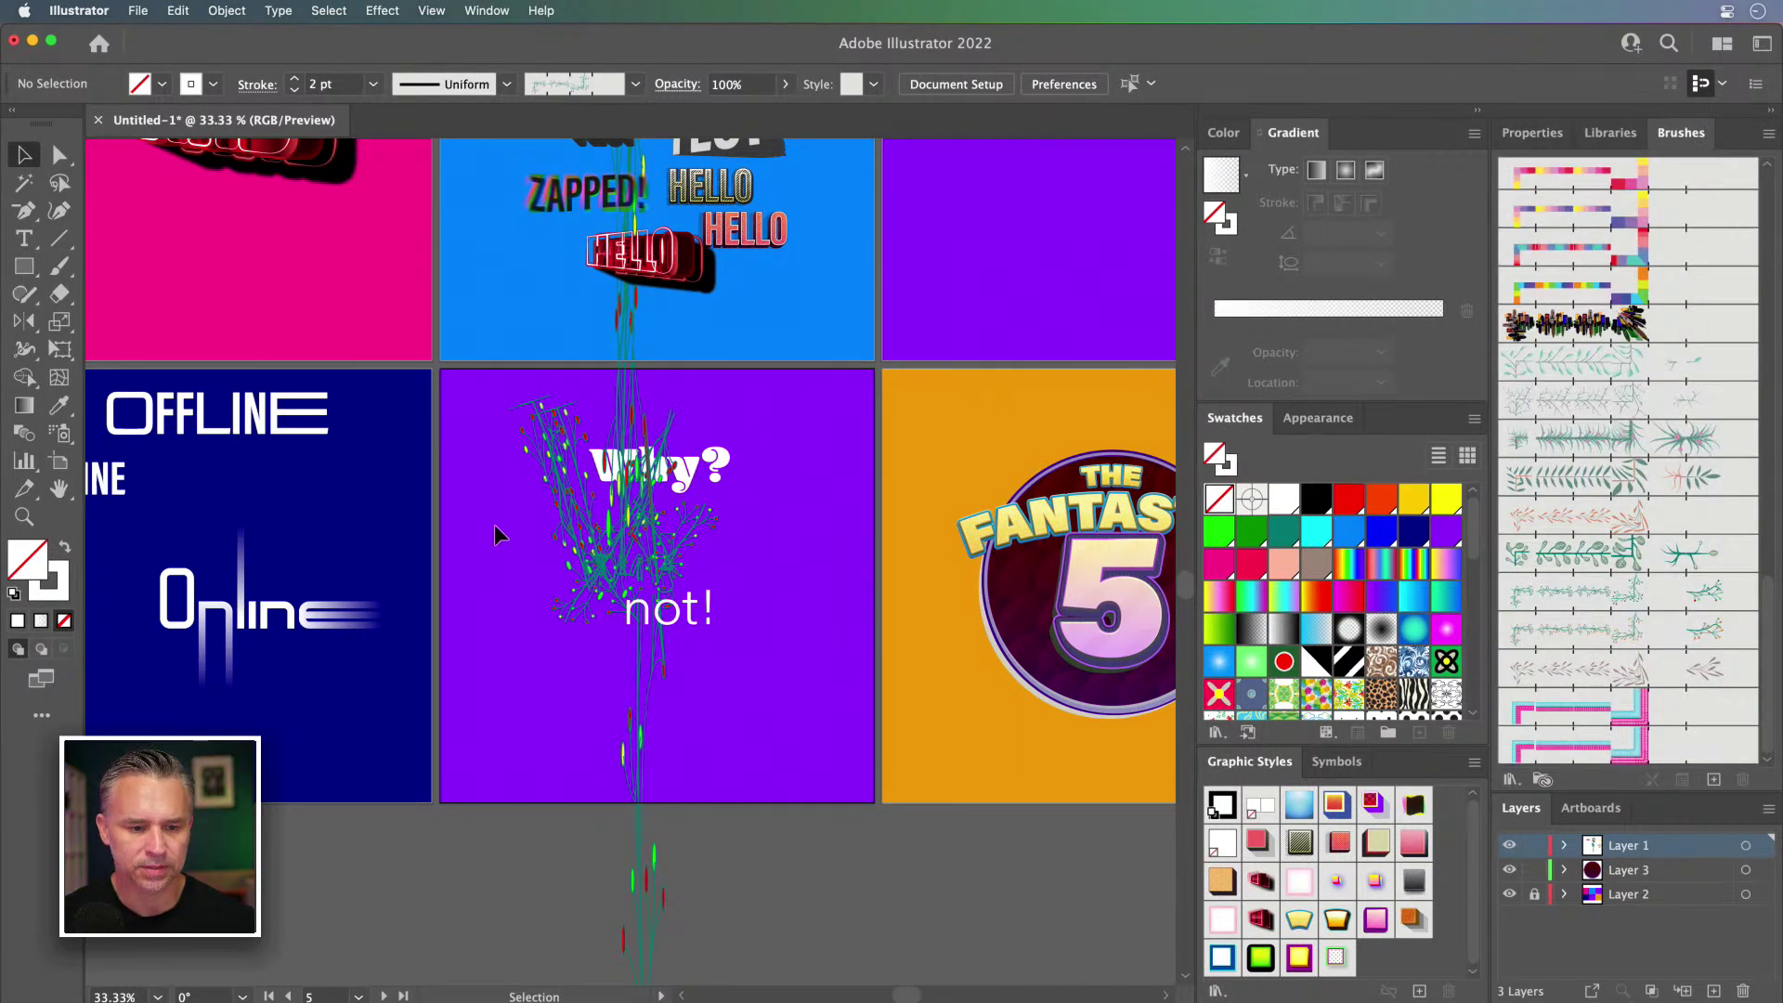
drag(666, 602, 778, 763)
key(Delete)
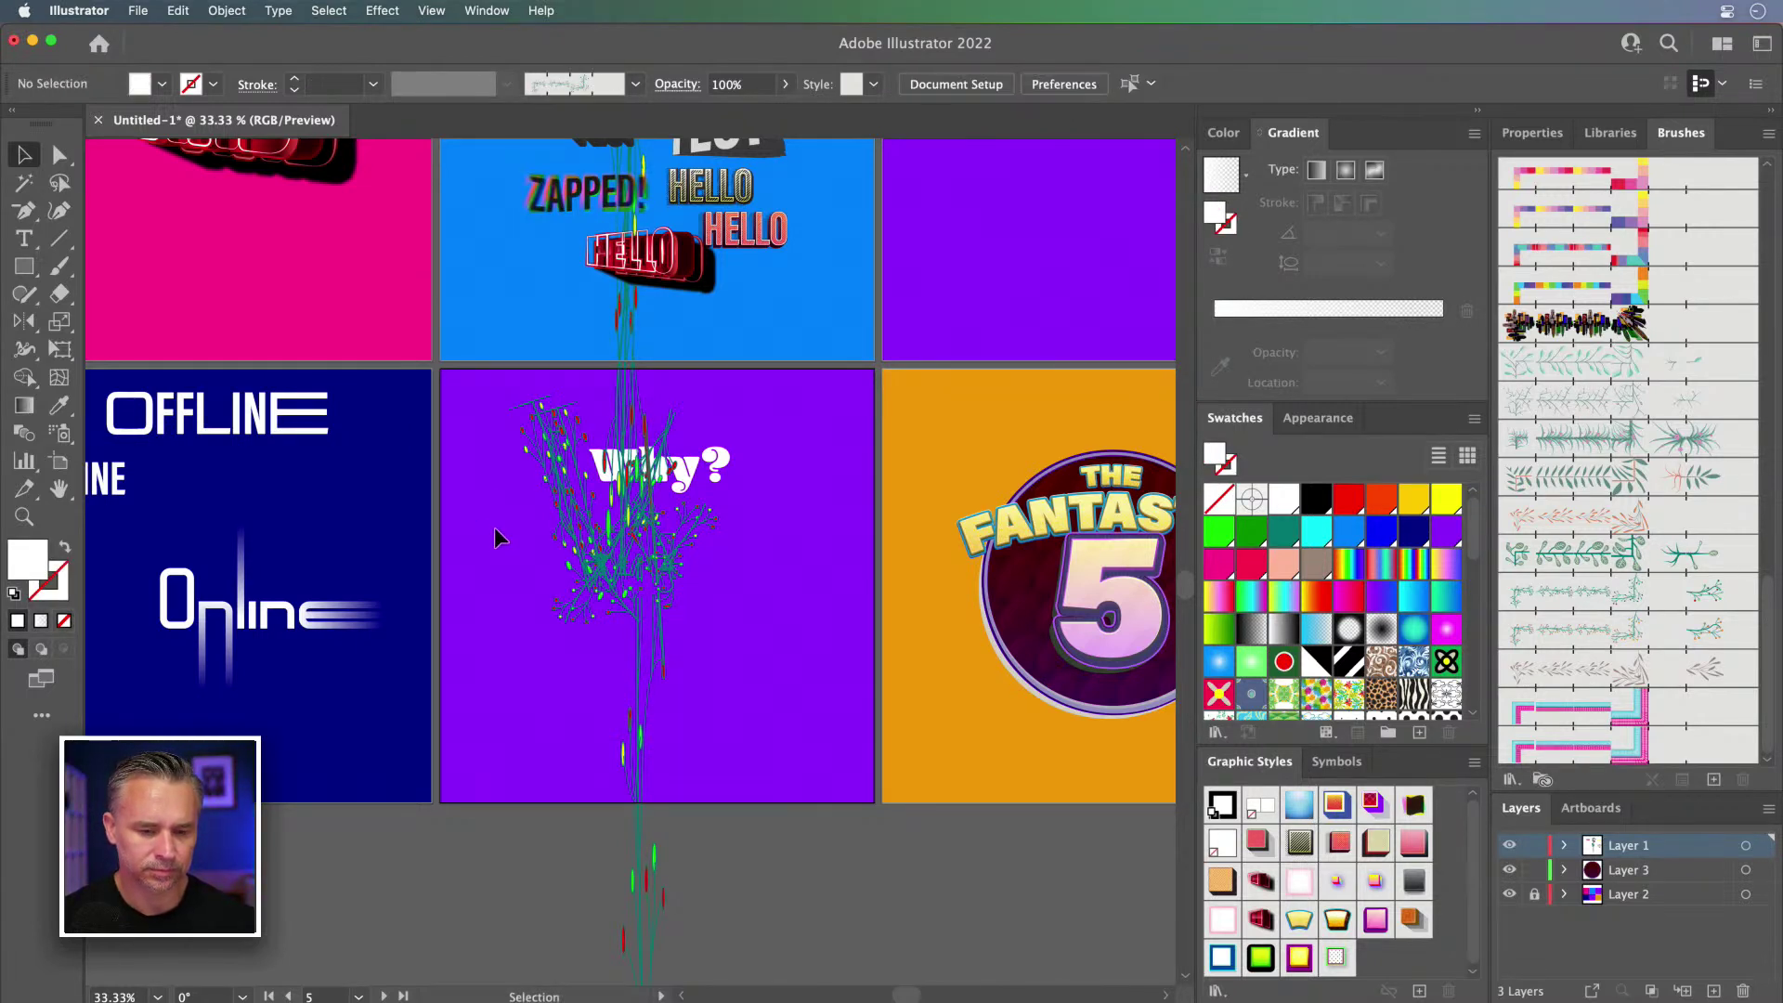
key(super+z)
key(super+z)
Step: Move the white "Why?" lettering onto the neighbouring empty purple artboard, off the vine-styled word
drag(494, 539, 771, 696)
click(661, 461)
drag(661, 461, 997, 314)
Step: Enlarge the vine-styled "why" and "not!" together proportionally and move both to an empty area outside the artboards
click(667, 581)
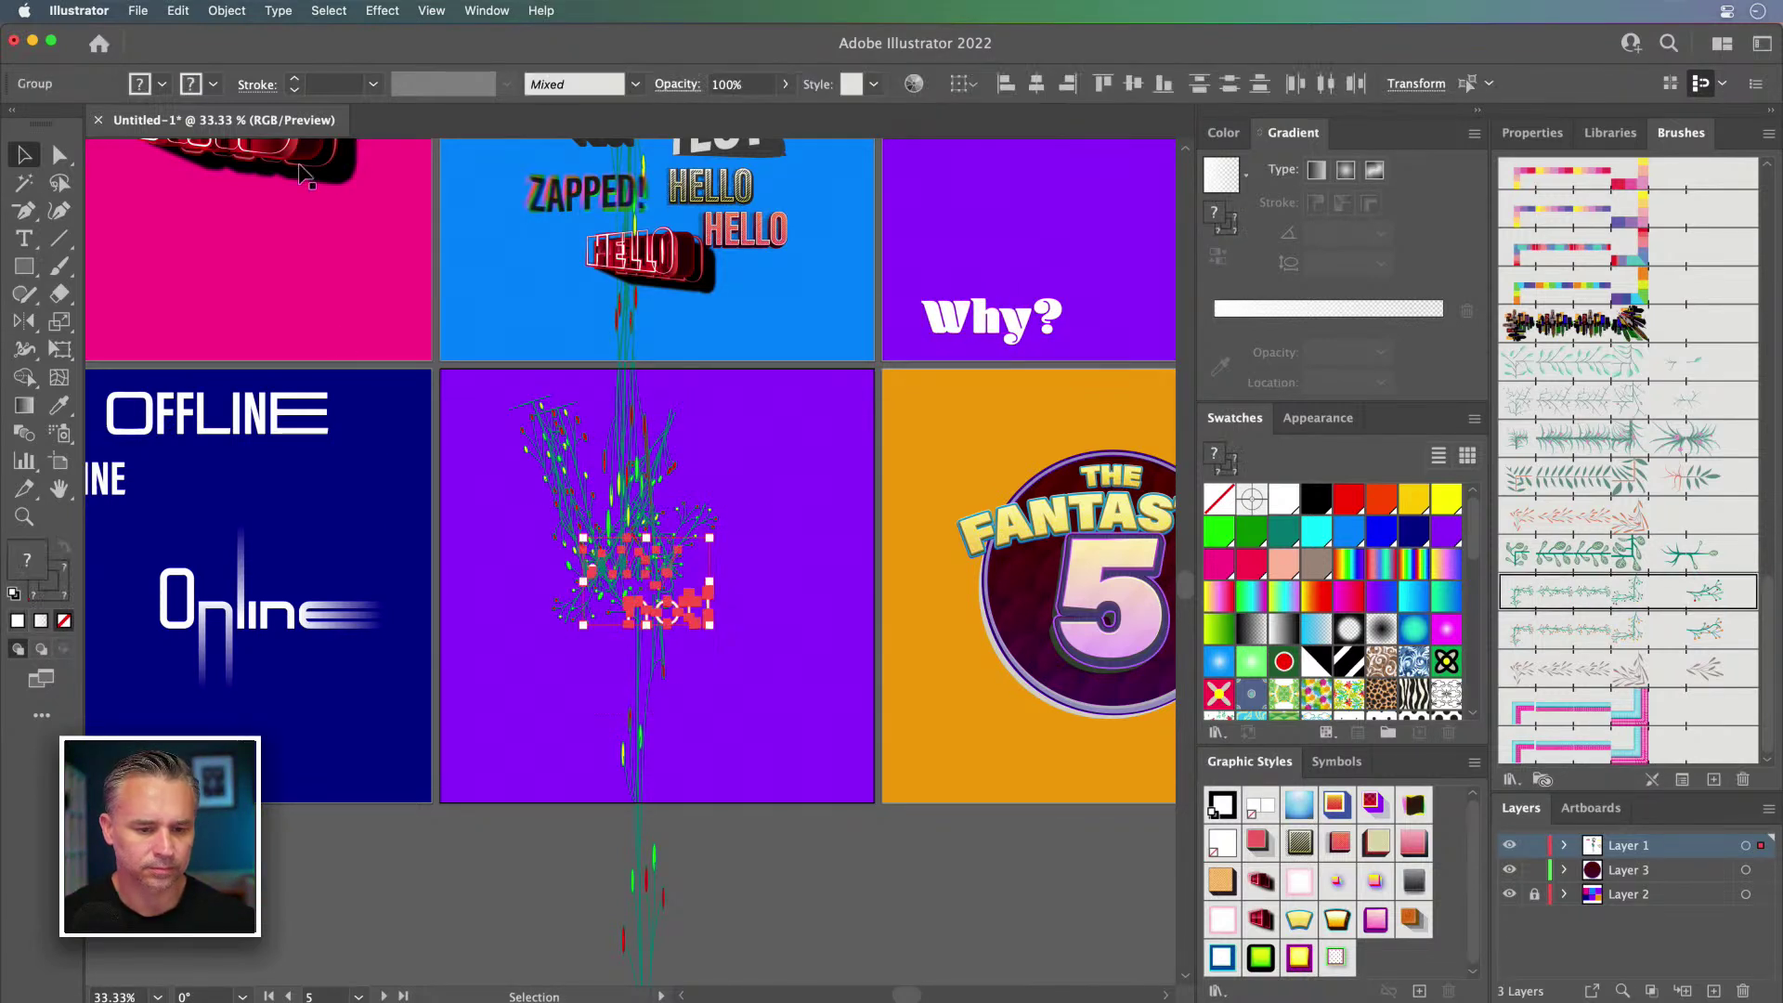
mouse_move(583, 630)
mouse_down()
mouse_move(576, 761)
mouse_move(517, 856)
mouse_up()
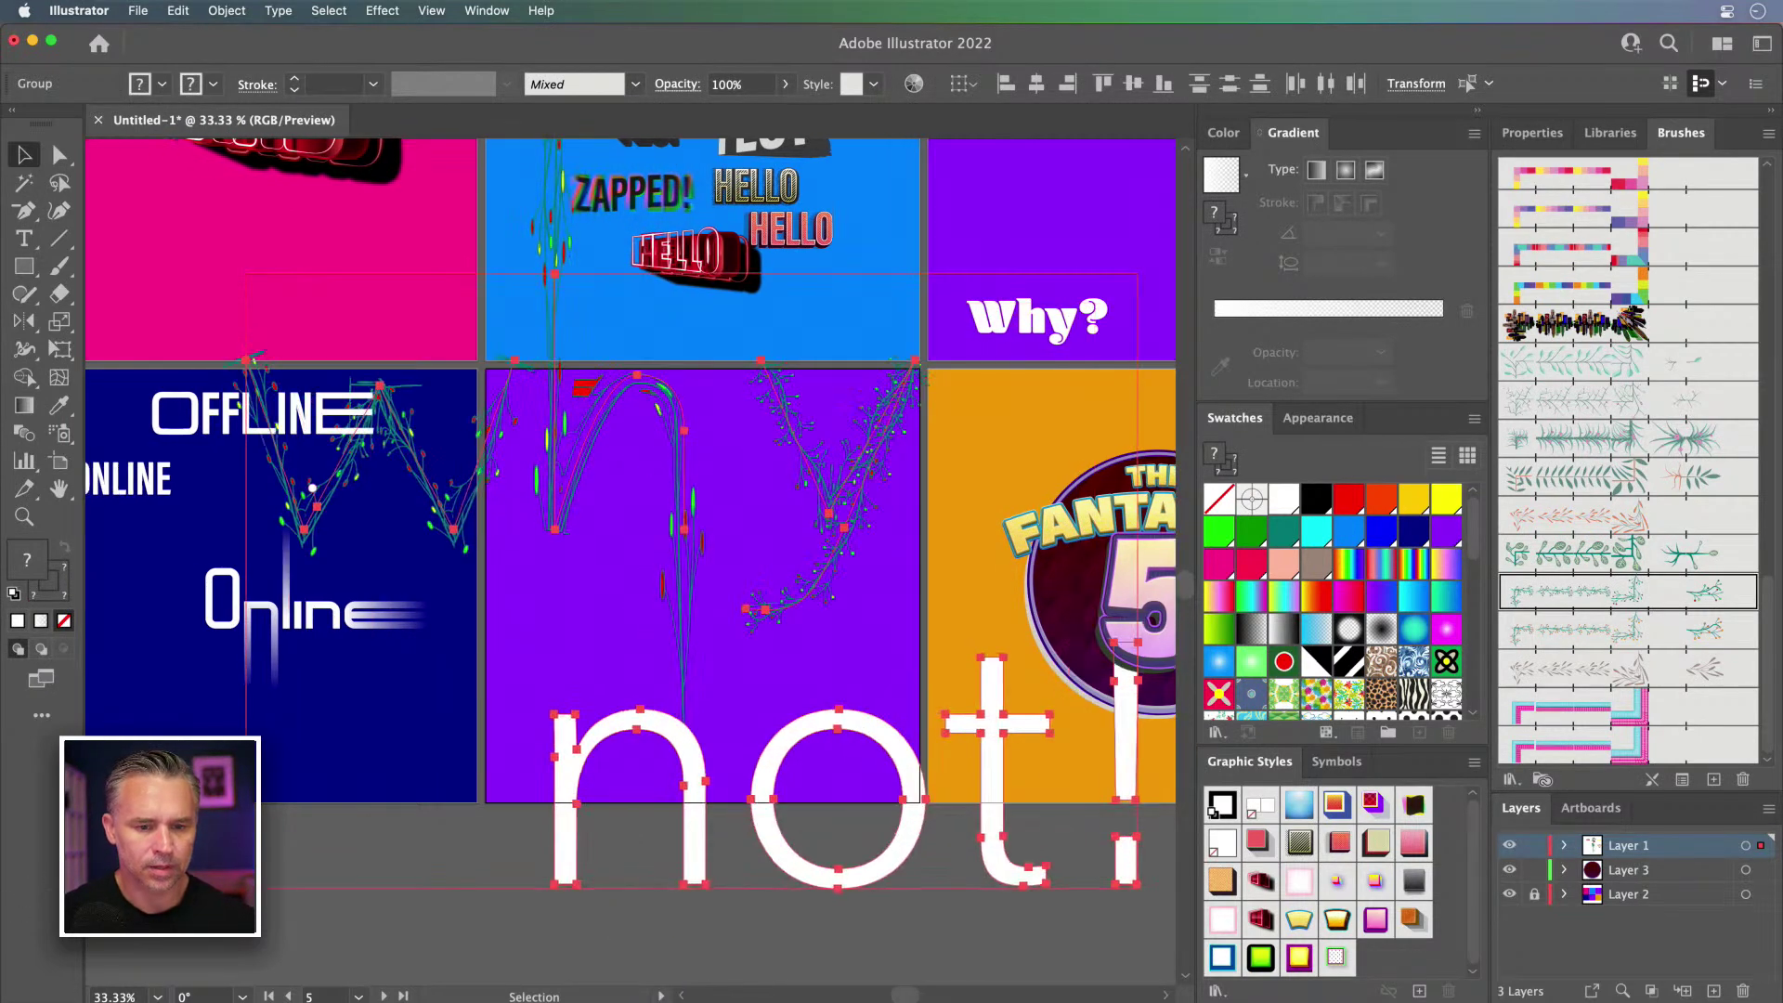
drag(531, 712, 622, 302)
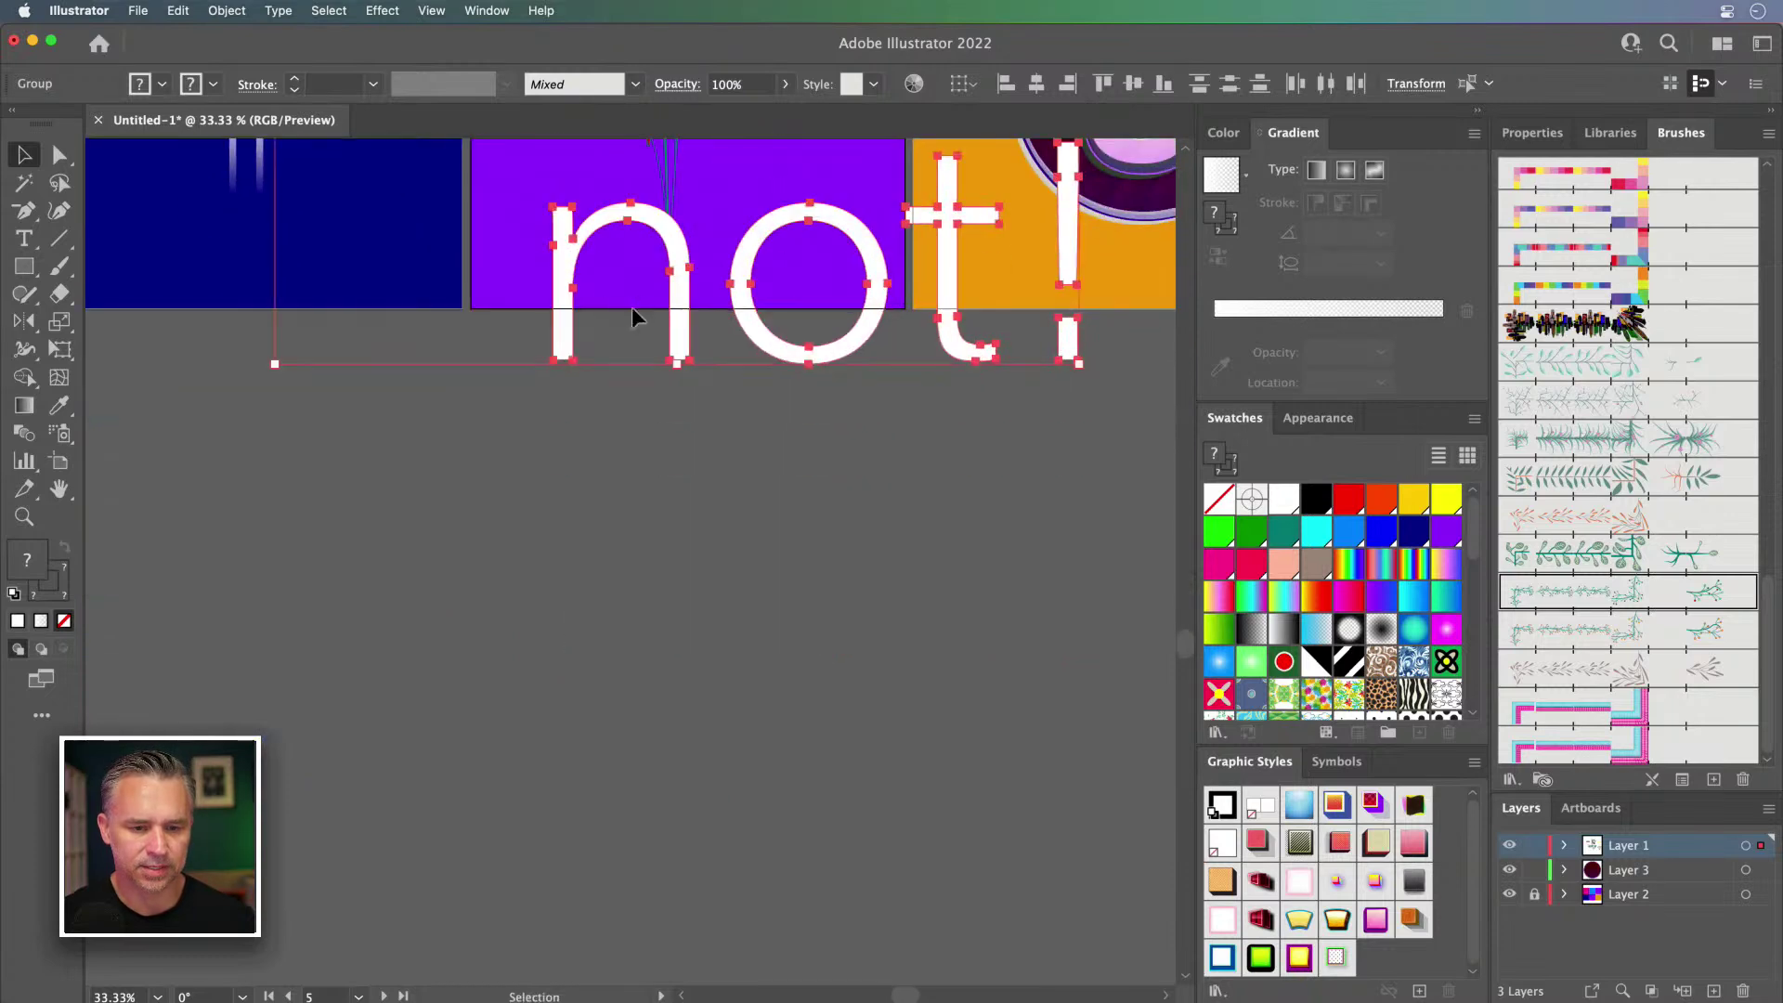
drag(611, 239, 594, 403)
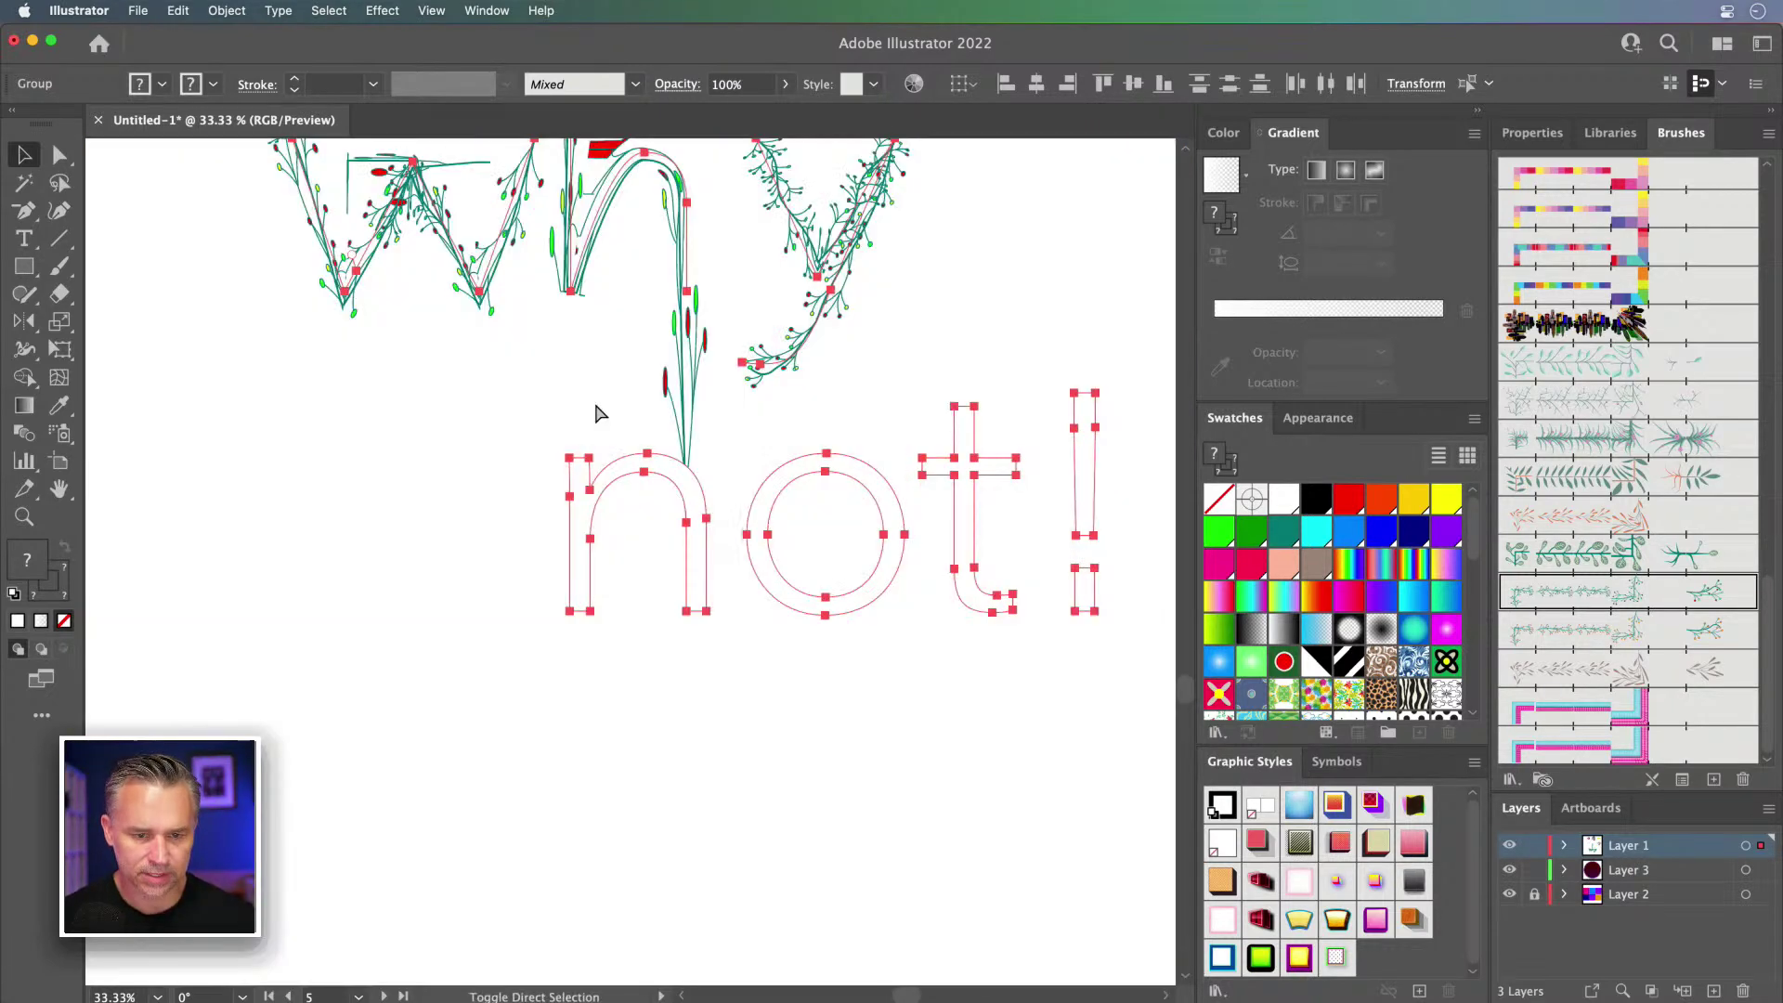
drag(535, 265, 530, 574)
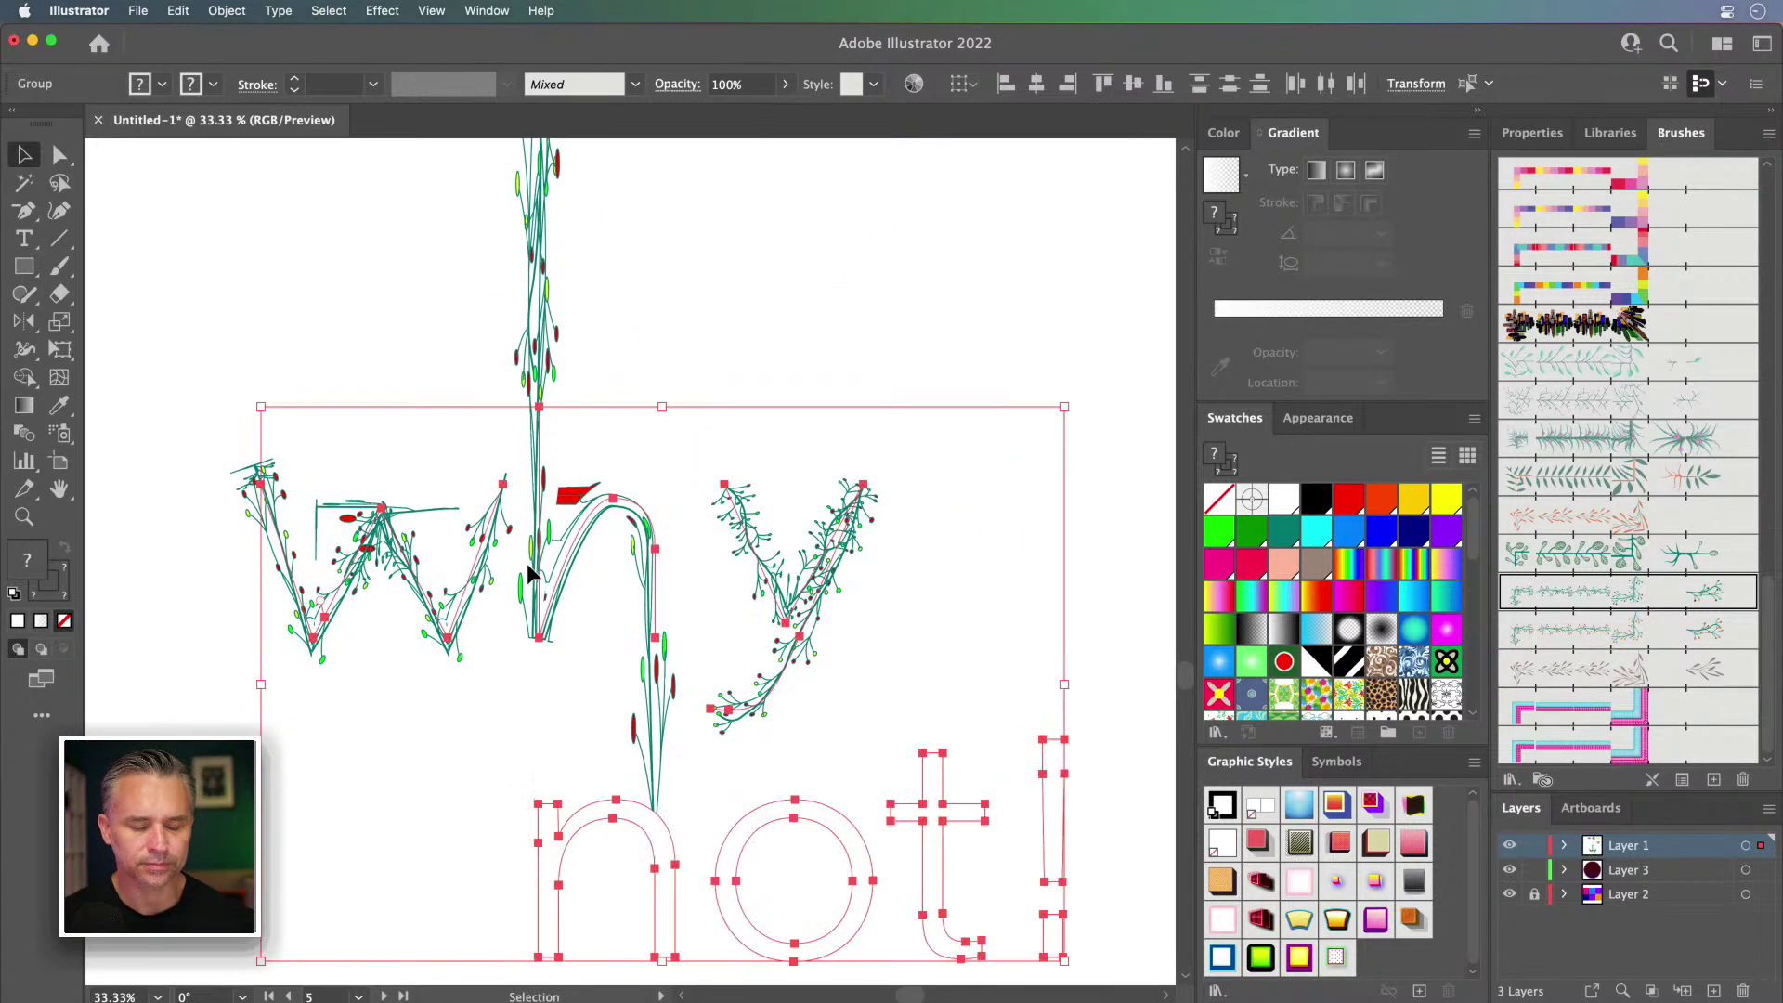
click(376, 243)
Step: Reshape the h by moving its stem-top anchor inward and upward and shifting the bottom anchors of its stem and outer leg
click(539, 420)
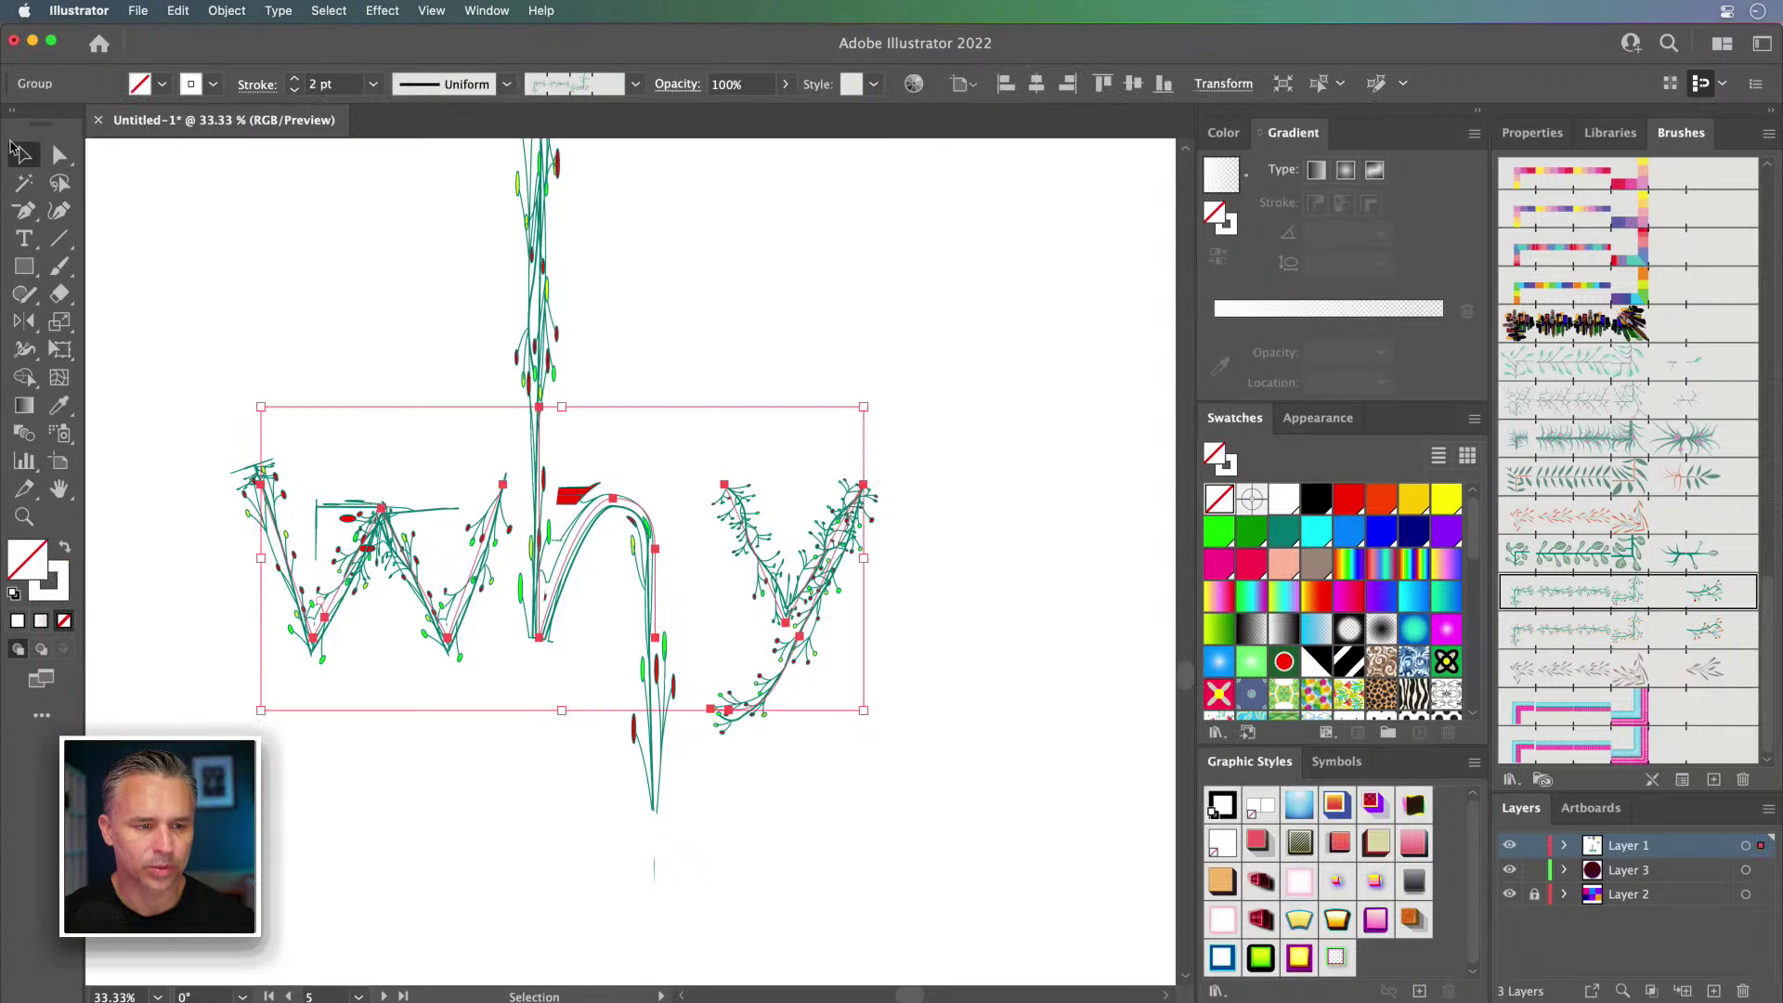
click(59, 155)
click(539, 407)
mouse_move(540, 409)
mouse_down()
mouse_move(545, 306)
mouse_move(319, 361)
mouse_move(390, 259)
mouse_move(592, 247)
mouse_move(527, 298)
mouse_move(582, 338)
mouse_up()
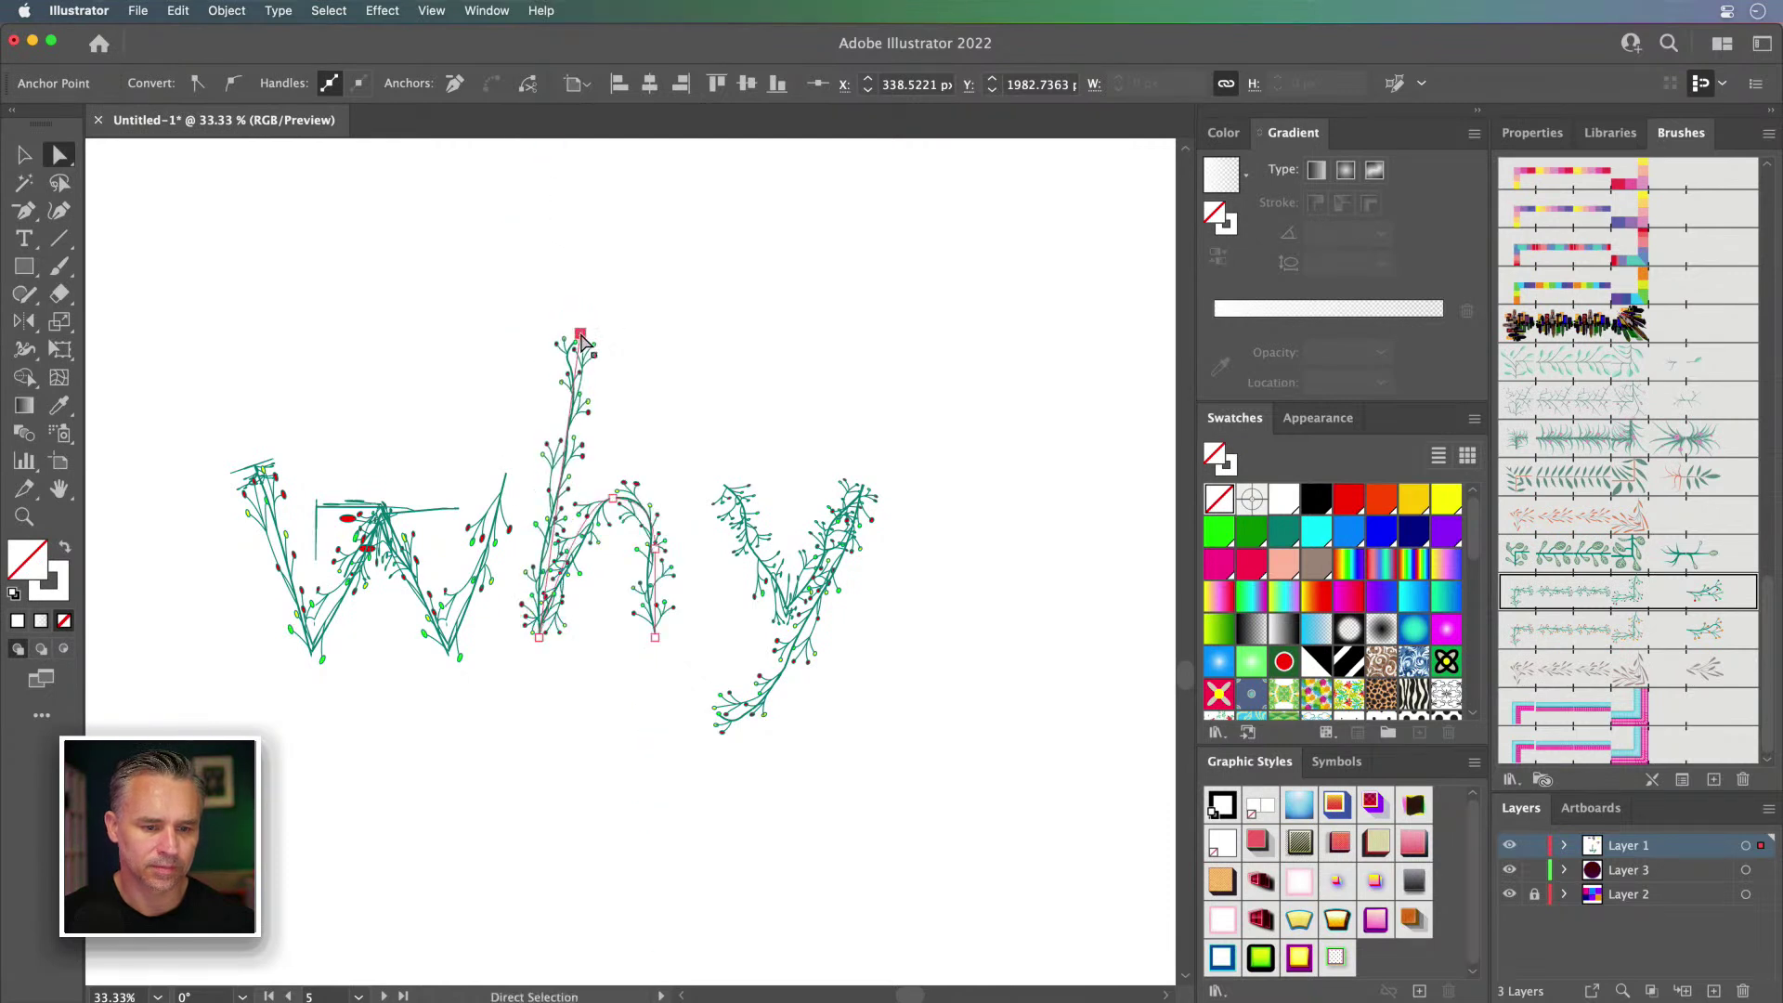
mouse_move(539, 637)
mouse_down()
mouse_move(656, 636)
mouse_move(698, 684)
mouse_up()
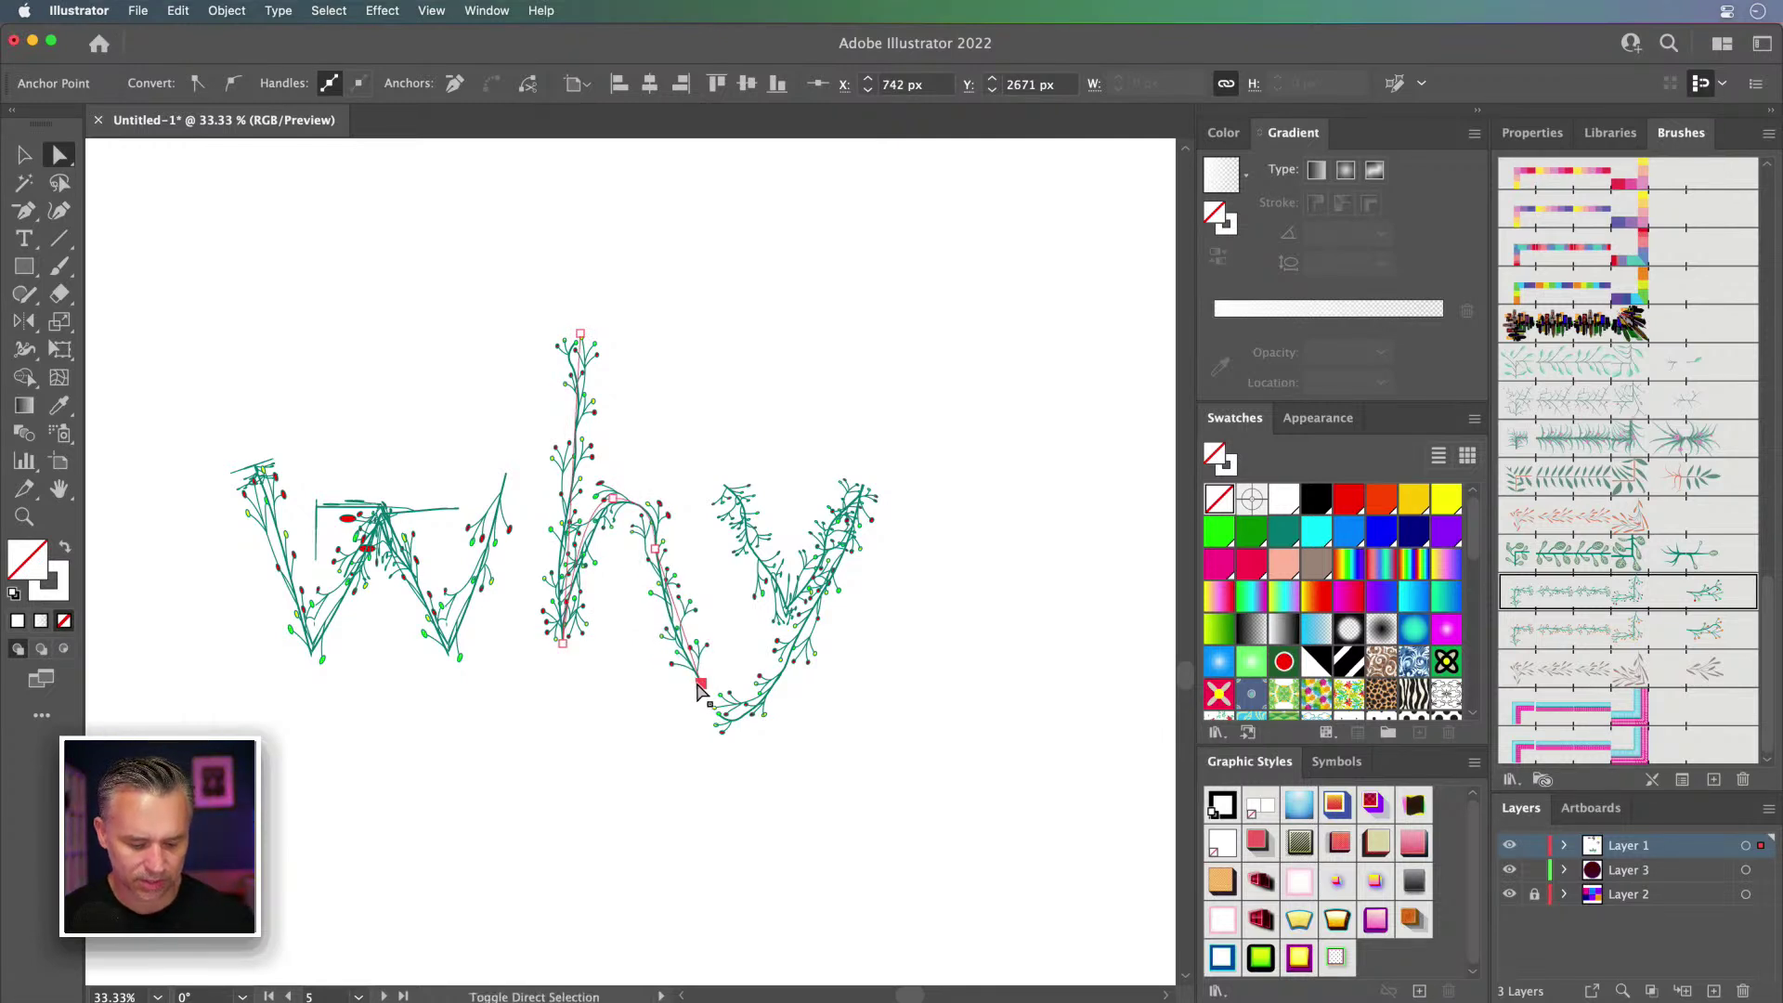
Step: Bend the h's outer leg into a curve and convert the w's middle peak into a smooth point
key(shift+c)
drag(676, 618, 641, 605)
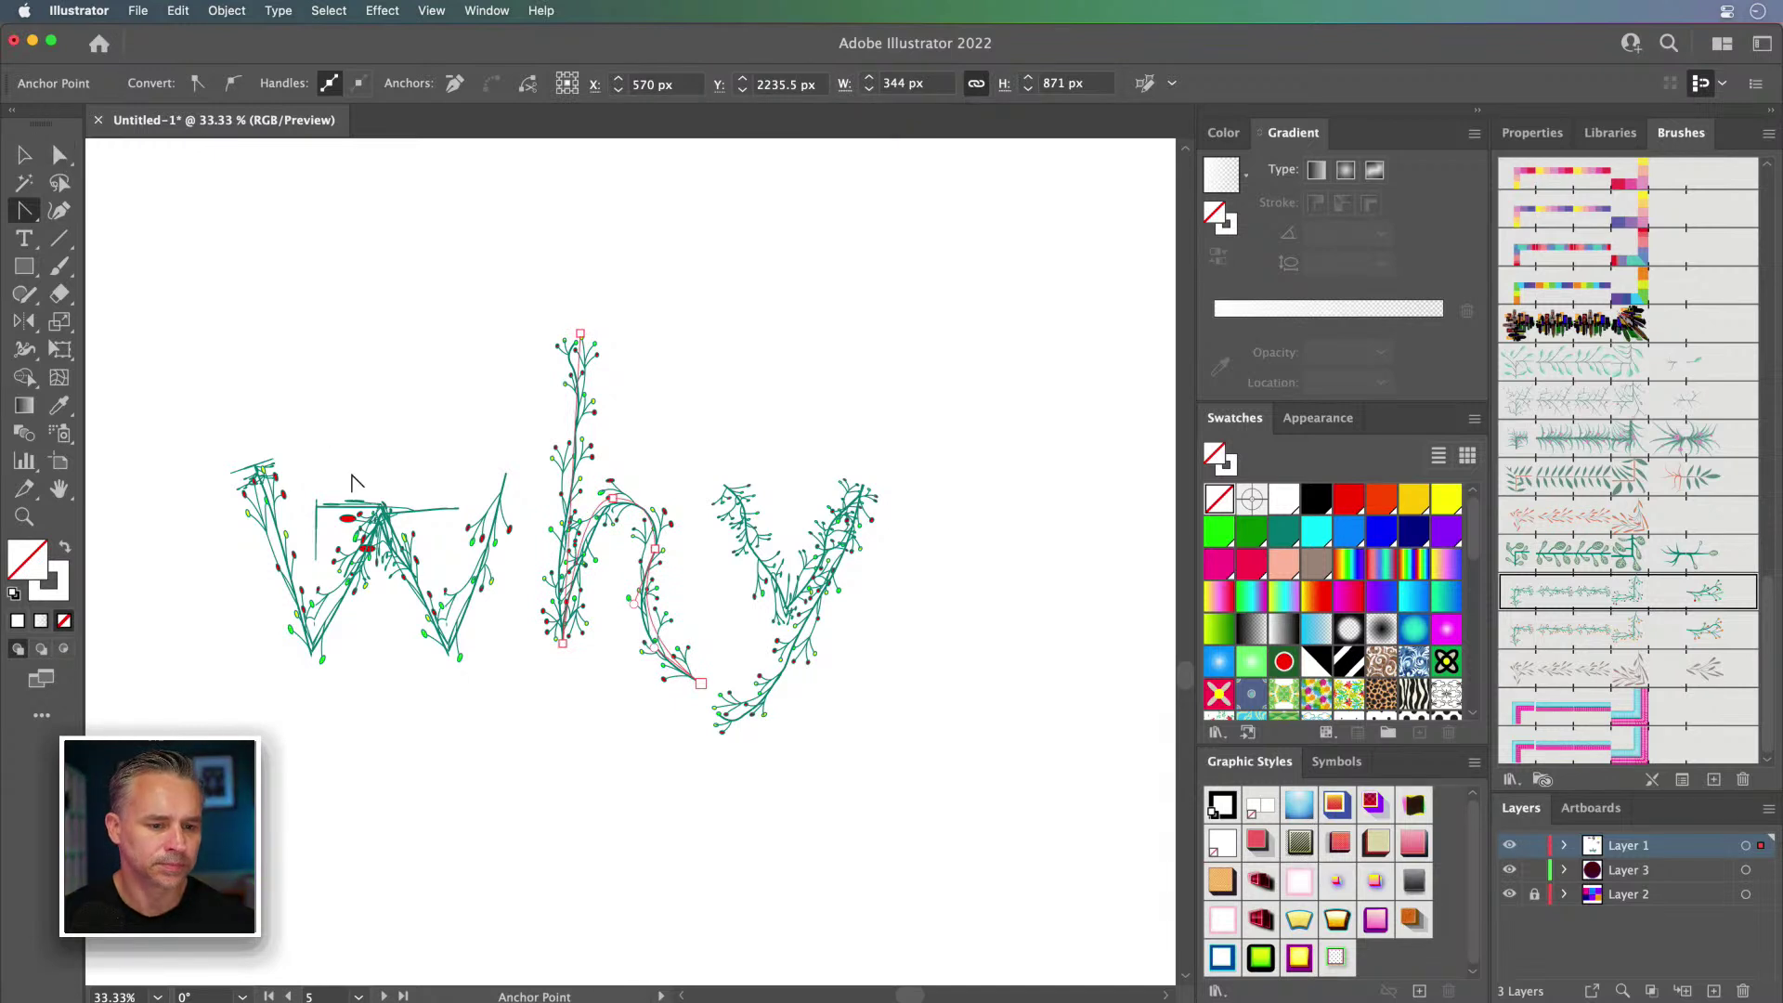
mouse_move(380, 510)
mouse_down()
mouse_move(420, 507)
mouse_move(343, 498)
mouse_move(433, 497)
mouse_move(452, 526)
mouse_move(437, 499)
mouse_up()
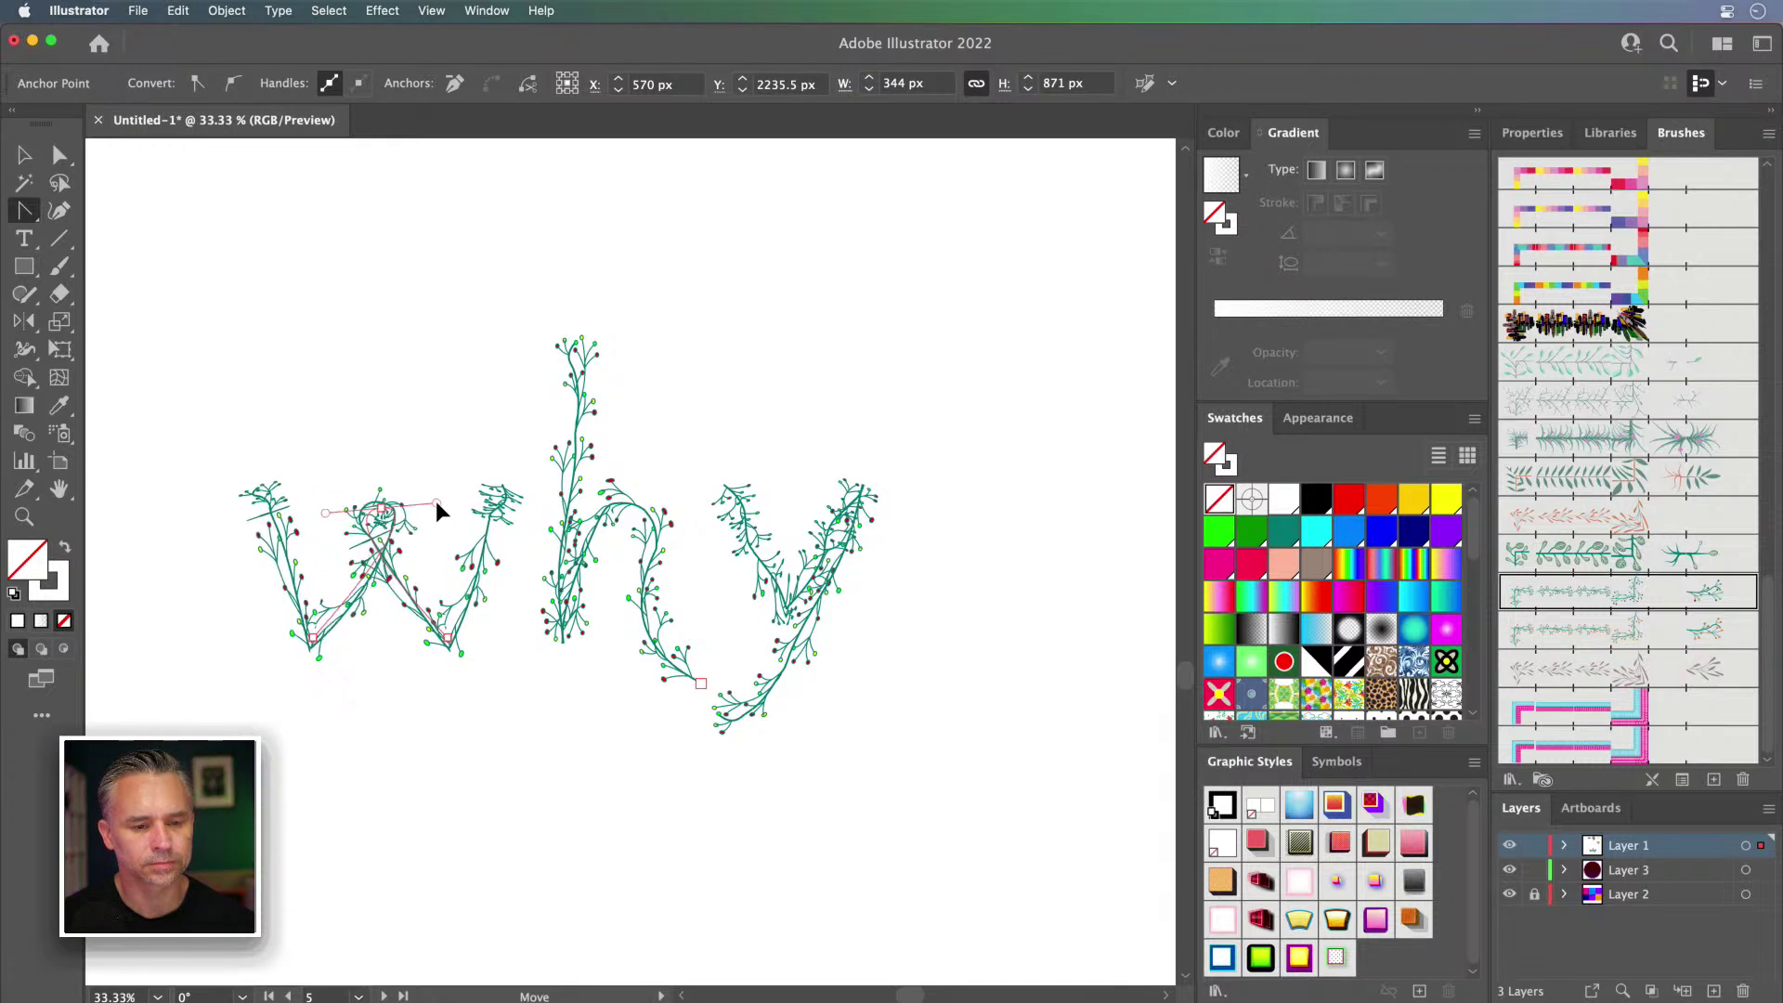
key(v)
click(460, 595)
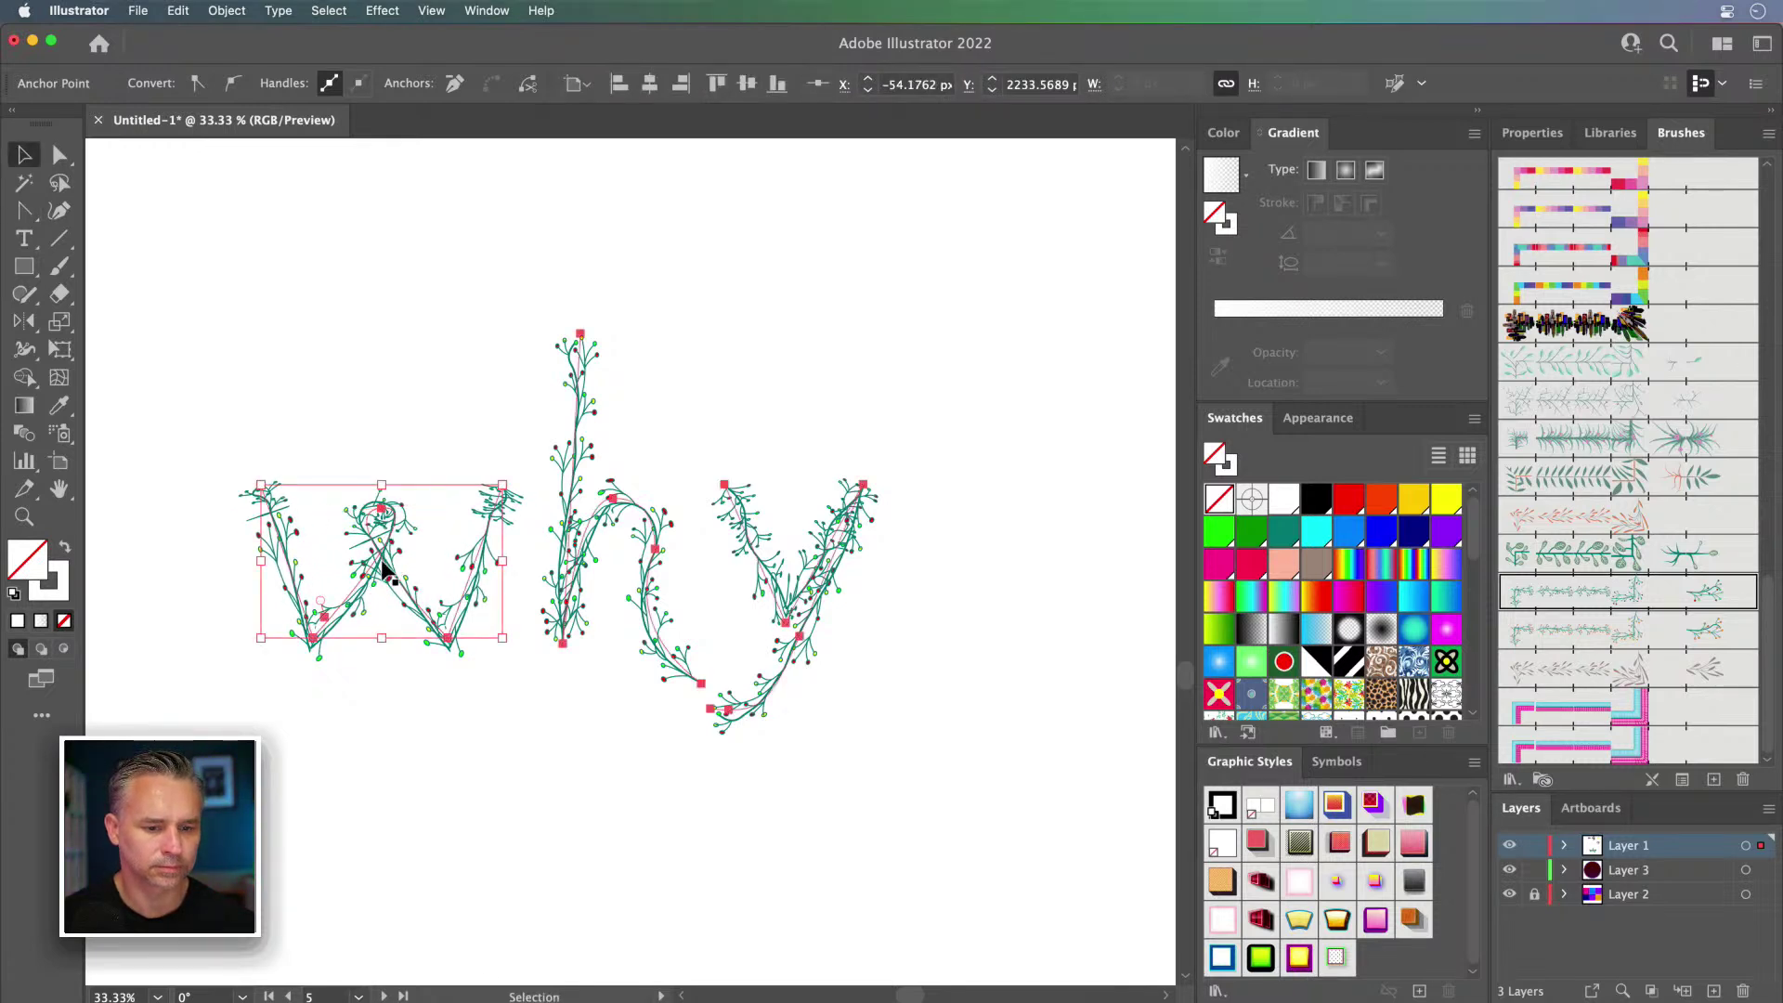
Step: Give the "not!" lettering no fill and a black 10 pt stroke, and move it up closer beneath the vine-styled "why"
scroll(409, 539, down, 3)
click(414, 470)
click(785, 822)
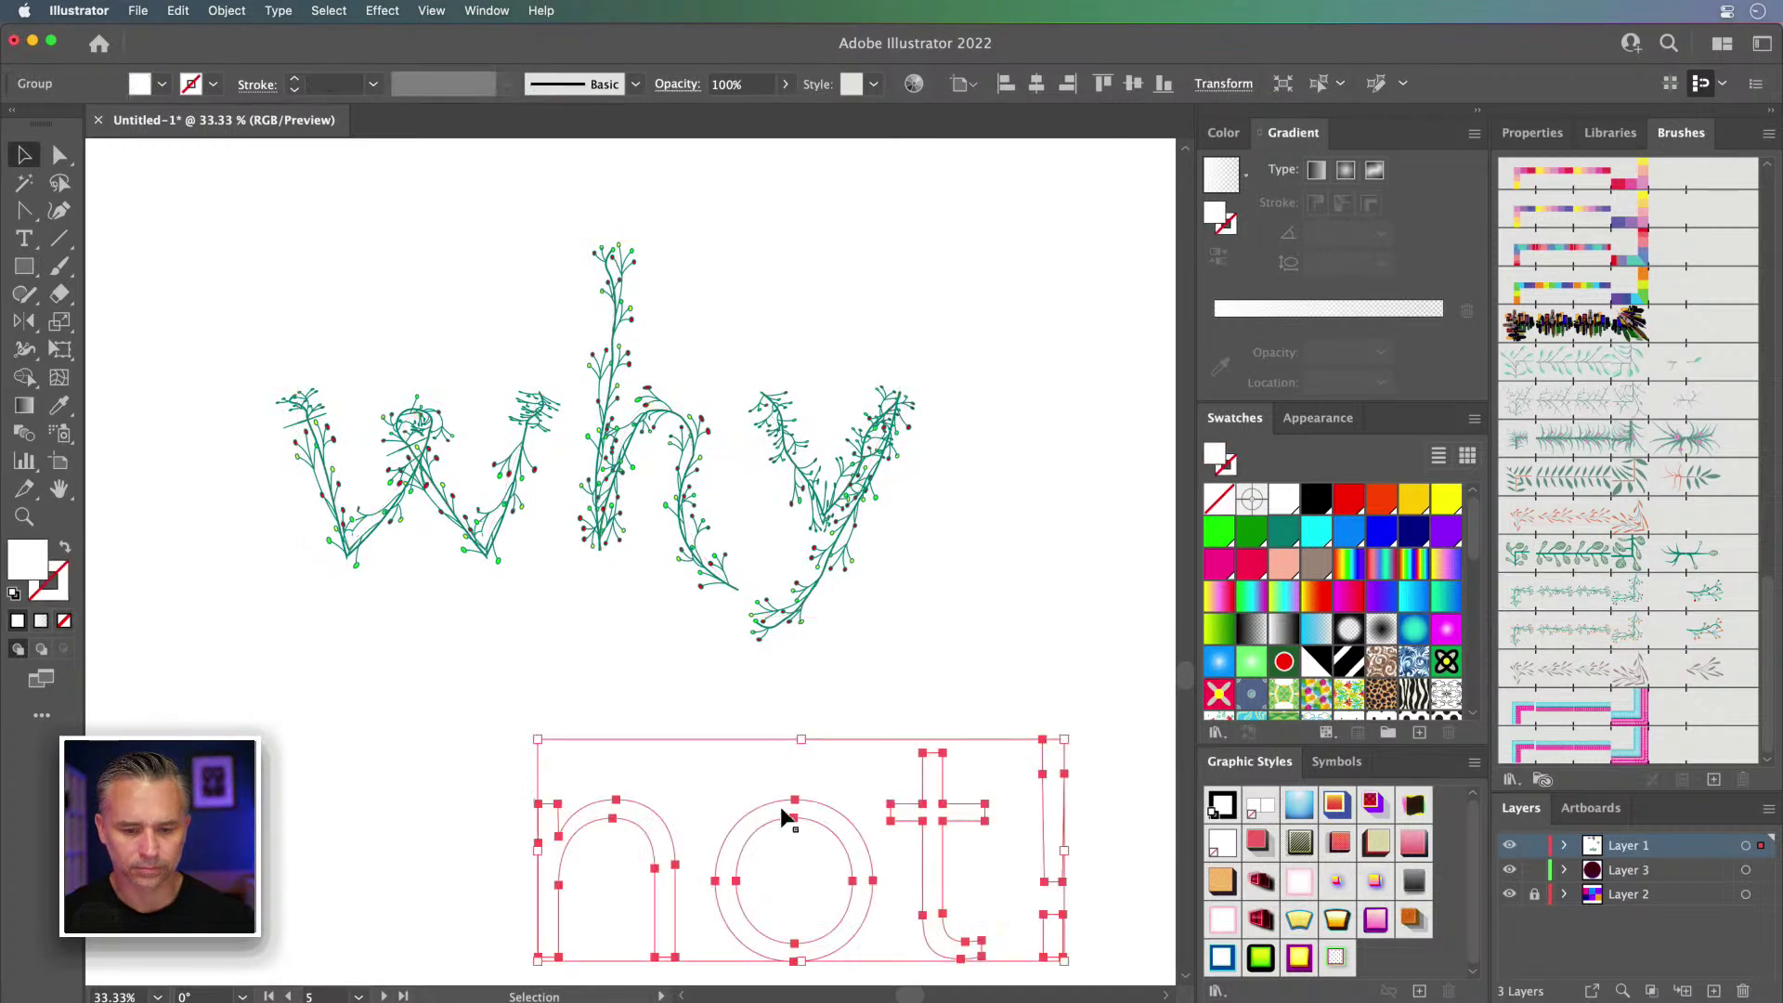
scroll(785, 822, down, 5)
scroll(692, 598, up, 1)
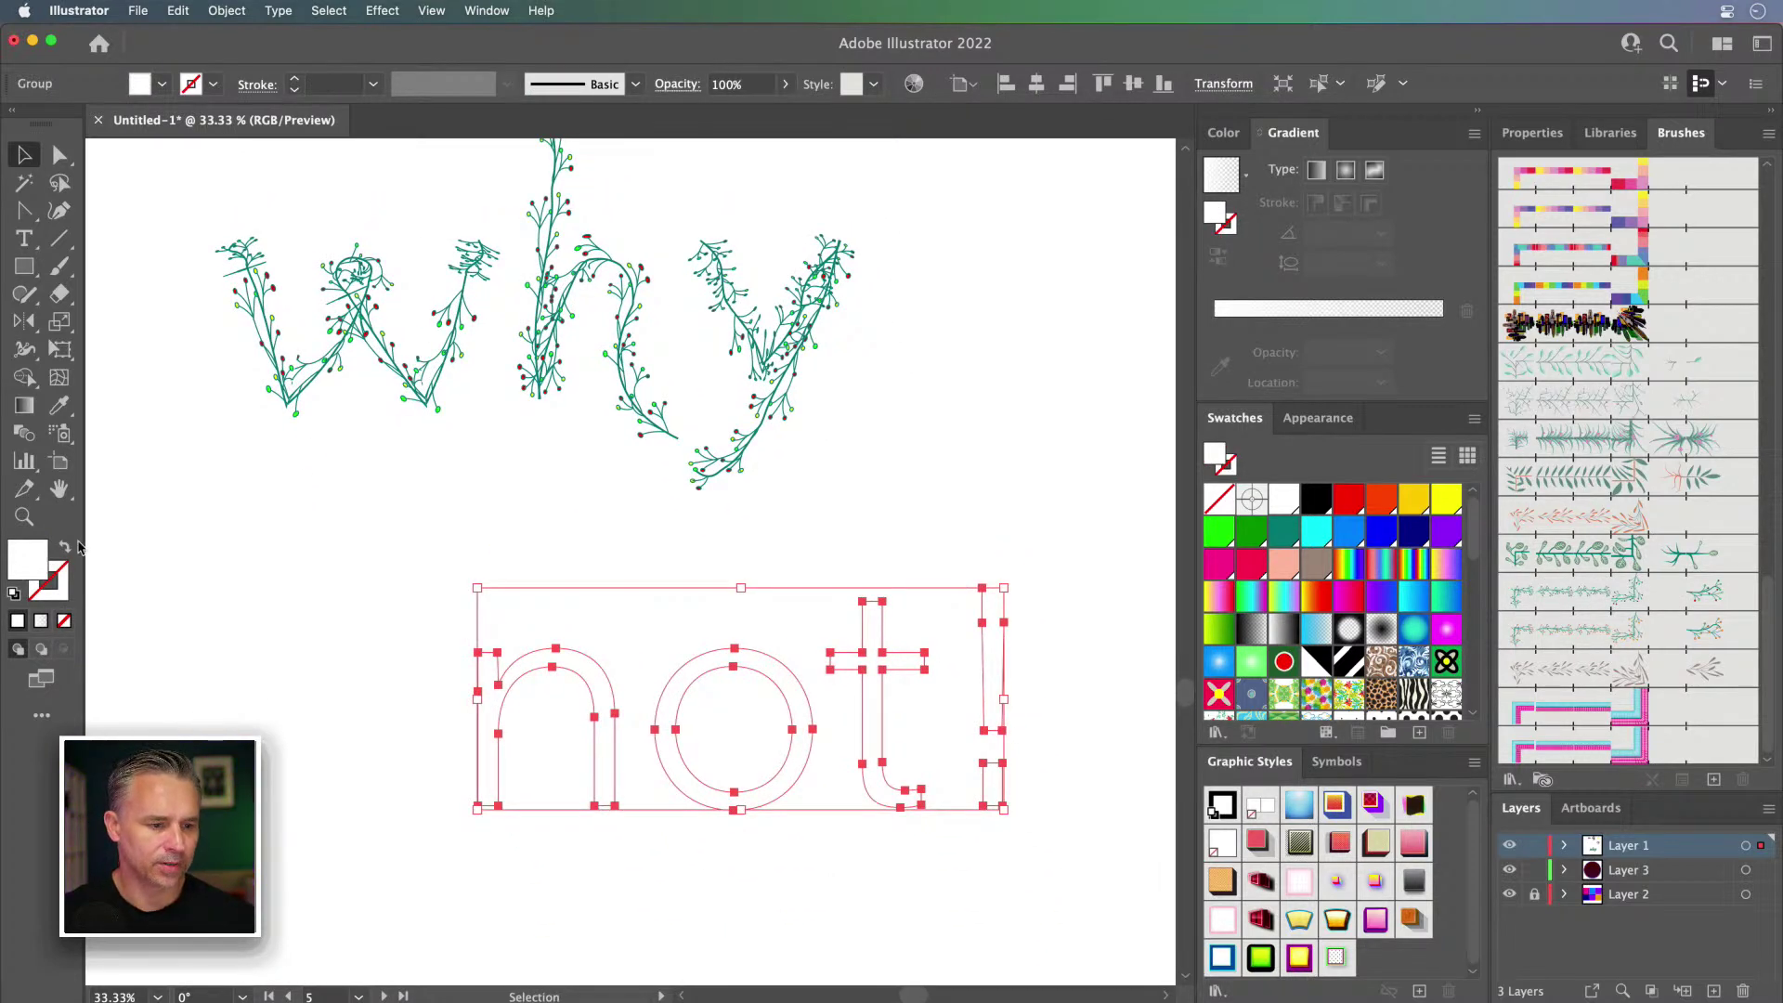
click(14, 593)
click(64, 621)
click(490, 604)
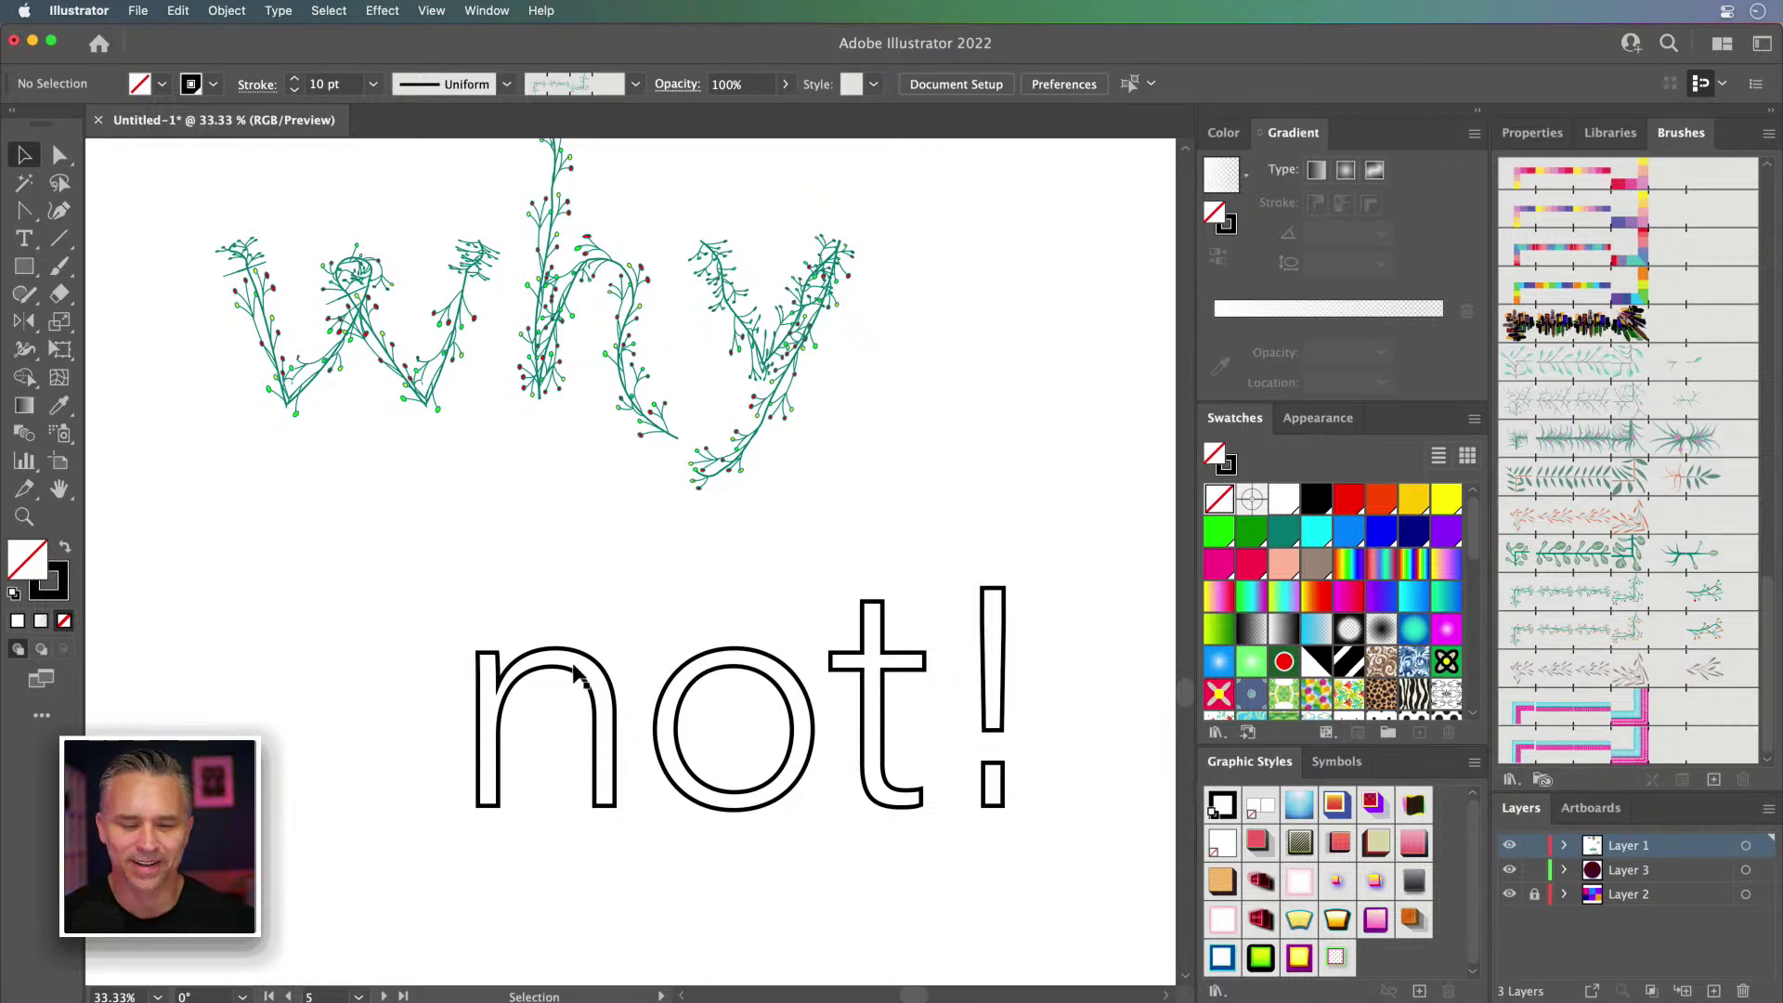
drag(573, 673, 563, 624)
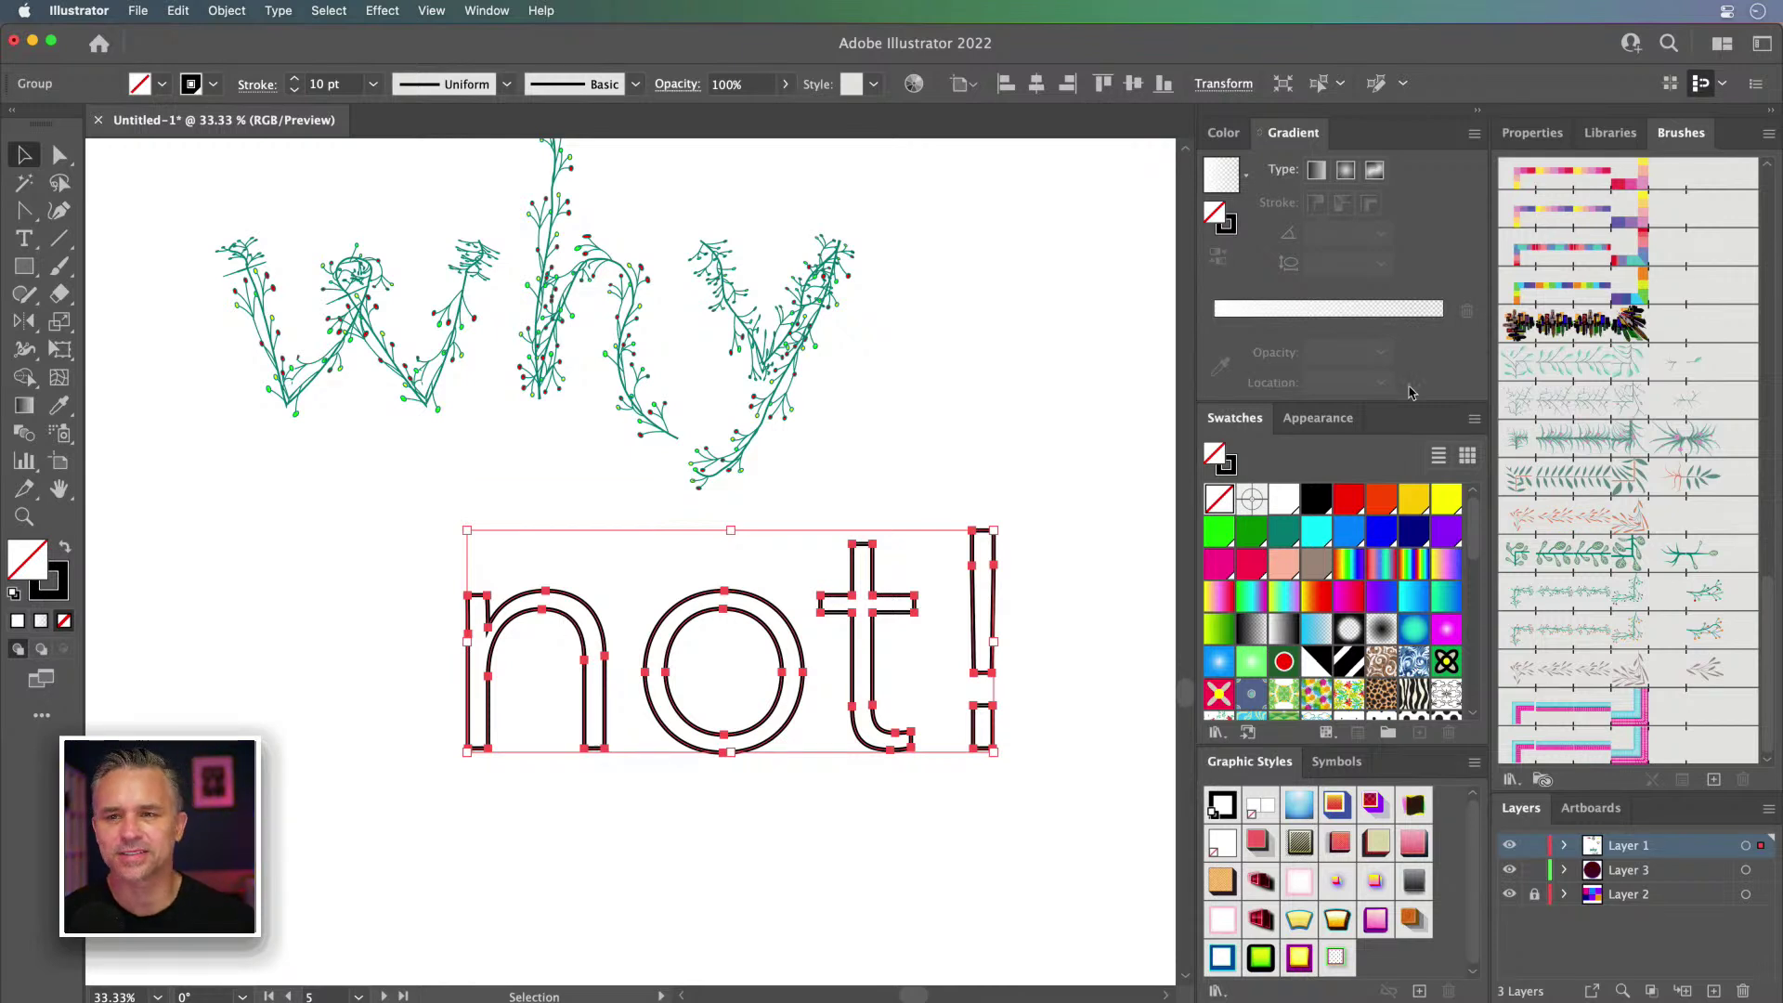
Step: Add a new layer, lock Layer 1 and Layer 3, and draw a circle centred between the o's inner and outer outlines
click(1715, 991)
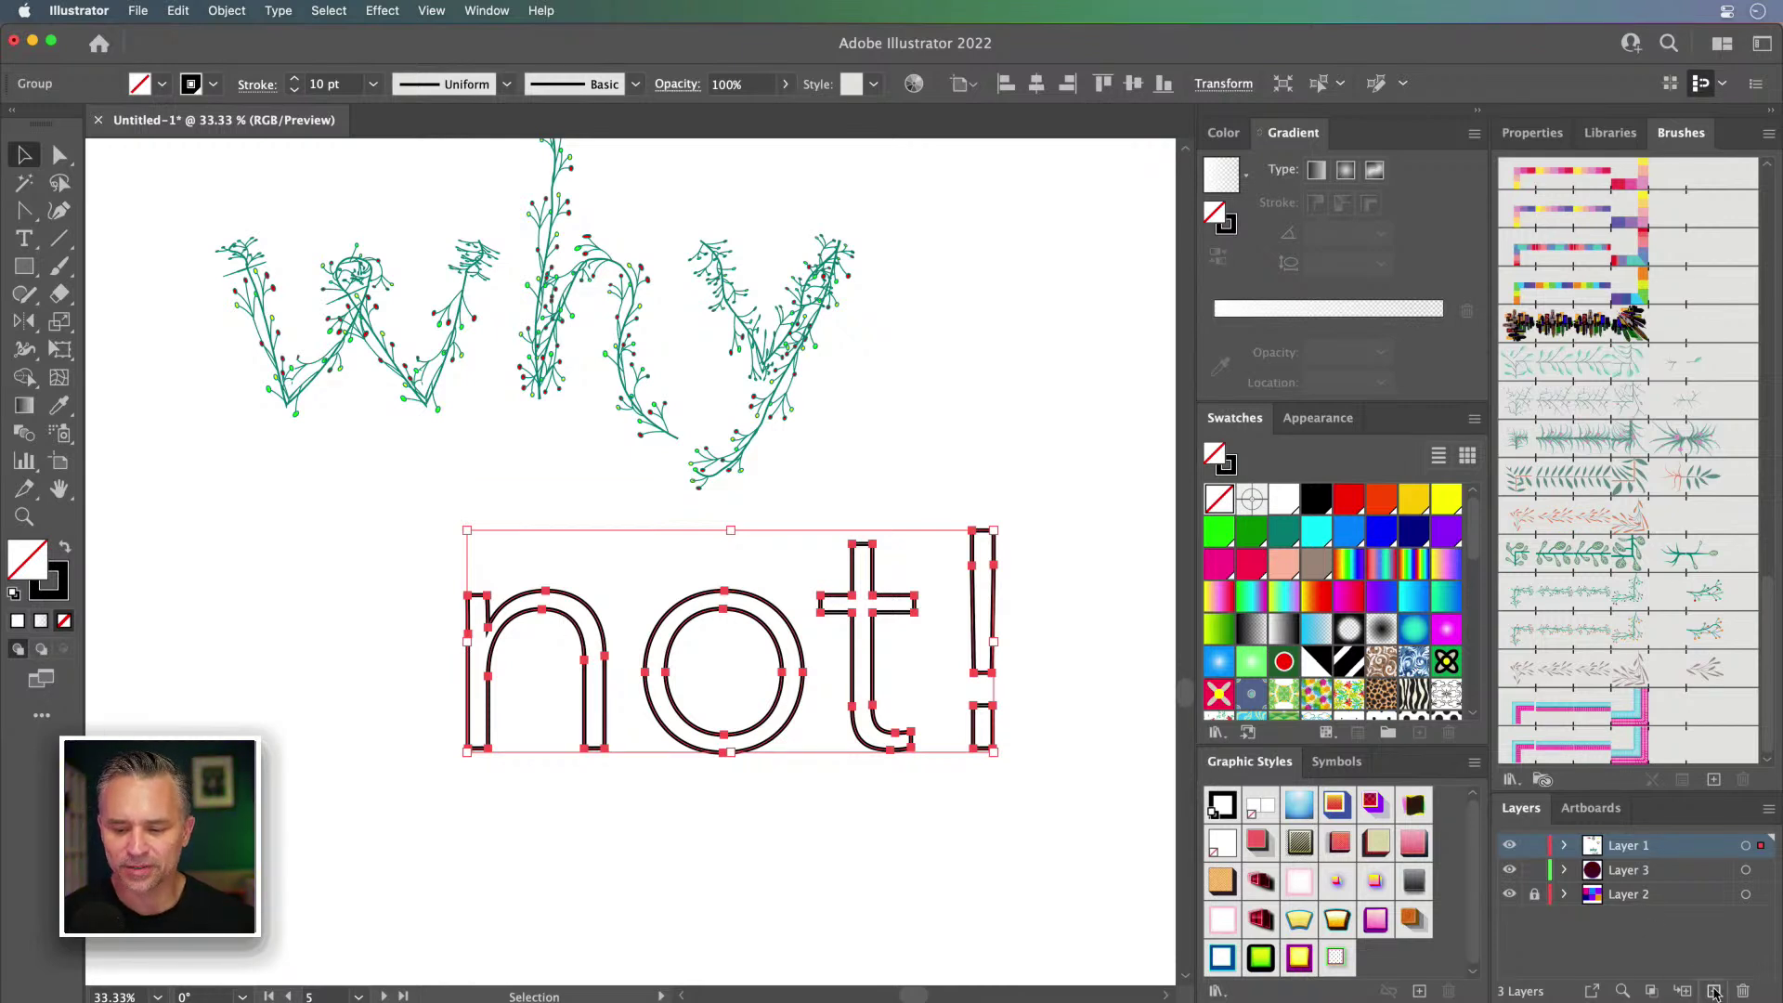
drag(1534, 869, 1534, 893)
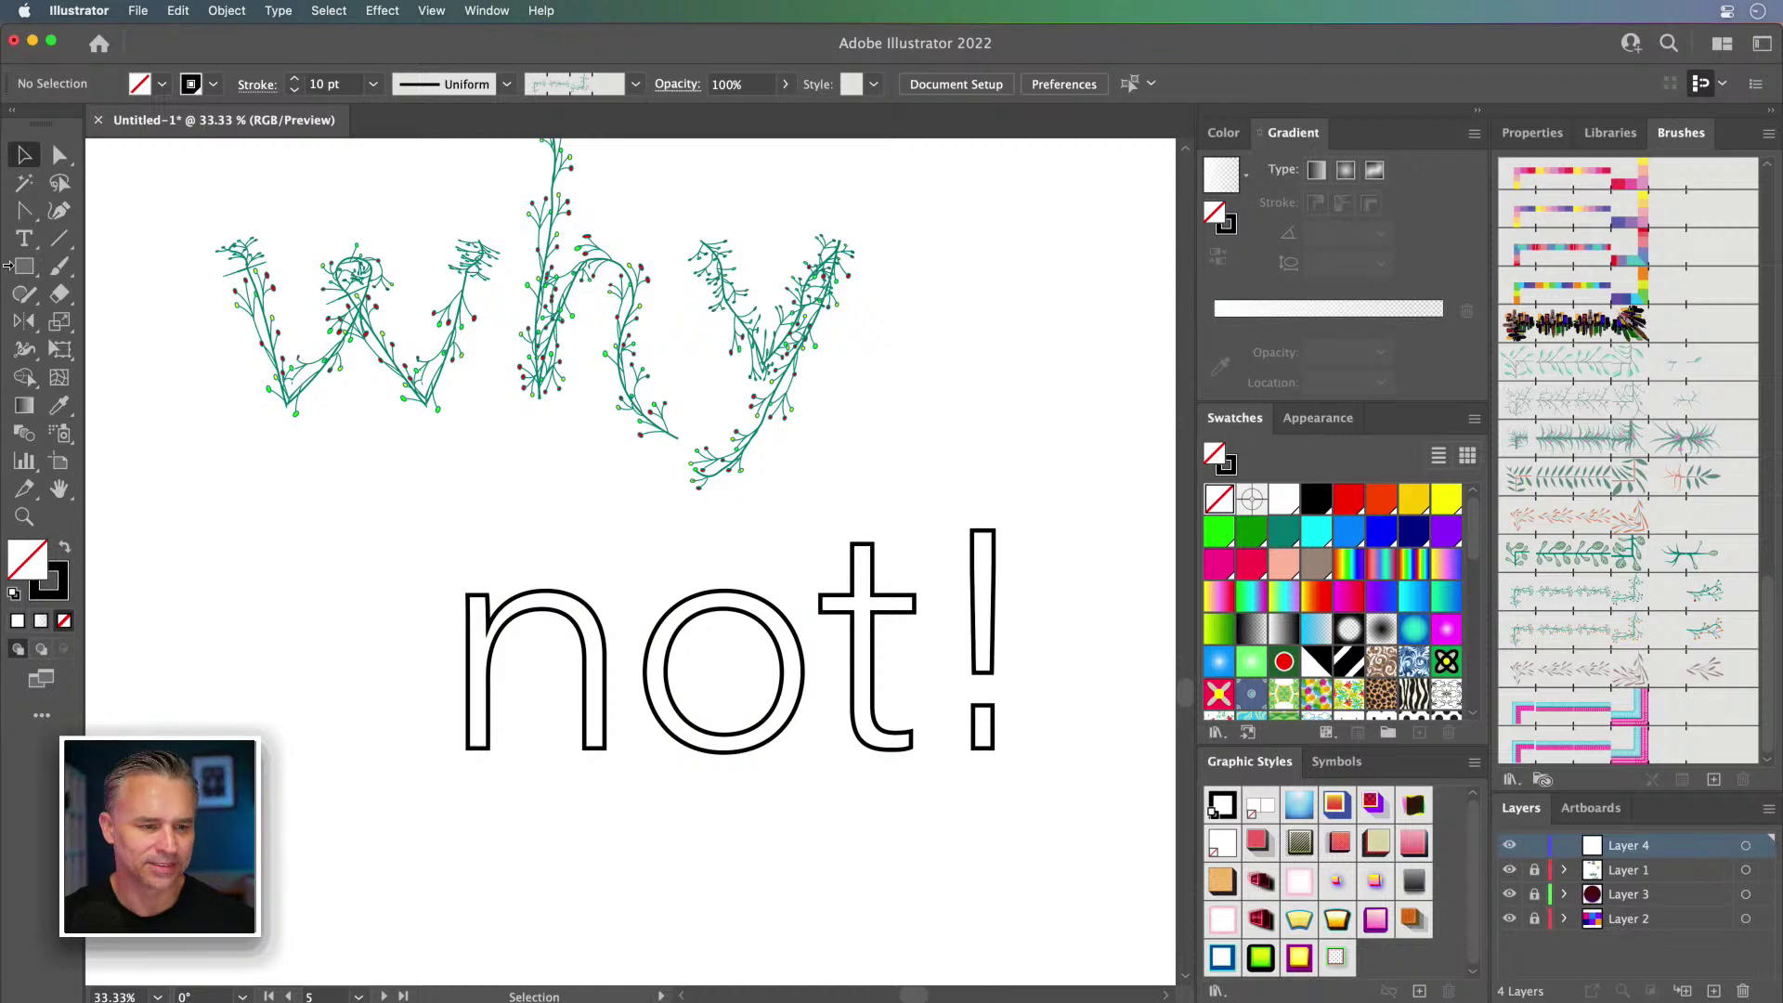
drag(24, 266, 144, 323)
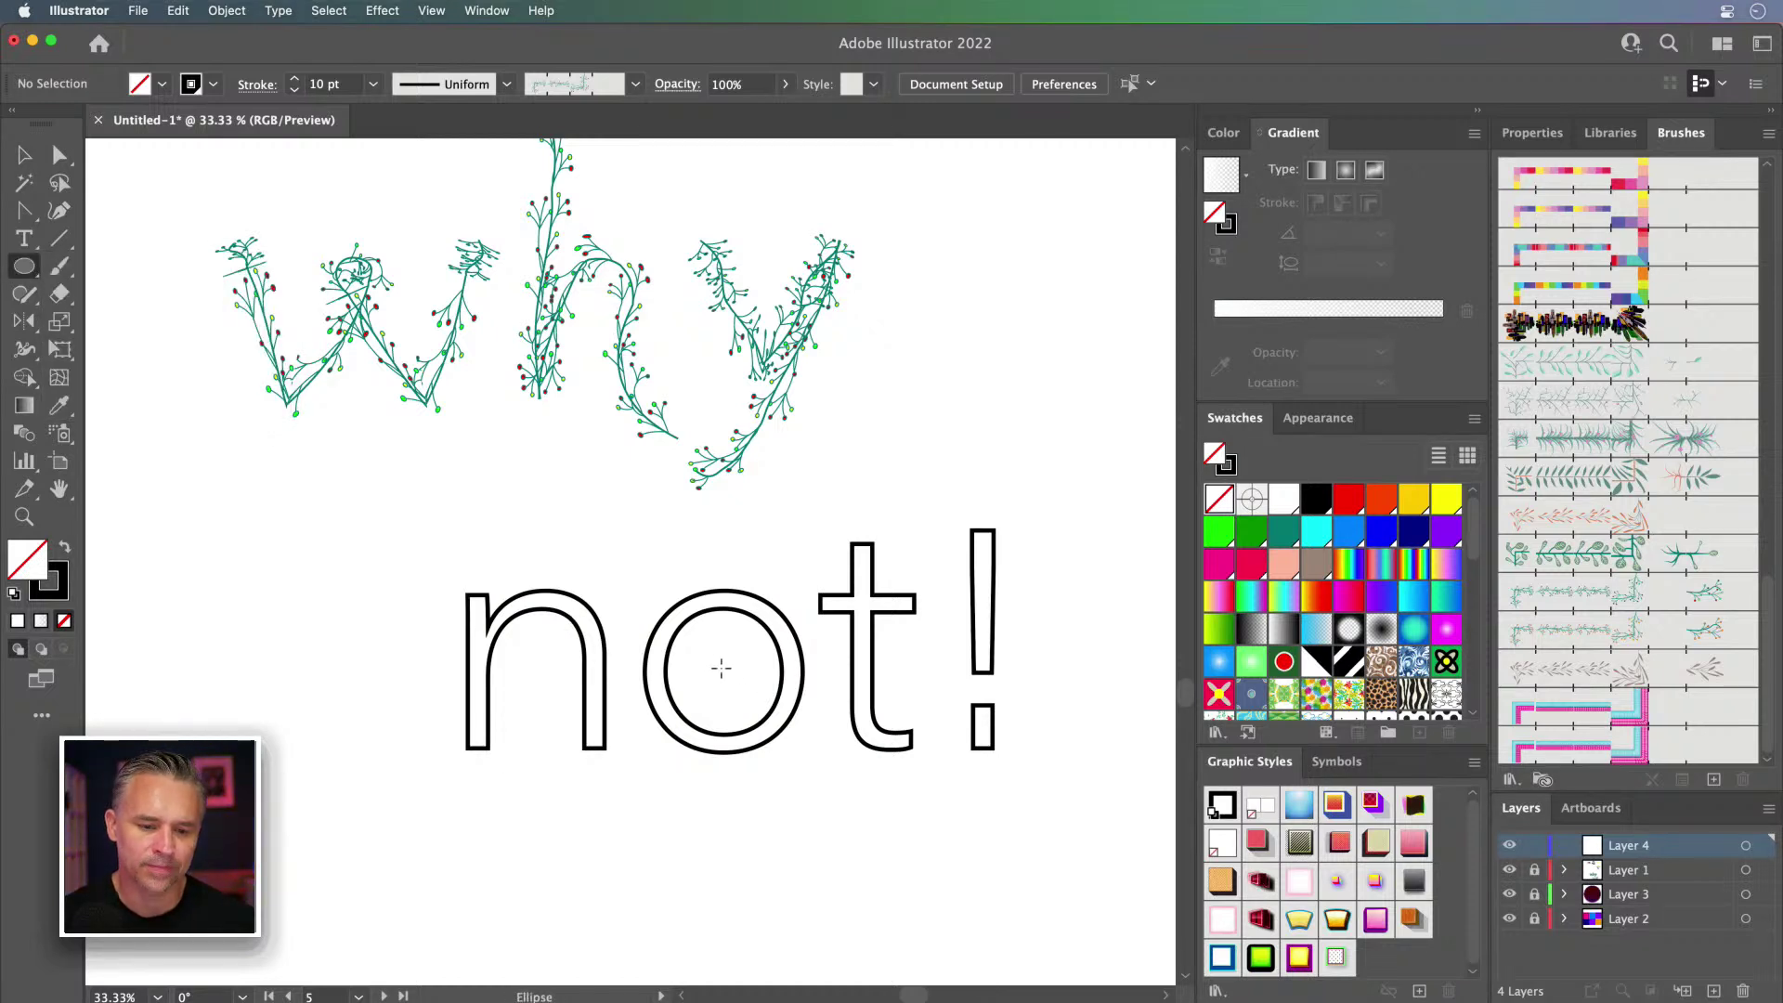
drag(722, 666, 771, 738)
key(Right)
key(Up)
key(Right)
key(Up)
key(Right)
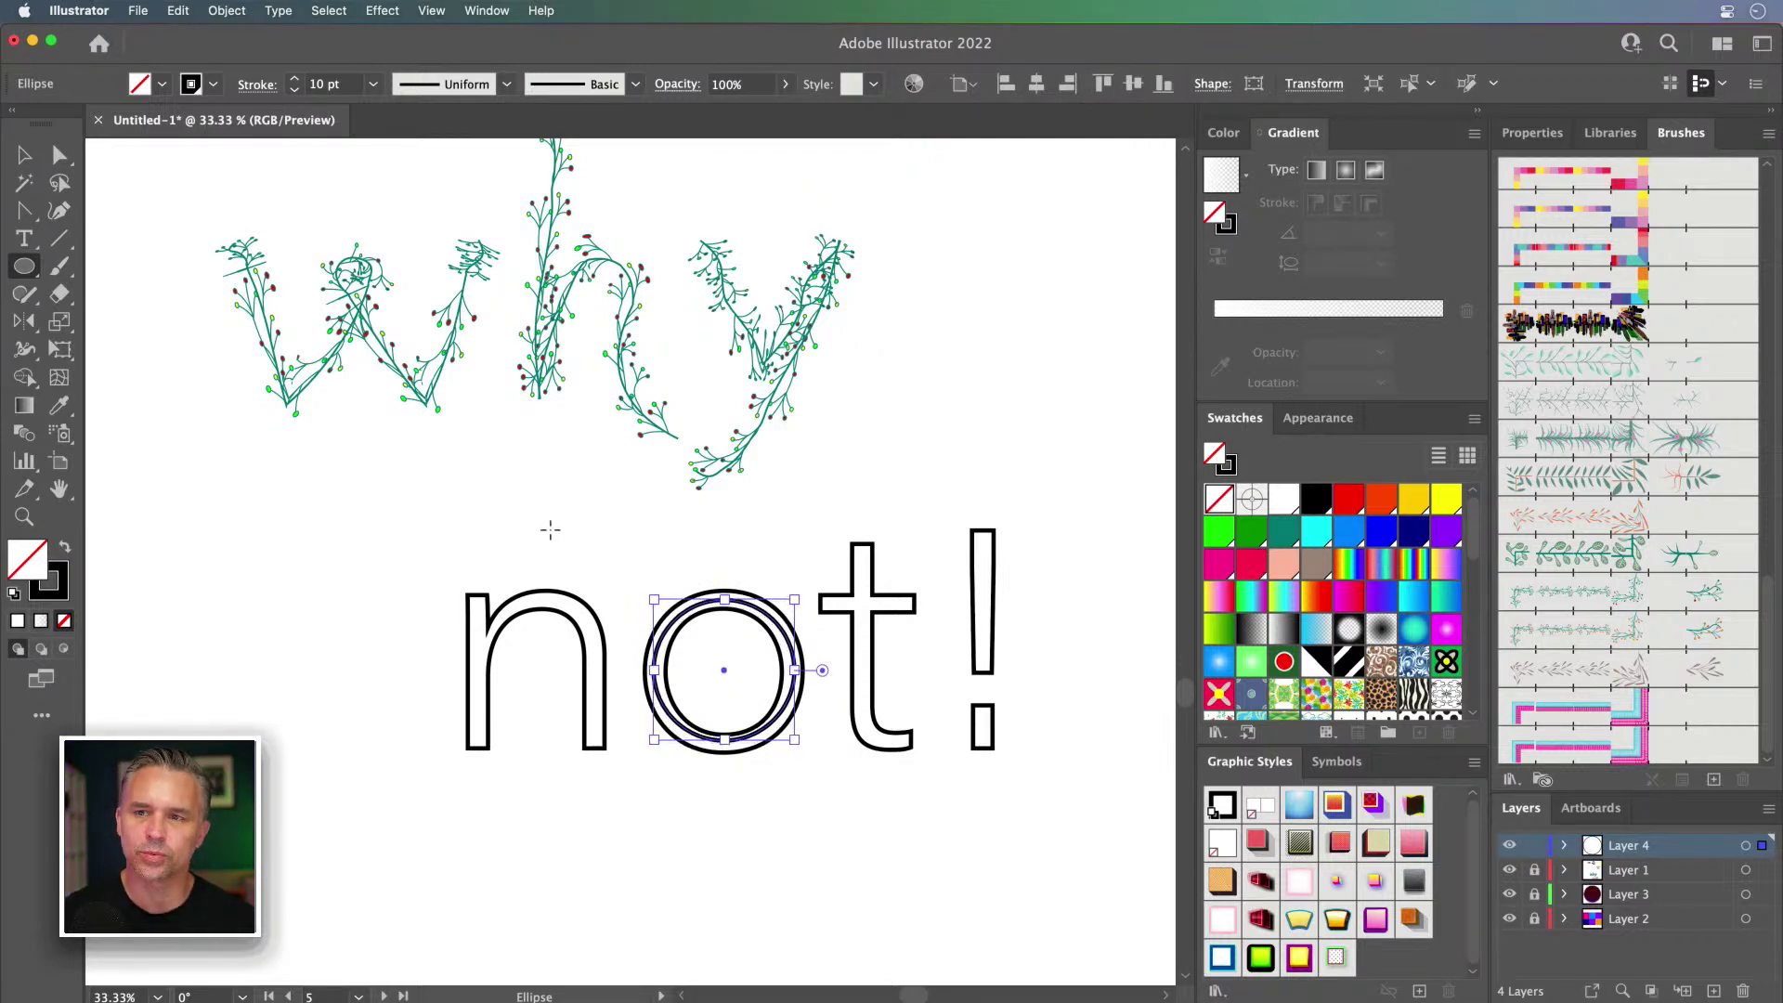
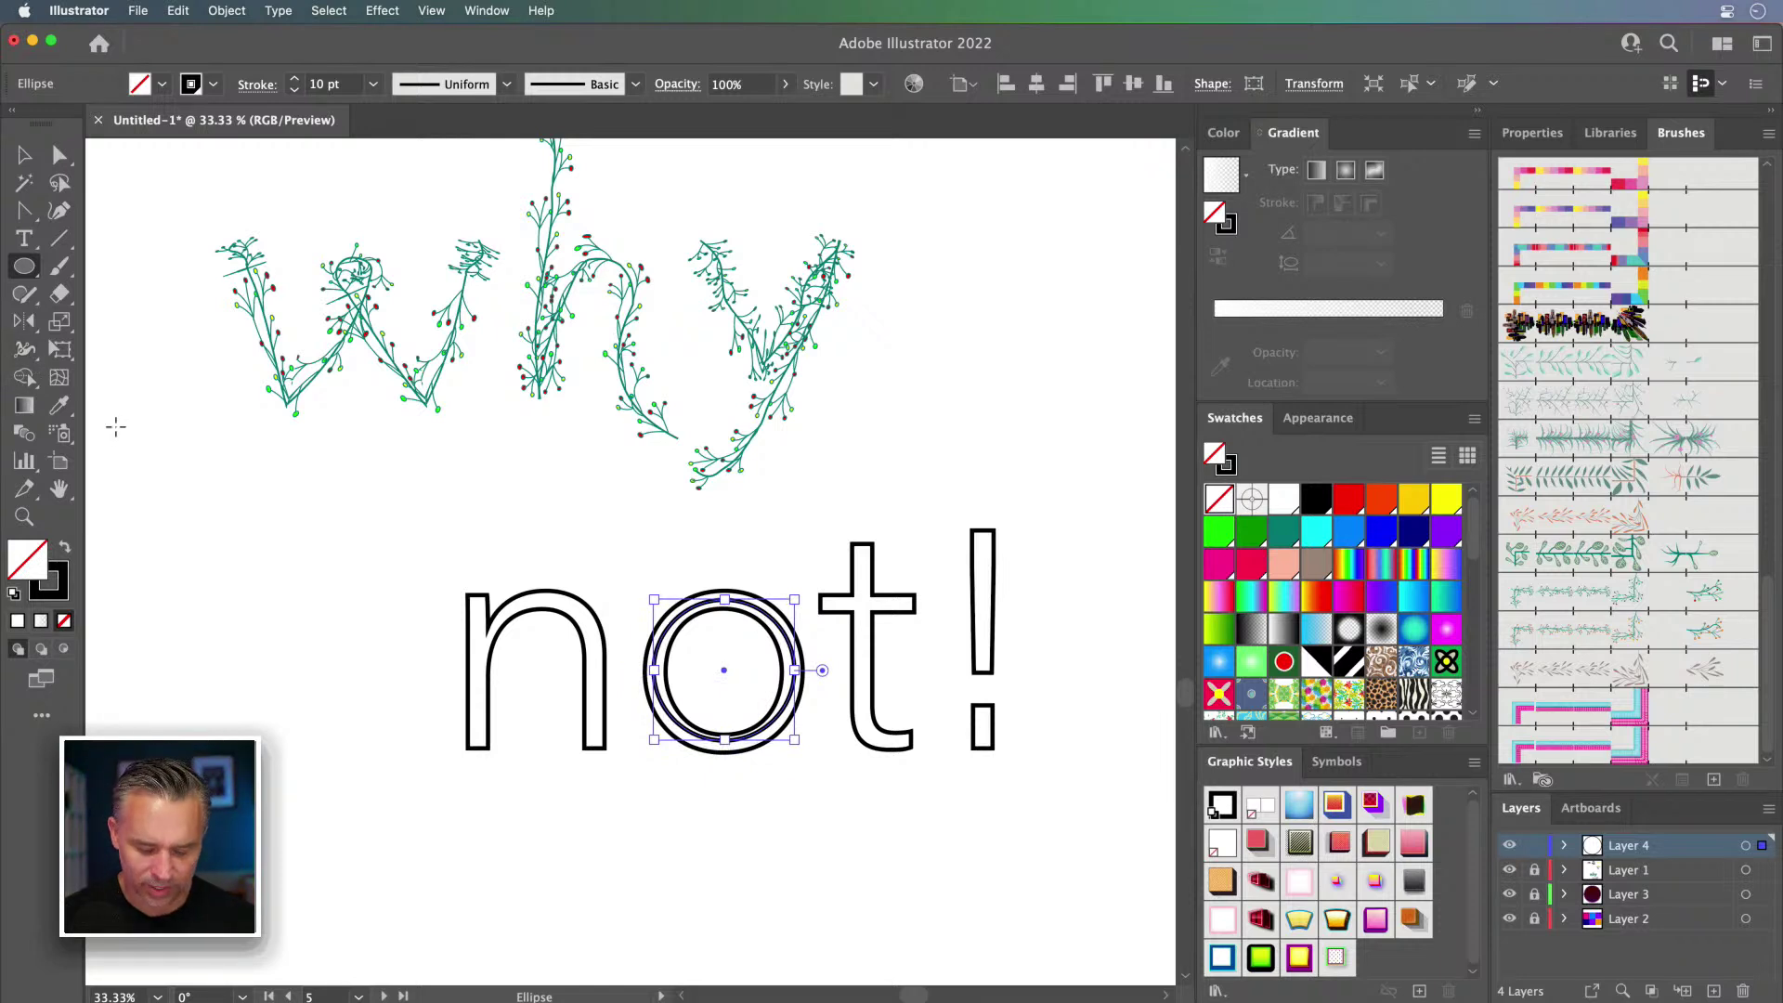
Step: Trace the n with the Pen tool as one open path, slanting its stem outward at the top and curving over the arch
key(n)
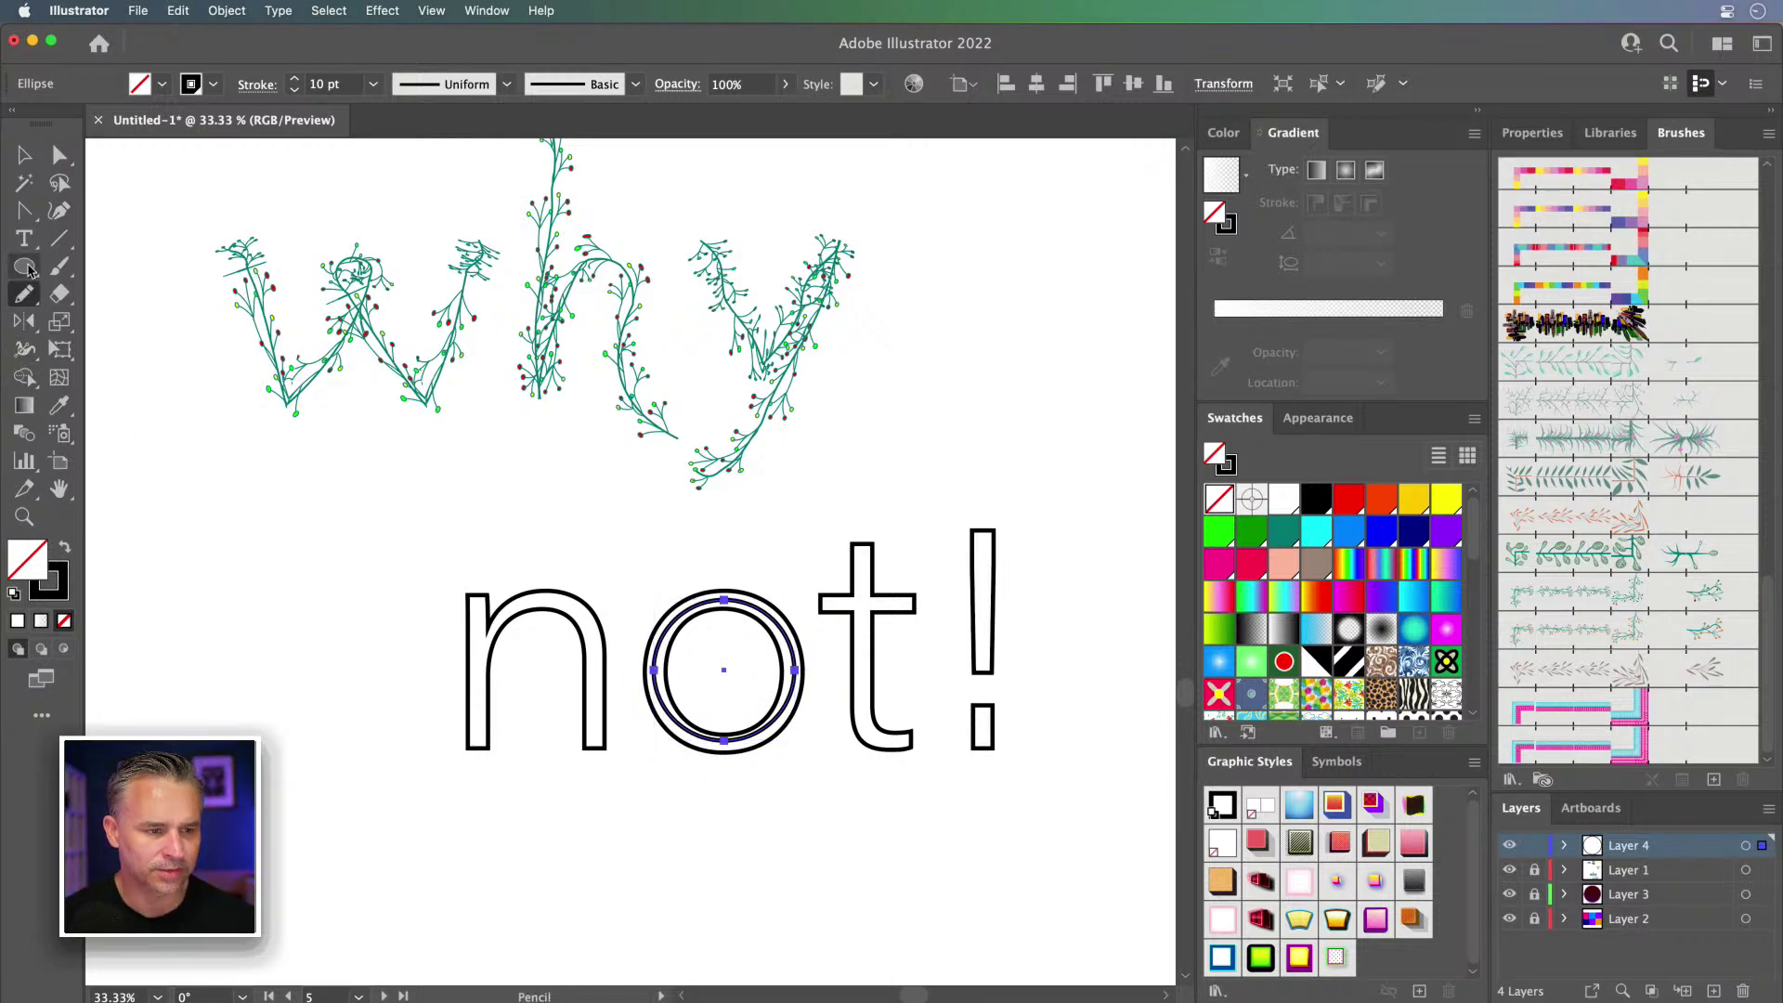
key(p)
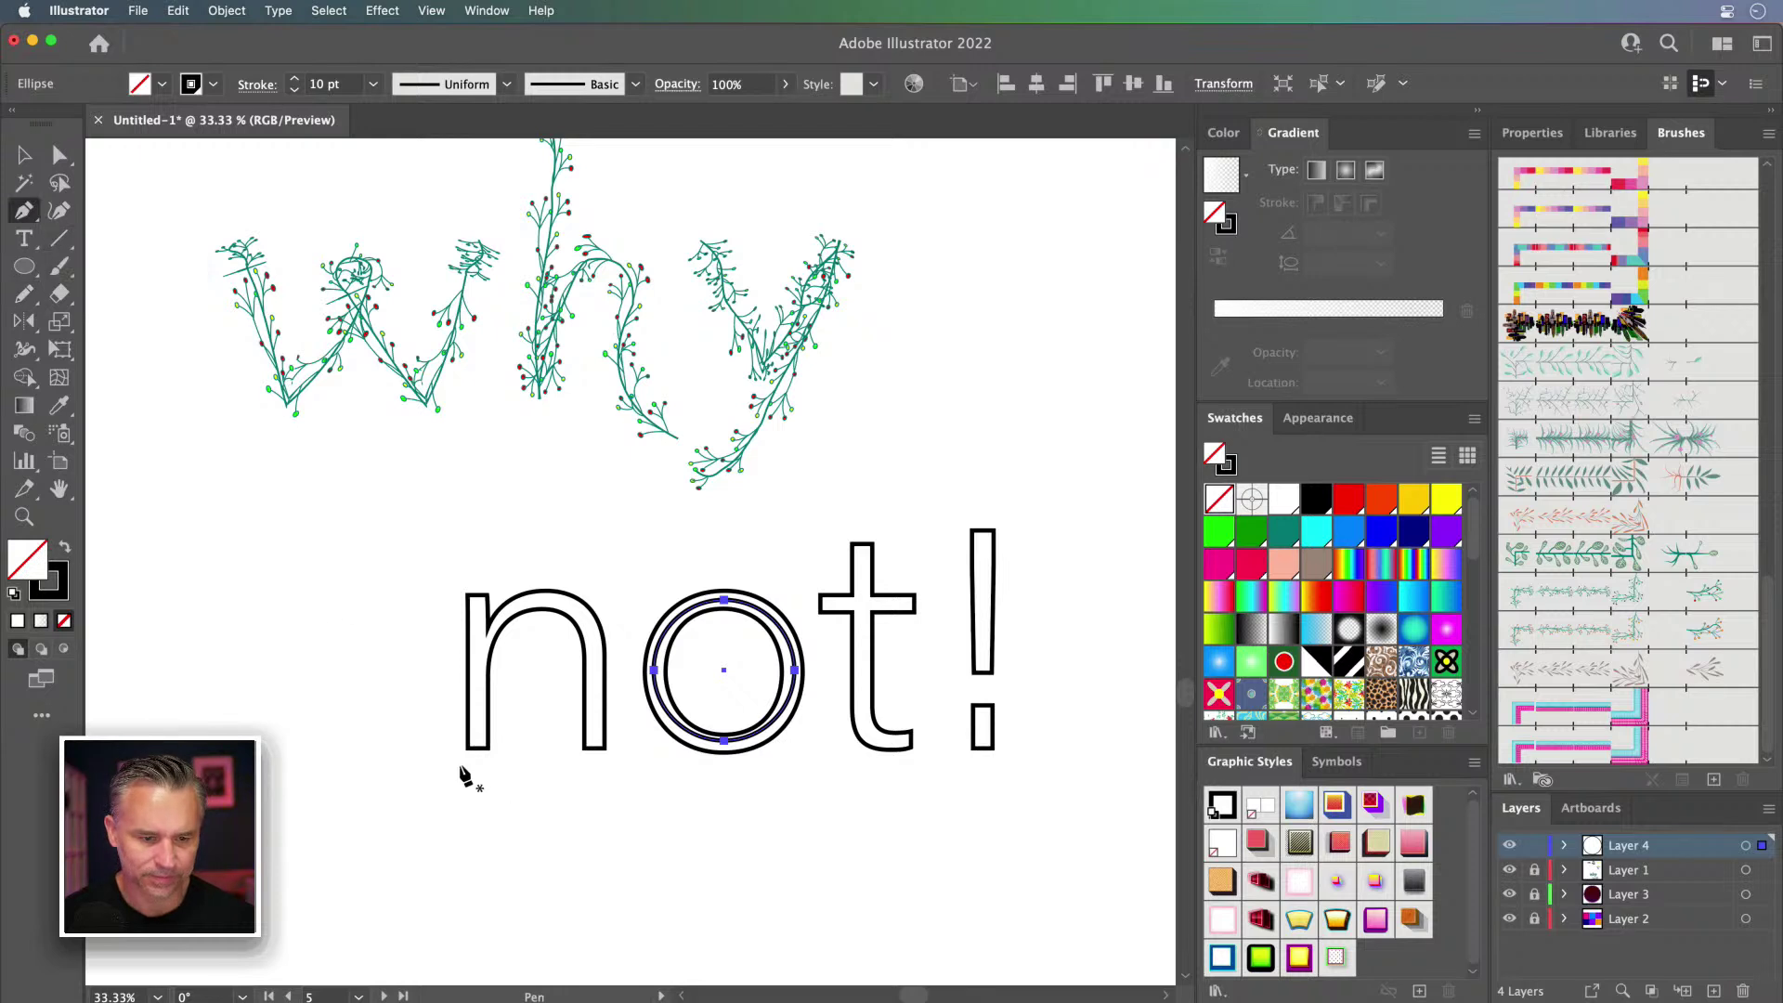
click(451, 578)
drag(476, 740, 622, 597)
click(593, 738)
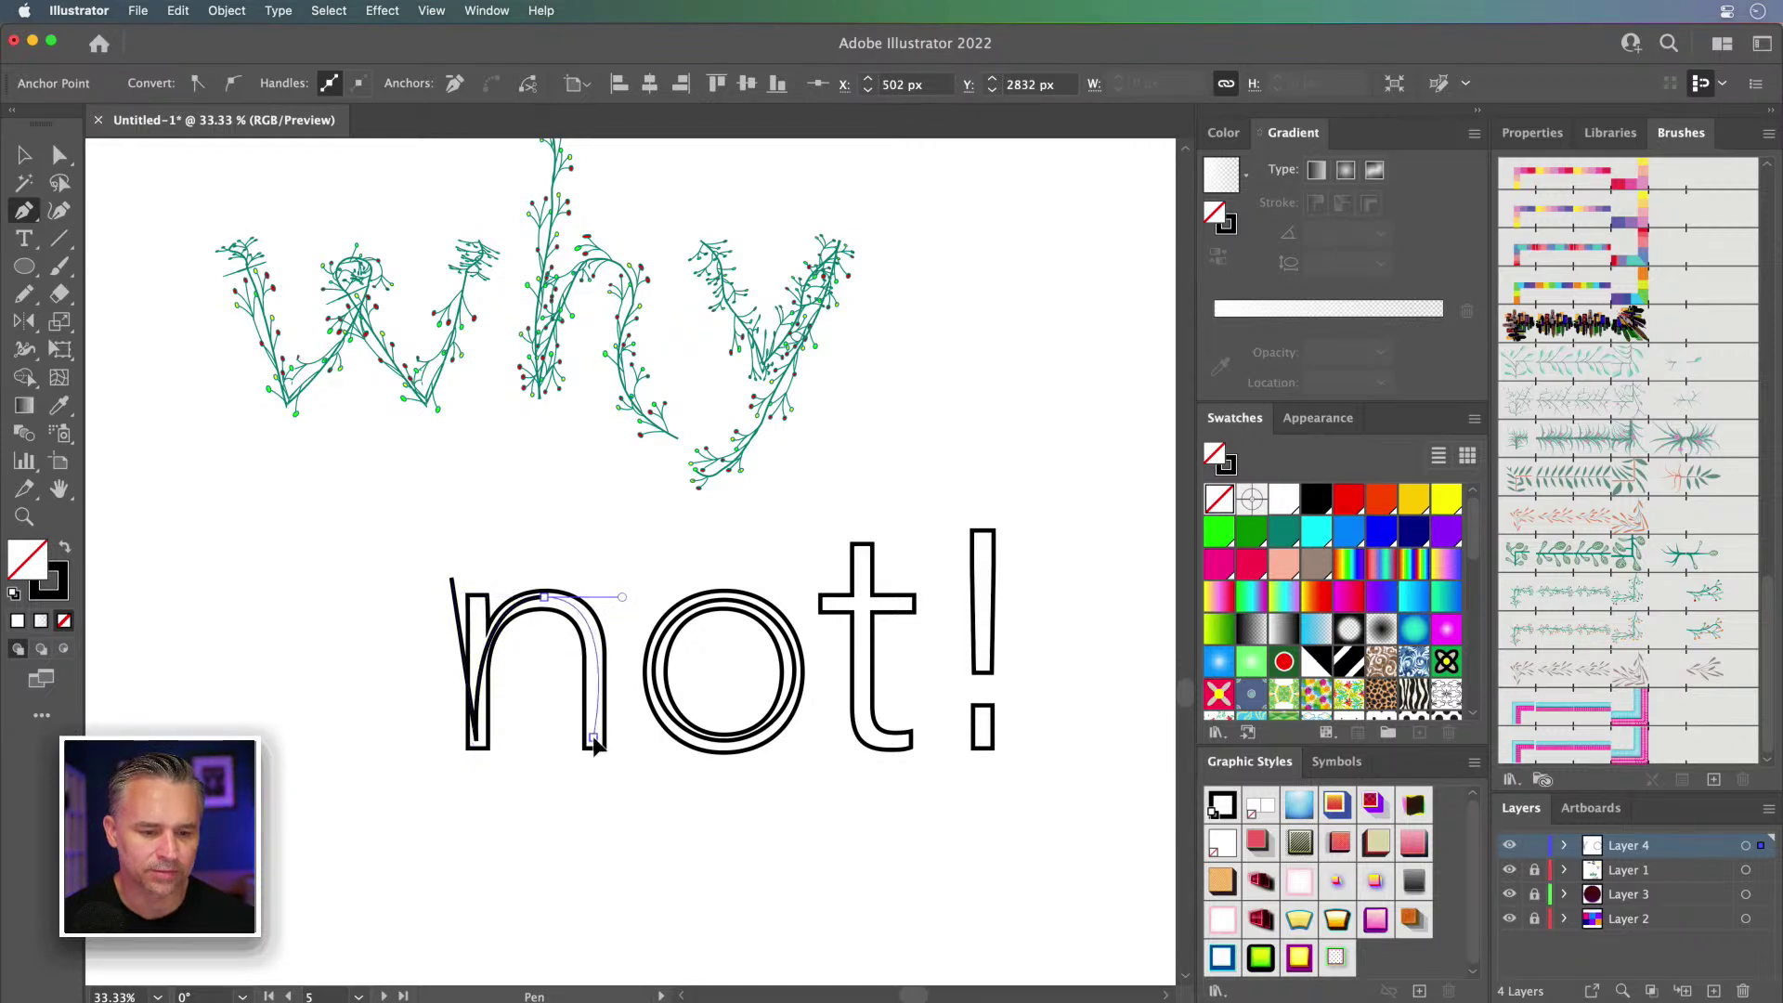
key(v)
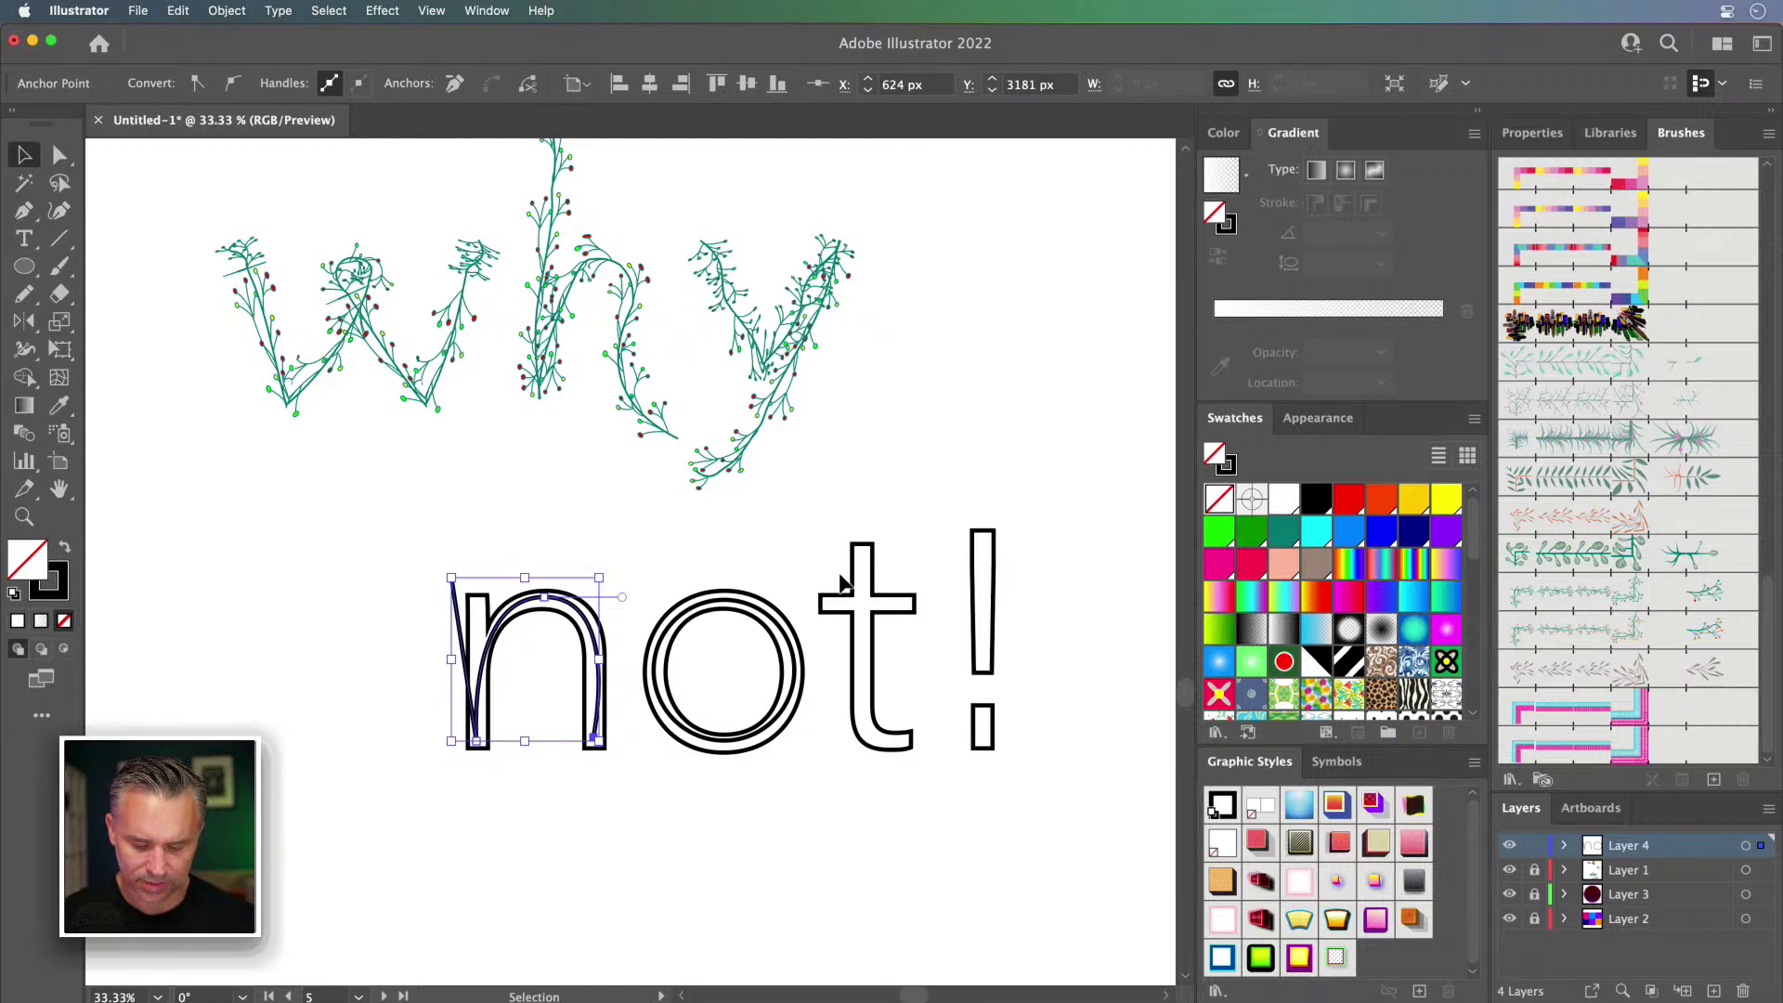
Step: Trace the t with two Pen paths: a stem with a curved foot and a straight crossbar
key(p)
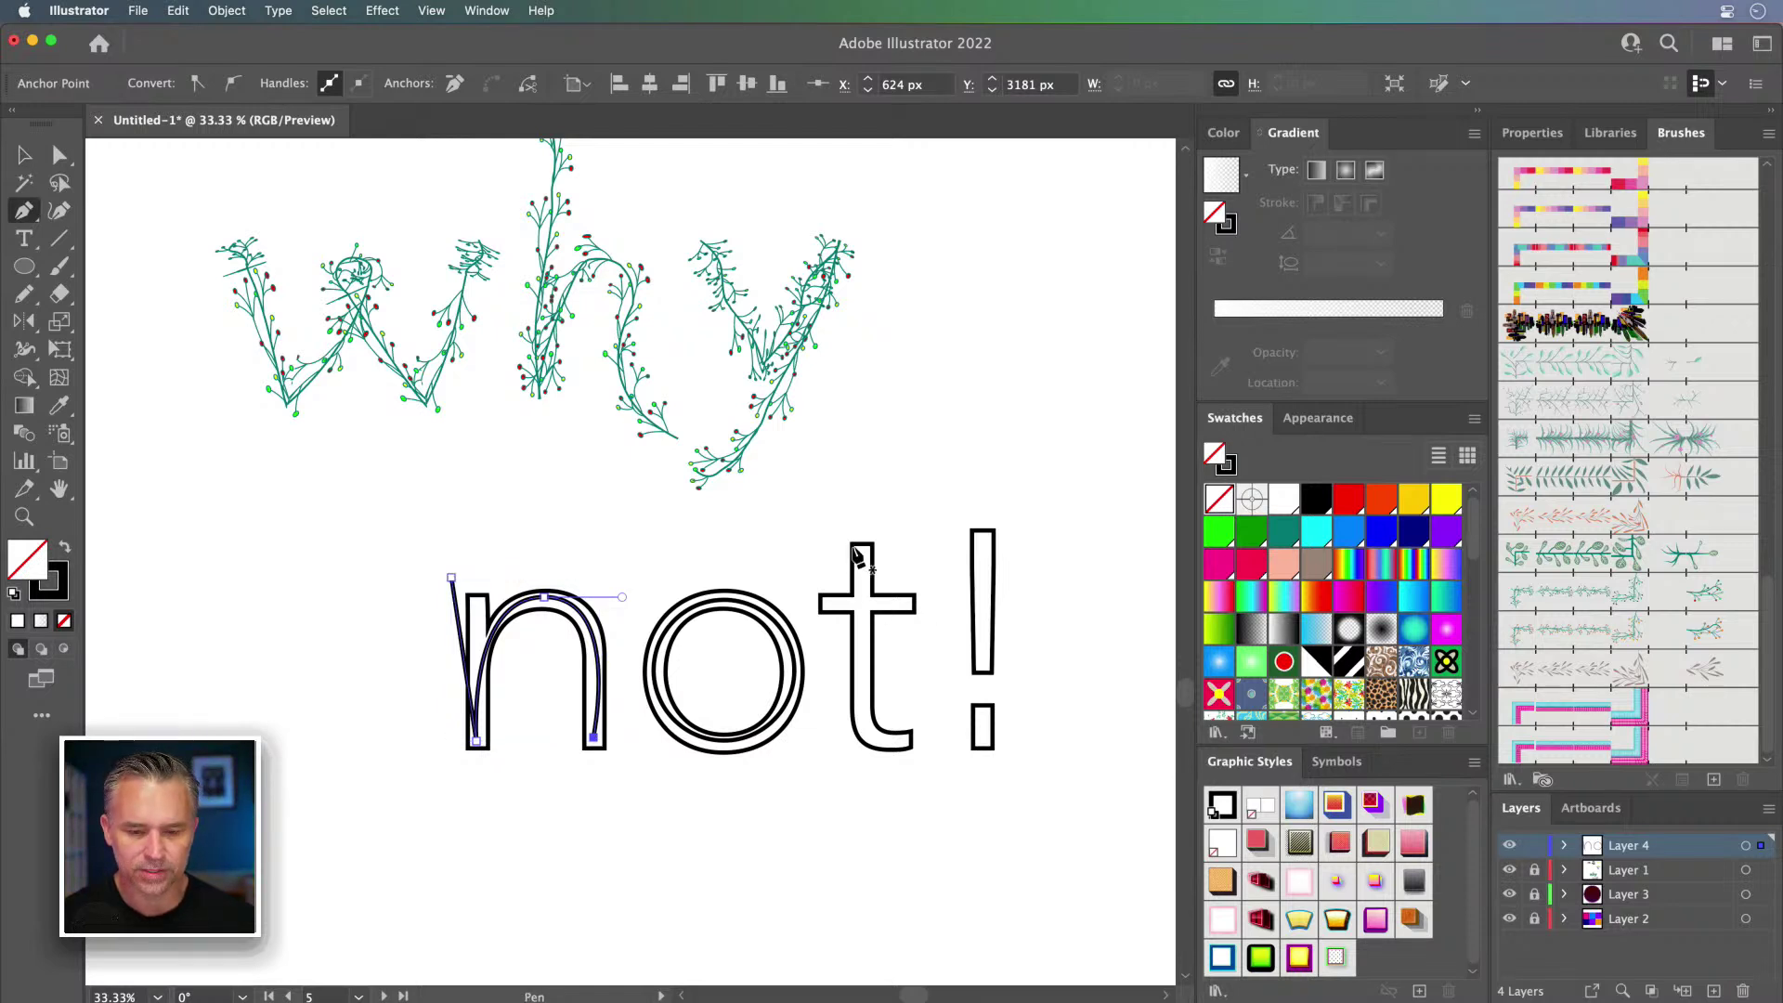
click(859, 551)
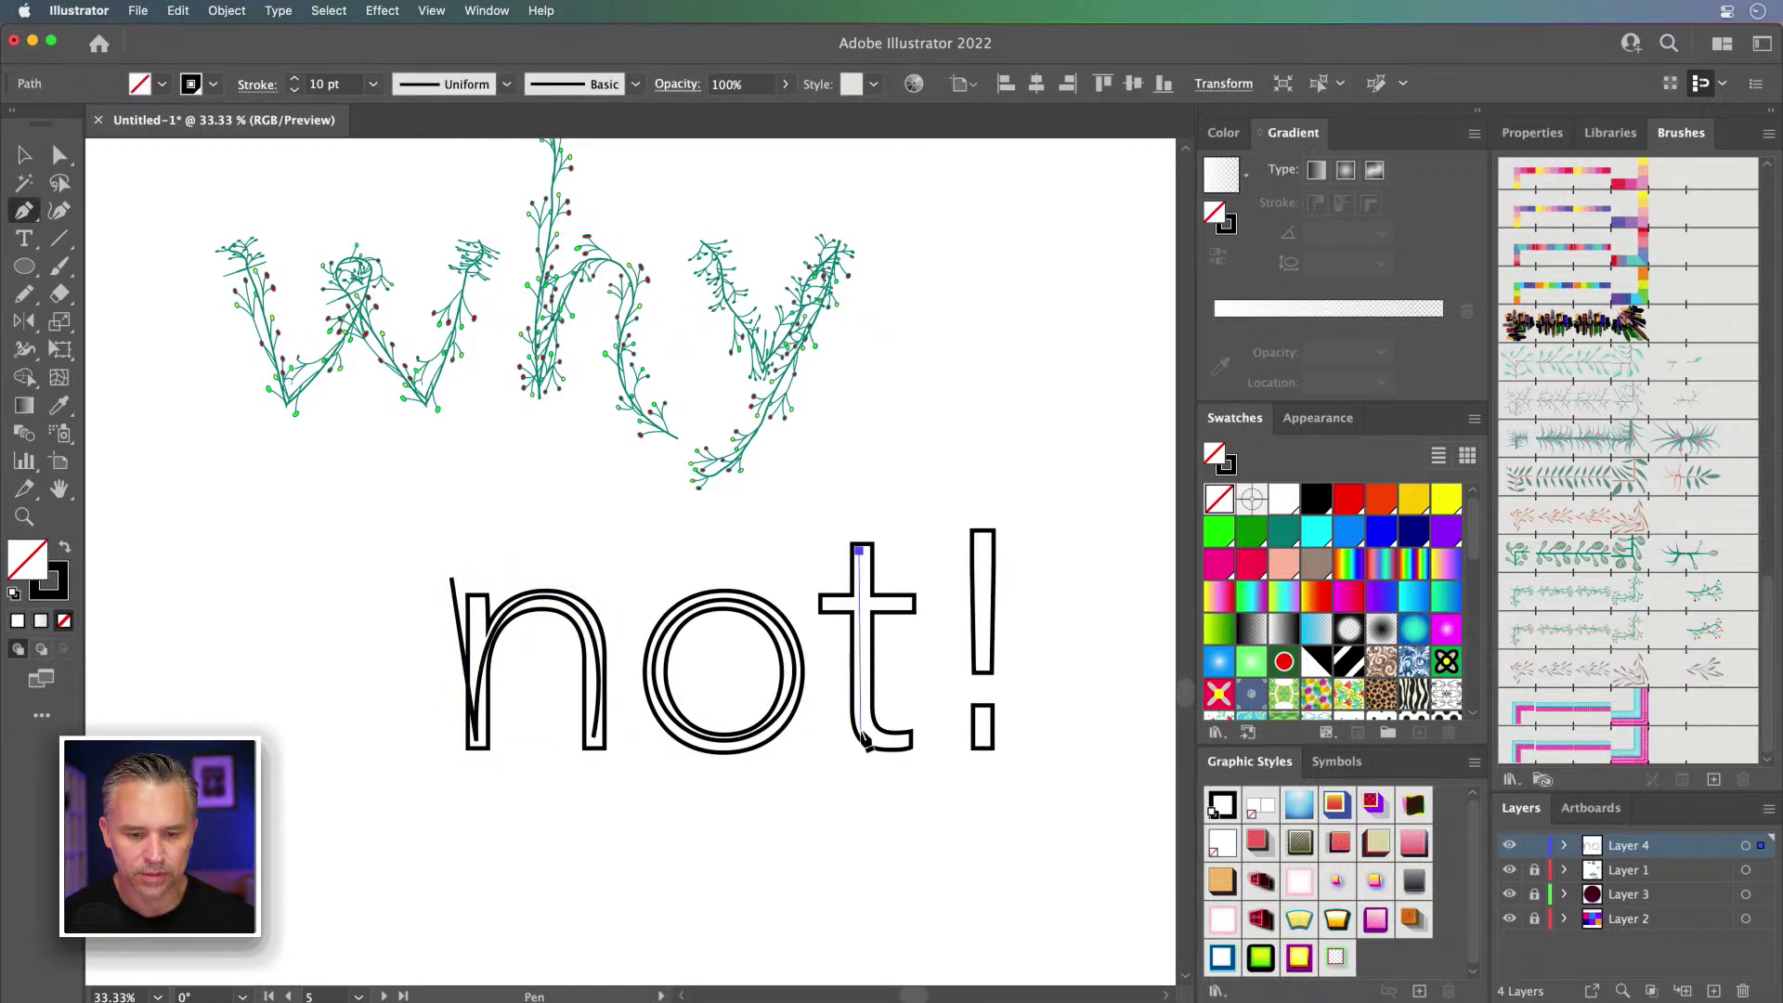
drag(908, 757, 936, 755)
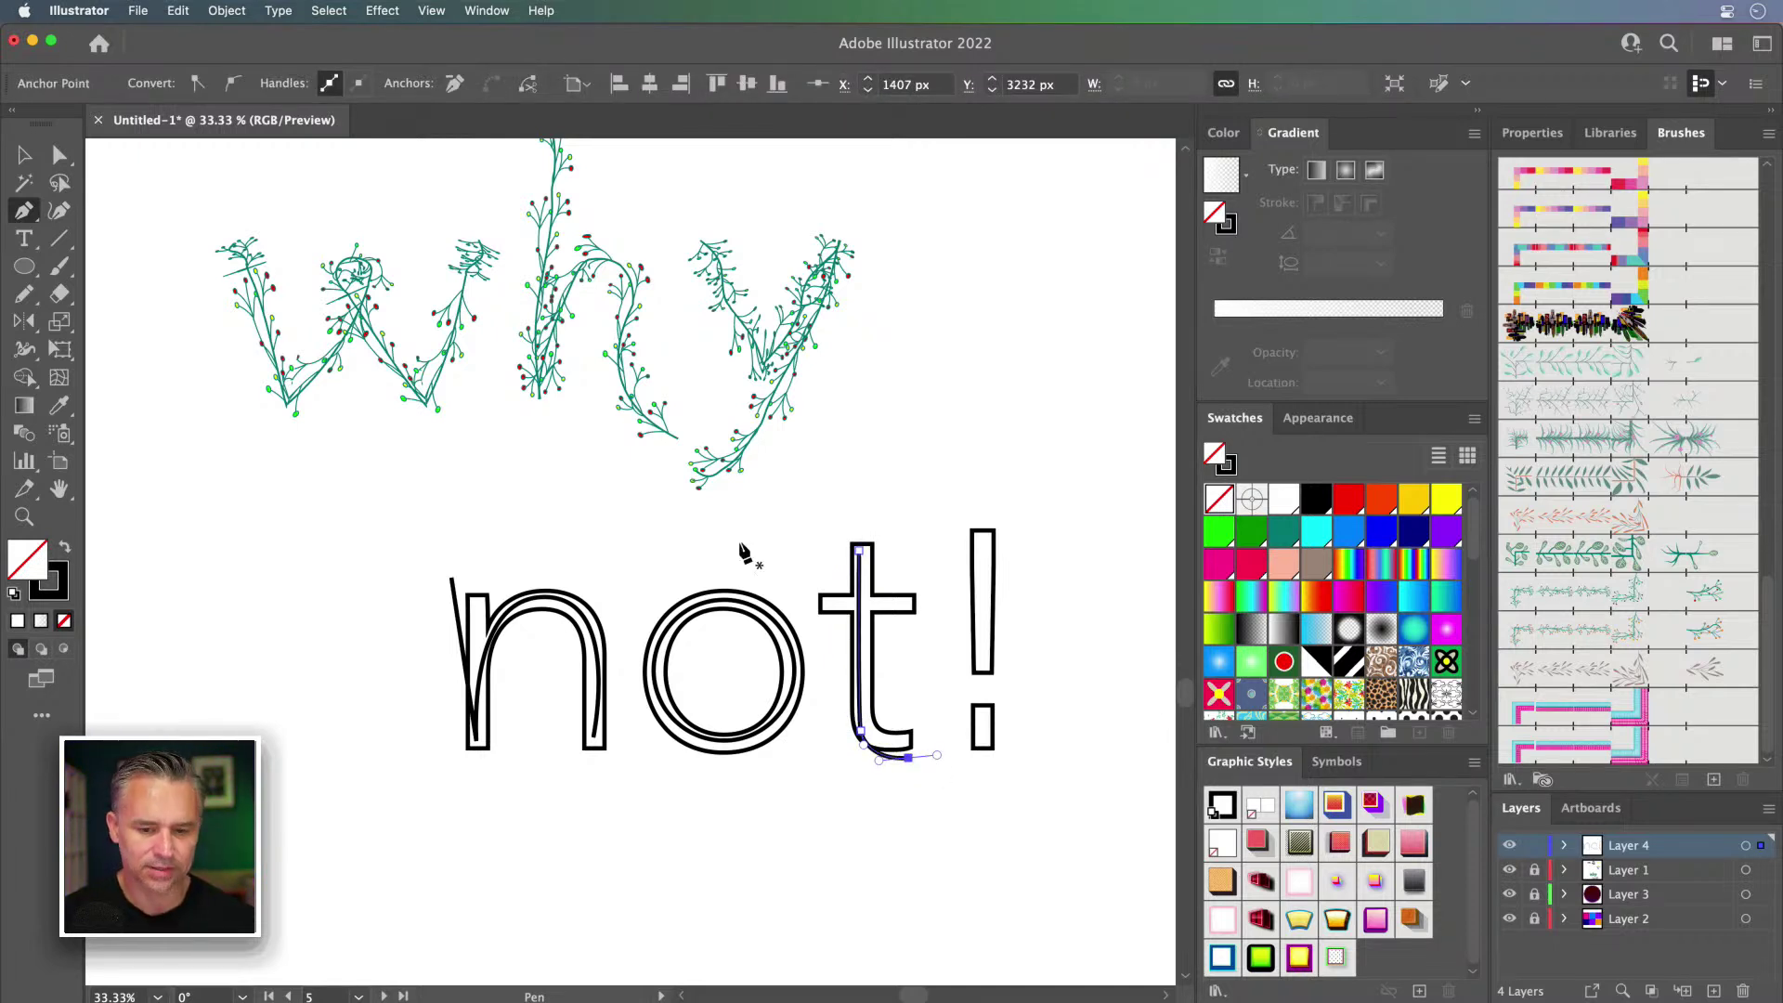
key(Escape)
click(821, 602)
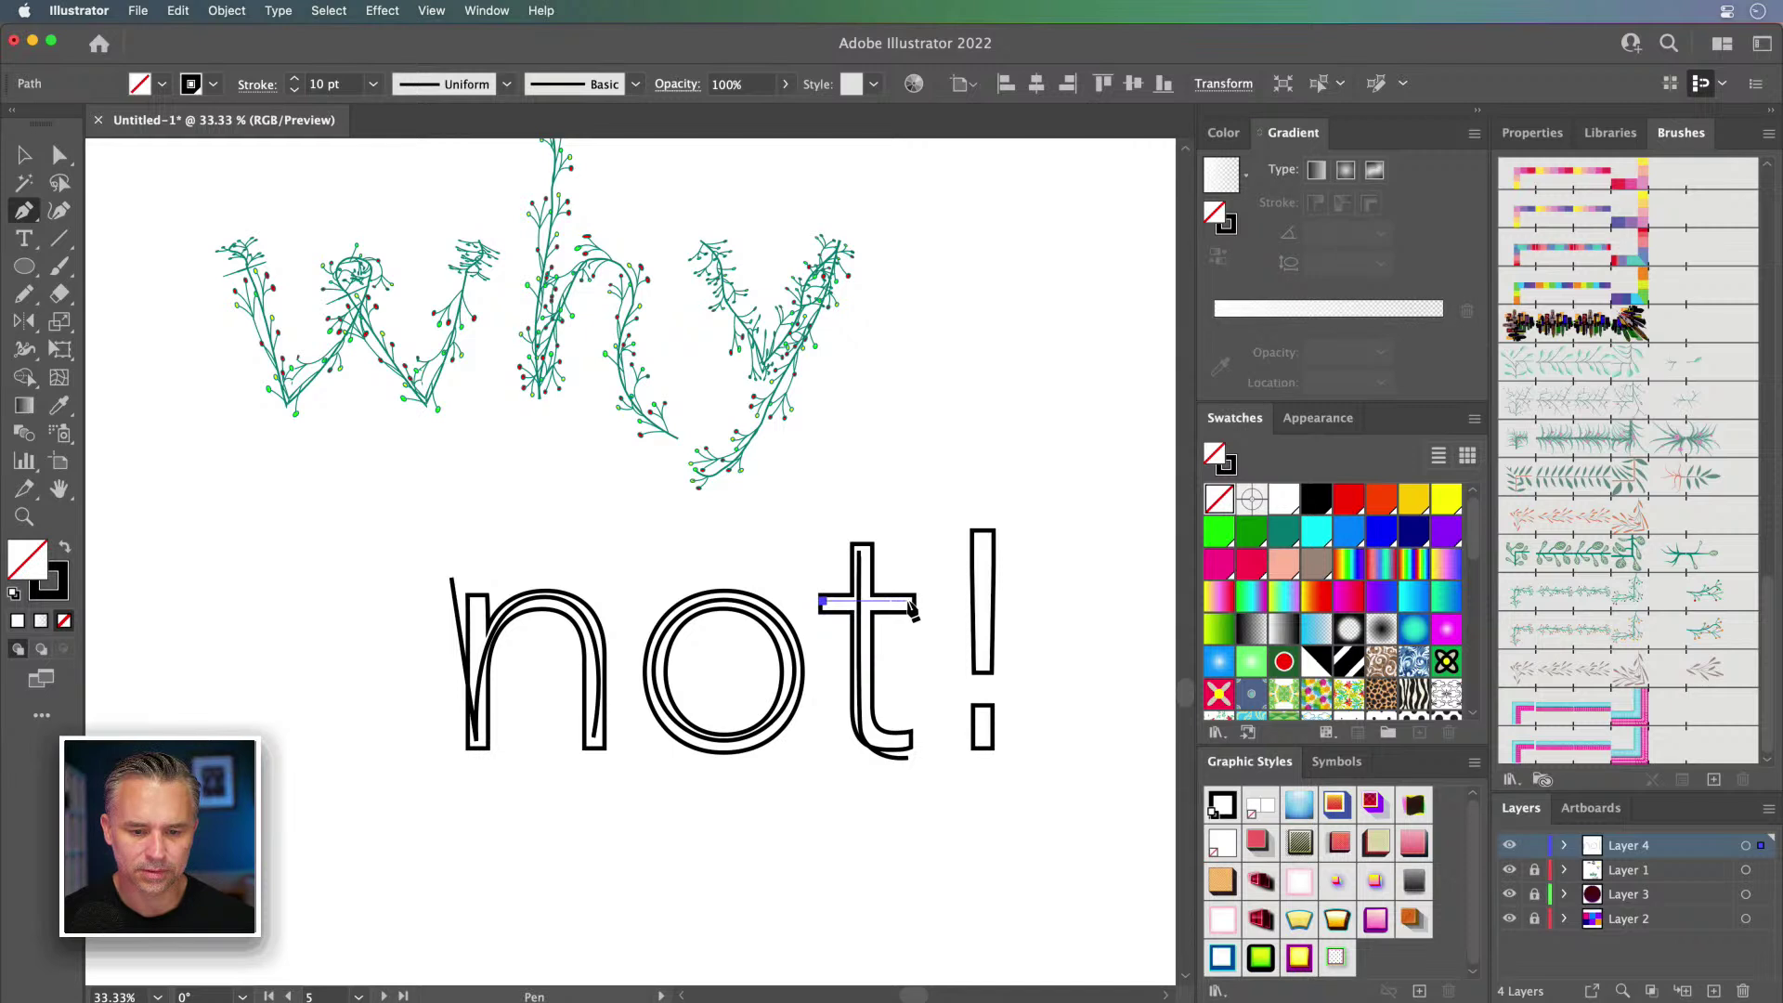
click(909, 602)
key(Escape)
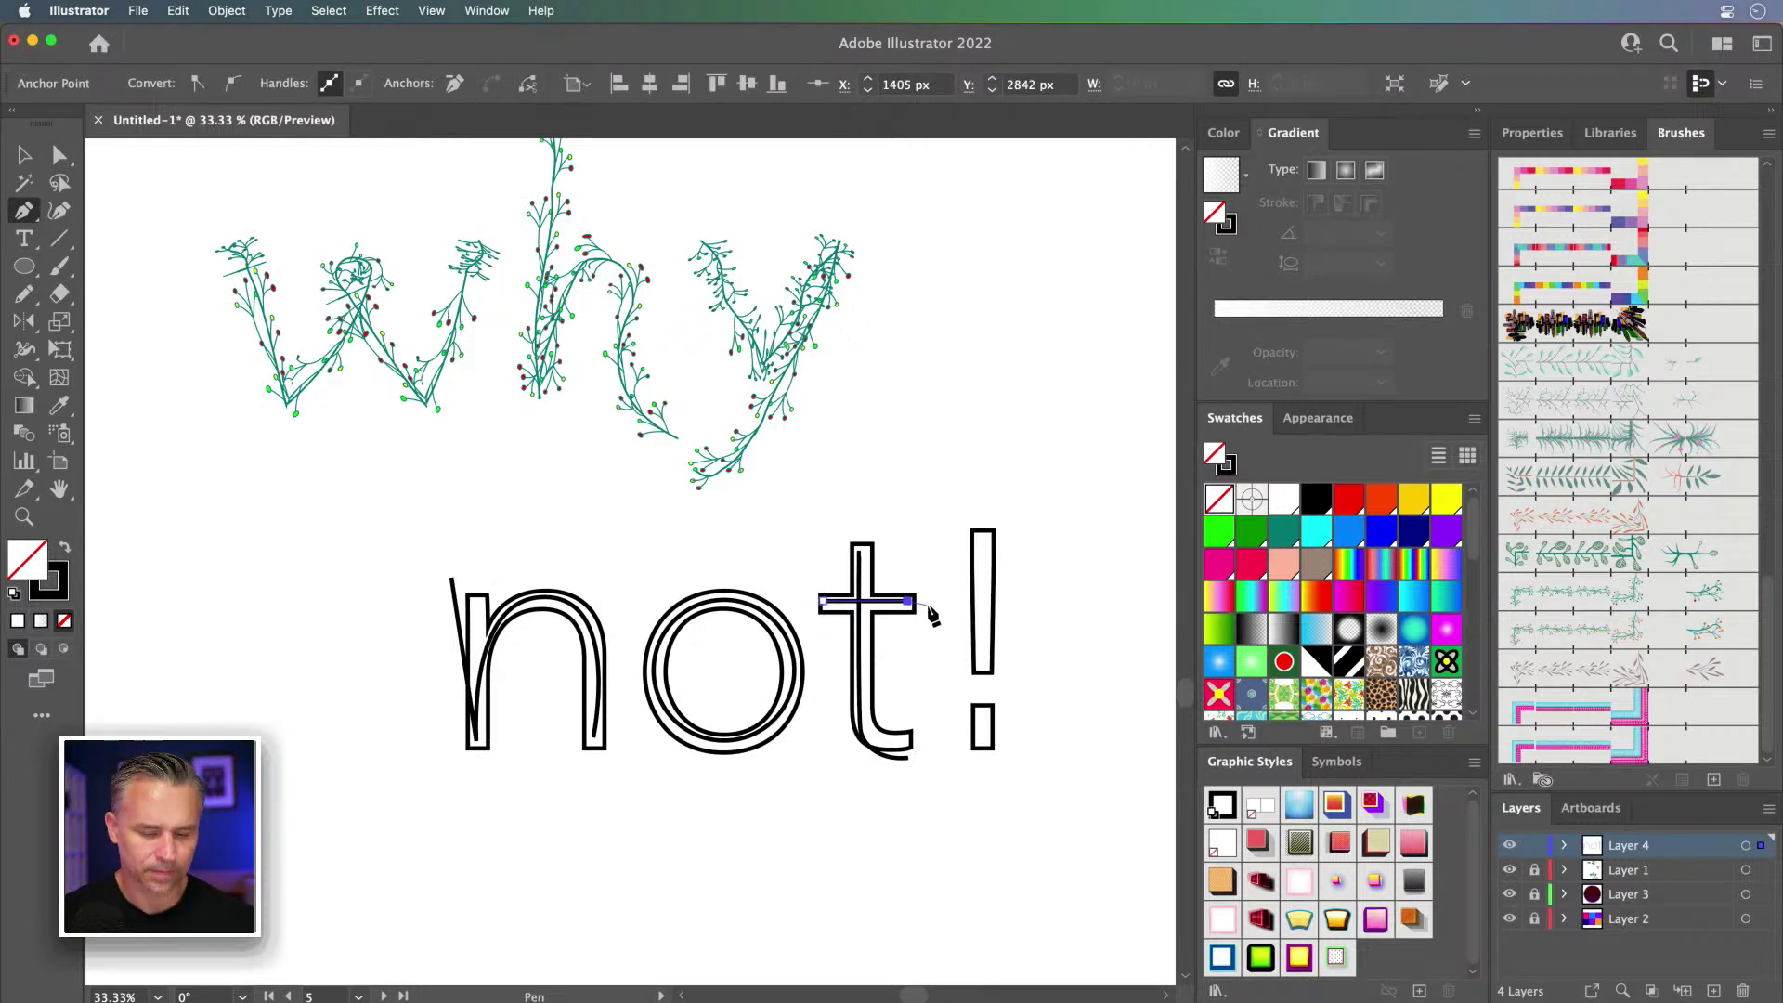
Step: Trace the exclamation mark with a straight vertical Pen path and a short curved stroke for its dot
click(981, 535)
click(982, 668)
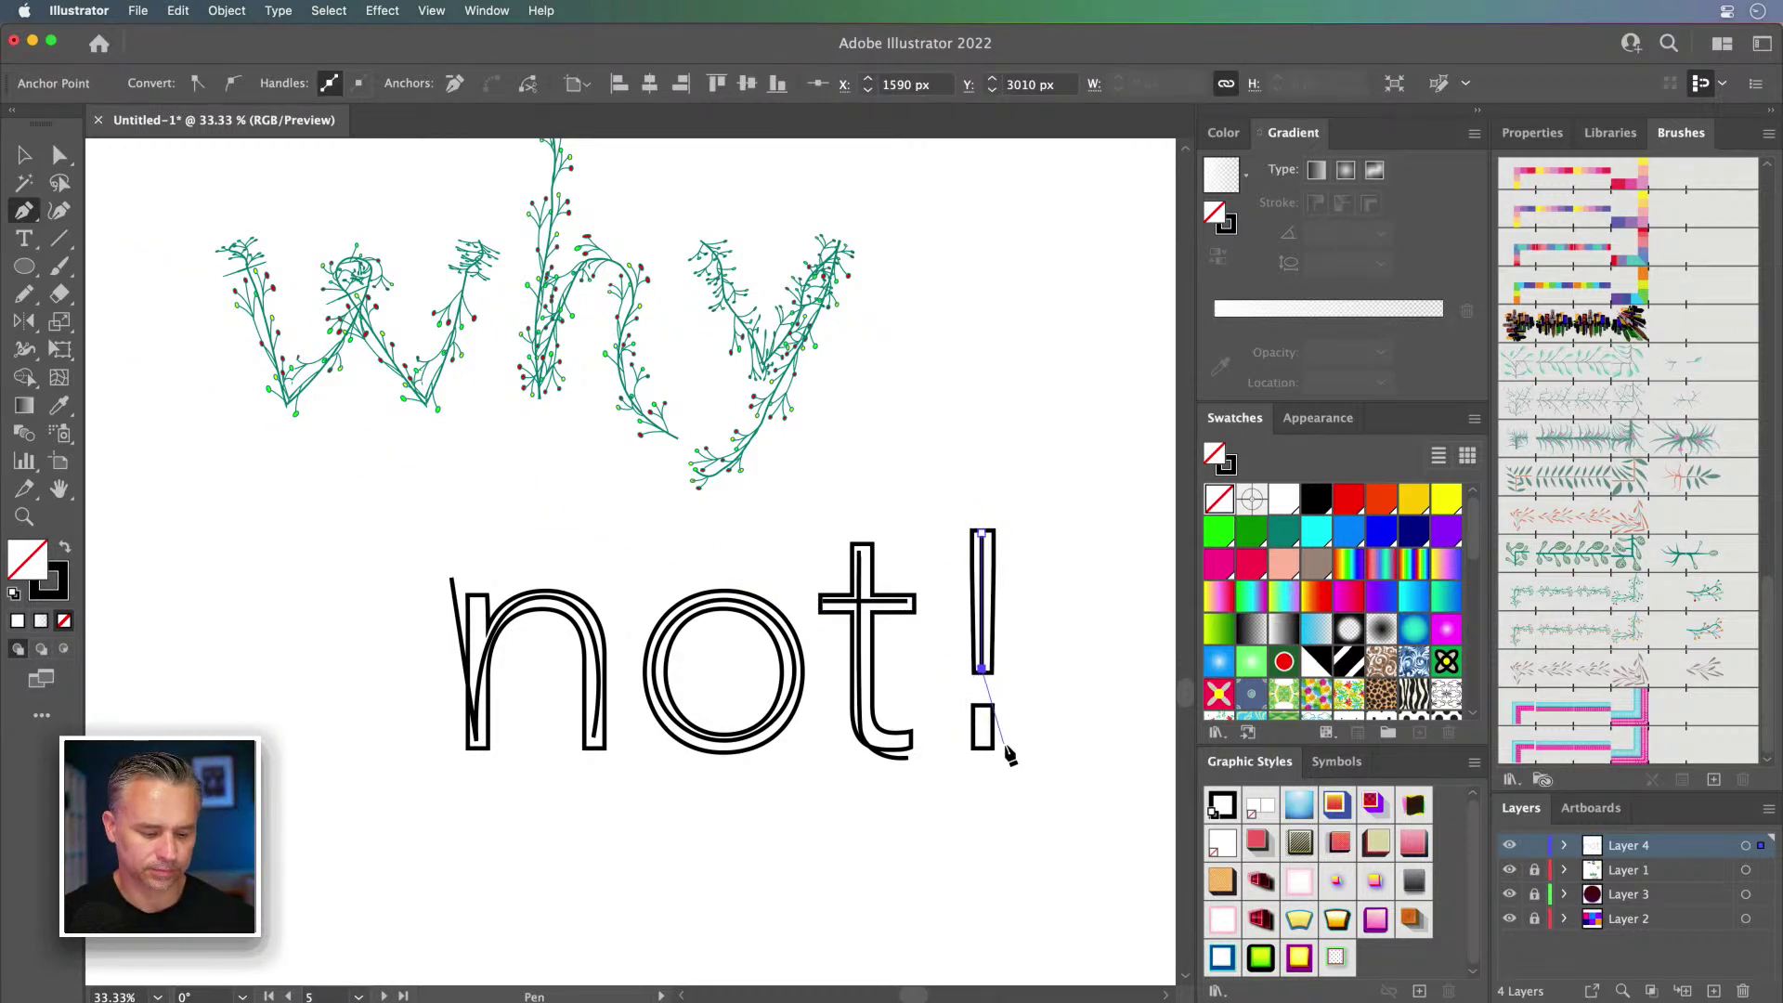
drag(981, 722, 992, 748)
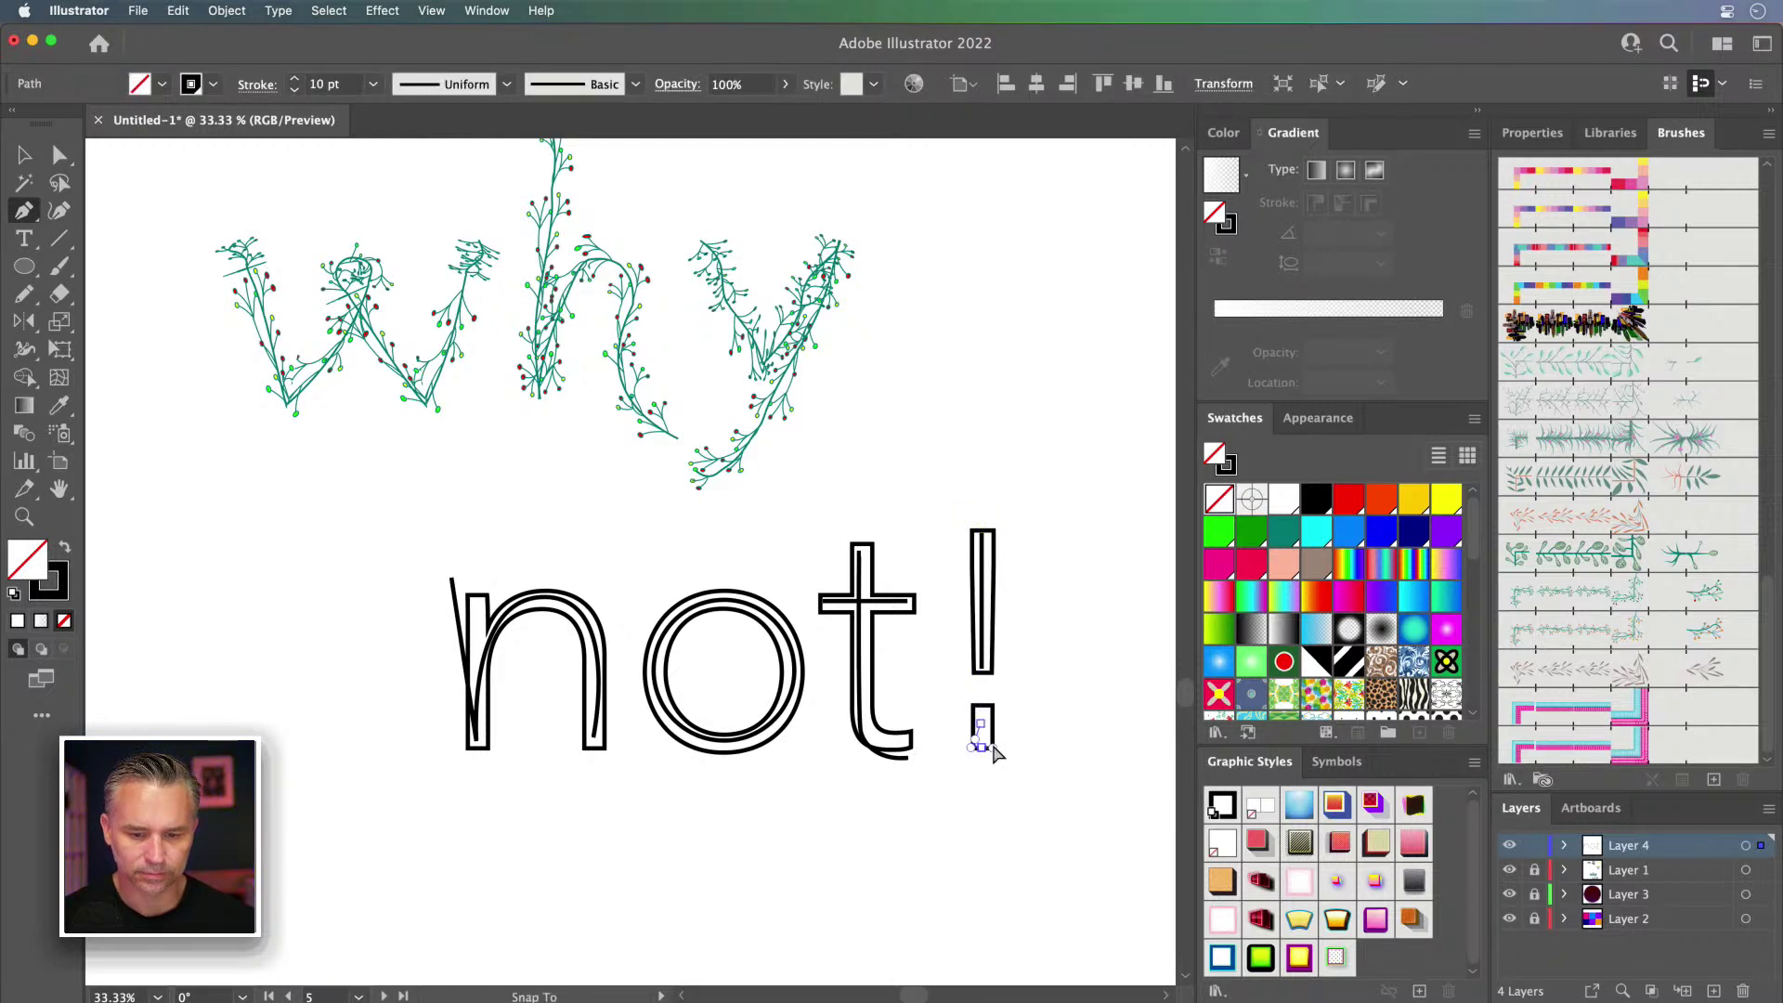
click(25, 155)
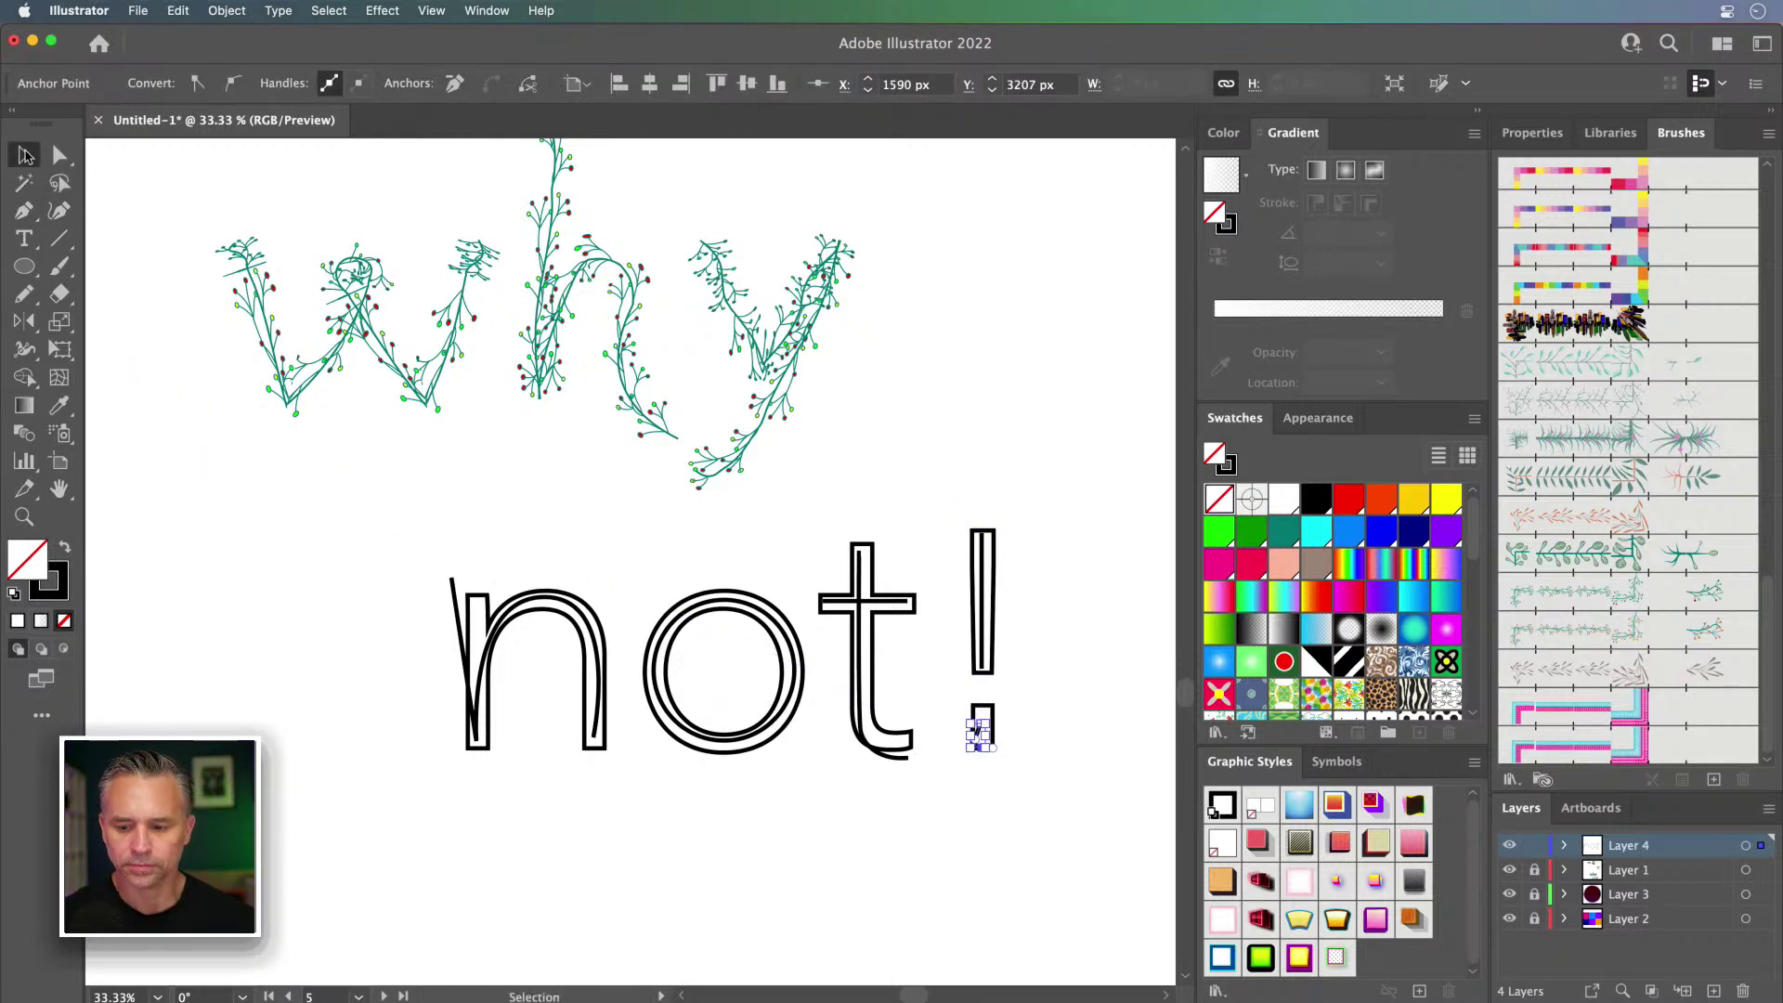
Step: Delete the original outlined "not!" lettering from Layer 1, hiding Layer 4 while doing so and showing it again
click(1508, 846)
drag(381, 576, 1029, 813)
key(Delete)
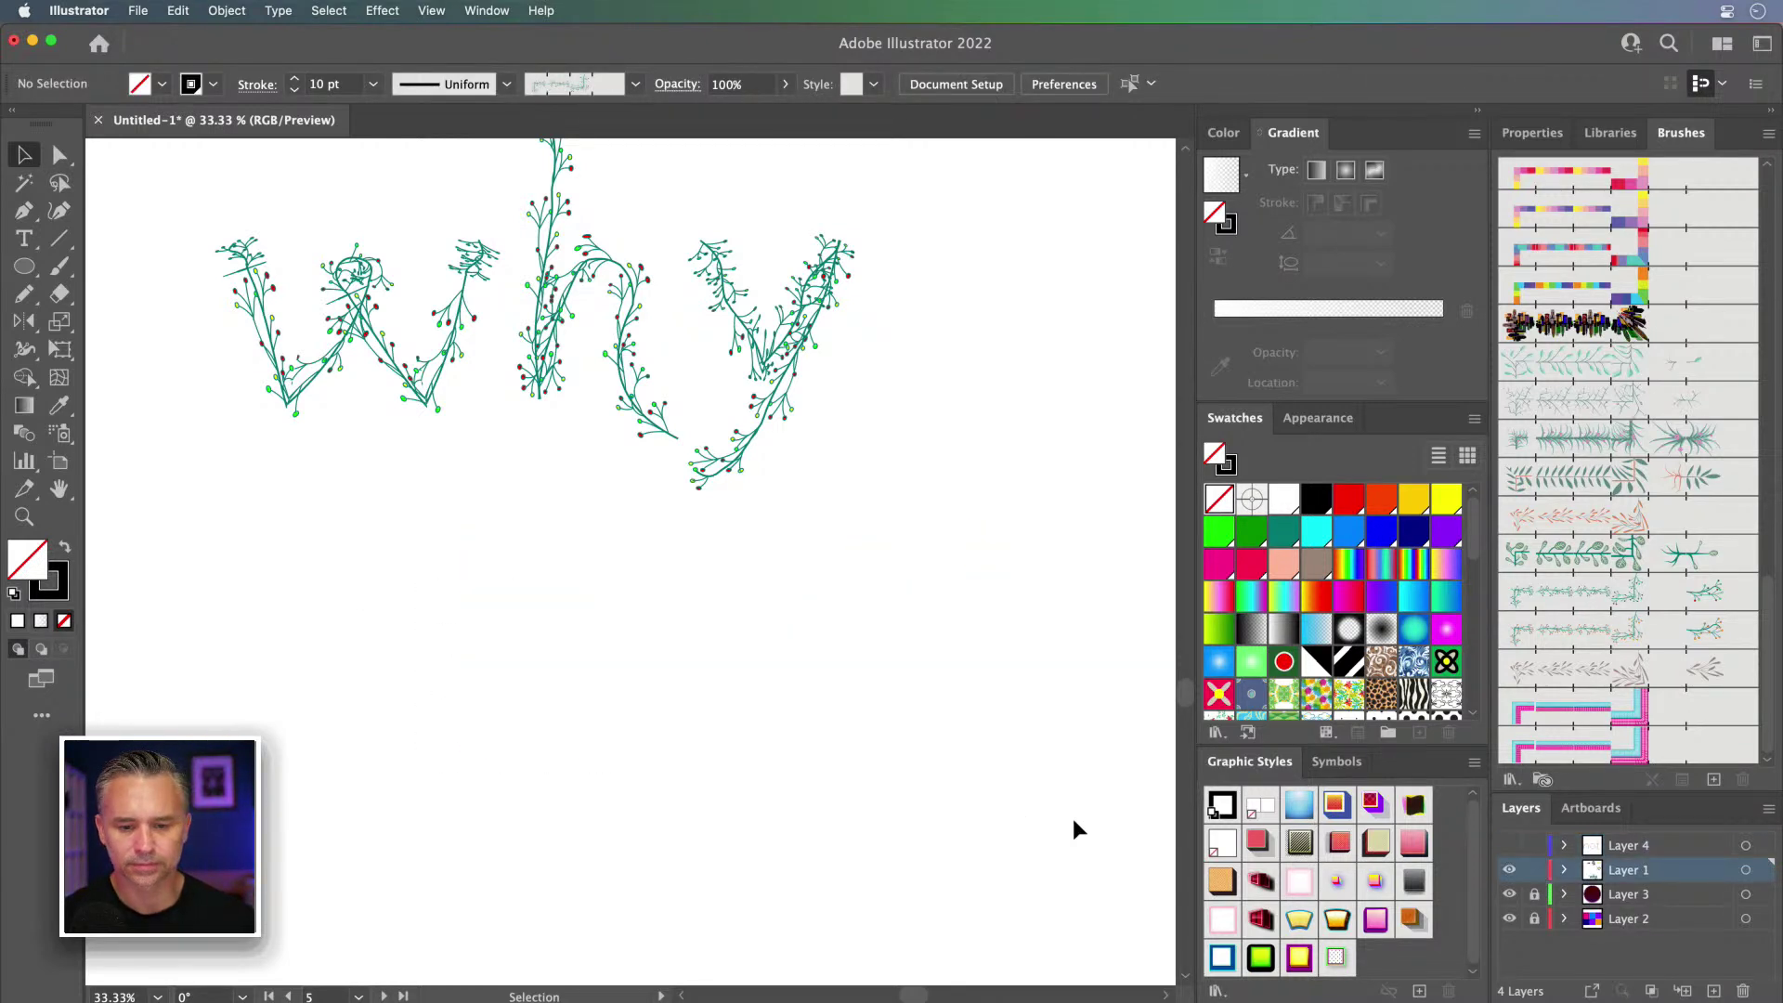
click(1509, 846)
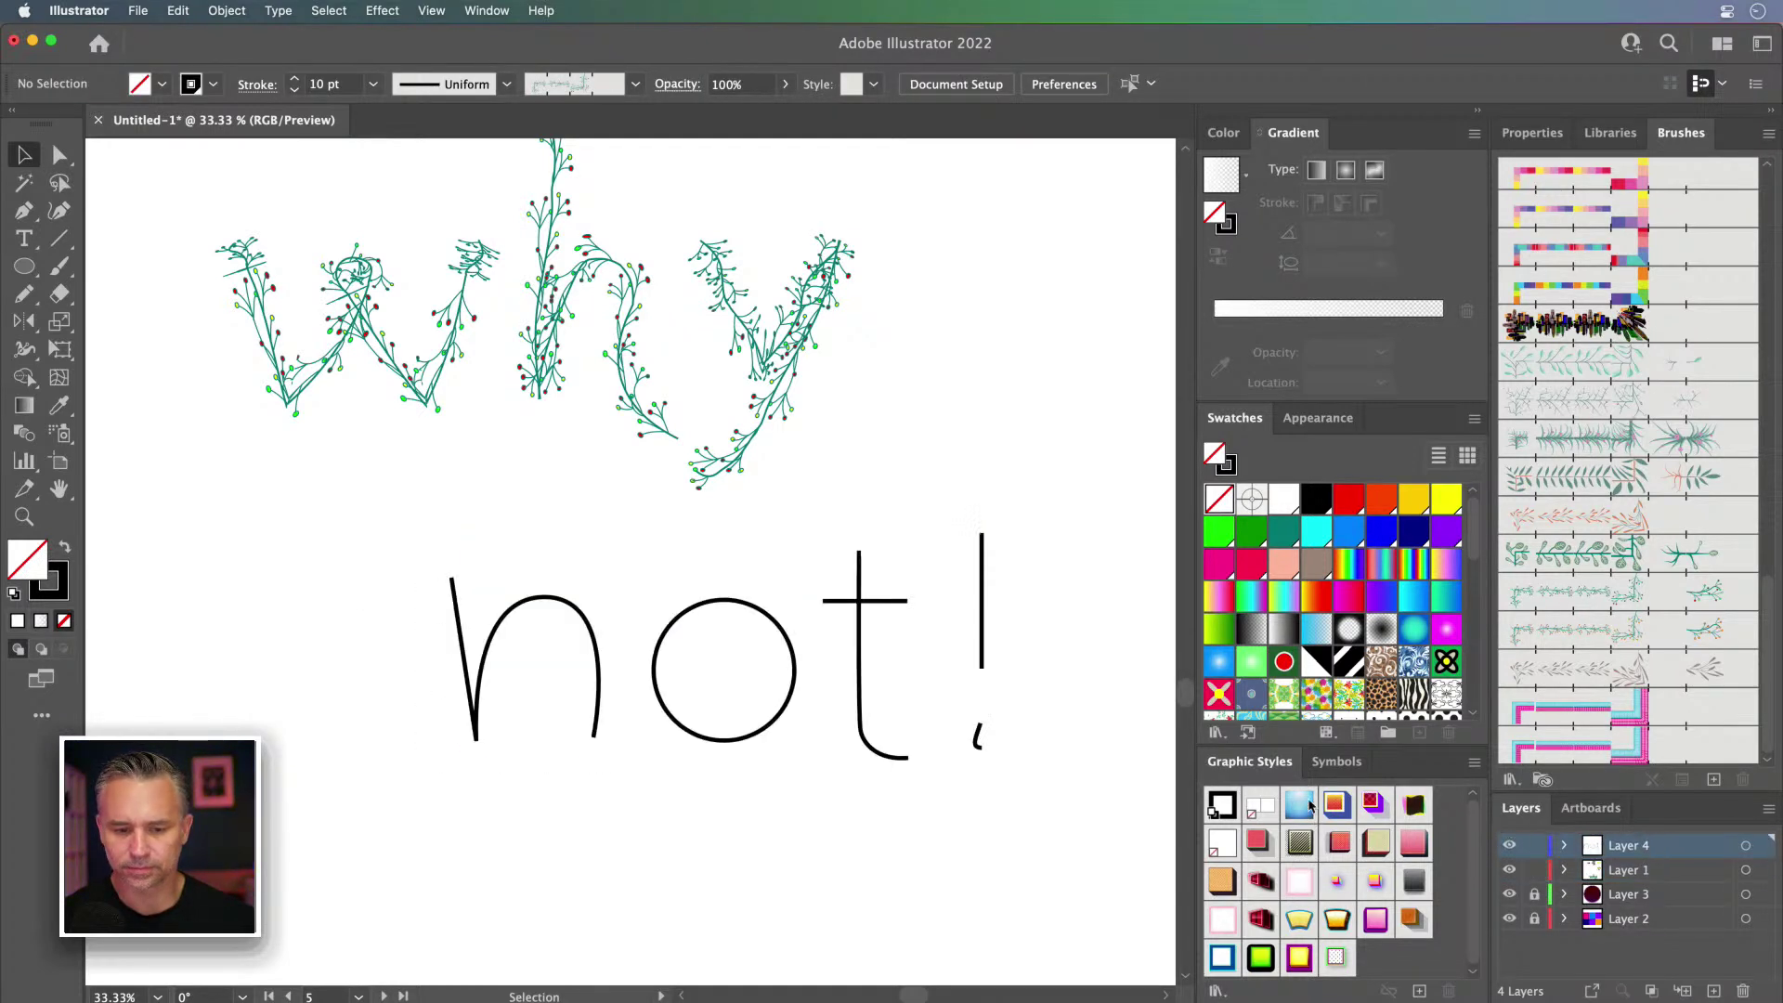
Step: Copy the plant brush style from "why" onto all traced "not!" paths with the Eyedropper, and move the word up closer to "why"
drag(376, 561, 1029, 819)
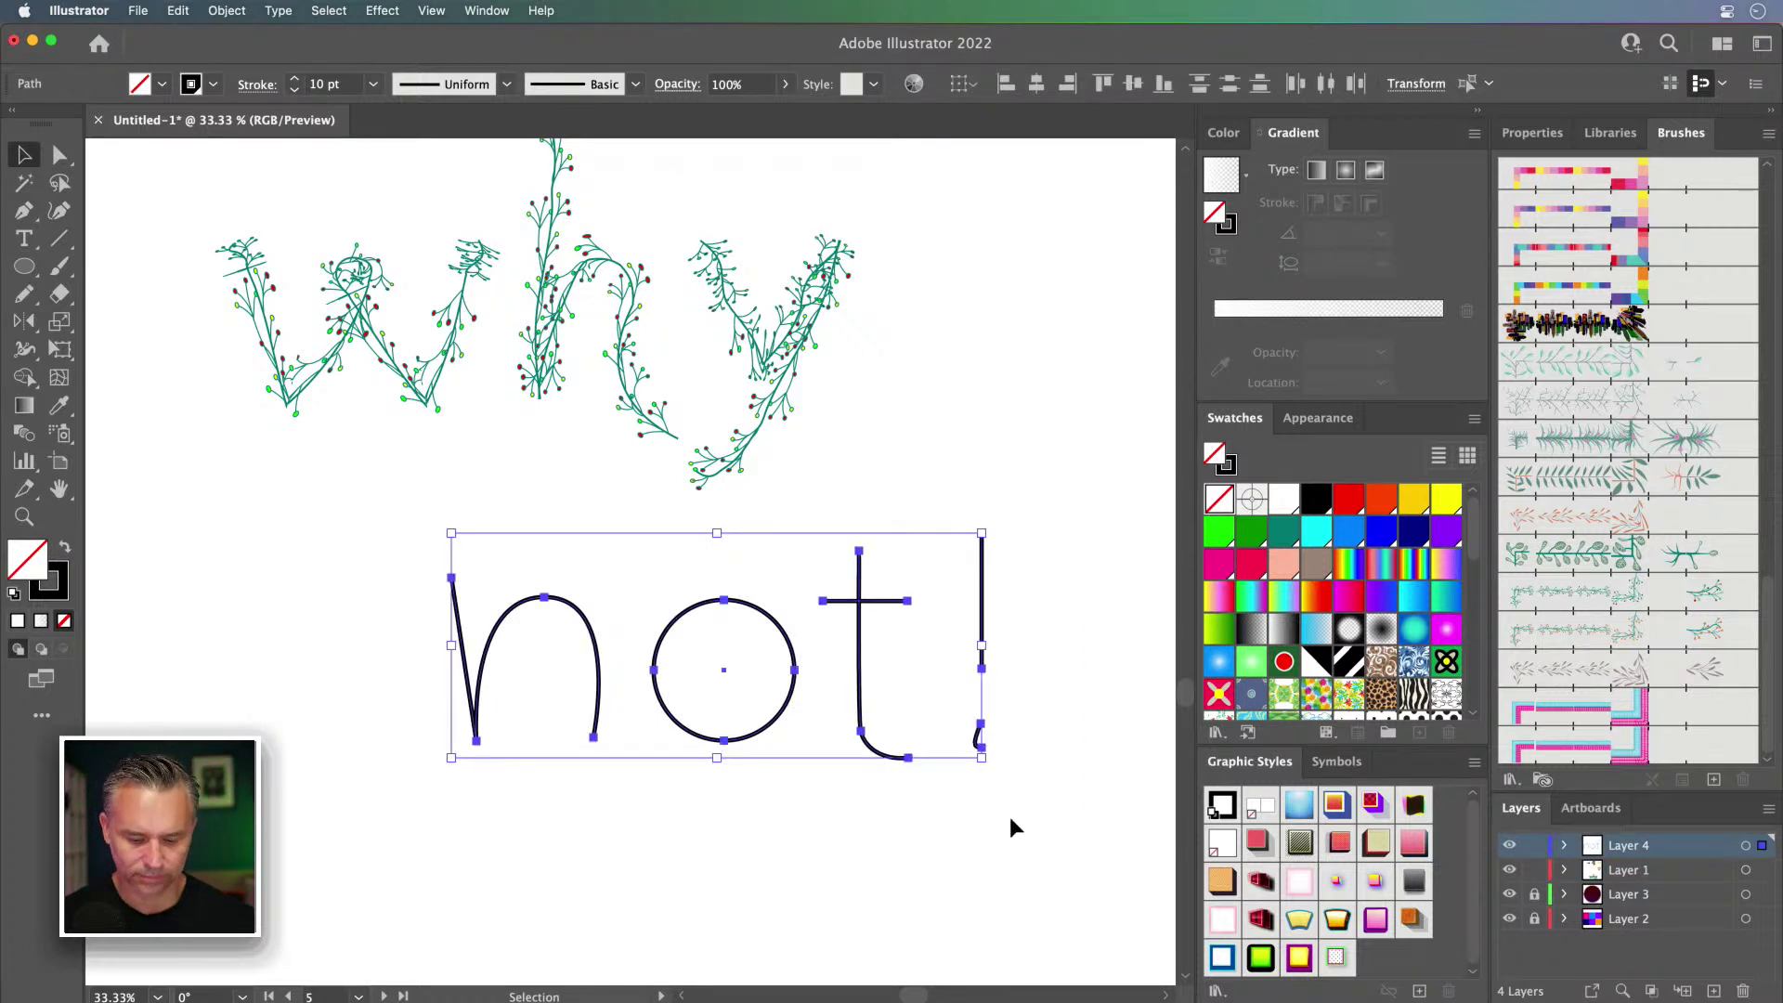
key(i)
click(543, 310)
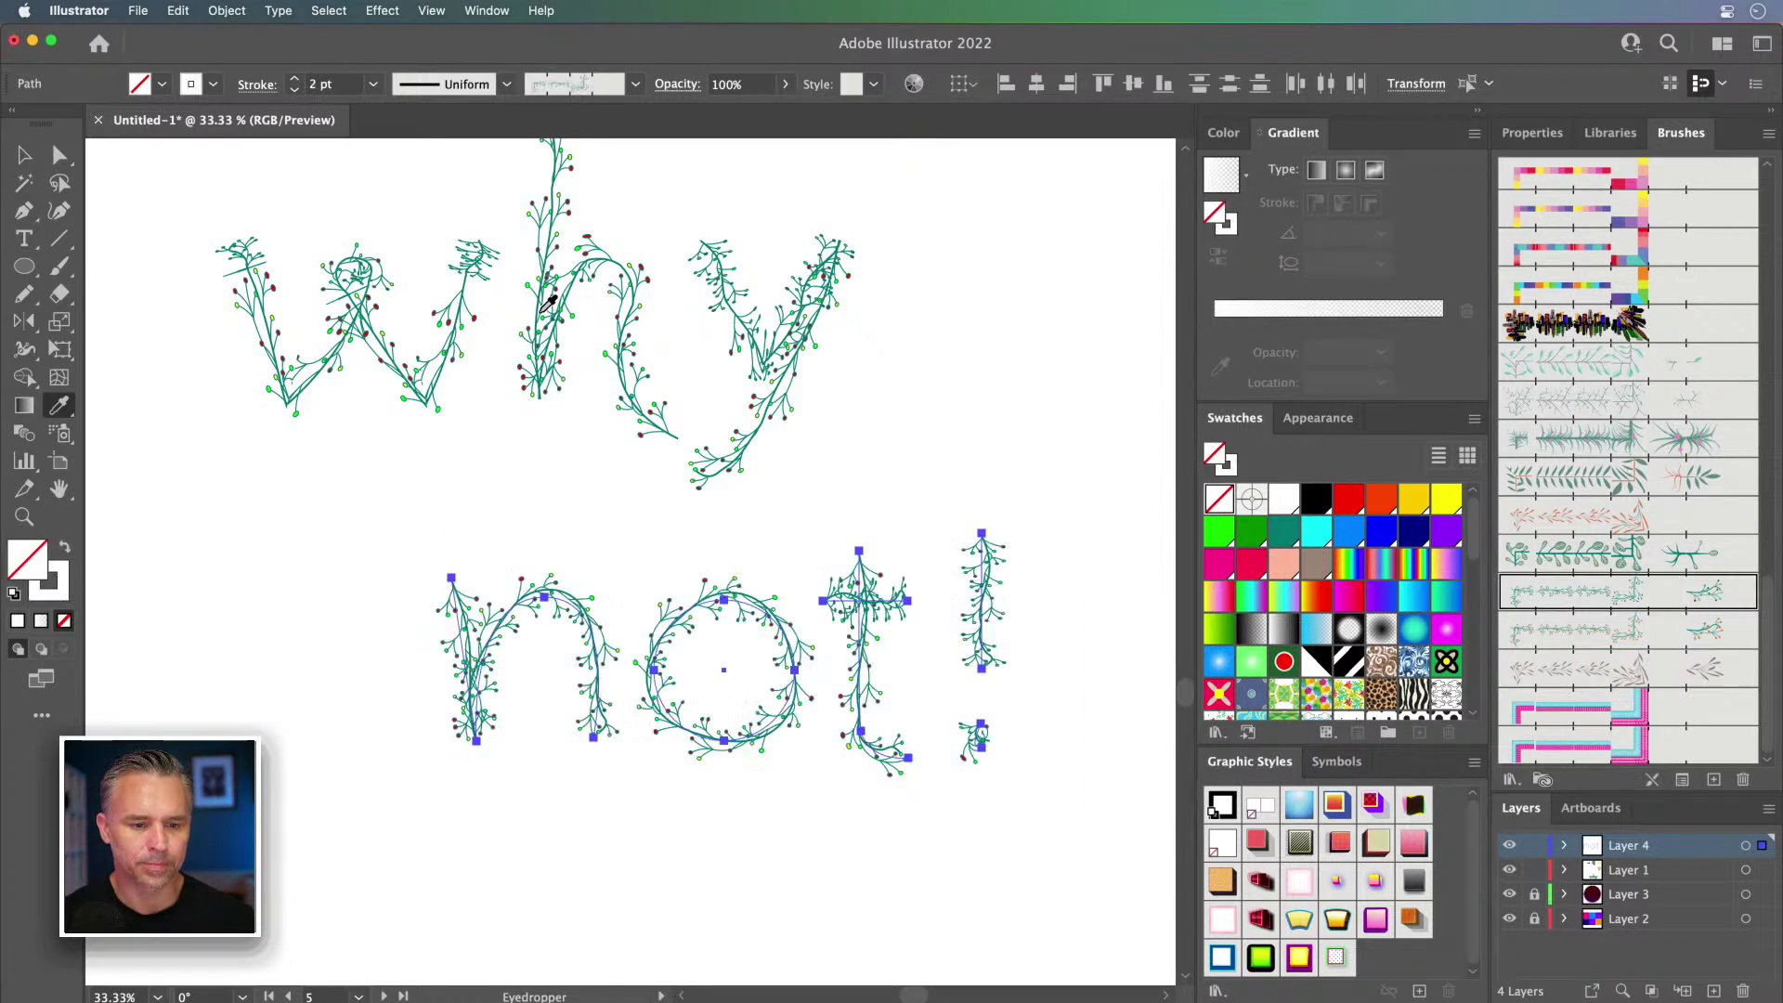
key(v)
mouse_move(515, 616)
mouse_down()
mouse_move(497, 554)
mouse_move(331, 505)
mouse_move(454, 538)
mouse_move(555, 525)
mouse_move(509, 536)
mouse_move(463, 506)
mouse_up()
scroll(1625, 558, down, 3)
scroll(1625, 557, up, 3)
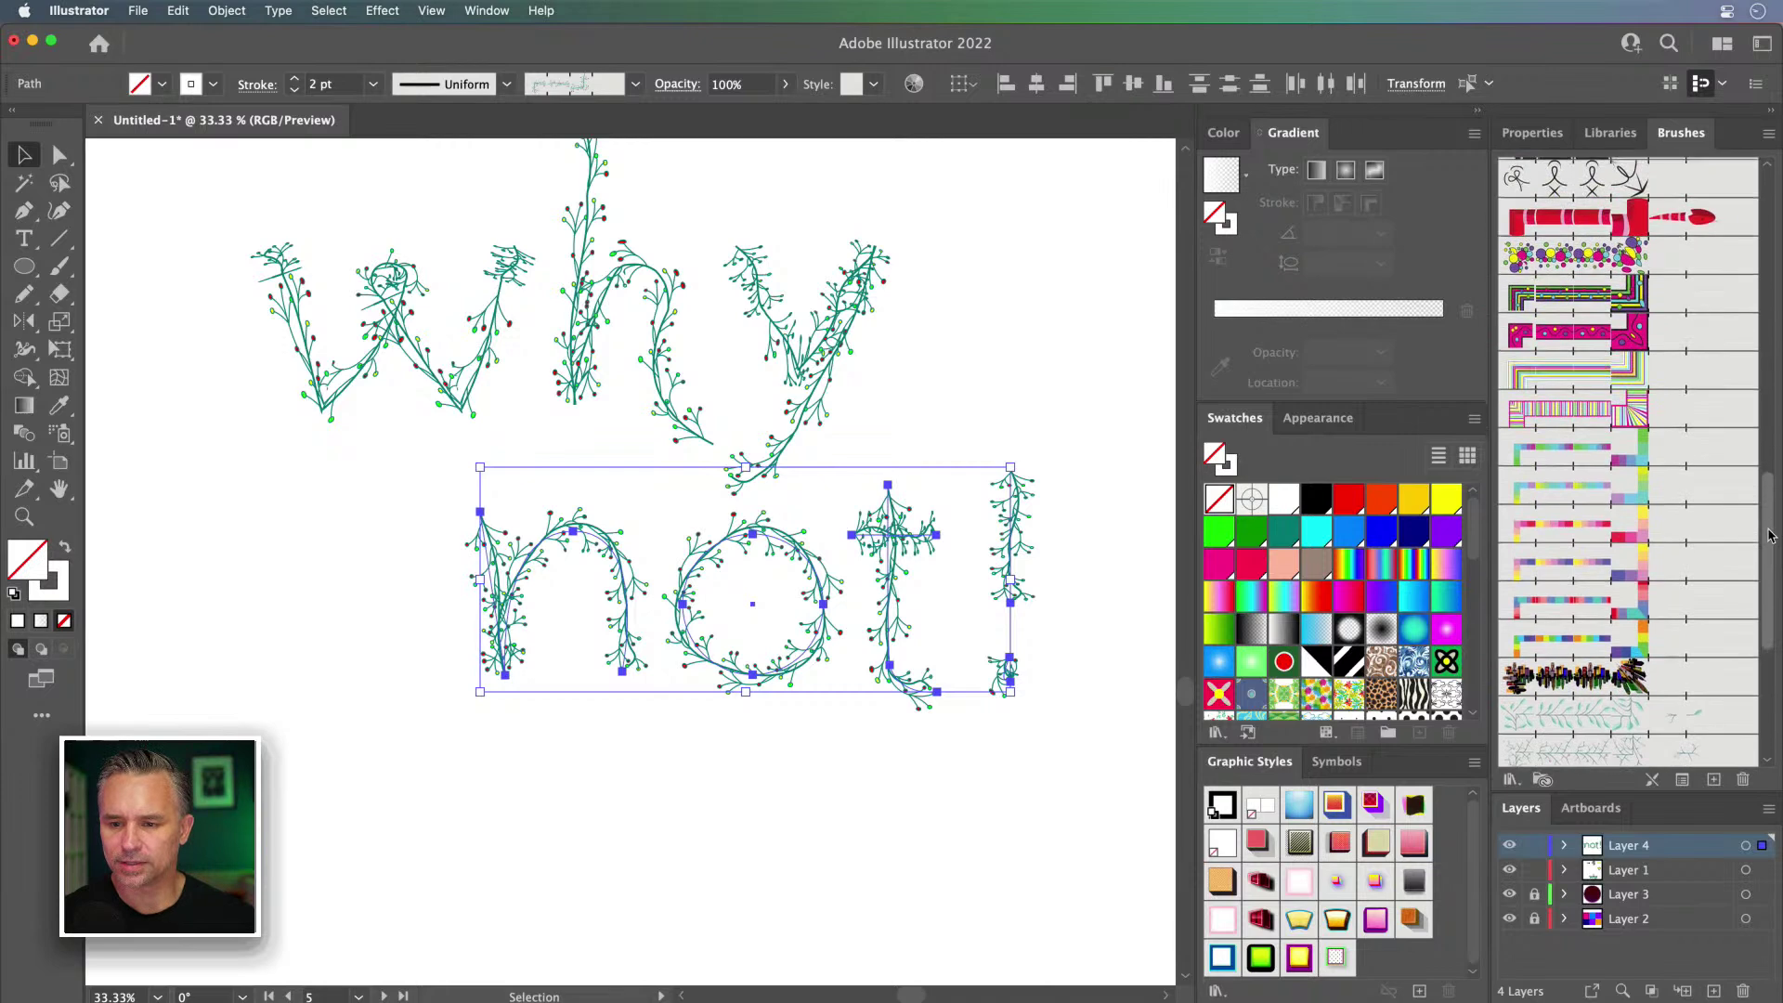
click(573, 801)
scroll(594, 771, left, 5)
scroll(486, 748, right, 3)
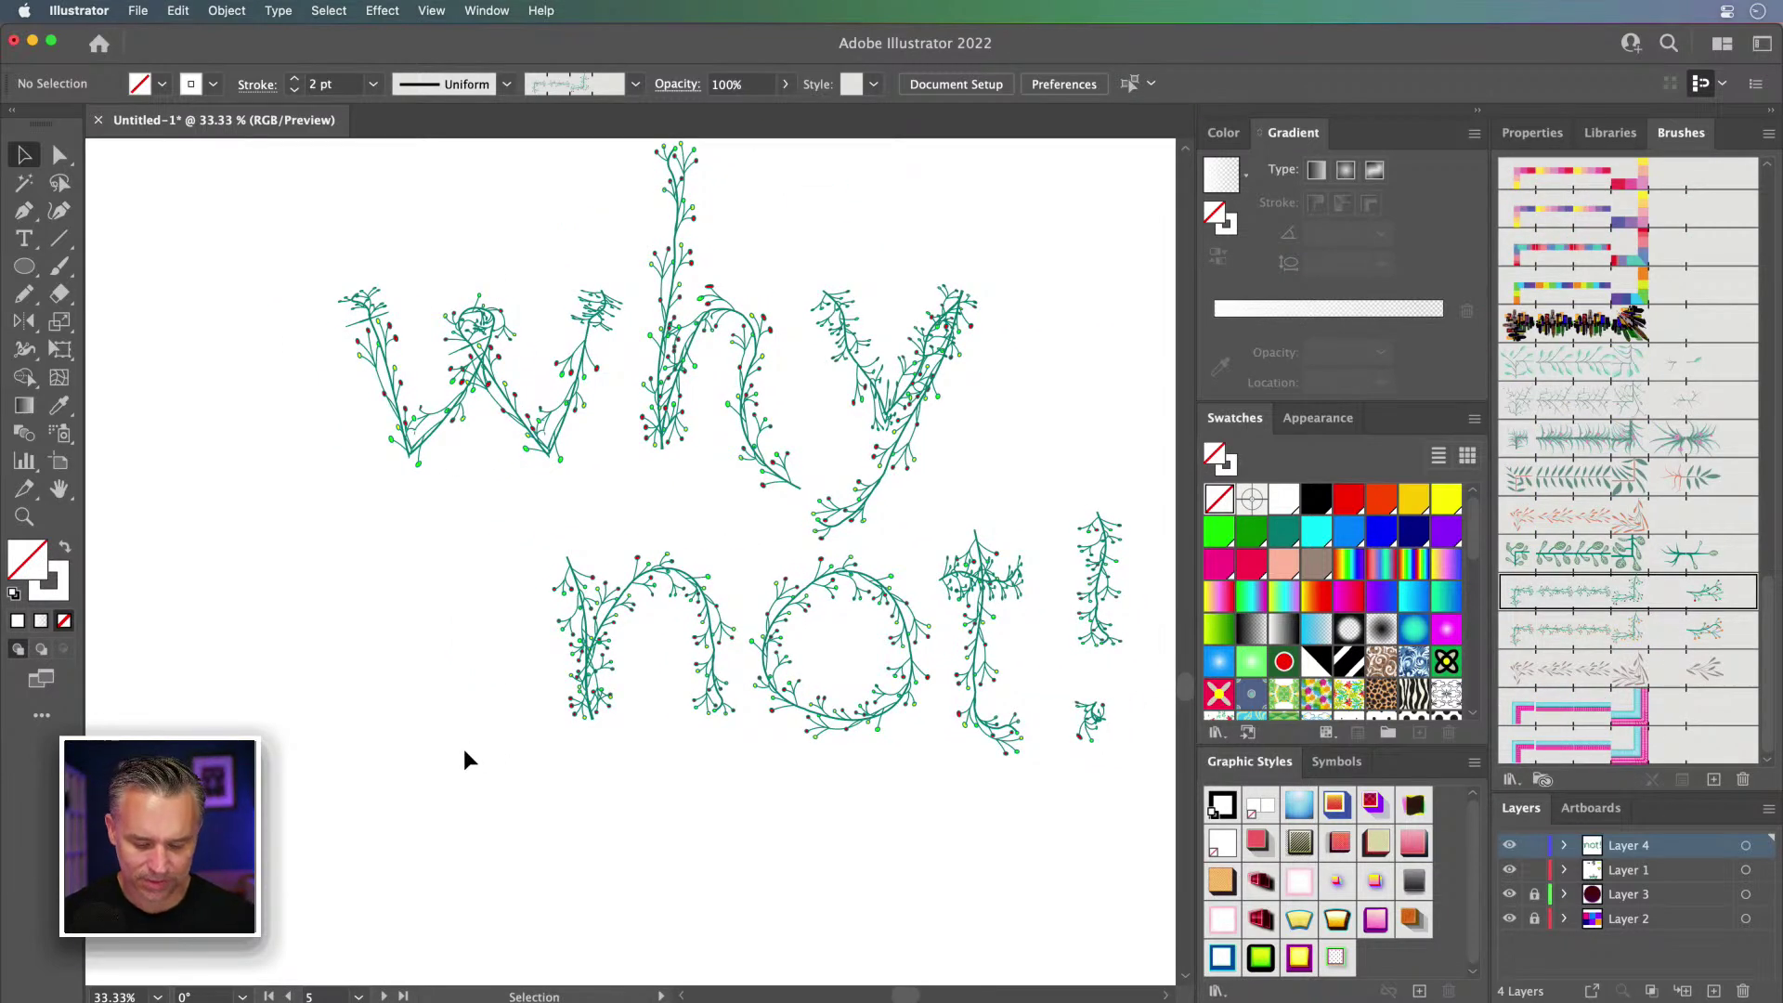
Step: Draw a vine-styled K in front of "not!" with the Pencil tool, using a slanted stem and one looping stroke for its arms
key(p)
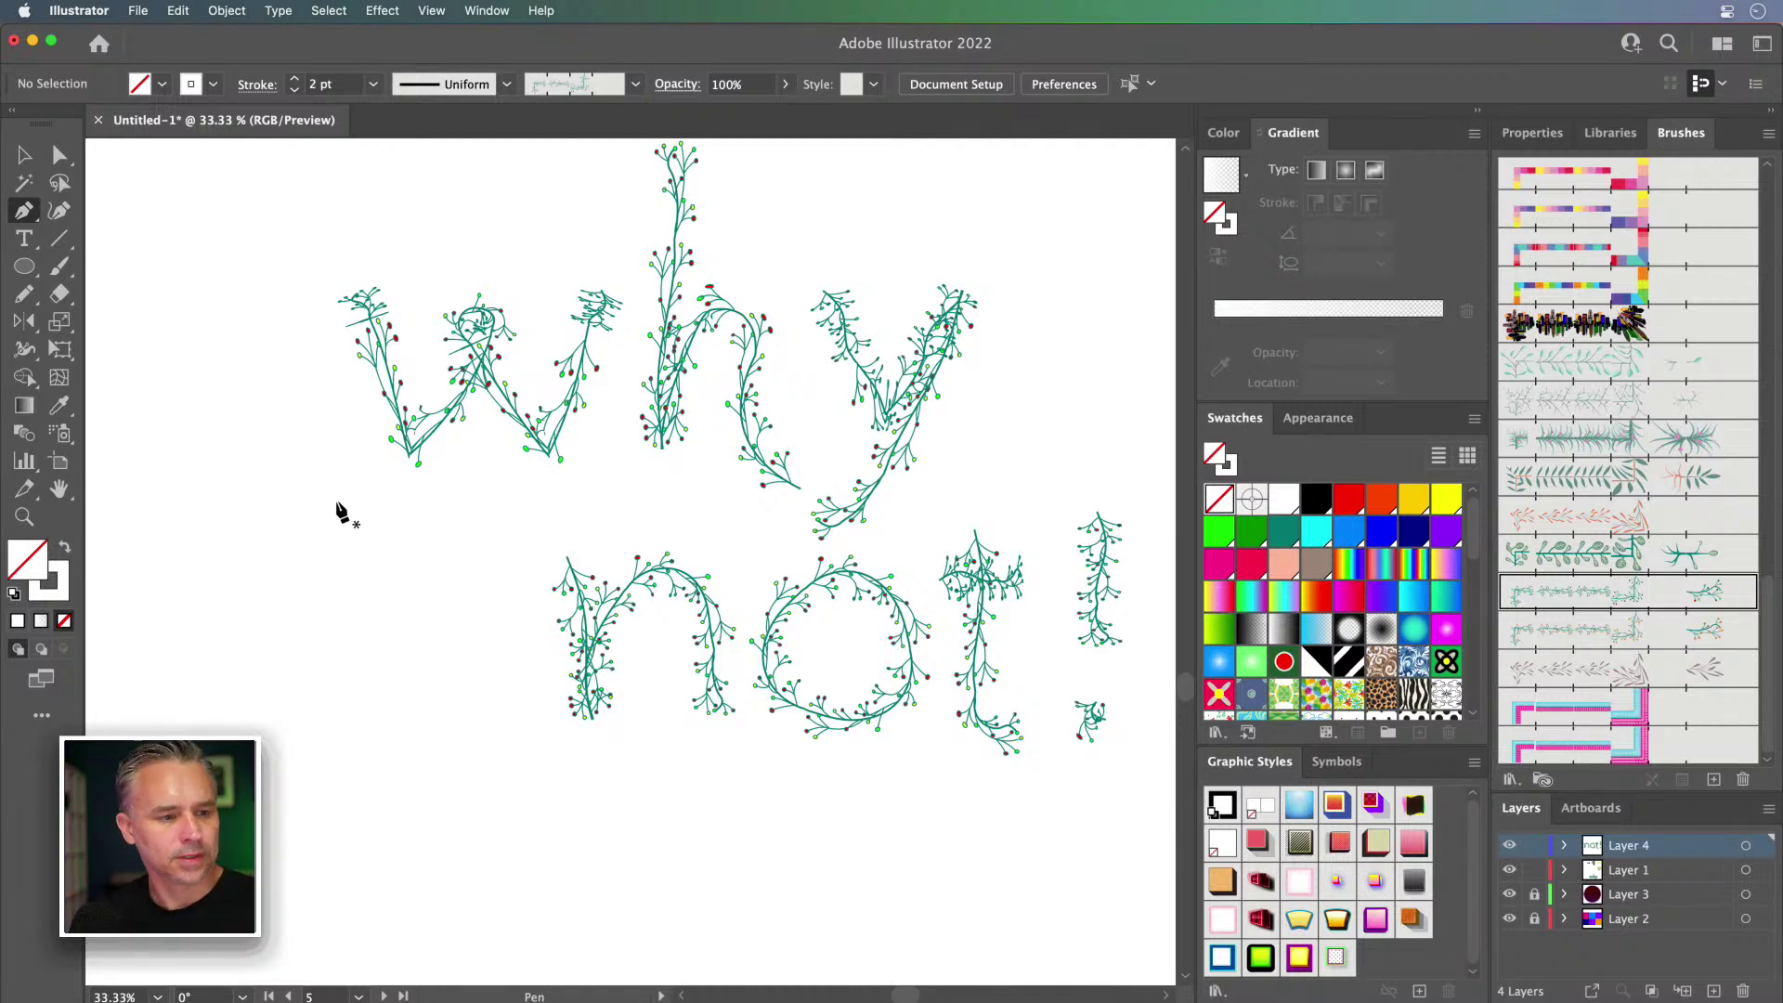
click(24, 293)
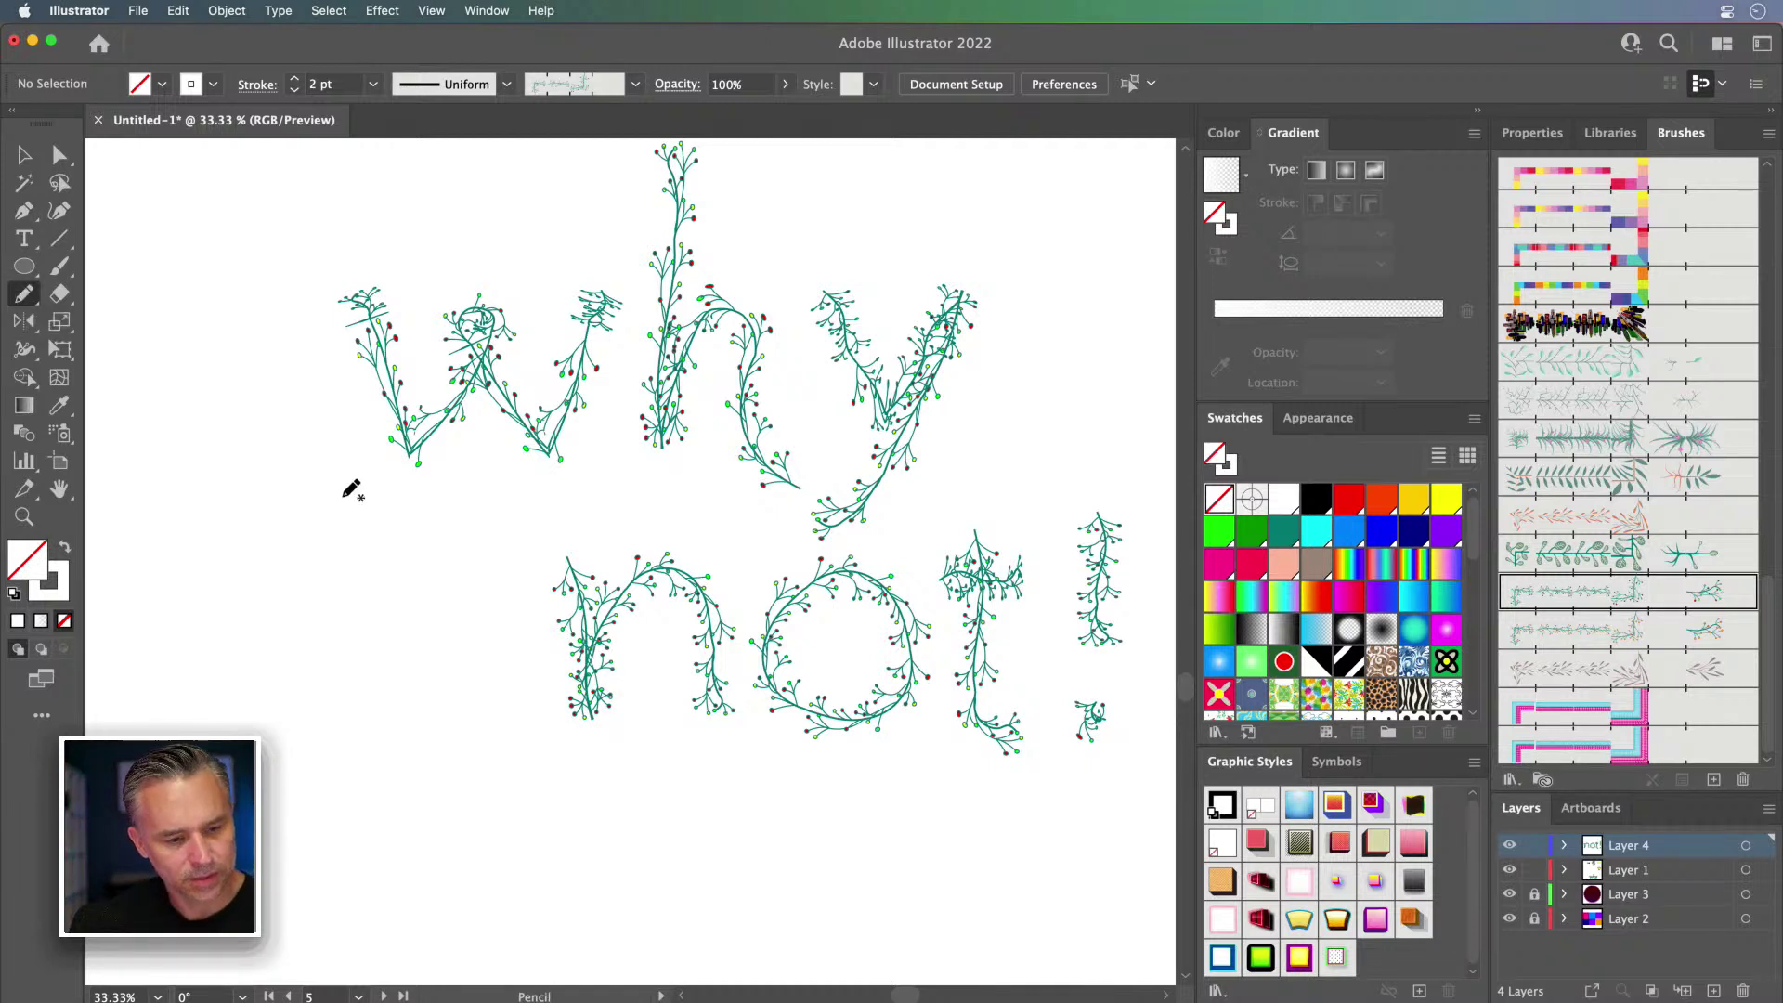
drag(363, 472, 428, 726)
drag(466, 512, 368, 656)
key(super+z)
mouse_move(464, 511)
mouse_down()
mouse_move(363, 621)
mouse_move(603, 815)
mouse_up()
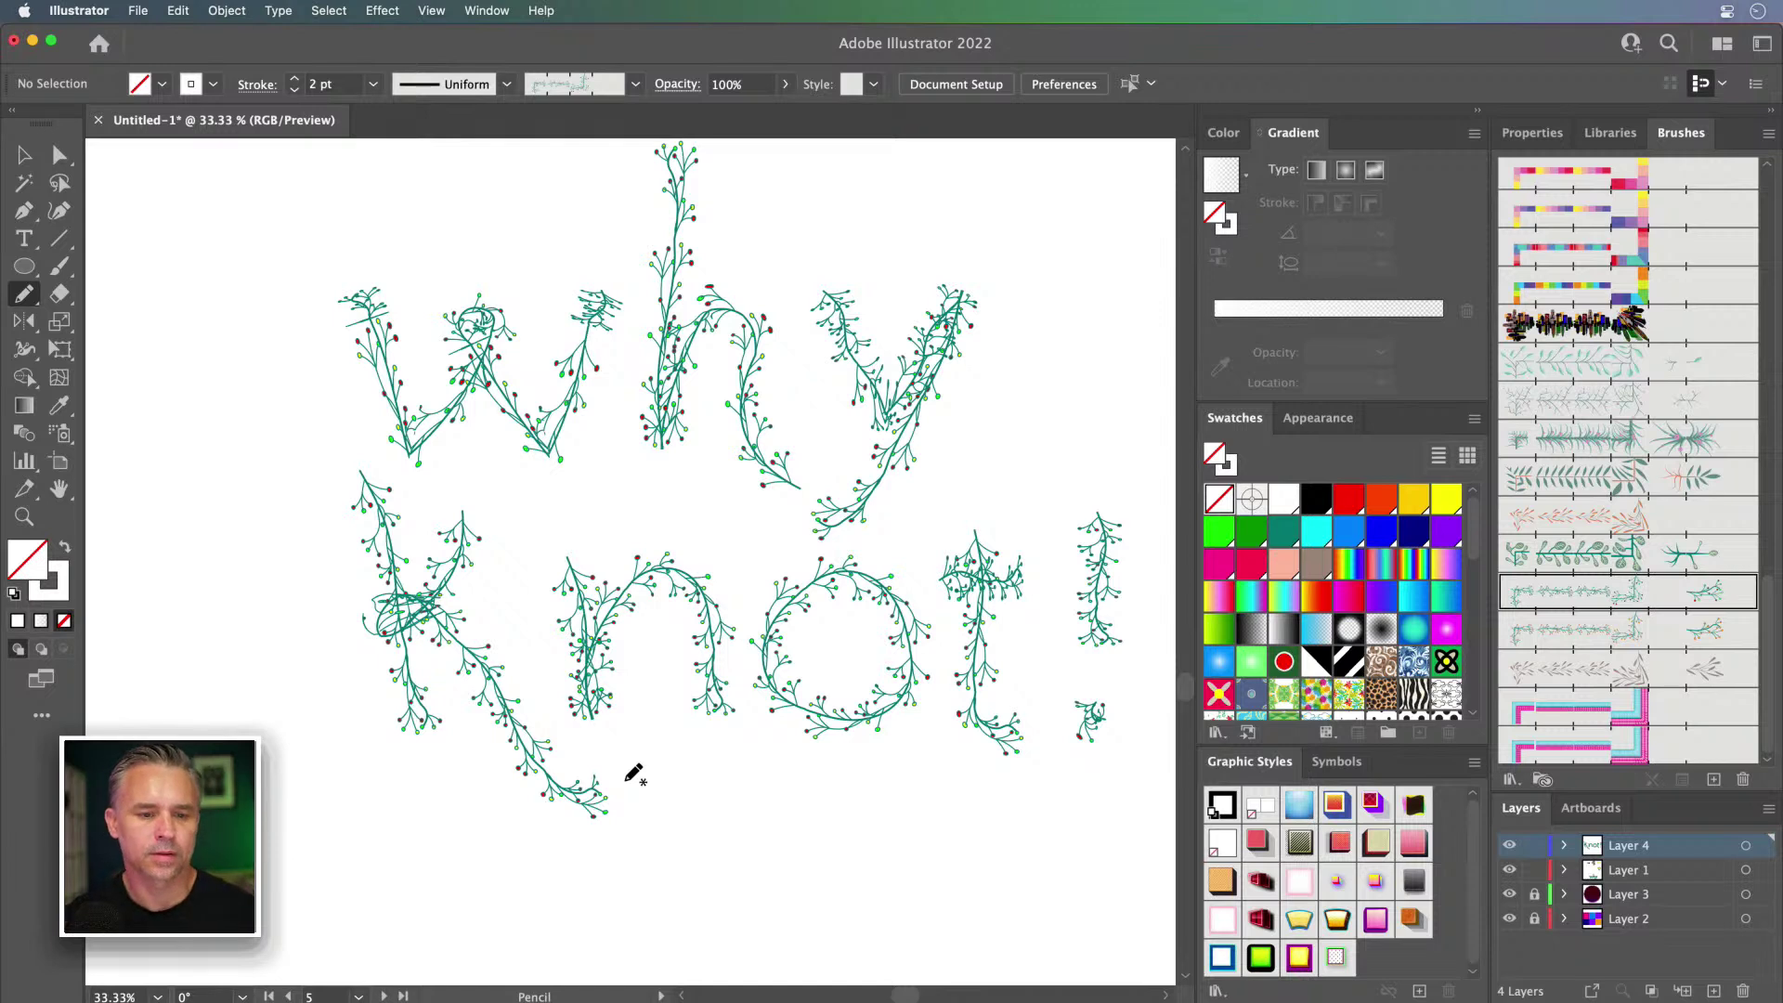
Step: Rotate both strokes of the K together slightly clockwise so the stem stands upright, and position the letter just before the n
click(24, 155)
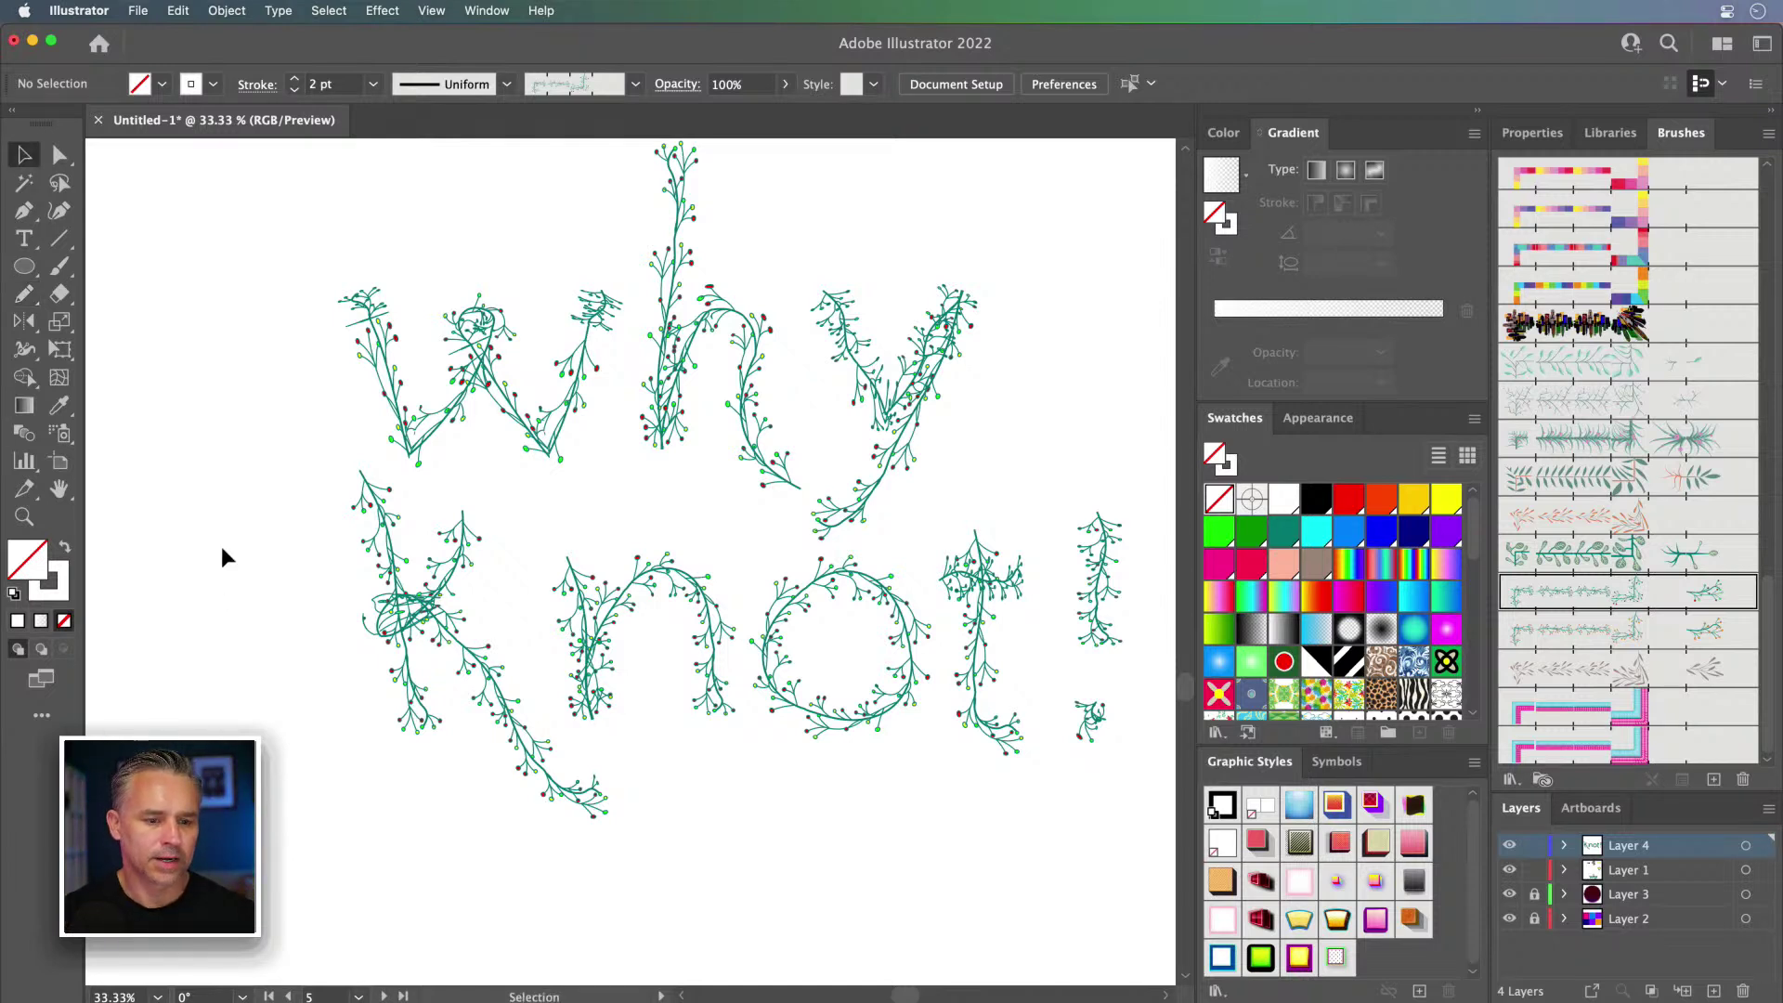
click(432, 607)
drag(430, 605, 465, 613)
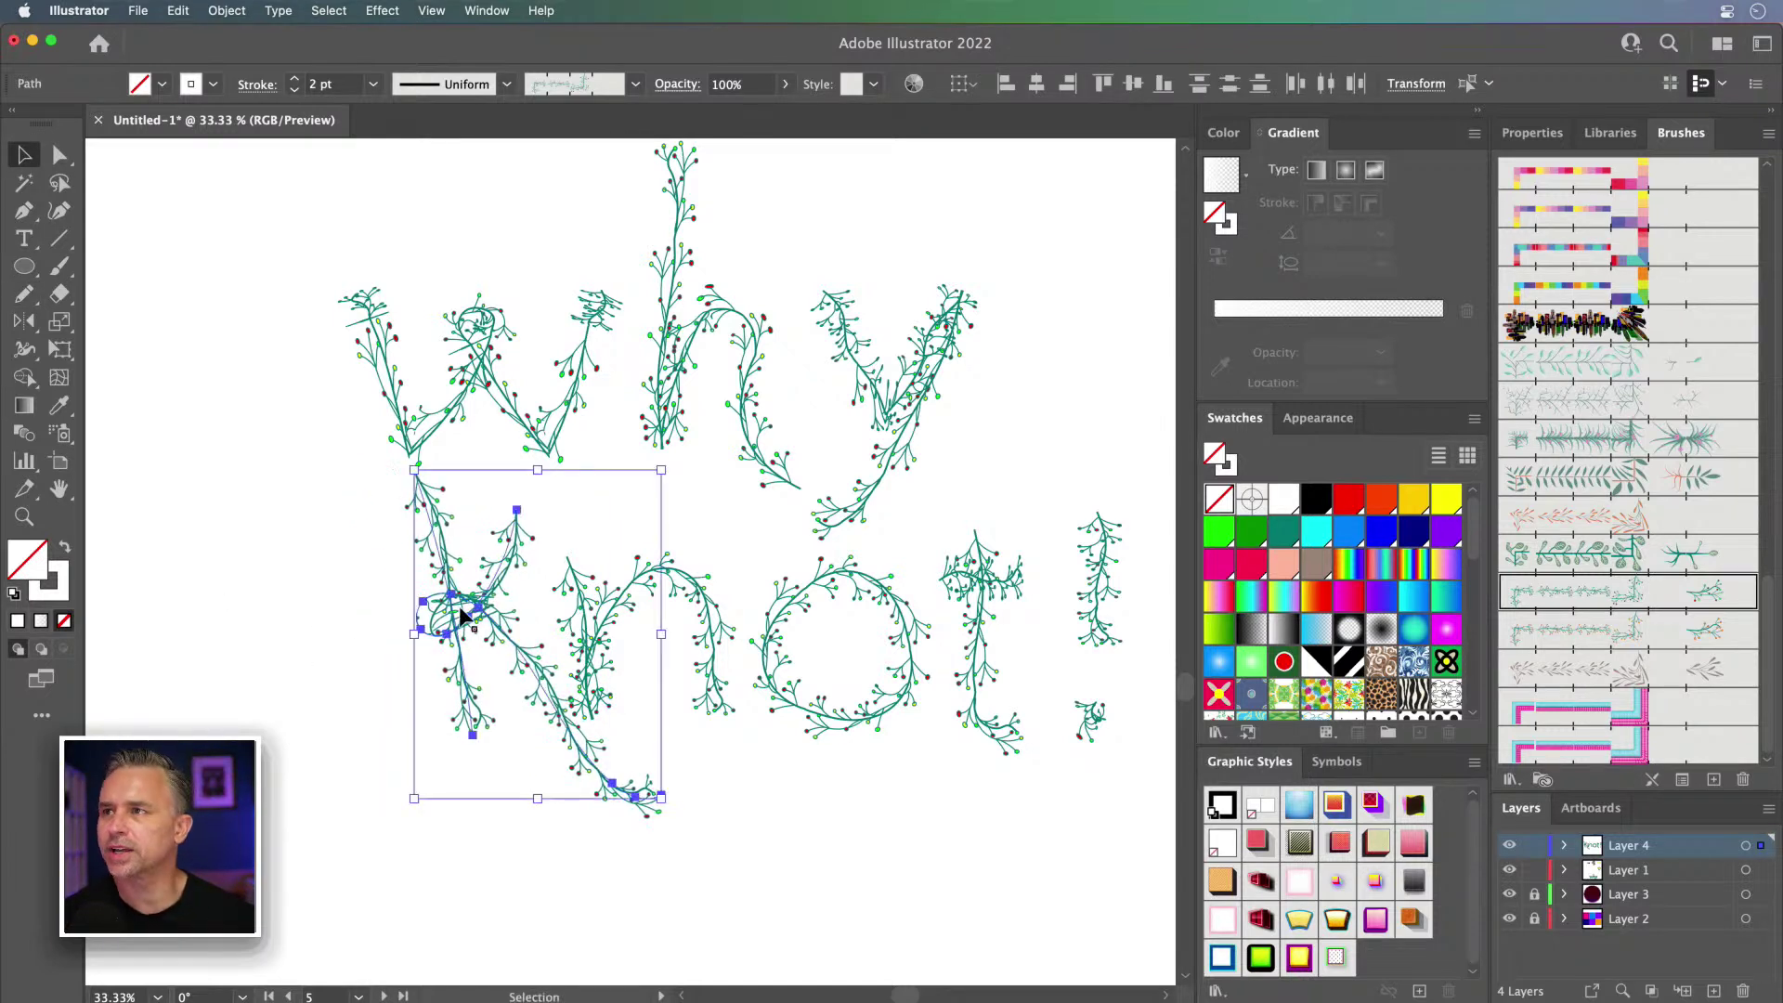
click(297, 488)
click(432, 631)
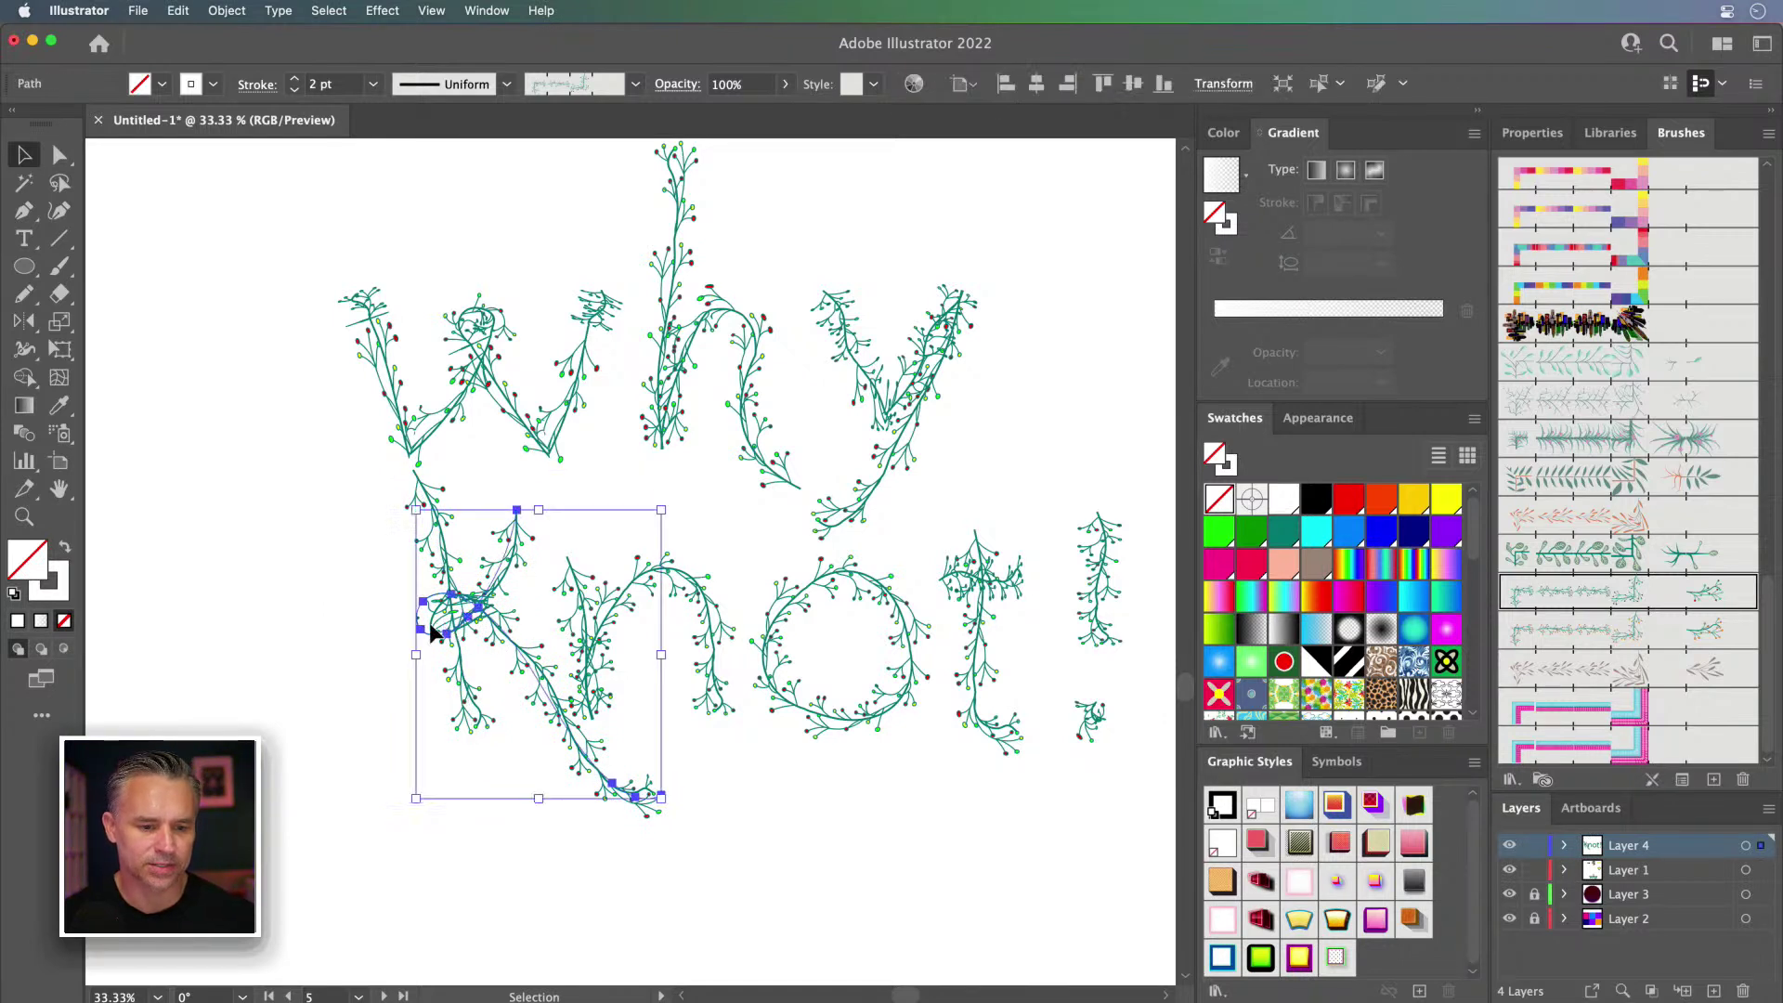
drag(390, 596, 487, 656)
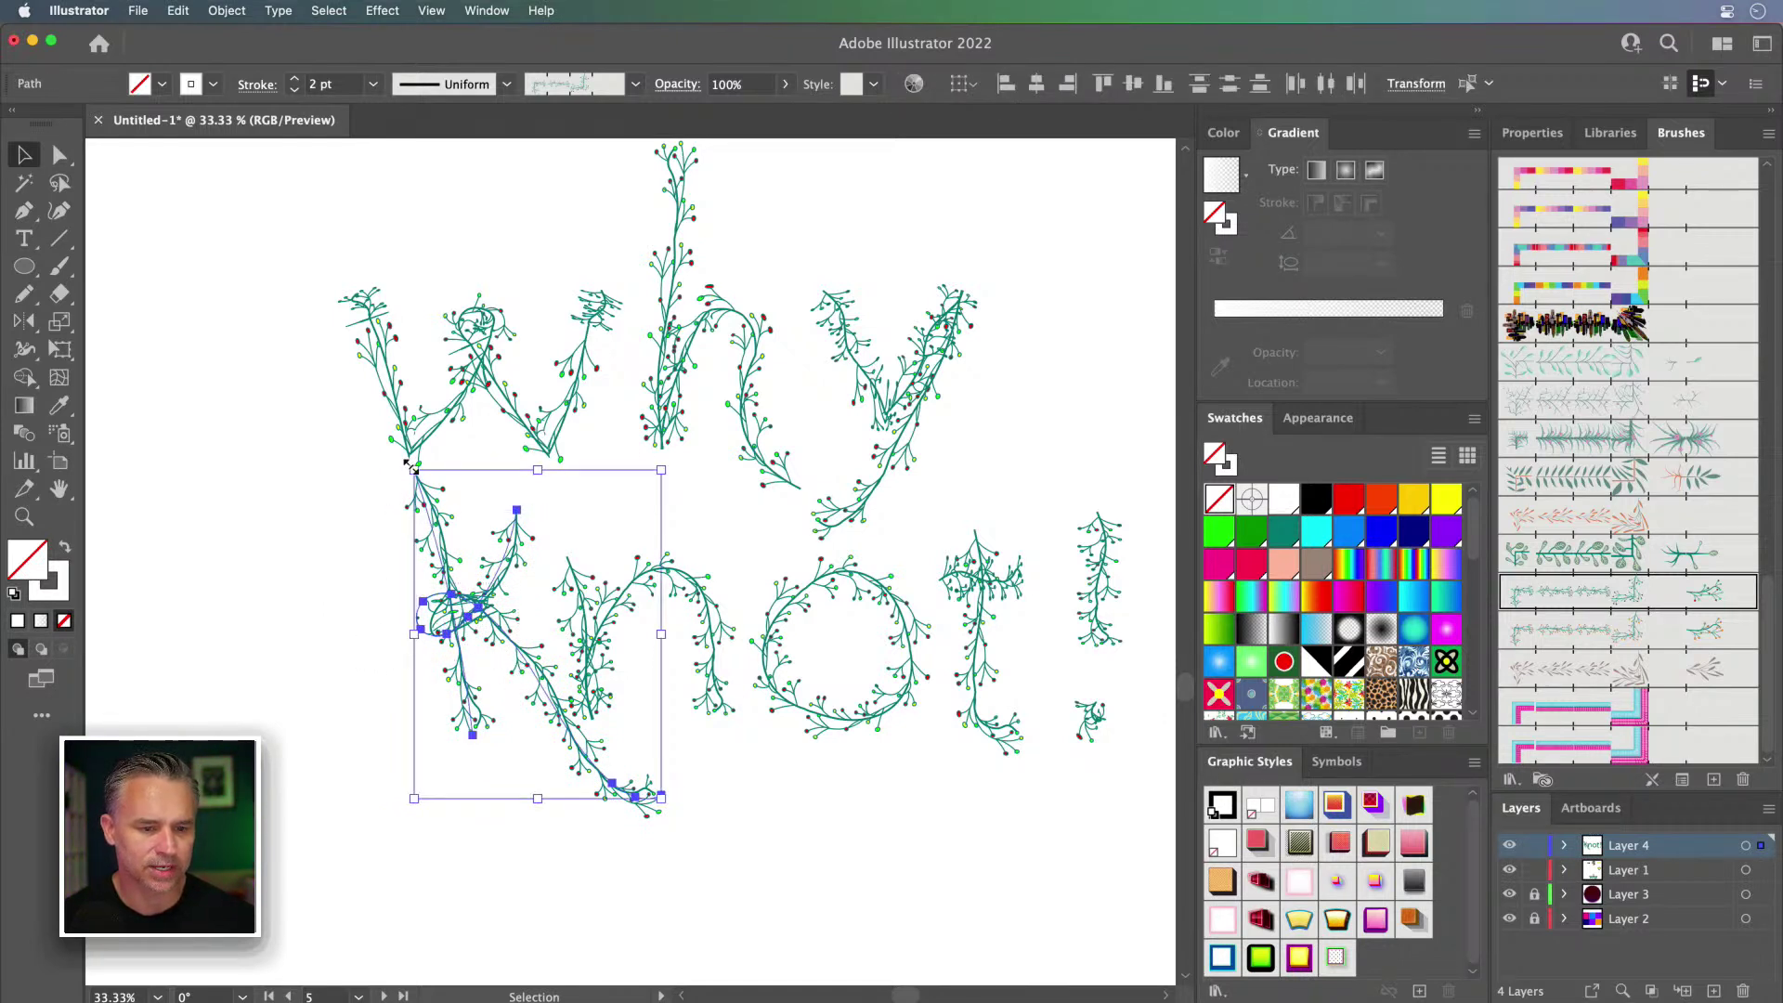
drag(406, 459, 473, 437)
drag(480, 543, 314, 606)
click(242, 527)
key(super+minus)
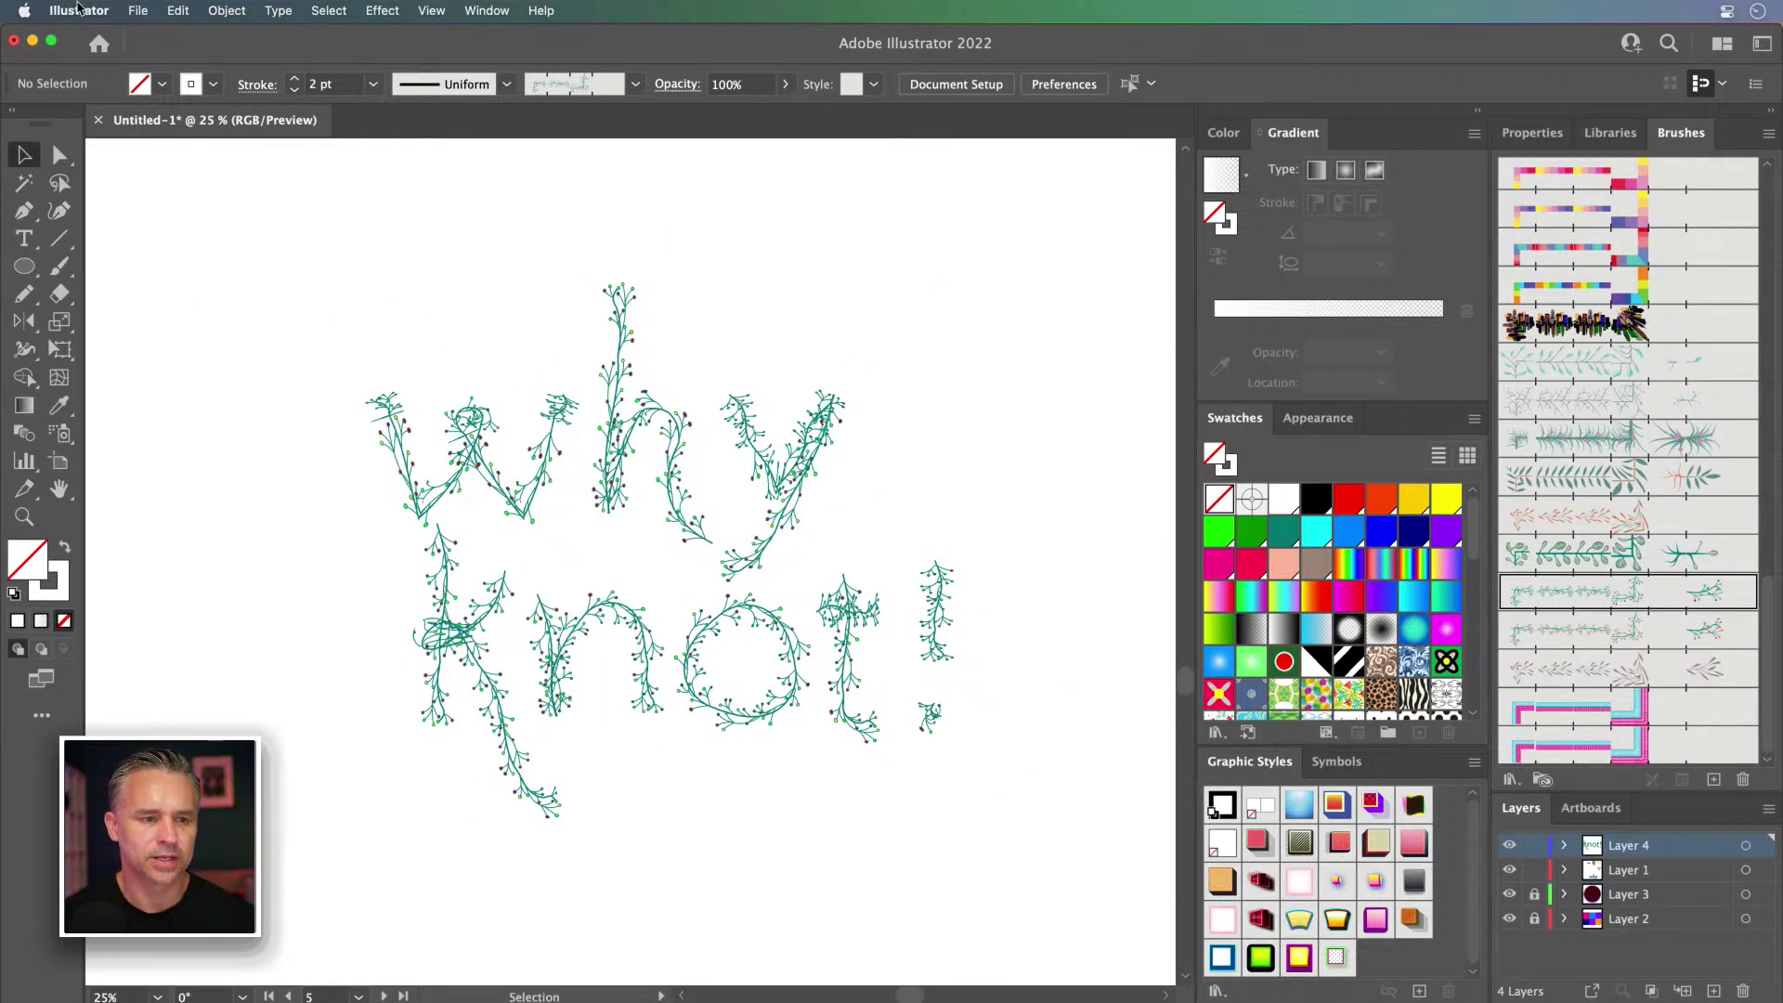
Step: Open the recent file Explorer.ai and select the rope path winding around the EXPLORE lettering to copy it
click(134, 12)
mouse_move(186, 99)
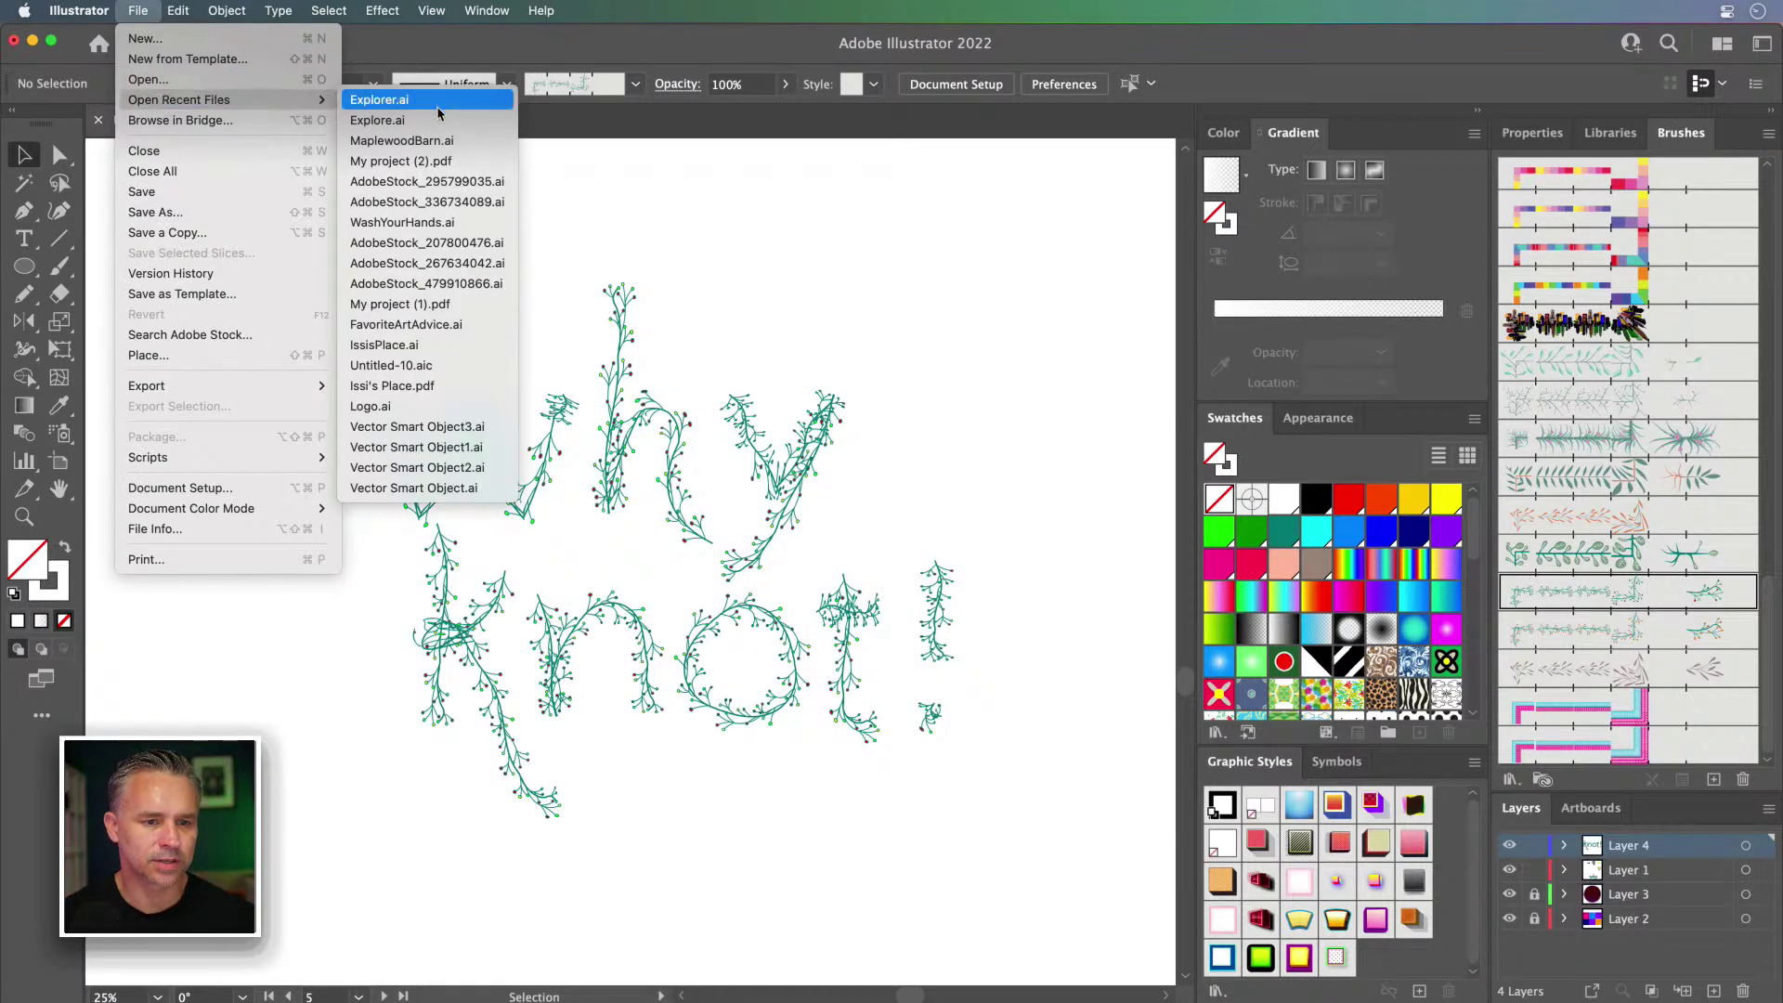
click(437, 102)
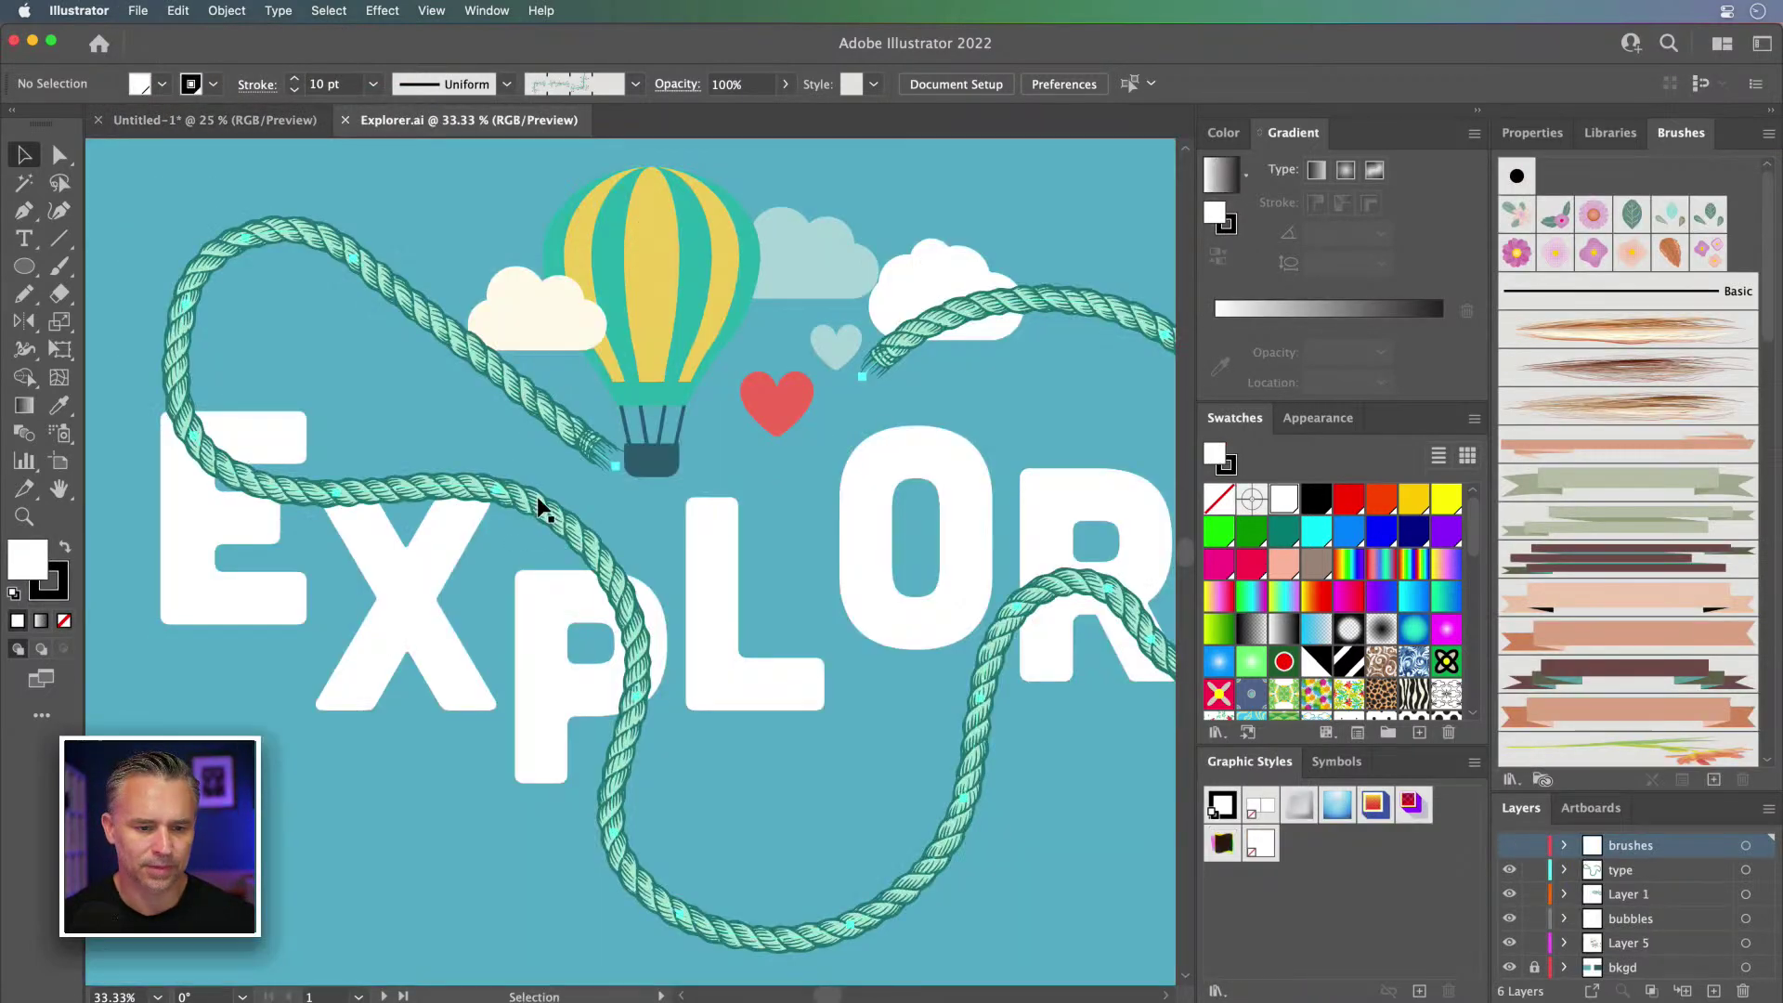
click(536, 506)
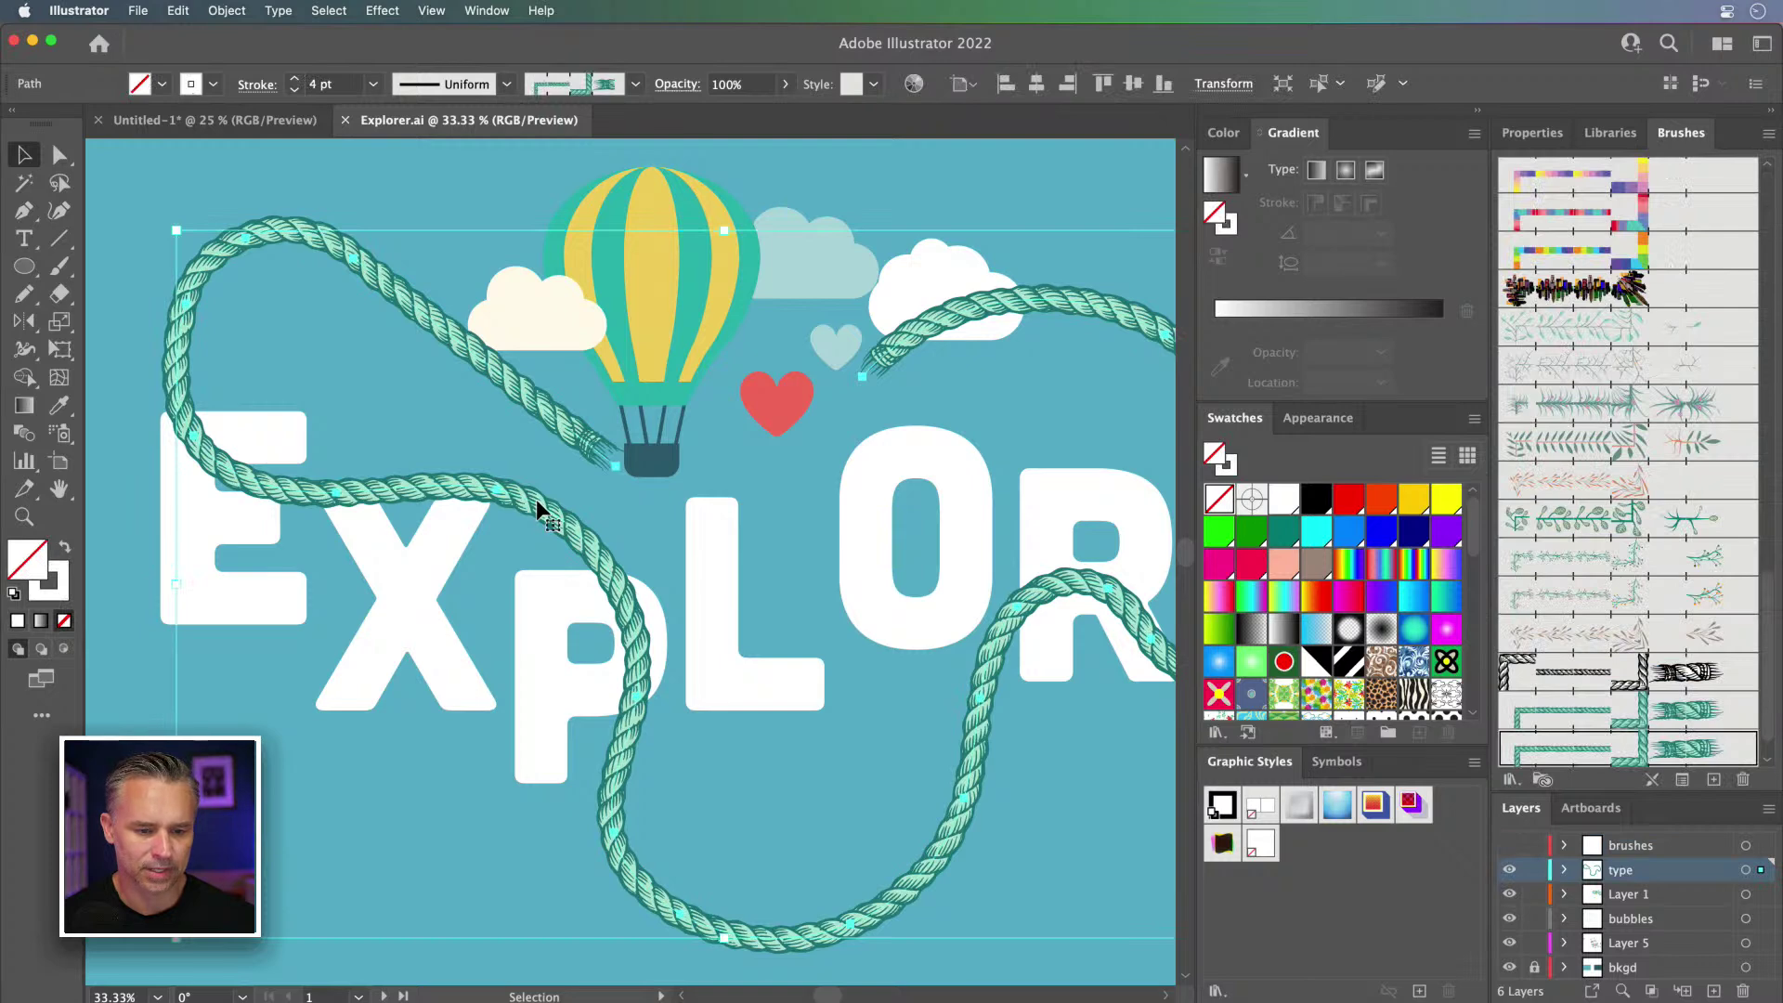
Step: Paste the rope path into the untitled document and place it below the "why Knot!" lettering
click(266, 120)
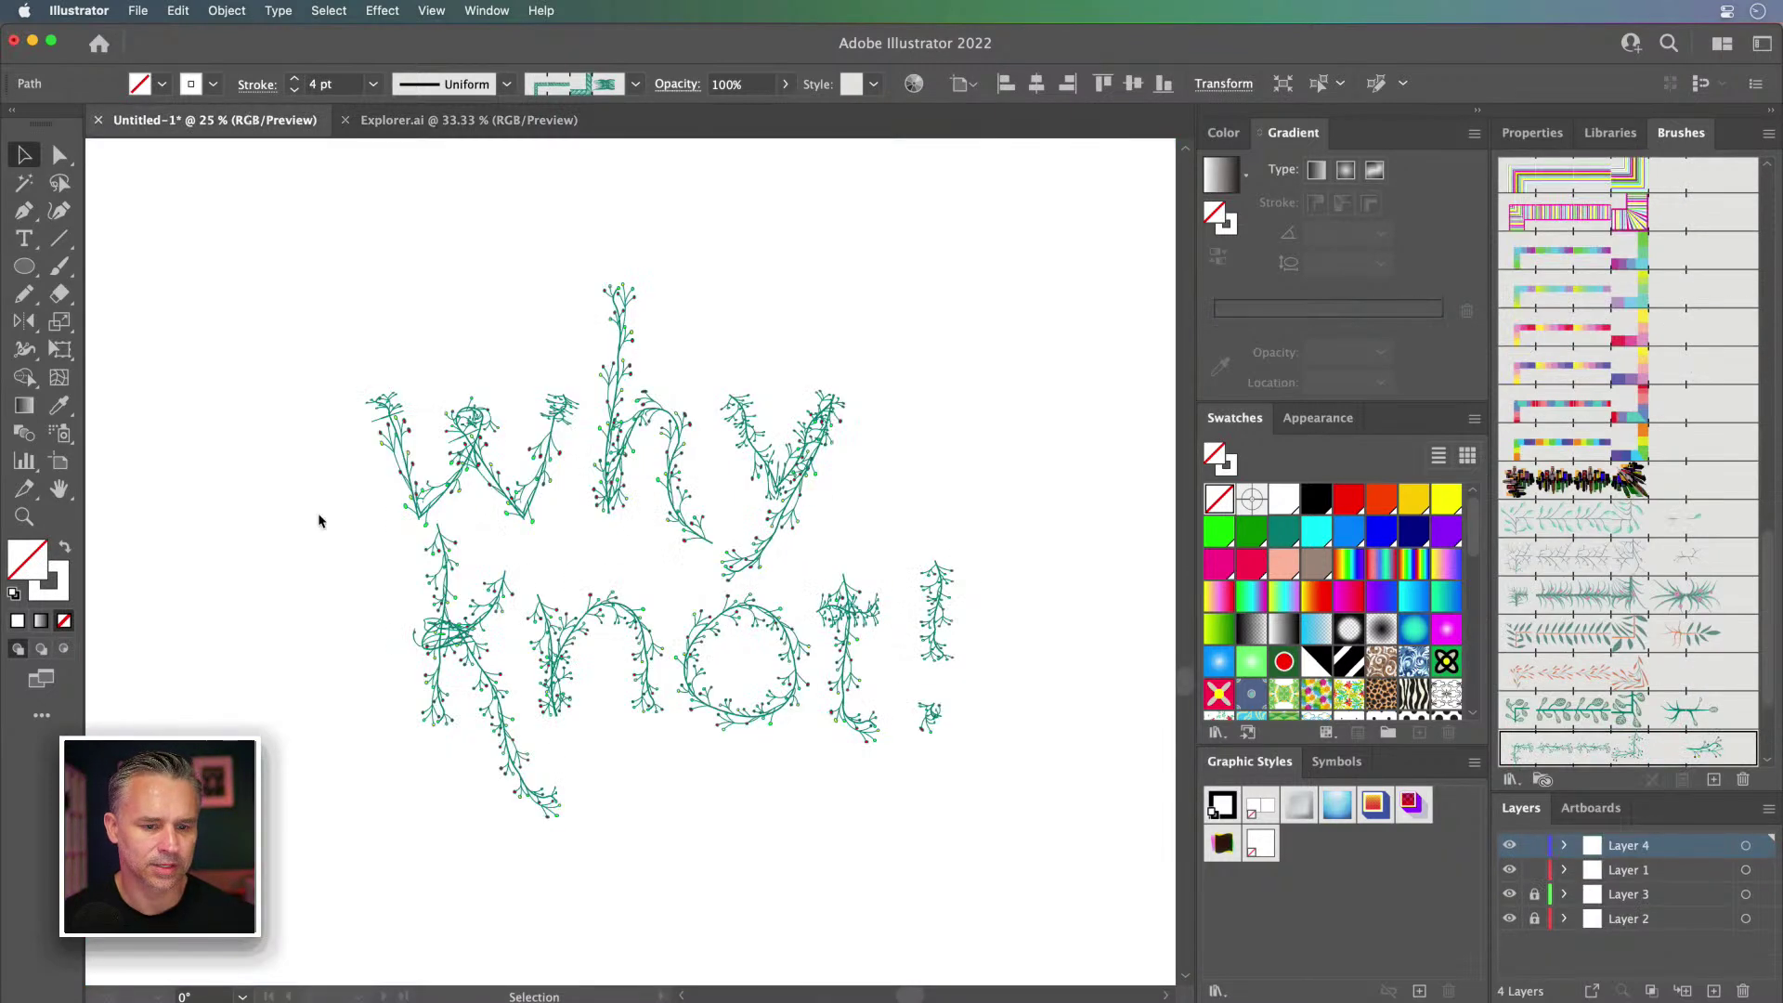
key(super+v)
drag(344, 632, 398, 459)
drag(354, 309, 364, 812)
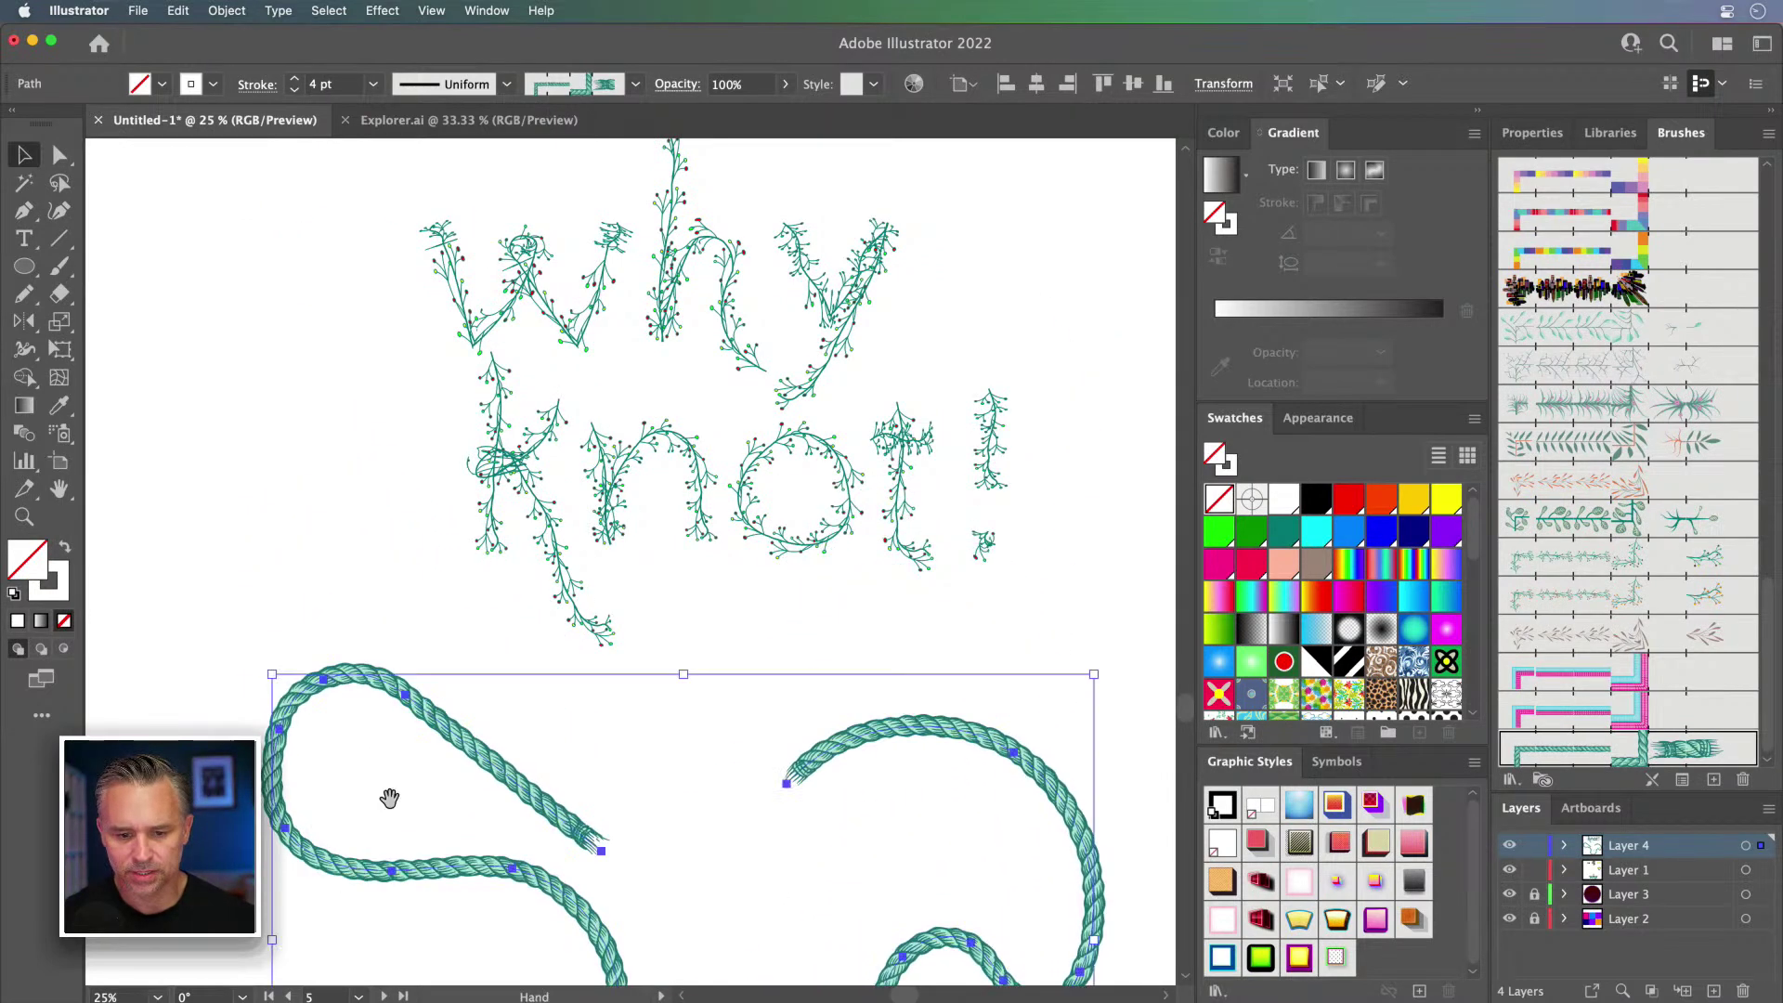
Step: Apply the rope pattern brush, Pattern Brush 9, to all "why Knot!" paths and set their stroke weight to 4 pt
scroll(372, 743, up, 5)
drag(359, 401, 1031, 794)
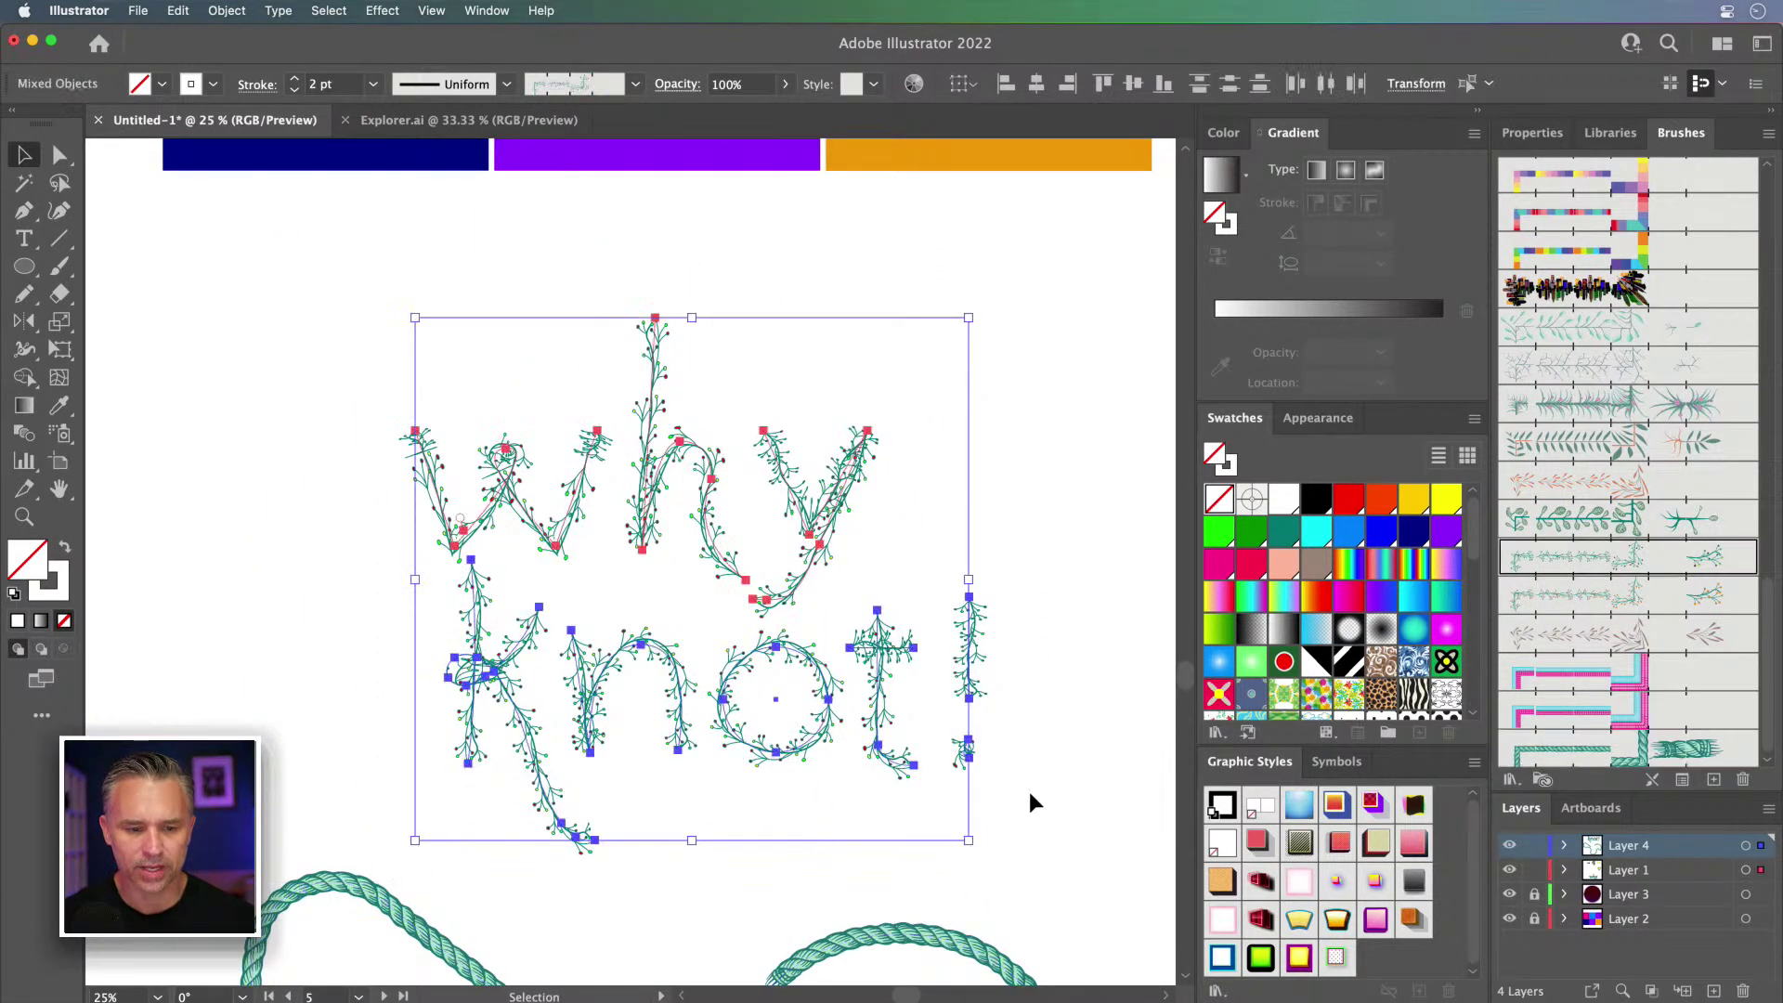
click(1628, 748)
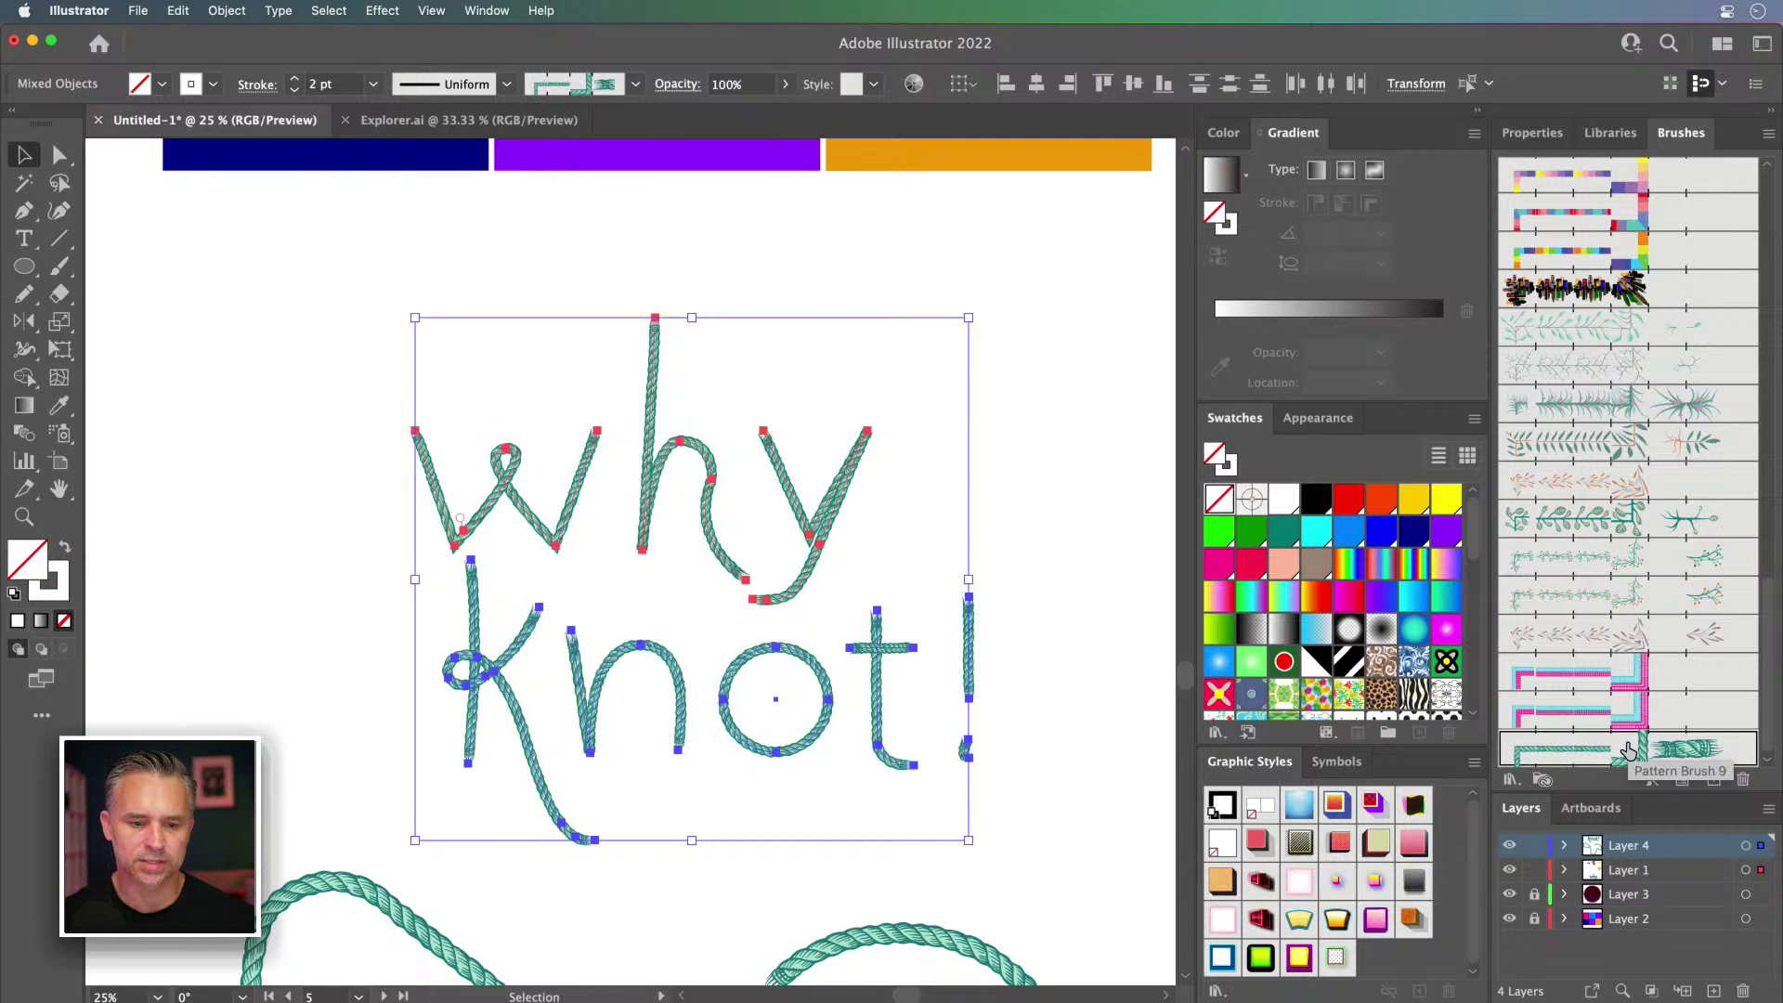
click(295, 79)
click(294, 79)
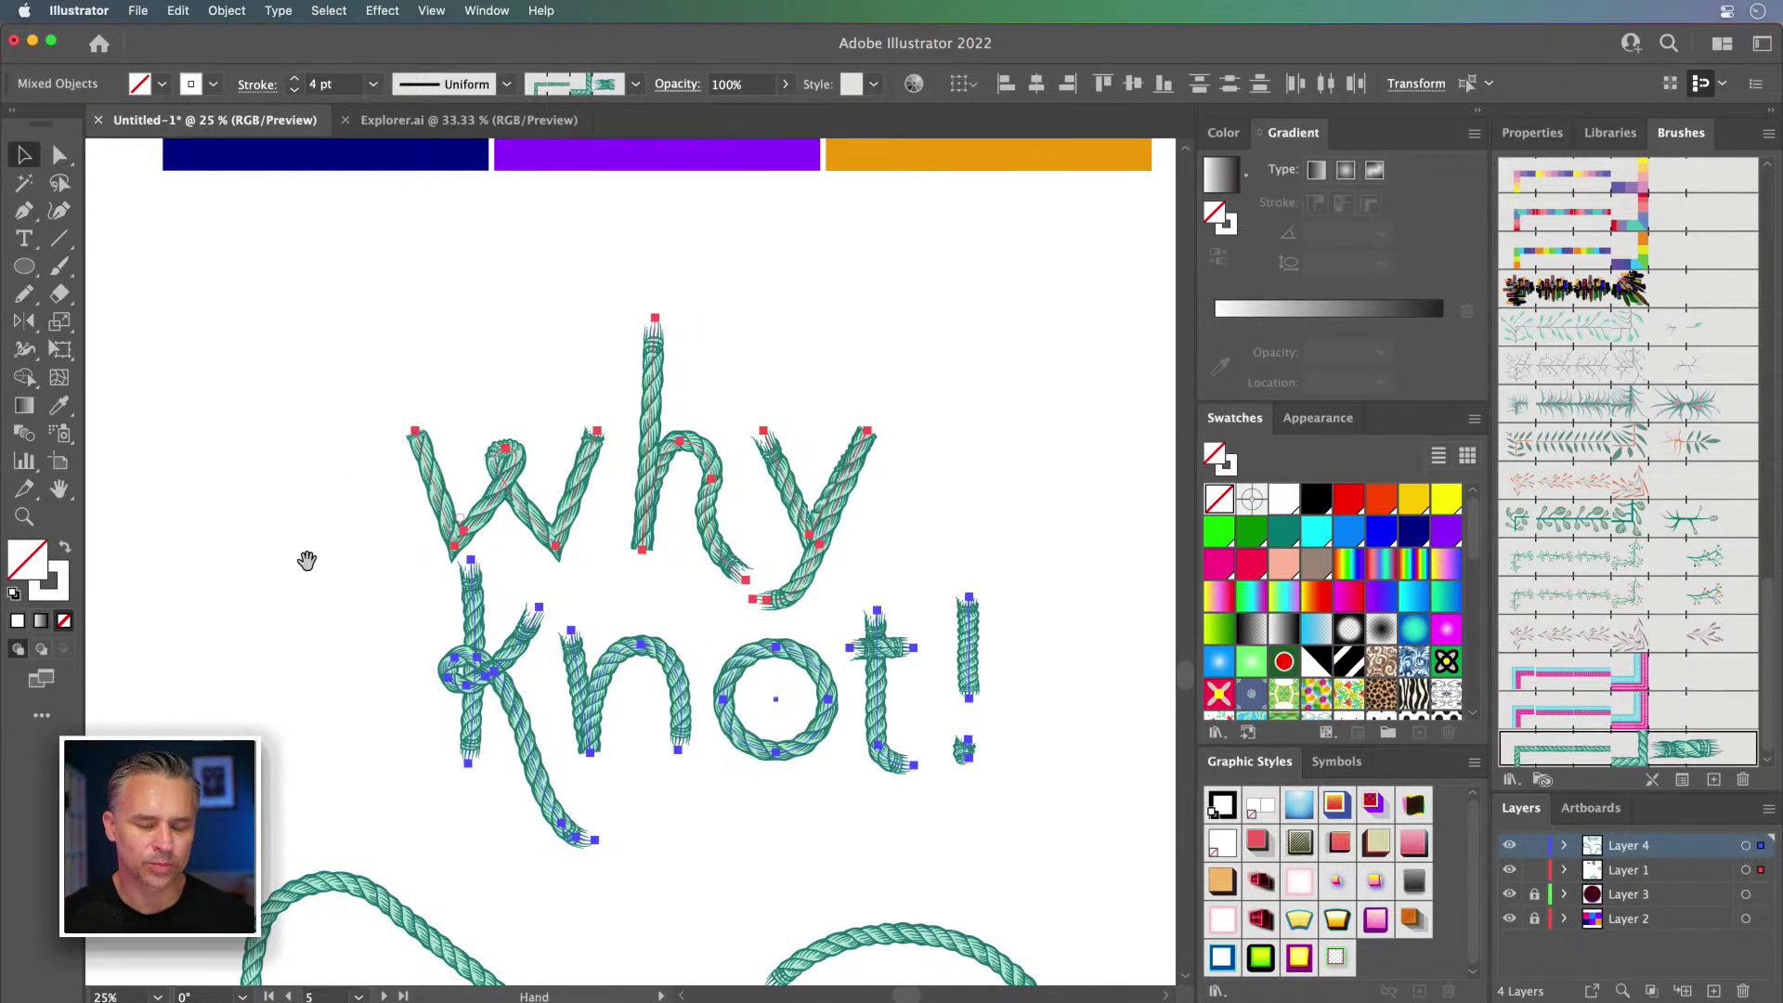
Step: Delete the pasted sample rope path below the lettering
drag(306, 560, 327, 267)
click(344, 602)
key(Delete)
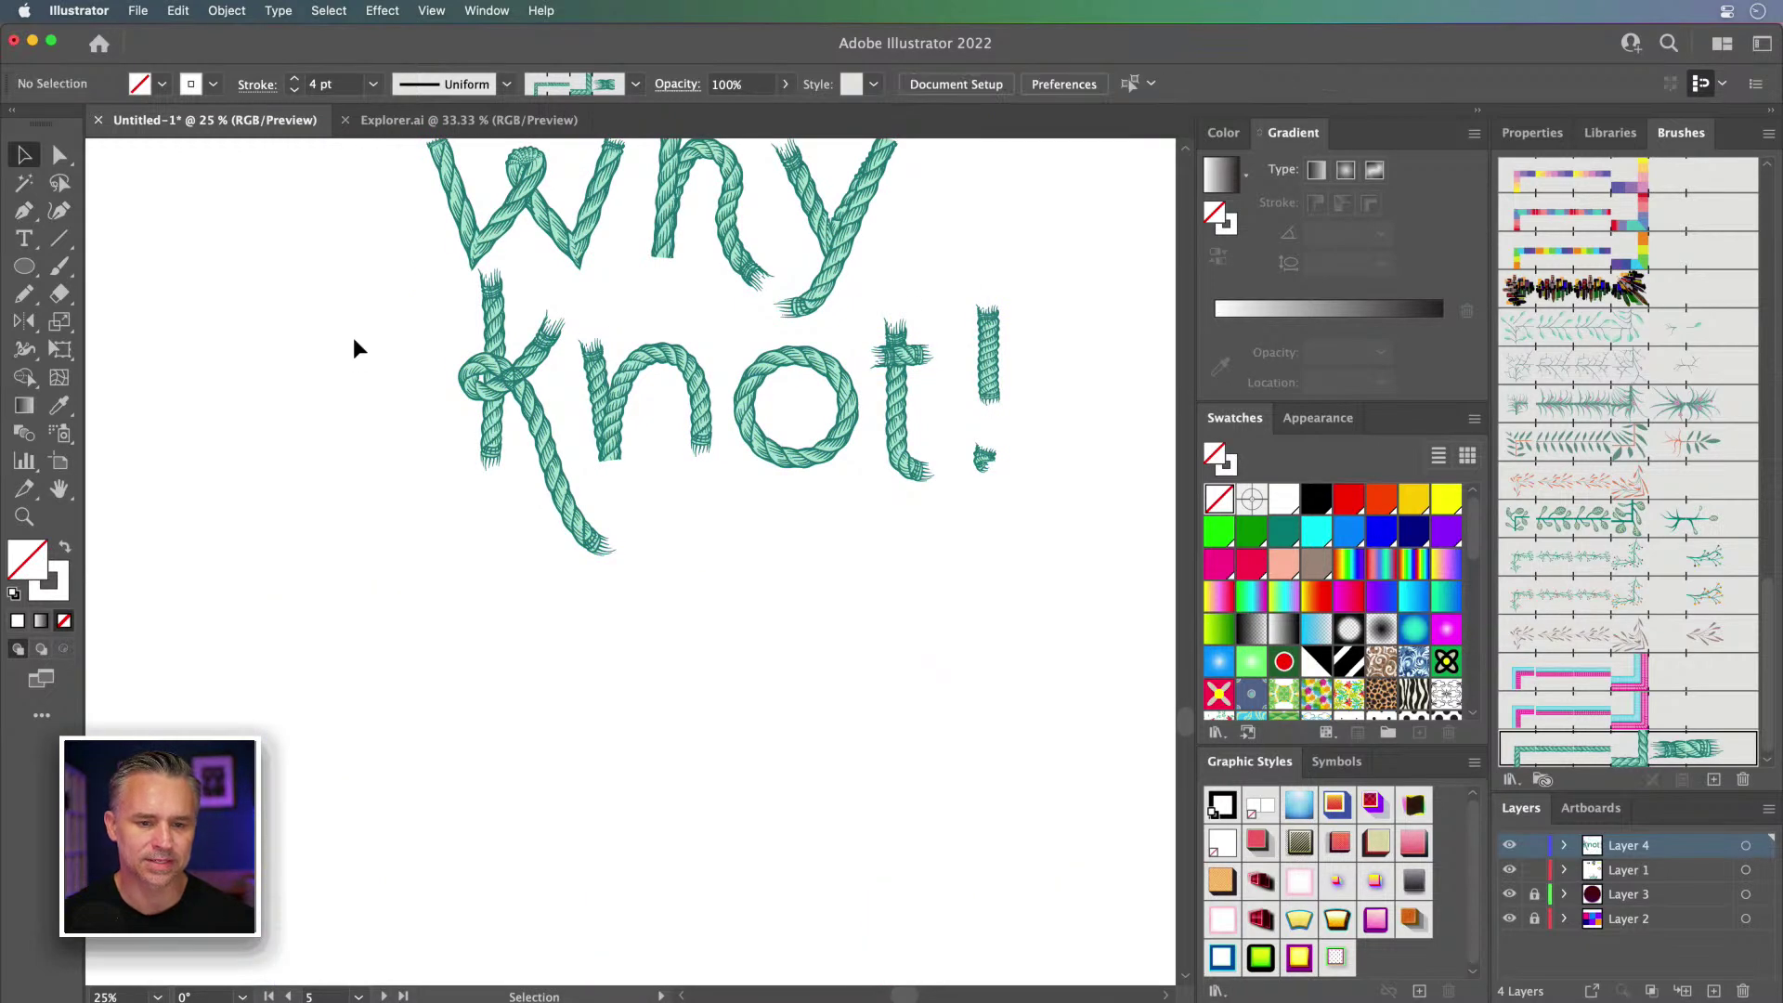
key(super+equal)
scroll(353, 337, up, 7)
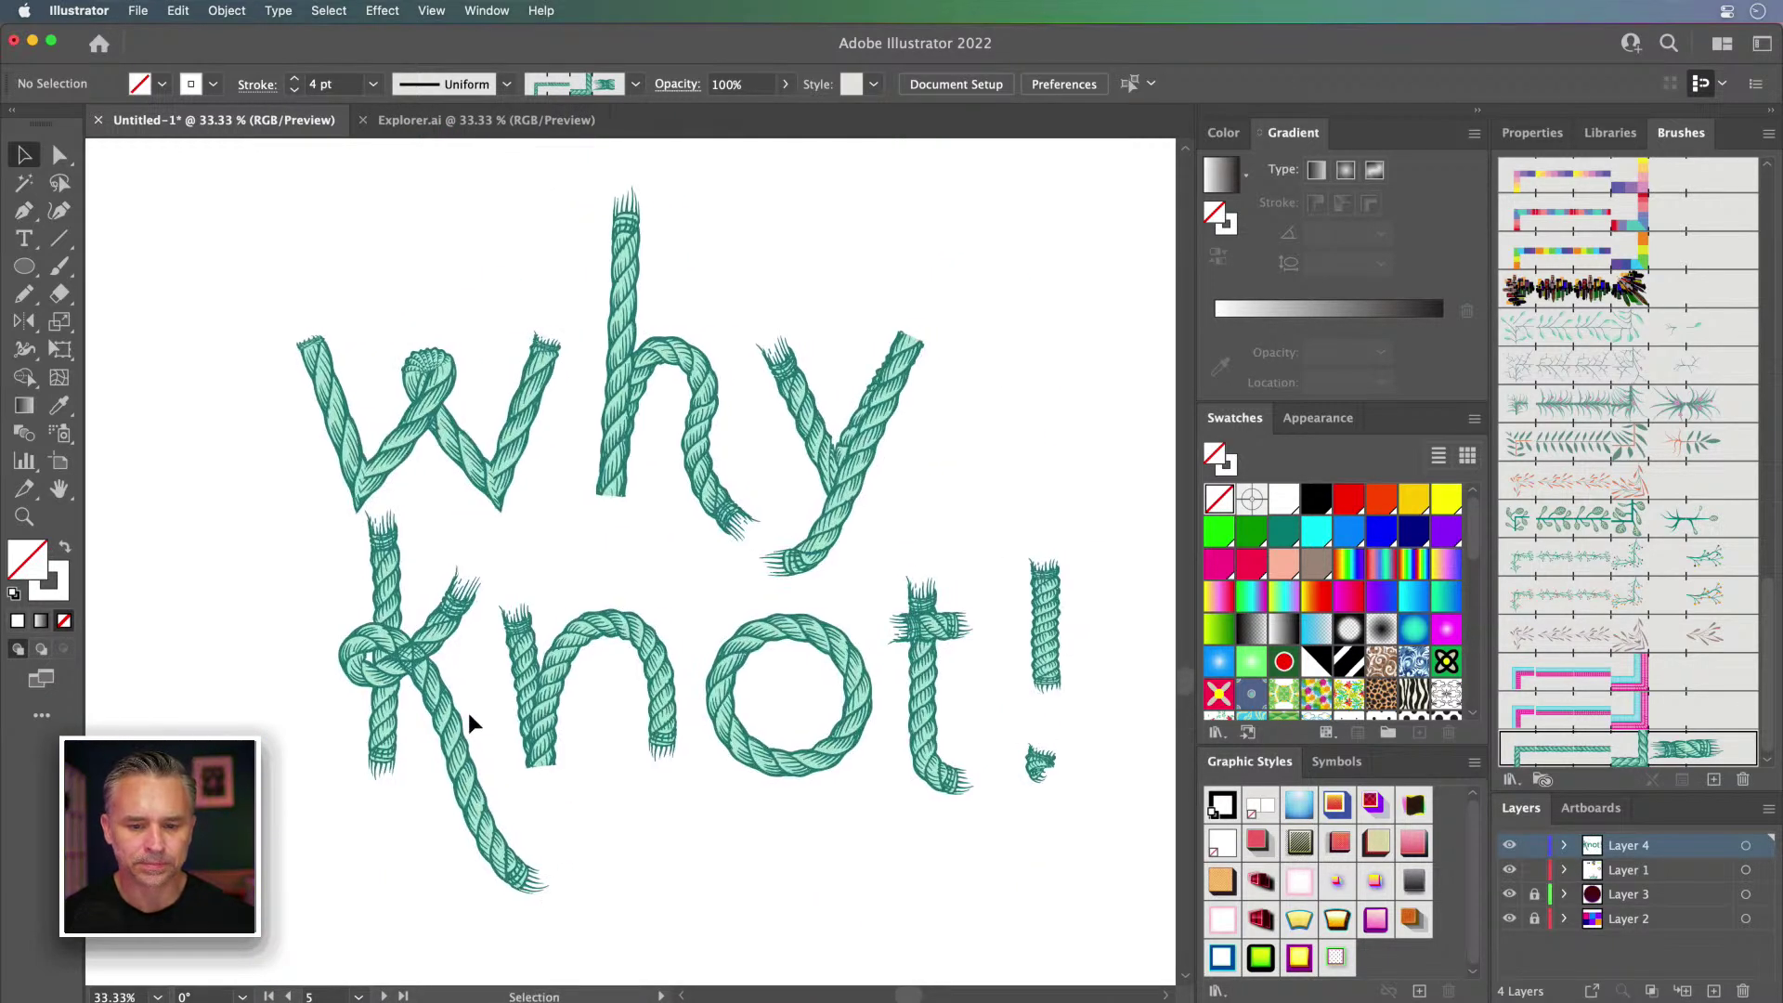
key(plus)
click(492, 685)
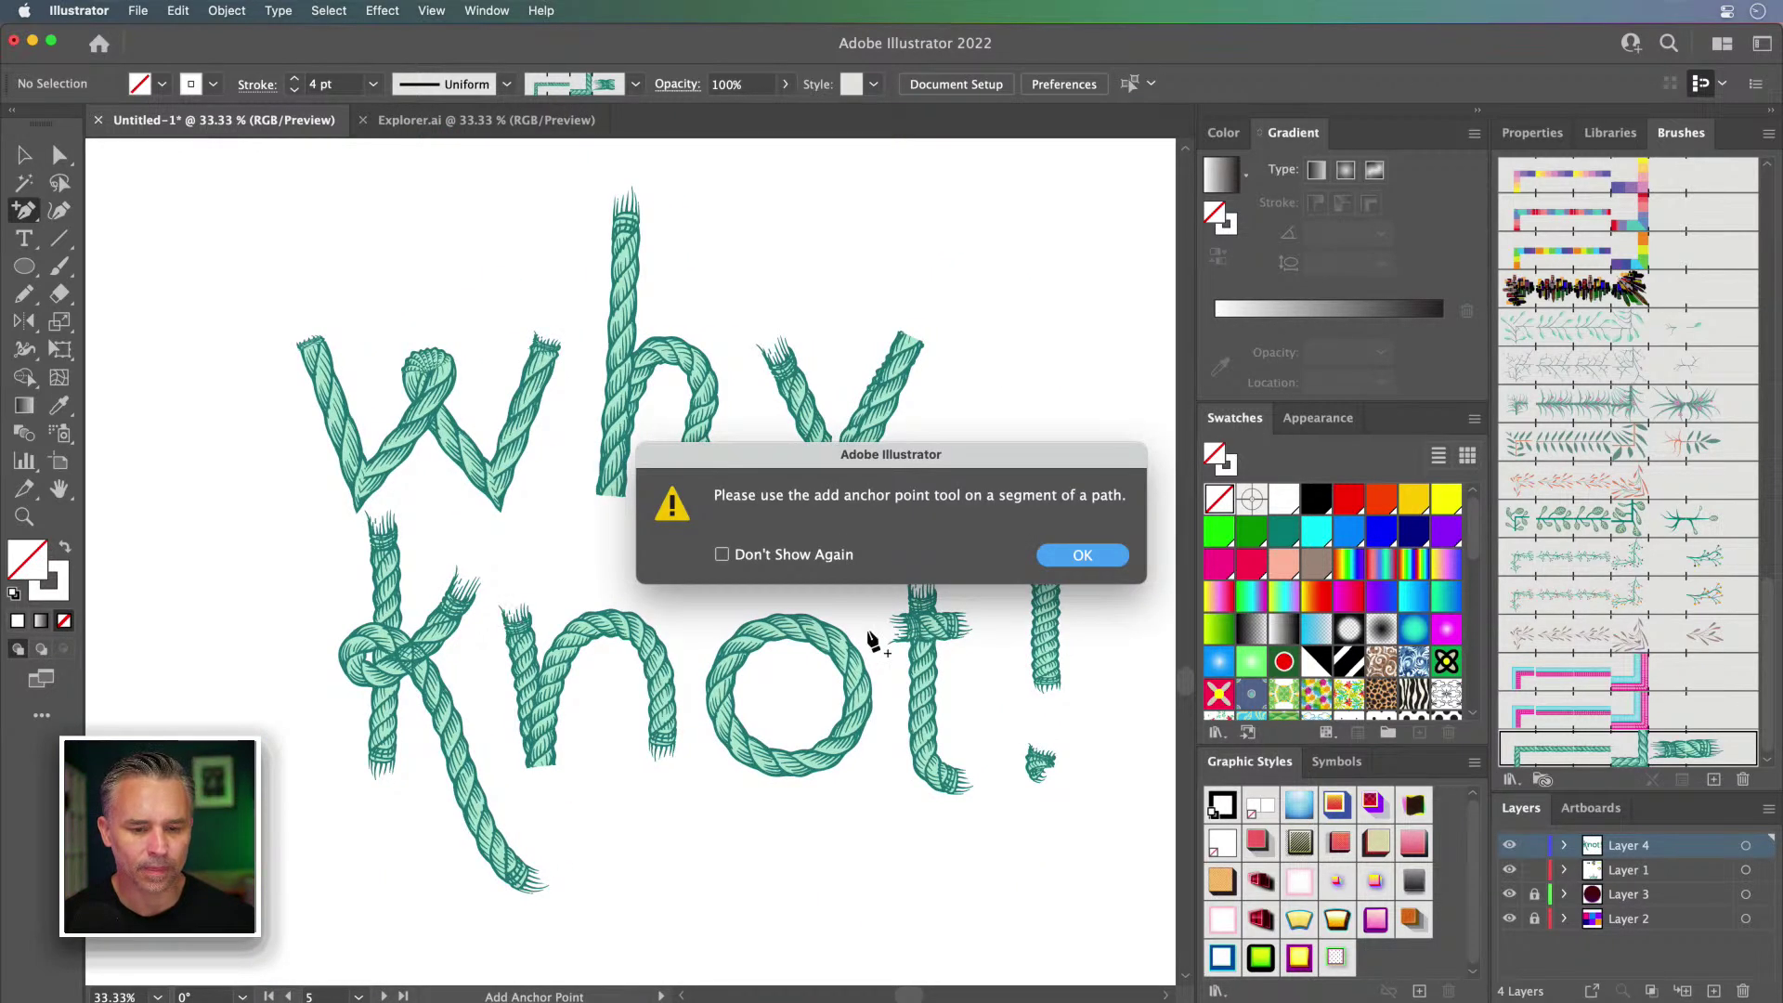
click(1078, 554)
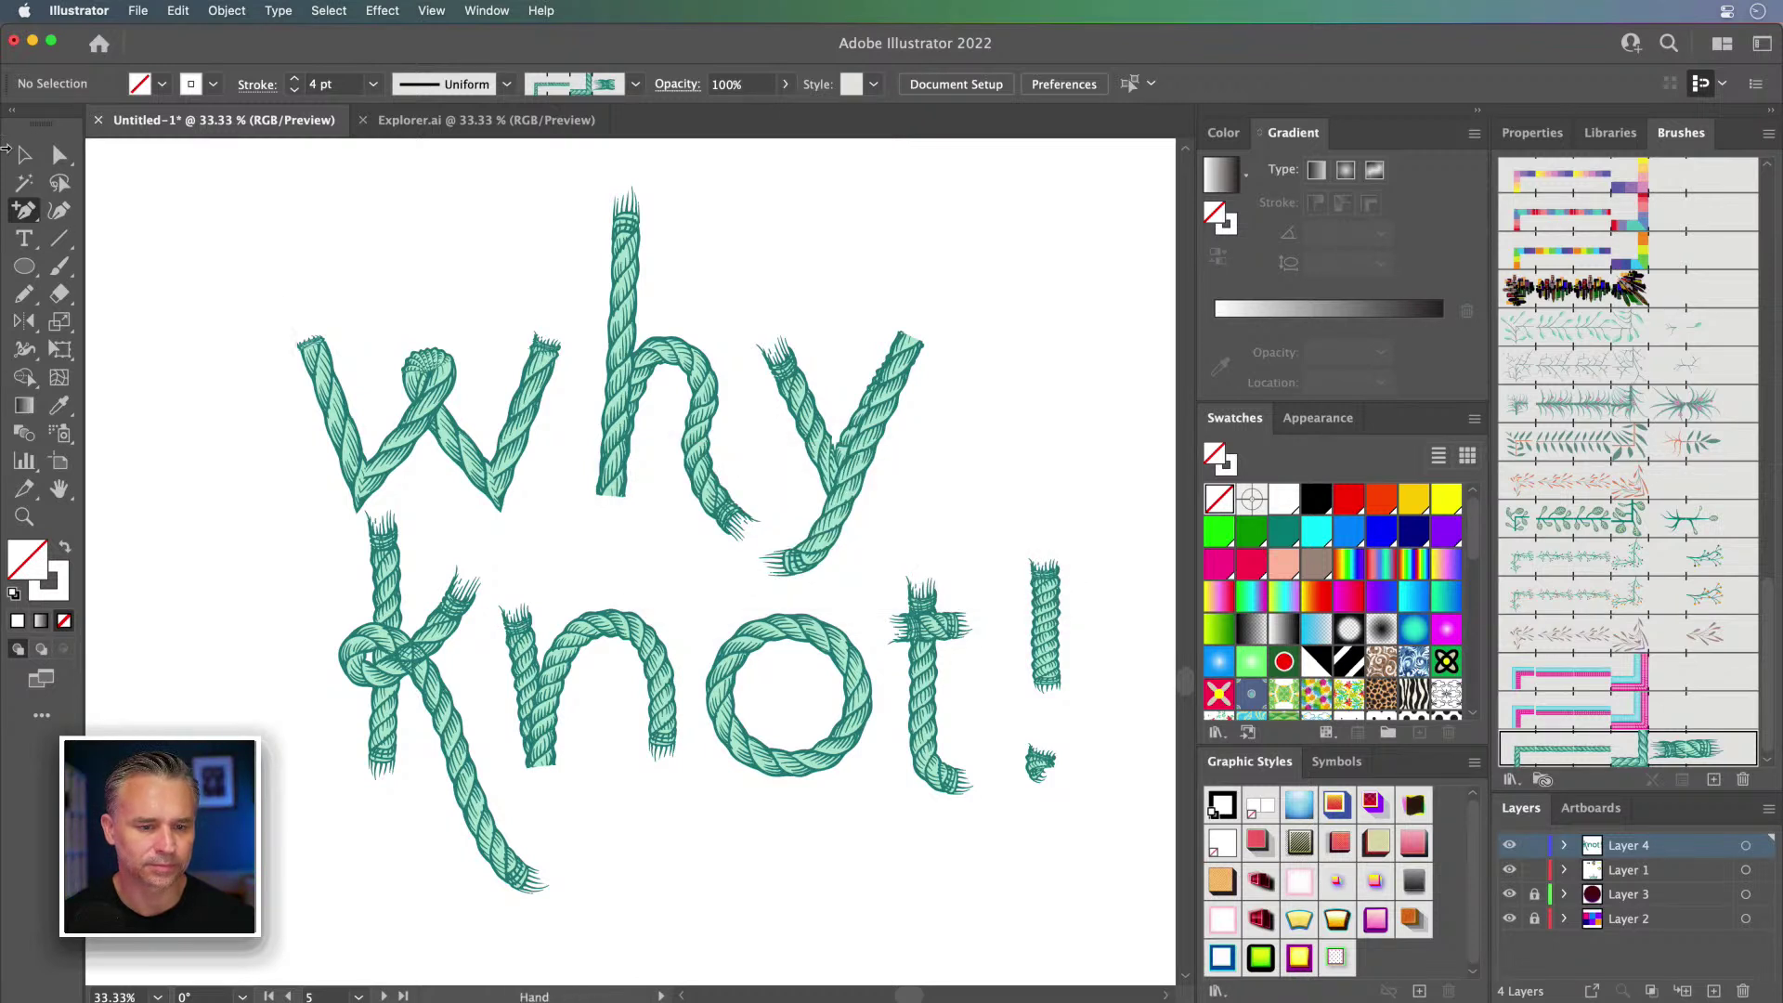
click(27, 160)
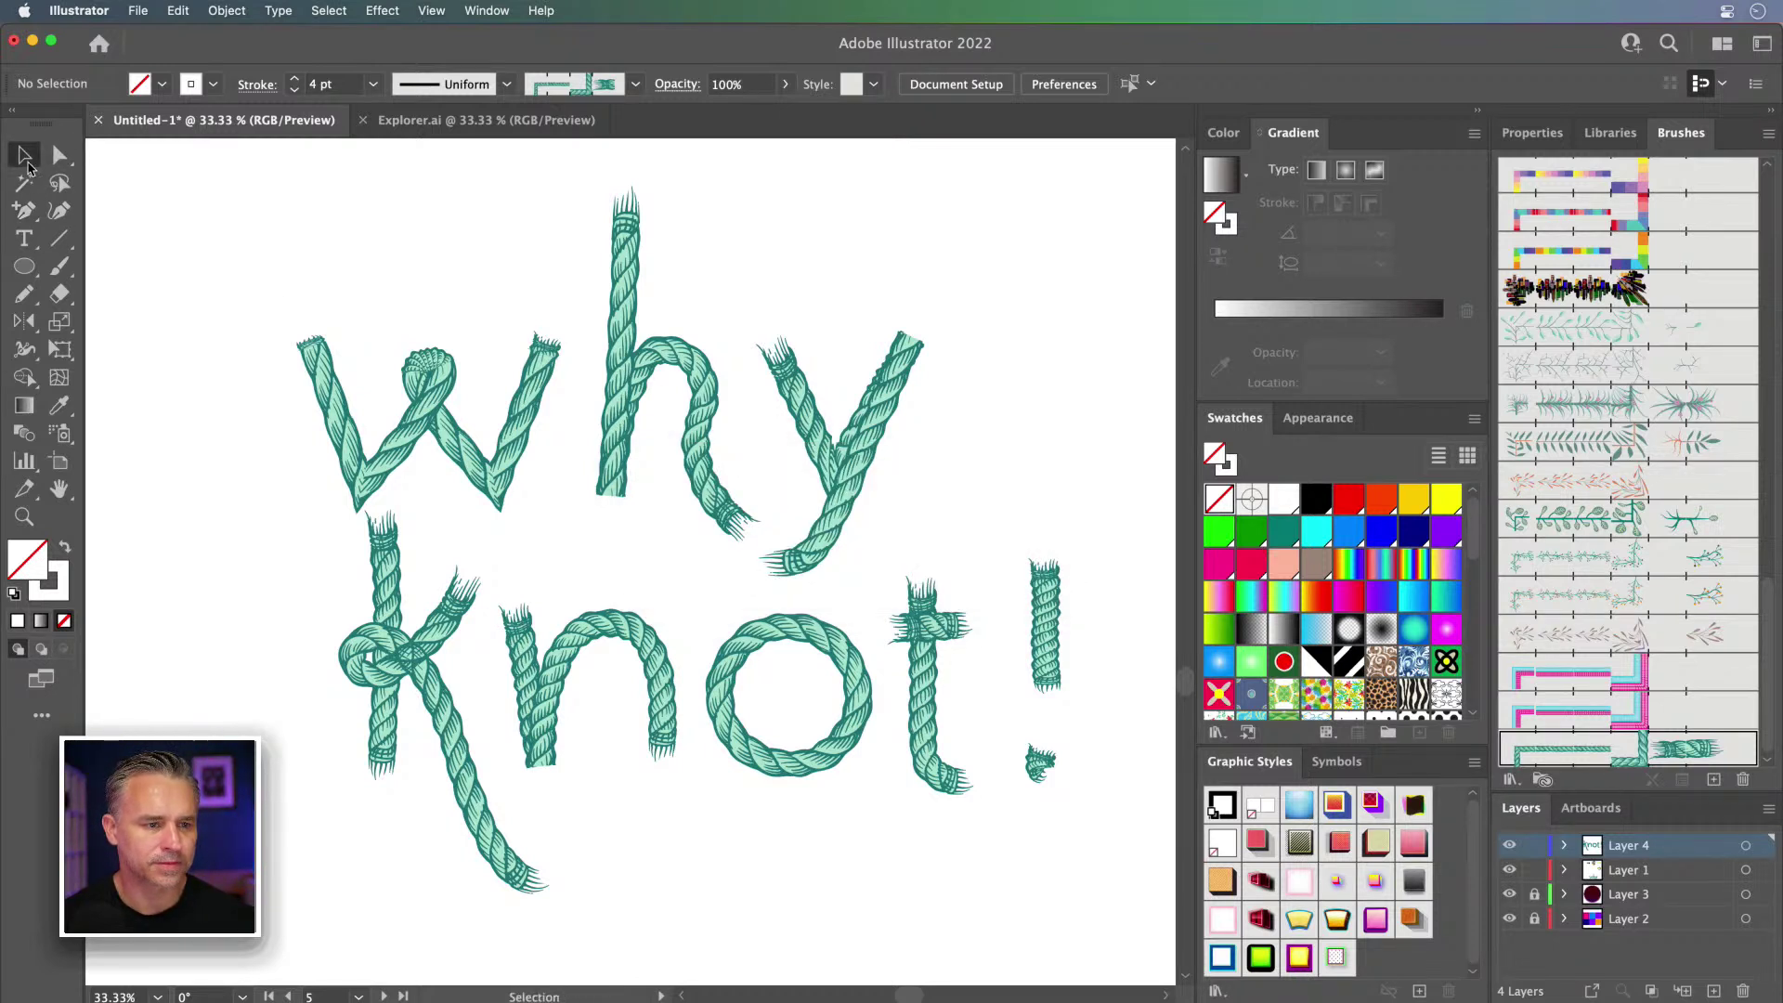
Step: Round the bottom corner points of the h and n stems into smooth rope loops with the Anchor Point tool
click(481, 440)
key(a)
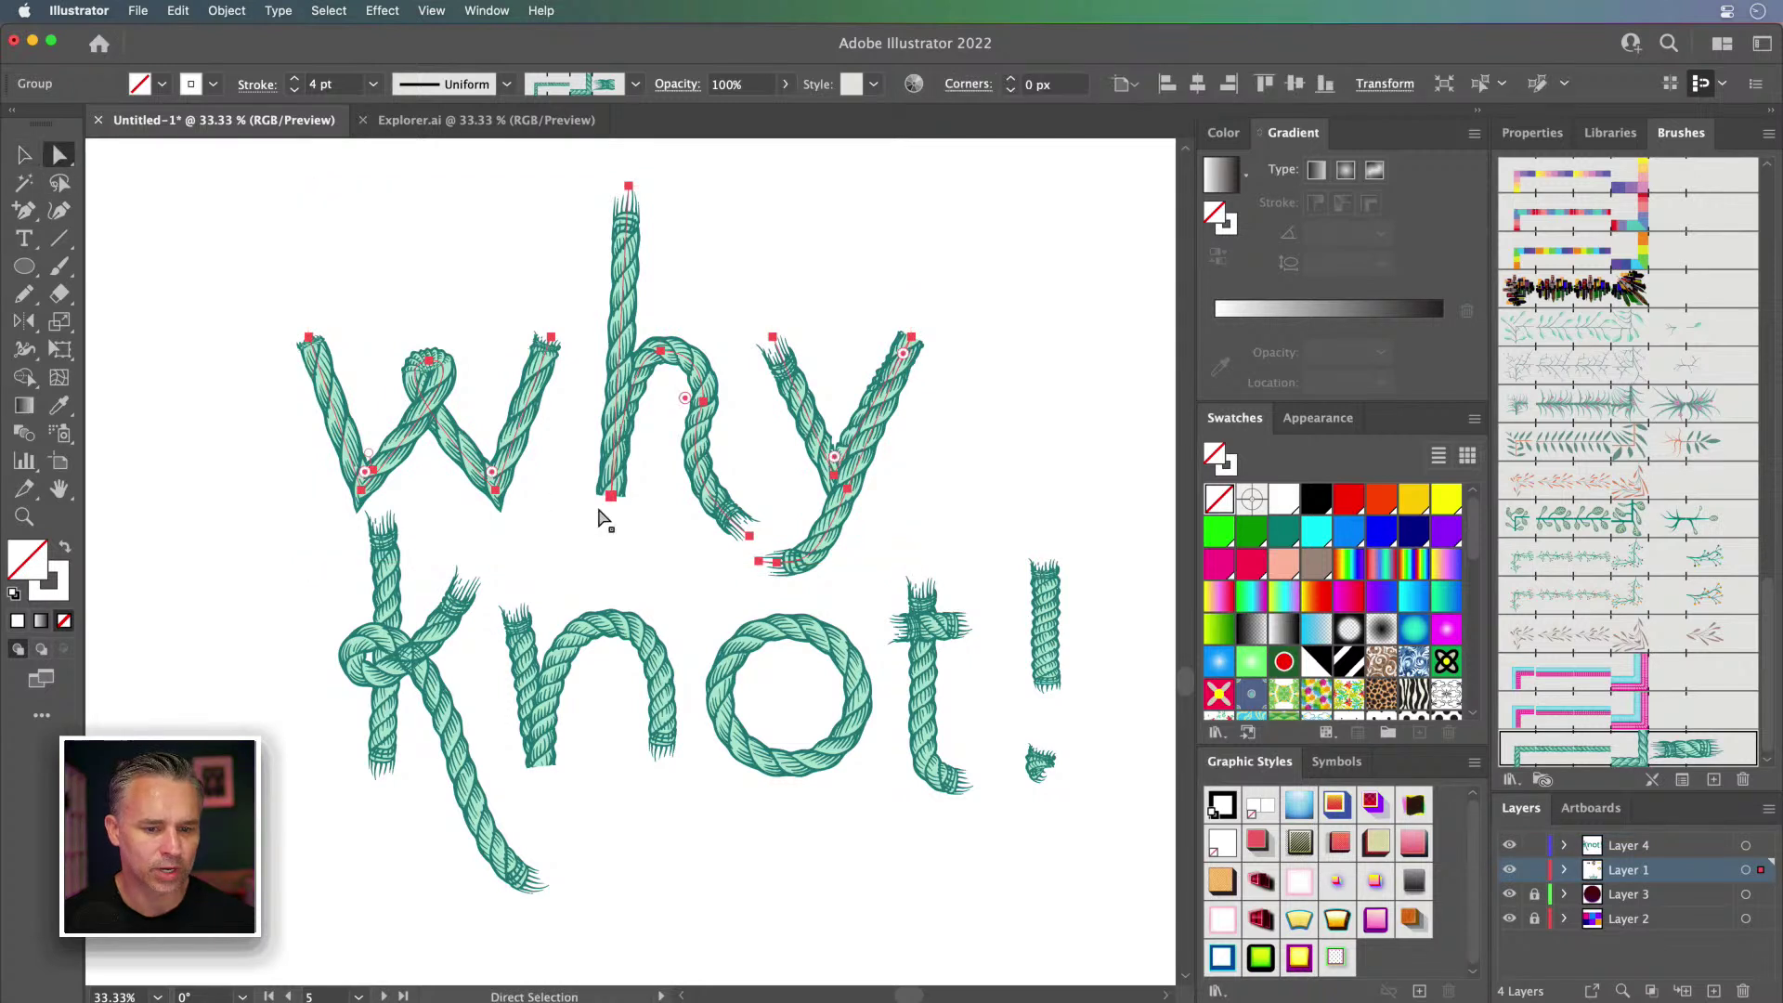
drag(613, 496, 674, 484)
key(shift+c)
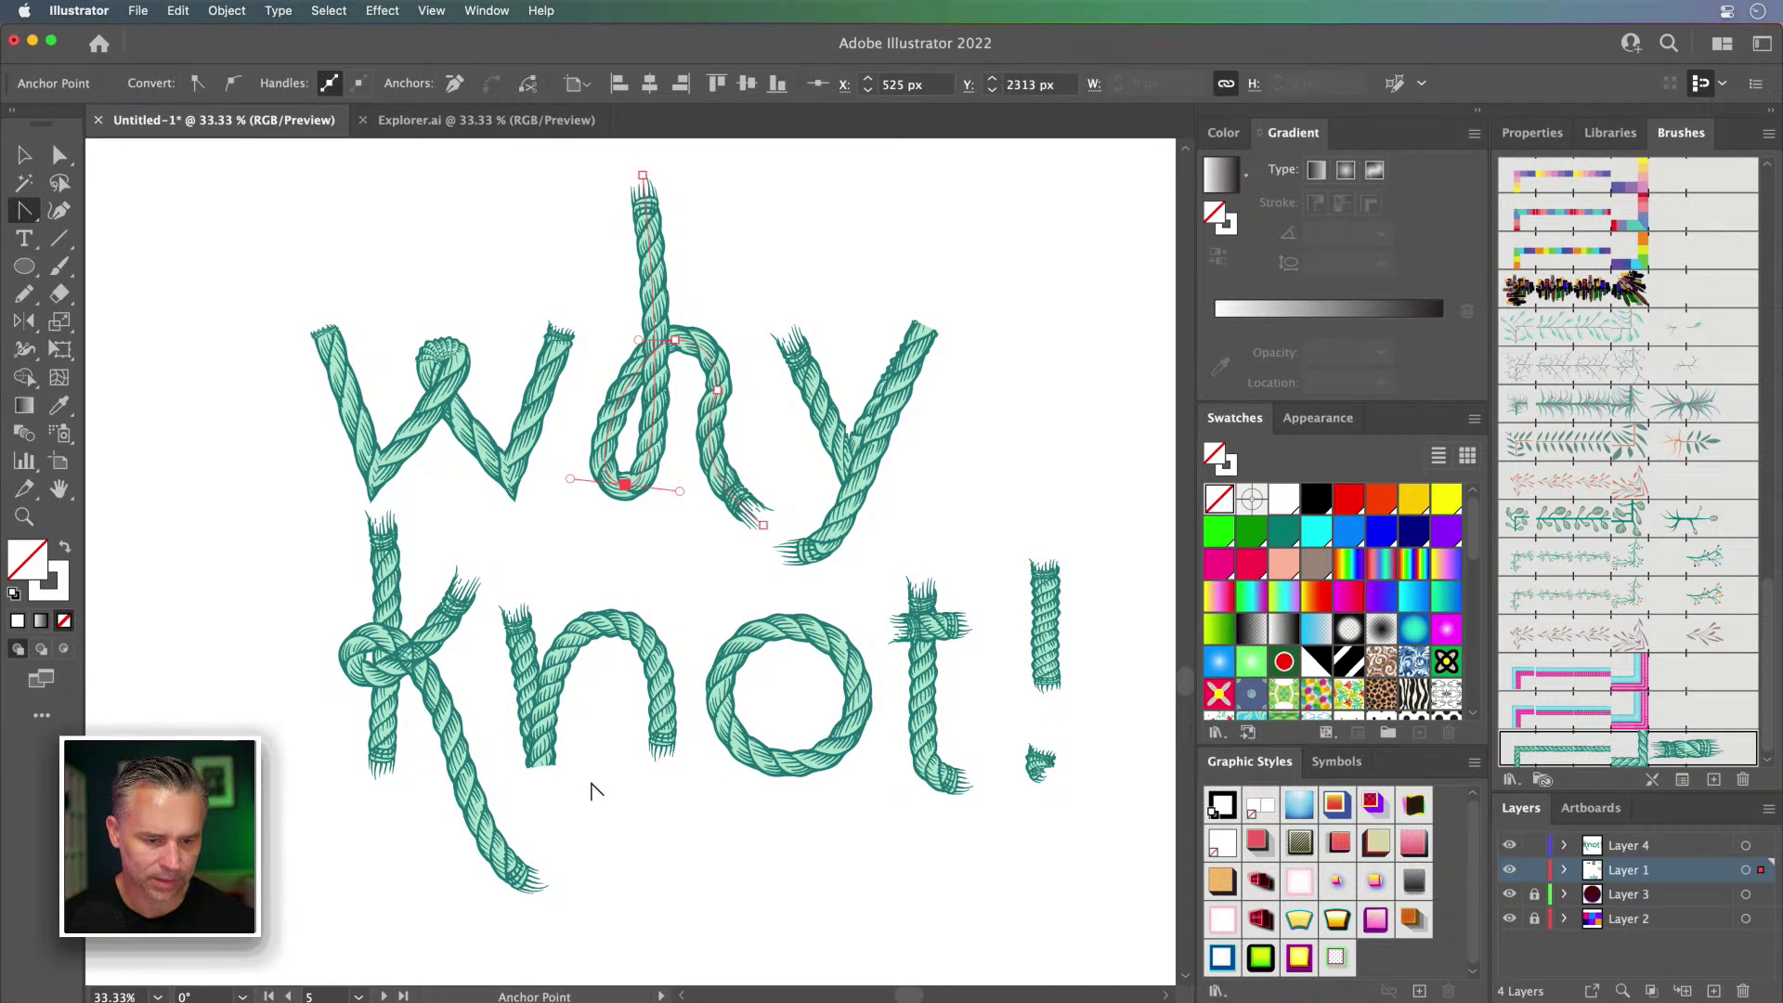
drag(538, 755, 494, 758)
click(541, 771)
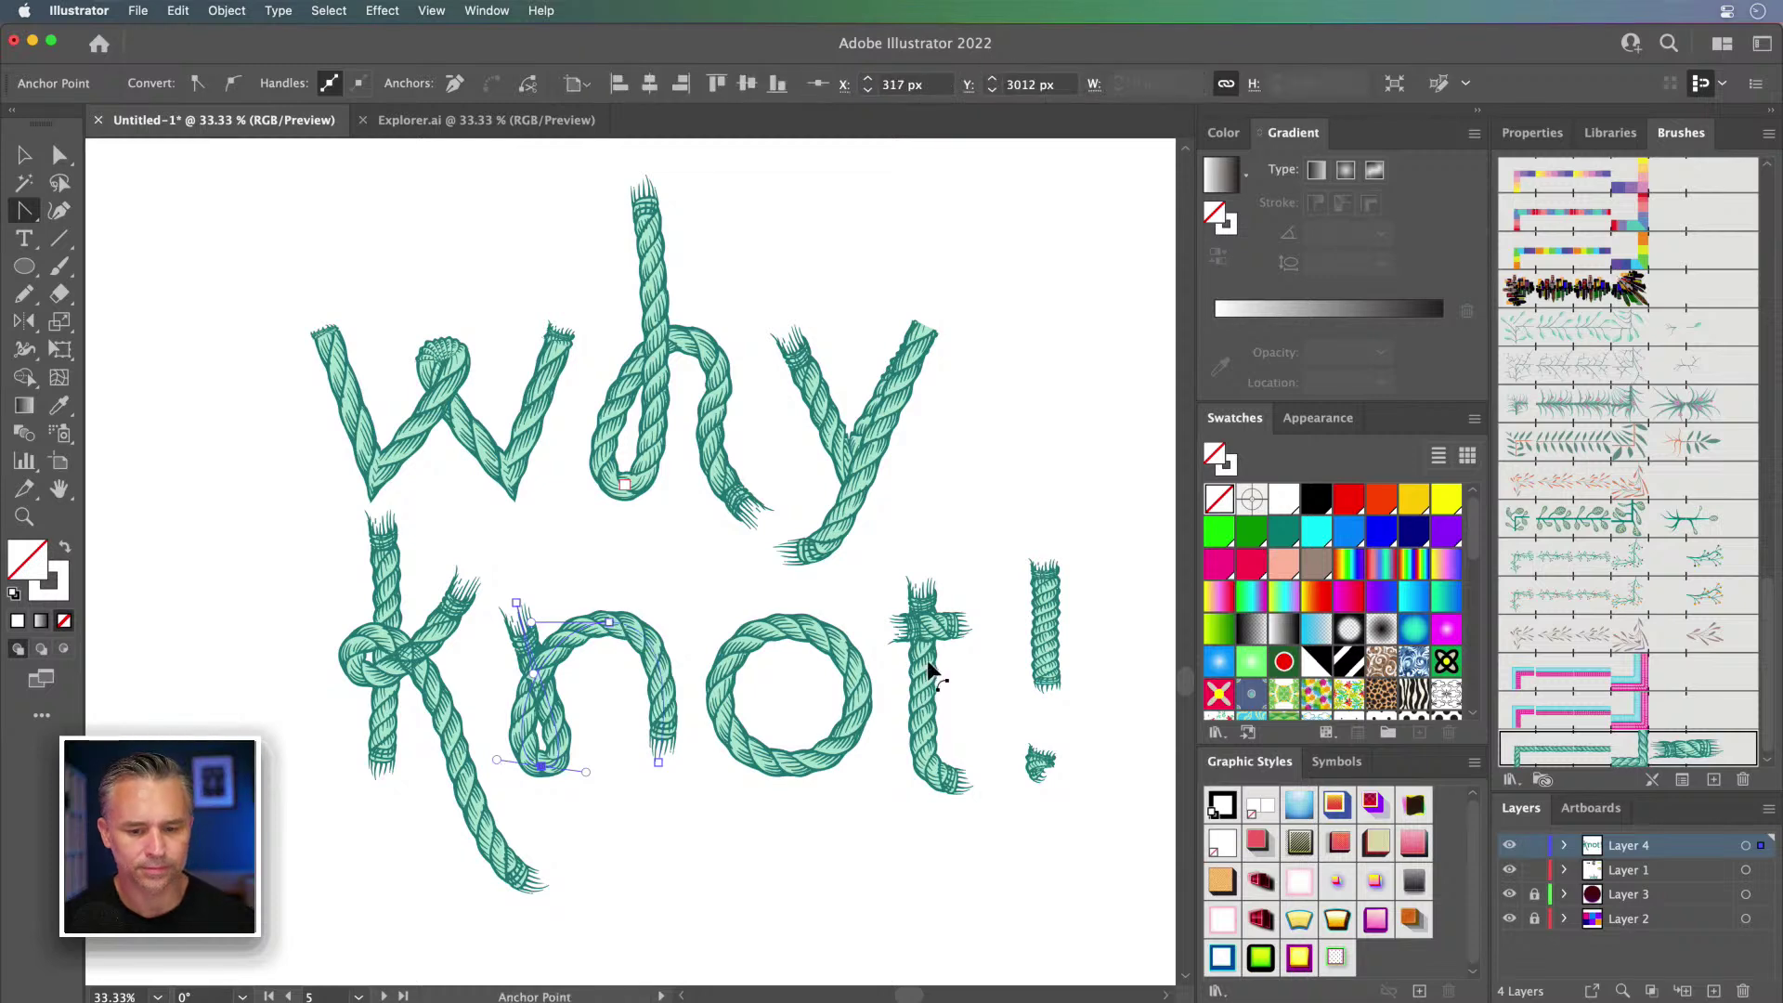
Step: Select all the lettering, set Pattern Brush 9's colorization method to Hue Shift, and apply the change to the existing strokes
click(24, 155)
drag(181, 239, 1122, 849)
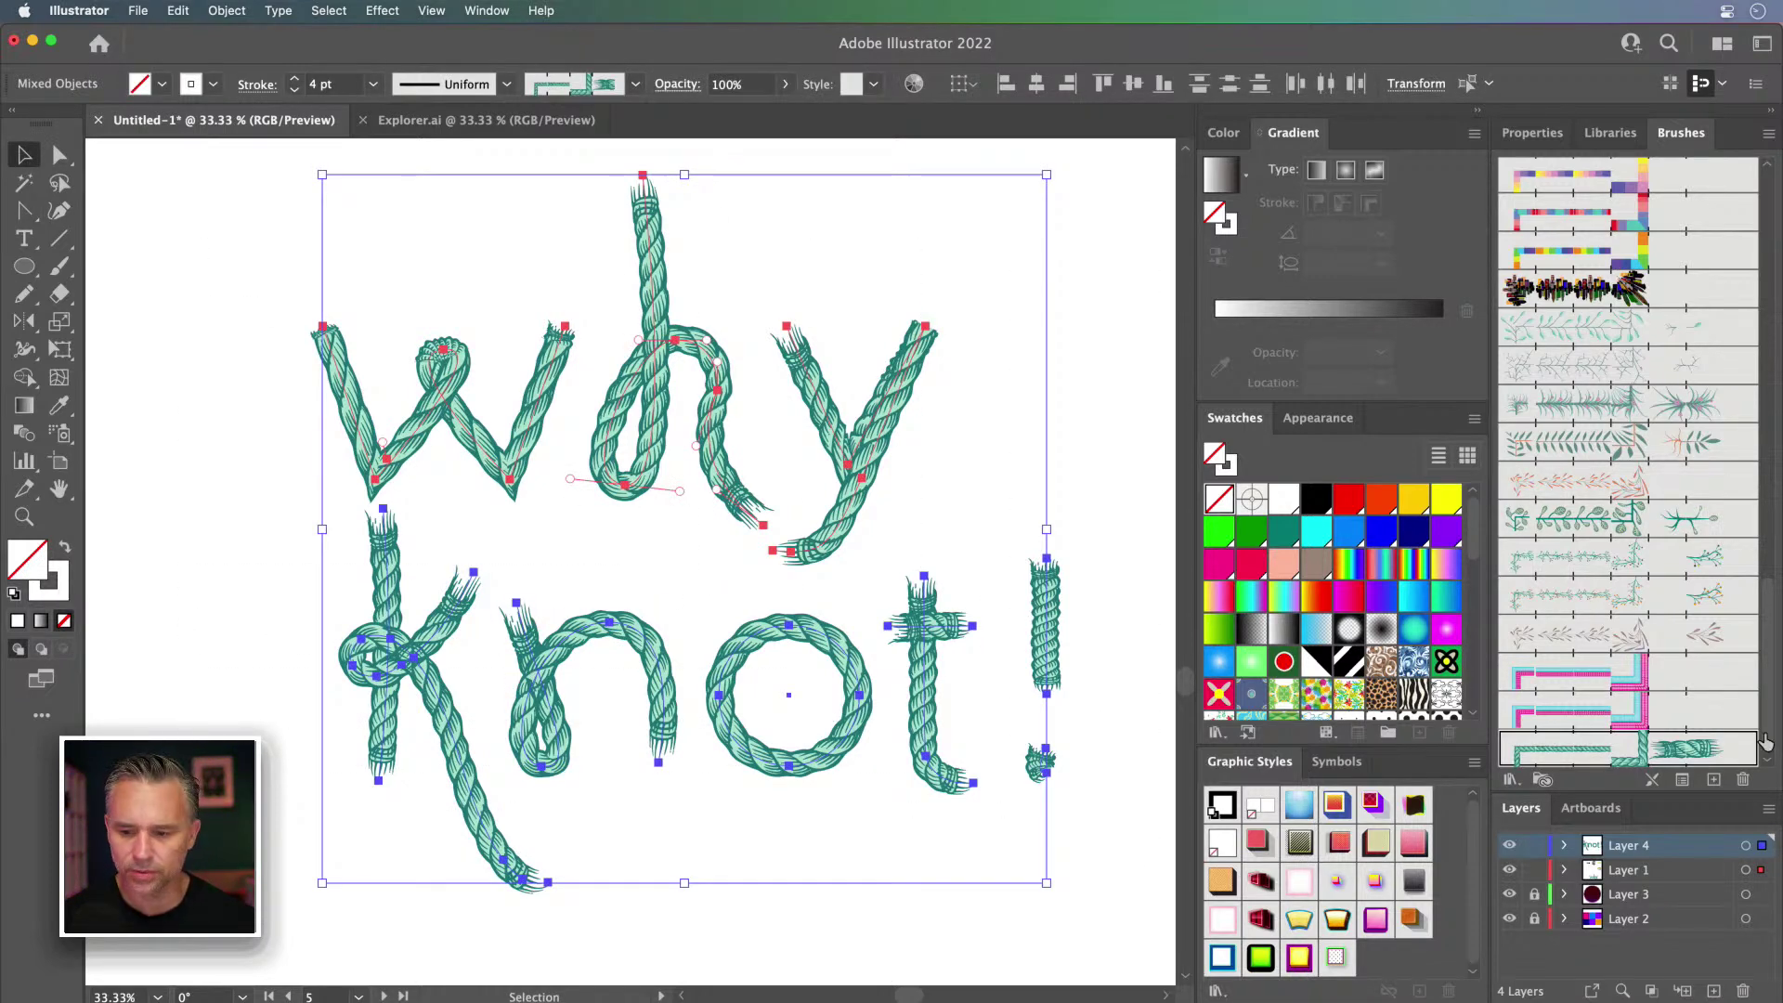
double_click(1683, 750)
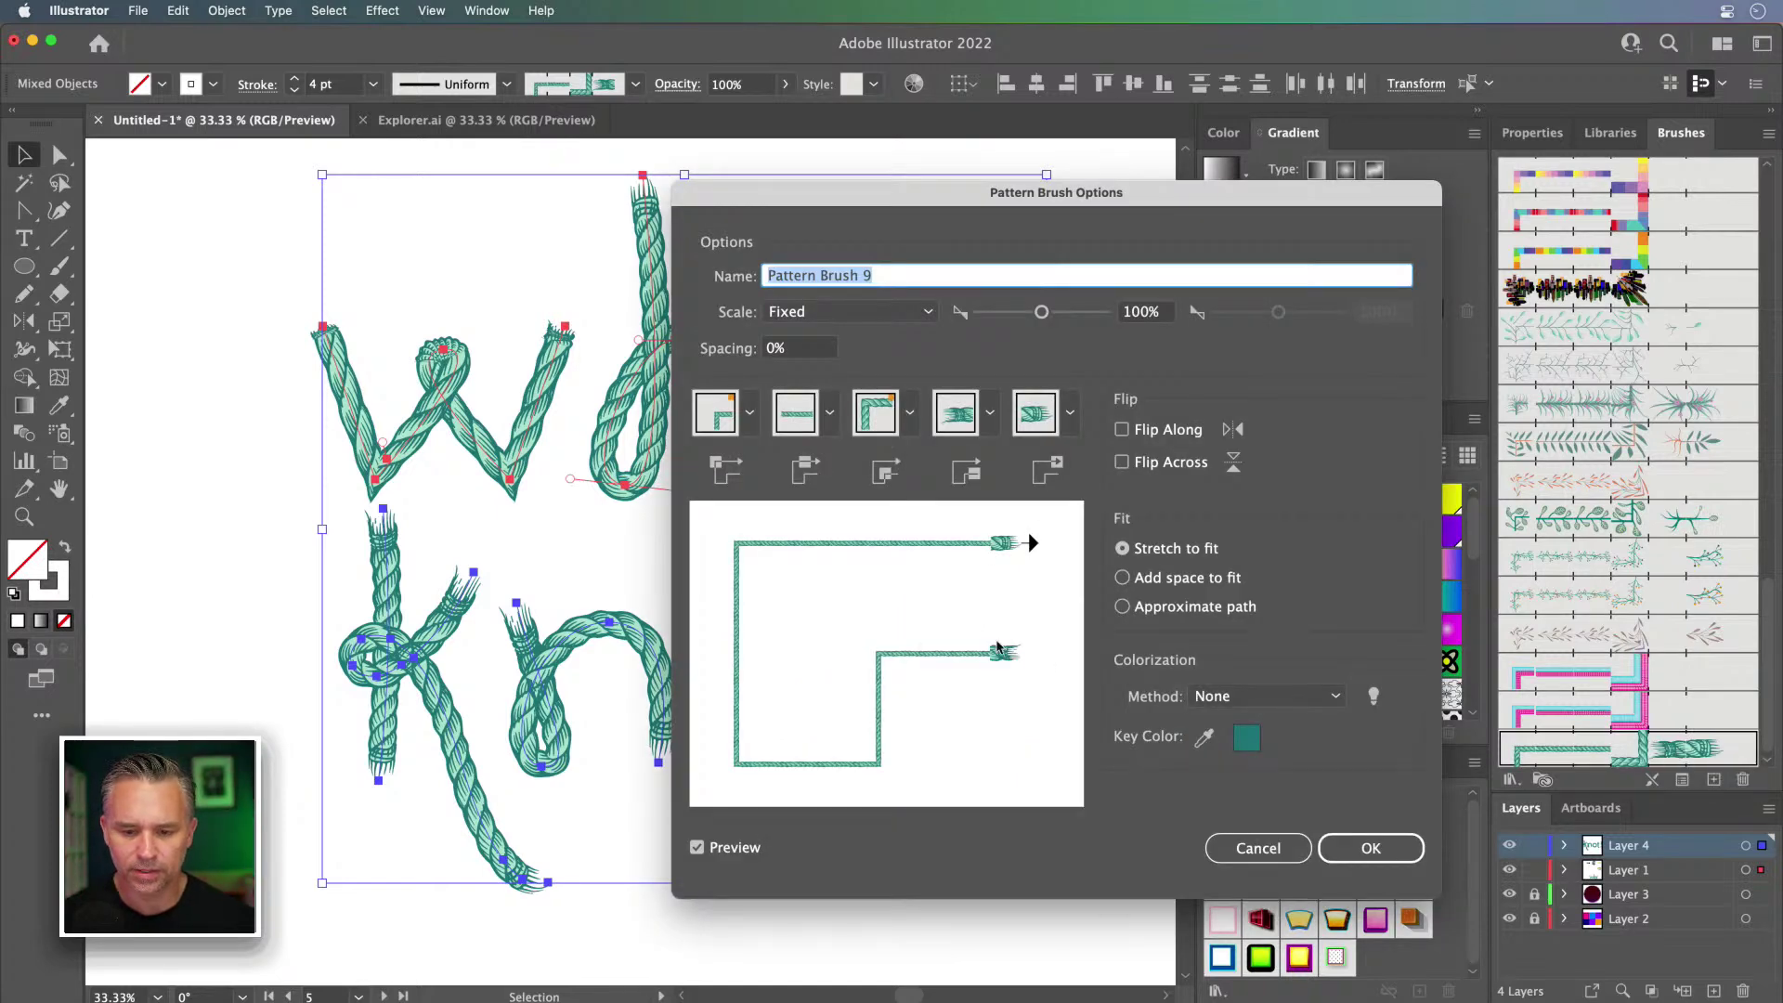
click(1239, 696)
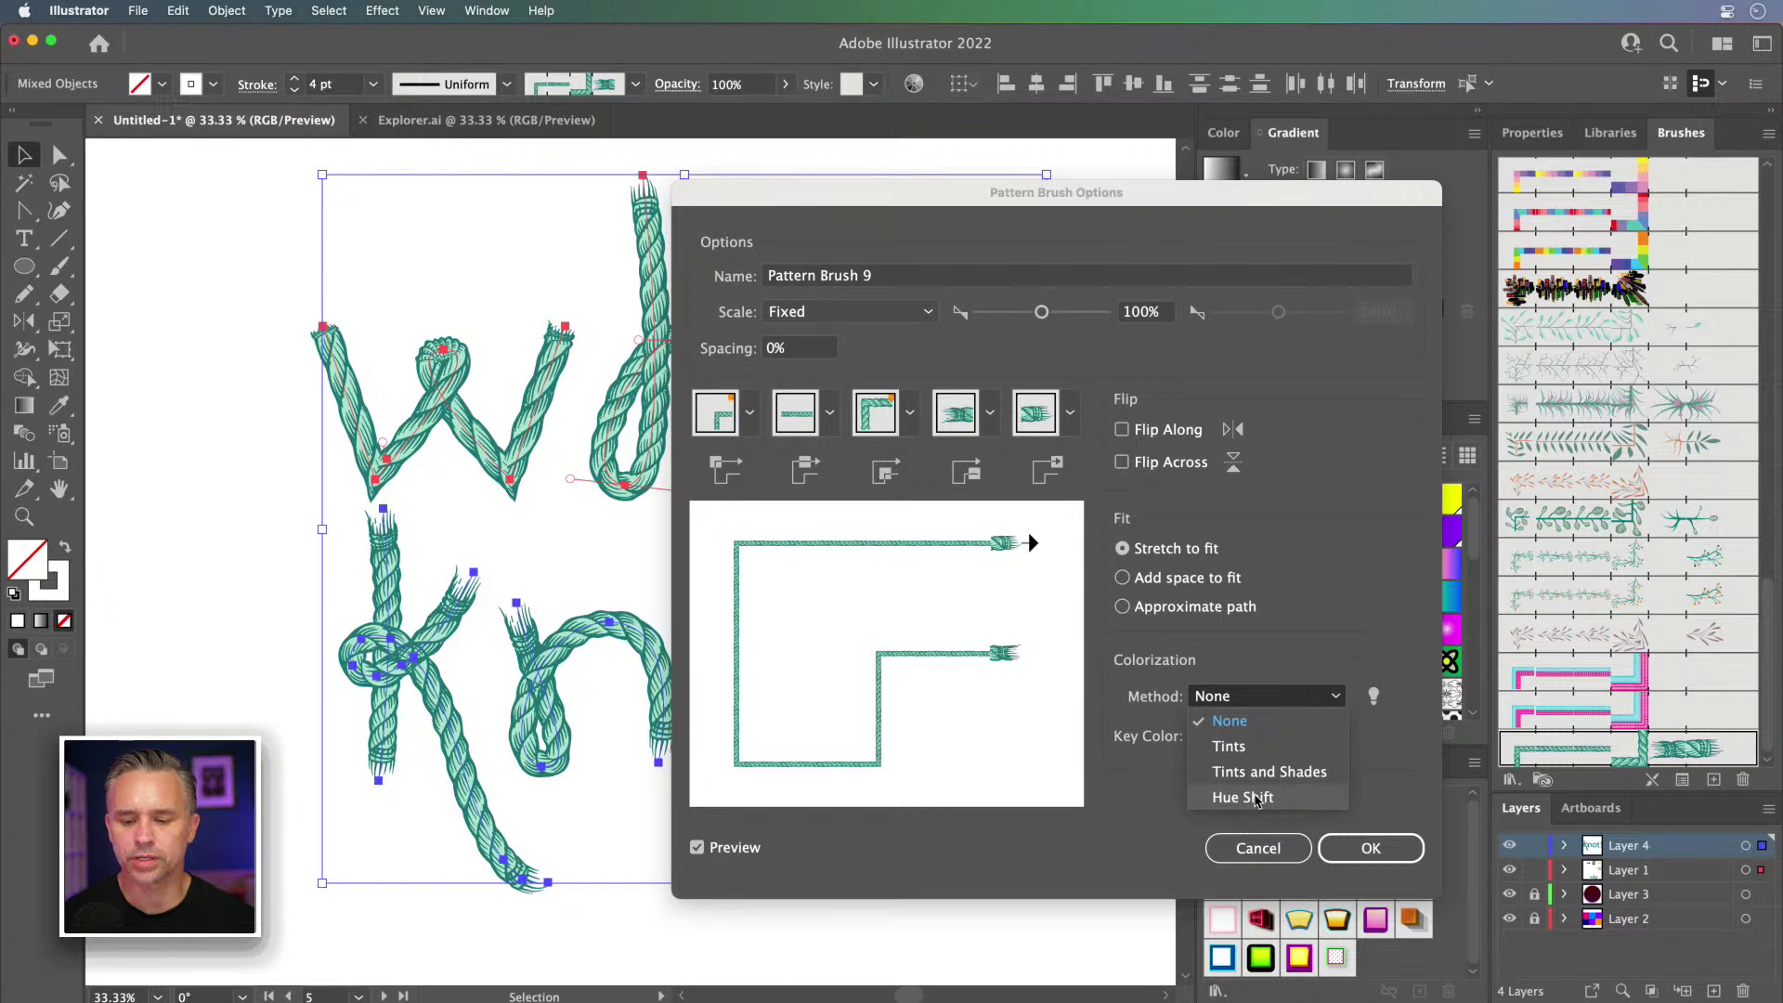
click(1245, 797)
click(1372, 850)
click(819, 560)
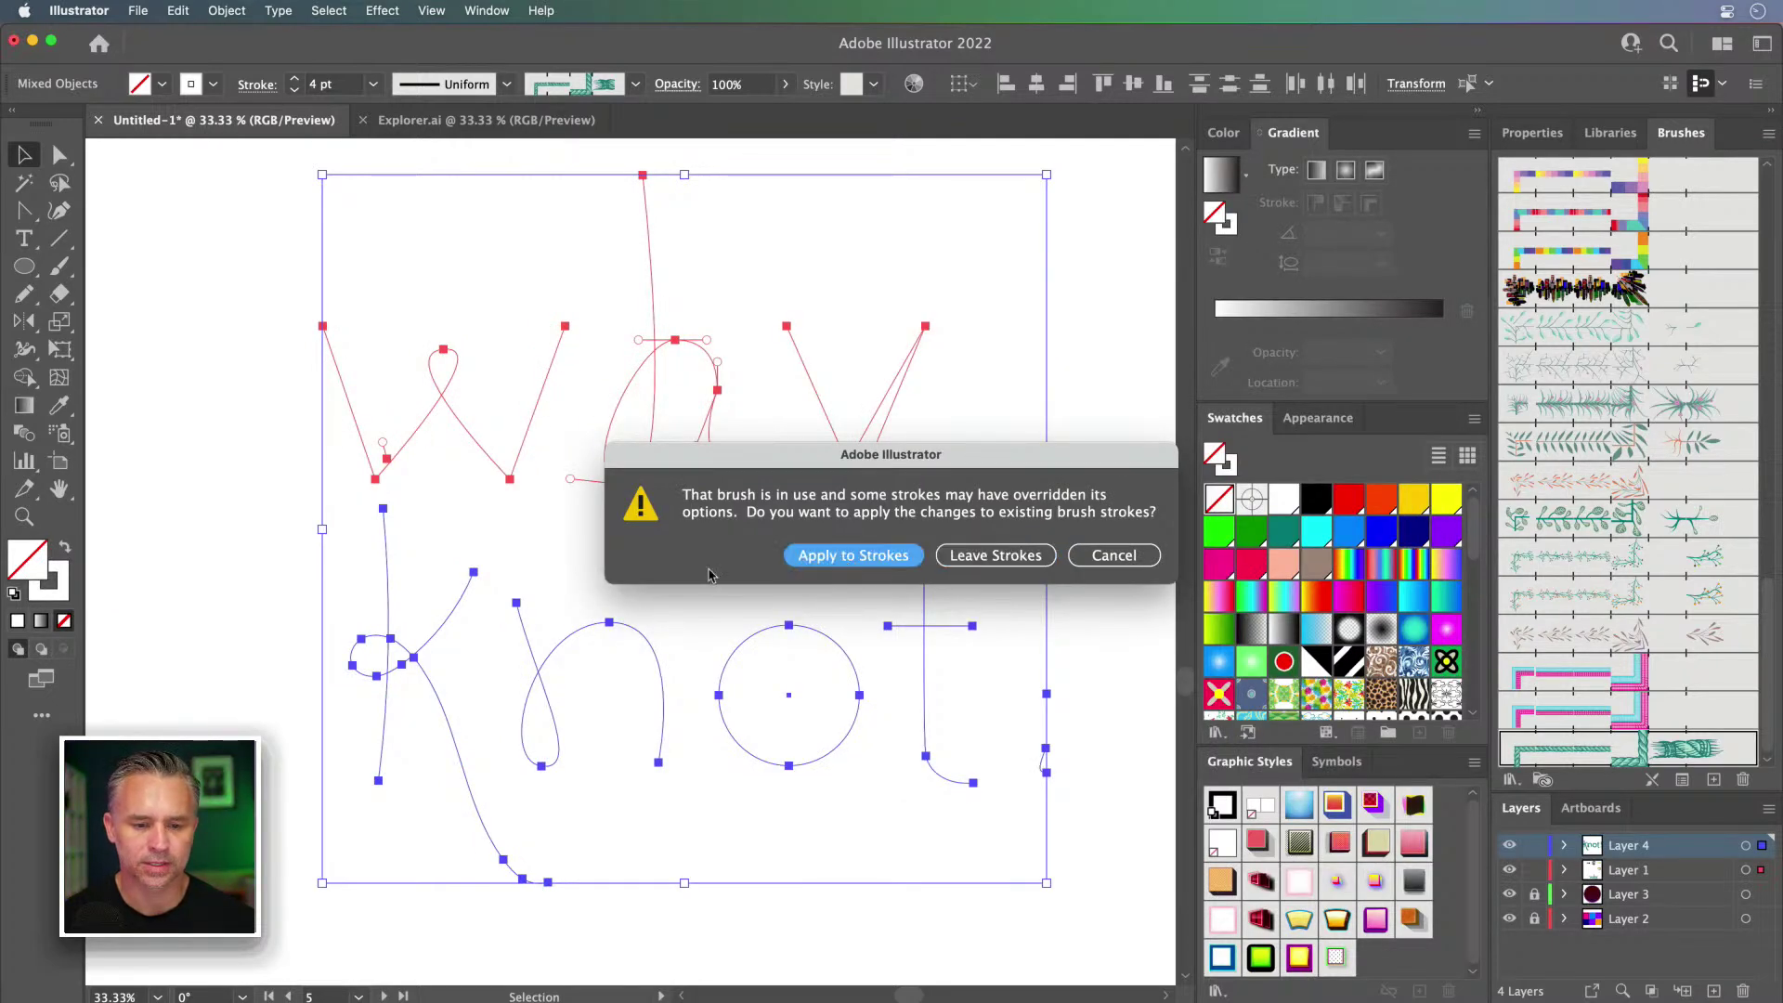
Step: Color the strokes of the selected lettering with the yellow swatch
click(52, 599)
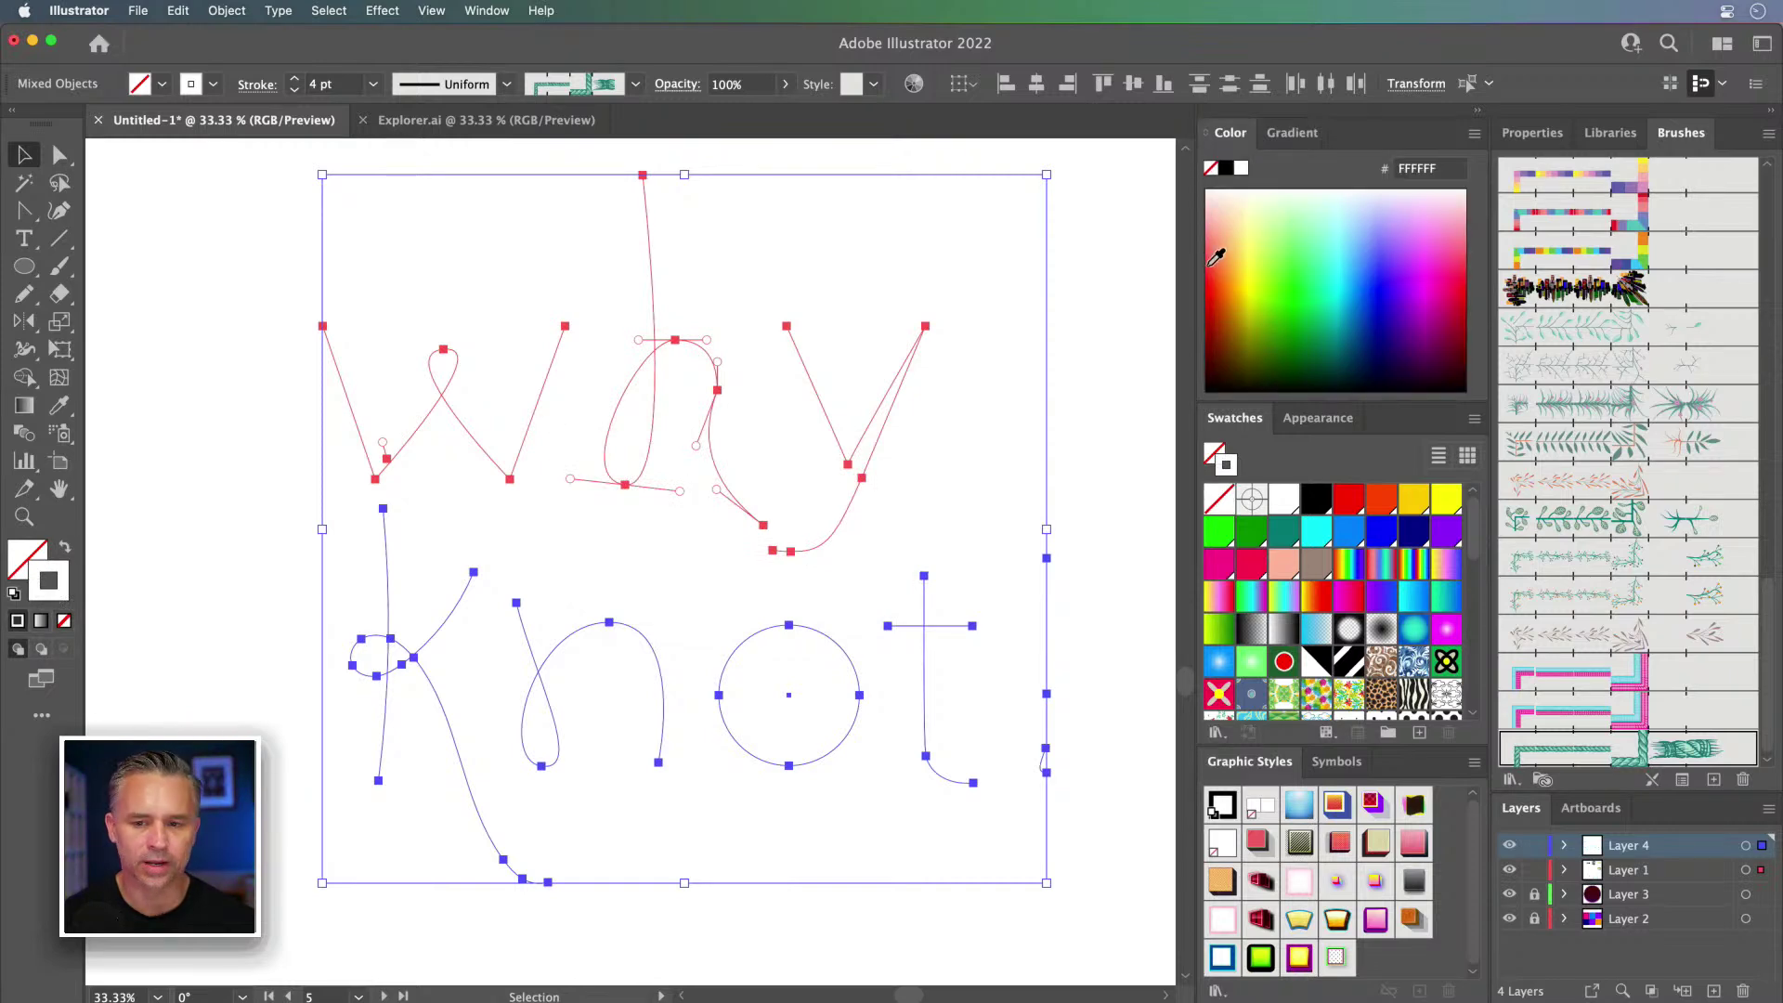
click(1251, 275)
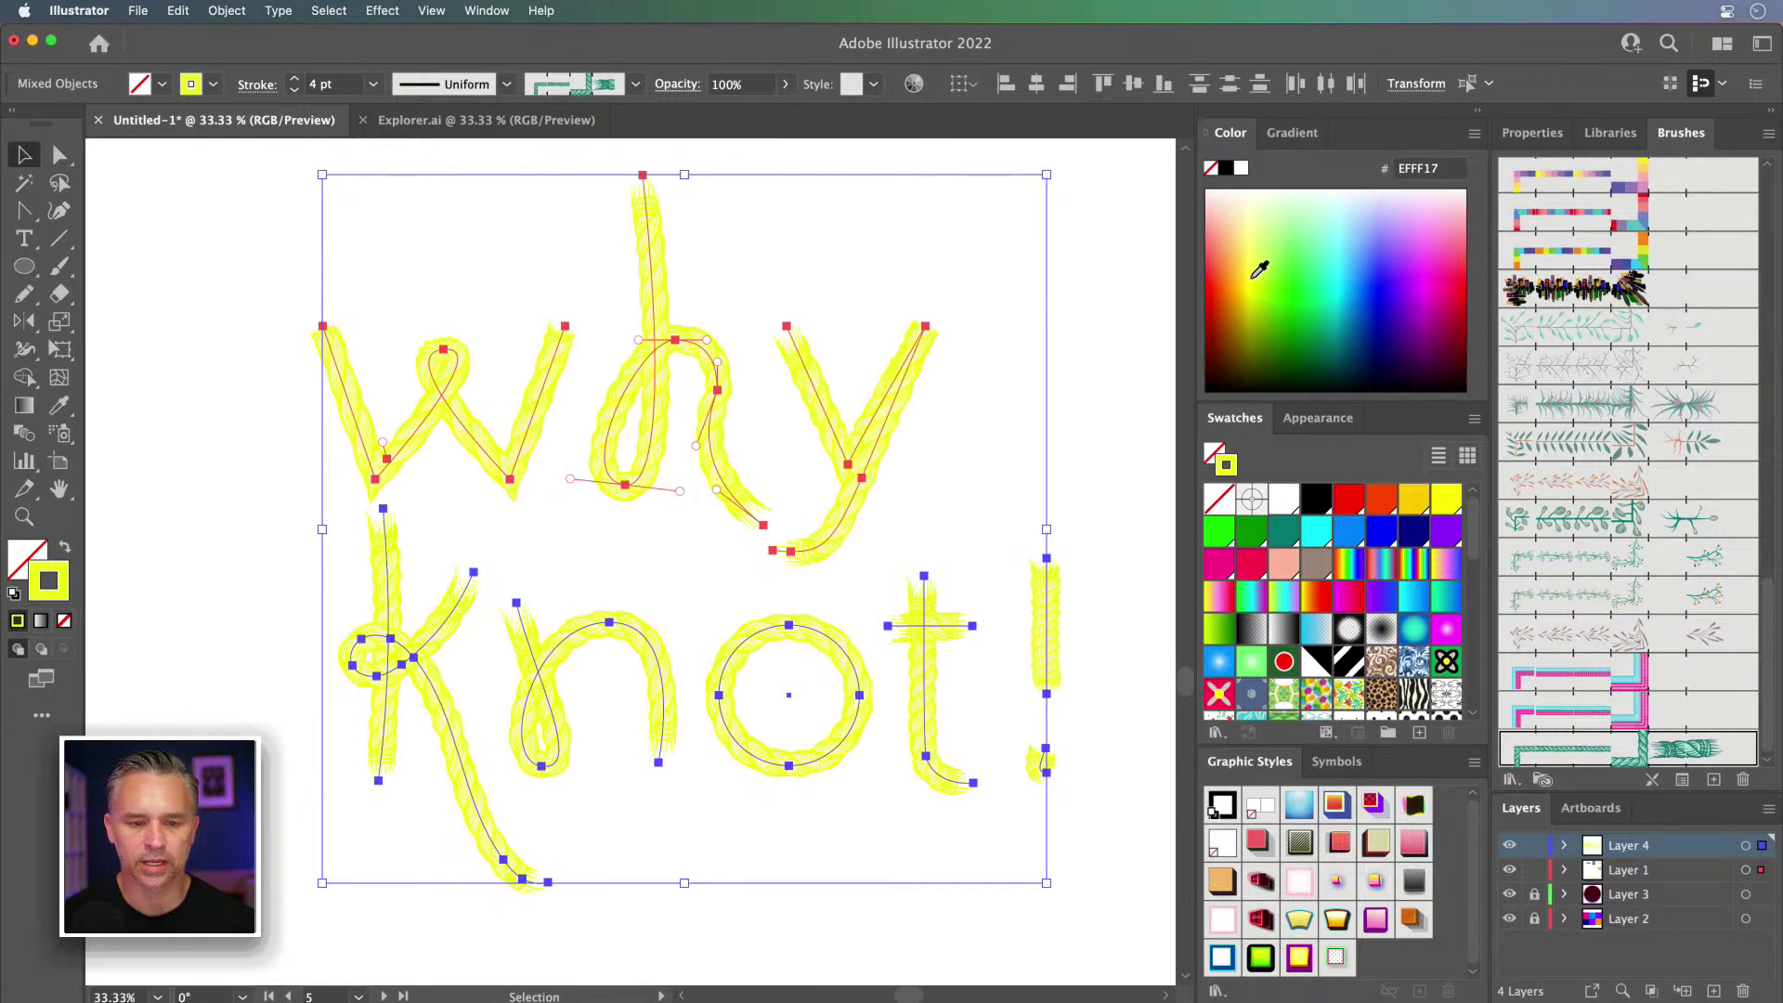
click(1442, 500)
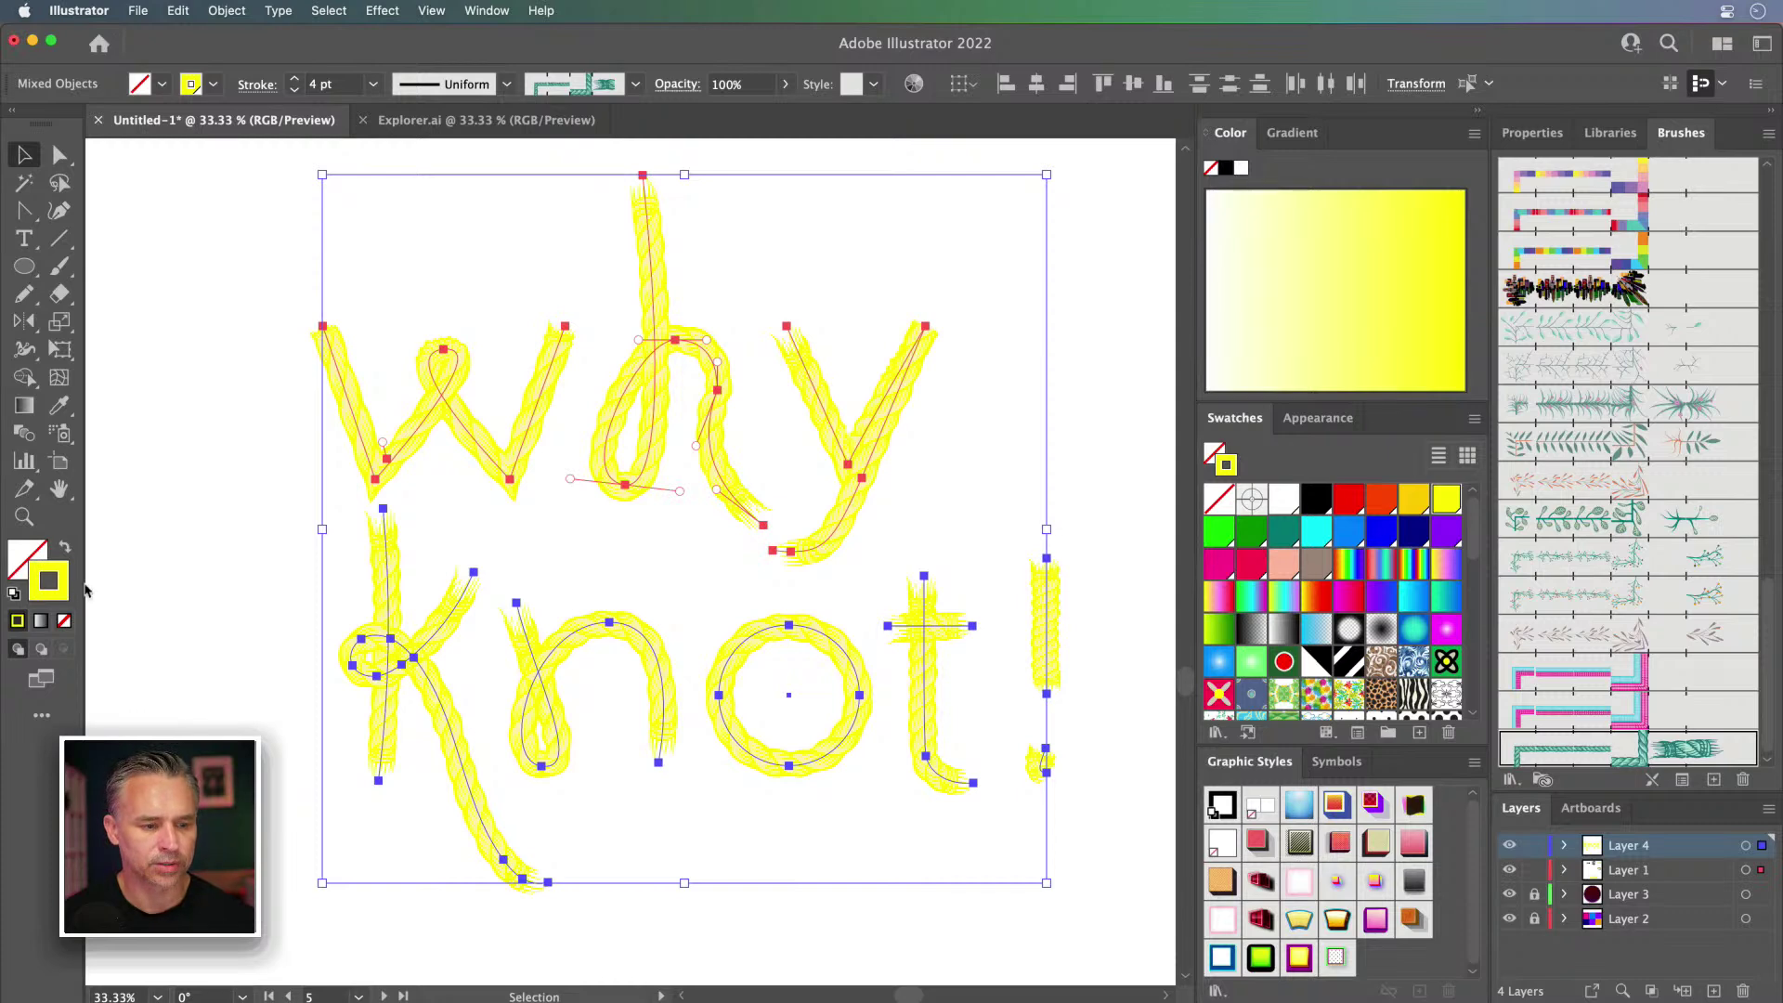
Step: Set Pattern Brush 9's colorization to Tints and Shades, comparing it with Tints in the preview, and apply it to the existing strokes
double_click(1628, 748)
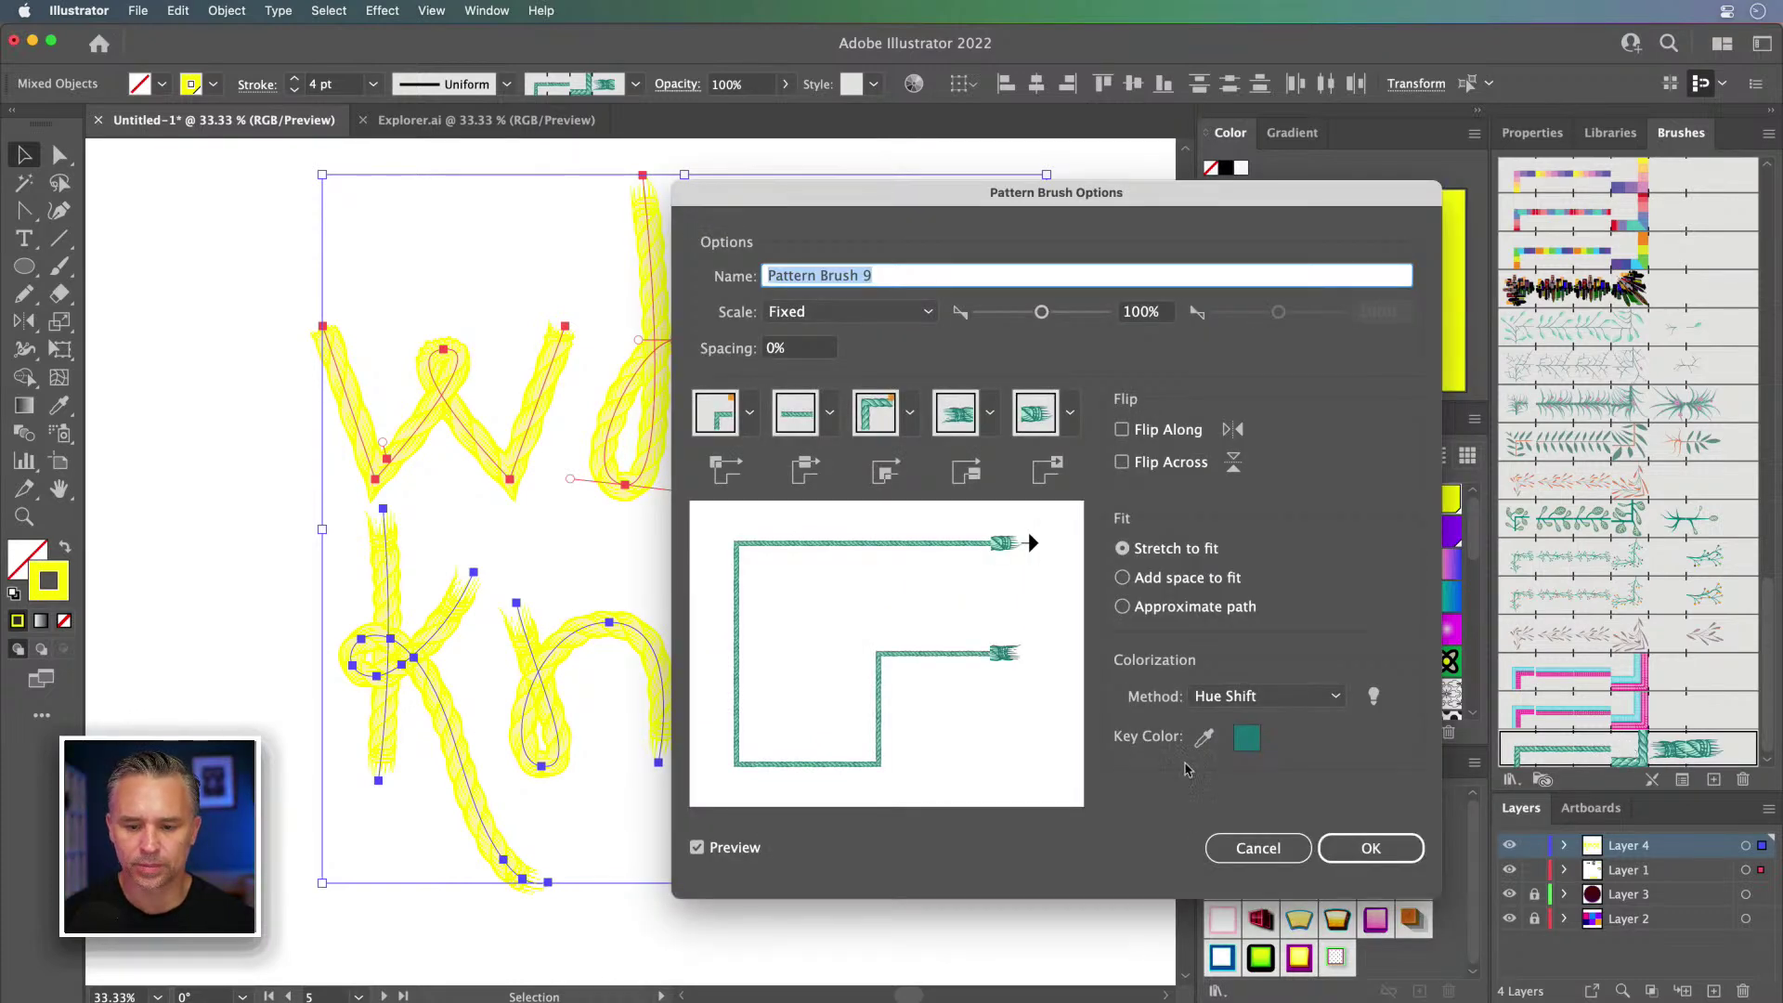
click(1240, 698)
click(1256, 773)
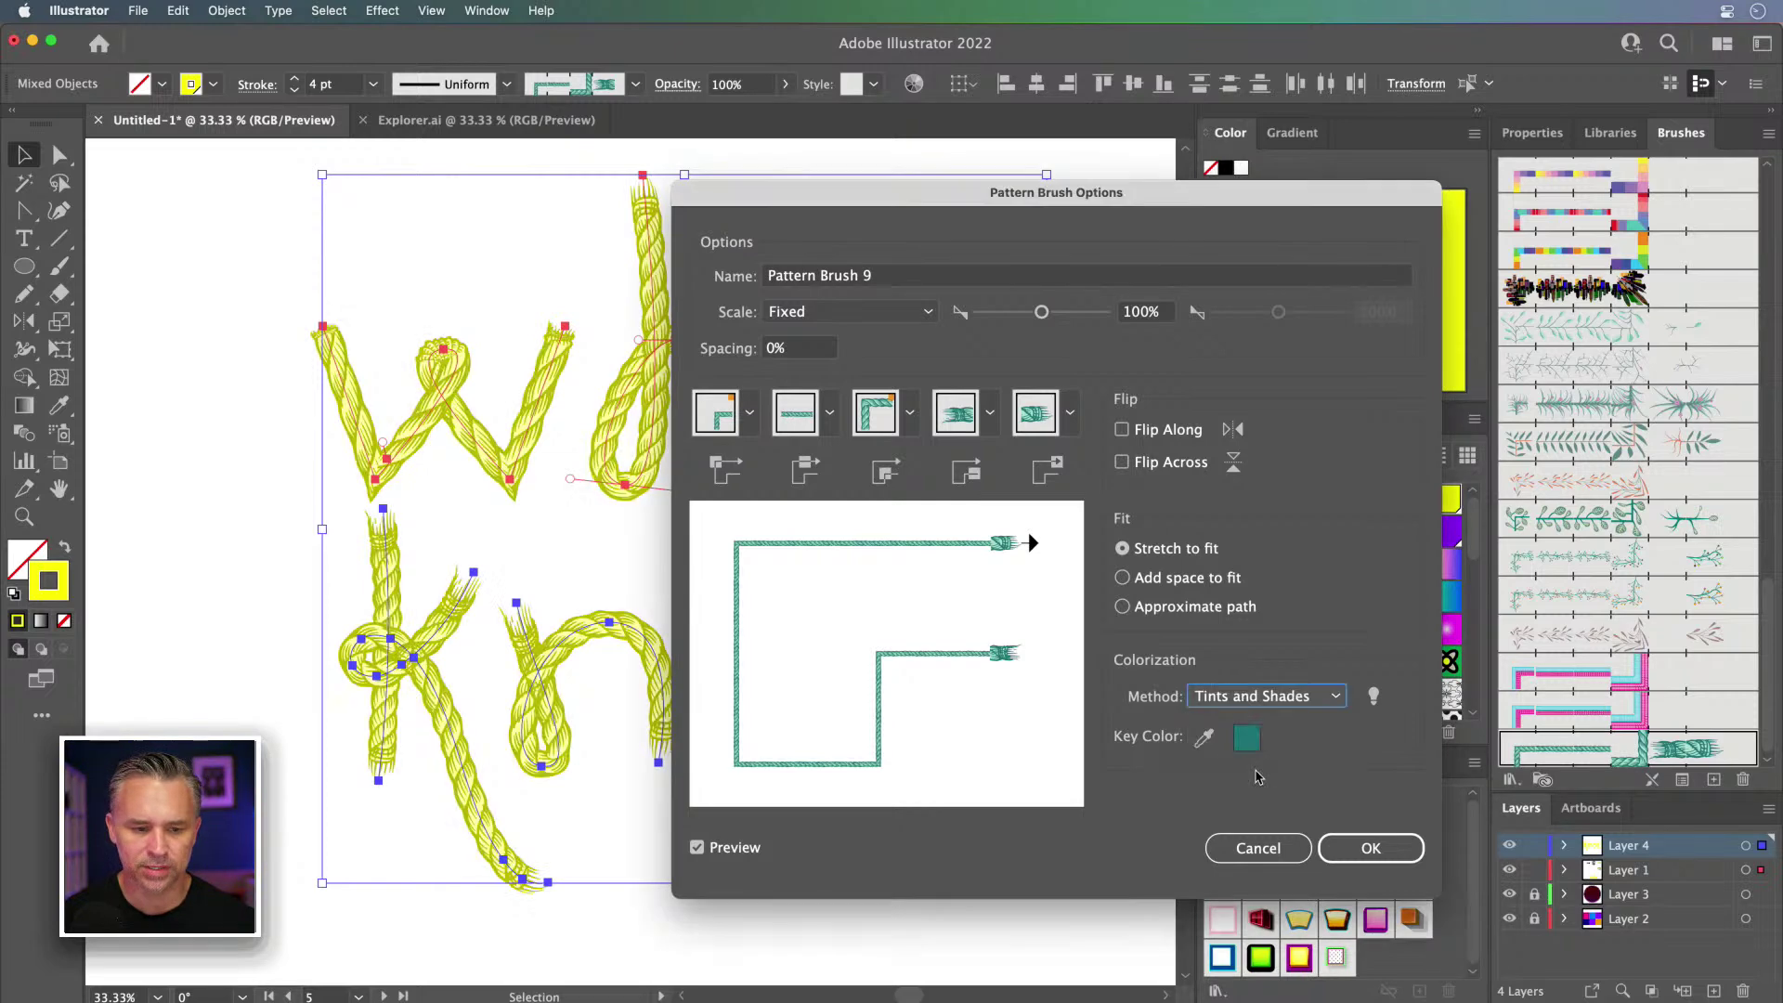
mouse_move(743, 212)
mouse_down()
mouse_move(987, 211)
mouse_move(924, 211)
mouse_up()
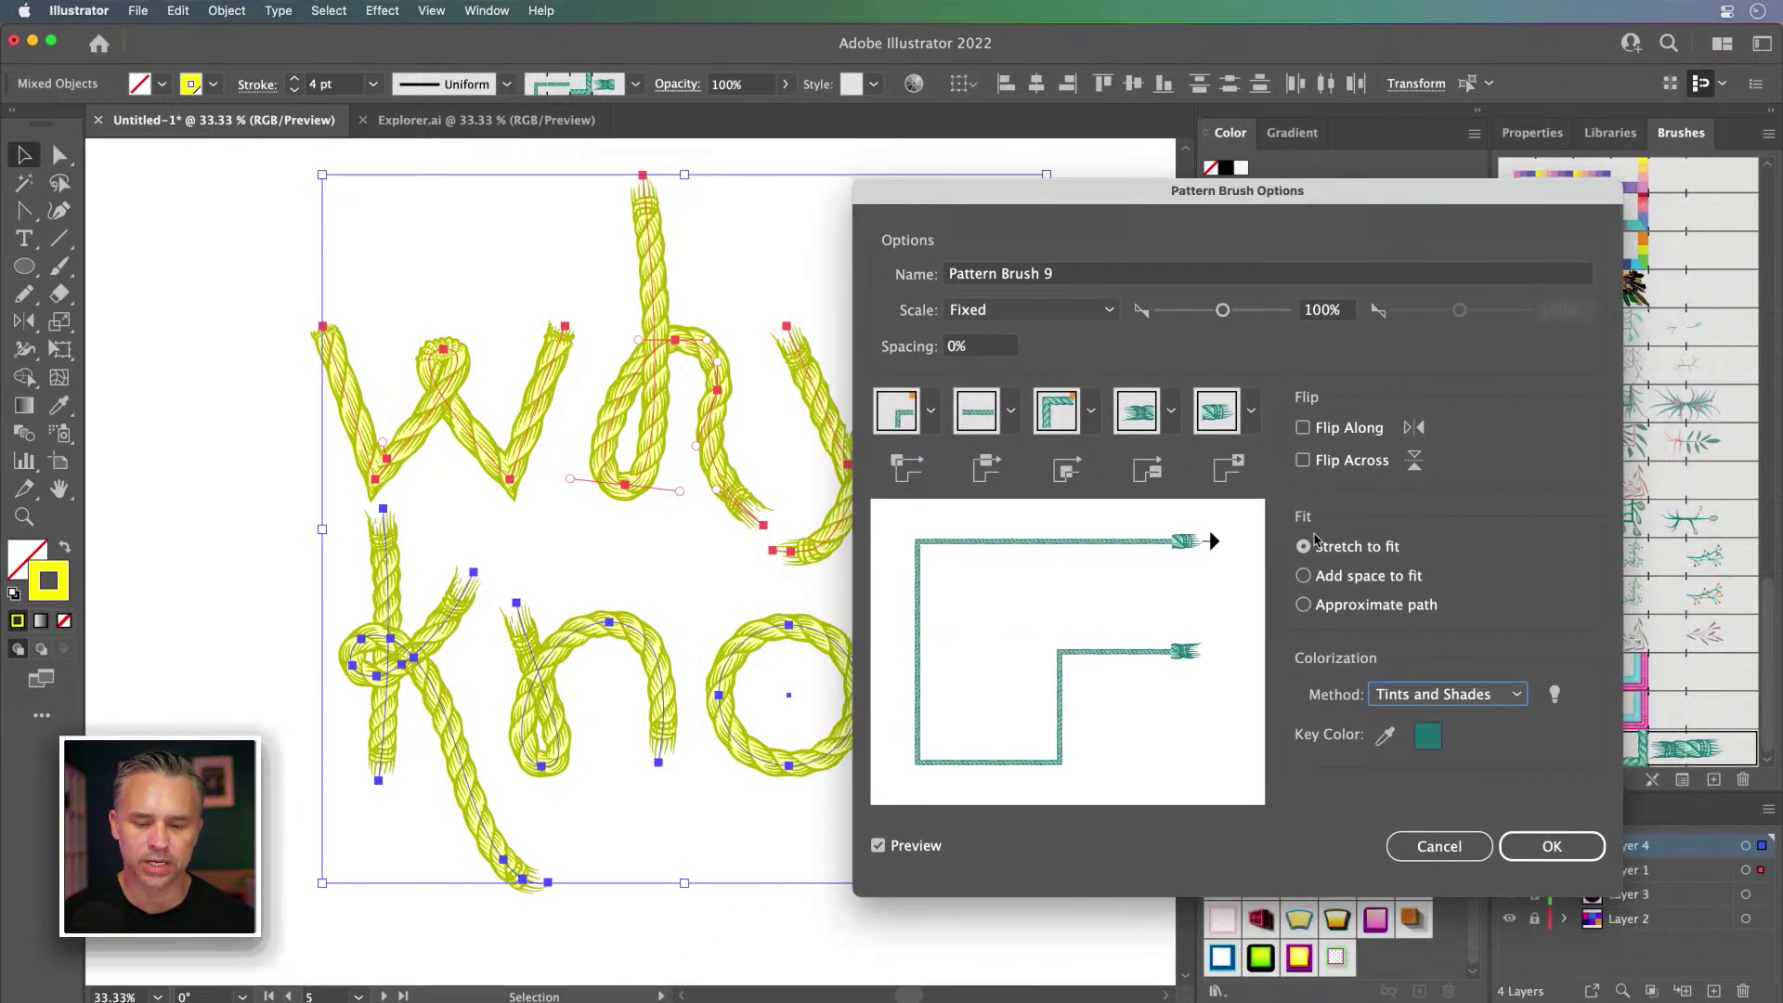
click(1467, 703)
click(1445, 748)
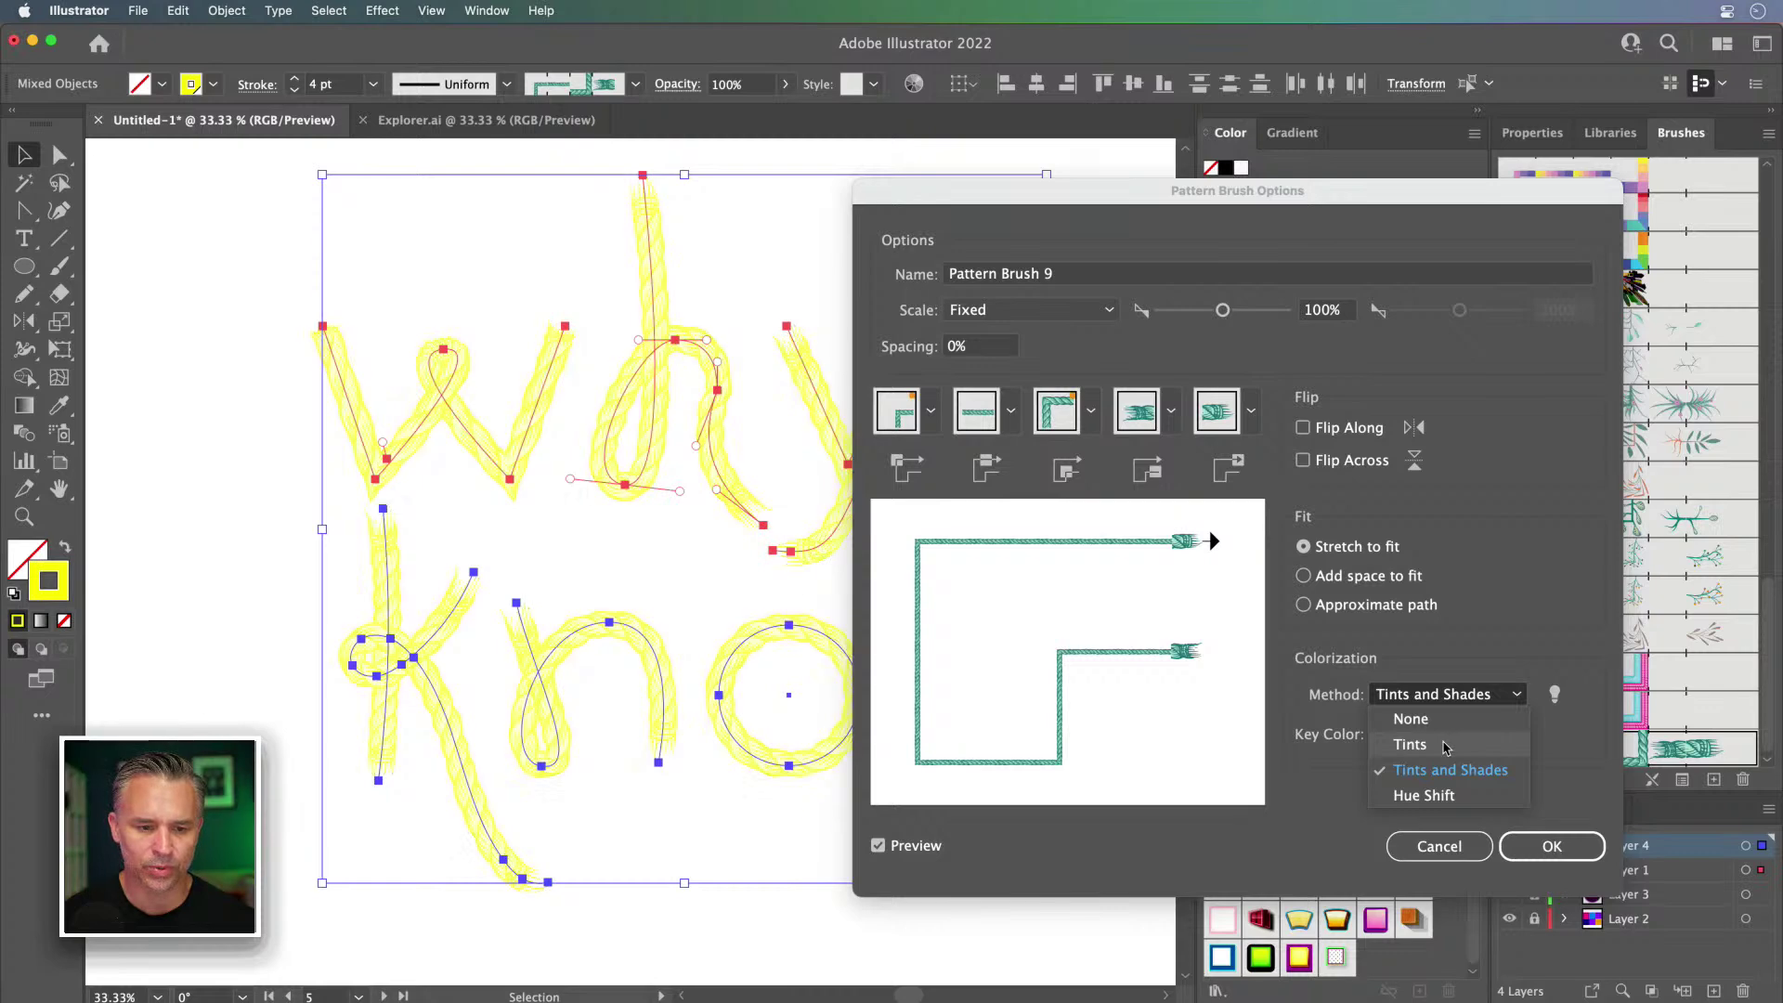
click(1462, 689)
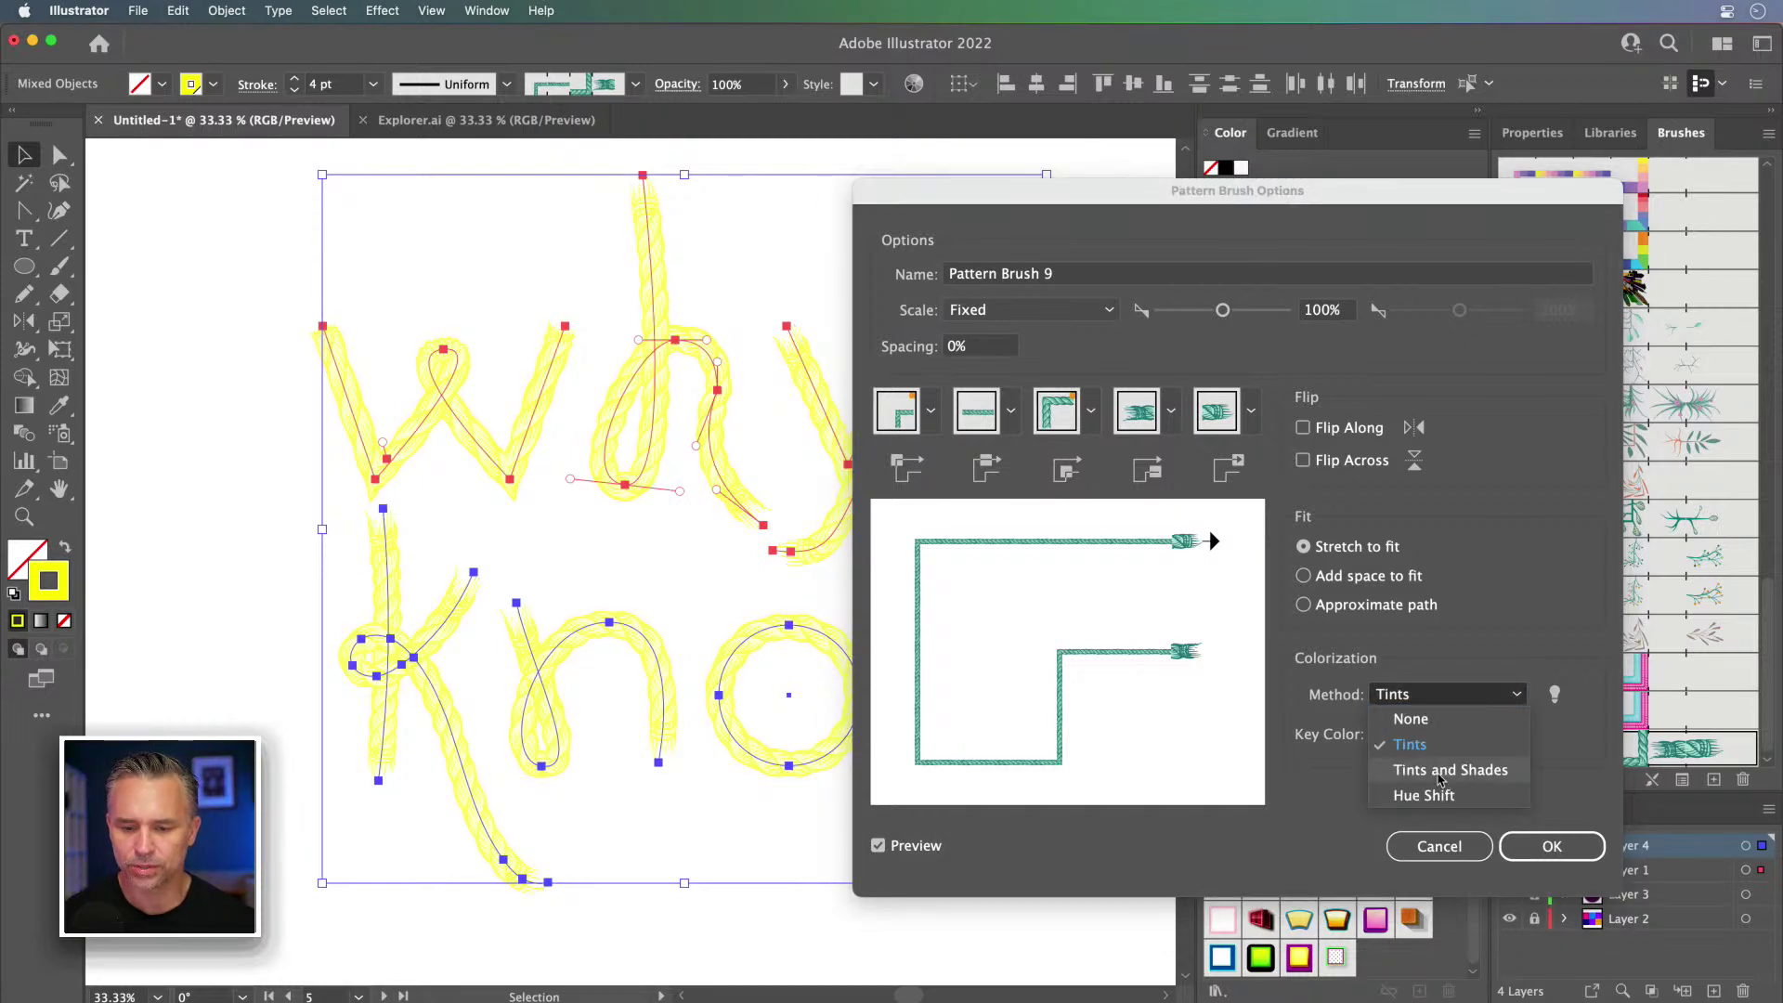
click(1449, 770)
click(1552, 846)
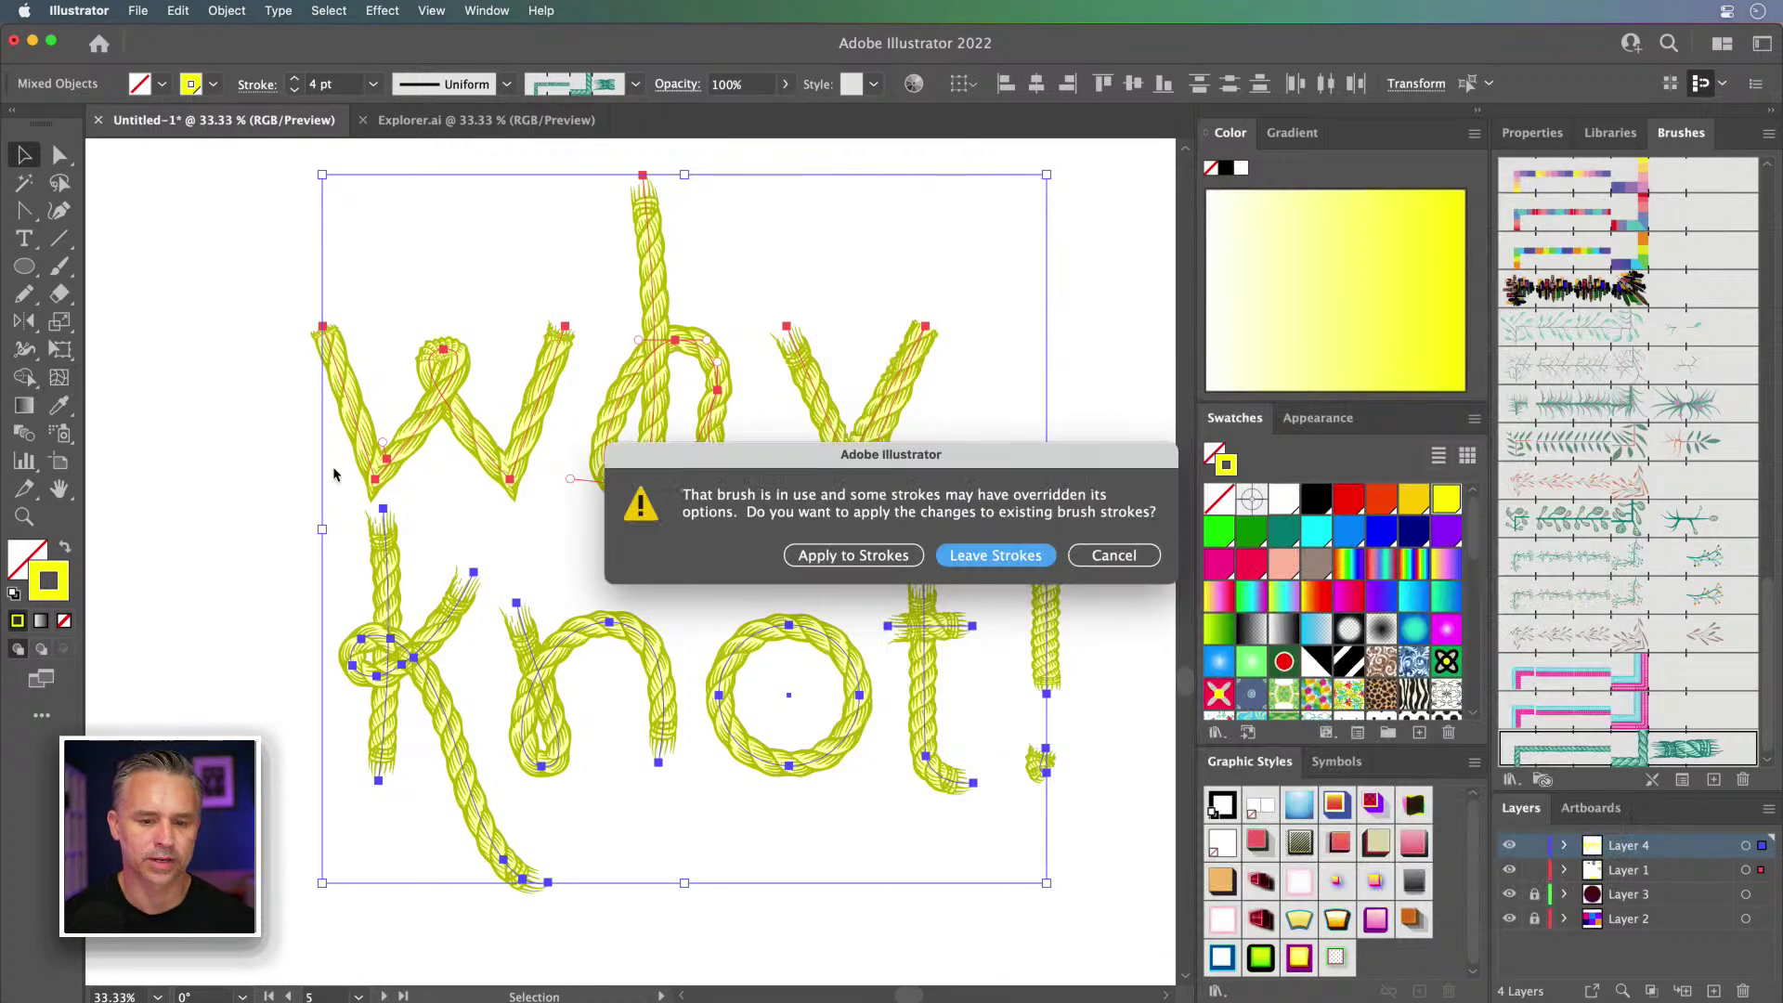
click(801, 554)
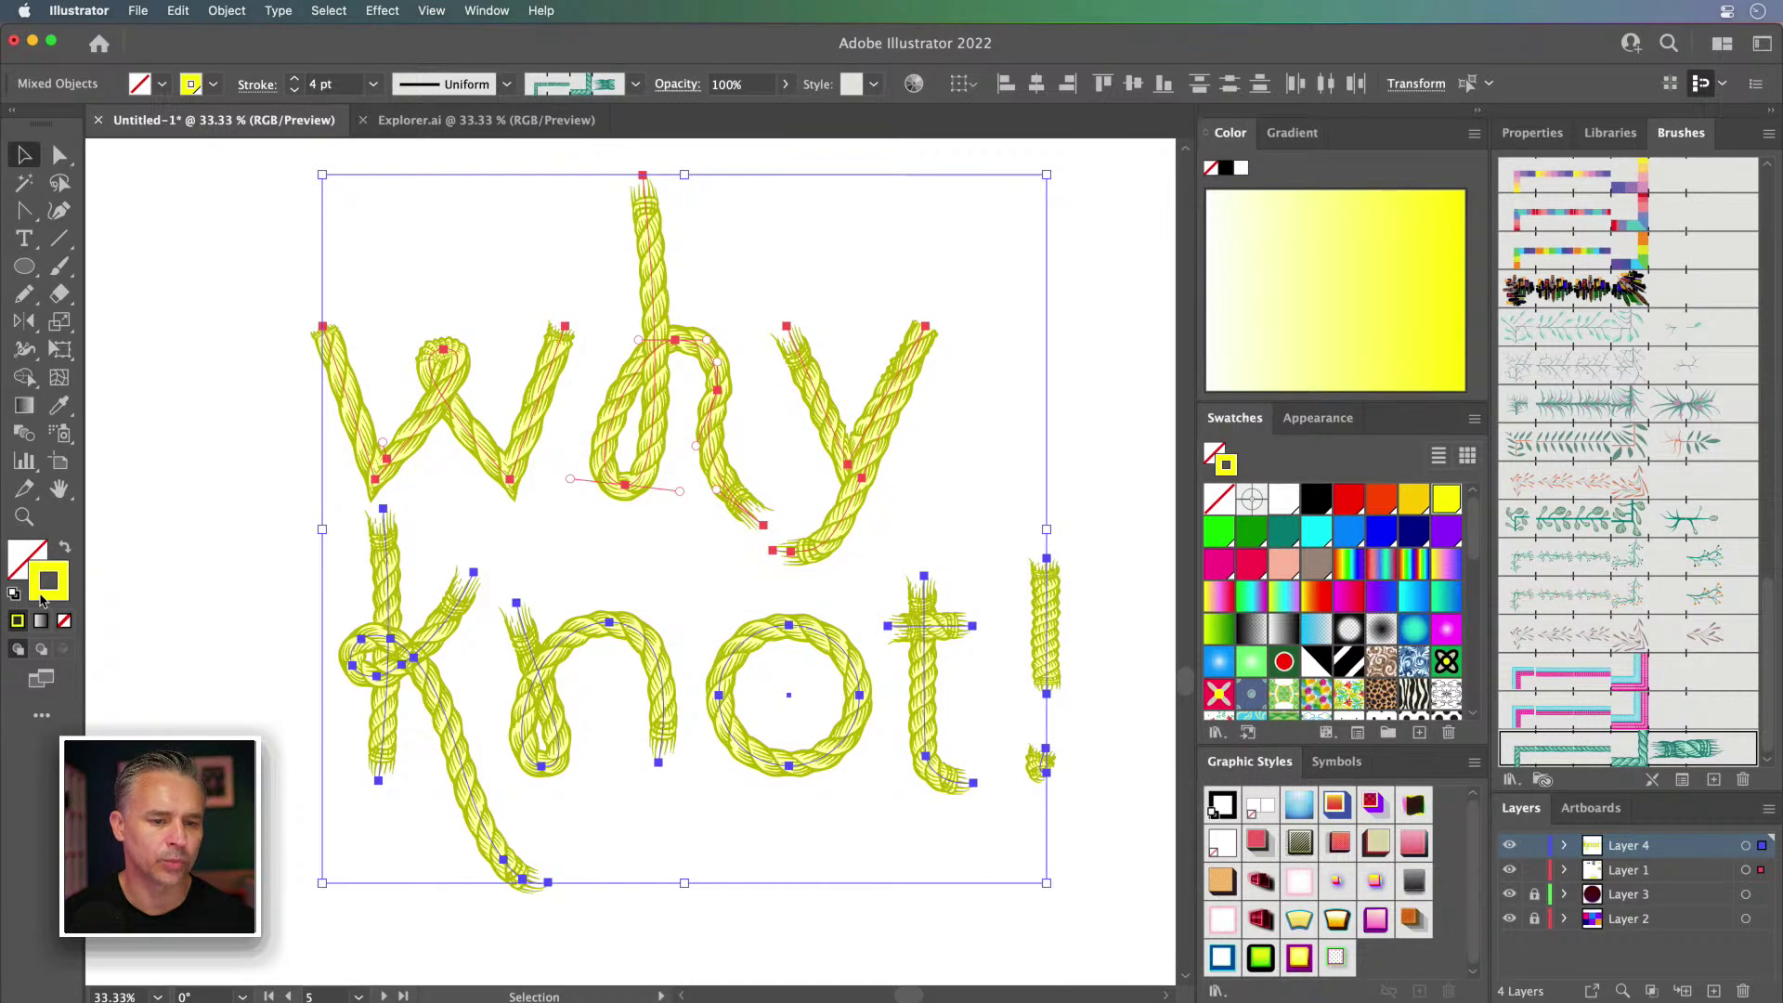
Step: Darken the lettering's stroke color to olive A39F00
double_click(42, 596)
drag(1204, 629, 1333, 639)
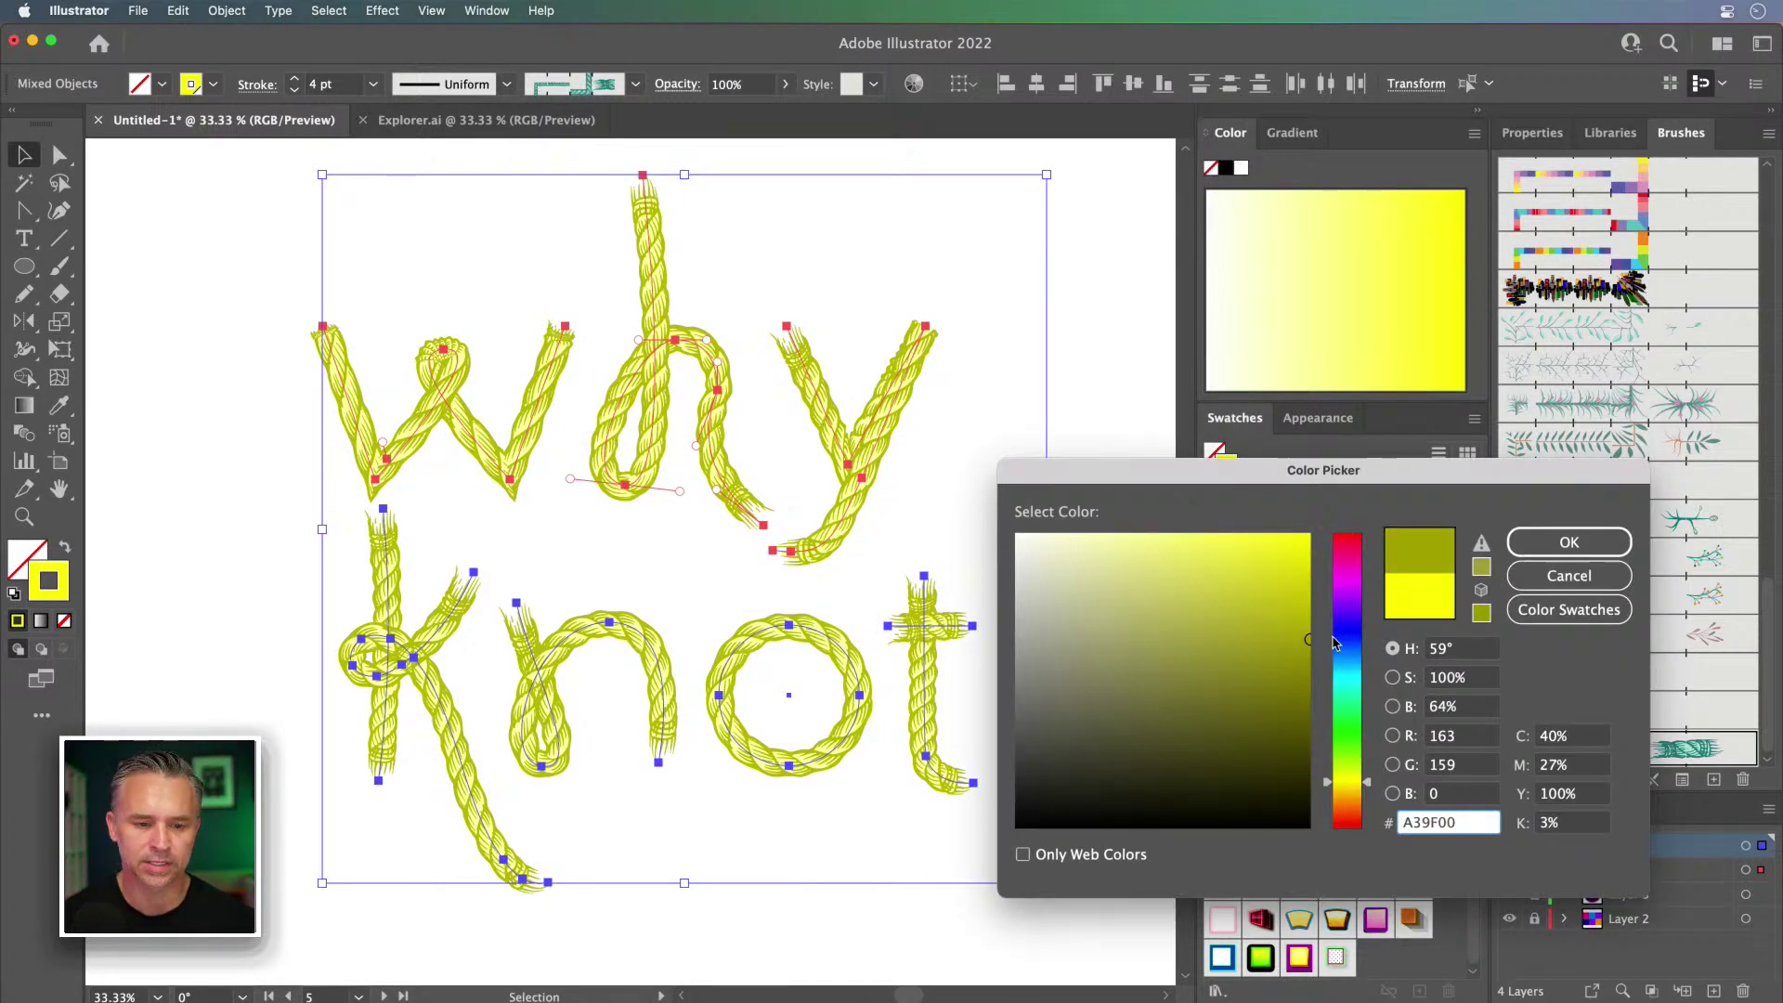
key(Return)
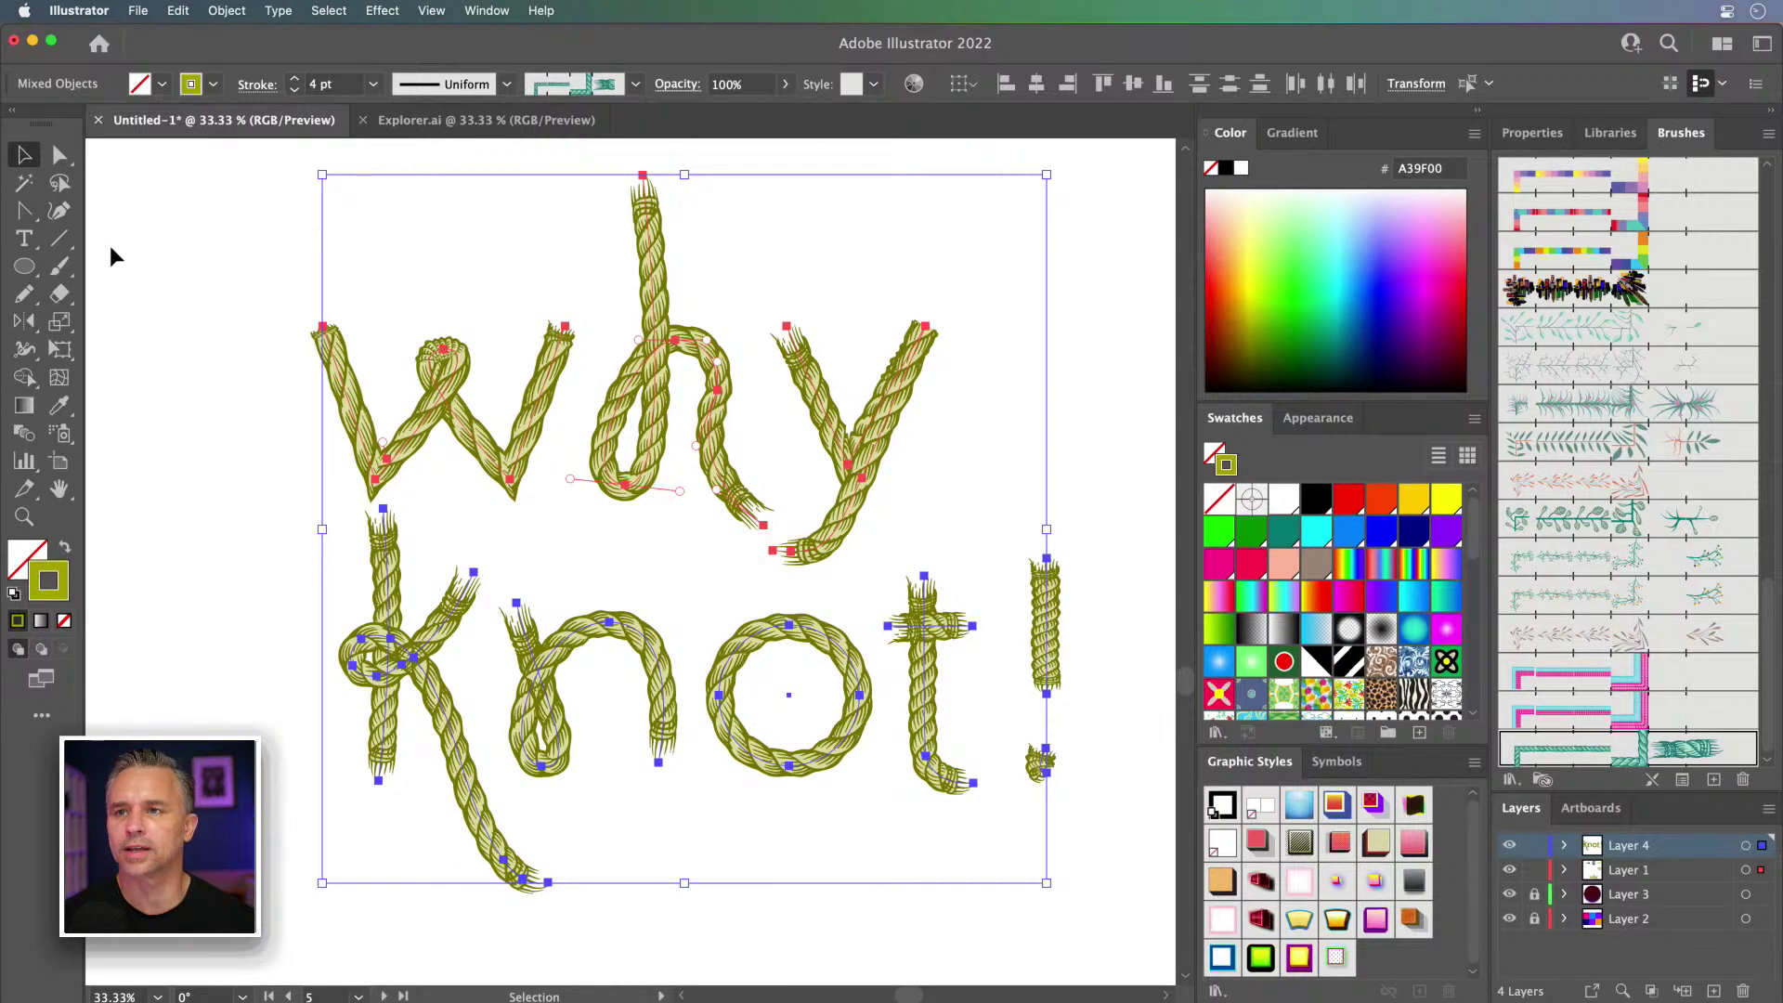
Step: Convert the two sharp bottom corners of the w into smooth curves with the Anchor Point tool
click(62, 156)
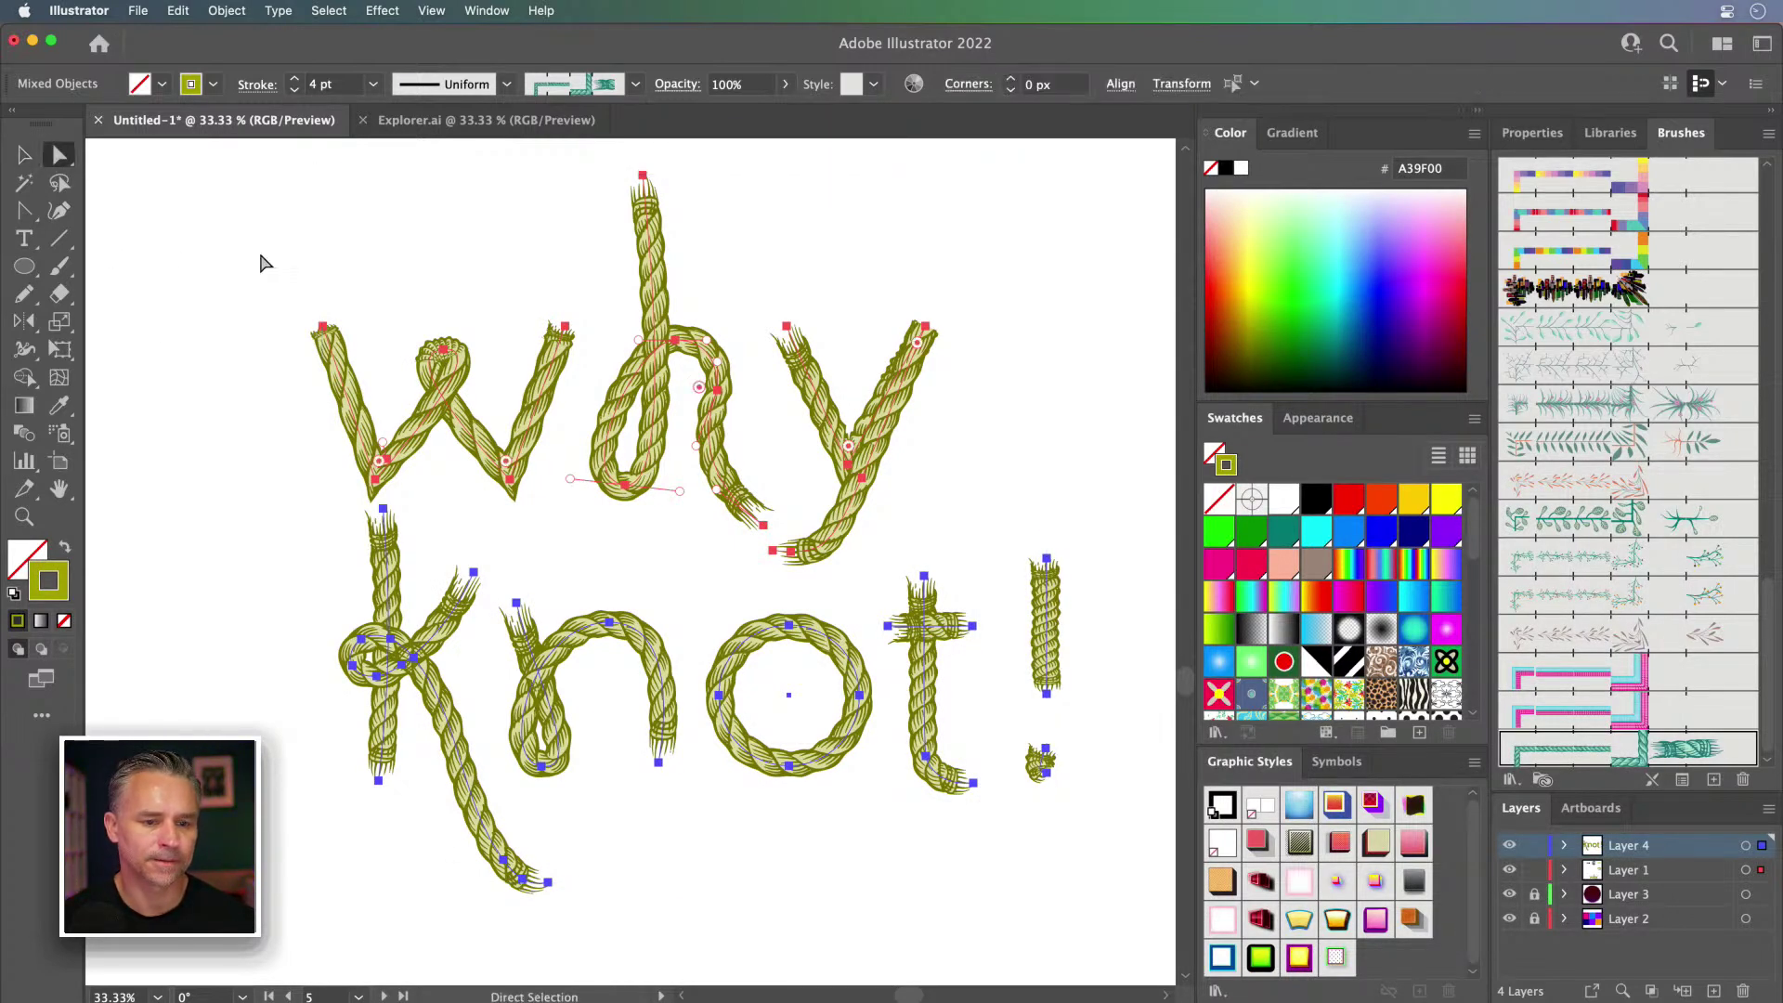
click(283, 297)
click(356, 448)
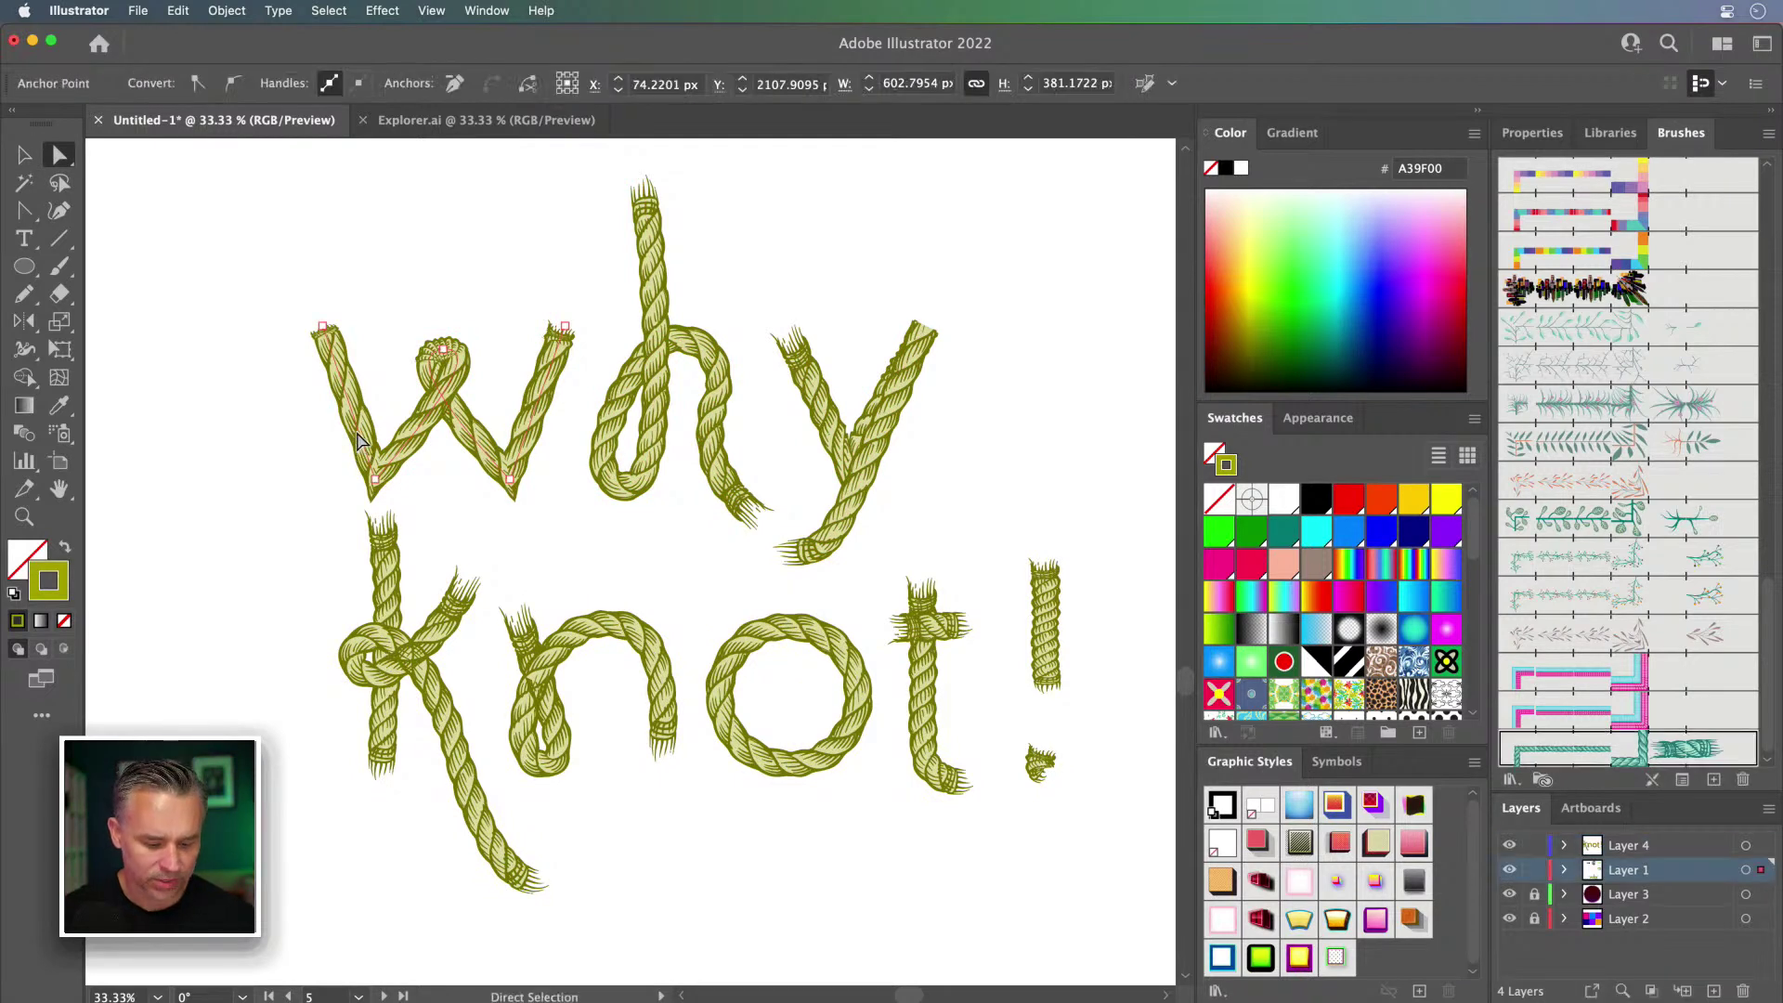
key(shift+c)
drag(387, 484, 345, 468)
mouse_move(509, 480)
mouse_down()
mouse_move(553, 481)
mouse_move(481, 477)
mouse_up()
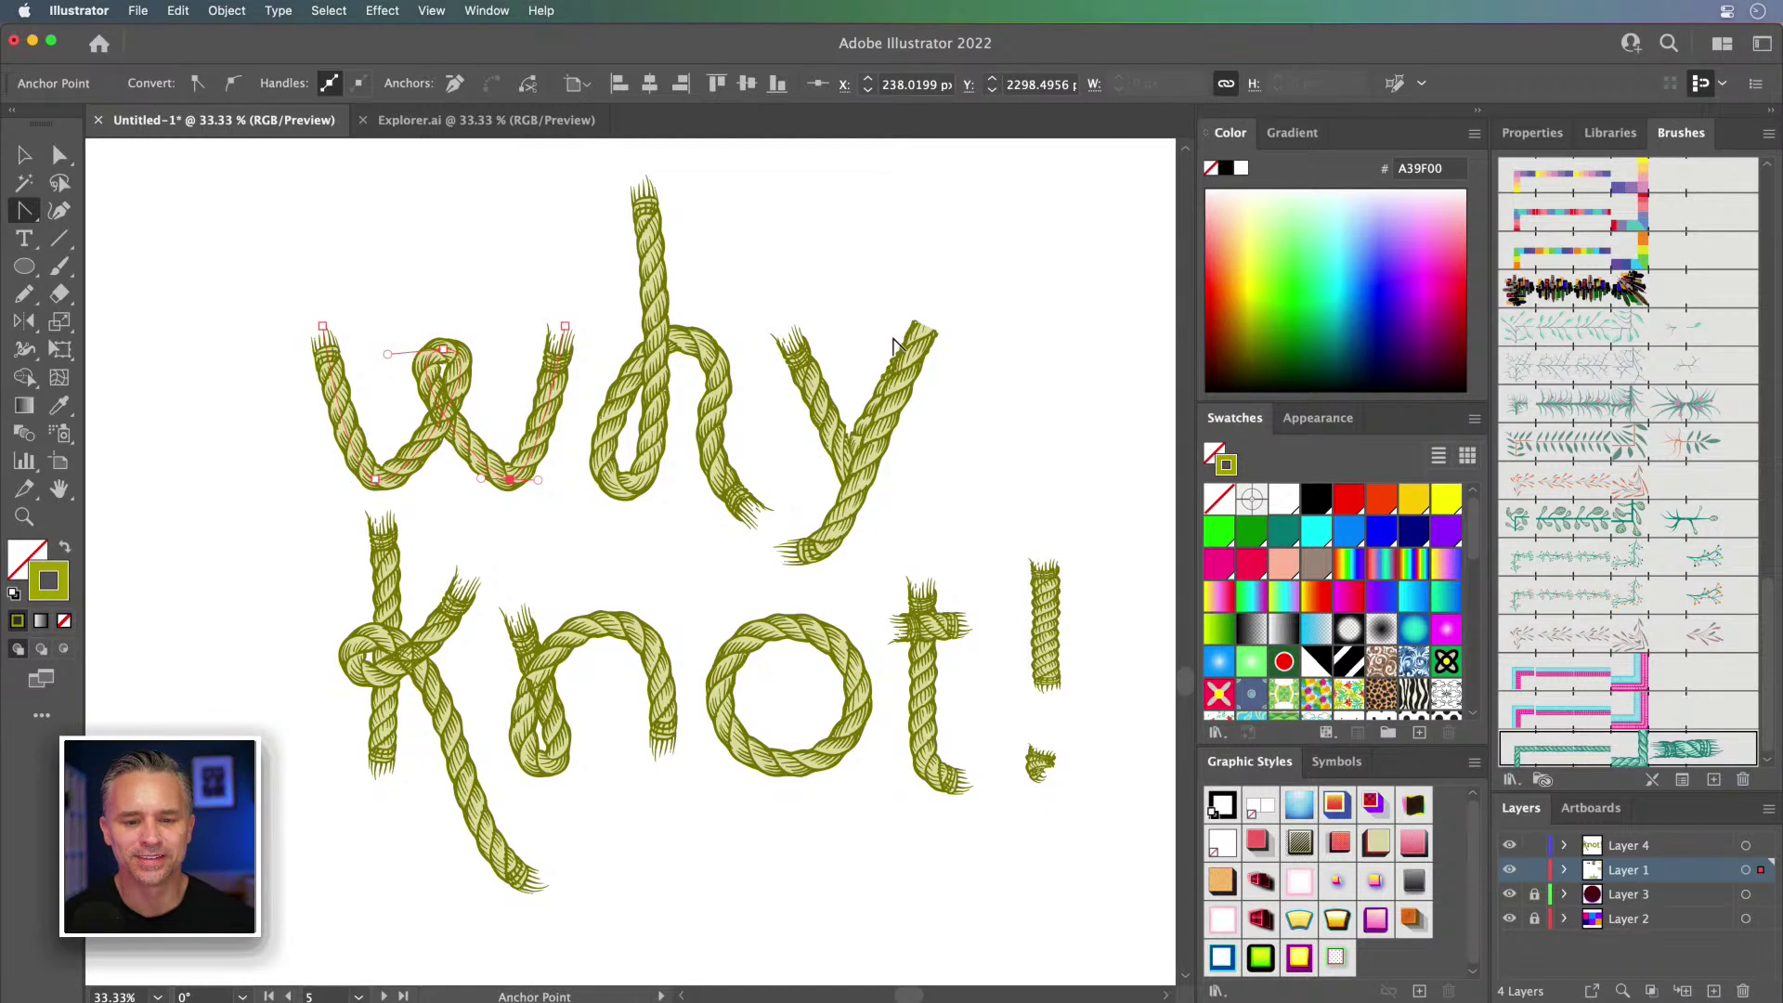
Step: Convert the y's upper-right tip and lower junction to smooth curves, and move the tip farther out to the right
mouse_move(922, 336)
mouse_down()
mouse_move(944, 350)
mouse_move(949, 325)
mouse_move(929, 325)
mouse_move(970, 327)
mouse_move(878, 302)
mouse_up()
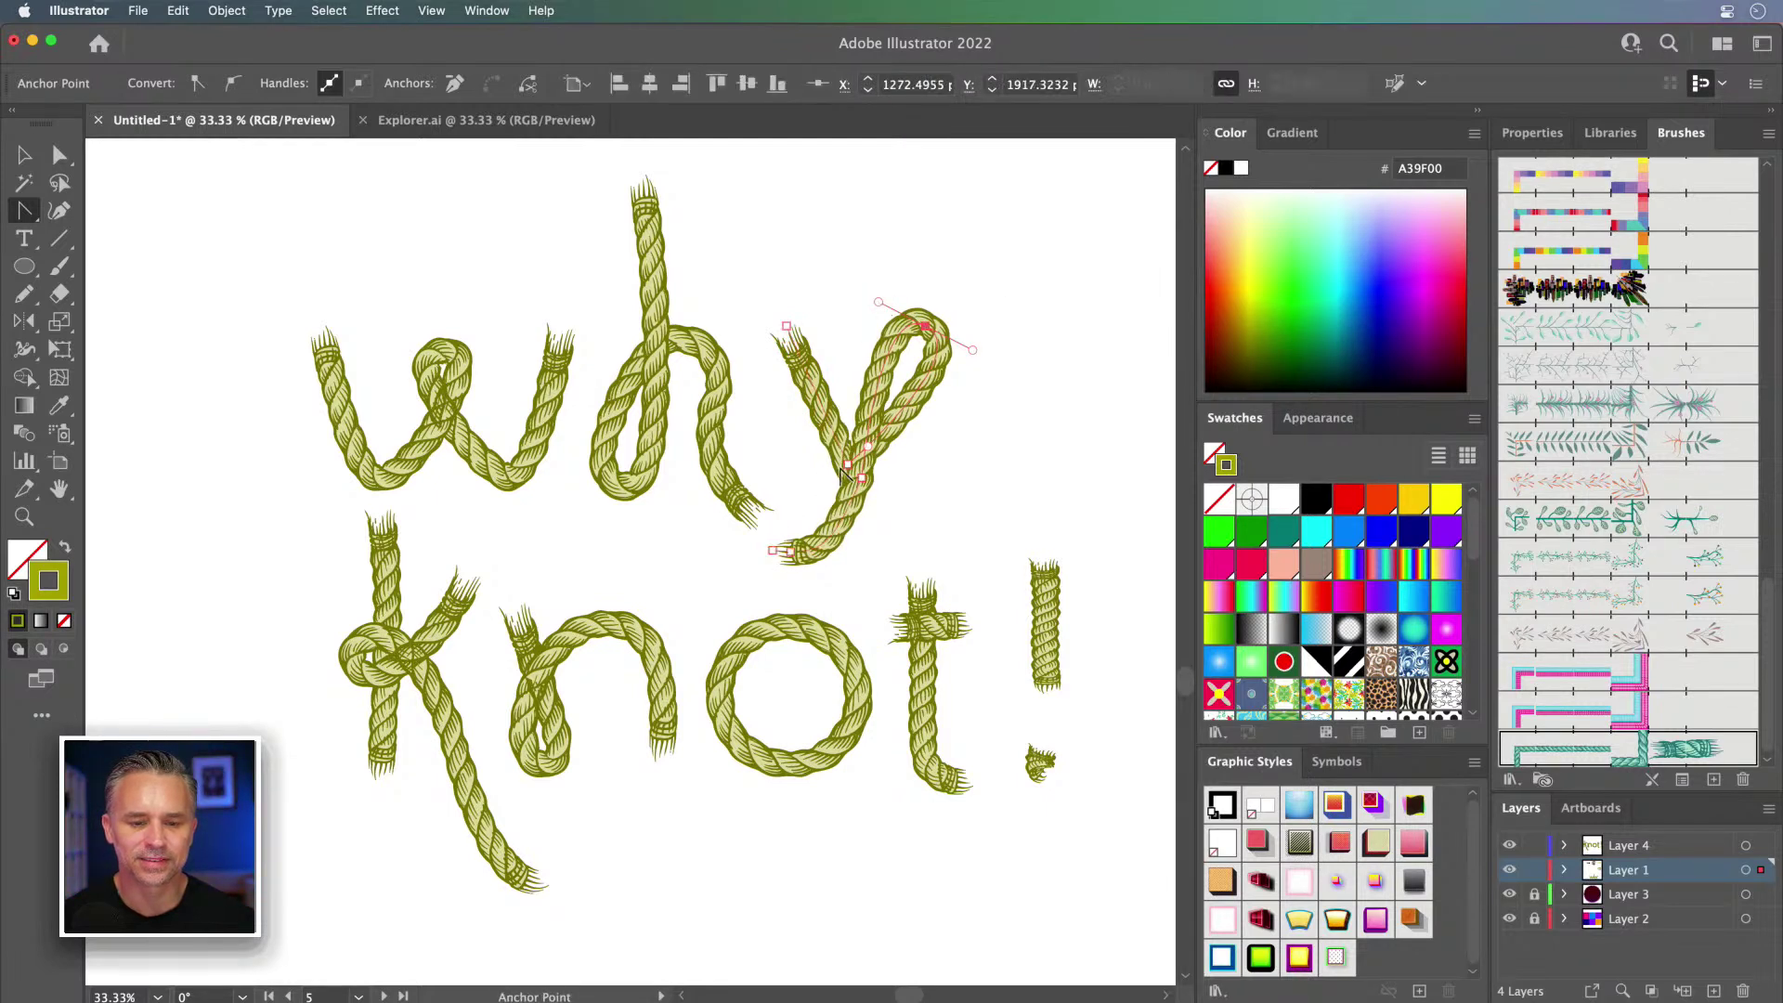
drag(850, 469, 888, 481)
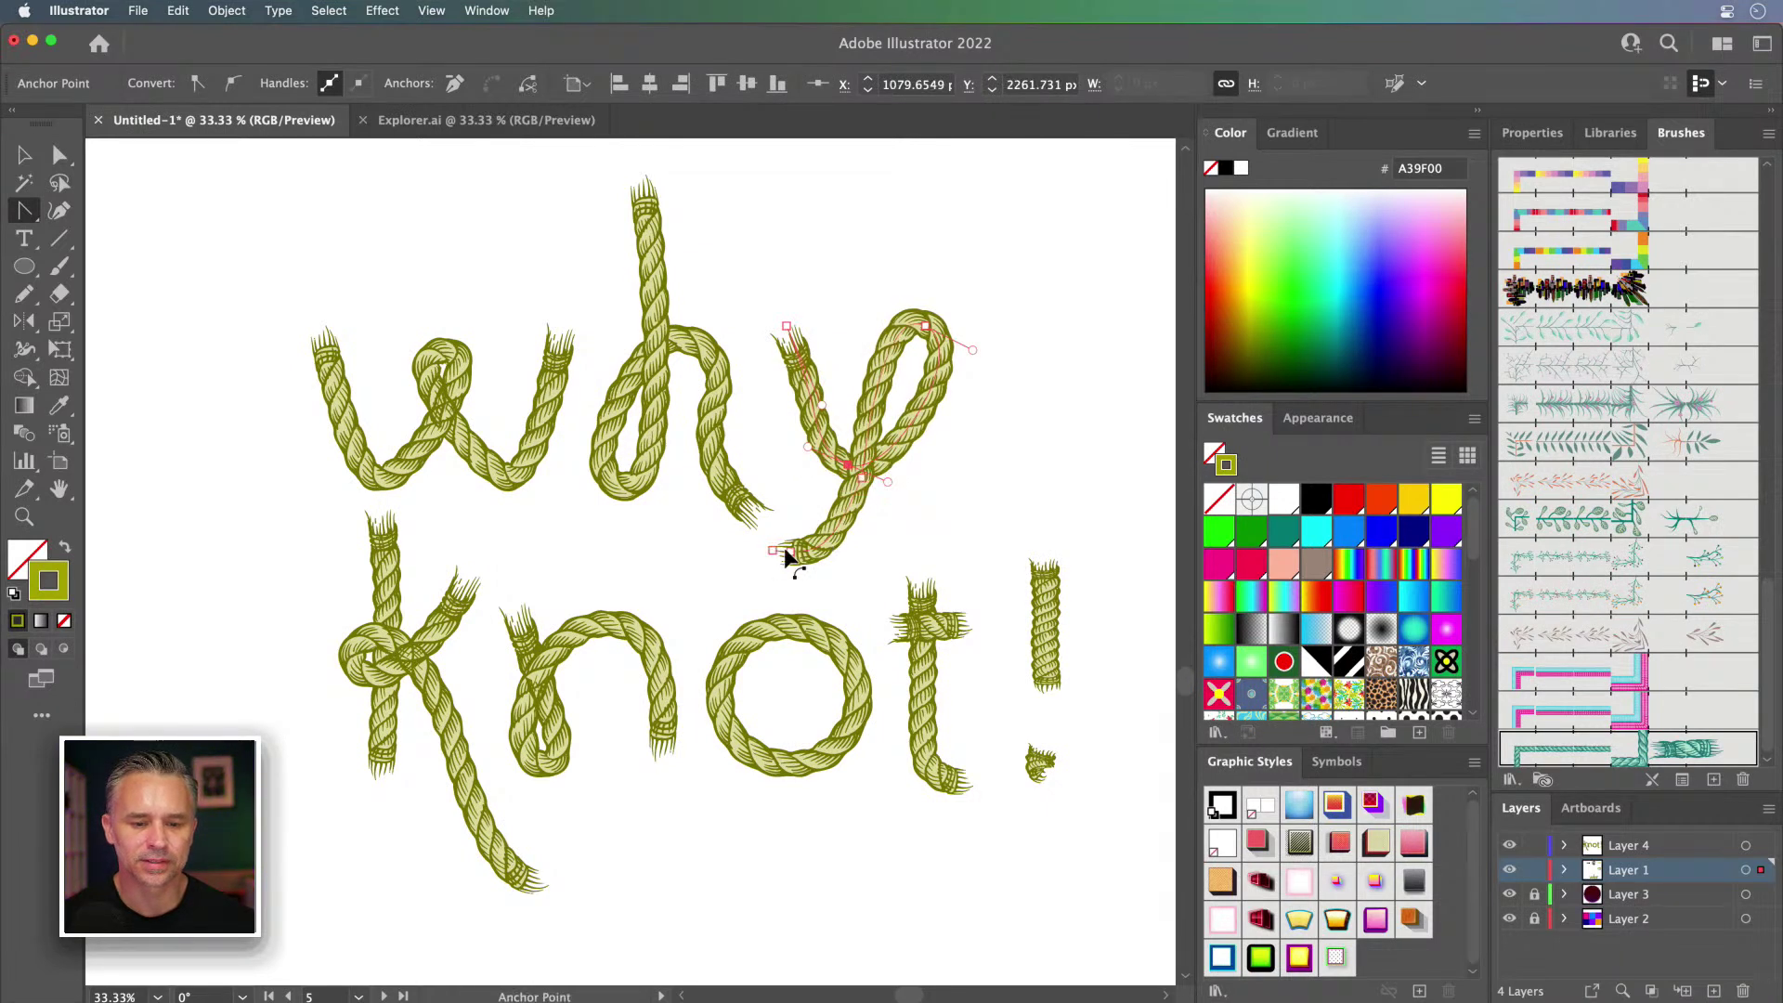
click(55, 156)
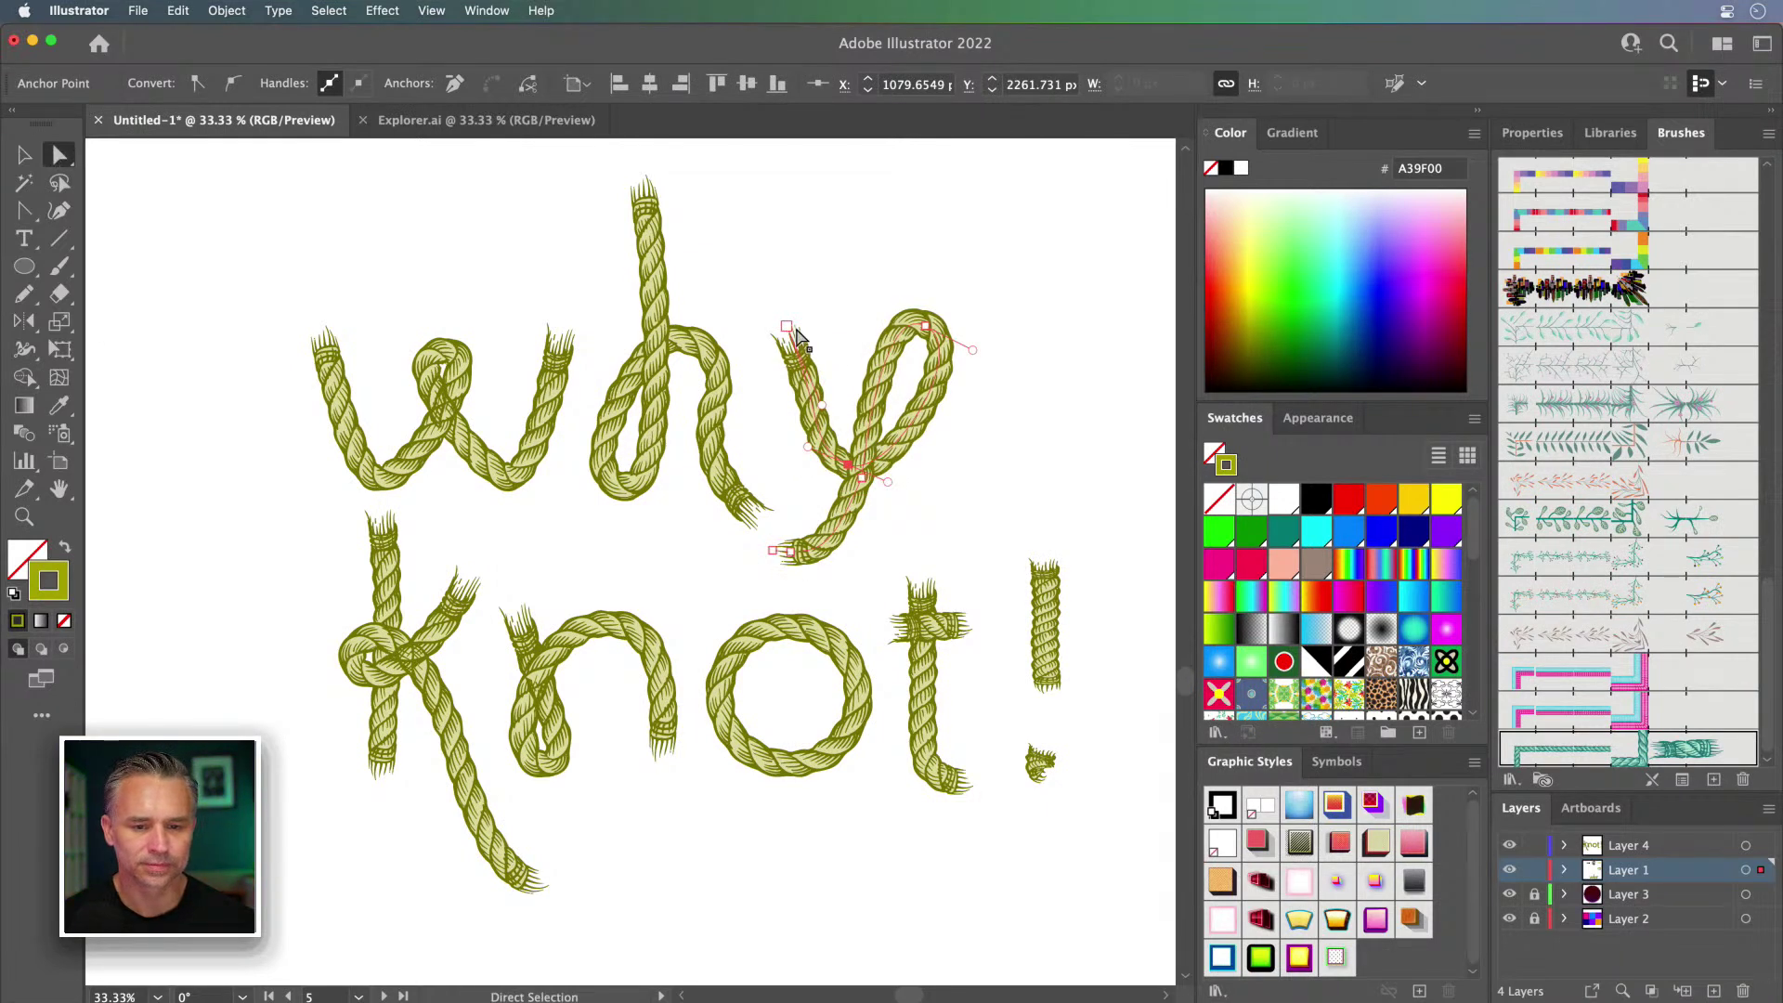
drag(926, 329, 972, 403)
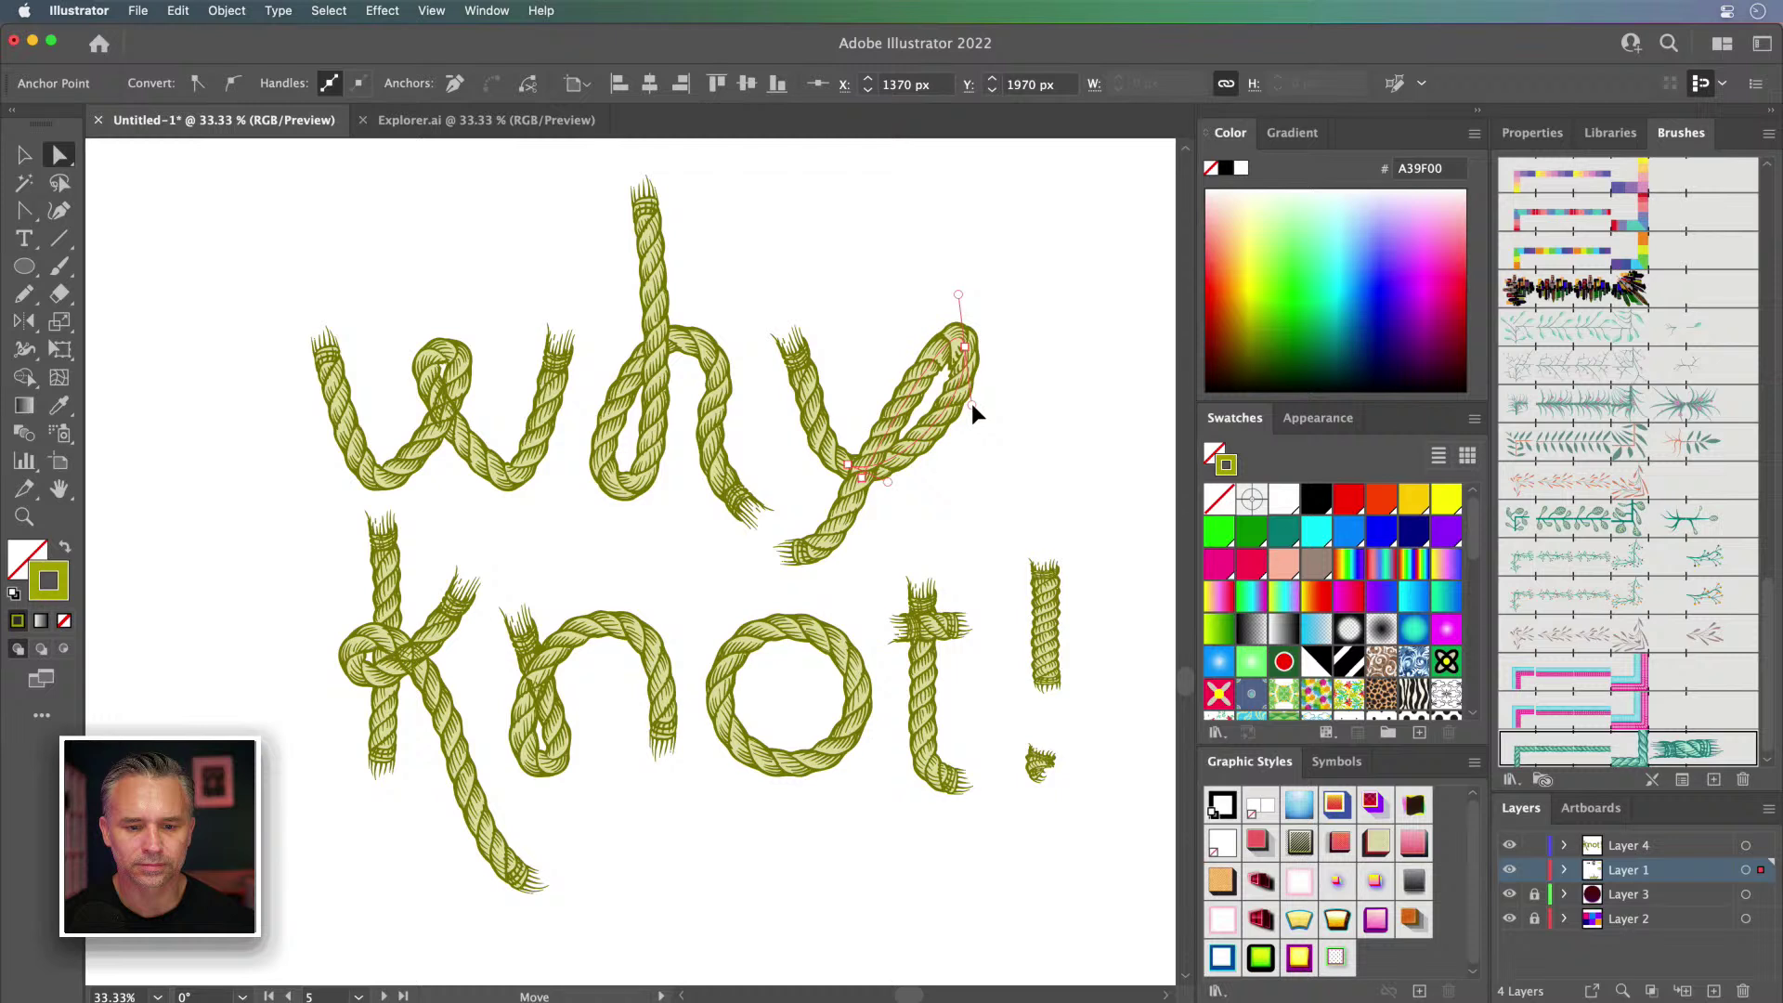
Step: Lengthen the y's tail to the left, shift its stem junction right, and raise and curve the end of its left arm
click(736, 548)
click(880, 487)
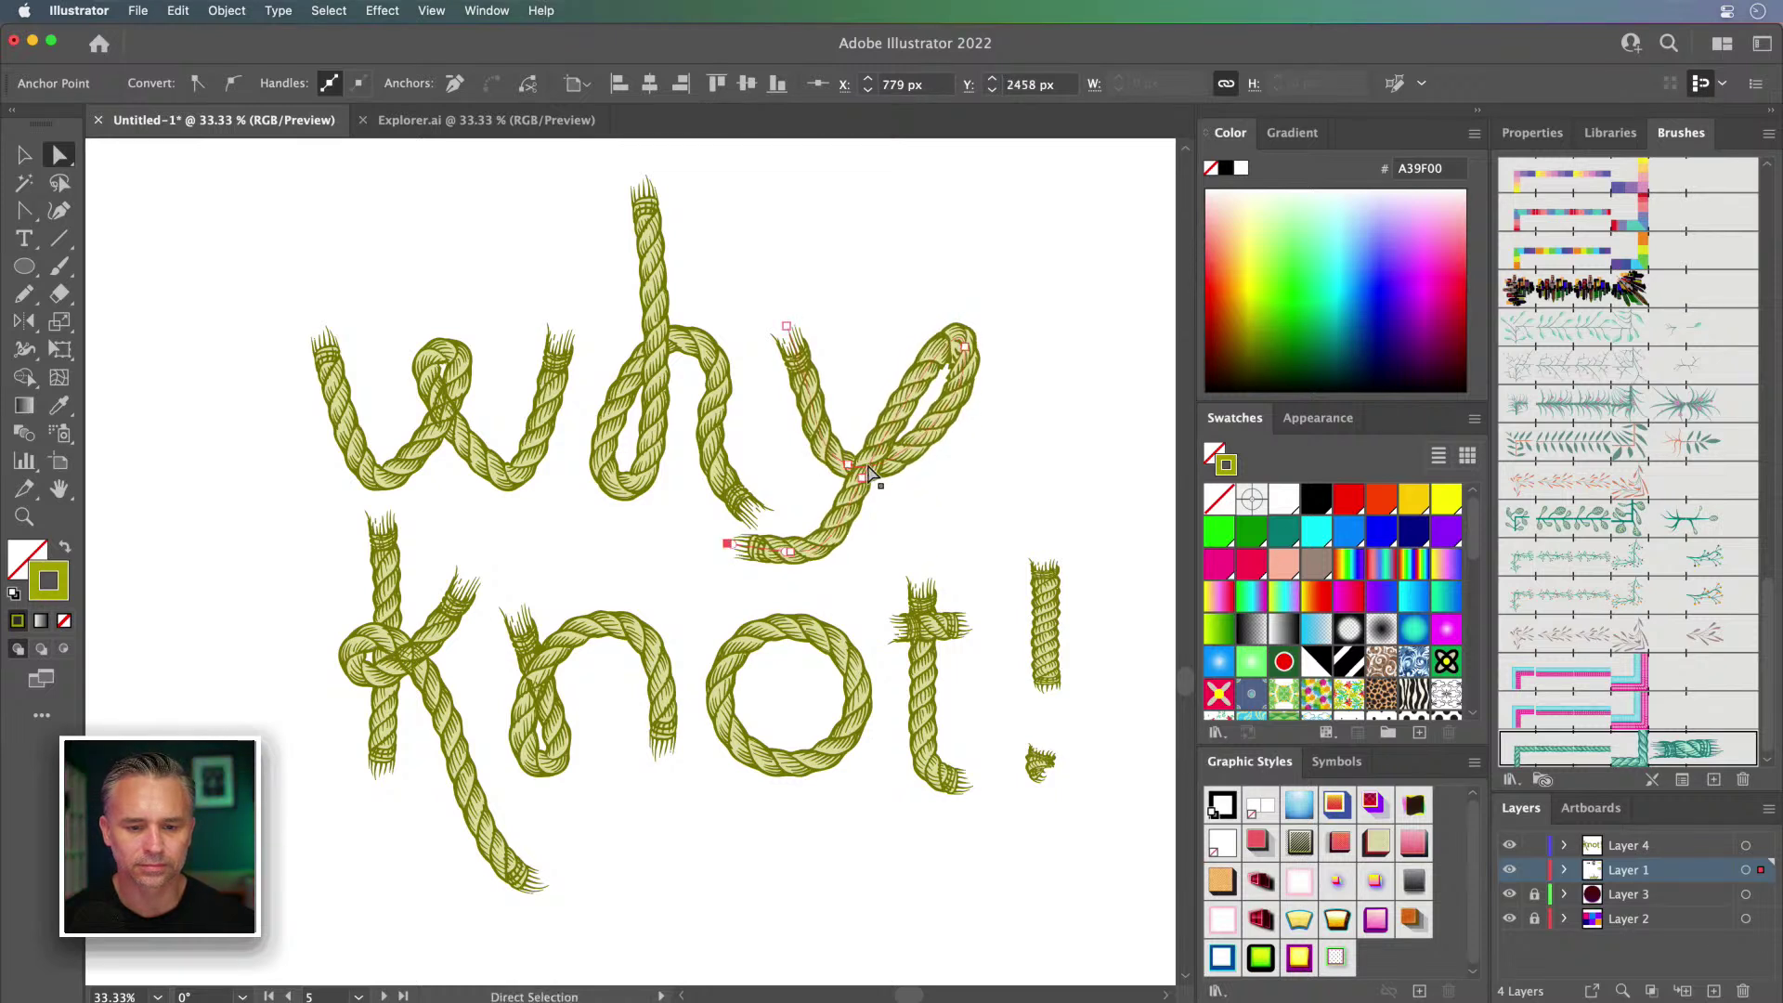
drag(880, 487, 905, 476)
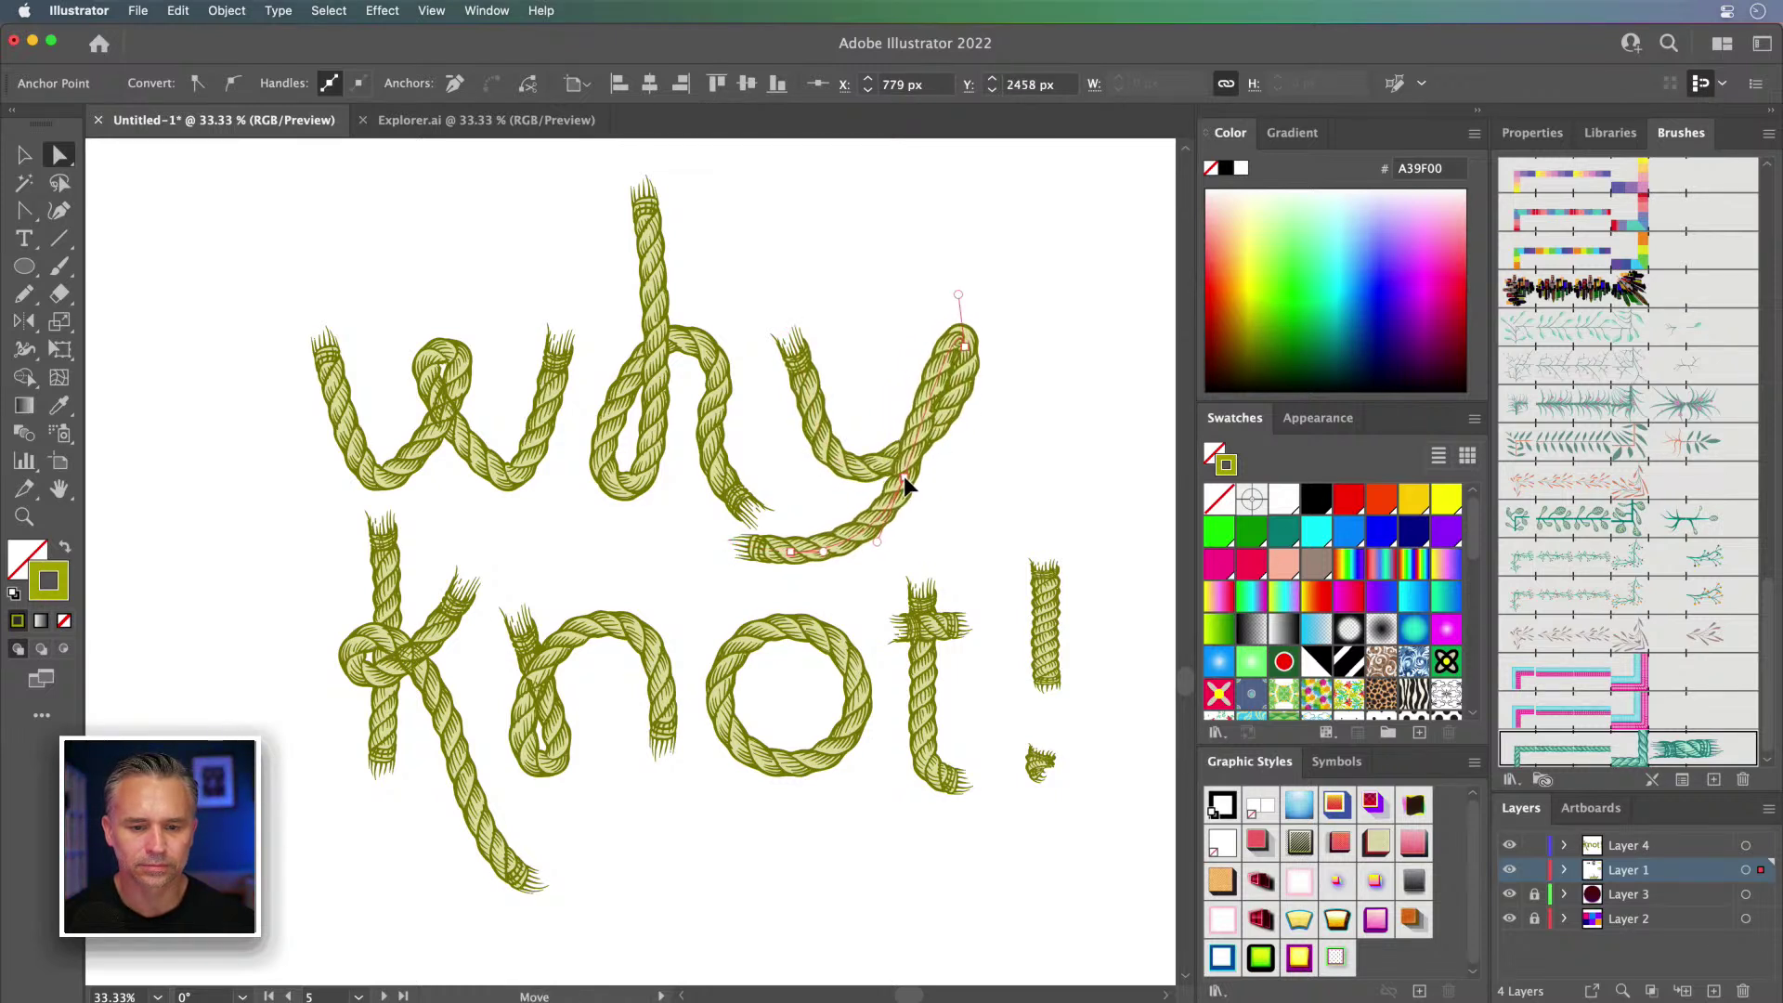
drag(796, 338, 801, 291)
drag(835, 367, 869, 327)
key(v)
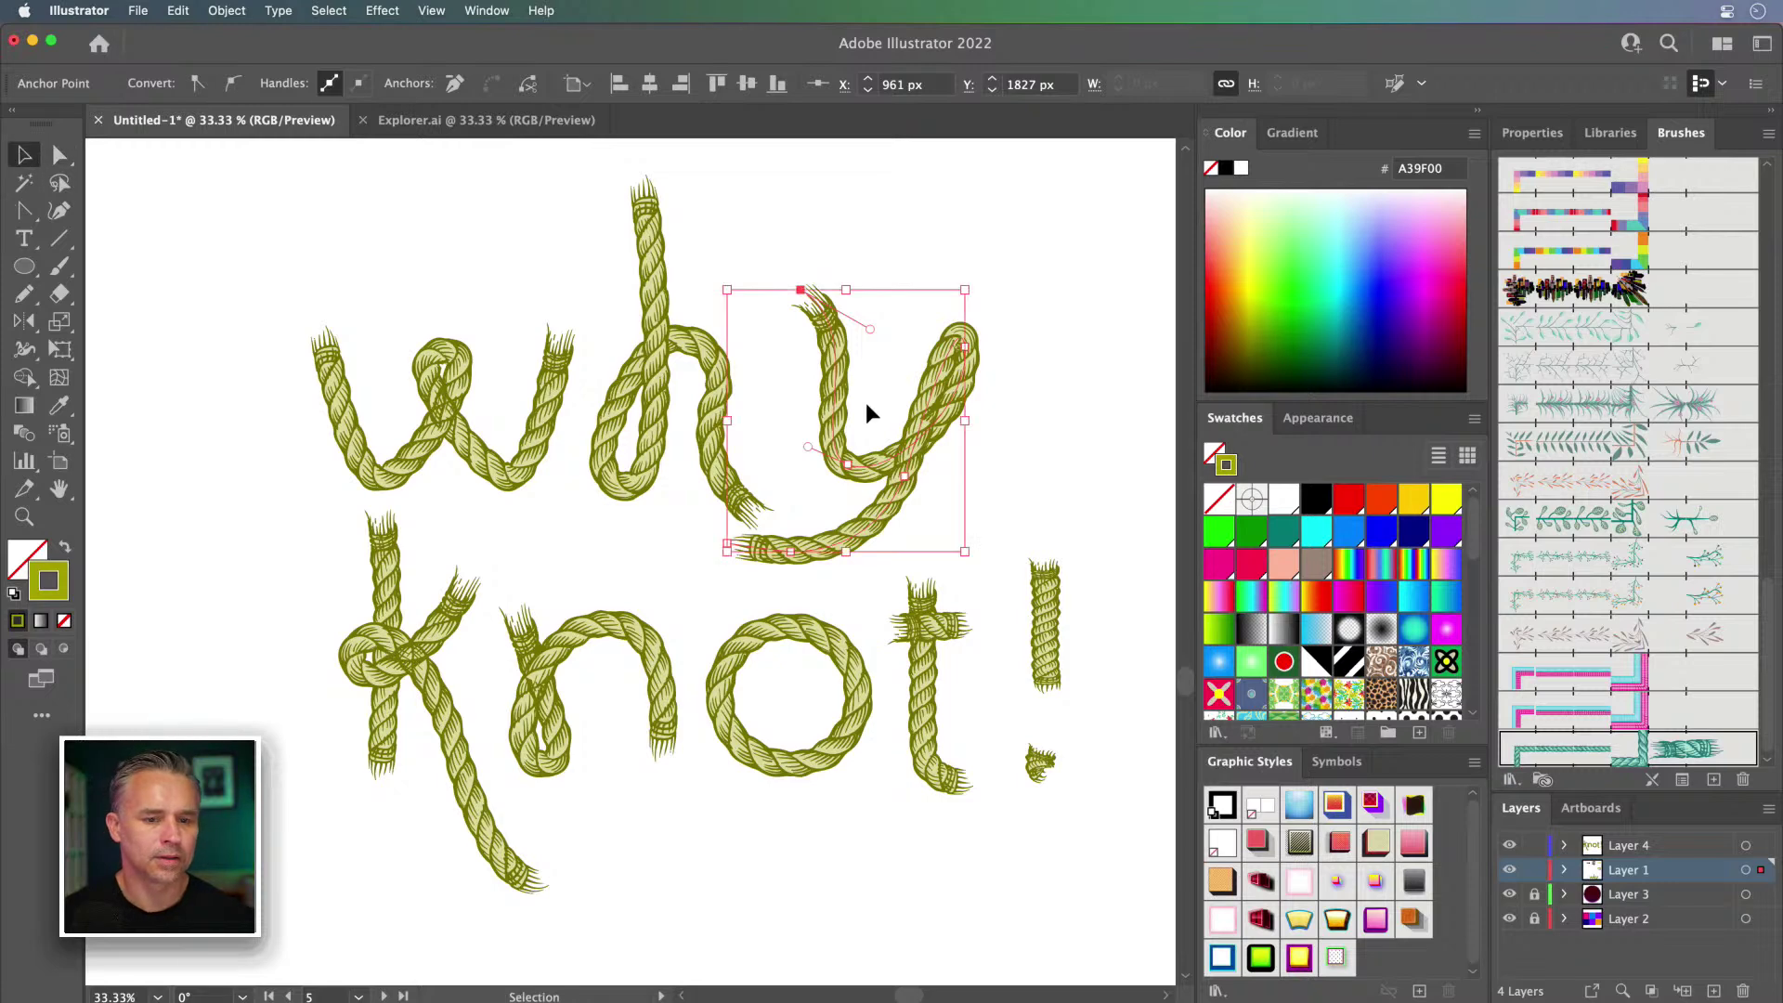
Step: Move the word "why" slightly up and to the right and ungroup its letters
drag(849, 436, 873, 416)
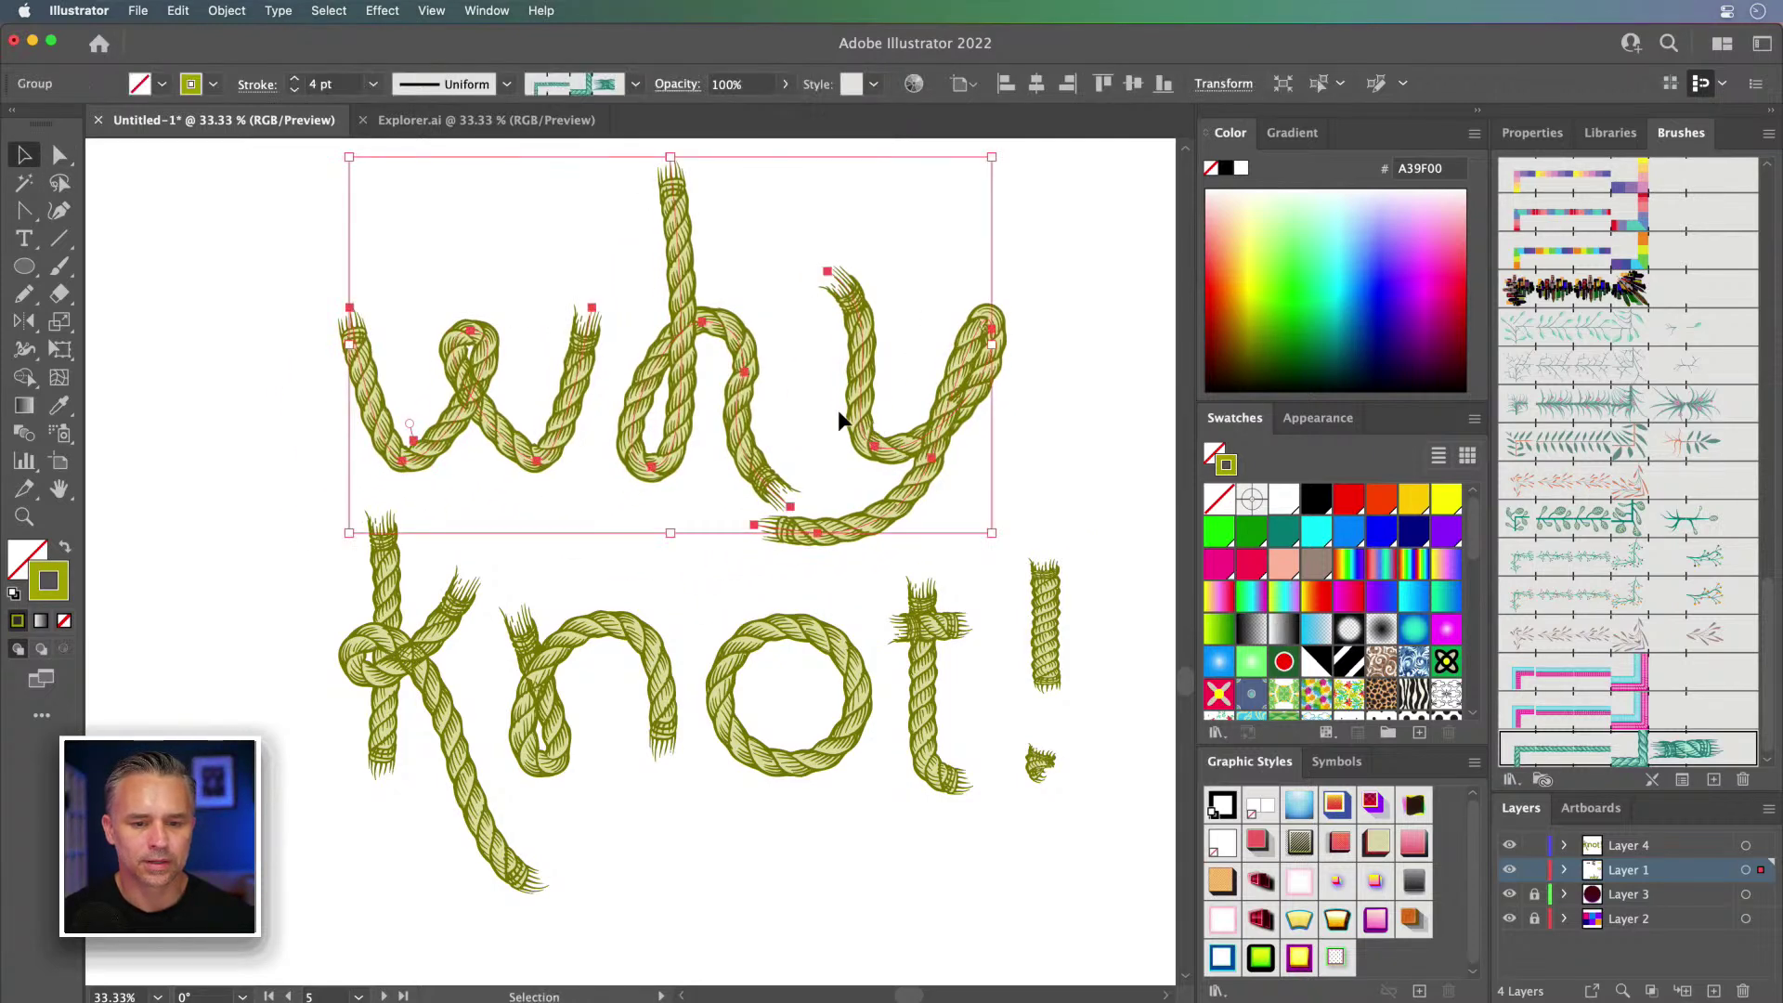
right_click(859, 420)
click(914, 678)
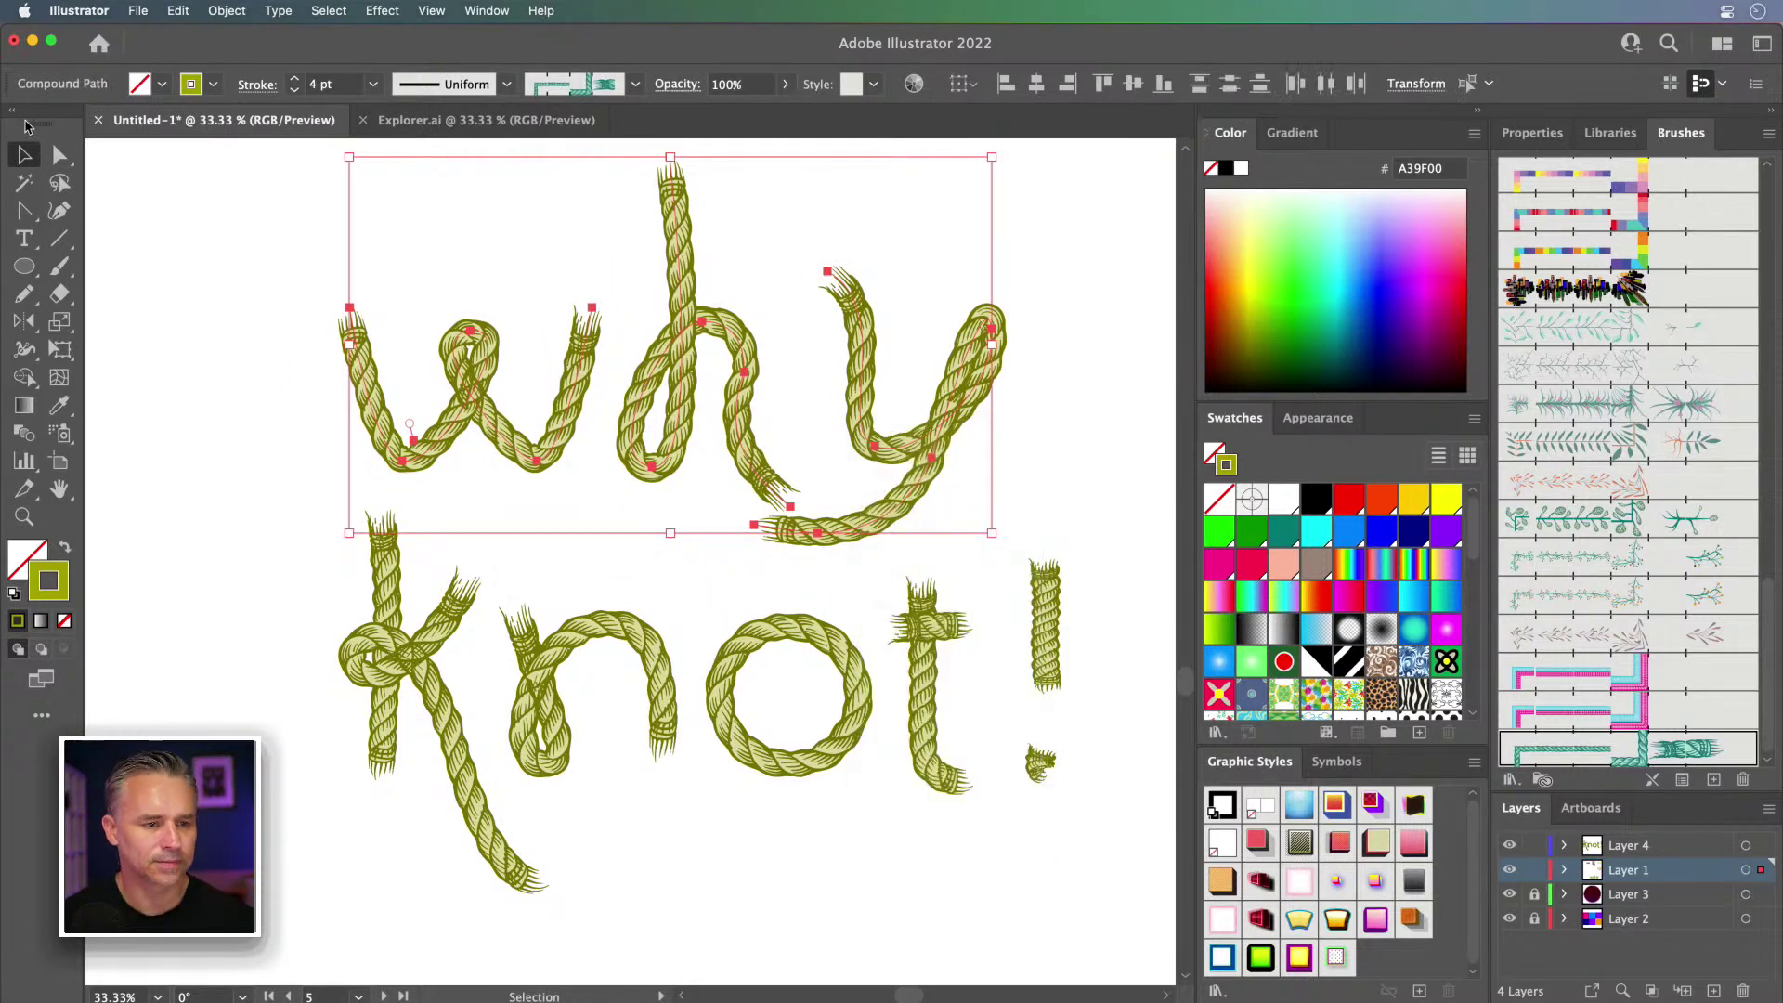
Step: Move the y on its own down and left, closer to the h
click(59, 156)
key(super+shift+a)
click(23, 156)
drag(873, 457, 838, 466)
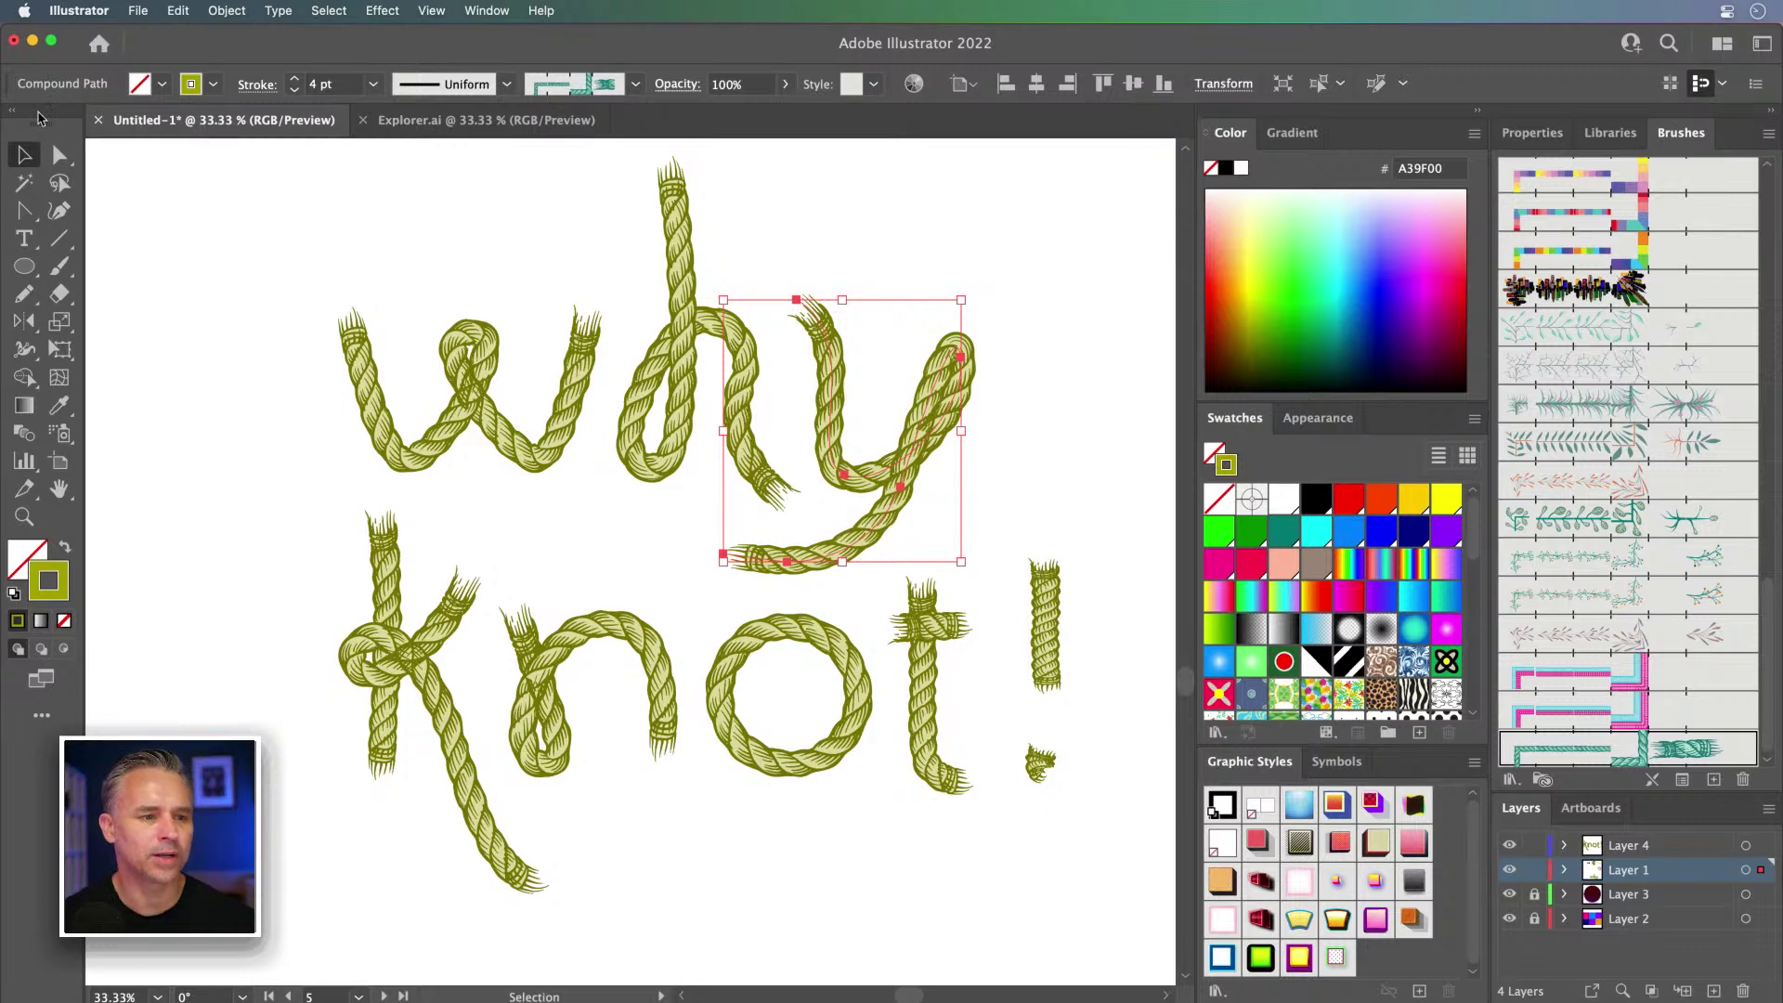
Step: Stretch the end of the y's tail far left beneath the h and shift the tail's bottom curve left with it
click(59, 151)
drag(726, 558, 561, 517)
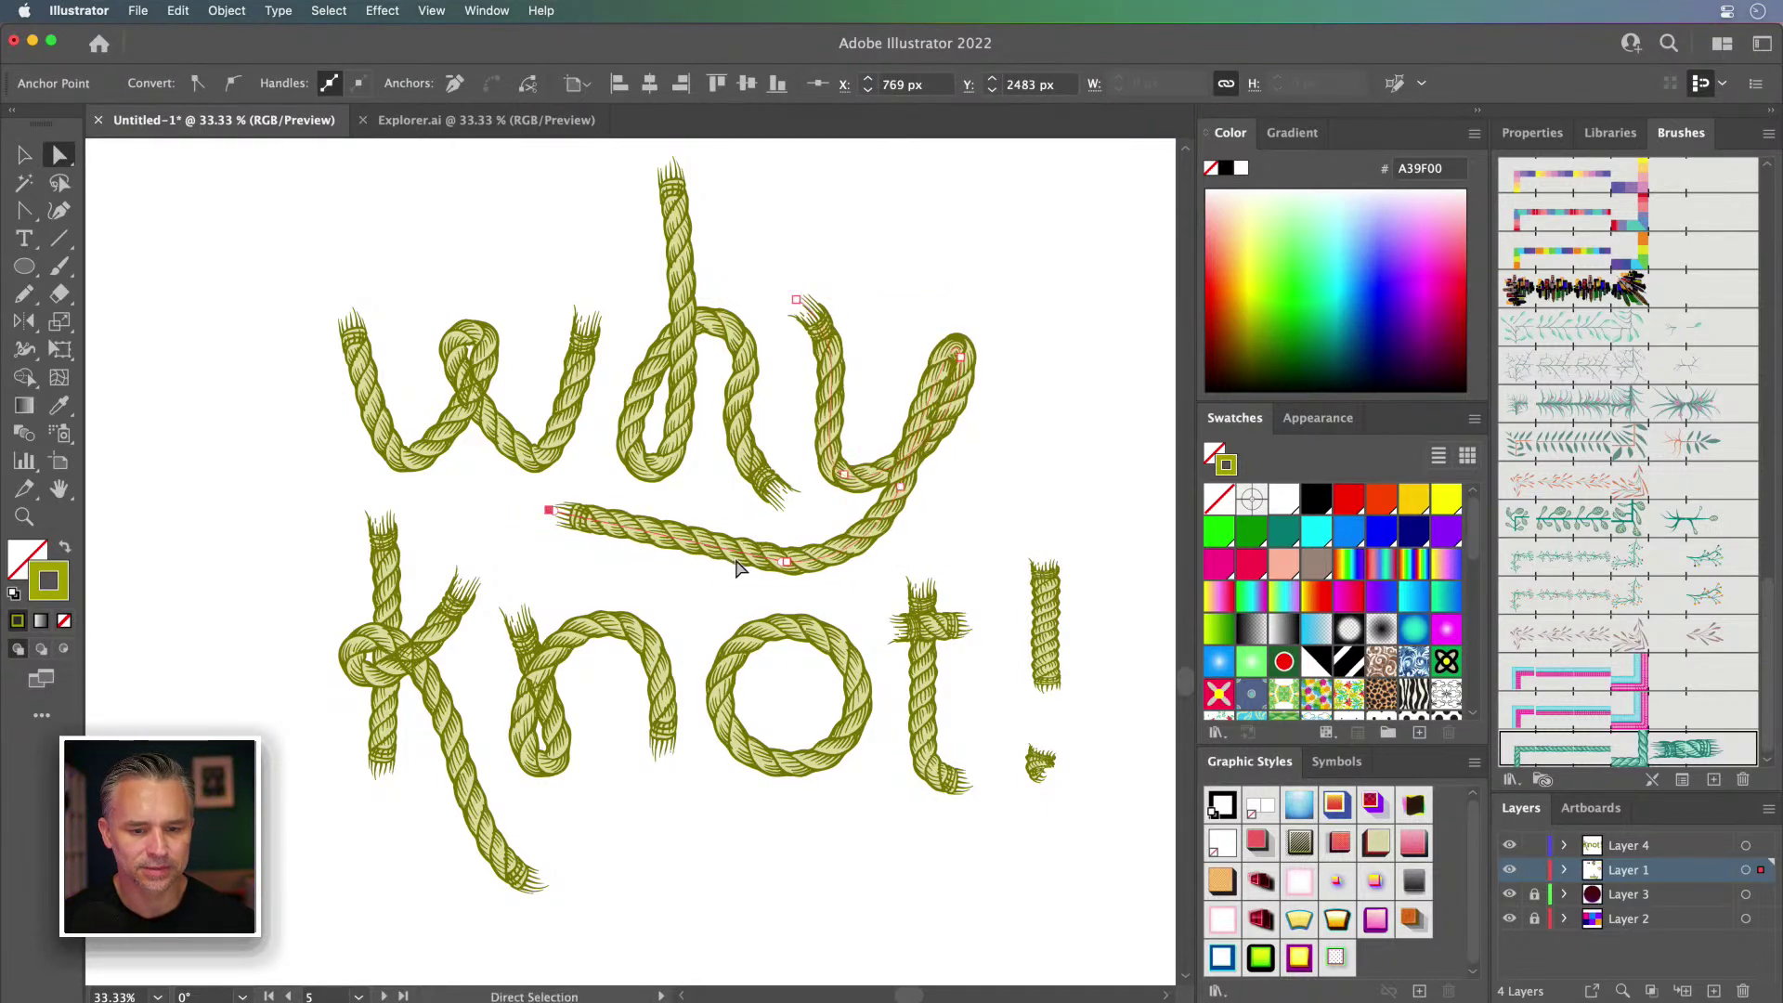
drag(785, 567, 707, 566)
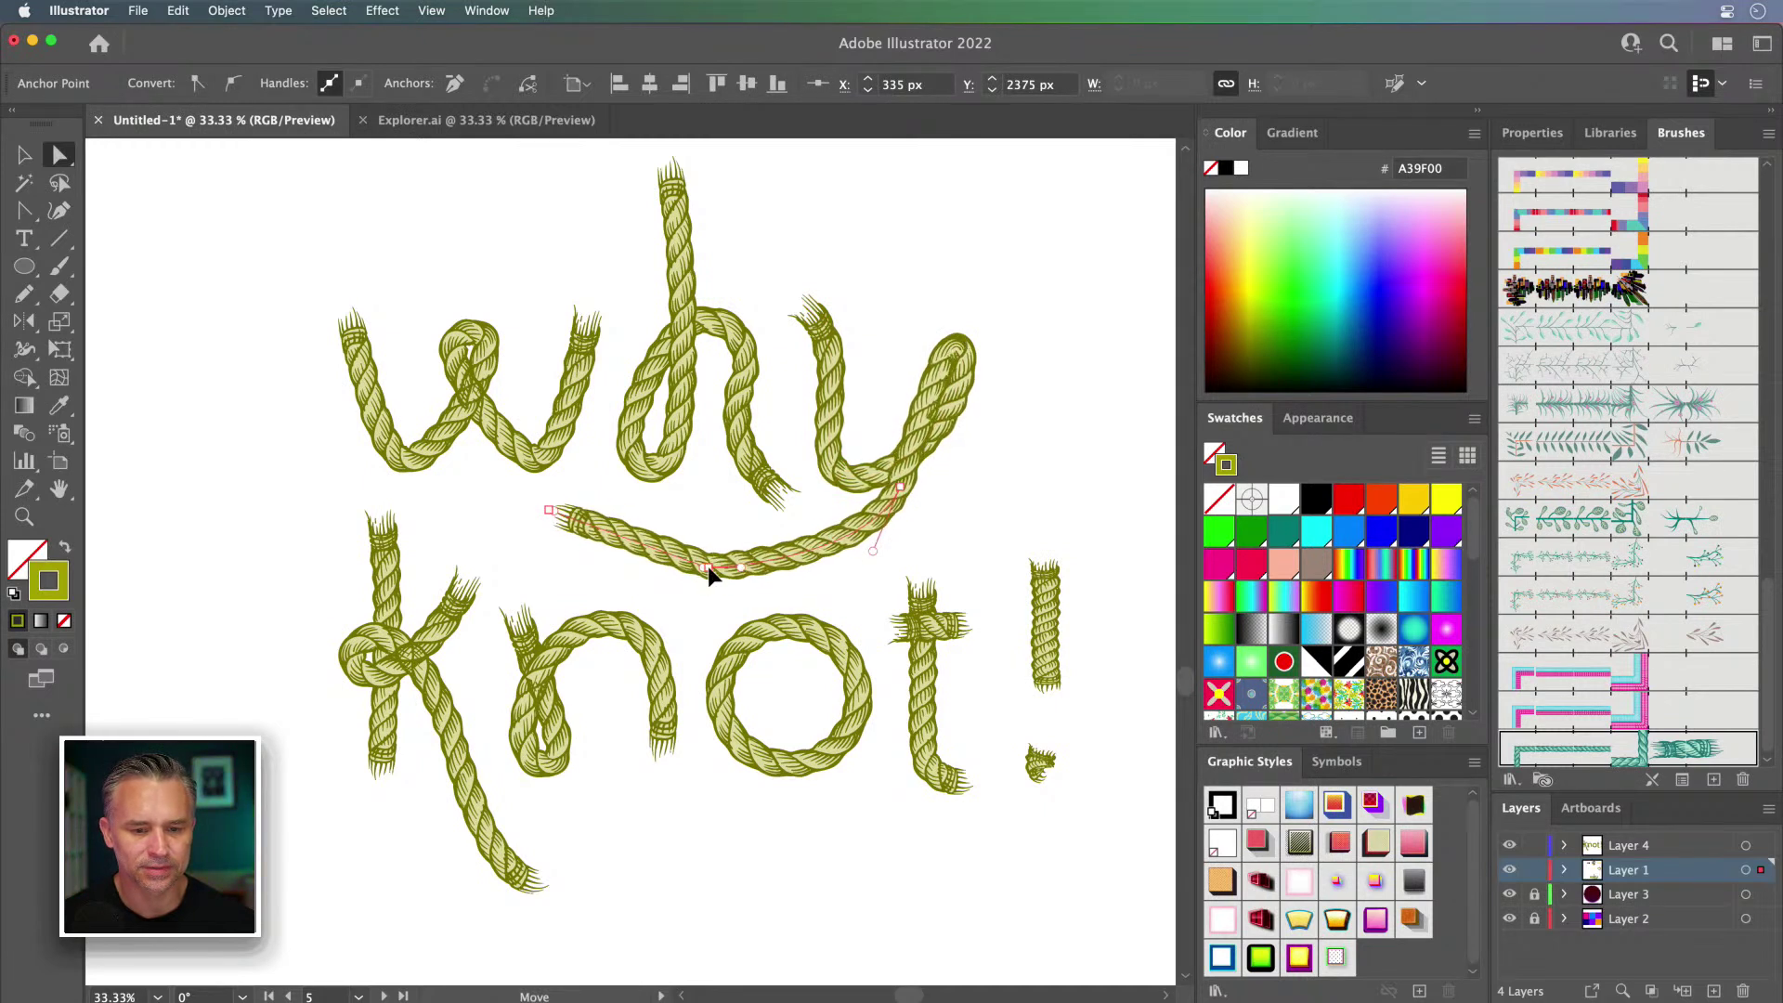
click(780, 572)
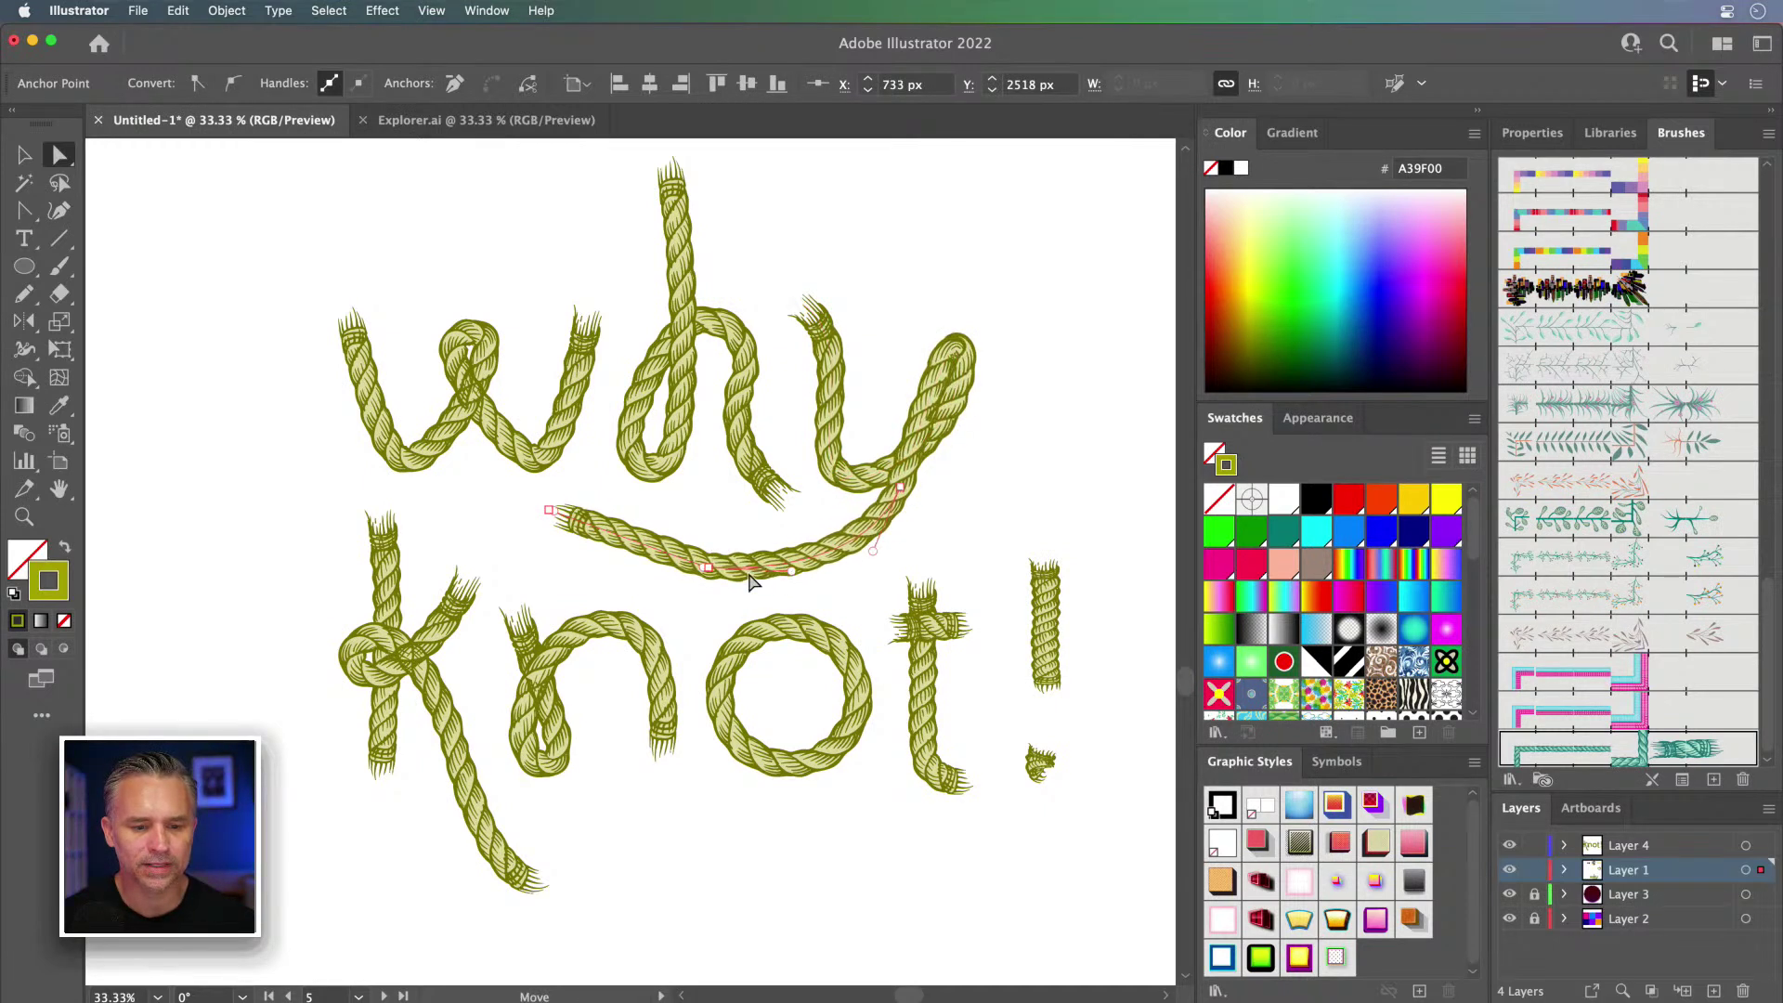
drag(704, 569, 625, 574)
Step: Pull the y's tail end back to just below the h and lower the tail's bottom anchor into a smooth curve
key(shift+c)
click(58, 154)
click(551, 512)
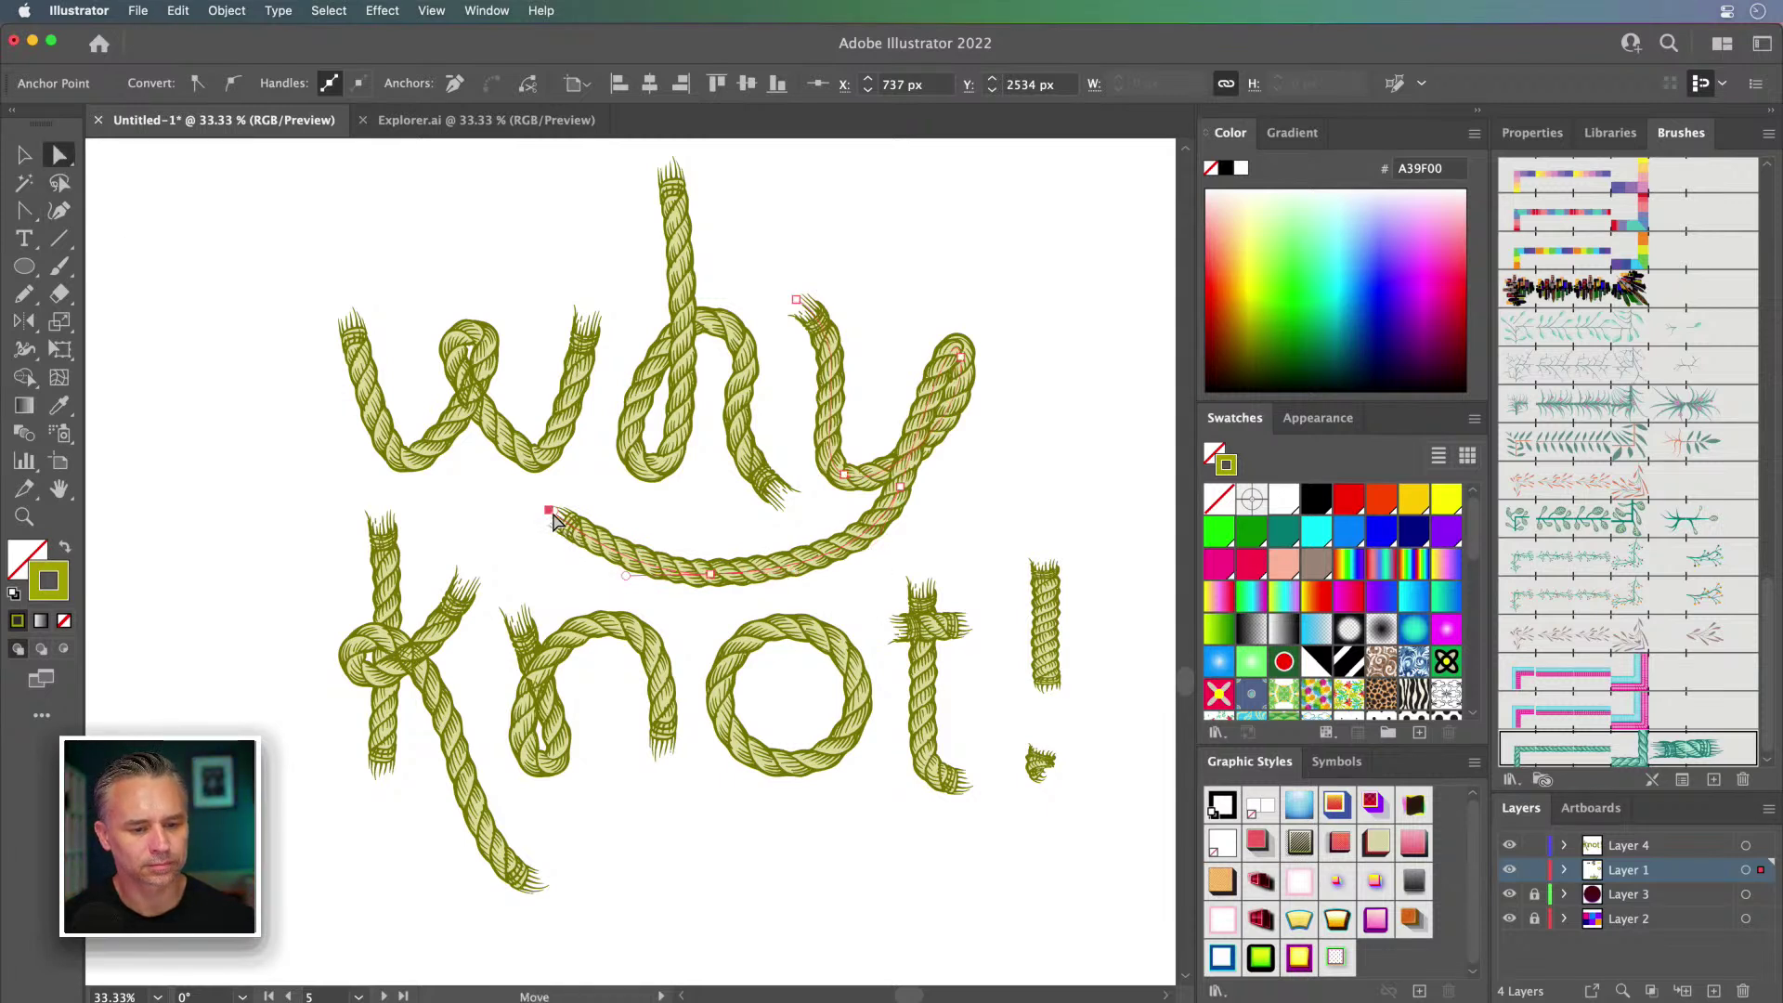
drag(566, 521, 734, 583)
click(726, 584)
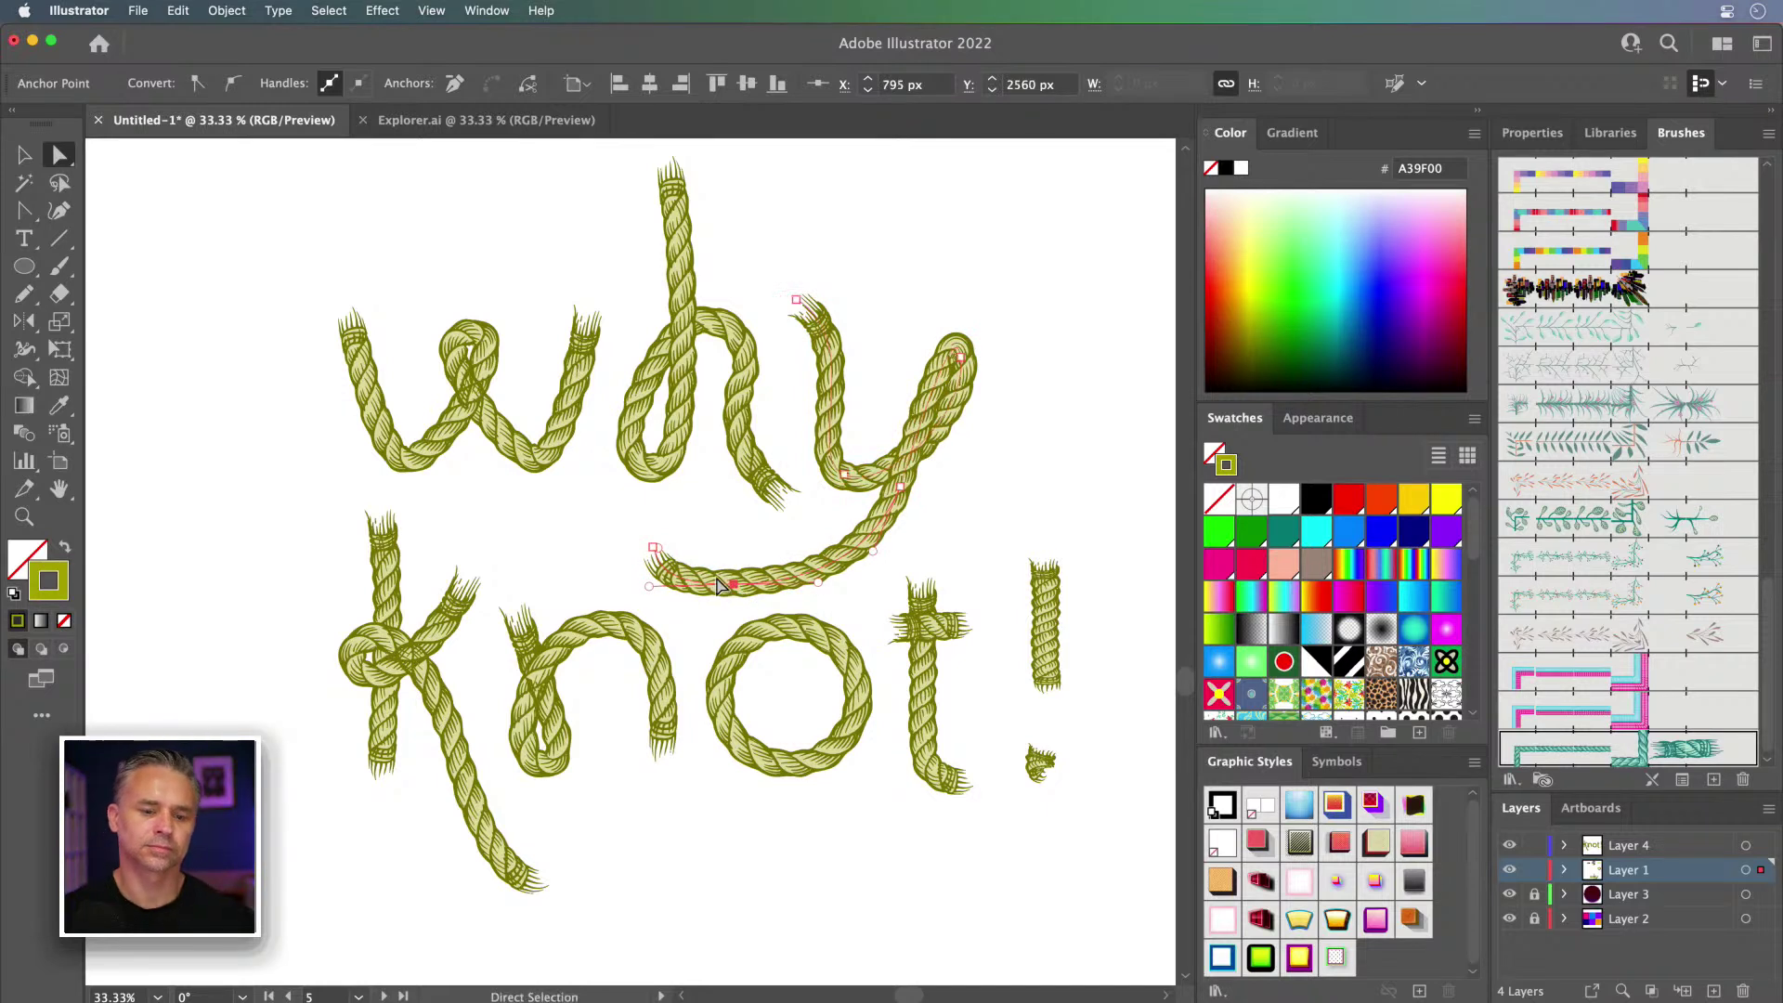
key(v)
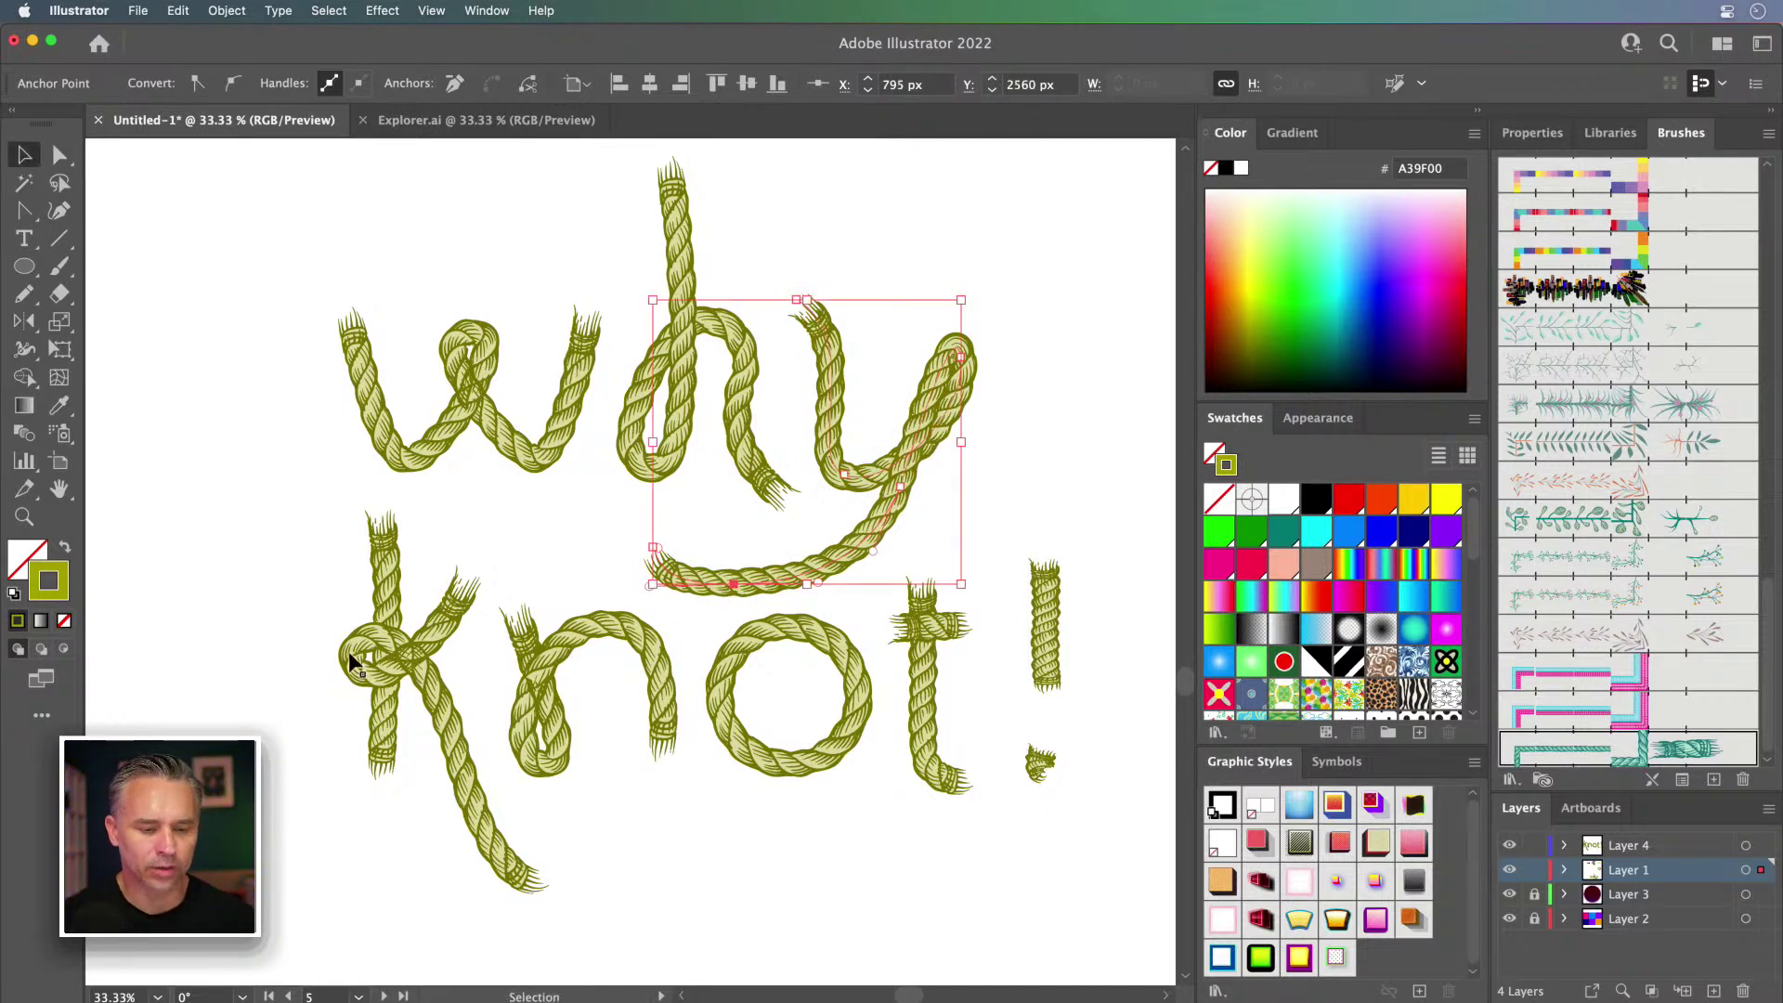
click(276, 625)
drag(235, 682, 1118, 905)
click(1023, 478)
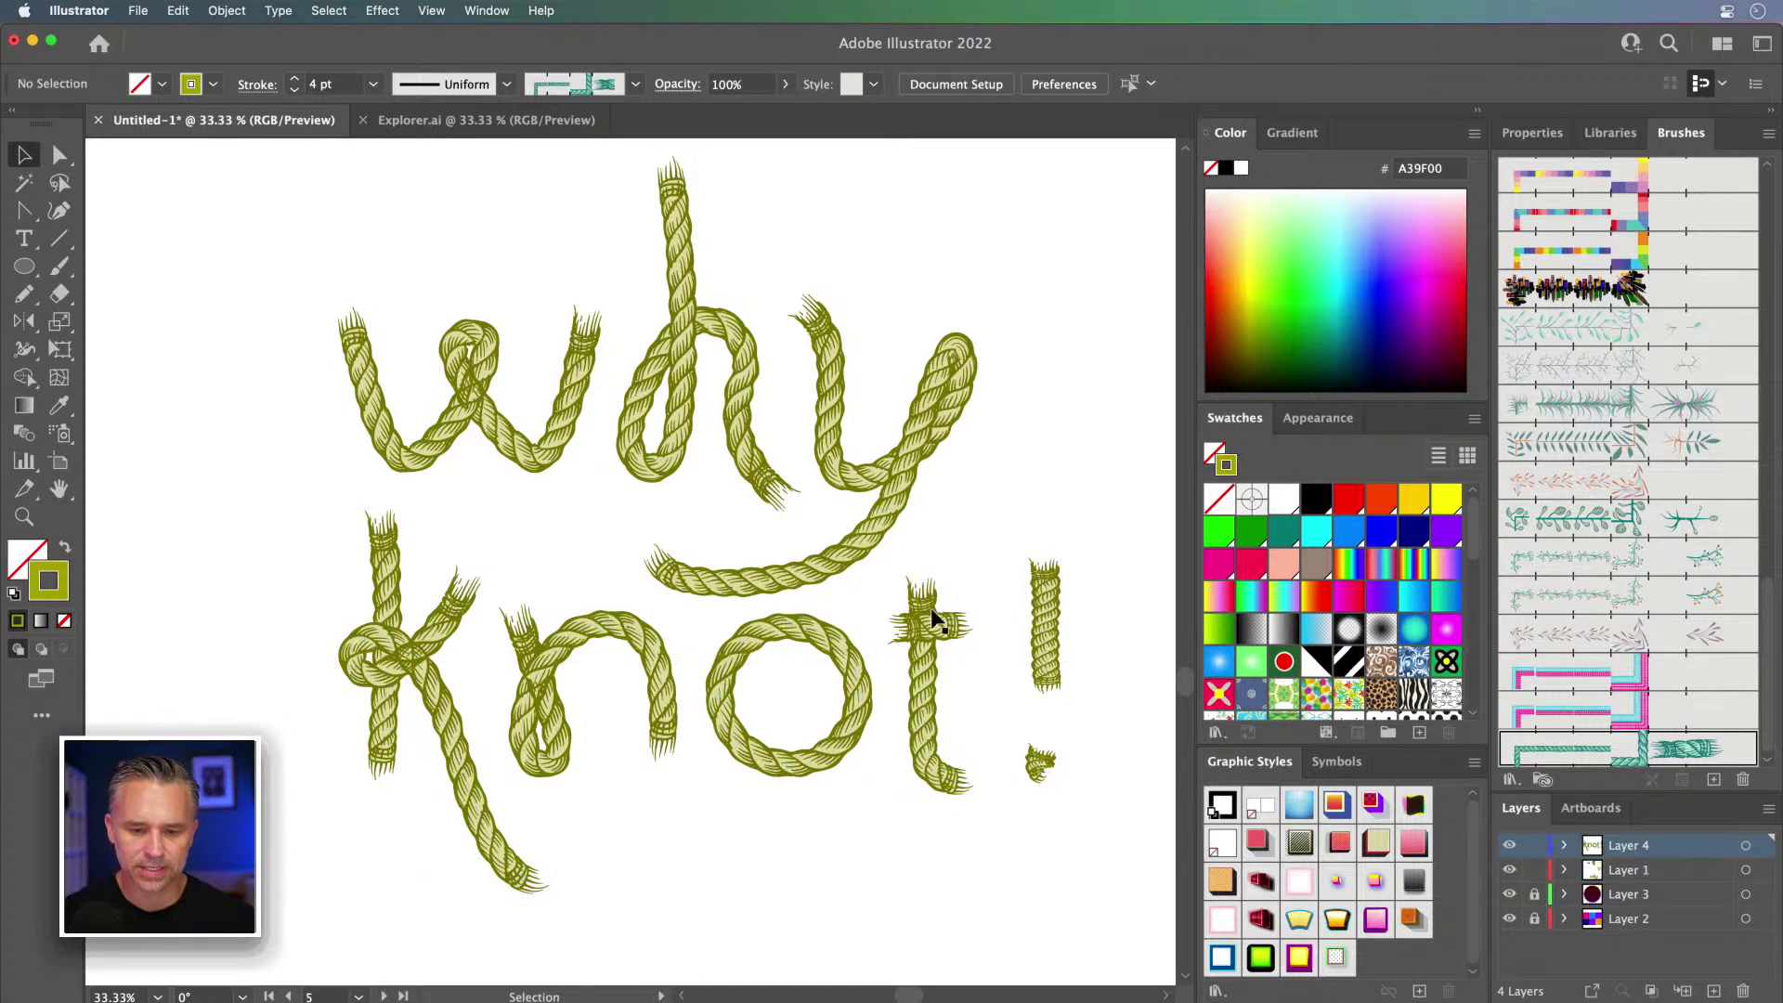
Step: Delete the separate crossbar of the t
click(933, 627)
key(a)
key(v)
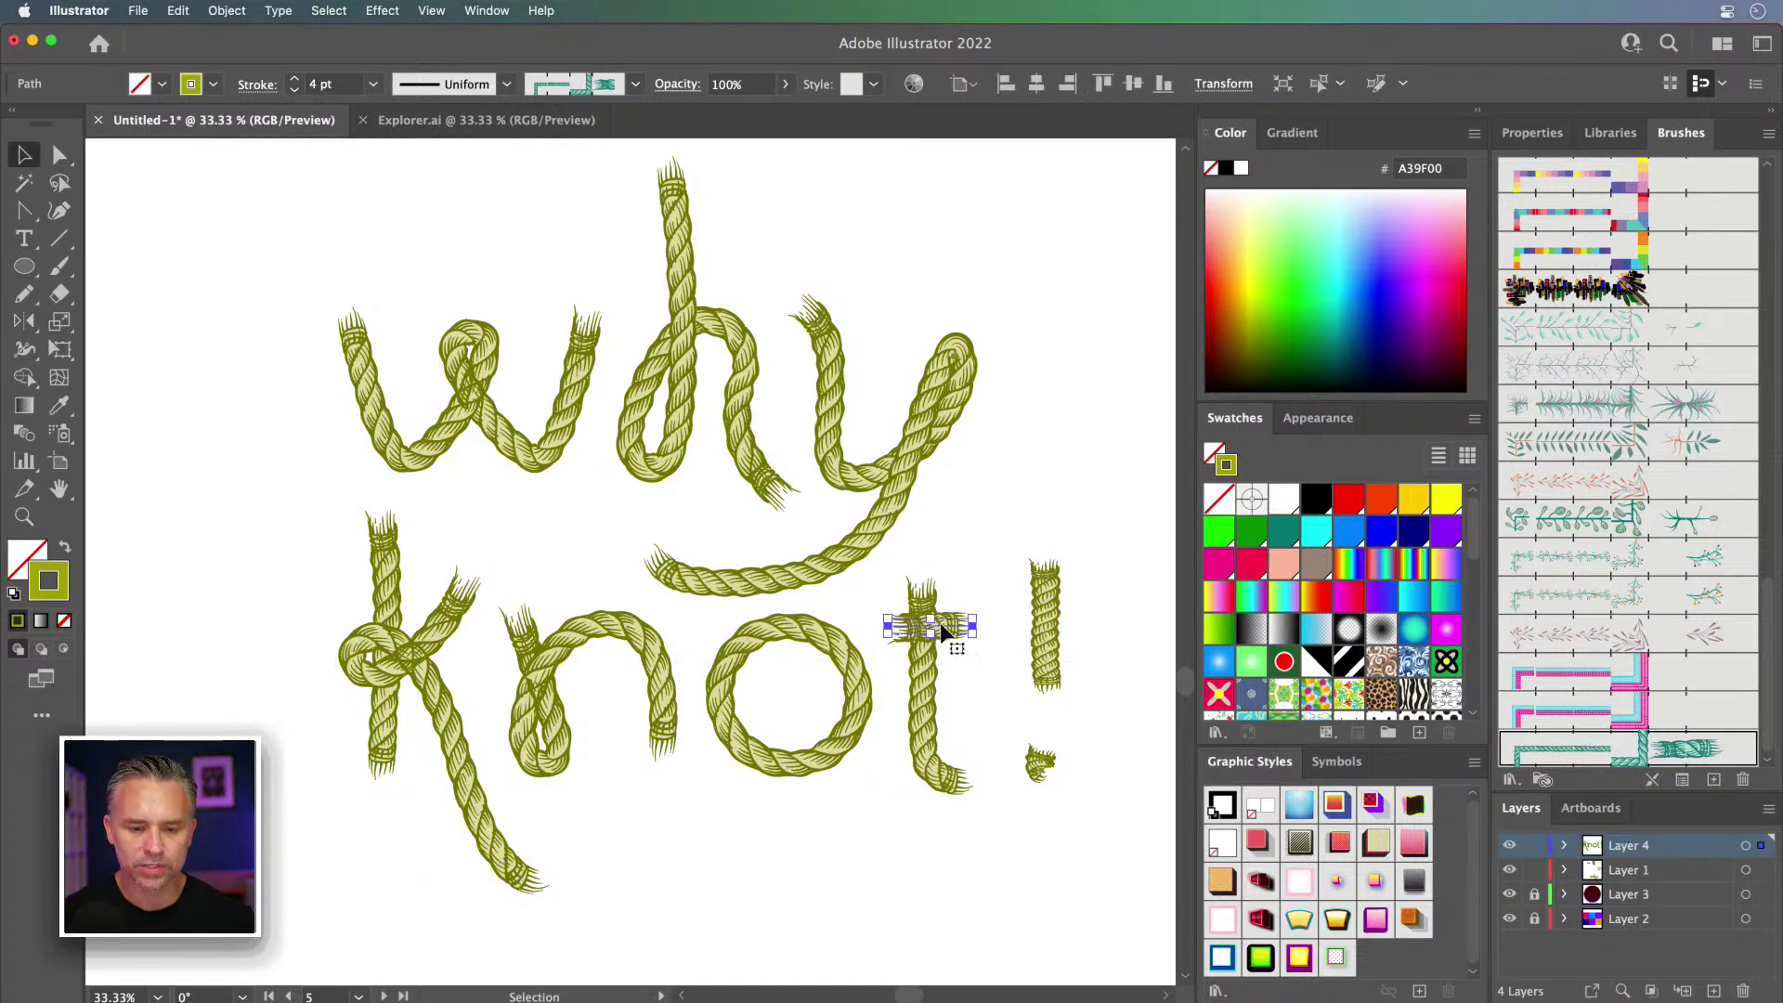
key(super+equal)
key(super+equal)
scroll(940, 622, left, 3)
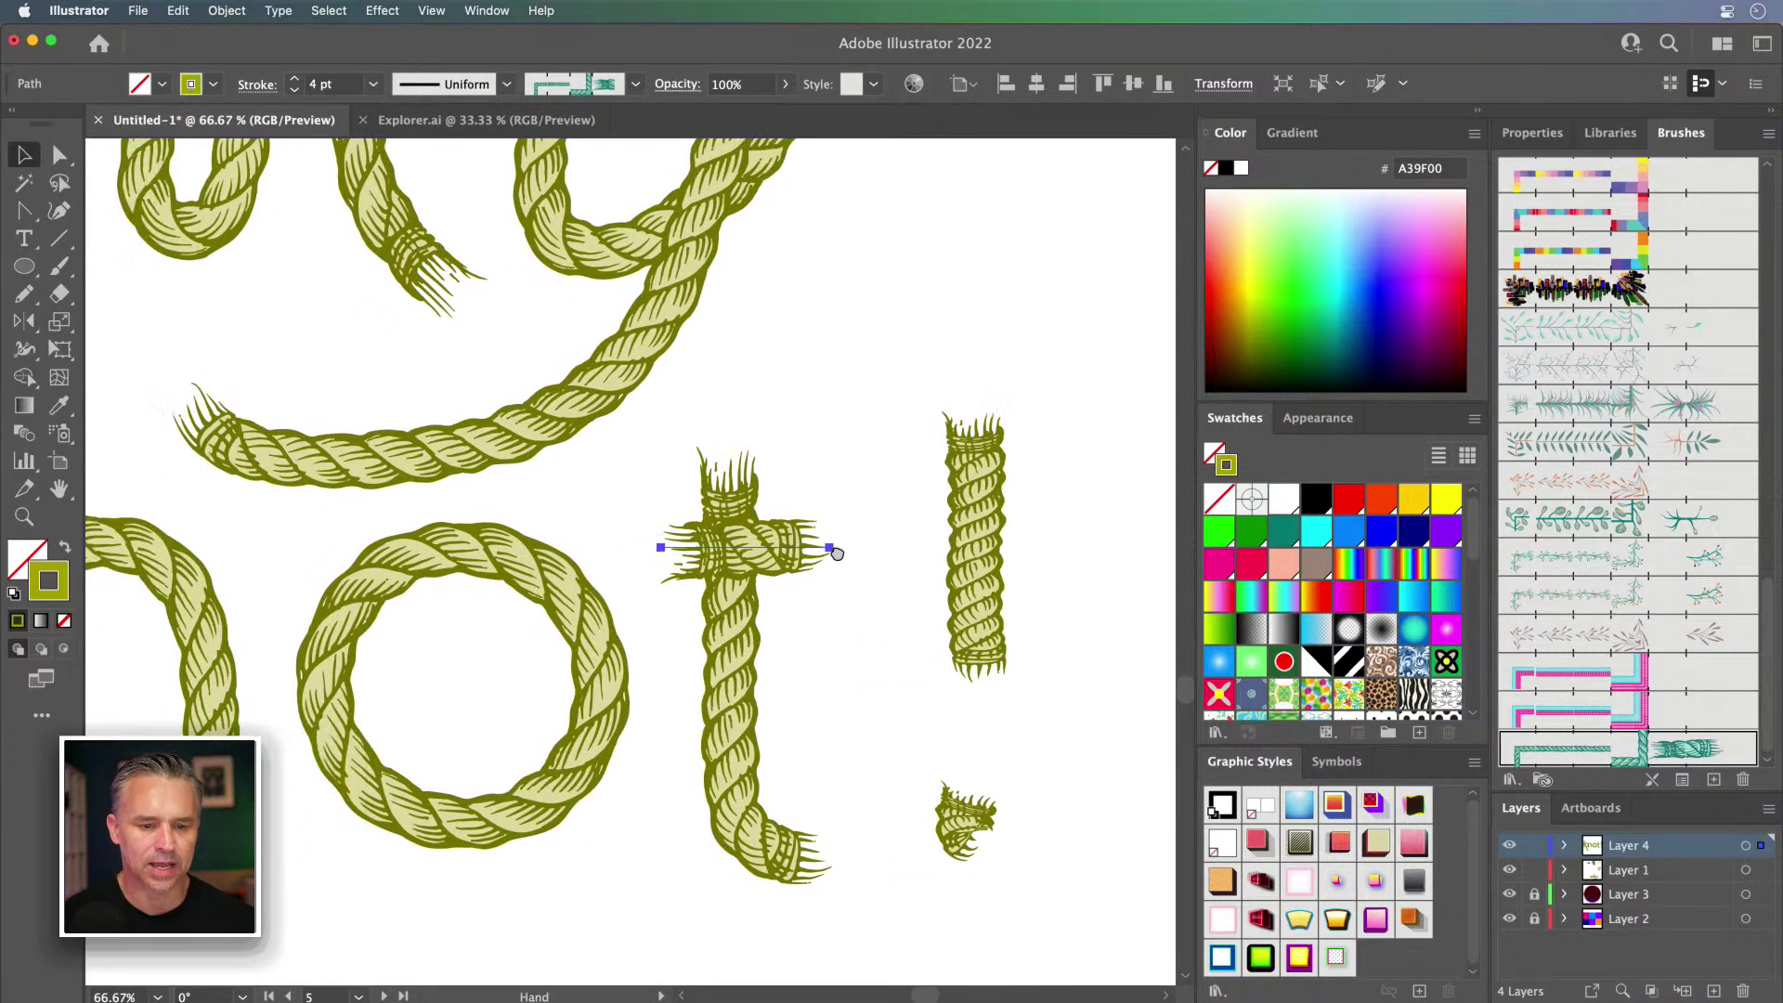
key(Delete)
Step: Extend the t's stem from its top with the Pen tool, curving down the left side and across as a crossbar
click(733, 553)
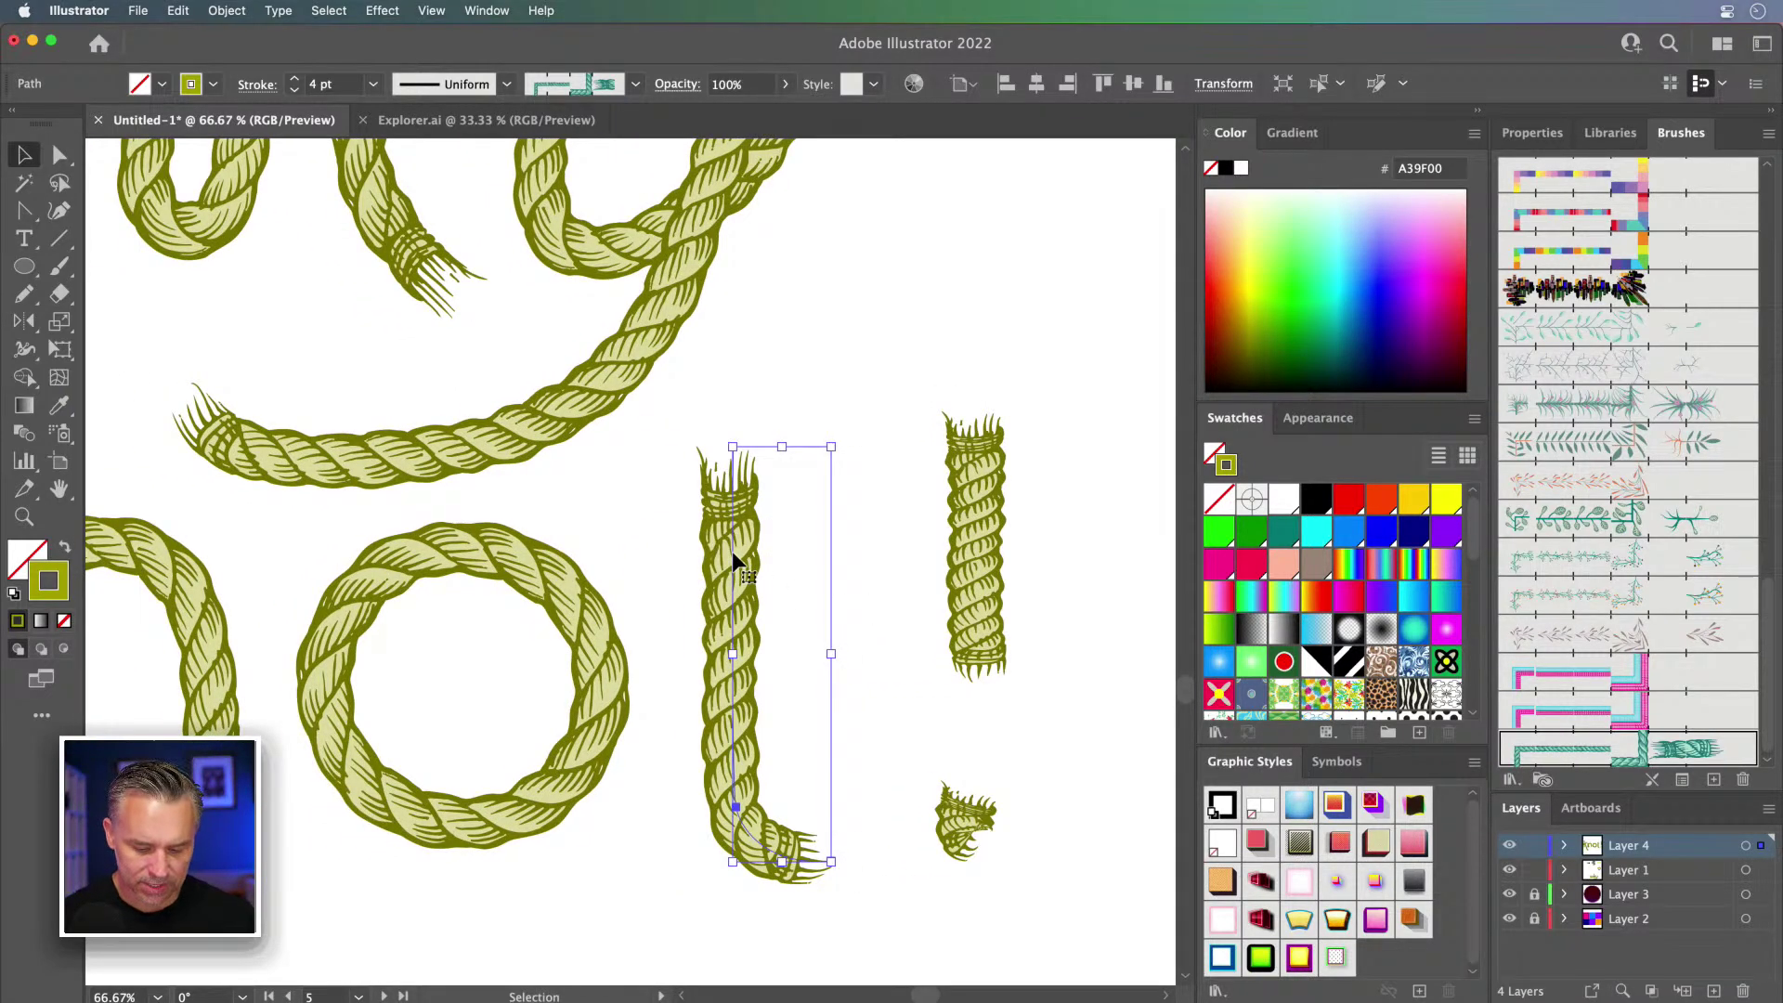
key(p)
drag(733, 447, 697, 428)
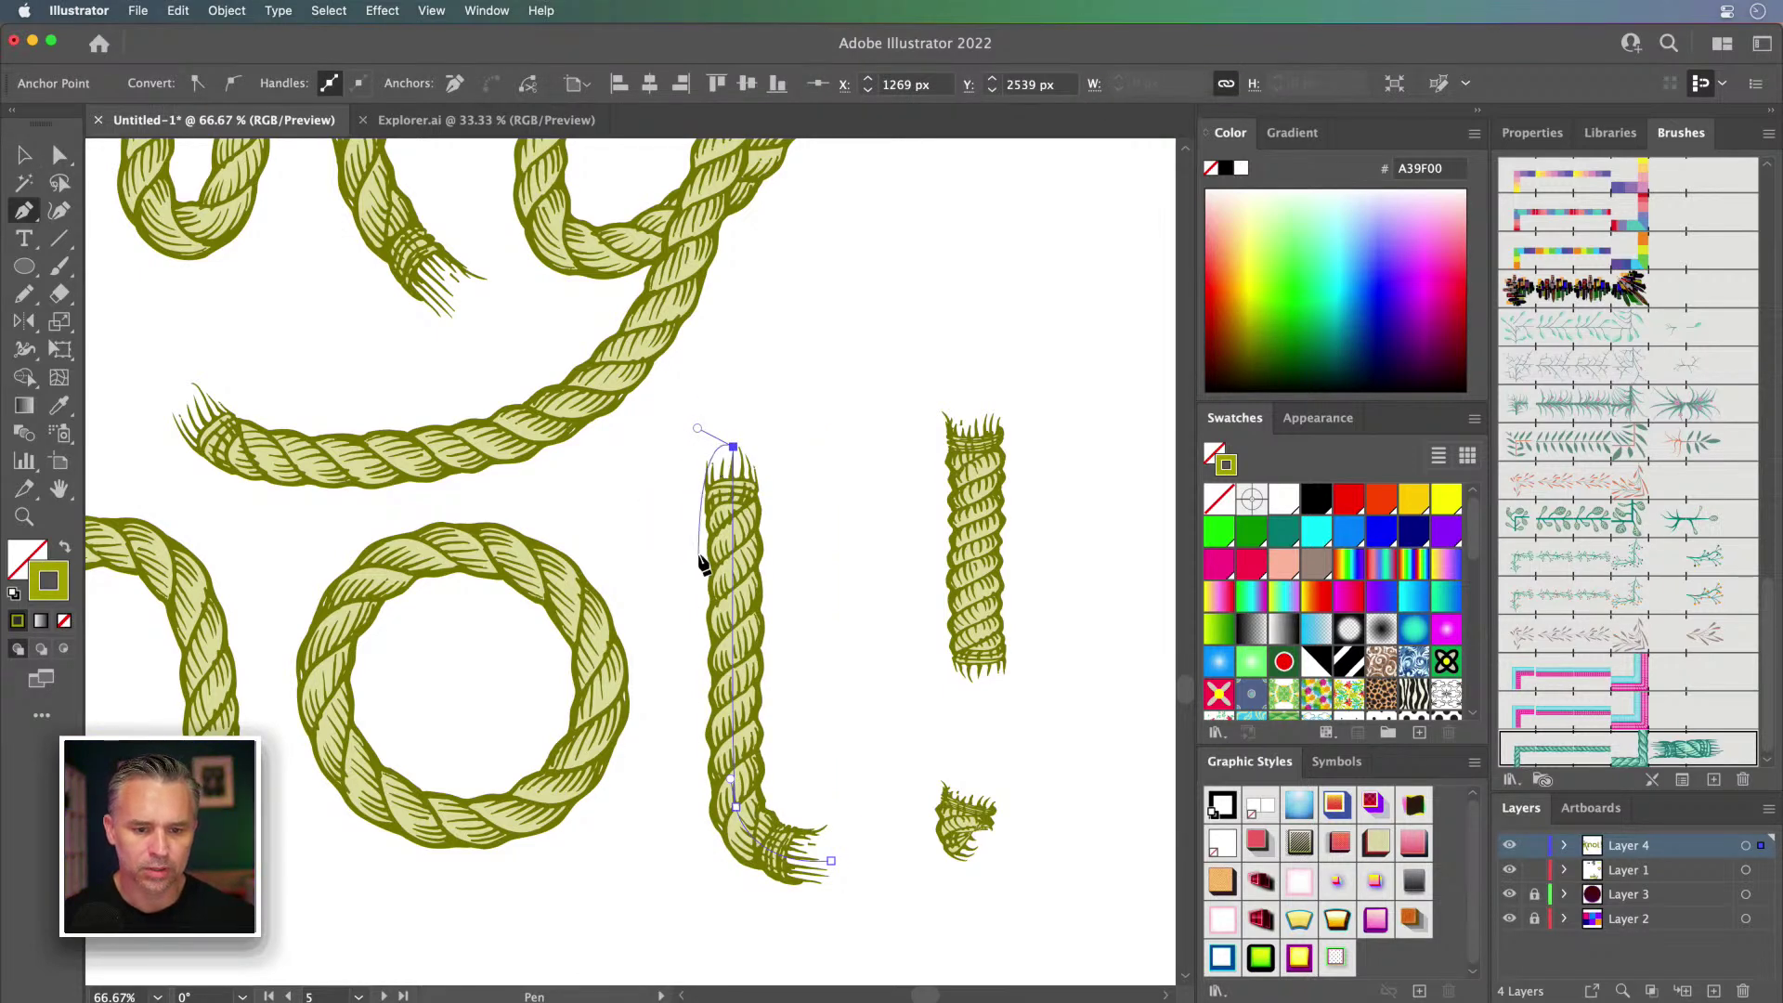
drag(685, 601, 745, 611)
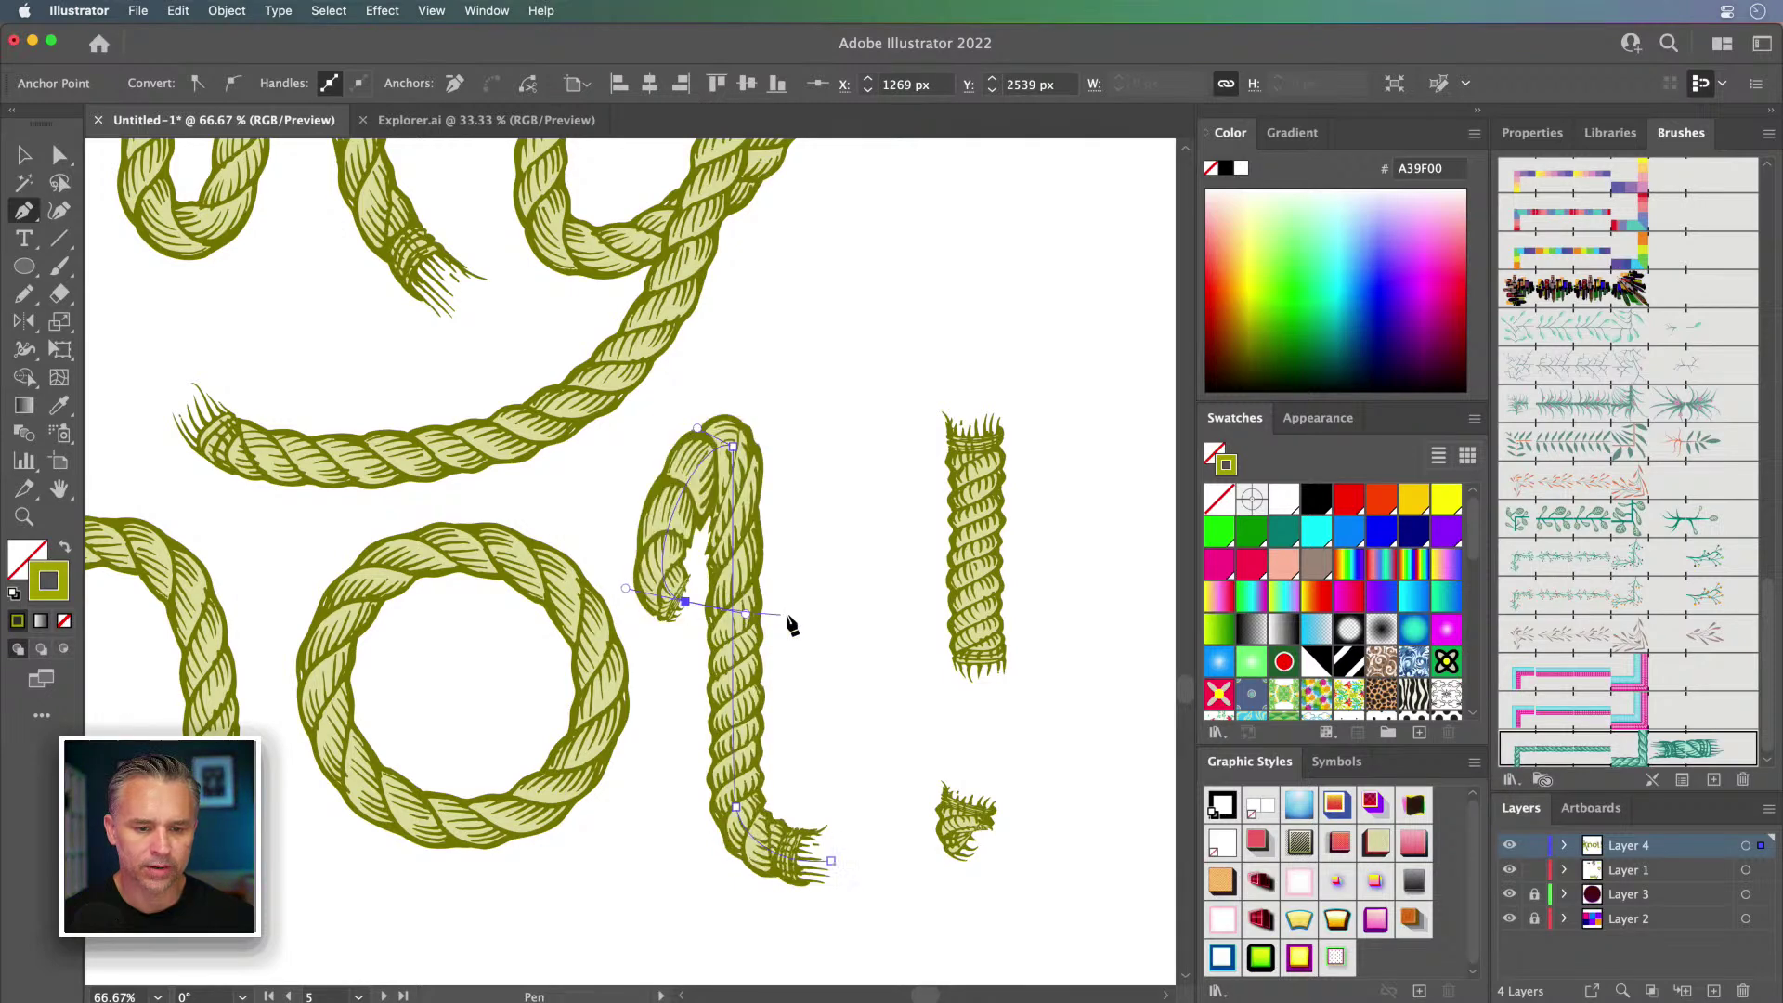
click(883, 586)
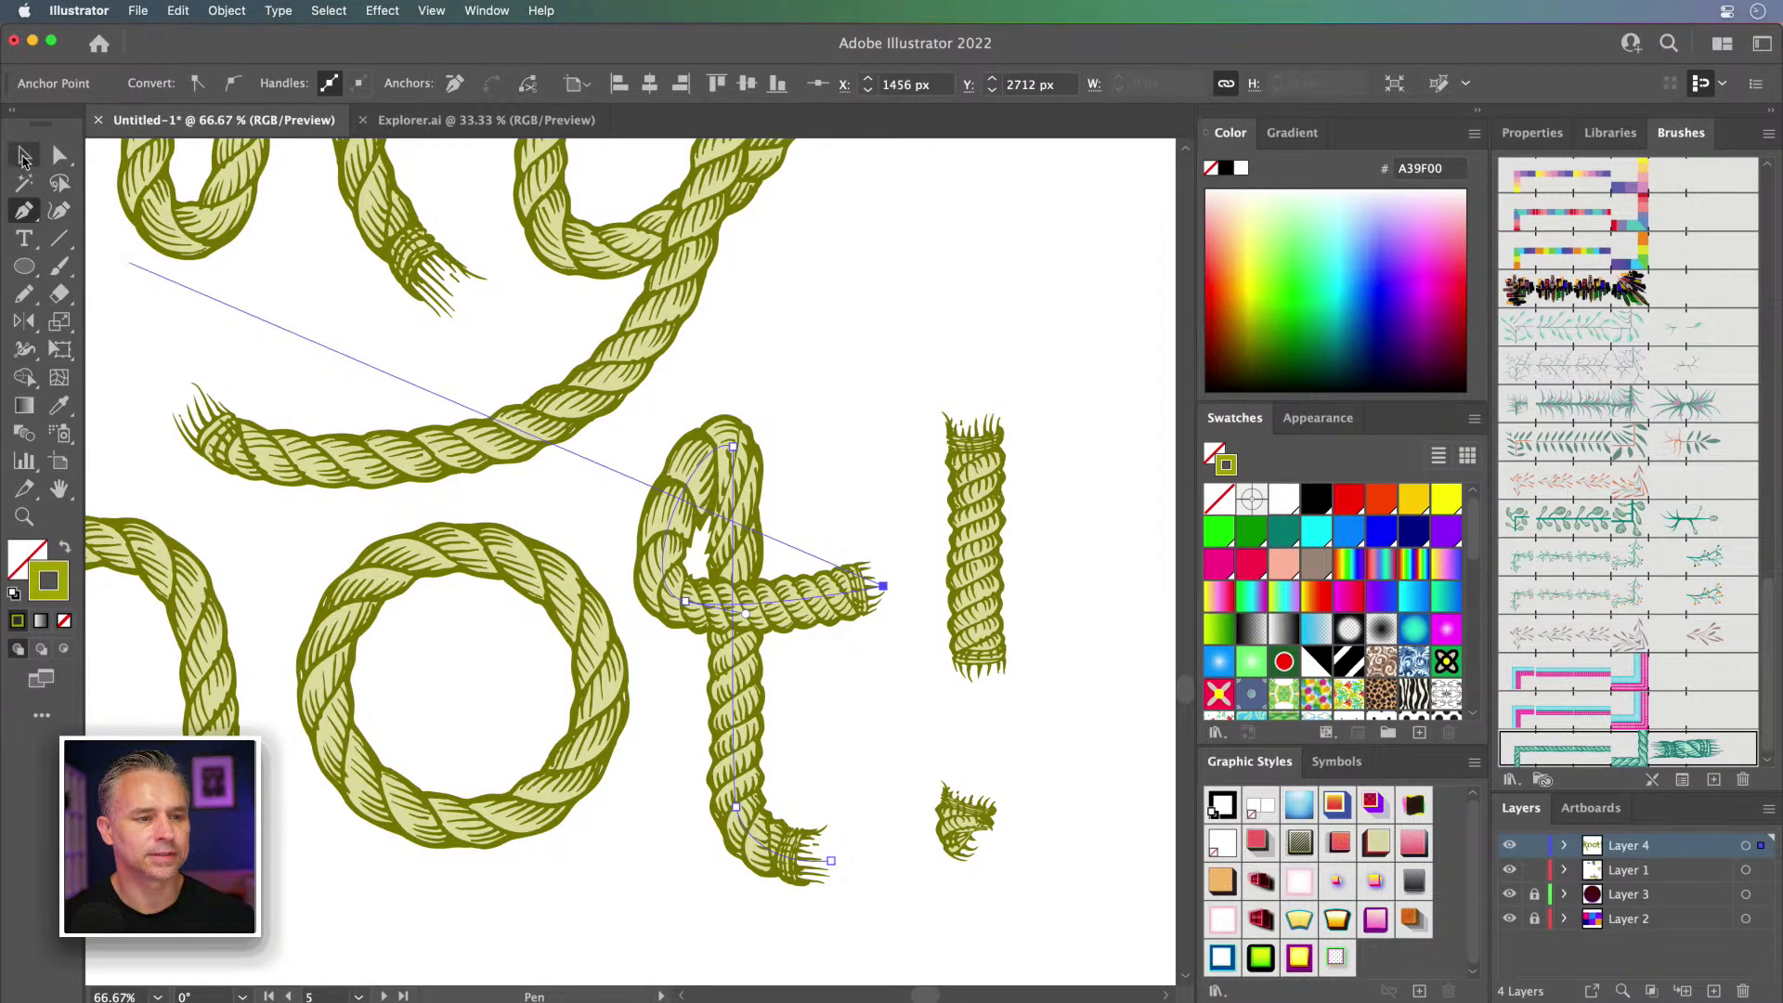
Step: Convert the t's top anchor into a smooth point whose handles cross the rope into a loop
click(23, 158)
click(58, 155)
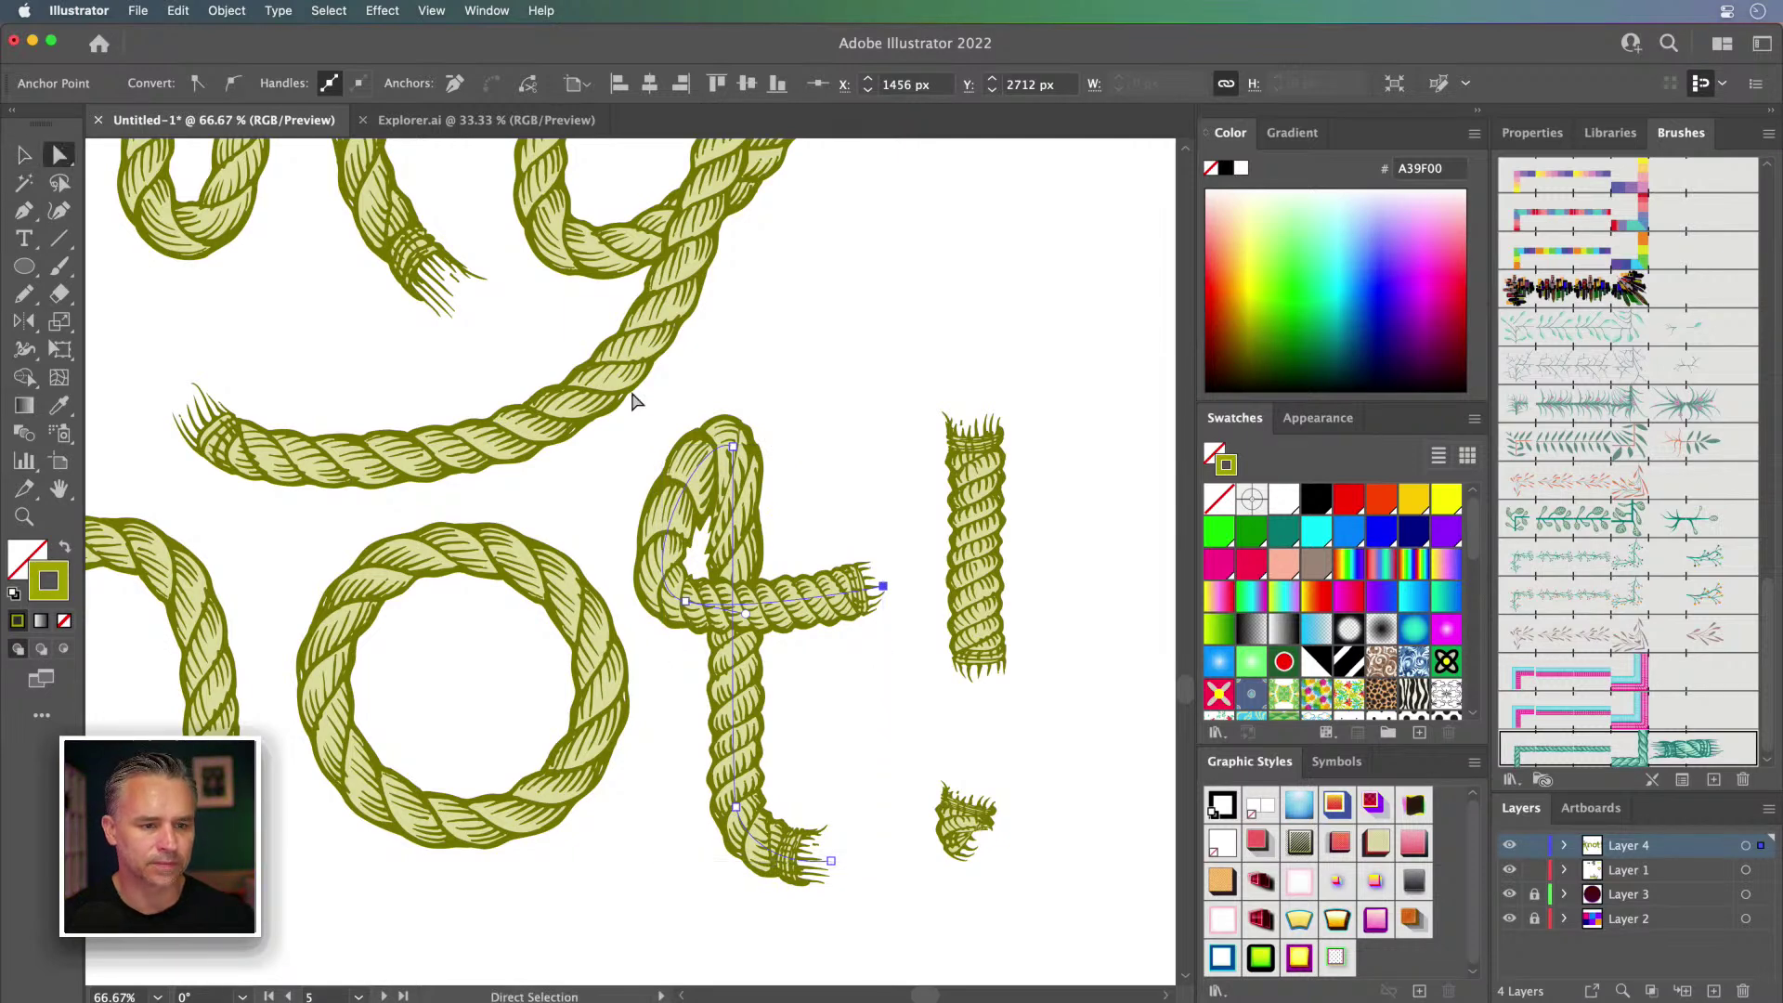
key(shift+c)
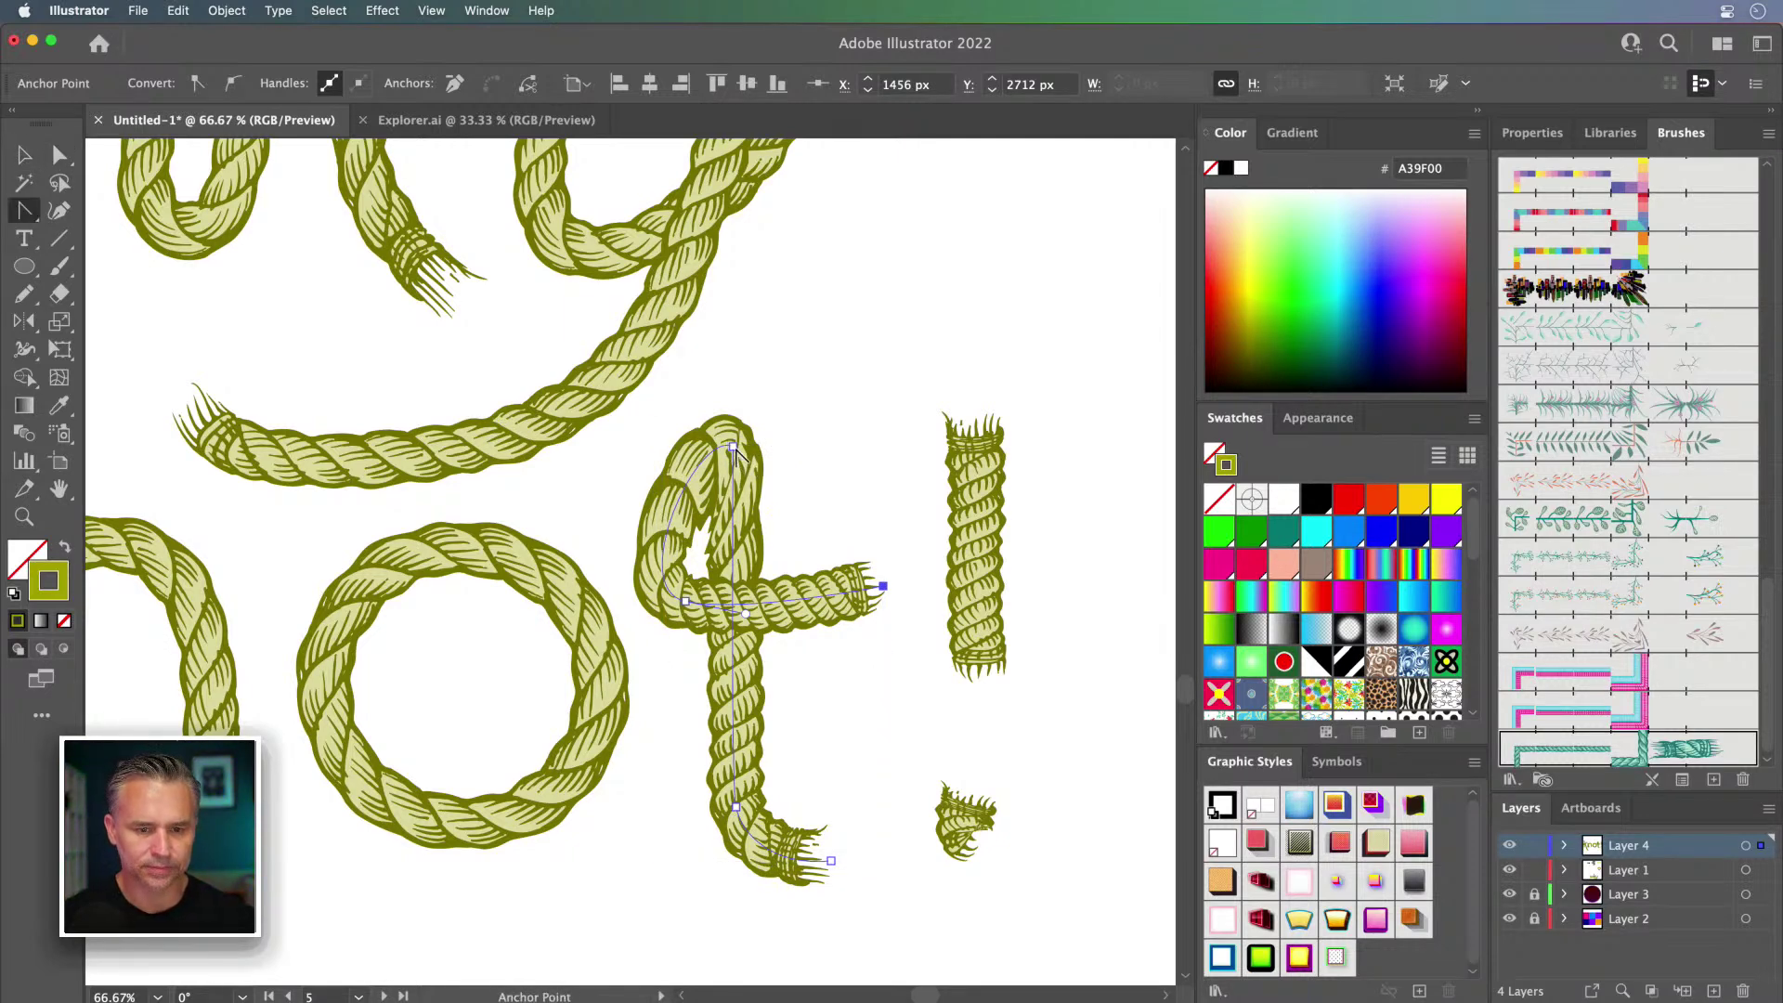
drag(734, 449, 822, 477)
click(25, 154)
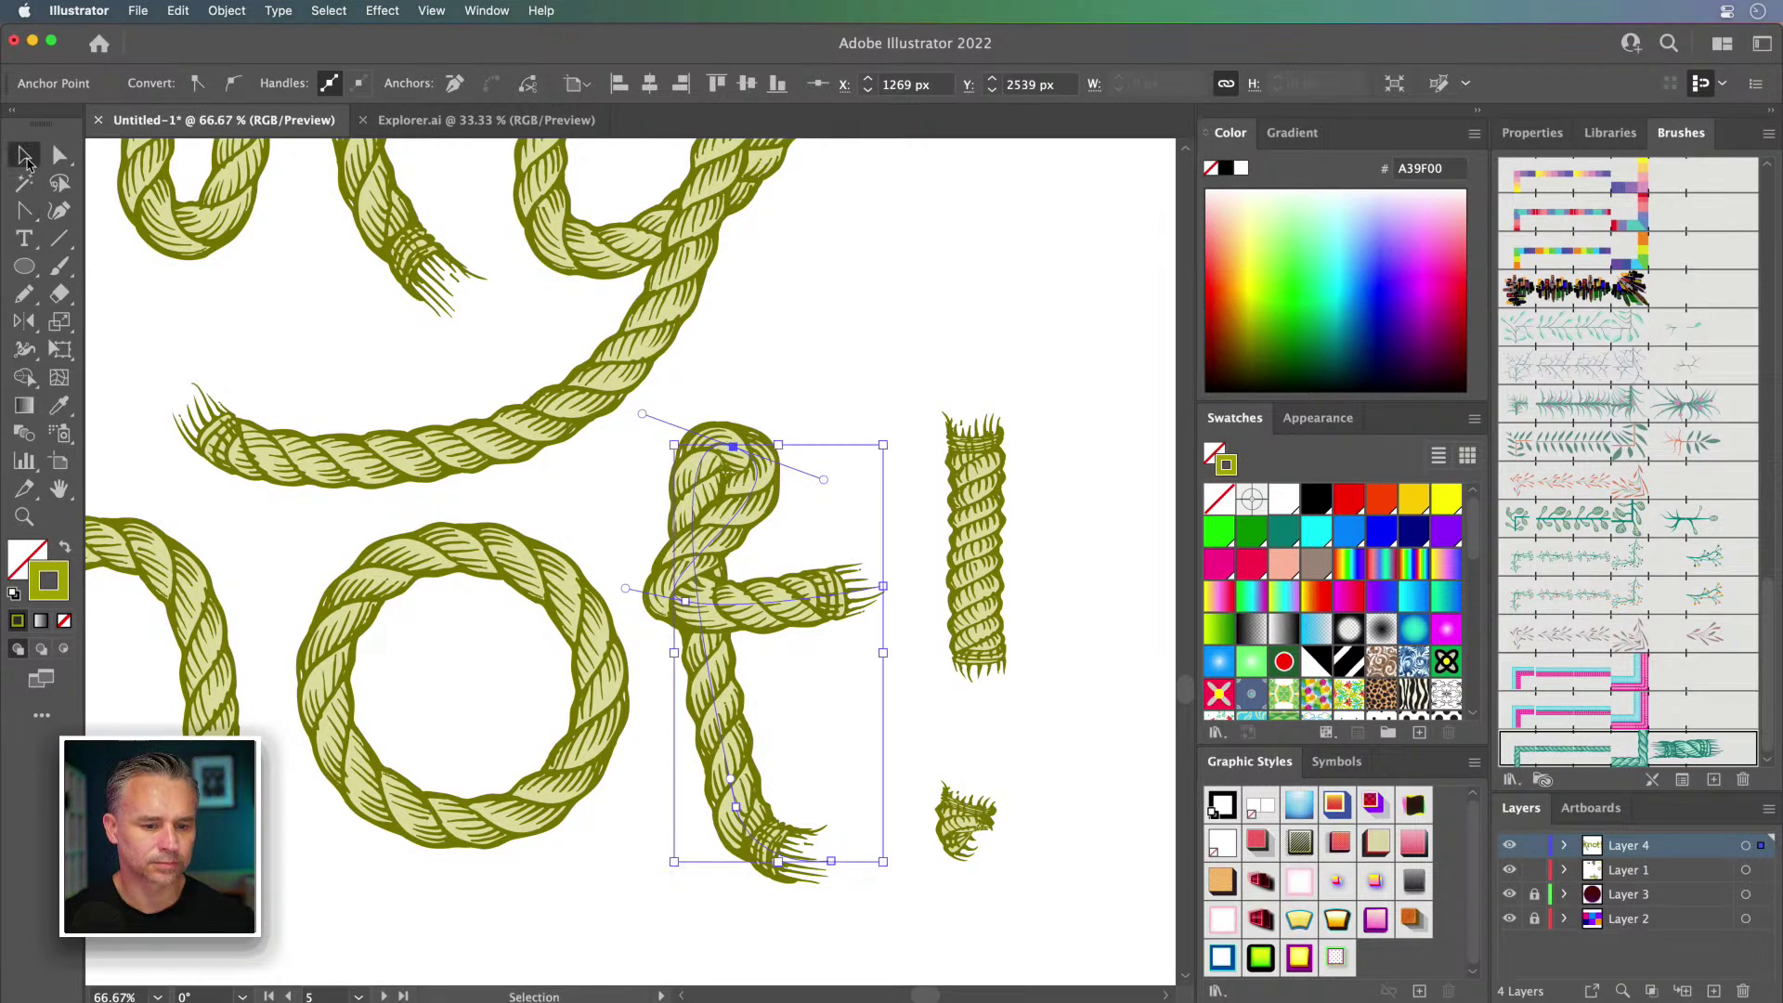
Step: Examine the whole lettering, including the reworked t and the stem of the exclamation mark
key(super+minus)
key(super+minus)
key(super+minus)
drag(349, 452, 603, 453)
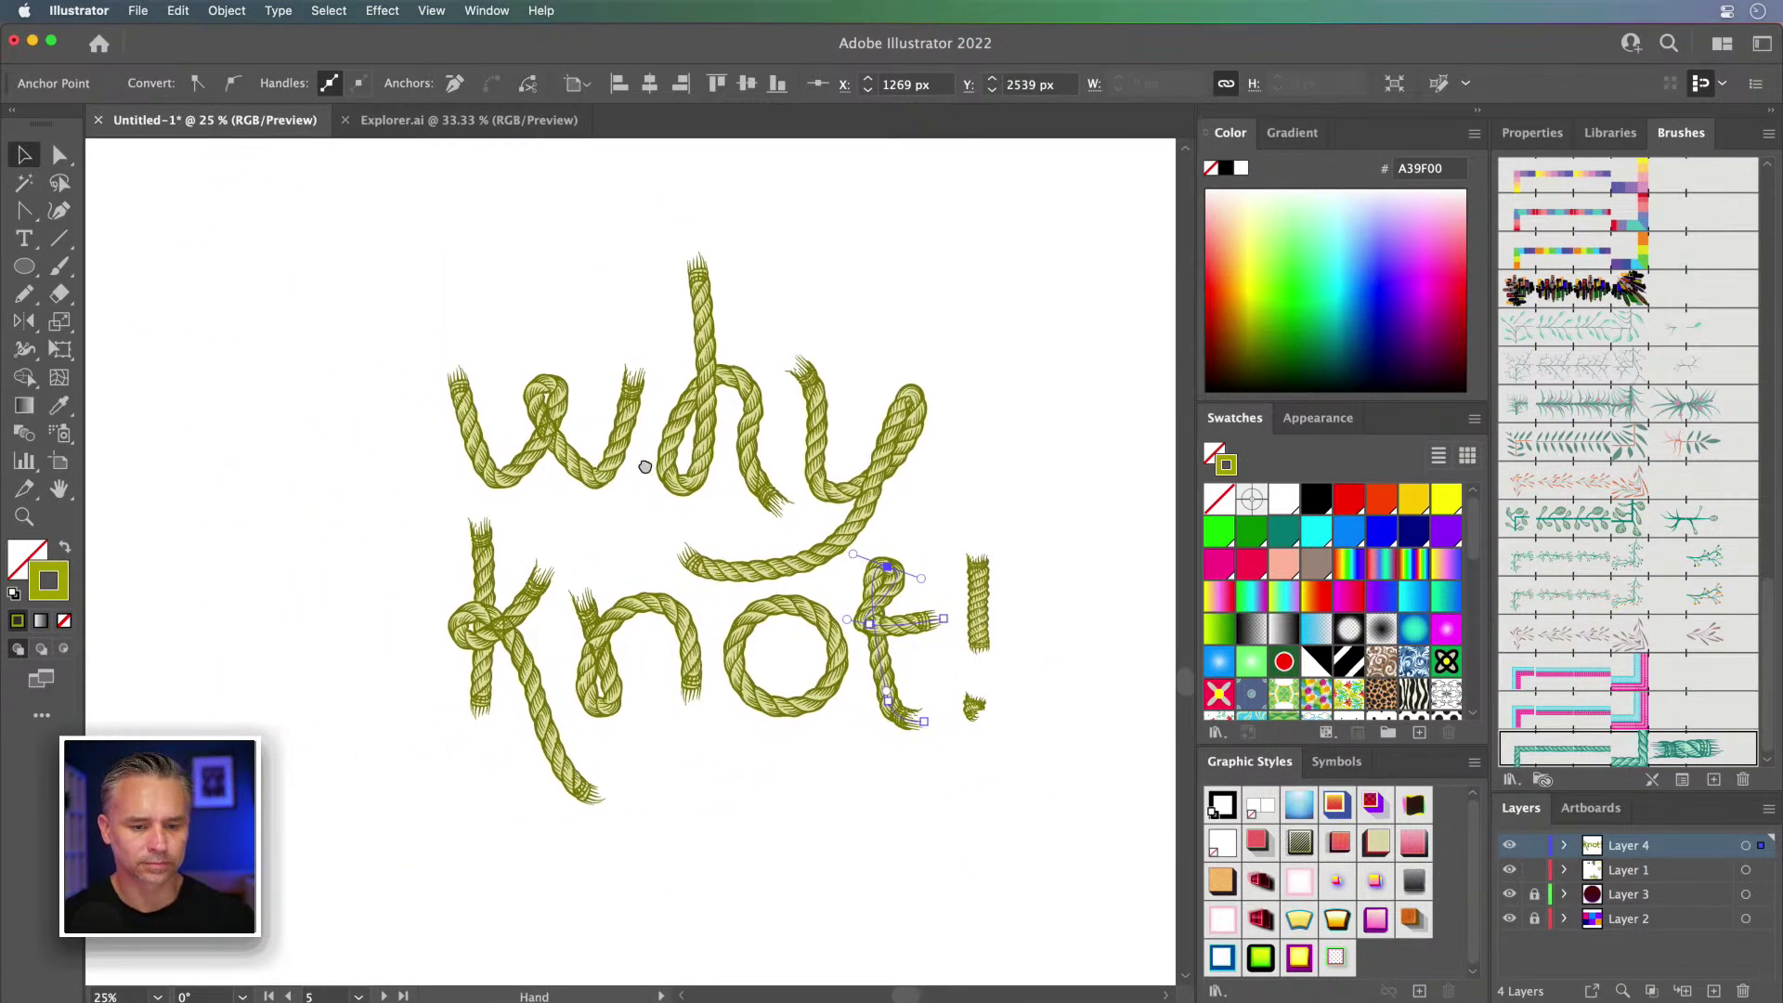
click(893, 634)
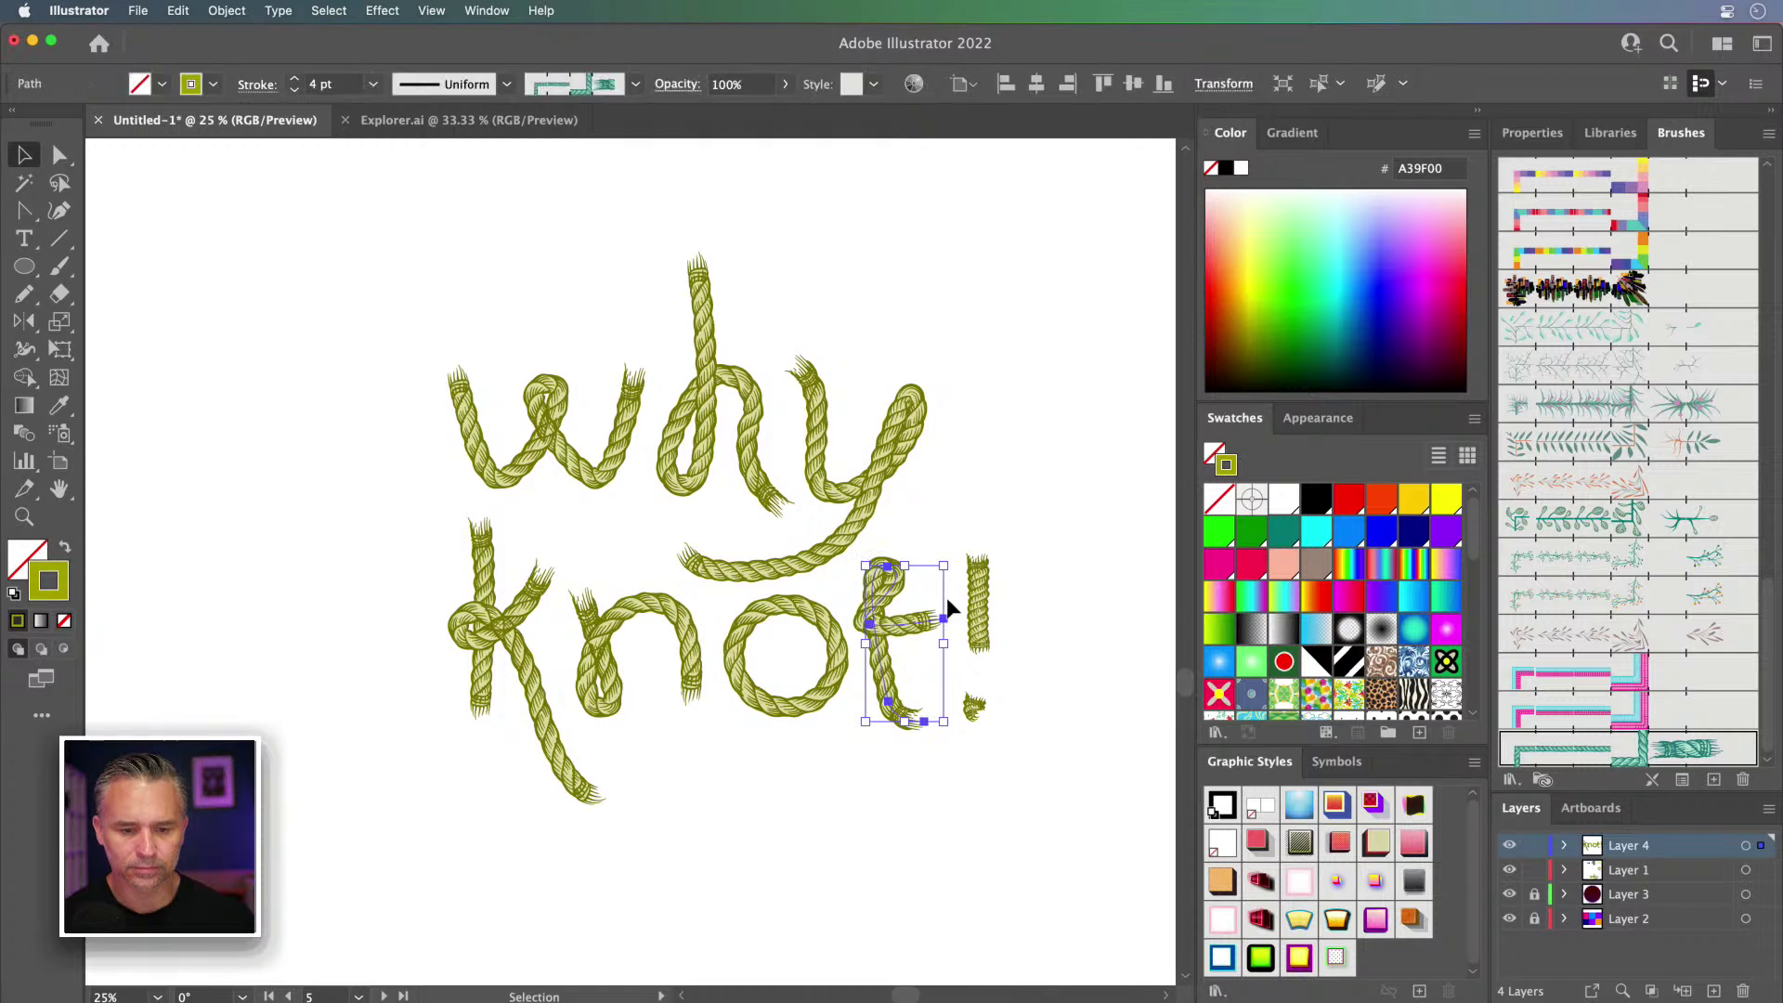
click(978, 610)
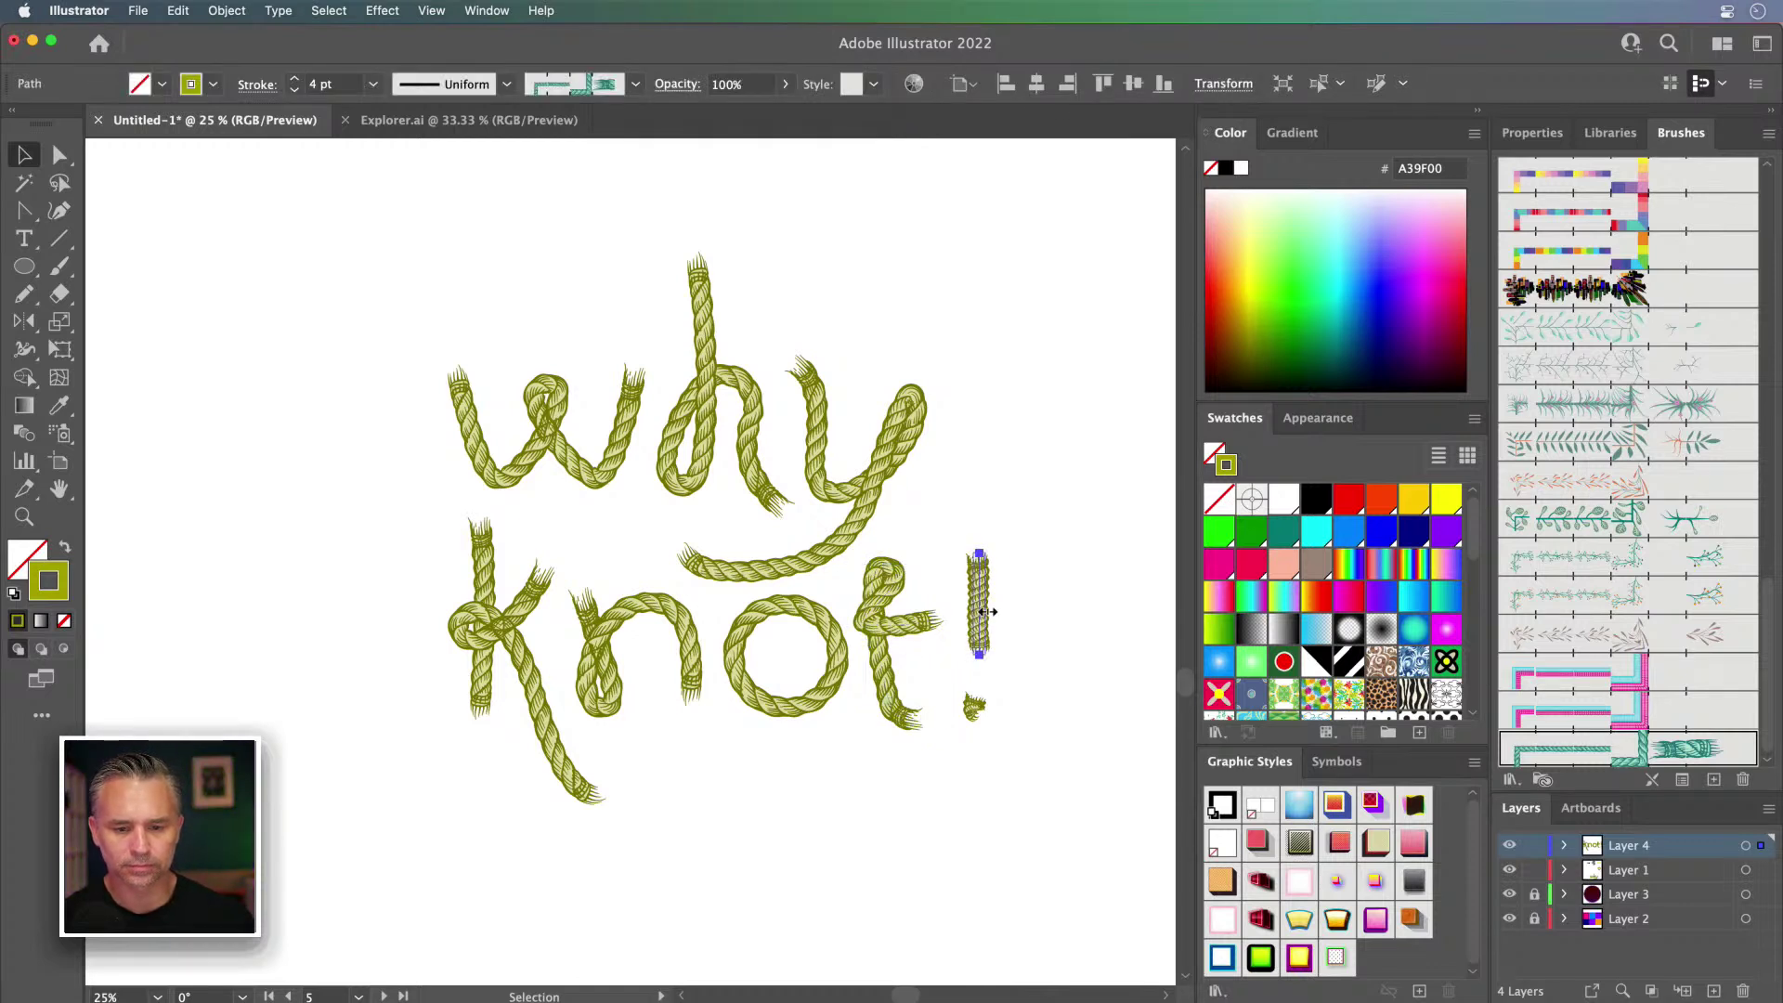
click(664, 804)
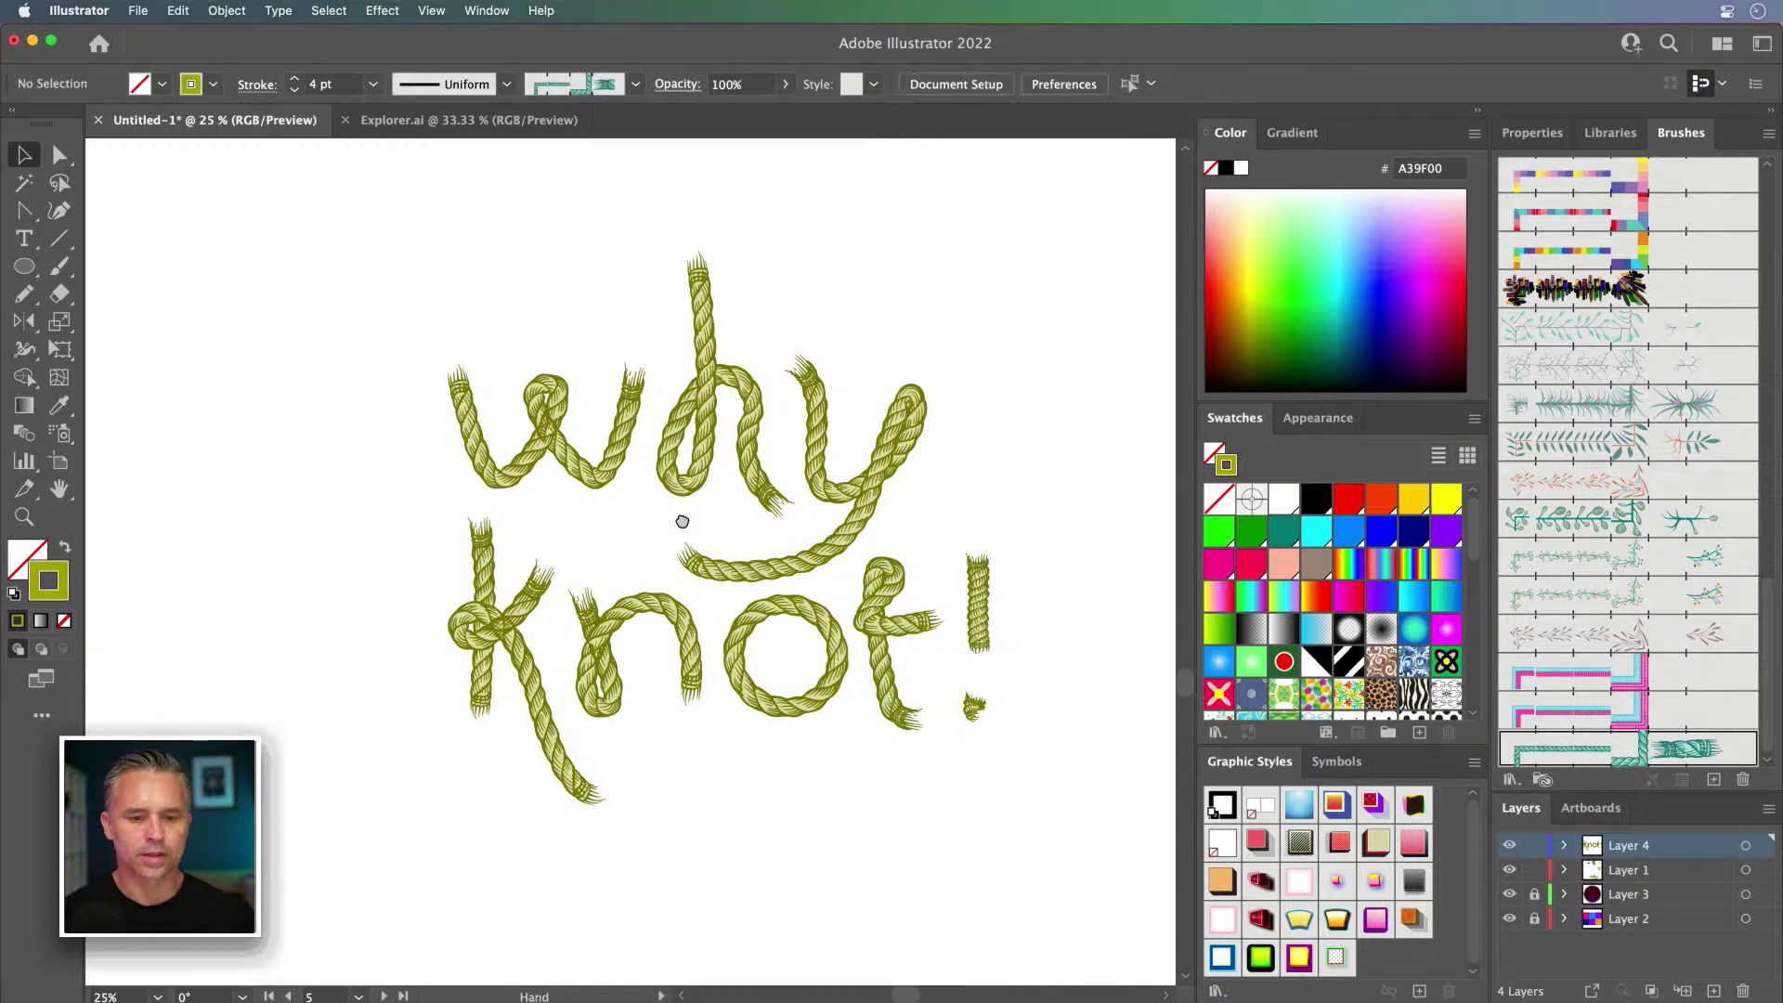
Step: Move the K and the n up, closer to the word "why"
scroll(685, 517, left, 2)
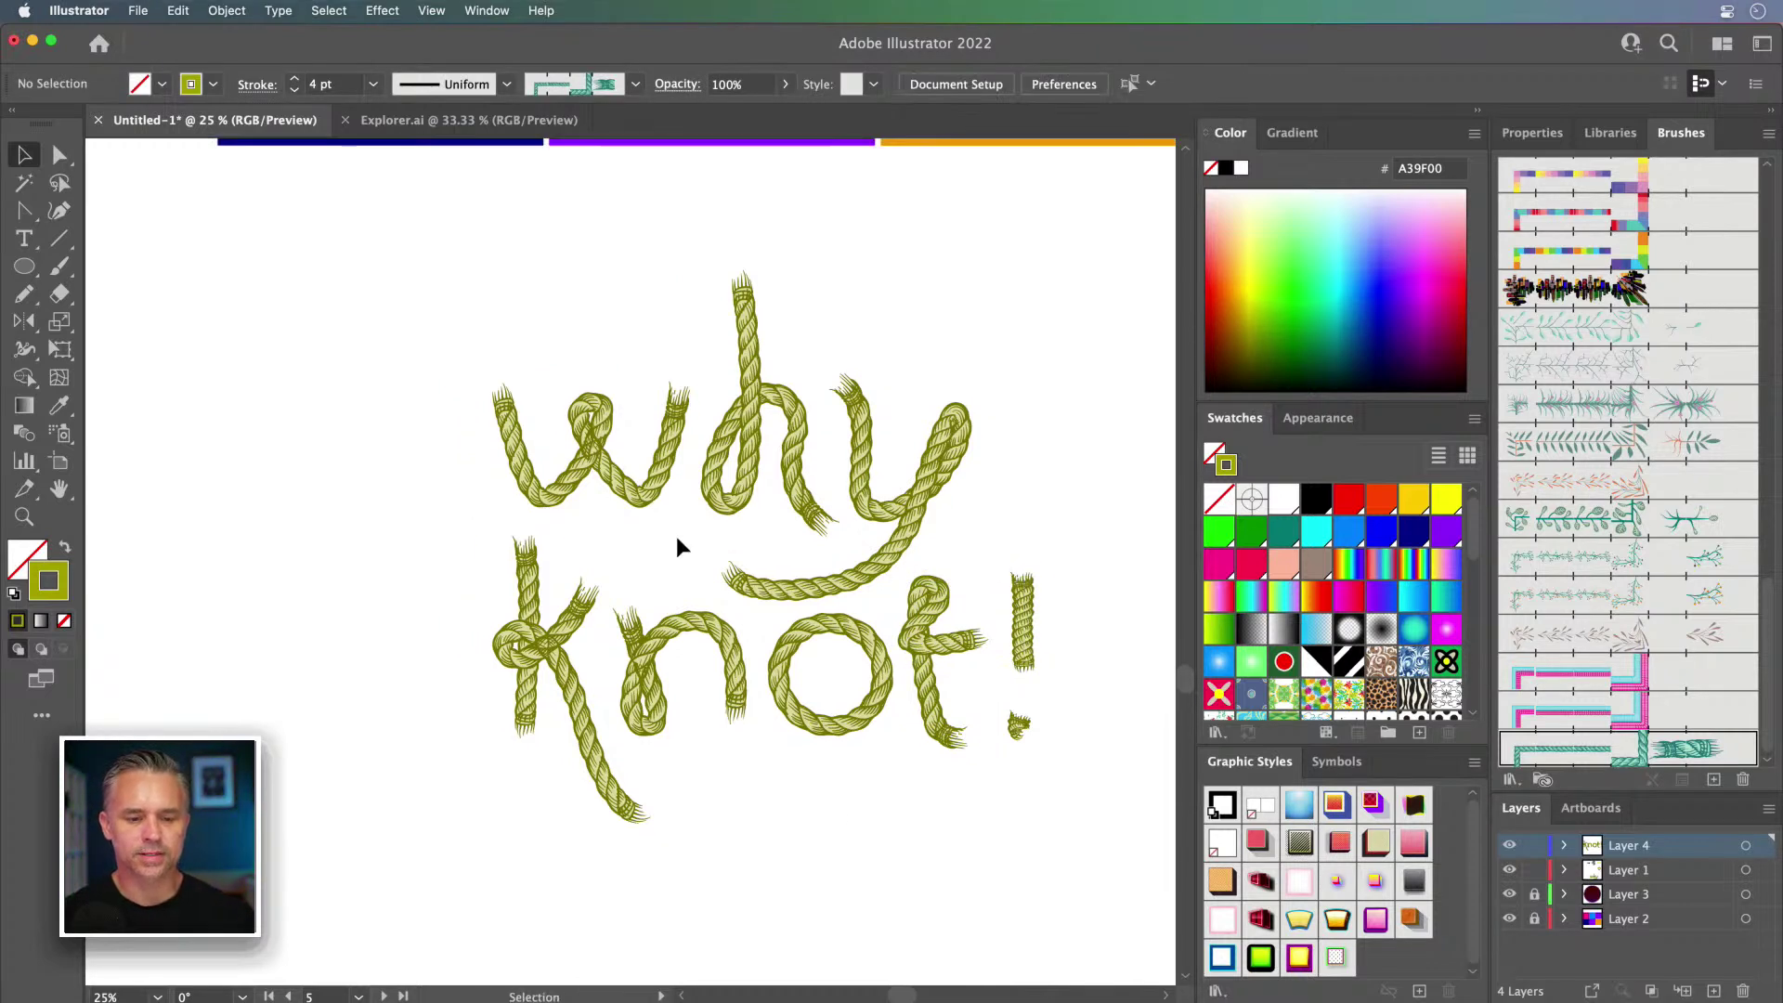
click(525, 632)
drag(548, 654, 551, 618)
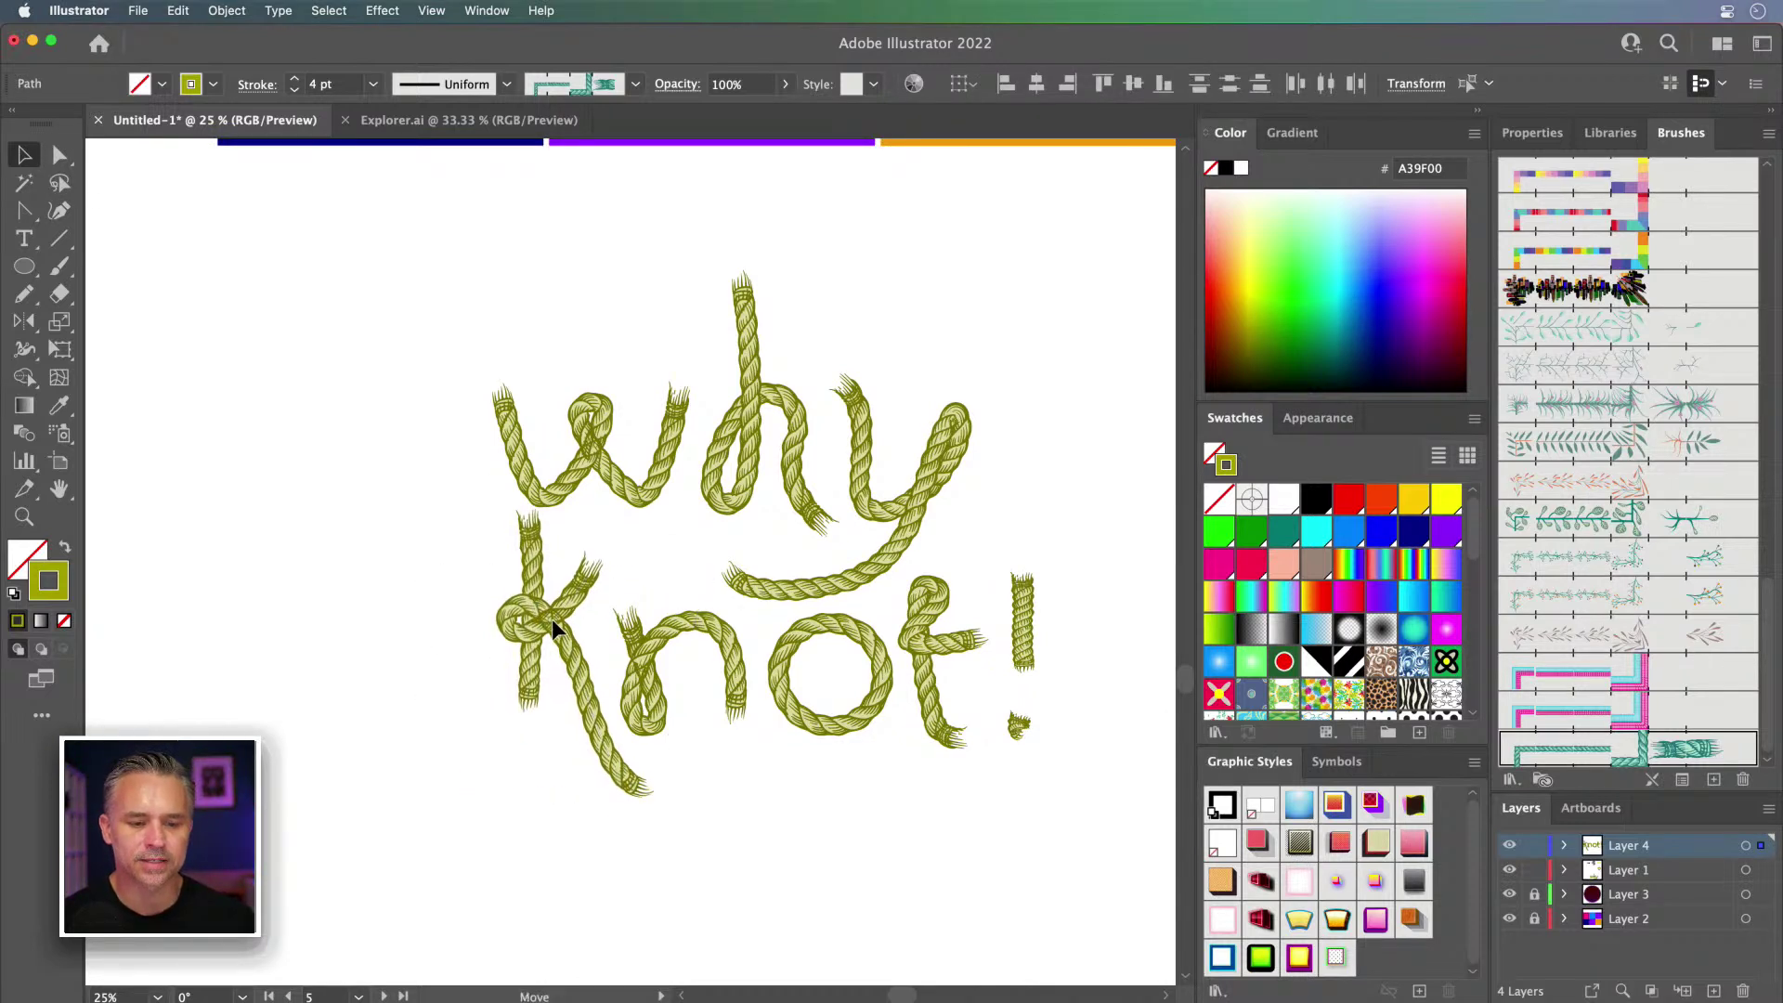
click(689, 537)
click(647, 638)
mouse_move(655, 646)
mouse_down()
mouse_move(654, 571)
mouse_move(654, 627)
mouse_up()
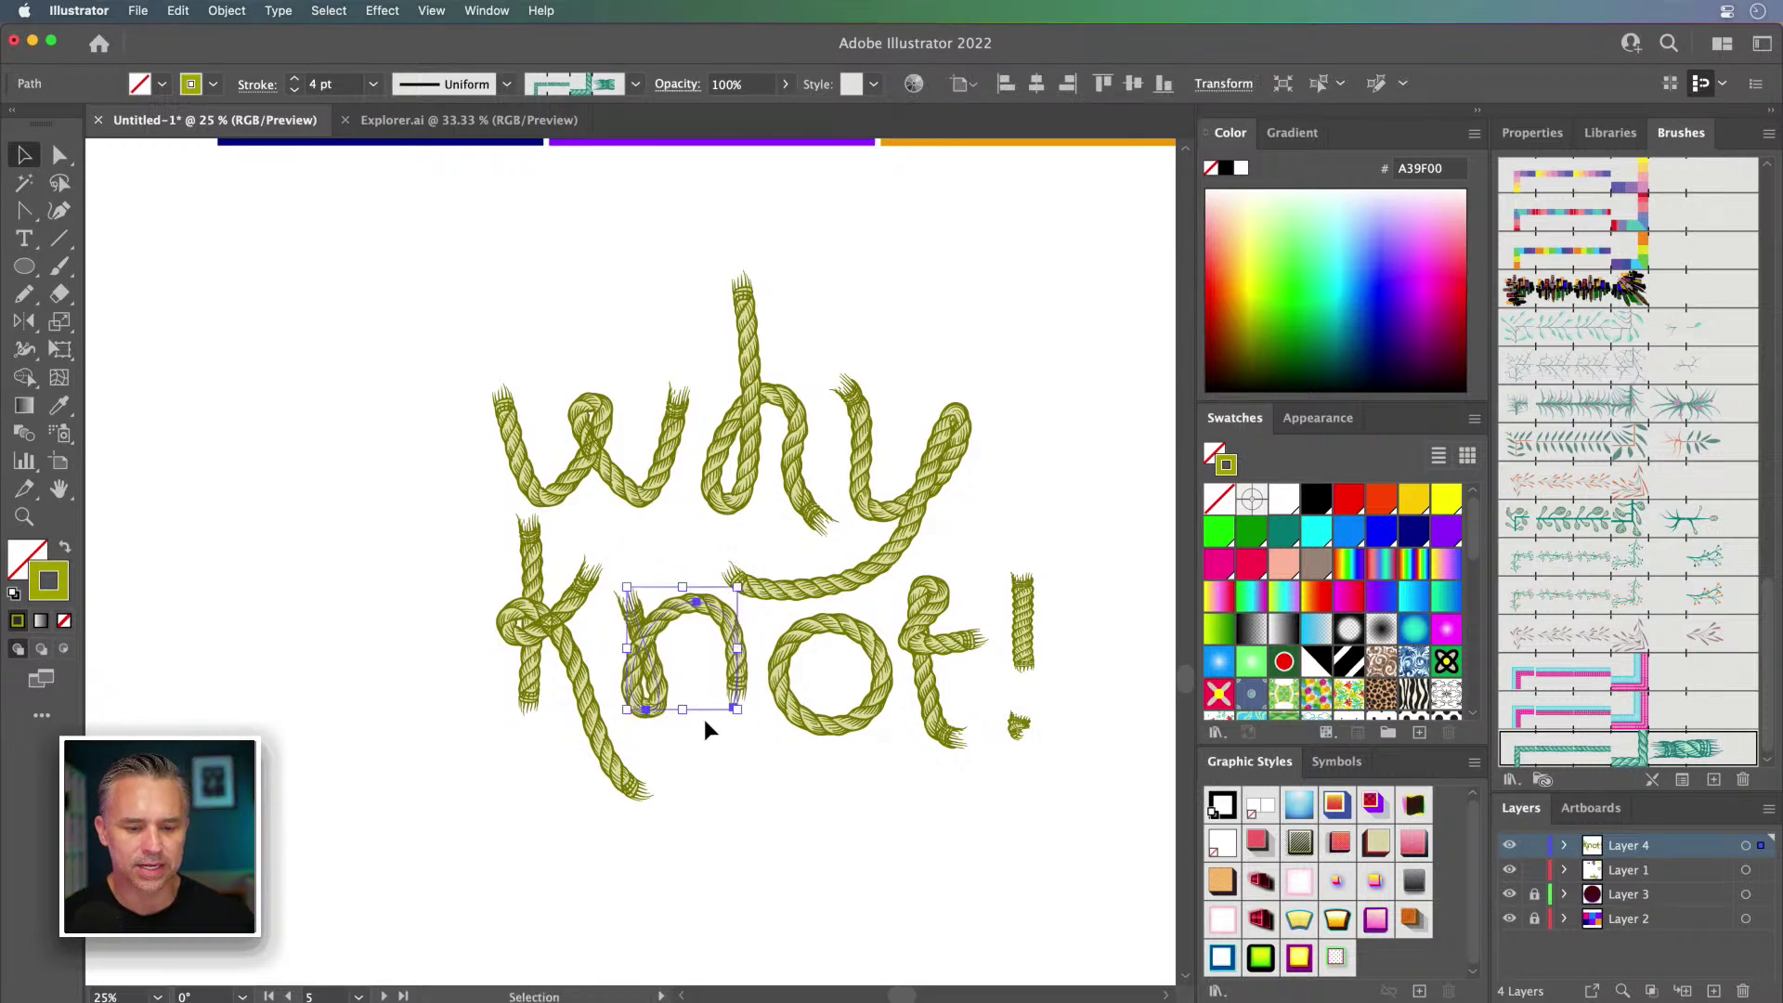
Step: Lengthen the n's final leg downward and make its end anchor a smooth point that flares the rope outward
click(60, 155)
drag(733, 708, 732, 762)
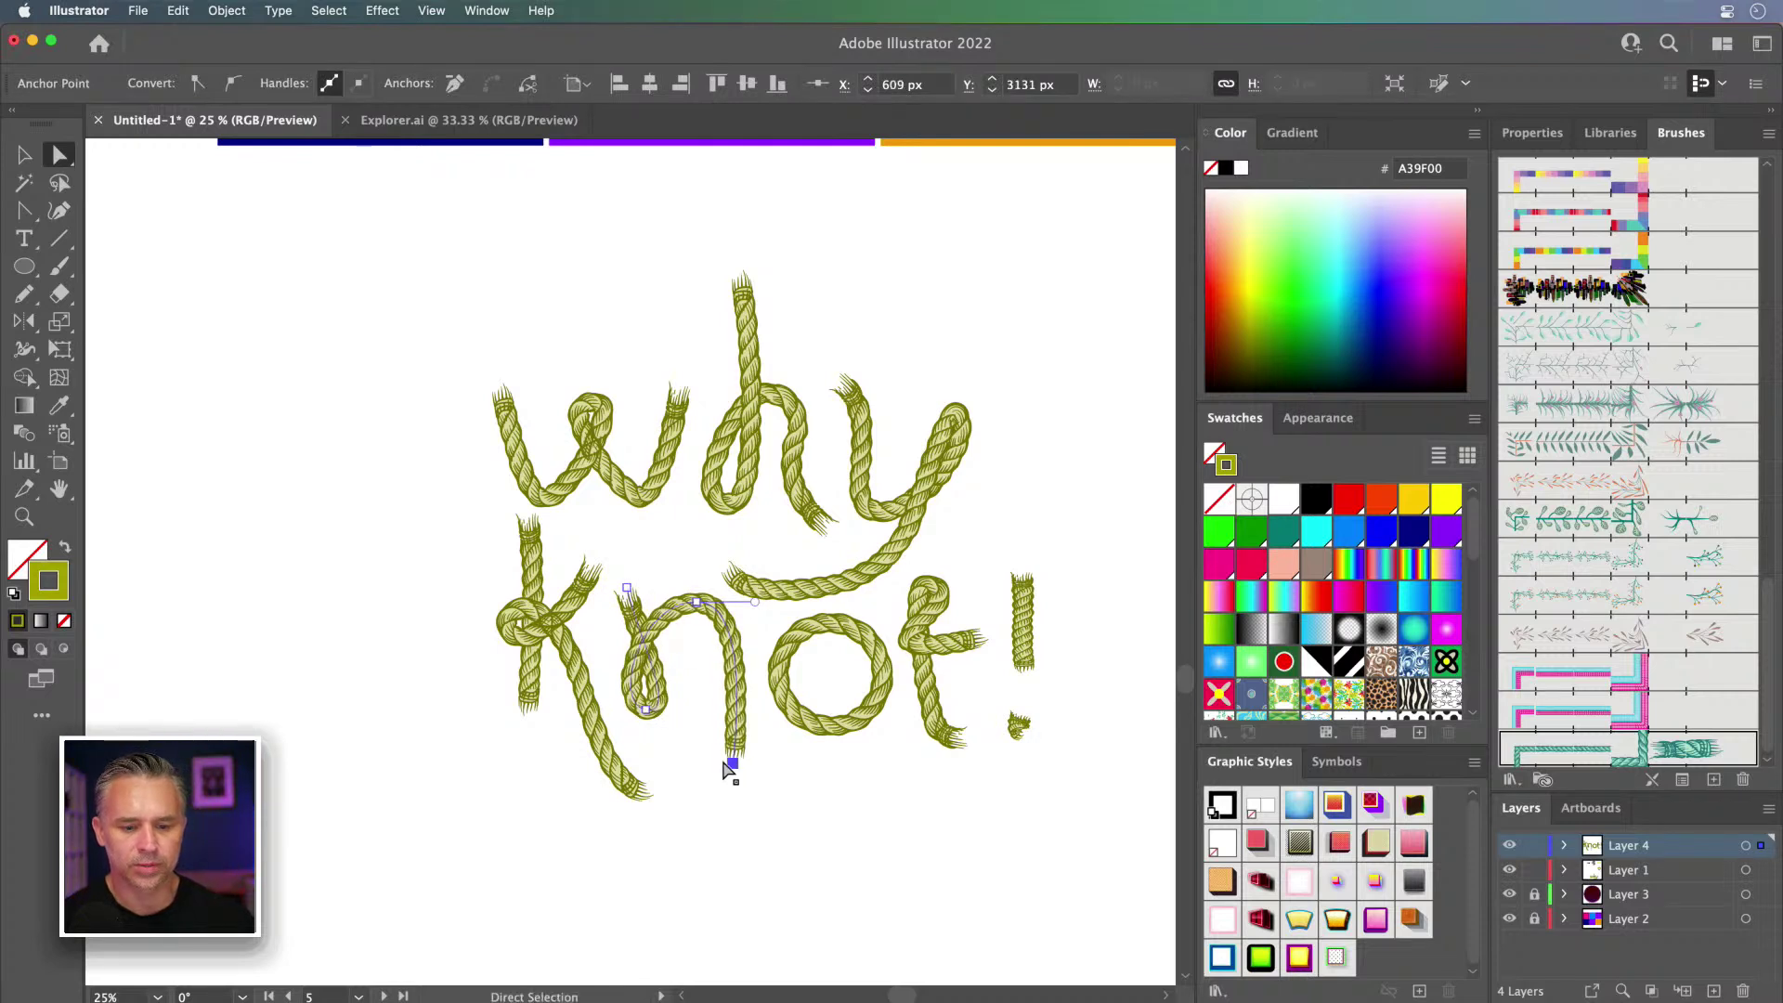
key(shift+c)
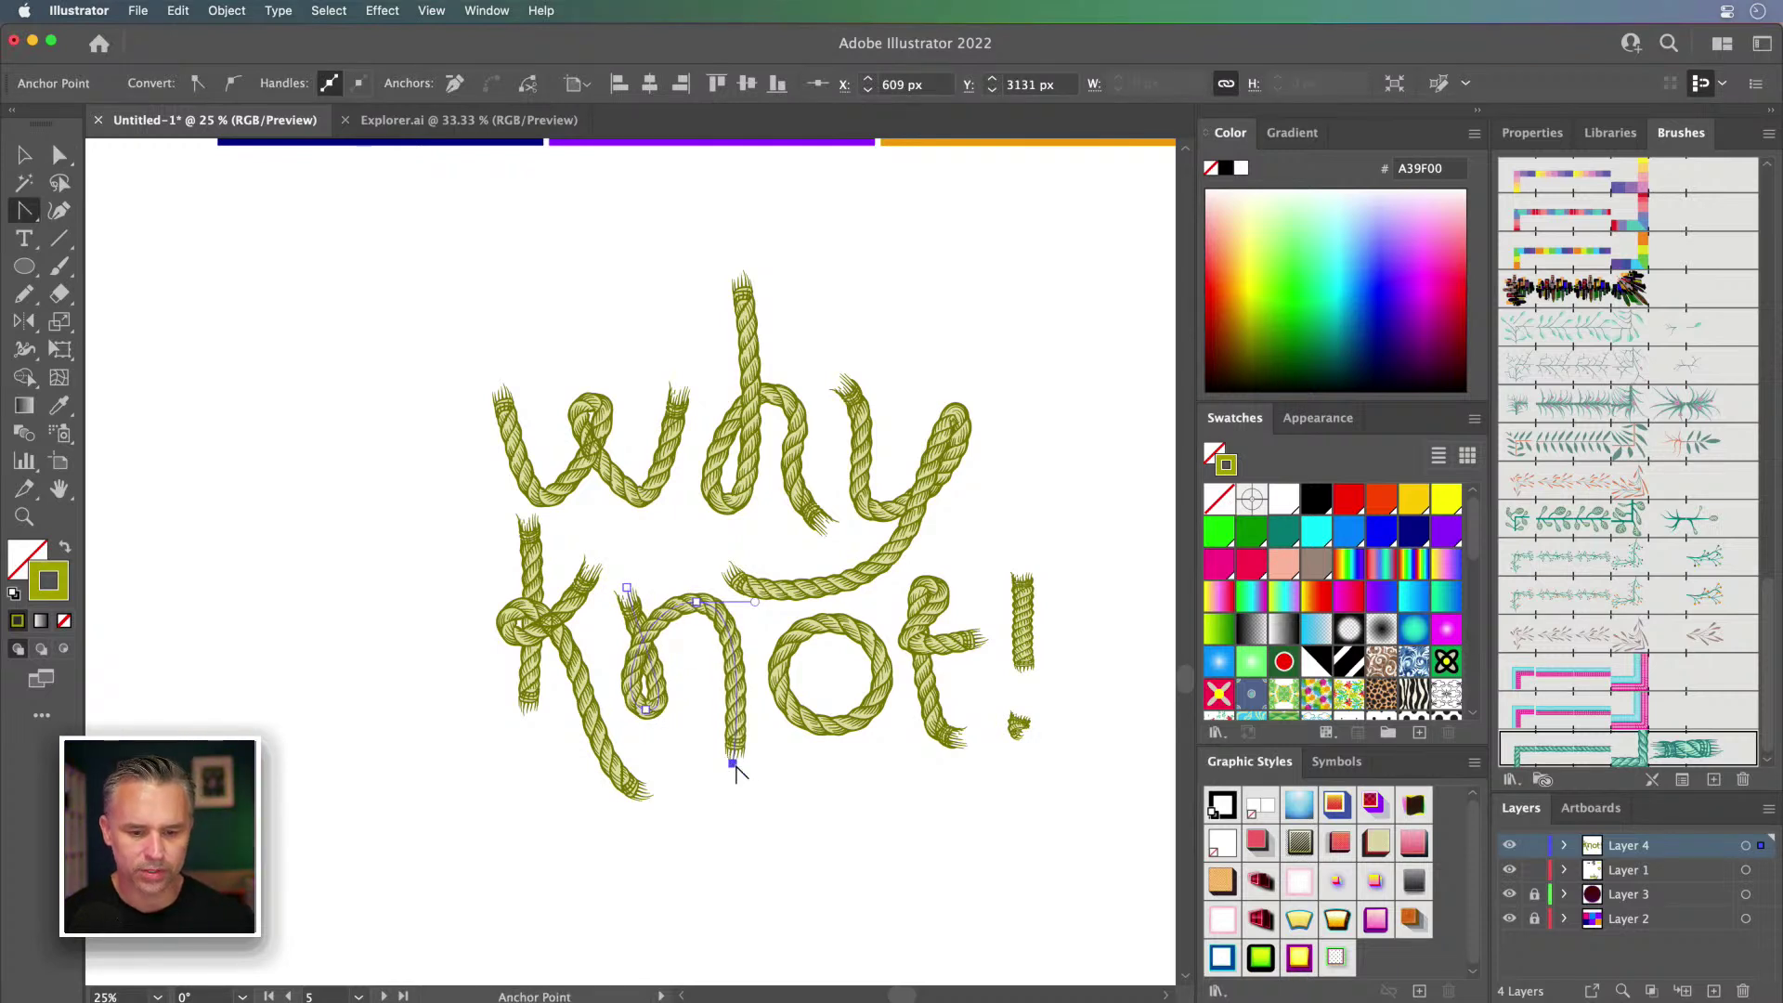
drag(734, 765, 779, 810)
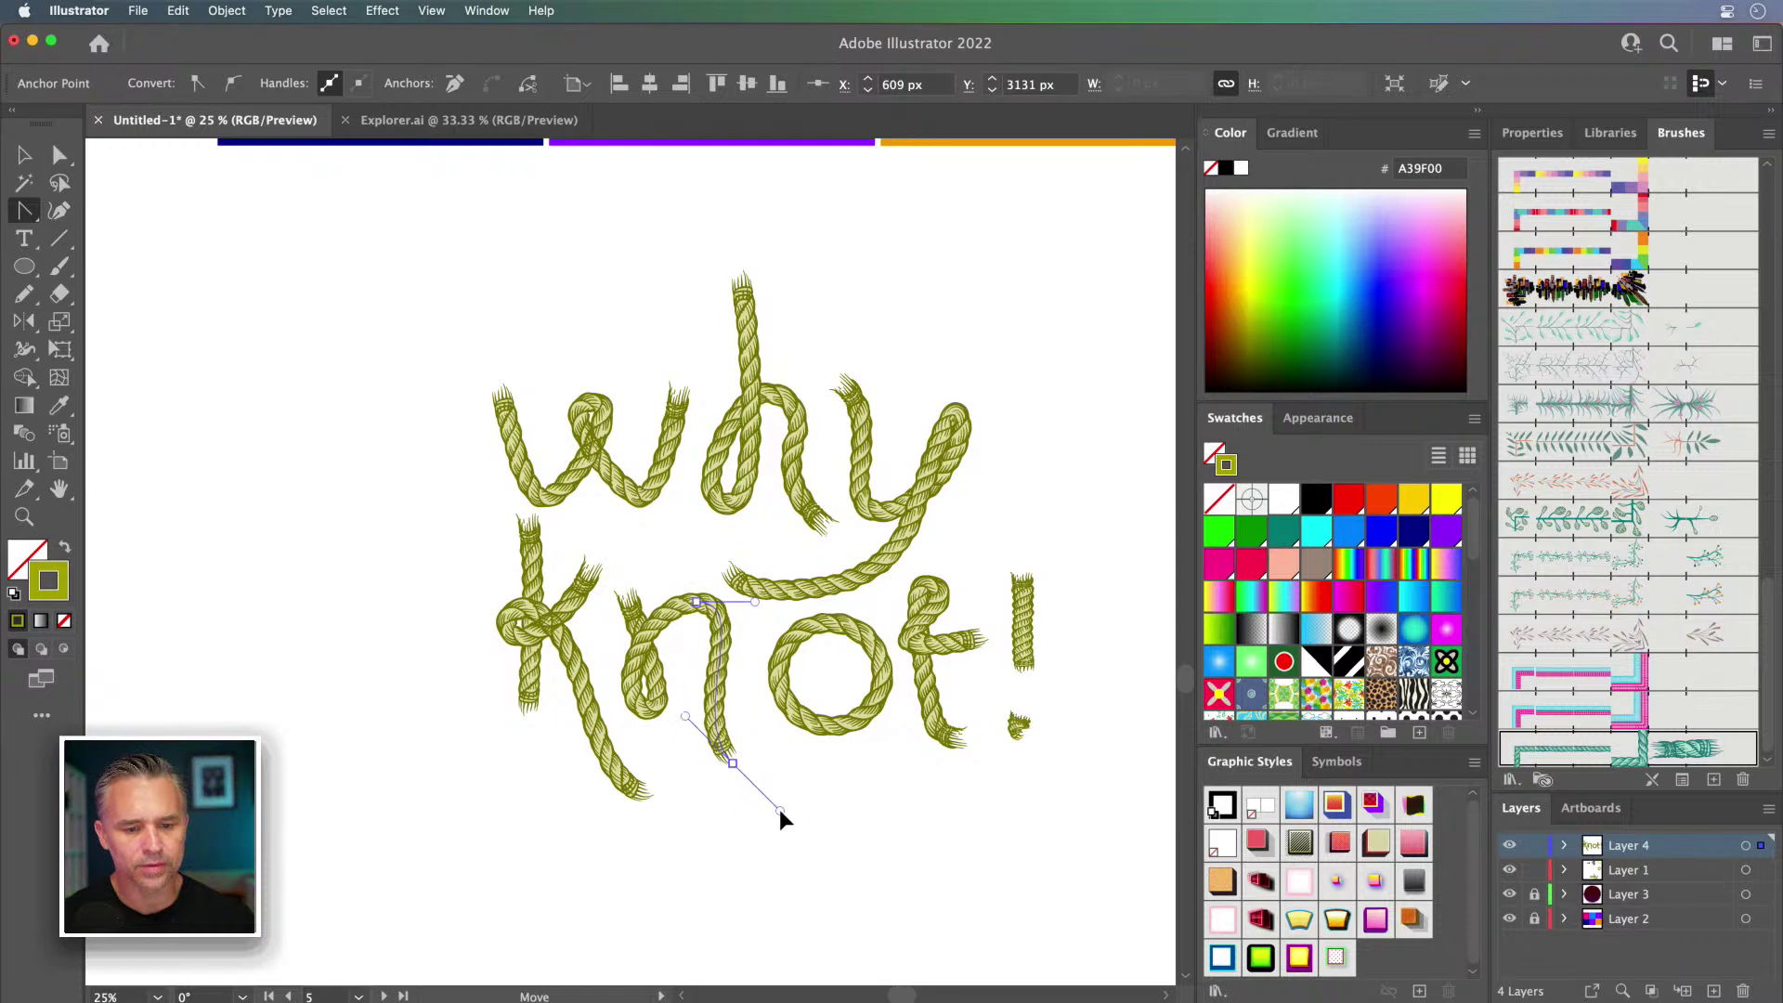
Step: Fit the lettering closer together by moving the o, t, n and K up and shifting the w toward the h
click(23, 156)
drag(785, 649, 767, 598)
mouse_move(907, 639)
mouse_down()
mouse_move(913, 605)
mouse_move(925, 615)
mouse_up()
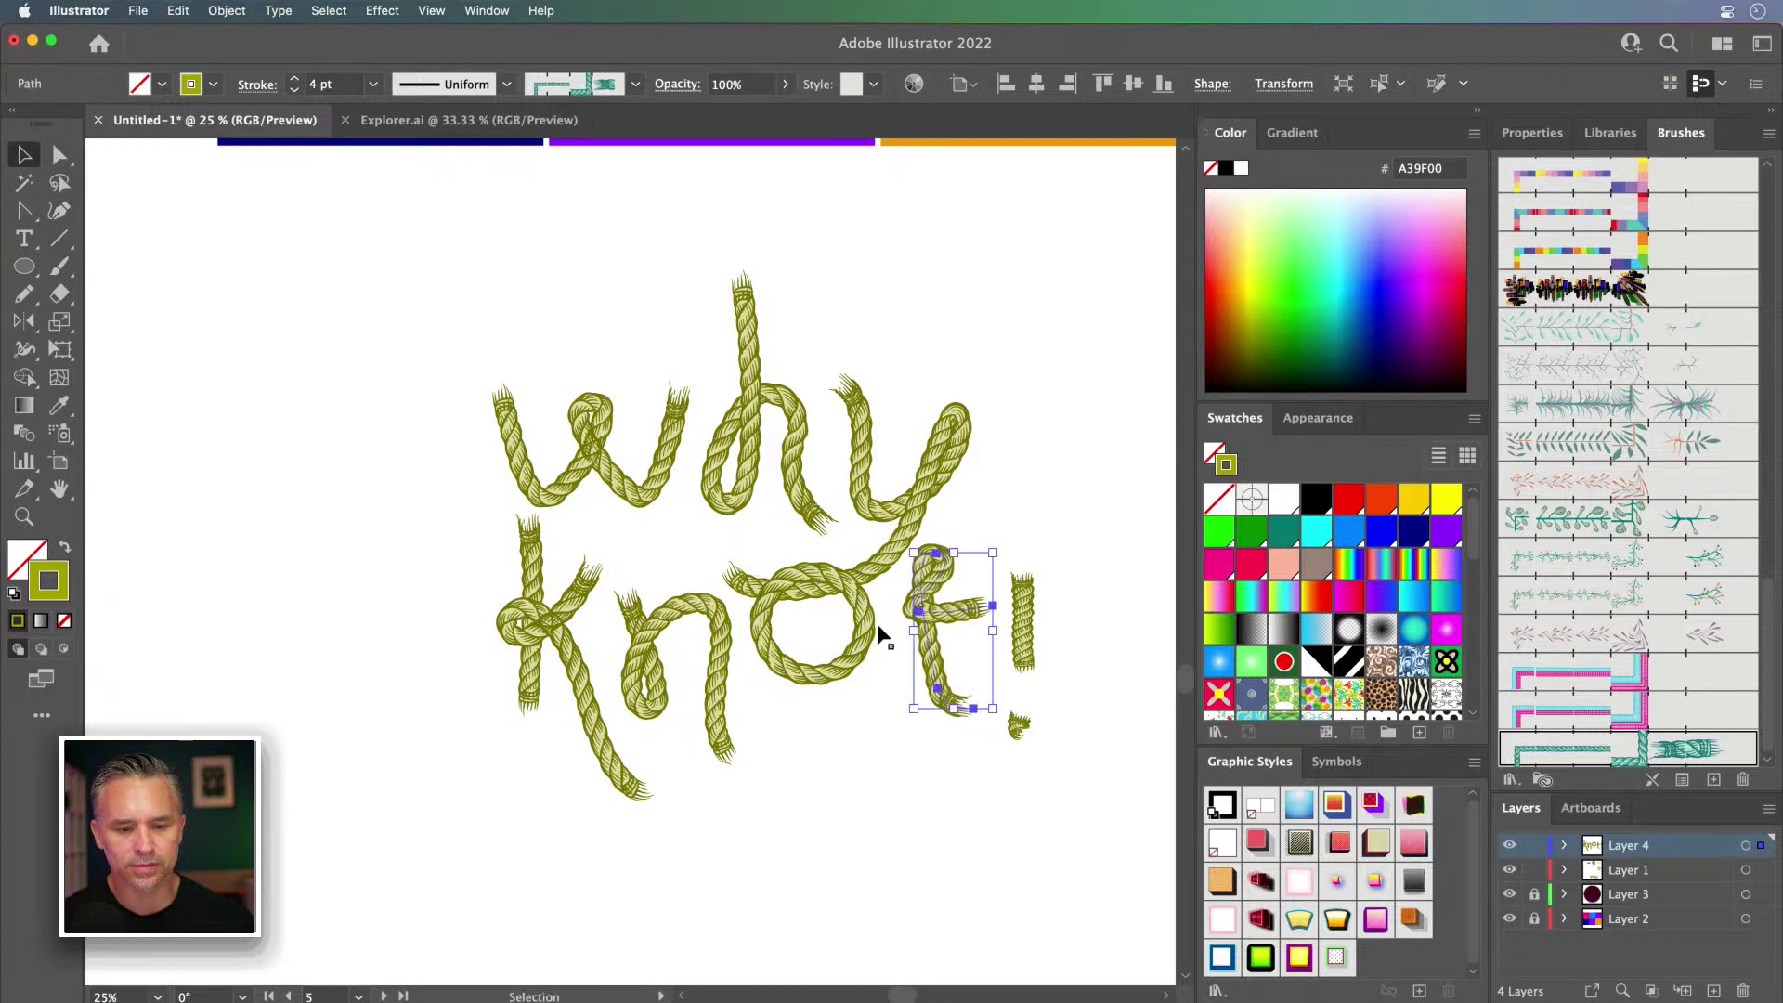
drag(661, 613, 652, 587)
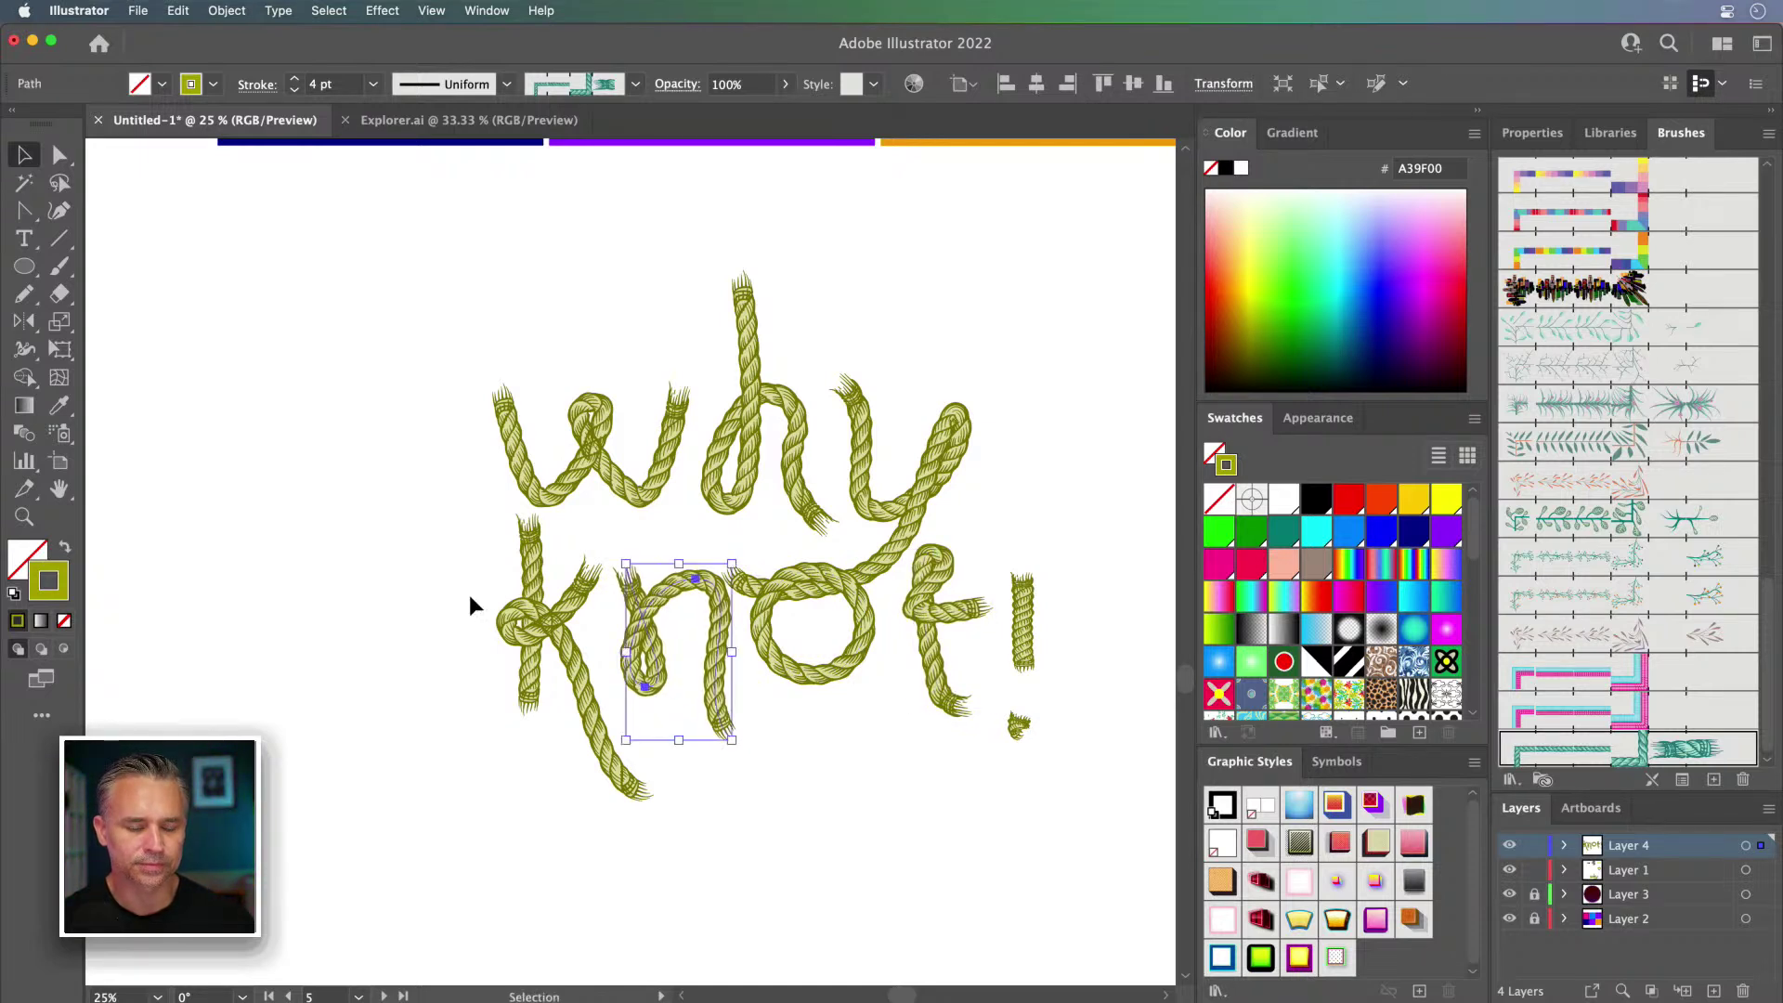
drag(564, 643, 568, 627)
click(454, 437)
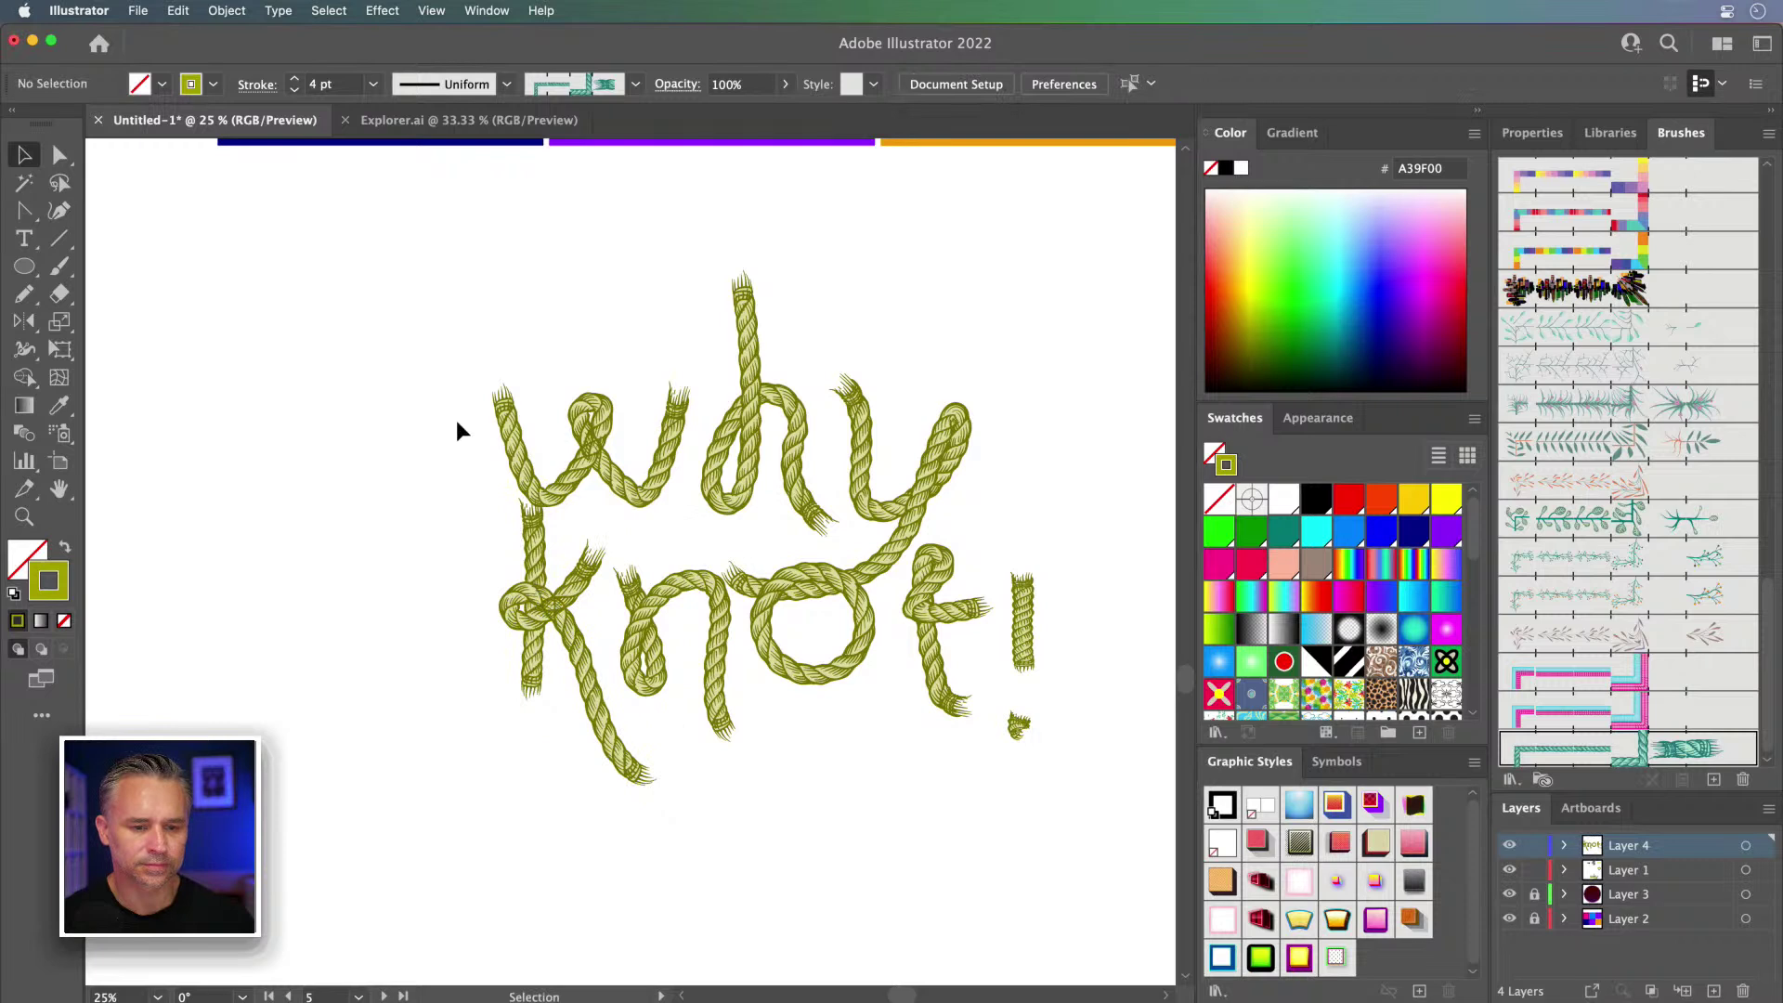
drag(499, 436, 520, 438)
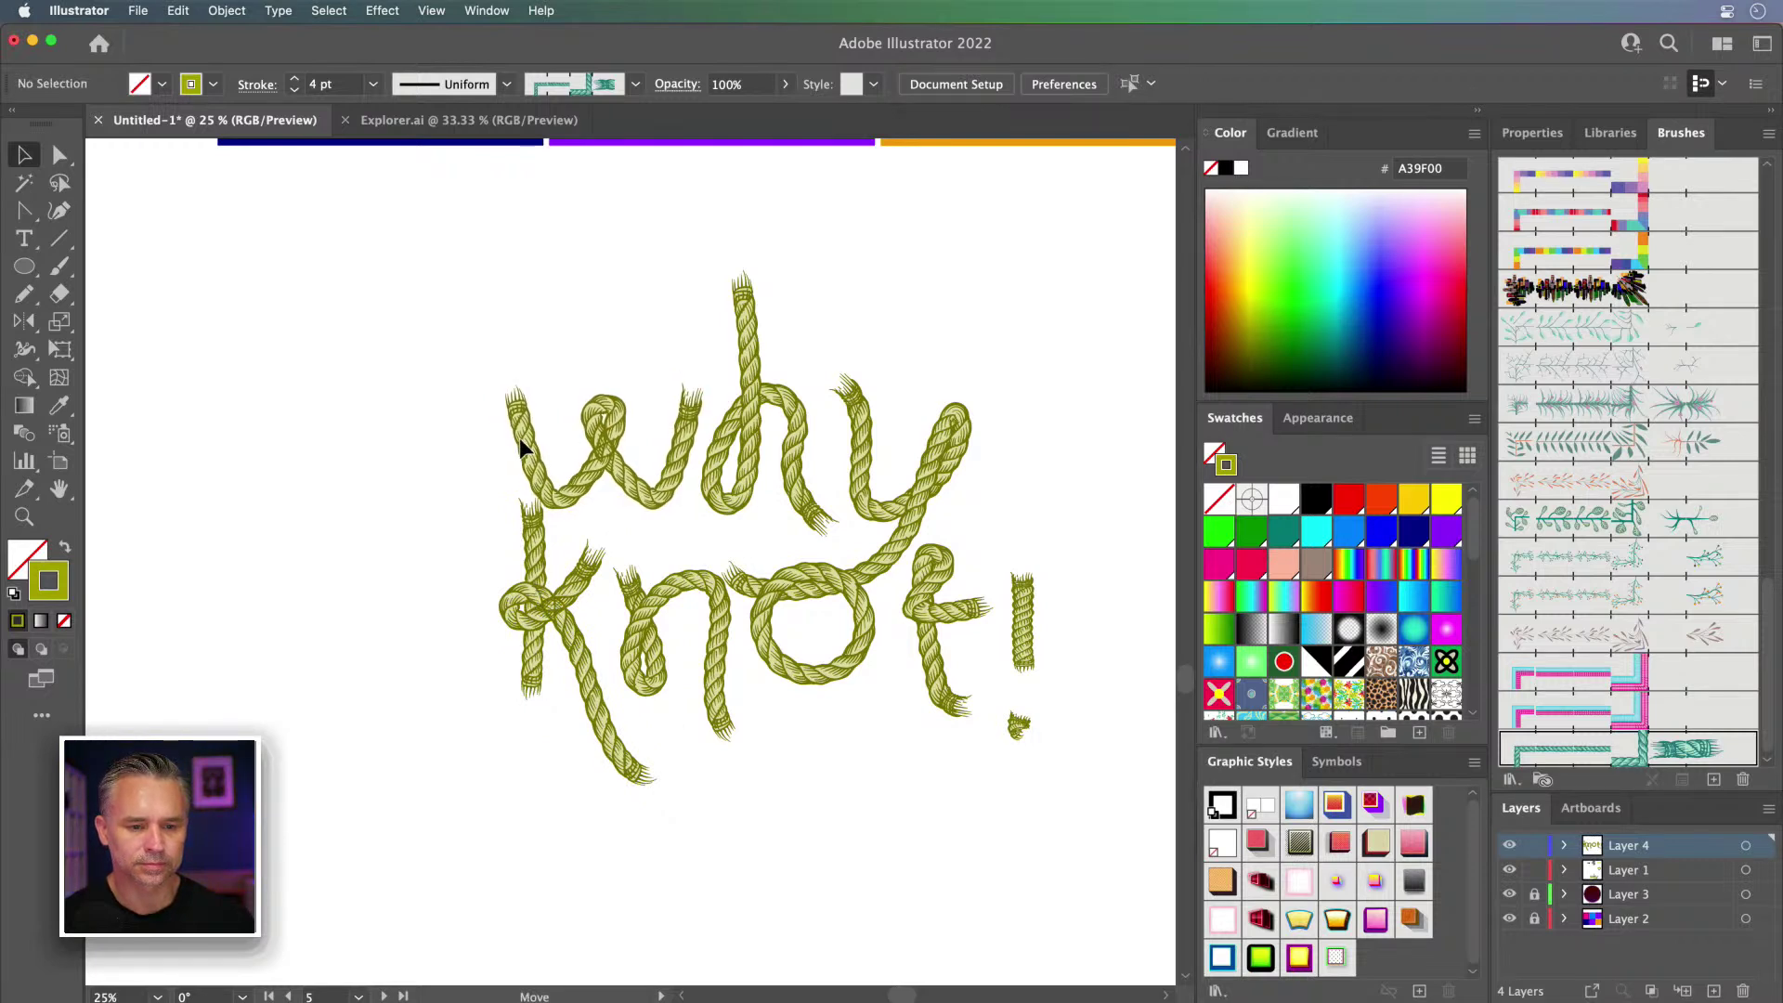
Step: Reshape the y's tail so its lower curve passes through the o and its frayed end rises higher between the n and o
click(749, 589)
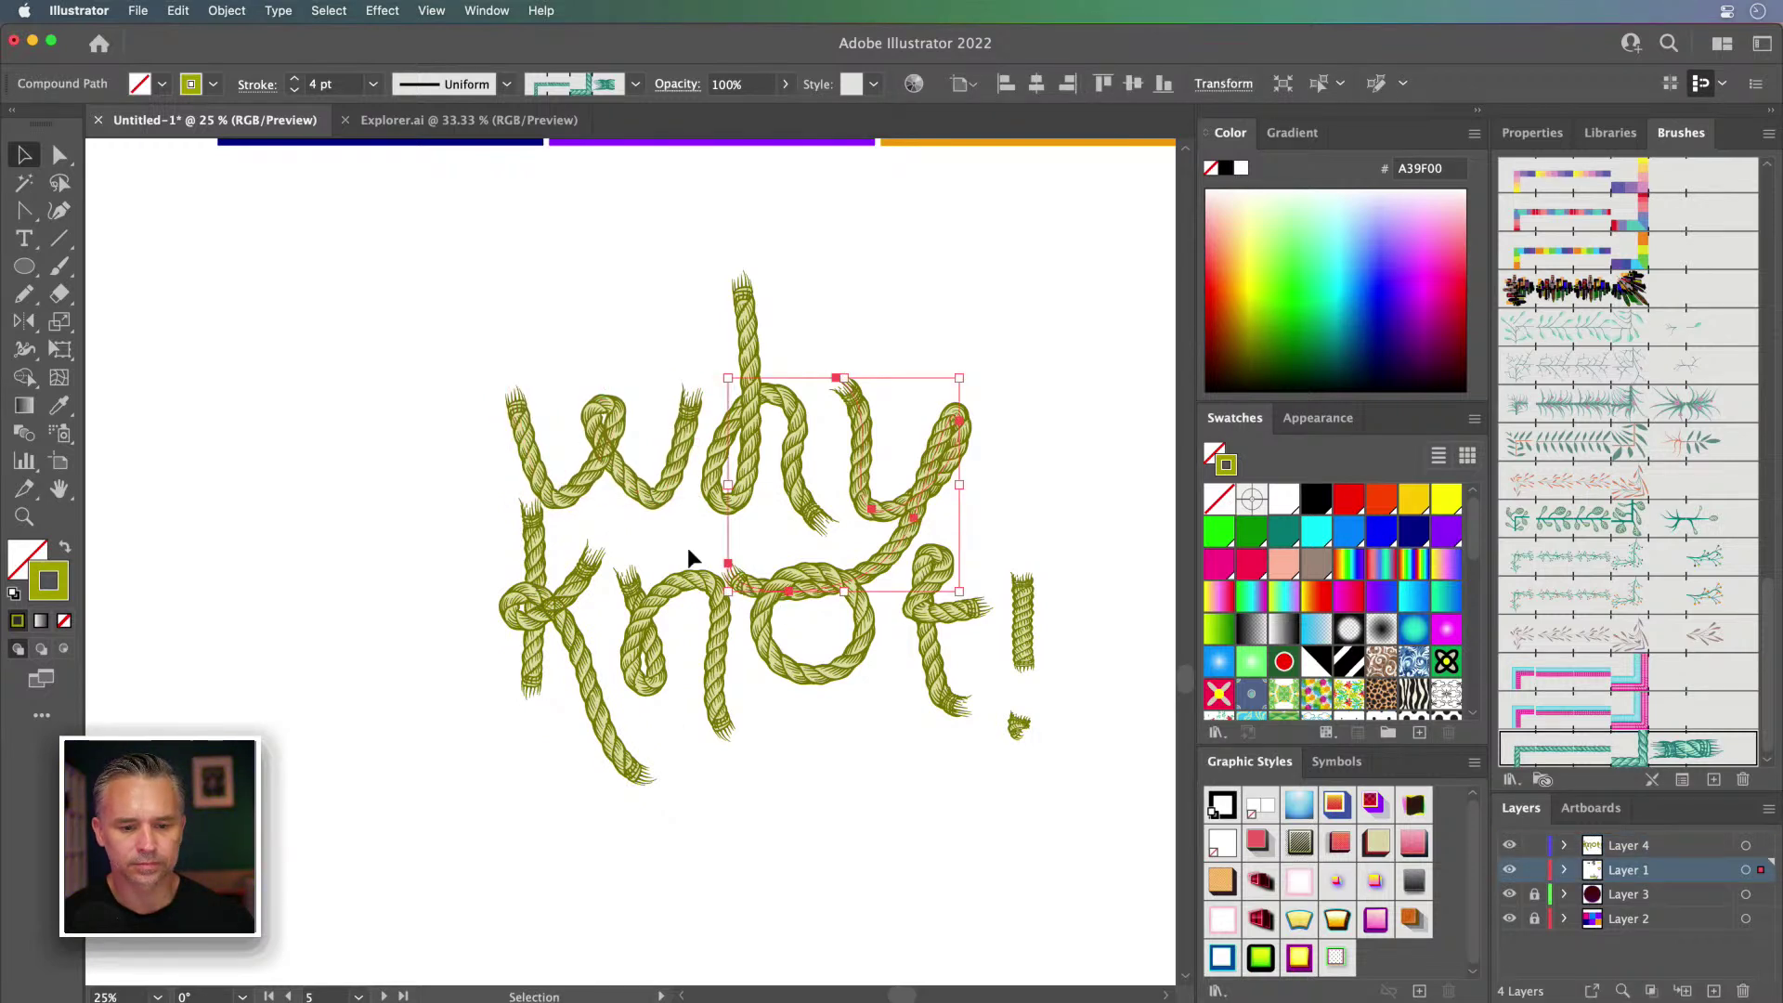
click(58, 155)
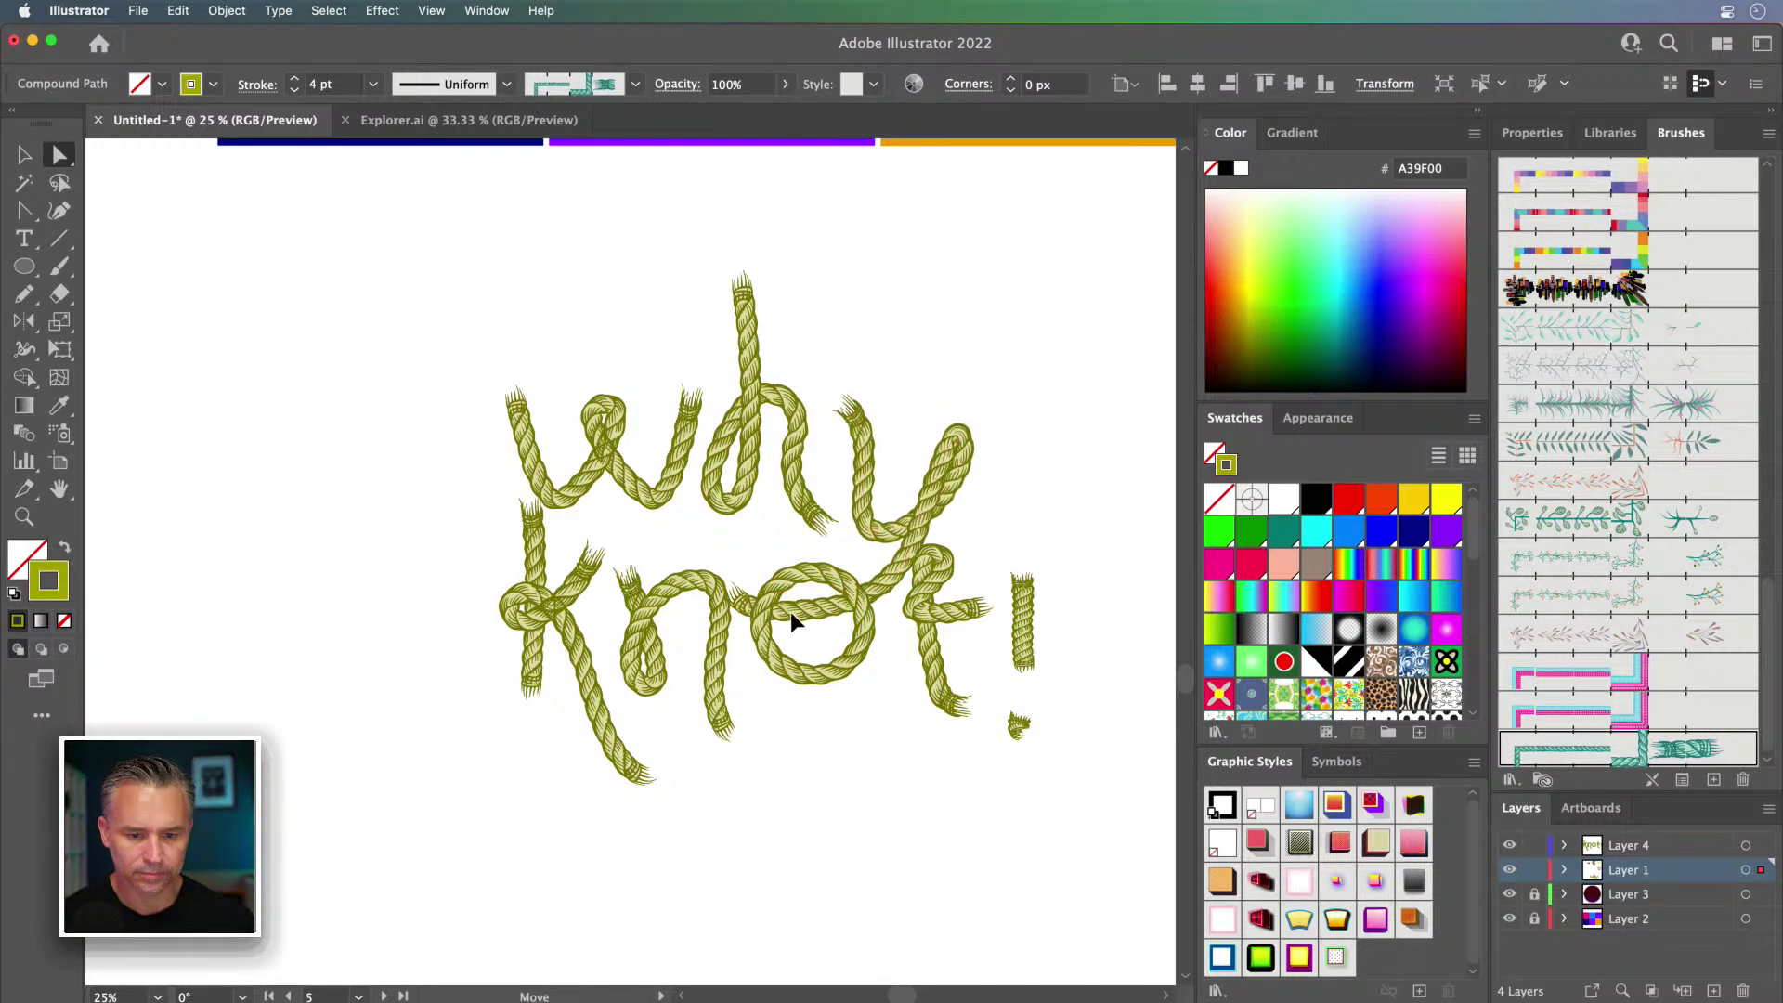
click(787, 586)
drag(788, 588, 801, 616)
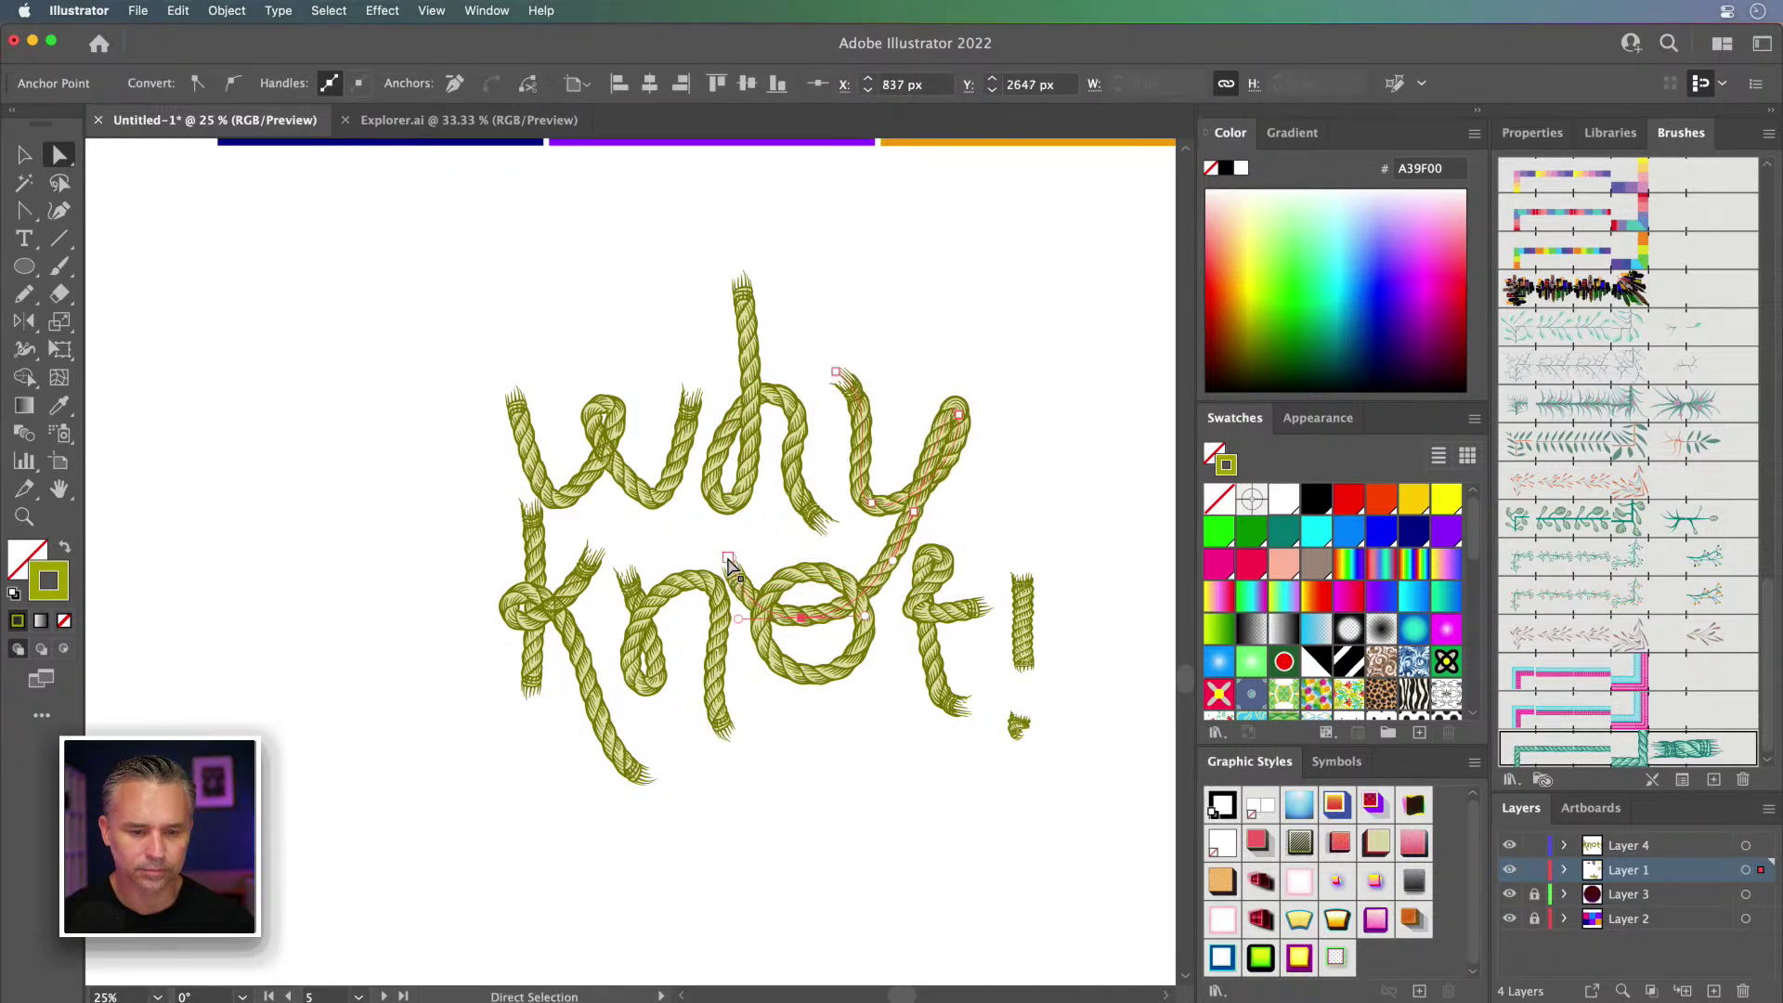
drag(728, 558, 720, 539)
click(24, 155)
click(347, 460)
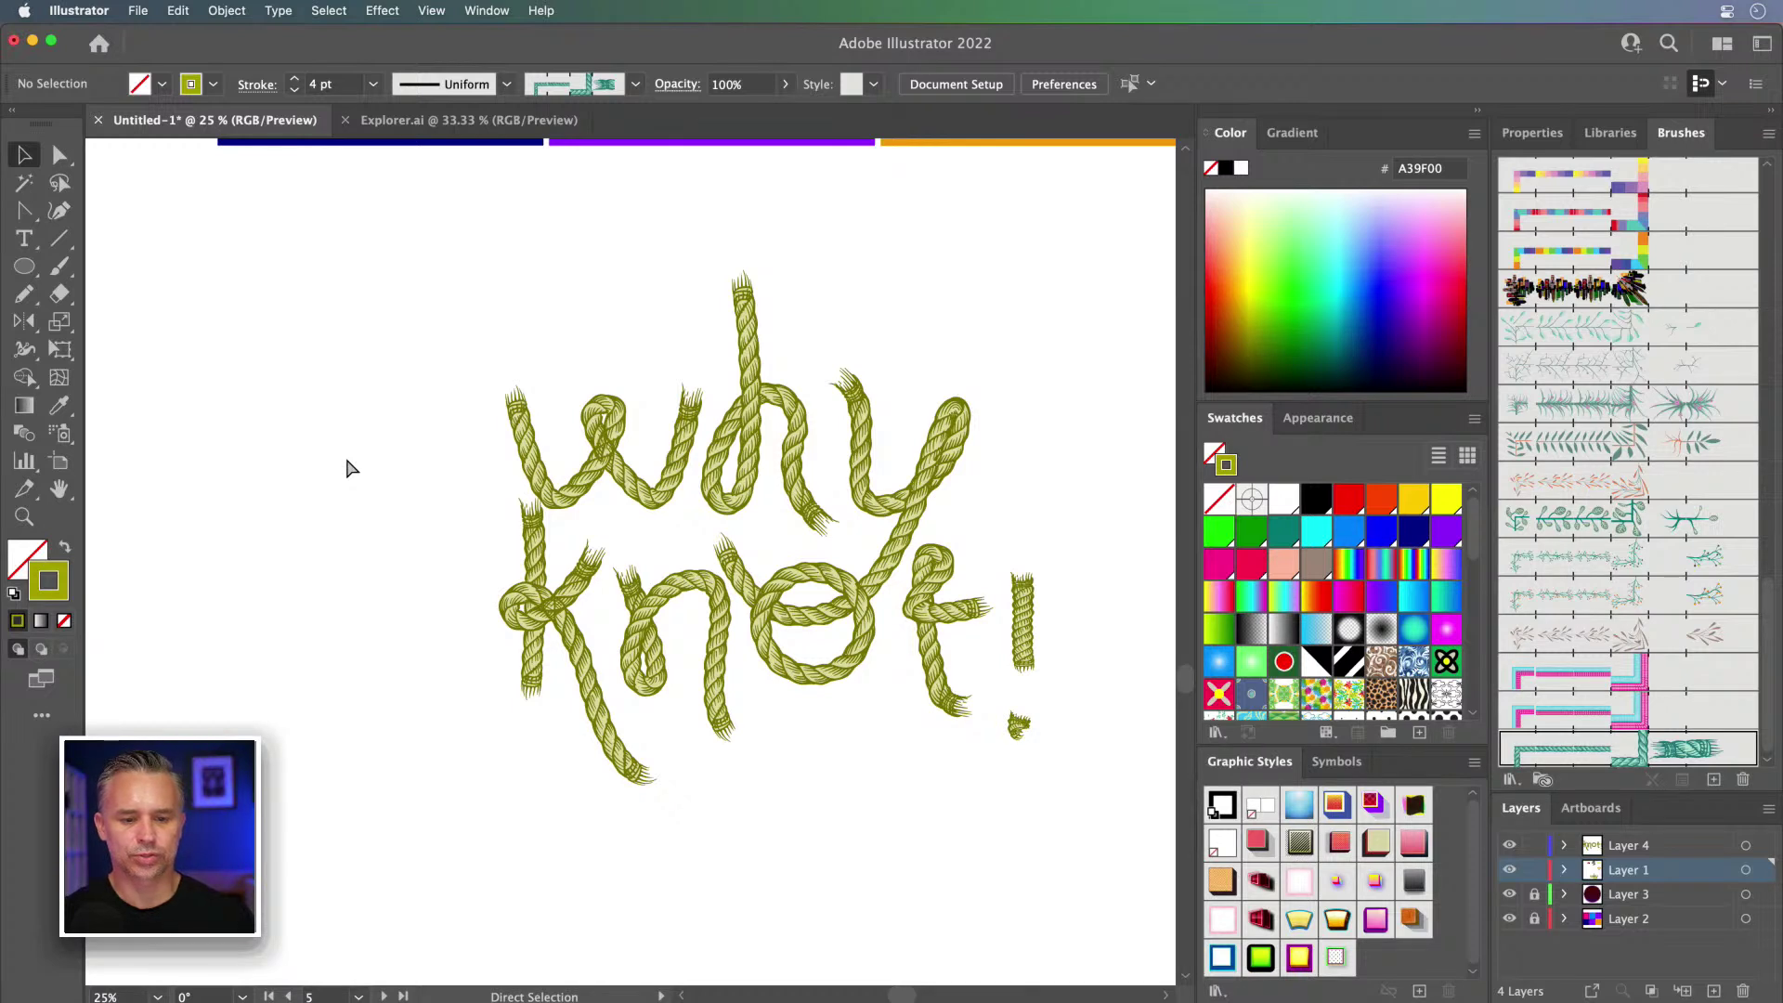
Step: Move the exclamation mark up and tilt it slightly clockwise, and nudge the t closer to the o
click(1023, 737)
drag(1020, 627, 1011, 579)
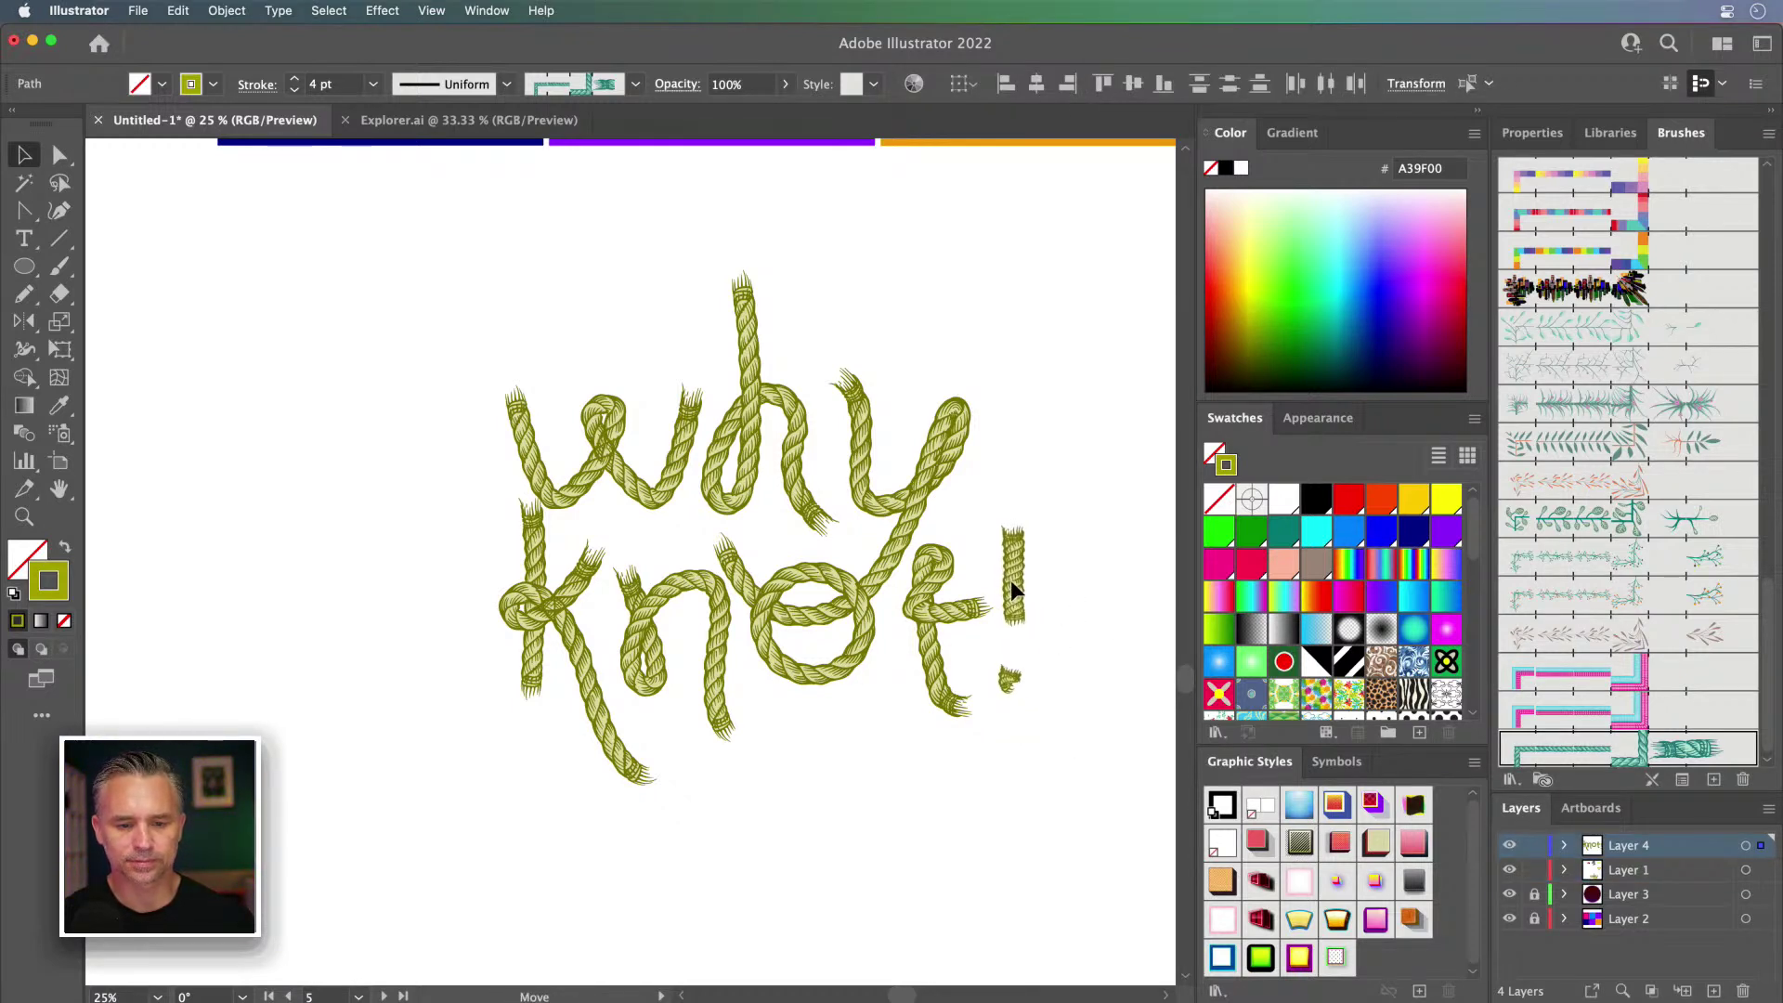
drag(1001, 518, 1006, 510)
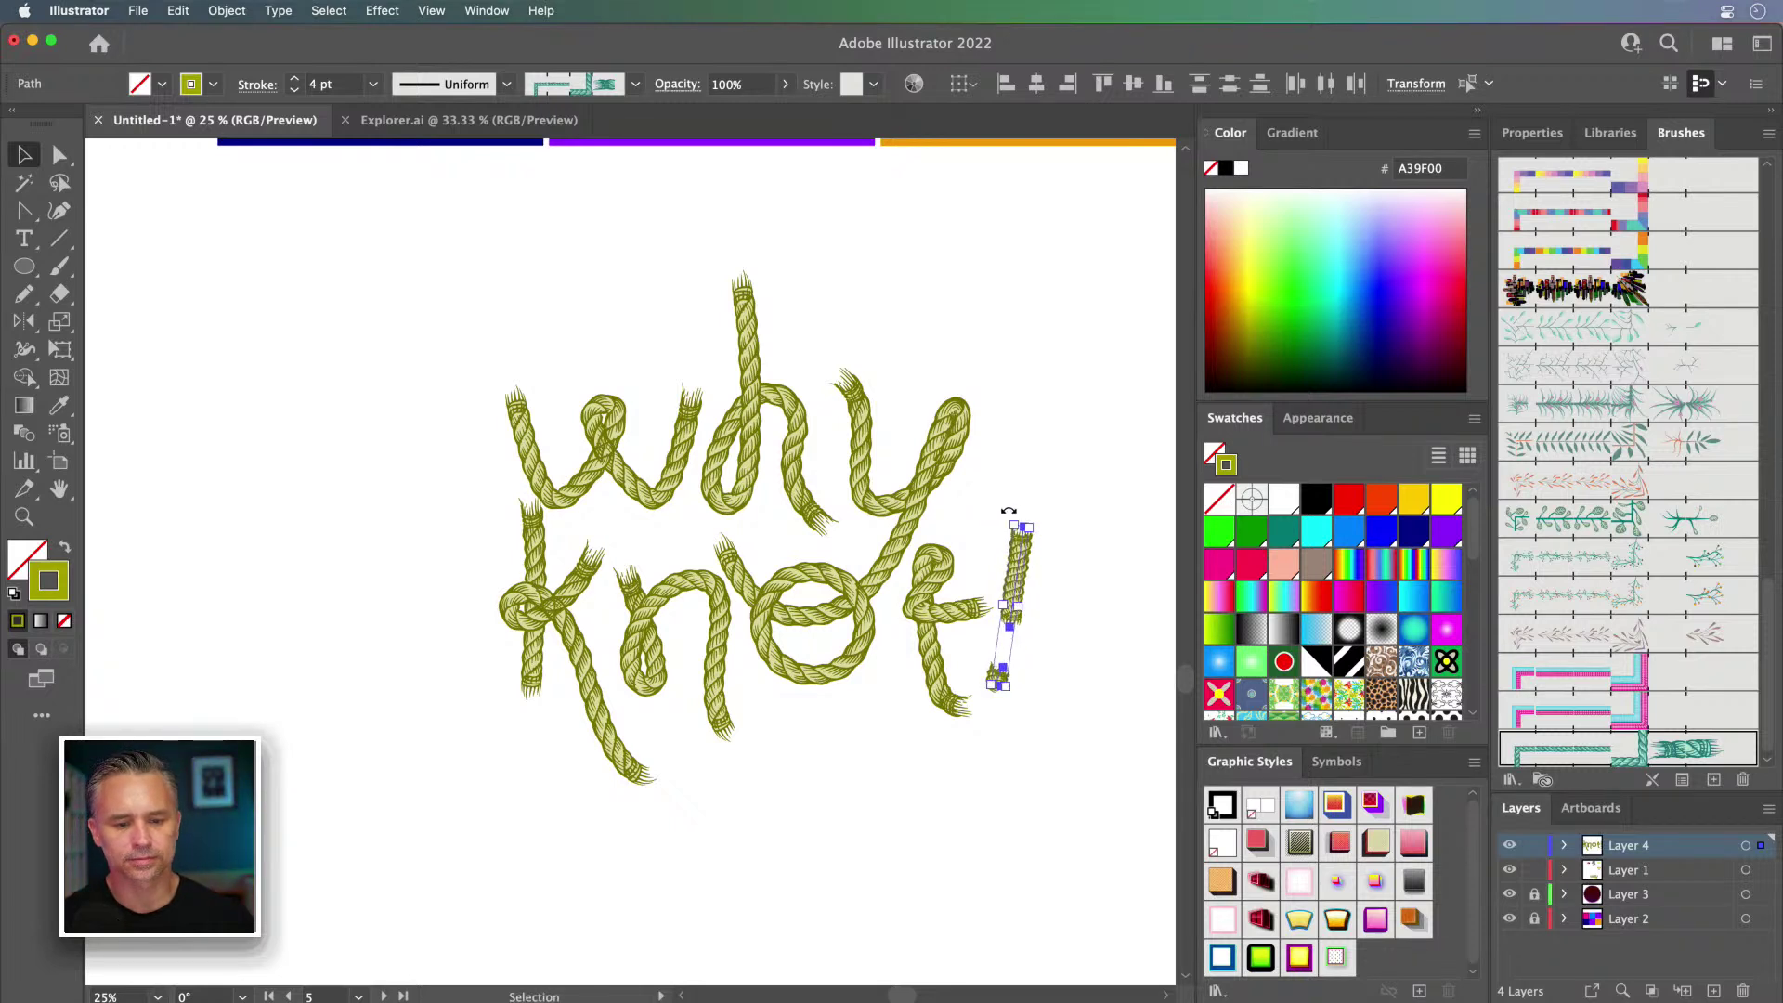
click(912, 599)
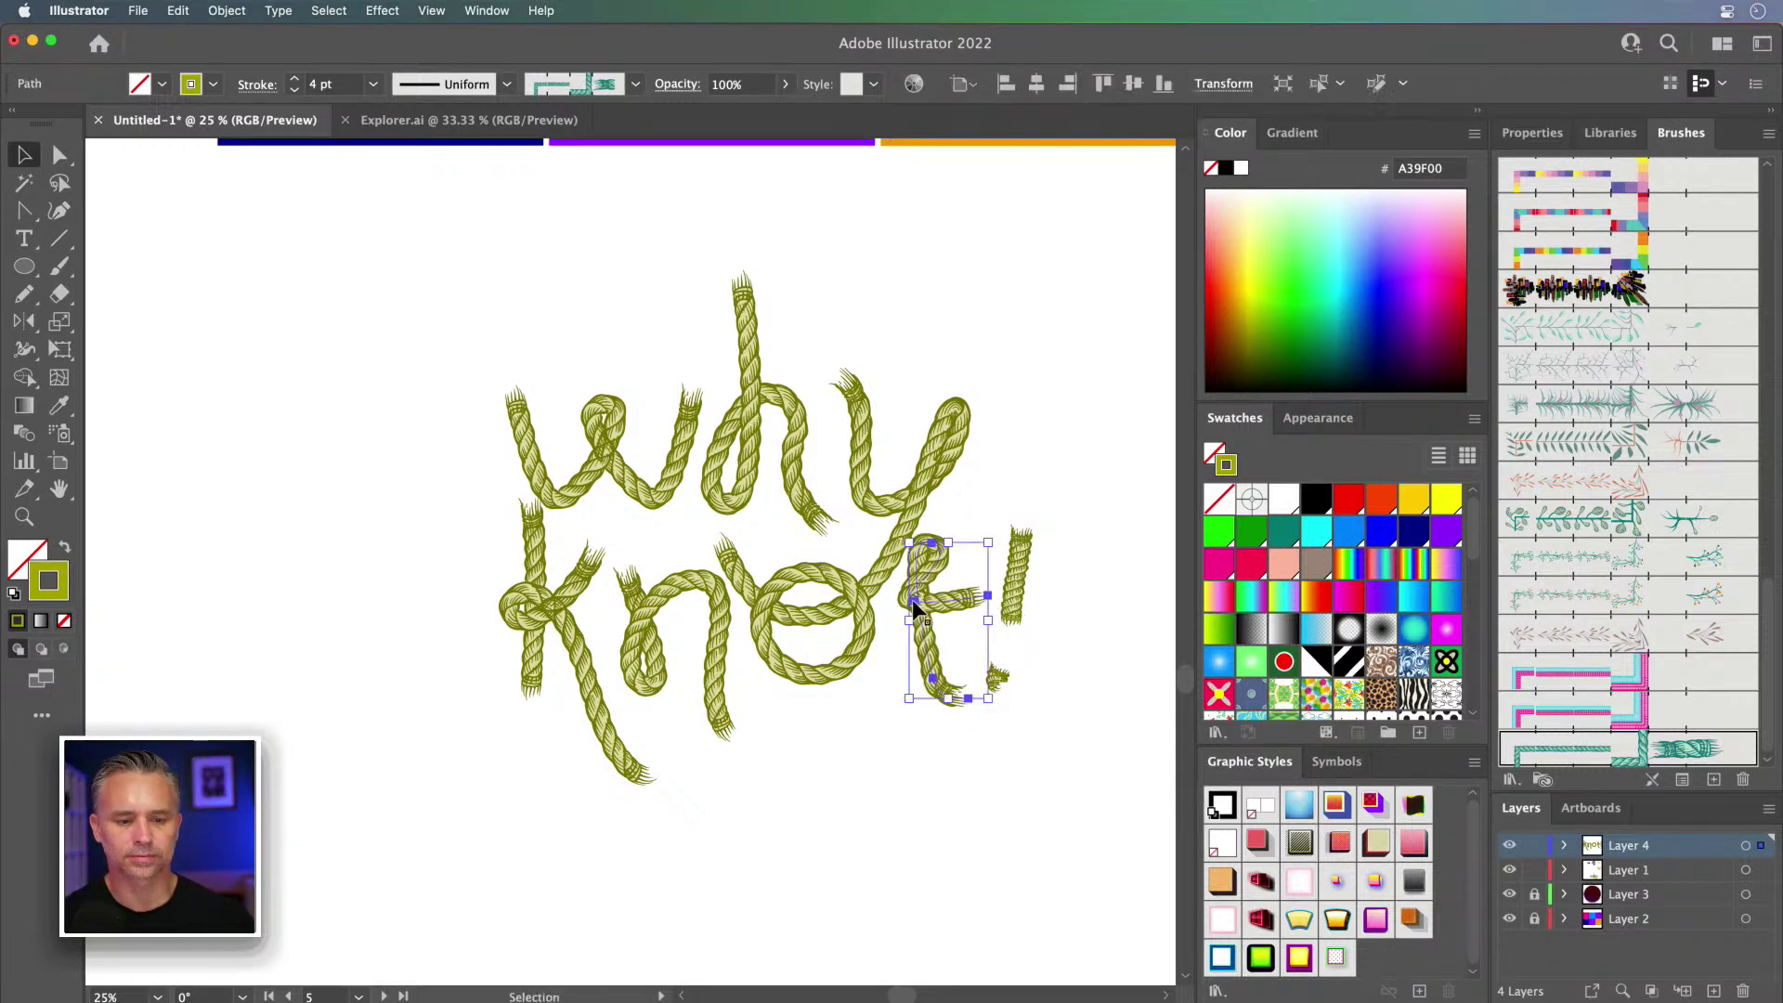
click(873, 739)
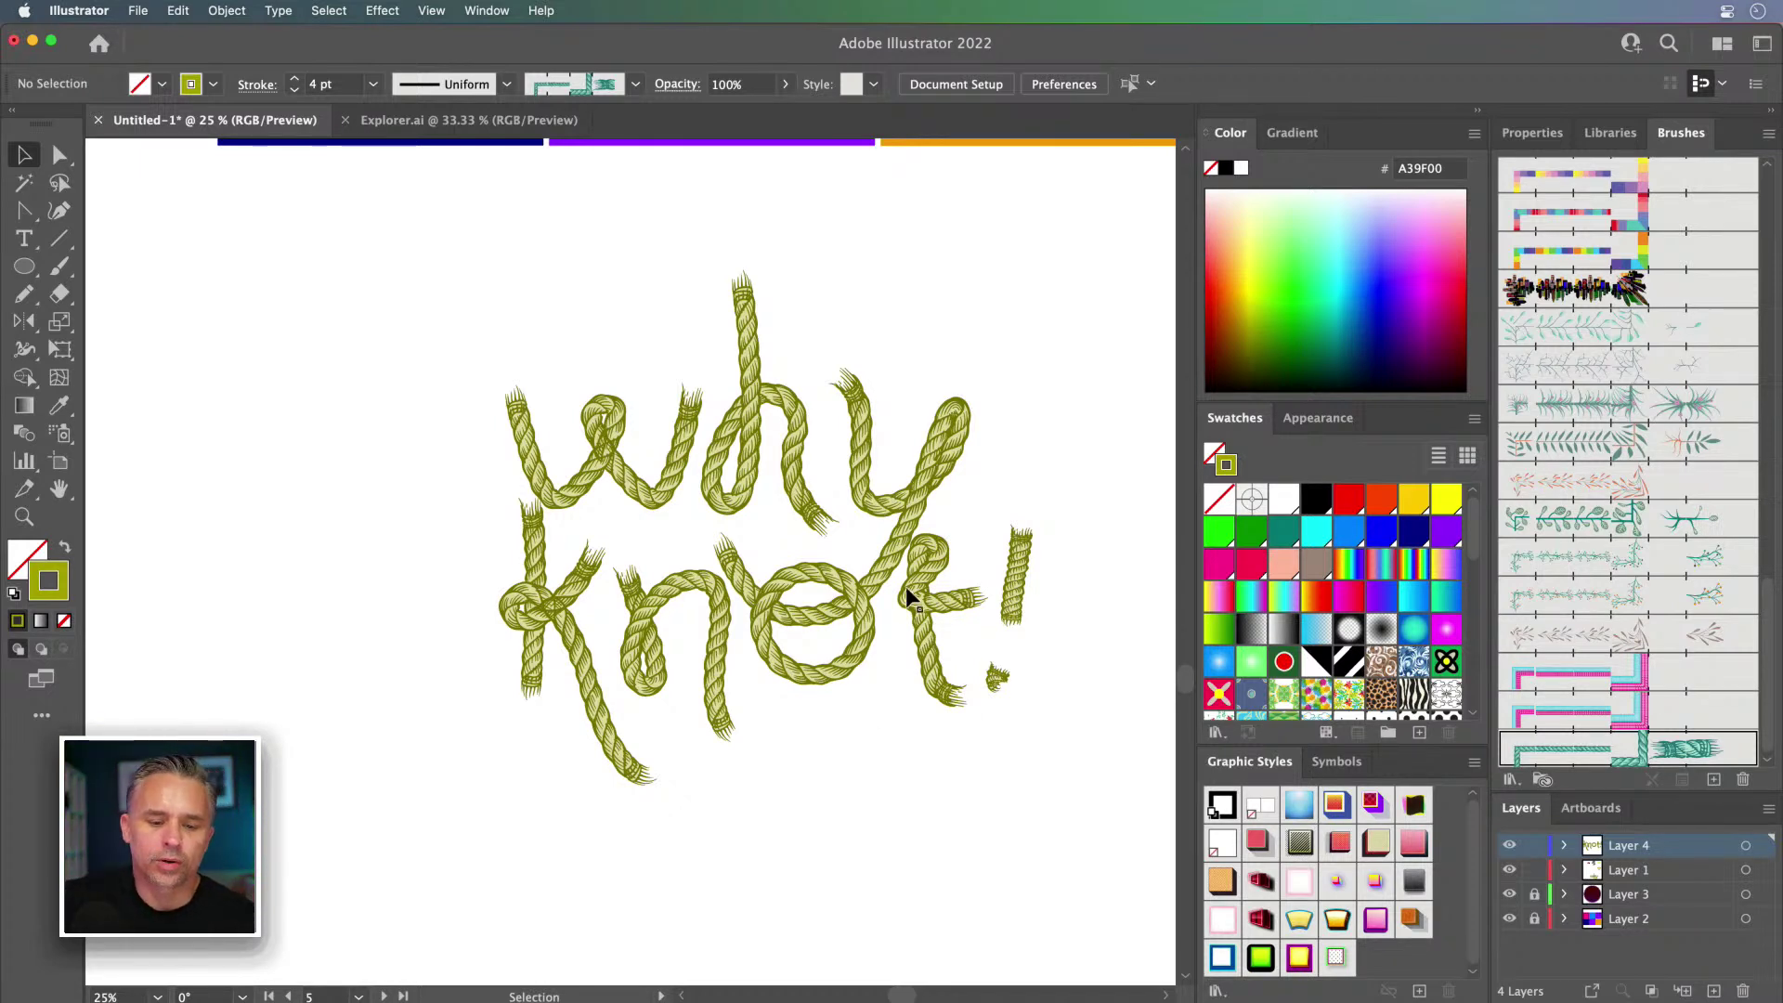
Step: Create a new layer above Layer 4 and move the y onto it, in front of the o
key(super+equal)
key(super+equal)
drag(906, 587, 684, 513)
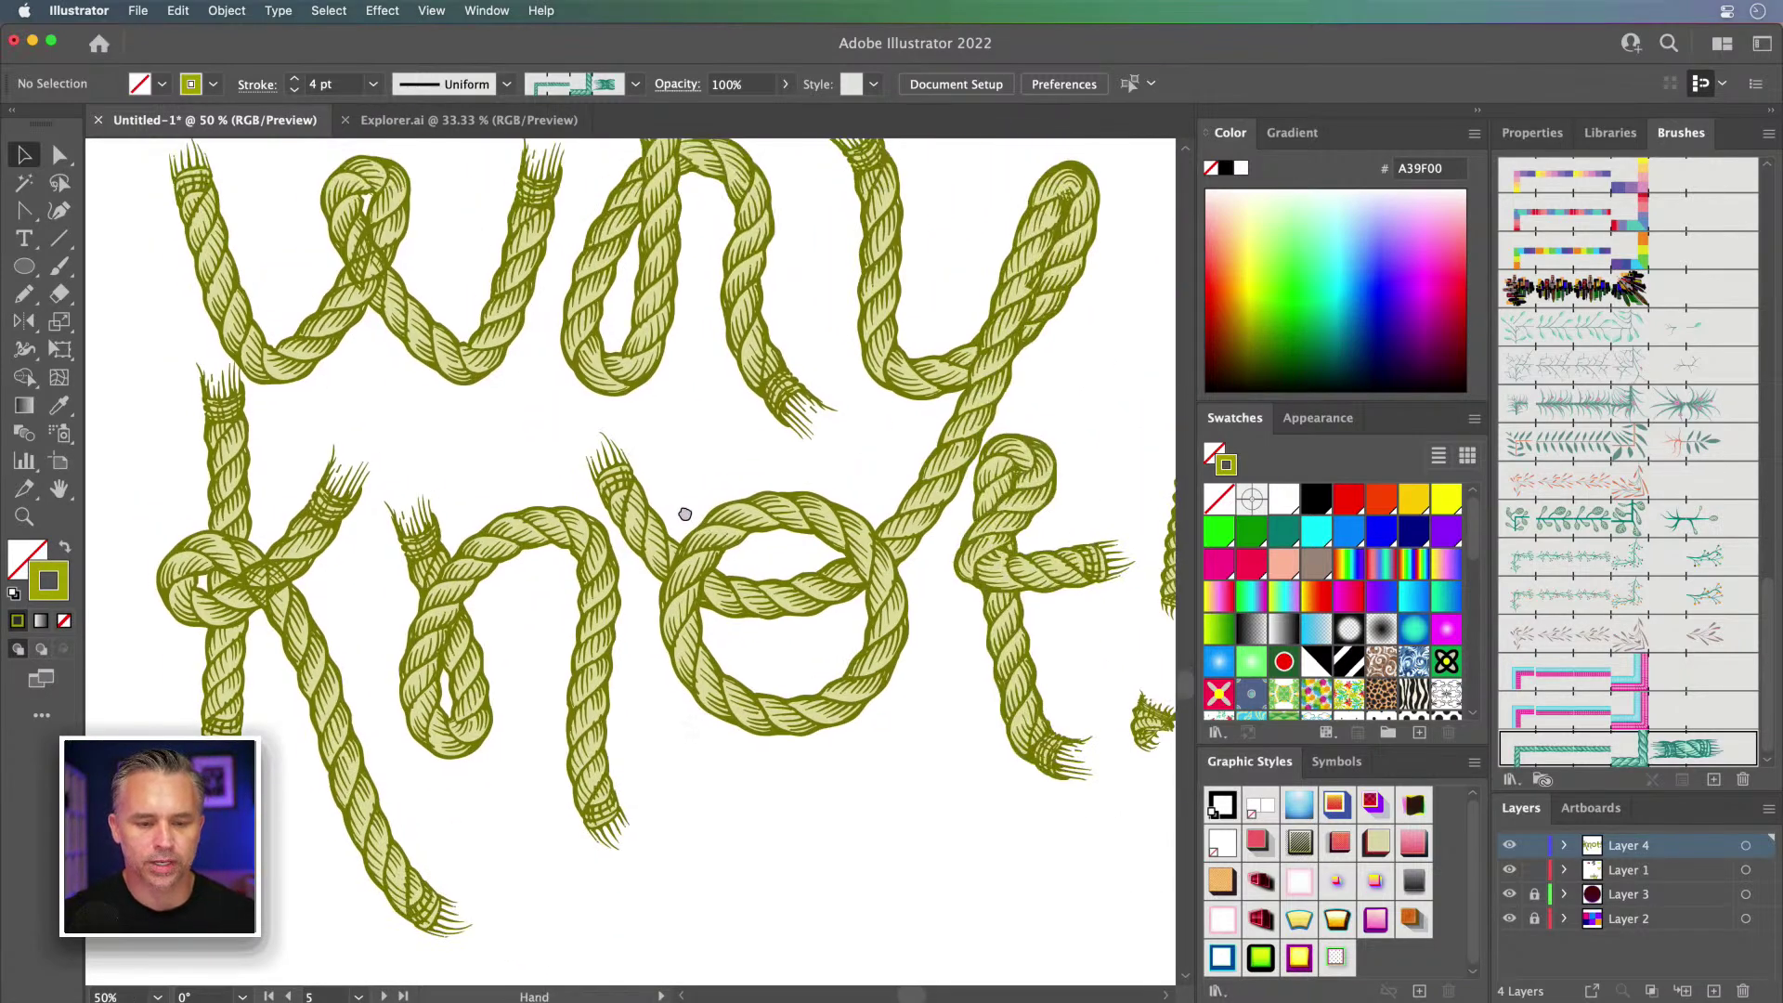
click(895, 364)
key(a)
click(1656, 846)
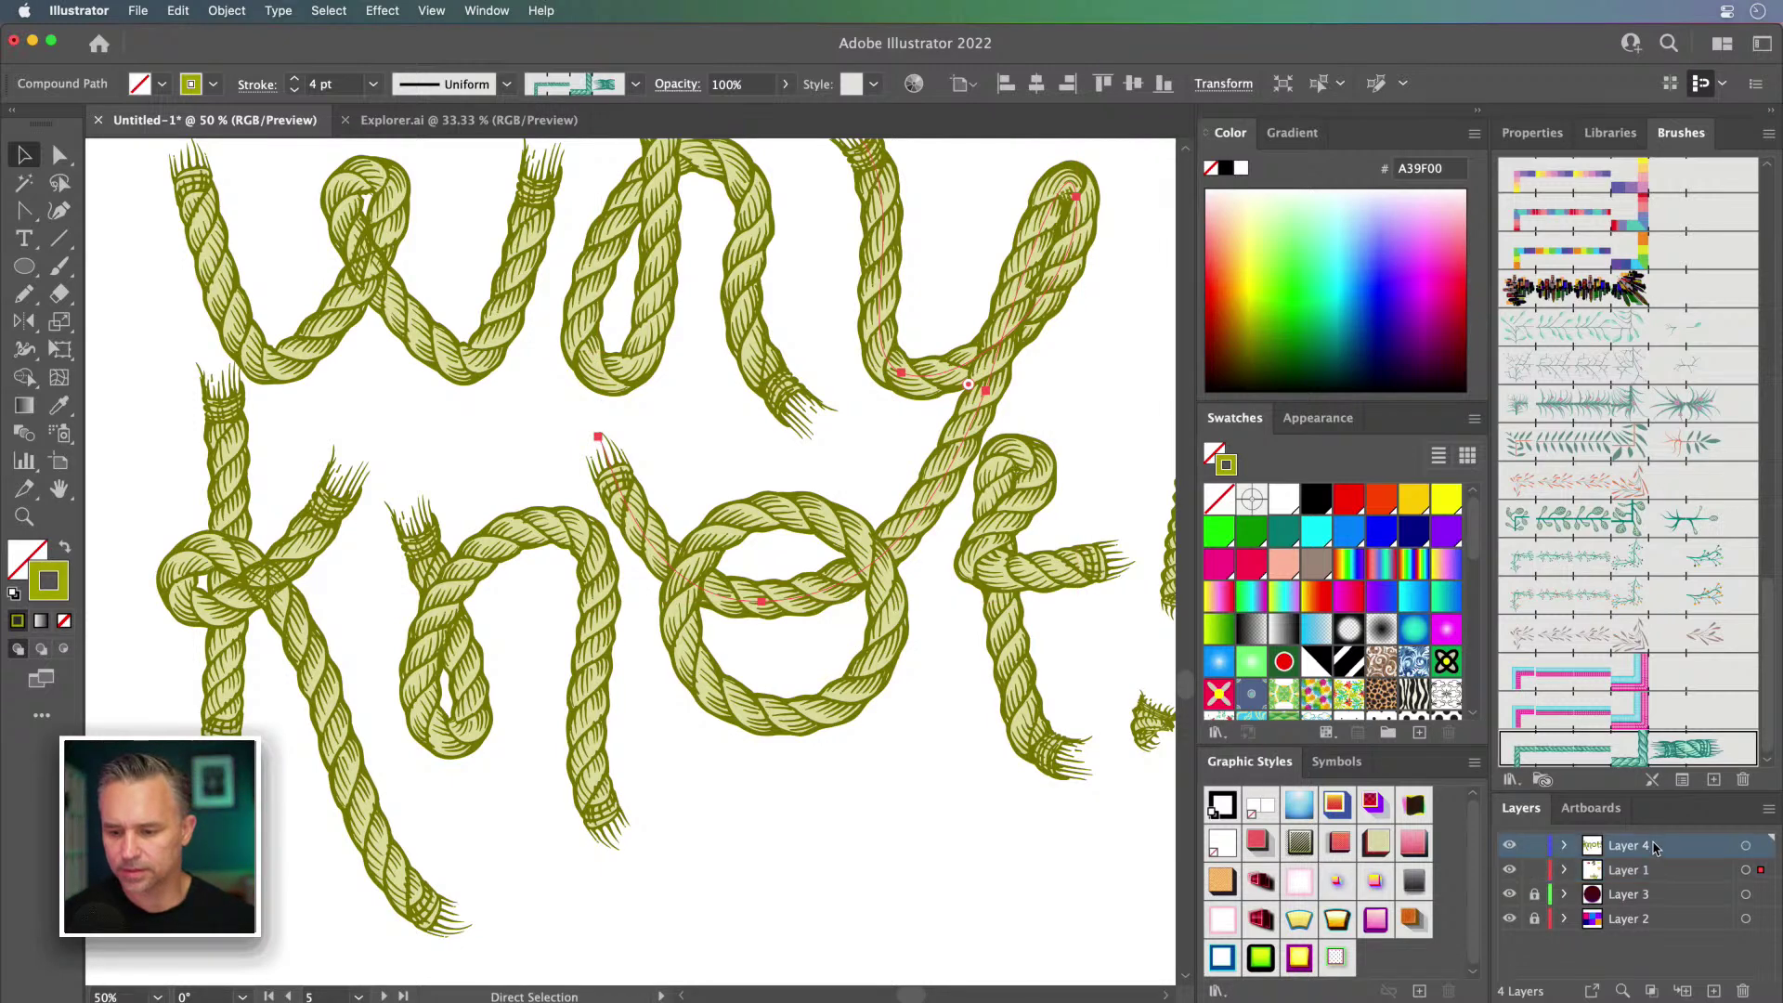
click(1714, 991)
key(super+x)
key(super+f)
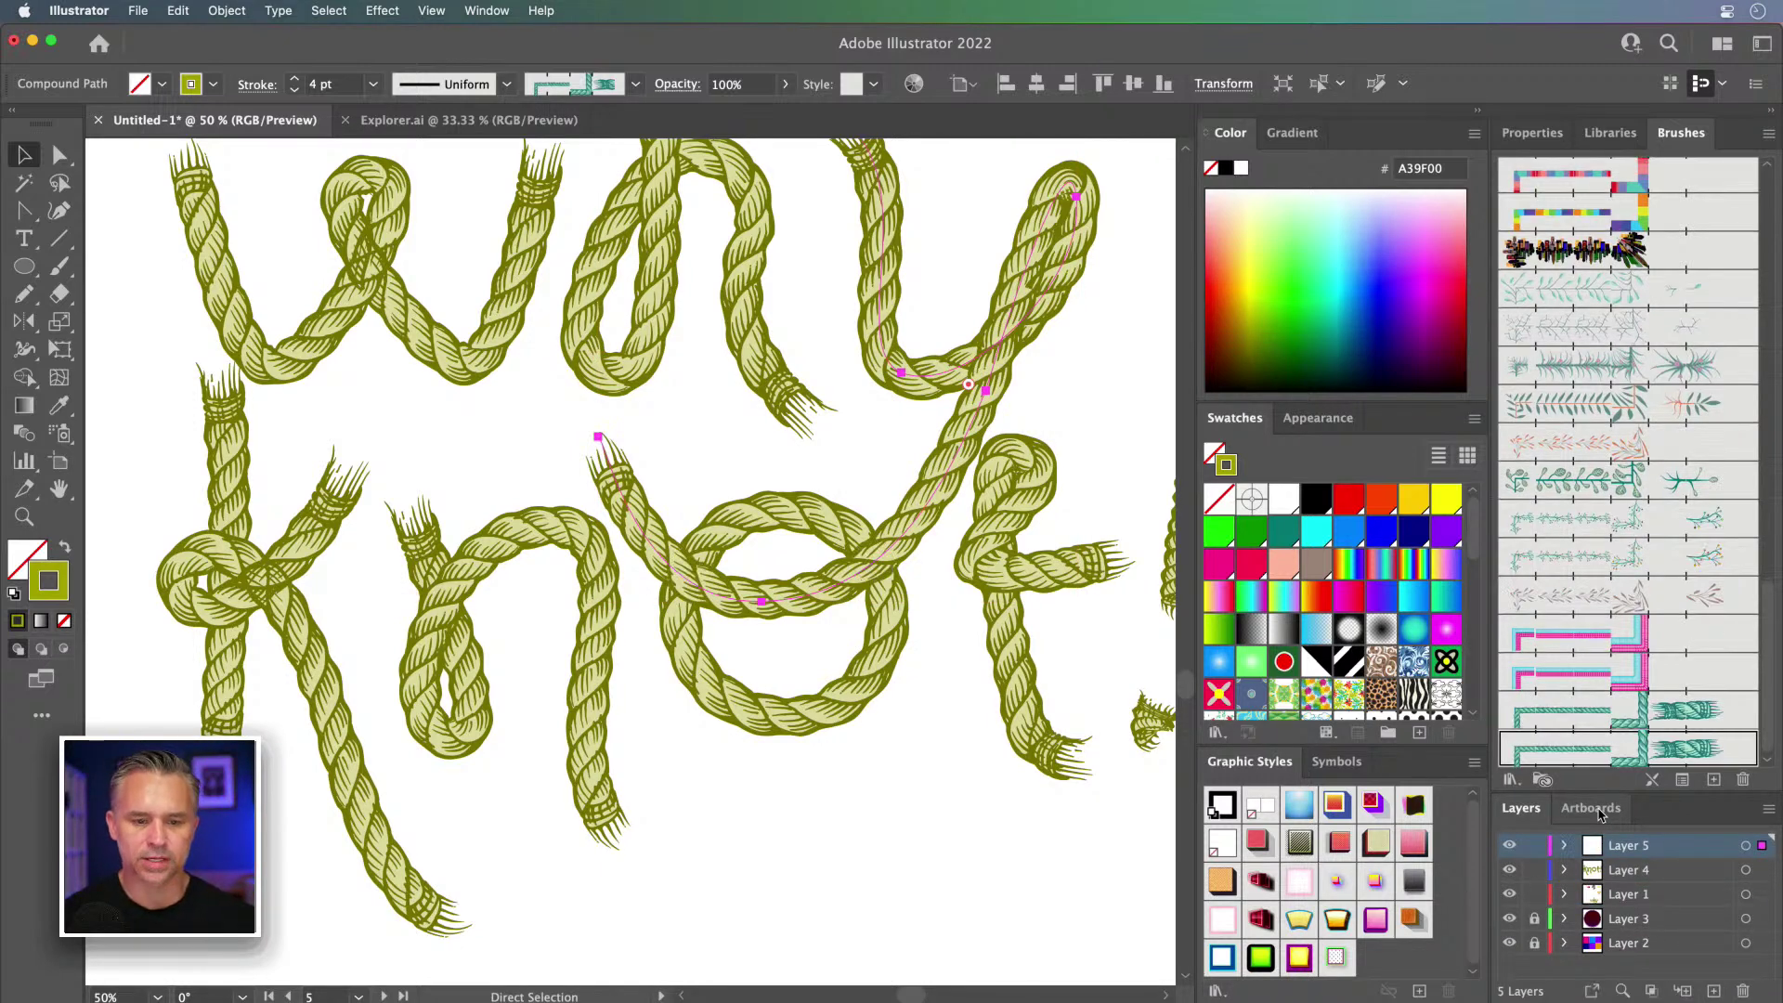
Step: Draw a filled circle over the y's tail and the left side of the o, and use it as a clipping mask for the y
click(24, 267)
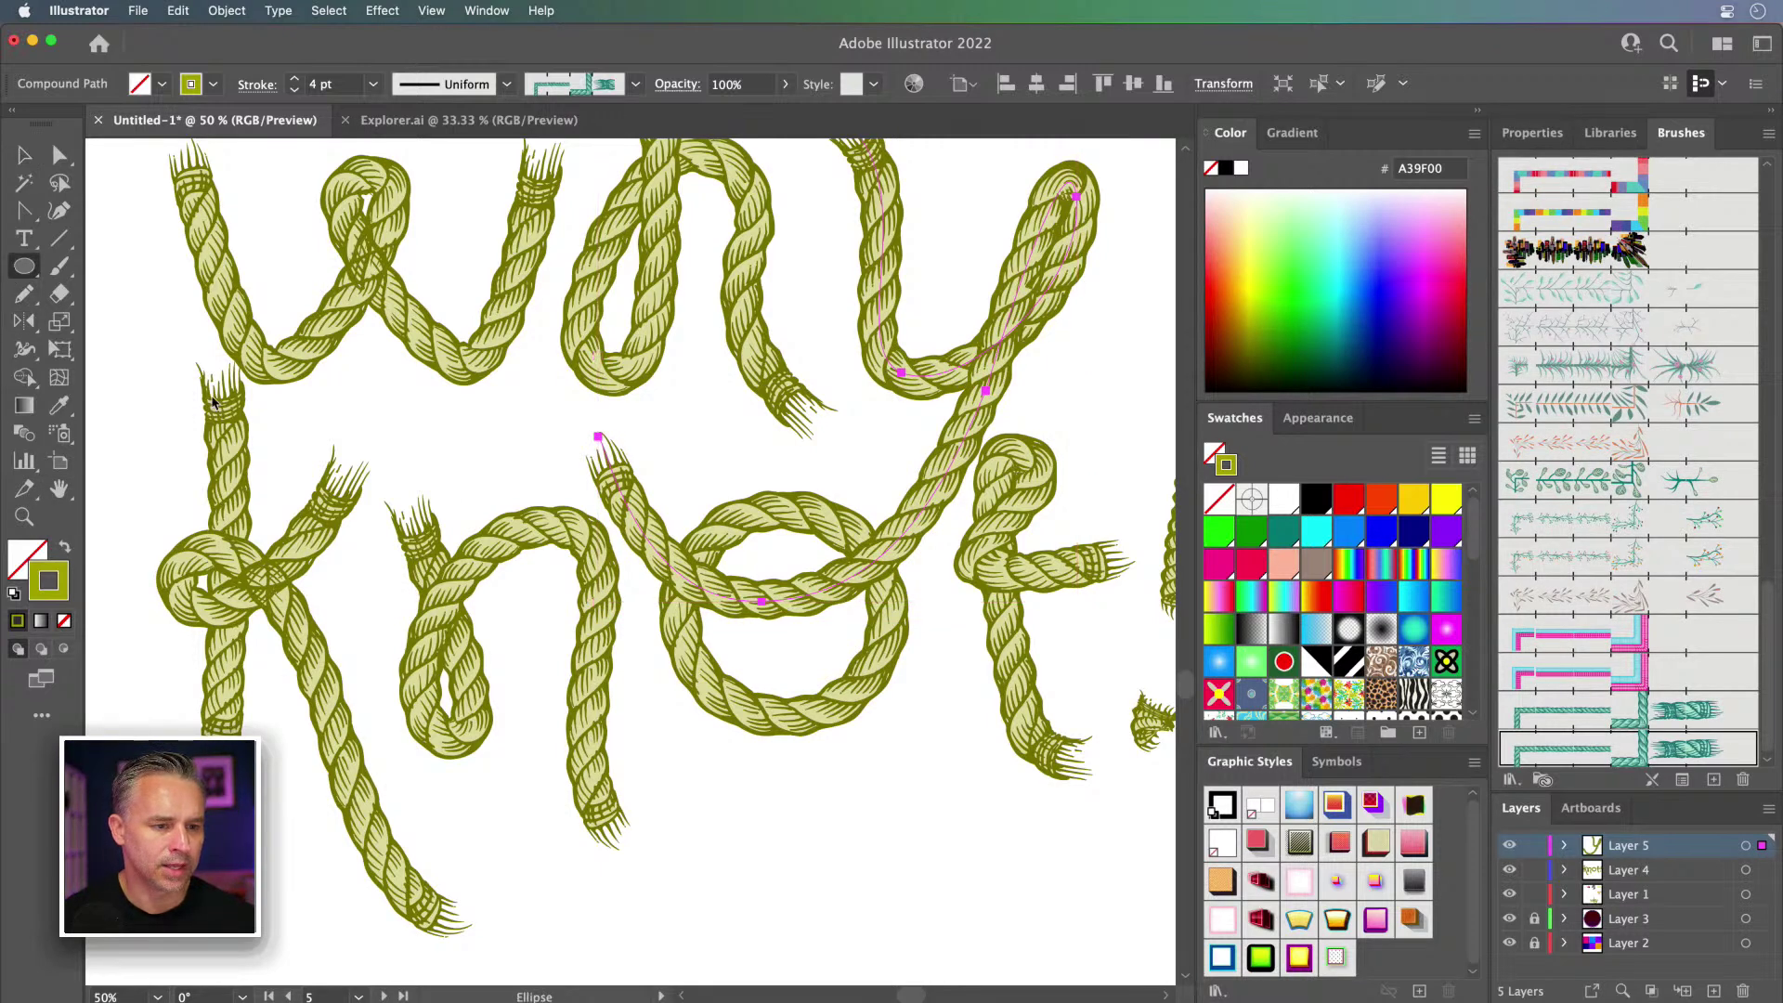
mouse_move(502, 363)
mouse_down()
mouse_move(733, 645)
mouse_move(828, 709)
mouse_up()
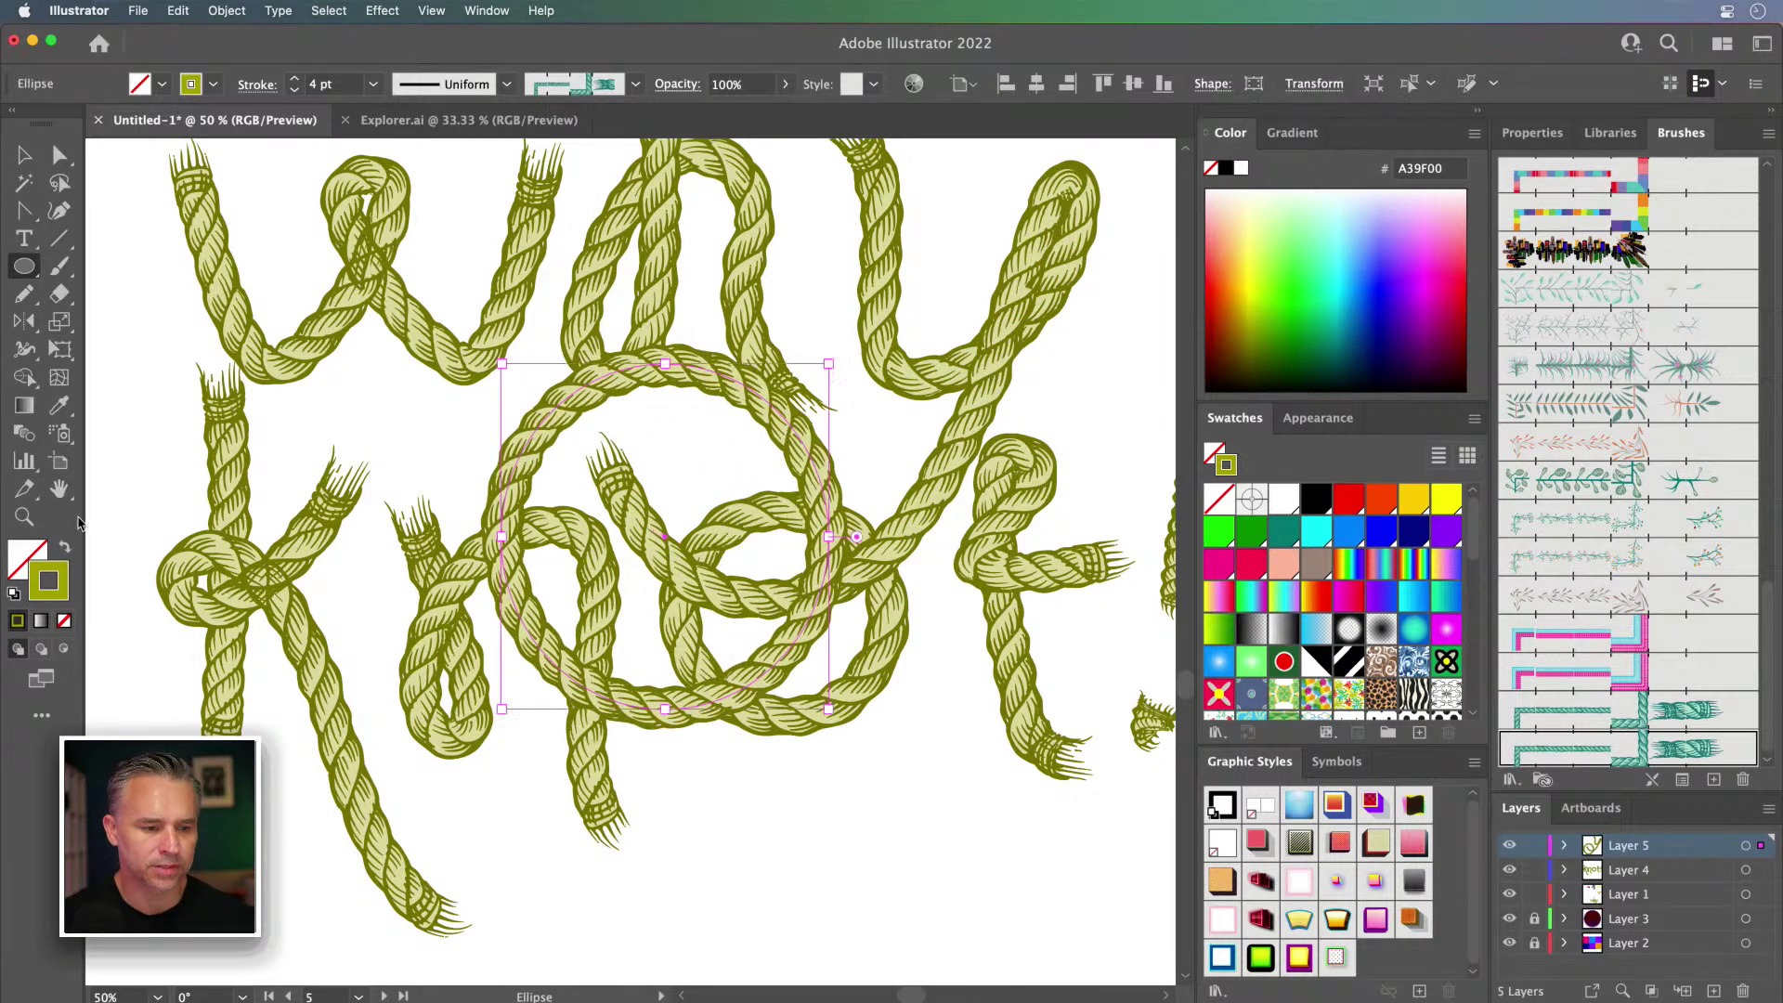
click(65, 554)
click(25, 155)
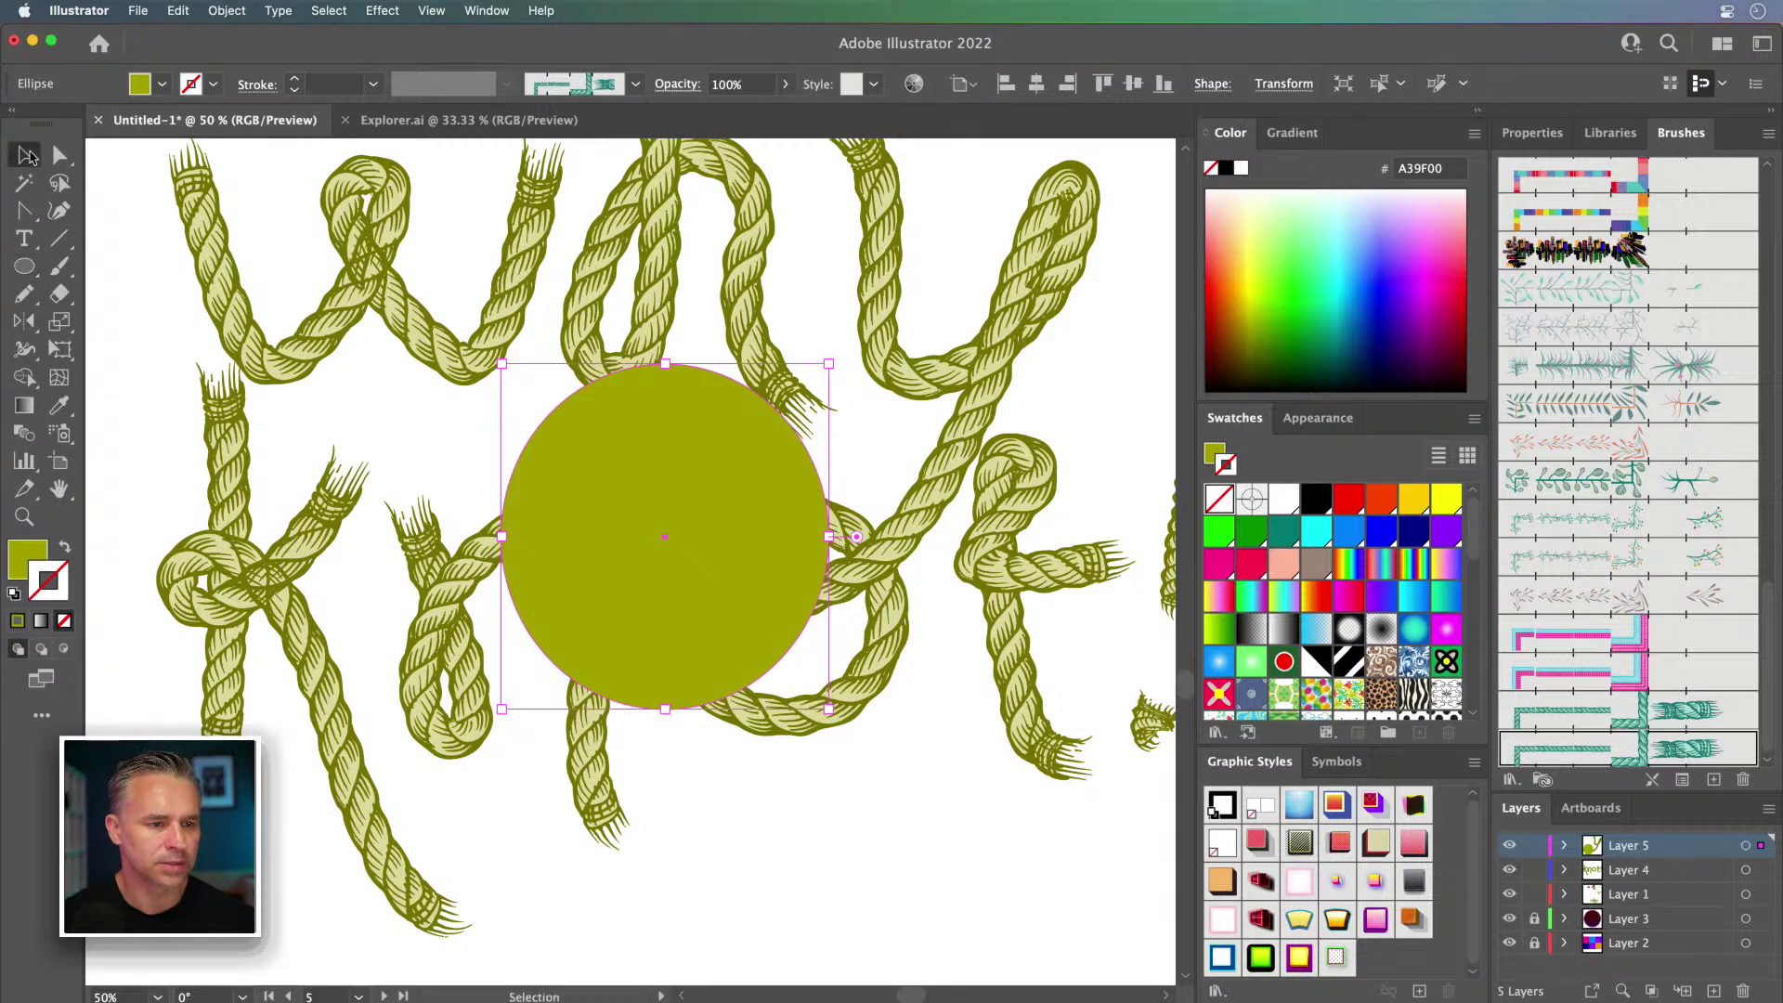
shift+click(856, 566)
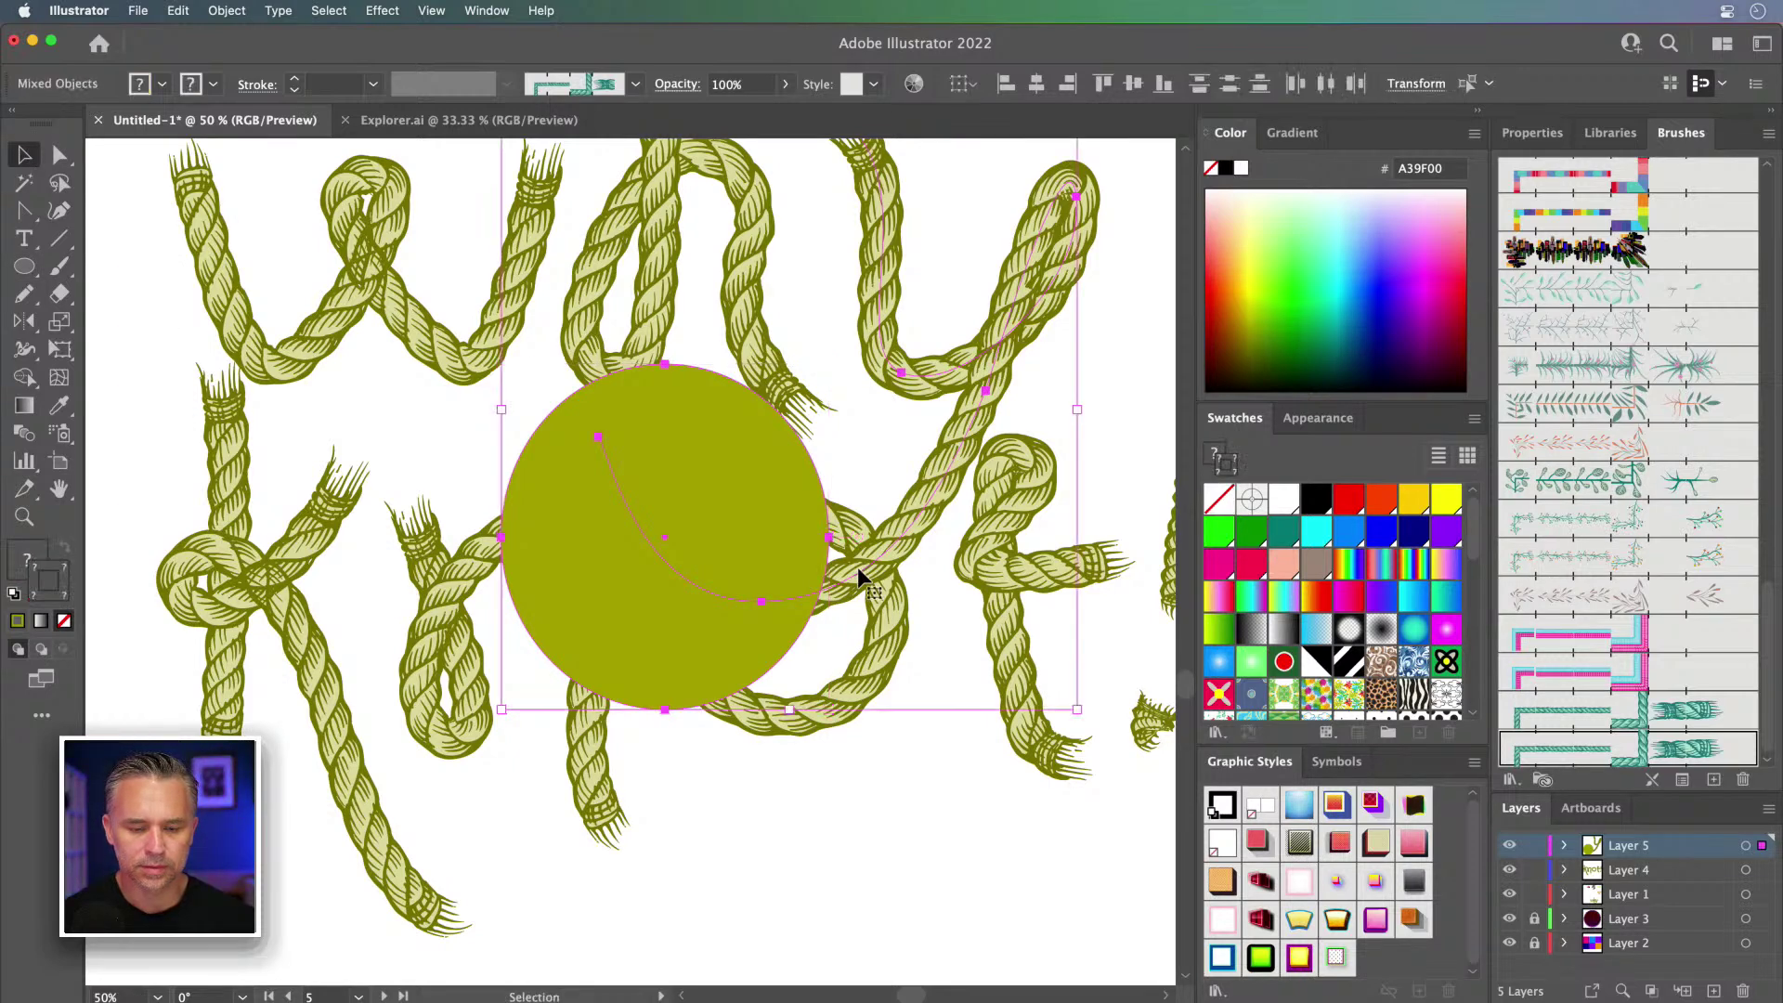
right_click(611, 500)
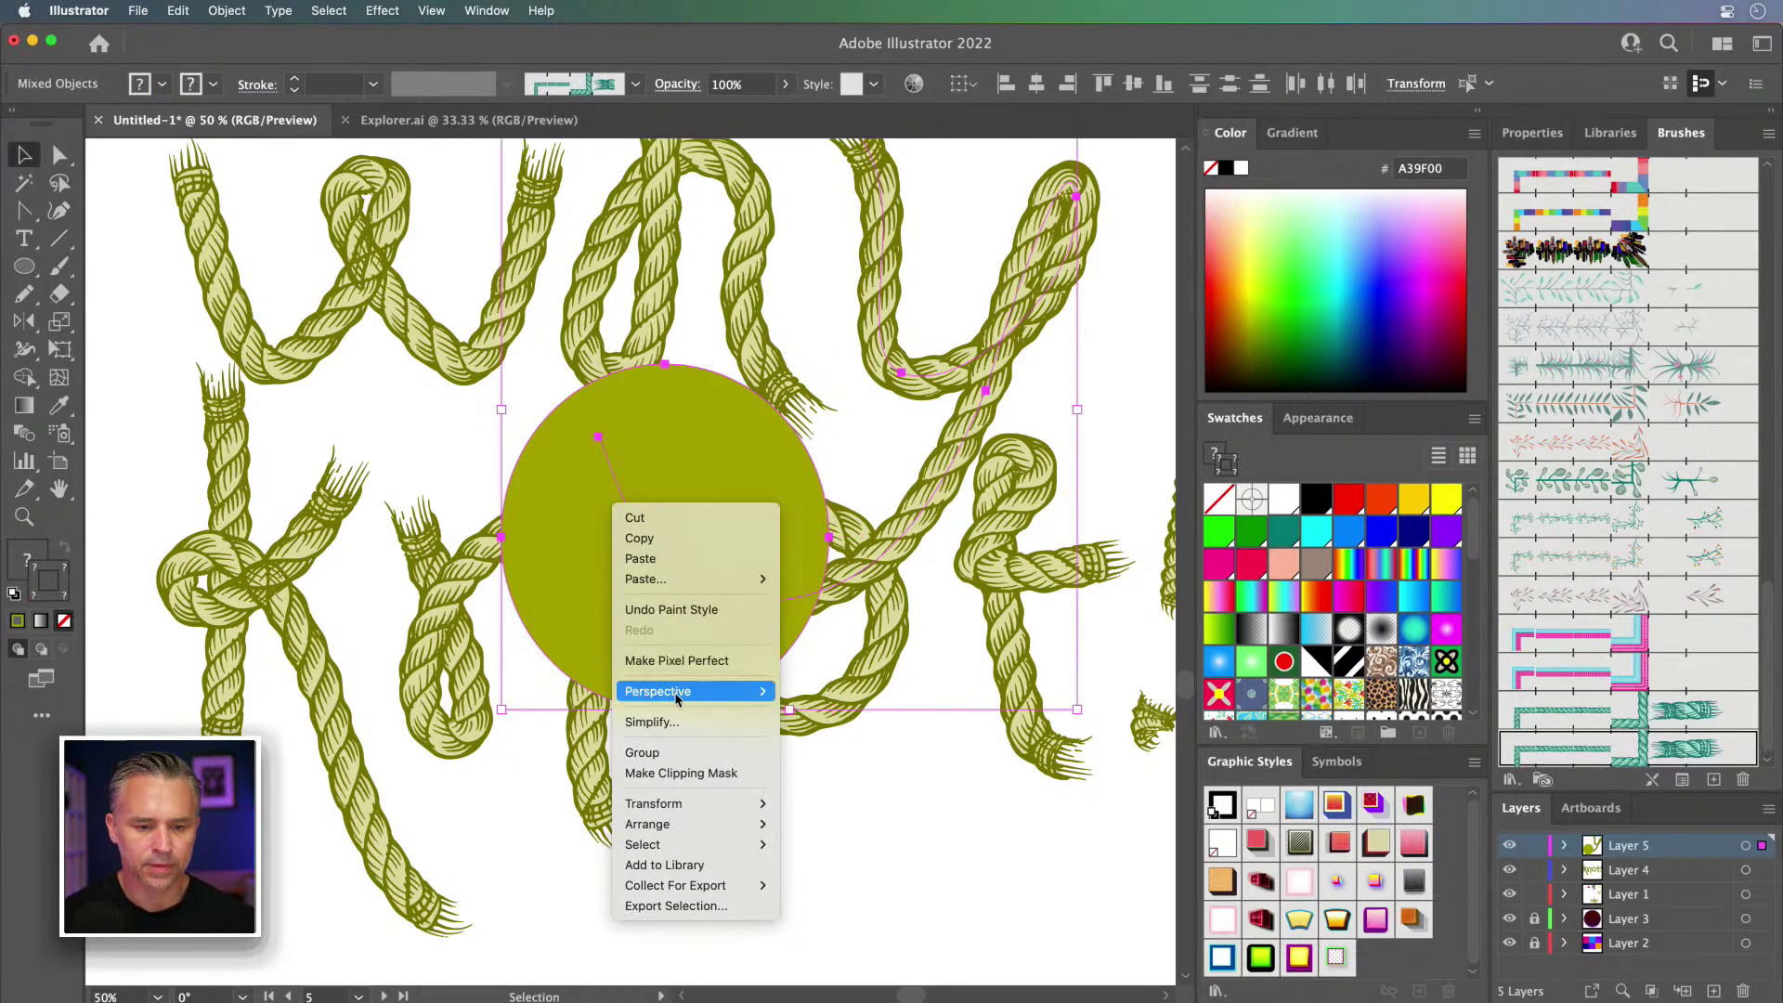
click(703, 775)
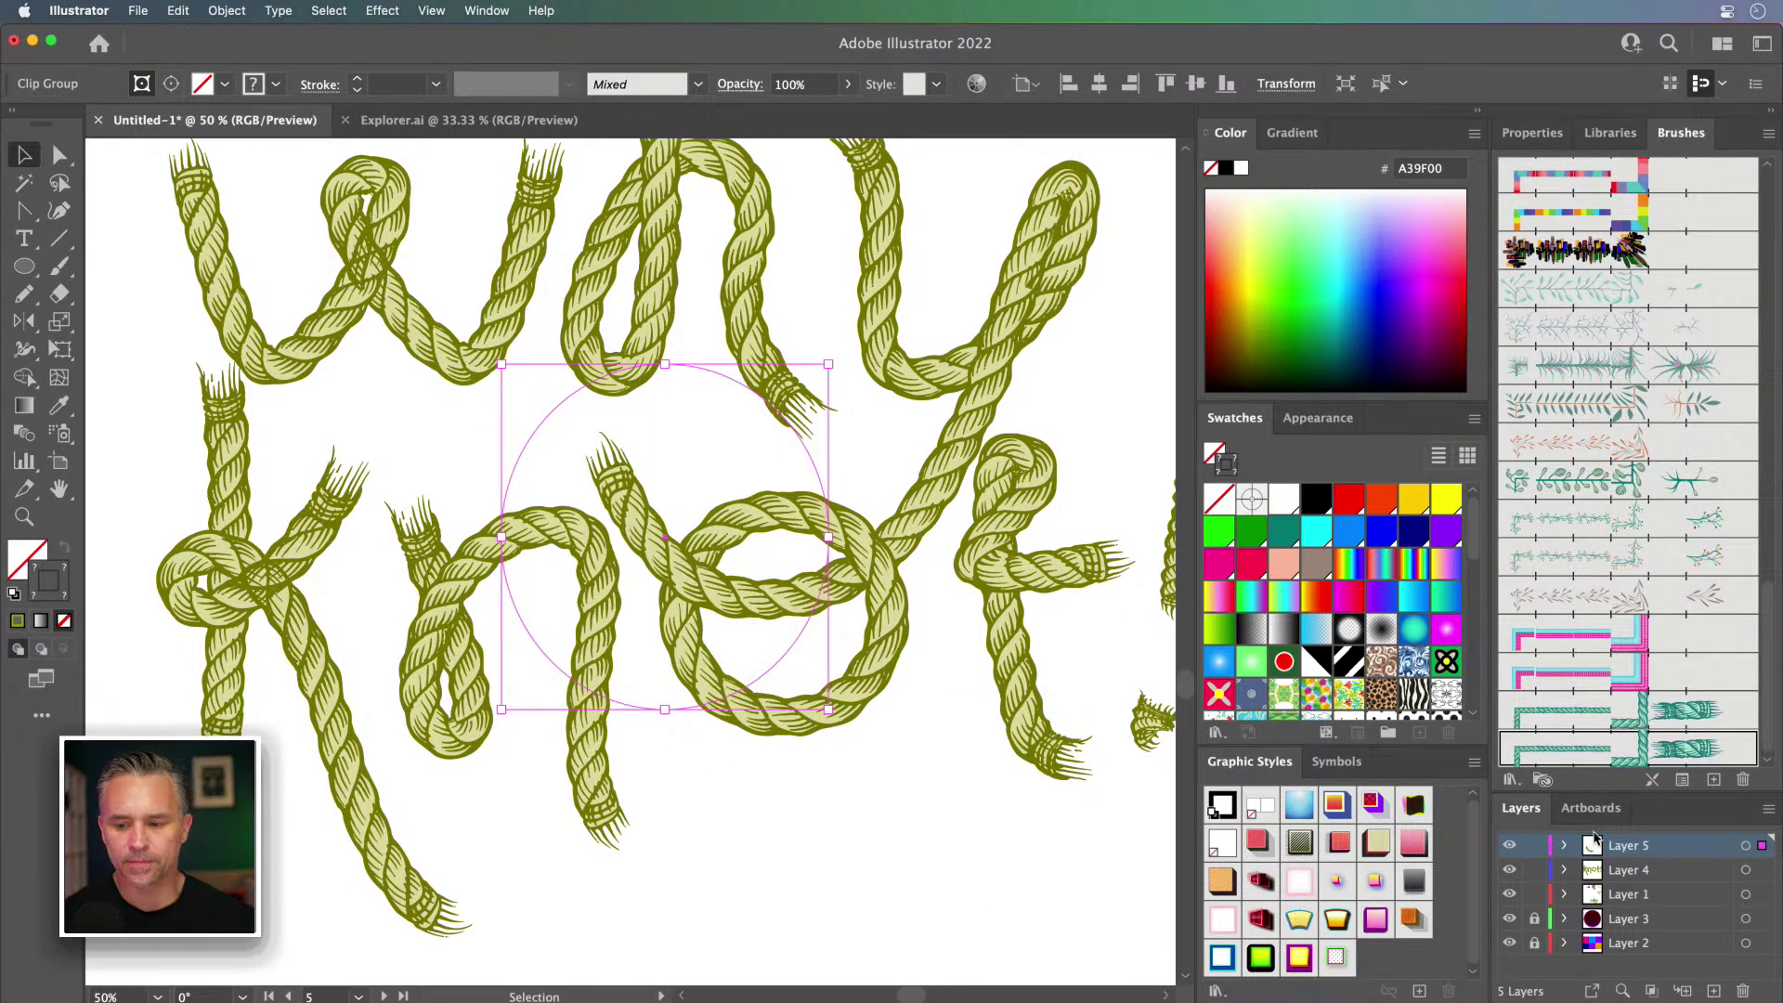
Step: Compare the overlap of the y's tail and the o with Layer 5 hidden and shown, up close
click(1509, 846)
click(1509, 847)
click(1509, 847)
key(super+1)
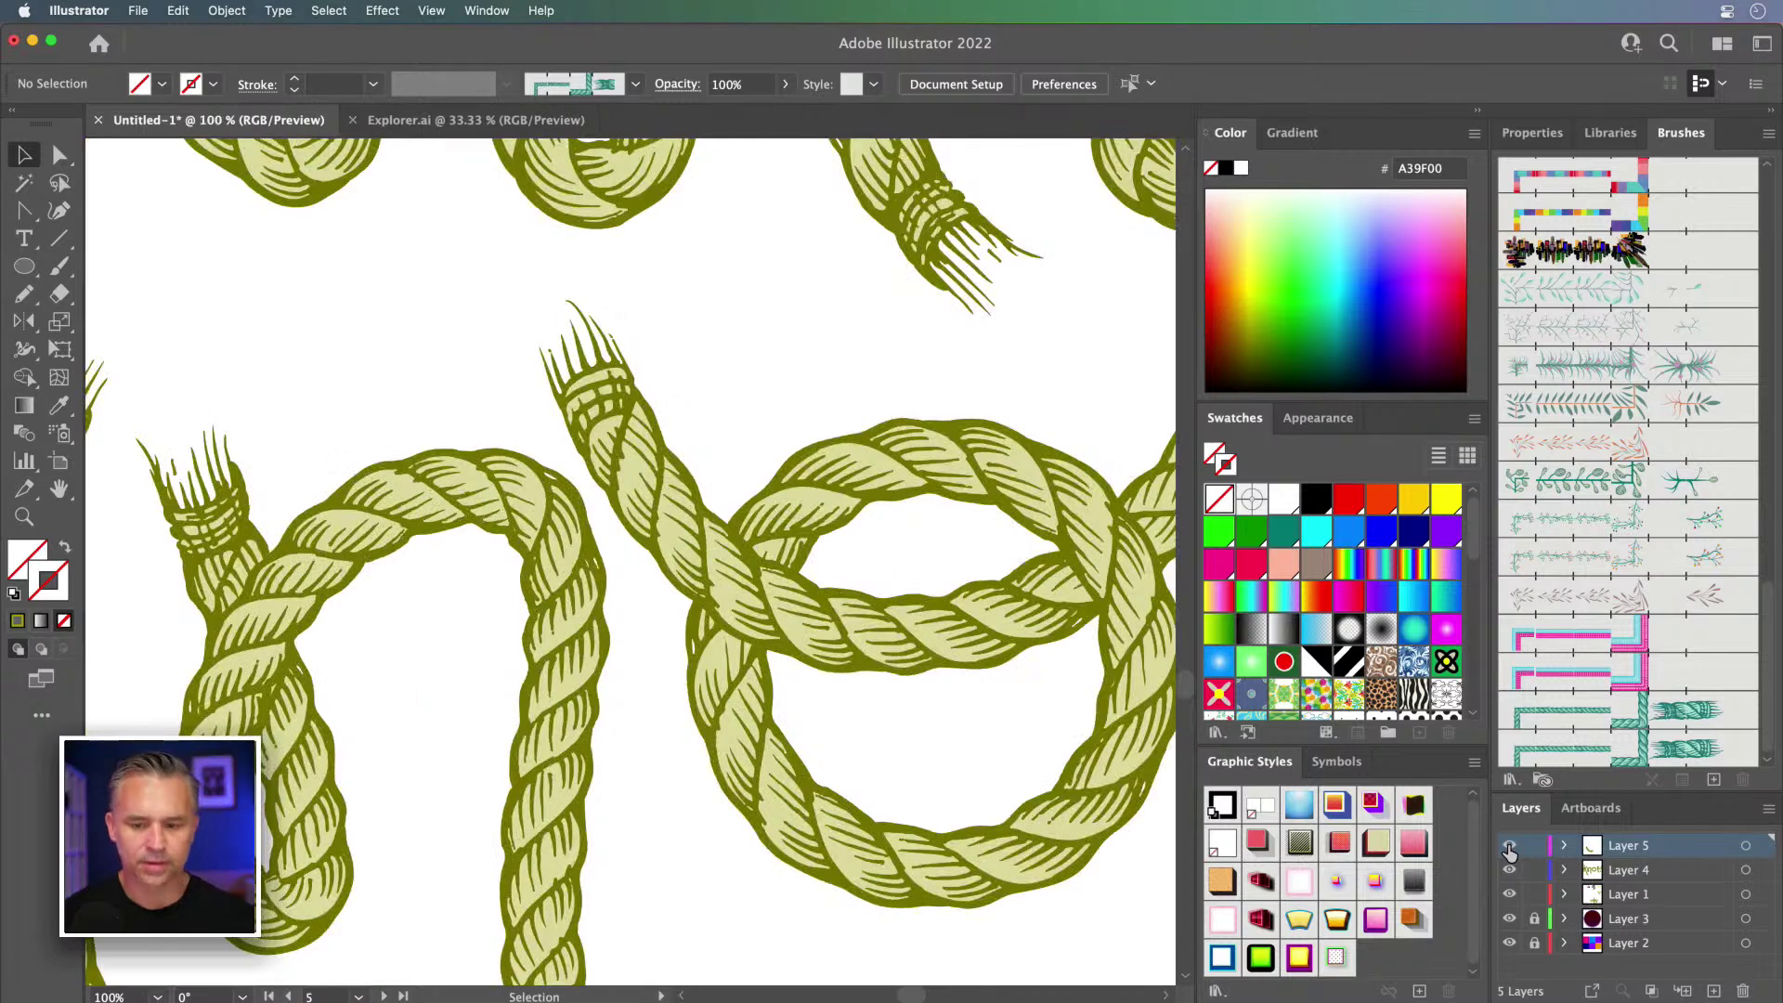
click(1509, 849)
click(1509, 848)
drag(822, 573, 591, 526)
click(1510, 848)
click(1510, 849)
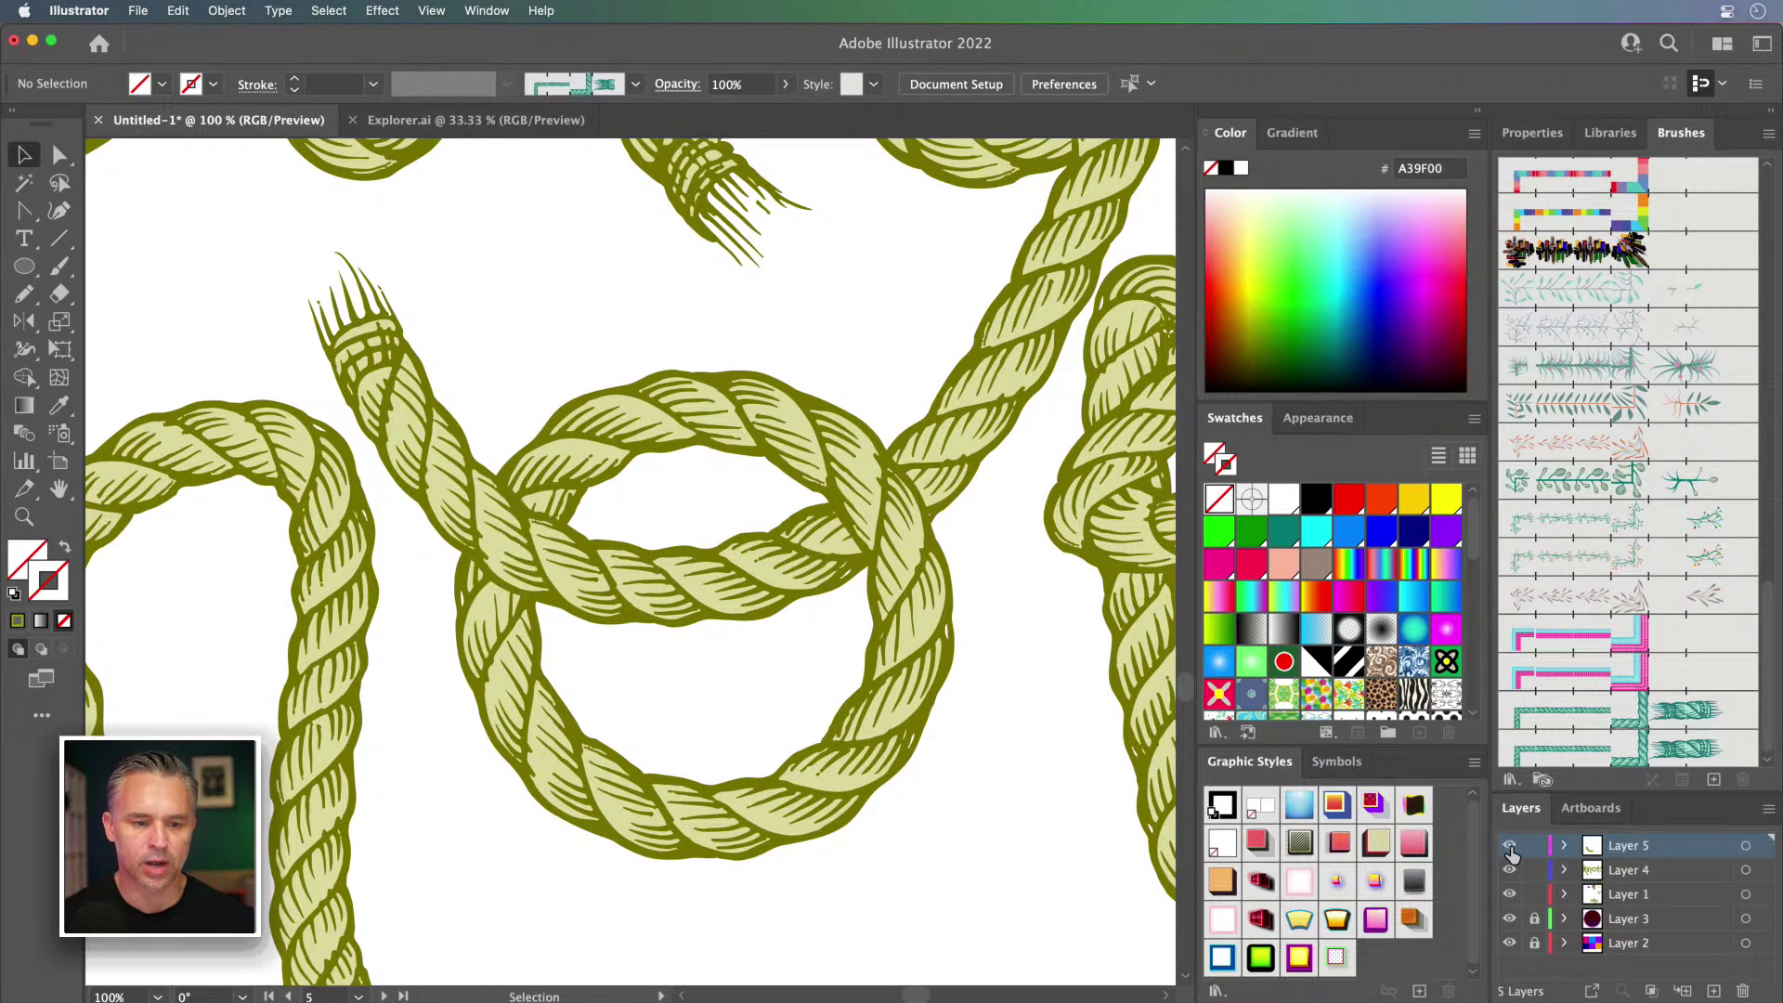
Step: Reshape the t by moving its lower stem anchor toward the o and its top loop anchor toward the exclamation mark
key(super+minus)
key(super+minus)
key(super+minus)
drag(742, 773, 737, 704)
click(55, 156)
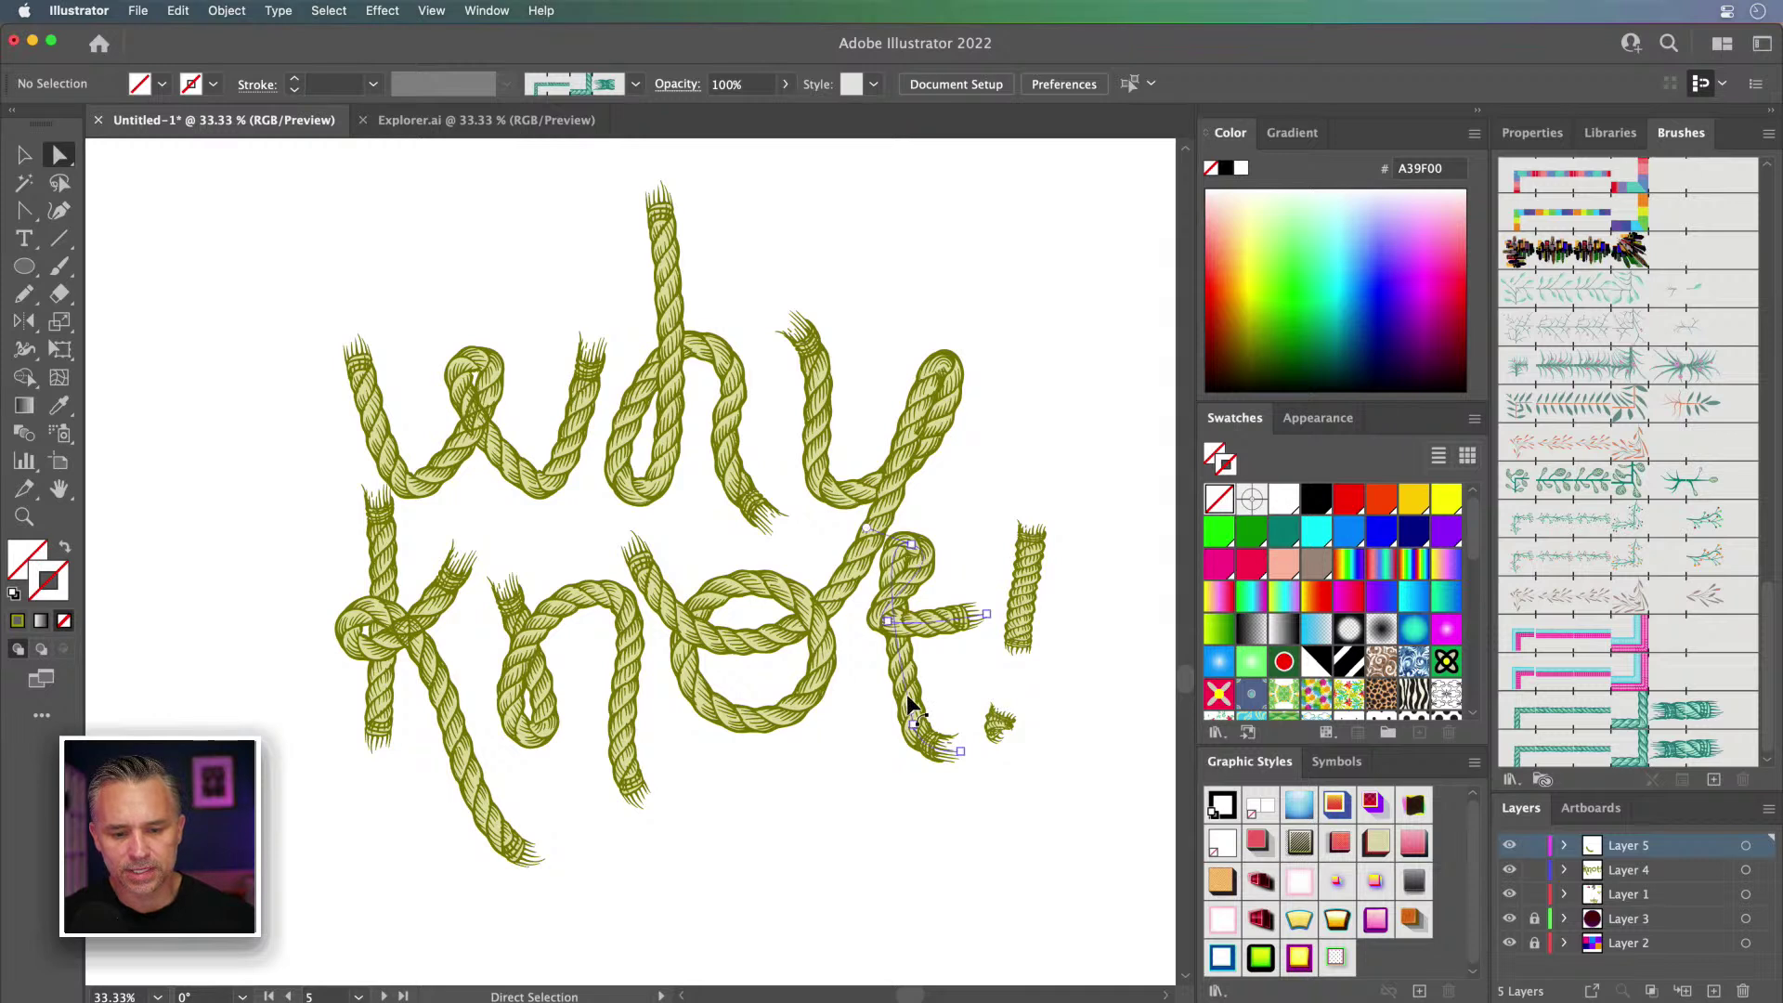
click(911, 720)
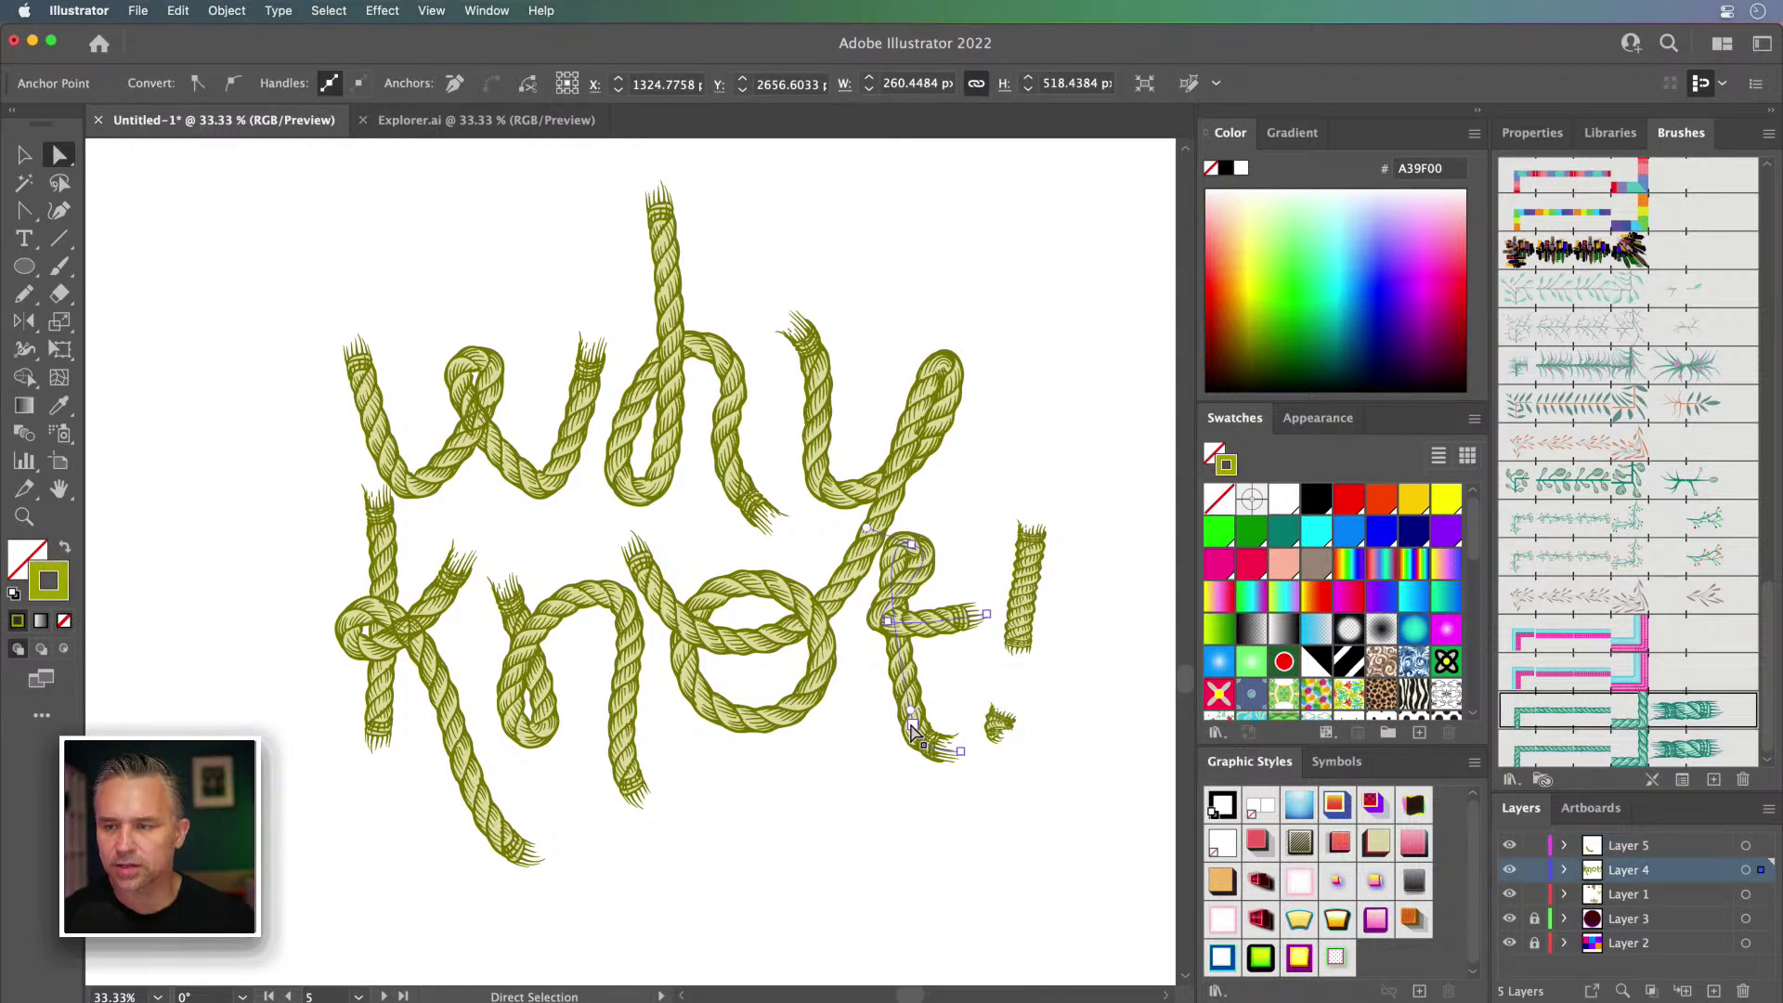
drag(911, 725, 889, 720)
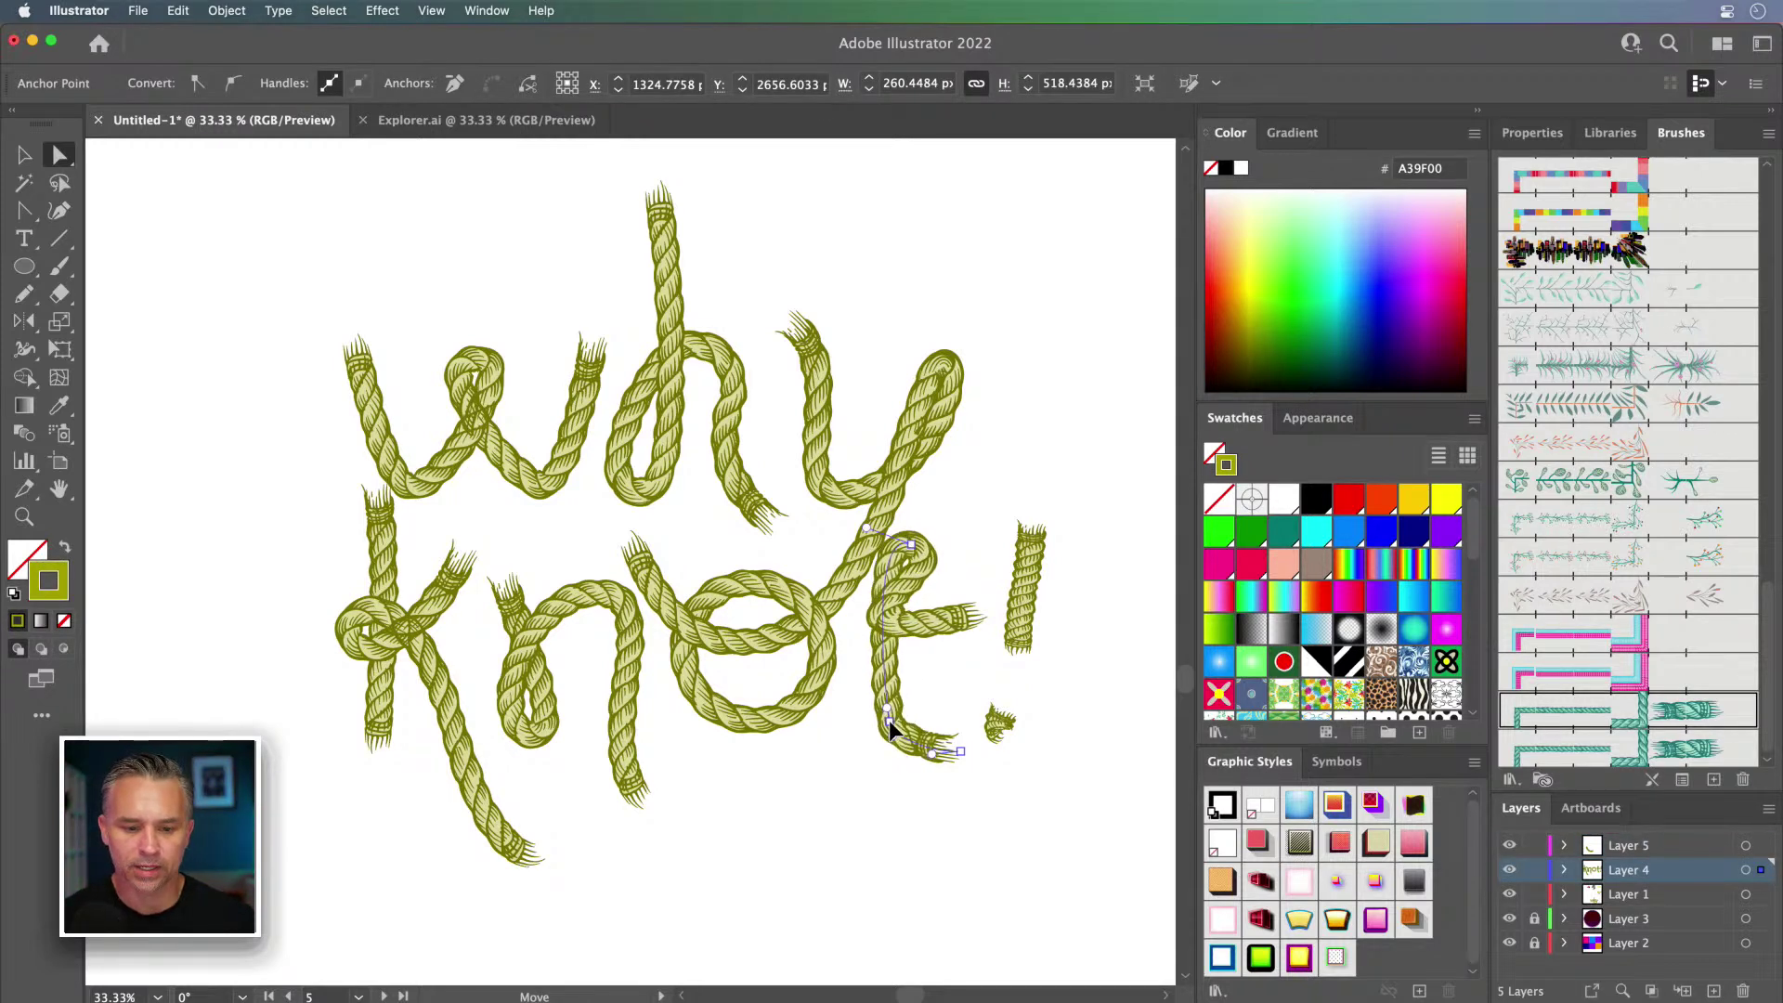
mouse_move(909, 545)
mouse_down()
mouse_move(949, 543)
mouse_move(936, 517)
mouse_move(934, 562)
mouse_move(938, 544)
mouse_up()
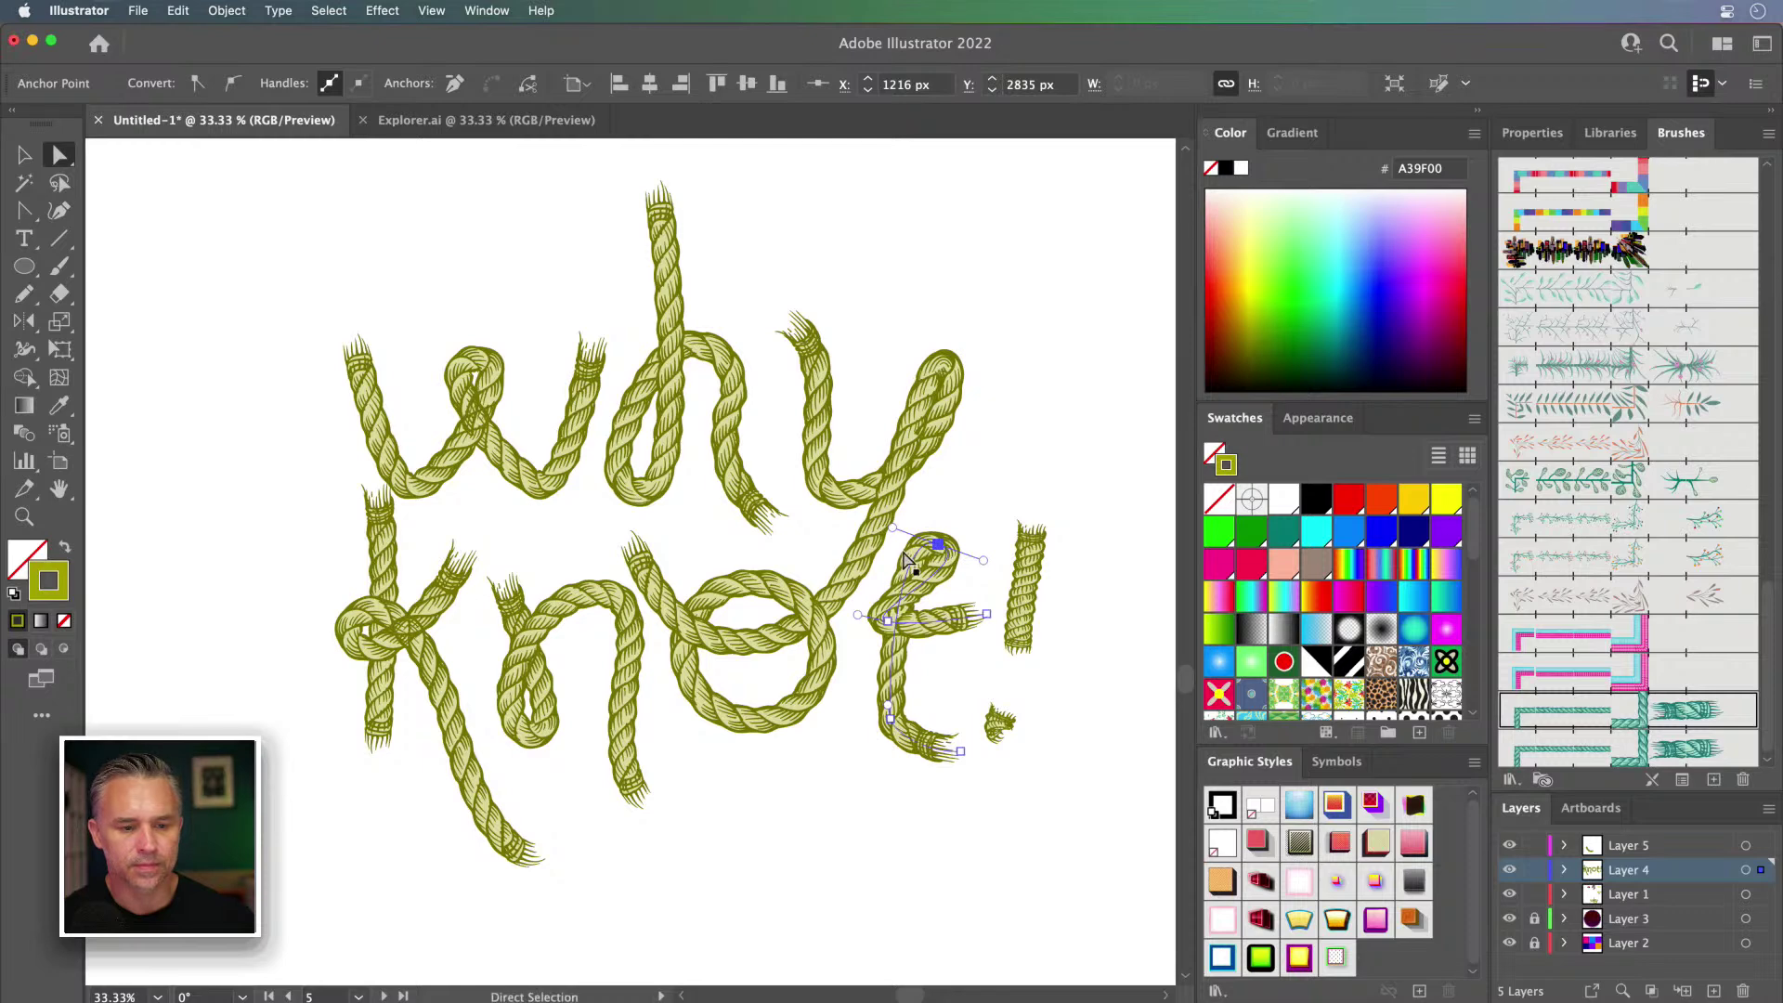
click(22, 154)
click(180, 399)
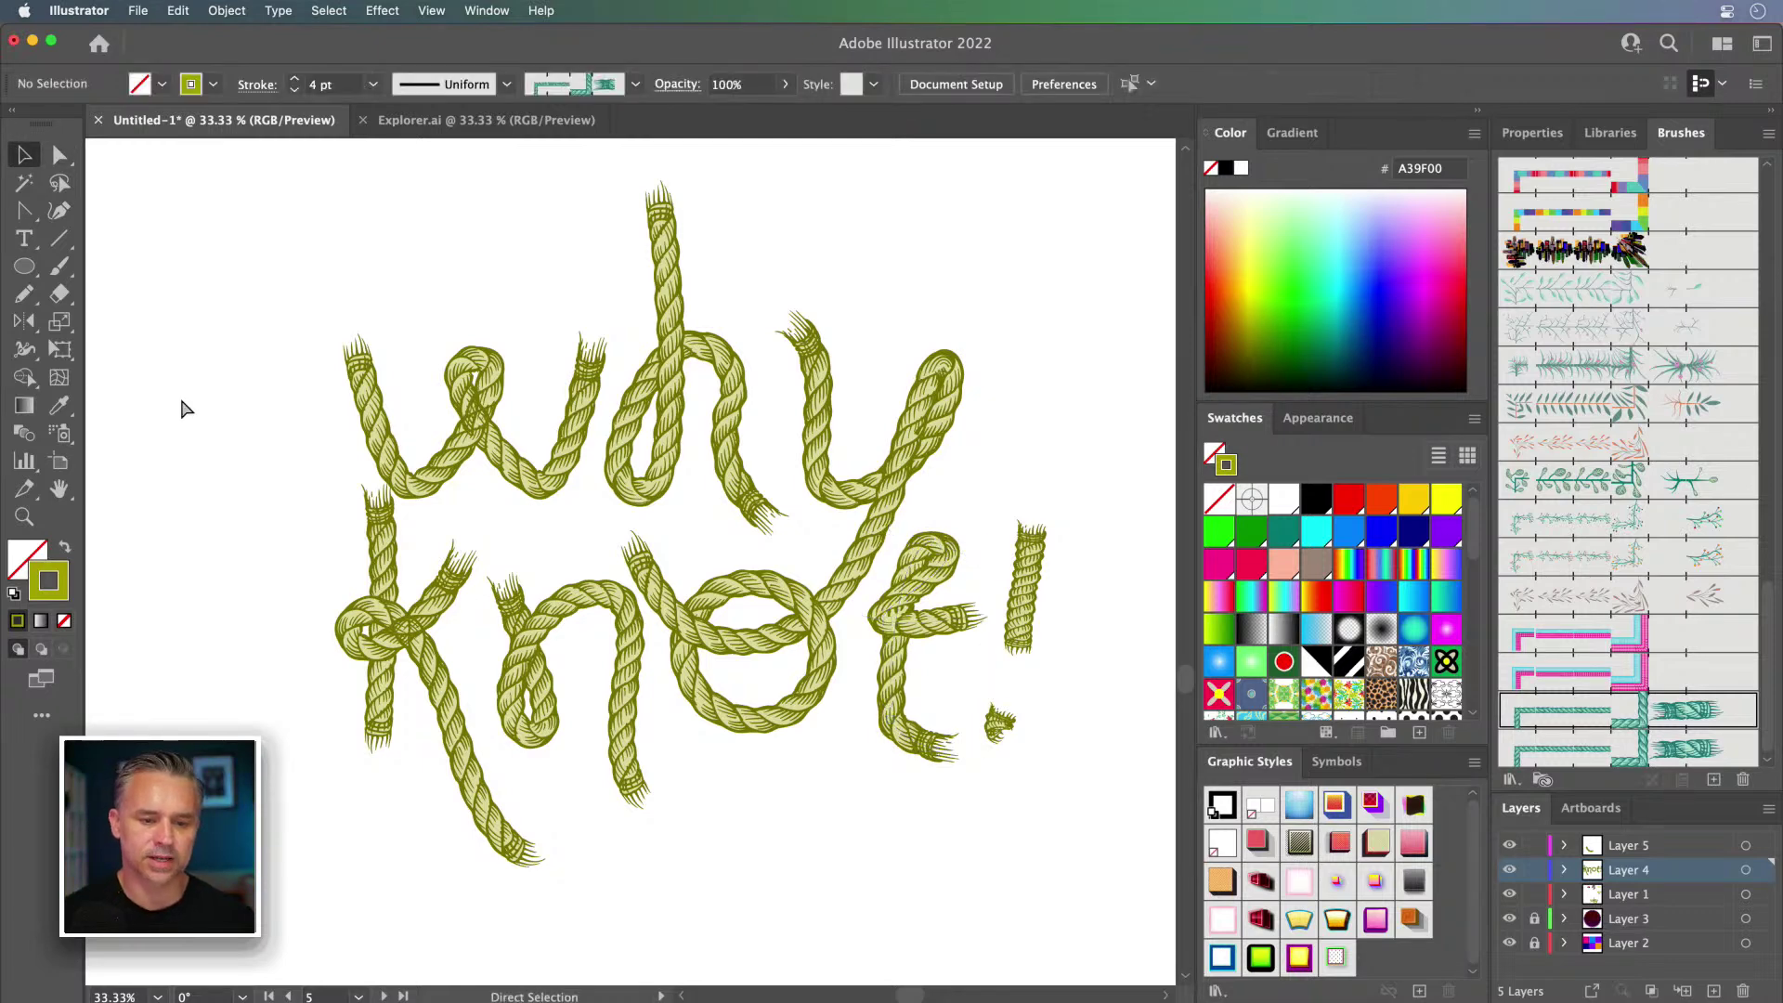
Step: With nothing selected, enable Scale Strokes & Effects for the document
key(super+minus)
key(super+minus)
key(super+minus)
drag(444, 397, 869, 683)
click(1029, 609)
click(1508, 139)
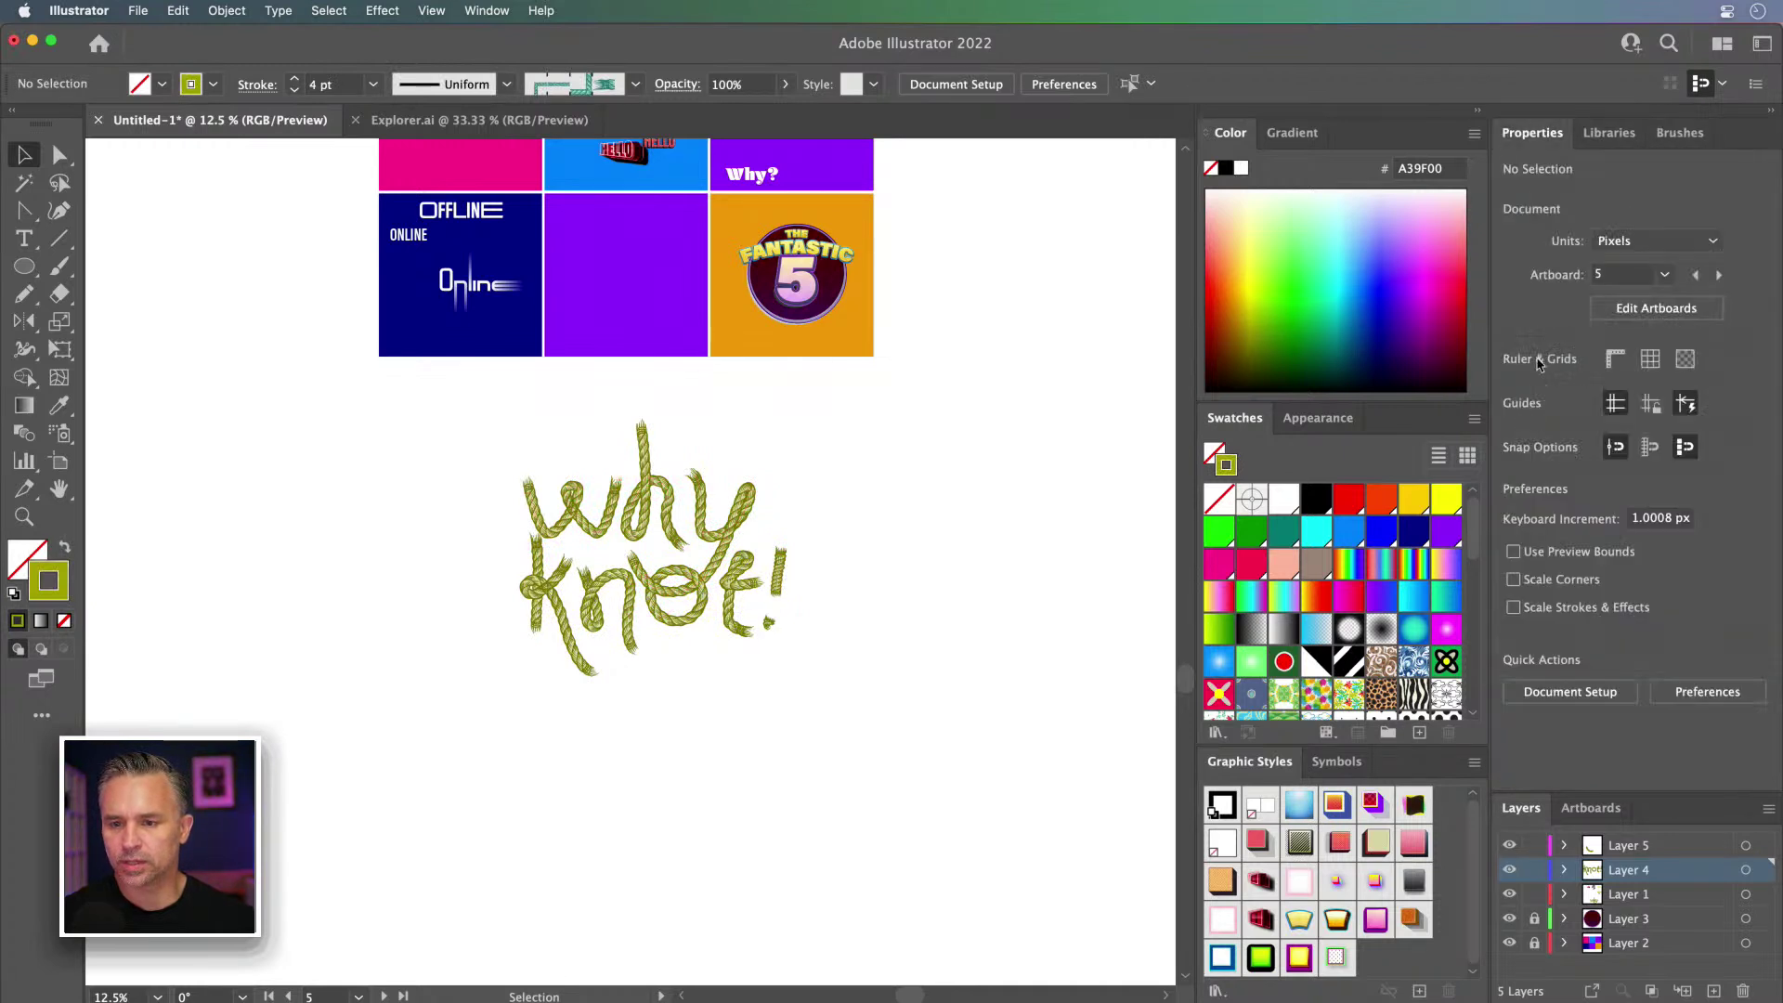
click(1514, 608)
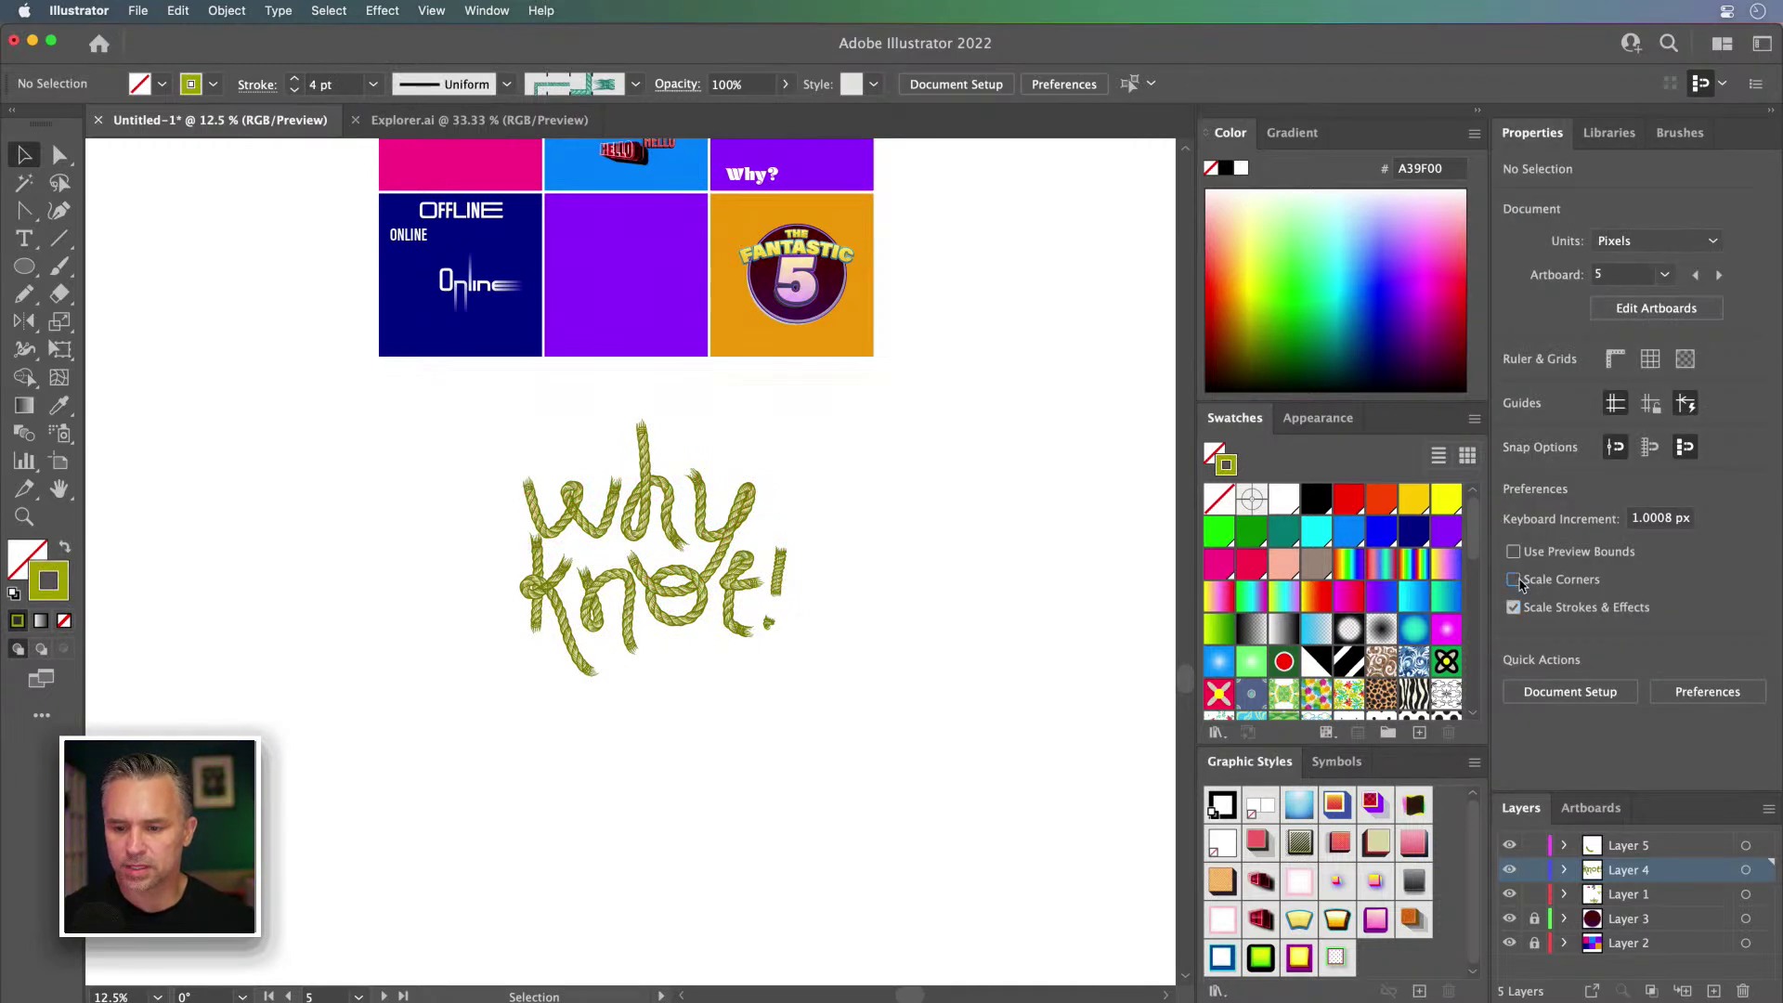
Step: Scale the whole rope lettering down to about 680 by 669 px and place it on the empty purple artboard
drag(412, 449, 920, 753)
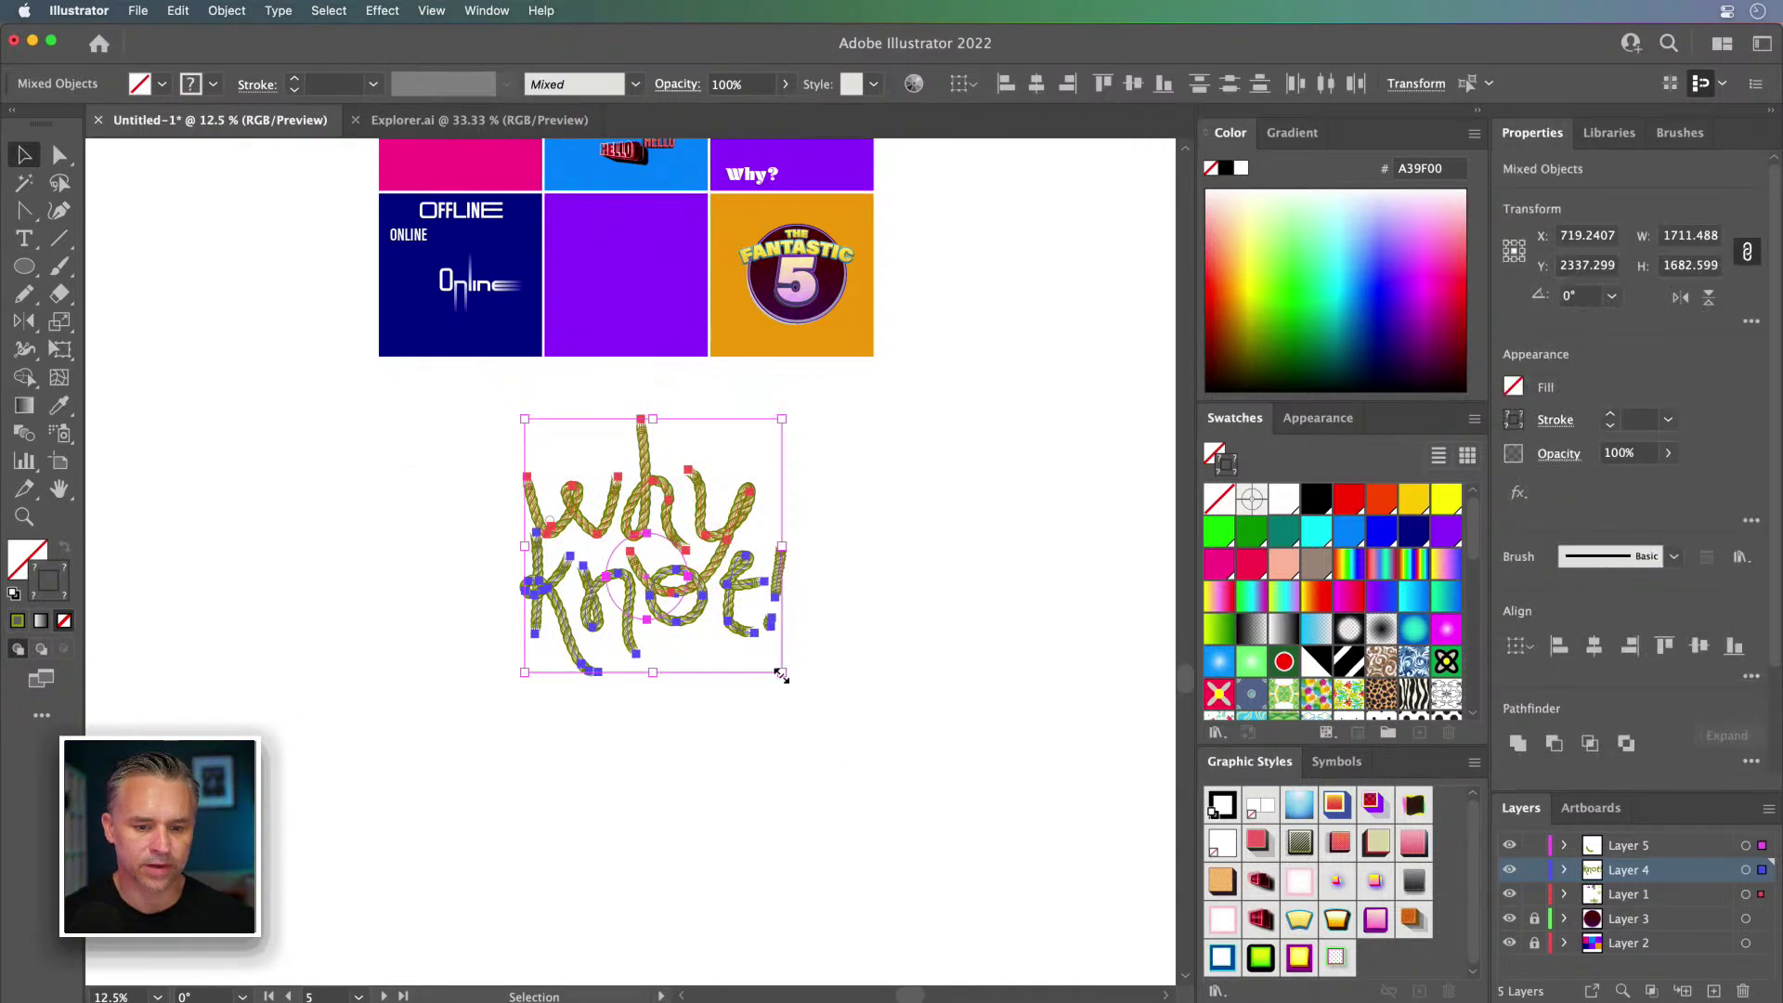
drag(781, 673, 627, 520)
drag(550, 436, 598, 264)
key(super+plus)
key(super+plus)
key(super+plus)
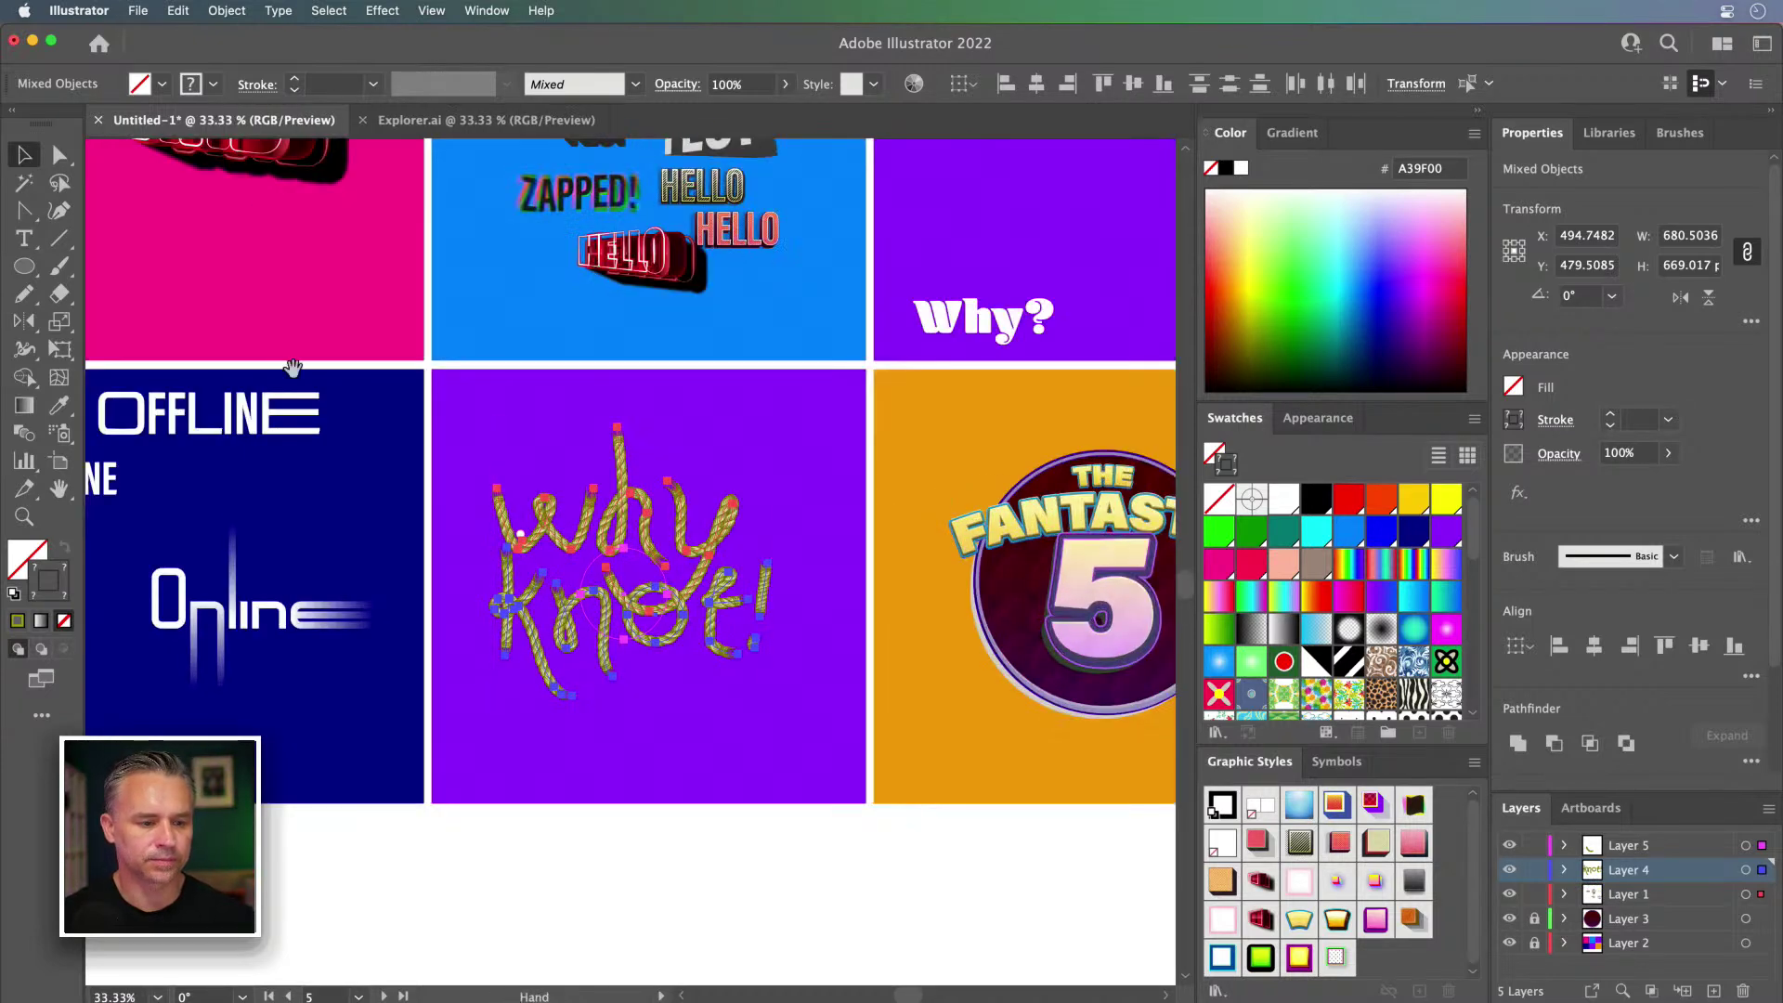
Step: Delete the leftover text object beneath the OFFLINE lettering on the navy artboard
drag(156, 375, 464, 505)
click(351, 609)
key(Delete)
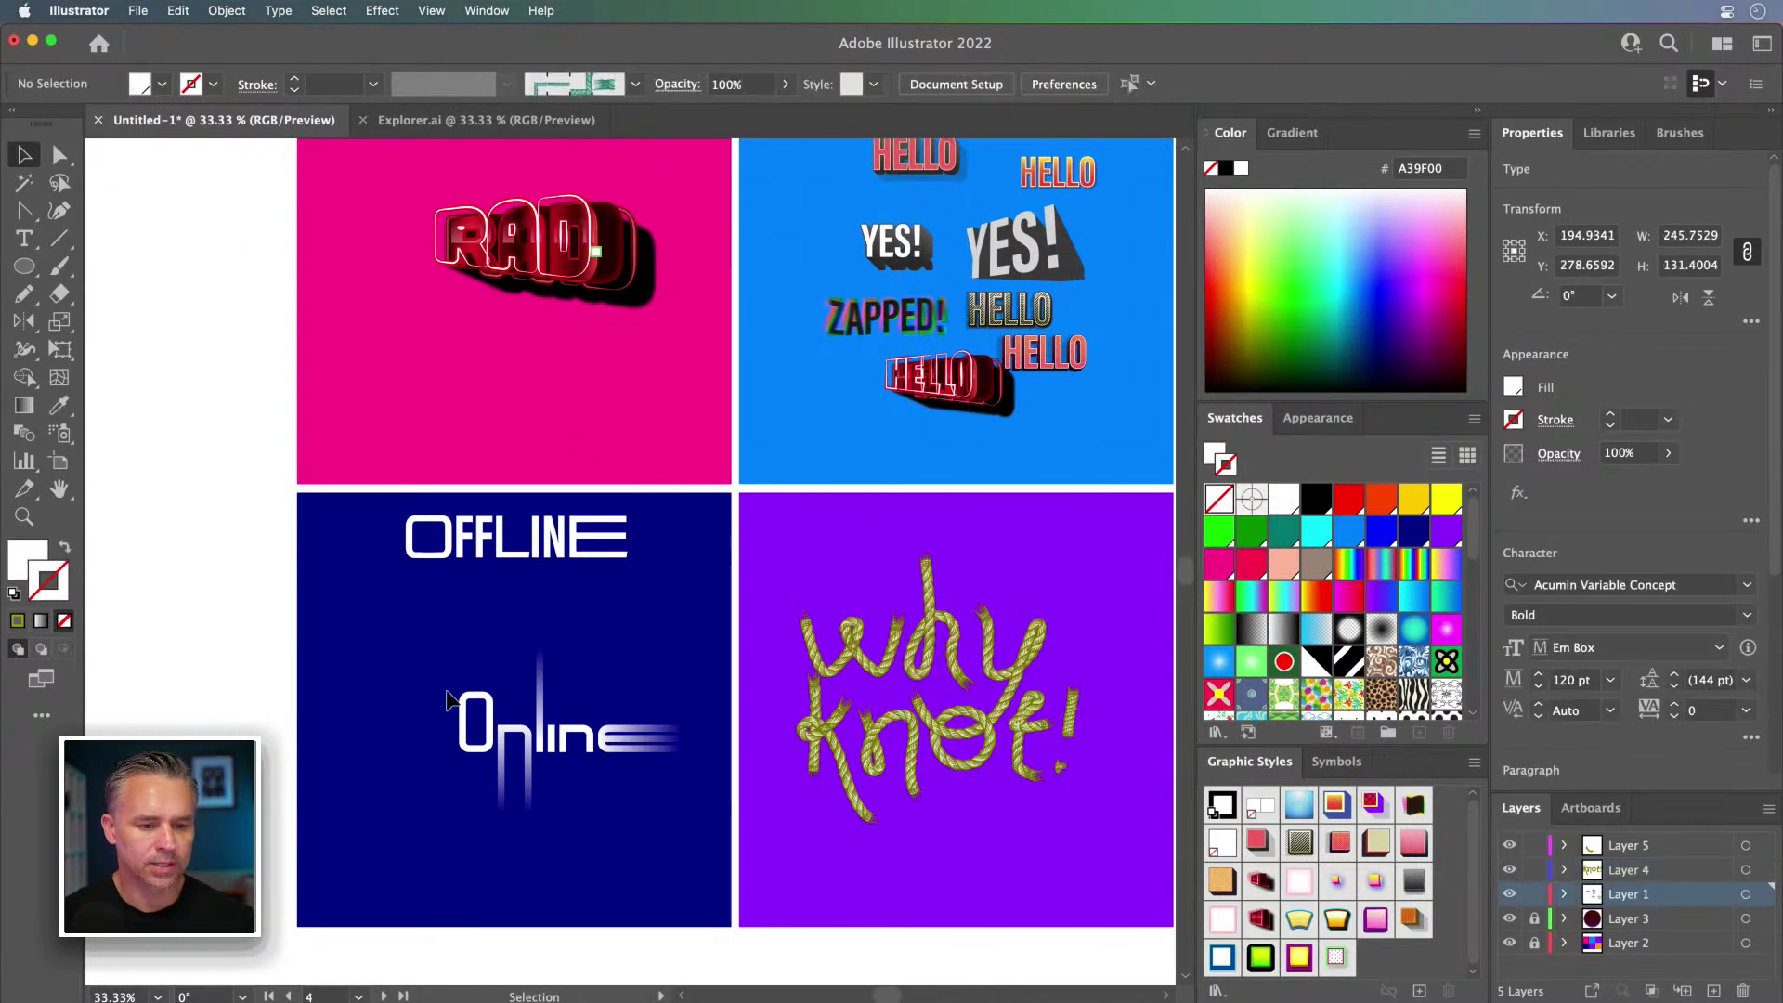
Step: Bring the OFFLINE lettering down above Online and move both words together to the centre of the navy artboard
click(434, 543)
key(a)
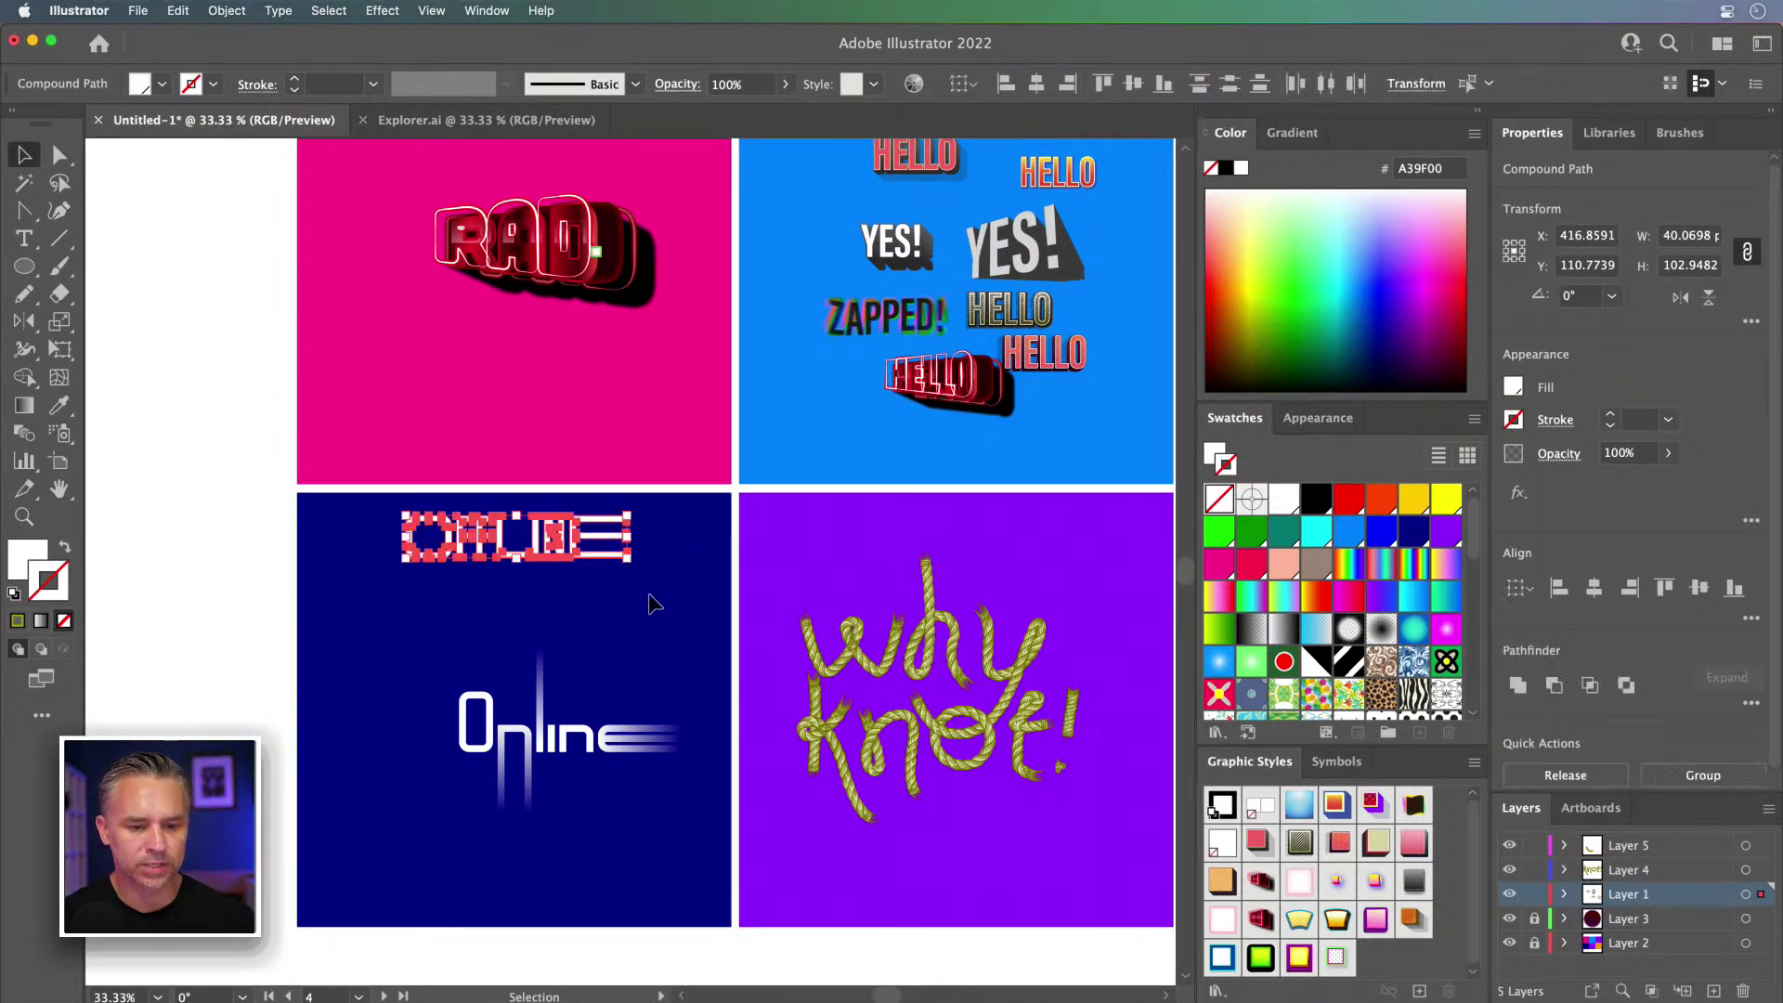
key(v)
drag(442, 536, 499, 599)
drag(398, 530, 713, 844)
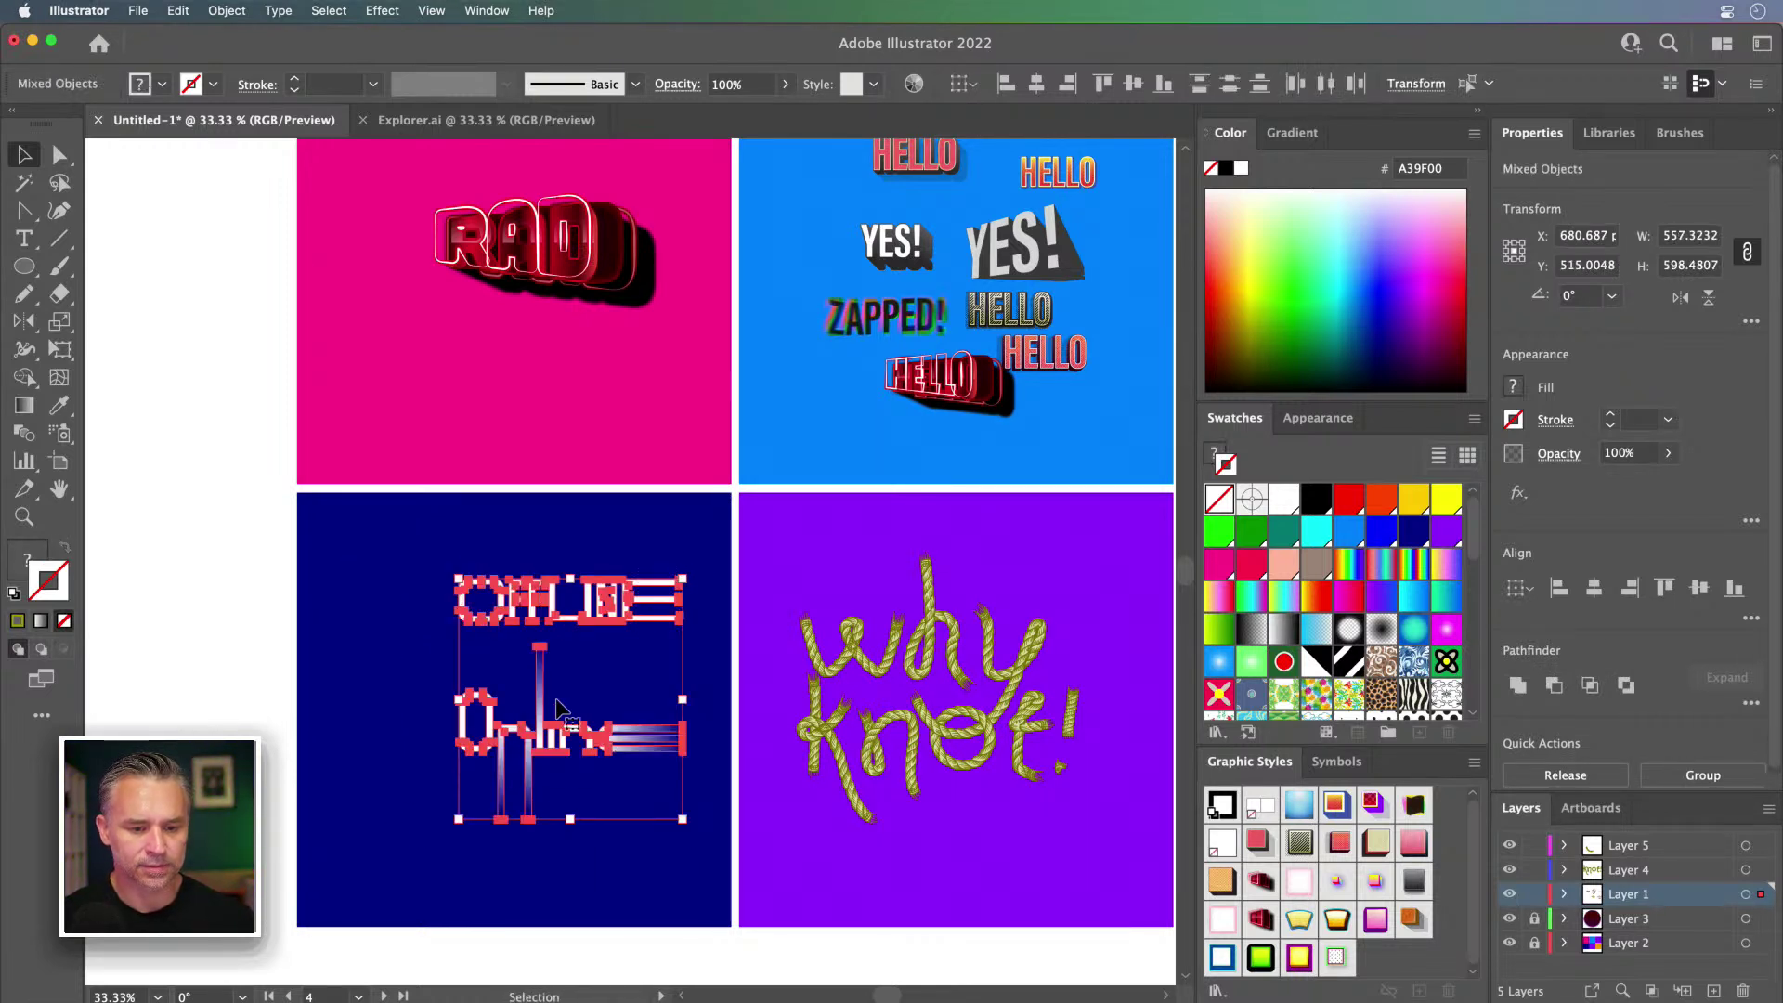
drag(537, 697, 472, 720)
Step: Shift the RAD lettering to the middle of the pink artboard and delete the white "Why?" text from the purple artboard
drag(721, 437, 637, 521)
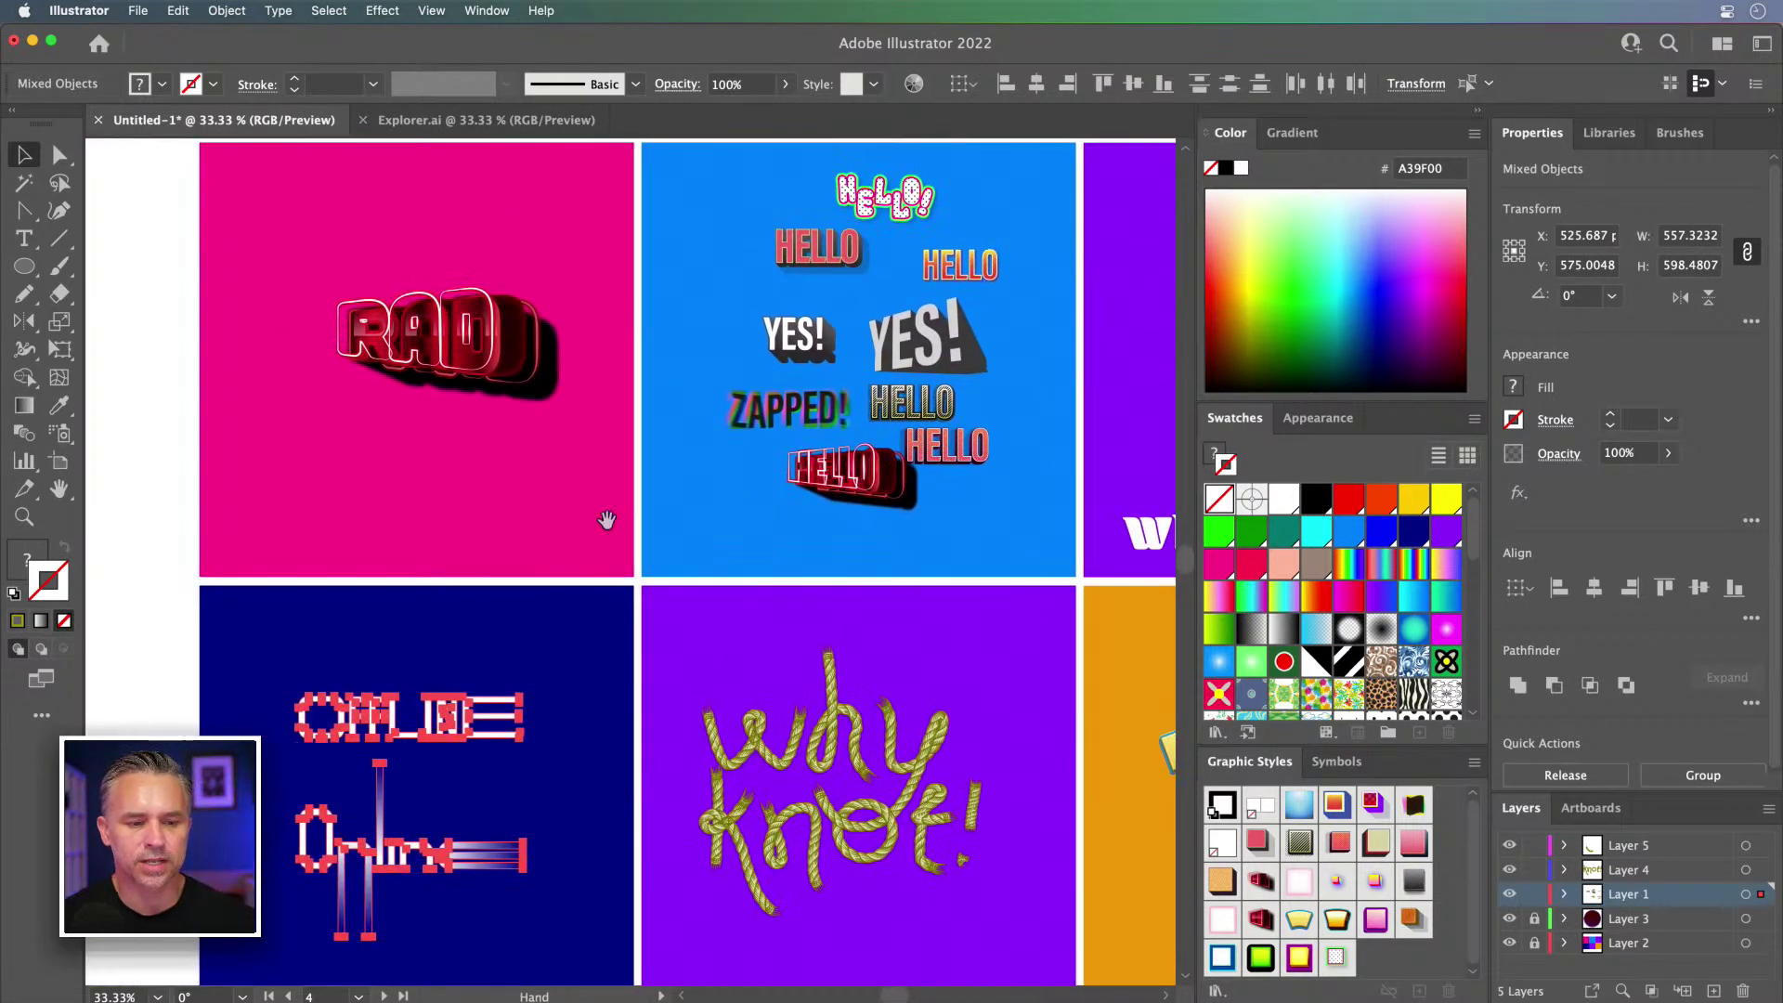
drag(427, 332, 390, 352)
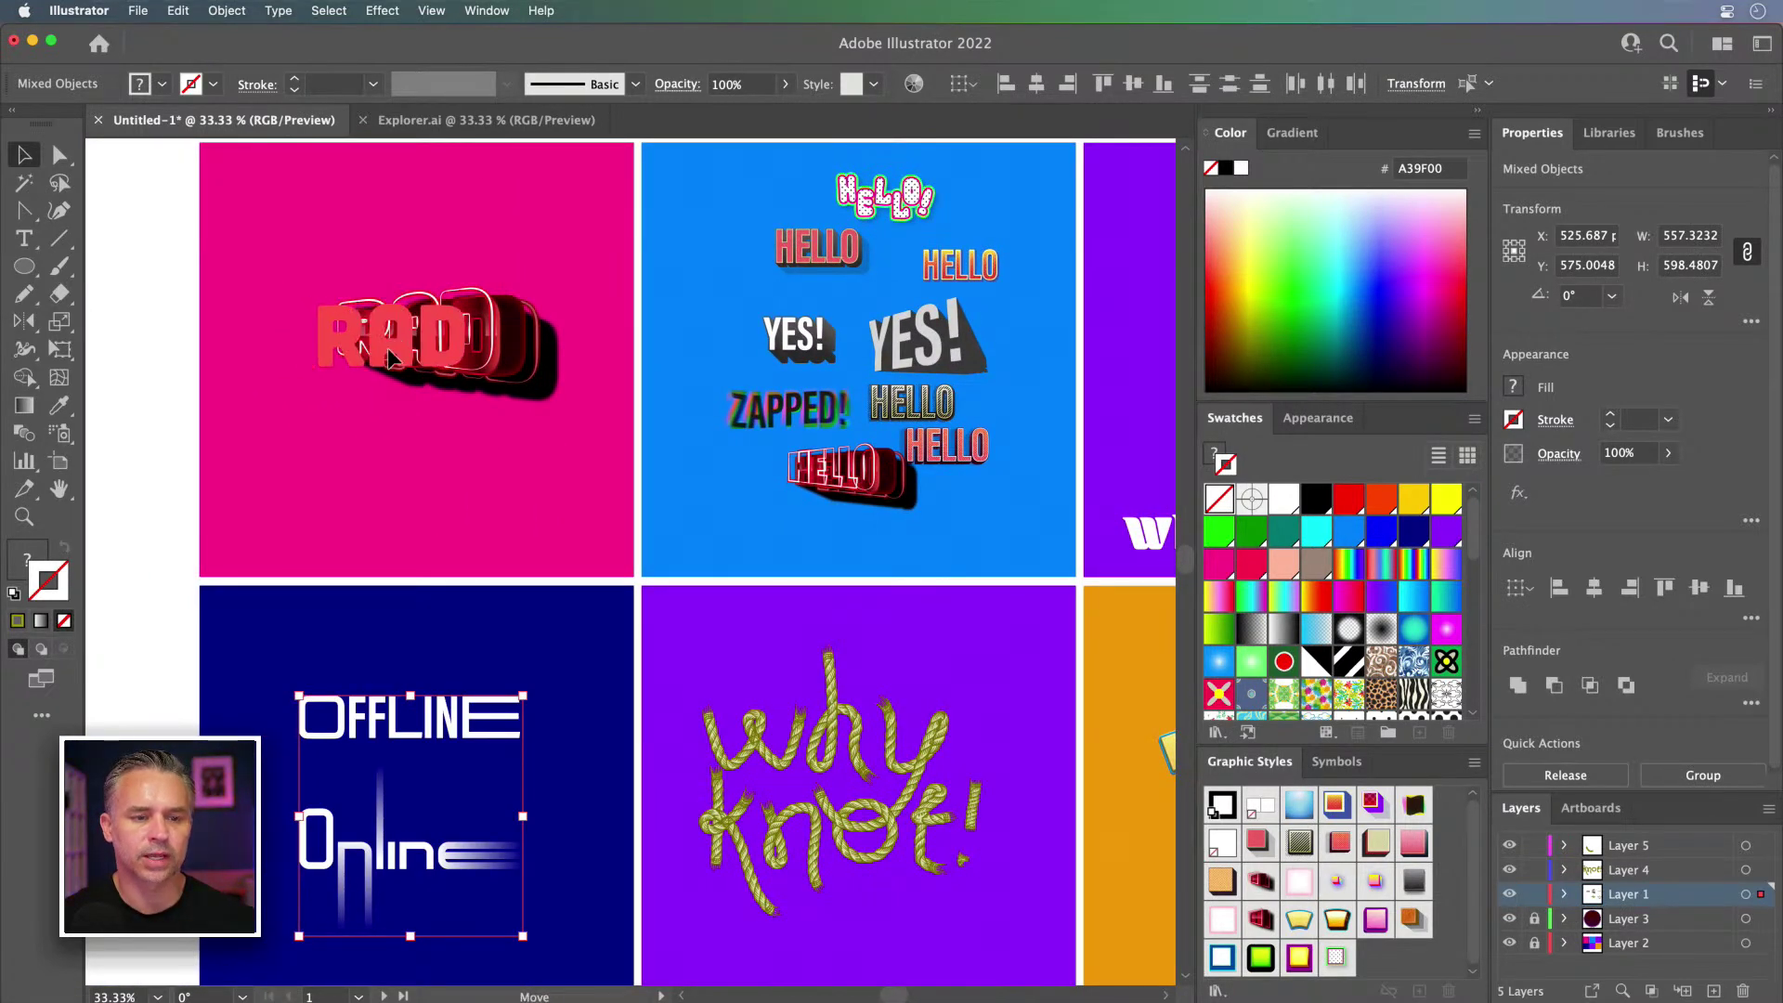
drag(578, 452, 313, 452)
click(792, 513)
key(Delete)
Step: Collapse the Color, Swatches and Graphic Styles dock to icons to widen the canvas around the artboards
drag(510, 411, 671, 404)
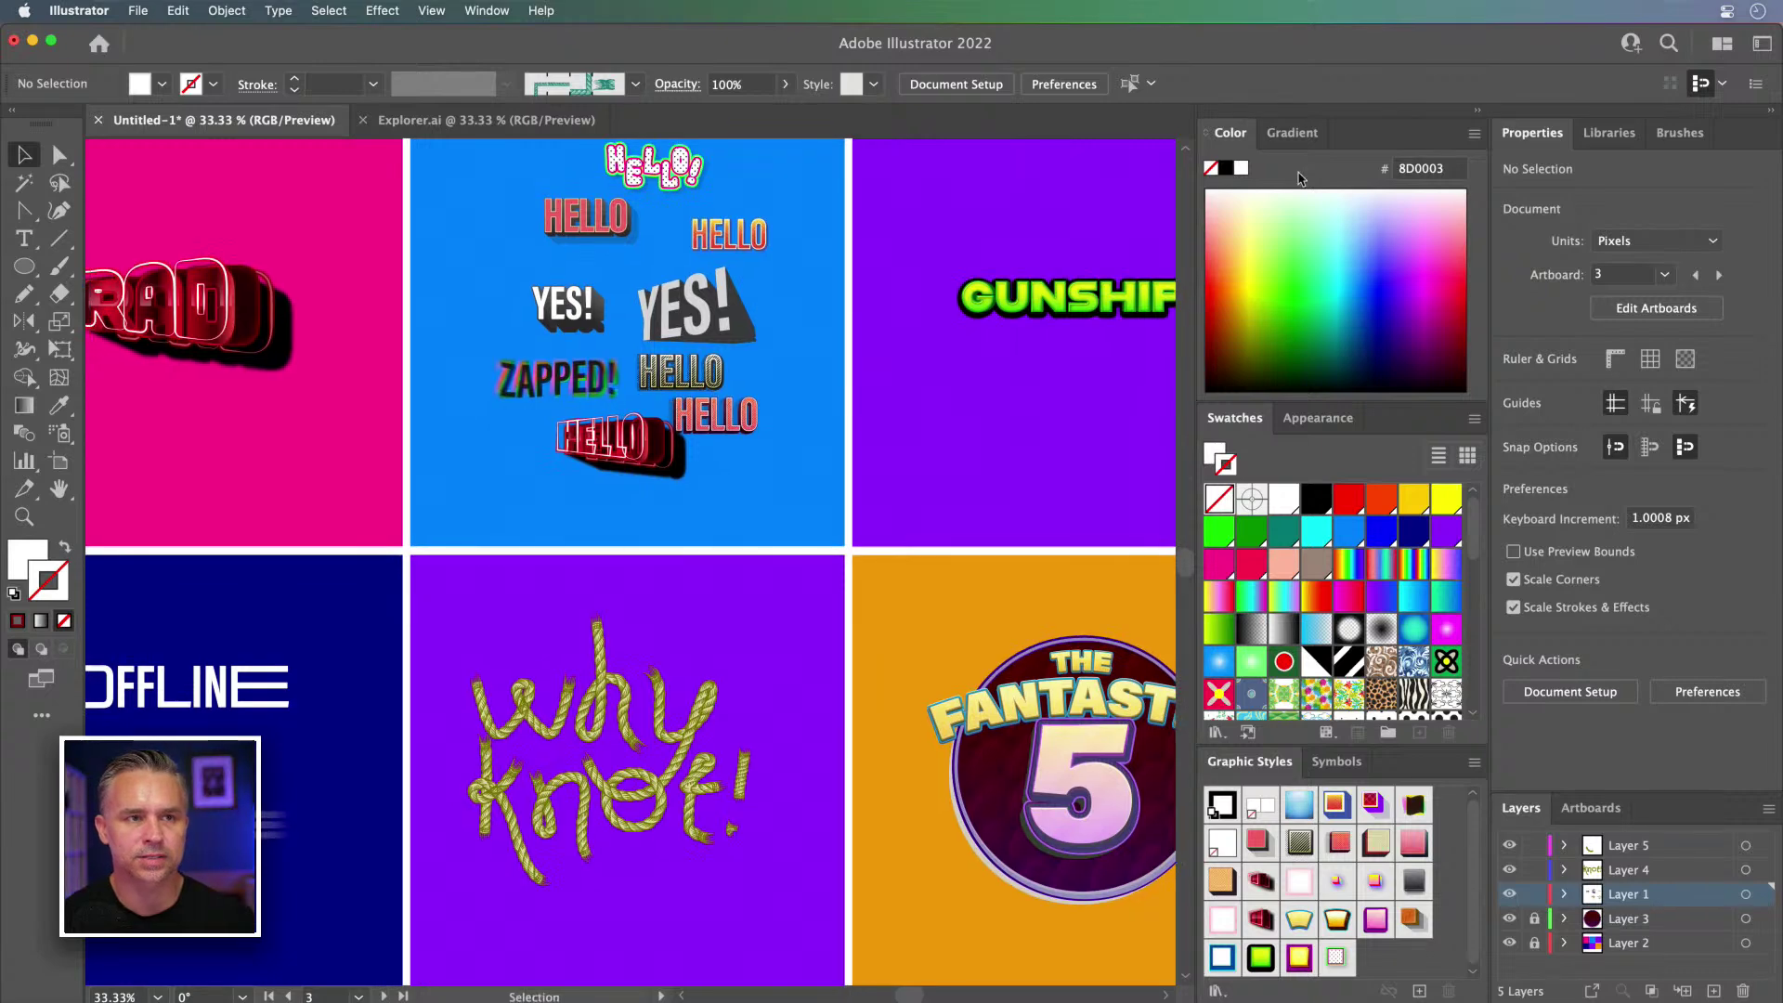
click(1476, 113)
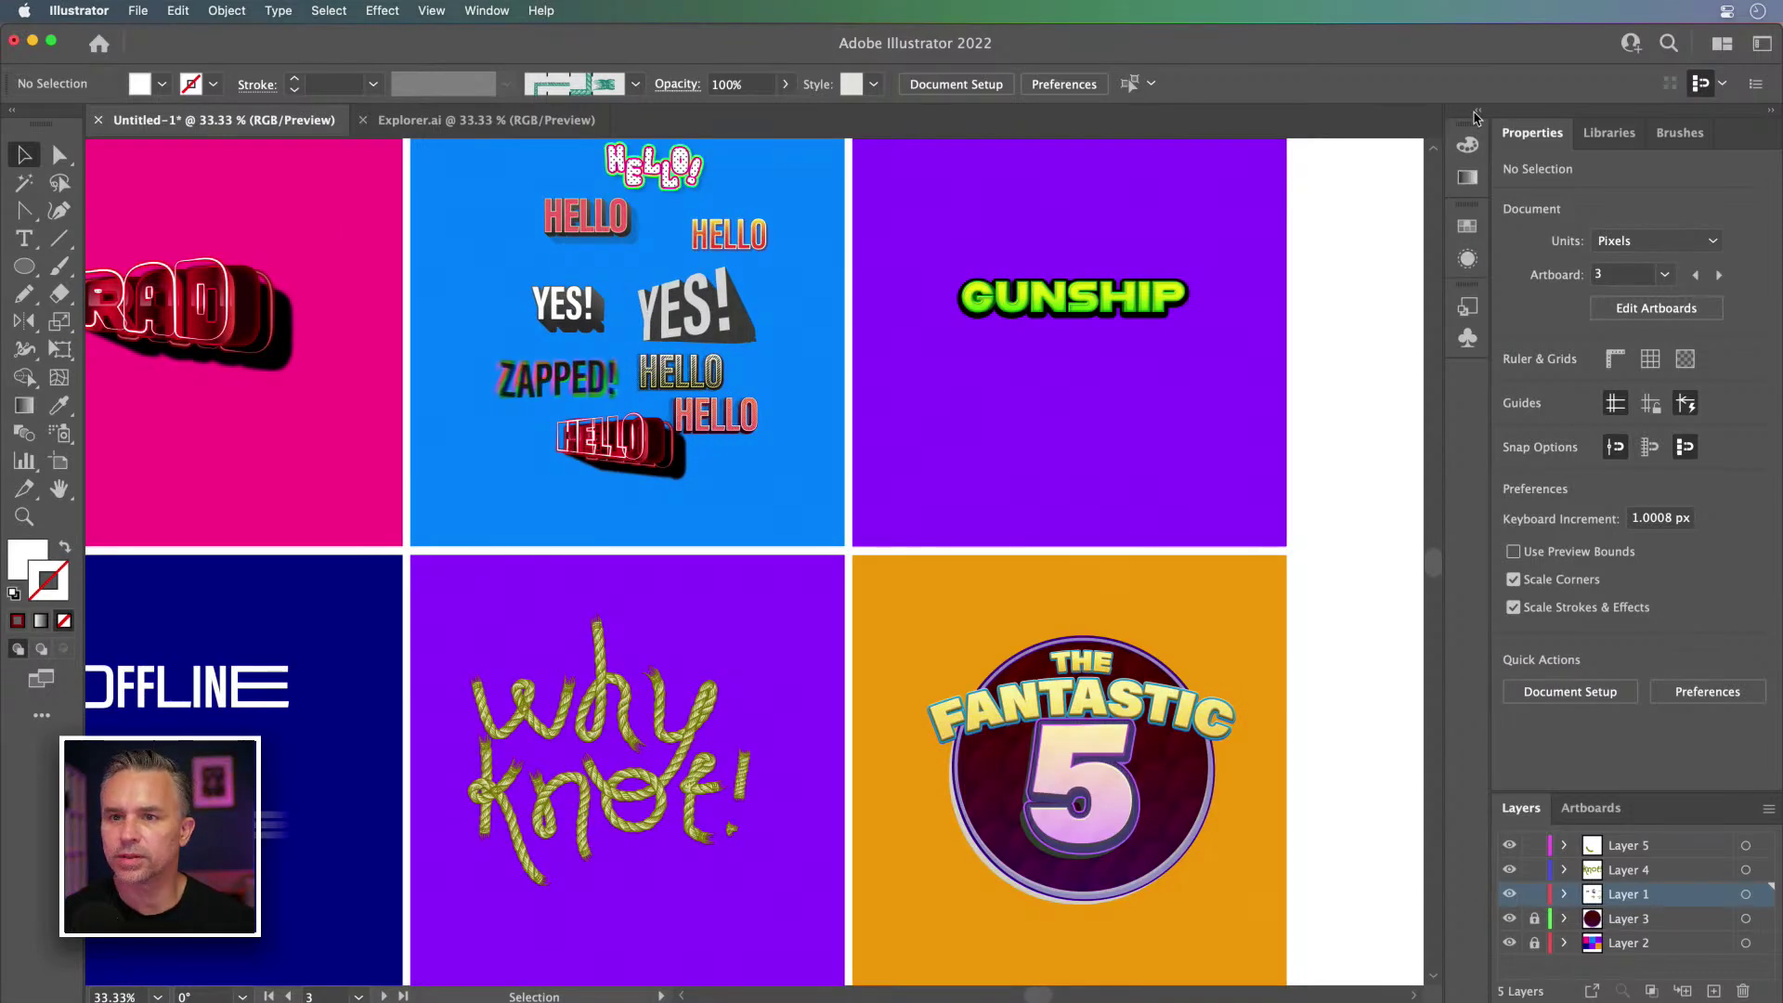
drag(560, 365, 673, 360)
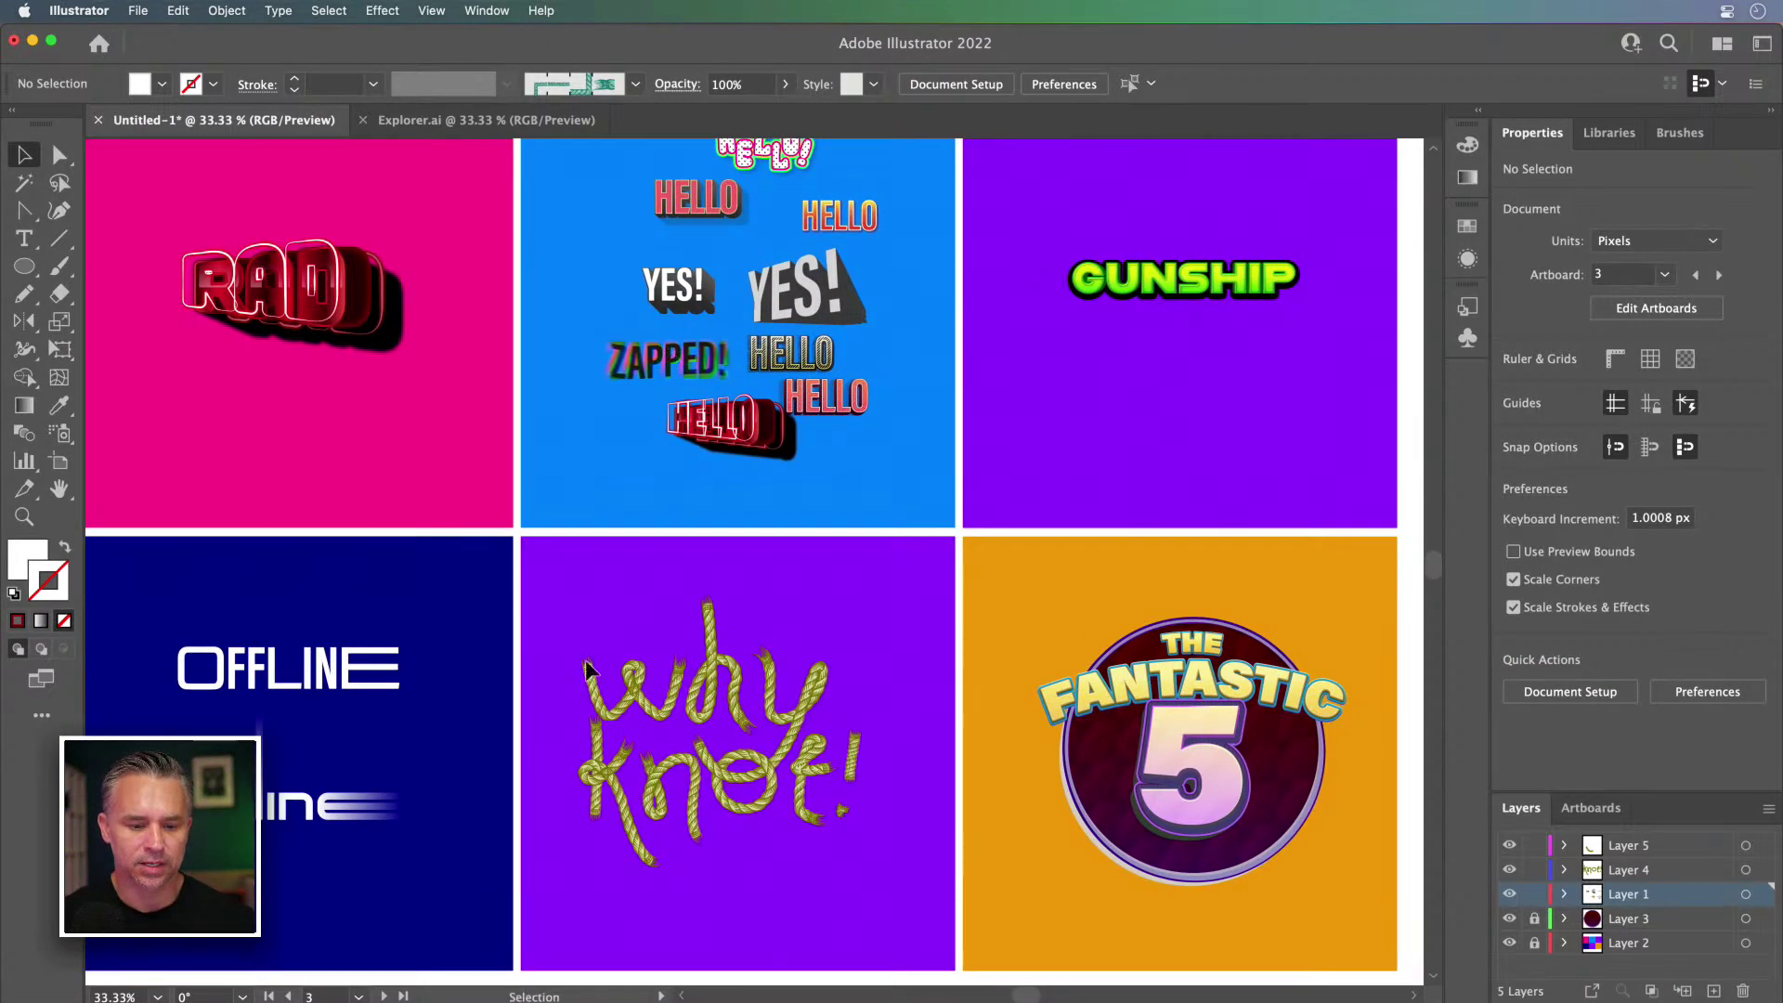
Step: Unlock Layers 2 and 3, fill the square behind the rope lettering with olive 5E6046, and lock Layer 2 again
click(1534, 919)
click(1534, 942)
click(887, 915)
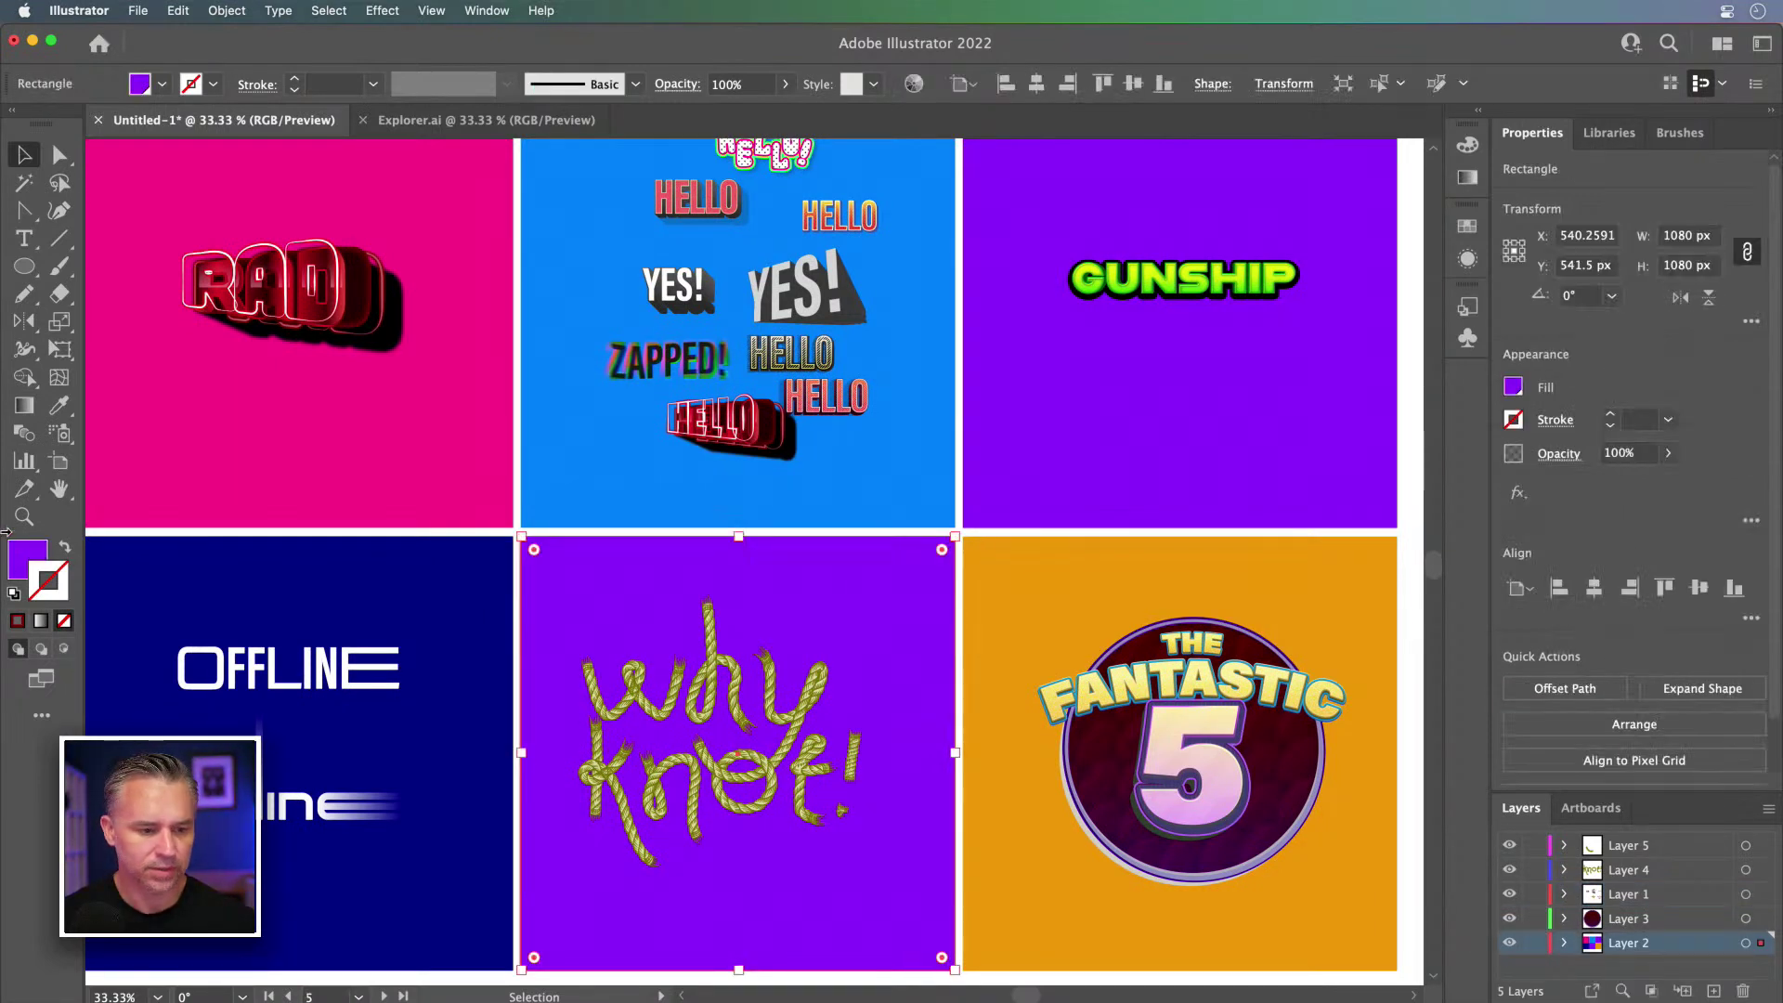
double_click(17, 558)
click(1174, 685)
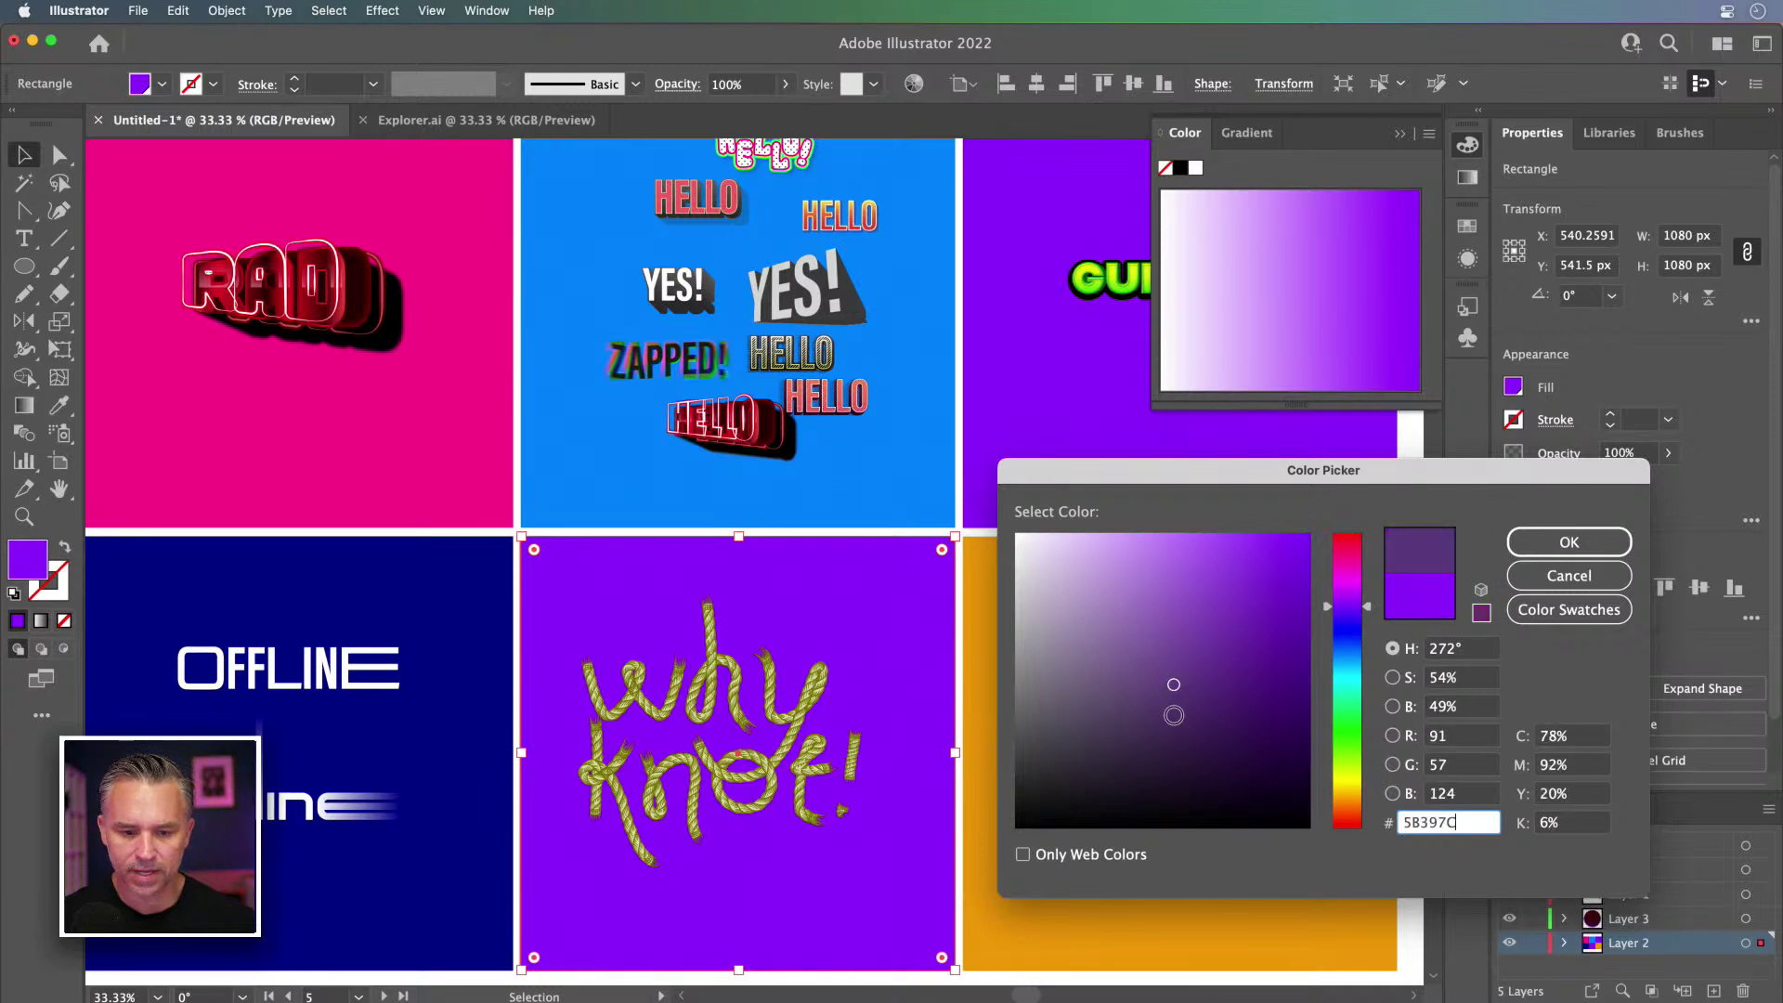
click(1174, 715)
click(1093, 717)
click(1349, 768)
click(1344, 773)
key(Return)
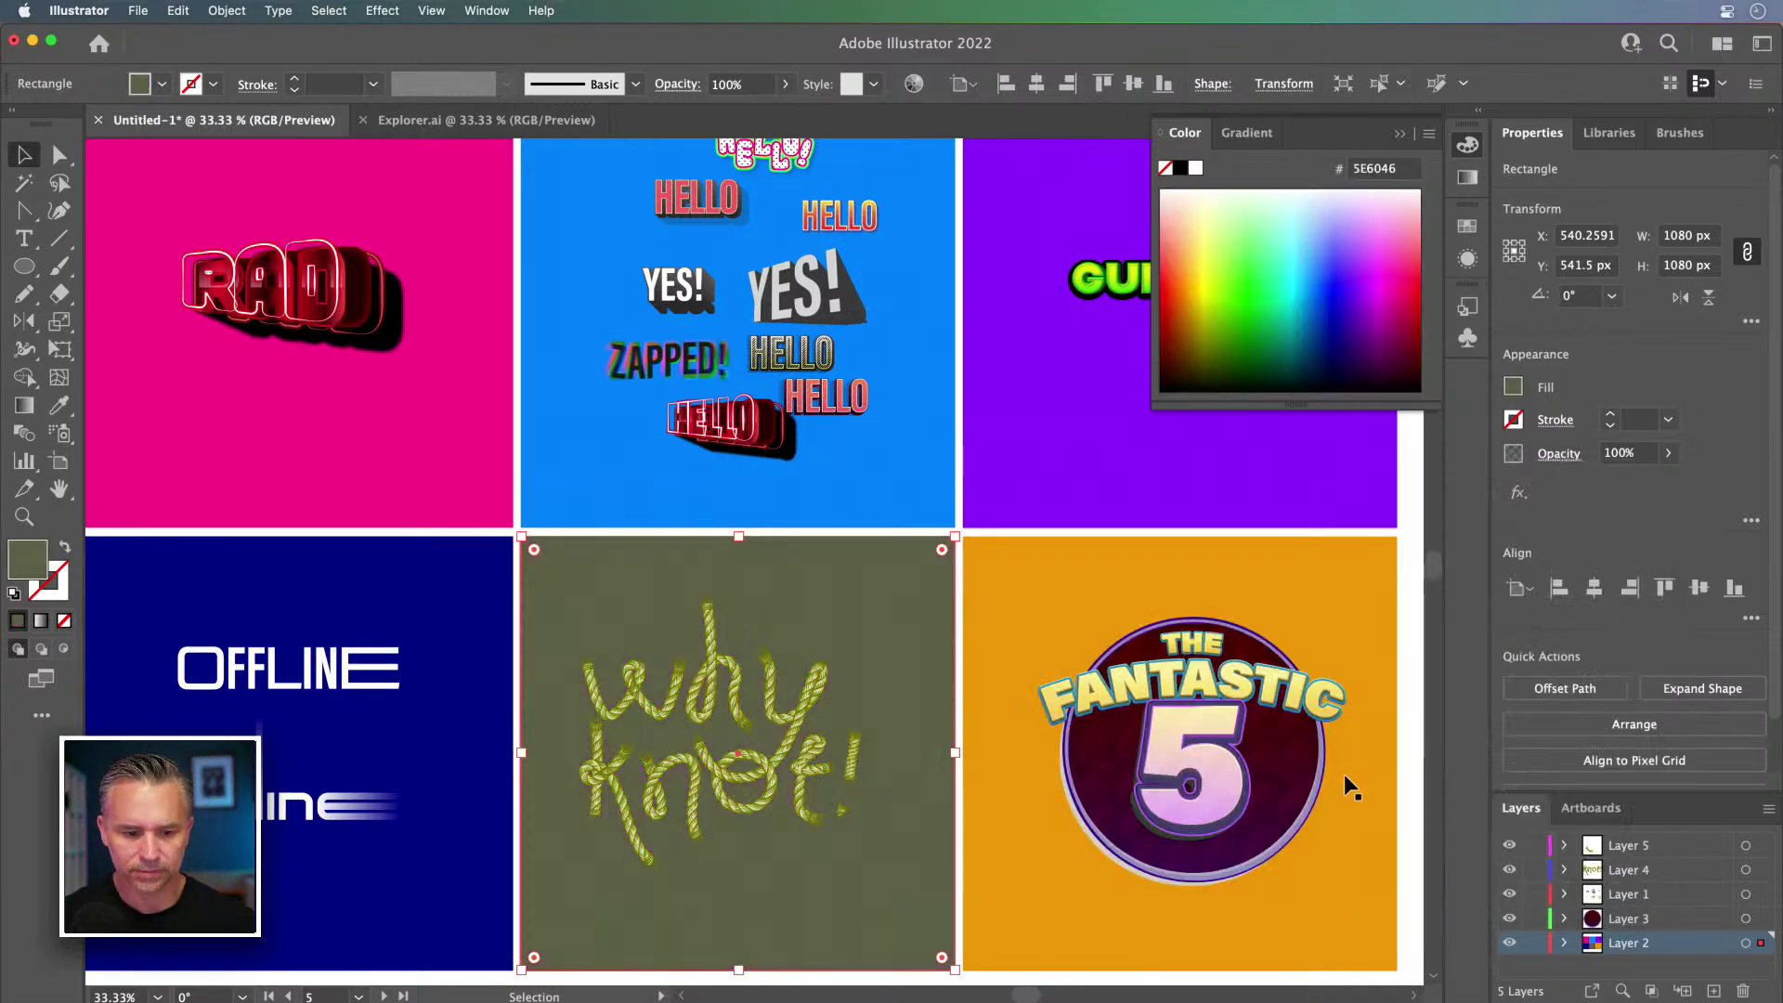
click(1532, 942)
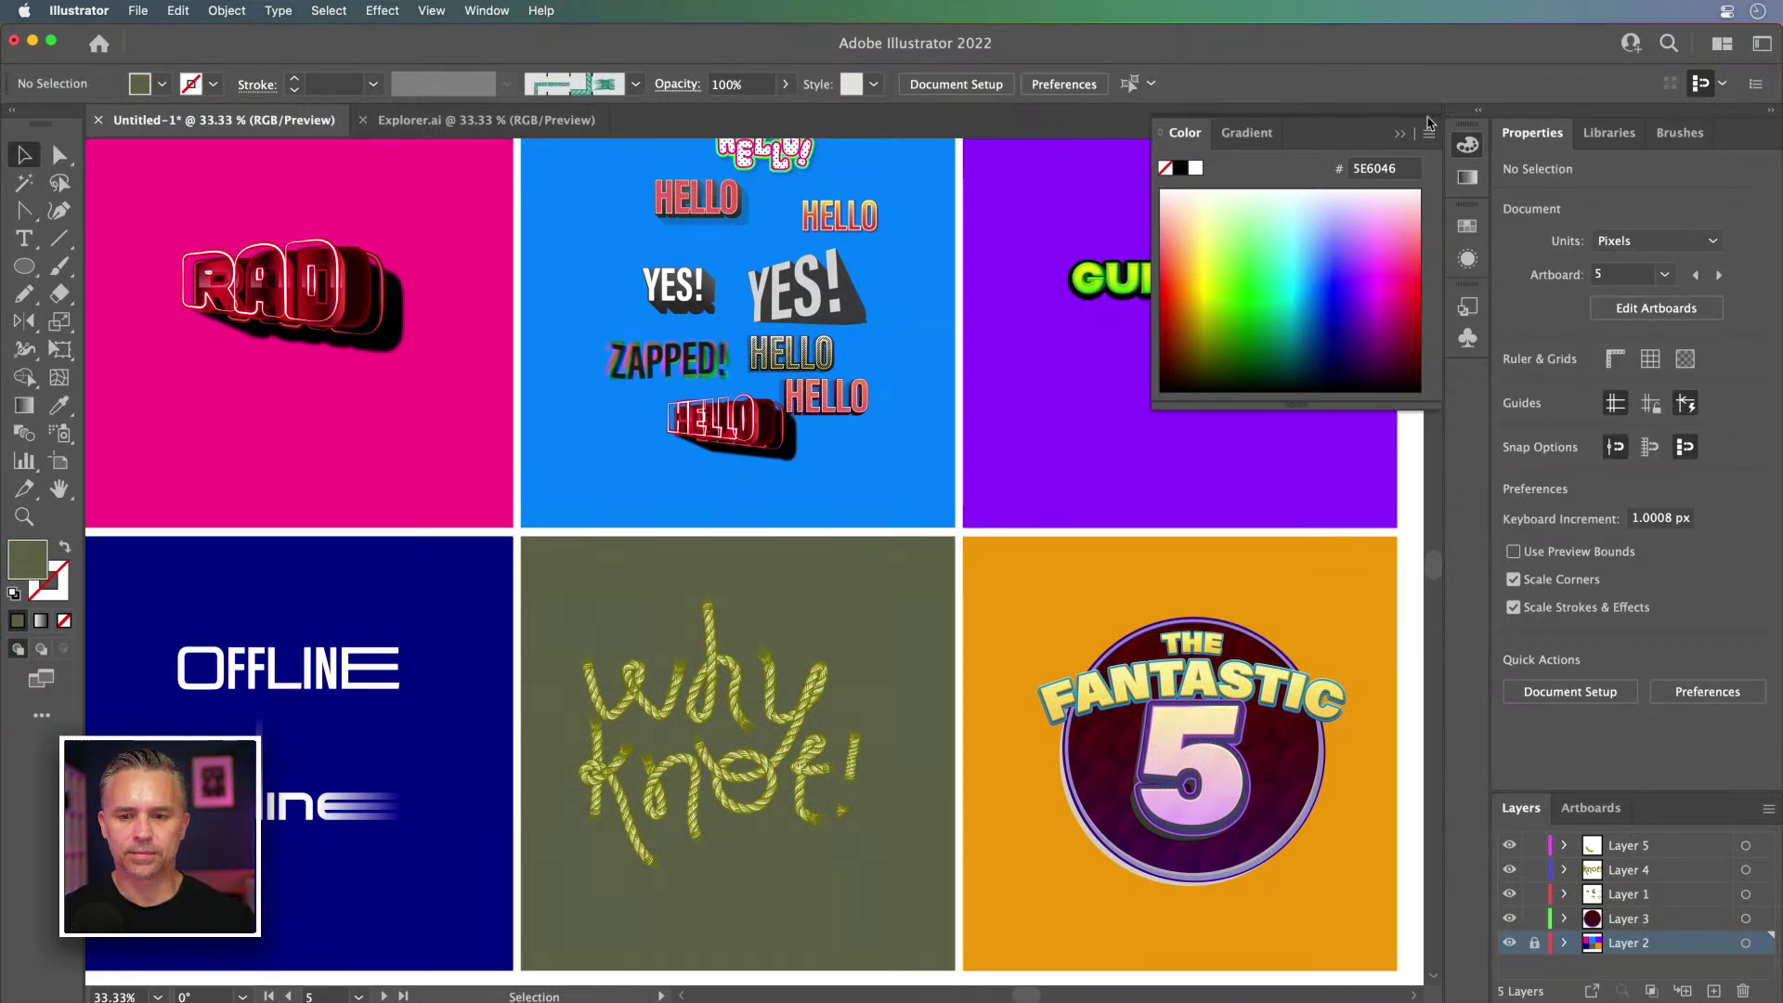
click(1398, 138)
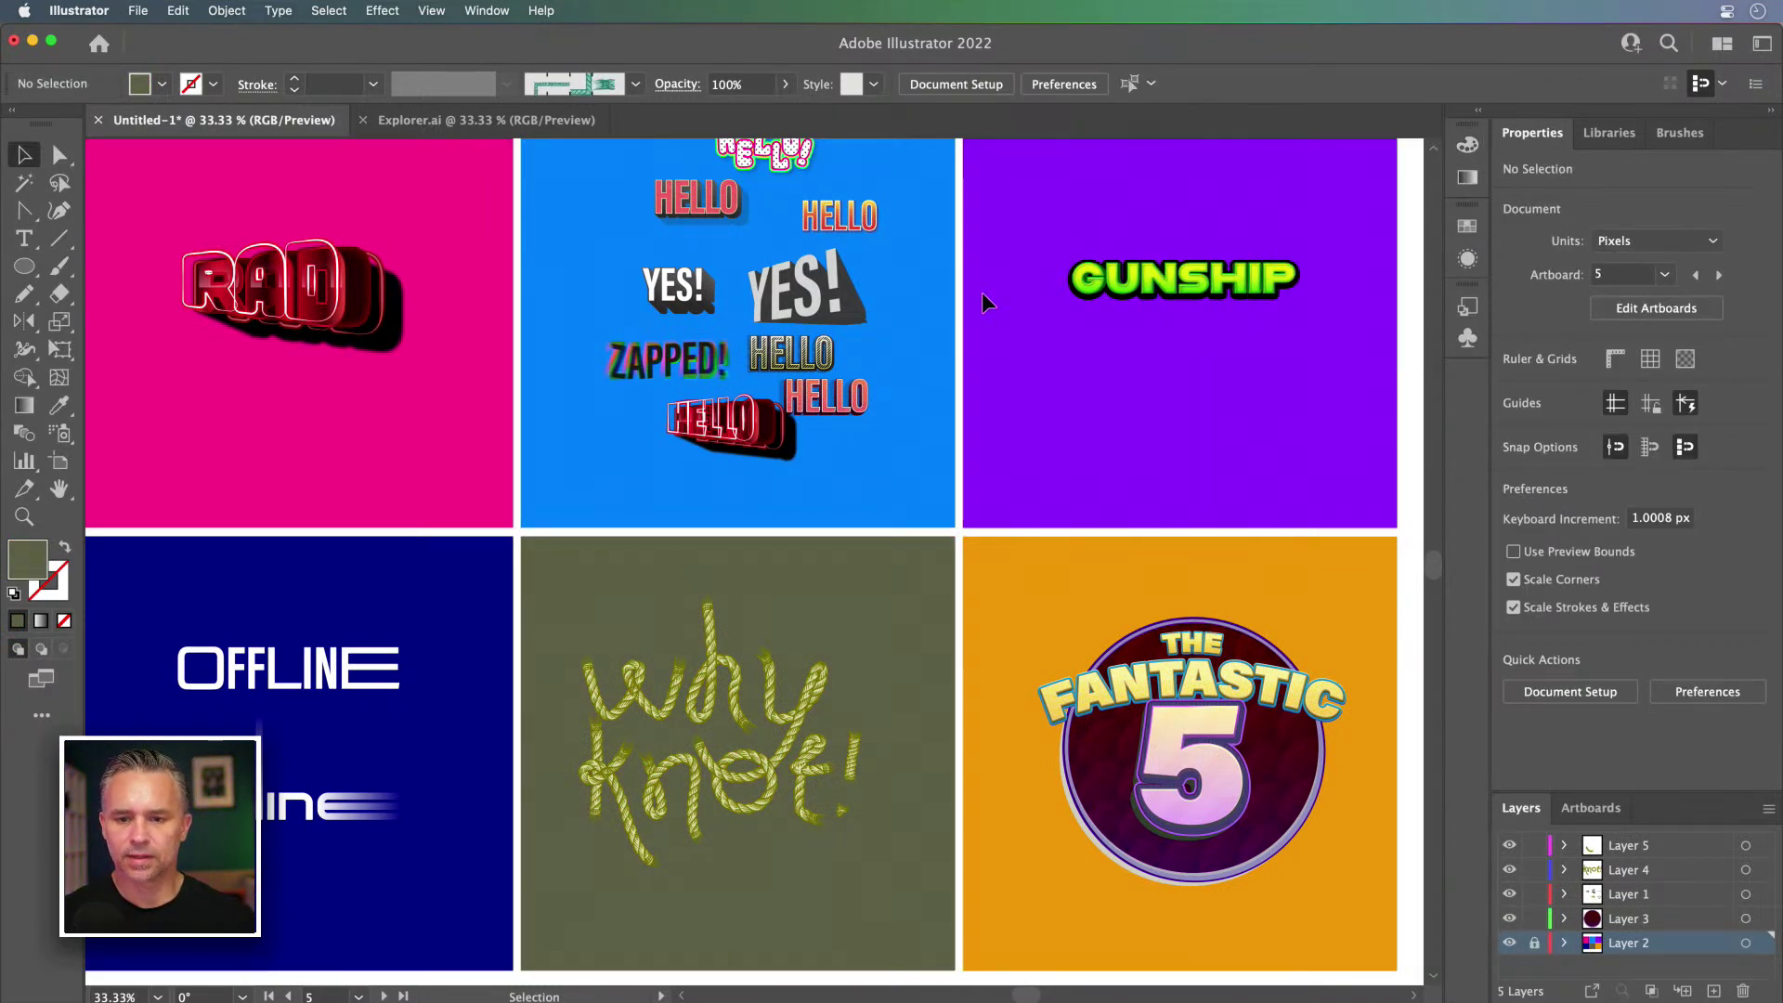
Step: Enlarge the green GUNSHIP lettering and stretch it taller so it nearly spans the width of the purple artboard
click(1072, 297)
drag(1070, 299, 965, 437)
click(1013, 489)
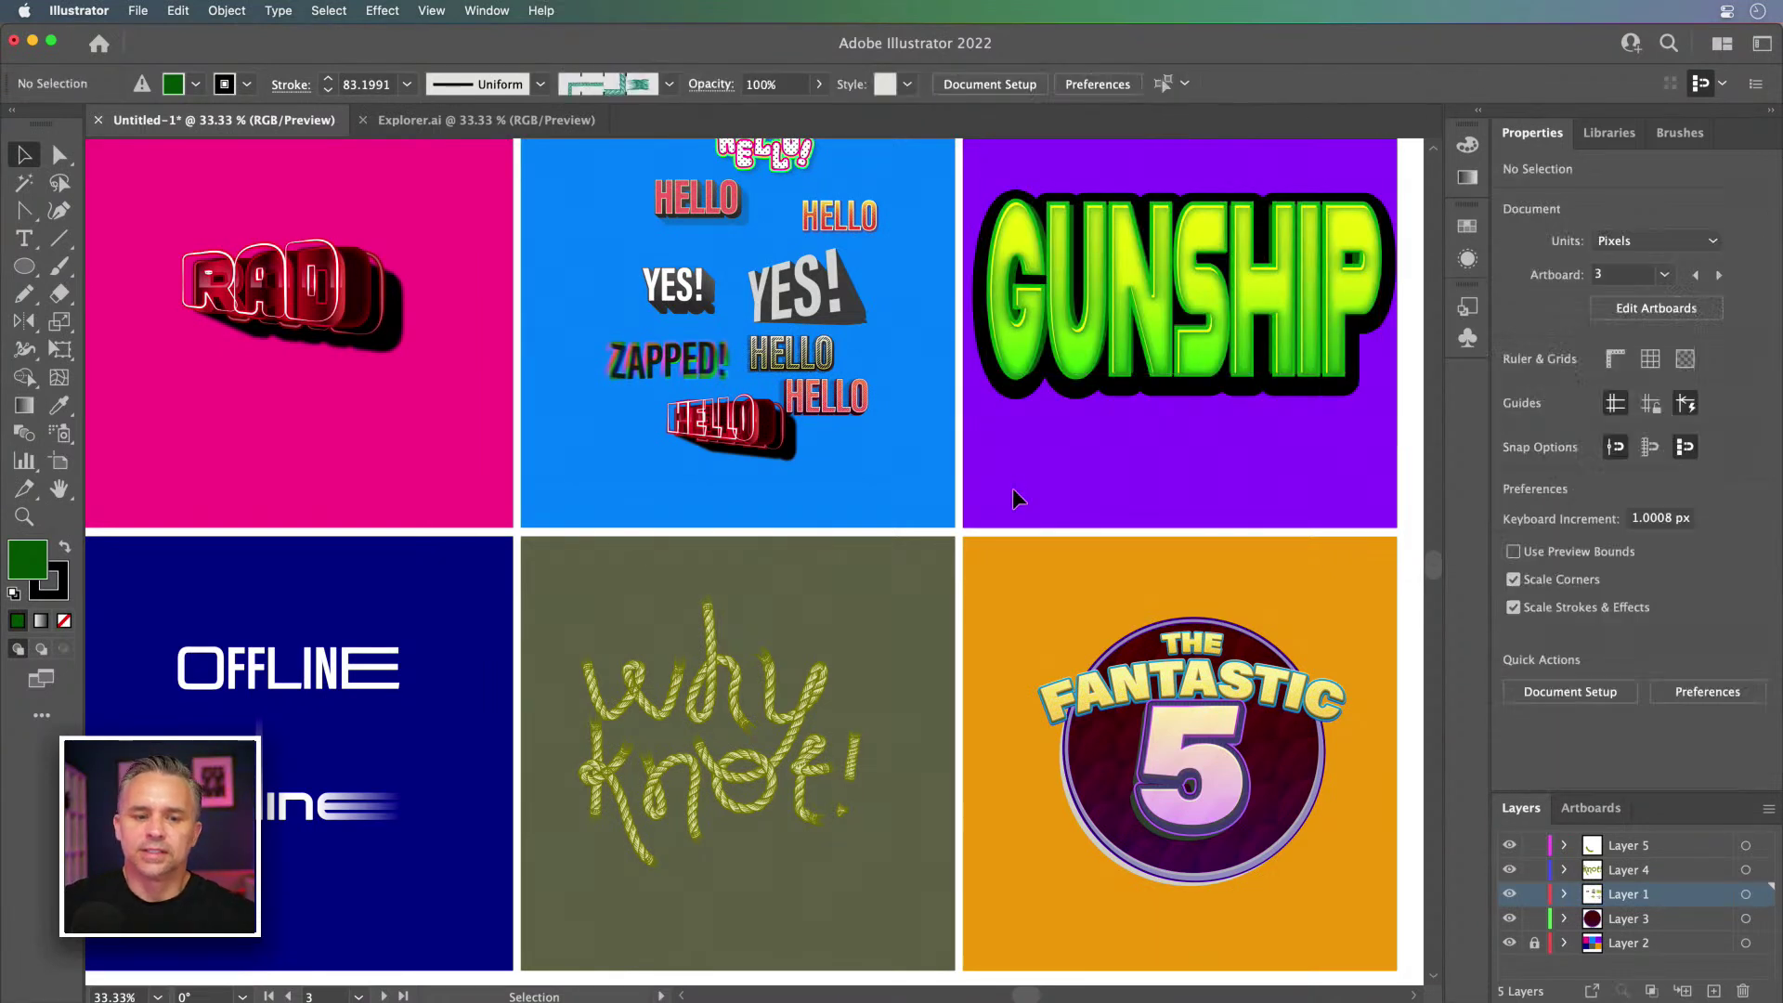
Step: Collapse the Properties and Layers dock to icons and bring all six artboards into view
scroll(1012, 488, left, 3)
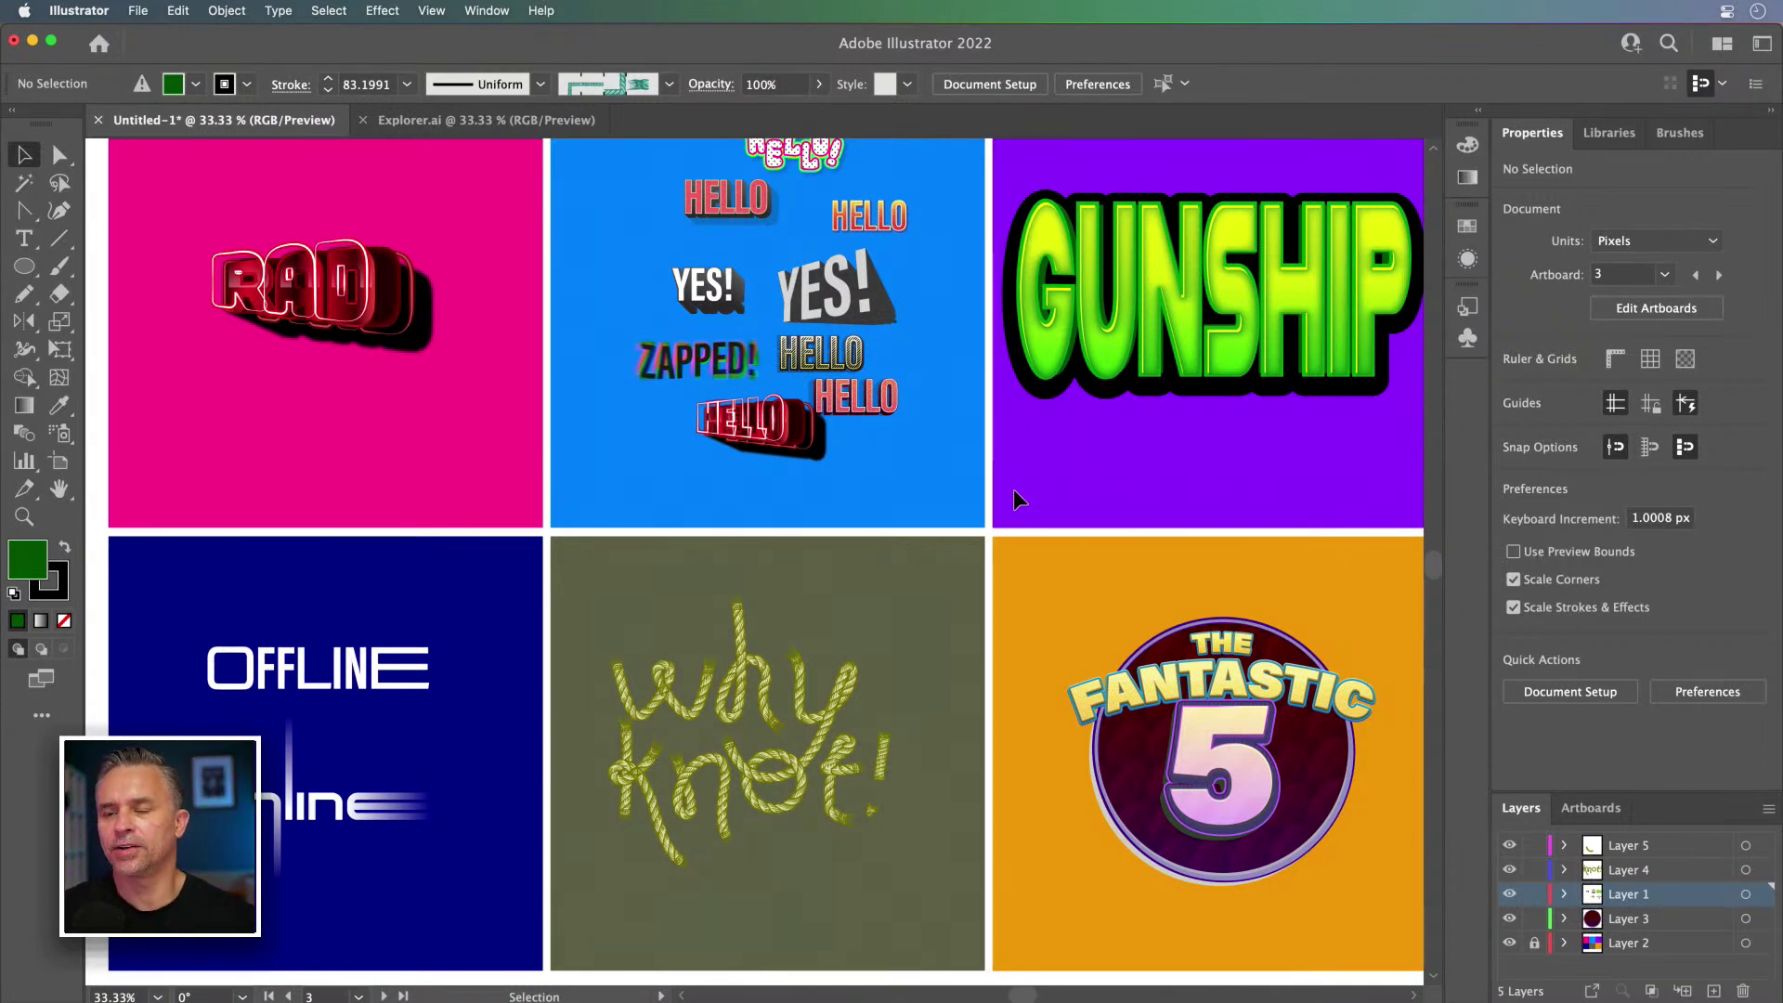
drag(654, 385, 629, 376)
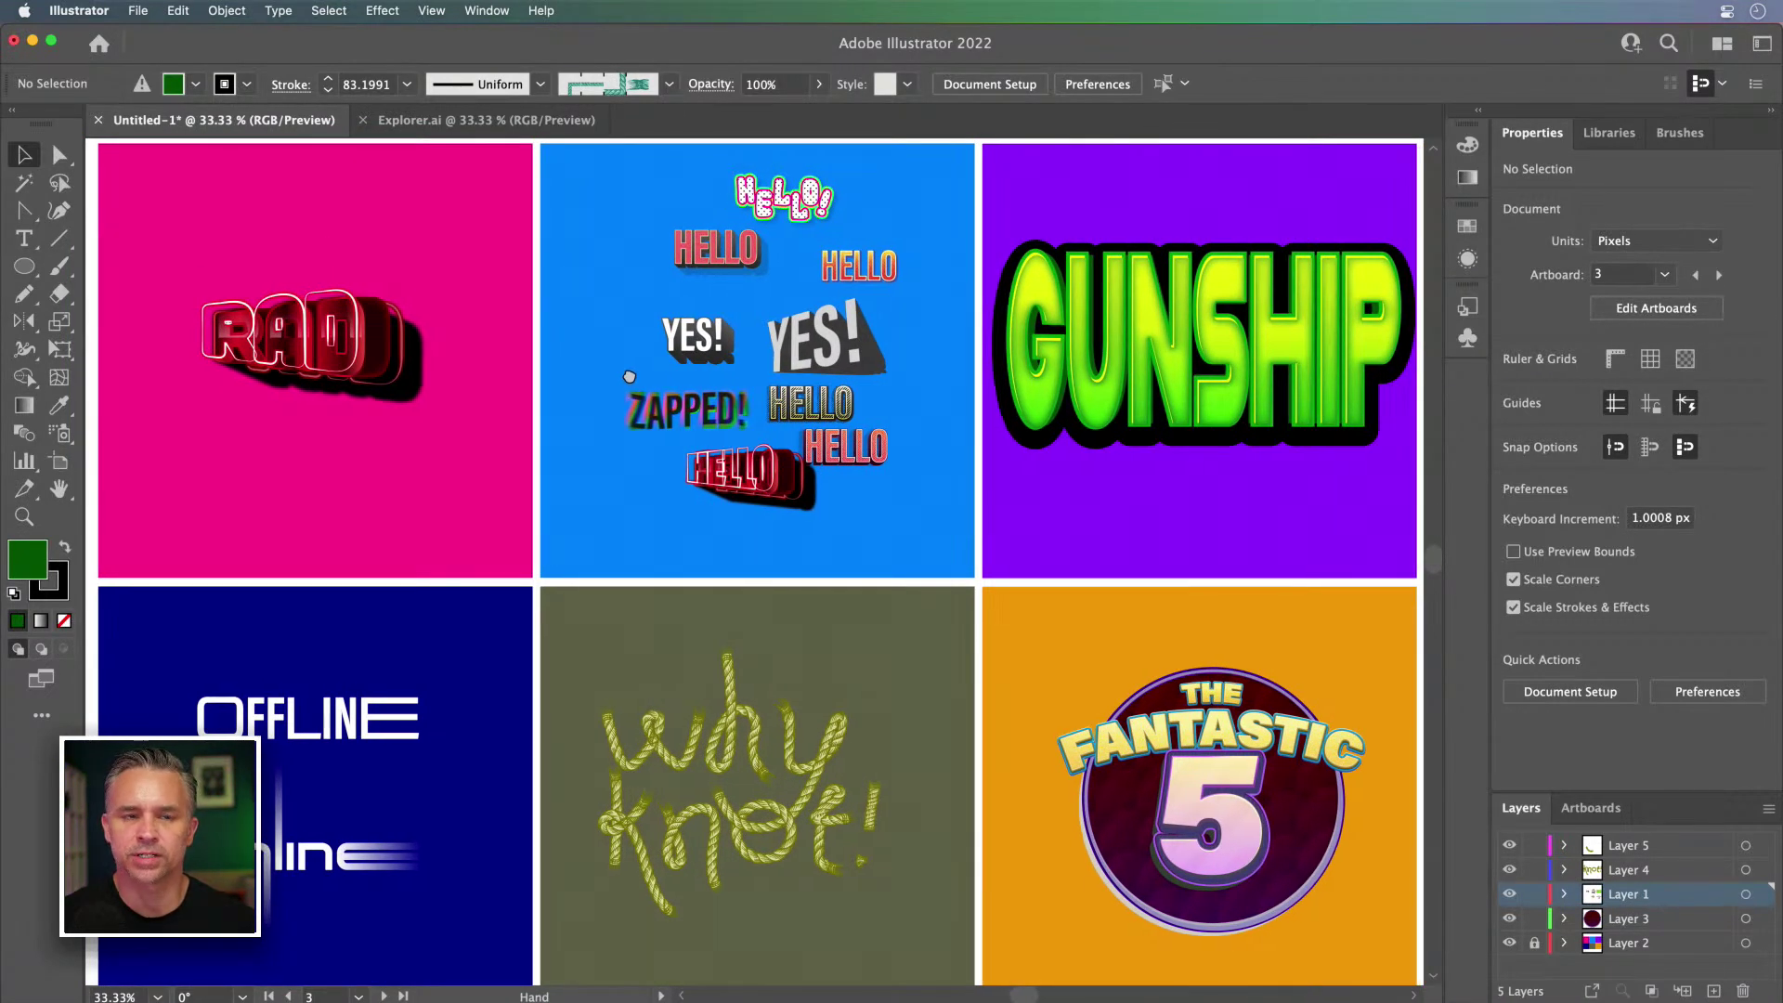
click(1772, 113)
drag(621, 295, 746, 289)
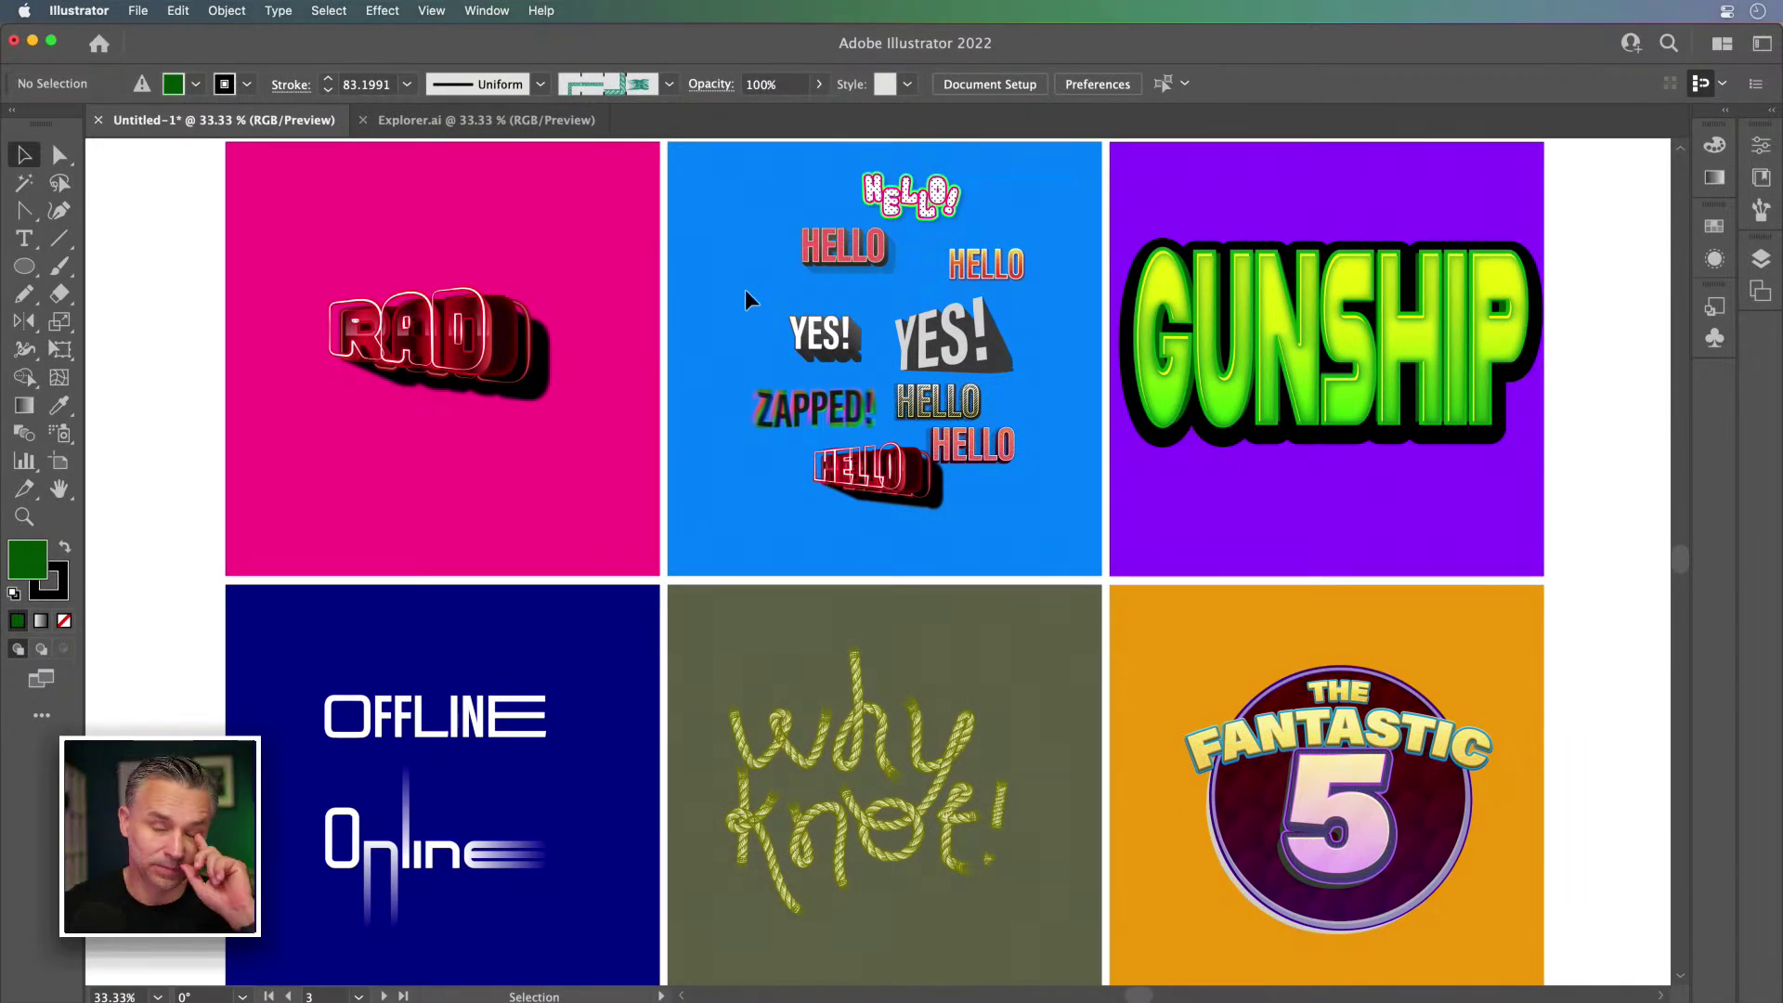